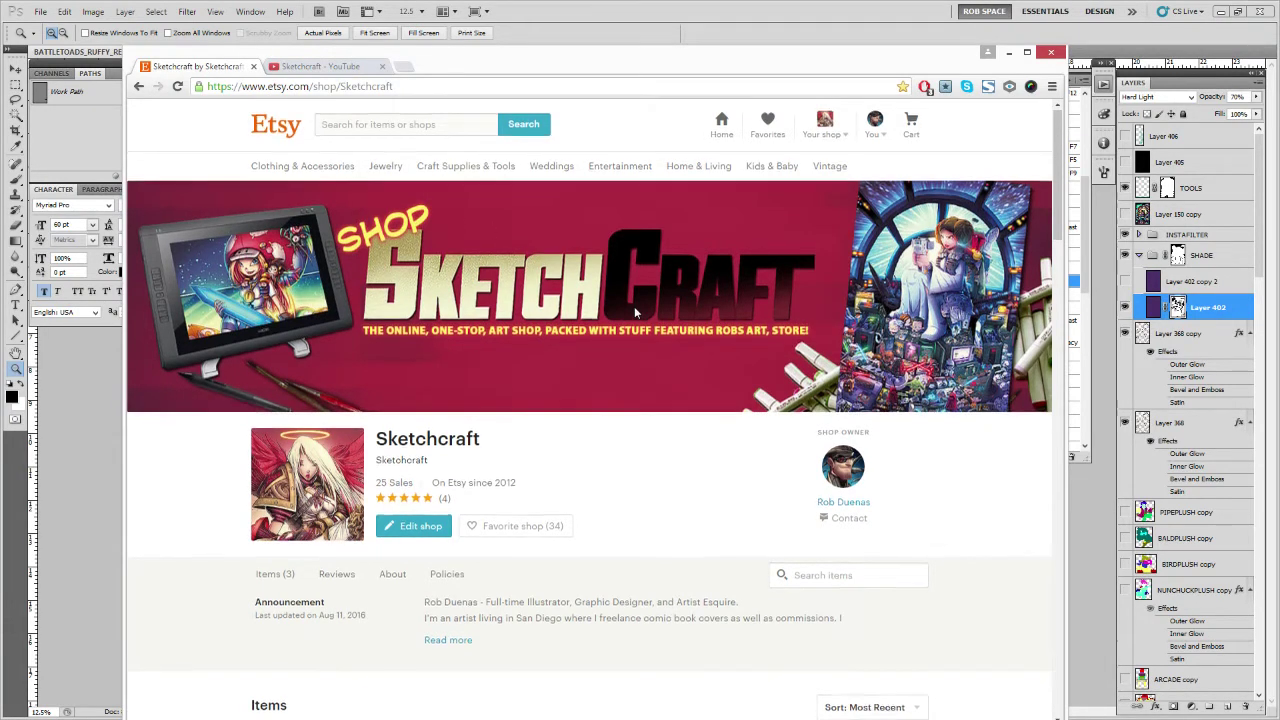
Refresh the Sketchcraft Etsy shop page and open the Harry Potter Voldemort original linearts listing
scroll(634, 313, "down", 3)
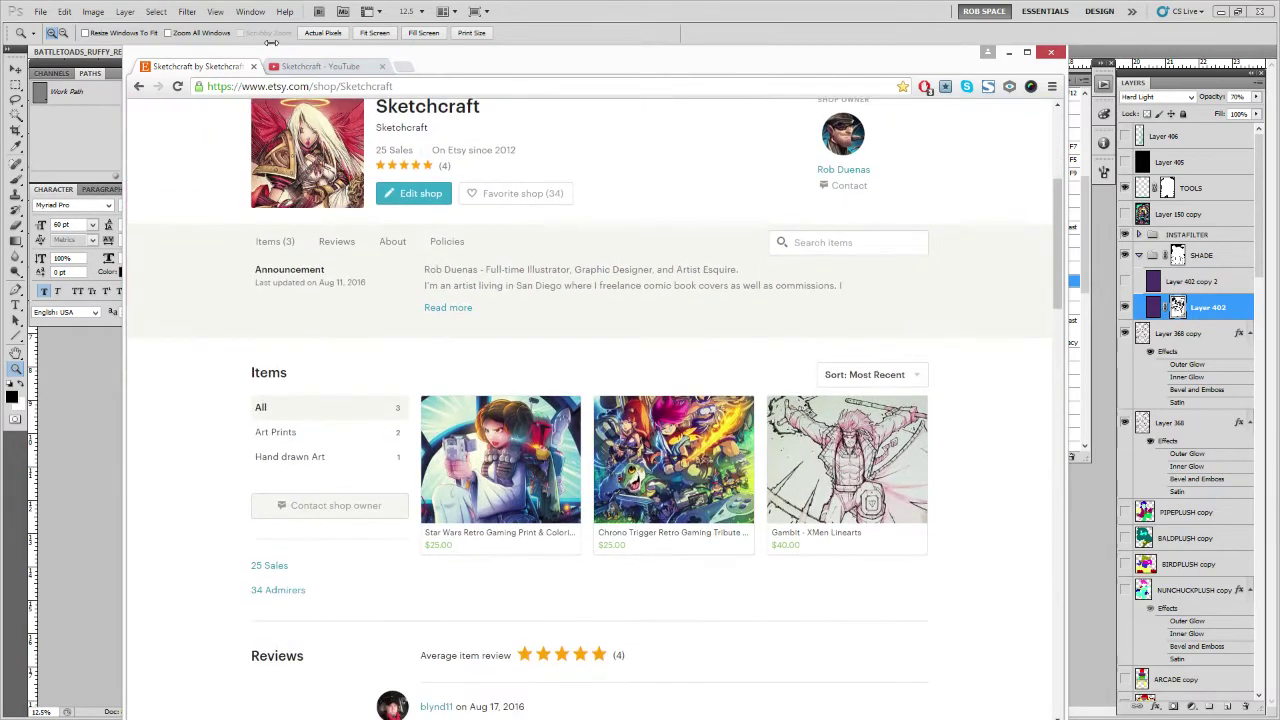
left_click(177, 86)
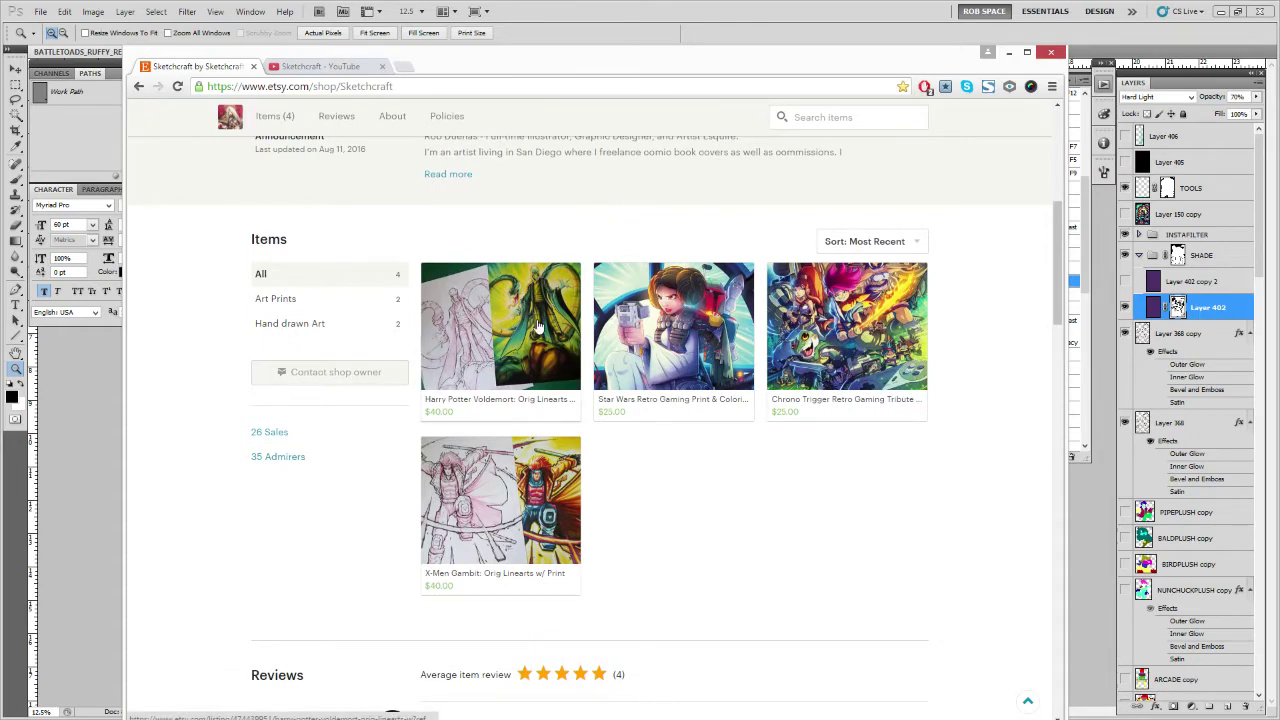
left_click(514, 338)
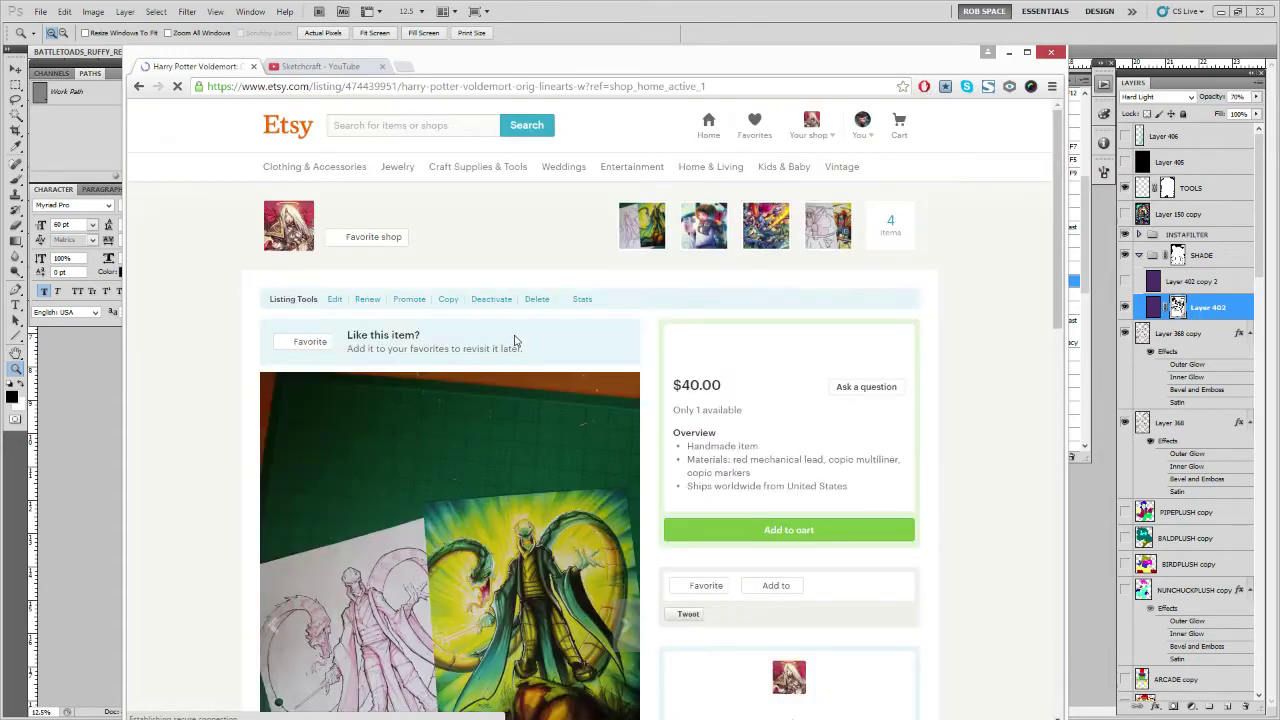
Look through the Voldemort listing's lineart and color print photos, and return to the shop page
scroll(422, 408, "down", 2)
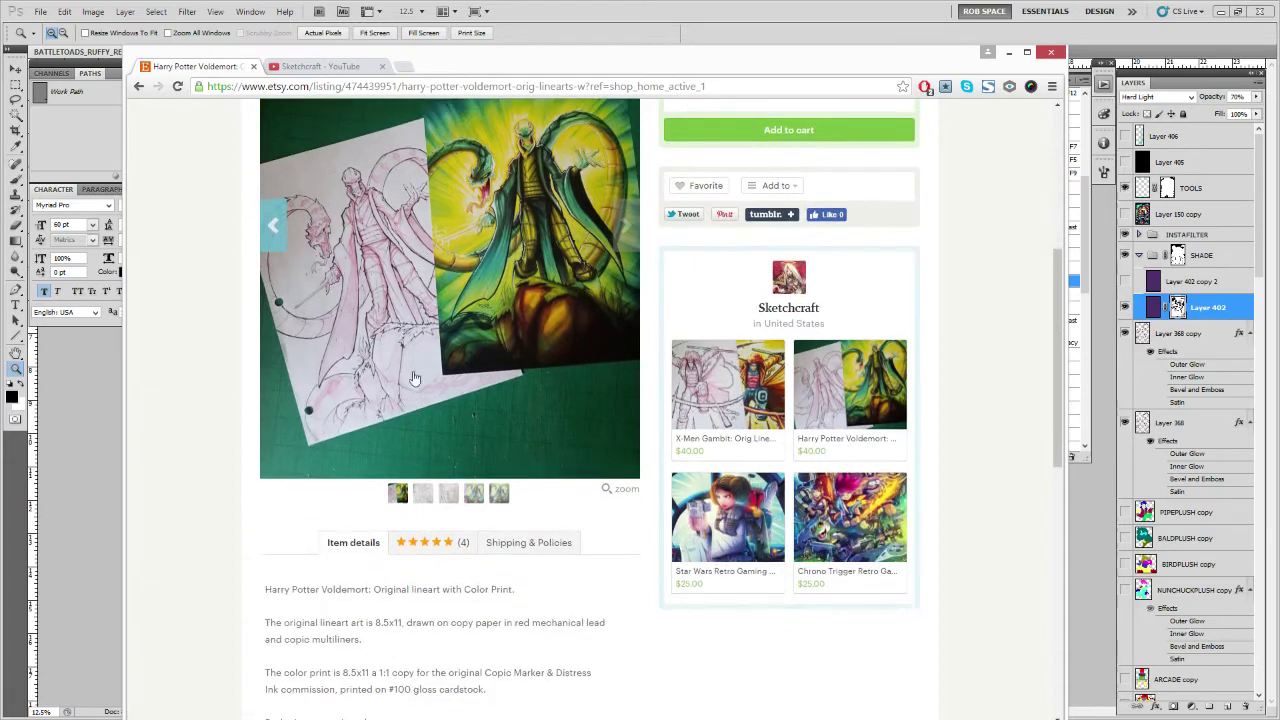
left_click(422, 493)
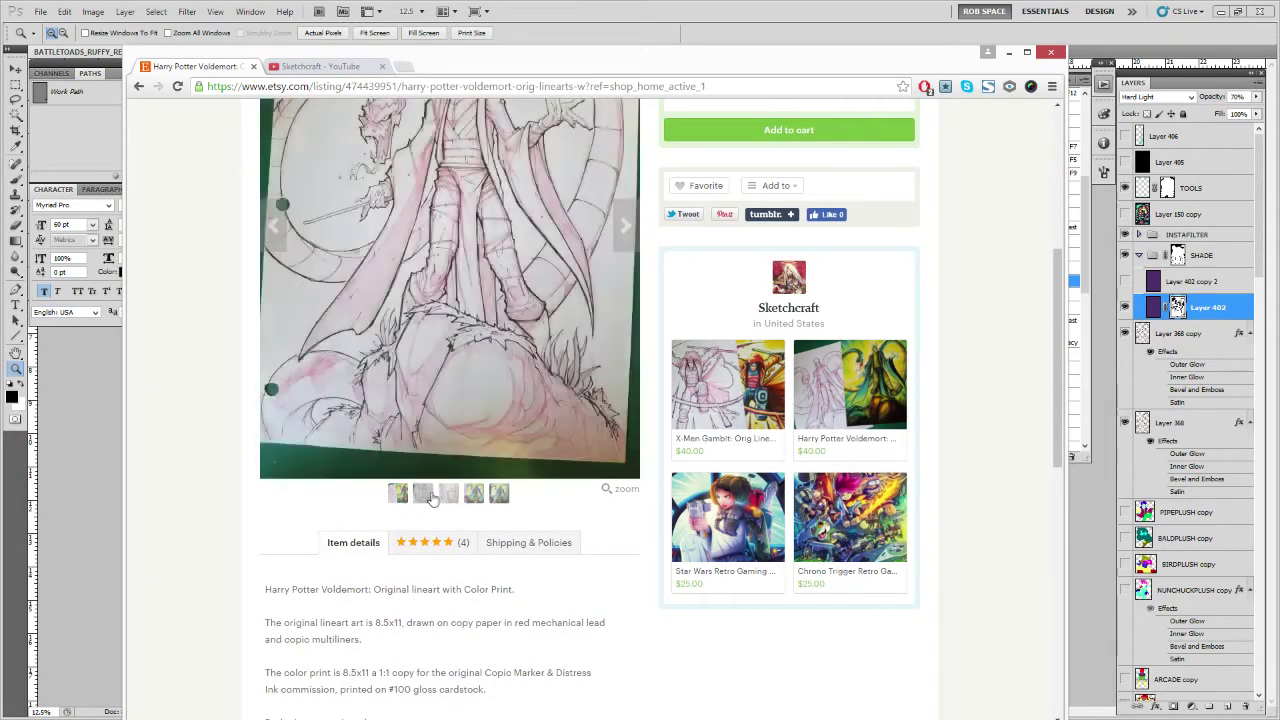
scroll(452, 316, "up", 2)
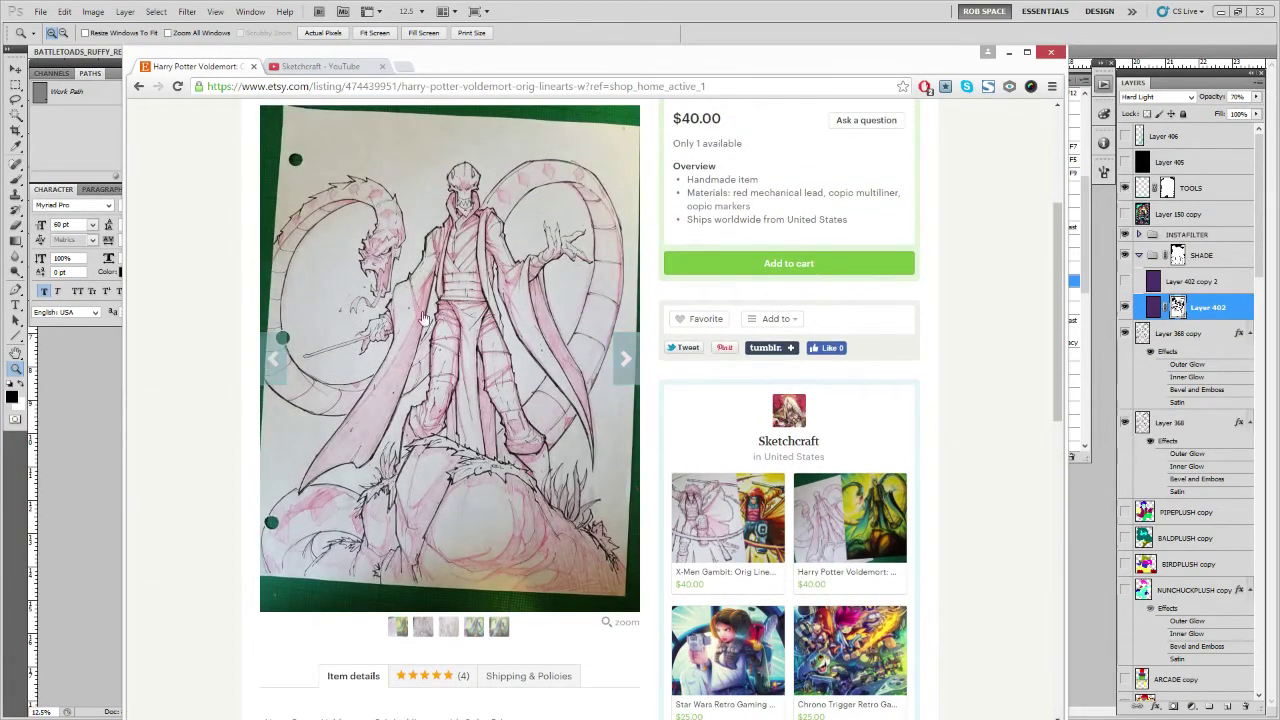
left_click(471, 626)
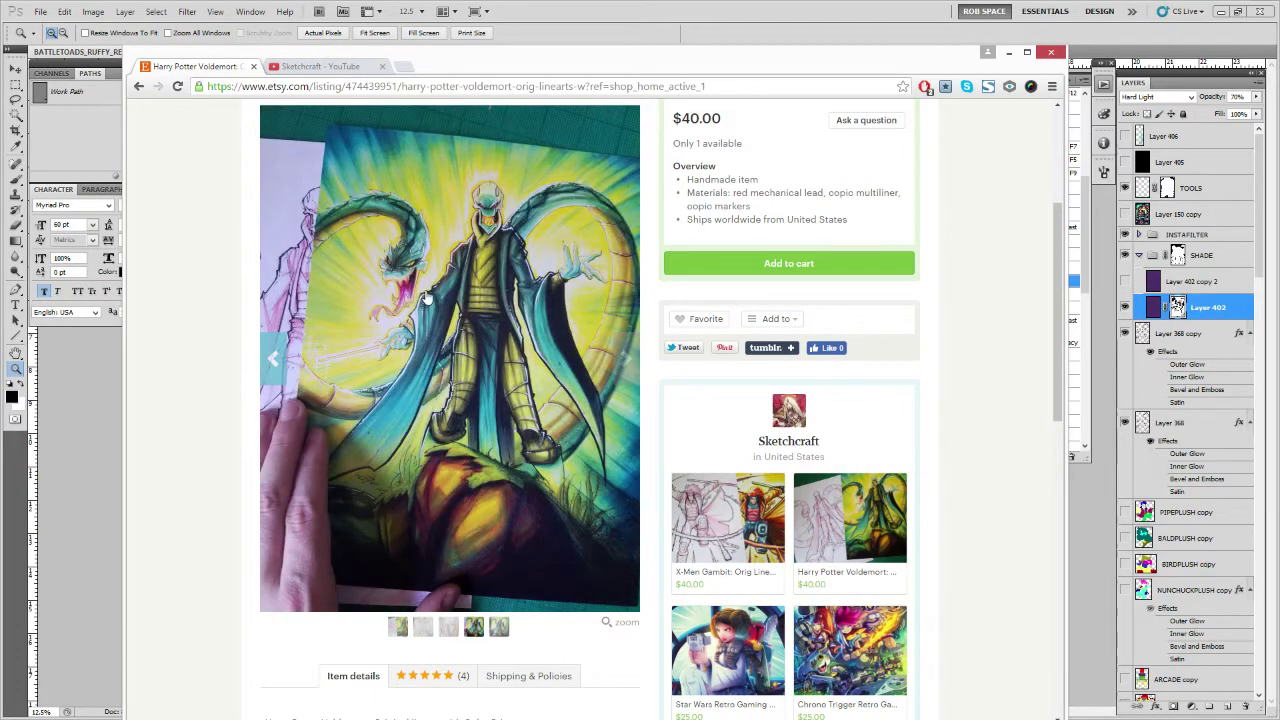
left_click(140, 87)
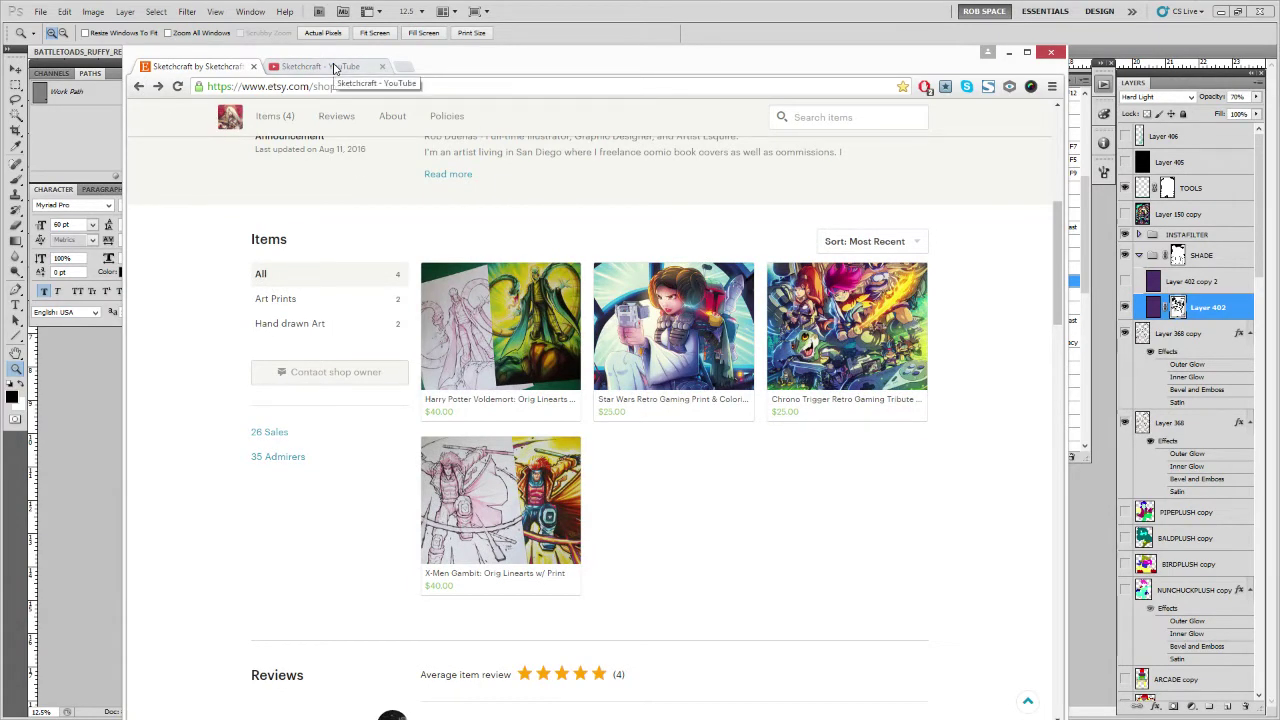
From the Sketchcraft YouTube channel, open the Voldemort "Copic Coloring" speedpaint video, skip to 3:31 and look over its page
left_click(335, 67)
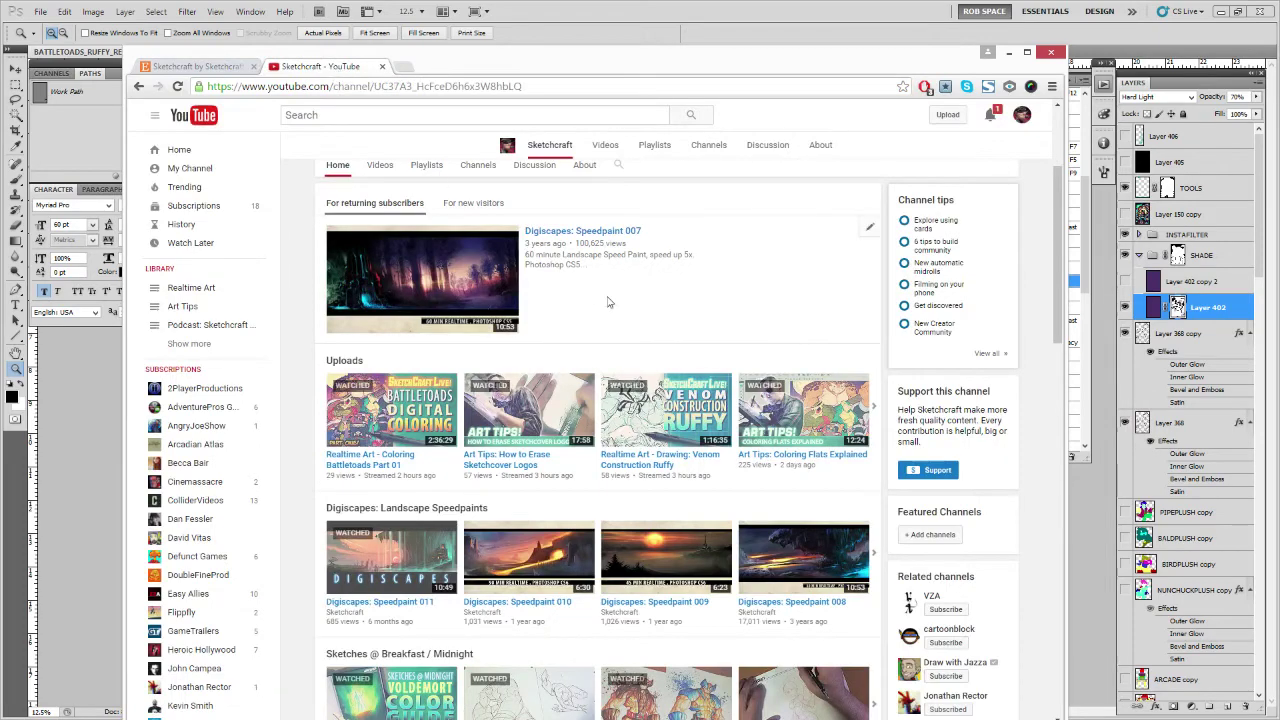
scroll(595, 295, "down", 5)
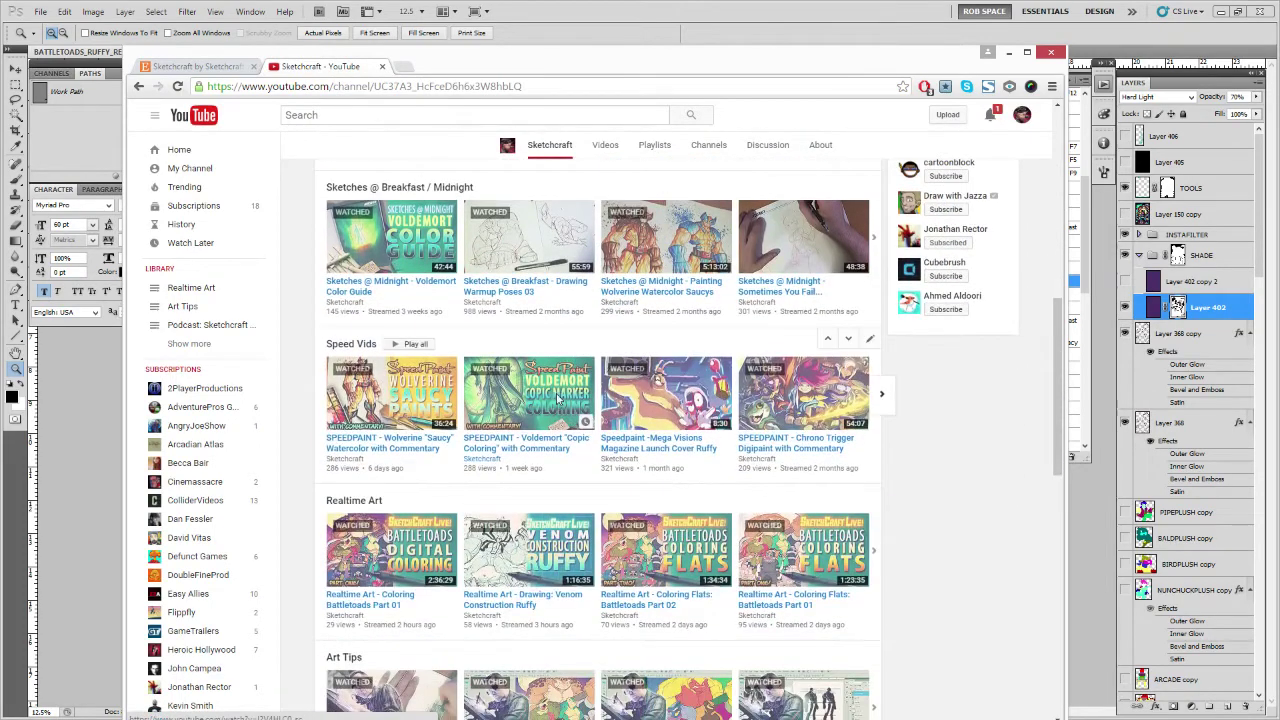
left_click(556, 396)
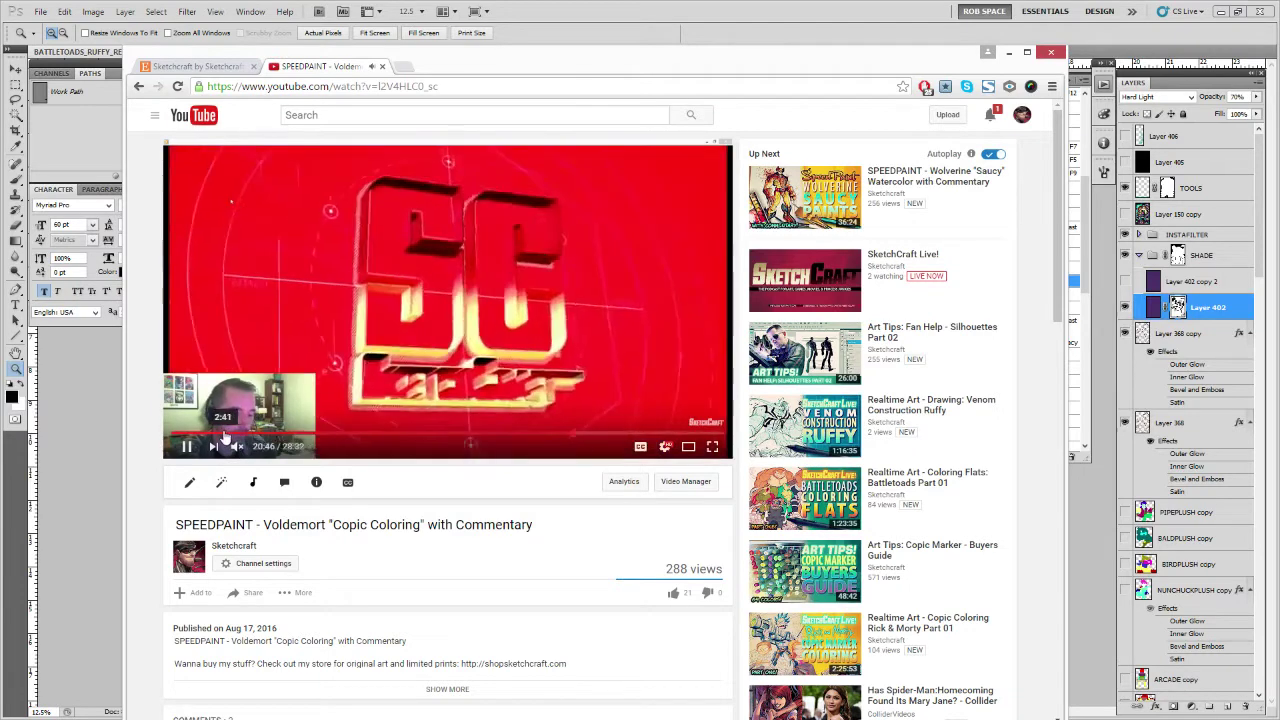
left_click(299, 435)
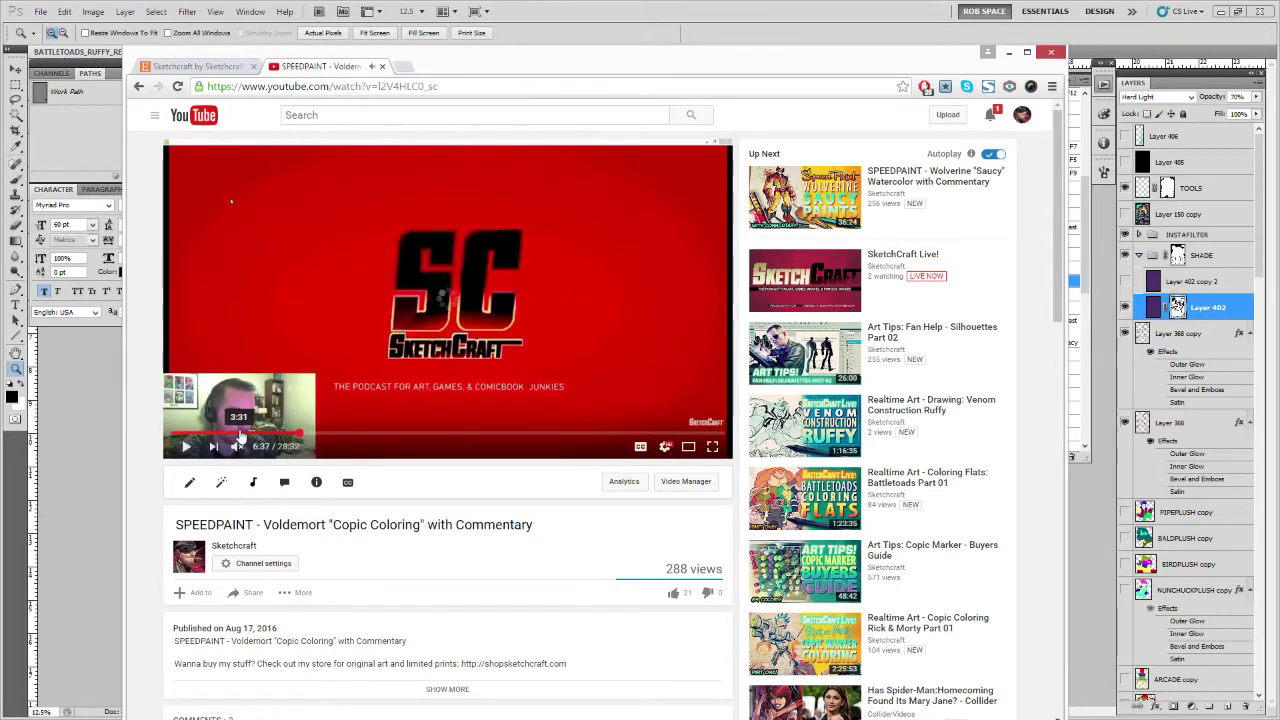
left_click(240, 434)
scroll(607, 457, "down", 2)
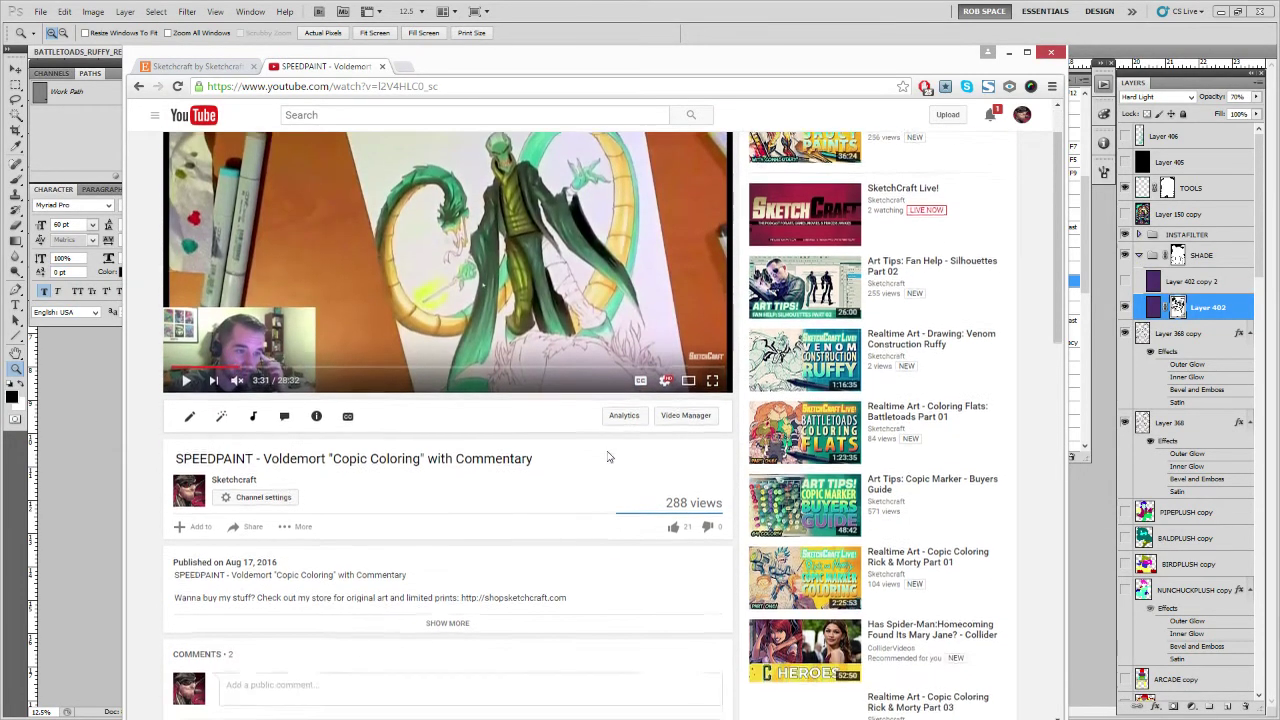
scroll(607, 457, "down", 5)
scroll(571, 374, "up", 6)
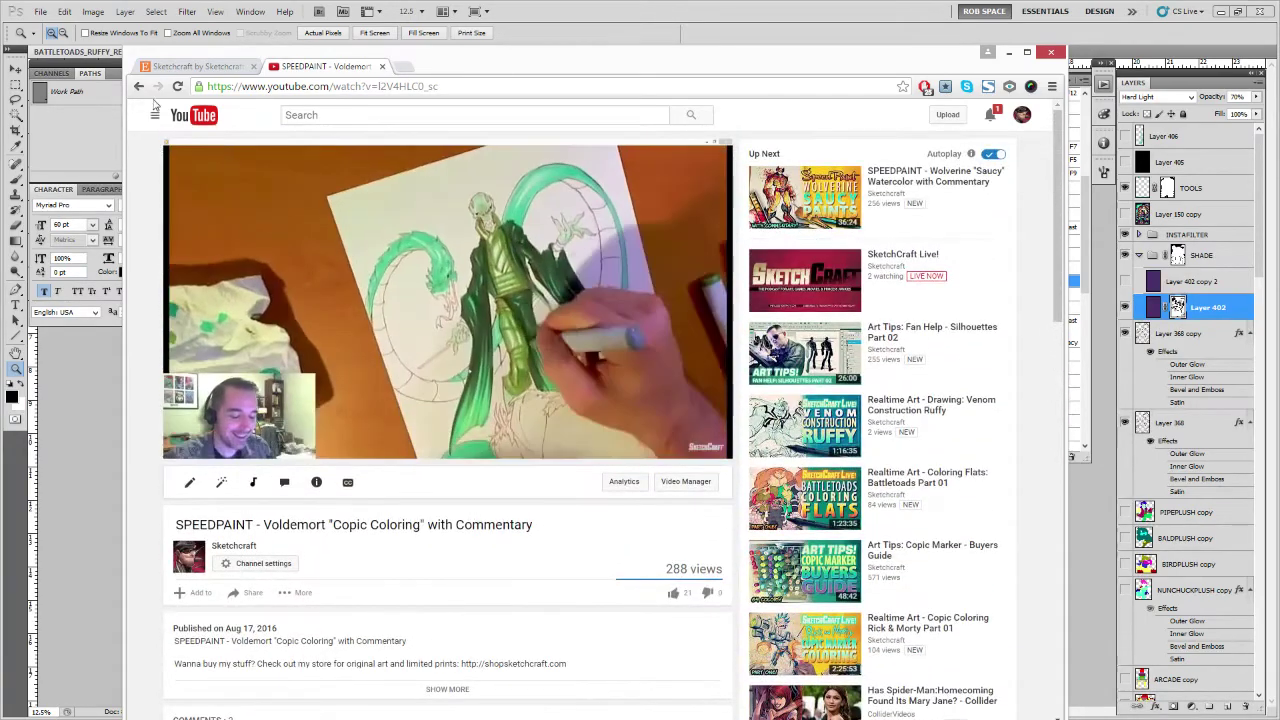
Return to the Sketchcraft YouTube channel page and look over its rows of uploads and playlists
left_click(139, 86)
scroll(443, 308, "down", 1)
scroll(506, 298, "down", 2)
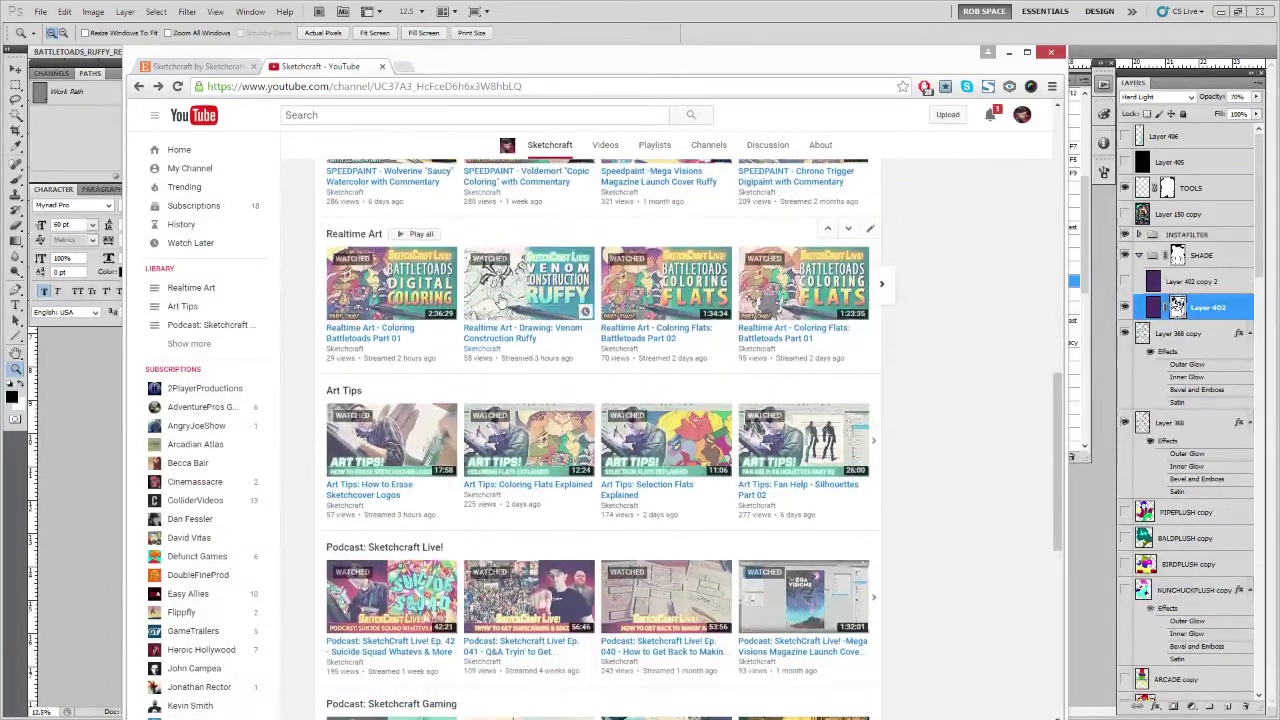
scroll(485, 302, "up", 5)
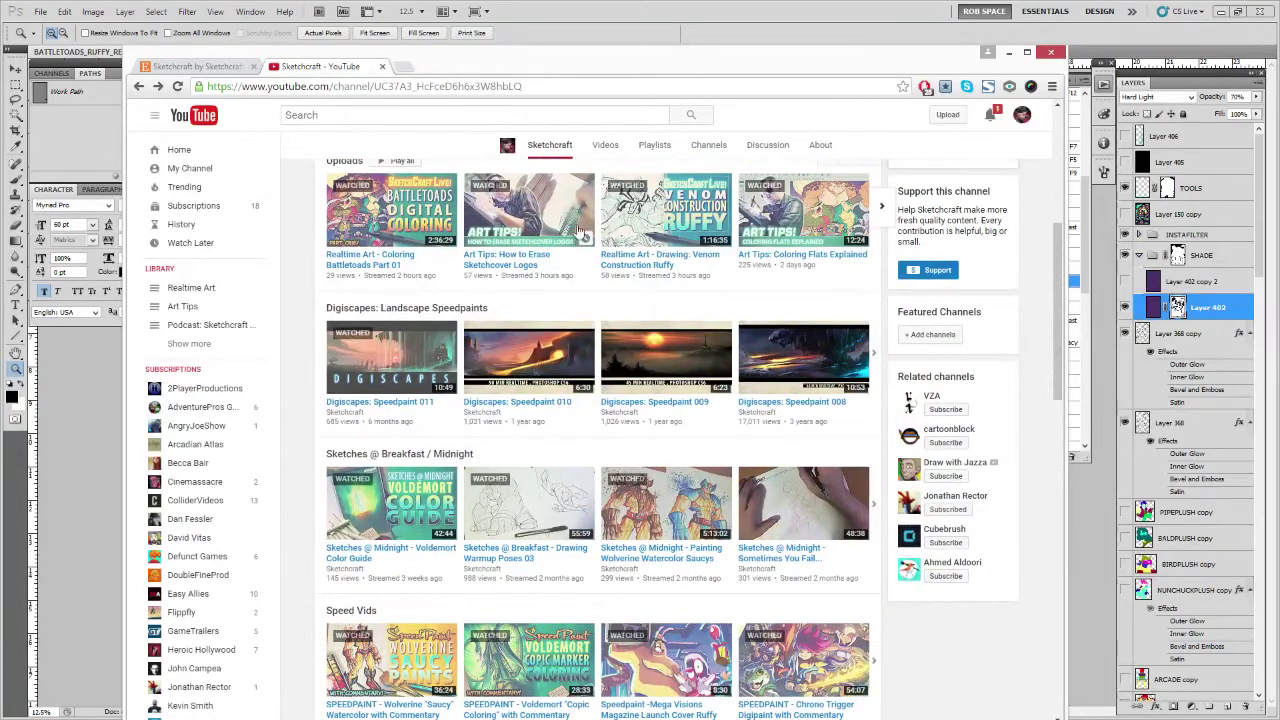
scroll(503, 281, "up", 2)
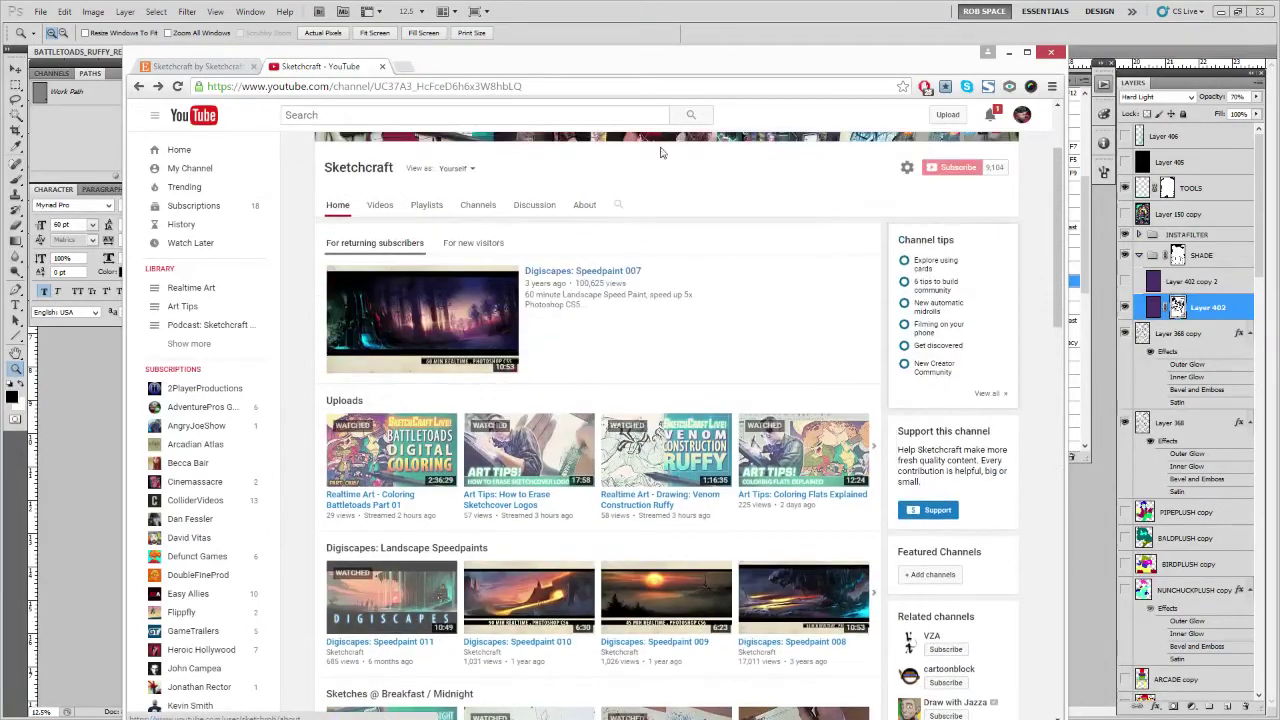
Go back to the Etsy shop page, and minimize the browser to switch to the Battletoads illustration in Photoshop
left_click(196, 66)
scroll(790, 112, "up", 3)
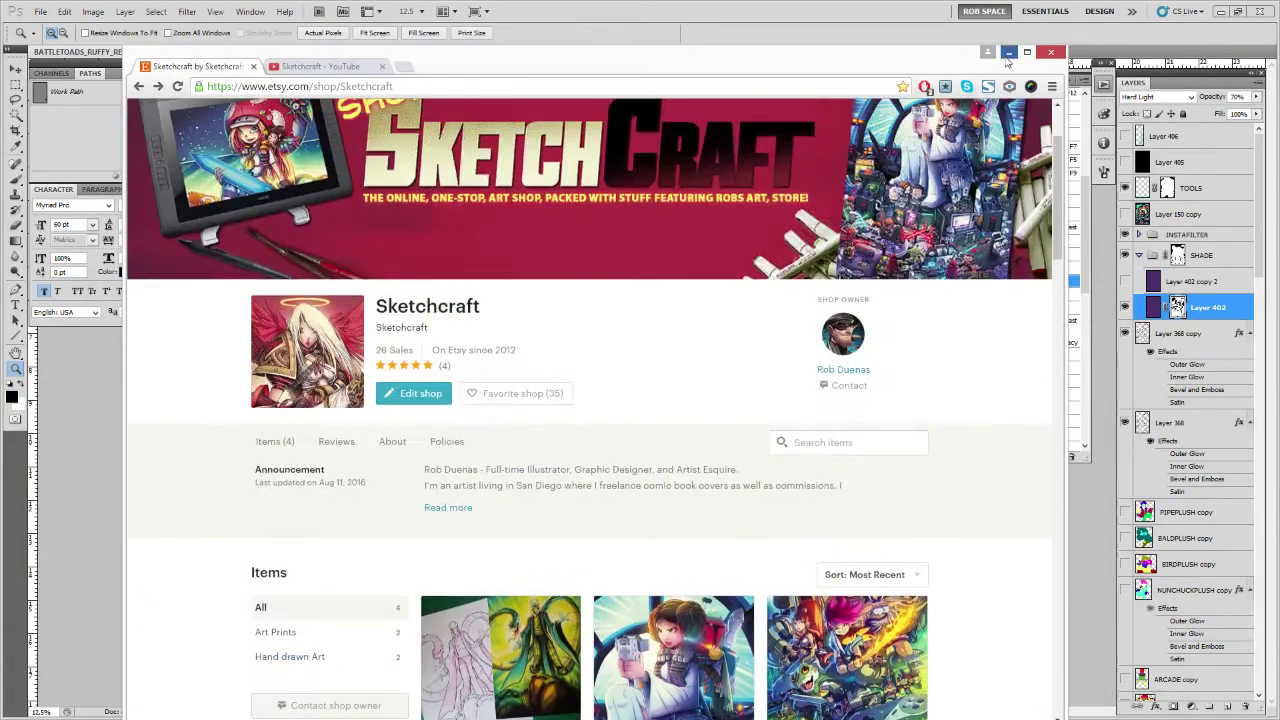
left_click(884, 28)
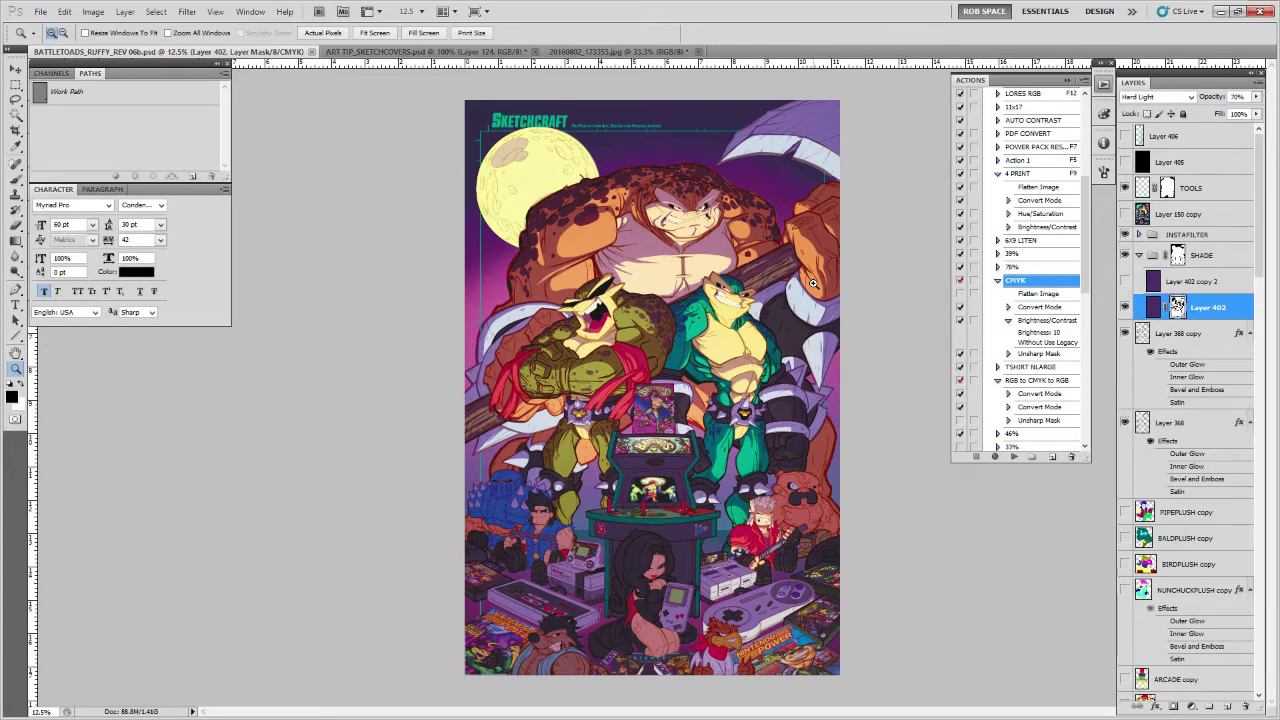
Brush shadow onto the Layer 402 mask over the top of the olive toad's lower leg, just below the knee guard
left_click(829, 522)
left_click(826, 537)
left_click_drag(822, 594, 868, 457)
key("b")
mouse_move(811, 517)
left_mouse_down()
mouse_move(837, 497)
mouse_move(835, 588)
left_mouse_up()
left_click_drag(516, 466, 701, 544)
key("z")
left_click(577, 504)
left_click(577, 504)
left_click(577, 504)
left_click(577, 504)
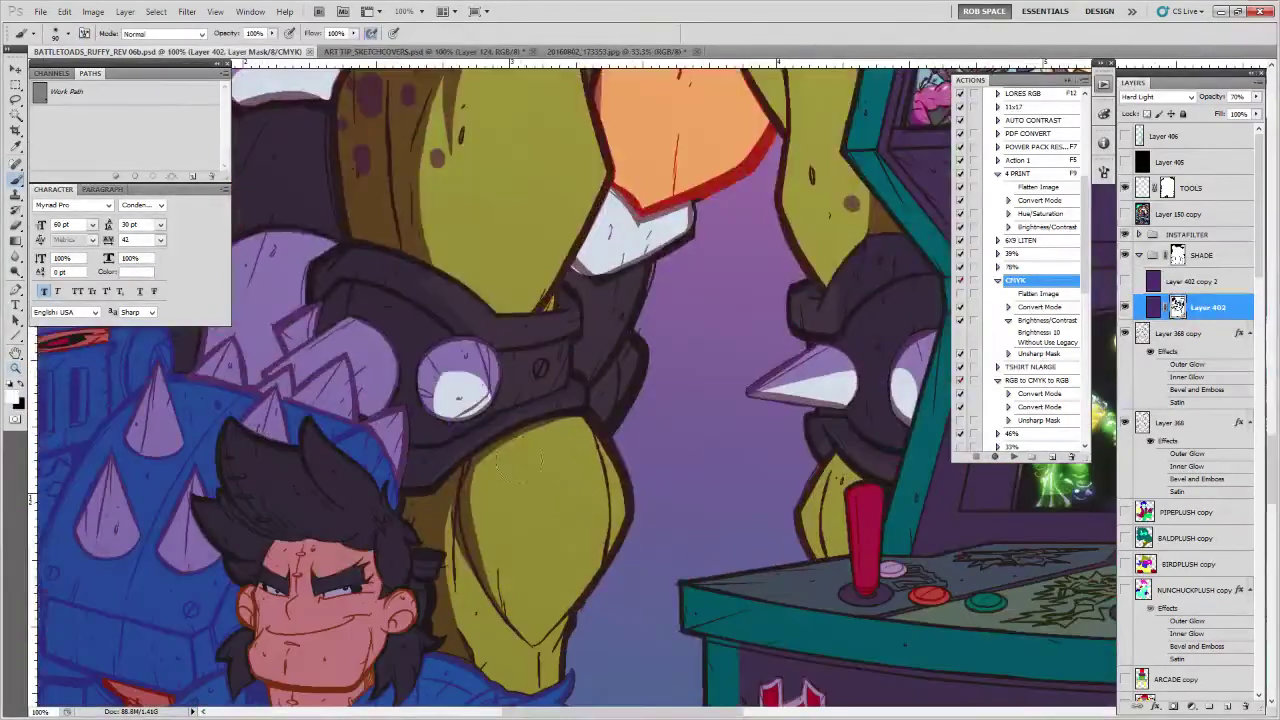
key("b")
right_click(591, 532)
double_click(600, 611)
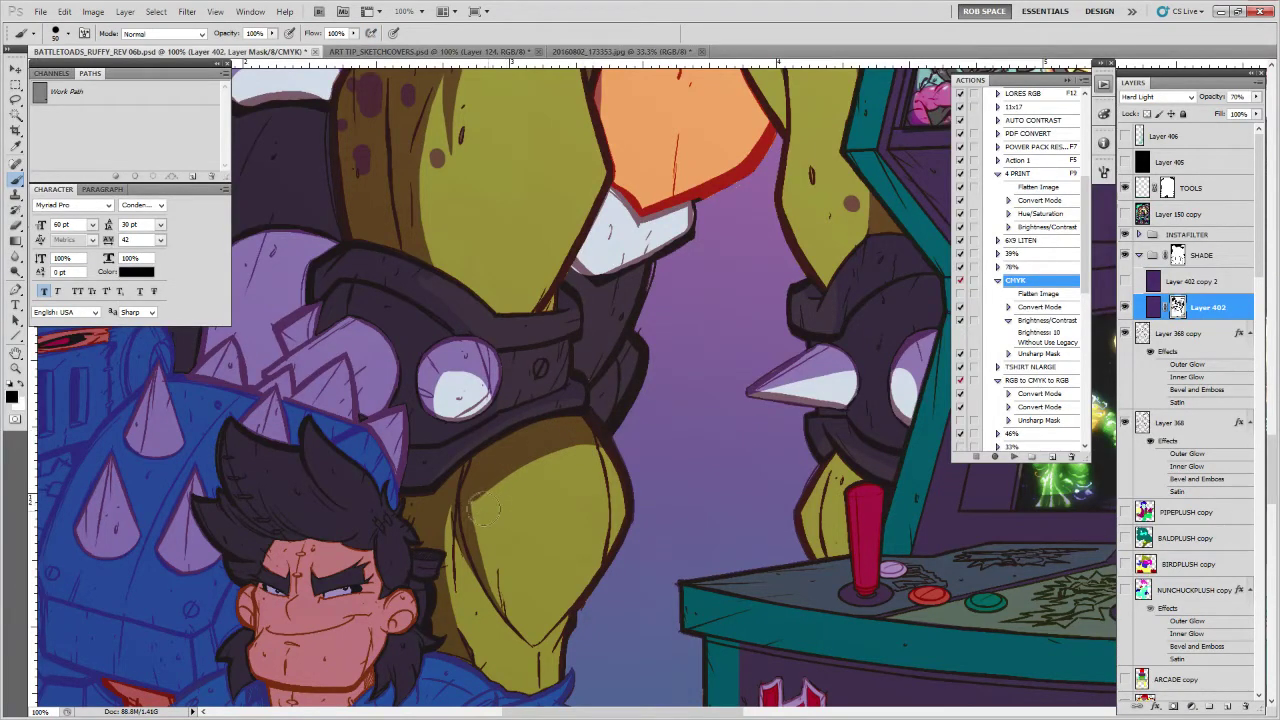
Refine the curved shadow edge on the olive toad's lower leg up close, reducing the brush size to 20
scroll(492, 495, "up", 2)
mouse_move(845, 405)
left_mouse_down()
mouse_move(663, 337)
mouse_move(414, 451)
mouse_move(375, 560)
left_mouse_up()
left_click_drag(708, 360, 822, 384)
mouse_move(849, 434)
left_mouse_down()
mouse_move(863, 339)
mouse_move(744, 314)
mouse_move(616, 344)
mouse_move(499, 423)
mouse_move(442, 502)
mouse_move(440, 457)
mouse_move(426, 451)
mouse_move(440, 445)
mouse_move(441, 575)
mouse_move(439, 500)
mouse_move(444, 565)
mouse_move(441, 509)
mouse_move(464, 474)
left_mouse_up()
key("bracketleft")
key("bracketleft")
key("bracketleft")
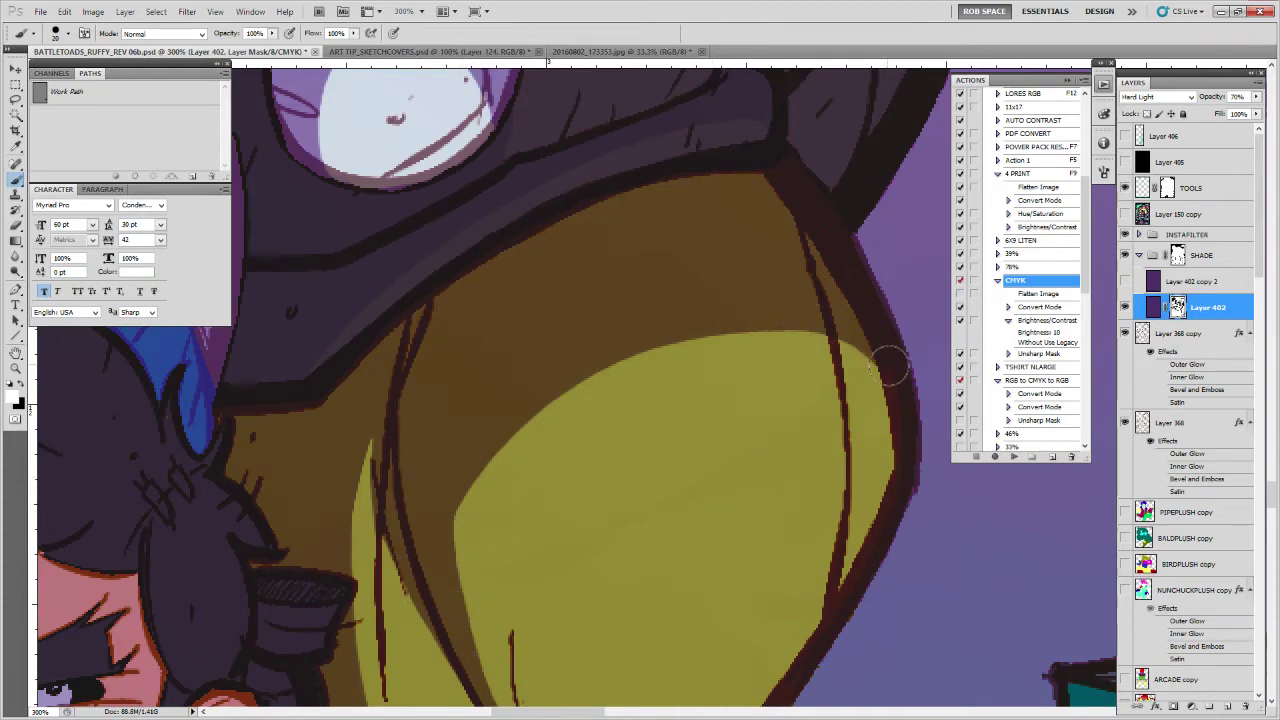
Examine the shading across the whole illustration, from the arcade cabinet and plush figures up to the large toad
key("z")
left_click(763, 287, "alt")
left_click(764, 288, "alt")
left_click(767, 291, "alt")
left_click(769, 294, "alt")
left_click(769, 294, "alt")
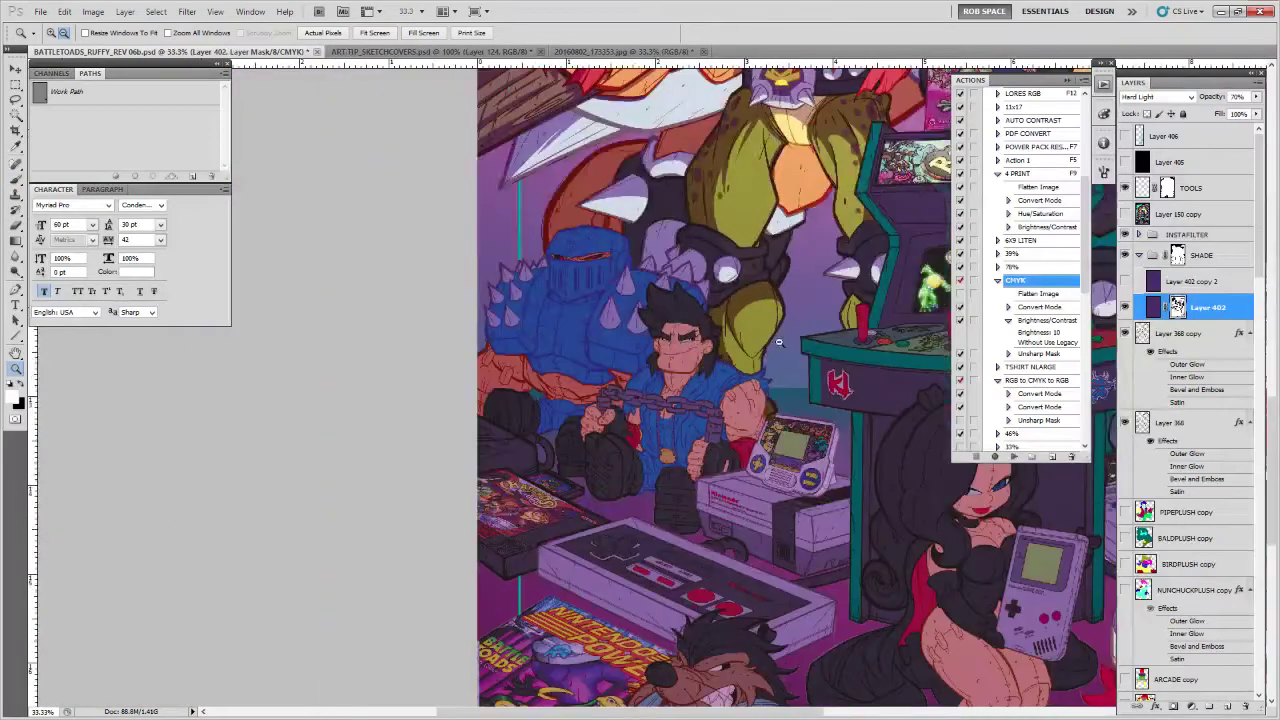
left_click_drag(893, 466, 658, 563)
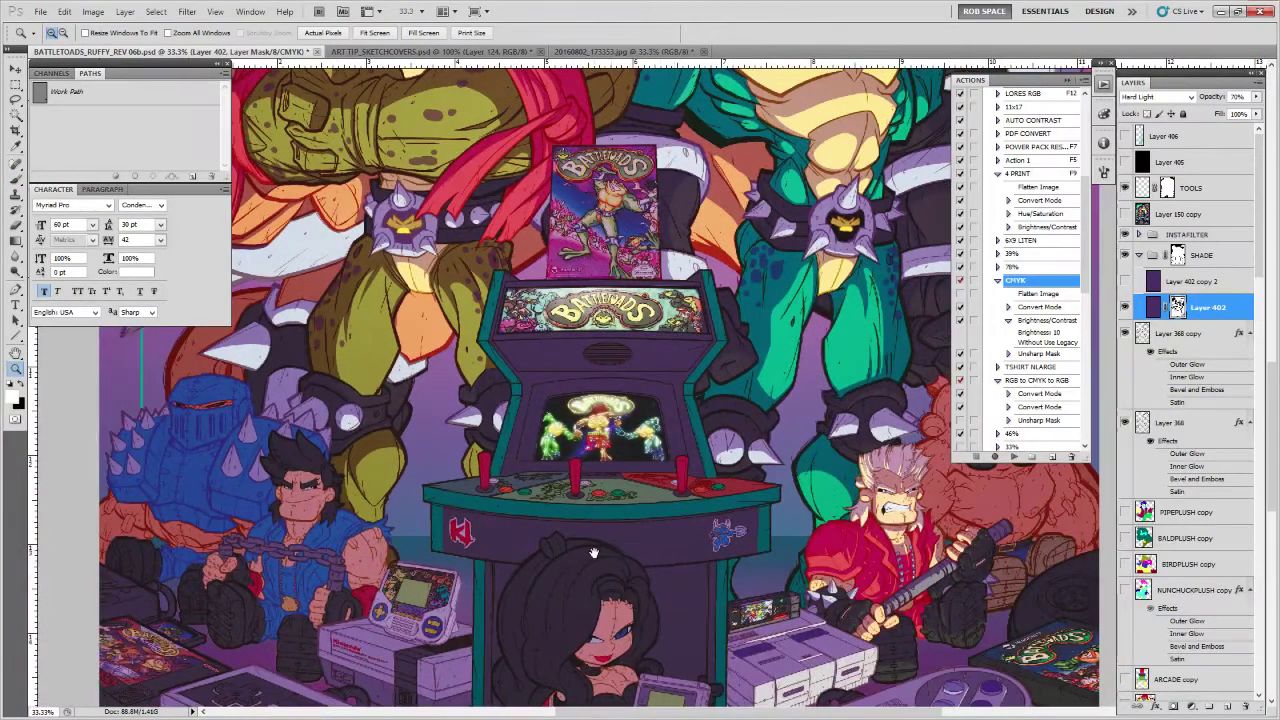
left_click_drag(594, 521, 516, 594)
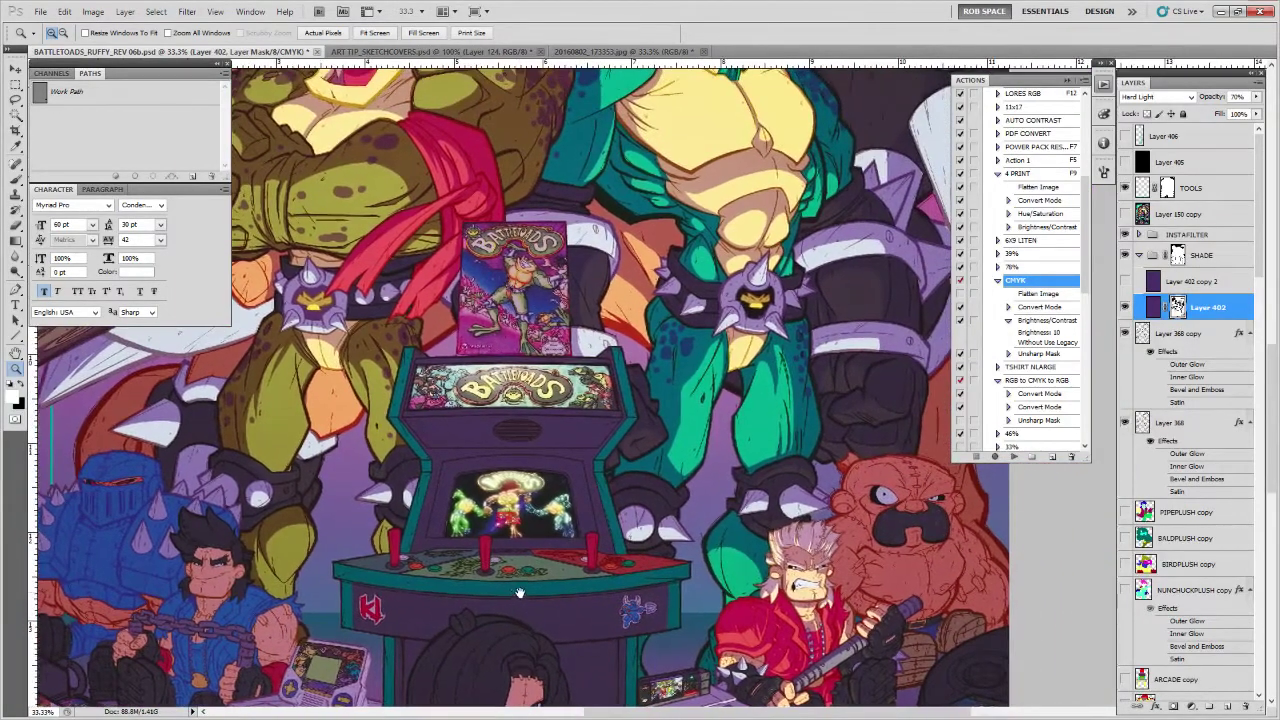
left_click_drag(567, 545, 567, 563)
left_click(566, 560, "alt")
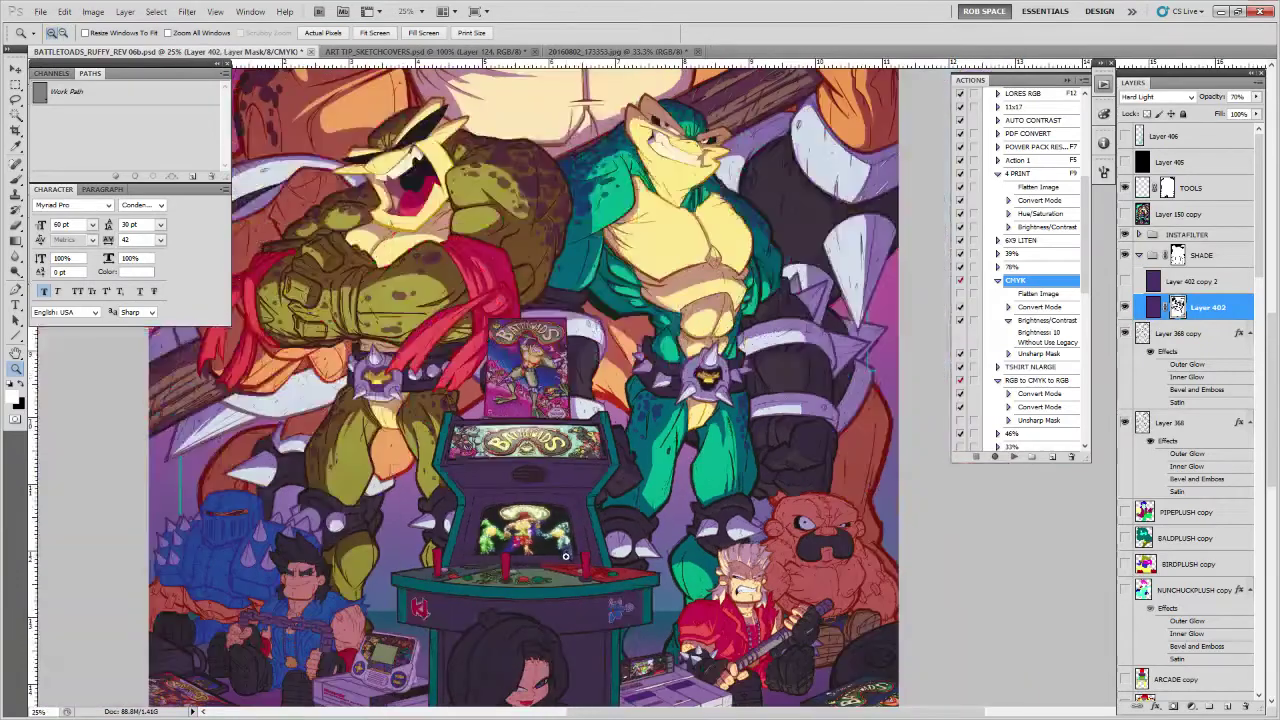
scroll(915, 525, "up", 4)
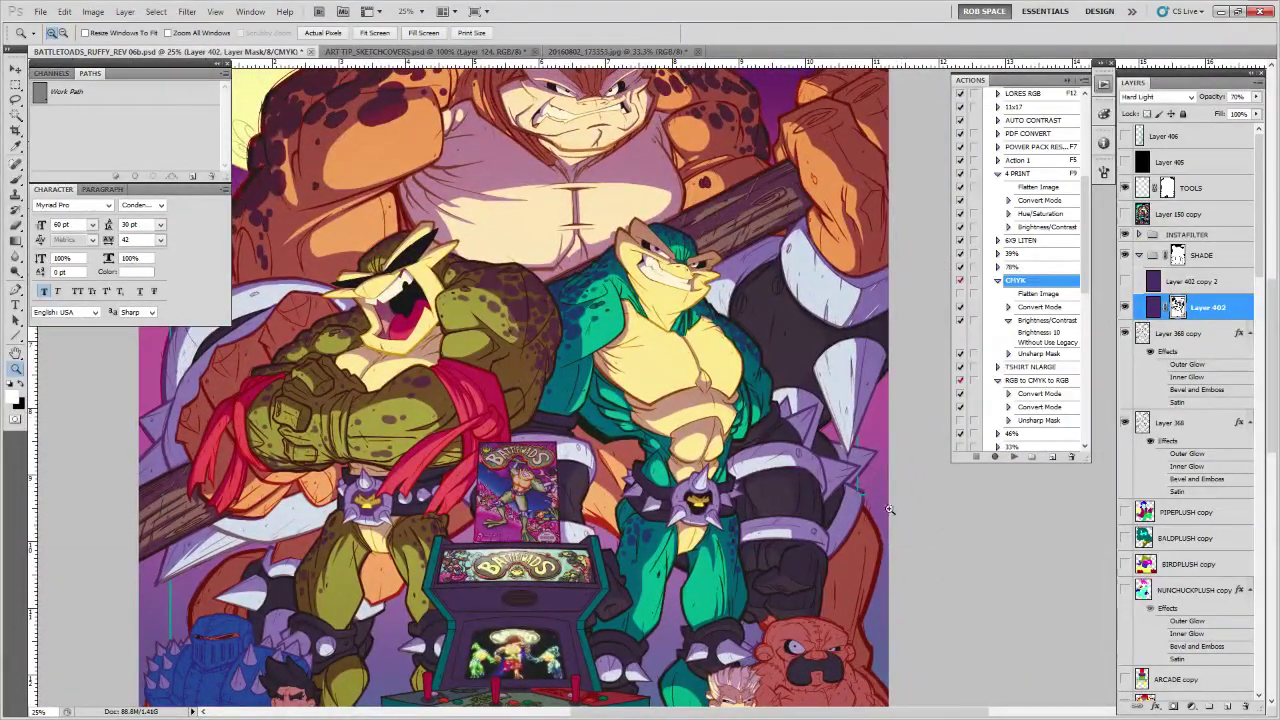
scroll(833, 574, "down", 6)
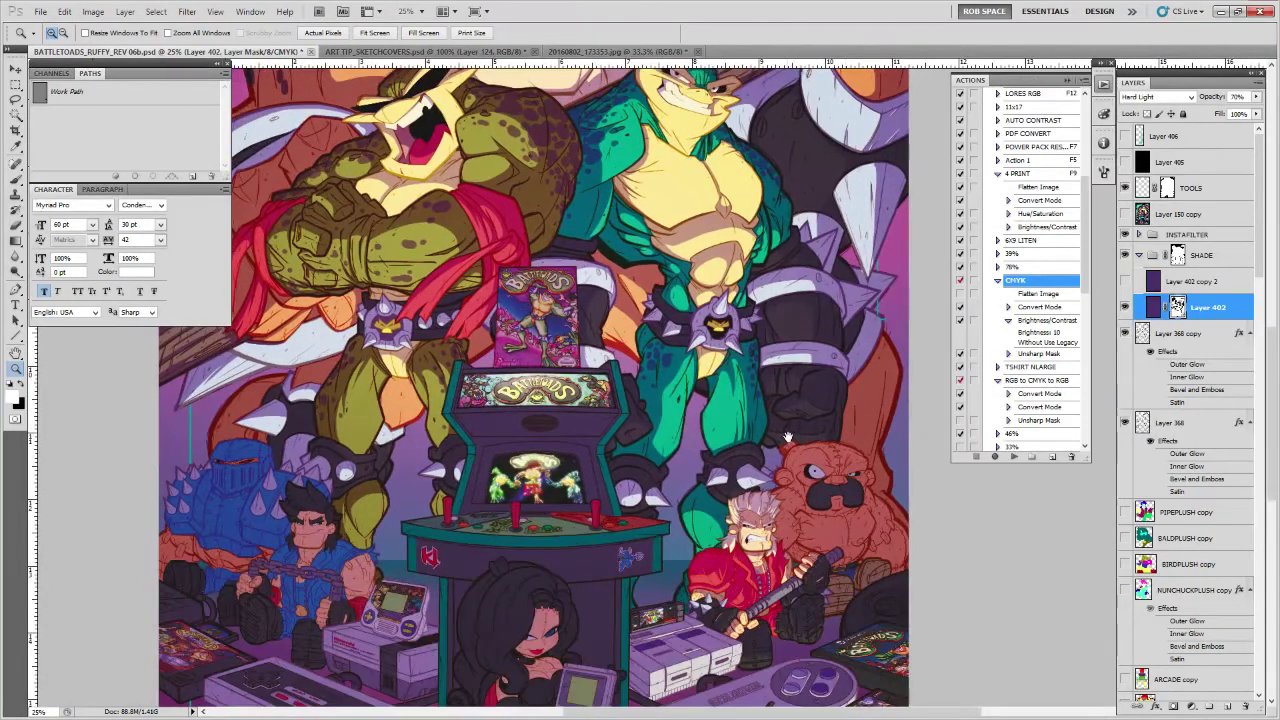
scroll(789, 437, "up", 7)
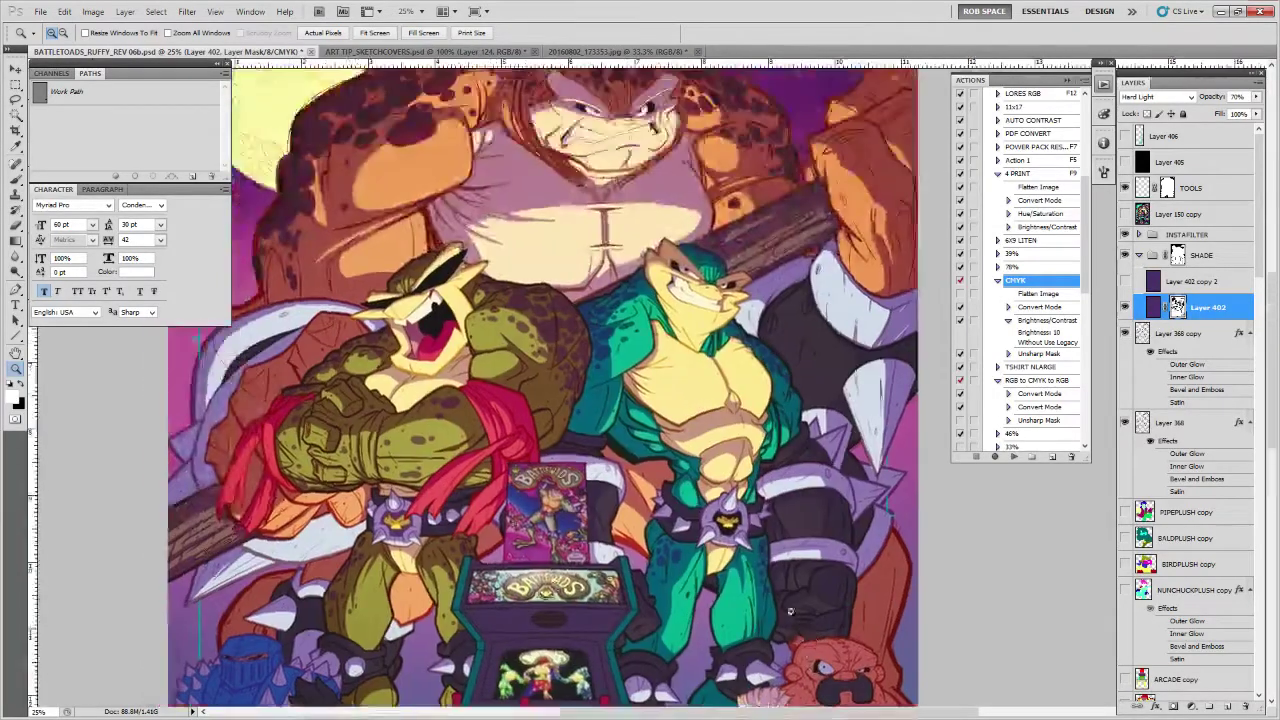
Paint and trim a thin shadow on the teal toad's chest along the lower edge of the green neck folds
left_click(712, 344)
left_click(761, 378)
left_click_drag(763, 380, 872, 505)
left_click(815, 455)
mouse_move(778, 510)
left_mouse_down()
mouse_move(754, 551)
mouse_move(764, 518)
left_mouse_up()
mouse_move(865, 430)
left_mouse_down()
mouse_move(866, 405)
mouse_move(775, 522)
left_mouse_up()
left_click_drag(882, 408, 848, 457)
key("x")
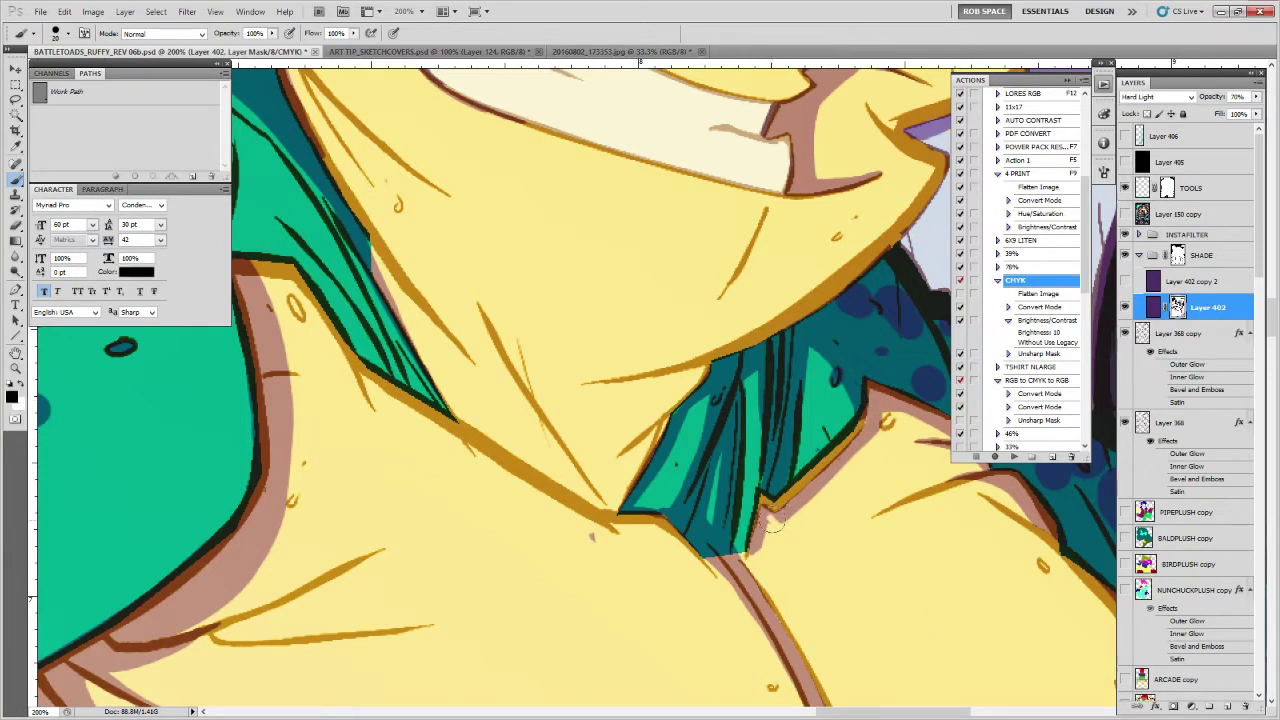
key("x")
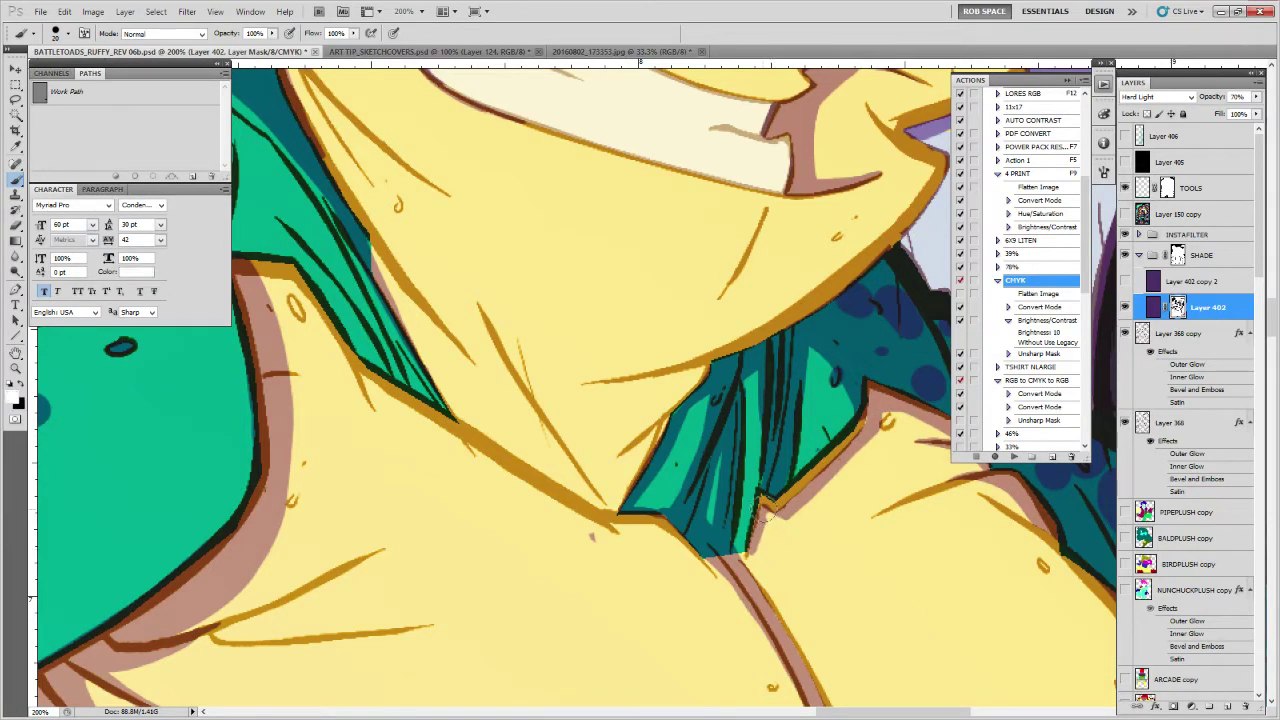
Extend the thin chest shadow under the teal toad's chin, along the brown neckline between the two green neck areas
mouse_move(650, 532)
left_mouse_down()
mouse_move(765, 537)
mouse_move(753, 530)
left_mouse_up()
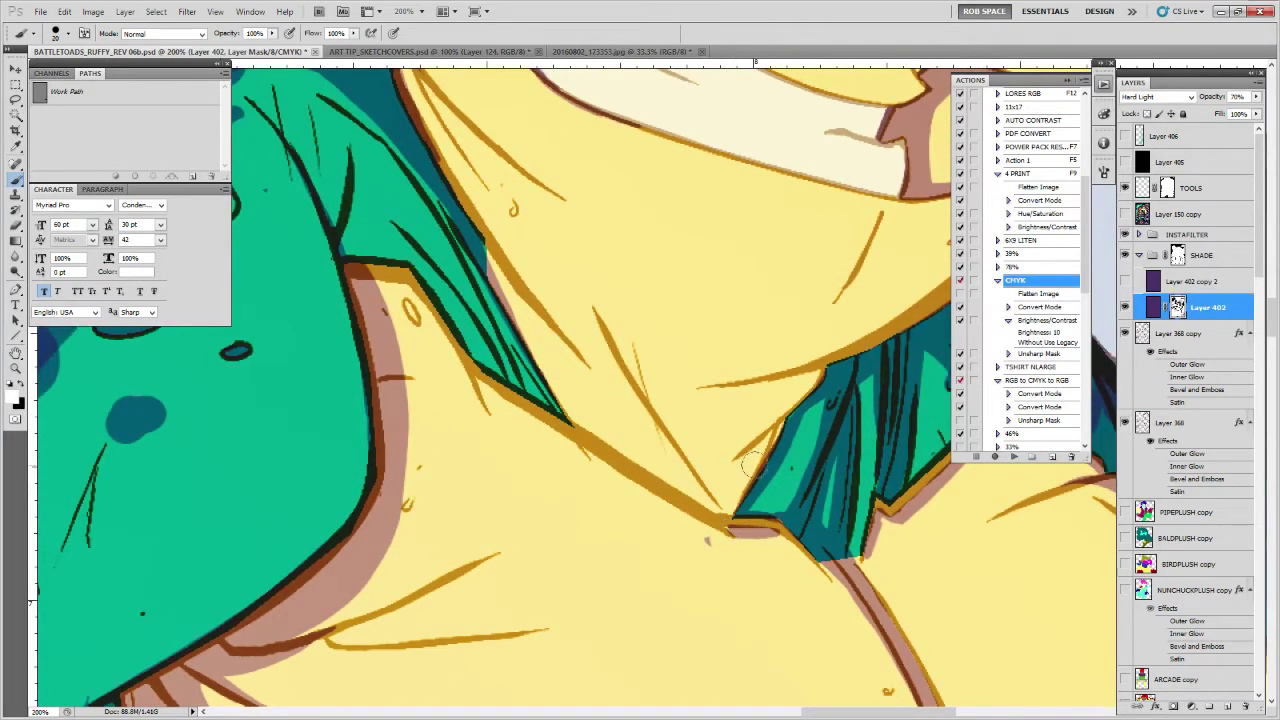
mouse_move(478, 385)
left_mouse_down()
mouse_move(708, 534)
mouse_move(694, 524)
left_mouse_up()
left_click_drag(490, 397, 724, 537)
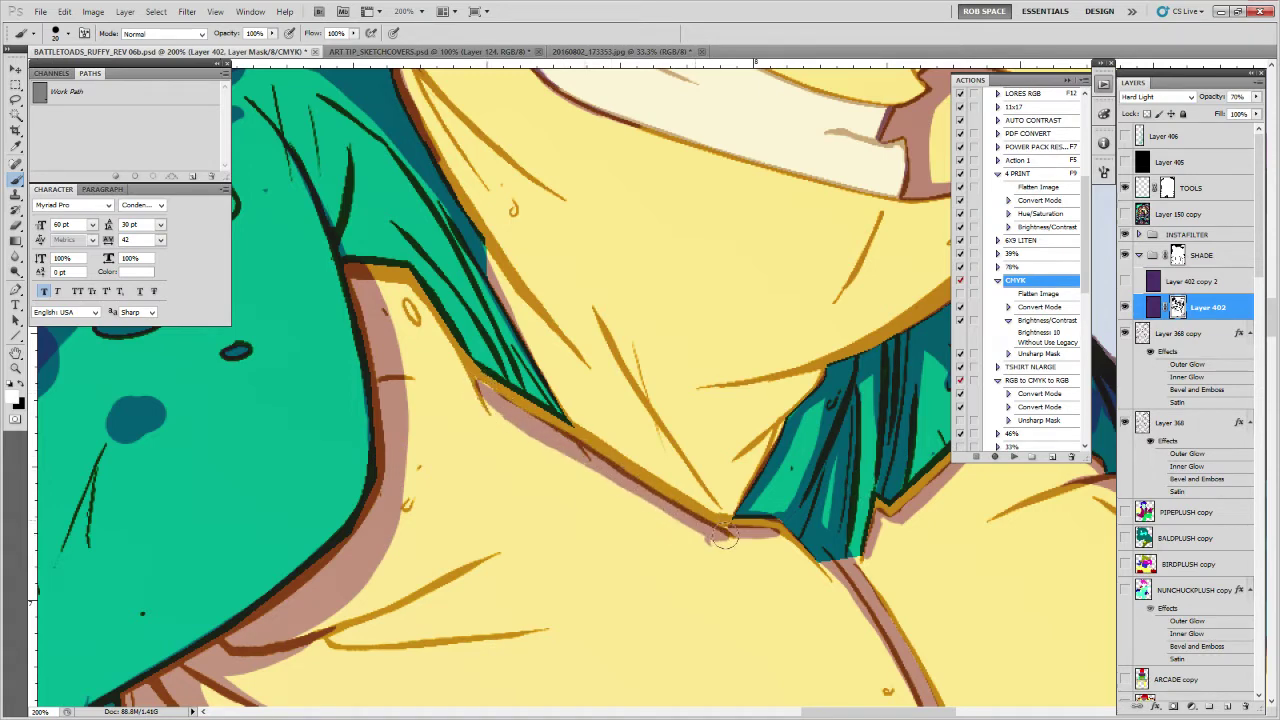
key("z")
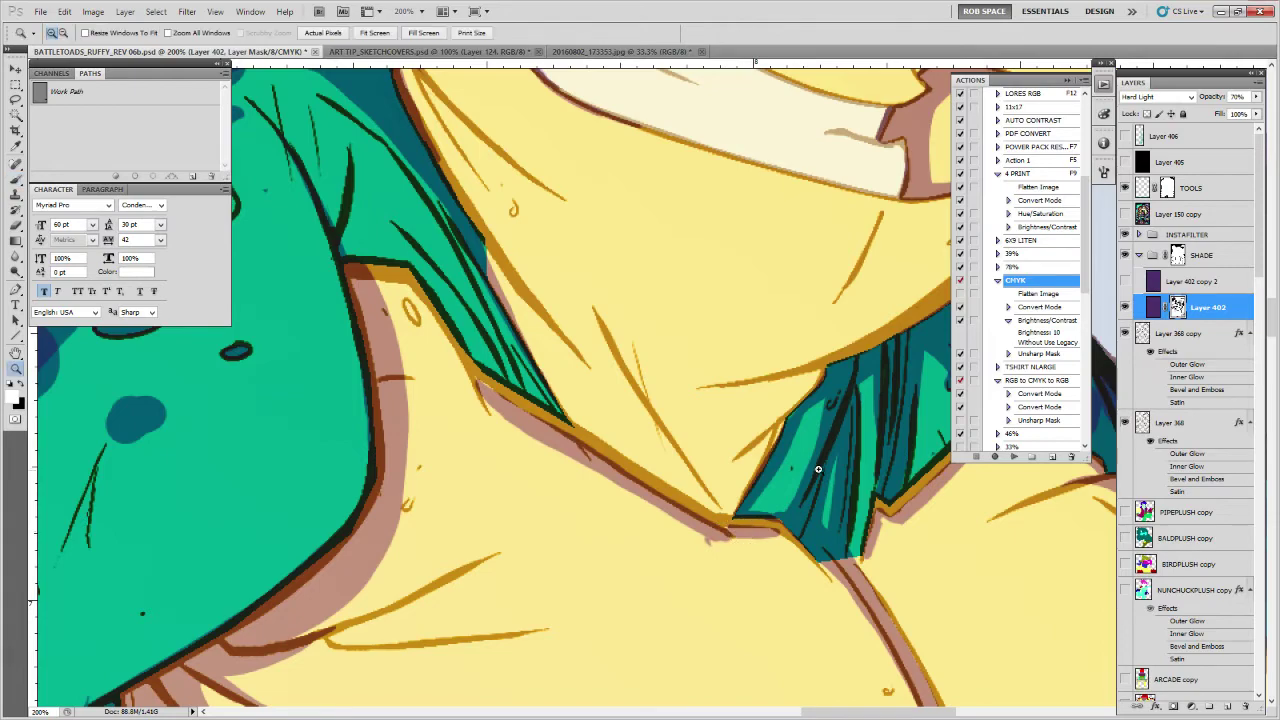
left_click(815, 471, "alt")
left_click(822, 477, "alt")
left_click(838, 490, "alt")
left_click(848, 499, "alt")
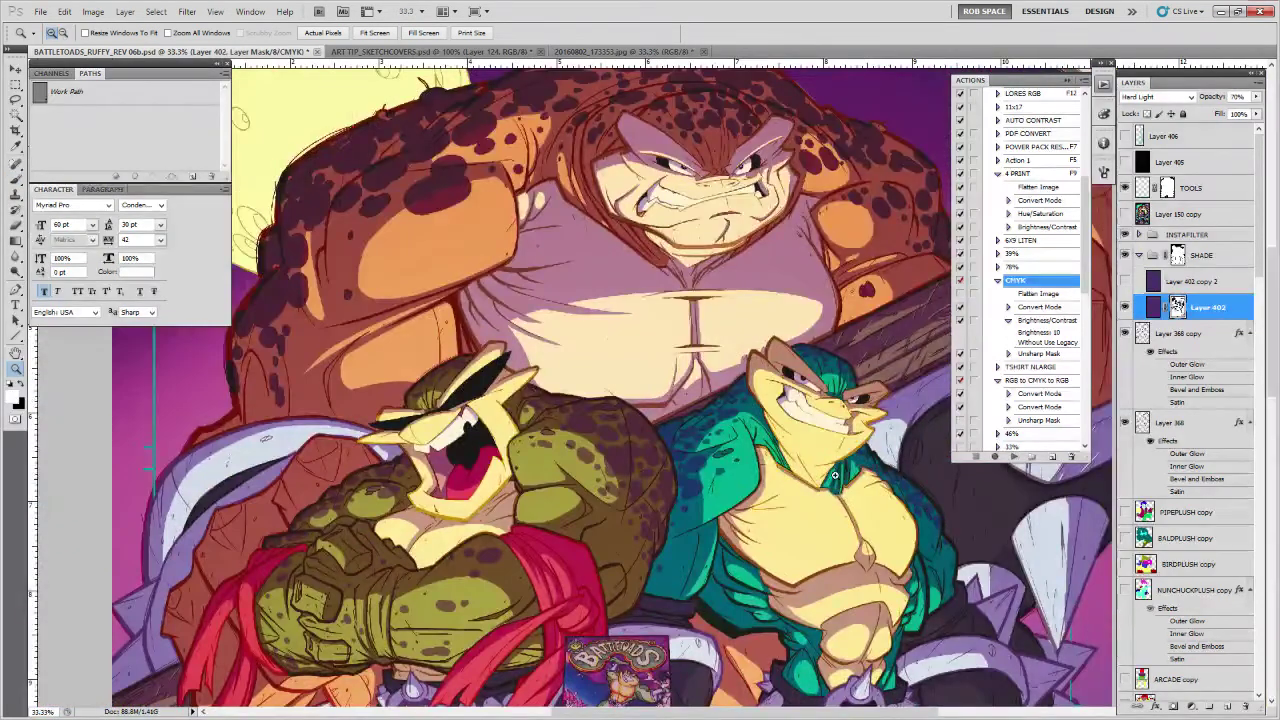
Paint a narrow shadow into the crease on the teal toad's shoulder, just above the armpit
left_click(780, 441)
left_click(771, 431)
left_click(766, 425)
left_click(762, 421)
key("b")
left_click_drag(735, 422, 723, 498)
mouse_move(690, 369)
left_mouse_down()
mouse_move(708, 487)
mouse_move(730, 452)
left_mouse_up()
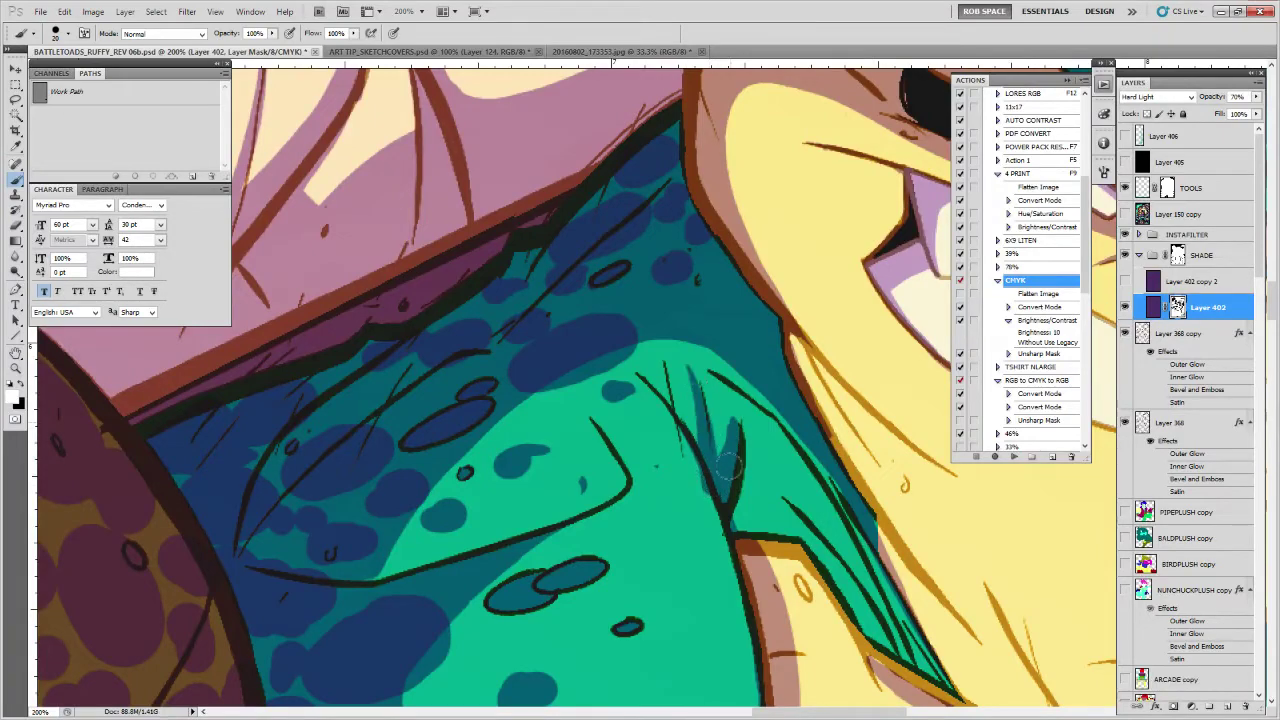
key("x")
Examine the shading across the full Battletoads illustration
key("z")
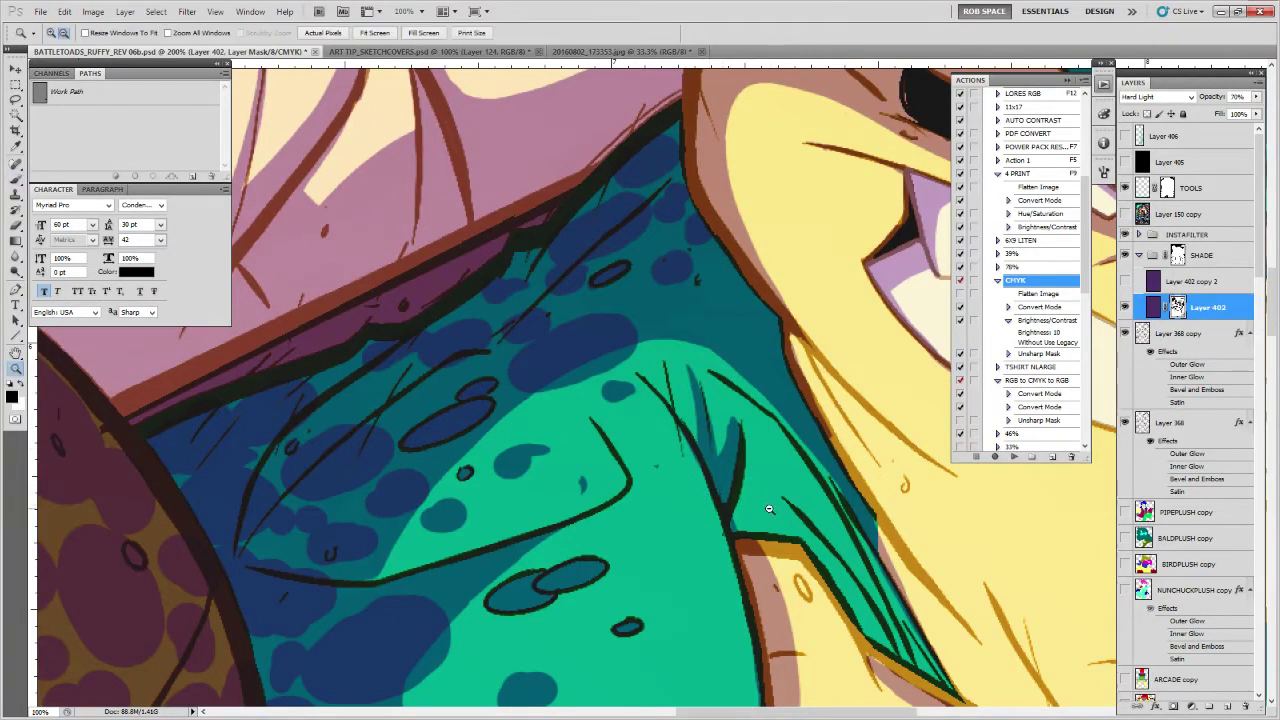
left_click(771, 514, "alt")
left_click(772, 521, "alt")
left_click(774, 530, "alt")
left_click(775, 537, "alt")
left_click(803, 567, "alt")
left_click(815, 555, "alt")
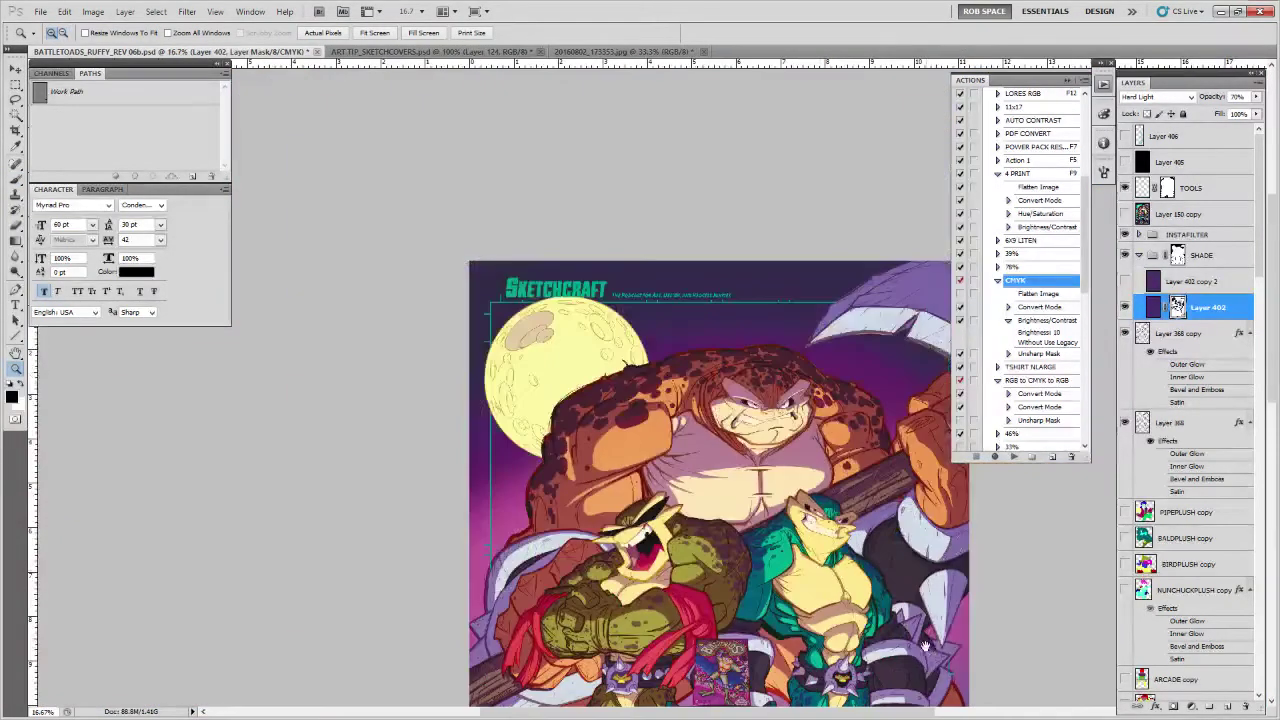
left_click(835, 535, "alt")
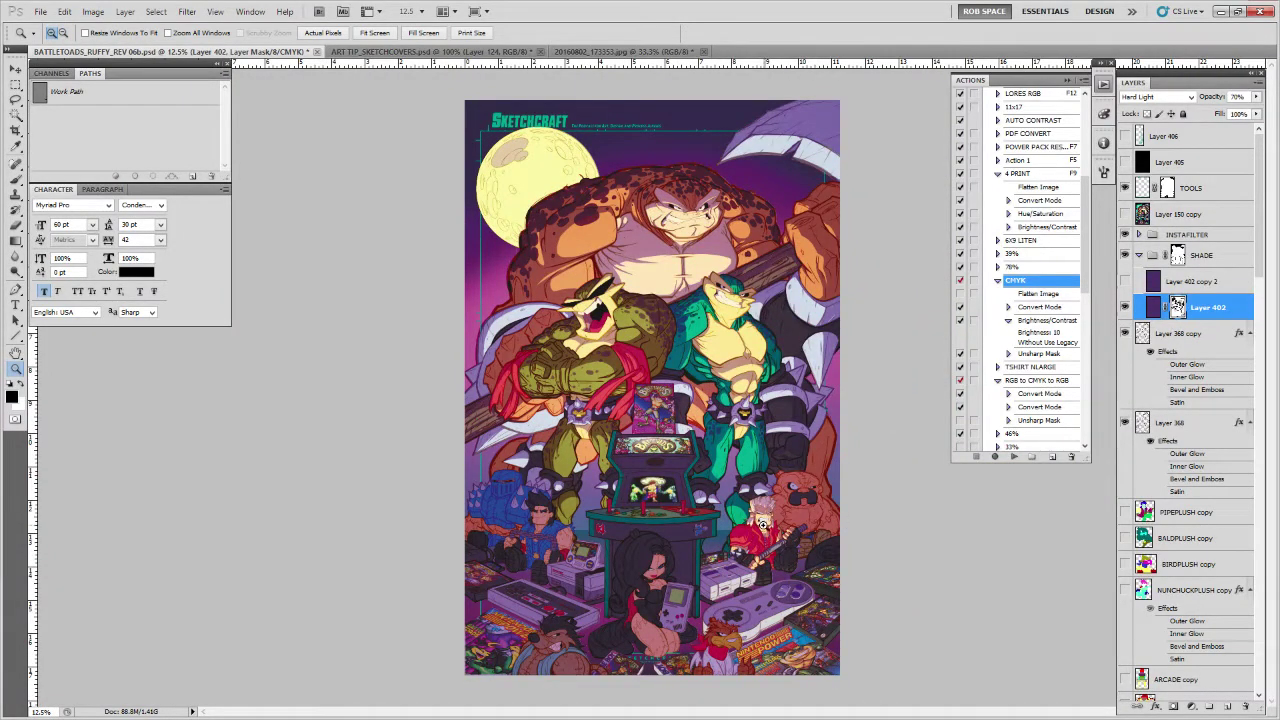
Touch up the shade mask on the olive toad's lower leg below the studded knee band
left_click(658, 522)
left_click(655, 521)
left_click(625, 513)
left_click(612, 508)
left_click(609, 506)
left_click_drag(609, 506, 884, 419)
key("b")
key("x")
mouse_move(806, 455)
left_mouse_down()
mouse_move(811, 400)
mouse_move(834, 378)
mouse_move(800, 327)
mouse_move(749, 423)
mouse_move(806, 355)
mouse_move(802, 387)
mouse_move(829, 370)
mouse_move(822, 468)
mouse_move(779, 432)
mouse_move(734, 432)
mouse_move(726, 449)
mouse_move(746, 437)
mouse_move(796, 462)
left_mouse_up()
key("x")
left_click_drag(595, 472, 872, 461)
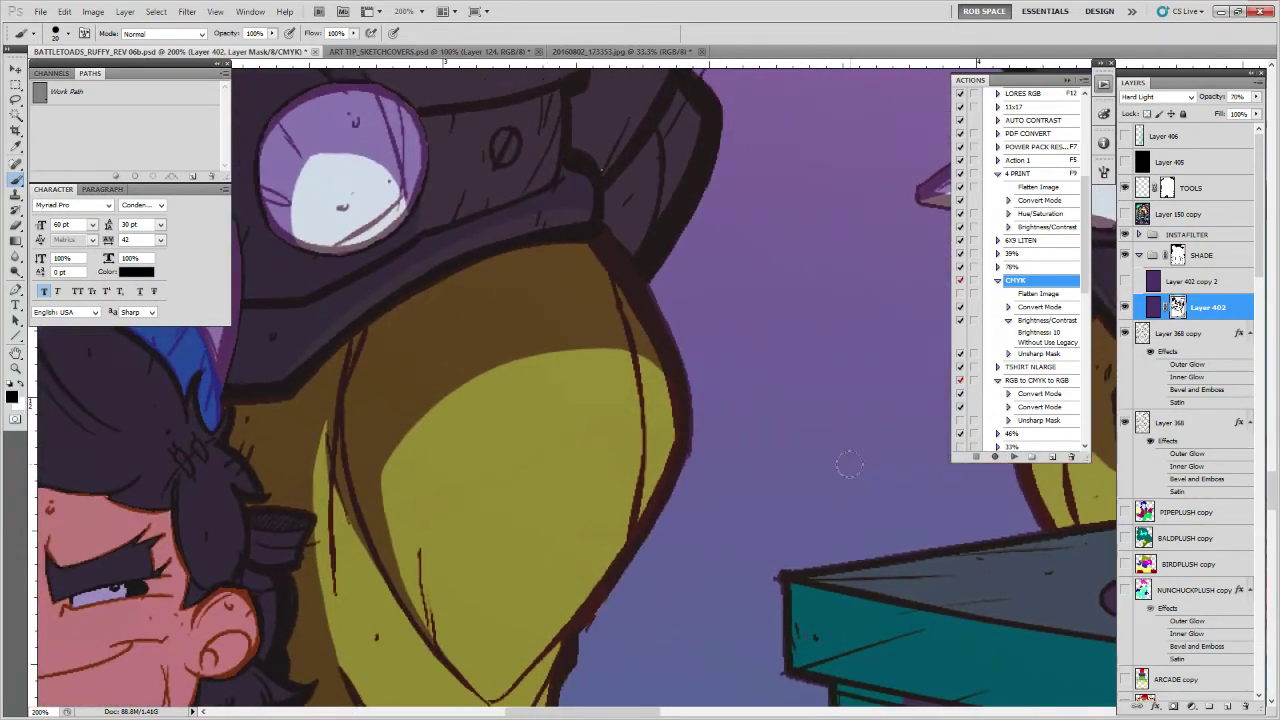
mouse_move(671, 454)
left_mouse_down()
mouse_move(796, 466)
mouse_move(734, 365)
left_mouse_up()
Deepen the curved shadow beneath the olive toad's knee band and trim its edge into a smooth arc
key("x")
mouse_move(789, 401)
left_mouse_down()
mouse_move(747, 369)
mouse_move(649, 376)
mouse_move(552, 426)
mouse_move(494, 497)
left_mouse_up()
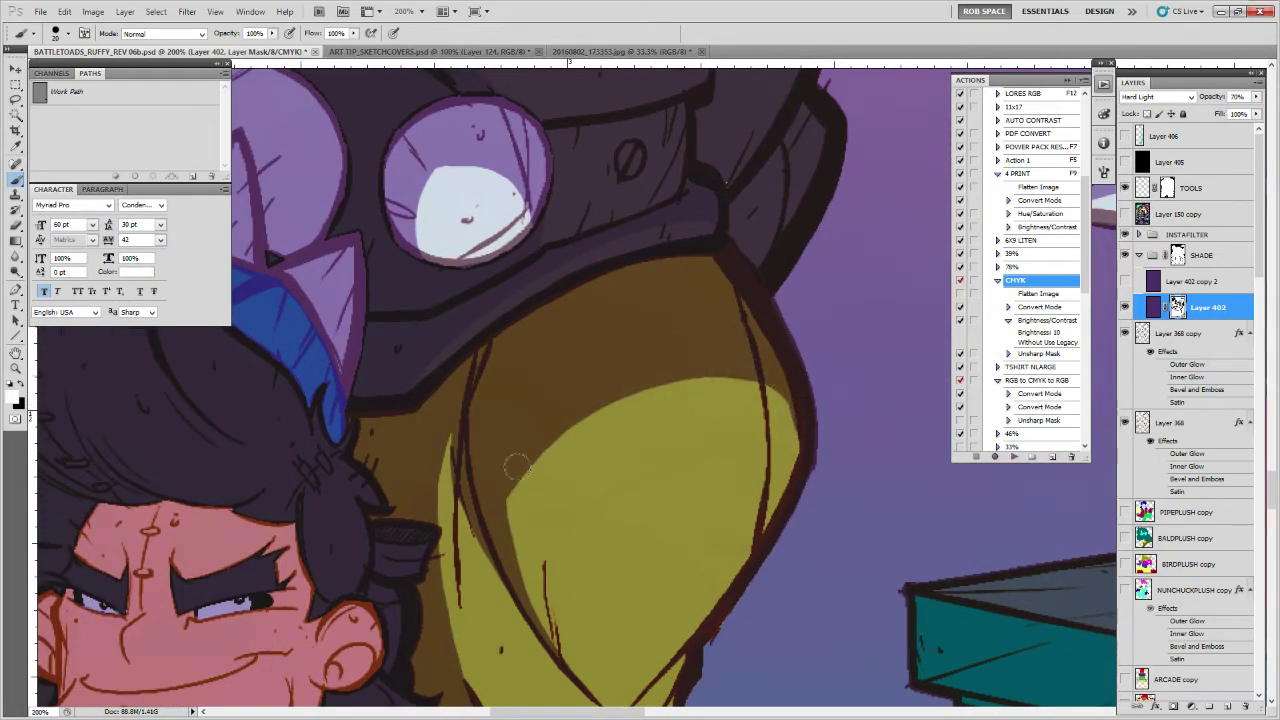
mouse_move(784, 394)
left_mouse_down()
mouse_move(714, 375)
mouse_move(576, 422)
mouse_move(508, 504)
left_mouse_up()
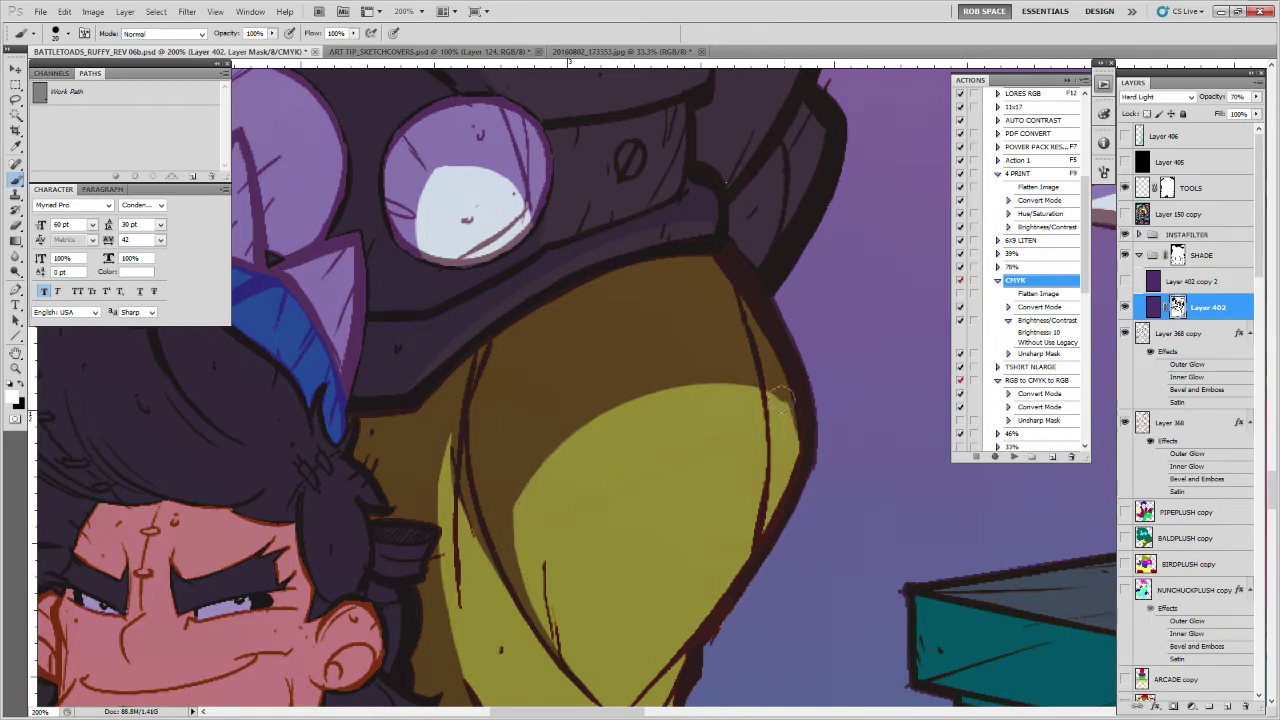
key("x")
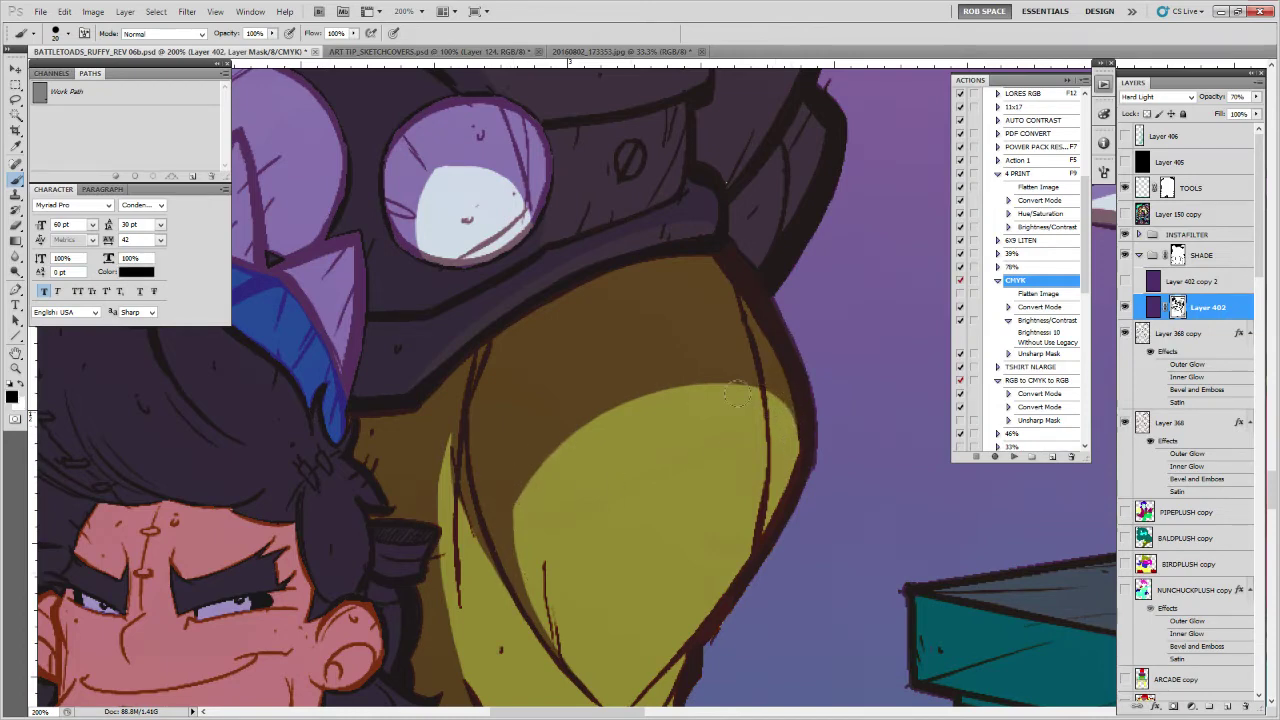
key("x")
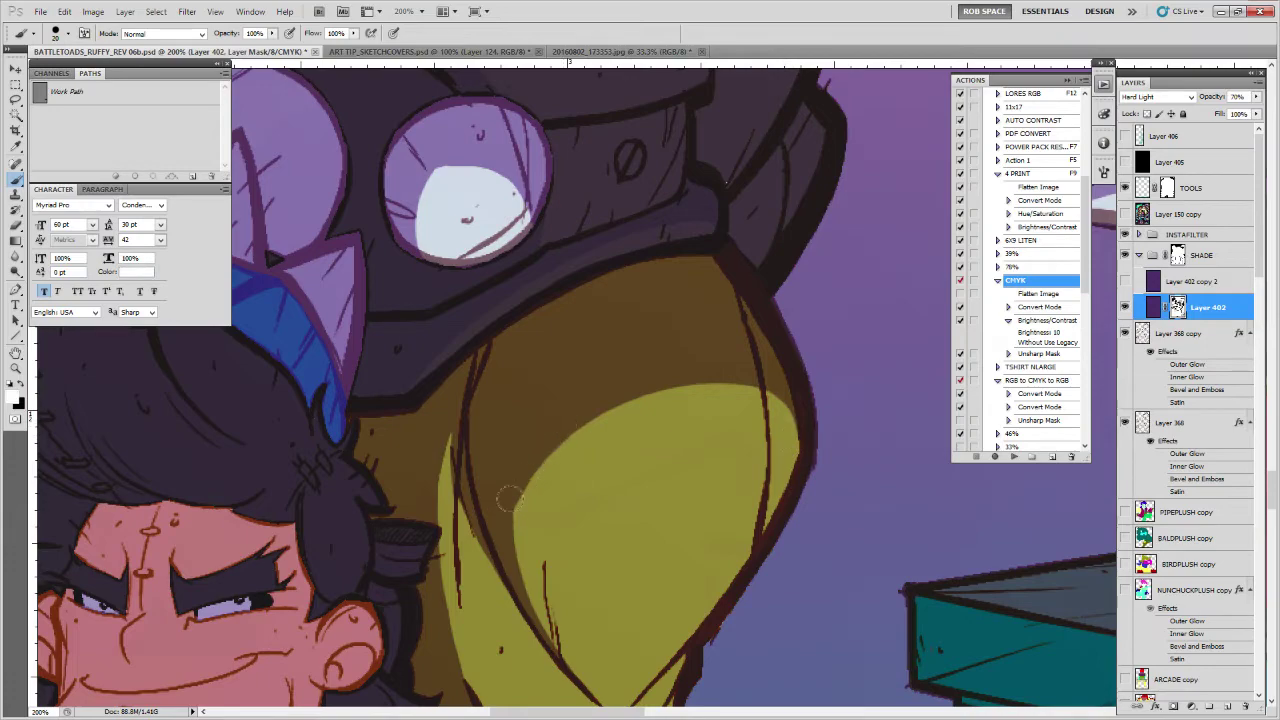
left_click_drag(805, 544, 720, 587)
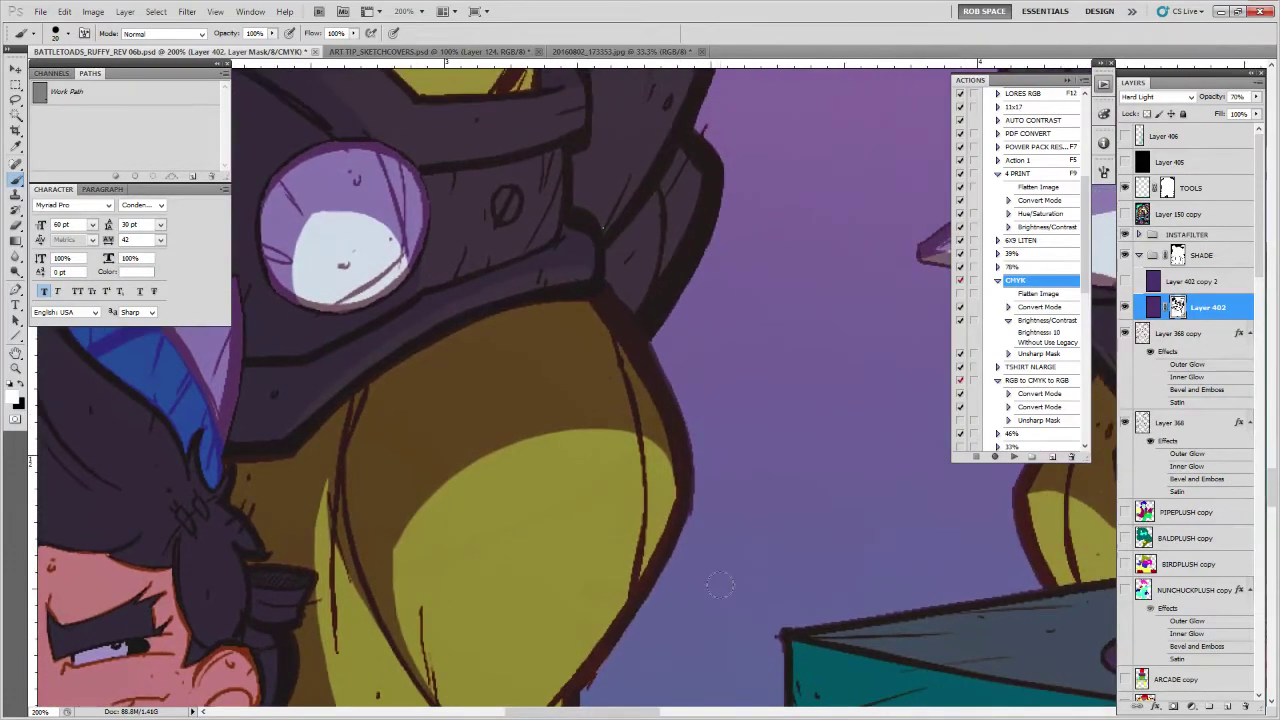
Paint a thin shadow on the orange shape between the olive toad's legs, along the inner thigh and below the yellow belly
key("z")
left_click(731, 546, "alt")
left_click(730, 552, "alt")
left_click(730, 560, "alt")
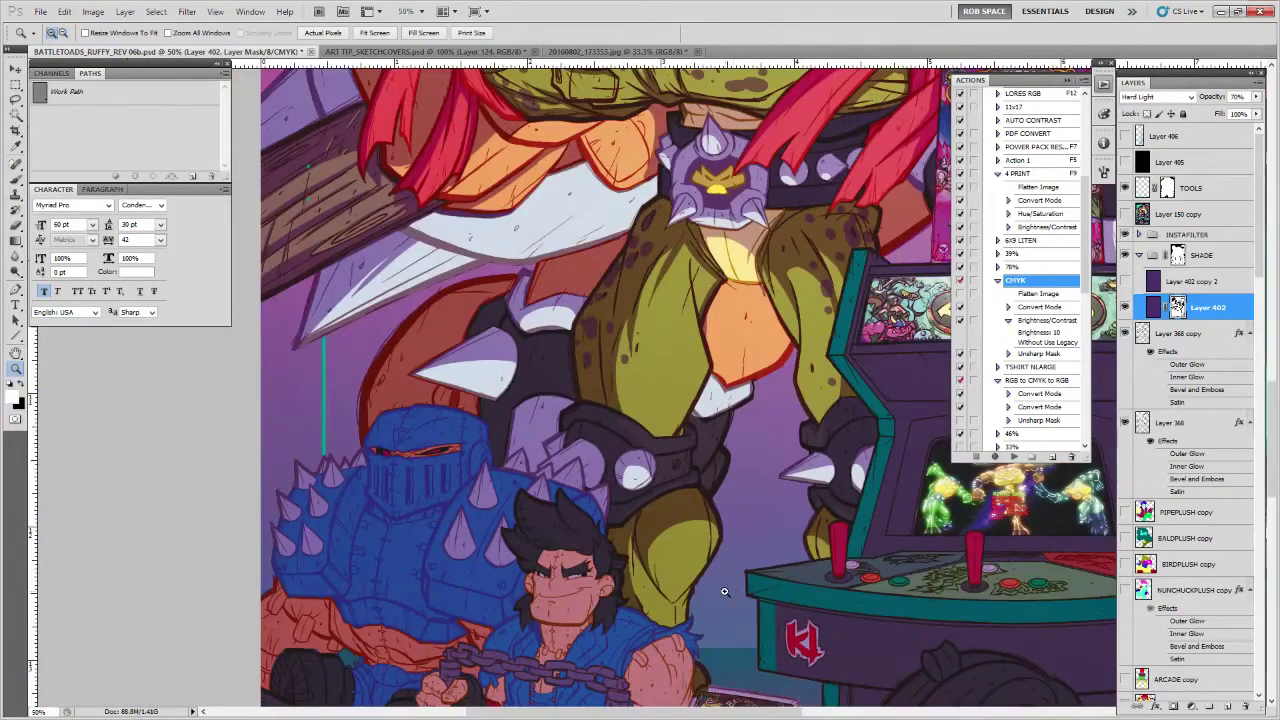
left_click(737, 411)
key("b")
mouse_move(724, 483)
left_mouse_down()
mouse_move(764, 472)
mouse_move(723, 489)
mouse_move(701, 471)
mouse_move(708, 488)
mouse_move(687, 463)
mouse_move(711, 495)
mouse_move(769, 466)
mouse_move(723, 467)
mouse_move(715, 480)
mouse_move(692, 449)
mouse_move(695, 480)
mouse_move(682, 471)
mouse_move(707, 501)
mouse_move(764, 481)
mouse_move(680, 540)
left_mouse_up()
key("x")
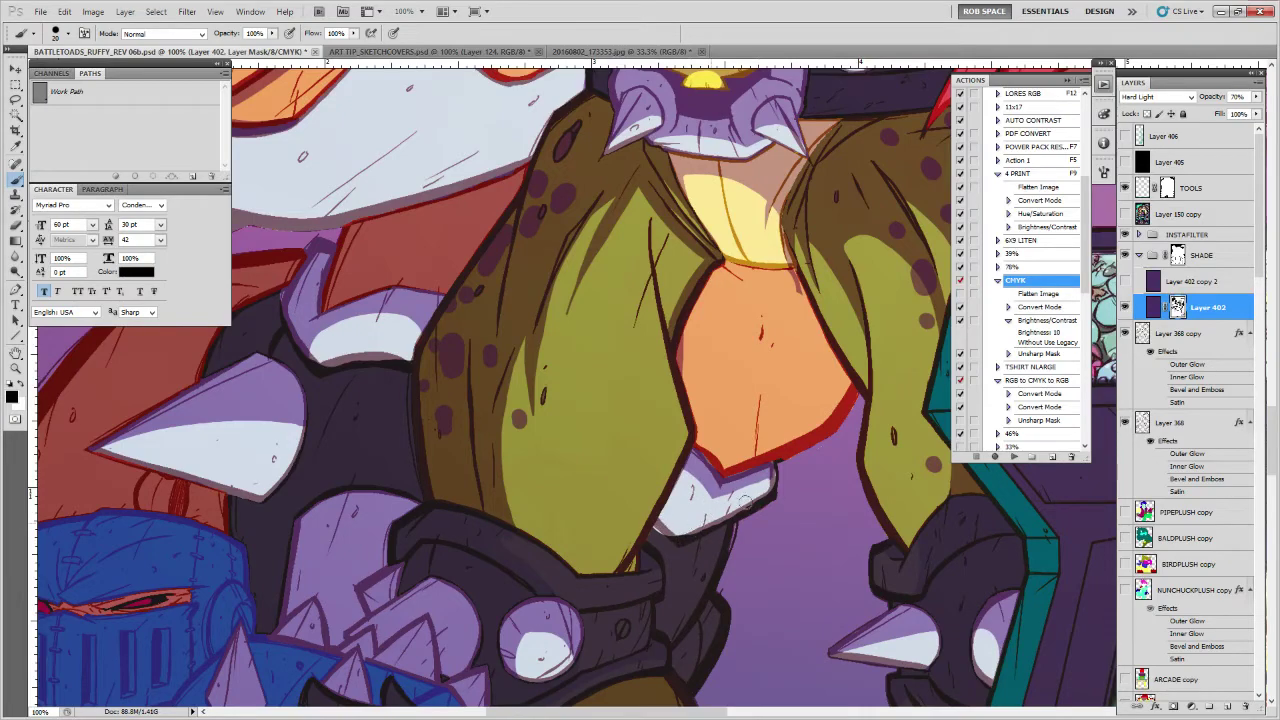
key("x")
left_click_drag(813, 552, 741, 515)
left_click_drag(746, 428, 733, 579)
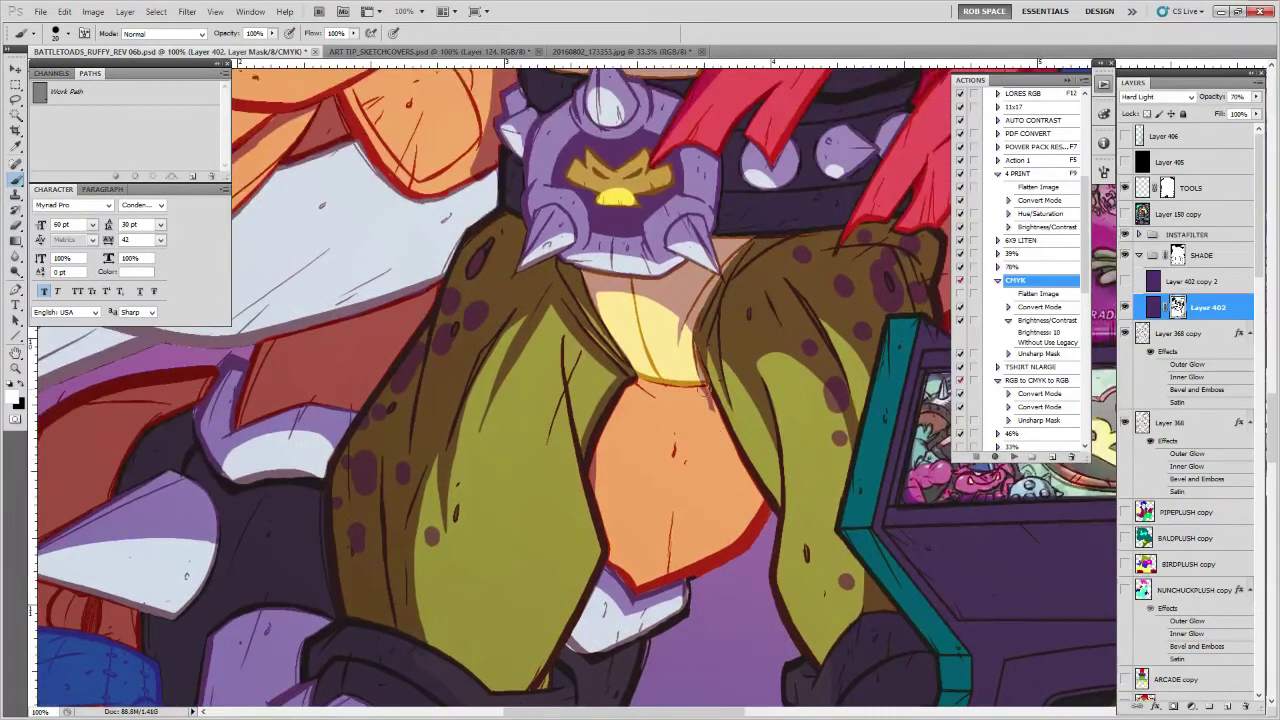
key("x")
key("x")
mouse_move(630, 393)
left_mouse_down()
mouse_move(600, 460)
mouse_move(612, 418)
left_mouse_up()
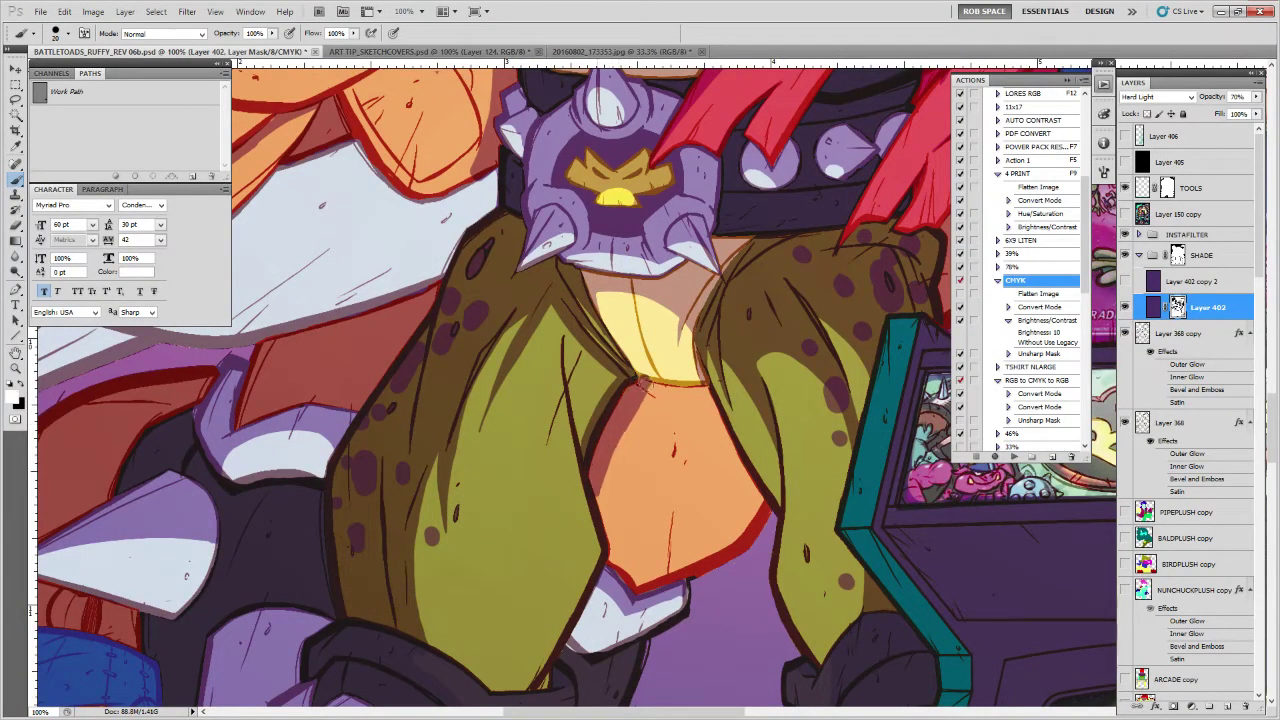
key("x")
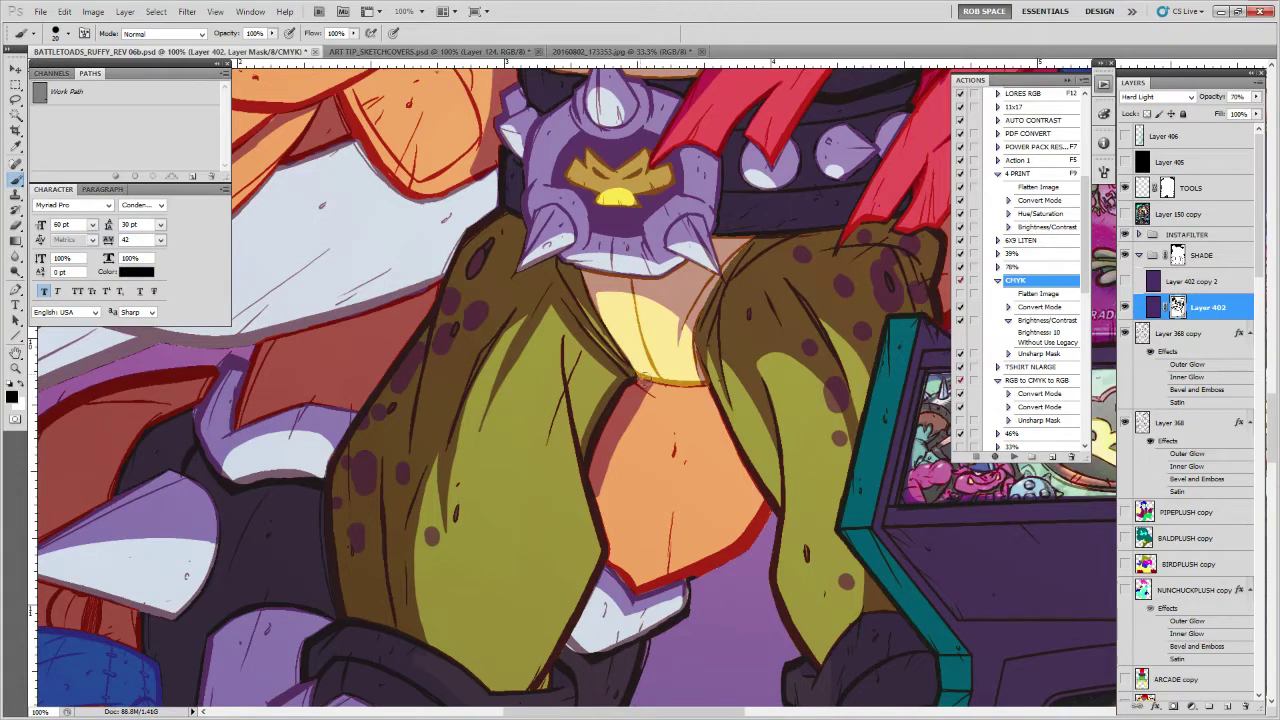
Examine the shading from the two smaller toads down to the arcade cabinet and plush figures
key("z")
left_click(786, 440, "alt")
left_click(785, 459, "alt")
left_click(783, 480, "alt")
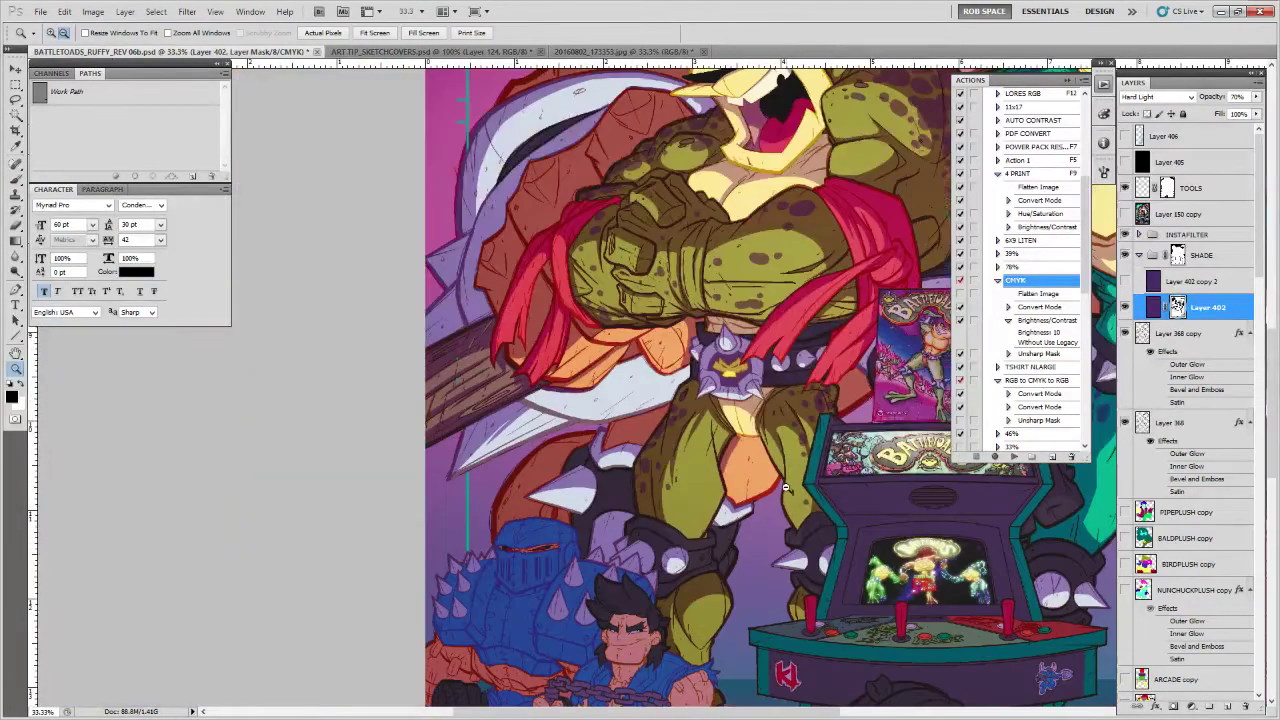
left_click(792, 502, "alt")
left_click_drag(883, 627, 732, 551)
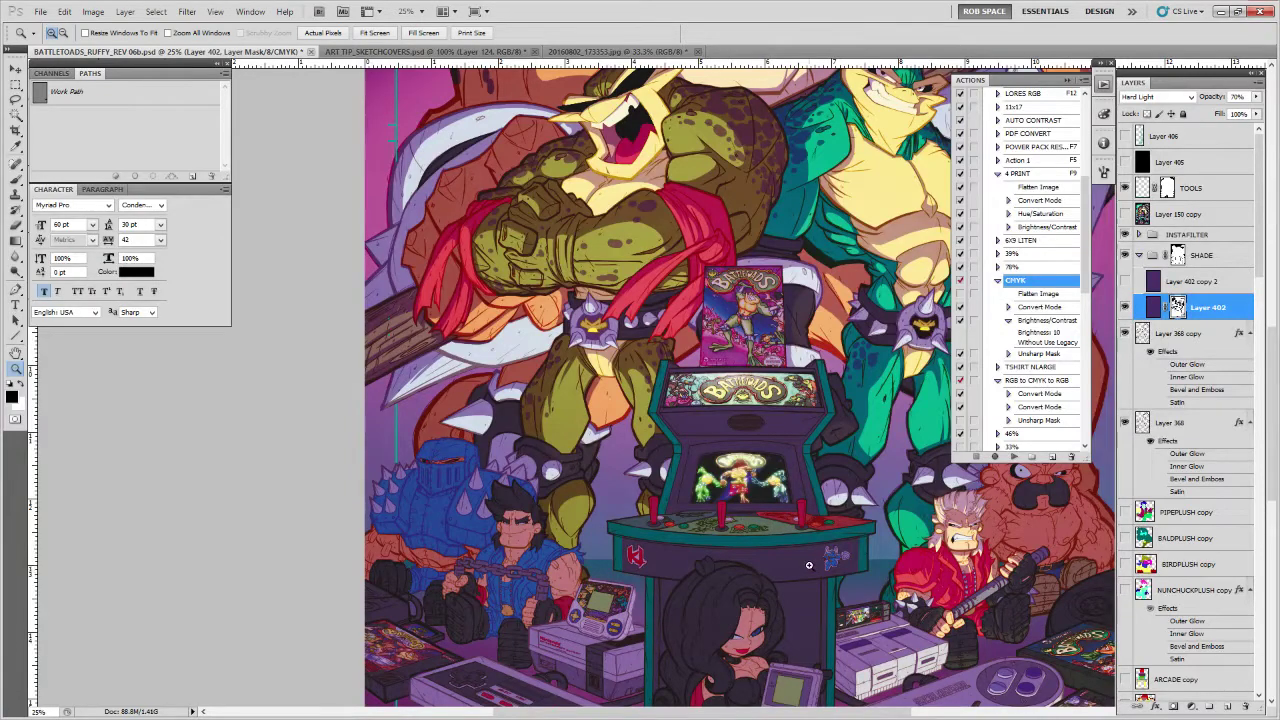
left_click_drag(893, 562, 790, 536)
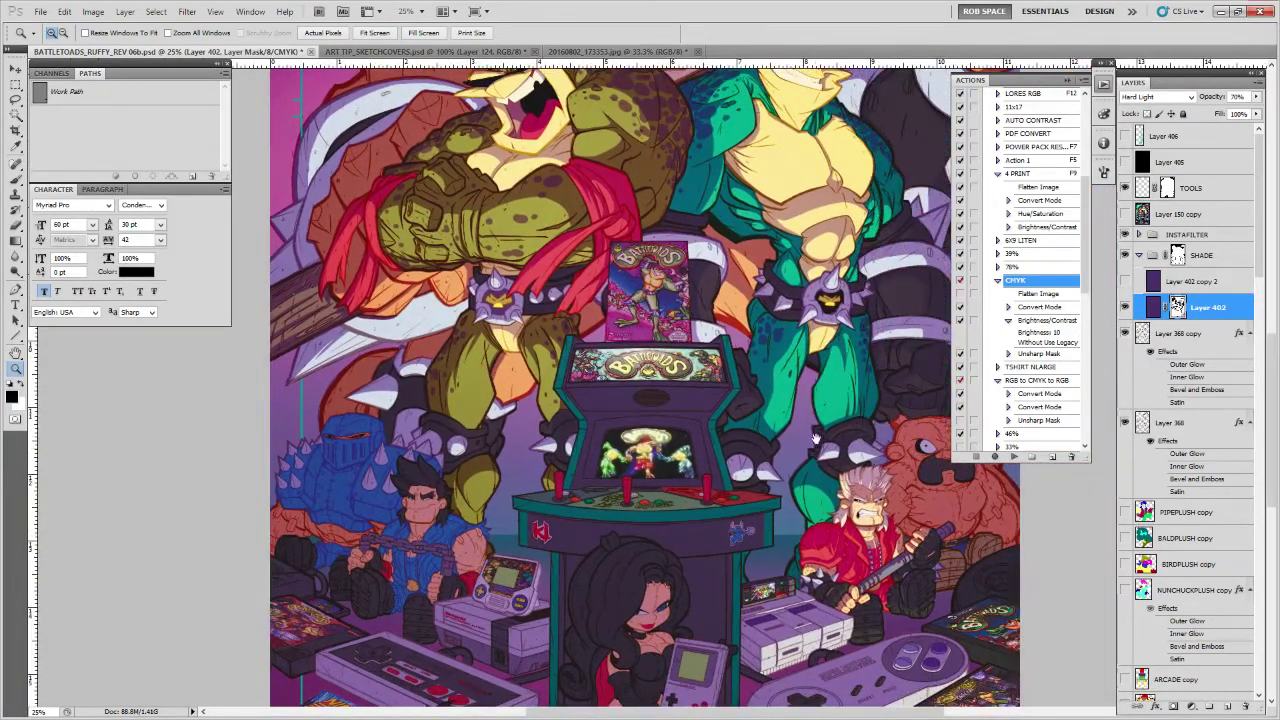
left_click_drag(818, 440, 769, 551)
Erase shade on the olive toad's red scarf to form a long curved highlight along the outer upper fold
left_click(582, 314)
left_click(584, 315)
left_click(584, 316)
left_click_drag(584, 316, 646, 426)
left_click(651, 424)
left_click(650, 424)
key("b")
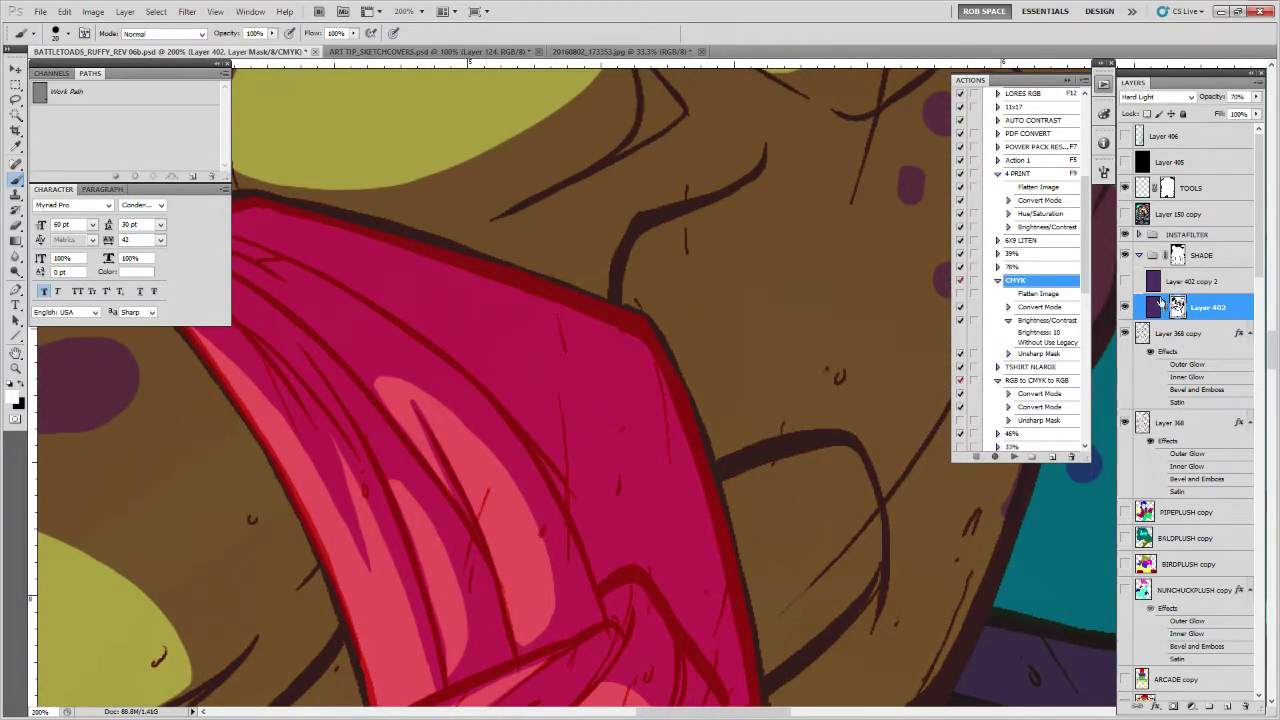
key("x")
mouse_move(459, 352)
left_mouse_down()
mouse_move(490, 378)
mouse_move(425, 322)
mouse_move(580, 468)
mouse_move(489, 387)
mouse_move(587, 532)
mouse_move(574, 450)
left_mouse_up()
mouse_move(439, 326)
left_mouse_down()
mouse_move(600, 505)
mouse_move(610, 568)
mouse_move(694, 526)
mouse_move(702, 545)
left_mouse_up()
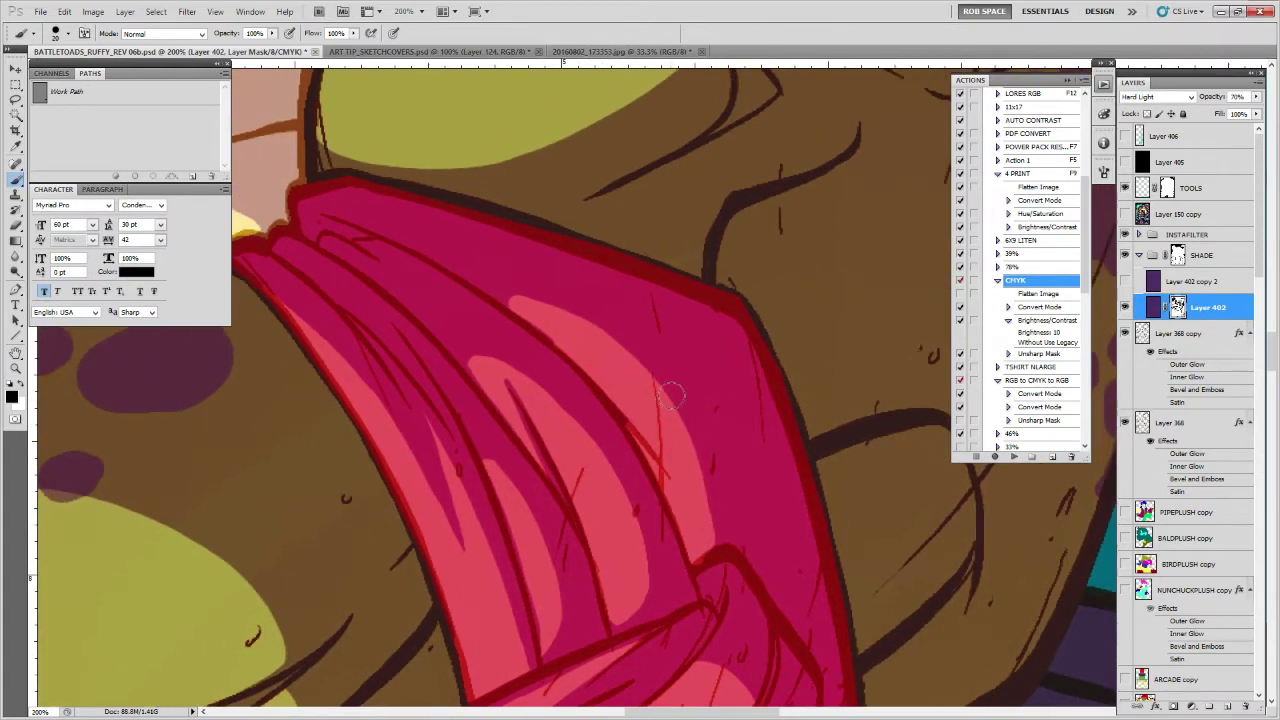
Extend the new scarf highlight down to the knot and clean up its edges, alternating between erasing and restoring shade
left_click_drag(670, 398, 712, 566)
key("x")
mouse_move(704, 507)
left_mouse_down()
mouse_move(712, 552)
mouse_move(714, 530)
mouse_move(640, 395)
mouse_move(719, 587)
left_mouse_up()
key("x")
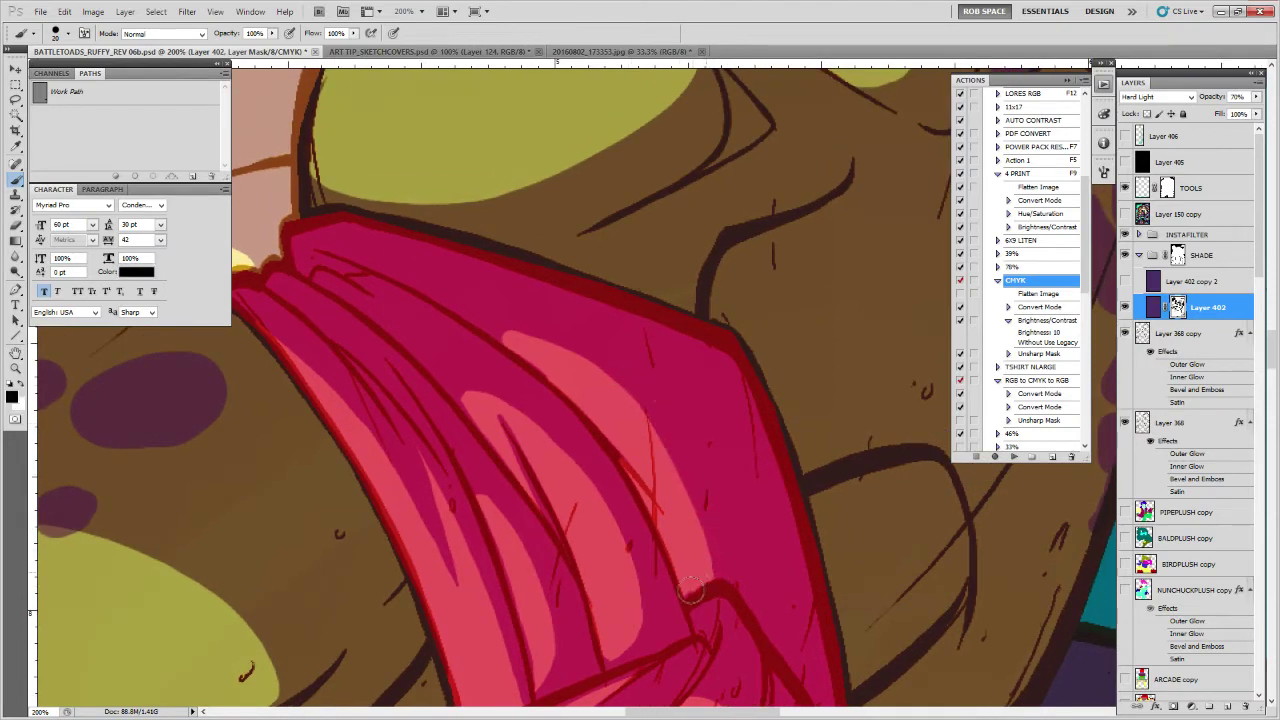
mouse_move(564, 378)
left_mouse_down()
mouse_move(526, 357)
mouse_move(526, 334)
mouse_move(641, 400)
left_mouse_up()
key("x")
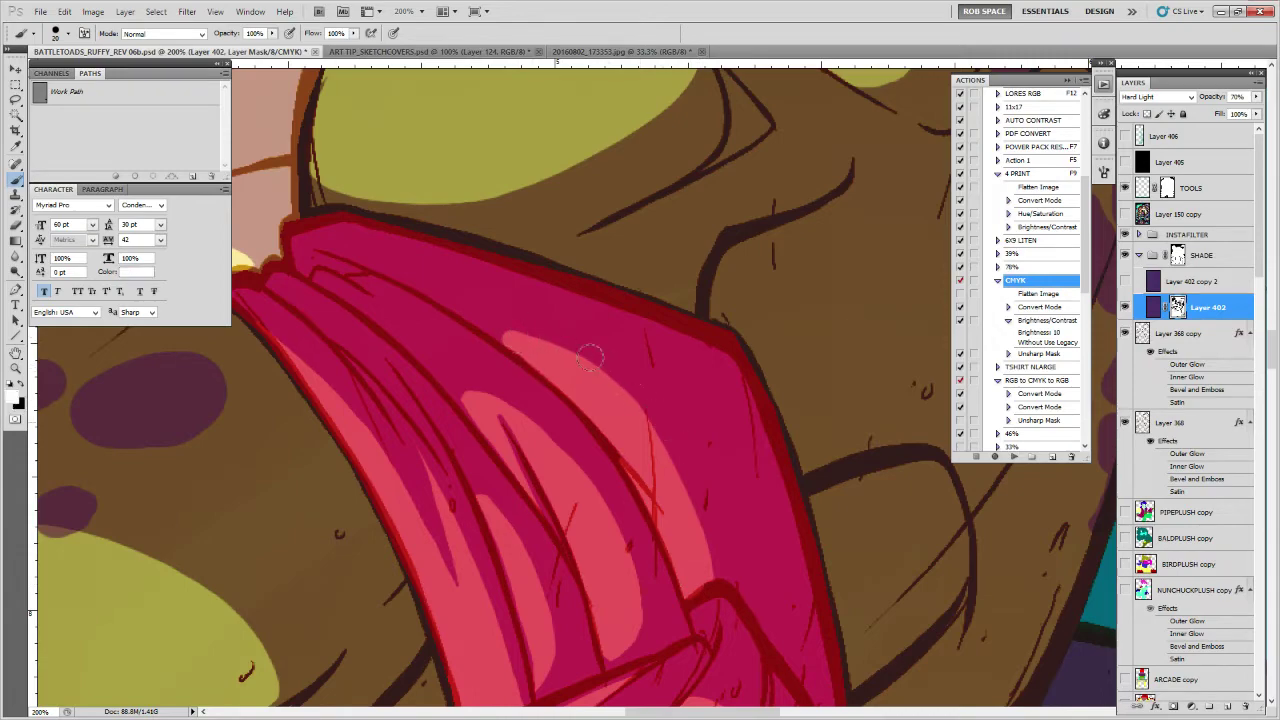
scroll(720, 500, "down", 2)
Examine the overall shading on all three toads, the arcade cabinet and the plush figures
key("z")
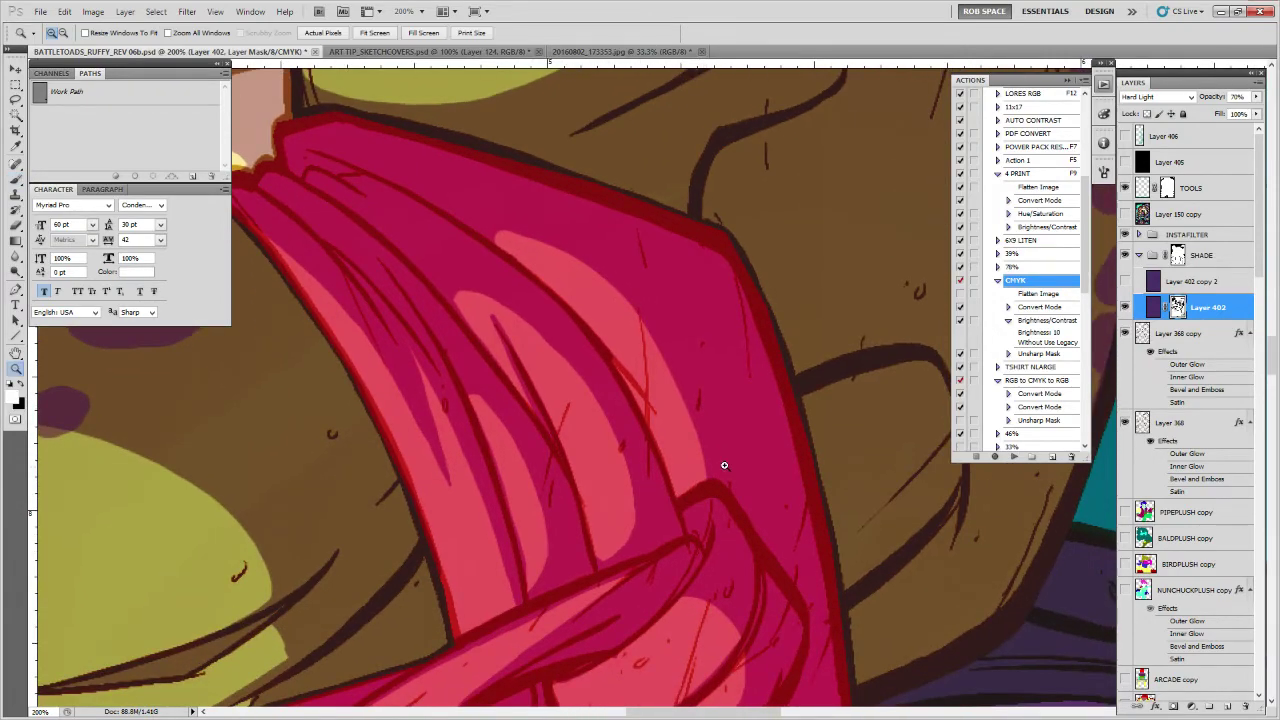
left_click(723, 467, "alt")
left_click(724, 468, "alt")
left_click(730, 482, "alt")
left_click(742, 511, "alt")
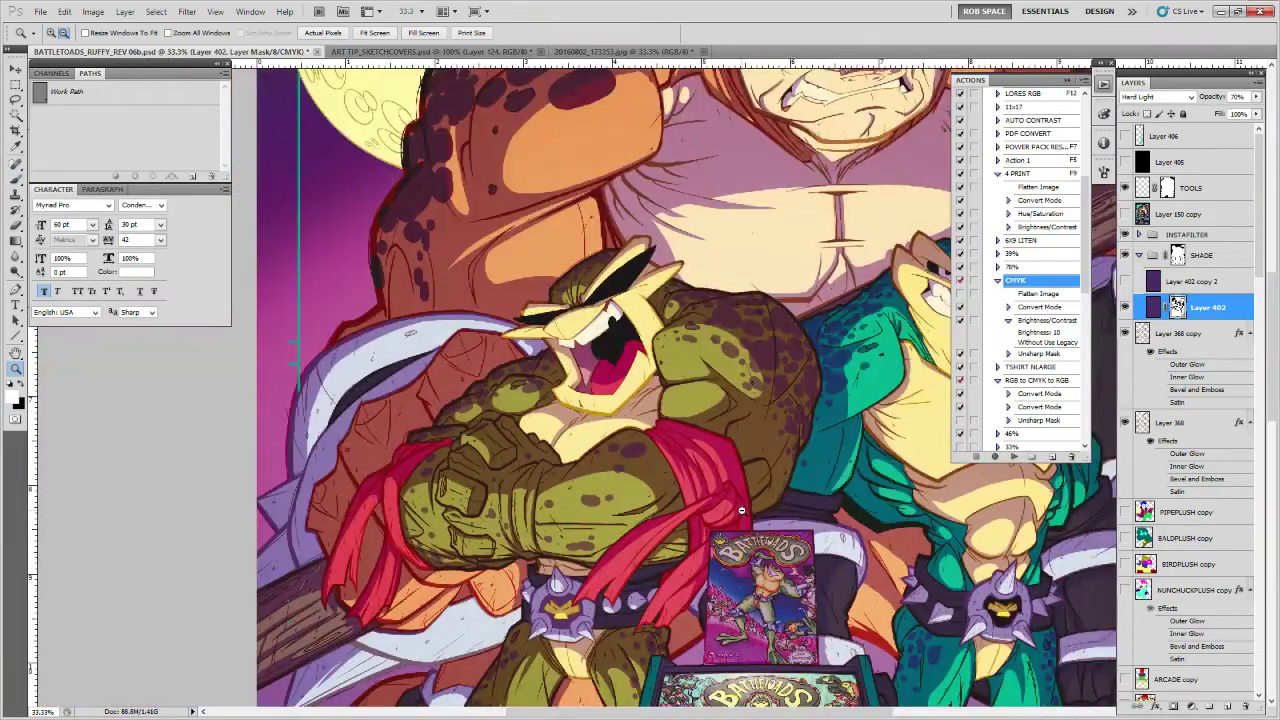
left_click(740, 513, "alt")
left_click_drag(760, 577, 714, 423)
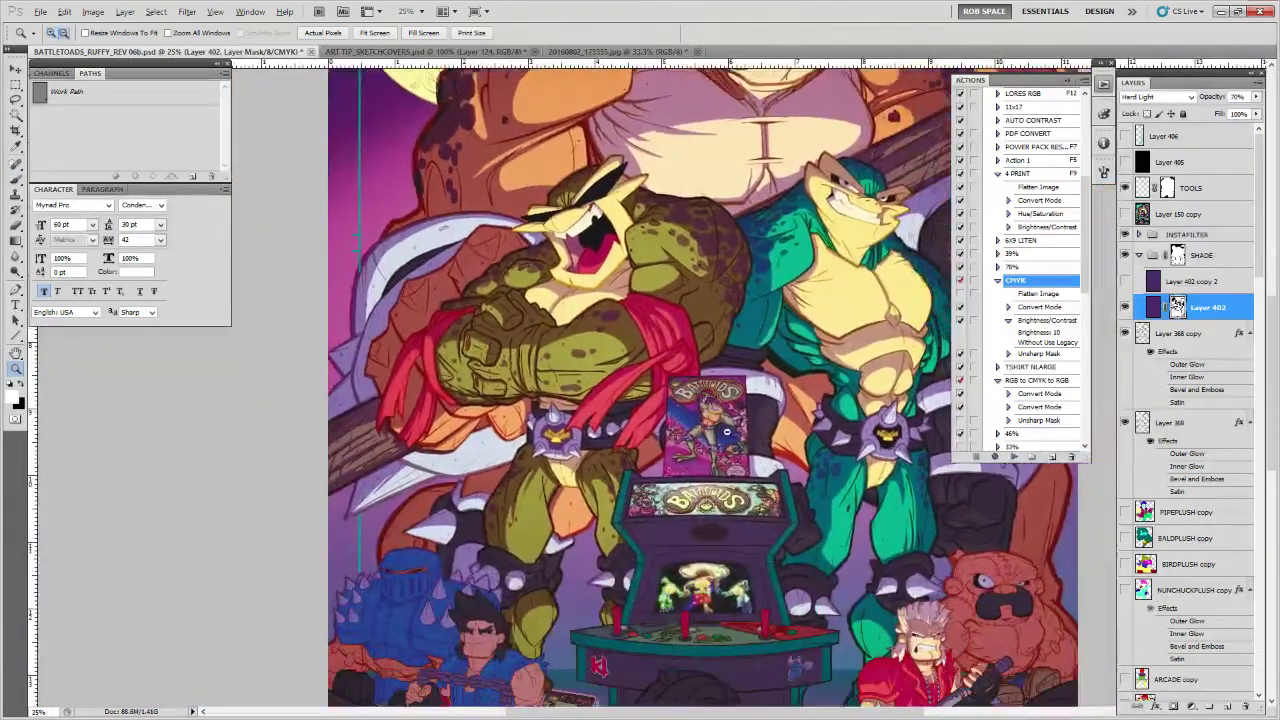
left_click(714, 423, "alt")
left_click_drag(907, 530, 677, 492)
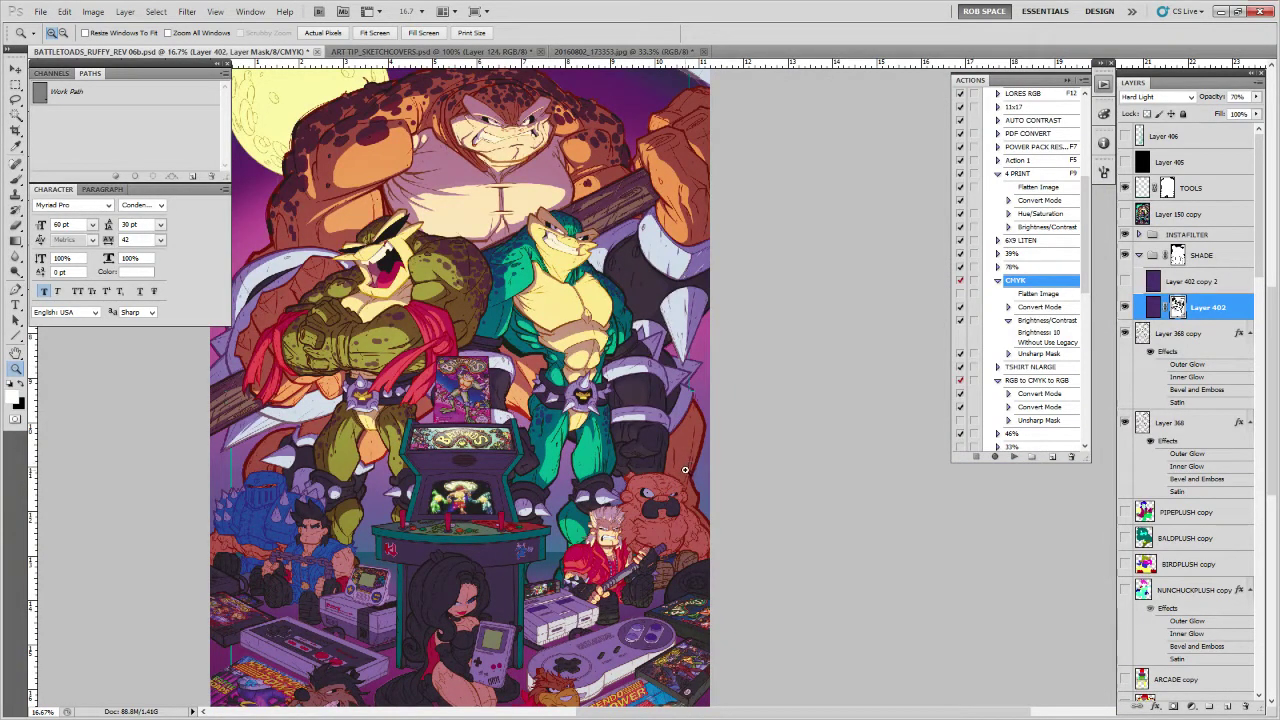
Examine the shading on the large toad's shoulder, upper arm and face at closer range
left_click(336, 189)
left_click_drag(375, 178, 543, 397)
left_click(543, 397)
key("b")
key("x")
key("x")
left_click_drag(428, 380, 444, 420)
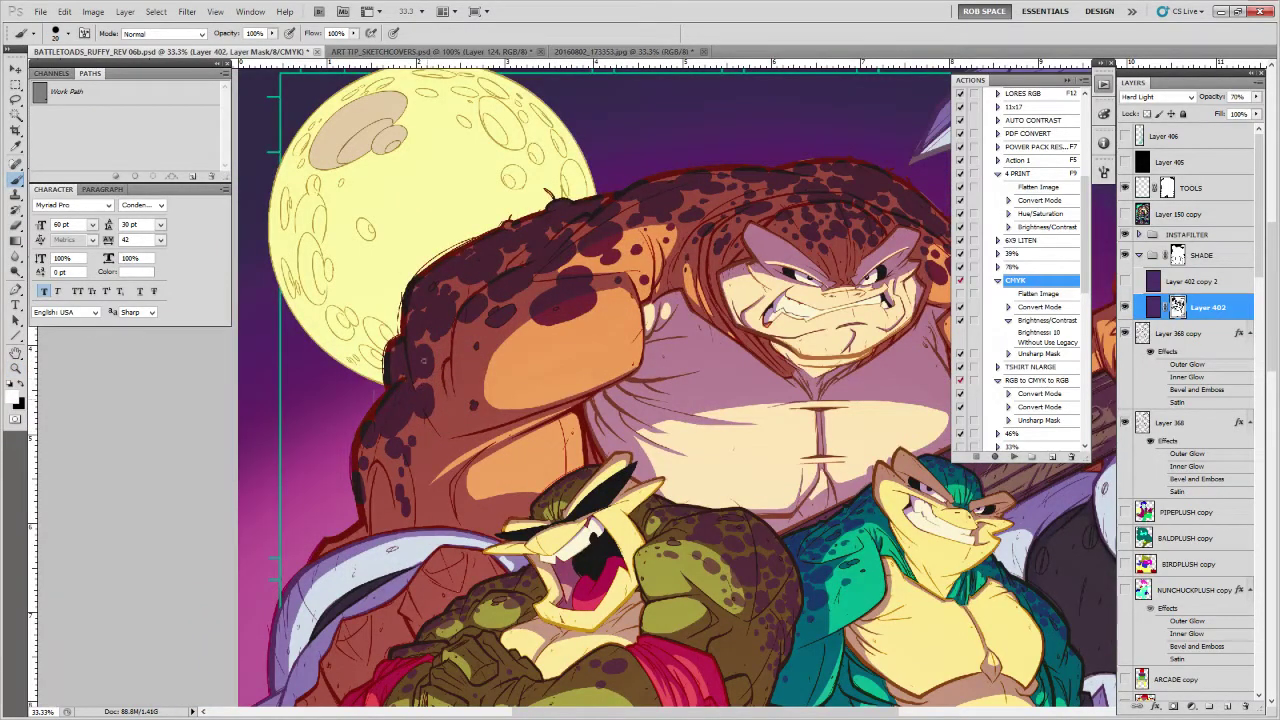
key("ctrl+minus")
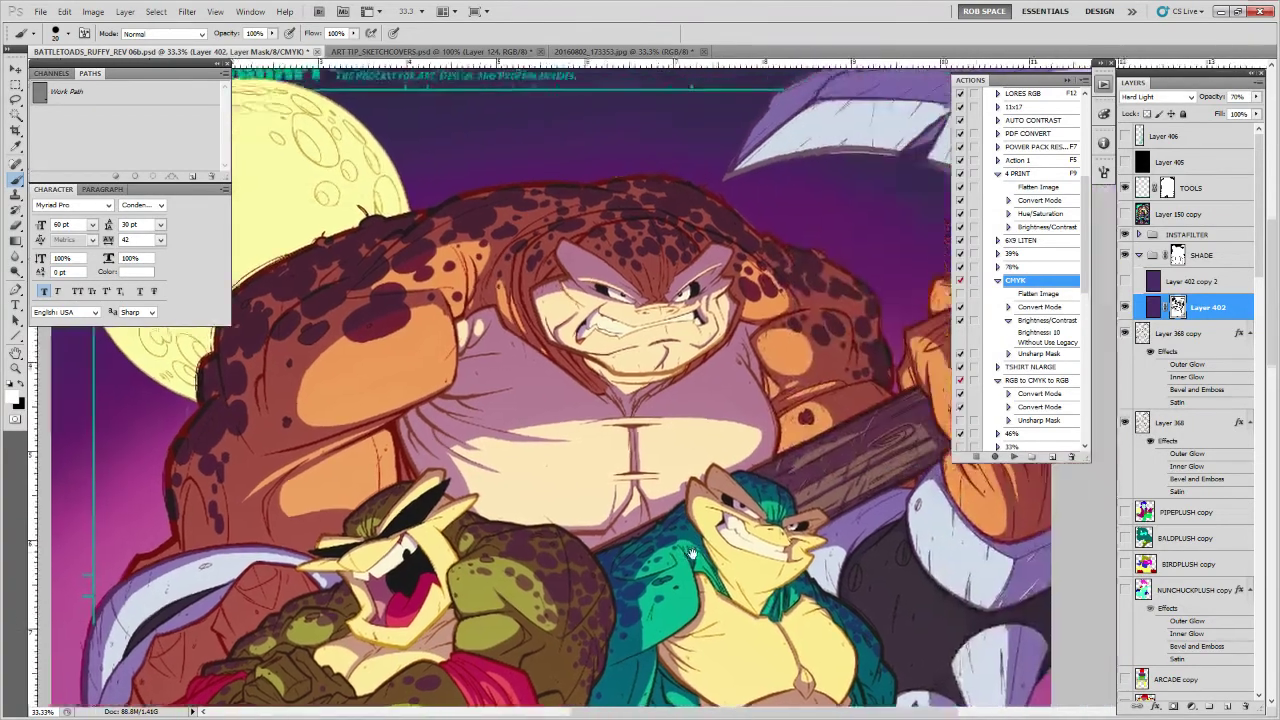
Erase shade on the large toad's raised fist to shape the orange highlight along the finger crease
key("z")
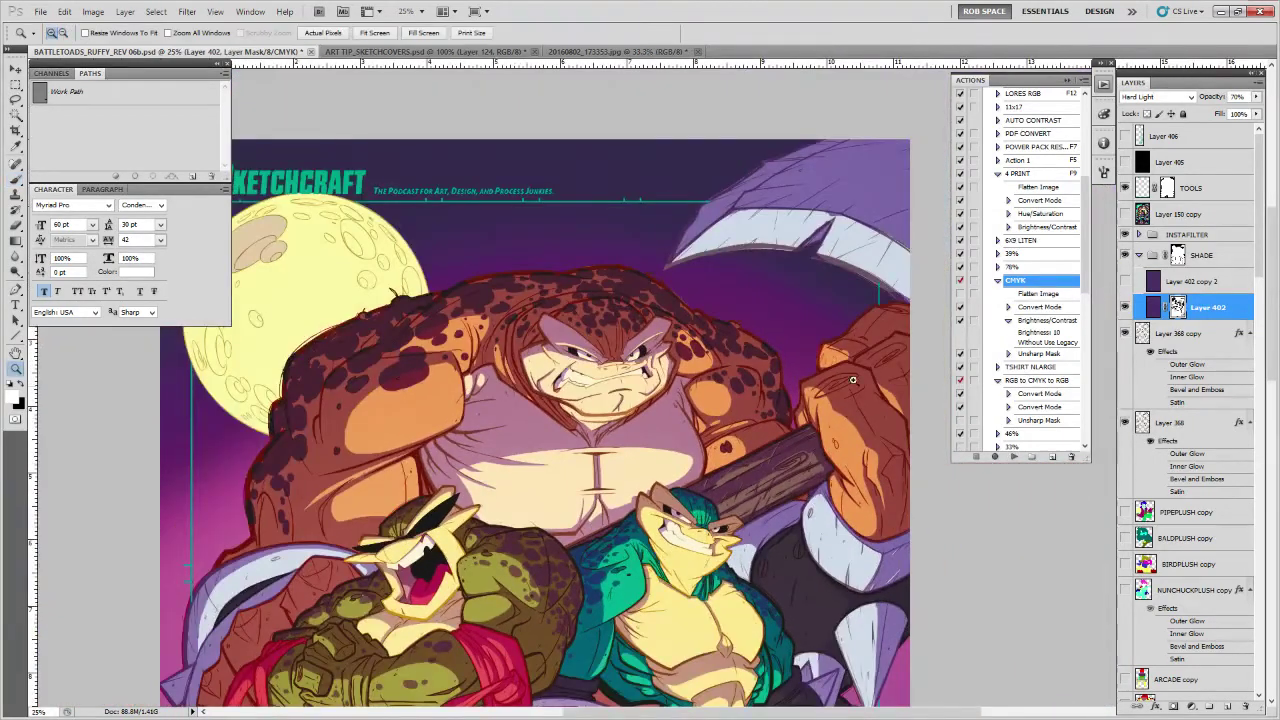
left_click(848, 398)
left_click(848, 398)
left_click(845, 401)
left_click(844, 402)
left_click(843, 403)
key("b")
mouse_move(662, 358)
left_mouse_down()
mouse_move(753, 412)
mouse_move(638, 354)
mouse_move(543, 328)
mouse_move(573, 373)
mouse_move(756, 420)
mouse_move(743, 458)
left_mouse_up()
key("x")
key("x")
key("x")
mouse_move(578, 512)
left_mouse_down()
mouse_move(508, 532)
mouse_move(511, 502)
mouse_move(543, 506)
mouse_move(494, 504)
mouse_move(527, 526)
left_mouse_up()
left_click_drag(632, 475, 566, 546)
mouse_move(722, 489)
left_mouse_down()
mouse_move(784, 520)
mouse_move(750, 533)
mouse_move(578, 460)
left_mouse_up()
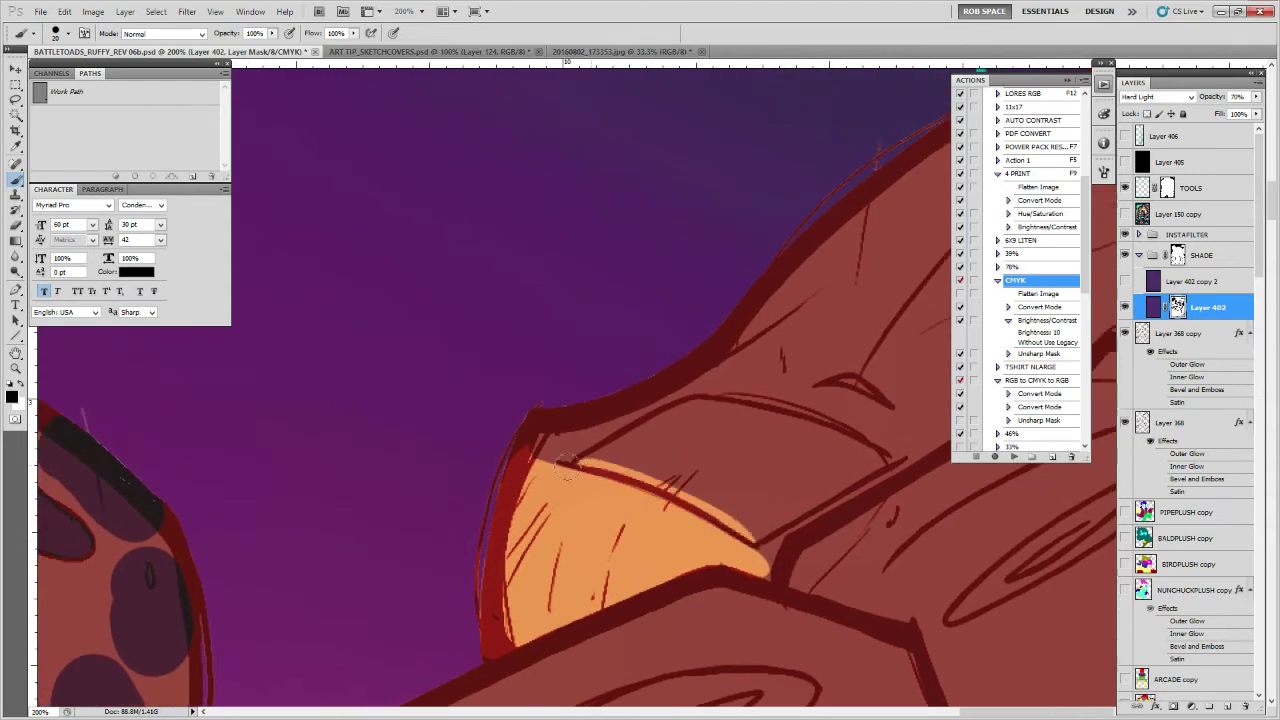
mouse_move(760, 560)
left_mouse_down()
mouse_move(723, 573)
mouse_move(640, 601)
left_mouse_up()
Refine the finger's shadow edge and erase a small rounded highlight on the knuckle of the raised fist
key("x")
left_click_drag(809, 538, 592, 605)
left_click_drag(701, 456, 628, 504)
key("x")
mouse_move(537, 483)
left_mouse_down()
mouse_move(597, 502)
mouse_move(602, 454)
mouse_move(602, 502)
mouse_move(572, 469)
mouse_move(592, 469)
mouse_move(599, 509)
mouse_move(542, 486)
mouse_move(511, 501)
mouse_move(573, 438)
left_mouse_up()
key("x")
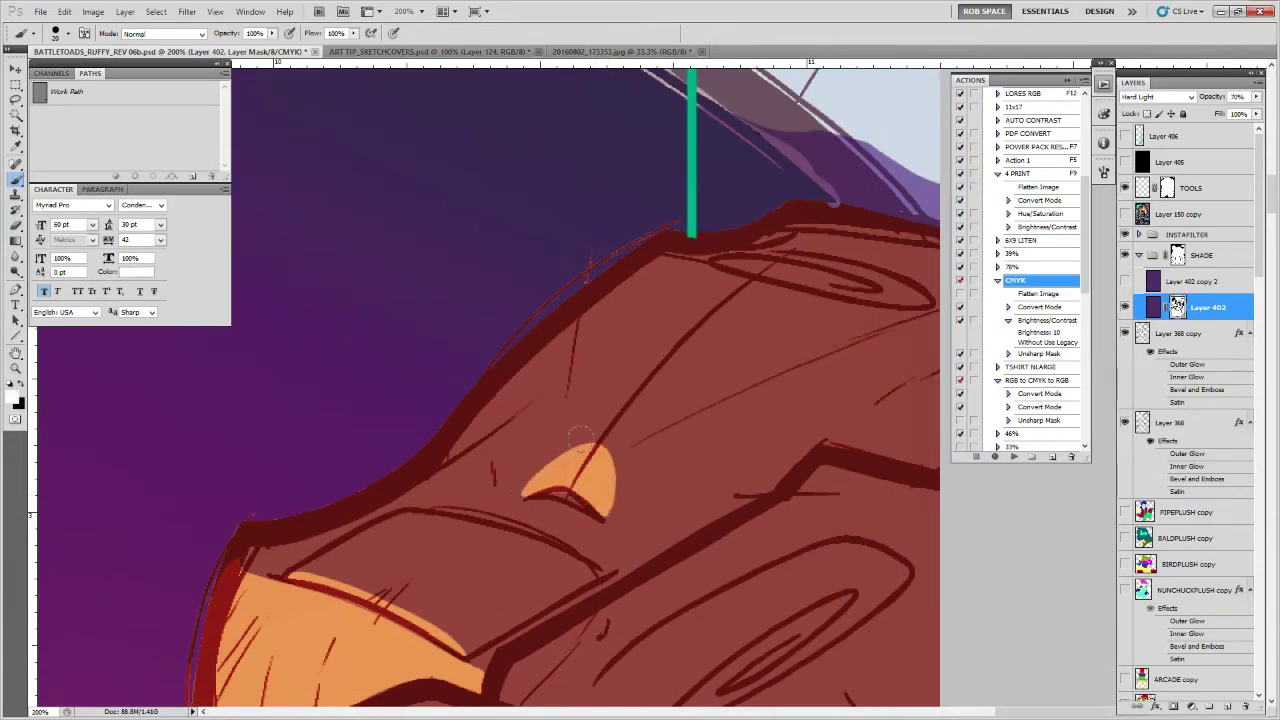
Paint thin shadow accents along the crack lines of the large spike below the raised fist
key("z")
scroll(610, 495, "down", 4)
scroll(624, 500, "down", 1)
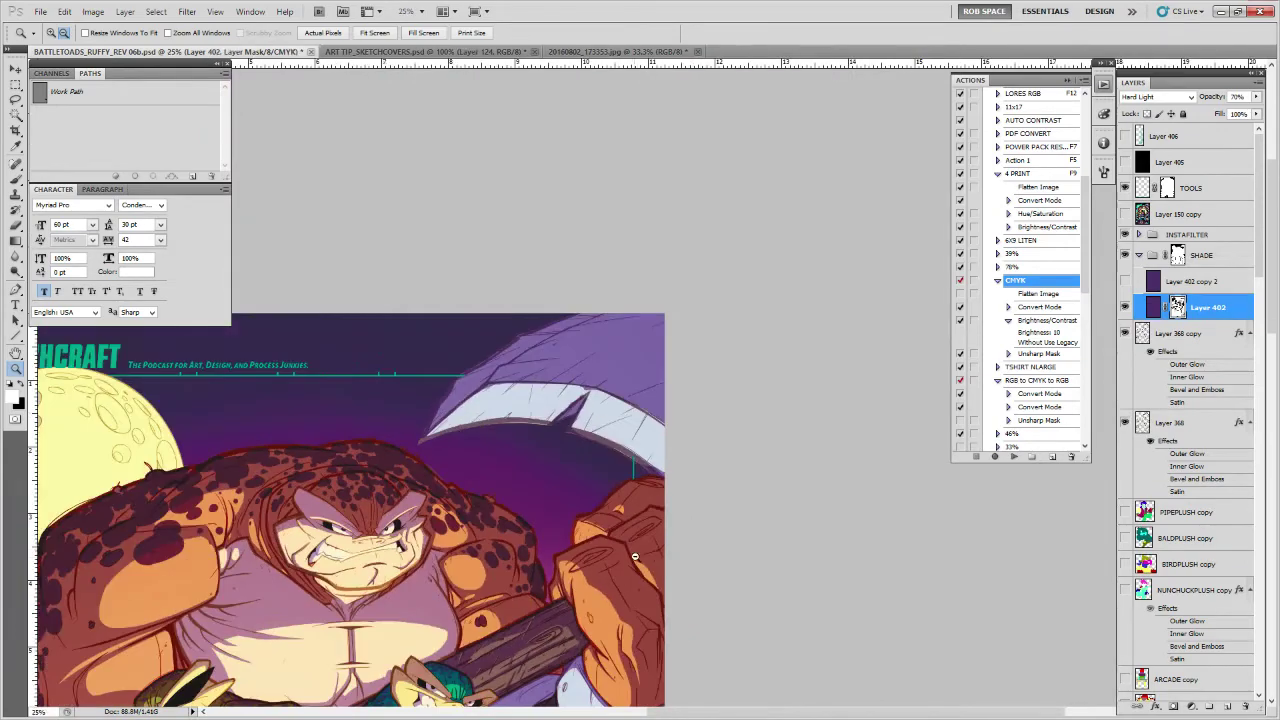
scroll(765, 430, "down", 2)
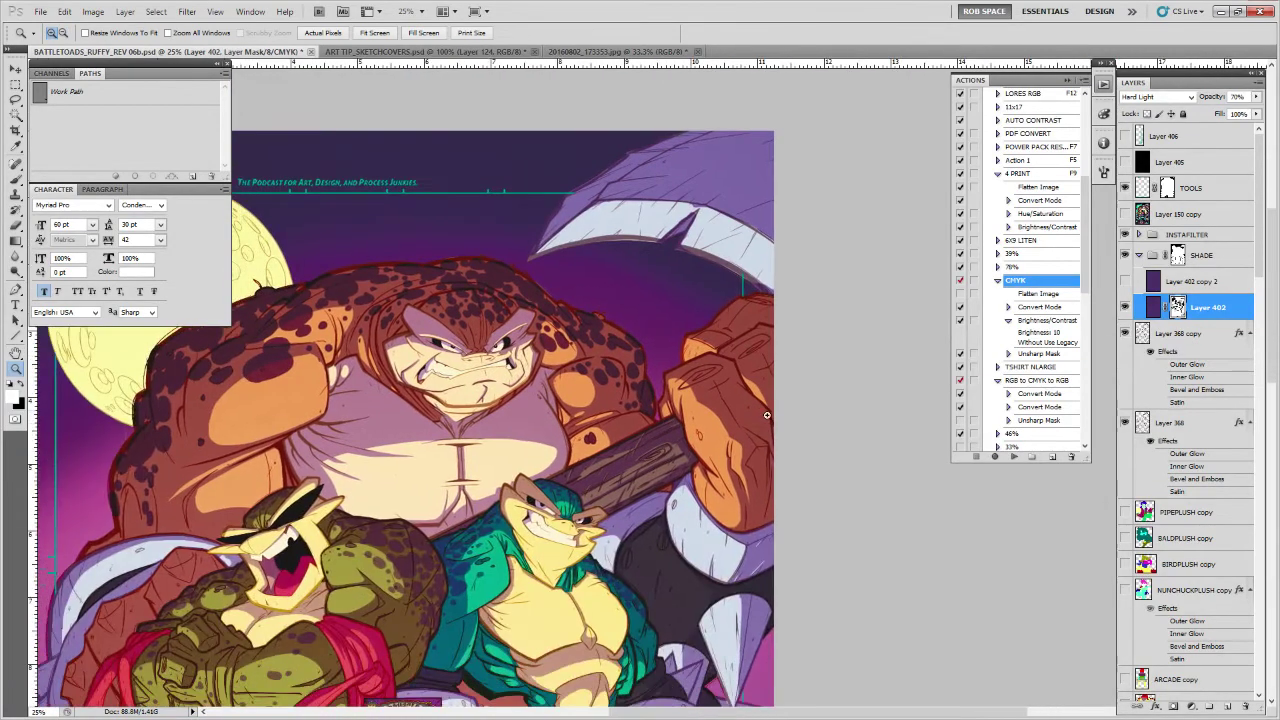
scroll(768, 432, "up", 4)
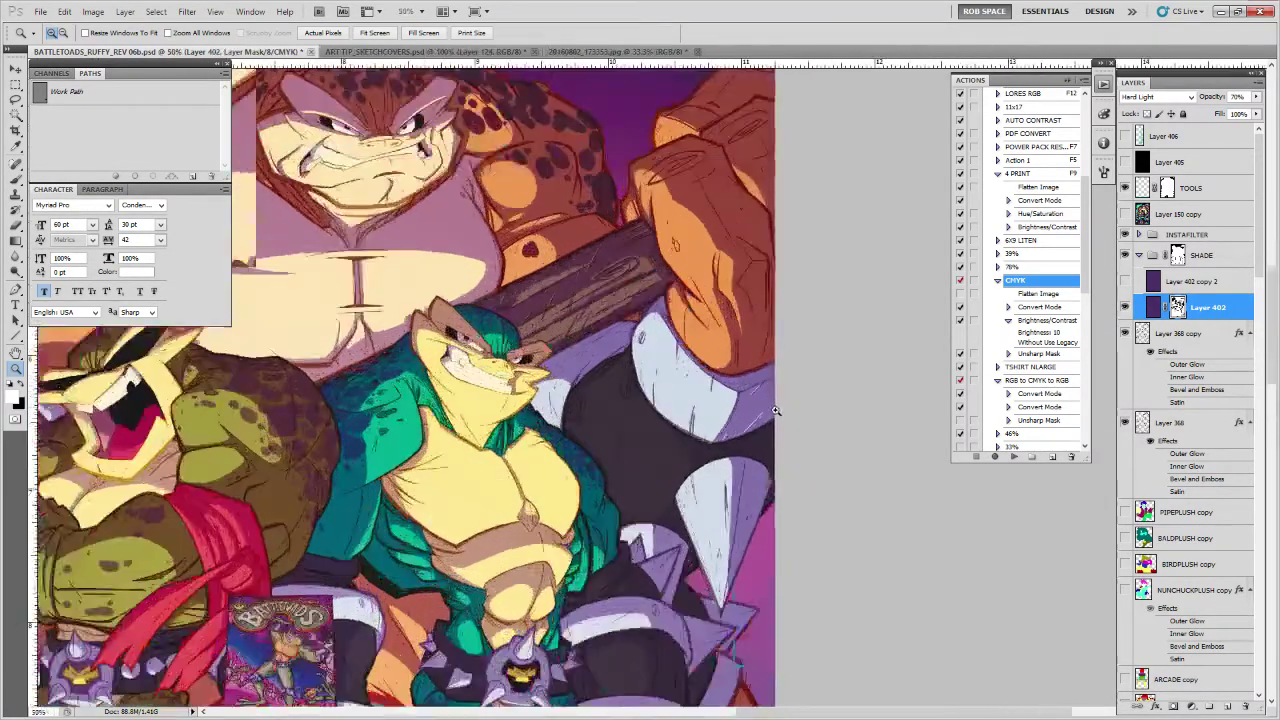
key("b")
key("x")
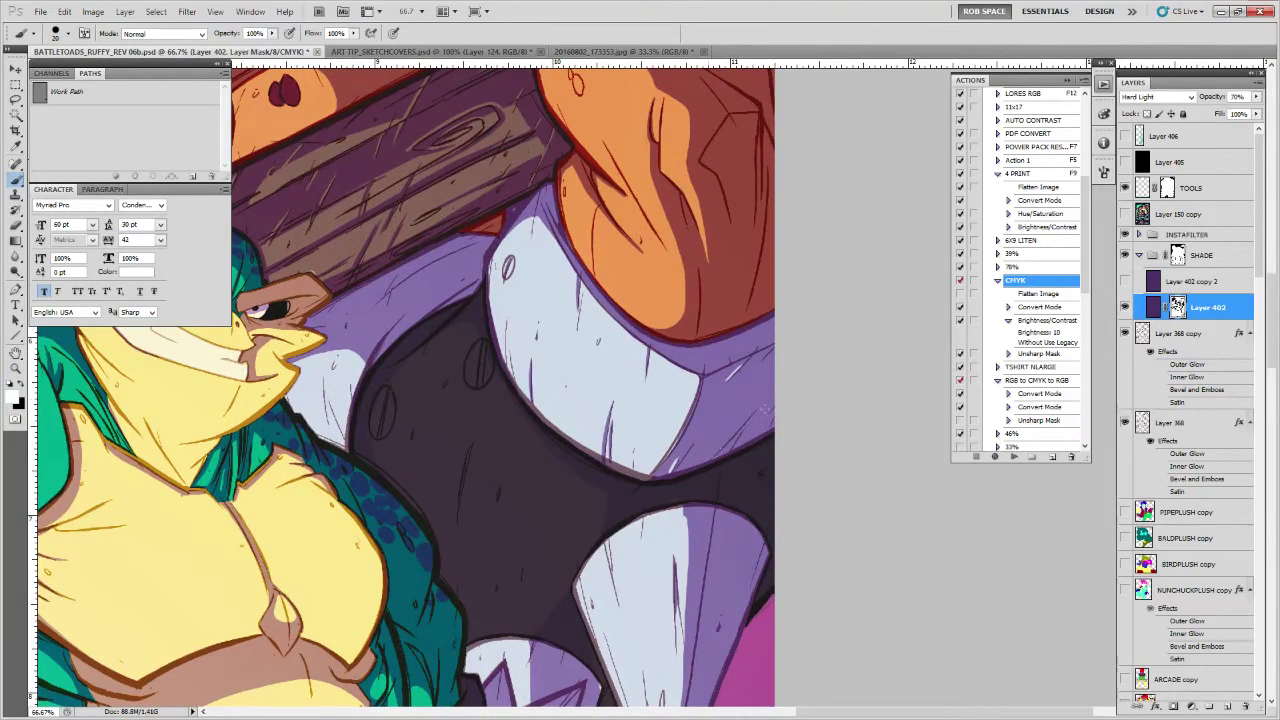
left_click_drag(734, 506, 741, 452)
left_click(713, 467, "ctrl")
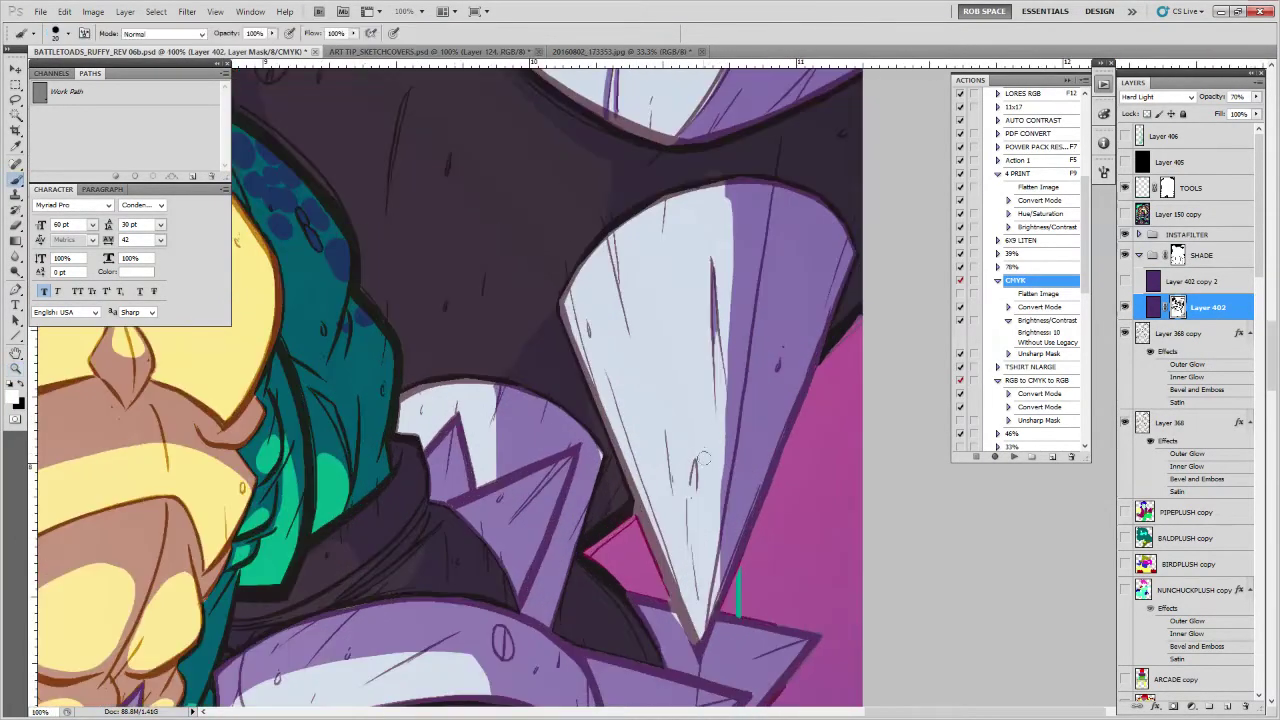
key("x")
key("x")
scroll(688, 444, "up", 1)
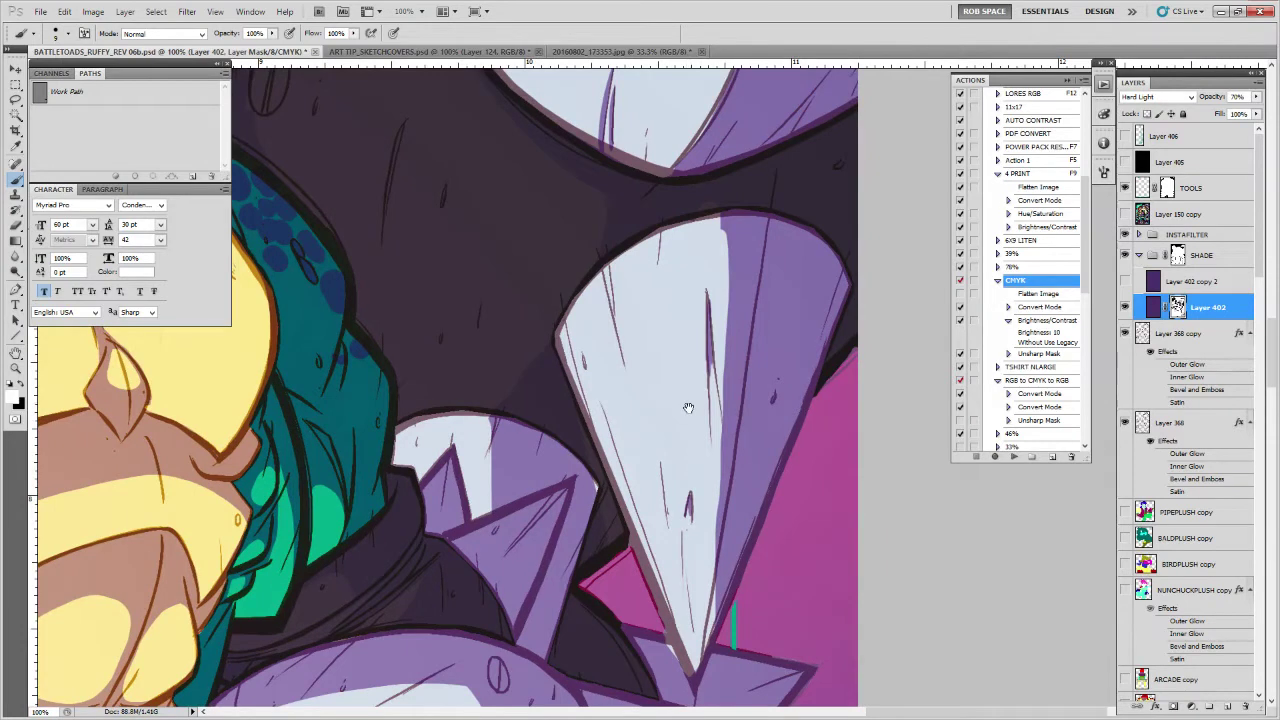
left_click_drag(687, 406, 698, 452)
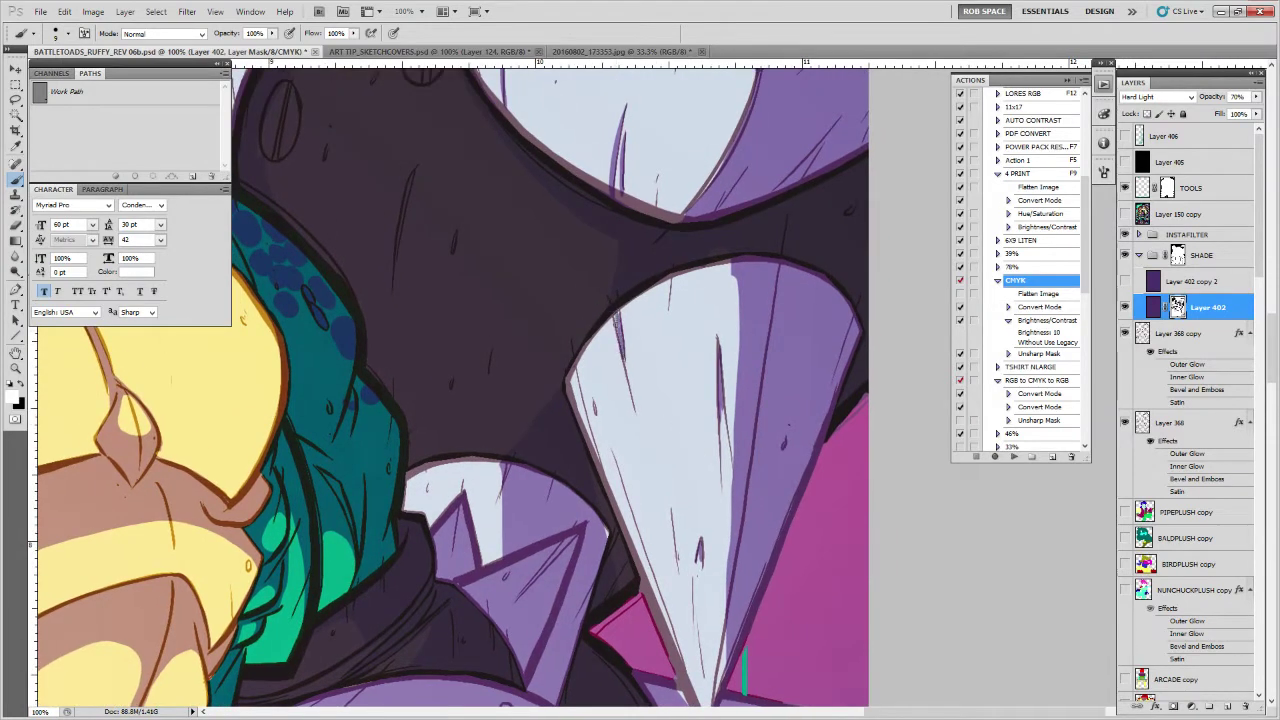
Paint shadow accents along the cracks of the small spiked cuff and the pale metal bracer beneath the fist
left_click_drag(626, 371, 765, 329)
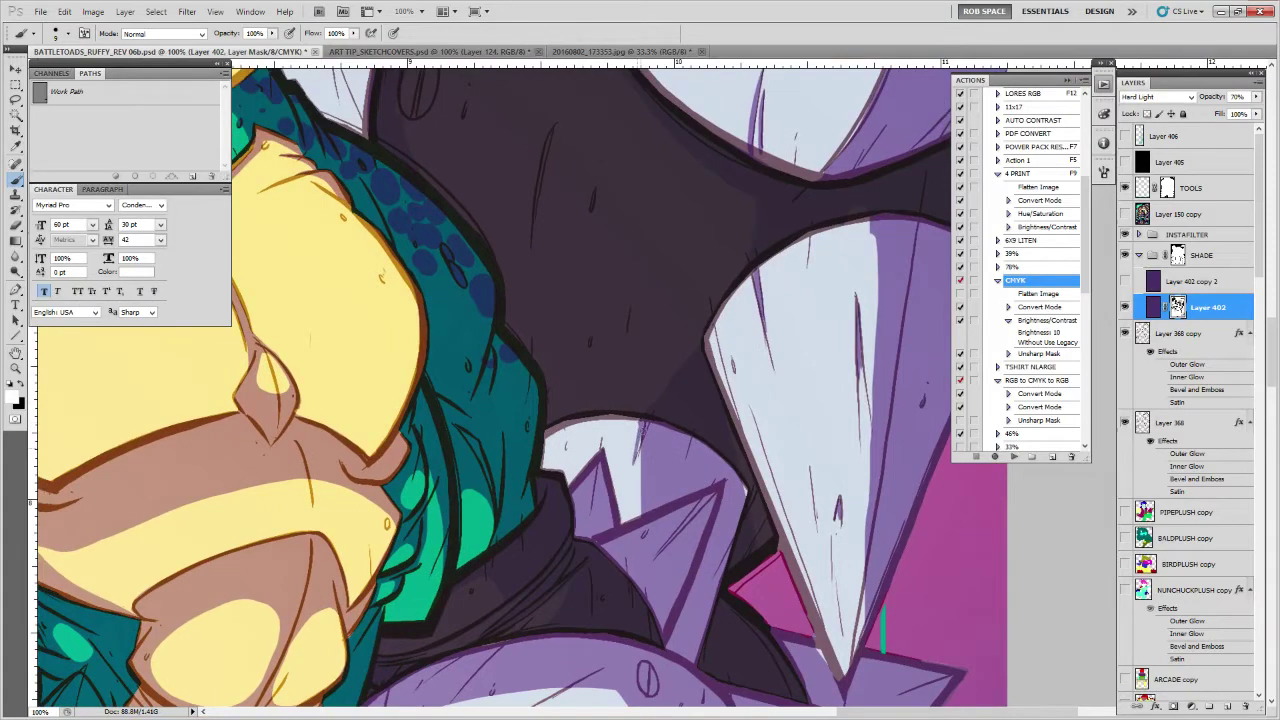
left_click_drag(660, 392, 648, 435)
key("x")
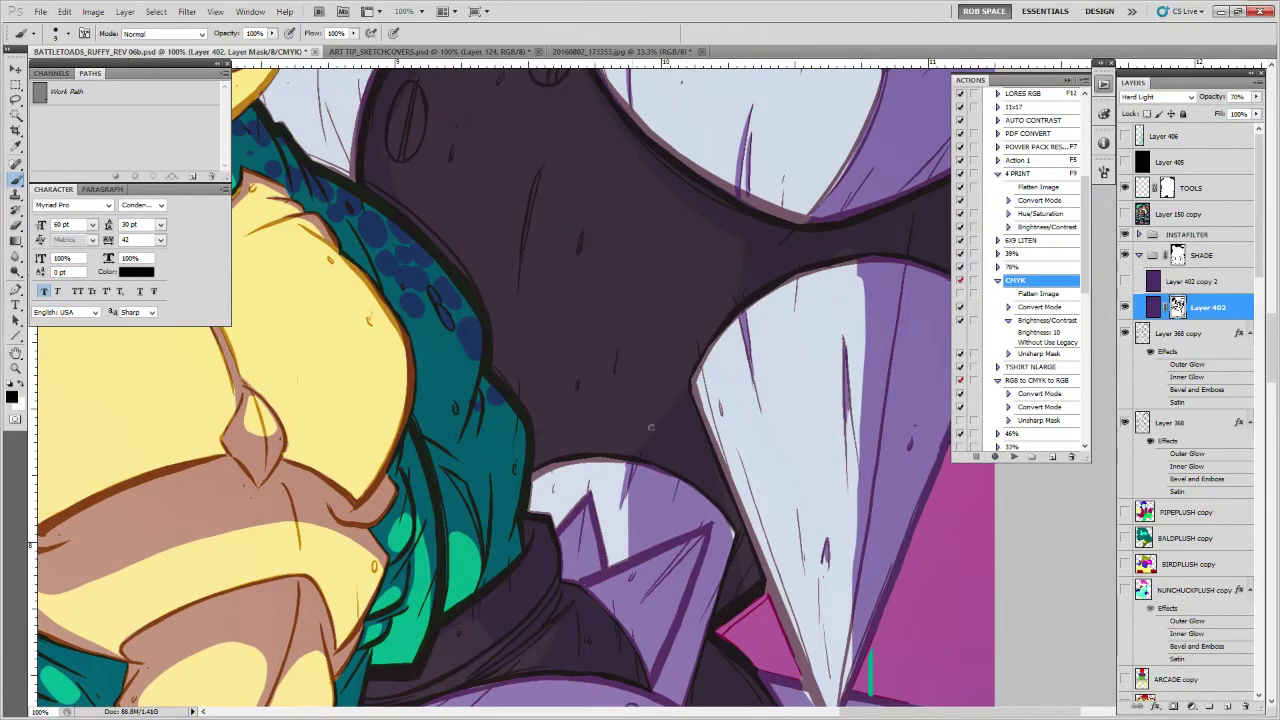
left_click_drag(539, 182, 574, 500)
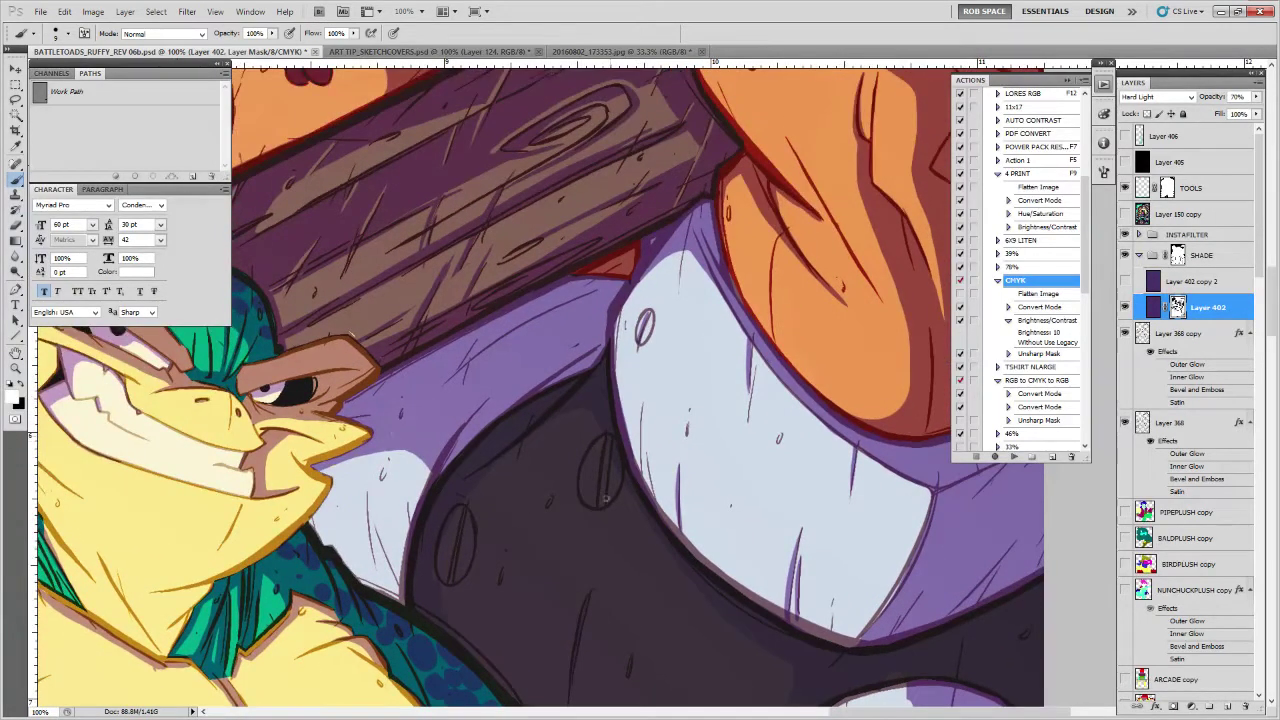
left_click_drag(600, 440, 722, 460)
left_click_drag(506, 494, 575, 400)
Paint tapered shadows along the two long crack lines of the pale metal plate beside the teal toad's jaw
key("x")
key("x")
scroll(560, 430, "up", 1)
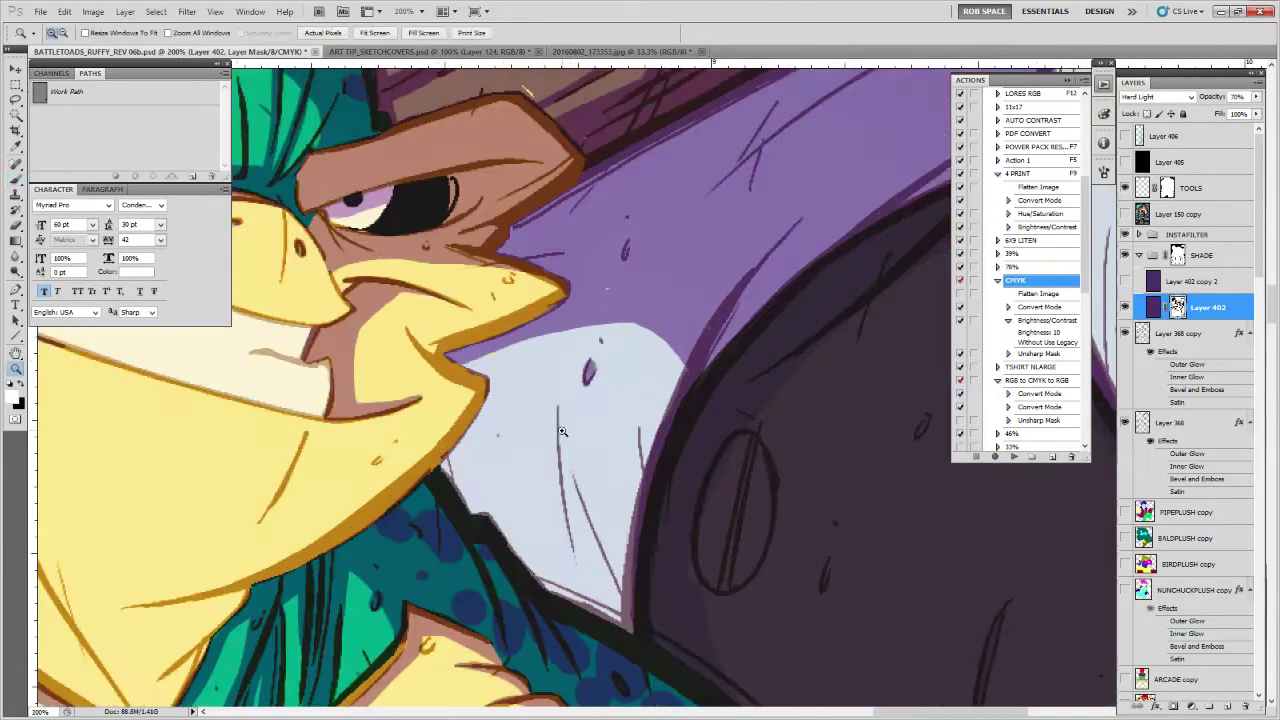
mouse_move(557, 408)
left_mouse_down()
mouse_move(557, 488)
mouse_move(560, 411)
mouse_move(554, 486)
mouse_move(556, 466)
mouse_move(573, 549)
left_mouse_up()
left_click_drag(642, 502, 584, 473)
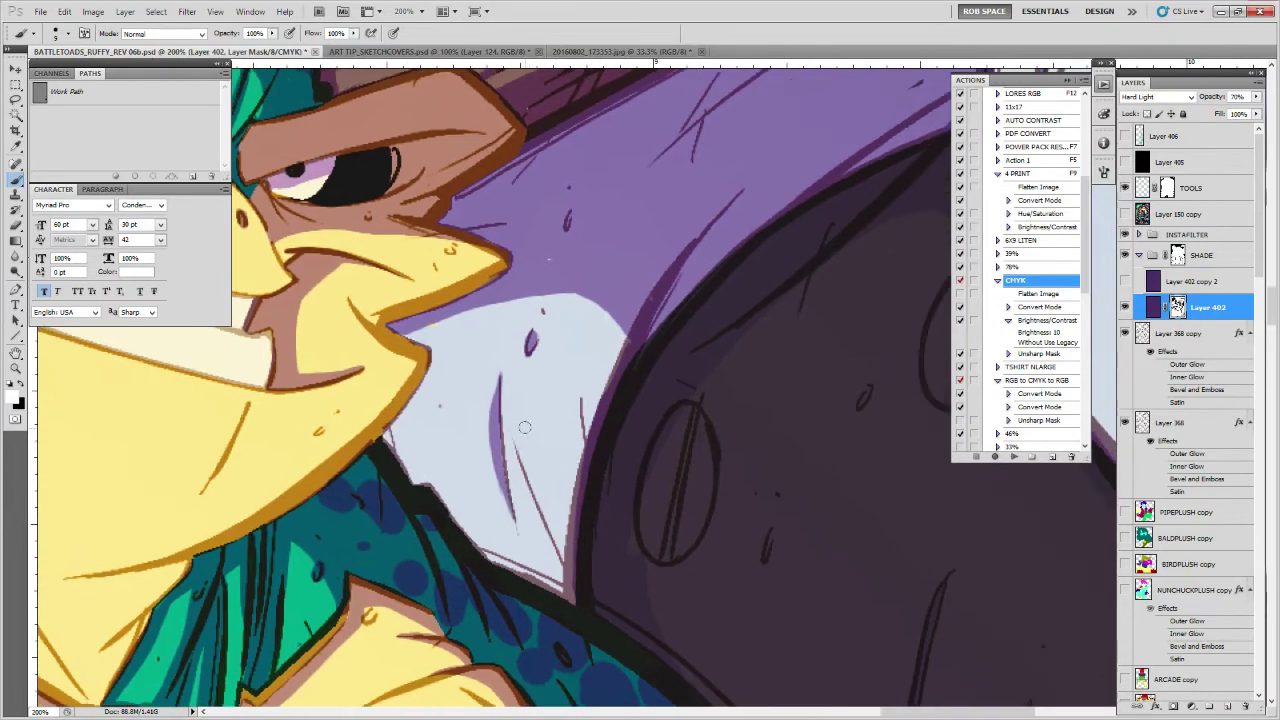
left_click_drag(510, 427, 522, 505)
left_click_drag(515, 450, 566, 578)
left_click_drag(530, 516, 566, 588)
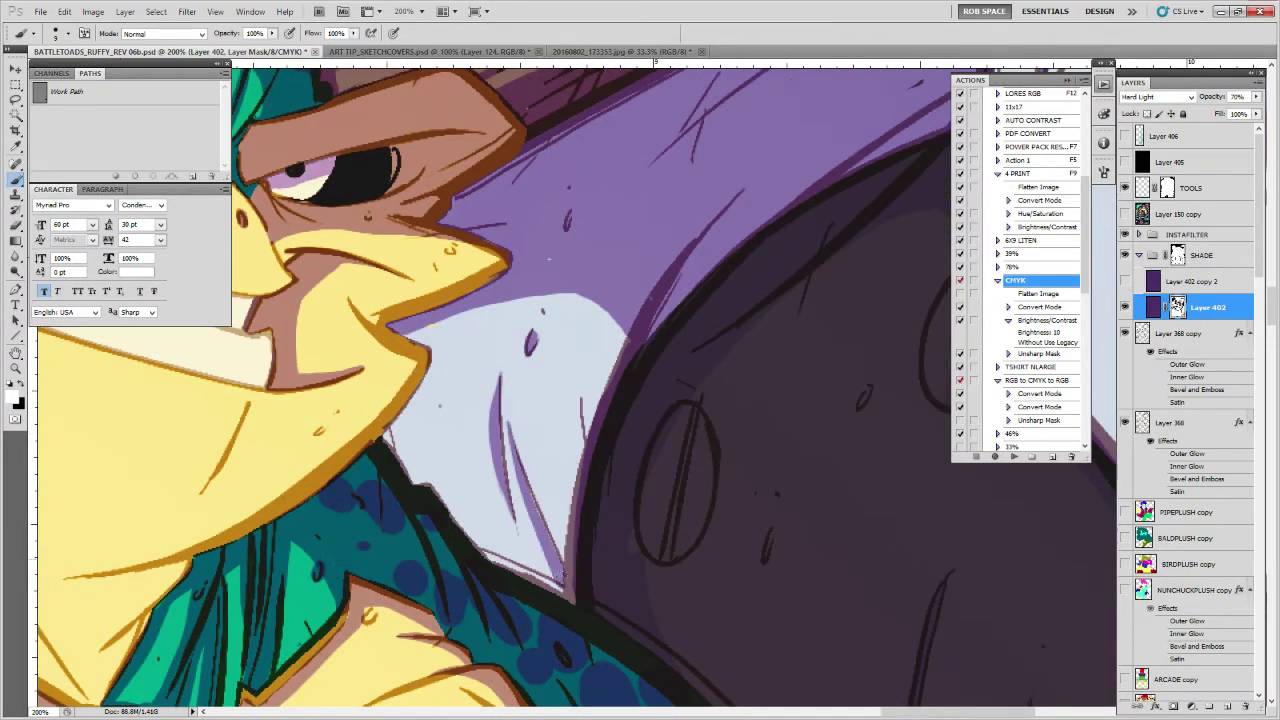
Trim the crack shadows on the pale metal plate to thin points and shade the short crack near its dark rim
key("x")
left_click_drag(507, 412, 519, 492)
left_click_drag(500, 378, 506, 430)
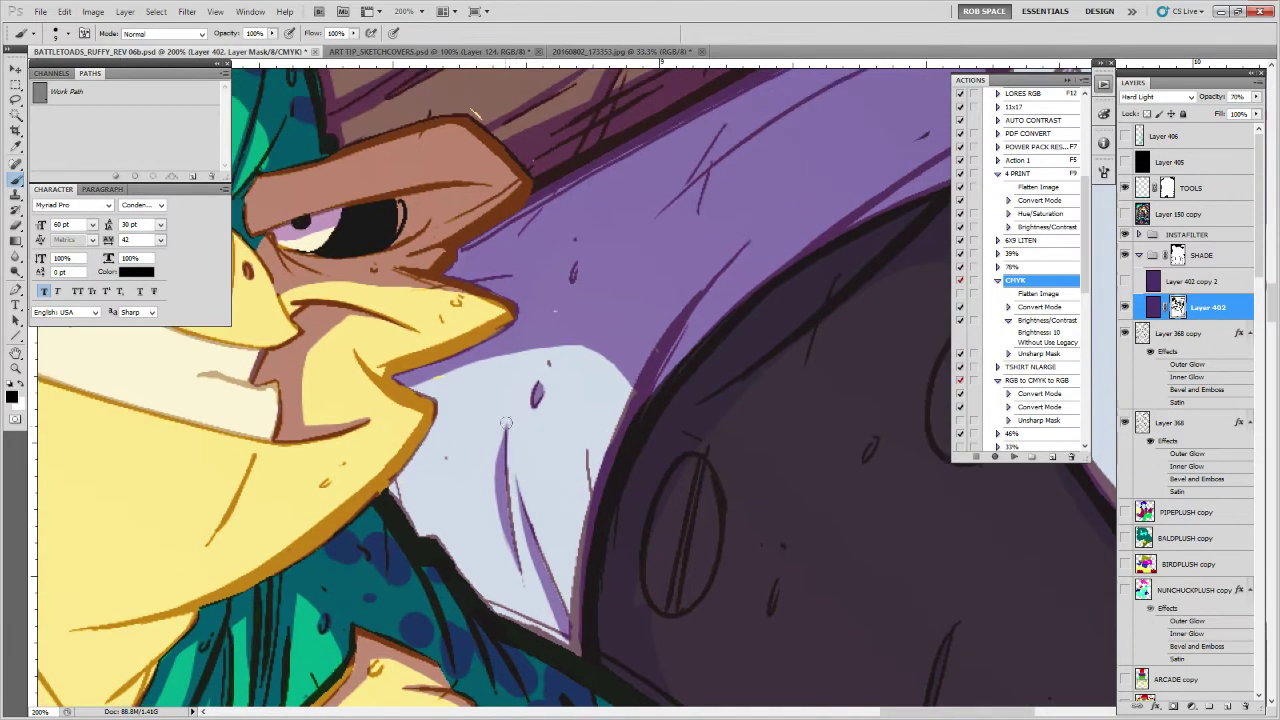
key("x")
left_click_drag(584, 438, 588, 496)
key("x")
left_click_drag(604, 398, 647, 449)
key("x")
mouse_move(509, 518)
left_mouse_down()
mouse_move(591, 491)
mouse_move(703, 478)
left_mouse_up()
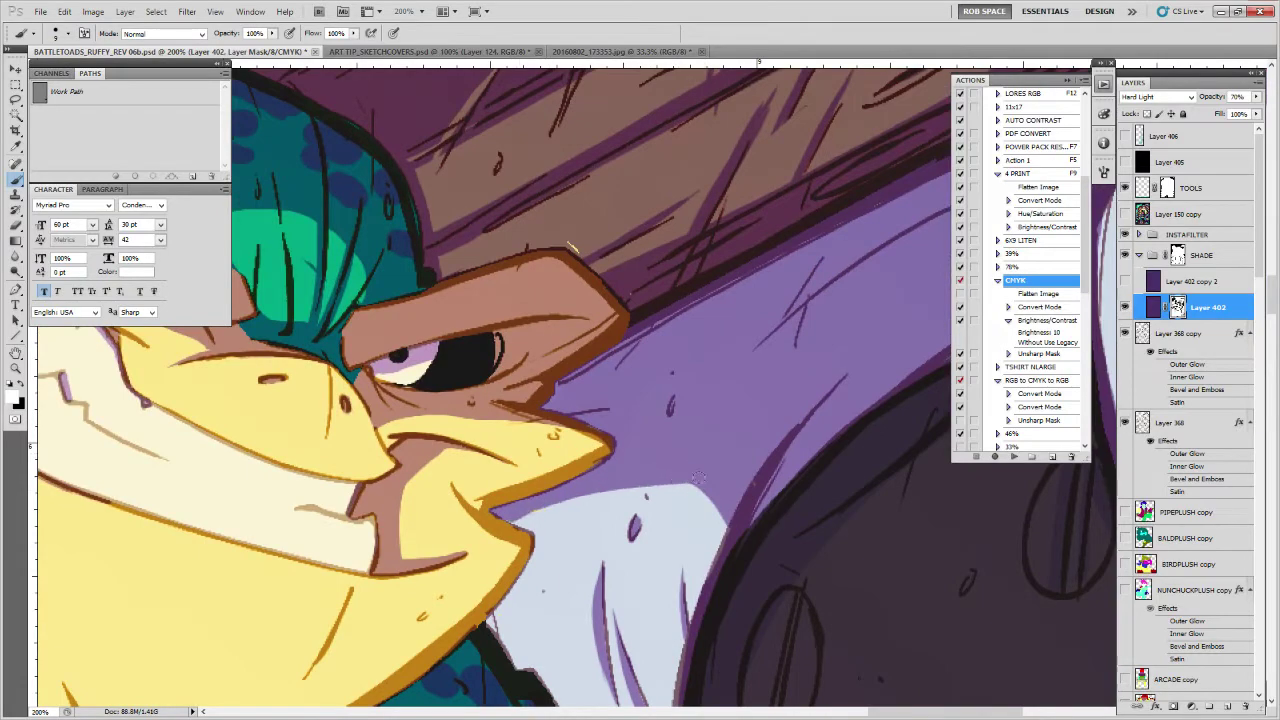
Examine the whole composition, including the arcade cabinet, plush figures, consoles and controllers in the lower half
key("z")
left_click(699, 391, "alt")
left_click(699, 393, "alt")
left_click(699, 400, "alt")
left_click(699, 415, "alt")
left_click(699, 437, "alt")
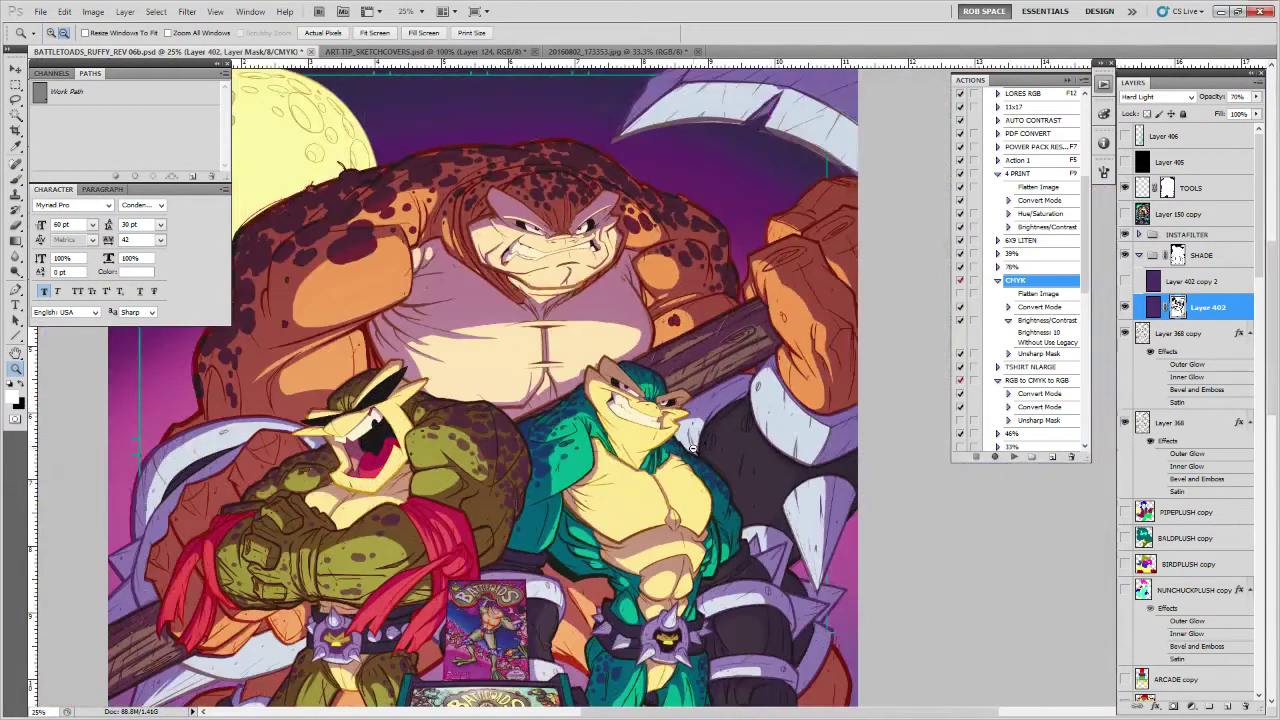
left_click(692, 449, "alt")
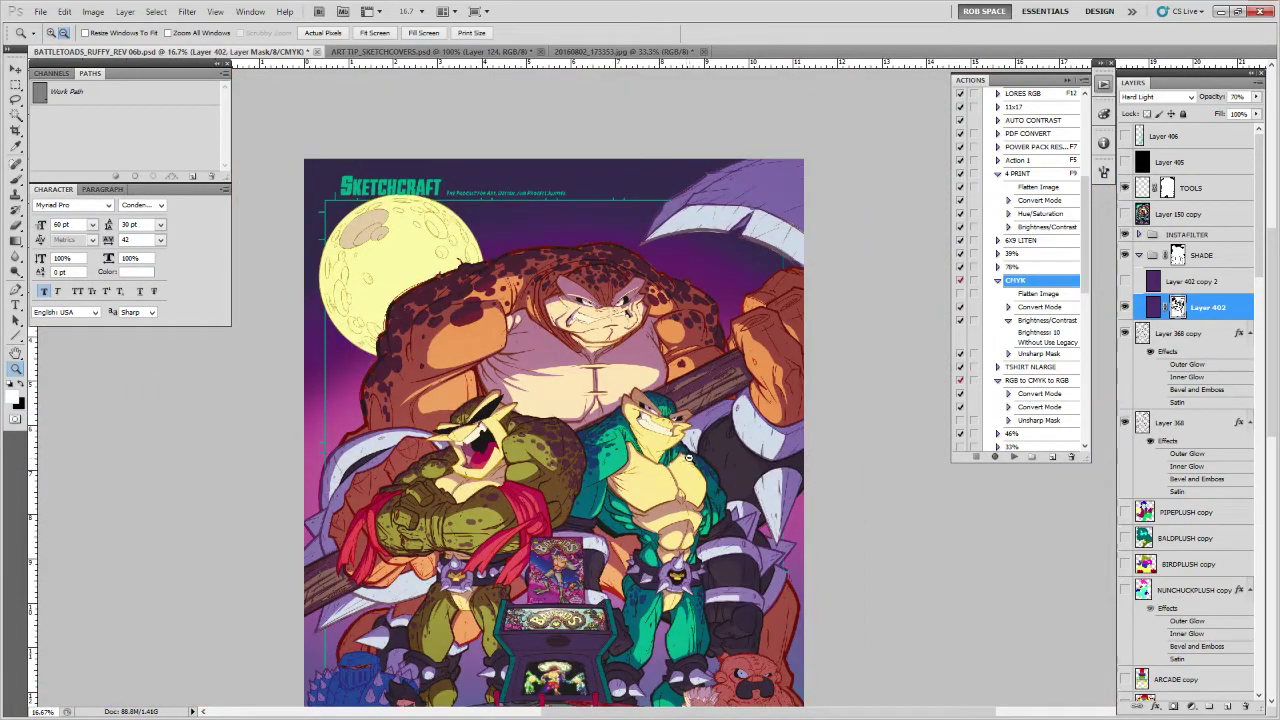
left_click(688, 457, "alt")
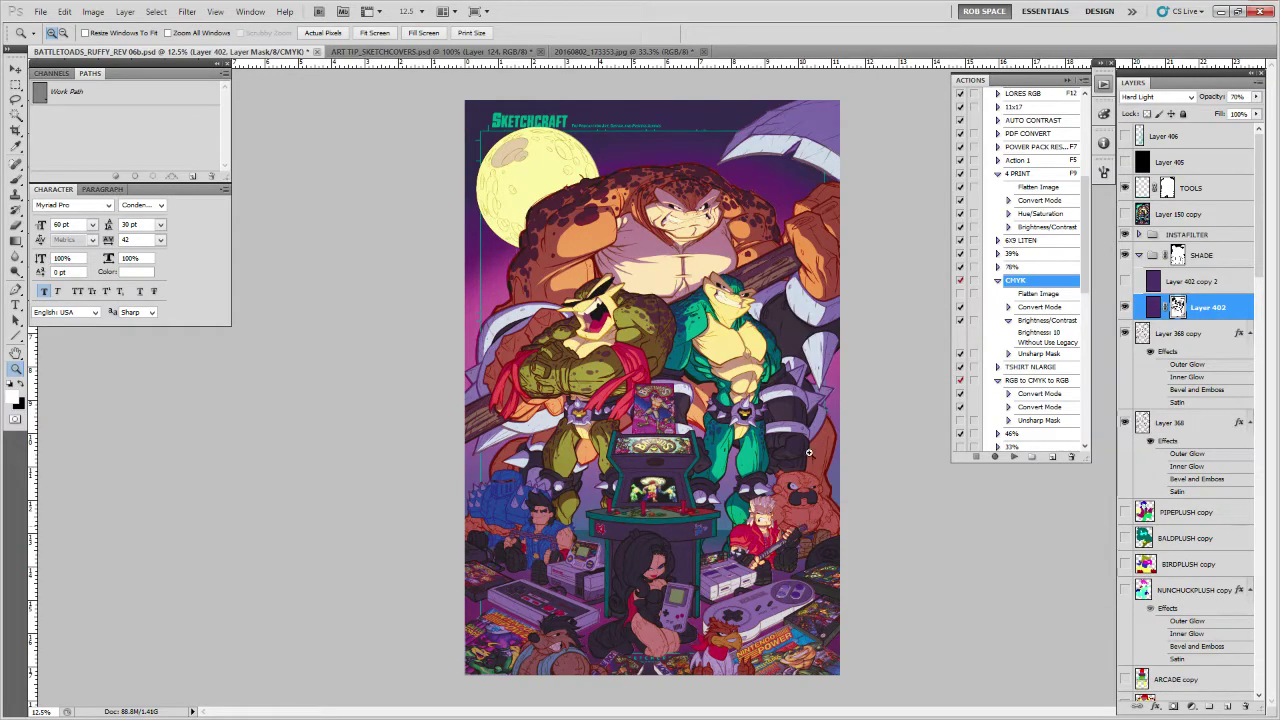
left_click(816, 556)
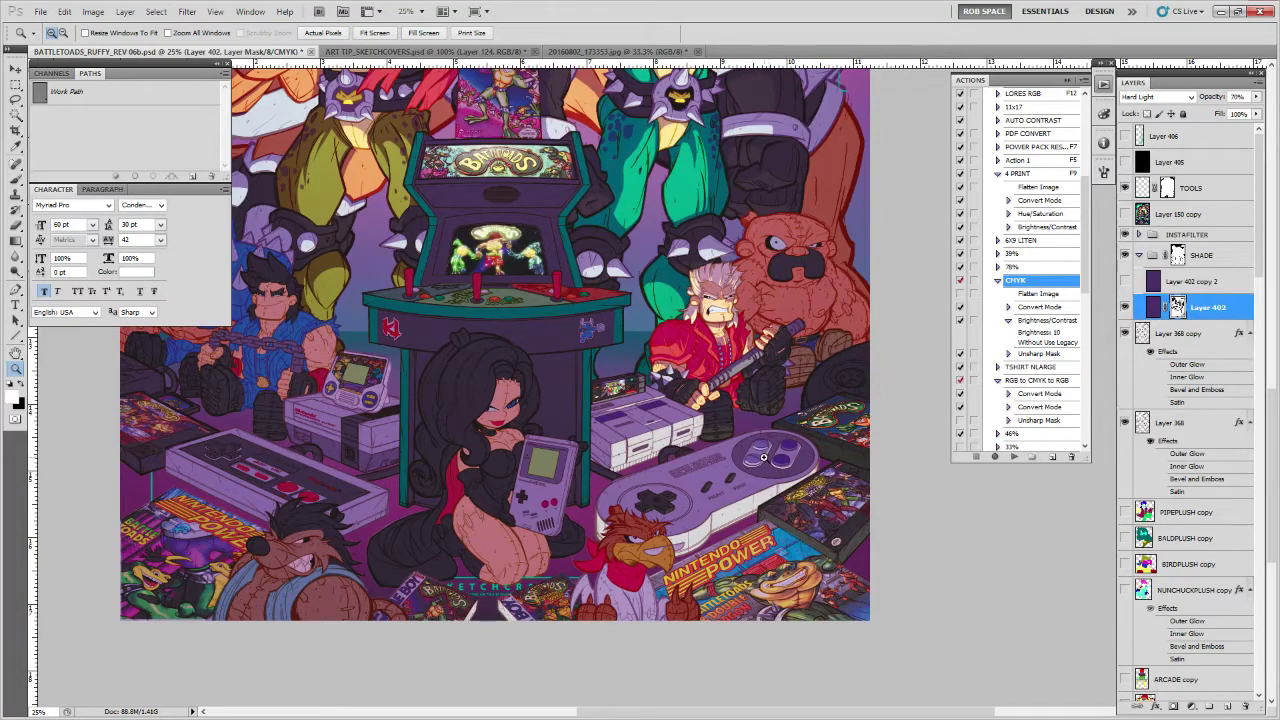
left_click_drag(757, 447, 848, 615)
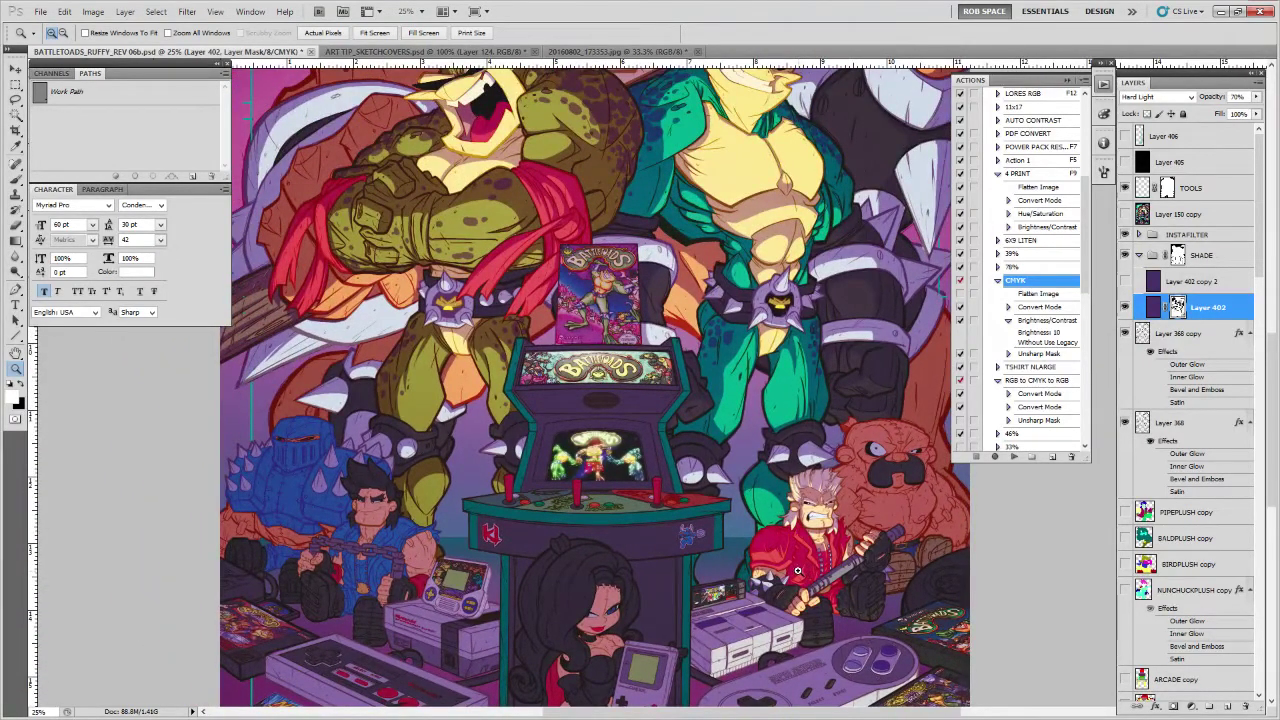
left_click_drag(788, 527, 829, 489)
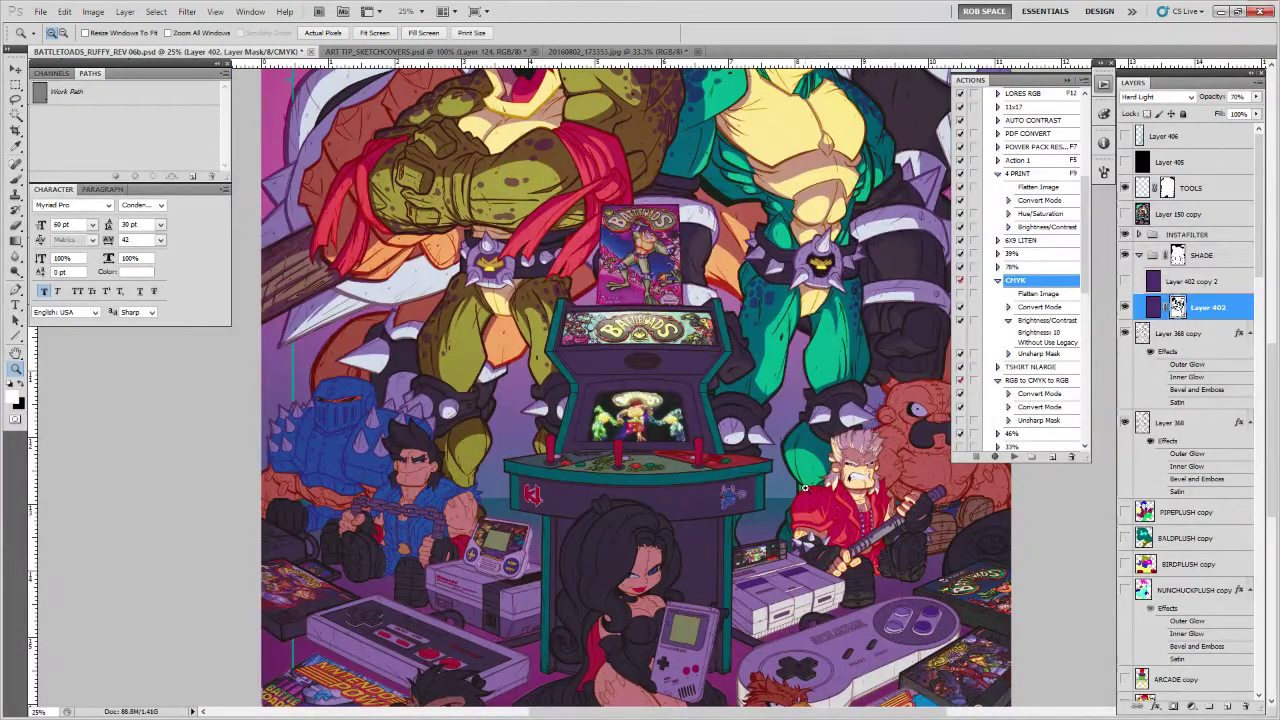
Copy the arcade screen art on Layer 107 from the other open illustration into the Battletoads document and delete its layer mask
left_click_drag(1254, 290, 1247, 410)
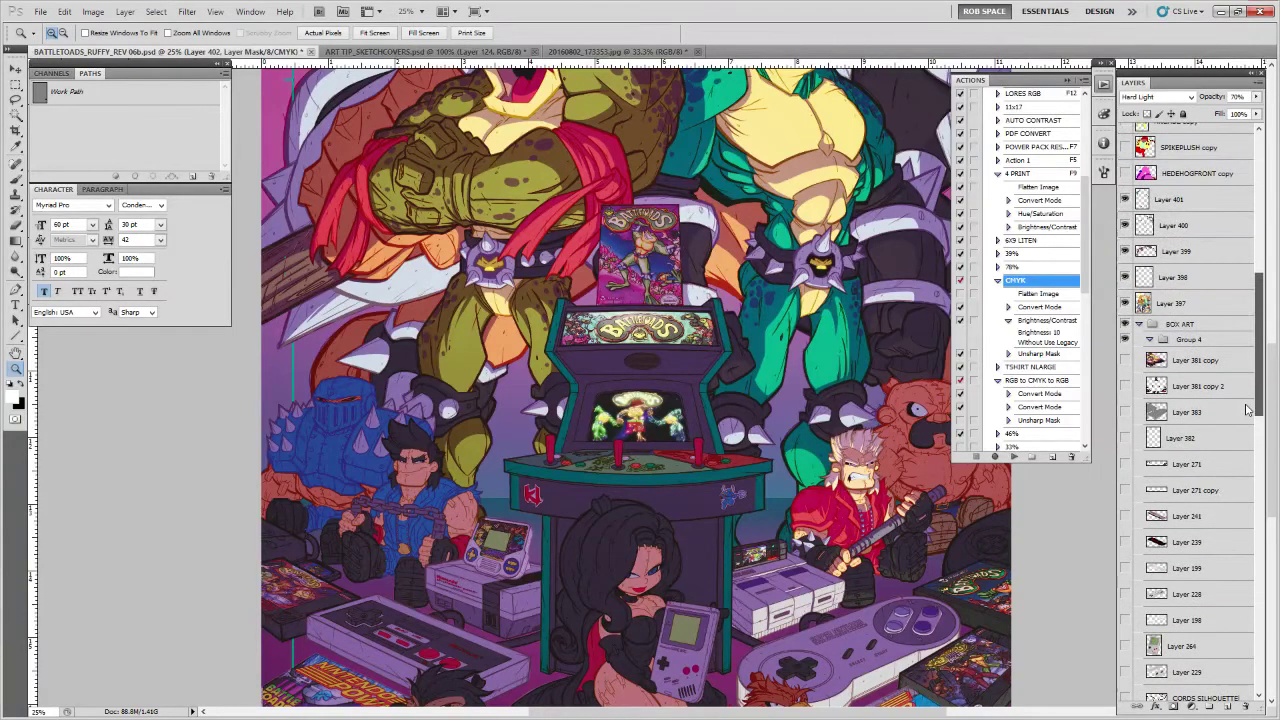
left_click_drag(1248, 409, 1249, 411)
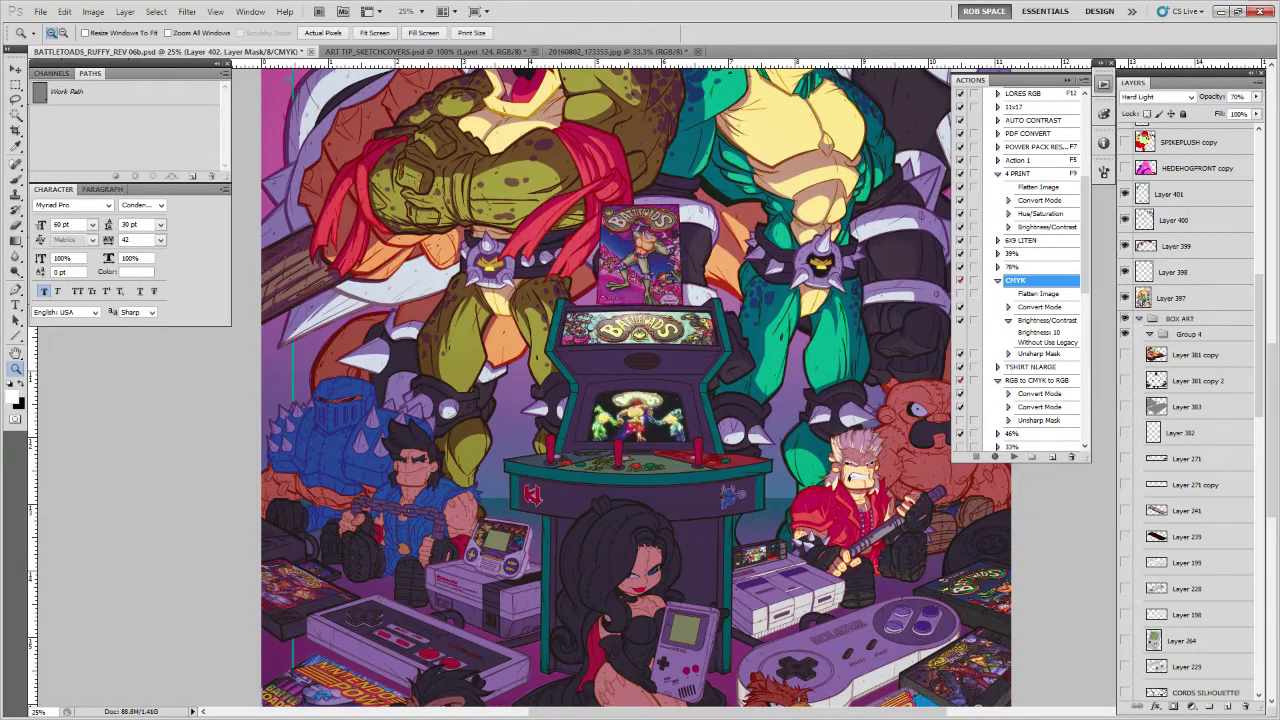
key("alt+comma")
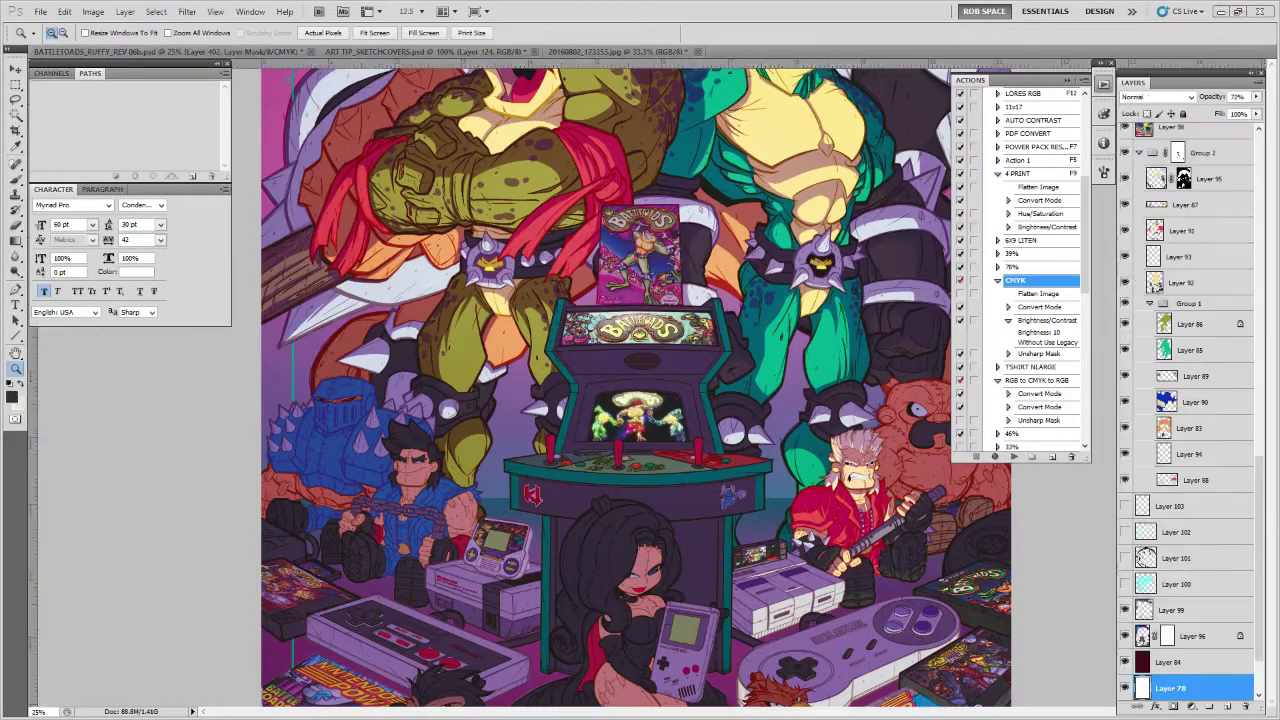
scroll(1200, 540, "down", 1)
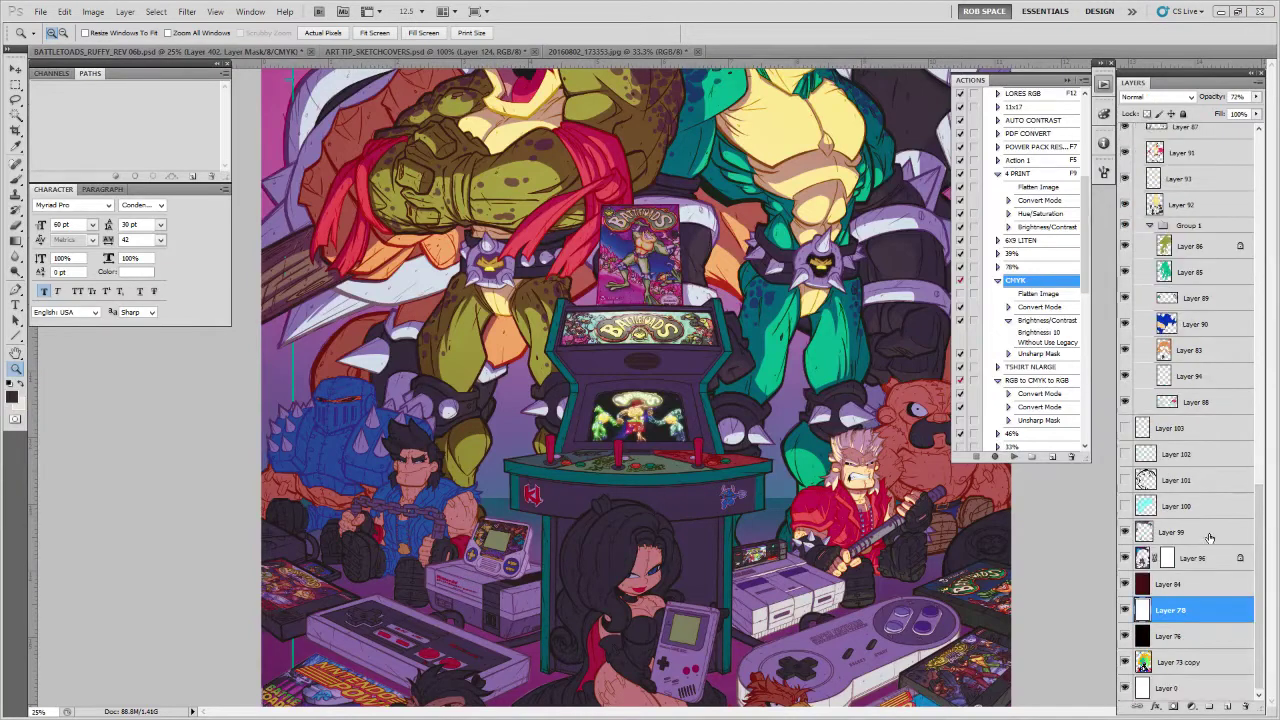
scroll(1200, 520, "up", 4)
scroll(1147, 385, "up", 2)
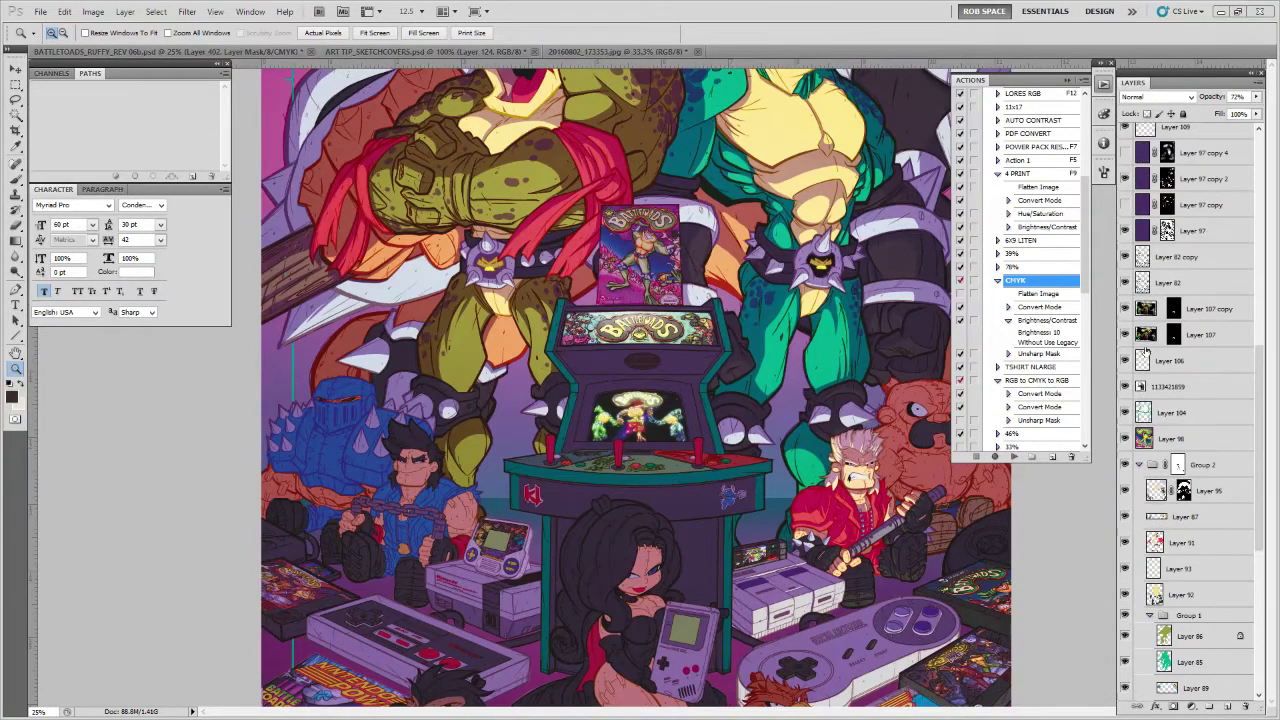
left_click(1147, 336)
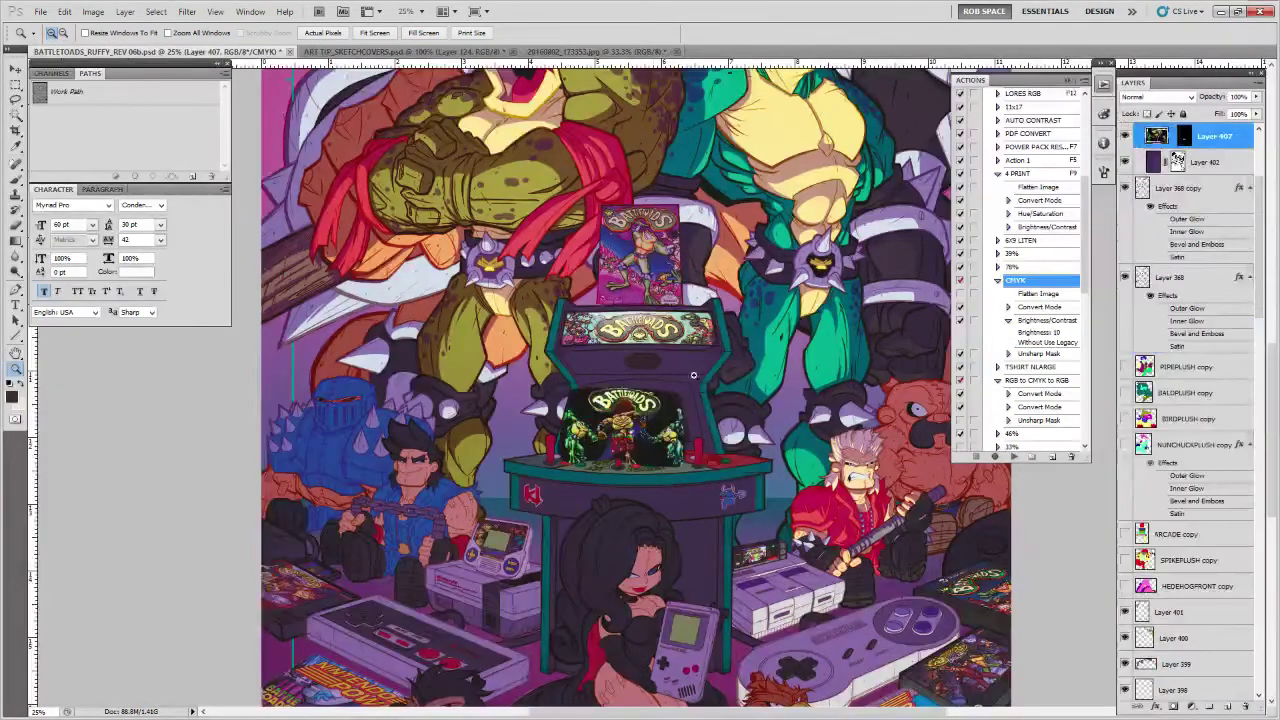
right_click(1183, 136)
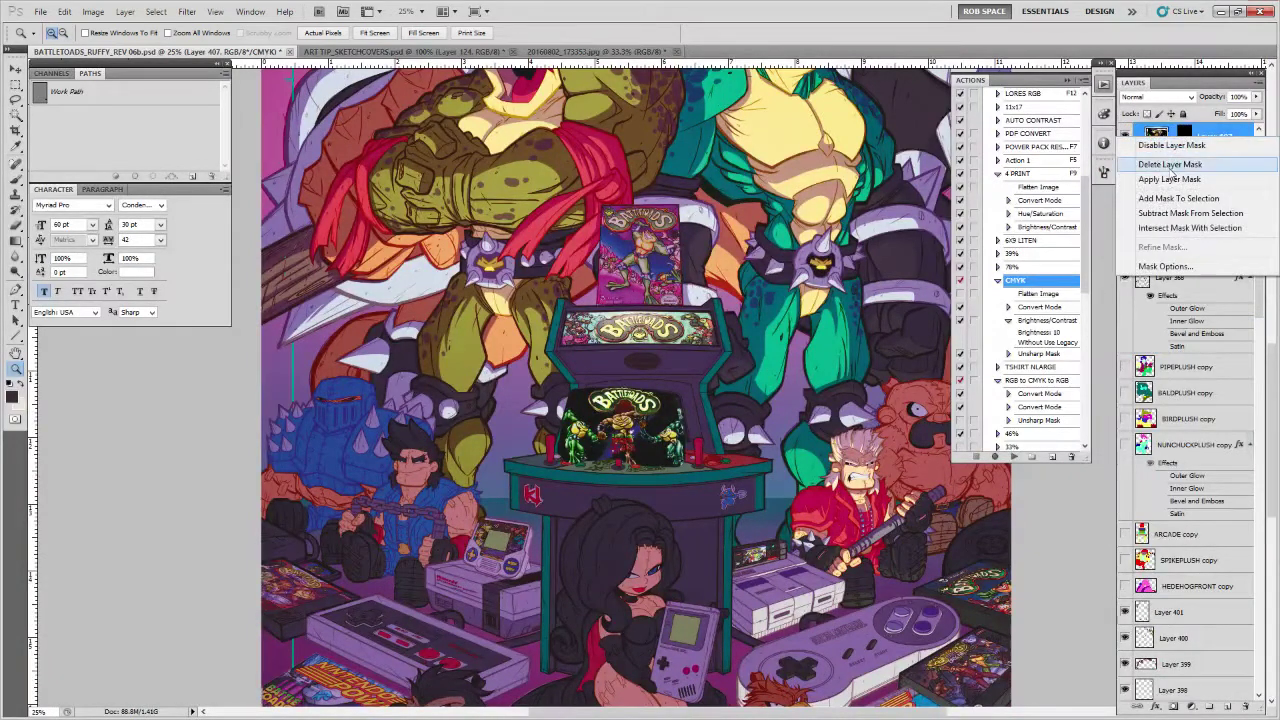
left_click(1175, 165)
Position the copied screen art over the arcade cabinet's monitor and place its layer directly below HEDEHOGFRONT copy
key("v")
left_click_drag(667, 439, 700, 431)
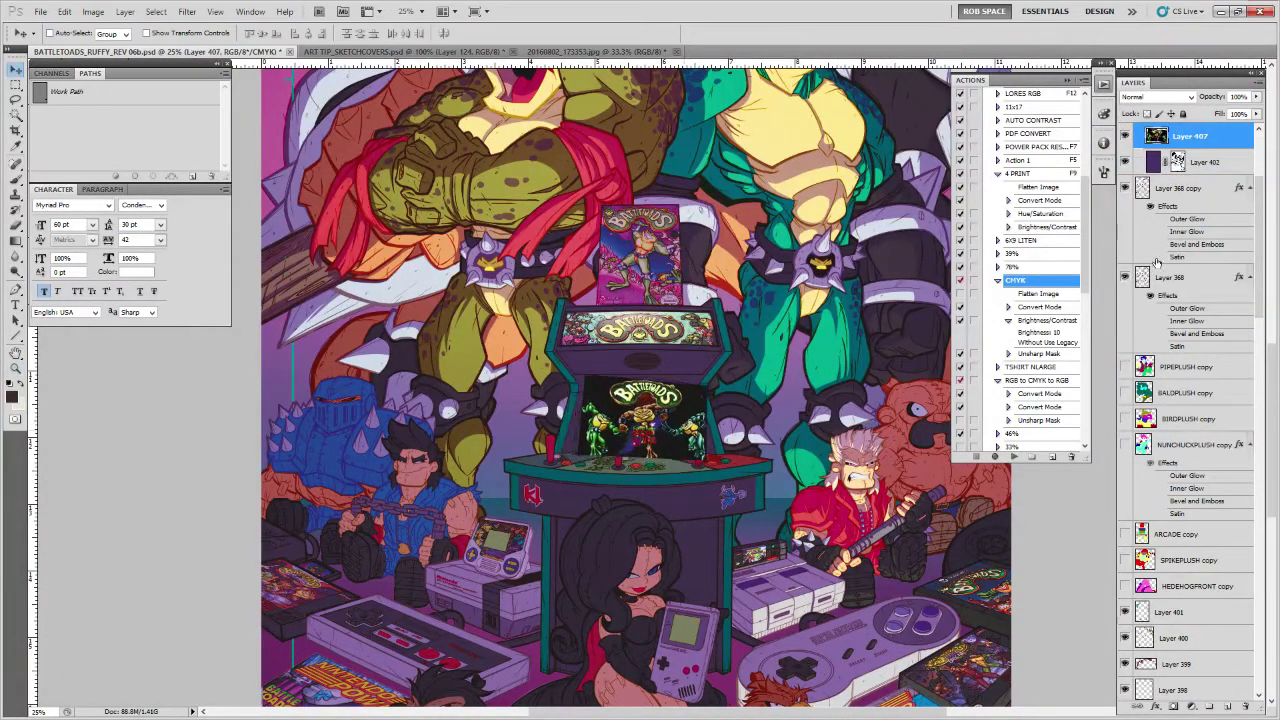
left_click_drag(1195, 138, 1196, 519)
Select the cabinet's monitor area from the flat colours of the ARCADE layer with the Magic Wand
scroll(1186, 560, "down", 9)
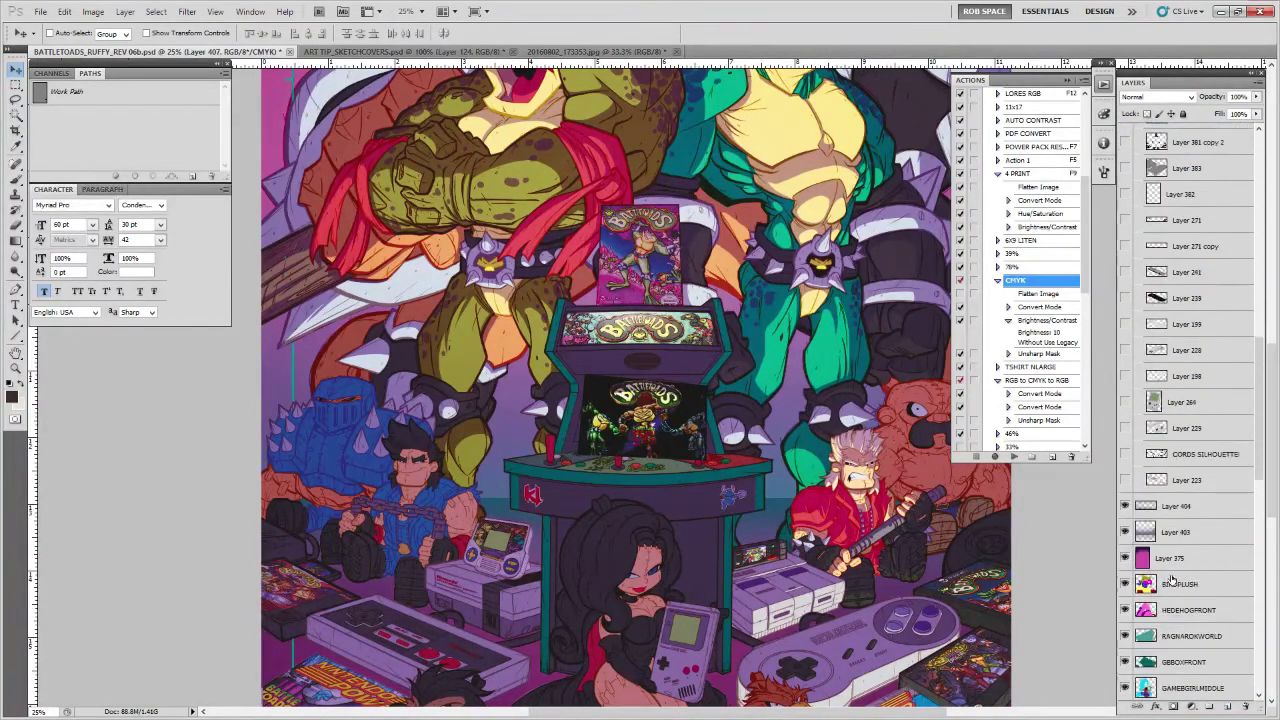
scroll(1176, 579, "down", 13)
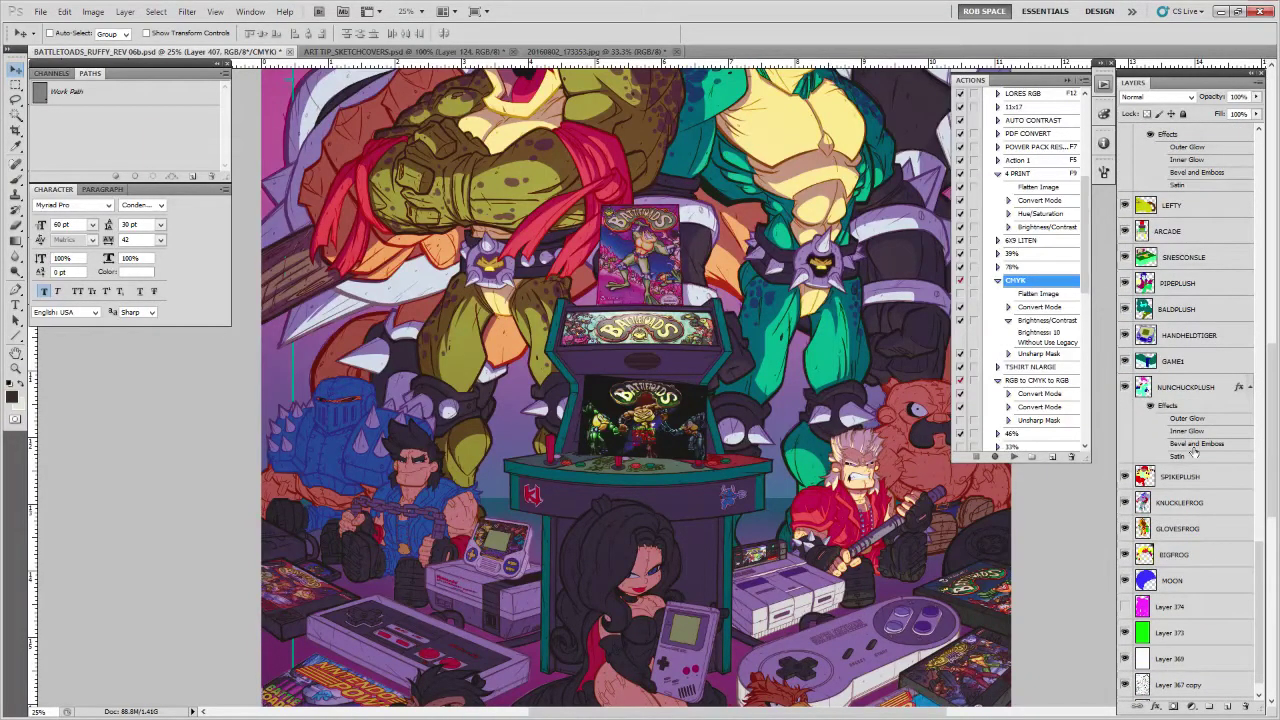
scroll(1202, 424, "up", 9)
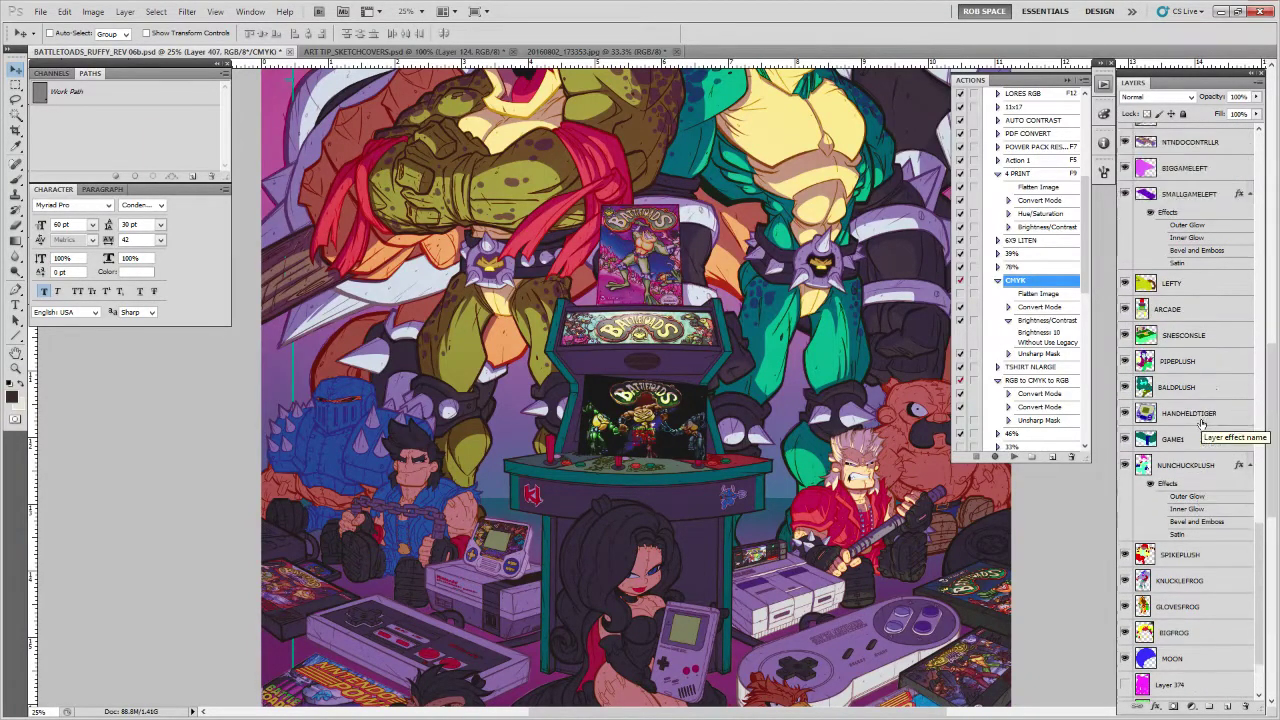
left_click(1191, 459)
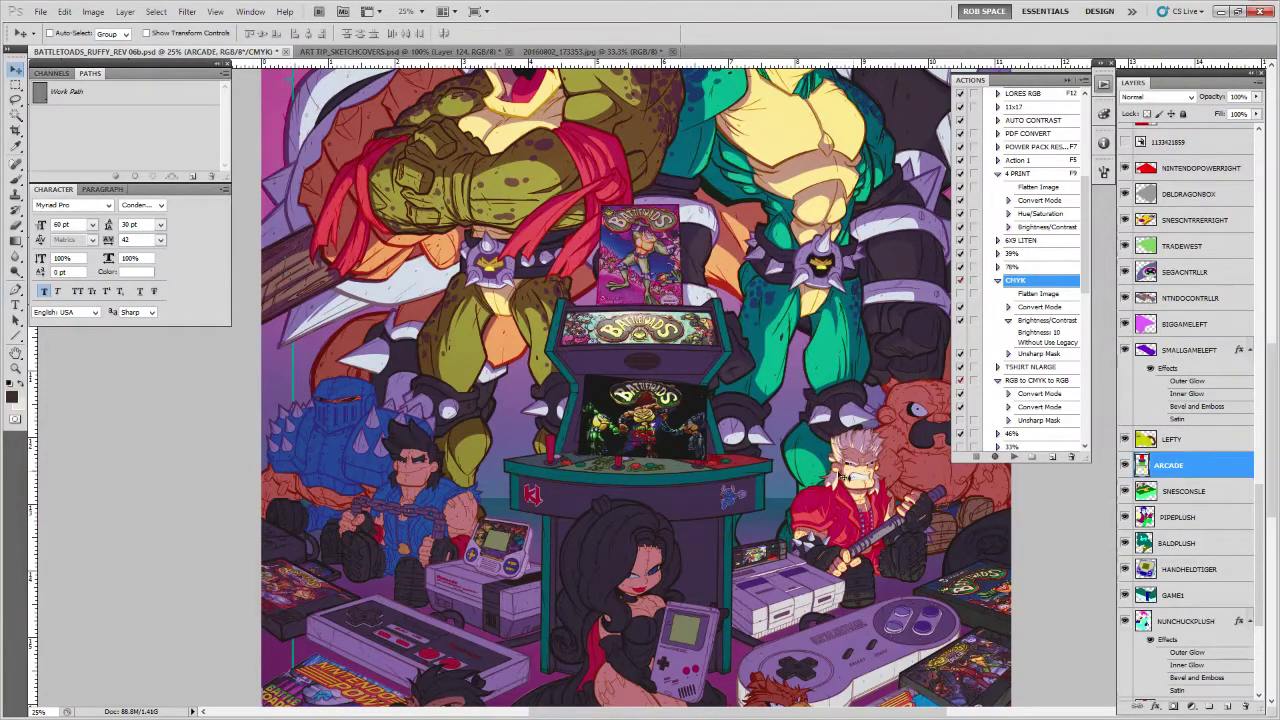
key("w")
left_click(662, 429)
left_click(692, 419, "shift")
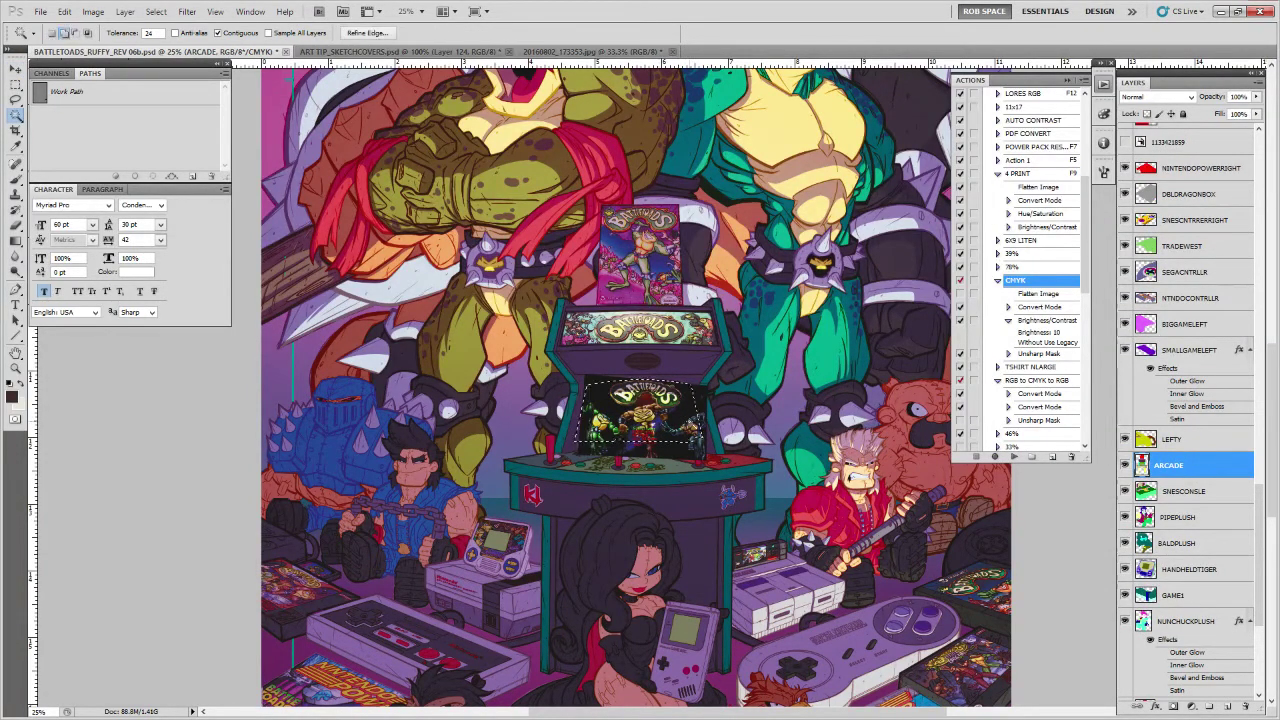
scroll(1259, 493, "up", 10)
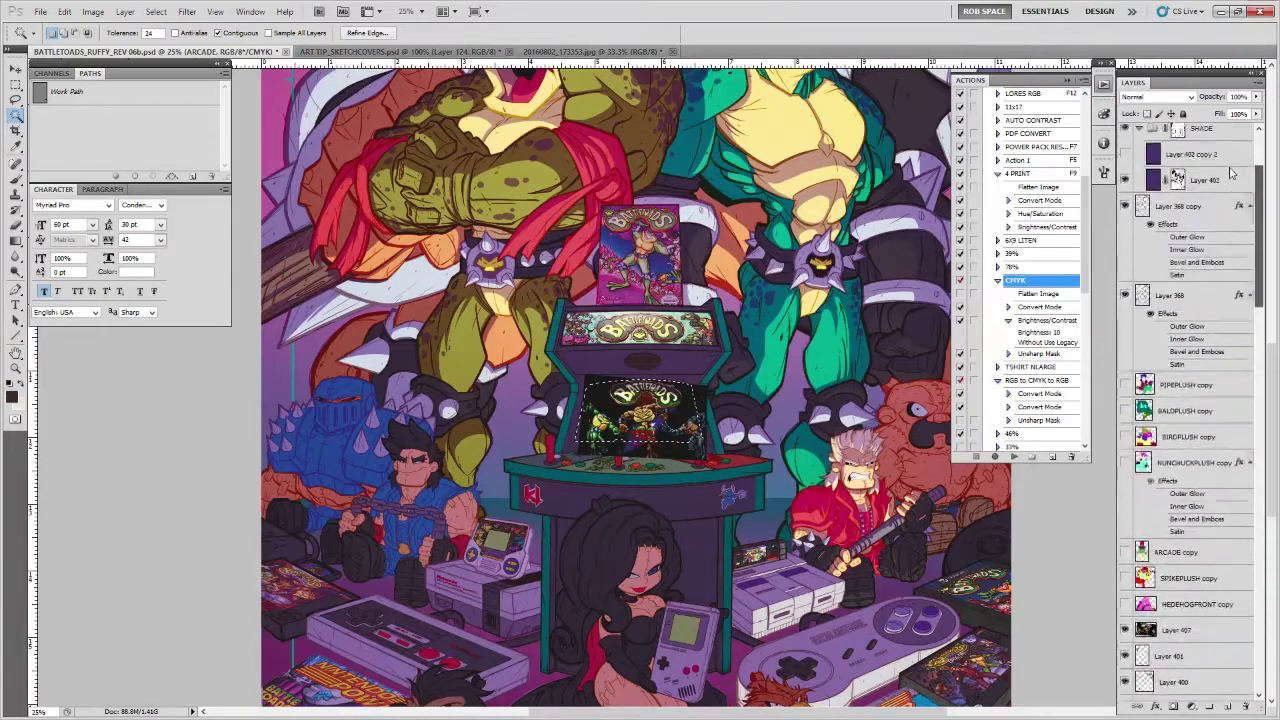
Add a layer mask to Layer 407 from the monitor selection so the screen art shows only inside the cabinet's monitor
scroll(1124, 486, "down", 5)
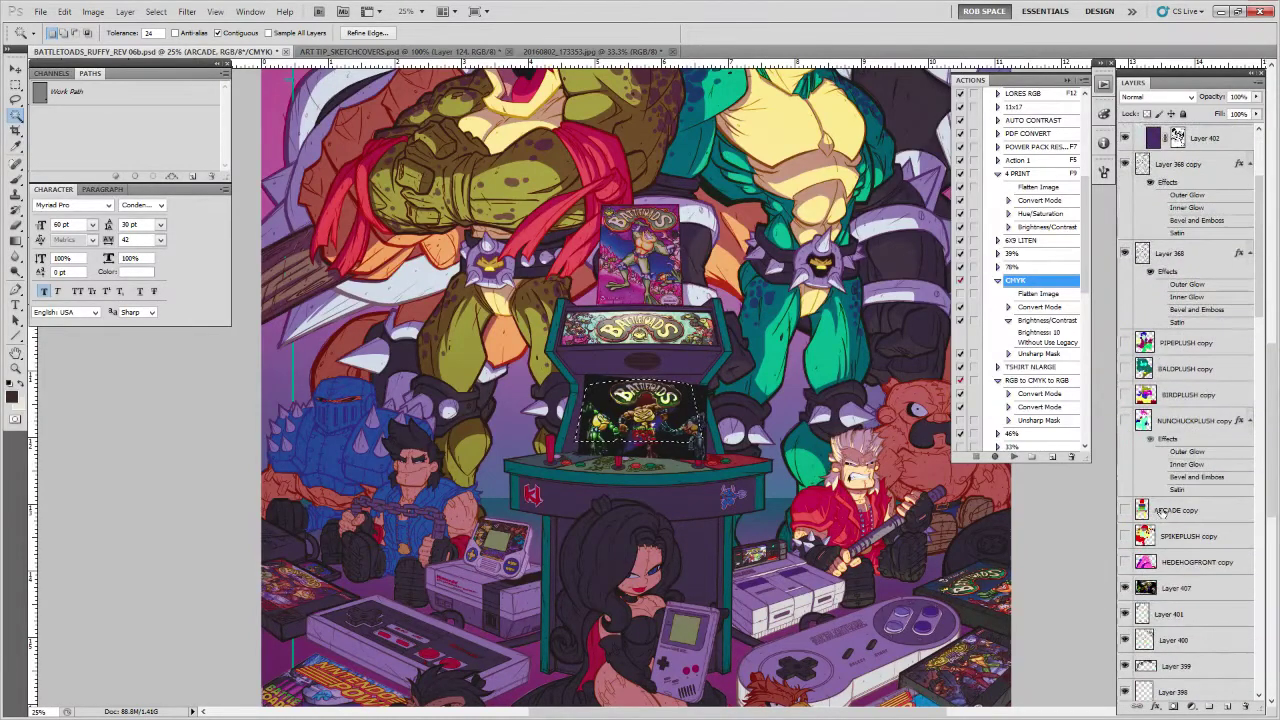
left_click(1160, 512)
left_click(1171, 704)
key("z")
left_click(656, 426)
left_click(656, 425)
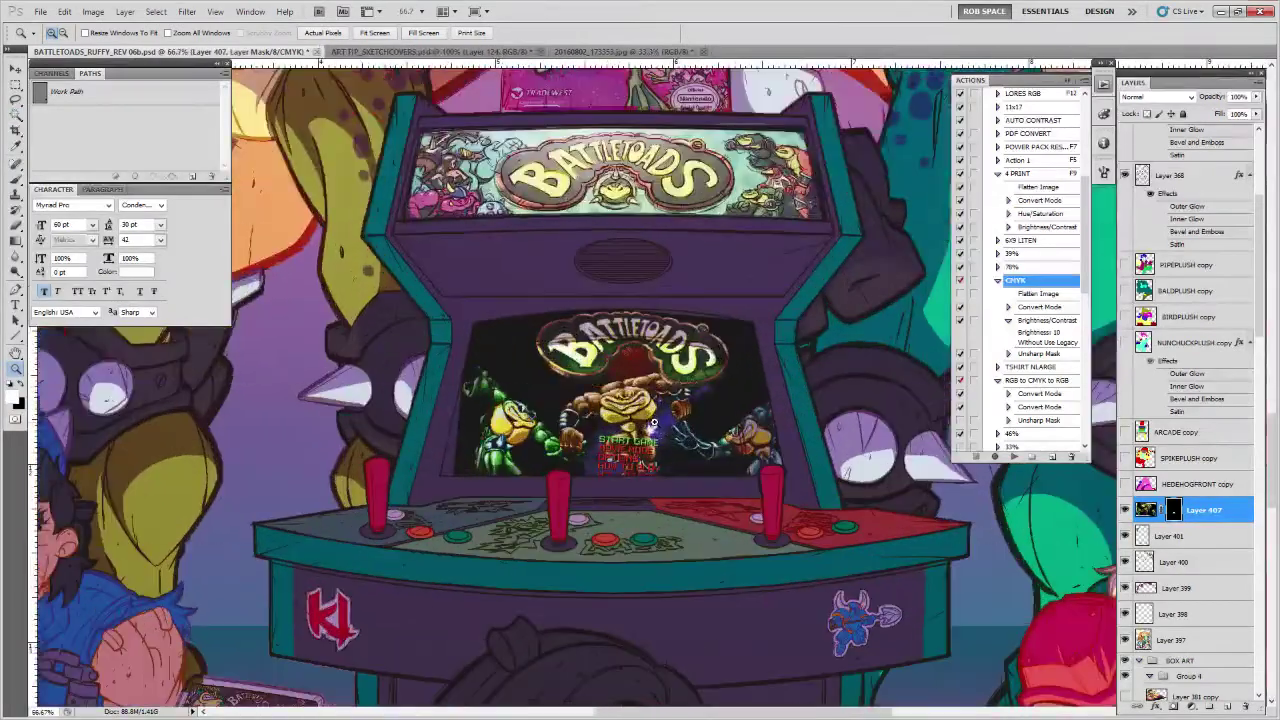
left_click(716, 408)
key("ctrl+t")
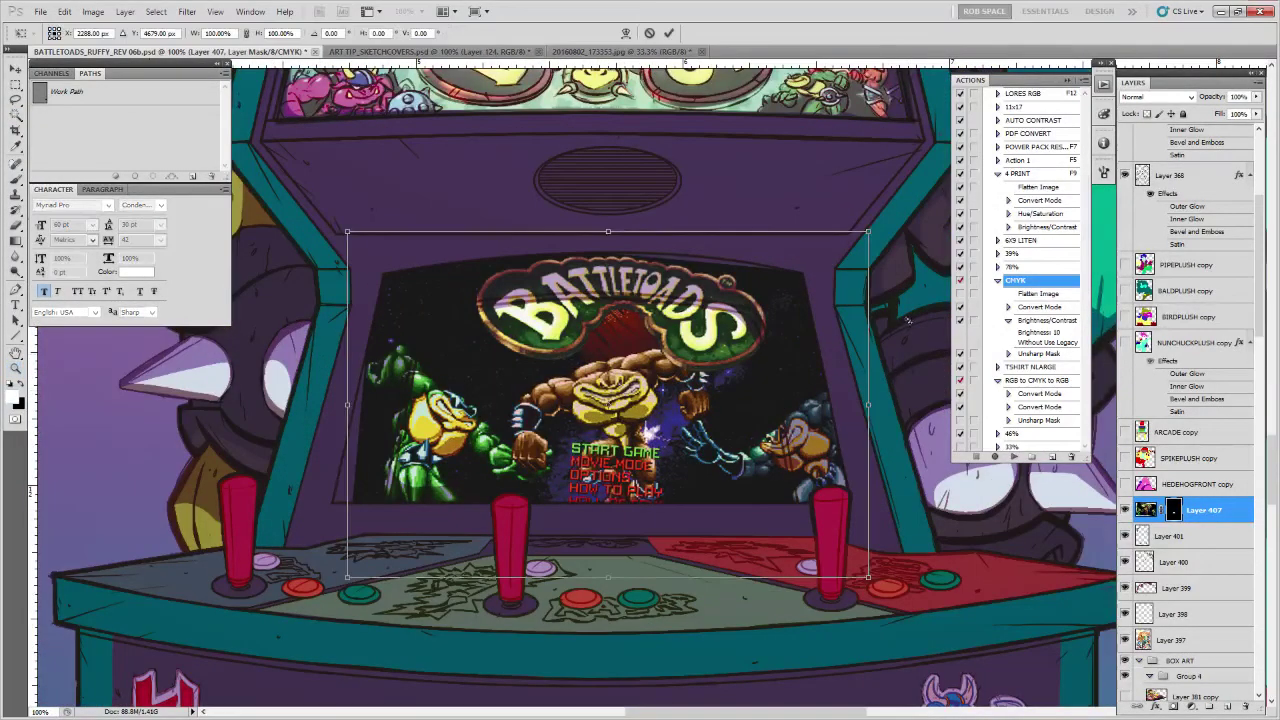
left_click_drag(909, 319, 915, 329)
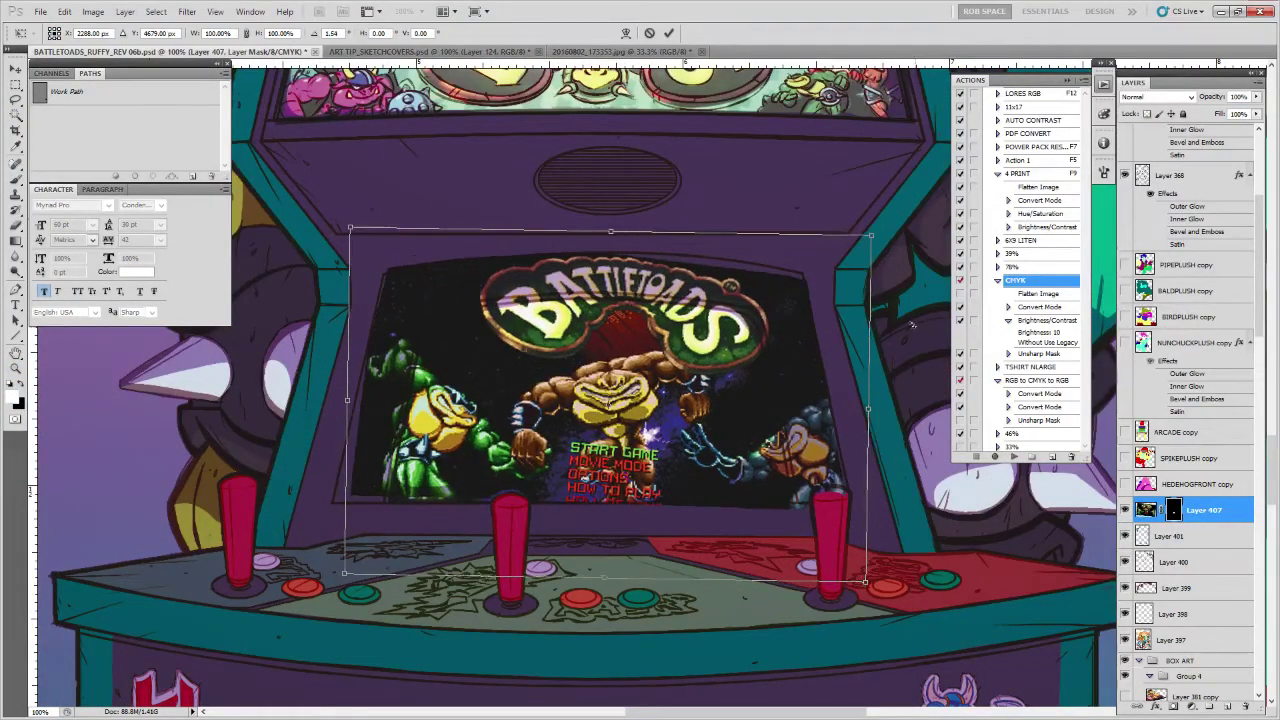
key("Return")
Transform Layer 407's artwork independently of its mask, tilting it and scaling it to about 90% width and 81% height within the monitor
left_click(1150, 510)
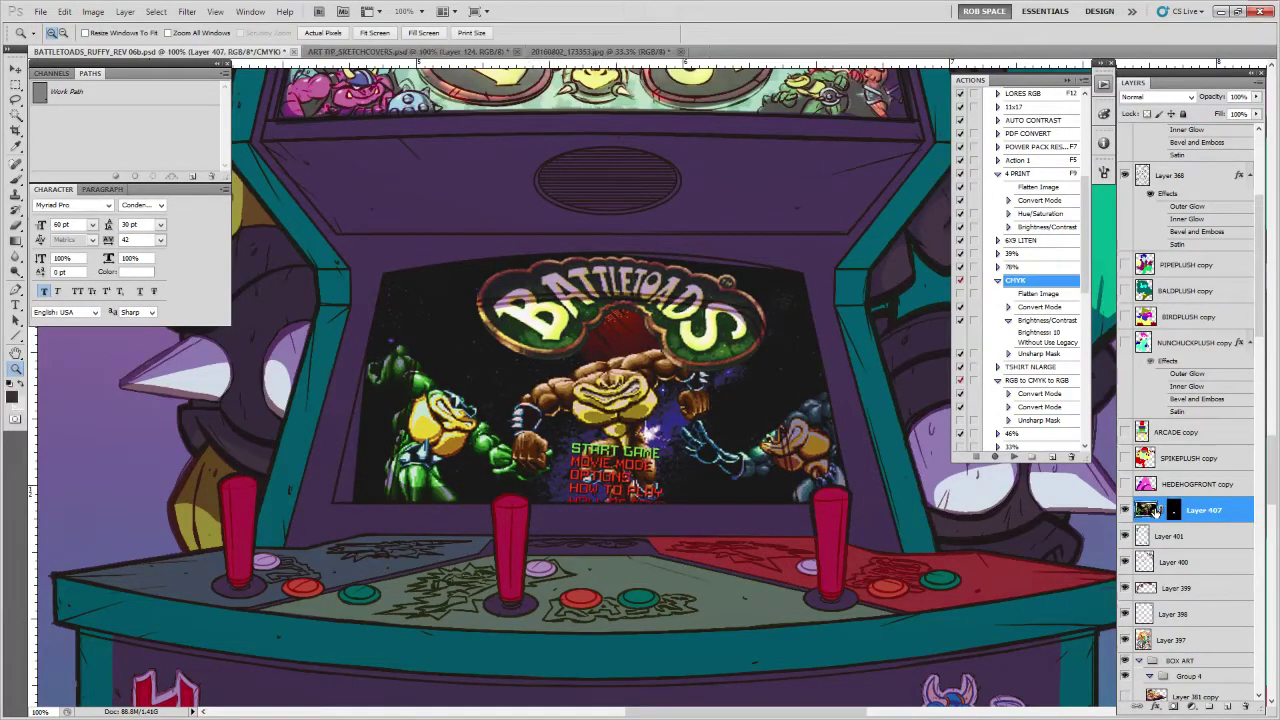
key("ctrl+t")
left_click_drag(899, 462, 900, 420)
key("Return")
key("ctrl+t")
mouse_move(918, 360)
left_mouse_down()
mouse_move(922, 385)
mouse_move(922, 366)
left_mouse_up()
left_click_drag(870, 563, 829, 537)
left_click_drag(594, 546, 589, 526)
mouse_move(585, 232)
left_mouse_down()
mouse_move(587, 257)
mouse_move(608, 242)
left_mouse_up()
left_click_drag(829, 241, 828, 236)
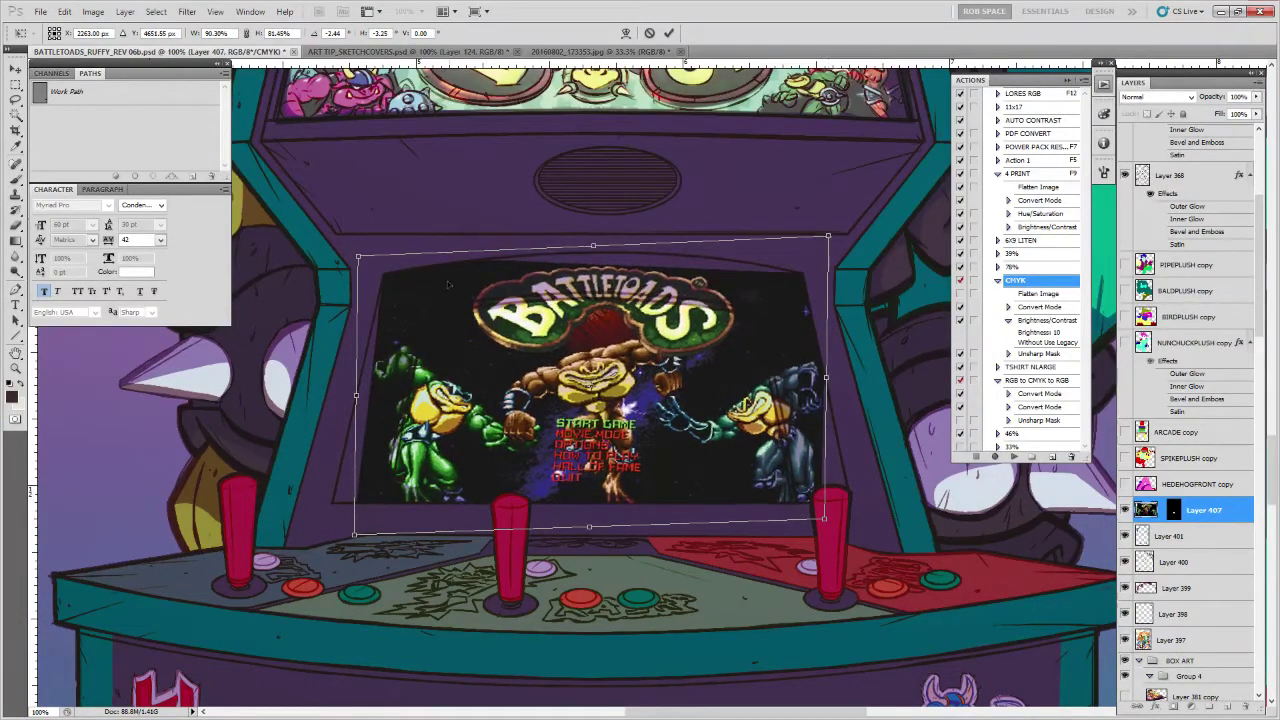
left_click_drag(358, 258, 357, 263)
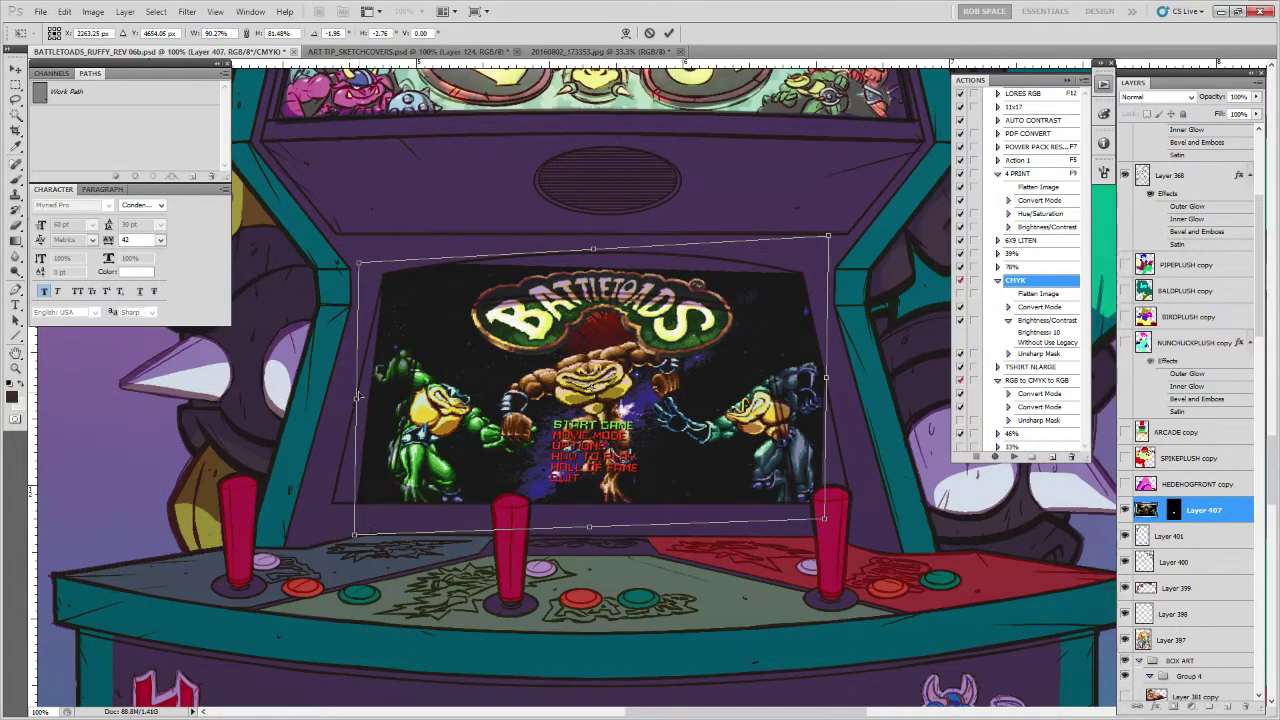
Distort the screen art's corners to match the monitor's perspective, spreading the lower edge and narrowing the upper edge, and apply the transform
left_click_drag(356, 534, 325, 530)
left_click_drag(822, 520, 852, 521)
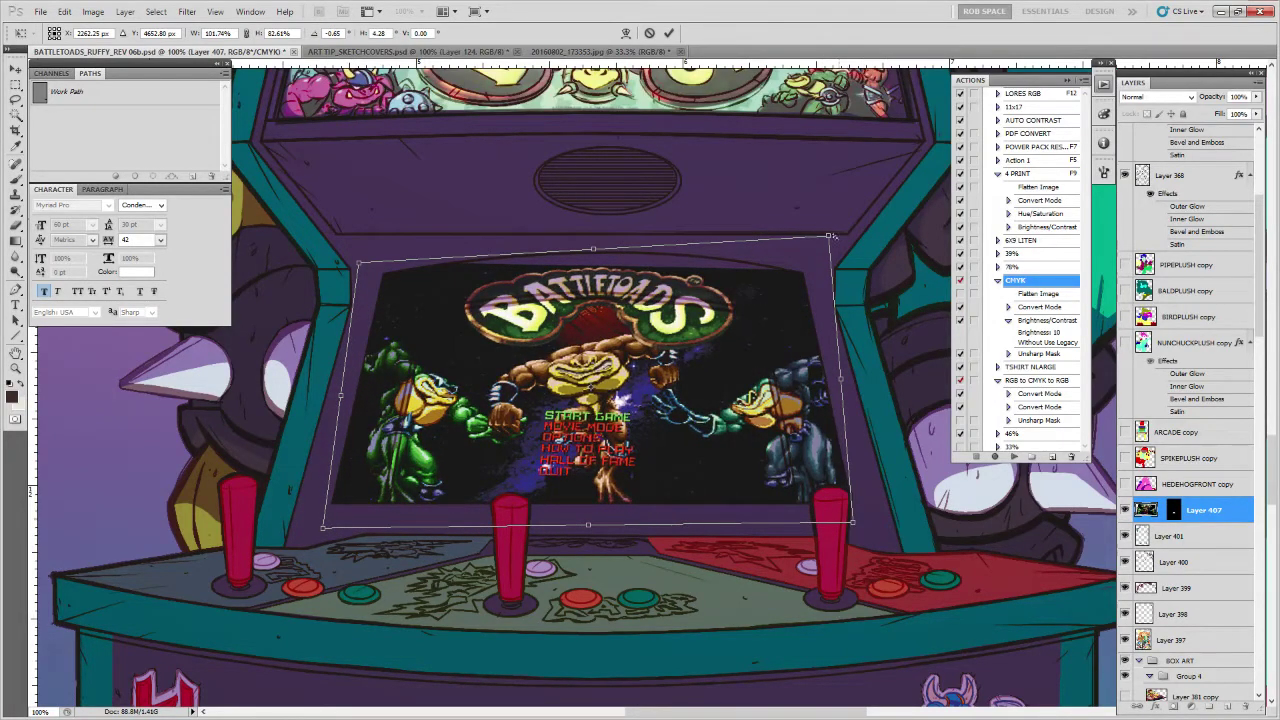
left_click_drag(830, 236, 801, 244)
left_click_drag(361, 265, 364, 271)
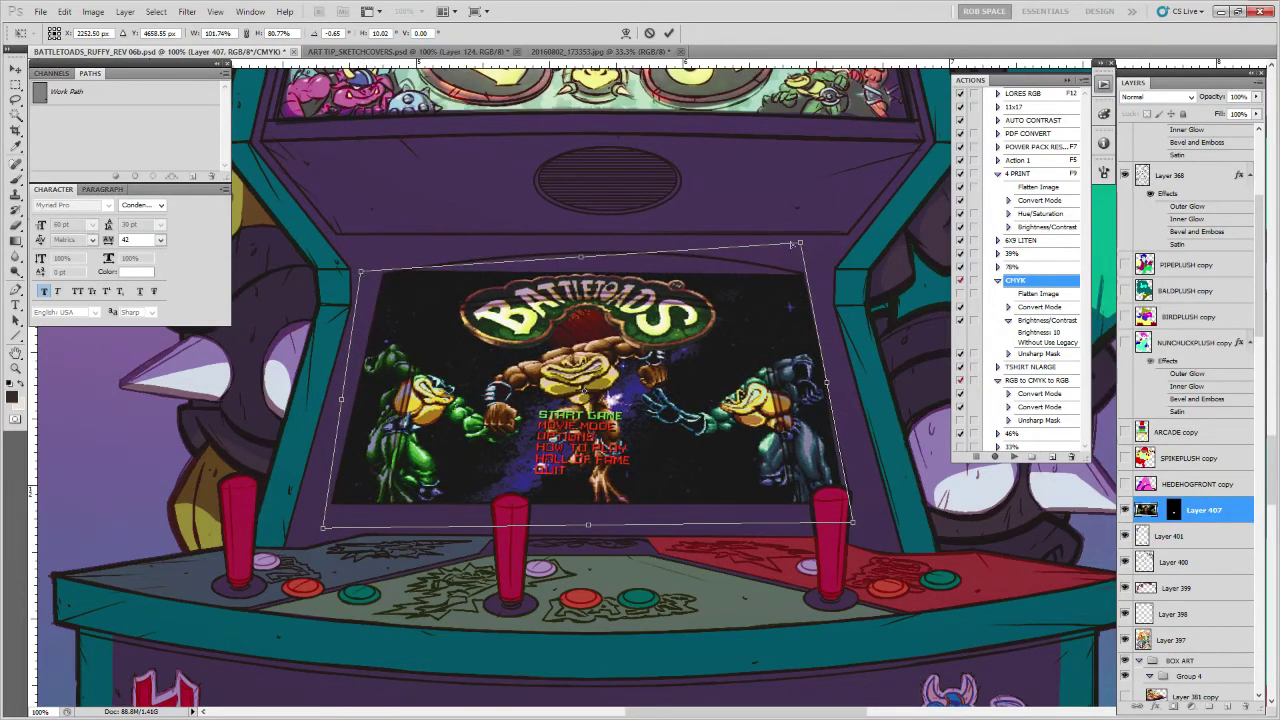
left_click_drag(801, 243, 798, 240)
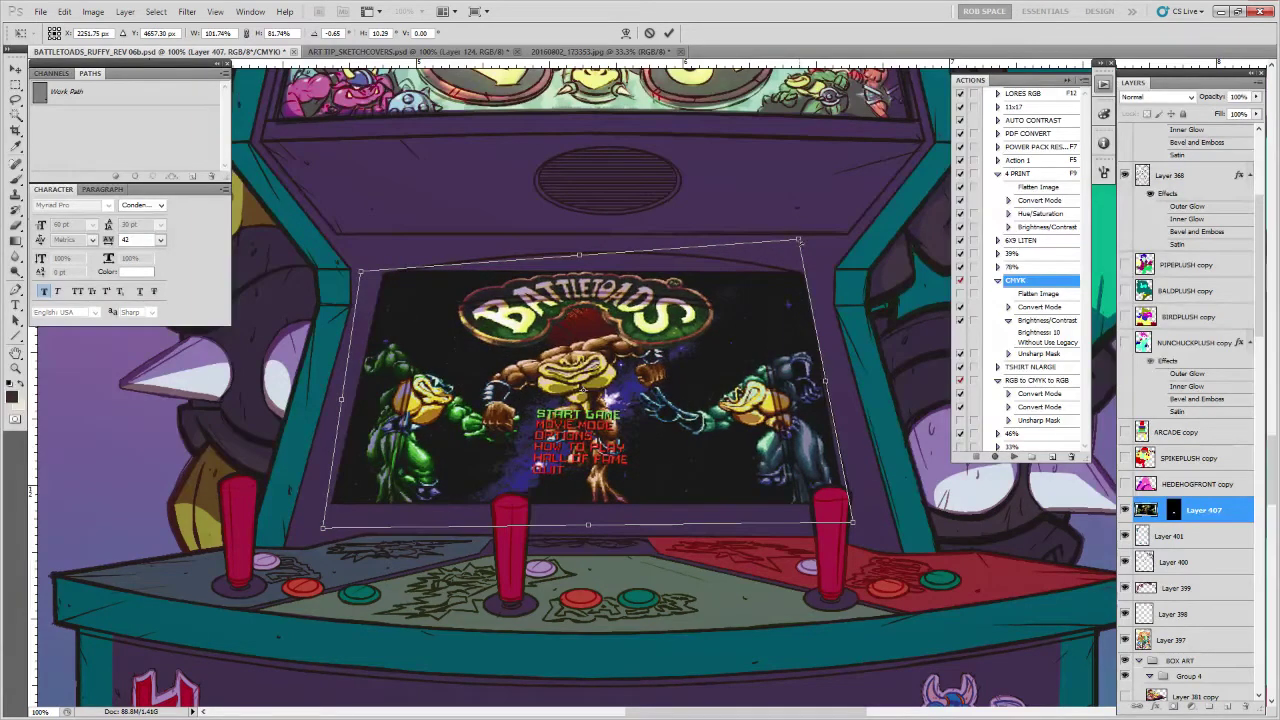
key("Return")
key("z")
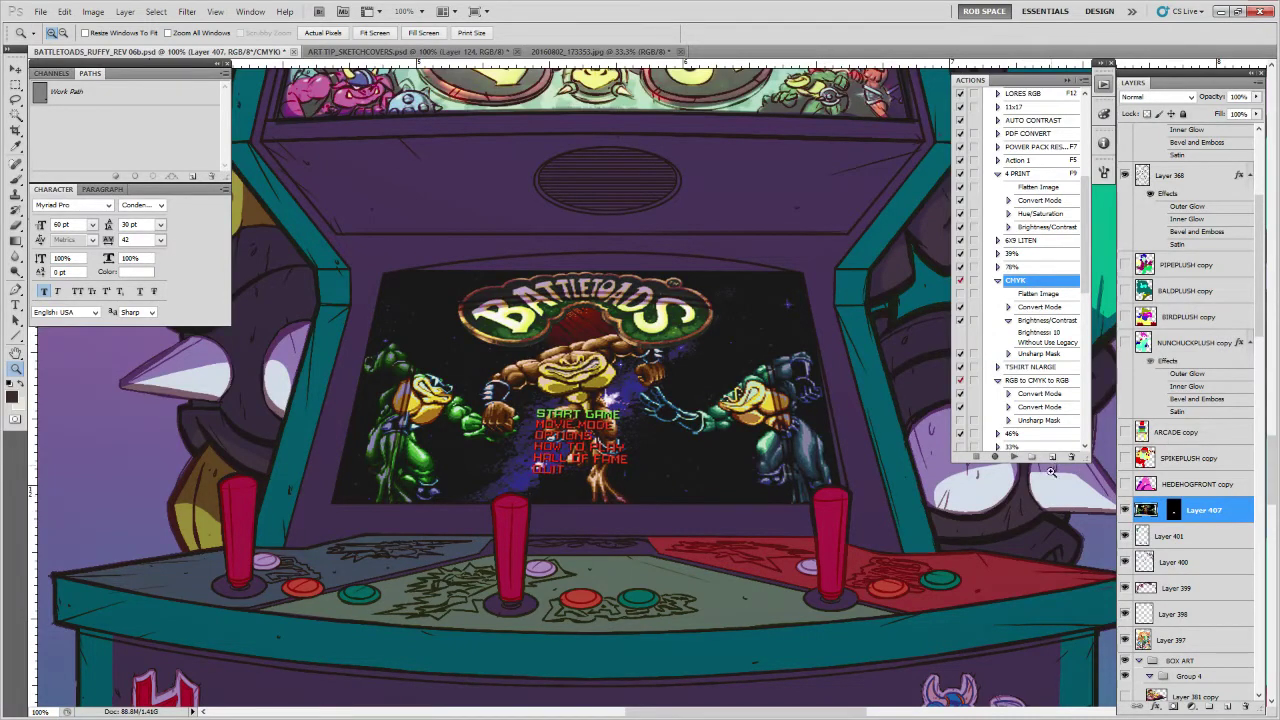
Fill the mask's monitor shape with black on a new layer directly below Layer 407 and merge both layers
left_click(1174, 513, "ctrl")
left_click(1226, 707, "ctrl")
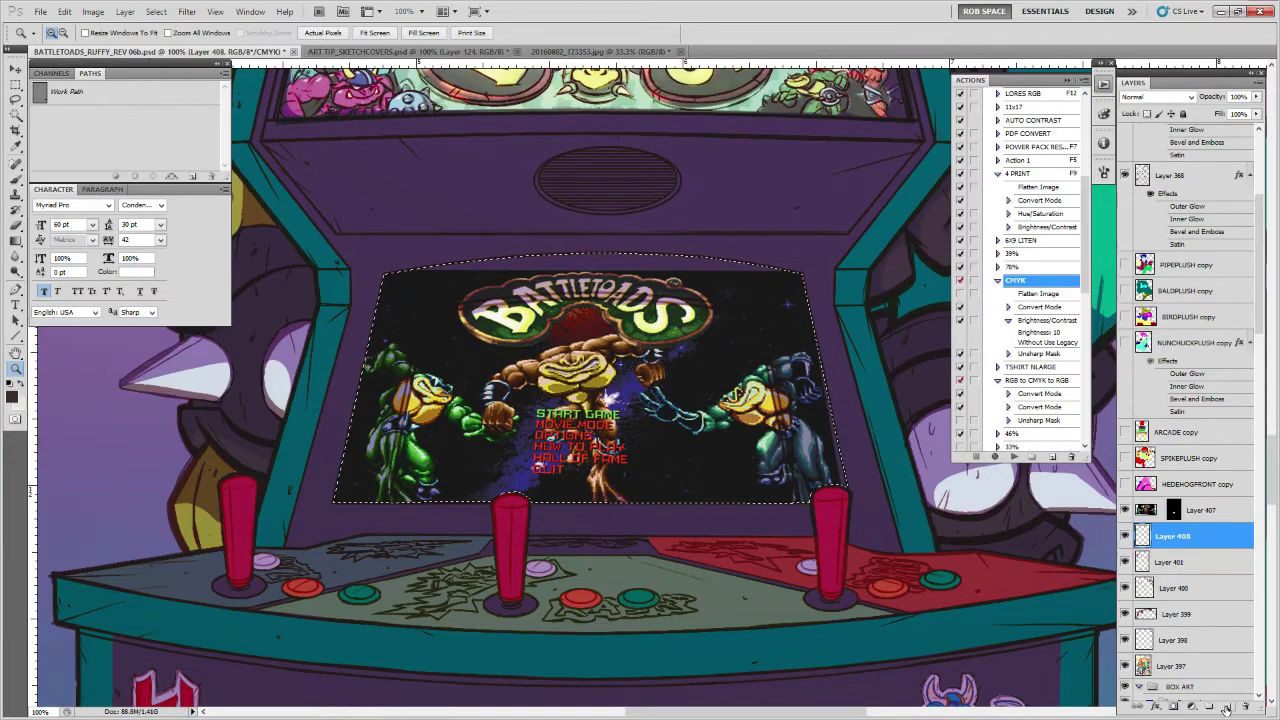
key("d")
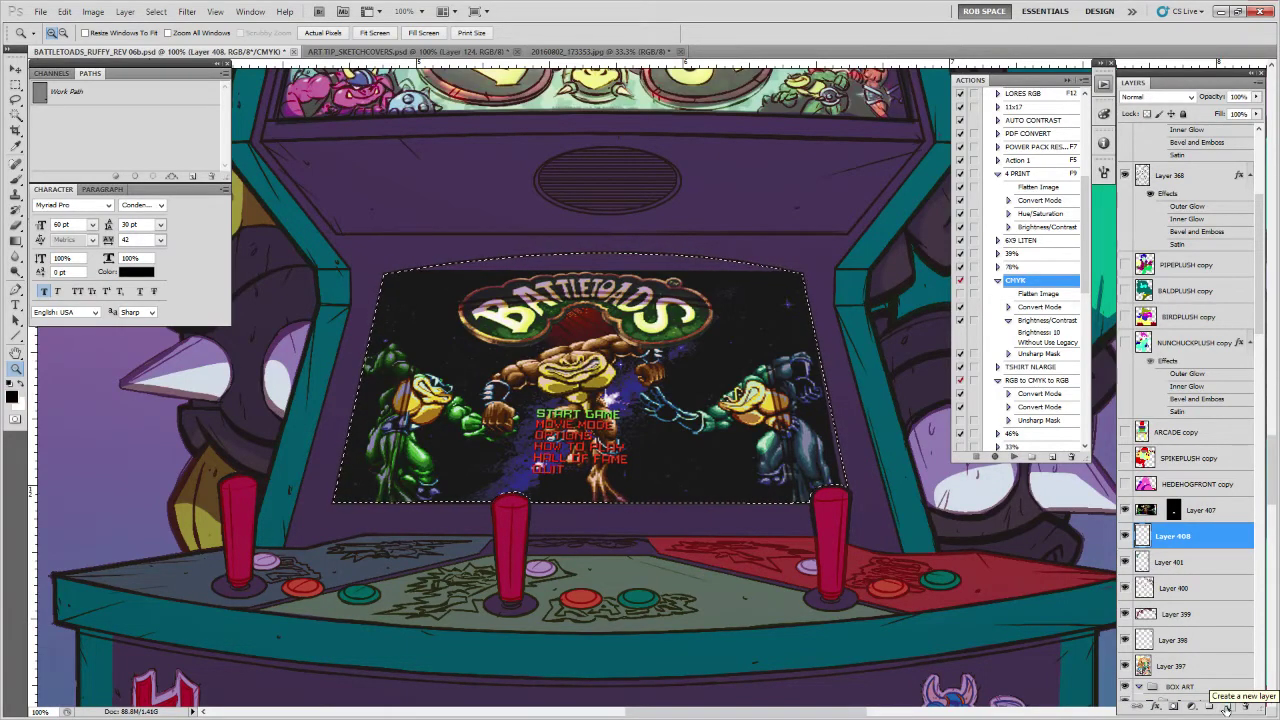
key("alt+BackSpace")
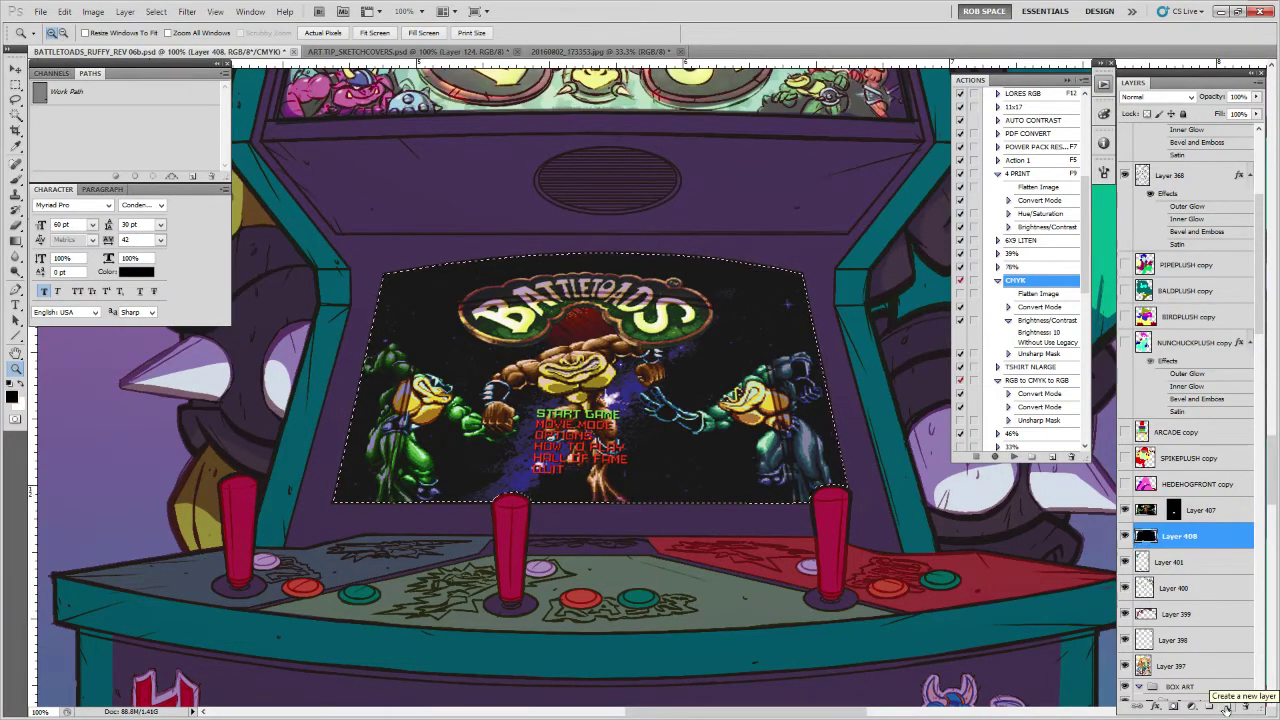
key("ctrl+d")
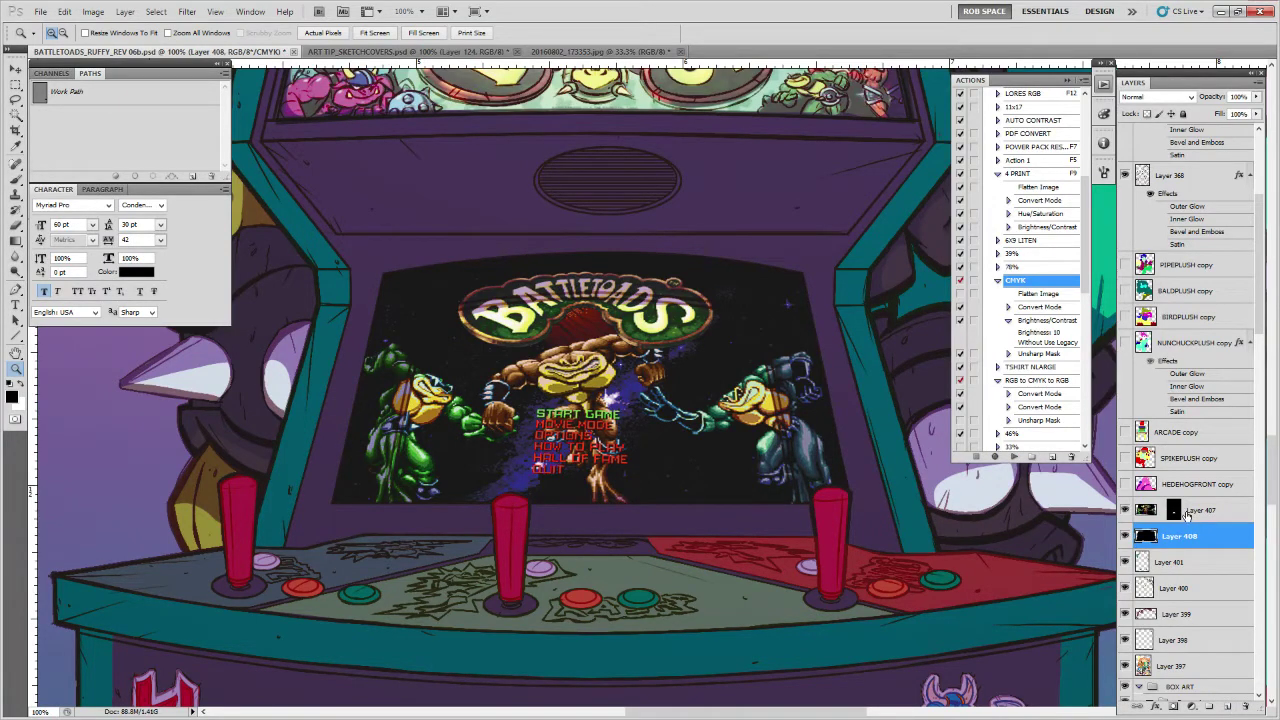
left_click(1189, 512, "shift")
key("ctrl+e")
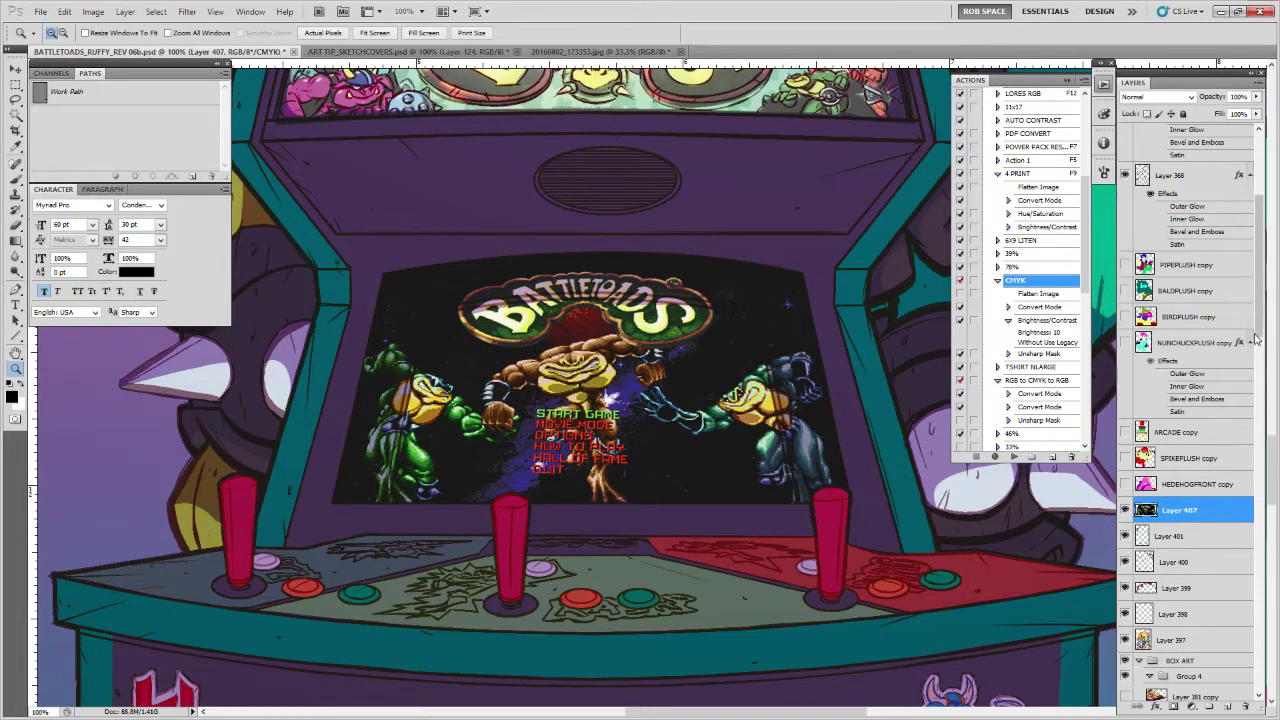
Lasso the monitor screen area on Layer 368 and Layer 368 copy and clear the overlay marks inside it
scroll(1256, 341, "up", 5)
left_click(1162, 341)
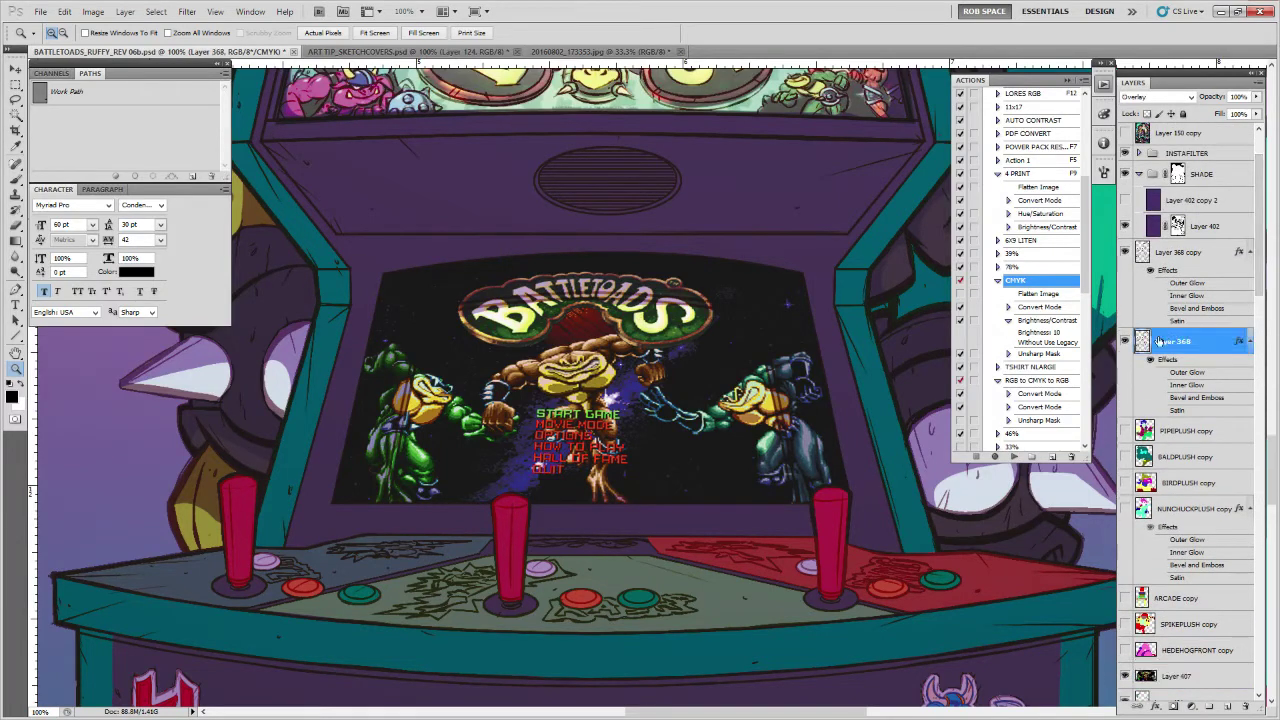
key("l")
mouse_move(505, 283)
left_mouse_down()
mouse_move(370, 440)
mouse_move(368, 492)
mouse_move(666, 477)
left_mouse_up()
mouse_move(800, 497)
left_mouse_down()
mouse_move(756, 294)
mouse_move(700, 289)
left_mouse_up()
key("ctrl+d")
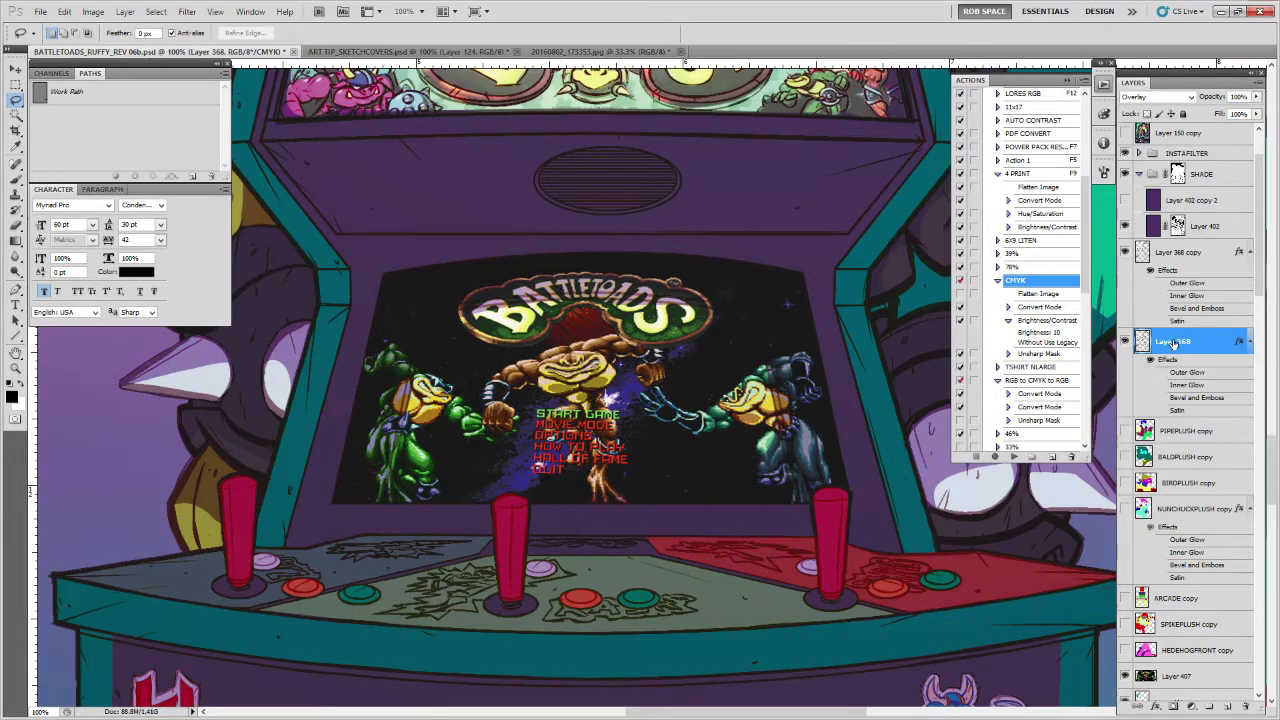
left_click(1167, 257)
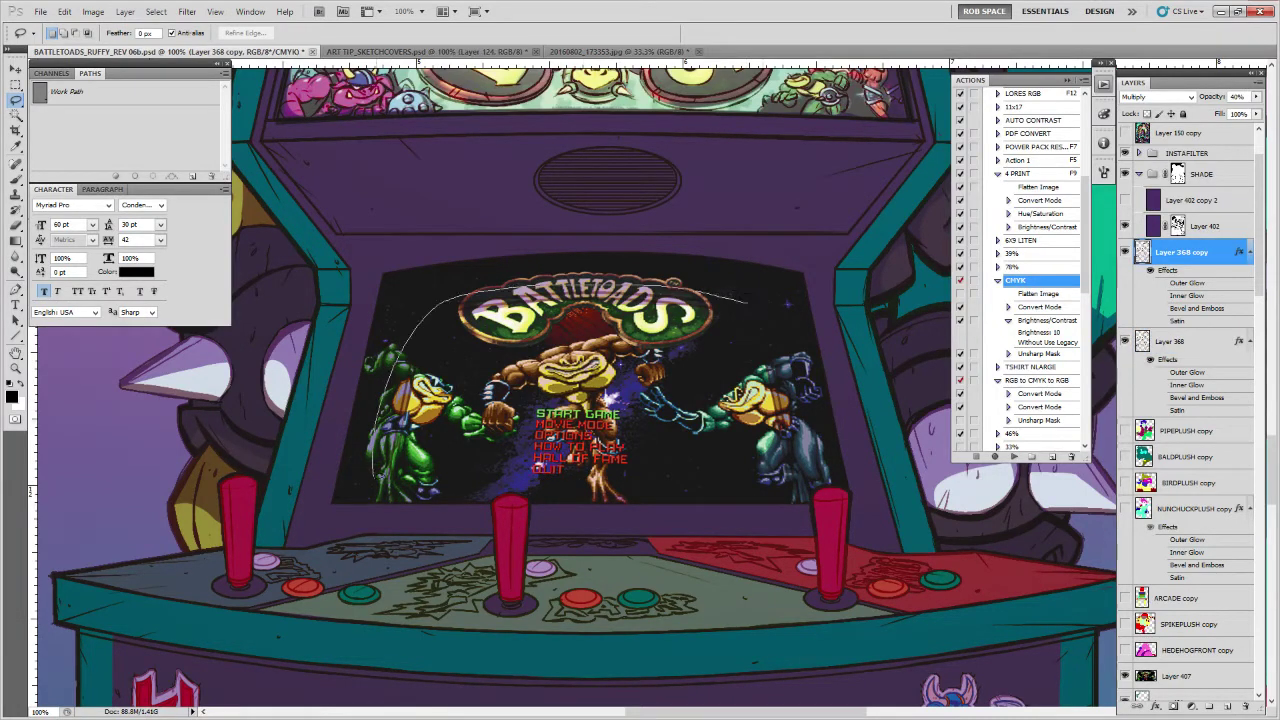
mouse_move(380, 500)
left_mouse_down()
mouse_move(510, 471)
mouse_move(730, 488)
left_mouse_up()
left_click_drag(746, 301, 826, 293)
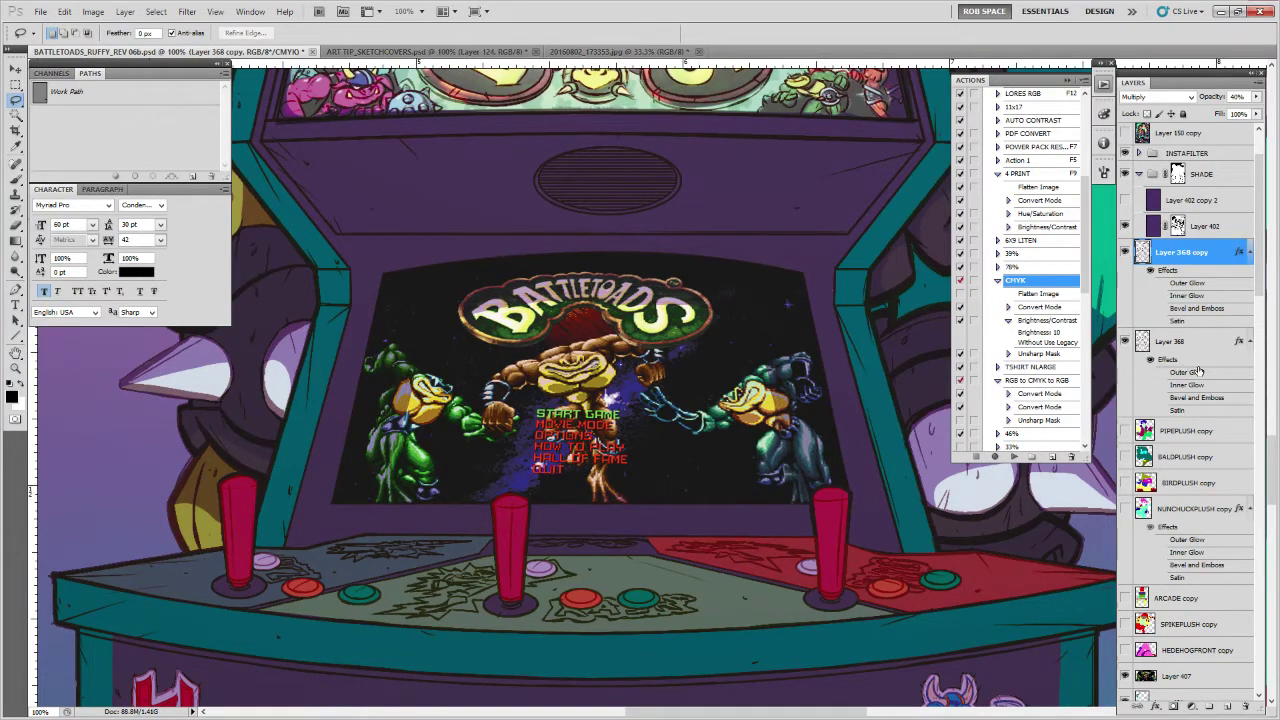
Add a layer mask in the monitor's shape to the merged Layer 407 and unlink it from the artwork
left_click(1257, 342)
mouse_move(1251, 350)
left_mouse_down()
mouse_move(1252, 562)
mouse_move(1257, 352)
left_mouse_up()
left_click(1174, 413)
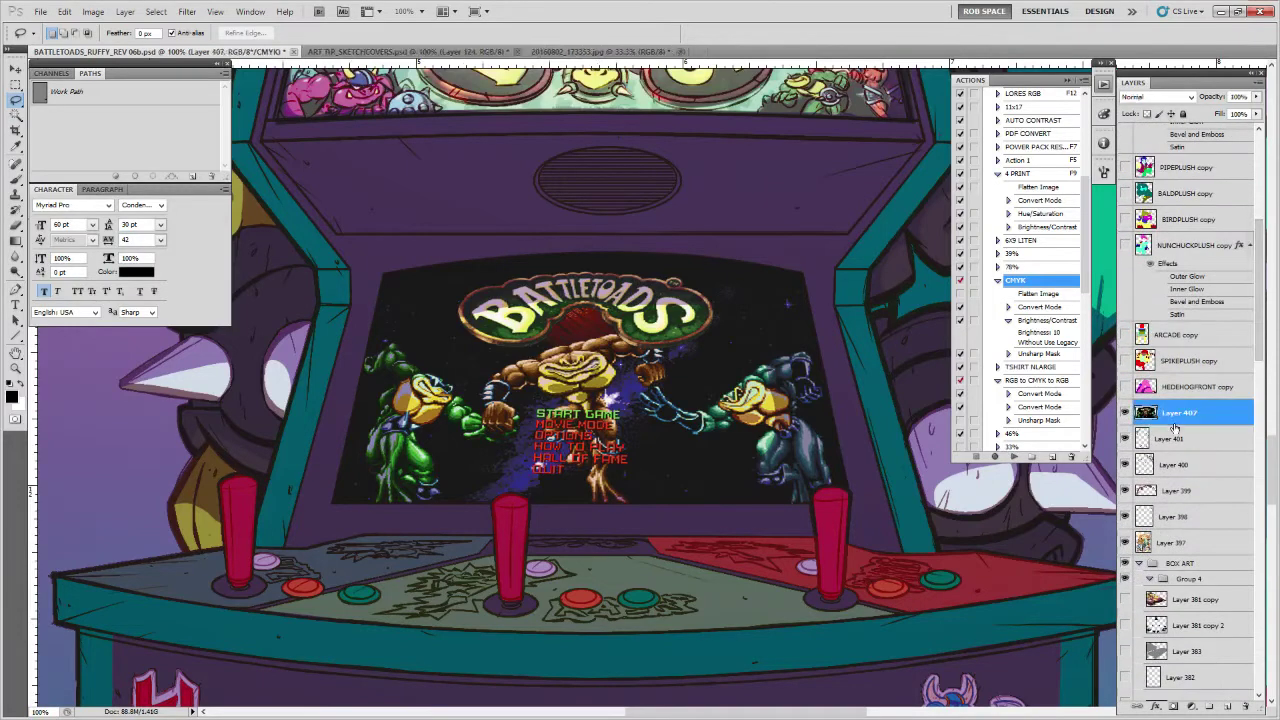
left_click(1174, 706, "alt")
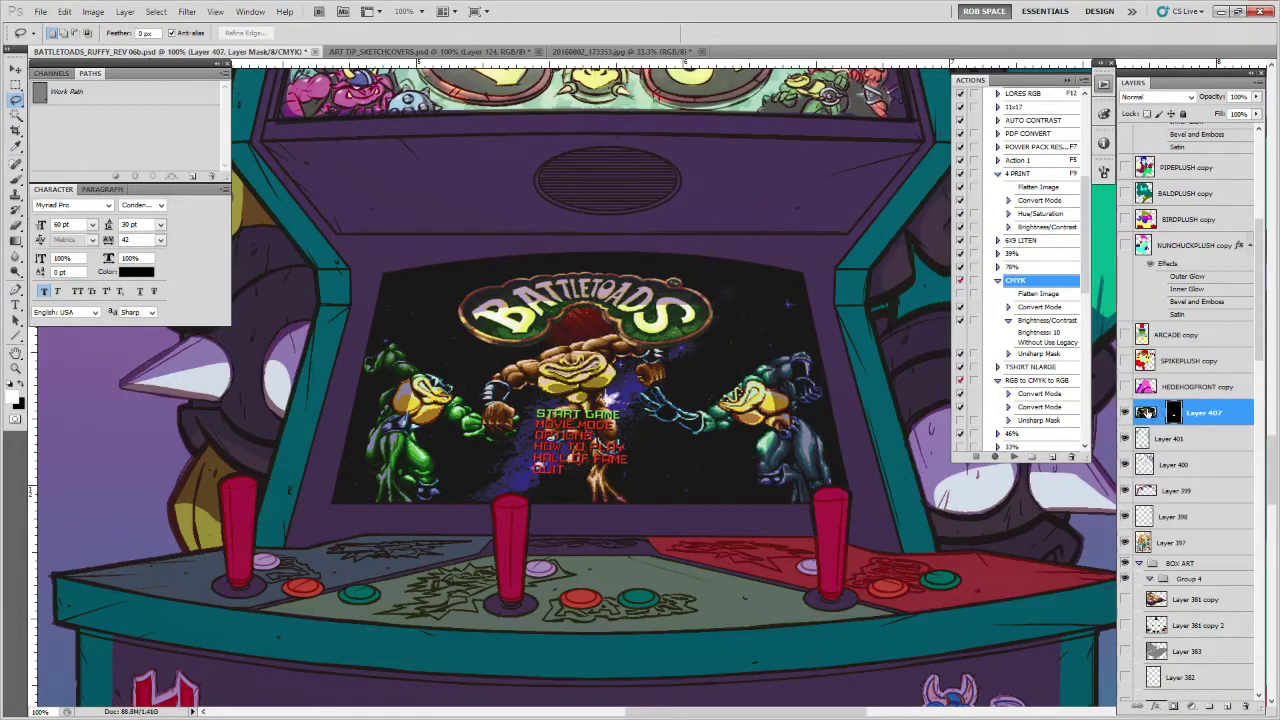
left_click(1148, 414)
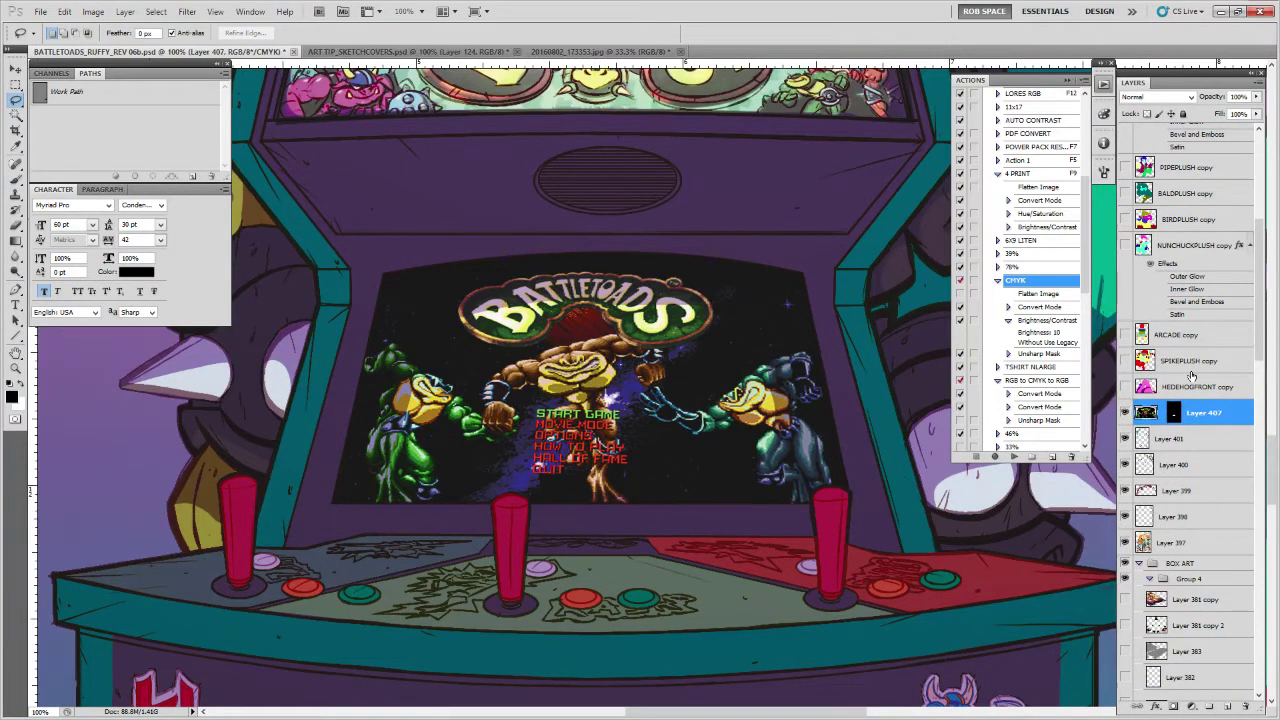
Warp Layer 407's artwork slightly with a custom warp, adjusting its centre and upper edge to suit the curved monitor
left_click(64, 11)
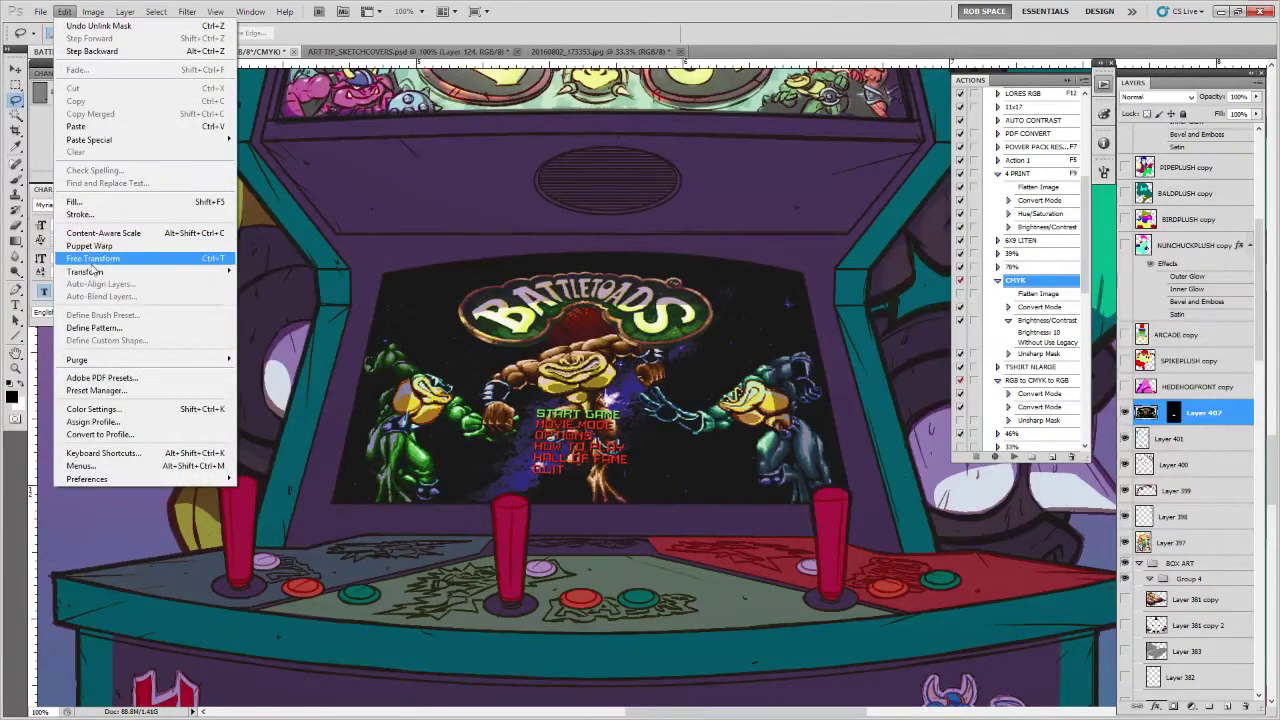
mouse_move(165, 271)
left_click(256, 353)
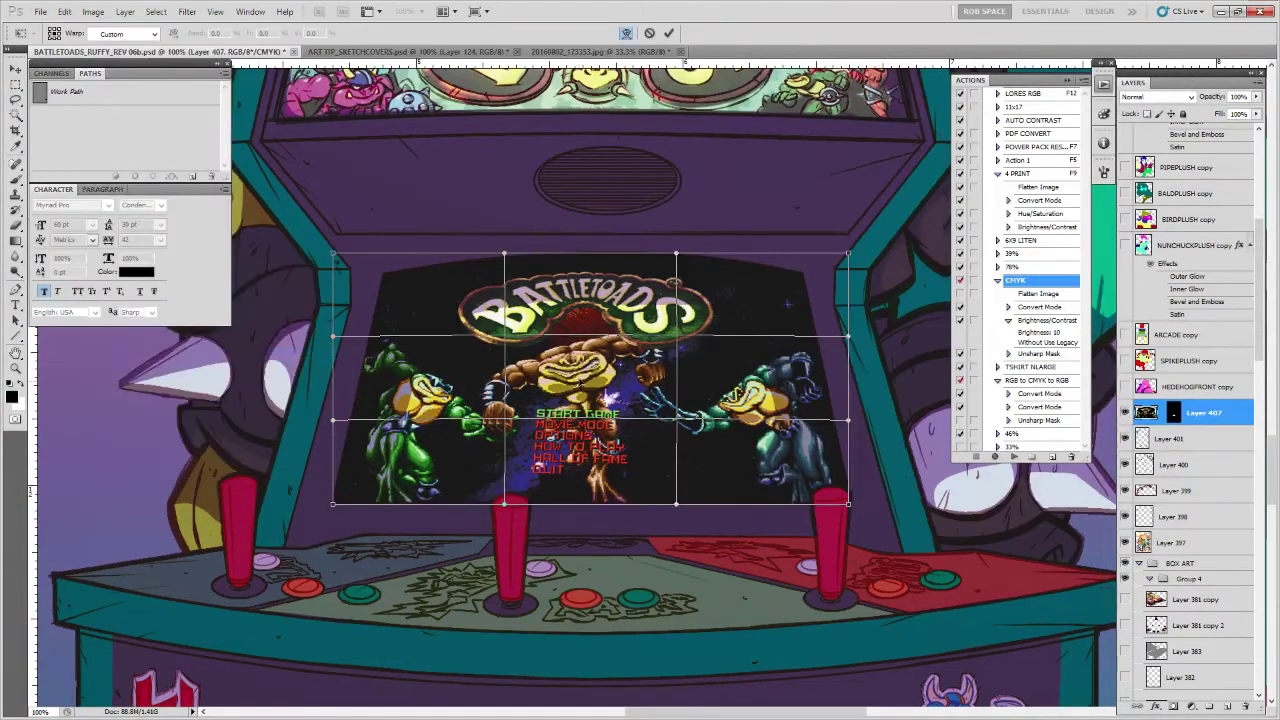
left_click_drag(653, 394, 657, 394)
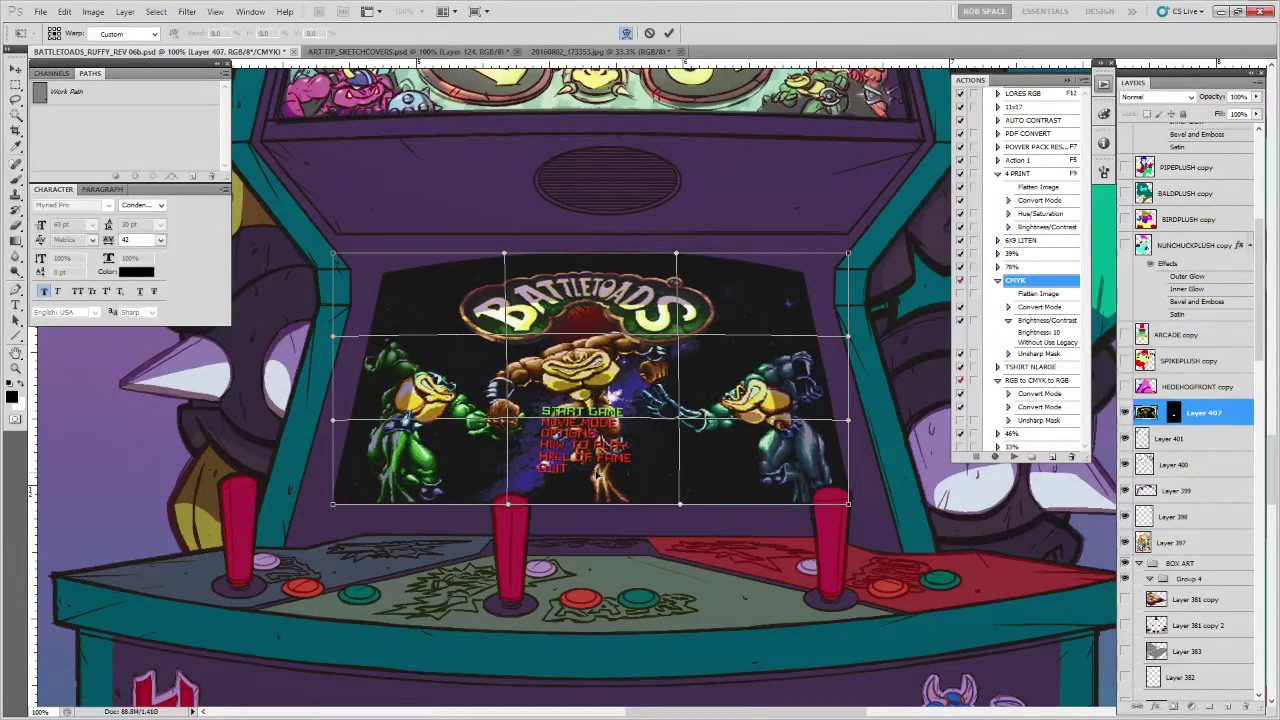
left_click_drag(676, 337, 675, 326)
left_click_drag(674, 256, 668, 257)
left_click_drag(502, 254, 514, 255)
mouse_move(334, 255)
left_mouse_down()
mouse_move(352, 264)
mouse_move(331, 256)
left_mouse_up()
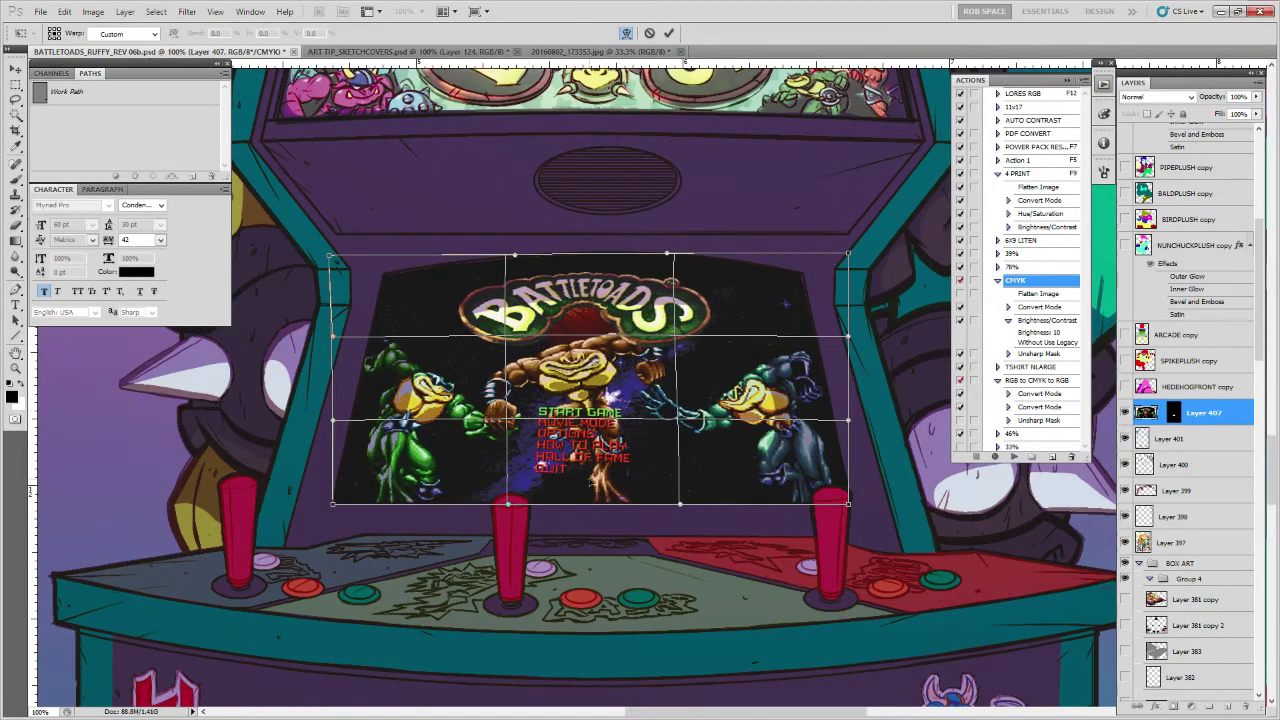
key("Return")
Duplicate Layer 407 and hide the duplicate after comparing the screen with it shown and hidden
key("z")
left_click(672, 410, "alt")
left_click(672, 410, "alt")
left_click(672, 410, "alt")
left_click(716, 400)
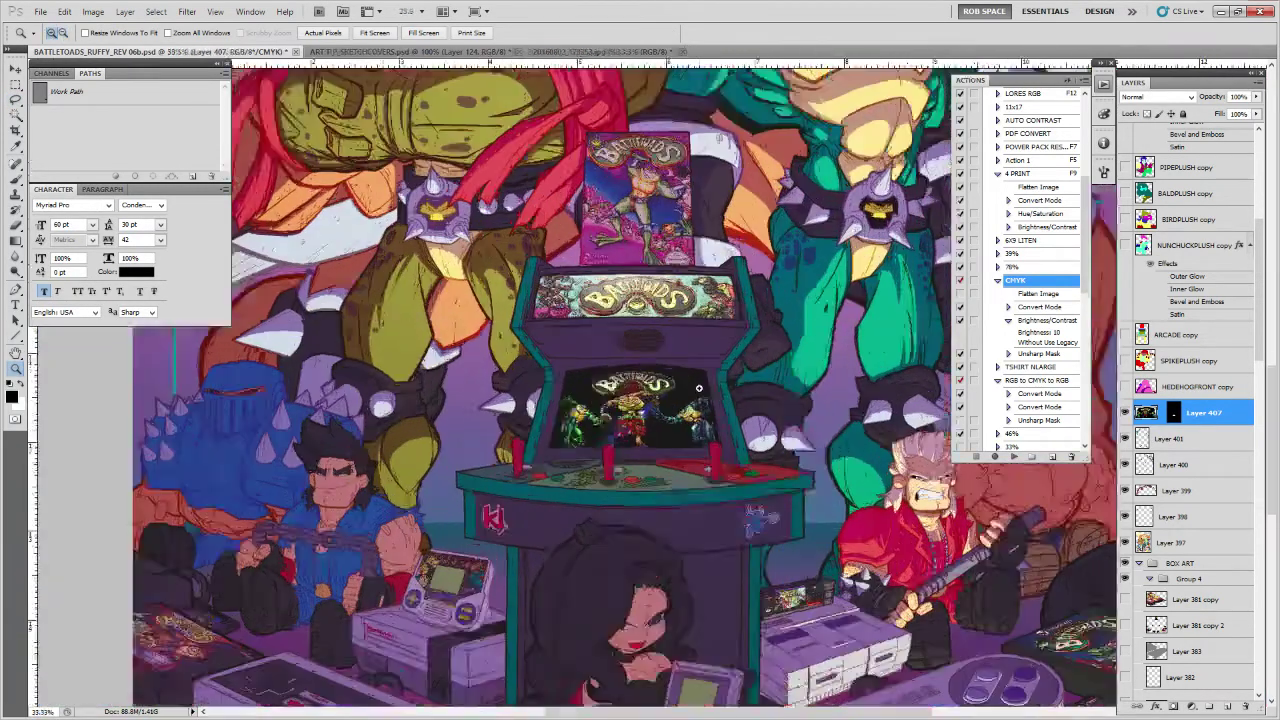
left_click_drag(732, 398, 735, 428)
key("ctrl+j")
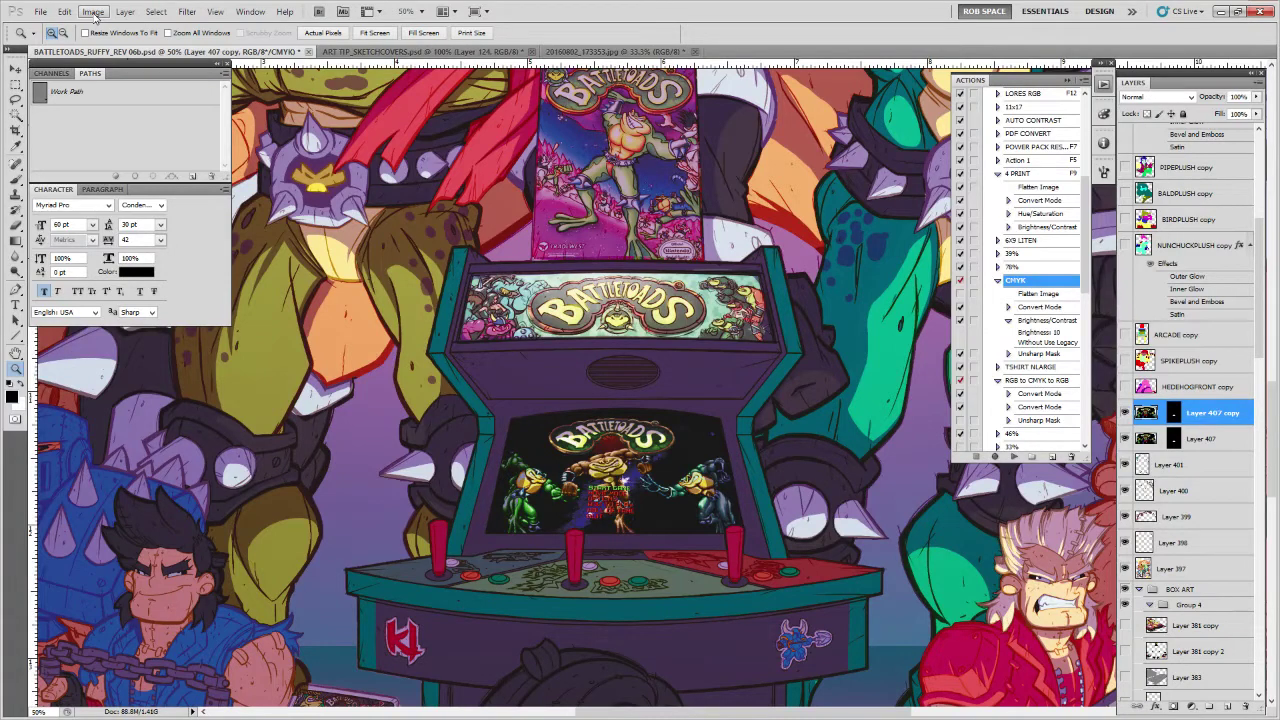
left_click(1124, 414)
left_click(1124, 414)
left_click(1124, 414)
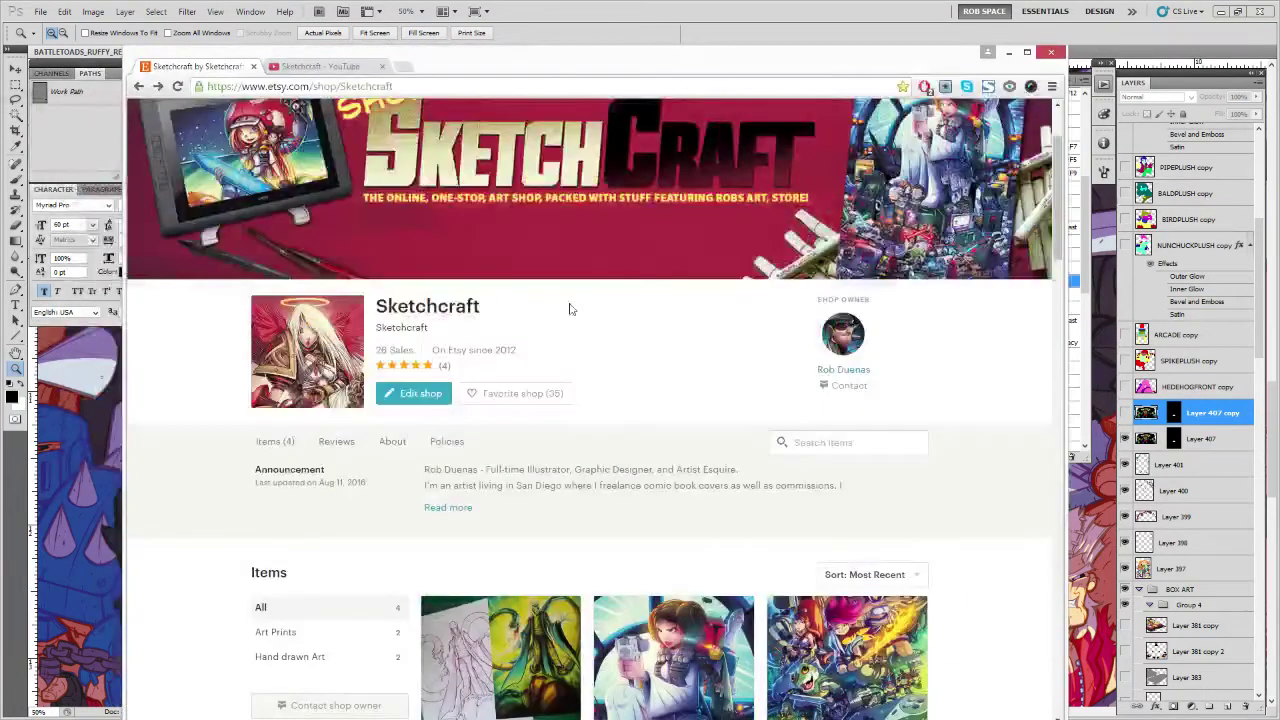
Switch from the Etsy shop page to YouTube in the browser and open the Sketchcraft channel page
scroll(500, 230, "up", 1)
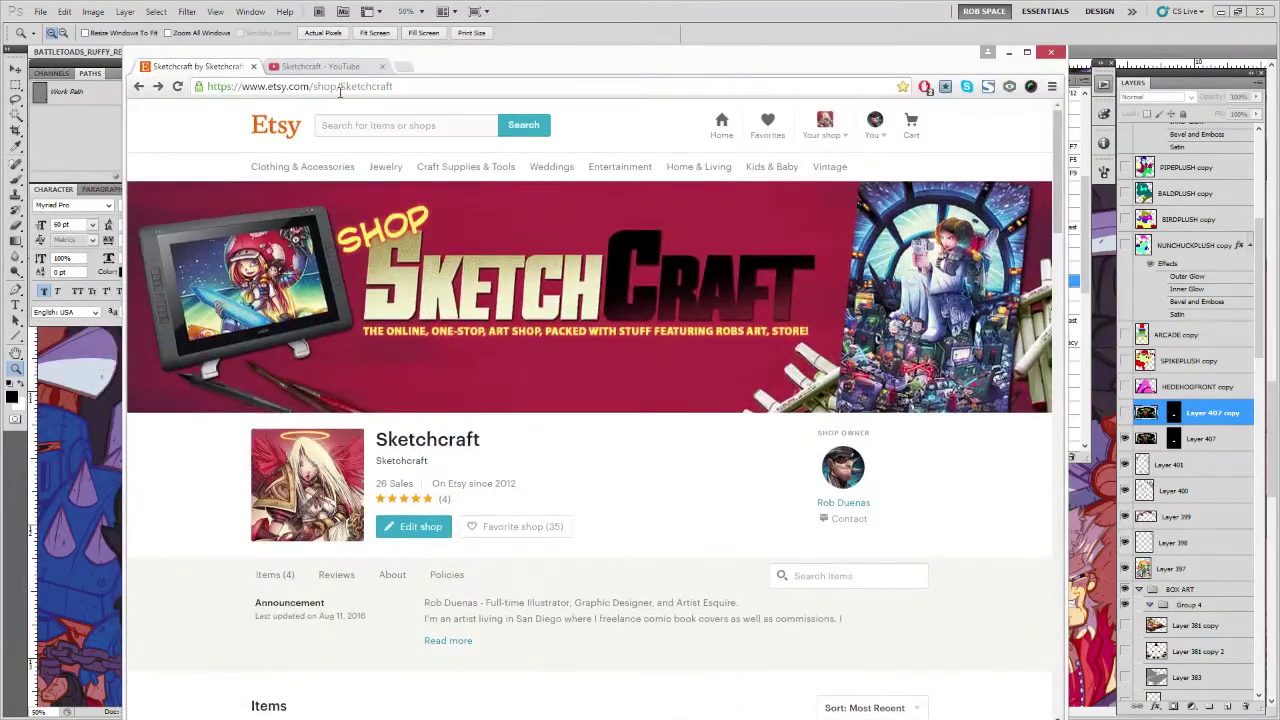
left_click(318, 66)
left_click(200, 169)
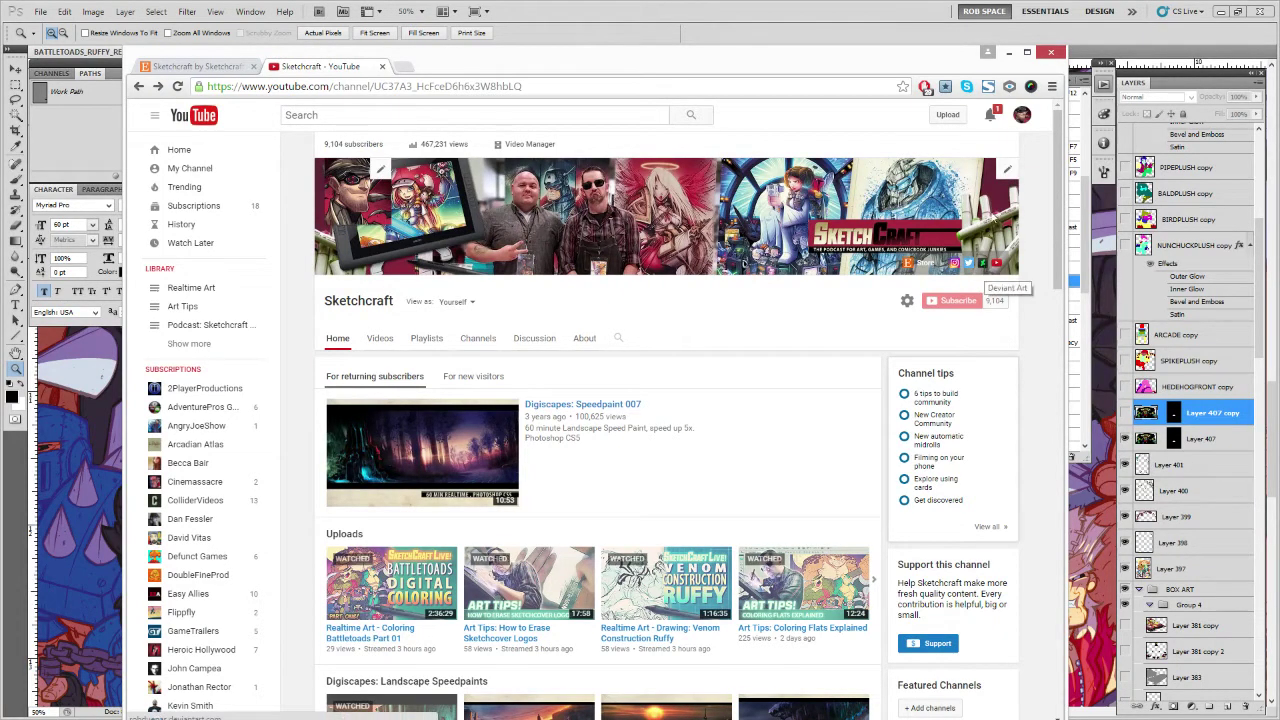
left_click(1006, 173)
left_click(962, 193)
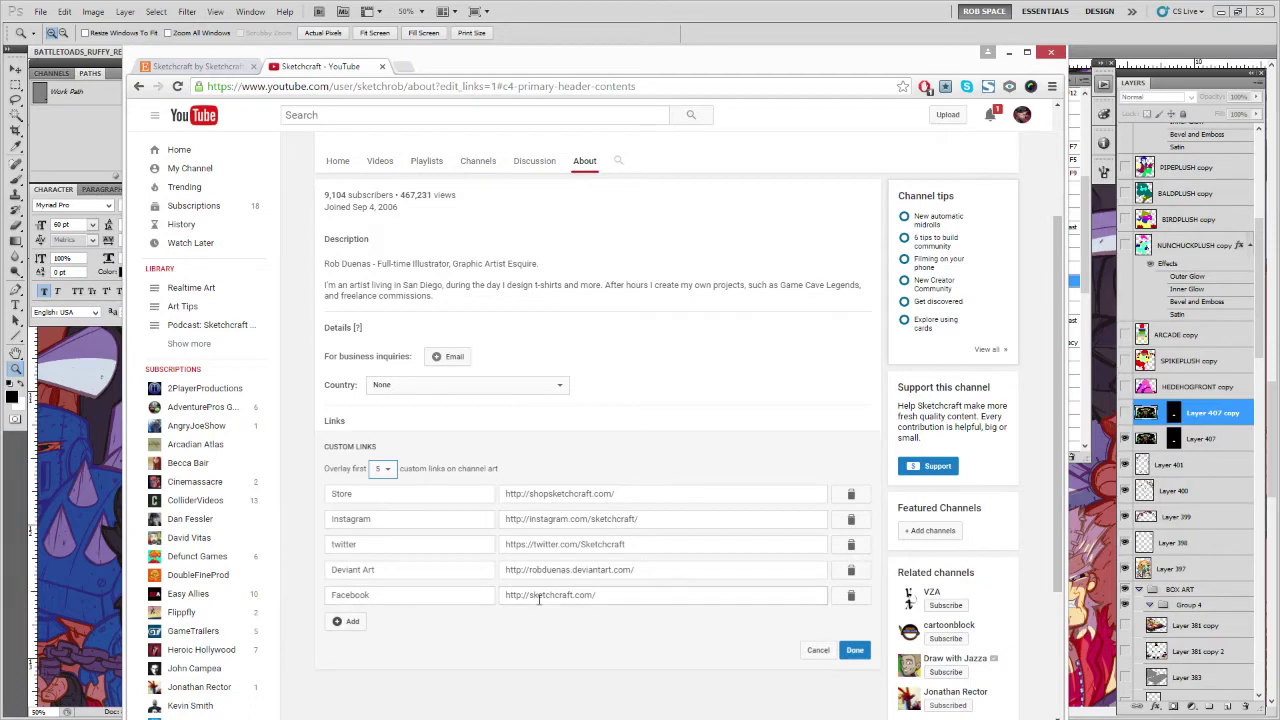
left_click(590, 595)
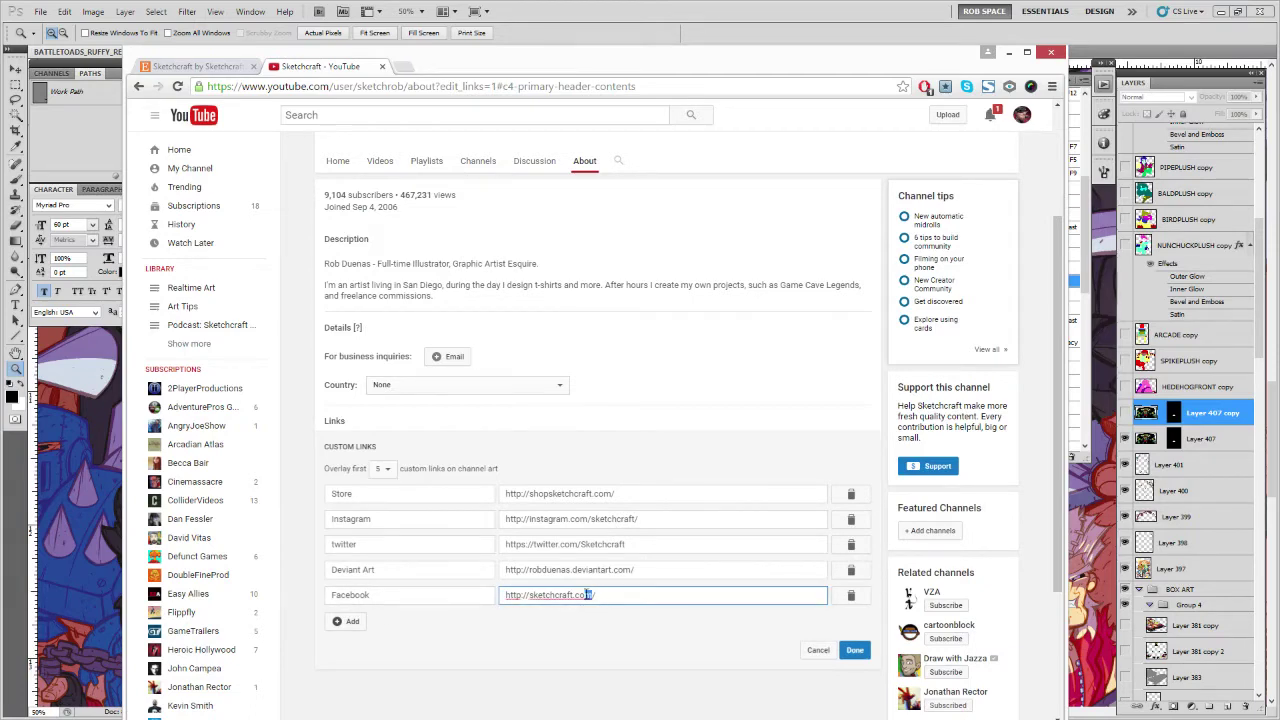
type("net/")
left_click(851, 650)
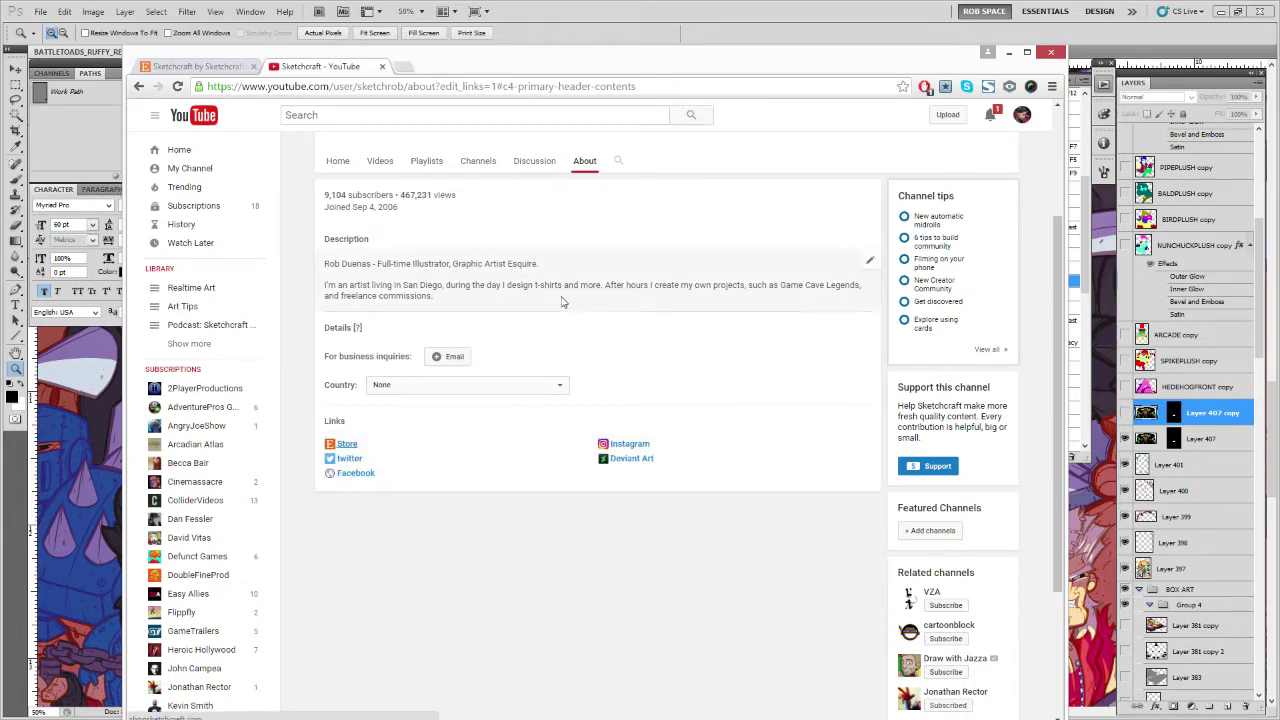
left_click(337, 161)
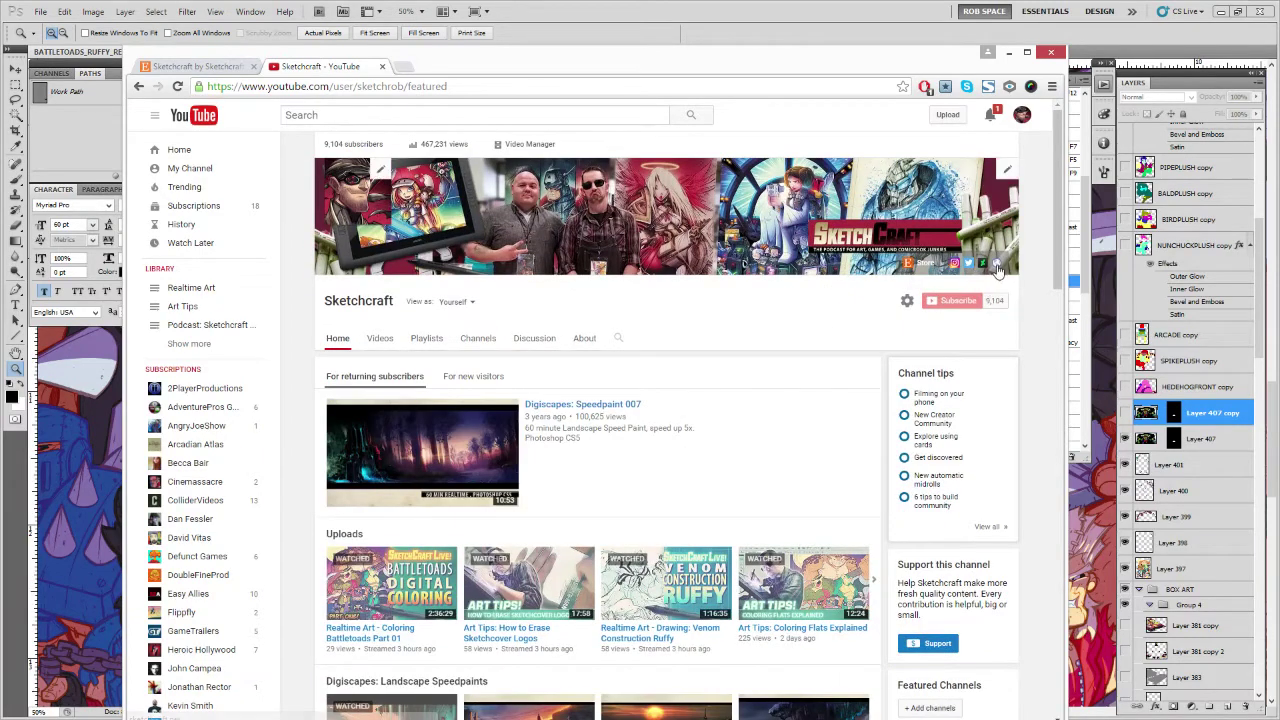
left_click(997, 268)
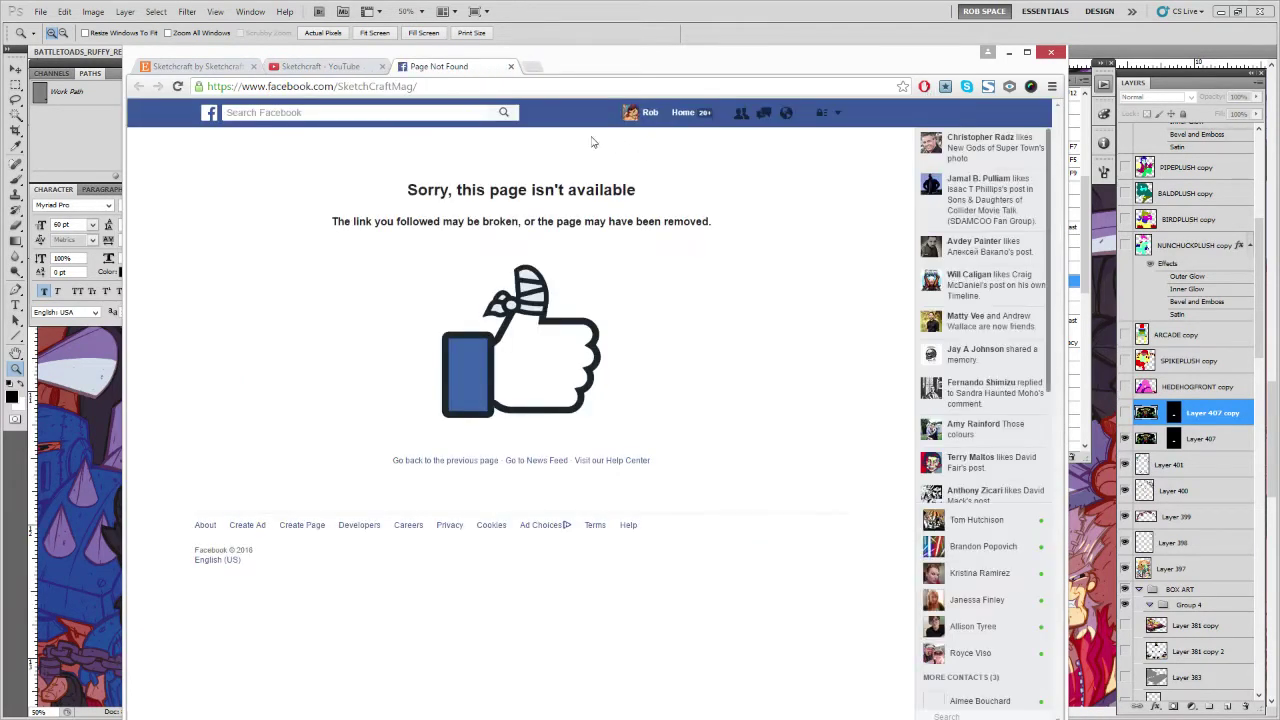
left_click(355, 88)
left_click(402, 87)
key("BackSpace")
key("BackSpace")
key("BackSpace")
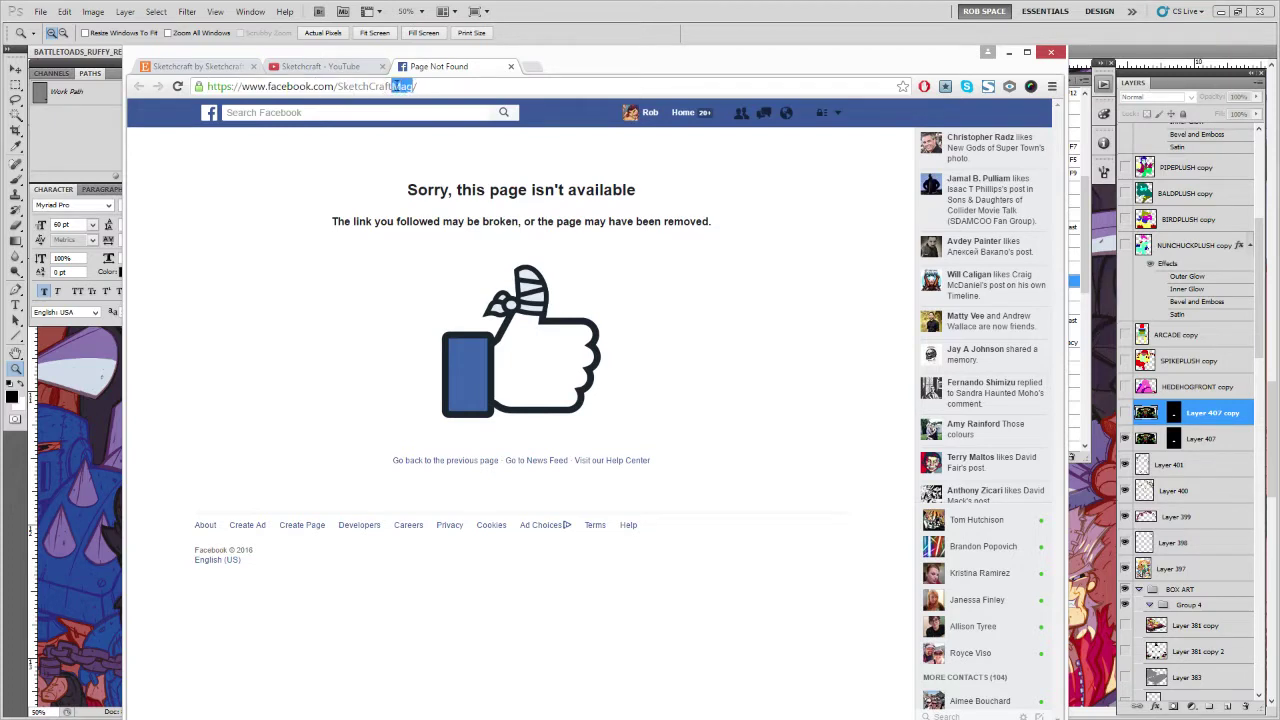
type("live")
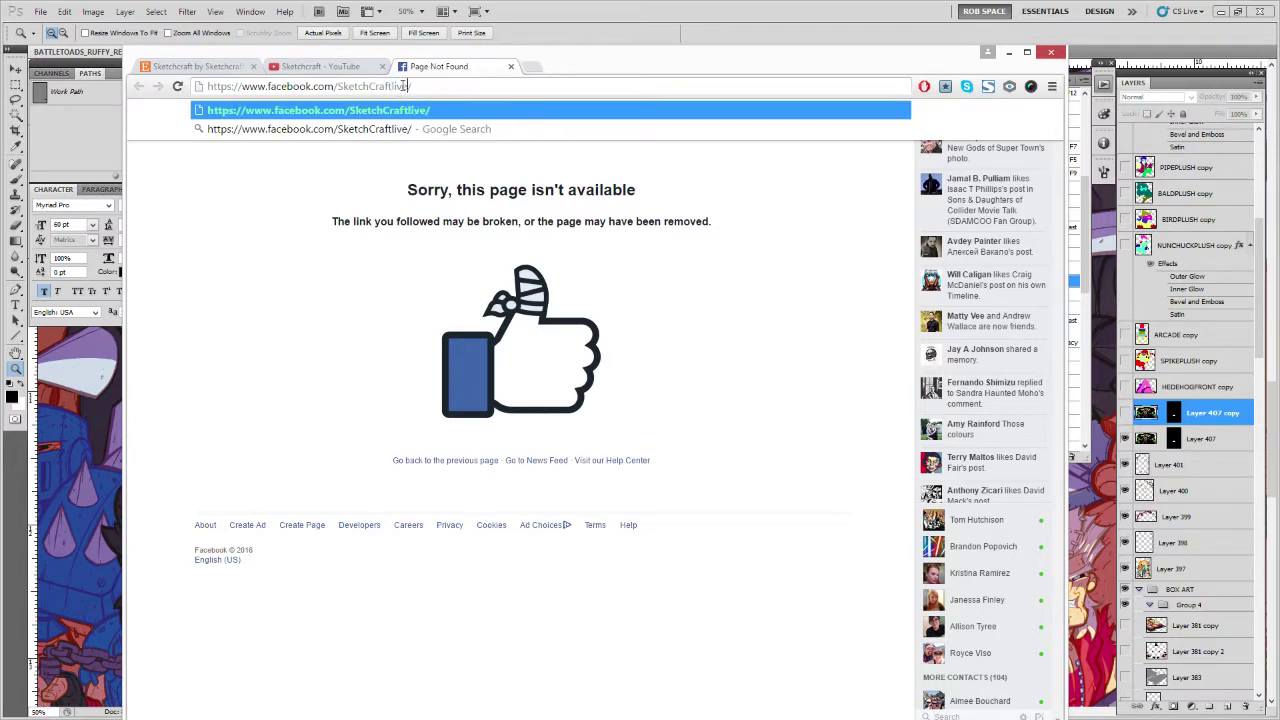
left_click_drag(420, 86, 200, 88)
key("ctrl+c")
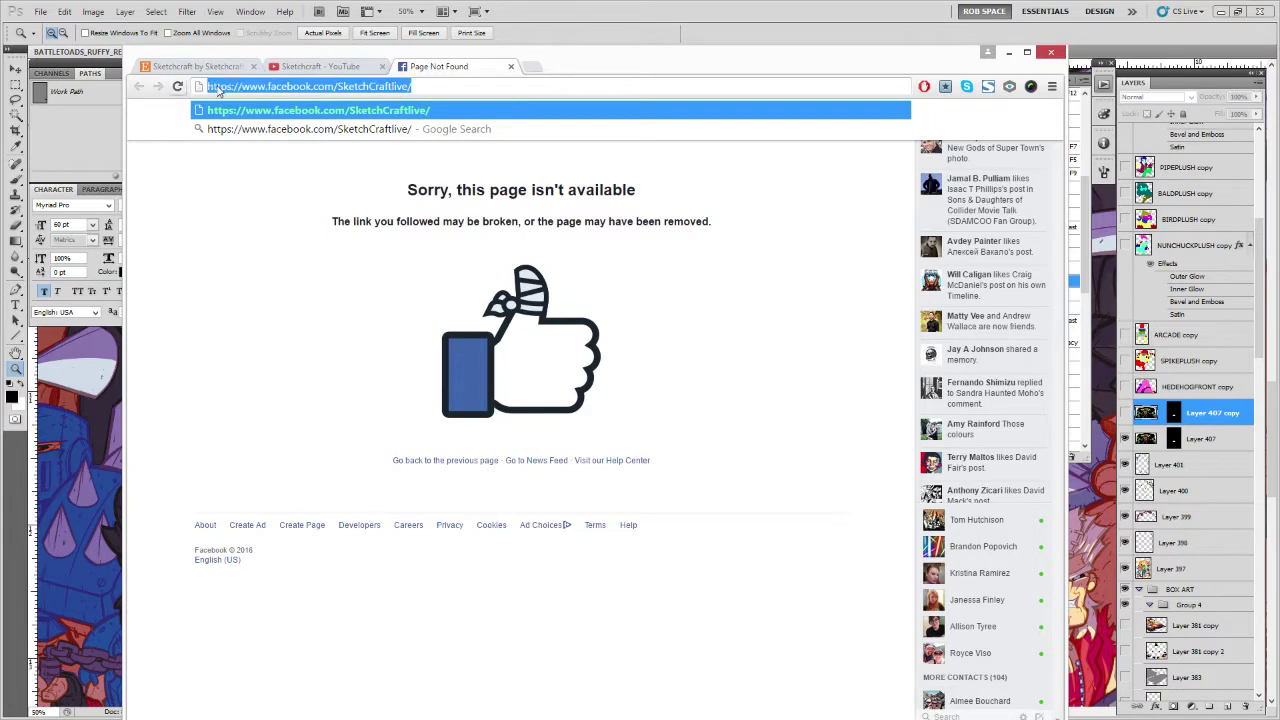
Return to editing the YouTube channel's custom links, replace the Facebook link's address with the copied one and save
left_click(242, 66)
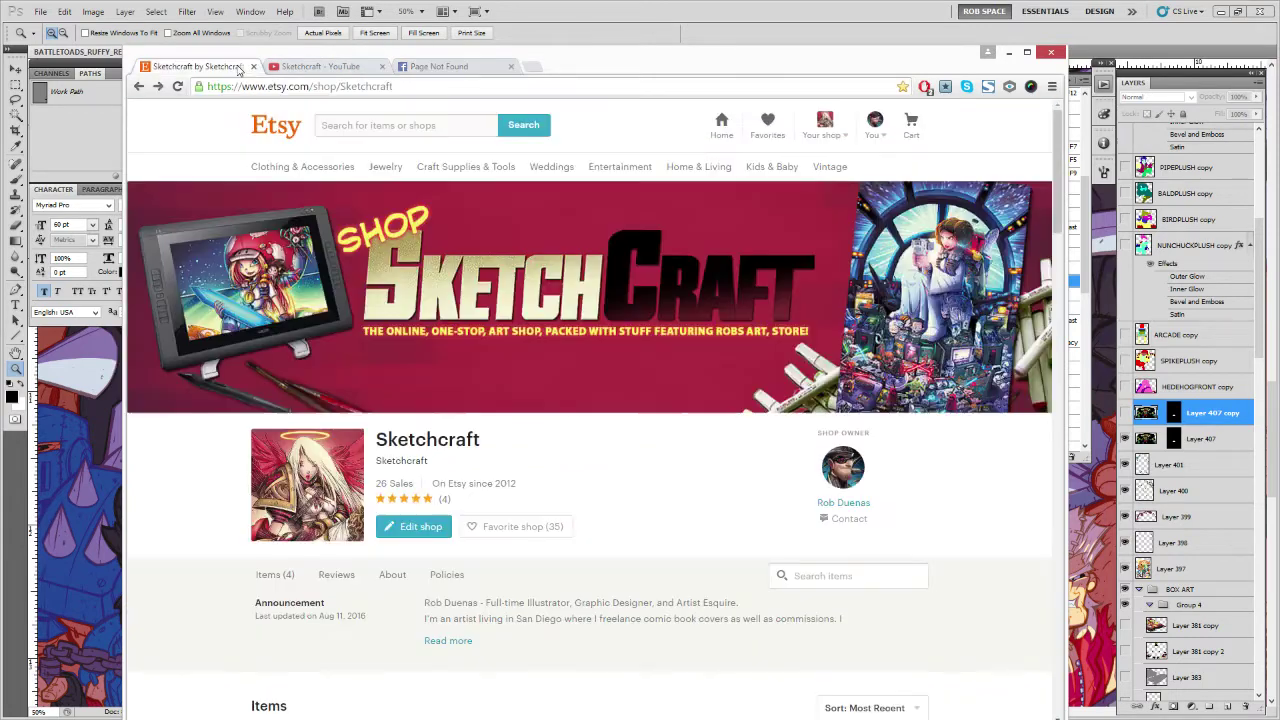
left_click(330, 66)
left_click(141, 86)
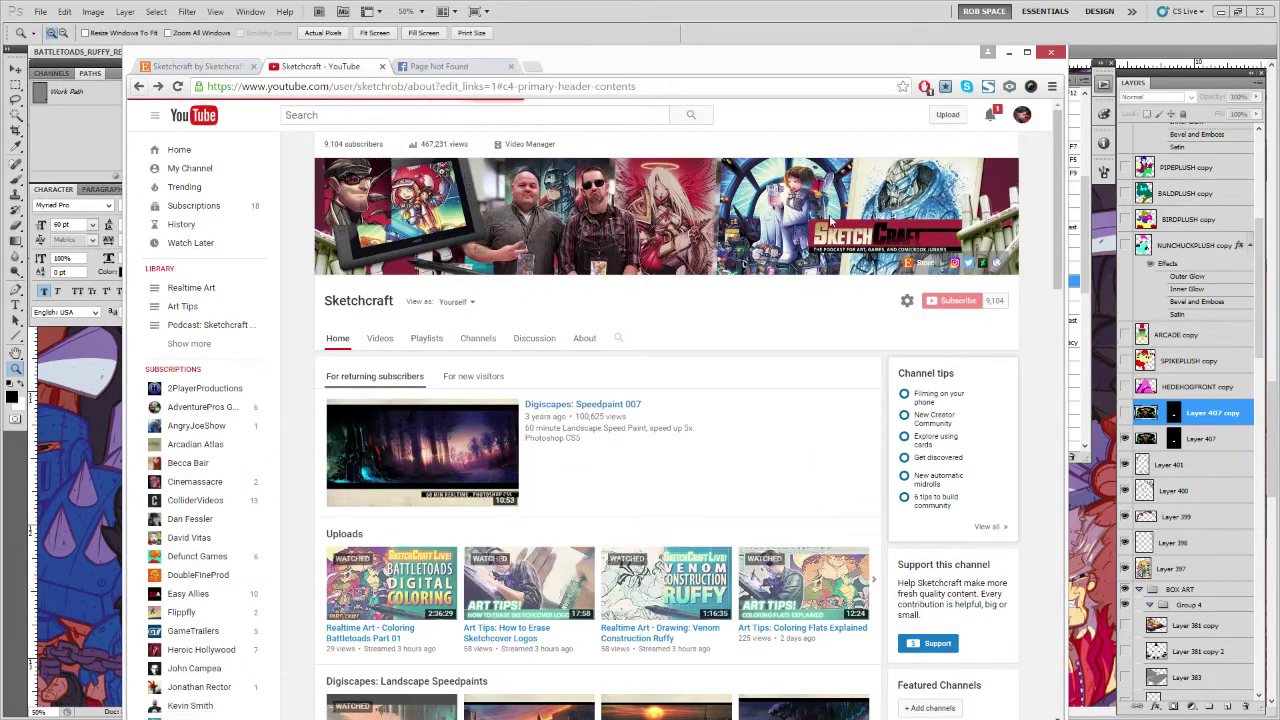
triple_click(686, 621)
key("ctrl+v")
left_click(845, 677)
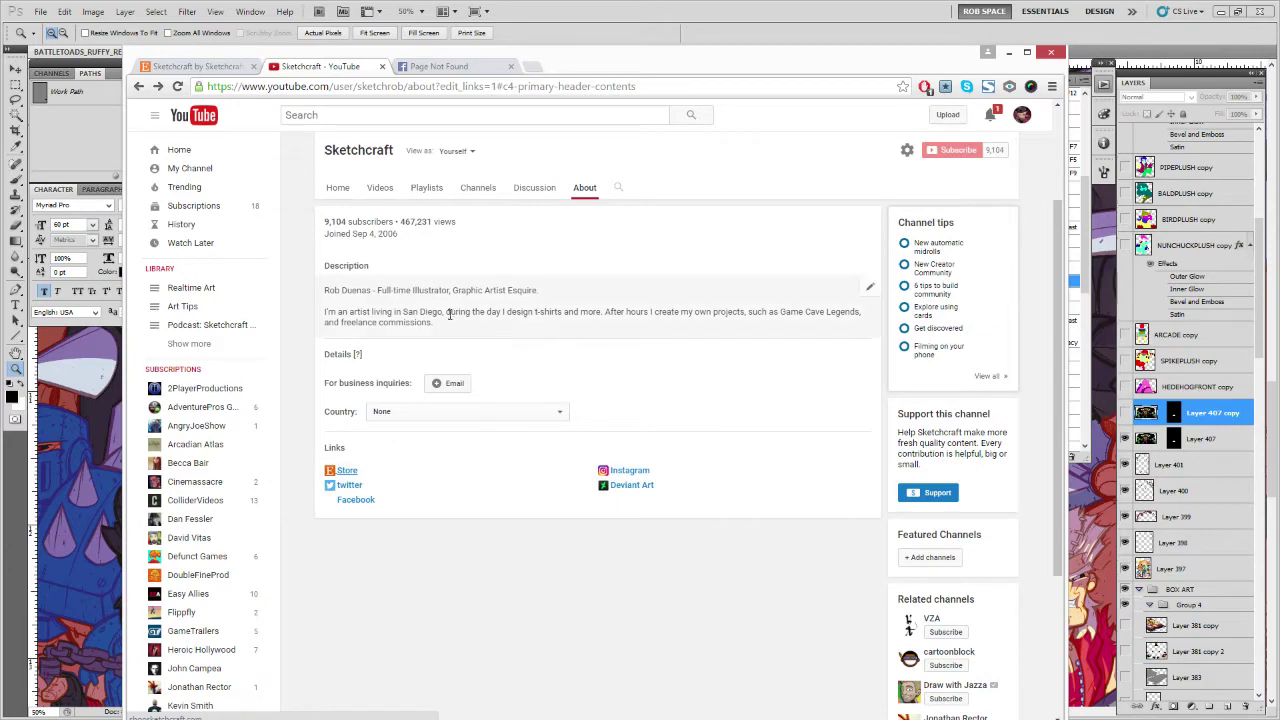
Open the Instagram link from the channel's home banner and look through the sketchcraft profile
left_click(337, 189)
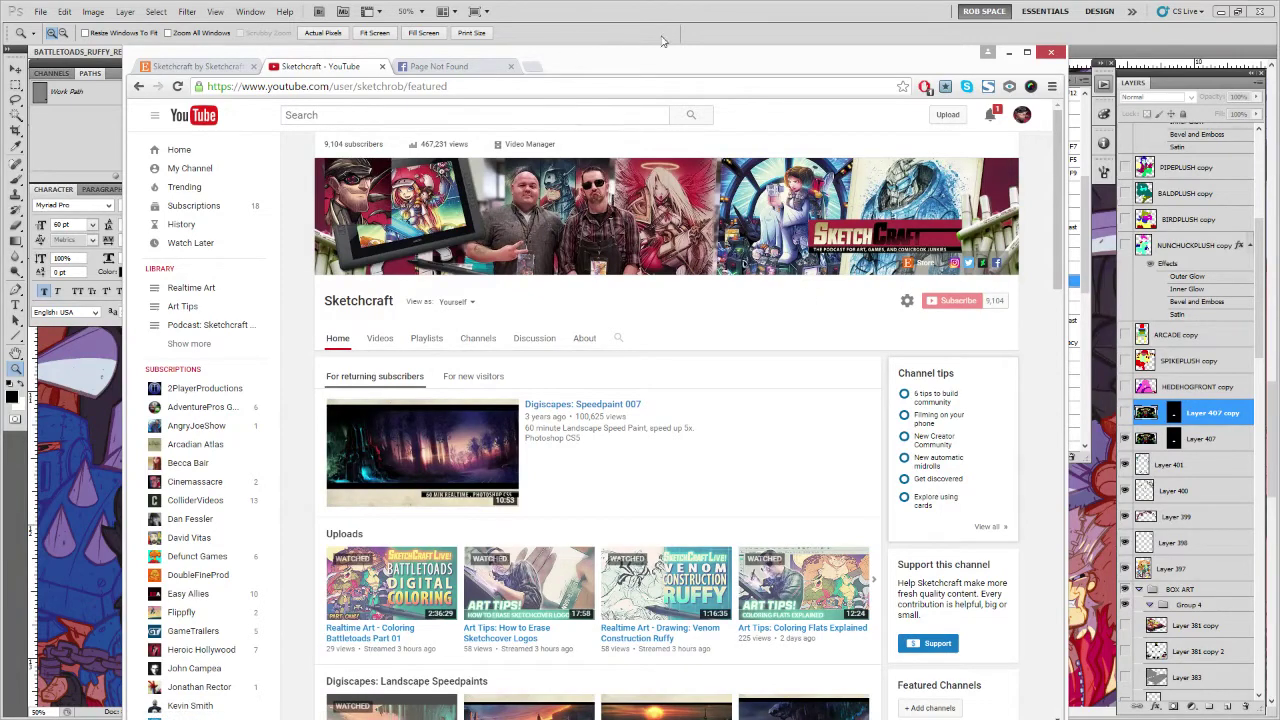
left_click(956, 263)
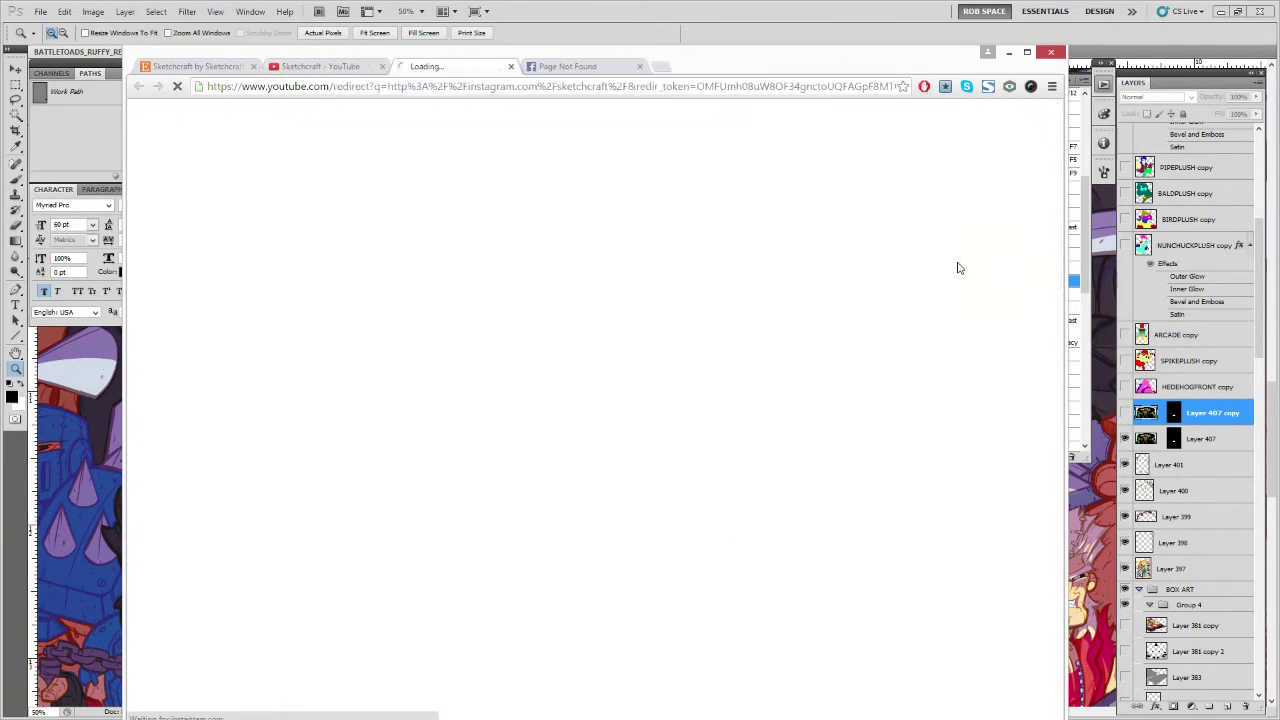
scroll(518, 294, "down", 5)
scroll(521, 294, "down", 3)
scroll(550, 256, "up", 10)
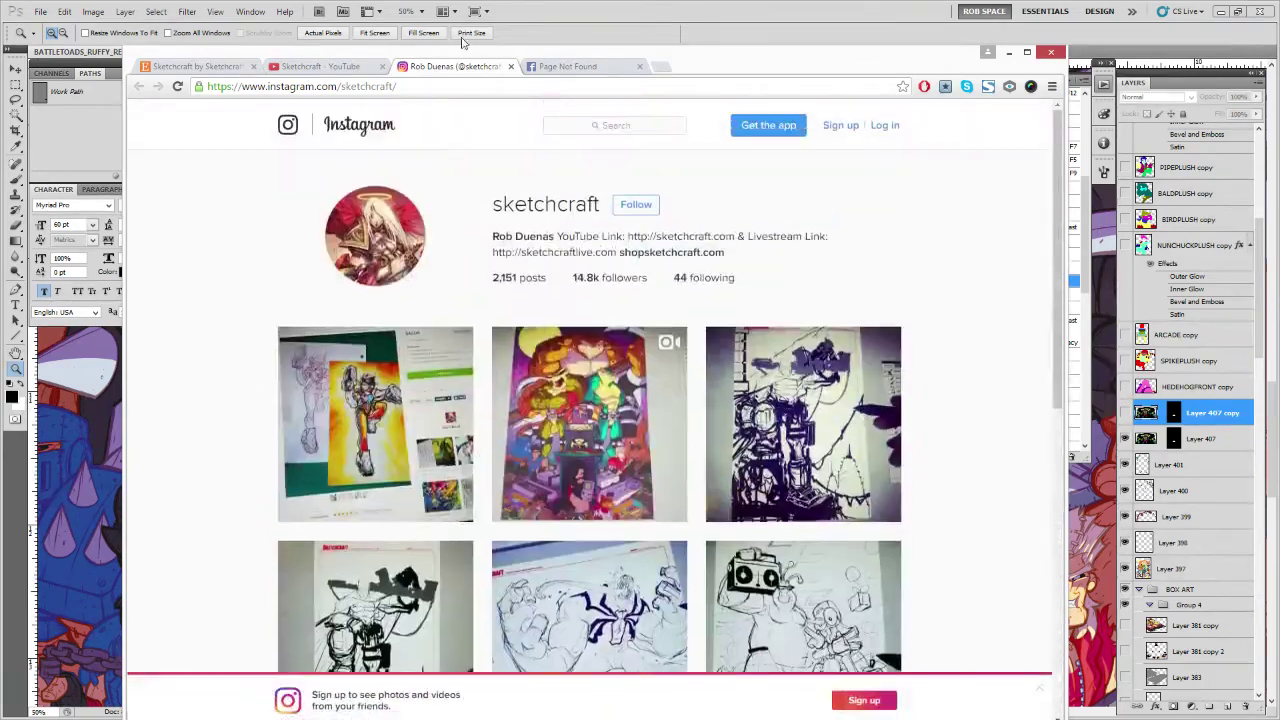
Switch back to Photoshop and compare the arcade cabinet's screen with Layer 407 hidden and shown
key("alt+Tab")
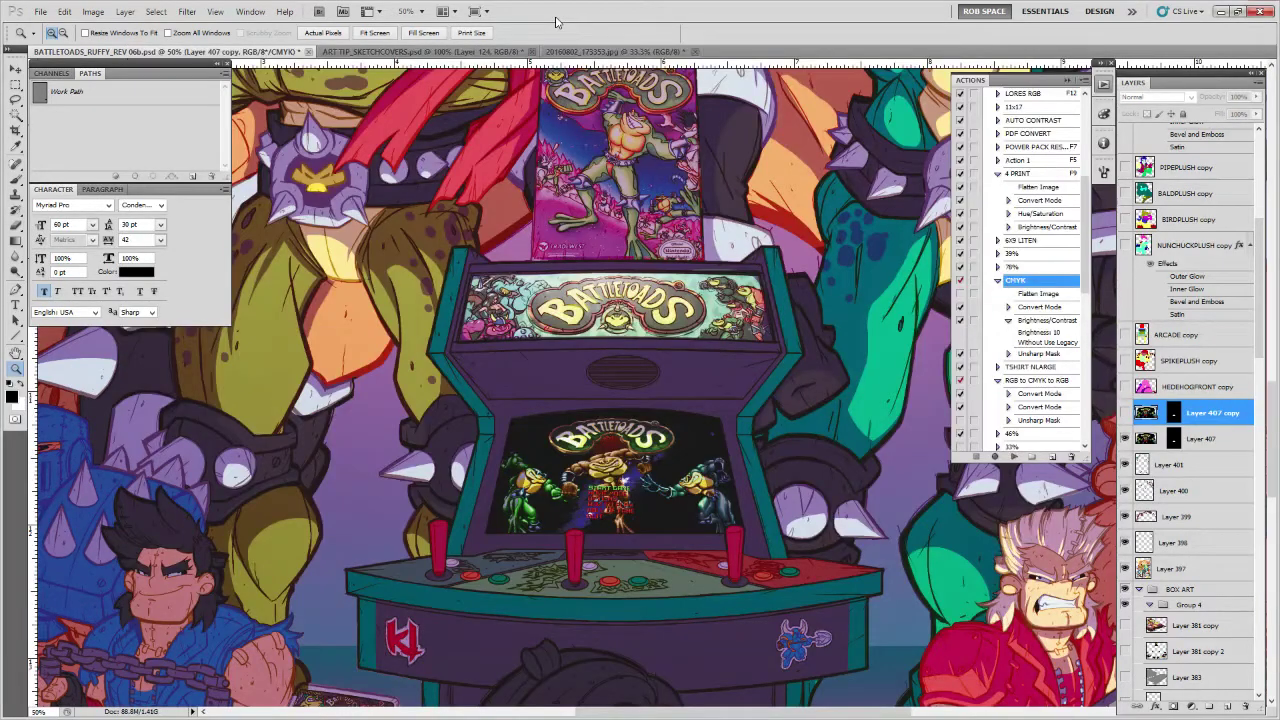
left_click(950, 555)
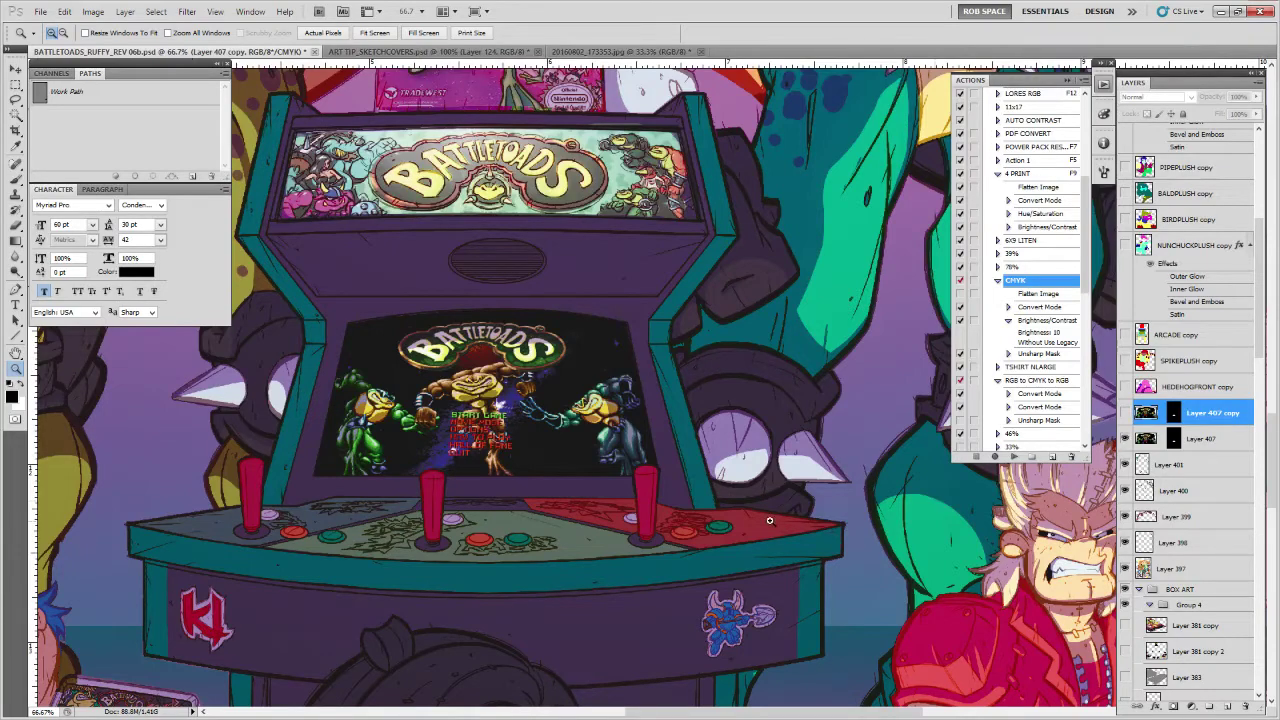
left_click(771, 494, "alt")
left_click(771, 494, "alt")
left_click(771, 494, "alt")
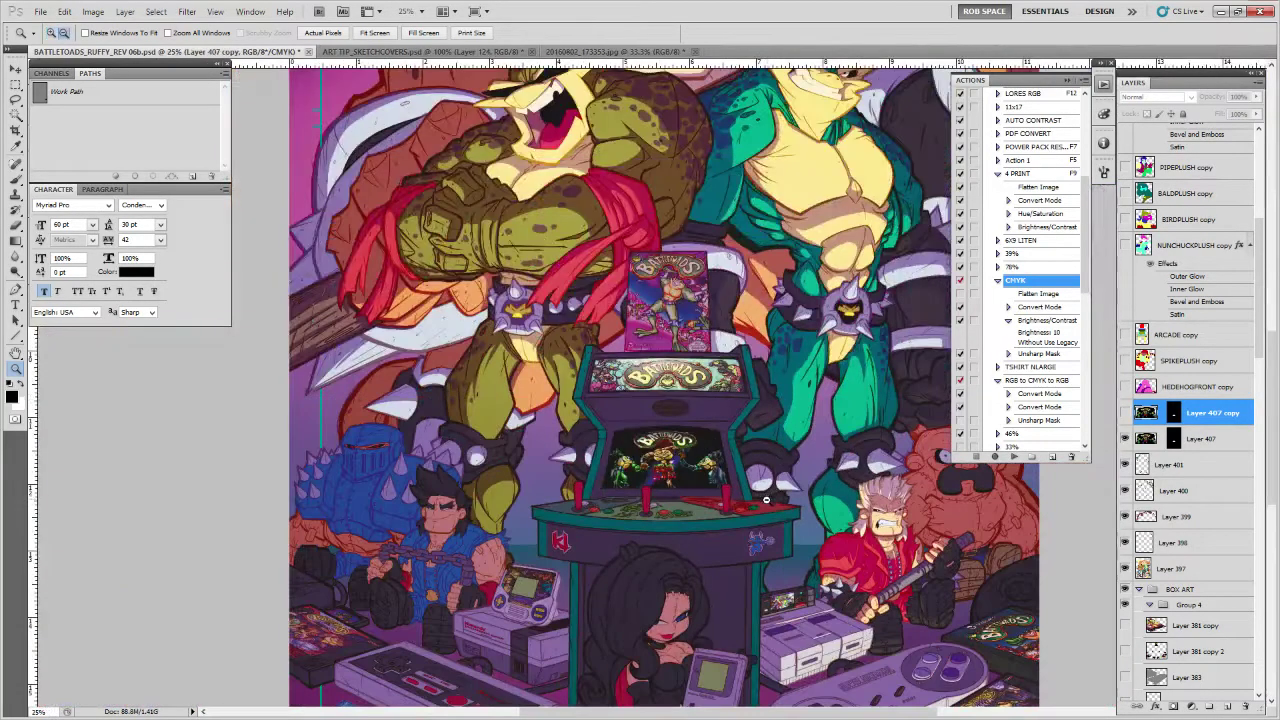
left_click(1125, 439)
left_click(1125, 439)
Adjust Layer 407's artwork with Free Transform, widening it slightly and raising its upper edge within the monitor
left_click(1155, 445)
scroll(738, 452, "up", 2)
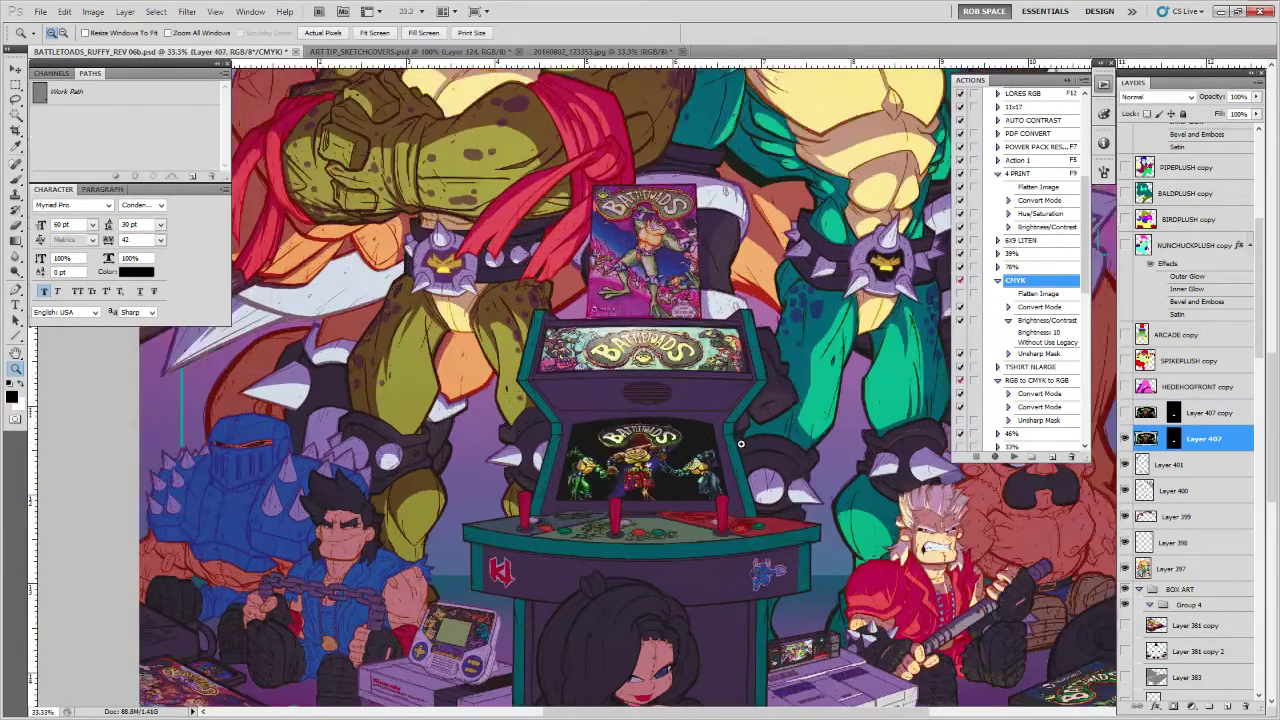
key("ctrl+t")
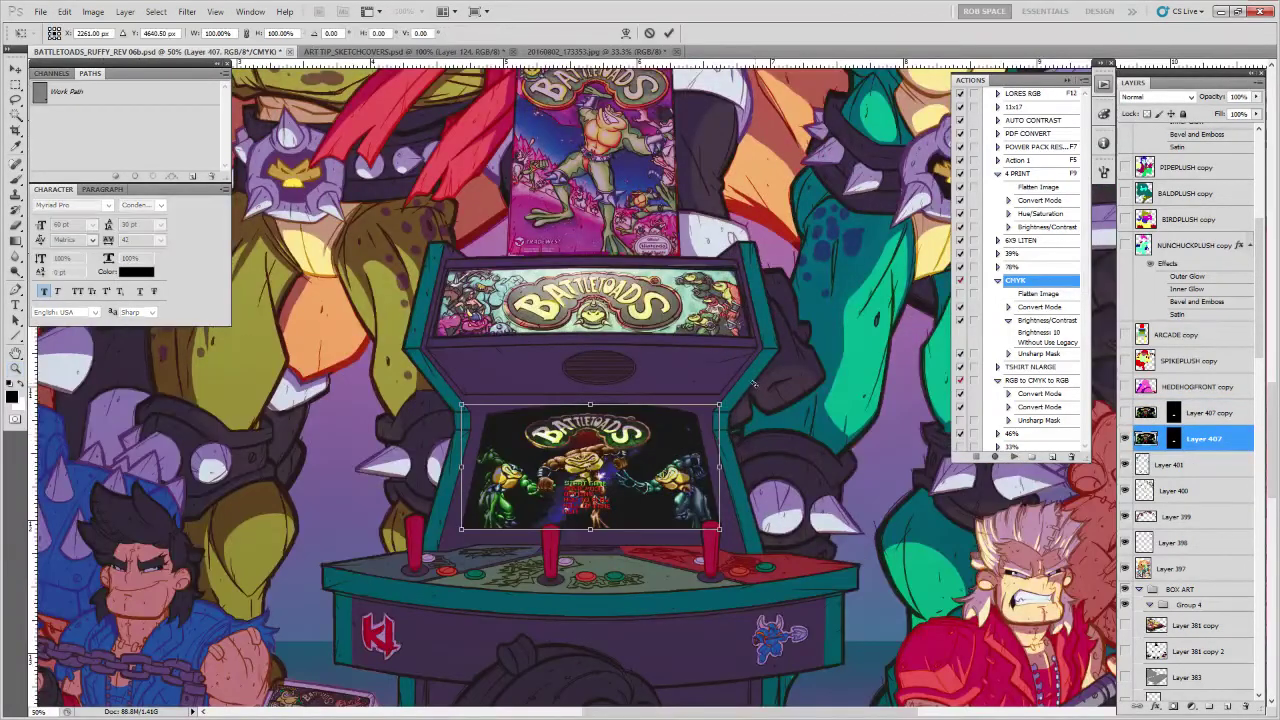
left_click_drag(747, 386, 738, 437)
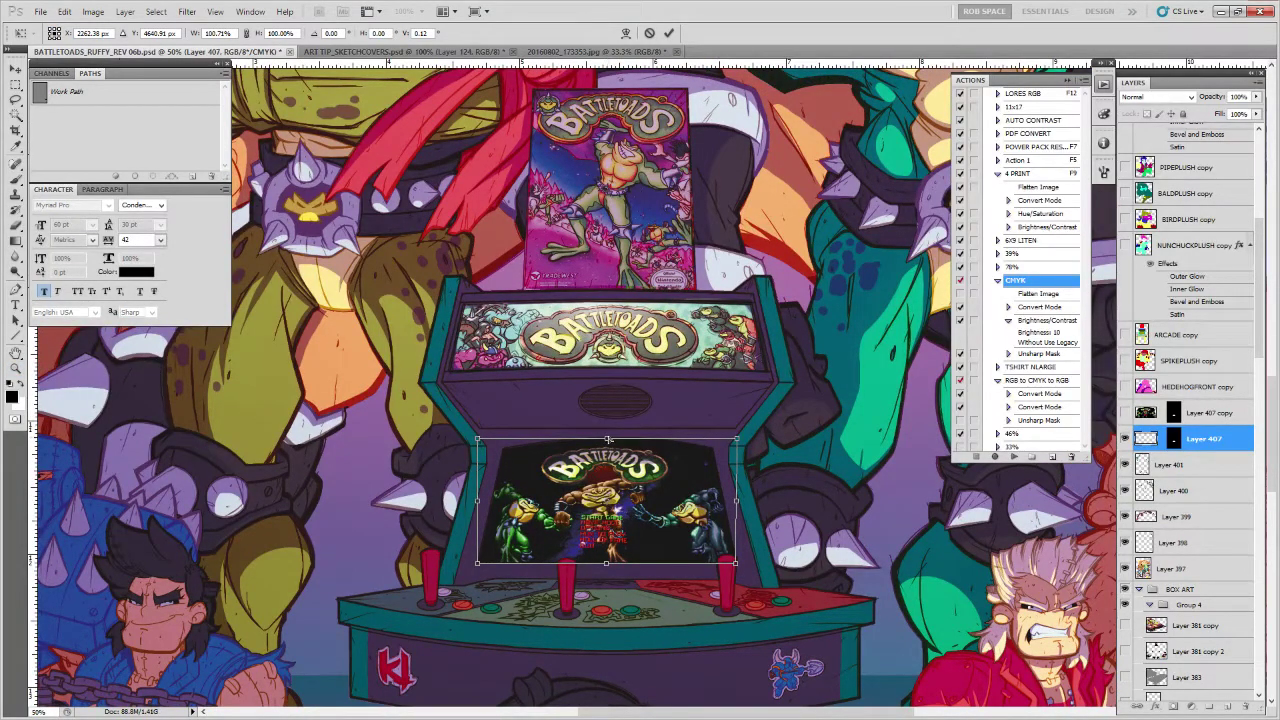
left_click_drag(608, 437, 601, 421)
key("Return")
key("z")
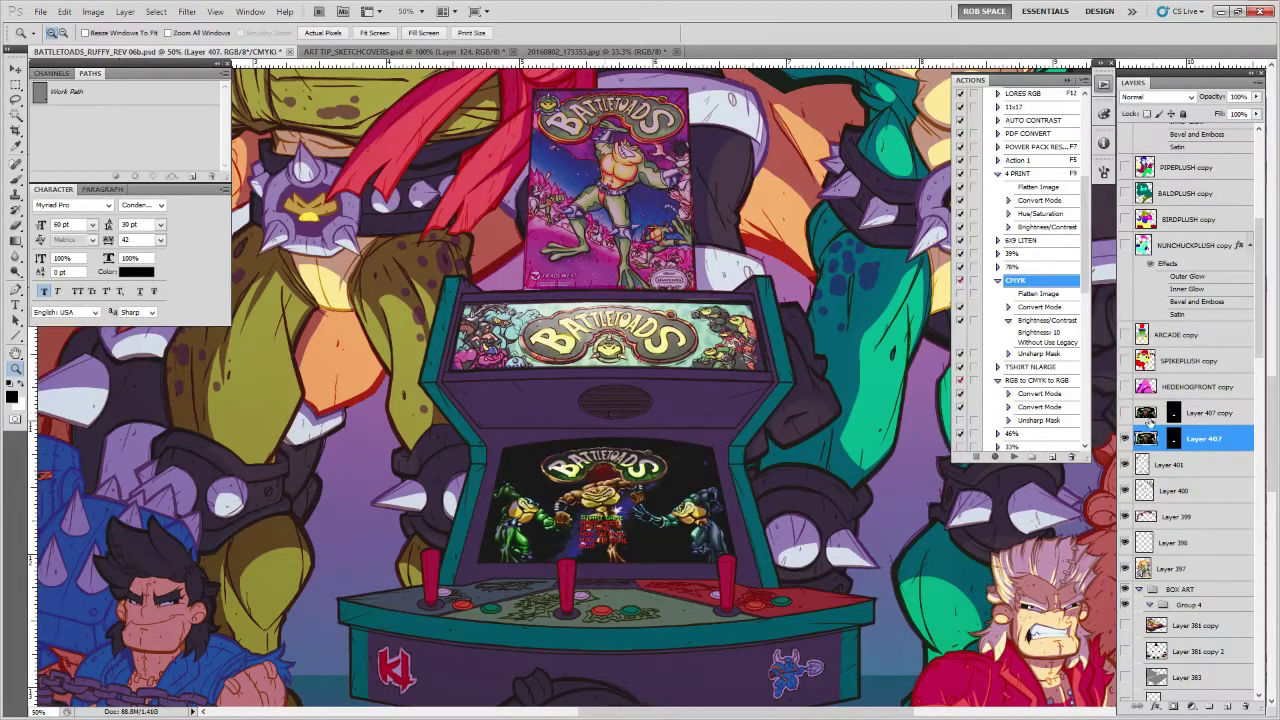
Duplicate Layer 407 and distort the duplicate with Free Transform, slanting its left edge to match the monitor's perspective
left_click_drag(1143, 437, 1138, 432, "alt")
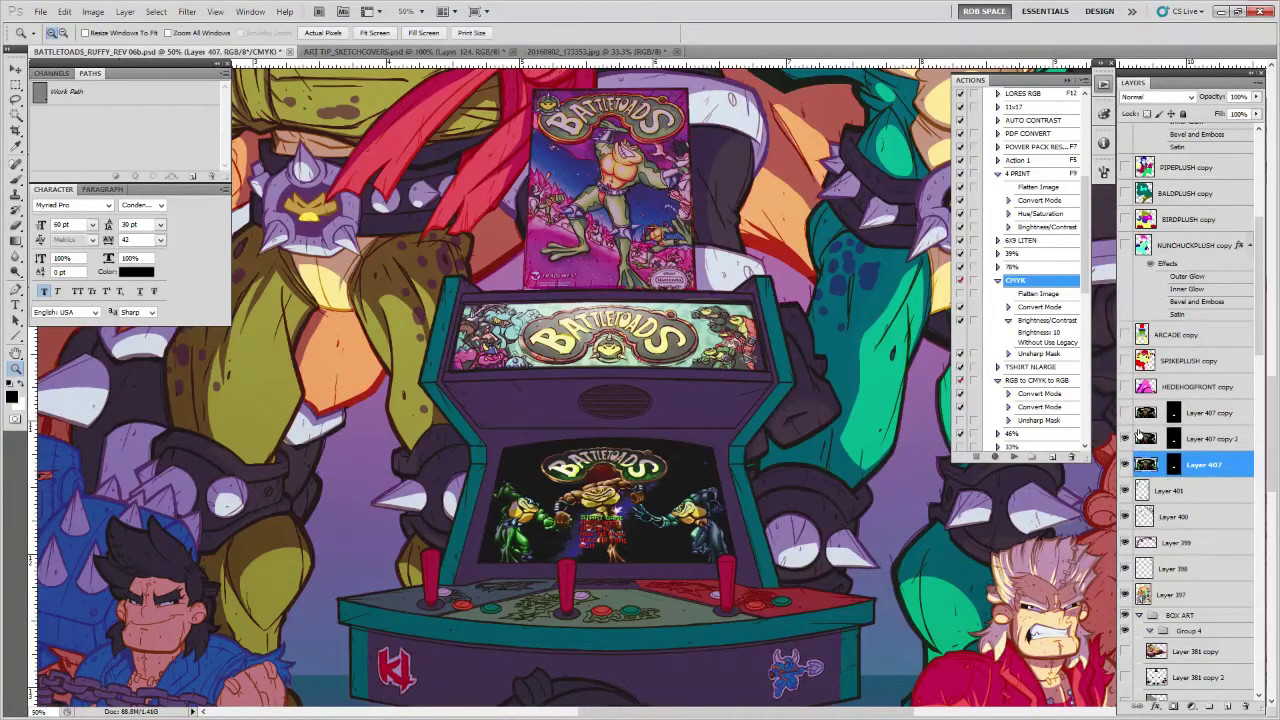
left_click(1143, 437)
key("ctrl+t")
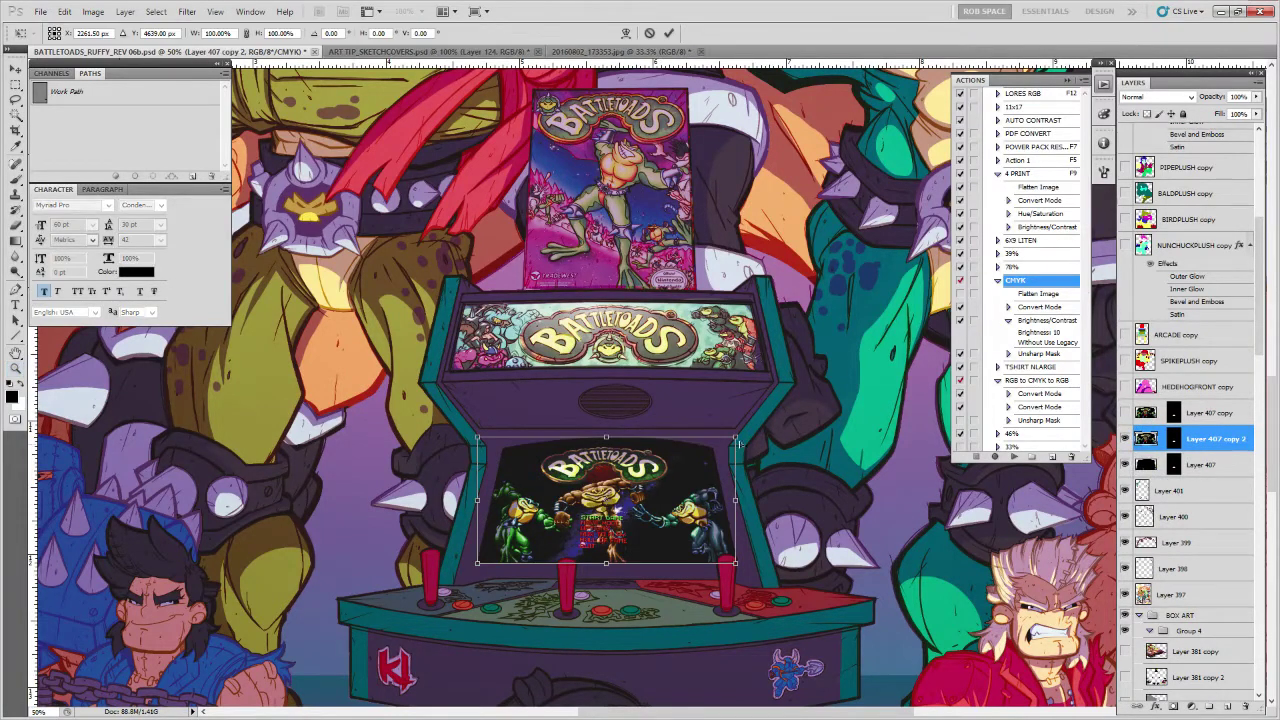
left_click_drag(728, 443, 729, 441, "ctrl")
left_click_drag(478, 437, 487, 437, "ctrl")
left_click_drag(608, 441, 612, 439, "ctrl")
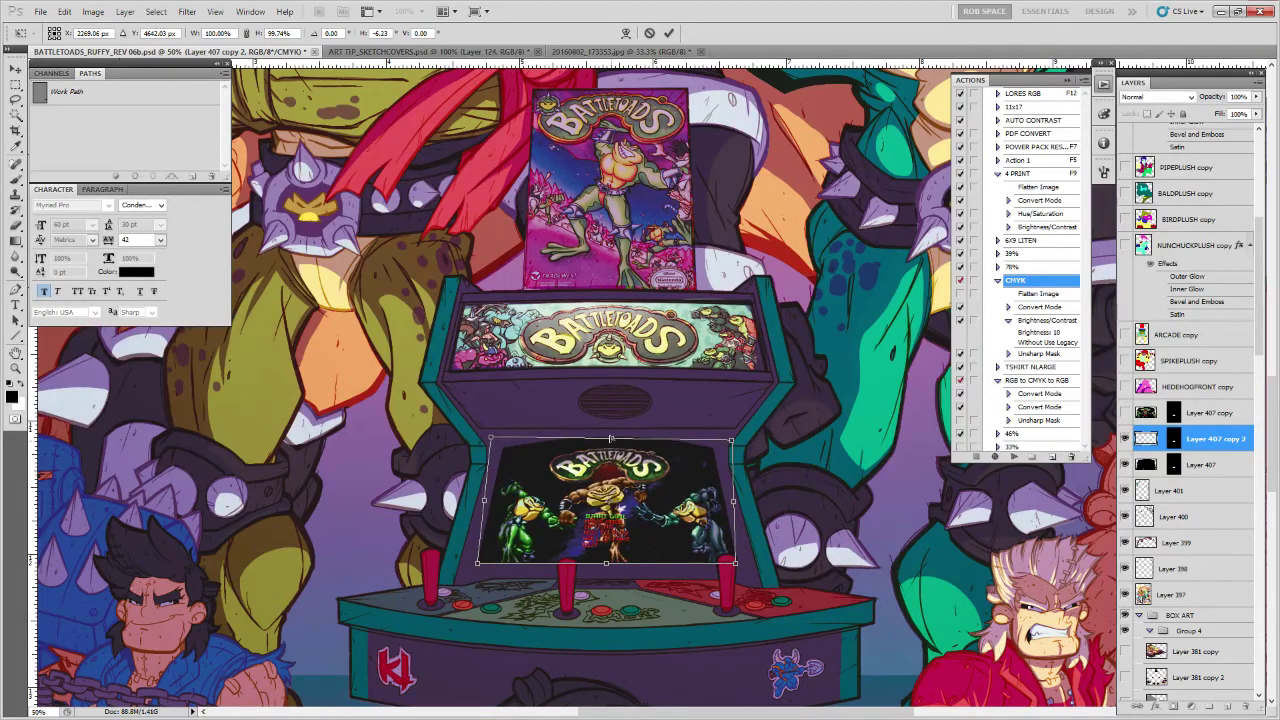
left_click_drag(478, 564, 473, 564, "ctrl")
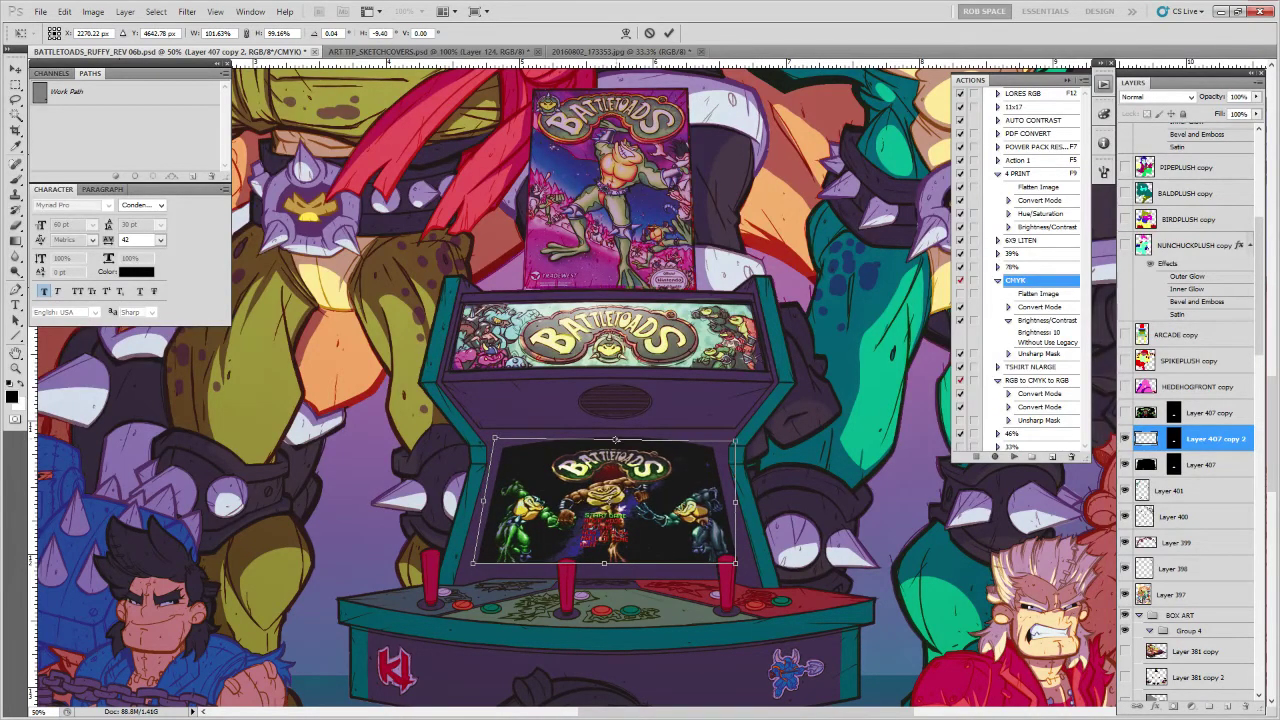
key("Return")
key("z")
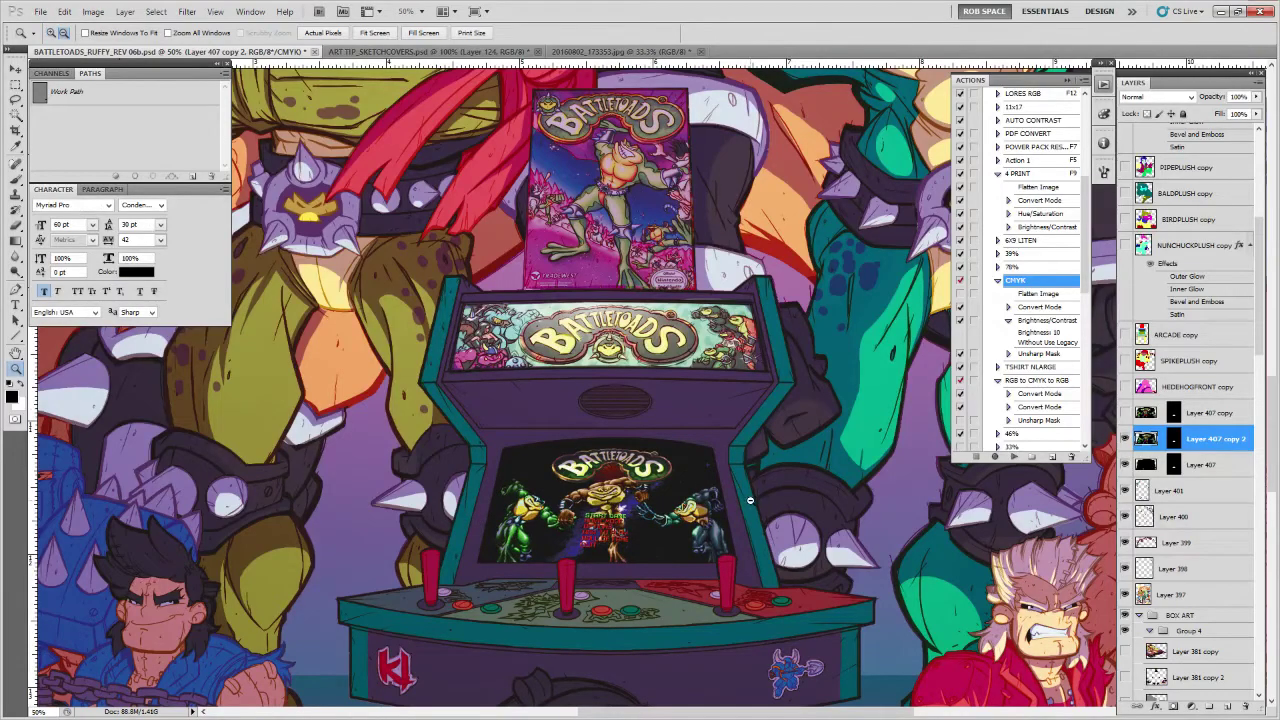
Apply a custom warp to Layer 407 copy 2, nudging the lower centre and the middle of the artwork to suit the screen
left_click(748, 500, "alt")
left_click(754, 503, "alt")
left_click(768, 497)
left_click(645, 410)
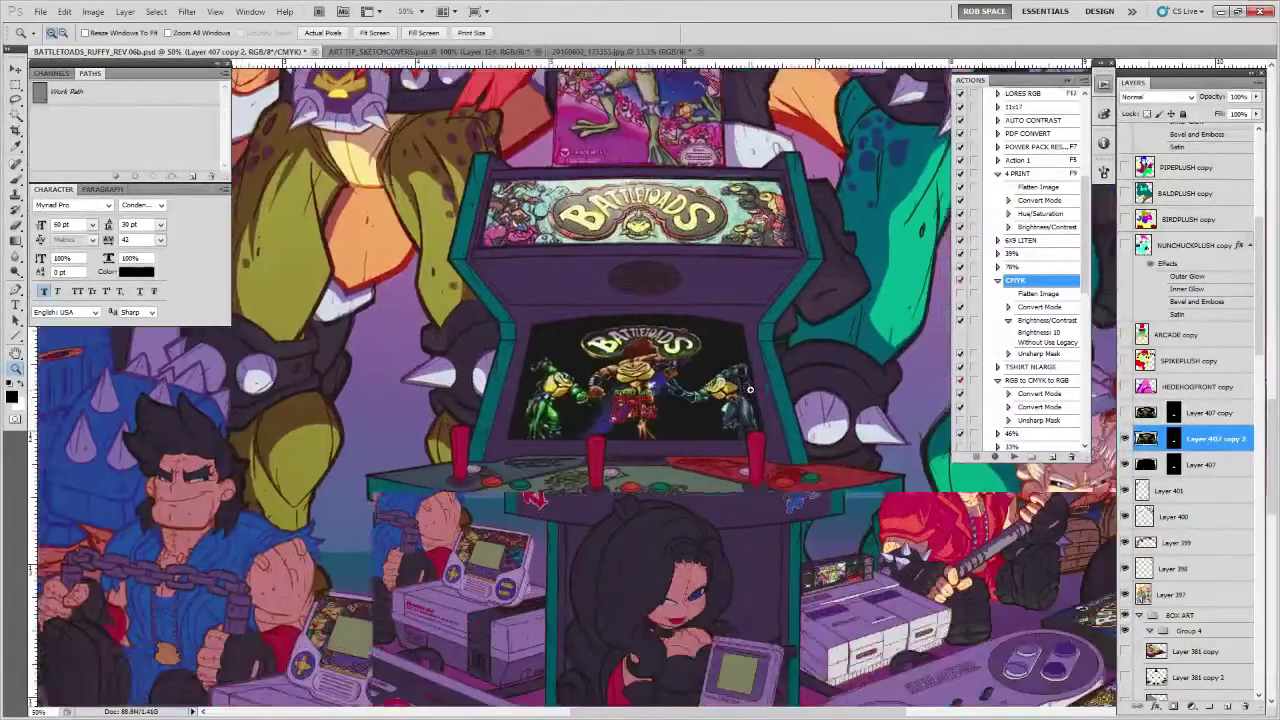
left_click(64, 11)
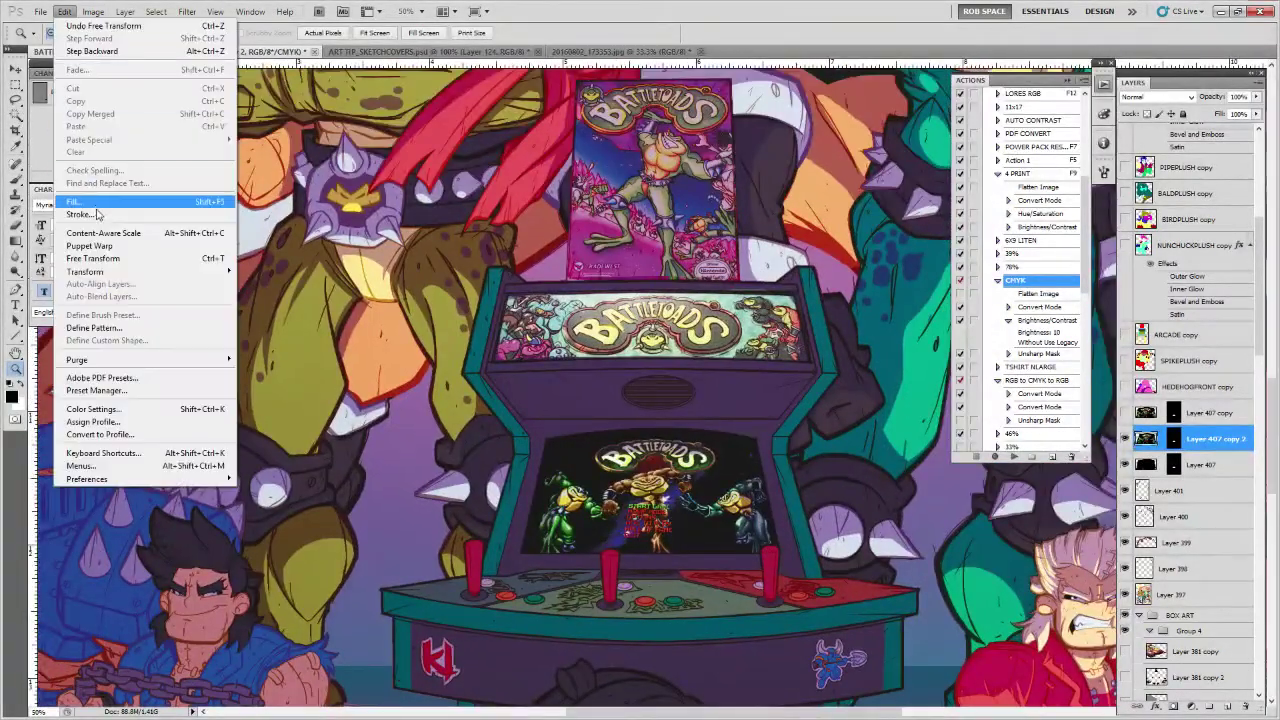
mouse_move(95, 271)
left_click(258, 353)
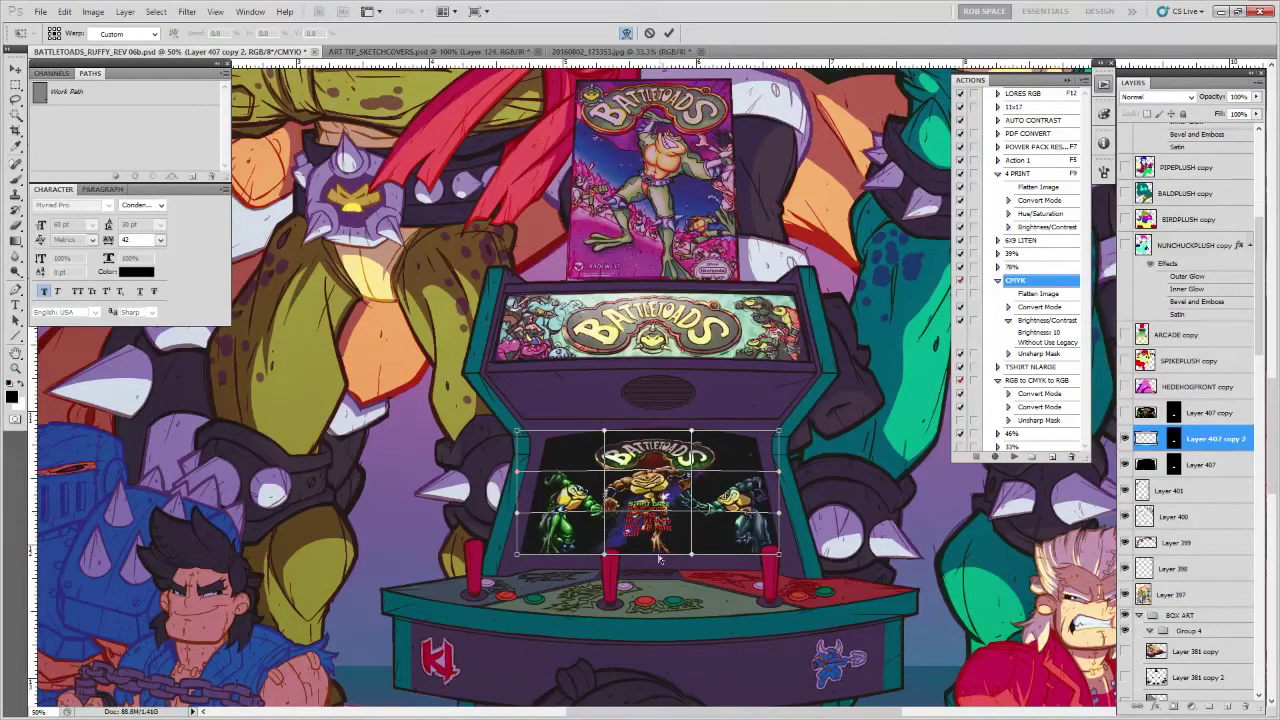
left_click_drag(664, 556, 667, 539)
left_click_drag(665, 459, 667, 459)
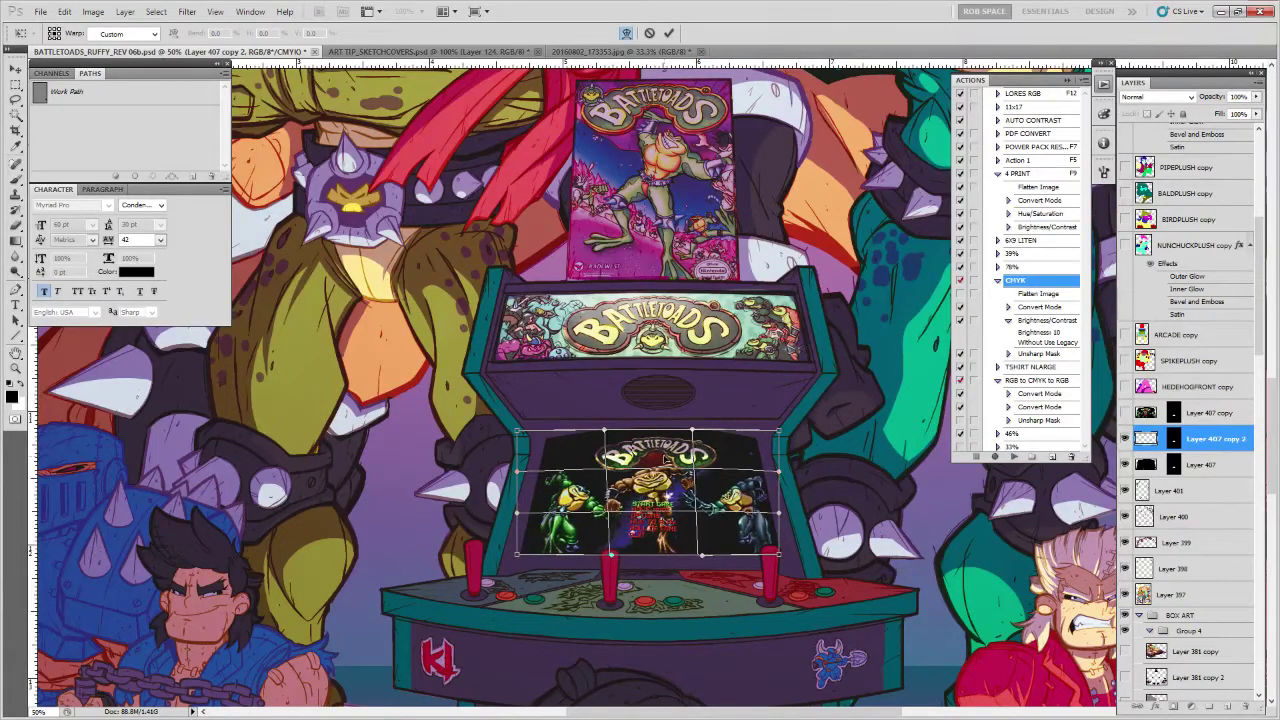
key("Return")
key("z")
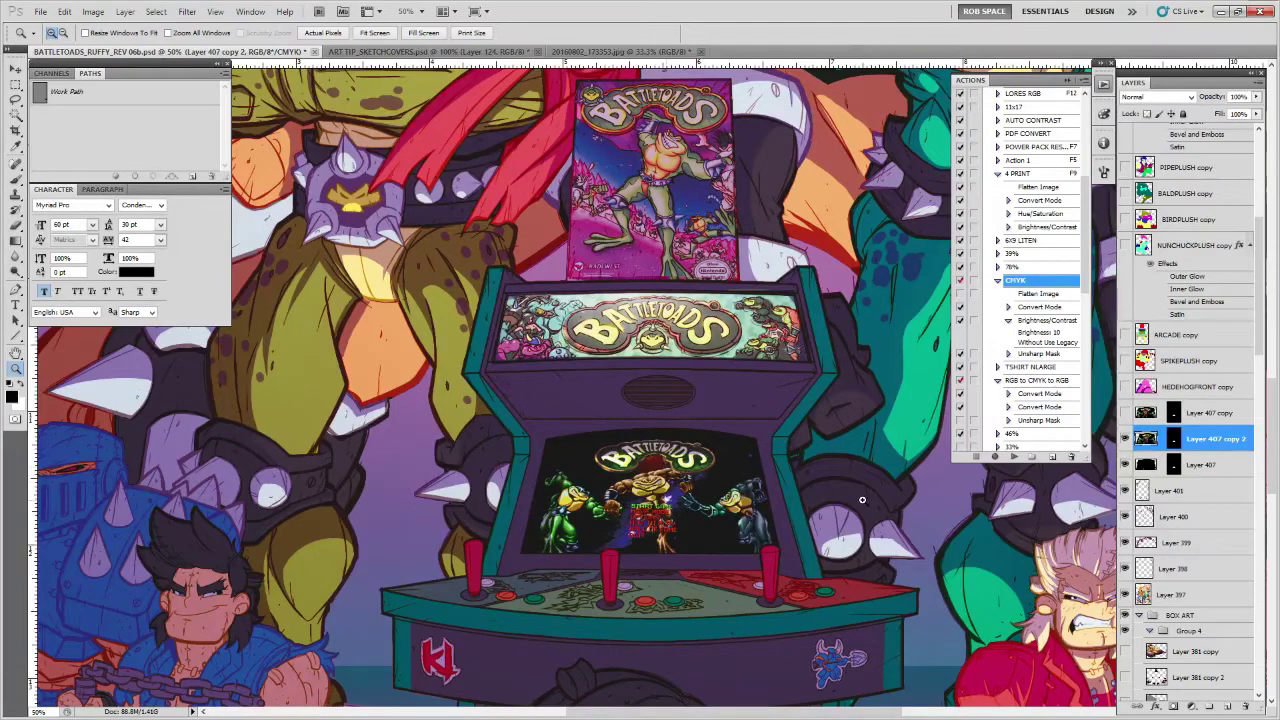
Duplicate Layer 407 copy 2 and apply a Gaussian Blur with a 7.2 pixel radius to the new duplicate
left_click(187, 11)
key("Escape")
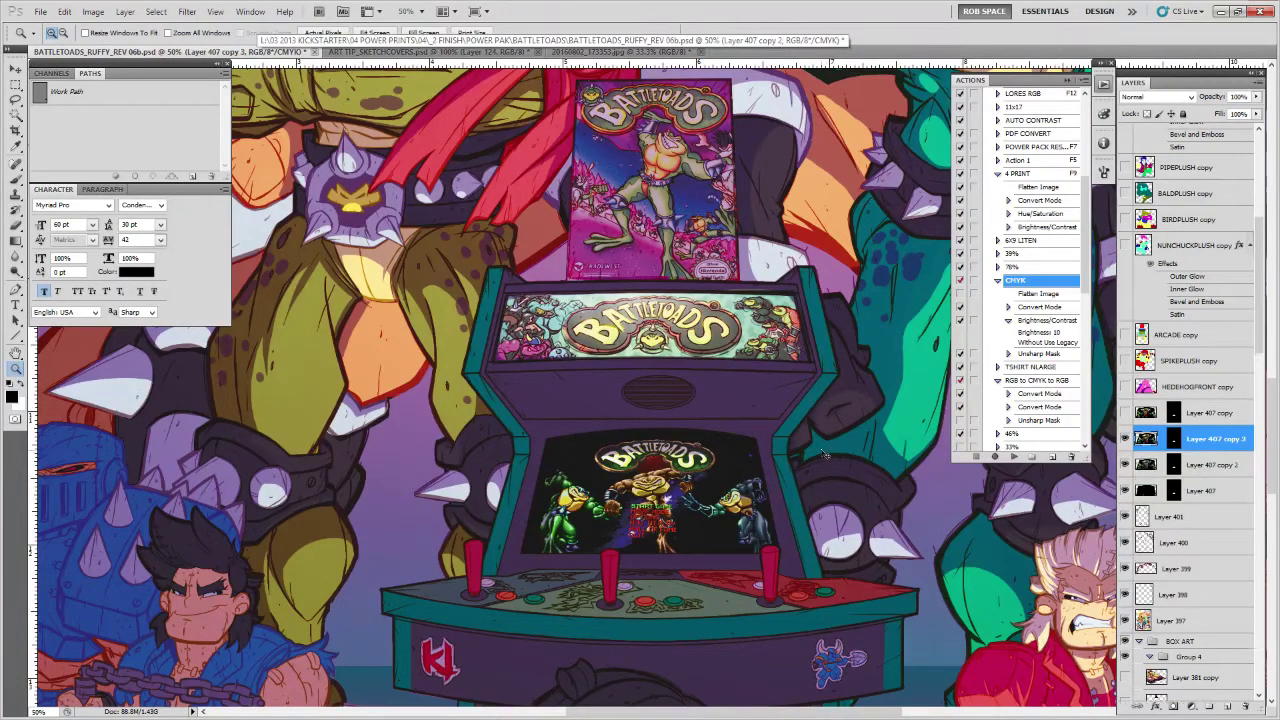
left_click(187, 11)
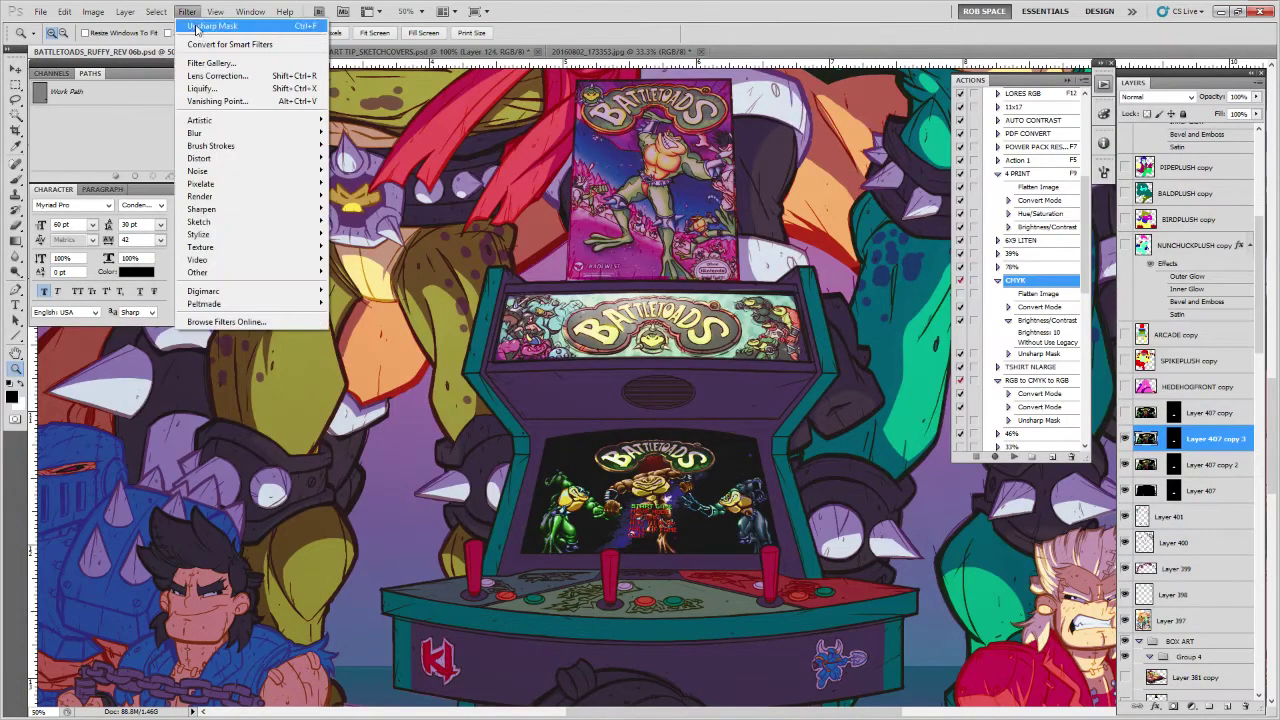
mouse_move(250, 132)
left_click(357, 184)
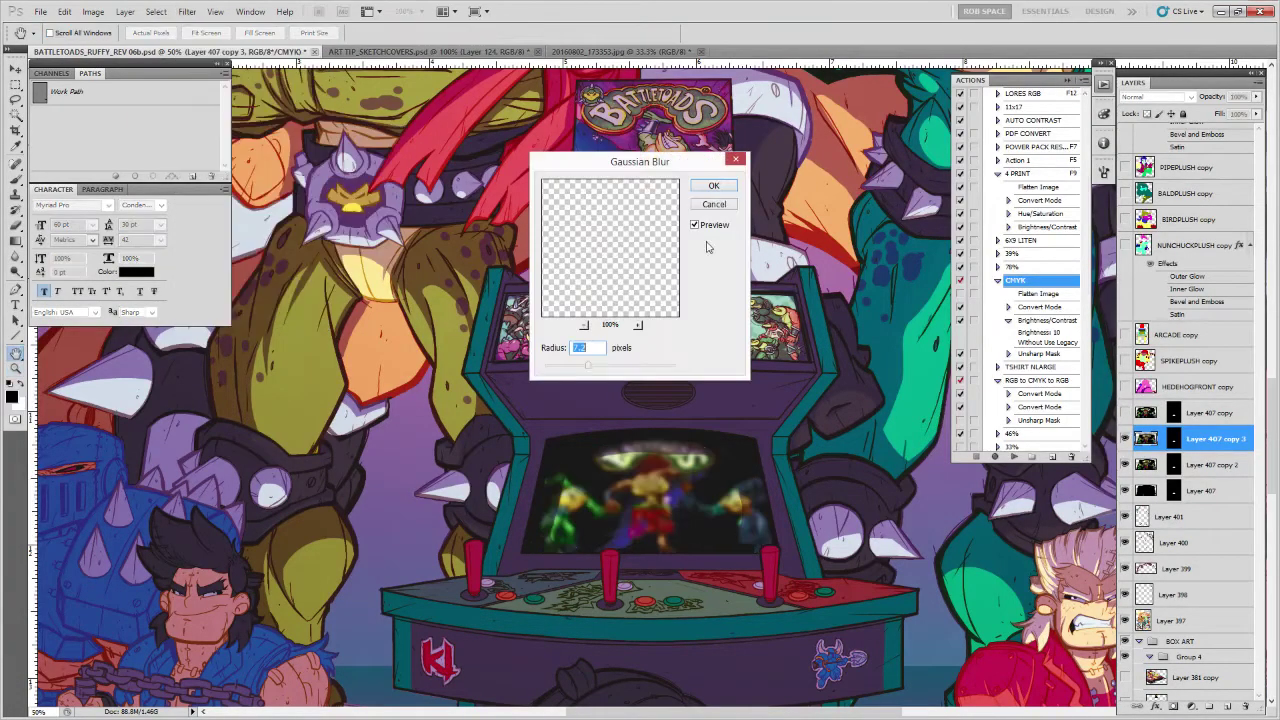
left_click(717, 186)
Set the blurred layer to Screen at 77% opacity and merge it with Layer 407 copy 2 and Layer 407
left_click(1157, 97)
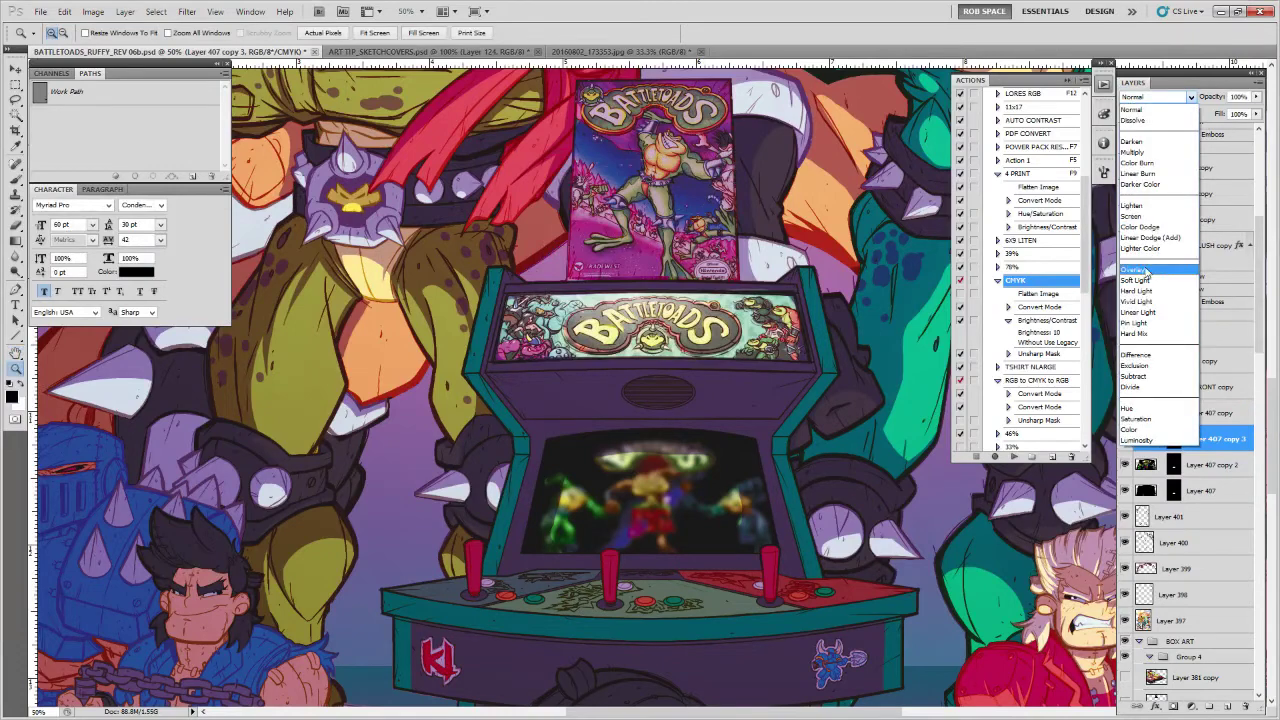
left_click(1140, 216)
left_click(1256, 97)
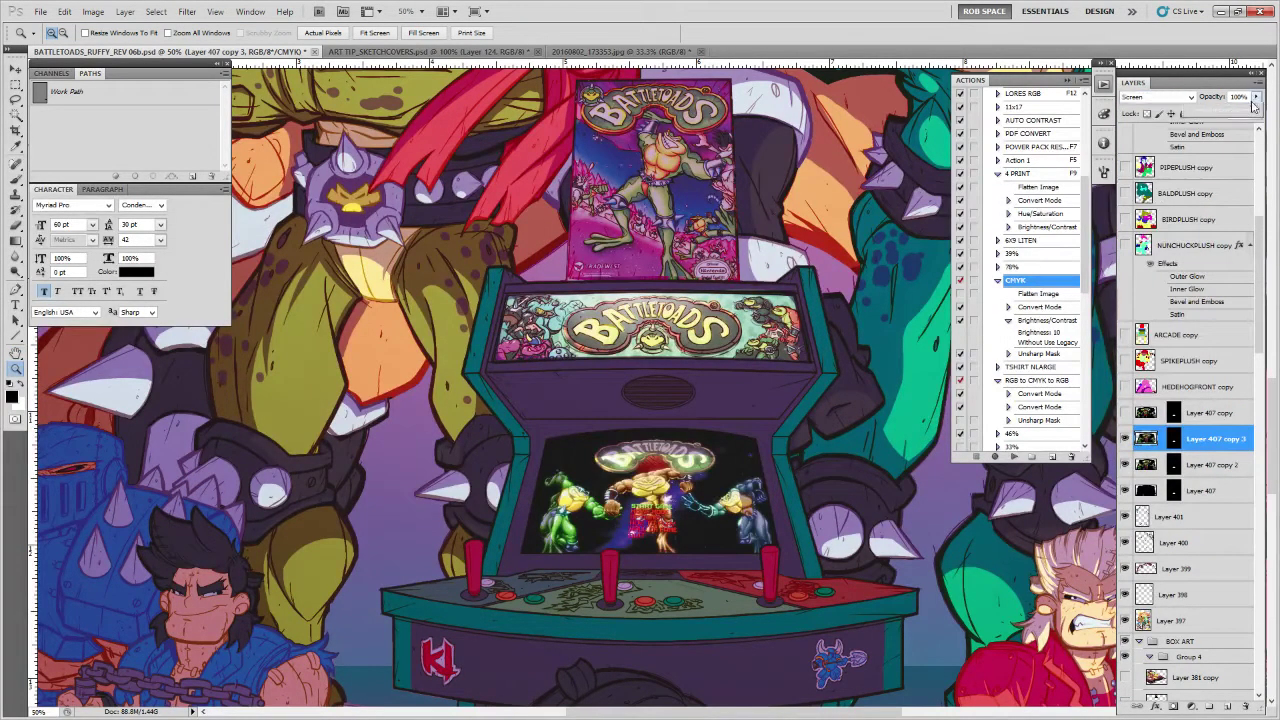
left_click_drag(1252, 113, 1245, 113)
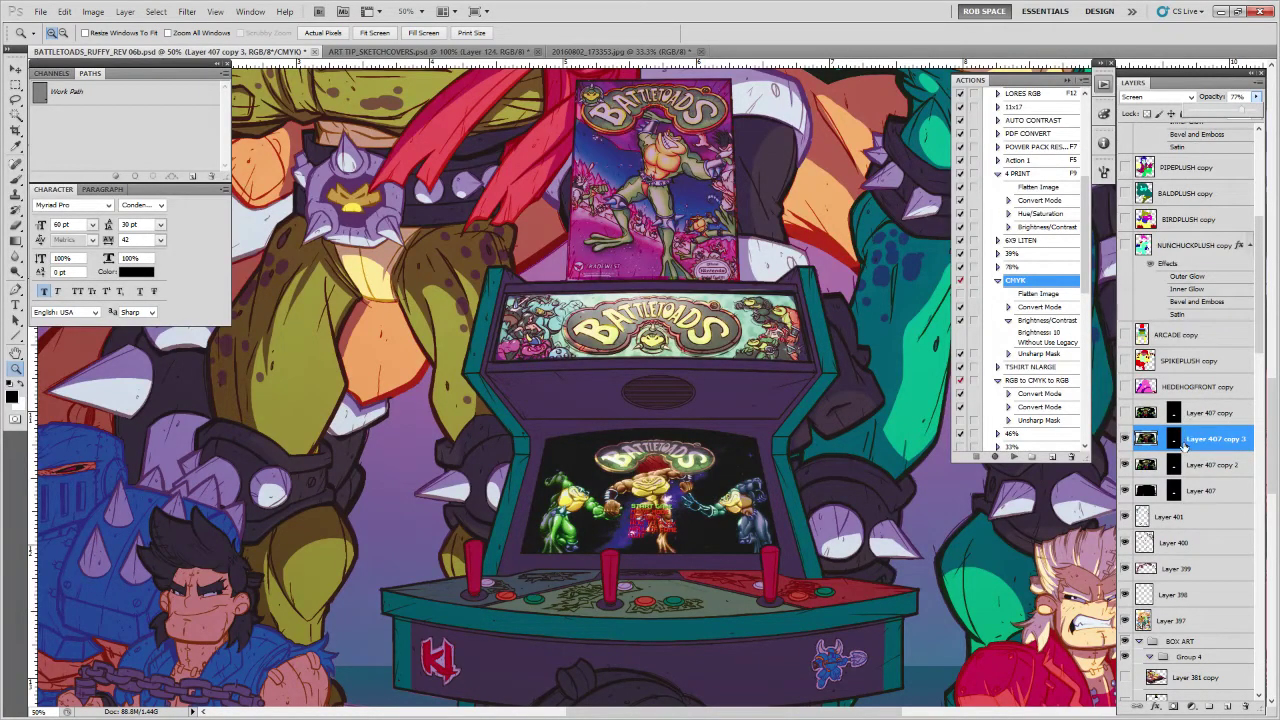
left_click(1188, 490, "shift")
key("ctrl+e")
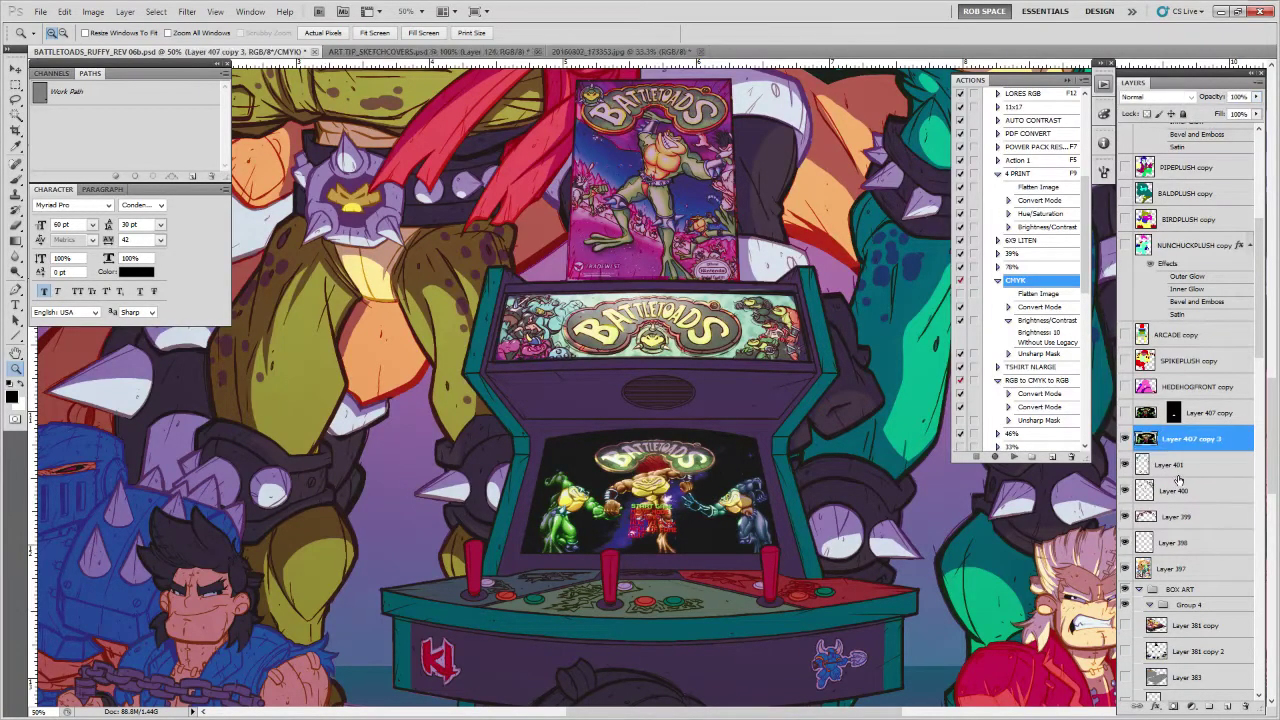
Load Layer 407 copy 3's outline as a selection and mask Layer 402's shading out of the arcade screen, deselecting at the end
left_click(1145, 438, "ctrl")
scroll(1262, 326, "up", 3)
left_click_drag(1262, 326, 1262, 227)
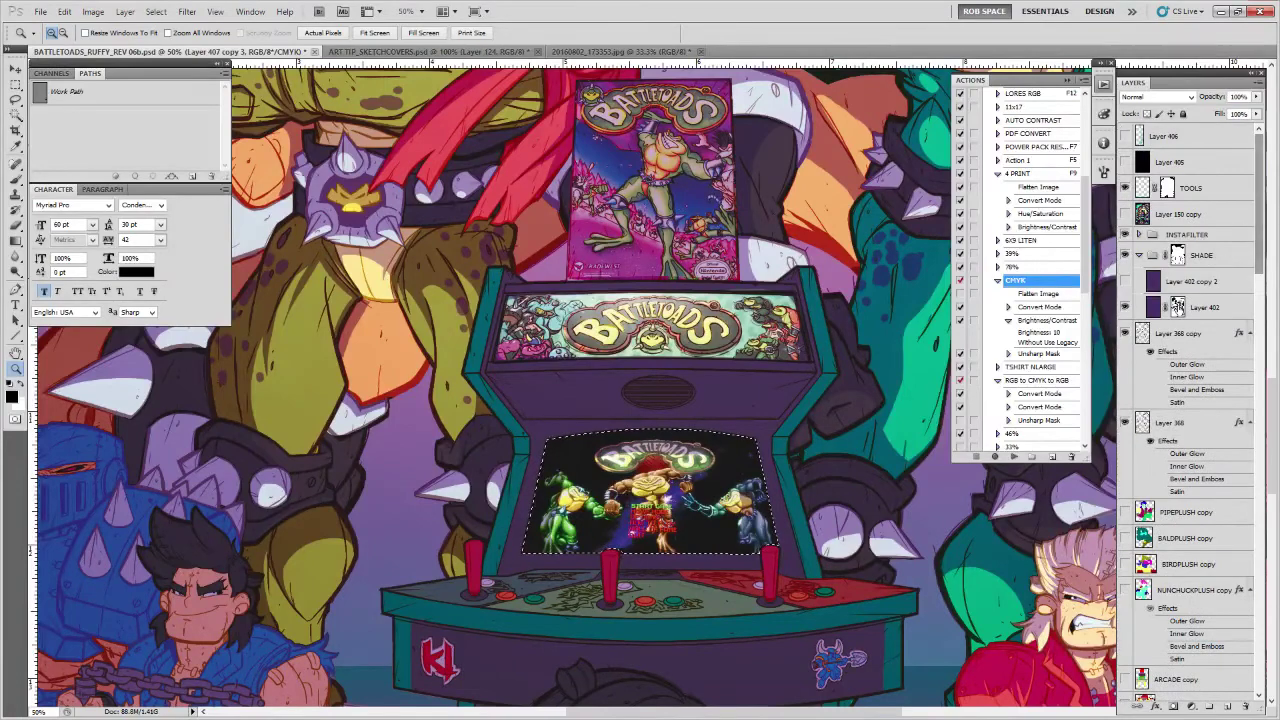
left_click(1178, 307)
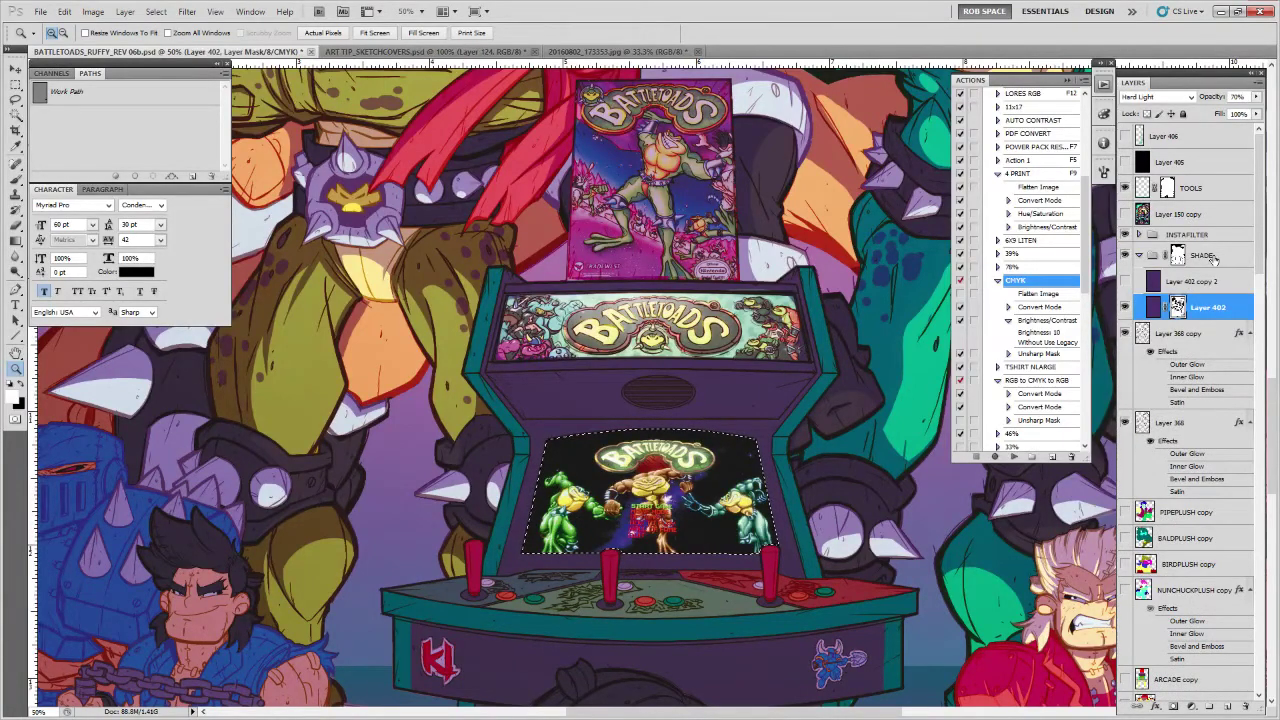
key("ctrl+d")
left_click(809, 428, "alt")
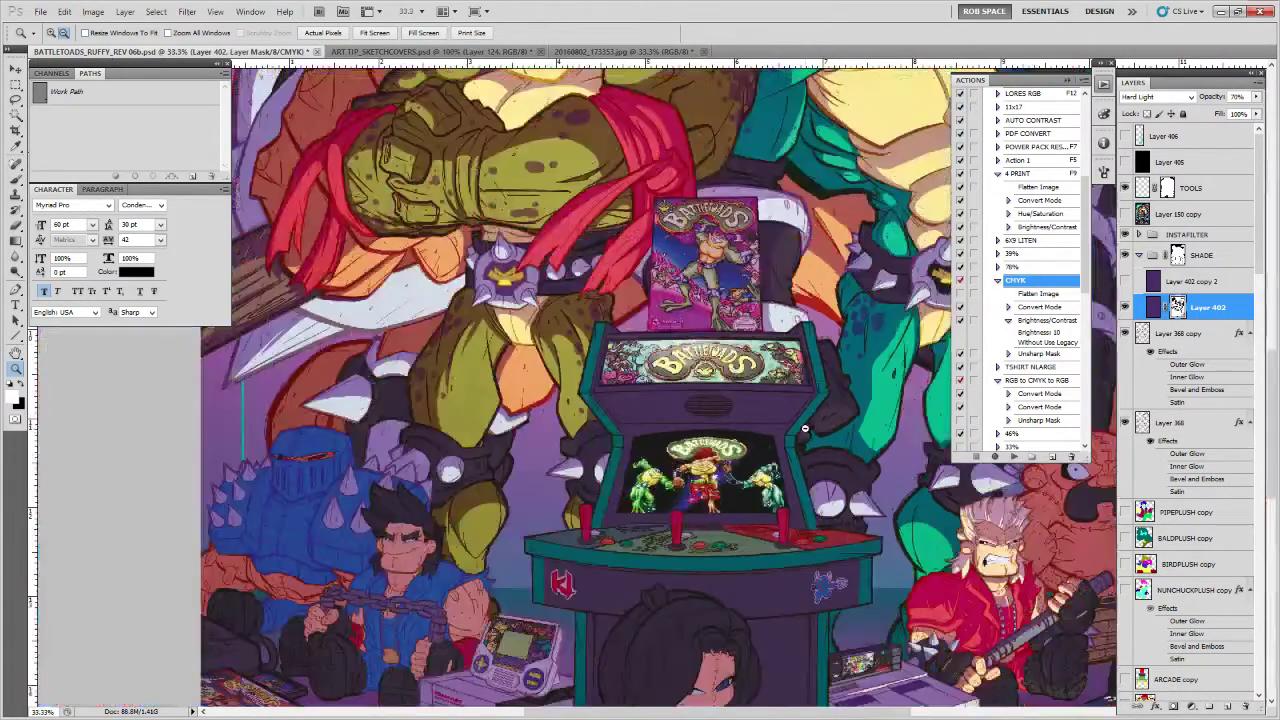
left_click(809, 432, "alt")
left_click(809, 439, "alt")
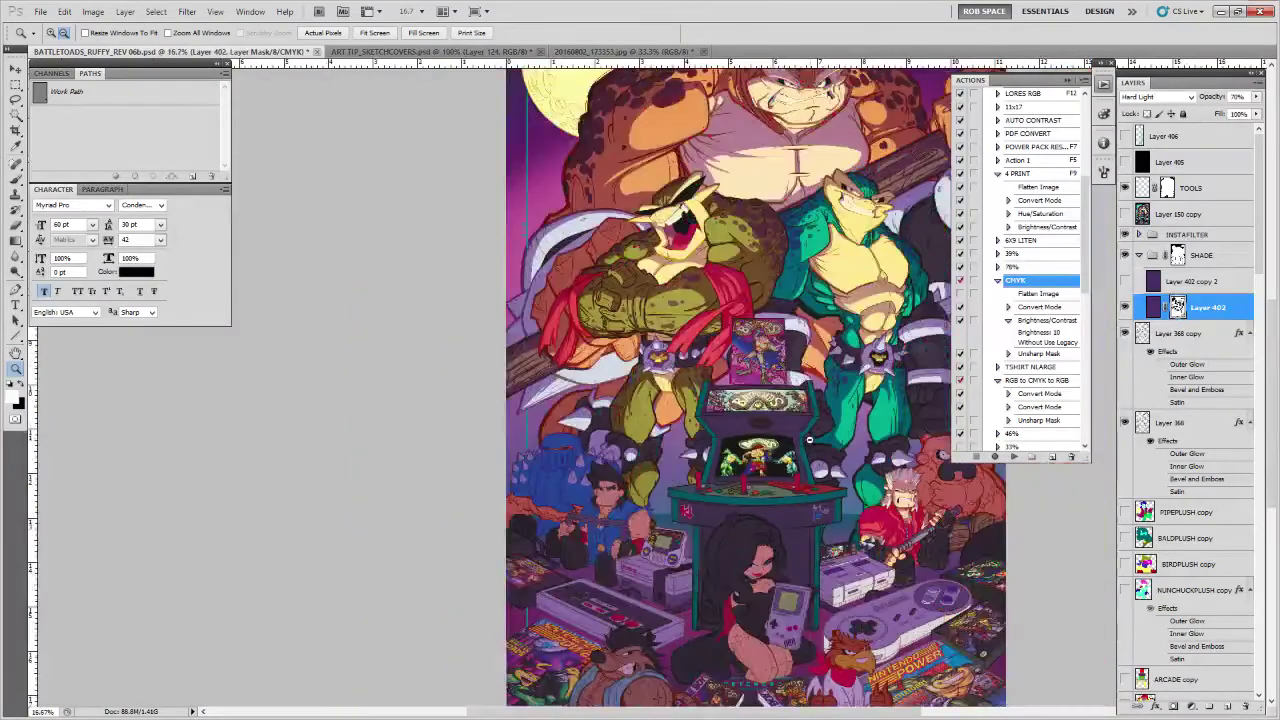
left_click(810, 439, "alt")
left_click(708, 483)
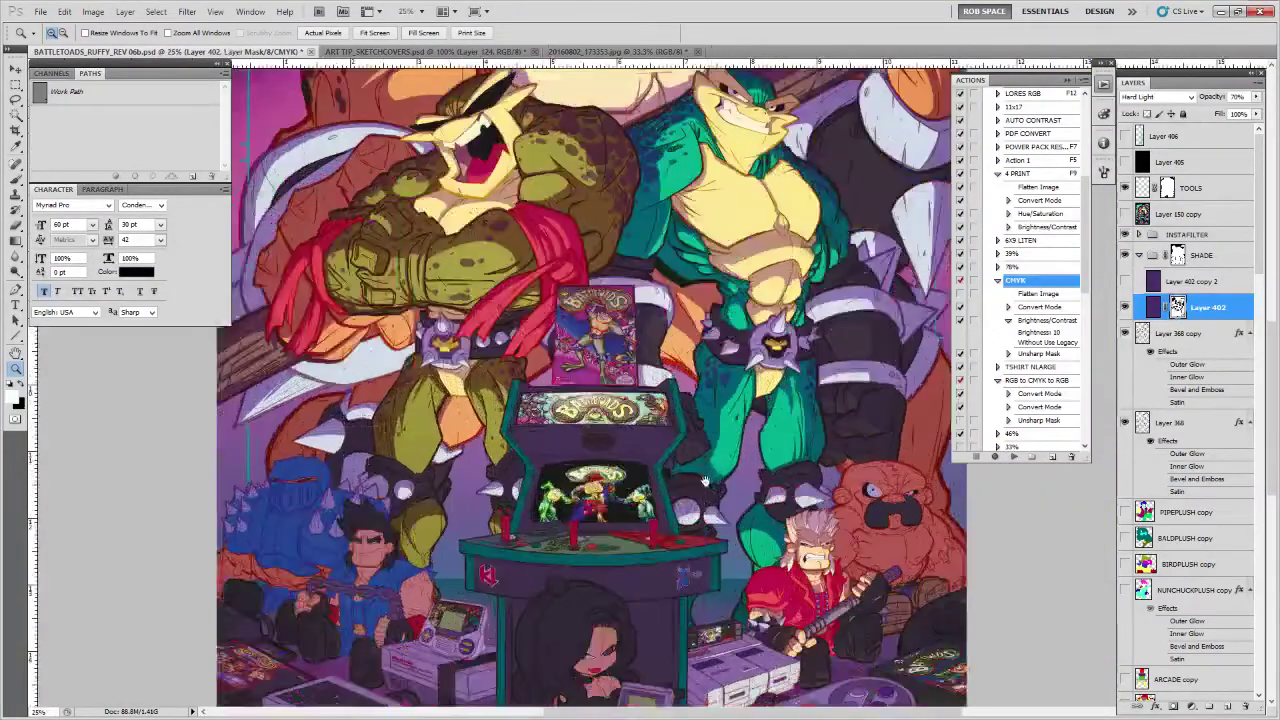
left_click(708, 483)
Duplicate Layer 407 copy 3 and raise the duplicate's Vibrance to +62 and Saturation to +10
left_click_drag(1263, 268, 1257, 368)
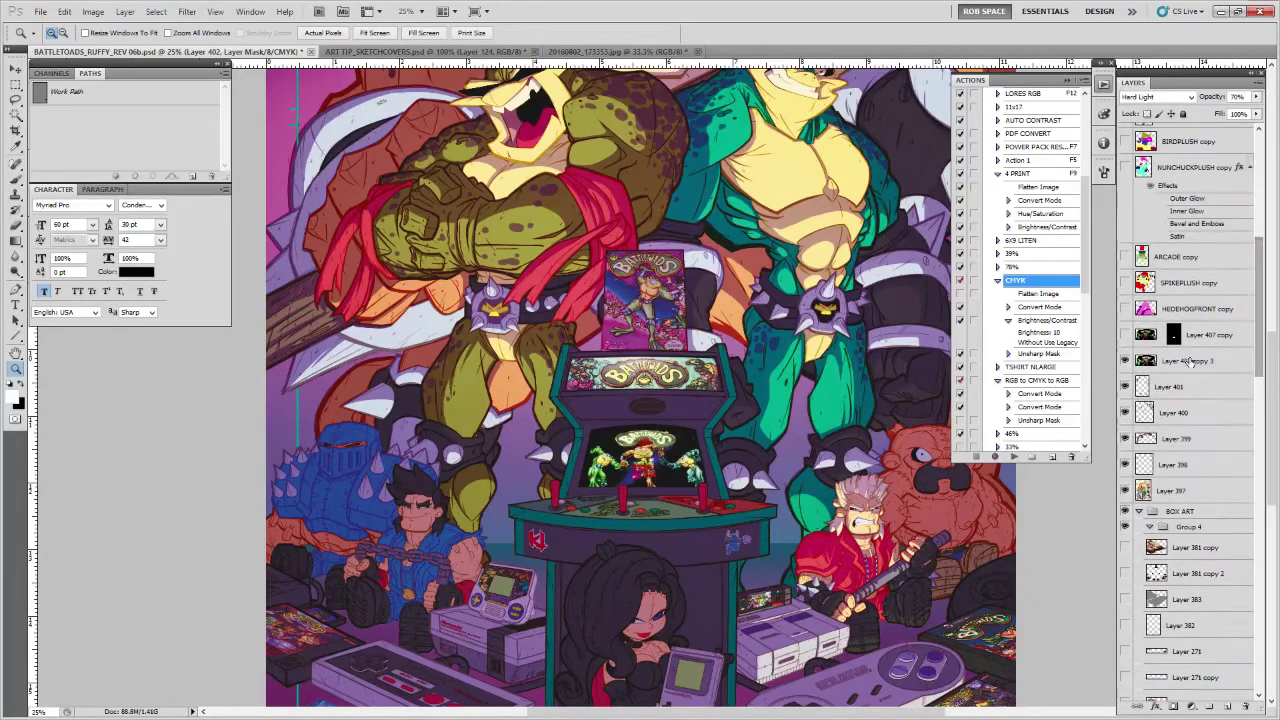
left_click(1187, 361)
key("ctrl+j")
left_click(94, 13)
mouse_move(115, 45)
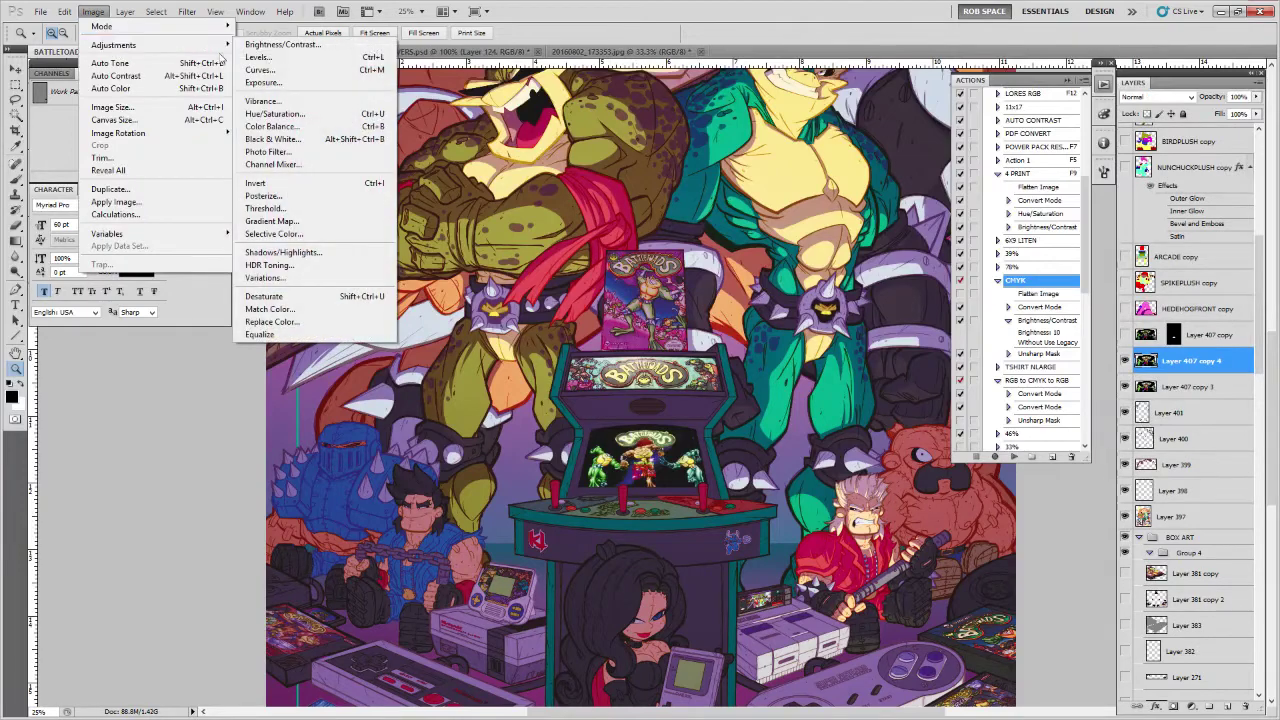
left_click(280, 104)
left_click_drag(610, 244, 633, 285)
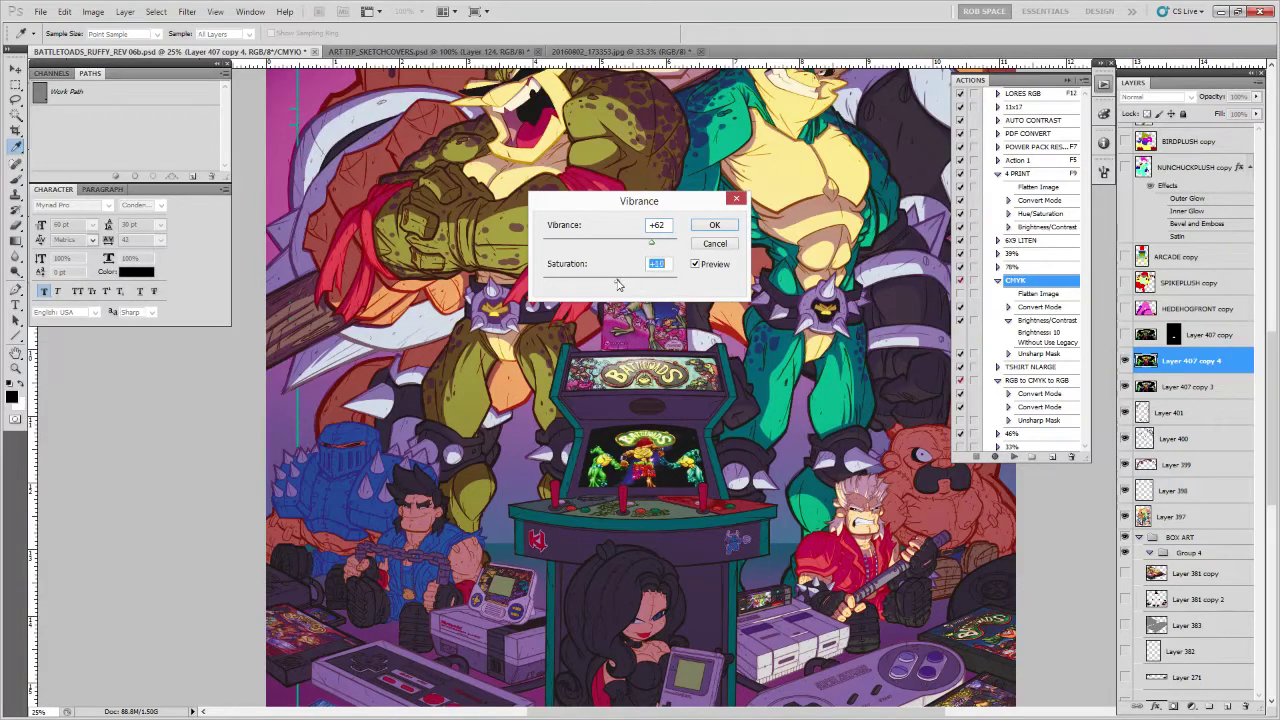
left_click(709, 225)
key("z")
Duplicate Layer 407 copy 4, set the duplicate to Soft Light at reduced opacity, and merge it down into Layer 407 copy 4
key("ctrl+j")
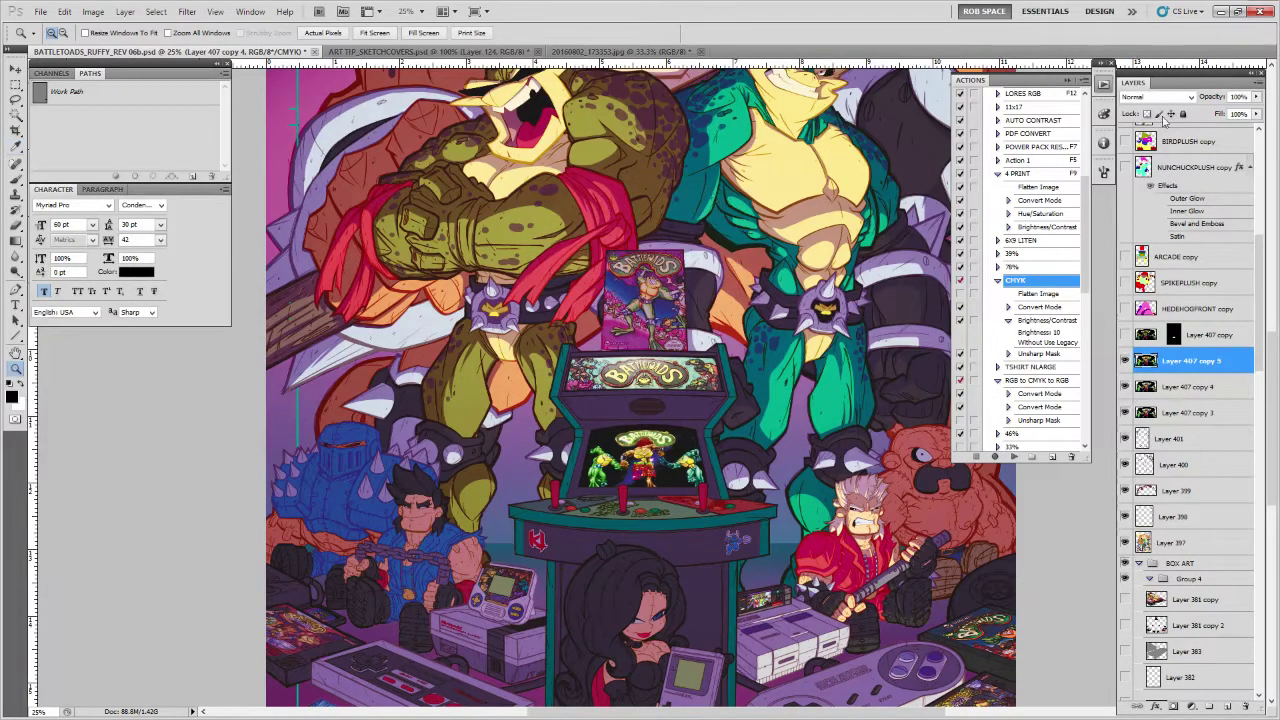
left_click(1155, 96)
left_click(1140, 278)
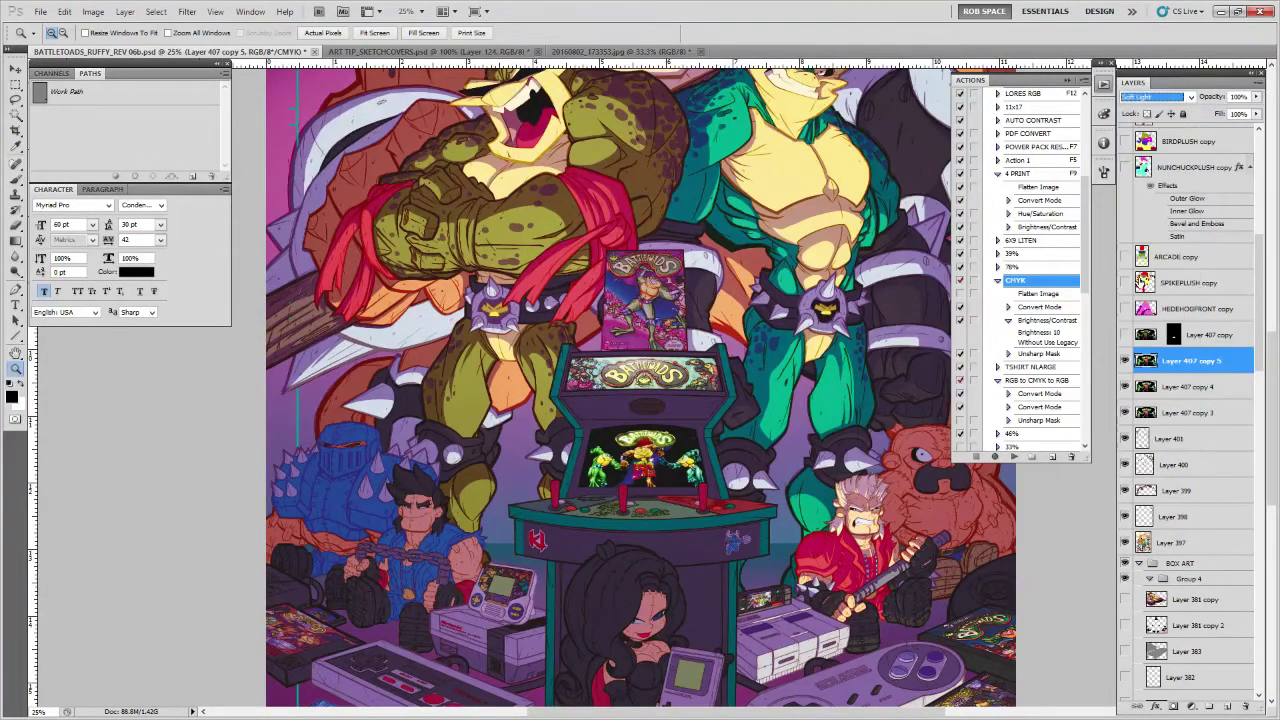
left_click(1256, 96)
left_click_drag(1250, 113, 1226, 116)
key("ctrl+e")
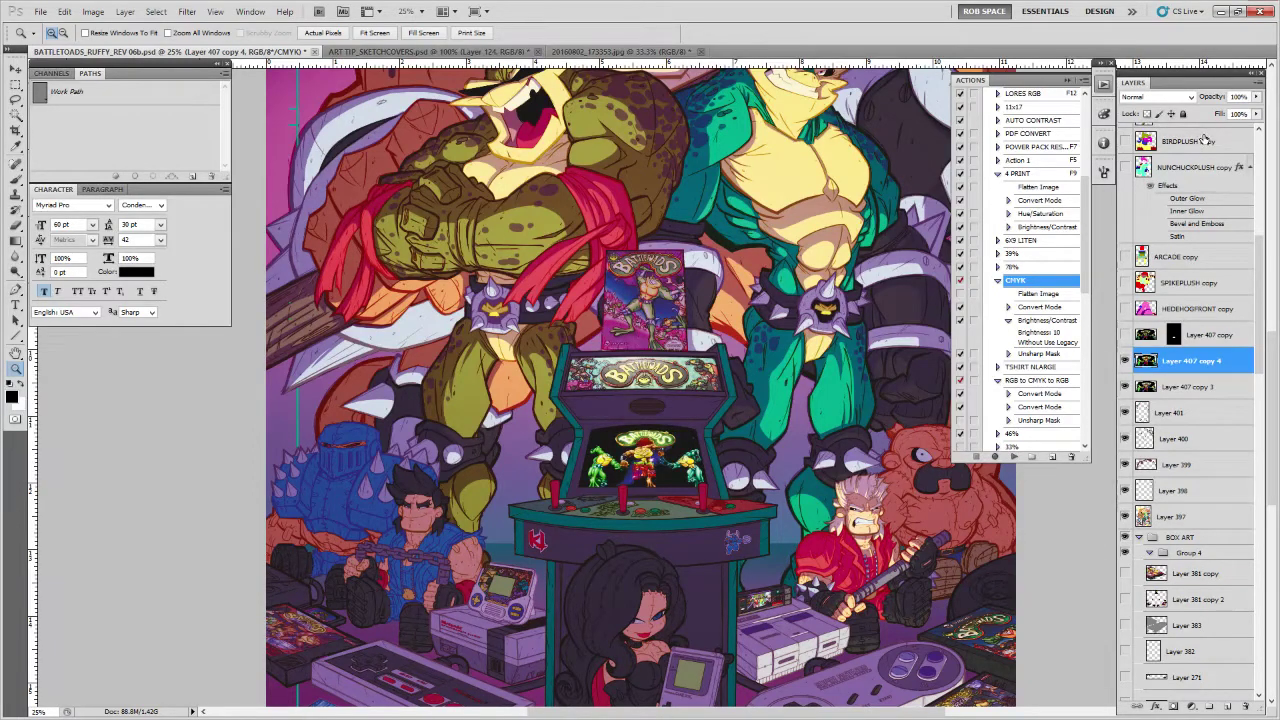
Try merging Layer 407 copy 4 into Layer 407 copy 3, toggling the merge to compare
key("ctrl+e")
key("ctrl+z")
key("ctrl+z")
key("ctrl+z")
Target Layer 402's mask in the SHADE group and choose a preset tip for the Brush tool
mouse_move(750, 437)
left_mouse_down()
mouse_move(742, 473)
mouse_move(792, 404)
left_mouse_up()
left_click(744, 453, "alt")
left_click(748, 456, "alt")
left_click(760, 502)
left_click(758, 502)
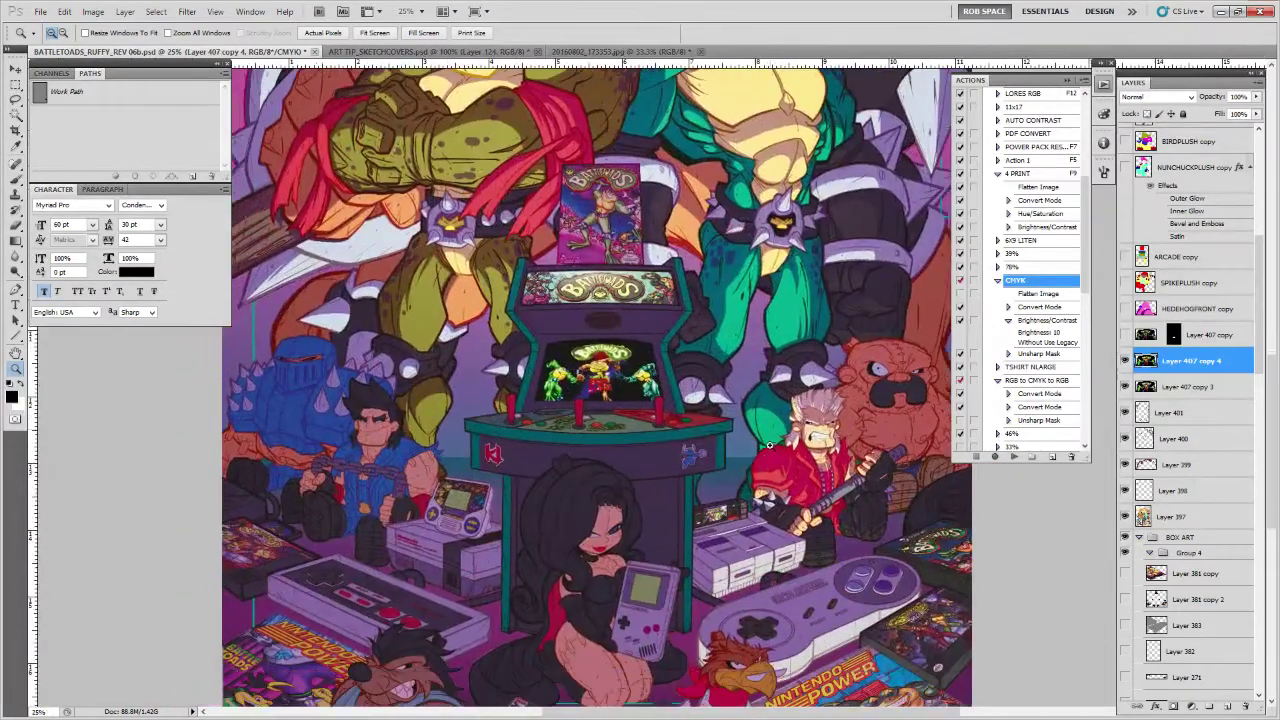
left_click_drag(1258, 290, 1252, 162)
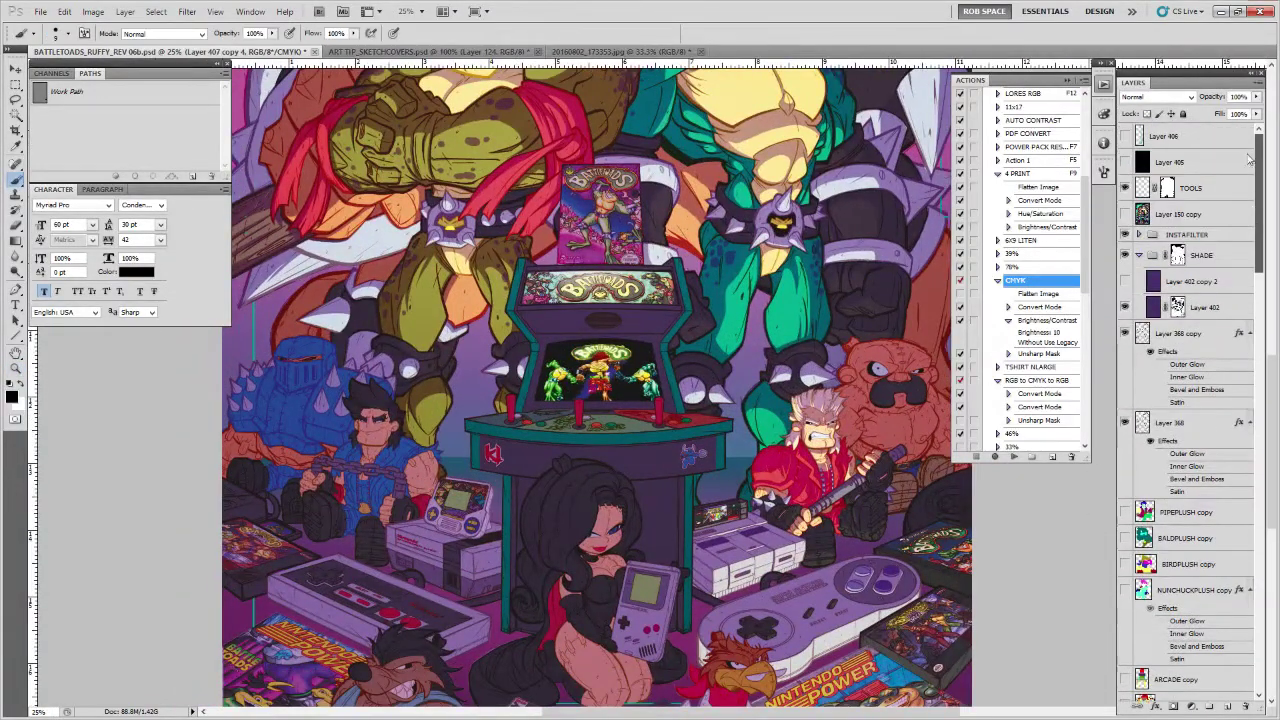
left_click(1177, 306)
left_click(1177, 307)
right_click(755, 420)
double_click(791, 572)
Select the mustached red-brown figure, hide the selection edges, and brush light onto its brow in Layer 402's mask
left_click_drag(729, 588, 725, 483)
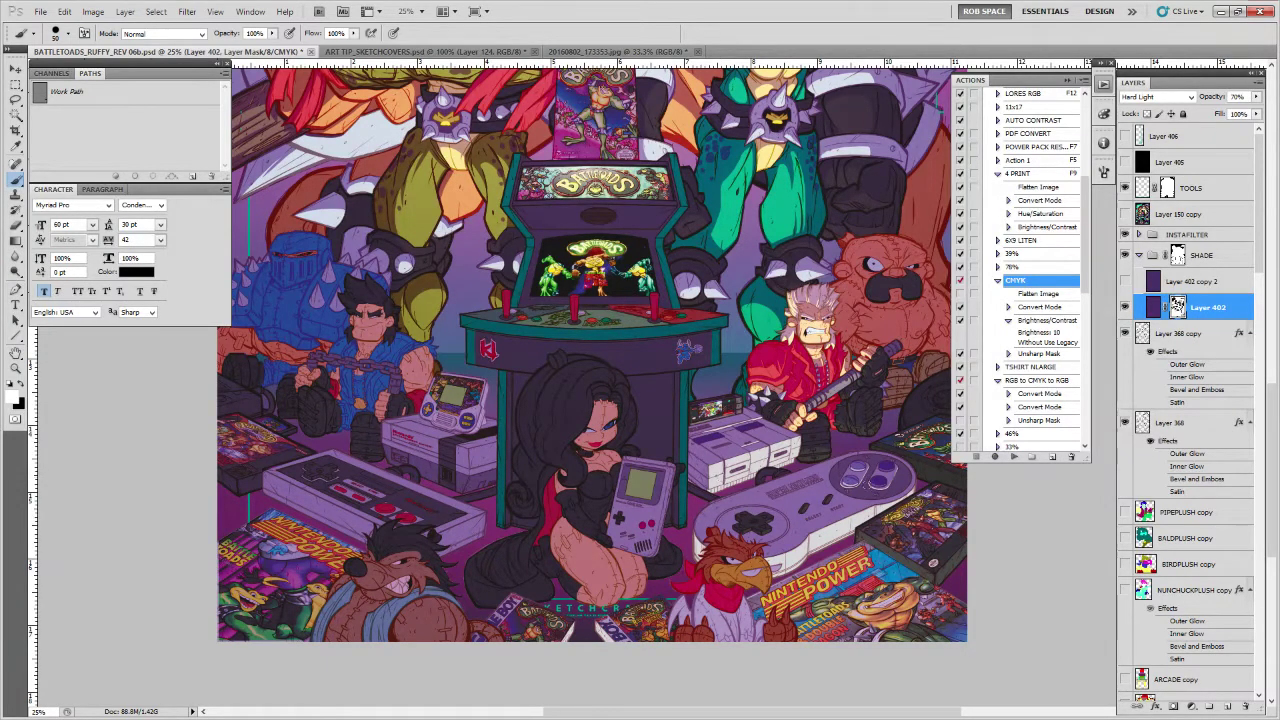
left_click_drag(895, 572, 866, 468)
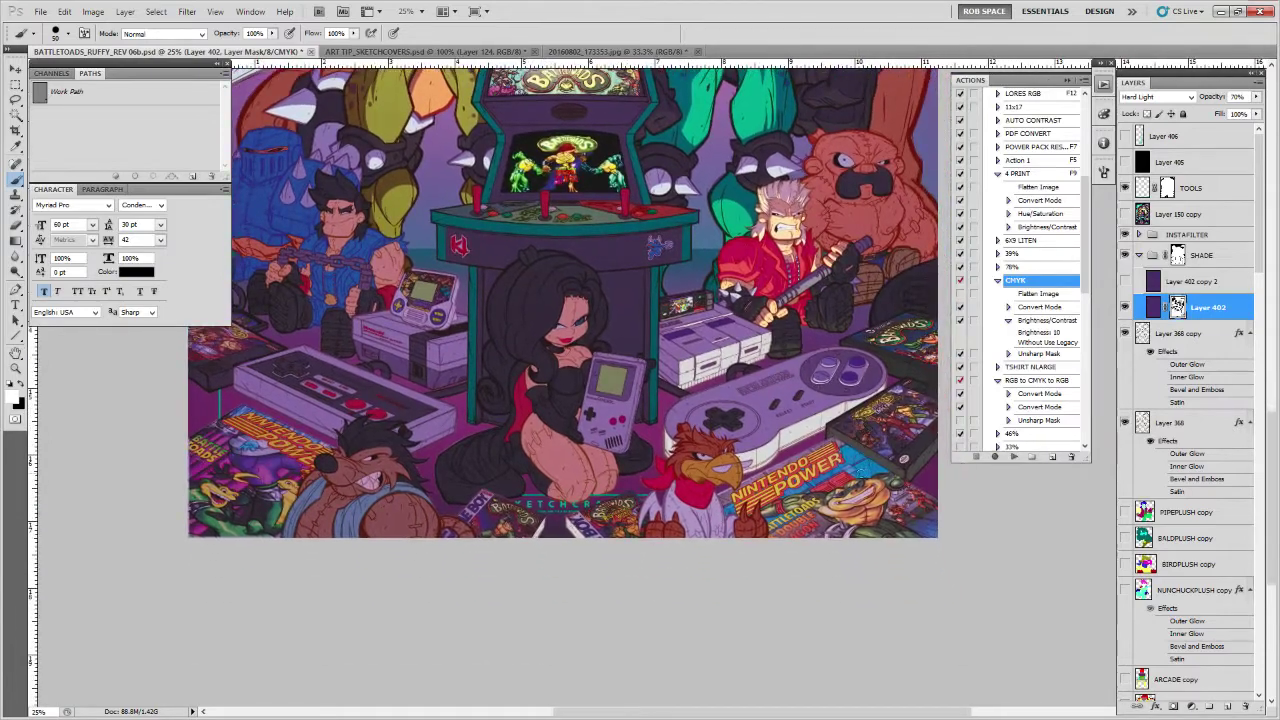
scroll(846, 471, "up", 6)
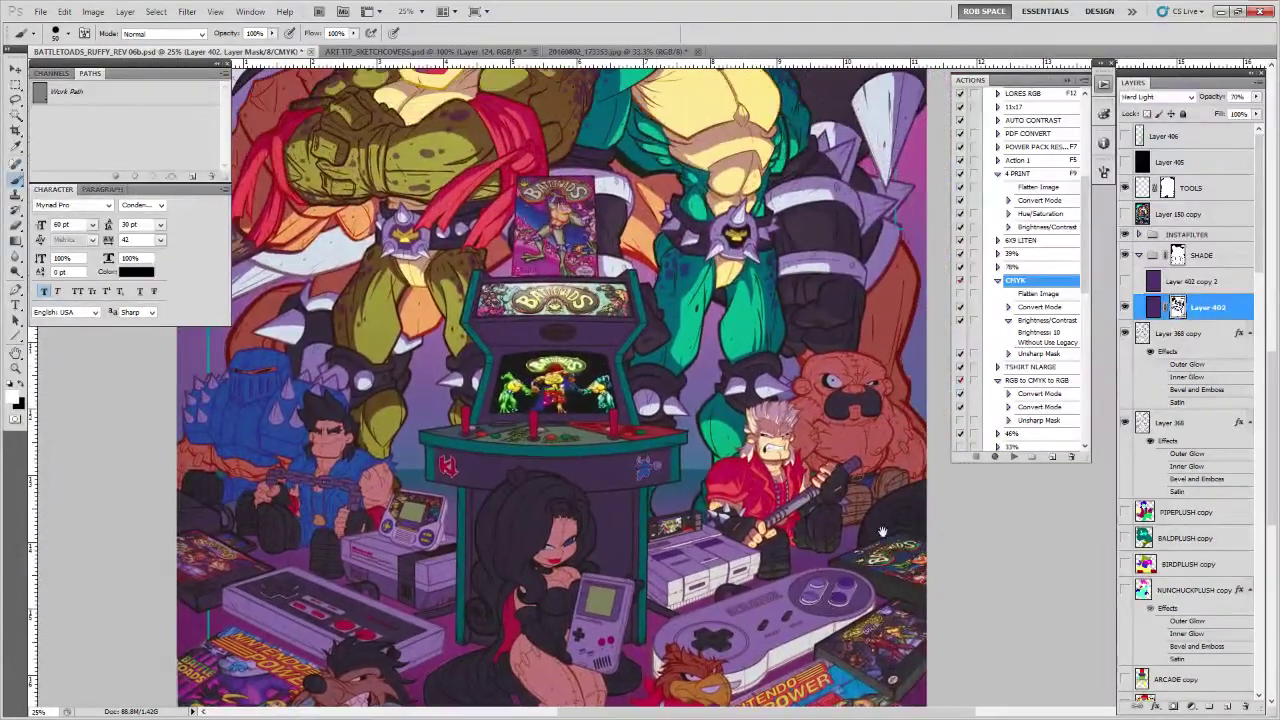
mouse_move(1258, 269)
left_mouse_down()
mouse_move(1247, 508)
mouse_move(1255, 265)
left_mouse_up()
left_click_drag(658, 465, 598, 525)
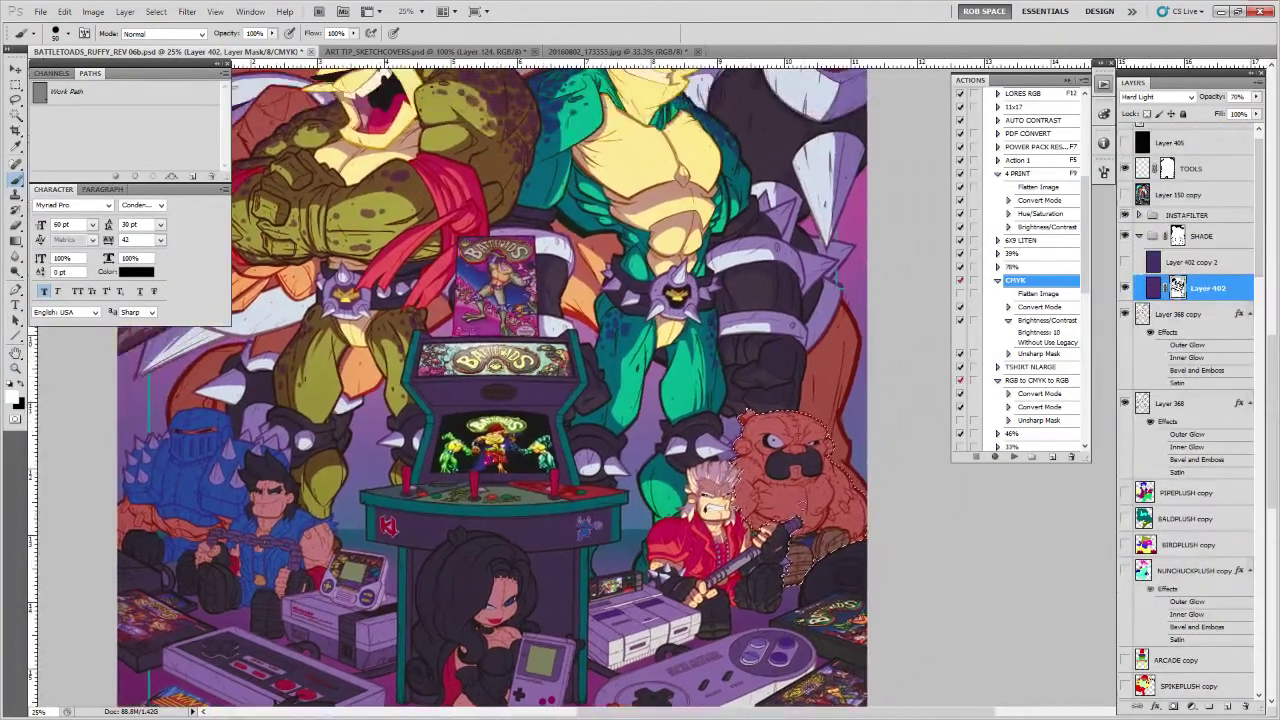
key("ctrl+h")
key("ctrl+h")
key("x")
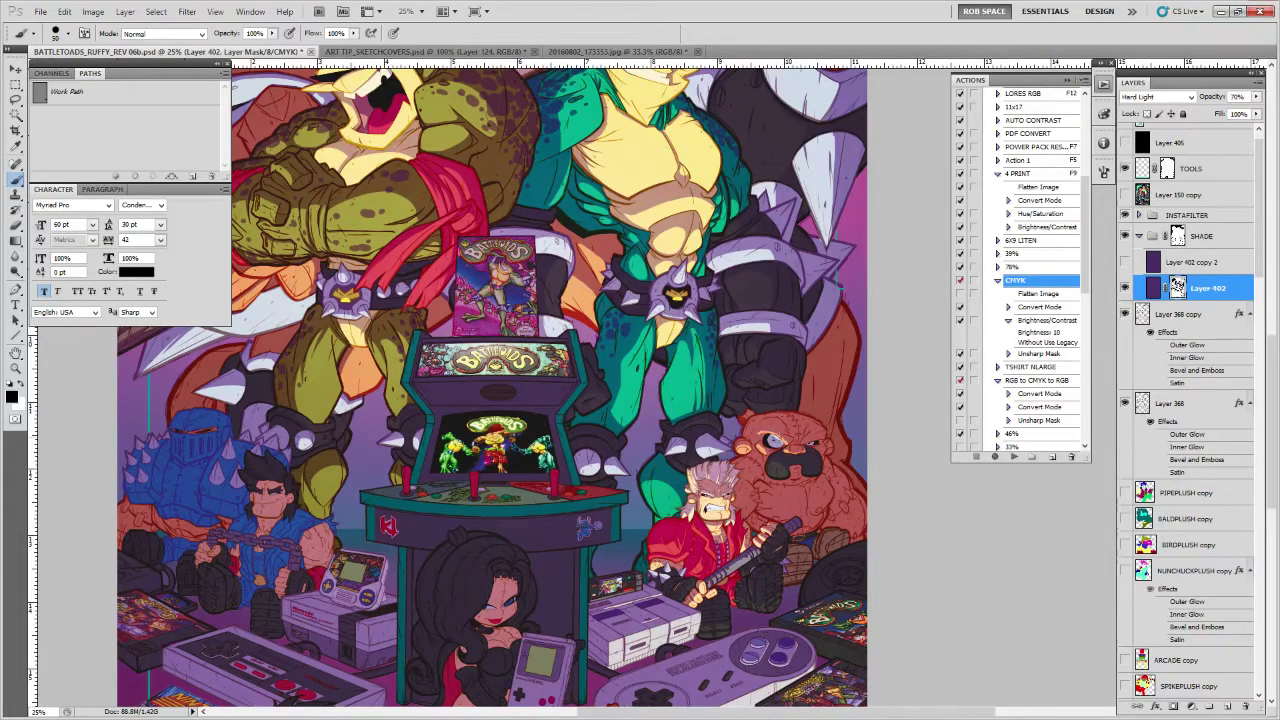
key("x")
key("x")
Brush light and shadow around the mustached figure's eye and cheek in Layer 402's mask, alternating black and white
mouse_move(788, 435)
left_mouse_down()
mouse_move(804, 436)
mouse_move(786, 456)
left_mouse_up()
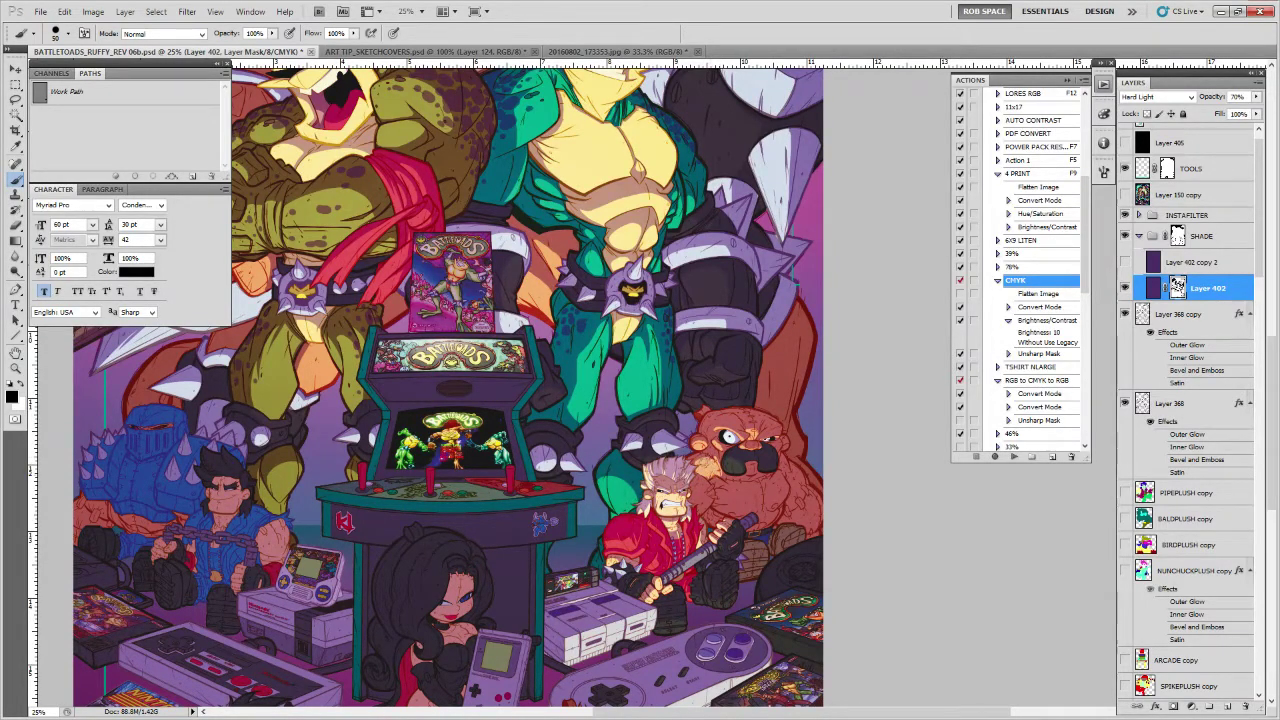
key("x")
scroll(782, 470, "right", 2)
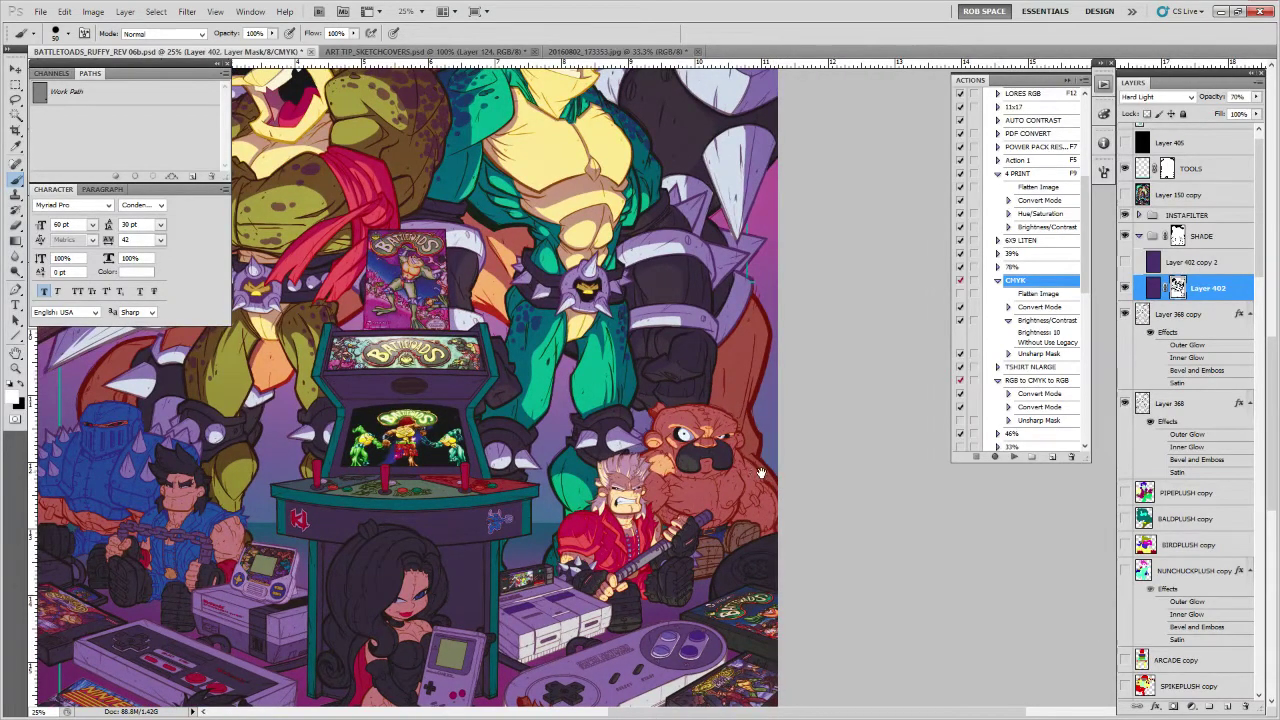
scroll(760, 474, "left", 1)
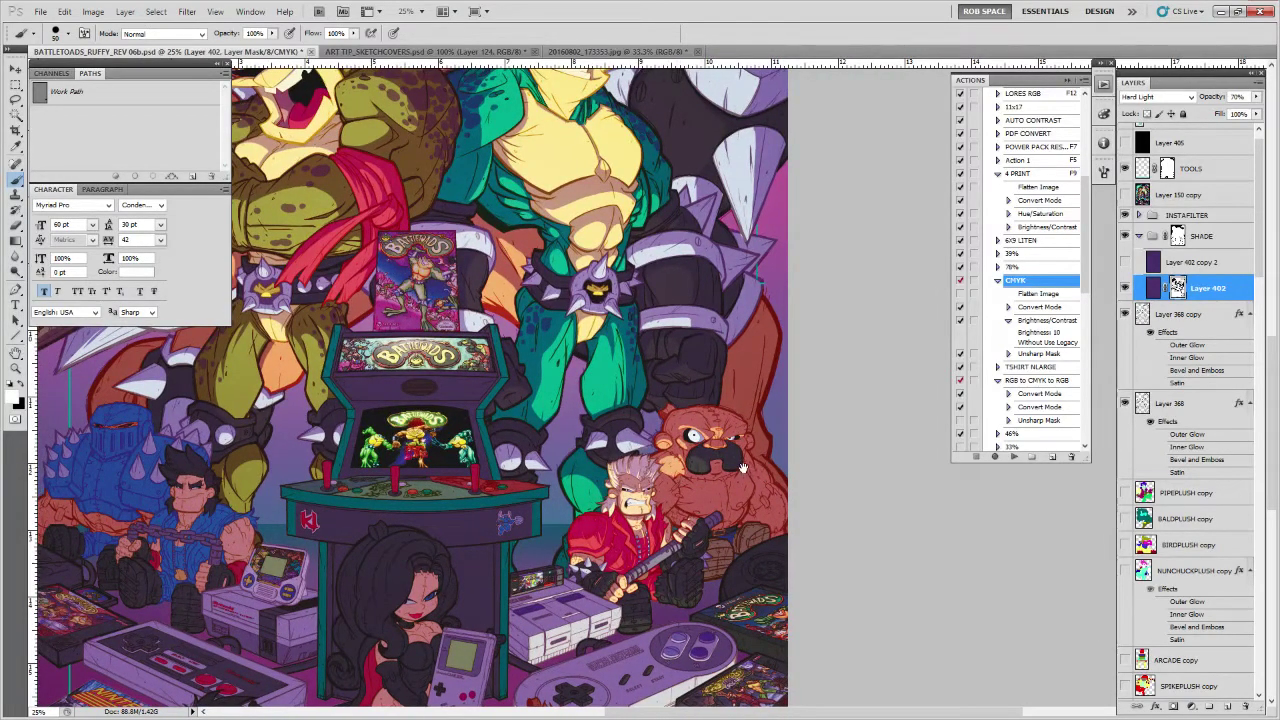
key("x")
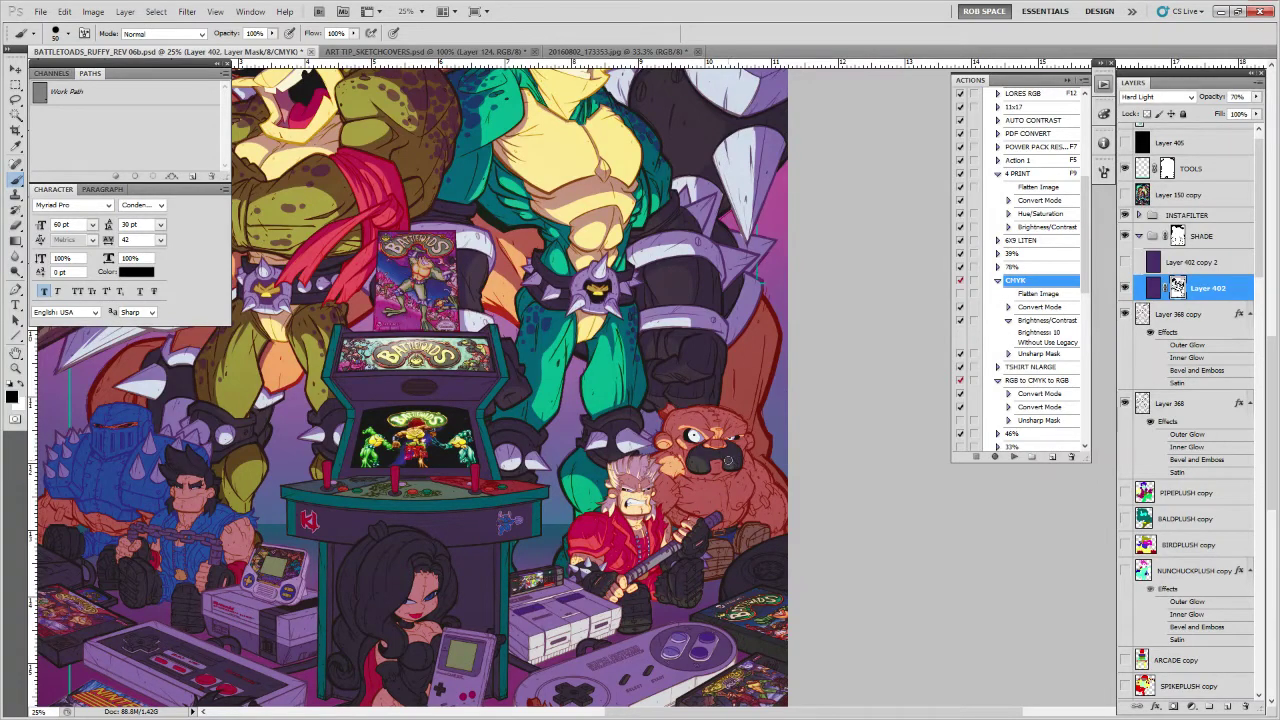
key("x")
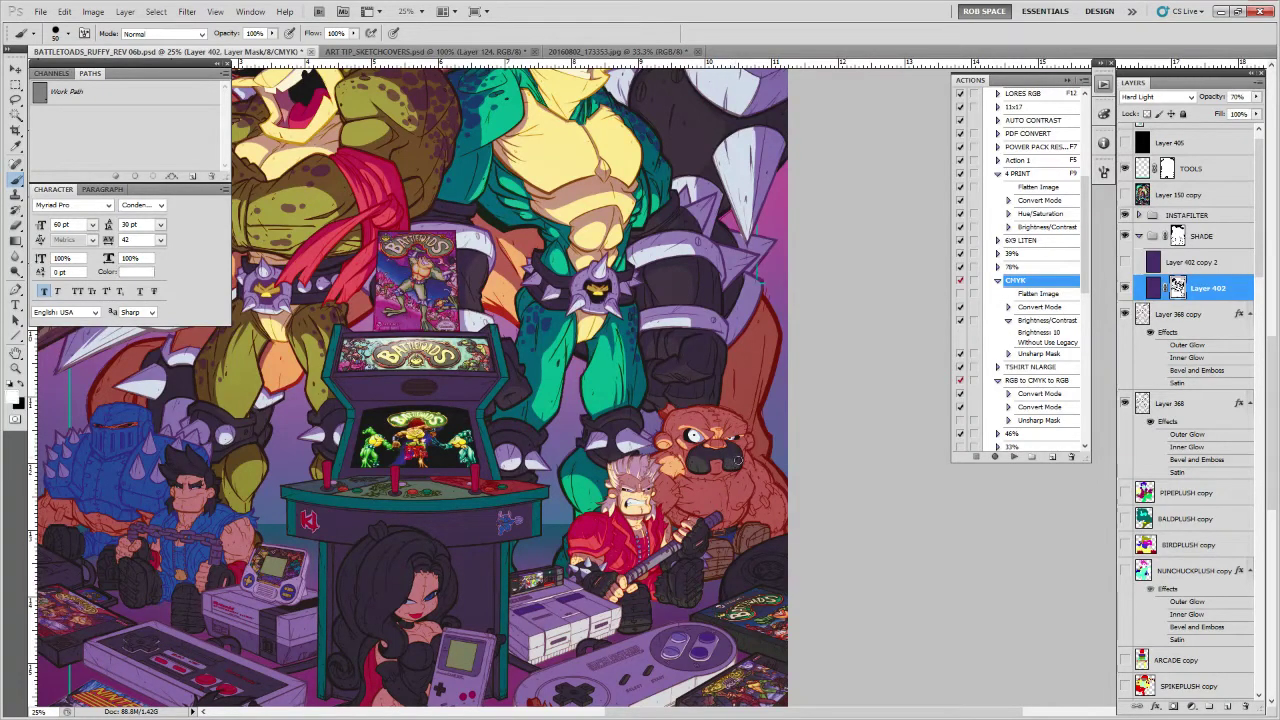
key("x")
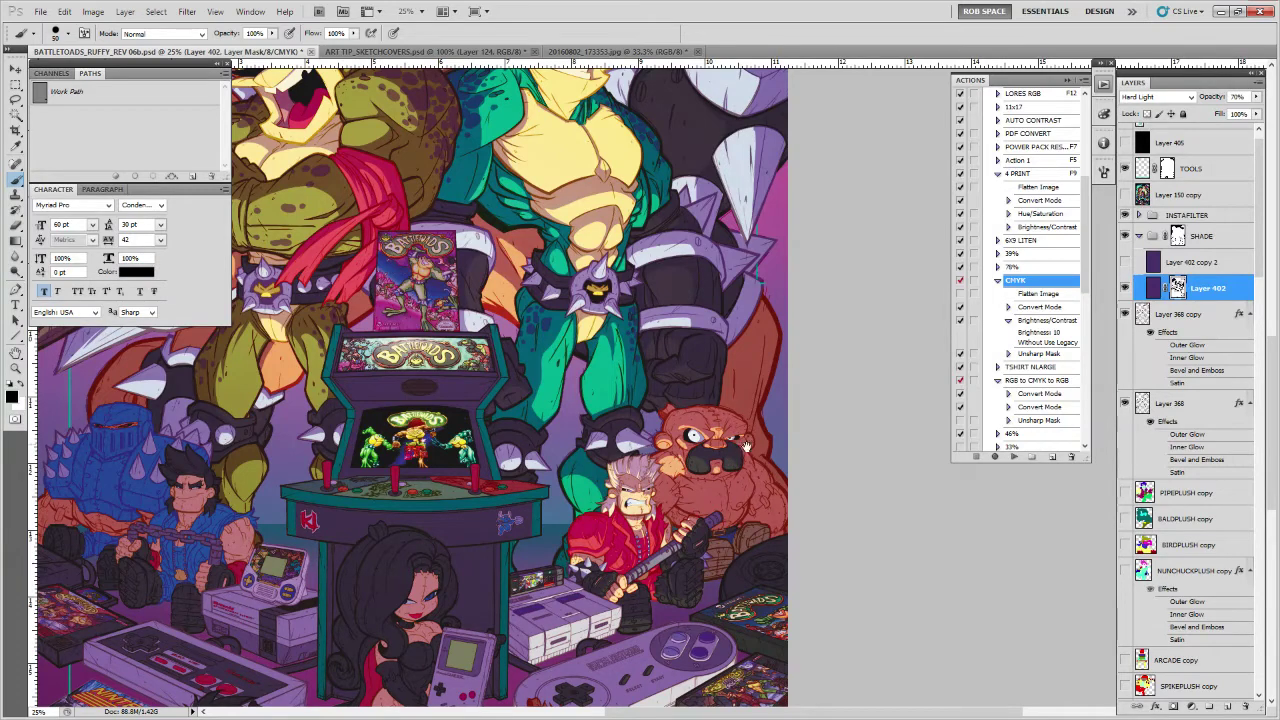
left_click_drag(741, 448, 742, 454)
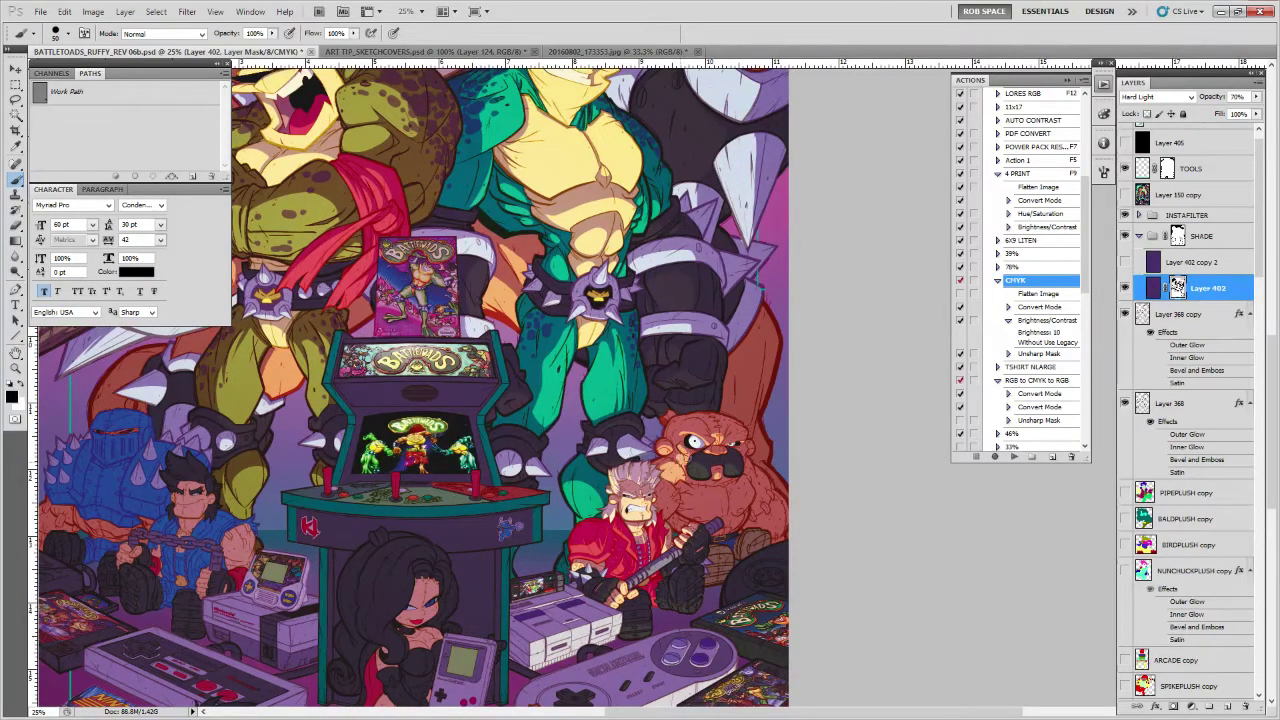
Refine the light and shadow edges on the mustached figure's face with small black and white brush strokes in the mask
key("x")
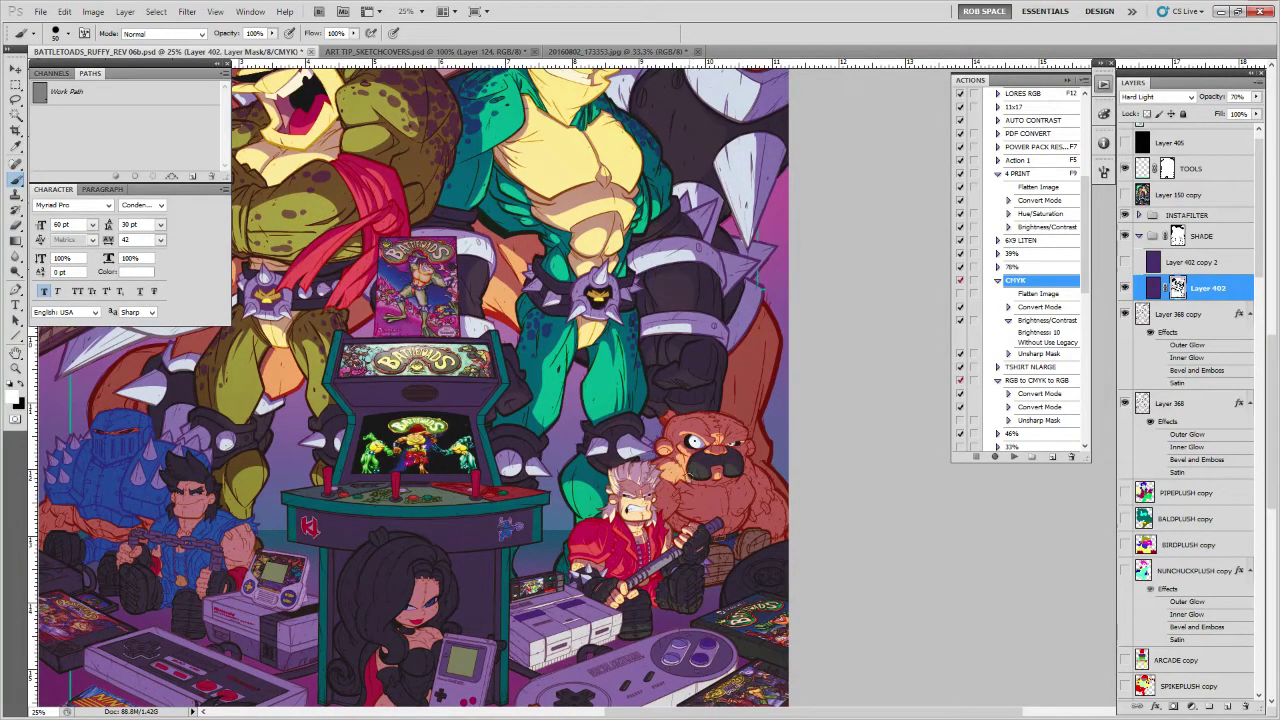
key("x")
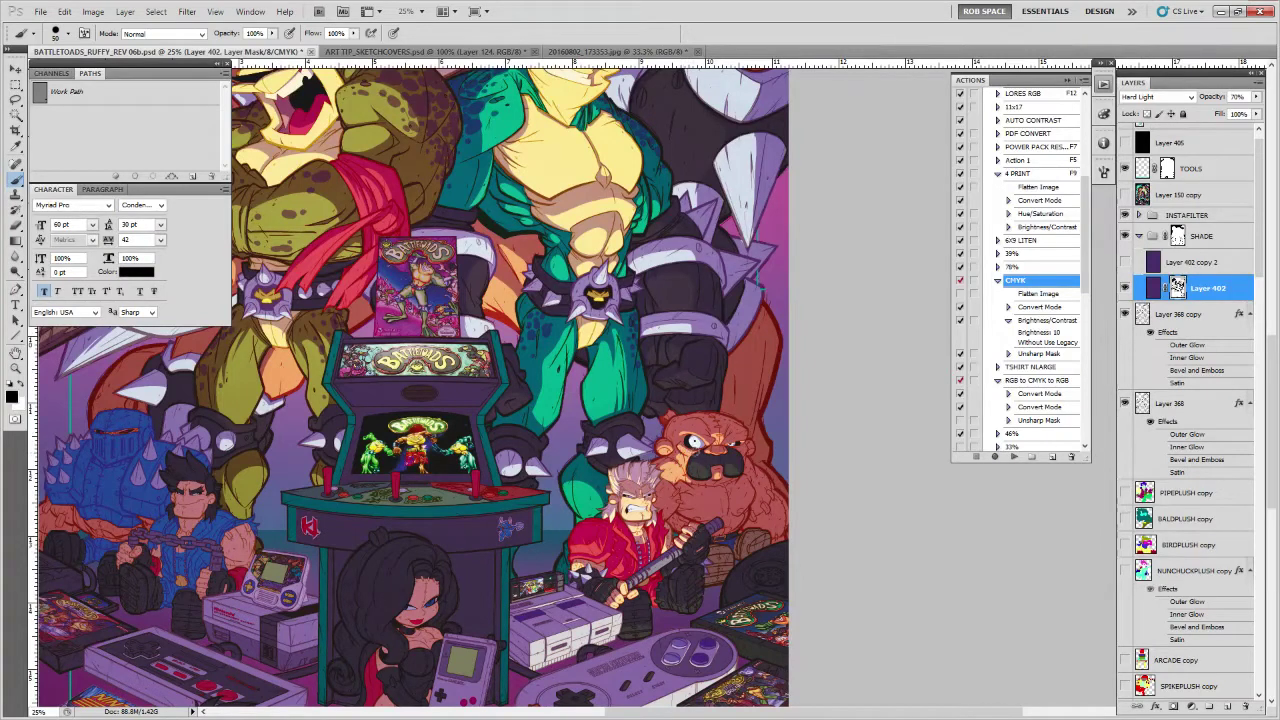
key("x")
key("x")
key("x")
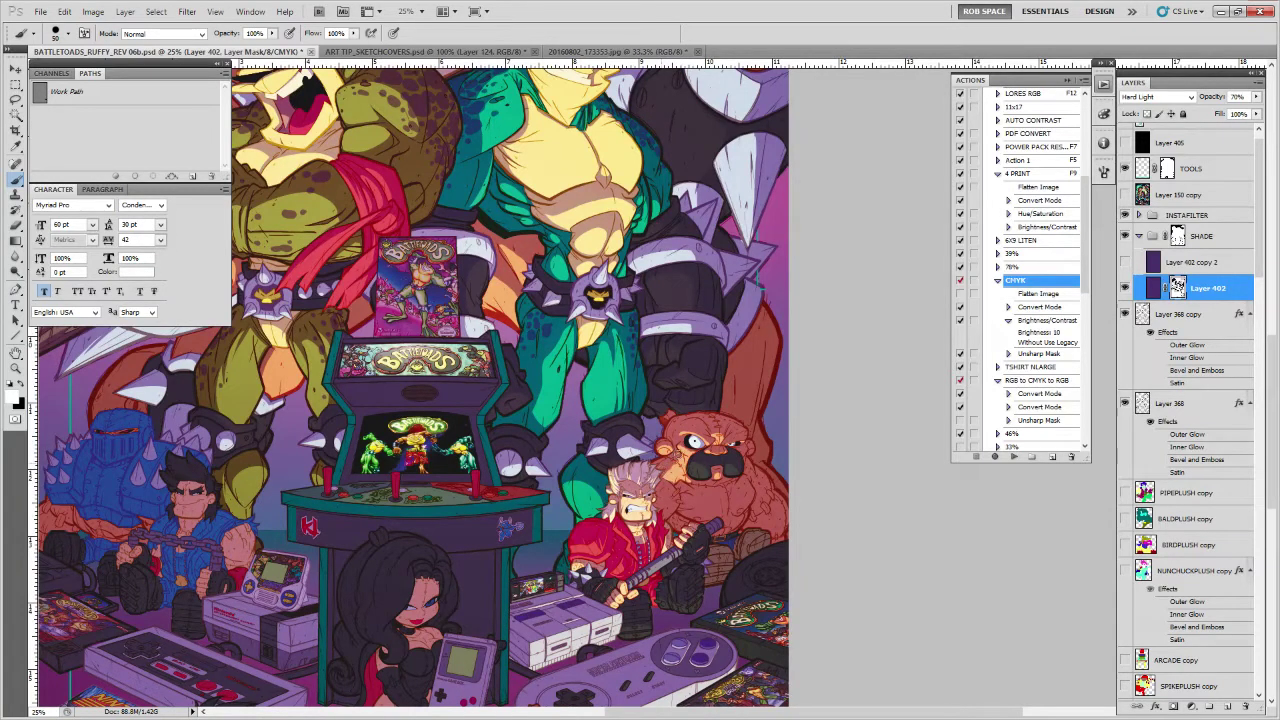
key("x")
key("x")
key("x")
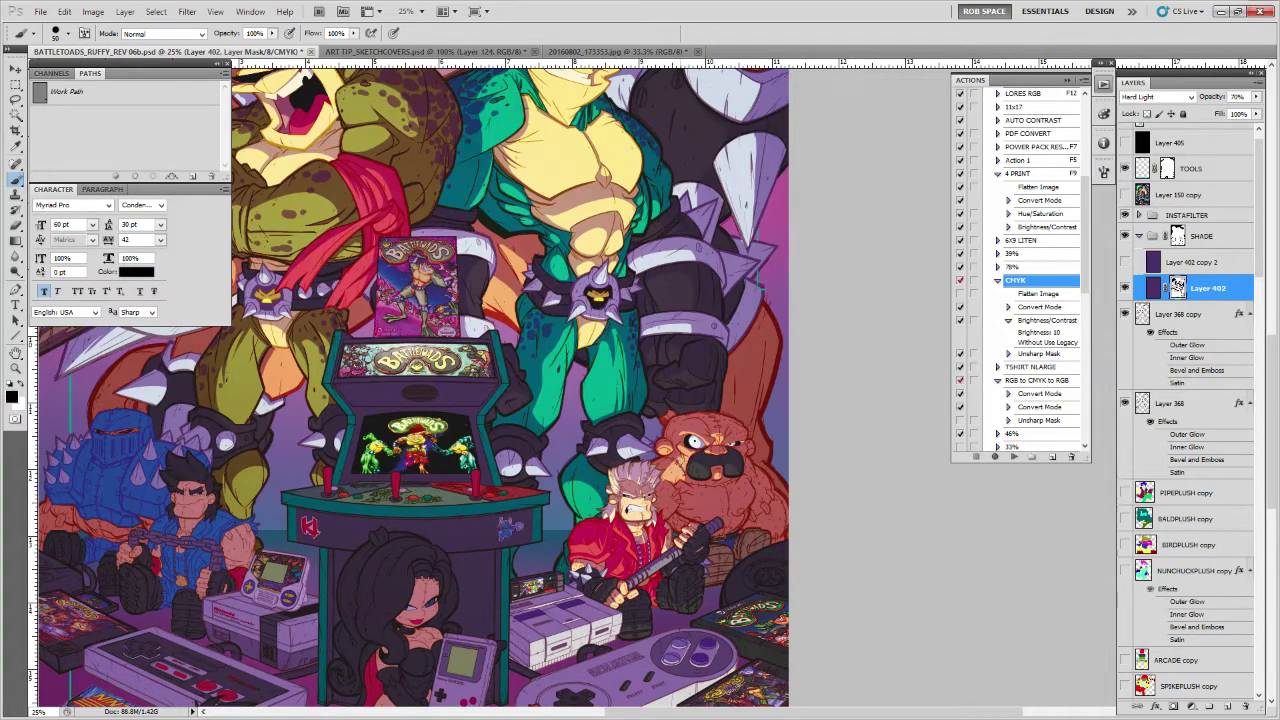
key("x")
Brush light onto the mustached figure's forehead and the chest below the mustache in Layer 402's mask
left_click_drag(812, 510, 792, 468)
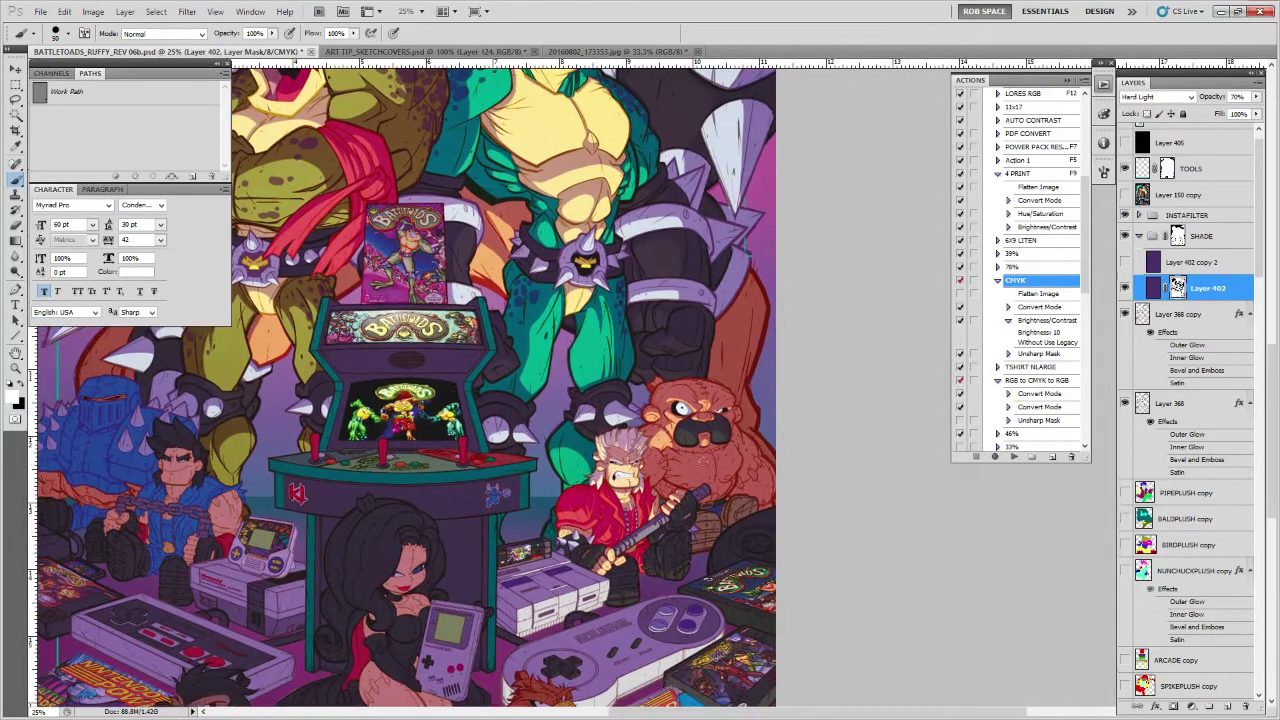
key("x")
key("x")
key("x")
mouse_move(646, 464)
left_mouse_down()
mouse_move(658, 482)
mouse_move(661, 454)
mouse_move(732, 429)
left_mouse_up()
mouse_move(708, 474)
left_mouse_down()
mouse_move(748, 482)
mouse_move(777, 461)
mouse_move(716, 479)
mouse_move(704, 461)
left_mouse_up()
key("x")
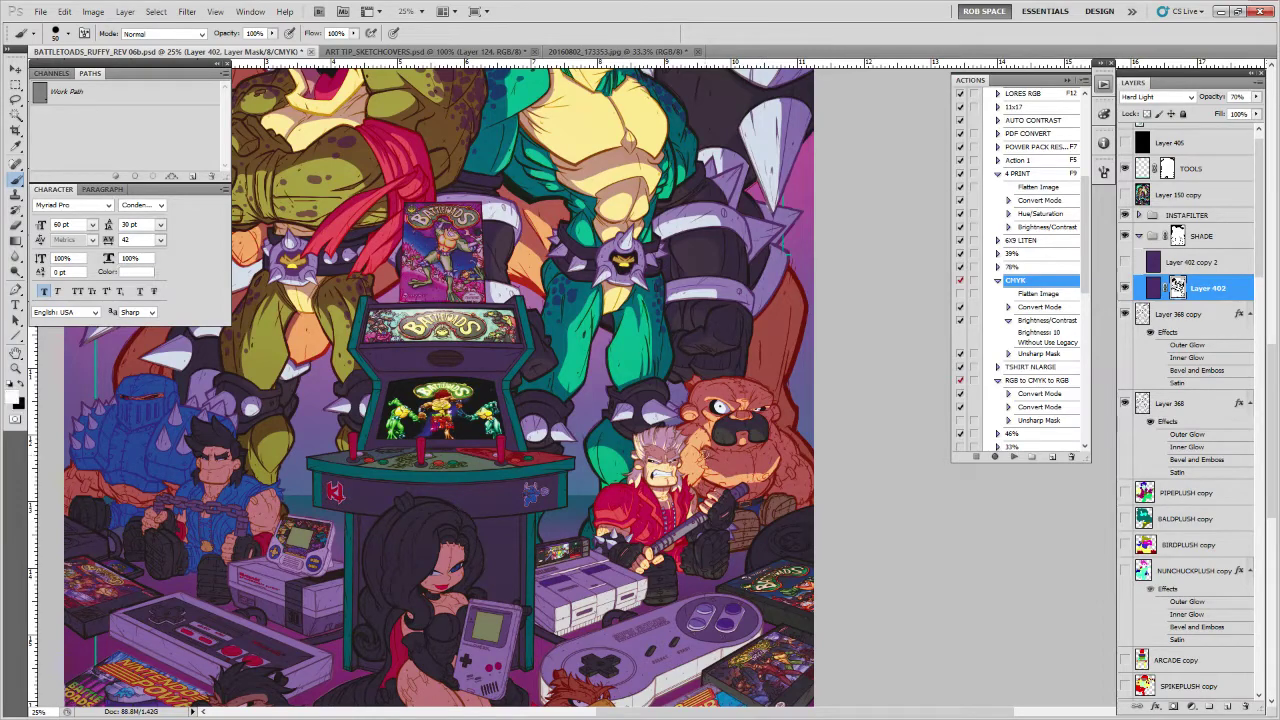
Brush light and shadow across the mustached figure's chest and outer shoulder in Layer 402's mask, alternating black and white
scroll(815, 467, "right", 1)
key("x")
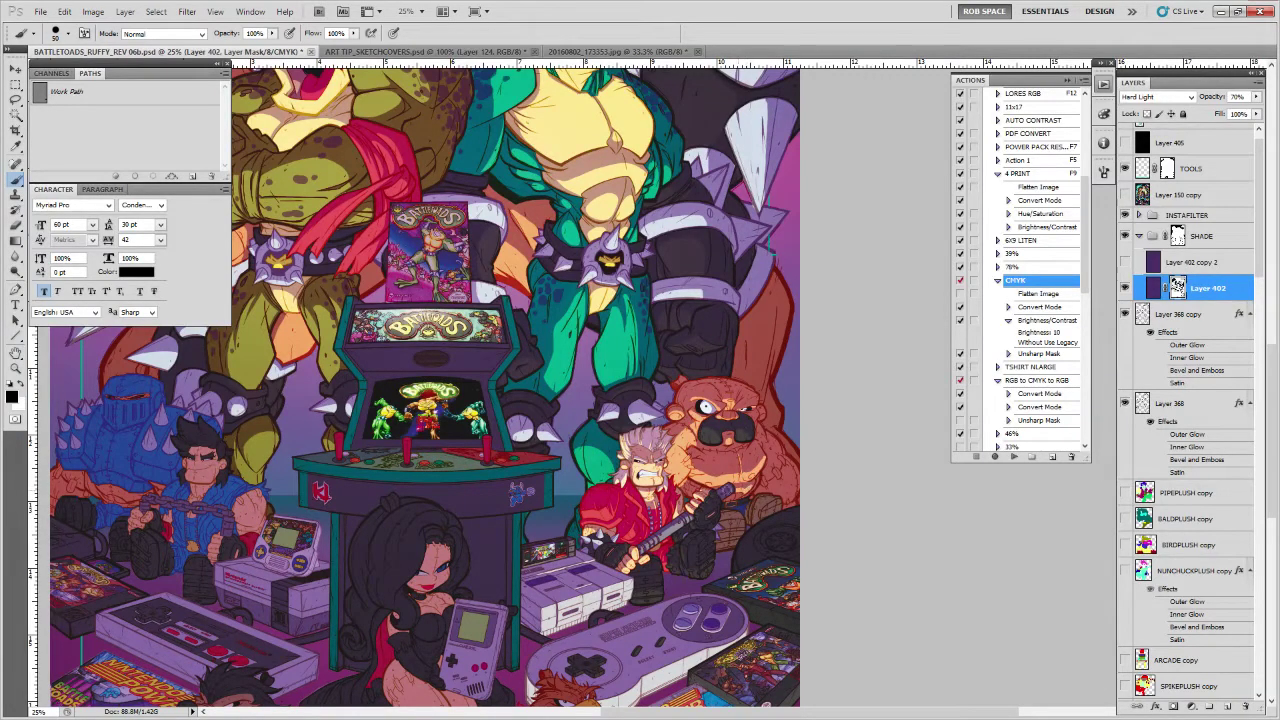
key("x")
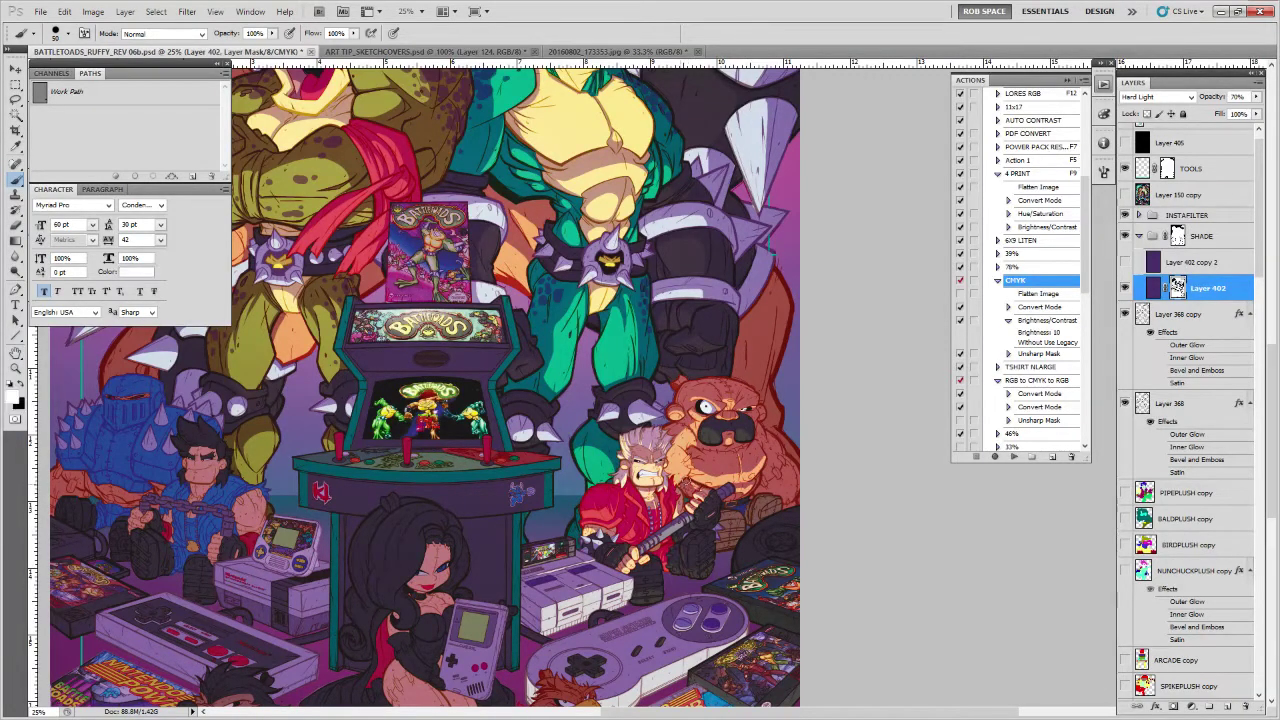
key("x")
left_click_drag(780, 488, 760, 492)
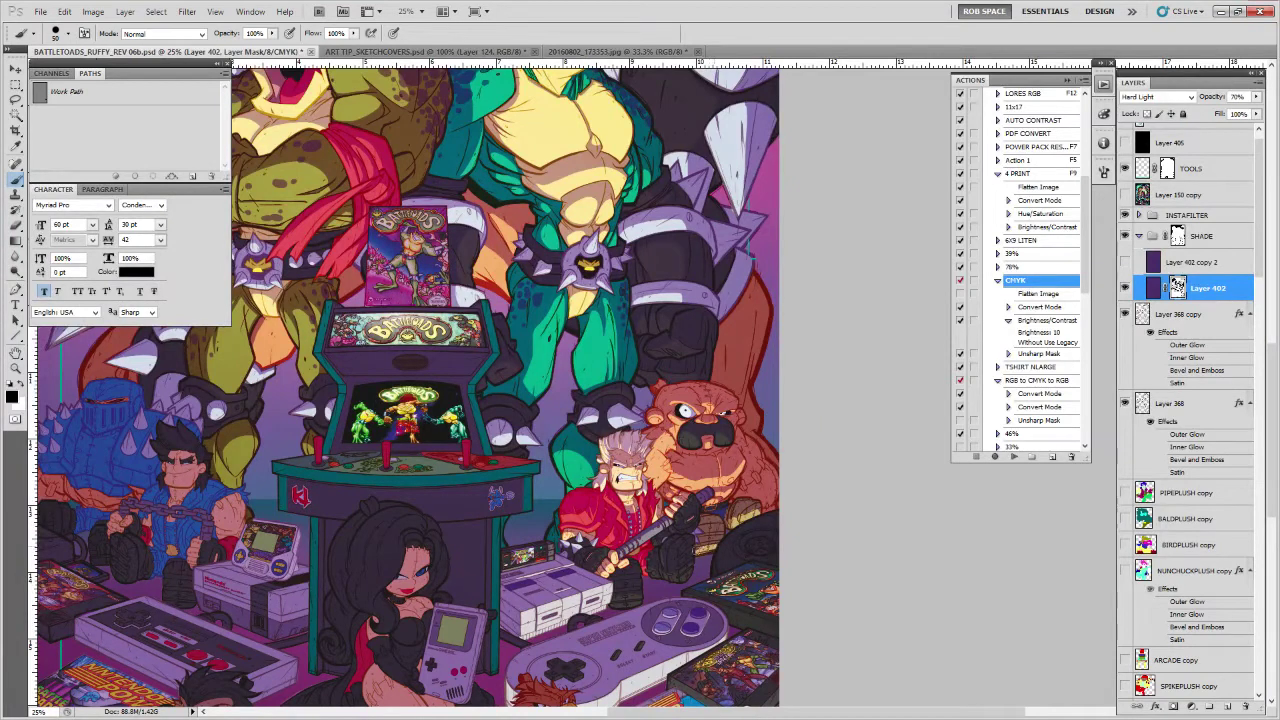
key("x")
key("x")
key("x")
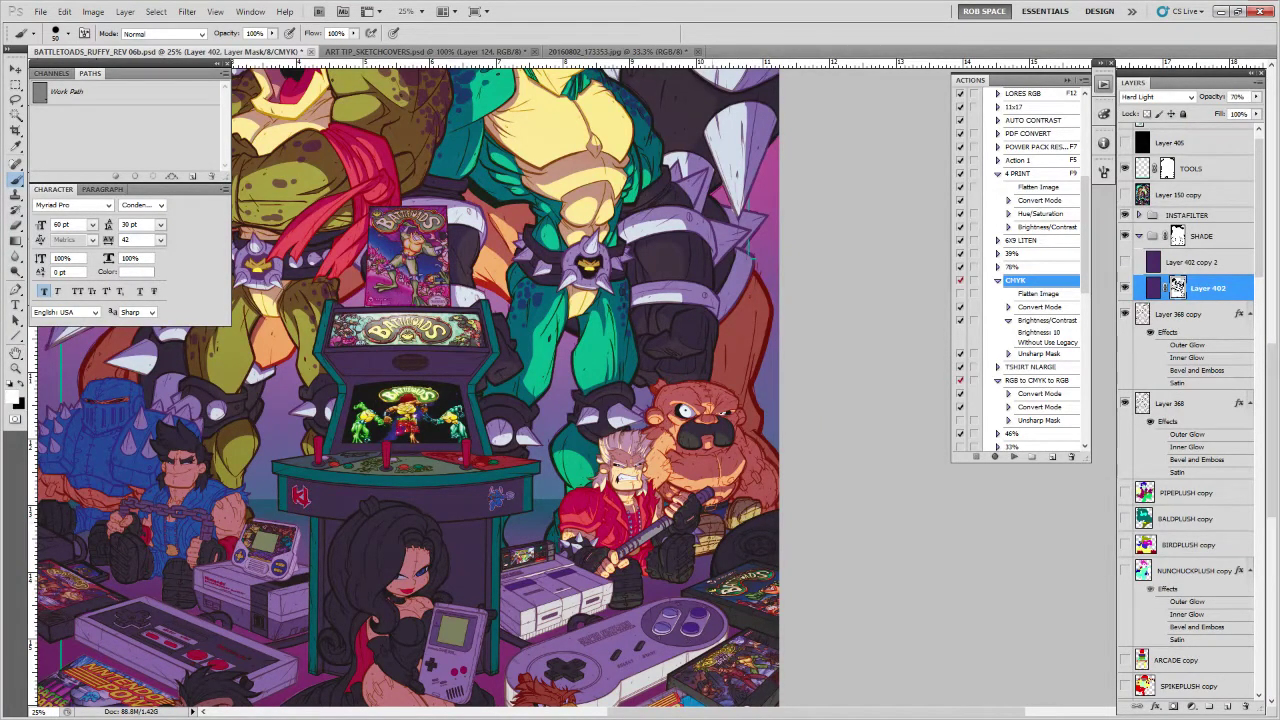
left_click_drag(782, 472, 746, 492)
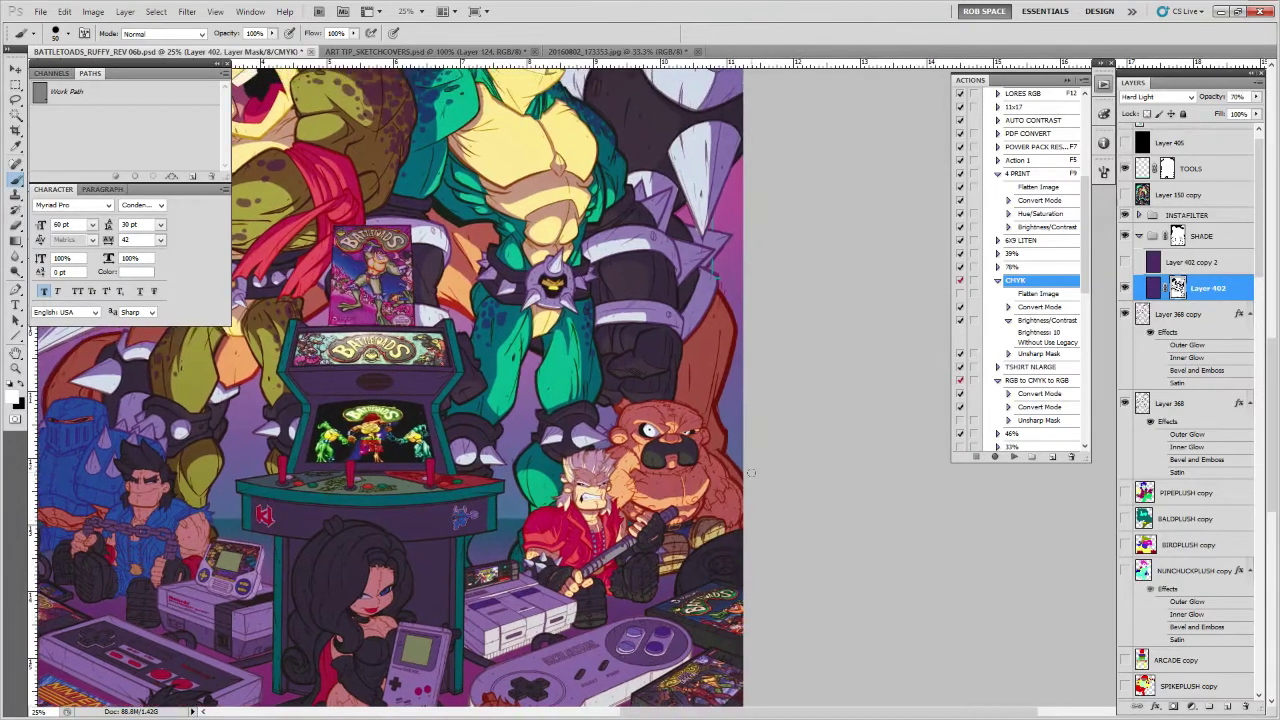
Refine the light and shadow shapes on the mustached figure's torso and arm in the mask with alternating black and white strokes
key("x")
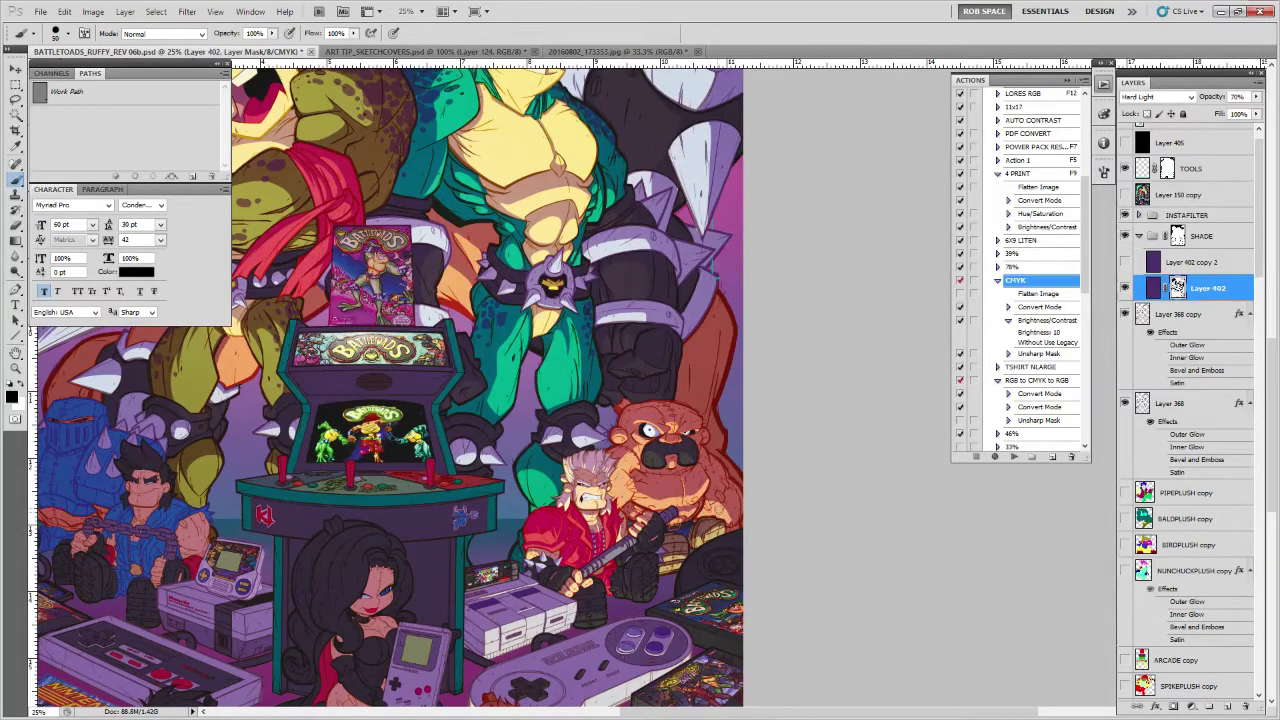
key("x")
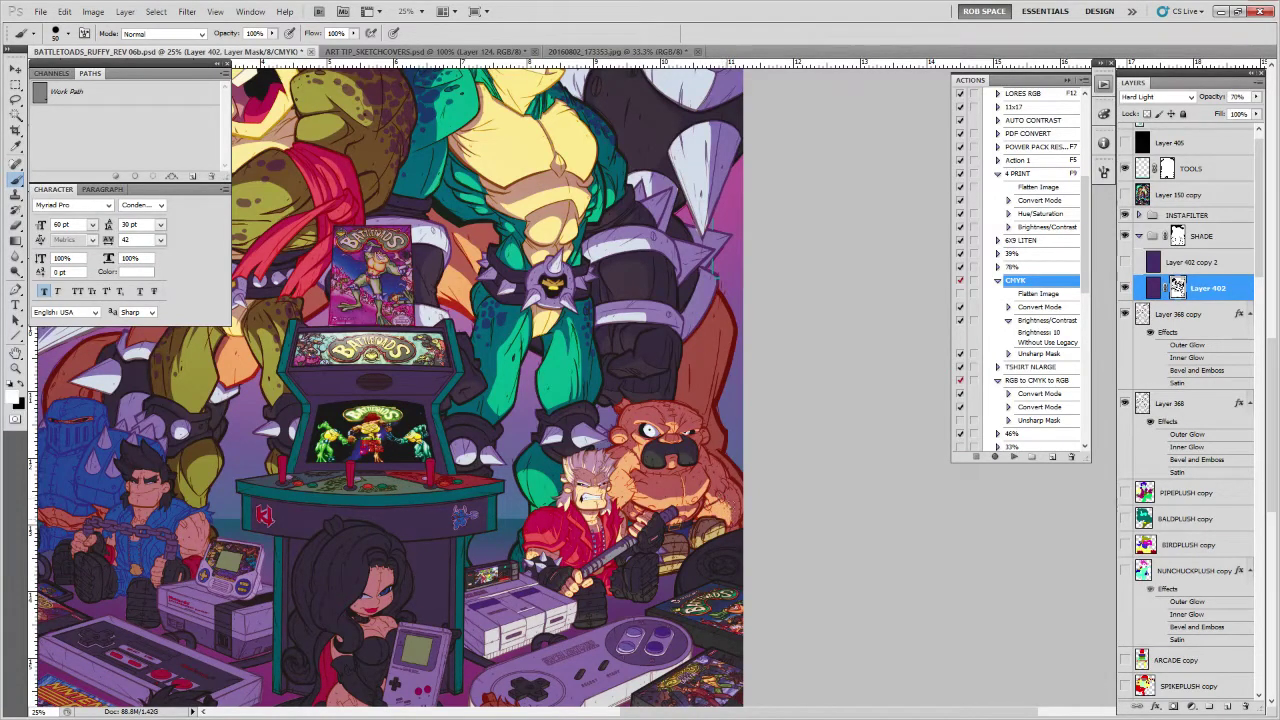
key("x")
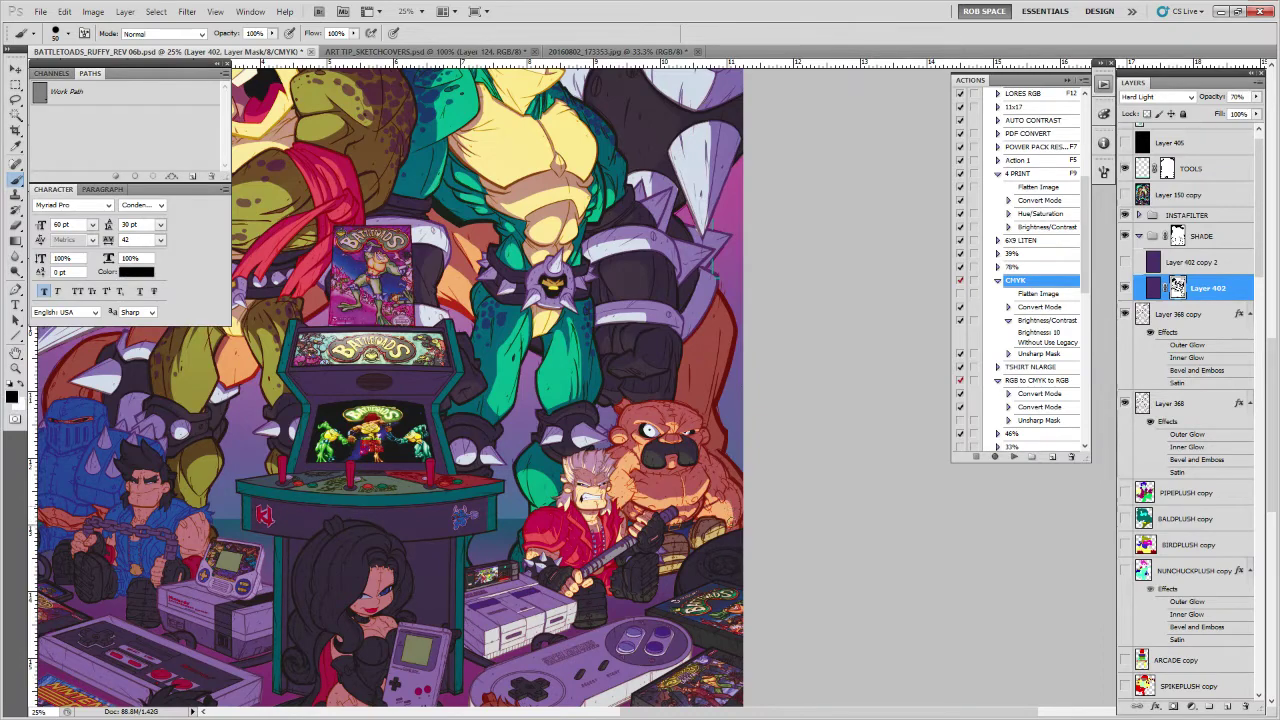
left_click_drag(717, 477, 726, 486)
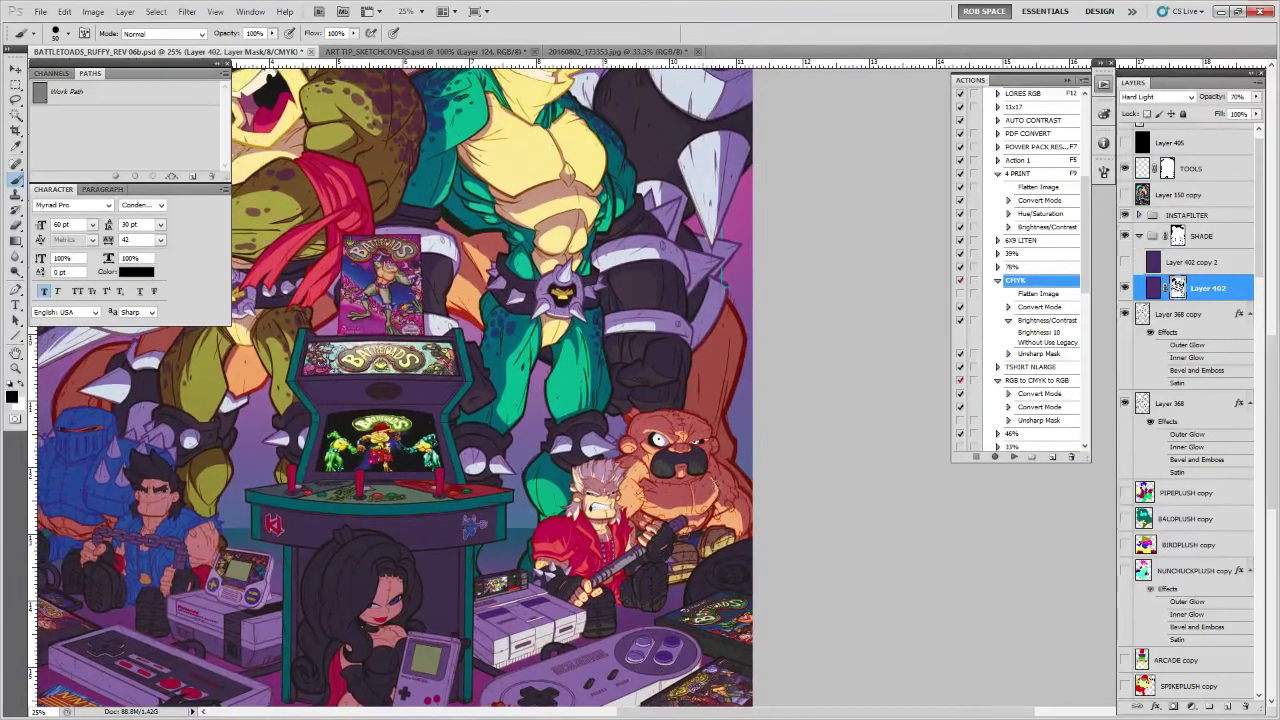
scroll(700, 505, "up", 1)
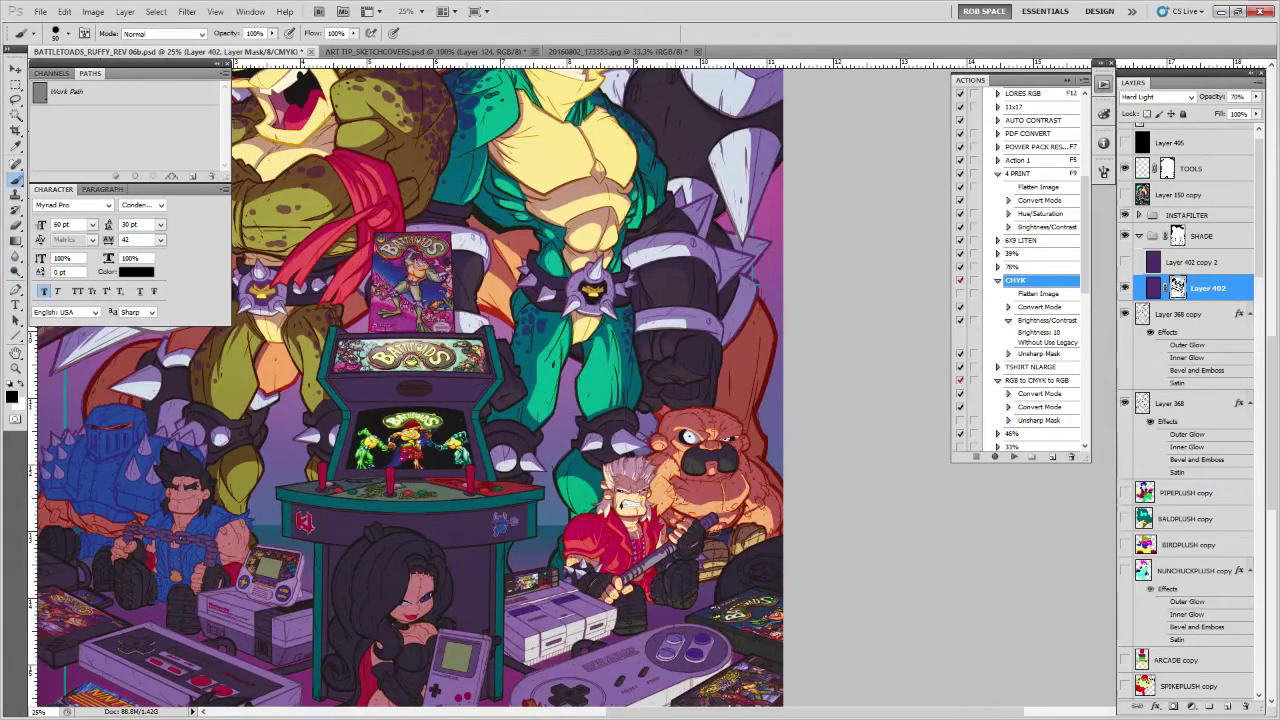
key("x")
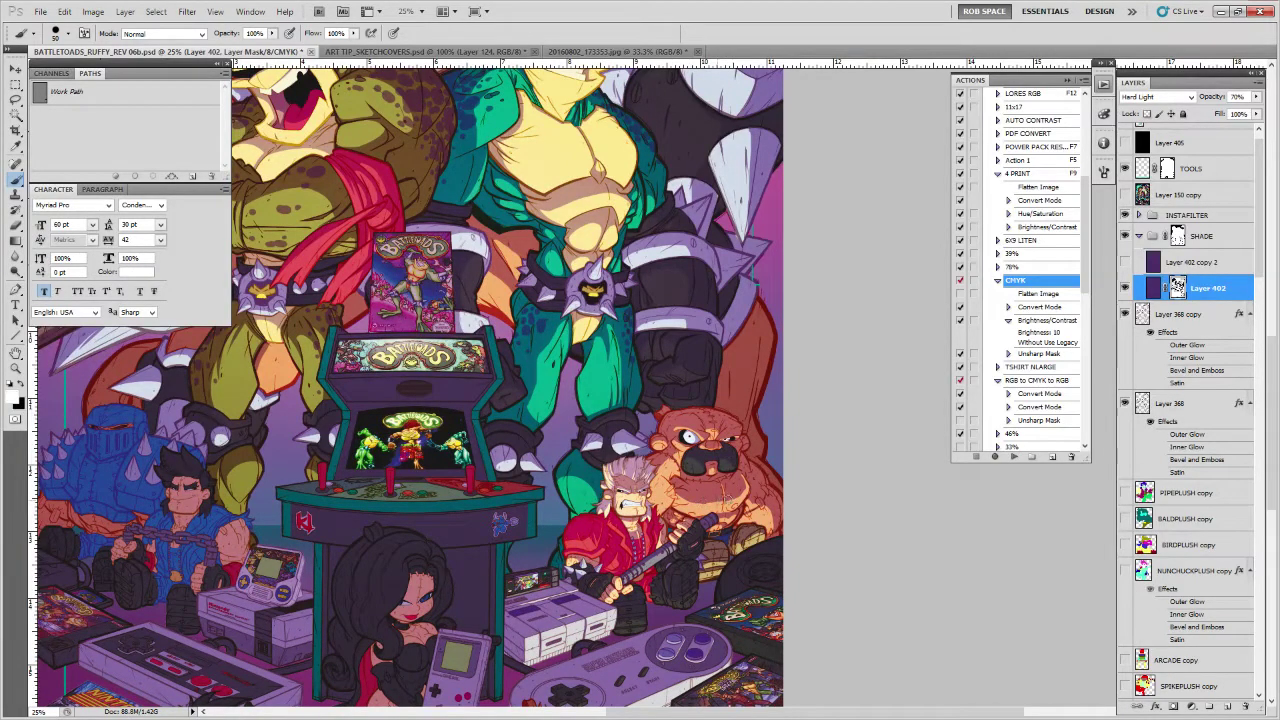
scroll(740, 480, "up", 1)
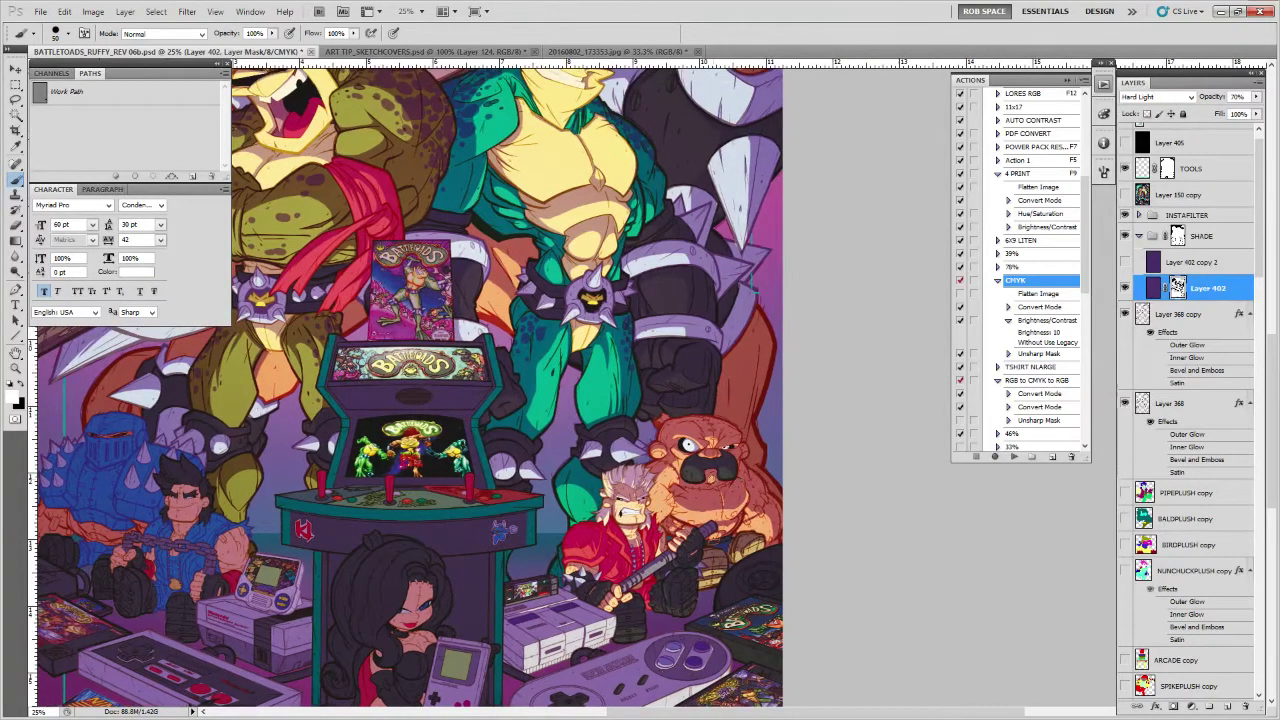
key("x")
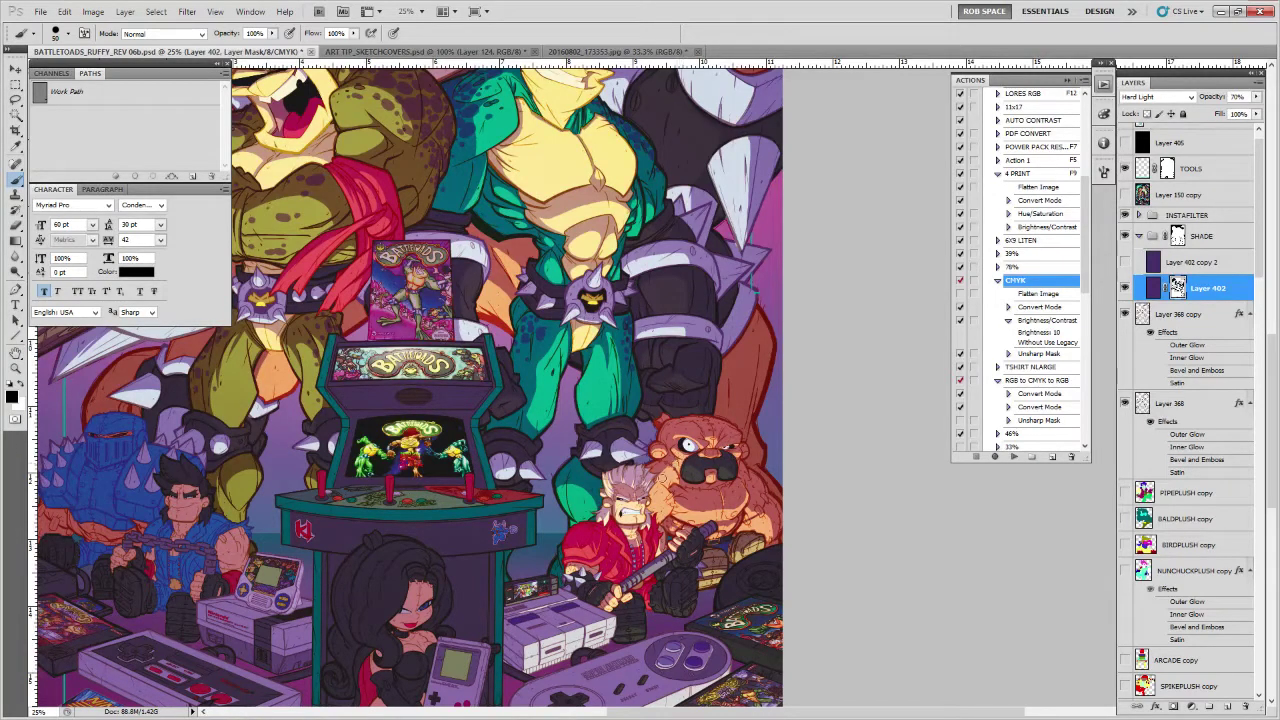
Rework the shading on the mustached figure's jaw and upper chest in Layer 402's mask, switching between black and white
left_click_drag(755, 515, 826, 460)
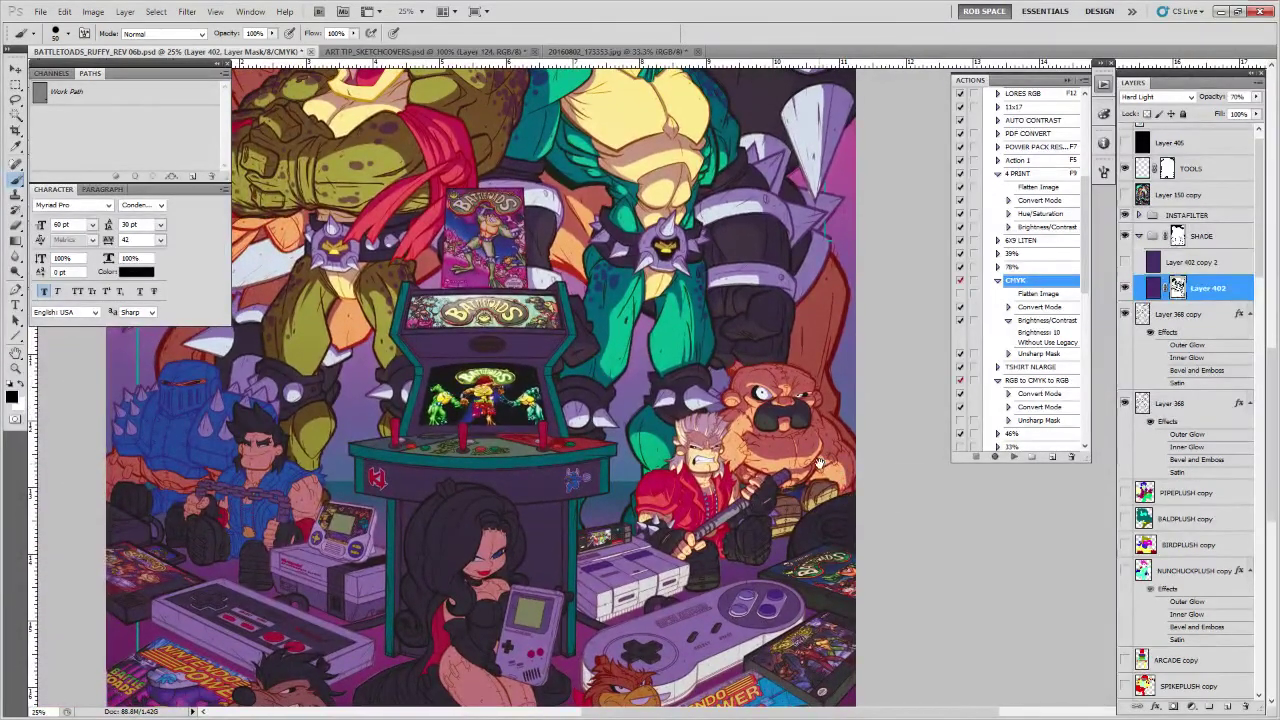
scroll(826, 460, "up", 3)
key("x")
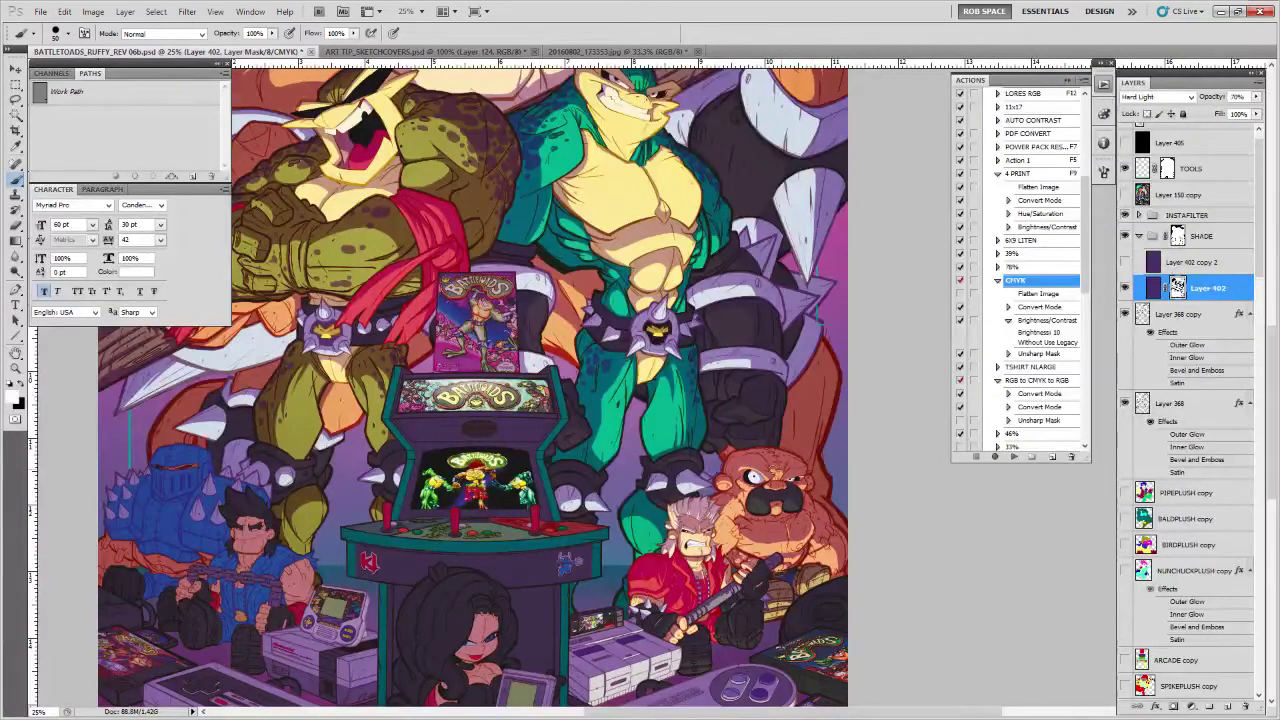
left_click_drag(777, 473, 778, 479)
key("x")
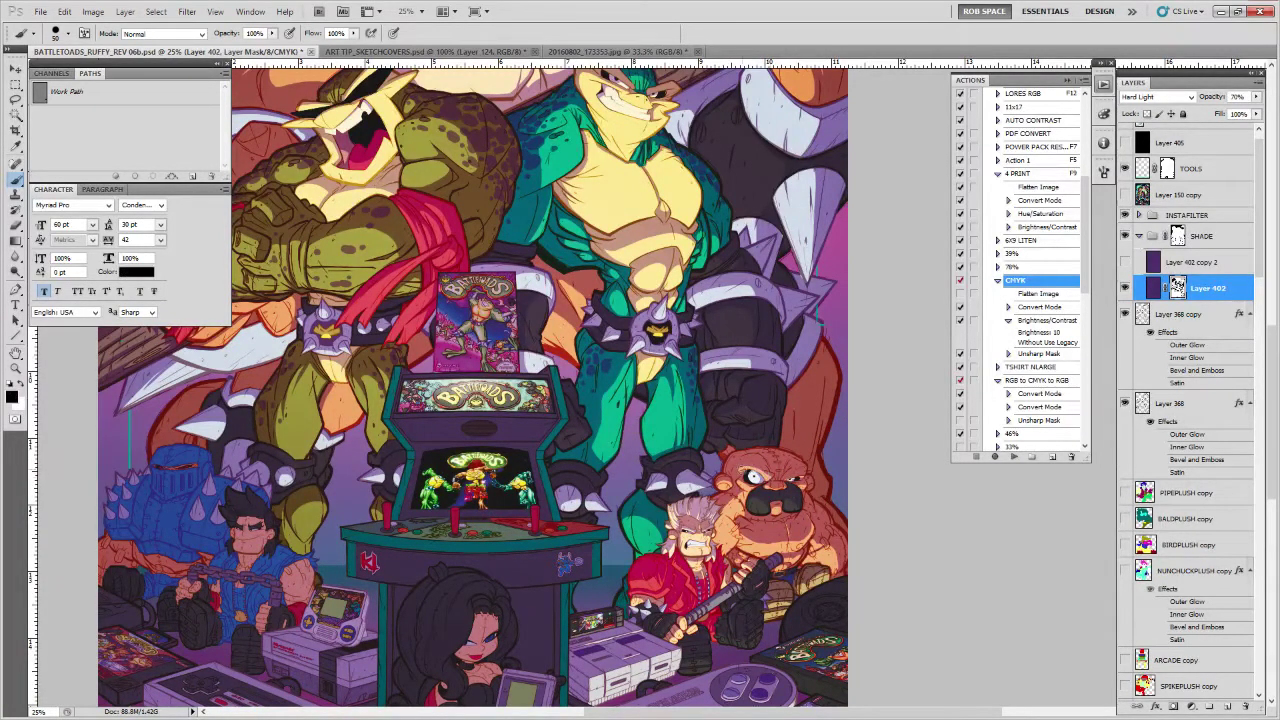
key("x")
key("x")
key("x")
left_click_drag(806, 478, 790, 477)
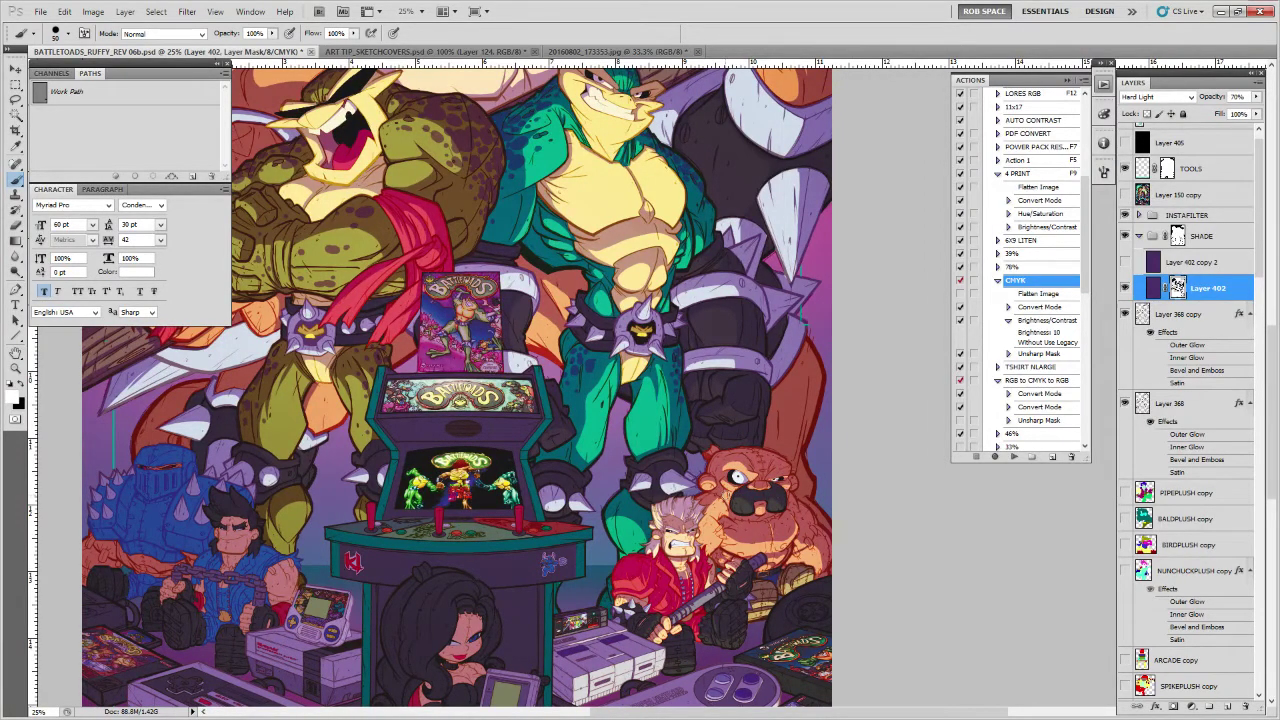
Clean up the light edges along the mustached figure's belly and side in the mask with black and white strokes
scroll(765, 480, "right", 2)
scroll(765, 480, "up", 1)
key("x")
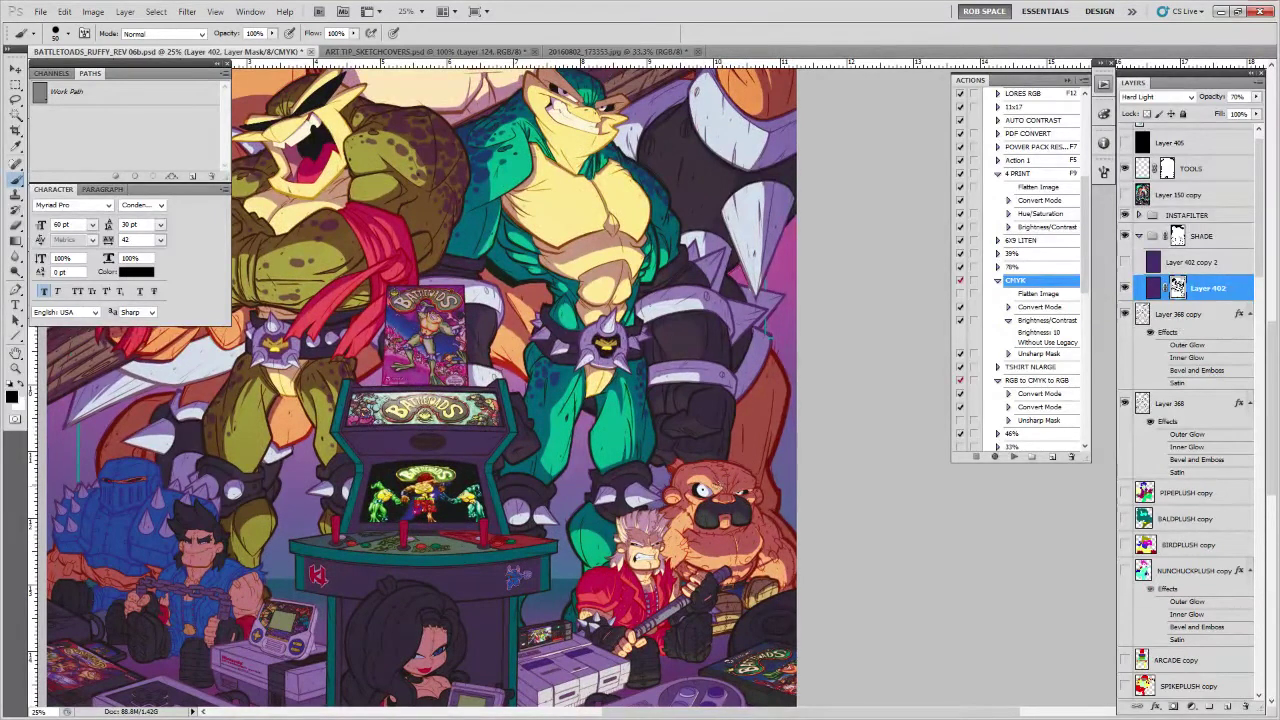
key("x")
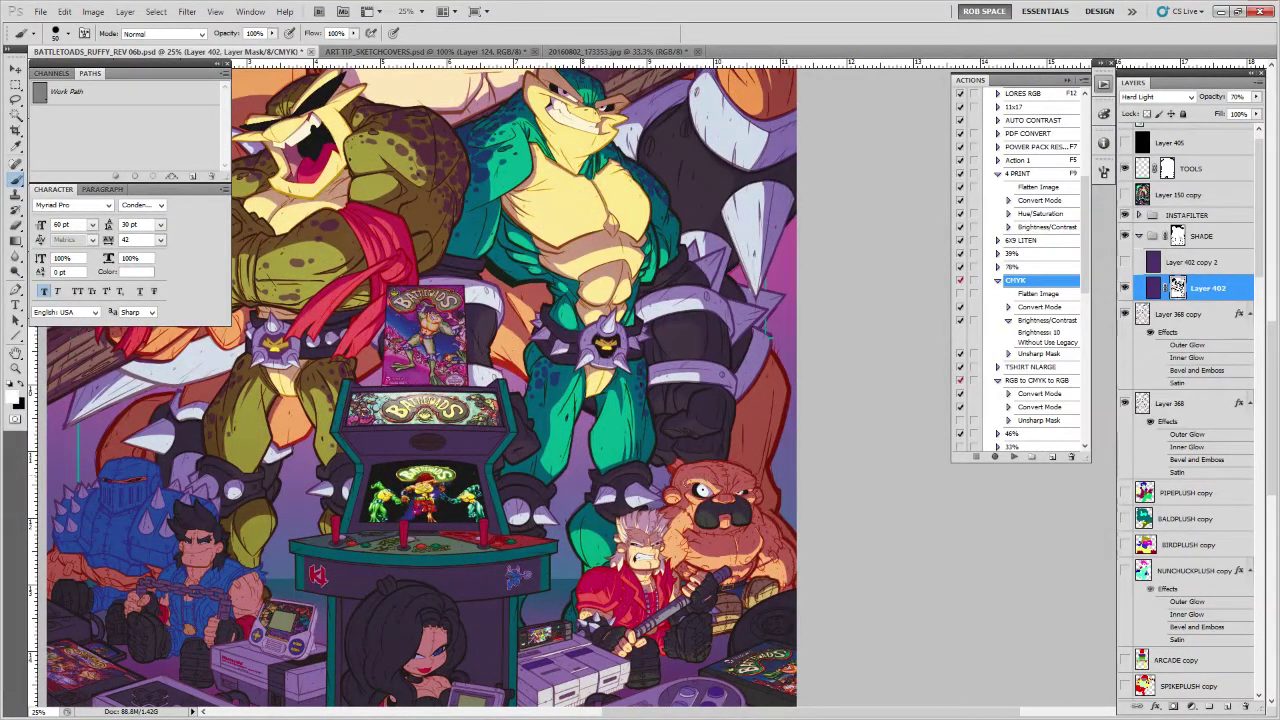
key("x")
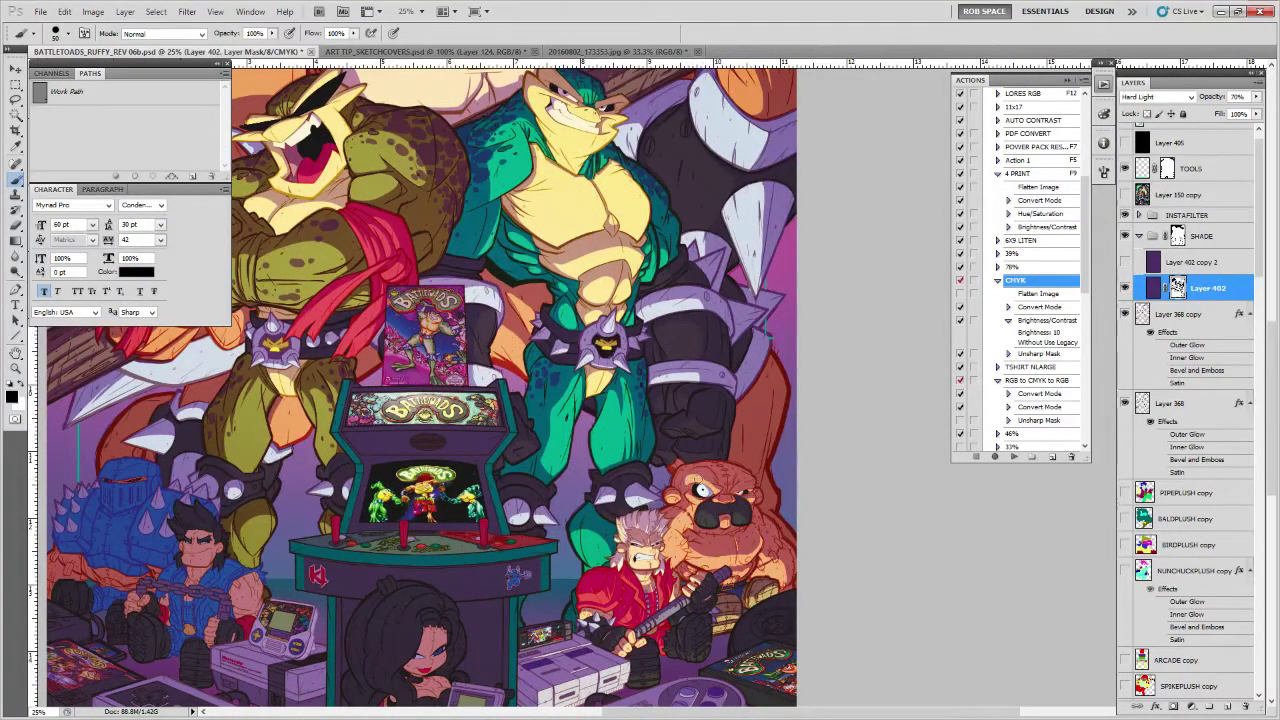
key("x")
left_click_drag(812, 514, 850, 464)
Touch up the light and shadow around the mustached figure's mustache and cheeks in Layer 402's mask using black and white
key("x")
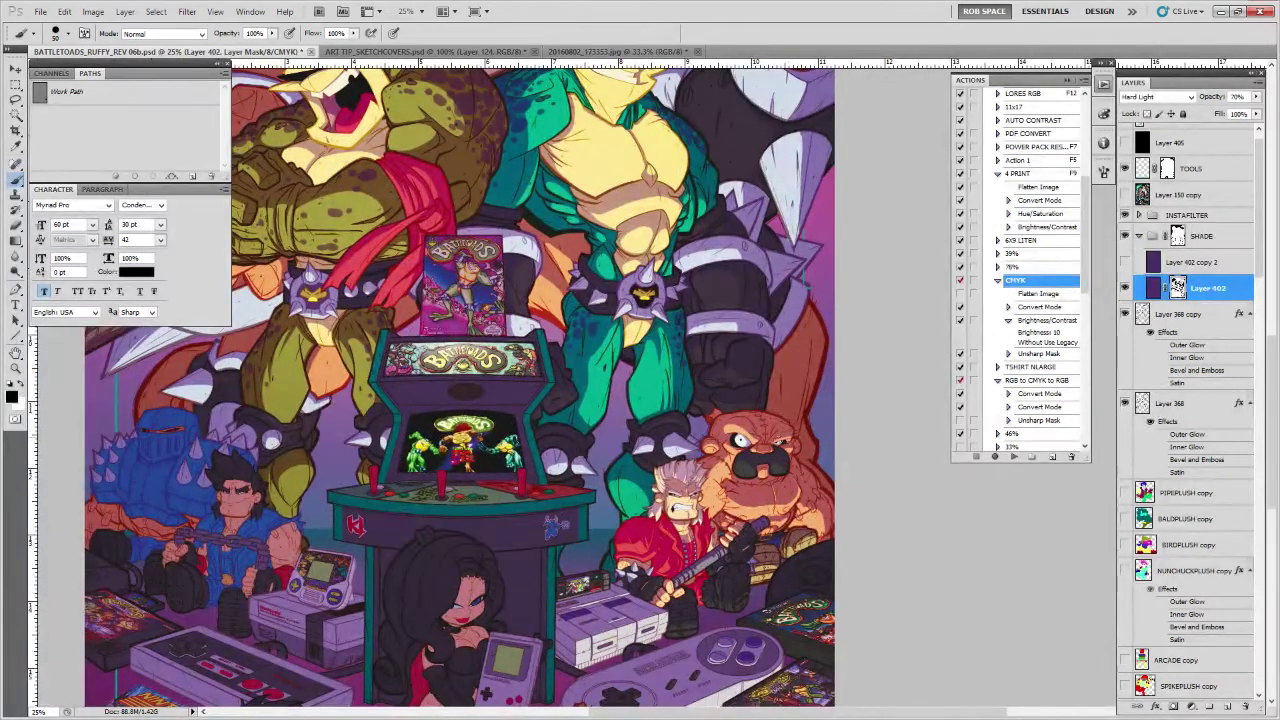
key("x")
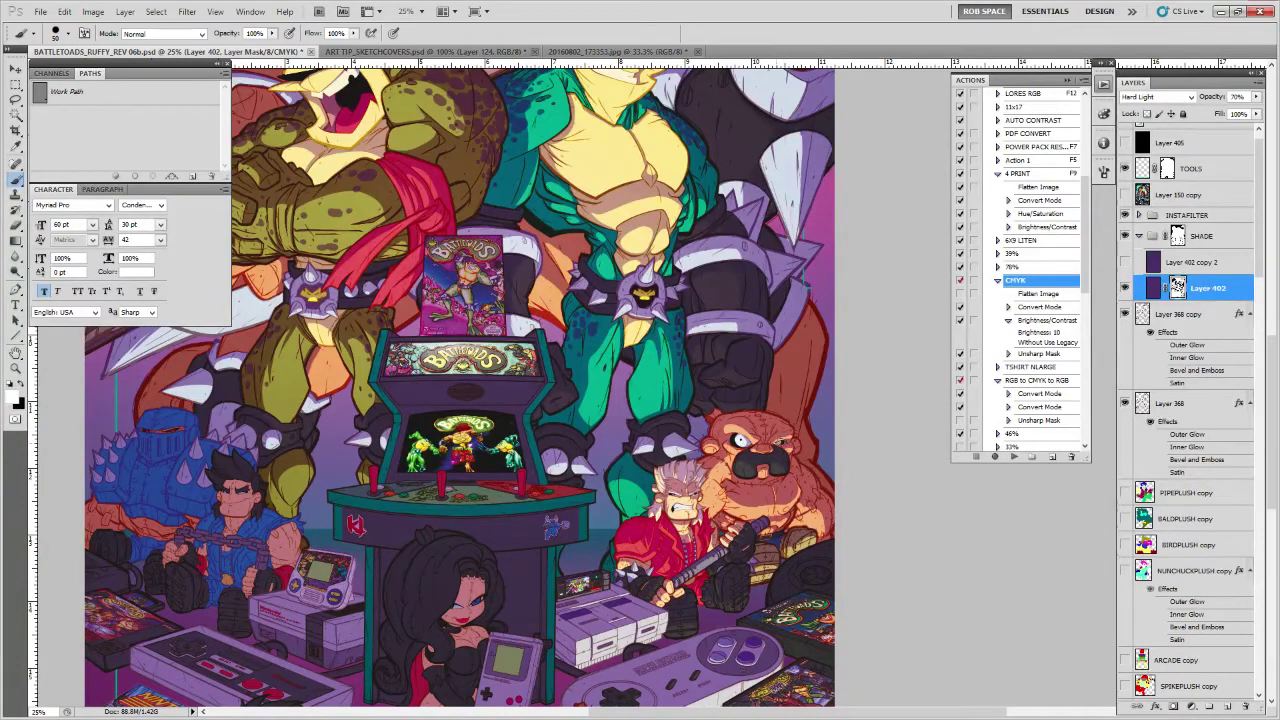
key("x")
key("x")
key("x")
key("x")
left_click_drag(778, 455, 782, 462)
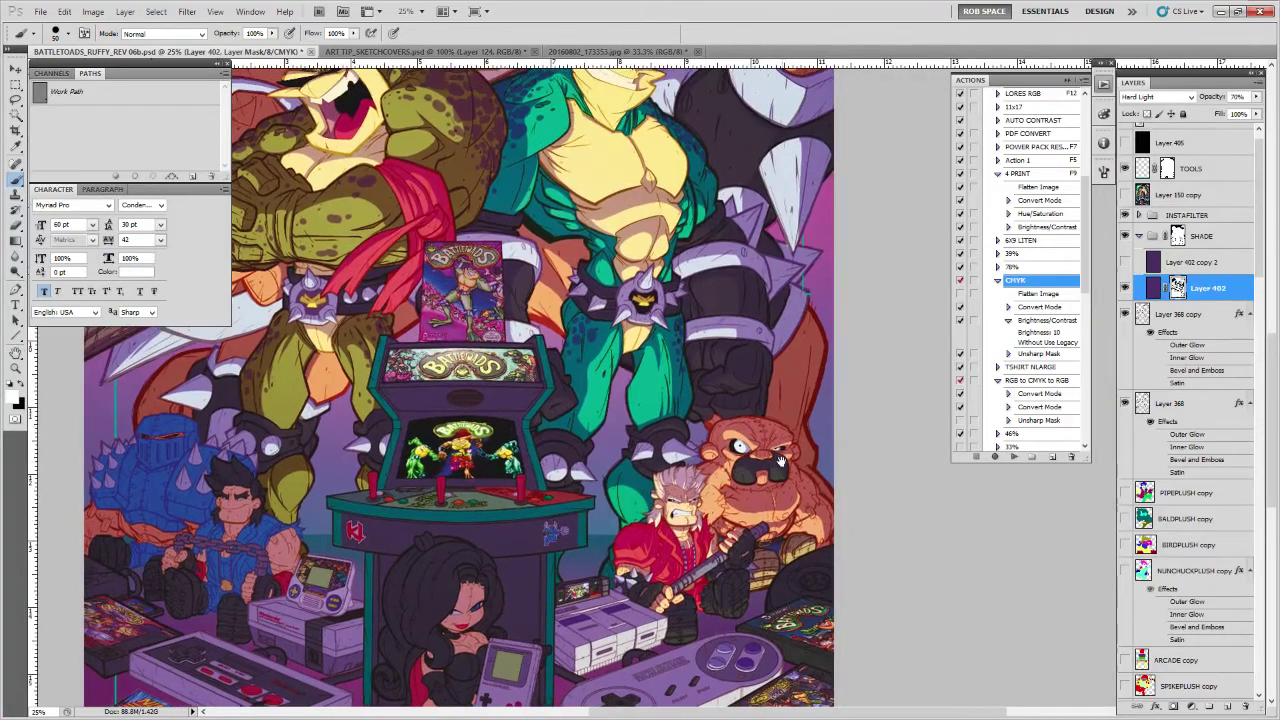
key("x")
Adjust the shadow boundary on the mustached figure's face and lower body in the mask with black and white strokes
left_click_drag(784, 432, 795, 410)
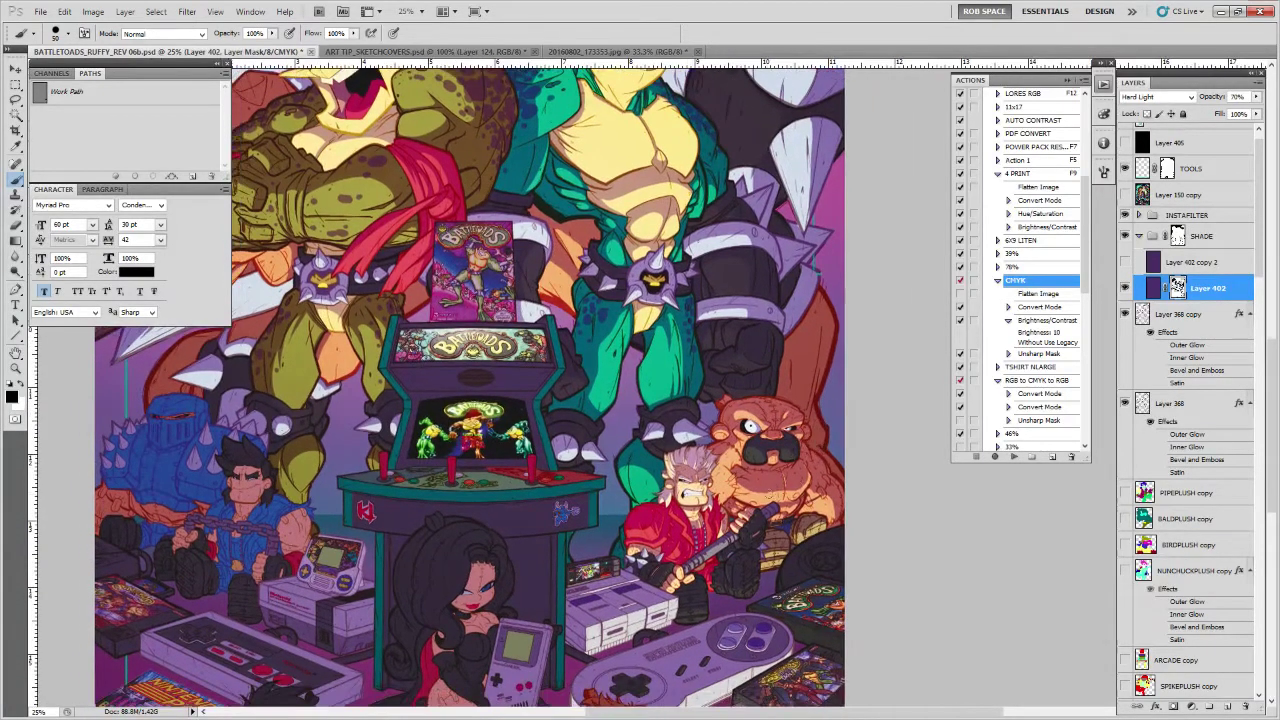
key("x")
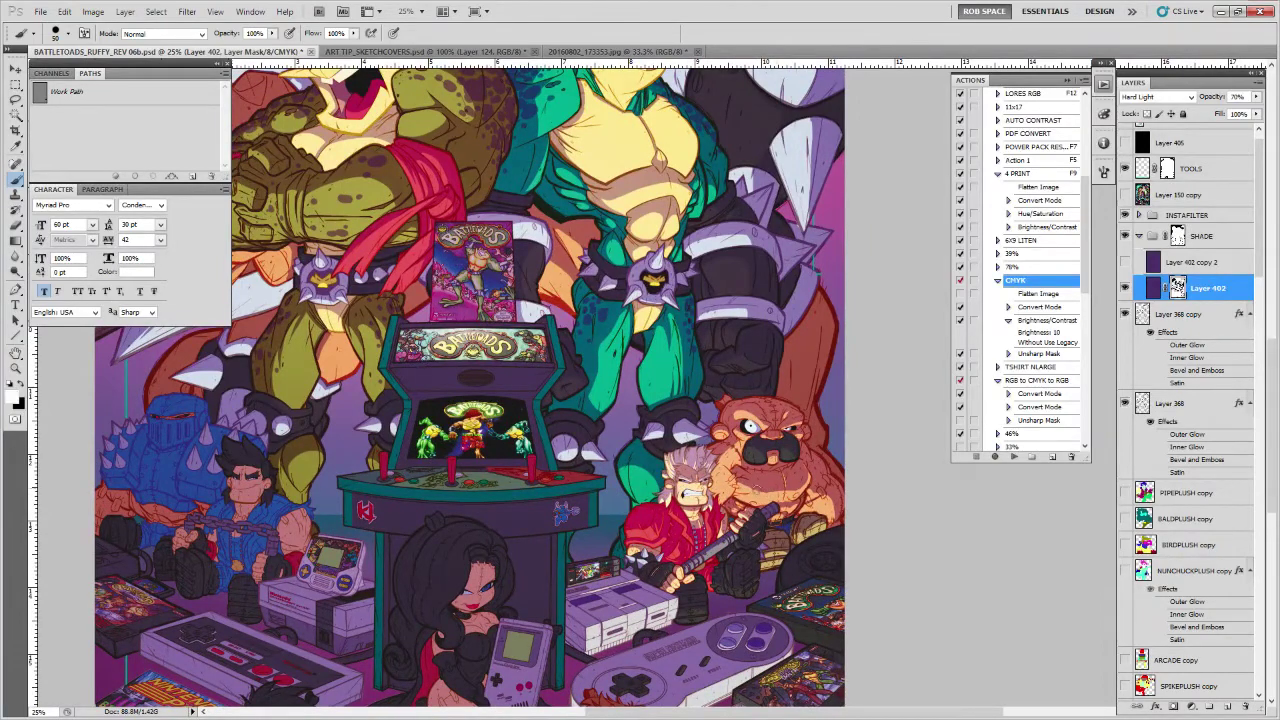
left_click_drag(784, 508, 790, 490)
key("x")
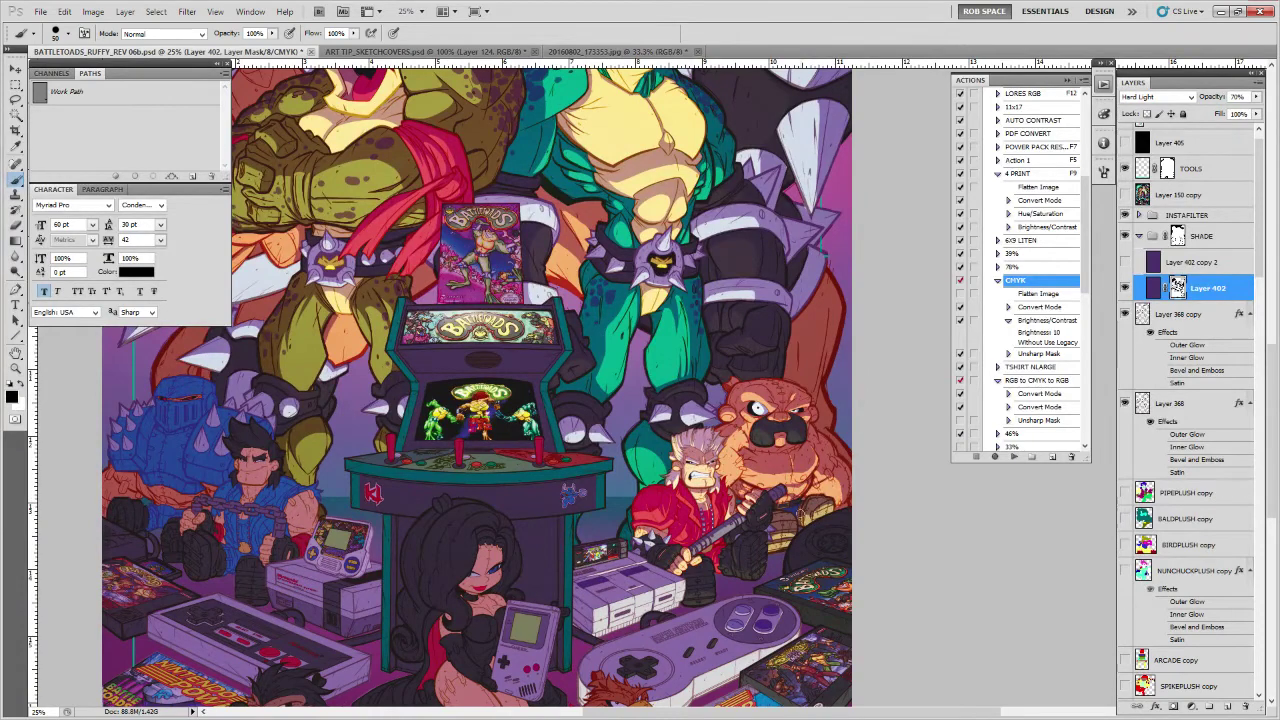
left_click_drag(800, 538, 790, 550)
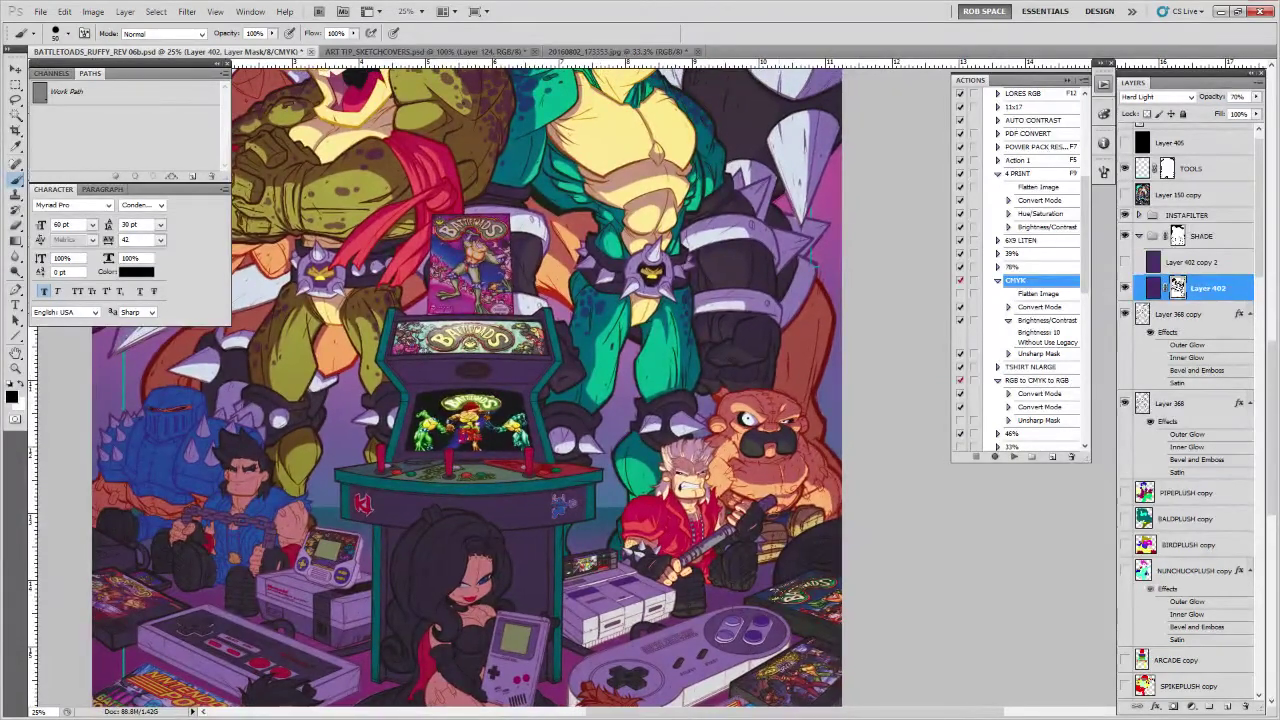
Try the ROB DRAW brush on the mustache at 100% zoom, and return to the ROB RUFFY DRAW brush at a smaller size
scroll(778, 452, "up", 4)
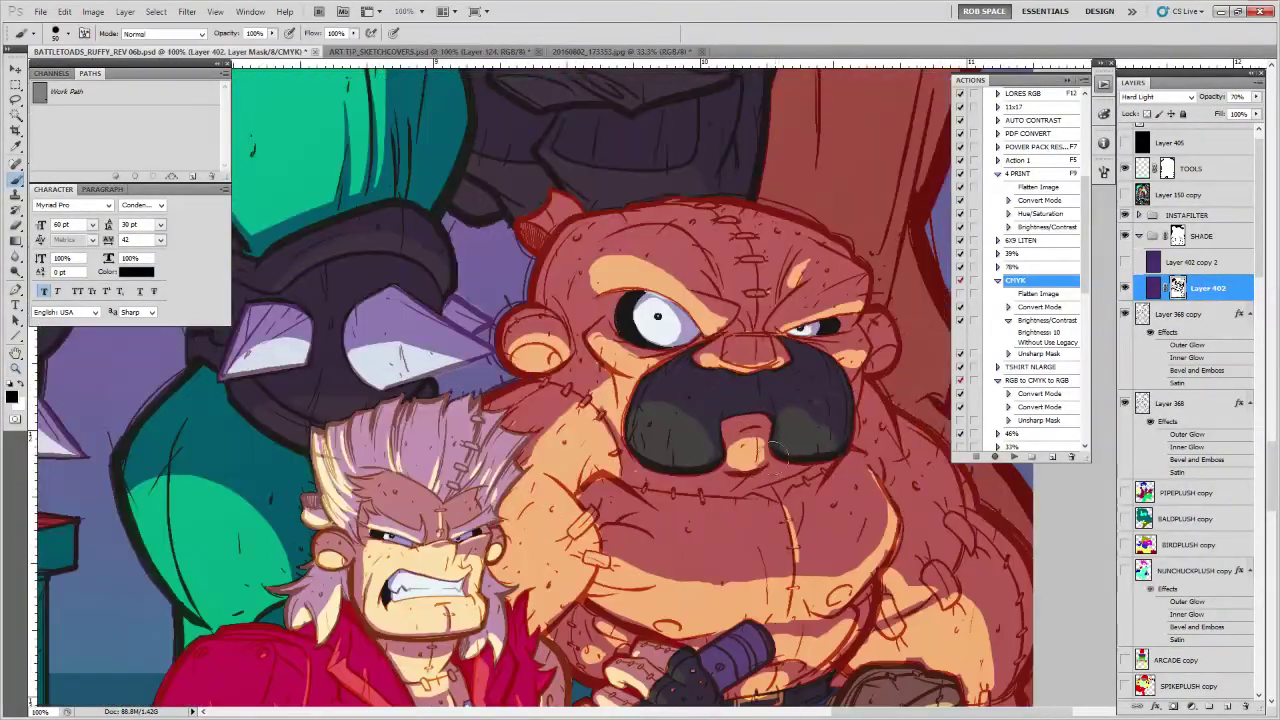
right_click(749, 470)
double_click(810, 544)
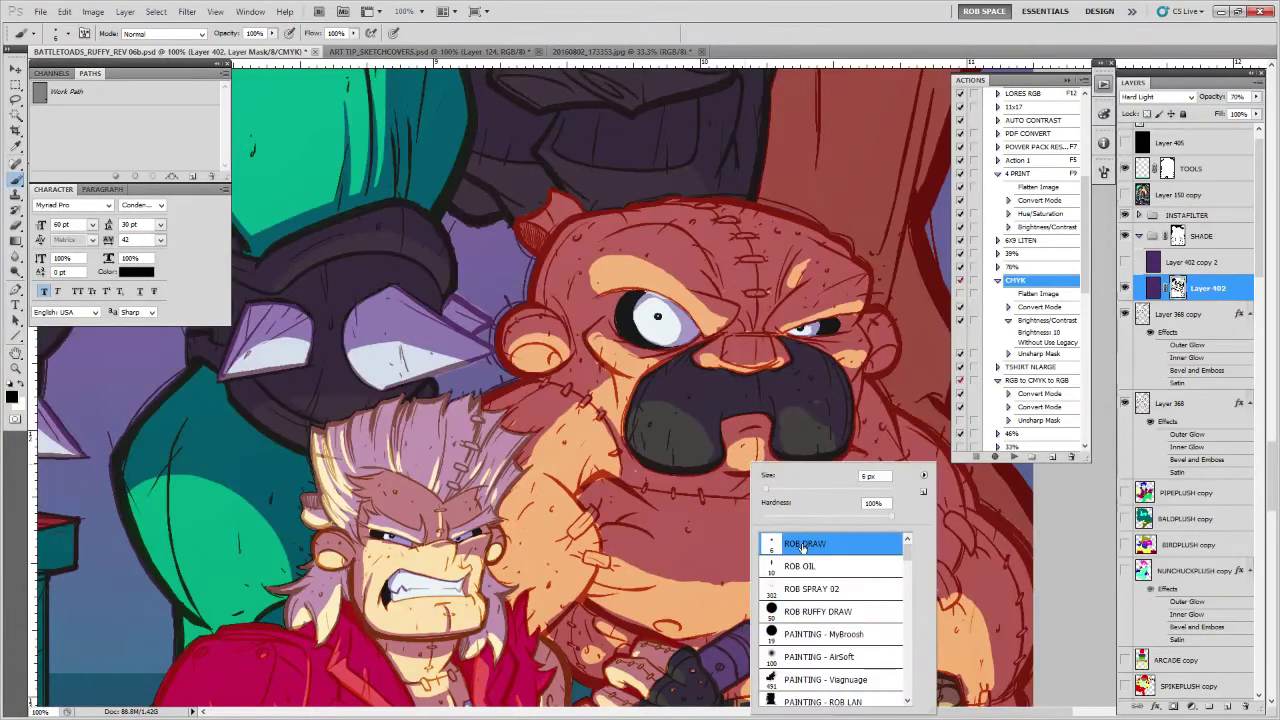
left_click_drag(748, 473, 701, 540)
right_click(697, 510)
left_click(770, 612)
key("Return")
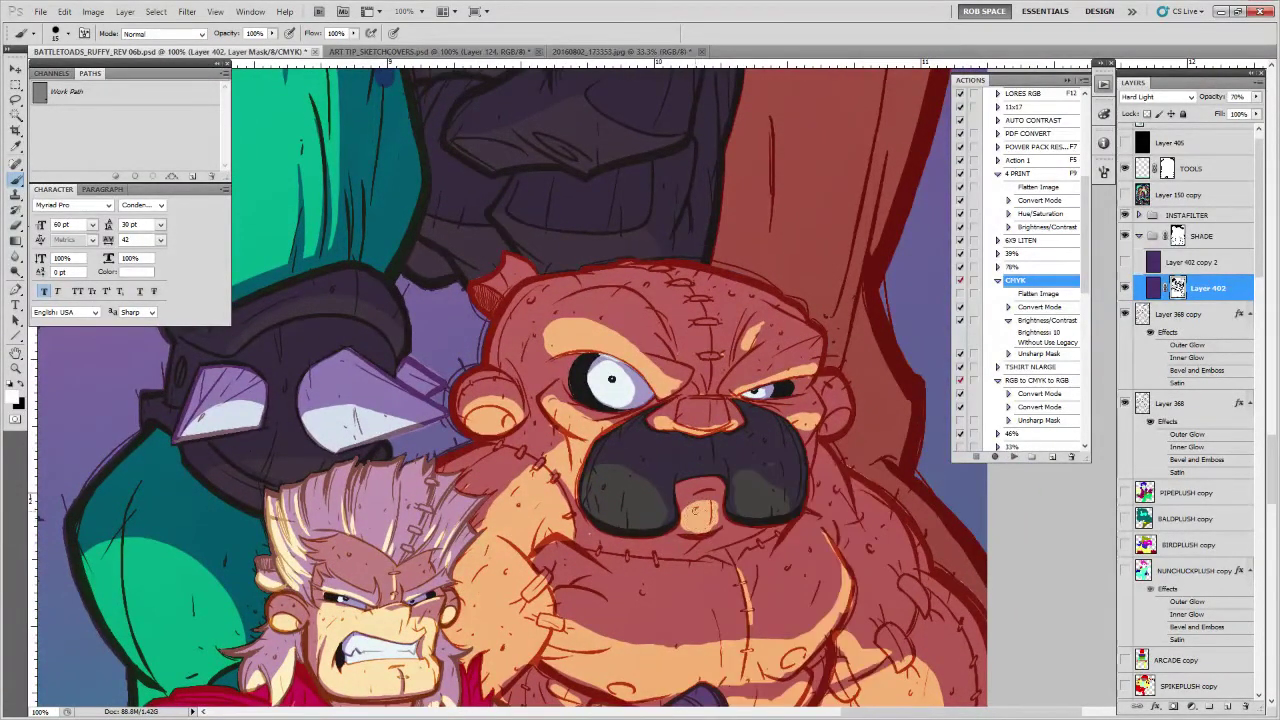
Refine the mask edges on the mustache's lower lobes and the stitched shoulder at 200% zoom, alternating black and white
key("x")
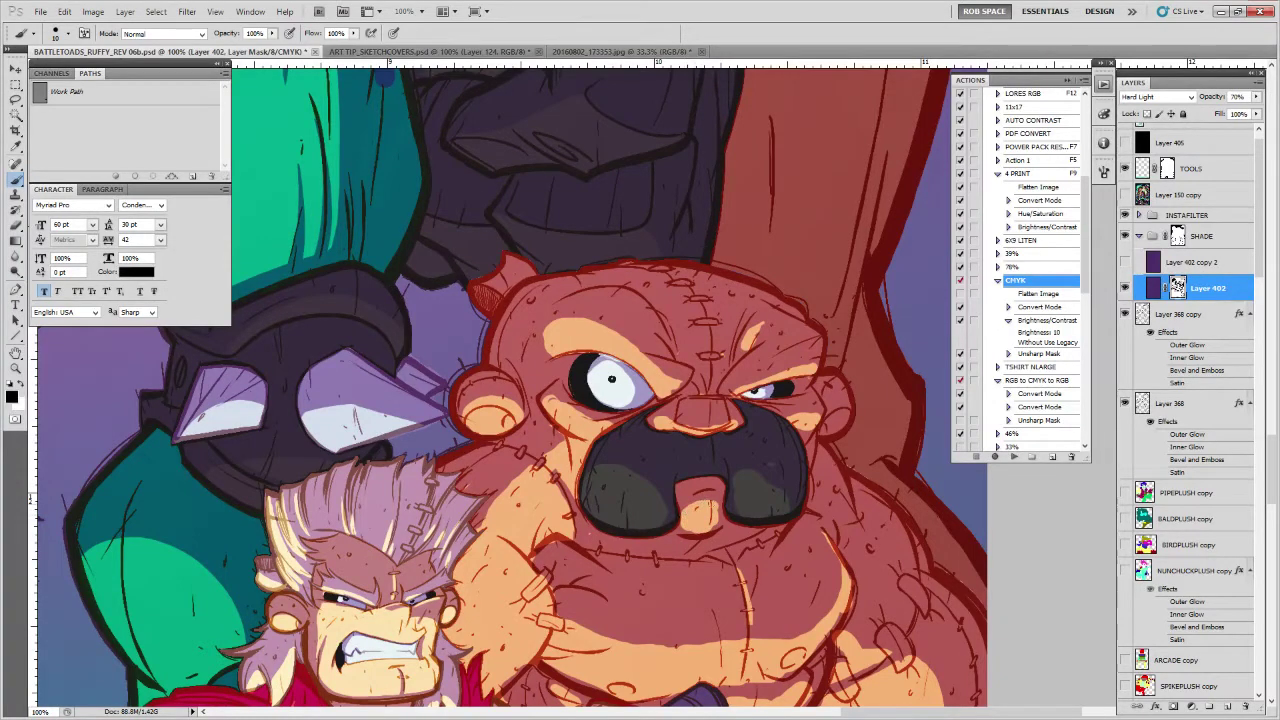
key("x")
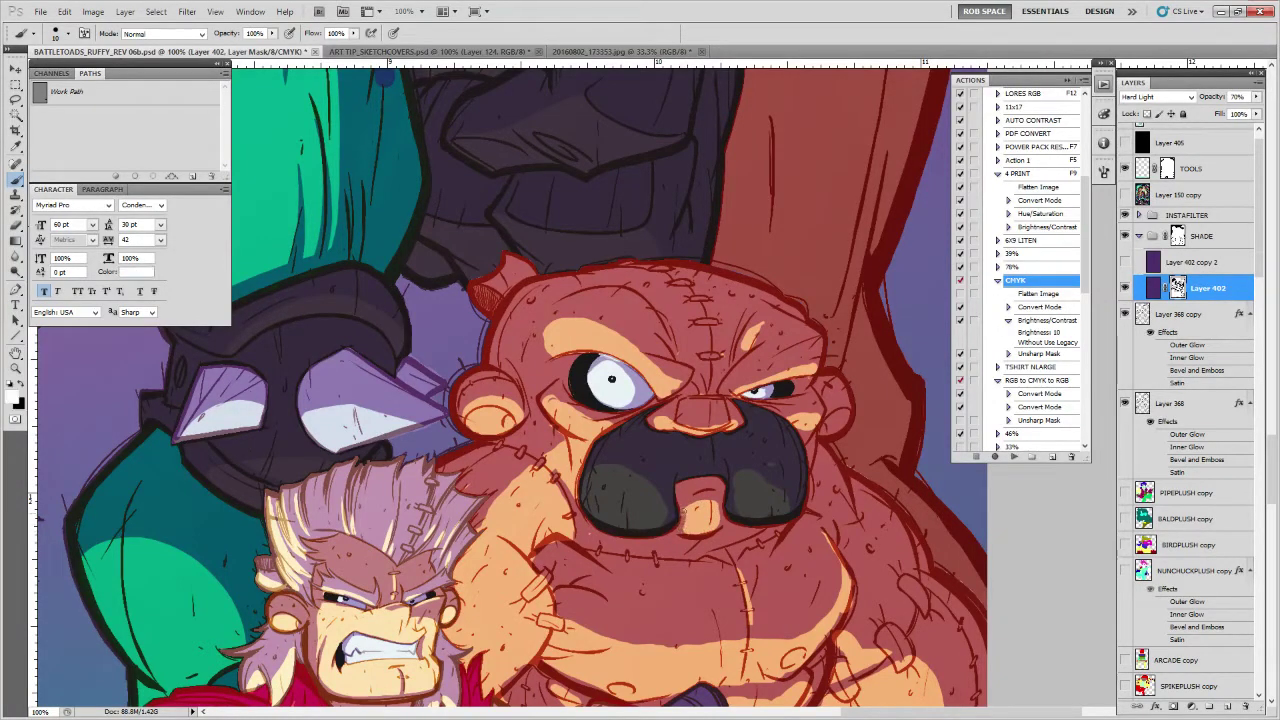
mouse_move(676, 499)
left_mouse_down()
mouse_move(680, 511)
mouse_move(754, 508)
left_mouse_up()
left_click(680, 511, "ctrl")
key("x")
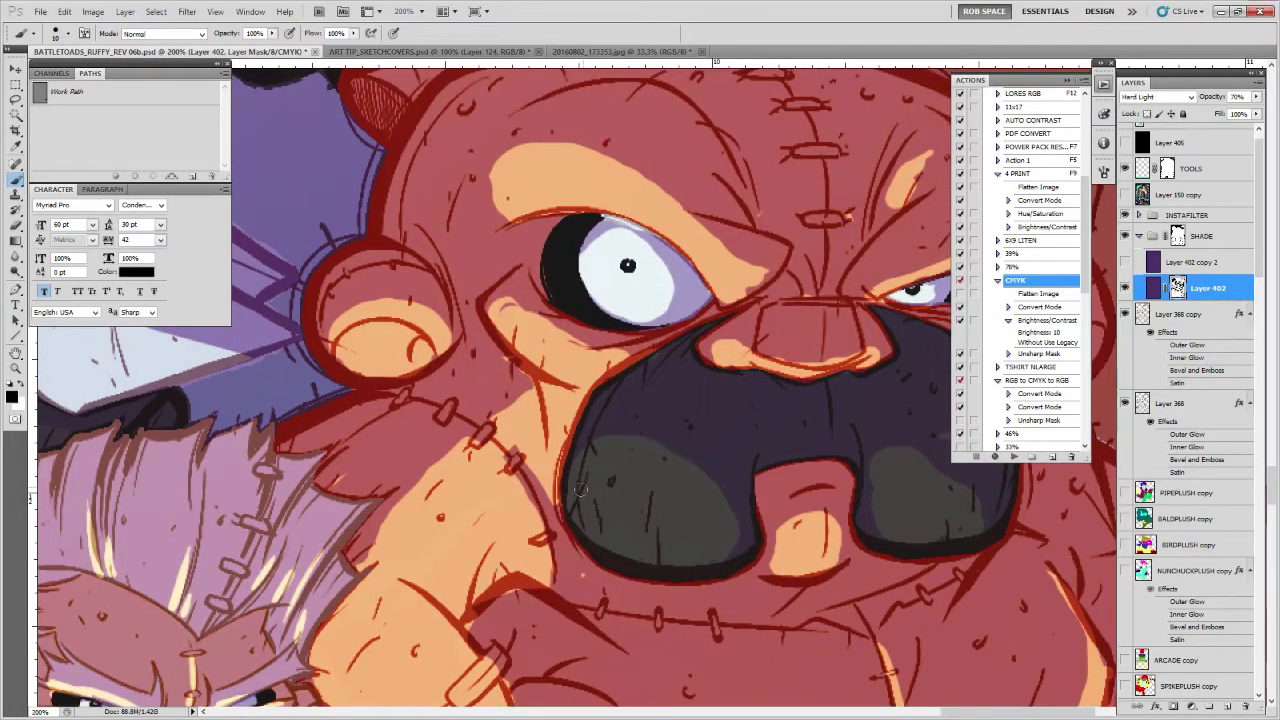
mouse_move(727, 500)
left_mouse_down()
mouse_move(737, 549)
mouse_move(751, 532)
left_mouse_up()
key("x")
mouse_move(640, 544)
left_mouse_down()
mouse_move(729, 532)
mouse_move(602, 568)
left_mouse_up()
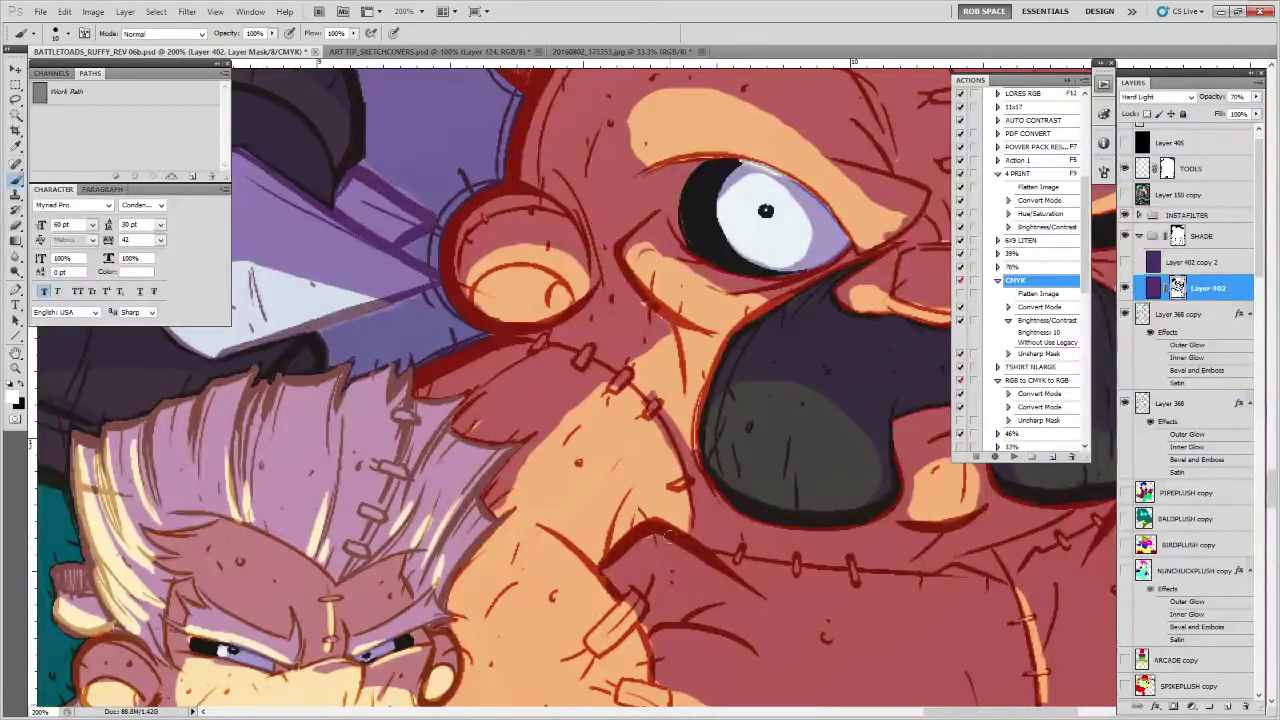
left_click_drag(689, 539, 725, 429)
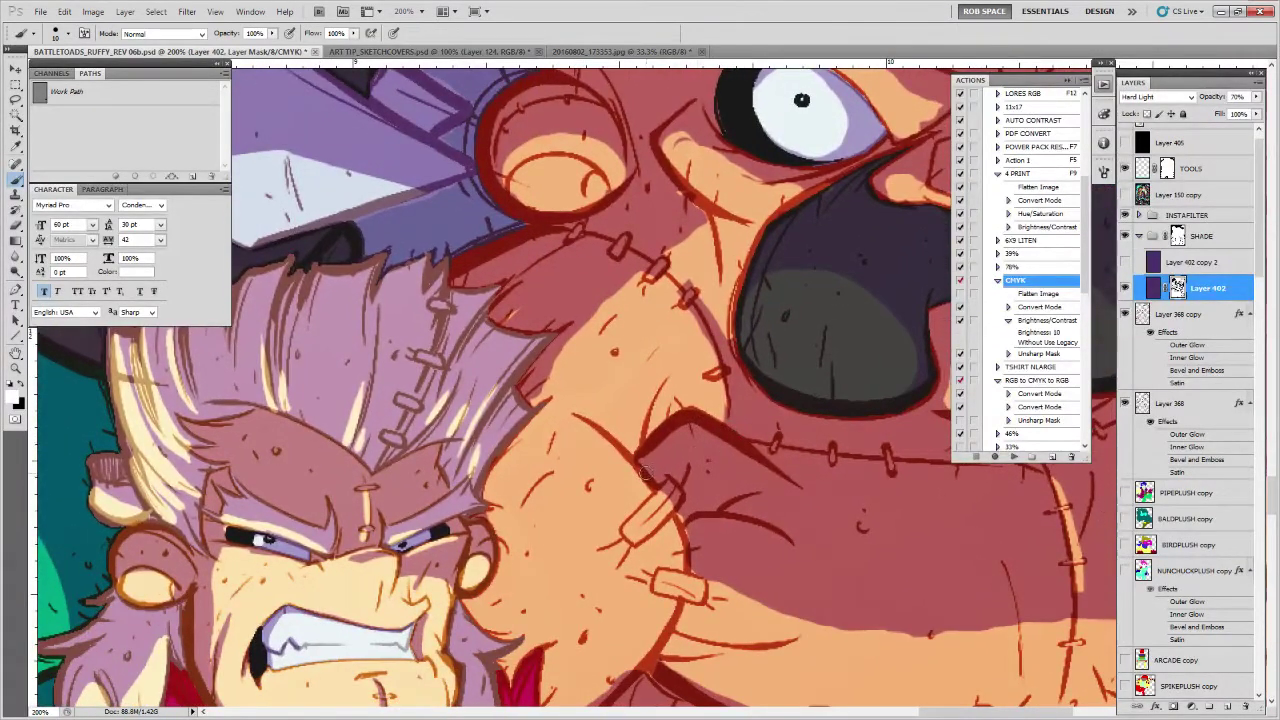
Smooth the shadow boundary across the mustached figure's chin in the mask, from the stitched cheek to the vertical seam
mouse_move(673, 510)
left_mouse_down()
mouse_move(687, 570)
mouse_move(698, 504)
mouse_move(680, 462)
mouse_move(640, 505)
left_mouse_up()
key("ctrl+z")
key("x")
key("x")
key("x")
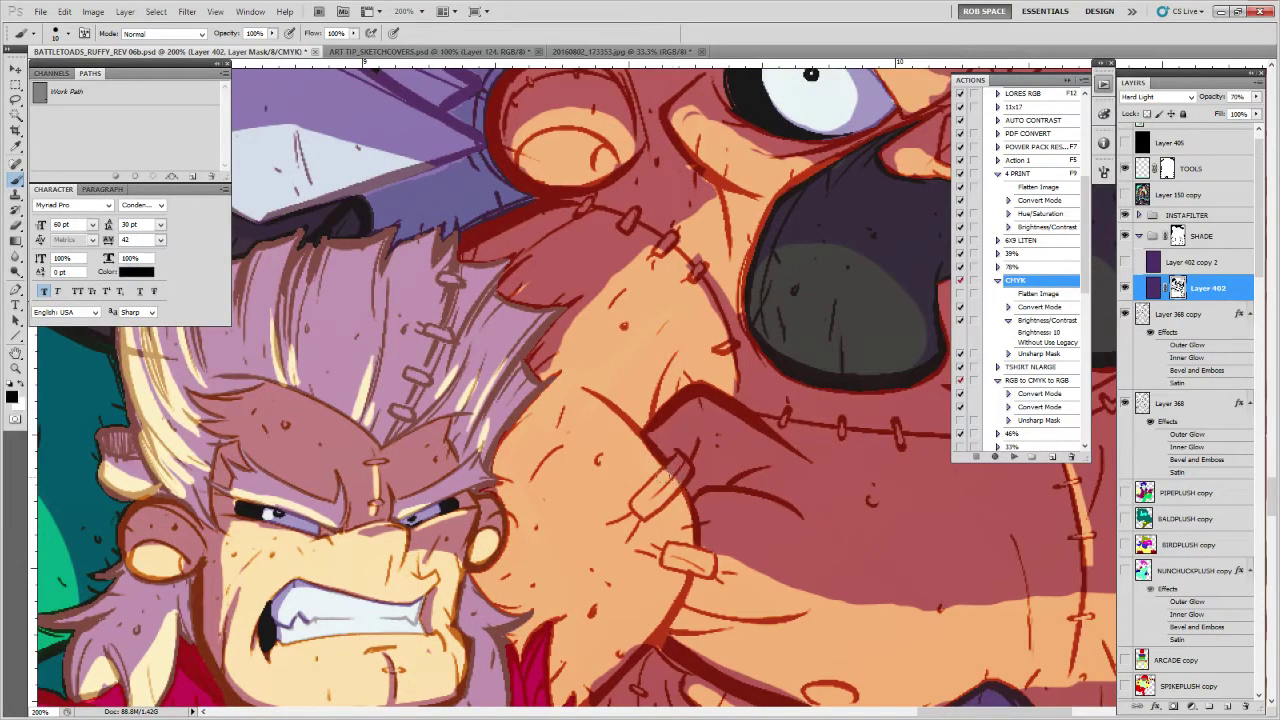
left_click_drag(702, 511, 704, 489)
left_click_drag(820, 526, 655, 493)
left_click_drag(921, 540, 762, 554)
left_click_drag(849, 558, 813, 578)
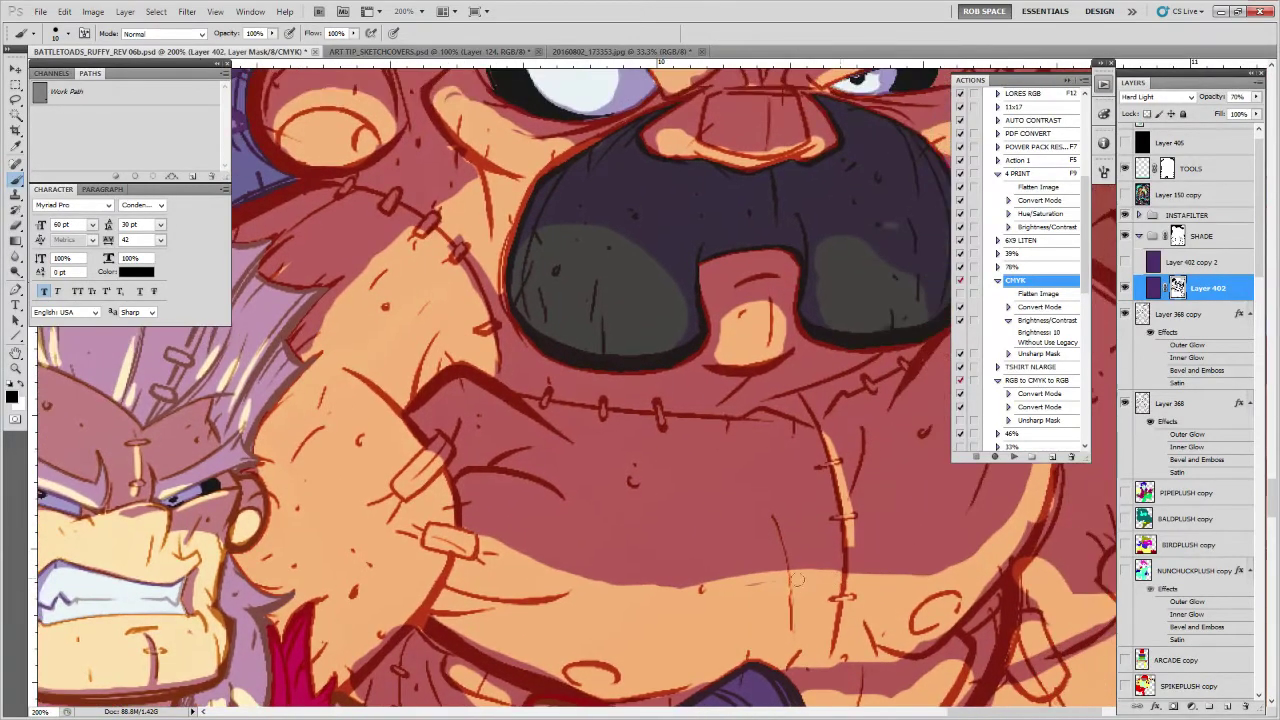
left_click_drag(733, 595, 790, 577)
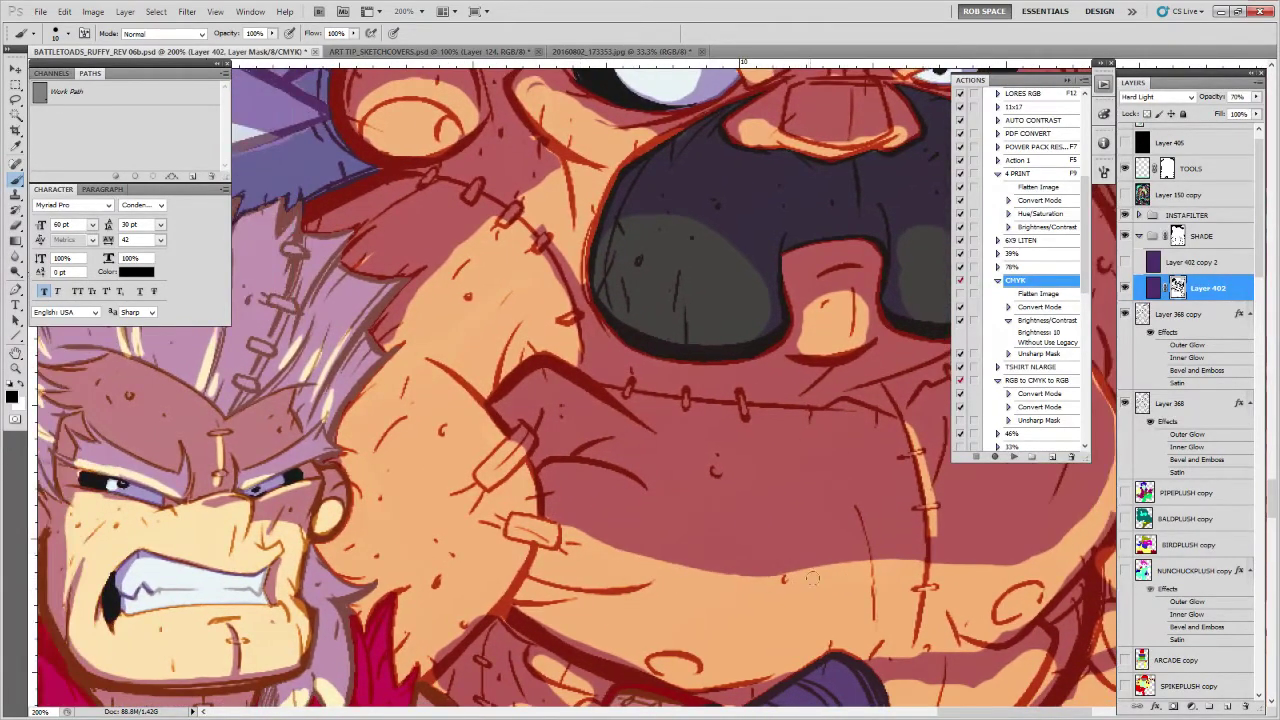
left_click_drag(886, 572, 604, 629)
Cover the light strip beside the vertical chin seam with shade and even out the light edge along the chin's far side
key("x")
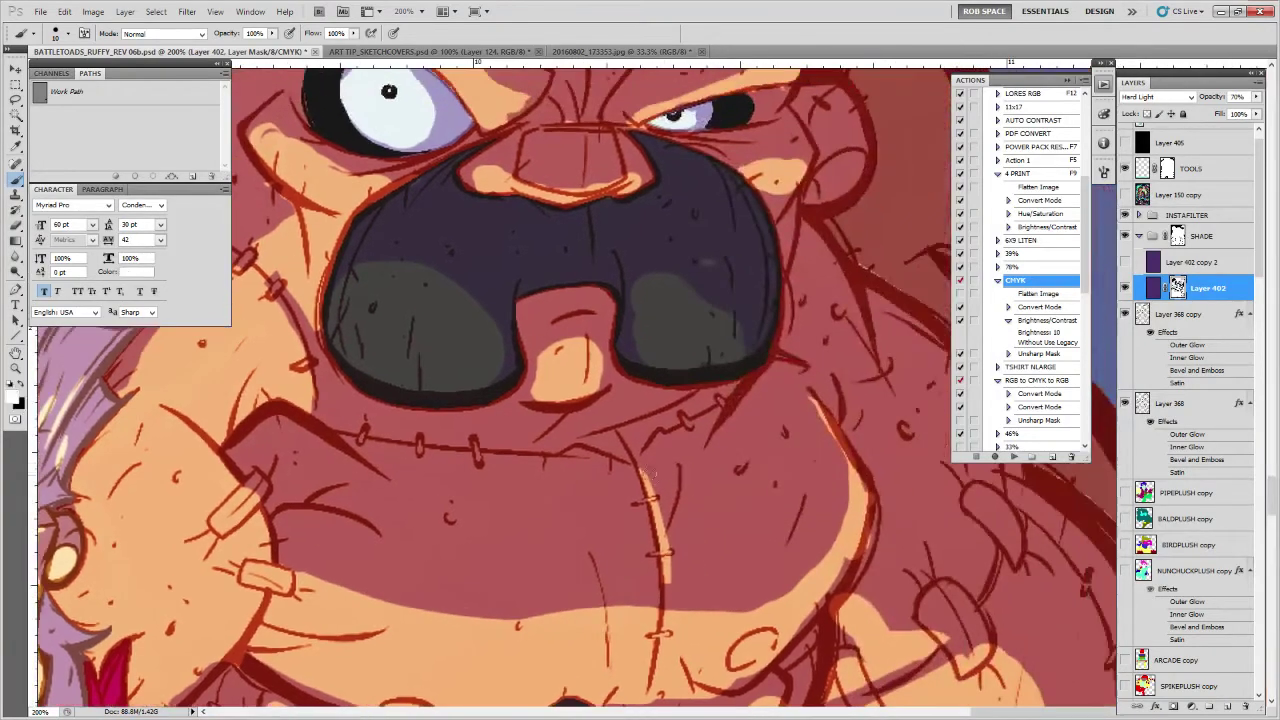
left_click_drag(843, 485, 850, 483)
key("x")
mouse_move(814, 390)
left_mouse_down()
mouse_move(851, 495)
mouse_move(741, 617)
mouse_move(817, 567)
mouse_move(694, 565)
left_mouse_up()
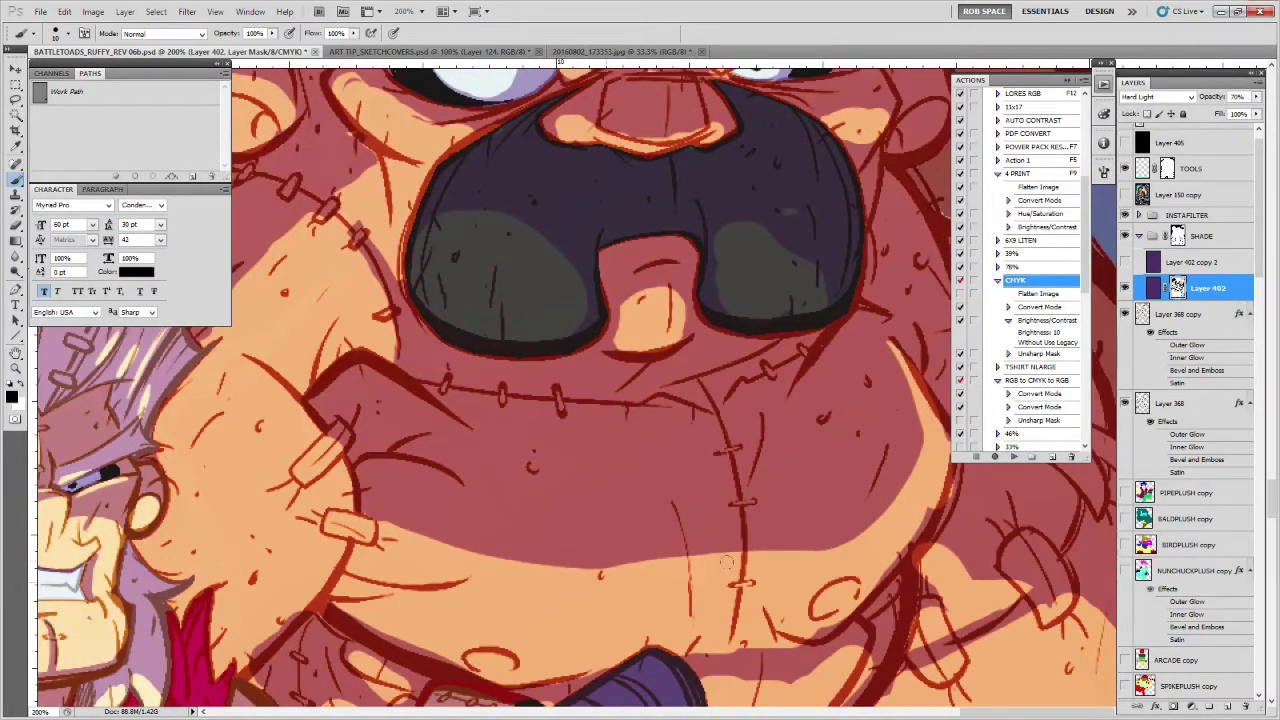
mouse_move(812, 628)
left_mouse_down()
mouse_move(822, 513)
mouse_move(710, 538)
mouse_move(762, 528)
mouse_move(758, 559)
left_mouse_up()
mouse_move(843, 545)
left_mouse_down()
mouse_move(850, 521)
mouse_move(728, 545)
mouse_move(886, 504)
mouse_move(822, 587)
mouse_move(765, 583)
left_mouse_up()
key("x")
key("x")
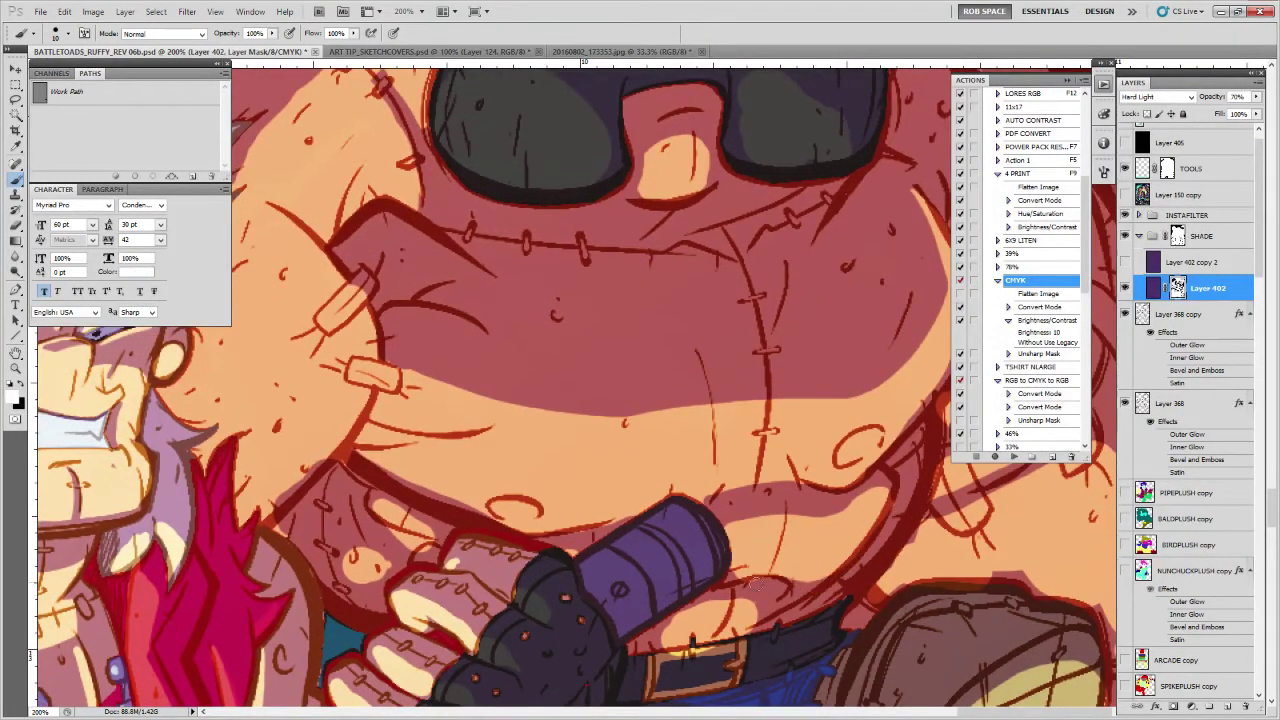
Refine the light and shadow under the chin near the purple handle, alternating black and white in the mask
key("x")
key("x")
left_click_drag(712, 502, 858, 503)
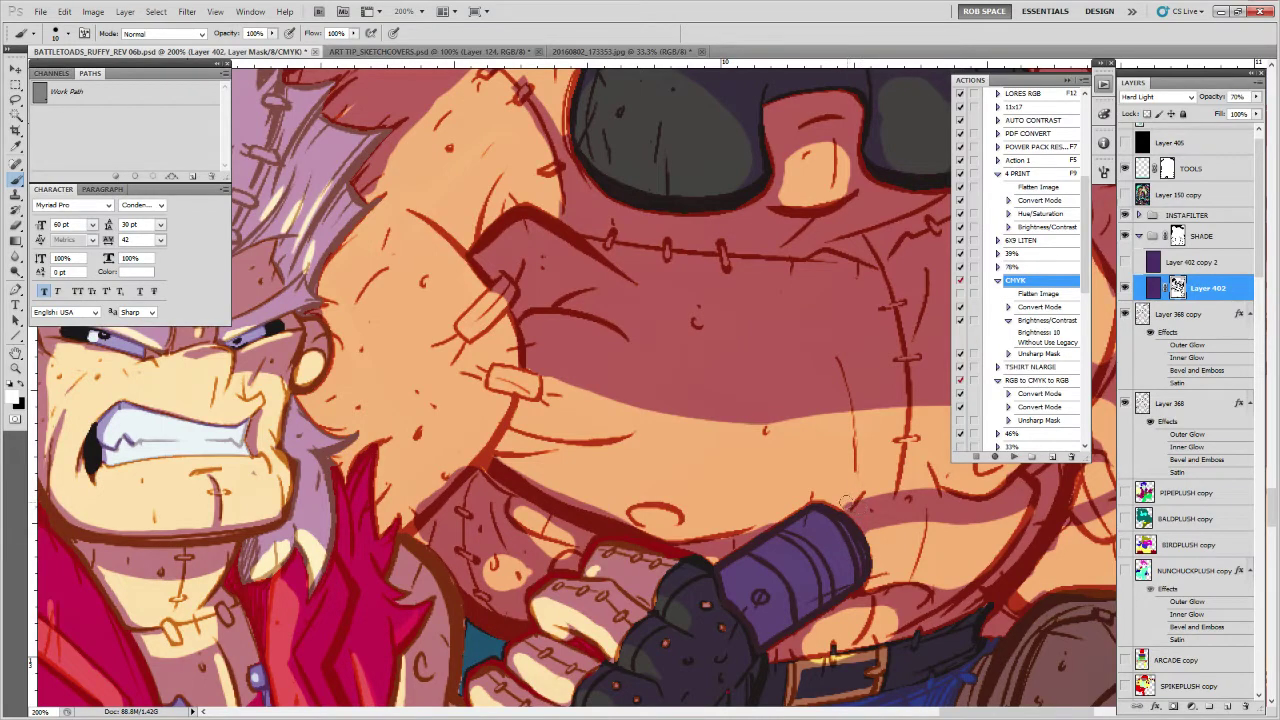
key("x")
mouse_move(505, 465)
left_mouse_down()
mouse_move(615, 485)
mouse_move(514, 537)
left_mouse_up()
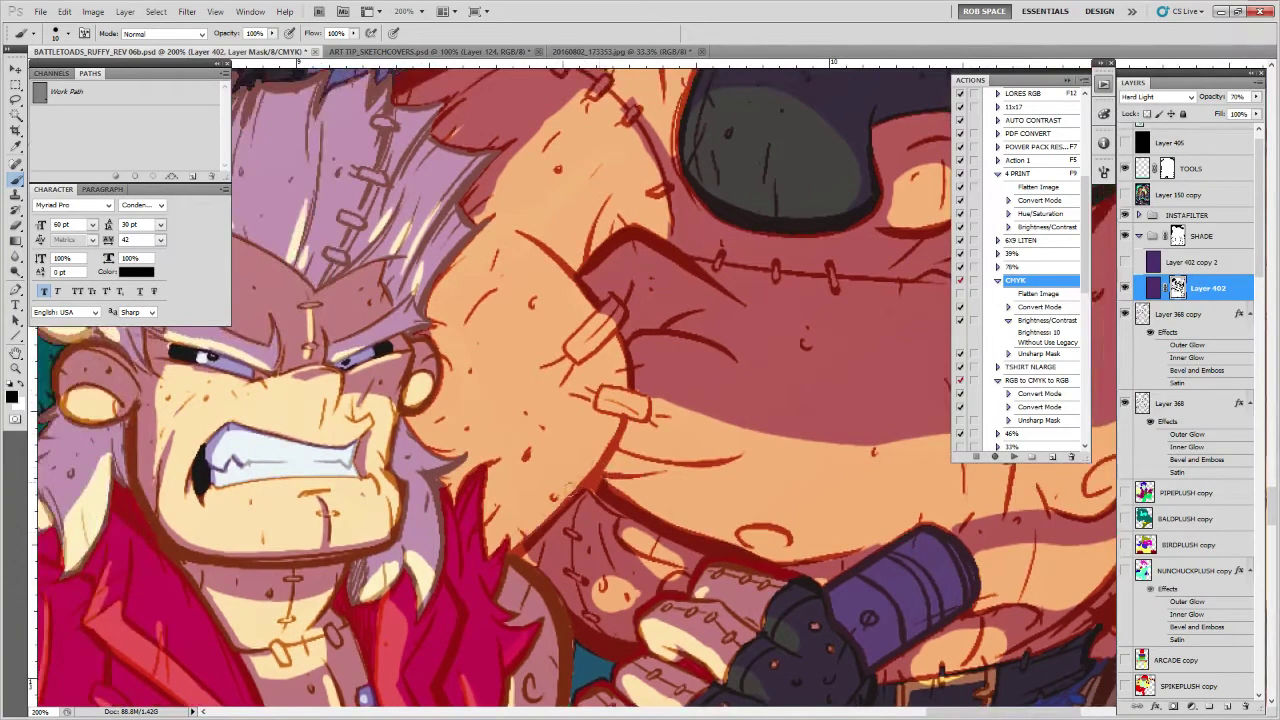
Touch up the mask along the lower cheek outline and the stitched patches, adding shade to the stitches at the cheek's edge
mouse_move(598, 483)
left_mouse_down()
mouse_move(528, 544)
mouse_move(597, 474)
mouse_move(618, 509)
mouse_move(587, 495)
mouse_move(527, 557)
mouse_move(567, 581)
left_mouse_up()
key("x")
mouse_move(648, 562)
left_mouse_down()
mouse_move(680, 578)
mouse_move(625, 605)
mouse_move(600, 588)
mouse_move(610, 598)
left_mouse_up()
key("x")
left_click_drag(775, 385, 714, 380)
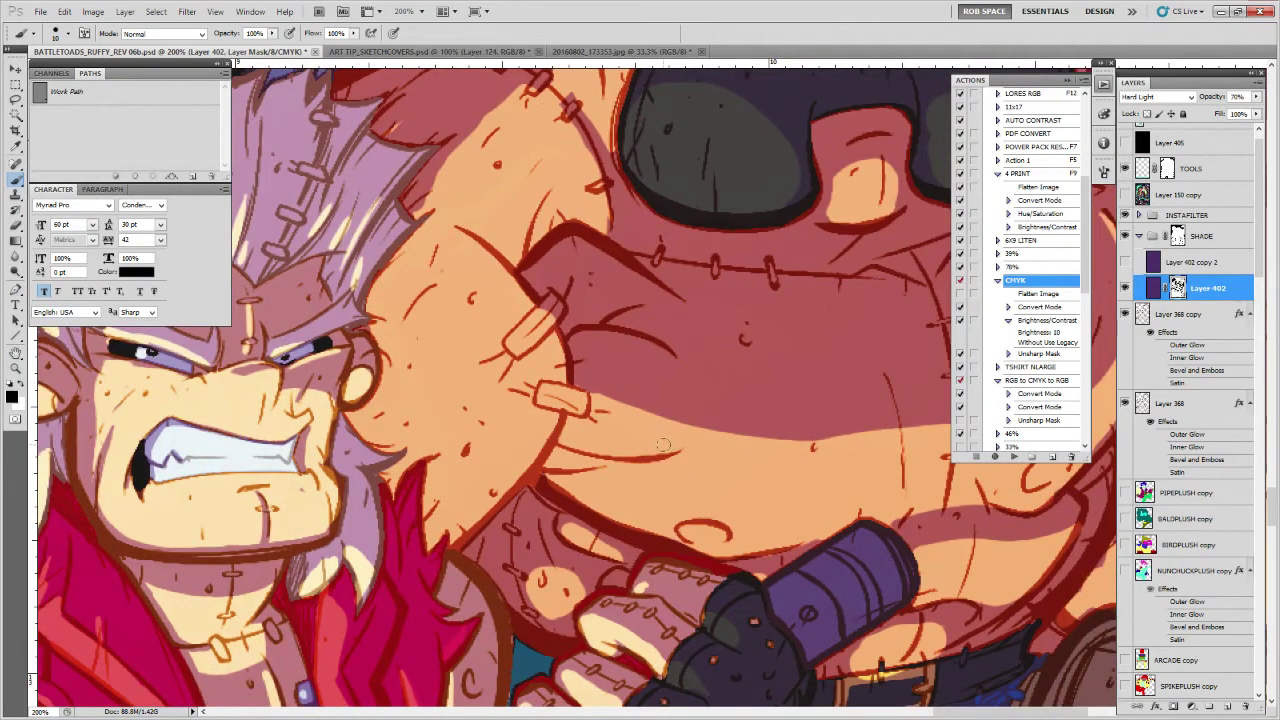
left_click_drag(819, 469, 900, 610)
left_click_drag(831, 562, 684, 552)
left_click(945, 569, "alt")
left_click_drag(743, 590, 851, 576)
mouse_move(743, 589)
left_mouse_down()
mouse_move(527, 543)
mouse_move(647, 550)
left_mouse_up()
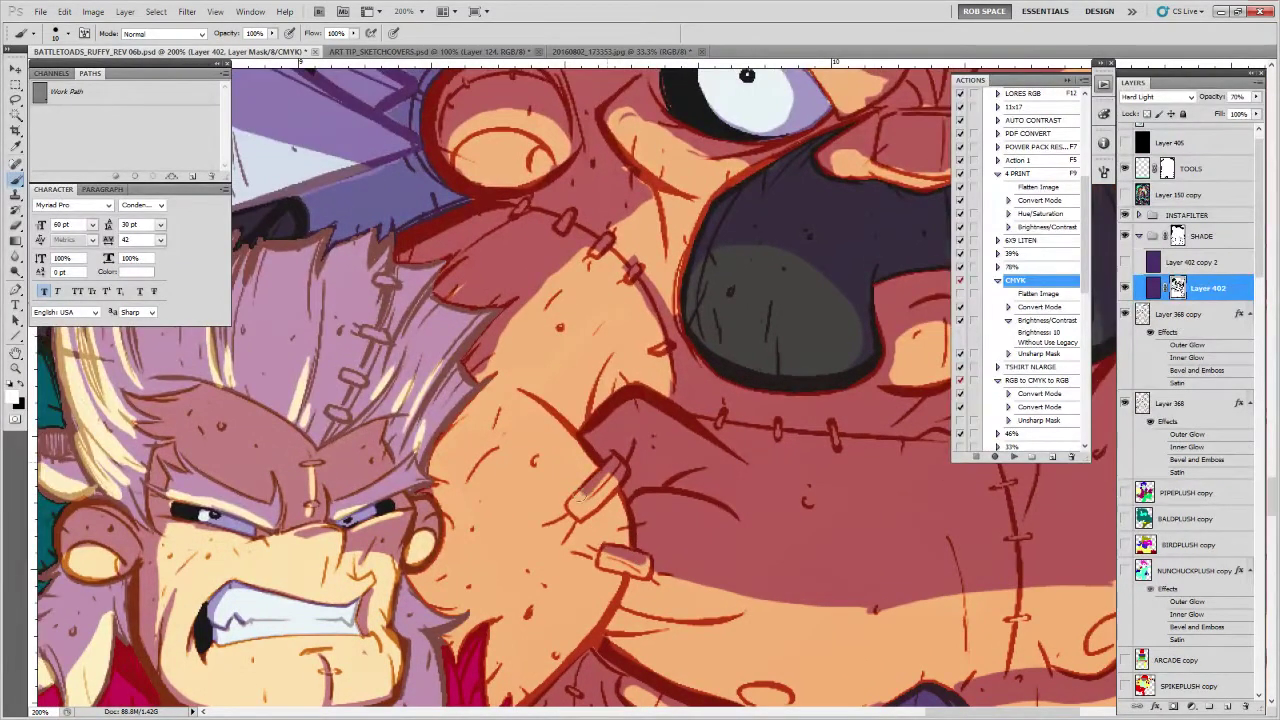
Clean up the shadow boundary on the upper cheek beside the white-haired character's hair with black and white strokes
key("x")
left_click_drag(556, 483, 567, 657)
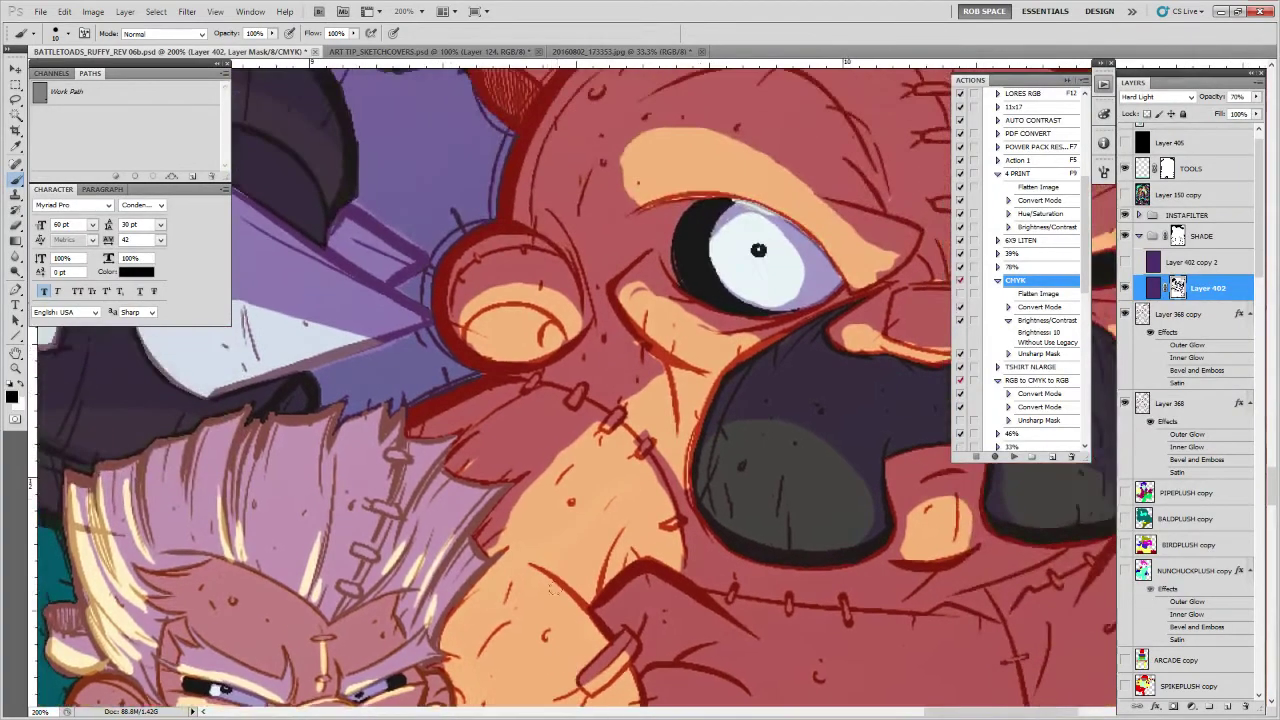
key("x")
left_click_drag(602, 422, 486, 550)
key("x")
key("x")
mouse_move(505, 503)
left_mouse_down()
mouse_move(596, 430)
mouse_move(490, 542)
left_mouse_up()
left_click_drag(595, 424, 560, 558)
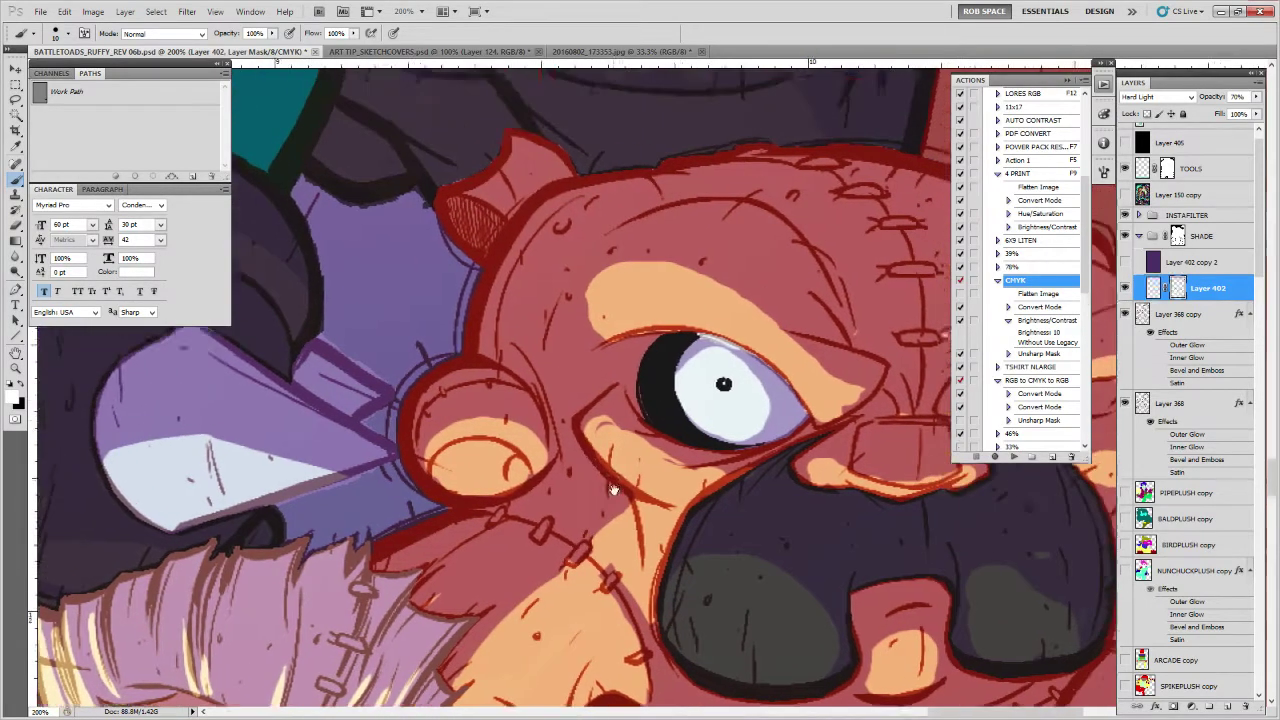
Refine the light shape on the ear beside the wide eye and the shadow edge on the cheek next to it
left_click_drag(614, 489, 693, 537)
key("x")
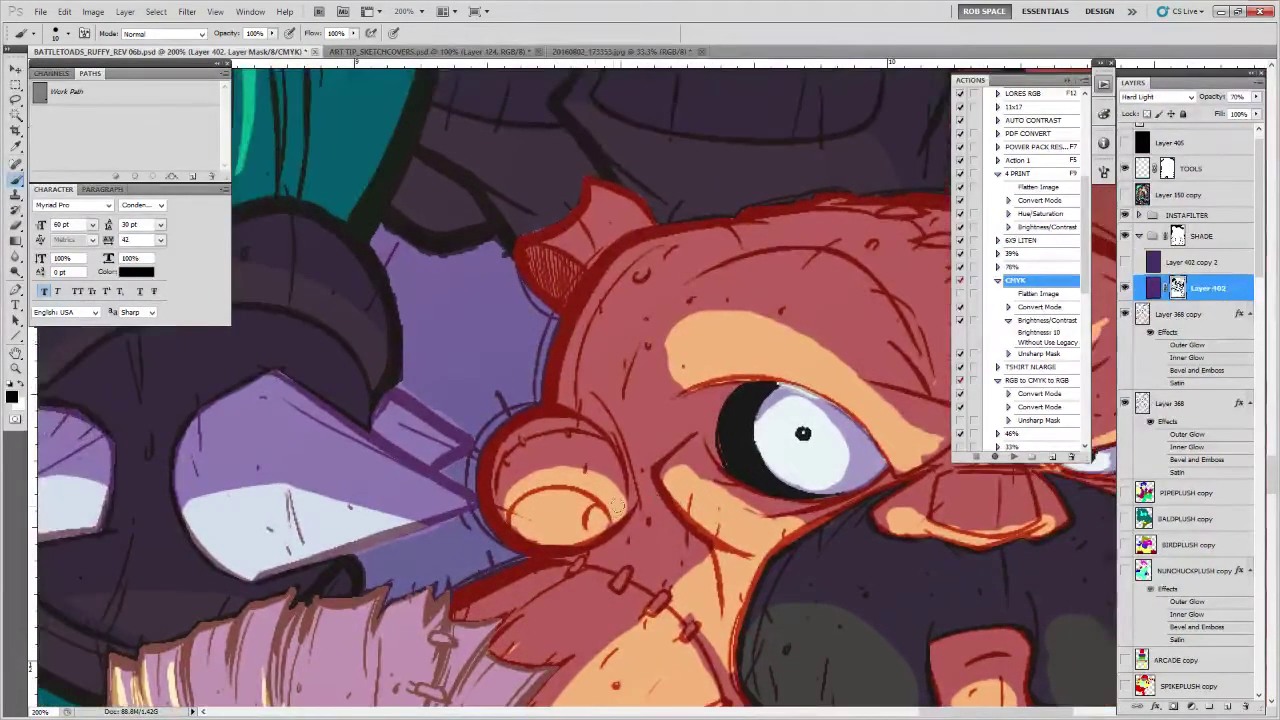
mouse_move(617, 506)
left_mouse_down()
mouse_move(579, 515)
mouse_move(619, 511)
left_mouse_up()
mouse_move(506, 516)
left_mouse_down()
mouse_move(588, 473)
mouse_move(618, 508)
left_mouse_up()
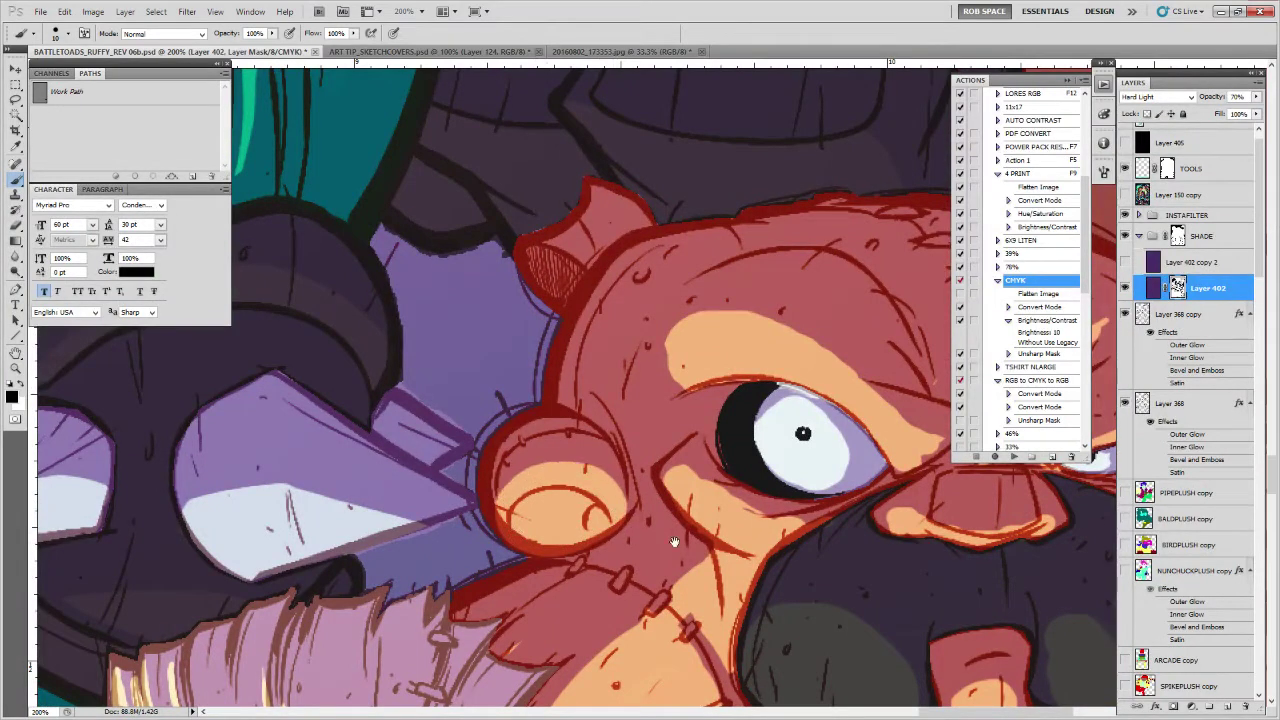
left_click_drag(796, 556, 695, 586)
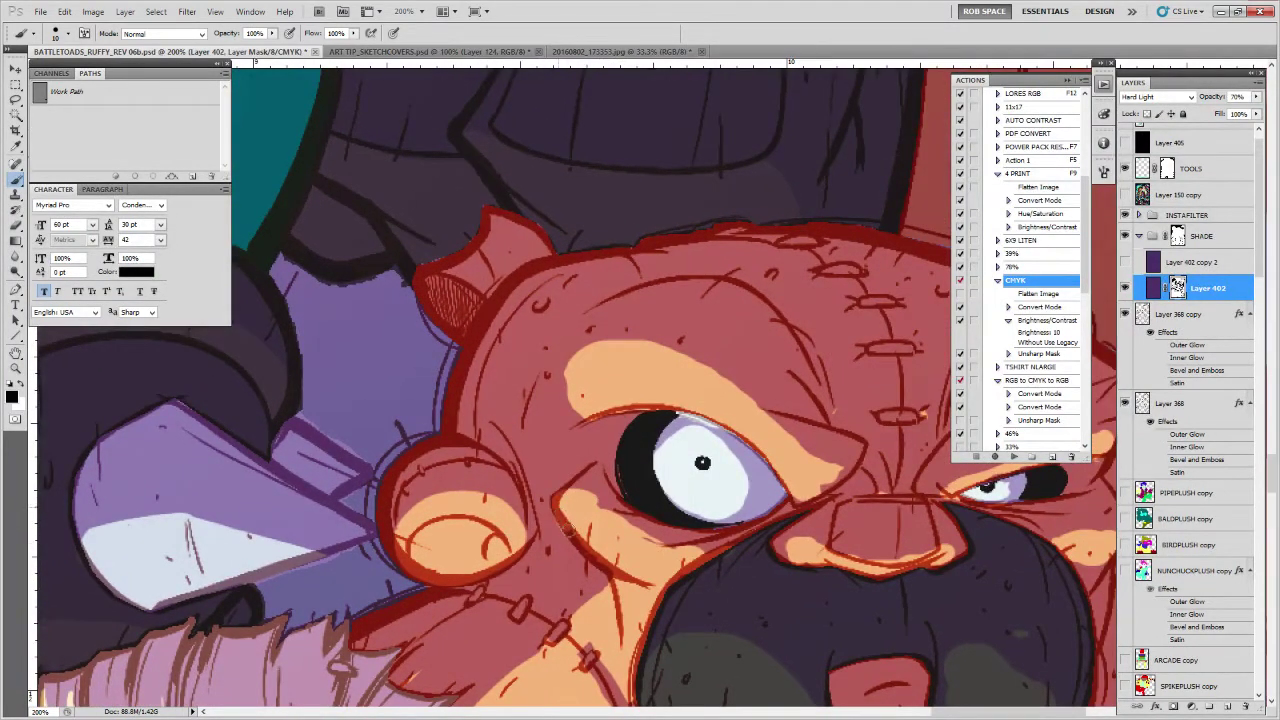
key("x")
left_click_drag(610, 577, 626, 543)
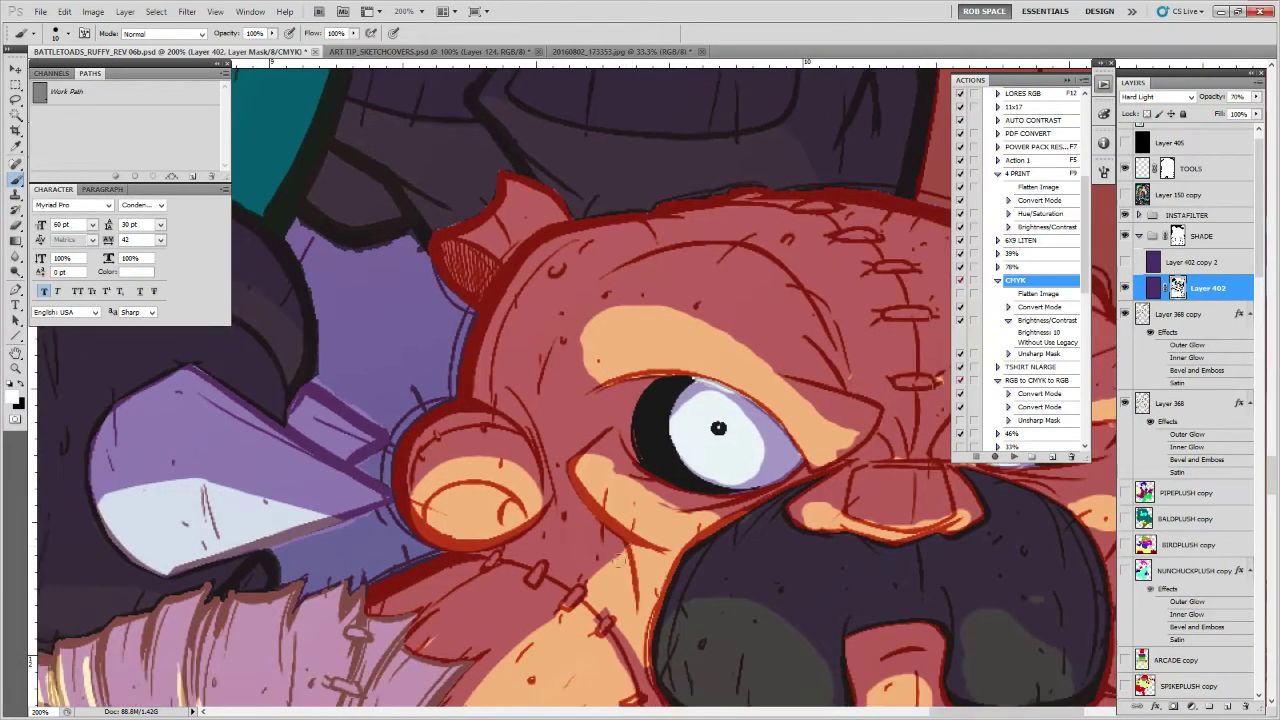
key("x")
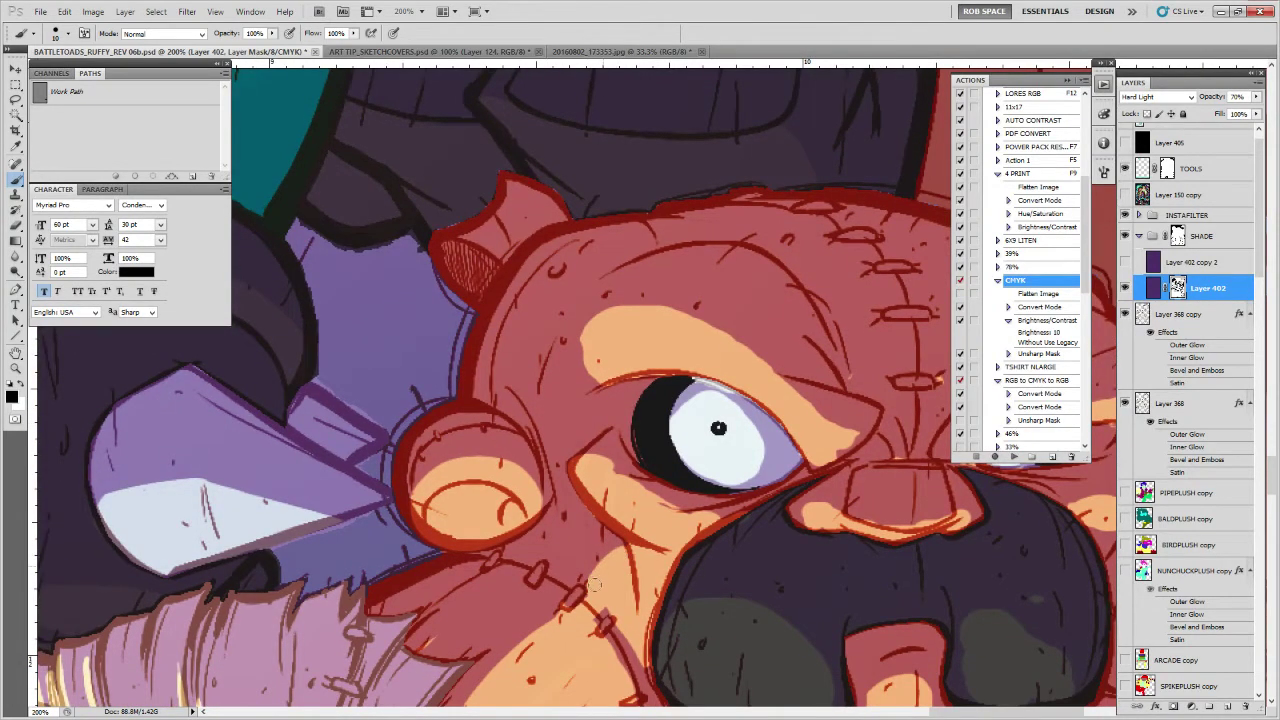
left_click_drag(591, 584, 584, 418)
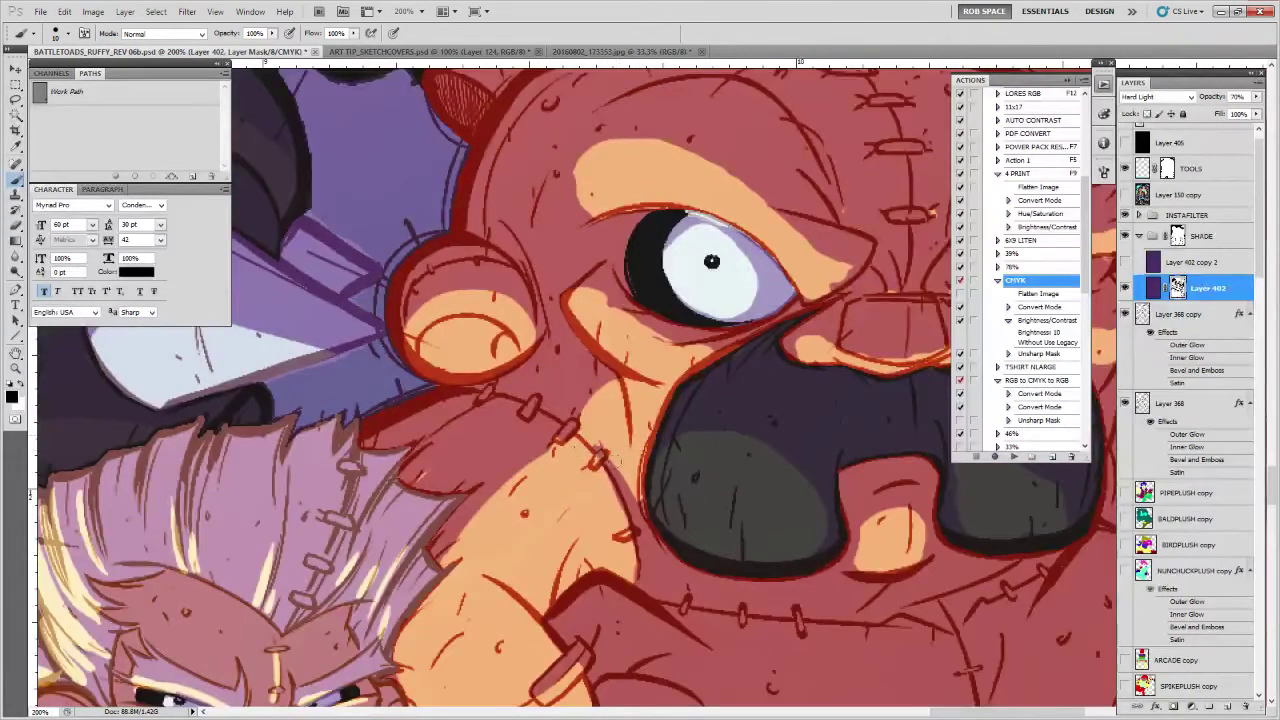
Adjust the shade on the stitched cheek between the crease and the mustache, undoing one stray stroke
key("x")
key("x")
key("x")
key("x")
mouse_move(645, 557)
left_mouse_down()
mouse_move(676, 438)
mouse_move(590, 446)
mouse_move(576, 490)
left_mouse_up()
key("ctrl+z")
key("x")
left_click_drag(802, 458, 631, 549)
left_click_drag(634, 489, 634, 549)
left_click_drag(692, 462, 622, 644)
key("x")
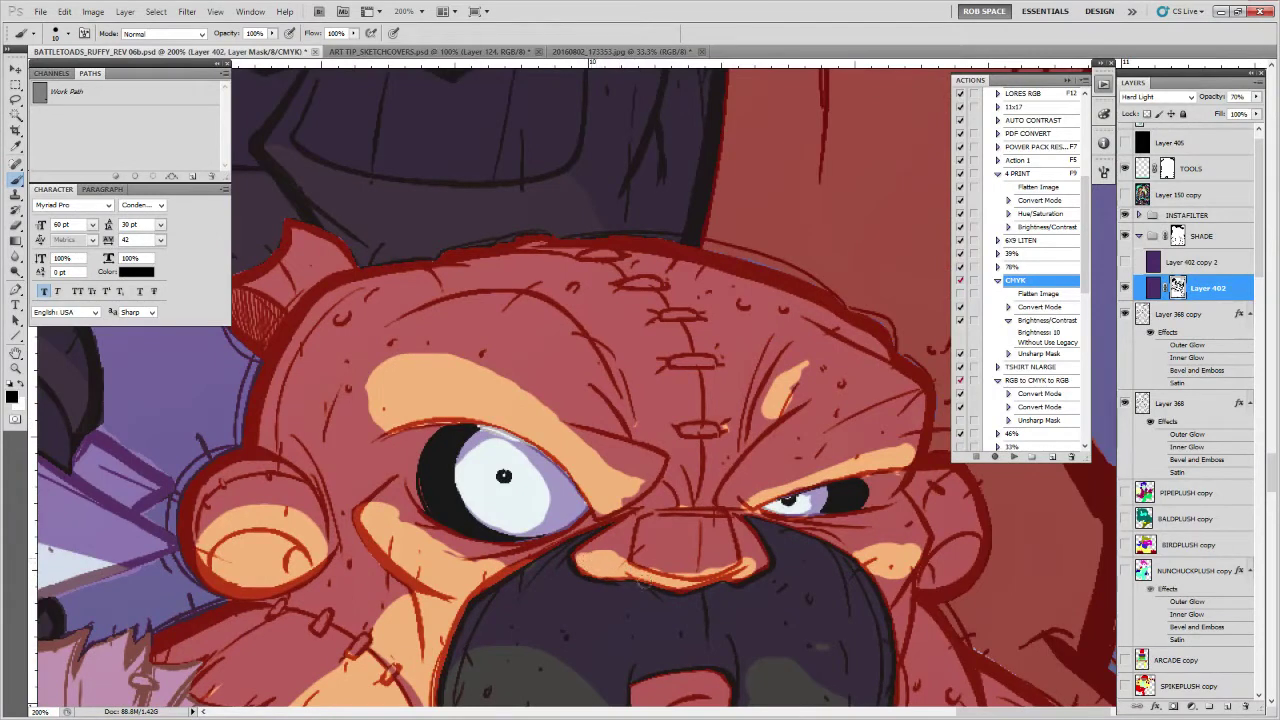
Refine the light edge along the underside of the mustached figure's nose with black and white mask strokes
key("x")
left_click_drag(720, 572, 580, 552)
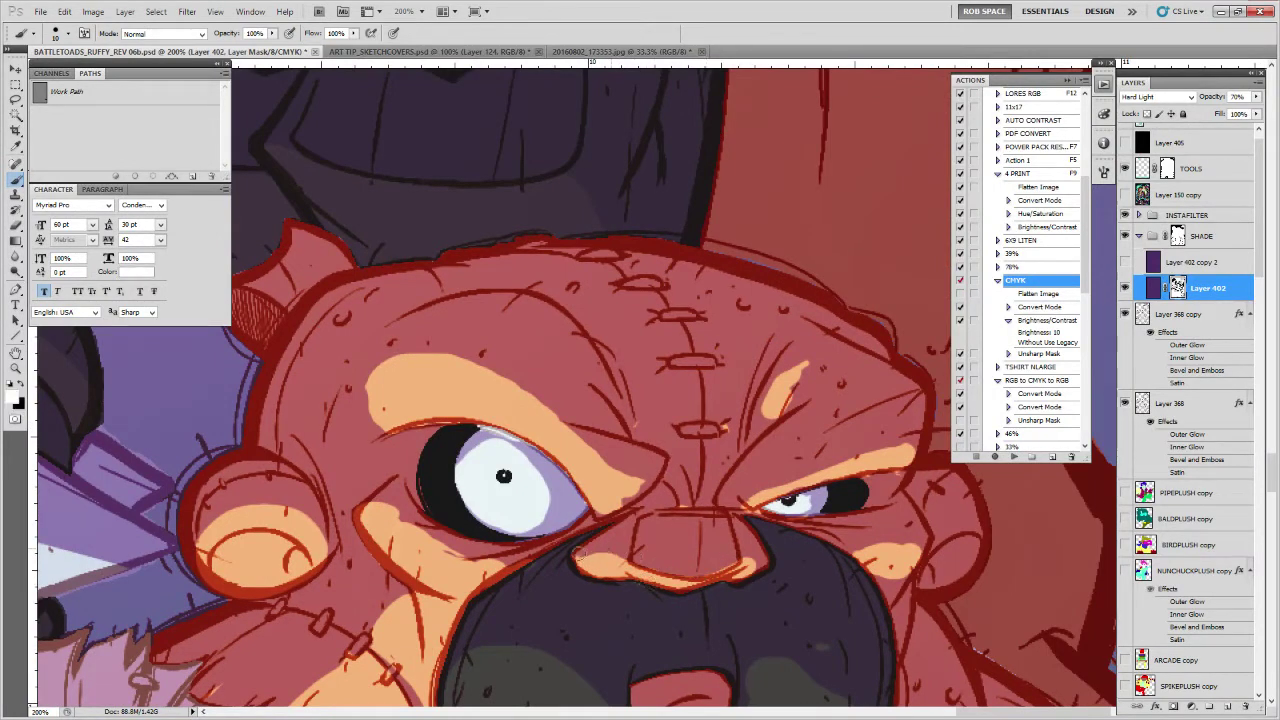
key("x")
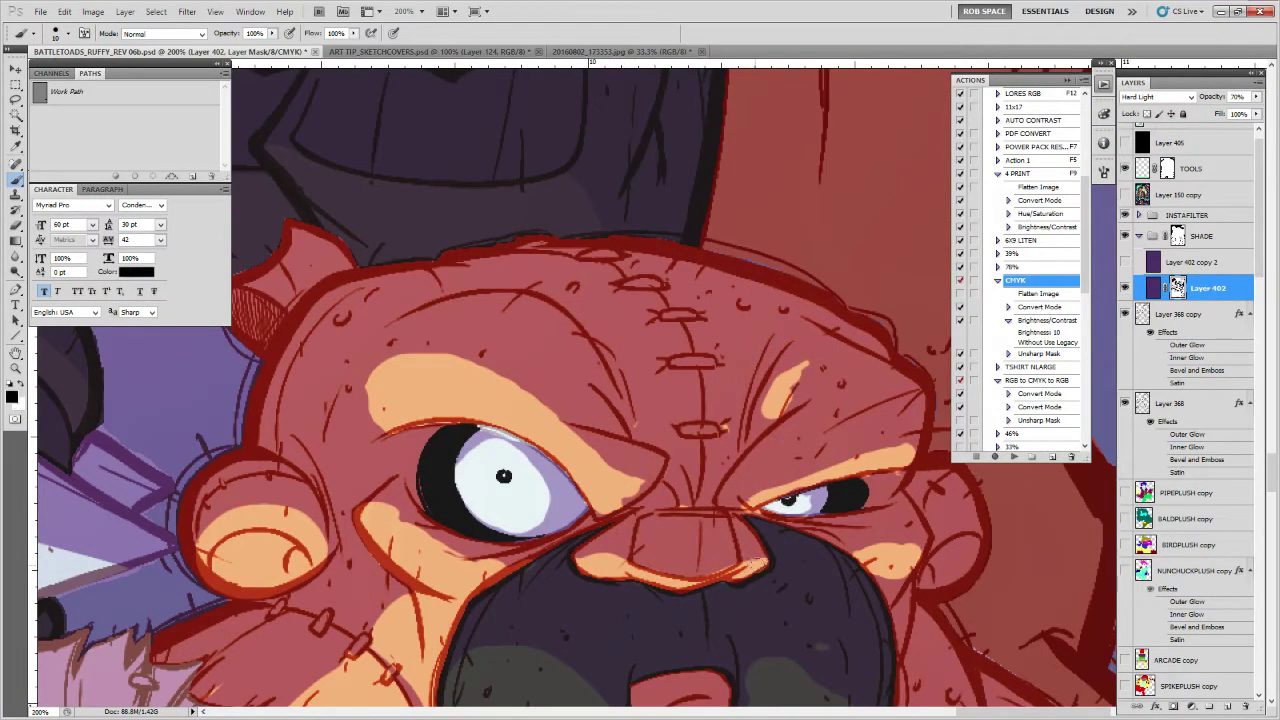
mouse_move(765, 673)
left_mouse_down()
mouse_move(728, 515)
mouse_move(717, 578)
left_mouse_up()
key("x")
mouse_move(721, 531)
left_mouse_down()
mouse_move(718, 575)
mouse_move(719, 513)
mouse_move(783, 512)
mouse_move(806, 537)
left_mouse_up()
Enlarge and round the light area on the mustache lobe below the narrowed eye in the mask
key("x")
mouse_move(719, 585)
left_mouse_down()
mouse_move(745, 497)
mouse_move(757, 496)
left_mouse_up()
mouse_move(716, 516)
left_mouse_down()
mouse_move(760, 491)
mouse_move(826, 534)
mouse_move(826, 580)
left_mouse_up()
key("x")
mouse_move(805, 519)
left_mouse_down()
mouse_move(786, 584)
mouse_move(785, 509)
left_mouse_up()
key("x")
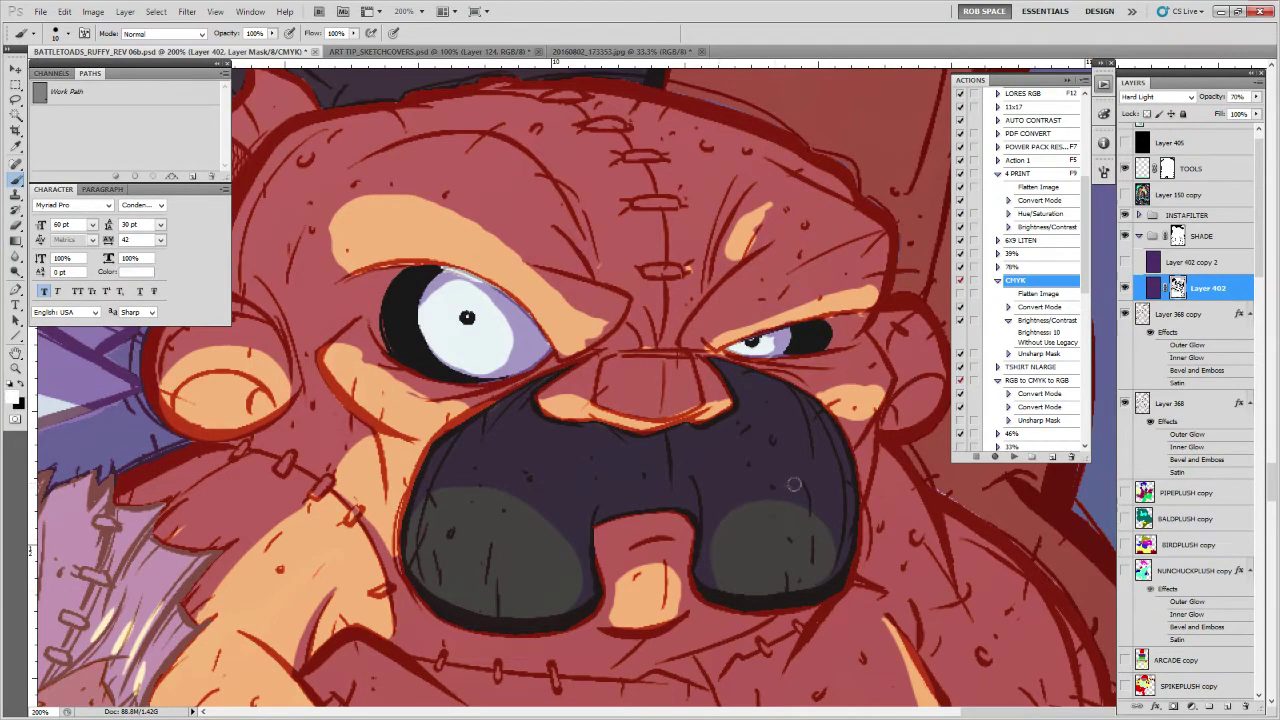
Reshape the light on the cheek and brow around the narrowed eye, alternating black and white
left_click_drag(768, 431, 657, 582)
key("x")
left_click_drag(752, 566, 738, 596)
left_click_drag(743, 488, 812, 529)
key("x")
key("x")
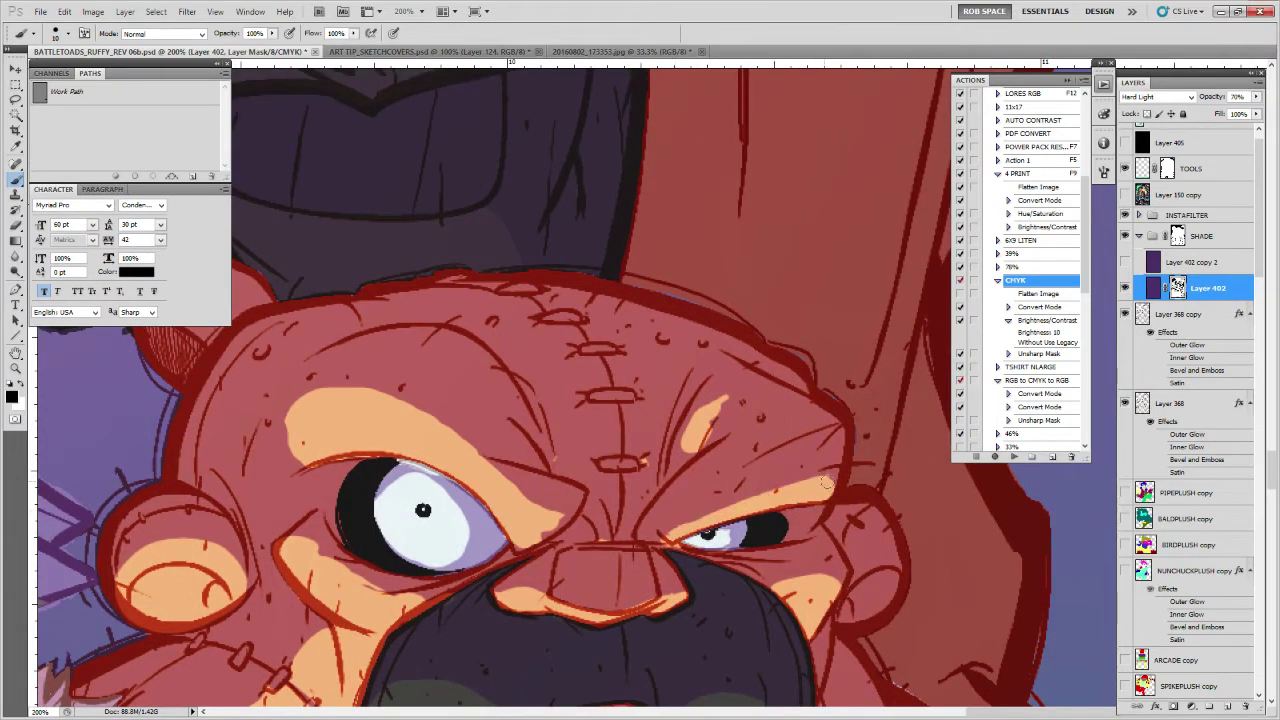
key("x")
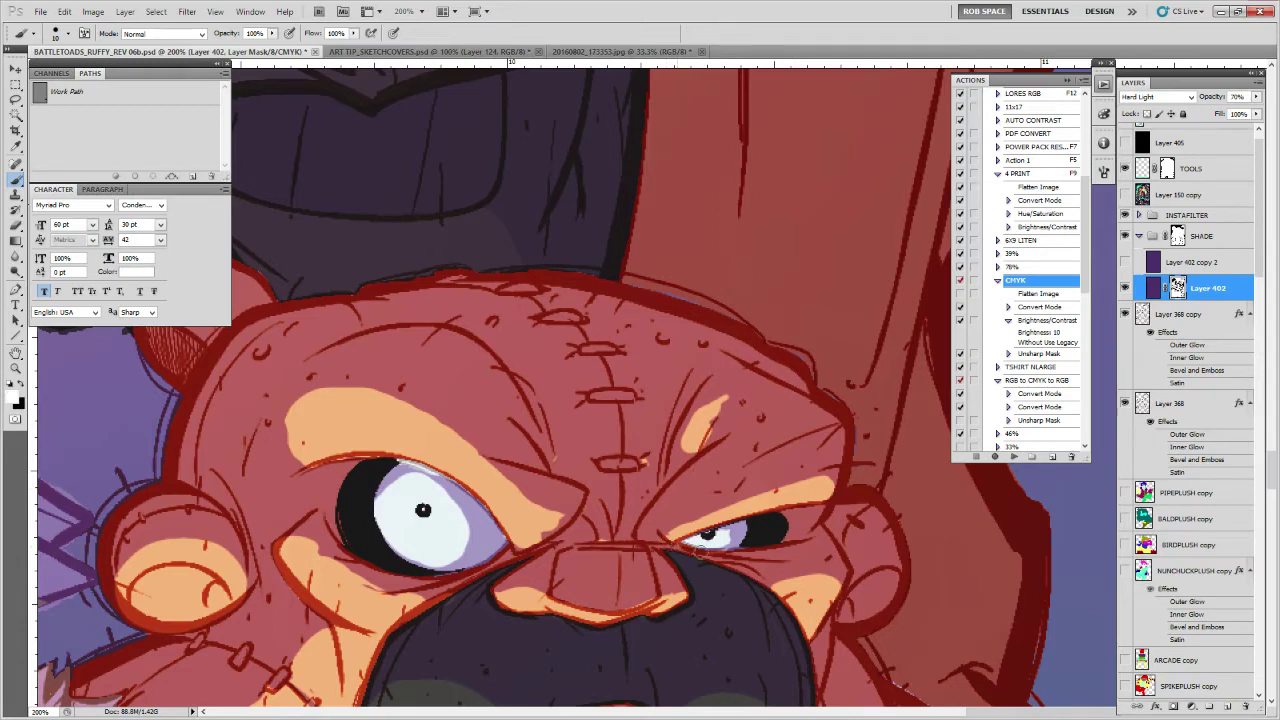
Touch up the mask around the narrowed eye's lower lid and the adjoining cheek
key("x")
mouse_move(724, 540)
left_mouse_down()
mouse_move(820, 522)
mouse_move(890, 538)
left_mouse_up()
key("x")
key("x")
key("x")
key("x")
left_click_drag(750, 550, 830, 518)
key("x")
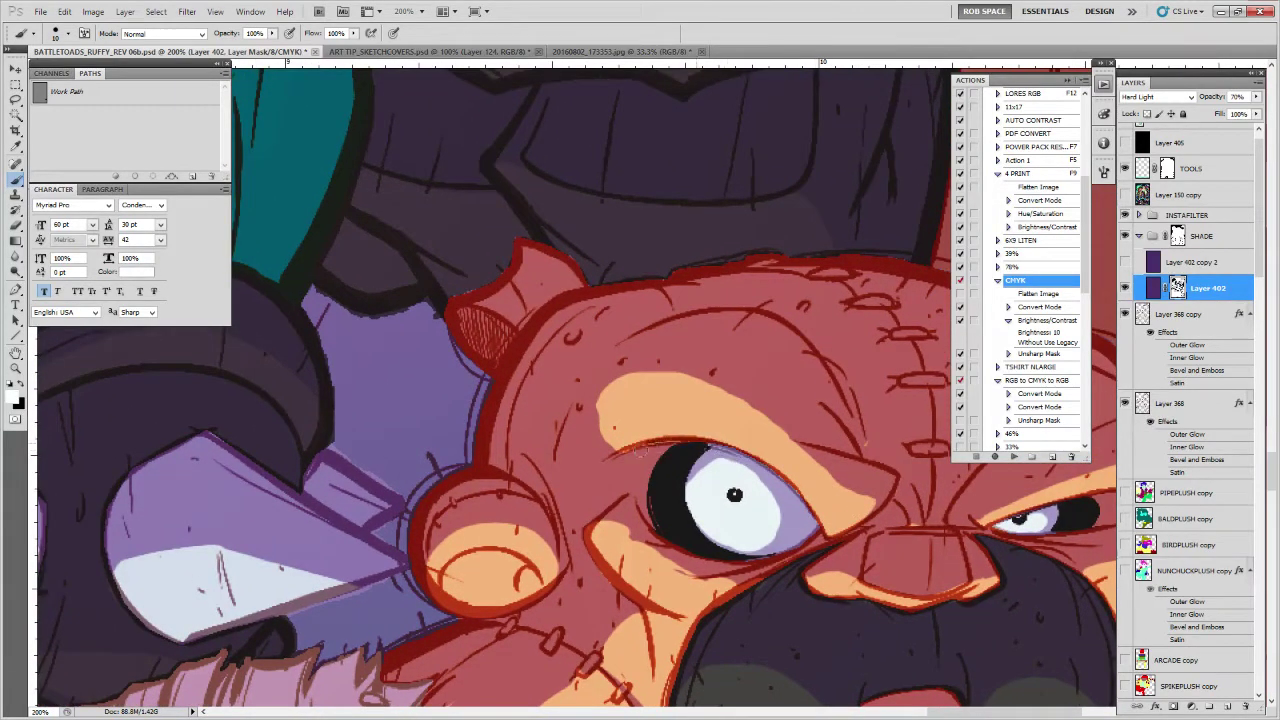
Smooth the outline of the light shape on the brow above the wide eye, including its pointed end near the nose
left_click_drag(642, 446, 617, 481)
key("x")
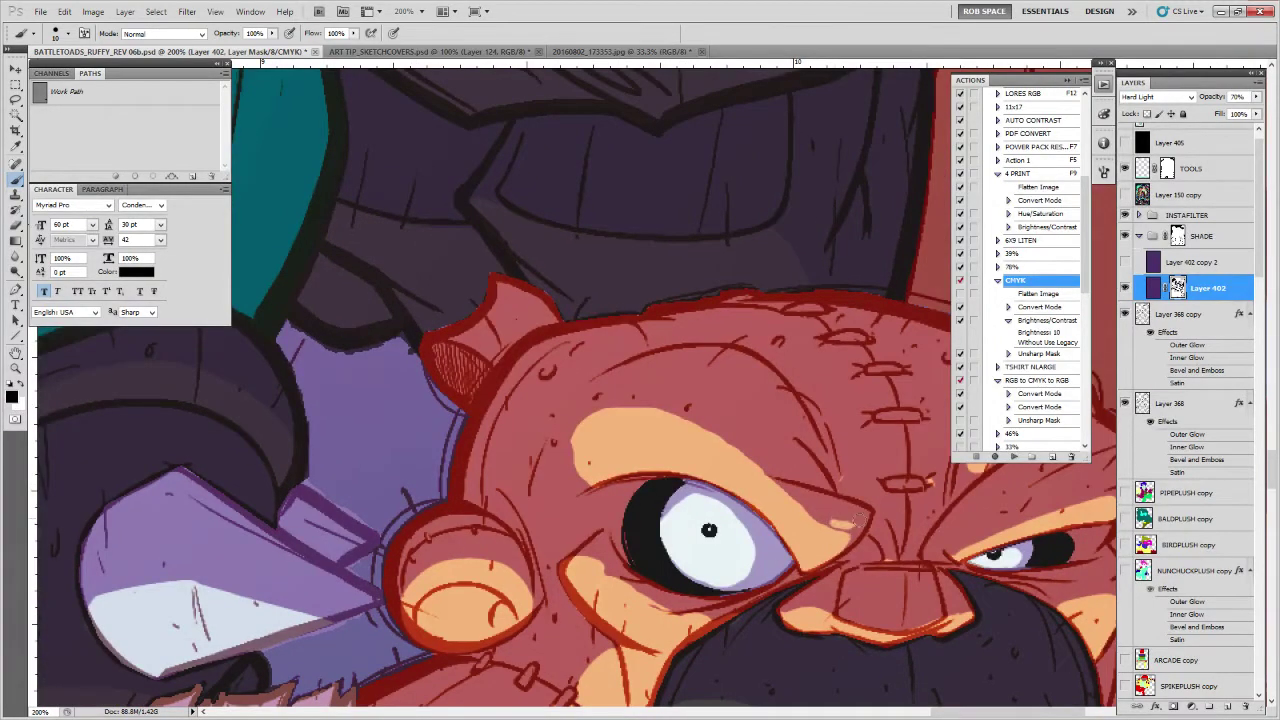
key("x")
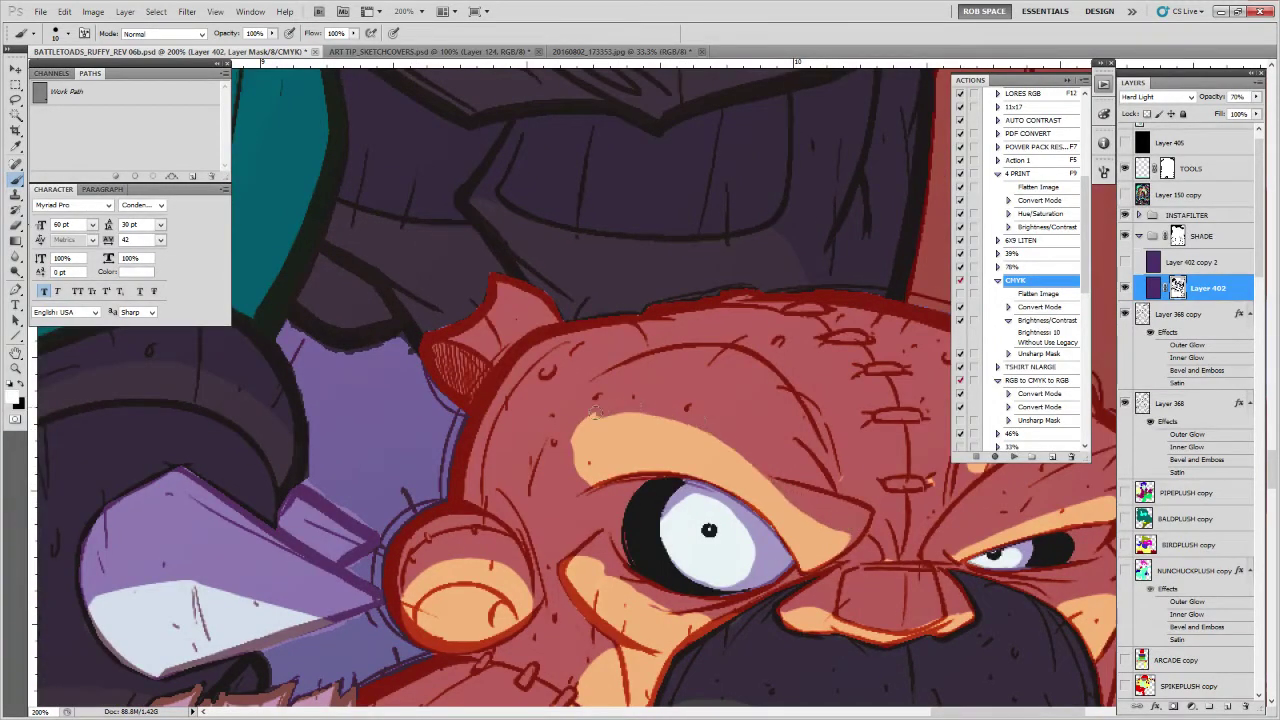
key("x")
mouse_move(598, 426)
left_mouse_down()
mouse_move(587, 477)
mouse_move(603, 424)
left_mouse_up()
left_click_drag(821, 507, 786, 436)
key("x")
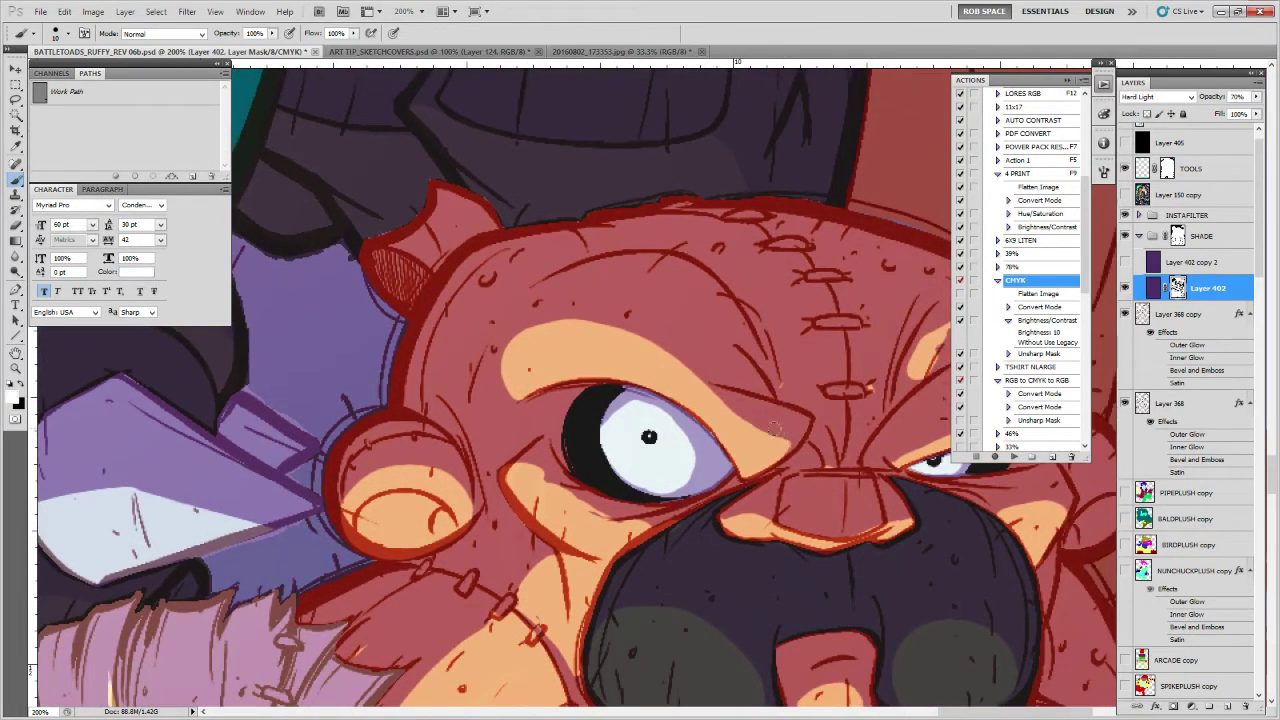
Refine the light shape beneath the wide eye, cleaning its upper edge and outer corner in the mask
left_click_drag(681, 520, 688, 522)
key("x")
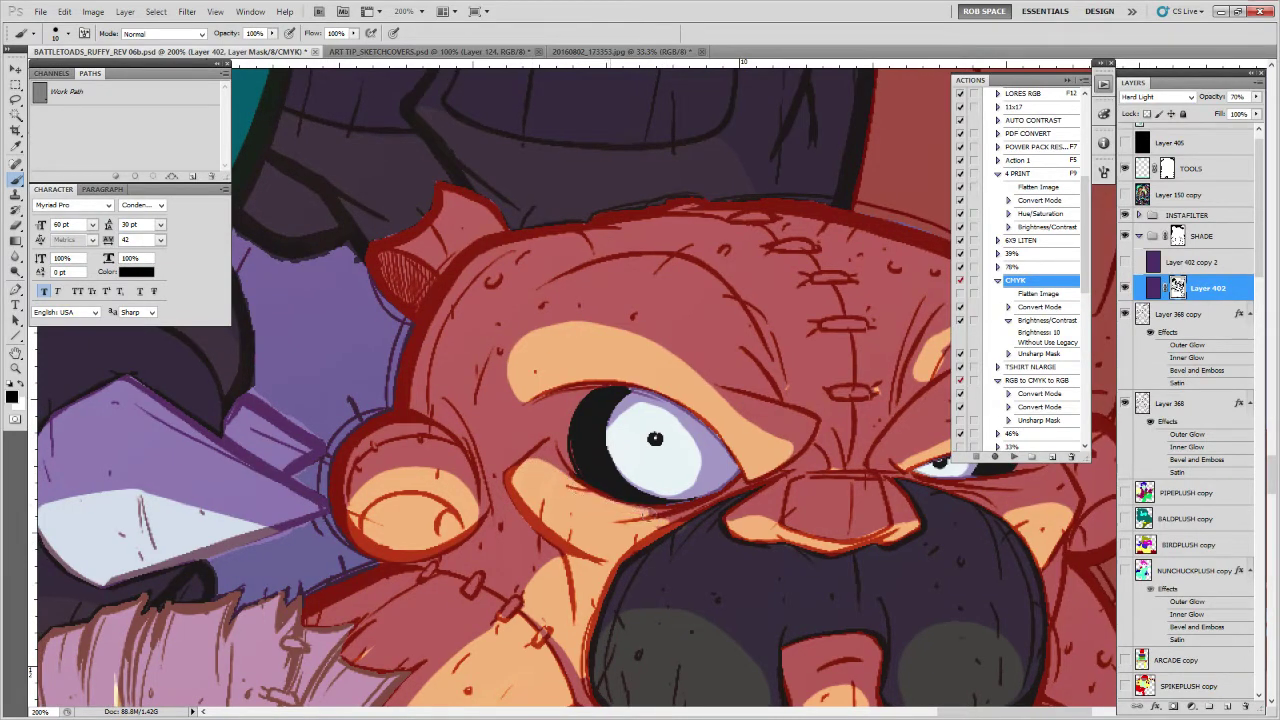
key("x")
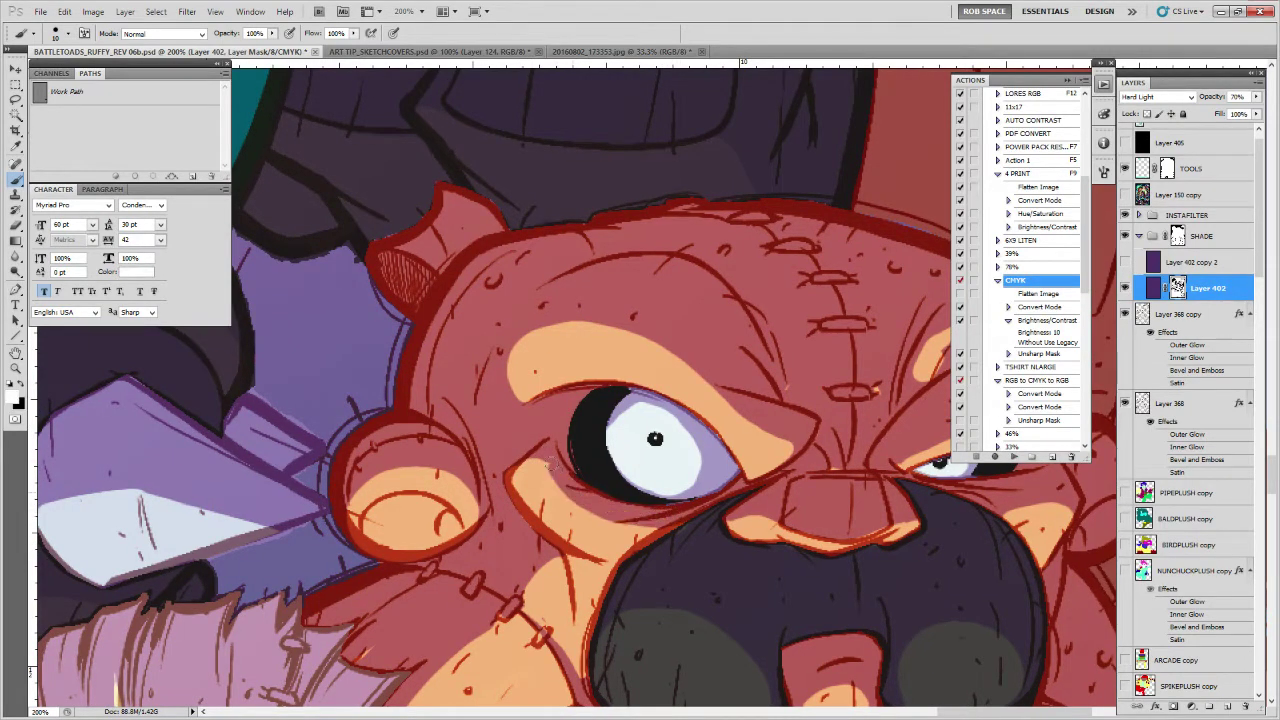
key("x")
mouse_move(535, 458)
left_mouse_down()
mouse_move(562, 496)
mouse_move(655, 530)
left_mouse_up()
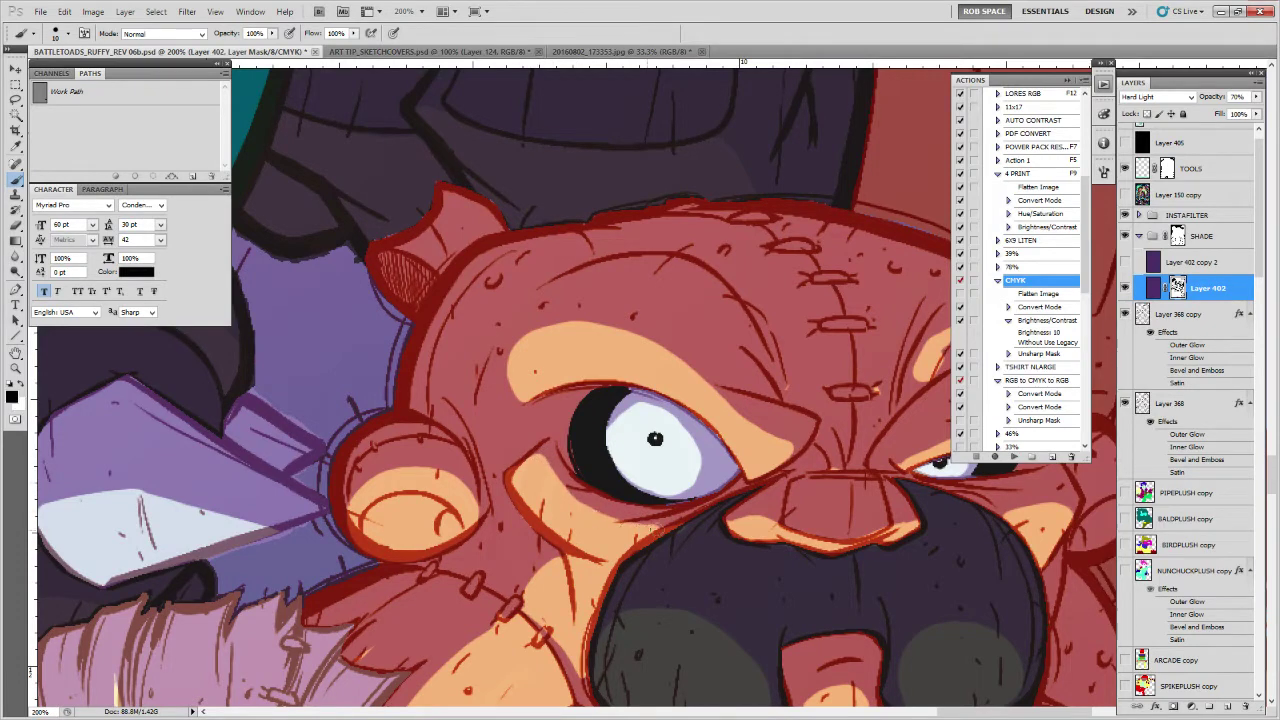
left_click_drag(712, 568, 509, 606)
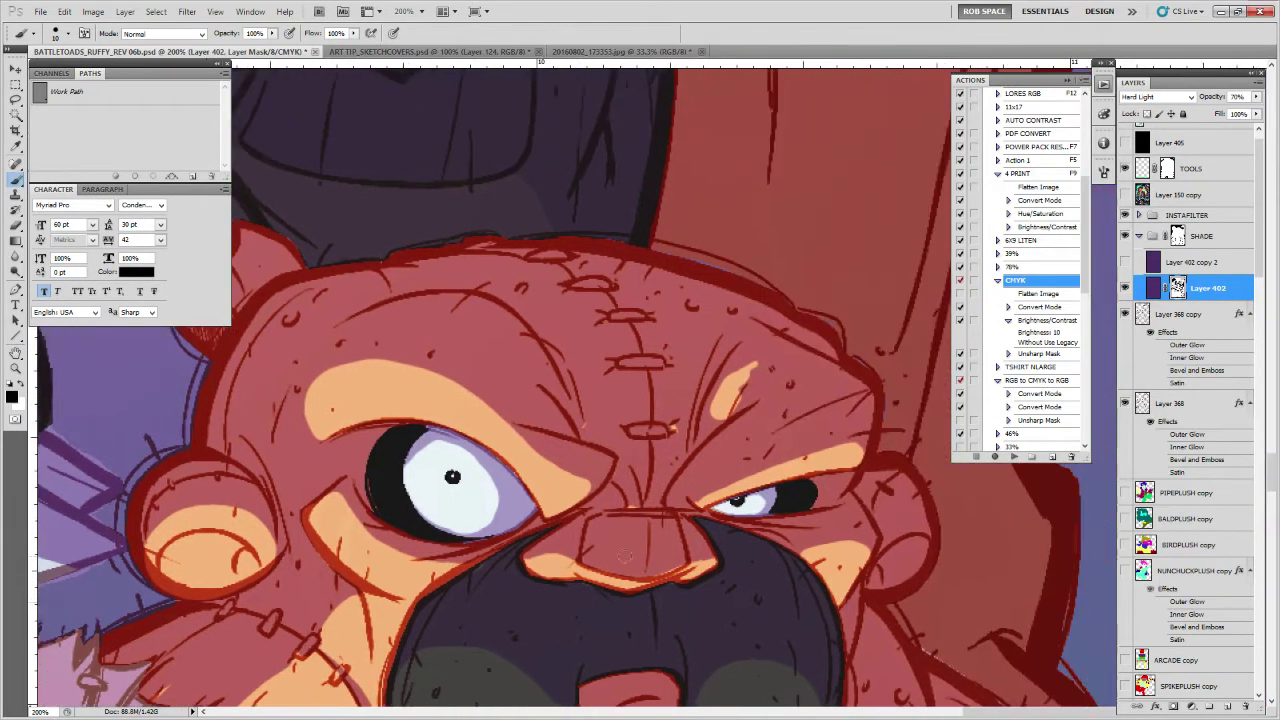
Smooth the small forehead highlight above the narrowed eye and cover the stray light specks beside the forehead stitches
key("x")
mouse_move(729, 406)
left_mouse_down()
mouse_move(700, 409)
mouse_move(646, 457)
mouse_move(686, 418)
mouse_move(669, 455)
mouse_move(687, 410)
mouse_move(638, 469)
mouse_move(655, 430)
mouse_move(641, 479)
left_mouse_up()
key("x")
key("x")
left_click(604, 481)
key("x")
Smooth the shadow's edge in the mask where the light curves up the outer side of the mustached figure's chest
left_click_drag(841, 528, 854, 408)
left_click_drag(831, 480, 831, 423)
key("x")
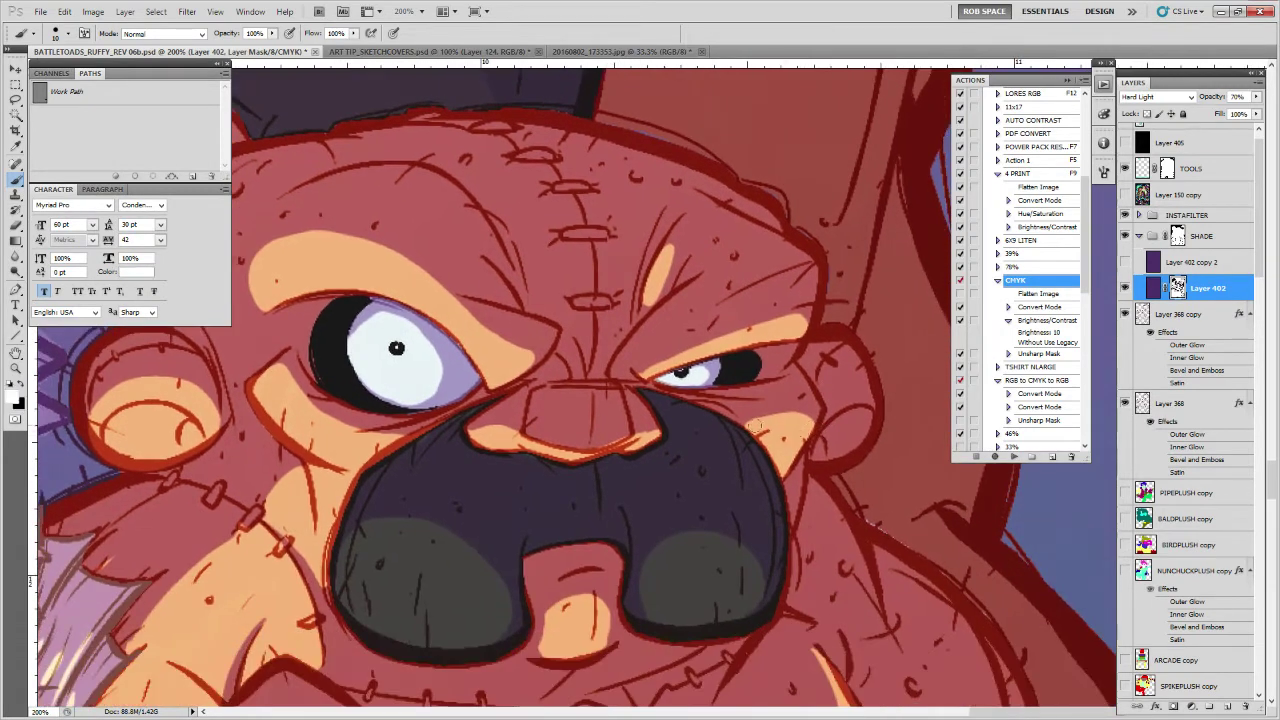
left_click_drag(845, 574, 771, 440)
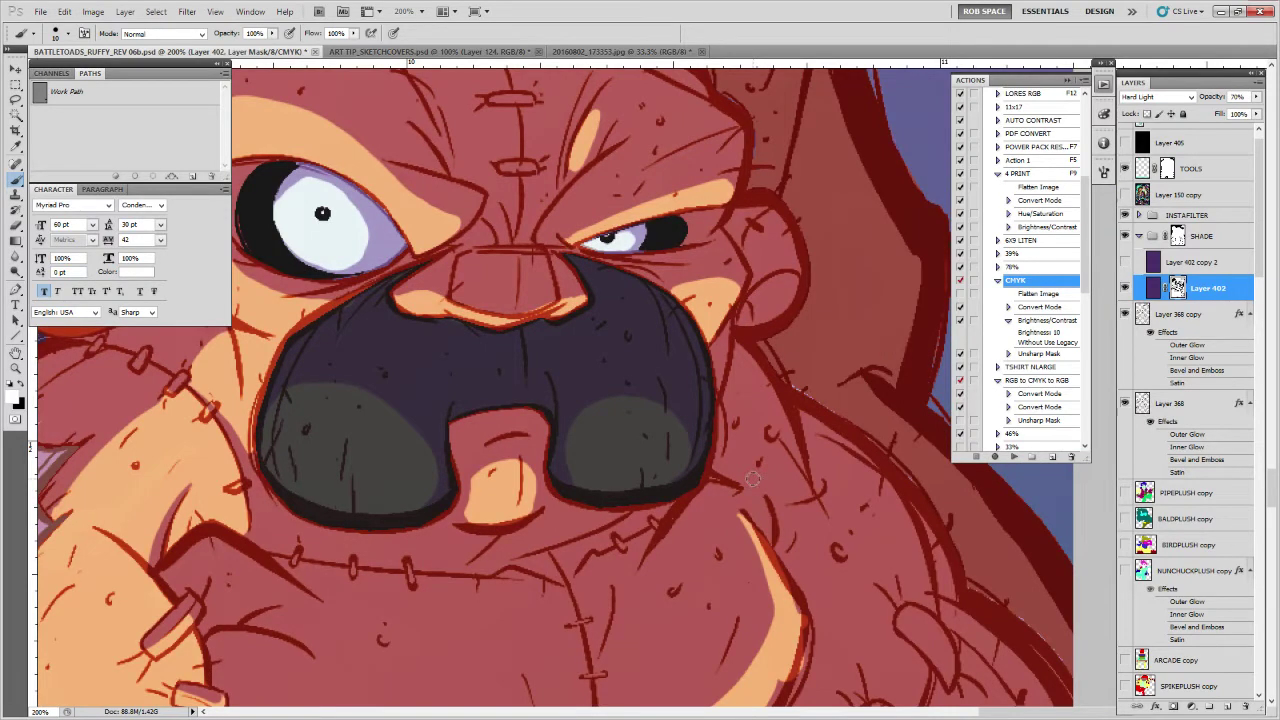
scroll(785, 436, "down", 3)
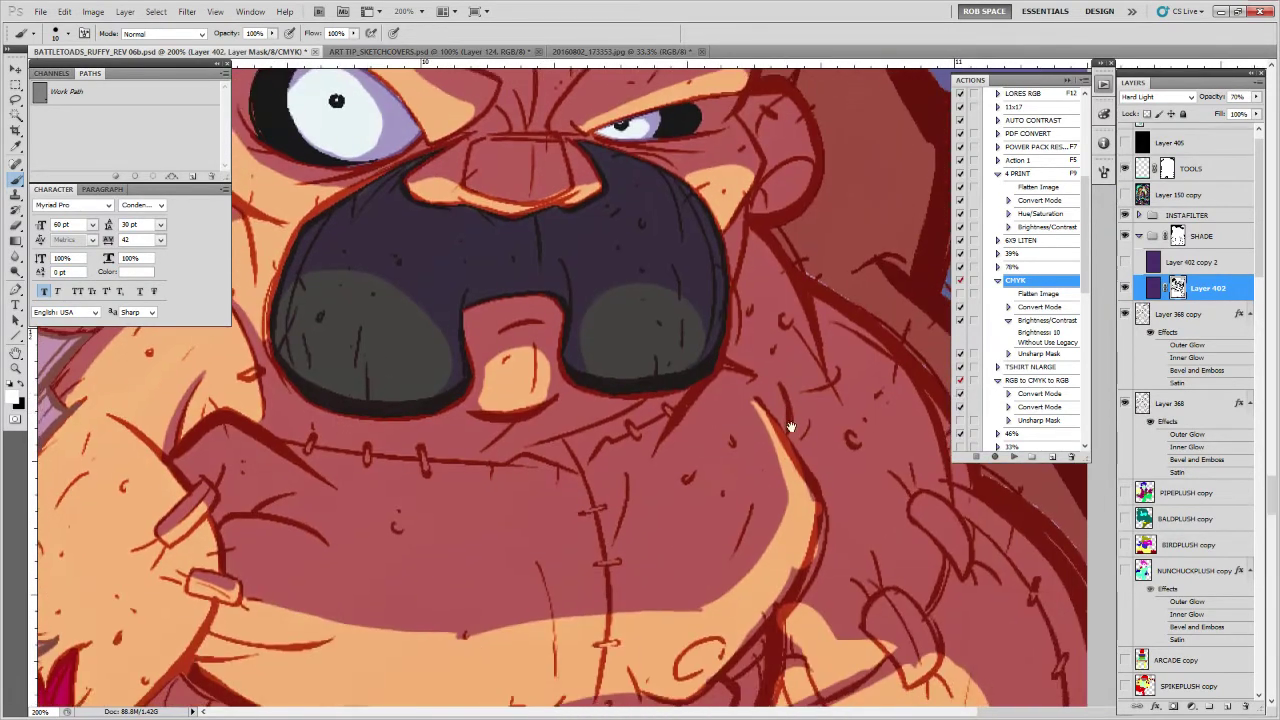
scroll(800, 432, "down", 1)
key("x")
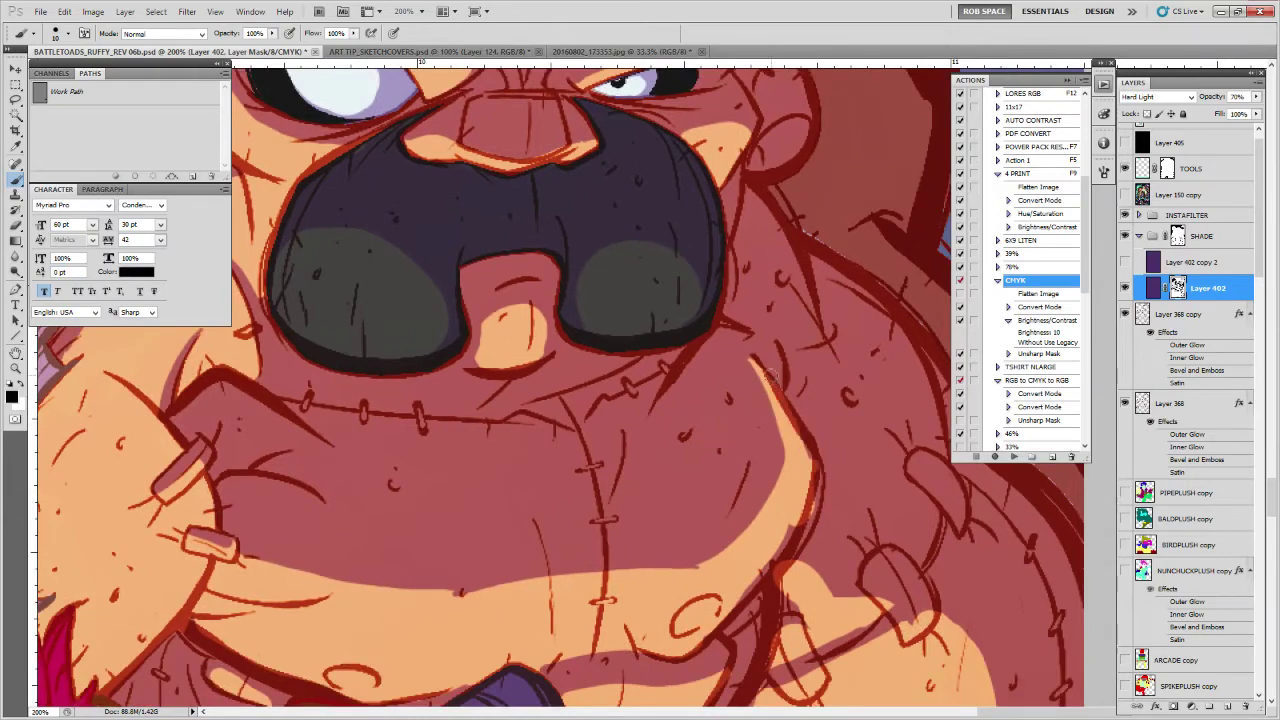
scroll(800, 445, "down", 1)
mouse_move(780, 507)
left_mouse_down()
mouse_move(746, 545)
mouse_move(662, 538)
left_mouse_up()
key("x")
mouse_move(735, 479)
left_mouse_down()
mouse_move(739, 495)
mouse_move(748, 465)
mouse_move(799, 436)
mouse_move(739, 454)
mouse_move(813, 507)
left_mouse_up()
Clean up the lower edge of the shadow across the middle of the chest, around the vertical seam
key("x")
key("x")
mouse_move(827, 460)
left_mouse_down()
mouse_move(768, 480)
mouse_move(711, 477)
left_mouse_up()
key("ctrl+z")
key("x")
mouse_move(686, 493)
left_mouse_down()
mouse_move(833, 465)
mouse_move(606, 494)
mouse_move(714, 499)
left_mouse_up()
key("x")
key("x")
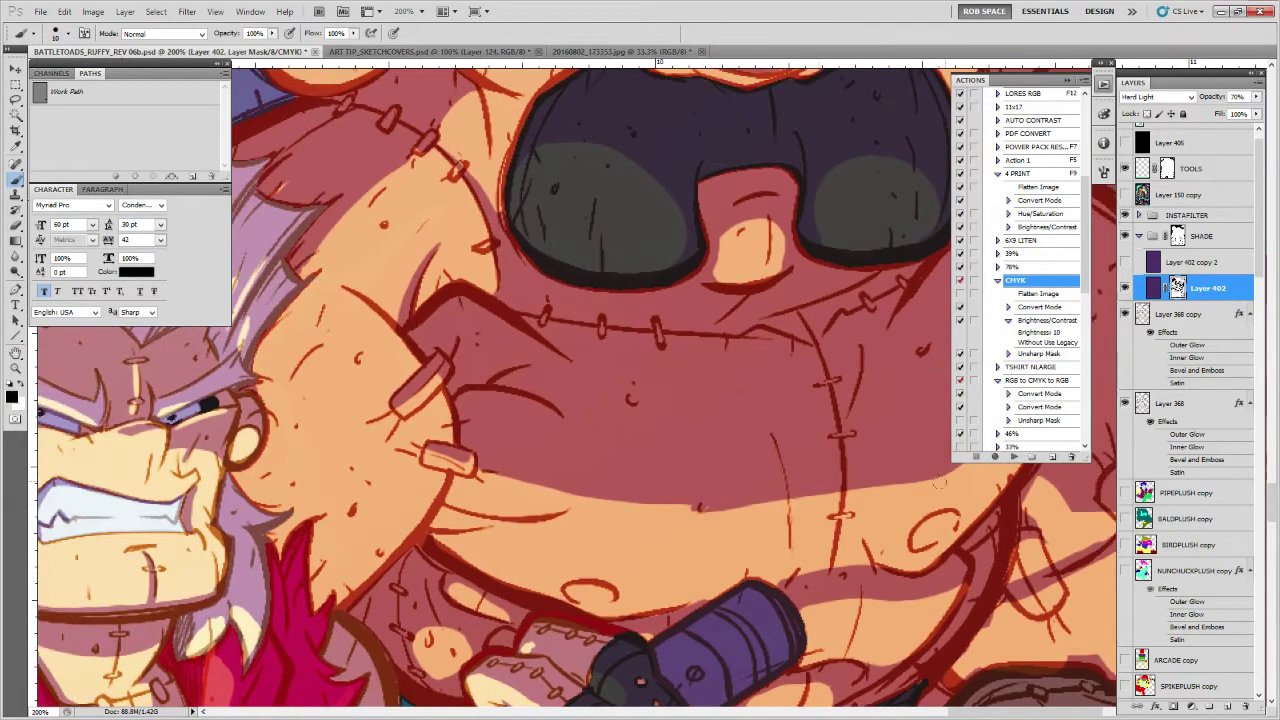
left_click_drag(852, 491, 691, 510)
mouse_move(899, 489)
left_mouse_down()
mouse_move(942, 498)
mouse_move(797, 531)
left_mouse_up()
left_click_drag(872, 505, 814, 522)
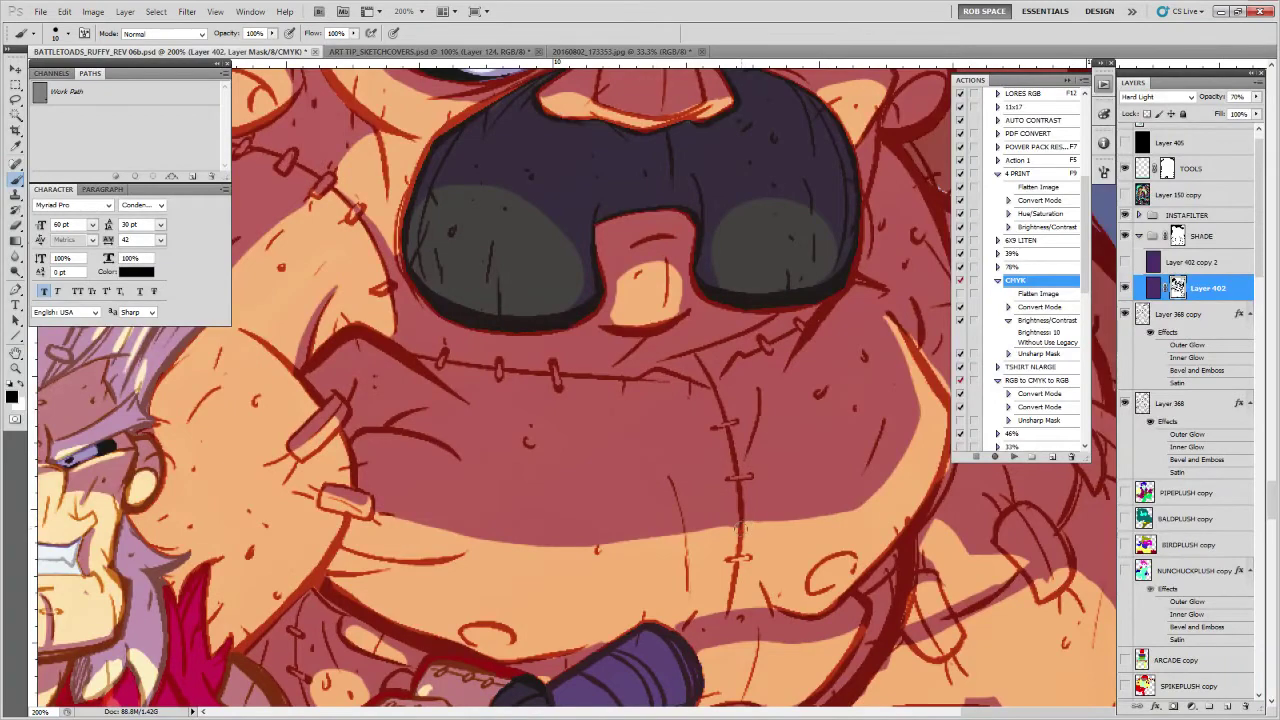
left_click_drag(706, 537, 761, 529)
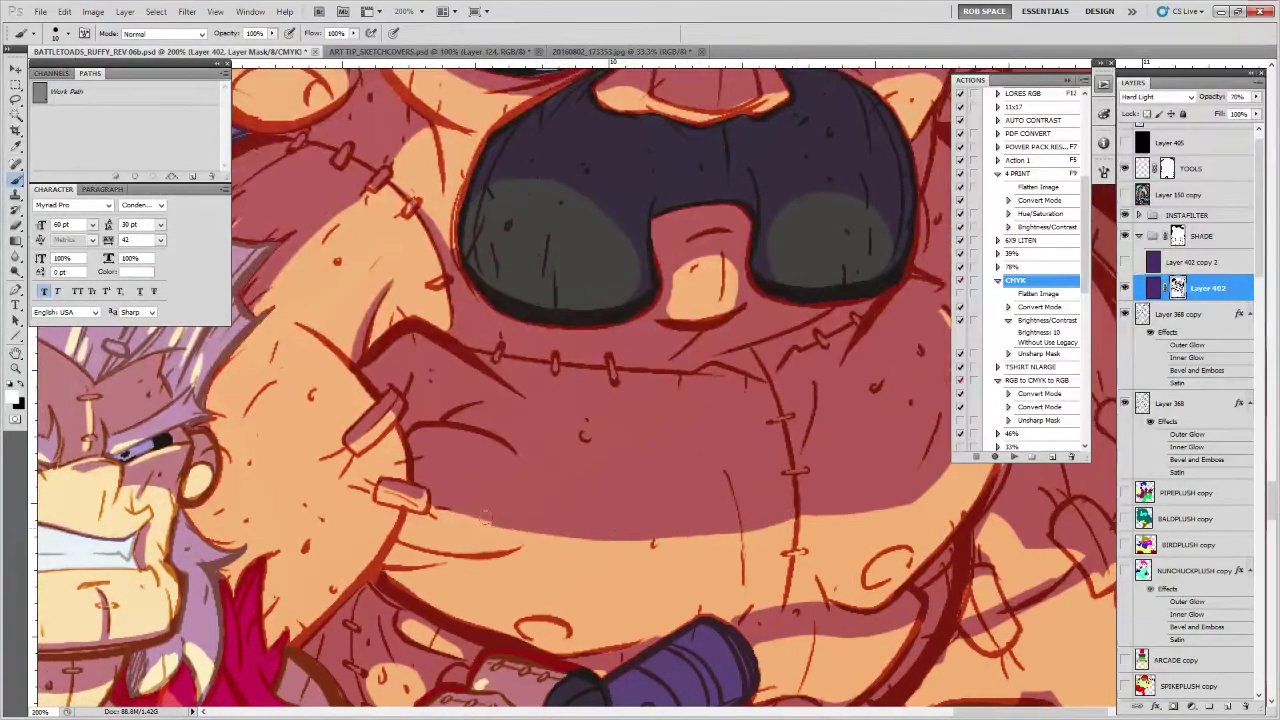
left_click_drag(871, 523, 836, 437)
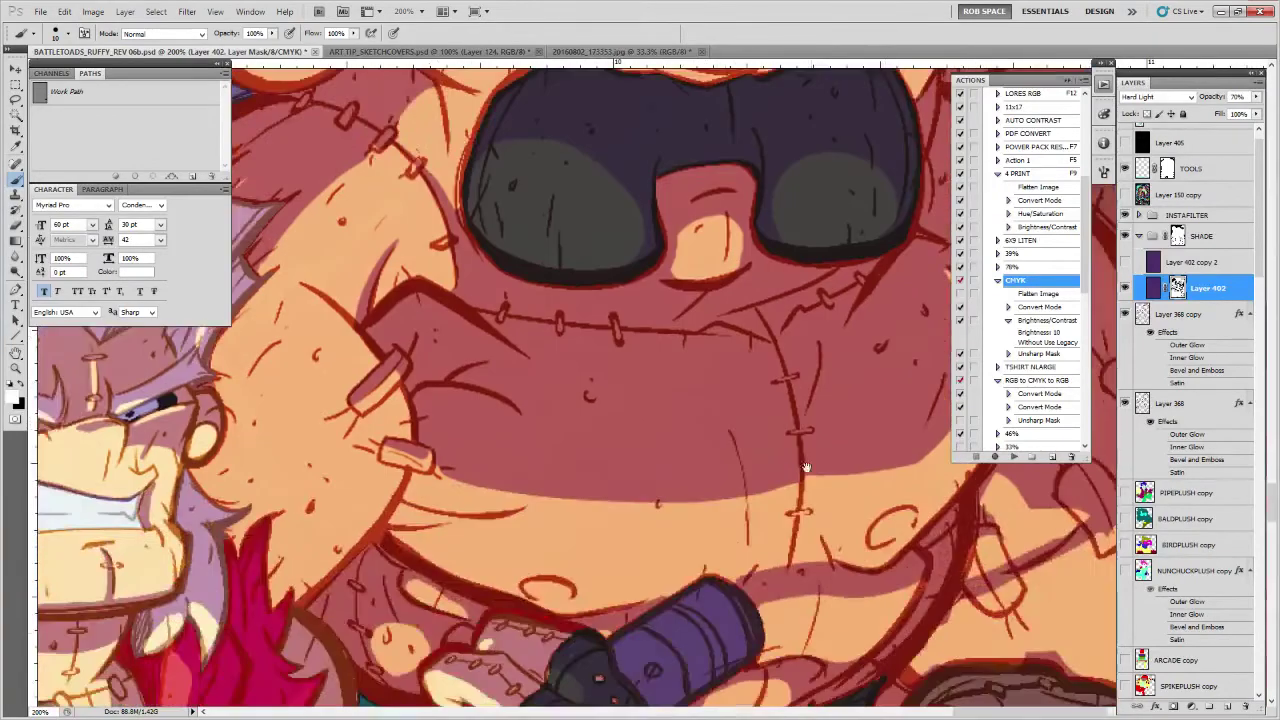
Refine the light patch on the belly above the belt and brighten the belt buckle's frame
left_click_drag(855, 583, 875, 455)
left_click_drag(904, 507, 781, 480)
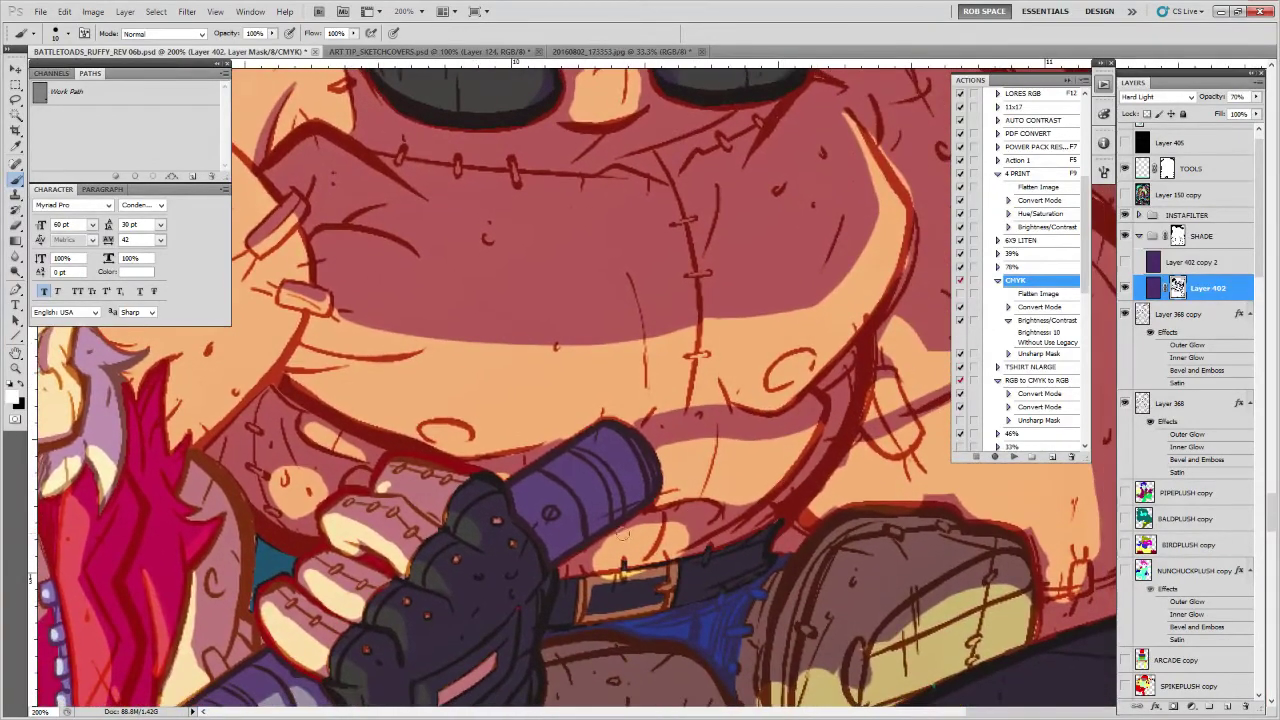
key("x")
mouse_move(637, 523)
left_mouse_down()
mouse_move(588, 550)
mouse_move(648, 526)
left_mouse_up()
key("x")
key("x")
mouse_move(590, 616)
left_mouse_down()
mouse_move(662, 550)
mouse_move(745, 520)
left_mouse_up()
left_click_drag(659, 530, 655, 546)
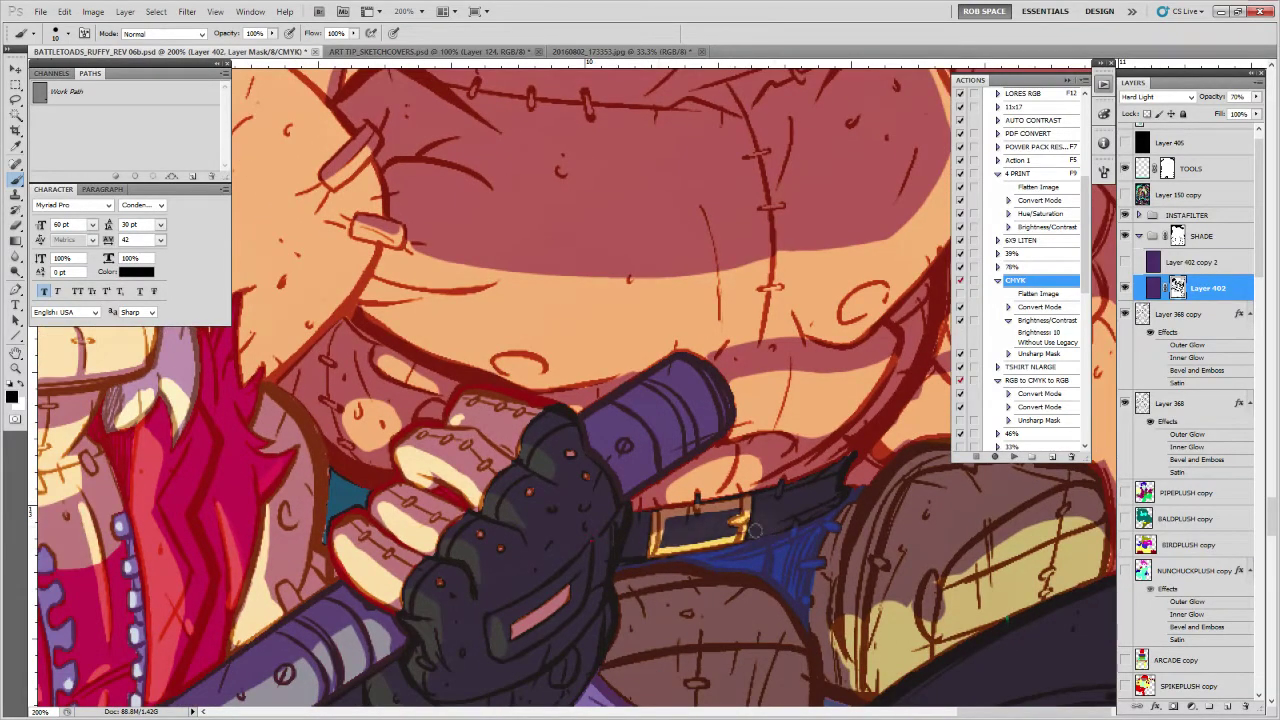
Paint shade over the yellow light area on the sole of the raised boot beside the wheel
left_click_drag(992, 609, 750, 487)
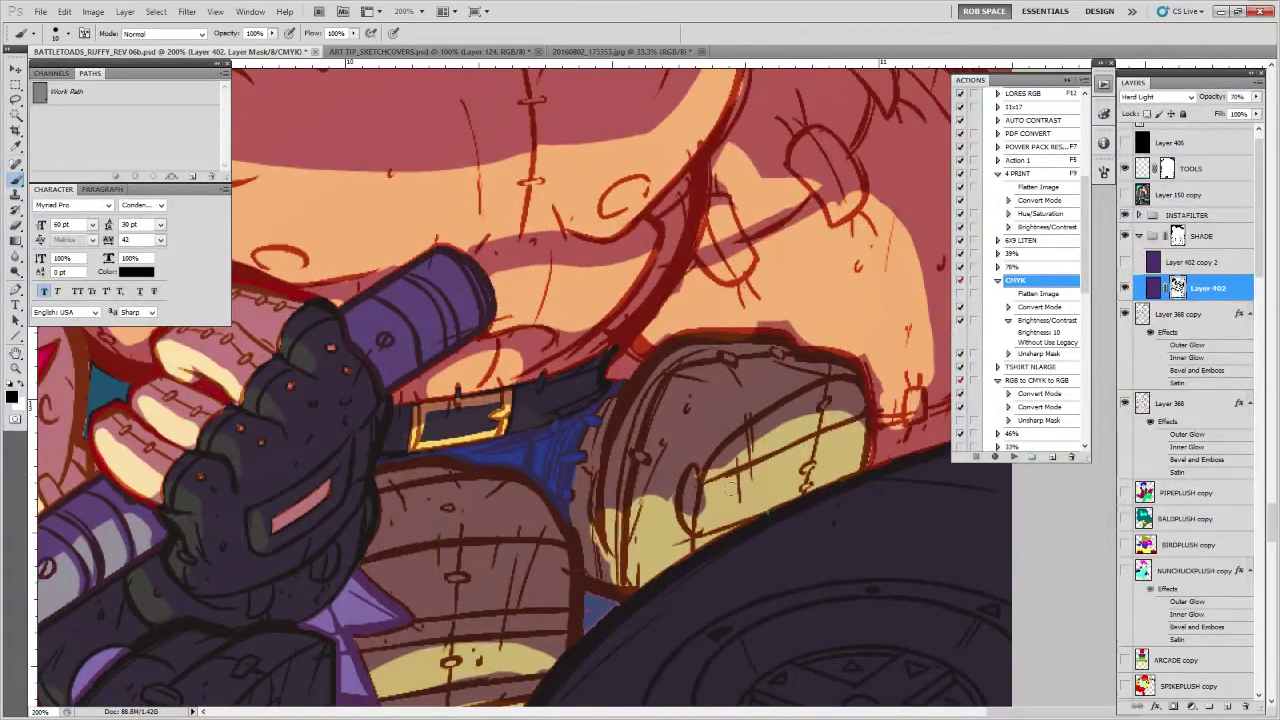
left_click_drag(840, 405, 722, 455)
key("x")
mouse_move(838, 407)
left_mouse_down()
mouse_move(700, 470)
mouse_move(766, 450)
mouse_move(712, 480)
left_mouse_up()
mouse_move(851, 403)
left_mouse_down()
mouse_move(755, 435)
mouse_move(694, 484)
left_mouse_up()
left_click_drag(840, 432, 702, 492)
mouse_move(864, 436)
left_mouse_down()
mouse_move(695, 497)
mouse_move(829, 444)
mouse_move(703, 518)
left_mouse_up()
left_click_drag(860, 467, 702, 520)
left_click_drag(838, 478, 710, 530)
left_click_drag(864, 443, 816, 459)
mouse_move(697, 504)
left_mouse_down()
mouse_move(685, 529)
mouse_move(821, 438)
left_mouse_up()
mouse_move(782, 436)
left_mouse_down()
mouse_move(702, 456)
mouse_move(715, 516)
left_mouse_up()
Touch up the remaining light at the raised boot's lower end and the light patch on the neighbouring boot
key("x")
left_click_drag(700, 472, 714, 516)
mouse_move(695, 468)
left_mouse_down()
mouse_move(700, 513)
mouse_move(728, 524)
mouse_move(698, 460)
left_mouse_up()
key("x")
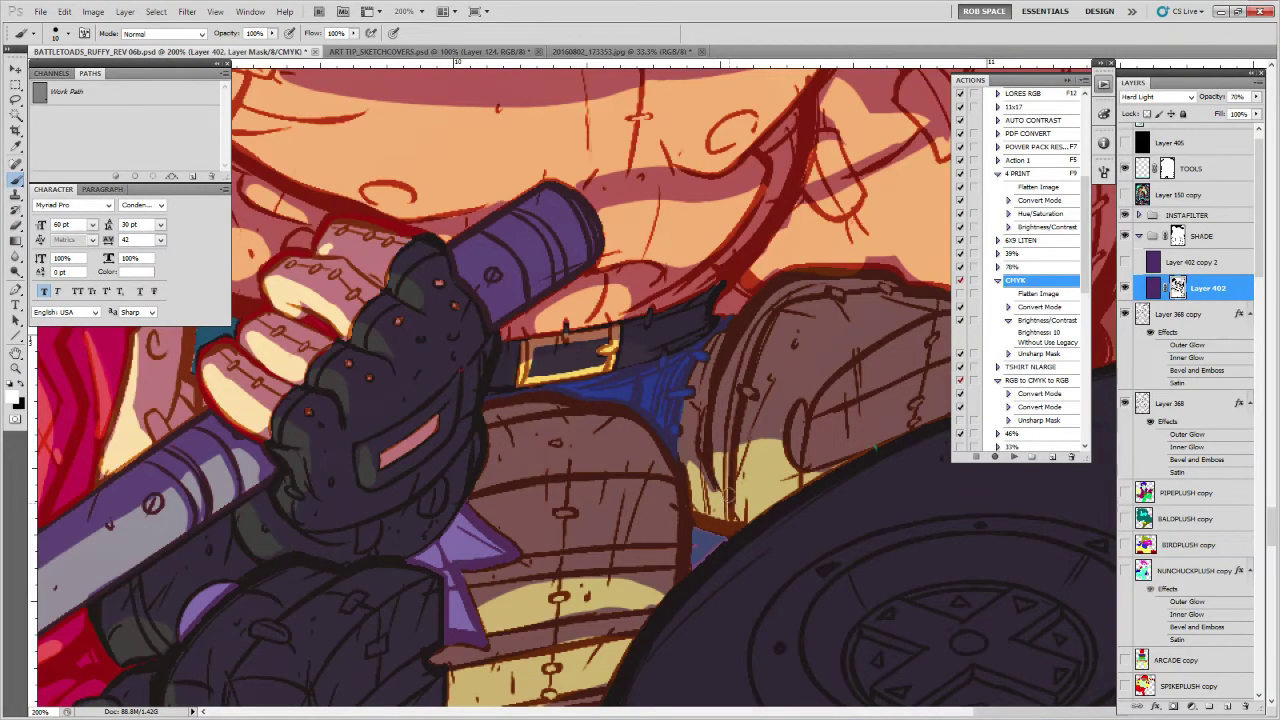
mouse_move(642, 608)
left_mouse_down()
mouse_move(757, 478)
mouse_move(652, 493)
left_mouse_up()
key("x")
mouse_move(587, 578)
left_mouse_down()
mouse_move(717, 563)
mouse_move(598, 595)
mouse_move(582, 613)
mouse_move(709, 576)
mouse_move(575, 596)
mouse_move(656, 578)
left_mouse_up()
key("x")
Refine the light shape on the arm beside the belly, cleaning its outer curve down to the wrist
left_click_drag(896, 170, 711, 454)
left_click_drag(800, 430, 697, 506)
left_click_drag(762, 464, 668, 527)
mouse_move(630, 457)
left_mouse_down()
mouse_move(540, 509)
mouse_move(650, 452)
mouse_move(511, 521)
left_mouse_up()
key("x")
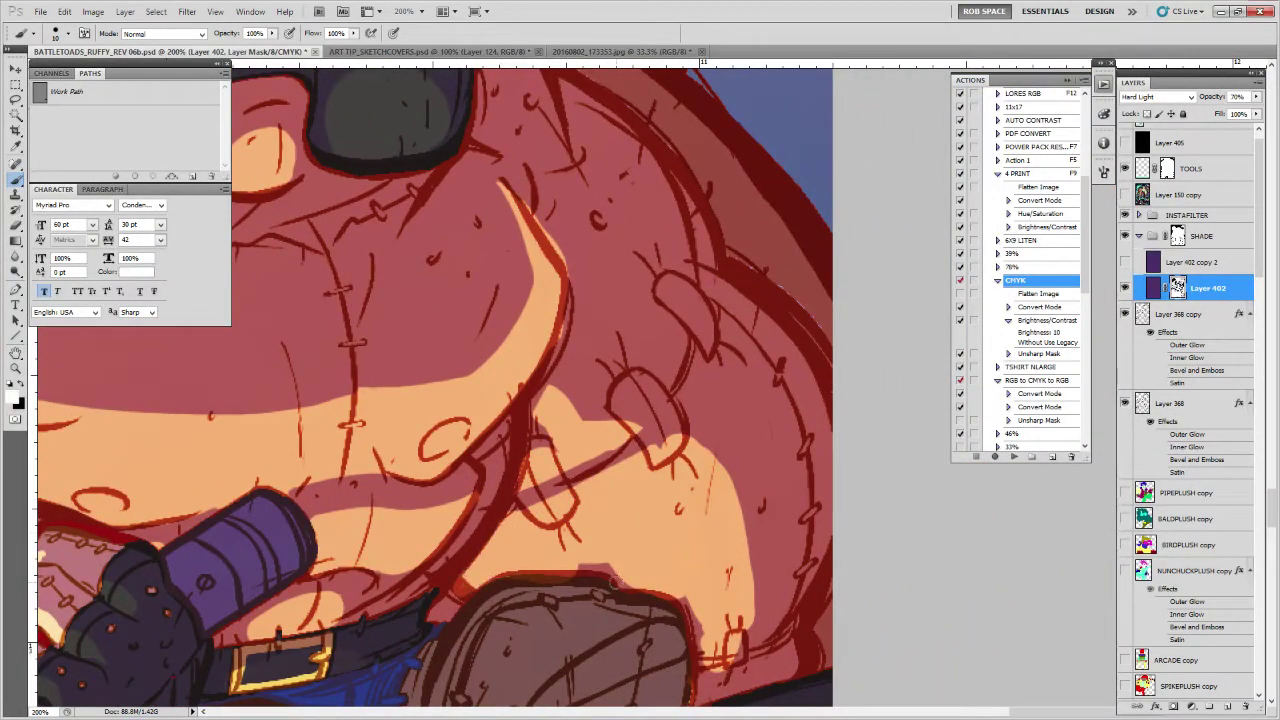
mouse_move(585, 558)
left_mouse_down()
mouse_move(557, 514)
mouse_move(661, 560)
mouse_move(669, 636)
mouse_move(712, 561)
mouse_move(718, 600)
left_mouse_up()
key("x")
left_click_drag(766, 557, 661, 591)
left_click_drag(734, 522, 738, 610)
mouse_move(722, 660)
left_mouse_down()
mouse_move(706, 508)
mouse_move(658, 450)
mouse_move(638, 453)
left_mouse_up()
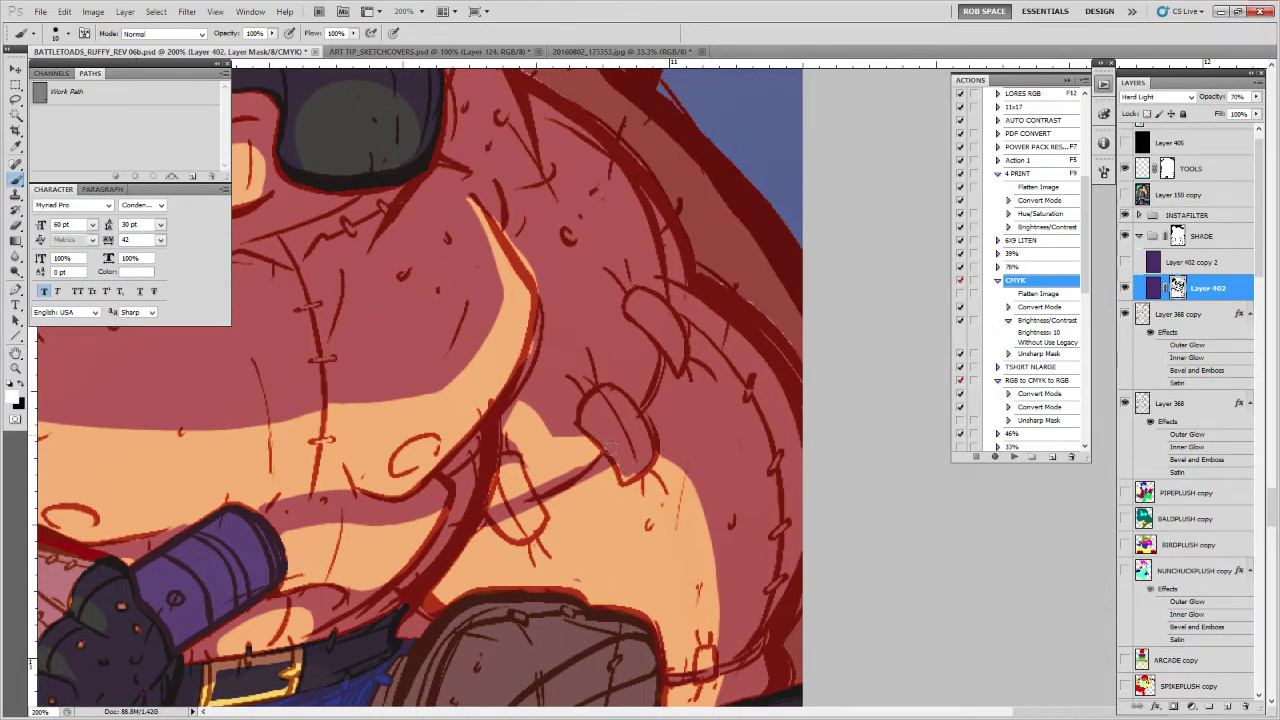
Shade the stitches on the arm and round off the light next to the chest
mouse_move(526, 514)
left_mouse_down()
mouse_move(516, 480)
mouse_move(492, 502)
mouse_move(530, 534)
mouse_move(512, 471)
mouse_move(560, 500)
mouse_move(602, 461)
mouse_move(584, 464)
left_mouse_up()
mouse_move(656, 456)
left_mouse_down()
mouse_move(700, 454)
mouse_move(596, 500)
mouse_move(578, 470)
mouse_move(598, 398)
mouse_move(552, 402)
mouse_move(566, 443)
left_mouse_up()
key("x")
key("x")
Refine the narrow pointed tip and inner edge of the light shape on the chest's outer side
left_click_drag(579, 283, 567, 368)
mouse_move(502, 310)
left_mouse_down()
mouse_move(490, 404)
mouse_move(555, 359)
mouse_move(564, 370)
mouse_move(545, 493)
mouse_move(556, 360)
mouse_move(603, 349)
mouse_move(645, 381)
mouse_move(652, 462)
left_mouse_up()
key("x")
key("ctrl+z")
key("x")
left_click_drag(624, 372, 659, 464)
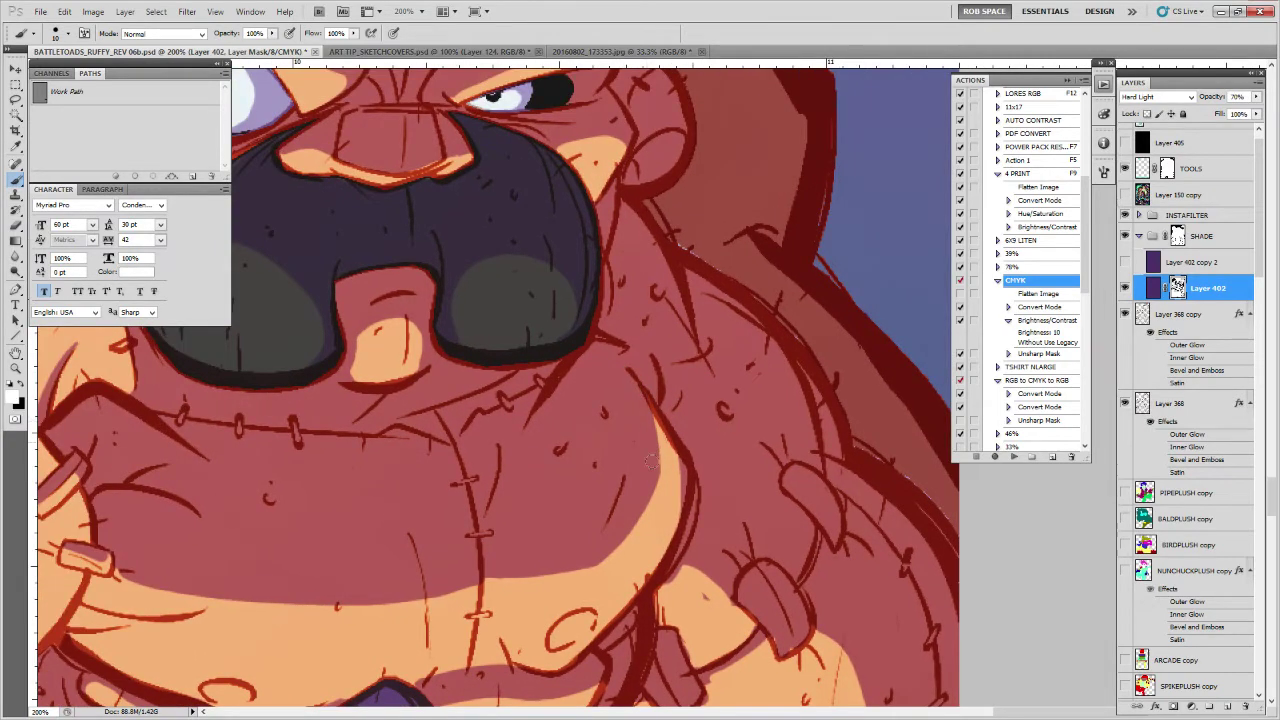
key("x")
left_click_drag(632, 375, 658, 462)
left_click_drag(653, 410, 676, 511)
left_click_drag(860, 553, 777, 443)
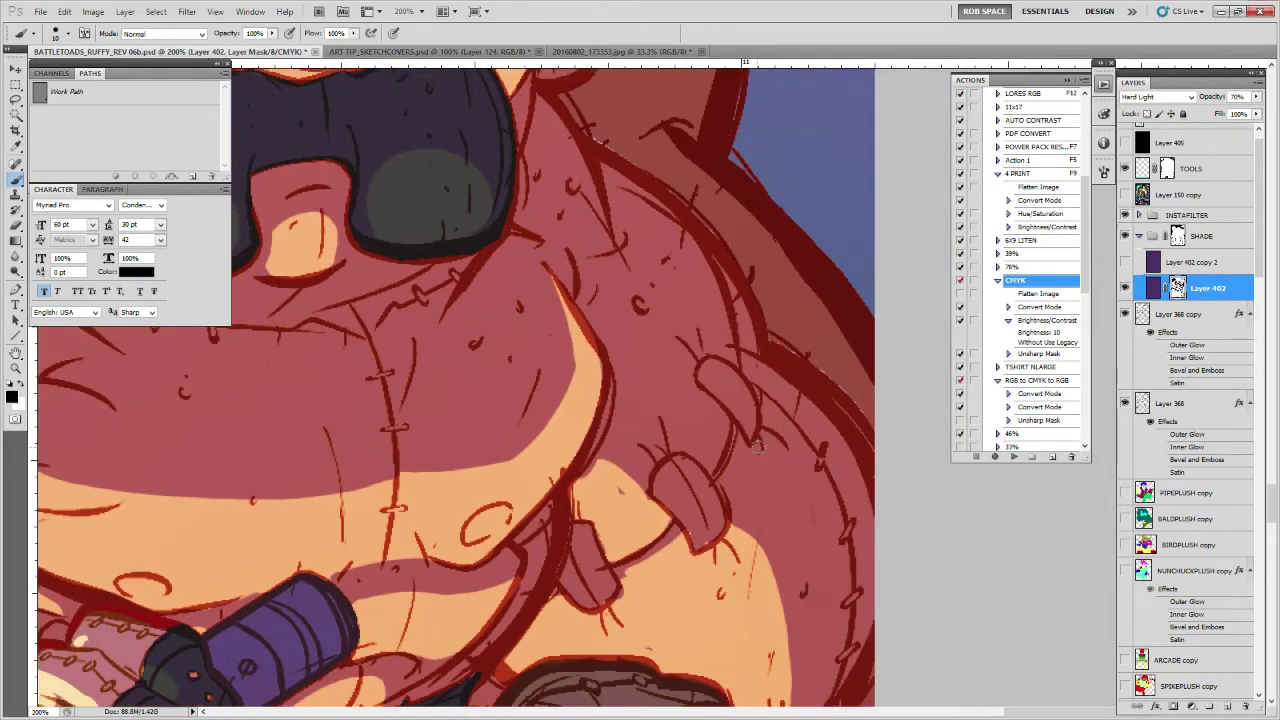
Paint light over the arm stitch closest to the belly
left_click(793, 436, "alt")
left_click(793, 437, "alt")
left_click(792, 438, "alt")
left_click(772, 465, "ctrl")
left_click(772, 466, "ctrl")
key("x")
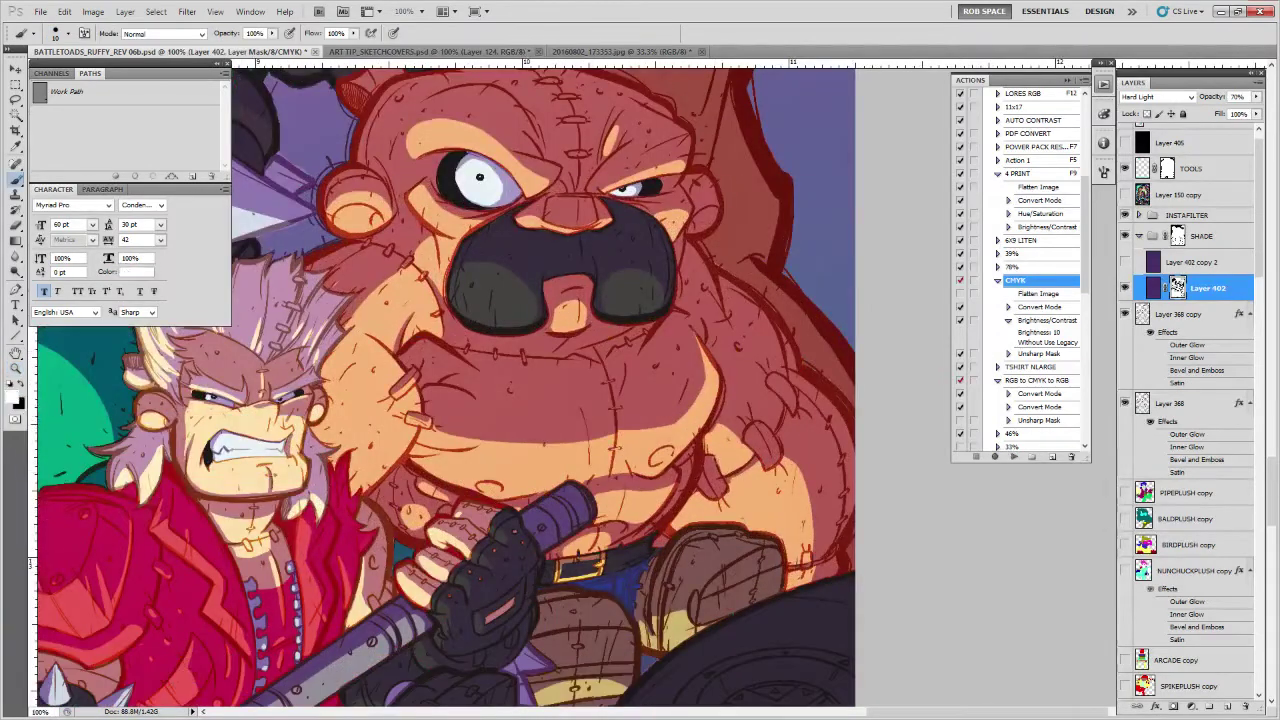
key("x")
mouse_move(704, 454)
left_mouse_down()
mouse_move(712, 491)
mouse_move(708, 464)
mouse_move(725, 474)
left_mouse_up()
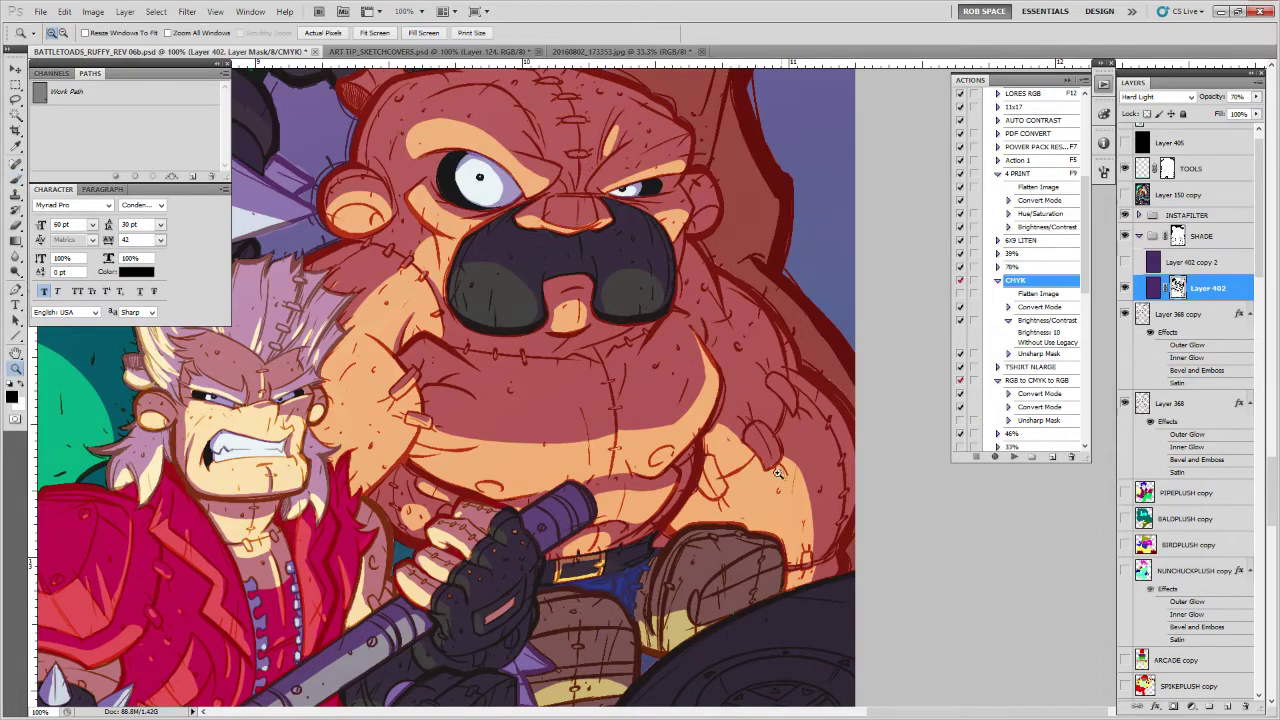
Extend the arm's light over the next stitch up and clean the light around both stitches
left_click(779, 473, "ctrl")
left_click(779, 473, "ctrl")
left_click_drag(779, 473, 831, 551)
mouse_move(820, 496)
left_mouse_down()
mouse_move(795, 507)
mouse_move(735, 455)
mouse_move(820, 505)
mouse_move(790, 503)
left_mouse_up()
mouse_move(732, 459)
left_mouse_down()
mouse_move(640, 395)
mouse_move(687, 438)
left_mouse_up()
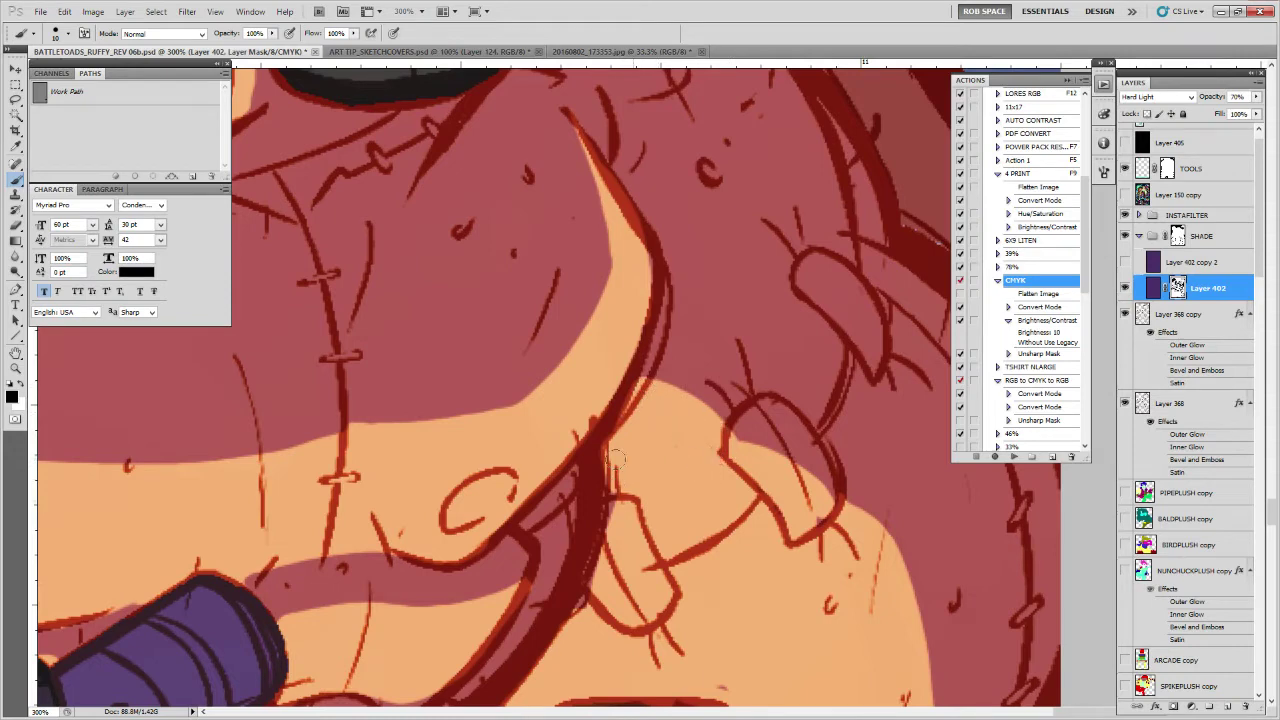
left_click_drag(780, 571, 725, 501)
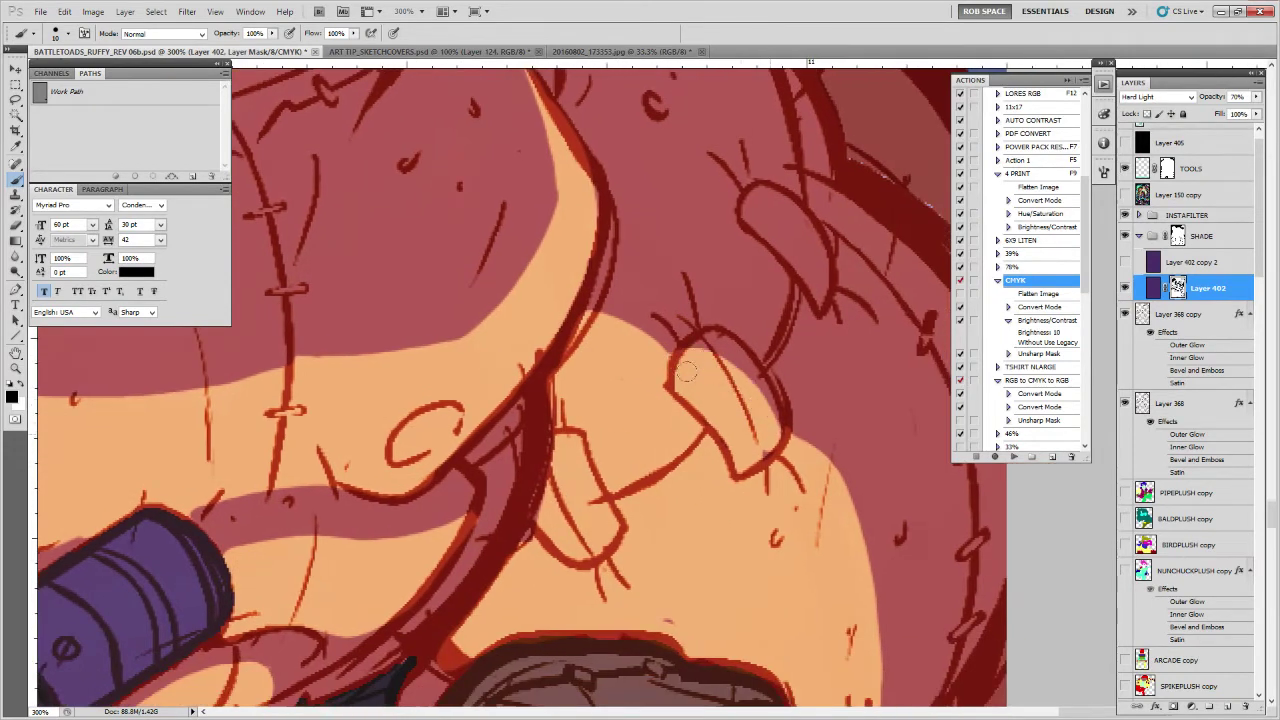
Shade the crease running between the two arm stitches and tidy the light's edge near the wrist stitch
key("x")
left_click_drag(704, 432, 607, 492)
left_click_drag(805, 510, 720, 400)
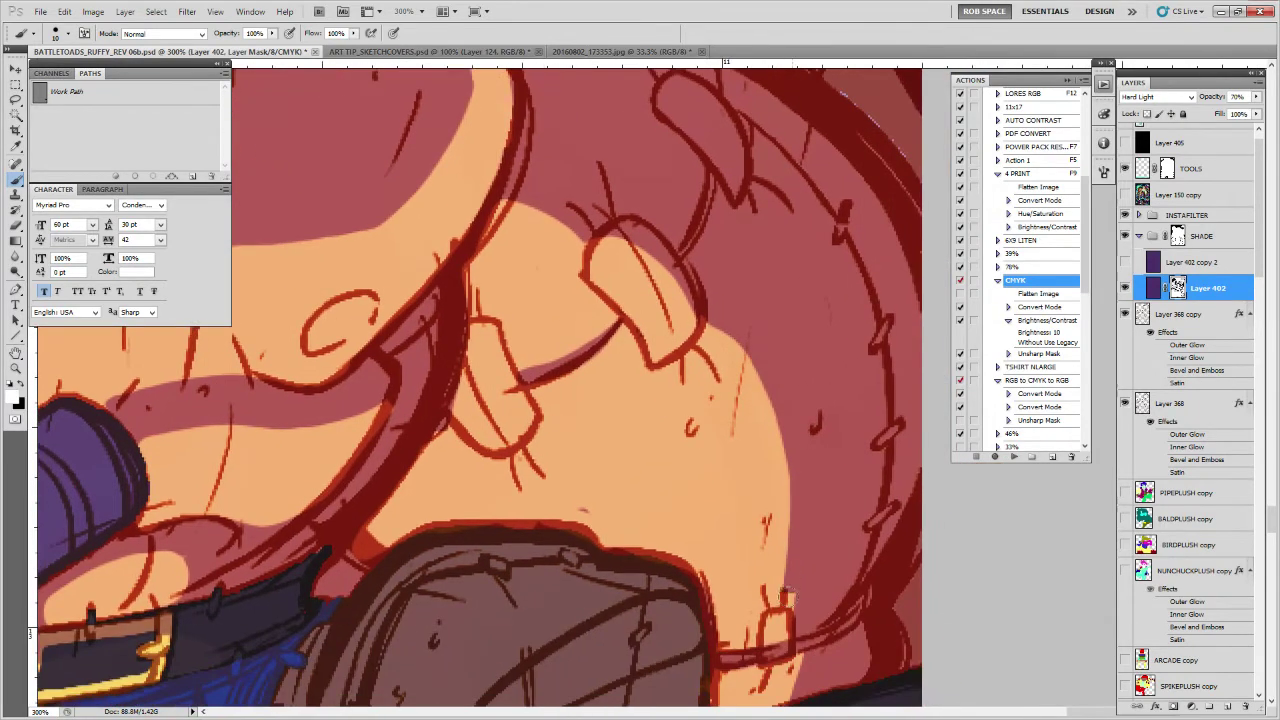
mouse_move(779, 592)
left_mouse_down()
mouse_move(786, 405)
mouse_move(778, 468)
mouse_move(730, 468)
mouse_move(796, 464)
mouse_move(796, 440)
mouse_move(795, 515)
mouse_move(790, 475)
mouse_move(775, 470)
left_mouse_up()
key("x")
key("x")
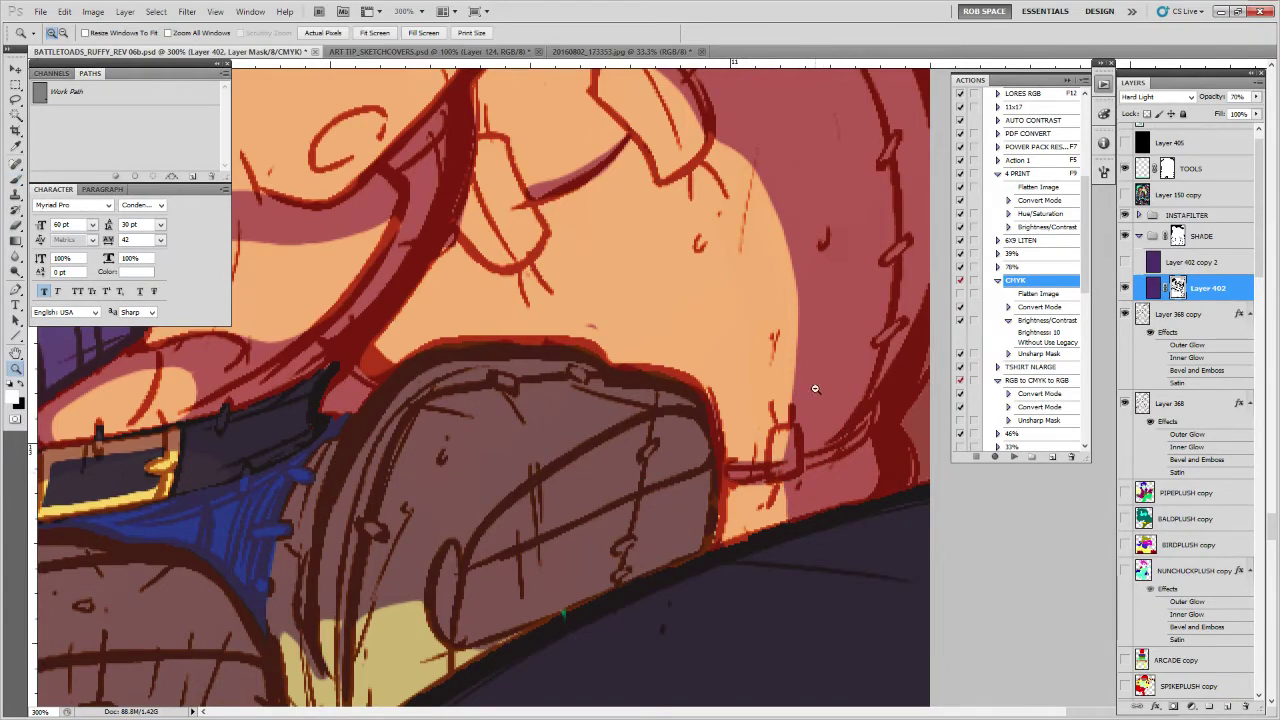
Reshape the light patch on the belly above the belt buckle into a smooth, rounded form
left_click(808, 398, "ctrl+alt")
left_click(808, 398, "ctrl+alt")
left_click(808, 398, "ctrl+alt")
left_click(808, 398, "ctrl+alt")
key("x")
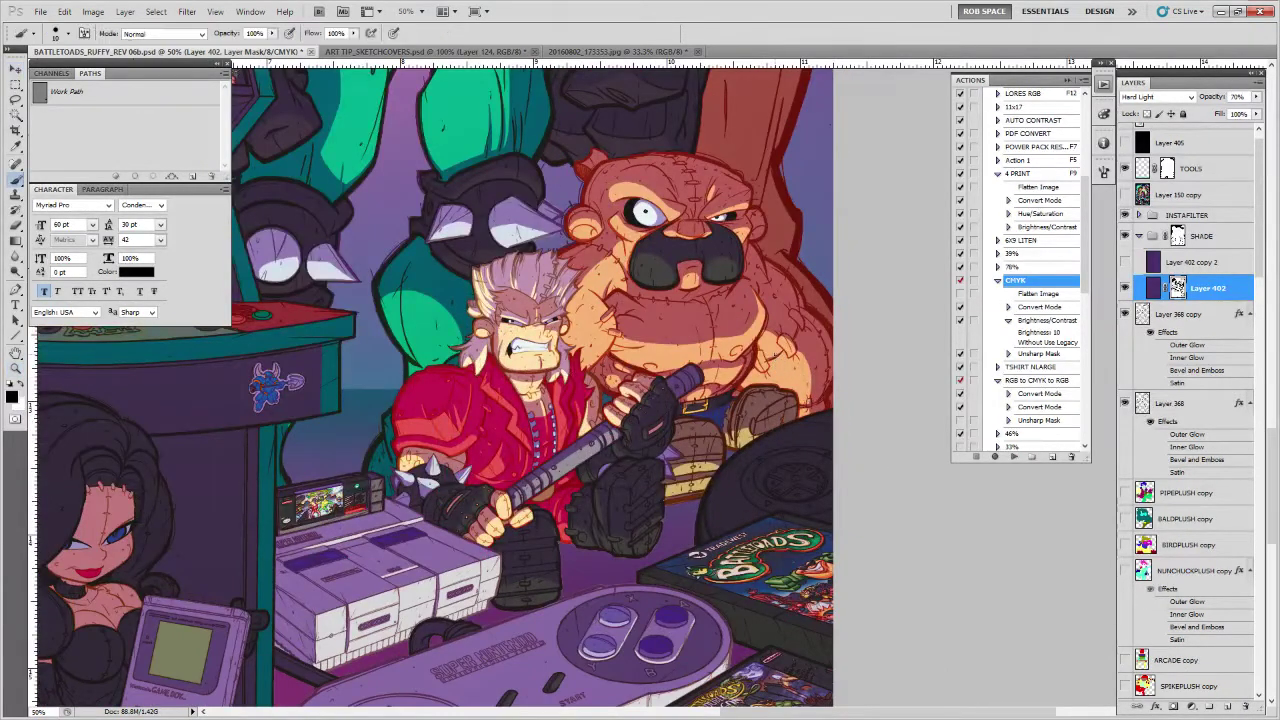
left_click_drag(772, 366, 794, 450)
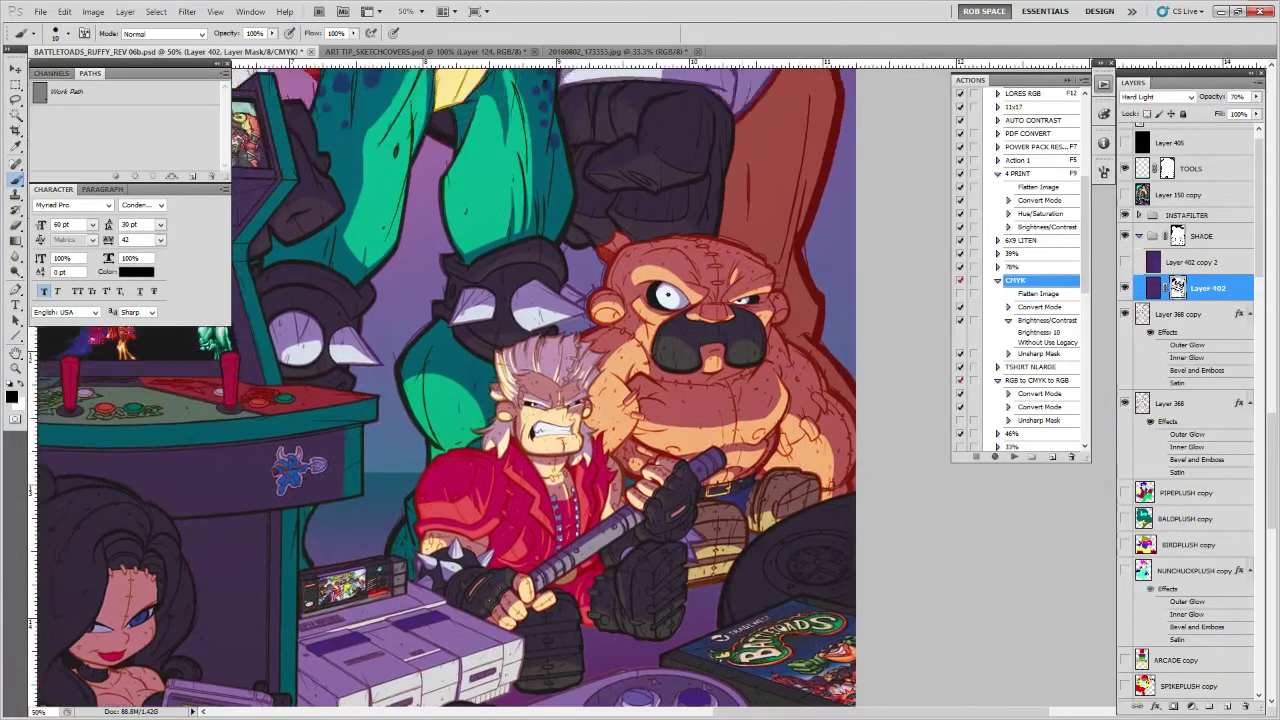
scroll(730, 480, "up", 4)
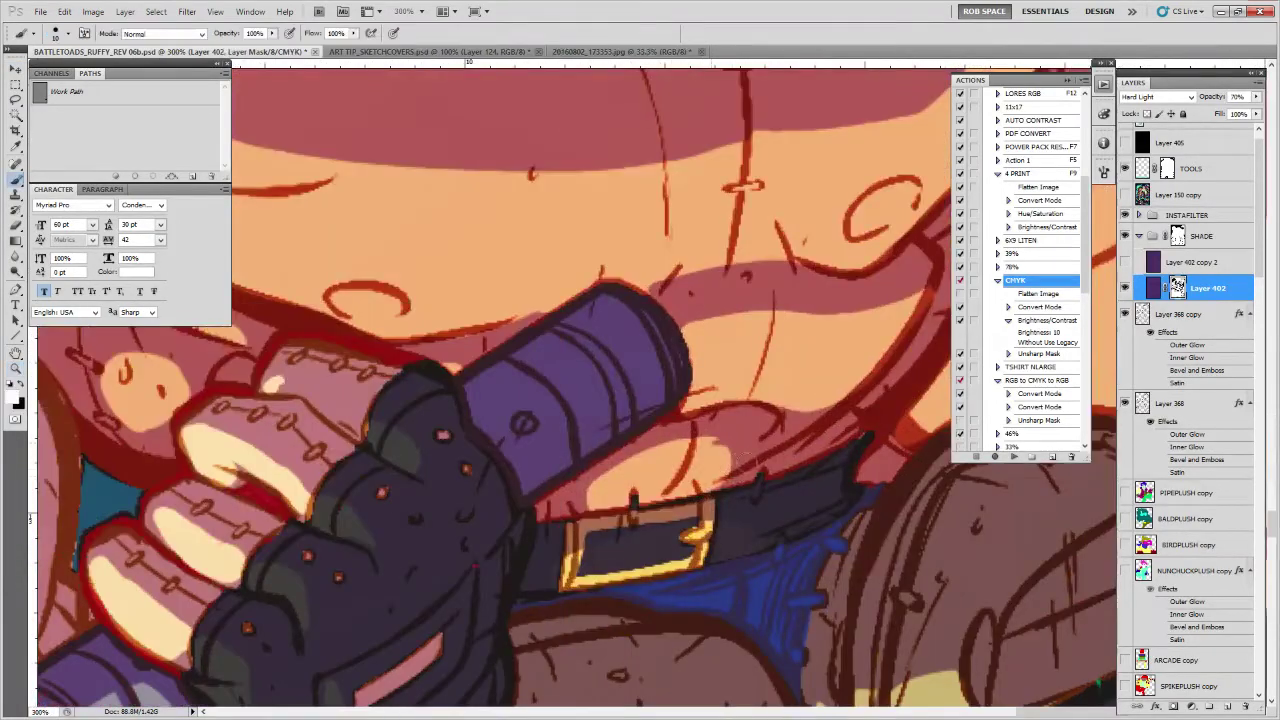
key("x")
left_click_drag(728, 446, 760, 452)
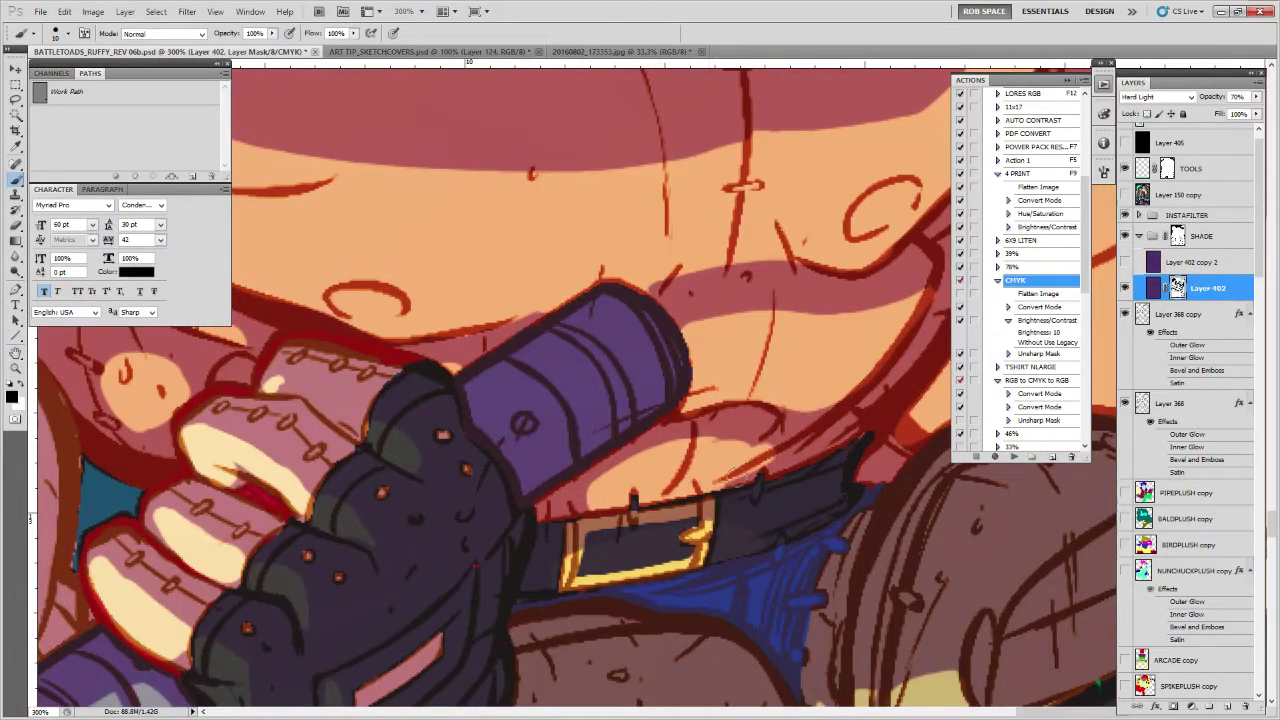
key("x")
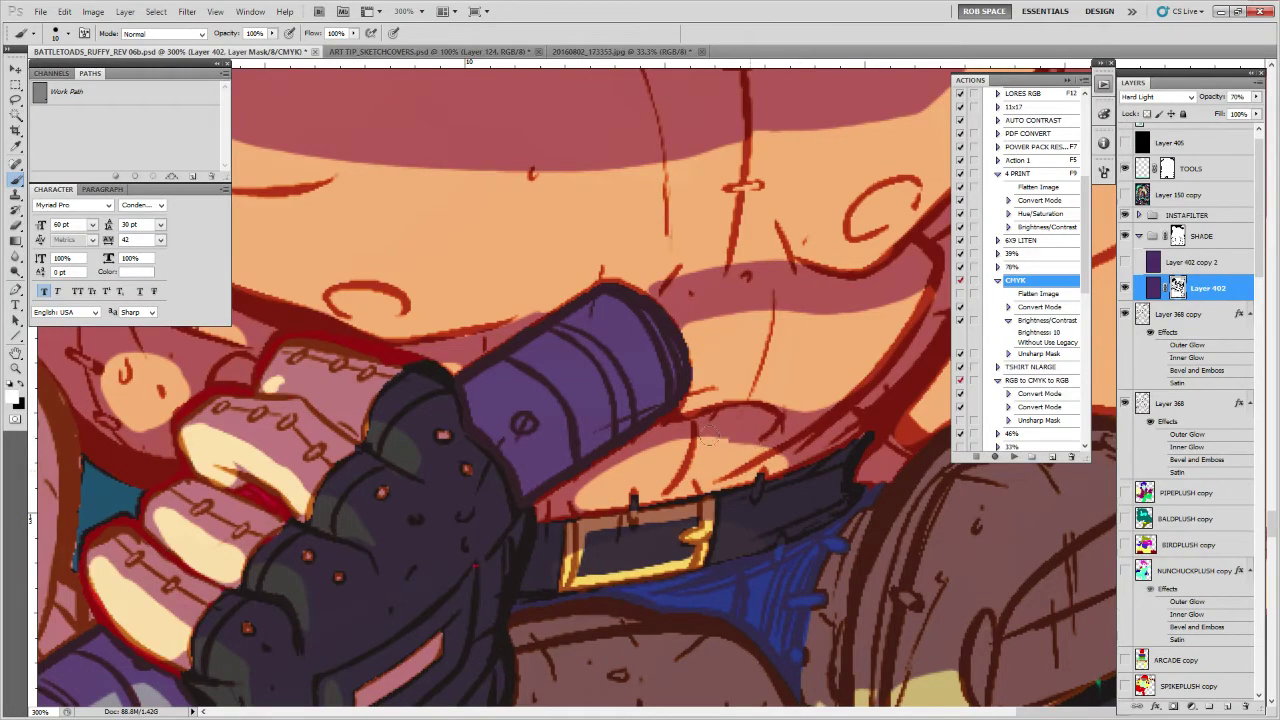
left_click_drag(732, 436, 582, 491)
mouse_move(670, 446)
left_mouse_down()
mouse_move(742, 440)
mouse_move(732, 485)
left_mouse_up()
left_click_drag(811, 384, 694, 657)
Examine the mustached figure's shading in the context of the whole illustration
key("z")
left_click(766, 453, "alt")
left_click(765, 458, "alt")
left_click(764, 464, "alt")
left_click(763, 470, "alt")
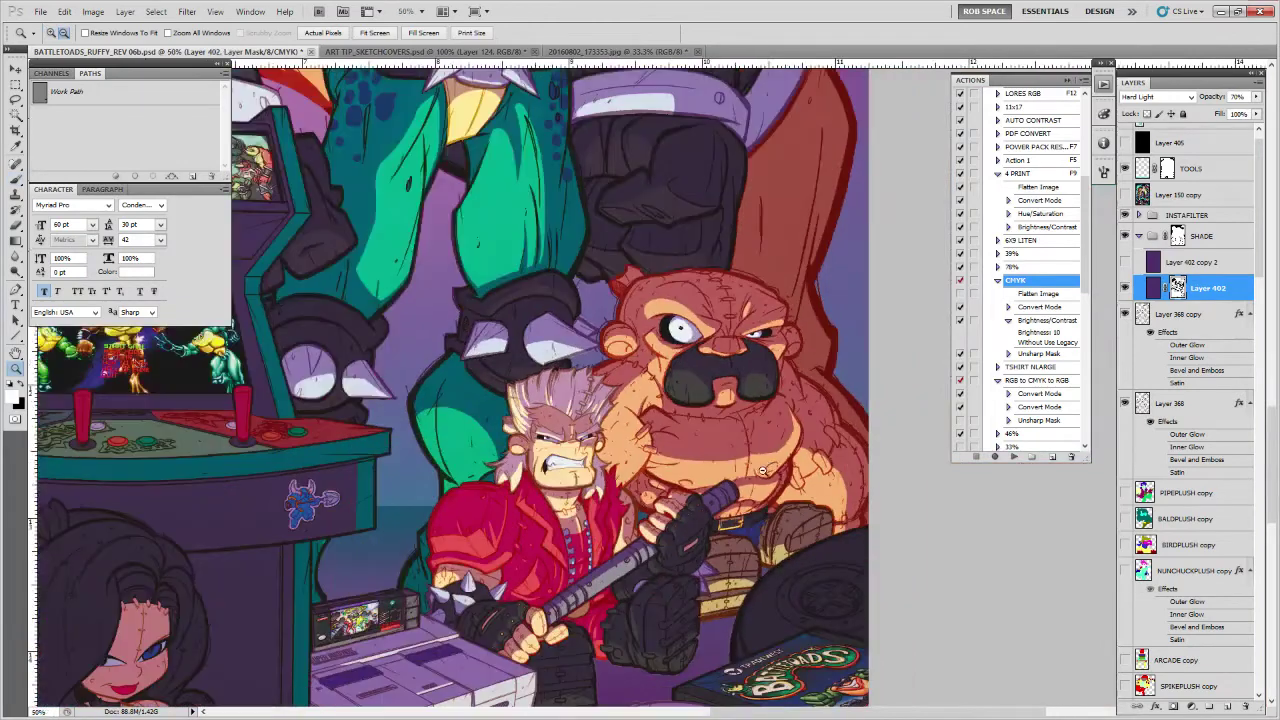
left_click(751, 479, "alt")
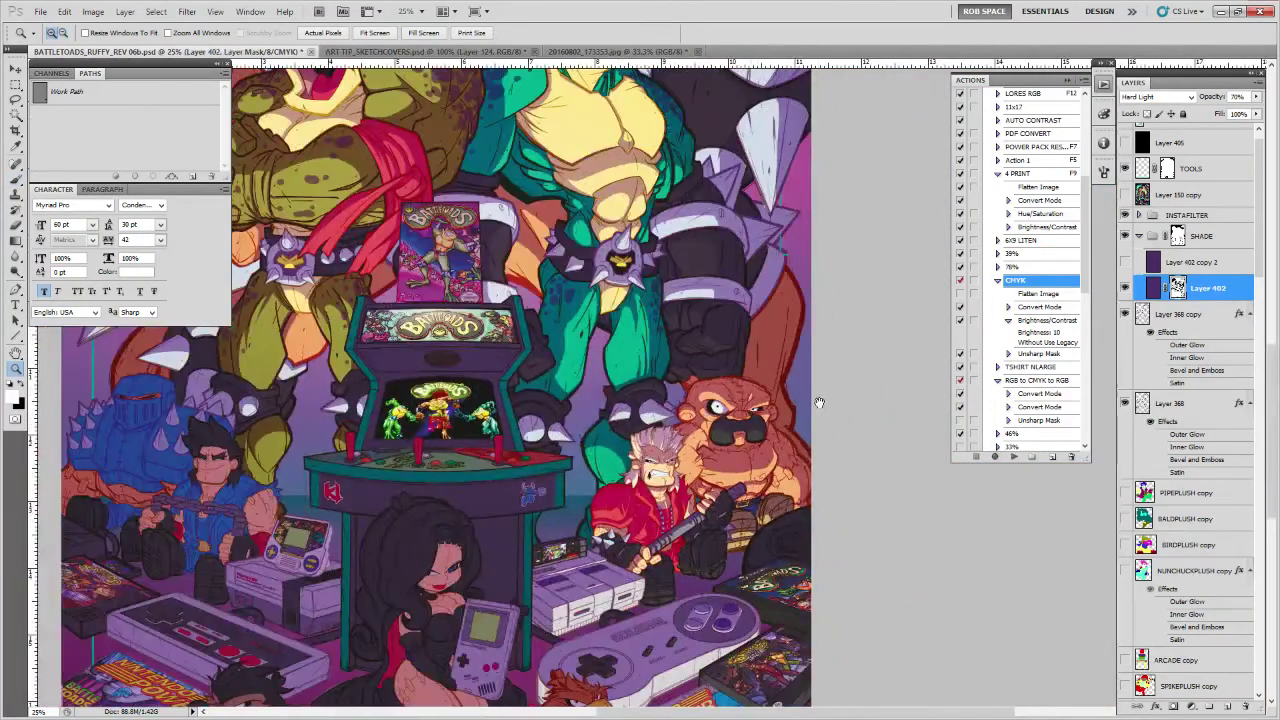
left_click_drag(763, 560, 781, 574)
Repaint the lower boundary of the chest shadow as a smooth curve in the mask with a larger brush
key("b")
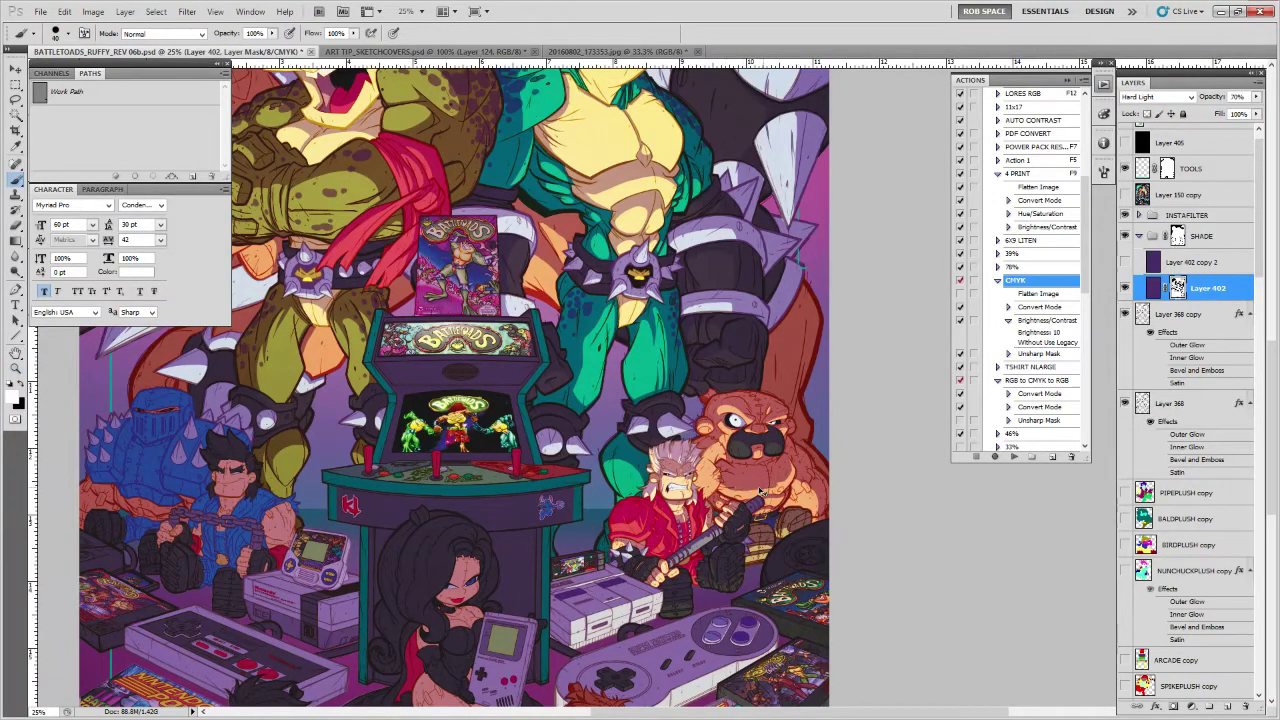
key("x")
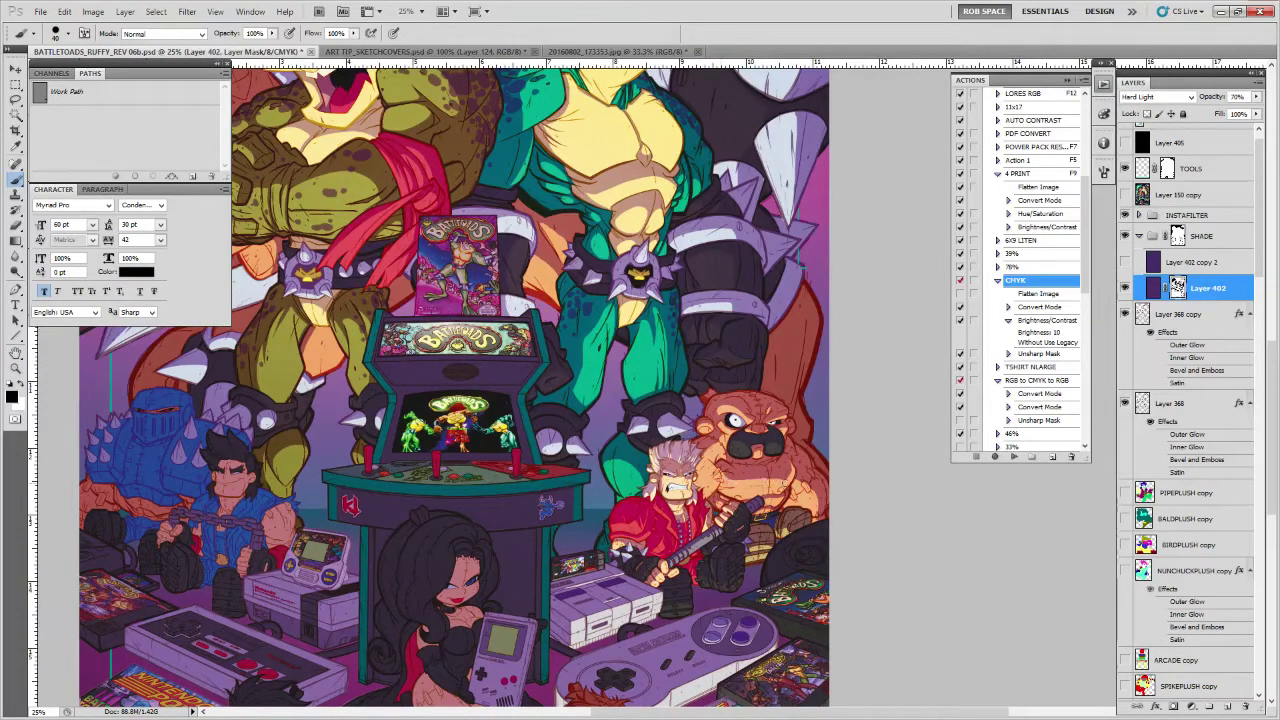
scroll(785, 476, "up", 4)
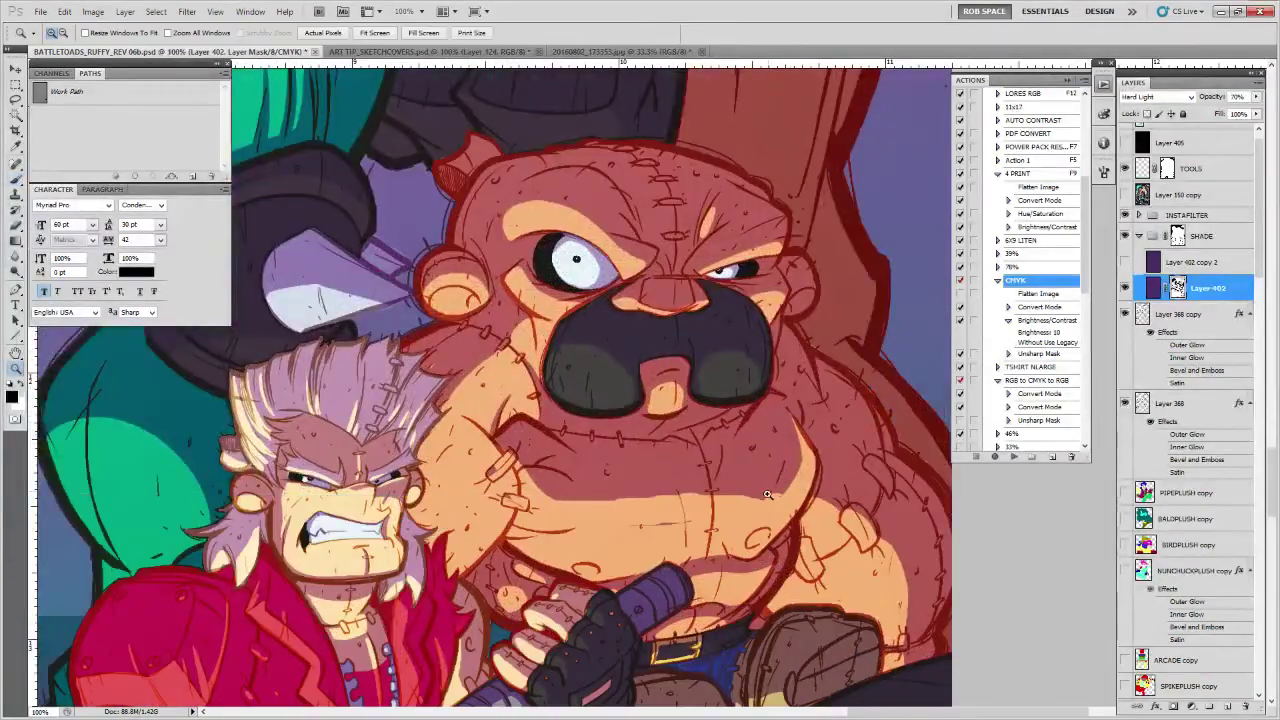
scroll(606, 541, "up", 1)
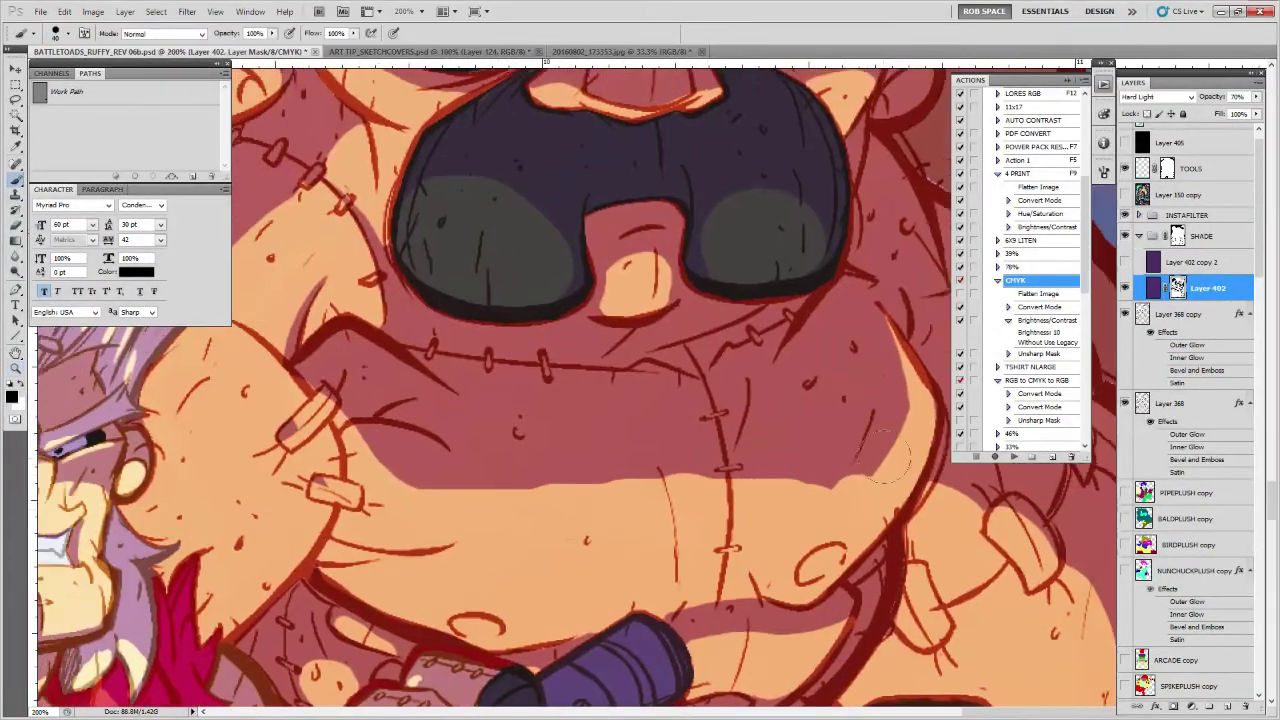
mouse_move(802, 477)
left_mouse_down()
mouse_move(830, 507)
mouse_move(789, 523)
left_mouse_up()
key("x")
left_click_drag(880, 428, 712, 492)
left_click_drag(728, 522, 855, 503)
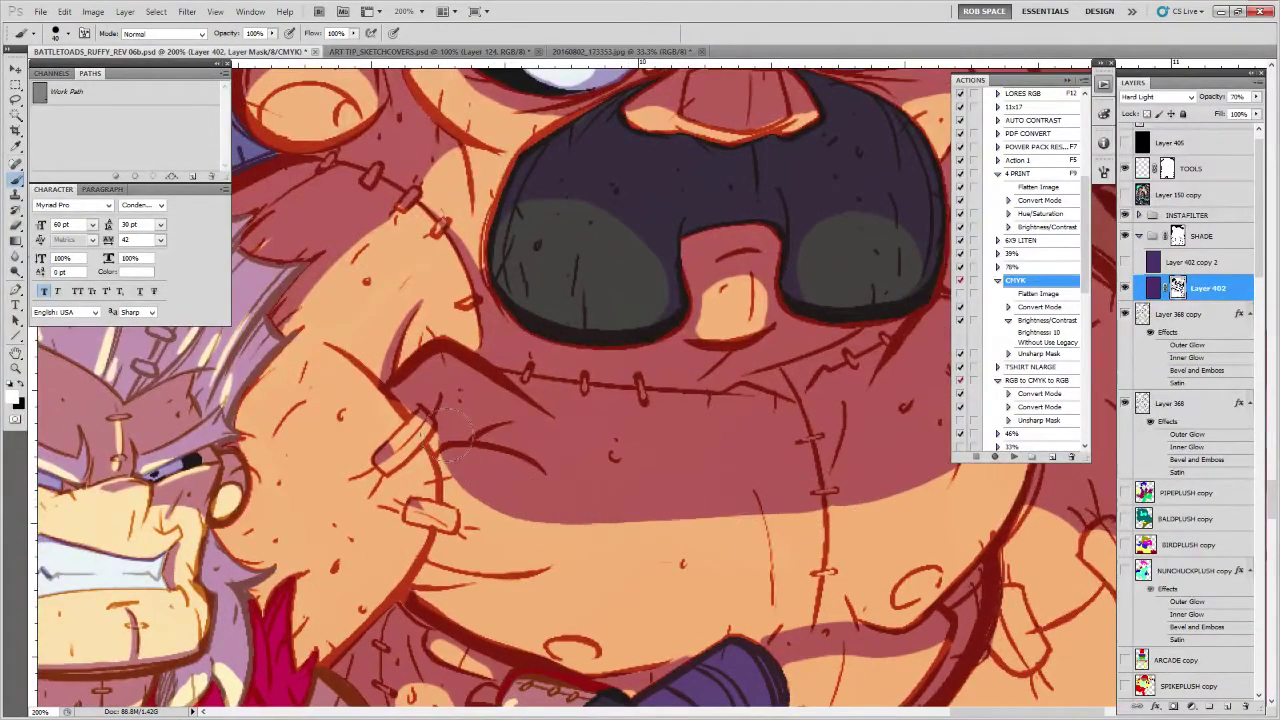
Paint light on the two stitches where the chest meets the shoulder and refine the shadow's edge beside them
key("x")
left_click_drag(393, 447, 382, 459)
left_click_drag(410, 502, 417, 506)
left_click_drag(512, 533, 504, 563)
left_click_drag(438, 463, 431, 472)
key("x")
key("x")
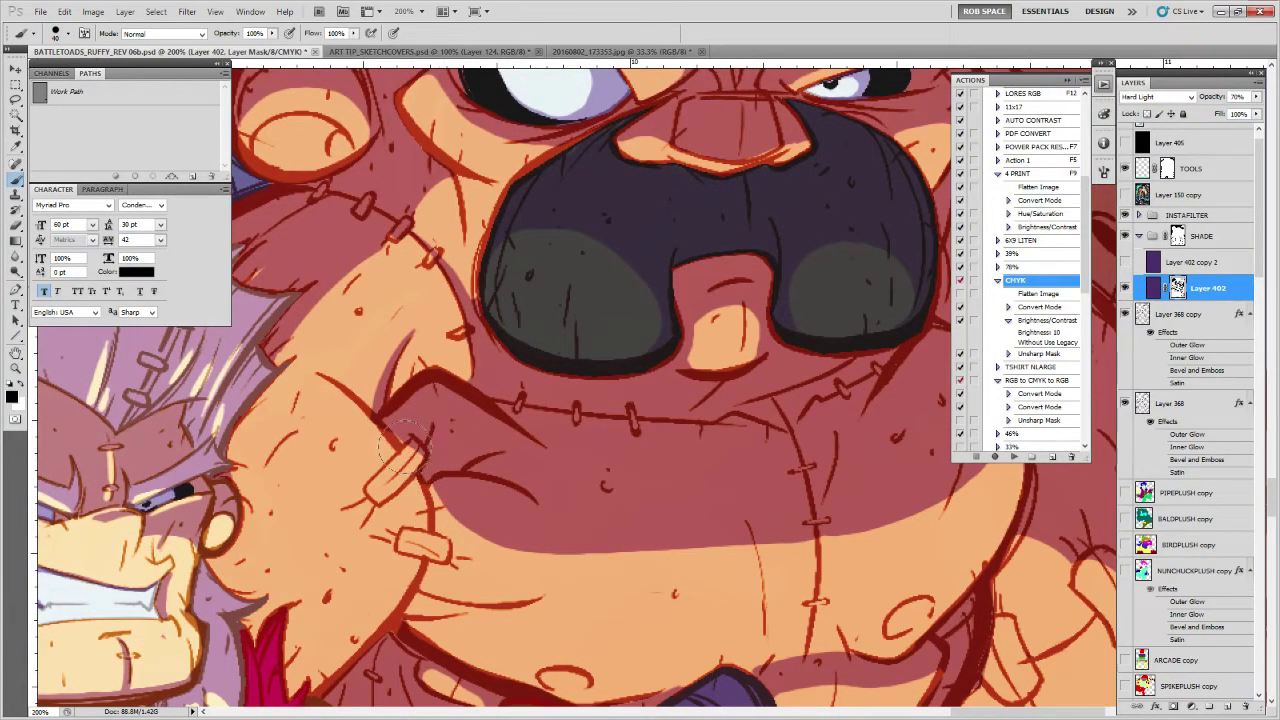
Refine the lower edge of the mustached figure's chest shadow and paint a band of light along the chest's outer contour
key("x")
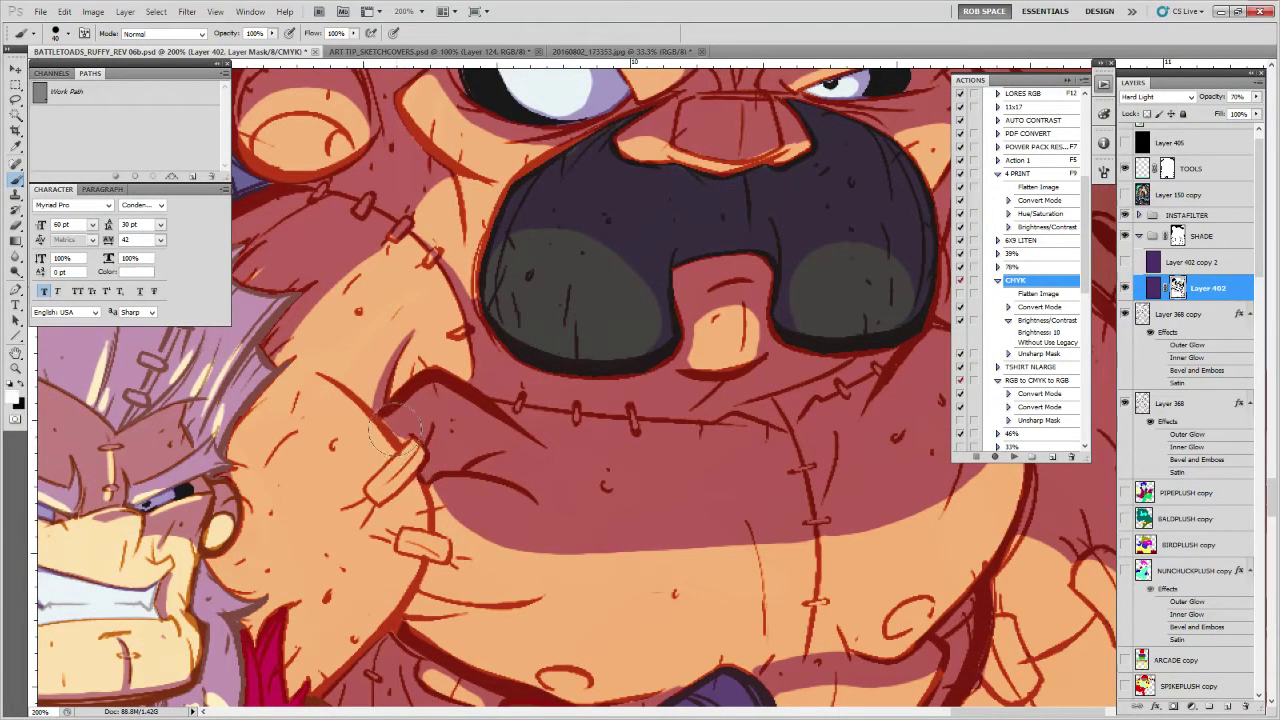
left_click_drag(788, 570, 746, 566)
key("x")
mouse_move(424, 511)
left_mouse_down()
mouse_move(512, 538)
mouse_move(769, 546)
mouse_move(530, 553)
left_mouse_up()
mouse_move(782, 442)
left_mouse_down()
mouse_move(672, 514)
mouse_move(580, 532)
left_mouse_up()
left_click_drag(602, 540, 701, 579)
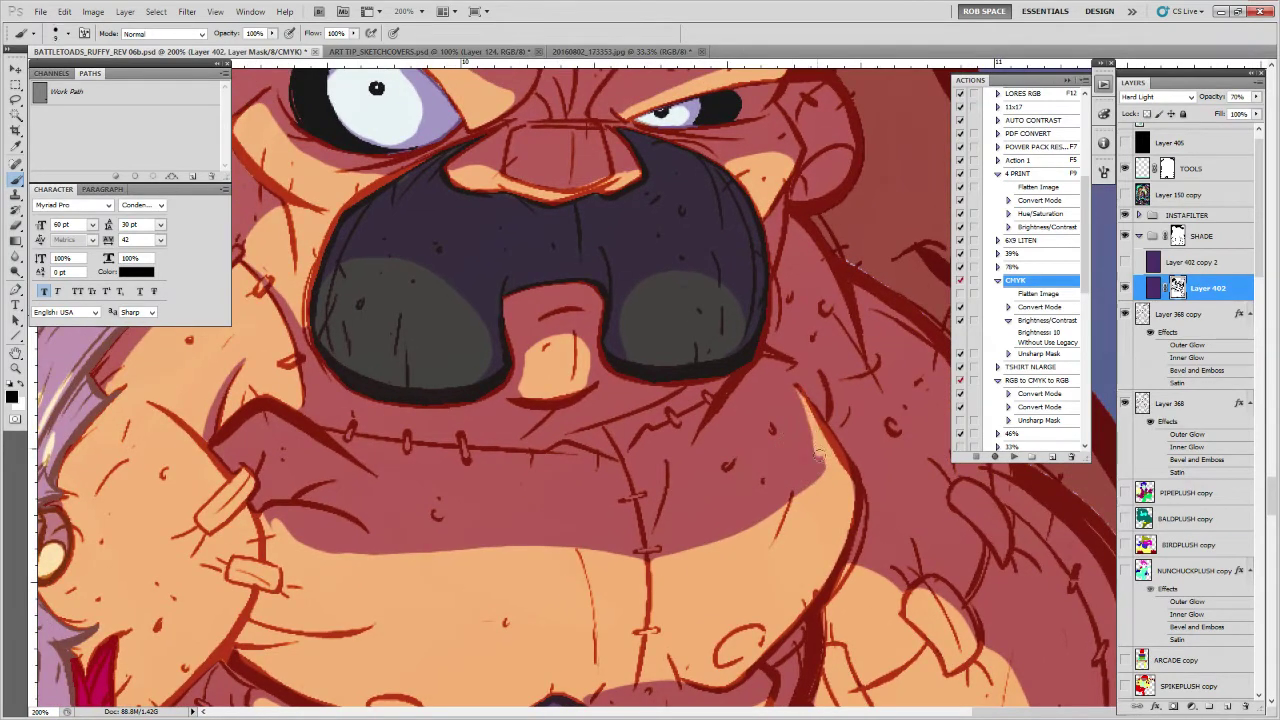
left_click_drag(822, 466, 796, 384)
left_click_drag(820, 483, 830, 452)
Paint a narrow shadow along the chest's vertical stitched seam and tidy the neighbouring shadow boundary with light
key("x")
key("x")
key("x")
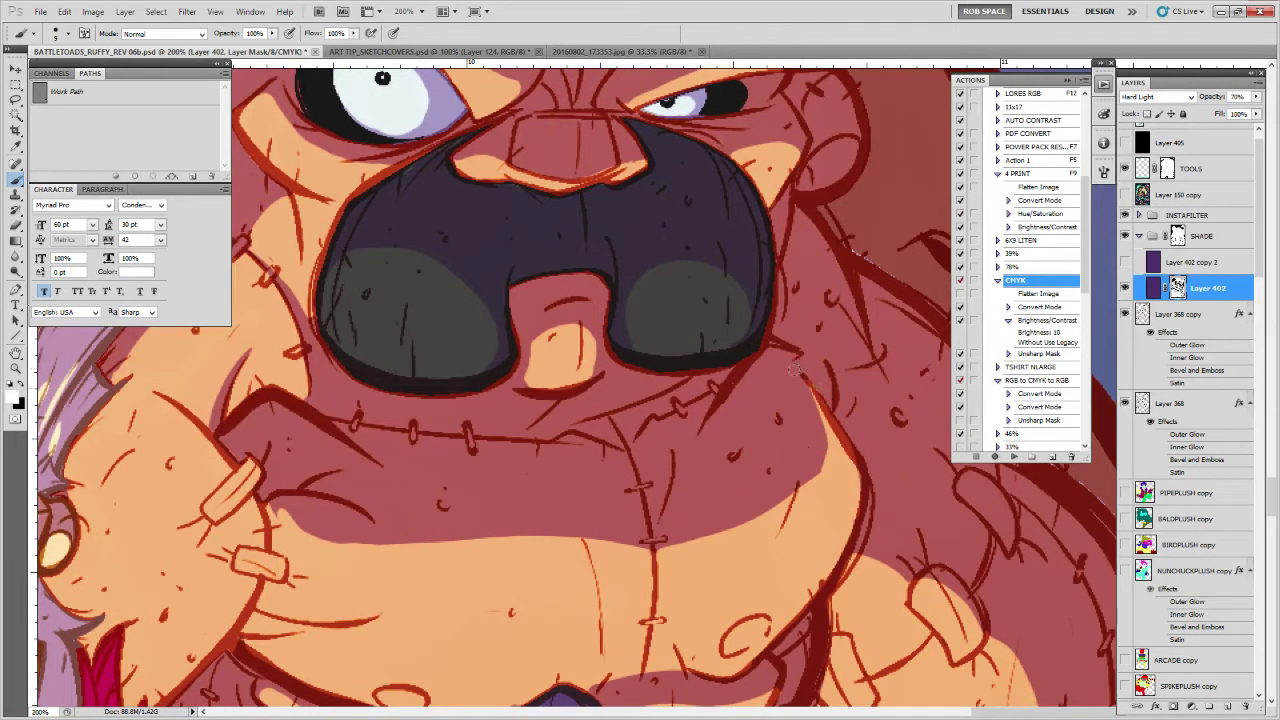
left_click_drag(728, 528, 660, 556)
mouse_move(658, 556)
left_mouse_down()
mouse_move(888, 535)
mouse_move(778, 518)
mouse_move(555, 521)
mouse_move(517, 497)
mouse_move(643, 507)
left_mouse_up()
key("x")
mouse_move(875, 541)
left_mouse_down()
mouse_move(766, 520)
mouse_move(579, 529)
left_mouse_up()
mouse_move(848, 530)
left_mouse_down()
mouse_move(500, 520)
mouse_move(612, 516)
left_mouse_up()
mouse_move(876, 541)
left_mouse_down()
mouse_move(797, 495)
mouse_move(808, 555)
mouse_move(796, 608)
left_mouse_up()
key("x")
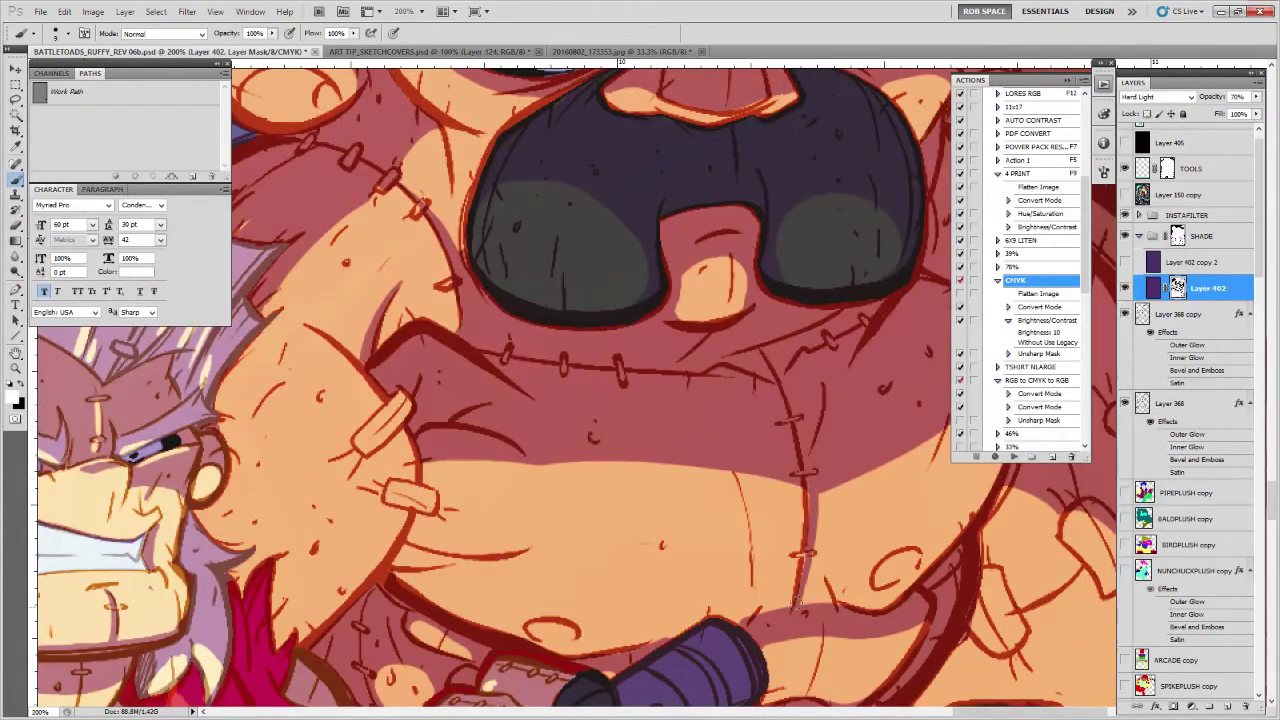
Extend the shadow down the vertical chest seam and trim its edges into a thin tapered shape
left_click_drag(808, 492, 804, 564)
left_click_drag(826, 468, 714, 496)
key("x")
mouse_move(873, 399)
left_mouse_down()
mouse_move(806, 466)
mouse_move(713, 519)
mouse_move(700, 570)
left_mouse_up()
mouse_move(863, 455)
left_mouse_down()
mouse_move(880, 438)
mouse_move(813, 437)
mouse_move(833, 516)
mouse_move(793, 576)
left_mouse_up()
key("x")
key("x")
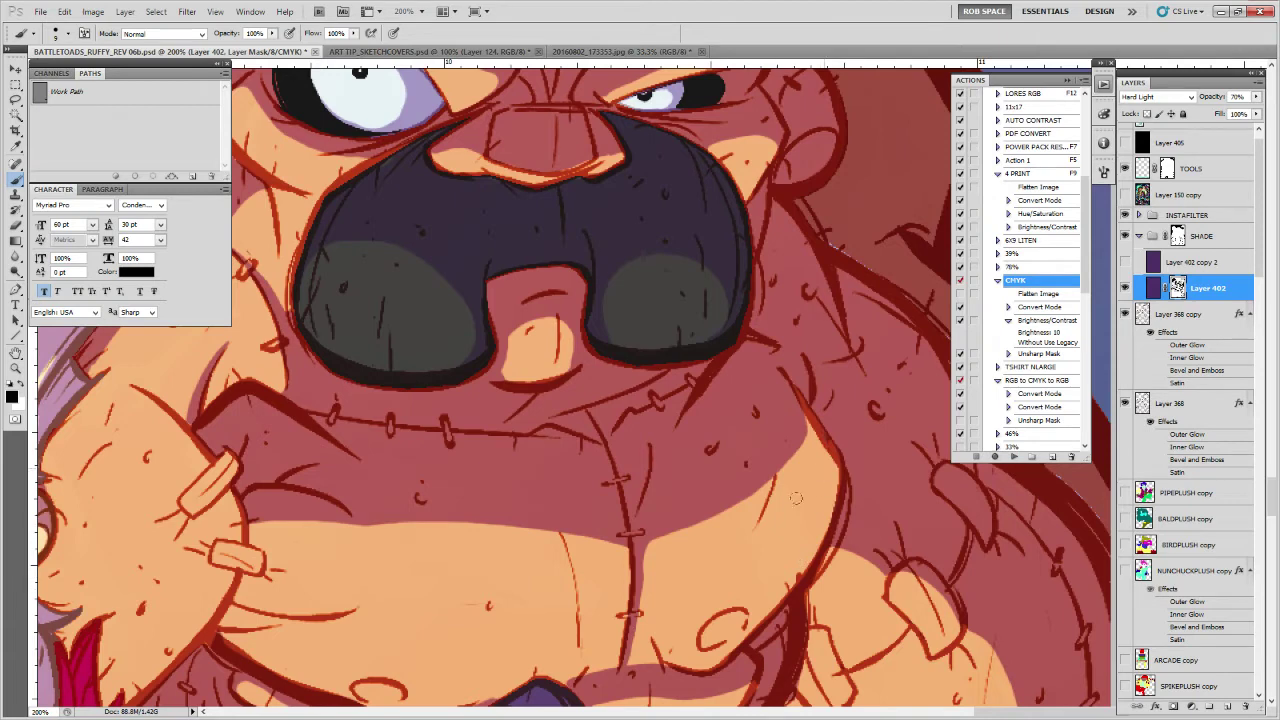
mouse_move(729, 545)
left_mouse_down()
mouse_move(893, 550)
mouse_move(554, 522)
mouse_move(676, 554)
left_mouse_up()
key("x")
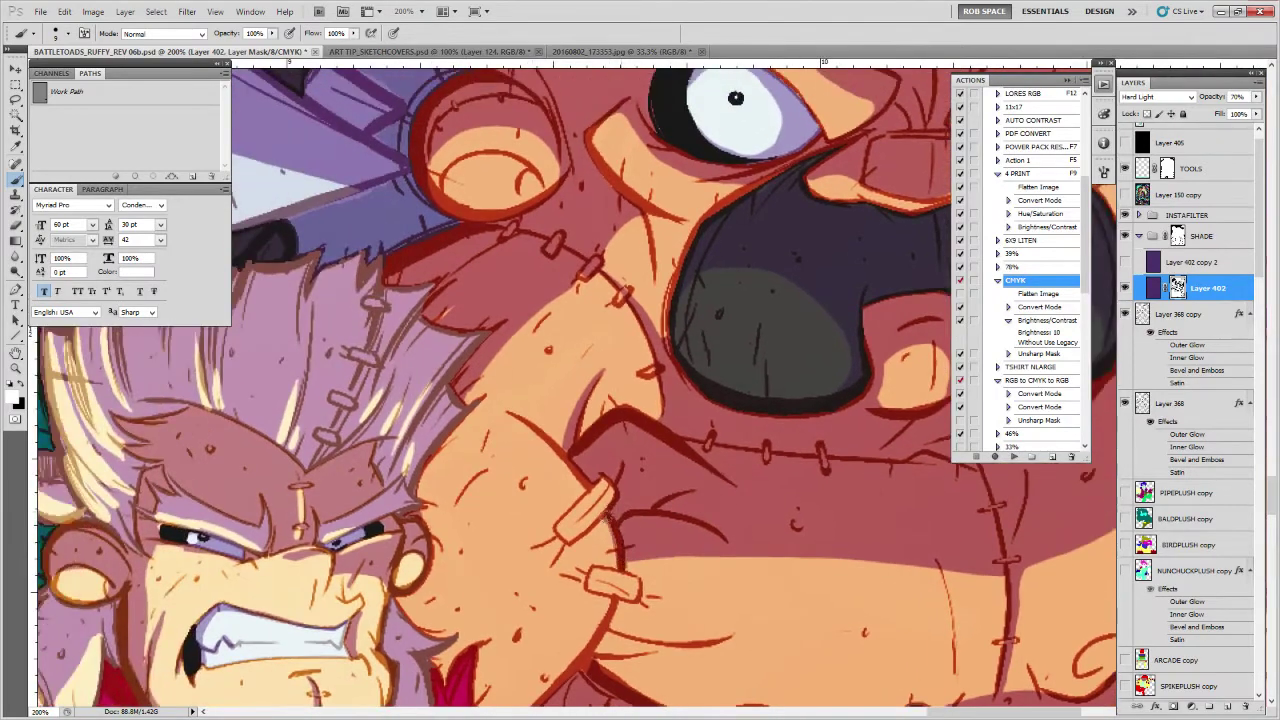
Examine the mustached figure's shoulder and face, and the chest shading within the full illustration
left_click_drag(615, 449, 609, 576)
key("x")
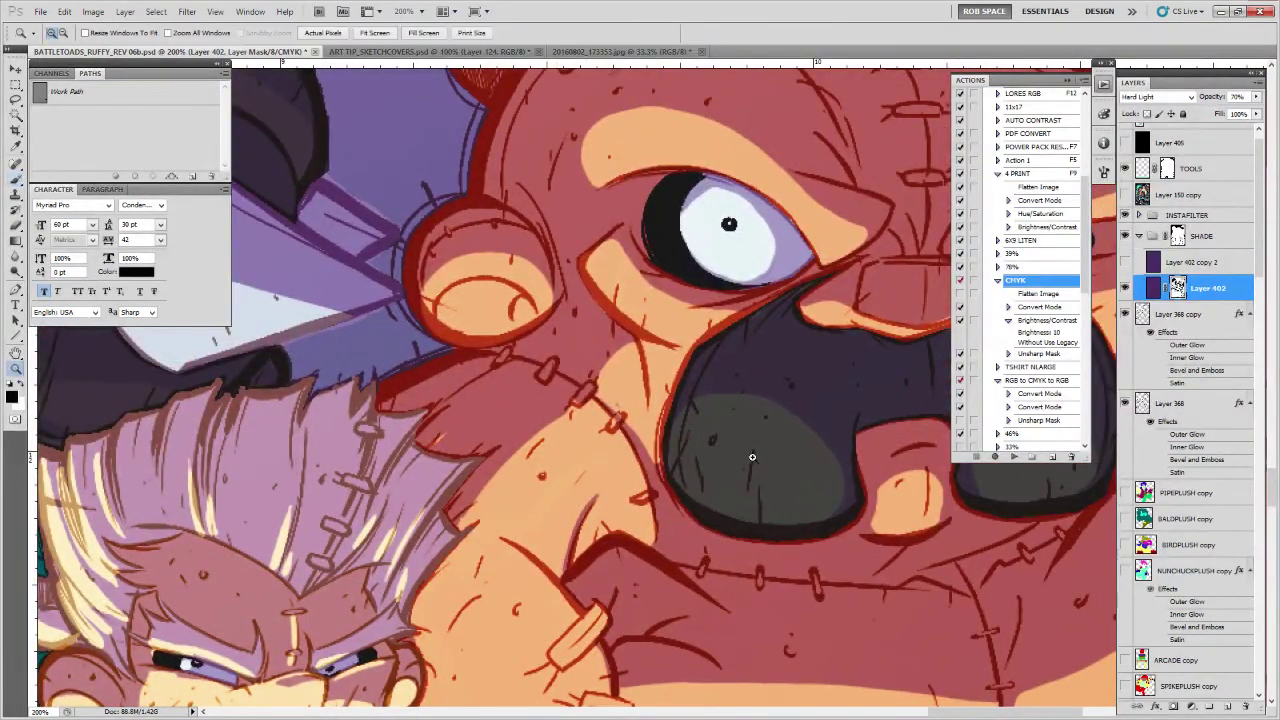
key("z")
left_click(806, 458, "alt")
left_click(806, 458, "alt")
left_click(806, 458, "alt")
left_click(808, 460, "alt")
left_click(828, 560, "alt")
left_click(829, 561, "alt")
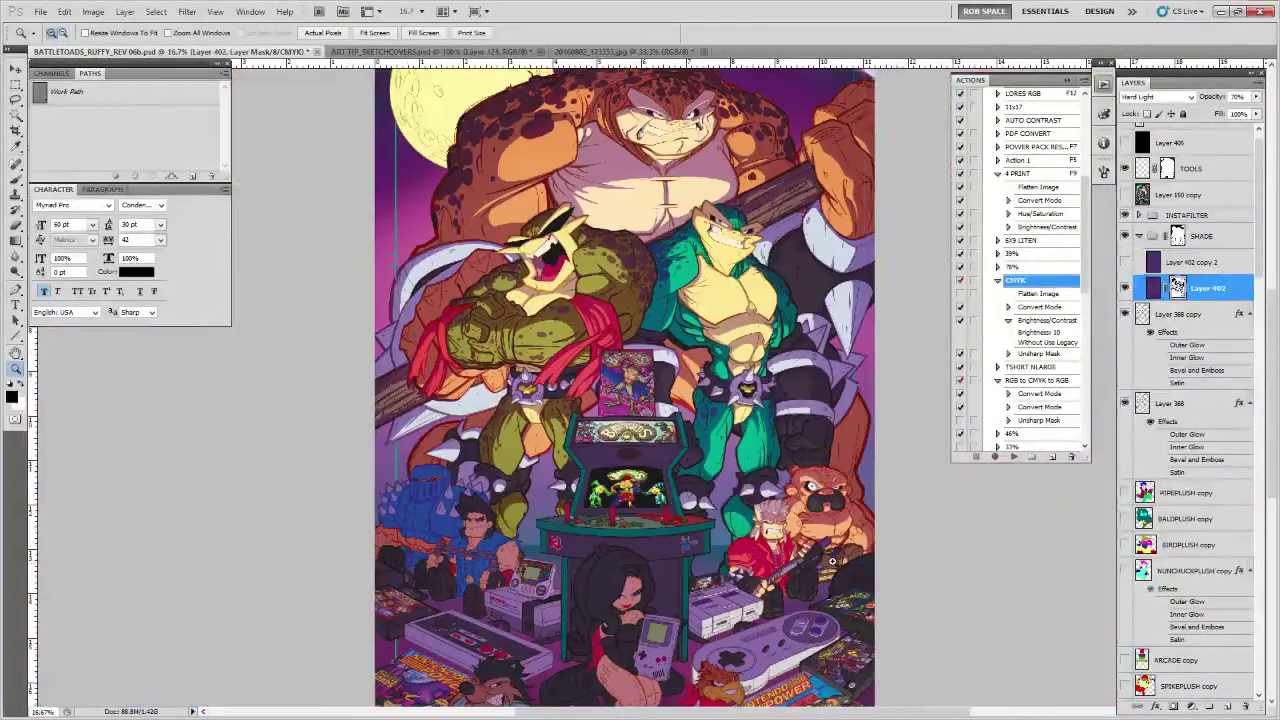
left_click(840, 540, "alt")
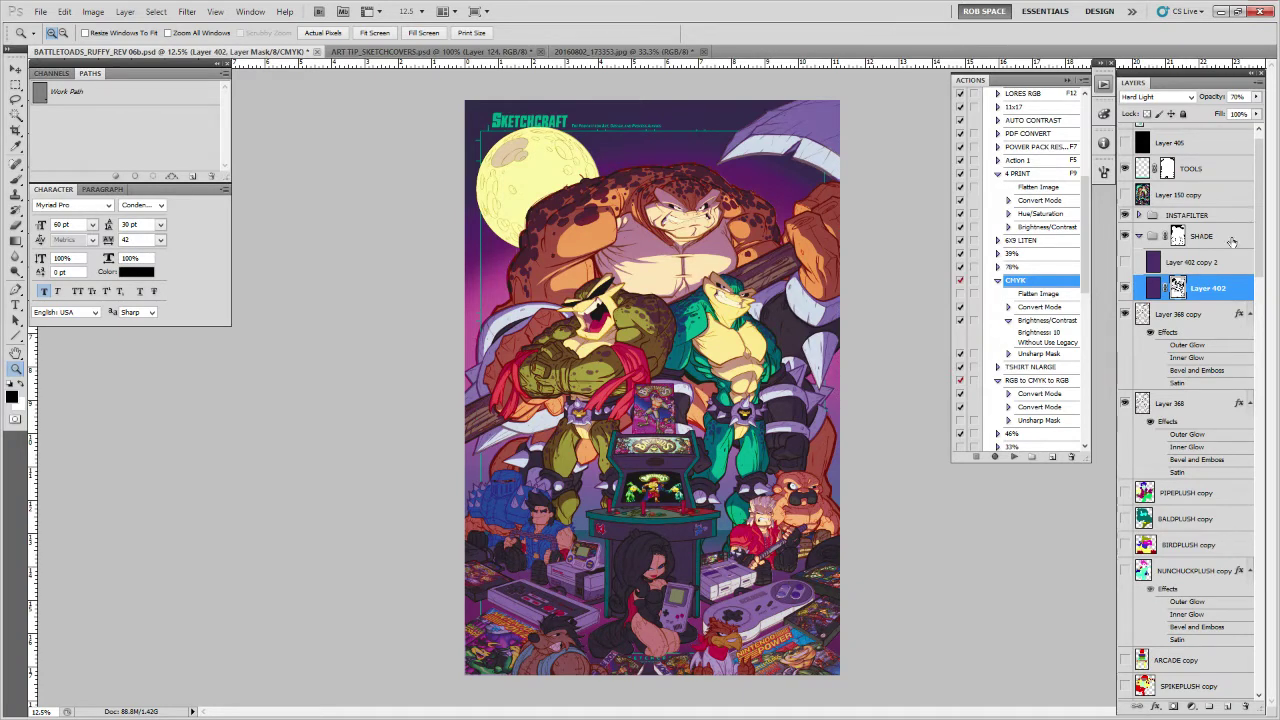
Inspect the lighting on the seated characters, consoles, toads and large background figure at 25% view
left_click(840, 397)
left_click(790, 313)
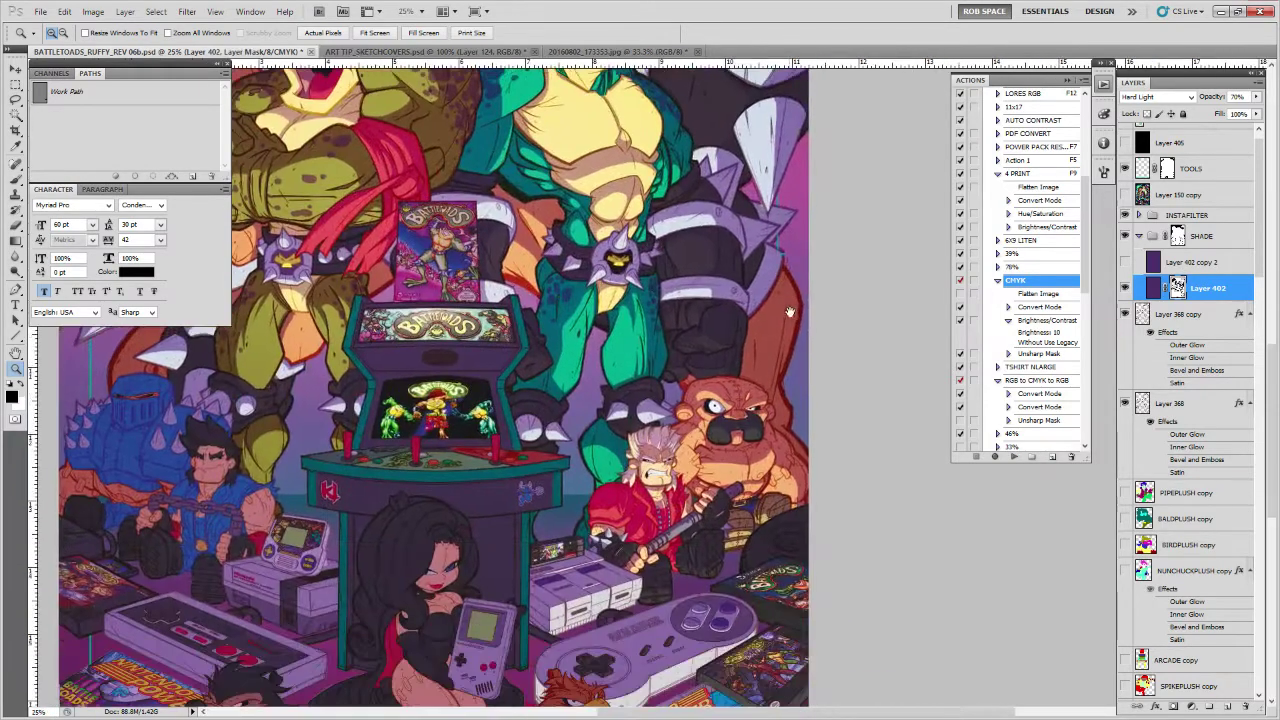
left_click_drag(790, 313, 917, 291)
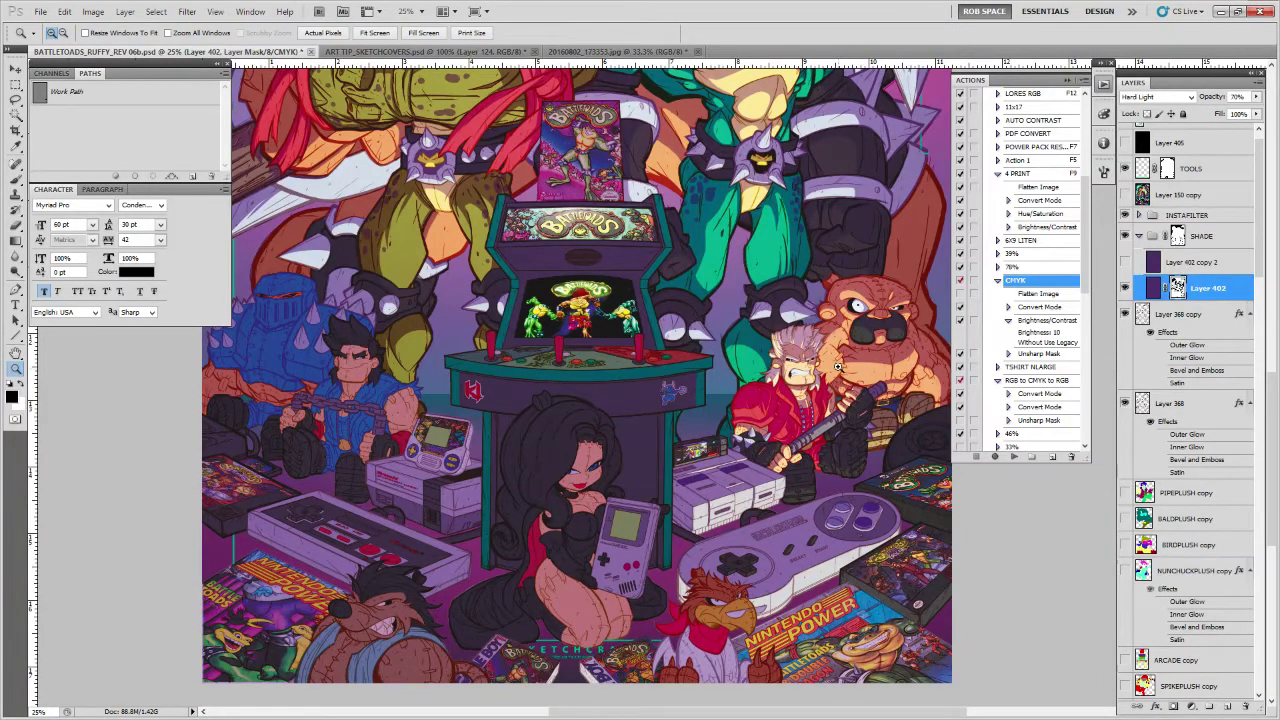
left_click_drag(830, 405, 781, 420)
left_click_drag(770, 304, 777, 565)
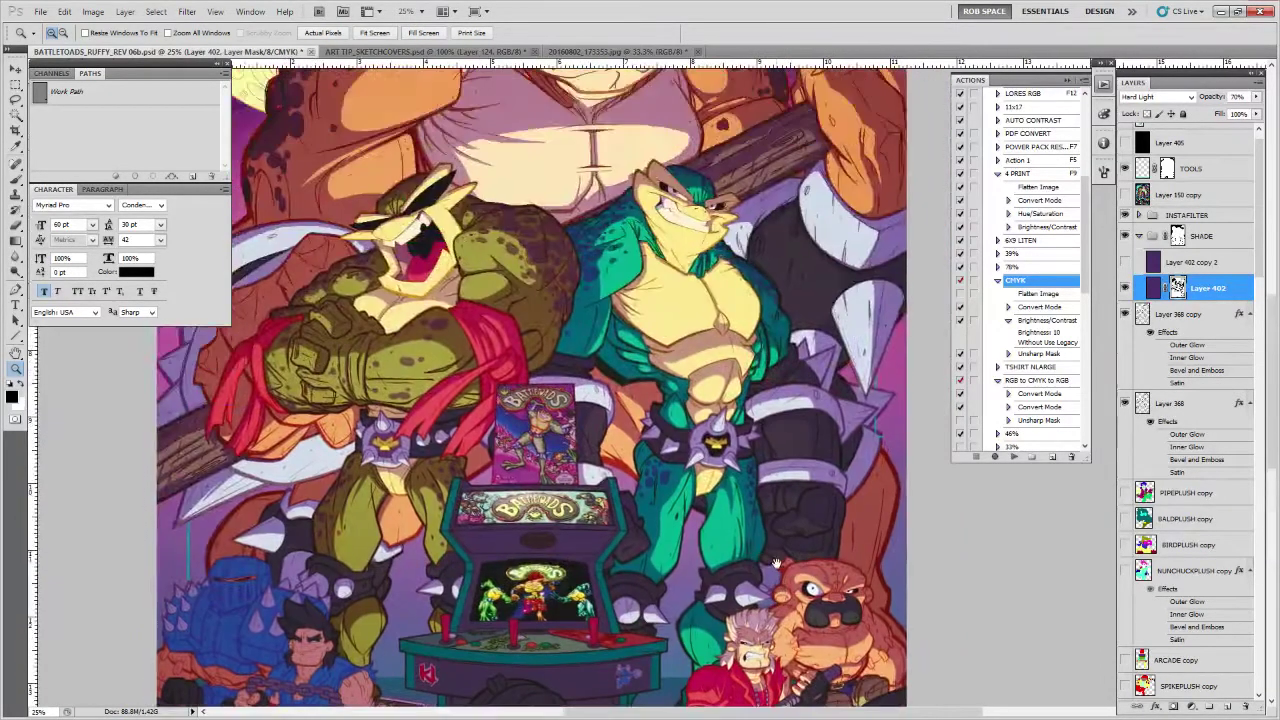
left_click_drag(757, 352, 786, 583)
key("alt")
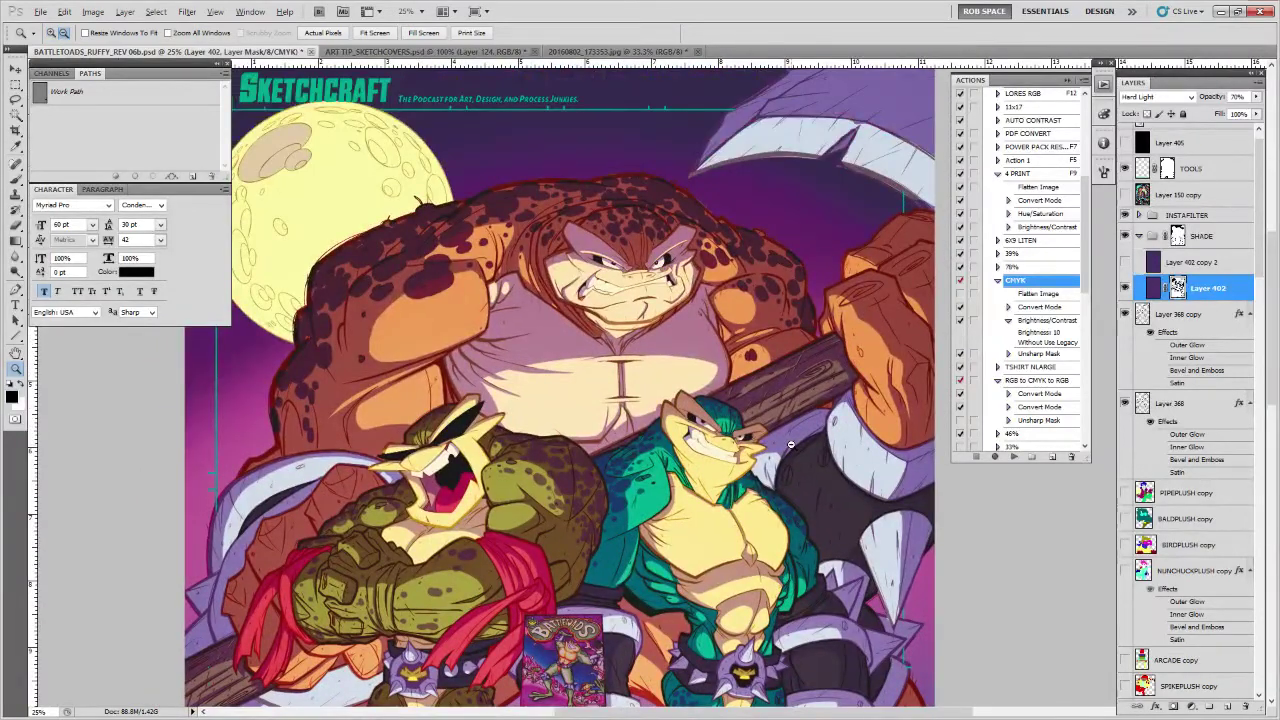
left_click(790, 444, "alt")
left_click(790, 444, "alt")
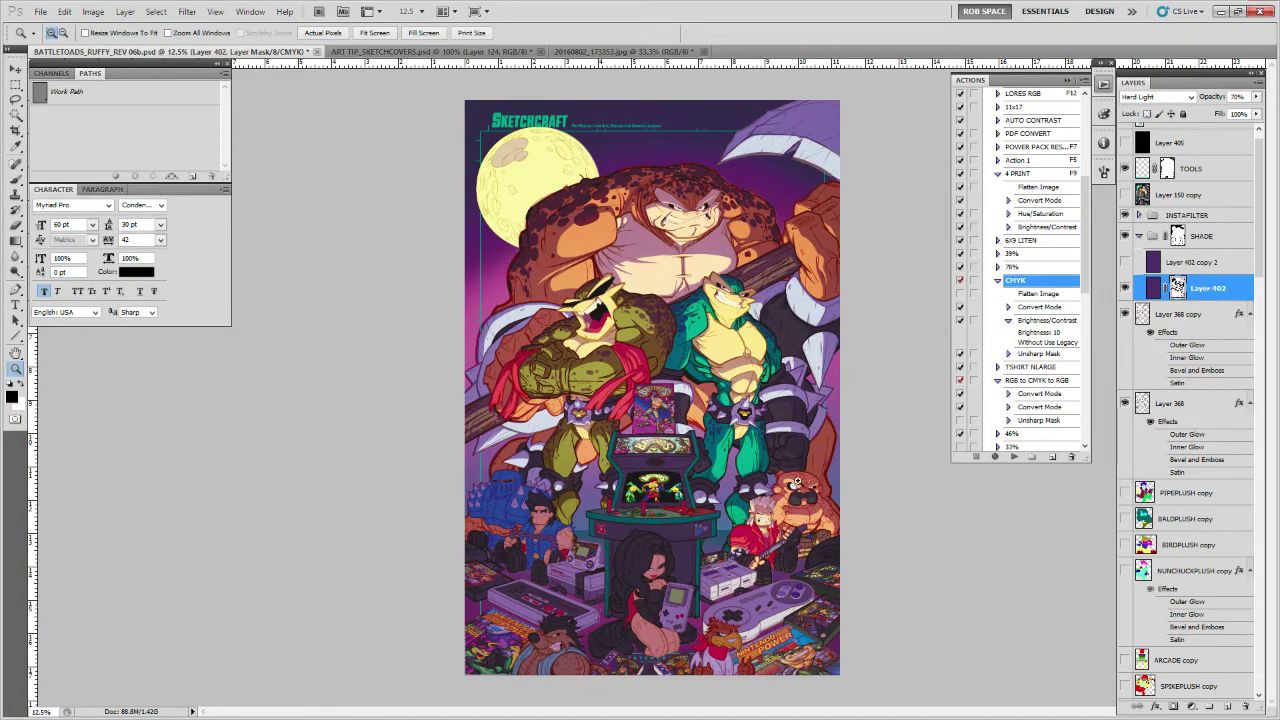
left_click(794, 543)
left_click_drag(792, 557, 781, 447)
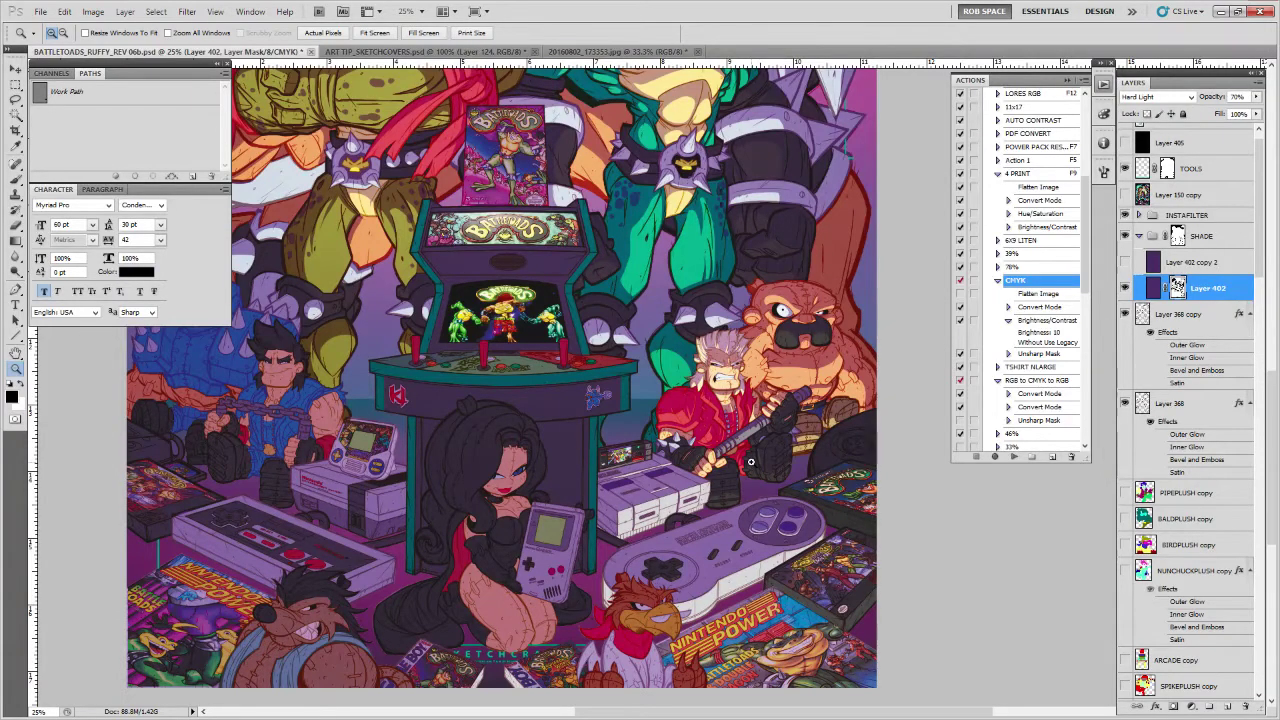
left_click_drag(751, 462, 788, 583)
mouse_move(817, 365)
left_mouse_down()
mouse_move(790, 594)
mouse_move(809, 358)
left_mouse_up()
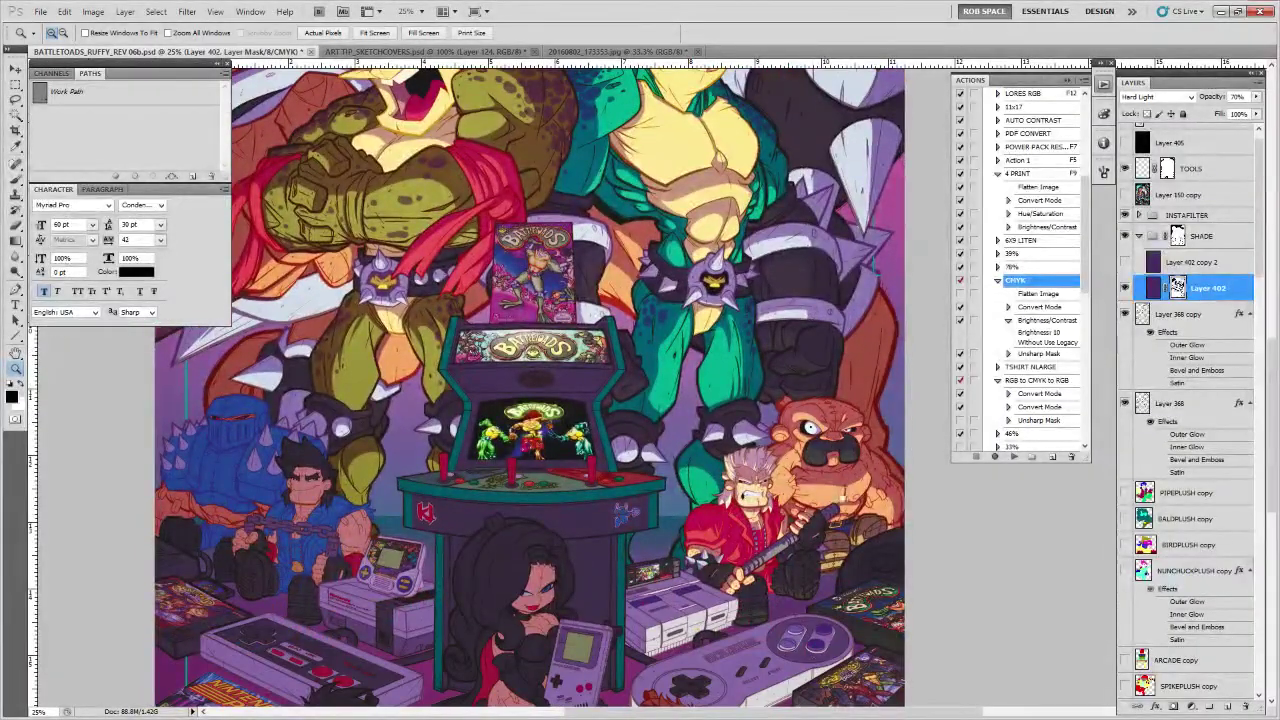
left_click_drag(838, 501, 865, 313)
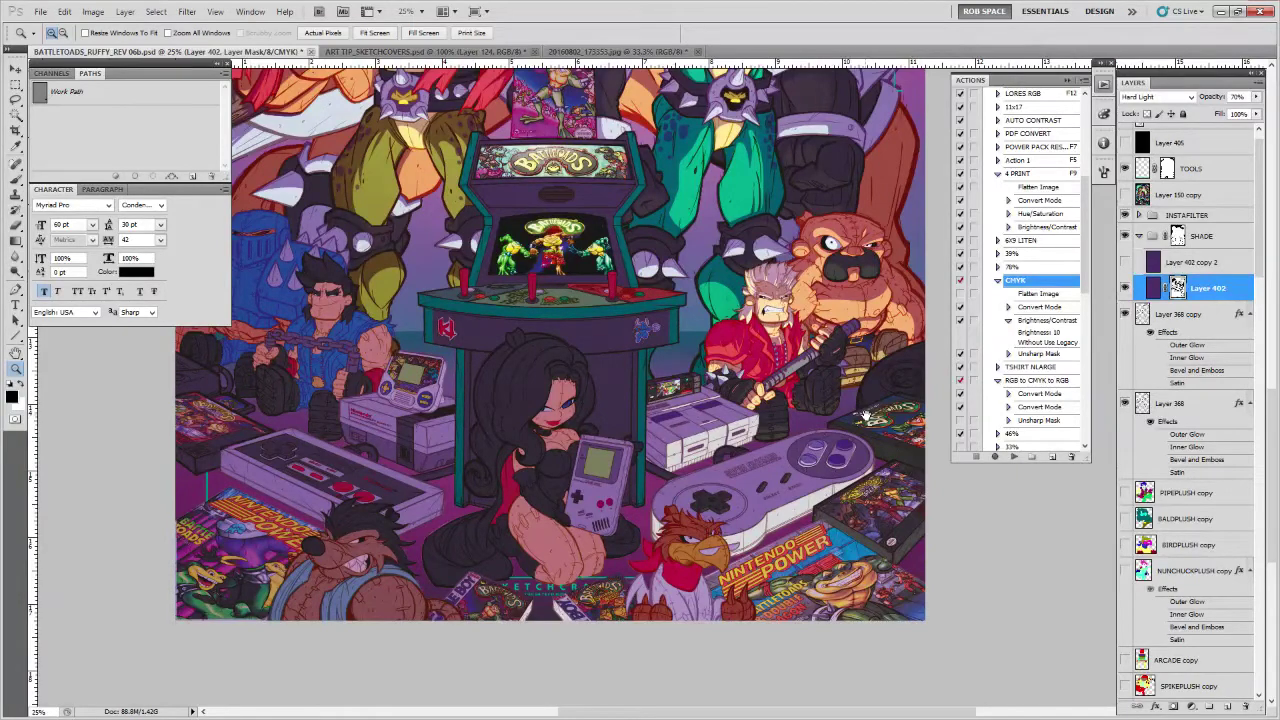
left_click_drag(866, 415, 858, 500)
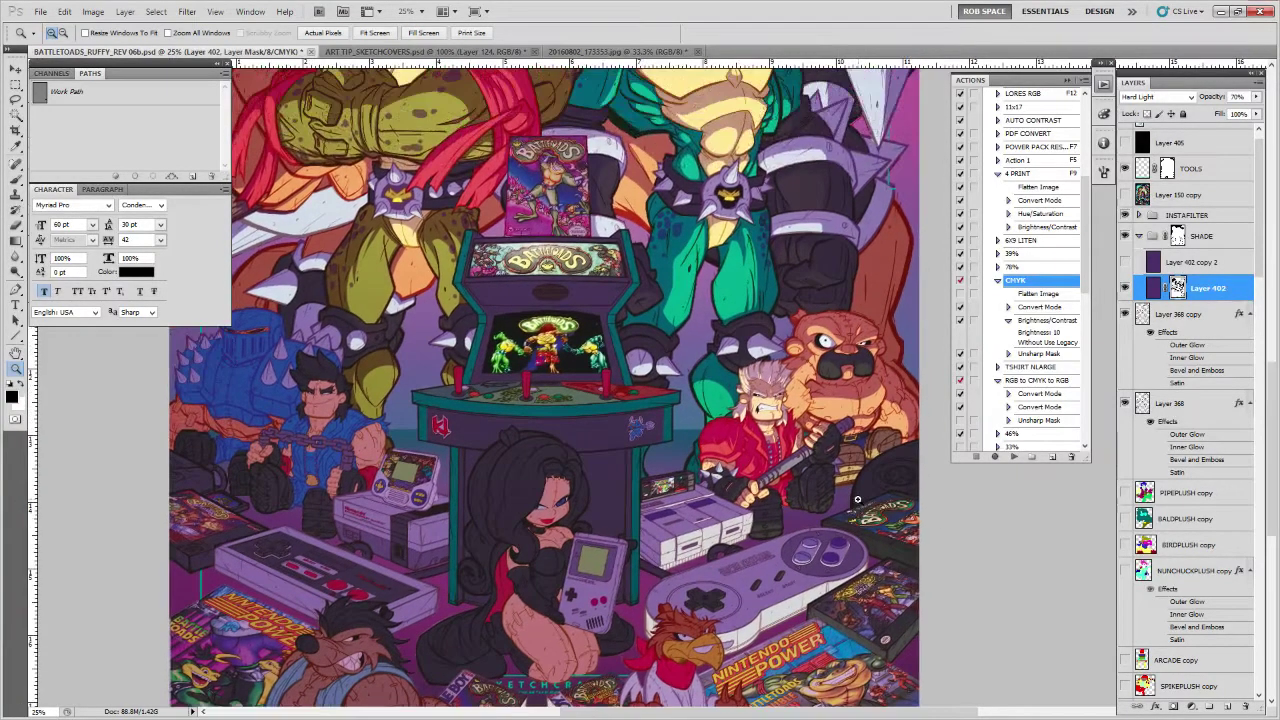
Touch up the light on the mustached figure's shoulder beside the white-haired character with a size 50 brush in the mask
key("b")
right_click(858, 500)
double_click(862, 533)
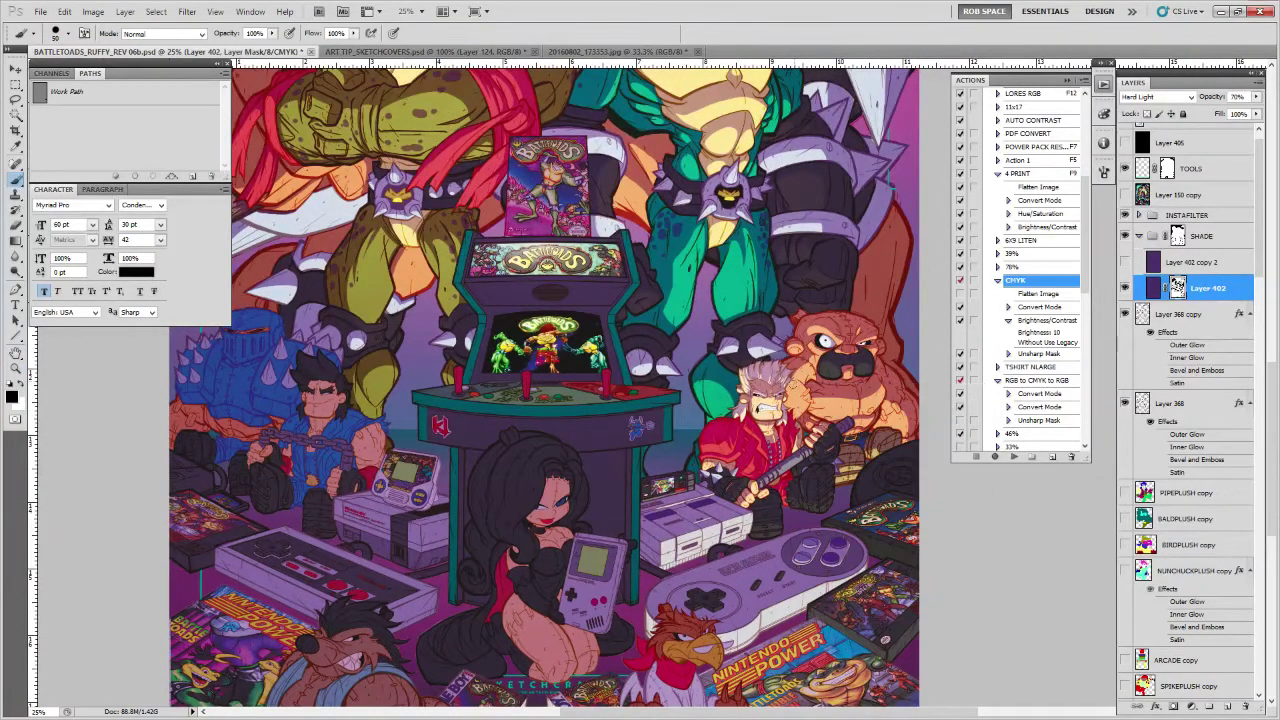
key("x")
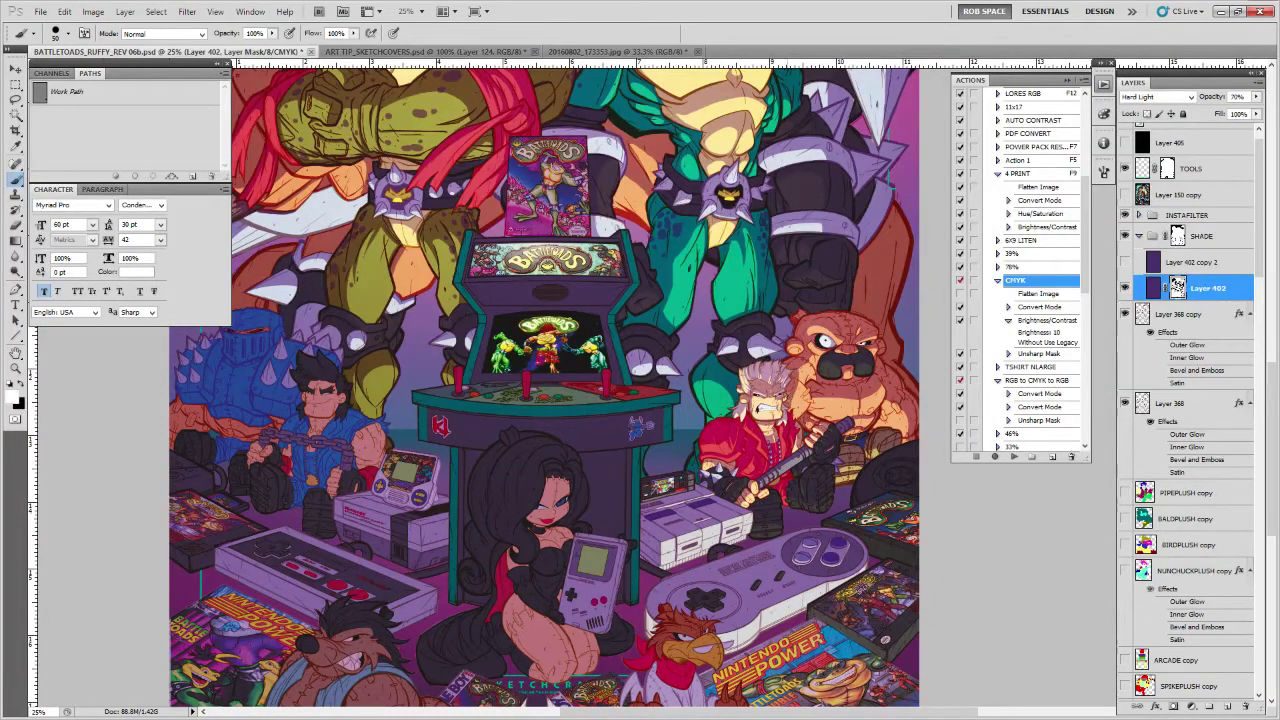
scroll(808, 380, "up", 4)
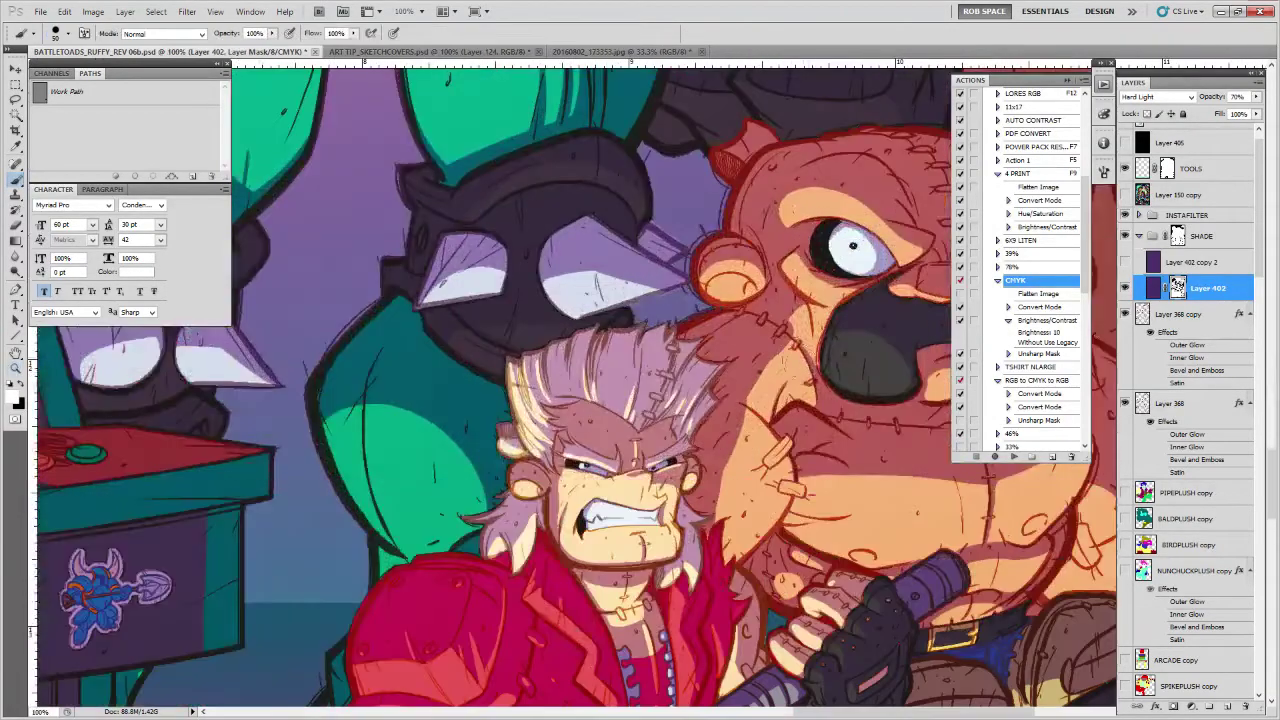
key("x")
mouse_move(784, 344)
left_mouse_down()
mouse_move(755, 390)
mouse_move(784, 346)
mouse_move(722, 505)
left_mouse_up()
key("x")
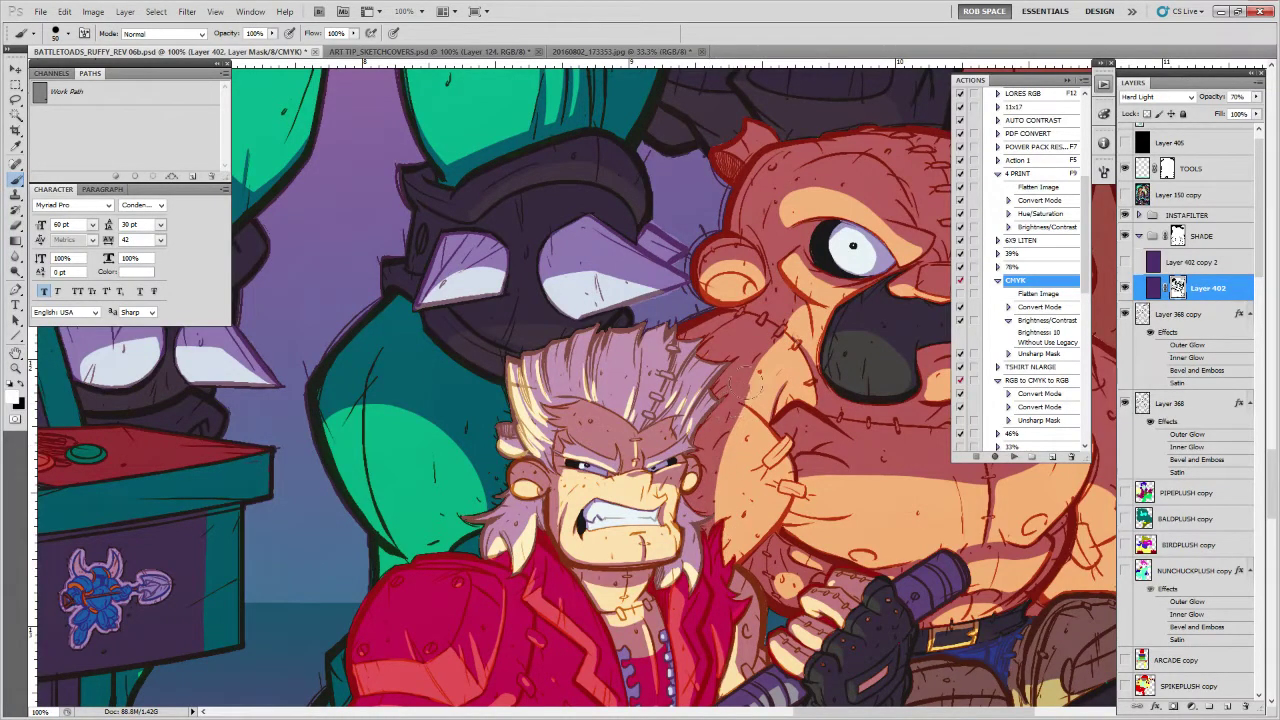
Review the shoulder touch-up and the lighting around the arcade cabinet and seated characters
key("z")
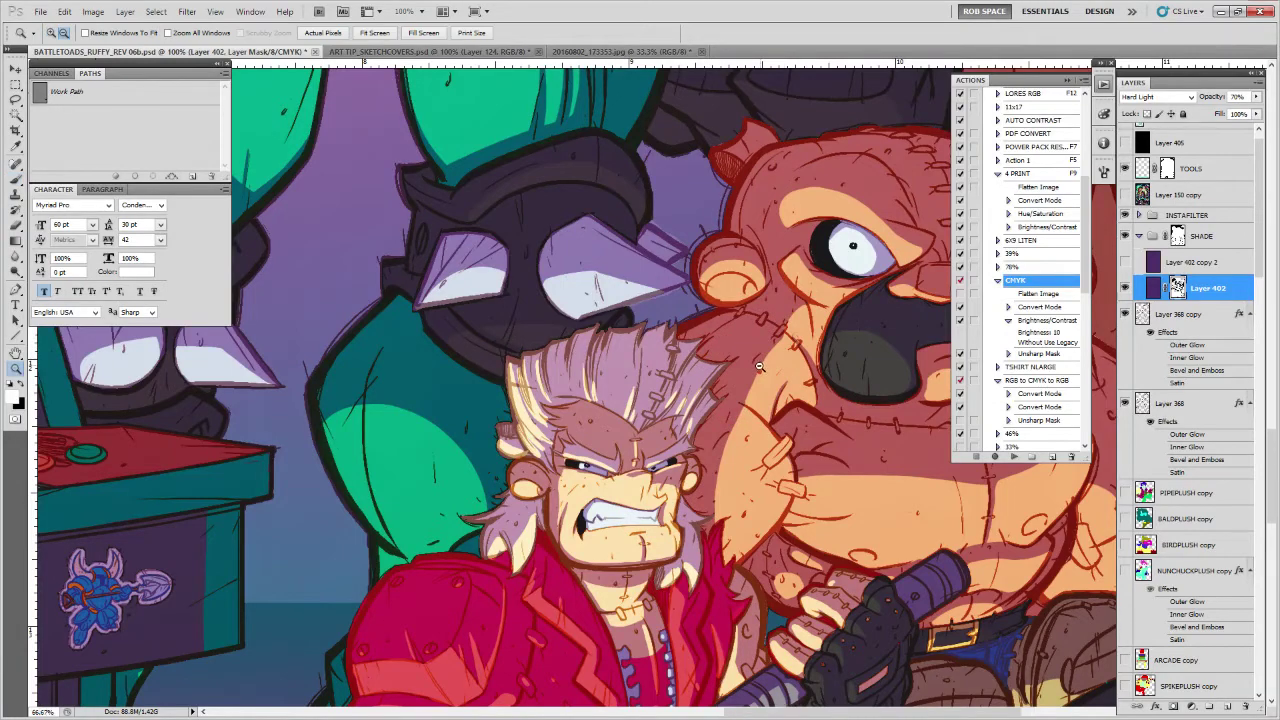
left_click(759, 366, "alt")
left_click(760, 368, "alt")
left_click(784, 423, "alt")
scroll(866, 462, "down", 1)
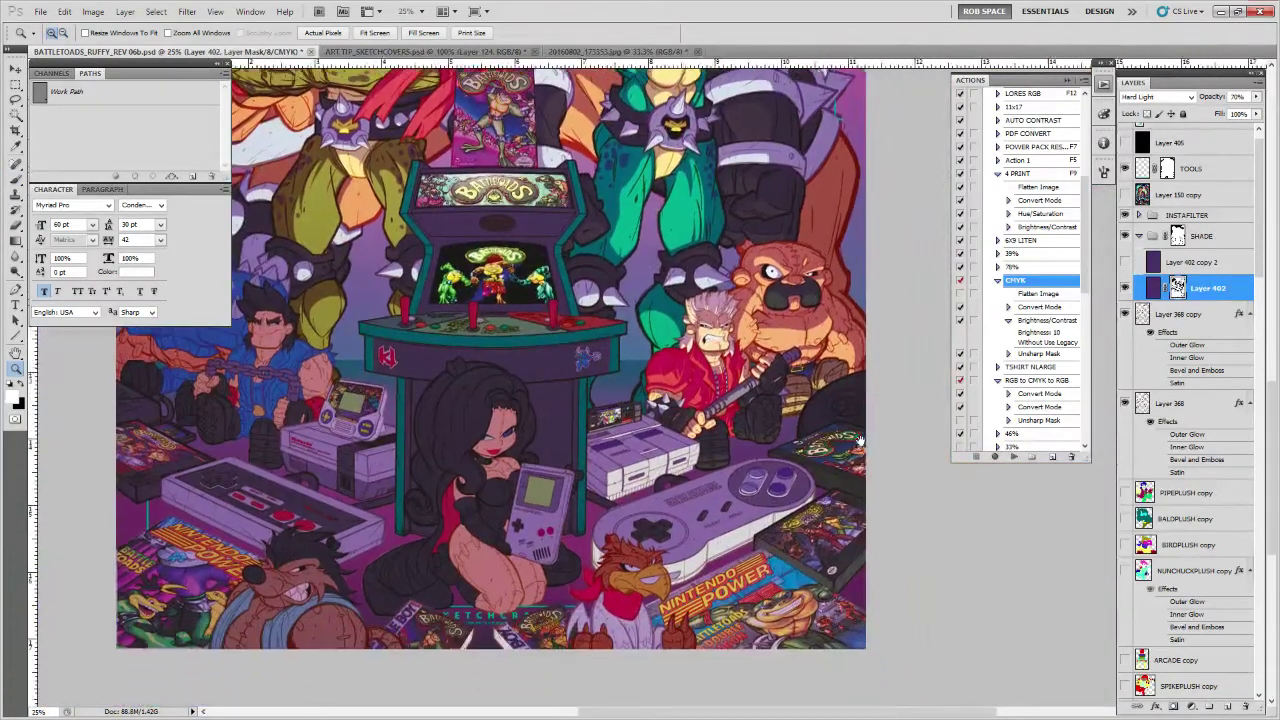
key("b")
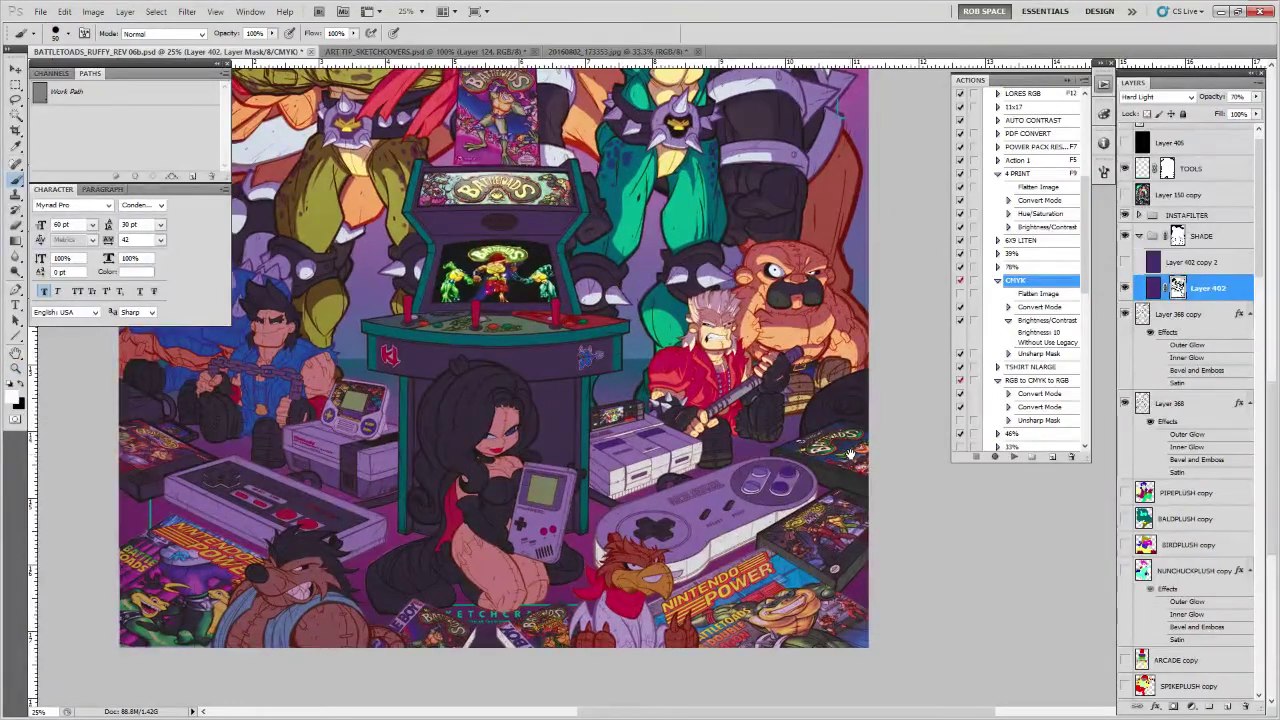
left_click_drag(843, 430, 839, 442)
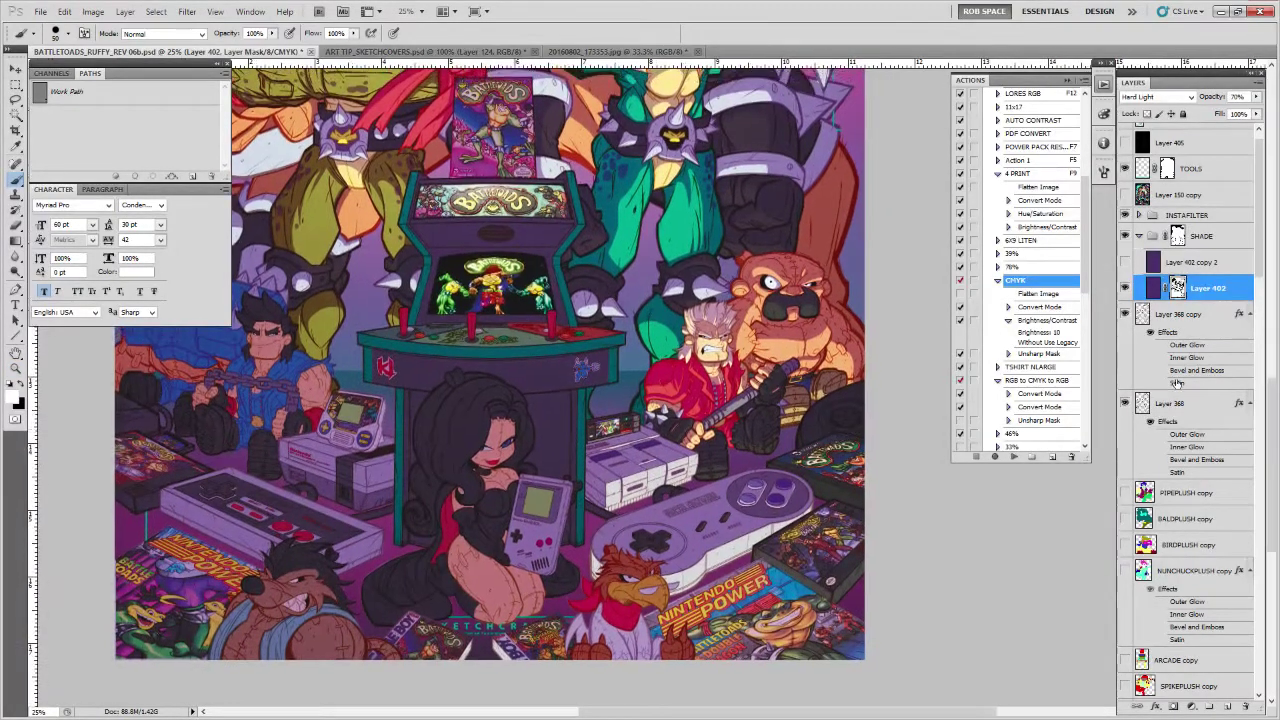
scroll(855, 474, "up", 2)
scroll(855, 474, "up", 1)
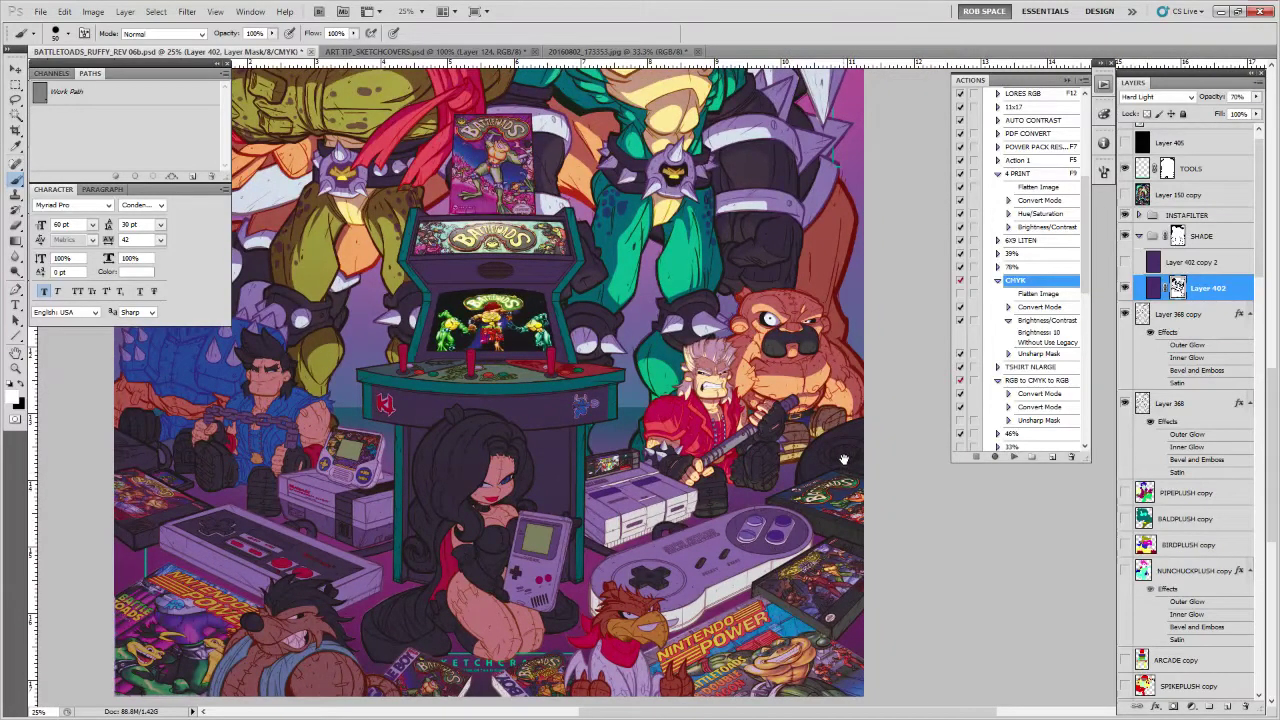
left_click_drag(838, 444, 861, 566)
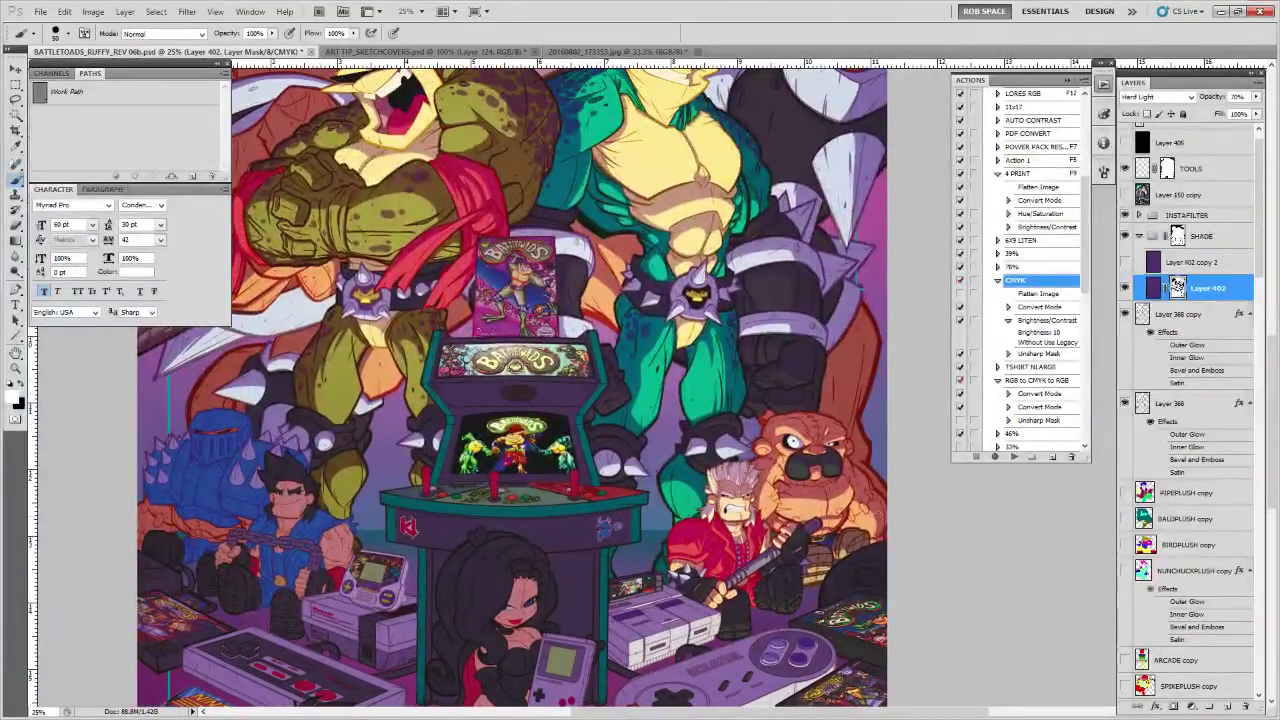
Select the Battletoads game box above the arcade cabinet with the Magic Wand on the ARCADE layer
scroll(1263, 310, "down", 10)
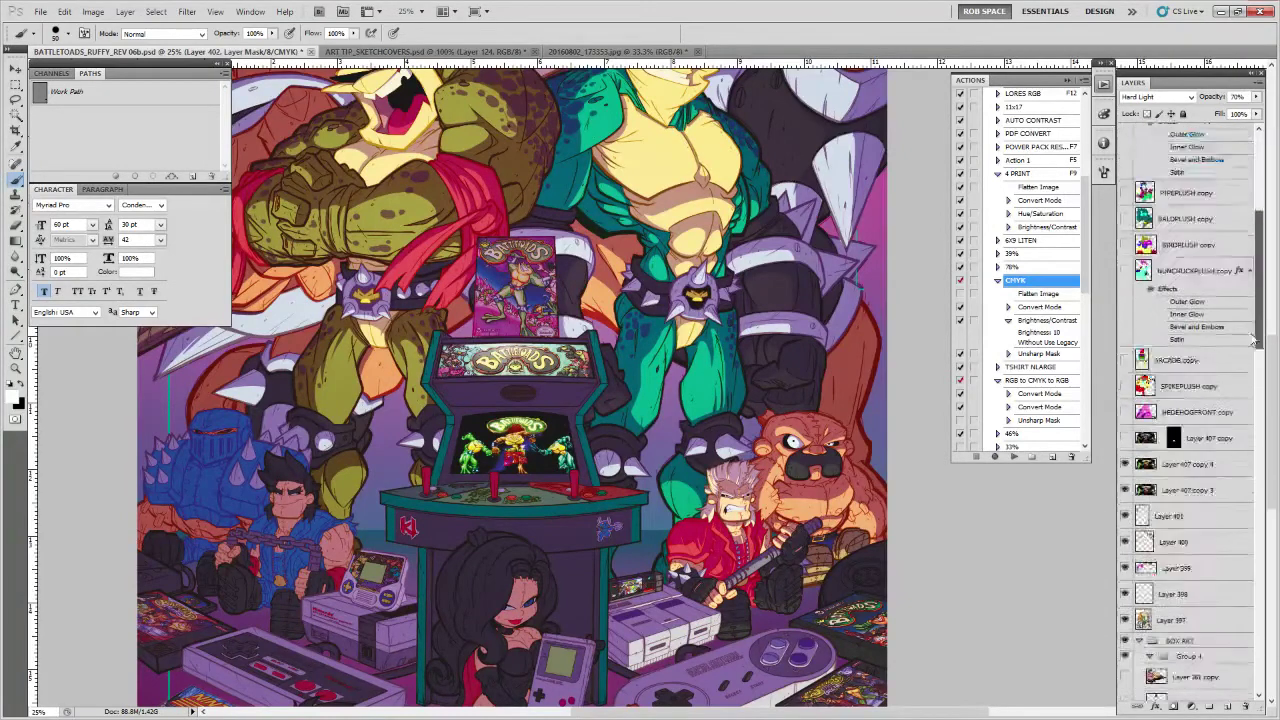
scroll(1247, 391, "down", 1)
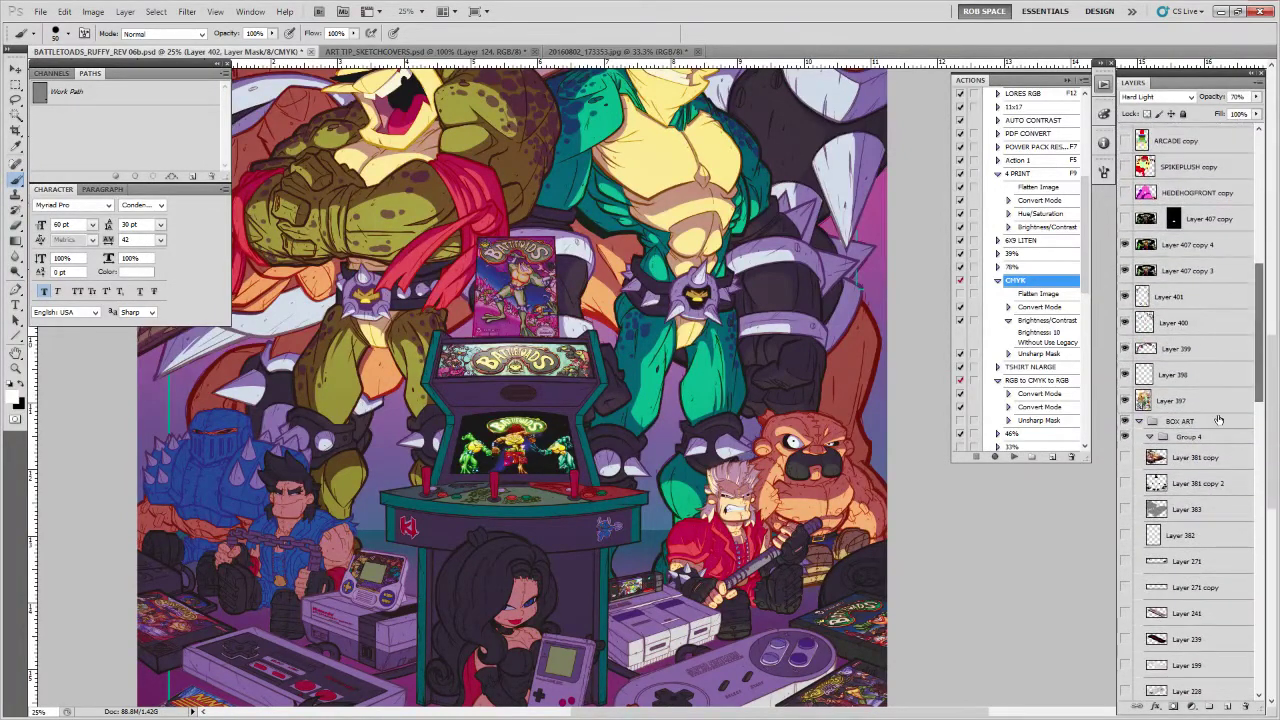
left_click(1226, 421)
left_click_drag(1262, 397, 1255, 617)
left_click(1200, 446)
key("w")
left_click(557, 330)
left_click_drag(1251, 505, 1245, 160)
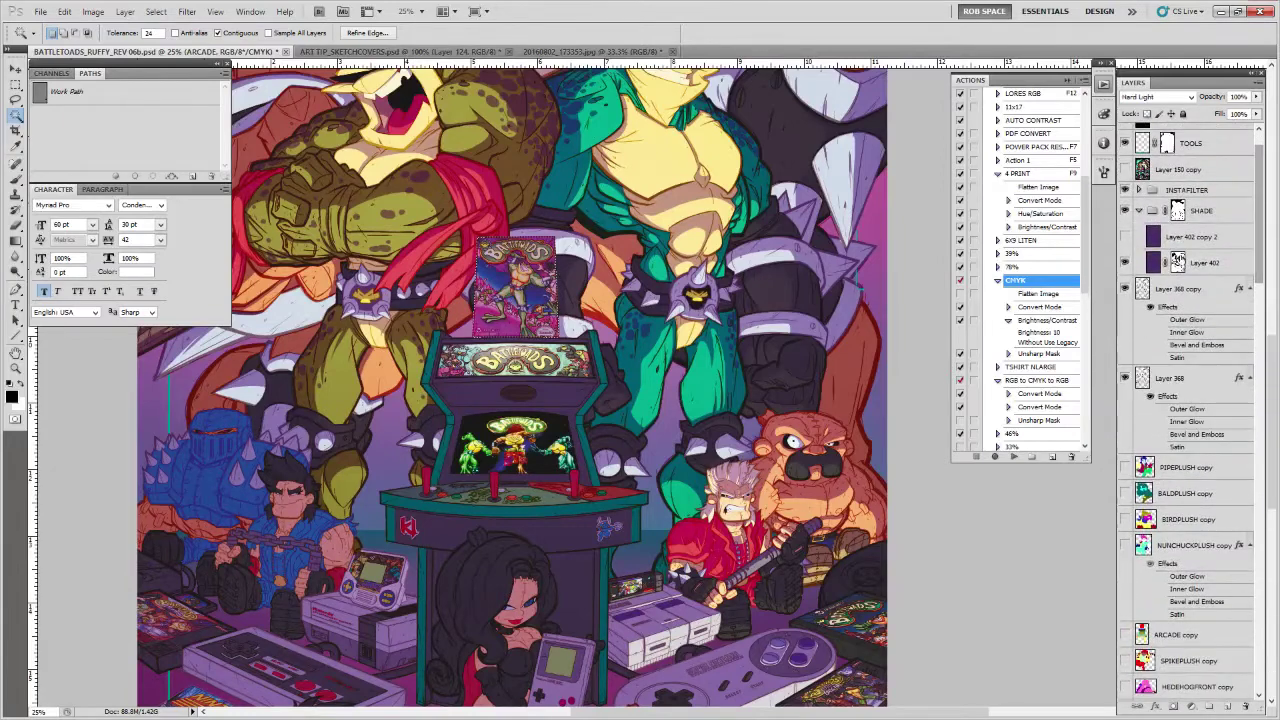
Clear the shade from the selected game box in Layer 402's mask, and refill the selection with shade
left_click(1179, 263)
key("Delete")
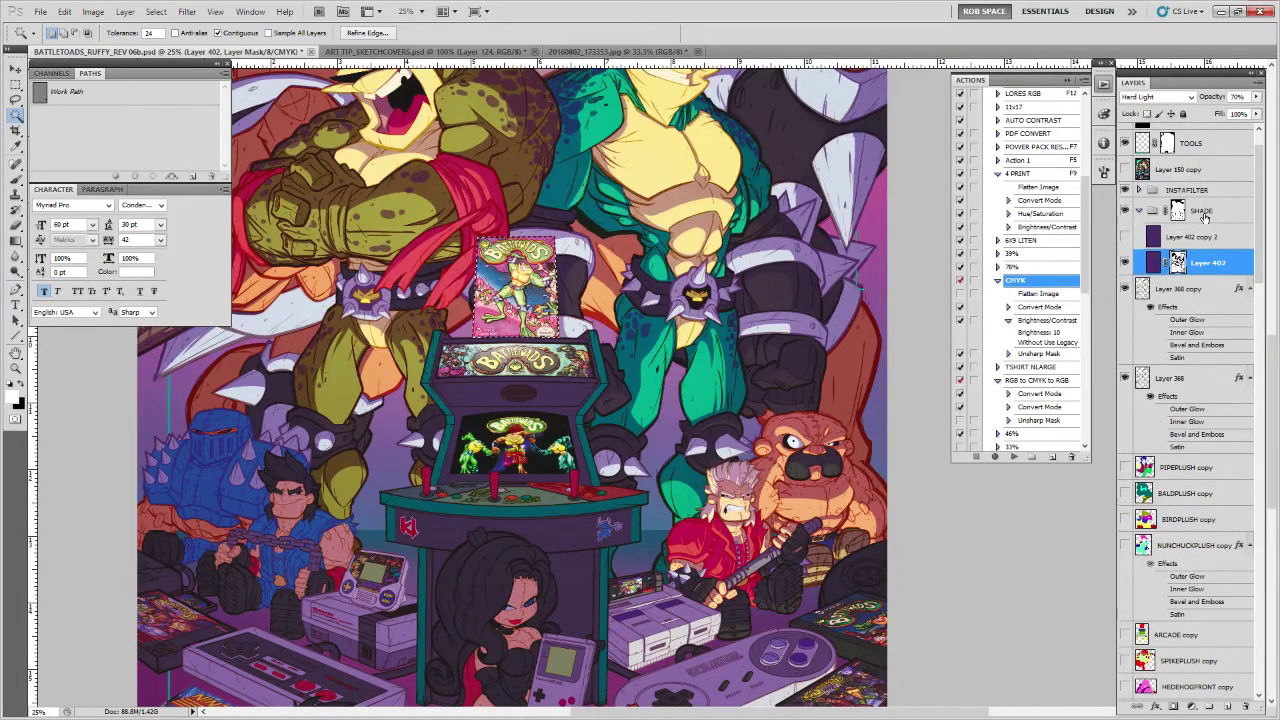
key("alt+Delete")
Try painting light over the lower part of the selected game box in the mask with a size 150 brush
key("b")
left_click_drag(619, 526, 740, 687)
key("x")
key("bracketright")
key("bracketright")
key("bracketright")
key("bracketright")
key("bracketright")
key("bracketright")
key("bracketright")
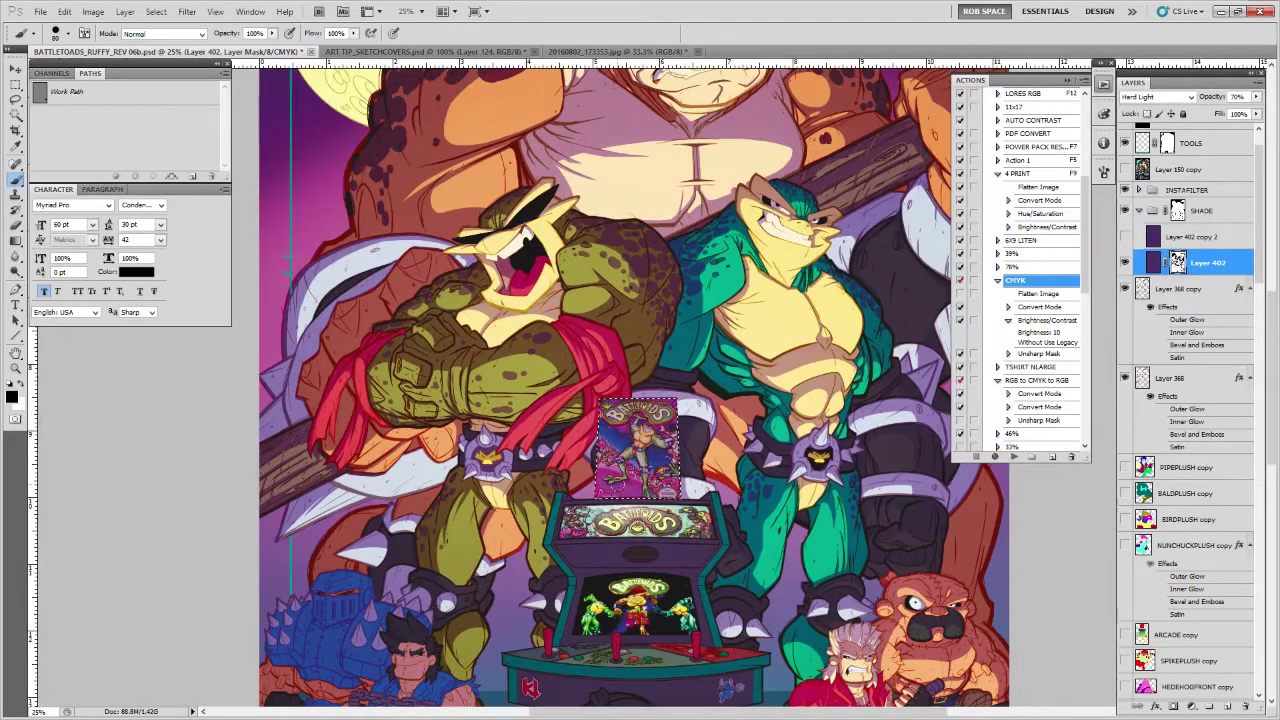
mouse_move(590, 497)
left_mouse_down()
mouse_move(608, 503)
mouse_move(606, 468)
mouse_move(684, 464)
left_mouse_up()
key("x")
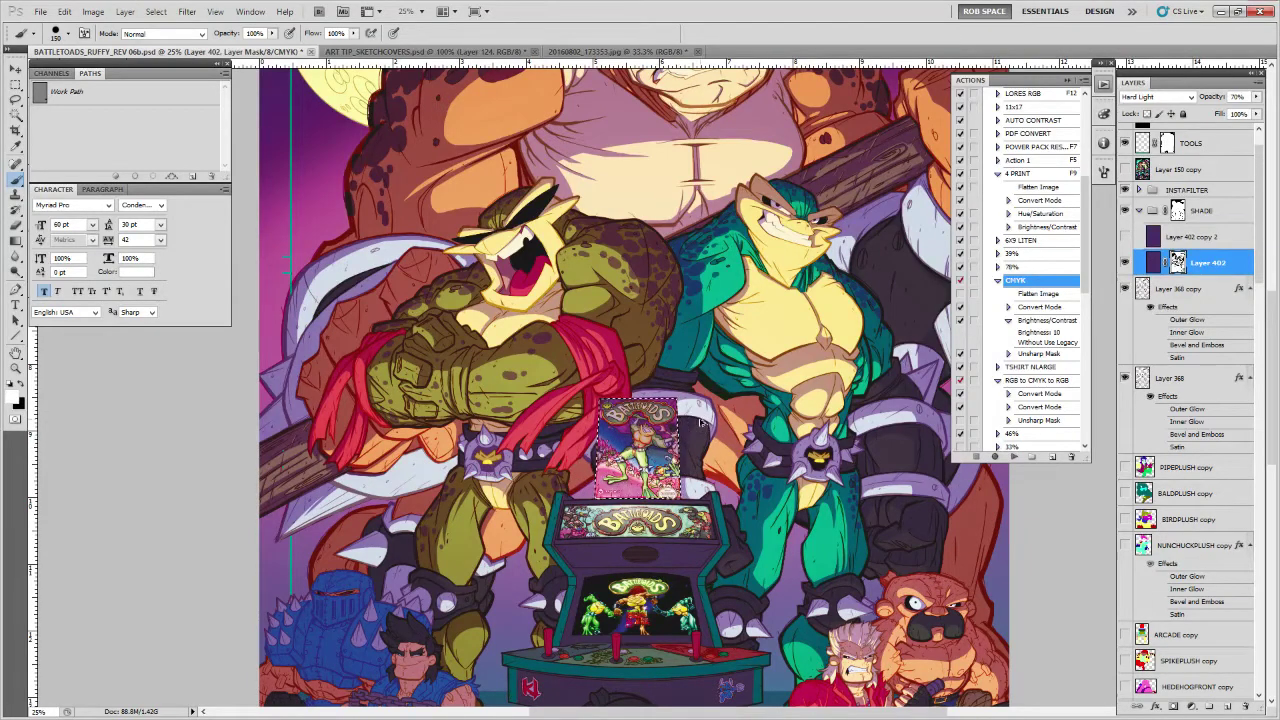
Undo the light stroke and the mask fills on the game box
key("ctrl+alt+z")
key("ctrl+alt+z")
key("ctrl+alt+z")
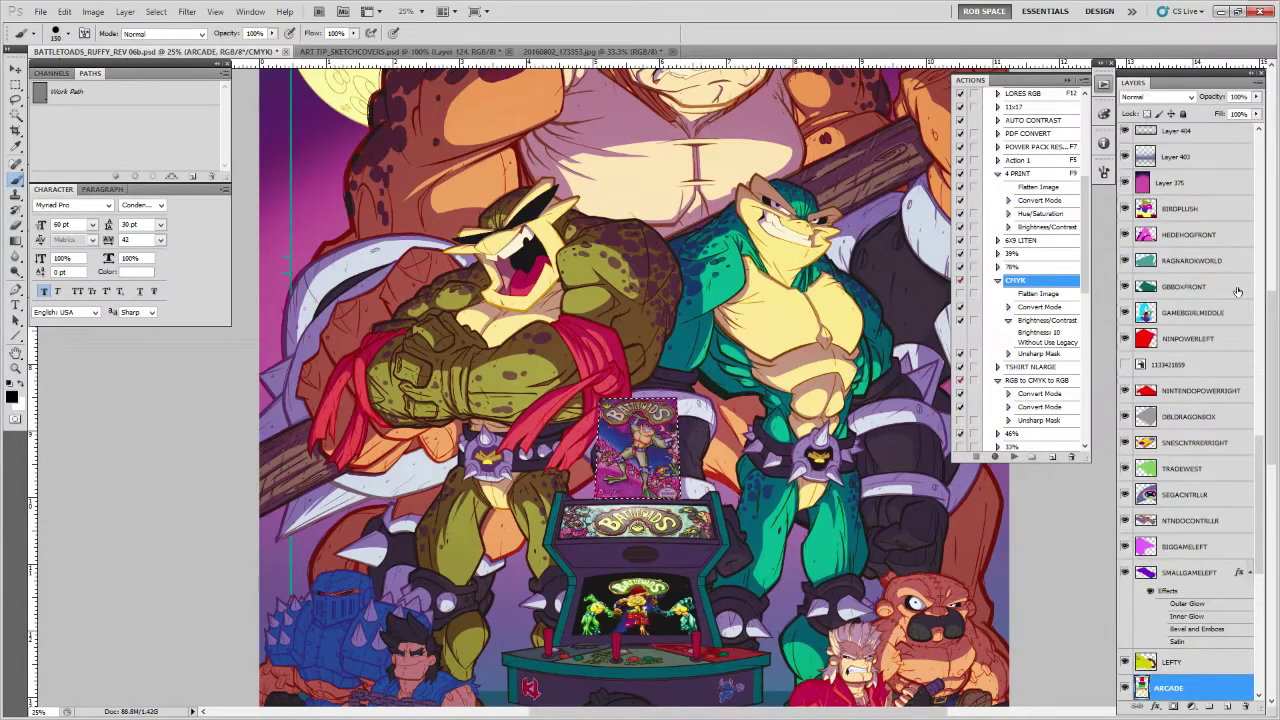
Fill the selected game box above the arcade with a mid gray in Layer 402's mask to give it a partial shade
left_click_drag(1257, 441, 1251, 139)
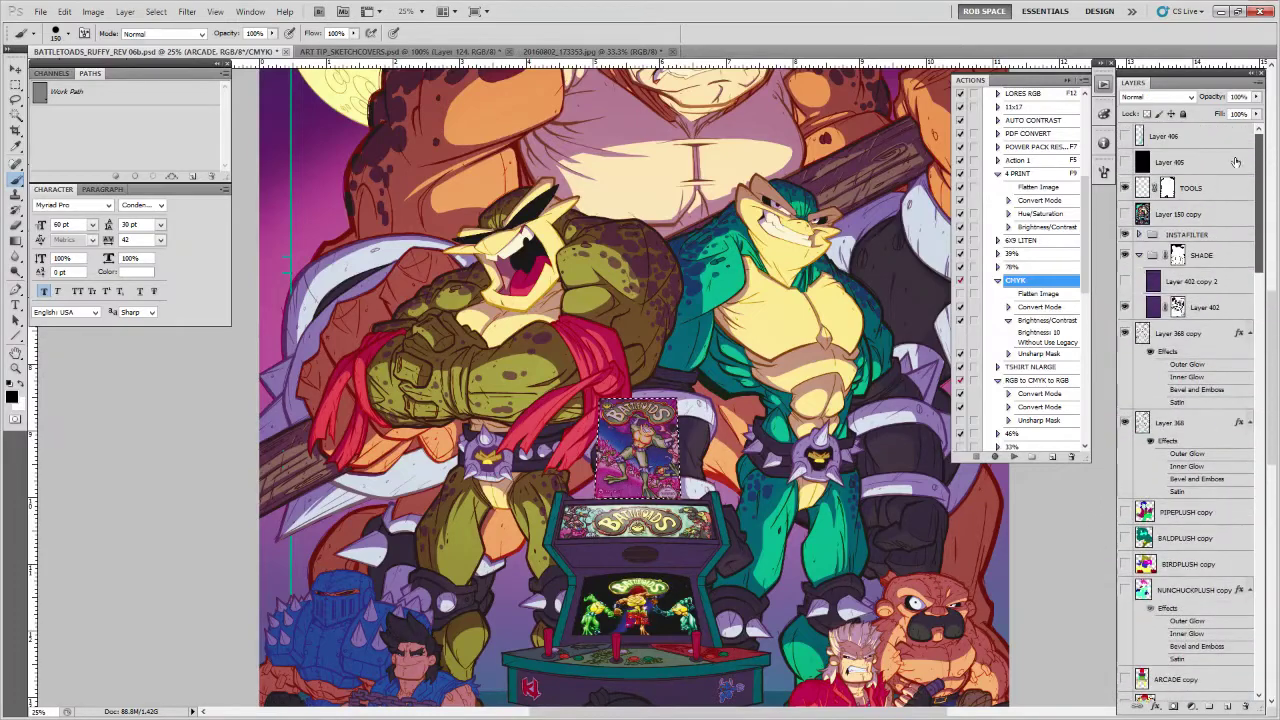
left_click(1177, 307)
left_click(14, 397)
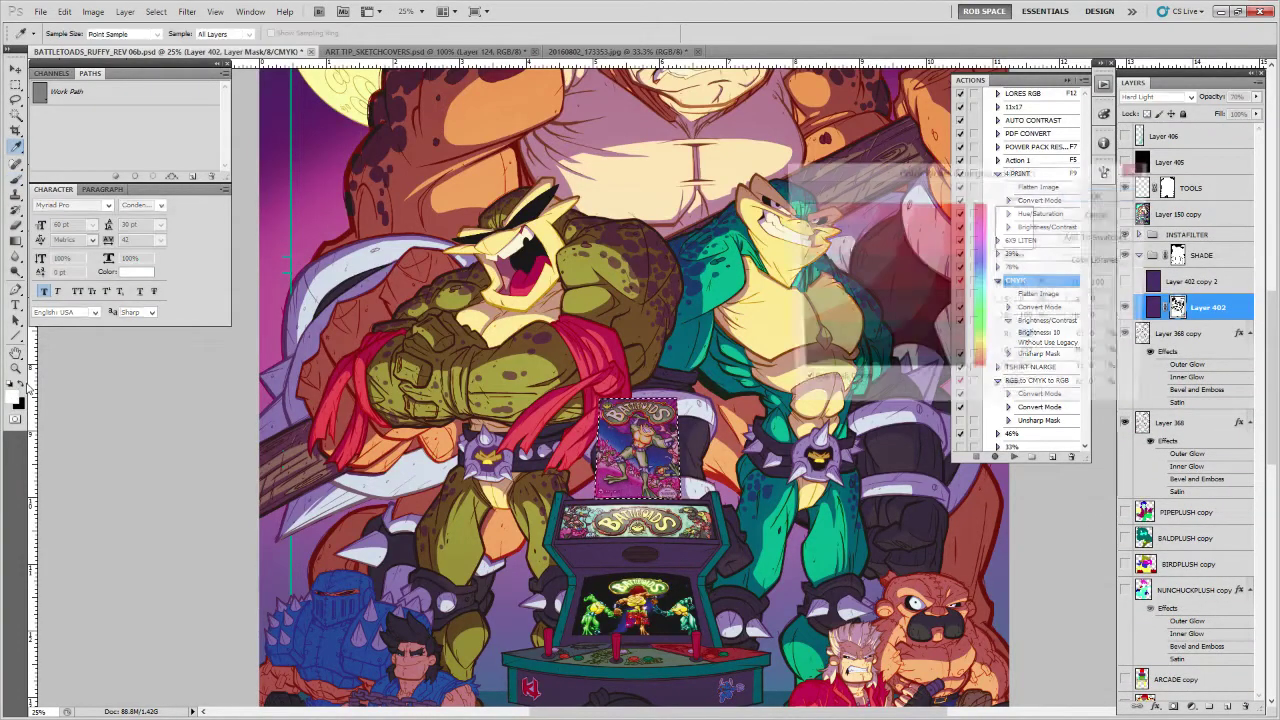
left_click(807, 270)
left_click(1101, 195)
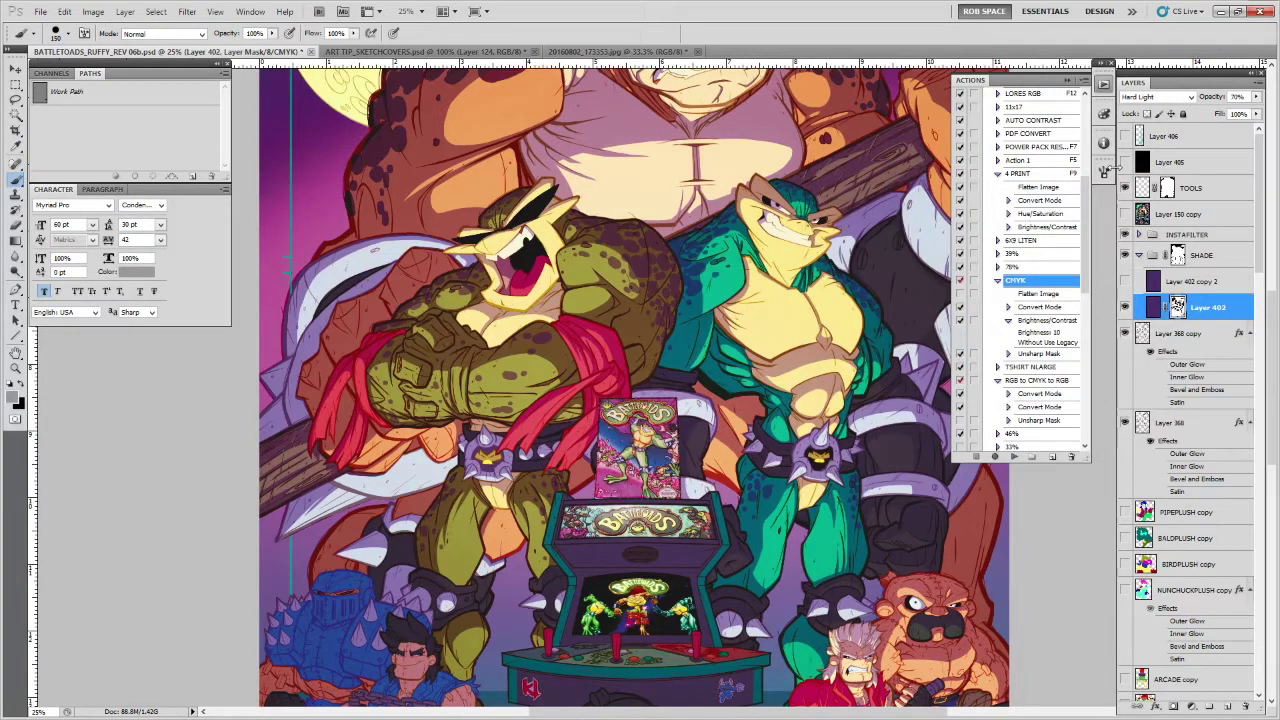
key("z")
left_click(893, 395, "alt")
left_click(896, 398, "alt")
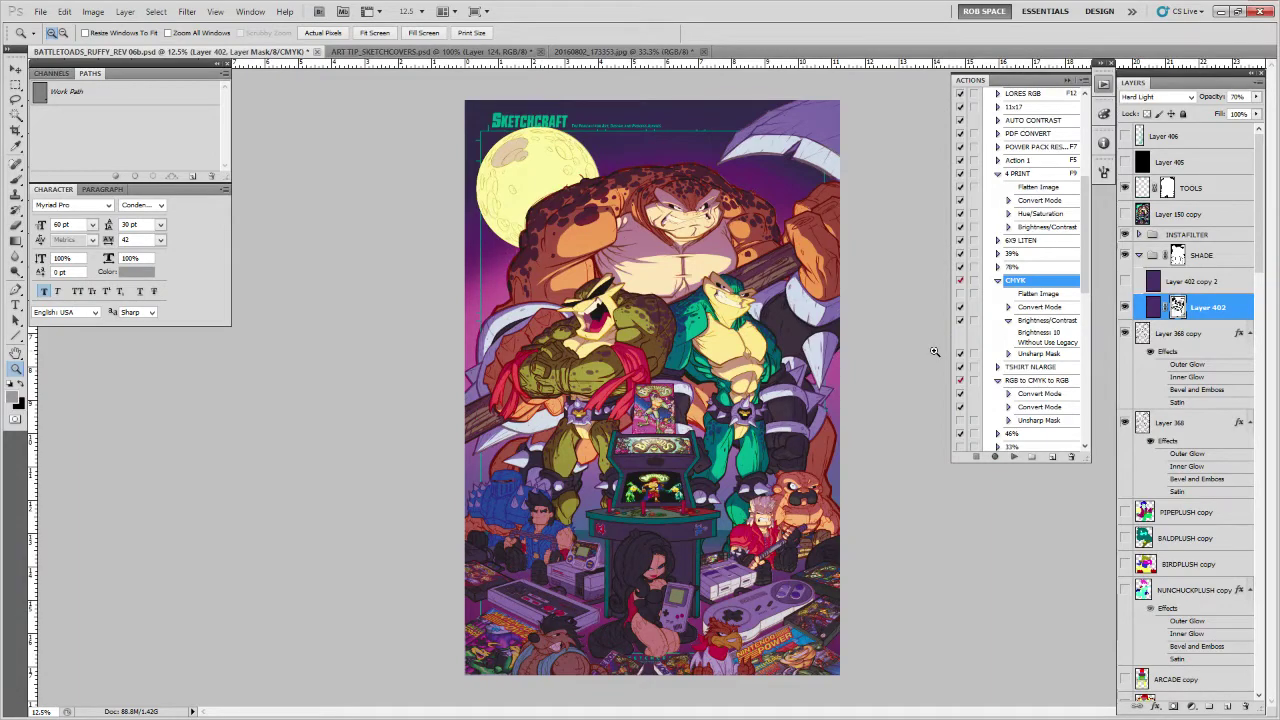
Select the Battletoads box art above the arcade with a rectangular marquee on Layer 397 and copy it to a new layer
left_click(668, 400)
left_click(670, 404)
left_click(673, 409)
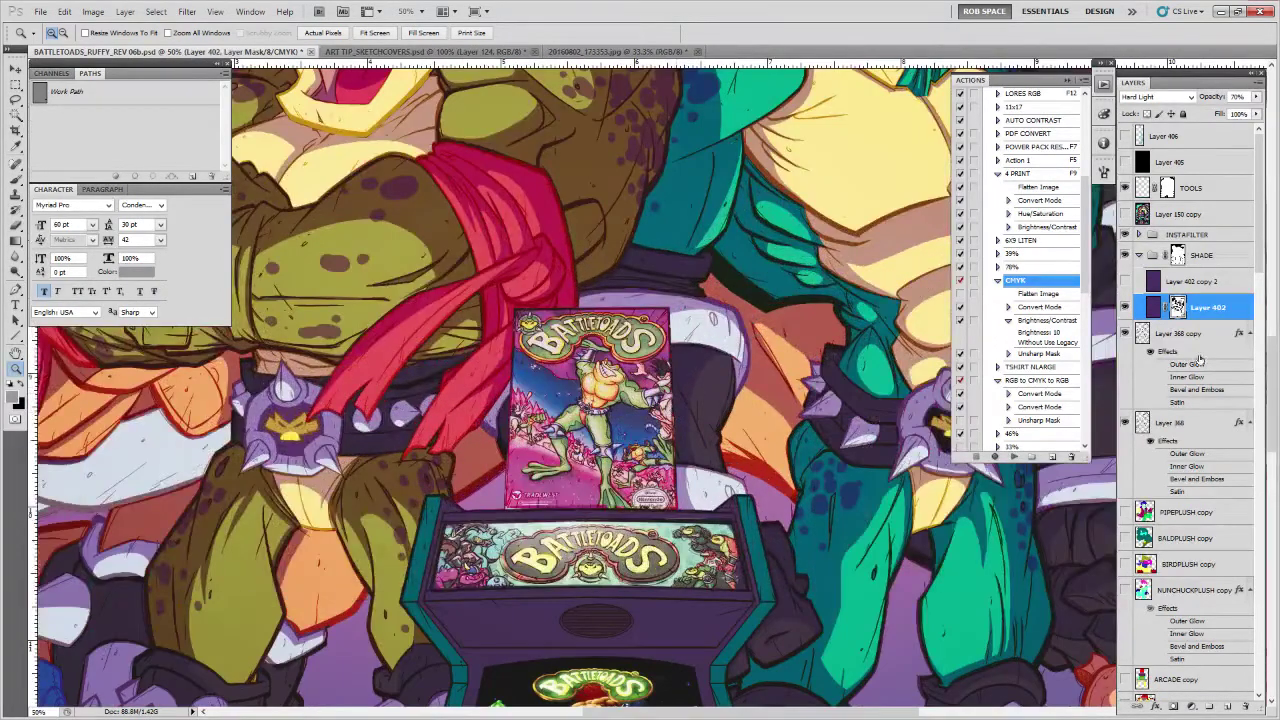
left_click_drag(1258, 258, 1257, 382)
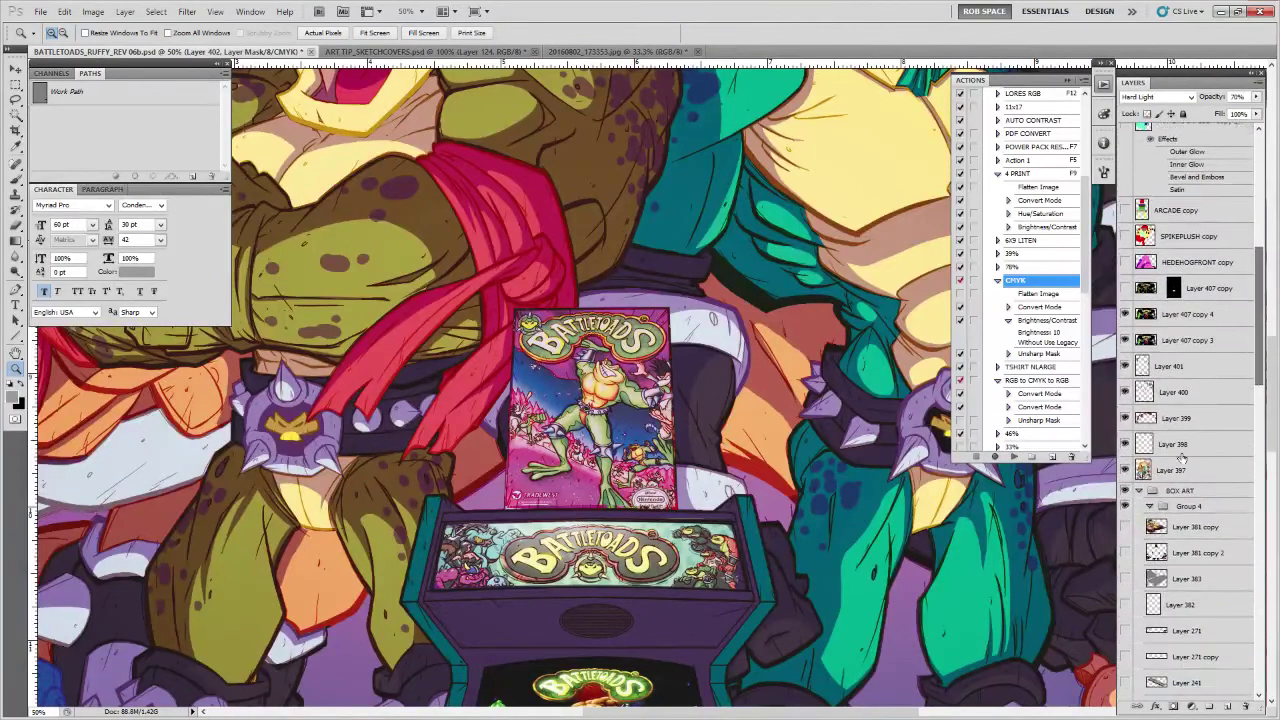
left_click(1175, 470)
key("m")
left_click_drag(516, 308, 675, 510)
key("l")
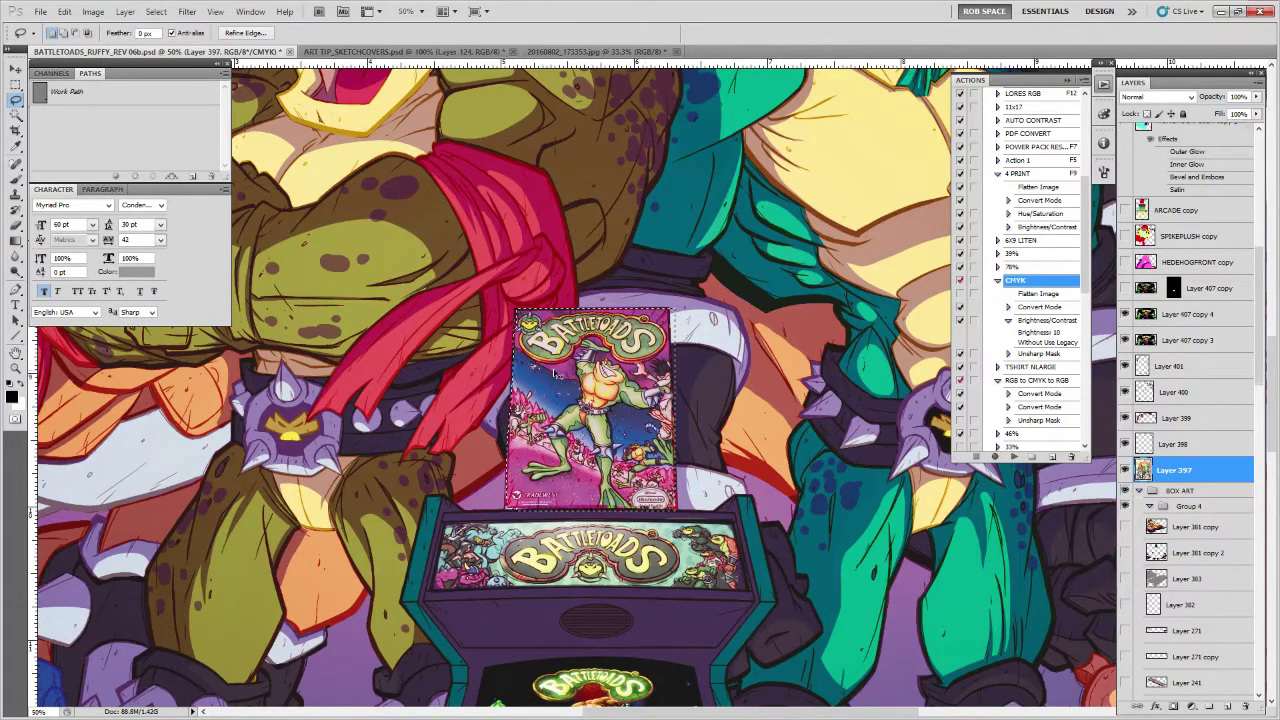
key("ctrl+j")
Set the copied box art layer to the Color Burn blend mode and reduce its opacity
left_click(1160, 97)
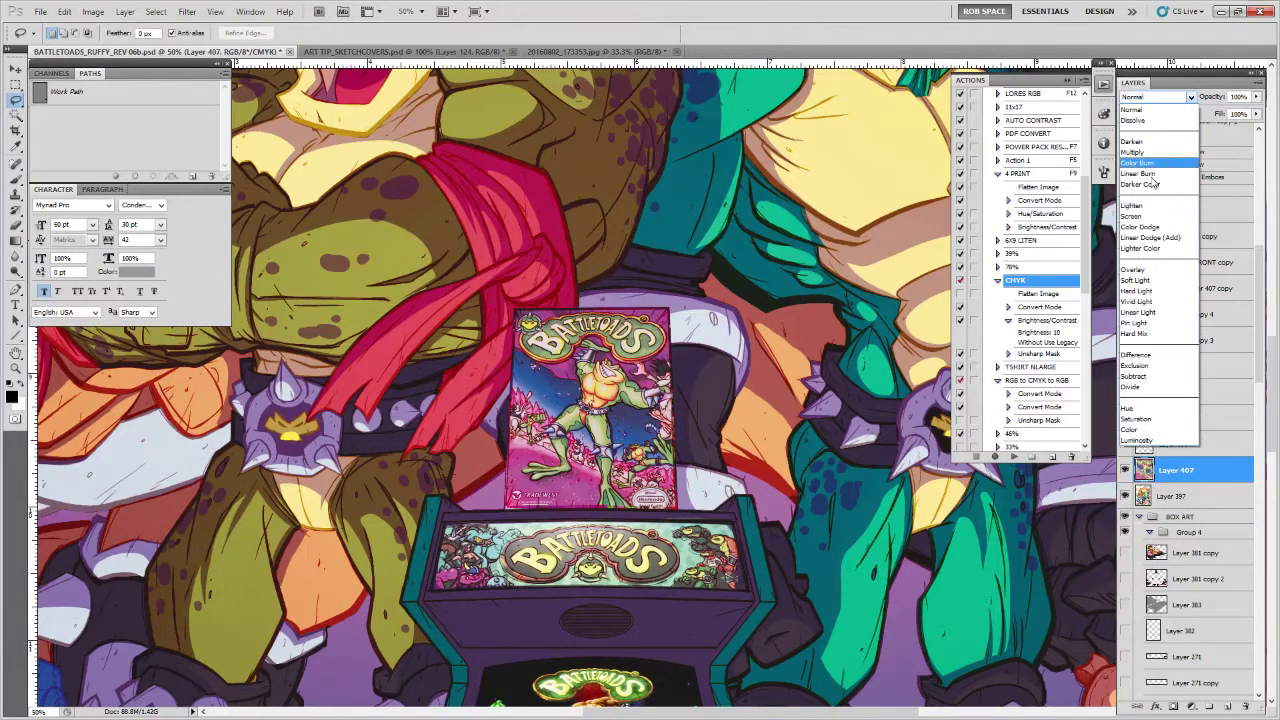
left_click(1130, 263)
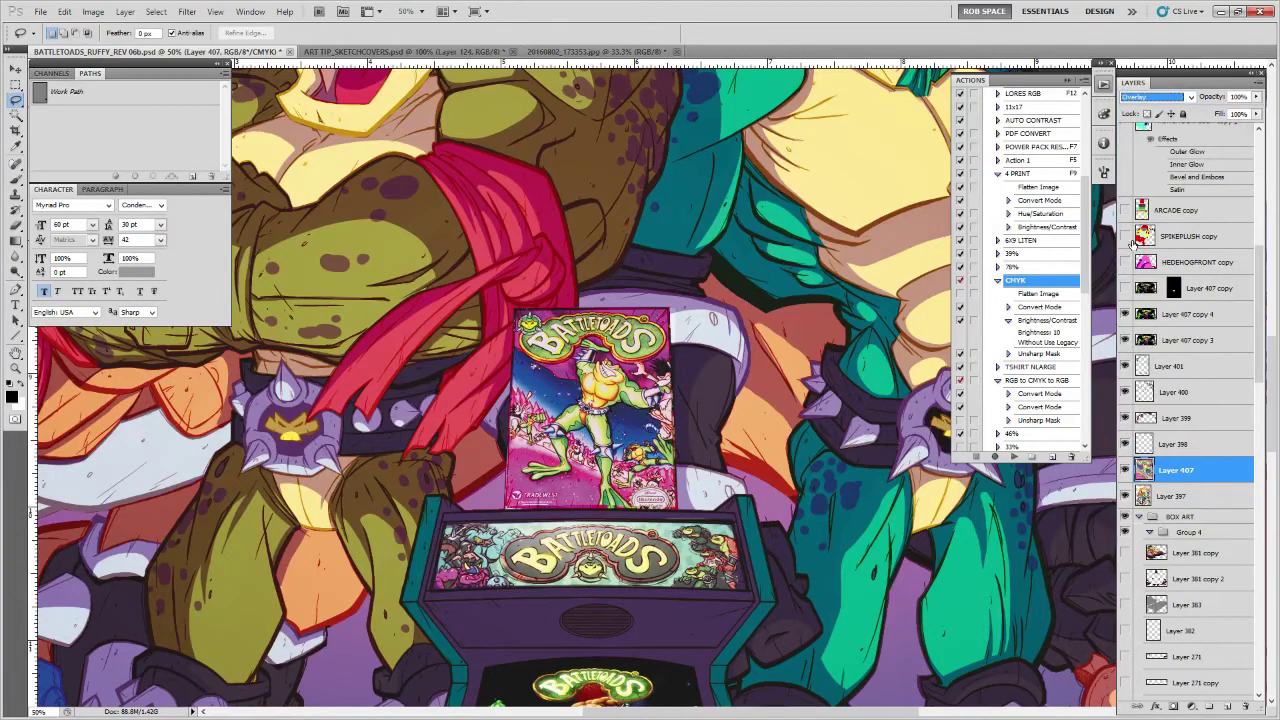
left_click(1155, 97)
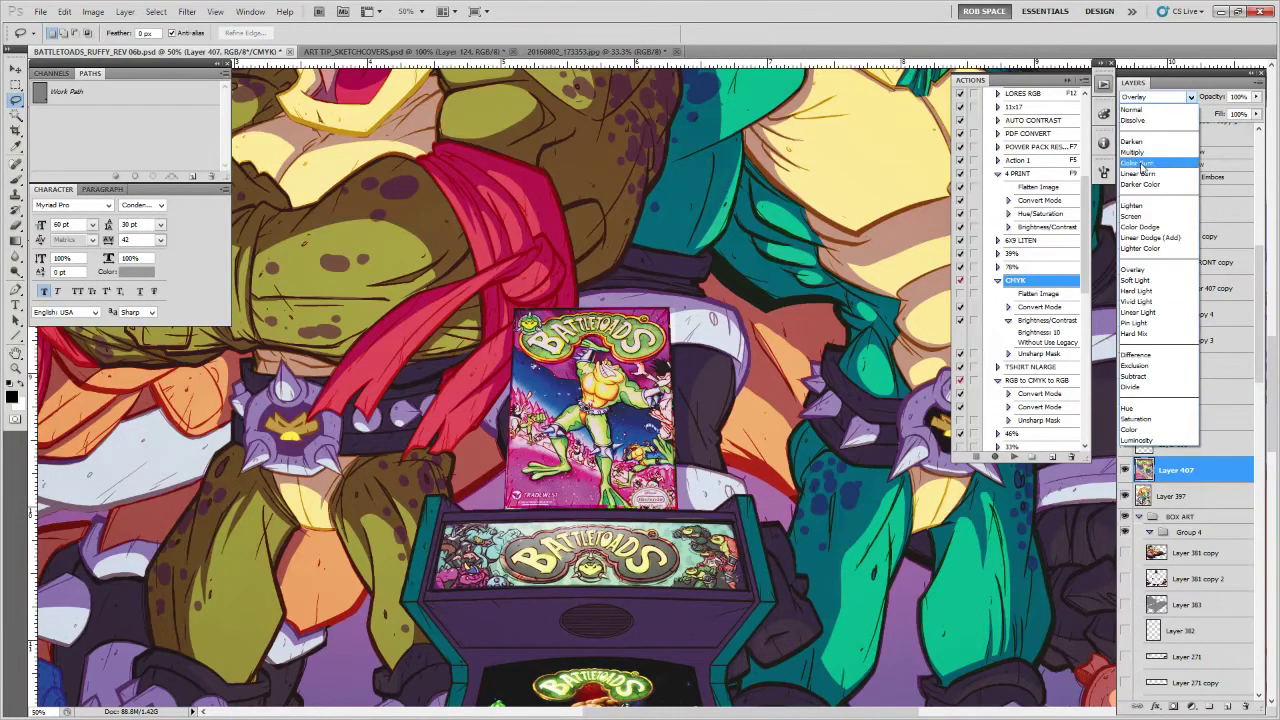
left_click(1137, 113)
left_click_drag(1207, 116, 1192, 114)
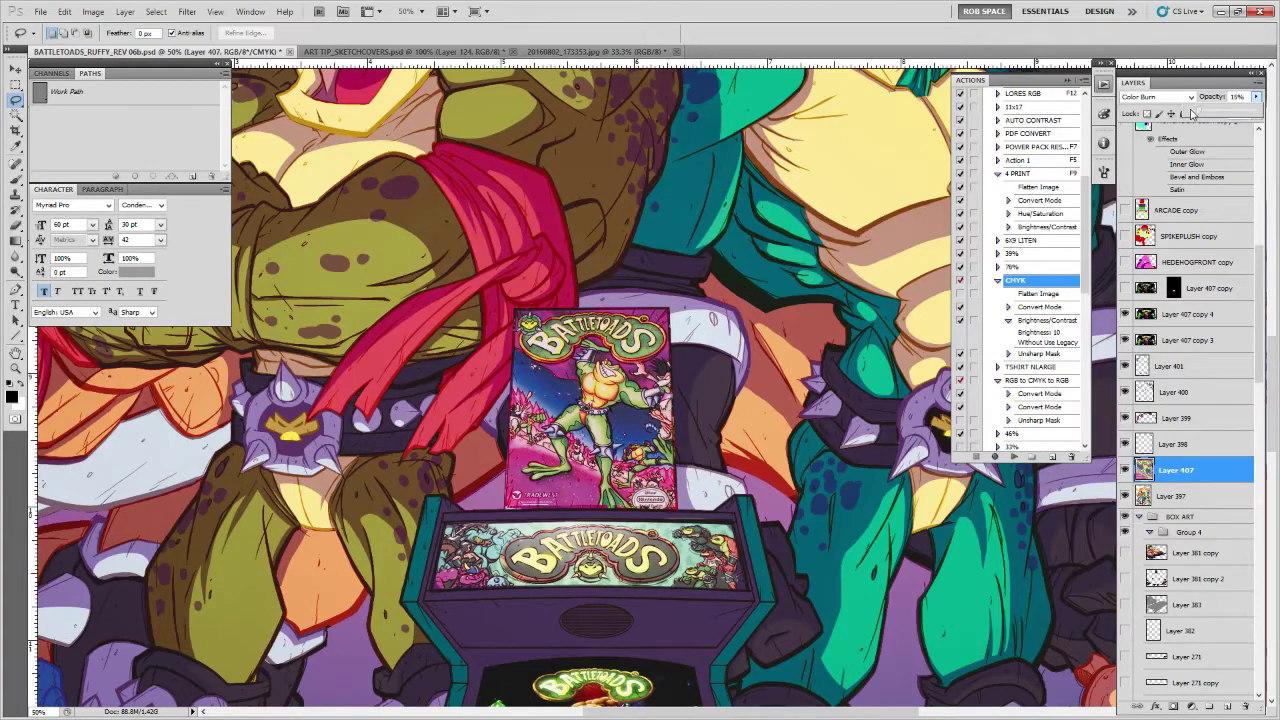
Duplicate the Color Burn box art layer and set the duplicate to Overlay at 28% opacity
key("ctrl+j")
left_click(1186, 96)
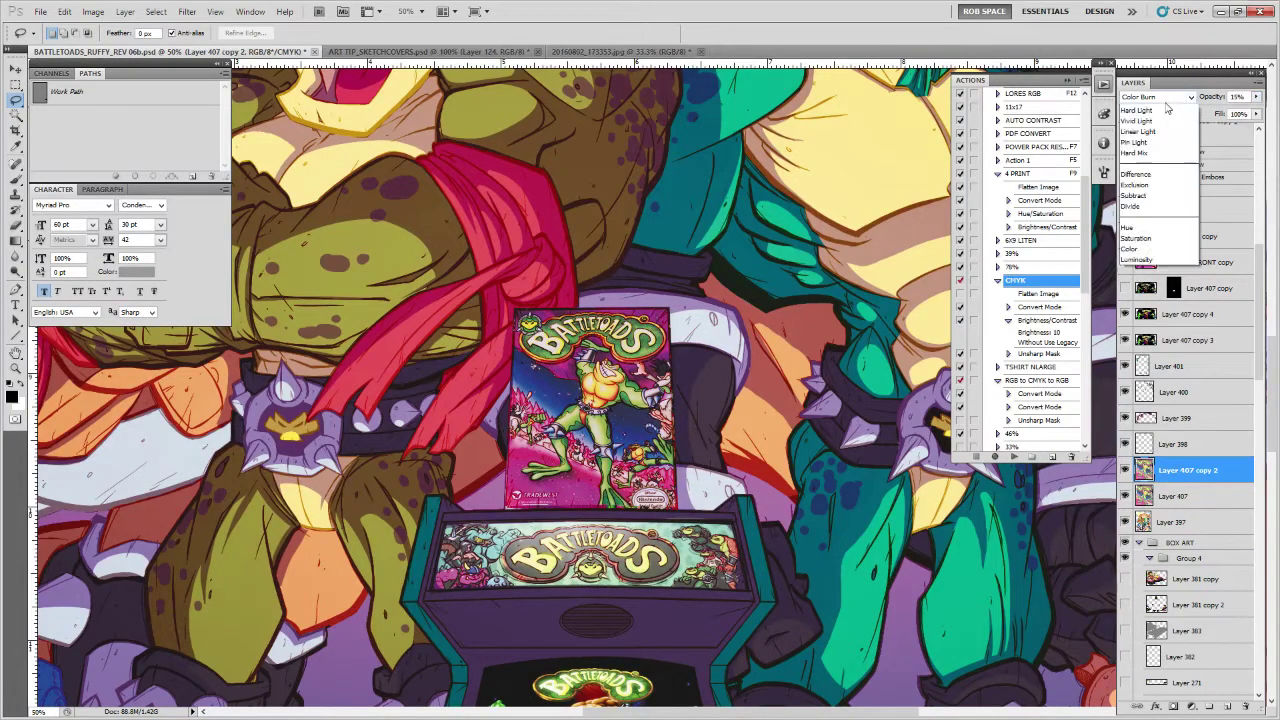
left_click(1133, 269)
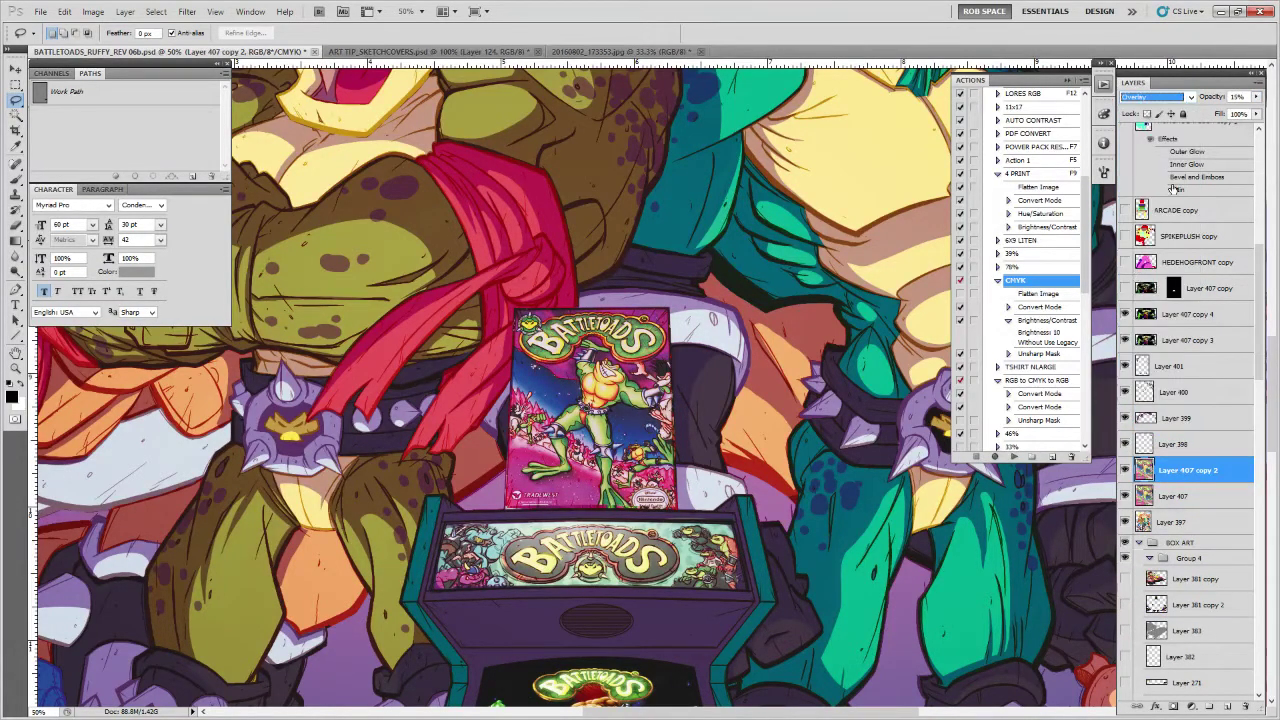
left_click(1256, 97)
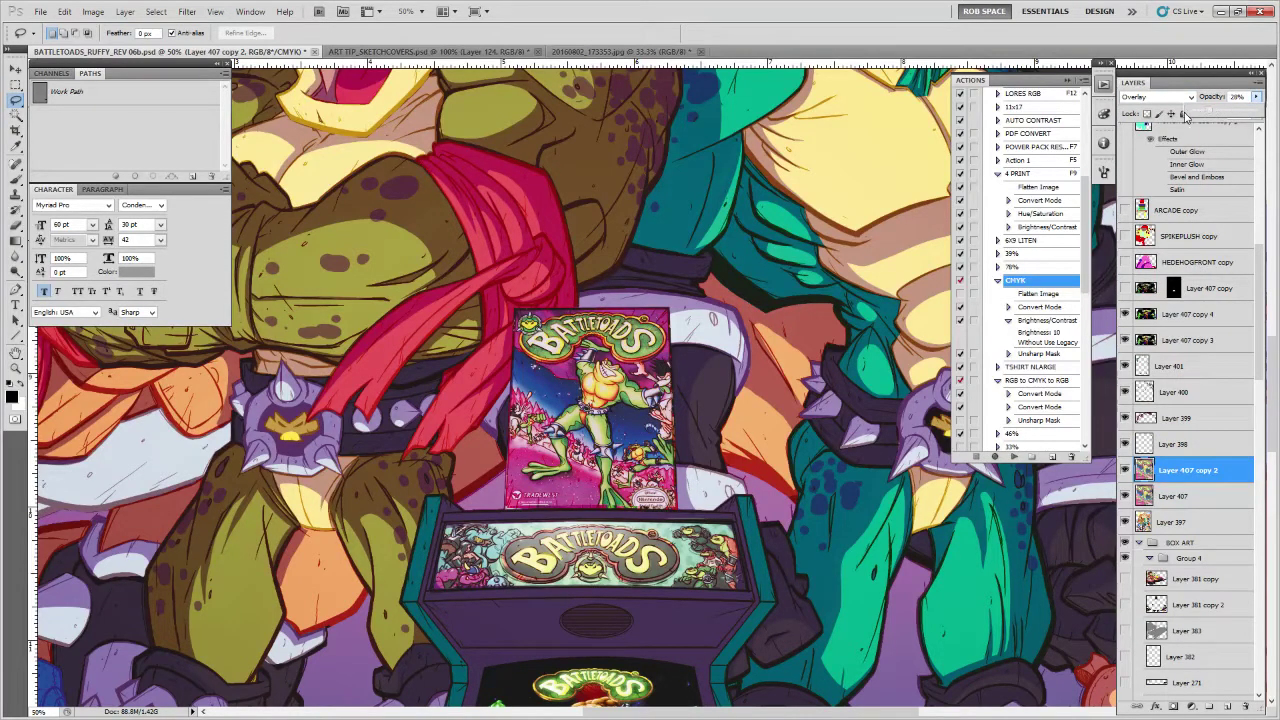
Duplicate the Overlay box art layer as a Multiply layer, and merge all the box art copies with Layer 397
key("ctrl+j")
left_click(1158, 97)
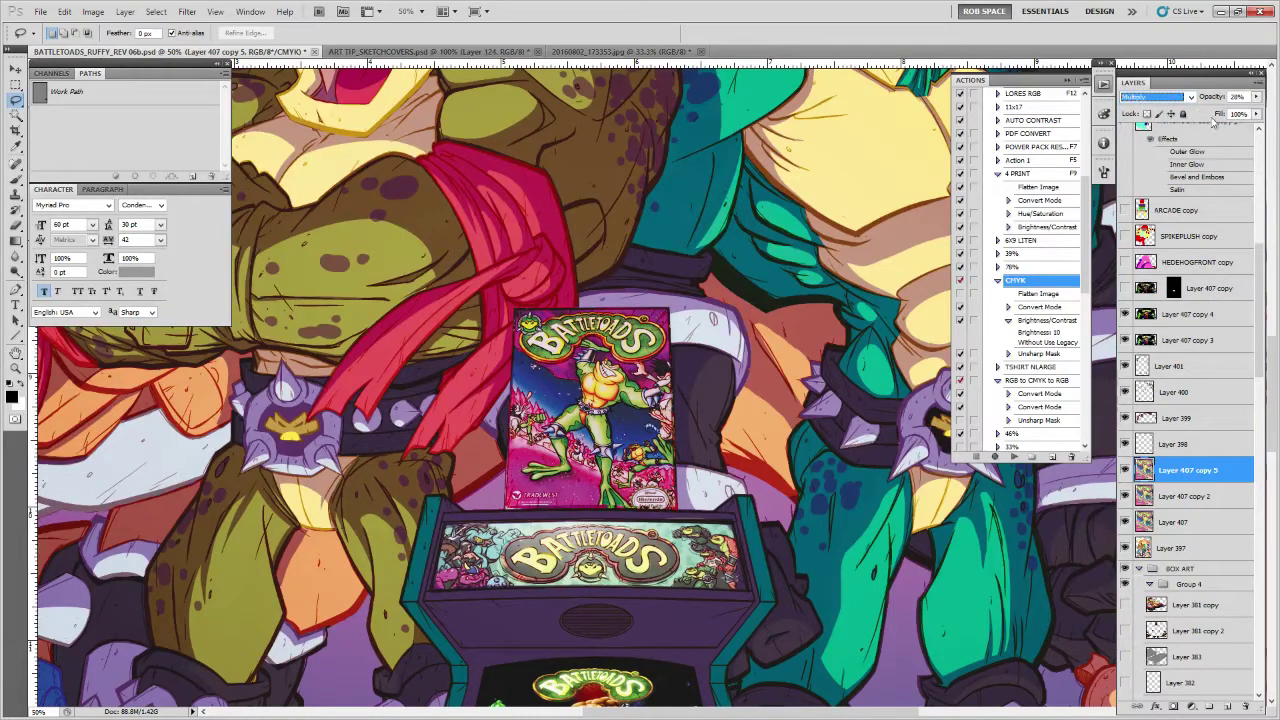
left_click(1160, 524, "shift")
left_click(1161, 545, "shift")
key("ctrl+e")
key("z")
left_click(792, 392, "alt")
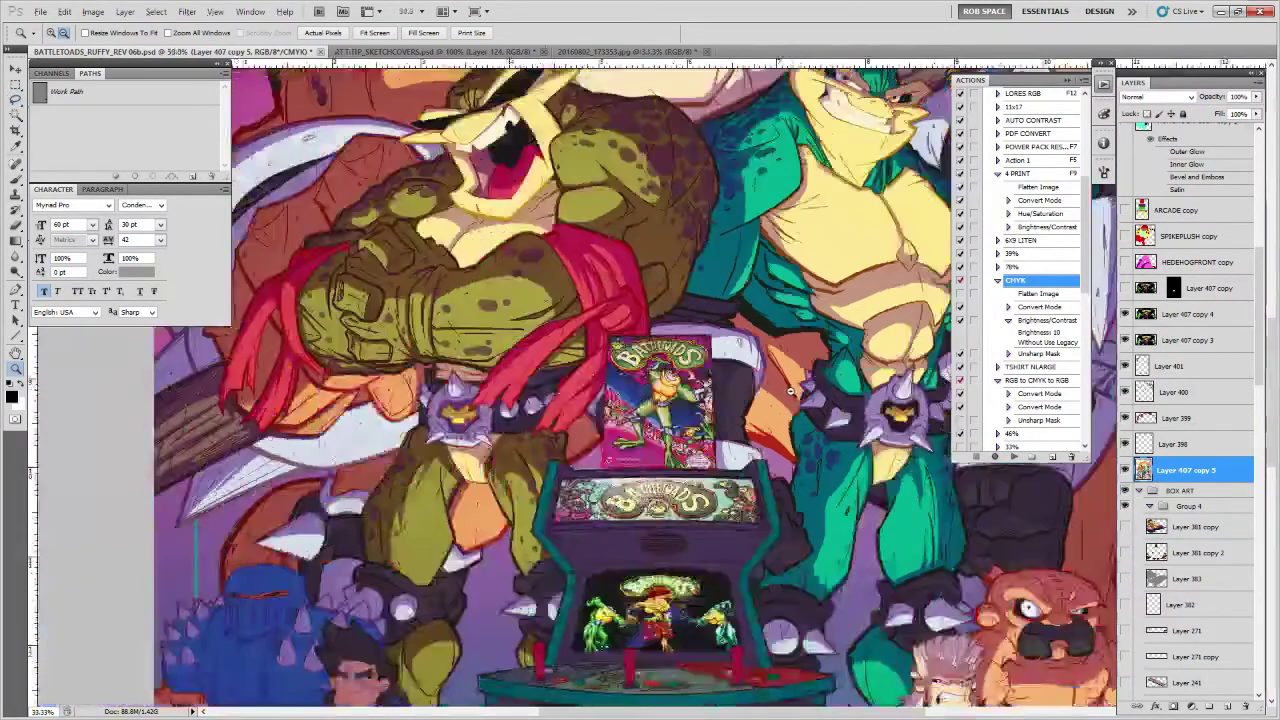
left_click(792, 392, "alt")
left_click(792, 392, "alt")
left_click(806, 397, "alt")
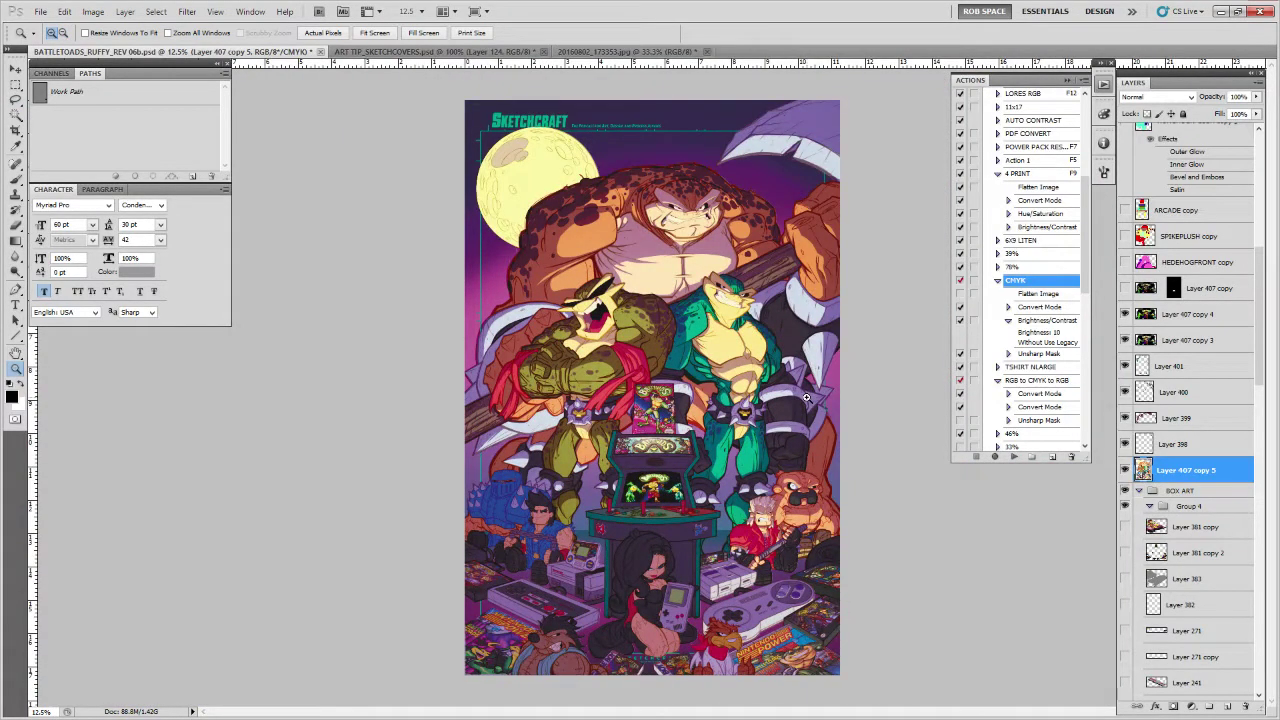
Activate Layer 402's mask and hide the selection outline around the dark round object at the illustration's lower right edge
left_click(799, 565)
left_click(799, 565)
left_click_drag(806, 574, 846, 460)
key("b")
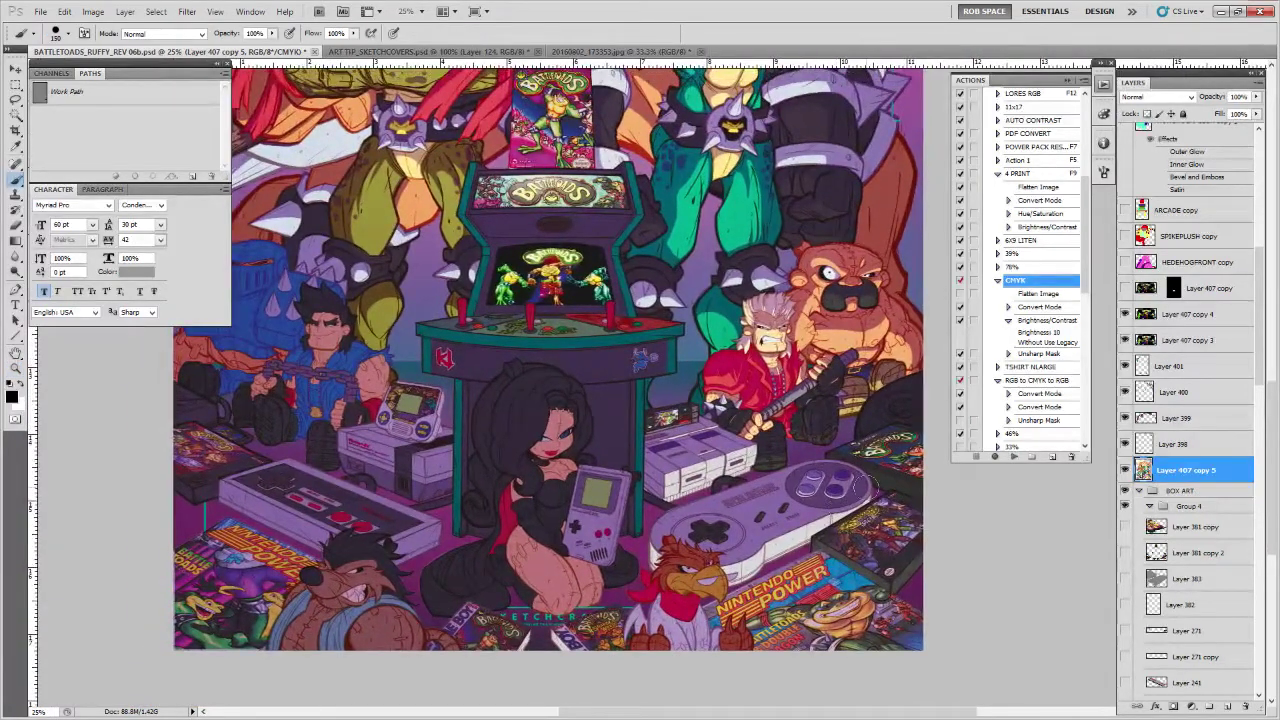
left_click_drag(968, 502, 917, 546)
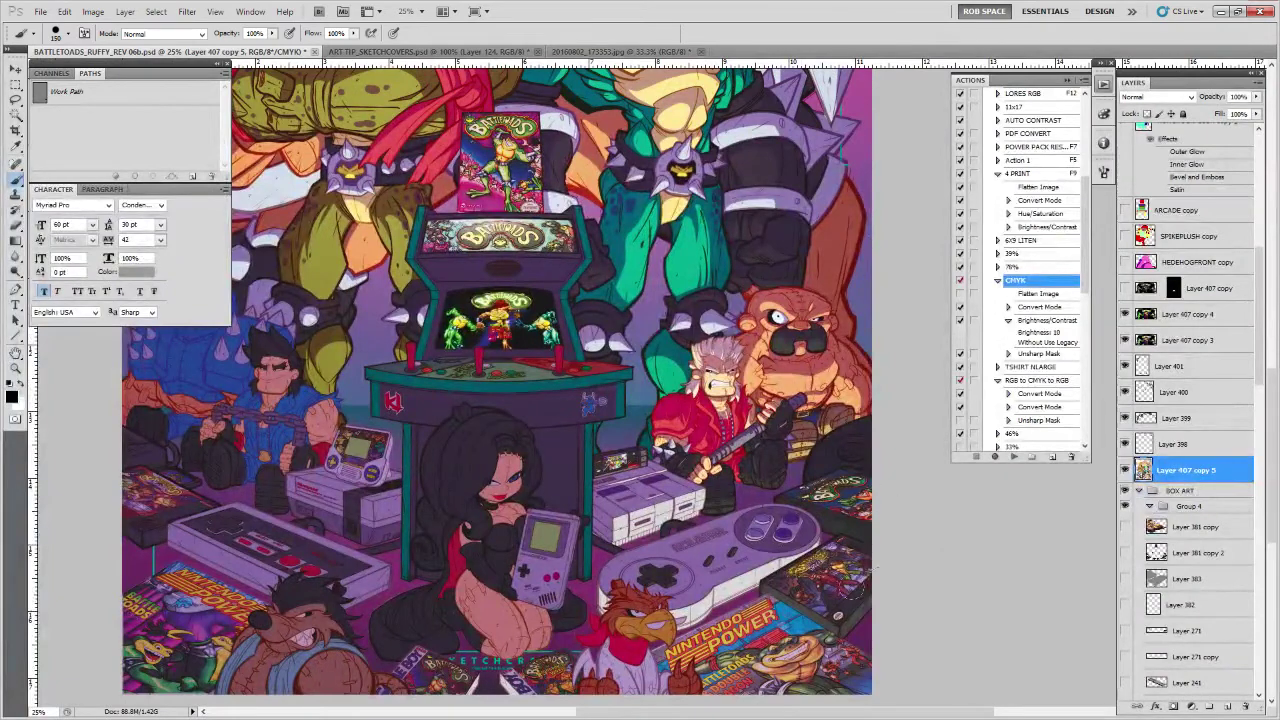
left_click_drag(1258, 355, 1194, 208)
left_click(1177, 307)
left_click(1177, 307)
scroll(784, 463, "up", 2)
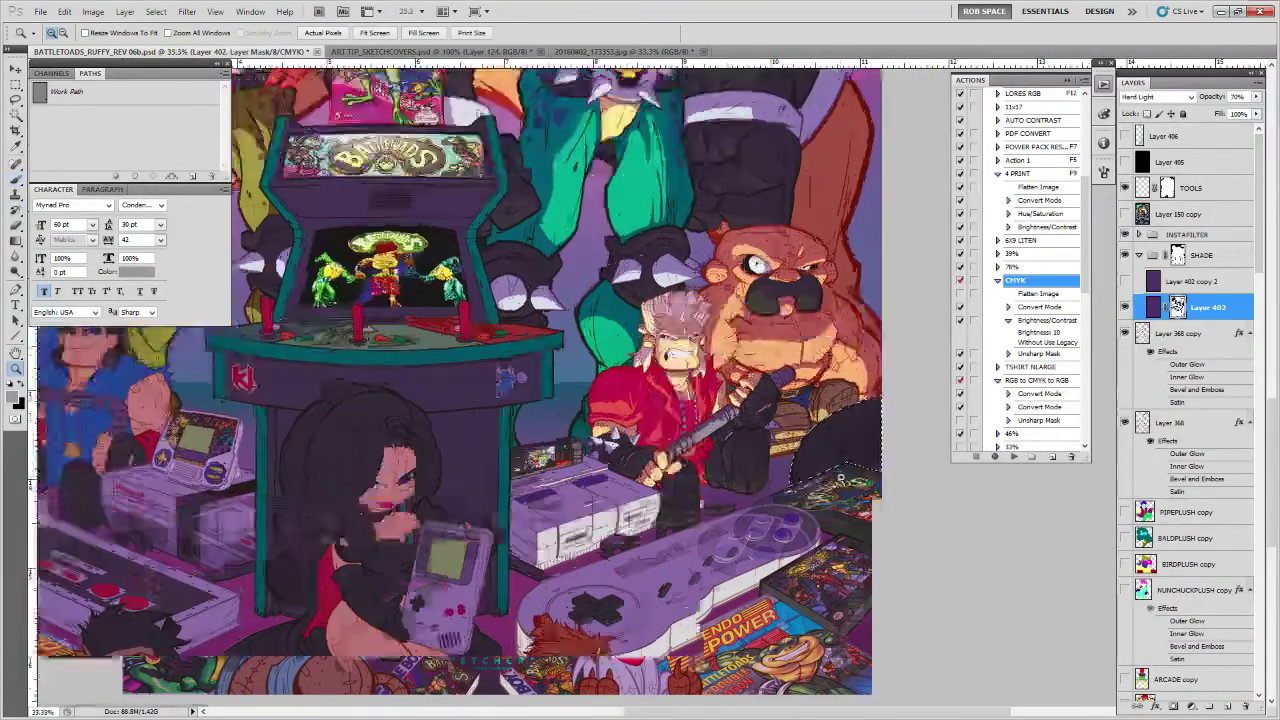
key("ctrl+h")
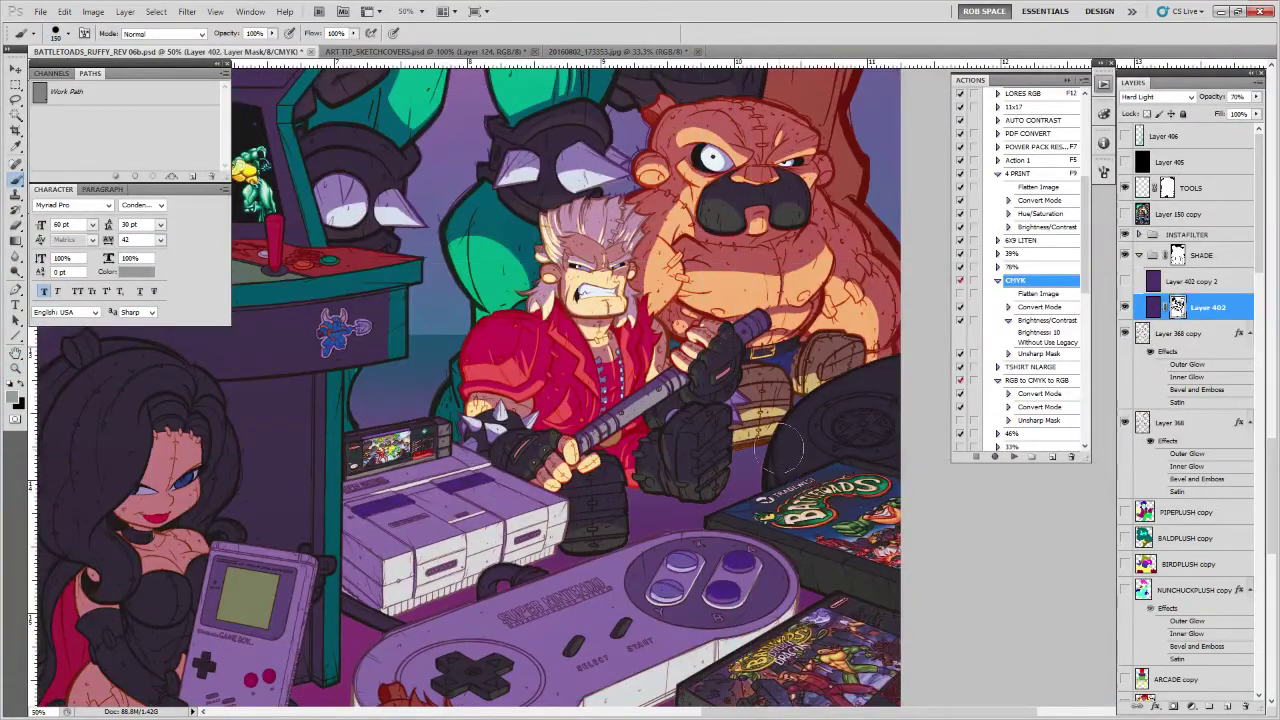
key("x")
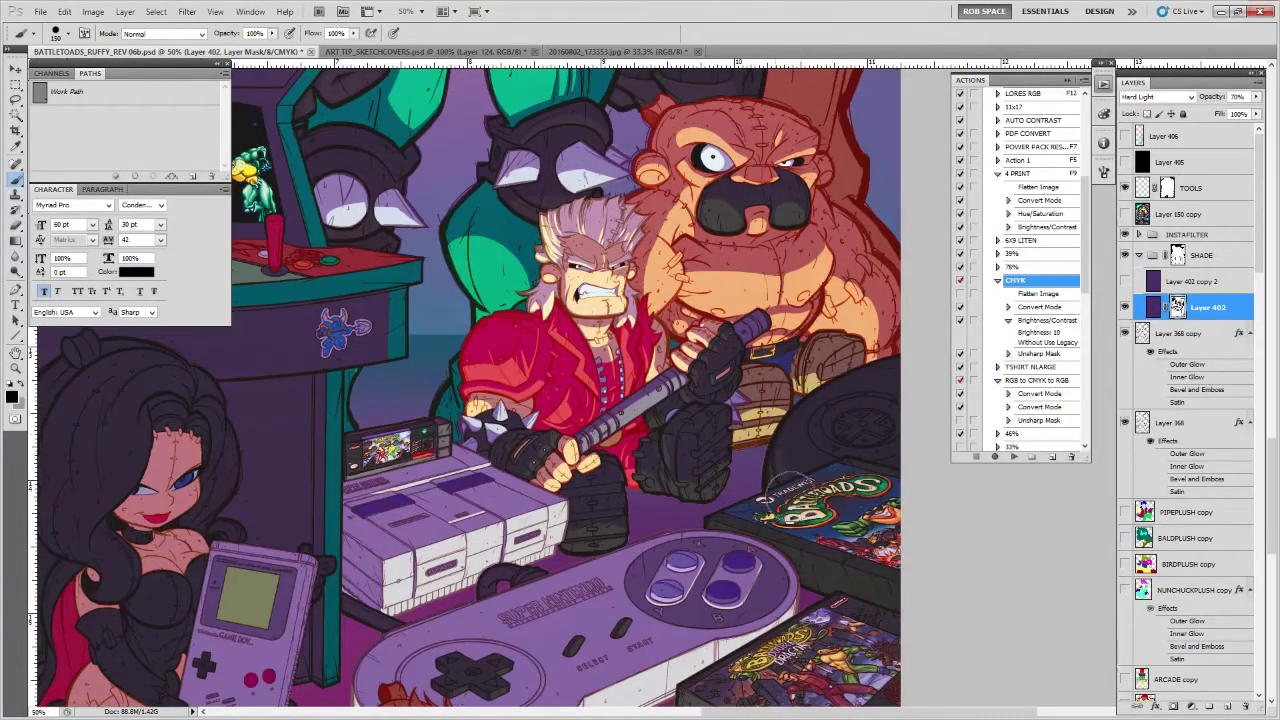
Paint light along the left rim of the dark round object behind the Battletoads box in the mask with the ROB RUFFY DRAW brush
key("z")
left_click(790, 456)
key("b")
right_click(797, 462)
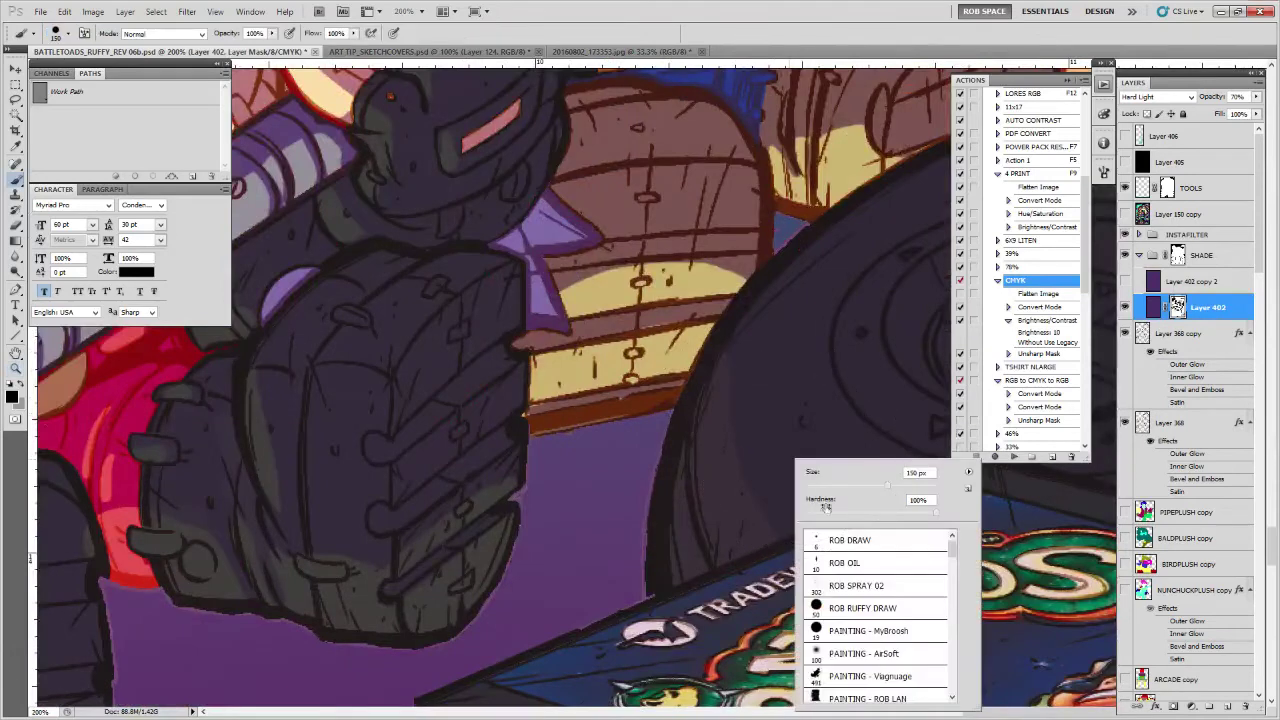
double_click(838, 606)
key("x")
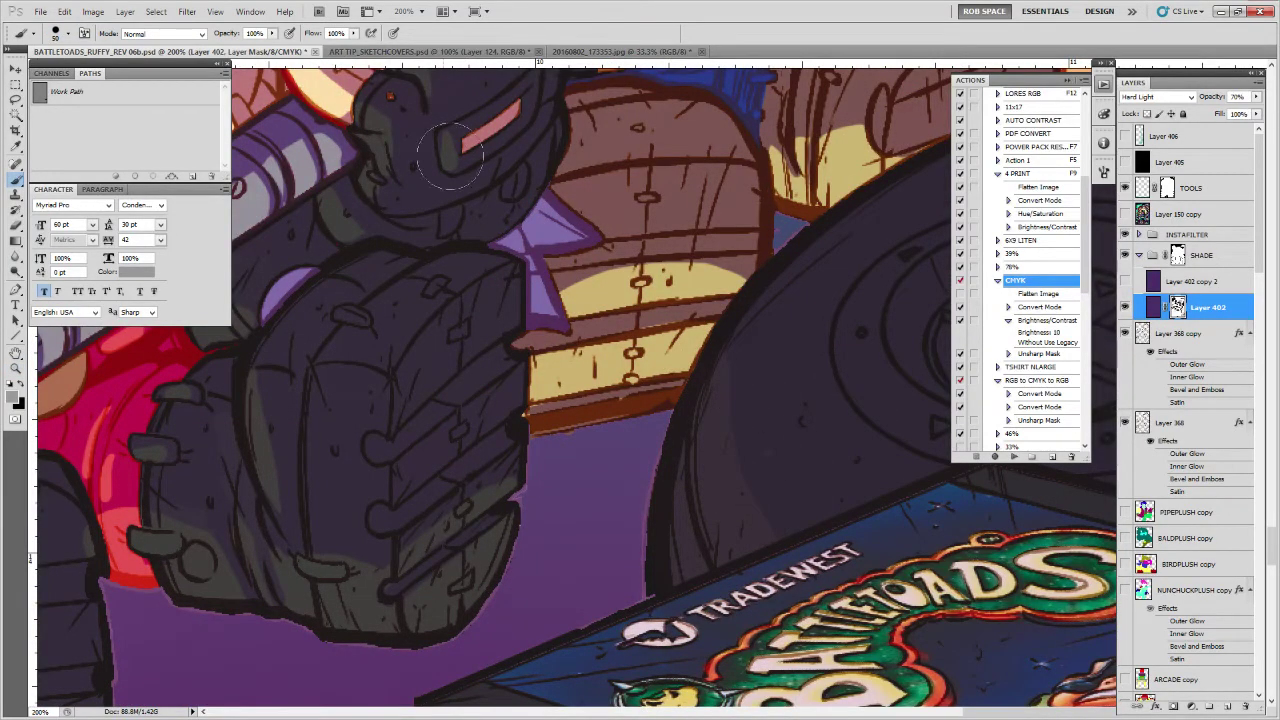
key("d")
key("x")
key("x")
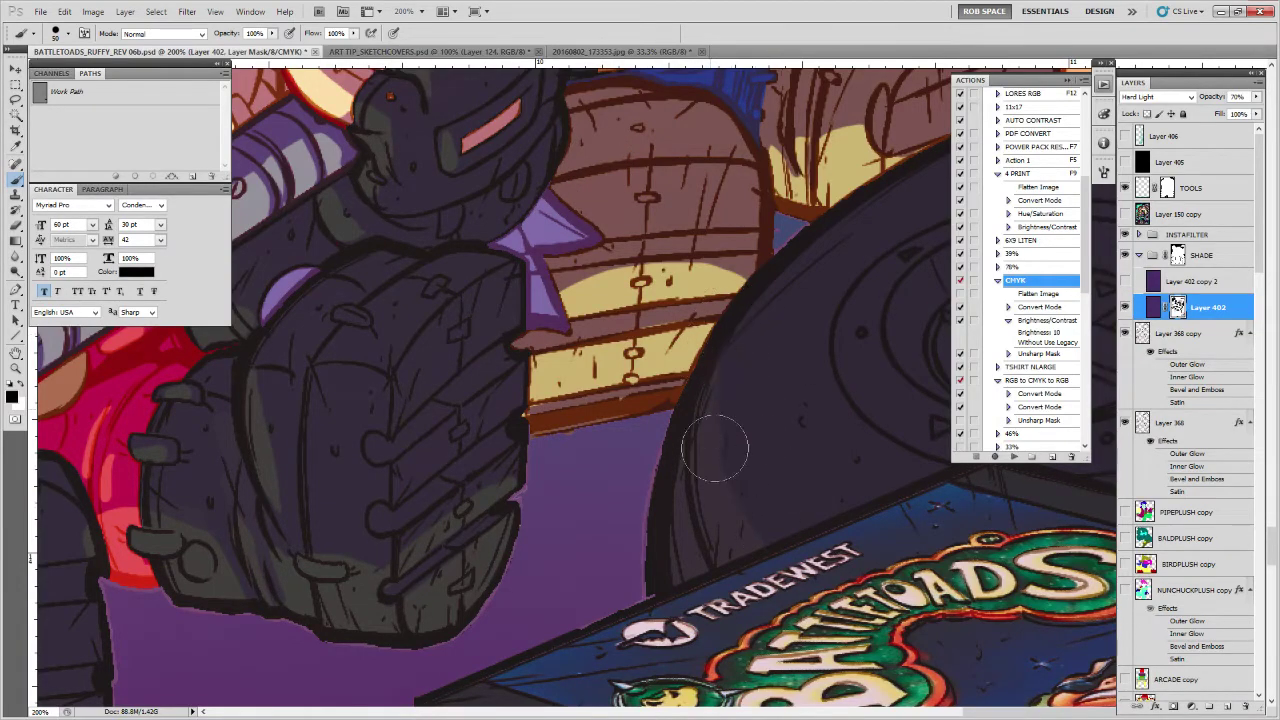
mouse_move(887, 561)
left_mouse_down()
mouse_move(677, 606)
mouse_move(602, 655)
left_mouse_up()
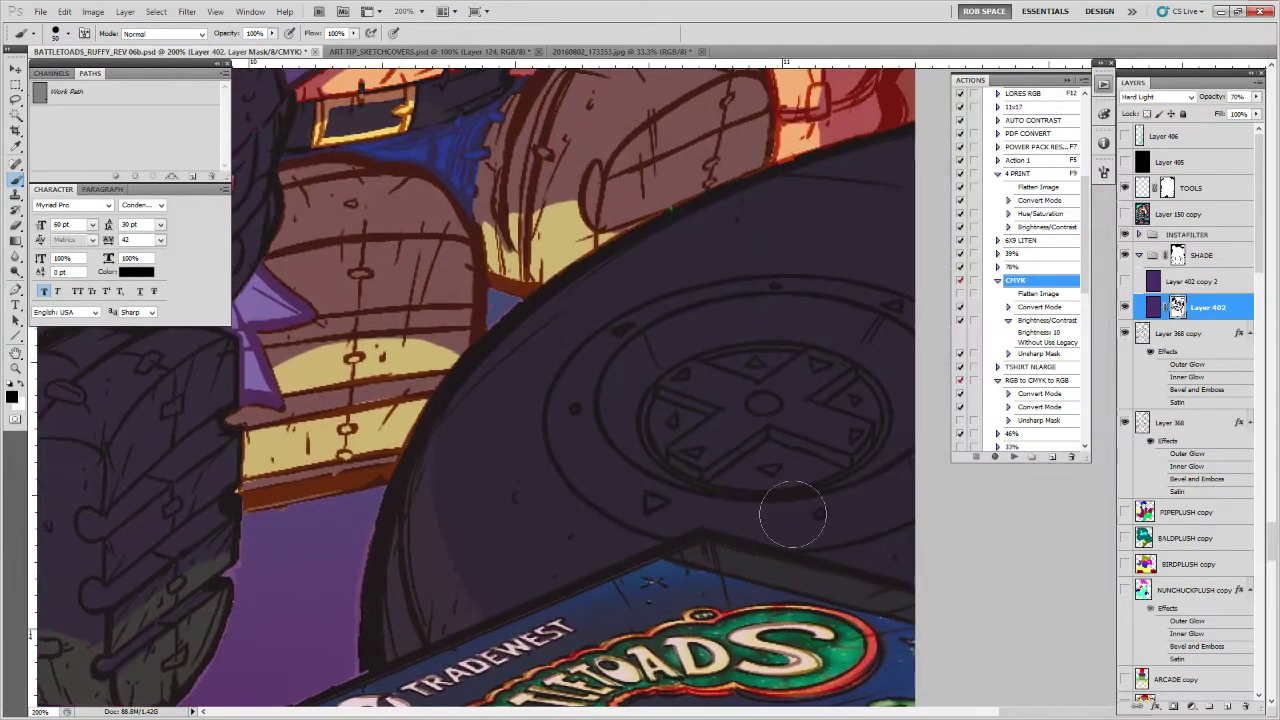
left_click_drag(706, 554, 855, 411)
key("z")
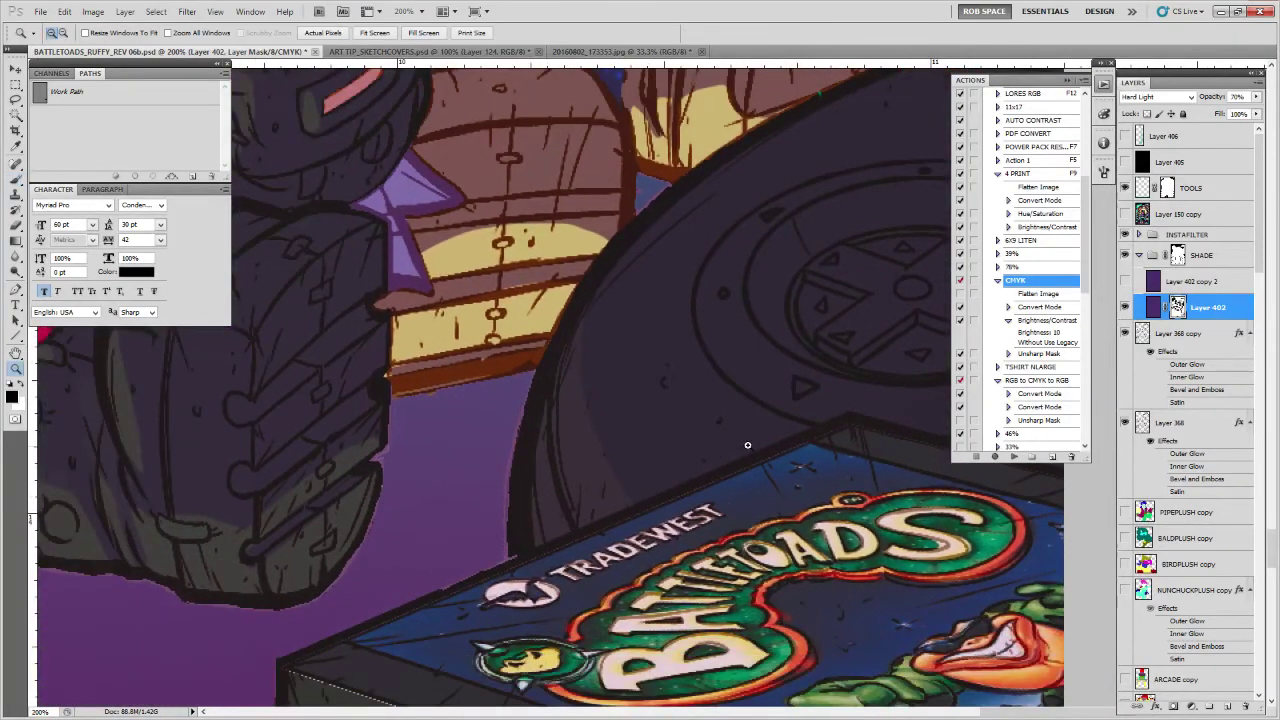
left_click(781, 437, "alt")
left_click(797, 440, "alt")
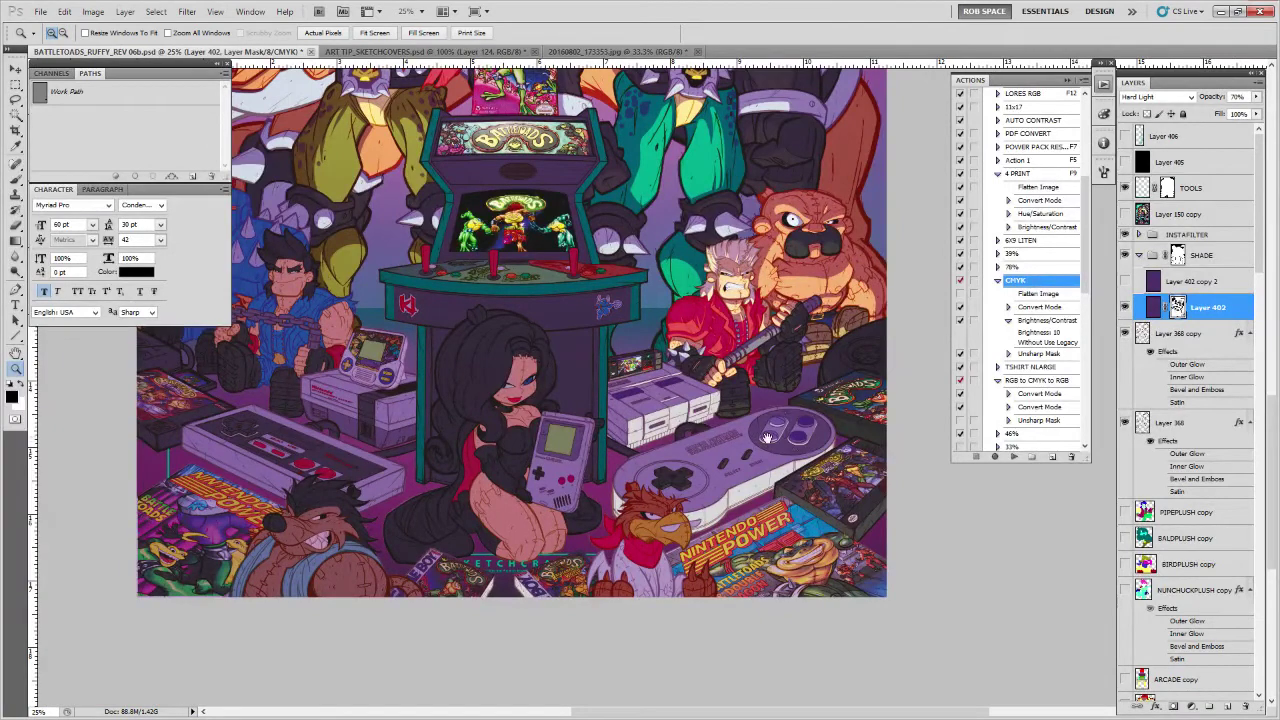
Select the pale front and side of the Super Nintendo console with the Magic Wand on its own layer
left_click_drag(765, 416, 782, 424)
left_click_drag(1259, 270, 1248, 597)
left_click(1193, 600)
key("w")
left_click(638, 445)
Activate Layer 402's mask and pick a mid gray as the foreground color
scroll(1222, 178, "up", 10)
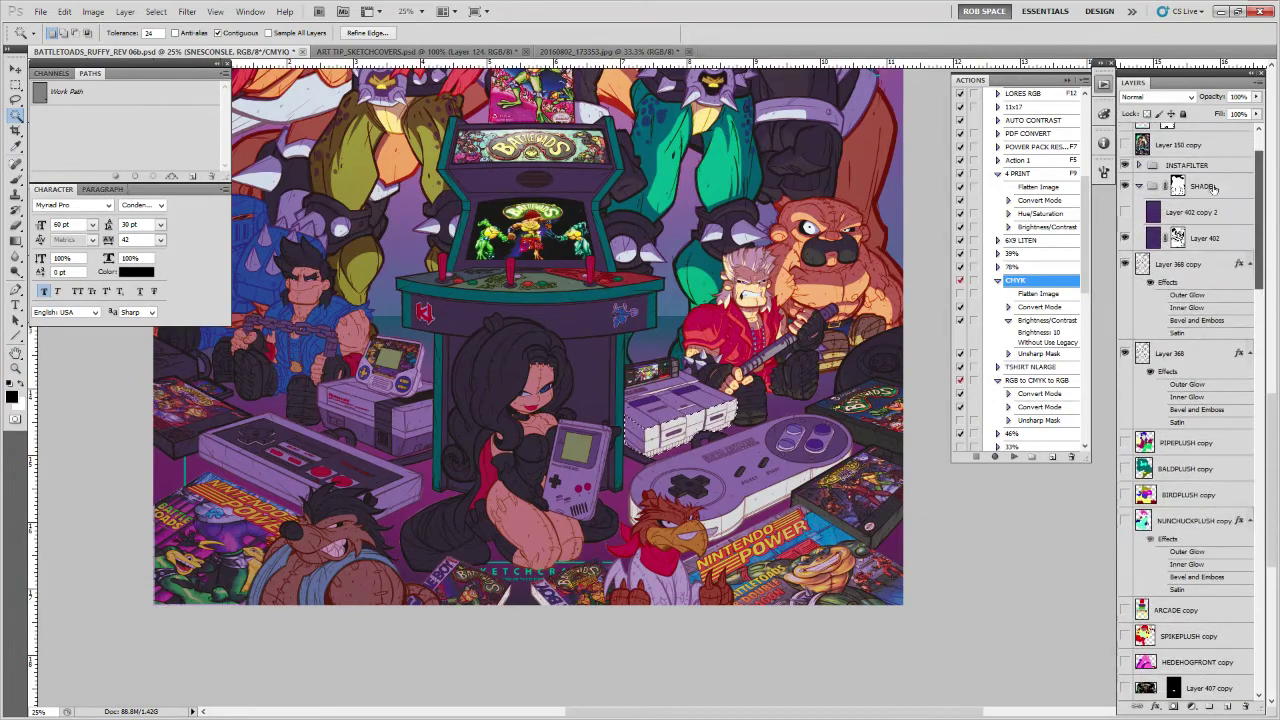
left_click(1178, 238)
key("i")
left_click(13, 397)
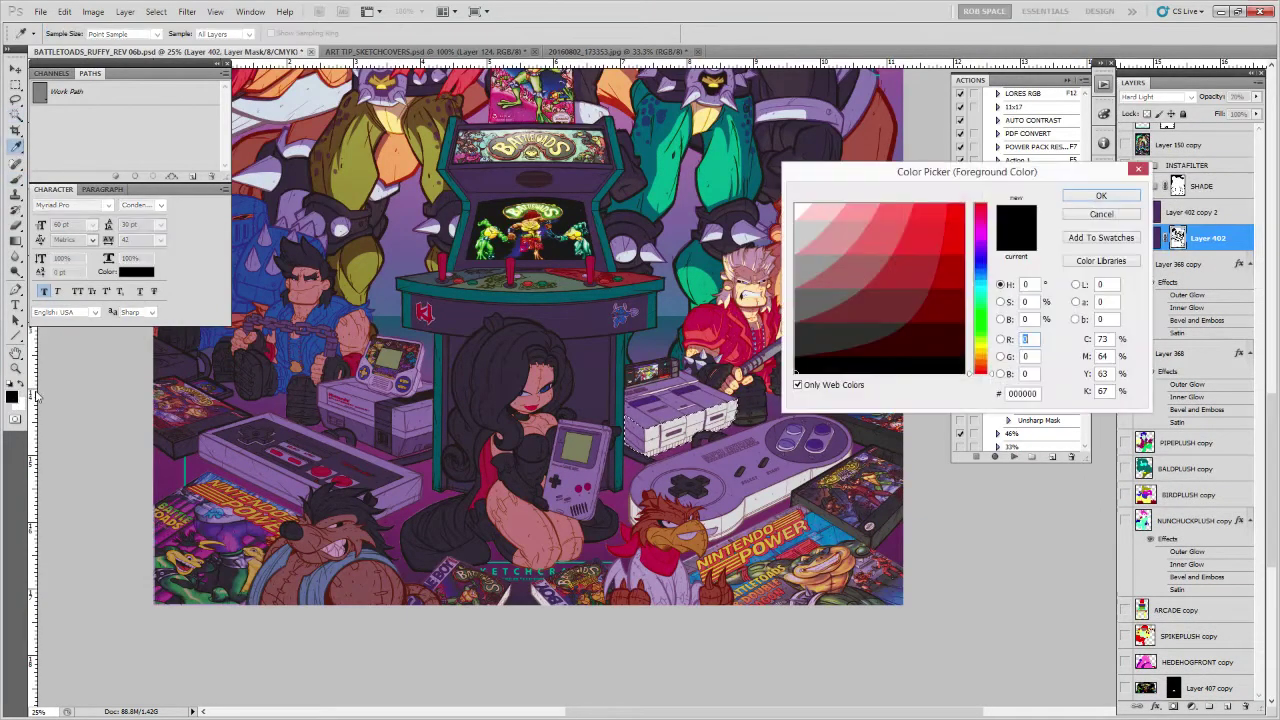
left_click(649, 433)
key("Return")
Paint gray partial shade over the left side of the selected Super Nintendo console in the mask
key("z")
left_click(649, 433)
left_click(649, 433)
left_click(649, 433)
left_click(649, 433)
key("b")
left_click_drag(608, 424, 604, 546)
mouse_move(606, 456)
left_mouse_down()
mouse_move(608, 400)
mouse_move(463, 297)
mouse_move(459, 498)
mouse_move(536, 562)
mouse_move(571, 500)
mouse_move(591, 565)
mouse_move(609, 572)
mouse_move(596, 590)
mouse_move(571, 395)
mouse_move(546, 515)
mouse_move(516, 480)
mouse_move(496, 375)
mouse_move(479, 408)
mouse_move(476, 325)
mouse_move(529, 380)
mouse_move(546, 520)
mouse_move(533, 365)
mouse_move(573, 478)
mouse_move(561, 540)
mouse_move(530, 517)
left_mouse_up()
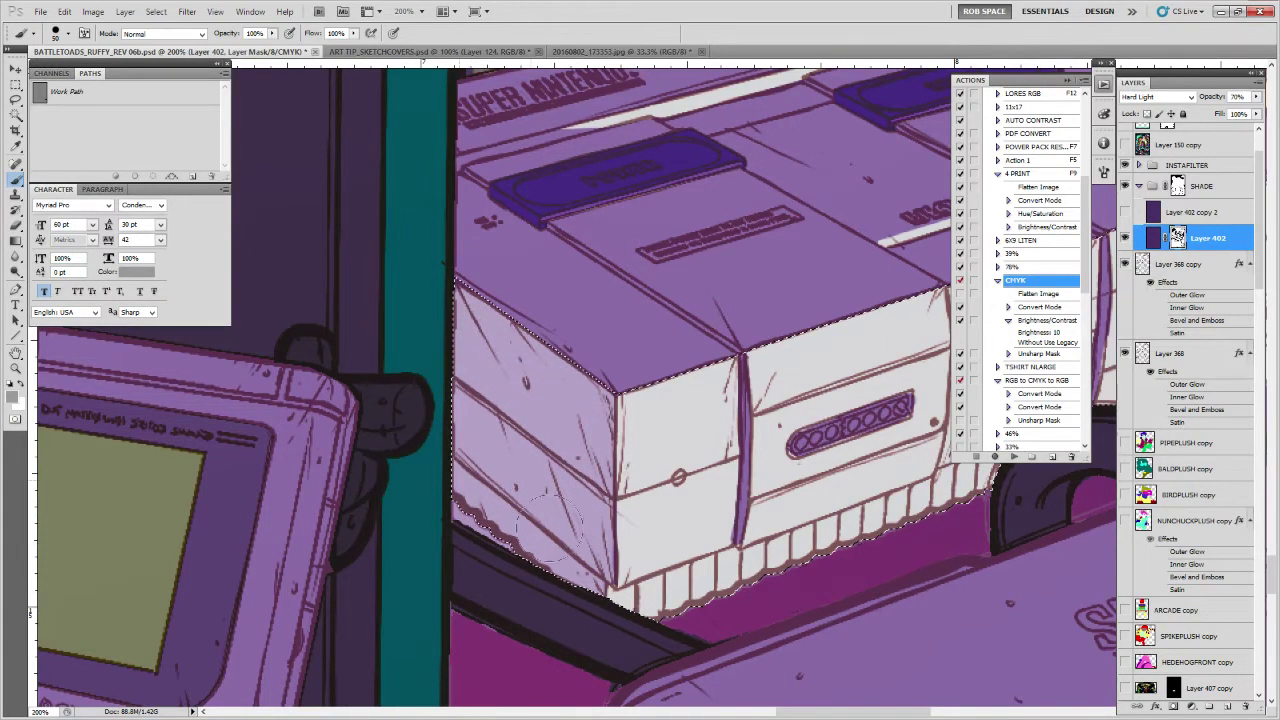
mouse_move(868, 333)
left_mouse_down()
mouse_move(781, 391)
mouse_move(797, 383)
left_mouse_up()
left_click_drag(697, 423, 652, 605)
left_click_drag(930, 522, 660, 605)
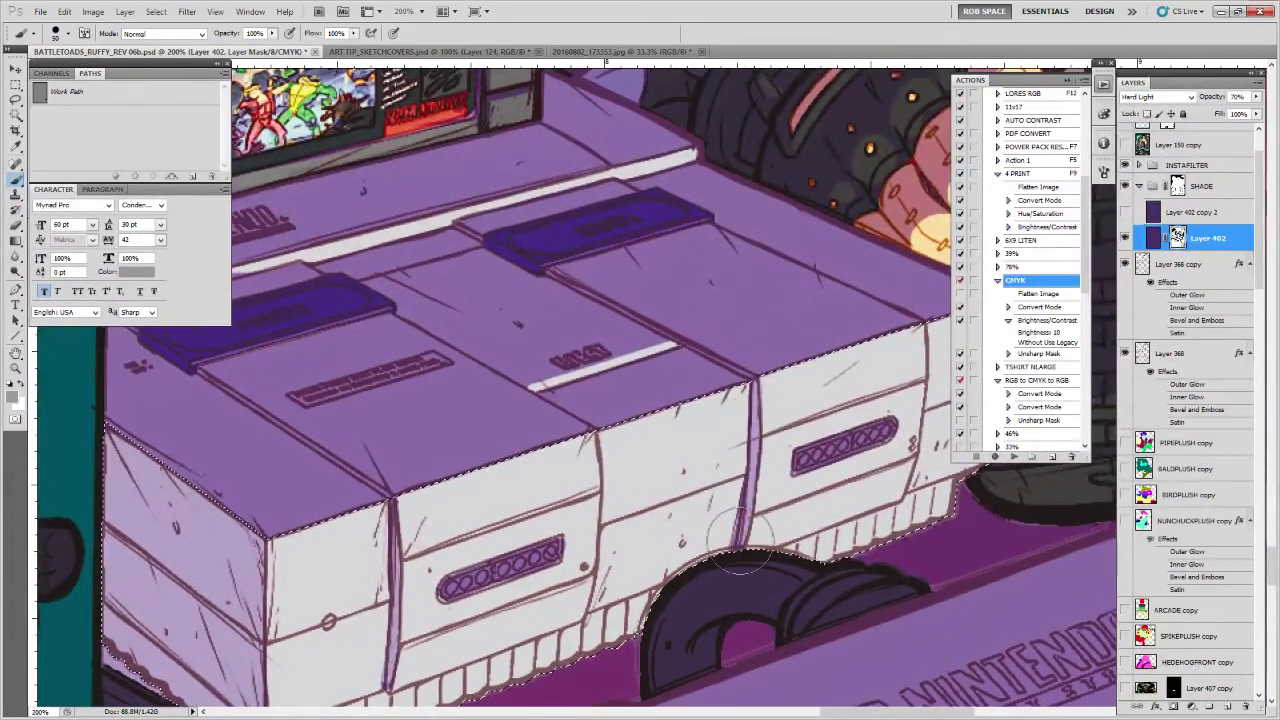
Retouch the mask shading on the console's front beside the black controller cable
key("x")
left_click_drag(738, 480, 731, 549)
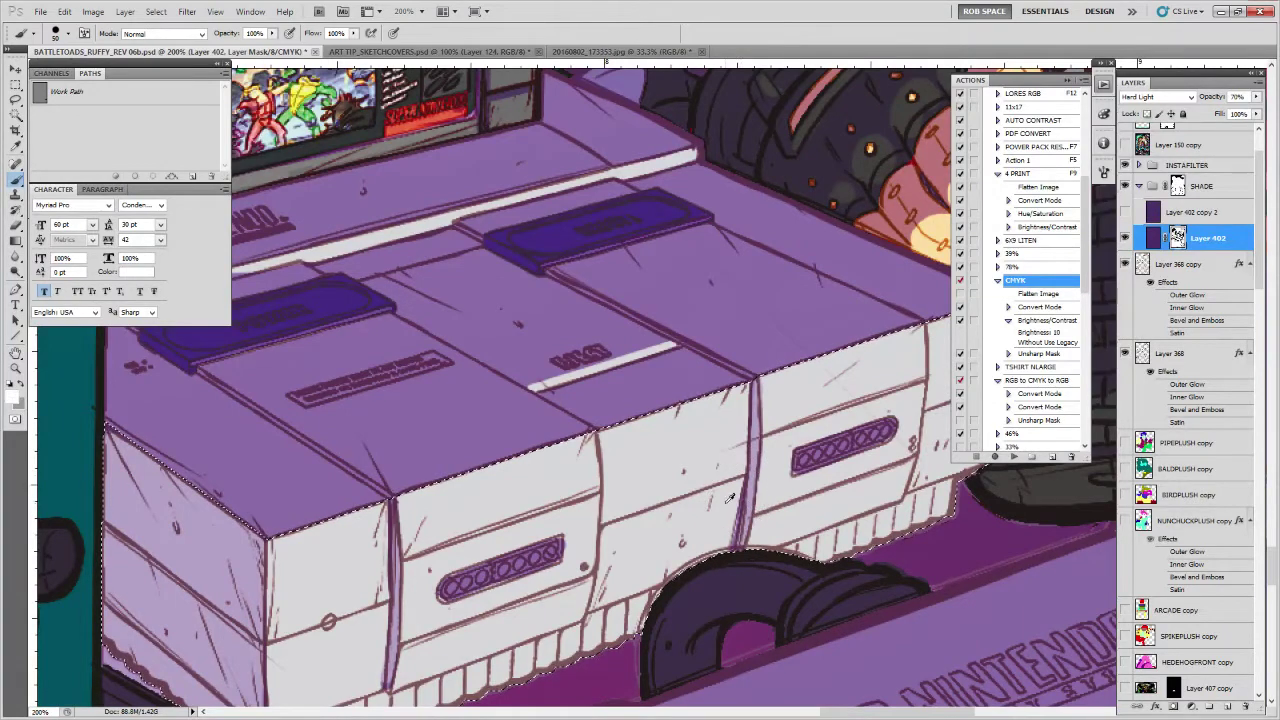
left_click(730, 558, "alt")
left_click_drag(719, 395, 801, 463)
left_click(801, 463, "alt")
left_click(801, 463, "alt")
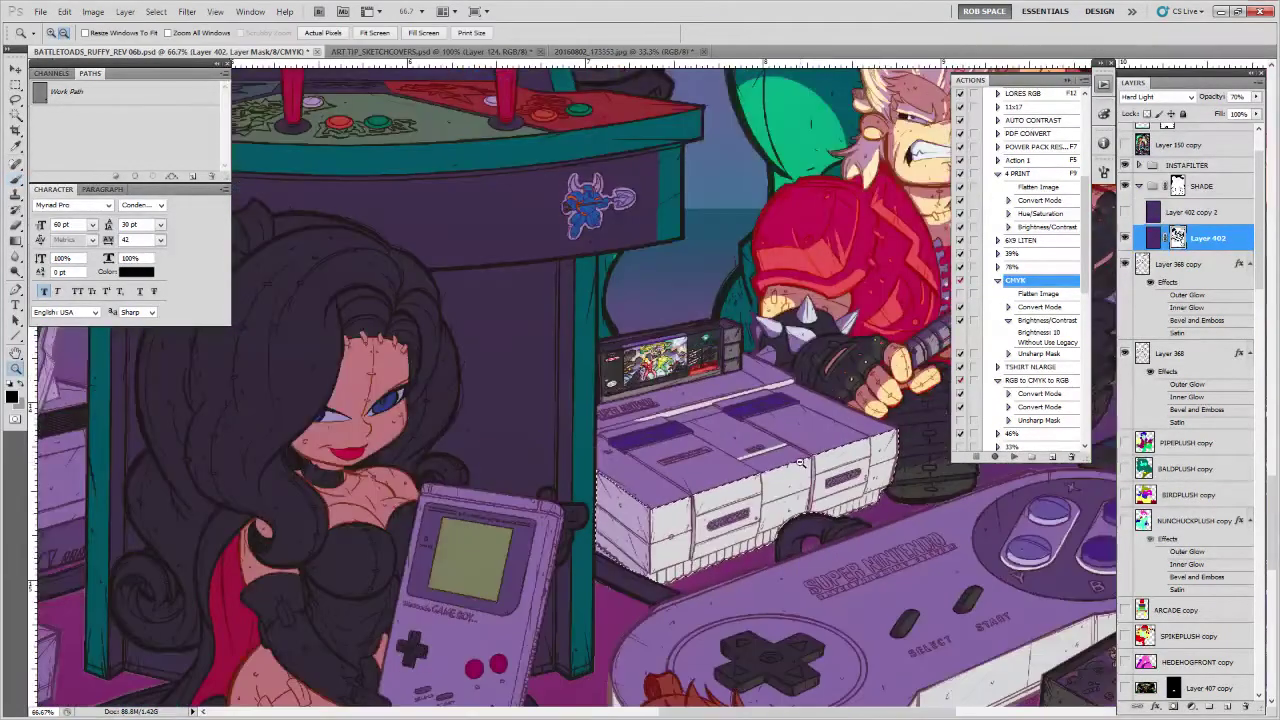
left_click(801, 463, "alt")
left_click_drag(824, 534, 826, 498)
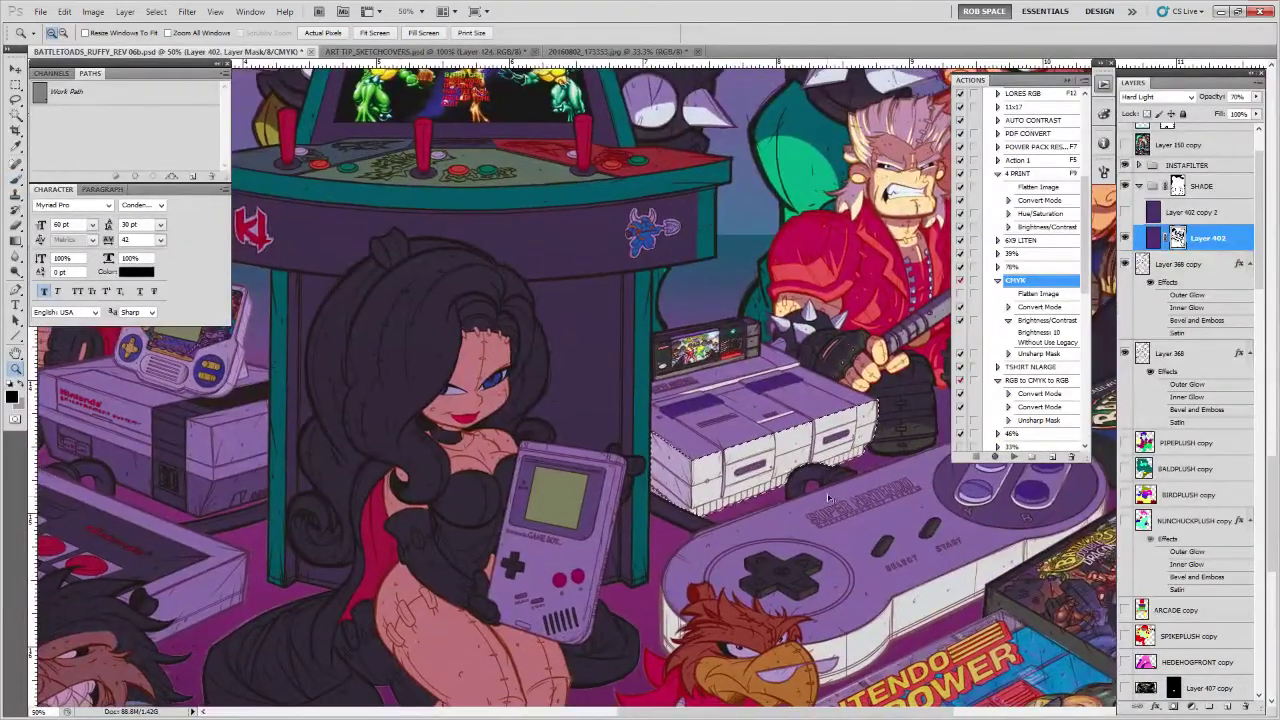
Load the outline of the BIRDPLUSH copy layer as a selection while keeping Layer 402's mask active for brushing
left_click(825, 497, "alt")
left_click(822, 510, "alt")
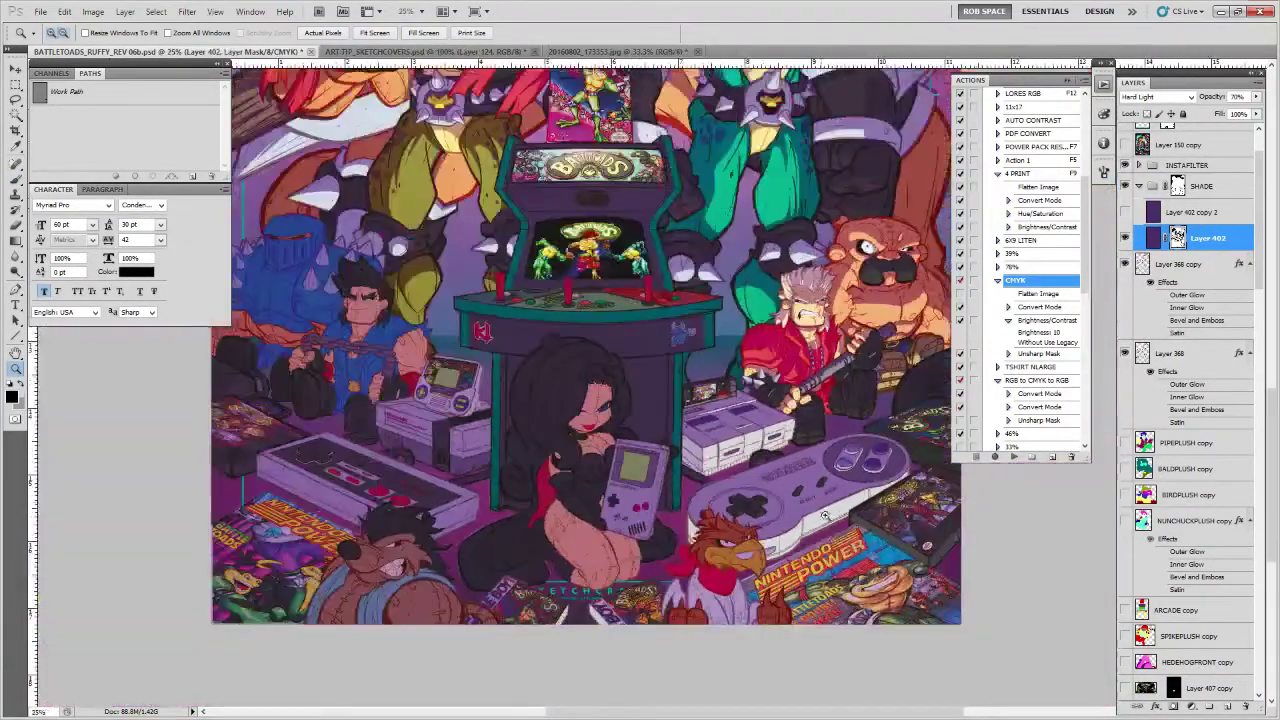
scroll(822, 510, "down", 2)
key("b")
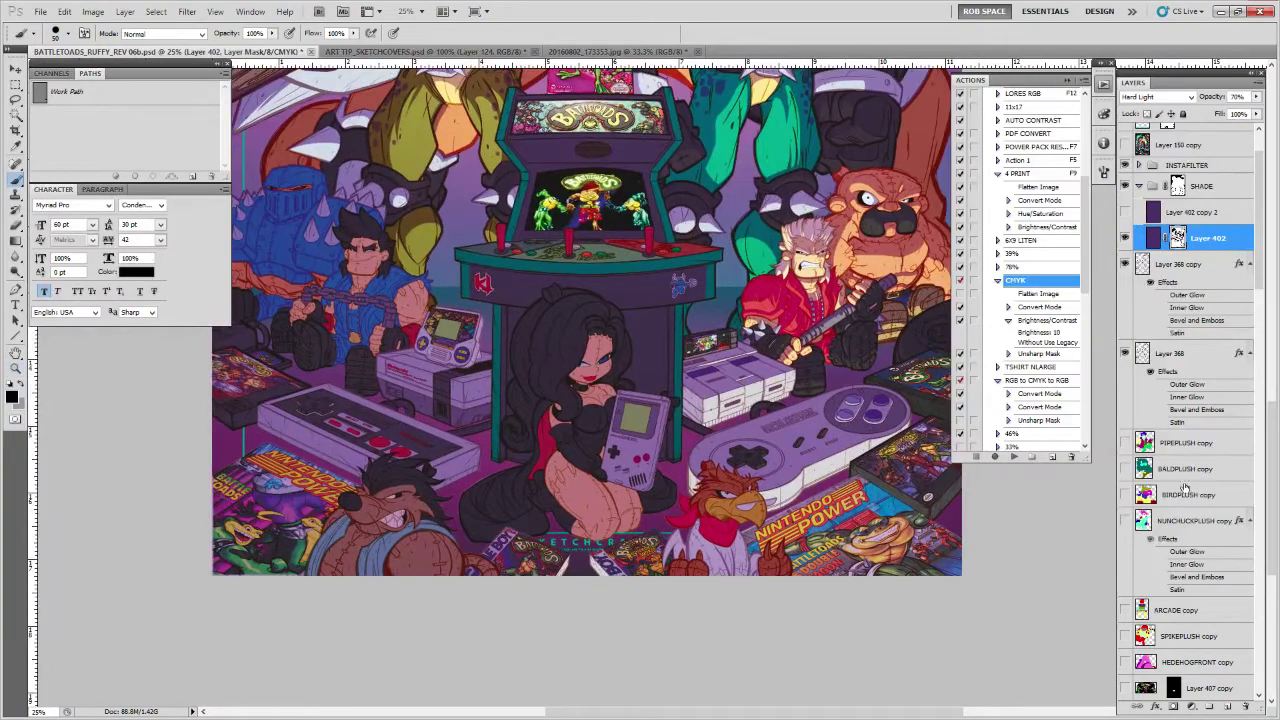
left_click(1145, 494, "ctrl")
scroll(770, 495, "up", 2)
key("ctrl+d")
Paint black in Layer 402's mask to bring light onto the bird character's beak, red scarf, and the right side of its belly
left_click_drag(769, 508, 770, 503)
left_click_drag(770, 503, 818, 461)
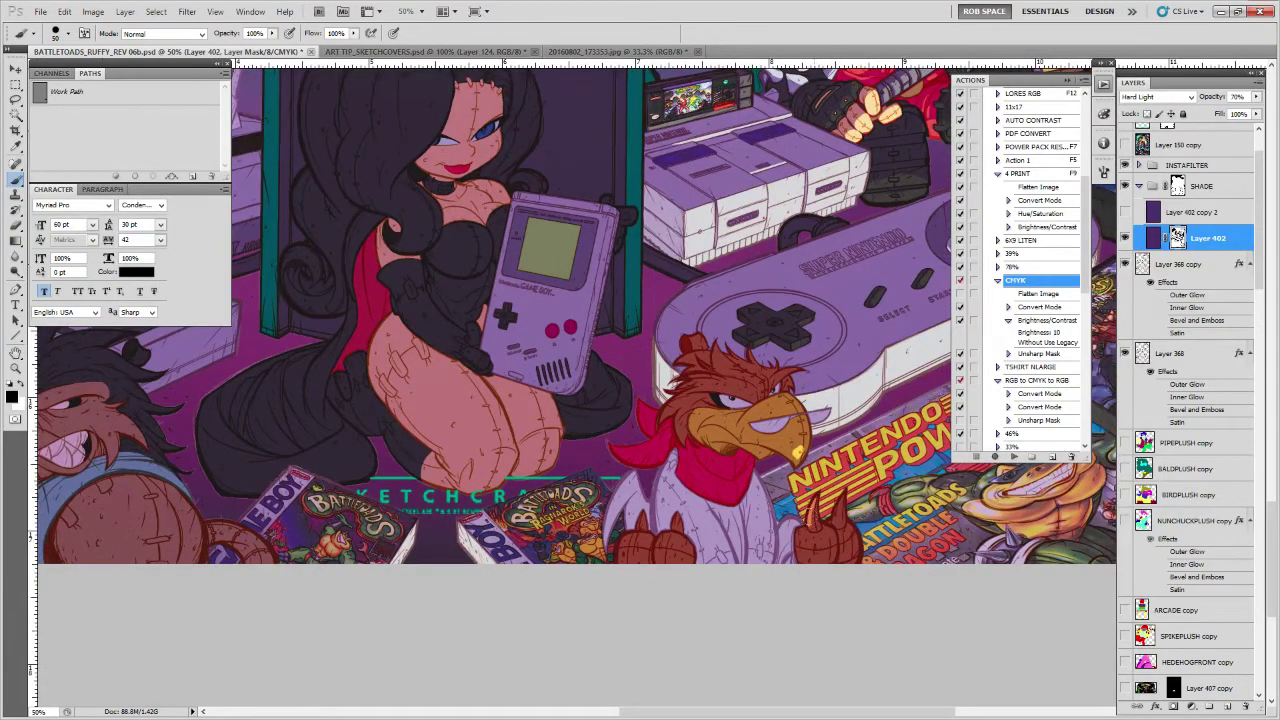
left_click_drag(753, 476, 766, 561)
left_click_drag(762, 512, 762, 547)
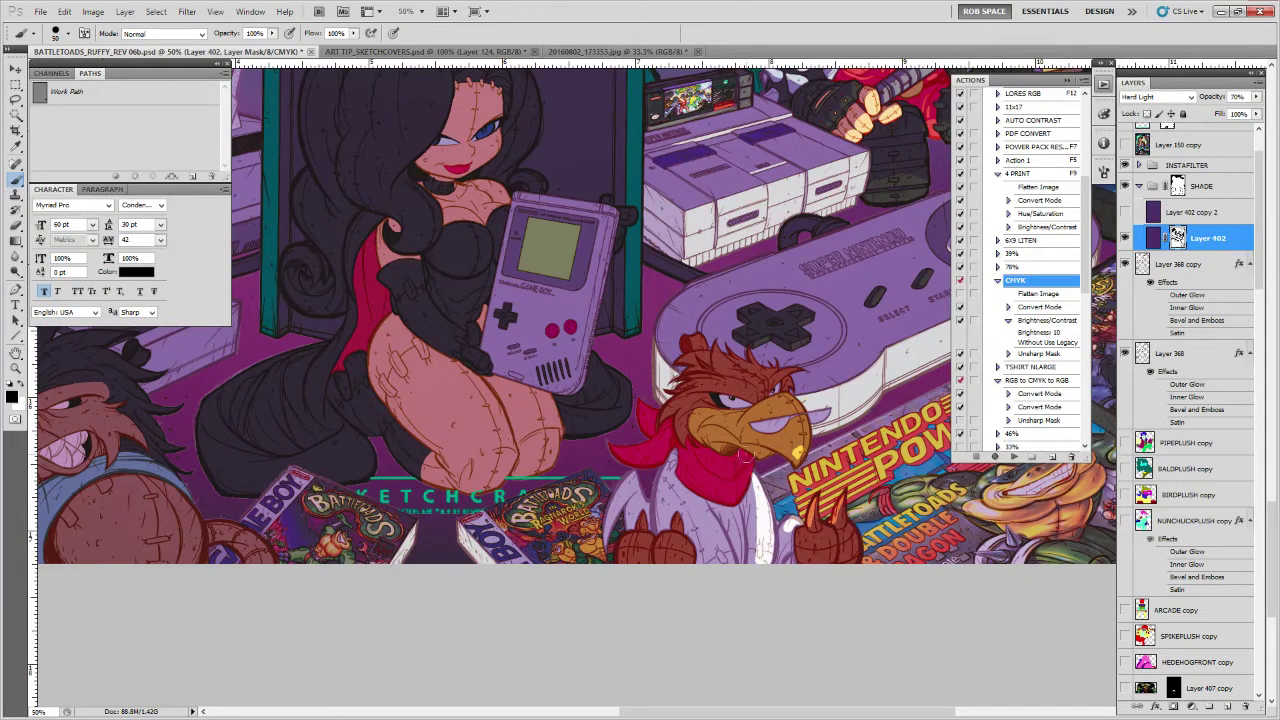
left_click_drag(749, 463, 737, 491)
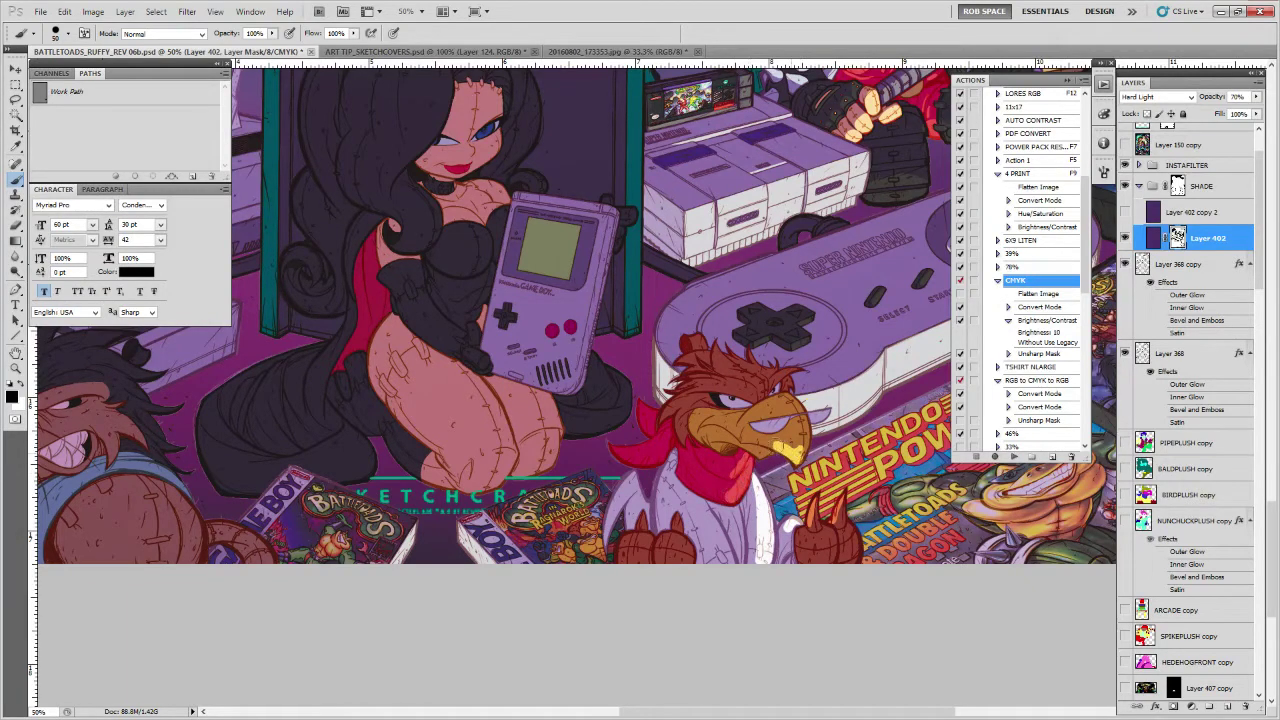
mouse_move(790, 430)
left_mouse_down()
mouse_move(792, 442)
mouse_move(782, 424)
left_mouse_up()
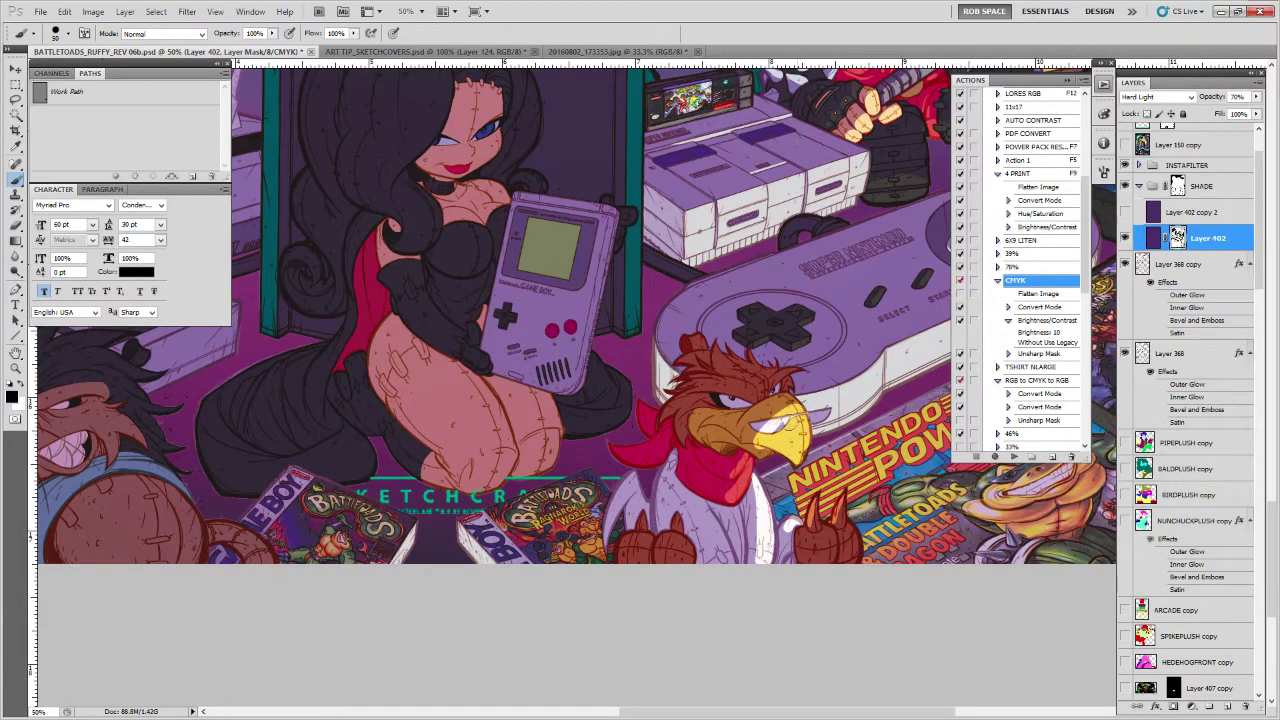
Paint on the Layer 402 mask to shape the light on the bird's beak and brow feathers
key("x")
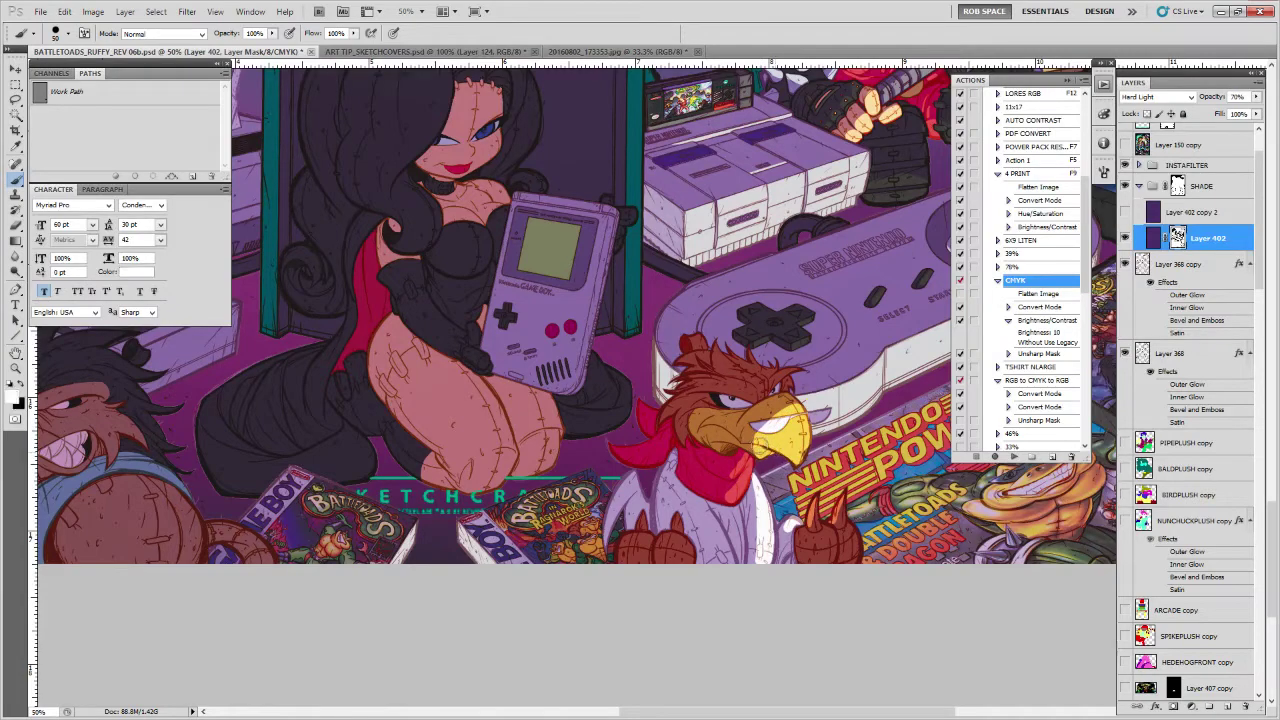
scroll(760, 450, "up", 1)
key("x")
left_click_drag(808, 416, 810, 404)
key("x")
left_click_drag(785, 469, 791, 472)
mouse_move(812, 416)
left_mouse_down()
mouse_move(811, 402)
mouse_move(803, 411)
left_mouse_up()
key("x")
scroll(803, 412, "up", 1)
key("x")
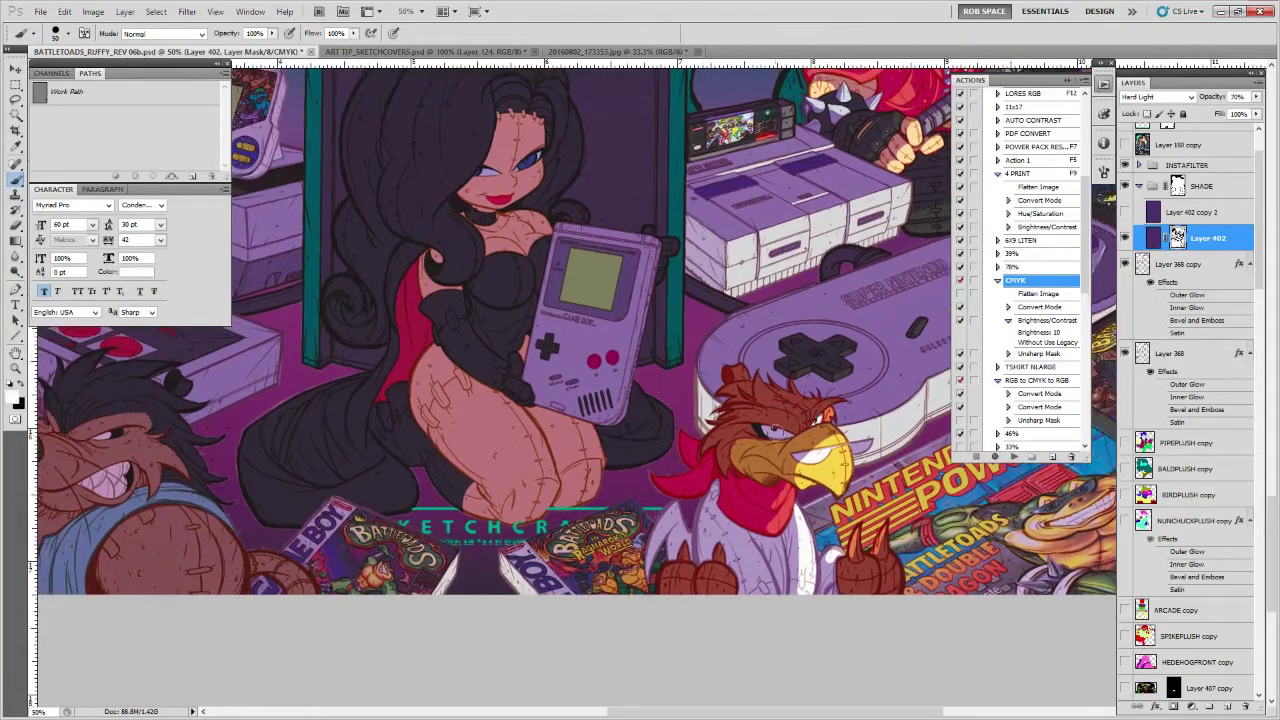
Clear the shade from the bird's eye and the lit edge of its red scarf on the Layer 402 mask
key("x")
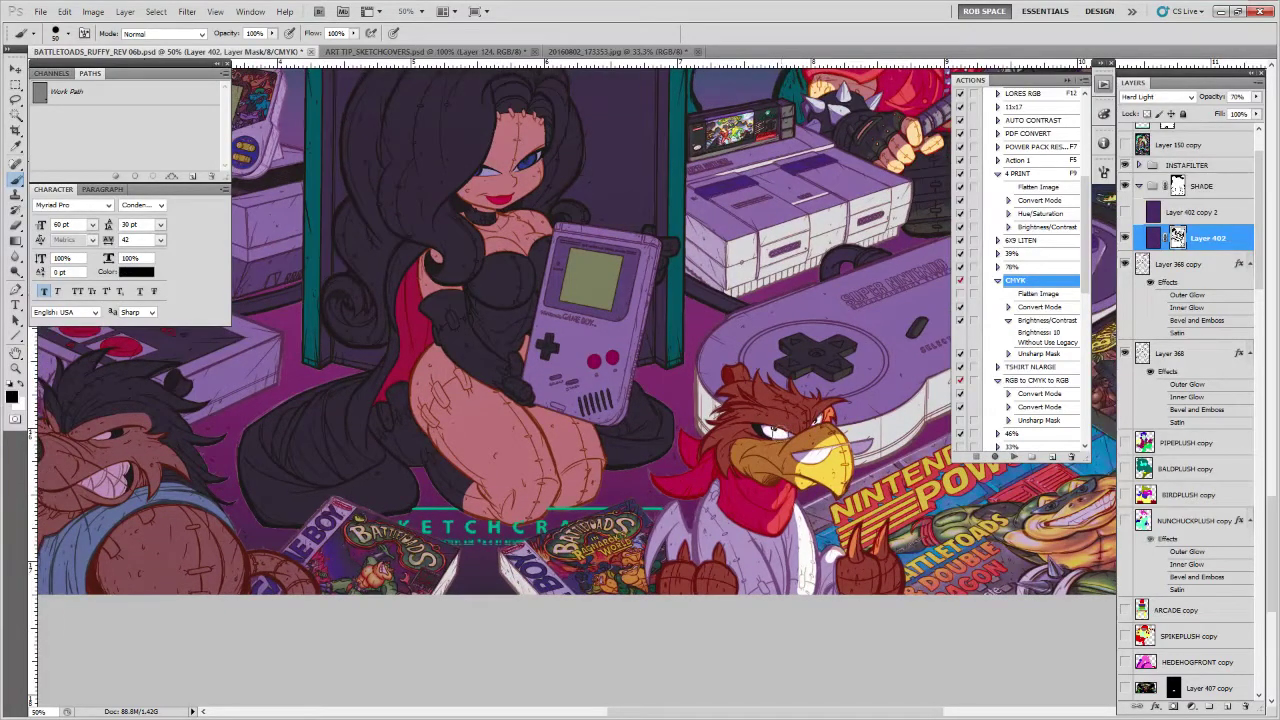
key("x")
key("x")
mouse_move(783, 432)
left_mouse_down()
mouse_move(765, 433)
mouse_move(822, 416)
left_mouse_up()
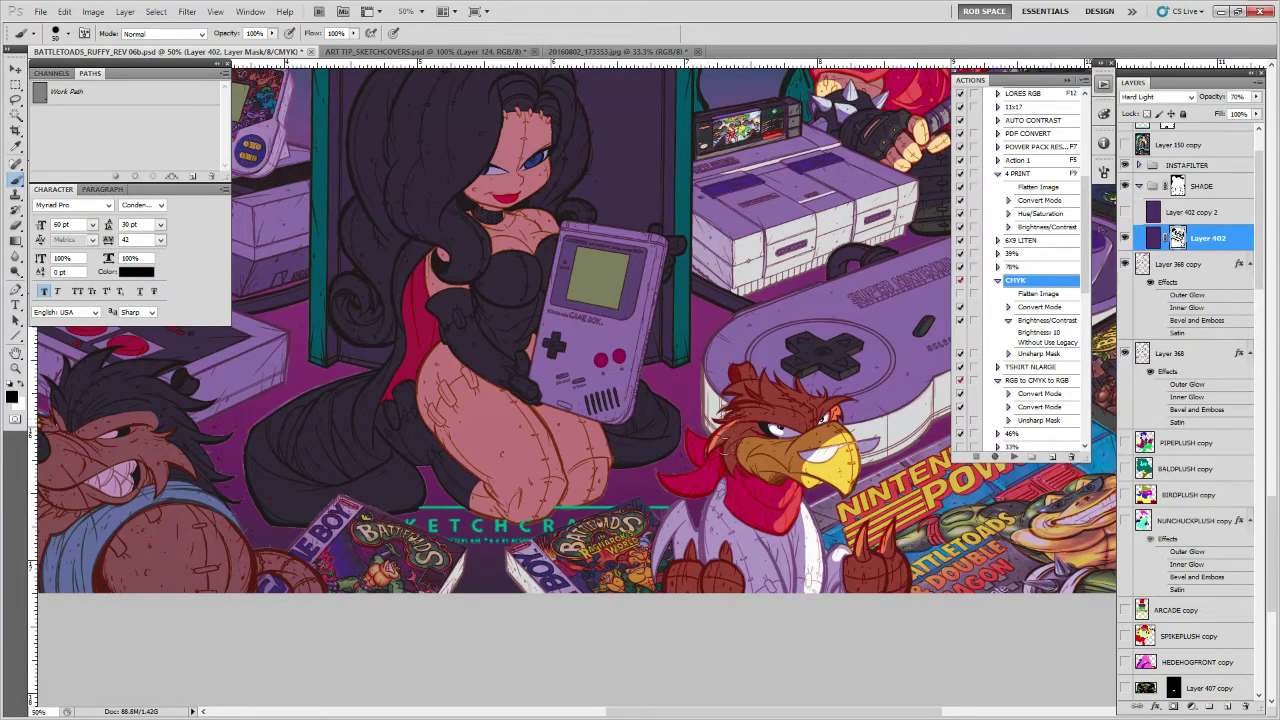
left_click_drag(889, 503, 852, 462)
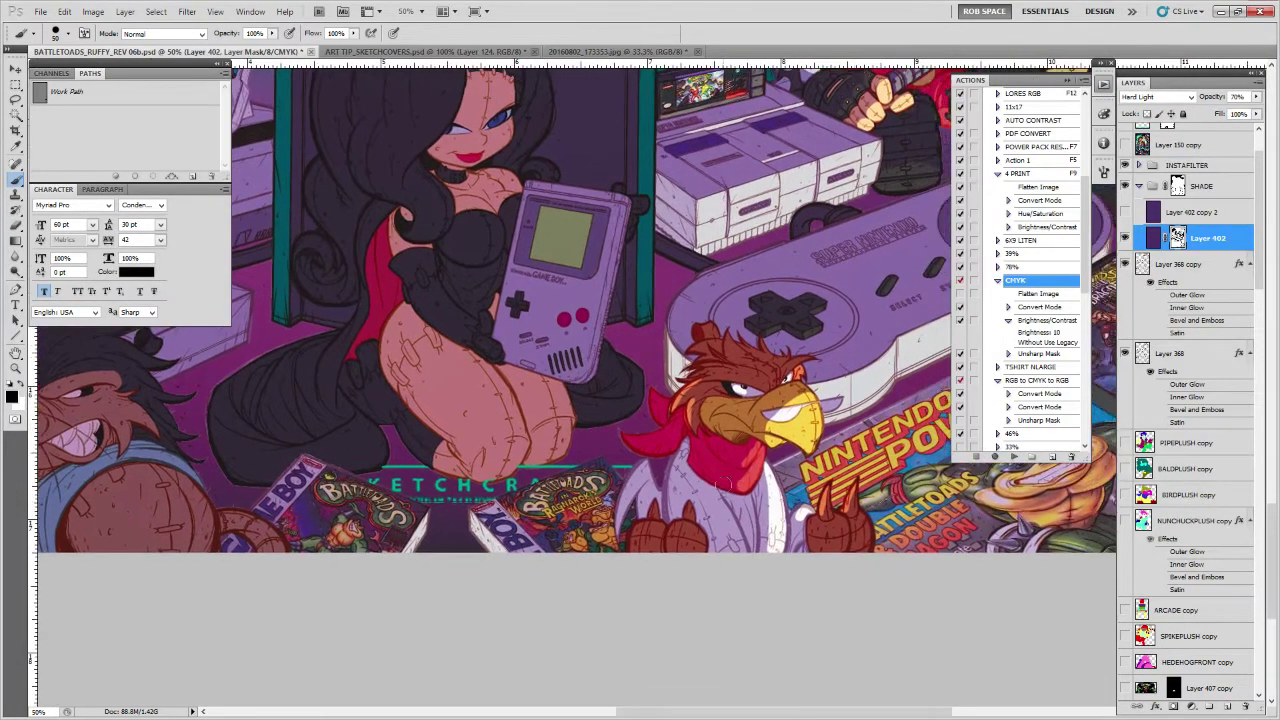
Brush light areas into the shade mask on the bird's chest, resting claws, scarf tails and nearby head feathers
mouse_move(717, 493)
left_mouse_down()
mouse_move(738, 545)
mouse_move(729, 556)
mouse_move(698, 548)
left_mouse_up()
left_click_drag(655, 501, 659, 546)
mouse_move(649, 464)
left_mouse_down()
mouse_move(660, 513)
mouse_move(645, 471)
mouse_move(656, 487)
left_mouse_up()
key("x")
key("x")
left_click_drag(664, 440, 668, 461)
key("x")
key("x")
left_click_drag(636, 461, 662, 454)
left_click_drag(880, 487, 820, 458)
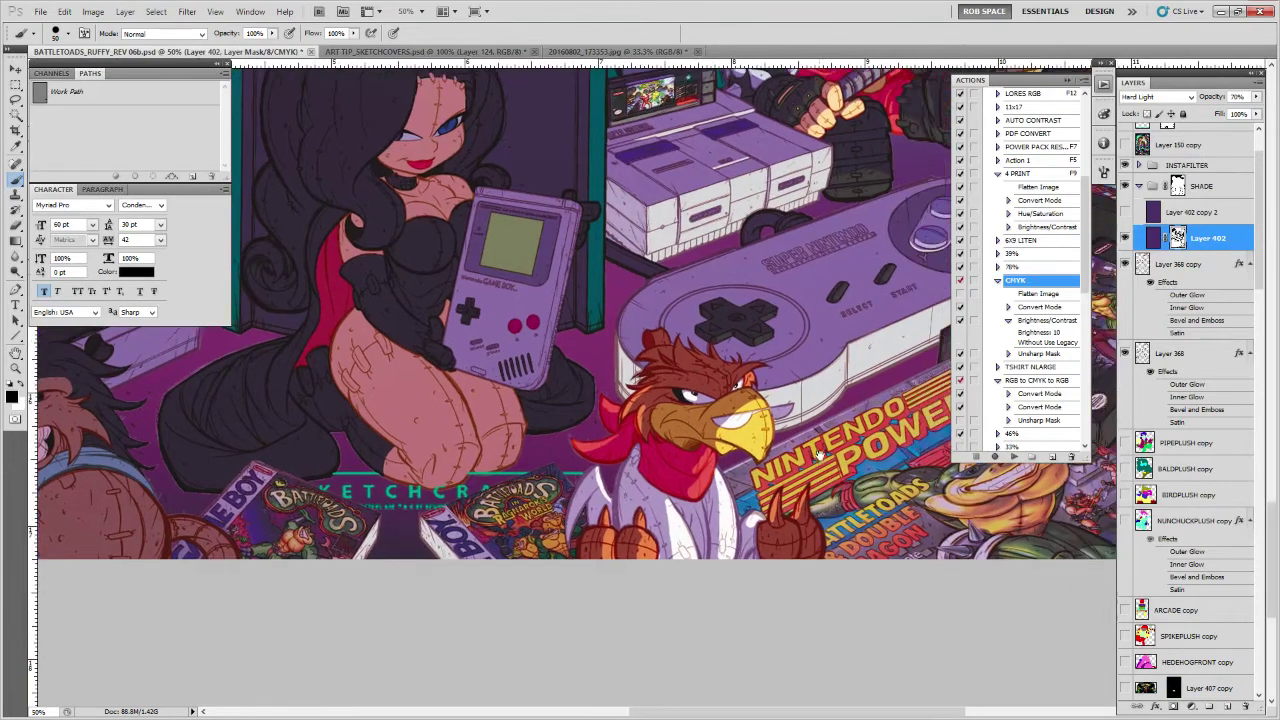
Lighten the white tusk beside the bird's beak and rework the shading over its eye
scroll(775, 413, "up", 2)
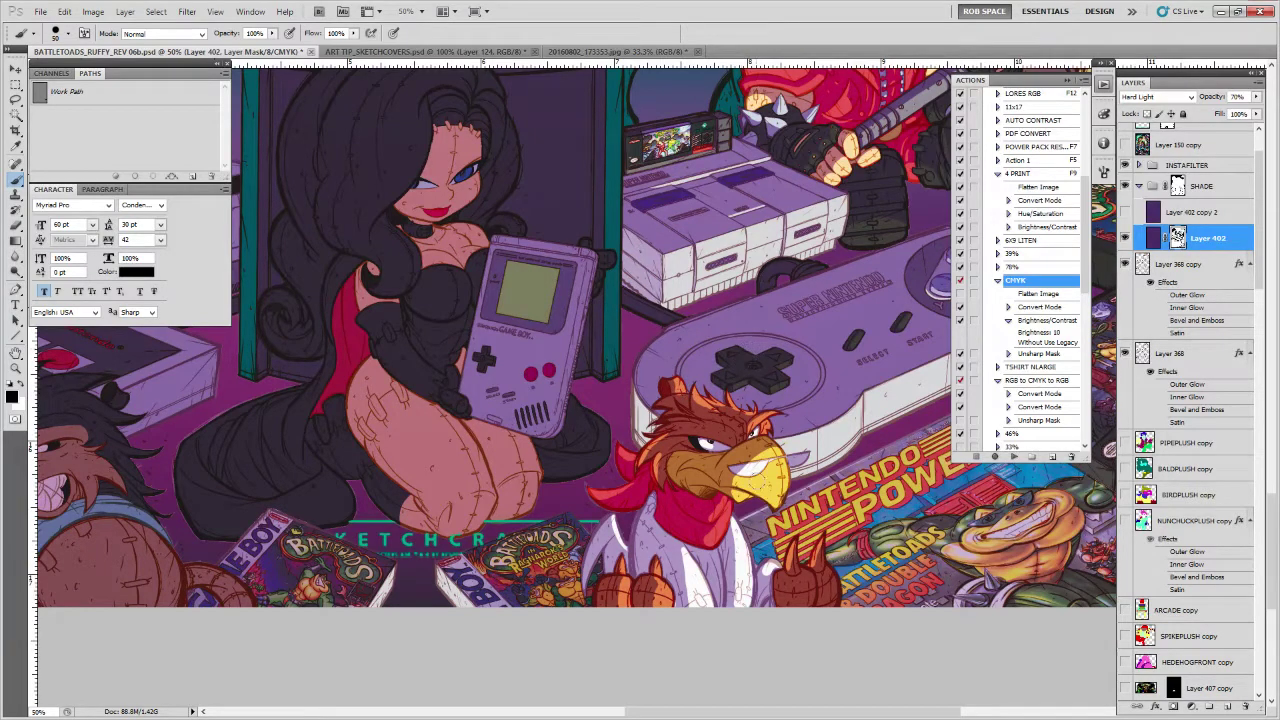
key("x")
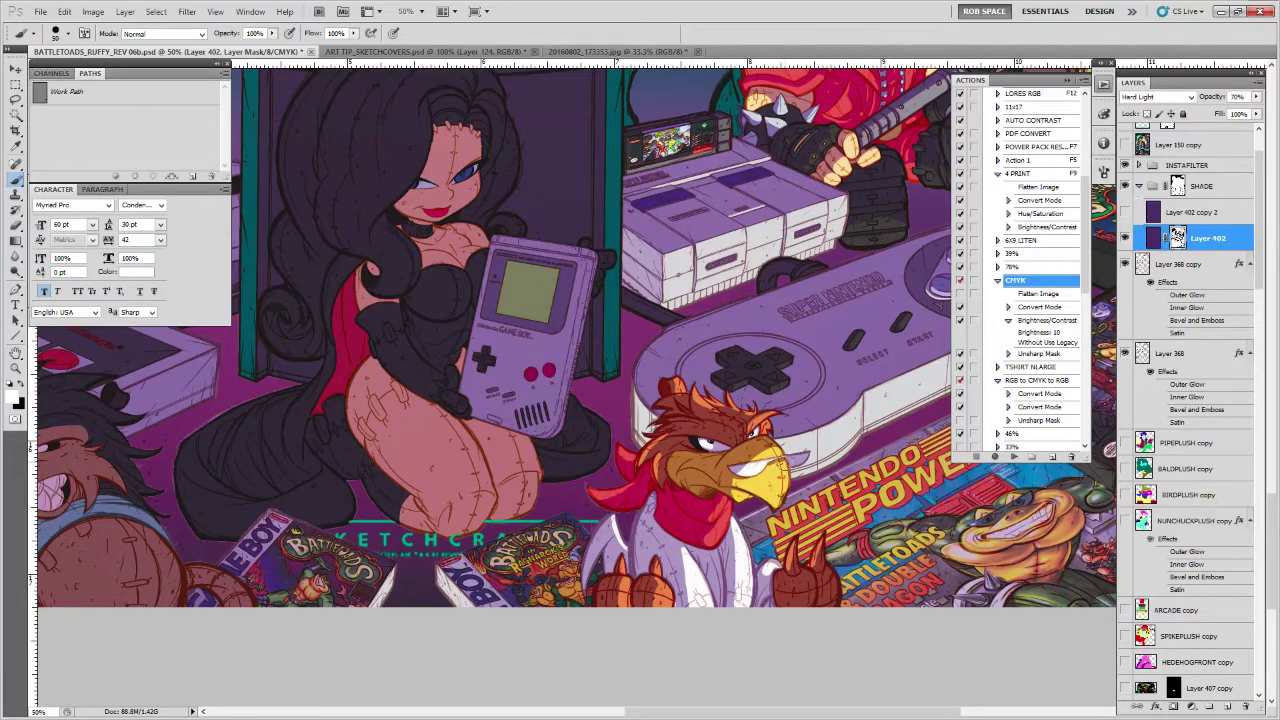
key("x")
key("x")
key("x")
key("x")
key("x")
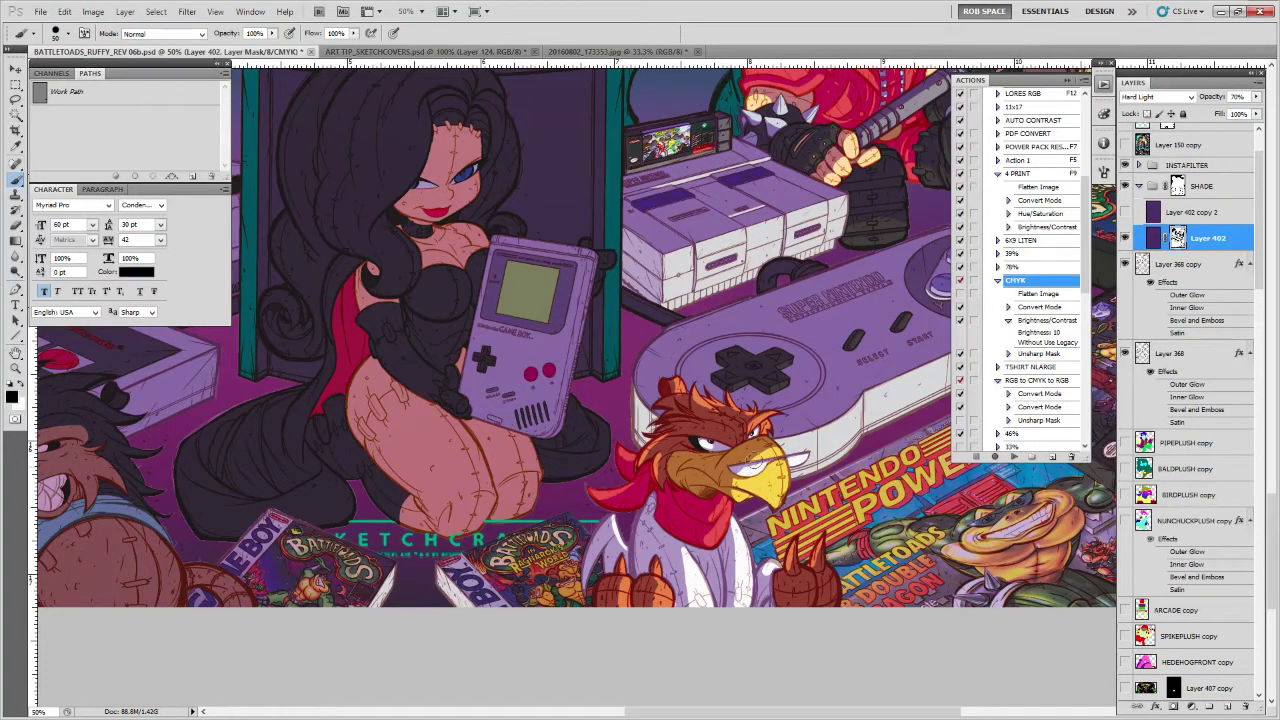
key("x")
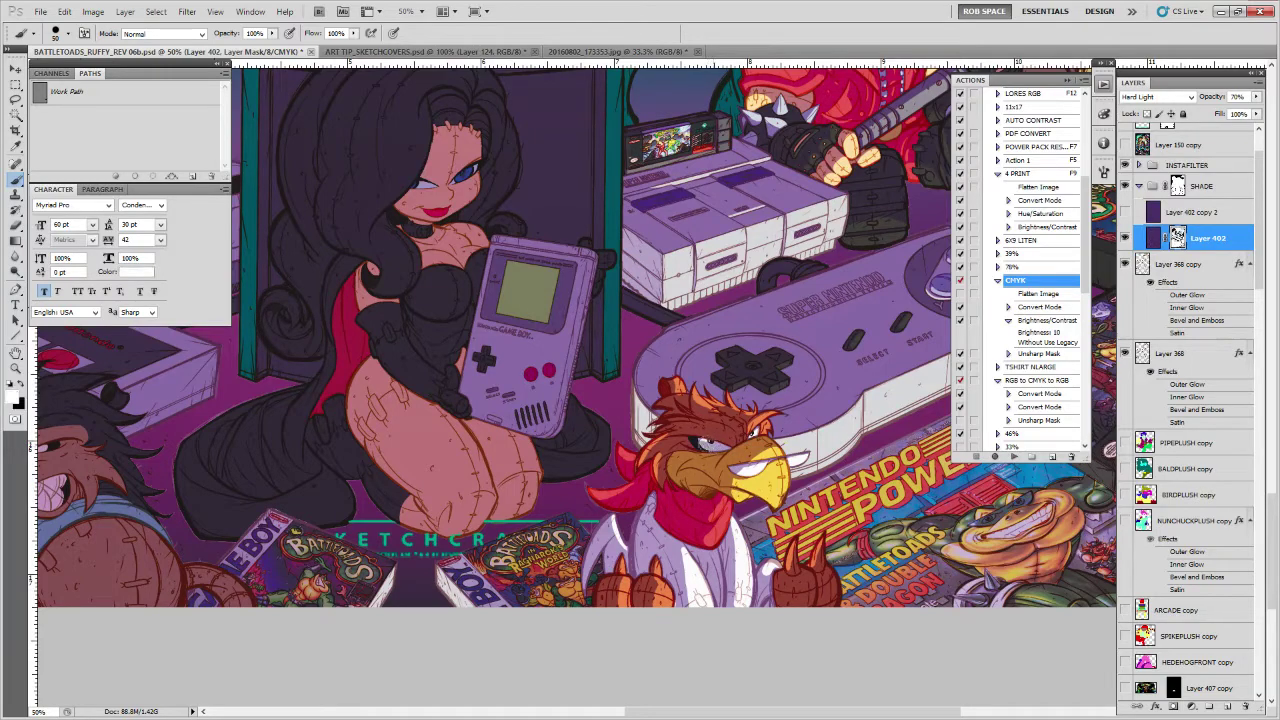
Refine the shadow around both of the bird's eyes and under its brow at 100% zoom
left_click(760, 434, "ctrl")
key("x")
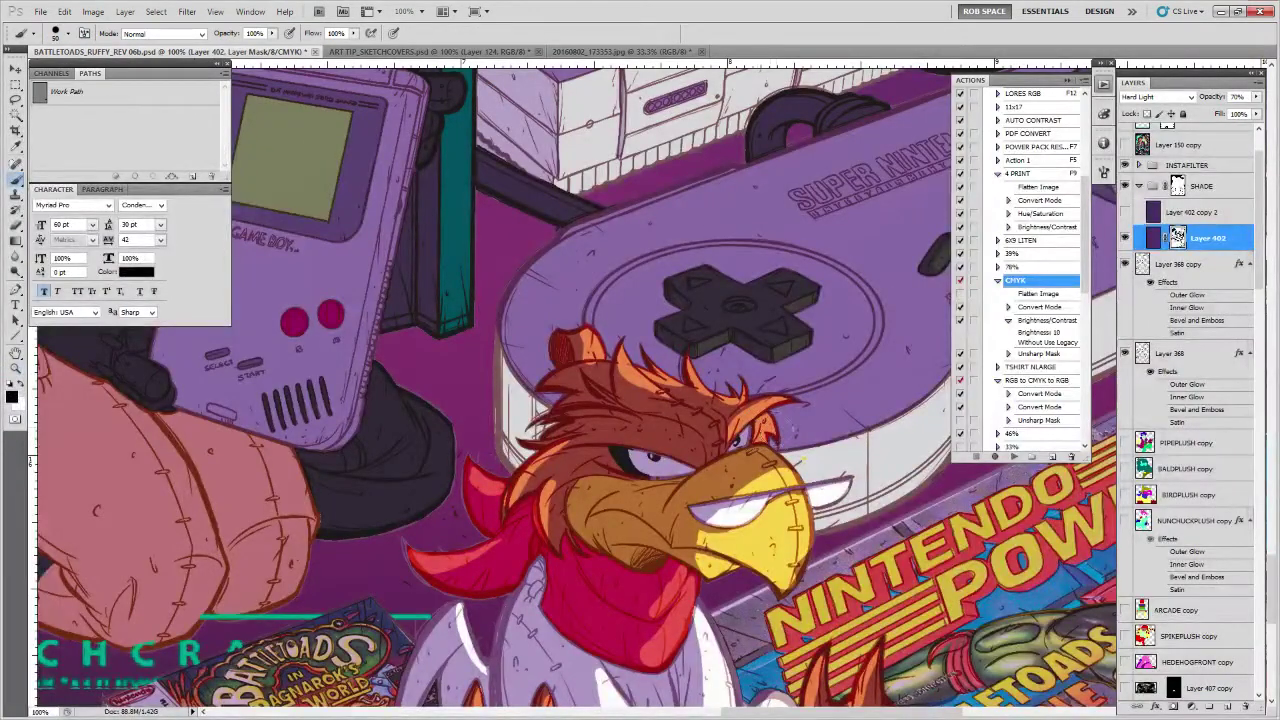
key("x")
left_click_drag(768, 416, 733, 440)
key("x")
mouse_move(682, 465)
left_mouse_down()
mouse_move(672, 470)
mouse_move(684, 461)
left_mouse_up()
key("x")
left_click_drag(750, 434, 741, 442)
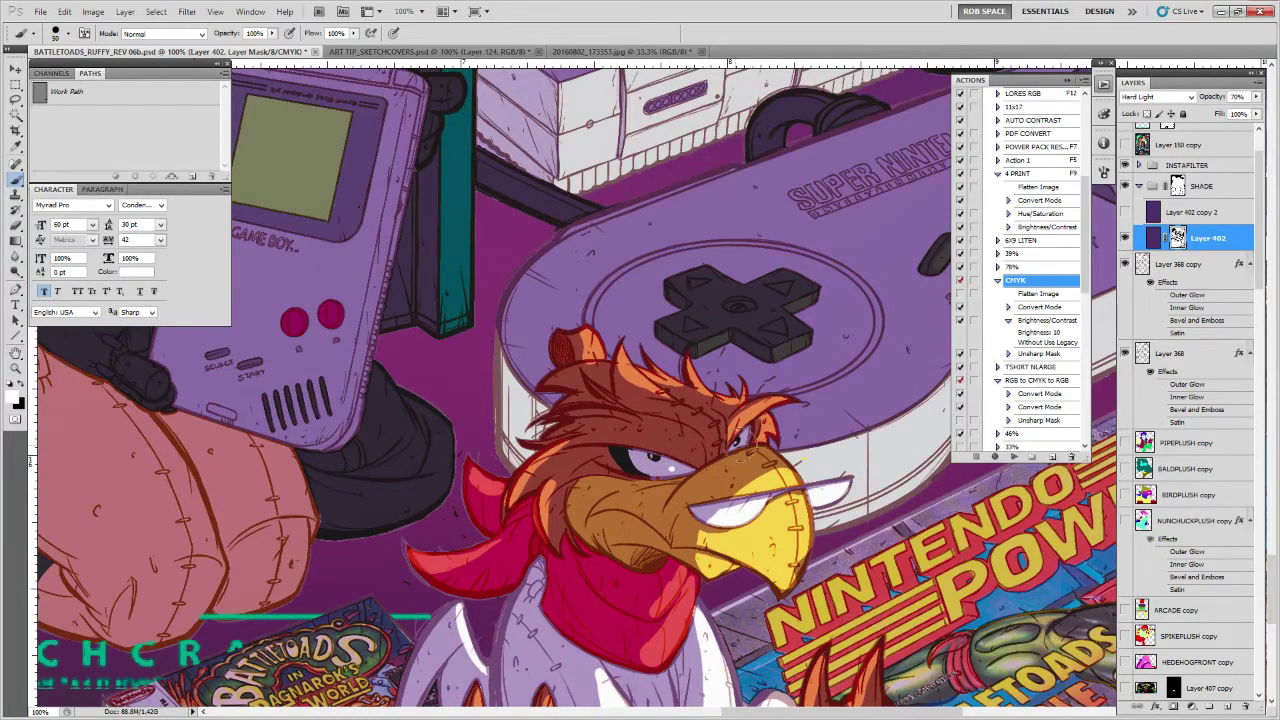
left_click_drag(662, 480, 676, 455)
Switch to a smaller brush and touch up the mask edges around the bird's beak and scarf
key("x")
left_click_drag(845, 547, 756, 445)
right_click(598, 494)
left_click(652, 543)
left_click_drag(582, 538, 582, 536)
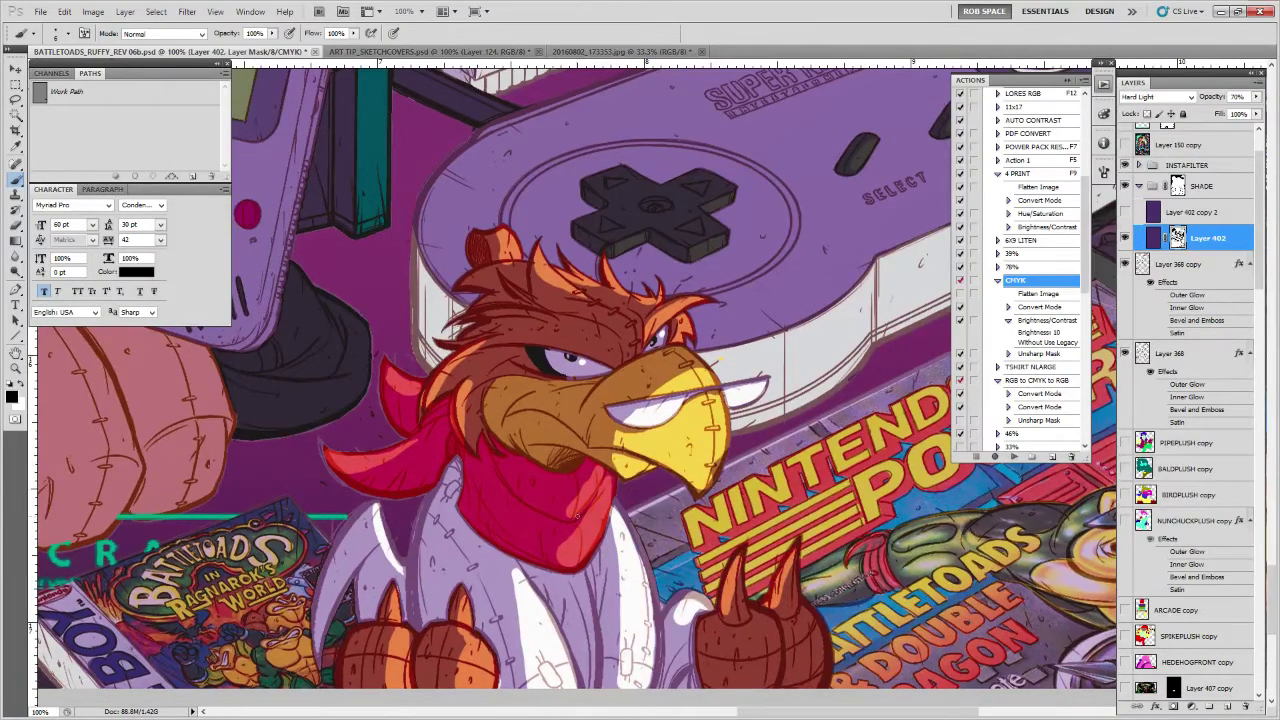
key("backslash")
key("backslash")
key("x")
mouse_move(583, 502)
left_mouse_down()
mouse_move(638, 464)
mouse_move(624, 487)
mouse_move(620, 462)
mouse_move(607, 490)
mouse_move(641, 450)
left_mouse_up()
key("x")
key("x")
key("x")
key("x")
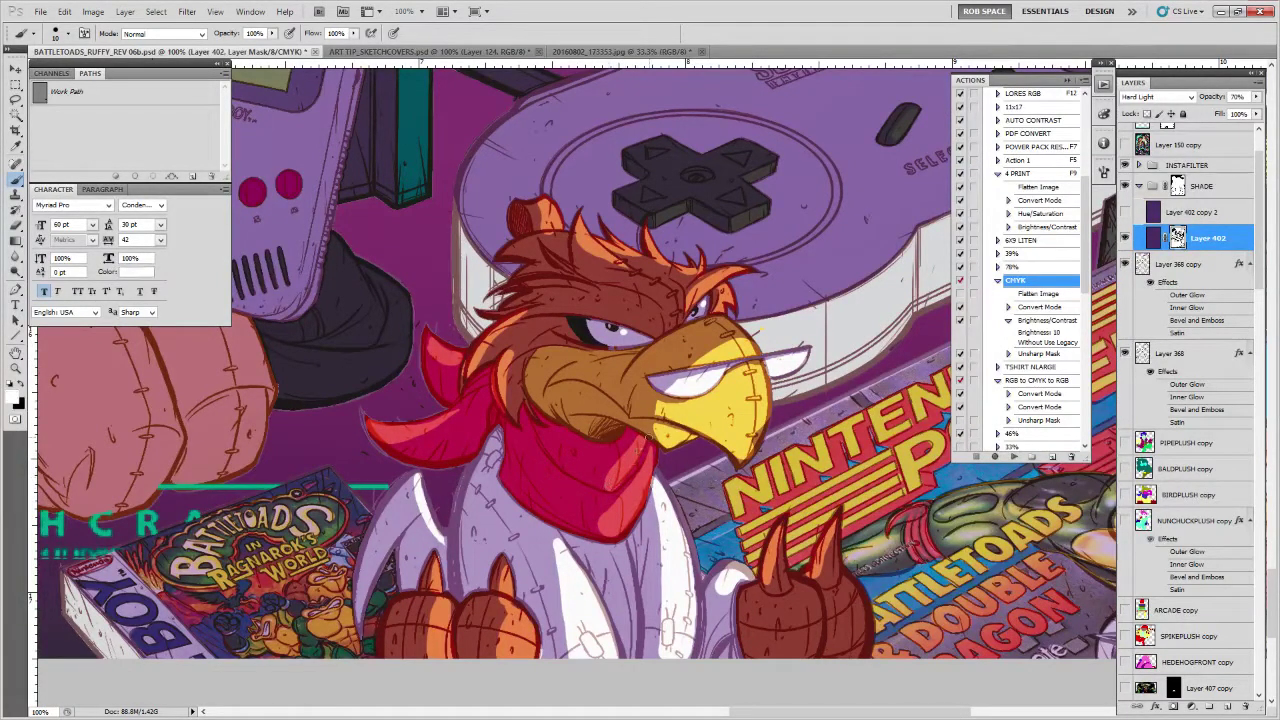
Clean up the light and shadow edges along the bird's lower beak and mouth corner with the small brush
left_click_drag(890, 327, 888, 361)
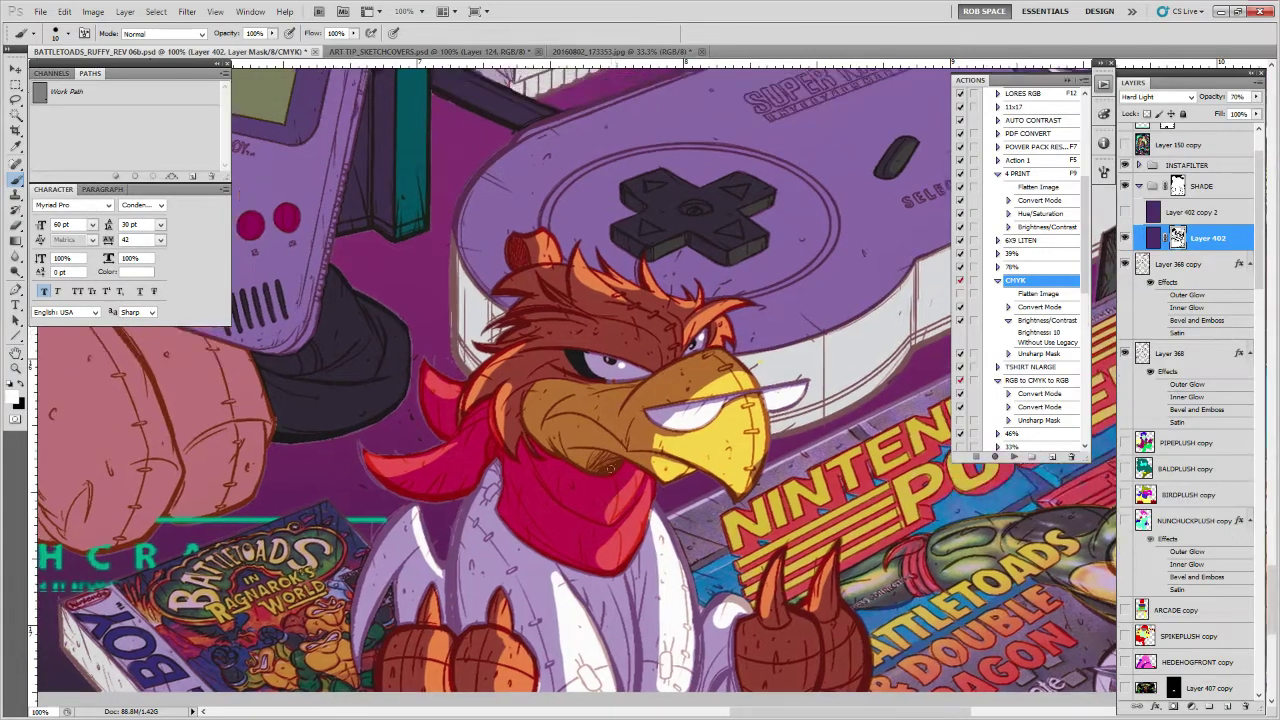
left_click_drag(764, 492, 743, 468)
key("x")
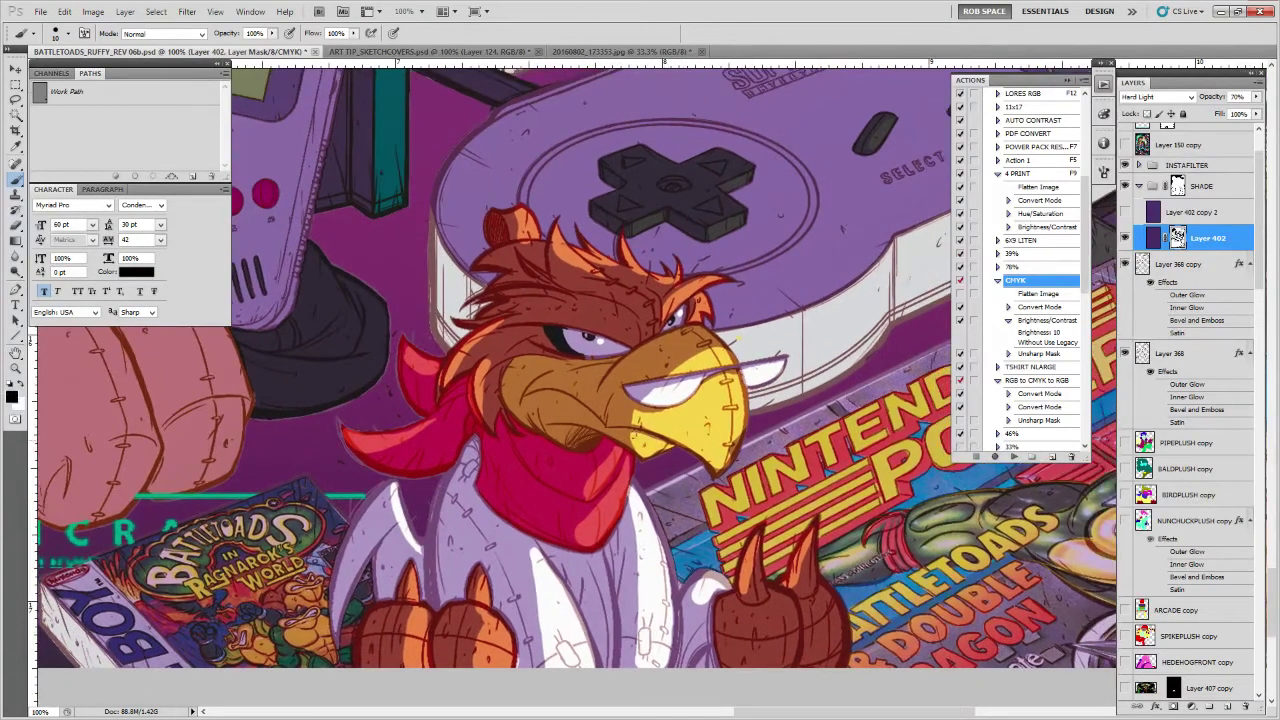
left_click_drag(648, 444, 640, 460)
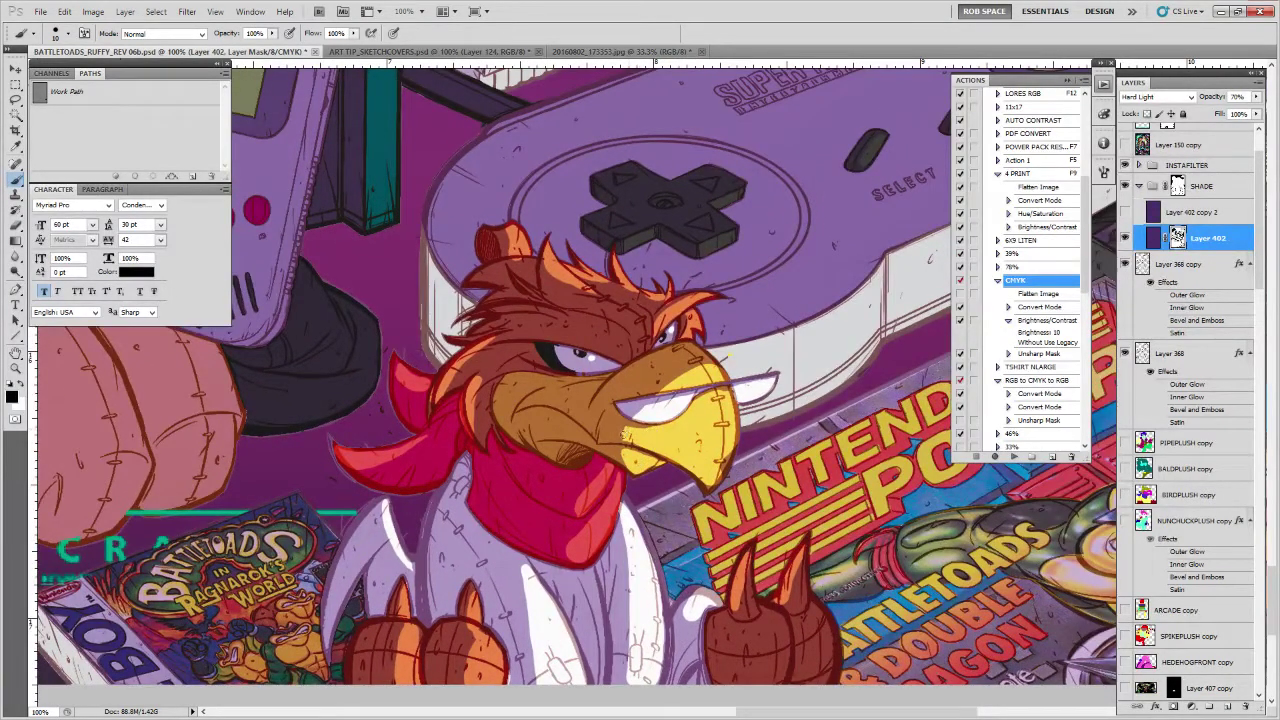
left_click_drag(663, 408, 638, 443)
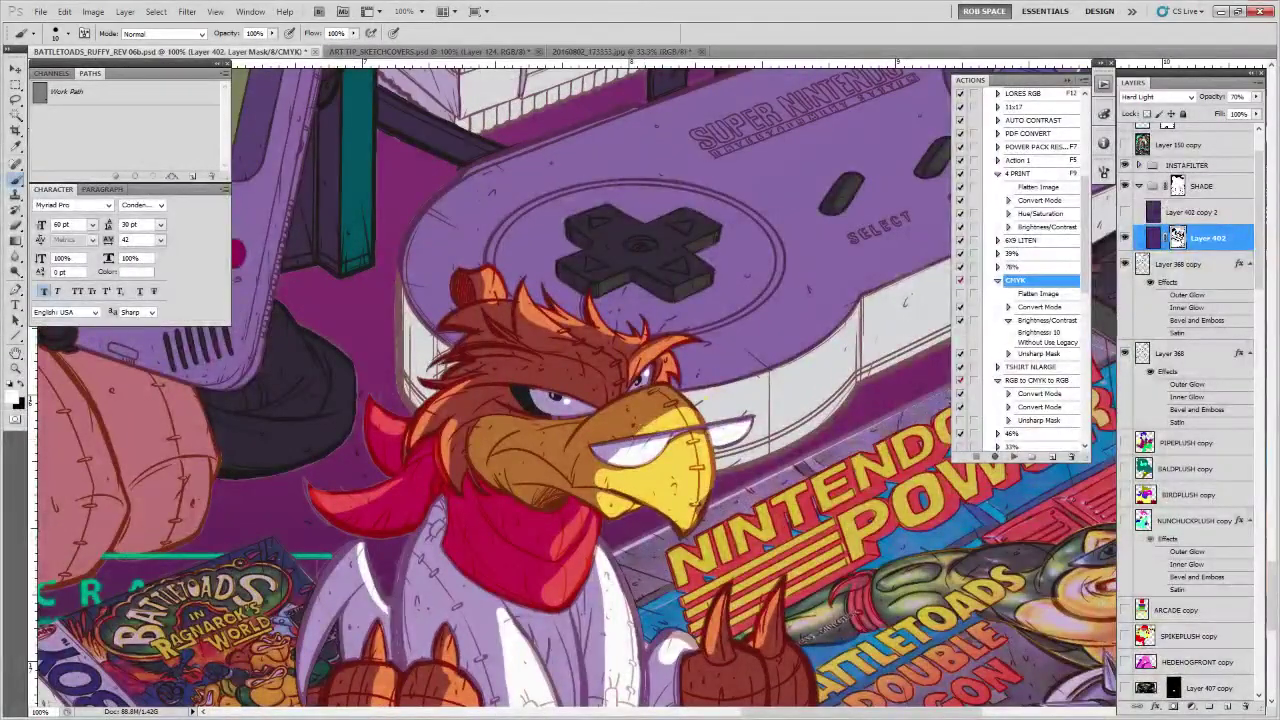
left_click_drag(737, 468, 719, 428)
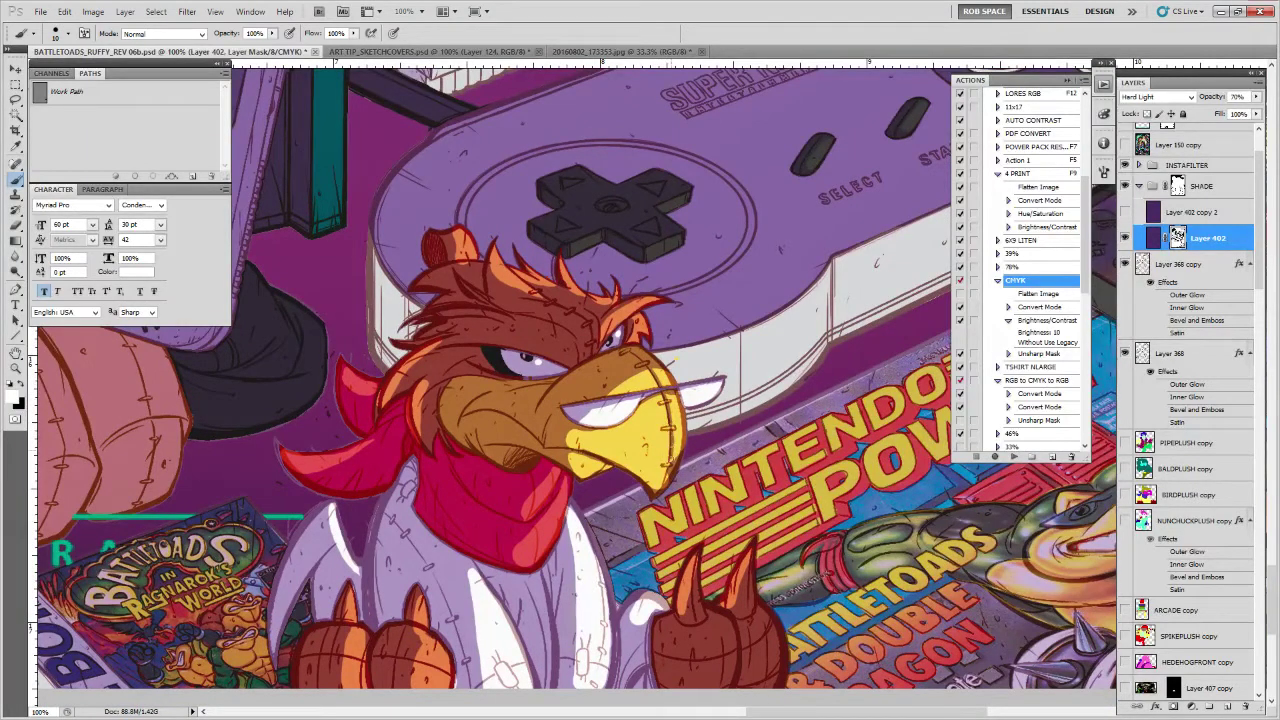
key("x")
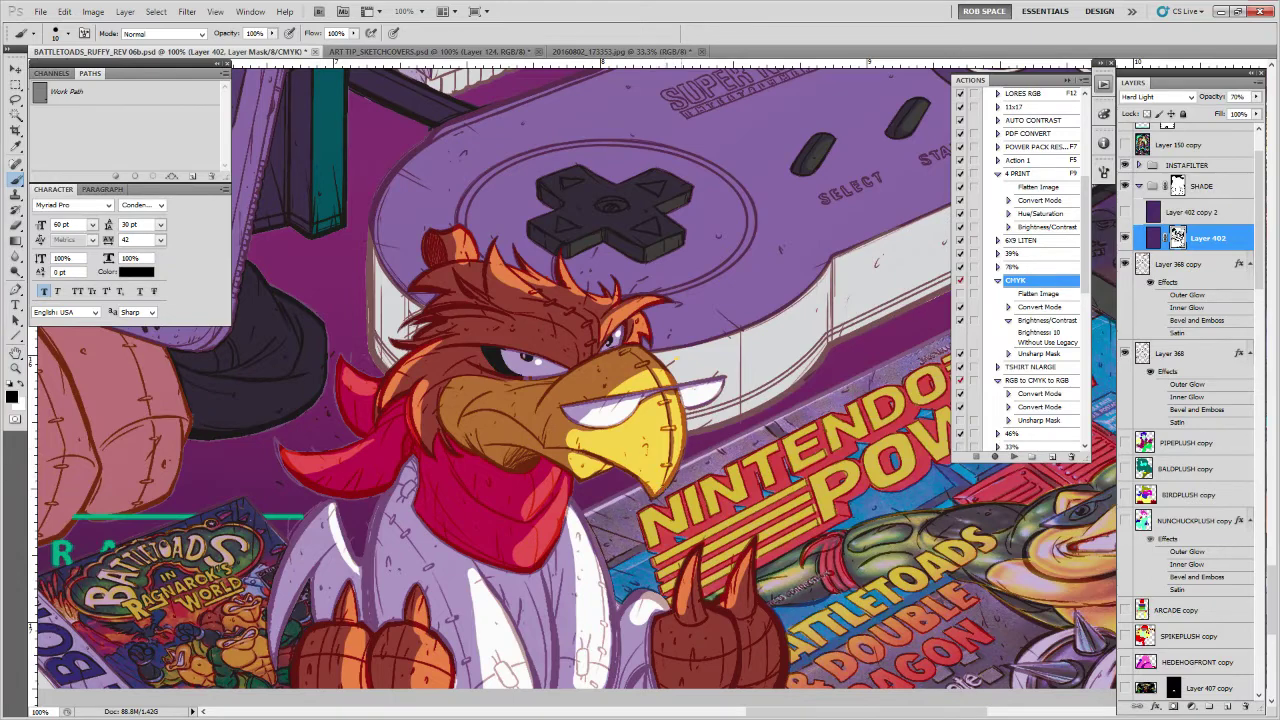
left_click_drag(680, 455, 715, 443)
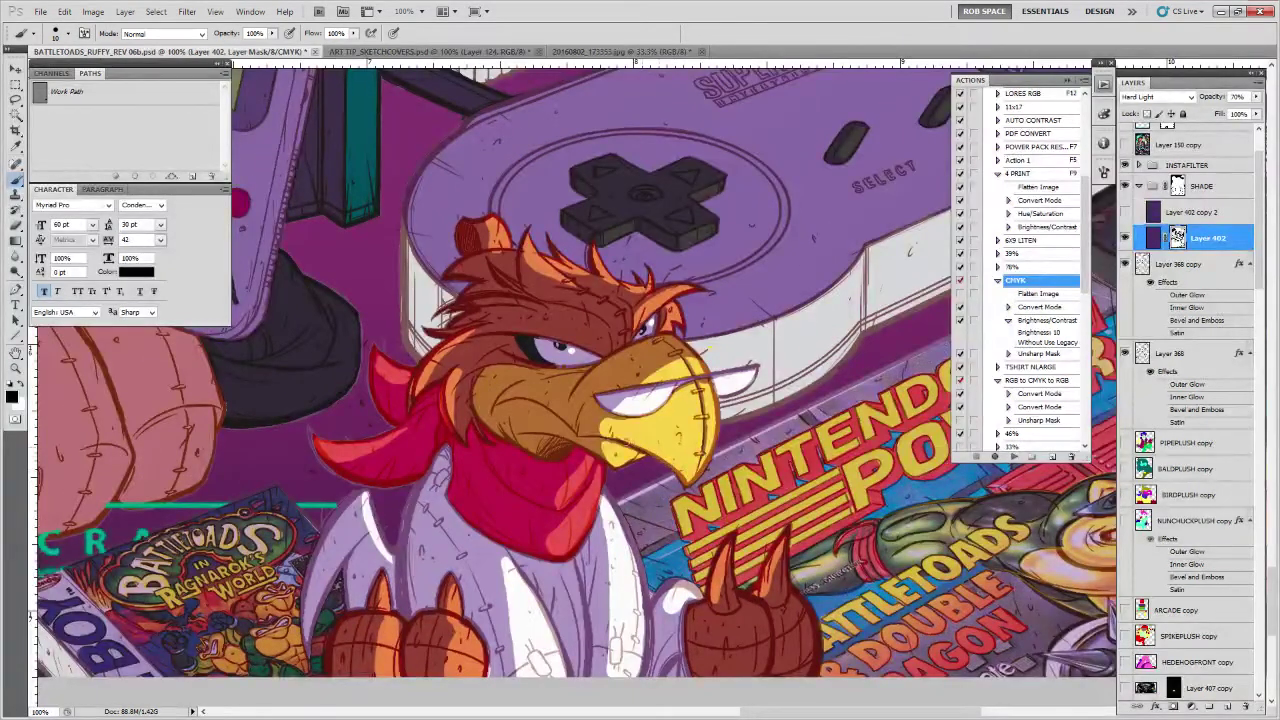
Refine the shade mask on the bird's white chest and raised clawed foot
key("x")
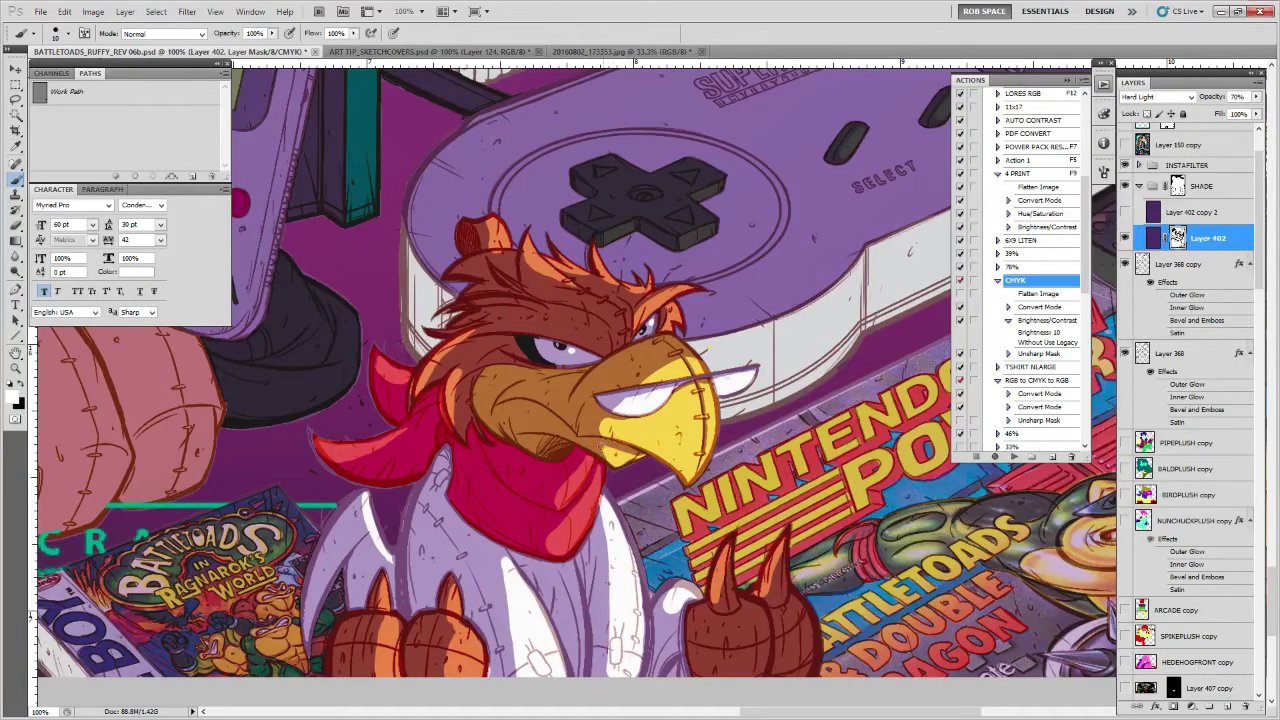
left_click_drag(666, 503, 681, 403)
key("x")
key("x")
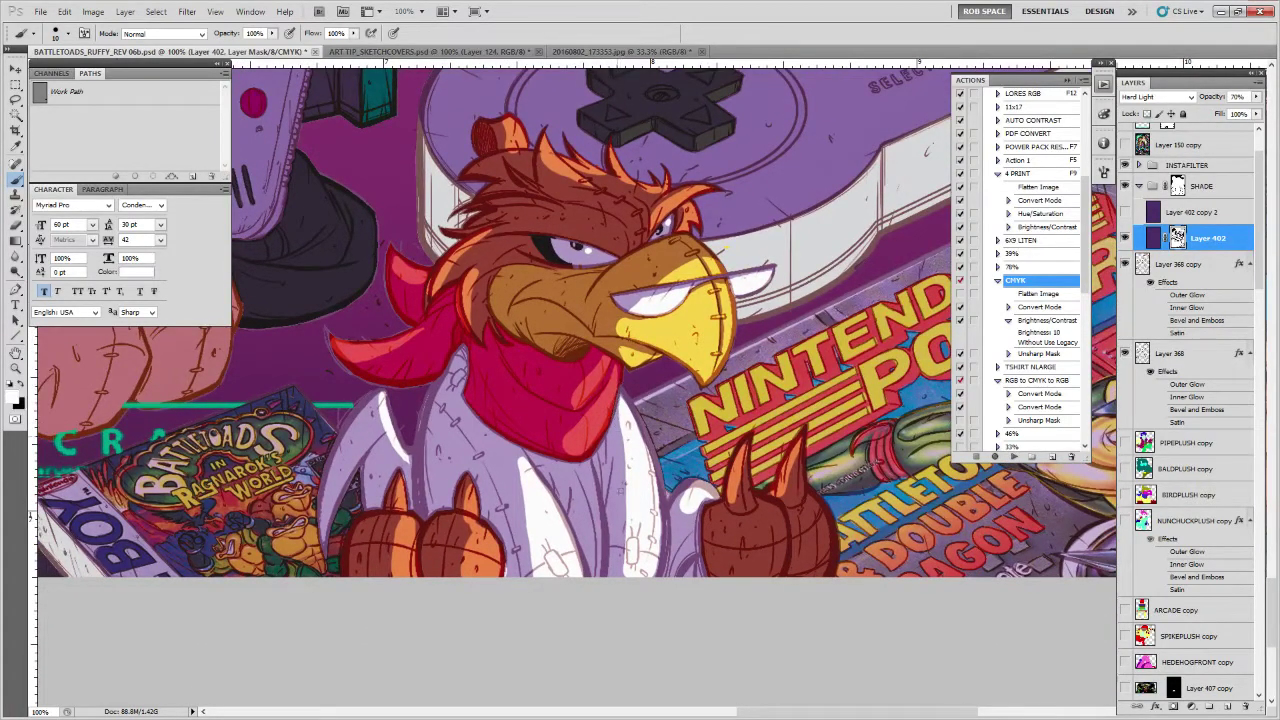
key("x")
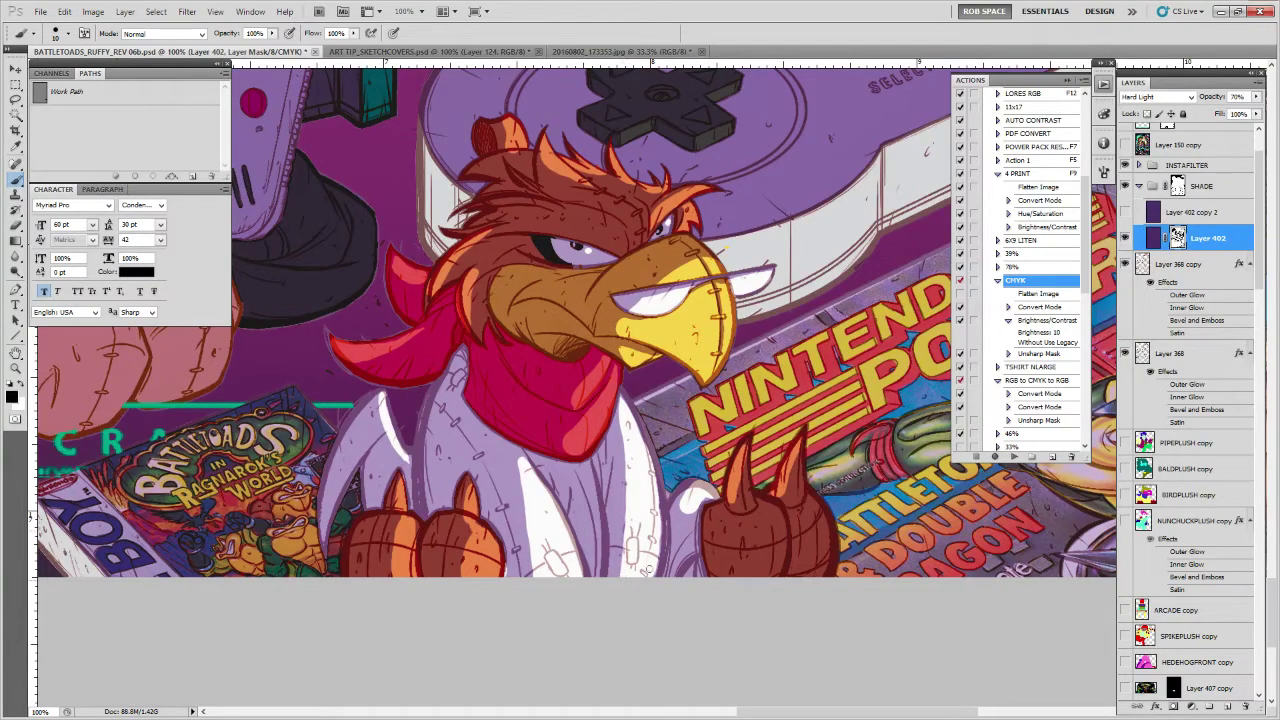
mouse_move(704, 491)
left_mouse_down()
mouse_move(680, 512)
mouse_move(703, 505)
mouse_move(616, 493)
left_mouse_up()
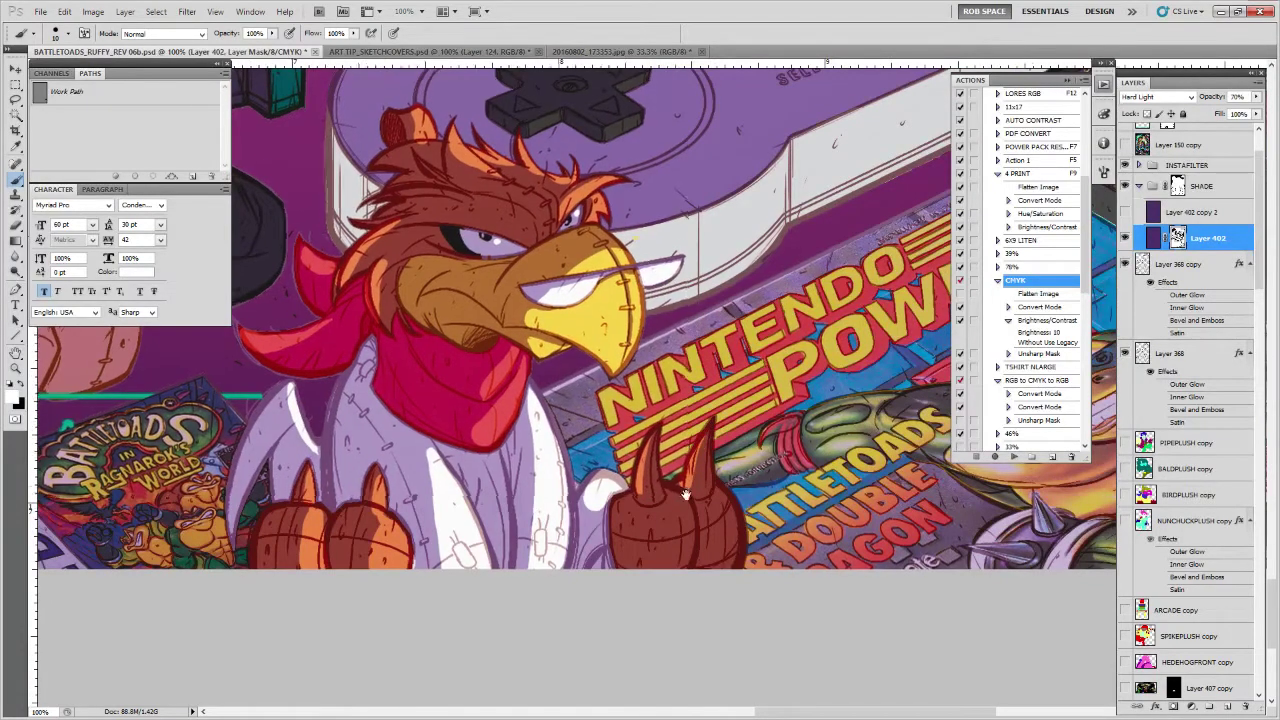
left_click_drag(683, 497, 691, 481)
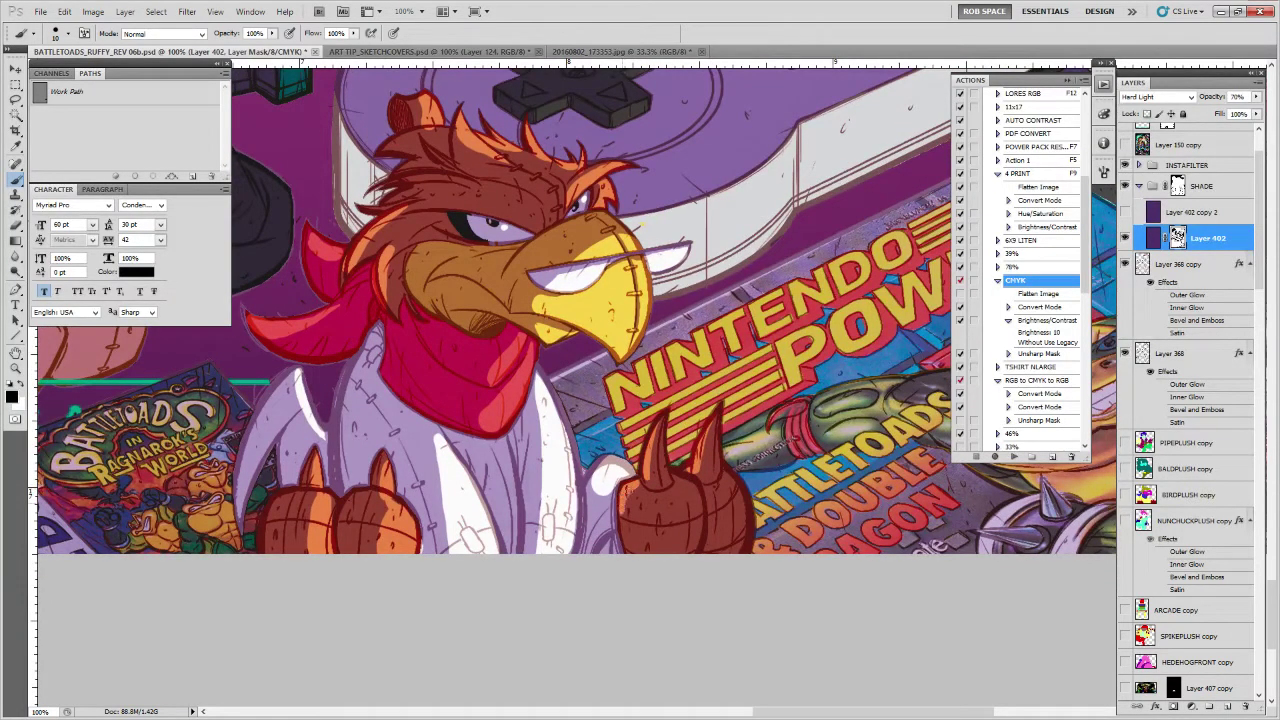
left_click_drag(636, 551, 762, 560)
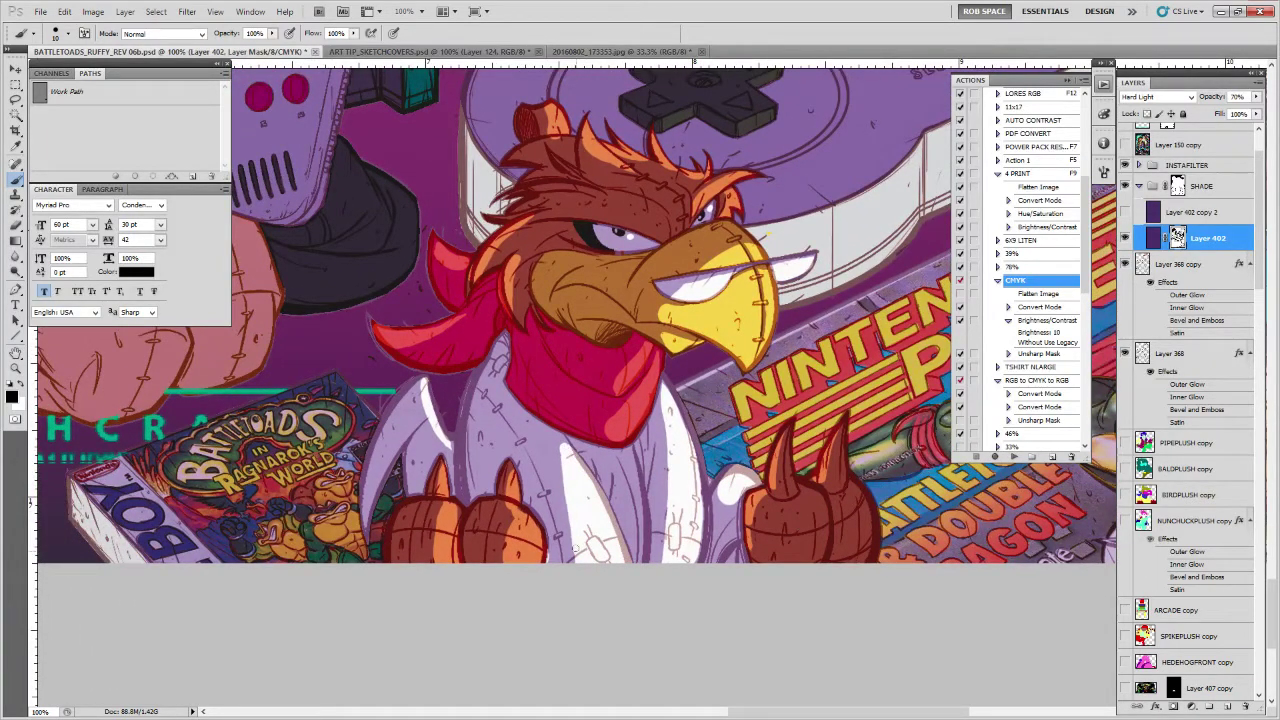
Detail the light and shadow on the lower chest and the talons of the bird's resting feet
key("x")
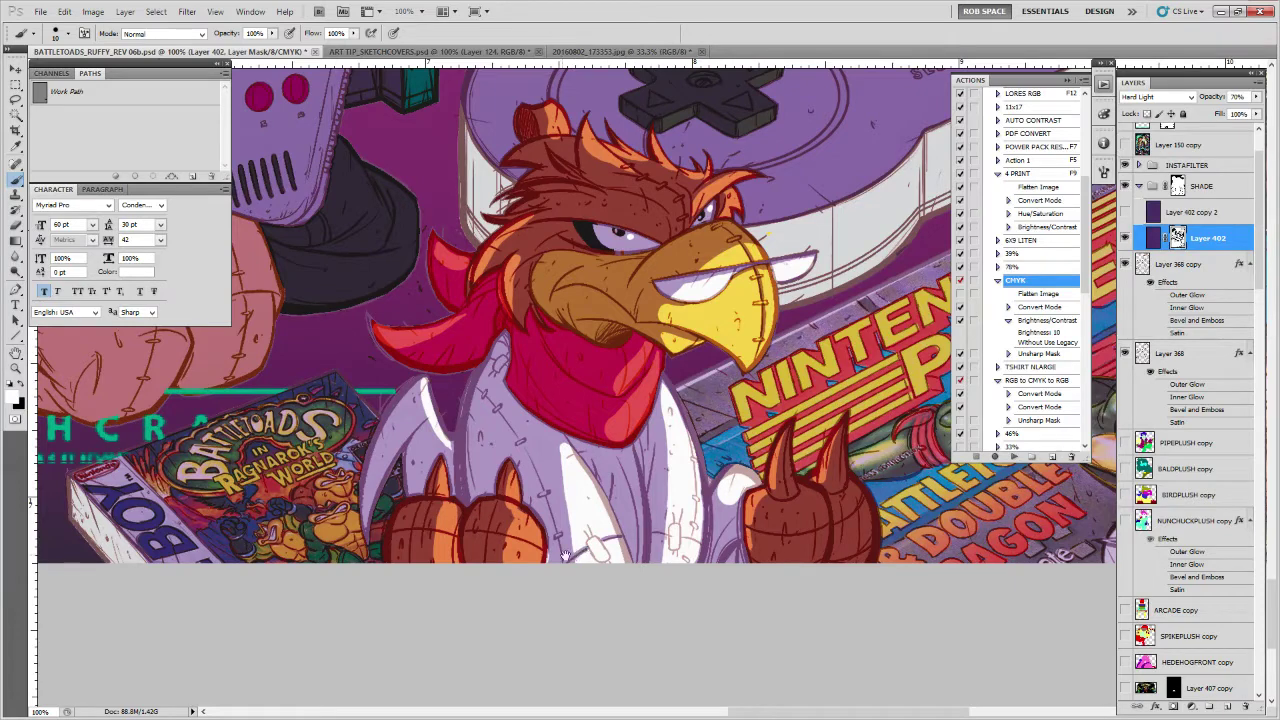
key("x")
mouse_move(549, 529)
left_mouse_down()
mouse_move(549, 562)
mouse_move(622, 526)
left_mouse_up()
key("x")
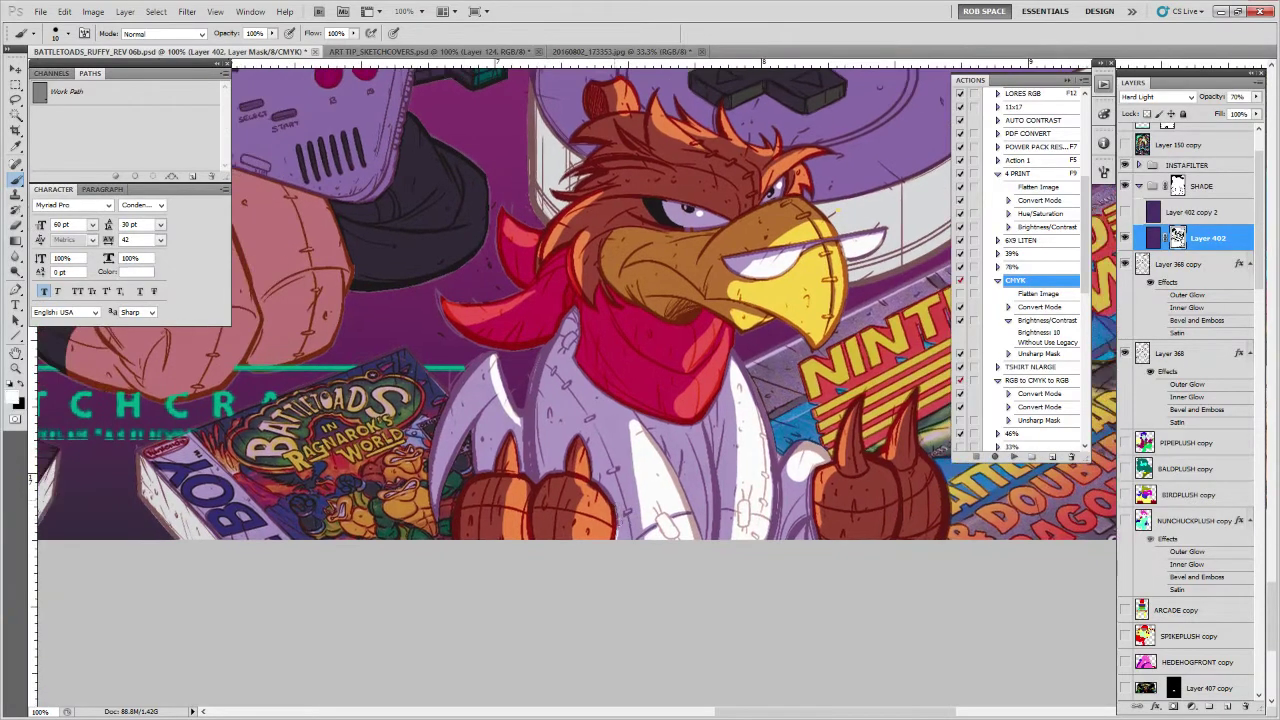
key("x")
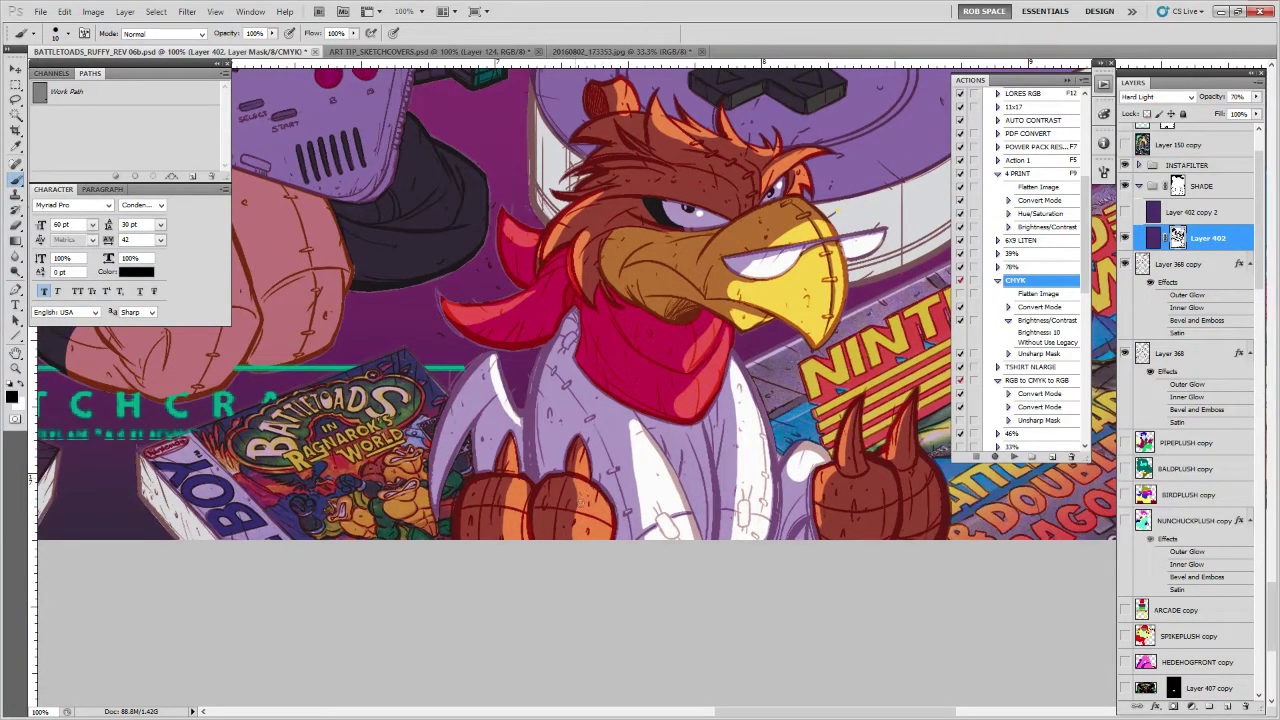
key("x")
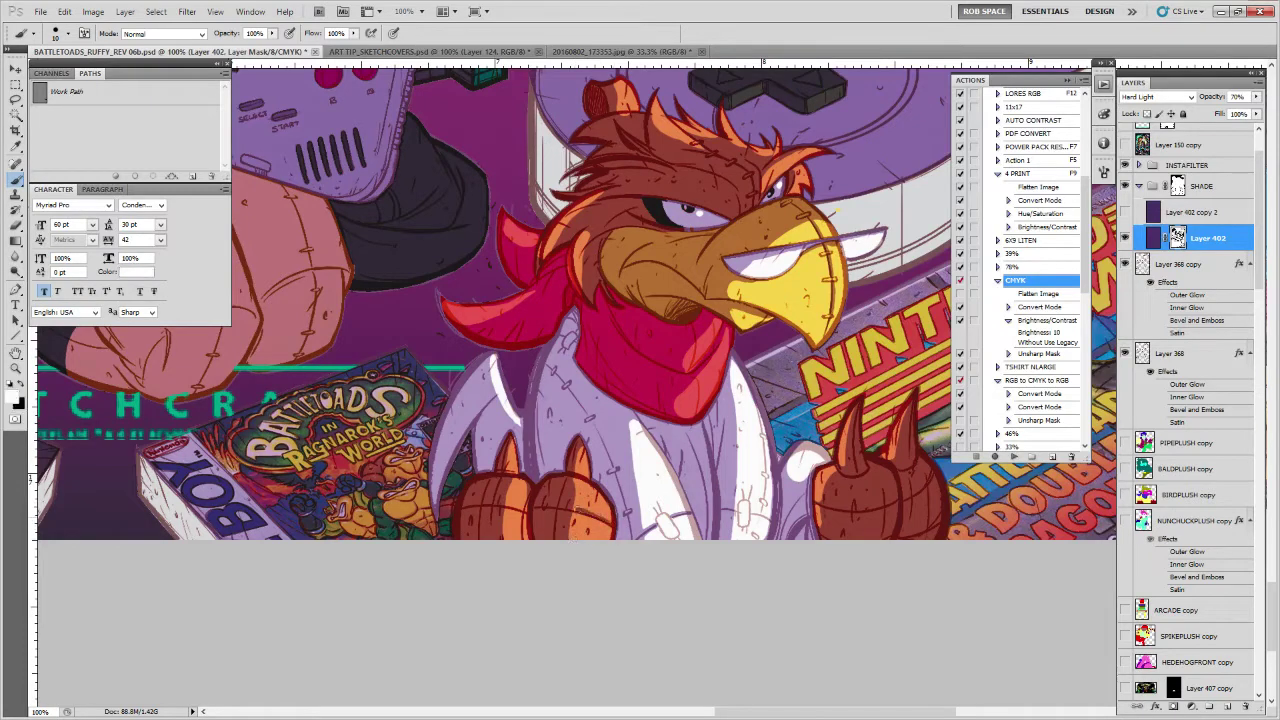
left_click_drag(580, 442, 576, 472)
left_click_drag(510, 440, 501, 546)
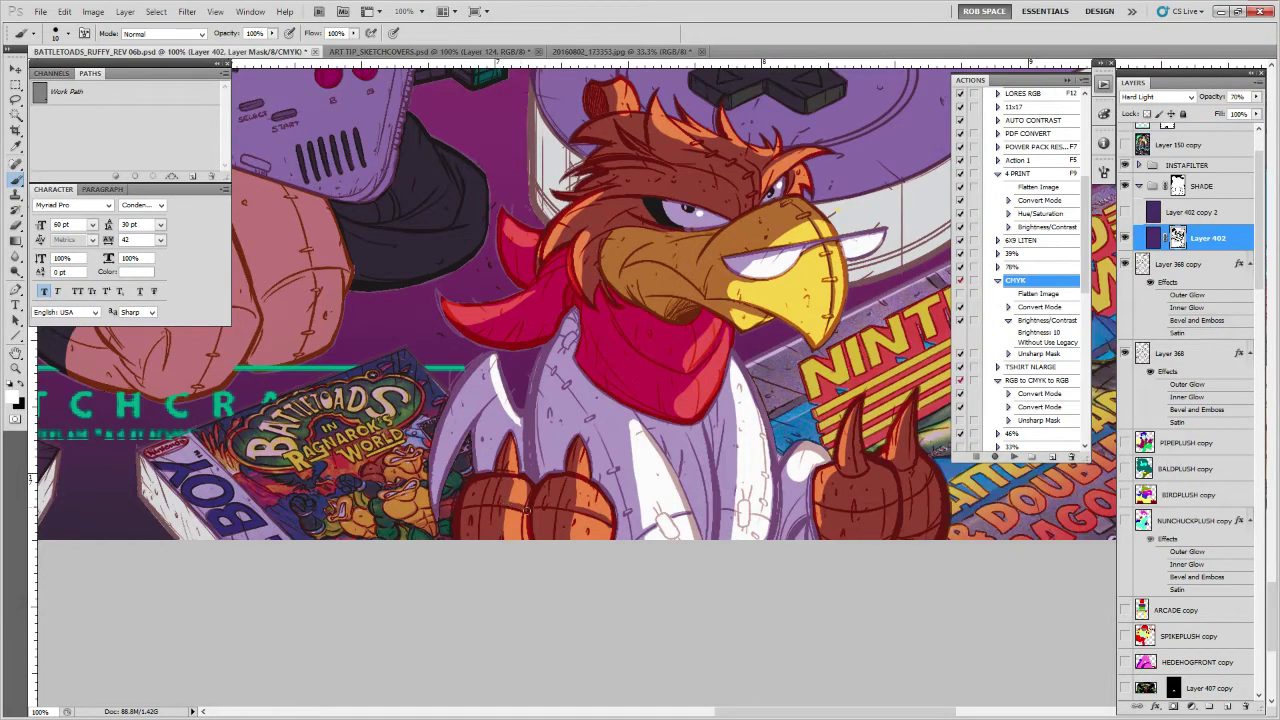
Touch up the shade mask between the bird's resting feet and along the adjacent wing
key("x")
key("x")
left_click_drag(500, 367, 493, 469)
key("x")
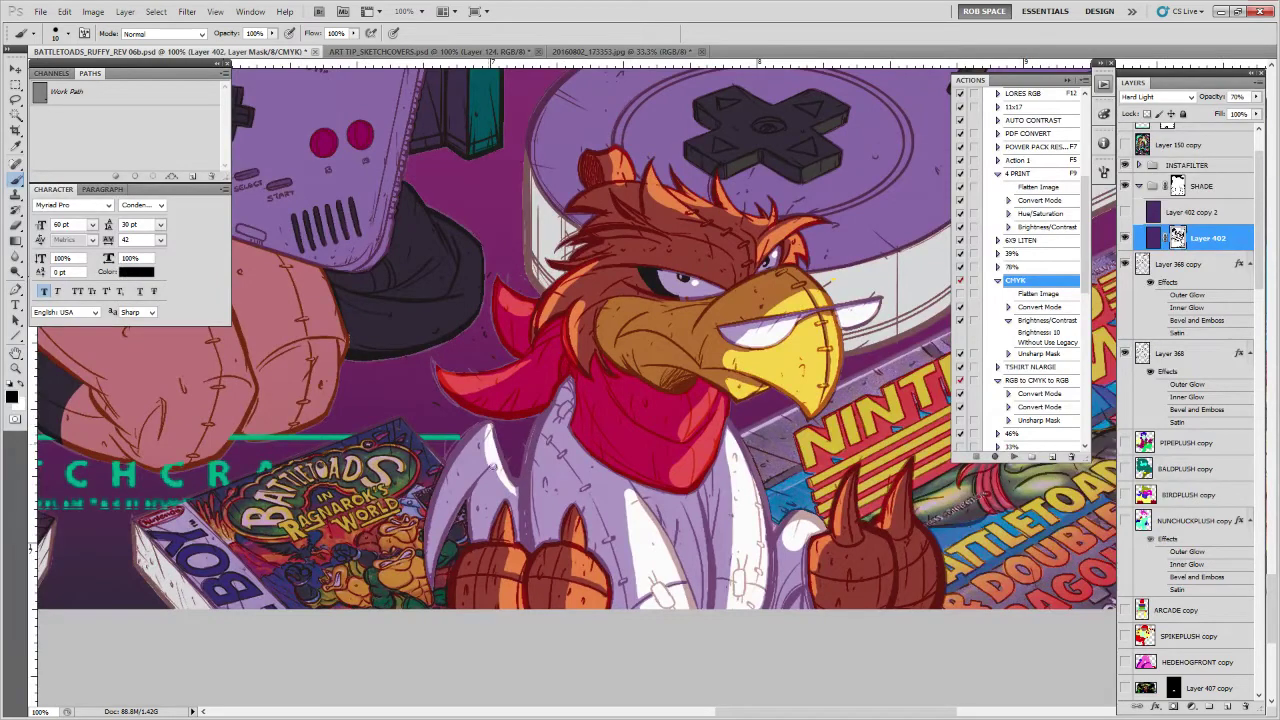
key("x")
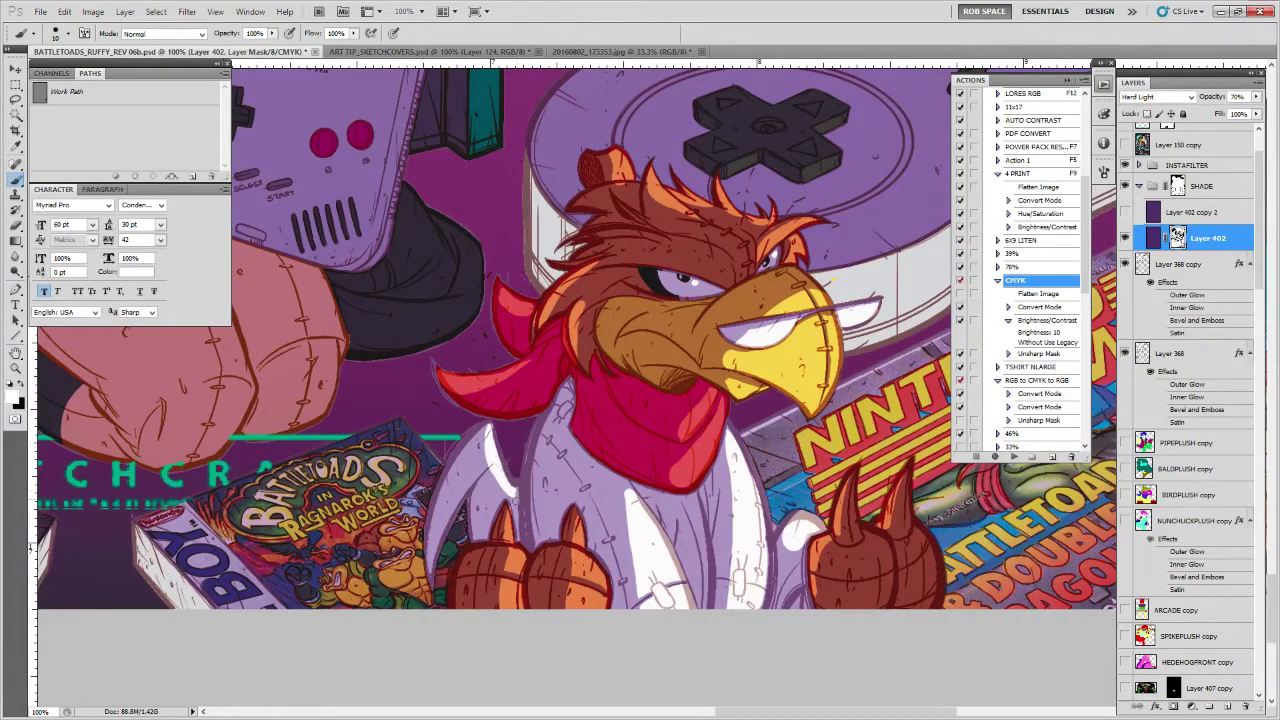
left_click_drag(510, 424, 632, 595)
key("x")
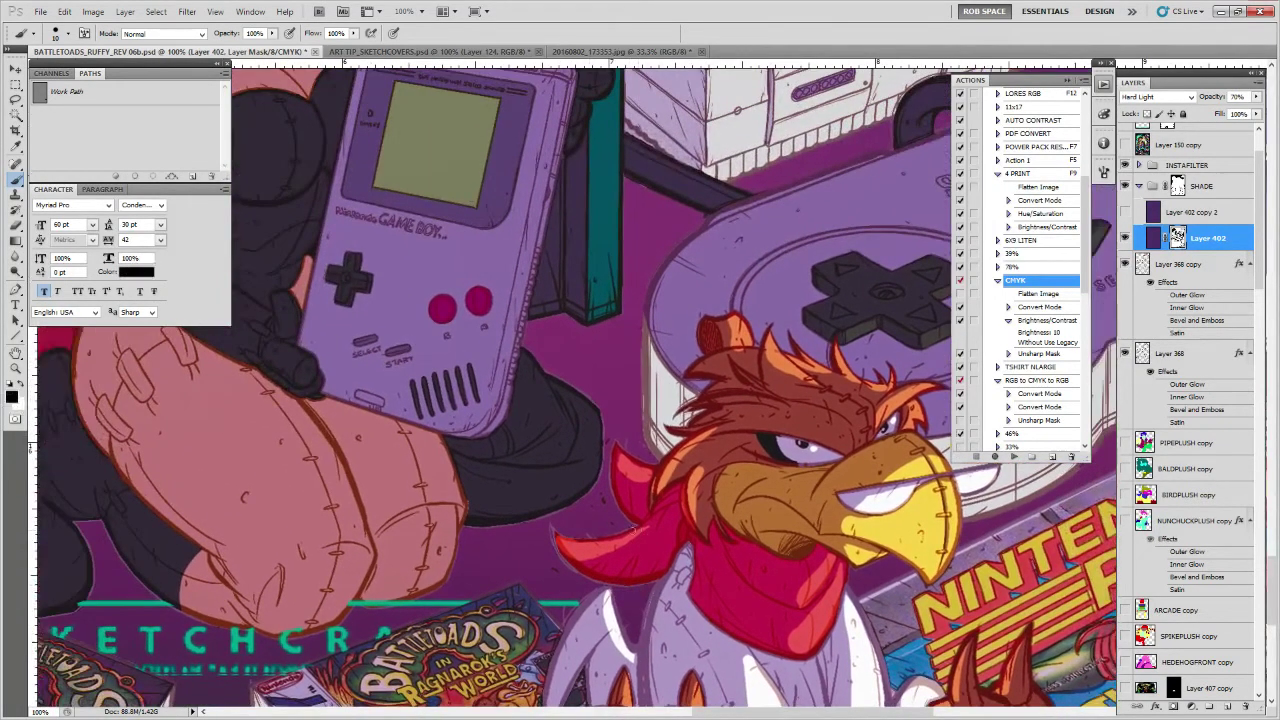
Refine the shade mask on the loose tails of the bird's red bandana
key("x")
mouse_move(657, 518)
left_mouse_down()
mouse_move(573, 561)
mouse_move(561, 531)
mouse_move(574, 556)
mouse_move(652, 518)
mouse_move(572, 541)
left_mouse_up()
key("x")
right_click(640, 473)
key("Escape")
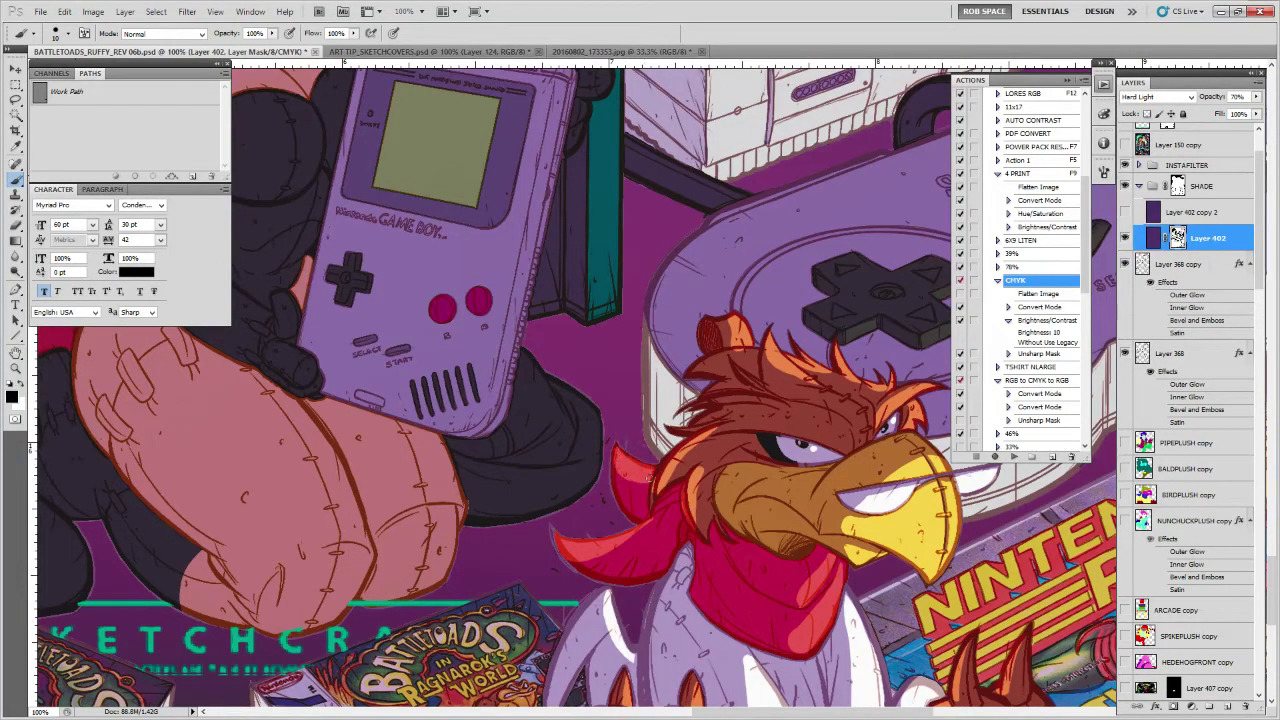
left_click_drag(823, 504, 642, 532)
key("x")
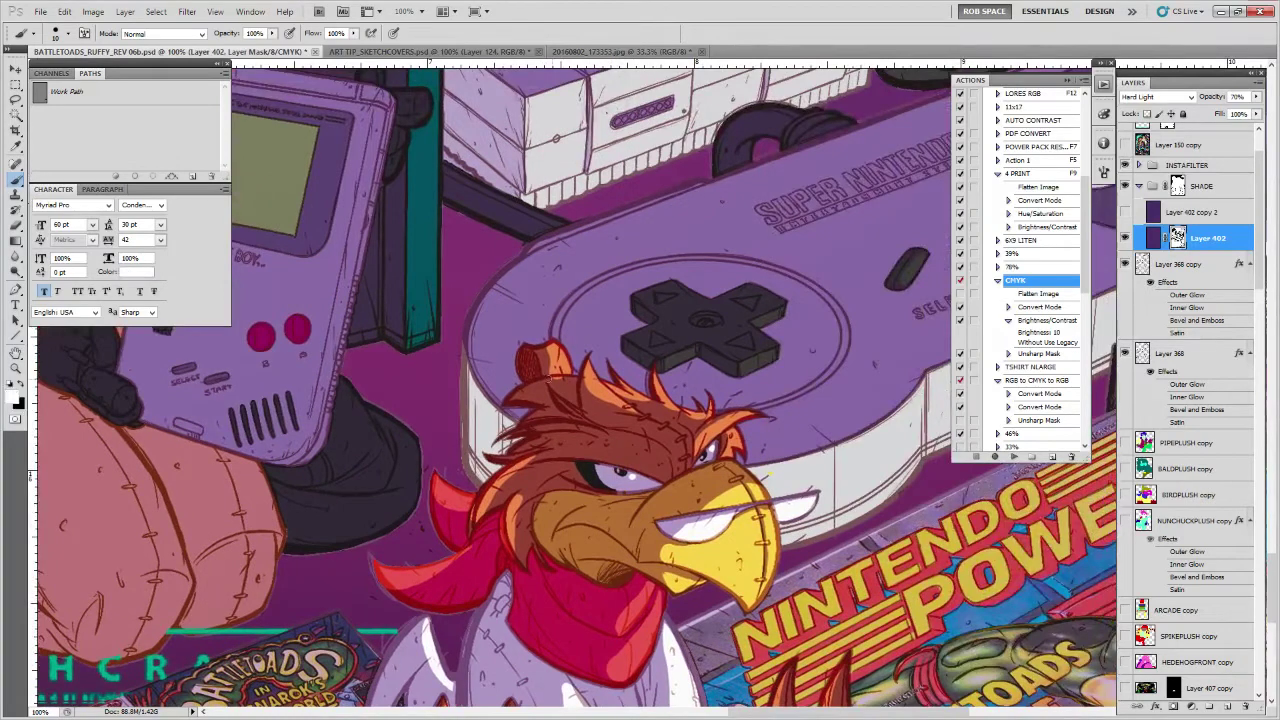
Touch up the light and shadow around the bird's far eyebrow and the feathers above its beak
left_click_drag(798, 537, 778, 519)
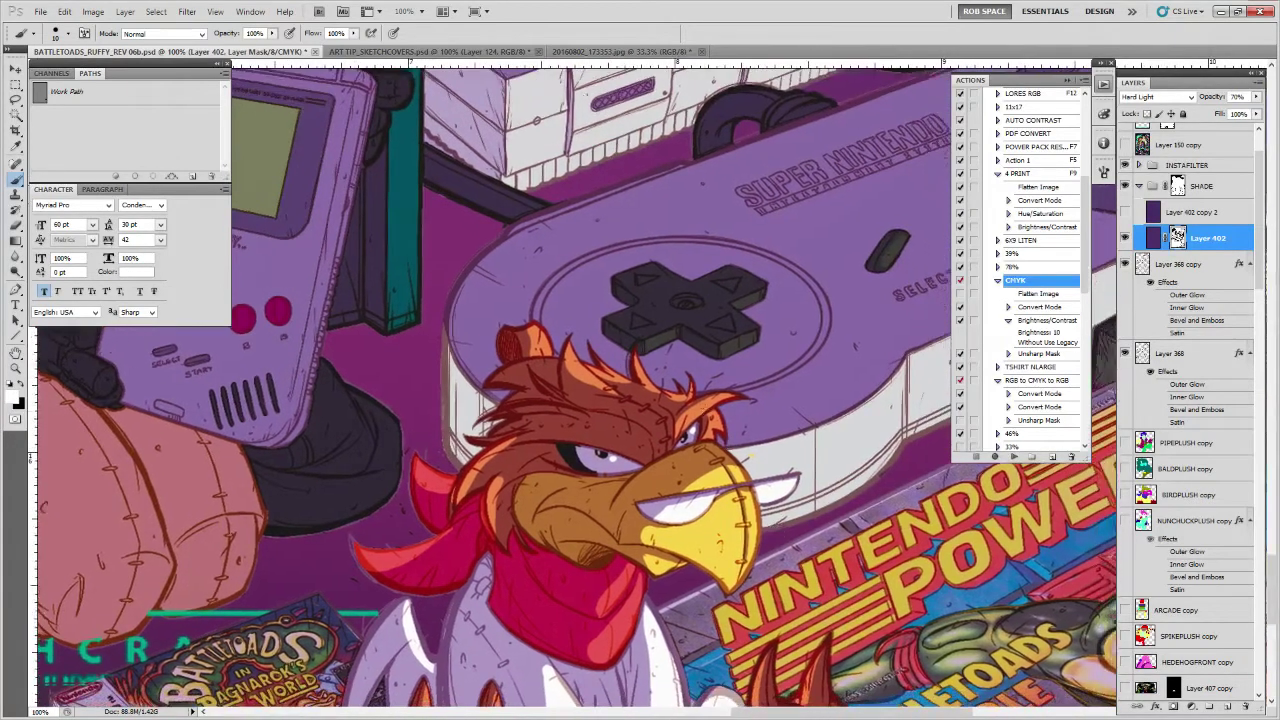
left_click_drag(710, 398, 698, 410)
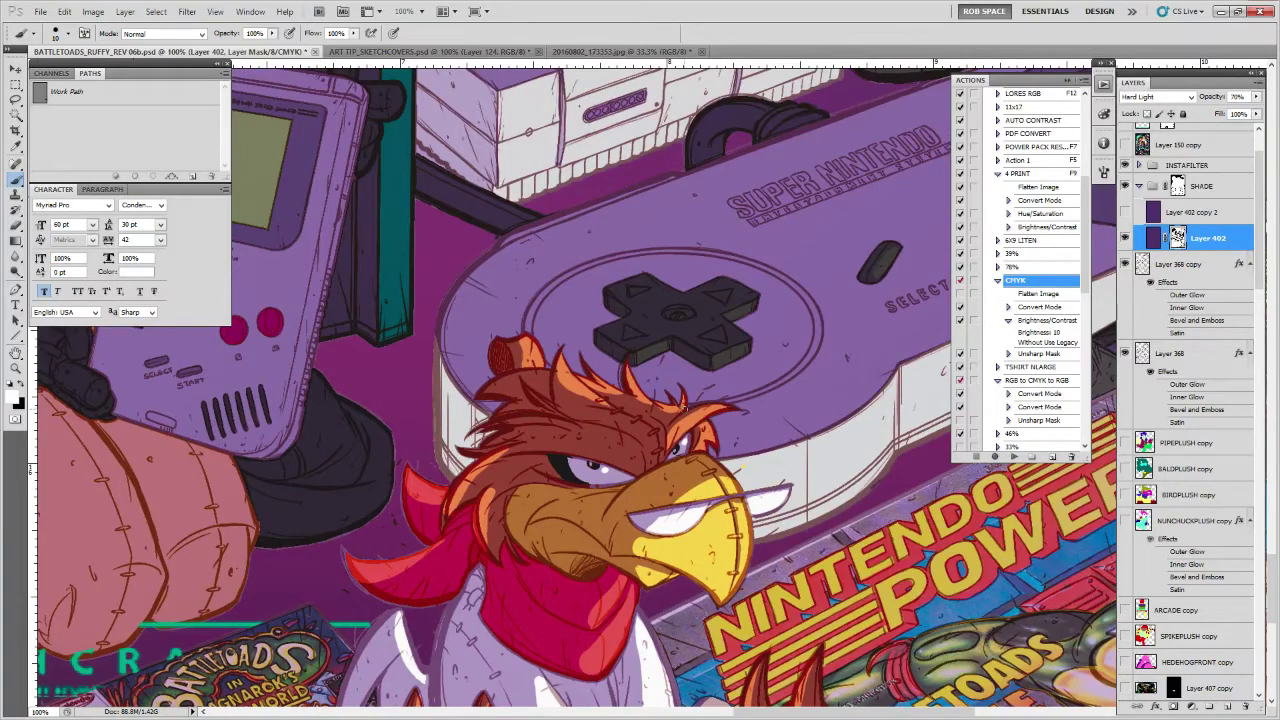
left_click_drag(684, 406, 682, 428)
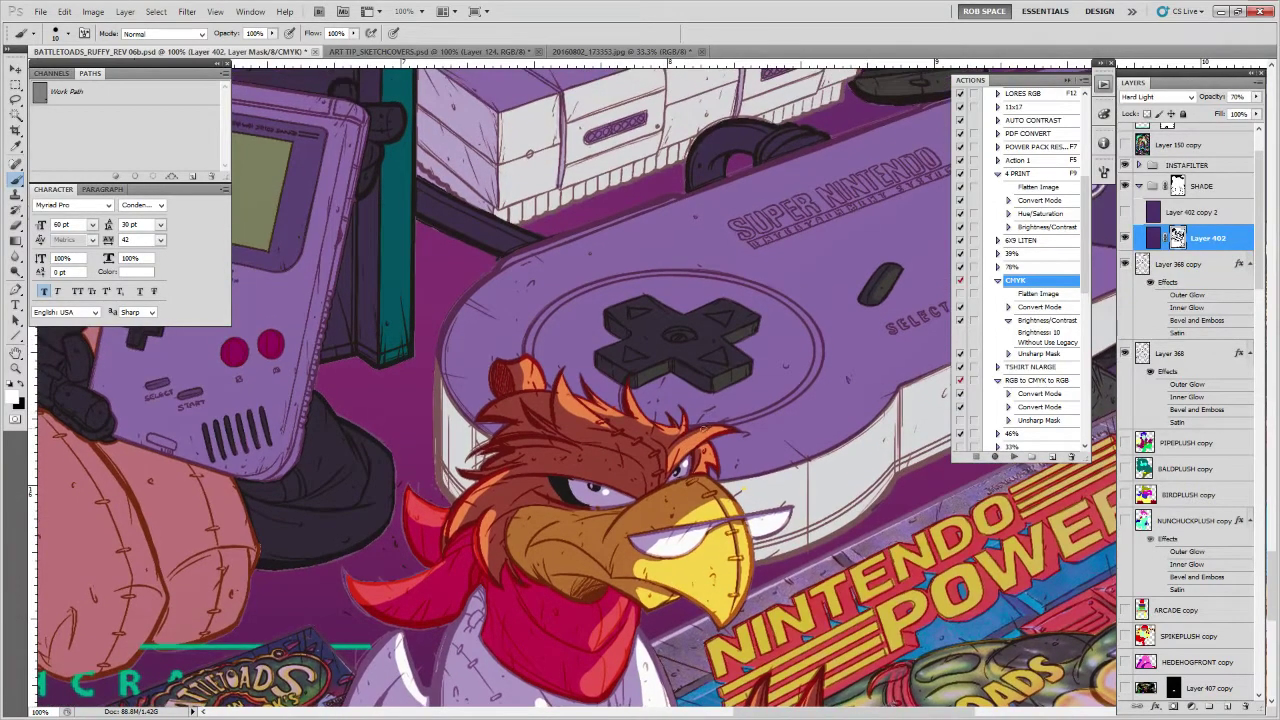
key("x")
key("x")
left_click_drag(680, 443, 721, 427)
key("x")
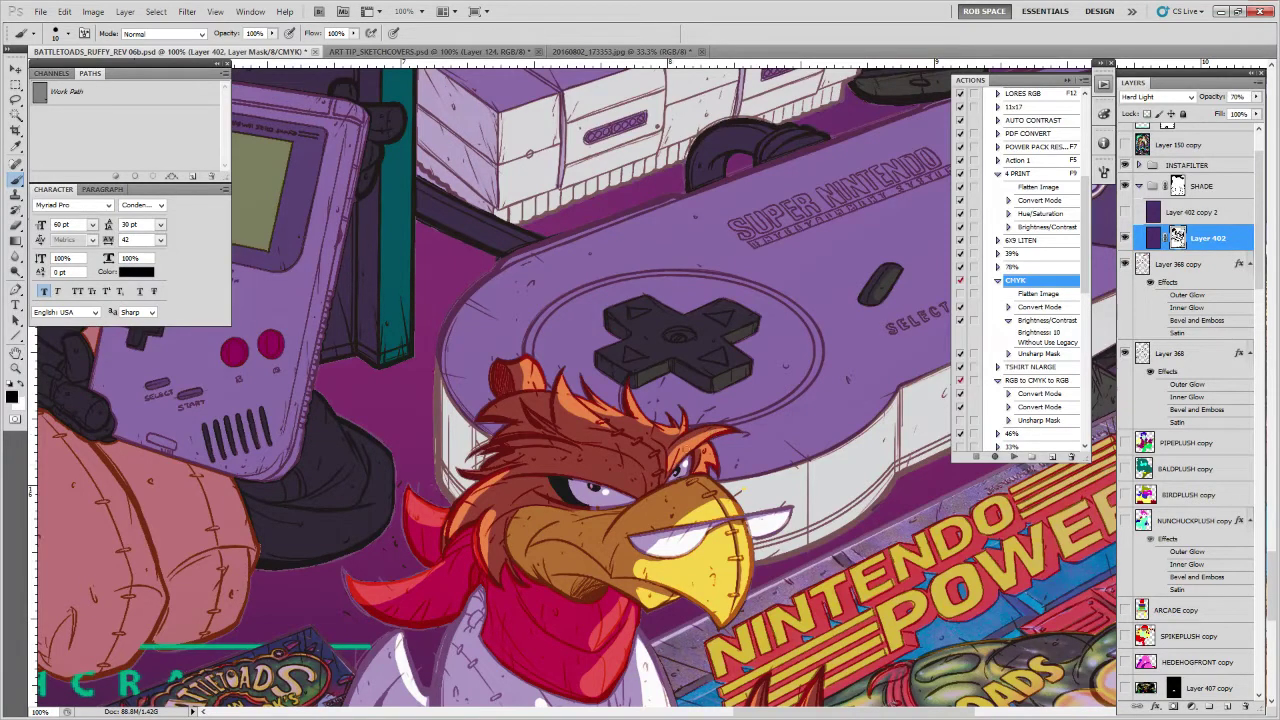
key("x")
left_click_drag(662, 478, 672, 464)
key("x")
Refine the light and shadow edges on the crest feathers atop the bird's head
left_click_drag(625, 410, 529, 486)
key("x")
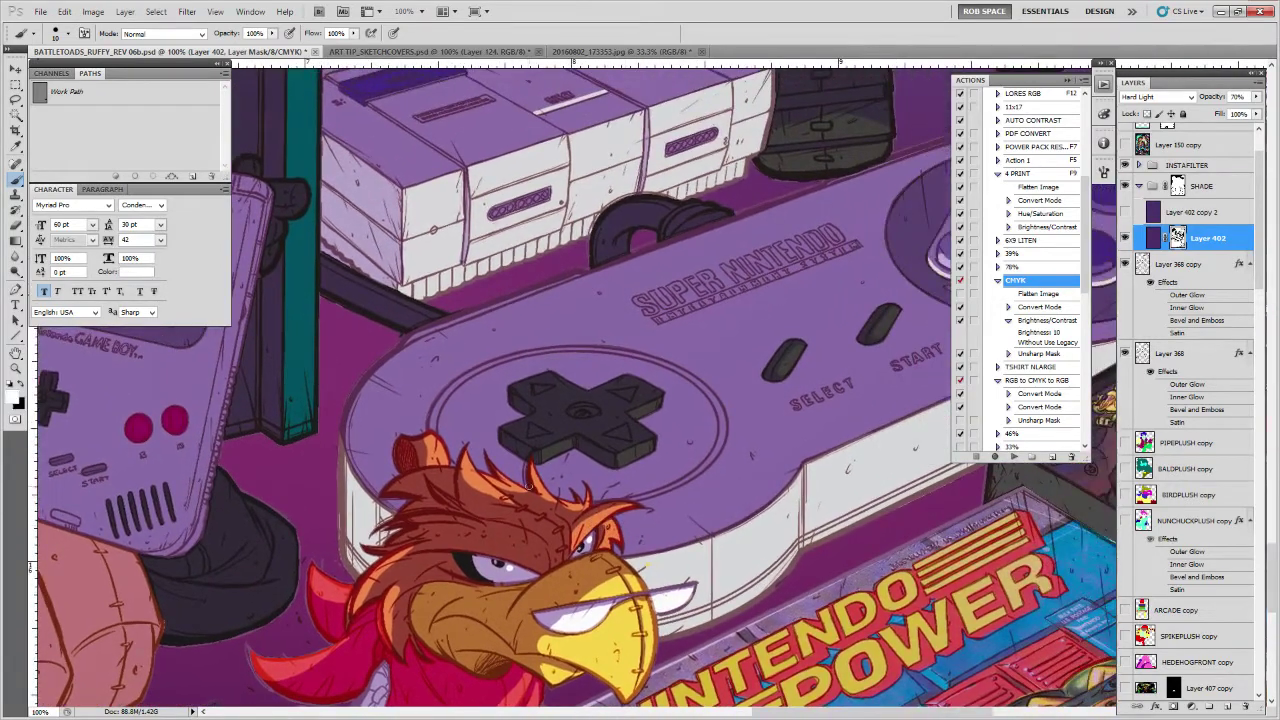
key("x")
left_click_drag(463, 468, 460, 430)
key("x")
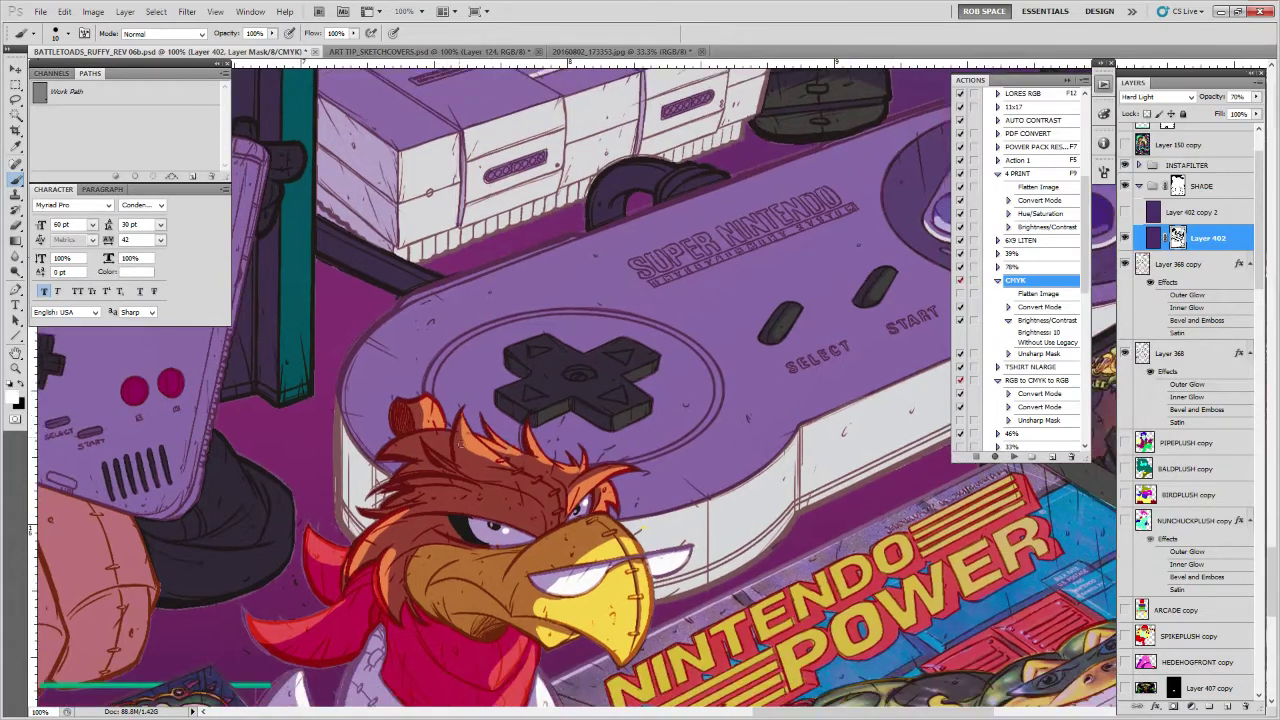
mouse_move(472, 433)
left_mouse_down()
mouse_move(510, 460)
mouse_move(527, 455)
mouse_move(527, 428)
mouse_move(551, 437)
left_mouse_up()
key("x")
key("x")
left_click_drag(645, 622, 743, 438)
left_click_drag(766, 494, 770, 384)
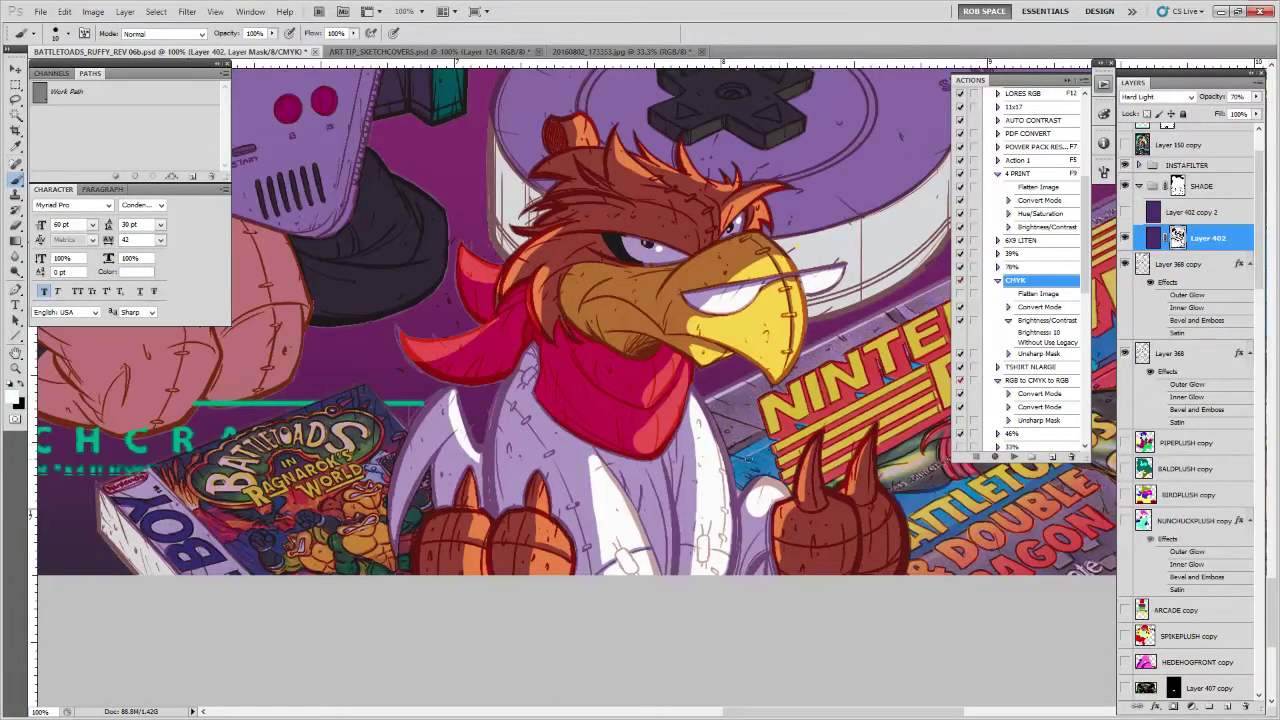
Work the light accent along the bird's brow ridge and near eye in close-up, undoing unwanted strokes
key("z")
left_click(755, 452, "alt")
left_click(752, 465, "alt")
left_click(748, 485, "alt")
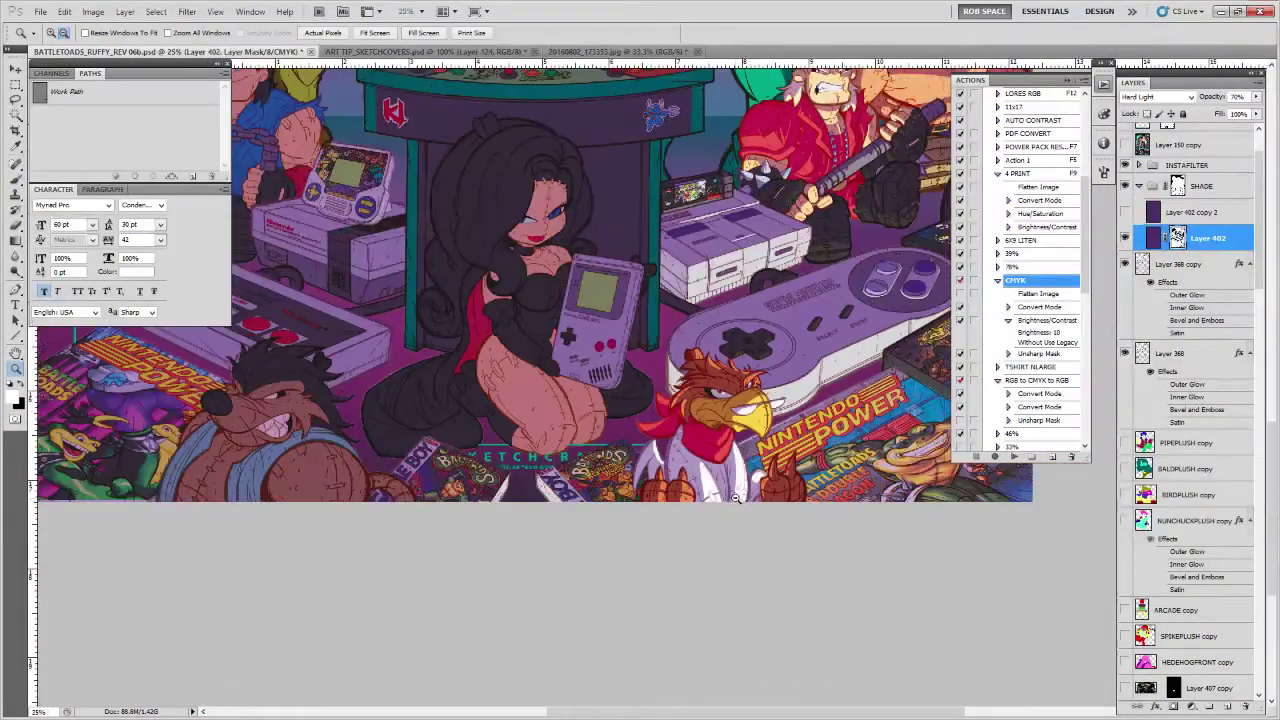
left_click(736, 497, "alt")
left_click(749, 410)
left_click(747, 411)
key("b")
key("x")
left_click_drag(636, 403, 670, 457)
mouse_move(553, 413)
left_mouse_down()
mouse_move(660, 458)
mouse_move(833, 449)
mouse_move(851, 466)
mouse_move(707, 409)
left_mouse_up()
key("ctrl+z")
key("ctrl+z")
mouse_move(828, 456)
left_mouse_down()
mouse_move(797, 431)
mouse_move(686, 411)
left_mouse_up()
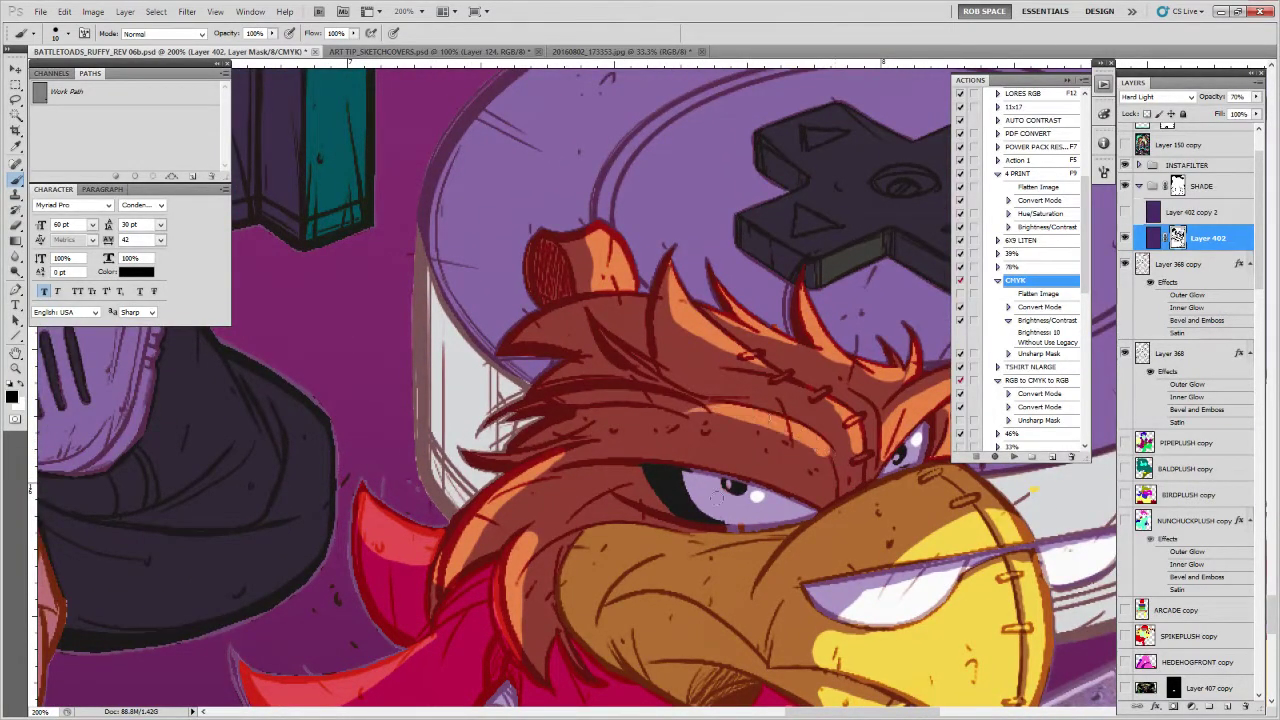
key("ctrl+z")
mouse_move(830, 464)
left_mouse_down()
mouse_move(694, 413)
mouse_move(724, 470)
left_mouse_up()
left_click_drag(952, 597, 719, 429)
Check how the shaded bird reads within the lower half of the full illustration
key("z")
left_click(719, 444, "alt")
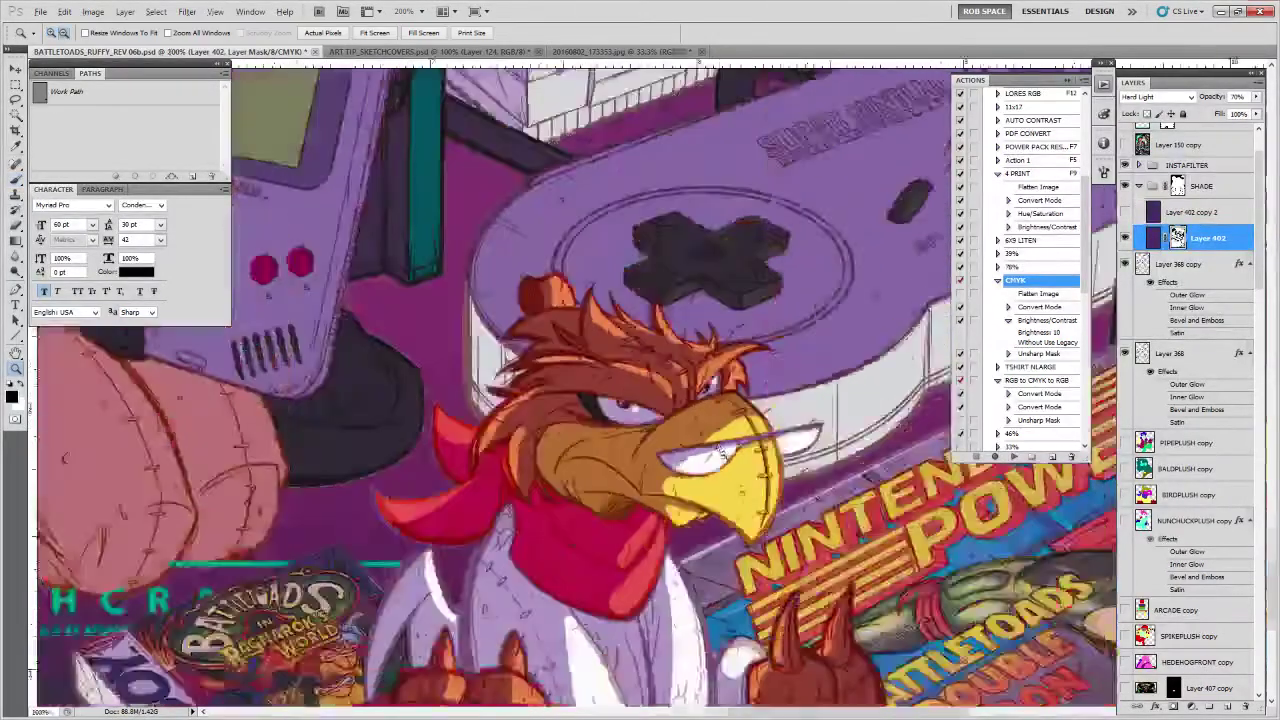
left_click(720, 450, "alt")
left_click(723, 457, "alt")
left_click(729, 468, "alt")
left_click(745, 480, "alt")
left_click_drag(893, 466, 822, 505)
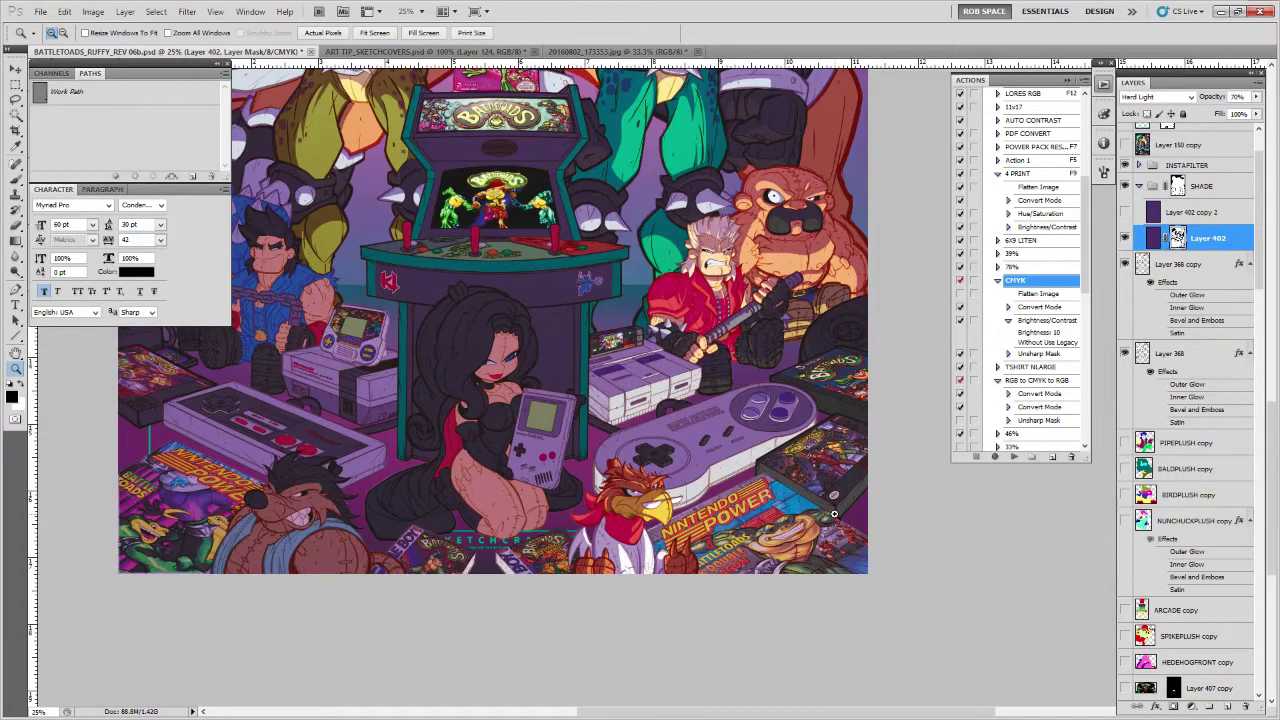
Adjust the light and shadow on the feathers at the side of the bird's head and over its brow
left_click(616, 492)
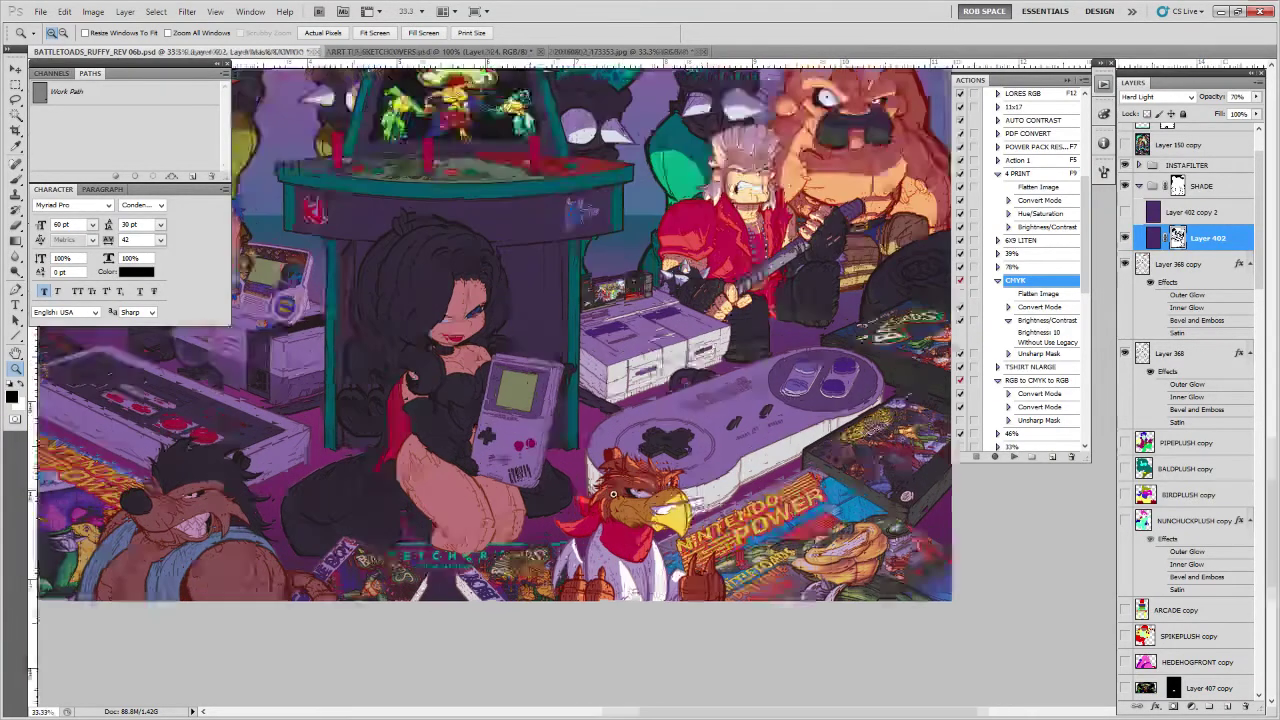
left_click(616, 492)
left_click(616, 492)
left_click(616, 492)
key("b")
mouse_move(616, 492)
left_mouse_down()
mouse_move(656, 460)
mouse_move(612, 448)
mouse_move(598, 484)
mouse_move(610, 530)
left_mouse_up()
key("x")
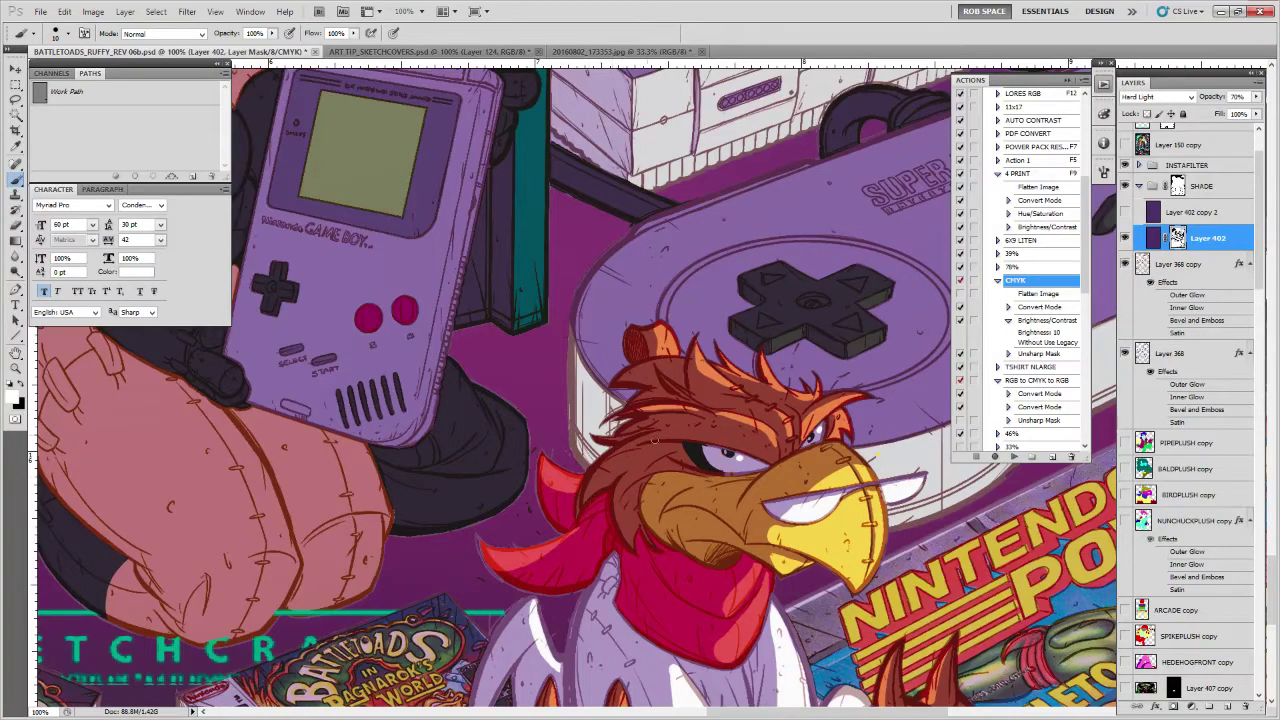
left_click_drag(794, 467, 802, 522)
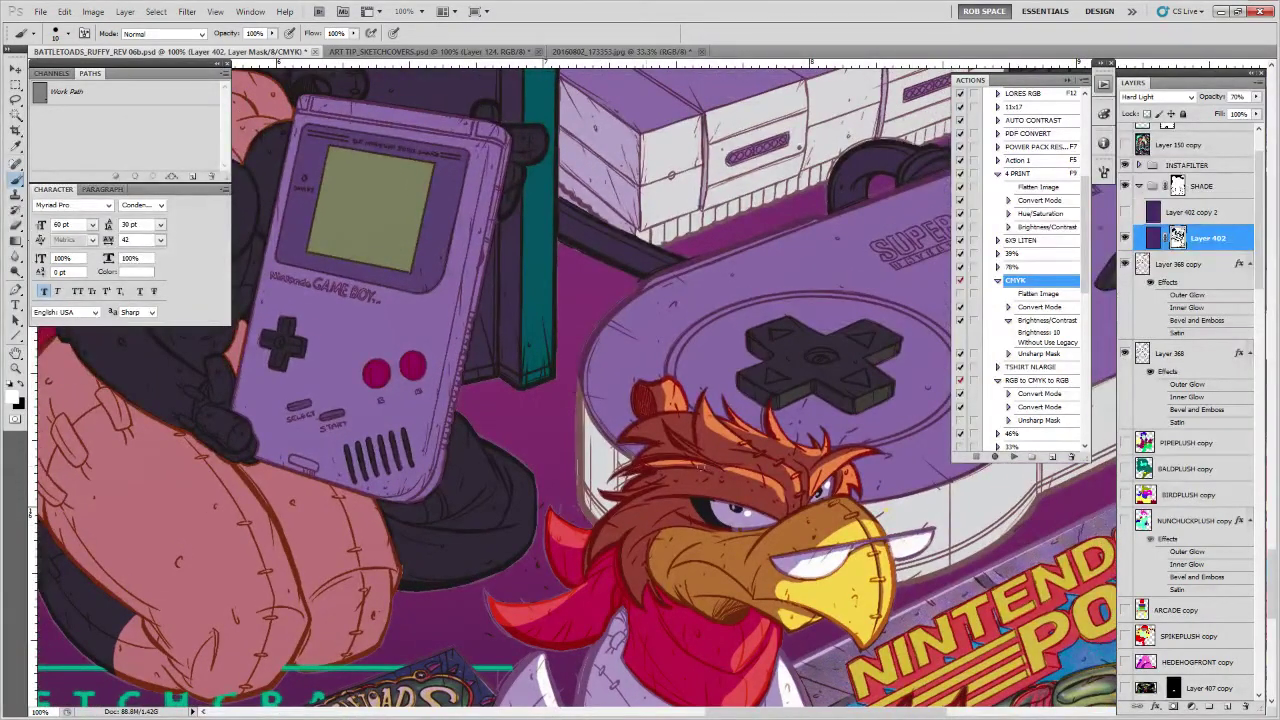
left_click_drag(684, 461, 640, 468)
left_click_drag(722, 472, 754, 482)
left_click_drag(827, 502, 744, 462)
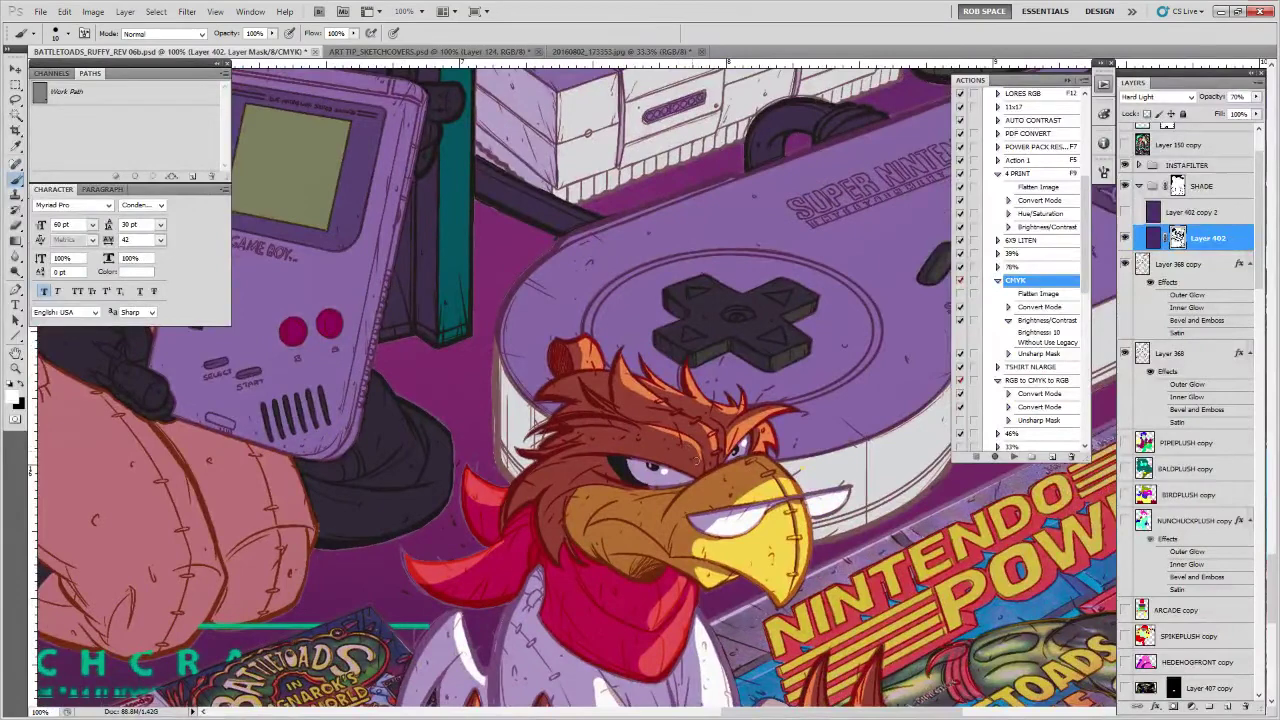
mouse_move(743, 440)
left_mouse_down()
mouse_move(731, 428)
mouse_move(748, 479)
left_mouse_up()
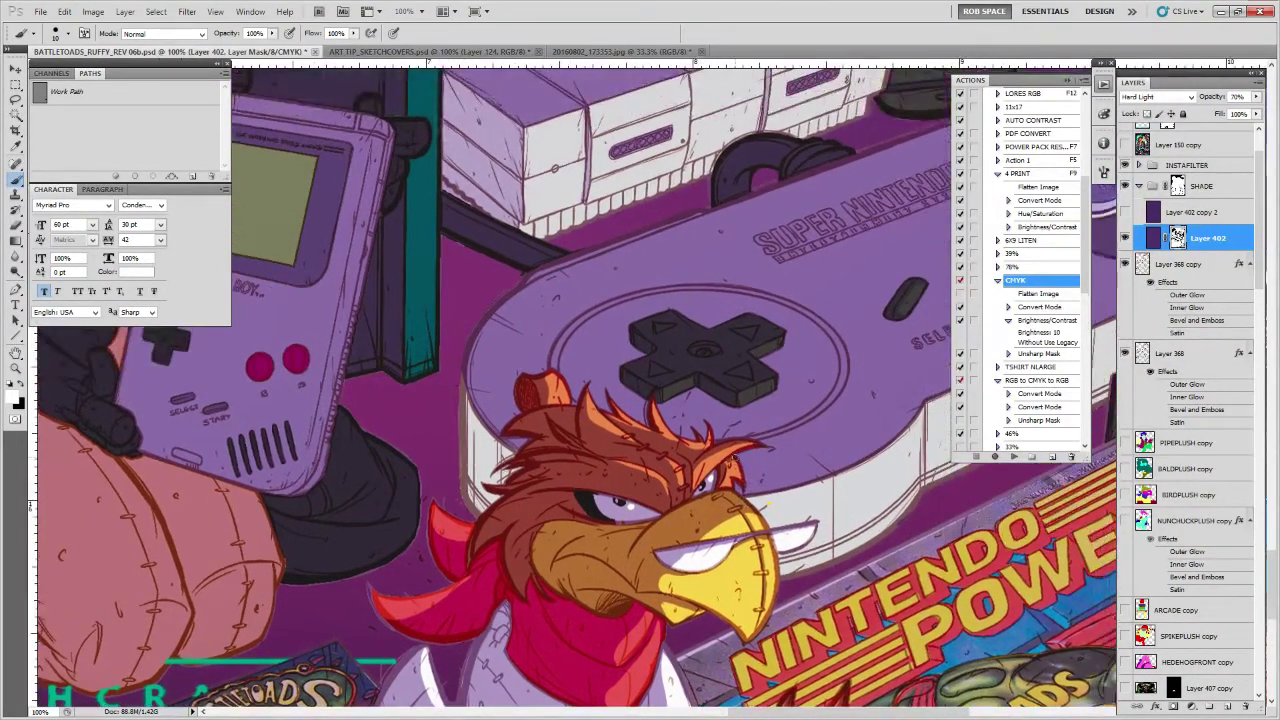
Review the shading across the whole illustration, from the bird and consoles up to the large toads
key("x")
key("z")
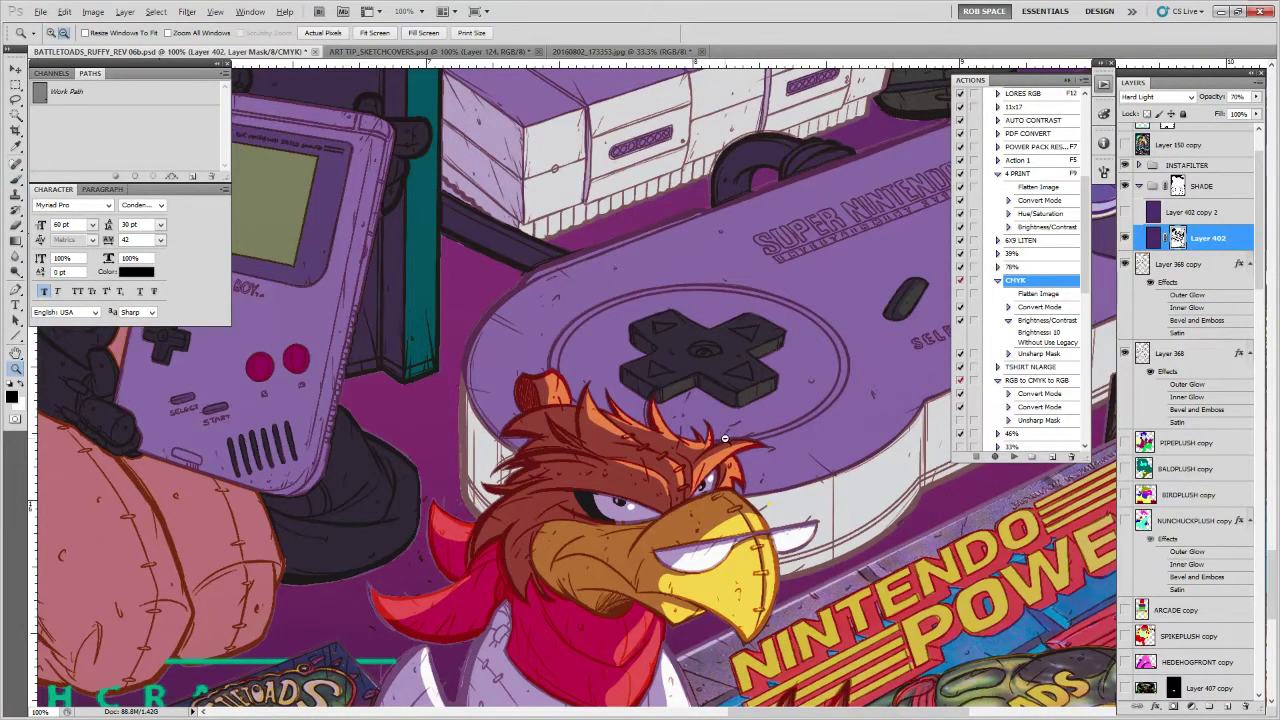
left_click(724, 440, "alt")
left_click(726, 450, "alt")
left_click(728, 460, "alt")
left_click(731, 468, "alt")
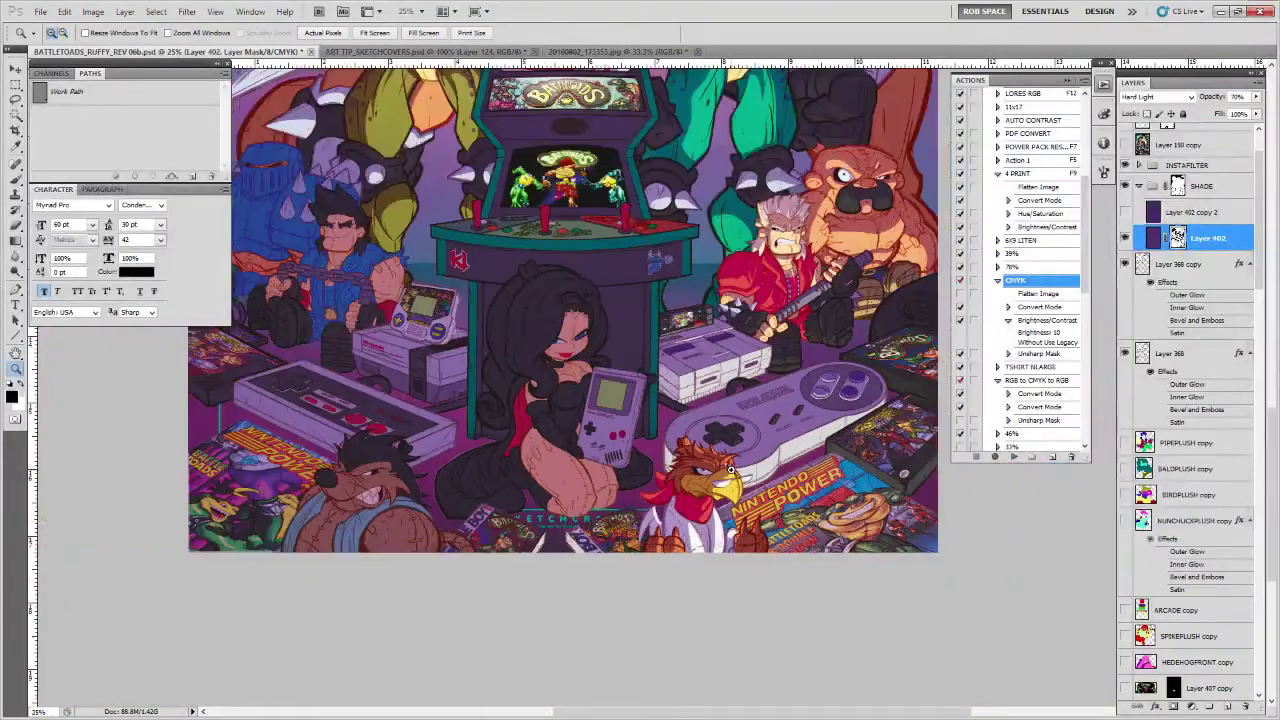
left_click_drag(733, 476, 698, 569)
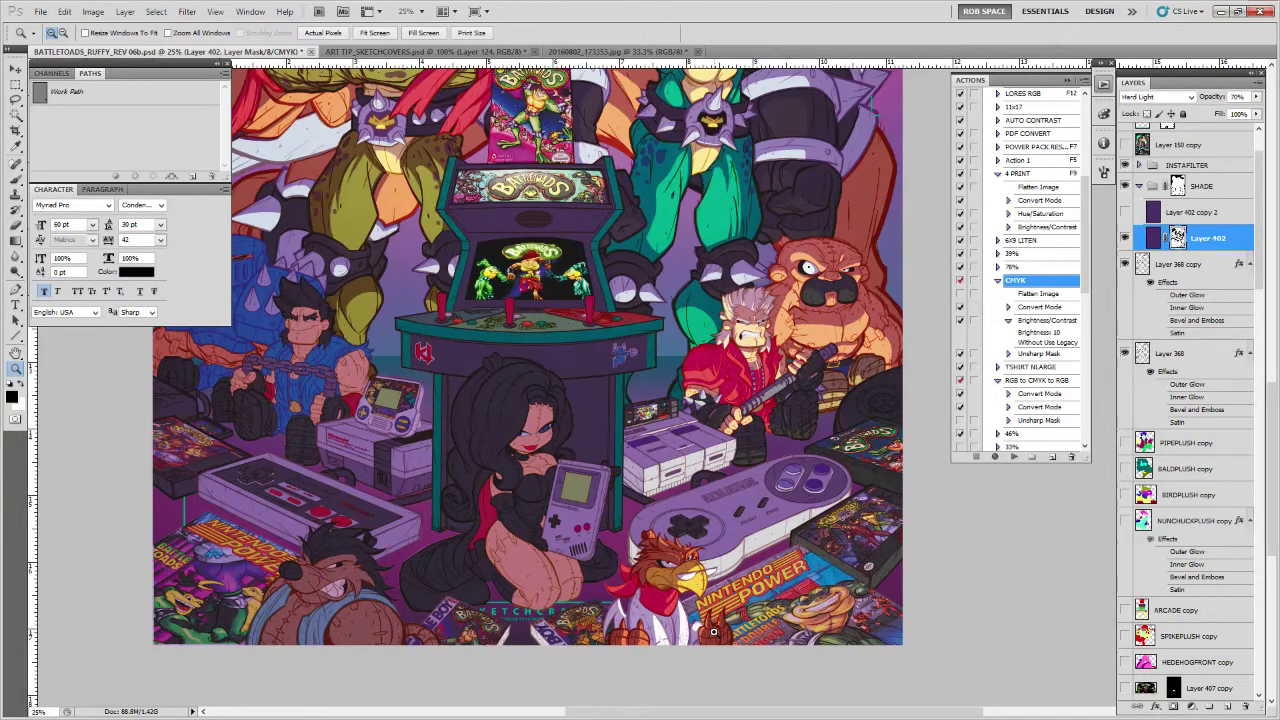
scroll(779, 426, "up", 5)
left_click_drag(760, 525, 819, 424)
left_click(818, 429, "alt")
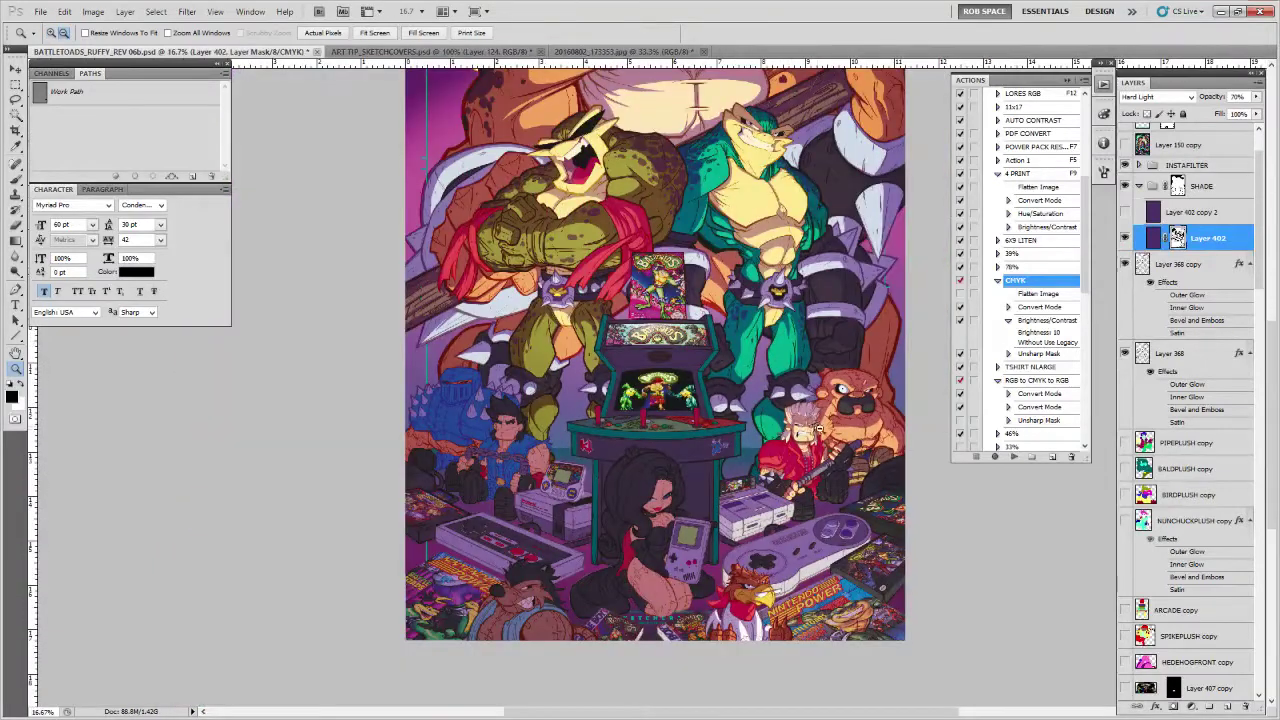
left_click(818, 430, "alt")
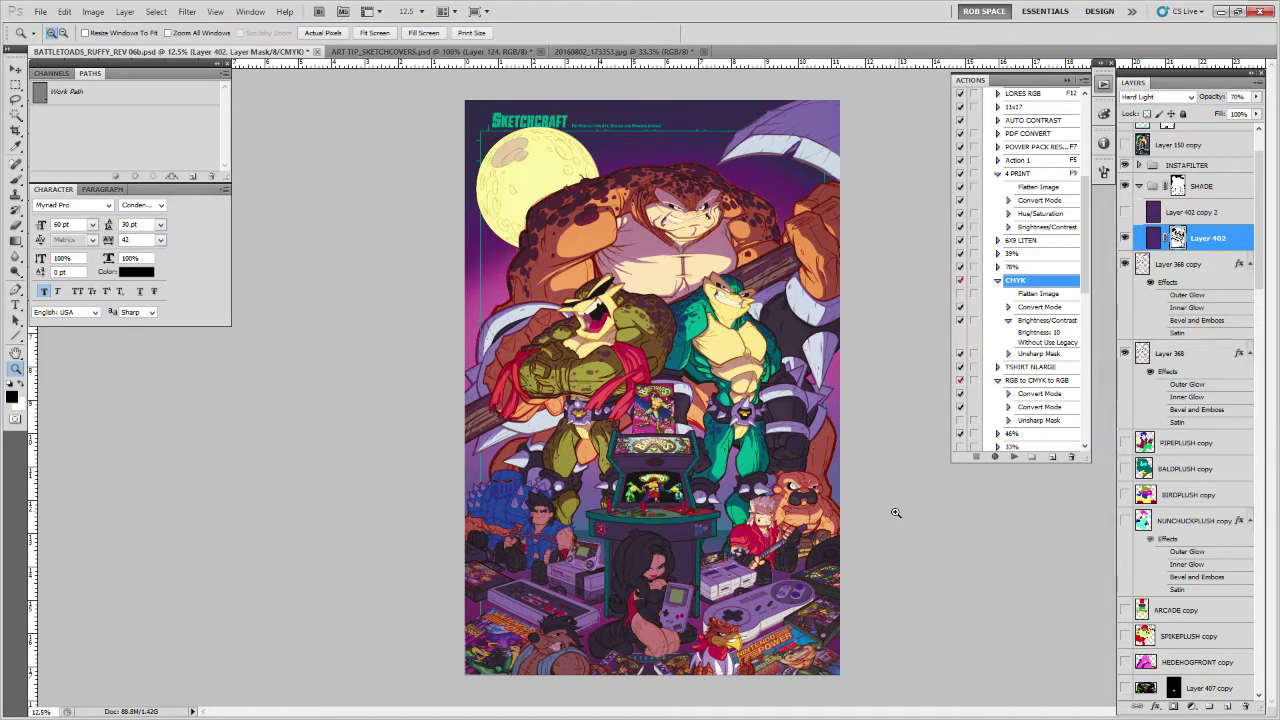
left_click(787, 596)
left_click(787, 596)
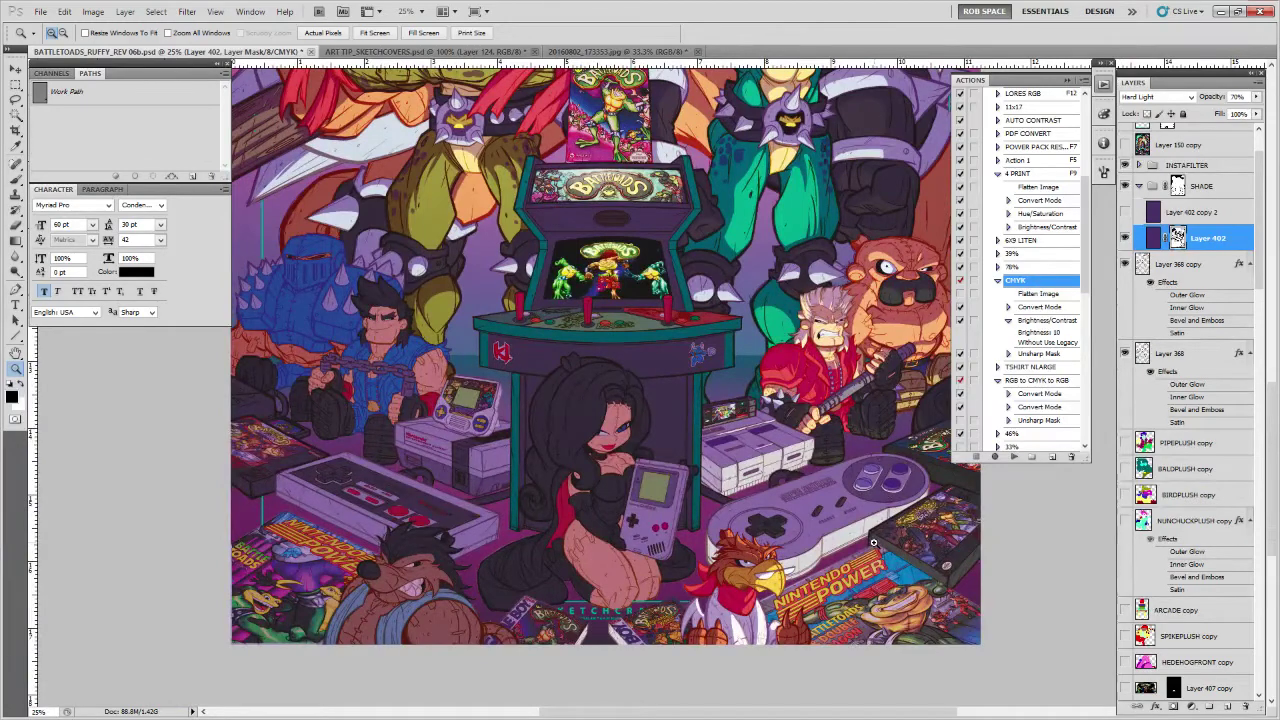
left_click_drag(876, 476, 872, 521)
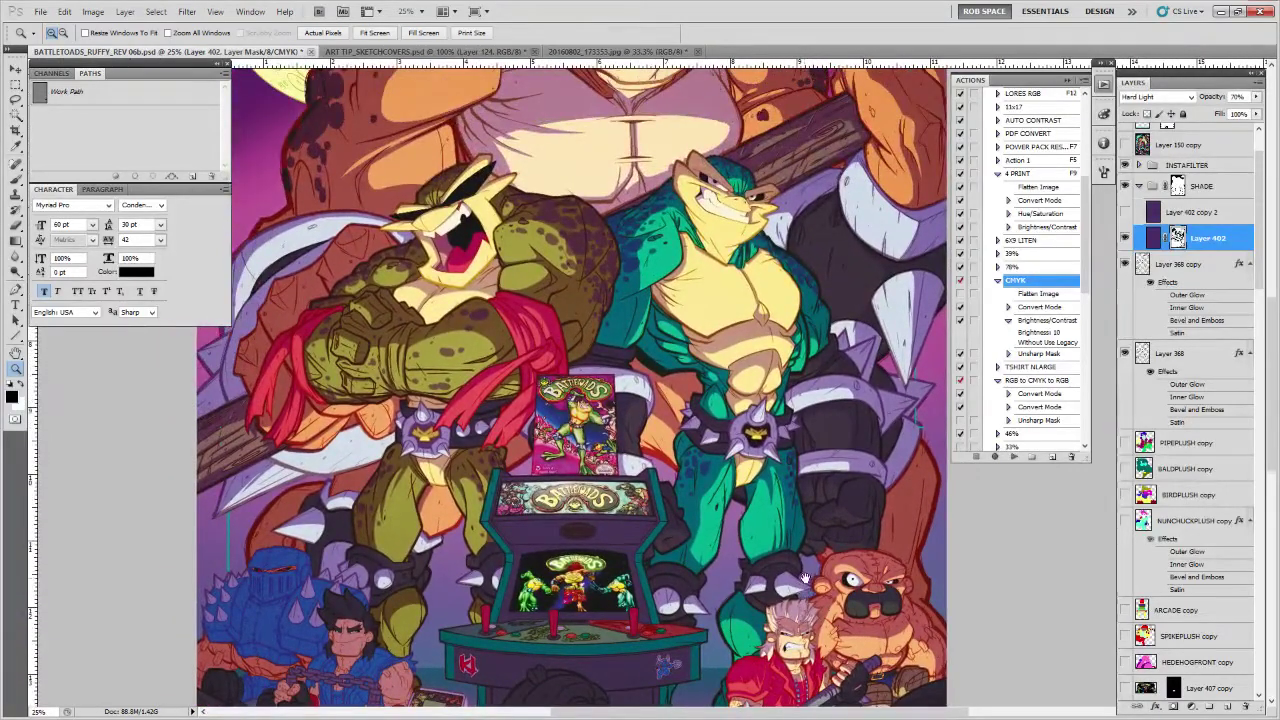
left_click_drag(831, 471, 842, 642)
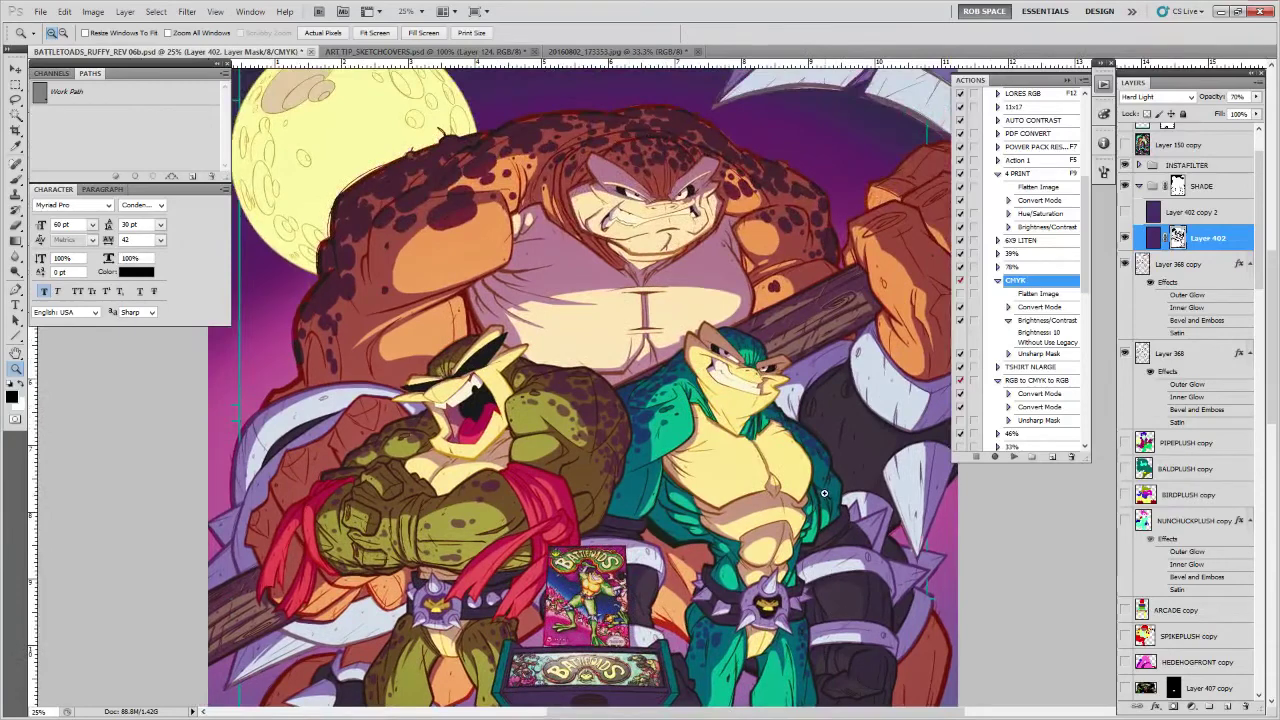
Choose the ROB RUFFY DRAW brush and touch up the shade mask between the teal toad's shoulder and chest
key("b")
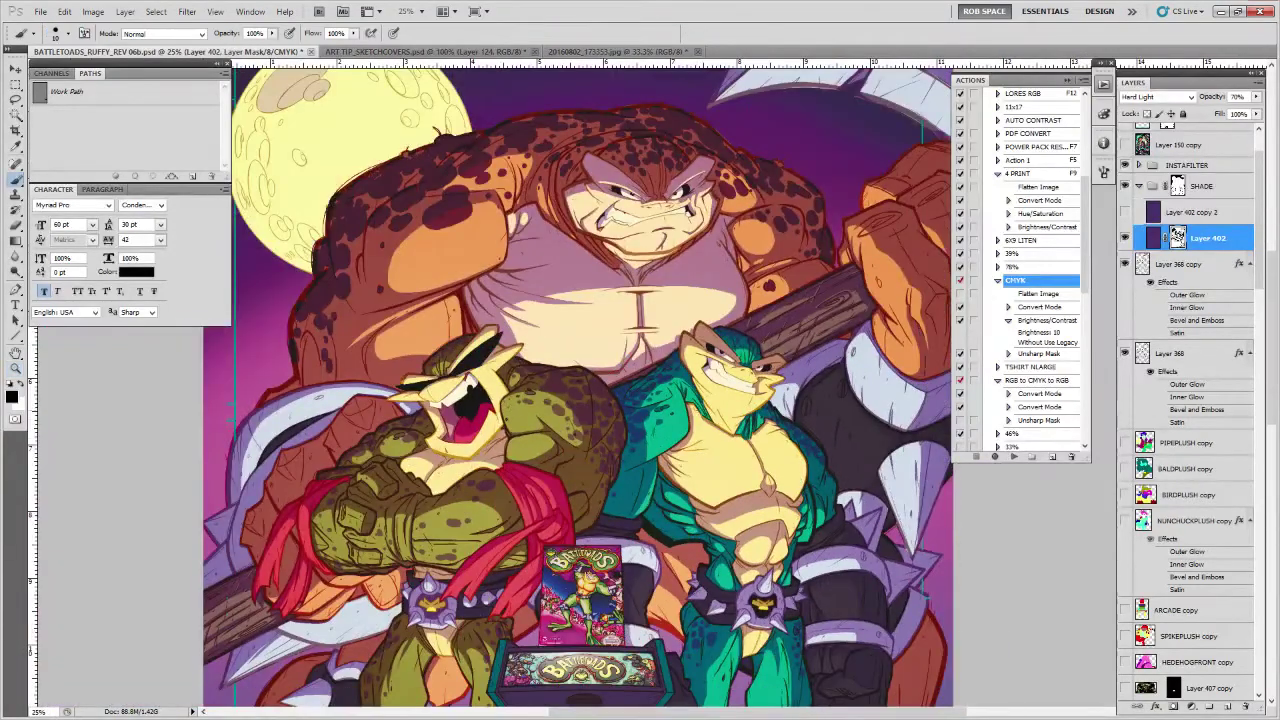
right_click(698, 416)
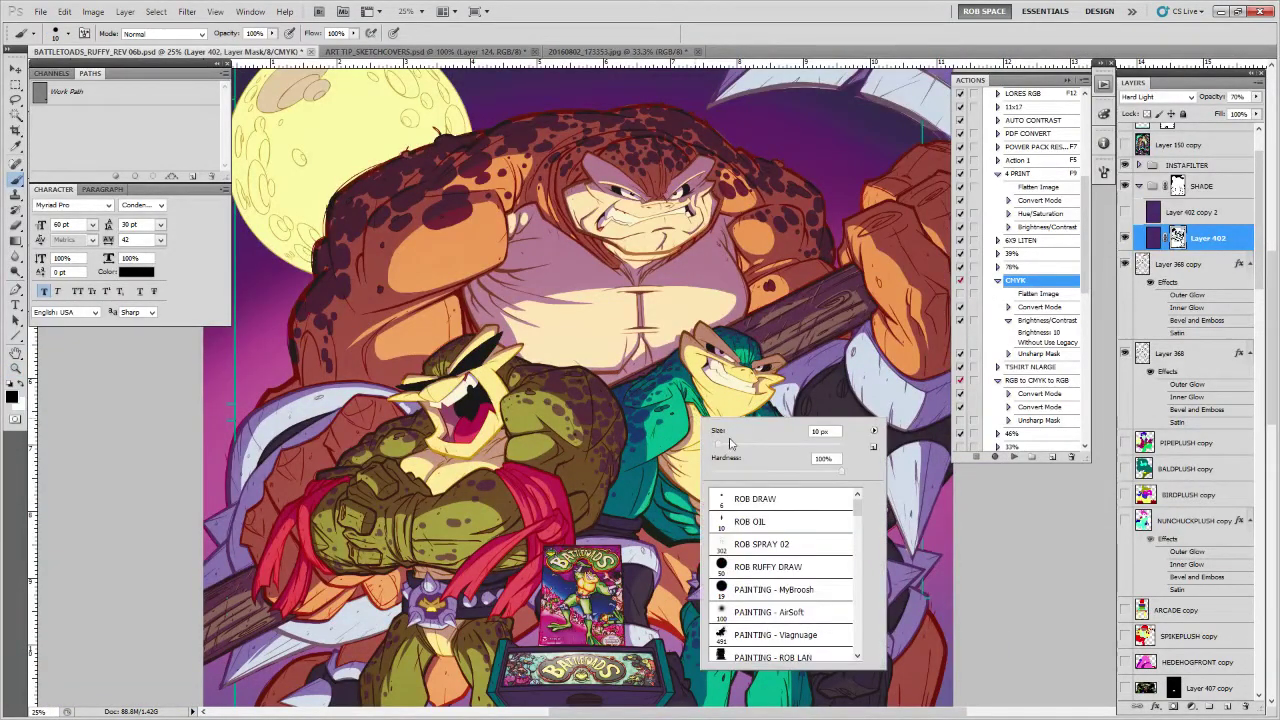
double_click(744, 568)
key("x")
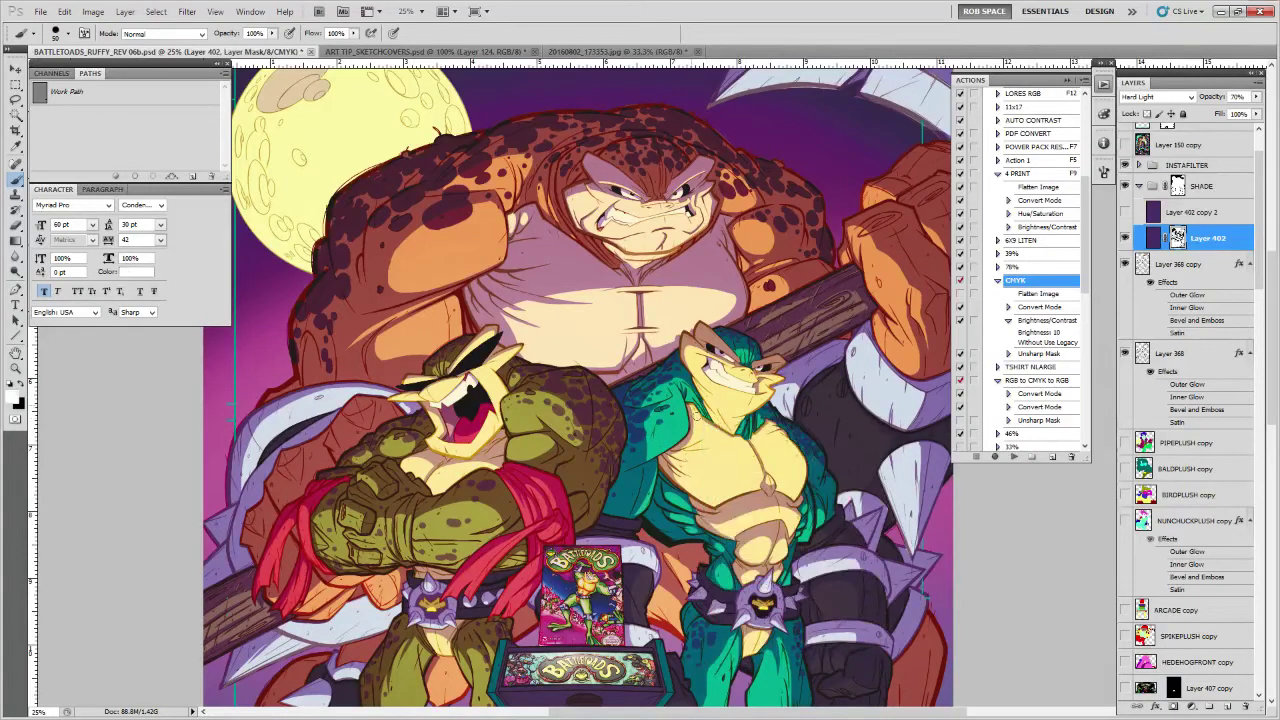
mouse_move(692, 406)
left_mouse_down()
mouse_move(746, 440)
mouse_move(713, 425)
left_mouse_up()
key("z")
left_click(766, 407, "alt")
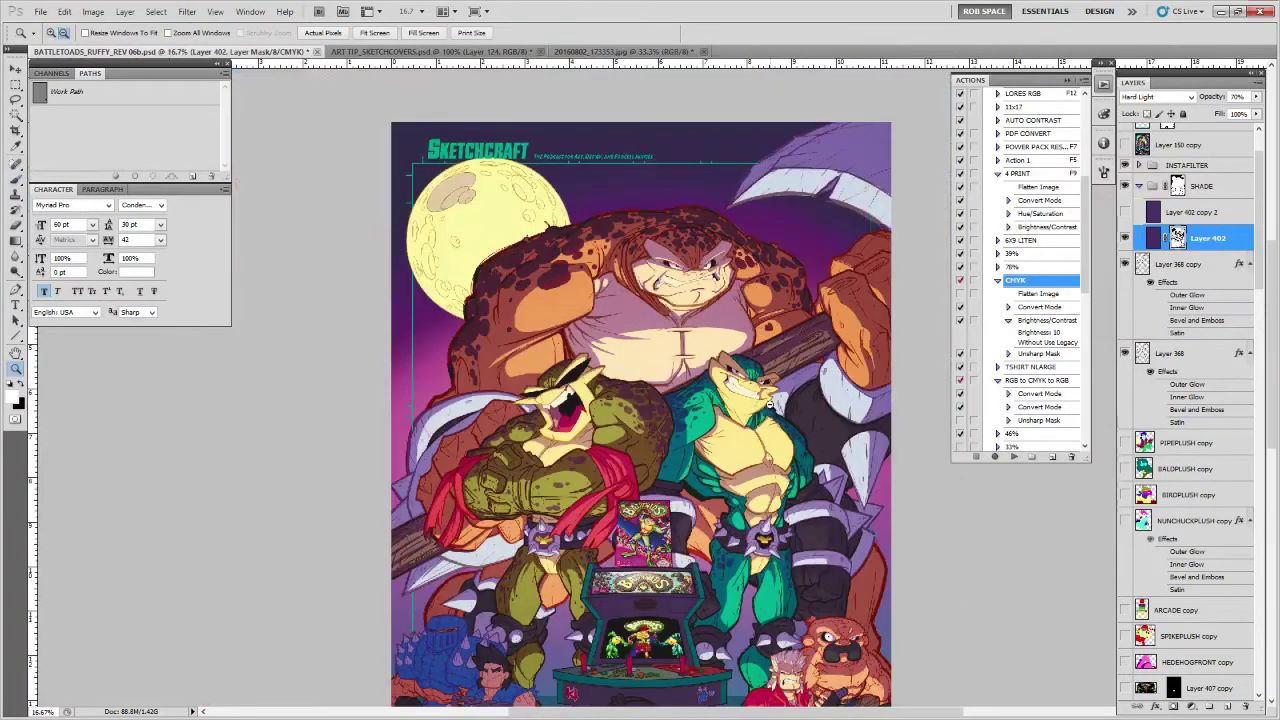
left_click(775, 405, "alt")
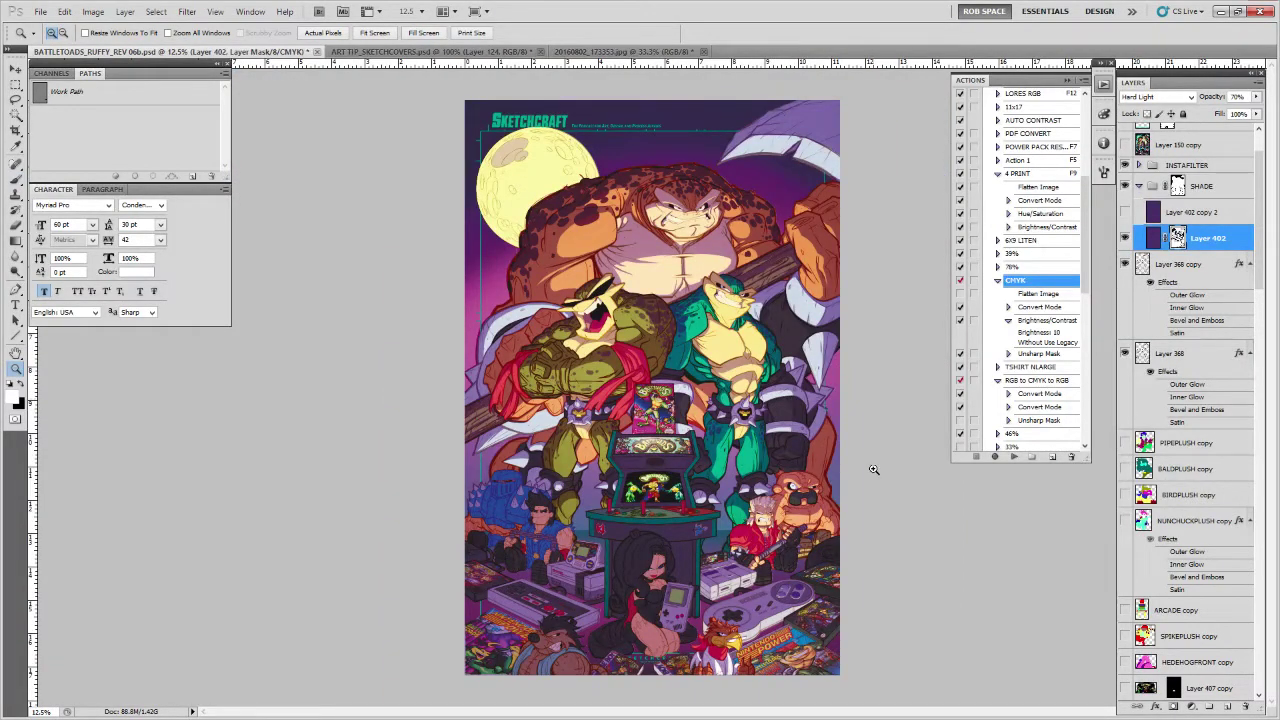
Examine the light and shadow on the teal toad's chest and torso up close
left_click(752, 354)
left_click(752, 354)
left_click(751, 356)
key("b")
key("x")
key("x")
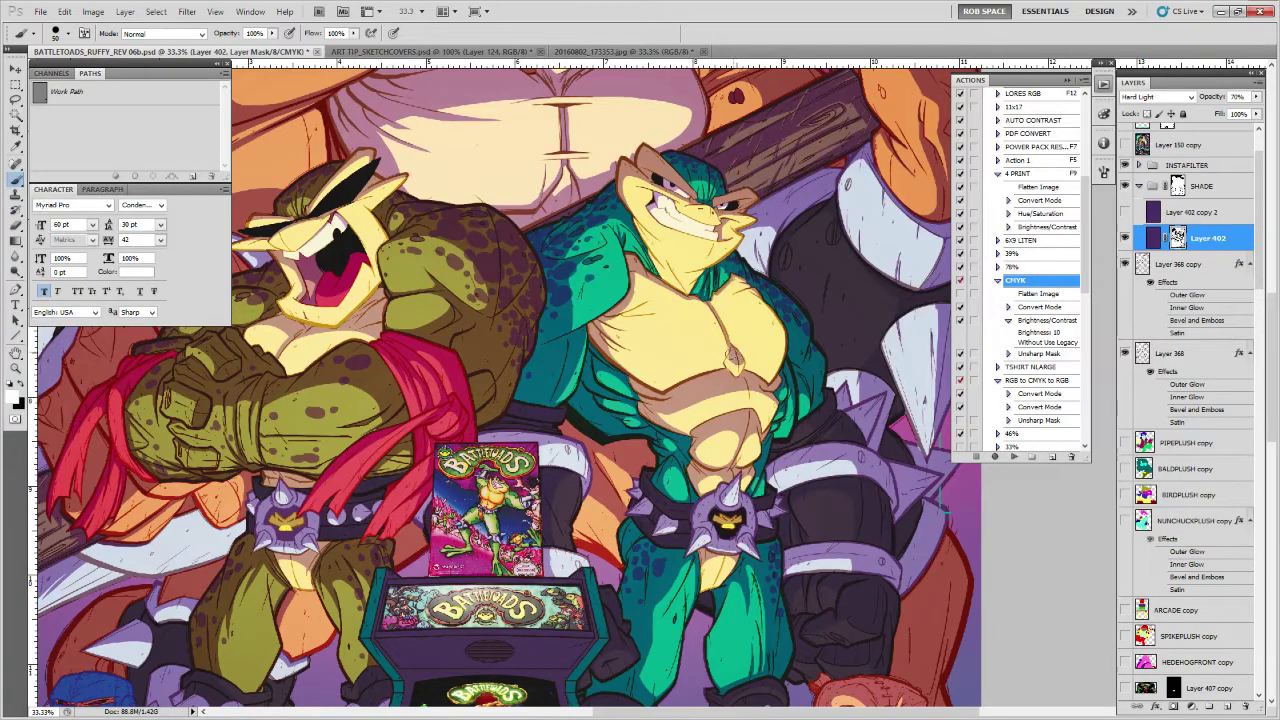
key("x")
key("x")
key("x")
key("x")
left_click_drag(735, 333, 755, 363)
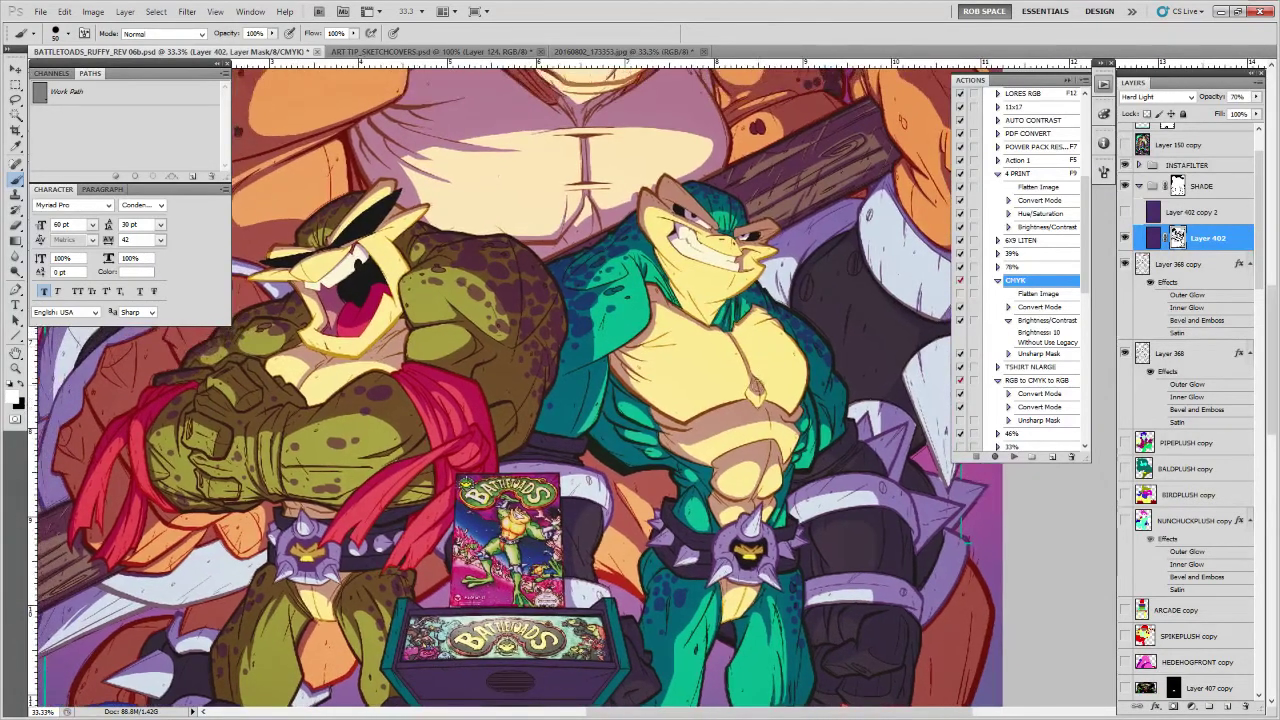
key("x")
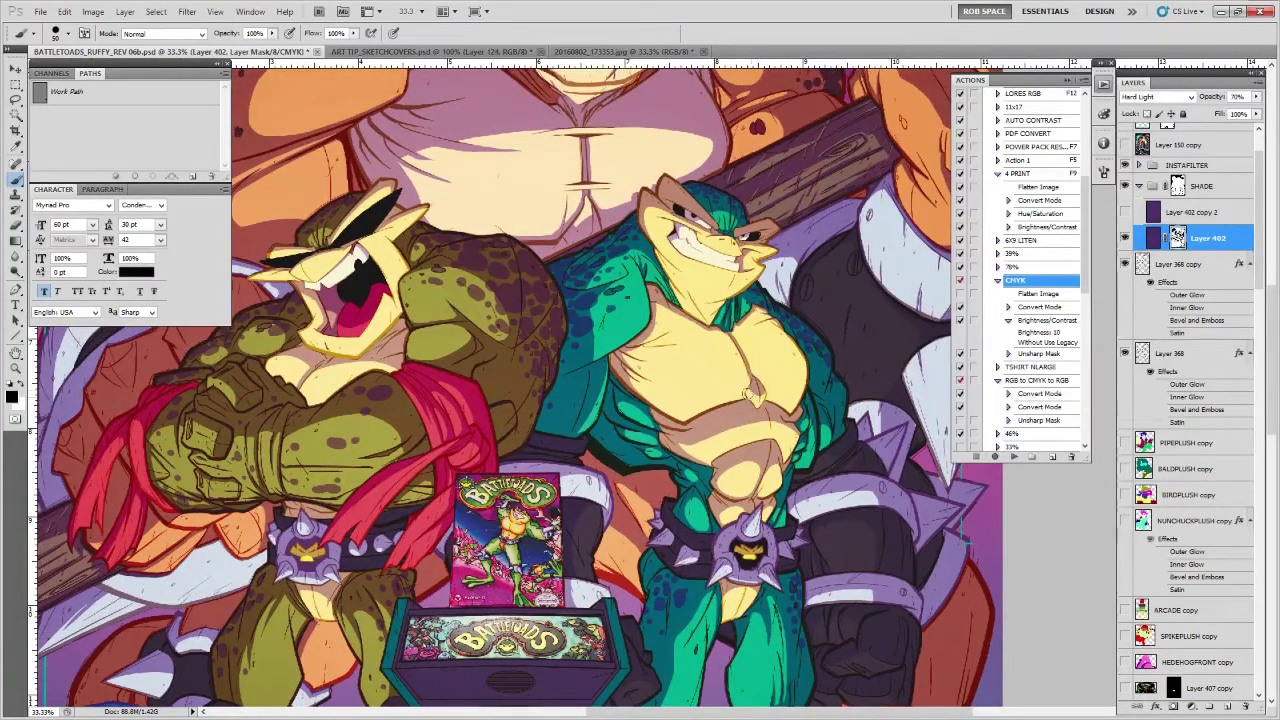
key("z")
left_click(757, 350, "alt")
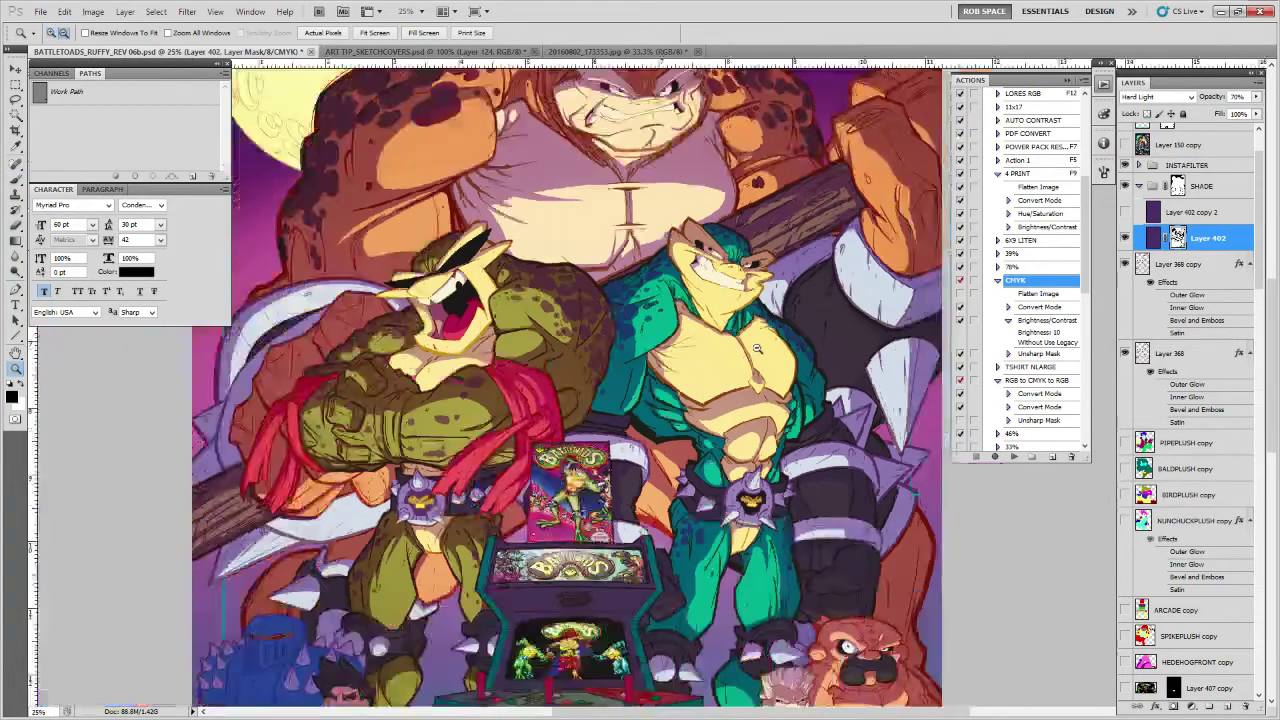
Select the Game Boy's screen with the Magic Wand and remove the shade from it on the mask of Layer 402
left_click(757, 350, "alt")
left_click(757, 398, "alt")
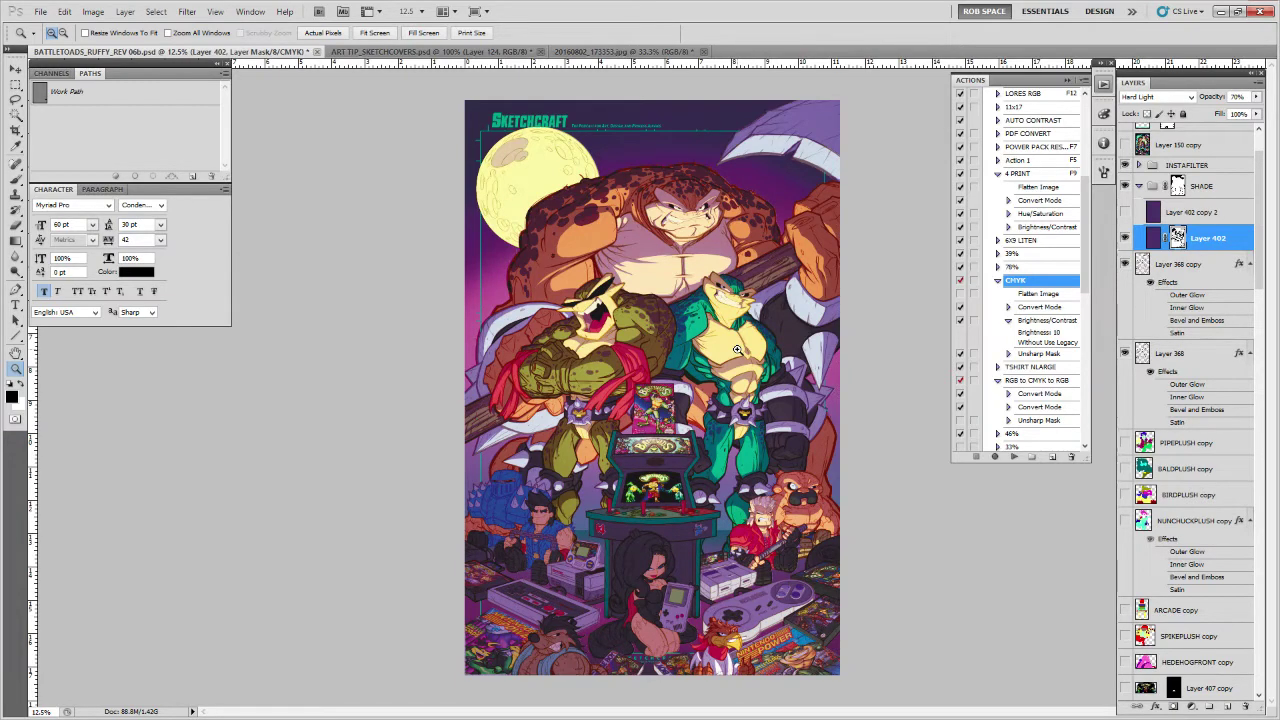
left_click(736, 349)
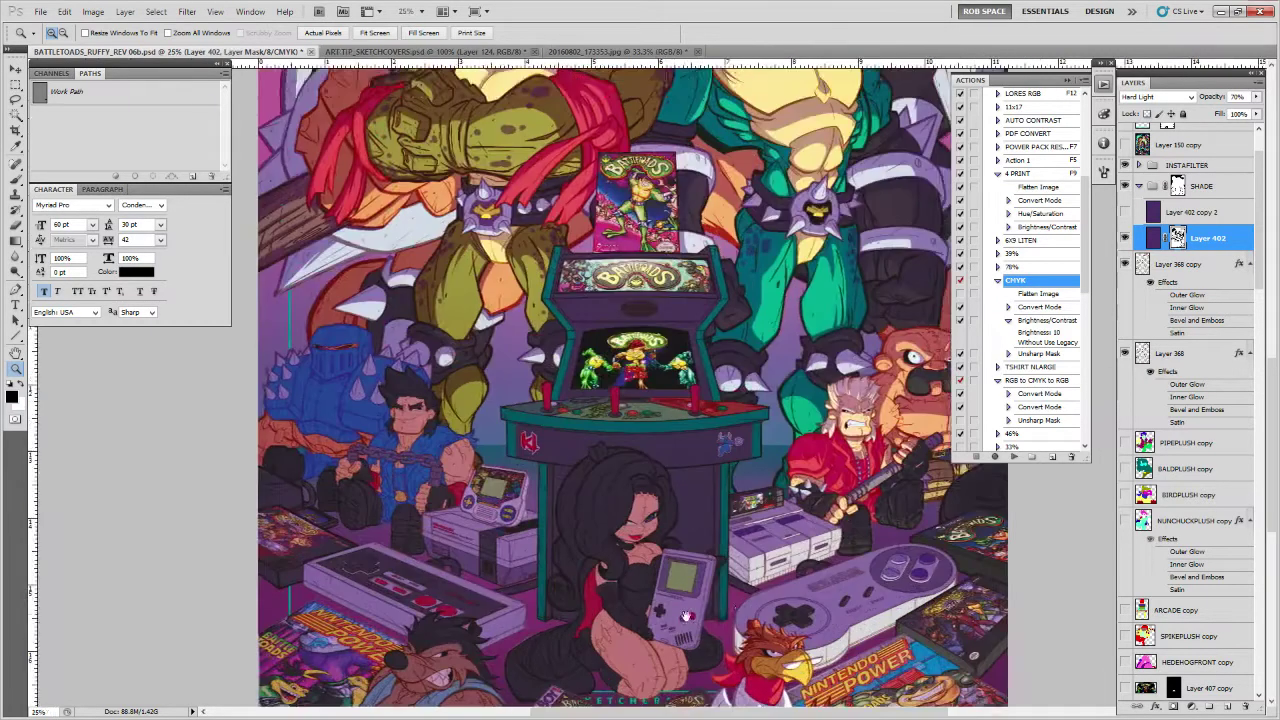
scroll(736, 349, "down", 2)
left_click_drag(1256, 302, 1240, 541)
left_click(1147, 395, "ctrl")
left_click(1172, 393)
key("ctrl+d")
key("w")
left_click_drag(1250, 436, 1257, 147)
left_click(1178, 307)
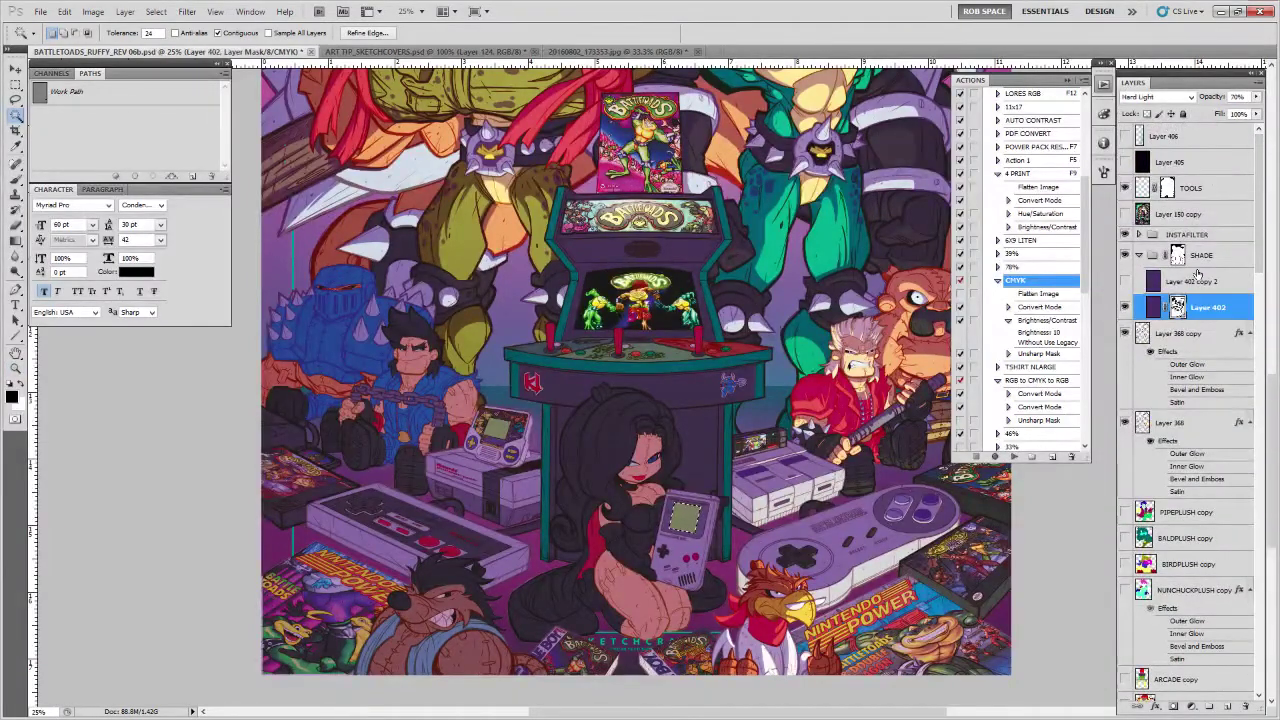
Invert the selection, limit it to the GAMEBGIRLMIDDLE layer's pixels, hide the selection edges and target the mask of Layer 402 with the Brush
left_click_drag(1263, 262, 1272, 525)
left_click(155, 12)
left_click(170, 30)
left_click(1214, 462)
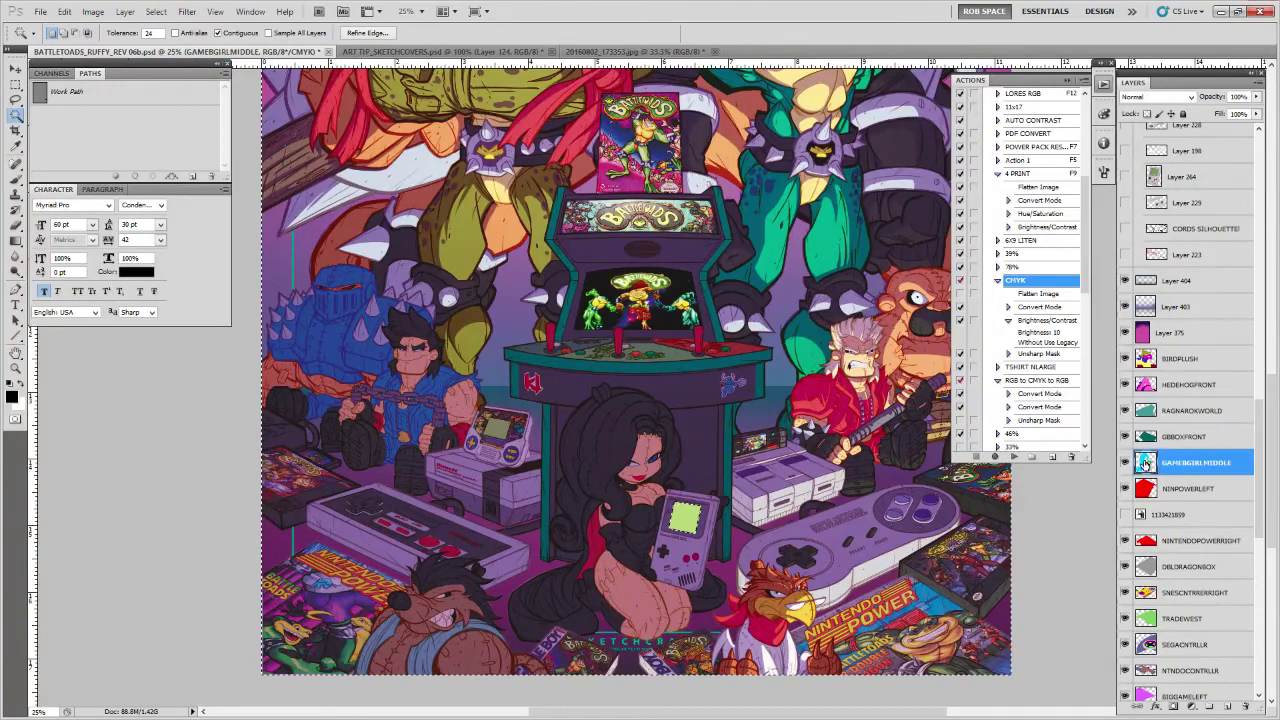
right_click(1148, 464)
left_click(1128, 563)
key("b")
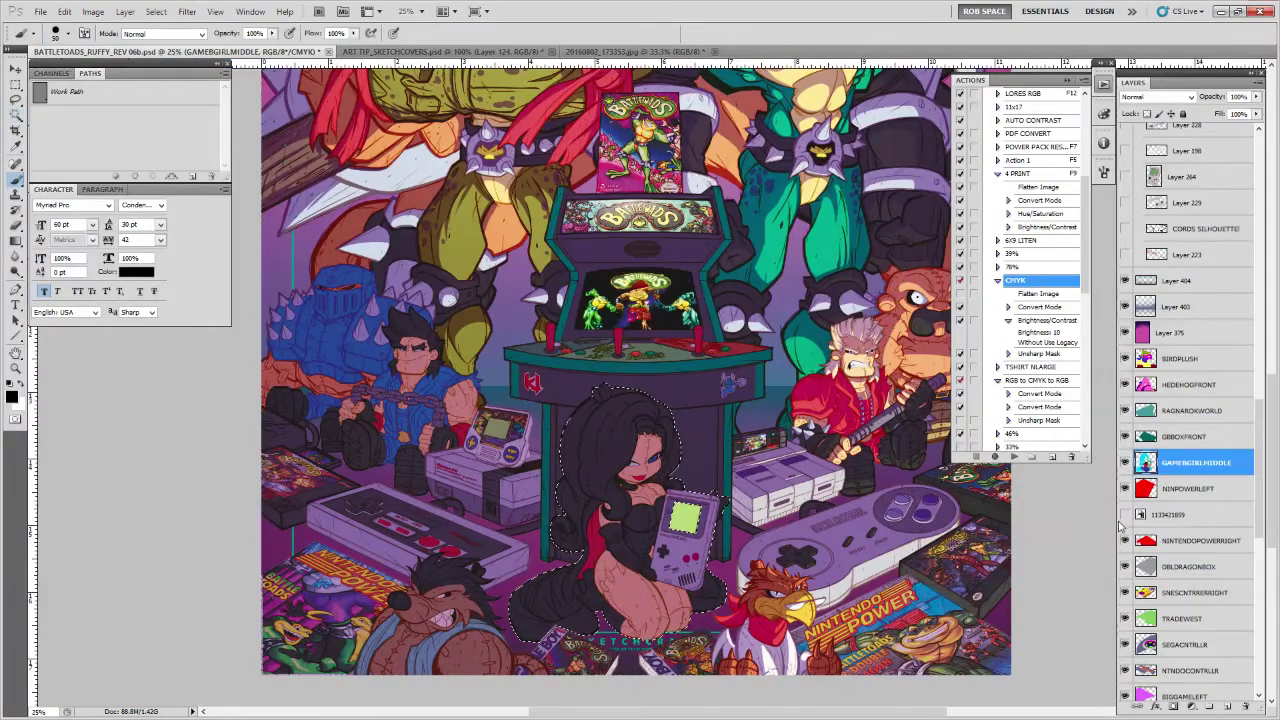
key("ctrl+h")
key("ctrl+h")
left_click_drag(1259, 448, 1261, 160)
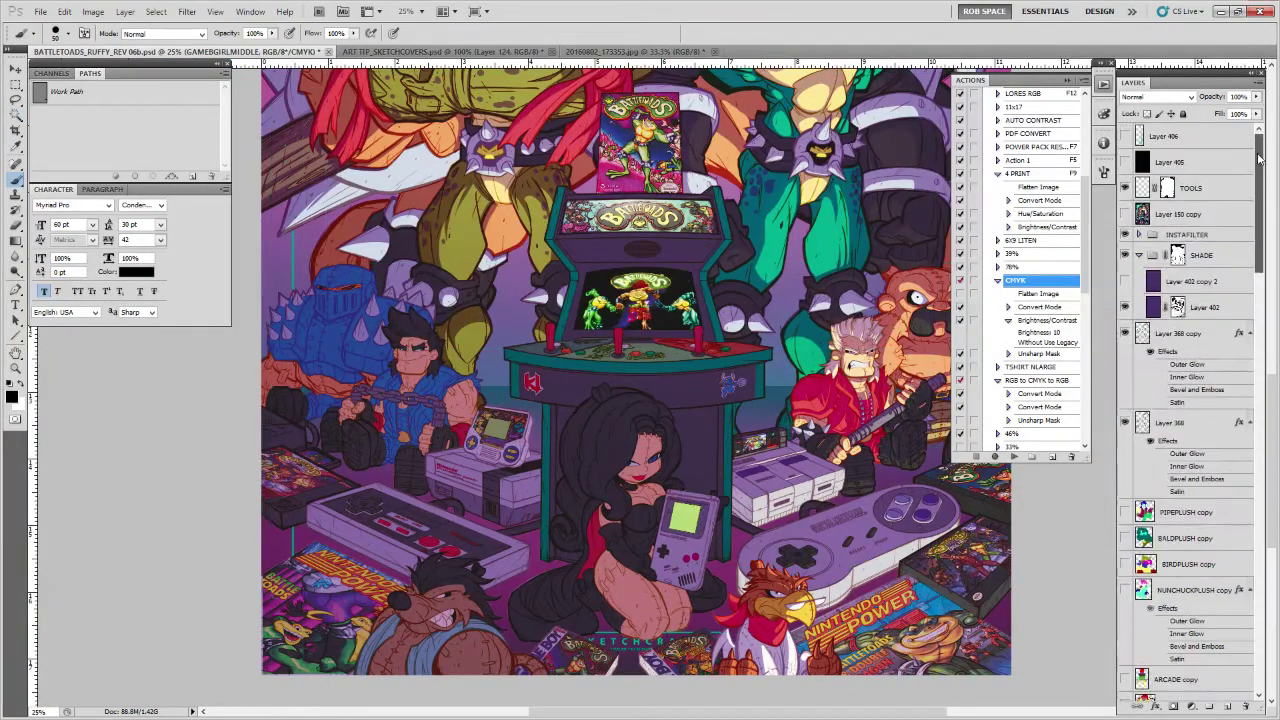
left_click(1179, 308)
Brush light onto the face of the dark-haired girl, keeping her forehead in shade
left_click_drag(712, 517, 724, 517)
left_click_drag(668, 475, 767, 431)
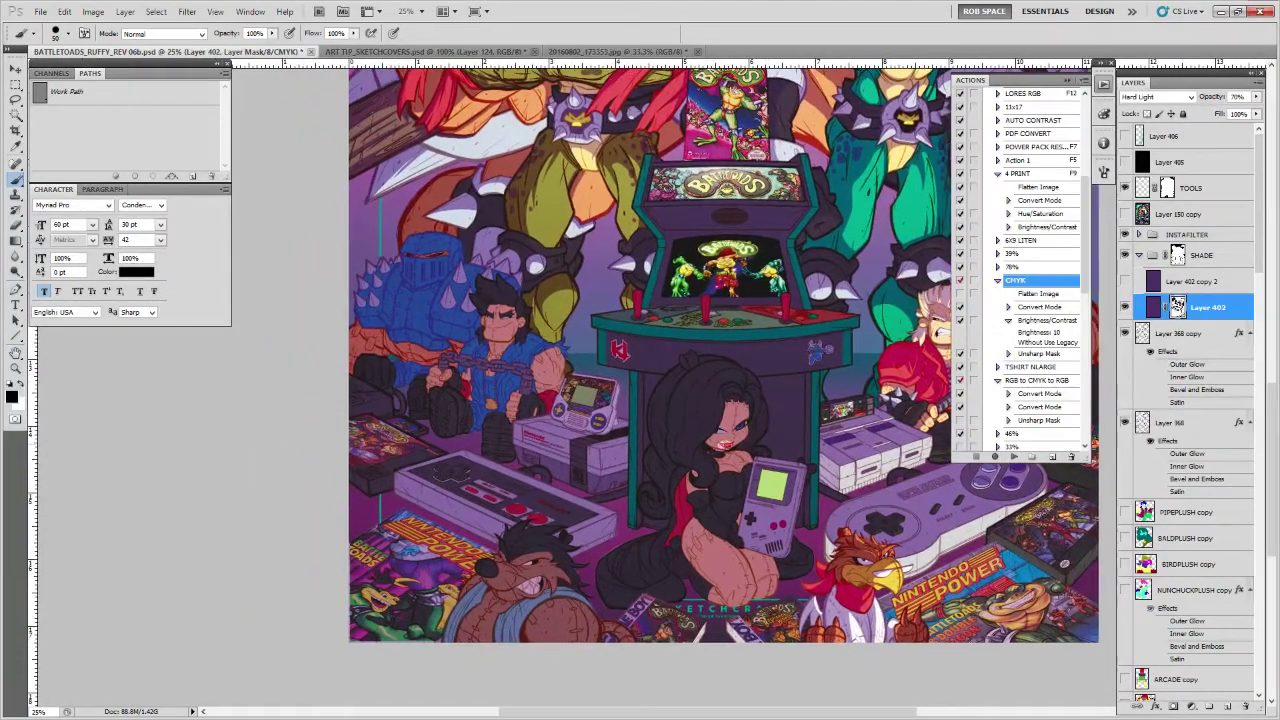
mouse_move(717, 440)
left_mouse_down()
mouse_move(745, 433)
mouse_move(768, 391)
mouse_move(750, 395)
mouse_move(748, 422)
mouse_move(774, 402)
left_mouse_up()
key("x")
key("x")
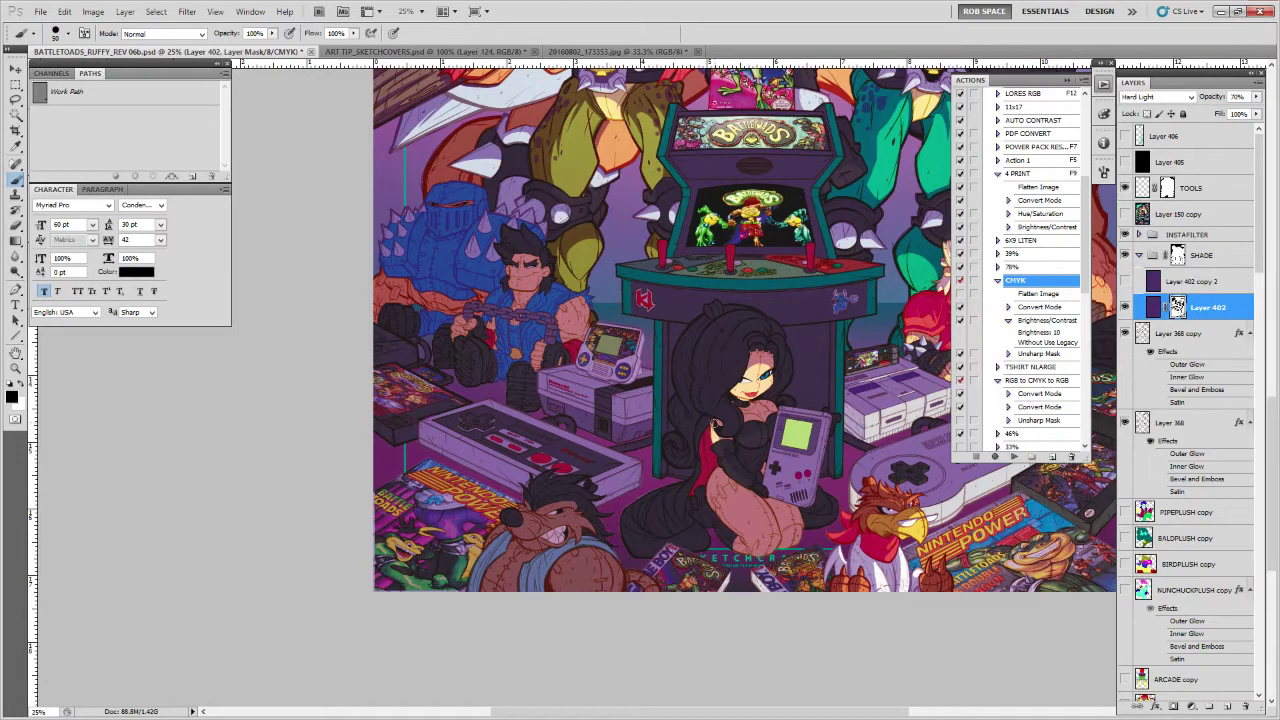
Brush light onto the girl's knees and along her thighs on the shade mask
left_click_drag(778, 496, 786, 442)
left_click_drag(766, 496, 776, 491)
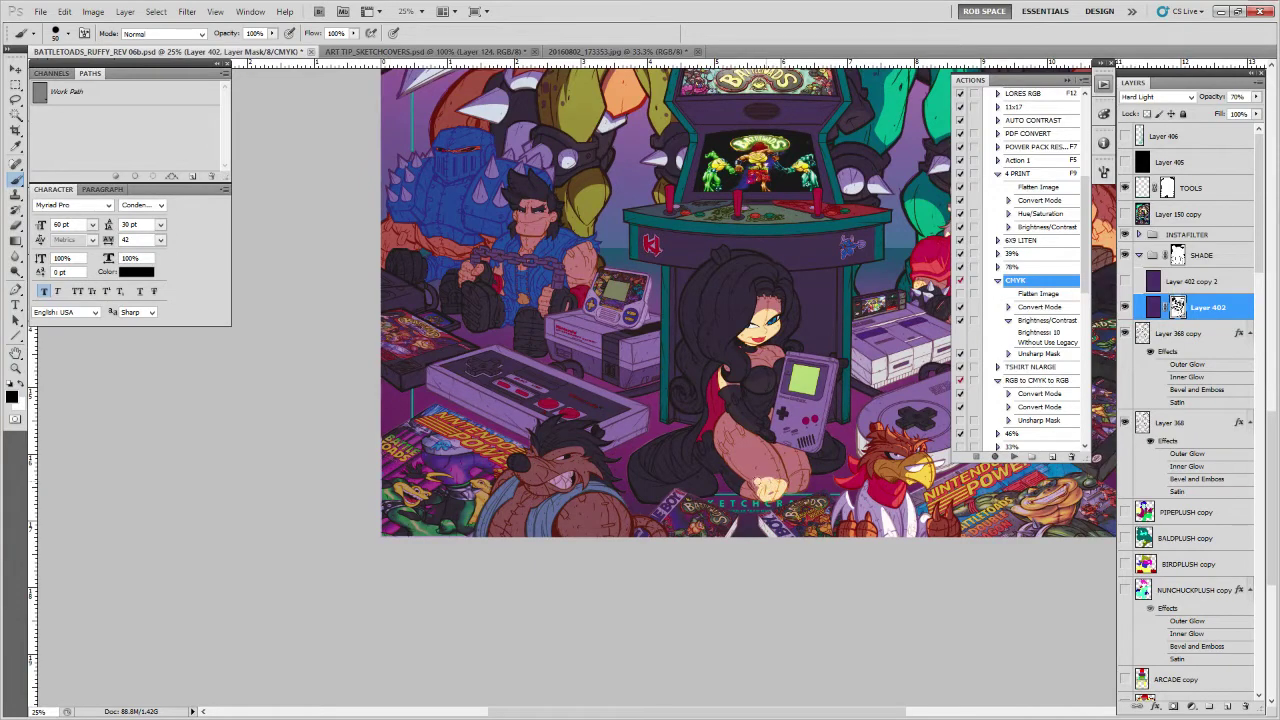
mouse_move(727, 447)
left_mouse_down()
mouse_move(758, 492)
mouse_move(746, 493)
left_mouse_up()
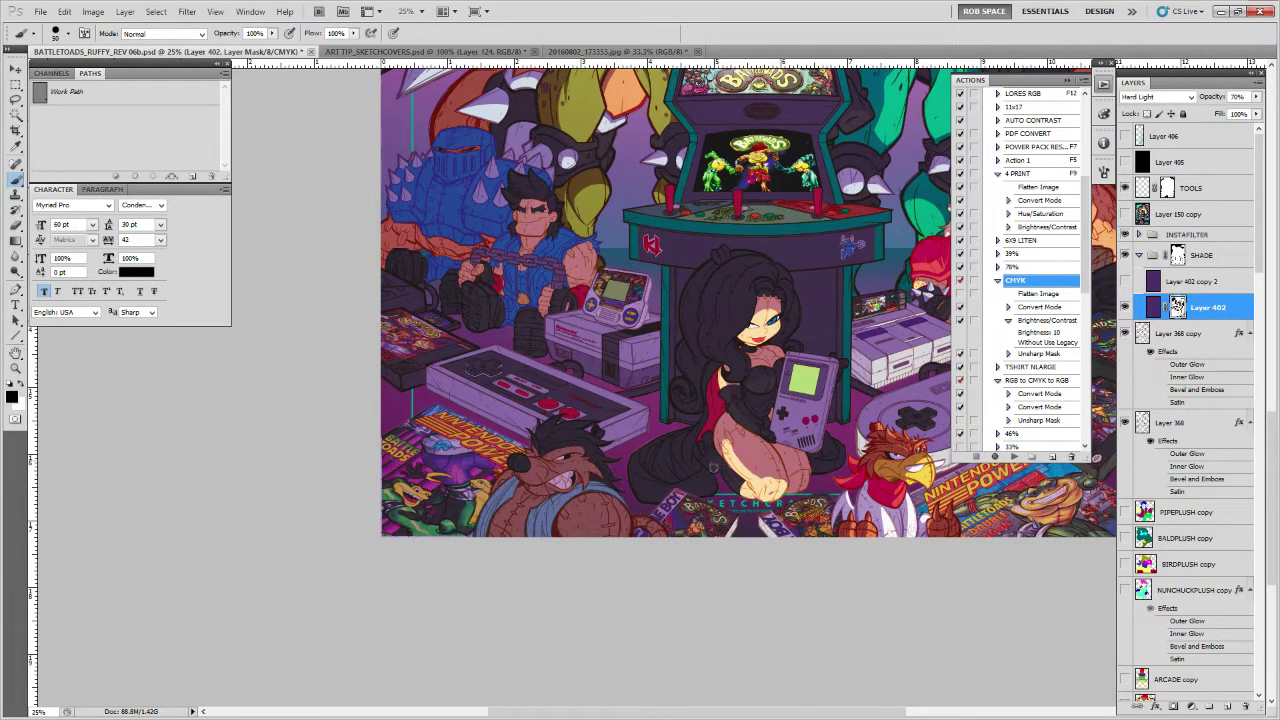
mouse_move(720, 423)
left_mouse_down()
mouse_move(721, 450)
mouse_move(724, 434)
mouse_move(762, 474)
mouse_move(797, 454)
mouse_move(764, 466)
mouse_move(766, 494)
left_mouse_up()
key("x")
key("x")
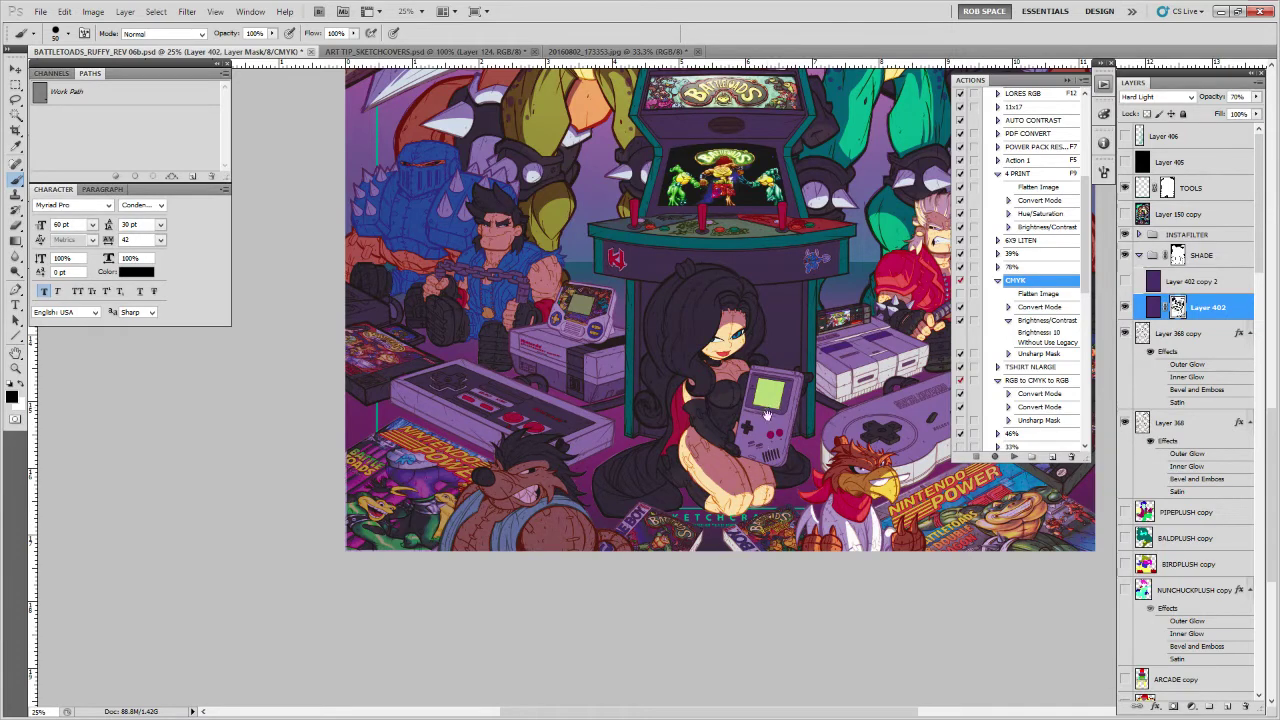
Work over the light on the girl's long hair and the edges of the Game Boy she holds
scroll(775, 405, "up", 2)
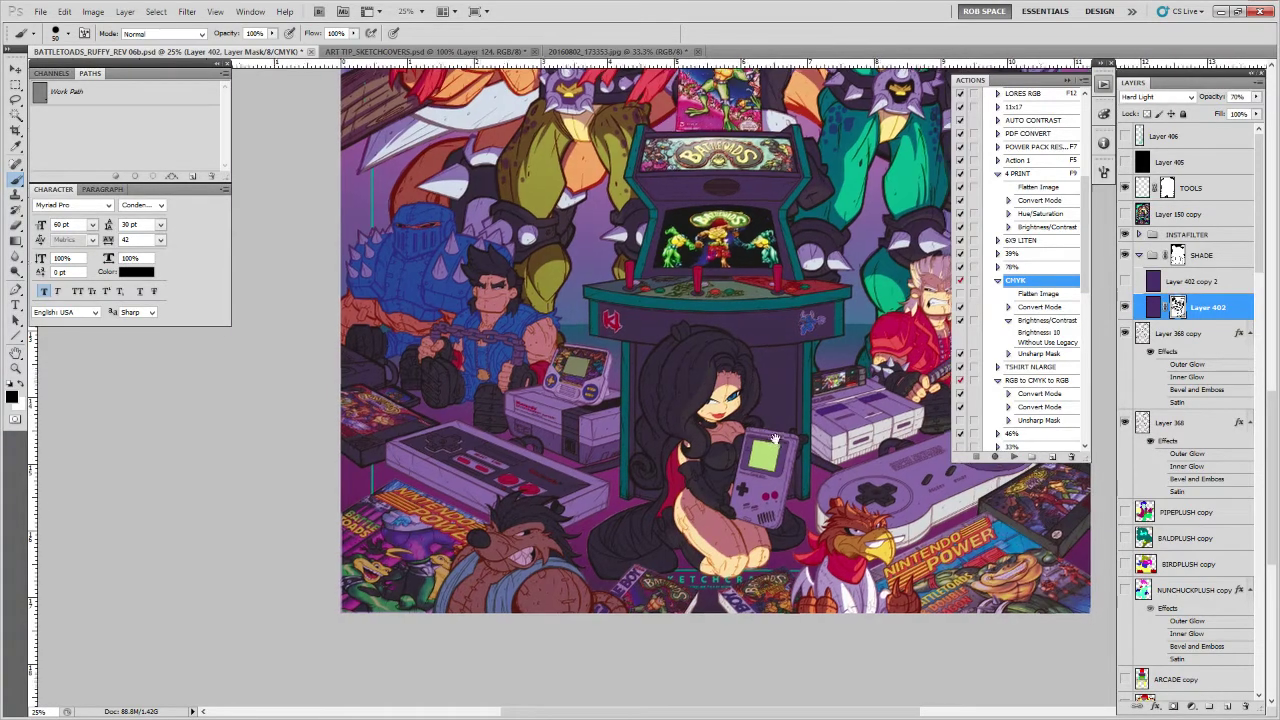
scroll(769, 443, "down", 1)
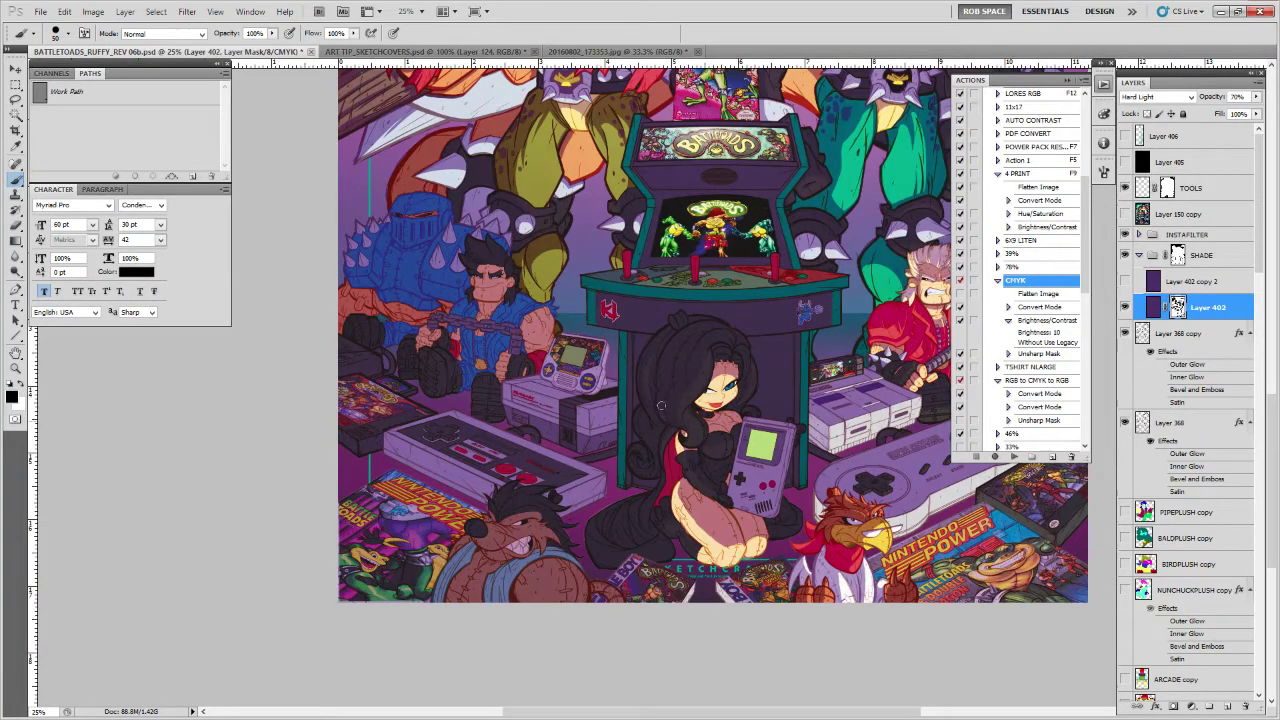
left_click_drag(675, 458, 663, 422)
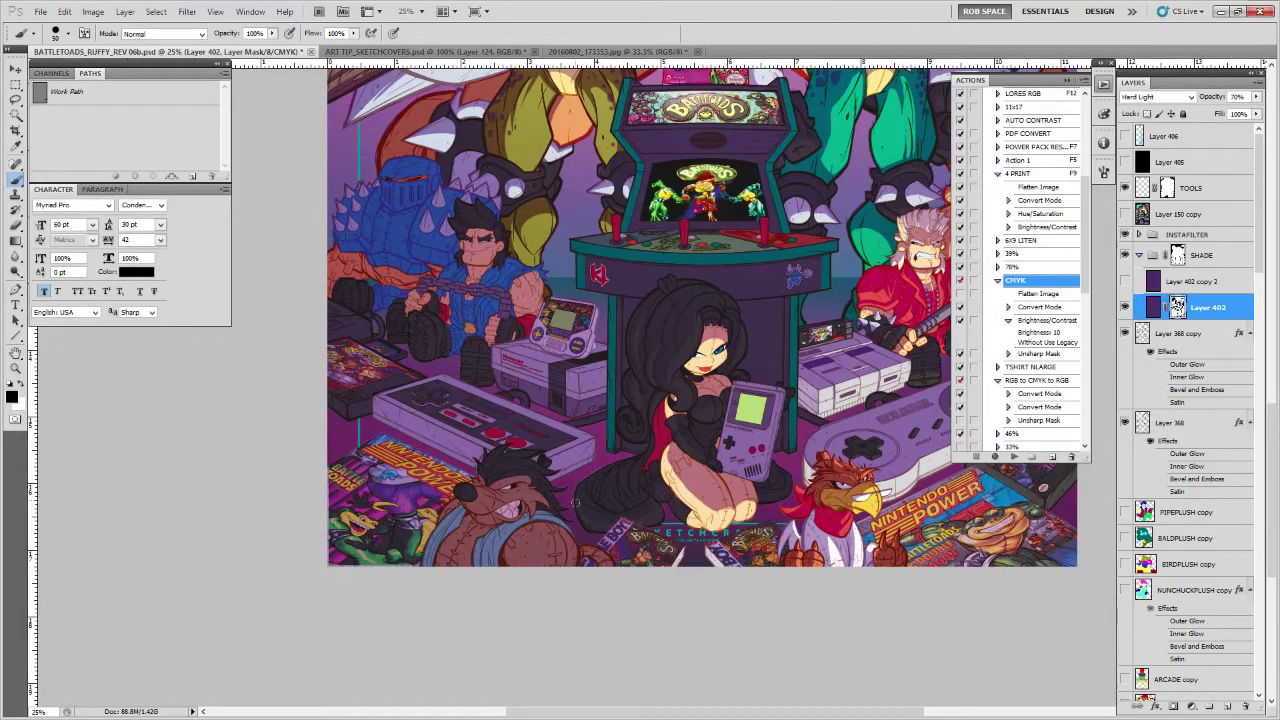
mouse_move(760, 502)
left_mouse_down()
mouse_move(748, 497)
mouse_move(775, 488)
mouse_move(769, 502)
left_mouse_up()
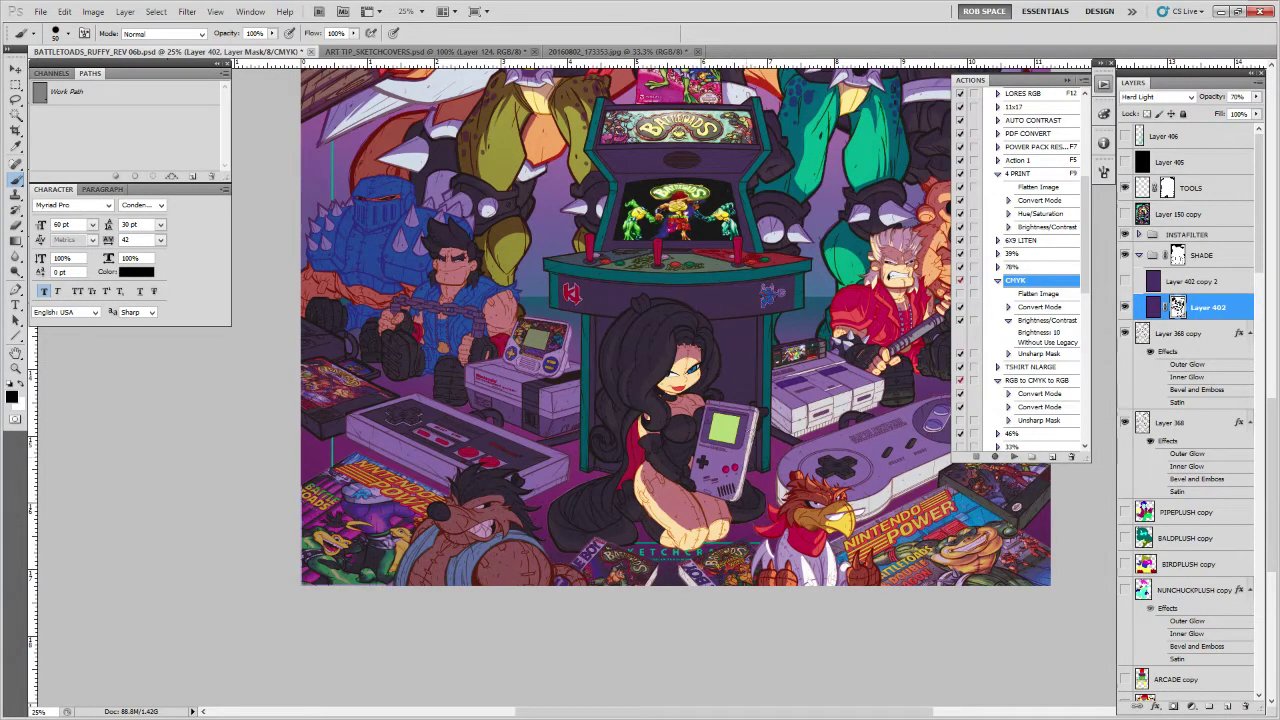
left_click_drag(764, 378, 752, 422)
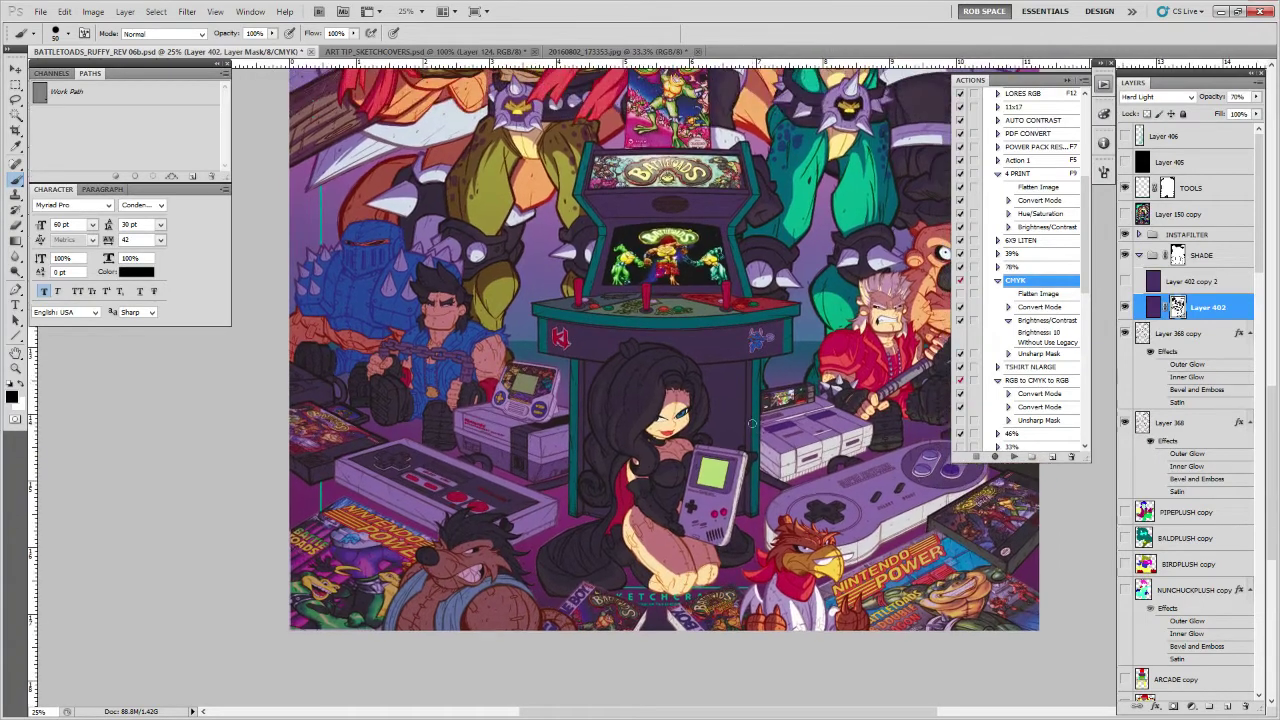
key("x")
key("x")
left_click_drag(727, 357, 711, 324)
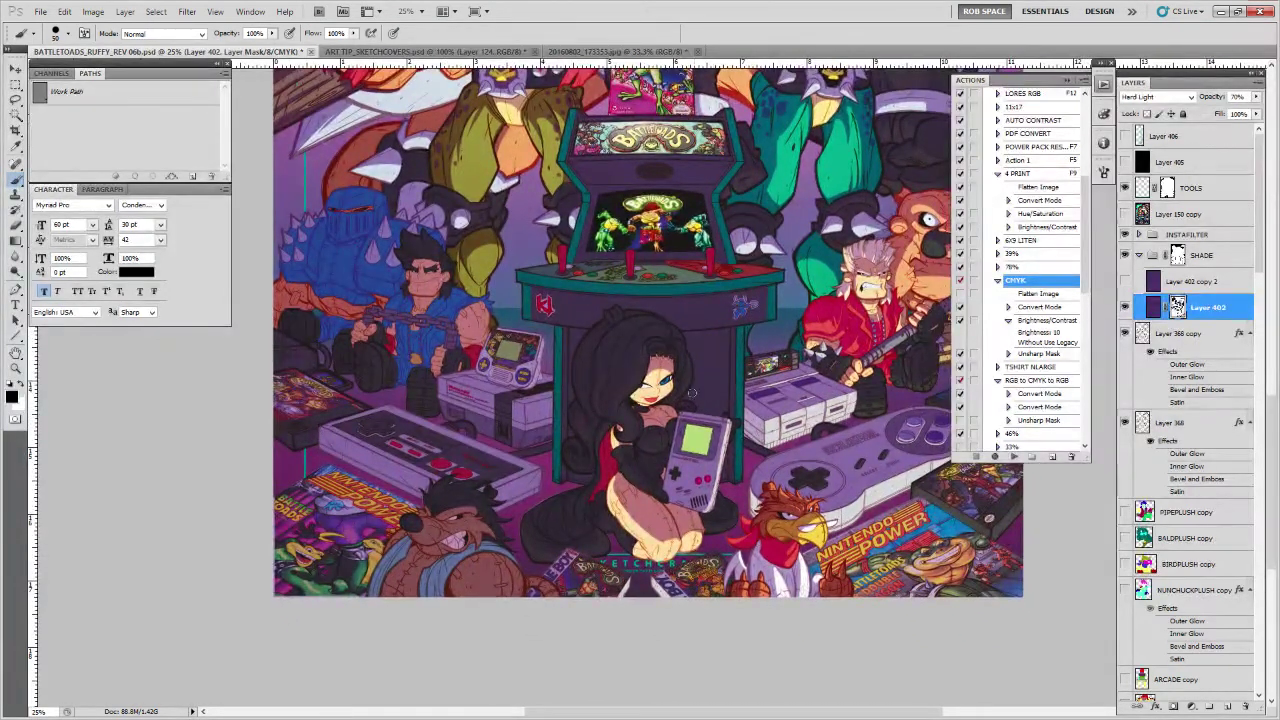
Touch up the shade at the girl's shoulder and the light along her thighs
key("x")
left_click_drag(615, 428, 617, 444)
left_click(614, 424)
left_click_drag(680, 428, 668, 396)
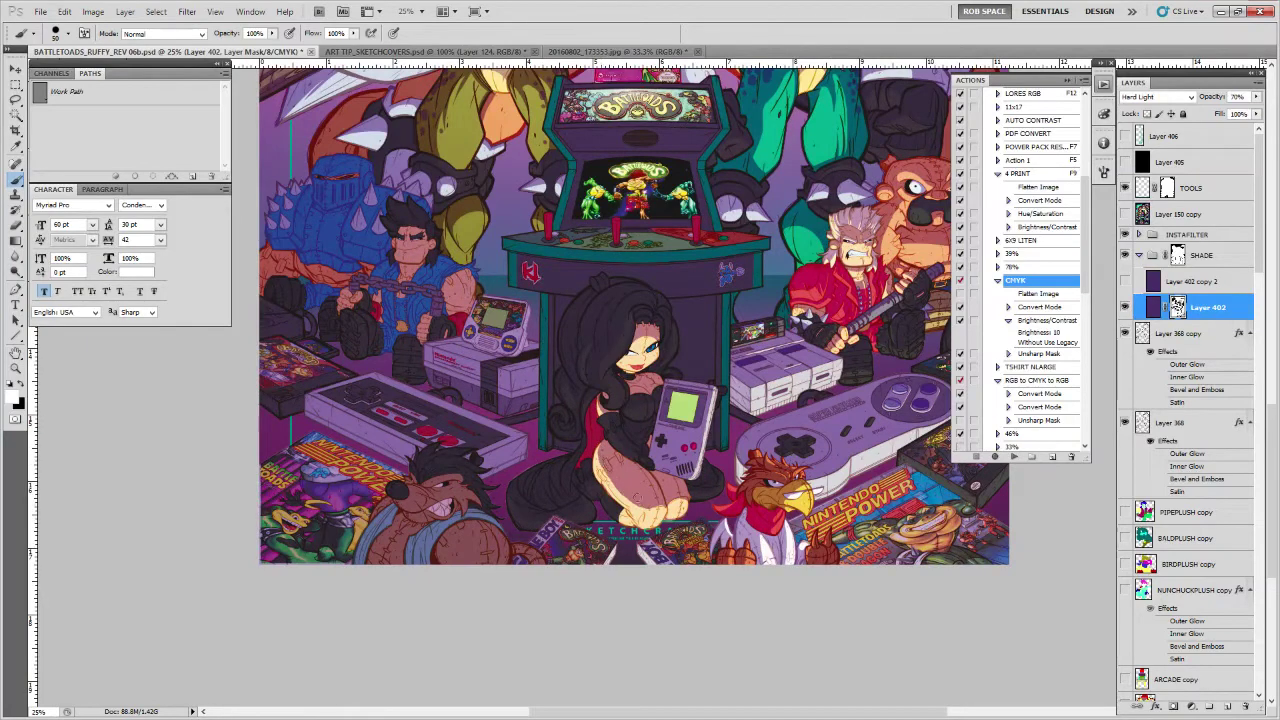
key("x")
mouse_move(601, 452)
left_mouse_down()
mouse_move(648, 513)
mouse_move(690, 457)
left_mouse_up()
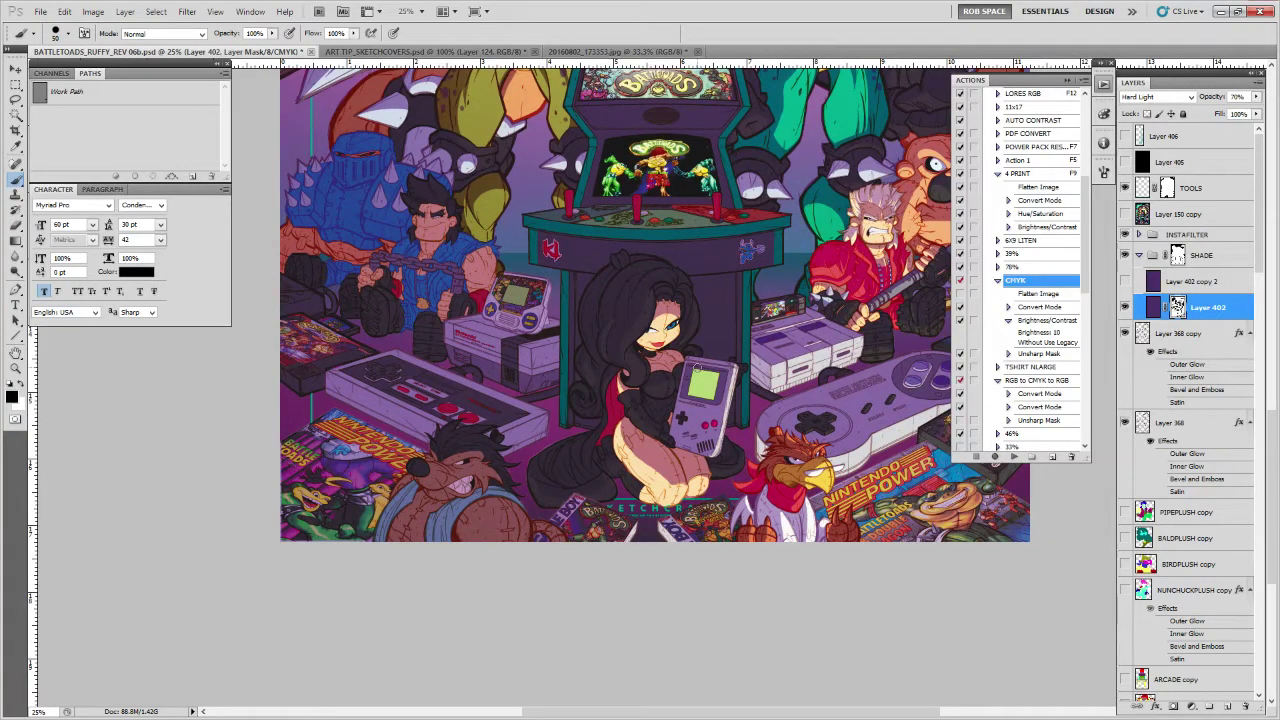
Choose a smaller brush and refine the light around the girl's eyes at 200% zoom
key("z")
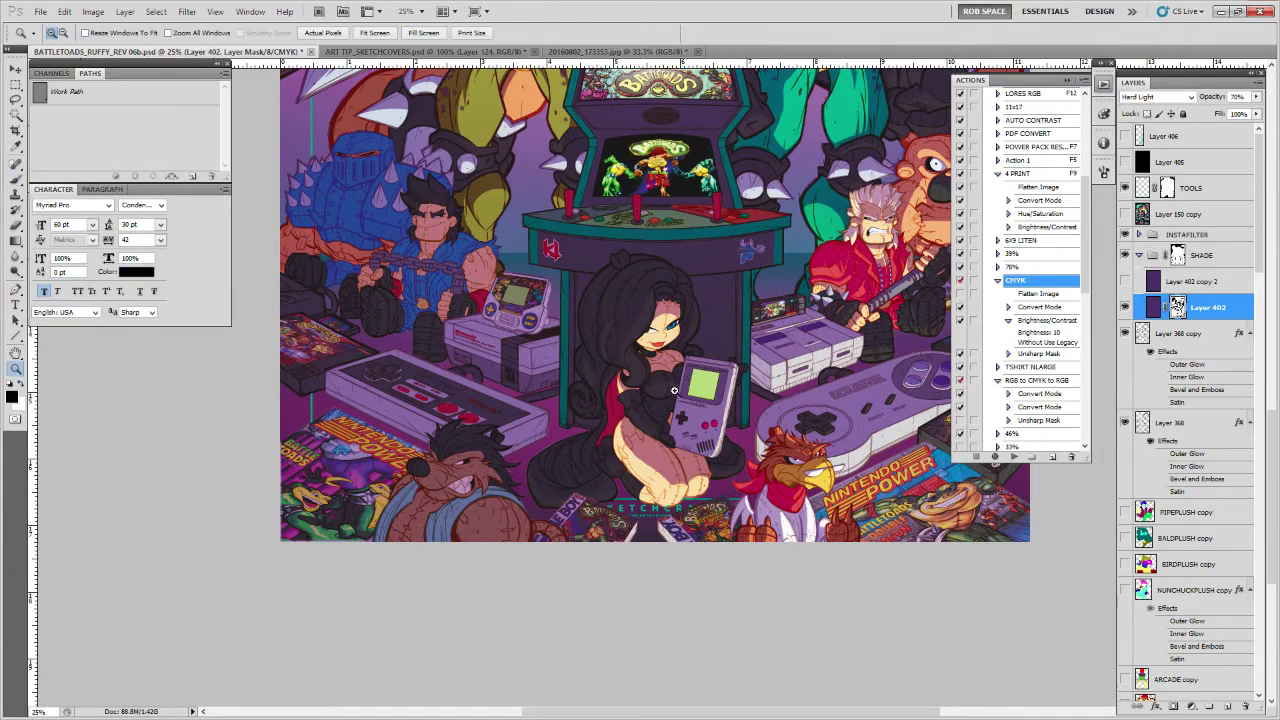
left_click(672, 377)
left_click(672, 377)
left_click(672, 377)
left_click(672, 377)
left_click(672, 377)
left_click_drag(677, 391, 682, 474)
left_click_drag(679, 342, 683, 549)
key("b")
right_click(716, 506)
left_click(761, 546)
left_click(688, 441)
key("x")
mouse_move(700, 422)
left_mouse_down()
mouse_move(675, 449)
mouse_move(705, 422)
mouse_move(679, 433)
left_mouse_up()
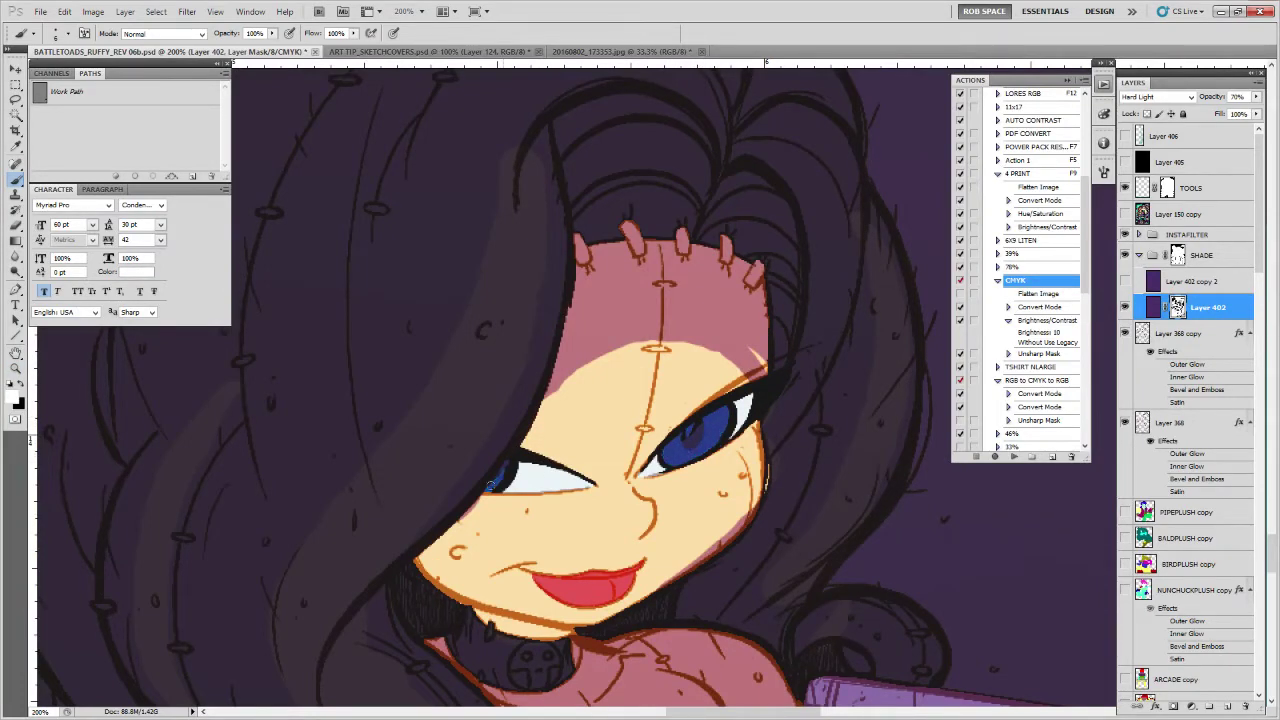
Paint a glint on the iris of the girl's open eye and extend the light along the outer edge of her cheek
key("x")
left_click(717, 419)
left_click_drag(771, 422, 823, 396)
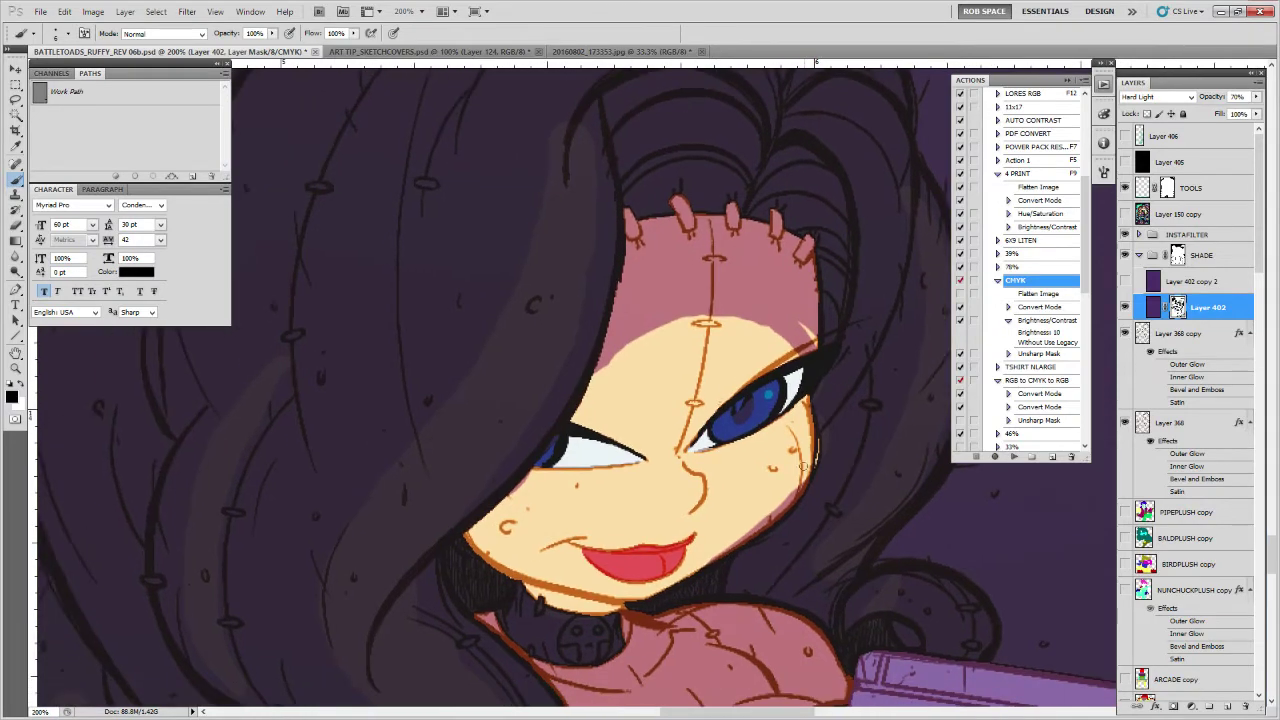
key("x")
left_click_drag(802, 480, 733, 543)
key("x")
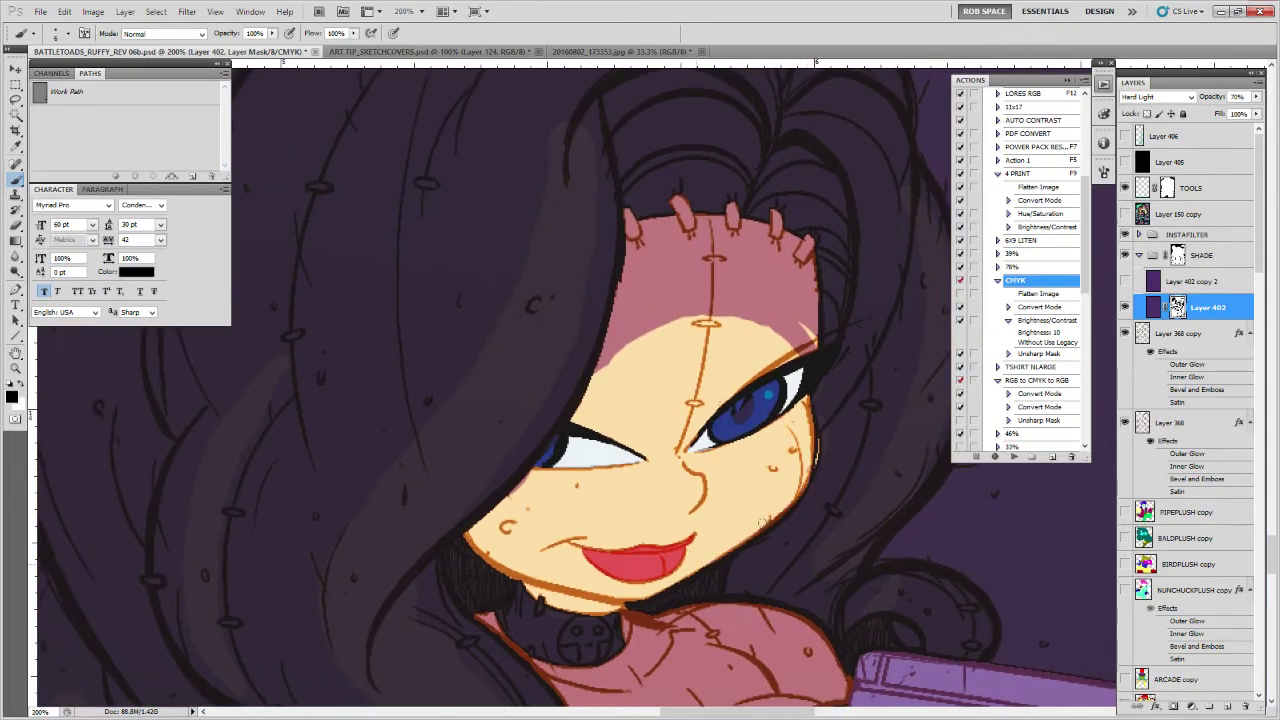
left_click_drag(814, 368, 797, 457)
left_click_drag(790, 410, 880, 438)
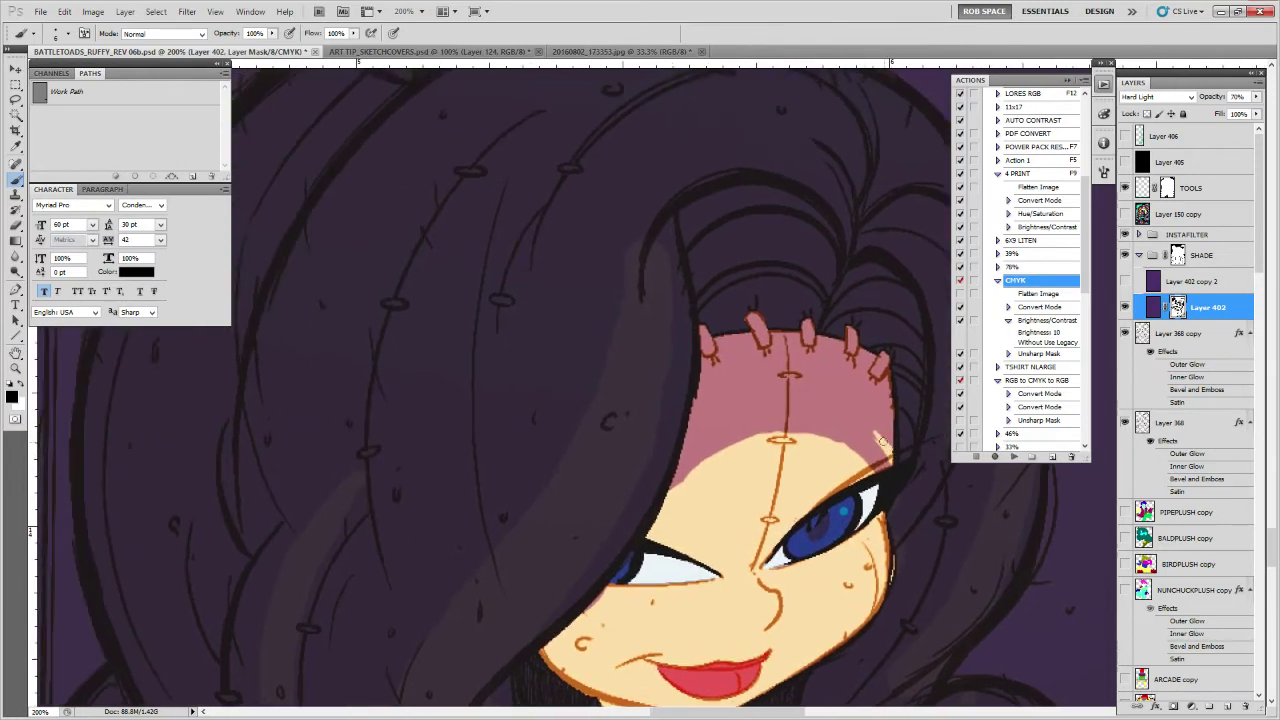
Smooth the curved boundary between light and shade across the girl's forehead and clean up stray marks above her brow
key("x")
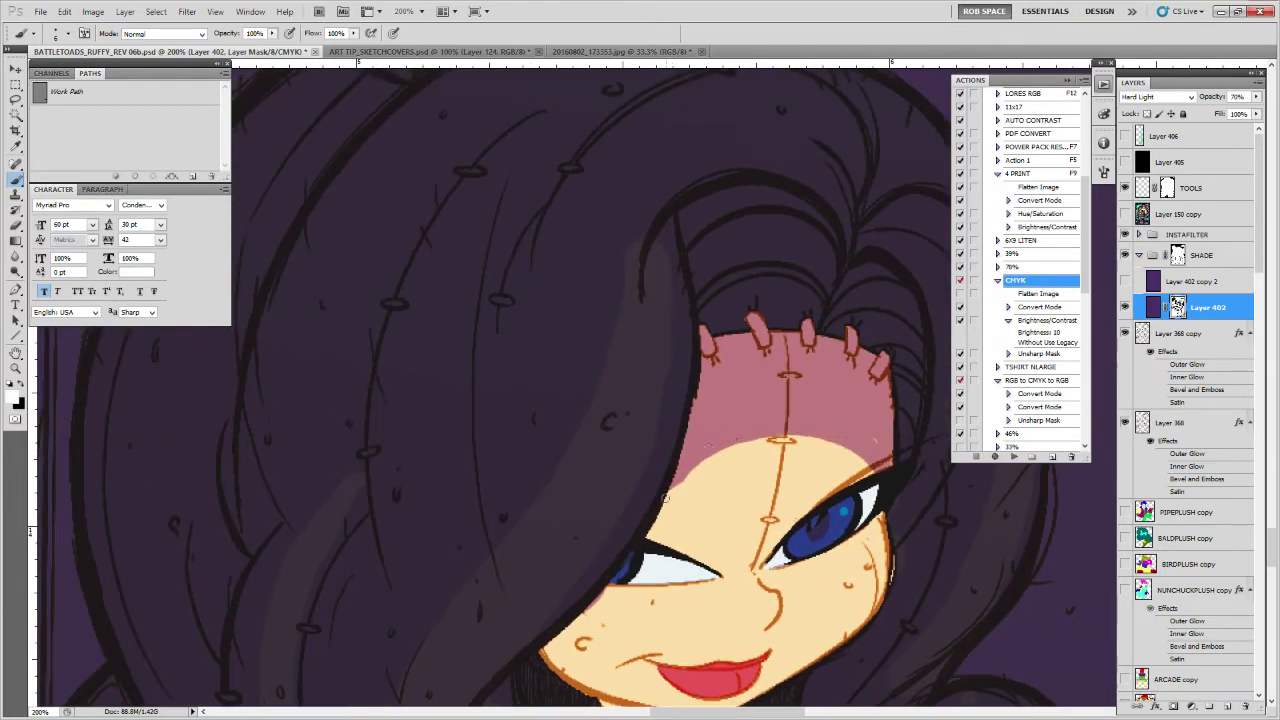
key("x")
key("x")
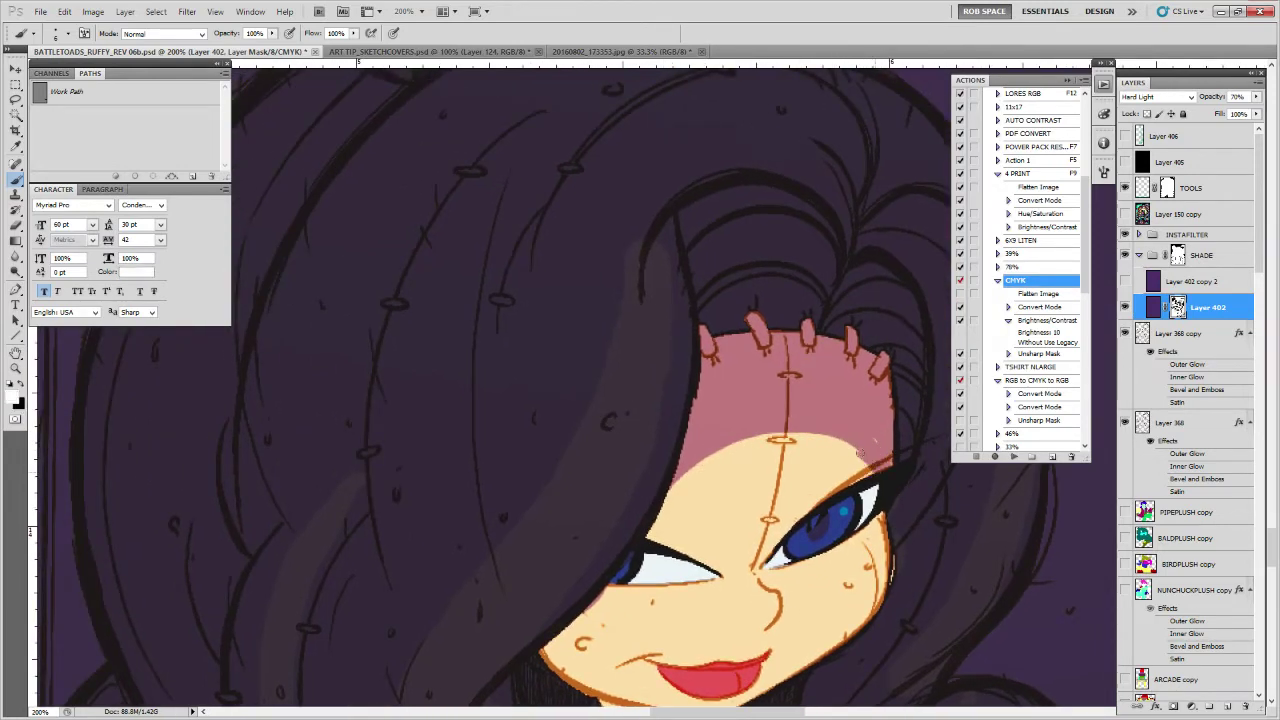
left_click_drag(783, 440, 827, 441)
left_click(874, 439)
Paint a small patch of shade on the side of the girl's nose
mouse_move(885, 505)
left_mouse_down()
mouse_move(866, 413)
mouse_move(865, 493)
mouse_move(847, 517)
mouse_move(850, 506)
left_mouse_up()
mouse_move(760, 482)
left_mouse_down()
mouse_move(732, 482)
mouse_move(750, 478)
left_mouse_up()
key("x")
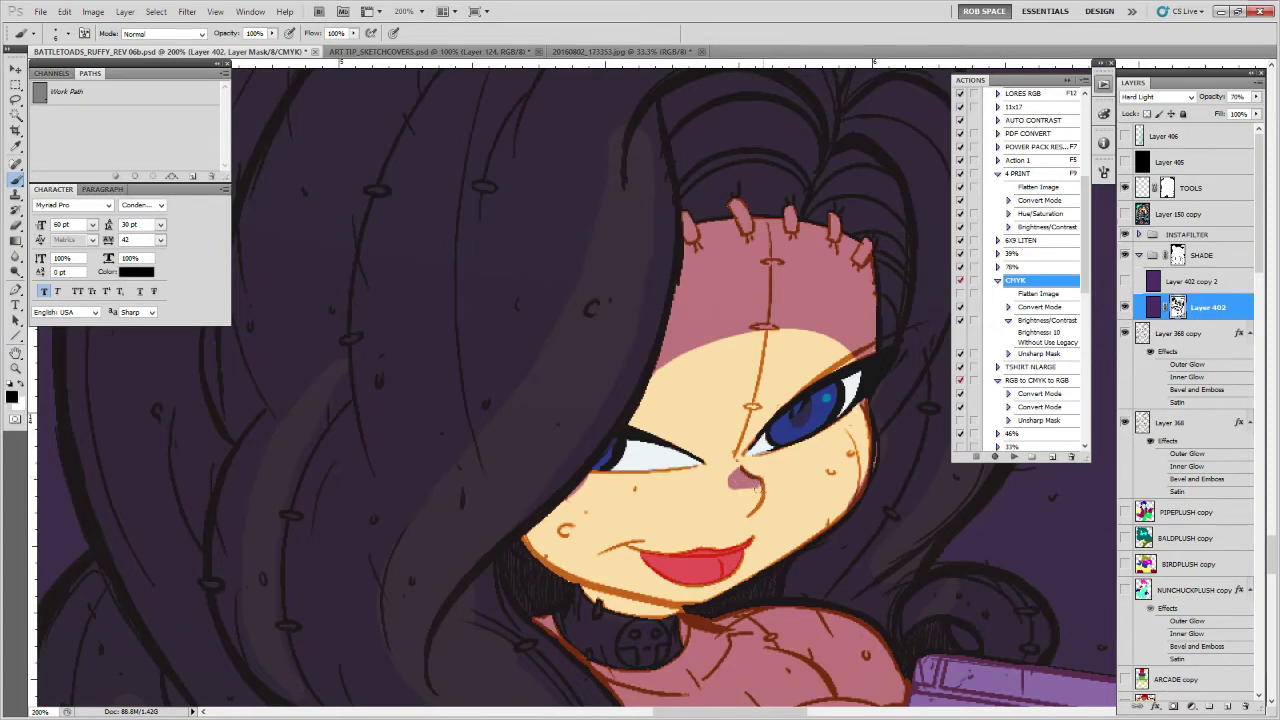
left_click_drag(757, 489, 775, 469)
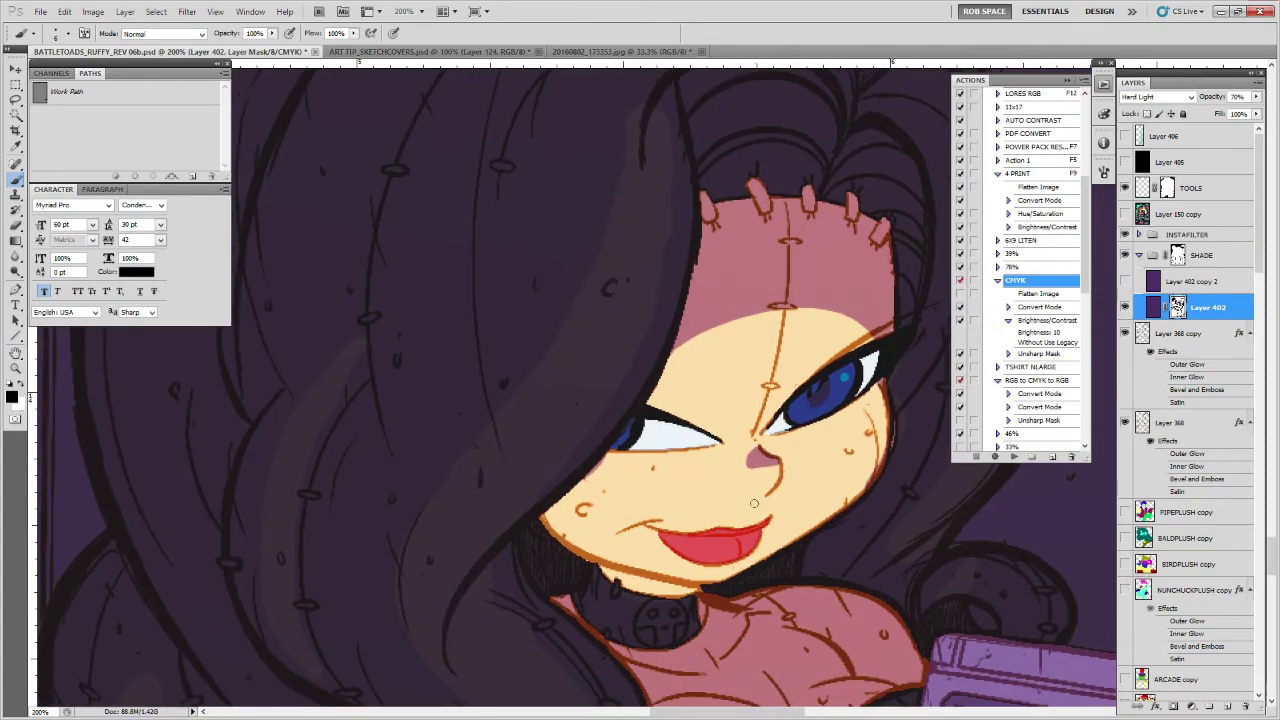
Shade the girl's lips, leaving a small highlight on the lower lip
key("x")
mouse_move(668, 535)
left_mouse_down()
mouse_move(757, 540)
mouse_move(680, 538)
left_mouse_up()
key("ctrl+z")
mouse_move(801, 527)
left_mouse_down()
mouse_move(863, 461)
mouse_move(874, 551)
mouse_move(842, 560)
left_mouse_up()
key("x")
key("x")
Paint the shadow cast by the hair down the girl's temple and cheek
mouse_move(618, 437)
left_mouse_down()
mouse_move(556, 506)
mouse_move(546, 530)
mouse_move(584, 480)
mouse_move(568, 548)
mouse_move(611, 461)
left_mouse_up()
mouse_move(648, 410)
left_mouse_down()
mouse_move(677, 356)
mouse_move(652, 411)
left_mouse_up()
left_click_drag(686, 347, 658, 409)
left_click_drag(609, 472, 567, 560)
left_click_drag(785, 503, 788, 542)
Shade the whites of both of the girl's eyes beneath the upper lids
left_click_drag(725, 486, 626, 496)
left_click_drag(714, 484, 650, 467)
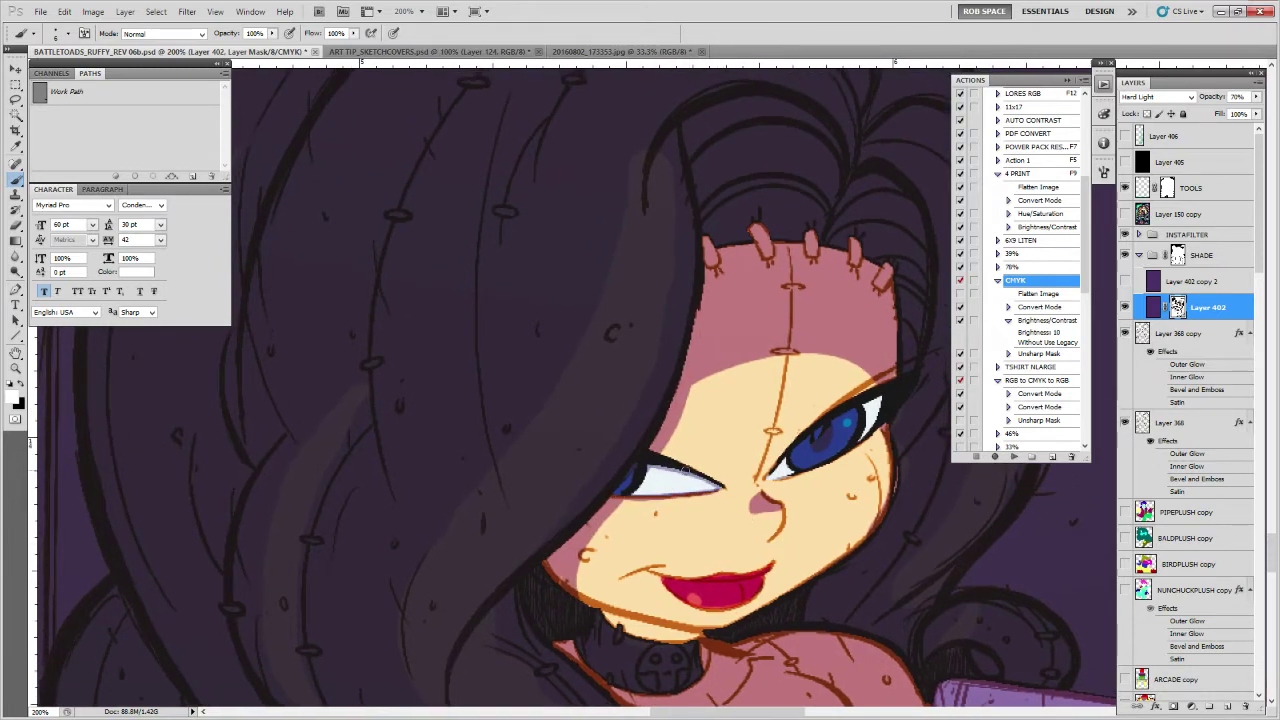
mouse_move(779, 449)
left_mouse_down()
mouse_move(762, 461)
mouse_move(787, 449)
left_mouse_up()
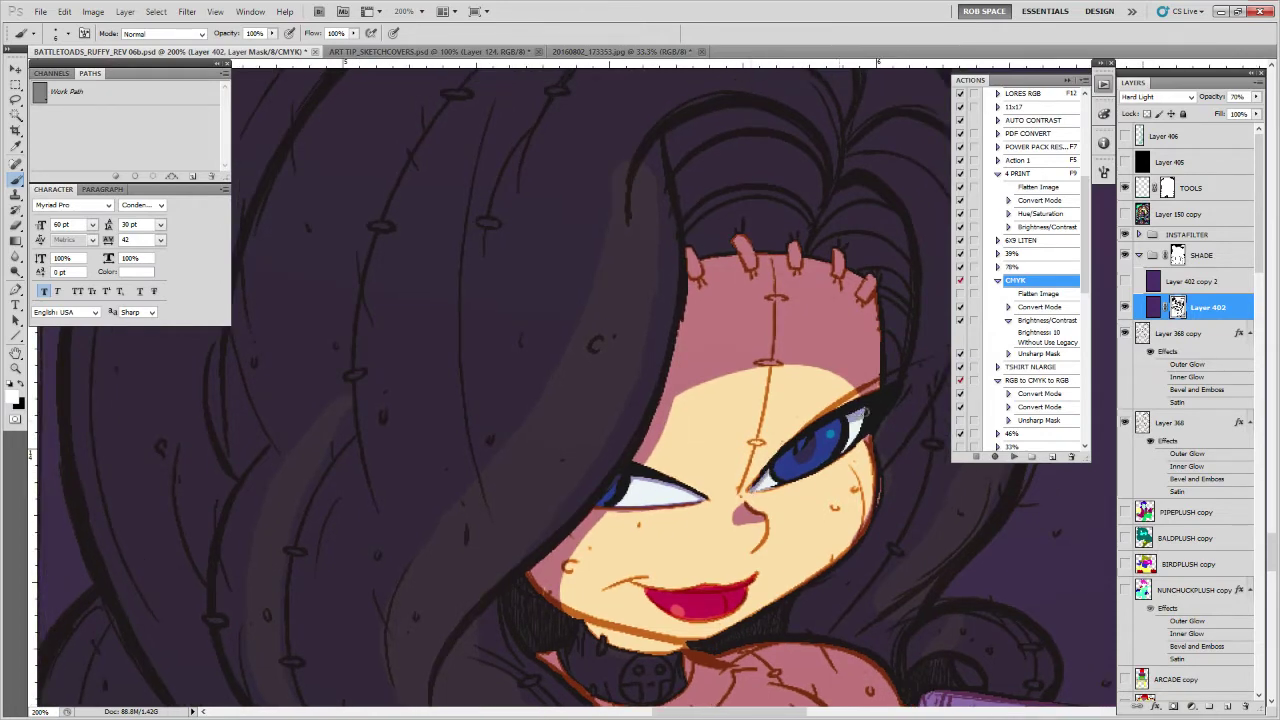
left_click_drag(732, 487, 622, 486)
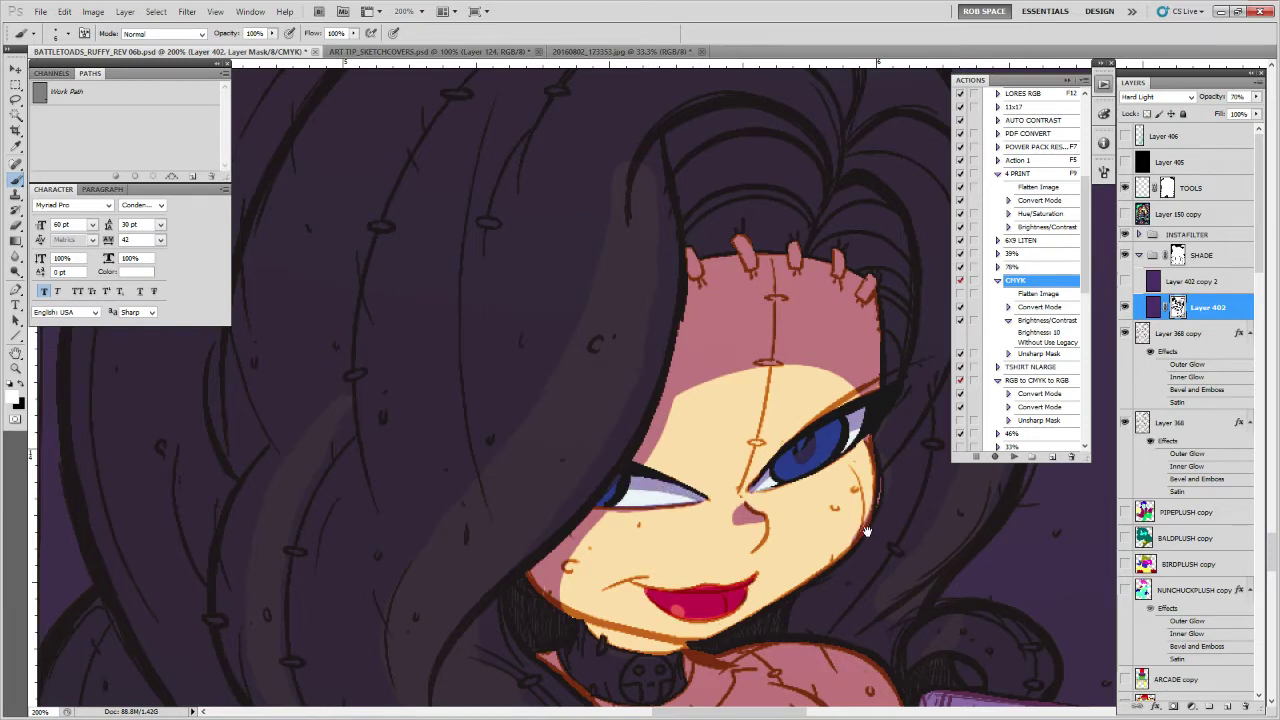
Paint shade on the girl's neck beneath her jaw and tidy its edge
left_click_drag(872, 518, 836, 455)
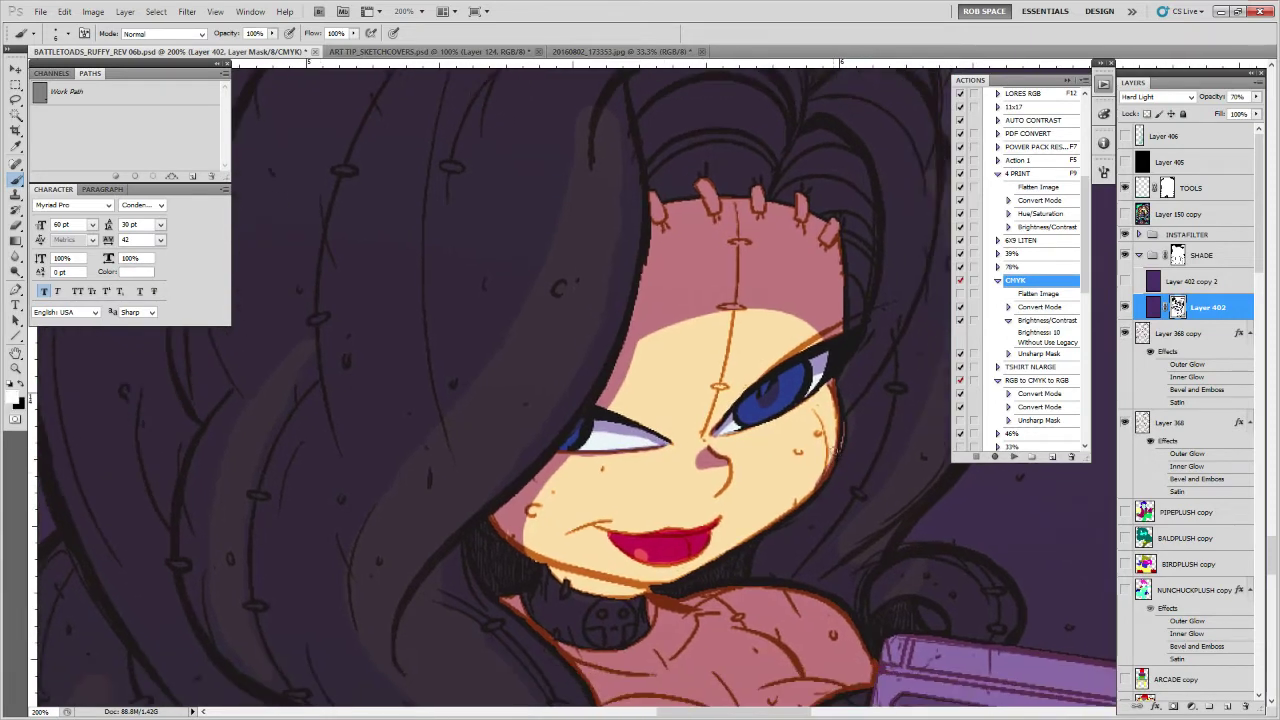
left_click_drag(790, 515, 838, 410)
mouse_move(608, 432)
left_mouse_down()
mouse_move(578, 472)
mouse_move(606, 445)
mouse_move(602, 499)
mouse_move(617, 444)
mouse_move(587, 424)
mouse_move(629, 445)
left_mouse_up()
key("x")
mouse_move(624, 521)
left_mouse_down()
mouse_move(718, 474)
mouse_move(697, 598)
left_mouse_up()
key("x")
Refine the light and shade on the hair lock sweeping past the girl's cheek and over her shoulder
left_click_drag(589, 571, 574, 431)
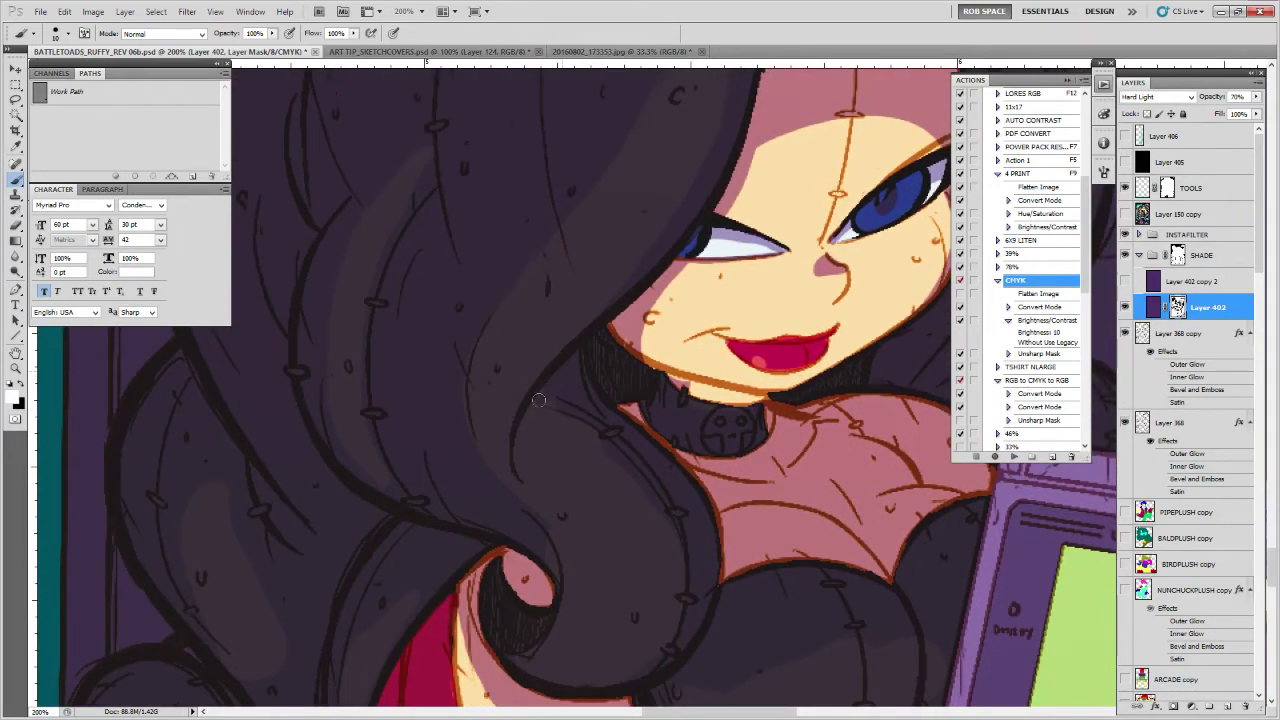
left_click_drag(555, 419, 543, 387)
key("x")
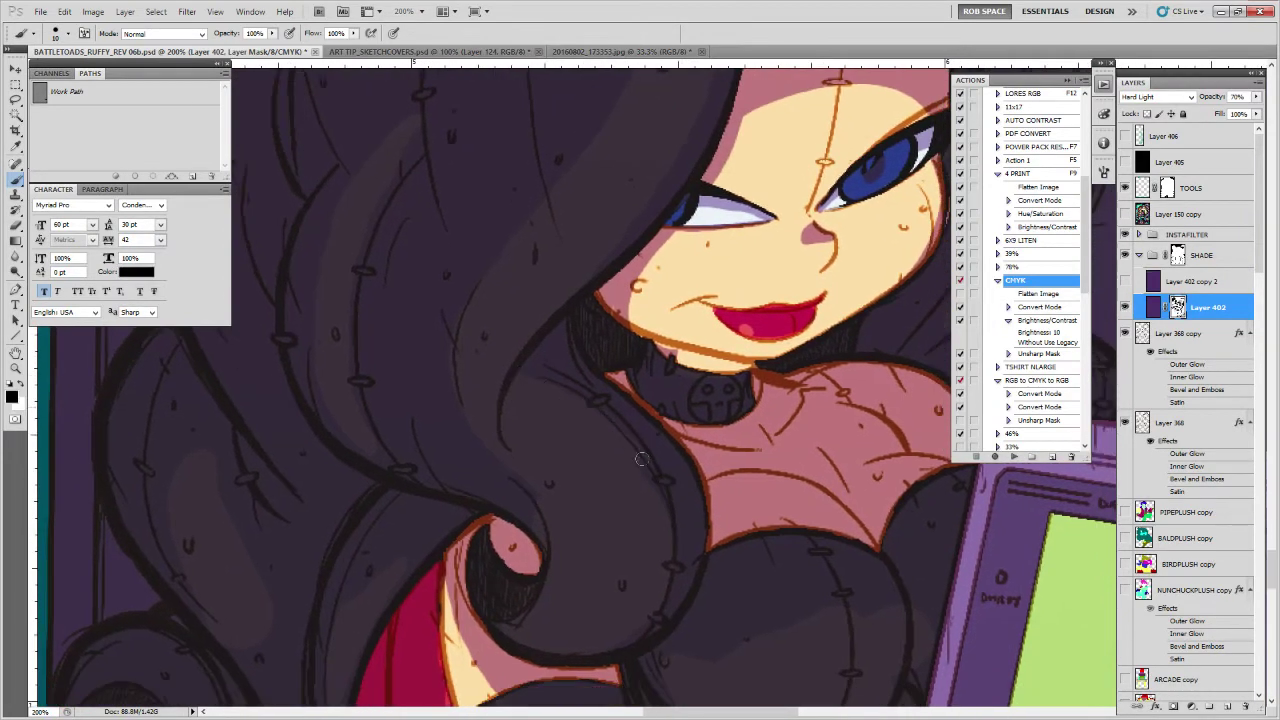
left_click_drag(653, 511, 630, 607)
key("x")
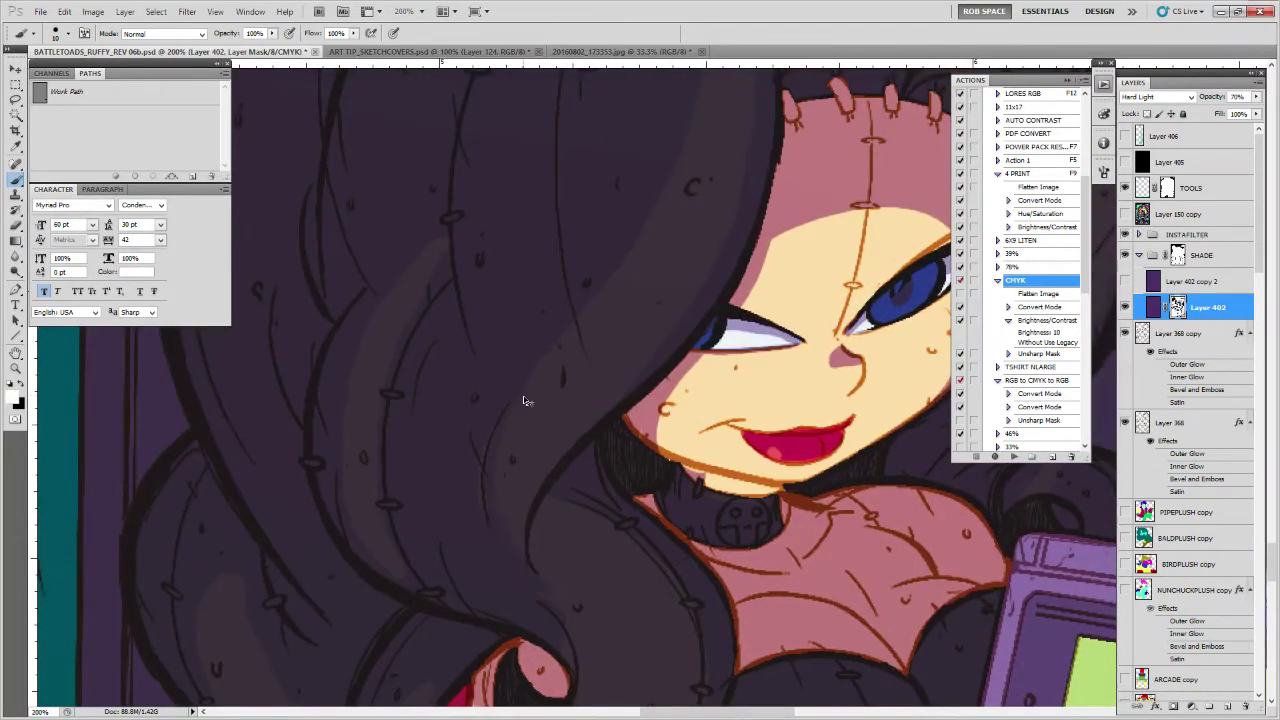
left_click_drag(509, 418, 497, 388)
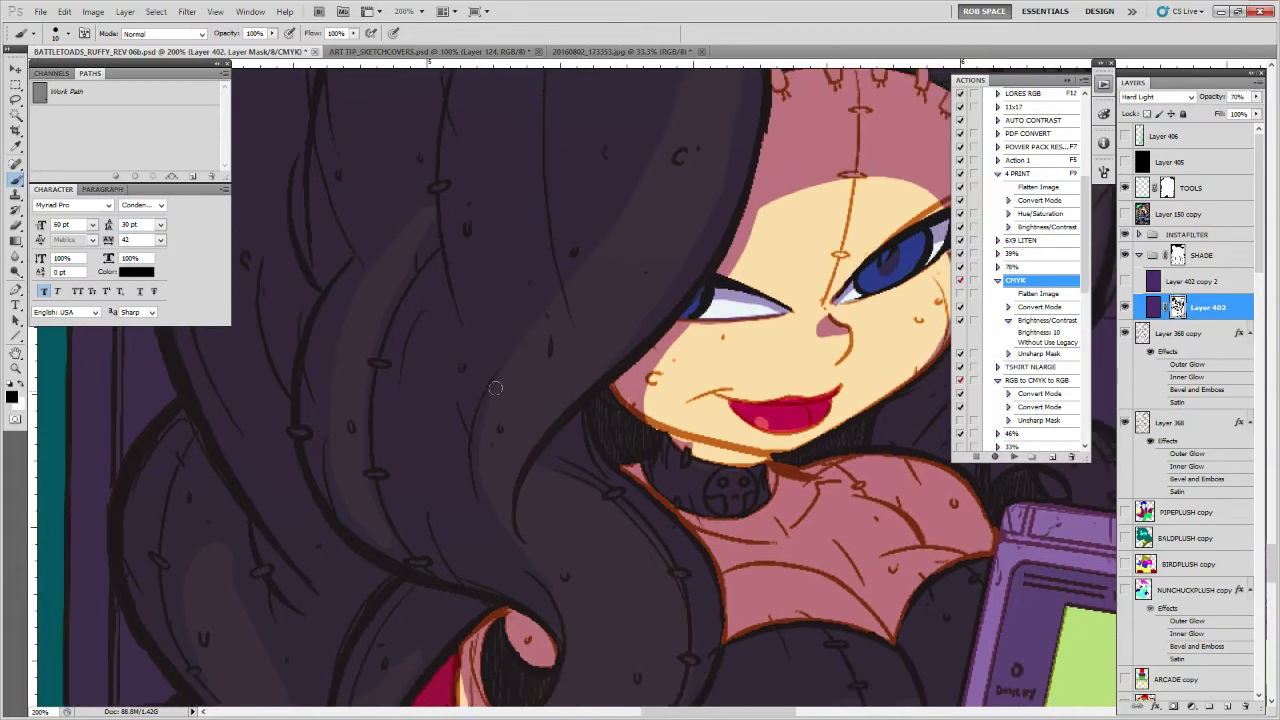
left_click_drag(562, 585, 510, 545)
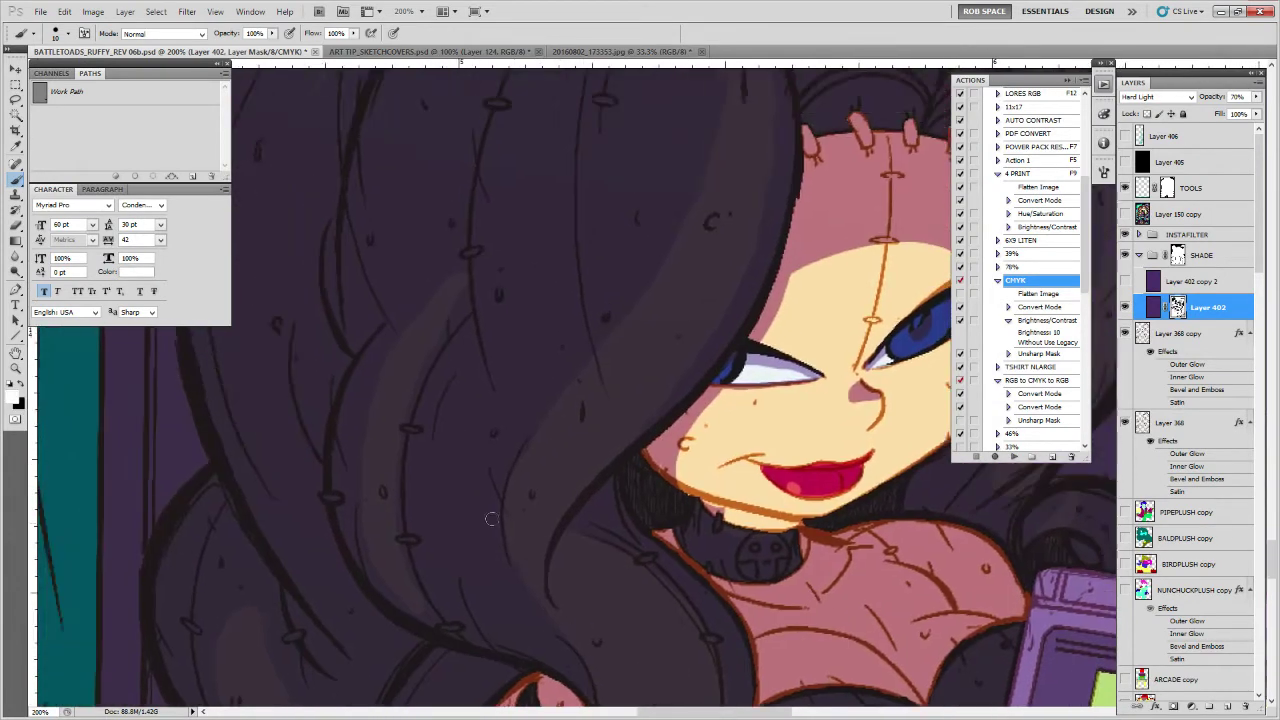
Shape the highlight along the long stitched hair strand in the middle of the girl's hair
key("x")
left_click_drag(482, 286, 603, 307)
key("x")
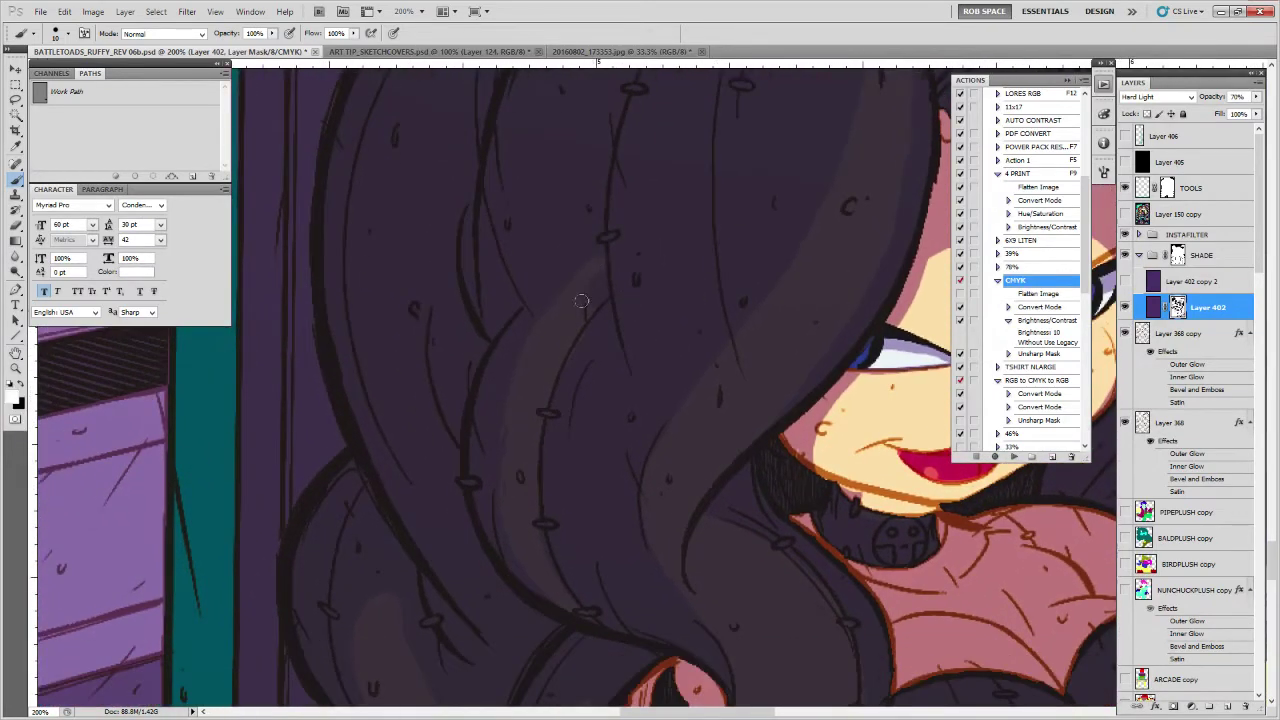
key("x")
key("x")
key("x")
key("x")
Cover the light patches on the outer hair lock above the spiral curl with shade
left_click_drag(485, 485, 580, 254)
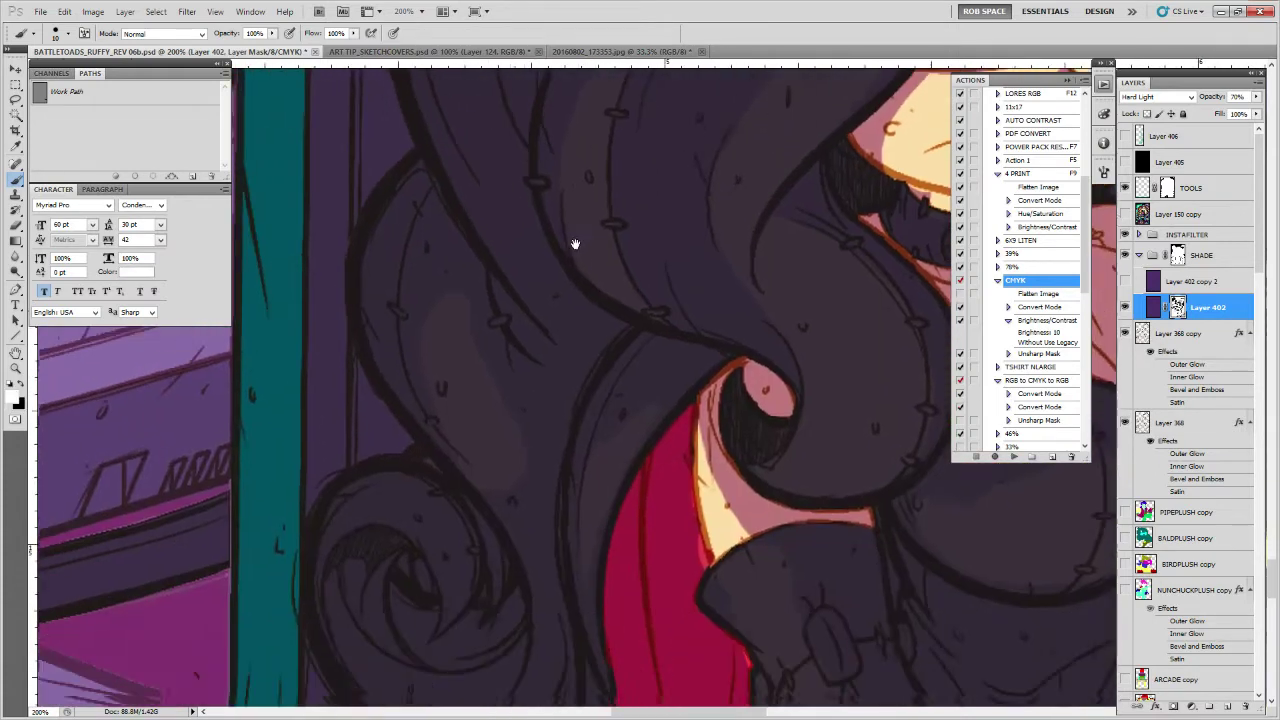
mouse_move(418, 411)
left_mouse_down()
mouse_move(481, 342)
mouse_move(506, 386)
left_mouse_up()
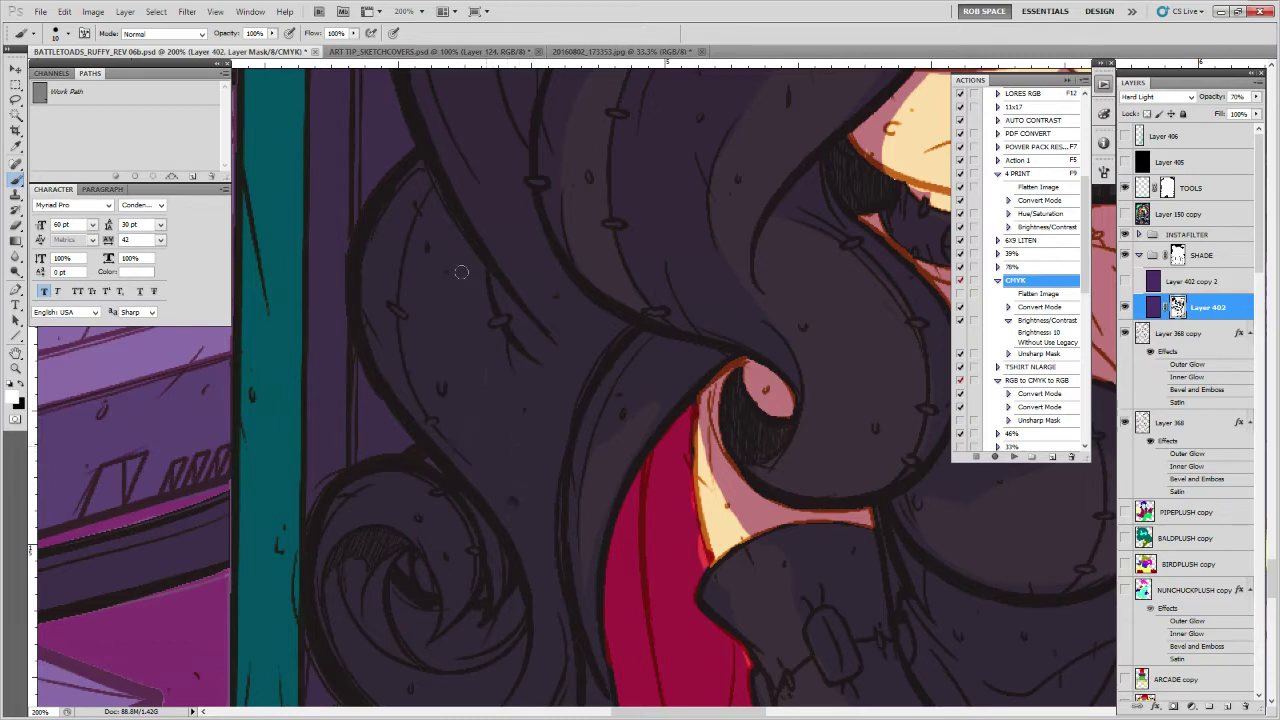
left_click_drag(623, 349, 554, 440)
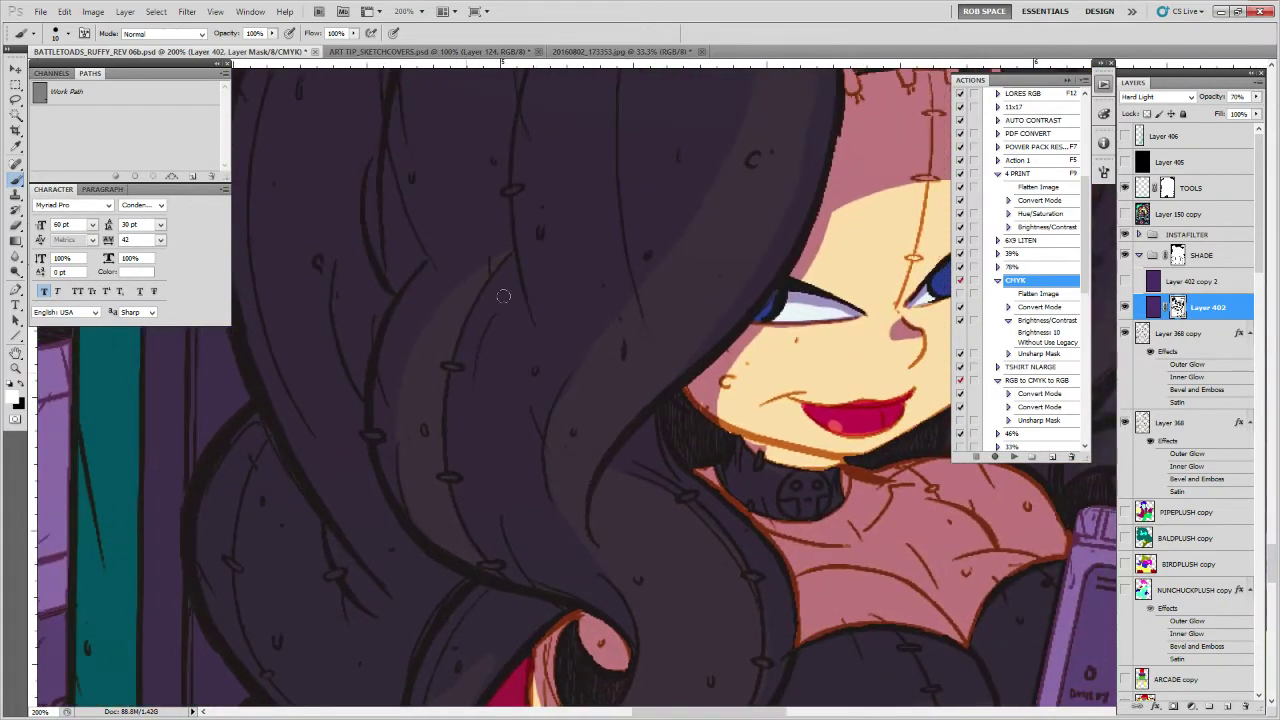
key("x")
Widen the highlight on the front hair lock beside the forehead and tidy its edges with a size 15 brush
left_click_drag(792, 318, 668, 518)
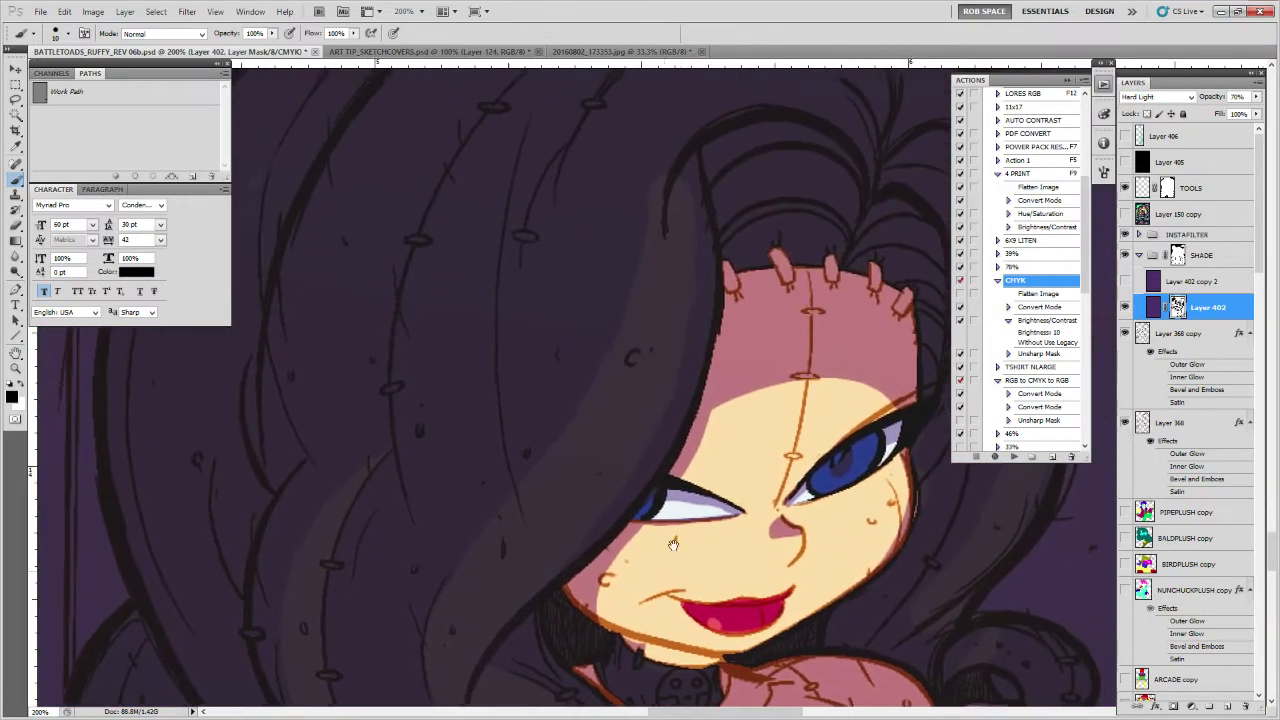
key("x")
key("x")
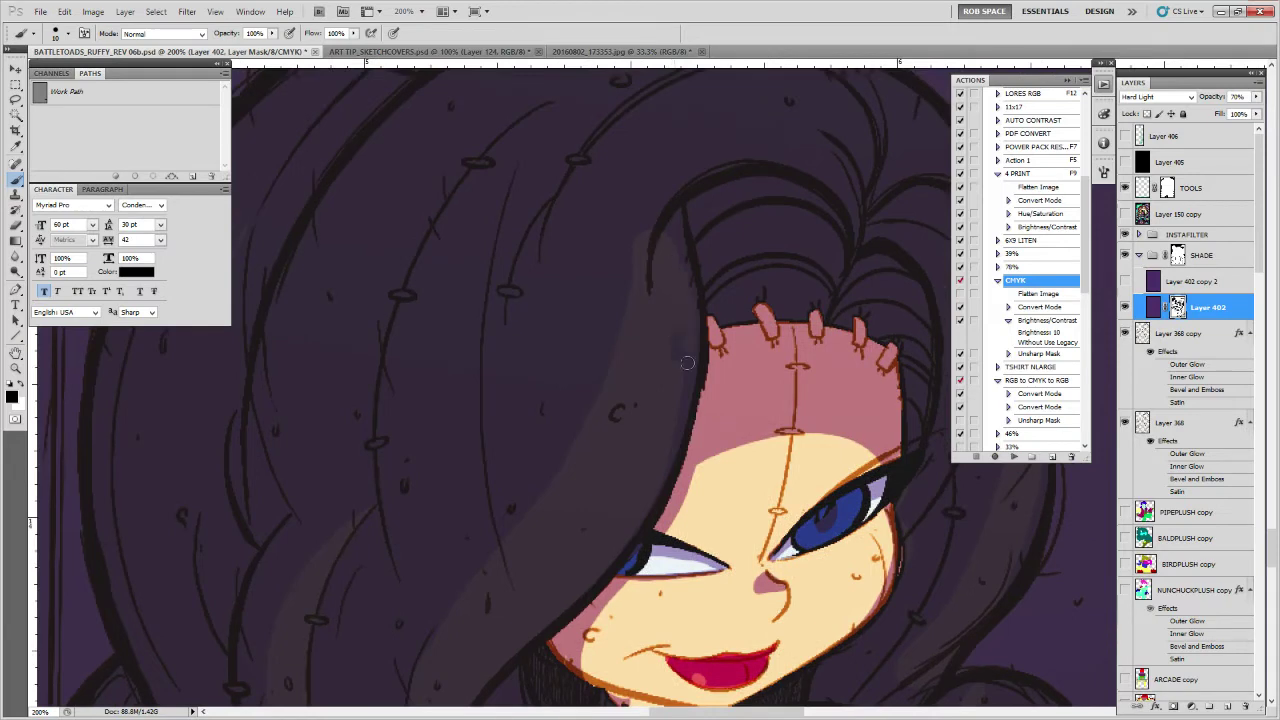
mouse_move(676, 231)
left_mouse_down()
mouse_move(671, 349)
mouse_move(607, 346)
mouse_move(642, 205)
mouse_move(631, 200)
left_mouse_up()
key("x")
key("]")
left_click_drag(586, 385, 598, 330)
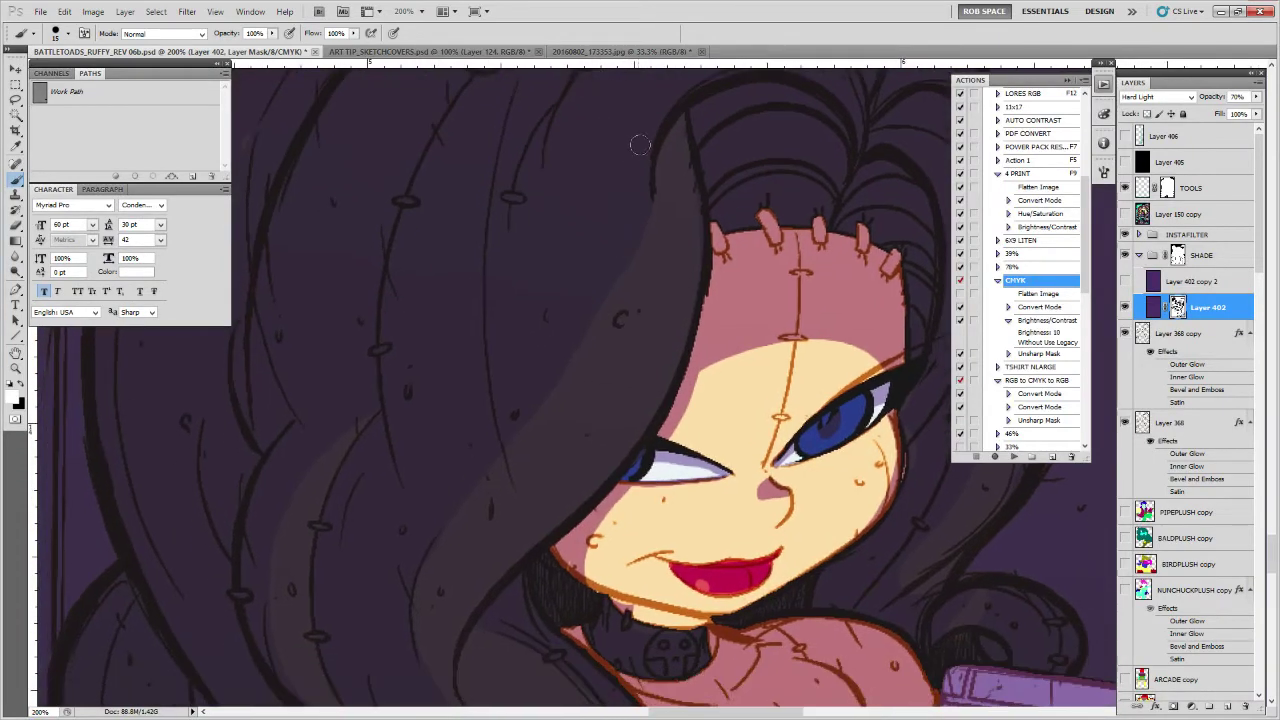
left_click_drag(573, 371, 603, 331)
key("x")
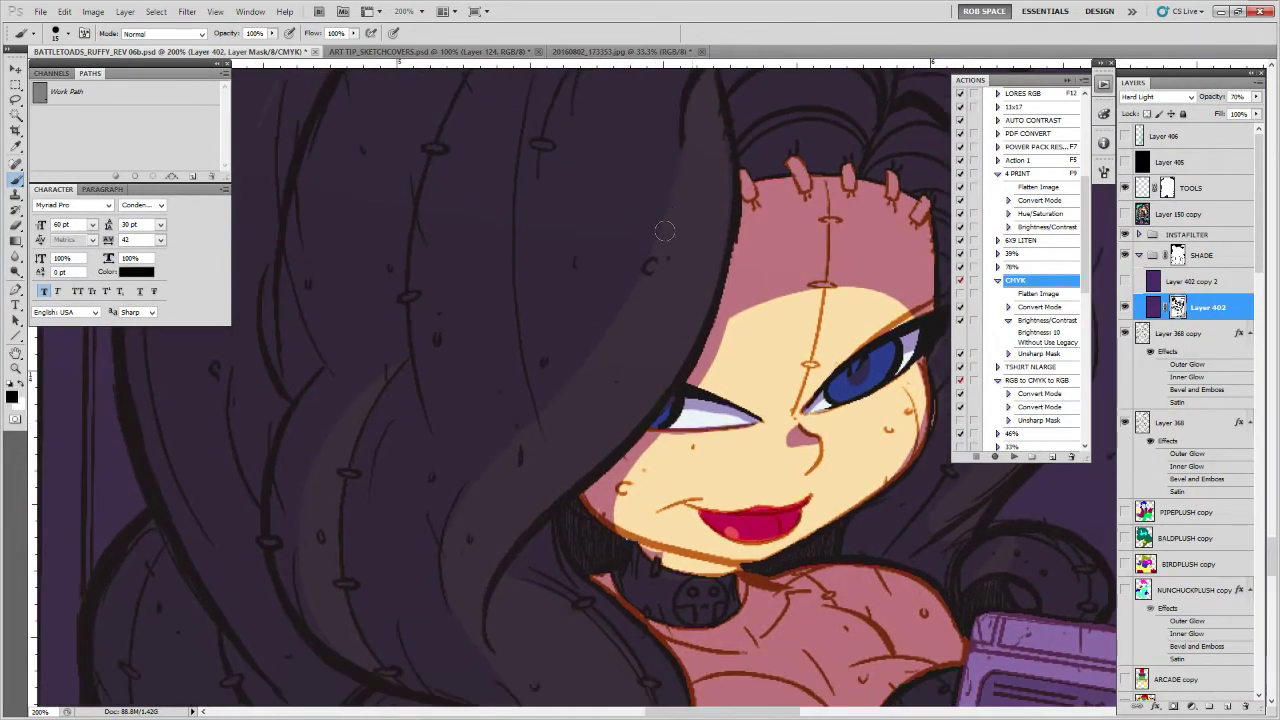
Refine the light and shade on the lower hair lock bordering the red fabric
left_click_drag(453, 585, 493, 288)
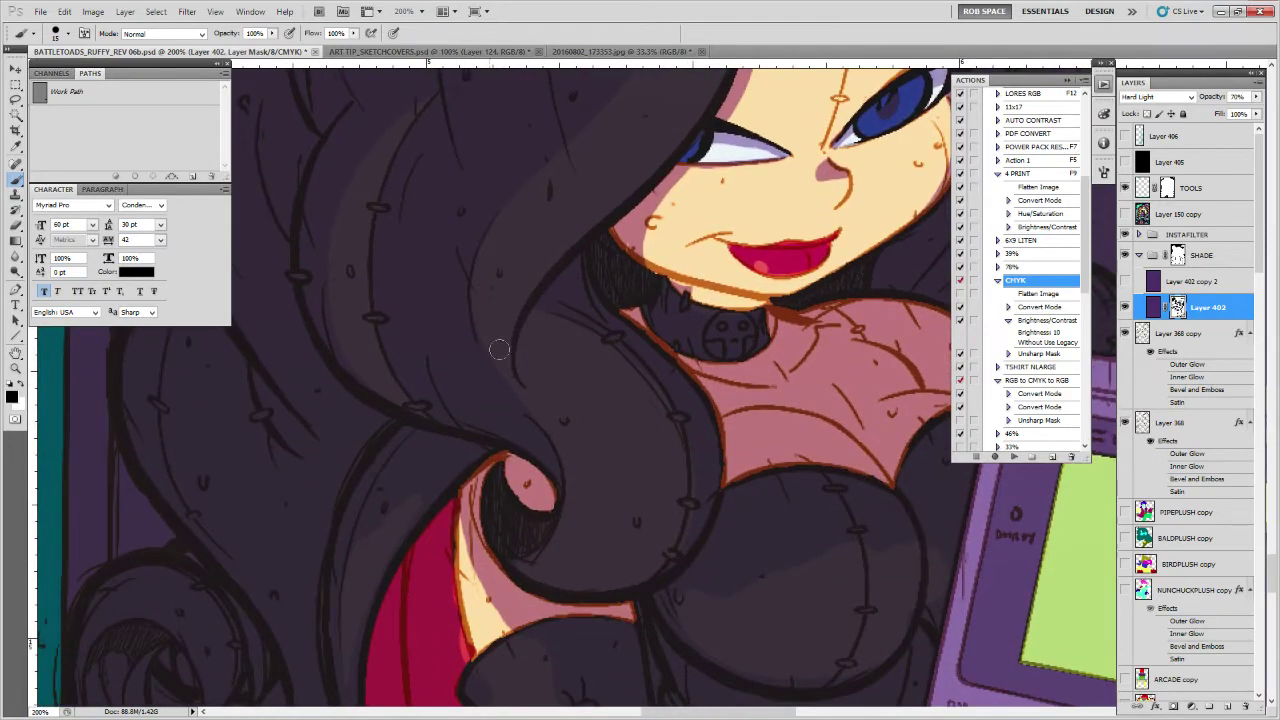
left_click_drag(571, 457, 677, 257)
key("x")
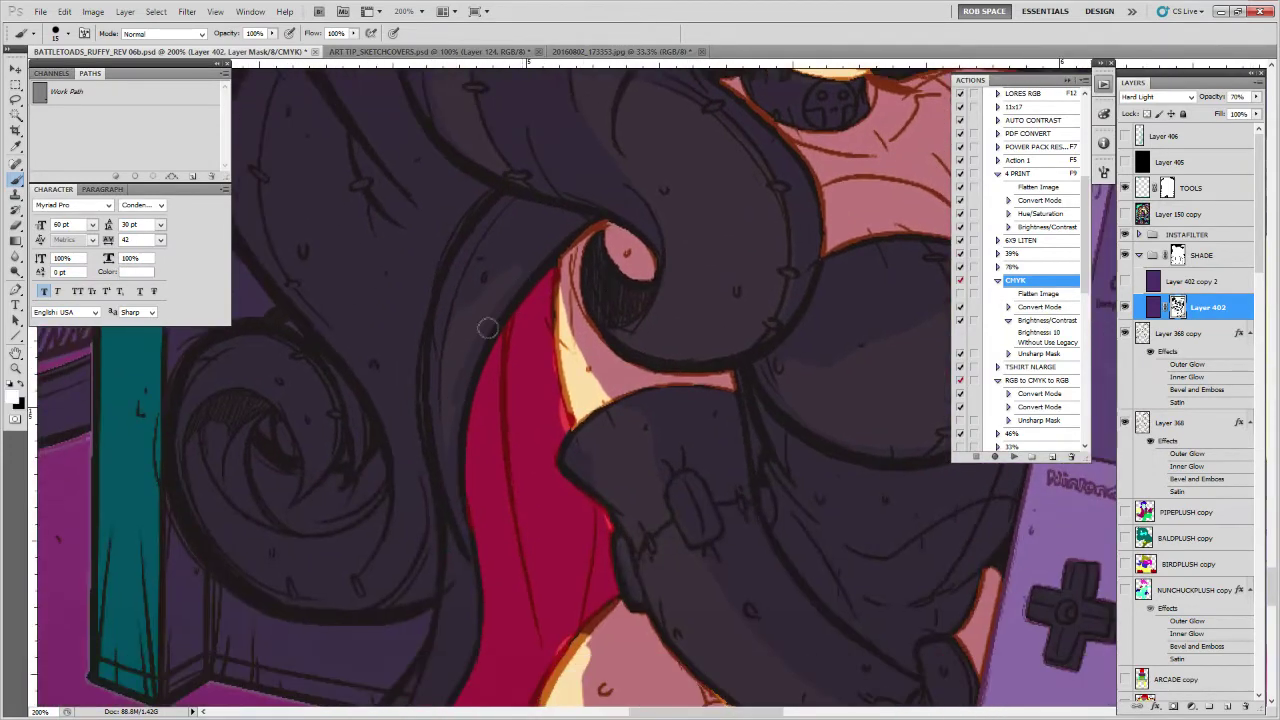
key("x")
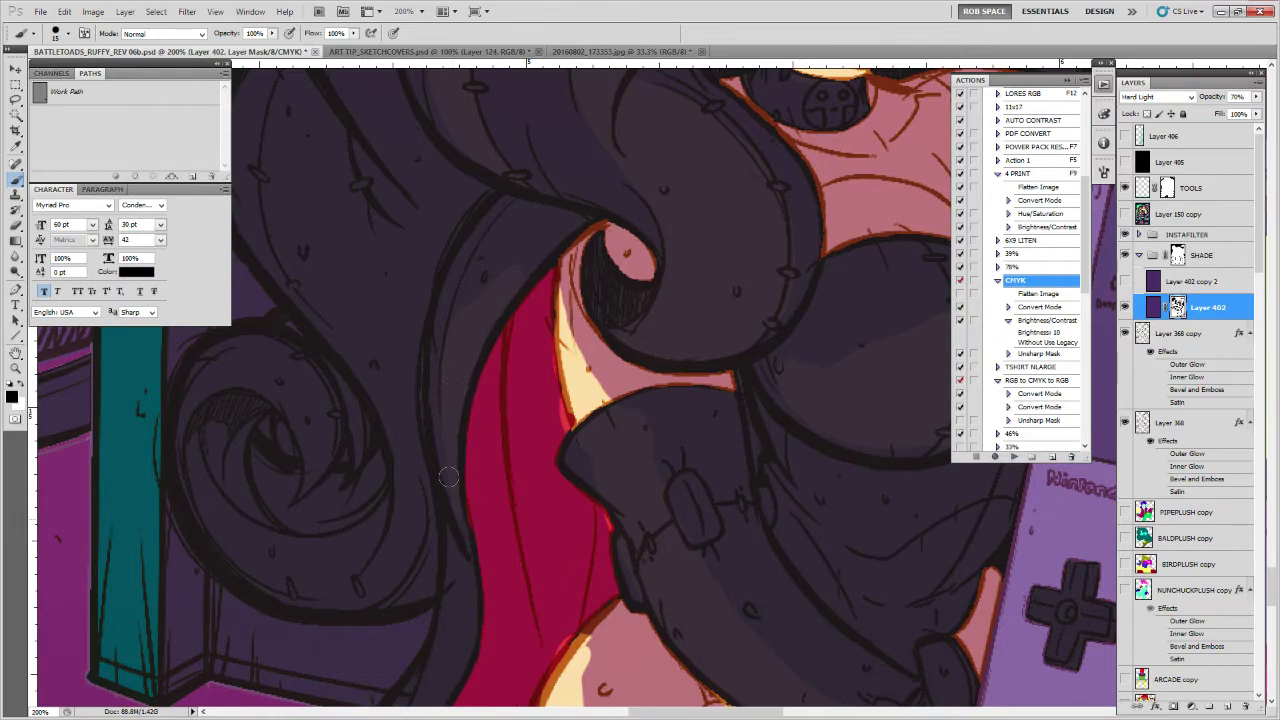
key("x")
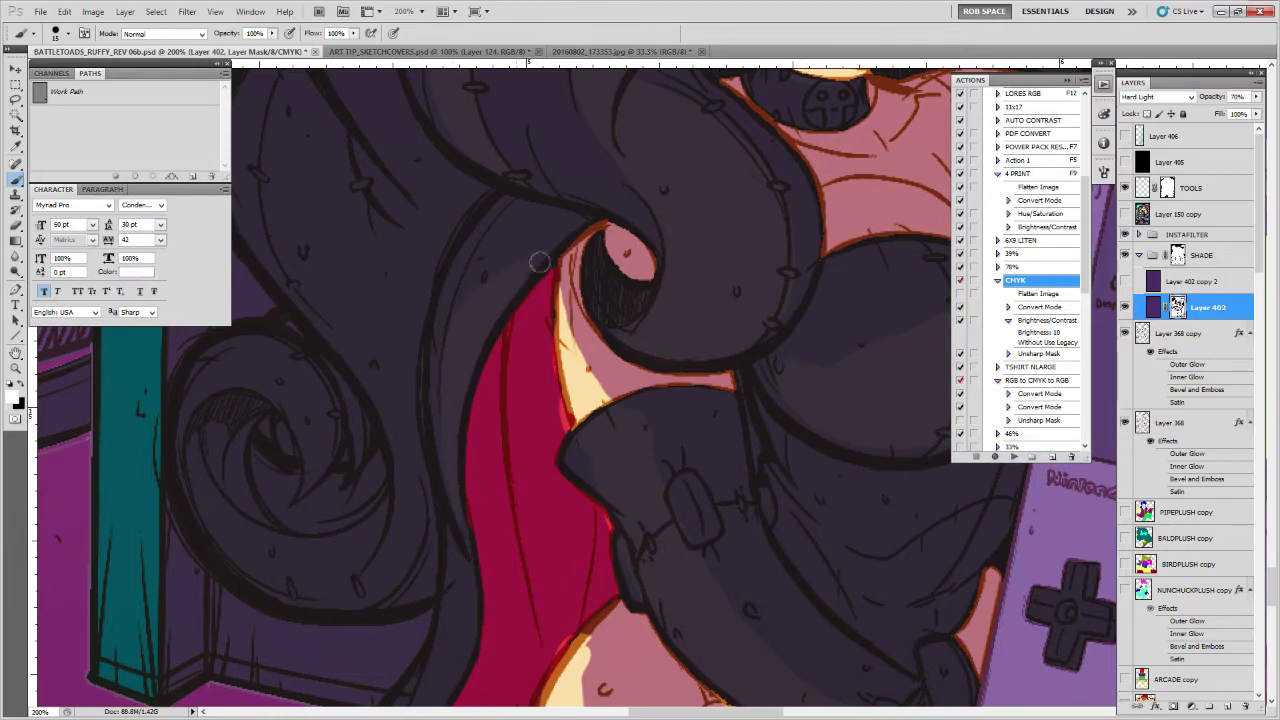
Adjust the lit strip of bare skin between the hair curl and the glove cuff
mouse_move(538, 401)
left_mouse_down()
mouse_move(508, 428)
mouse_move(506, 340)
mouse_move(546, 436)
left_mouse_up()
key("x")
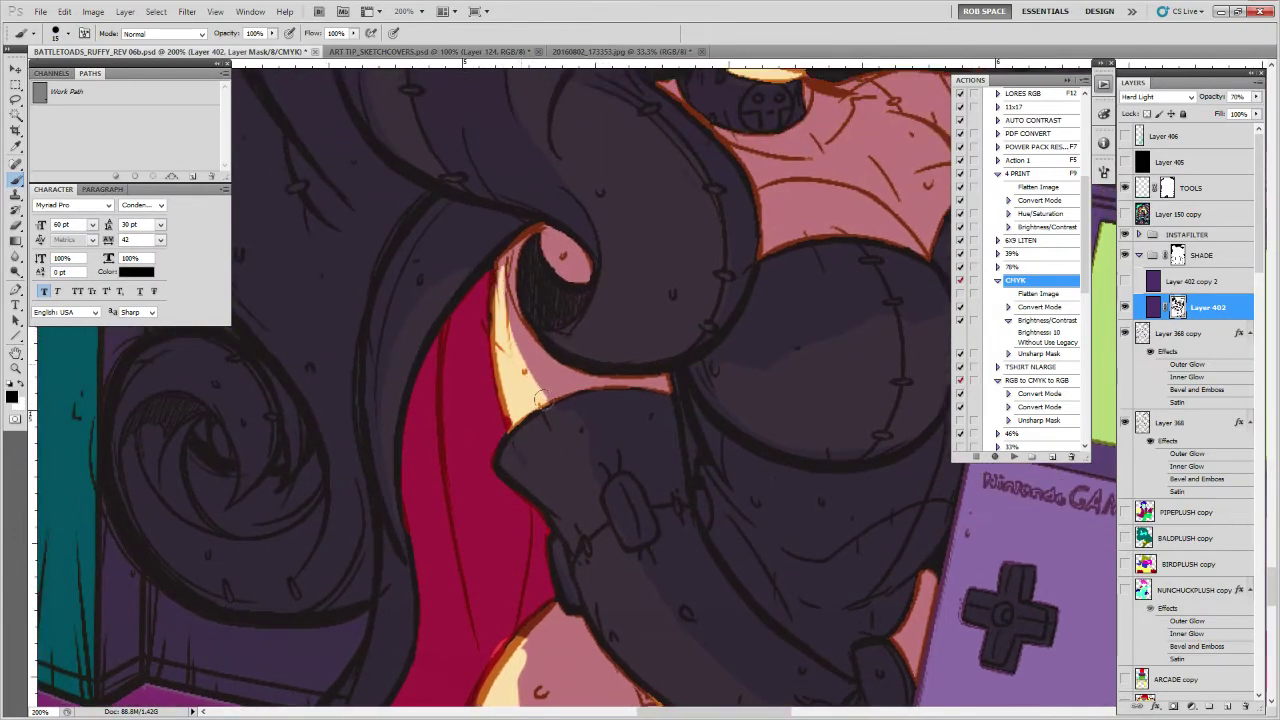
left_click_drag(540, 388, 498, 282)
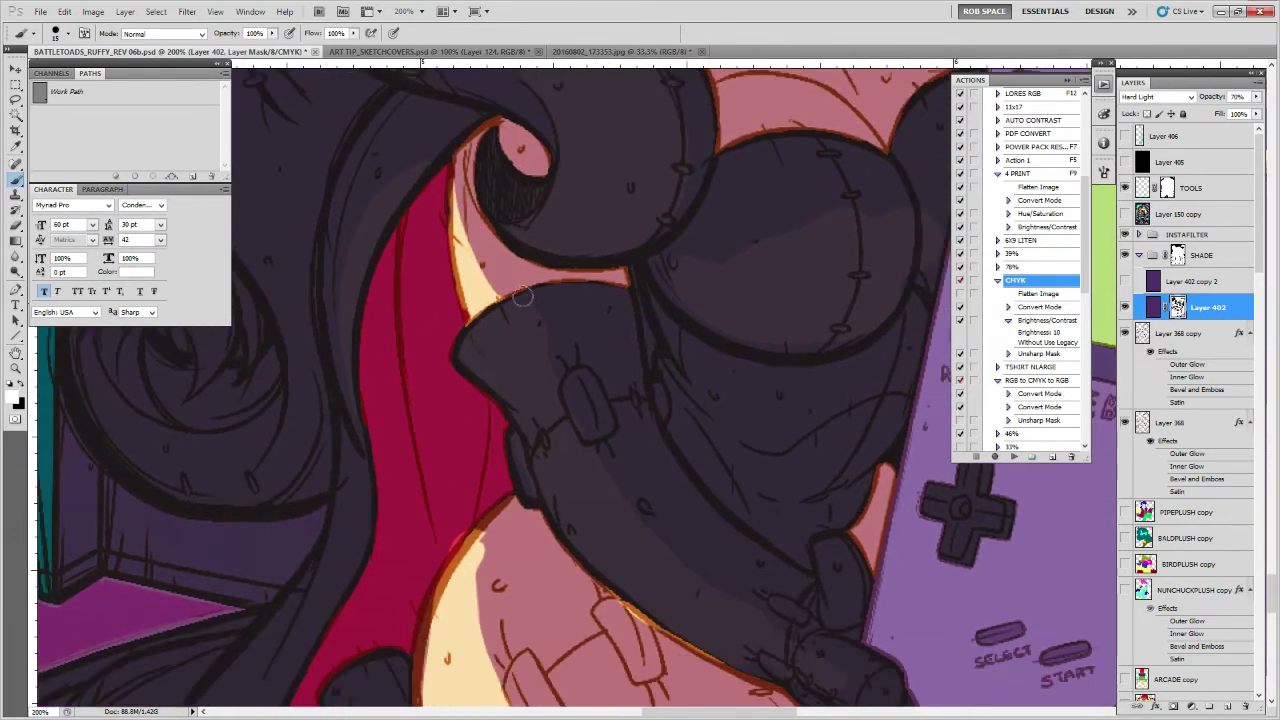
Shape the highlight on the glove's cuff and shade around its buckle and forearm
key("x")
key("x")
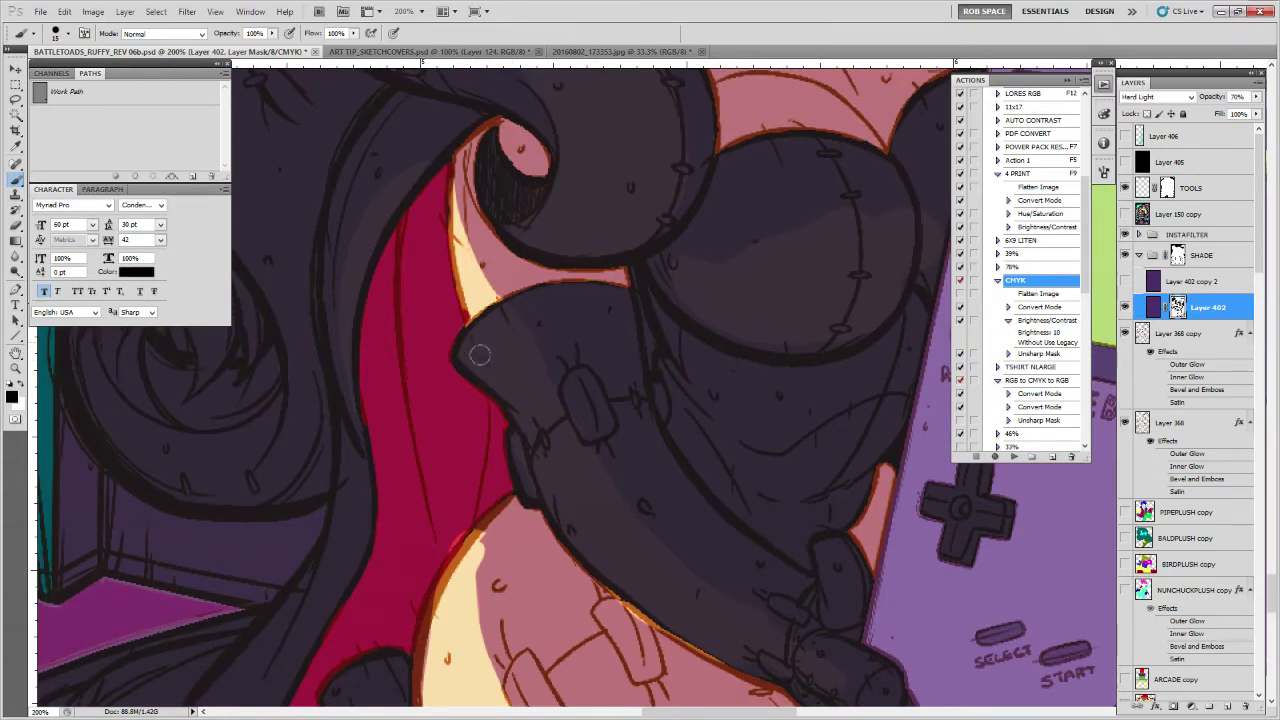
left_click_drag(504, 338, 488, 284)
left_click_drag(570, 385, 530, 250)
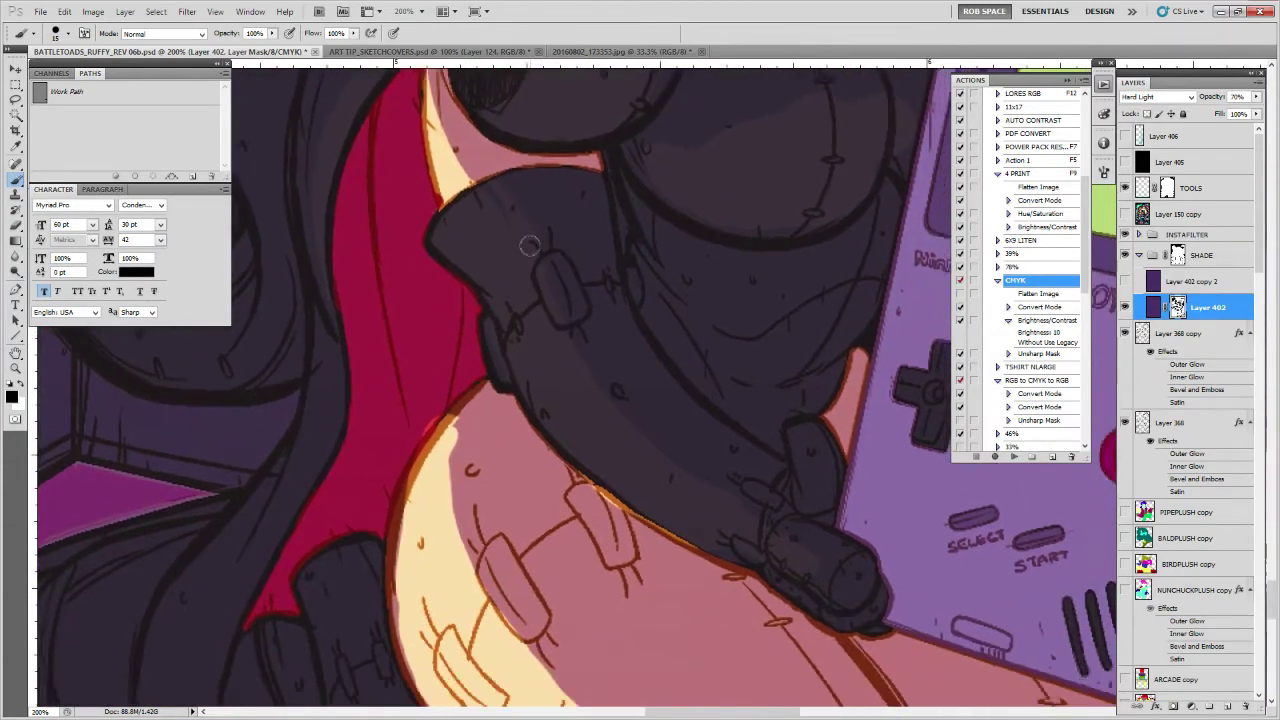
key("x")
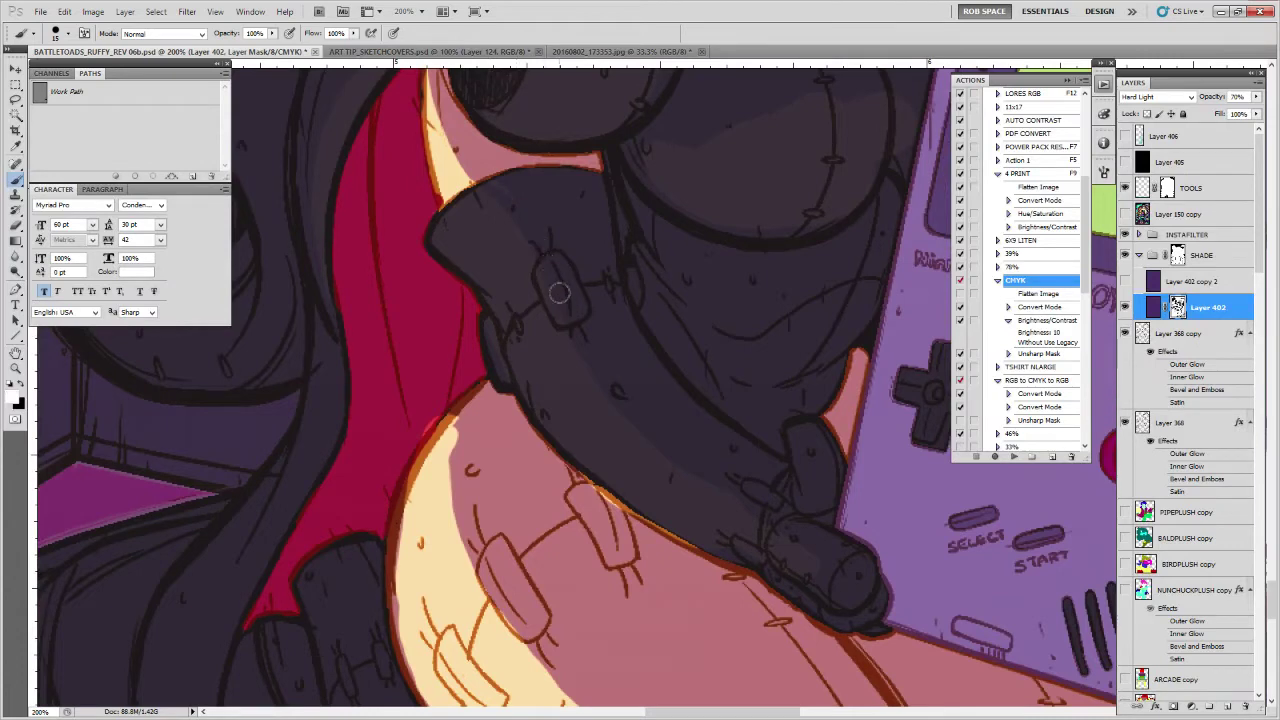
left_click_drag(563, 322, 528, 263)
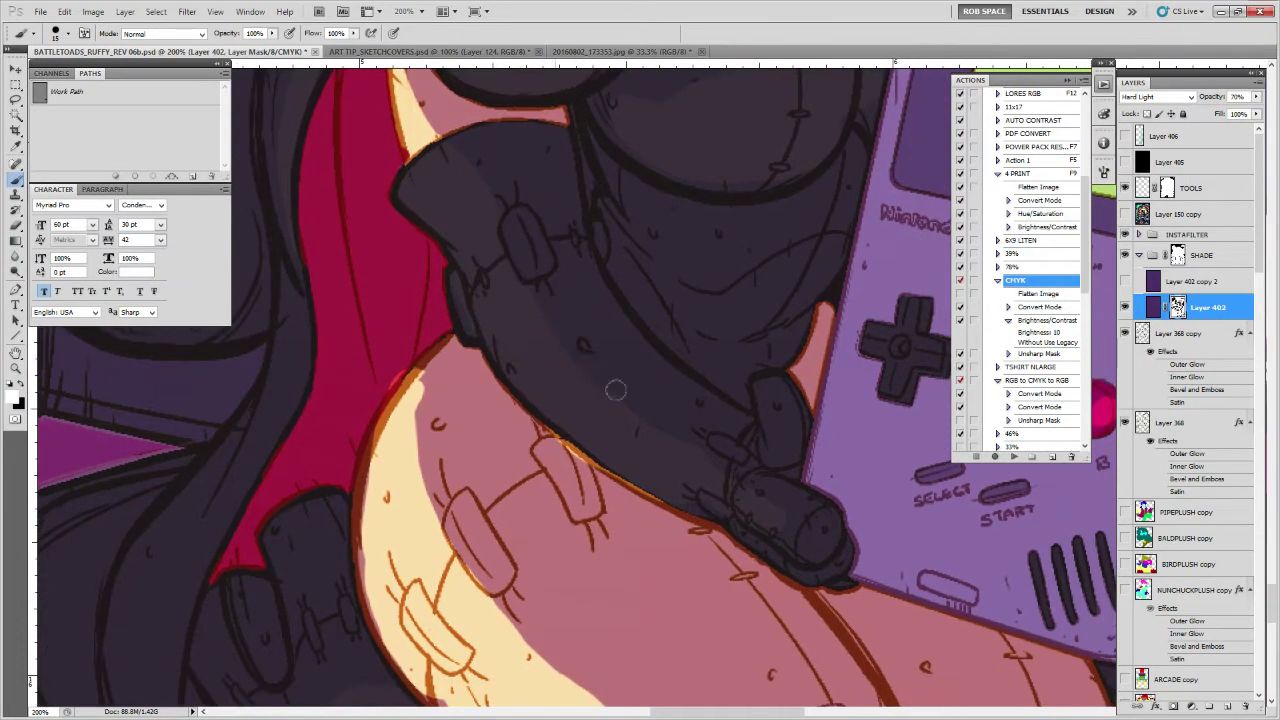
Add light to the gloved fingers holding the Game Boy and tidy the shade around them
mouse_move(692, 450)
left_mouse_down()
mouse_move(587, 395)
mouse_move(613, 456)
left_mouse_up()
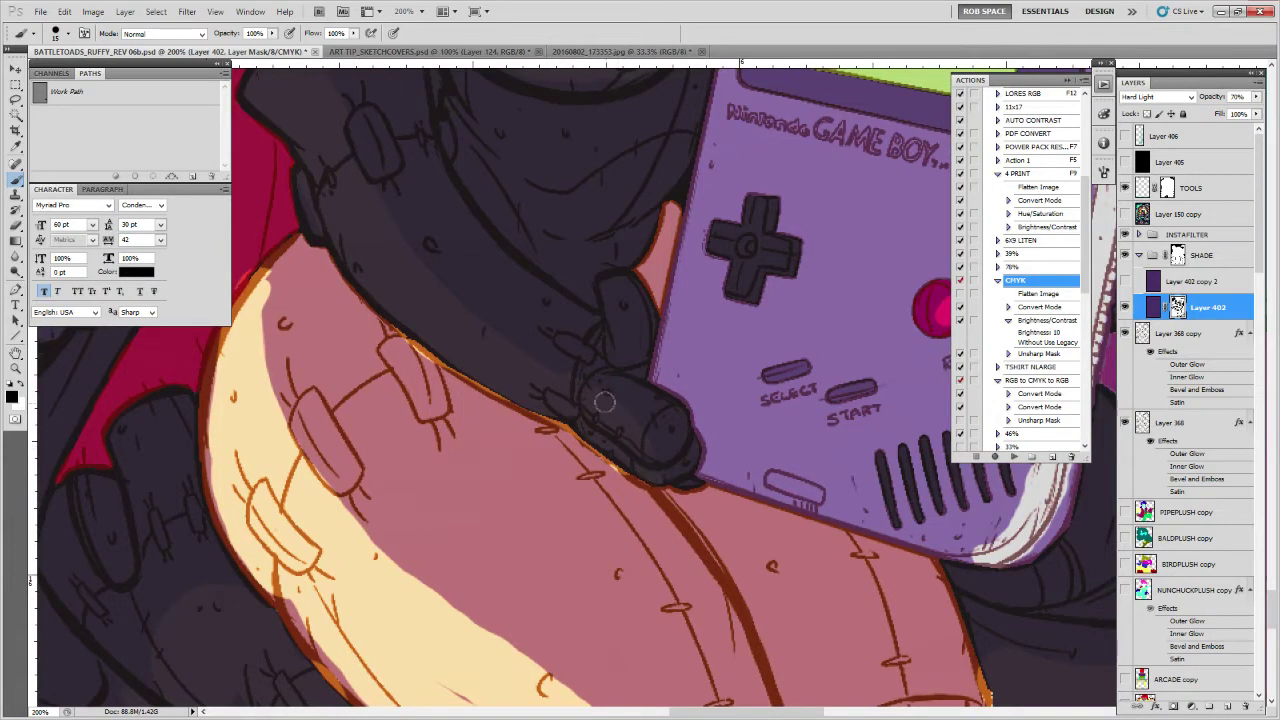
key("x")
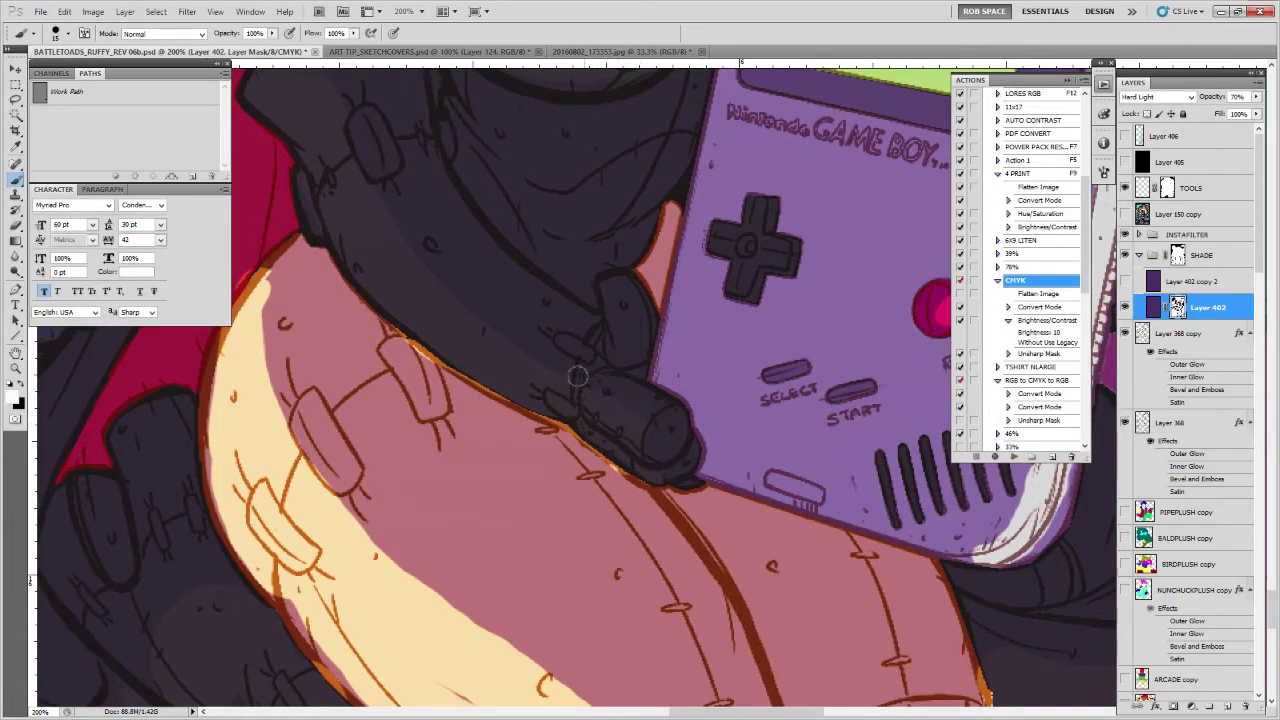
left_click_drag(543, 323, 596, 251)
Shape the lit area along the girl's outer thigh, from the strap buckles toward the knee
mouse_move(380, 200)
left_mouse_down()
mouse_move(381, 160)
mouse_move(342, 260)
mouse_move(348, 372)
mouse_move(392, 455)
mouse_move(533, 599)
mouse_move(437, 485)
left_mouse_up()
key("x")
mouse_move(331, 362)
left_mouse_down()
mouse_move(366, 424)
mouse_move(335, 381)
mouse_move(468, 514)
left_mouse_up()
left_click_drag(471, 439, 599, 537)
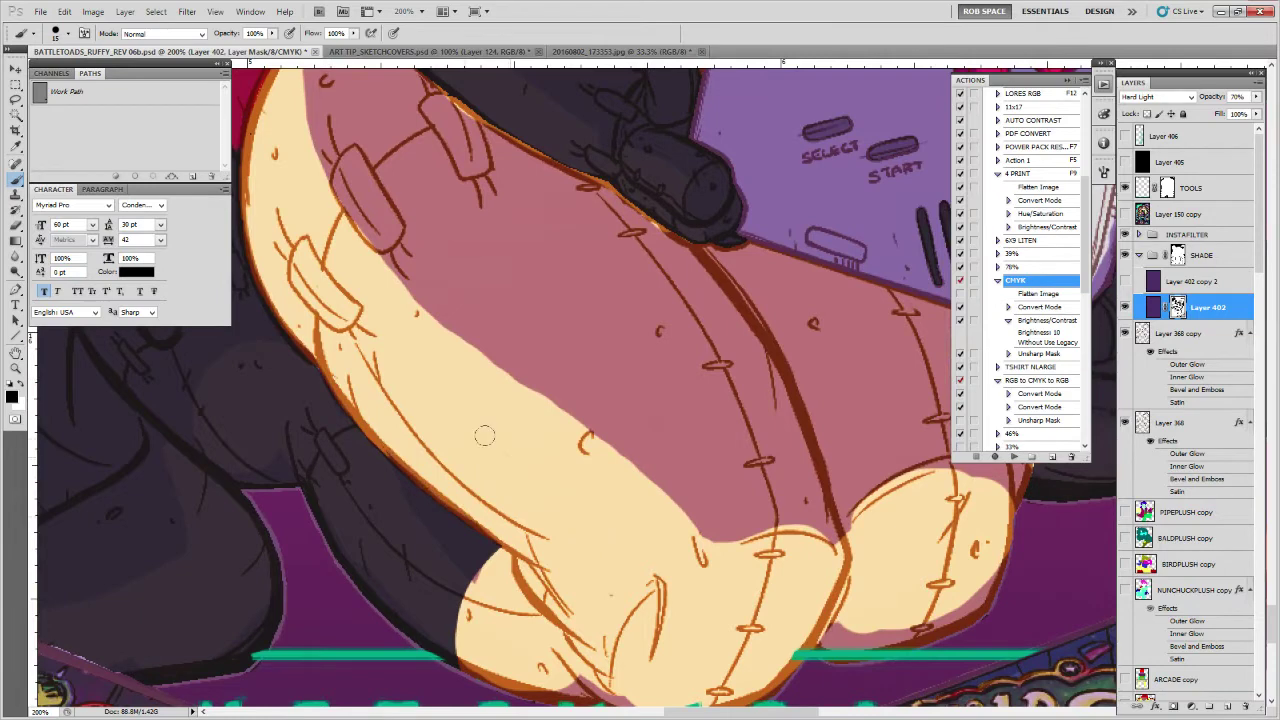
left_click_drag(507, 362, 536, 432)
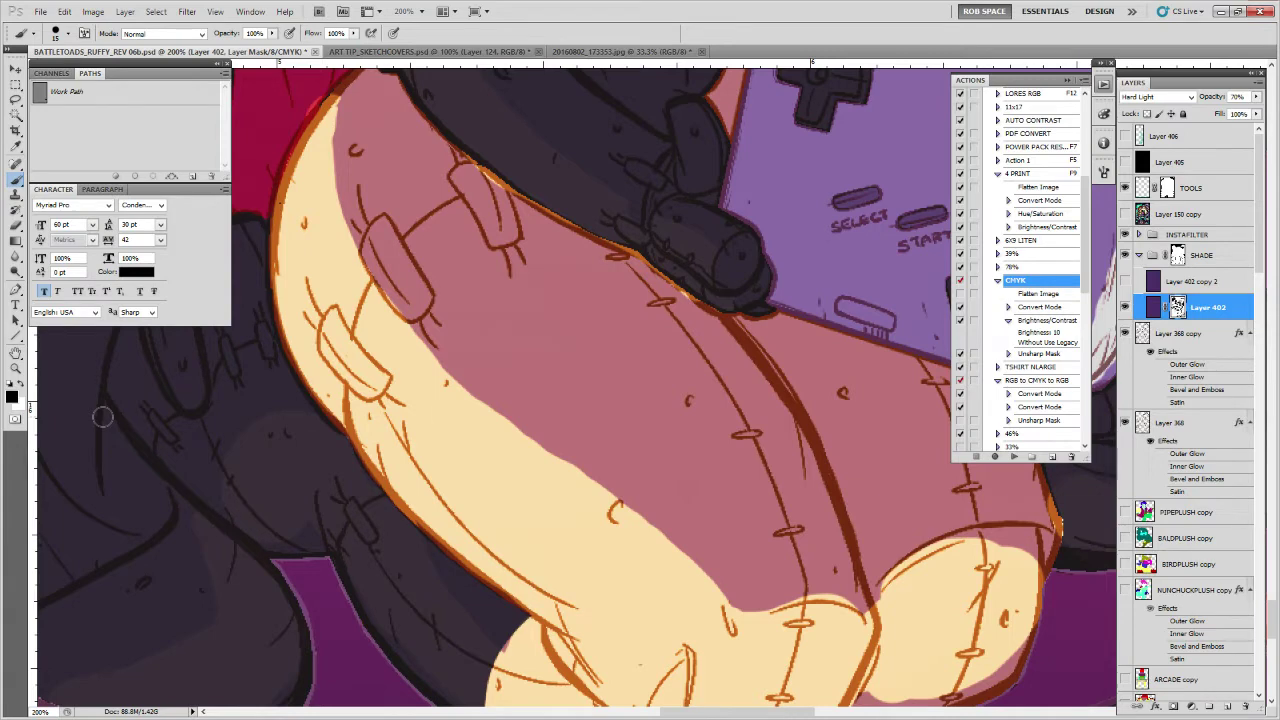
Smooth the boundary between light and shade along the thigh, from beneath the gloved arm down to the knee
left_click_drag(798, 424, 790, 462)
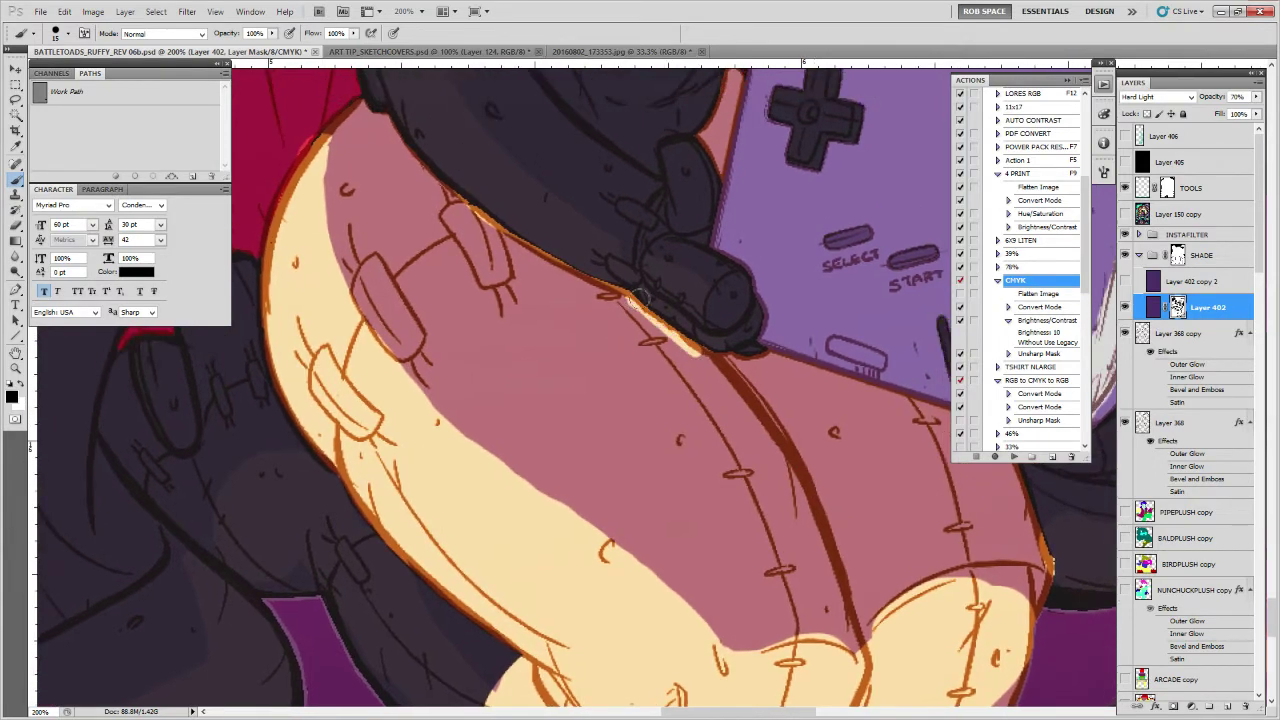
mouse_move(694, 351)
left_mouse_down()
mouse_move(739, 391)
mouse_move(502, 250)
mouse_move(492, 205)
left_mouse_up()
mouse_move(397, 151)
left_mouse_down()
mouse_move(382, 221)
mouse_move(396, 297)
left_mouse_up()
mouse_move(386, 246)
left_mouse_down()
mouse_move(440, 348)
mouse_move(380, 216)
left_mouse_up()
mouse_move(335, 140)
left_mouse_down()
mouse_move(427, 280)
mouse_move(670, 470)
left_mouse_up()
key("x")
mouse_move(412, 286)
left_mouse_down()
mouse_move(738, 532)
mouse_move(740, 550)
left_mouse_up()
key("x")
mouse_move(866, 537)
left_mouse_down()
mouse_move(806, 522)
mouse_move(706, 530)
mouse_move(418, 272)
left_mouse_up()
left_click_drag(655, 464, 659, 459)
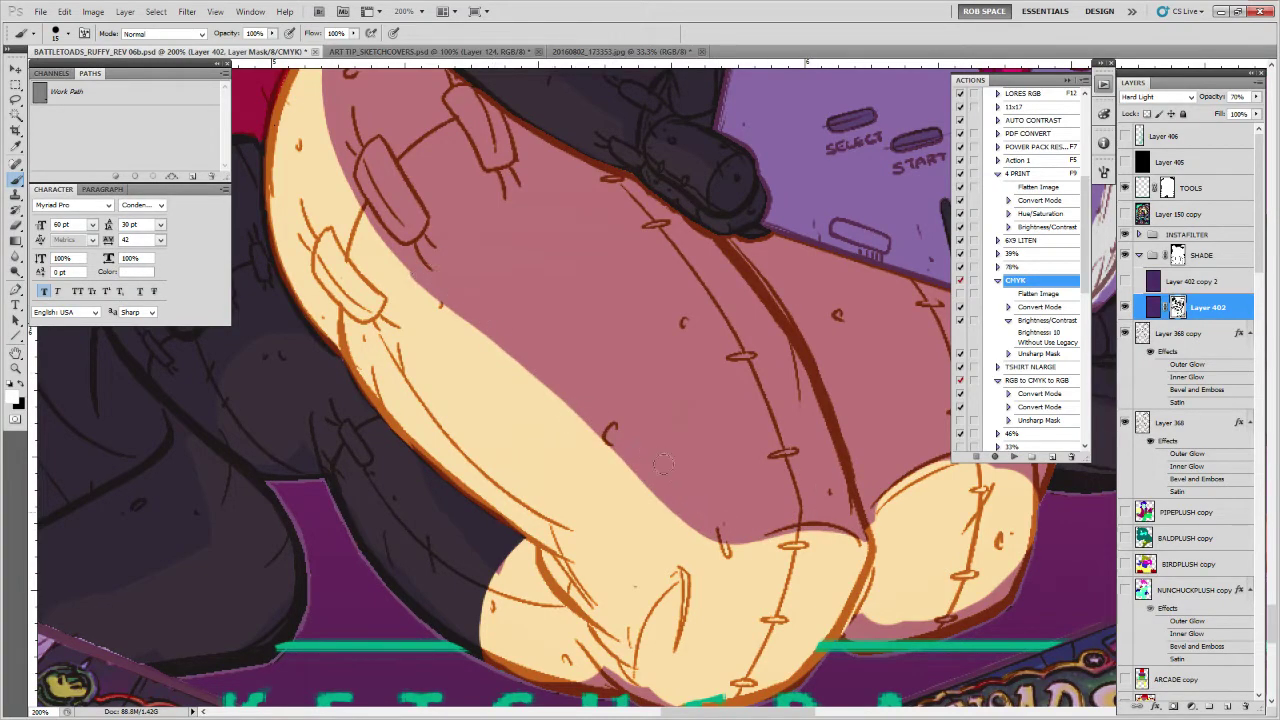
Refine the lit areas and shade edges on both of the girl's knees
left_click_drag(750, 560, 593, 582)
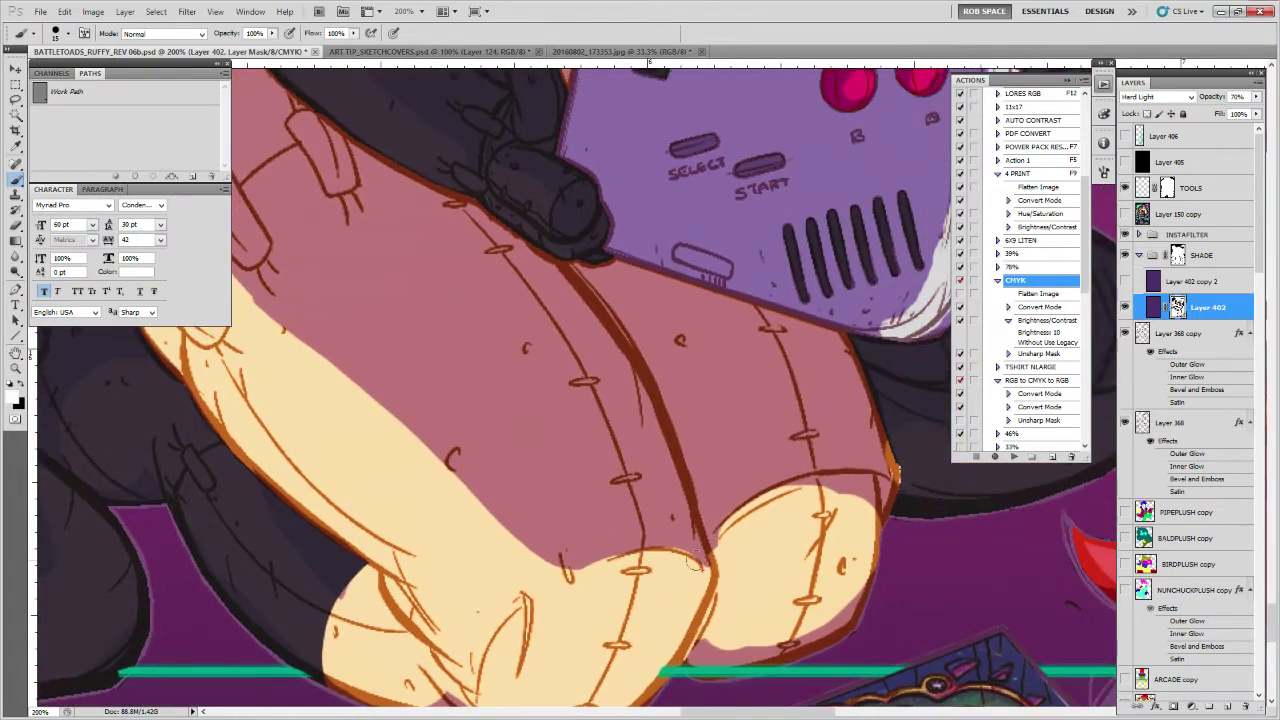
key("x")
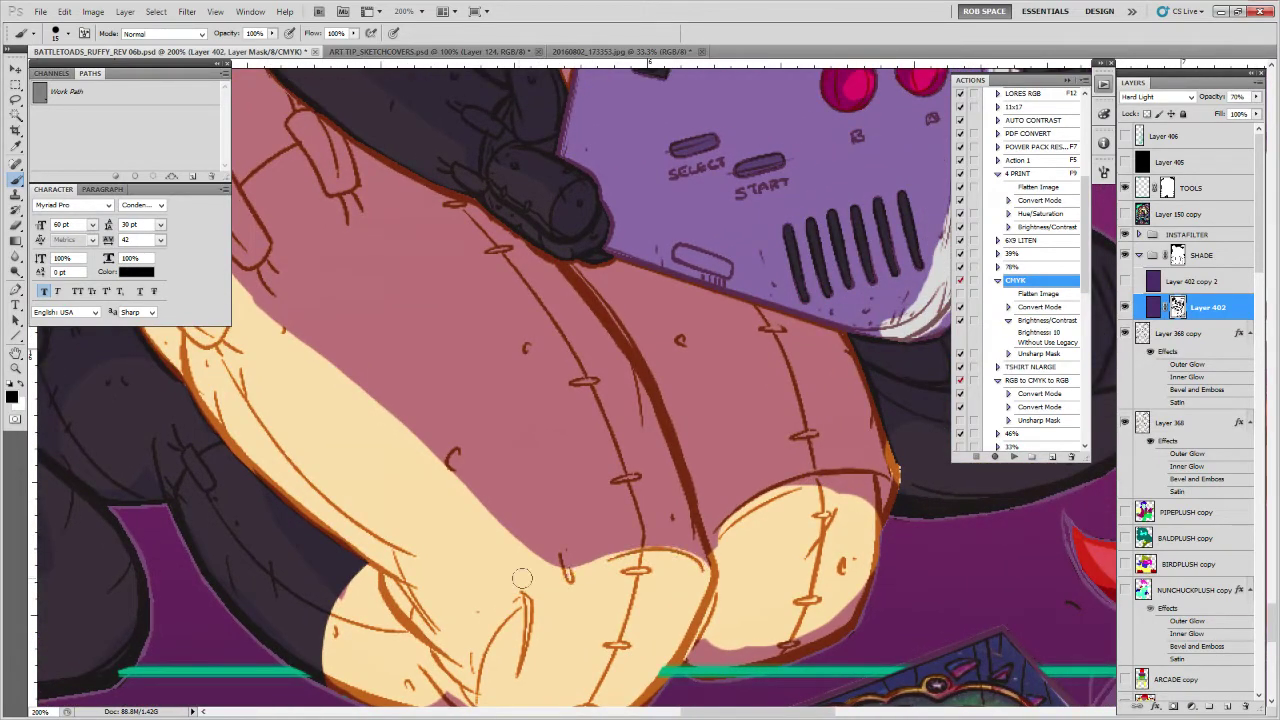
left_click_drag(803, 530, 787, 479)
key("x")
mouse_move(704, 502)
left_mouse_down()
mouse_move(781, 444)
mouse_move(838, 442)
left_mouse_up()
key("x")
mouse_move(710, 478)
left_mouse_down()
mouse_move(817, 429)
mouse_move(707, 485)
mouse_move(840, 431)
mouse_move(853, 451)
mouse_move(843, 519)
mouse_move(812, 569)
mouse_move(752, 593)
mouse_move(683, 591)
mouse_move(705, 608)
mouse_move(800, 590)
left_mouse_up()
mouse_move(853, 499)
left_mouse_down()
mouse_move(750, 606)
mouse_move(686, 606)
mouse_move(785, 546)
left_mouse_up()
Shape the light along the lower edge of the dark draped form behind the Battletoads box and tidy its shade
mouse_move(685, 618)
left_mouse_down()
mouse_move(445, 580)
mouse_move(448, 545)
left_mouse_up()
mouse_move(474, 547)
left_mouse_down()
mouse_move(608, 554)
mouse_move(752, 609)
left_mouse_up()
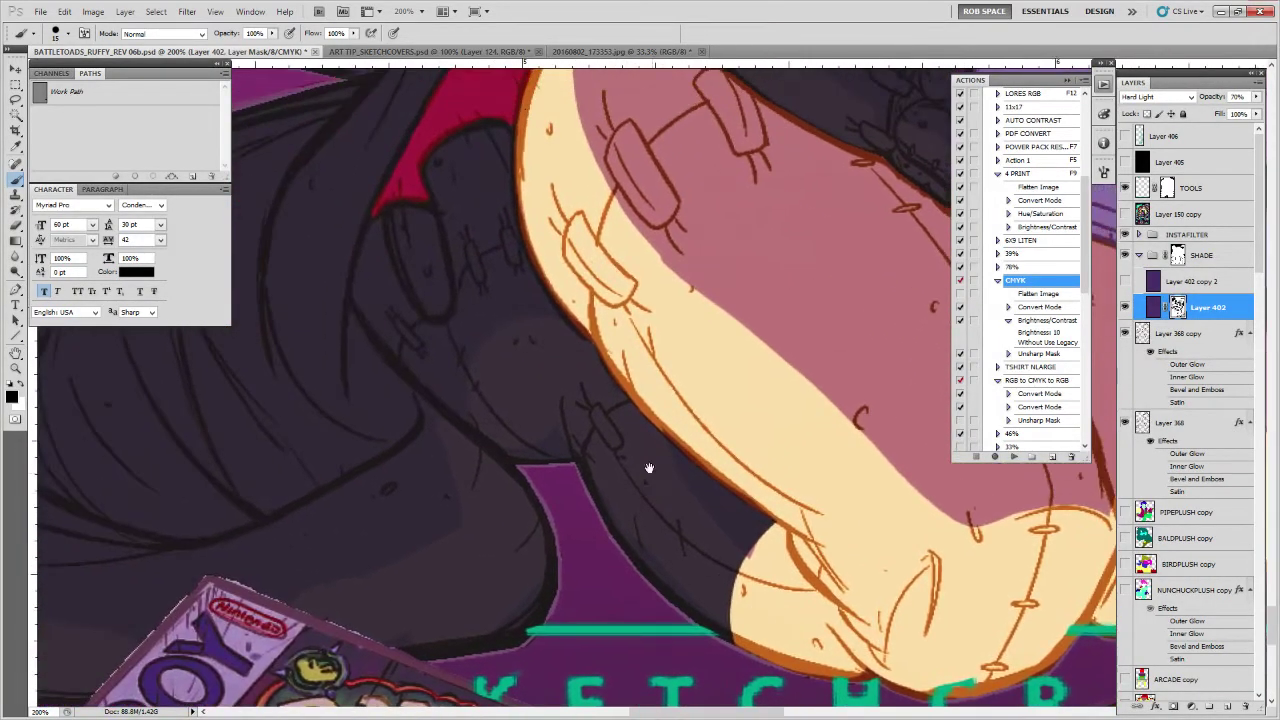
left_click_drag(598, 401, 726, 495)
left_click_drag(662, 459, 708, 385)
left_click_drag(625, 435, 811, 357)
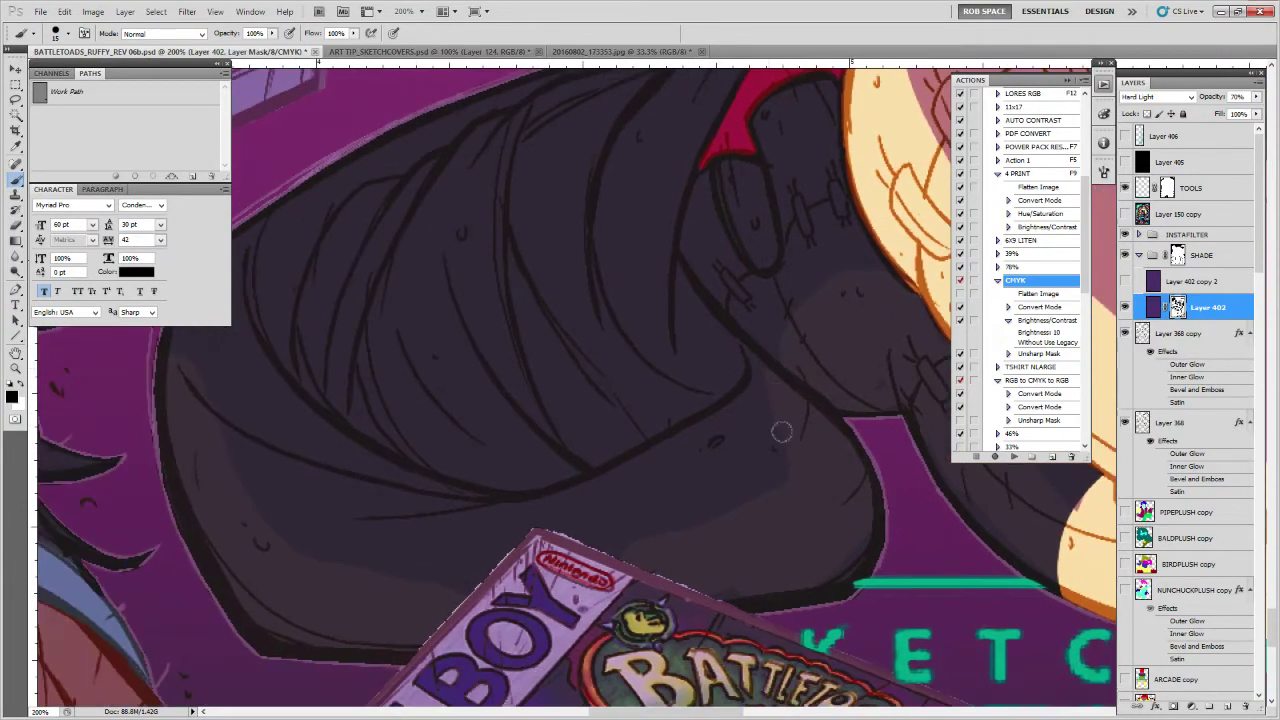
left_click_drag(749, 577, 967, 569)
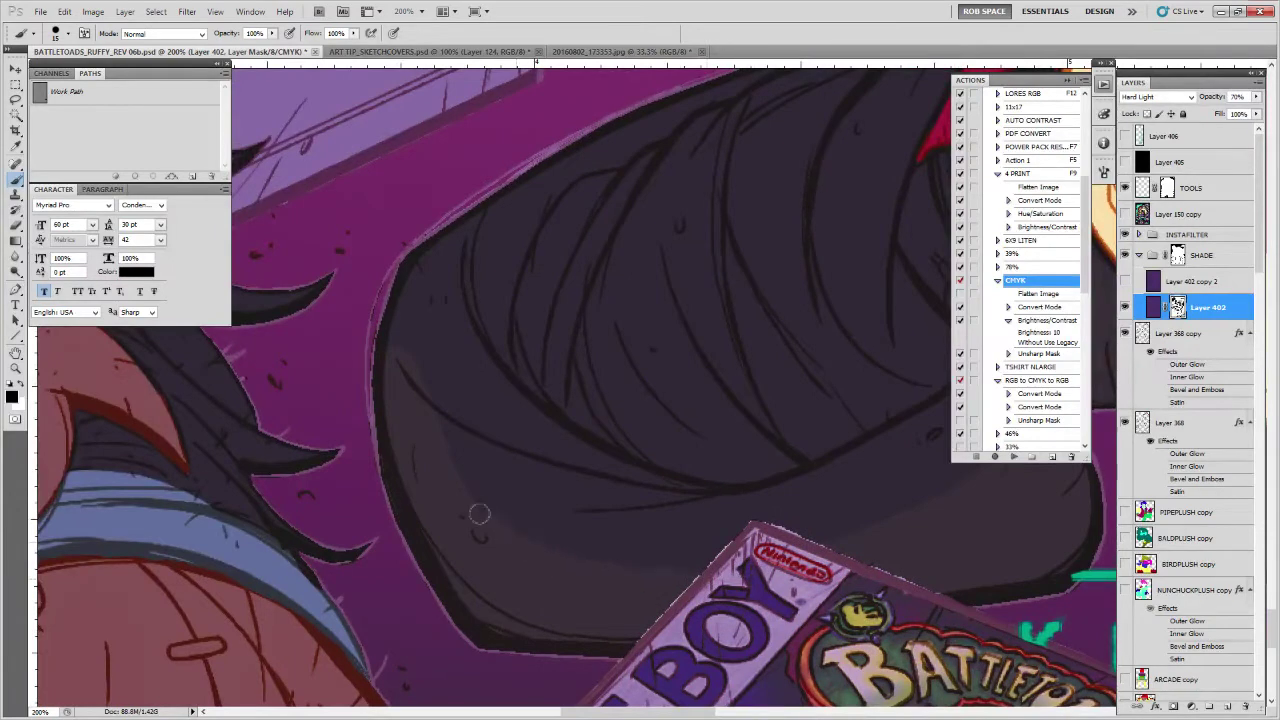
key("x")
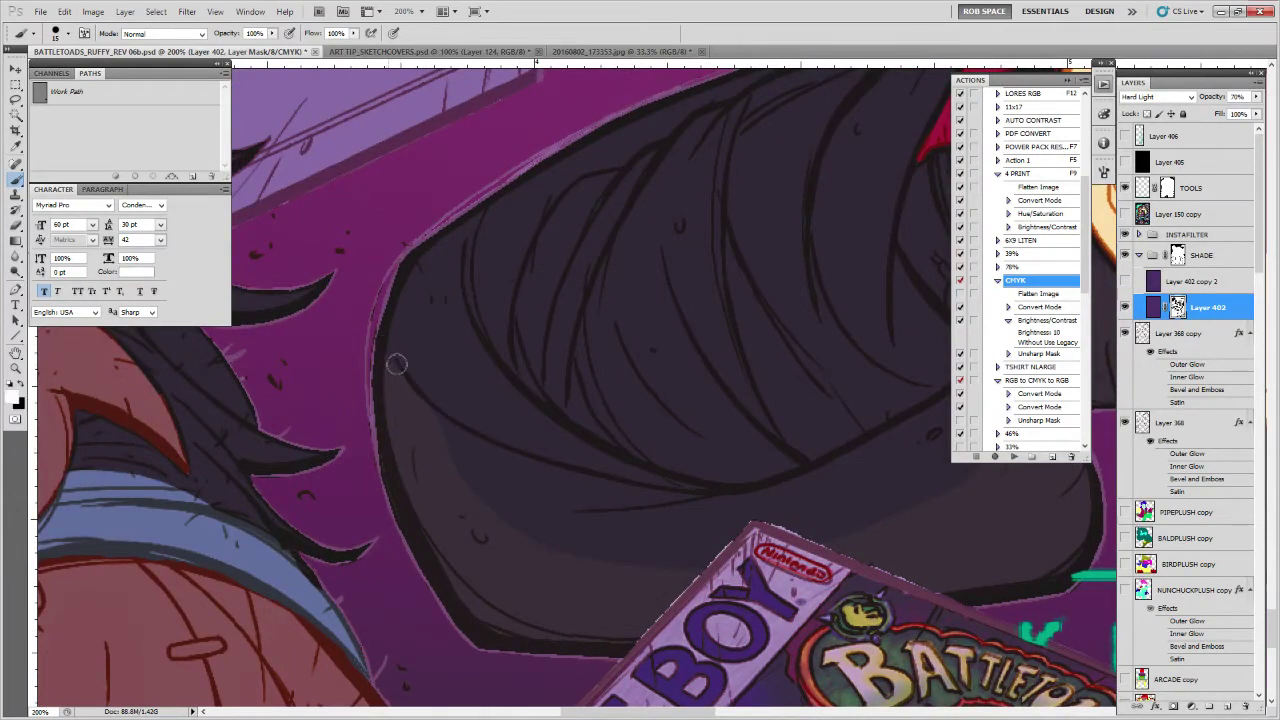
Shape the lit area across the bust of the girl's dark bodice and refine the edge of its shade
left_click_drag(844, 425, 589, 646)
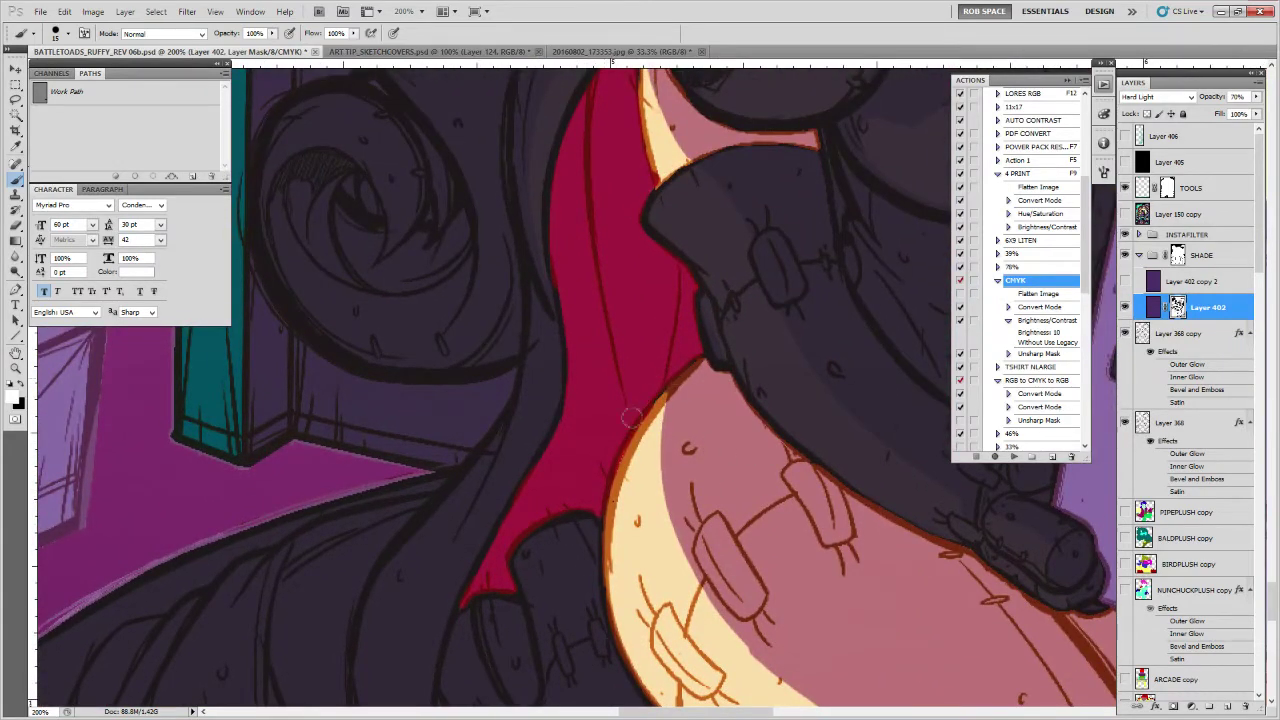
left_click_drag(731, 357, 630, 513)
mouse_move(816, 460)
left_mouse_down()
mouse_move(571, 560)
mouse_move(560, 602)
left_mouse_up()
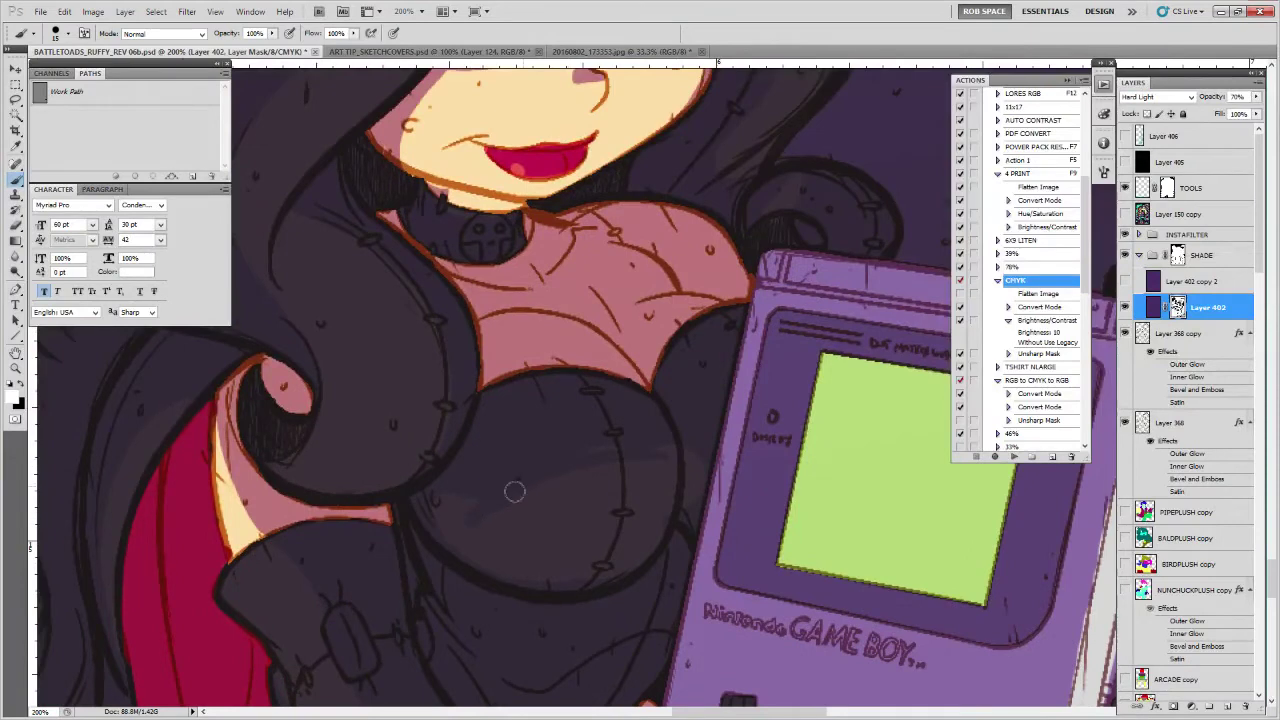
key("x")
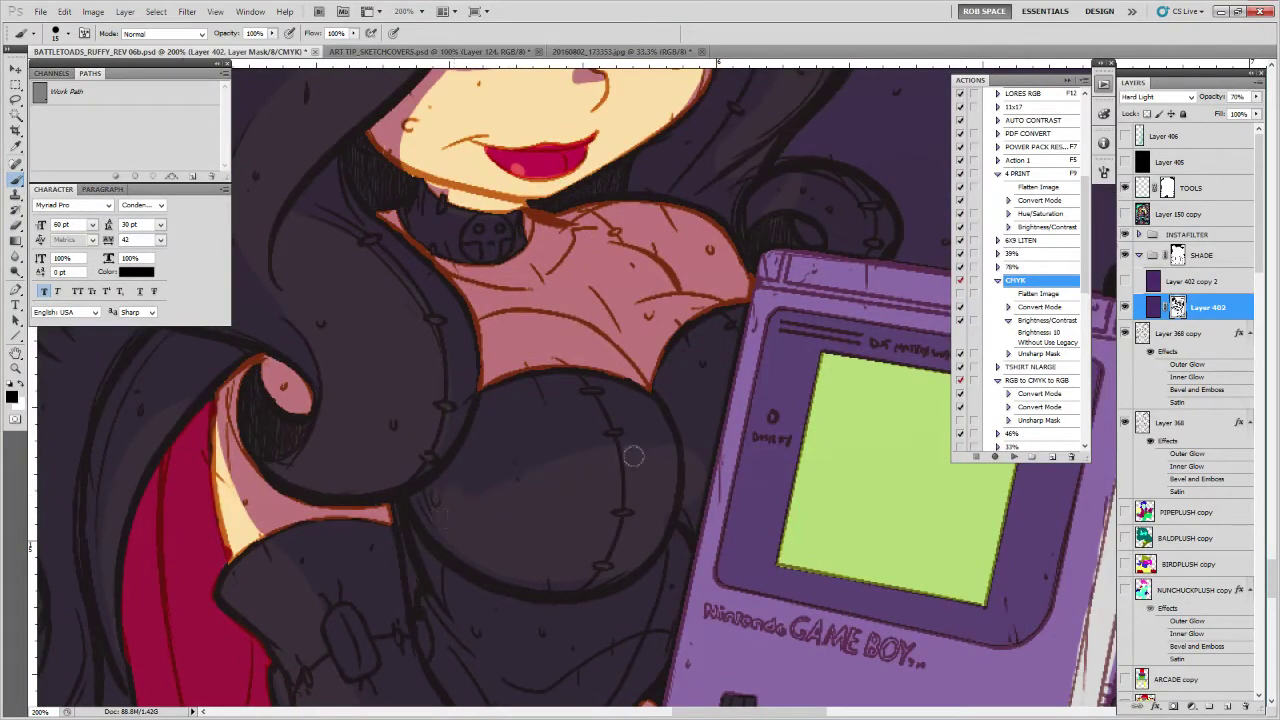
key("x")
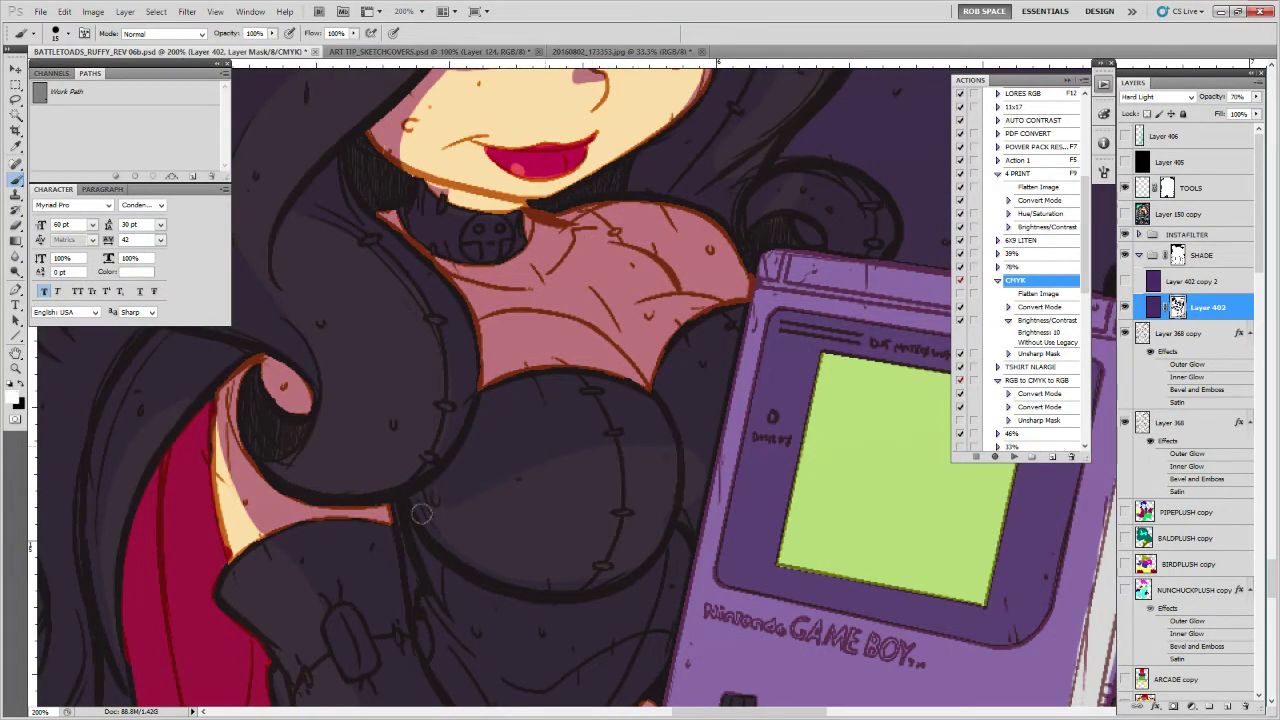
key("x")
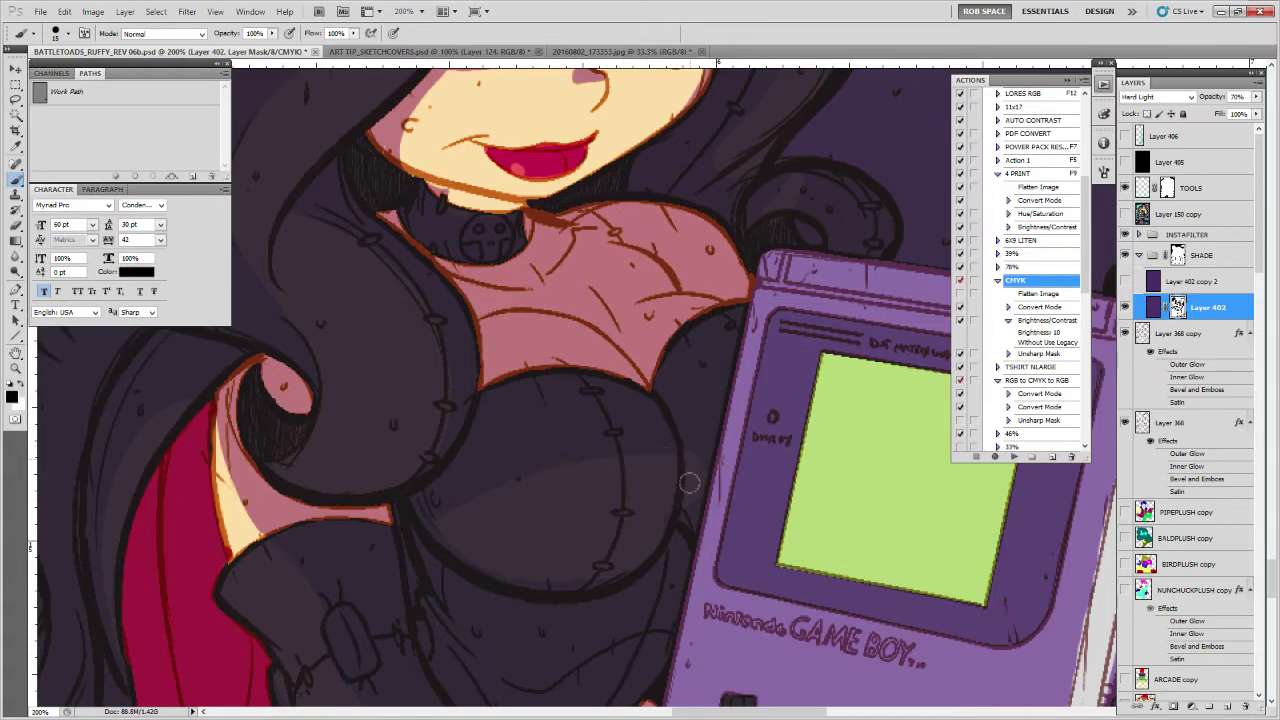
key("x")
mouse_move(690, 522)
left_mouse_down()
mouse_move(758, 462)
mouse_move(705, 485)
left_mouse_up()
key("x")
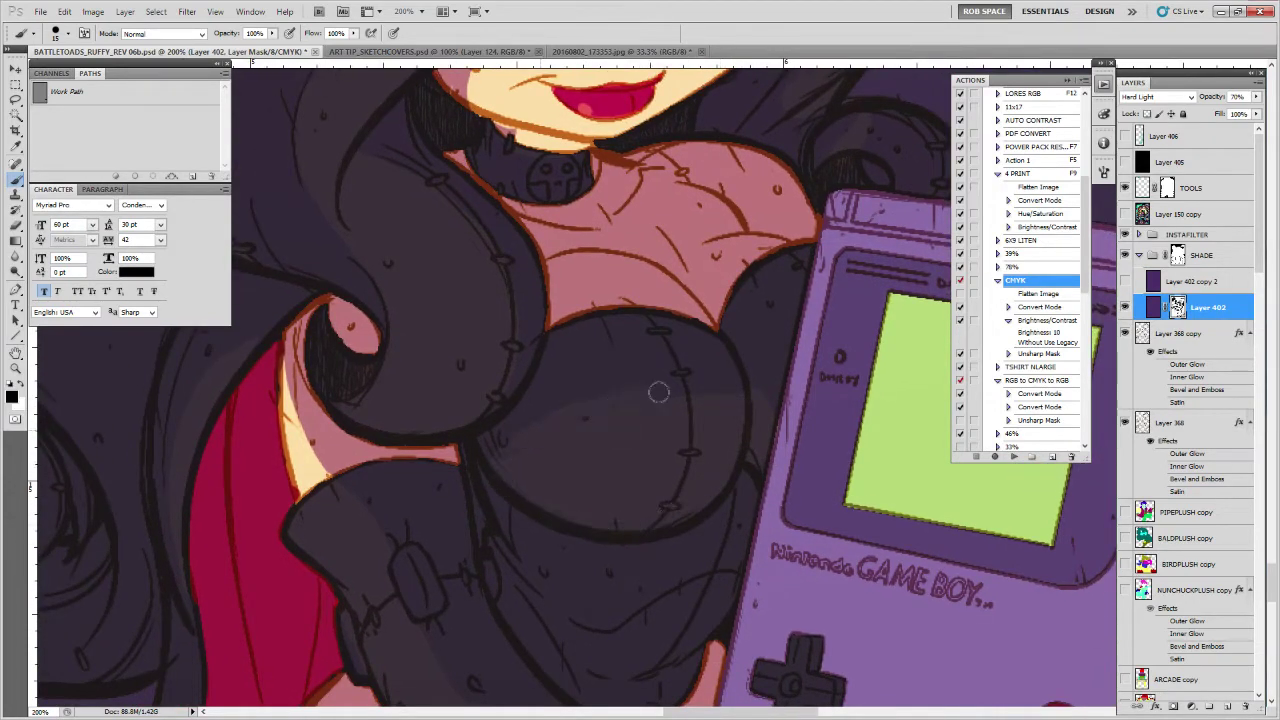
key("x")
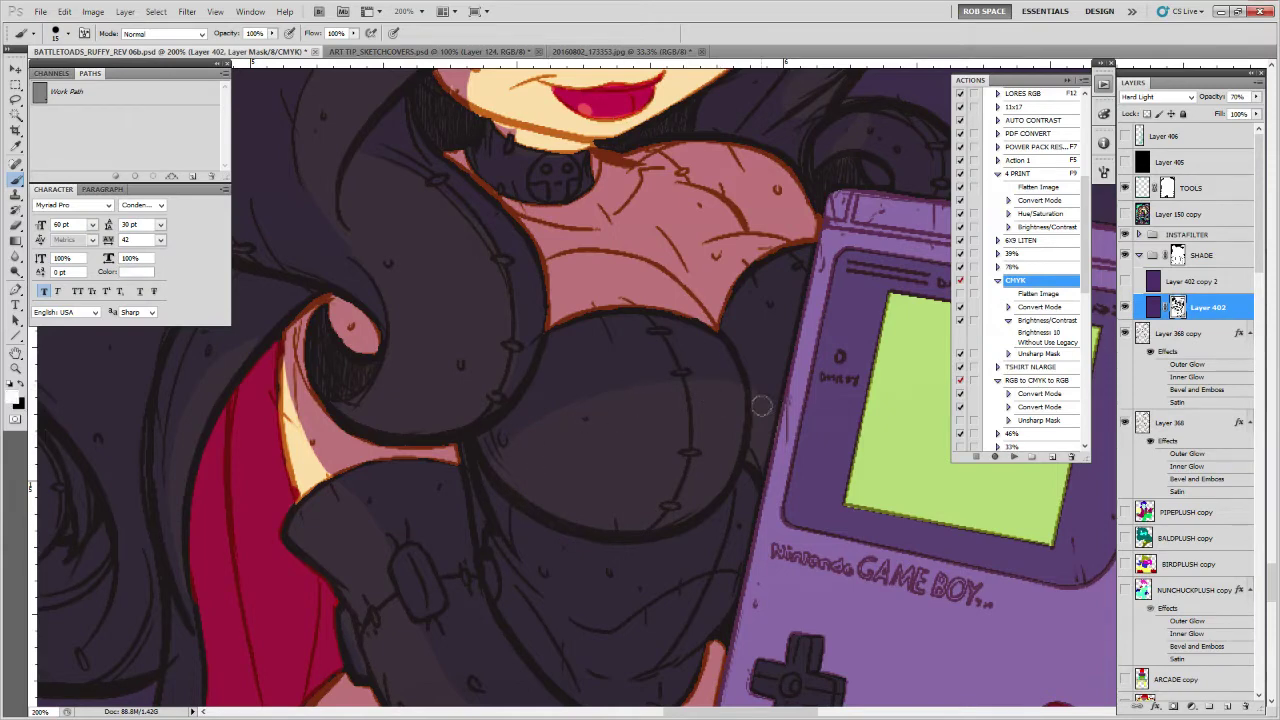
key("x")
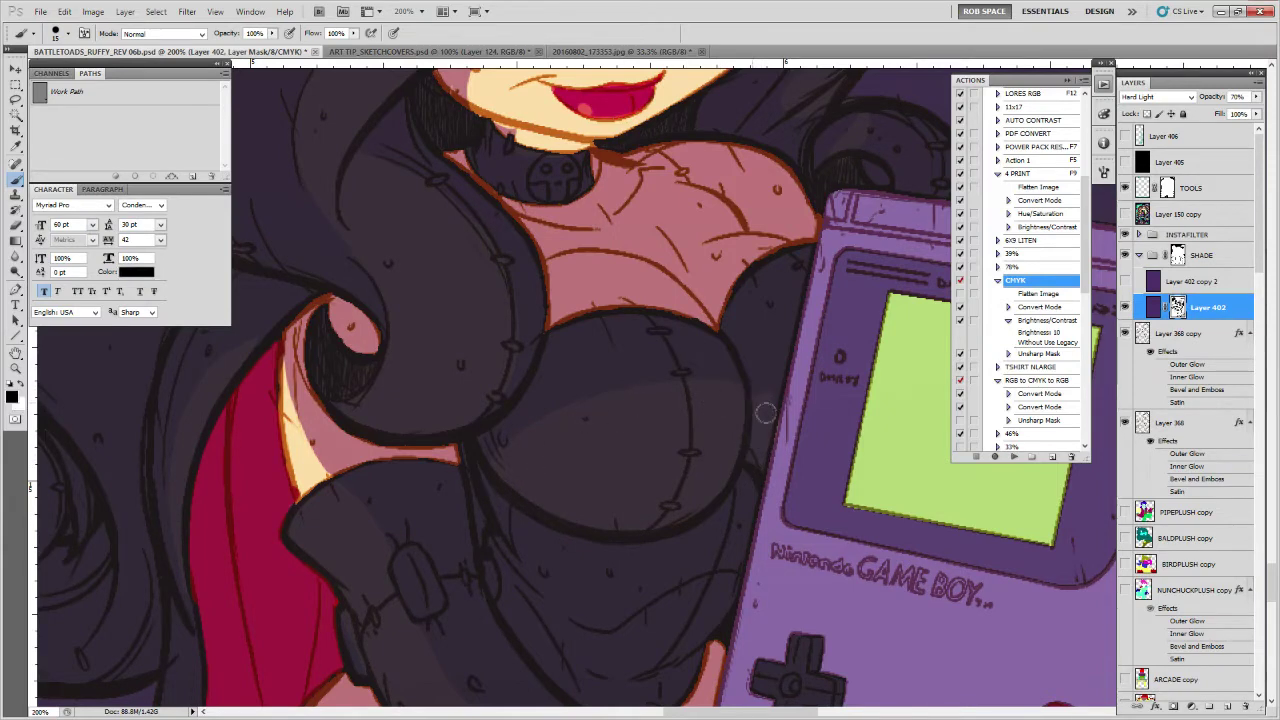
left_click_drag(781, 403, 777, 440)
Paint light on the bodice's midriff folds beneath the bust and tidy the shade edge near the hanging hair
left_click_drag(697, 525, 729, 436)
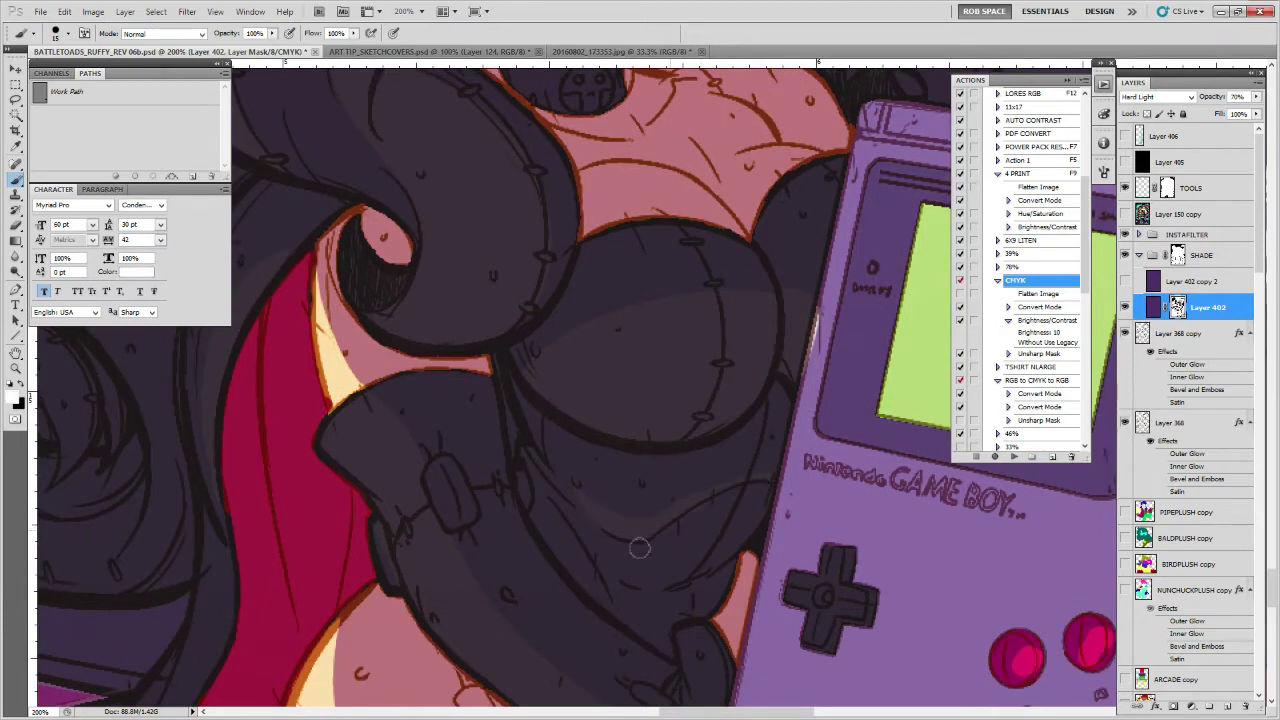
left_click_drag(605, 416, 660, 542)
key("x")
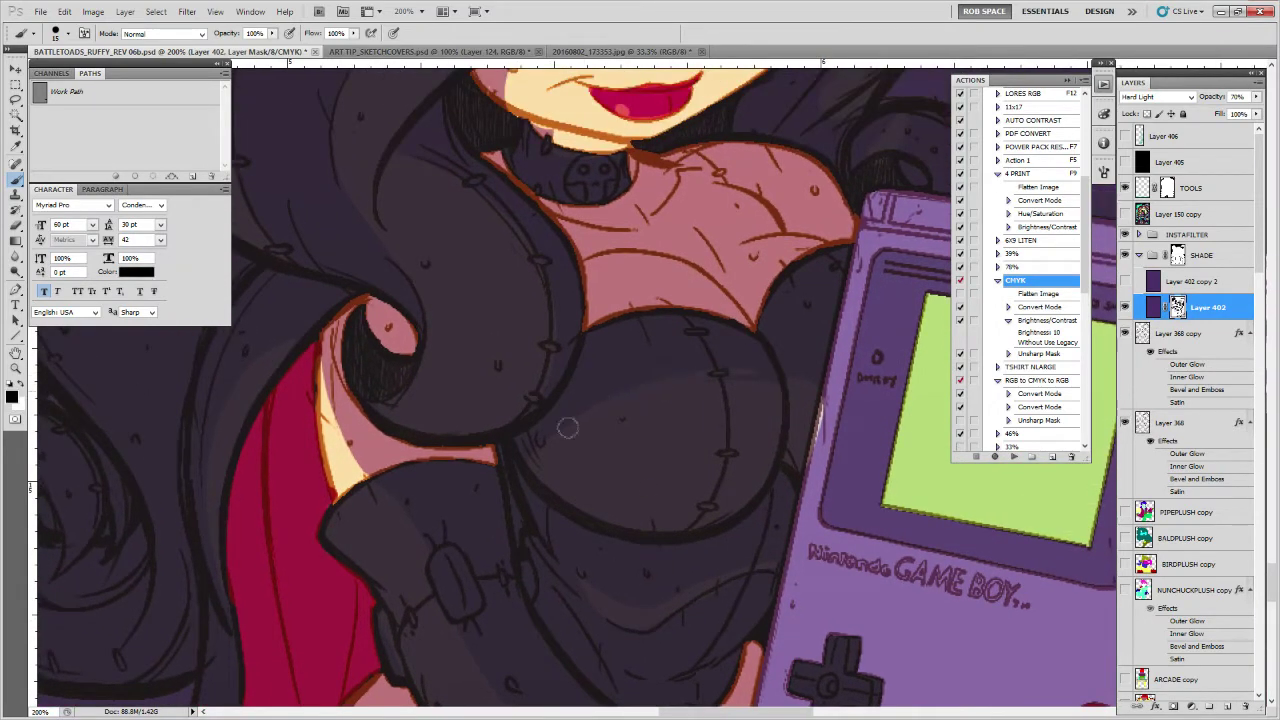
key("x")
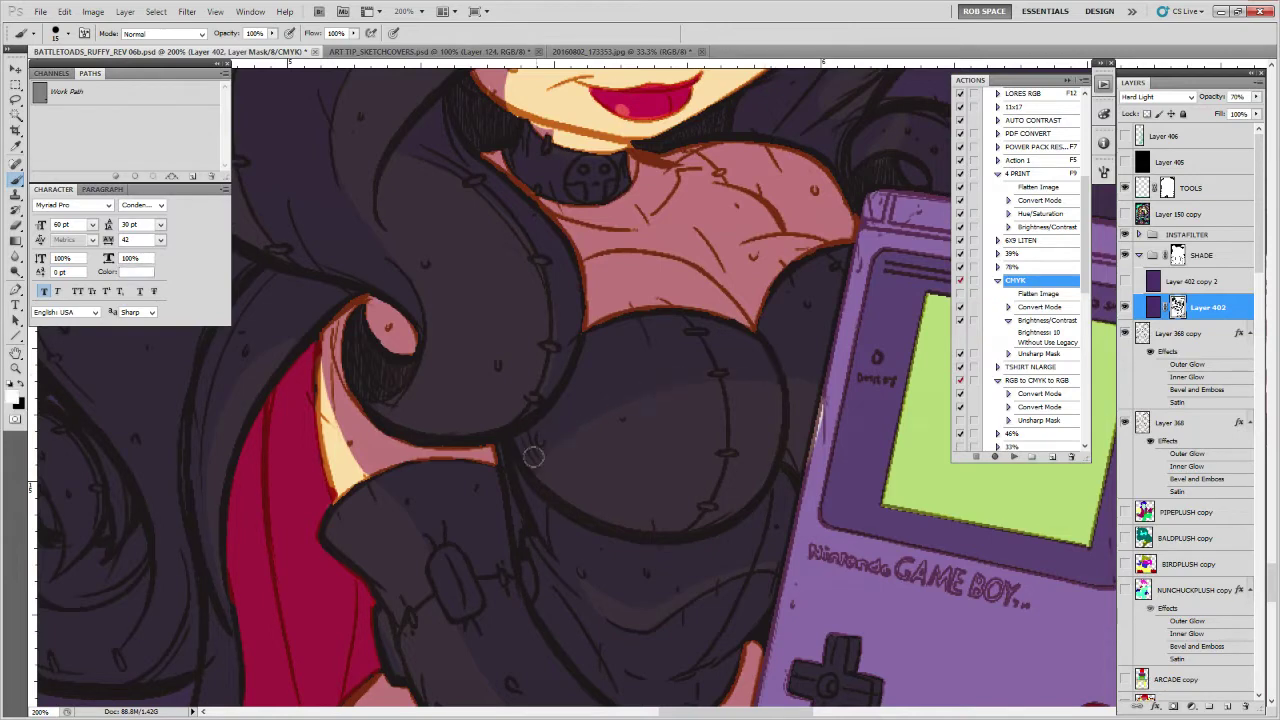
Paint a rim of light on the girl's chest skin along the bodice's scalloped neckline
left_click_drag(585, 430, 694, 571)
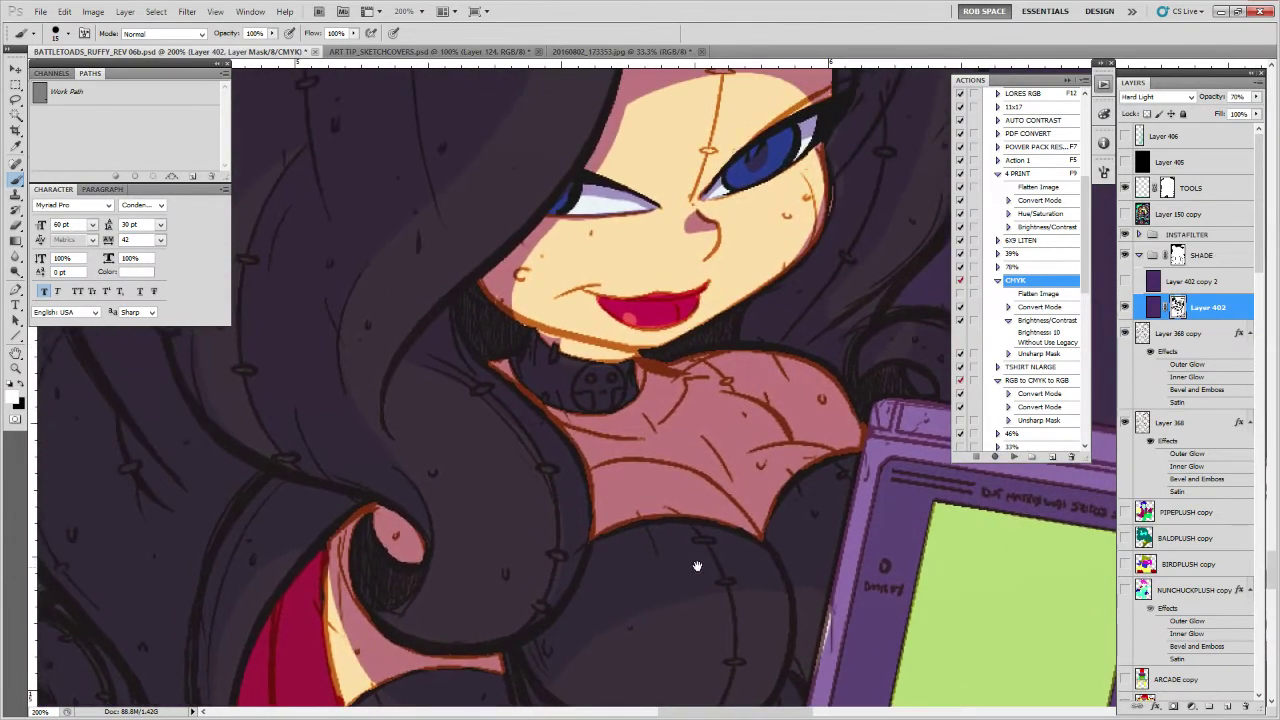
key("x")
mouse_move(607, 527)
left_mouse_down()
mouse_move(662, 510)
mouse_move(735, 524)
left_mouse_up()
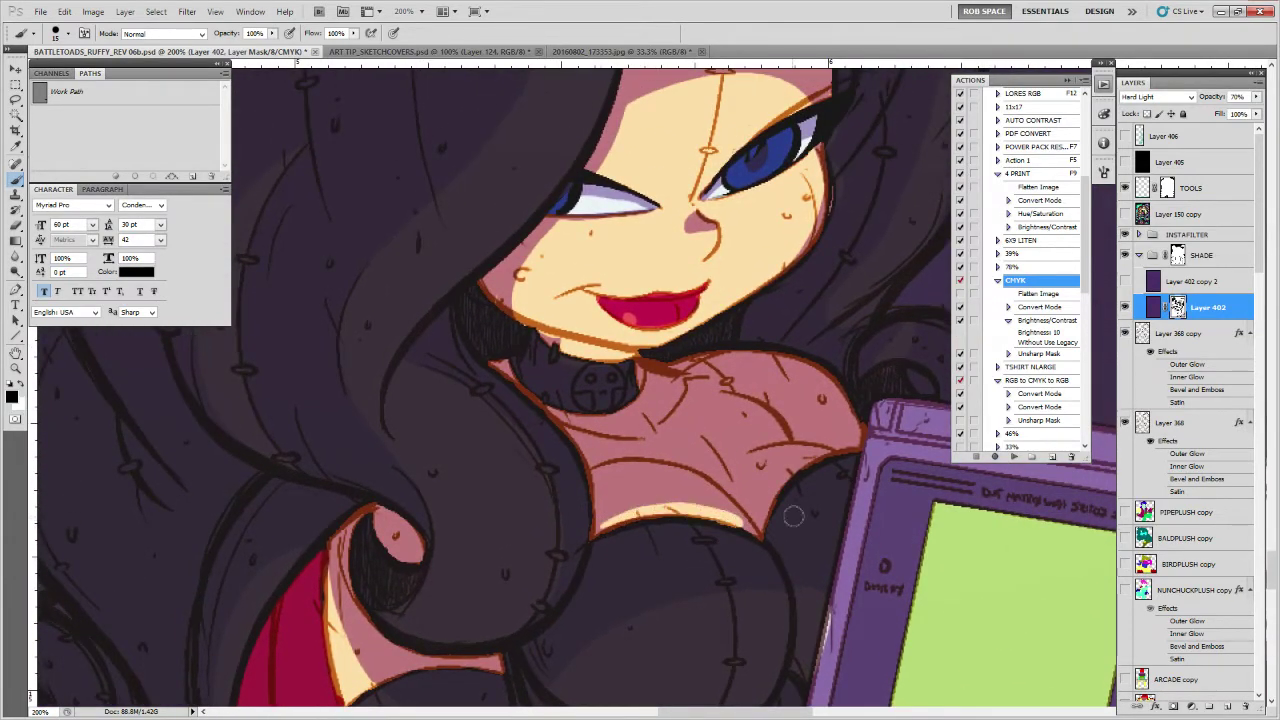
mouse_move(819, 461)
left_mouse_down()
mouse_move(769, 496)
mouse_move(750, 532)
left_mouse_up()
mouse_move(673, 513)
left_mouse_down()
mouse_move(642, 498)
mouse_move(748, 538)
left_mouse_up()
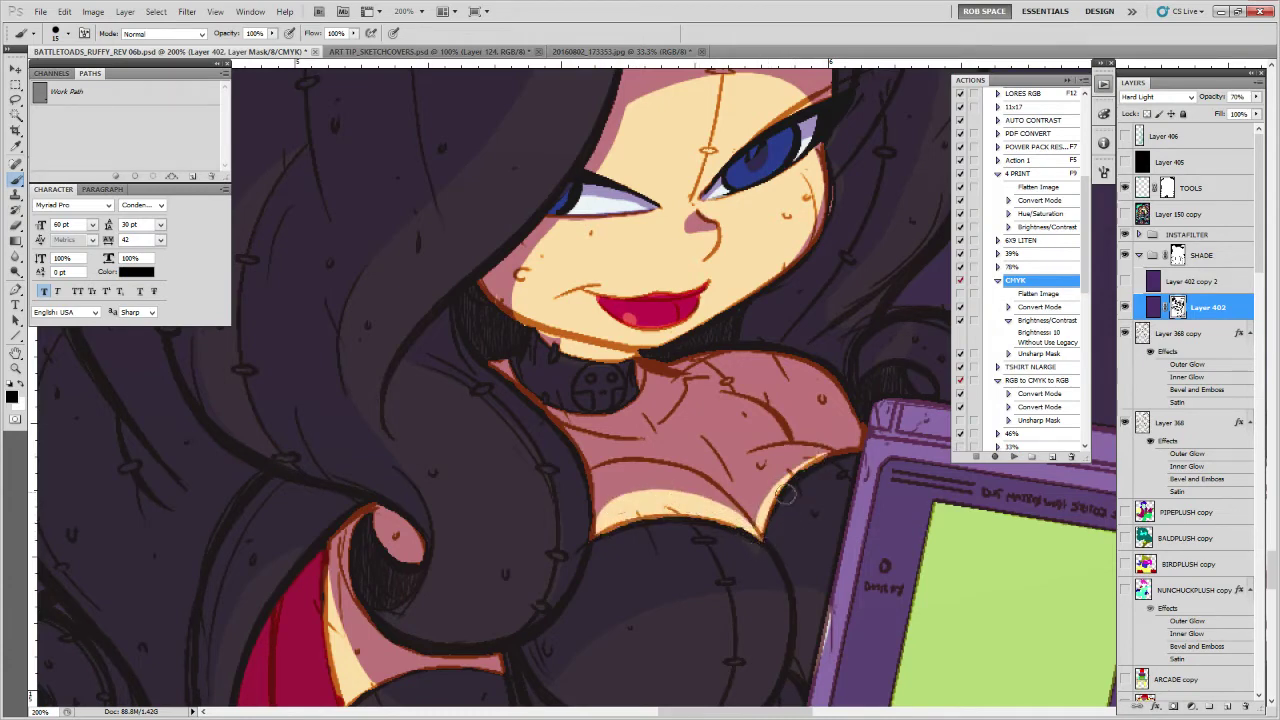
Shape the light and shade on the Game Boy's upper corner, where its top edge meets the lit side
mouse_move(770, 488)
left_mouse_down()
mouse_move(836, 455)
mouse_move(723, 528)
mouse_move(474, 517)
left_mouse_up()
left_click_drag(800, 557, 694, 355)
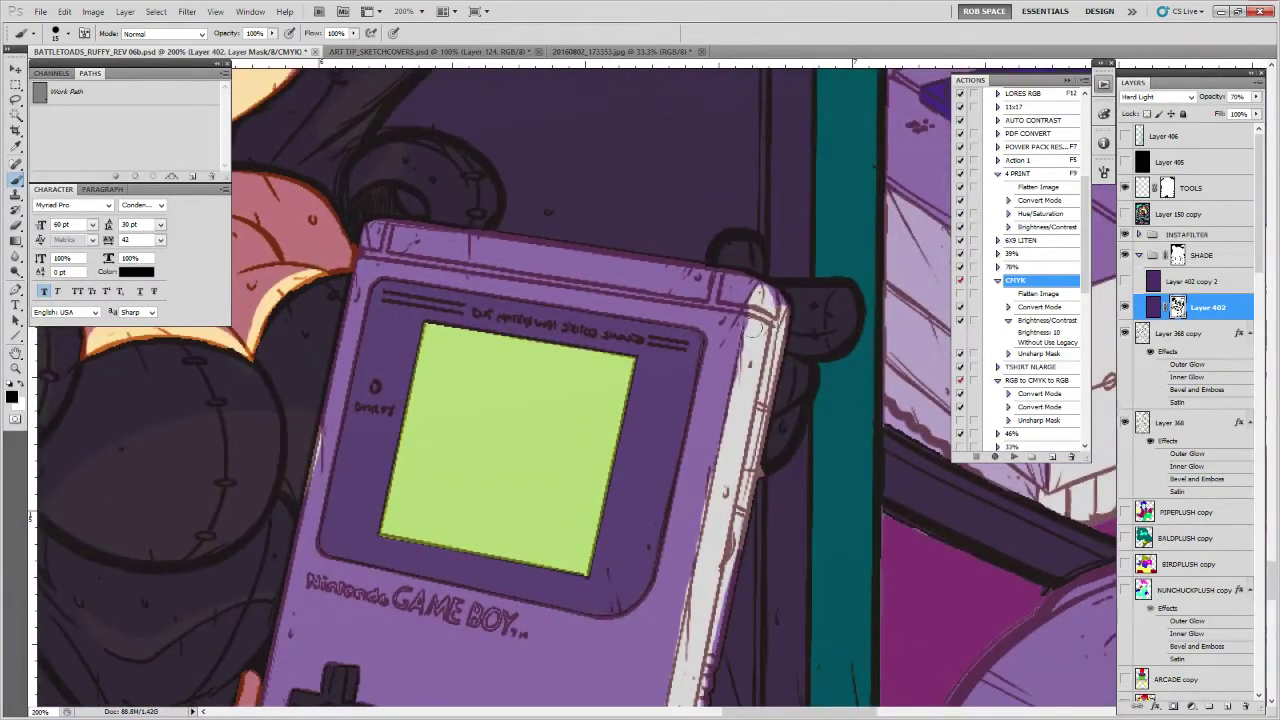
key("x")
key("x")
key("x")
key("x")
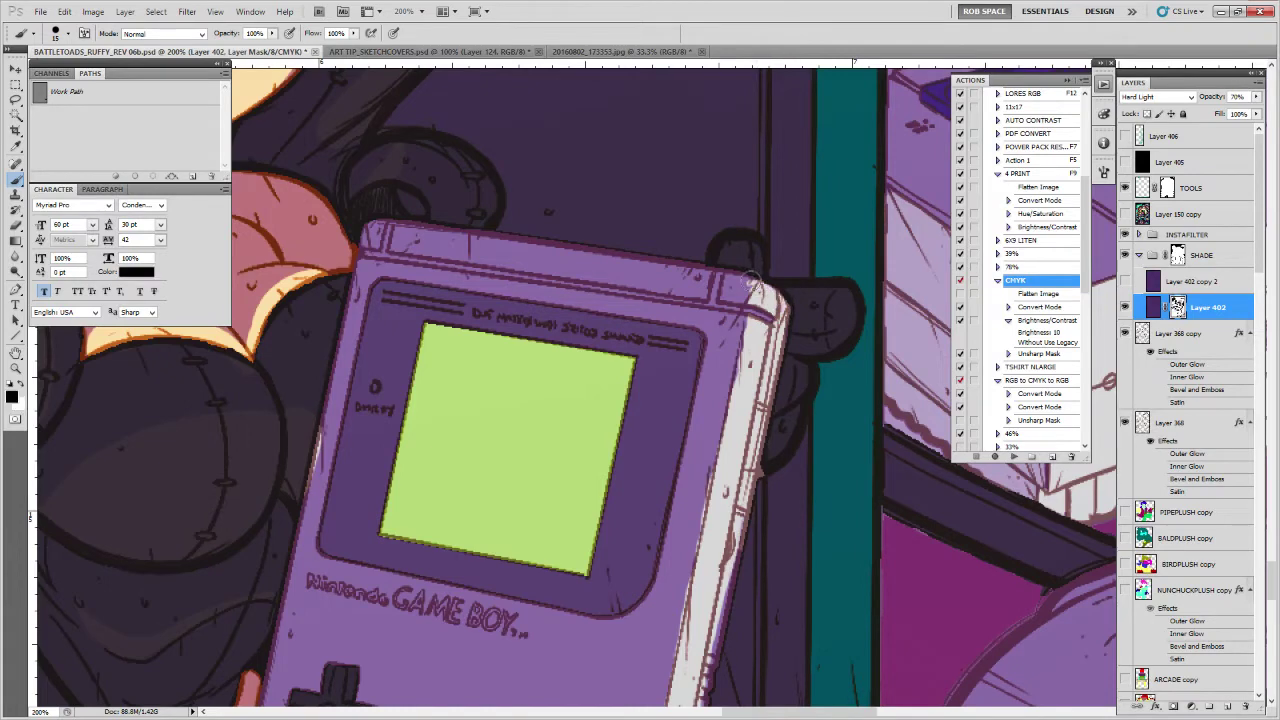
scroll(776, 340, "down", 3)
key("x")
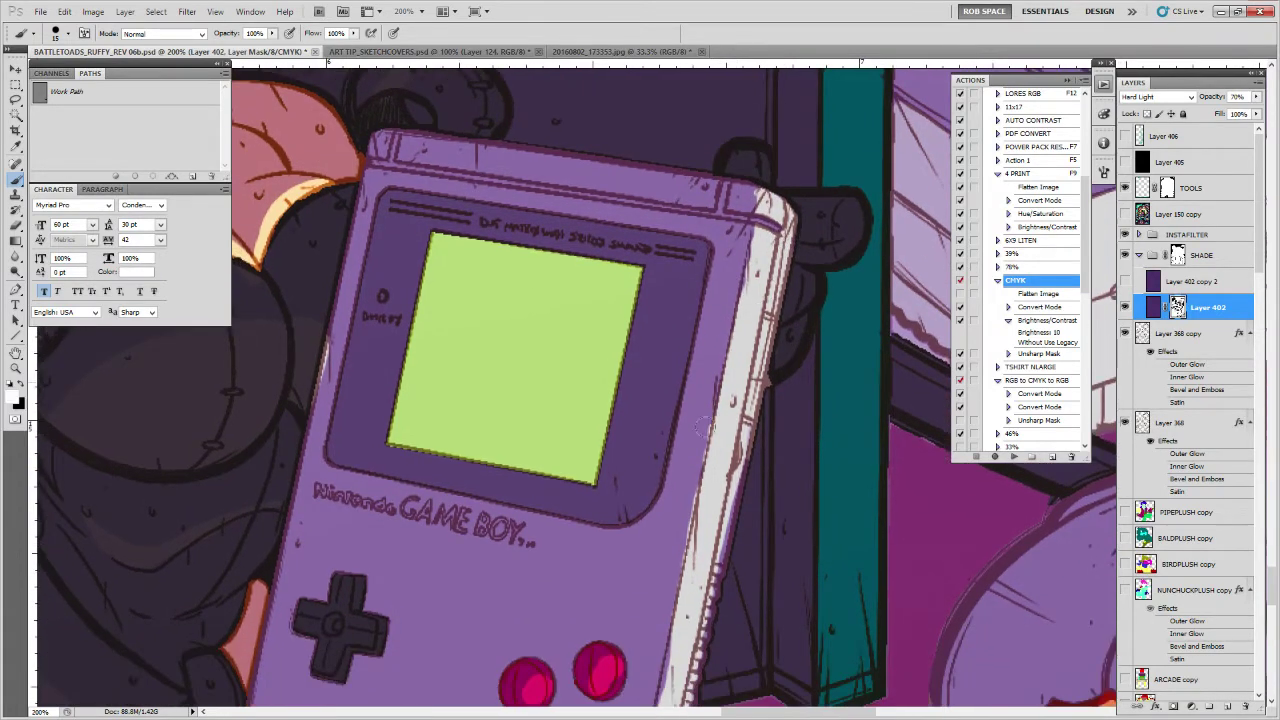
Paint the light strip down the Game Boy's side, from below the upper corner to the rounded bottom corner
scroll(720, 350, "down", 2)
left_click_drag(715, 354, 705, 412)
left_click_drag(703, 470, 702, 423)
key("x")
mouse_move(764, 237)
left_mouse_down()
mouse_move(723, 482)
mouse_move(733, 318)
left_mouse_up()
mouse_move(726, 380)
left_mouse_down()
mouse_move(711, 495)
mouse_move(653, 606)
left_mouse_up()
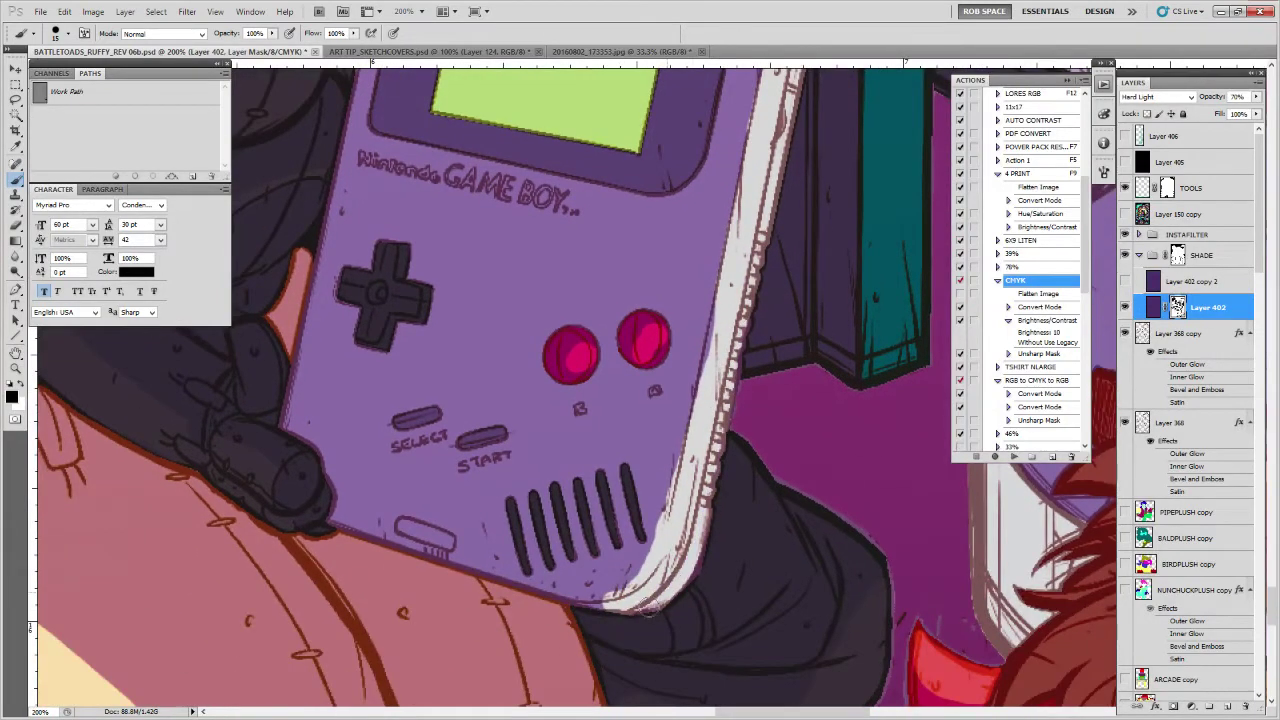
Refine the boundary between the Game Boy's shaded face and lit side, down around the rounded bottom corner
left_click_drag(705, 400, 713, 408)
key("x")
mouse_move(736, 265)
left_mouse_down()
mouse_move(710, 416)
mouse_move(654, 551)
mouse_move(613, 597)
left_mouse_up()
key("x")
key("x")
left_click_drag(637, 571, 702, 565)
key("x")
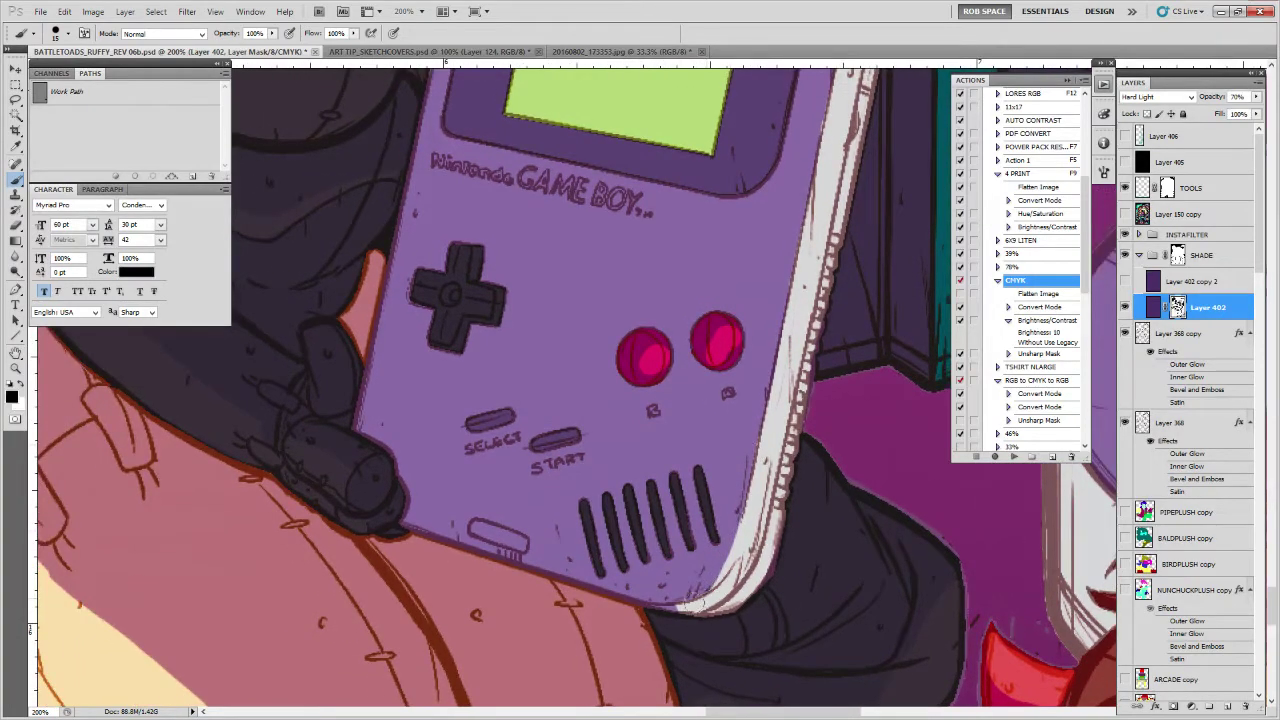
Shade the faces of the Game Boy's A and B buttons, leaving a thin lit rim on each one's right side
left_click_drag(745, 530, 720, 658)
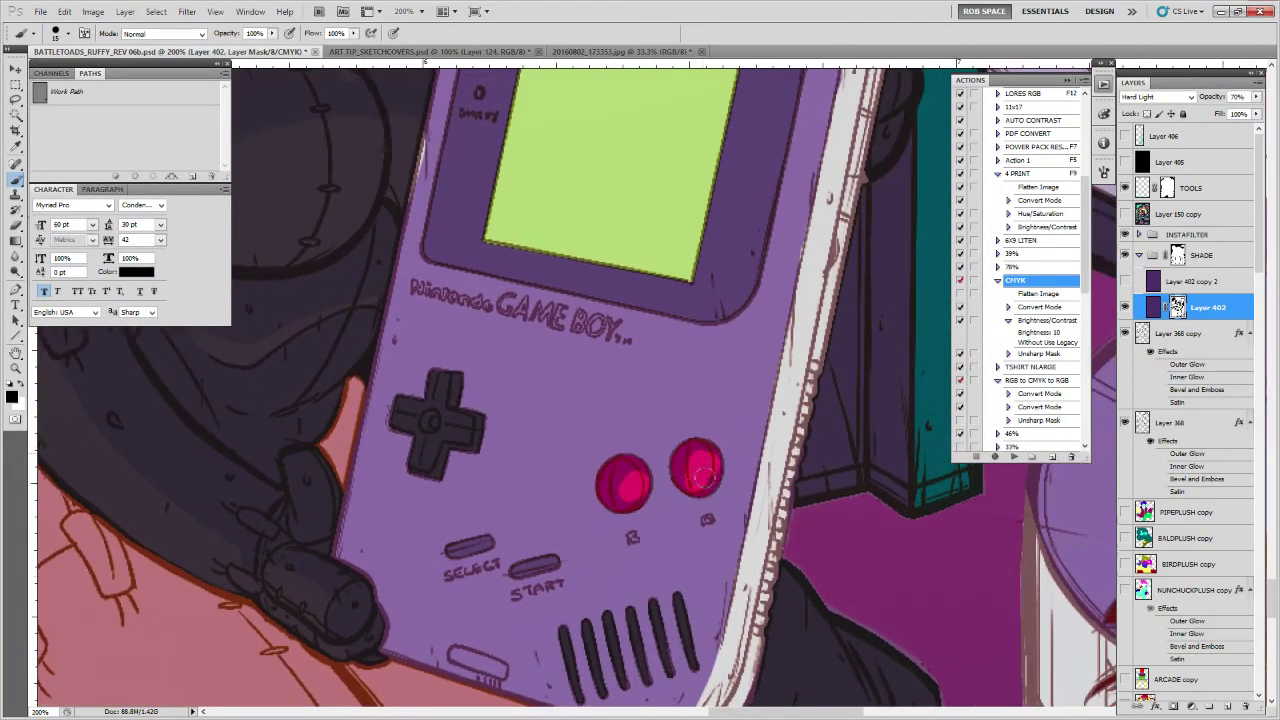
mouse_move(700, 452)
left_mouse_down()
mouse_move(607, 490)
mouse_move(617, 468)
mouse_move(697, 458)
mouse_move(702, 485)
mouse_move(701, 447)
left_mouse_up()
key("x")
key("x")
key("x")
left_click_drag(615, 463, 628, 497)
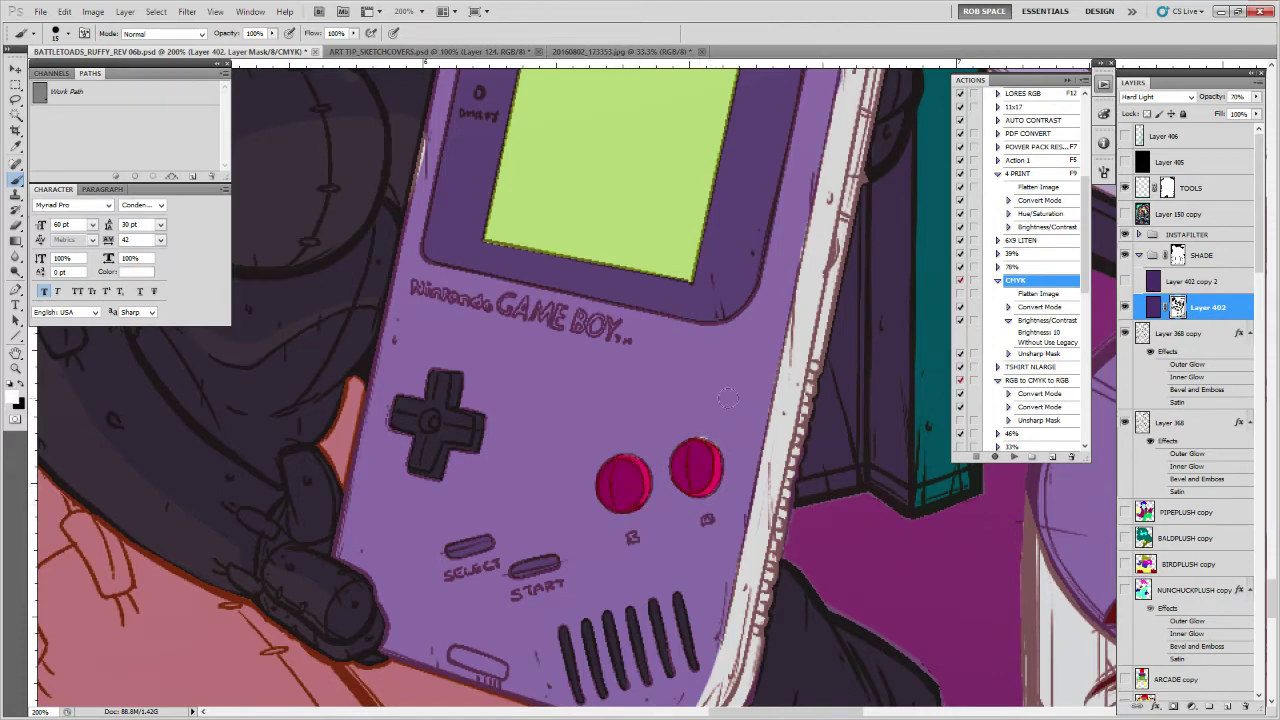
key("x")
left_click_drag(708, 441, 743, 446)
key("x")
key("x")
Light the right ends of the Select and Start buttons and add thin light edges along the Game Boy's speaker slots
left_click_drag(506, 424, 471, 453)
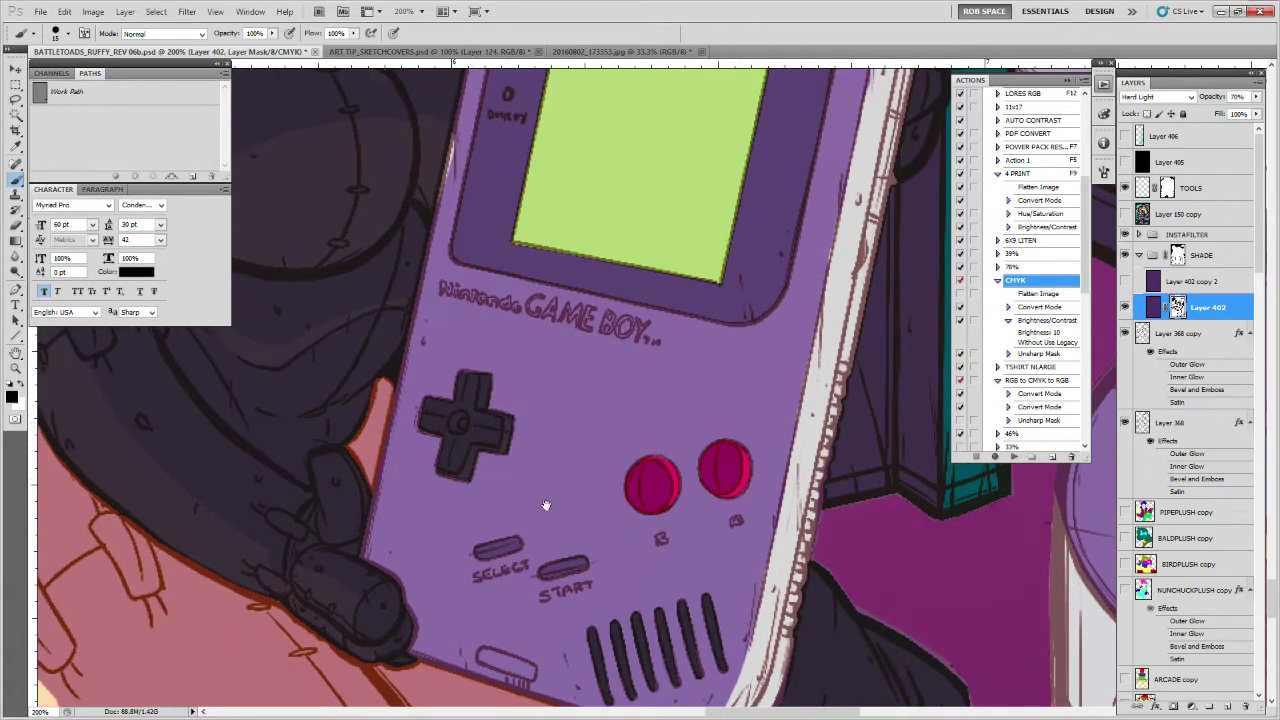
left_click_drag(530, 497, 641, 500)
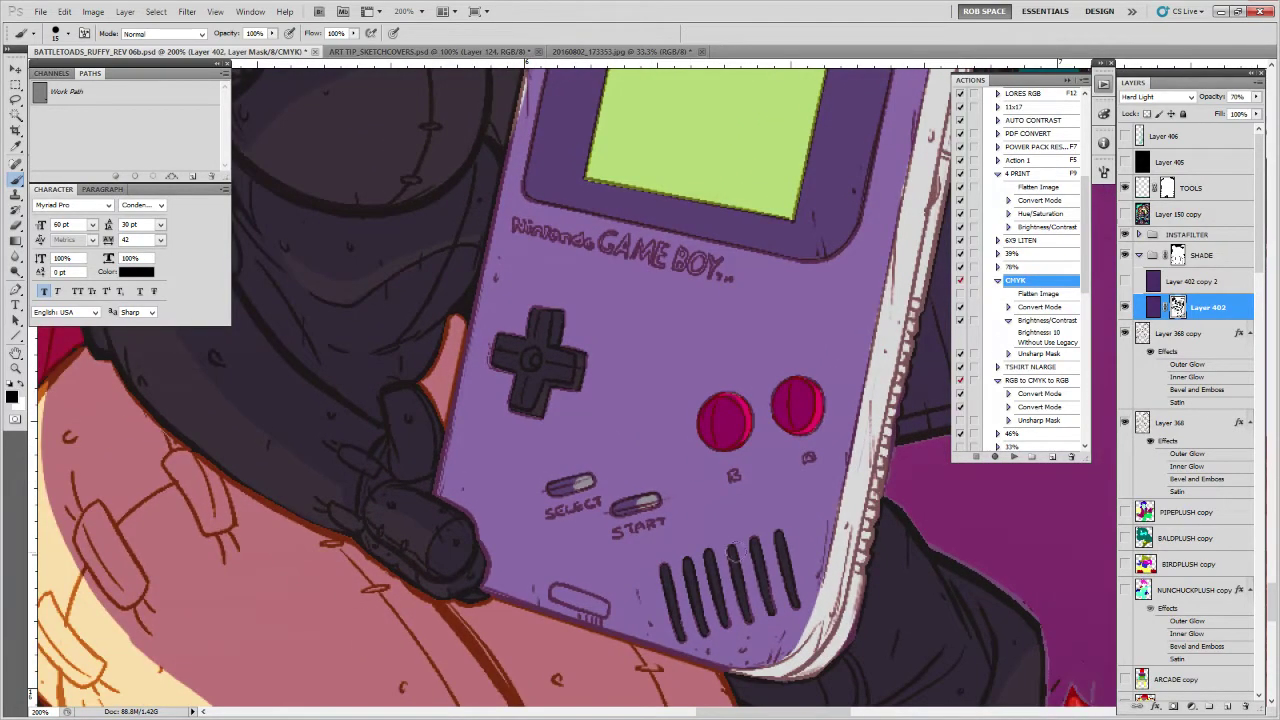
left_click_drag(802, 436, 697, 333)
left_click_drag(640, 446, 653, 506)
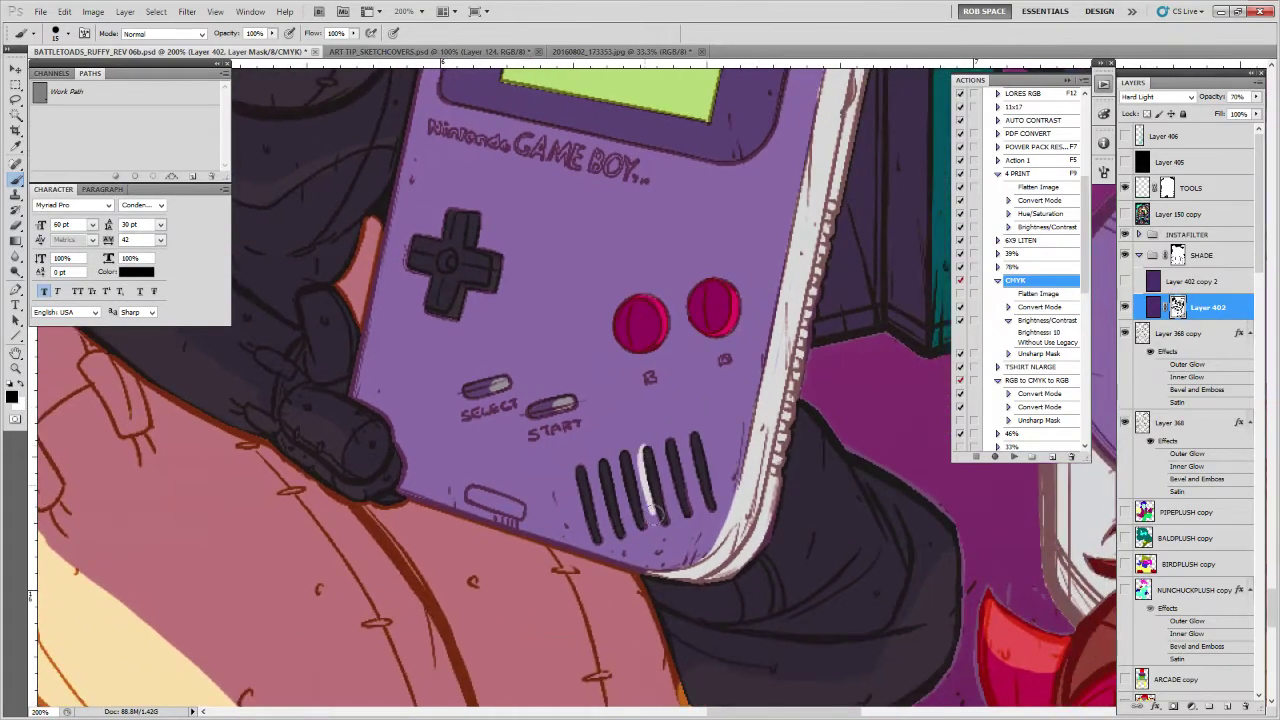
key("ctrl+z")
left_click_drag(644, 446, 657, 510)
mouse_move(670, 440)
left_mouse_down()
mouse_move(684, 518)
mouse_move(700, 472)
mouse_move(708, 510)
left_mouse_up()
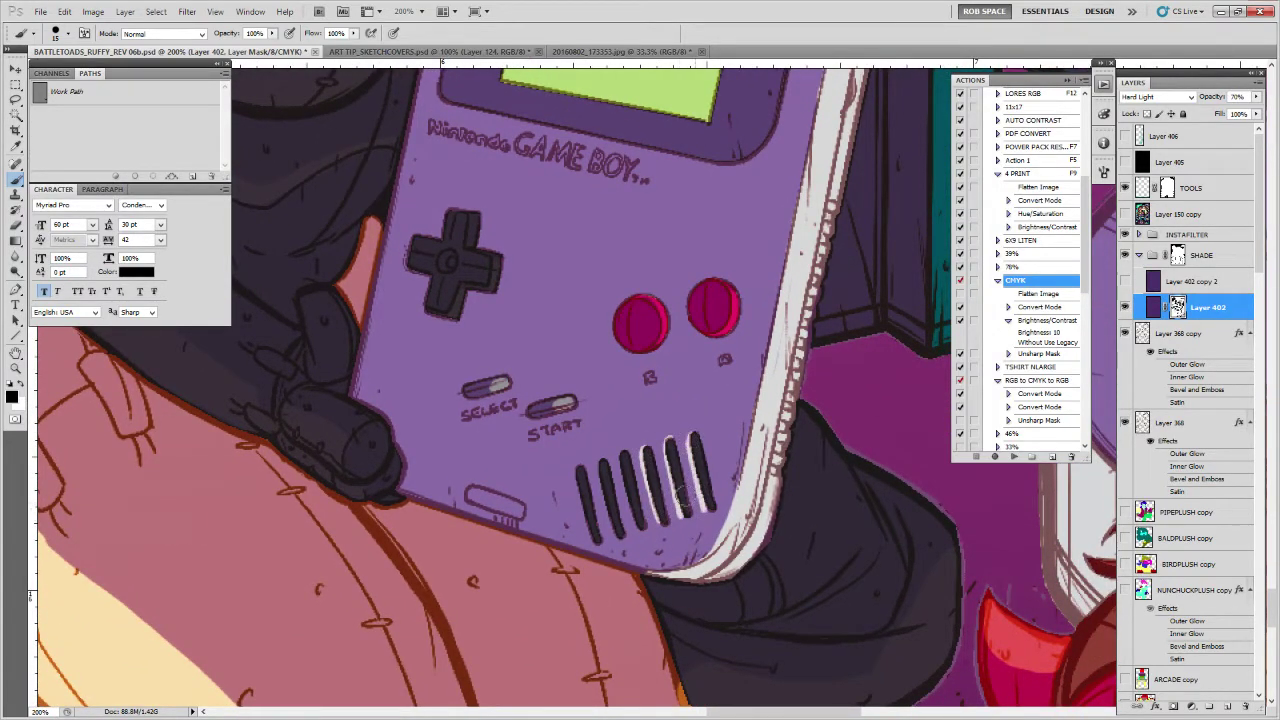
left_click_drag(620, 449, 638, 527)
left_click_drag(601, 462, 613, 521)
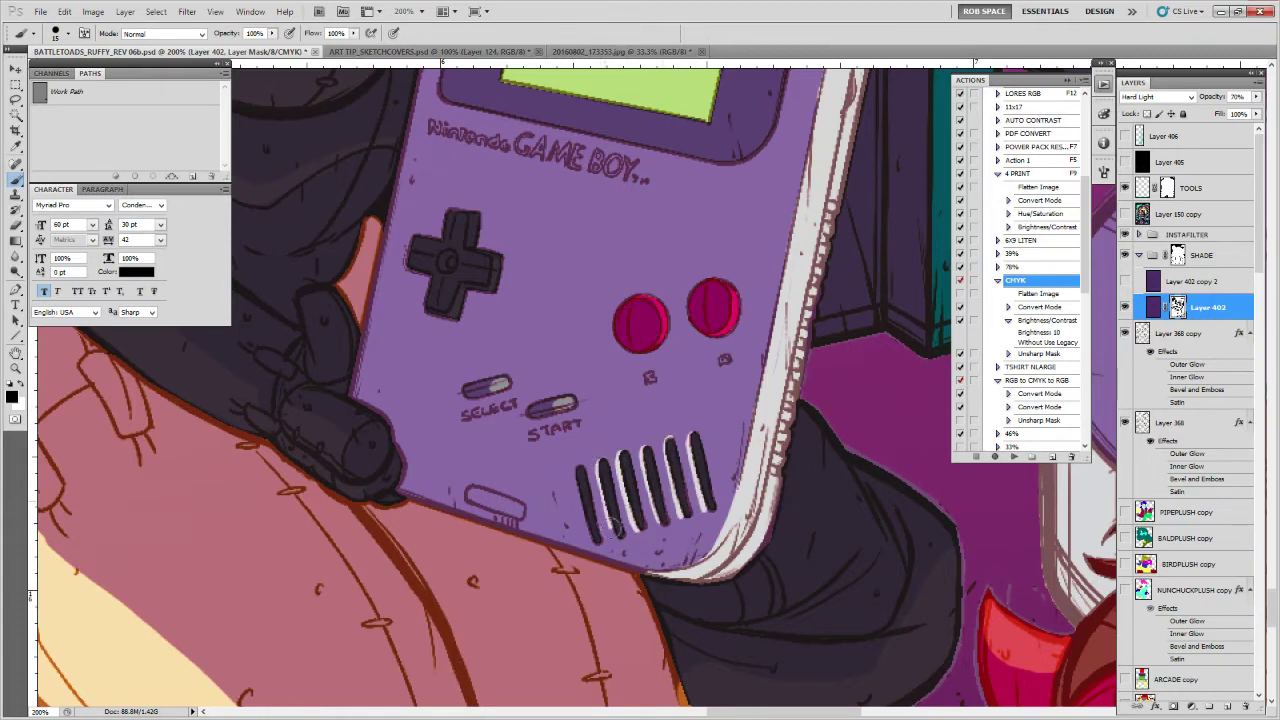
left_click_drag(578, 466, 592, 536)
Add a light spot on the battery indicator and light edges along the left and top of the Game Boy's screen bezel
left_click_drag(719, 148, 724, 598)
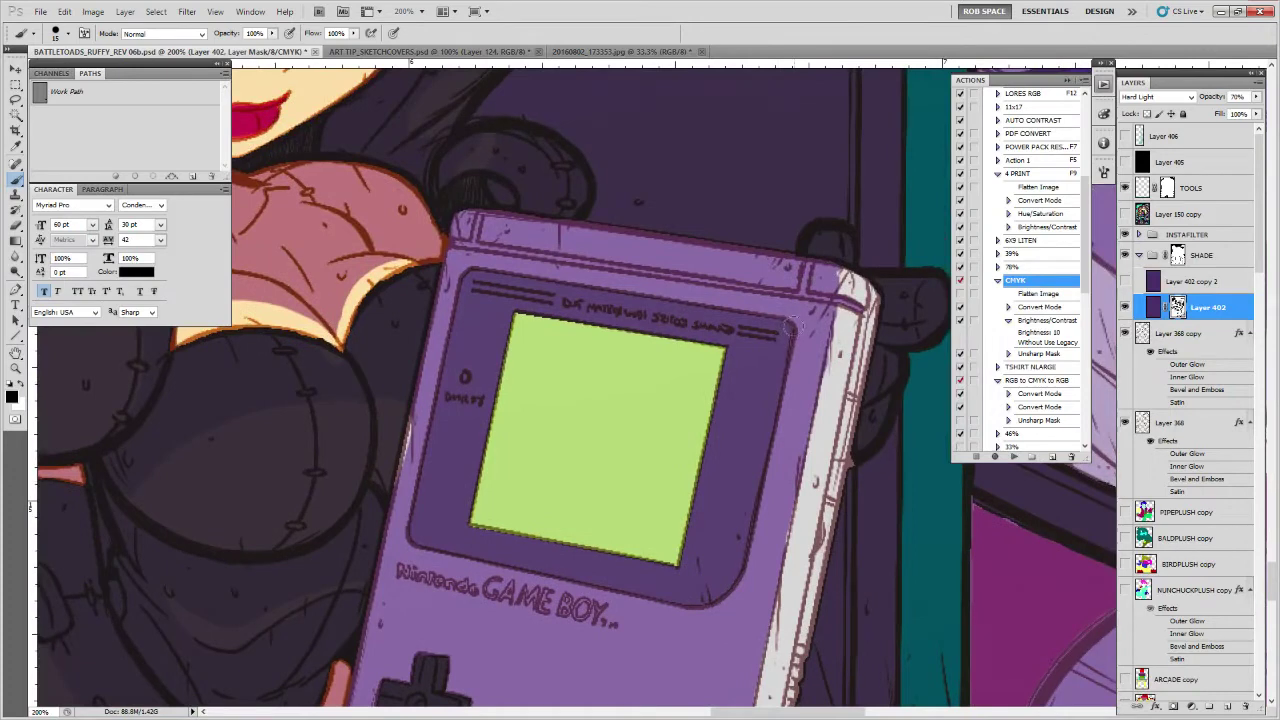
left_click_drag(716, 333, 718, 333)
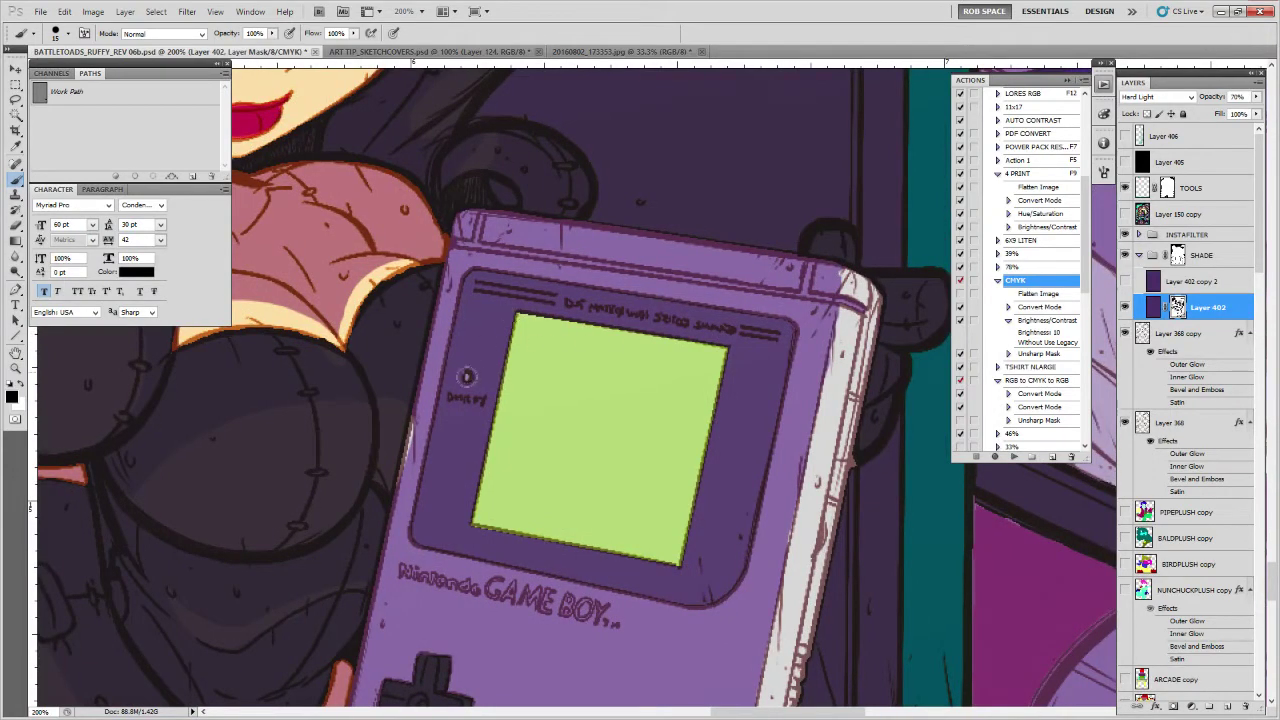
left_click_drag(470, 273, 414, 535)
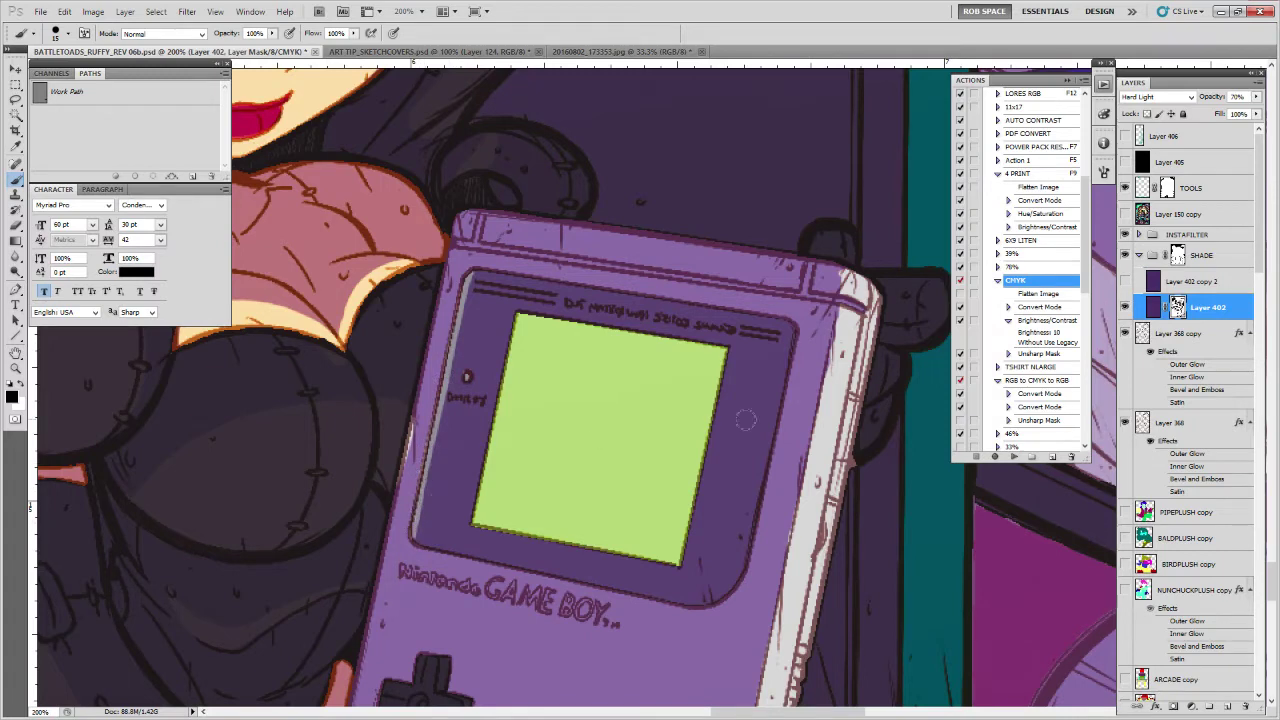
key("ctrl+z")
left_click_drag(517, 311, 573, 343)
mouse_move(843, 349)
left_mouse_down()
mouse_move(523, 302)
mouse_move(462, 562)
left_mouse_up()
key("x")
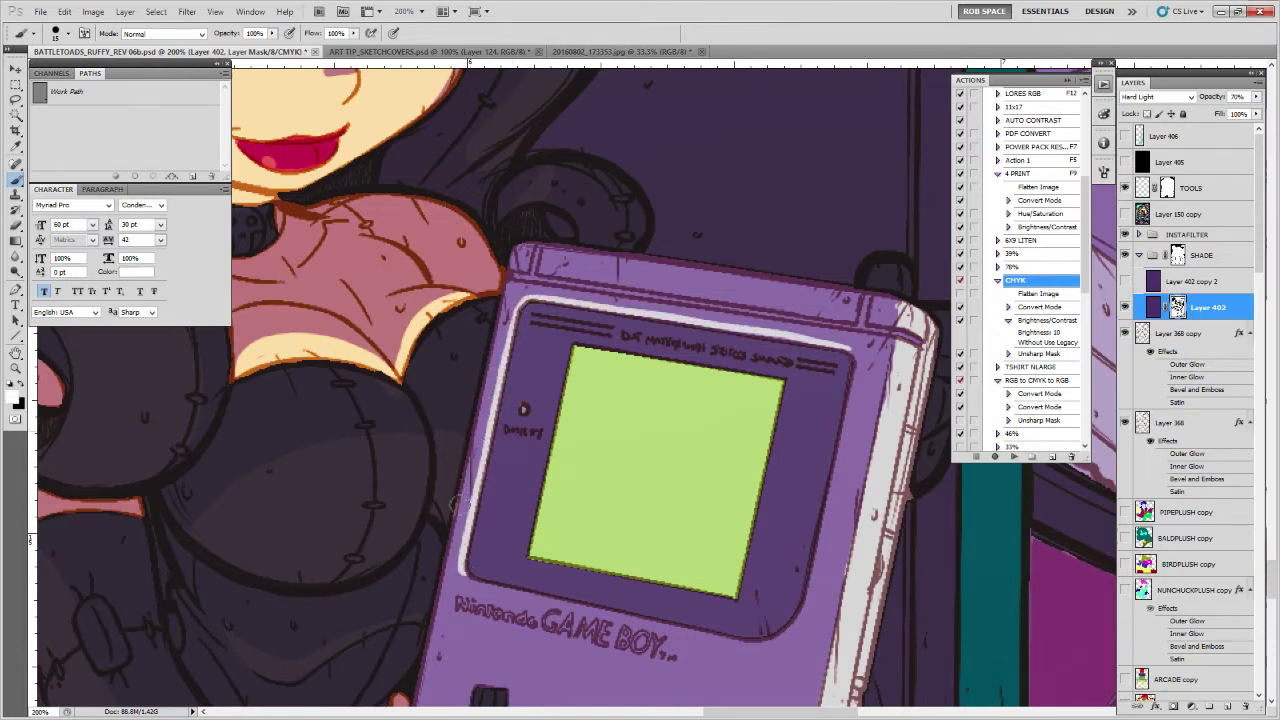
Refine the light line around the upper right corner of the Game Boy's screen bezel
left_click_drag(902, 408, 861, 326)
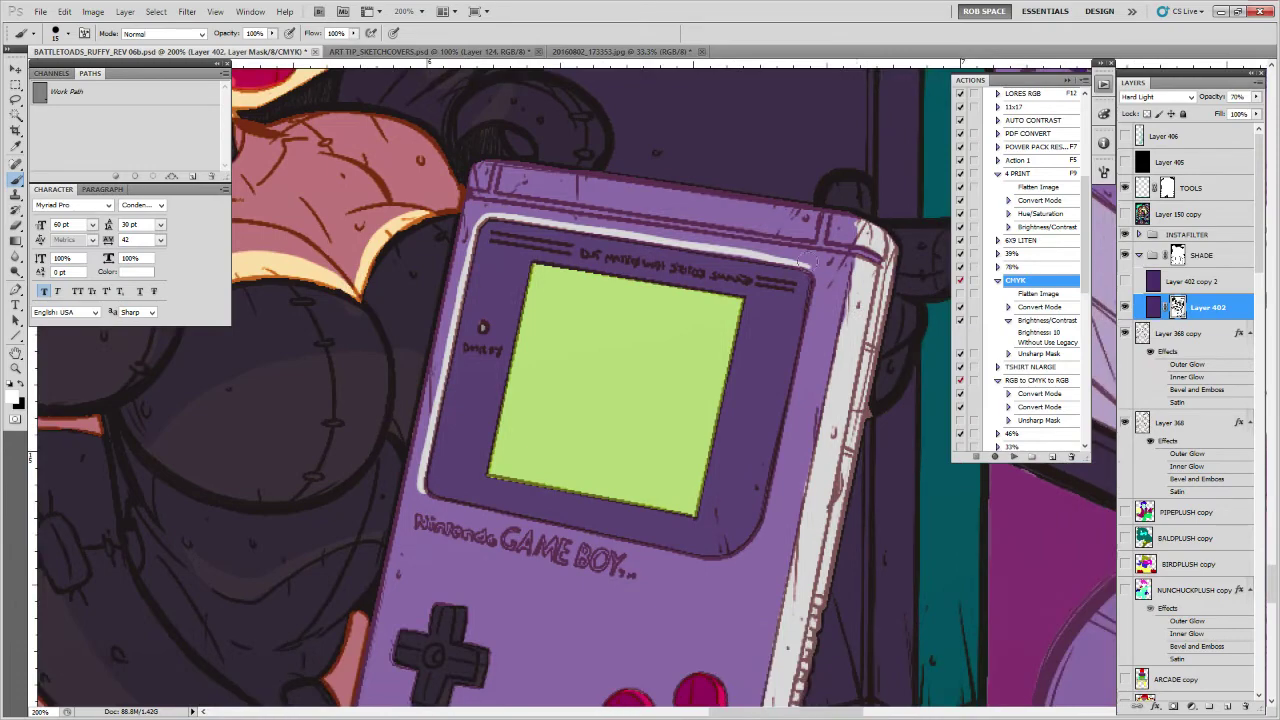
key("x")
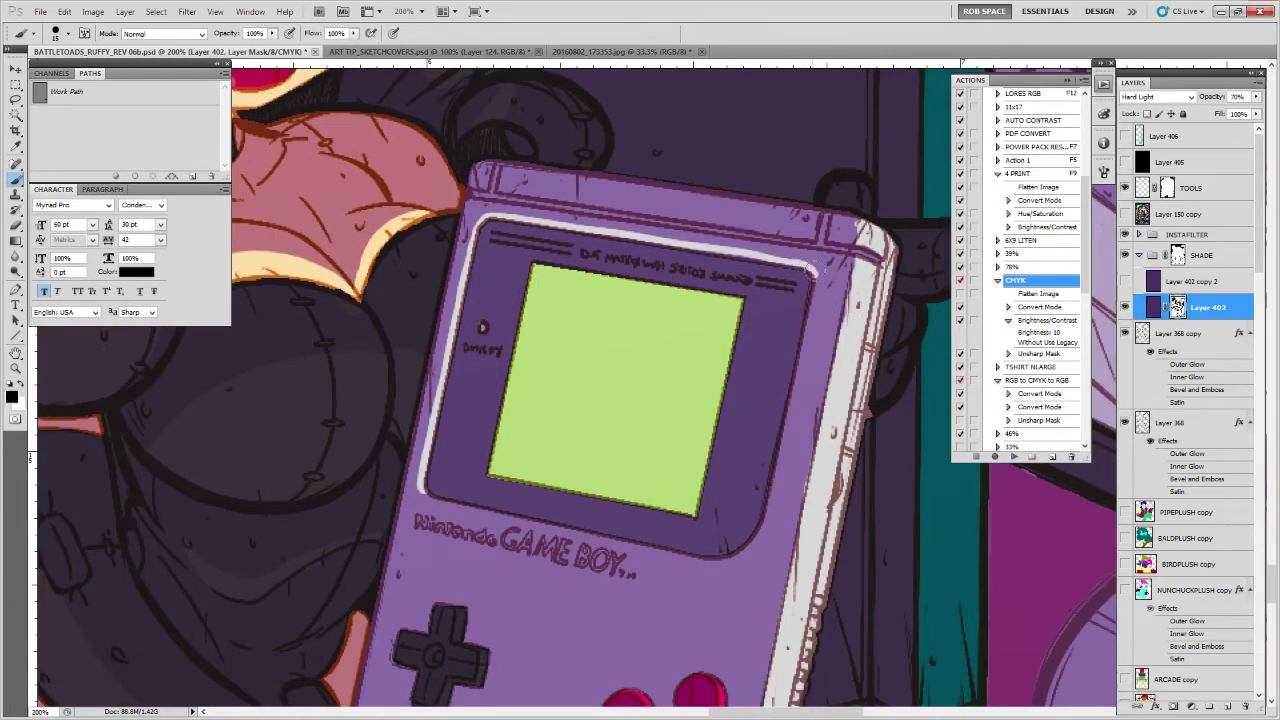
key("x")
left_click_drag(796, 284, 707, 382)
Touch up the TOOLS layer's mask where the teal title line and lettering meet the girl's knees
key("z")
left_click(782, 332, "alt")
left_click(782, 332, "alt")
left_click(782, 332, "alt")
left_click(782, 333, "alt")
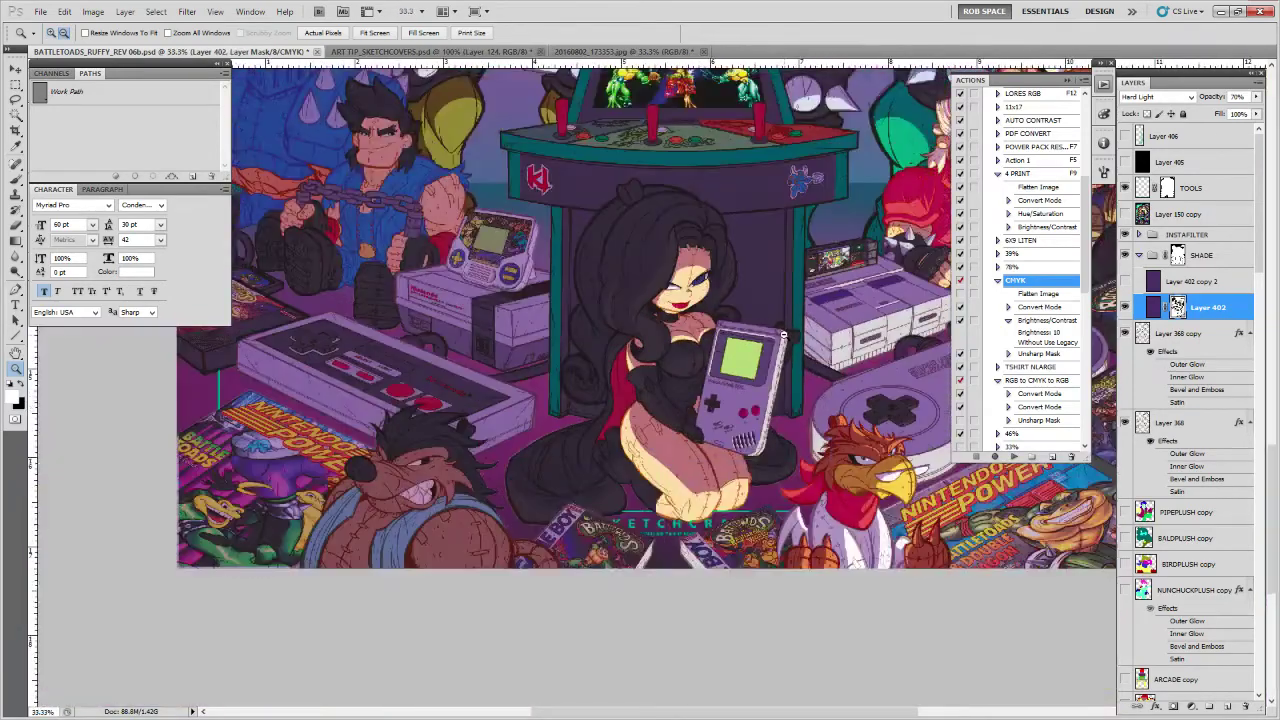
left_click(782, 334, "alt")
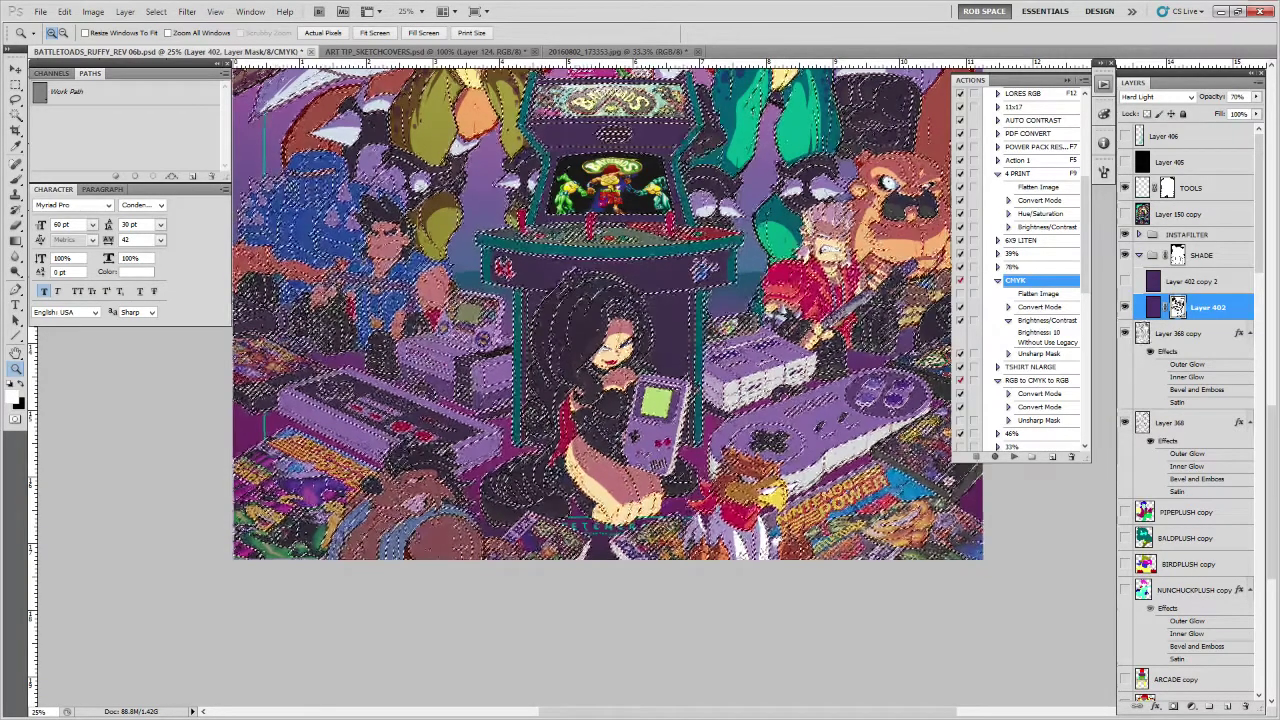
left_click(1169, 187)
left_click(622, 521)
left_click(622, 521)
left_click(622, 521)
left_click(622, 521)
left_click(622, 521)
key("b")
key("x")
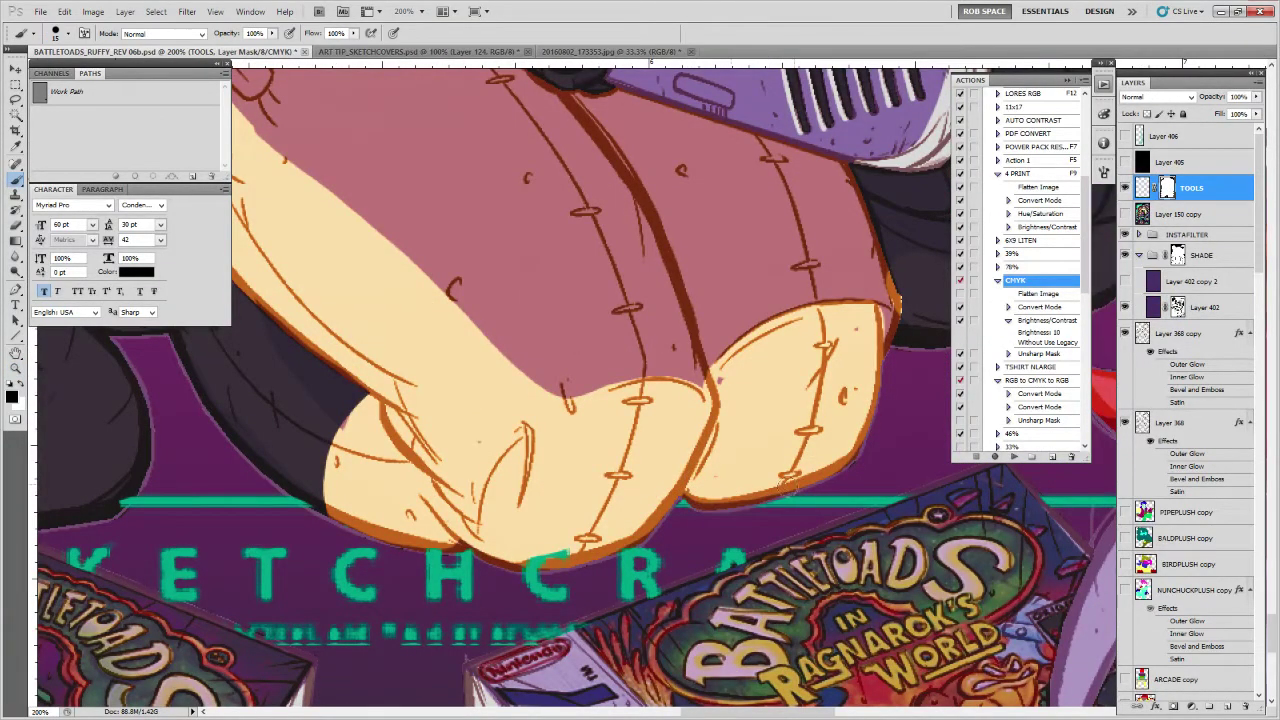
left_click_drag(772, 496, 855, 456)
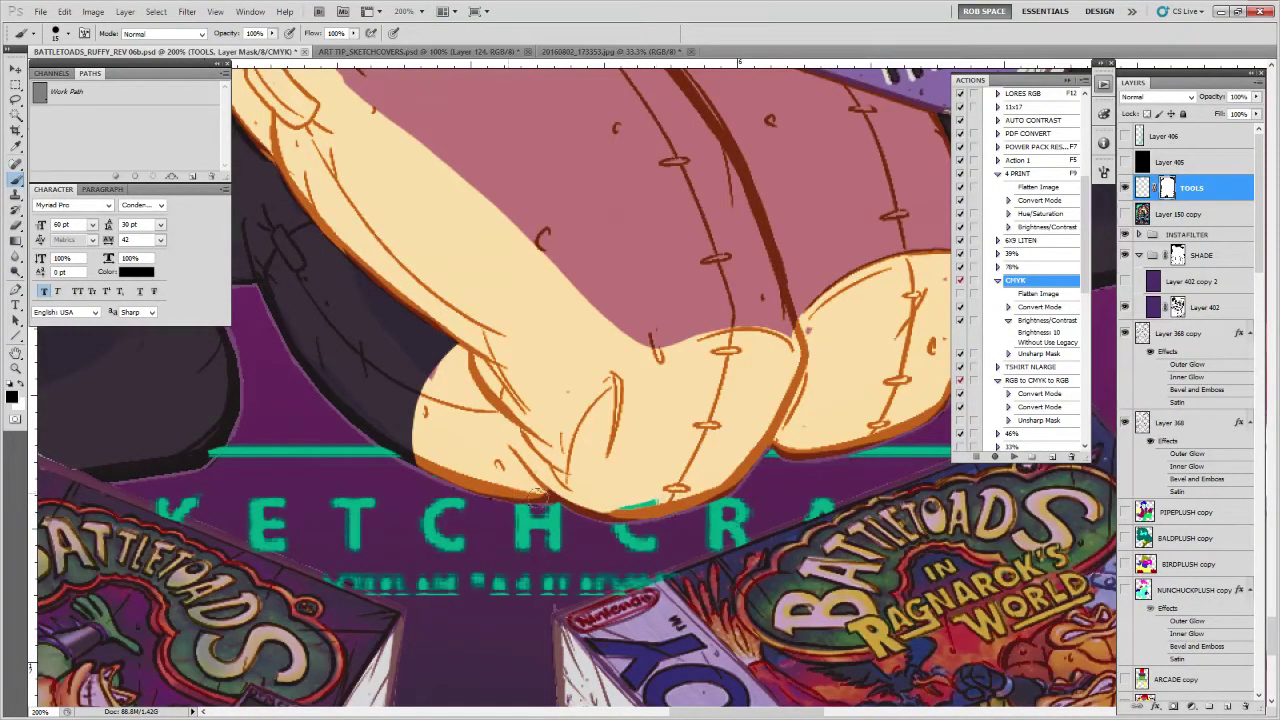
left_click_drag(557, 497, 660, 500)
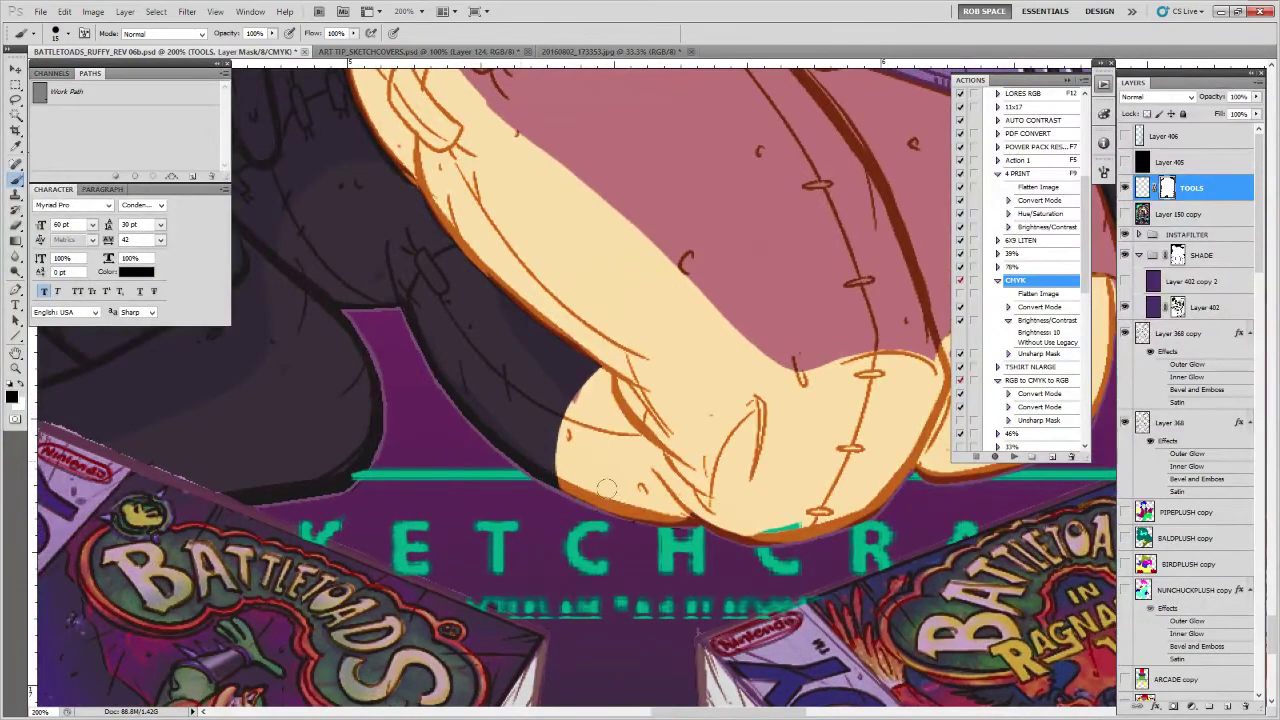
left_click_drag(537, 472, 561, 464)
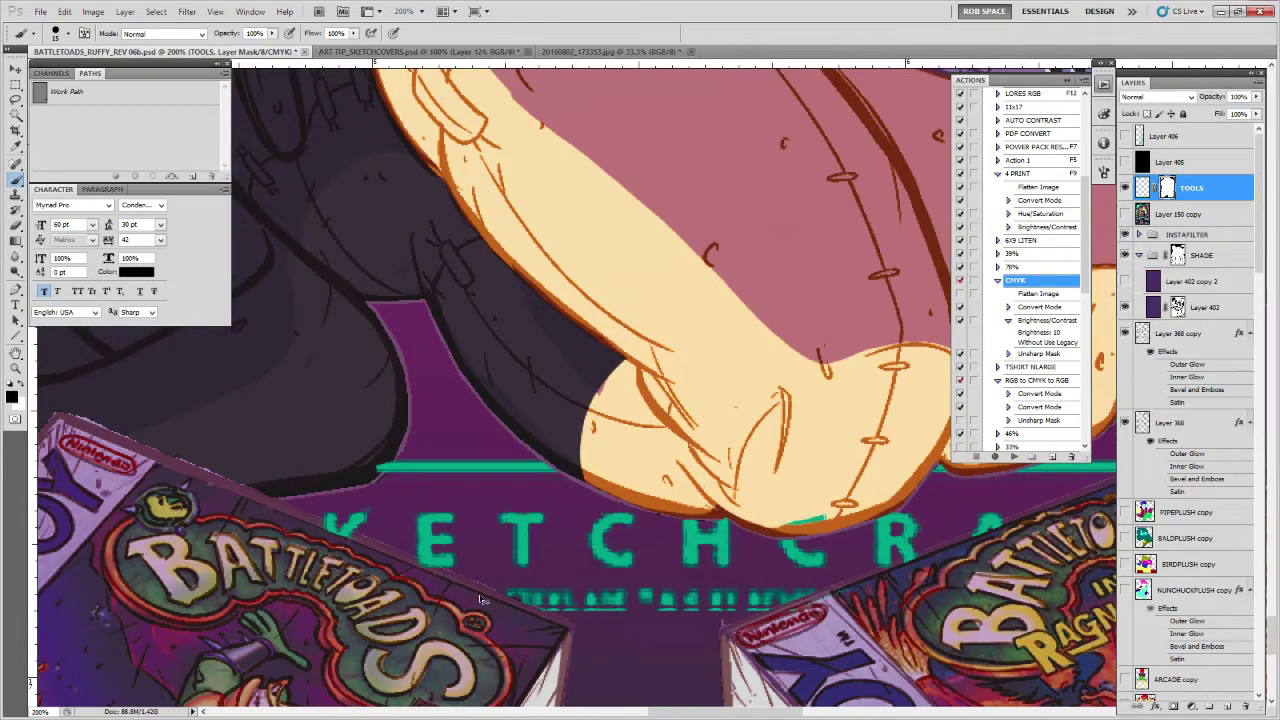
left_click_drag(365, 483, 376, 473)
left_click_drag(998, 535, 741, 590)
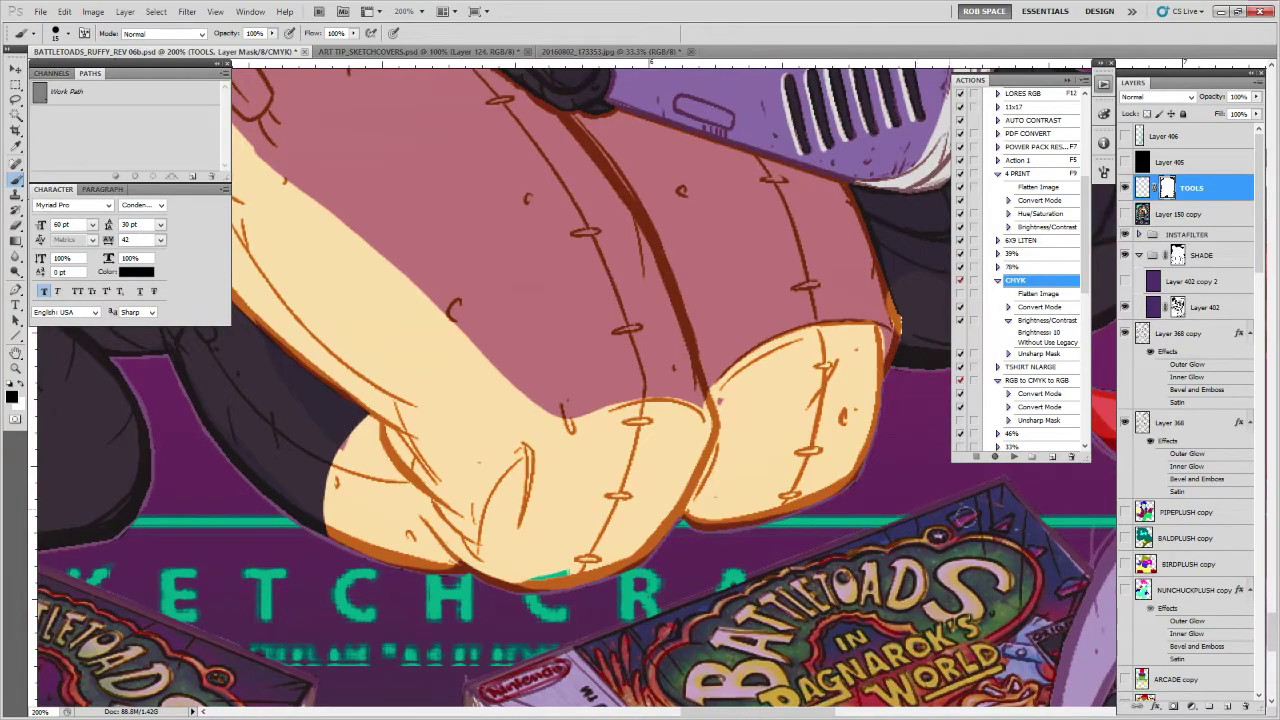
left_click_drag(1030, 524, 801, 651)
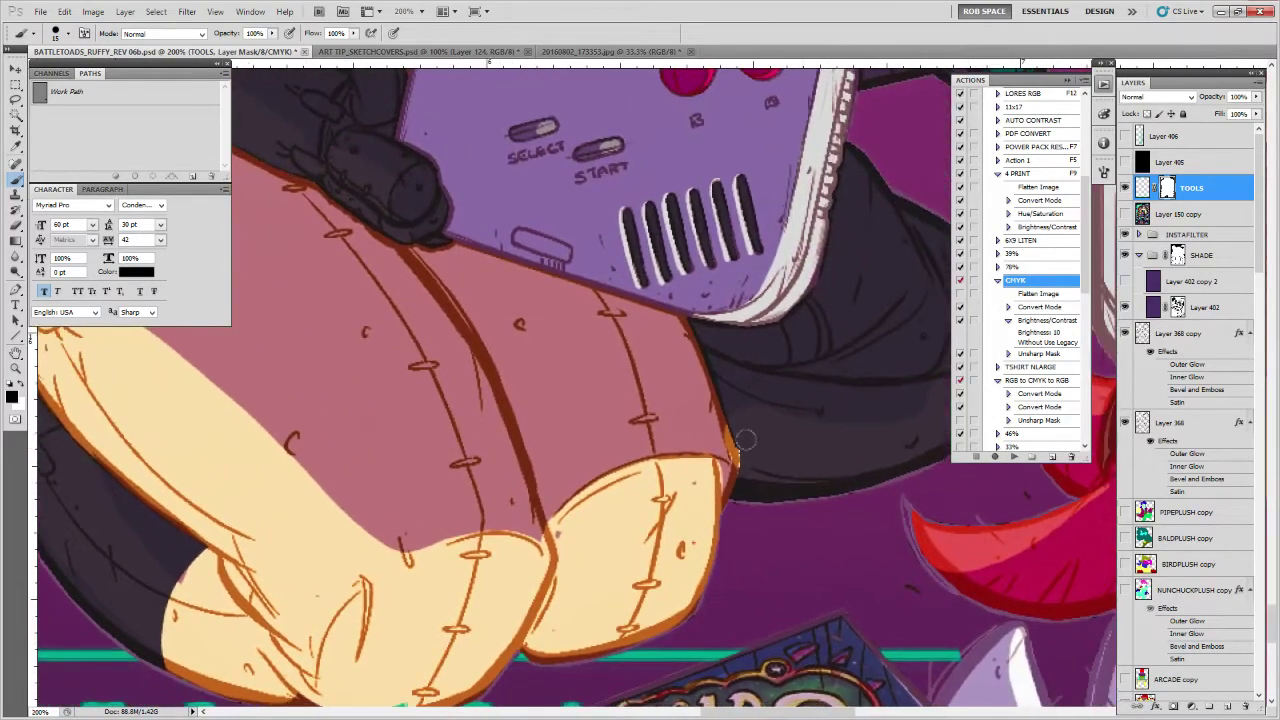
On Layer 402's mask, refine the shading along the outer edge of the girl's far thigh just above the knee
left_click(1177, 307)
left_click_drag(894, 466, 805, 524)
key("x")
left_click_drag(641, 532, 631, 473)
key("x")
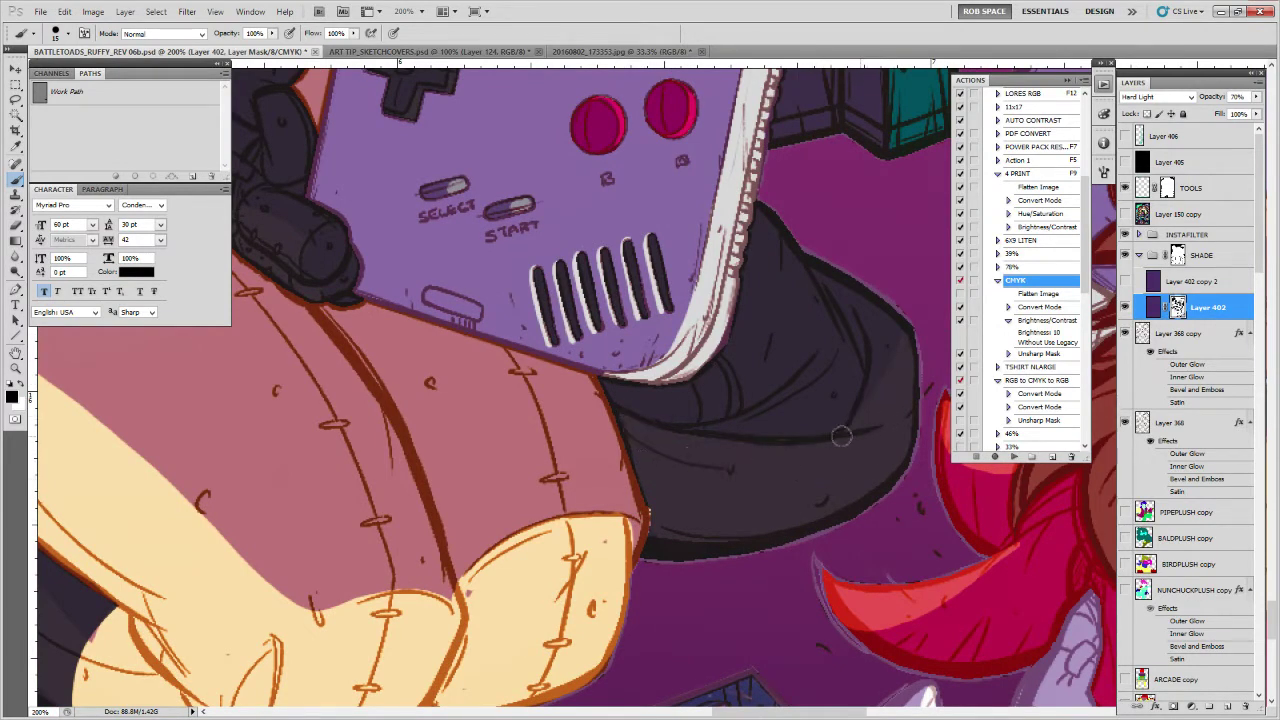
Touch up the shading along the outer edge of the girl's cheek below the eye on Layer 402's mask
key("x")
key("x")
left_click_drag(853, 380, 806, 578)
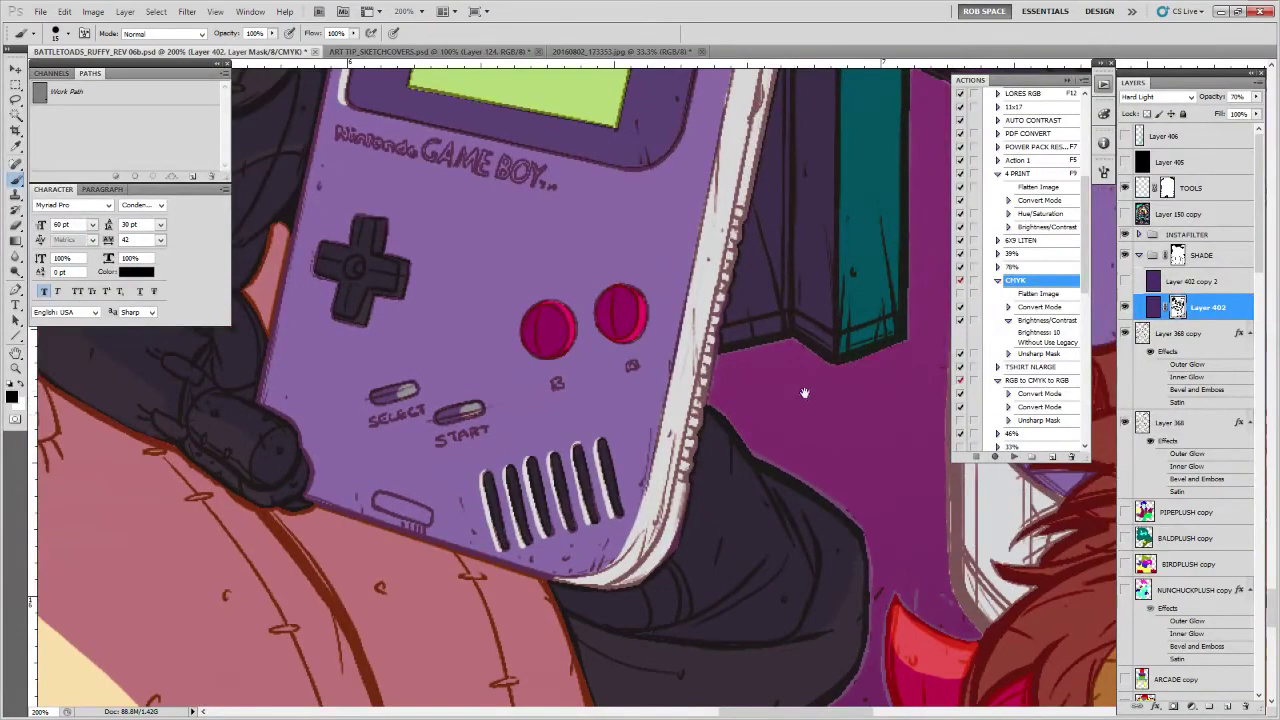
left_click_drag(794, 358, 777, 557)
left_click_drag(808, 409, 794, 623)
left_click_drag(826, 380, 795, 535)
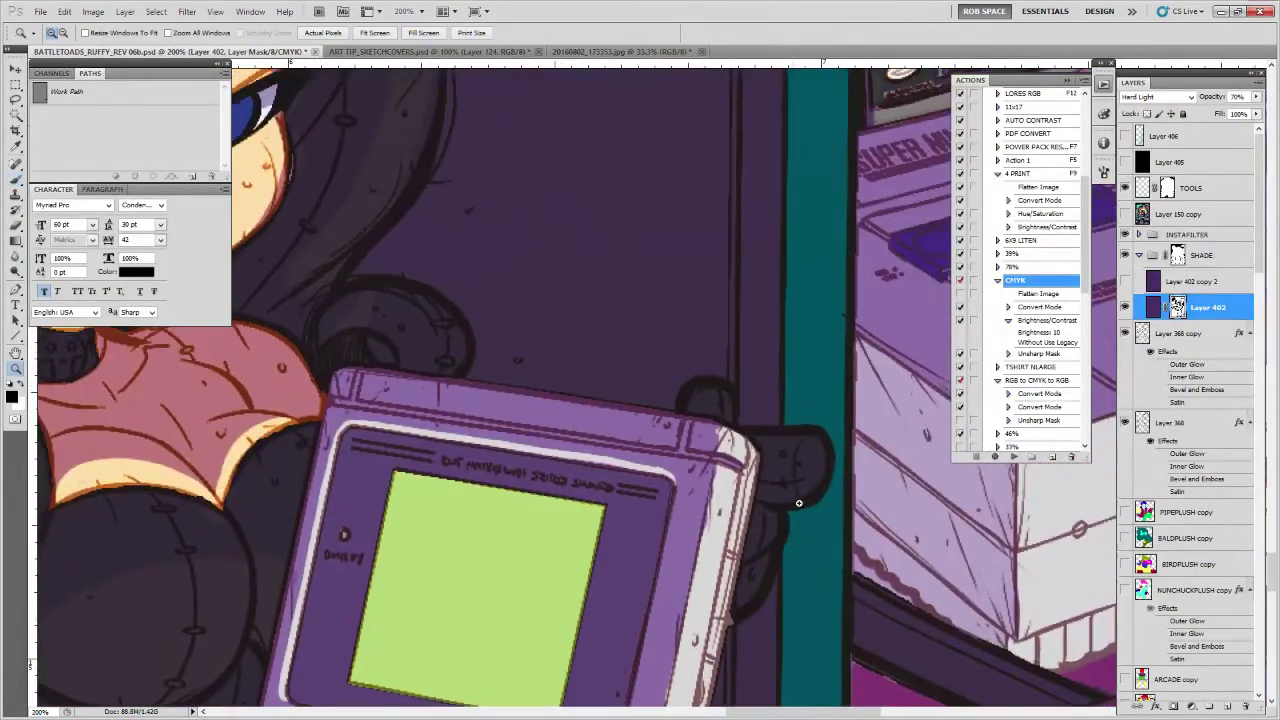
key("v")
key("b")
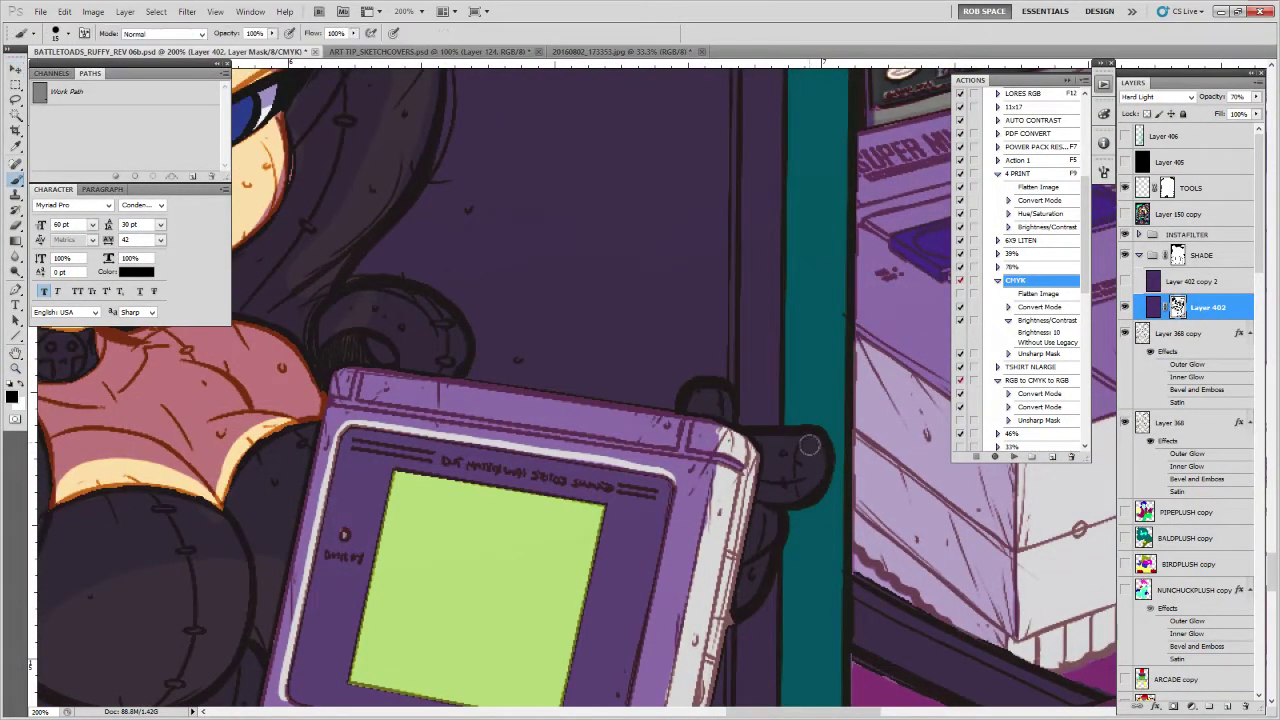
left_click_drag(590, 392, 899, 584)
key("x")
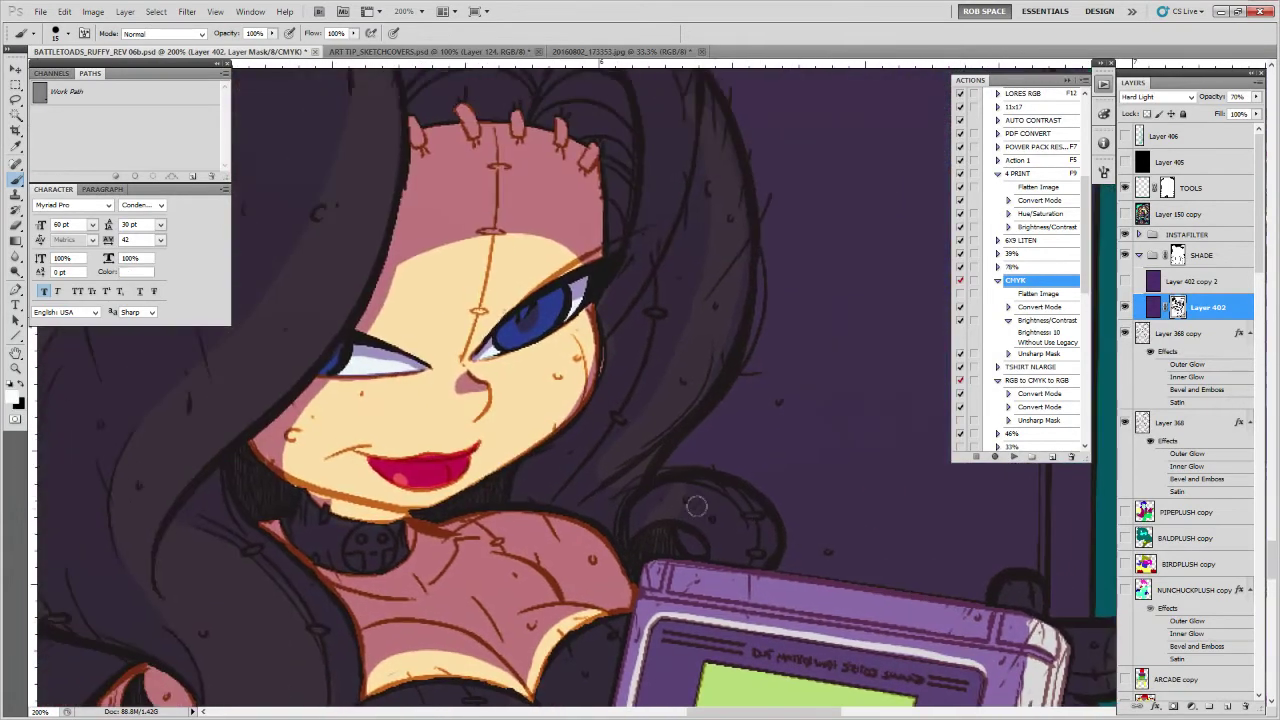
left_click_drag(692, 473, 702, 583)
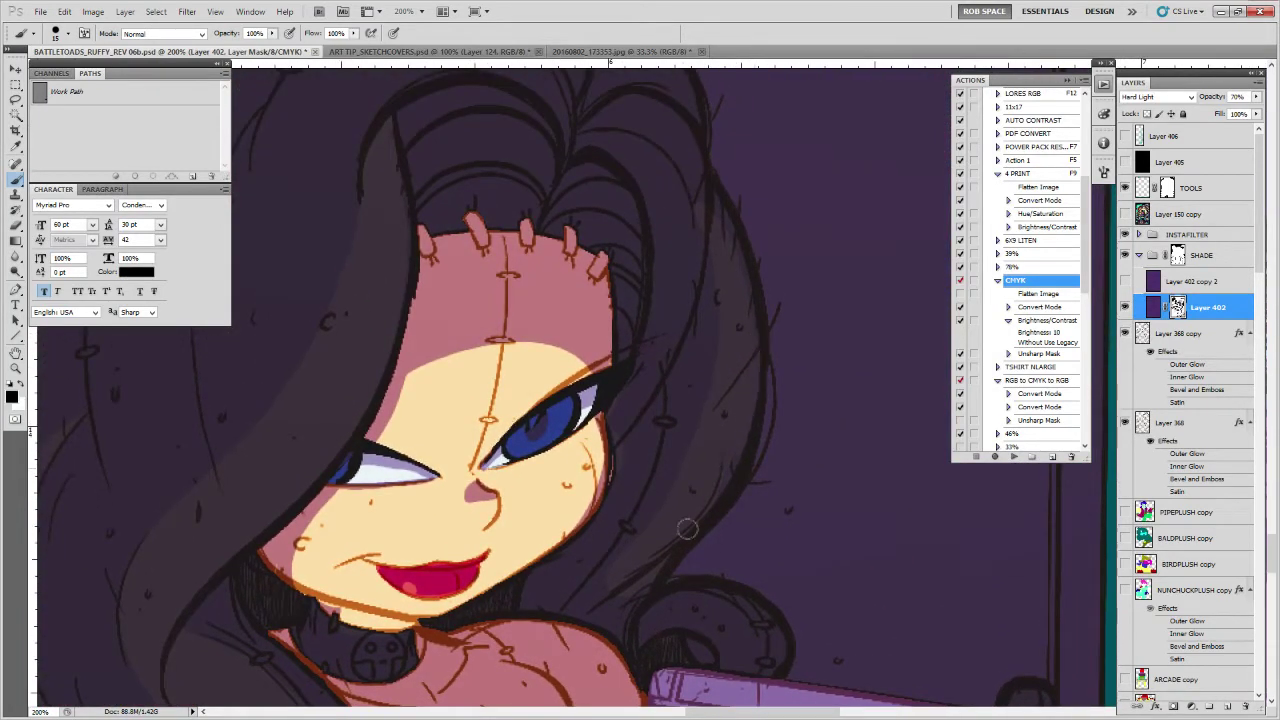
key("x")
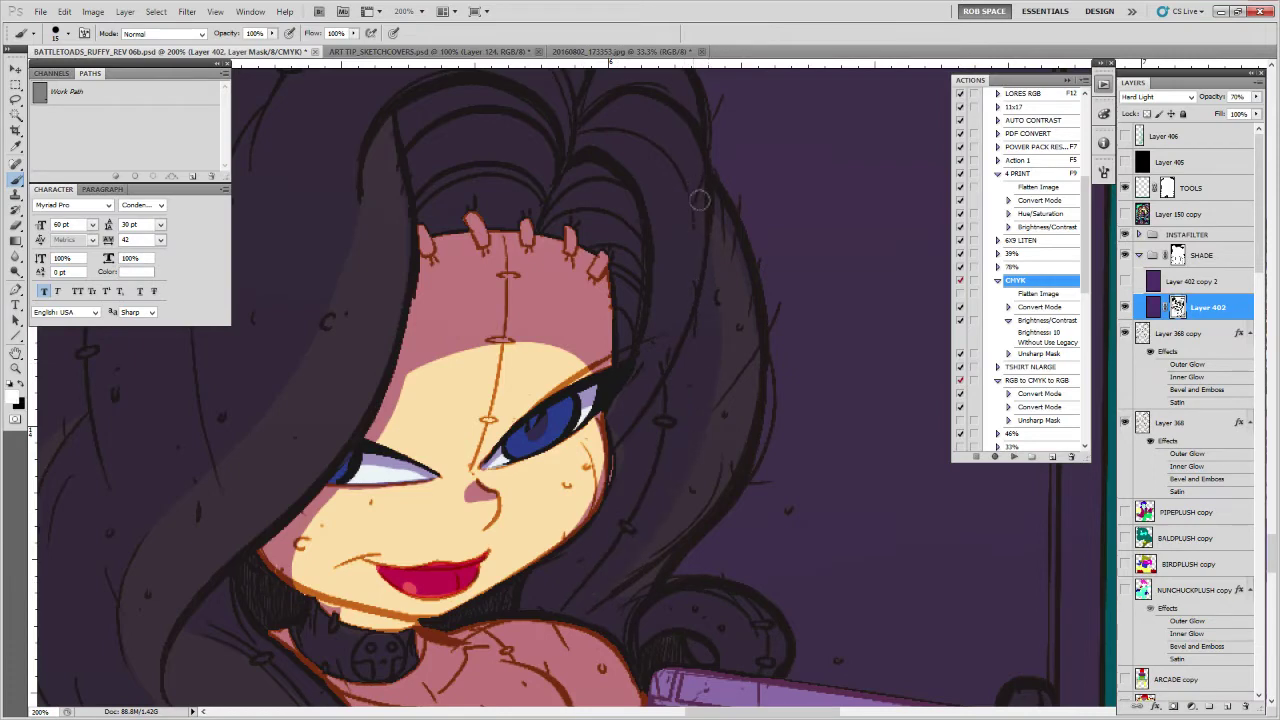
key("x")
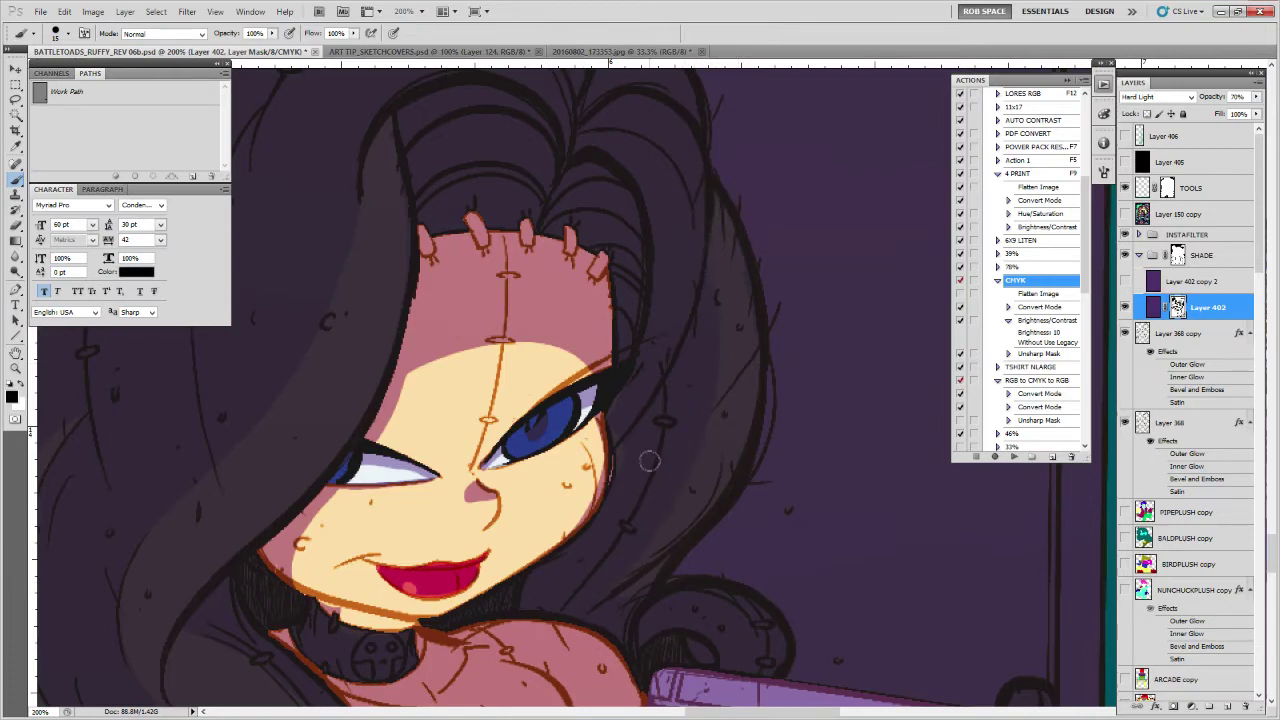
key("x")
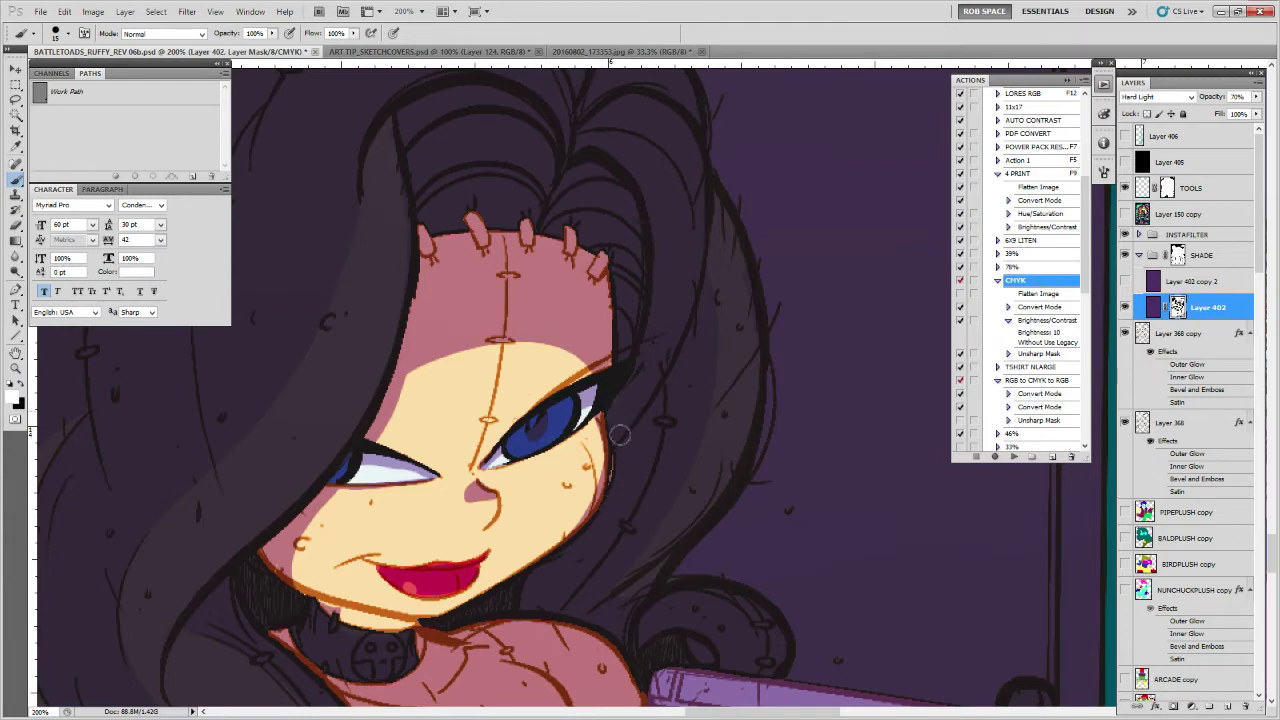
key("x")
mouse_move(592, 432)
left_mouse_down()
mouse_move(584, 507)
mouse_move(620, 475)
mouse_move(609, 471)
left_mouse_up()
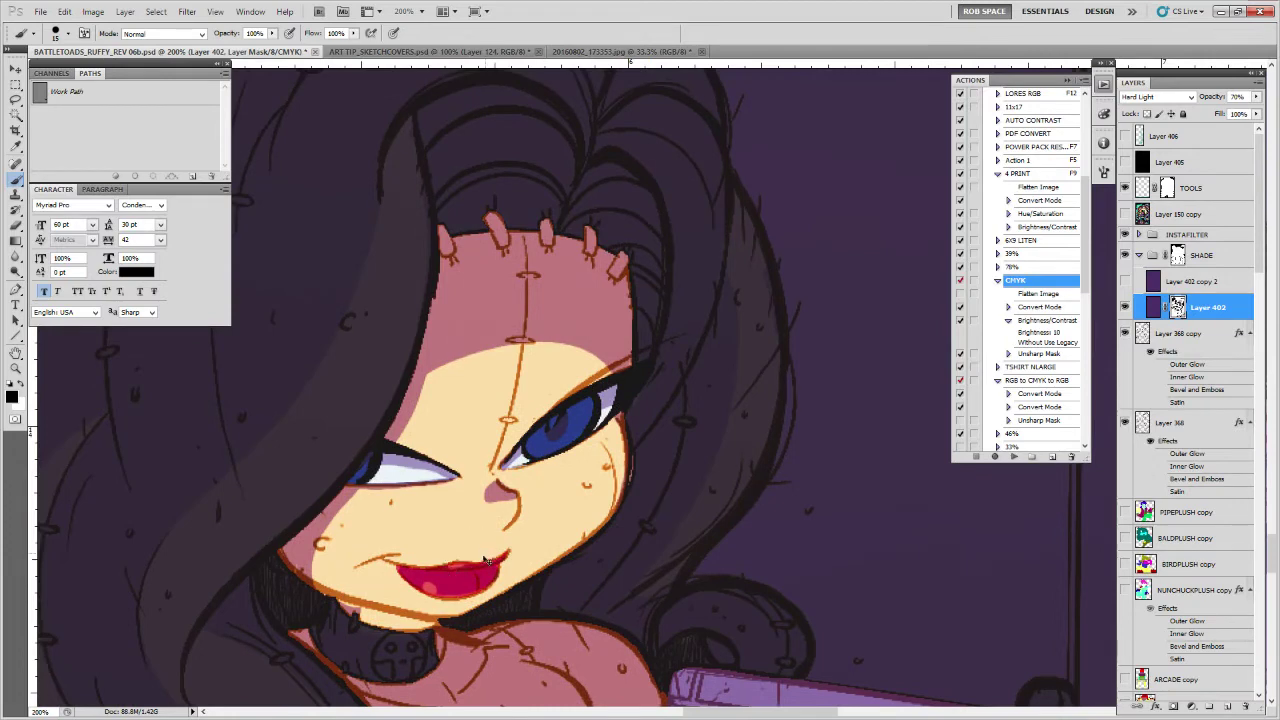
Refine the shading on the girl's upper lip
key("x")
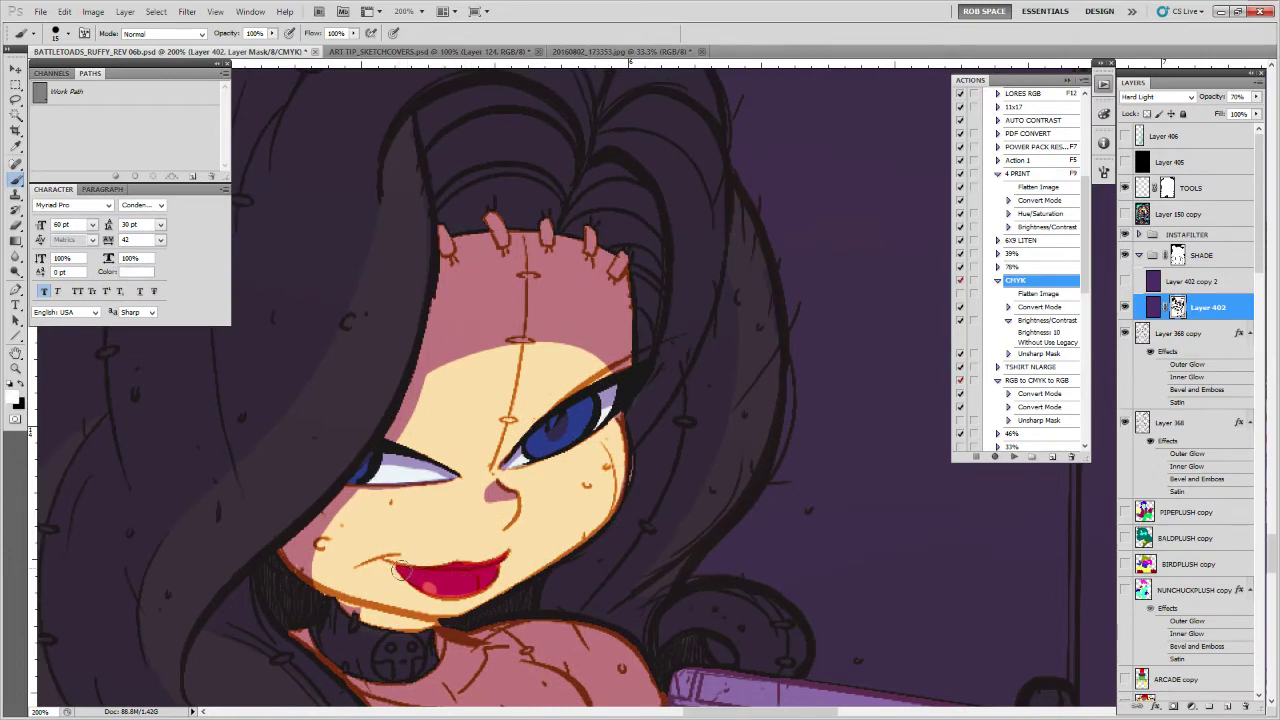
key("x")
left_click_drag(390, 568, 493, 540)
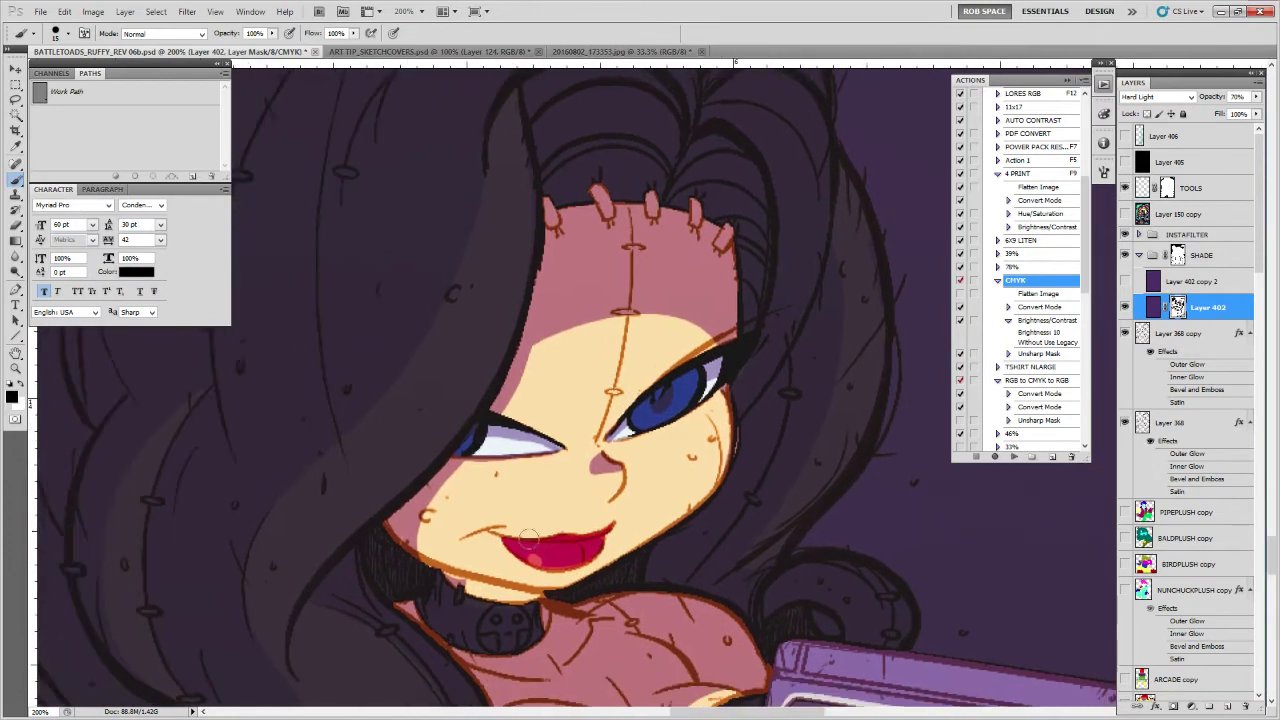
key("x")
left_click_drag(692, 485, 609, 555)
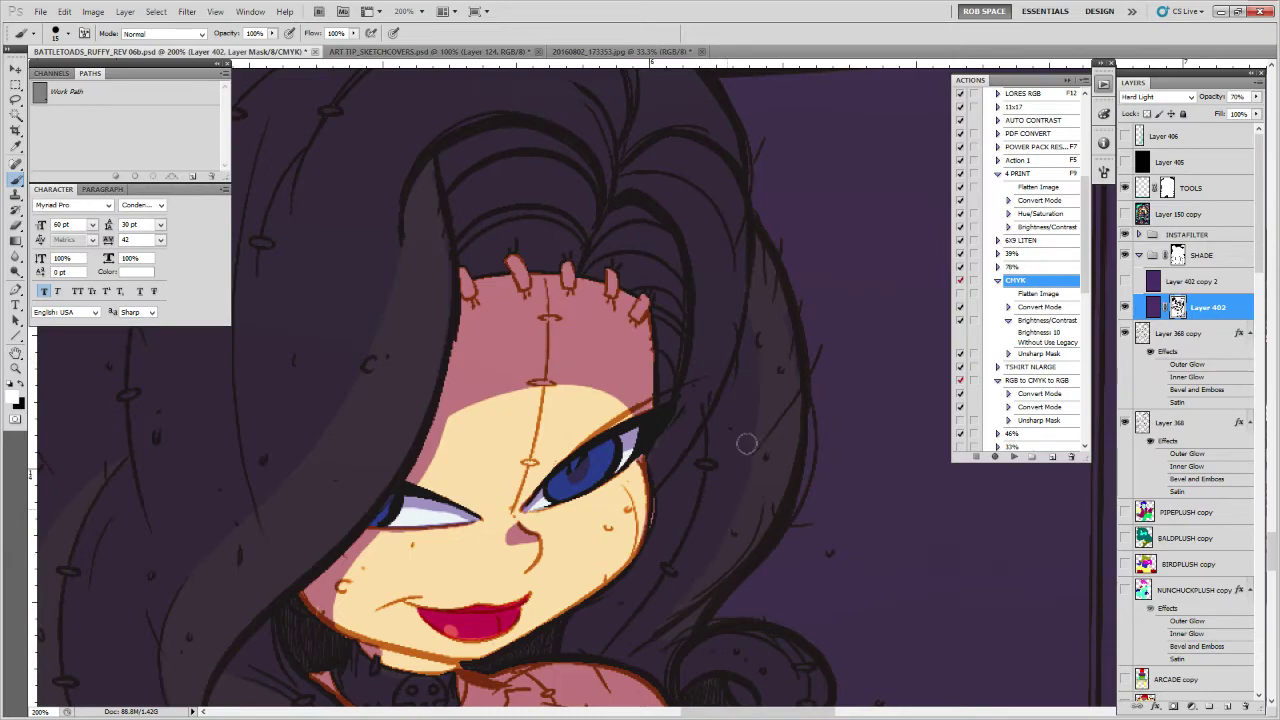
Examine the shading on the girl's hair and how the whole figure reads within the illustration
scroll(745, 320, "up", 3)
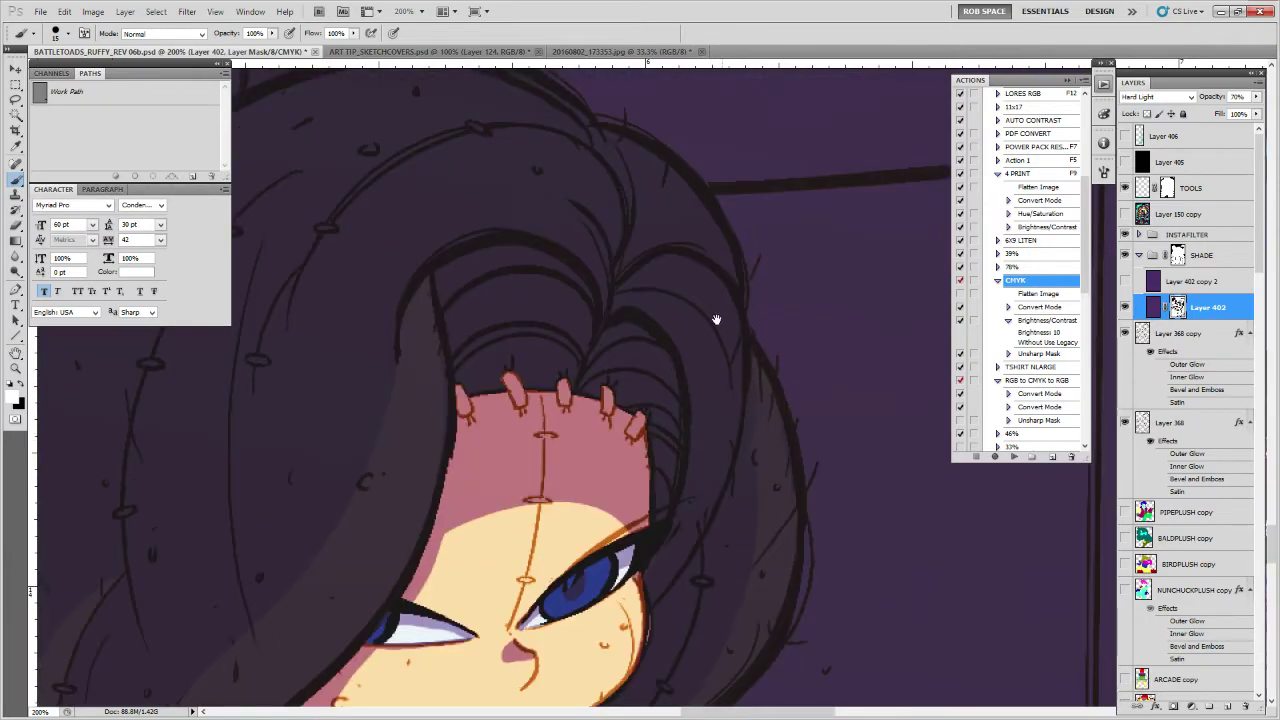
left_click_drag(720, 319, 748, 434)
key("z")
left_click(735, 378, "alt")
left_click(736, 381, "alt")
left_click(736, 382, "alt")
left_click(736, 382, "alt")
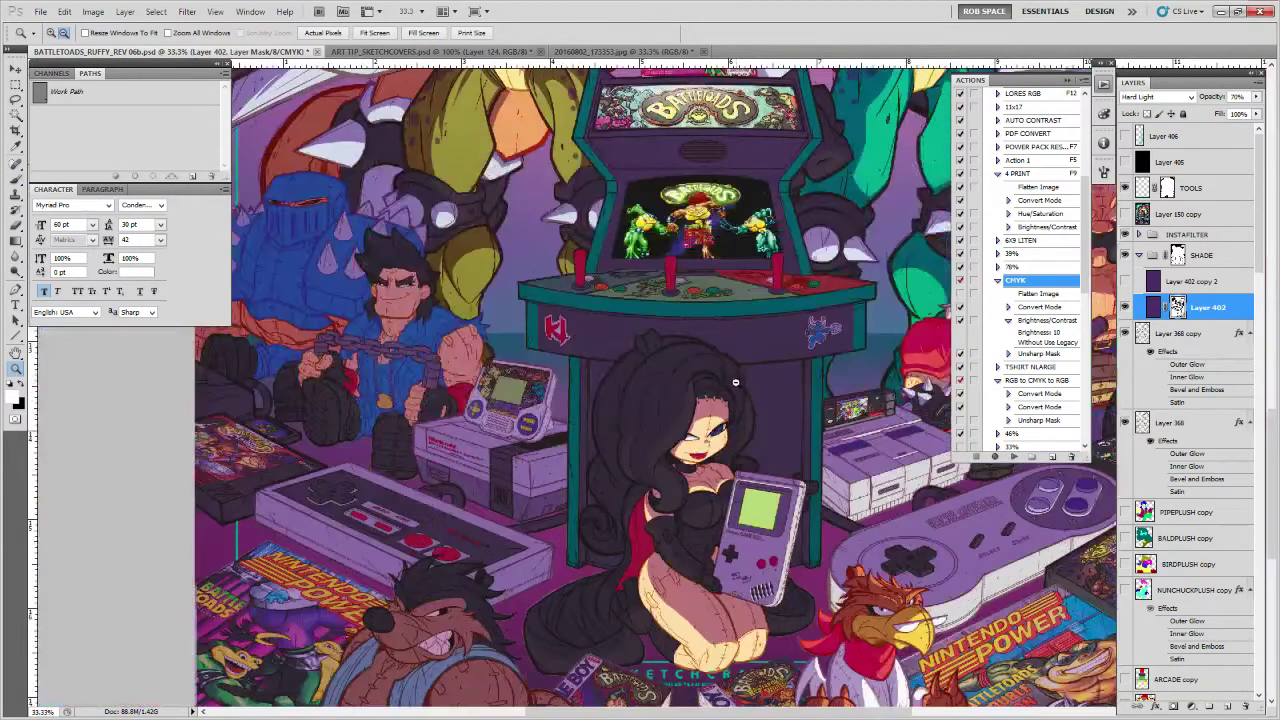
left_click(735, 382, "alt")
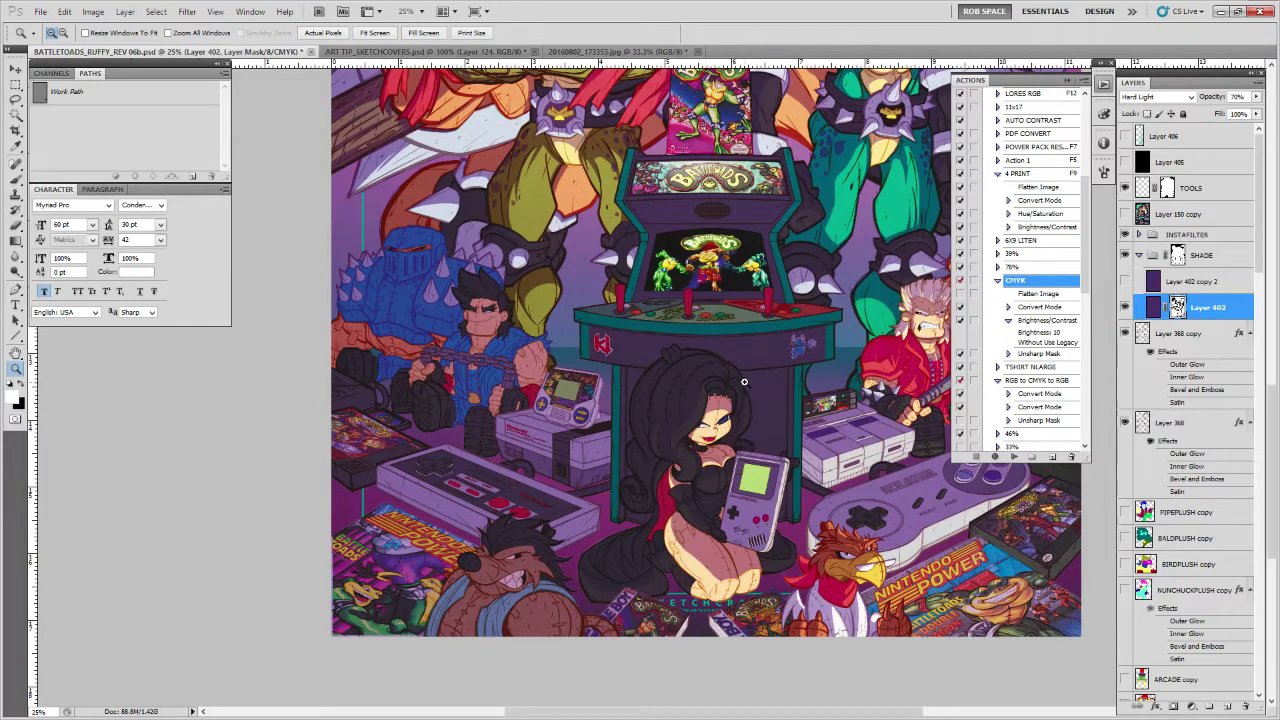
Shade along the seam cord and beneath the lowest large stitch on the girl's near thigh
left_click(695, 436)
left_click(682, 440)
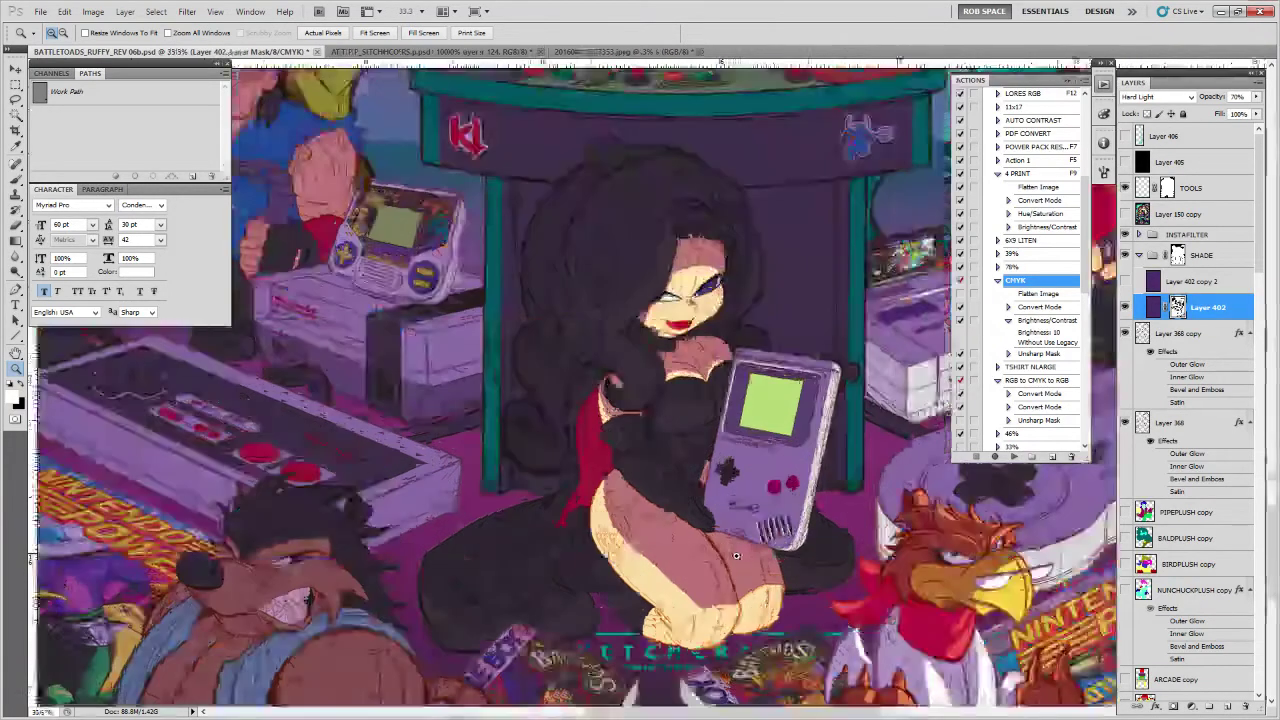
left_click(684, 458)
left_click(684, 470)
left_click(690, 528)
key("b")
left_click_drag(343, 256, 356, 266)
left_click_drag(253, 173, 308, 260)
mouse_move(255, 185)
left_mouse_down()
mouse_move(321, 278)
mouse_move(439, 377)
mouse_move(580, 527)
mouse_move(613, 543)
mouse_move(742, 517)
mouse_move(772, 543)
mouse_move(750, 495)
mouse_move(758, 517)
mouse_move(550, 474)
left_mouse_up()
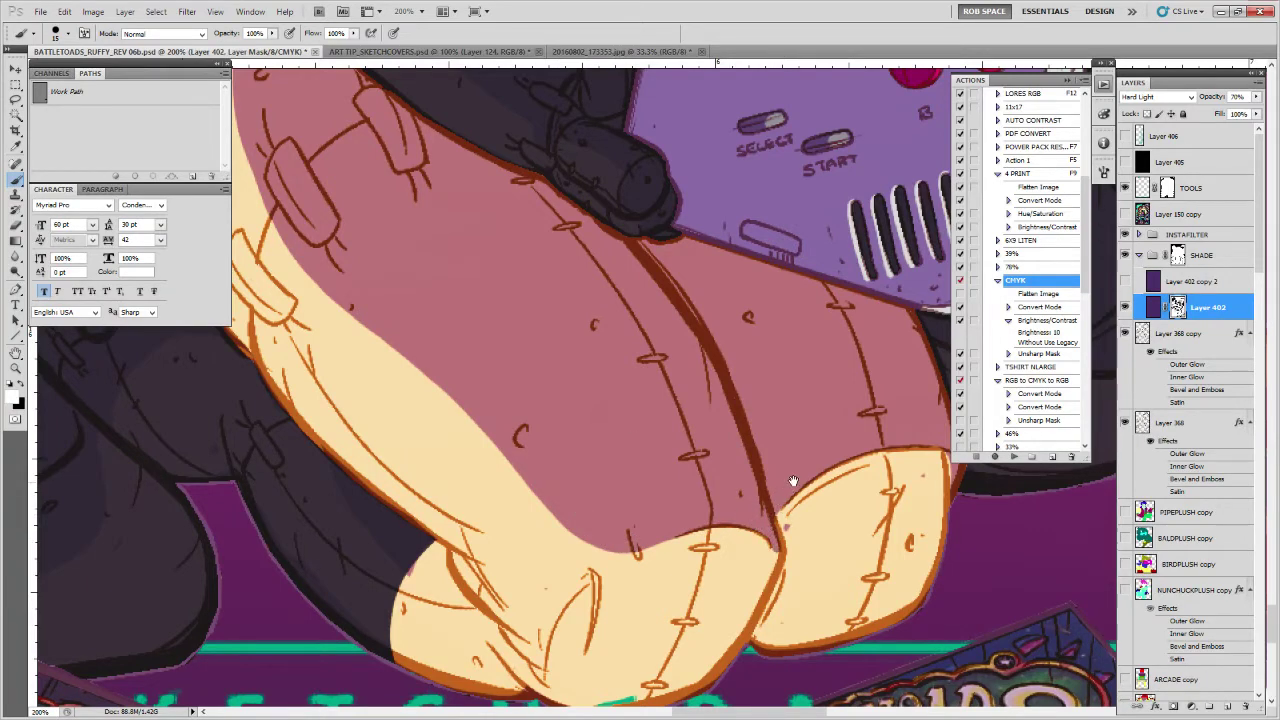
key("x")
left_click_drag(774, 497, 822, 548)
left_click_drag(604, 460, 755, 590)
mouse_move(448, 192)
left_mouse_down()
mouse_move(442, 313)
mouse_move(468, 383)
mouse_move(453, 179)
mouse_move(438, 318)
mouse_move(462, 388)
mouse_move(444, 192)
mouse_move(465, 358)
mouse_move(444, 345)
mouse_move(436, 382)
left_mouse_up()
key("ctrl+z")
key("x")
left_click_drag(424, 430, 434, 484)
key("x")
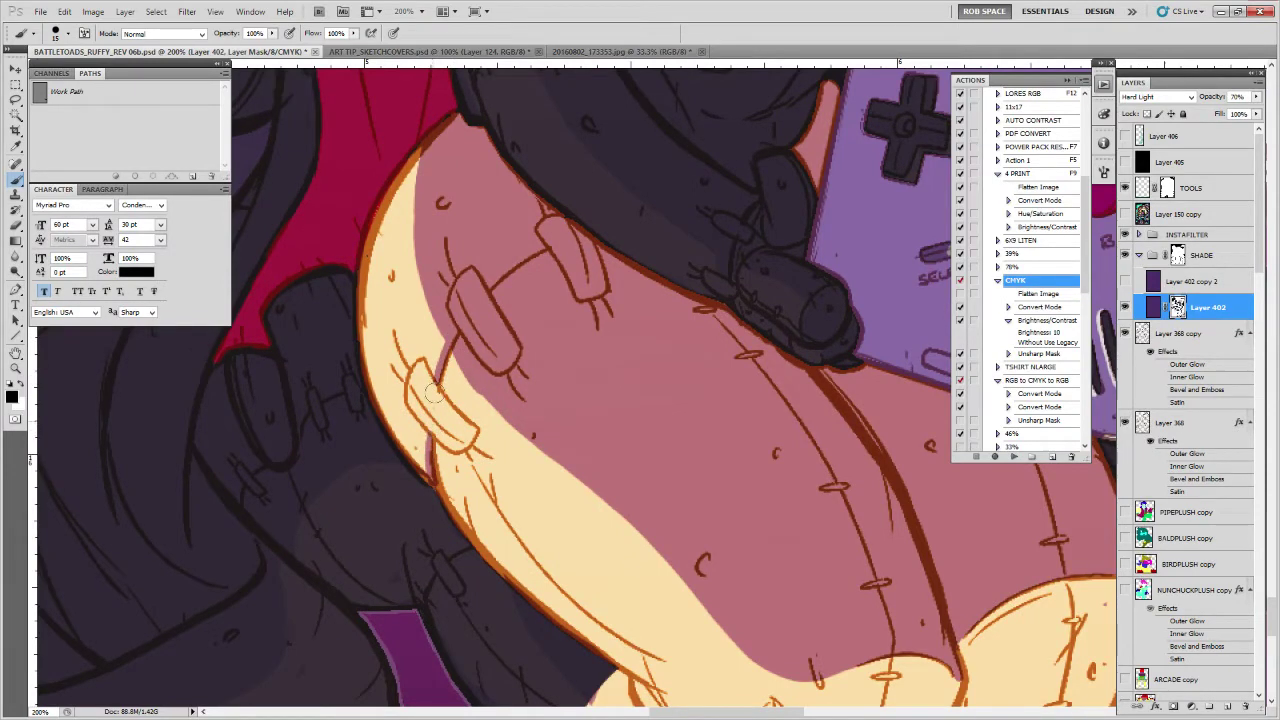
Add shading inside the lowest large stitch on the near thigh and on the small creases beside it
key("x")
left_click_drag(423, 362, 462, 432)
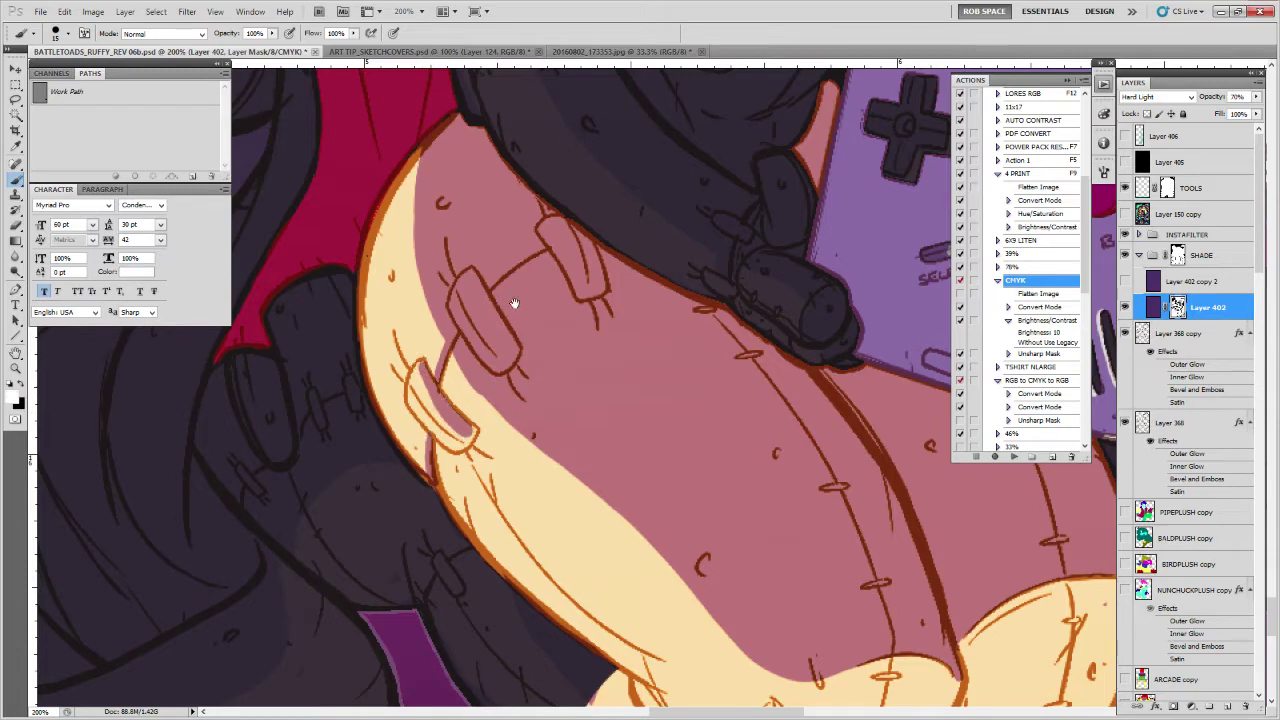
left_click_drag(538, 279, 601, 399)
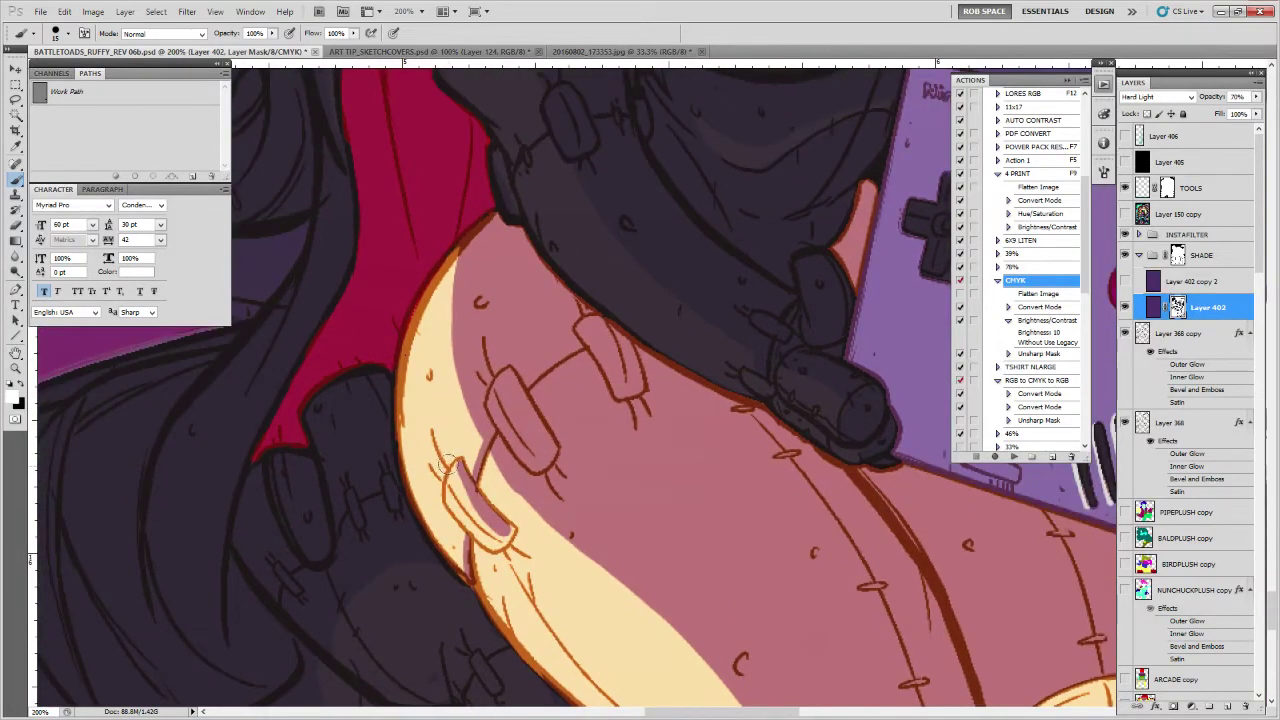
left_click_drag(456, 442, 405, 327)
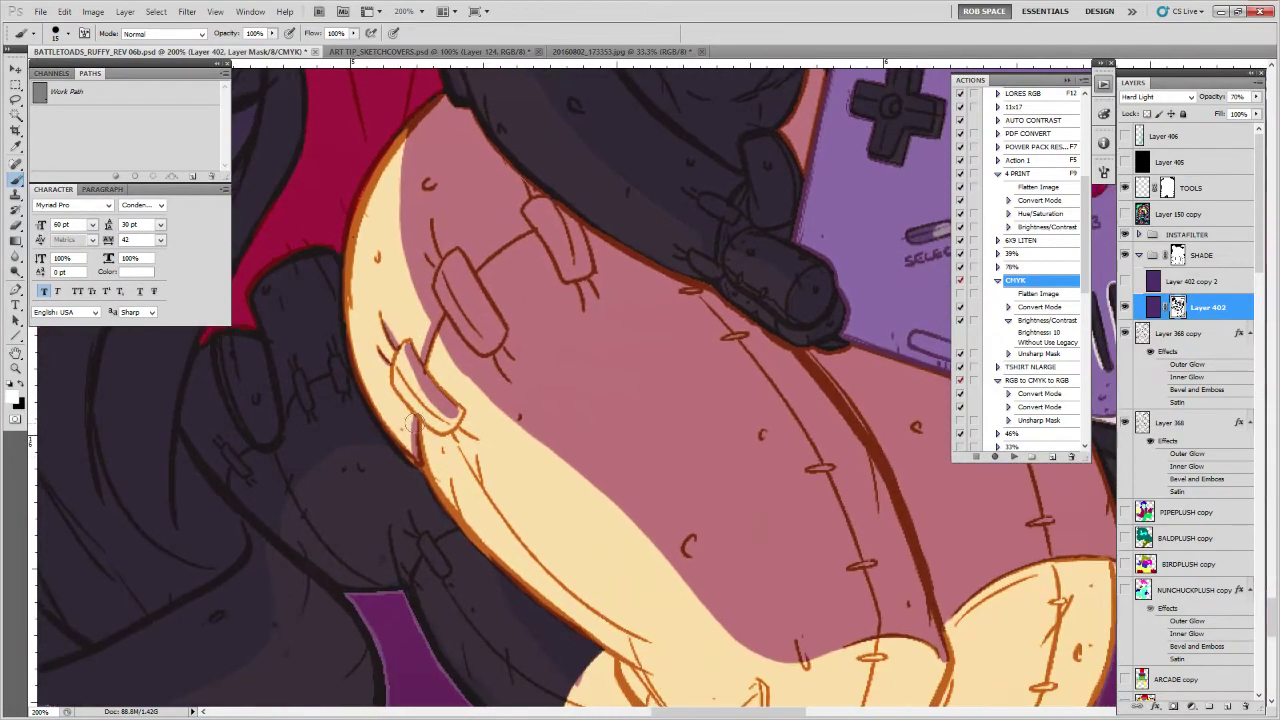
left_click_drag(542, 346, 486, 350)
Shade the patch of skin behind the girl's near knee, where the thigh overlaps the calf
key("z")
left_click(740, 349, "alt")
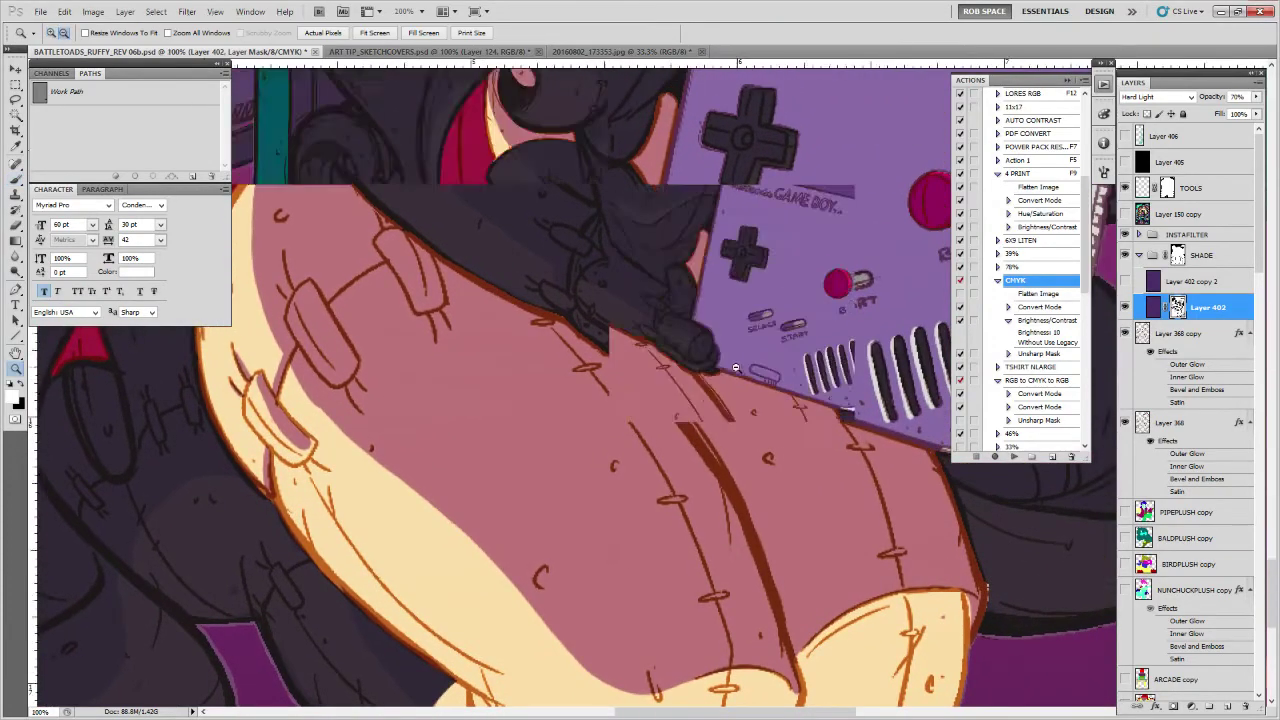
left_click(740, 349, "alt")
left_click(740, 349, "alt")
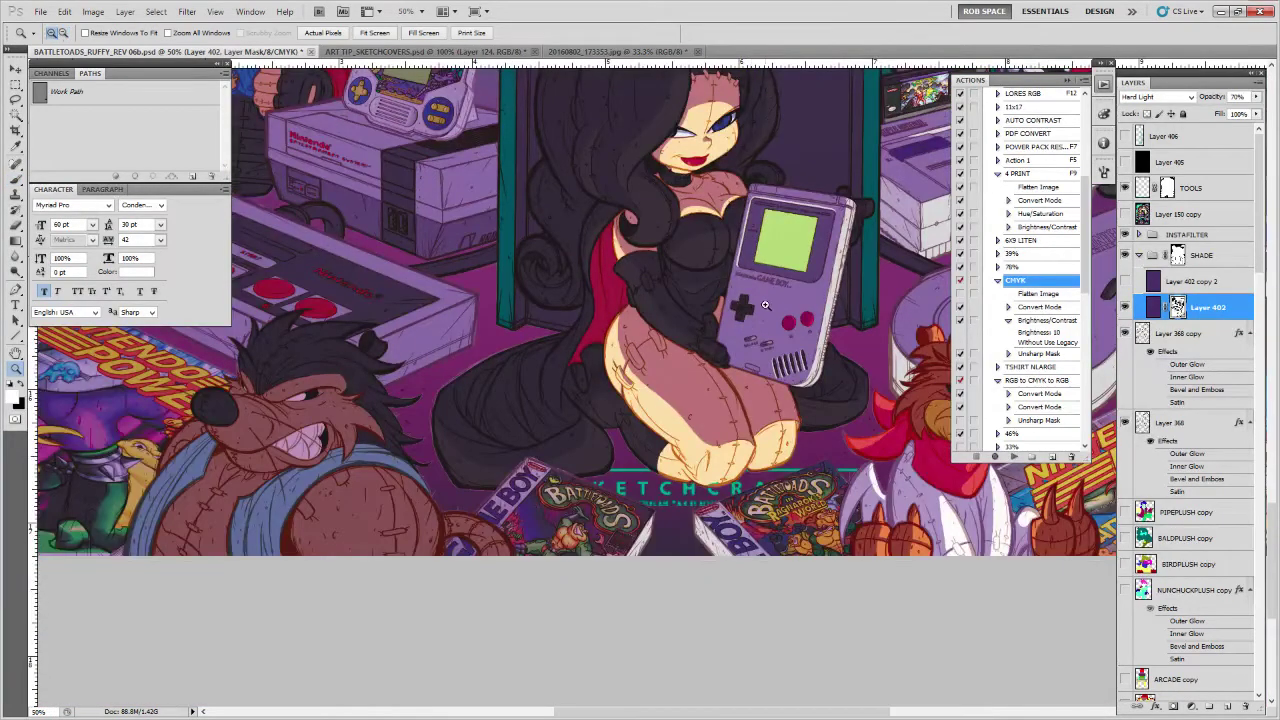
mouse_move(662, 430)
left_mouse_down()
mouse_move(632, 460)
mouse_move(660, 438)
mouse_move(682, 466)
left_mouse_up()
key("b")
left_click_drag(683, 468, 673, 479)
key("x")
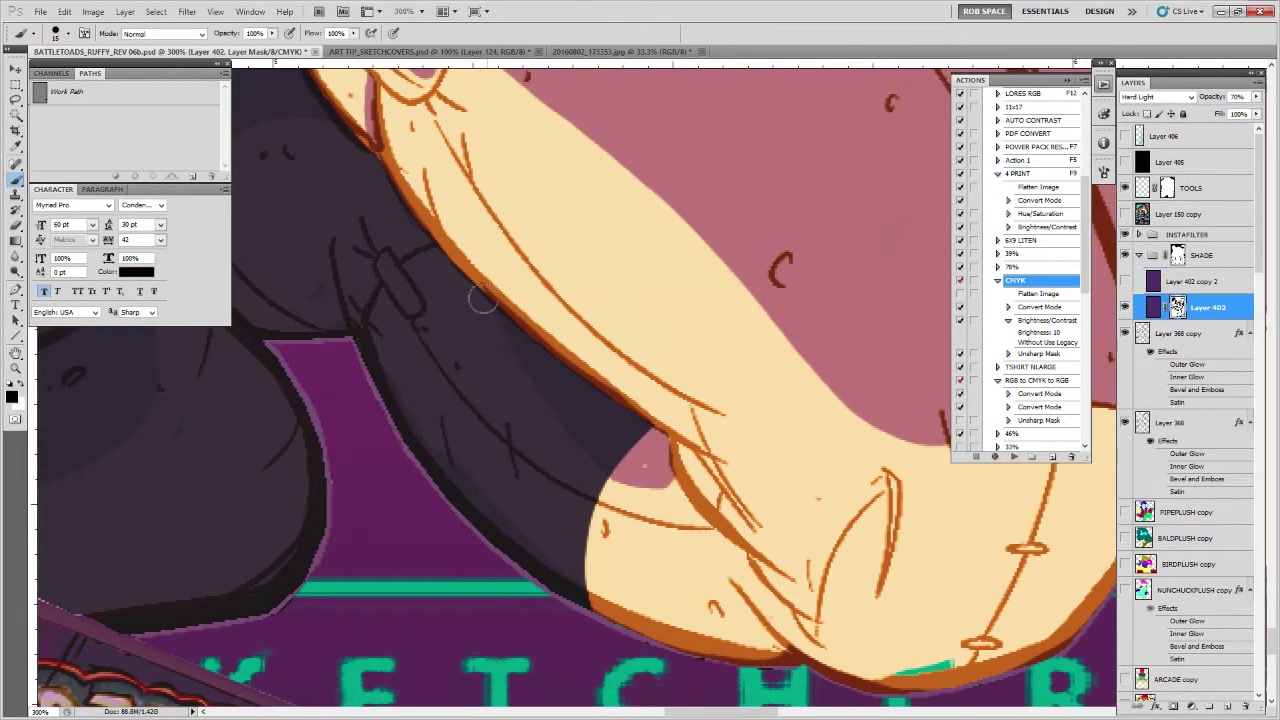
key("x")
left_click_drag(673, 485, 652, 446)
key("x")
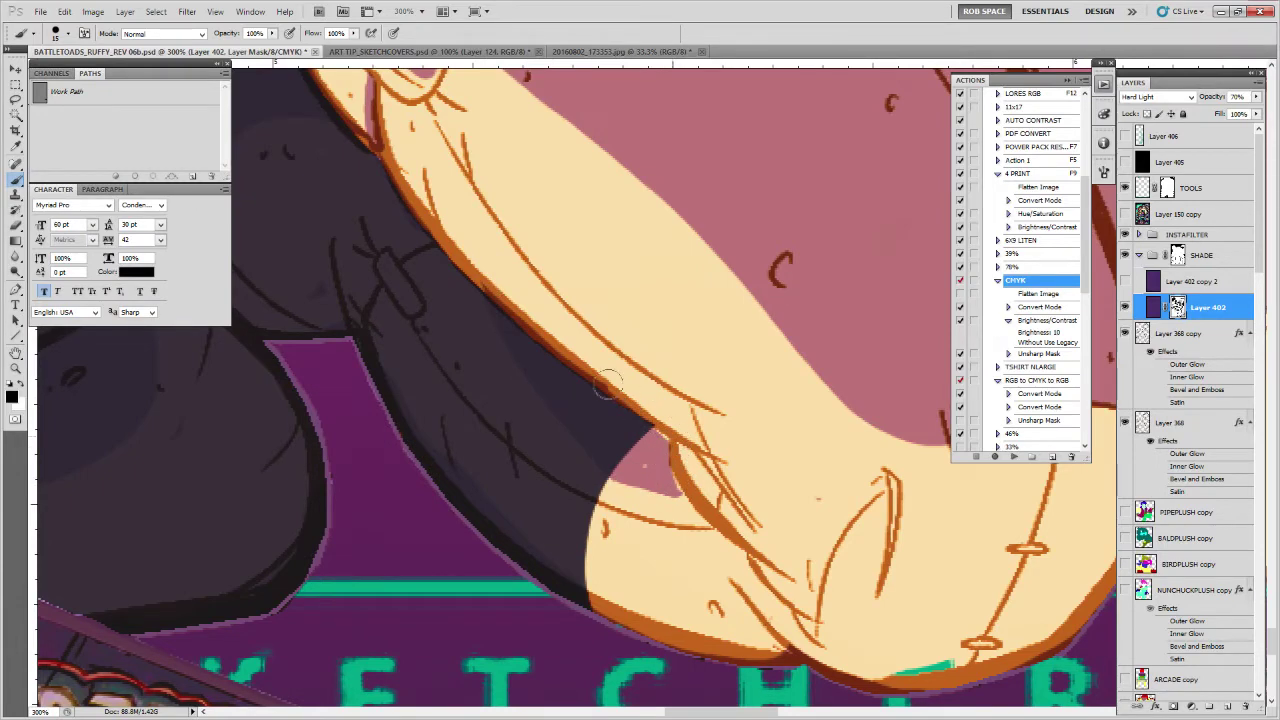
Touch up the shading on the dark lower leg beneath the near thigh, beside the patch of skin behind the knee
left_click_drag(519, 375, 549, 380)
key("x")
mouse_move(414, 355)
left_mouse_down()
mouse_move(583, 566)
mouse_move(527, 500)
left_mouse_up()
key("x")
left_click_drag(622, 580, 643, 600)
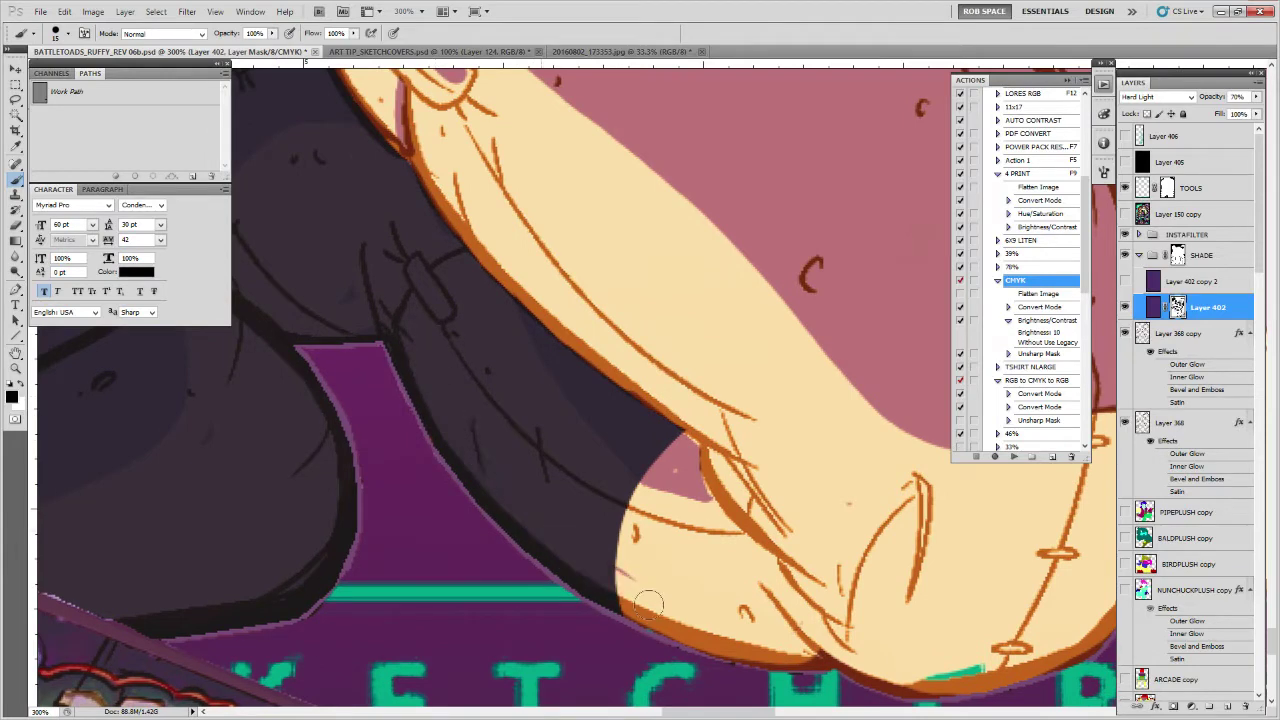
Round off the shadow edge across the girl's dark lower legs, between the hair and the purple gap
left_click_drag(401, 323, 672, 500)
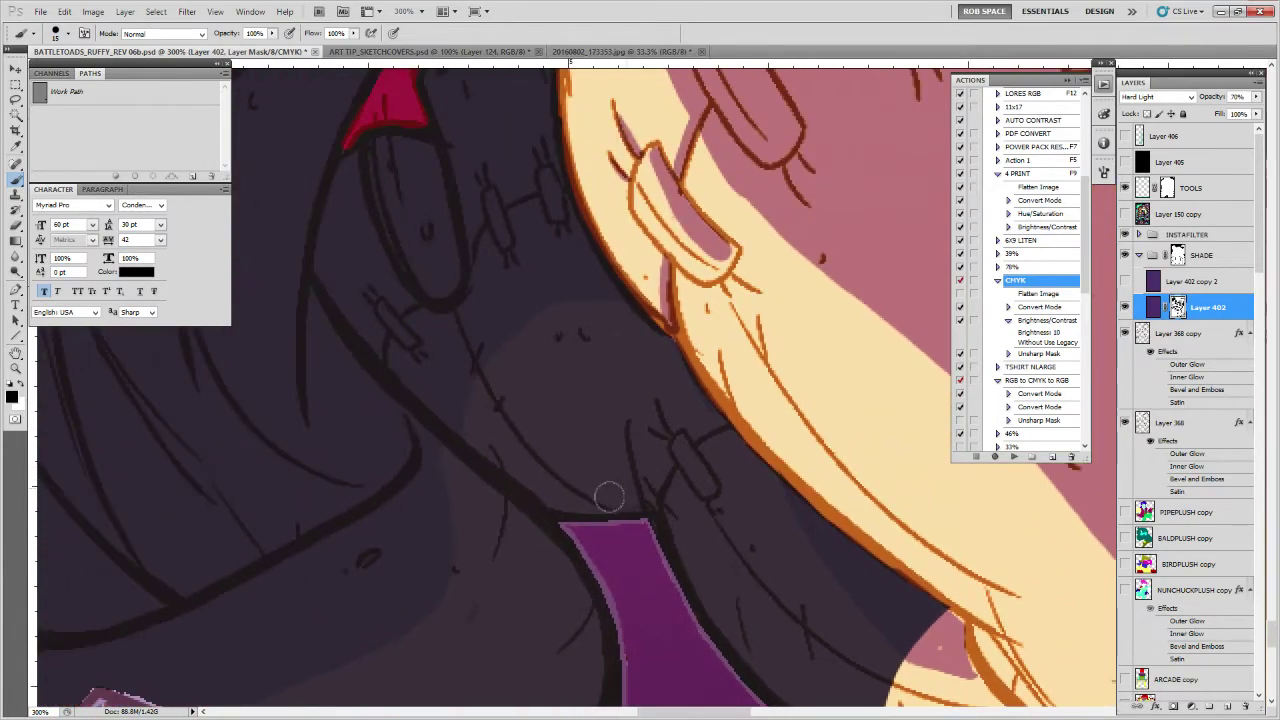
mouse_move(626, 375)
left_mouse_down()
mouse_move(651, 380)
mouse_move(677, 309)
left_mouse_up()
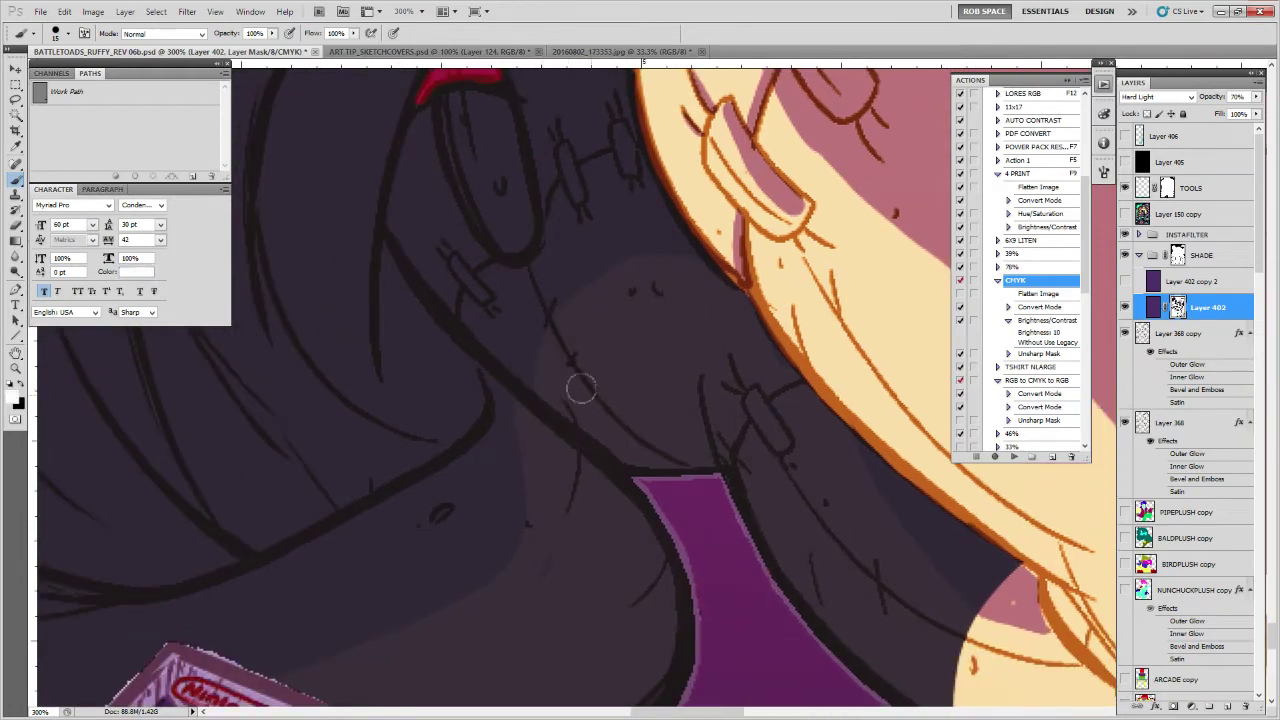
left_click_drag(537, 447, 677, 347)
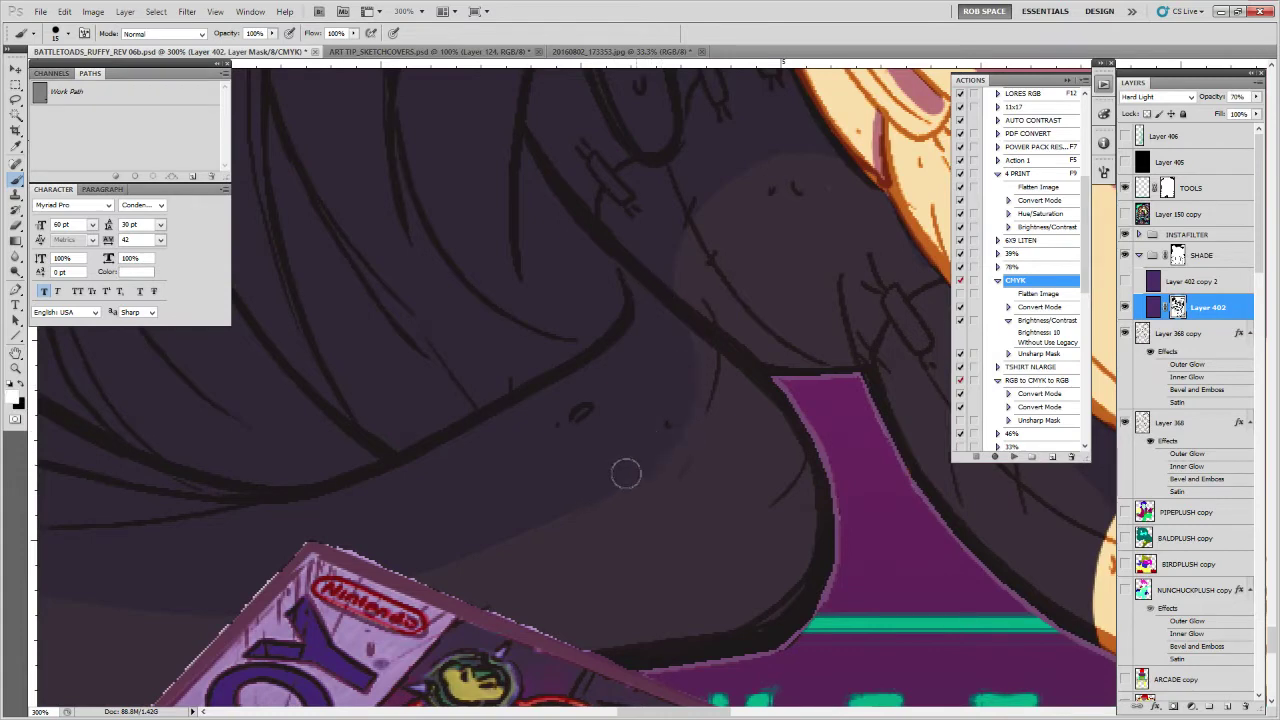
left_click_drag(702, 419, 740, 451)
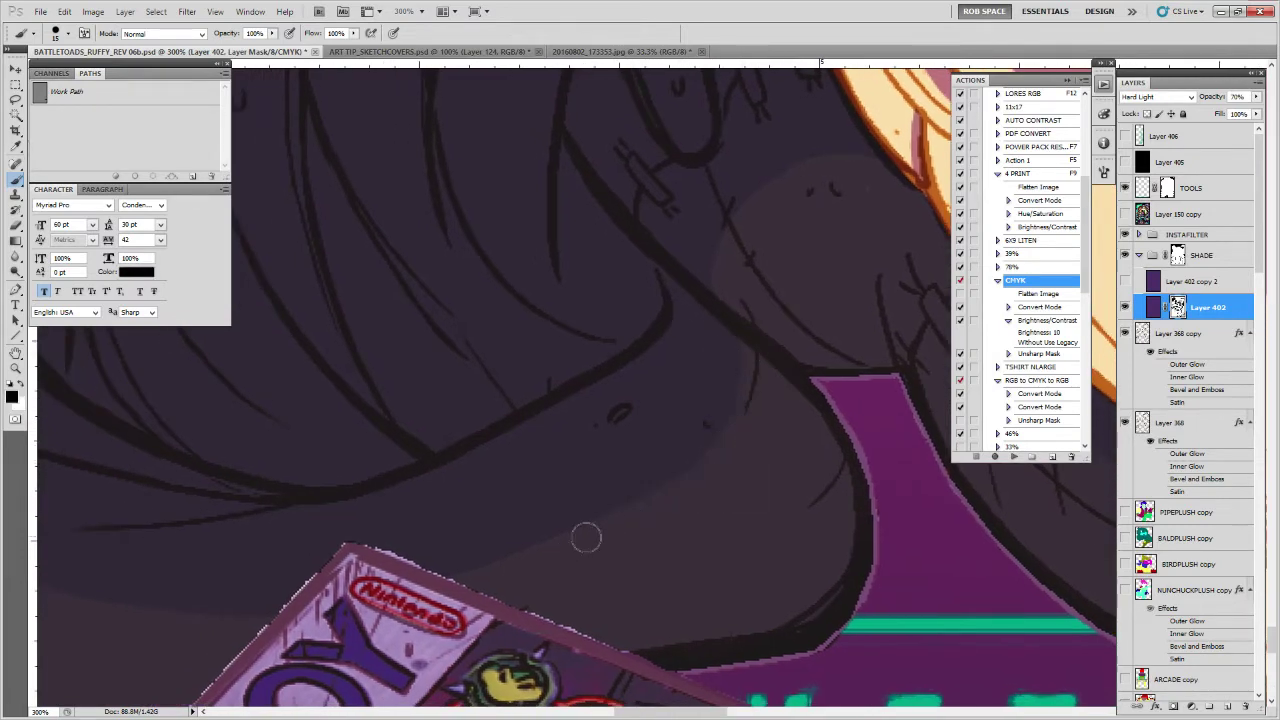
left_click_drag(833, 441, 491, 574)
Clean up the edge of the shadow patch behind the near knee, where it meets the thigh outline
key("z")
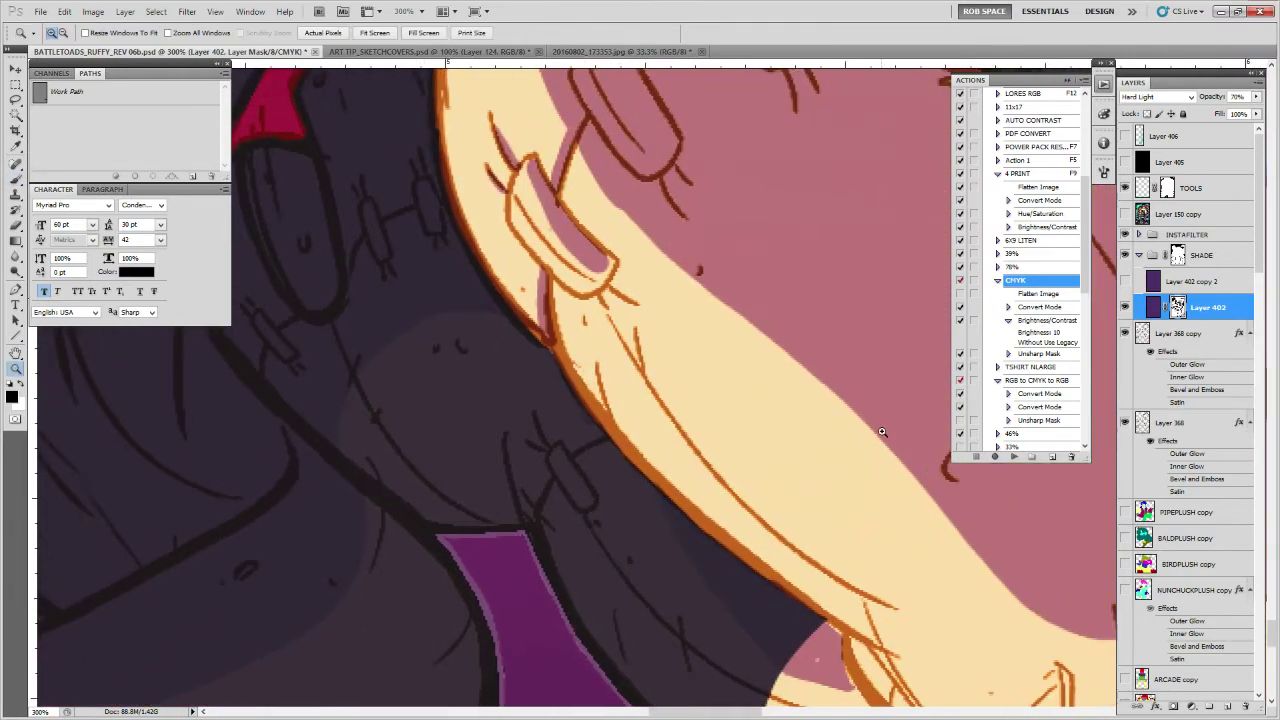
left_click(882, 436, "alt")
left_click(893, 453, "alt")
left_click(898, 458, "alt")
left_click(902, 489)
left_click(901, 490)
left_click(900, 490)
left_click(899, 490)
key("b")
left_click_drag(725, 465, 640, 470)
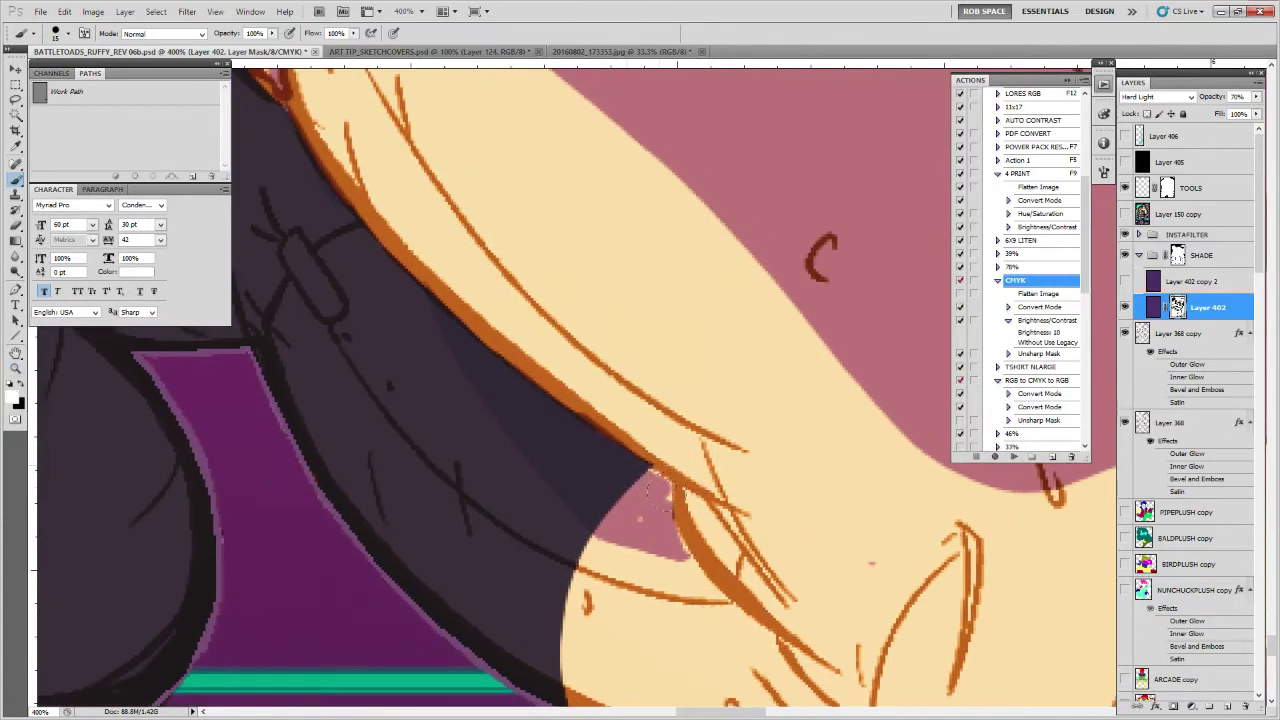
key("x")
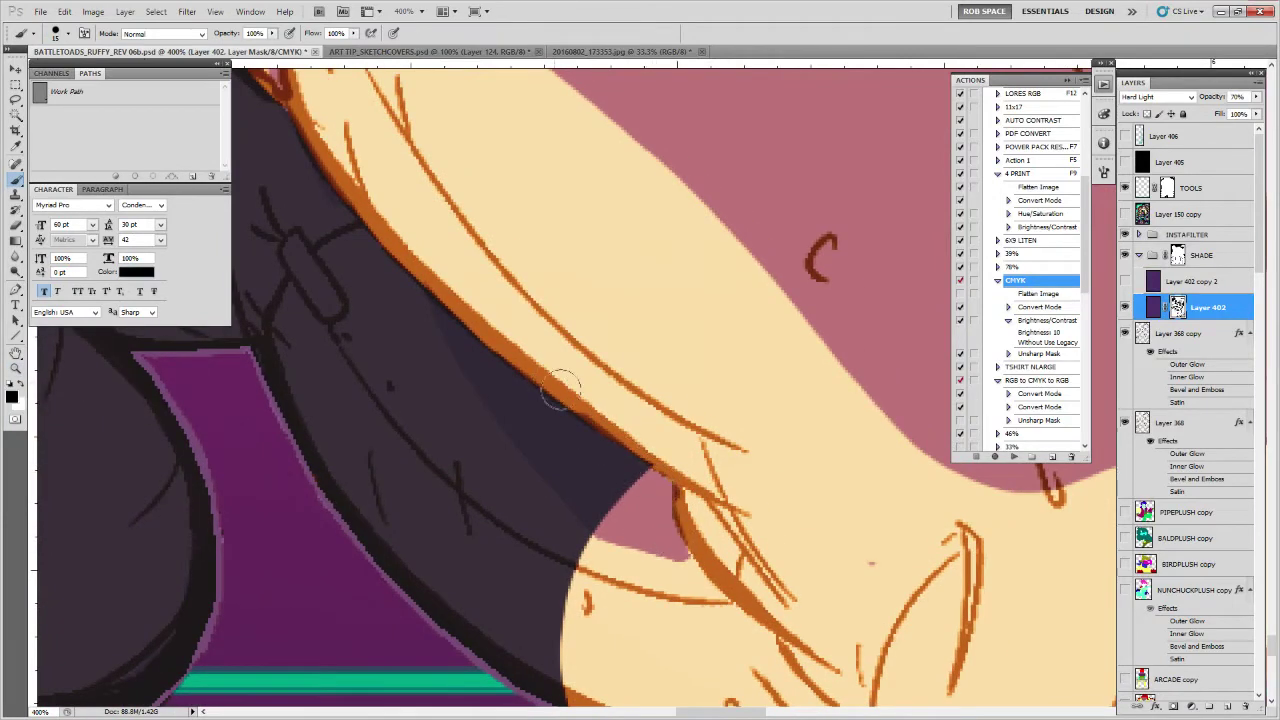
Curve the shadow cast by the near thigh across the dark calf and round the lower edge of the knee patch
key("x")
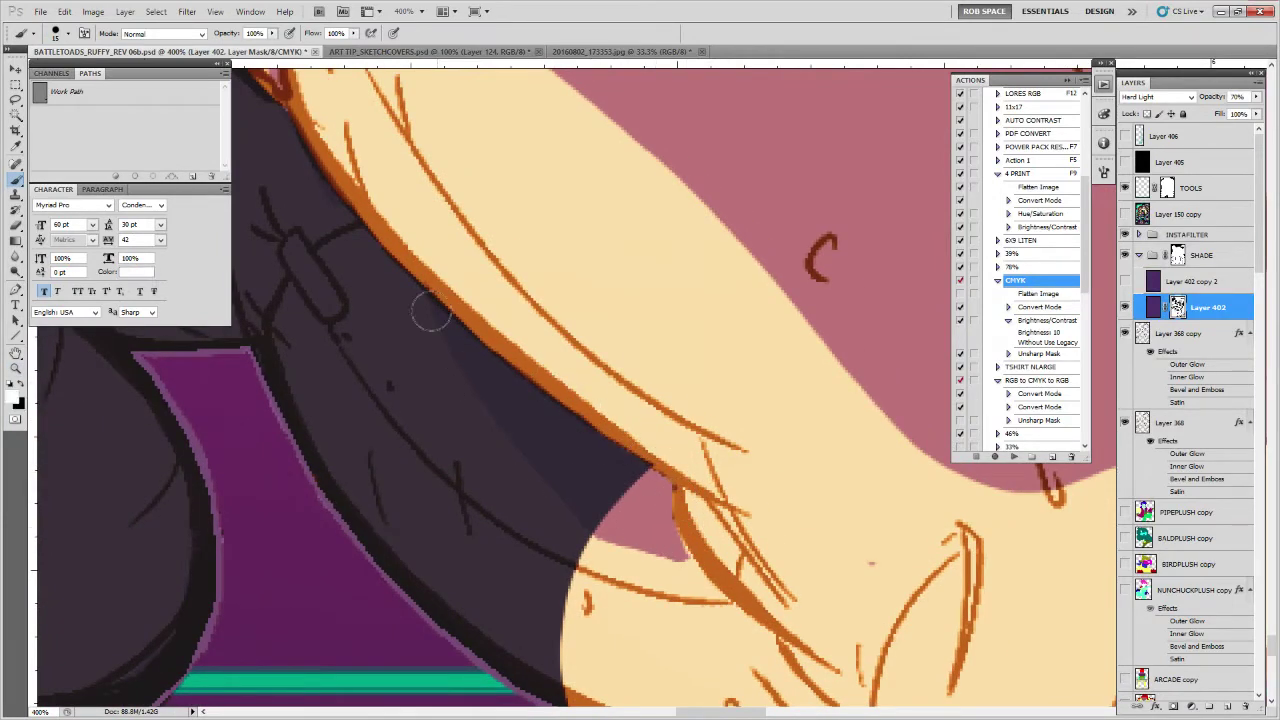
key("x")
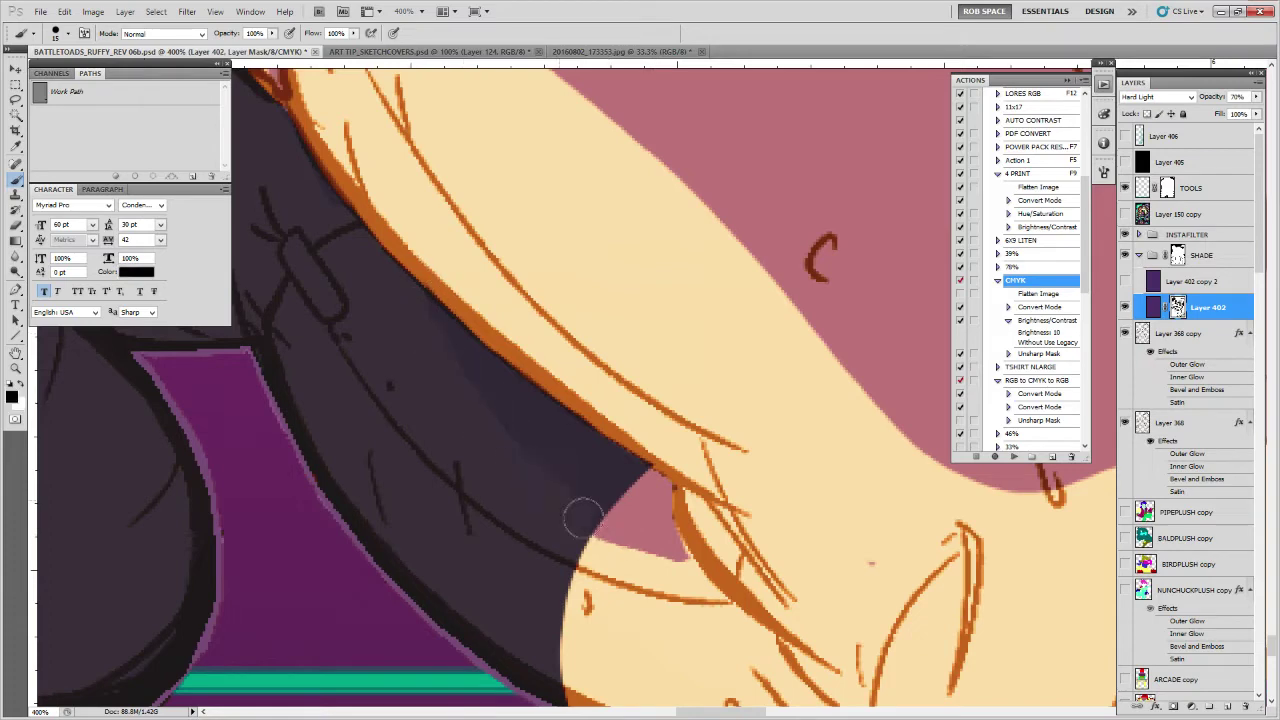
left_click_drag(610, 534, 674, 564)
key("x")
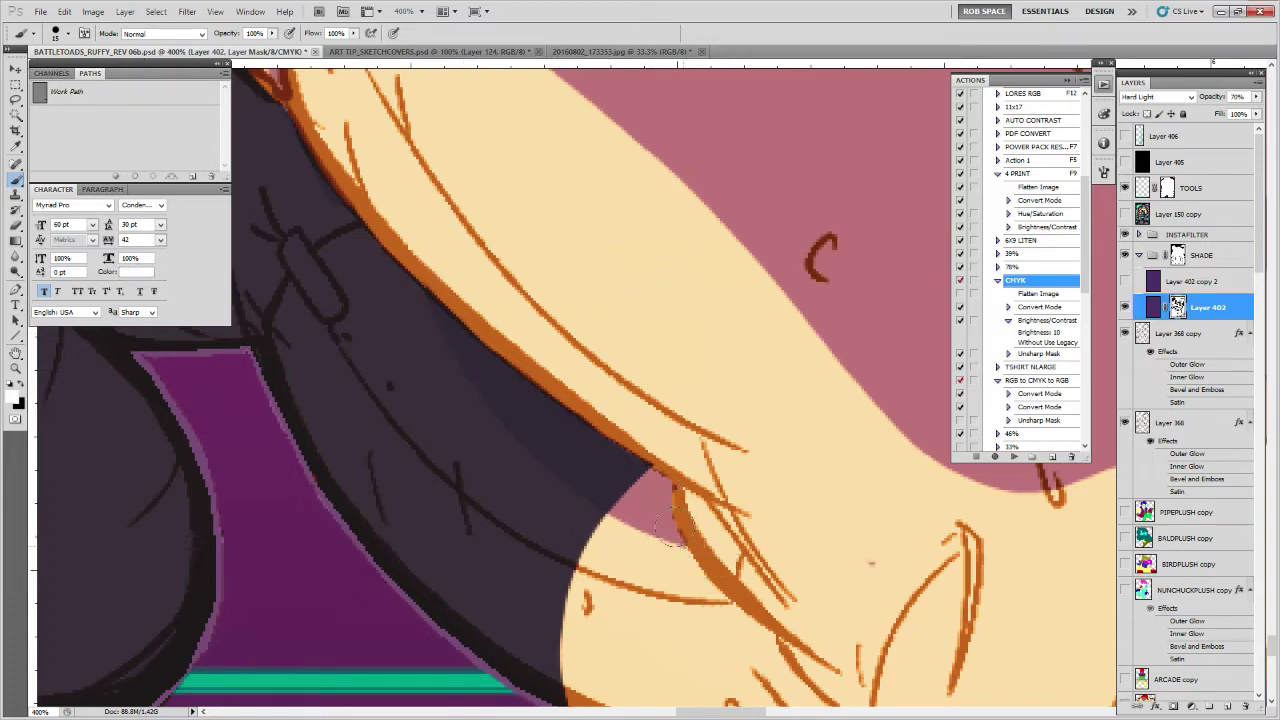
key("x")
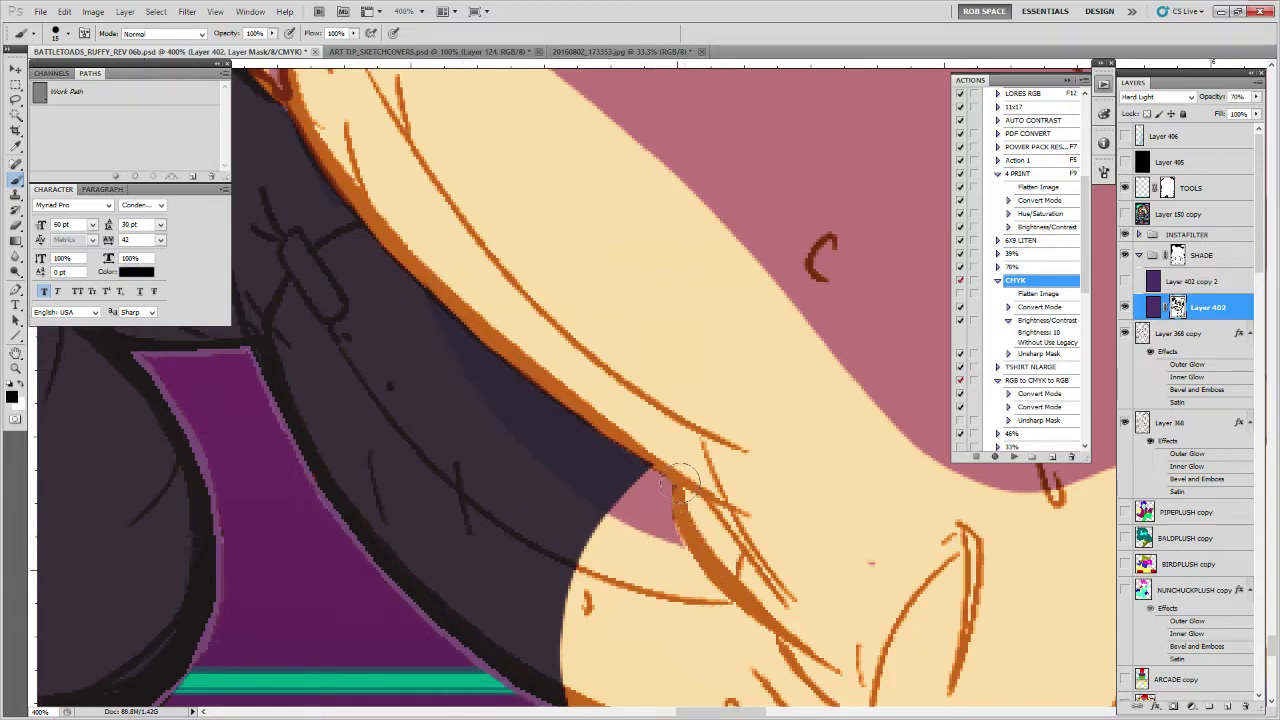
key("x")
Examine how the girl's shaded figure reads against the arcade cabinet, consoles, plush toys and toads in the whole illustration
key("z")
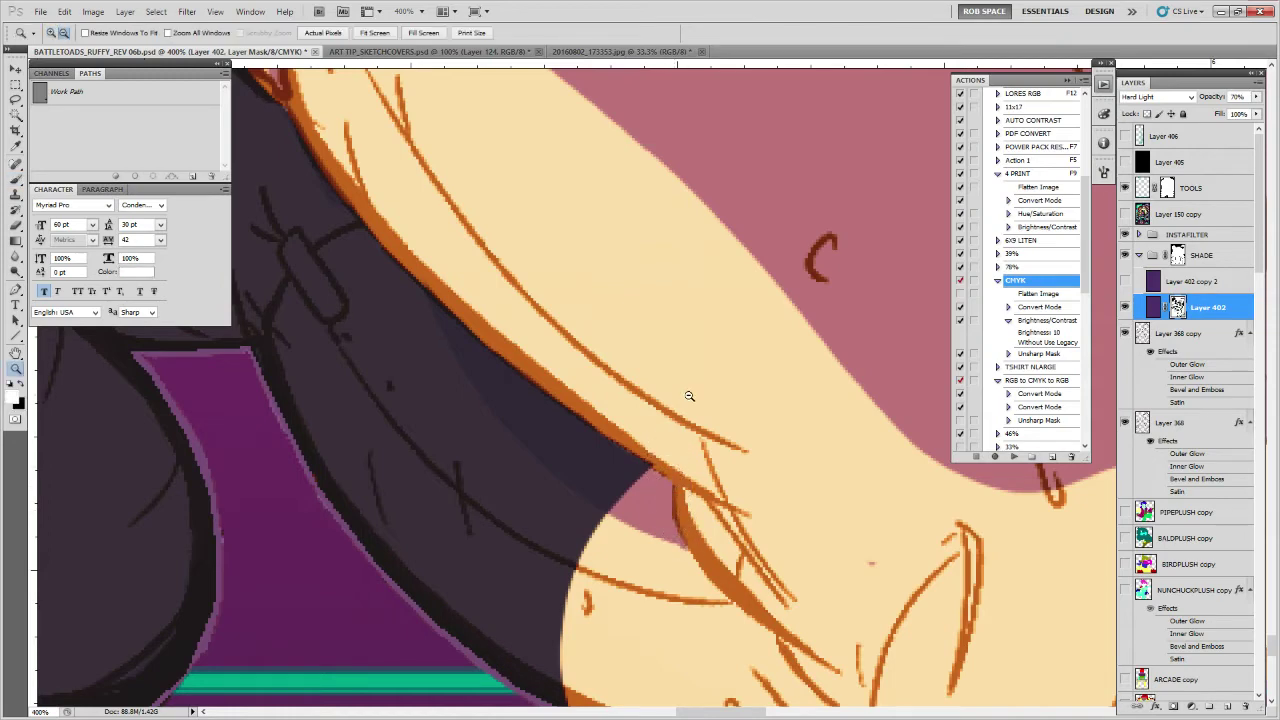
left_click(692, 399, "alt")
left_click(694, 400, "alt")
left_click(694, 400, "alt")
left_click(696, 400, "alt")
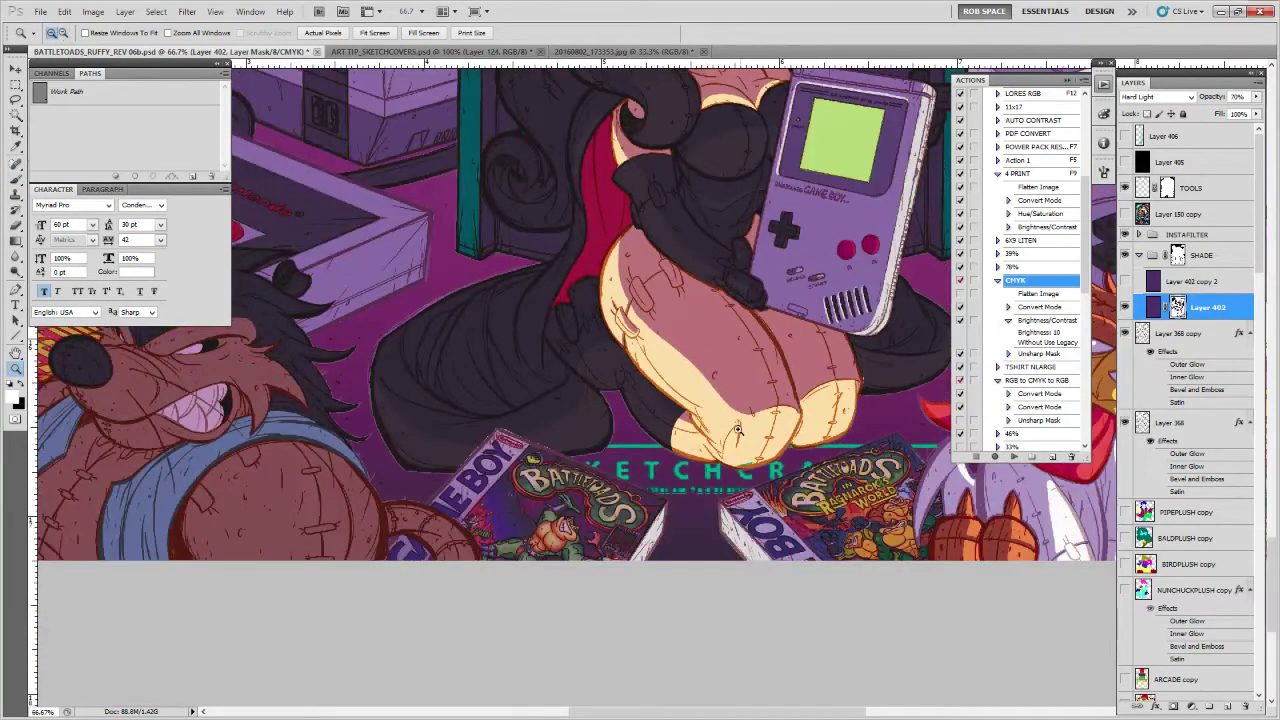
key("b")
left_click_drag(756, 387, 713, 606)
key("z")
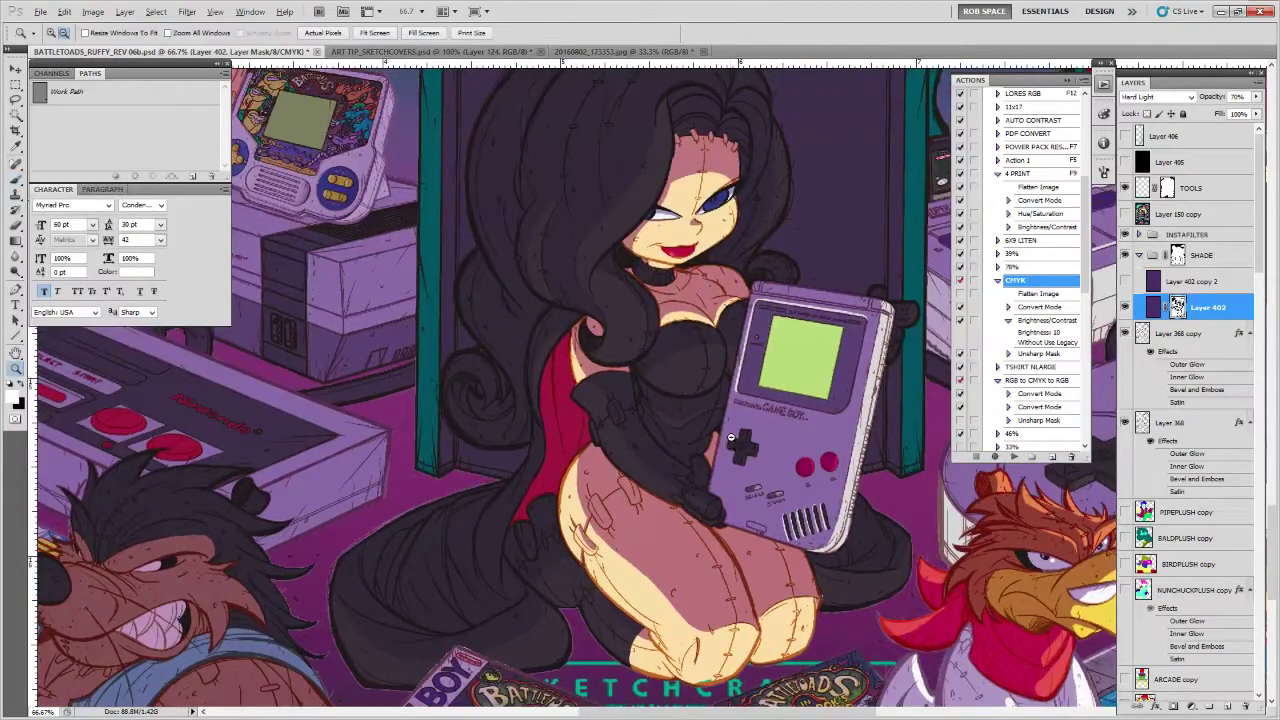
left_click(729, 449, "alt")
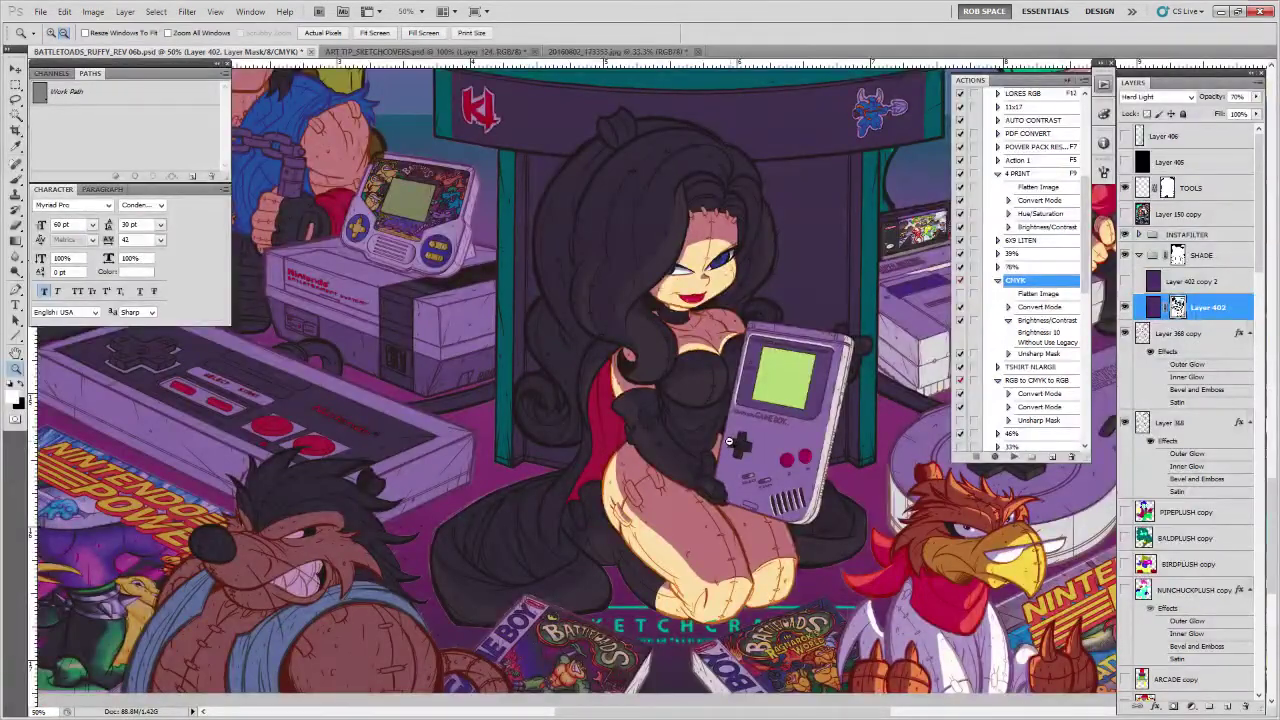
left_click(730, 441, "alt")
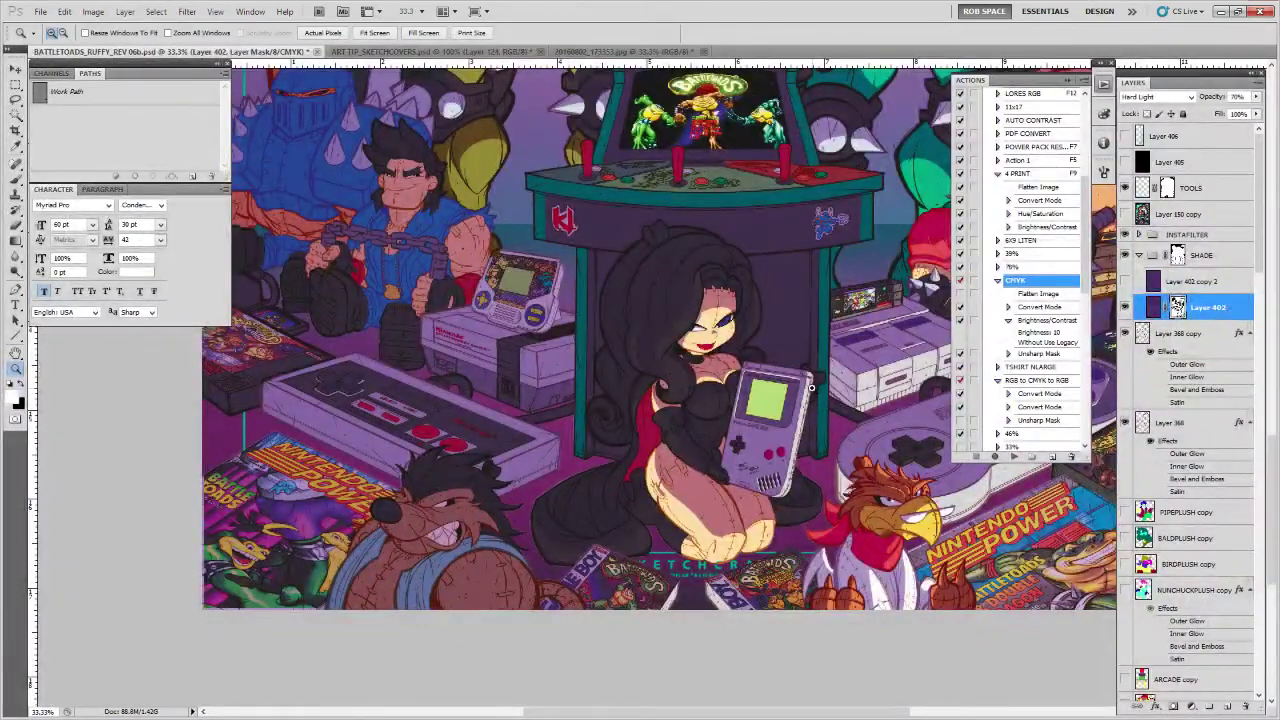
left_click_drag(866, 352, 780, 622)
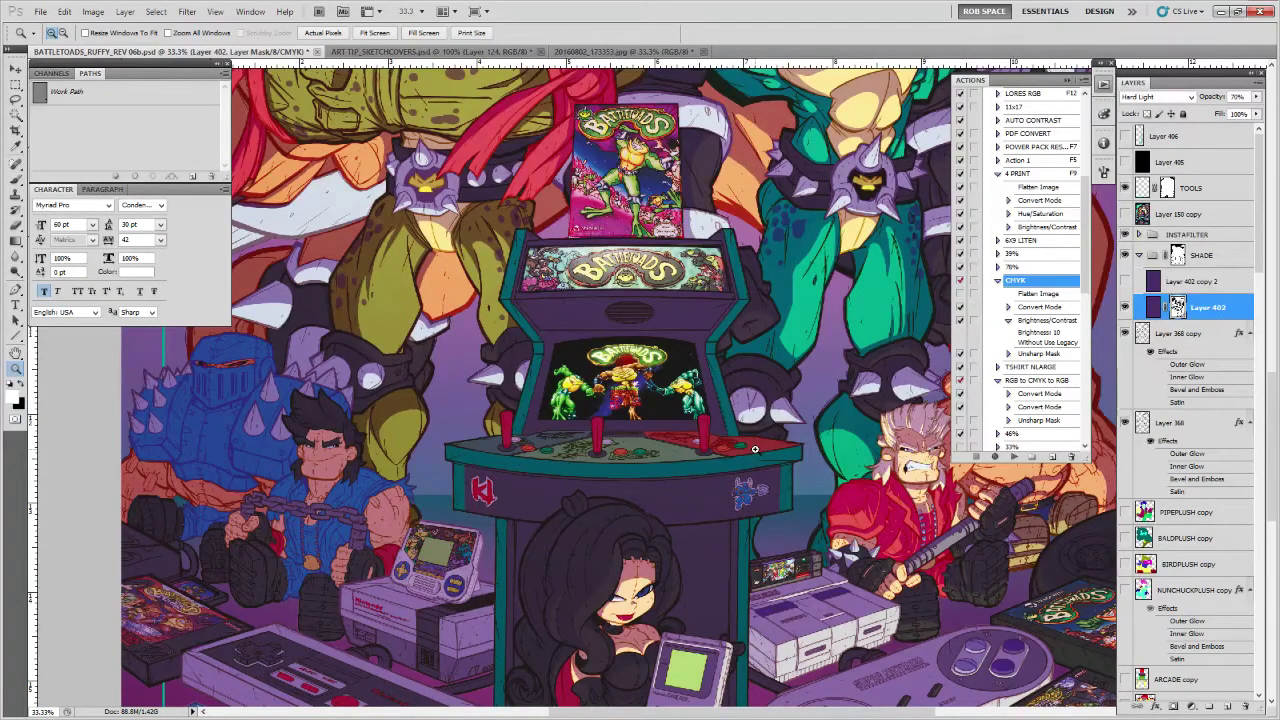
left_click_drag(973, 621, 802, 414)
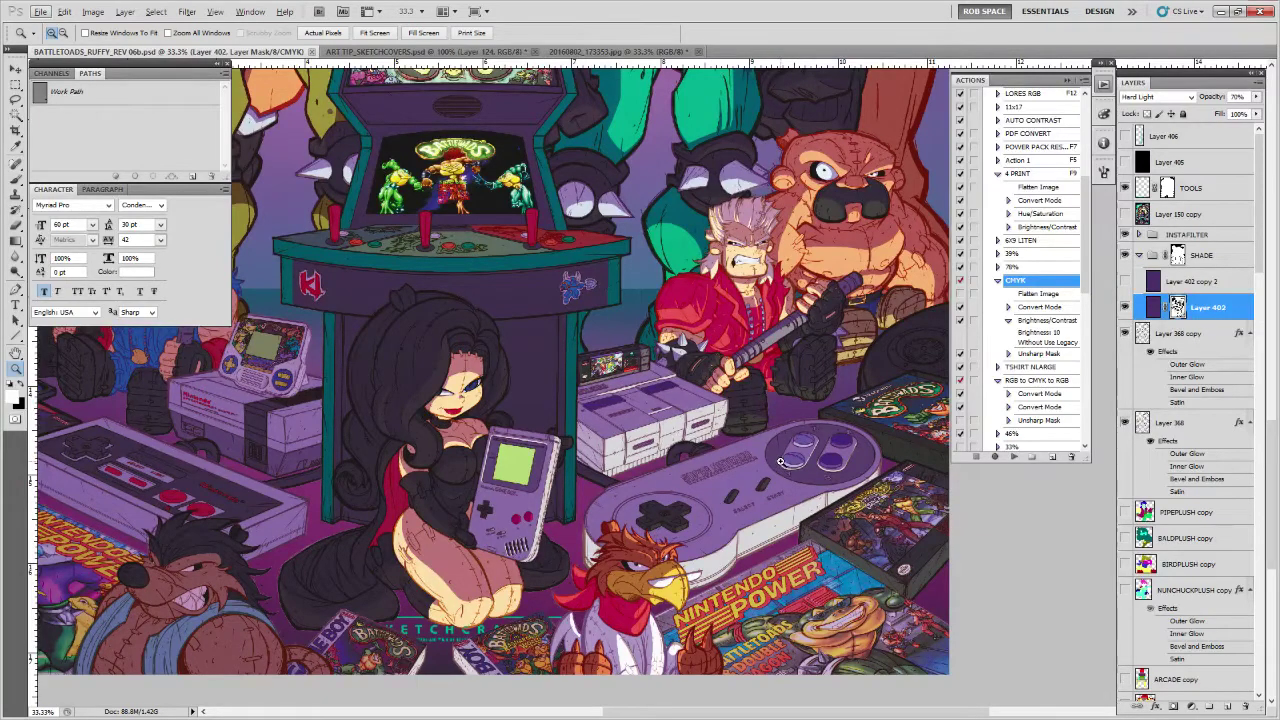
left_click(782, 460, "alt")
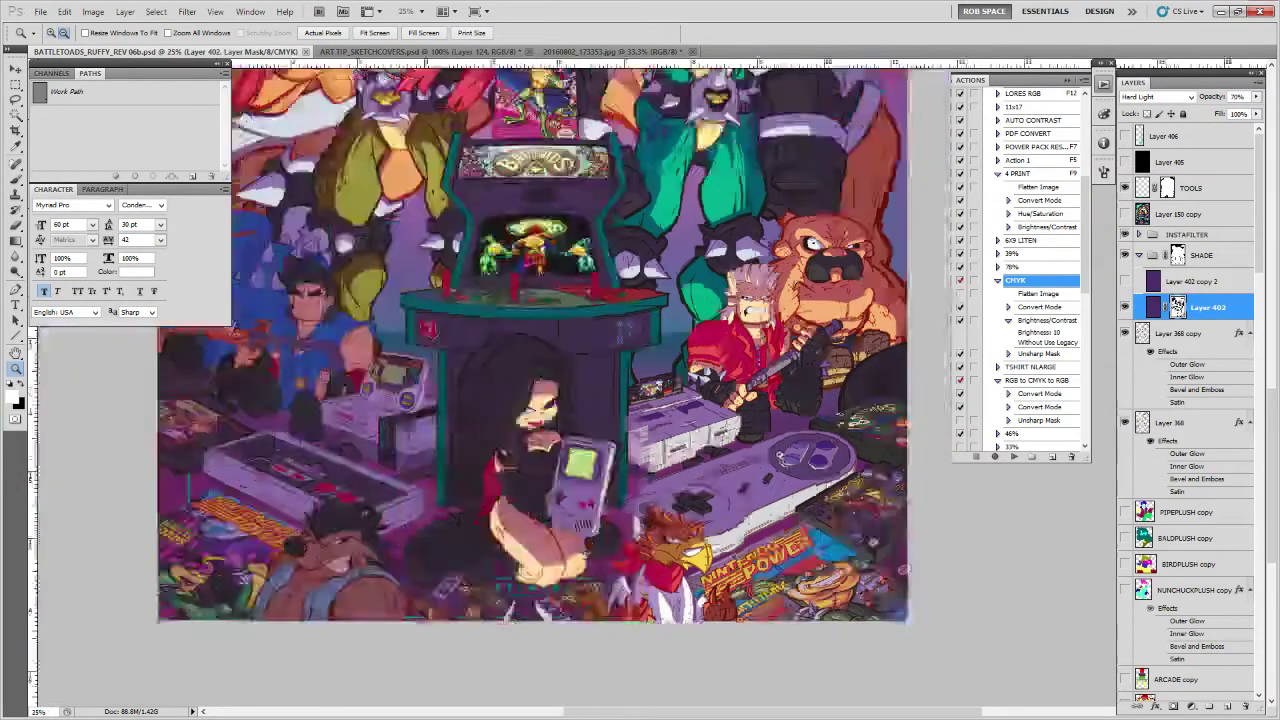
left_click_drag(777, 406, 808, 449)
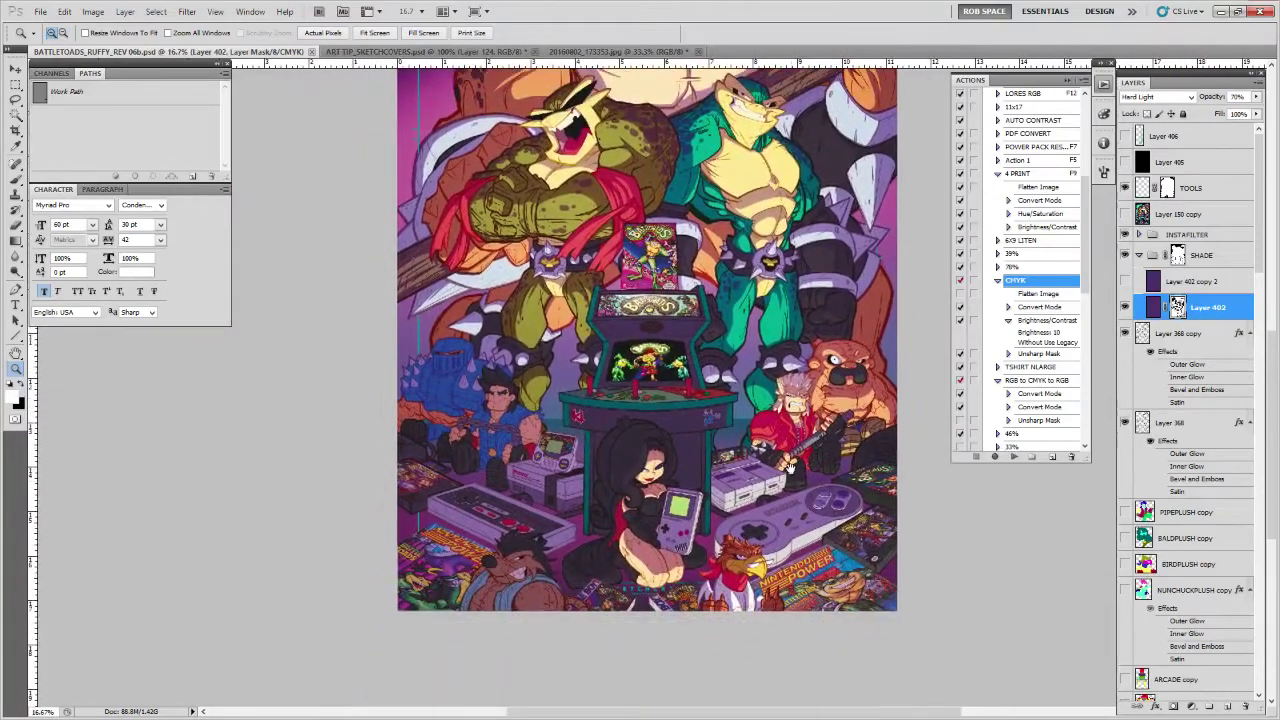
Load the HEDEHOGFRONT layer's shape as a selection for painting on Layer 402's mask, and hide the selection edges
left_click_drag(1258, 260, 1230, 512)
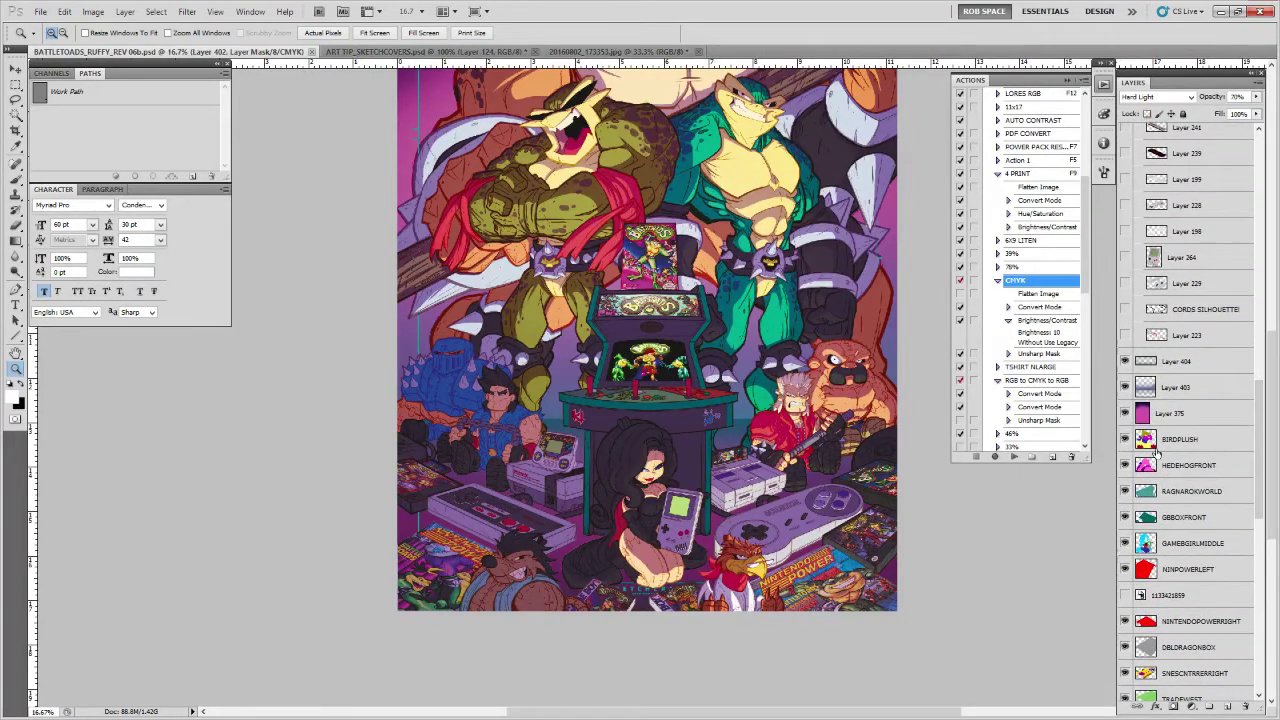
scroll(1156, 455, "up", 10)
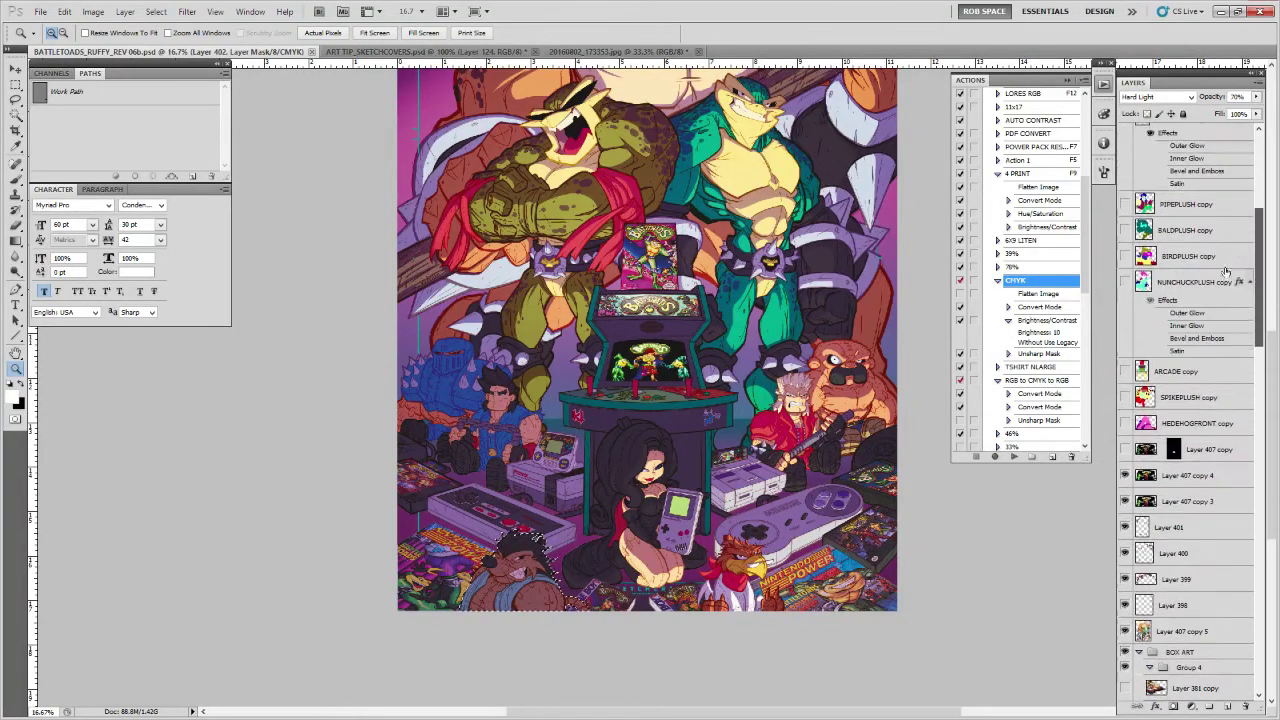
scroll(1140, 290, "up", 8)
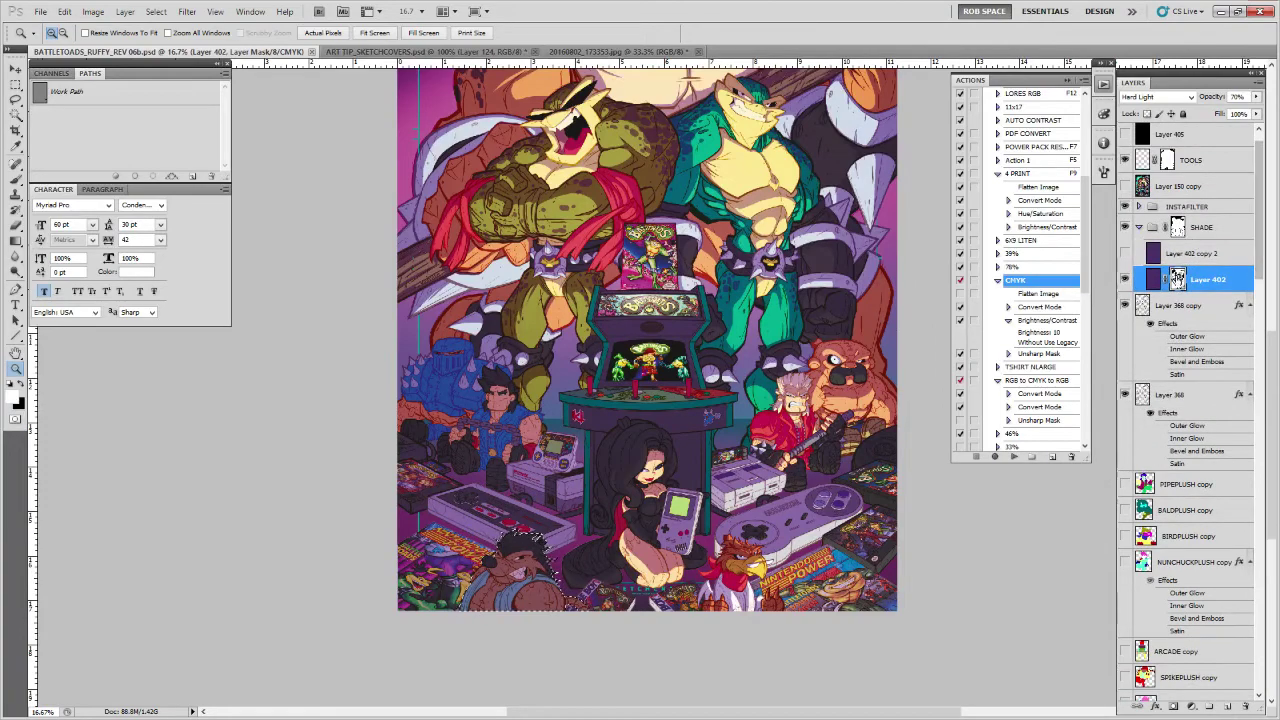
left_click(566, 557)
left_click(566, 557)
left_click(566, 557)
left_click_drag(574, 553, 739, 453)
left_click(673, 495)
key("b")
key("ctrl+h")
key("ctrl+h")
Remove shading from the two pointed cheek tufts of the hedgehog plush to light them
left_click(675, 491)
mouse_move(657, 508)
left_mouse_down()
mouse_move(795, 545)
mouse_move(647, 451)
mouse_move(600, 386)
mouse_move(652, 448)
mouse_move(639, 364)
left_mouse_up()
key("x")
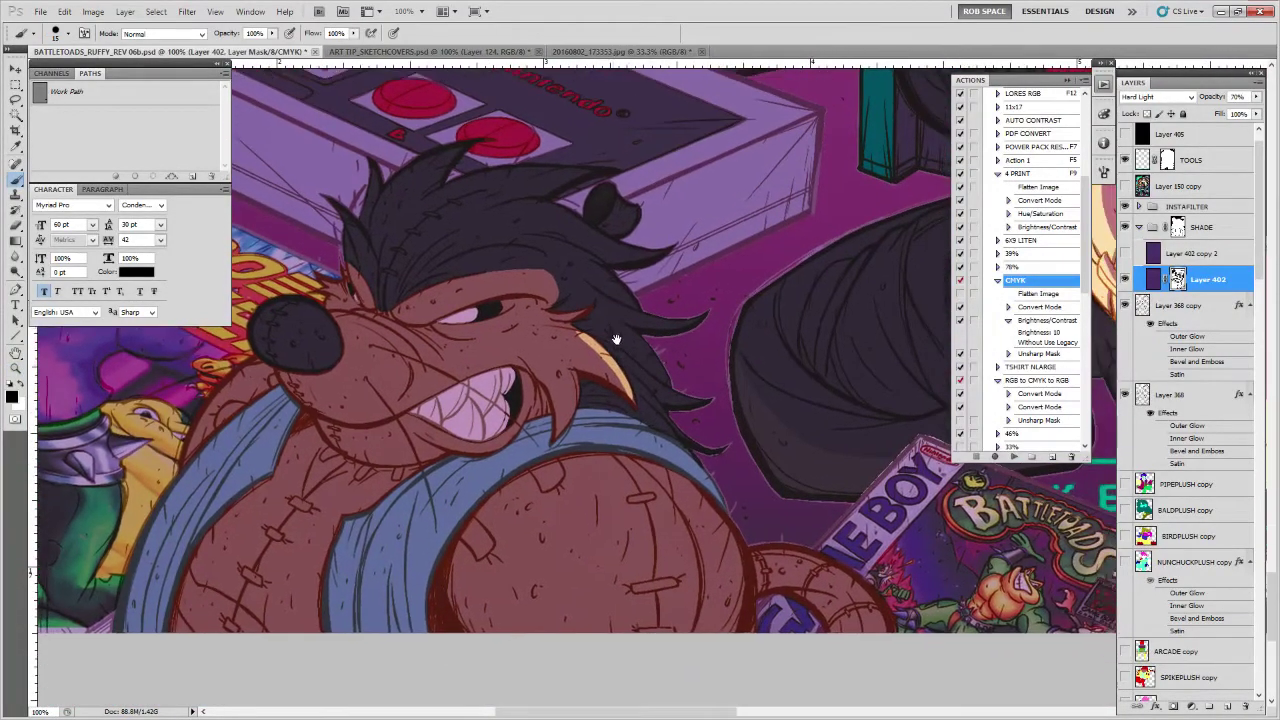
left_click_drag(570, 325, 631, 400)
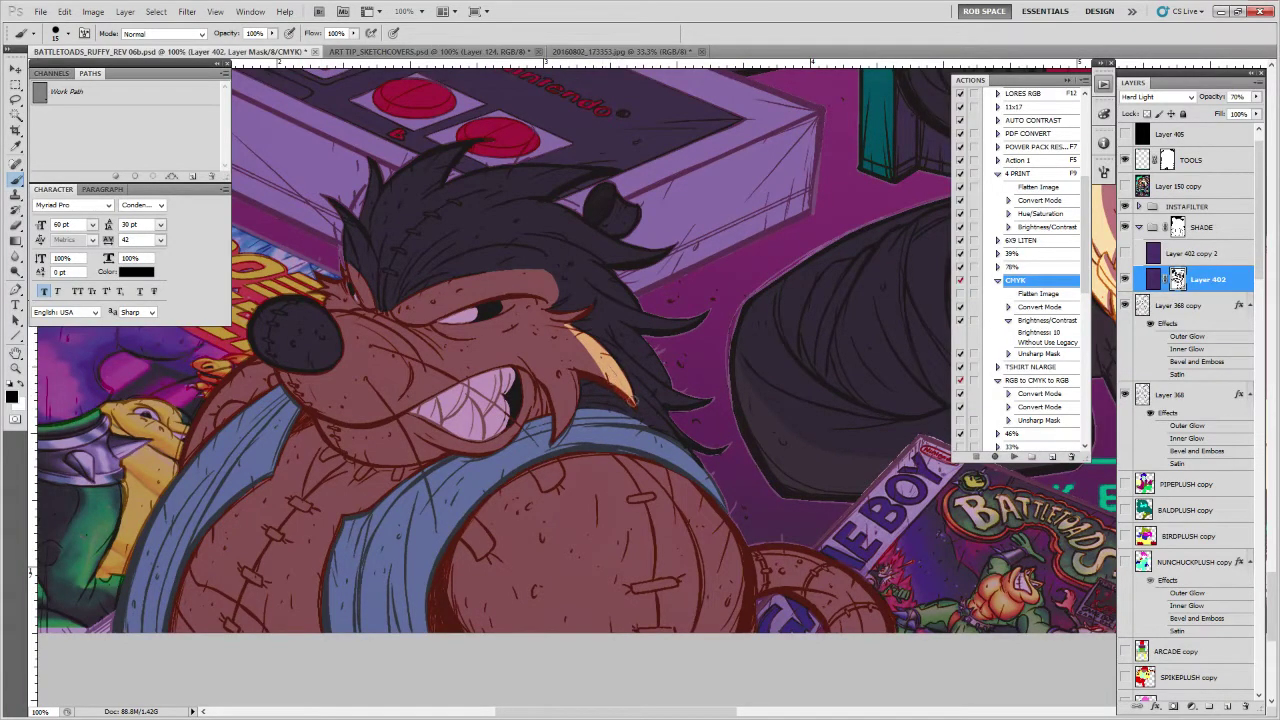
mouse_move(570, 372)
left_mouse_down()
mouse_move(571, 414)
mouse_move(555, 442)
mouse_move(573, 376)
mouse_move(554, 442)
left_mouse_up()
key("x")
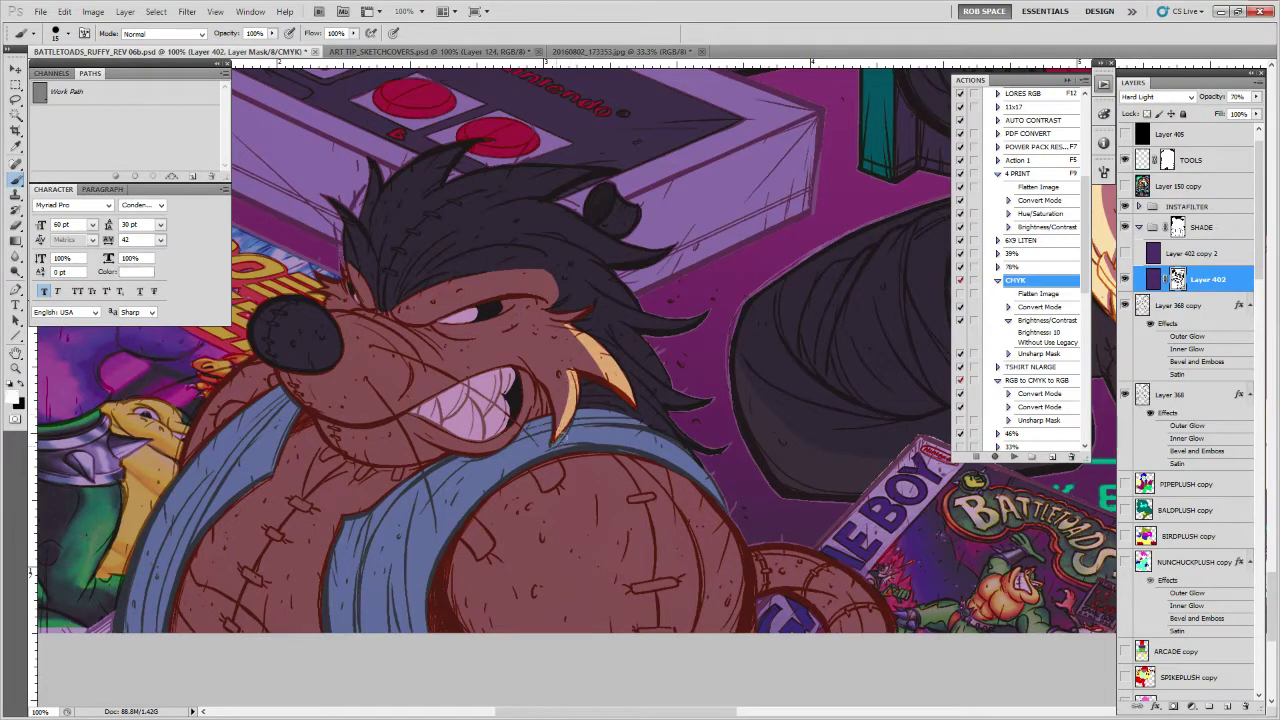
Light the outer end of the hedgehog plush's brow and the small tuft behind its eye, refining the cheek highlights
mouse_move(575, 353)
left_mouse_down()
mouse_move(602, 438)
mouse_move(623, 400)
mouse_move(659, 404)
mouse_move(770, 466)
mouse_move(719, 472)
mouse_move(713, 450)
left_mouse_up()
key("x")
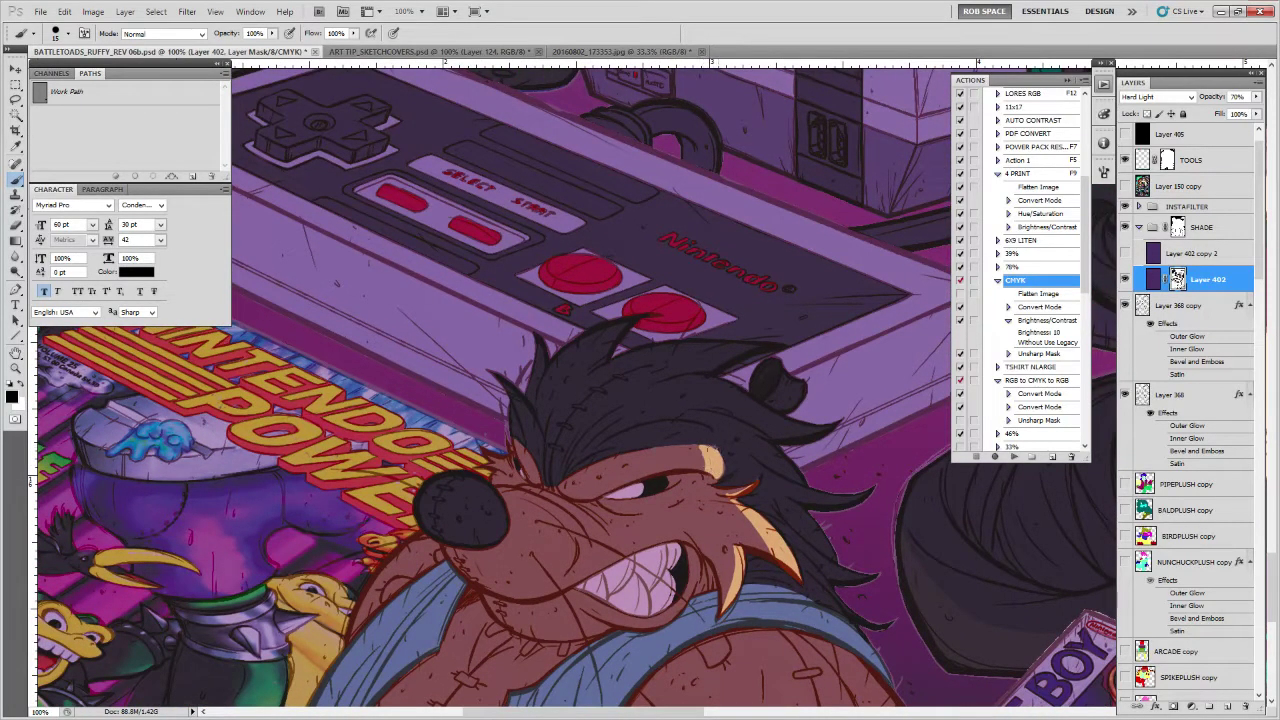
key("x")
left_click_drag(833, 559, 813, 421)
key("x")
left_click_drag(677, 415, 669, 456)
left_click_drag(838, 507, 695, 431)
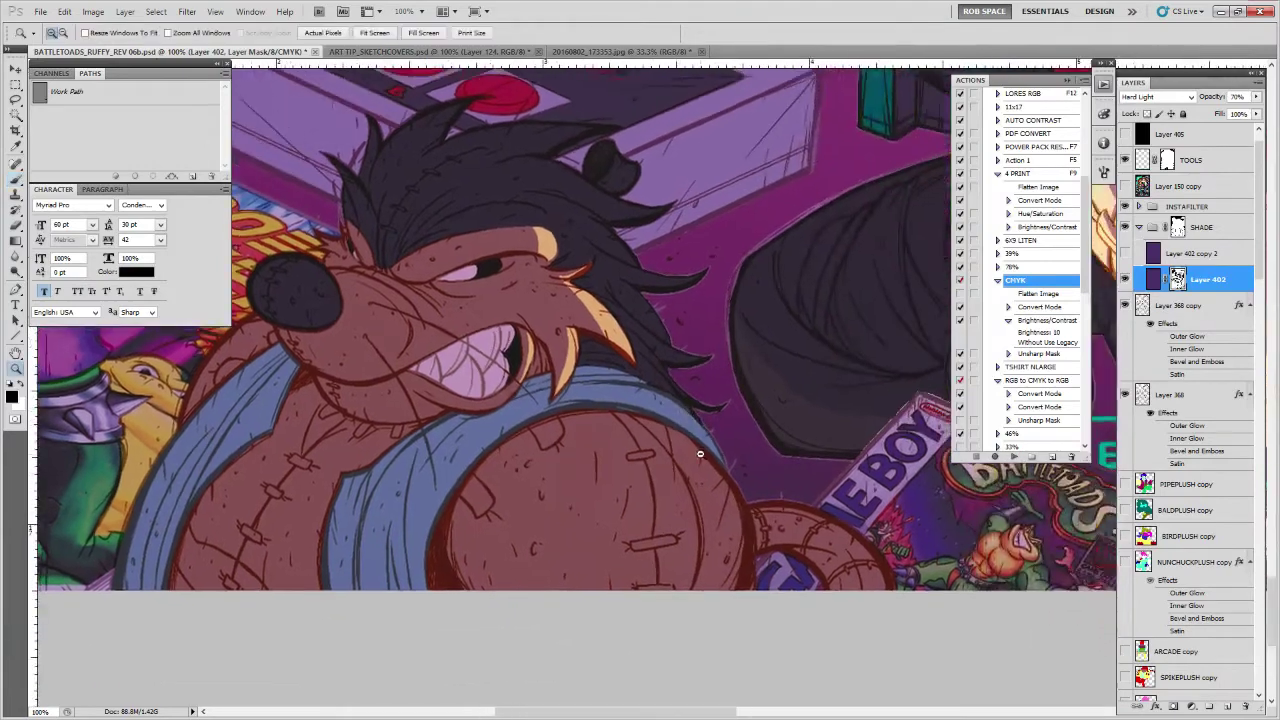
Light the outer rim of the hedgehog plush's round stitched belly and the blue vest's shoulder with a 40 px brush
left_click(703, 455, "alt")
left_click(703, 456, "alt")
key("b")
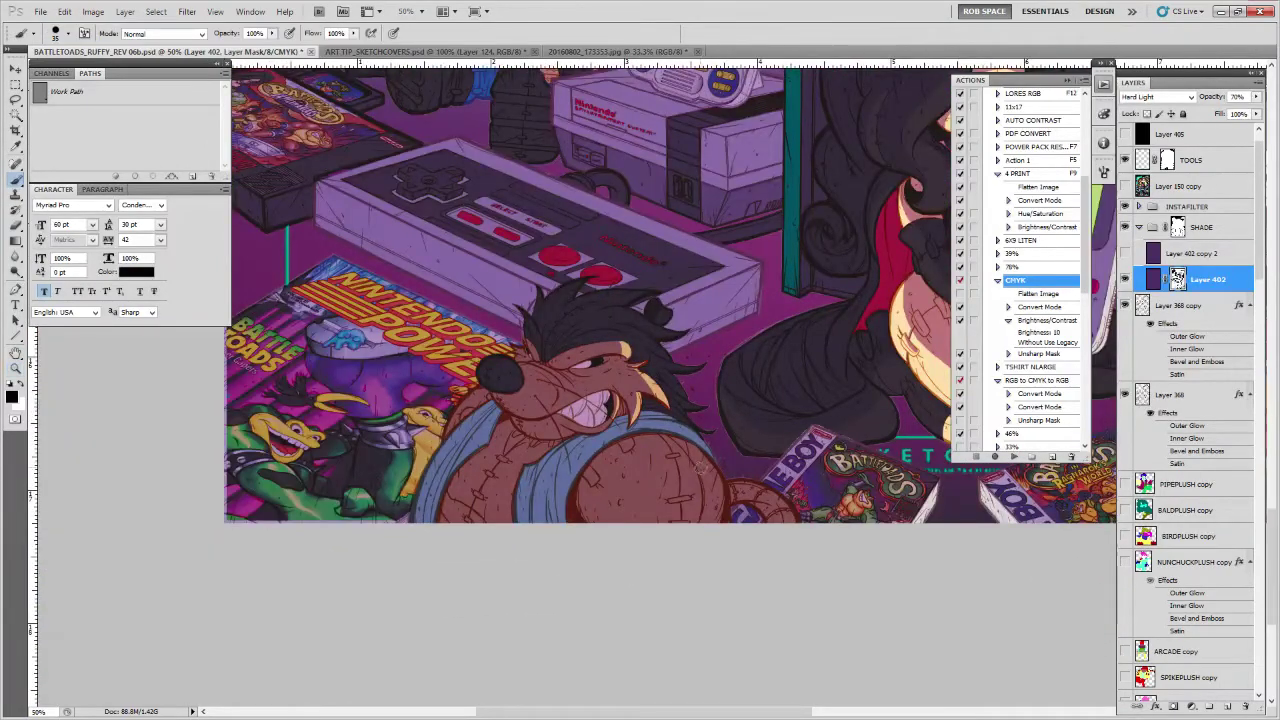
mouse_move(720, 457)
left_mouse_down()
mouse_move(706, 483)
mouse_move(632, 463)
mouse_move(676, 504)
mouse_move(677, 485)
mouse_move(694, 536)
mouse_move(680, 472)
mouse_move(700, 500)
mouse_move(645, 460)
mouse_move(628, 463)
mouse_move(650, 475)
mouse_move(672, 548)
mouse_move(640, 462)
mouse_move(666, 556)
left_mouse_up()
key("x")
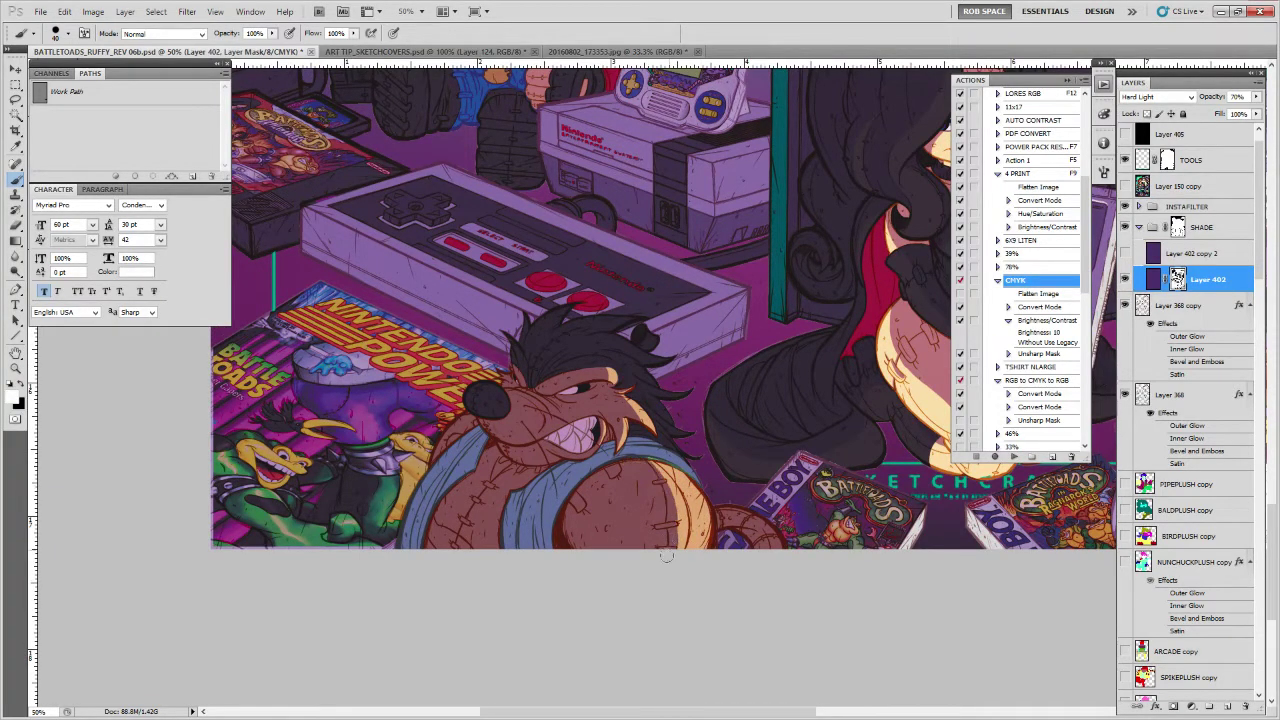
key("x")
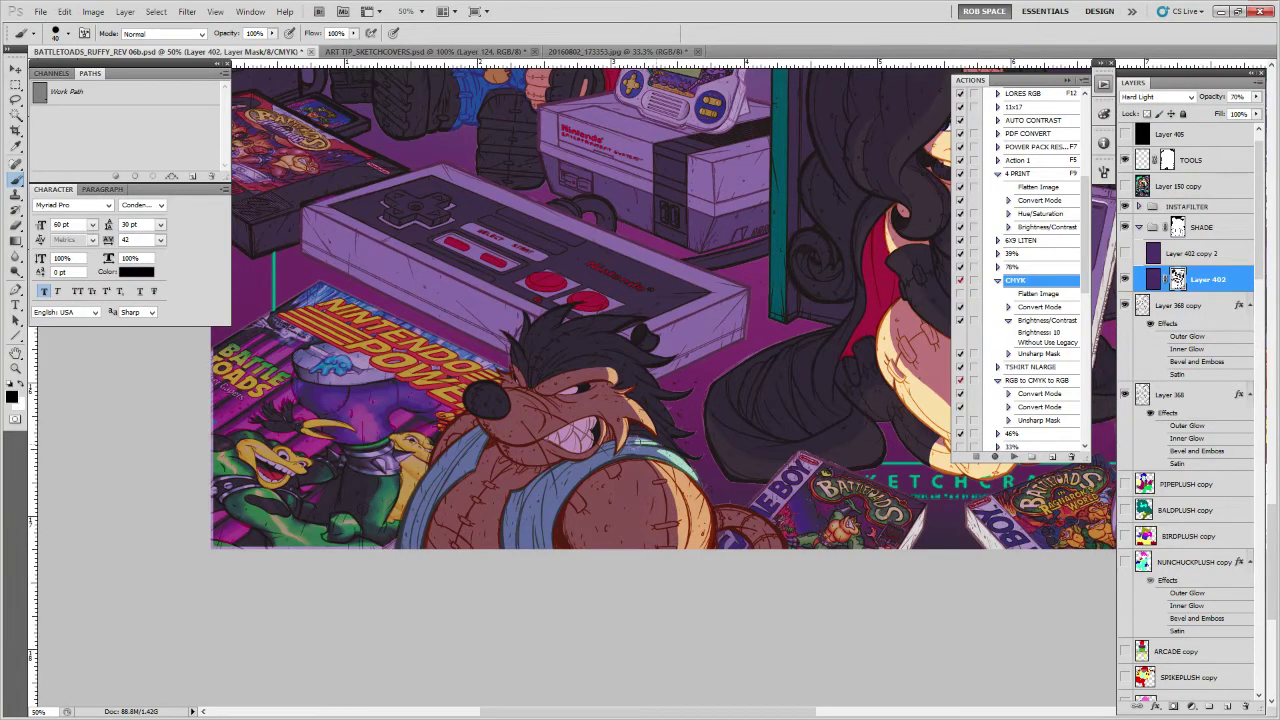
Add light patches to the hedgehog plush's snout behind the nose and to the upper edge of its far arm
left_click_drag(697, 430, 647, 463)
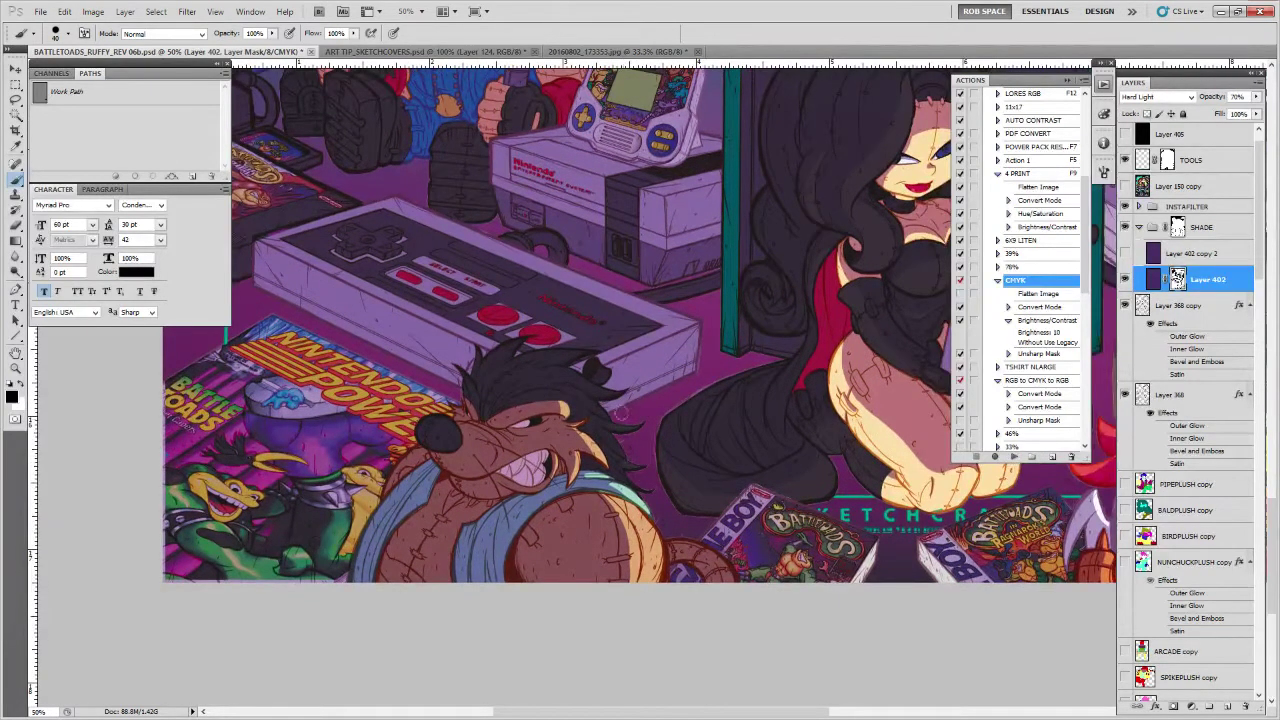
left_click_drag(452, 433, 540, 440)
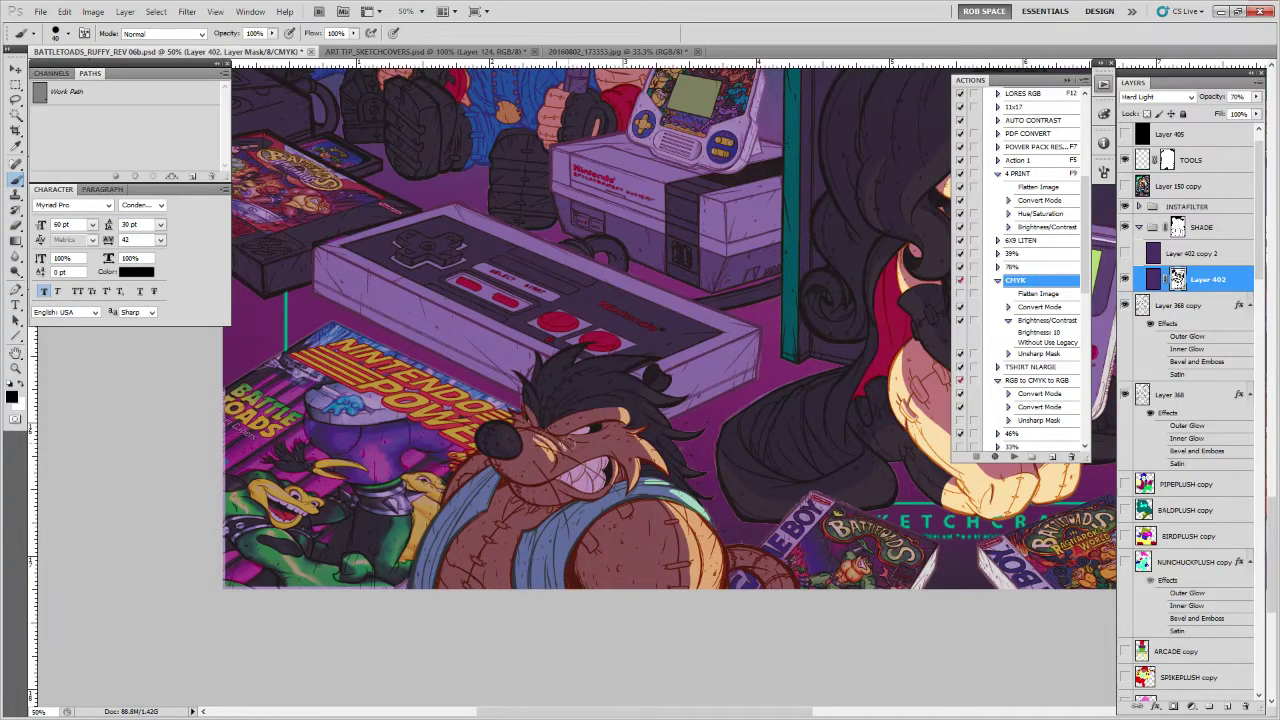
left_click_drag(656, 419, 691, 427)
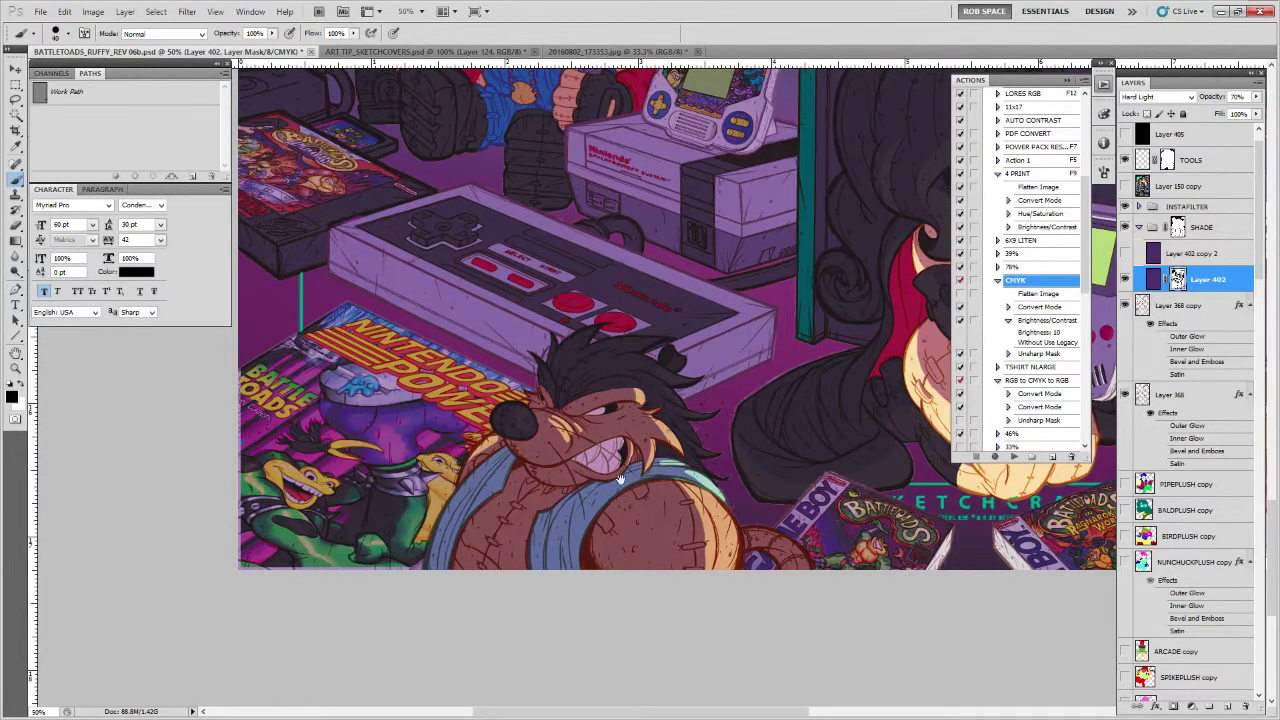
Switch to the 6 px ROB DRAW brush for fine mask touch-ups on the hedgehog plush's face
left_click_drag(663, 378, 626, 424)
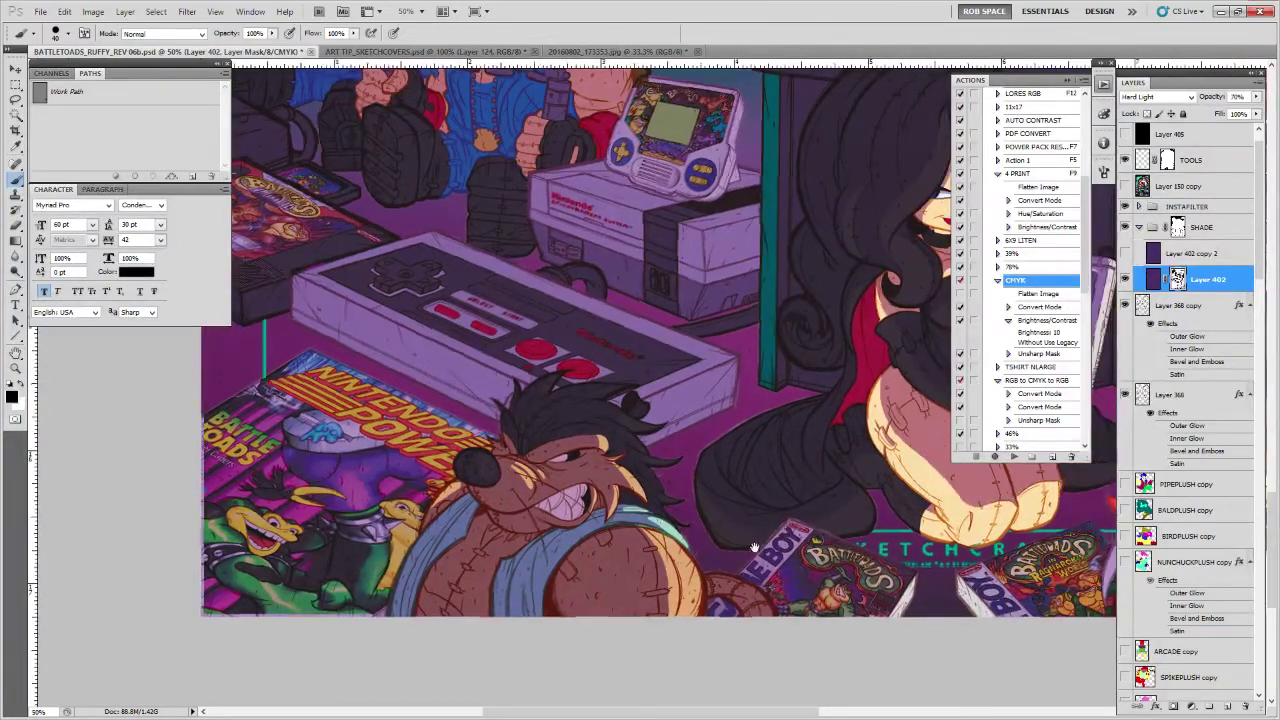
left_click_drag(763, 561, 697, 458)
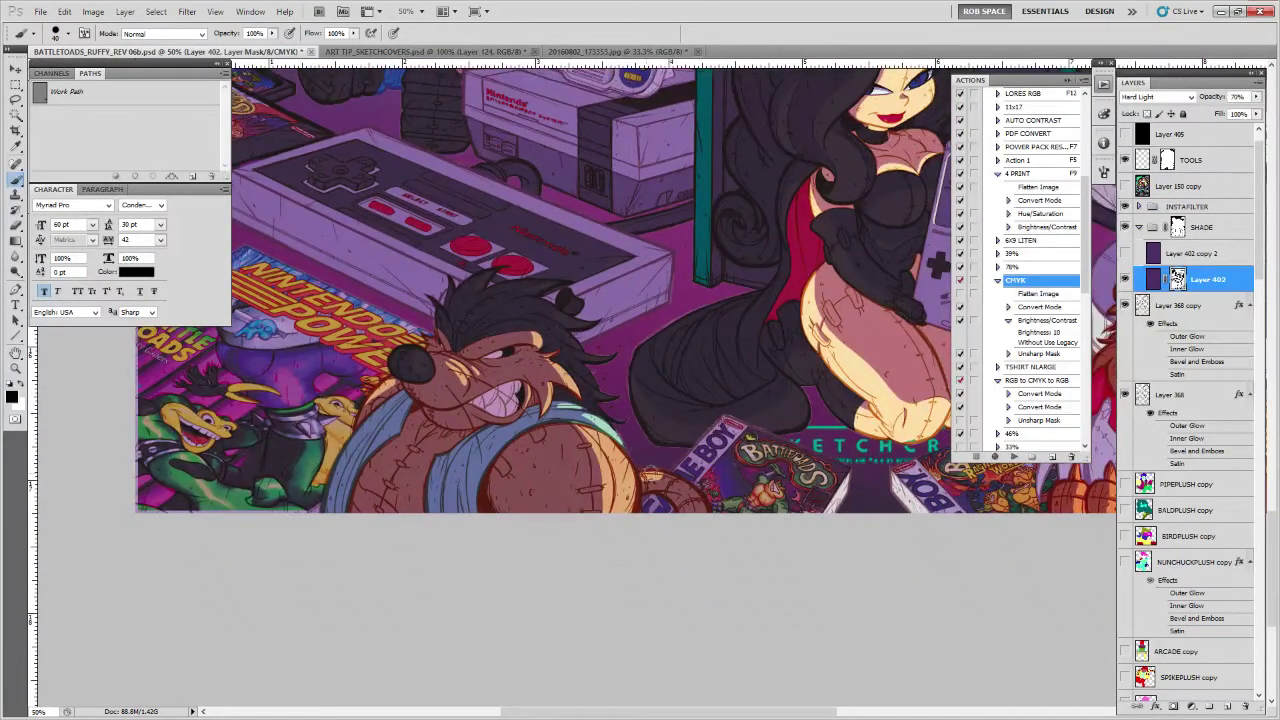
left_click_drag(663, 445, 668, 520)
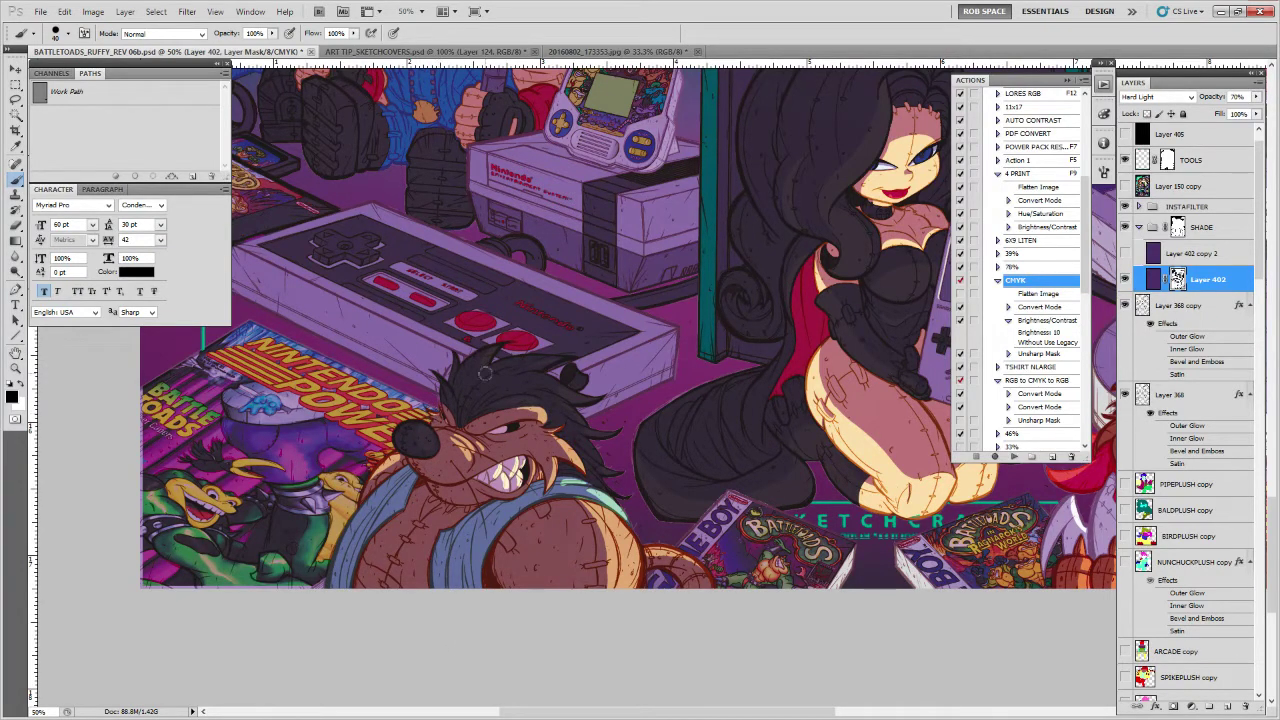
scroll(600, 466, "up", 3)
right_click(598, 465)
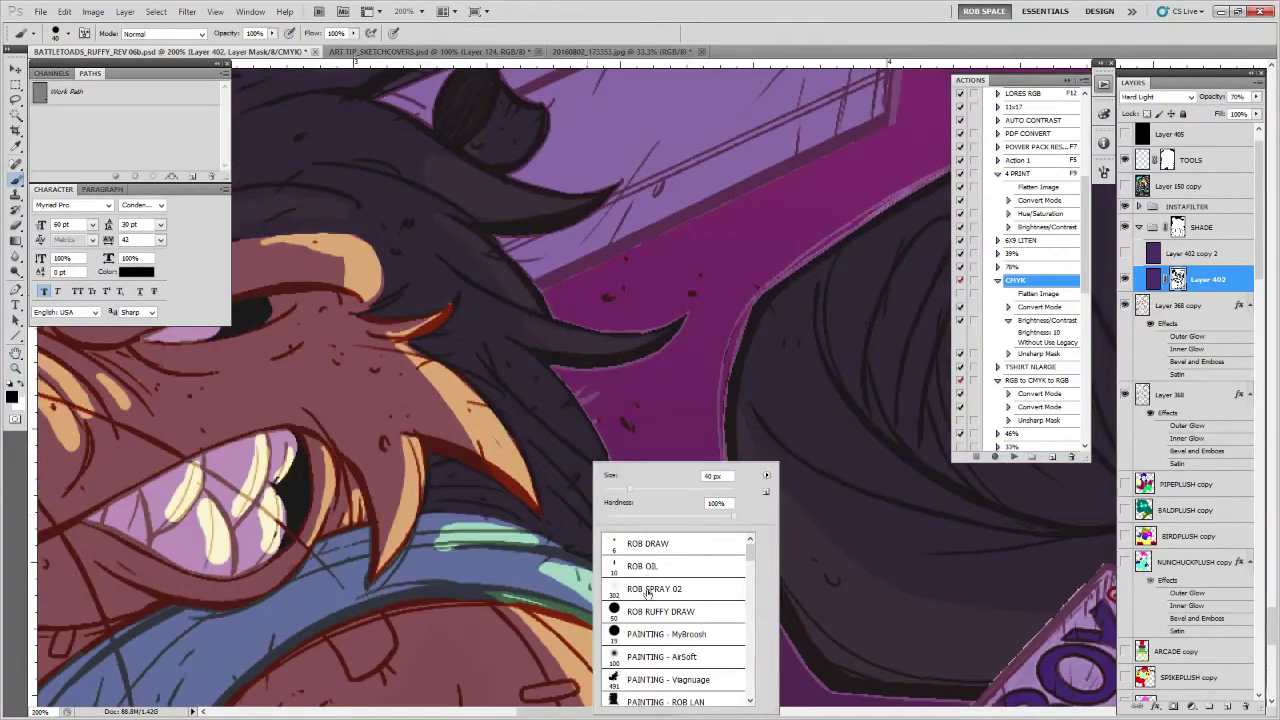
double_click(629, 553)
mouse_move(604, 538)
left_mouse_down()
mouse_move(645, 377)
mouse_move(830, 420)
mouse_move(880, 525)
left_mouse_up()
key("x")
mouse_move(800, 531)
left_mouse_down()
mouse_move(704, 522)
mouse_move(796, 536)
left_mouse_up()
key("x")
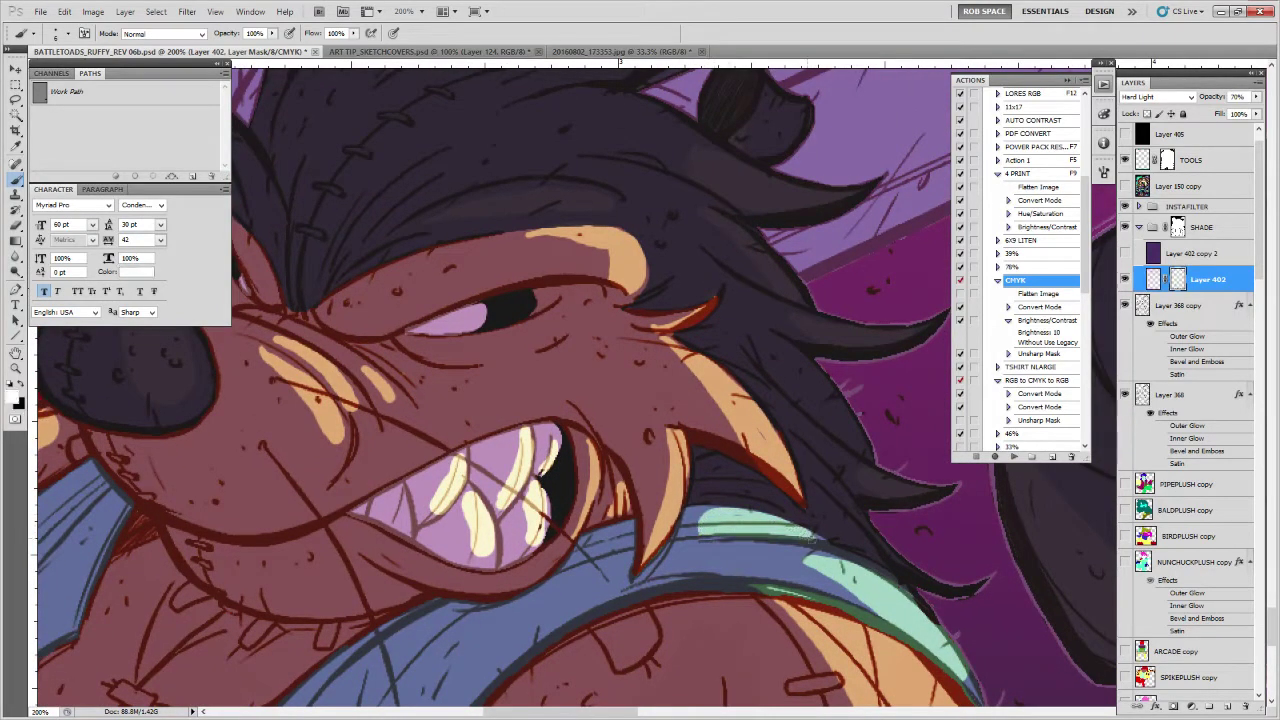
Refine the edges of the light on the small cheek tuft and the fur beside the hedgehog plush's mouth
left_click_drag(669, 430, 642, 562)
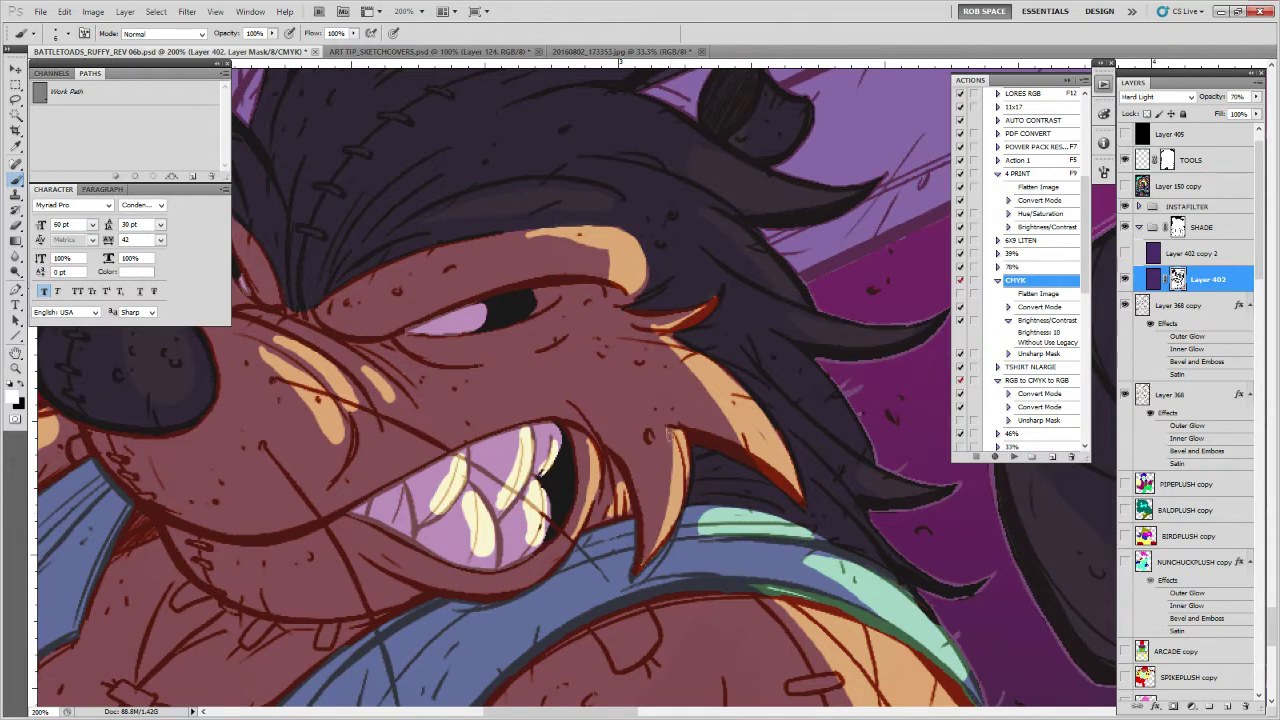
key("x")
mouse_move(617, 478)
left_mouse_down()
mouse_move(604, 525)
mouse_move(622, 513)
mouse_move(659, 532)
left_mouse_up()
key("x")
key("x")
key("x")
key("x")
Sharpen the light areas on the hedgehog plush's rearmost teeth against the dark mouth corner
mouse_move(628, 448)
left_mouse_down()
mouse_move(606, 556)
mouse_move(557, 606)
mouse_move(586, 581)
left_mouse_up()
mouse_move(624, 509)
left_mouse_down()
mouse_move(552, 604)
mouse_move(603, 587)
mouse_move(598, 554)
mouse_move(617, 519)
left_mouse_up()
key("x")
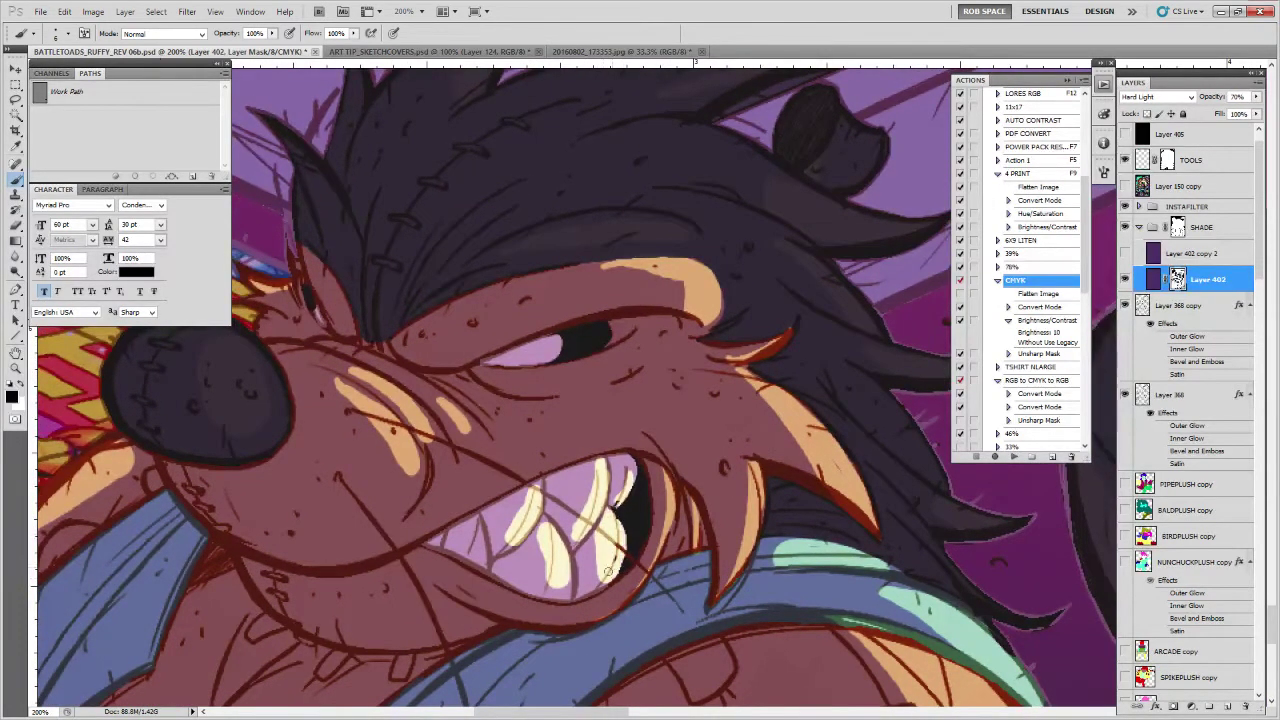
mouse_move(636, 466)
left_mouse_down()
mouse_move(617, 500)
mouse_move(592, 486)
mouse_move(574, 528)
mouse_move(604, 481)
left_mouse_up()
key("x")
key("x")
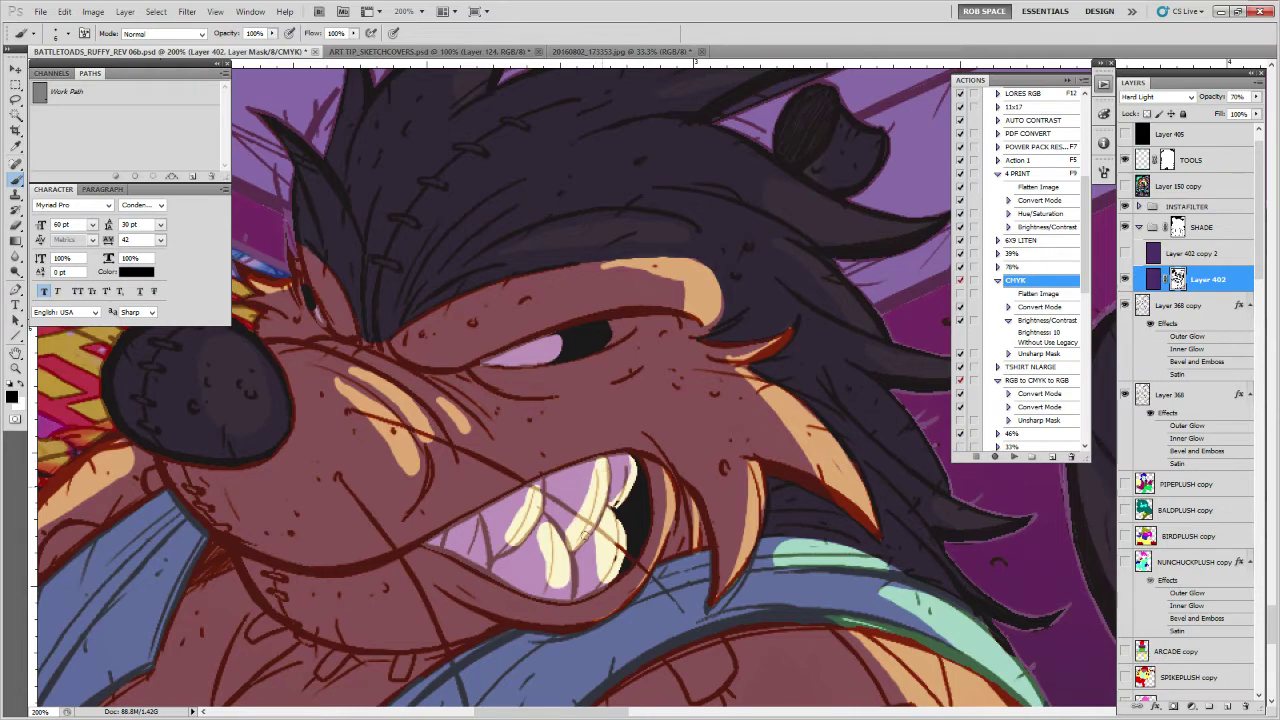
key("x")
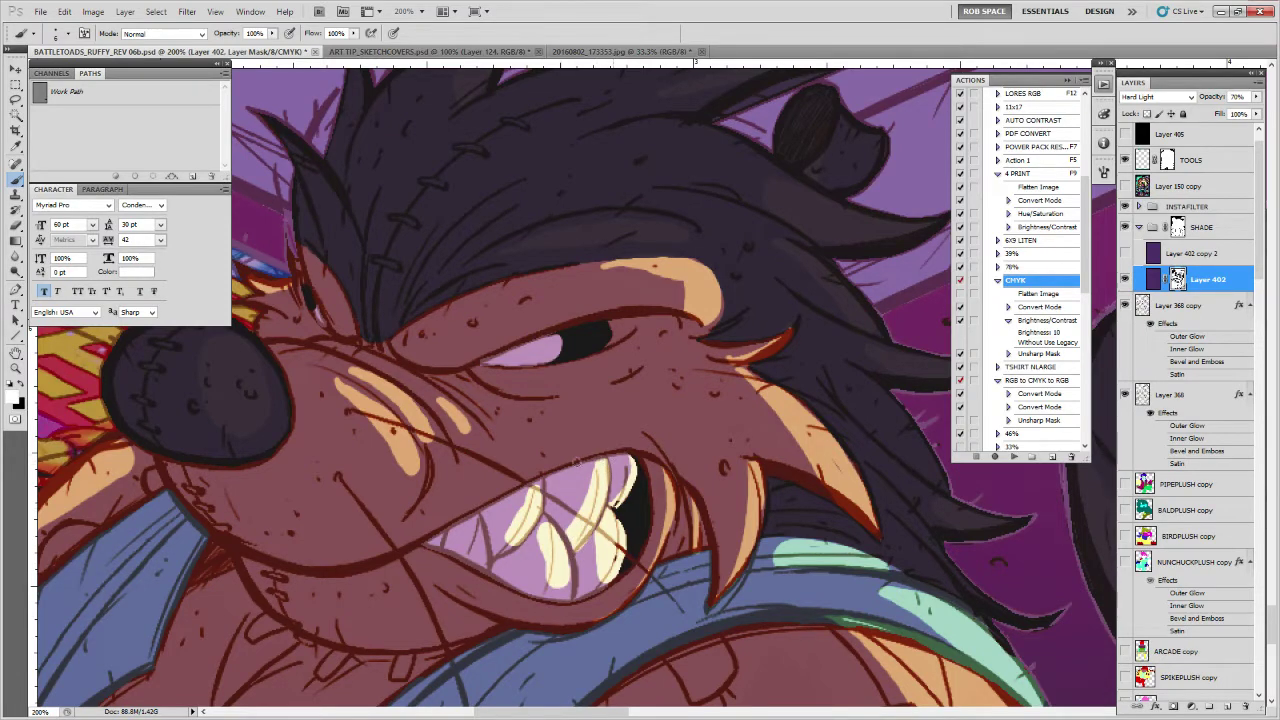
left_click_drag(580, 462, 618, 446)
key("x")
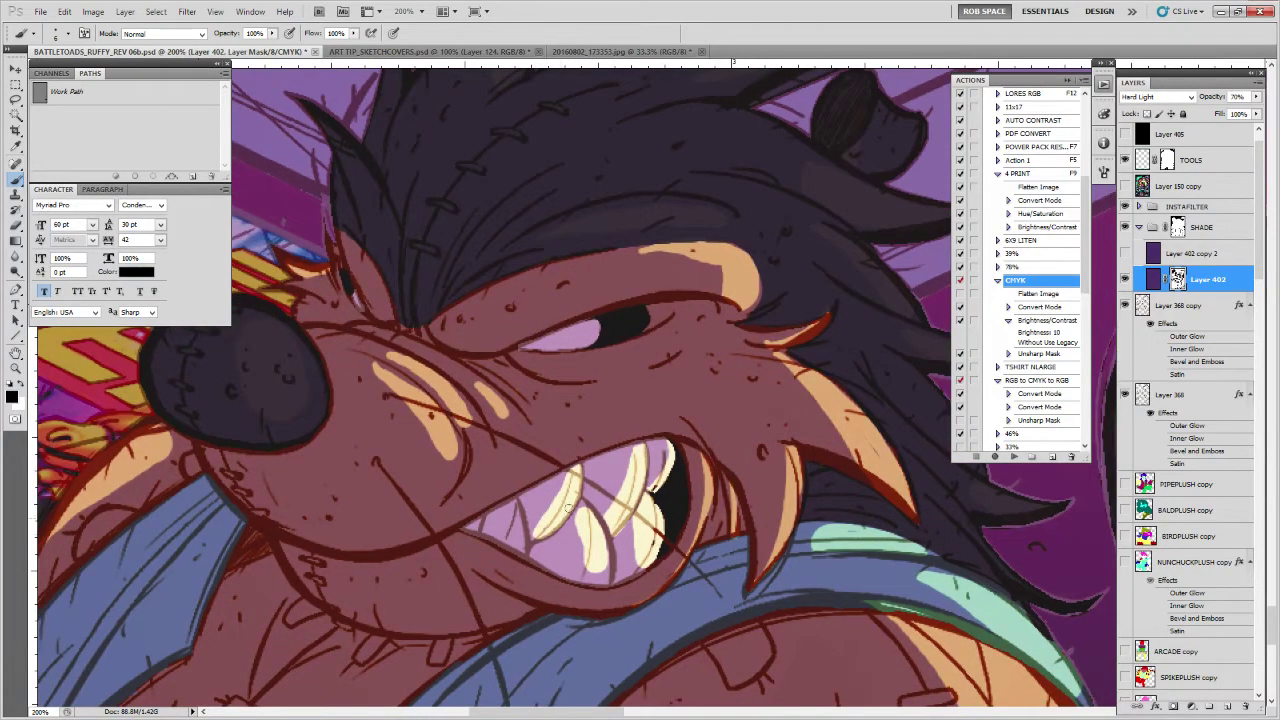
Reshape the light on the hedgehog plush's lower front fang, alternating between removing and restoring shading
key("x")
key("x")
mouse_move(579, 509)
left_mouse_down()
mouse_move(587, 570)
mouse_move(604, 577)
mouse_move(599, 538)
mouse_move(602, 548)
mouse_move(602, 566)
mouse_move(582, 507)
mouse_move(592, 578)
left_mouse_up()
key("x")
mouse_move(576, 498)
left_mouse_down()
mouse_move(580, 580)
mouse_move(580, 505)
left_mouse_up()
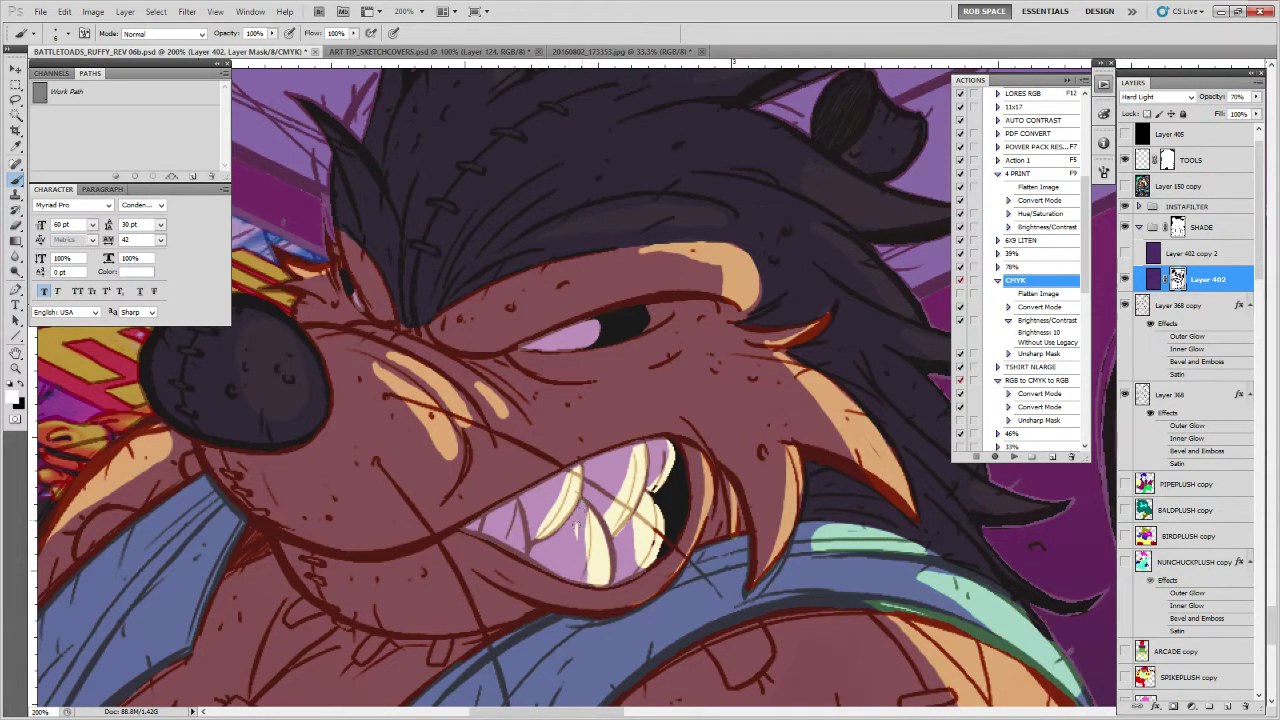
Restore shading on the hedgehog plush's upper and back teeth, narrowing their highlights to thin rims
left_click_drag(722, 542, 795, 480)
key("z")
left_click(797, 479, "alt")
left_click(797, 479, "alt")
left_click(797, 479, "alt")
left_click(797, 479)
left_click(795, 478)
key("b")
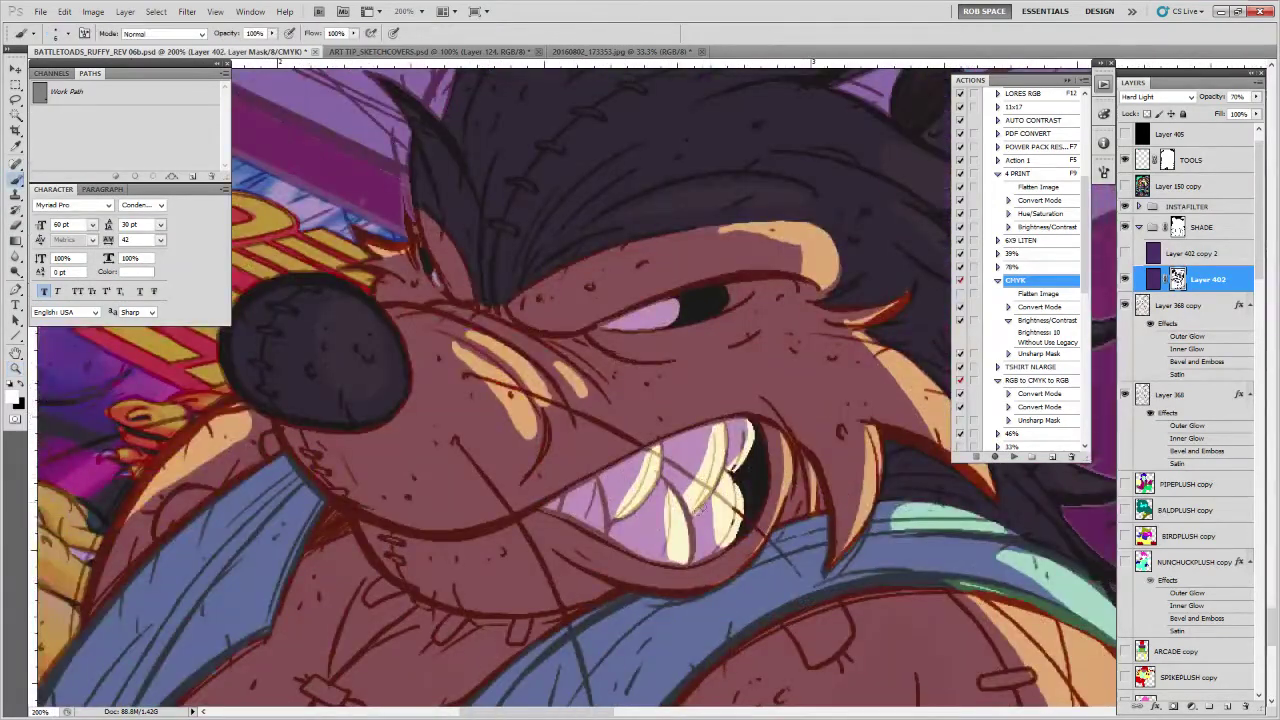
mouse_move(711, 436)
left_mouse_down()
mouse_move(696, 490)
mouse_move(686, 494)
mouse_move(710, 452)
mouse_move(615, 515)
mouse_move(667, 552)
mouse_move(672, 491)
mouse_move(673, 561)
left_mouse_up()
key("x")
key("x")
left_click_drag(726, 470, 716, 545)
left_click_drag(730, 468, 722, 545)
left_click_drag(686, 408, 721, 515)
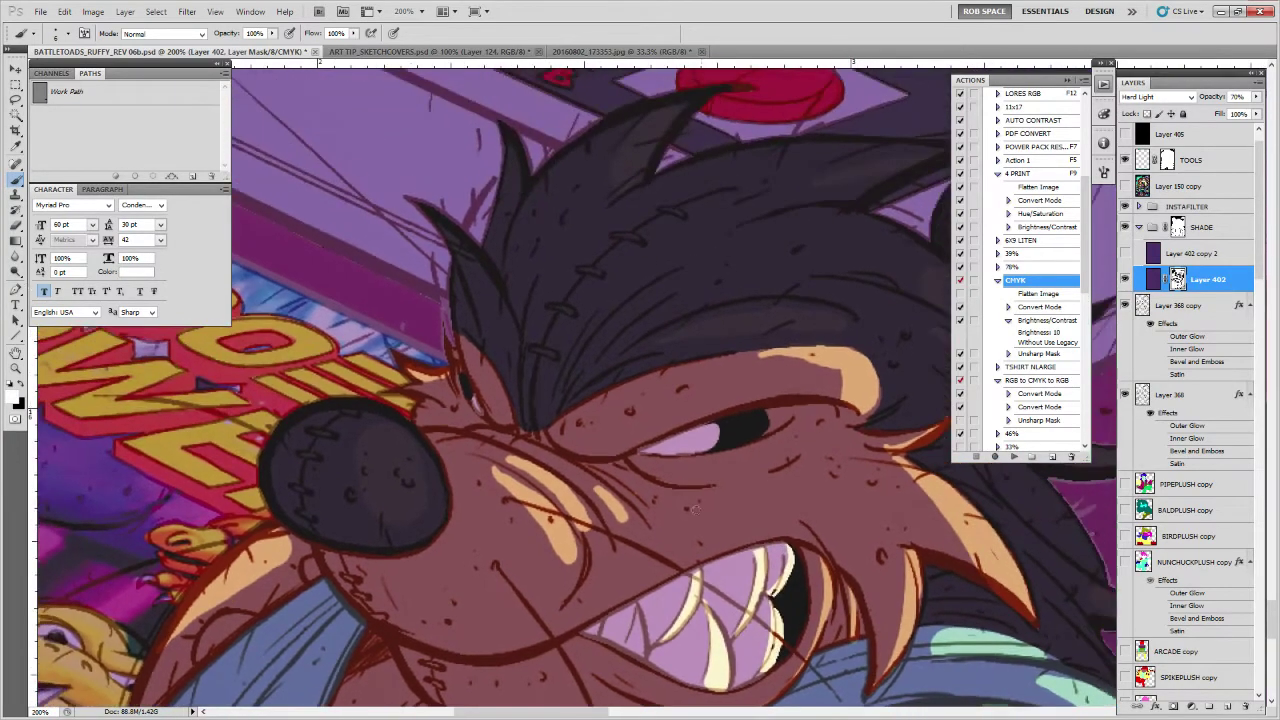
Clean up and round the light patches on the hedgehog plush's snout behind the nose at 300% zoom
left_click(626, 490, "ctrl")
left_click_drag(623, 506, 590, 480)
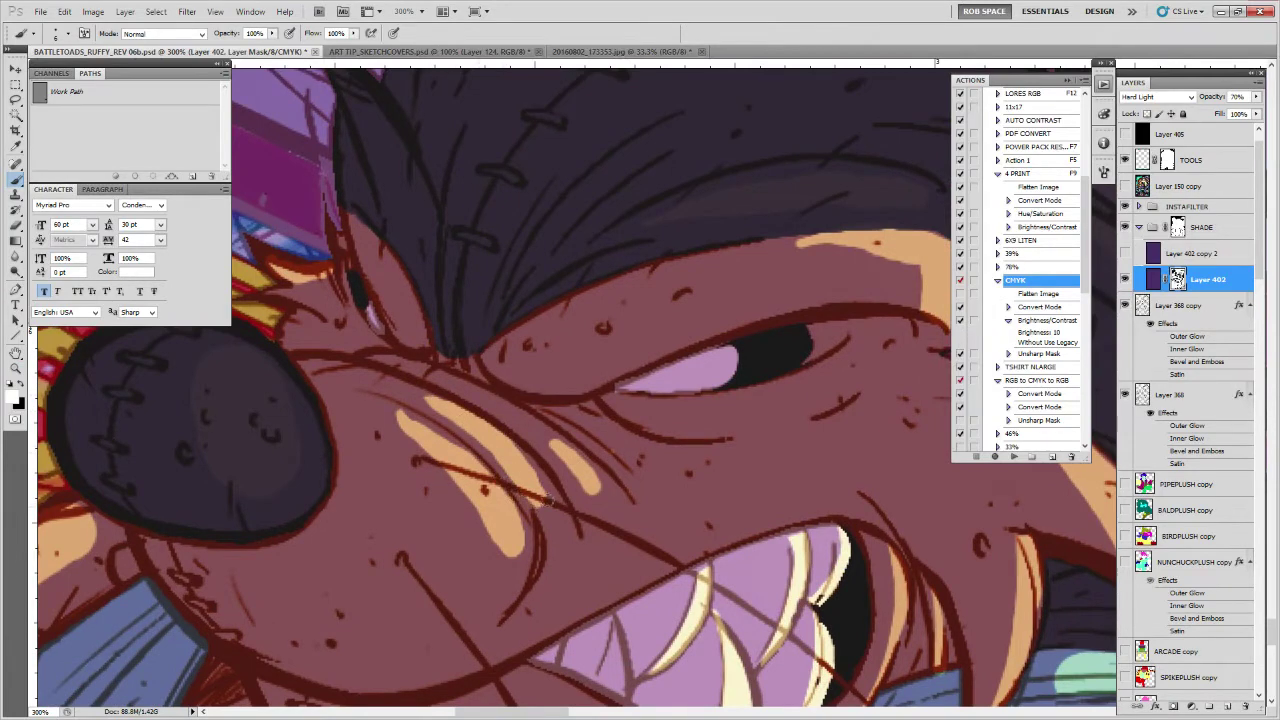
key("x")
left_click_drag(428, 398, 488, 450)
key("x")
key("x")
mouse_move(406, 414)
left_mouse_down()
mouse_move(486, 470)
mouse_move(519, 540)
mouse_move(438, 464)
mouse_move(420, 422)
left_mouse_up()
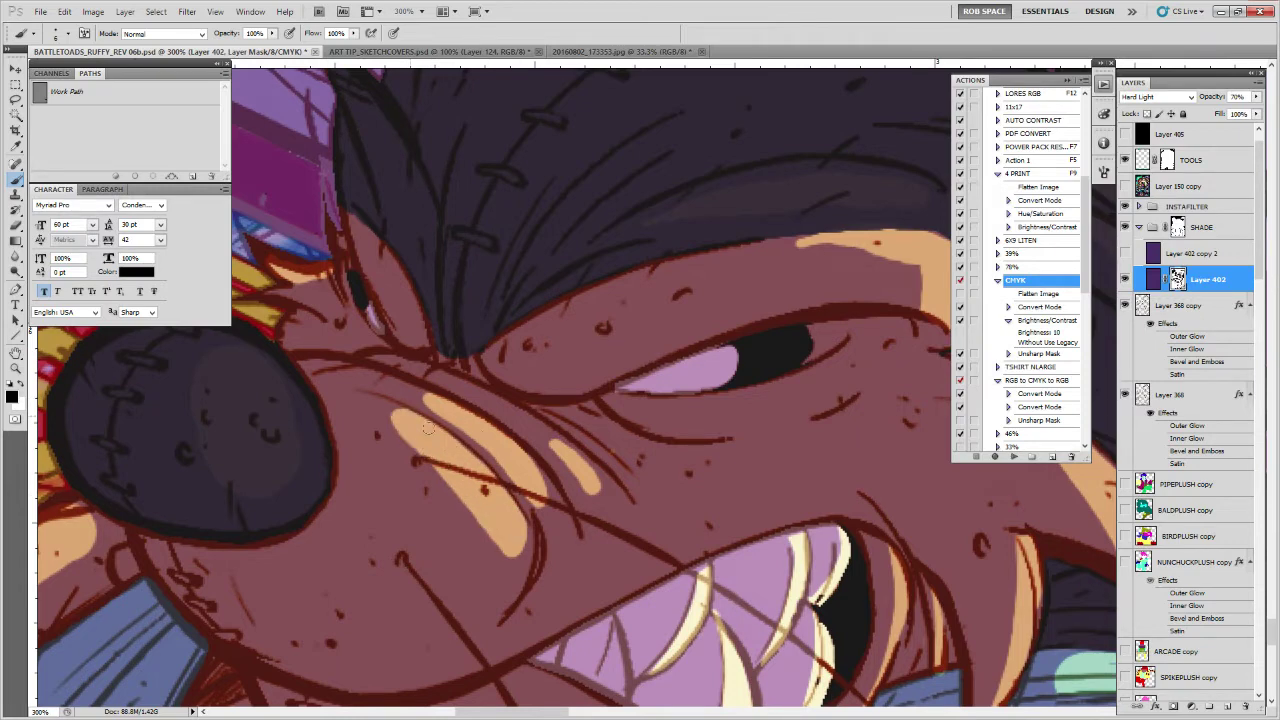
Smooth the light patch at the outer end of the hedgehog plush's brow and taper it along the upper edge
mouse_move(849, 443)
left_mouse_down()
mouse_move(614, 585)
mouse_move(710, 630)
left_mouse_up()
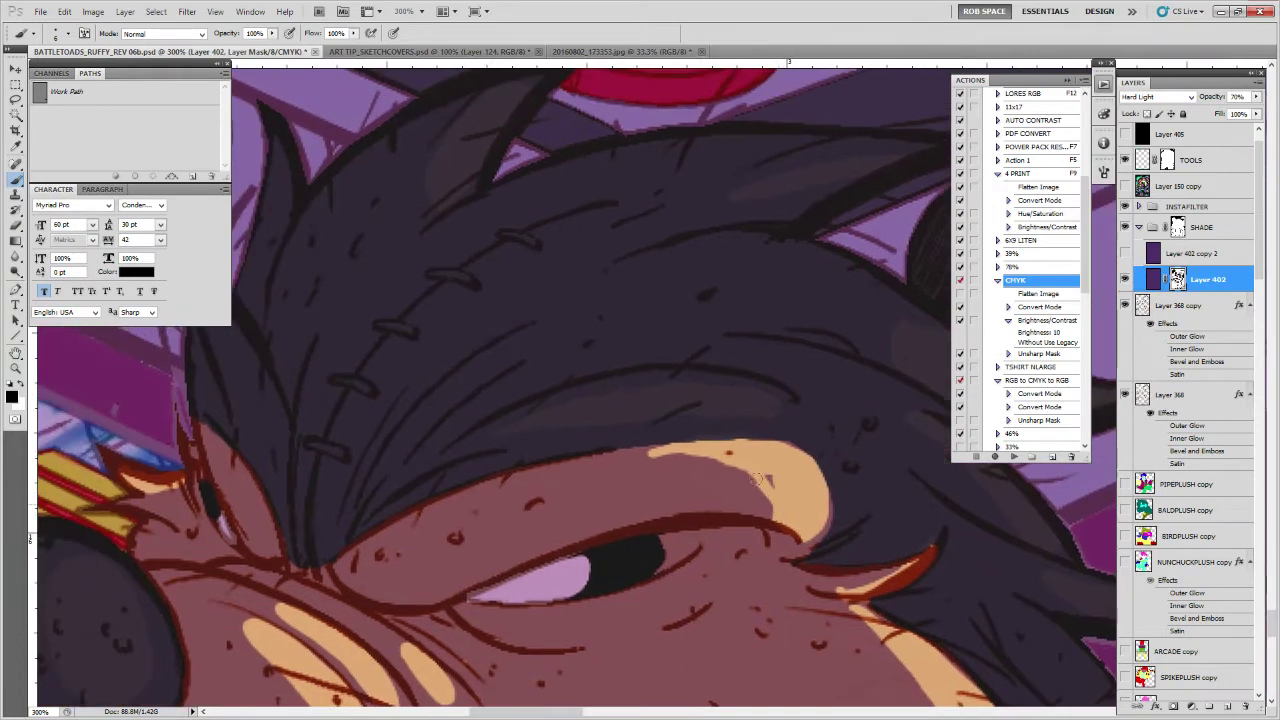
mouse_move(718, 461)
left_mouse_down()
mouse_move(605, 452)
mouse_move(774, 512)
mouse_move(665, 454)
mouse_move(560, 466)
left_mouse_up()
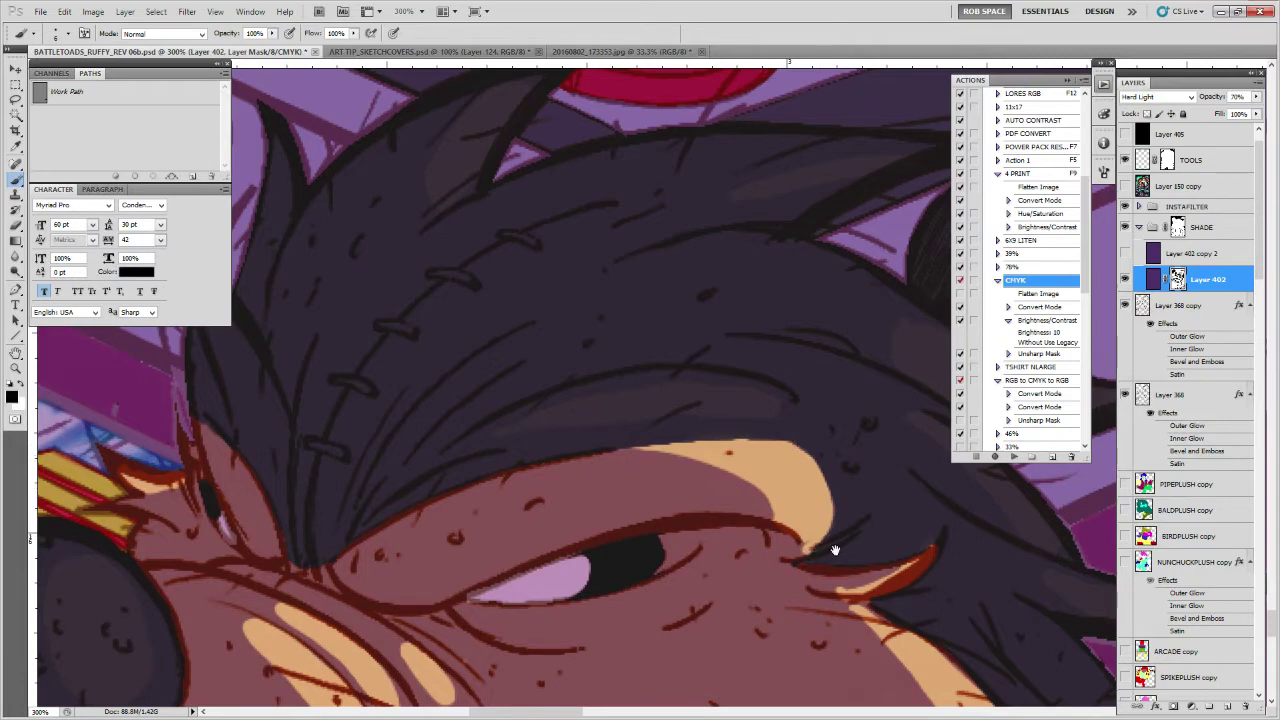
left_click_drag(750, 512, 725, 432)
key("x")
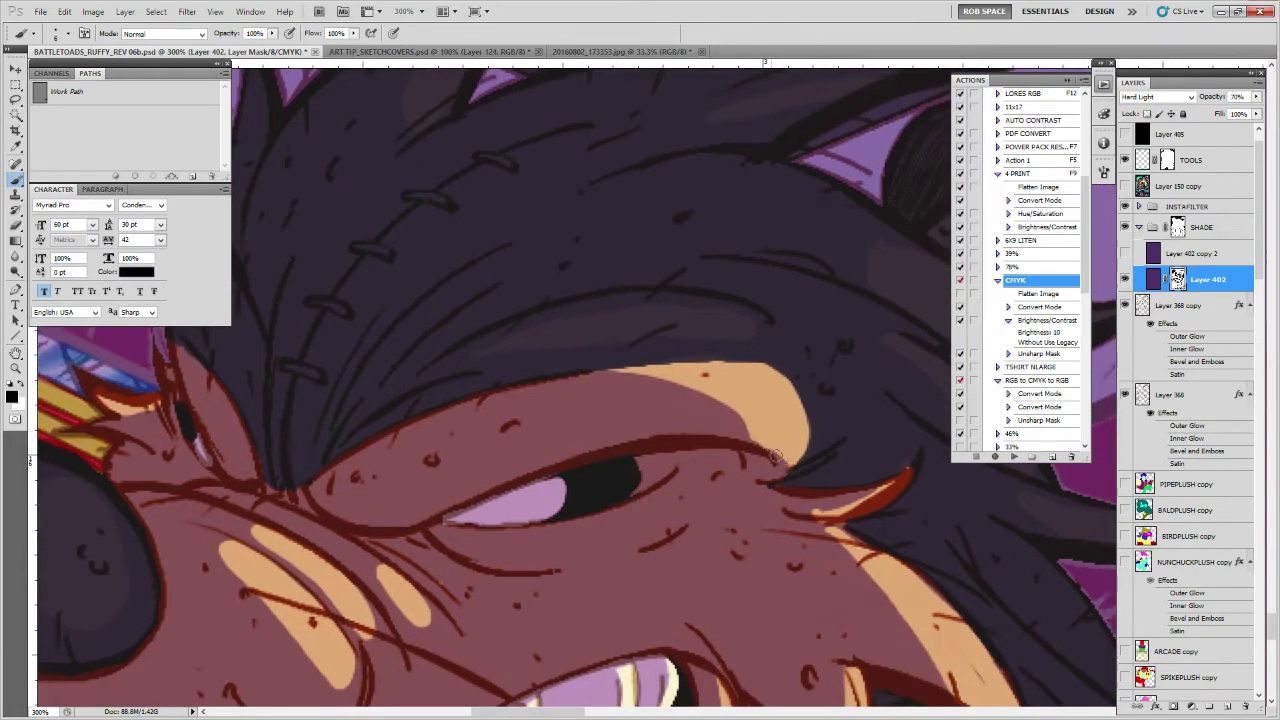
key("x")
mouse_move(643, 383)
left_mouse_down()
mouse_move(734, 409)
mouse_move(755, 441)
mouse_move(699, 399)
left_mouse_up()
Shade the small tuft behind the hedgehog plush's eye, leaving only a thin light along its lower edge
left_click_drag(873, 518, 739, 449)
left_click_drag(683, 442, 774, 400)
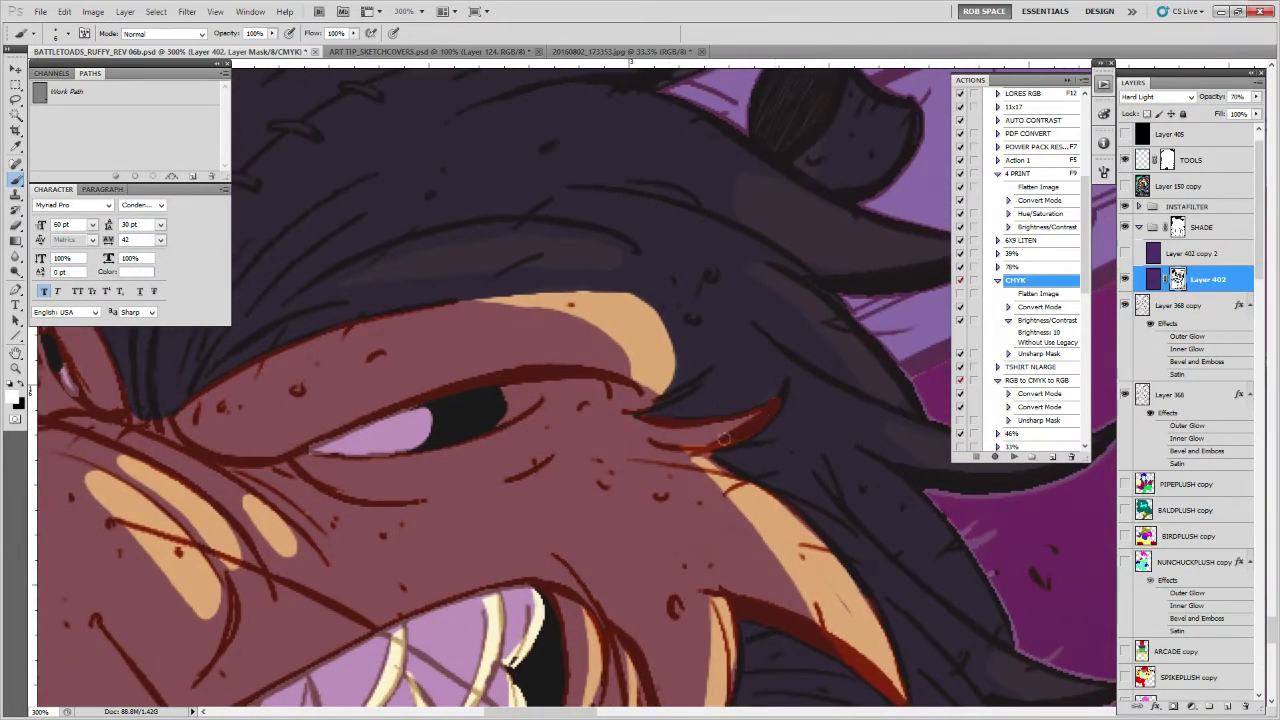
key("x")
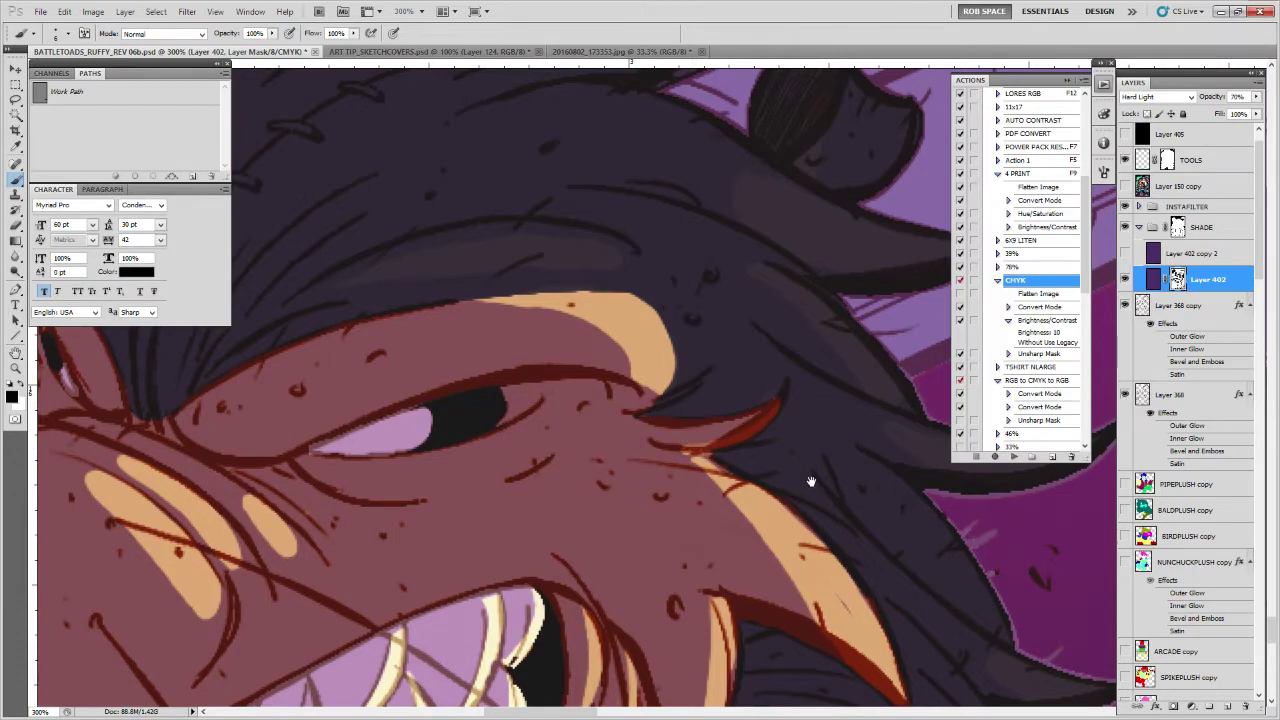
left_click_drag(793, 471, 652, 377)
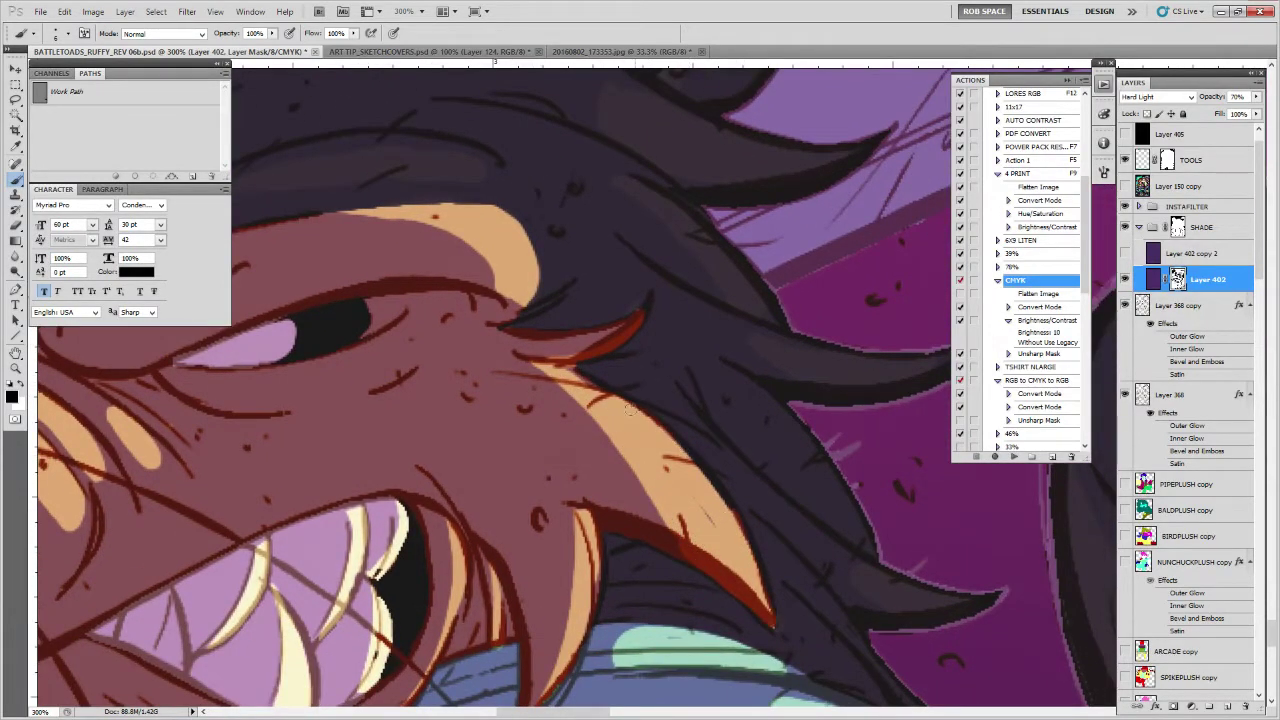
Refine the light shapes on the hedgehog plush's two pointed cheek tufts and the folds beside its mouth
scroll(637, 413, "down", 1)
key("x")
scroll(651, 387, "down", 1)
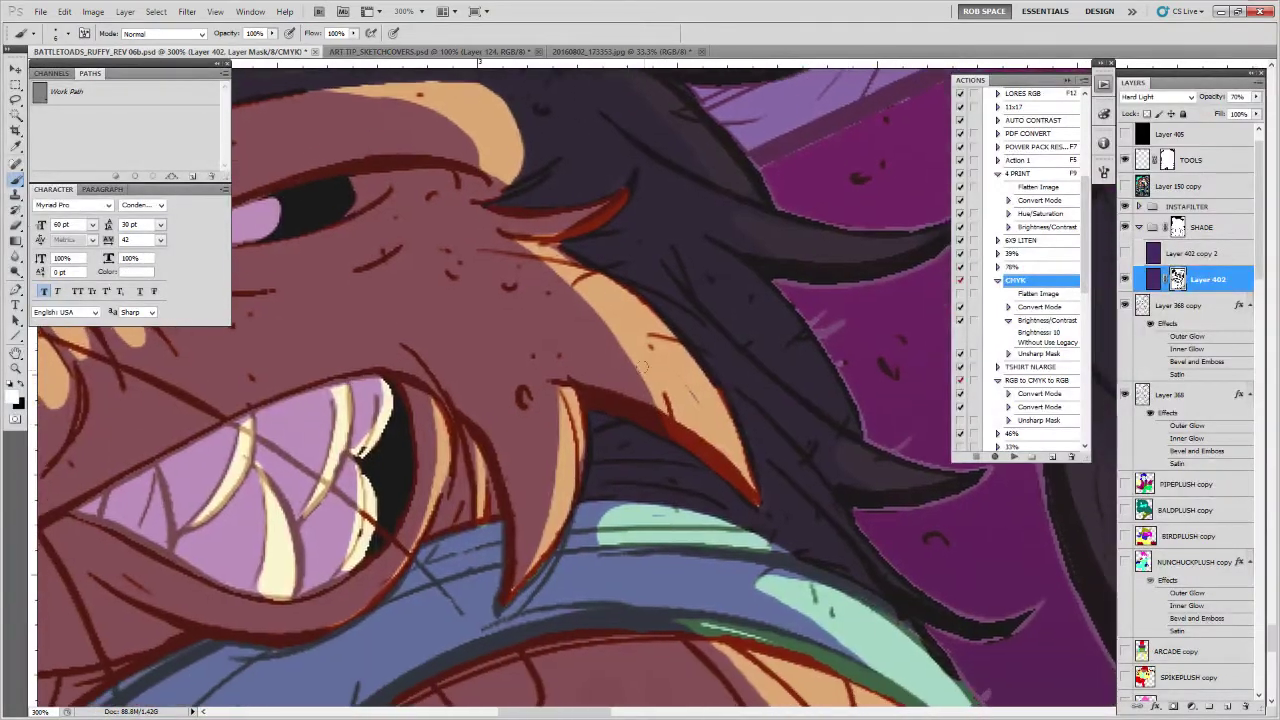
key("x")
mouse_move(551, 383)
left_mouse_down()
mouse_move(587, 343)
mouse_move(578, 488)
mouse_move(598, 486)
mouse_move(613, 400)
mouse_move(637, 408)
left_mouse_up()
key("x")
left_click_drag(555, 416, 570, 512)
left_click_drag(568, 471, 684, 417)
key("x")
mouse_move(630, 332)
left_mouse_down()
mouse_move(640, 438)
mouse_move(625, 476)
left_mouse_up()
mouse_move(599, 482)
left_mouse_down()
mouse_move(629, 481)
mouse_move(663, 486)
left_mouse_up()
mouse_move(551, 384)
left_mouse_down()
mouse_move(612, 457)
mouse_move(577, 500)
mouse_move(545, 456)
left_mouse_up()
key("x")
mouse_move(598, 511)
left_mouse_down()
mouse_move(604, 458)
mouse_move(589, 499)
left_mouse_up()
key("x")
Round off the lower end of the large snout patch and touch up the light on the hedgehog plush's nose
left_click_drag(545, 452, 587, 487)
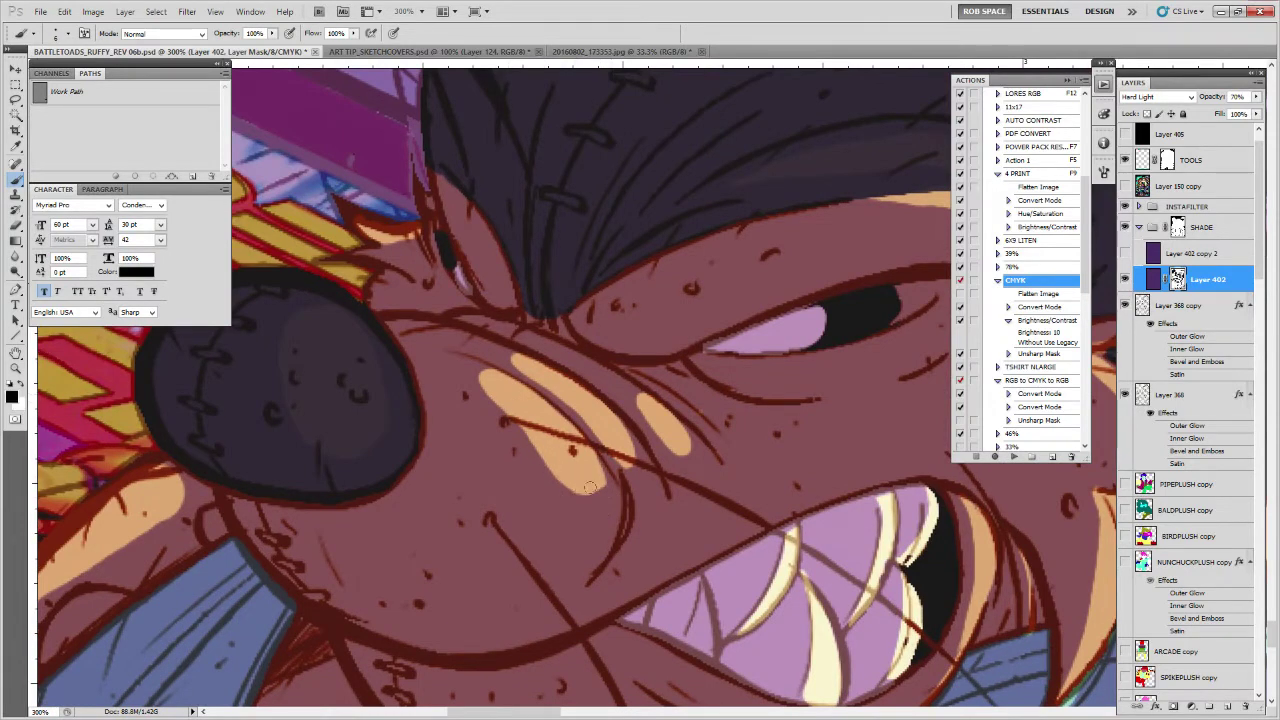
mouse_move(510, 411)
left_mouse_down()
mouse_move(654, 434)
mouse_move(707, 495)
left_mouse_up()
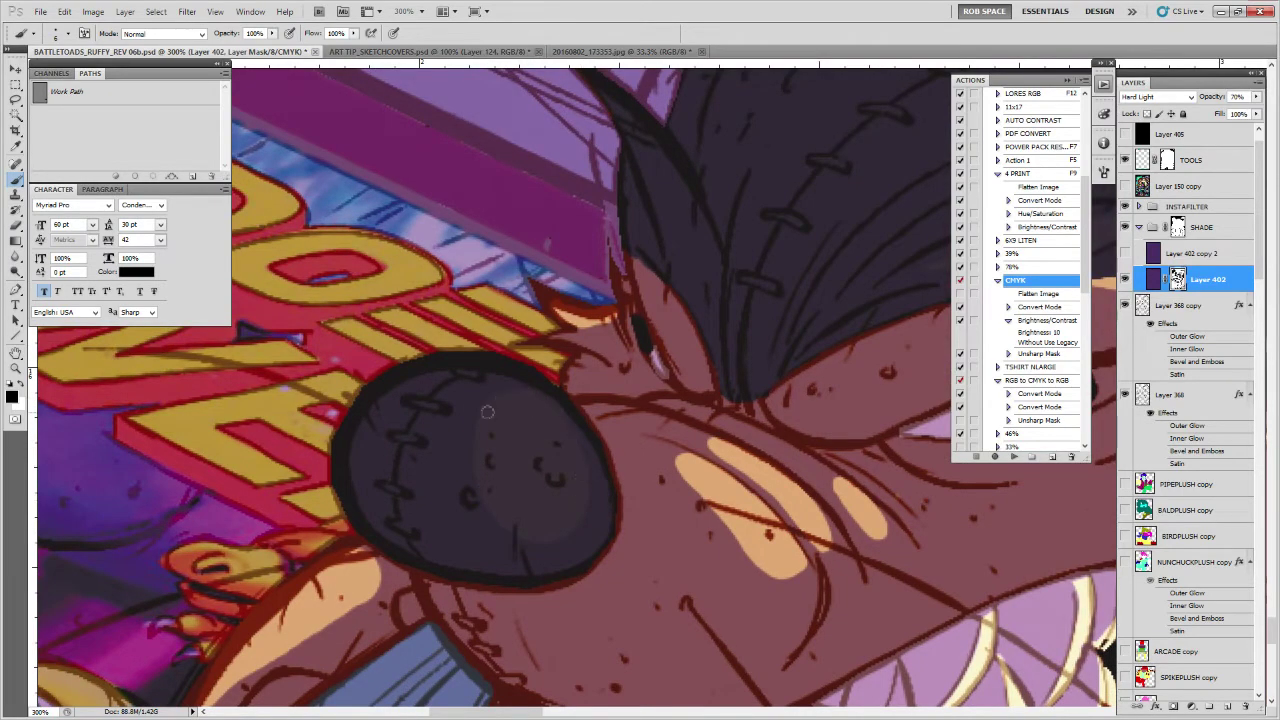
Refine the light band in the black hair above the hedgehog plush's brow and on the spine beside its ear
left_click_drag(857, 436, 451, 629)
left_click_drag(853, 491, 848, 530)
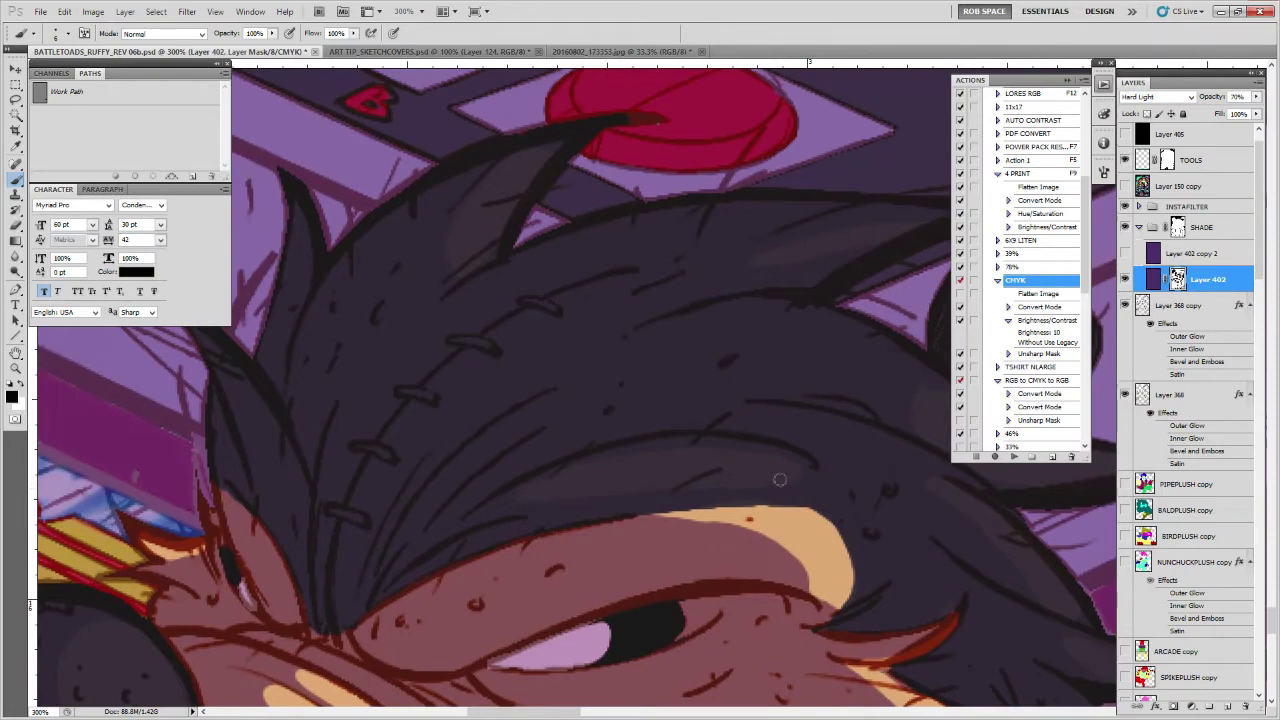
key("x")
left_click_drag(898, 601, 479, 588)
key("x")
scroll(614, 557, "up", 1)
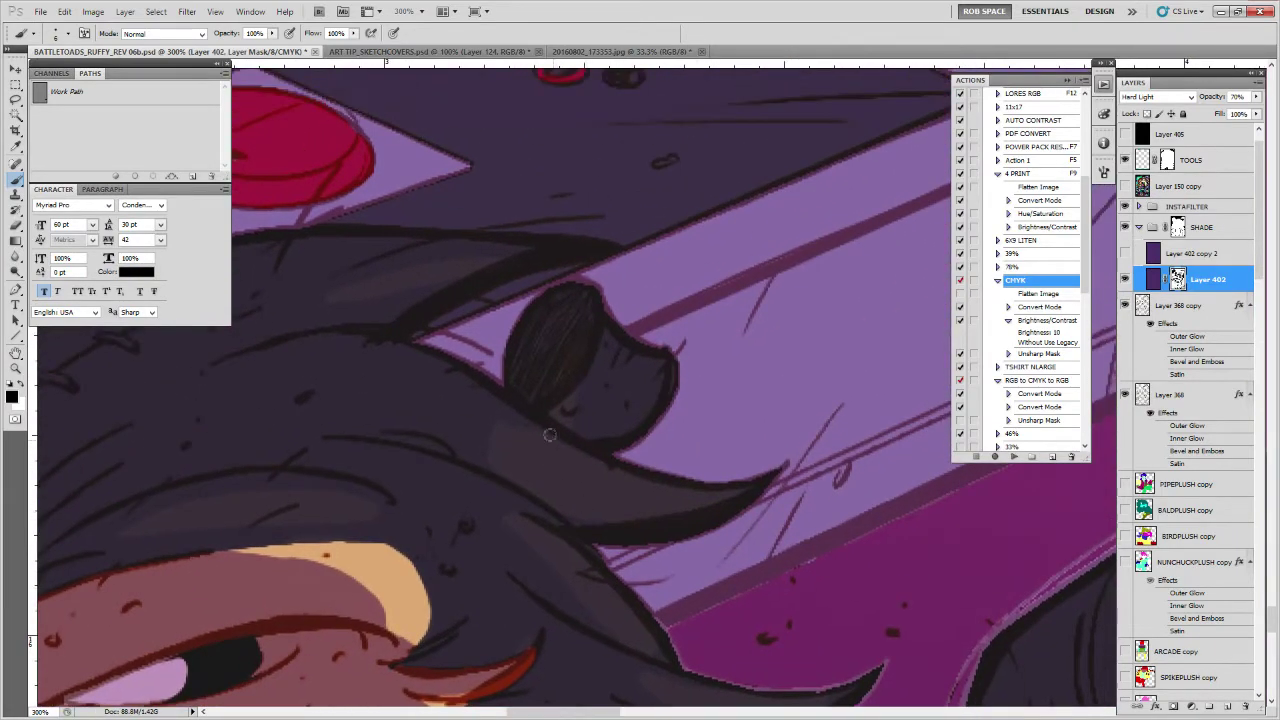
Widen the light on the long upper spine of the hedgehog plush's hair and refine the tall front spike
left_click_drag(626, 418, 804, 541)
key("x")
key("x")
key("x")
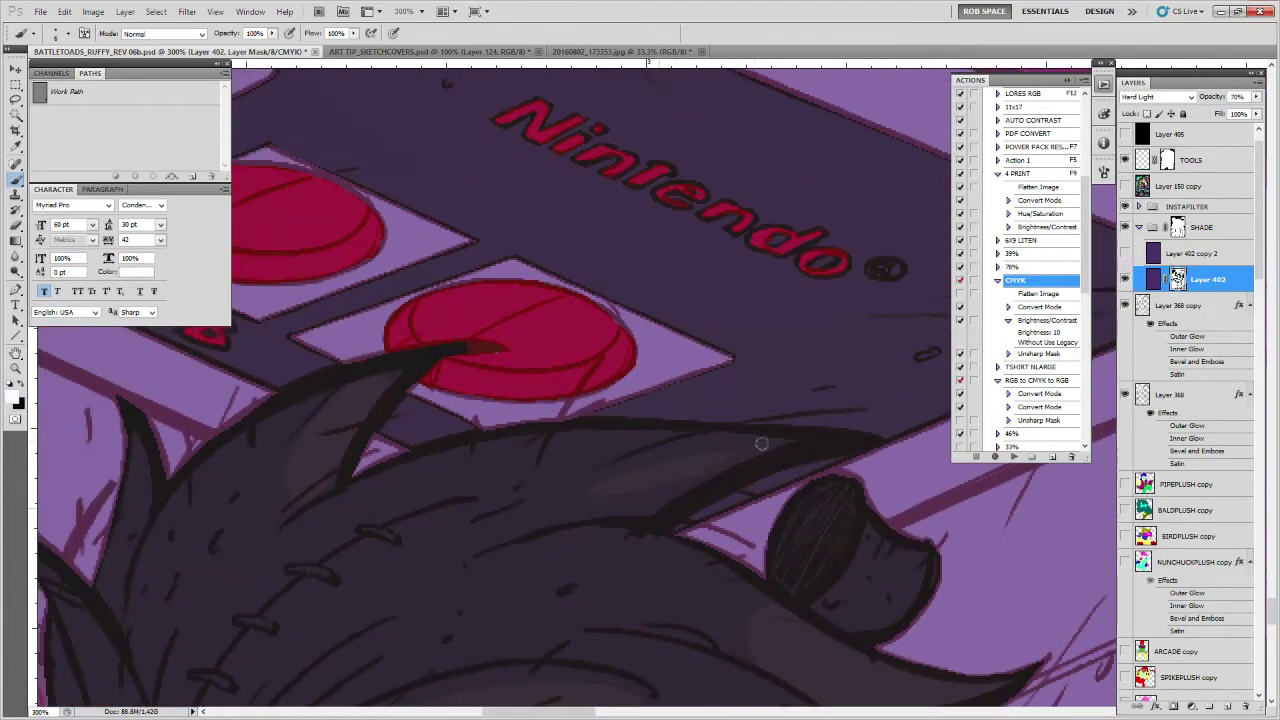
key("x")
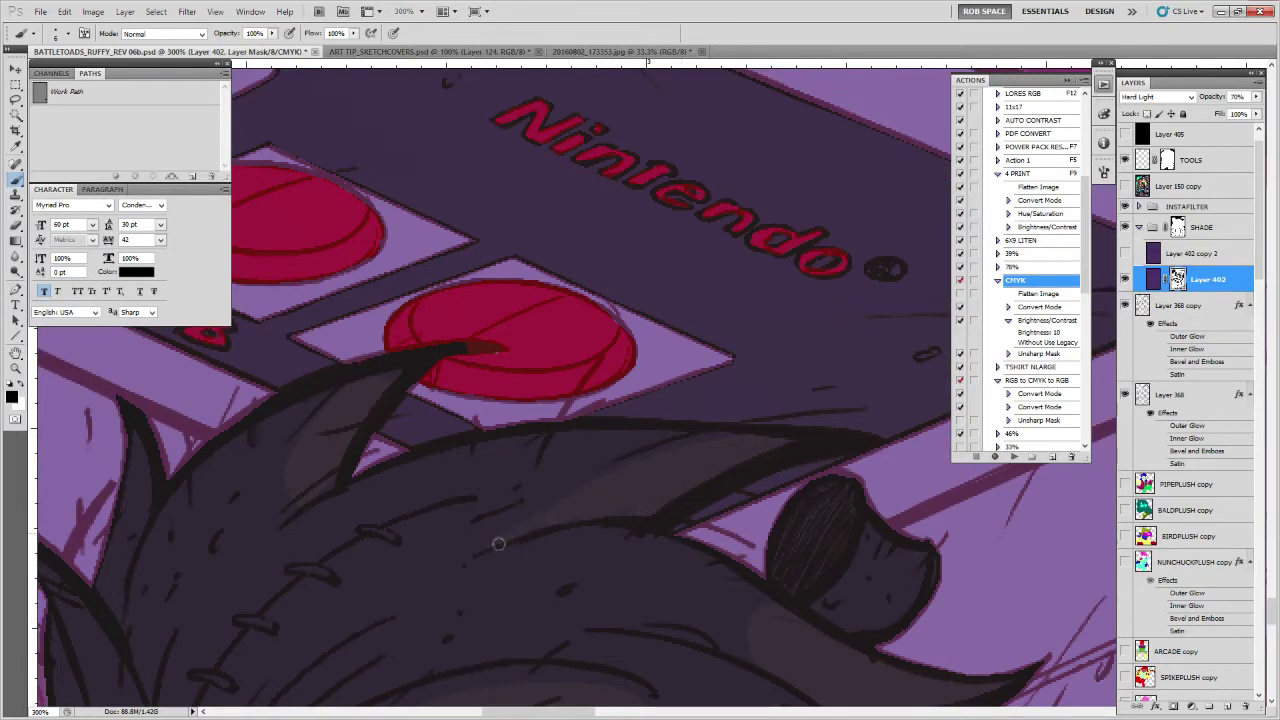
left_click_drag(693, 450, 753, 509)
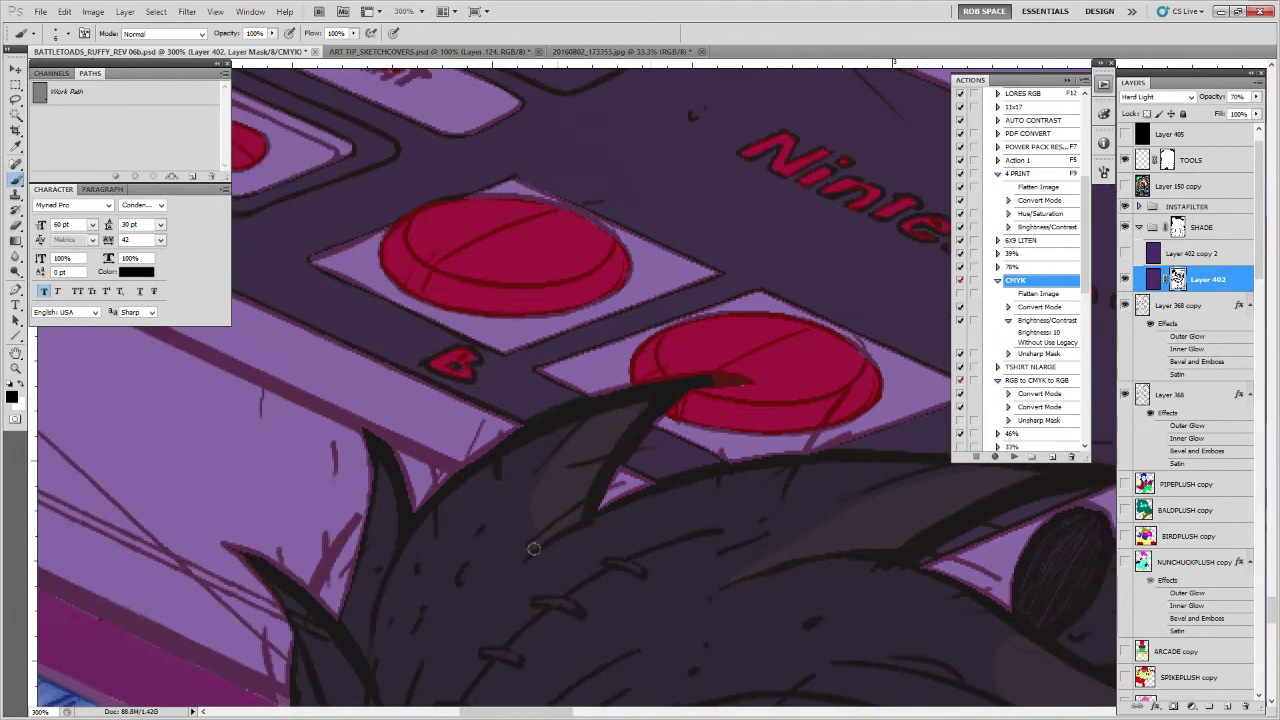
Touch up the light on the rear hair spines behind the hedgehog plush's cheek
scroll(537, 429, "down", 10)
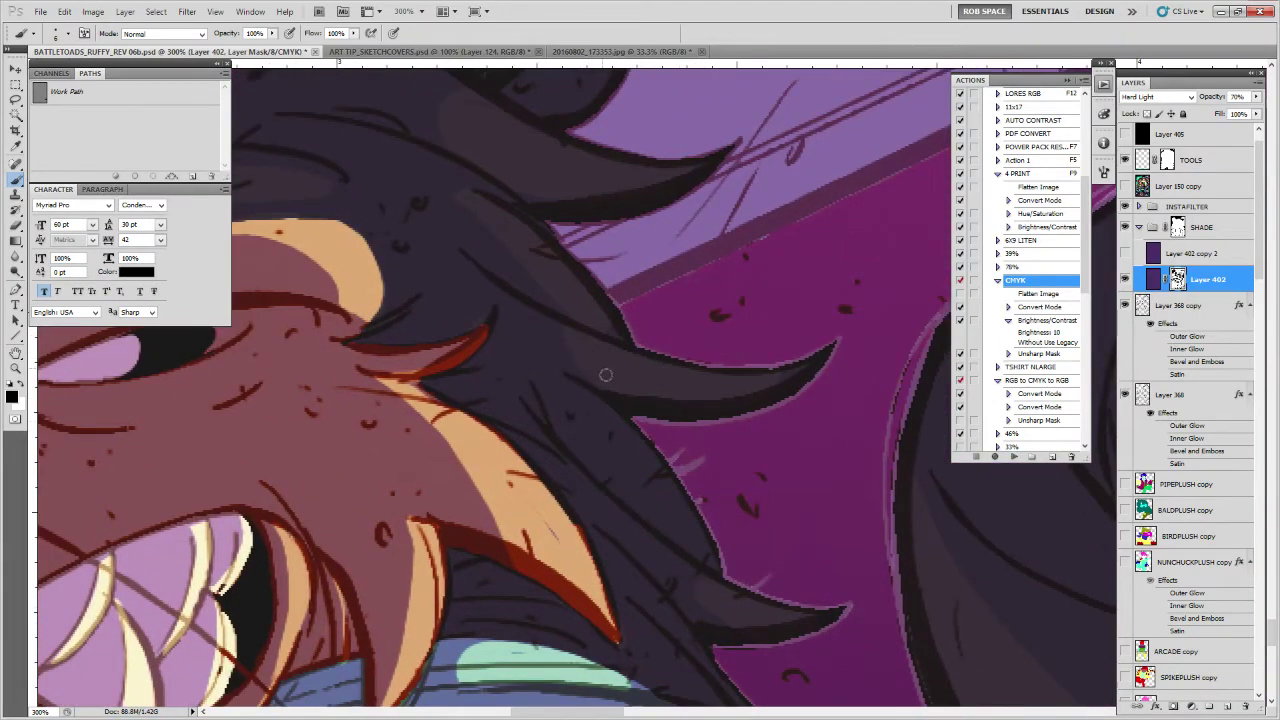
key("x")
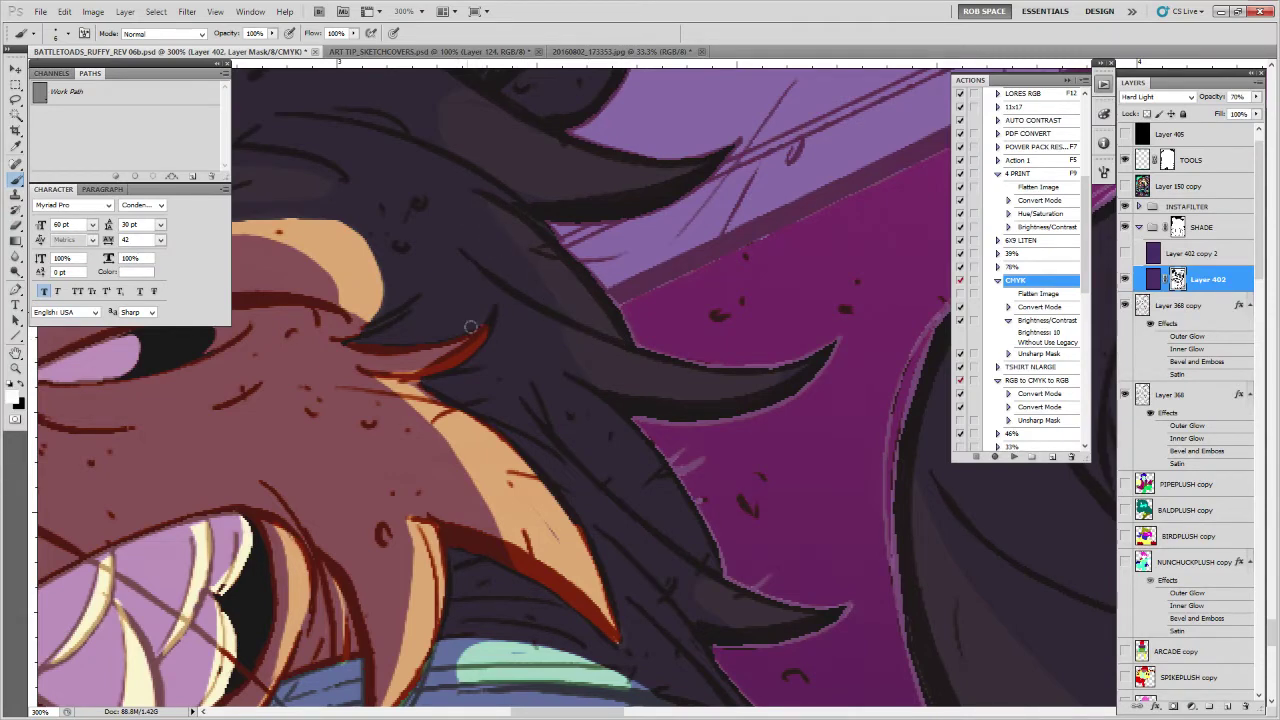
scroll(465, 321, "down", 3)
scroll(486, 299, "right", 2)
key("x")
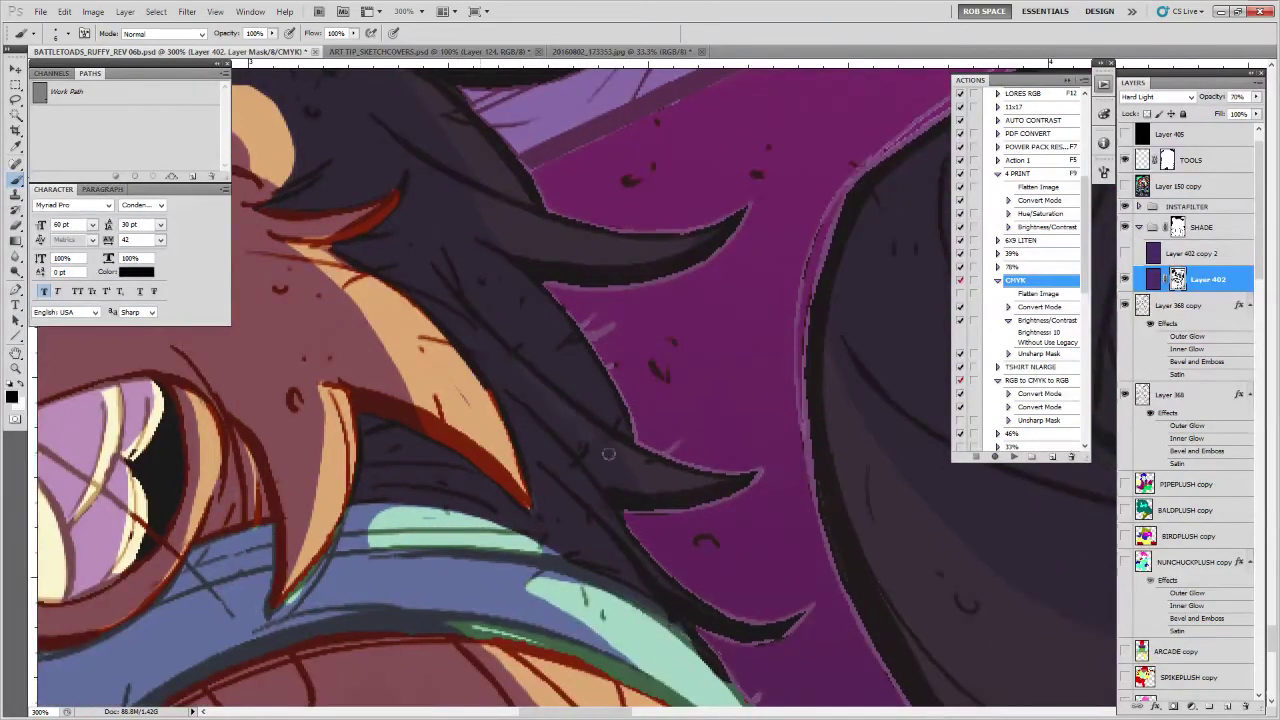
Extend the light on the blue vest's shoulder at both ends, tapering it along the outer edge
left_click_drag(706, 484, 718, 355)
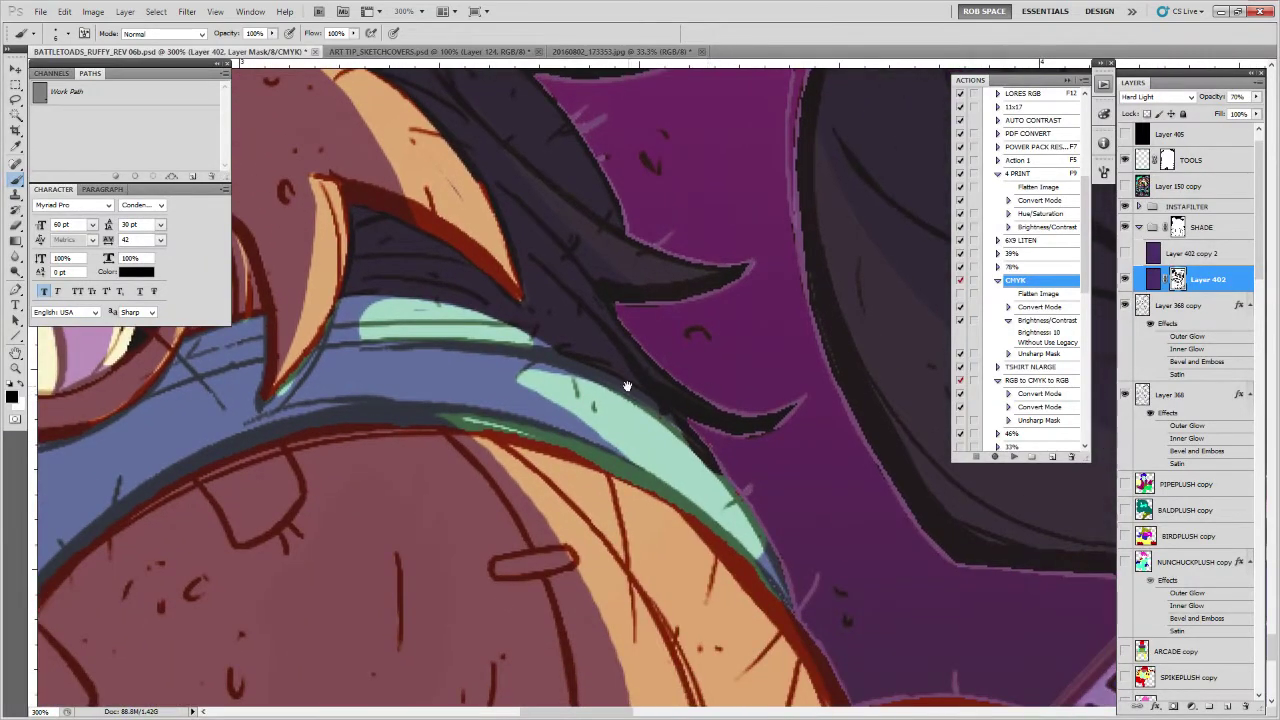
left_click_drag(633, 387, 621, 363)
key("x")
mouse_move(520, 350)
left_mouse_down()
mouse_move(590, 370)
mouse_move(582, 330)
mouse_move(529, 302)
left_mouse_up()
key("x")
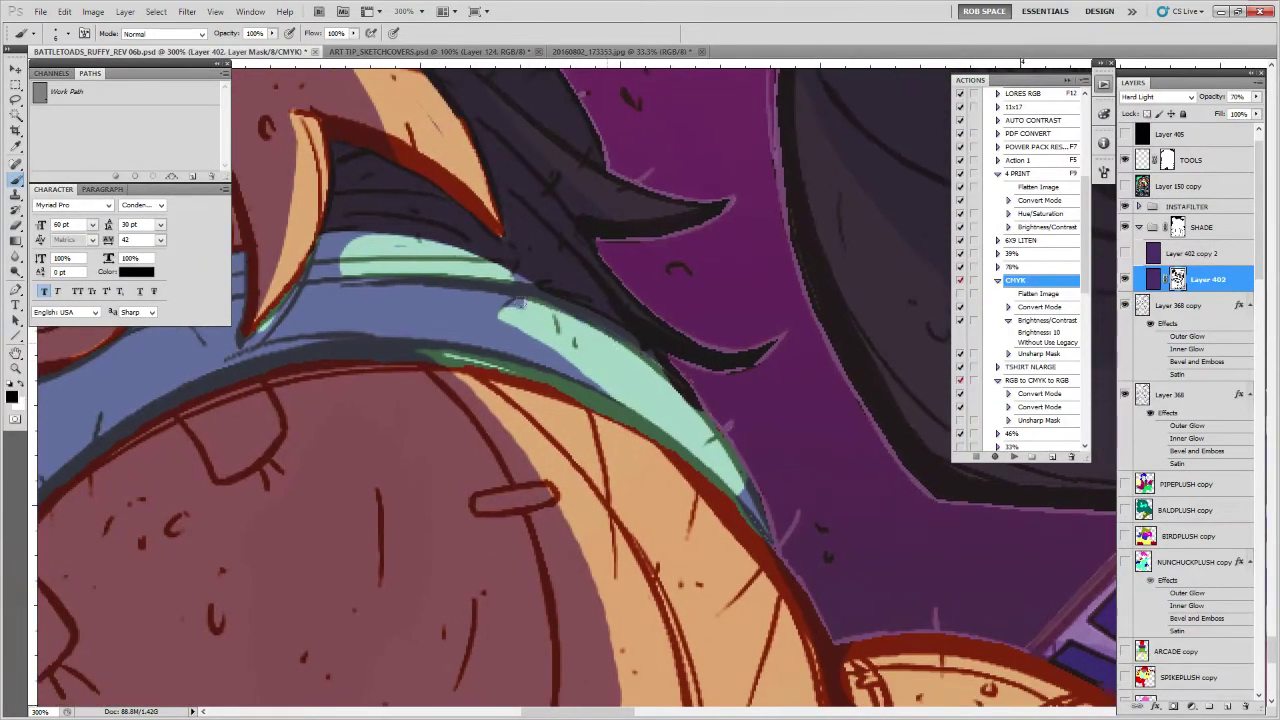
mouse_move(756, 512)
left_mouse_down()
mouse_move(686, 375)
mouse_move(724, 311)
mouse_move(766, 343)
left_mouse_up()
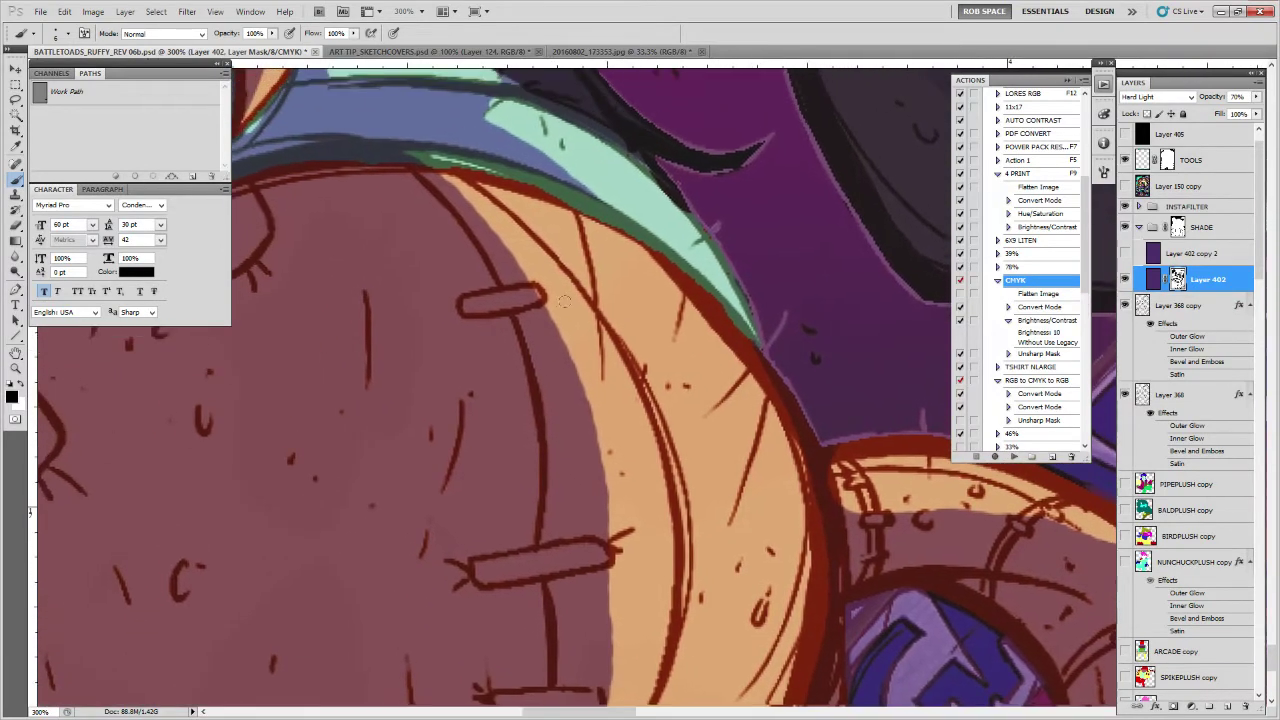
Refine the inner edge of the light on the hedgehog plush's belly and restore the shade along the blue vest's lower hem
key("x")
left_click_drag(537, 294, 531, 270)
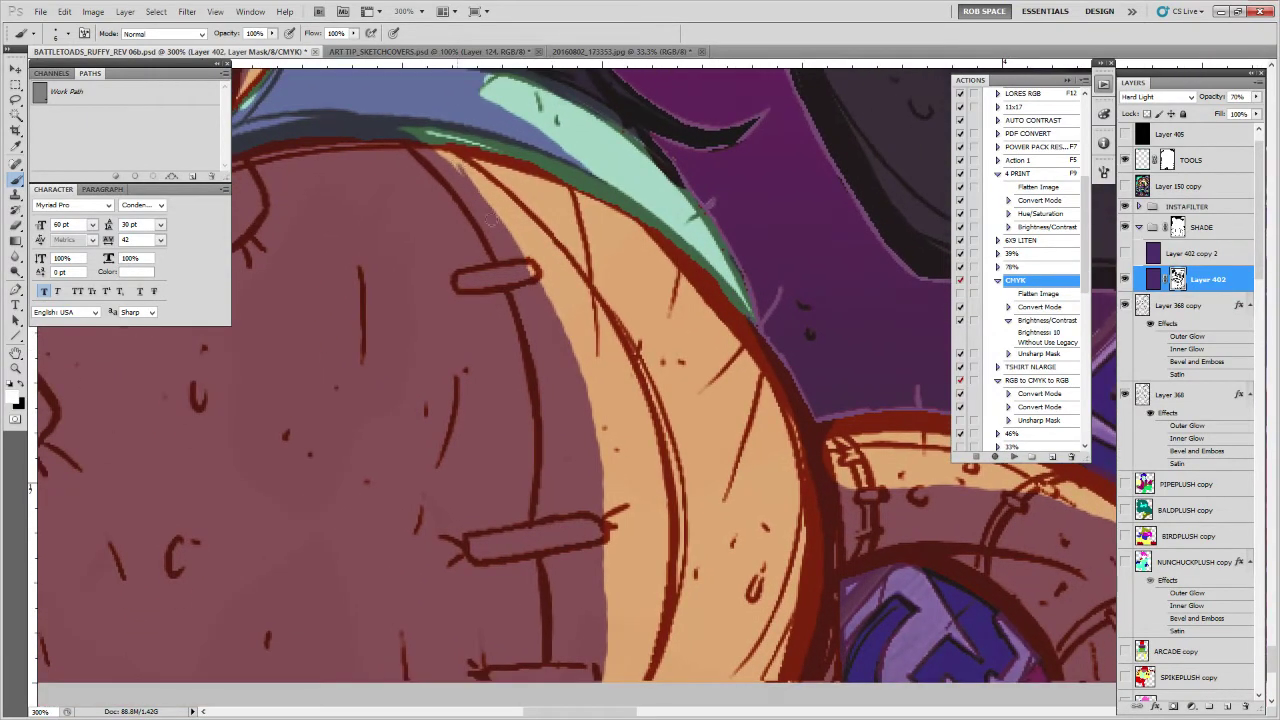
left_click_drag(553, 318, 512, 219)
mouse_move(575, 450)
left_mouse_down()
mouse_move(575, 602)
mouse_move(574, 375)
mouse_move(606, 600)
left_mouse_up()
mouse_move(451, 319)
left_mouse_down()
mouse_move(583, 433)
mouse_move(669, 596)
left_mouse_up()
left_click_drag(667, 498, 737, 412)
key("ctrl+z")
left_click_drag(612, 333, 681, 428)
left_click_drag(580, 316, 696, 343)
mouse_move(621, 316)
left_mouse_down()
mouse_move(780, 372)
mouse_move(879, 466)
left_mouse_up()
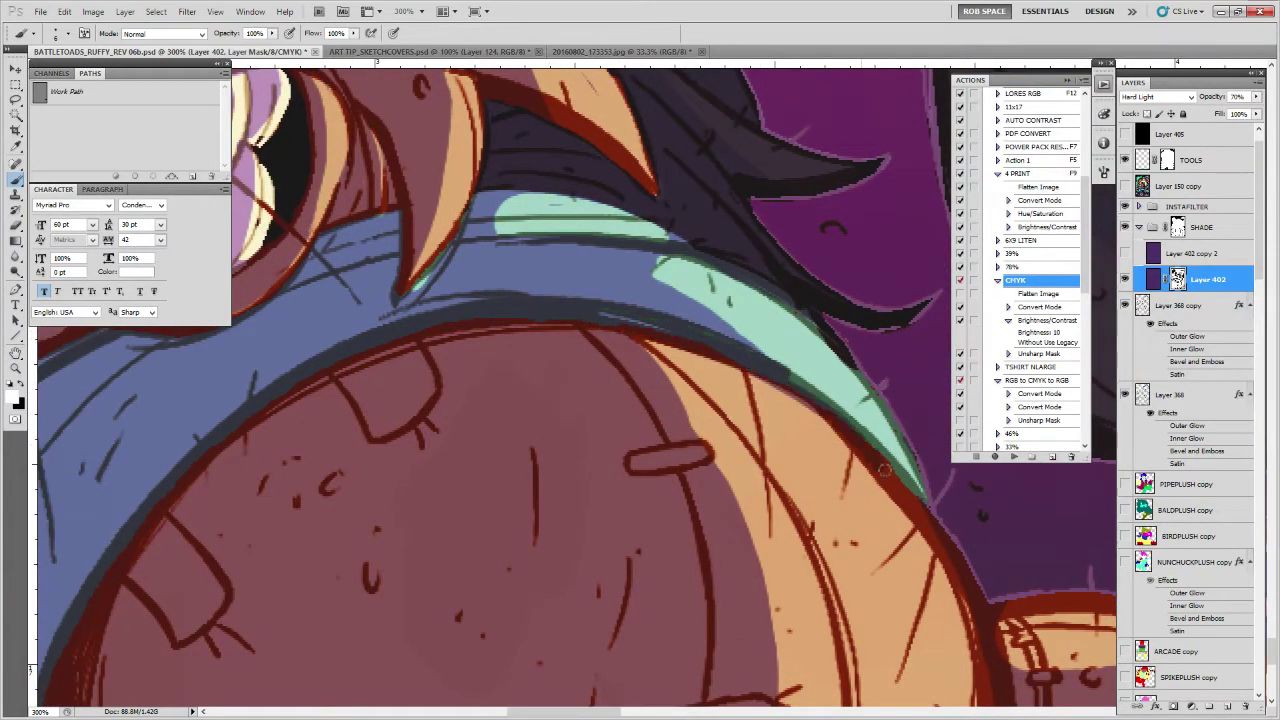
left_click_drag(790, 385, 932, 532)
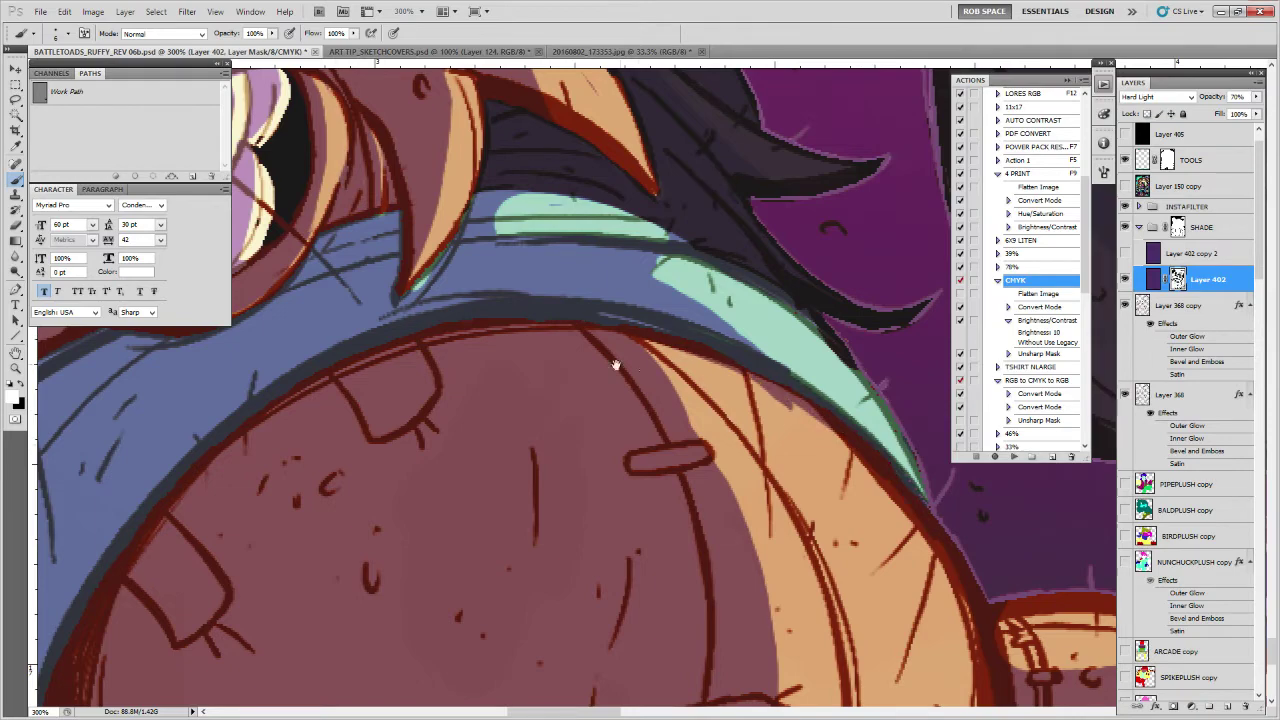
Touch up the light and shade around the hedgehog plush's open mouth and teeth
left_click_drag(535, 323, 715, 585)
left_click_drag(622, 510, 599, 540)
left_click_drag(519, 609, 791, 461)
key("x")
left_click_drag(700, 361, 662, 443)
key("x")
left_click_drag(679, 387, 651, 449)
left_click_drag(662, 444, 704, 404)
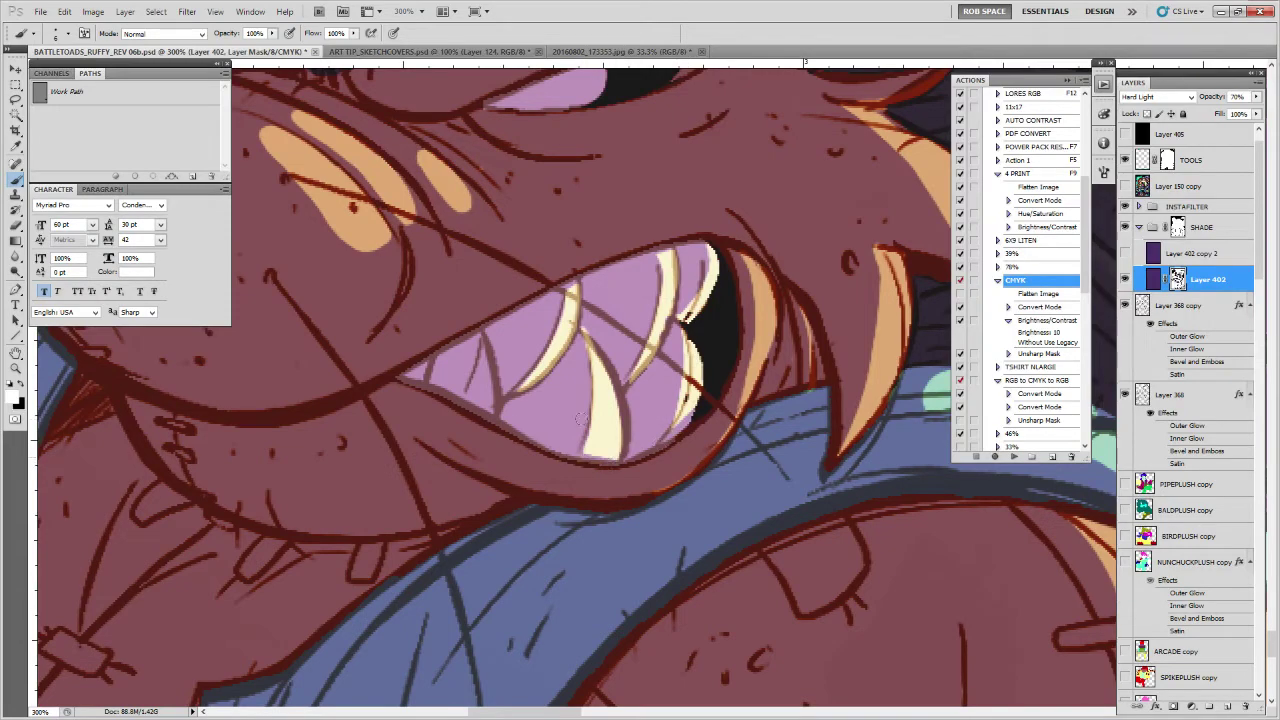
Check the hedgehog plush's shading against the whole lower half of the illustration
key("z")
left_click(601, 333, "alt")
left_click(601, 333, "alt")
left_click(603, 335, "alt")
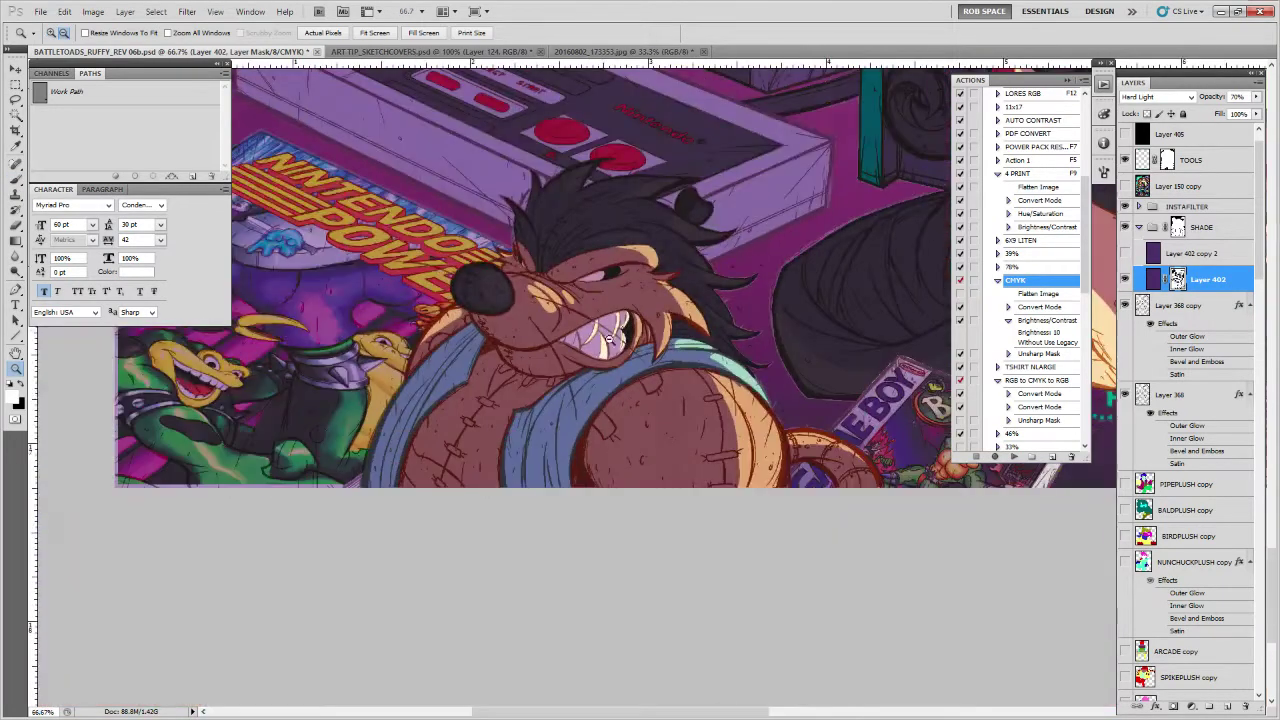
left_click(614, 339, "alt")
left_click(707, 285, "alt")
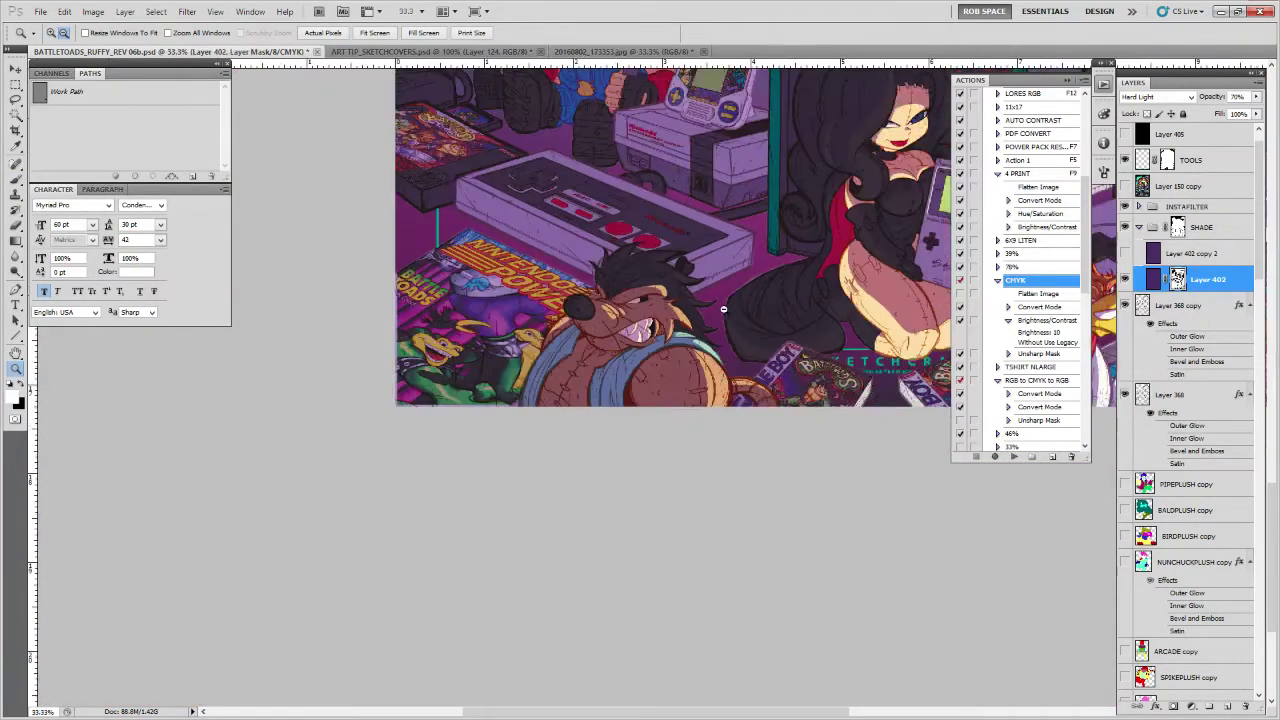
left_click(651, 530, "alt")
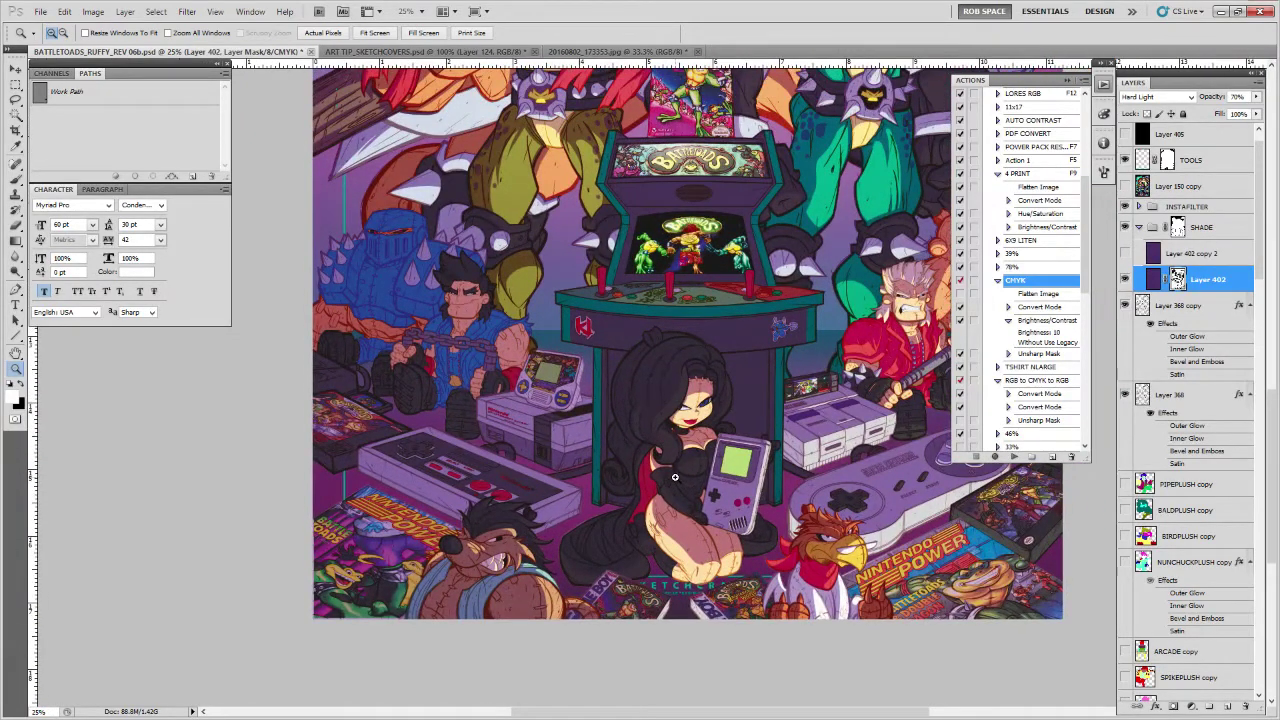
left_click_drag(676, 478, 703, 404)
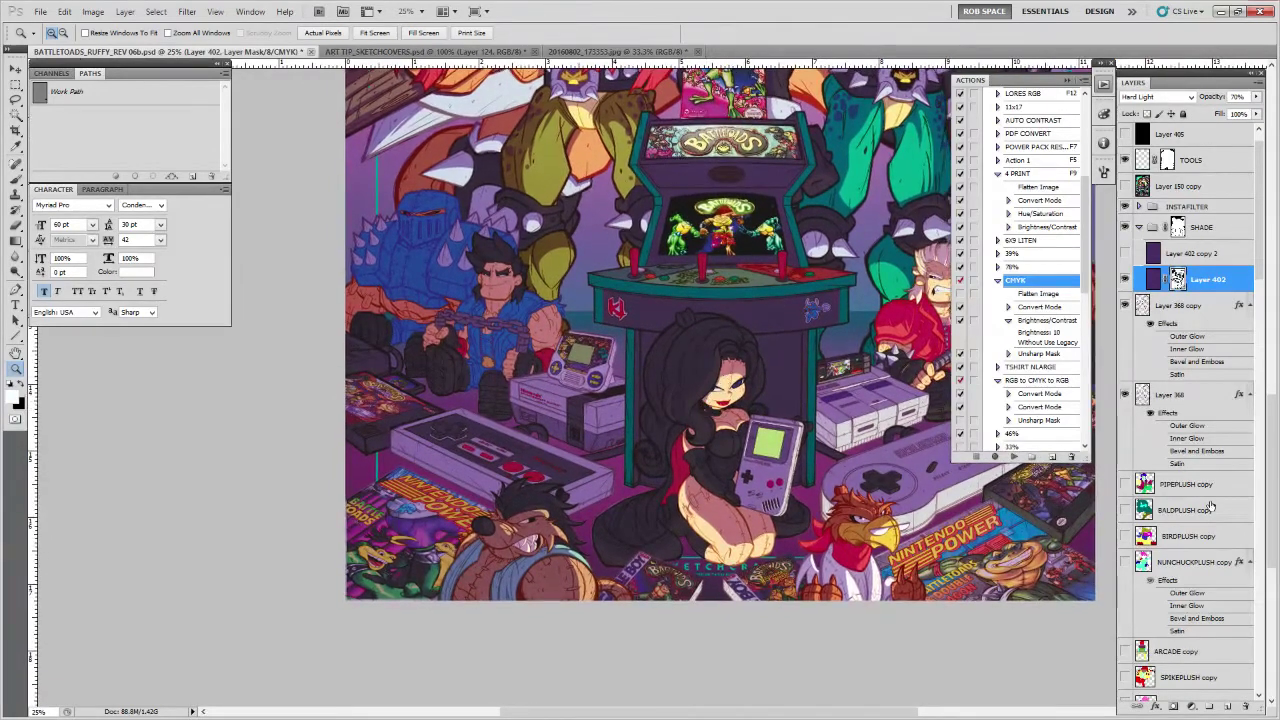
Load the outline of the NINPOWERLEFT layer as a selection while keeping Layer 402's mask active
left_click(1257, 455)
left_click_drag(1257, 455, 1240, 550)
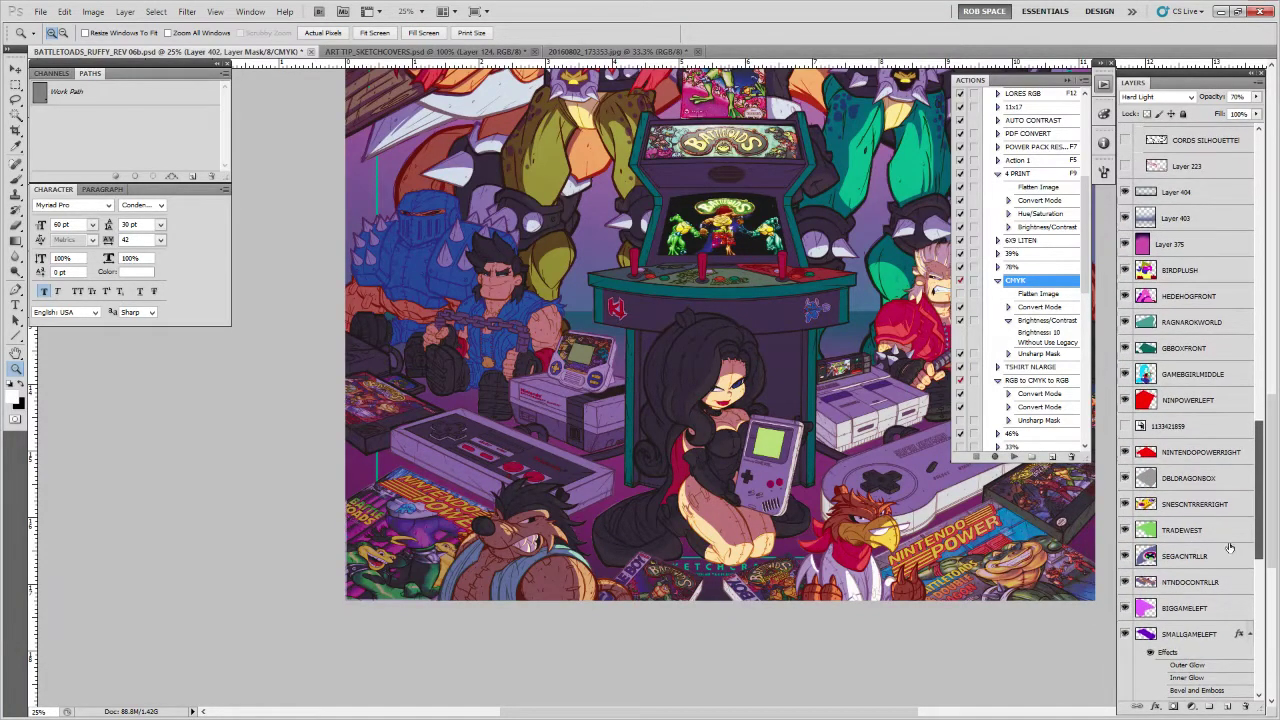
left_click(1148, 398, "ctrl")
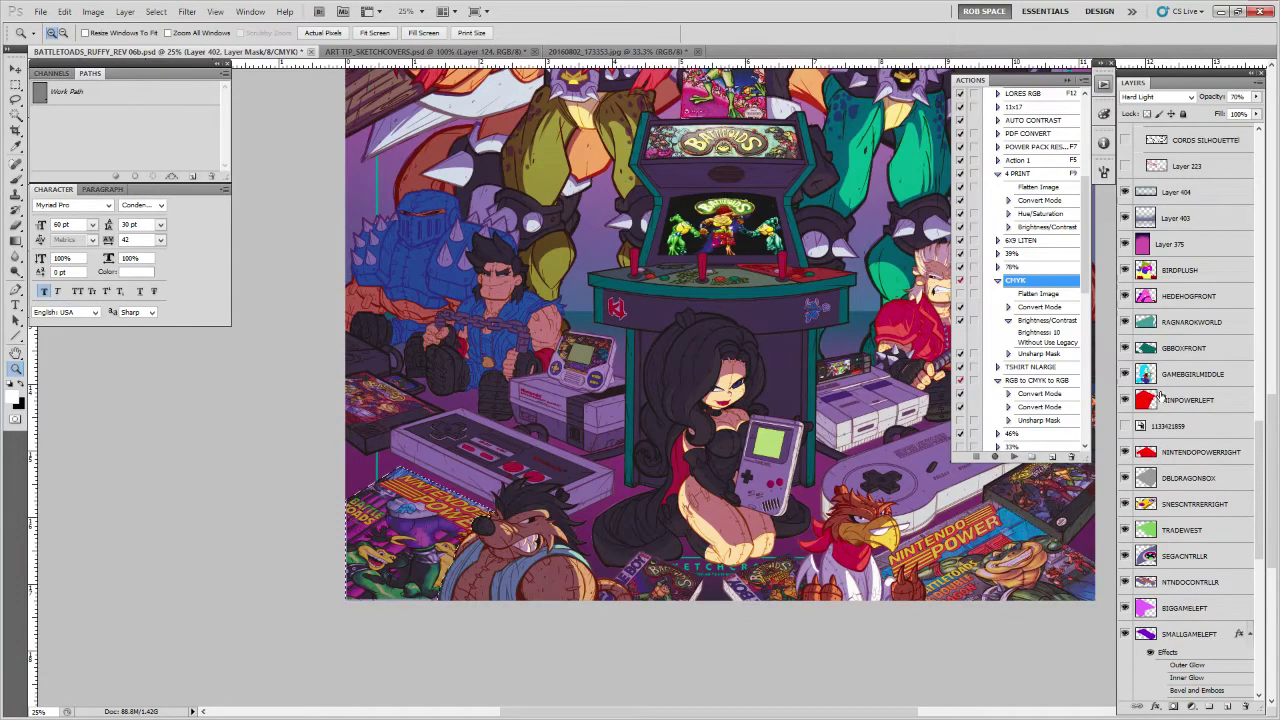
left_click_drag(1259, 432, 1250, 162)
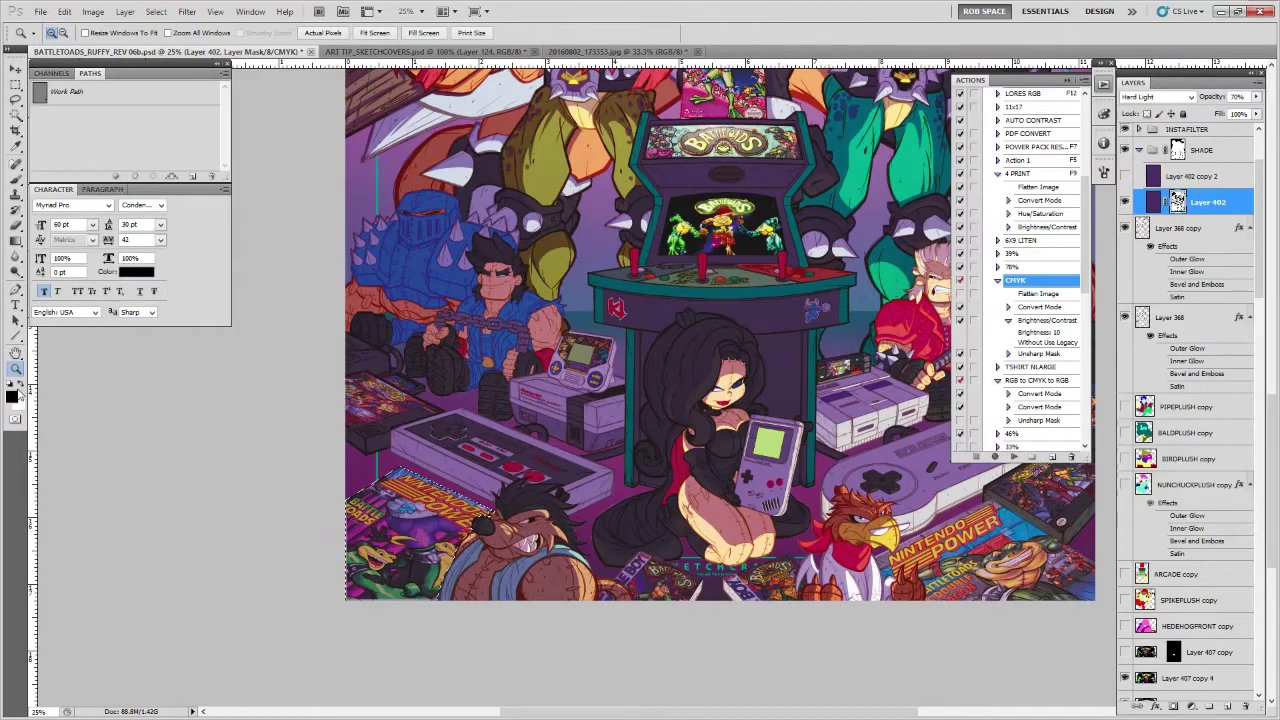
Try filling the selected Nintendo Power magazine area on Layer 402's mask with gray 999999 and with a darker gray
left_click(12, 397)
left_click(813, 265)
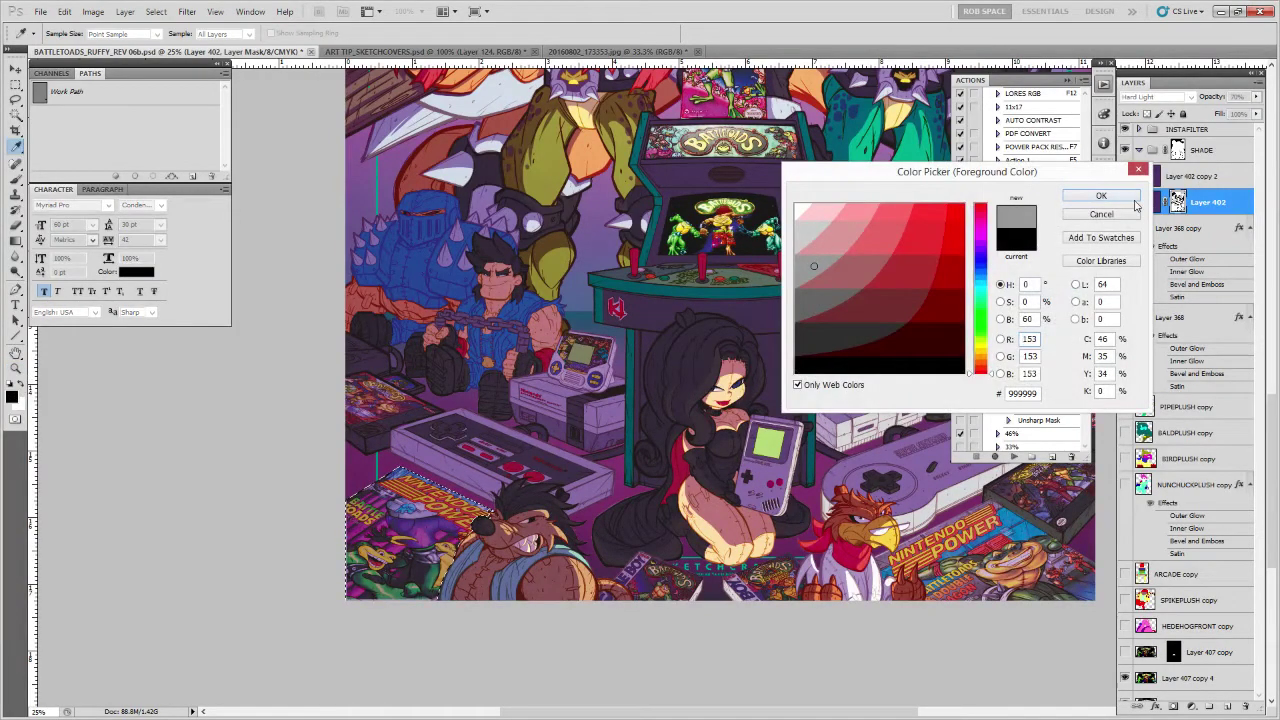
key("Return")
key("z")
key("alt+BackSpace")
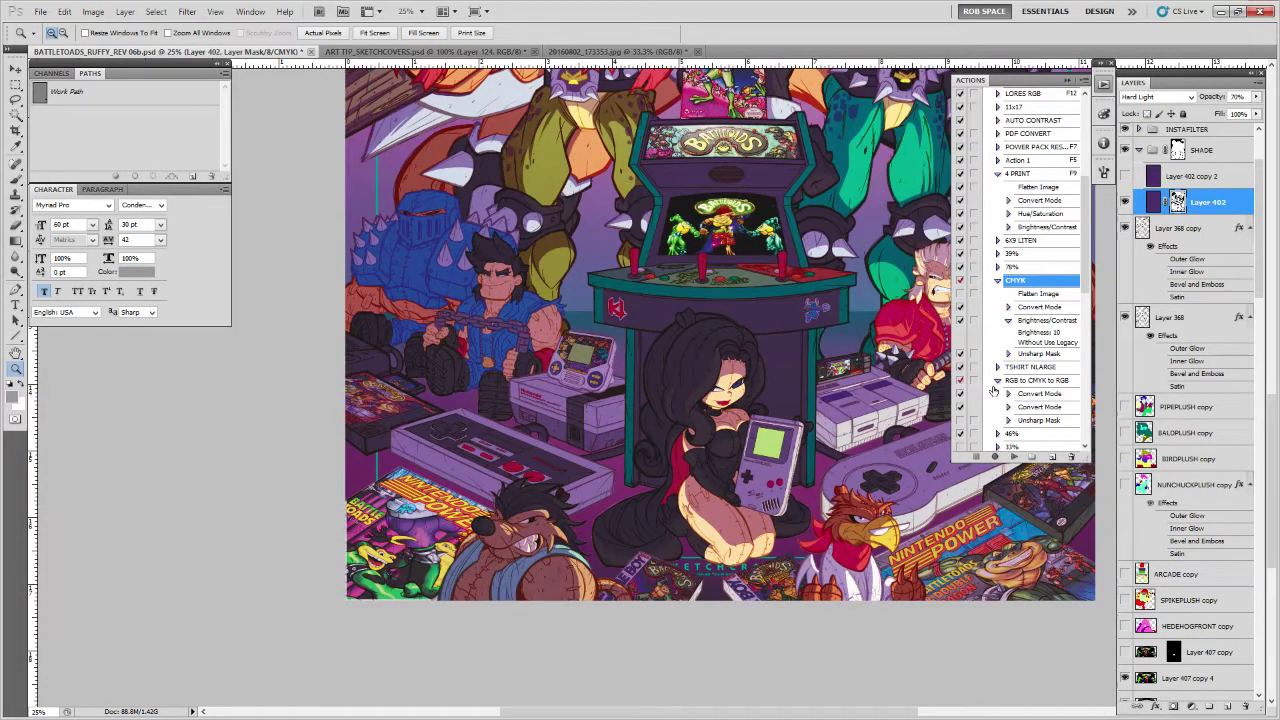
left_click_drag(903, 537, 900, 536)
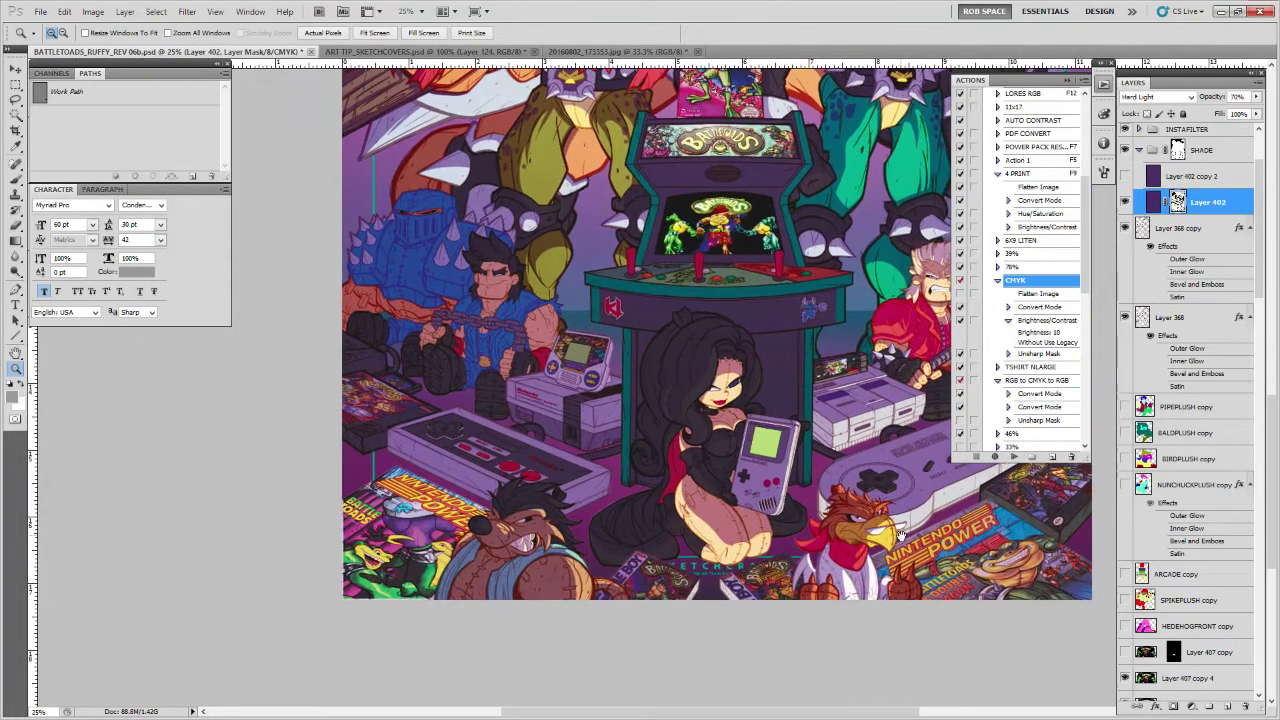
left_click_drag(1000, 592, 989, 560)
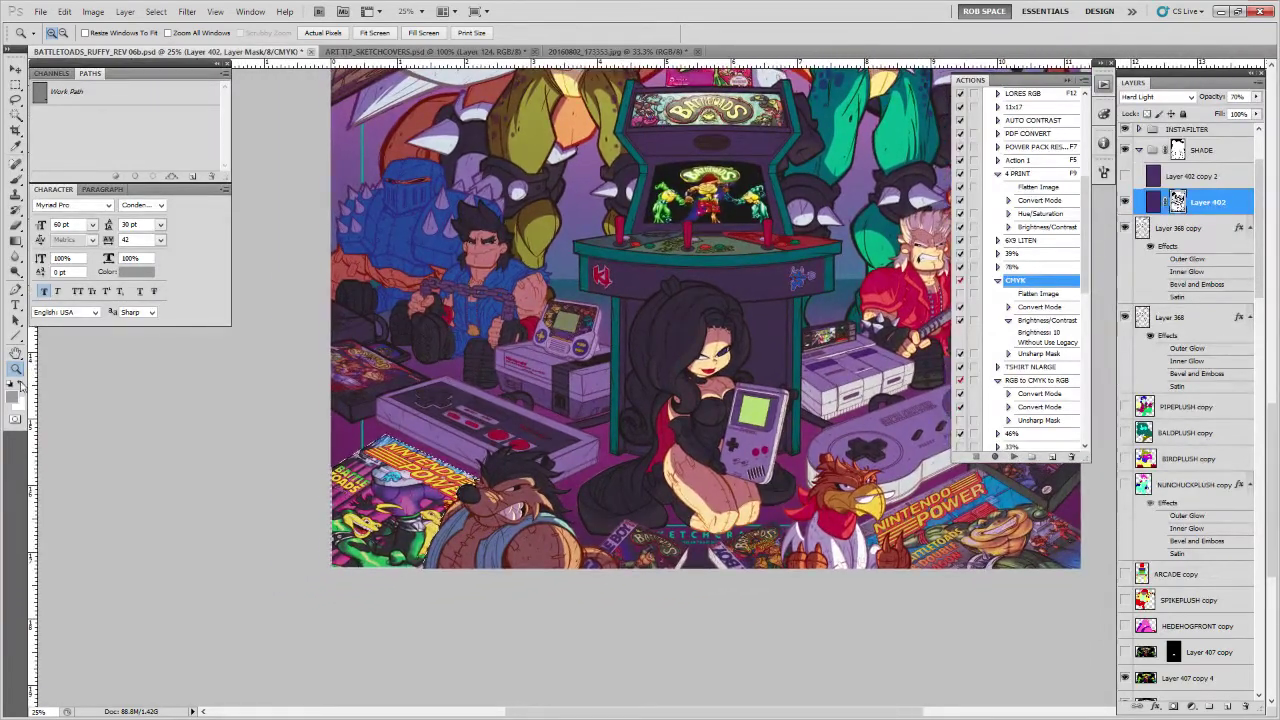
left_click(12, 397)
left_click(807, 300)
left_click(1130, 192)
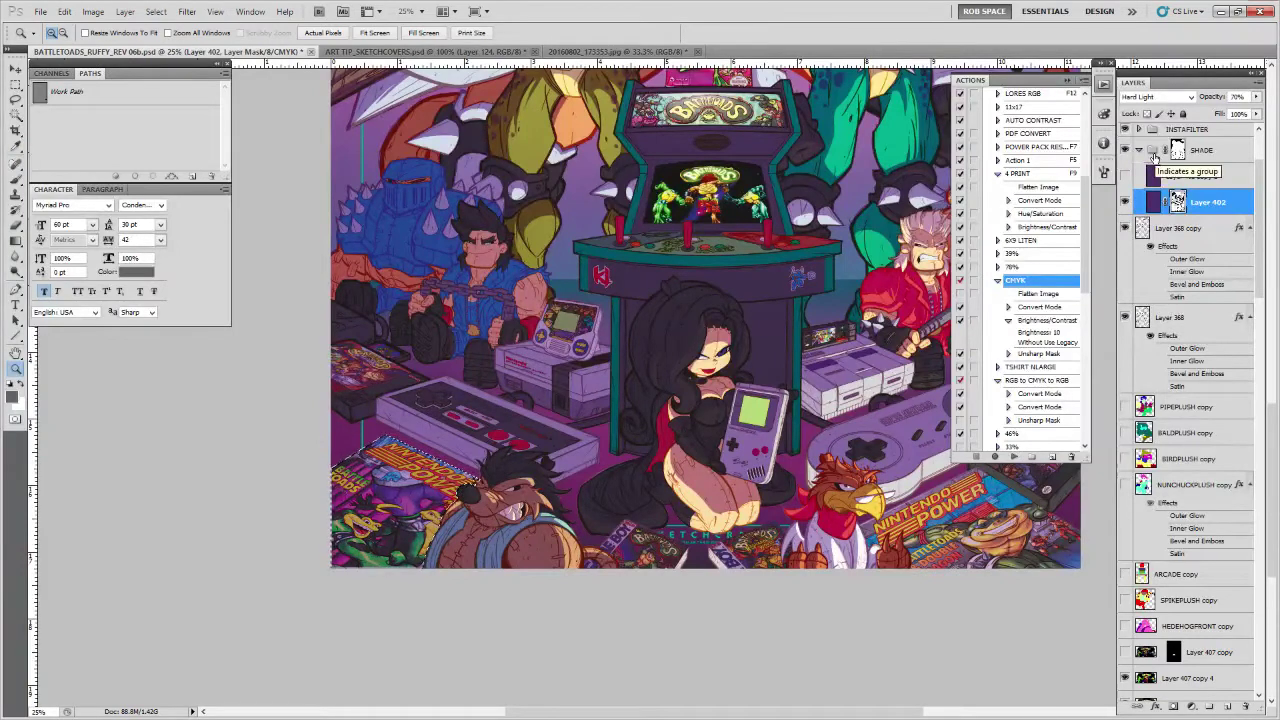
Fill the selected Nintendo Power magazine area on Layer 402's mask with light gray cccccc
left_click(13, 396)
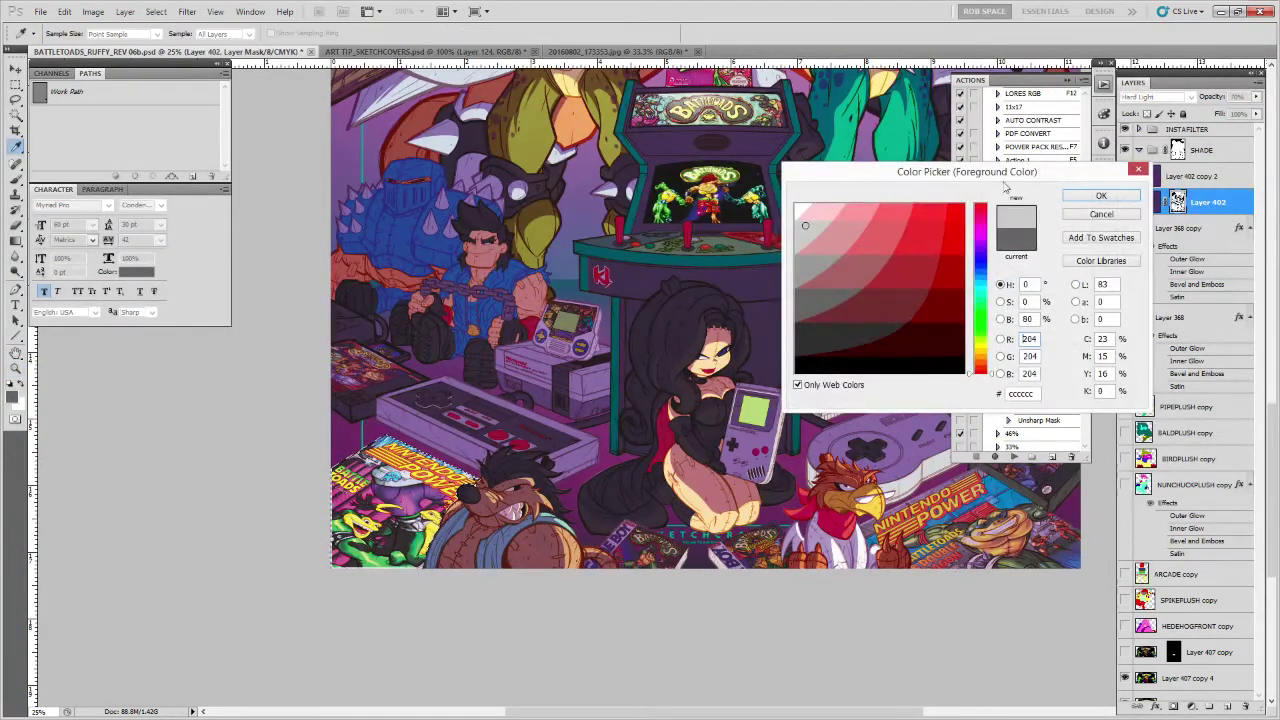
left_click(1100, 196)
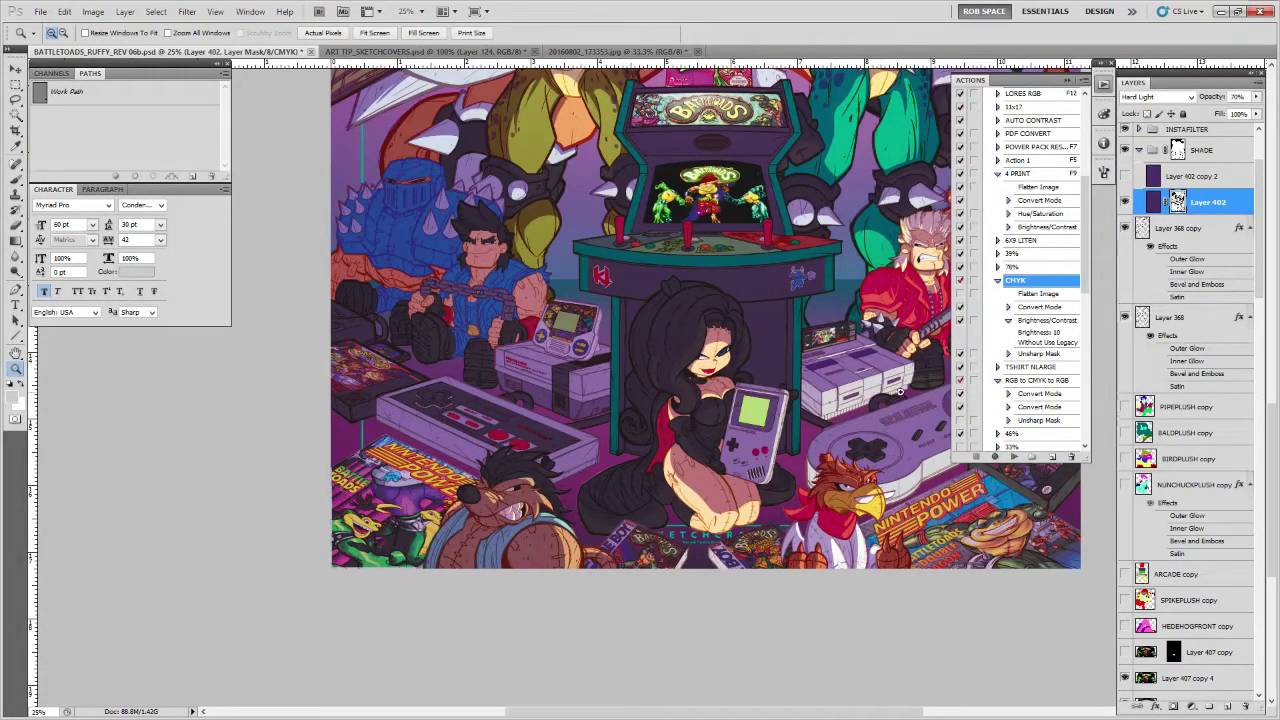
left_click_drag(815, 455, 828, 465)
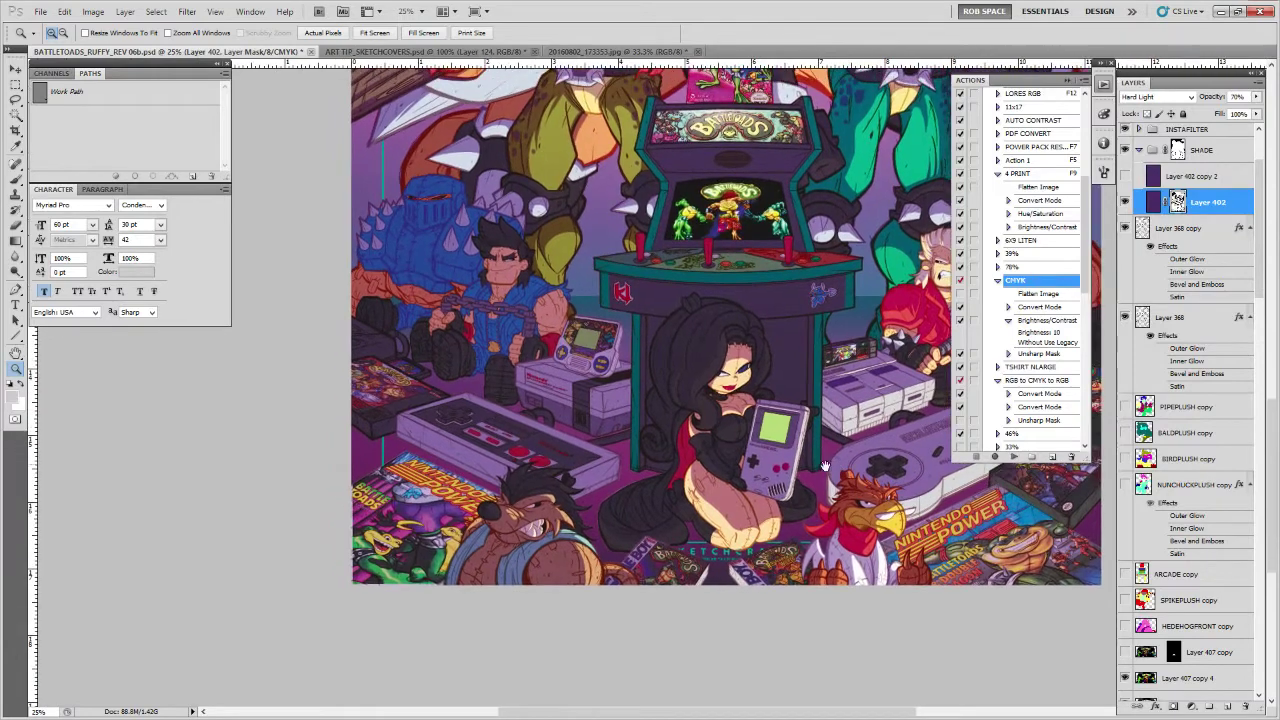
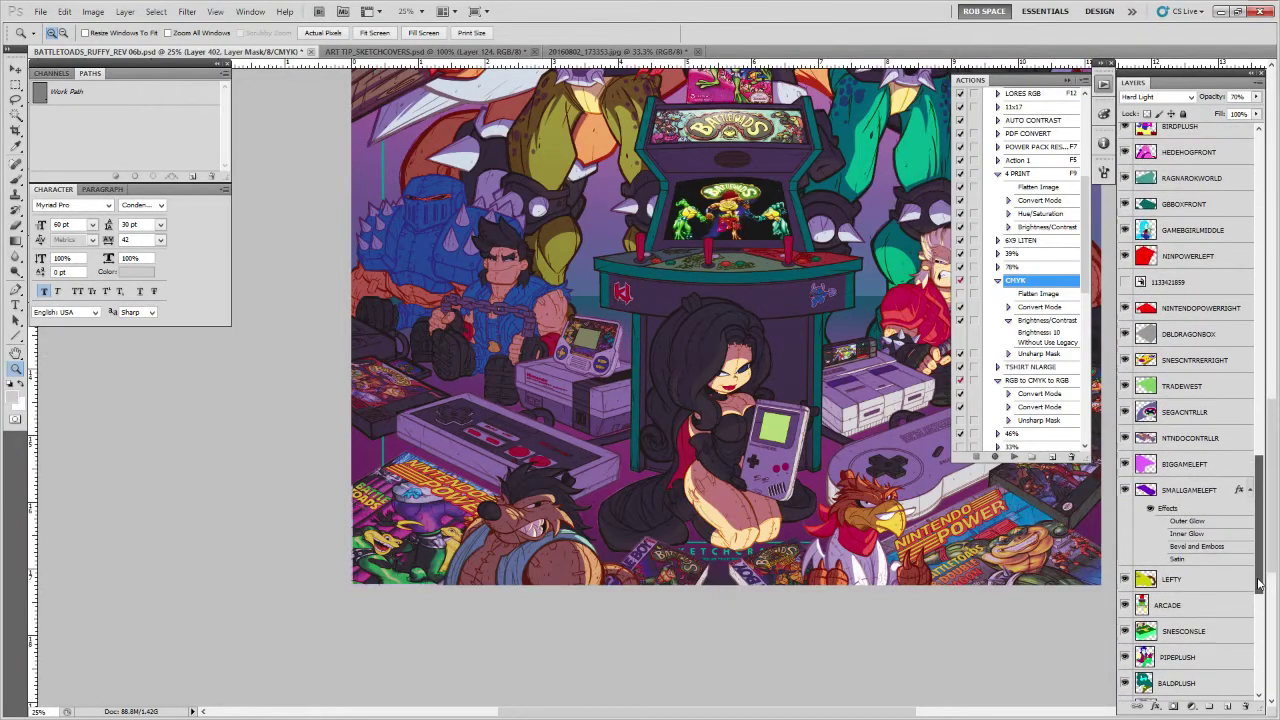
Select the controller body without its cord from the NTNDOCONTRLLR layer using Magic Wand tolerance 7, then reactivate Layer 402's mask
left_click(1146, 452, "ctrl")
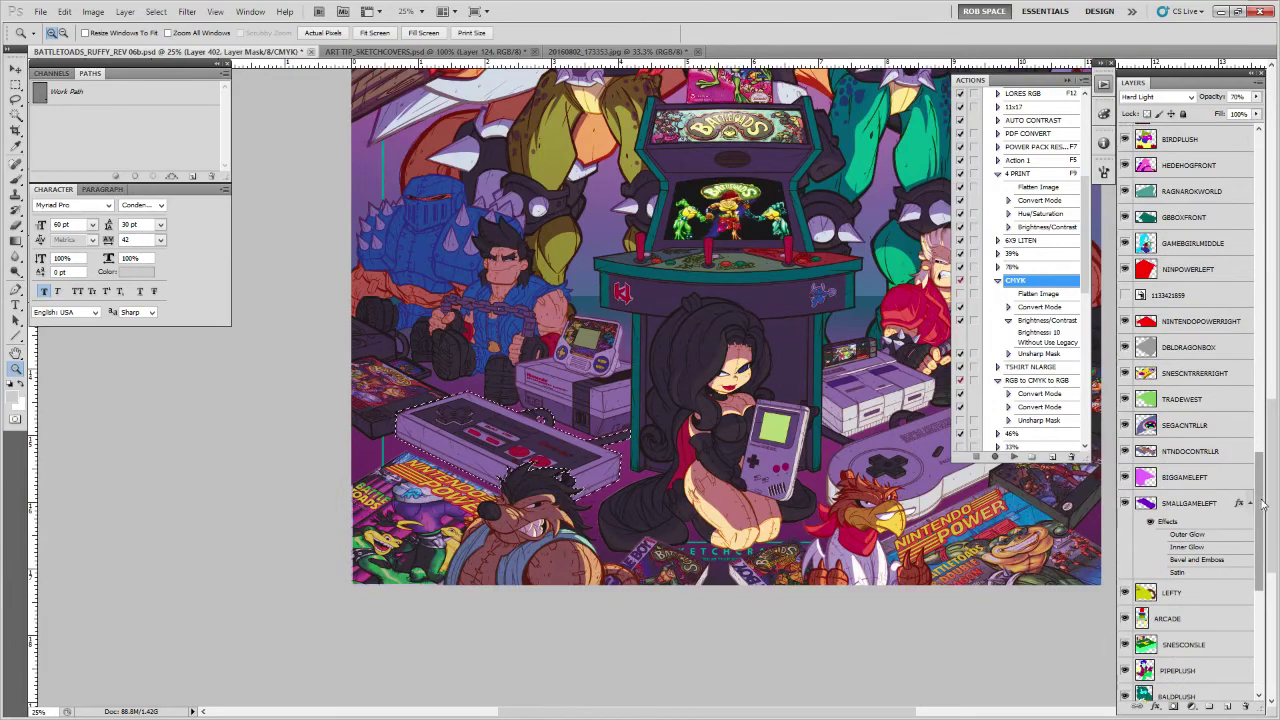
left_click_drag(1254, 300, 1254, 185)
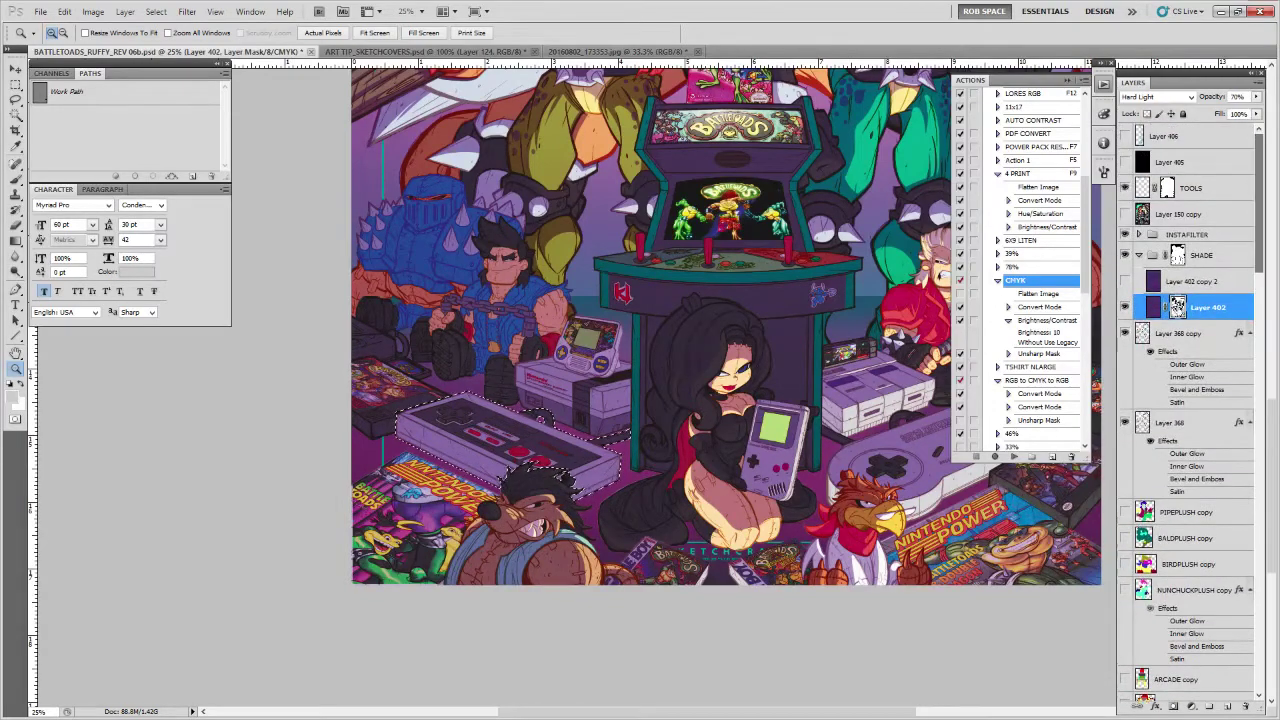
left_click_drag(1259, 200, 1255, 538)
left_click(1226, 537)
key("ctrl+d")
key("w")
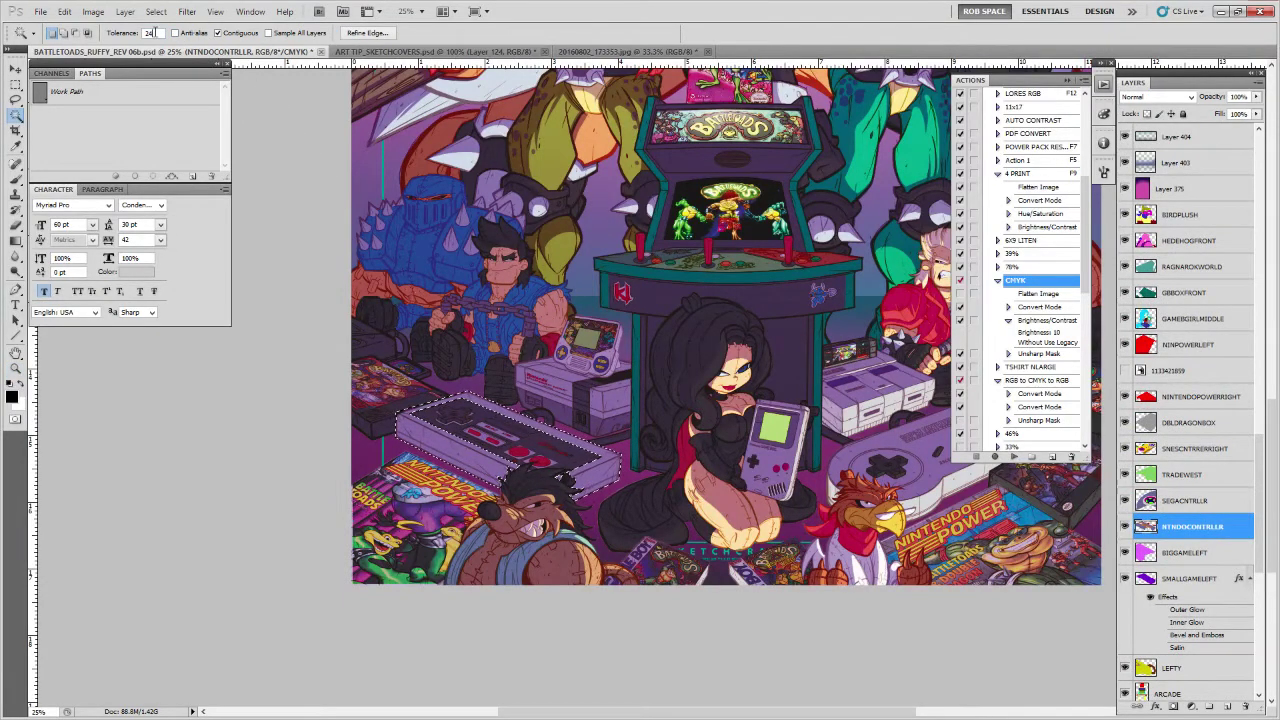
left_click(603, 478)
scroll(1200, 300, "up", 15)
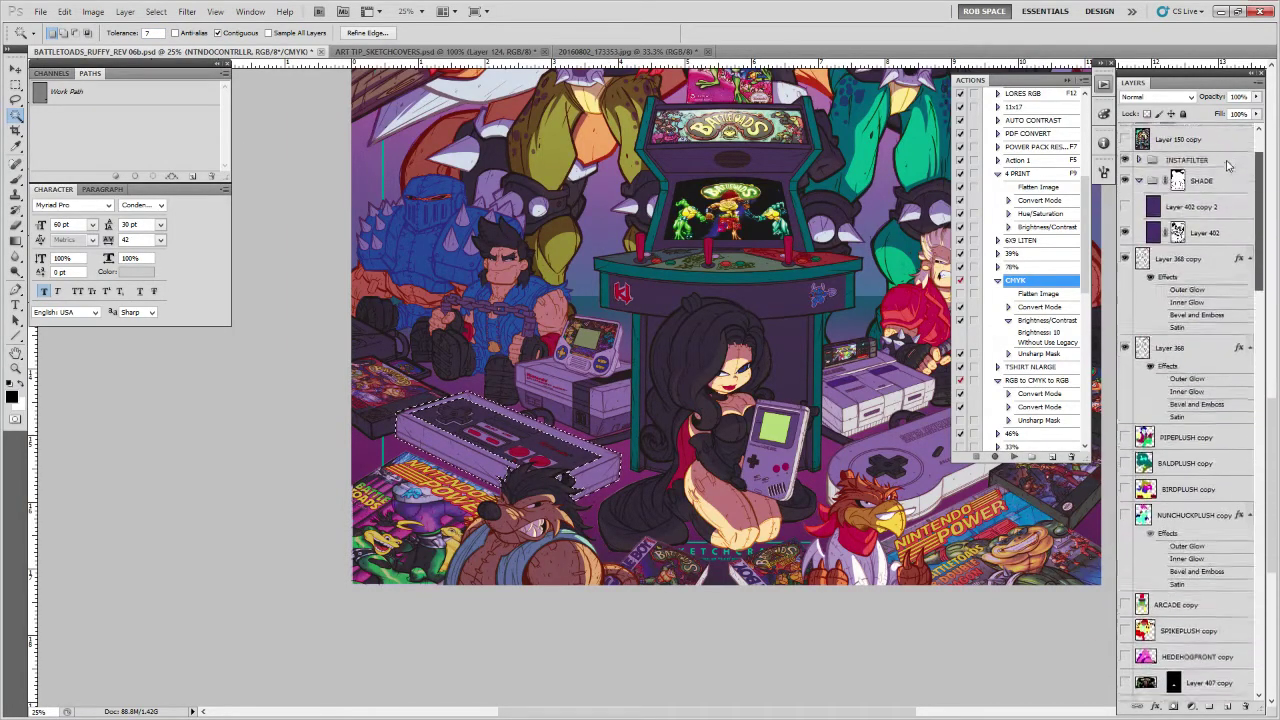
left_click(1179, 254)
Choose the ROB RUFFY DRAW brush for painting on the mask around the controller's end beside the hedgehog plush's hair
key("z")
left_click(600, 484)
left_click(600, 484)
left_click(600, 484)
left_click(600, 484)
left_click_drag(600, 484, 722, 478)
key("b")
right_click(716, 478)
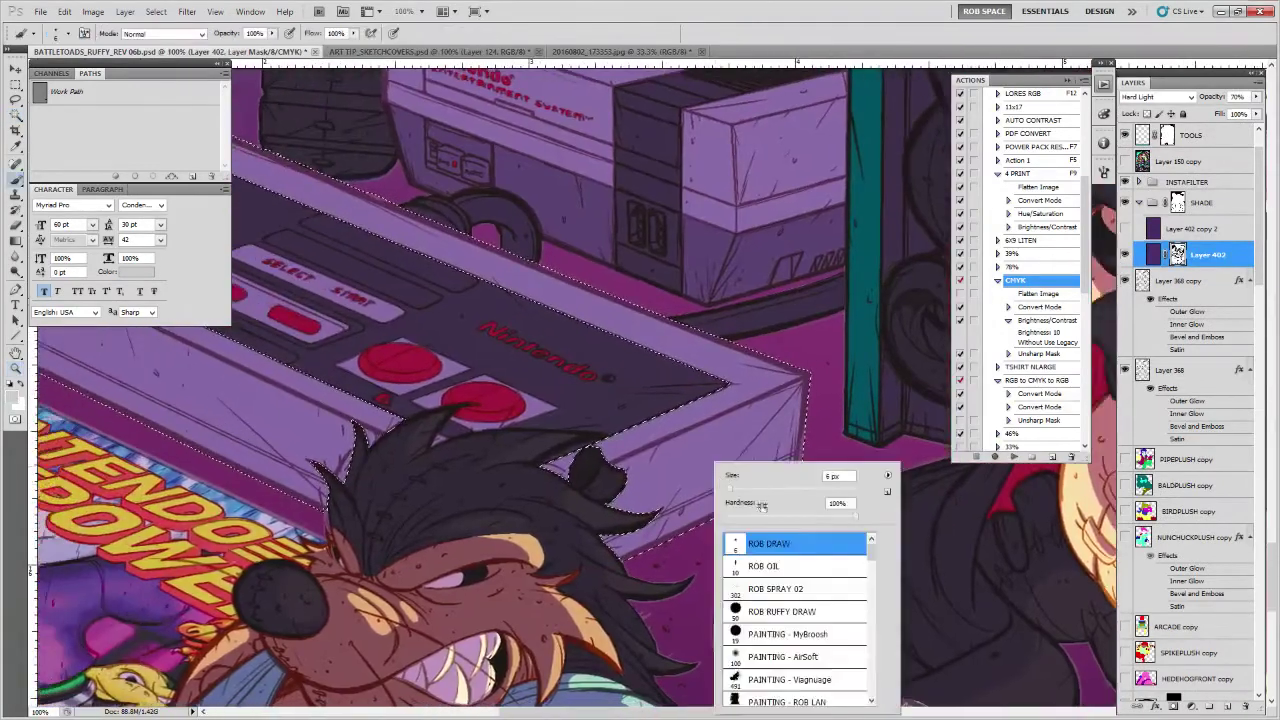
left_click(767, 591)
left_click(780, 611)
key("Return")
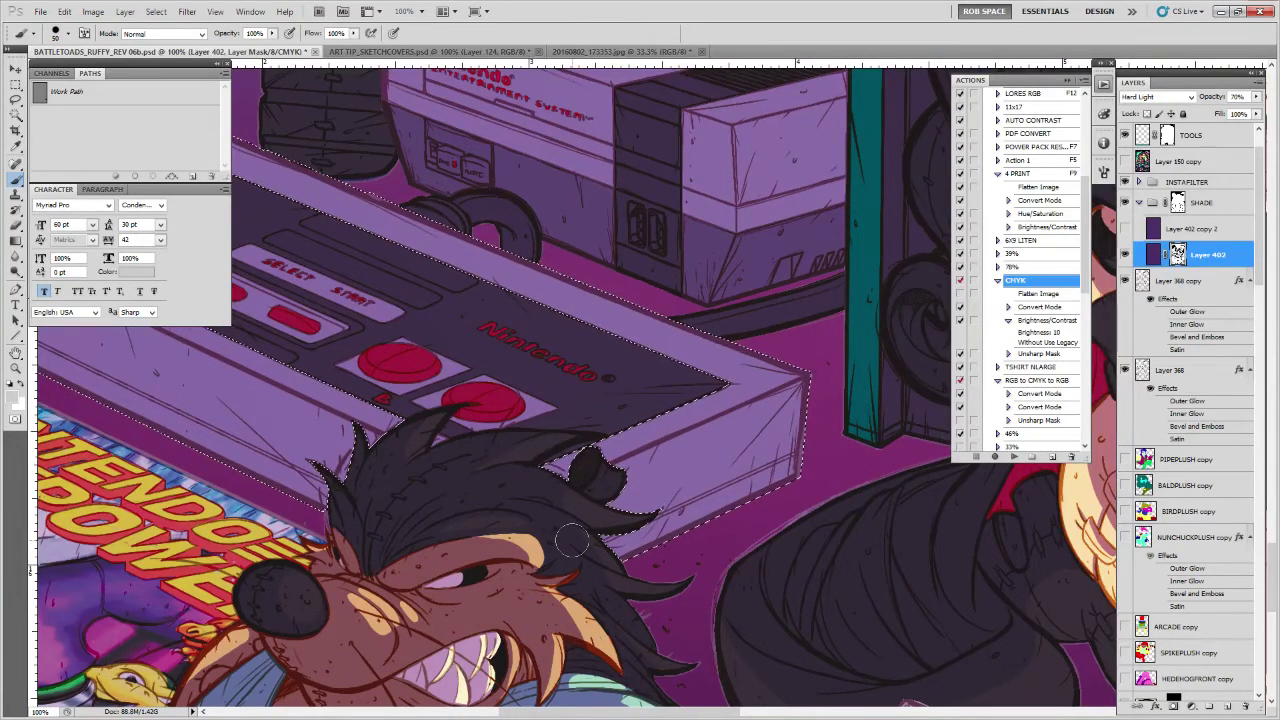
Paint light on the NES controller's short end side and roughly along the upper corner of its long front side
key("d")
mouse_move(653, 503)
left_mouse_down()
mouse_move(752, 418)
mouse_move(652, 459)
left_mouse_up()
key("x")
mouse_move(808, 389)
left_mouse_down()
mouse_move(722, 424)
mouse_move(810, 382)
mouse_move(768, 480)
mouse_move(776, 468)
mouse_move(657, 487)
mouse_move(780, 414)
mouse_move(669, 466)
mouse_move(604, 547)
mouse_move(607, 563)
left_mouse_up()
left_click_drag(666, 409, 856, 404)
left_click_drag(663, 433, 815, 523)
left_click_drag(423, 349, 483, 364)
mouse_move(326, 320)
left_mouse_down()
mouse_move(326, 345)
mouse_move(326, 390)
mouse_move(396, 363)
mouse_move(351, 335)
mouse_move(510, 410)
left_mouse_up()
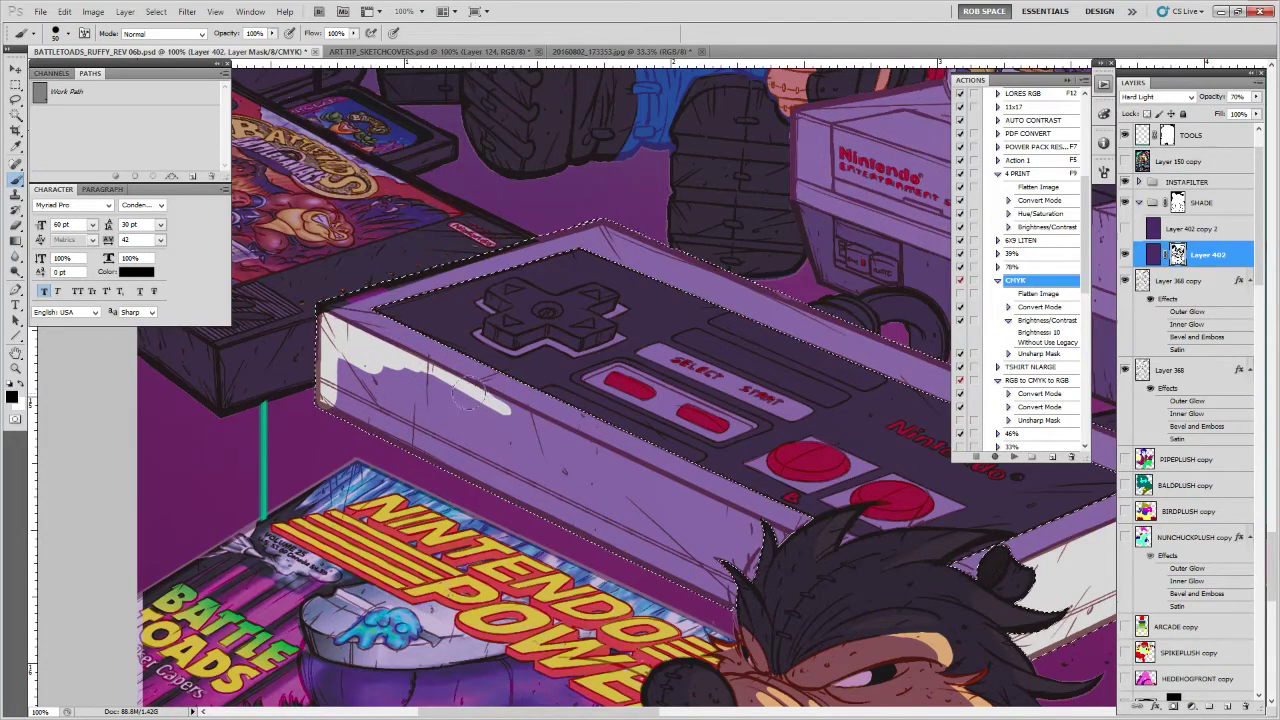
Trace the controller's long front side with the Pen tool and fill the path with black on Layer 402's mask
key("p")
key("ctrl+d")
left_click(321, 303)
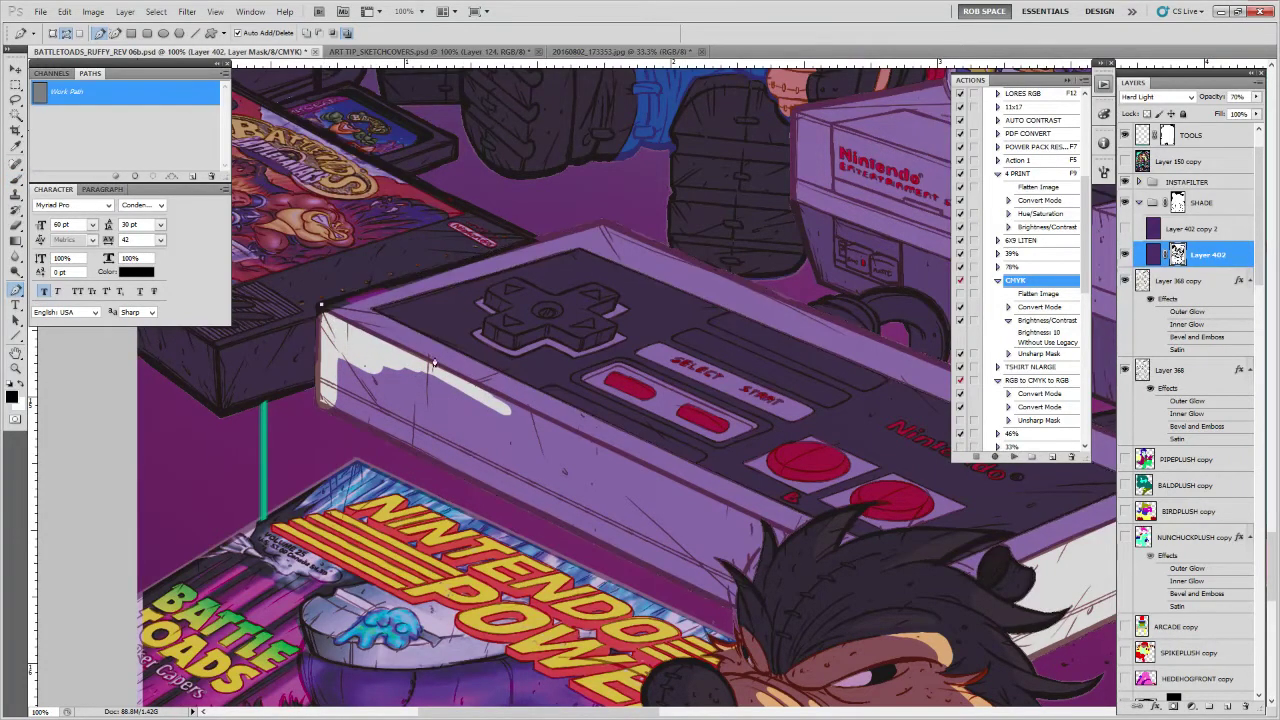
left_click(788, 536)
left_click(314, 407)
left_click(321, 304)
left_click(115, 176)
left_click(114, 150)
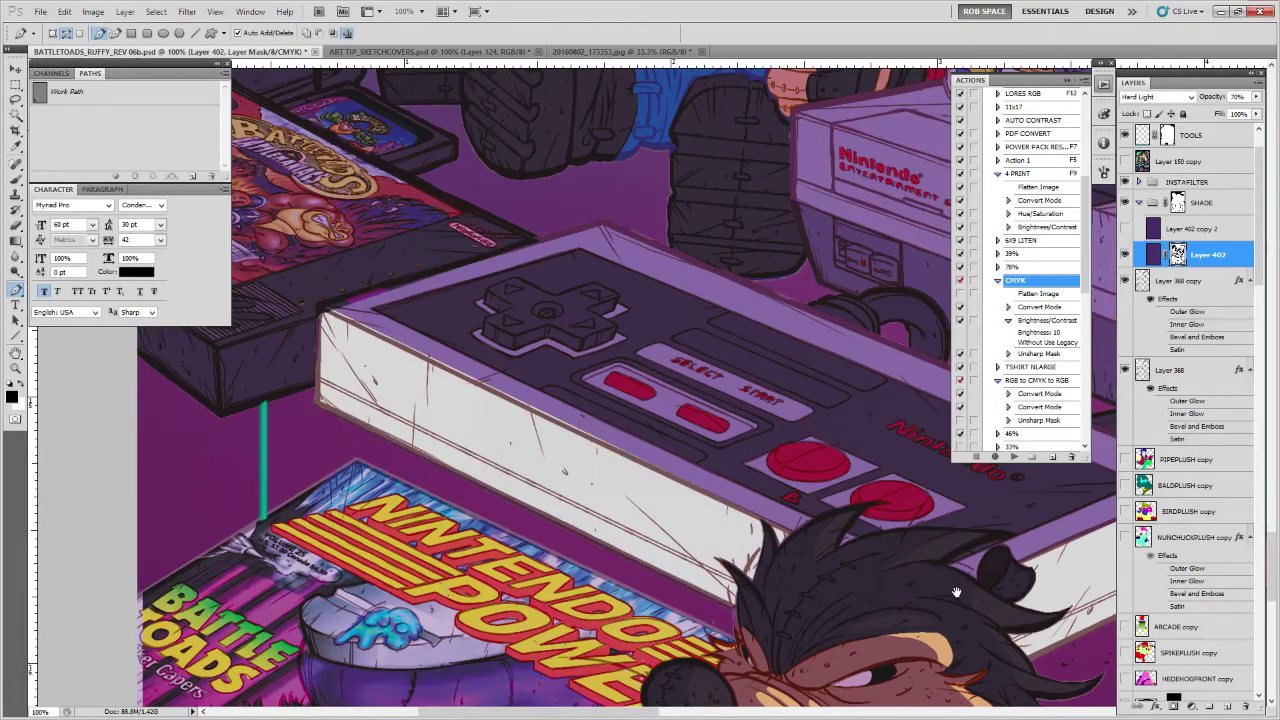
Paint light on the lower rims of the controller's two round red buttons with a 15 px brush
left_click_drag(957, 587, 831, 567)
key("b")
scroll(800, 518, "up", 3)
right_click(809, 514)
double_click(860, 577)
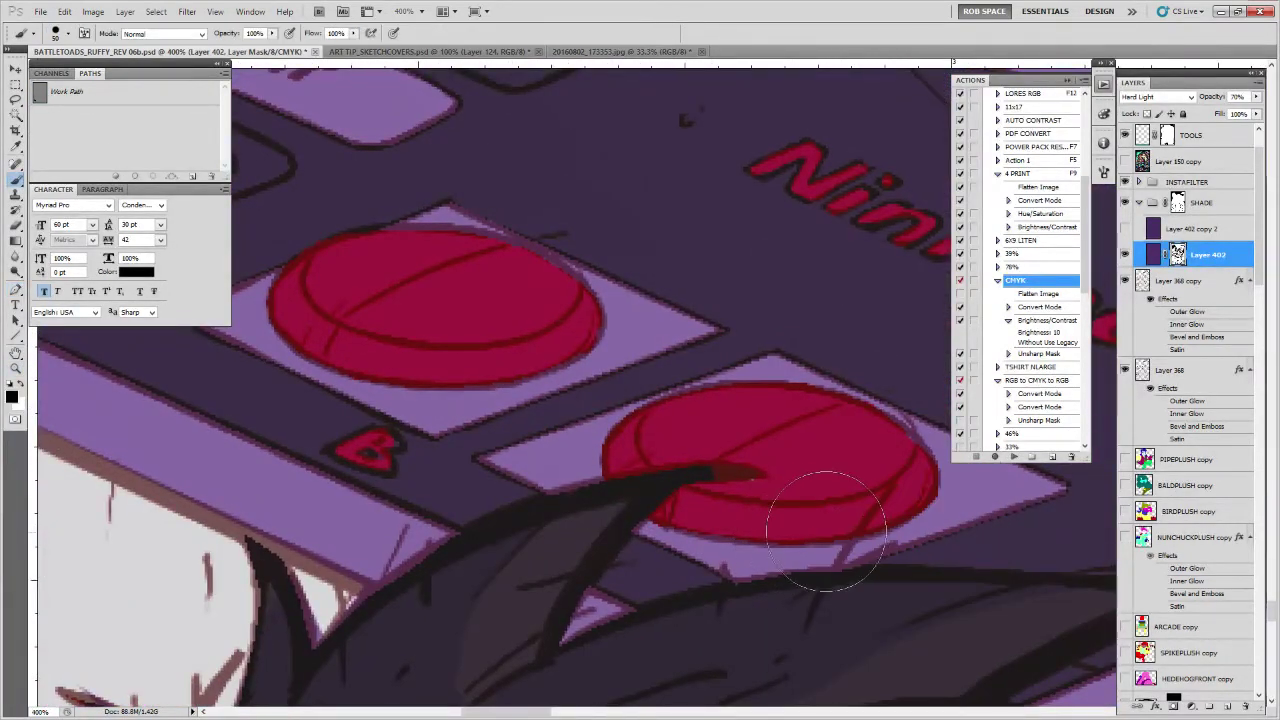
mouse_move(683, 512)
left_mouse_down()
mouse_move(905, 485)
mouse_move(870, 505)
left_mouse_up()
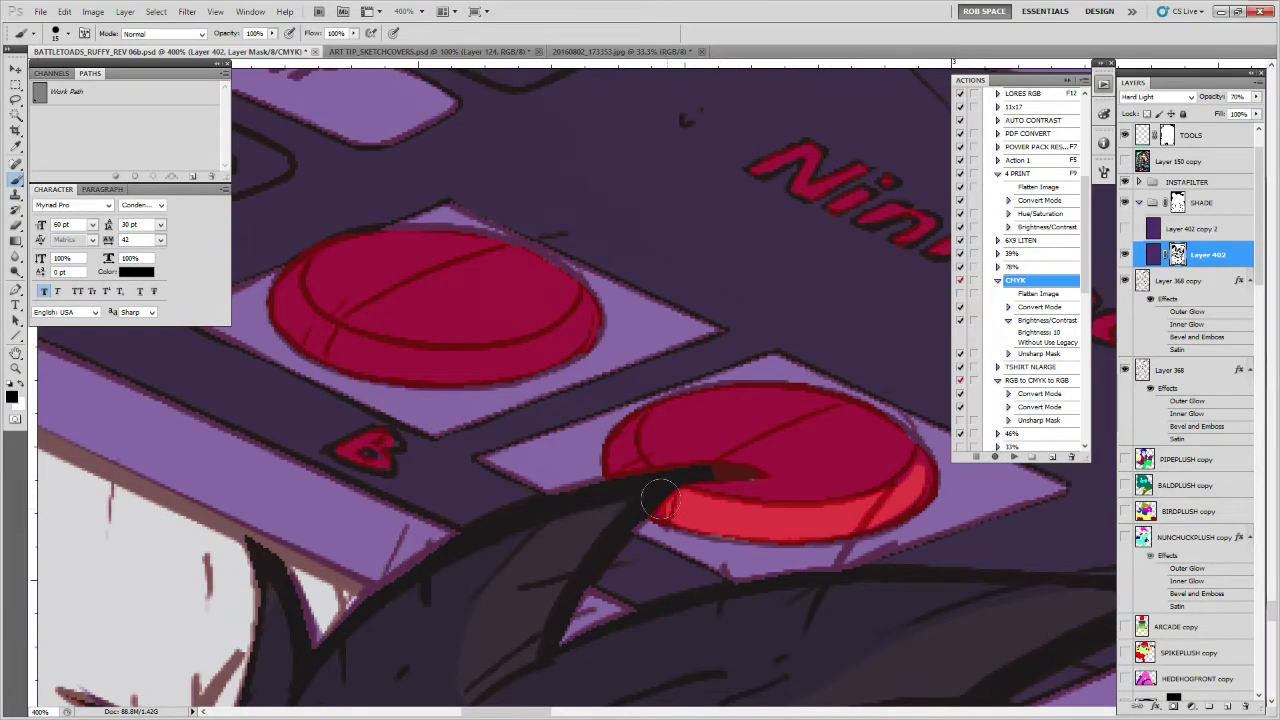
mouse_move(620, 397)
left_mouse_down()
mouse_move(866, 537)
mouse_move(895, 567)
left_mouse_up()
mouse_move(858, 478)
left_mouse_down()
mouse_move(783, 525)
mouse_move(690, 530)
mouse_move(609, 514)
mouse_move(562, 460)
left_mouse_up()
Paint light on the controller's red Select and Start buttons
mouse_move(543, 406)
left_mouse_down()
mouse_move(881, 521)
mouse_move(983, 596)
left_mouse_up()
left_click_drag(660, 482, 800, 546)
left_click_drag(602, 472, 988, 631)
left_click_drag(748, 498, 882, 566)
Paint light on the front-facing side walls of the controller's directional pad
left_click_drag(677, 460, 901, 625)
mouse_move(844, 525)
left_mouse_down()
mouse_move(724, 458)
mouse_move(588, 514)
mouse_move(493, 477)
left_mouse_up()
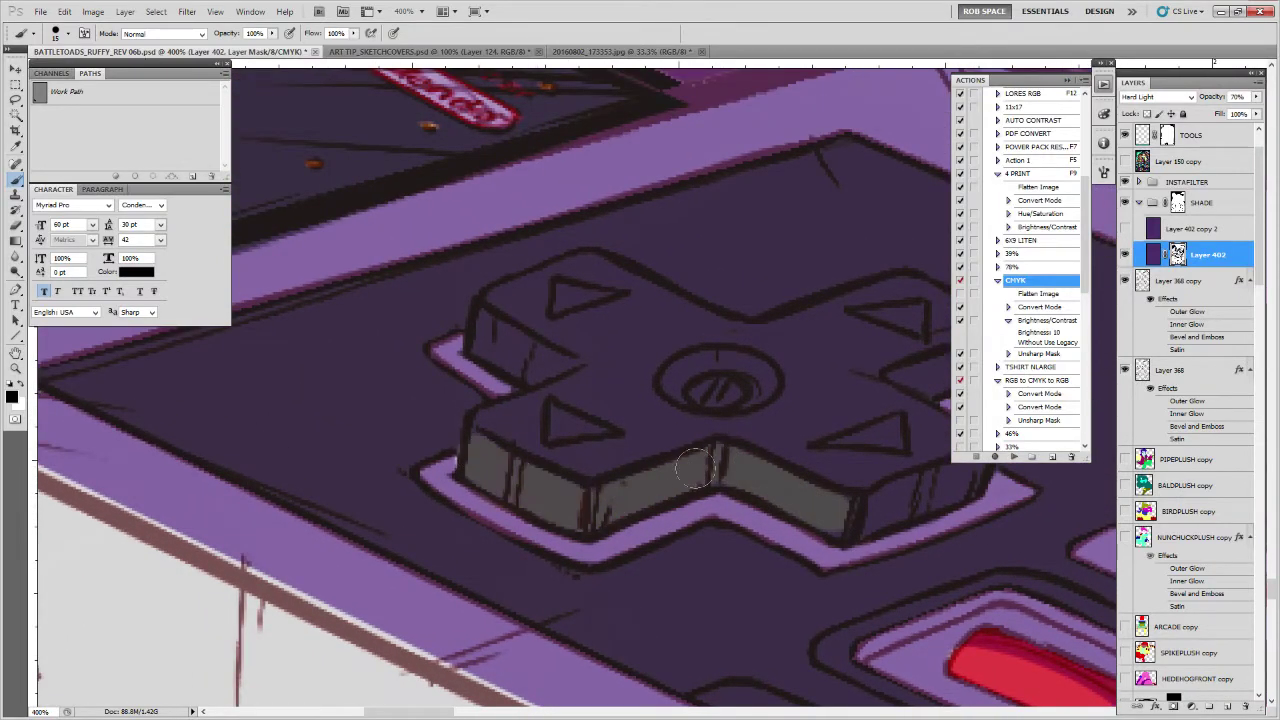
left_click_drag(545, 362, 487, 340)
mouse_move(884, 534)
left_mouse_down()
mouse_move(787, 555)
mouse_move(763, 529)
mouse_move(839, 497)
left_mouse_up()
left_click_drag(722, 556, 866, 500)
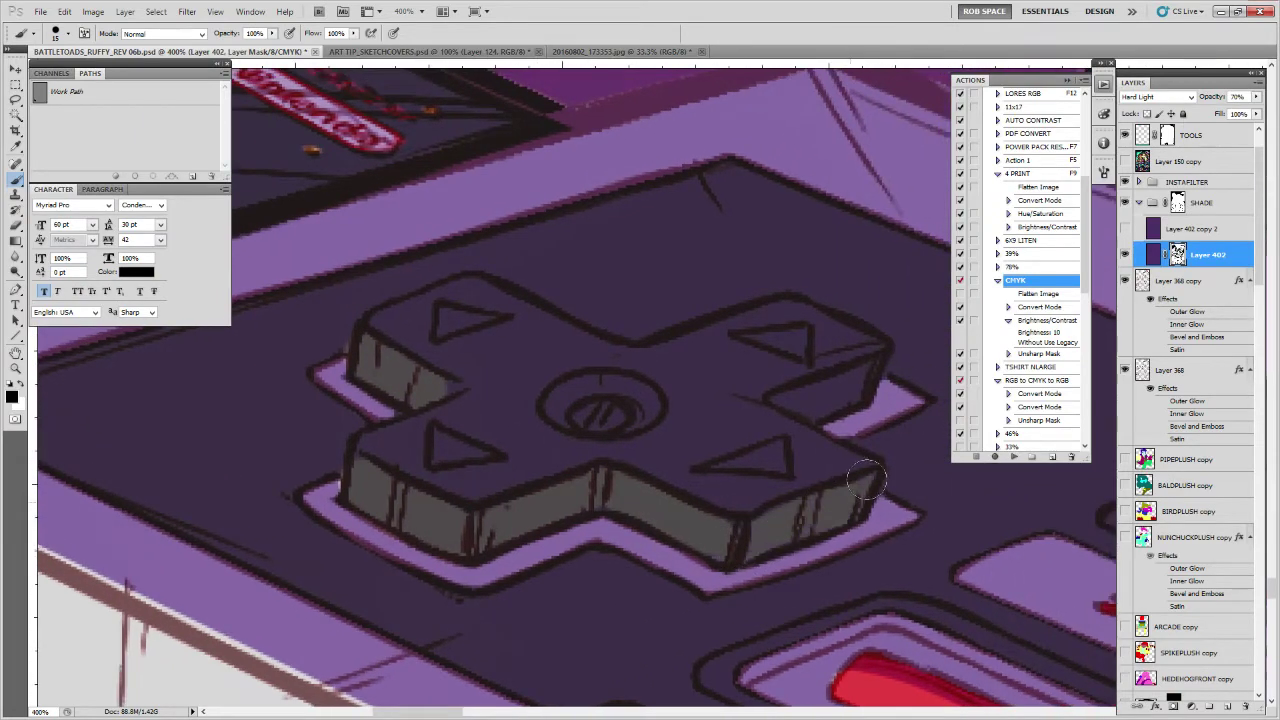
Examine the lit NES controller up close and against the rest of the illustration
key("z")
left_click(897, 511, "alt")
left_click(897, 511, "alt")
left_click(897, 511, "alt")
left_click(897, 511, "alt")
left_click_drag(926, 606, 538, 548)
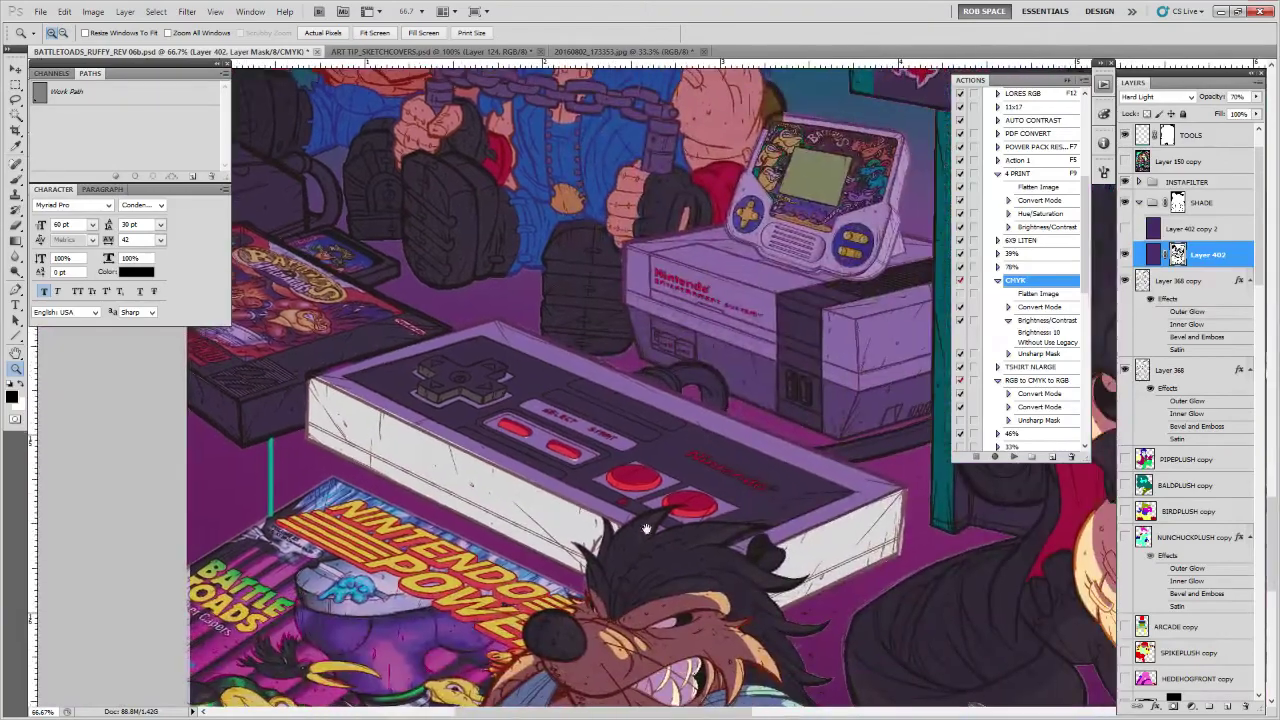
left_click(795, 545, "alt")
left_click(878, 537)
left_click(880, 535)
left_click(880, 536)
left_click(874, 542, "alt")
left_click(873, 543, "alt")
left_click(873, 546, "alt")
left_click(873, 550, "alt")
left_click(879, 567, "alt")
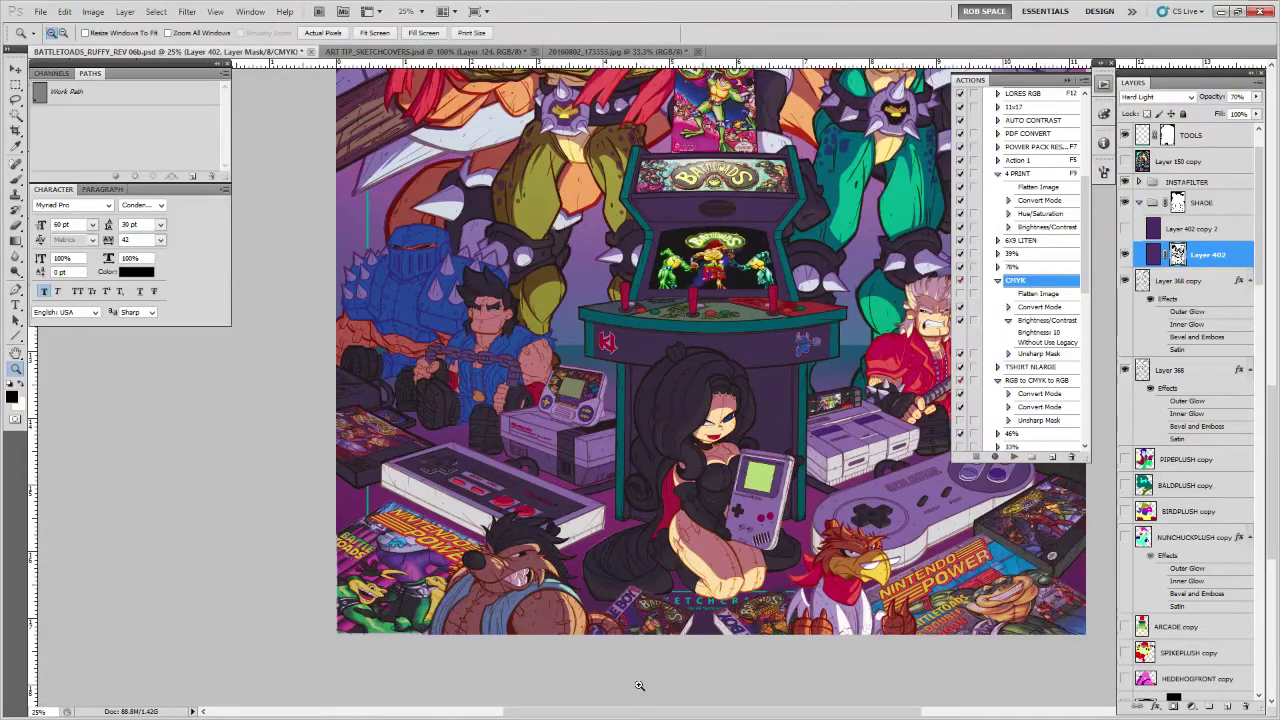
Outline the two side walls of the Battletoads game box left of the NES controller and fill the path black on the mask
left_click(382, 474)
left_click(384, 475)
left_click(385, 475)
left_click(385, 475)
left_click_drag(385, 475, 757, 382)
left_click(757, 380)
key("p")
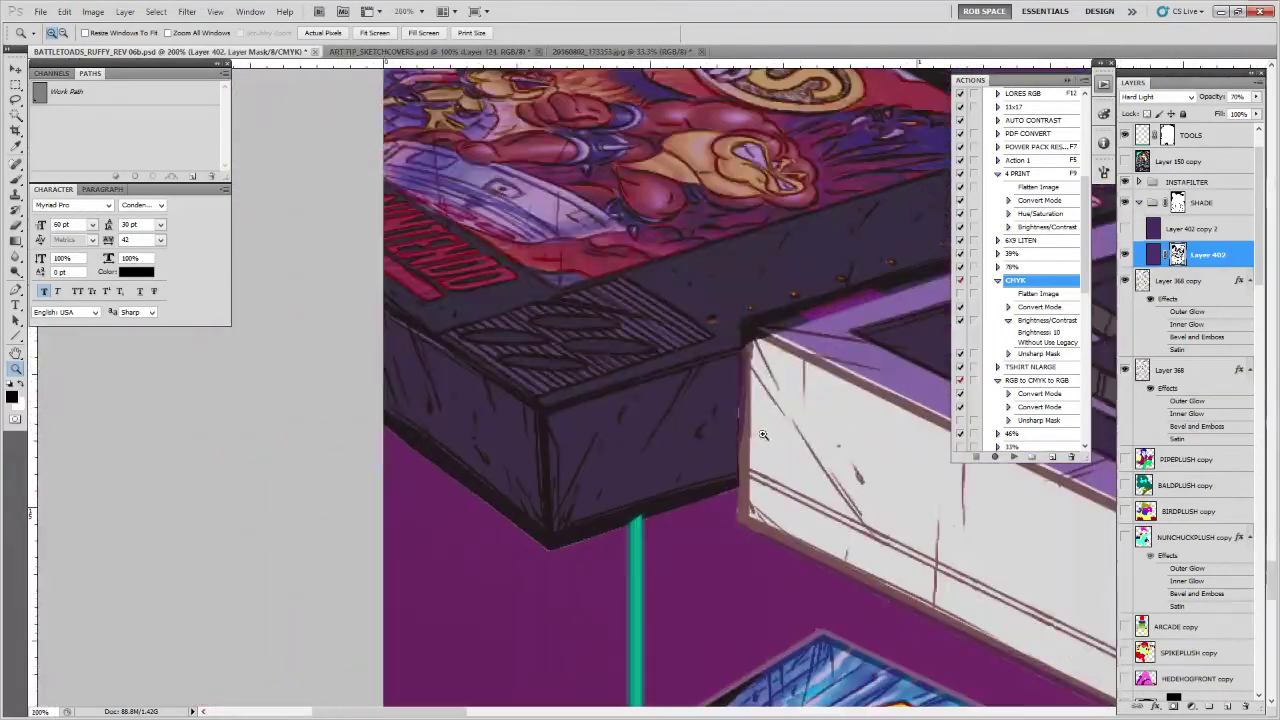
left_click(745, 348)
left_click(543, 410)
left_click(380, 297)
left_click(384, 415)
left_click(551, 545)
left_click(743, 487)
left_click(745, 349)
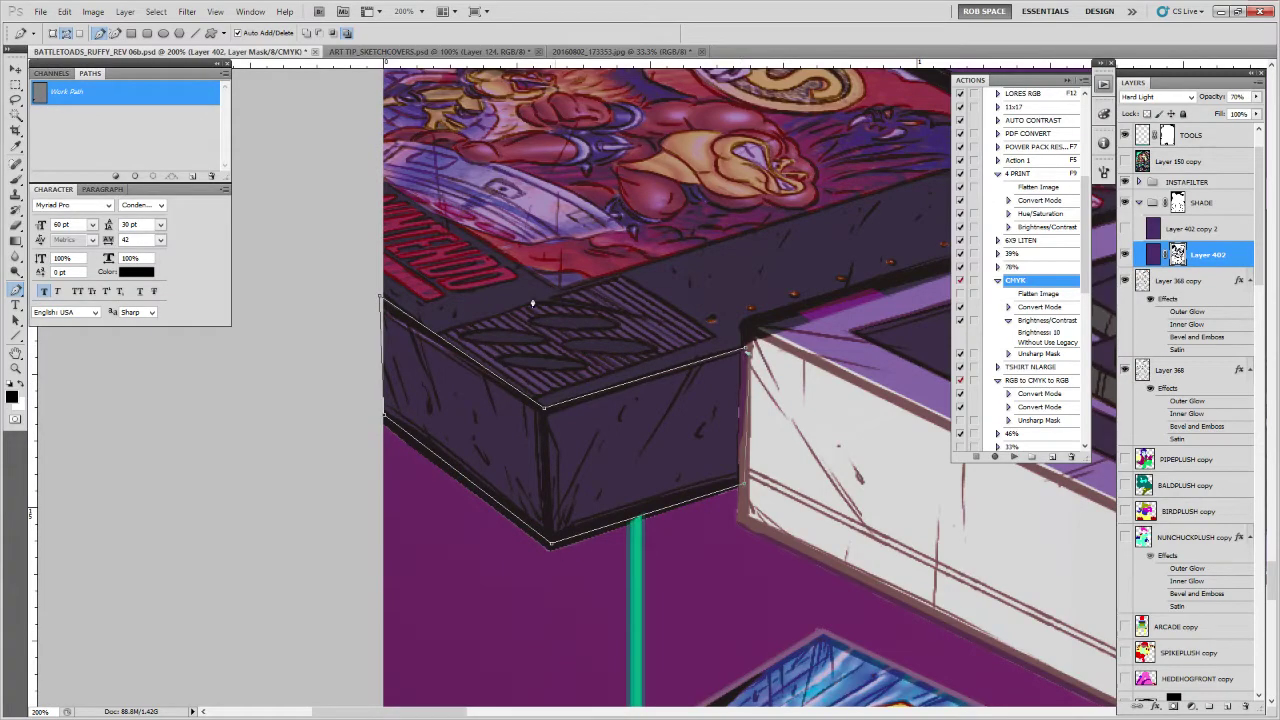
left_click(117, 176)
left_click(199, 147)
Outline the front side wall of the small game cartridge behind the Battletoads box and fill the path on the mask
left_click_drag(898, 426, 576, 636)
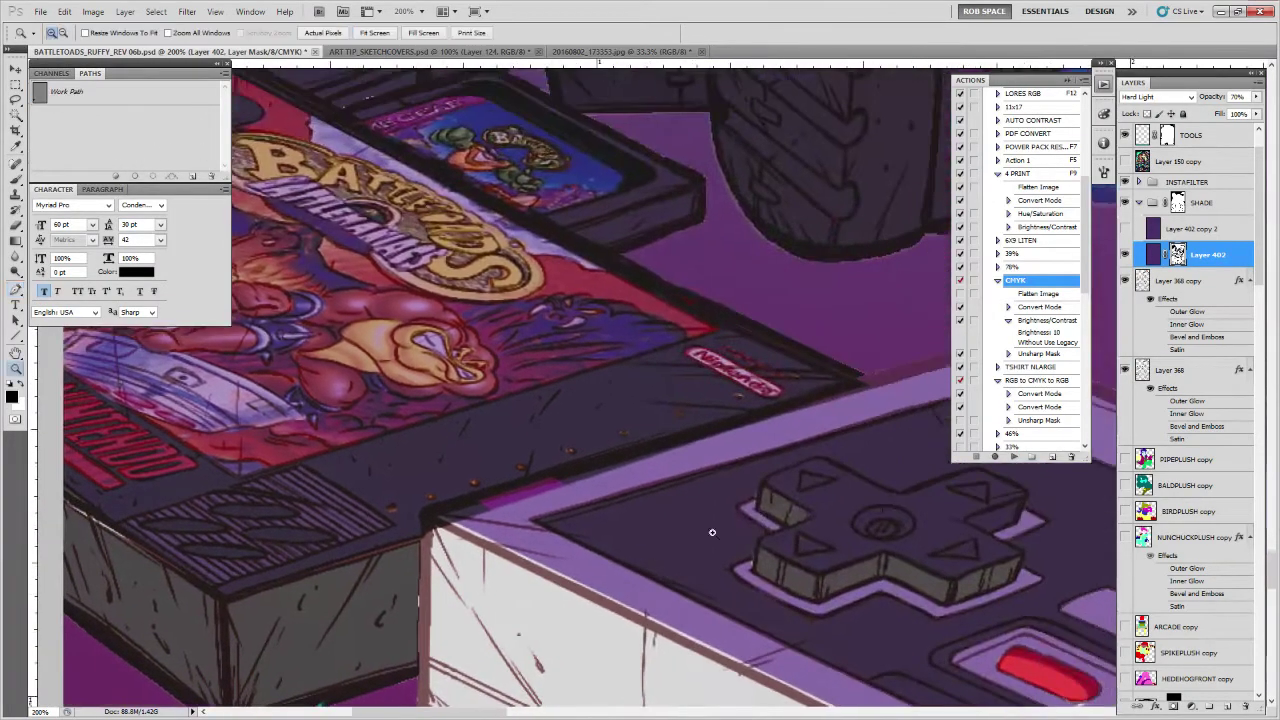
left_click(764, 505, "ctrl+alt")
left_click(750, 458, "ctrl+alt")
left_click(735, 371, "ctrl")
left_click(735, 371, "ctrl")
left_click_drag(752, 401, 917, 486)
key("p")
left_click(797, 568)
left_click(934, 522)
left_click(841, 588)
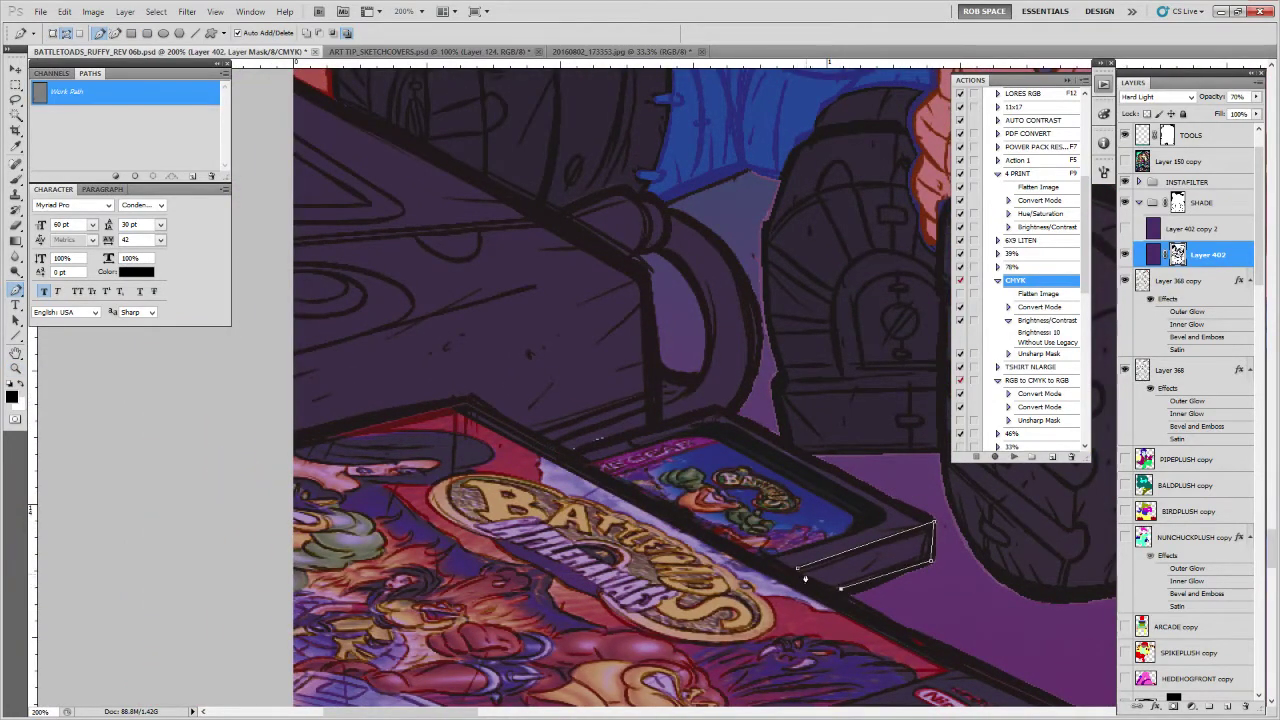
left_click(116, 176)
left_click(134, 146)
Outline the front face of the dark console behind the game boxes and fill the path on the mask
left_click_drag(622, 370, 799, 457)
left_click(470, 438)
left_click(713, 374)
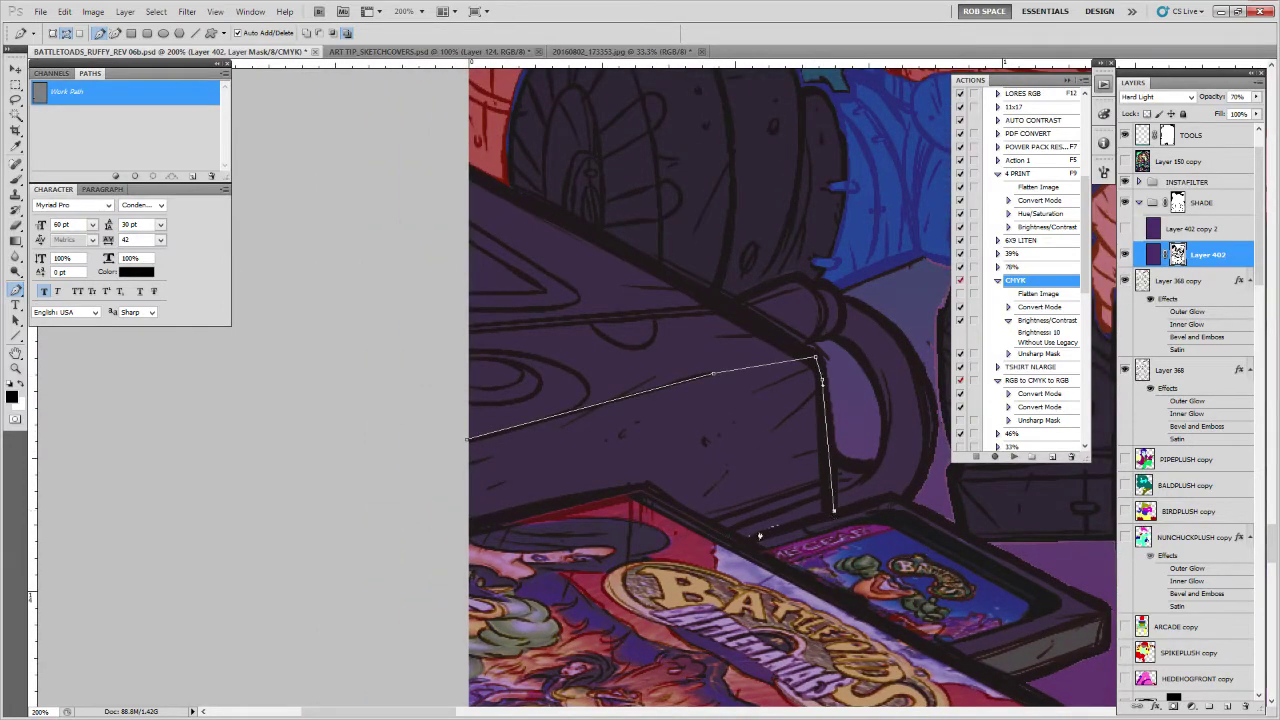
left_click(638, 486)
left_click(456, 527)
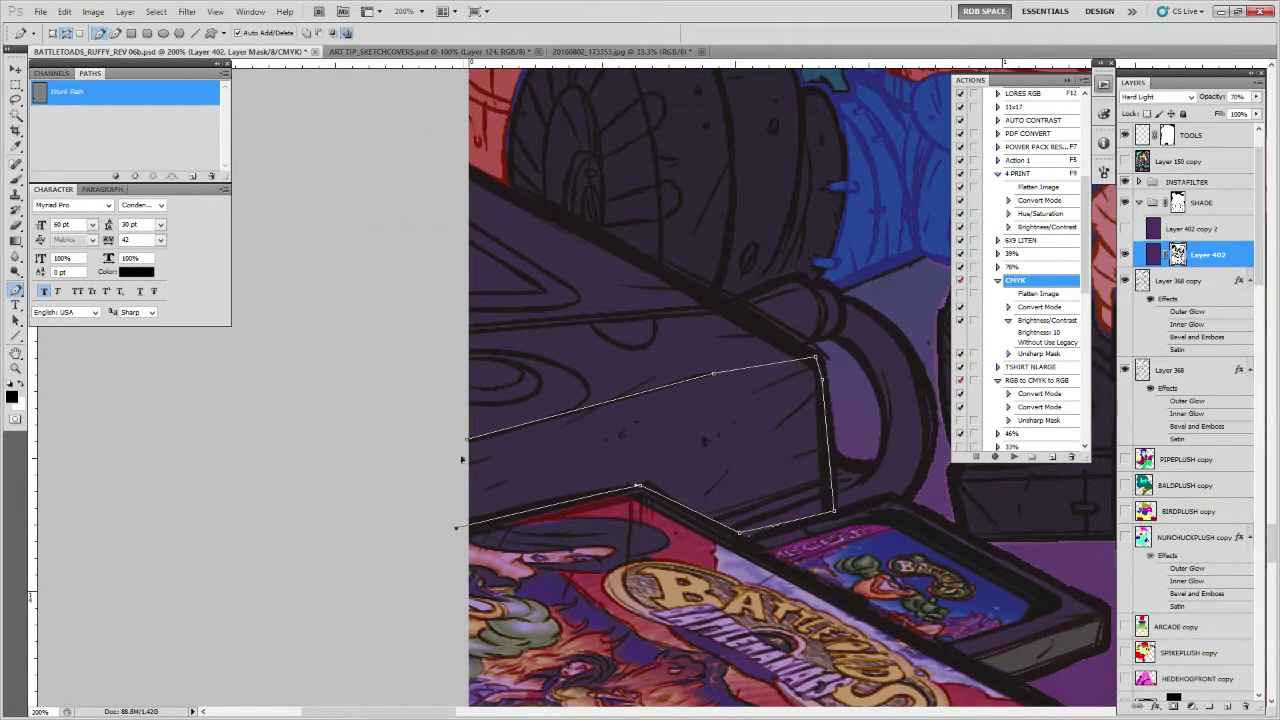
left_click(116, 176)
left_click(128, 152)
Paint light along the outer curve of the loop beside the dark console
left_click_drag(912, 596, 712, 596)
key("b")
mouse_move(670, 481)
left_mouse_down()
mouse_move(705, 468)
mouse_move(712, 420)
mouse_move(713, 447)
left_mouse_up()
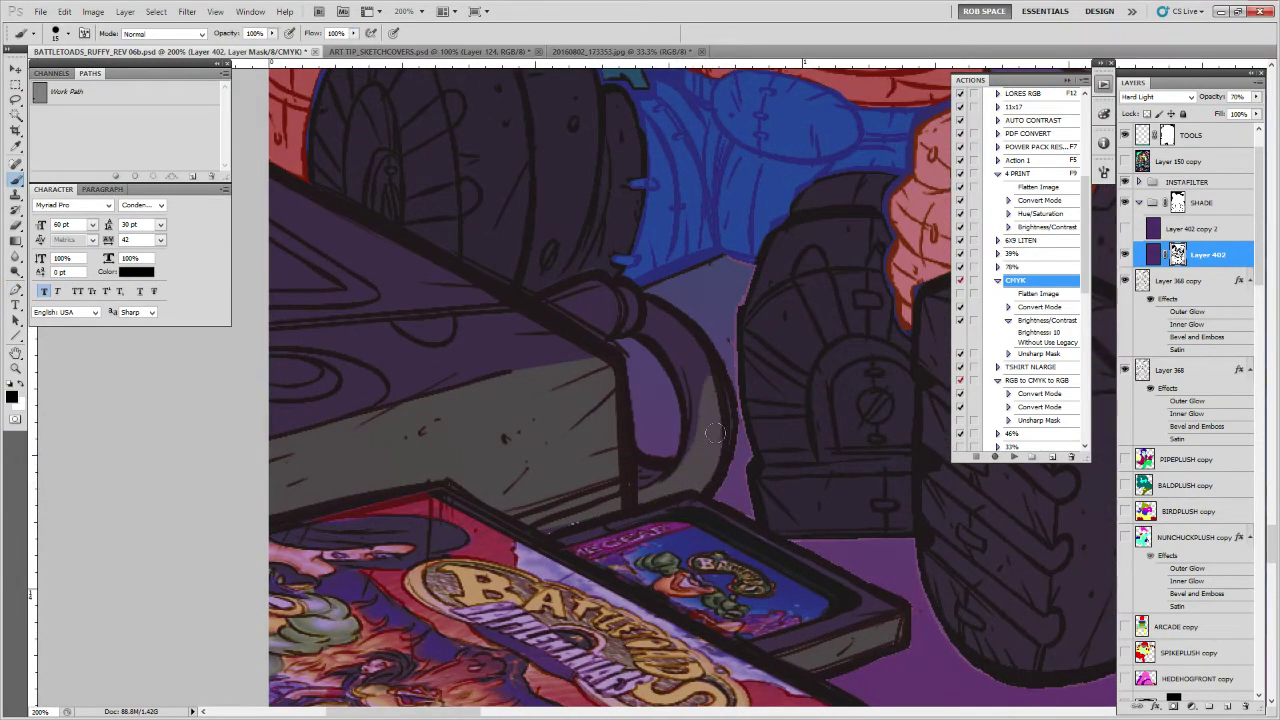
Paint light on the looped controller cable in front of the Nintendo Entertainment System console
left_click_drag(890, 651, 695, 410)
left_click_drag(992, 620, 418, 508)
left_click_drag(954, 646, 552, 431)
mouse_move(652, 426)
left_mouse_down()
mouse_move(661, 468)
mouse_move(651, 437)
mouse_move(701, 479)
mouse_move(644, 472)
mouse_move(716, 505)
left_mouse_up()
key("x")
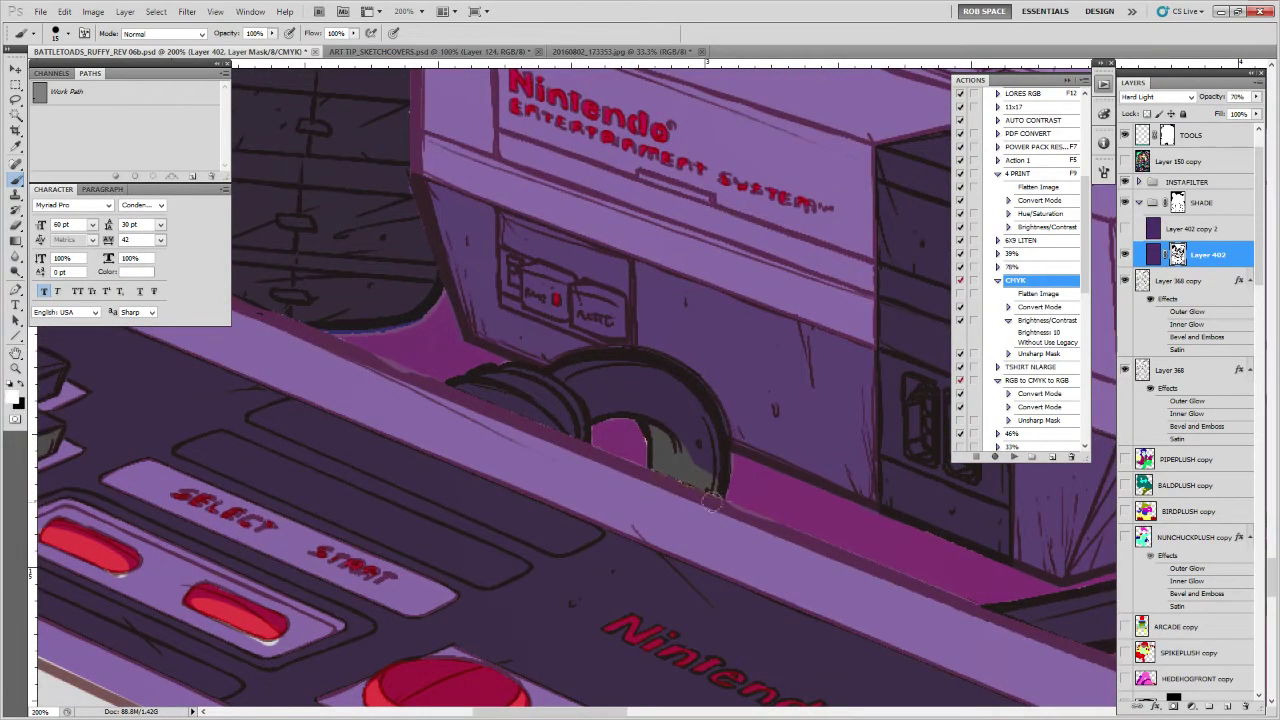
key("x")
key("x")
Paint a strip of light along the cable between the controller's far corner and the arcade cabinet leg, and clean up its edge
left_click_drag(931, 604, 718, 530)
mouse_move(1080, 553)
left_mouse_down()
mouse_move(691, 506)
mouse_move(868, 535)
mouse_move(720, 536)
mouse_move(650, 553)
mouse_move(870, 476)
mouse_move(628, 537)
left_mouse_up()
key("x")
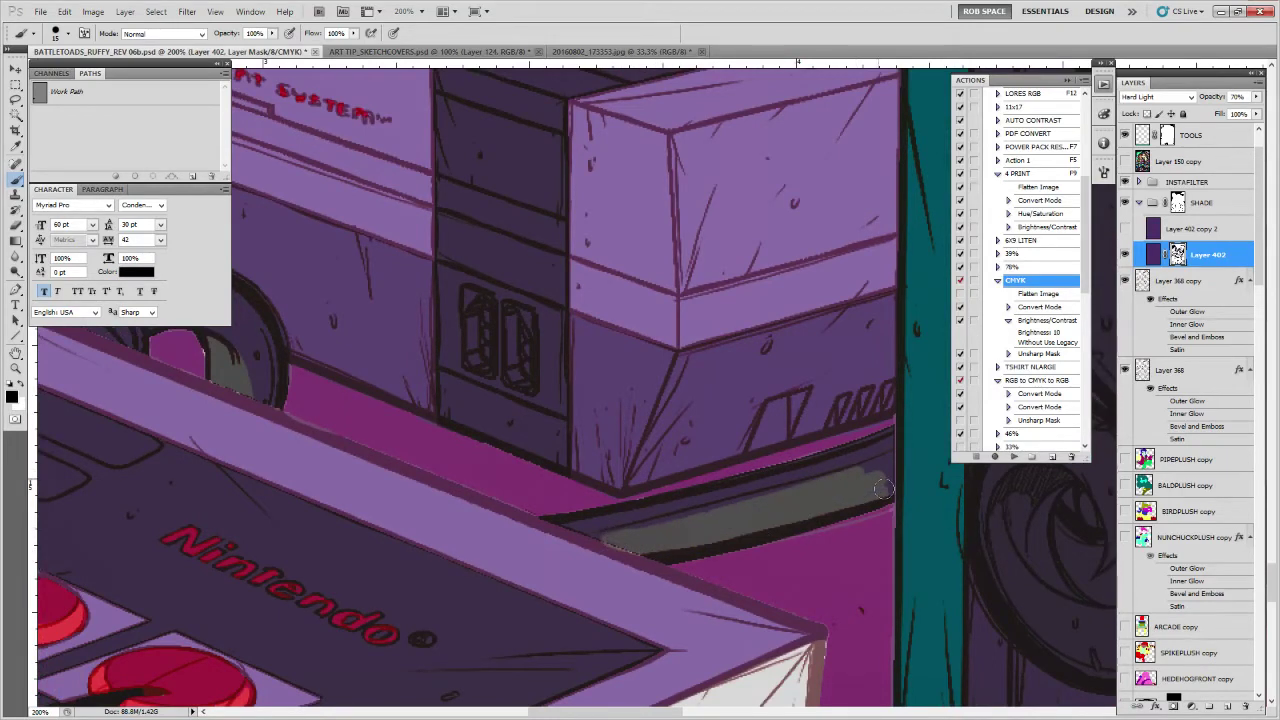
key("x")
mouse_move(880, 465)
left_mouse_down()
mouse_move(608, 532)
mouse_move(905, 453)
left_mouse_up()
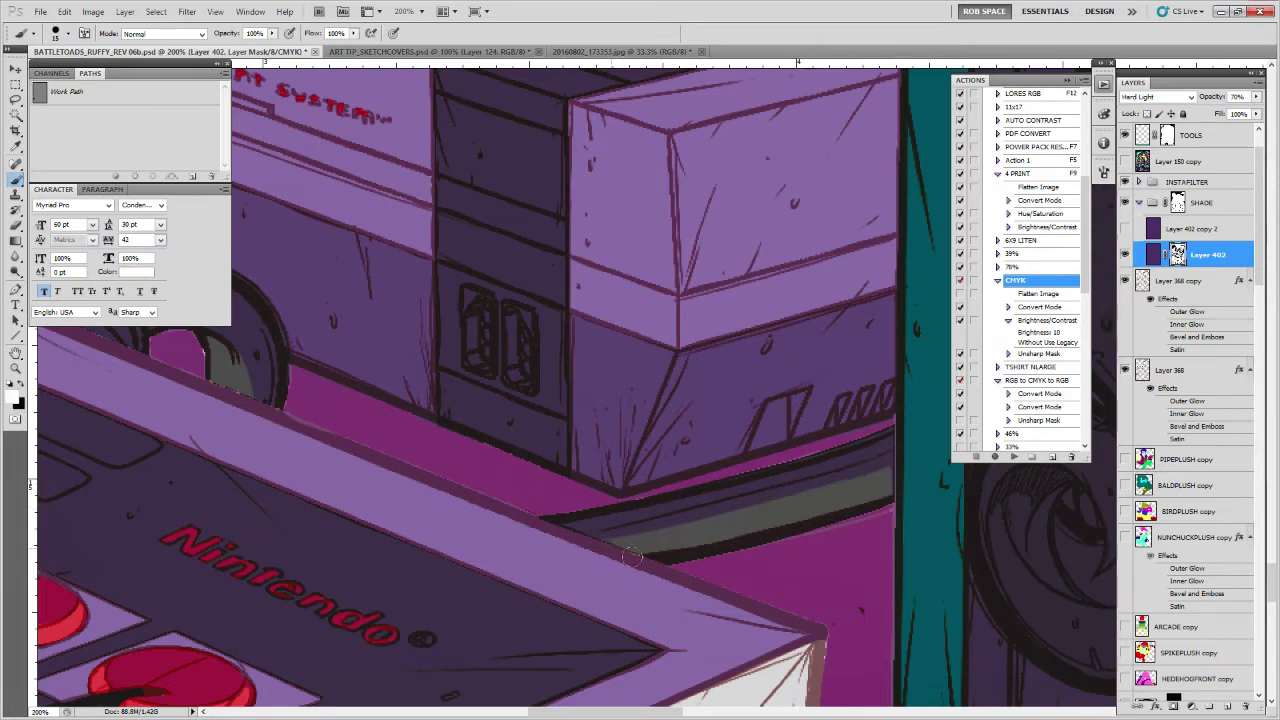
Outline the lower section of the NES console's side face next to the arcade leg and fill the path black on the mask
scroll(808, 490, "up", 2)
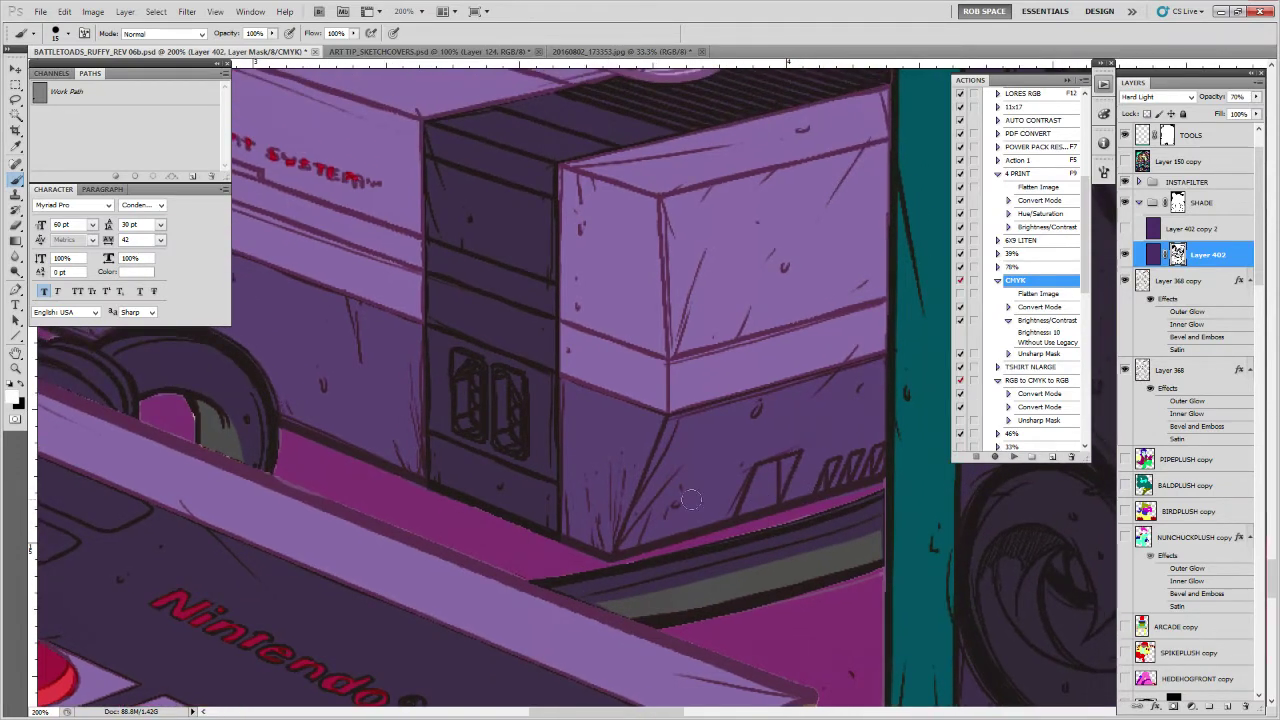
key("x")
mouse_move(662, 468)
left_mouse_down()
mouse_move(622, 545)
mouse_move(670, 424)
mouse_move(870, 362)
mouse_move(878, 384)
mouse_move(874, 458)
mouse_move(822, 488)
mouse_move(630, 545)
mouse_move(658, 448)
left_mouse_up()
key("p")
left_click(668, 416)
left_click(614, 553)
left_click(886, 480)
left_click(888, 353)
left_click(668, 416)
left_click(116, 175)
left_click(125, 150)
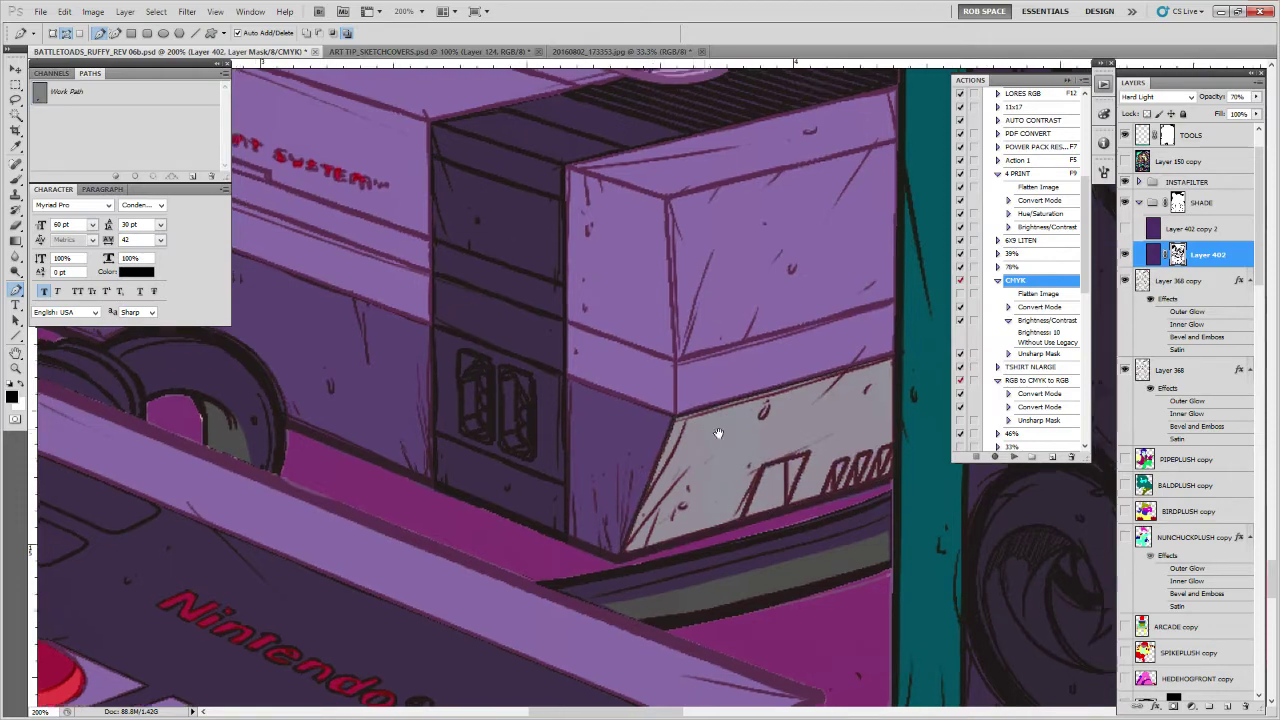
Outline the lower front face of the NES console around the cable loop and fill the path on the mask
left_click_drag(700, 430, 952, 532)
left_click(928, 522)
left_click_drag(722, 424, 972, 519)
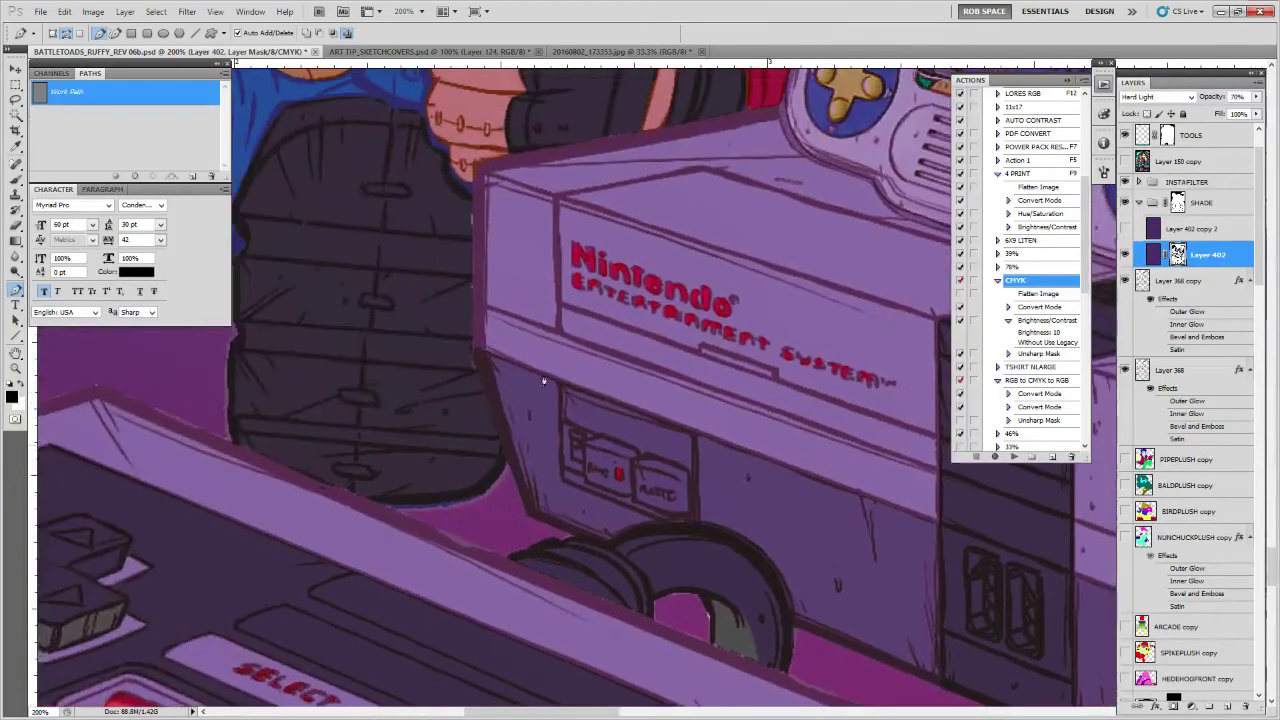
left_click(474, 350)
left_click(528, 515)
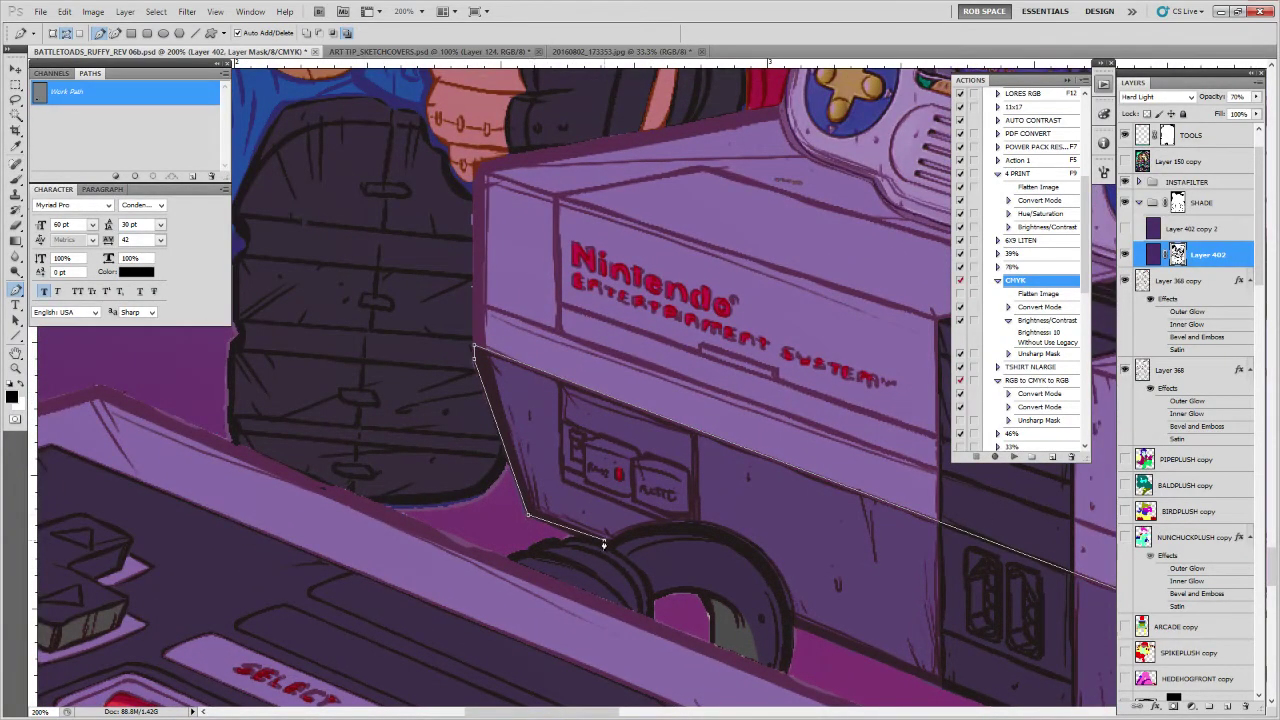
left_click_drag(713, 526, 760, 545)
left_click(796, 620)
left_click_drag(945, 650, 609, 452)
left_click(791, 564)
left_click(846, 418)
left_click(116, 176)
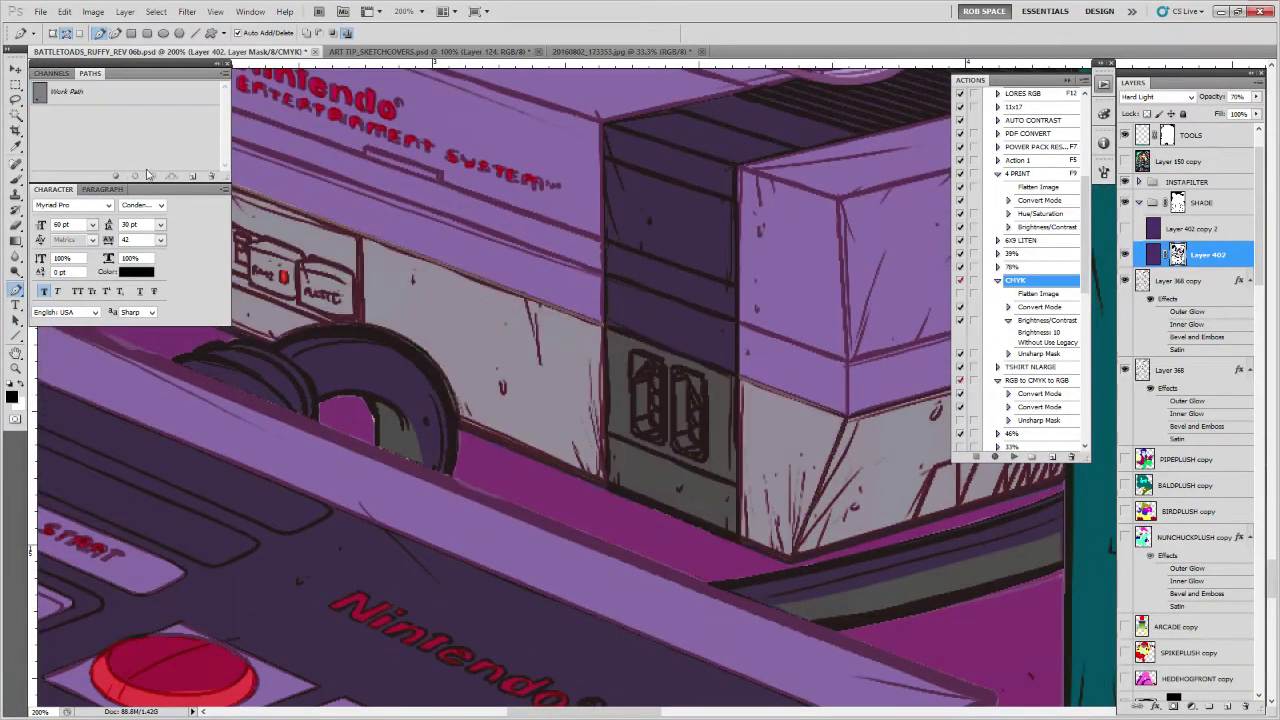
Paint shadow back into the NES console's controller ports, power and reset button recess, and side vents
key("b")
key("x")
mouse_move(640, 377)
left_mouse_down()
mouse_move(648, 429)
mouse_move(654, 373)
mouse_move(657, 423)
mouse_move(680, 379)
mouse_move(684, 436)
left_mouse_up()
left_click_drag(615, 367, 995, 527)
left_click_drag(686, 444, 735, 458)
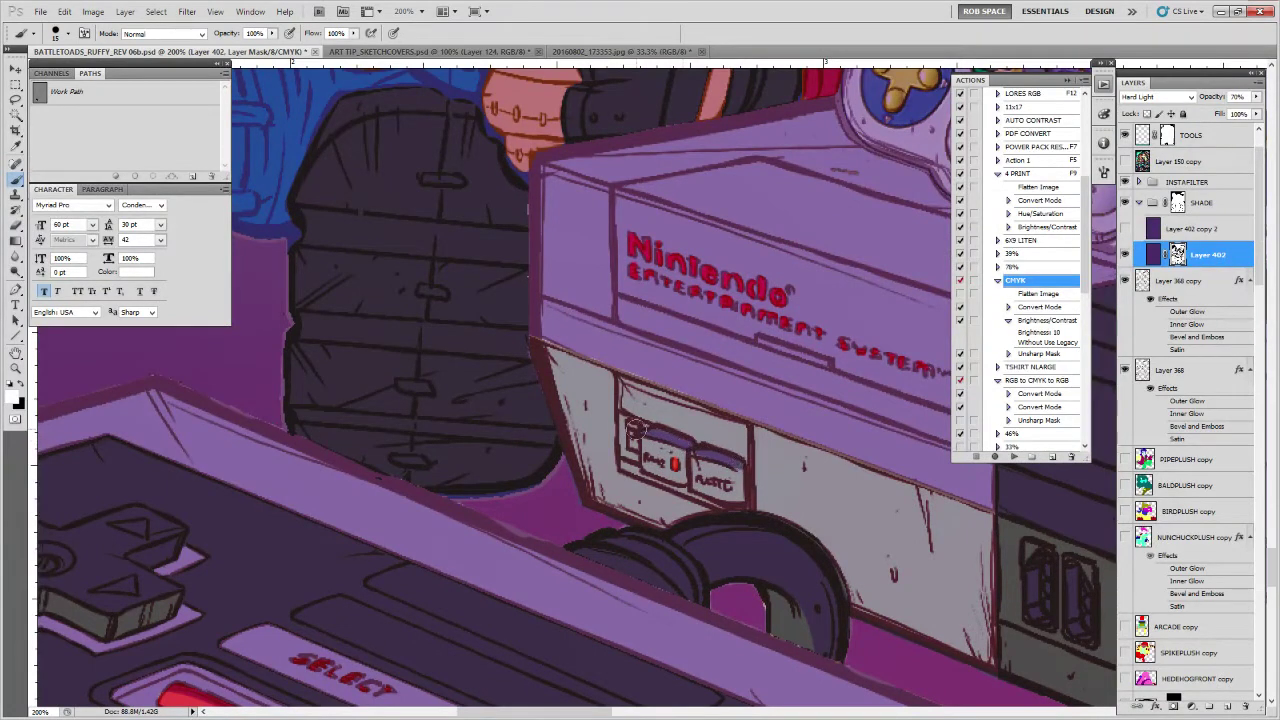
left_click_drag(630, 421, 624, 448)
mouse_move(940, 568)
left_mouse_down()
mouse_move(650, 524)
mouse_move(790, 500)
mouse_move(767, 484)
left_mouse_up()
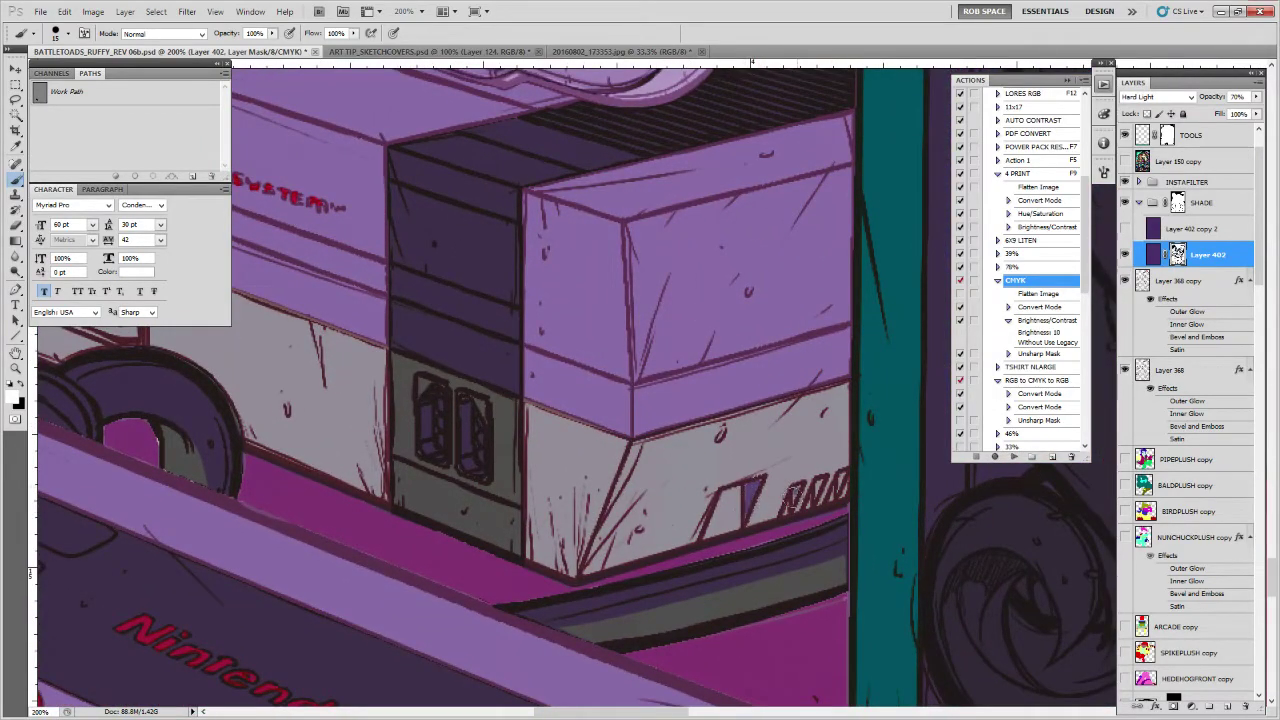
Outline the upper section of the NES console's side face and fill the path on the mask with grey 999999
key("z")
left_click(799, 465, "alt")
left_click(790, 462, "alt")
left_click_drag(785, 431, 778, 498)
key("p")
key("z")
left_click(804, 501)
left_click(804, 501)
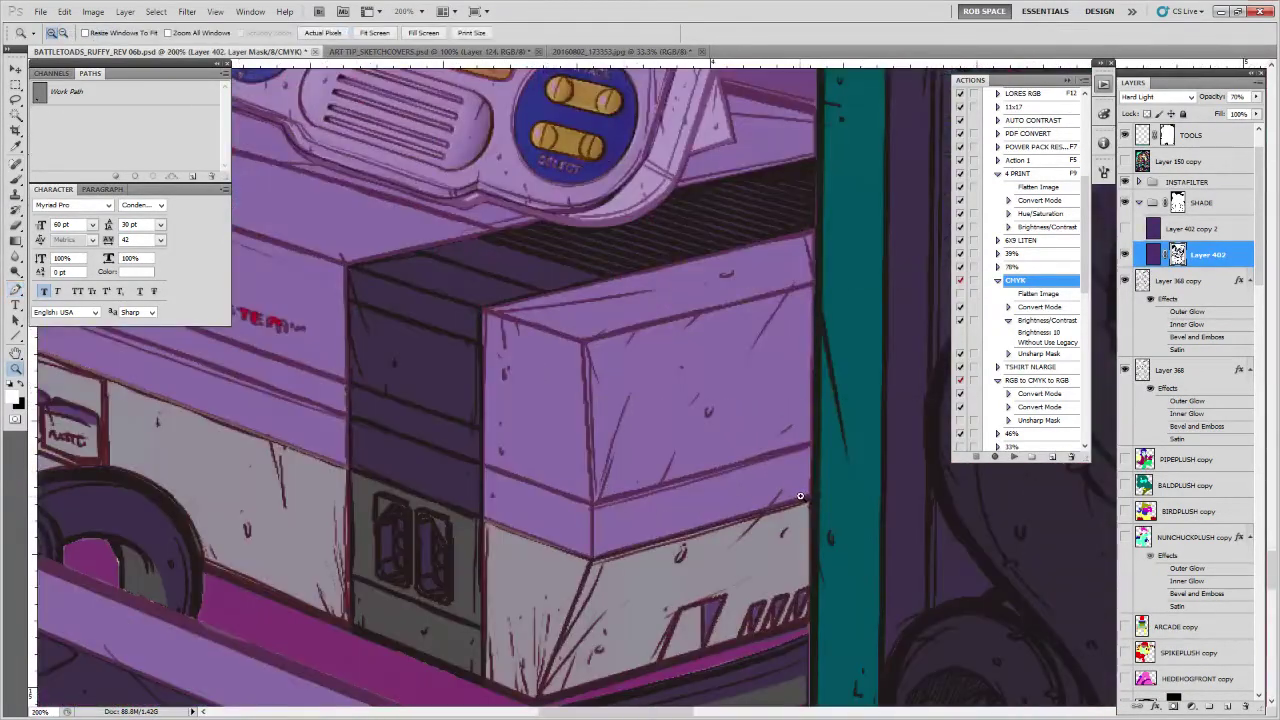
key("p")
left_click(807, 499)
left_click(592, 558)
left_click(584, 343)
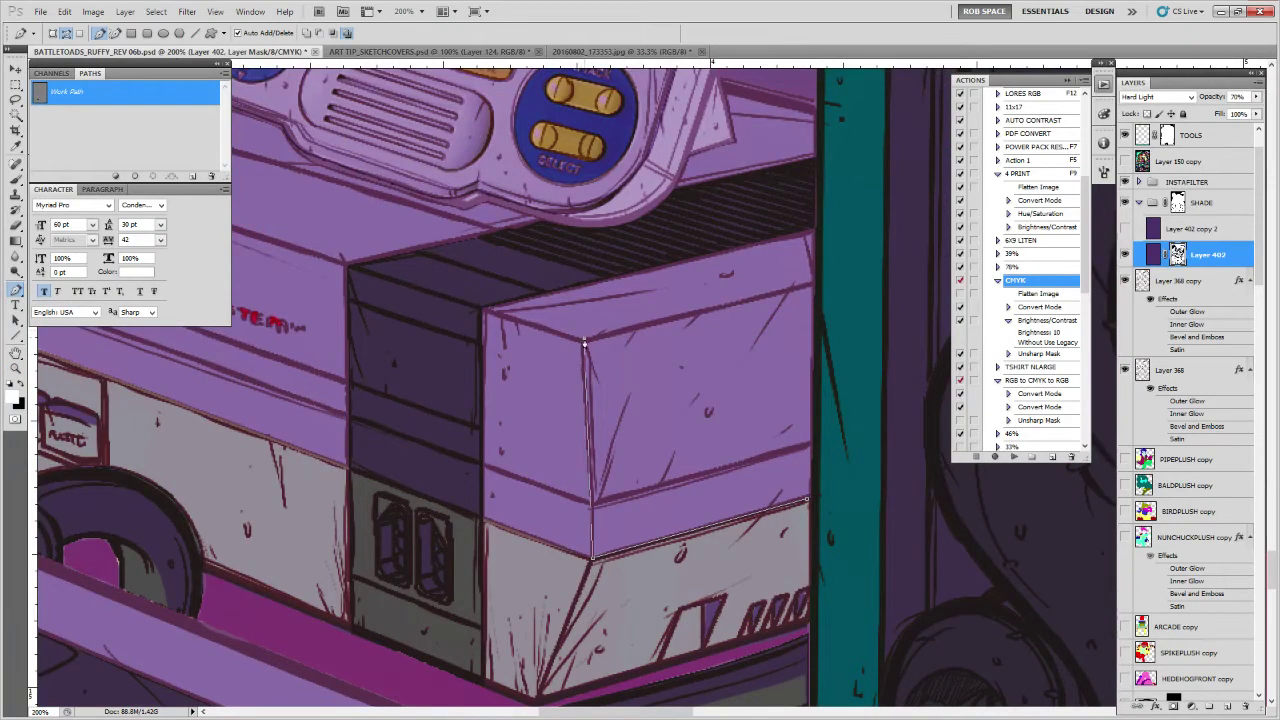
left_click(815, 282)
left_click(808, 499)
left_click(15, 399)
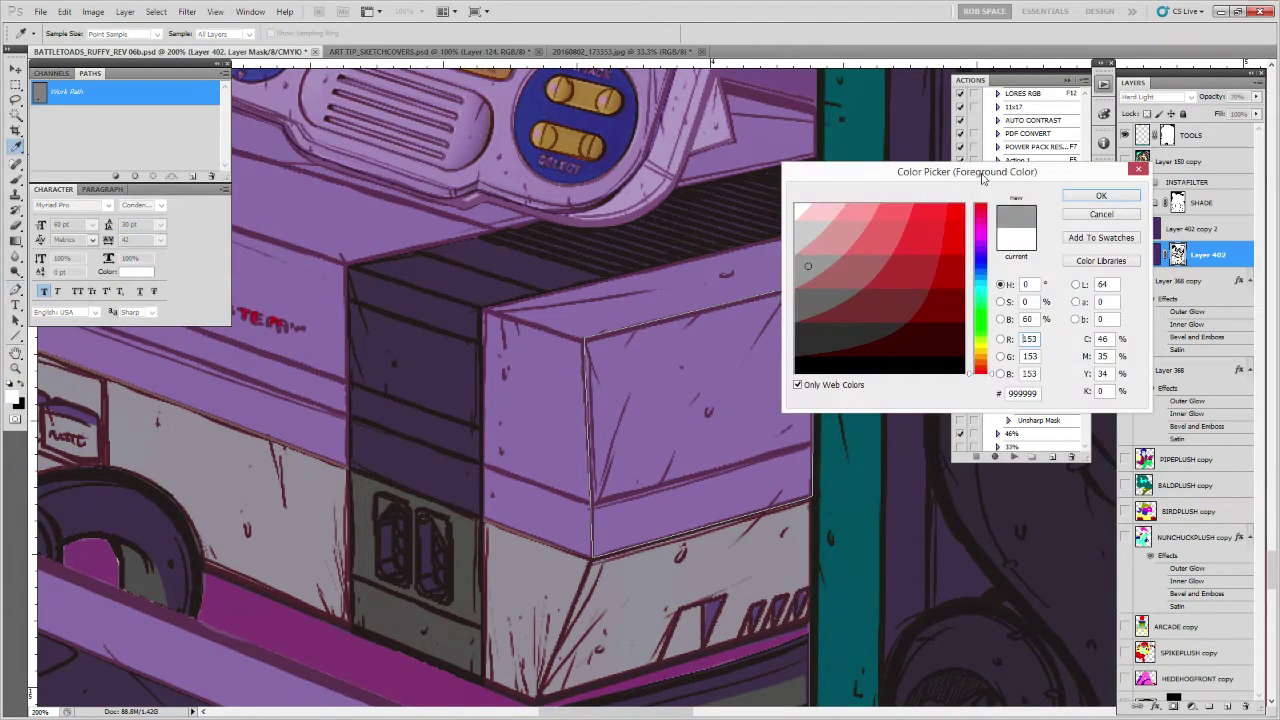
key("Return")
left_click(115, 177)
left_click(125, 151)
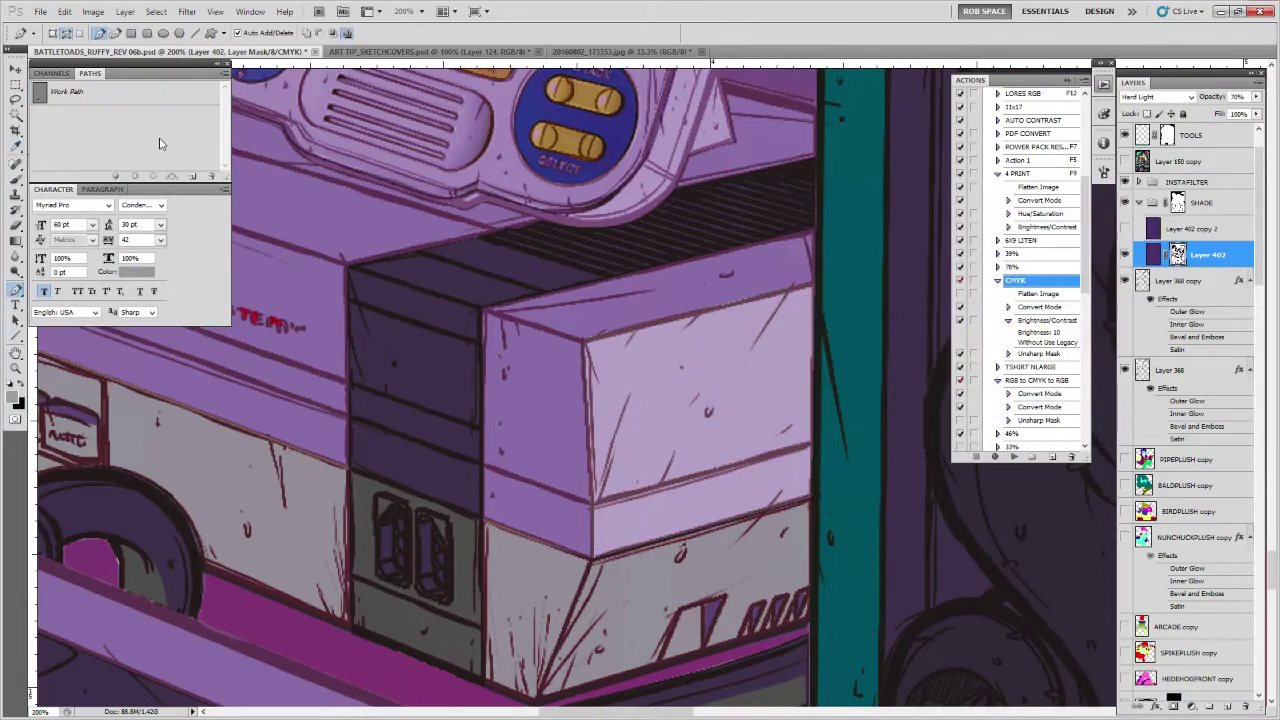
Outline the upper front face of the NES console, including its dark strip, and fill the path with grey on the mask
left_click_drag(612, 510, 782, 553)
left_click(764, 608)
left_click(749, 382)
left_click_drag(589, 331, 902, 410)
left_click(420, 246)
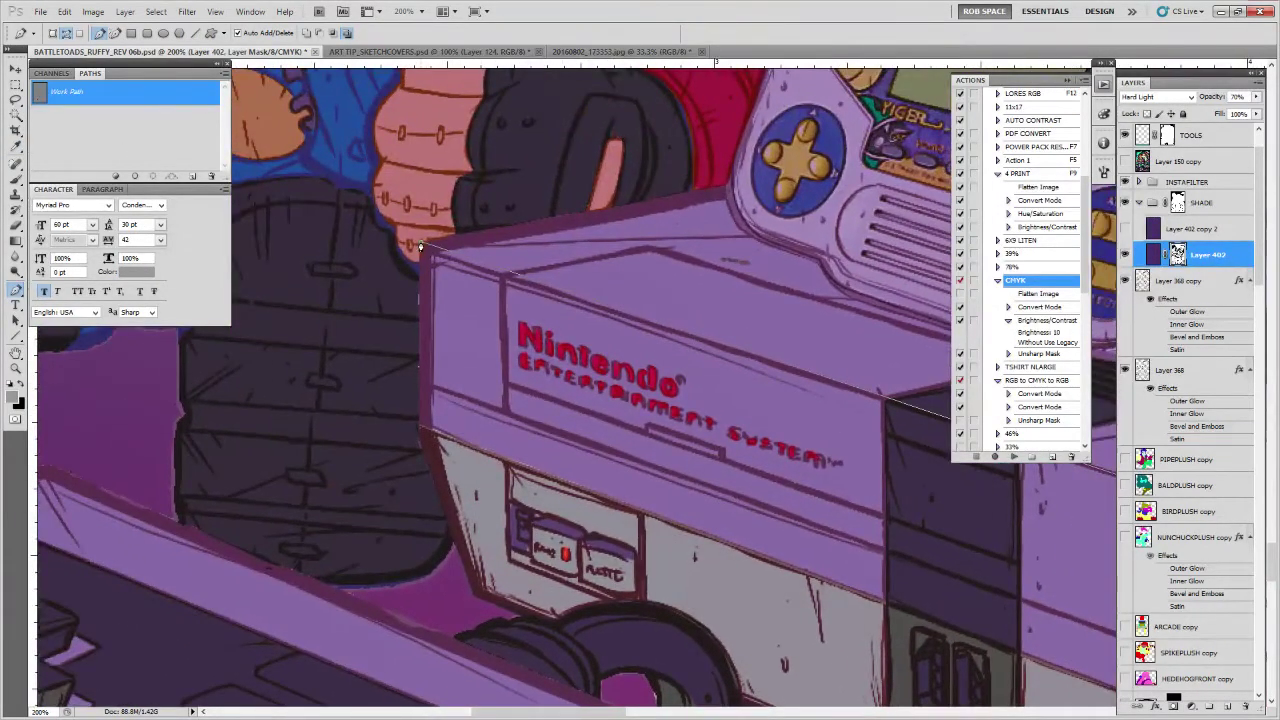
left_click(420, 431)
left_click_drag(909, 574, 717, 460)
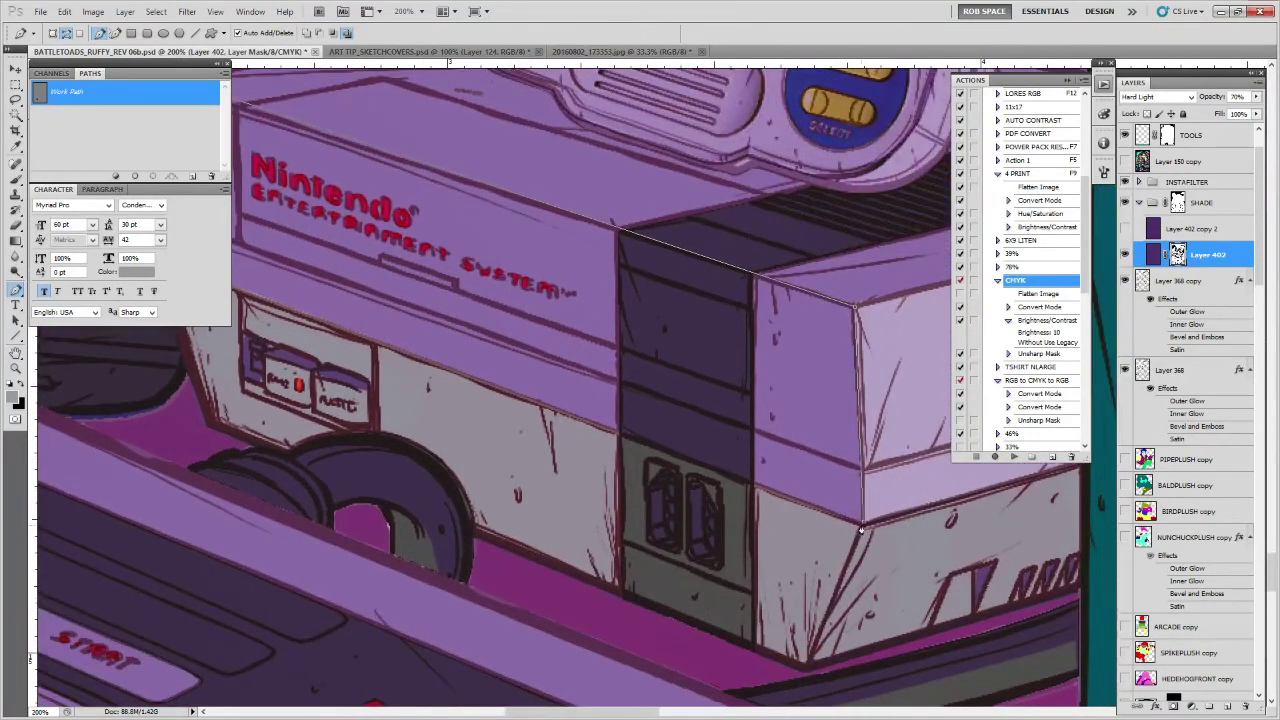
left_click(118, 177)
left_click(218, 148)
Restore the default mask colours and touch up light and shade along the grooves of the console's dark front strip
left_click_drag(776, 379, 828, 523)
key("b")
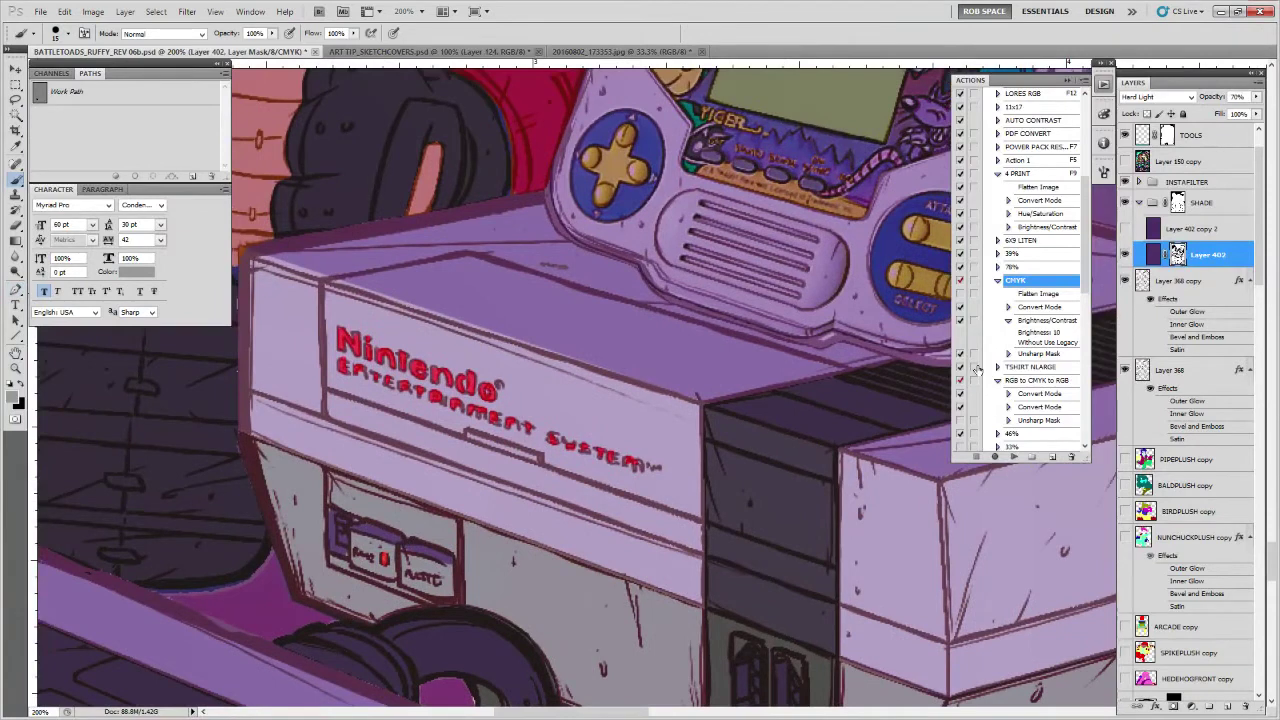
key("d")
left_click_drag(797, 503, 807, 507)
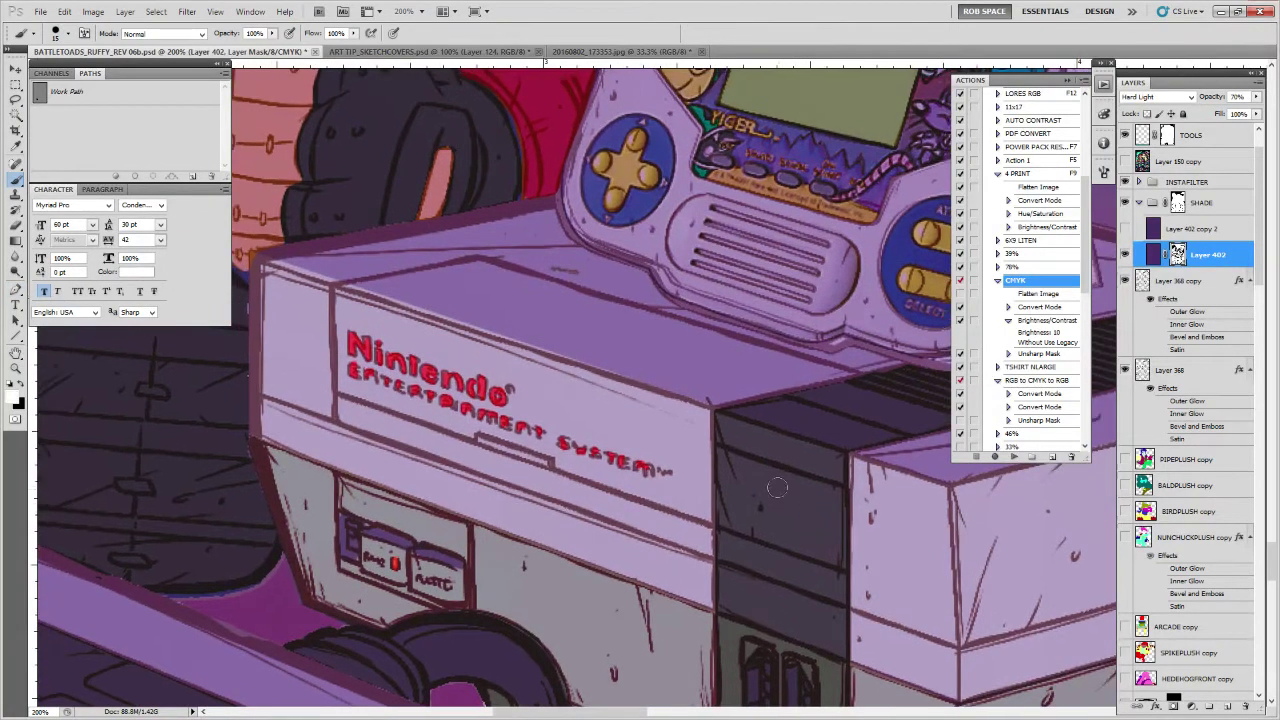
key("x")
key("x")
left_click_drag(883, 498, 863, 420)
key("x")
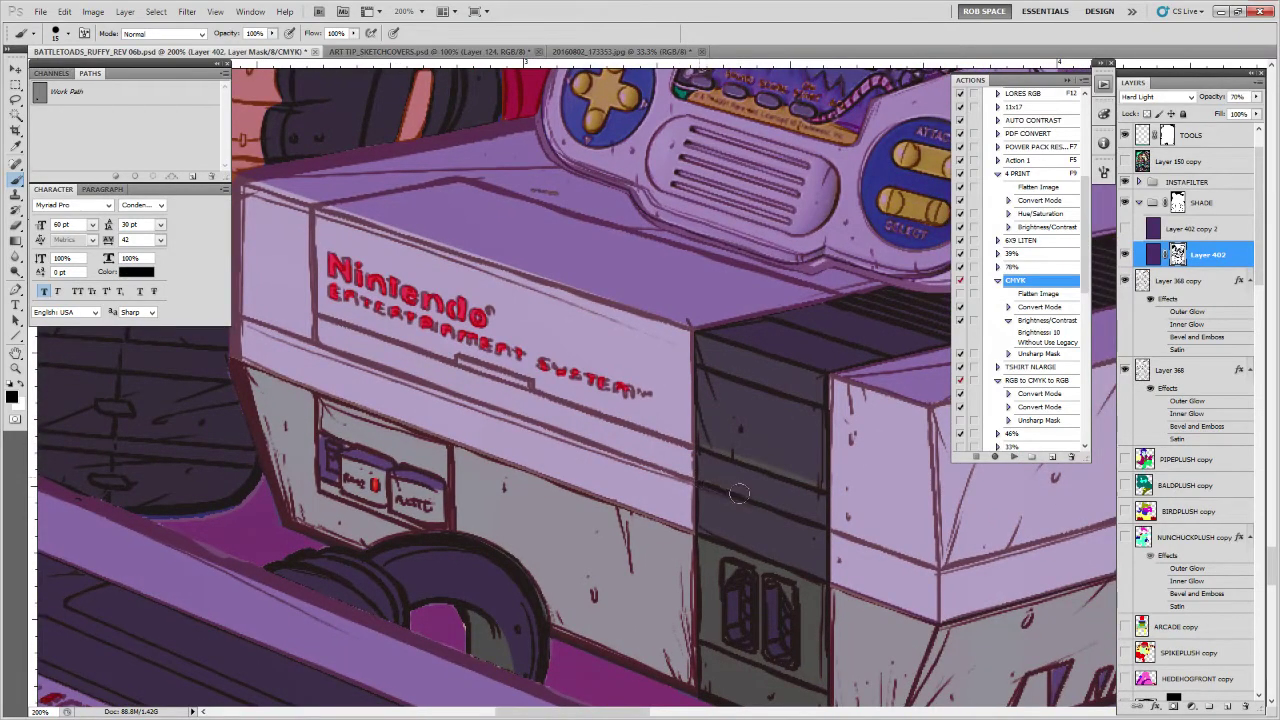
Paint thin highlights along the panel grooves and edges of the NES console's upper front face
left_click_drag(766, 491, 968, 570)
left_click_drag(893, 523, 748, 469)
left_click_drag(668, 447, 524, 389)
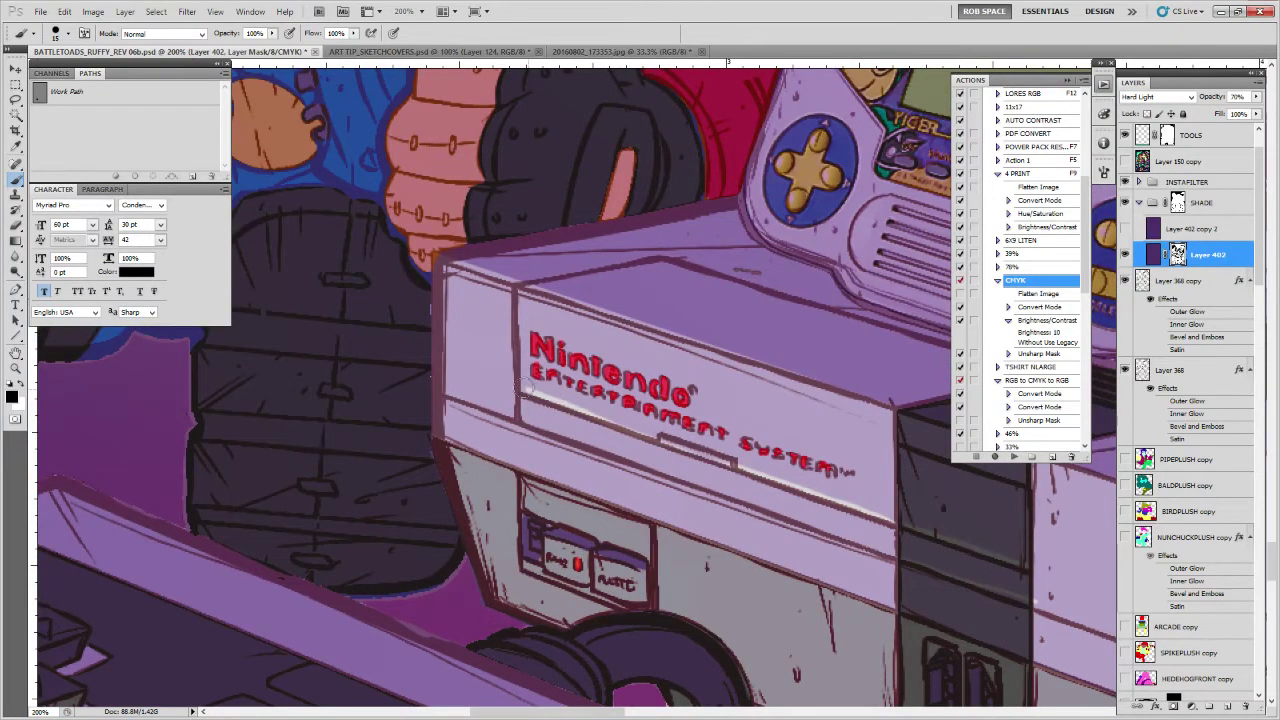
left_click_drag(771, 424, 751, 454)
left_click_drag(856, 432, 510, 310)
left_click_drag(974, 573, 806, 581)
mouse_move(348, 328)
left_mouse_down()
mouse_move(501, 375)
mouse_move(770, 485)
mouse_move(555, 443)
mouse_move(509, 405)
mouse_move(584, 430)
left_mouse_up()
Examine the lit NES console from a distance against the surrounding toys and characters
key("z")
left_click(718, 418, "alt")
left_click(718, 418, "alt")
left_click(718, 418, "alt")
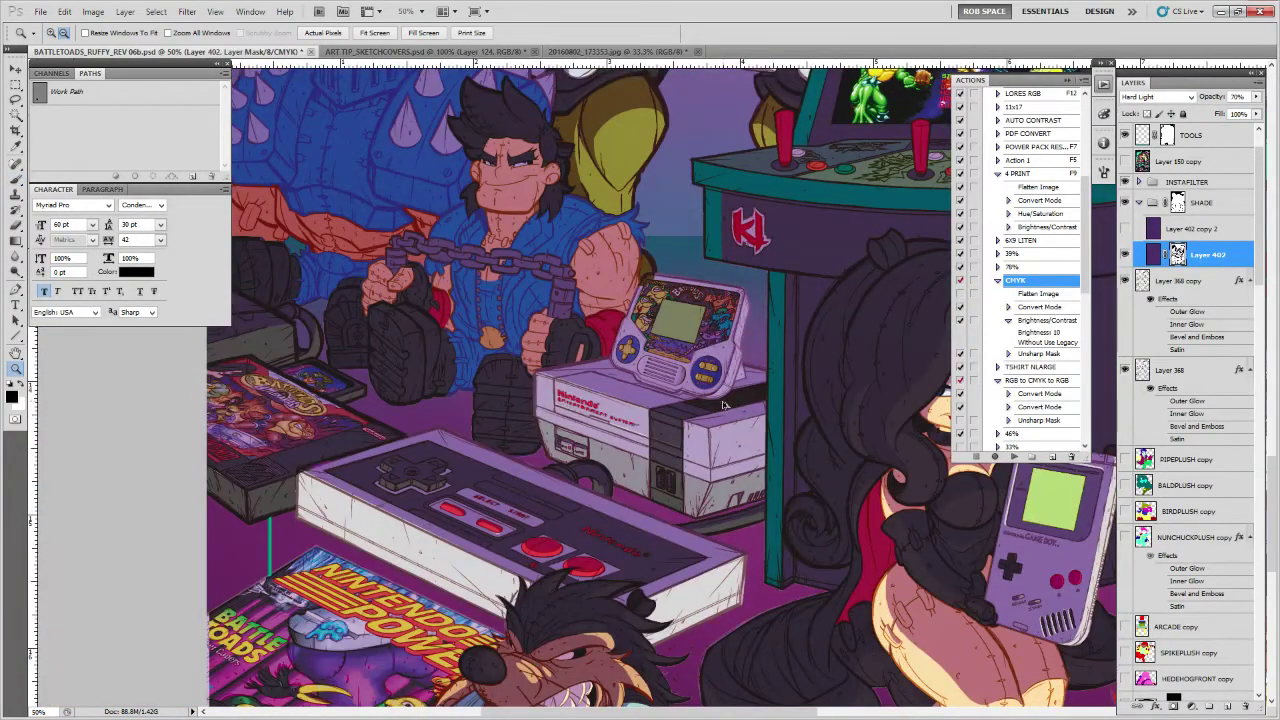
left_click(719, 413)
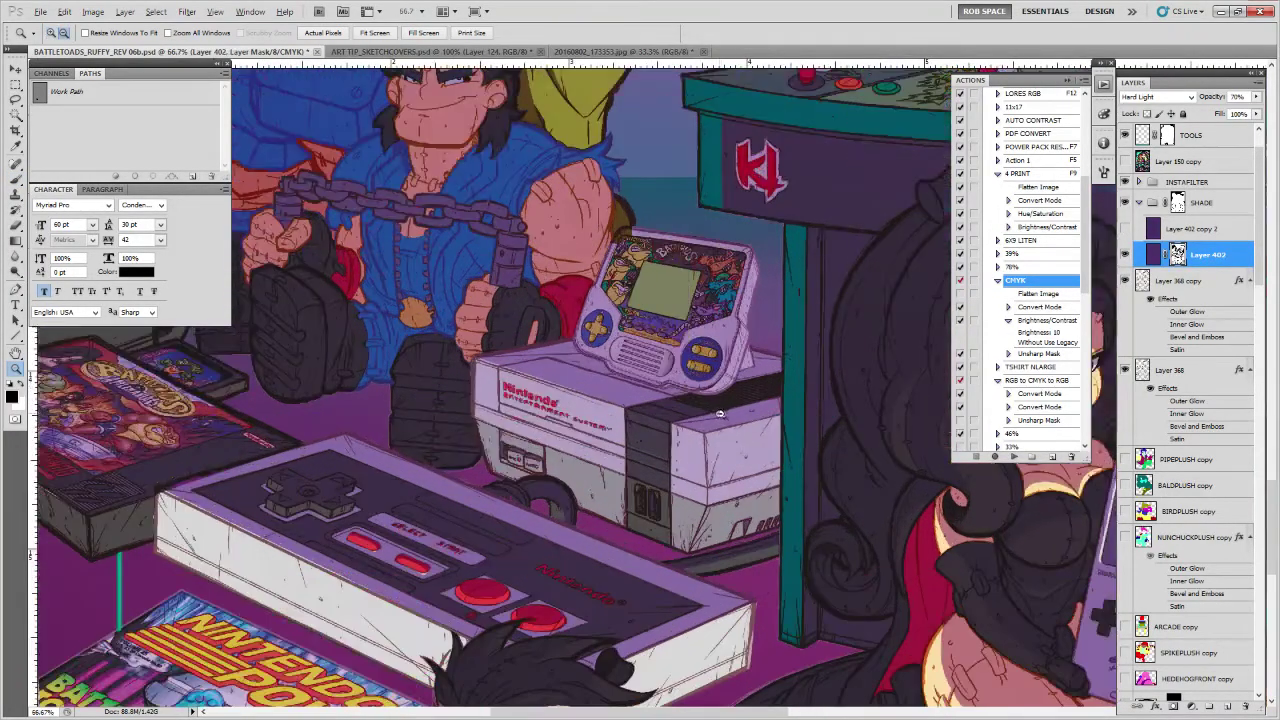
left_click(719, 413, "alt")
left_click(721, 412, "alt")
left_click(742, 394, "alt")
left_click_drag(949, 557, 920, 562)
Brush light onto the upper side edge of the Battletoads handheld game standing on the NES console
triple_click(706, 360)
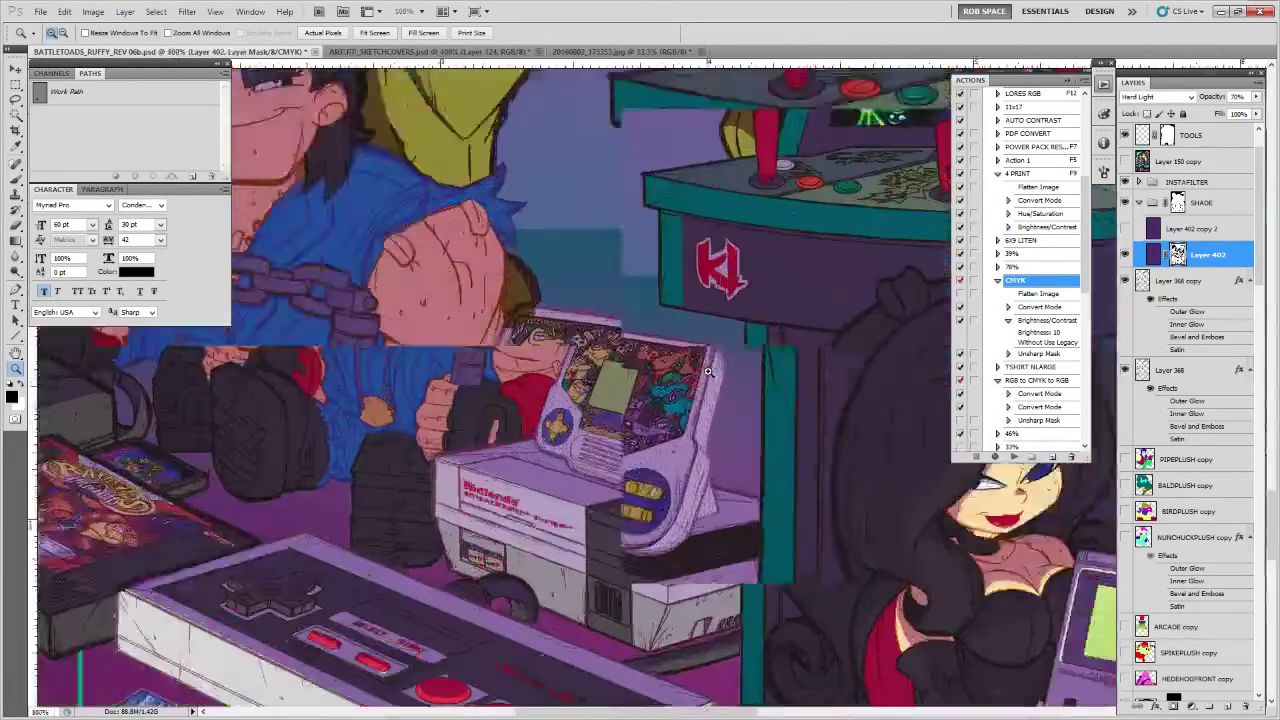
triple_click(706, 360)
key("b")
mouse_move(706, 360)
left_mouse_down()
mouse_move(752, 390)
mouse_move(793, 240)
mouse_move(790, 372)
left_mouse_up()
left_click_drag(786, 337, 774, 275)
Trace the outer side panel of the Battletoads handheld with the Pen tool and fill the path with light on Layer 402's mask
key("p")
left_click(773, 141)
left_click(707, 412)
left_click(705, 429)
left_click(718, 452)
left_click_drag(733, 480, 762, 294)
left_click(681, 487)
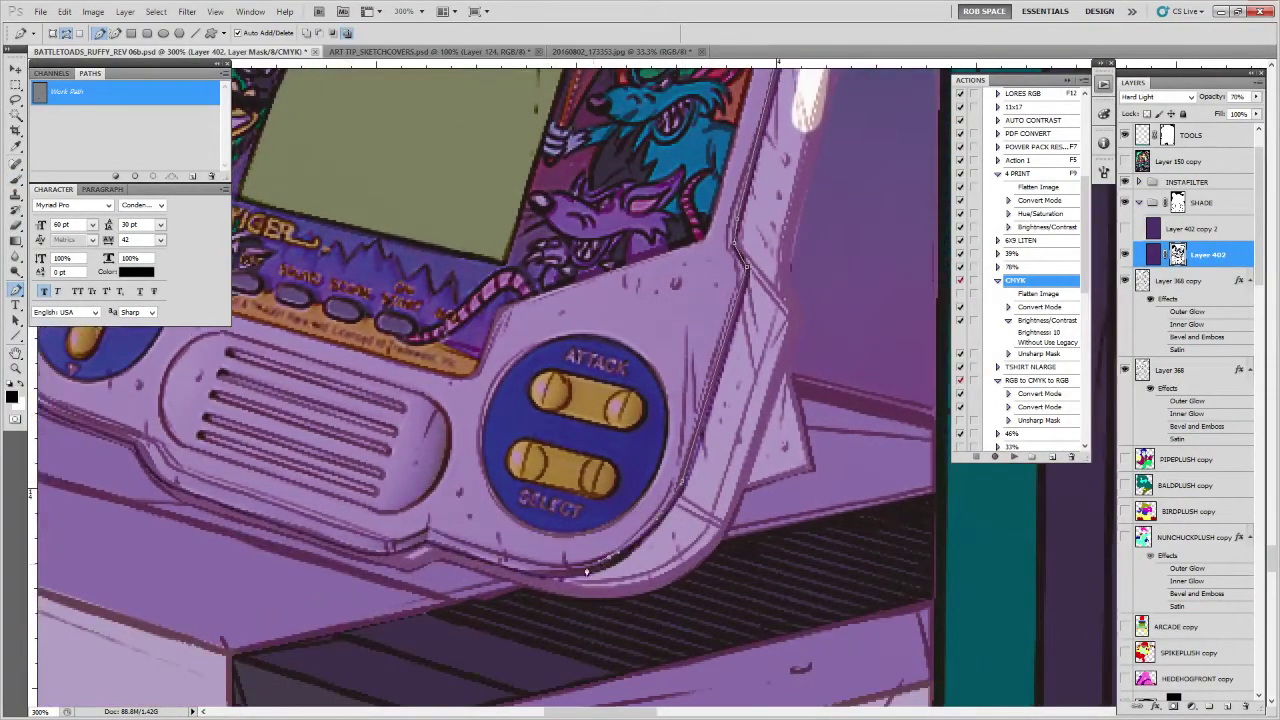
left_click(478, 566)
left_click_drag(645, 592, 710, 566)
left_click(699, 572)
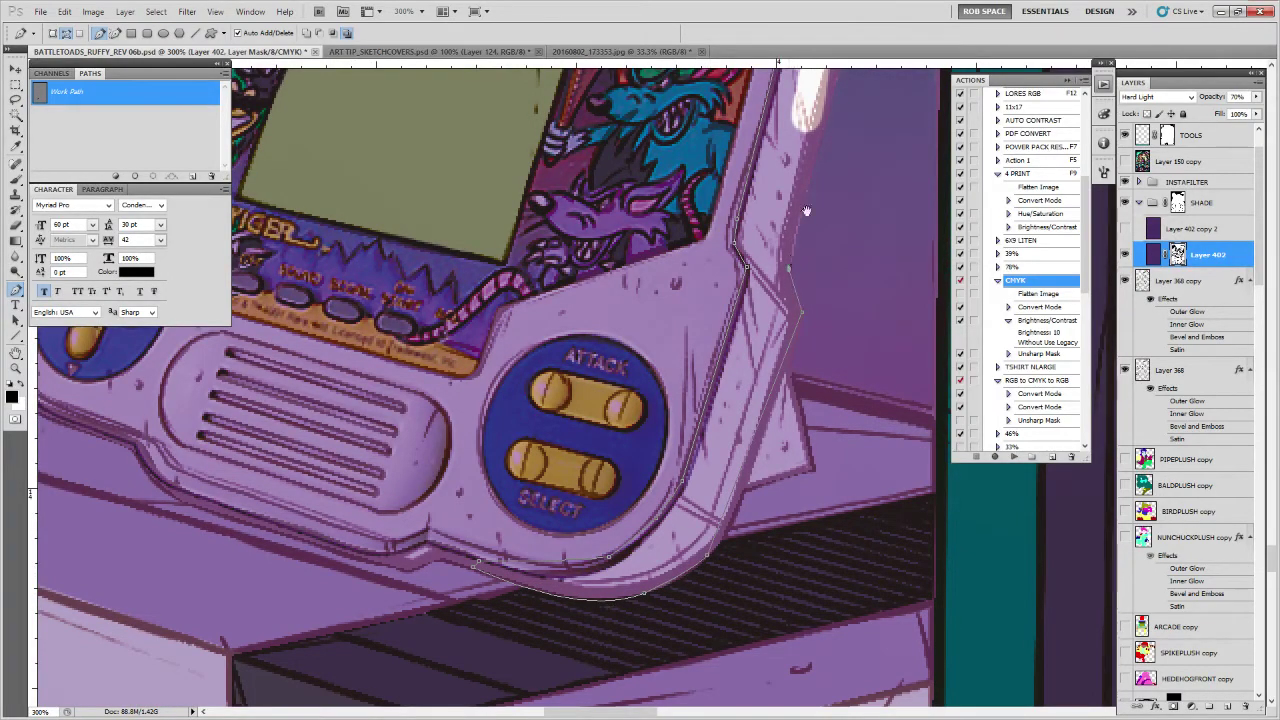
left_click_drag(800, 215, 693, 533)
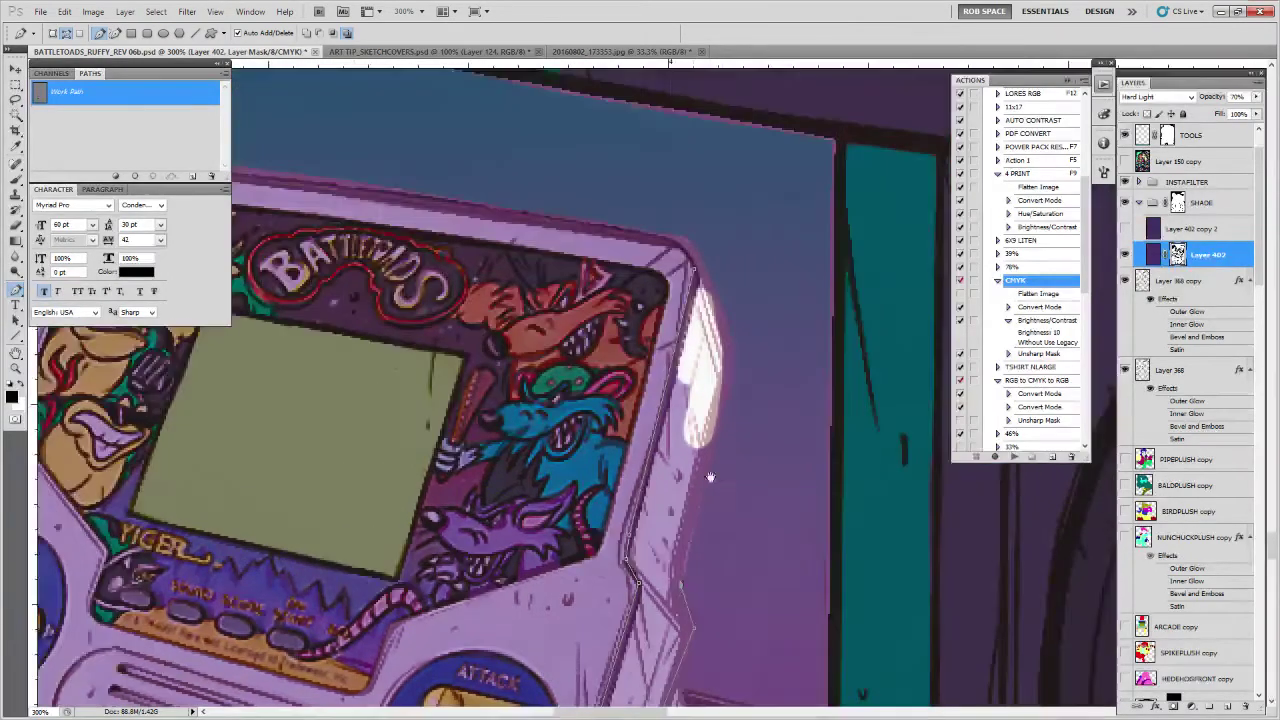
left_click(115, 177)
left_click(136, 157)
Touch up the notch in the handheld's side edge and brush light onto its ATTACK and SELECT buttons
left_click_drag(762, 493, 876, 253)
key("b")
key("x")
left_click_drag(758, 331, 790, 380)
left_click_drag(700, 410, 850, 392)
key("x")
left_click(780, 474)
left_click_drag(778, 462, 782, 480)
left_click_drag(759, 524, 757, 544)
left_click_drag(688, 514, 685, 534)
Brush light along the rim of the handheld's speaker grille and onto the tips of its directional pad
mouse_move(708, 444)
left_mouse_down()
mouse_move(704, 462)
mouse_move(885, 442)
left_mouse_up()
mouse_move(775, 445)
left_mouse_down()
mouse_move(760, 515)
mouse_move(720, 542)
mouse_move(590, 504)
left_mouse_up()
mouse_move(862, 478)
left_mouse_down()
mouse_move(904, 494)
mouse_move(814, 518)
mouse_move(775, 558)
left_mouse_up()
key("ctrl+z")
mouse_move(821, 462)
left_mouse_down()
mouse_move(796, 536)
mouse_move(768, 558)
left_mouse_up()
left_click_drag(671, 452, 736, 582)
left_click_drag(582, 482, 521, 526)
left_click_drag(566, 430, 512, 470)
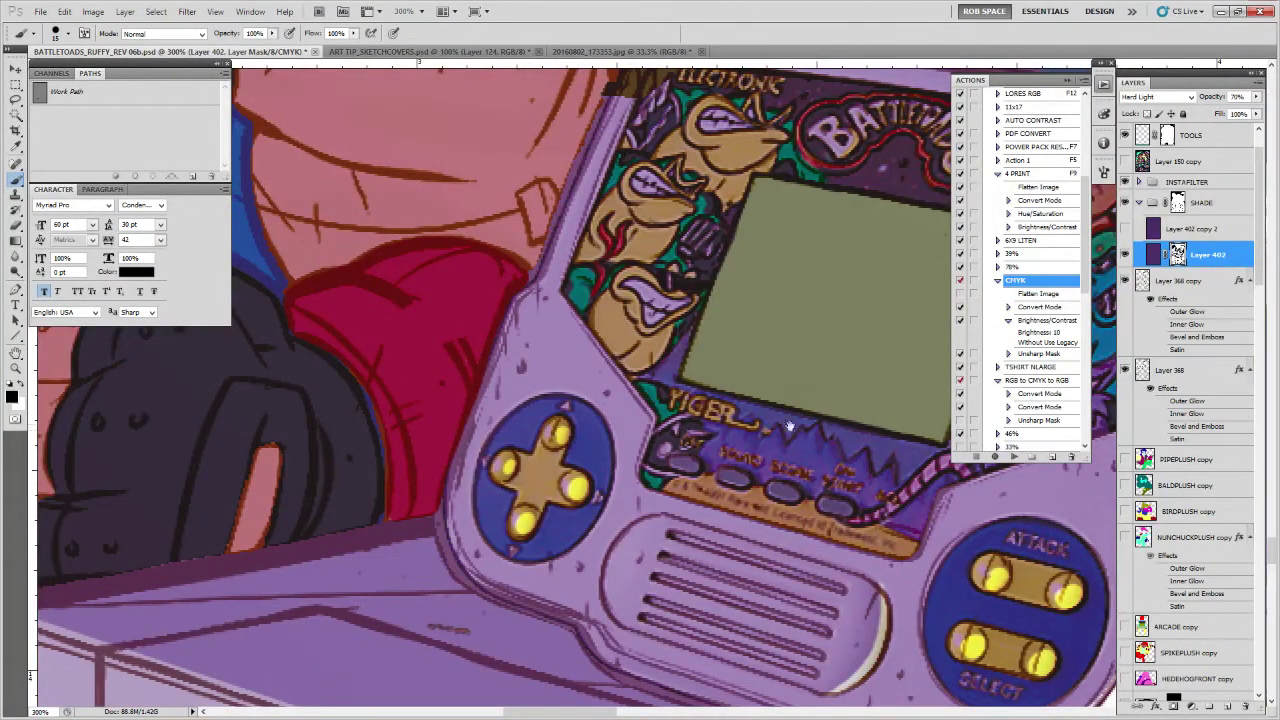
left_click_drag(811, 450, 583, 674)
mouse_move(832, 493)
left_mouse_down()
mouse_move(798, 522)
mouse_move(744, 536)
mouse_move(882, 530)
mouse_move(883, 518)
left_mouse_up()
key("z")
left_click(884, 519, "alt")
left_click(884, 519, "alt")
Add a new layer above Layer 407 copy 5 and brush white highlights along the handheld's upper frame beside the character's arm
left_click_drag(1259, 274, 1259, 384)
left_click(1210, 427)
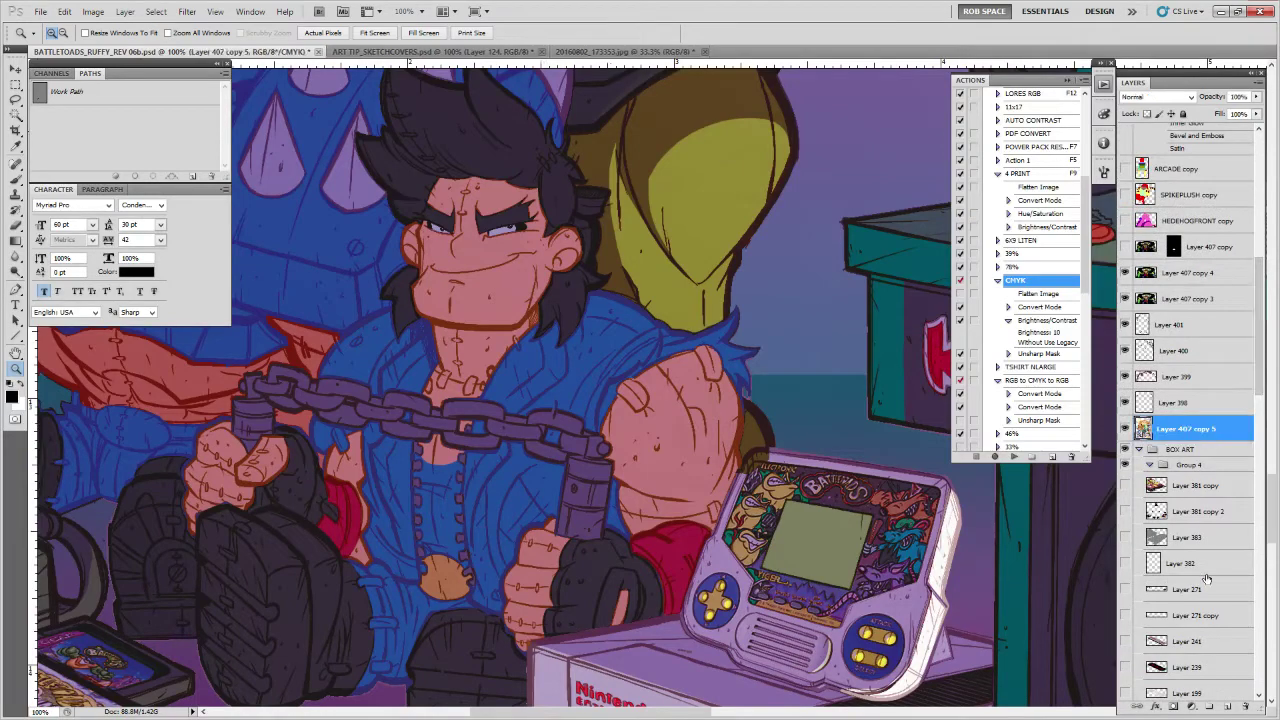
left_click(1229, 708)
left_click(772, 461)
left_click(772, 461)
left_click(772, 461)
key("b")
key("x")
mouse_move(746, 448)
left_mouse_down()
mouse_move(677, 438)
mouse_move(641, 502)
mouse_move(657, 462)
mouse_move(650, 510)
mouse_move(707, 450)
mouse_move(666, 491)
left_mouse_up()
left_click_drag(762, 437, 845, 450)
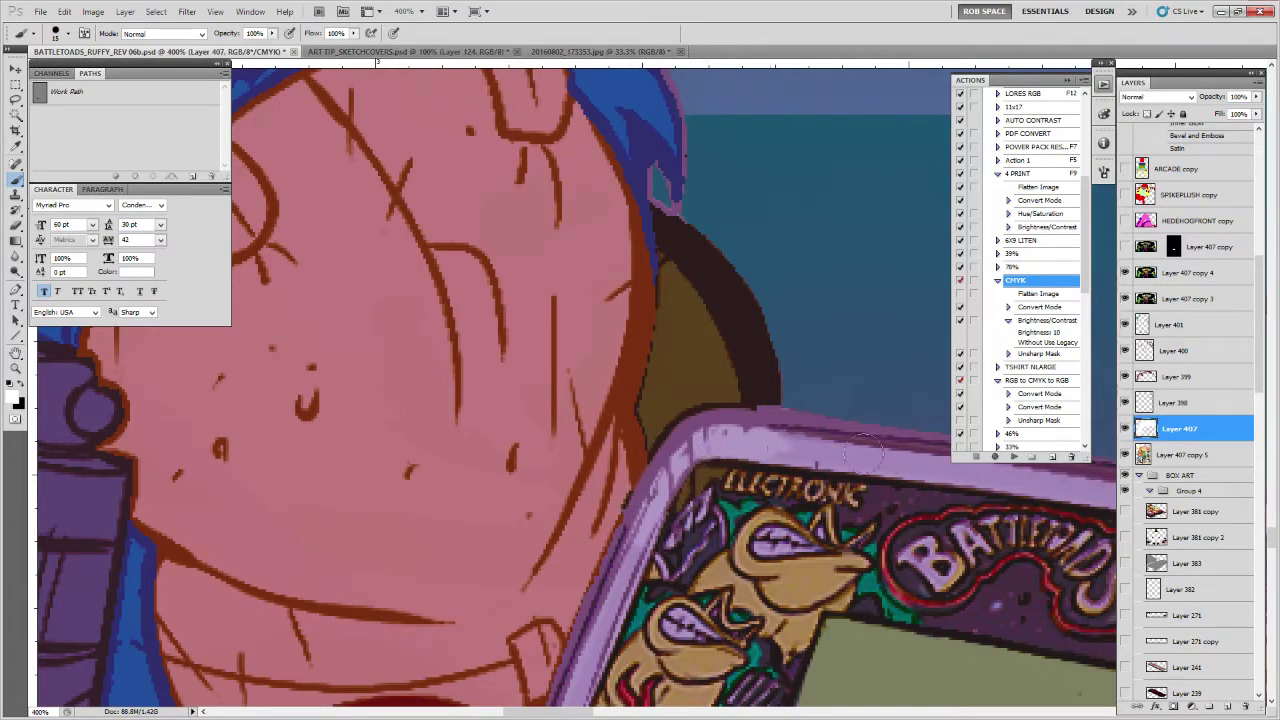
Sample the dark purple of the handheld's faceplate and paint over the brown corner beside the ELECTRONIC lettering
key("z")
left_click(957, 509, "alt")
left_click(957, 509, "alt")
left_click(956, 509, "alt")
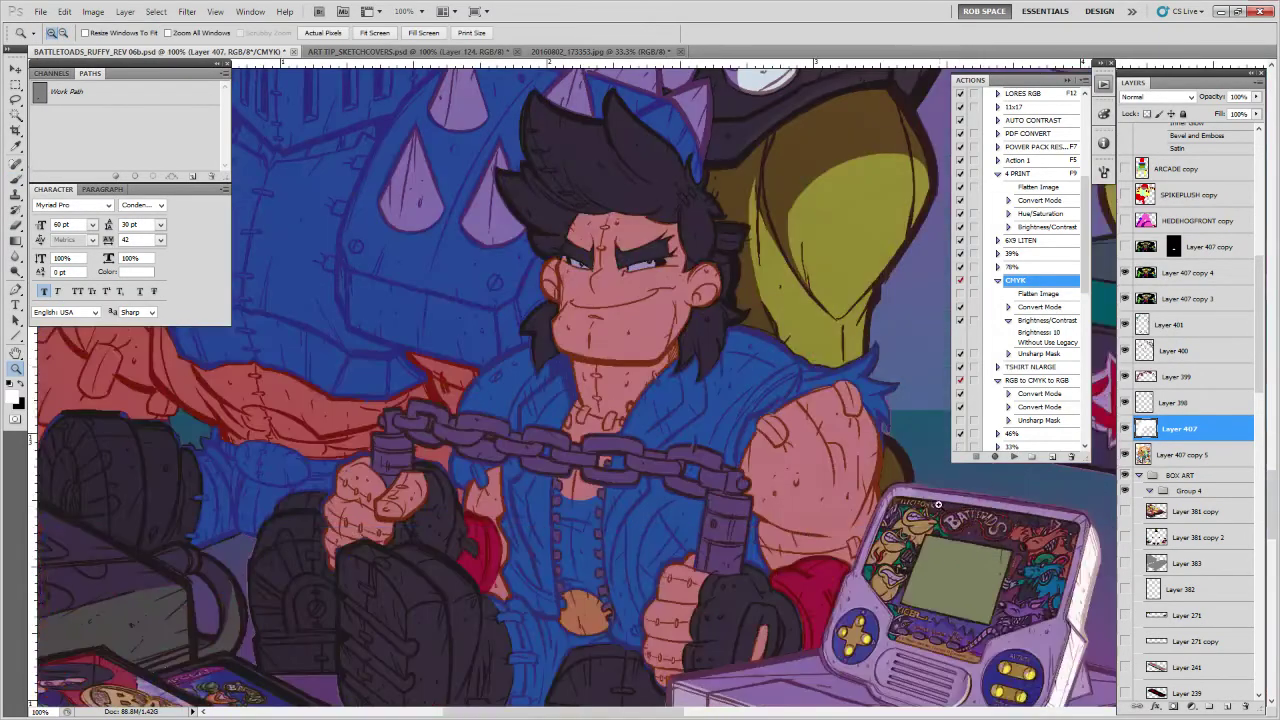
left_click(935, 503)
left_click(935, 503)
left_click(935, 503)
key("b")
left_click(803, 502, "alt")
mouse_move(788, 498)
left_mouse_down()
mouse_move(761, 516)
mouse_move(782, 490)
left_mouse_up()
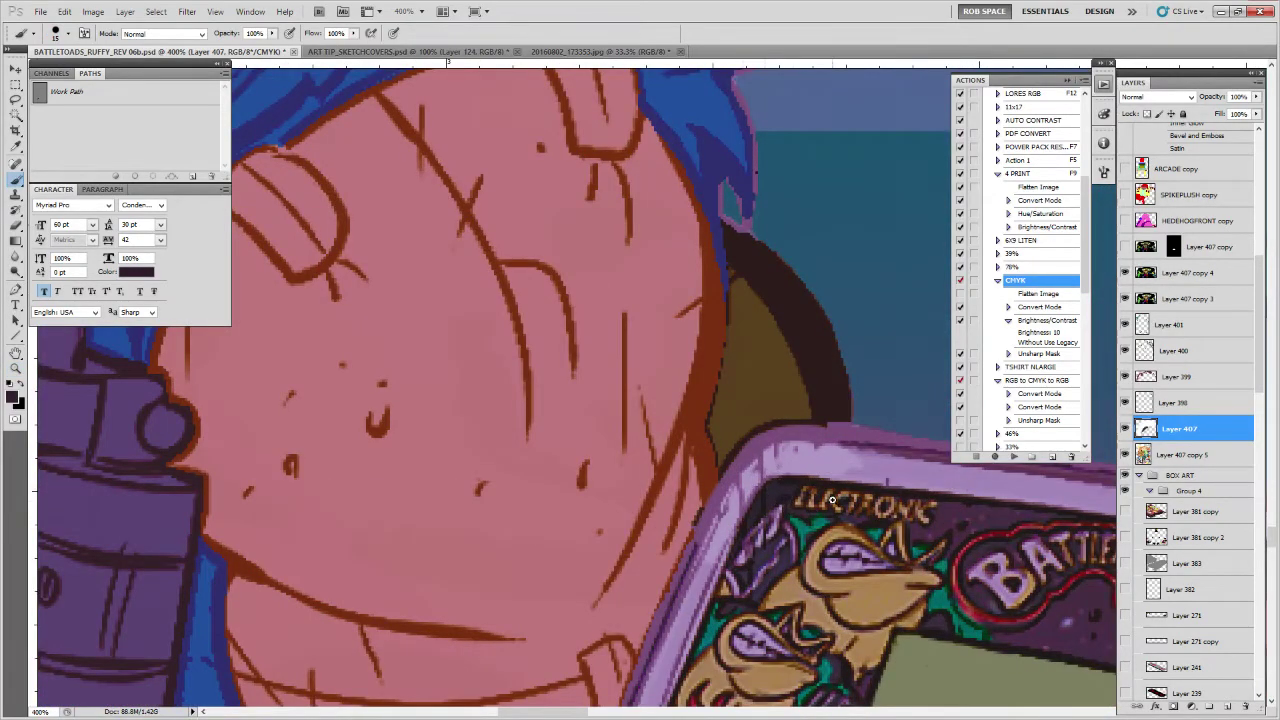
Examine the lit handheld from a distance against the console, toys and arcade cabinet
key("z")
left_click(822, 507, "alt")
left_click(822, 507, "alt")
left_click(822, 507, "alt")
left_click(822, 507, "alt")
left_click(822, 507, "alt")
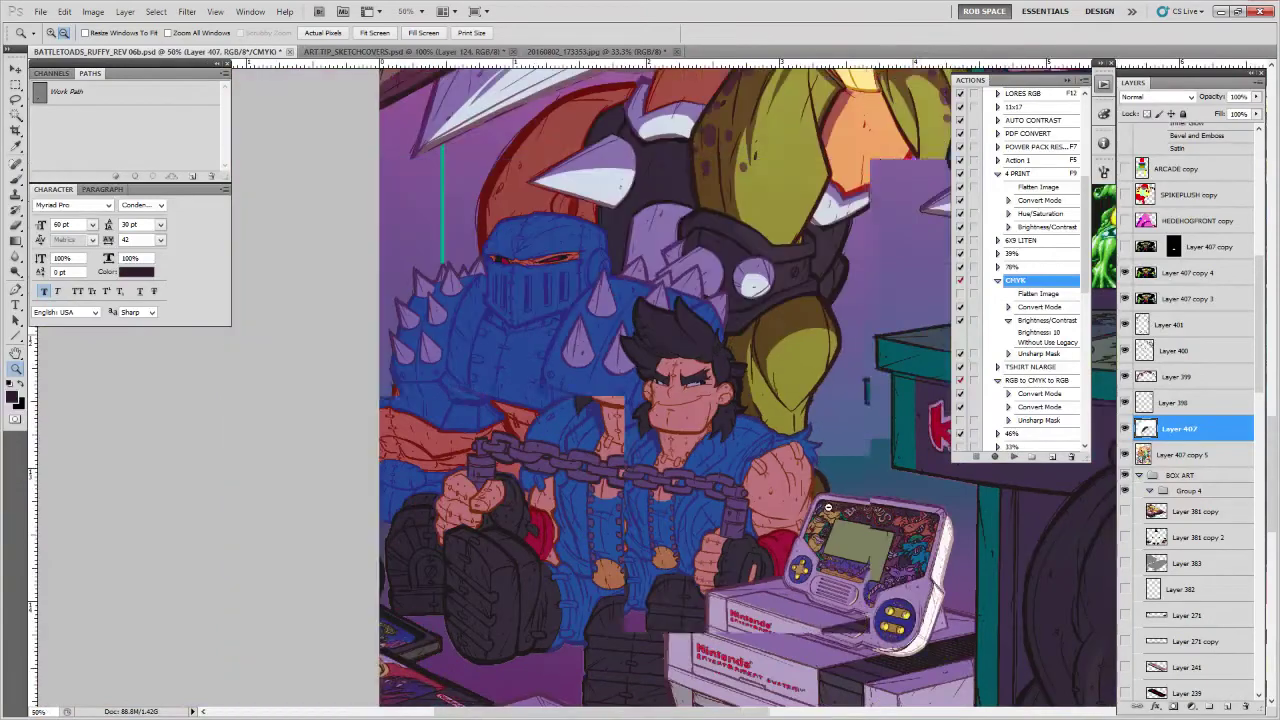
left_click(845, 523, "alt")
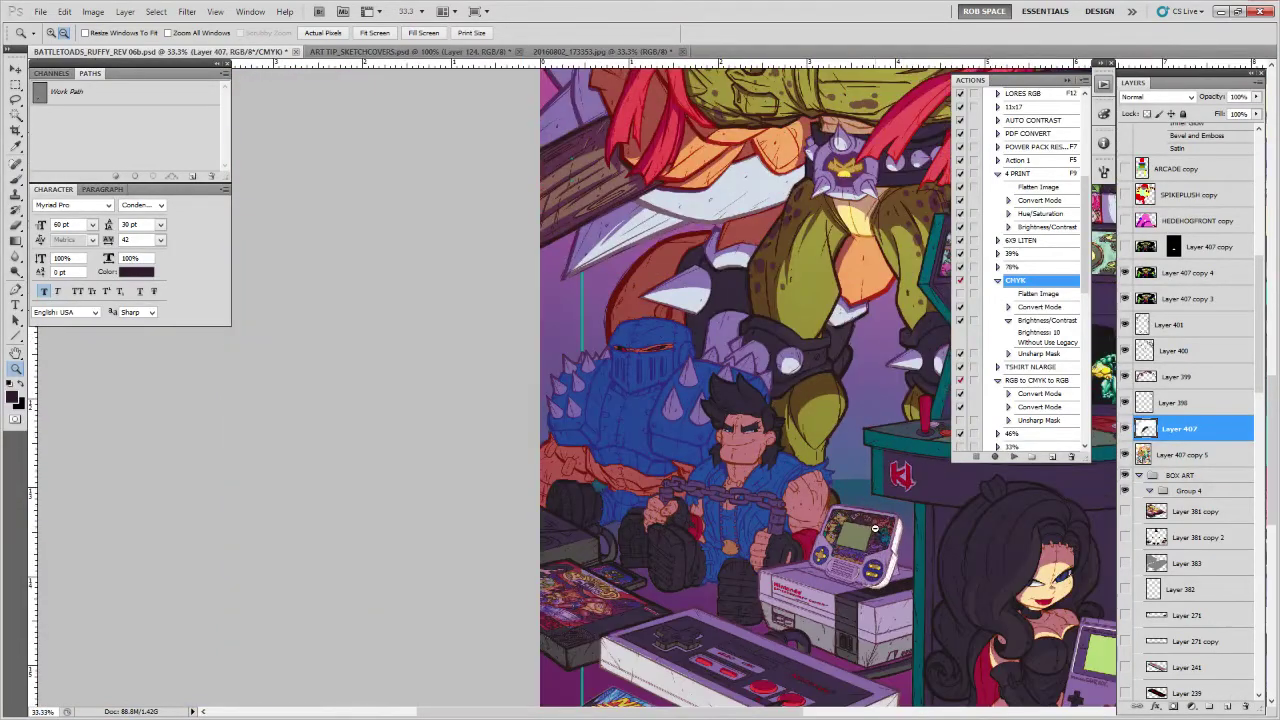
left_click(850, 524, "alt")
left_click_drag(876, 469, 879, 454)
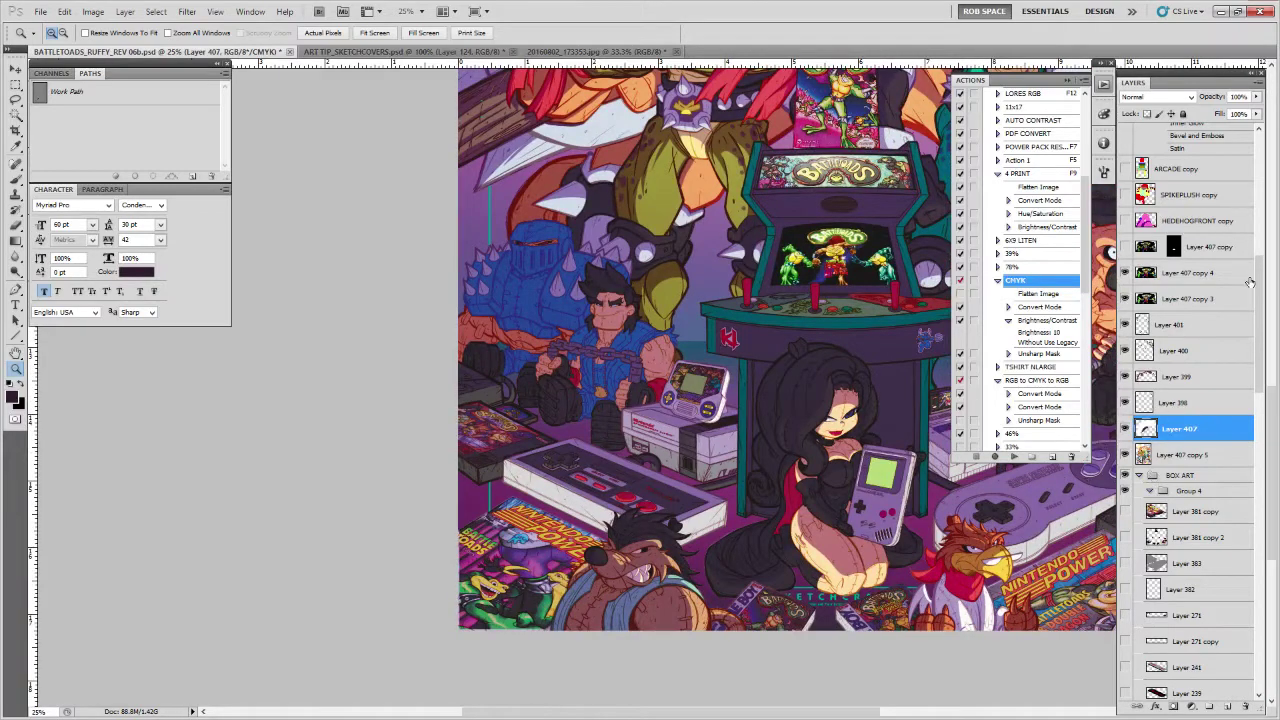
Return to Layer 402's mask and set the foreground colour to mid grey 999999
scroll(1200, 300, "up", 10)
left_click(1190, 307)
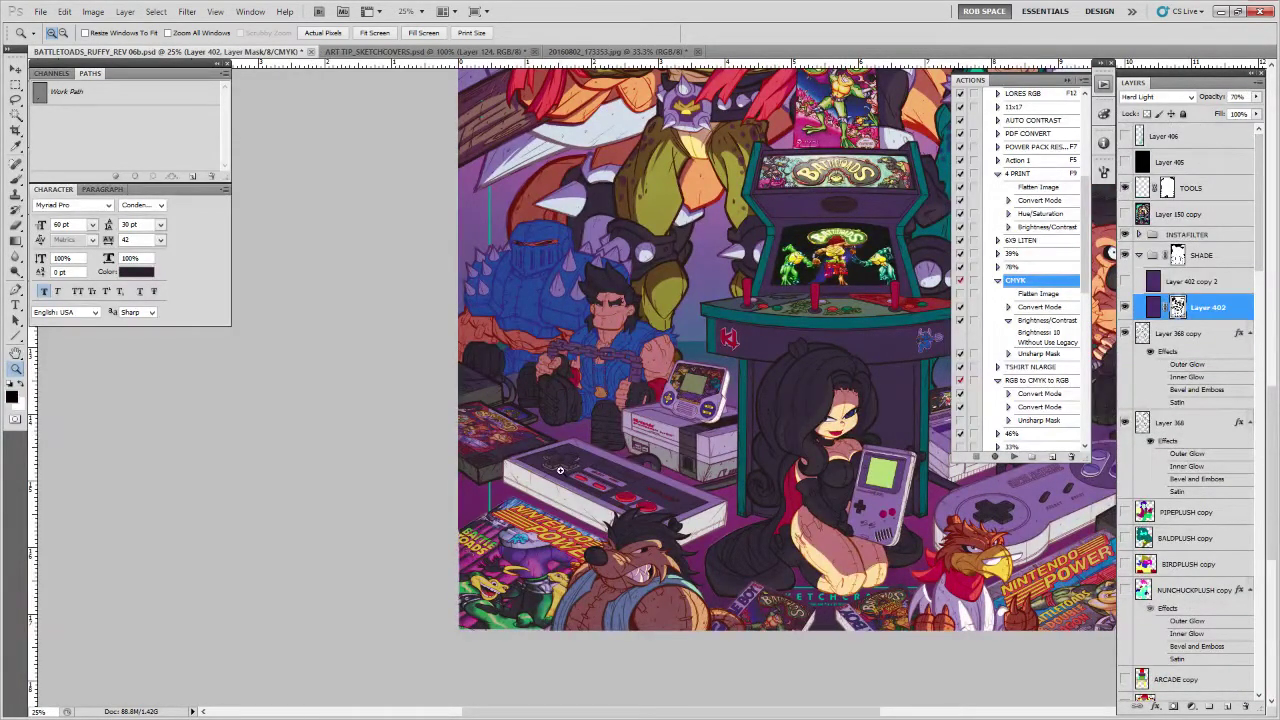
key("x")
left_click(14, 399)
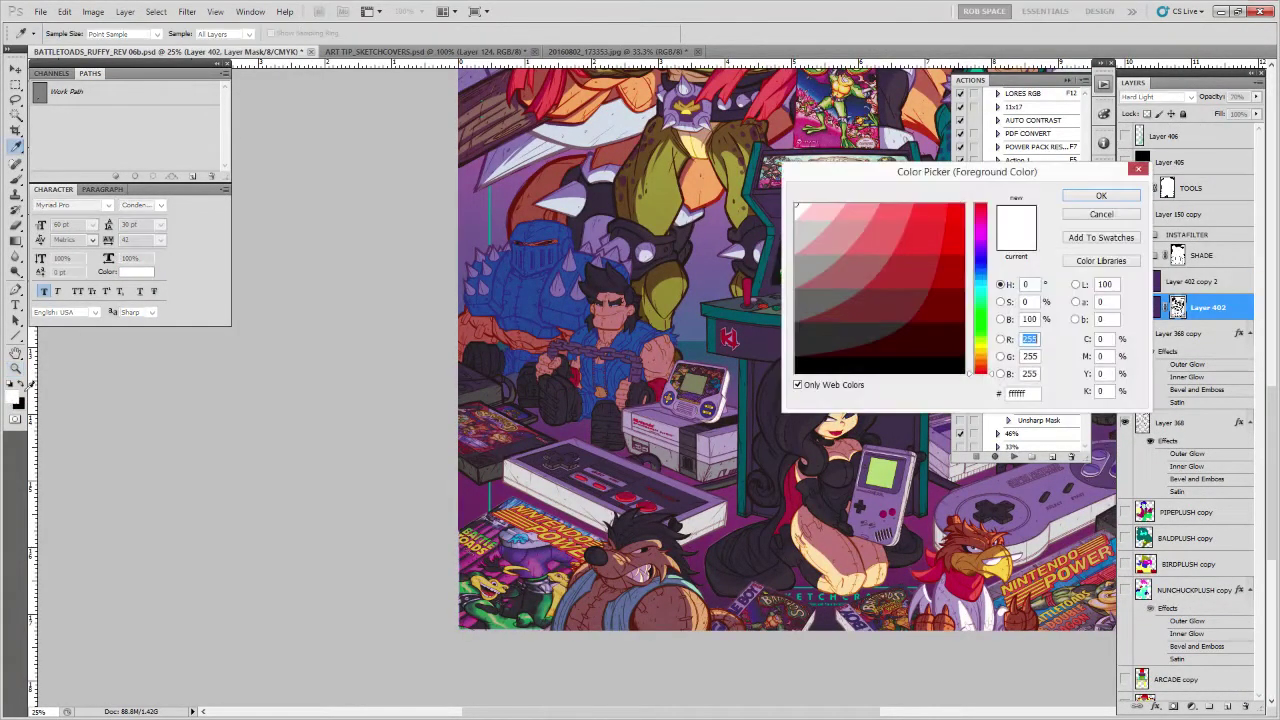
left_click(808, 258)
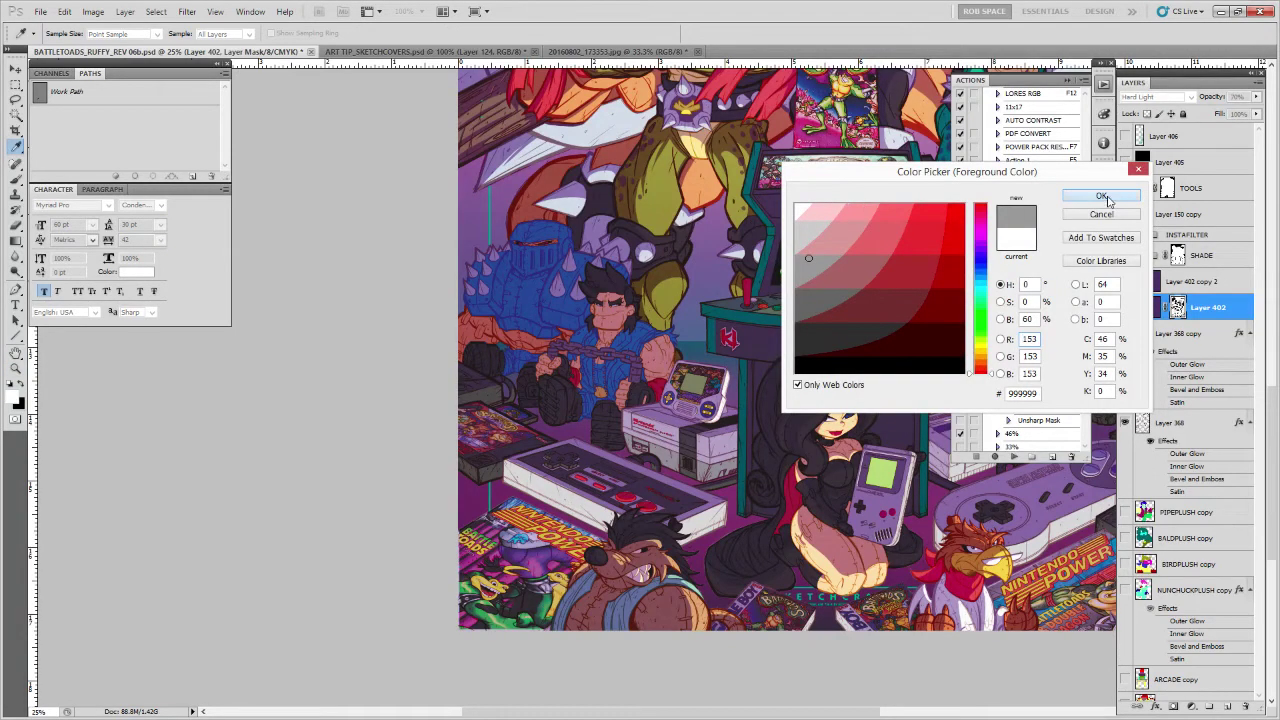
left_click(1108, 197)
Trace the top cover of the Battletoads game box beside the NES controller and fill the path with the grey on the mask
left_click(530, 450, "ctrl")
left_click(530, 450, "ctrl")
left_click(530, 450, "ctrl")
left_click_drag(543, 460, 791, 489)
left_click(791, 489, "ctrl")
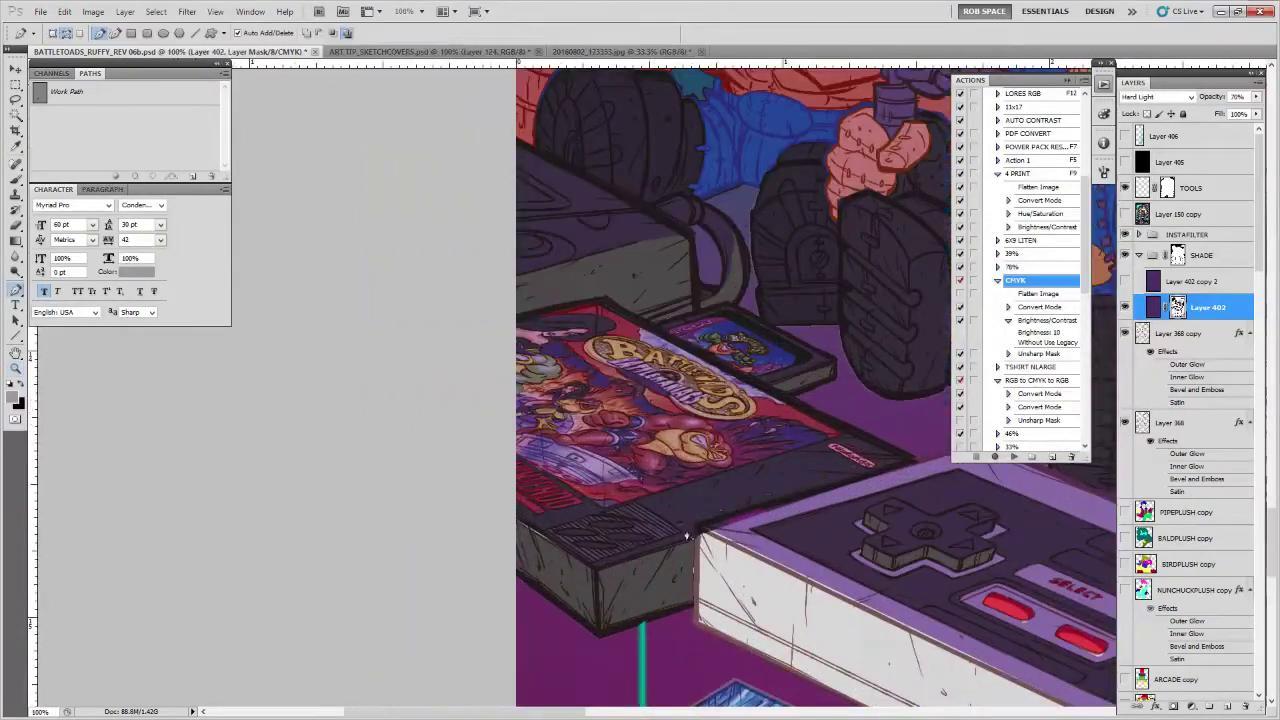
left_click(597, 568)
left_click(916, 464)
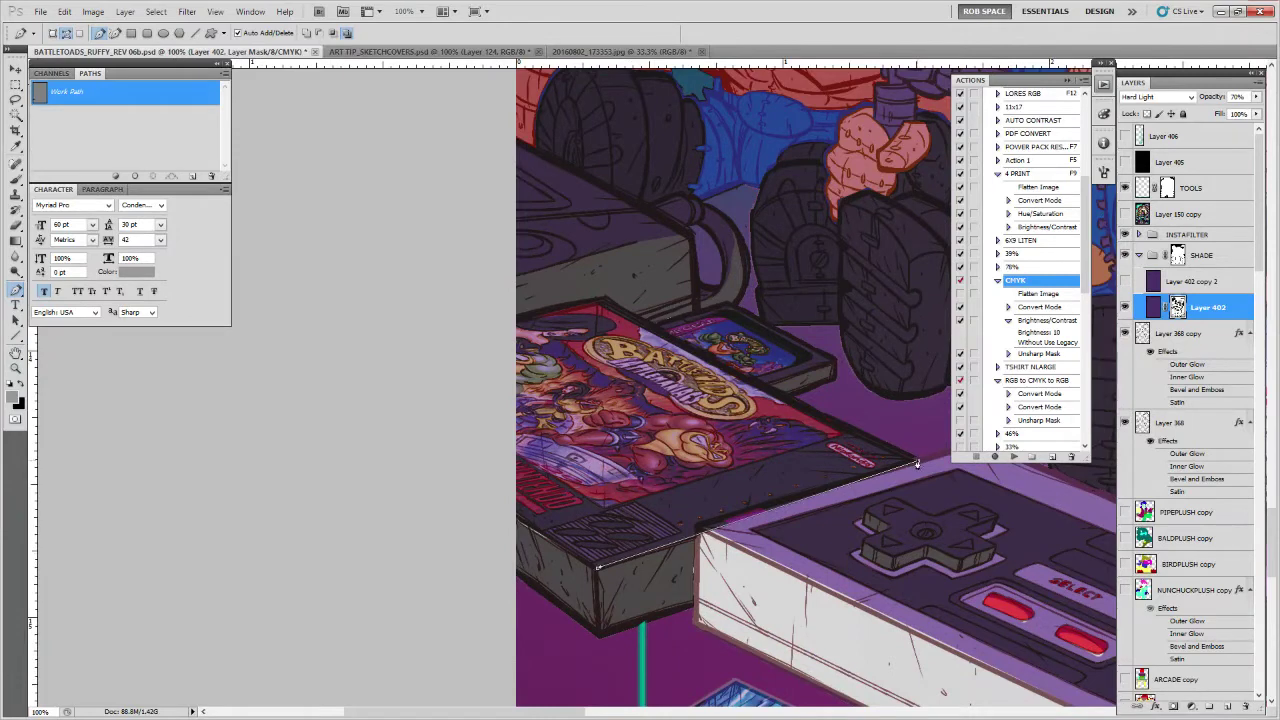
left_click(600, 299)
left_click(508, 498)
left_click(597, 570)
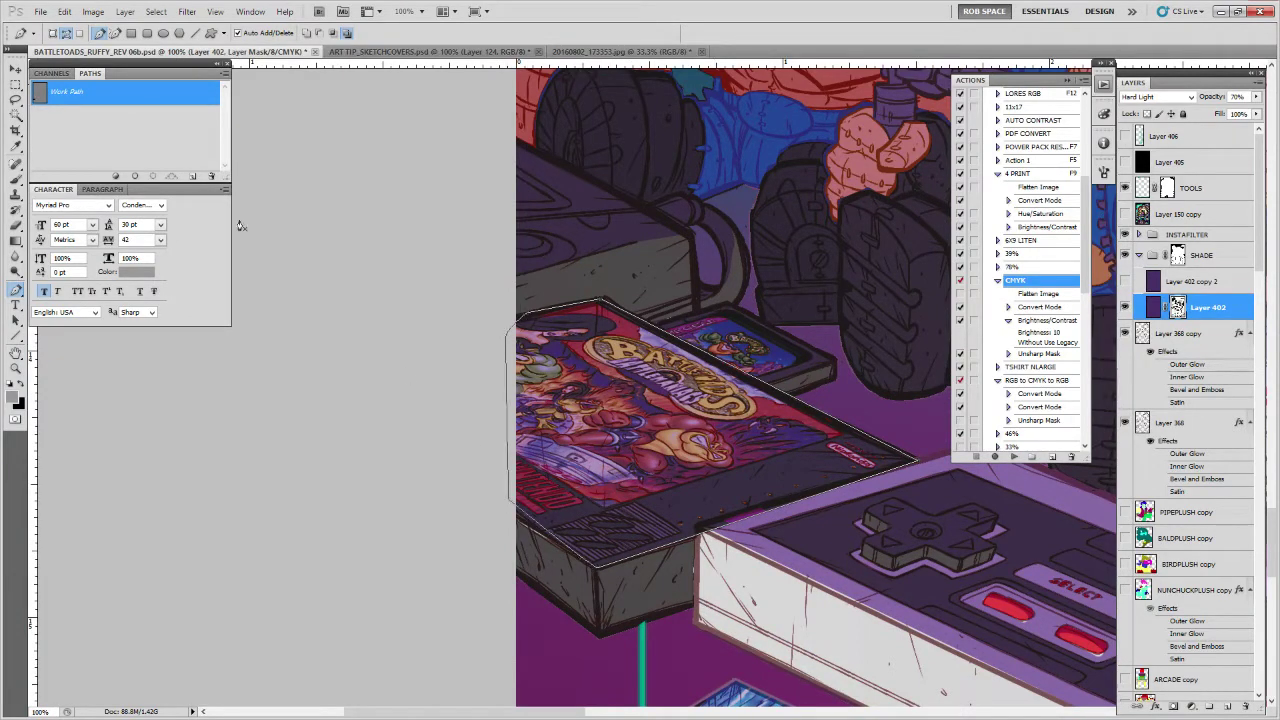
left_click(120, 163)
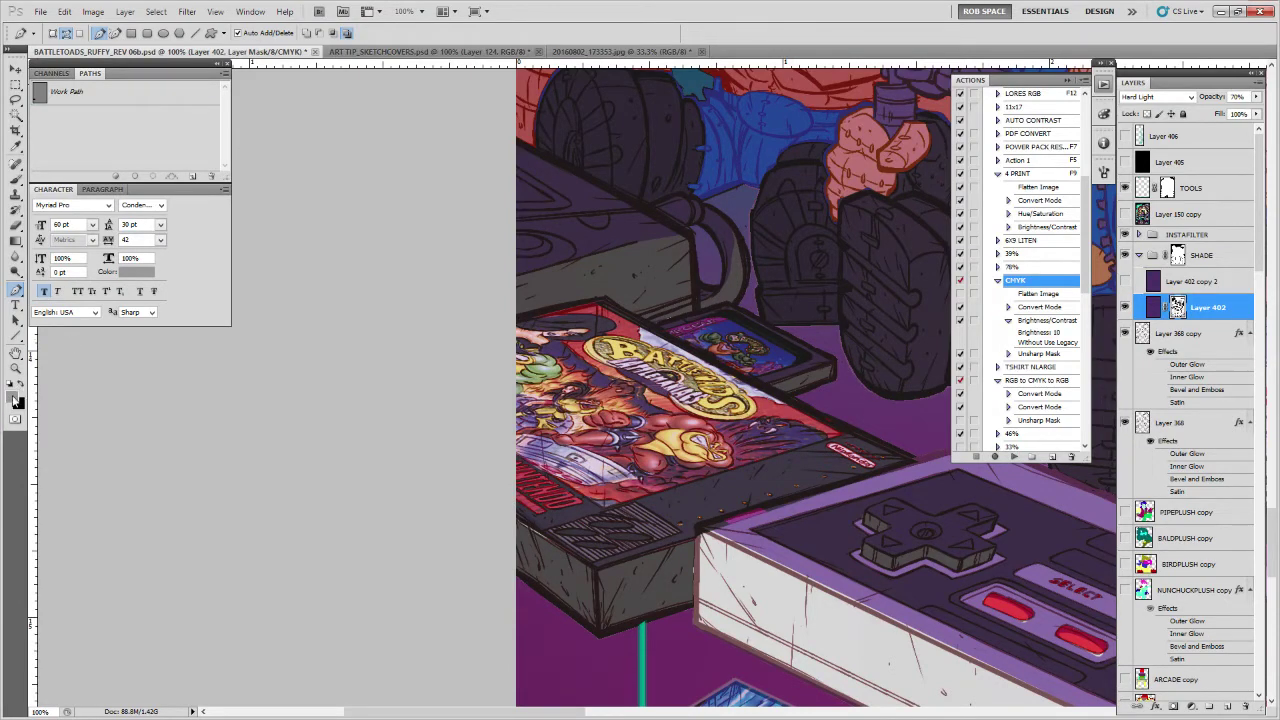
Choose a lighter foreground grey and reapply it to the game box's cover path on the mask
left_click(14, 398)
left_click(1099, 197)
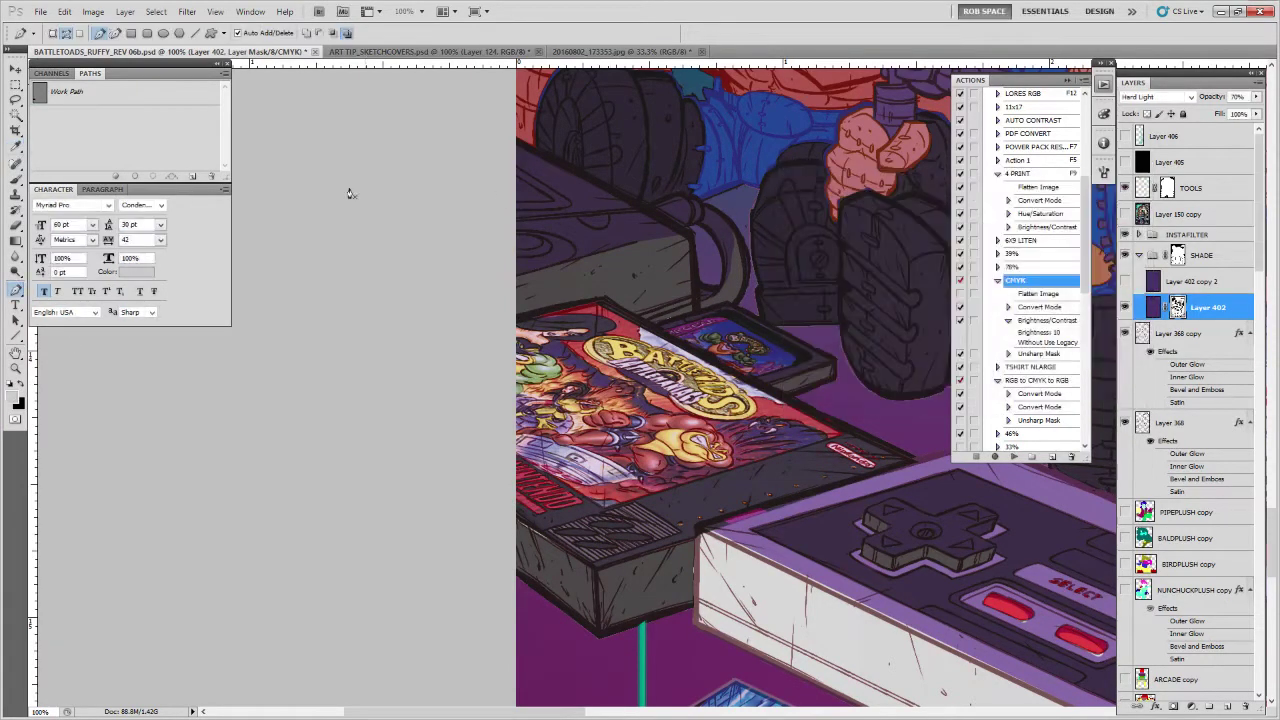
left_click(108, 106)
left_click(120, 162)
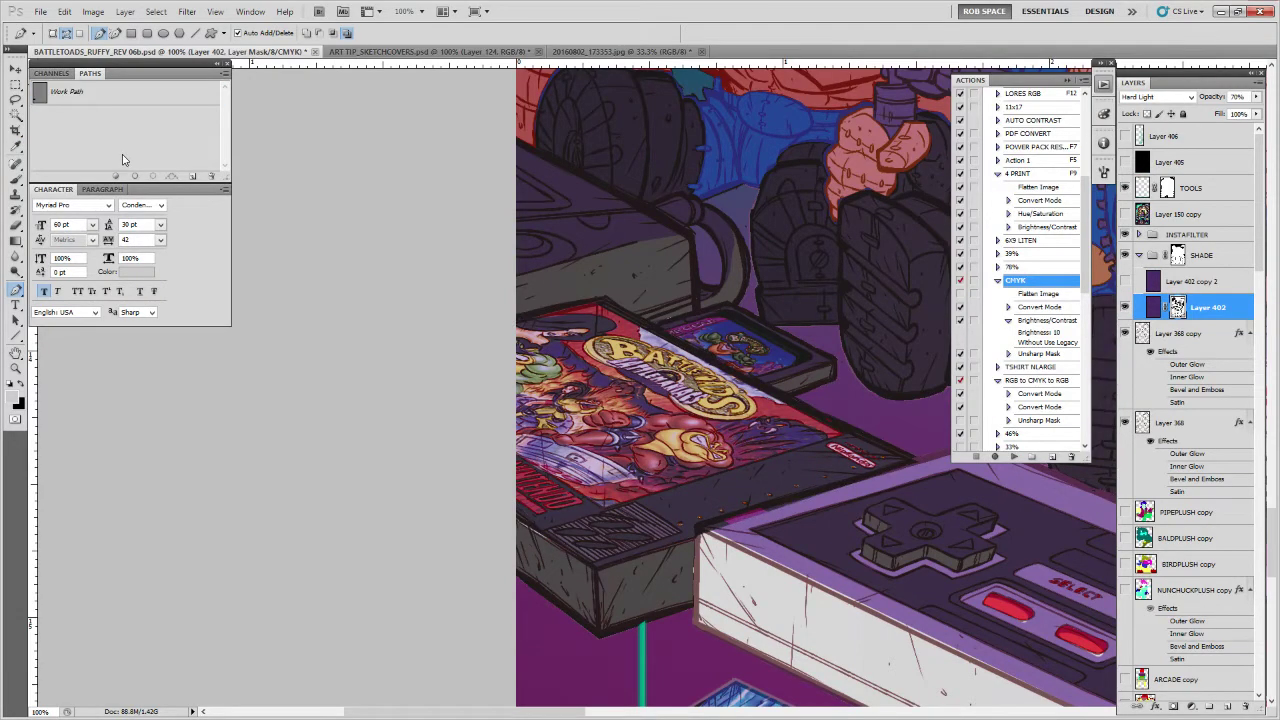
Examine the lower half of the scene and the whole illustration from a distance to judge the lighting
key("z")
left_click(840, 489, "alt")
left_click(850, 504, "alt")
left_click(853, 516, "alt")
left_click(857, 520, "alt")
left_click_drag(935, 611, 562, 572)
left_click_drag(977, 558, 839, 493)
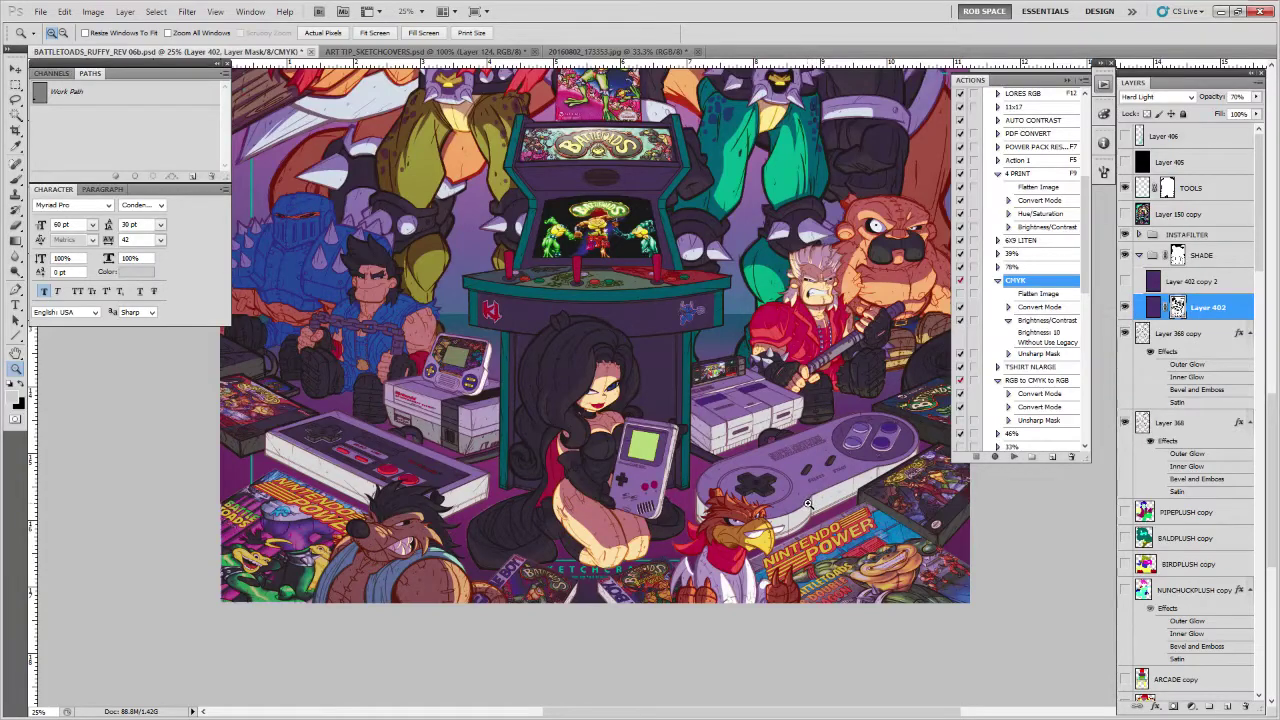
left_click(728, 450, "alt")
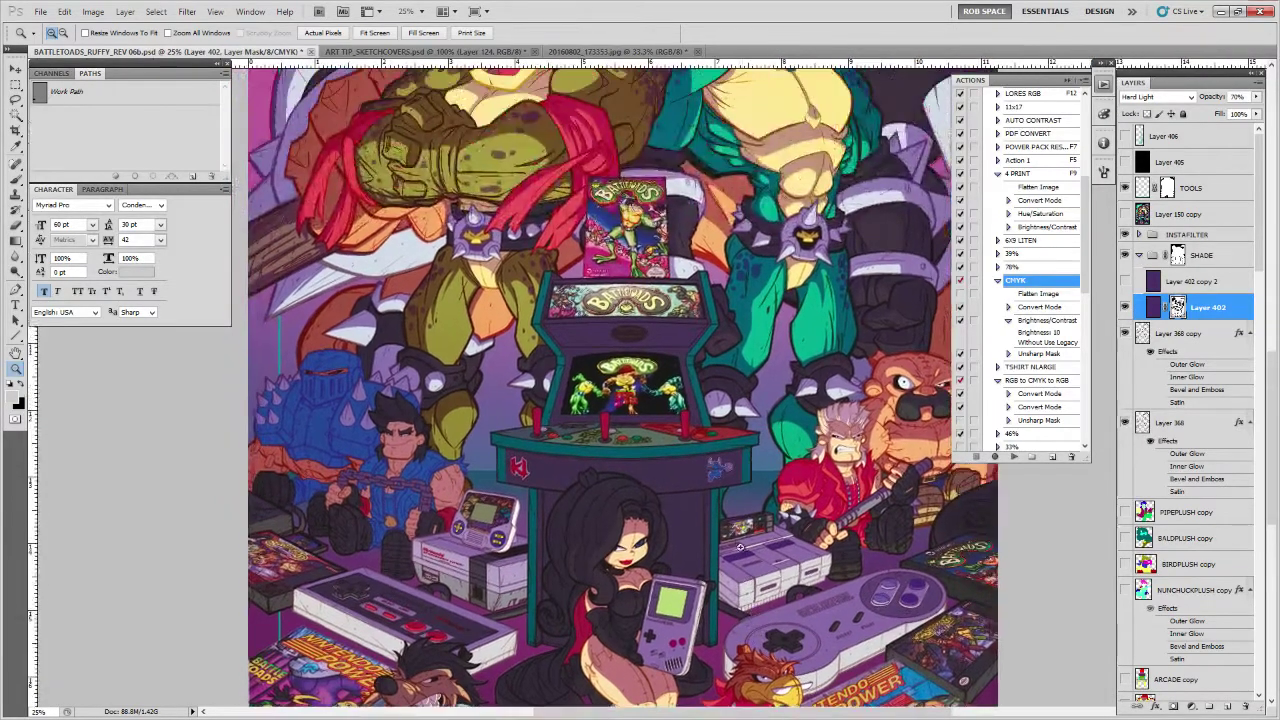
left_click(740, 548, "alt")
left_click(740, 540, "alt")
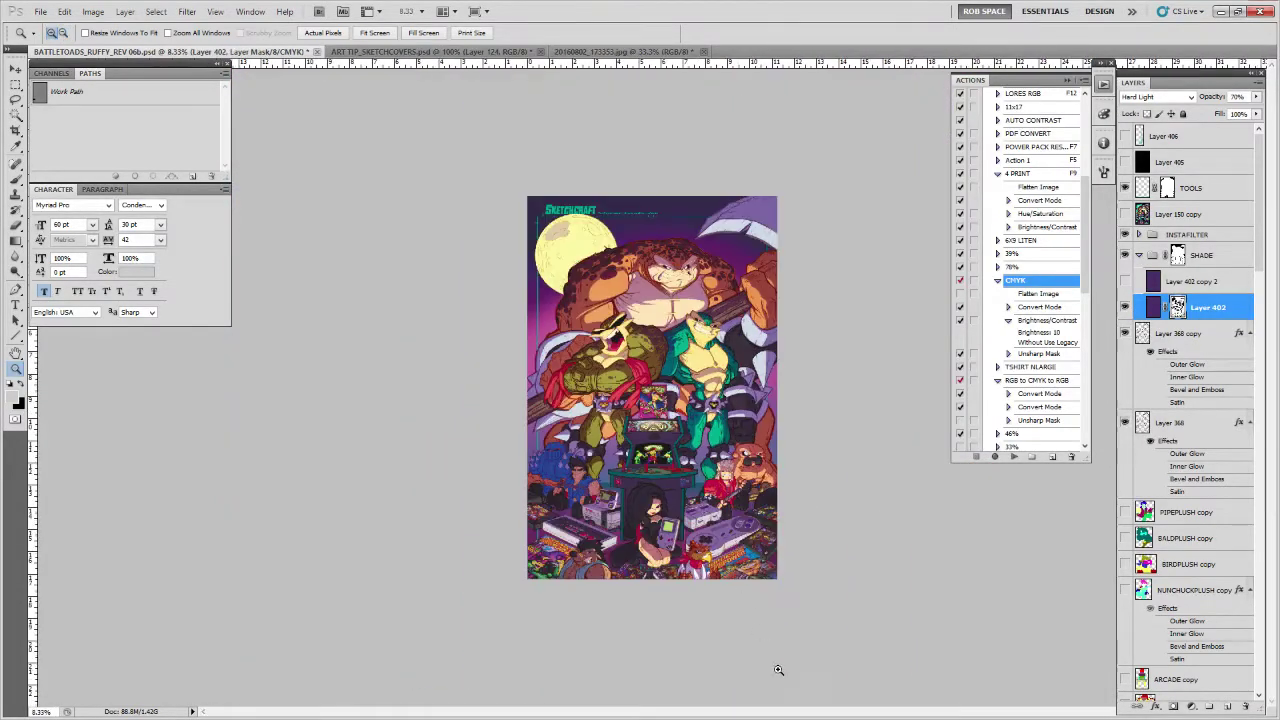
left_click(729, 507)
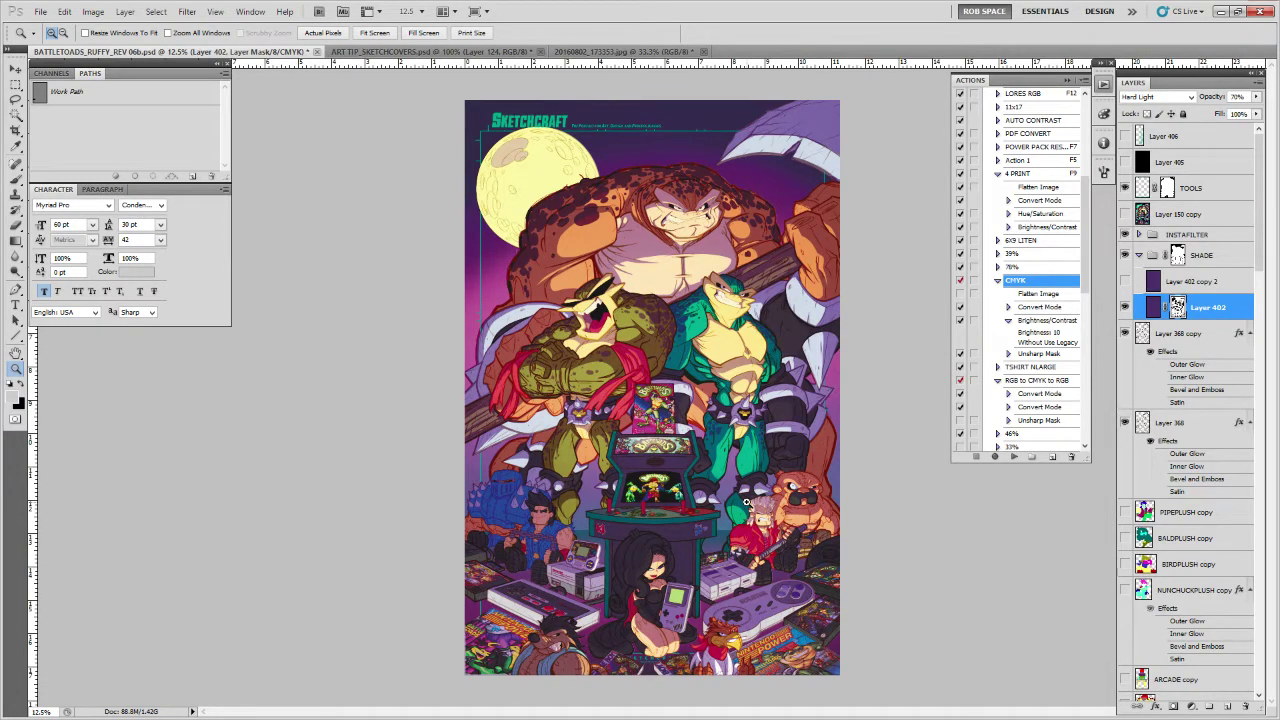
Load the arcade cabinet's silhouette as a selection from its layer and return to Layer 402's mask
left_click_drag(1261, 270, 1261, 621)
left_click(1146, 488, "ctrl")
left_click_drag(1258, 515, 1256, 162)
left_click(740, 467)
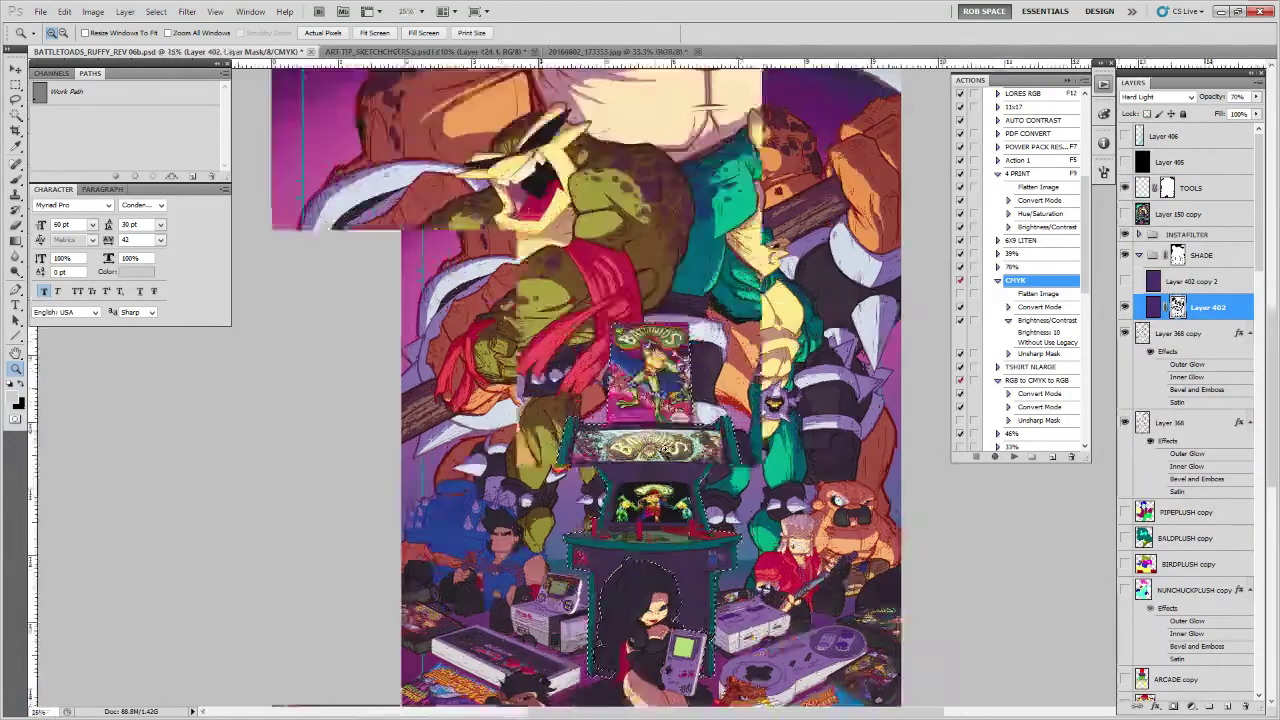
left_click(740, 467)
left_click(740, 467)
left_click(740, 467)
Pick a brush preset, restore the default mask colours, brush light below the cabinet's speaker grille and deselect
key("b")
right_click(738, 522)
double_click(775, 611)
key("d")
key("x")
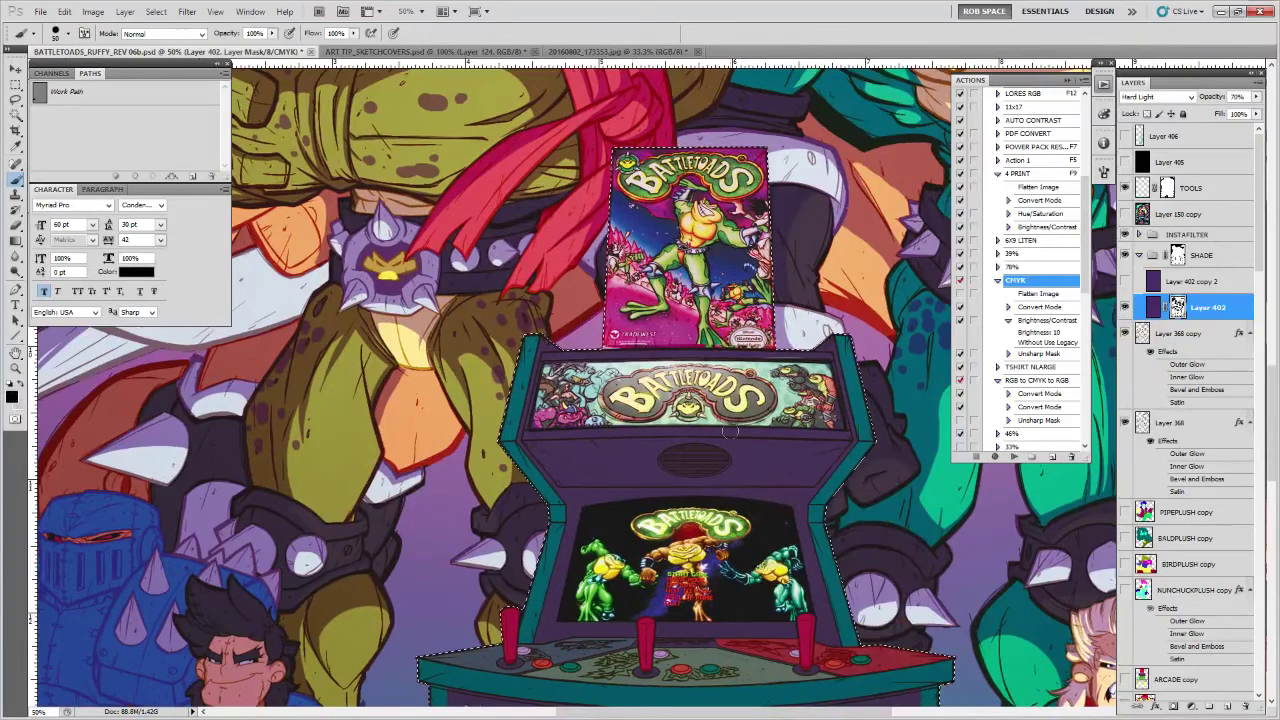
key("x")
key("x")
key("ctrl+d")
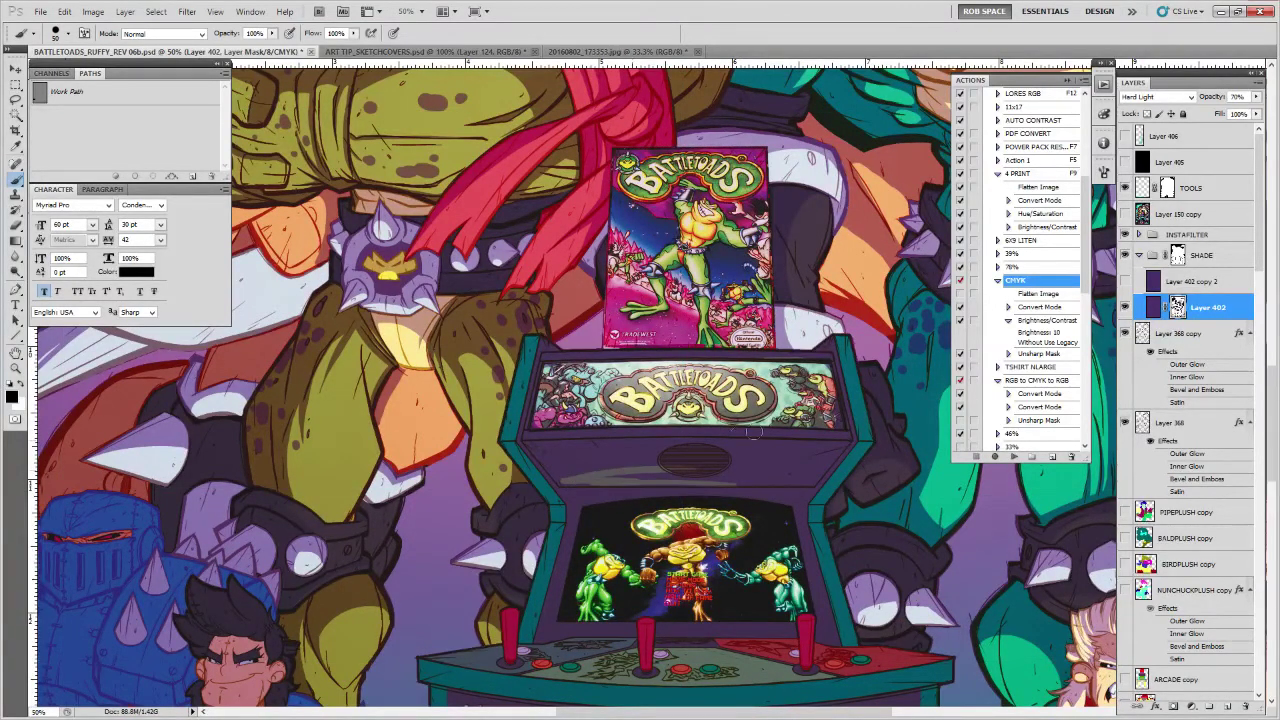
Extend and even out the light band across the lower part of the panel between the cabinet's marquee and screen
left_click_drag(650, 470, 755, 468)
mouse_move(897, 479)
left_mouse_down()
mouse_move(690, 476)
mouse_move(814, 474)
left_mouse_up()
left_click_drag(917, 478, 688, 477)
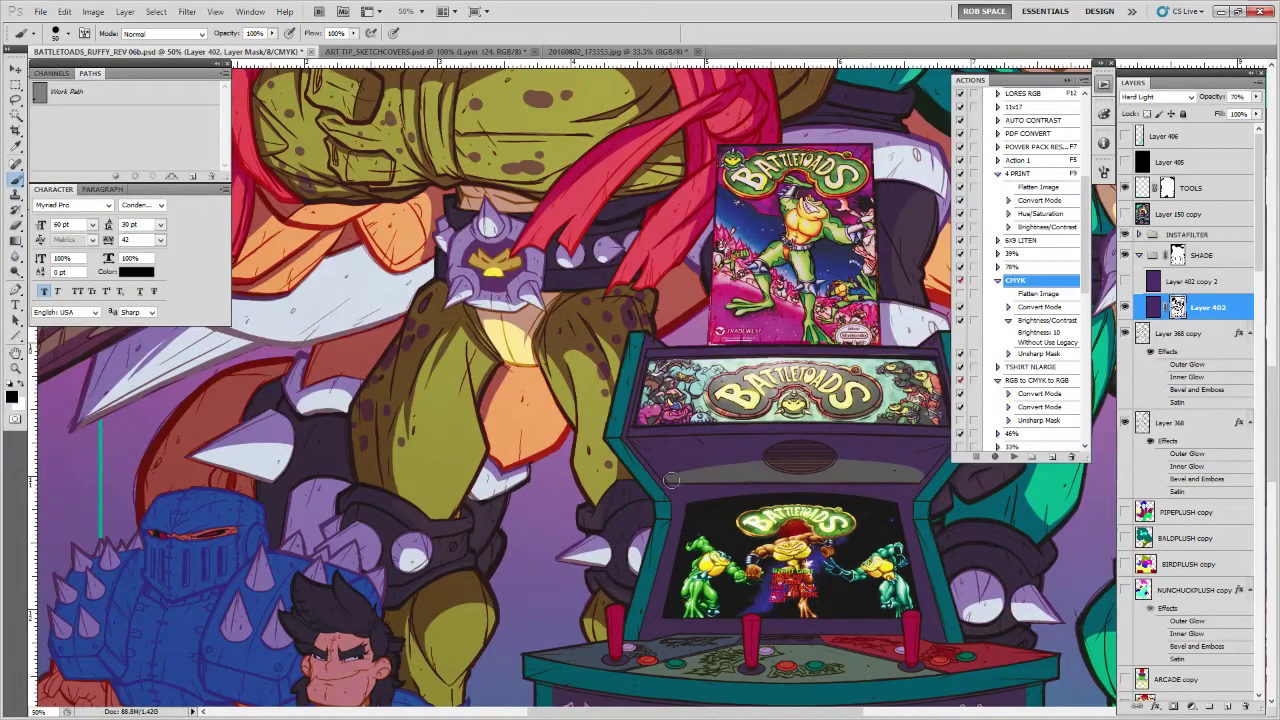
left_click_drag(912, 487, 900, 463)
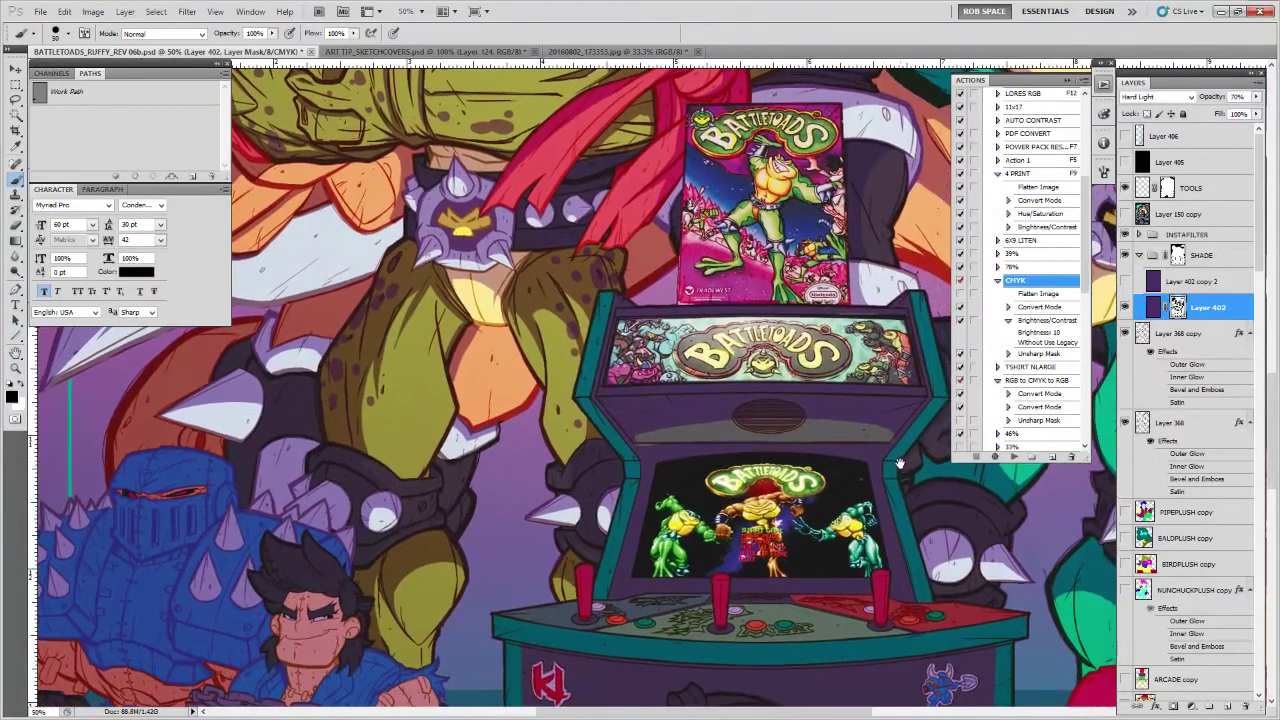
key("x")
left_click_drag(905, 469, 895, 399)
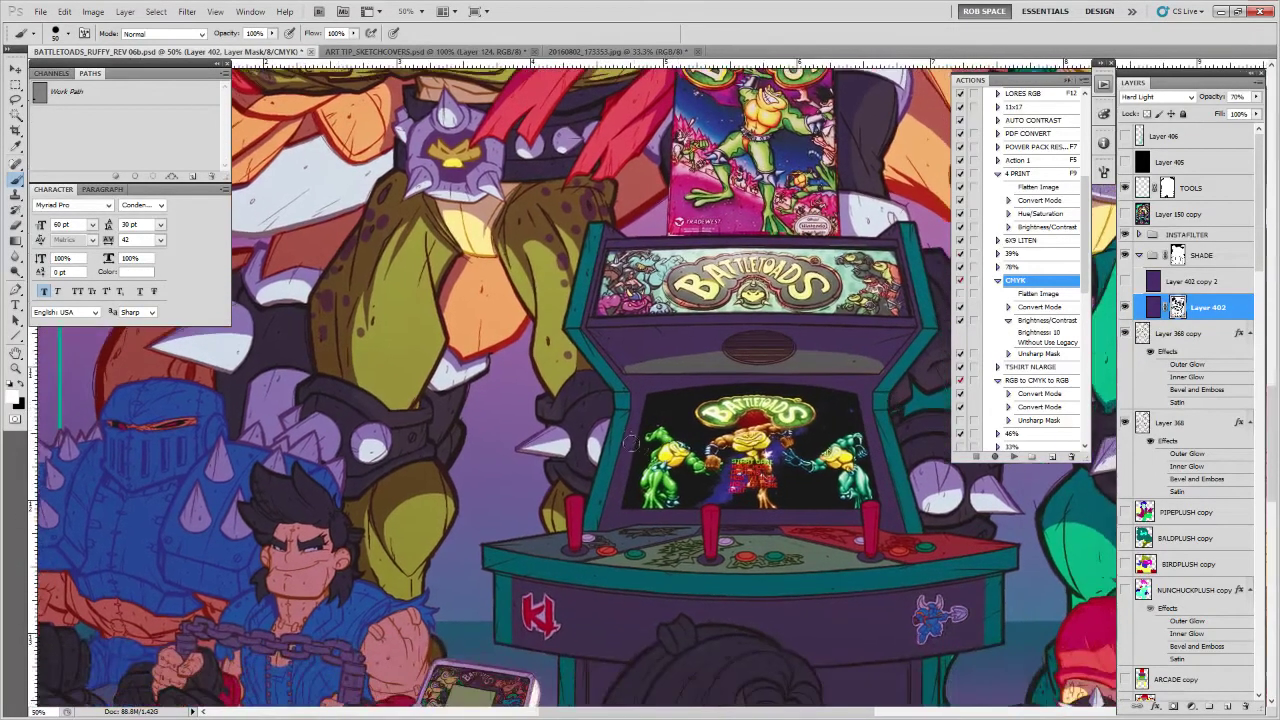
Brush light down the teal side edges of the arcade cabinet on both sides of the screen
key("x")
left_click_drag(626, 411, 592, 526)
left_click_drag(587, 344, 622, 395)
left_click_drag(878, 407, 911, 529)
left_click_drag(826, 523, 831, 514)
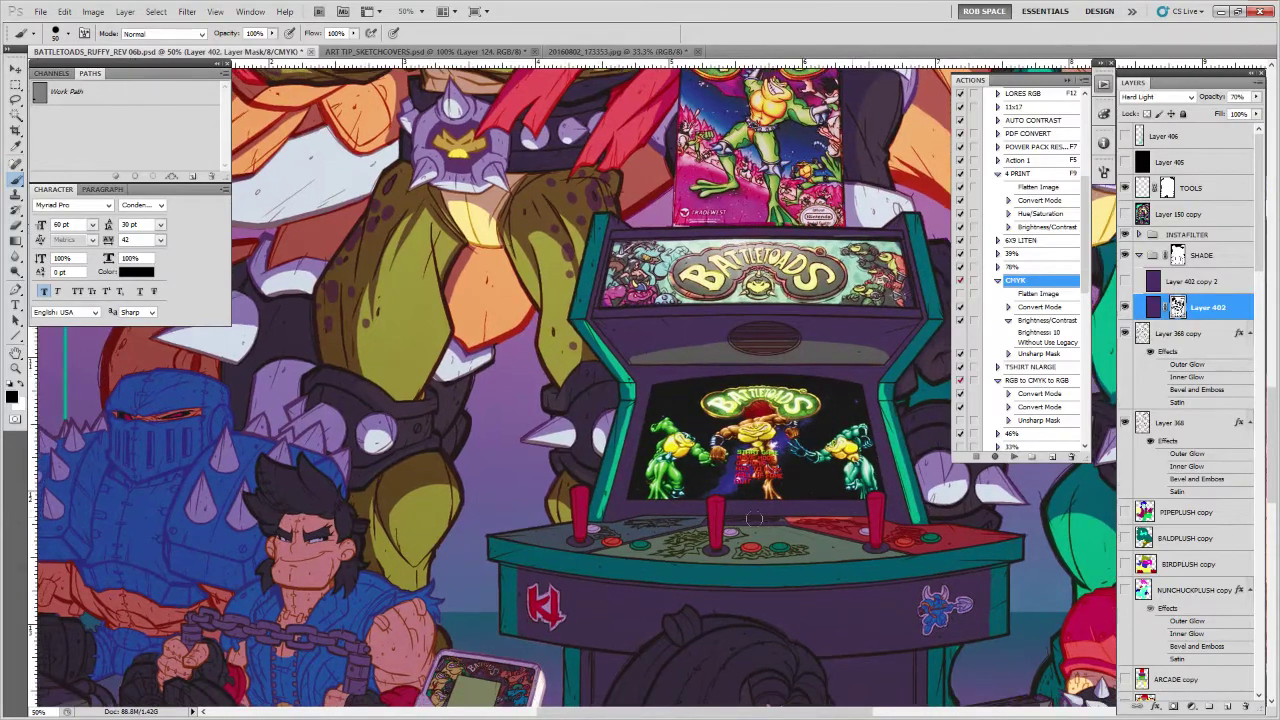
Brush light over the far part of the arcade's control deck between the joysticks, alternating light and shade to refine the edge
left_click_drag(729, 526, 866, 522)
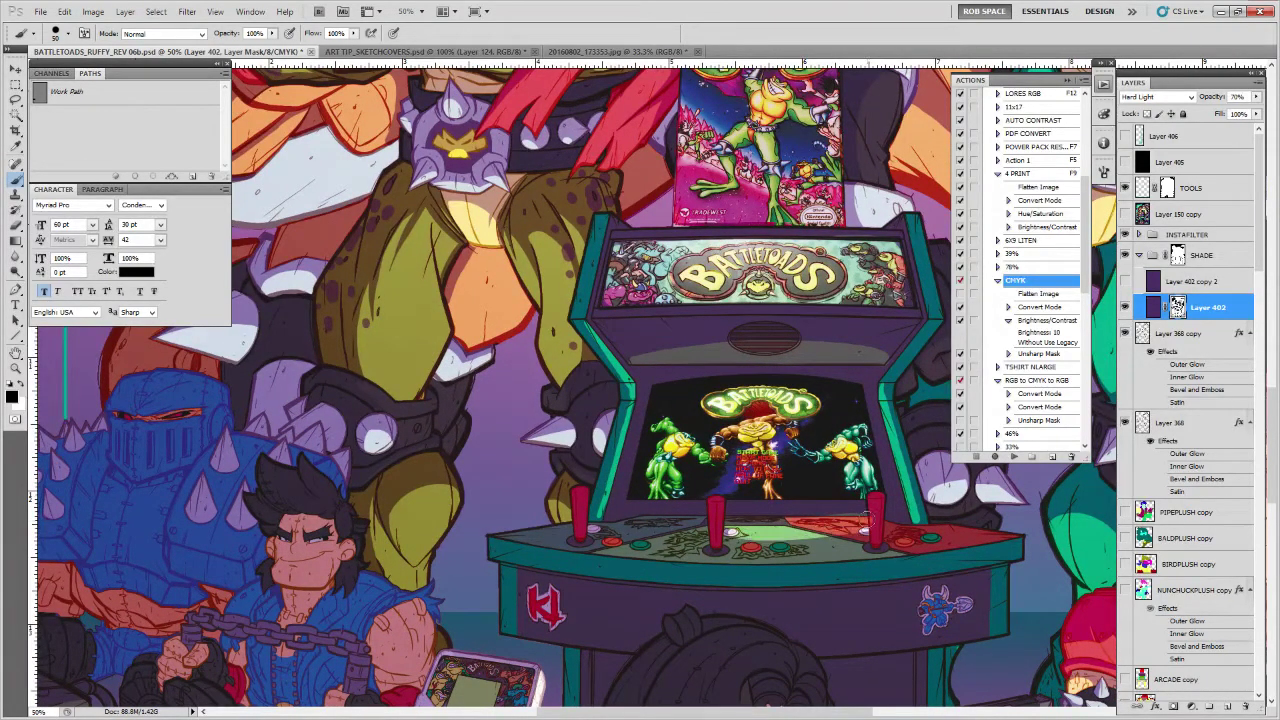
key("x")
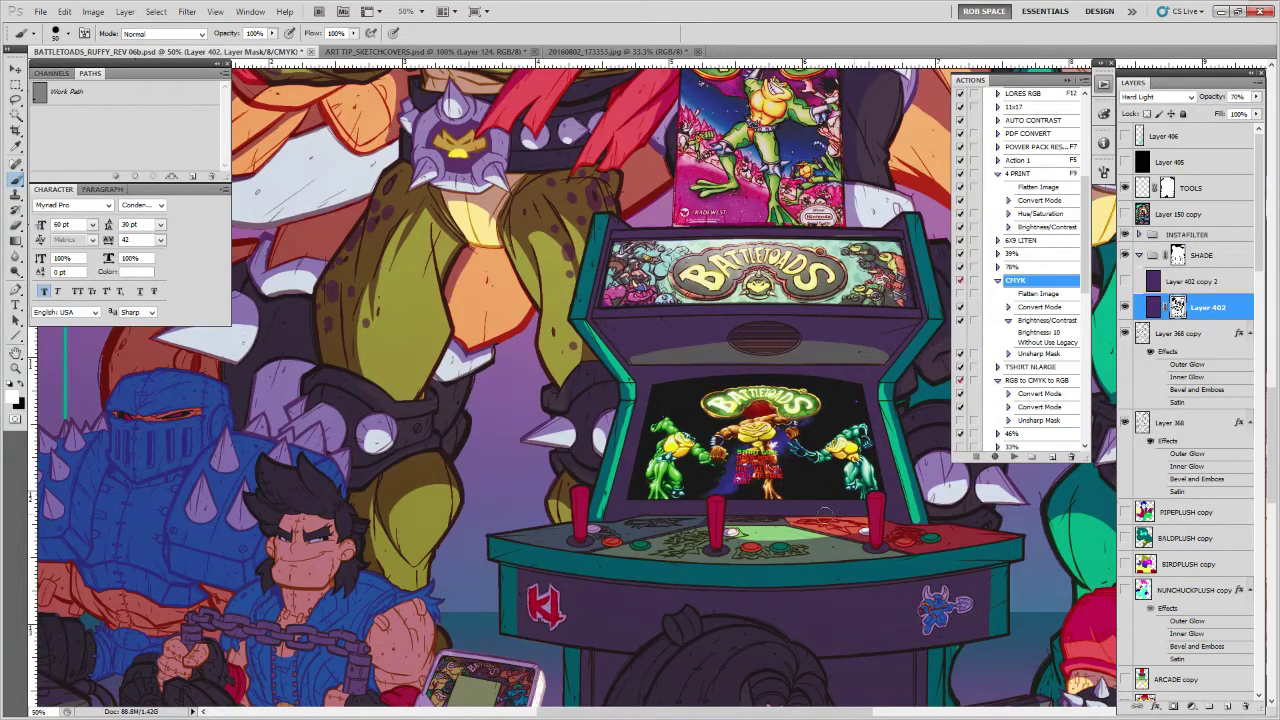
key("x")
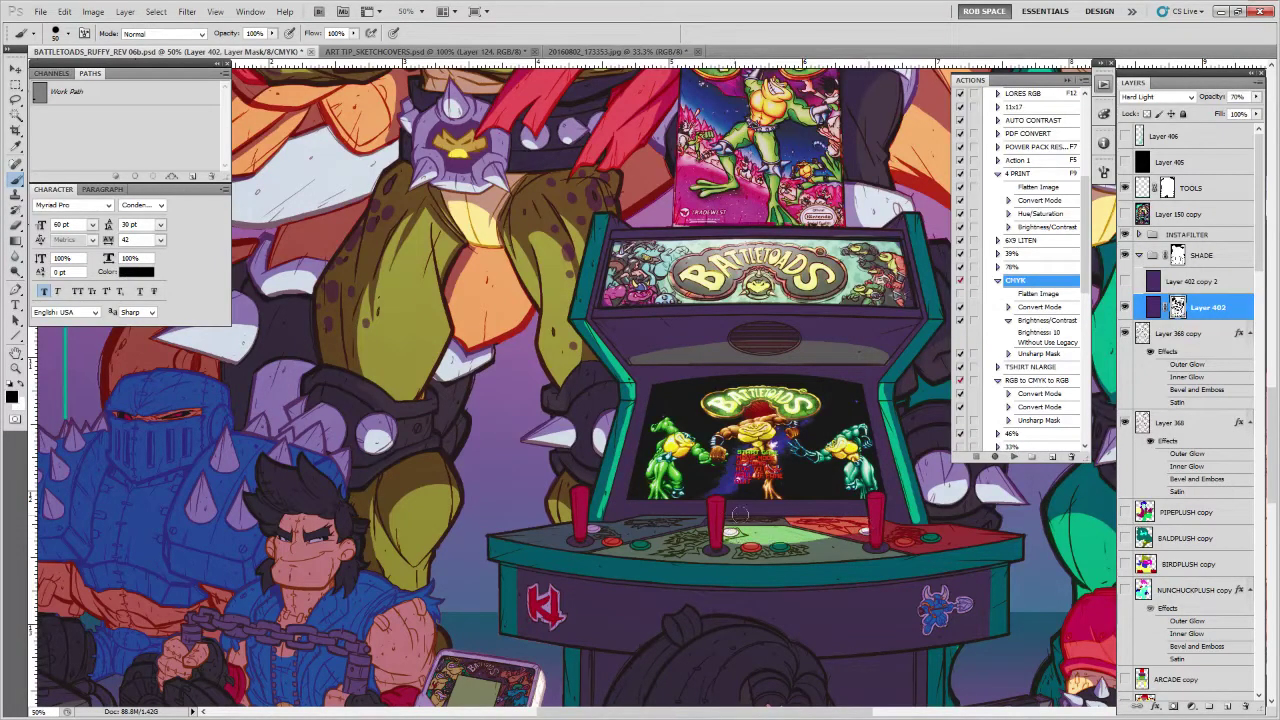
key("x")
key("x")
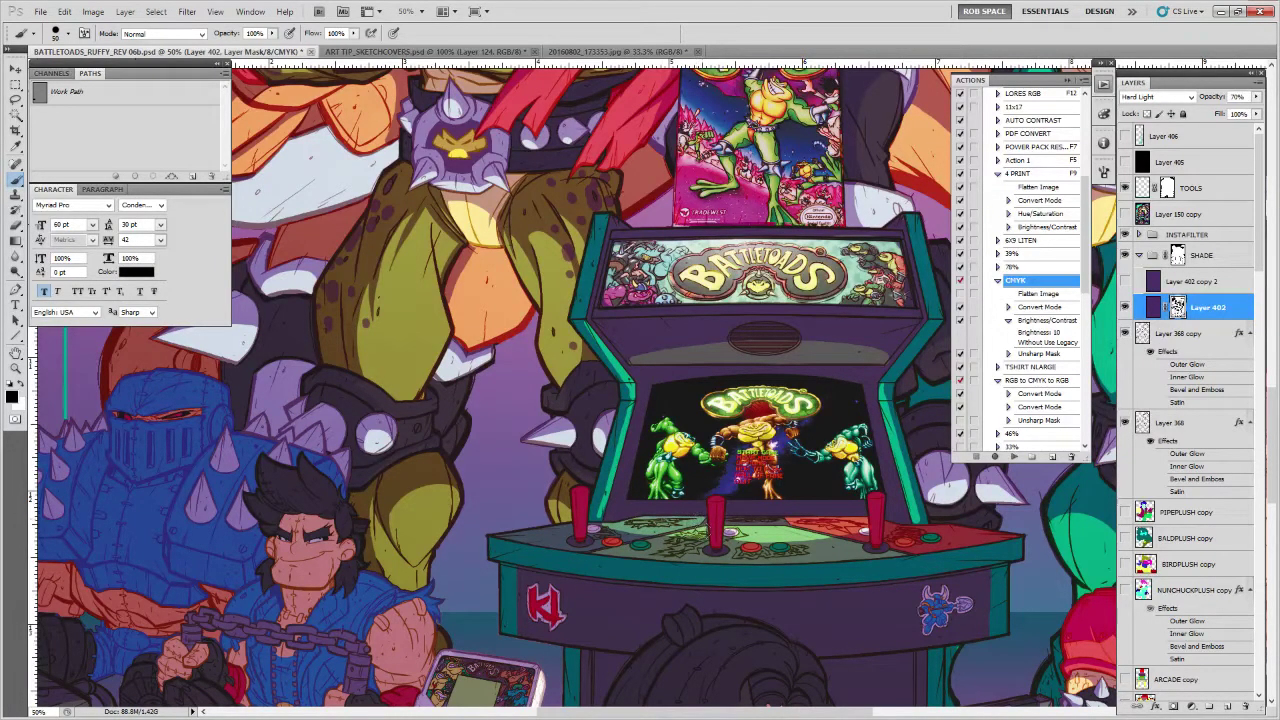
Touch up the shading on the arcade cabinet's far teal side edge near the upper corner of the game screen
left_click_drag(842, 559, 808, 507)
key("x")
key("x")
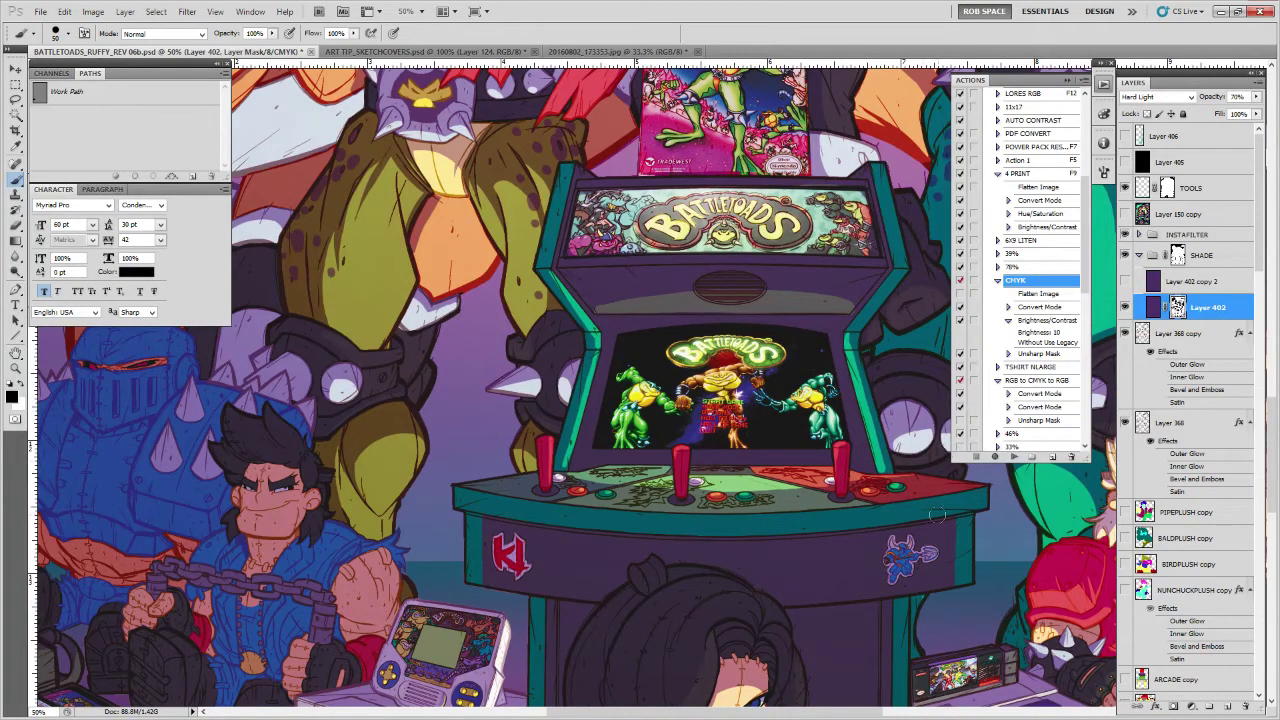
left_click_drag(978, 537, 886, 523)
left_click_drag(790, 318, 802, 480)
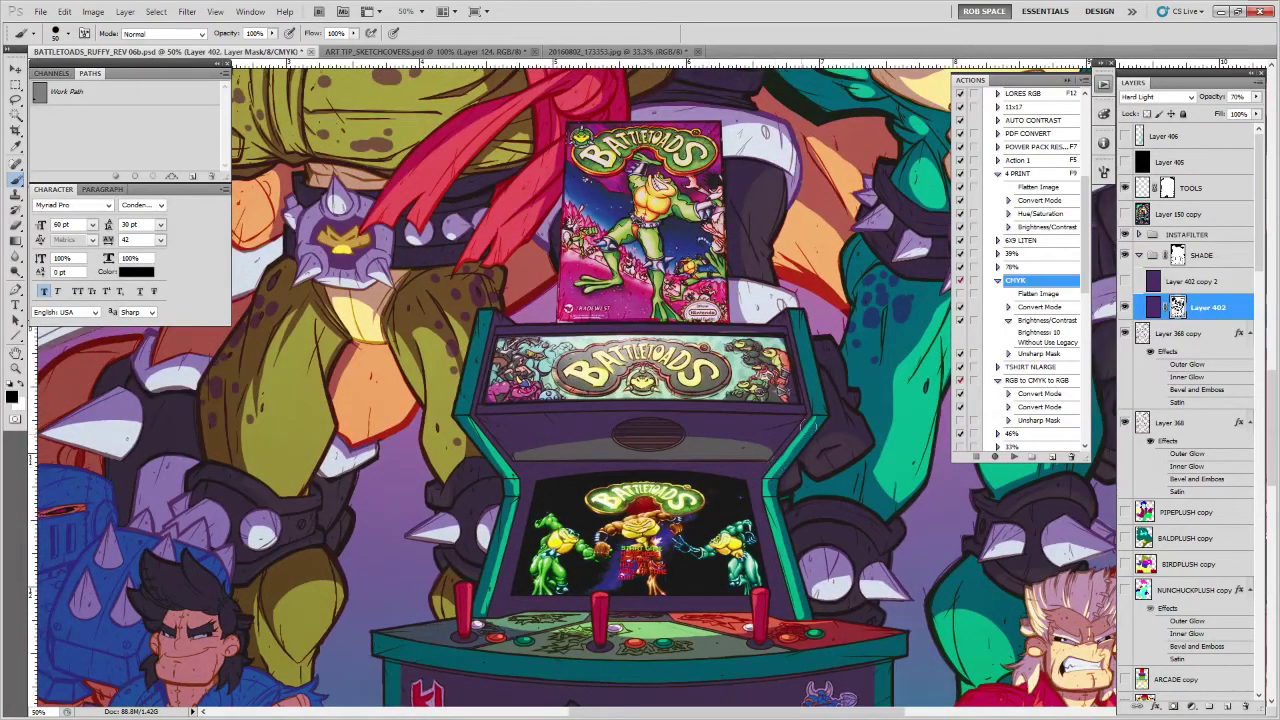
key("x")
mouse_move(780, 500)
left_mouse_down()
mouse_move(766, 460)
mouse_move(790, 491)
left_mouse_up()
key("x")
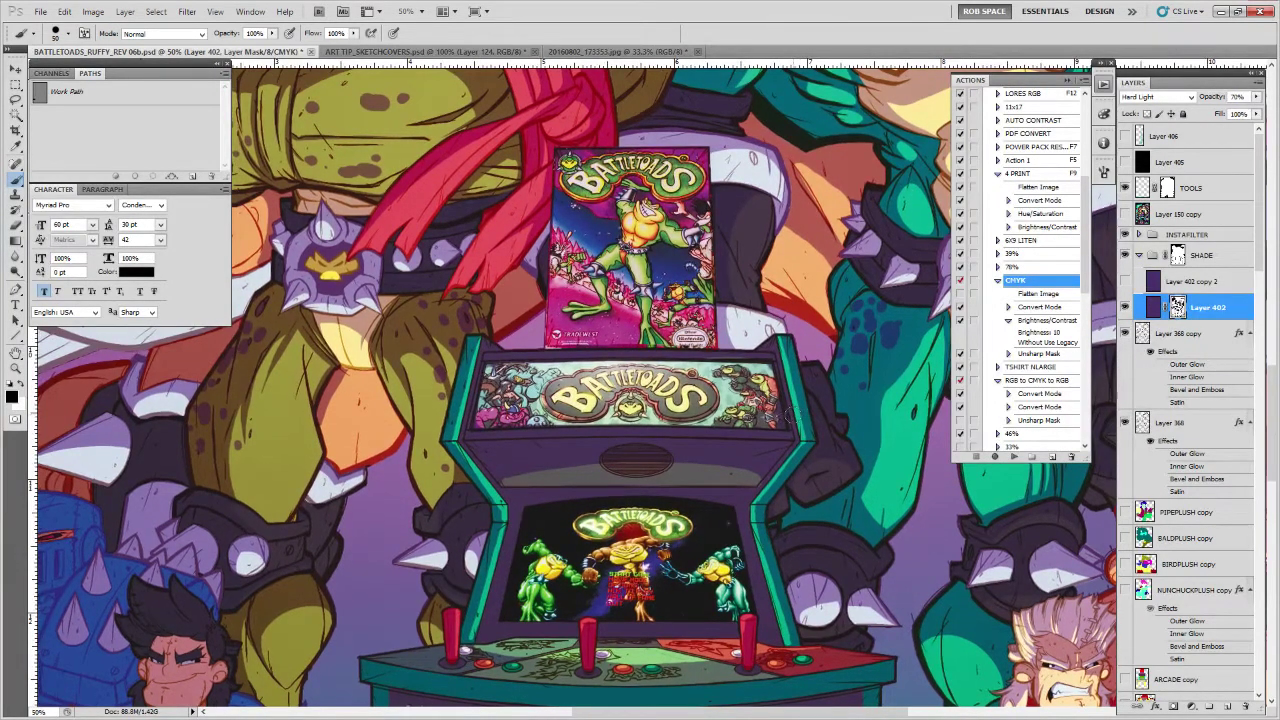
left_click_drag(788, 419, 808, 443)
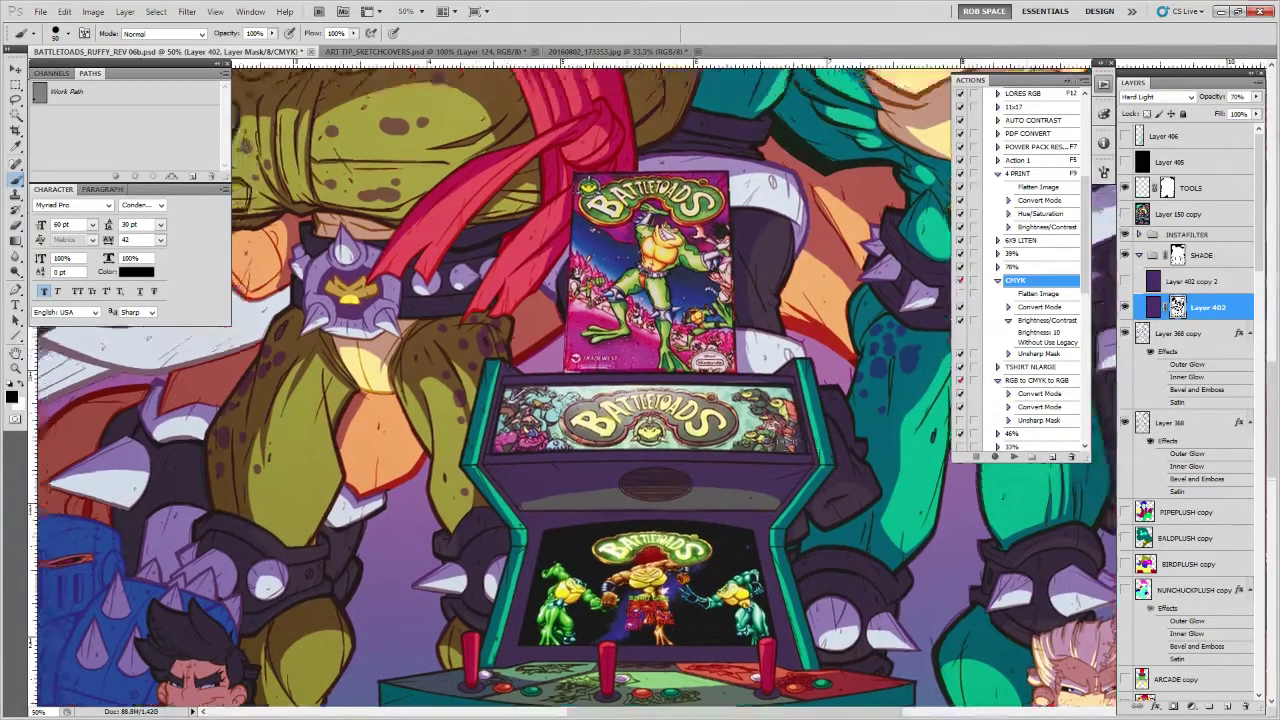
Brush shade across the upper part of the cabinet's Battletoads marquee, keeping a lighter strip along its lower edge
key("x")
mouse_move(551, 413)
left_mouse_down()
mouse_move(712, 467)
mouse_move(658, 496)
mouse_move(676, 442)
mouse_move(670, 465)
mouse_move(642, 480)
mouse_move(802, 439)
left_mouse_up()
mouse_move(647, 475)
left_mouse_down()
mouse_move(884, 443)
mouse_move(937, 479)
mouse_move(778, 450)
mouse_move(880, 442)
mouse_move(660, 440)
left_mouse_up()
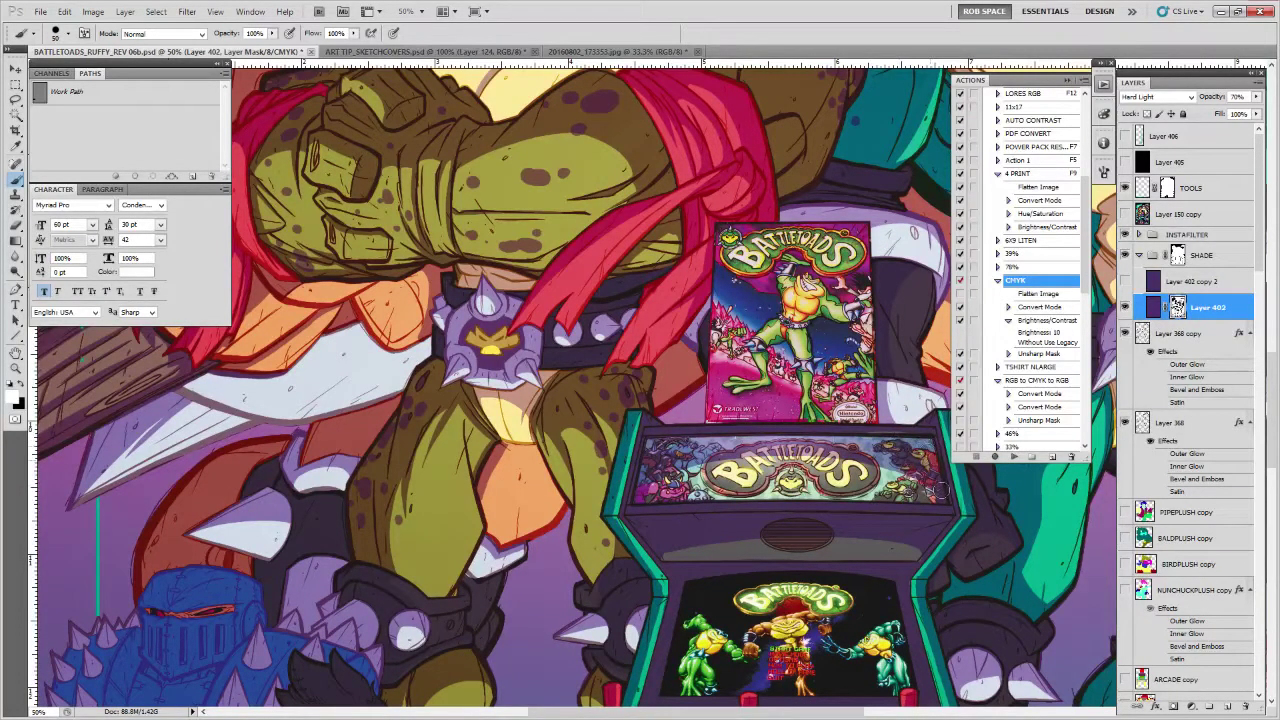
mouse_move(938, 496)
left_mouse_down()
mouse_move(664, 472)
mouse_move(632, 495)
left_mouse_up()
mouse_move(632, 495)
left_mouse_down()
mouse_move(704, 470)
mouse_move(942, 494)
mouse_move(714, 467)
mouse_move(940, 497)
left_mouse_up()
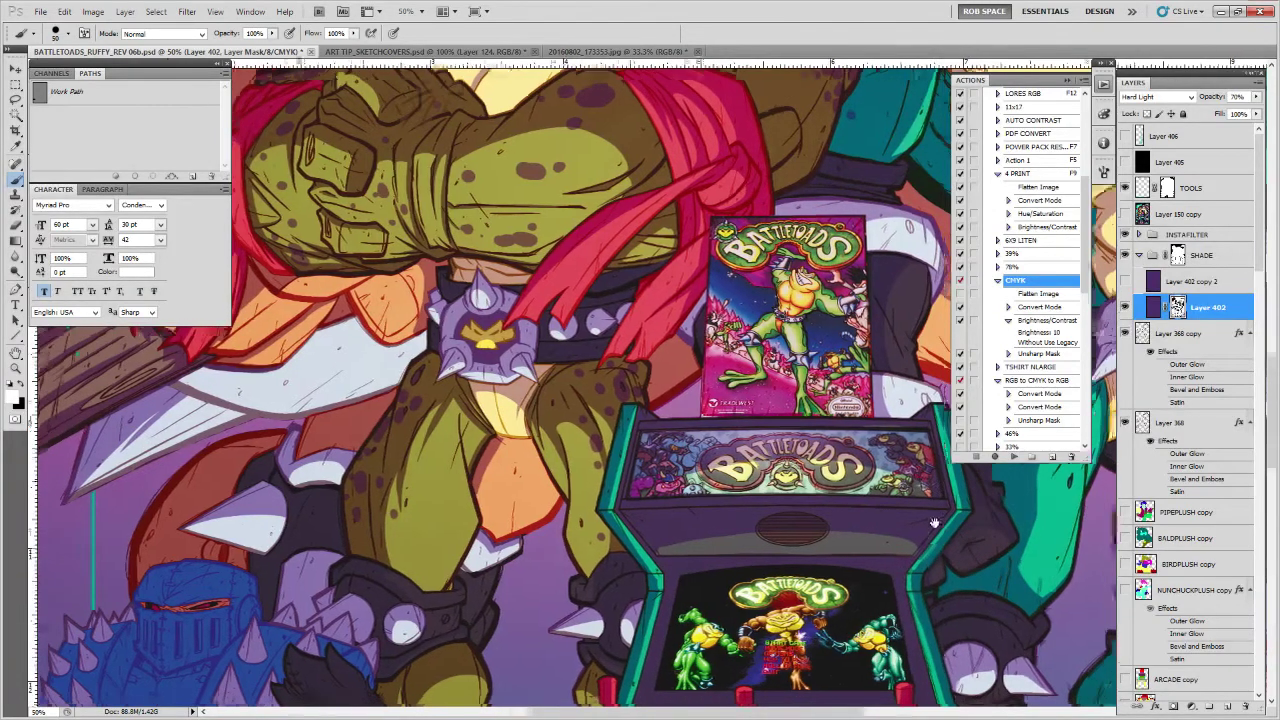
left_click_drag(933, 522, 880, 444)
key("x")
key("x")
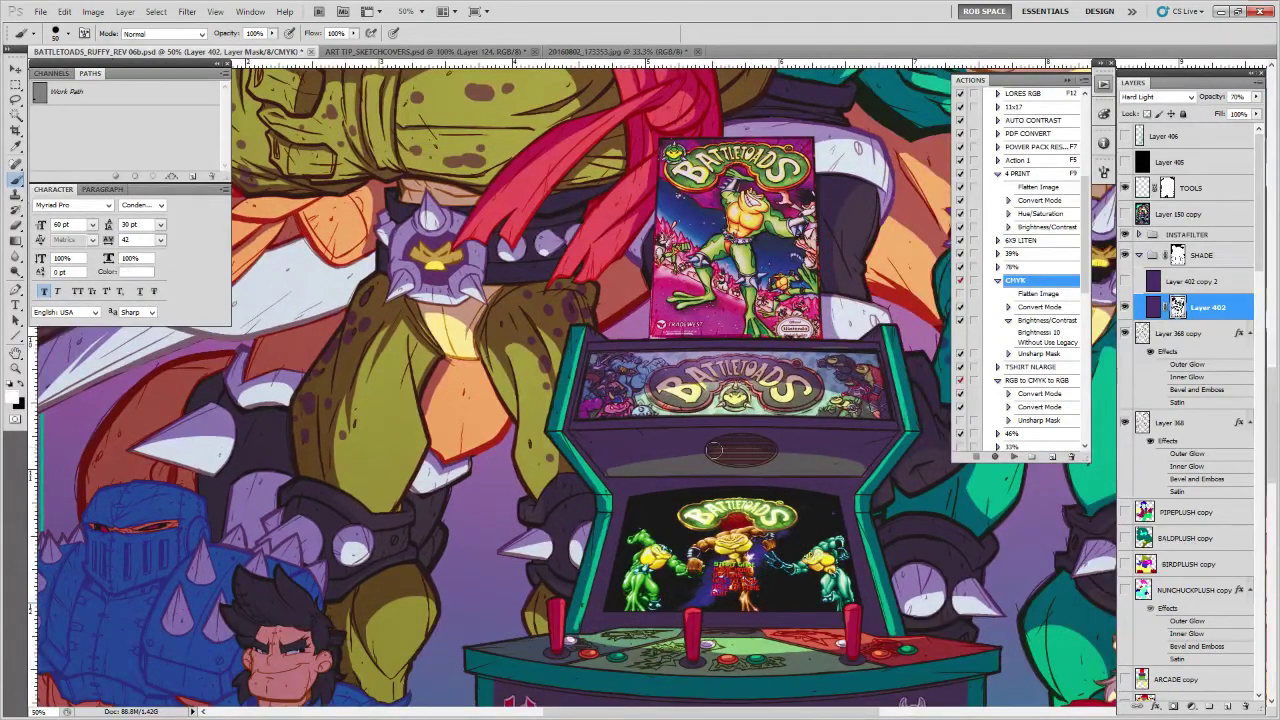
Paint shade over the speaker grille on the arcade cabinet in the Layer 402 mask and touch up the surrounding panel
left_click_drag(733, 462, 768, 455)
key("x")
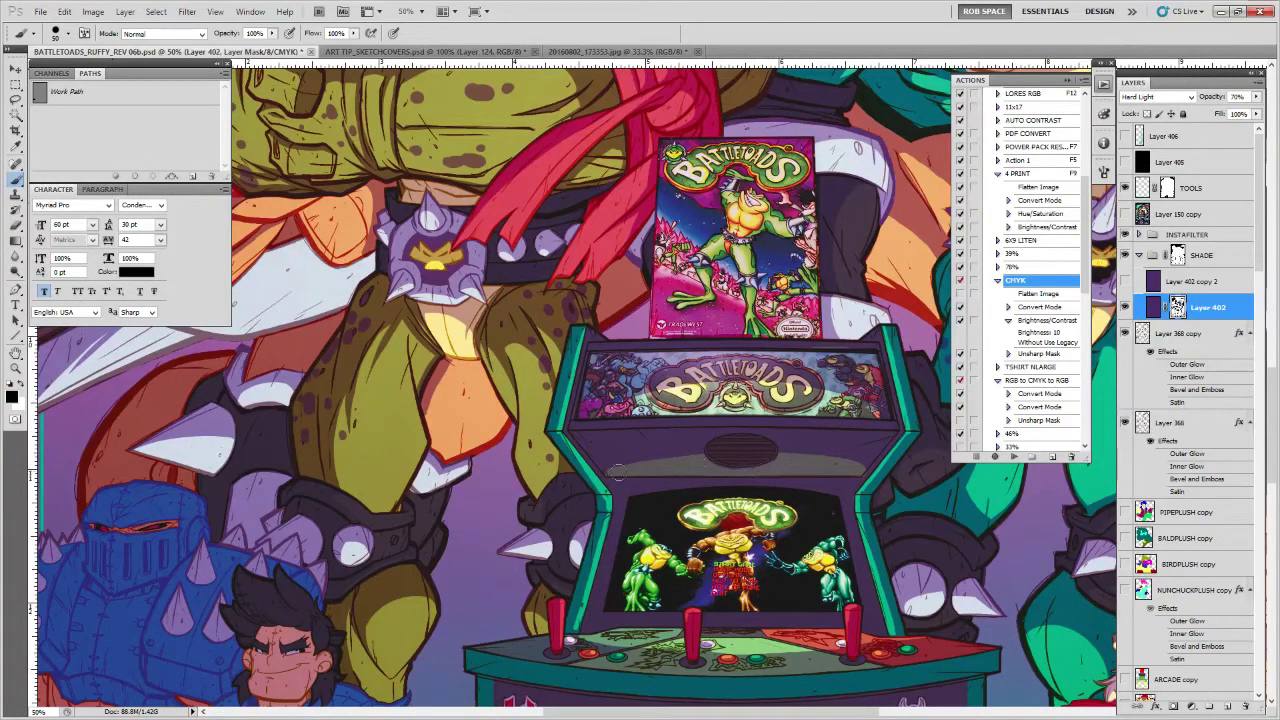
left_click_drag(904, 484, 892, 469)
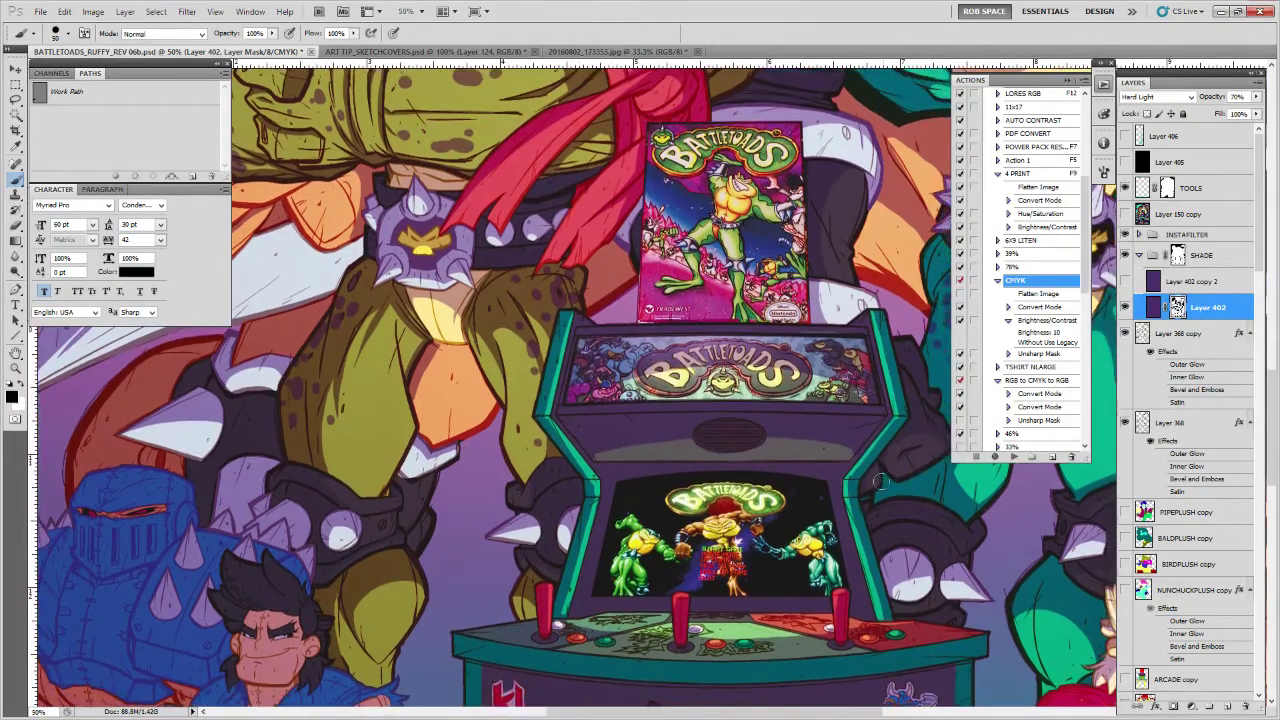
left_click_drag(874, 515, 875, 502)
key("x")
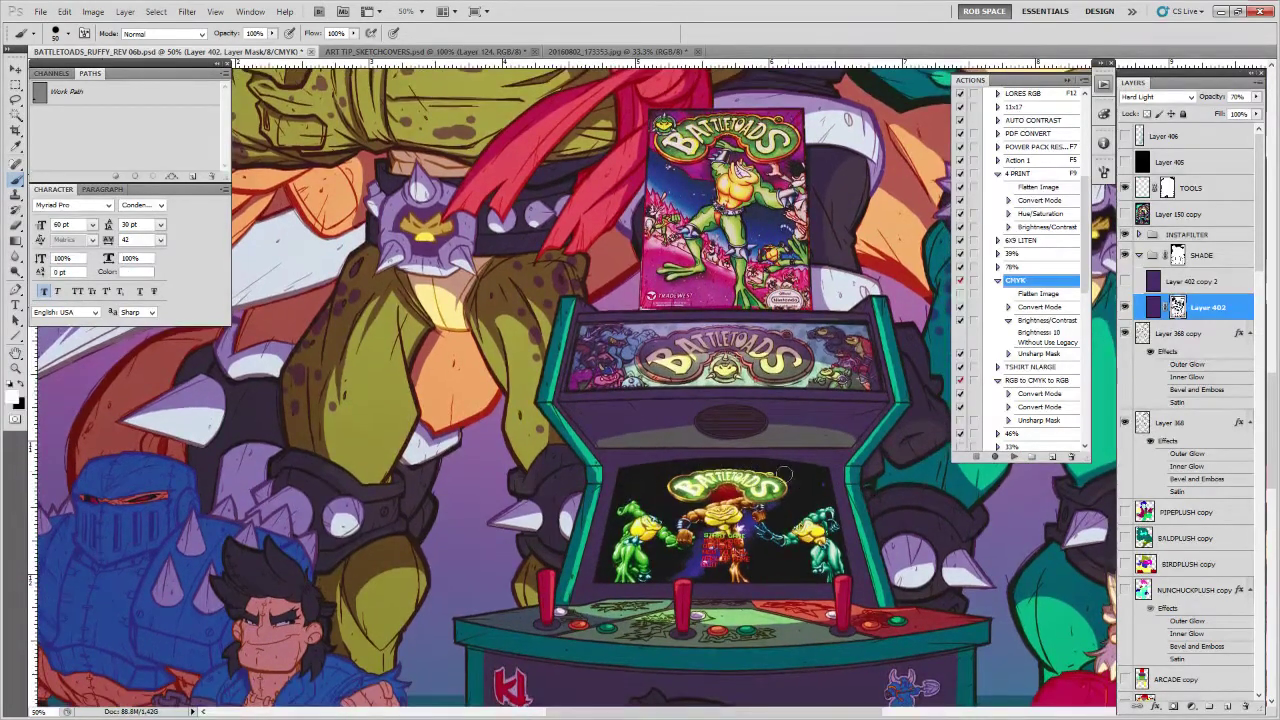
mouse_move(728, 467)
left_mouse_down()
mouse_move(795, 473)
mouse_move(657, 484)
mouse_move(824, 490)
mouse_move(807, 419)
left_mouse_up()
key("ctrl+z")
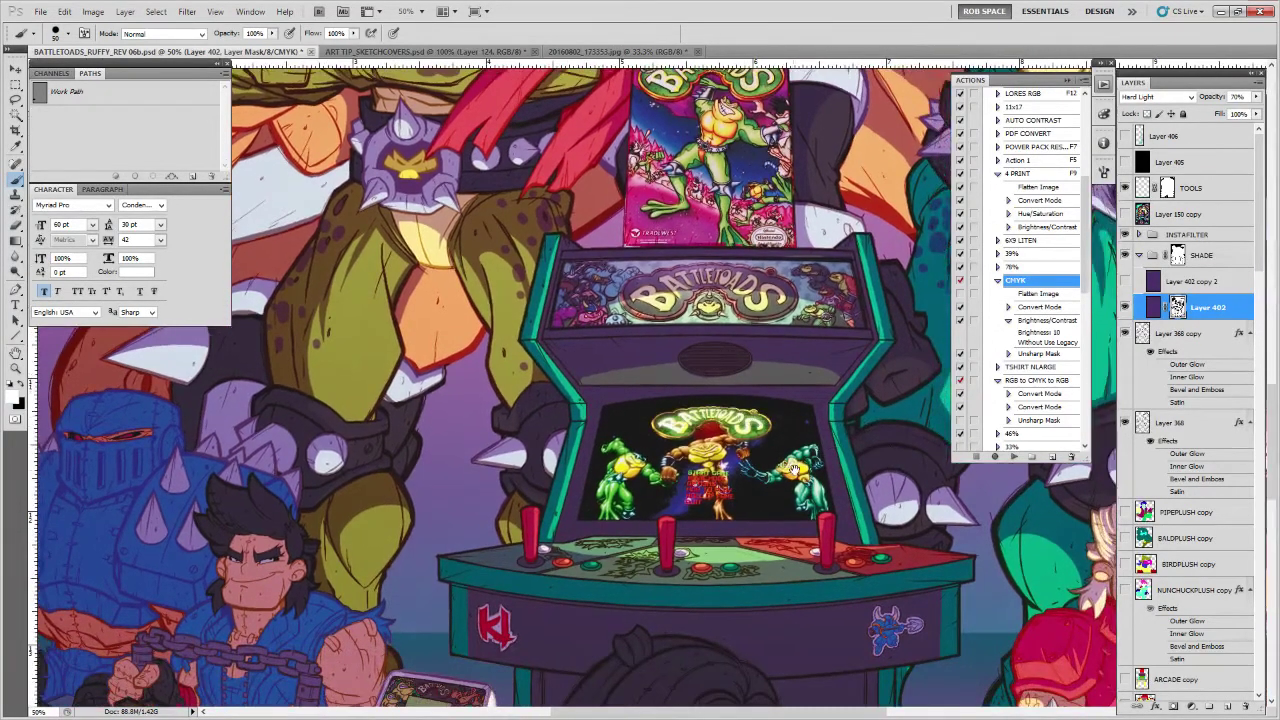
Mask out the shade on the lower part of the cabinet's left teal leg to leave a light area
left_click_drag(793, 470, 789, 456)
left_click_drag(790, 570, 804, 430)
left_click_drag(502, 464, 604, 346)
left_click_drag(648, 483, 643, 412)
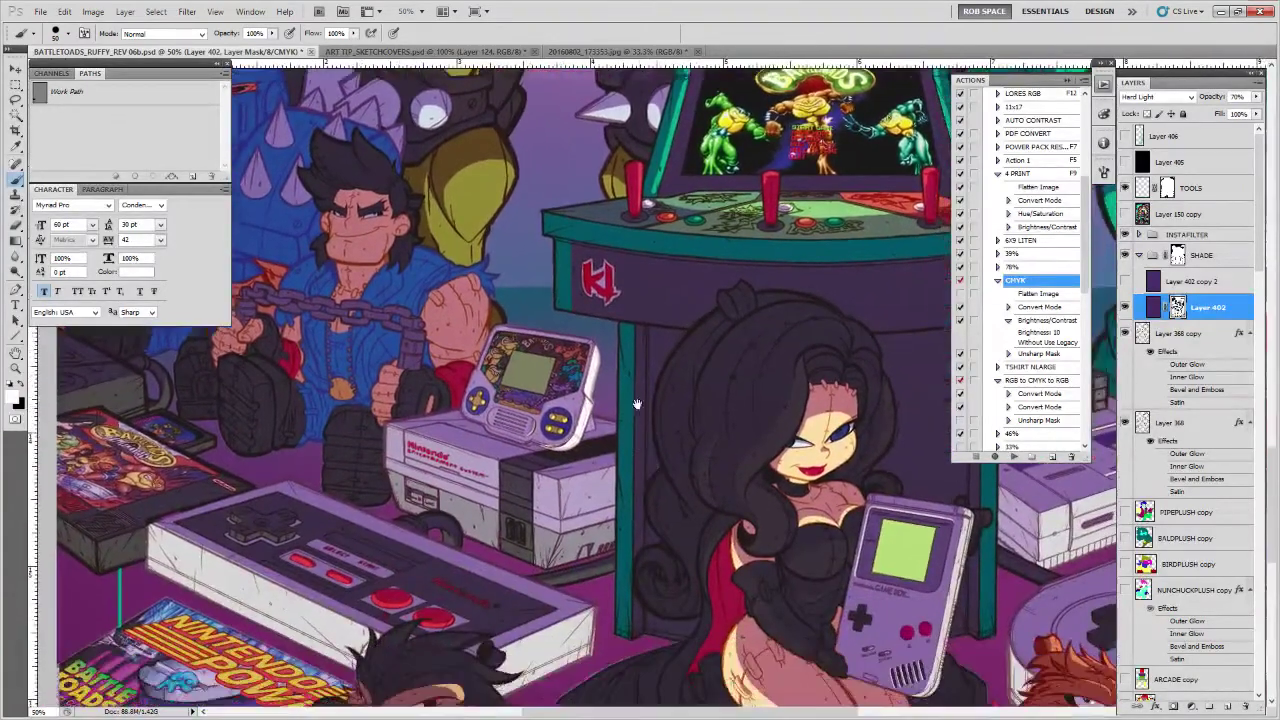
left_click_drag(639, 560, 628, 510)
key("x")
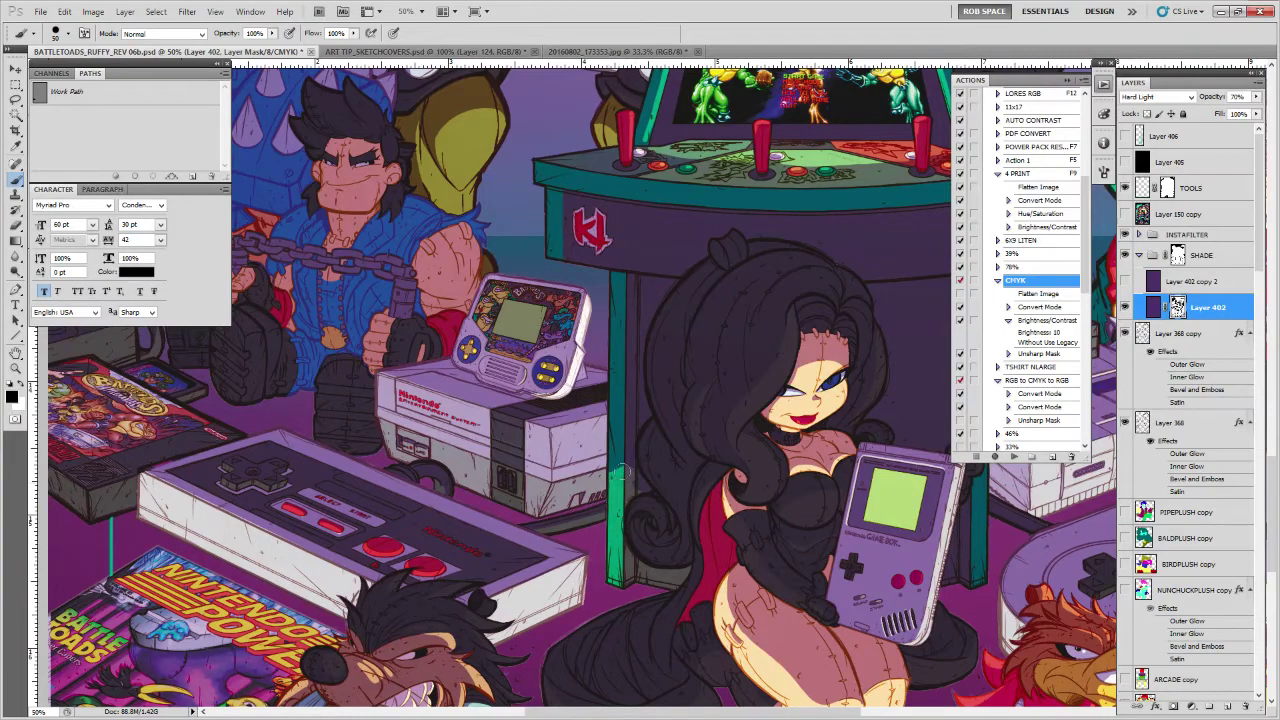
Mask out shade on the cabinet's right teal leg and the inner back panel behind the seated woman
left_click_drag(650, 500, 508, 497)
mouse_move(750, 410)
left_mouse_down()
mouse_move(838, 452)
mouse_move(811, 580)
left_mouse_up()
left_click_drag(842, 436, 745, 412)
left_click_drag(826, 437, 737, 391)
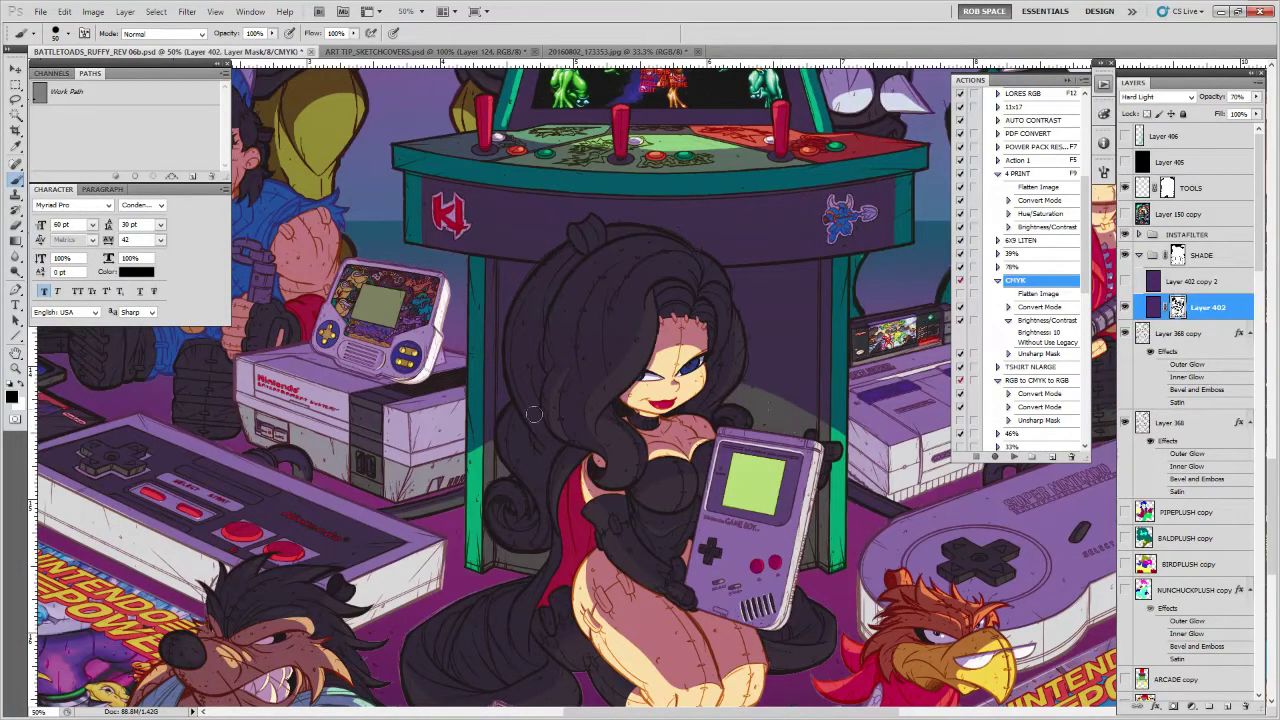
left_click_drag(604, 413, 777, 551)
left_click_drag(868, 558, 646, 538)
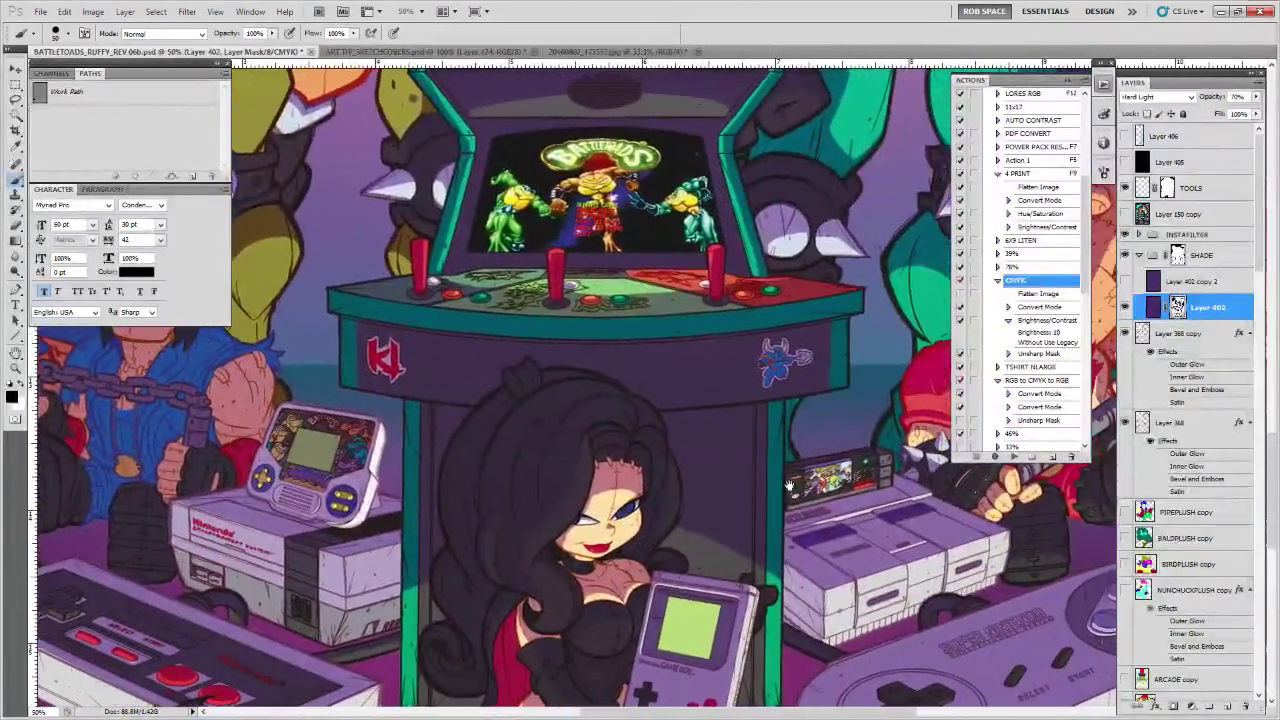
left_click_drag(887, 466, 815, 591)
Refine the shade edges on the cabinet's inner back panel around the woman's hair, alternating black and white on the mask
key("z")
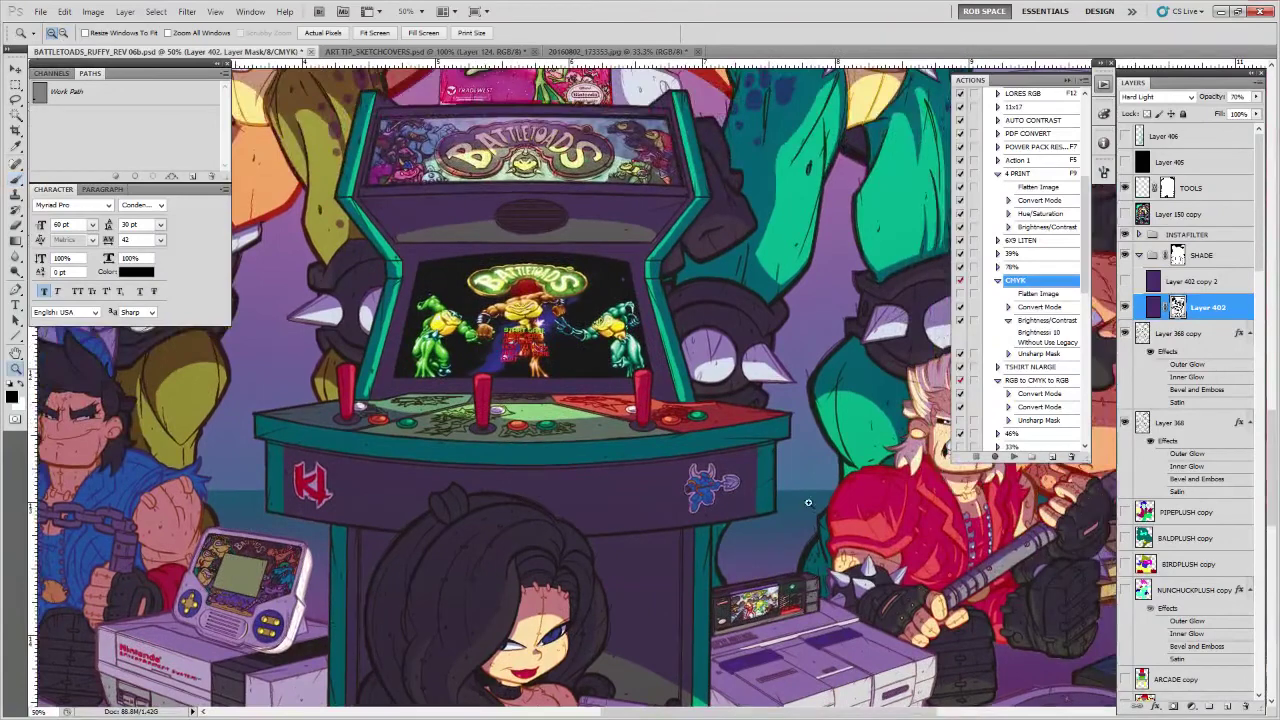
left_click(808, 507, "alt")
left_click(810, 514, "alt")
left_click(814, 524, "alt")
left_click(818, 530)
left_click(820, 504)
key("b")
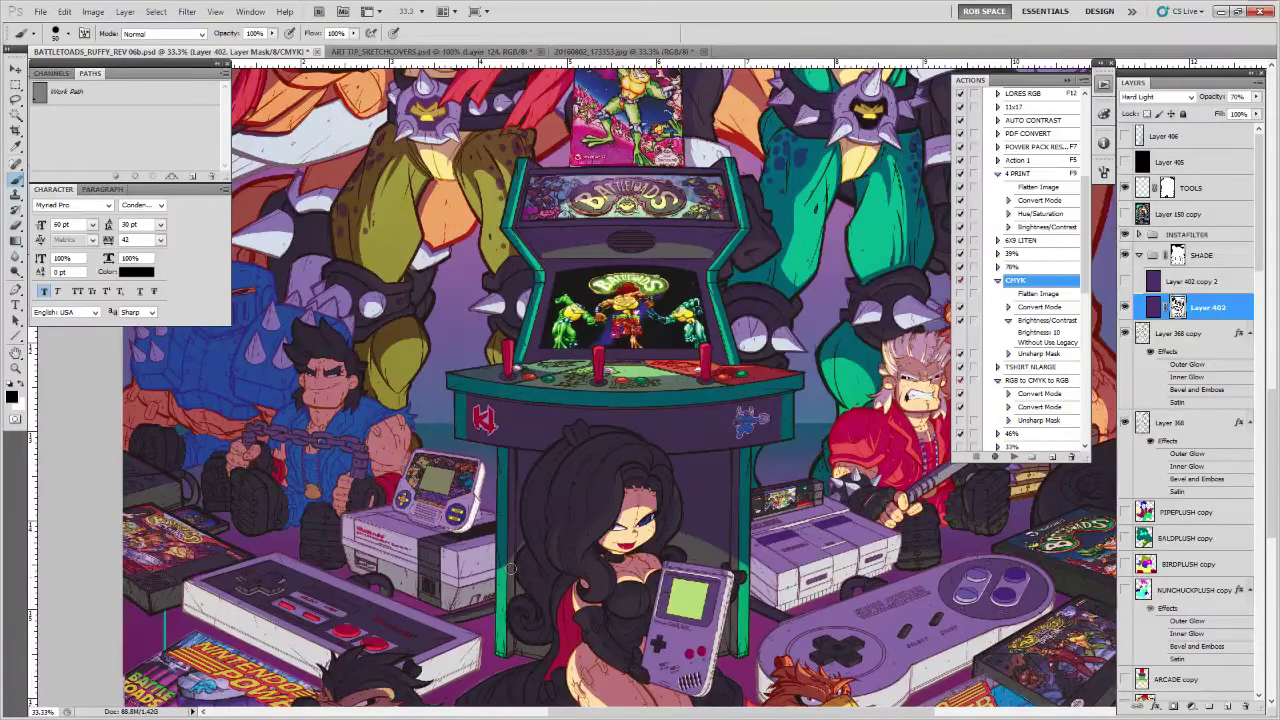
scroll(786, 428, "down", 4)
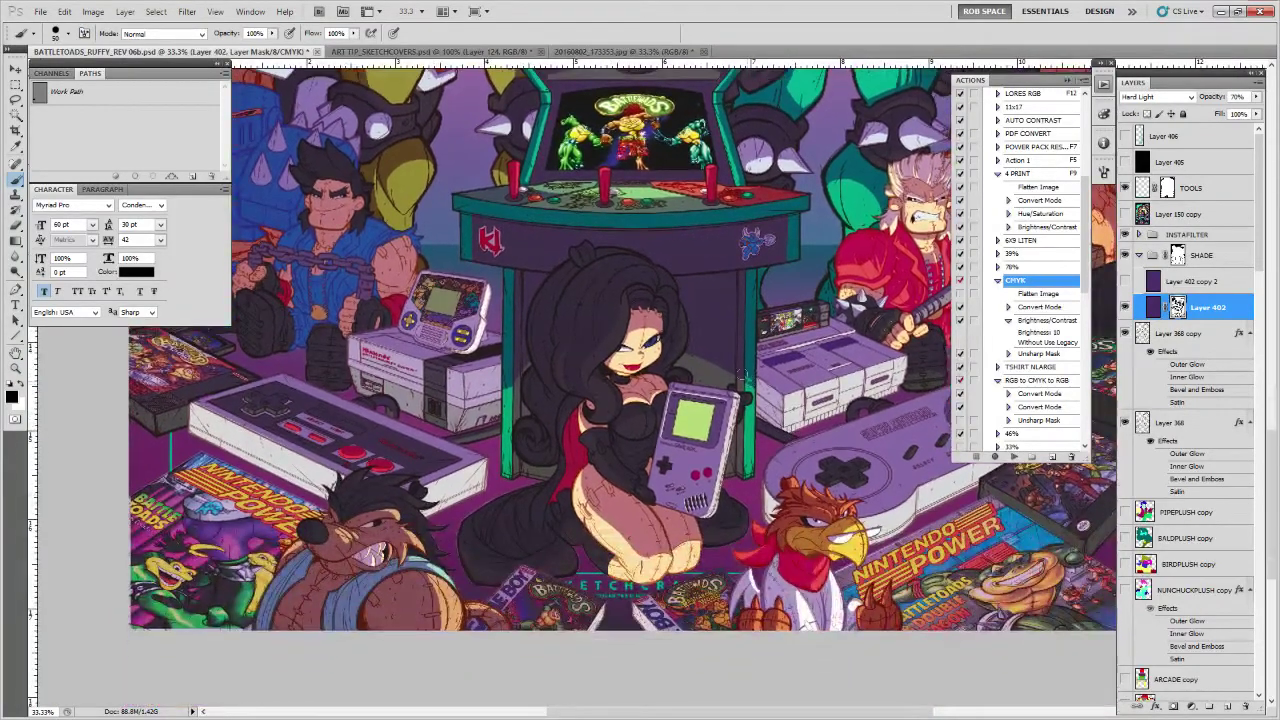
key("x")
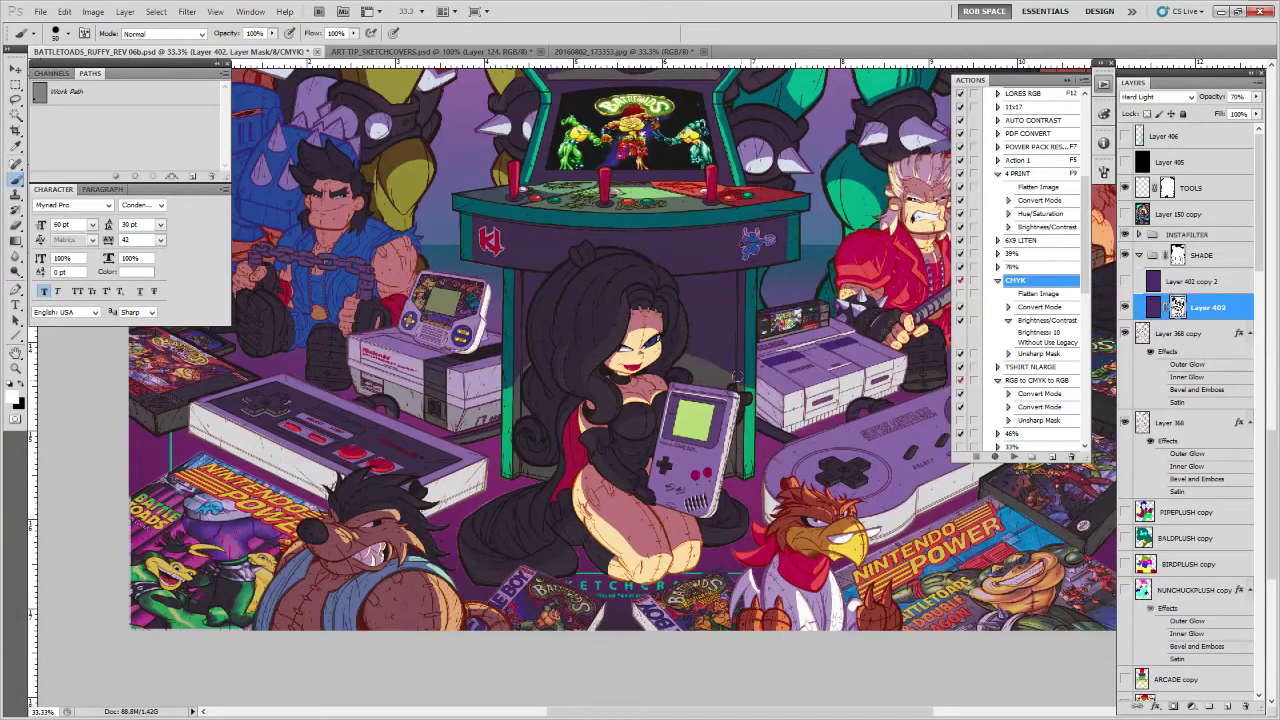
key("x")
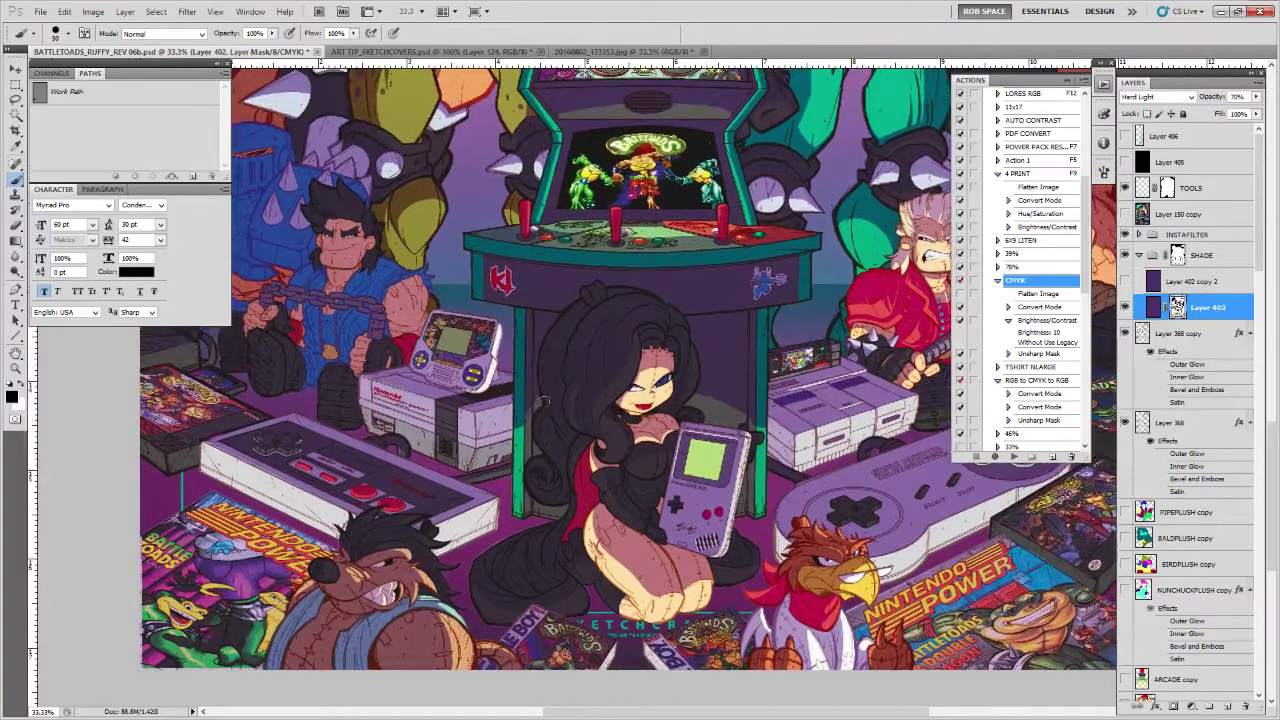
key("x")
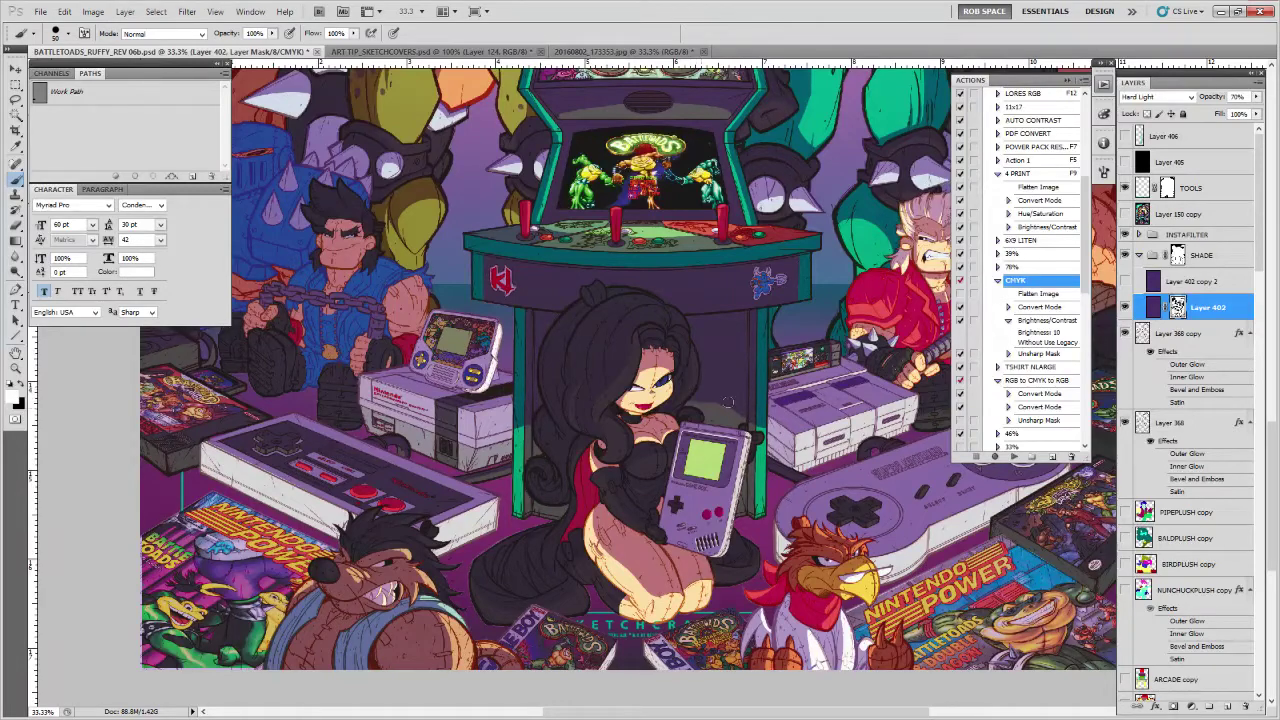
left_click_drag(747, 377, 748, 379)
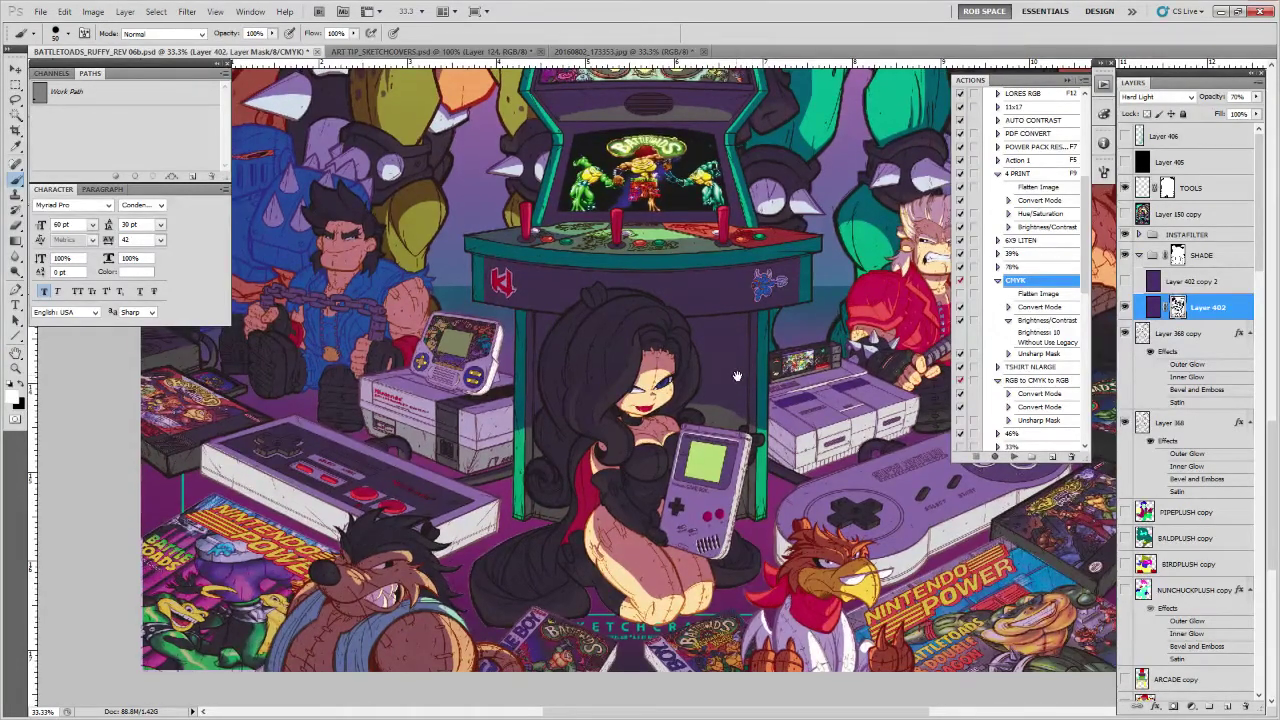
Choose a smaller brush and clean up the right end and lower edge of the light band below the marquee
key("z")
left_click(737, 376, "alt")
left_click(737, 376, "alt")
left_click_drag(755, 378, 754, 379)
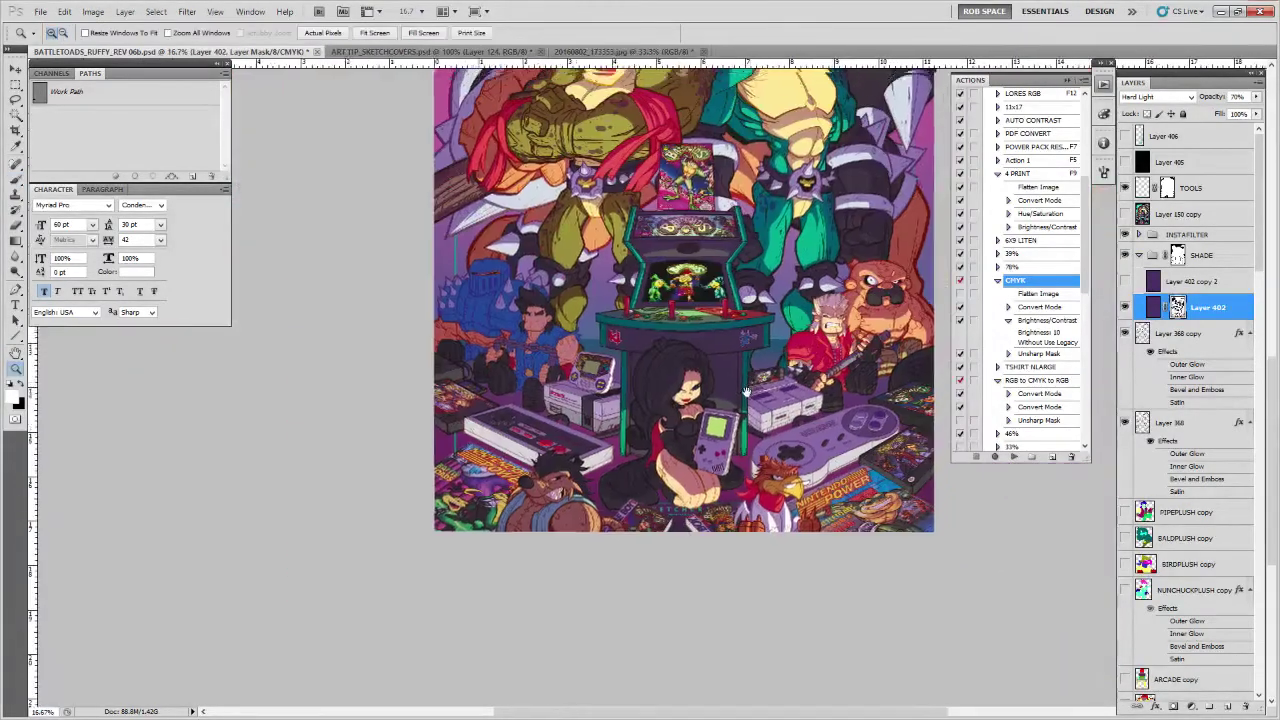
left_click(675, 404)
left_click(675, 404)
left_click(676, 403)
left_click(676, 403)
left_click(675, 403)
left_click_drag(675, 403, 800, 594)
key("b")
right_click(730, 548)
double_click(751, 546)
right_click(814, 549)
double_click(836, 548)
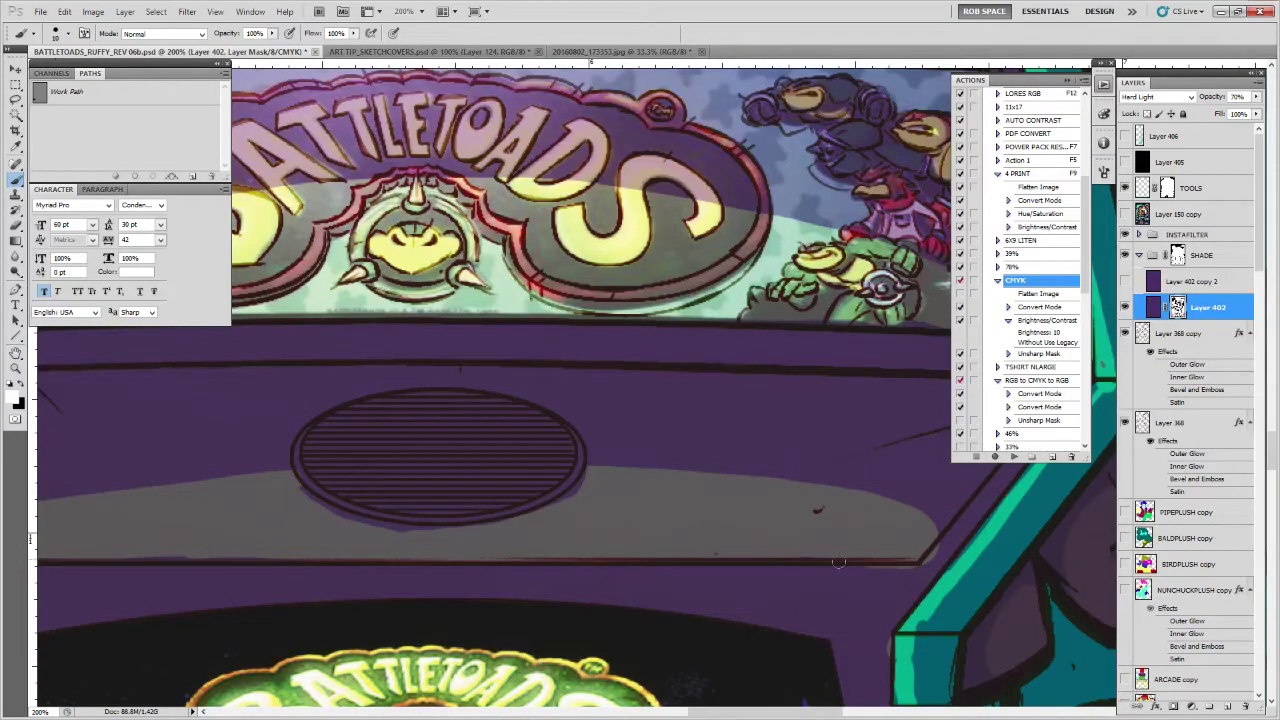
left_click_drag(897, 600, 843, 587)
left_click_drag(885, 532, 819, 553)
left_click_drag(779, 552, 797, 566)
key("x")
left_click_drag(730, 479, 572, 471)
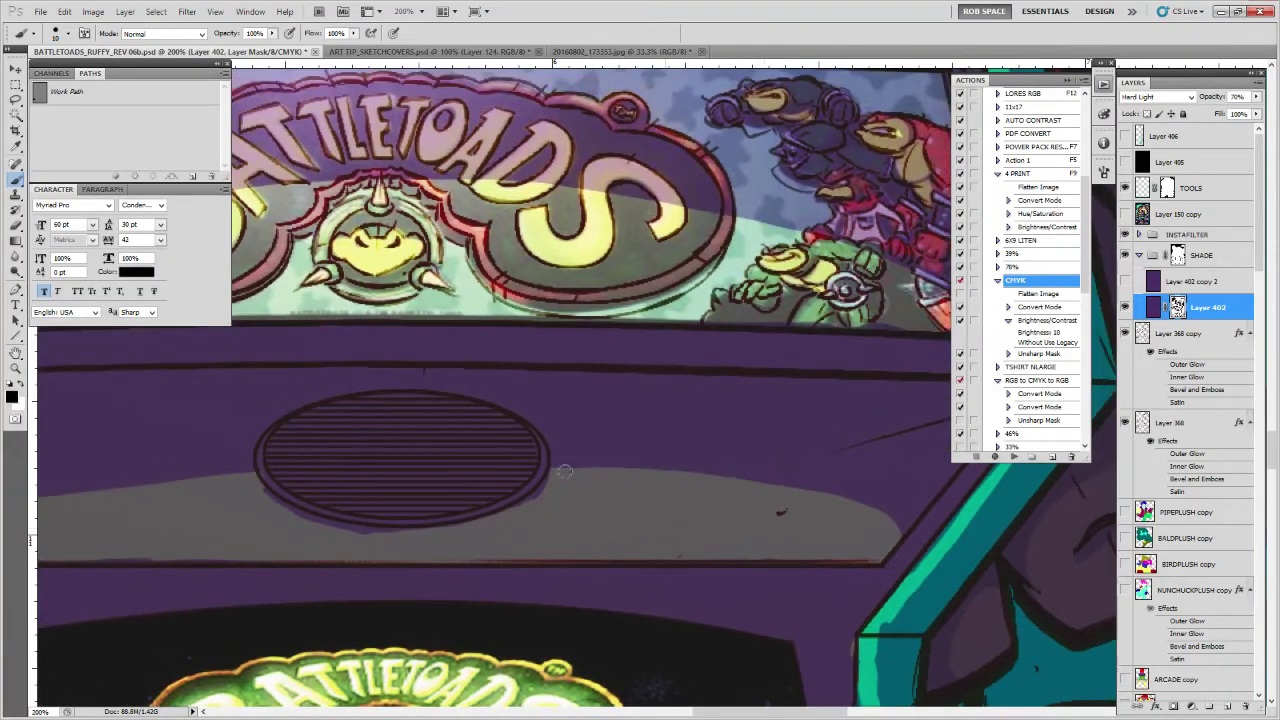
Clean up the mask around the bottom of the speaker grille and along the light band's lower edge
scroll(568, 471, "left", 3)
scroll(568, 471, "up", 1)
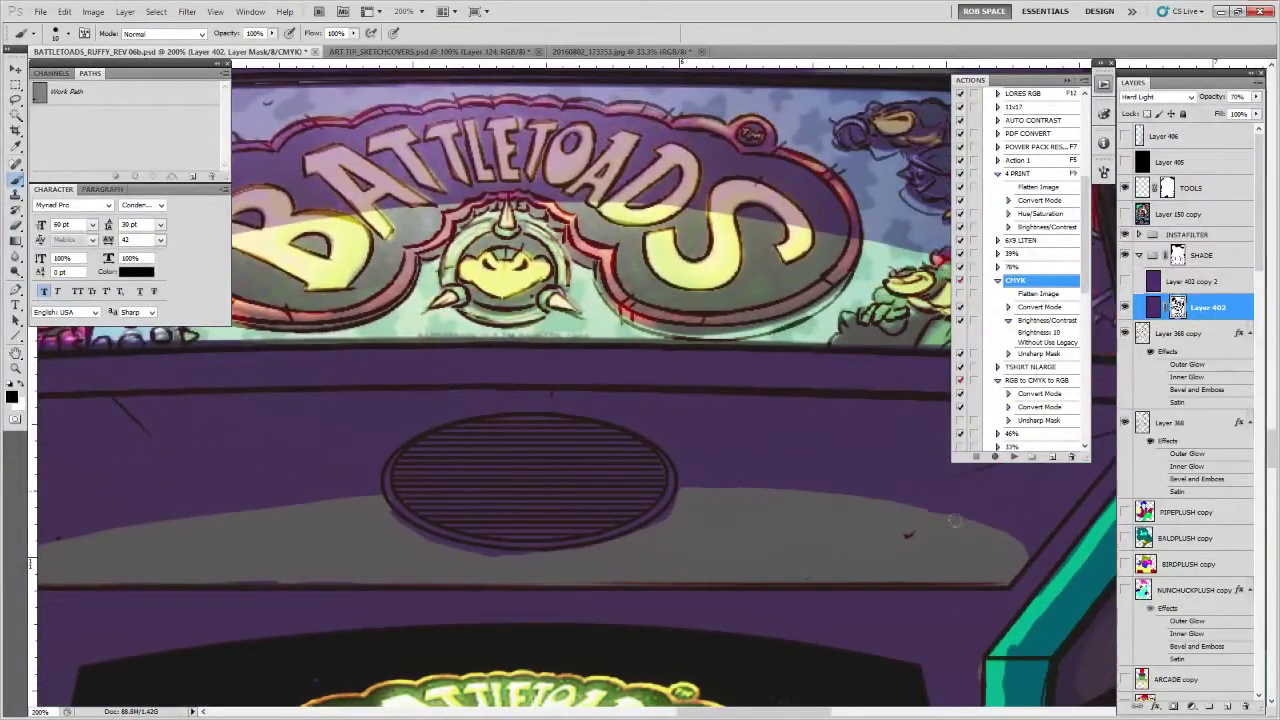
scroll(908, 528, "left", 5)
scroll(791, 537, "right", 2)
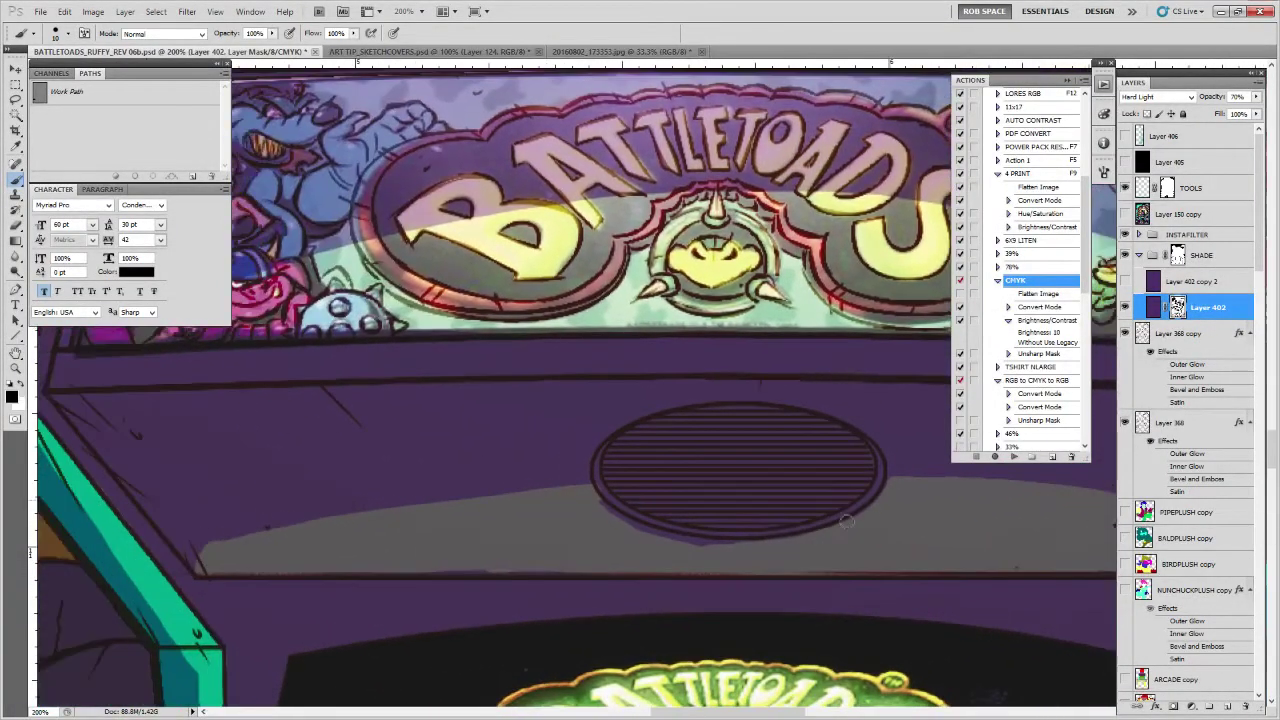
left_click_drag(767, 547, 980, 561)
key("x")
left_click_drag(813, 502, 891, 496)
left_click_drag(882, 573, 699, 573)
key("x")
key("ctrl+z")
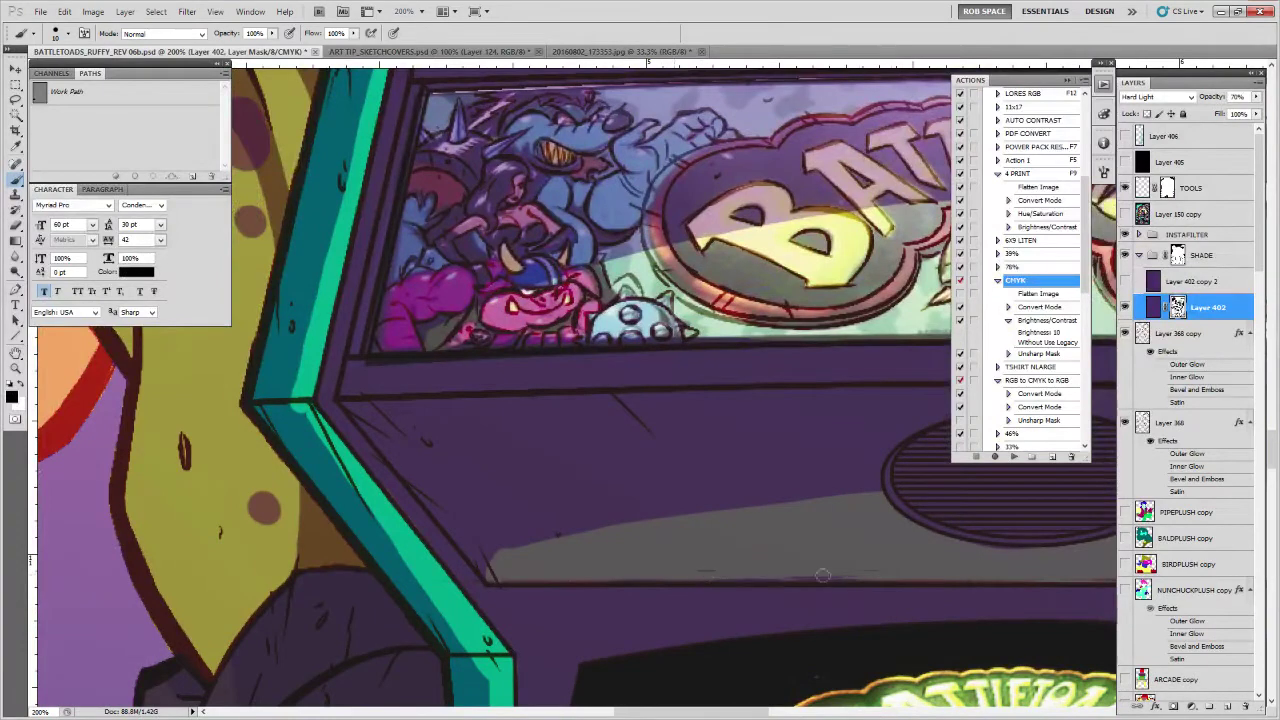
Extend the left tip of the light band to the panel's edge and straighten its upper contour
mouse_move(492, 573)
left_mouse_down()
mouse_move(486, 560)
mouse_move(525, 549)
mouse_move(855, 495)
mouse_move(467, 551)
left_mouse_up()
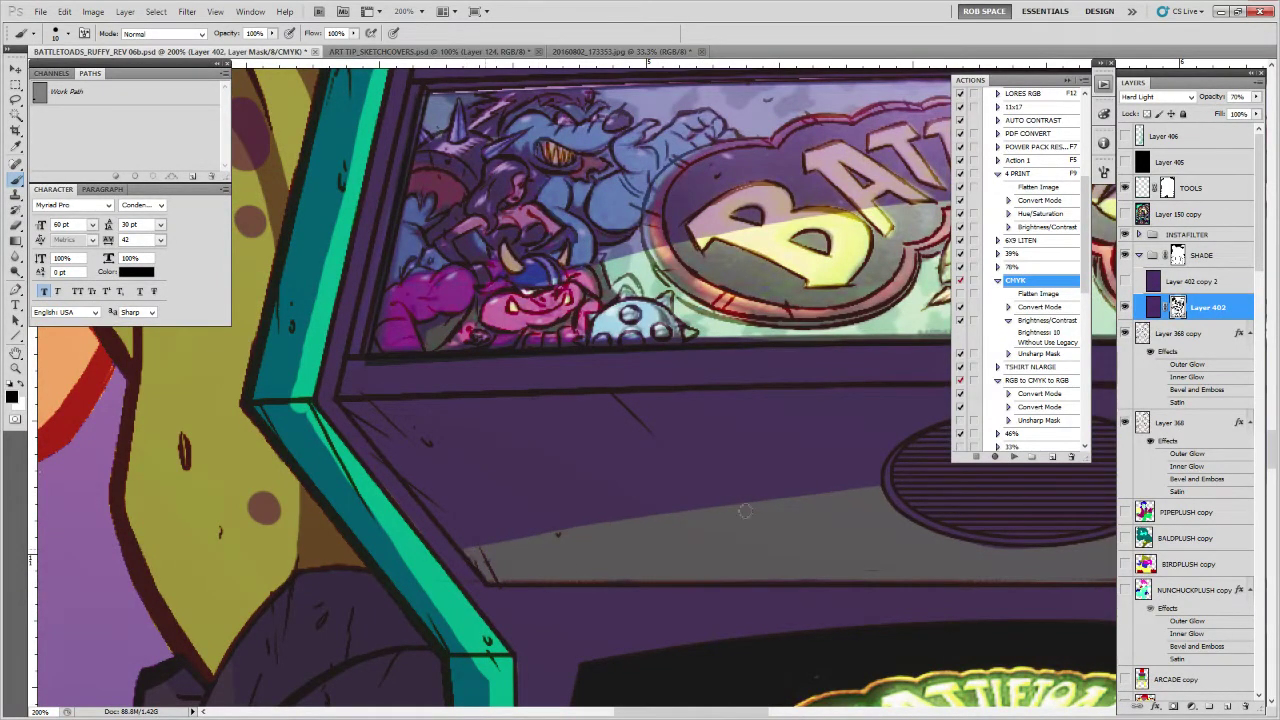
left_click_drag(667, 529, 745, 481)
left_click_drag(371, 358, 382, 369)
Refine the boundary between shade and light on the angled upper bend of the left teal side trim
key("x")
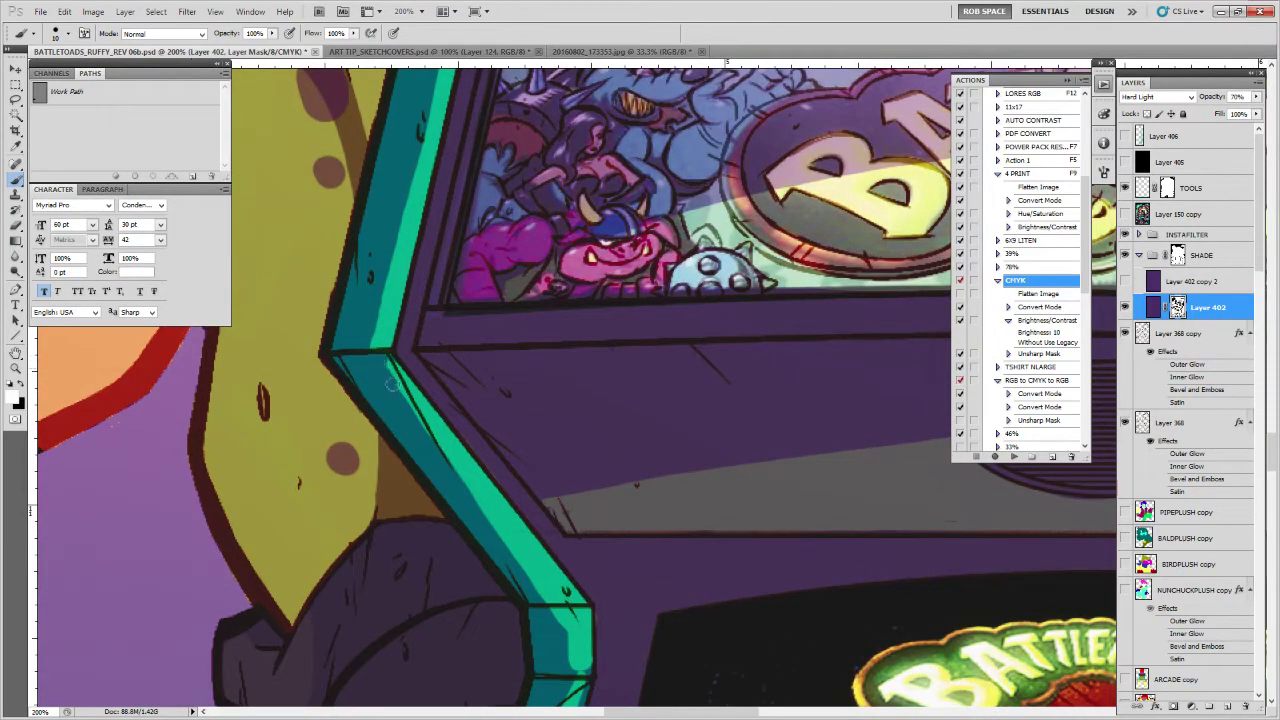
key("x")
key("x")
mouse_move(372, 360)
left_mouse_down()
mouse_move(552, 602)
mouse_move(472, 355)
left_mouse_up()
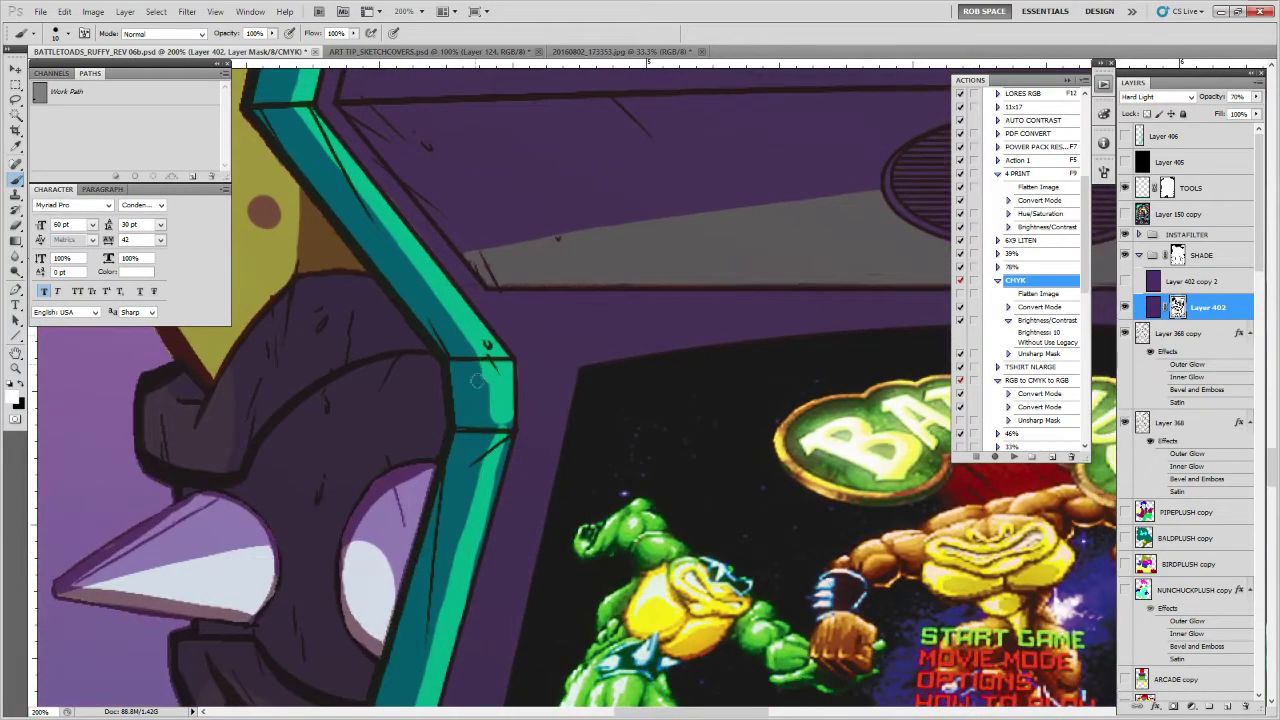
key("x")
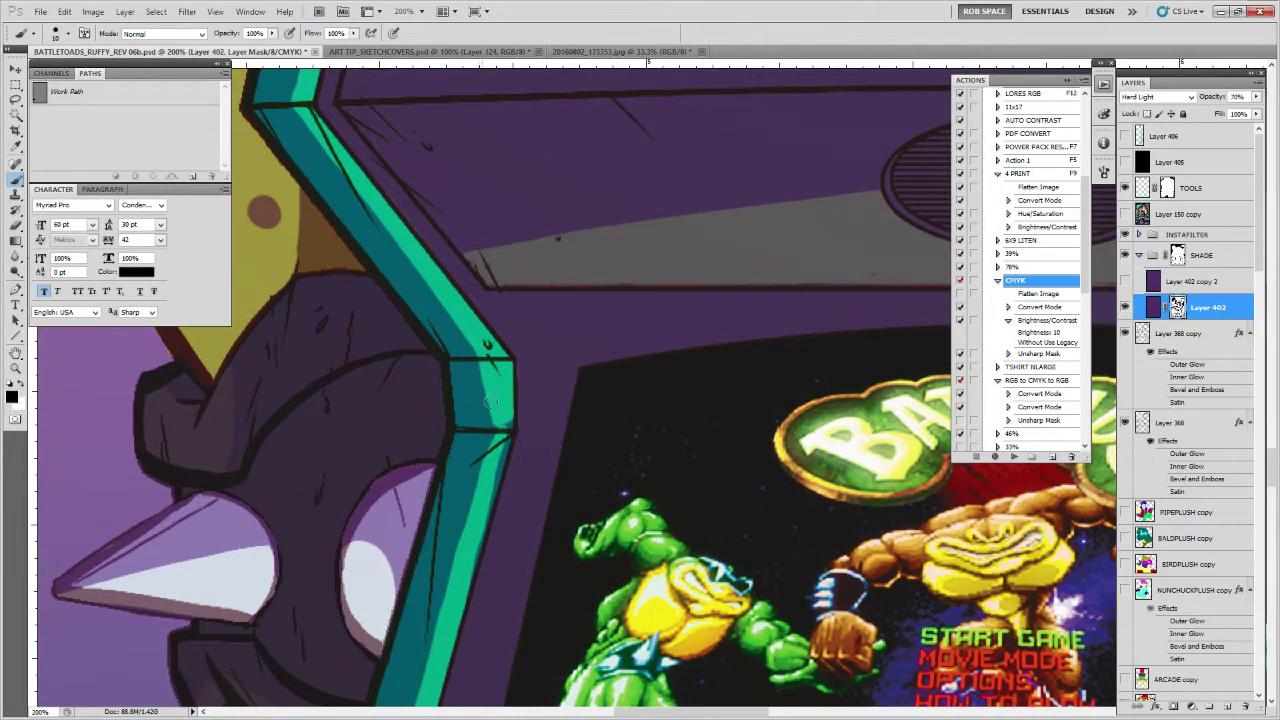
left_click_drag(507, 393, 672, 191)
Extend the light strip on the left teal side trim down to the control panel
key("x")
key("x")
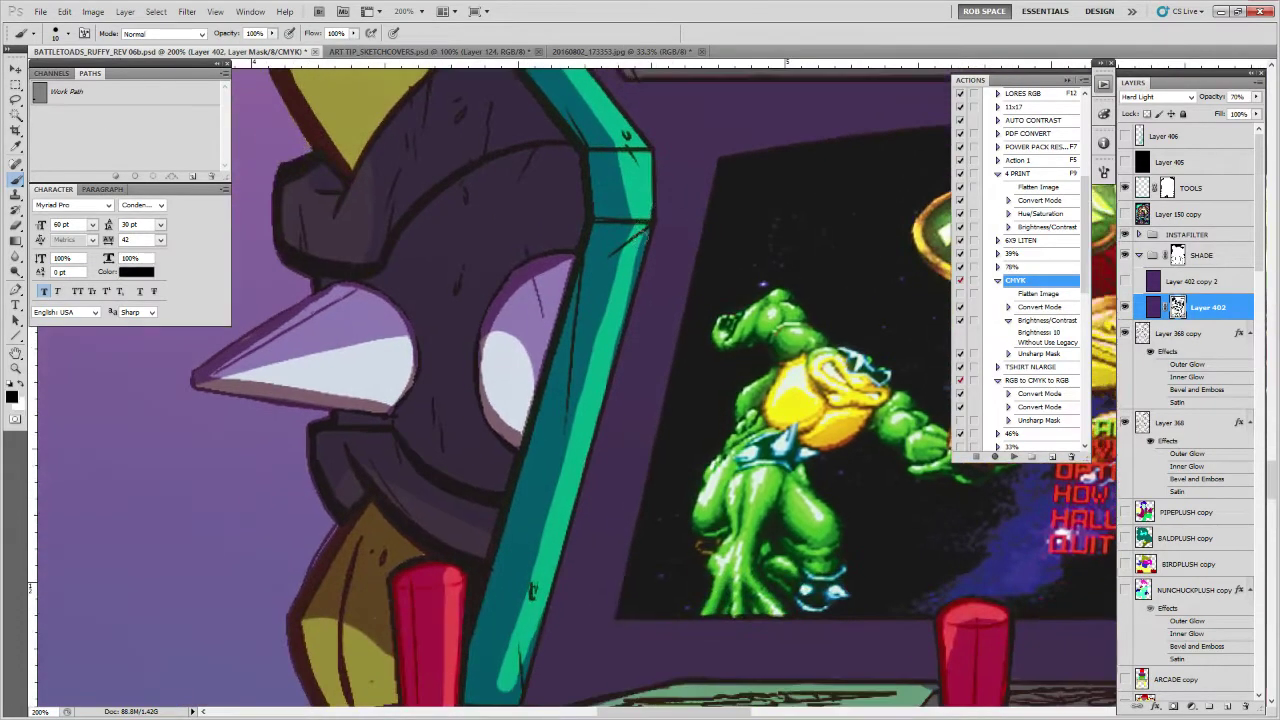
left_click_drag(617, 329, 632, 244)
mouse_move(642, 146)
left_mouse_down()
mouse_move(527, 533)
mouse_move(508, 610)
mouse_move(520, 616)
mouse_move(560, 512)
mouse_move(530, 613)
mouse_move(568, 406)
left_mouse_up()
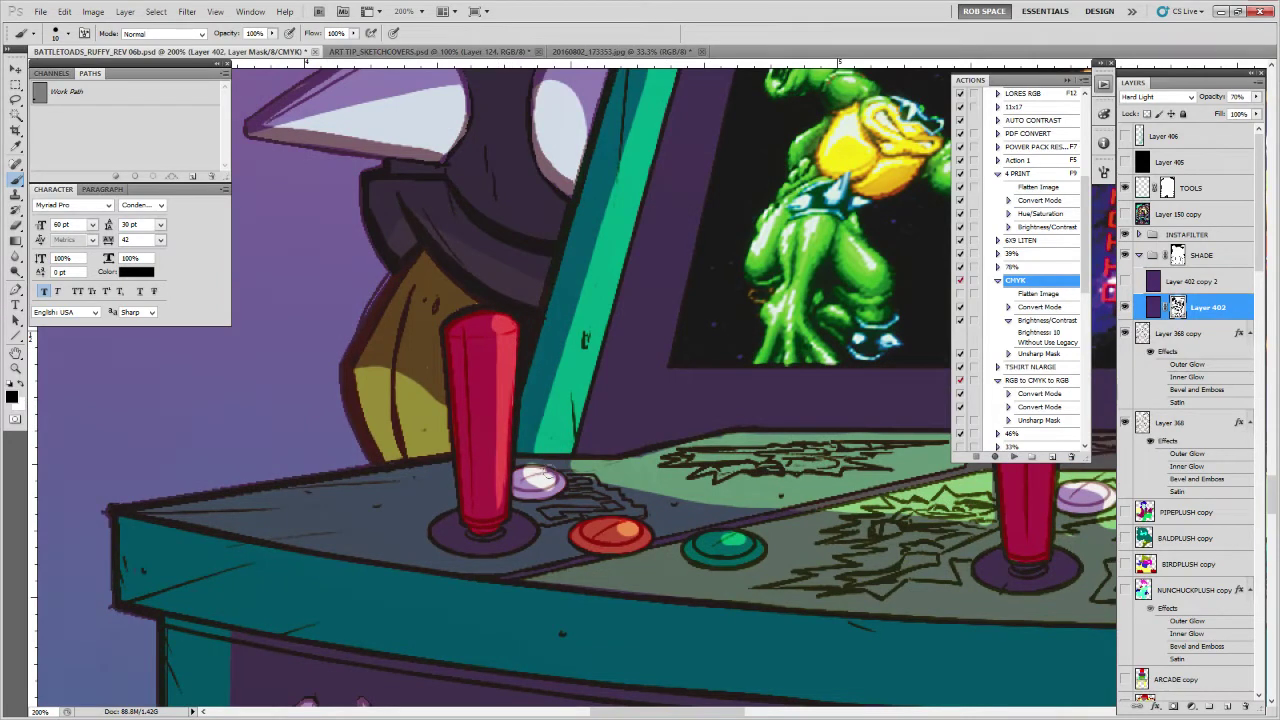
Reshape the light area on the control panel's left green section with a smooth curved shade edge
key("x")
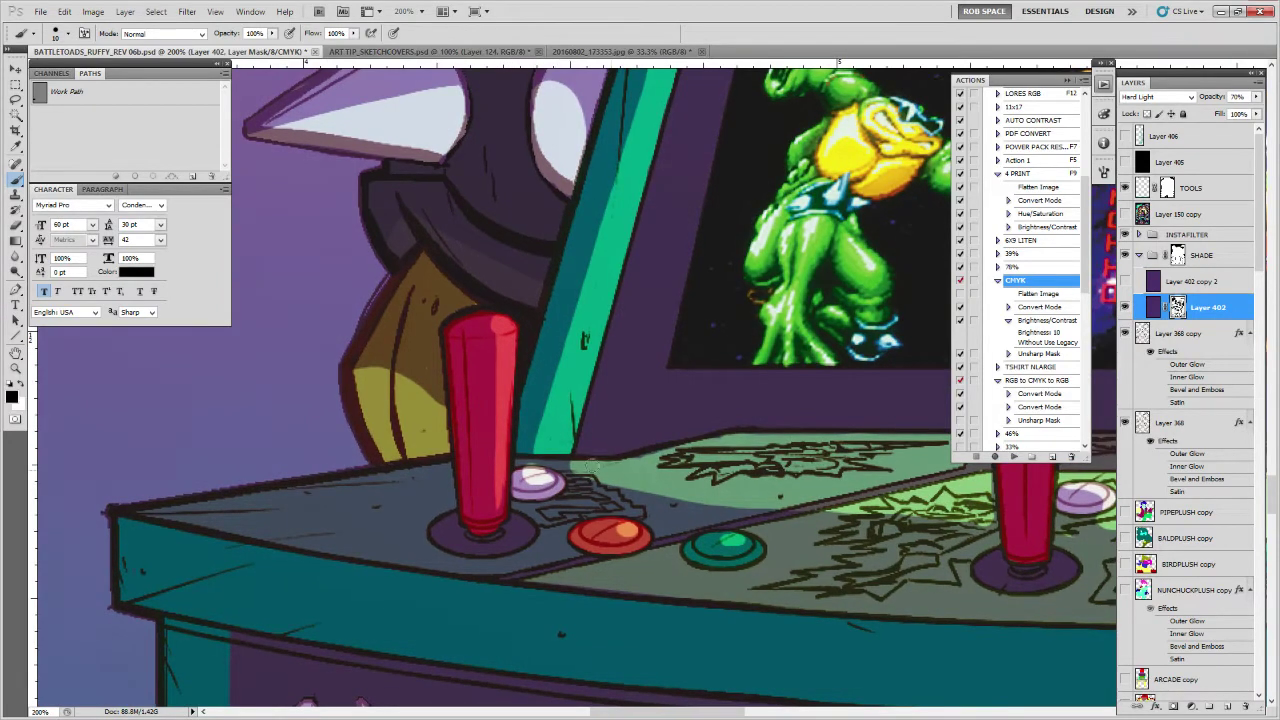
key("x")
left_click_drag(786, 490, 728, 496)
key("x")
mouse_move(574, 464)
left_mouse_down()
mouse_move(652, 447)
mouse_move(581, 462)
left_mouse_up()
key("x")
key("x")
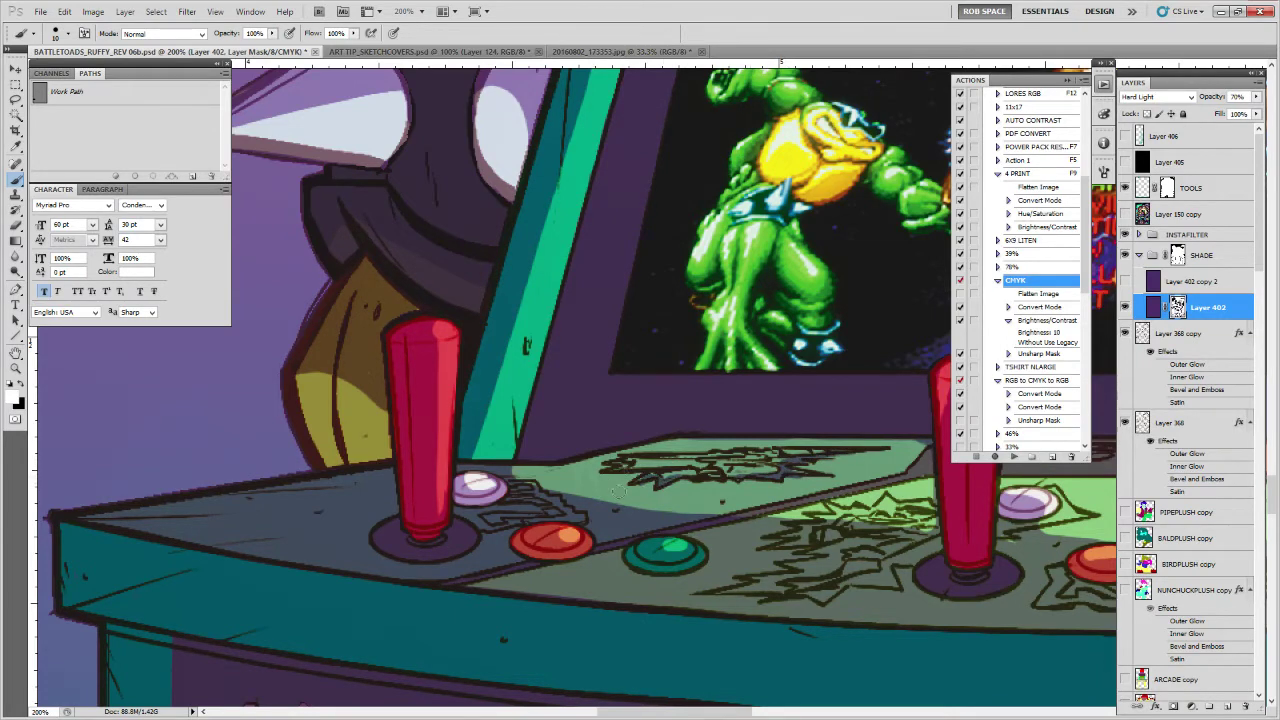
key("x")
mouse_move(543, 489)
left_mouse_down()
mouse_move(669, 516)
mouse_move(857, 520)
left_mouse_up()
mouse_move(770, 524)
left_mouse_down()
mouse_move(929, 533)
mouse_move(803, 555)
left_mouse_up()
left_click_drag(781, 449, 533, 444)
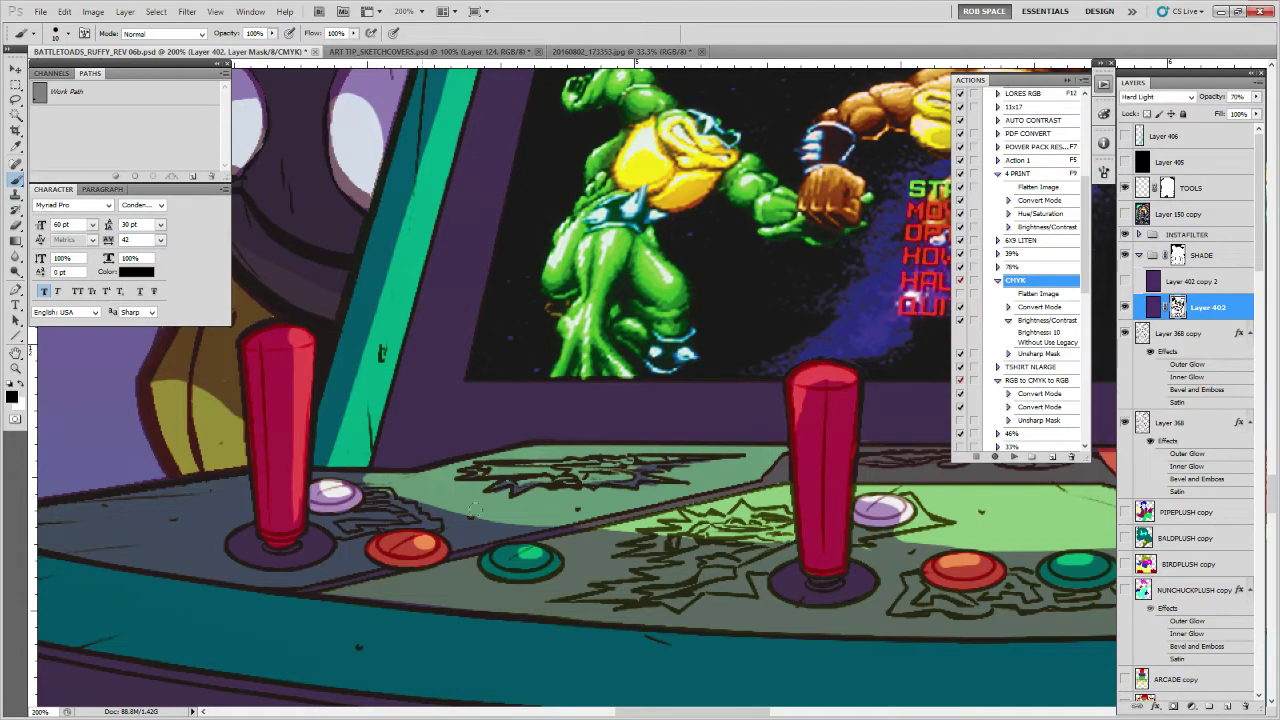
Touch up the shade on the middle joystick's handle
left_click_drag(866, 583, 636, 600)
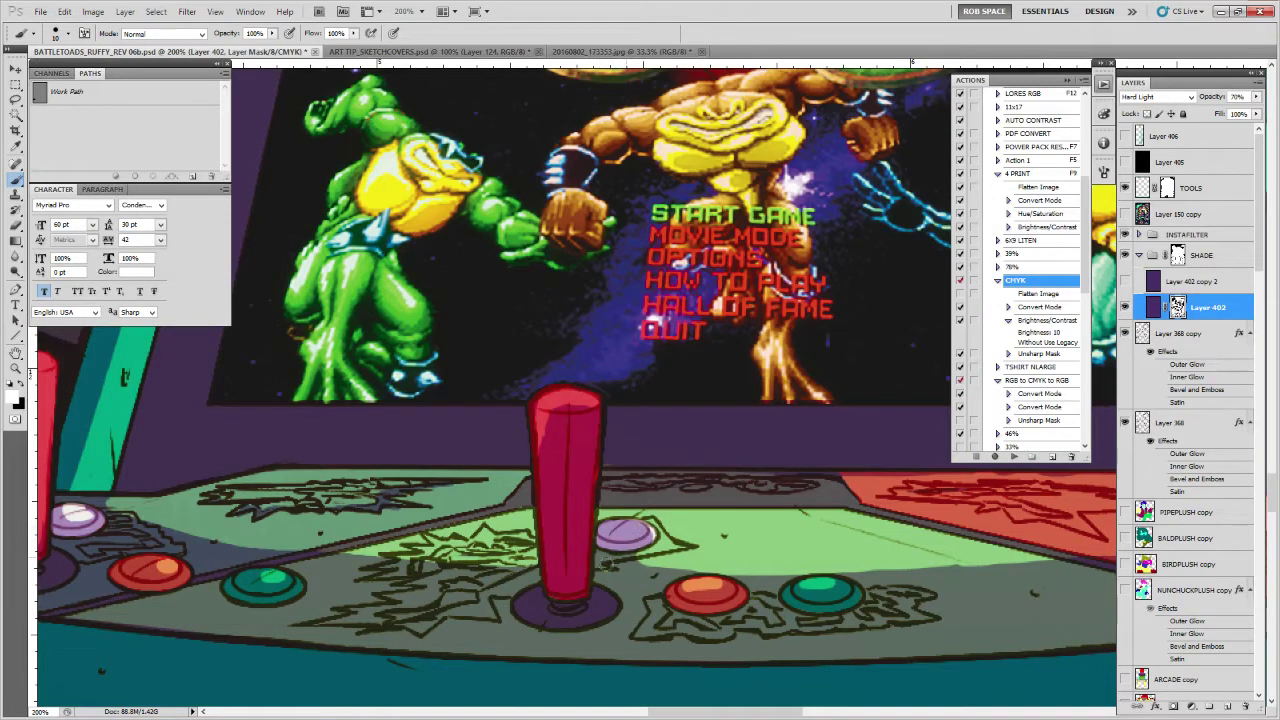
mouse_move(592, 407)
left_mouse_down()
mouse_move(551, 411)
mouse_move(545, 444)
left_mouse_up()
left_click_drag(545, 432, 544, 418)
left_click_drag(914, 607, 762, 577)
Smooth the curved shade edge across the control panel's central green section, around the middle joystick and buttons
key("x")
left_click_drag(903, 529, 625, 543)
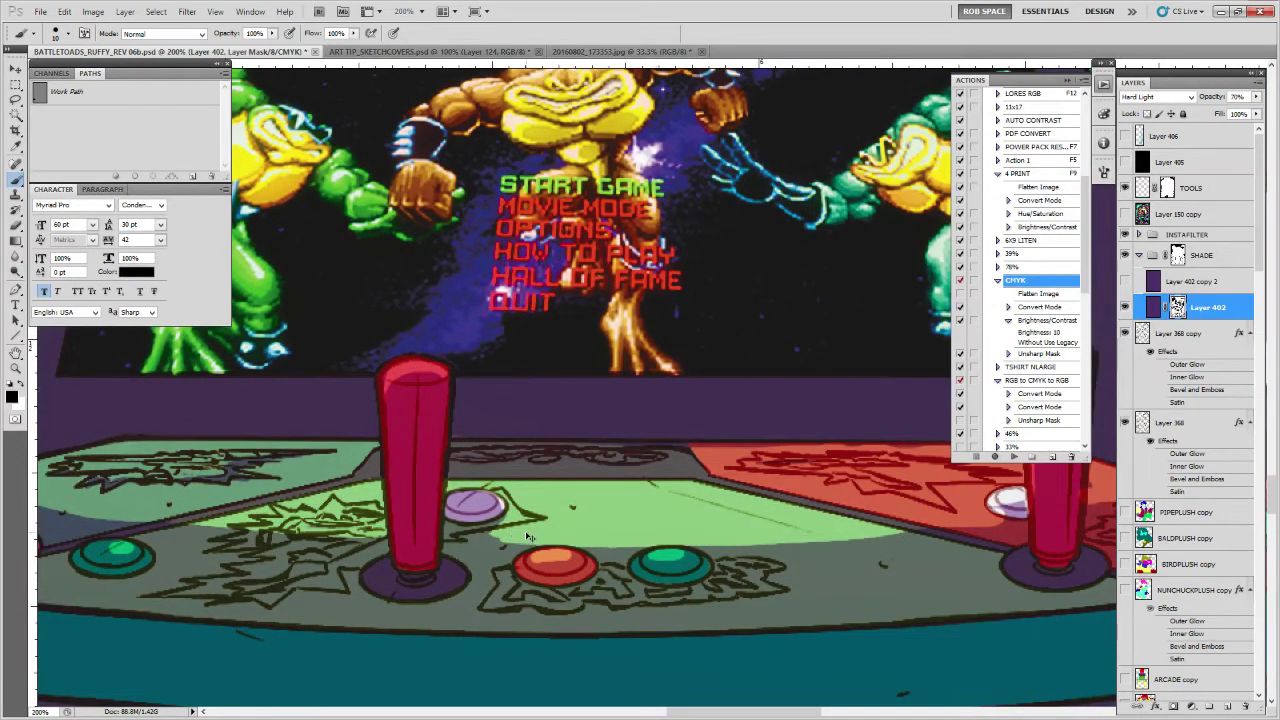
key("ctrl+z")
key("x")
mouse_move(487, 526)
left_mouse_down()
mouse_move(628, 545)
mouse_move(580, 547)
mouse_move(858, 532)
mouse_move(476, 530)
left_mouse_up()
mouse_move(948, 534)
left_mouse_down()
mouse_move(774, 533)
mouse_move(795, 530)
mouse_move(742, 548)
left_mouse_up()
mouse_move(817, 530)
left_mouse_down()
mouse_move(786, 514)
mouse_move(806, 512)
mouse_move(786, 530)
mouse_move(796, 536)
mouse_move(894, 540)
left_mouse_up()
key("x")
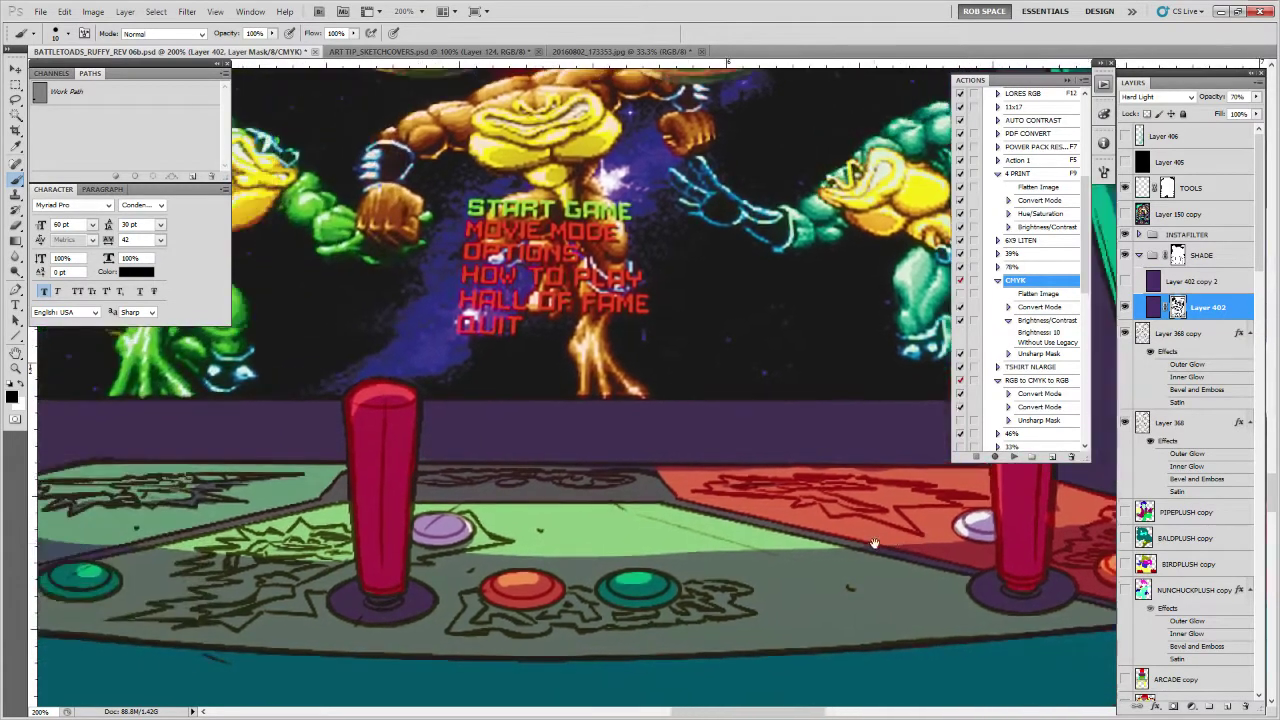
left_click_drag(746, 550, 1076, 580)
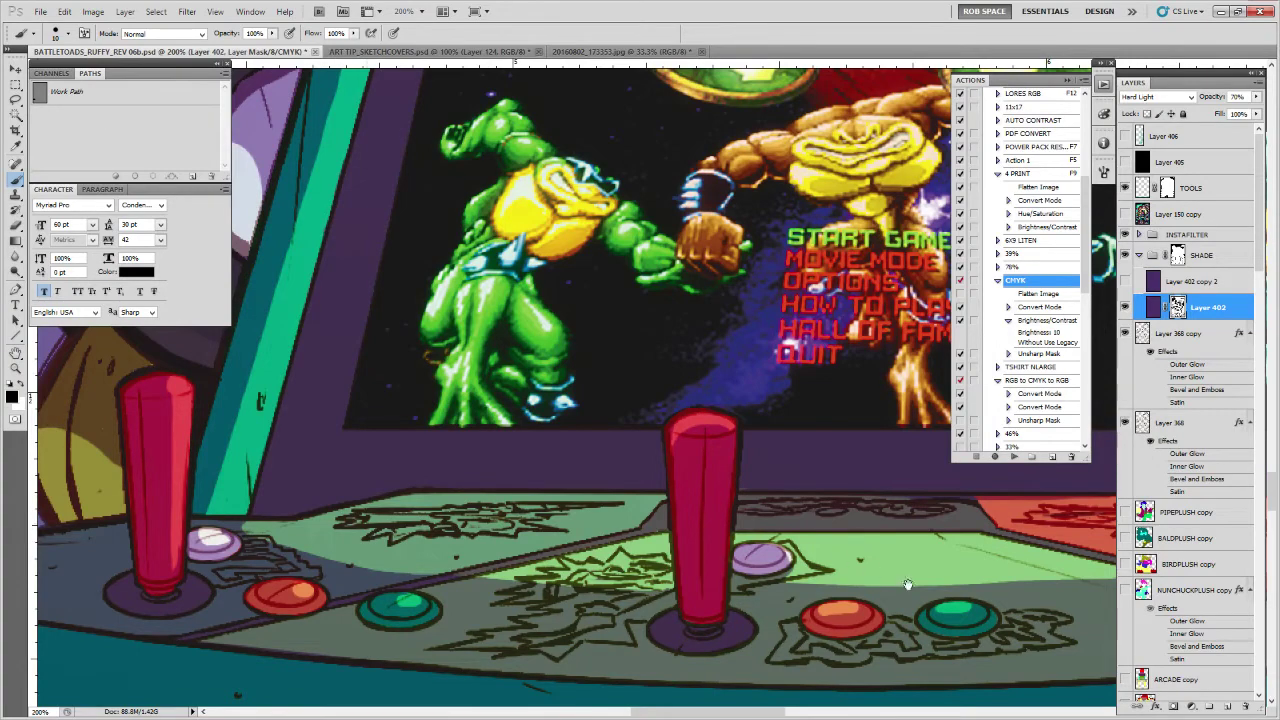
left_click_drag(873, 571, 712, 555)
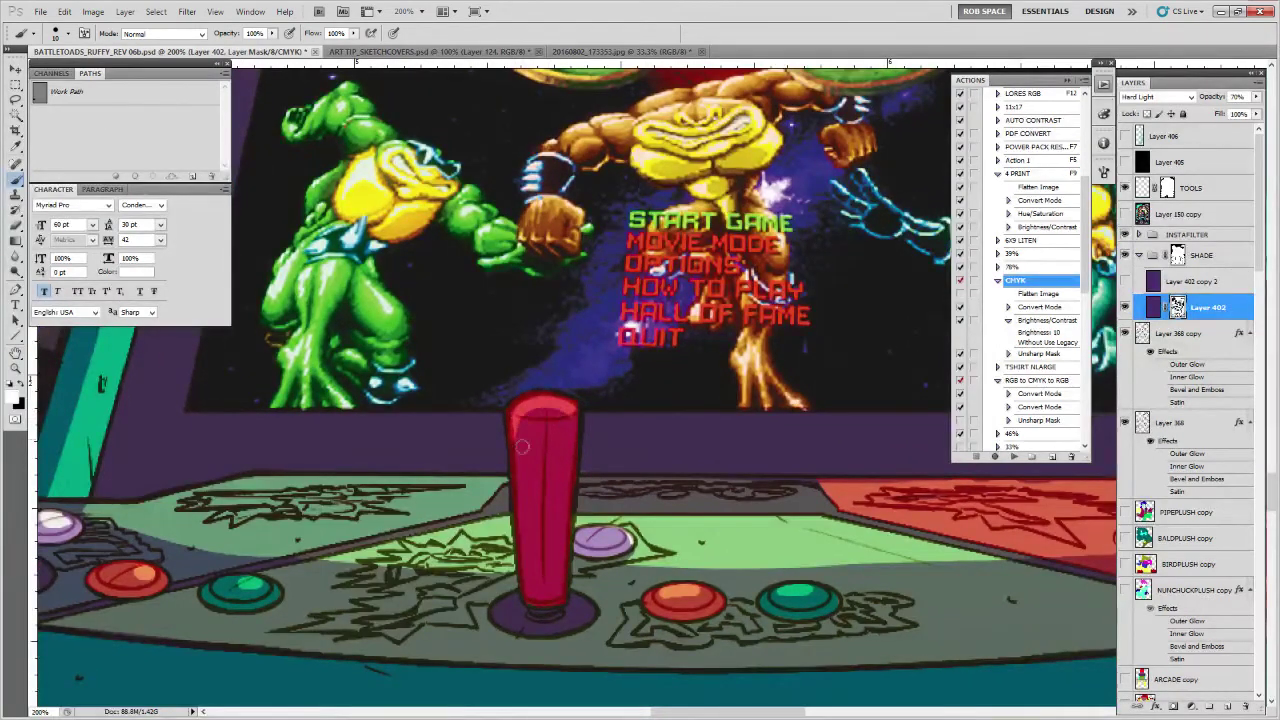
Refine the light and shade on the right joystick's handle and the control panel's red section around it
left_click_drag(1002, 606, 730, 588)
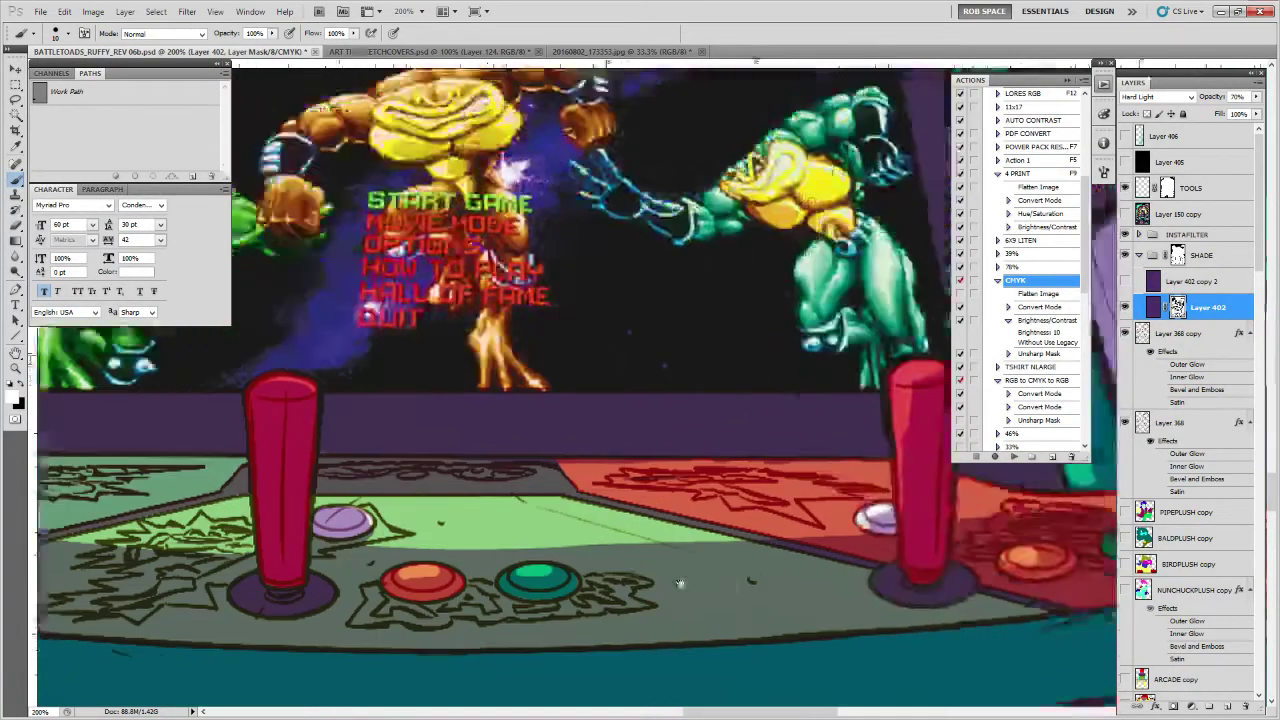
left_click_drag(935, 372, 735, 382)
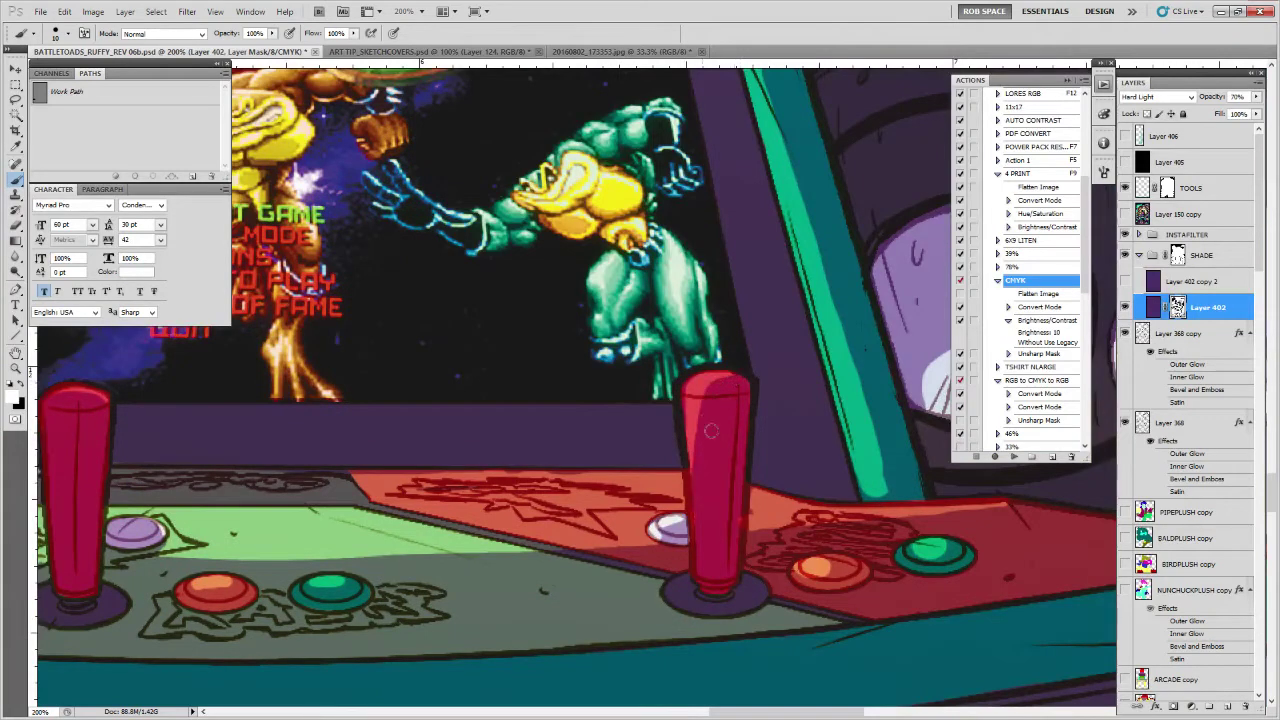
key("x")
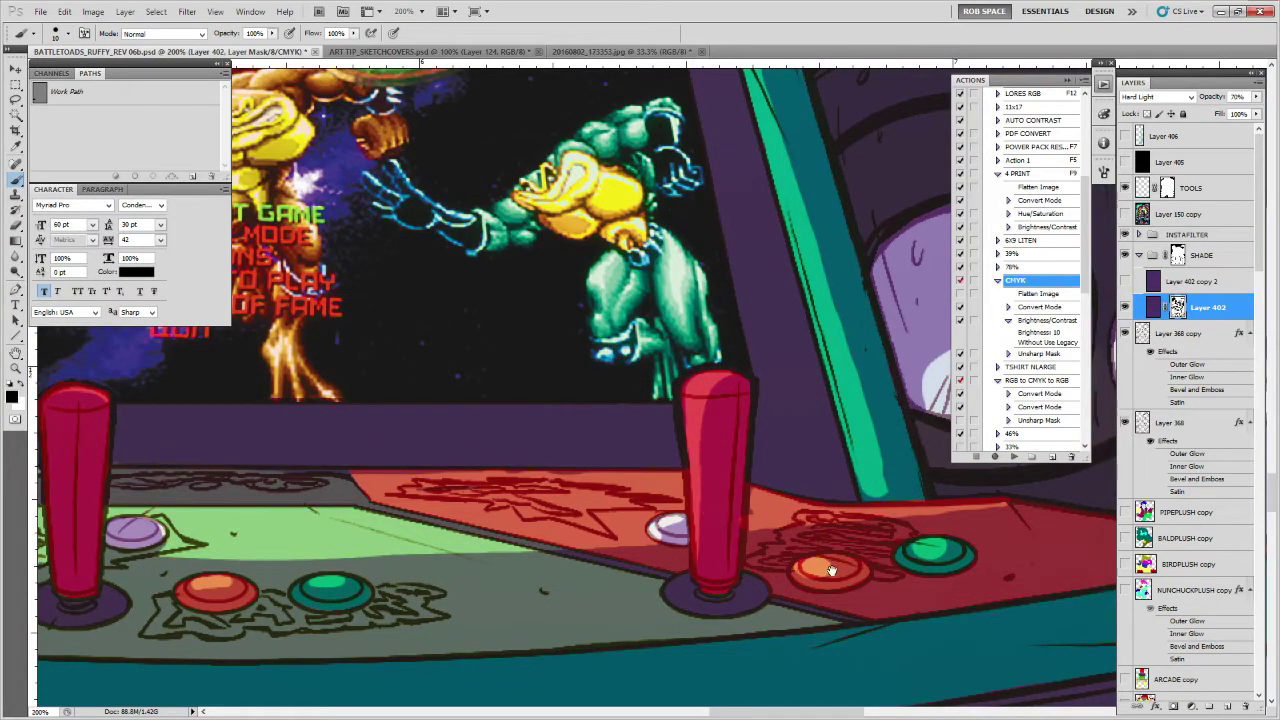
left_click_drag(826, 567, 800, 525)
key("x")
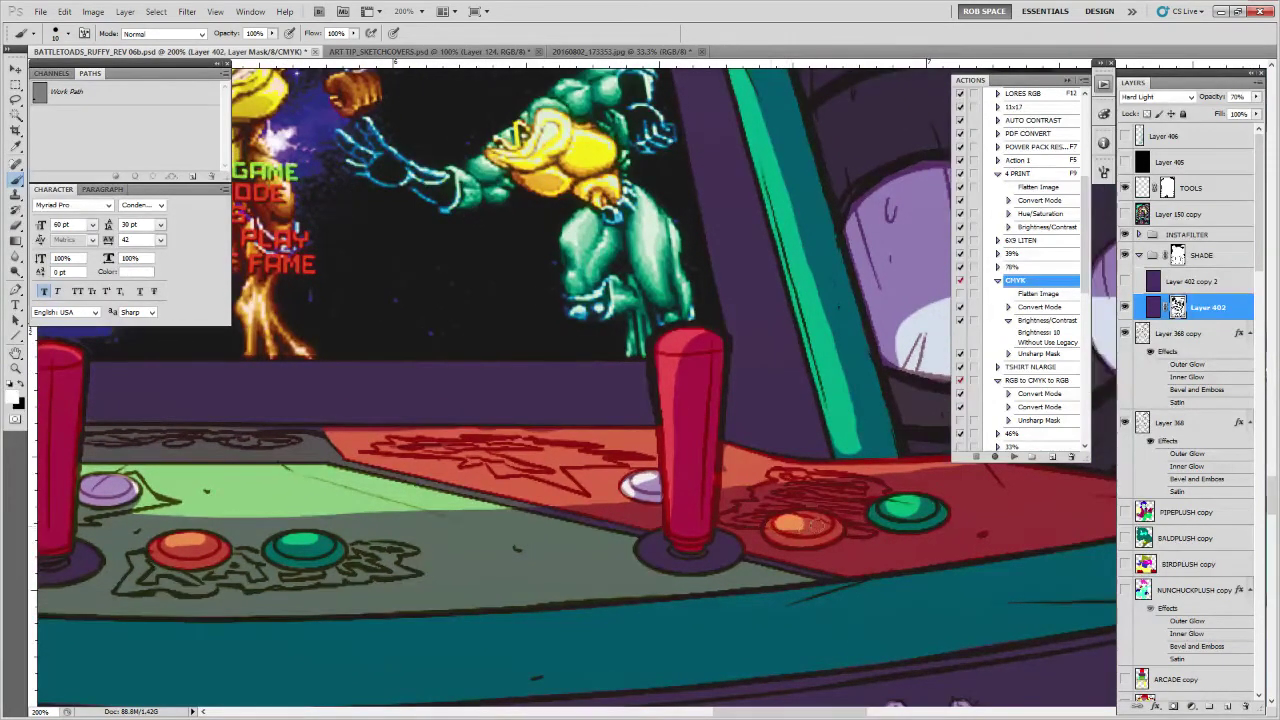
left_click_drag(713, 434, 617, 459)
key("x")
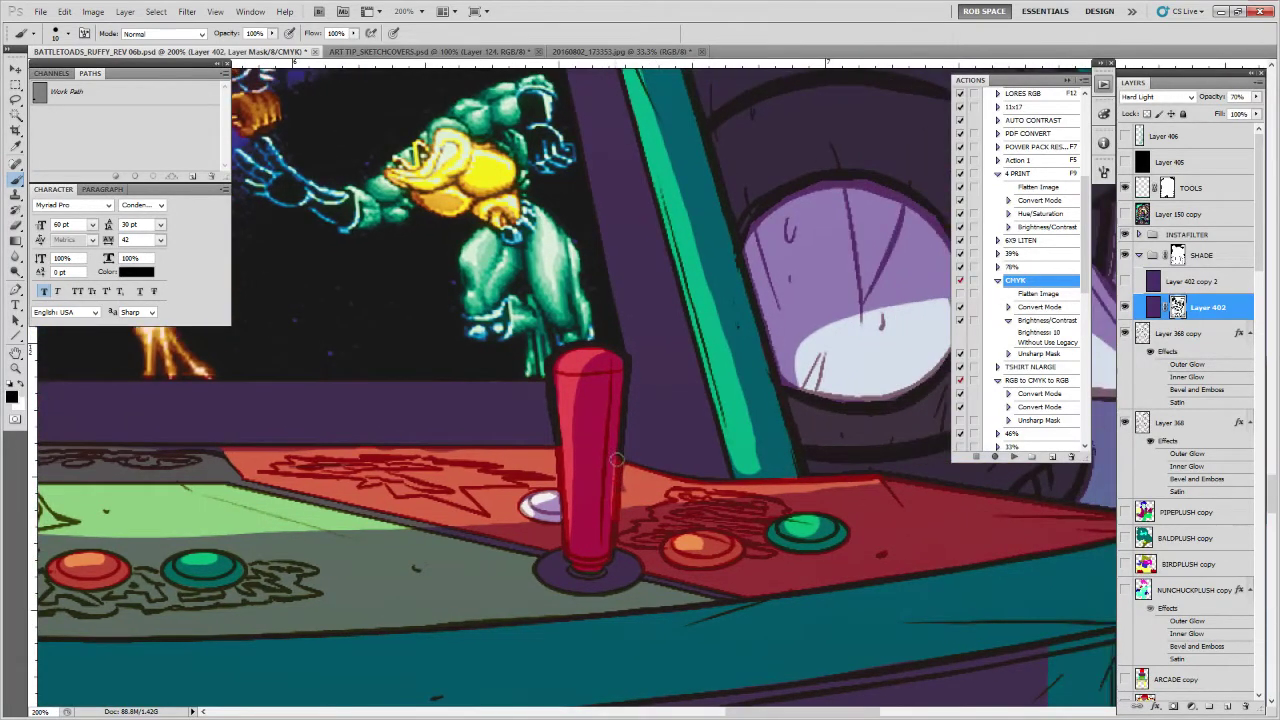
key("x")
key("x")
key("x")
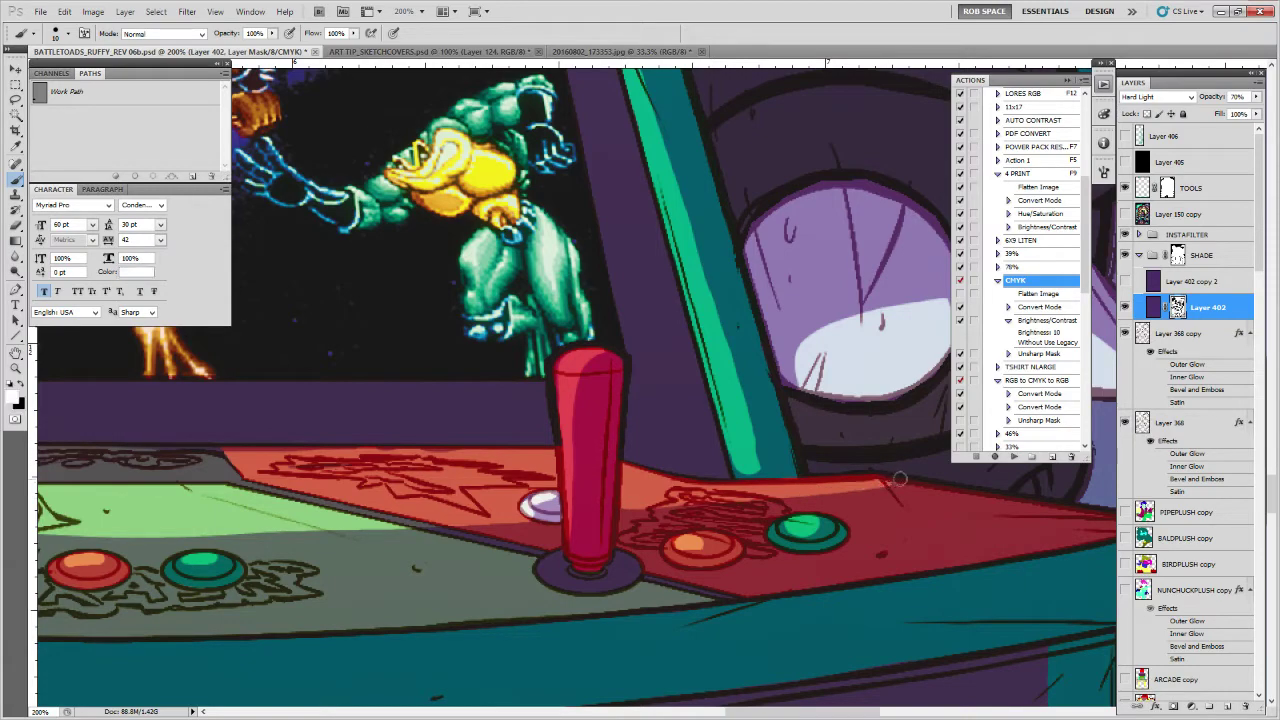
Repaint the light strip along the right teal side trim beside the game screen, down to the control panel
mouse_move(786, 493)
left_mouse_down()
mouse_move(876, 482)
mouse_move(797, 602)
left_mouse_up()
left_click_drag(652, 543, 664, 616)
key("x")
left_click_drag(641, 514, 663, 614)
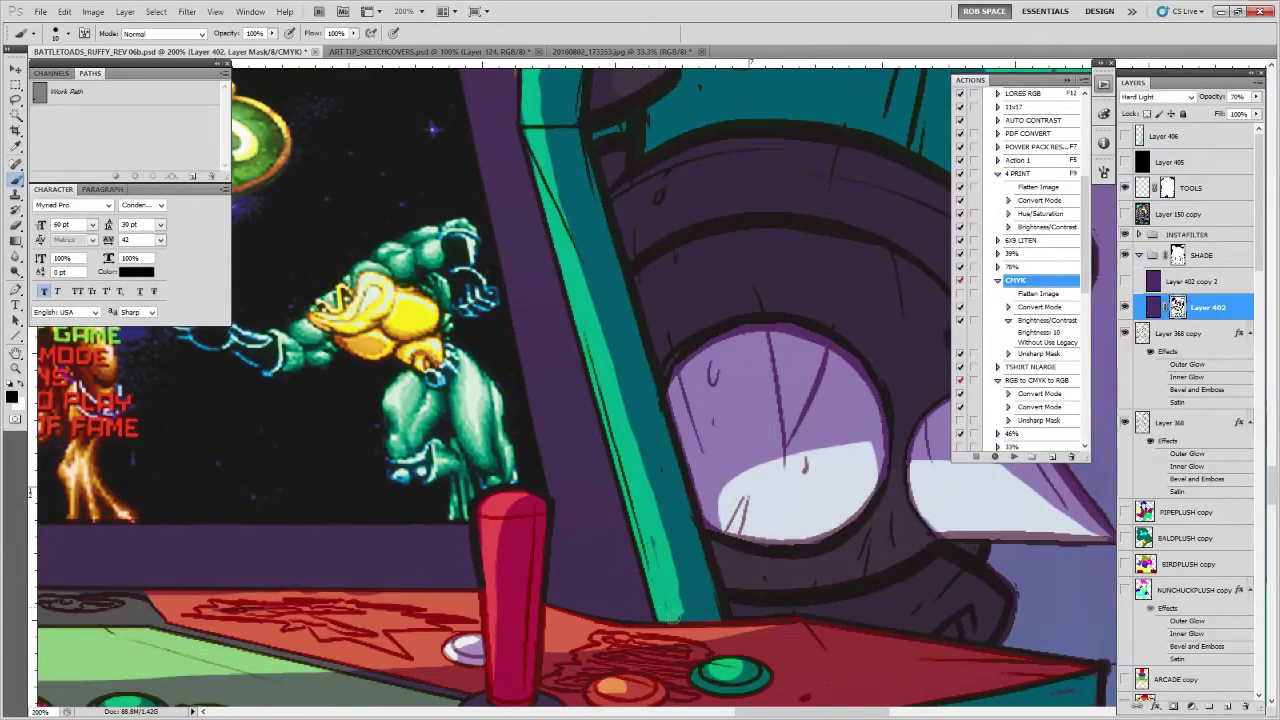
left_click_drag(546, 136, 688, 620)
key("x")
left_click_drag(546, 134, 694, 617)
scroll(694, 617, "up", 5)
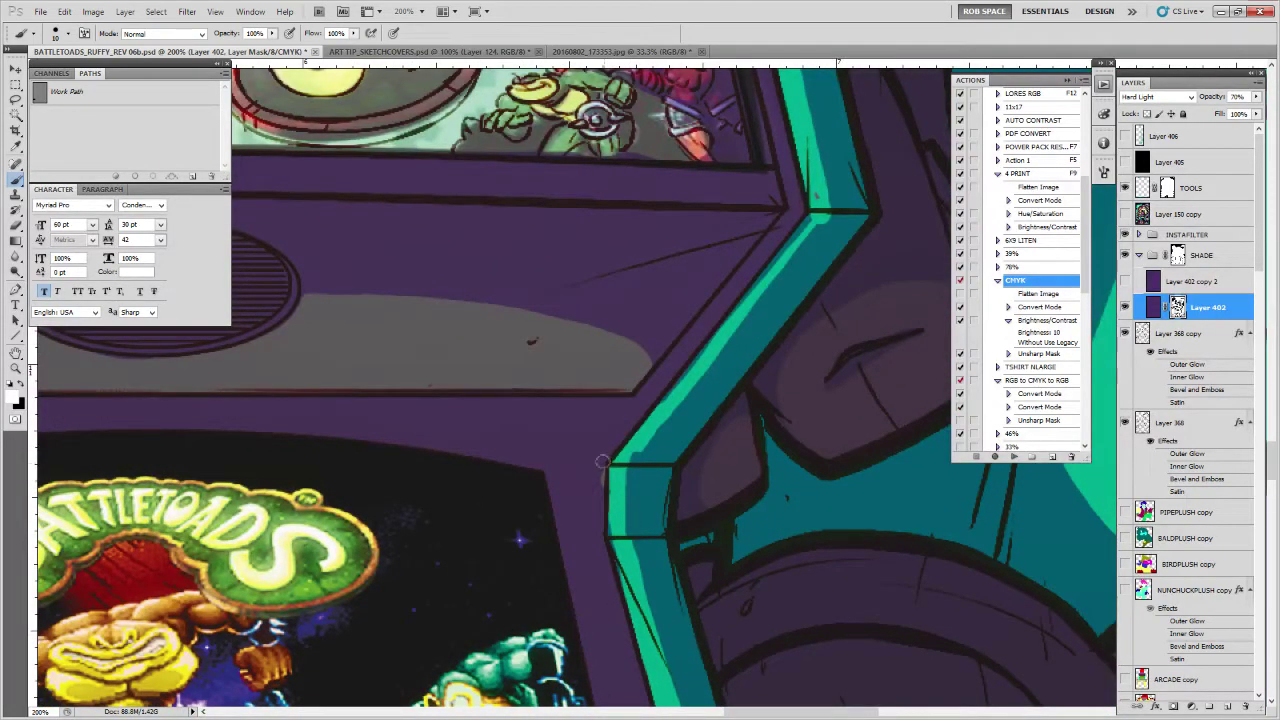
Rework the light strip on the right trim's short bend and diagonal segment beside the speaker panel
key("x")
left_click_drag(633, 486, 620, 568)
key("x")
left_click_drag(813, 300, 623, 530)
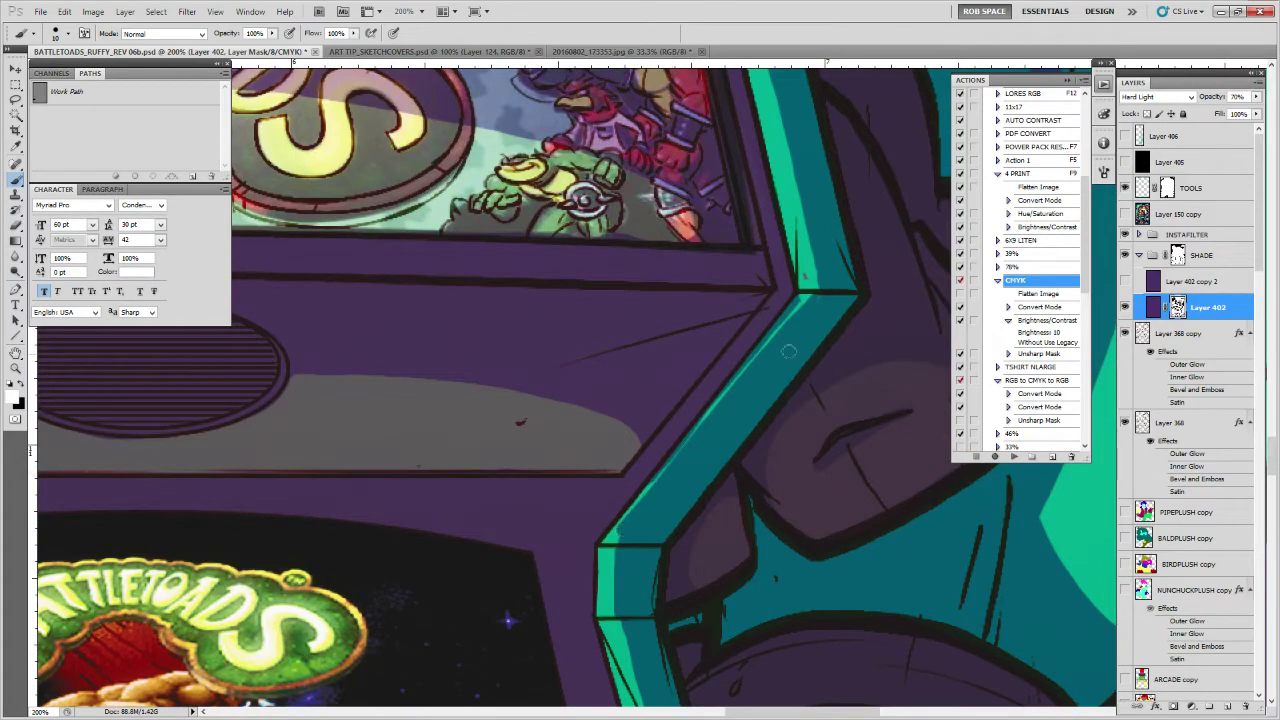
key("ctrl+z")
key("x")
left_click_drag(815, 296, 620, 540)
mouse_move(798, 301)
left_mouse_down()
mouse_move(690, 453)
mouse_move(805, 296)
mouse_move(630, 514)
left_mouse_up()
key("x")
mouse_move(812, 296)
left_mouse_down()
mouse_move(630, 544)
mouse_move(704, 443)
mouse_move(632, 532)
mouse_move(619, 577)
mouse_move(608, 417)
left_mouse_up()
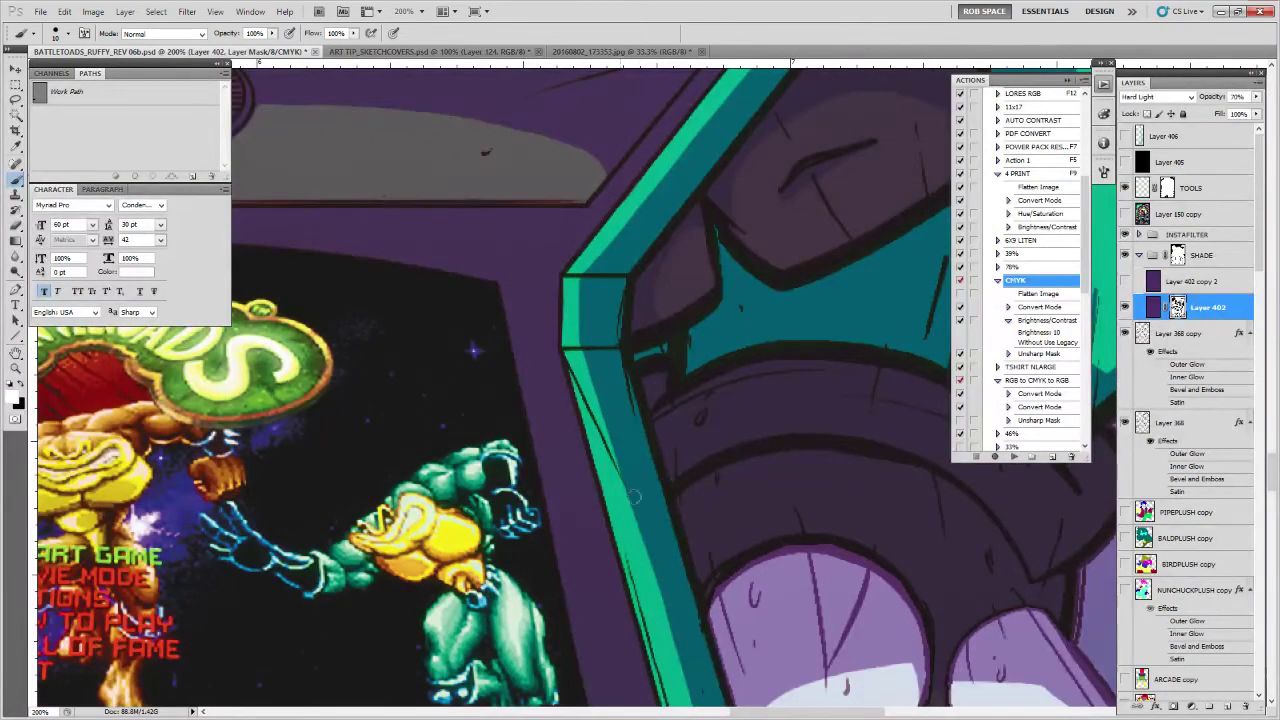
Clean up the light strip on the upper right teal trim beside the Battletoads marquee
left_click_drag(644, 320, 637, 651)
left_click_drag(750, 445, 696, 622)
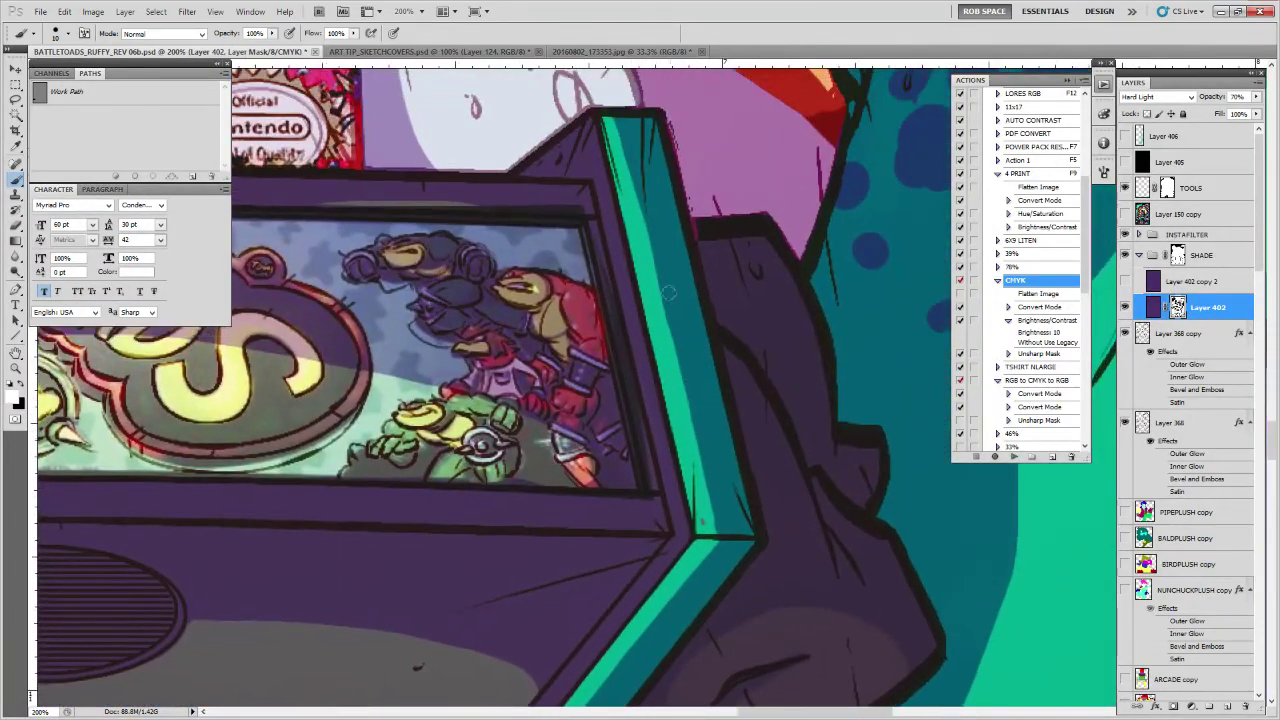
left_click_drag(627, 144, 729, 545)
left_click_drag(623, 450, 1033, 554)
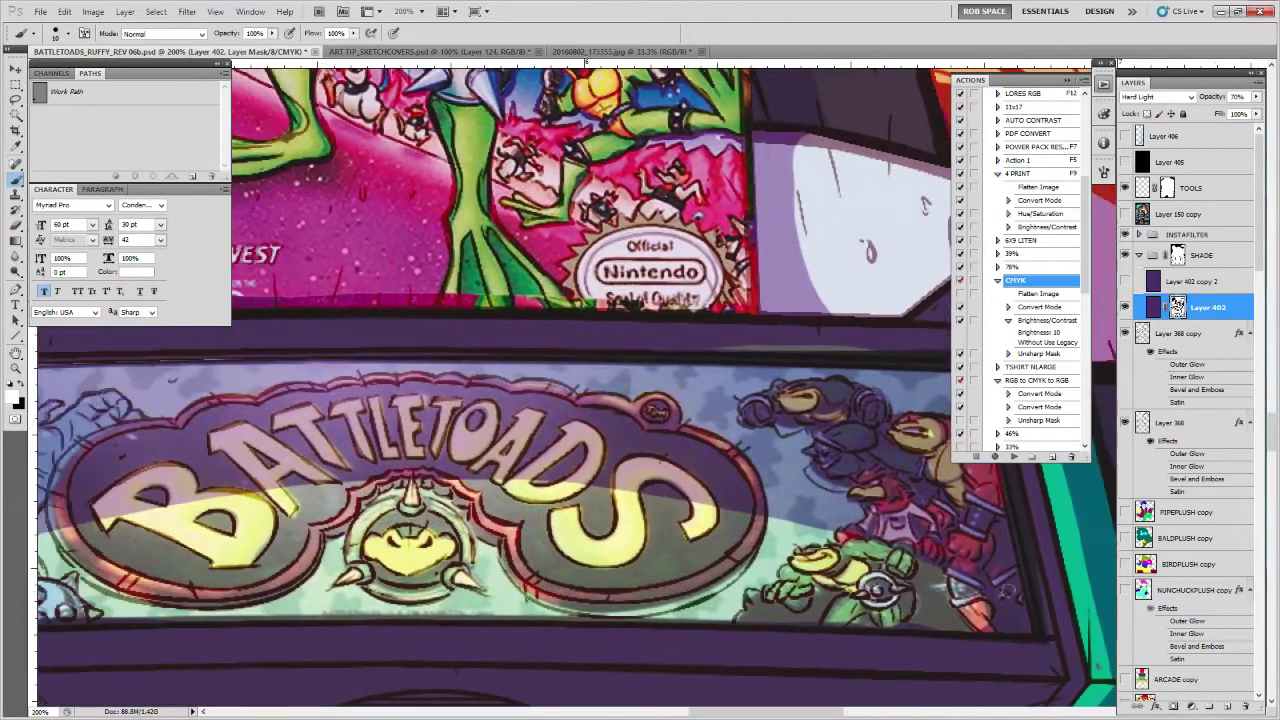
mouse_move(615, 488)
left_mouse_down()
mouse_move(905, 503)
mouse_move(624, 493)
left_mouse_up()
mouse_move(725, 489)
left_mouse_down()
mouse_move(950, 469)
mouse_move(502, 542)
mouse_move(318, 612)
left_mouse_up()
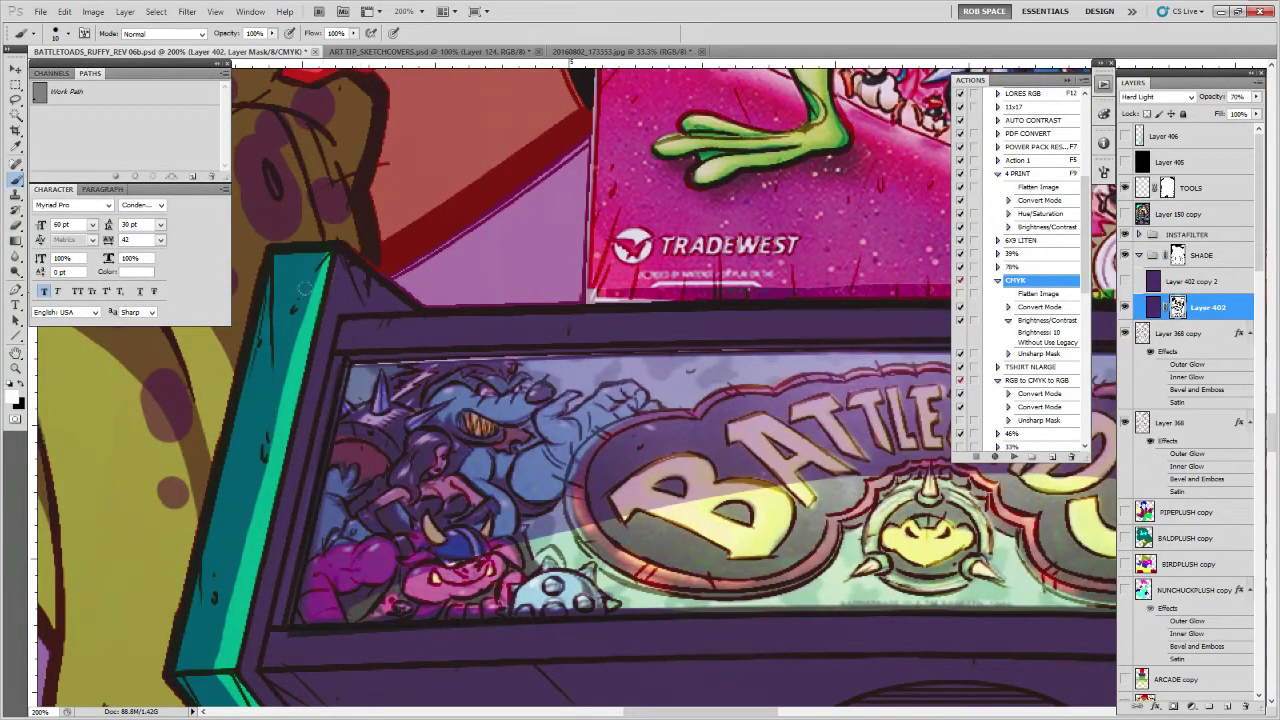
Smooth the curved shade edge across the cabinet's lower front, behind the Game Boy, to the right leg
key("z")
left_click(362, 314, "alt")
left_click(372, 342, "alt")
left_click(380, 346, "alt")
left_click(395, 350, "alt")
left_click(424, 352, "alt")
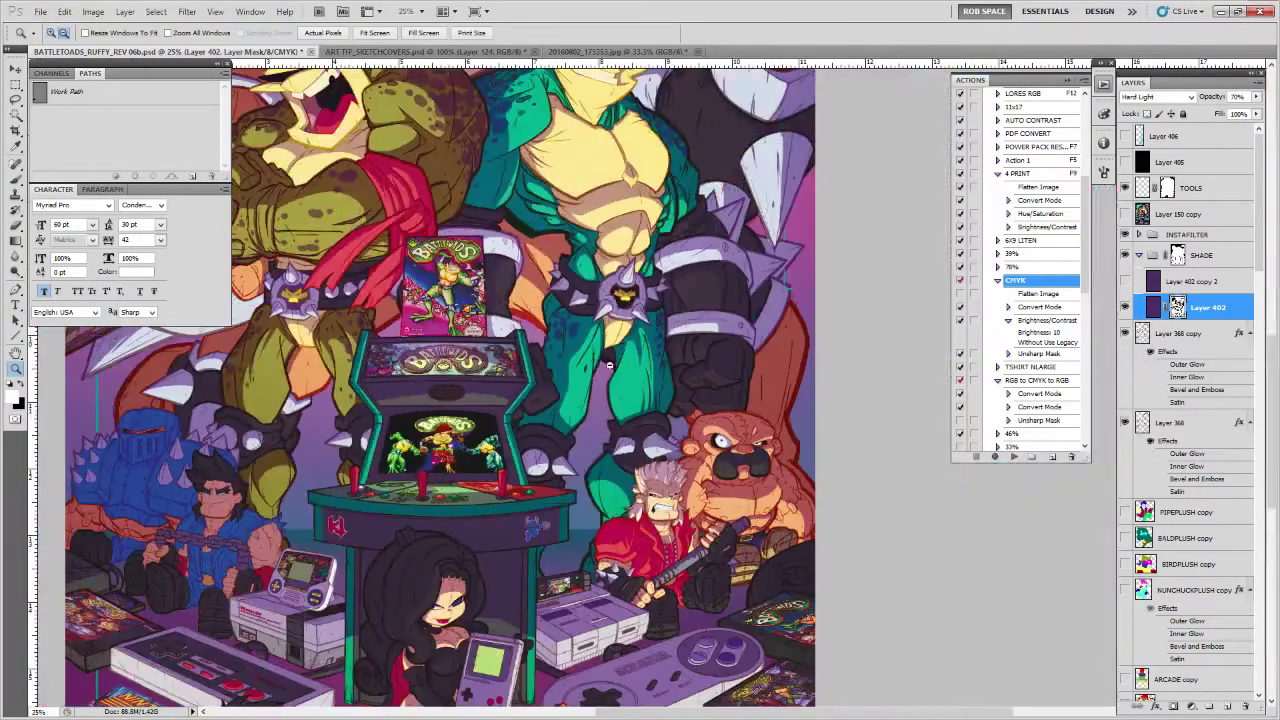
left_click_drag(597, 496, 720, 352)
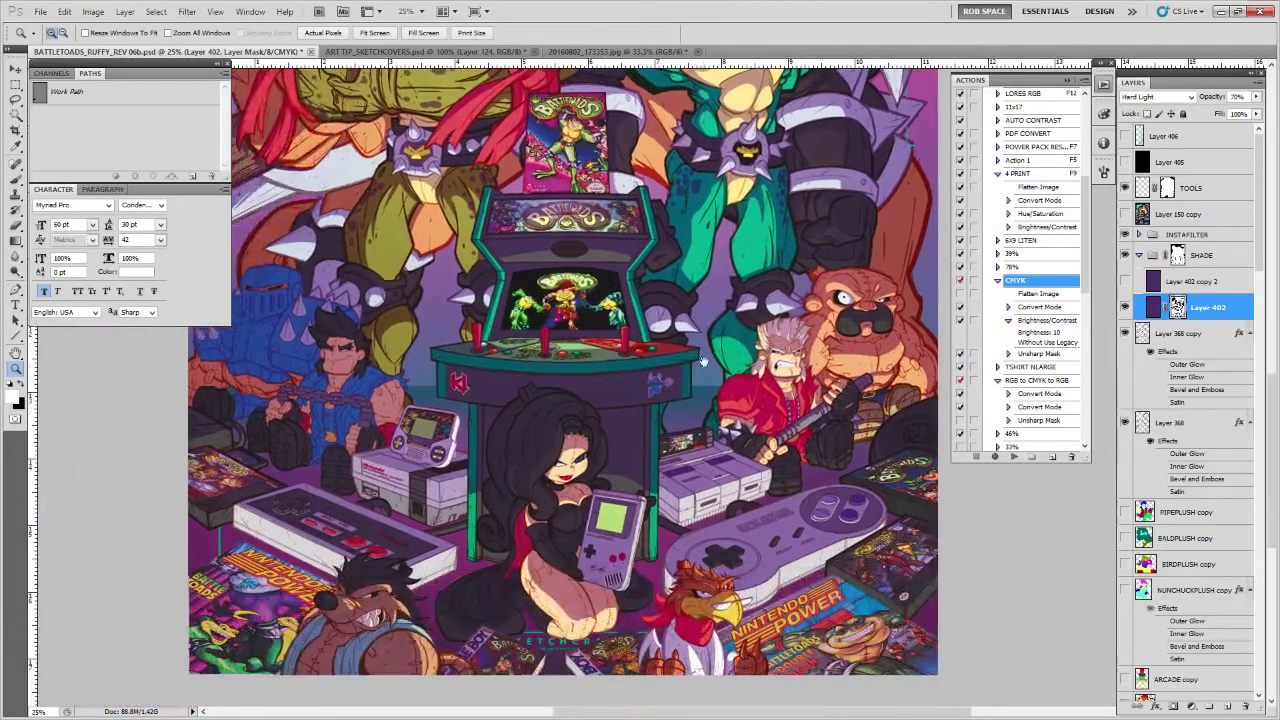
left_click(652, 504)
left_click(654, 503)
left_click(655, 502)
left_click(656, 502)
left_click(656, 502)
key("b")
left_click_drag(650, 503, 731, 517)
mouse_move(628, 477)
left_mouse_down()
mouse_move(750, 513)
mouse_move(727, 503)
left_mouse_up()
left_click_drag(639, 466, 690, 509)
left_click_drag(583, 449, 655, 518)
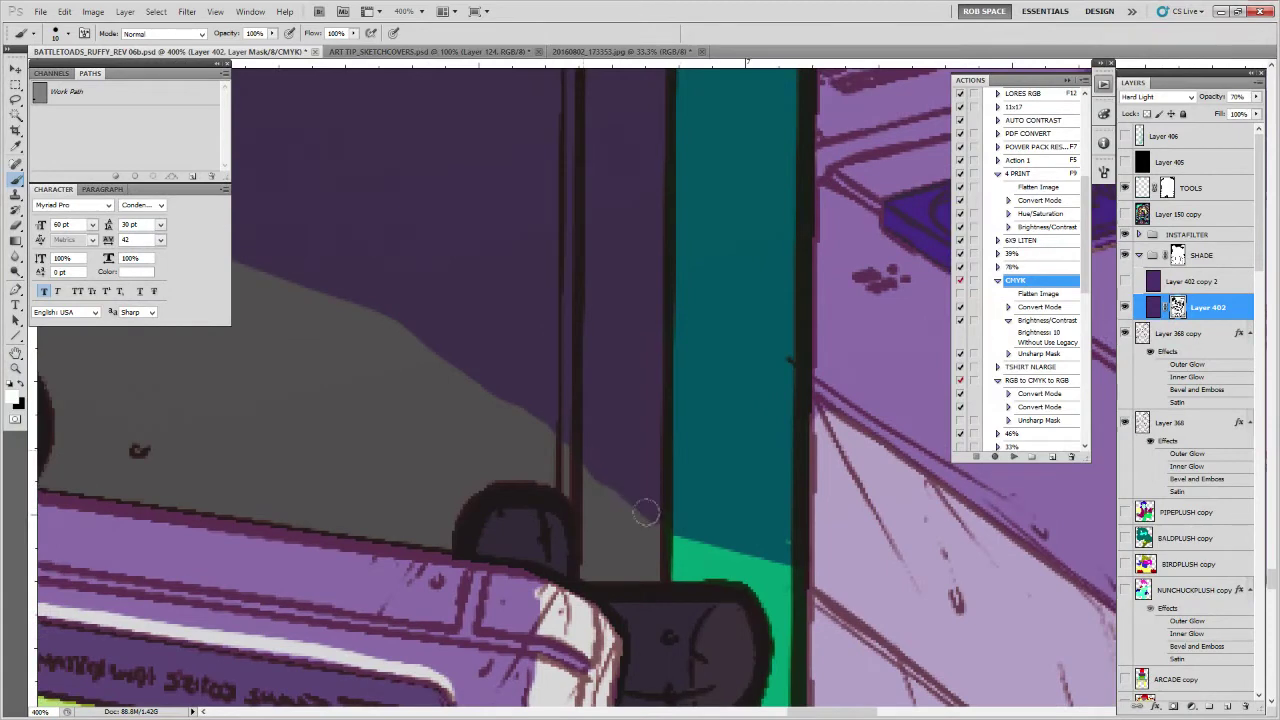
Continue the light and shade boundary across the lower left side of the cabinet and its teal leg
mouse_move(600, 486)
left_mouse_down()
mouse_move(617, 443)
mouse_move(1028, 595)
mouse_move(957, 534)
mouse_move(447, 378)
mouse_move(646, 417)
mouse_move(1031, 603)
left_mouse_up()
left_click_drag(387, 505, 639, 539)
key("x")
mouse_move(655, 440)
left_mouse_down()
mouse_move(543, 446)
mouse_move(778, 450)
left_mouse_up()
mouse_move(345, 520)
left_mouse_down()
mouse_move(1030, 420)
mouse_move(450, 527)
mouse_move(586, 543)
mouse_move(646, 520)
mouse_move(706, 457)
left_mouse_up()
mouse_move(668, 377)
left_mouse_down()
mouse_move(611, 388)
mouse_move(679, 386)
mouse_move(490, 430)
mouse_move(686, 391)
mouse_move(510, 425)
mouse_move(632, 519)
left_mouse_up()
left_click_drag(567, 447, 577, 407)
Check the cabinet's shading against the surrounding illustration and save the document
left_click(632, 510, "ctrl+alt")
left_click(632, 510, "ctrl+alt")
left_click(632, 510, "ctrl+alt")
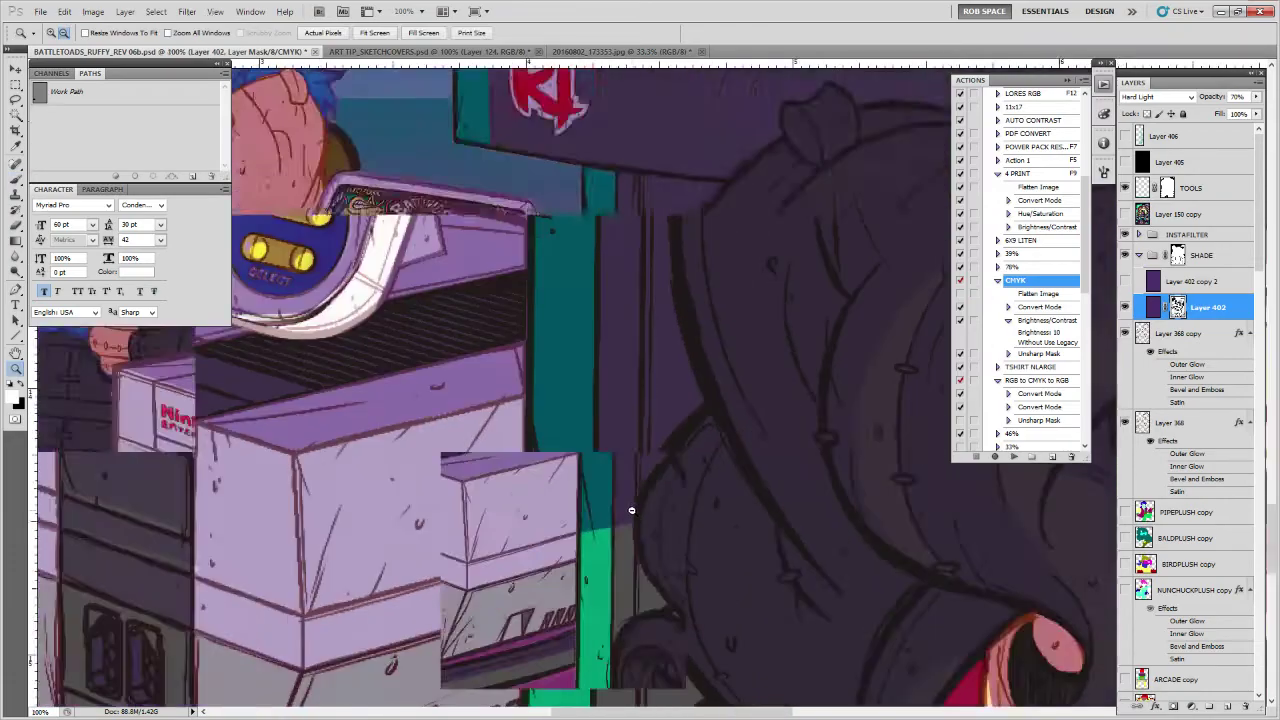
left_click(632, 511, "alt")
left_click(633, 518, "alt")
left_click(637, 550, "alt")
left_click(638, 572, "alt")
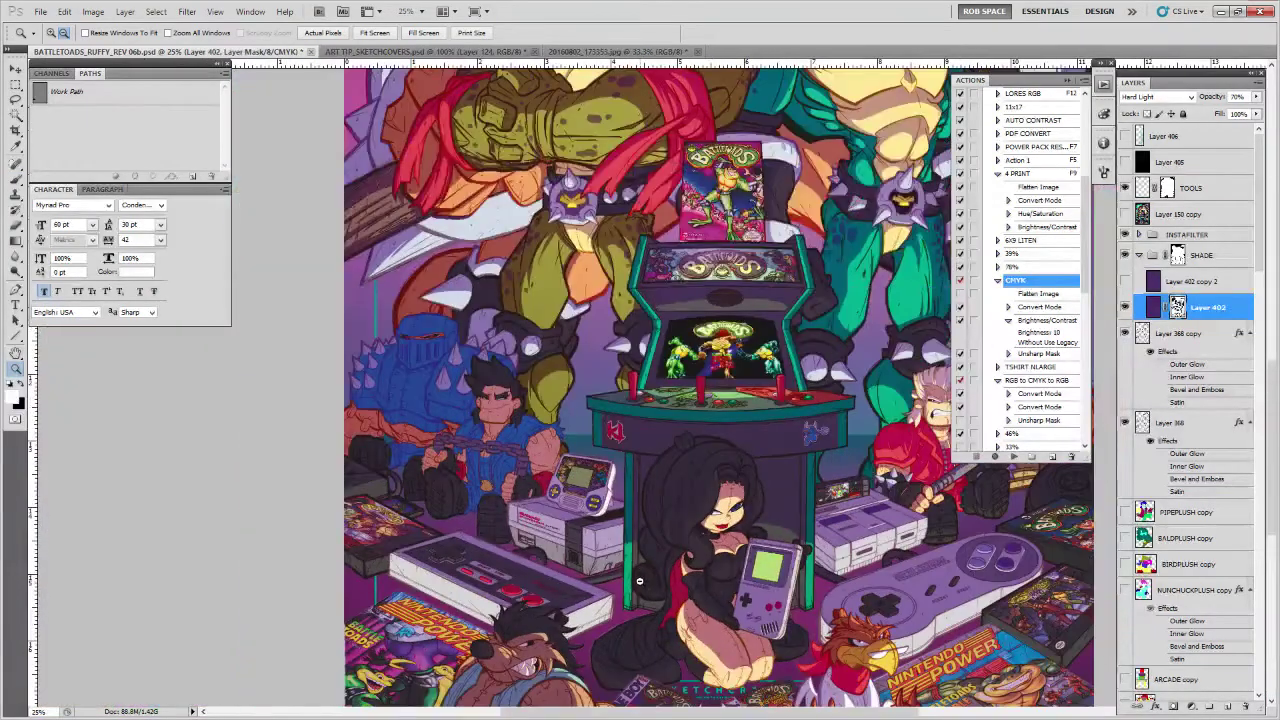
left_click(823, 488, "alt")
left_click(823, 488)
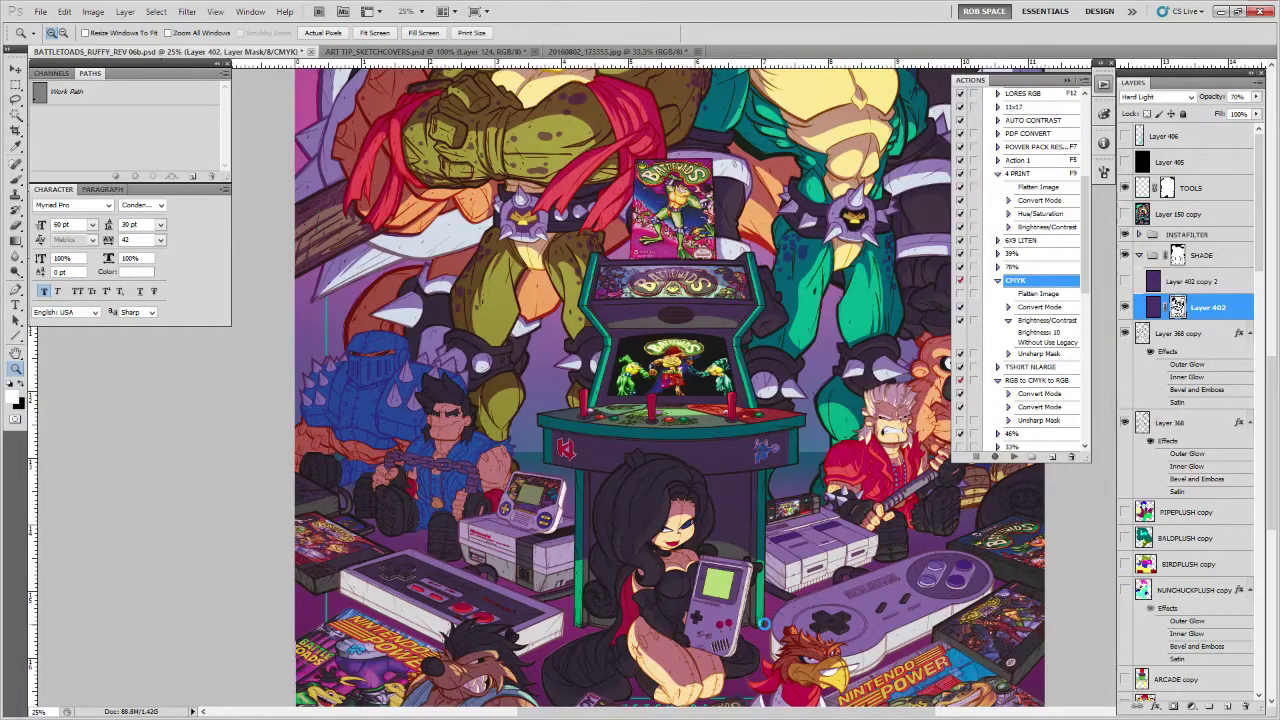
key("ctrl+s")
key("Return")
Touch up the light and shade on the lower part of the cabinet's right leg, beside the Super Nintendo
left_click(857, 568)
left_click(857, 568)
left_click(856, 568)
left_click(855, 568)
left_click(855, 568)
key("b")
left_click_drag(739, 568, 882, 483)
key("x")
left_click_drag(806, 513, 818, 496)
mouse_move(255, 616)
left_mouse_down()
mouse_move(384, 480)
mouse_move(351, 465)
mouse_move(505, 517)
mouse_move(455, 510)
mouse_move(518, 536)
mouse_move(400, 458)
mouse_move(466, 488)
left_mouse_up()
Save the document as BATTLETOADS_RUFFY_REV 06a.psd, replacing the existing file
left_click(40, 11)
left_click(83, 216)
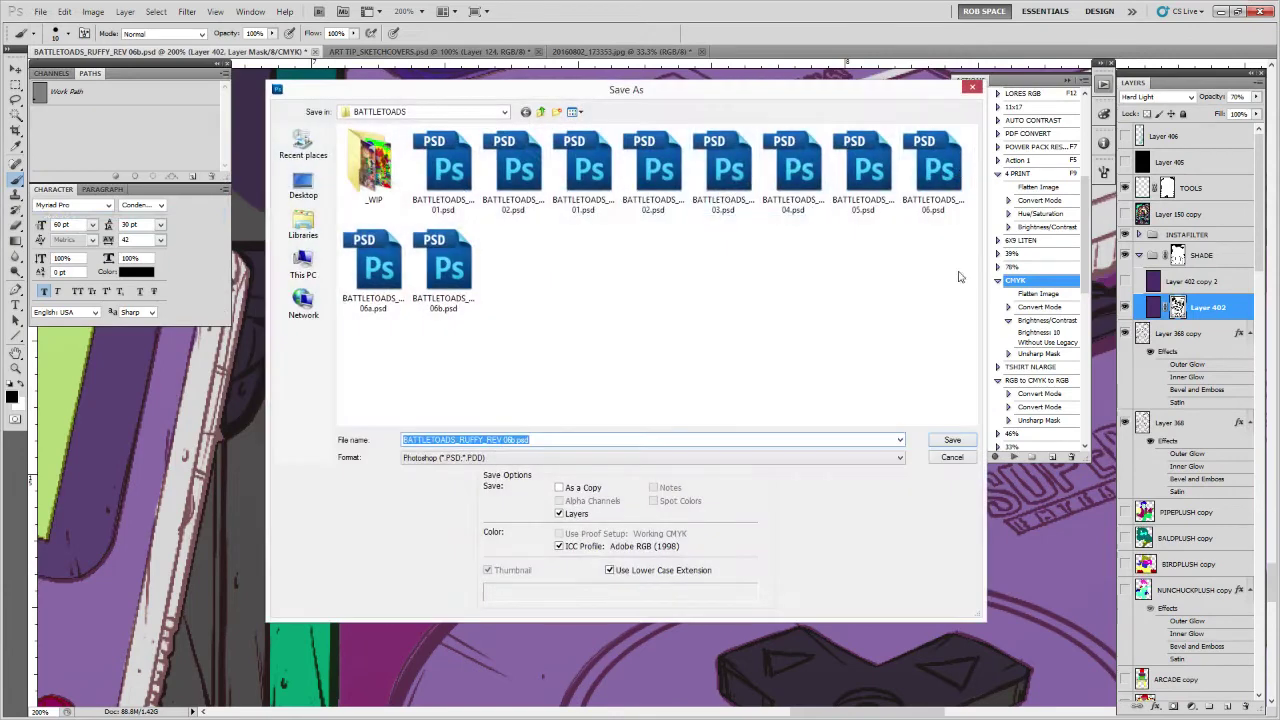
left_click(376, 284)
left_click(952, 440)
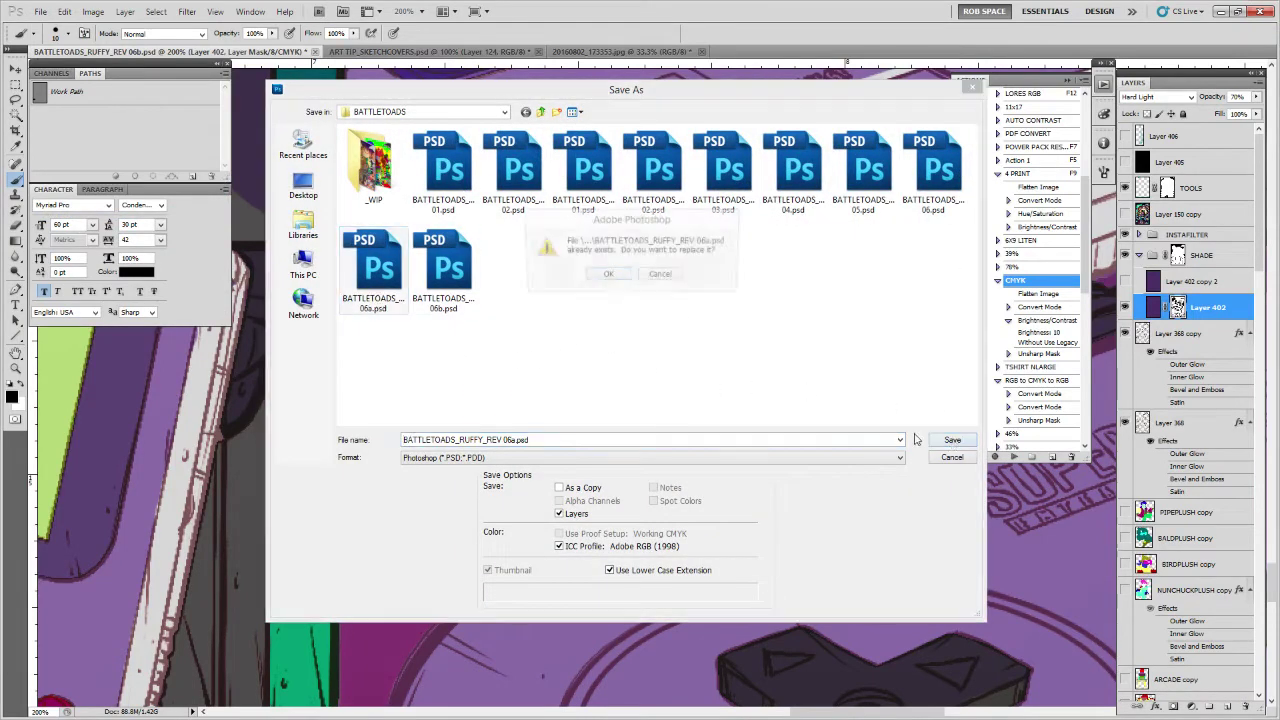
left_click(625, 280)
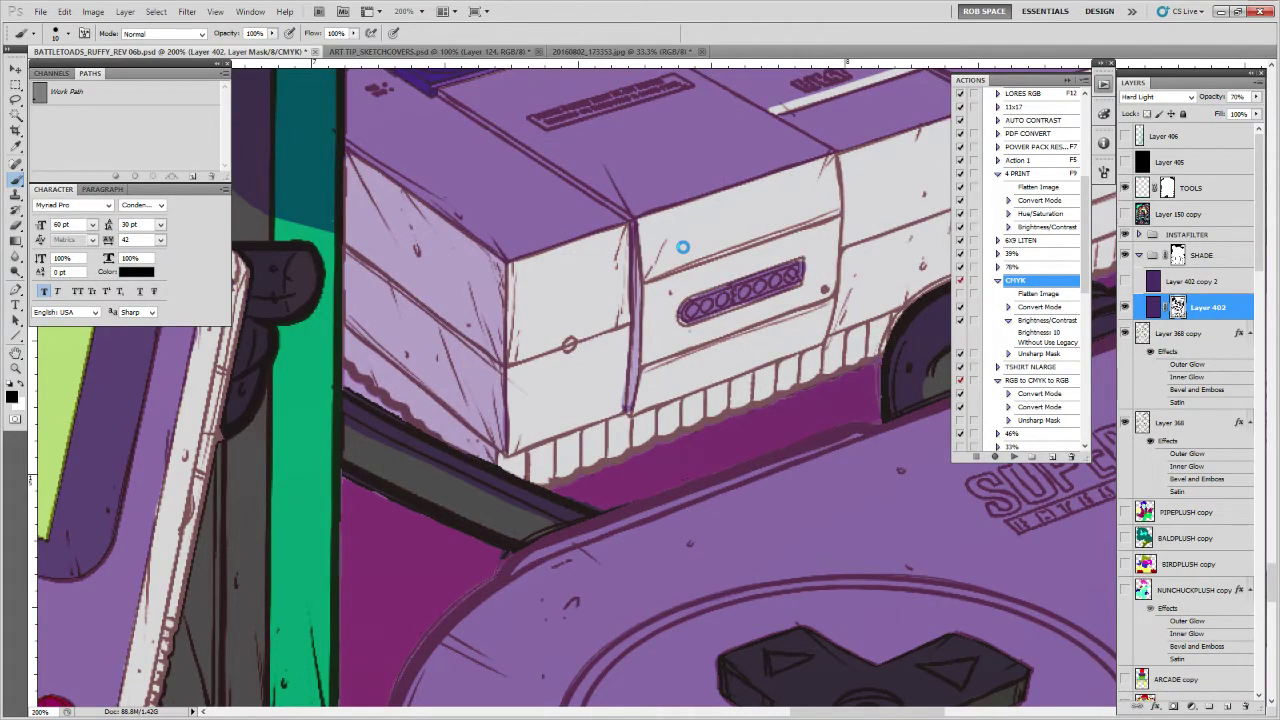
Load the NUNCHUCKPLUSH copy layer's outline as a selection and hide the selection edges over the chain-holding figure
key("z")
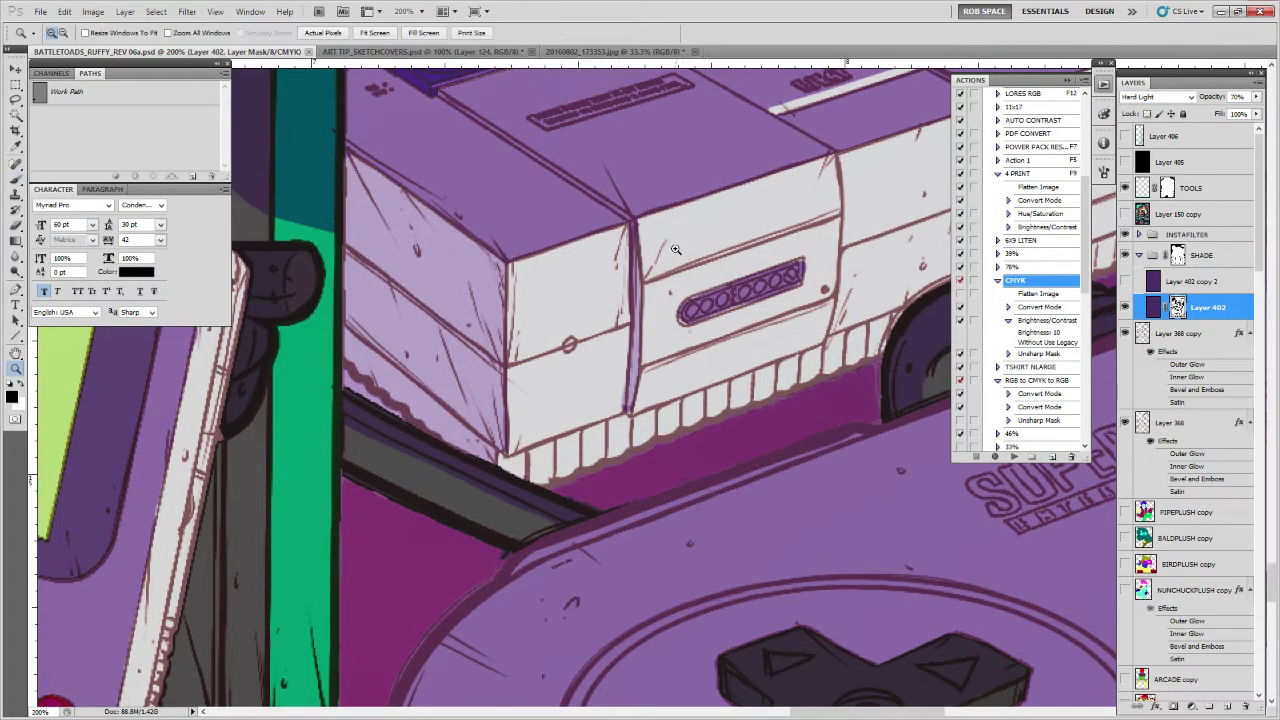
left_click(680, 245, "alt")
left_click(677, 263, "alt")
left_click(677, 266, "alt")
left_click(677, 265, "alt")
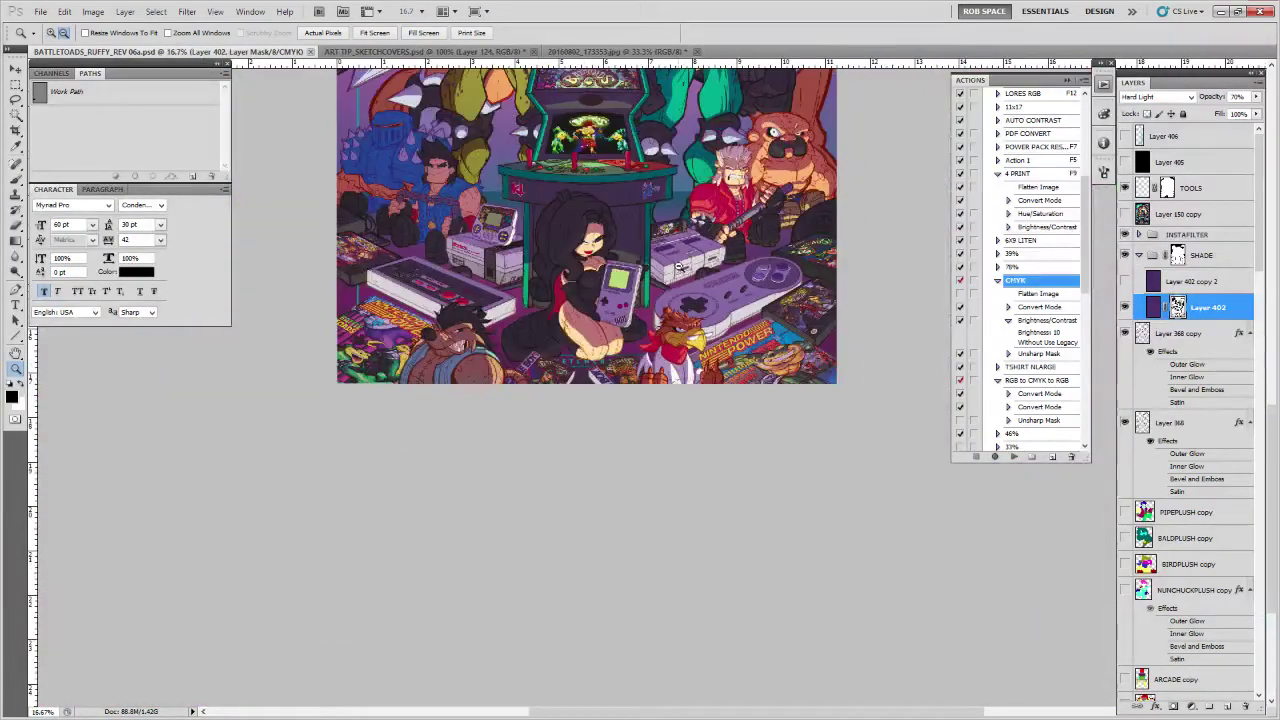
left_click(677, 263, "alt")
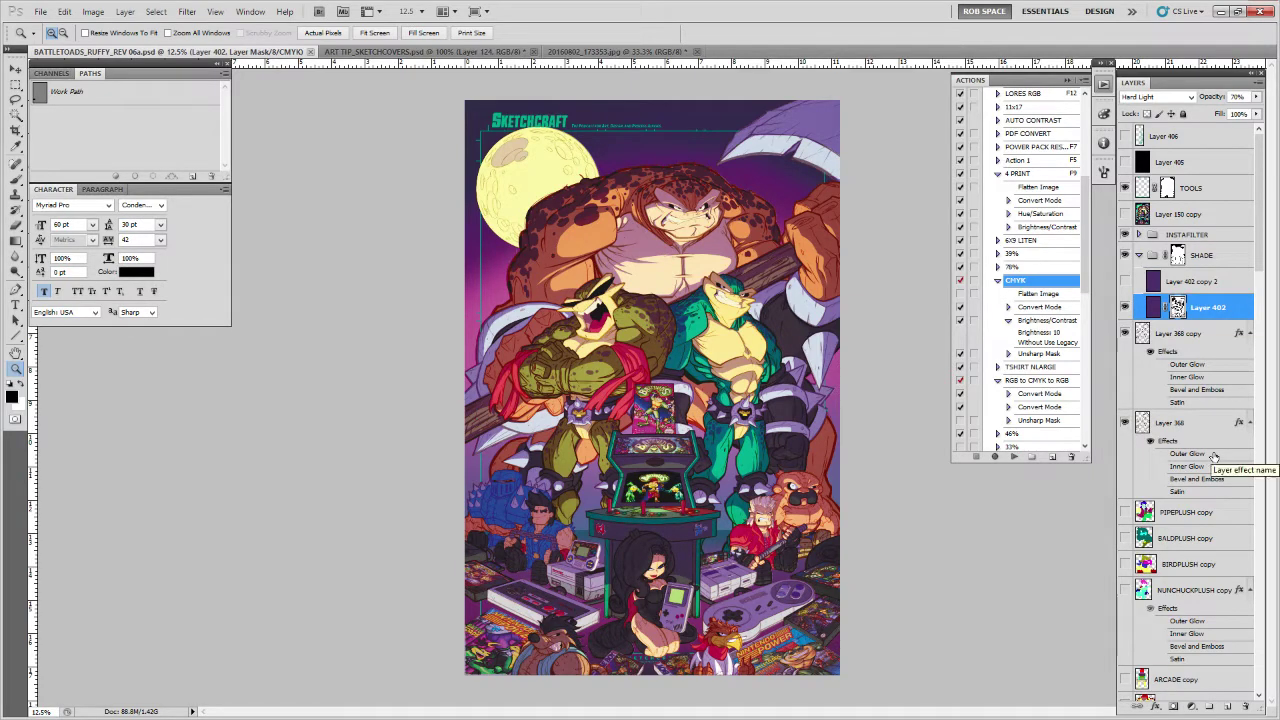
left_click(1144, 593, "ctrl")
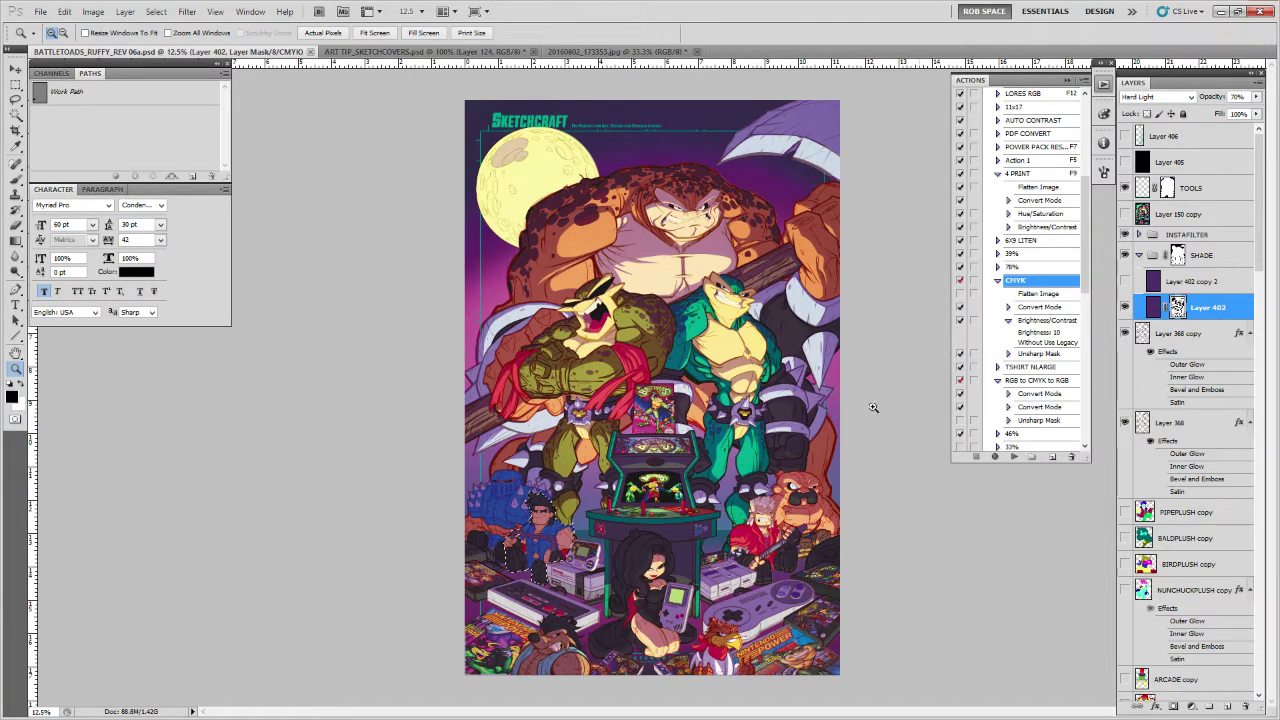
left_click(548, 528)
left_click(560, 532)
left_click(570, 535)
left_click_drag(570, 535, 713, 485)
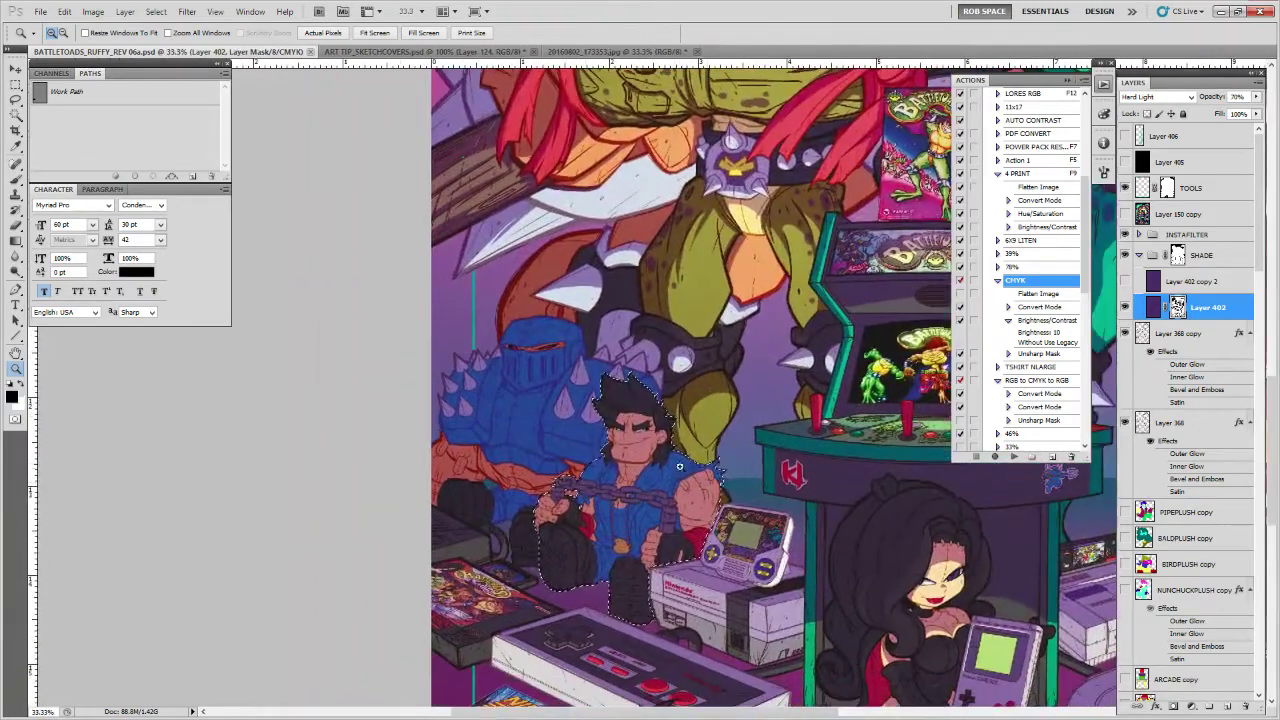
key("b")
key("ctrl+h")
key("ctrl+h")
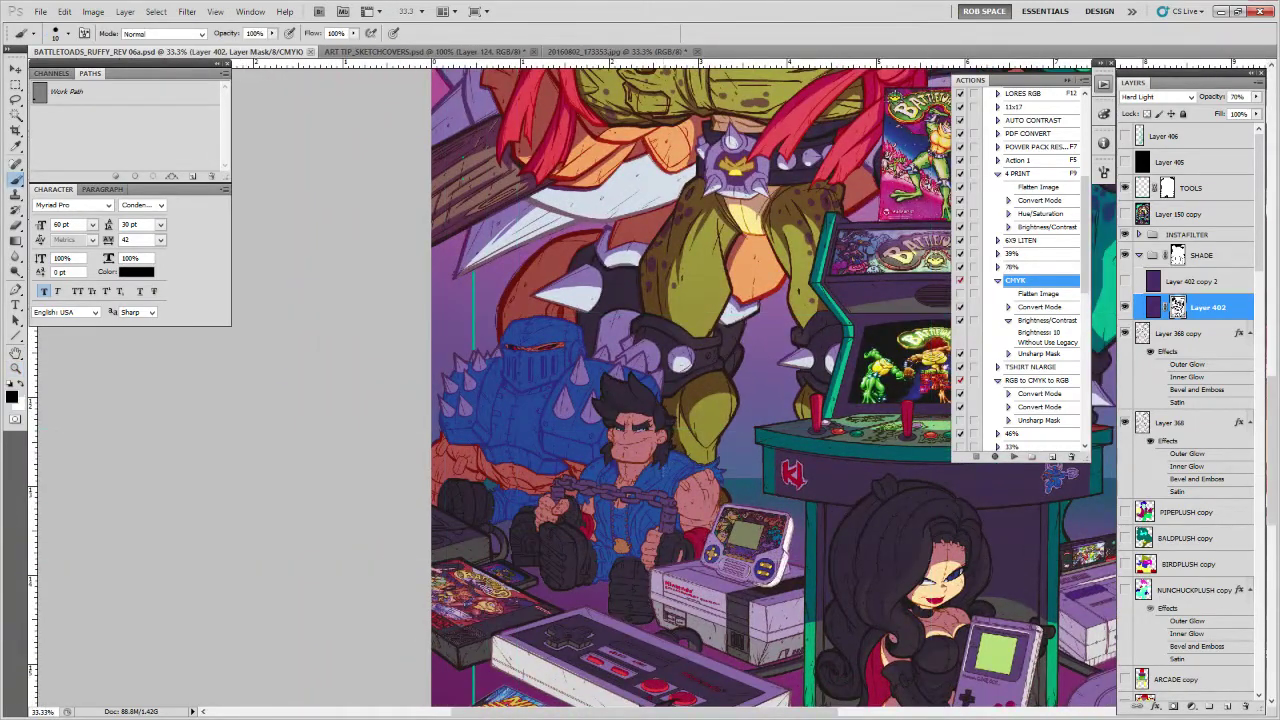
Choose a larger preset brush and paint light over the lower face of the chain-holding figure on the Layer 402 mask
right_click(680, 460)
left_click(705, 615)
key("Return")
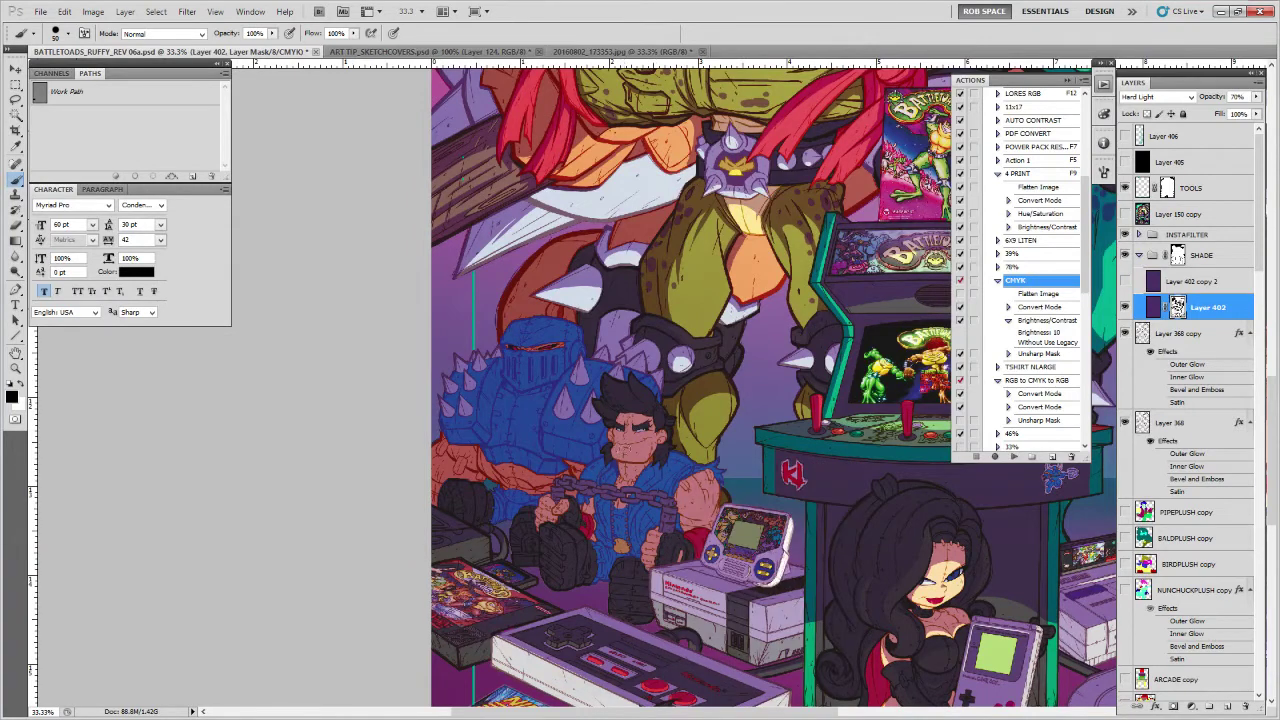
mouse_move(621, 456)
left_mouse_down()
mouse_move(643, 458)
mouse_move(614, 440)
mouse_move(636, 432)
mouse_move(648, 456)
left_mouse_up()
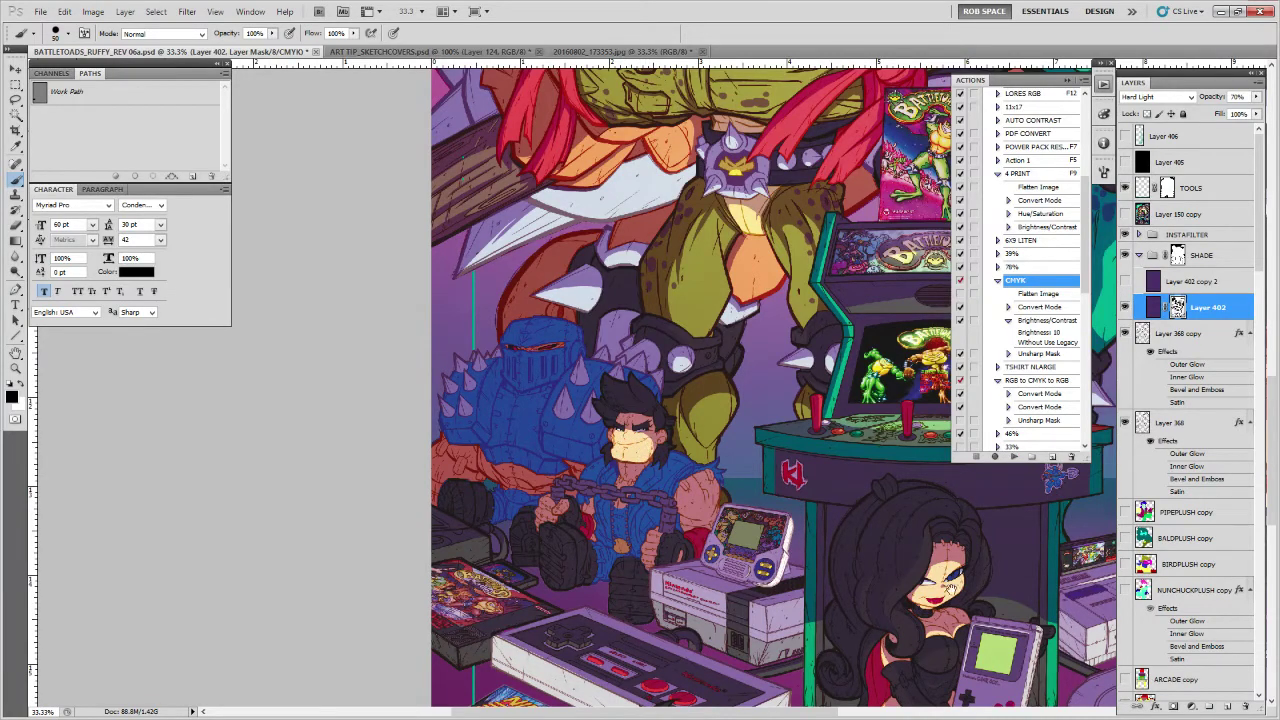
left_click_drag(962, 589, 422, 600)
left_click_drag(182, 493, 806, 516)
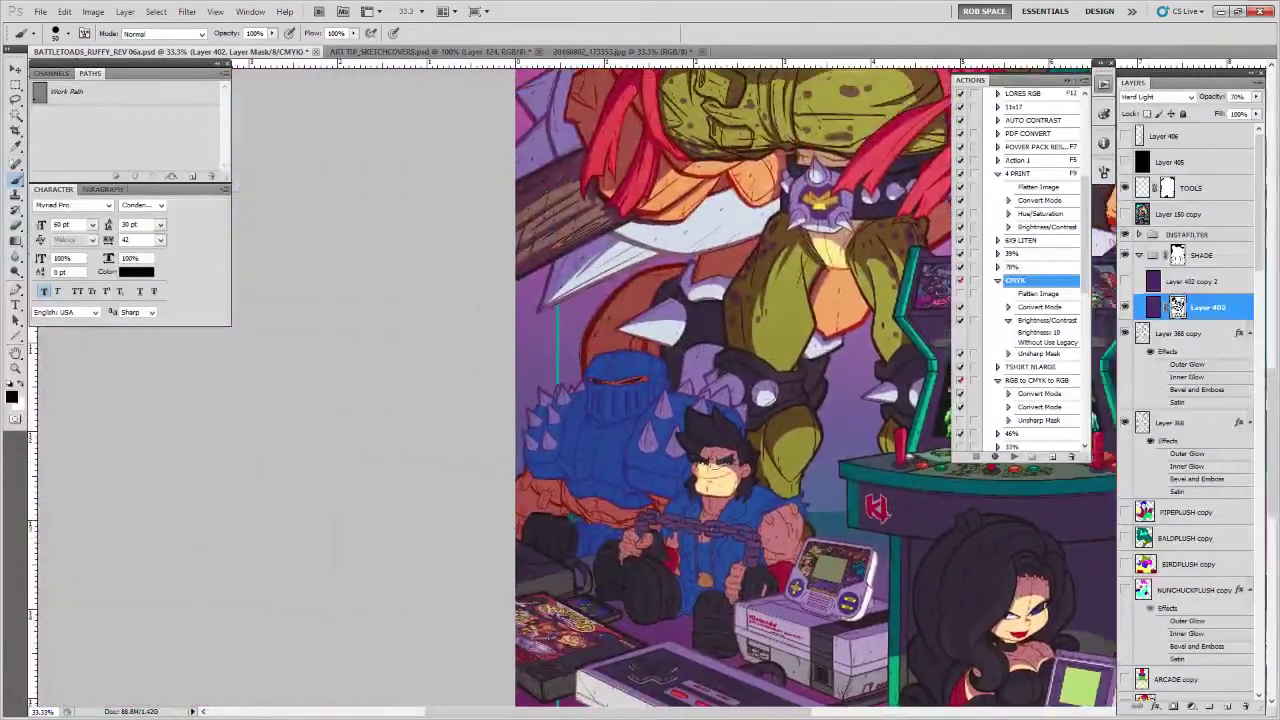
Refine the shade around the figure's eyes and paint light on his neck and medallion
key("x")
left_click_drag(711, 467, 715, 464)
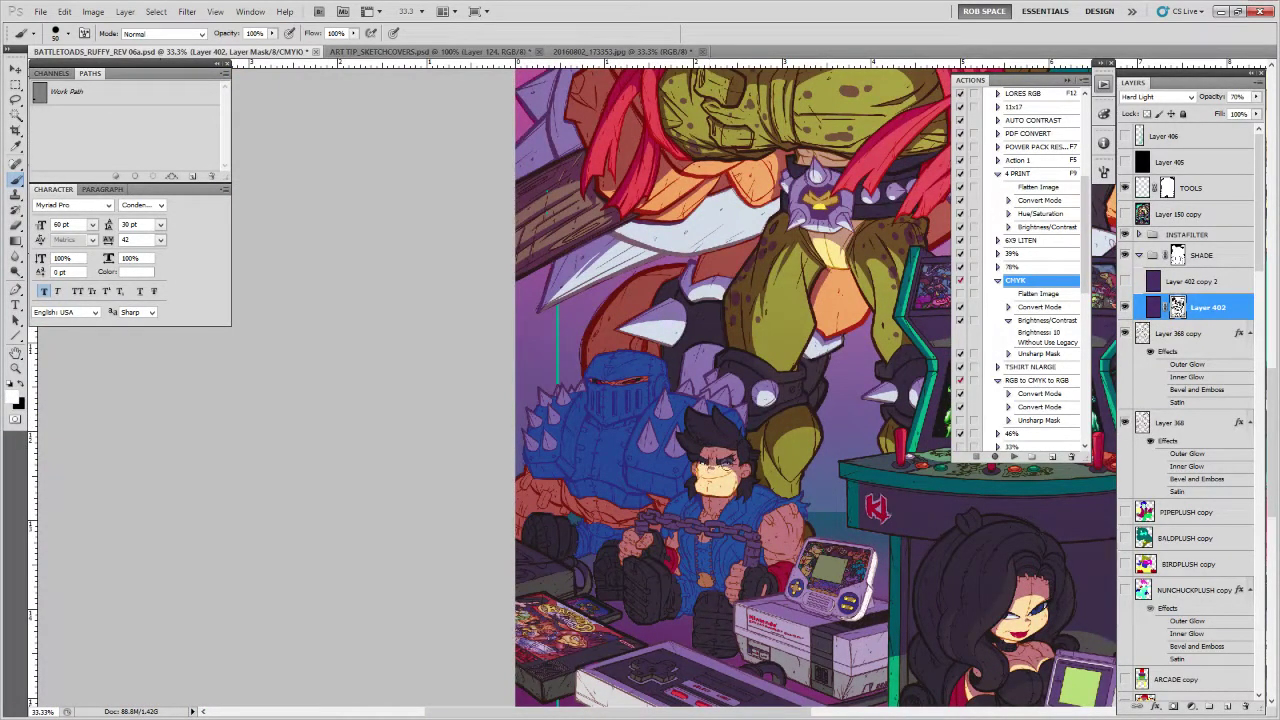
key("x")
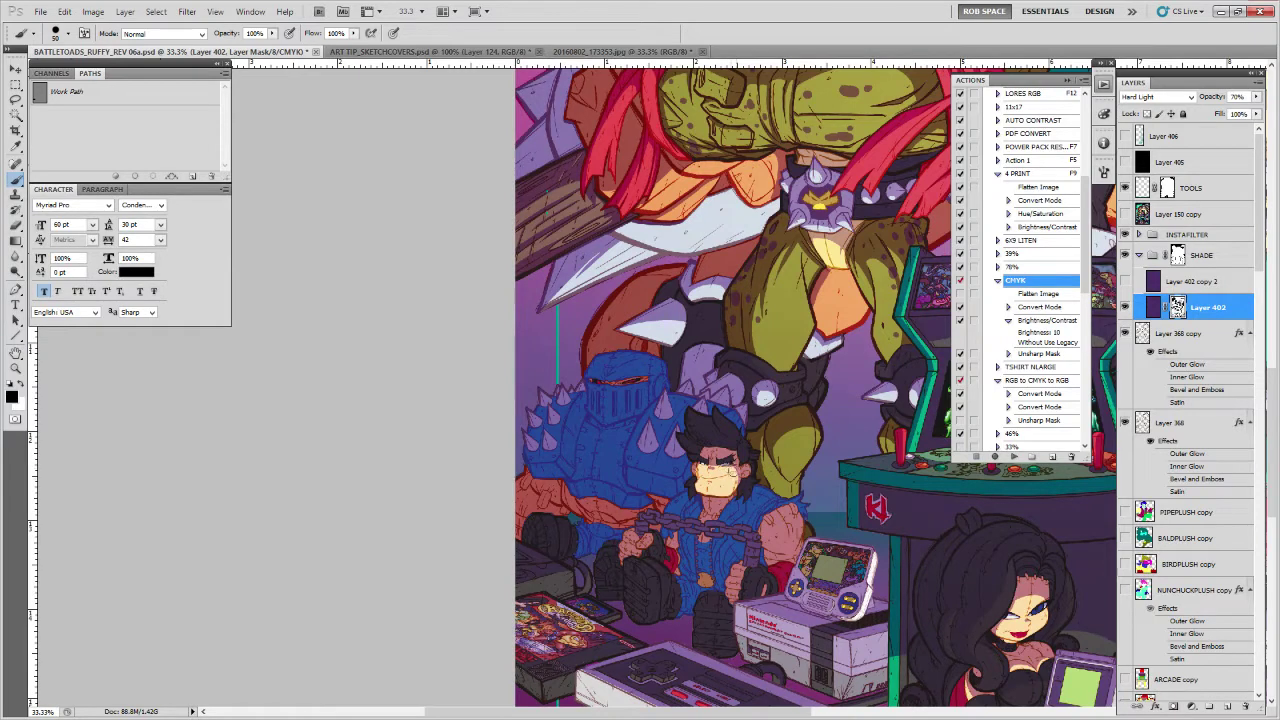
key("x")
key("x")
scroll(714, 508, "down", 2)
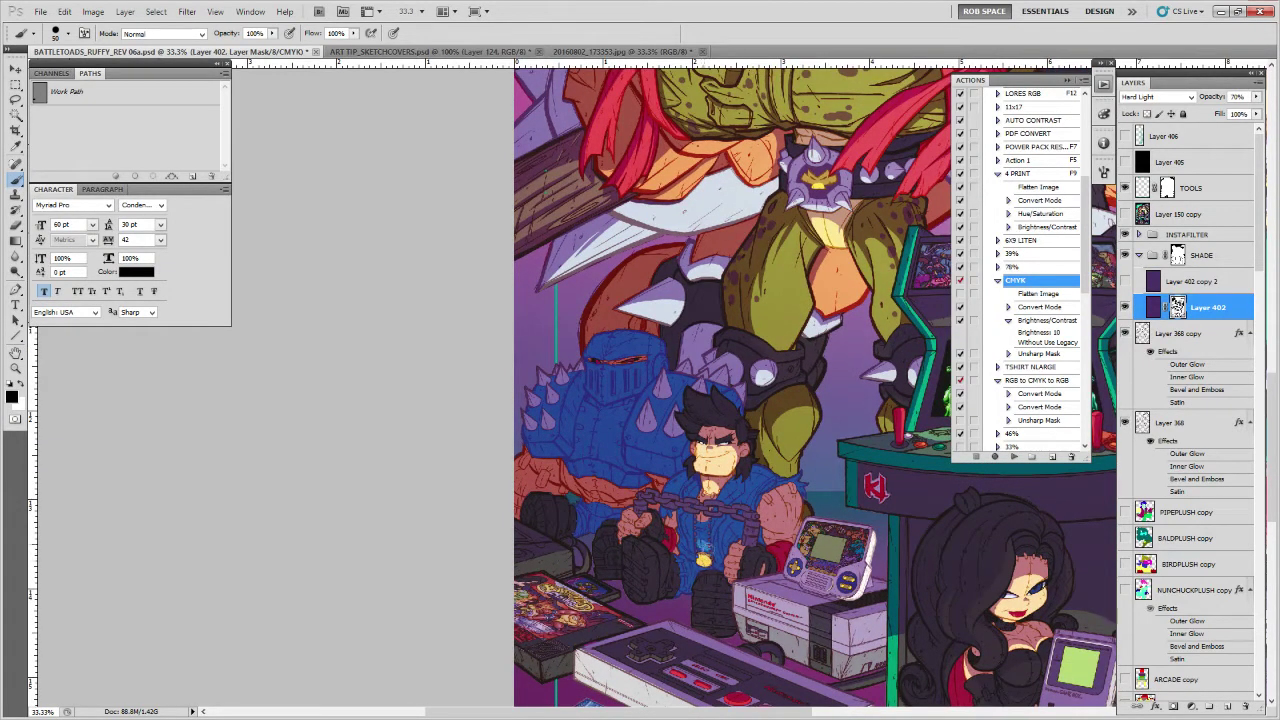
scroll(710, 530, "down", 3)
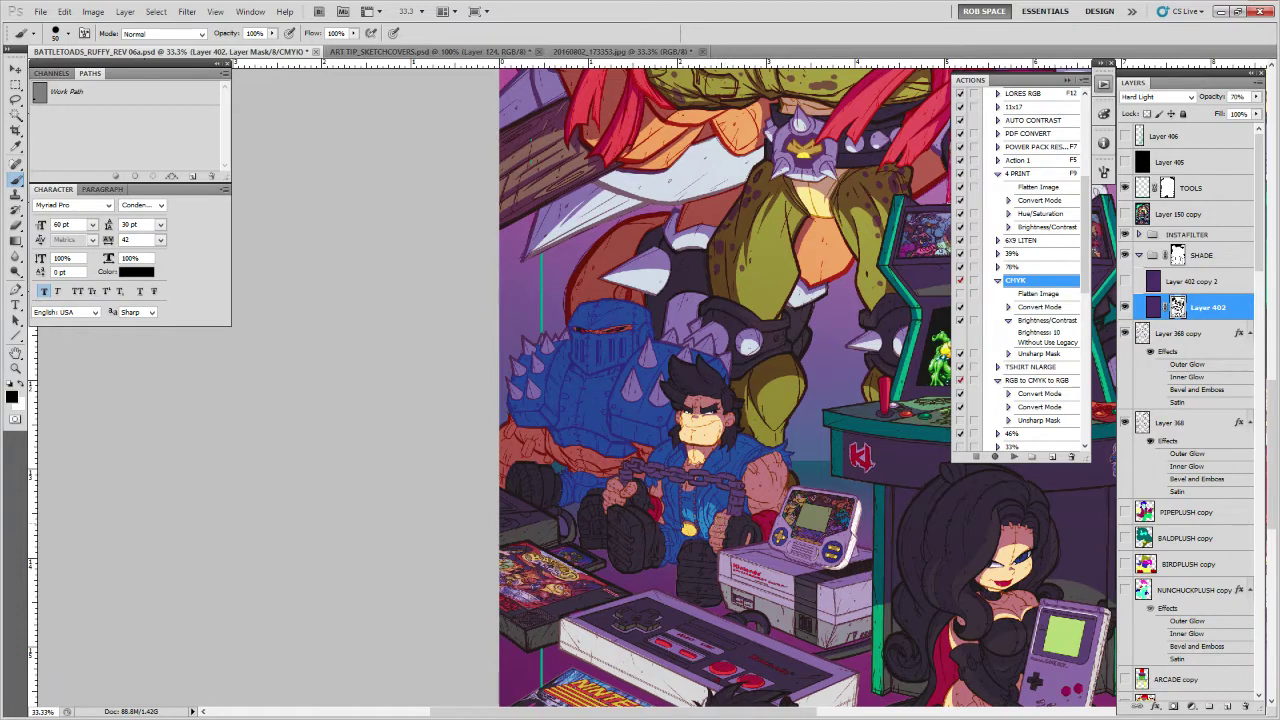
Refine the light on the chain-holding figure's boot and paint light over his bare arm on the Layer 402 mask
left_click_drag(697, 598, 702, 558)
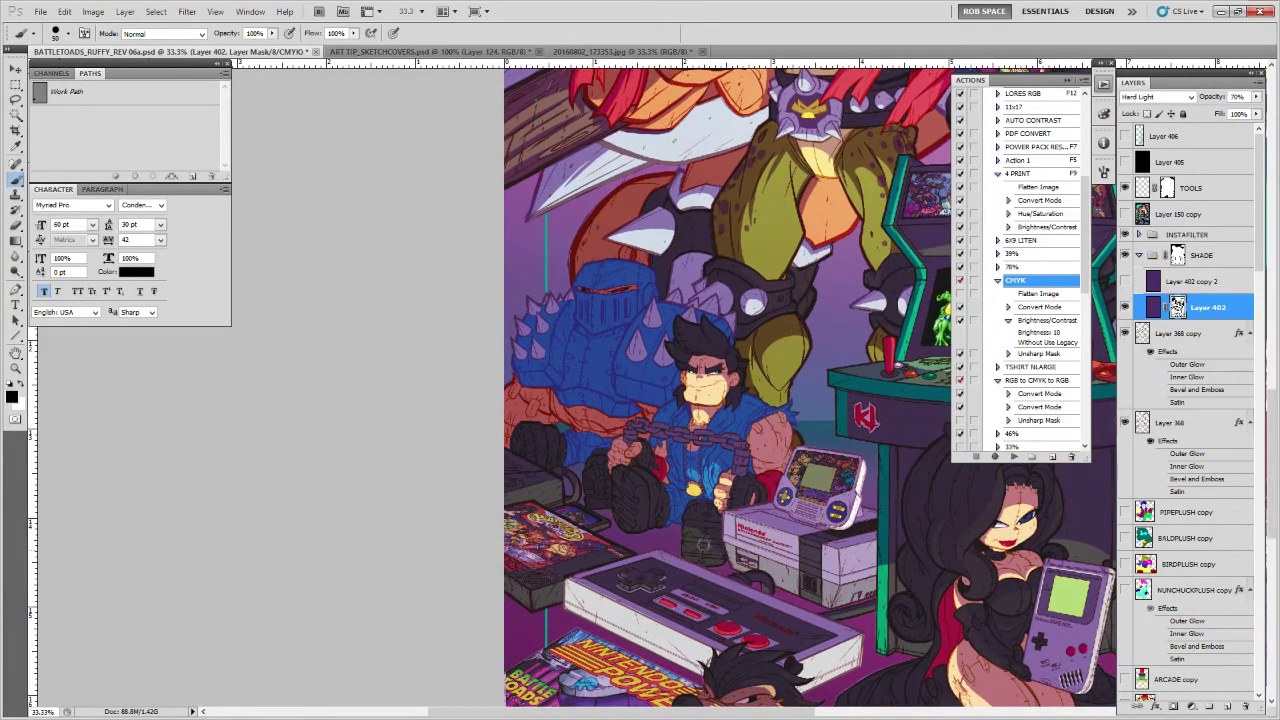
key("x")
key("x")
left_click_drag(690, 500, 649, 509)
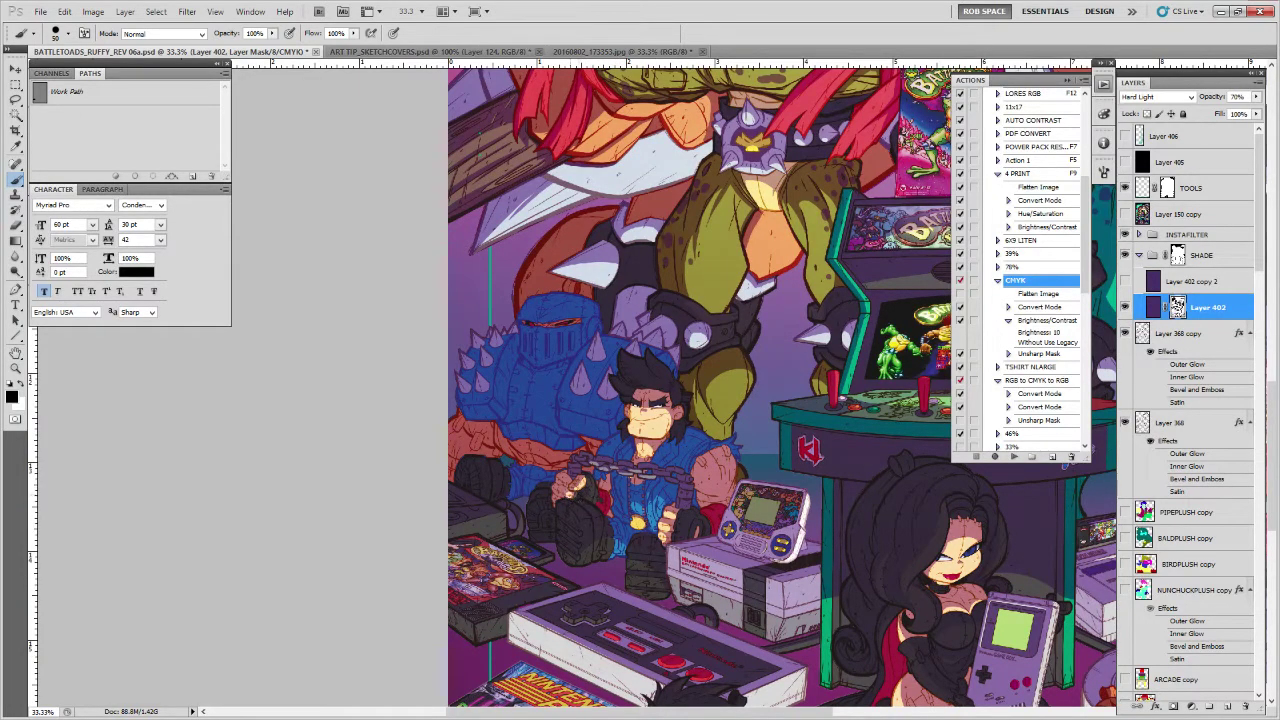
mouse_move(698, 496)
left_mouse_down()
mouse_move(698, 482)
mouse_move(711, 492)
left_mouse_up()
Alternate shade and light strokes on the mask to shape the shading of the figure's black hair
key("x")
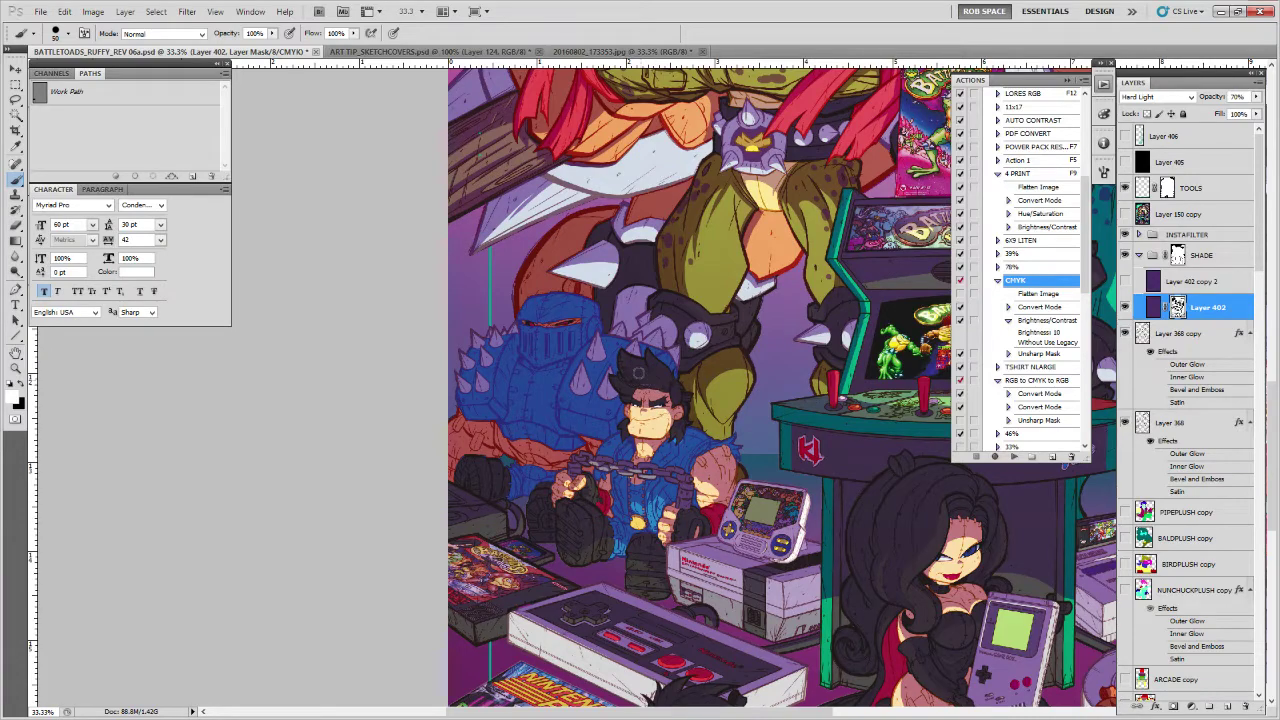
key("x")
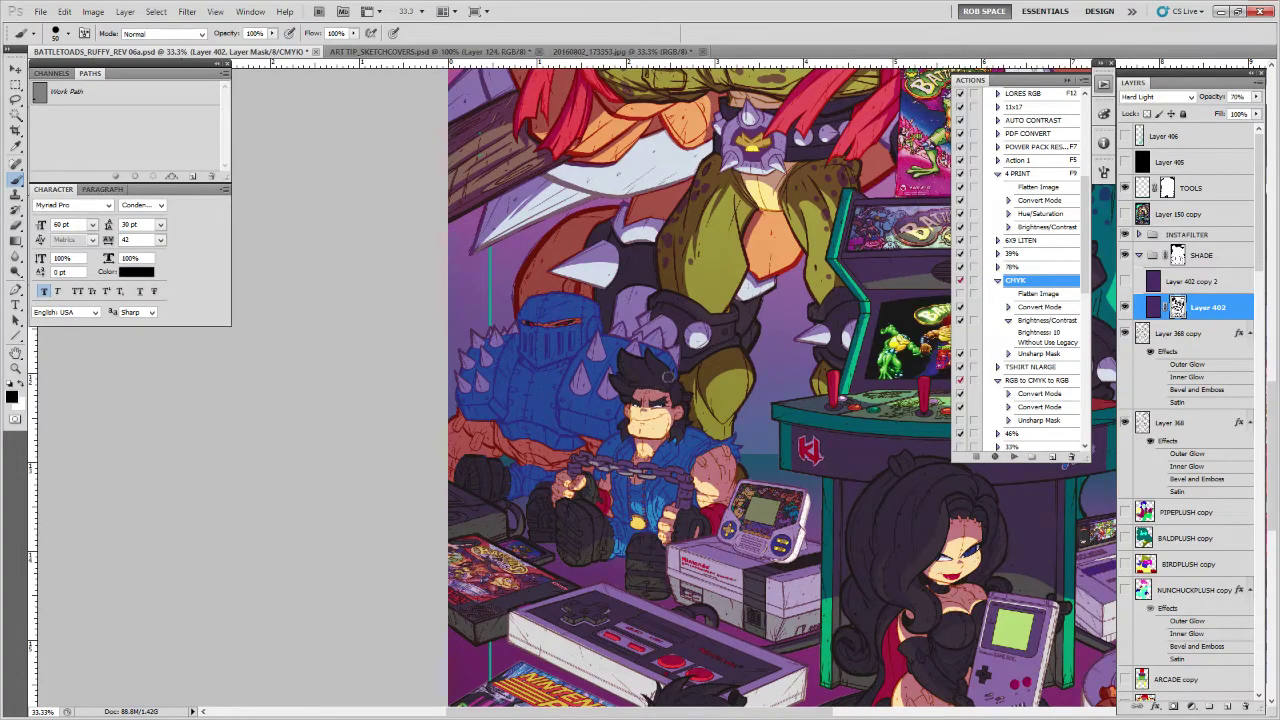
mouse_move(939, 522)
left_mouse_down()
mouse_move(616, 524)
mouse_move(422, 543)
mouse_move(803, 563)
left_mouse_up()
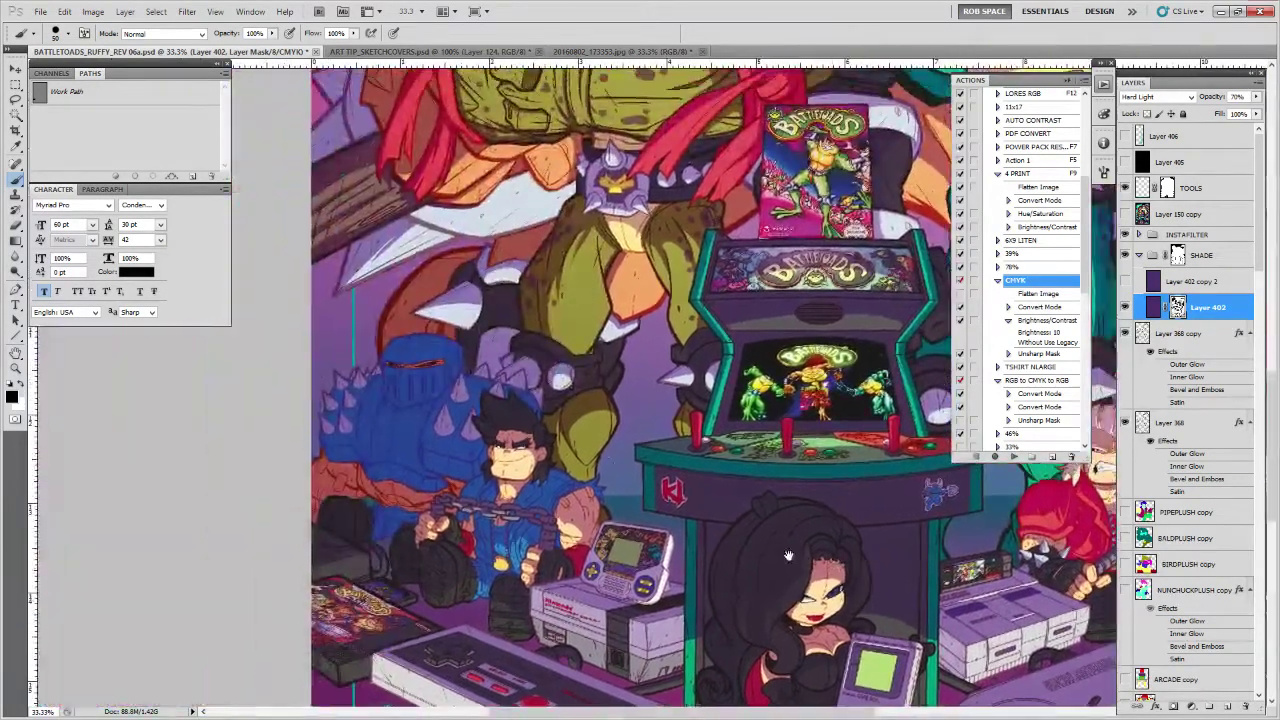
key("x")
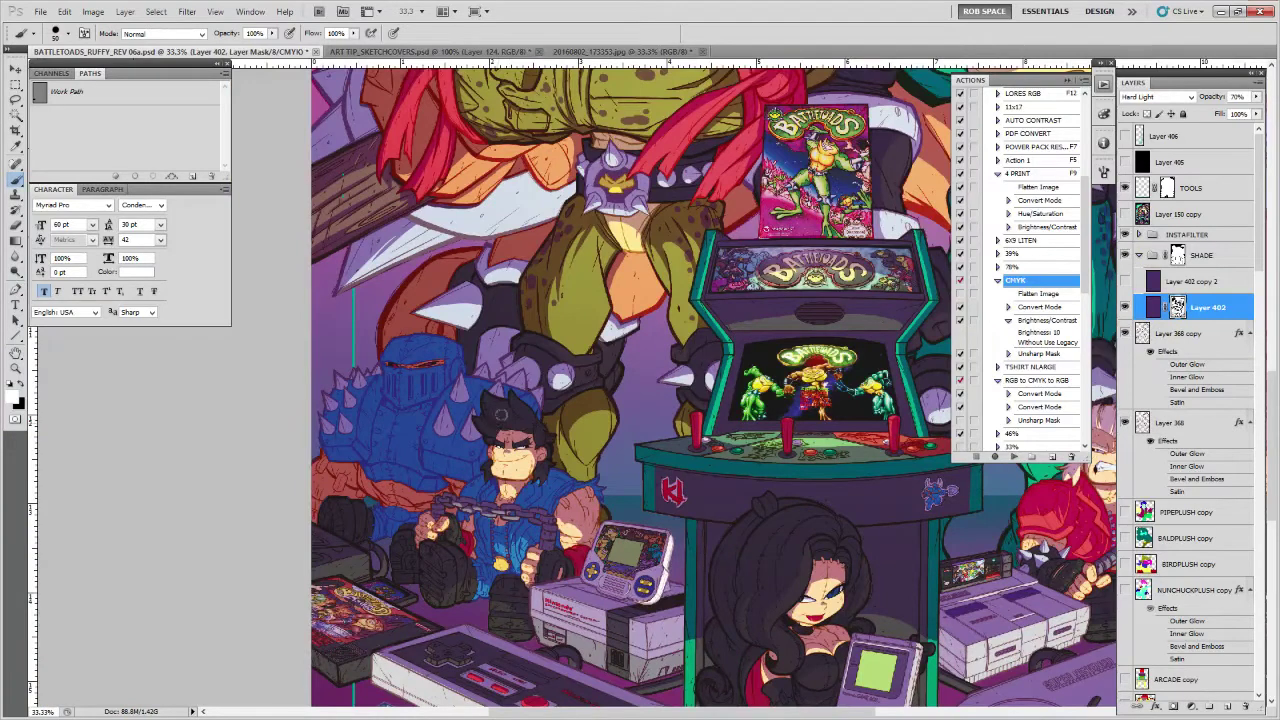
key("x")
key("x")
key("x")
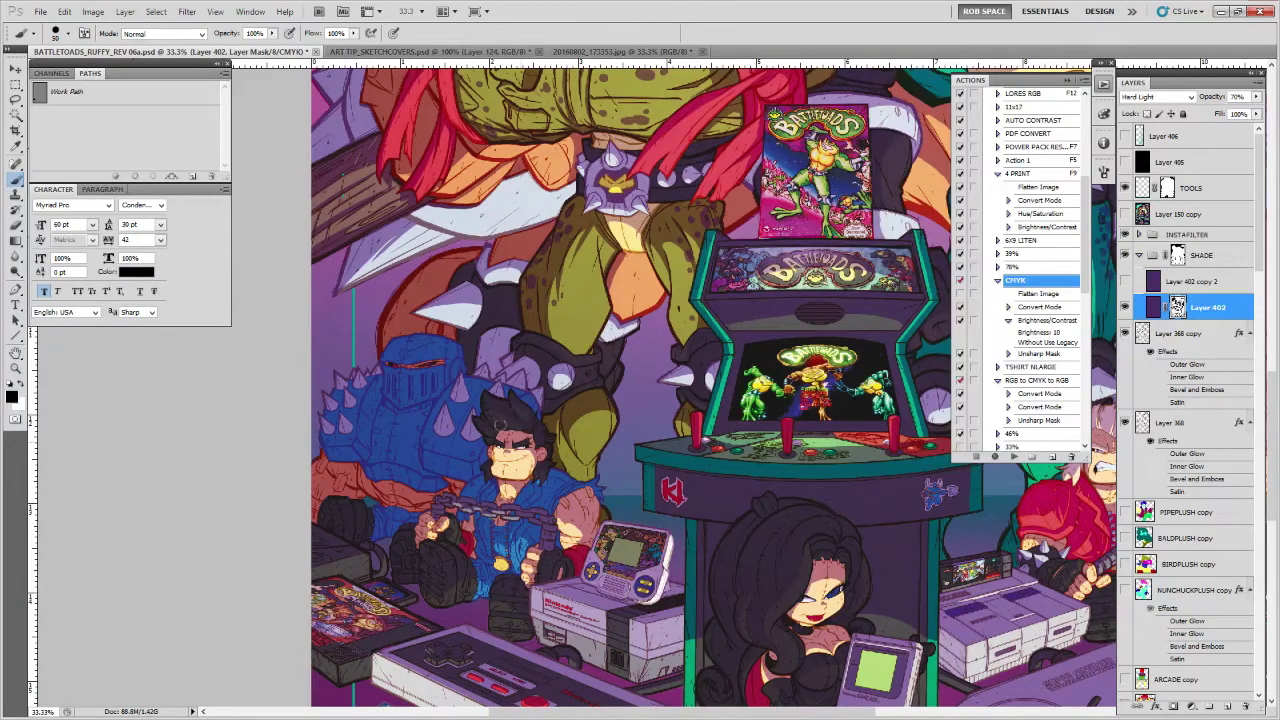
key("x")
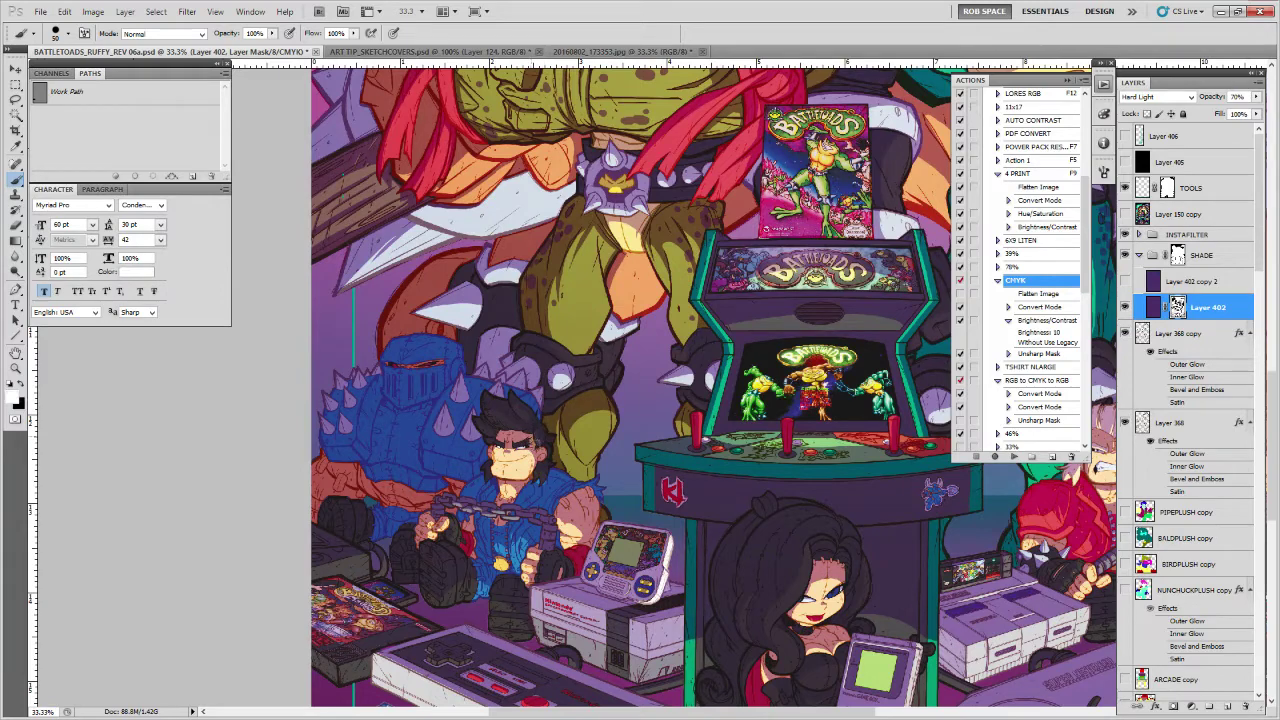
key("x")
key("x")
Paint shade back over the figure's bare arm, keeping light only along its lower edge
left_click_drag(555, 472, 573, 444)
key("x")
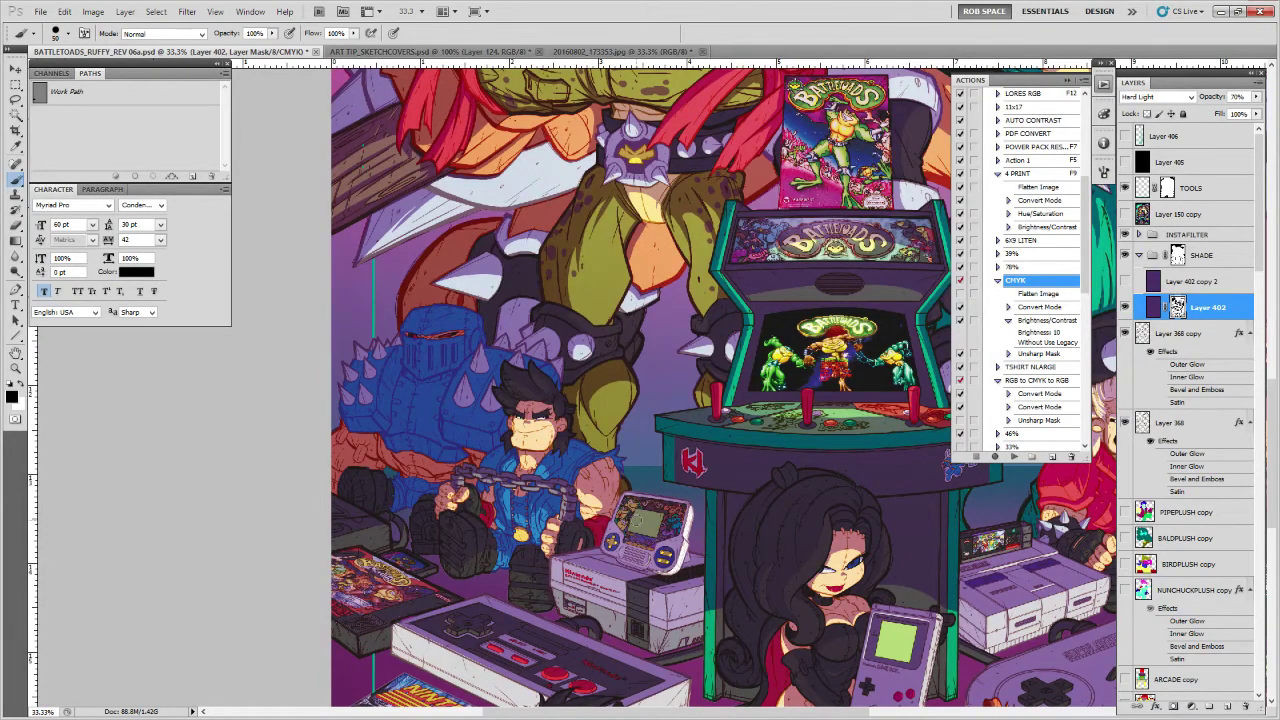
left_click_drag(636, 520, 648, 470)
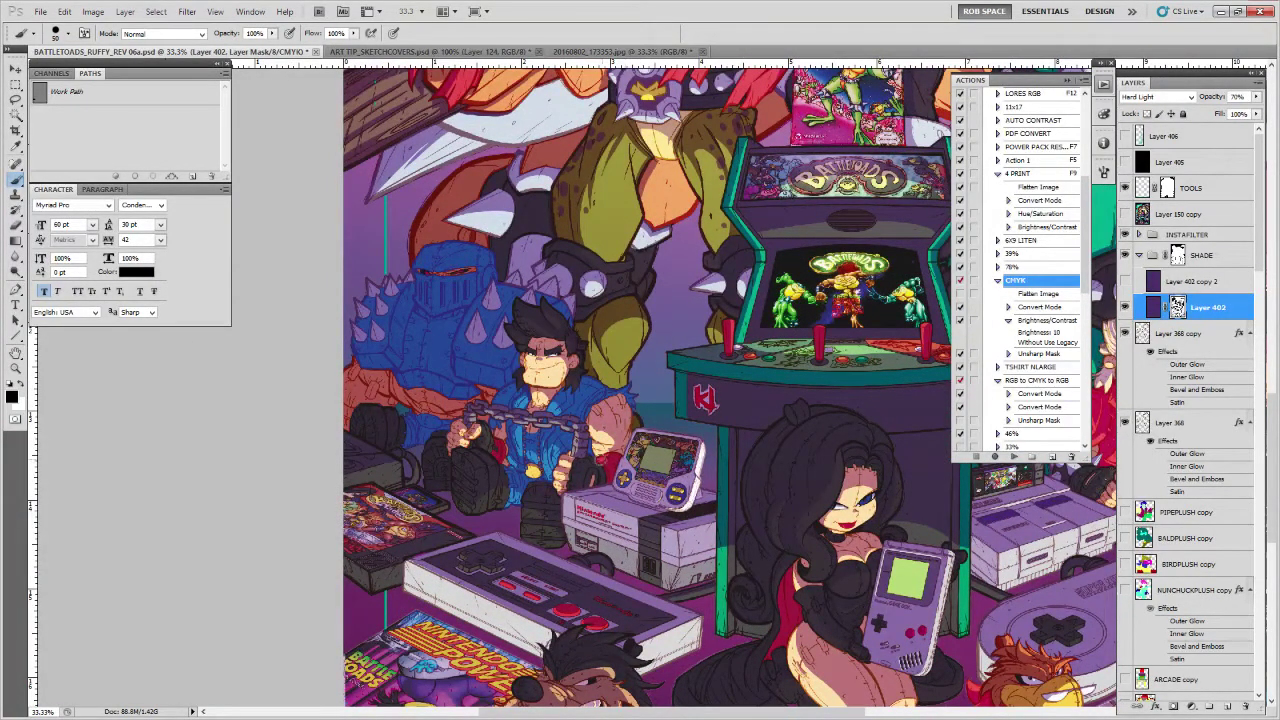
key("x")
key("x")
key("x")
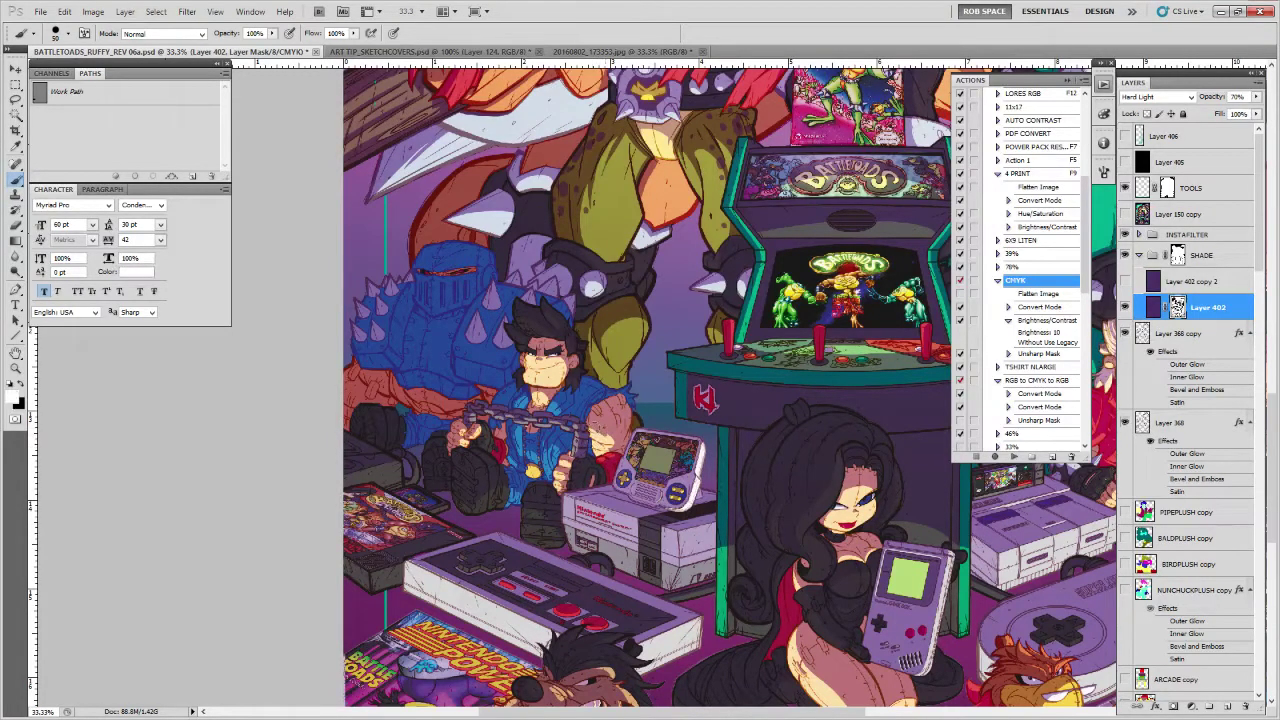
key("x")
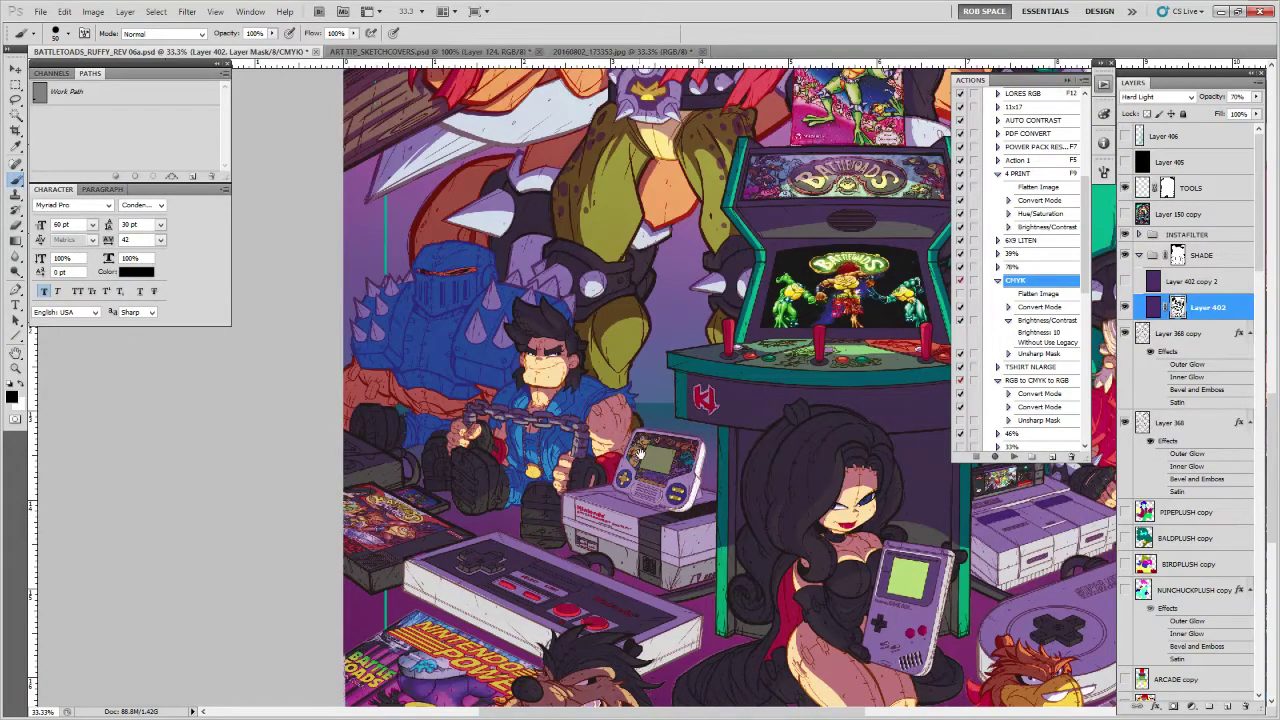
left_click_drag(602, 450, 600, 485)
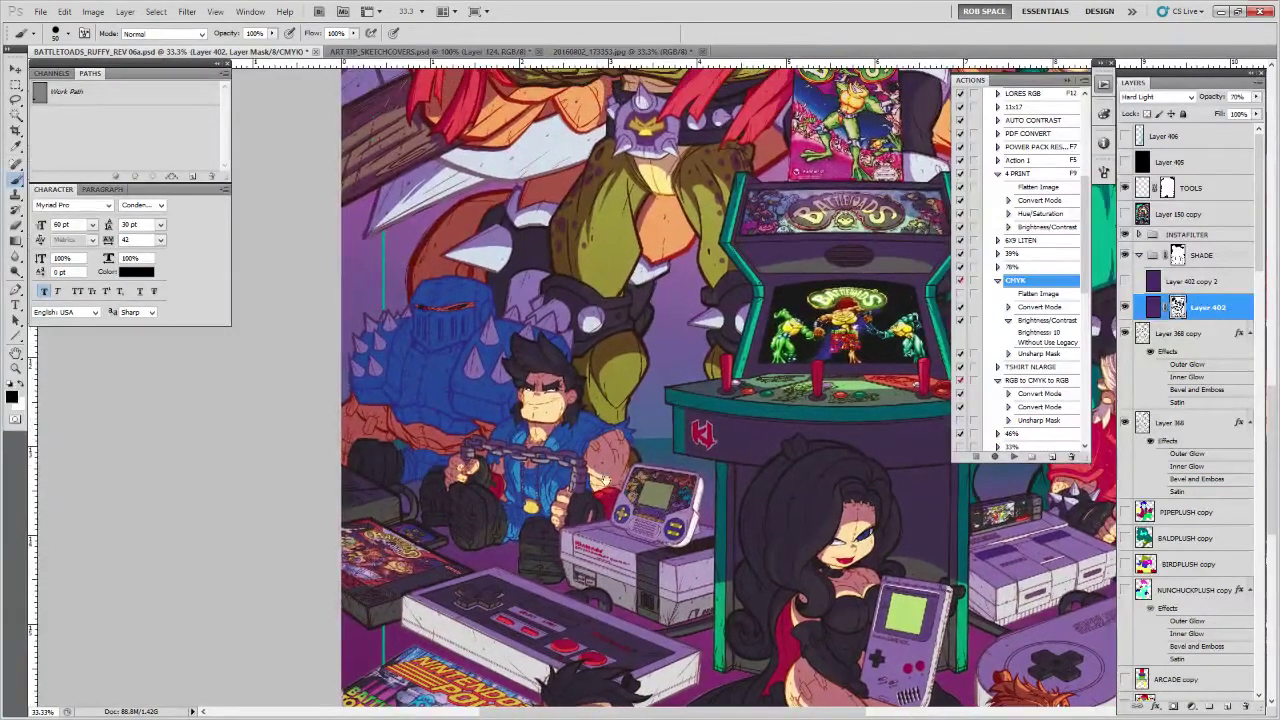
Choose a smaller preset brush for close-up work on the figure's head and paint light on his sideburns
key("z")
left_click(550, 393)
left_click(557, 400)
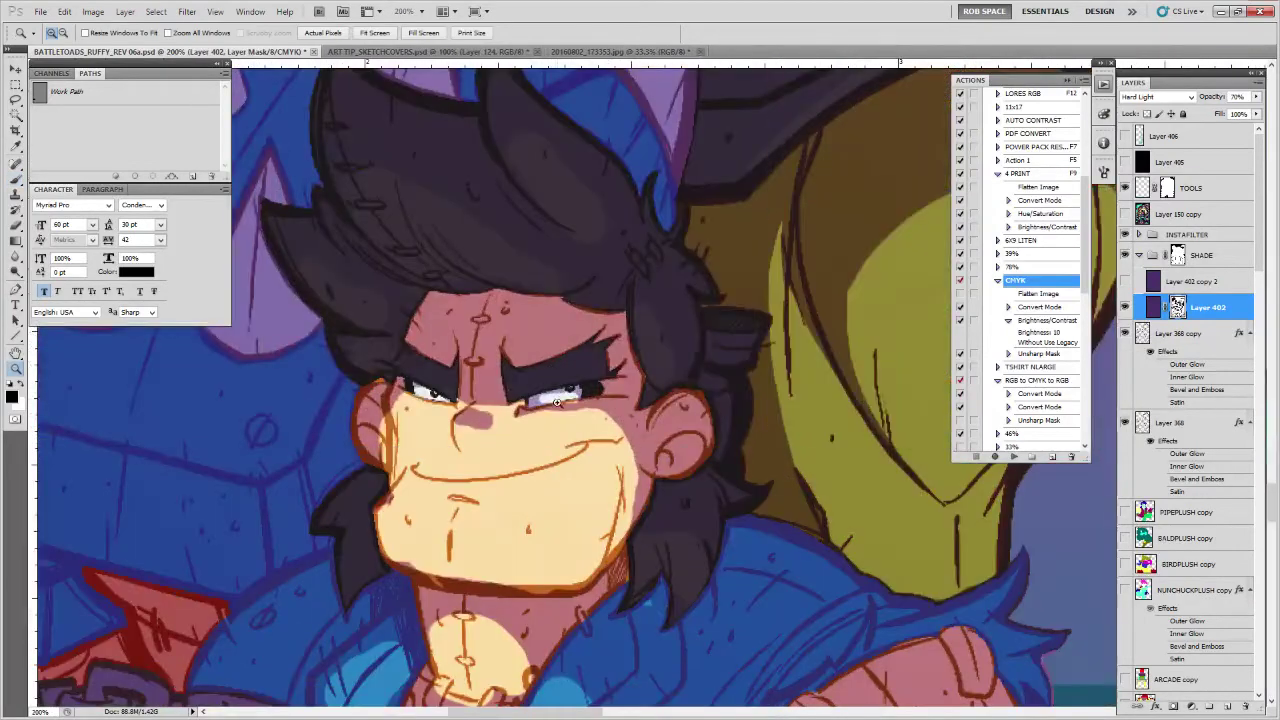
key("b")
right_click(558, 424)
double_click(615, 520)
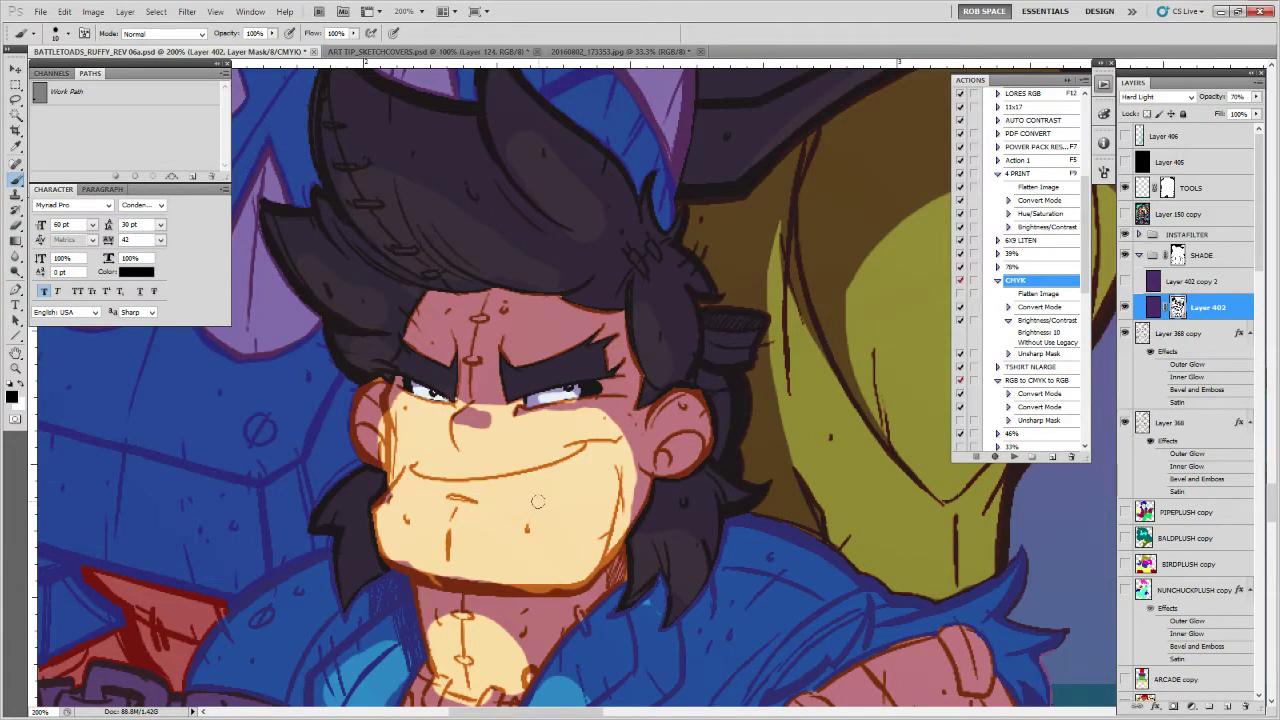
mouse_move(575, 415)
left_mouse_down()
mouse_move(597, 461)
mouse_move(679, 464)
mouse_move(705, 543)
left_mouse_up()
key("x")
key("x")
left_click_drag(700, 572, 704, 552)
mouse_move(679, 585)
left_mouse_down()
mouse_move(565, 610)
mouse_move(498, 598)
mouse_move(452, 568)
left_mouse_up()
scroll(455, 515, "up", 1)
Rework the whites of the figure's eyes, keeping them lit with a thin shade beneath the brows
key("x")
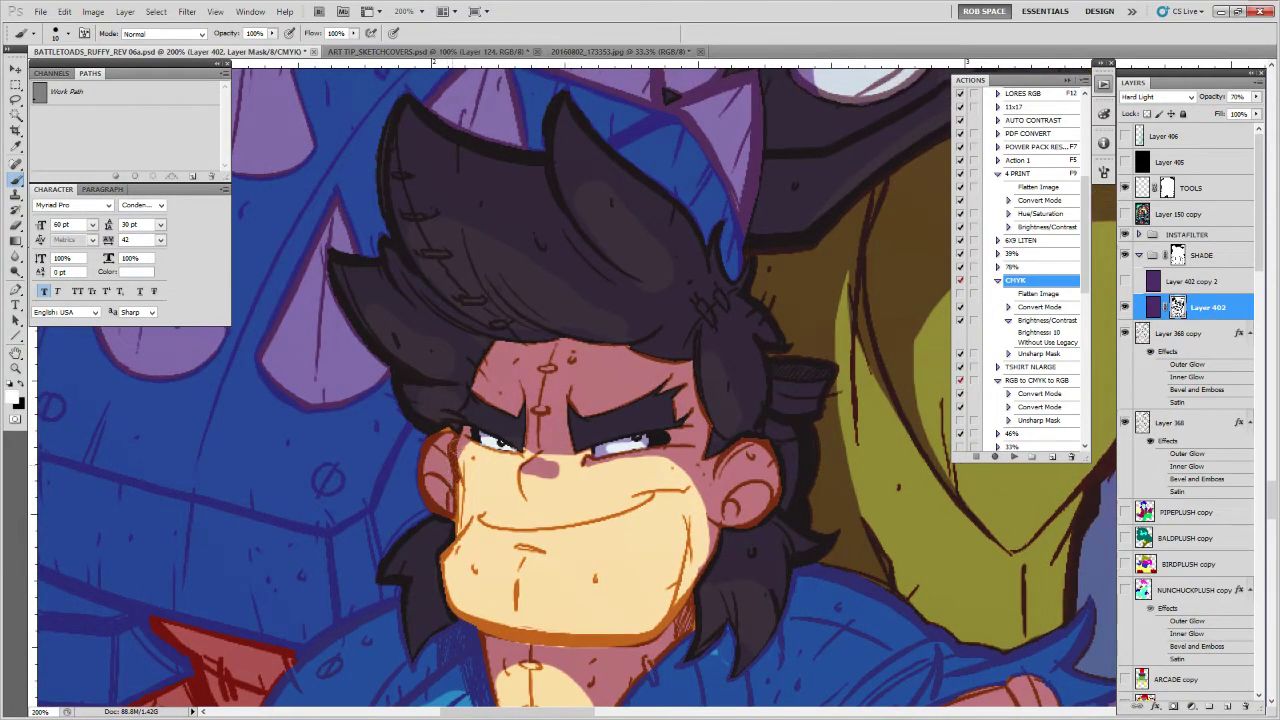
key("x")
key("x")
left_click_drag(638, 444, 598, 451)
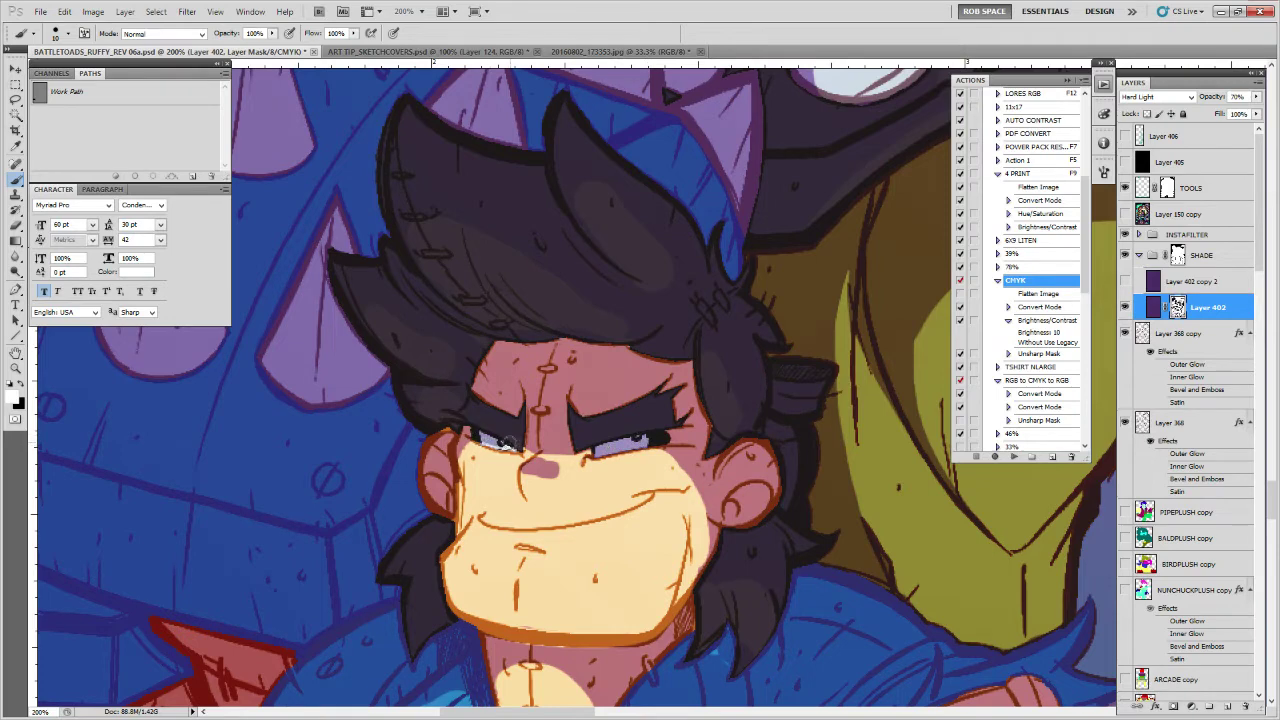
key("x")
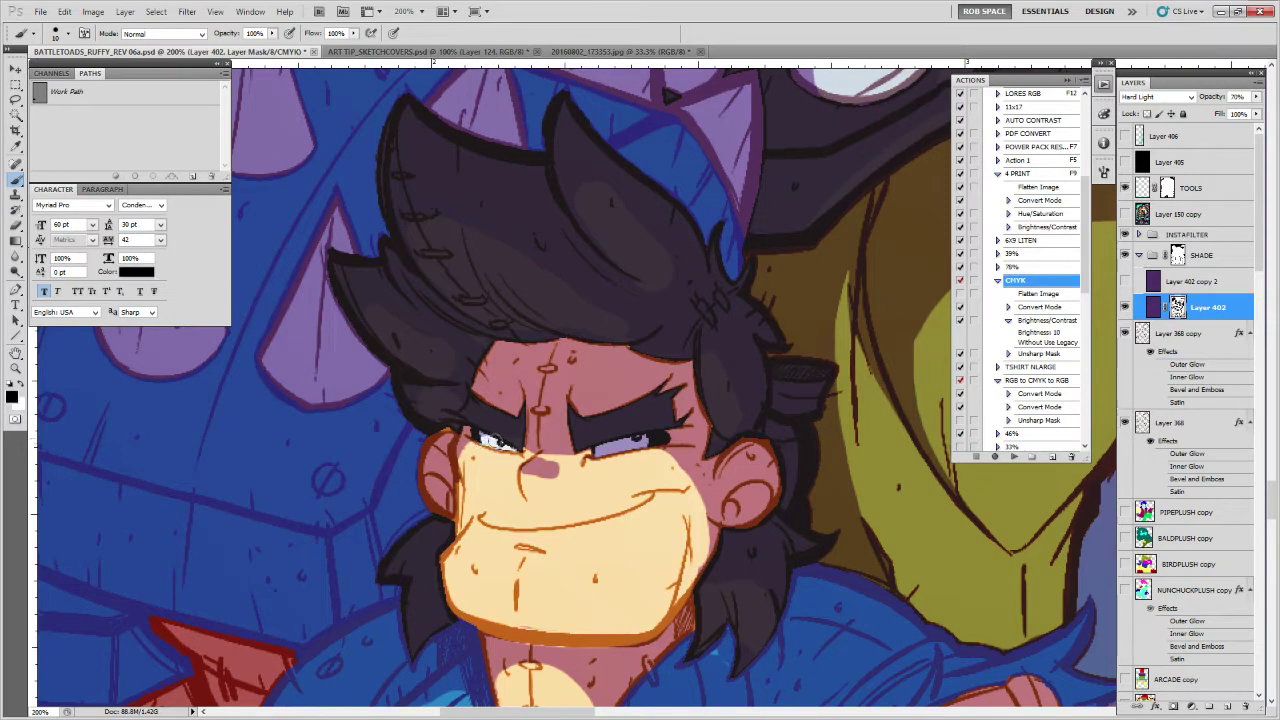
key("x")
key("x")
mouse_move(630, 446)
left_mouse_down()
mouse_move(600, 452)
mouse_move(640, 446)
left_mouse_up()
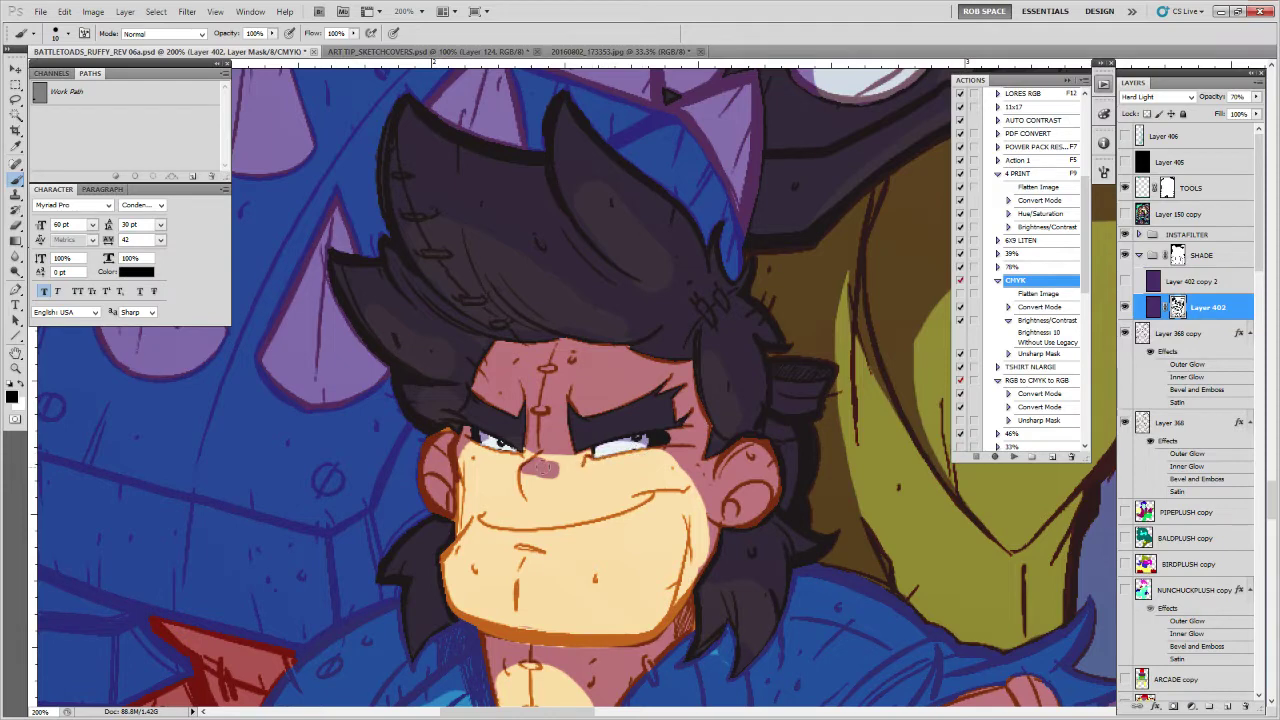
Join the shade on the figure's nose to the forehead shadow and clean up its edge
key("x")
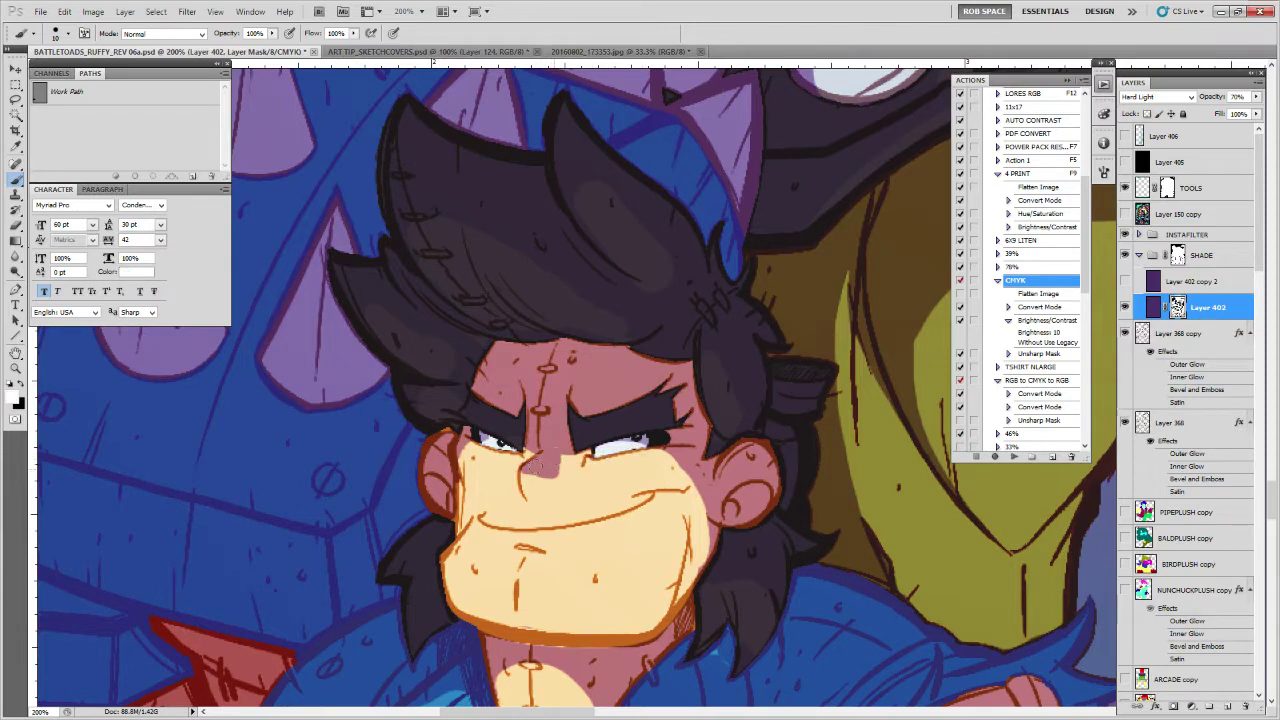
key("x")
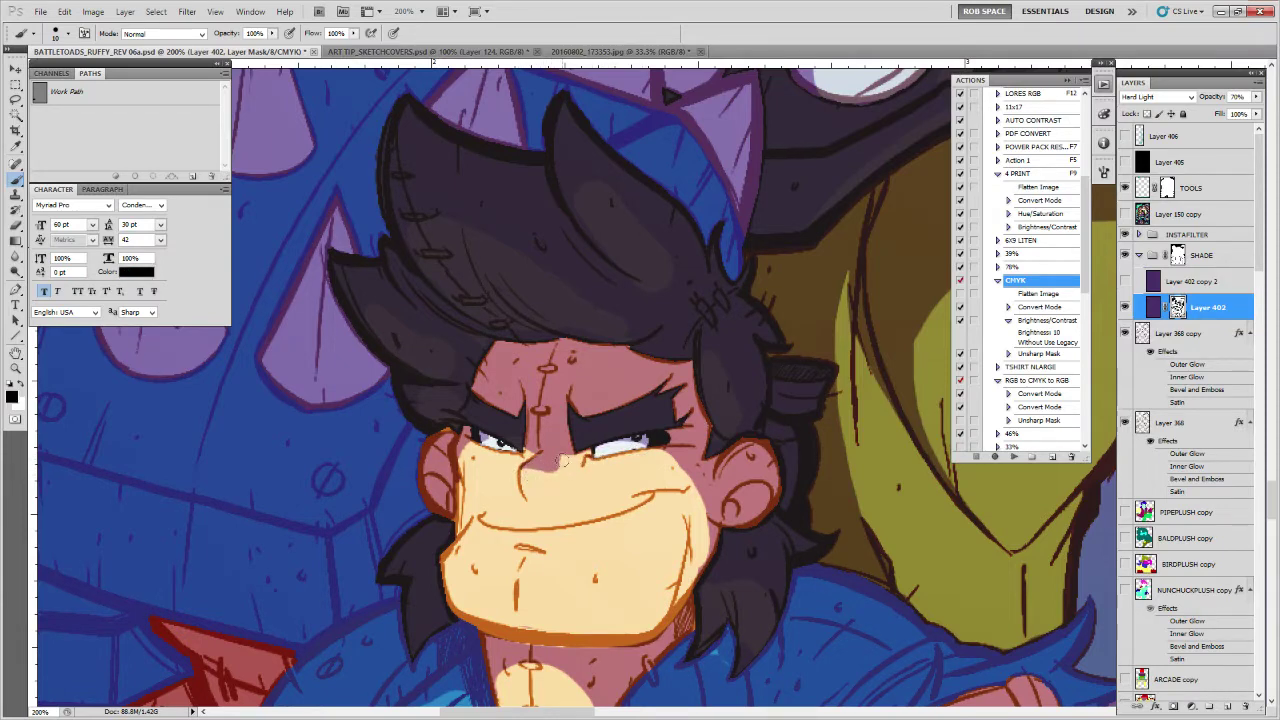
key("x")
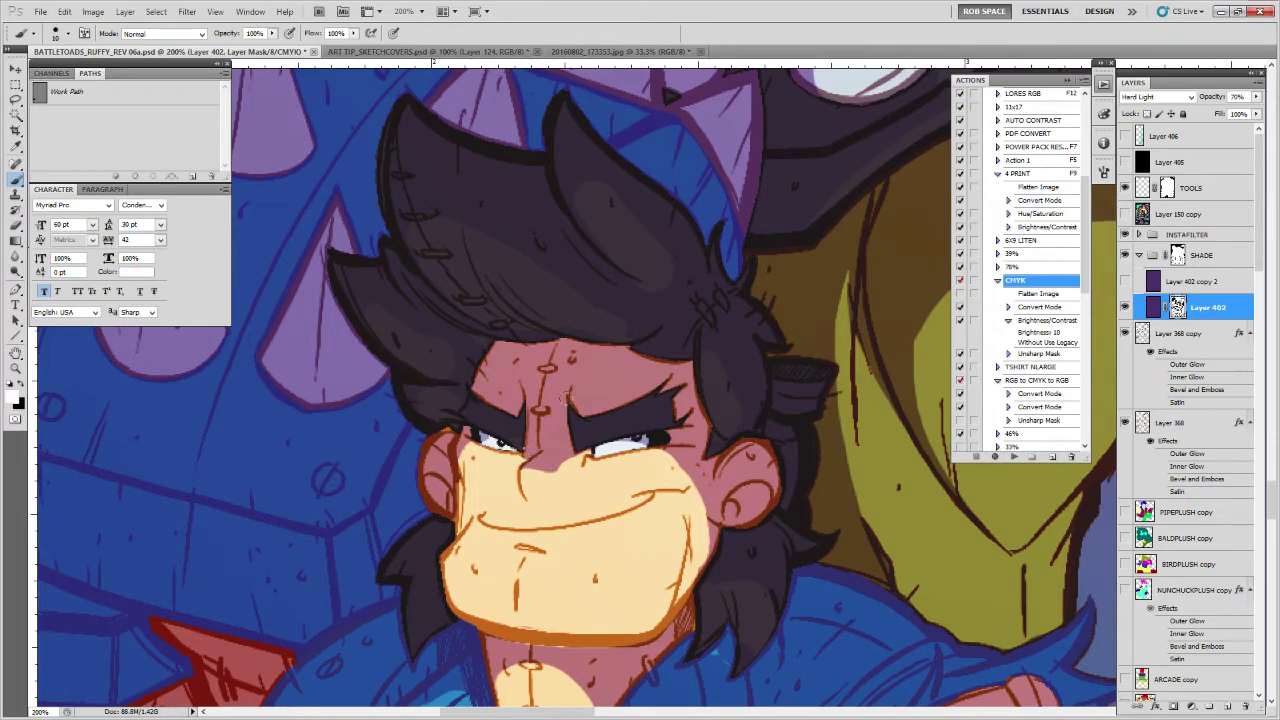
key("x")
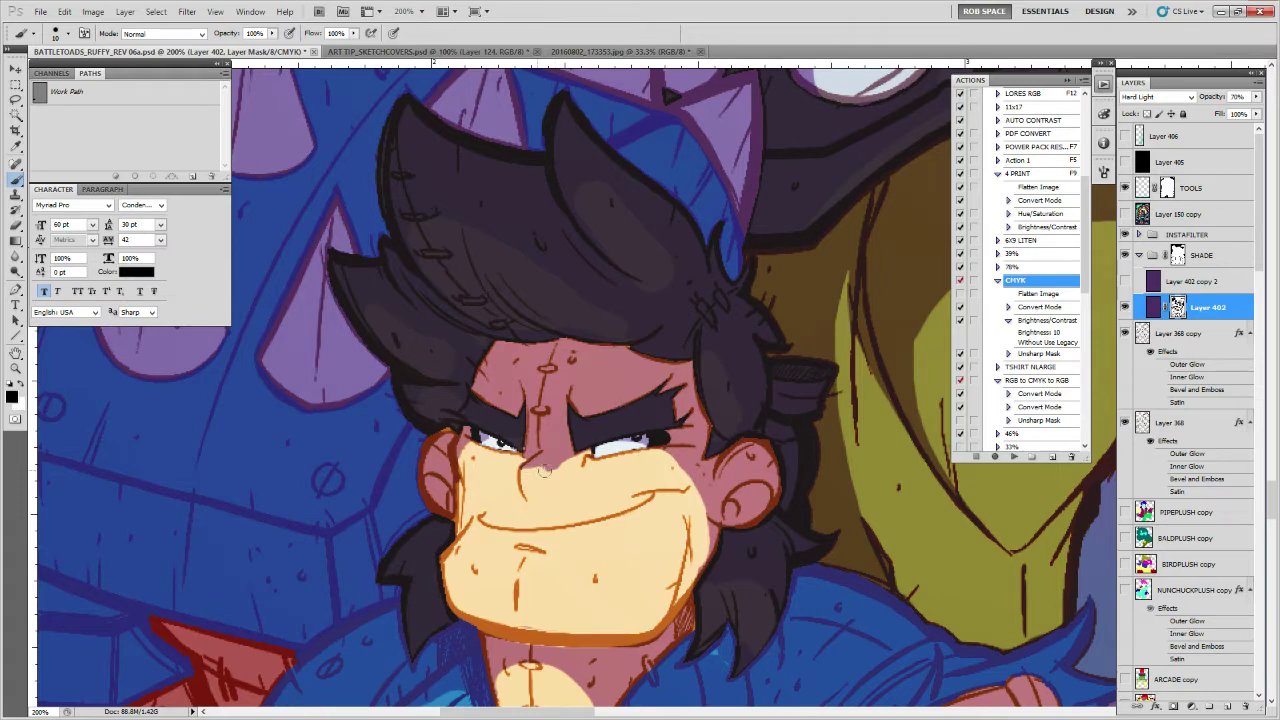
key("x")
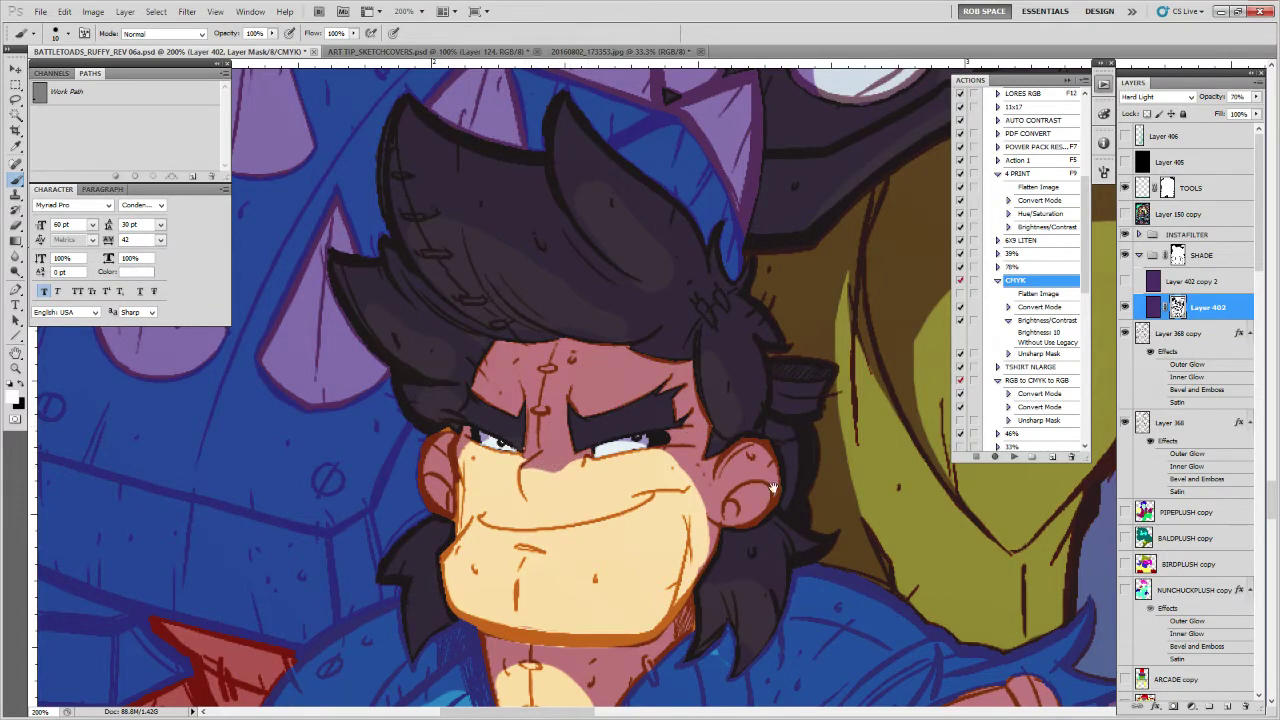
Refine the edge between light and shade on the cheek beside the figure's eye and ear
left_click_drag(766, 476, 741, 438)
key("x")
left_click_drag(641, 411, 671, 446)
key("x")
key("x")
Refine the lower edge of the light patch on the figure's neck, around the stitched collar
left_click_drag(680, 500, 720, 380)
key("x")
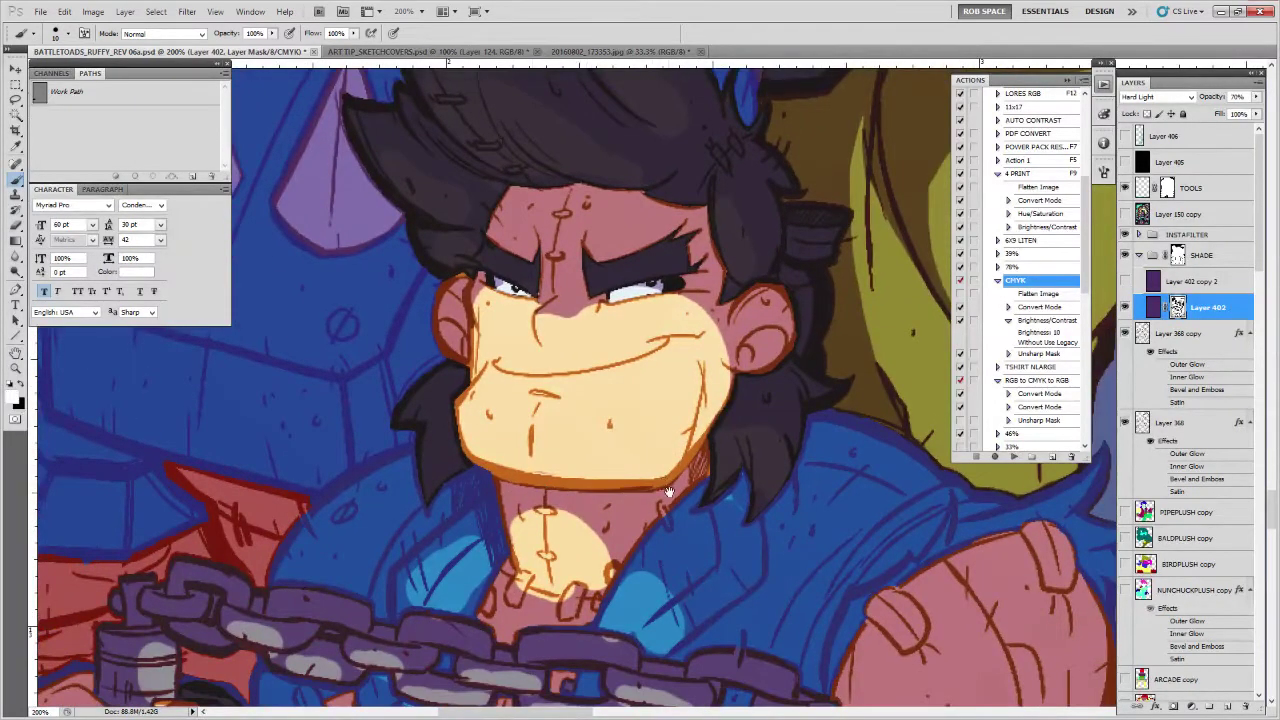
left_click_drag(670, 490, 676, 470)
left_click_drag(525, 560, 545, 508)
key("x")
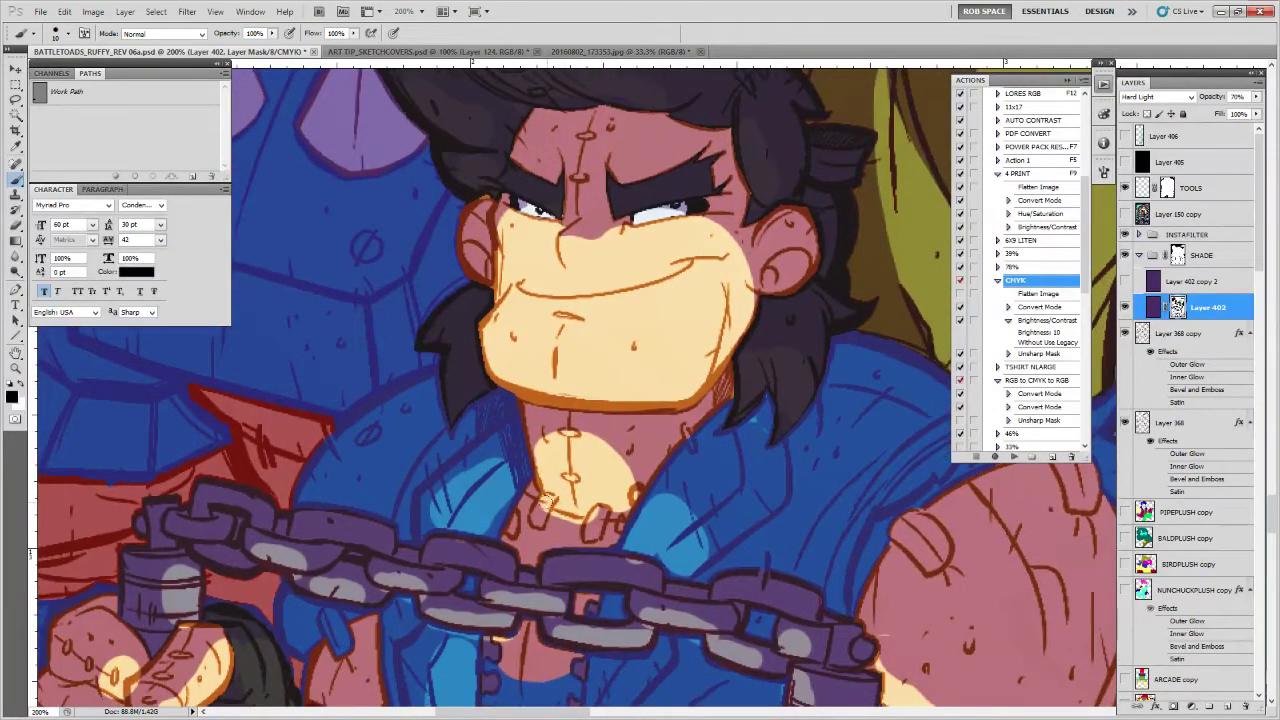
key("x")
mouse_move(548, 513)
left_mouse_down()
mouse_move(588, 525)
mouse_move(636, 502)
mouse_move(636, 515)
left_mouse_up()
left_click_drag(601, 437, 659, 400)
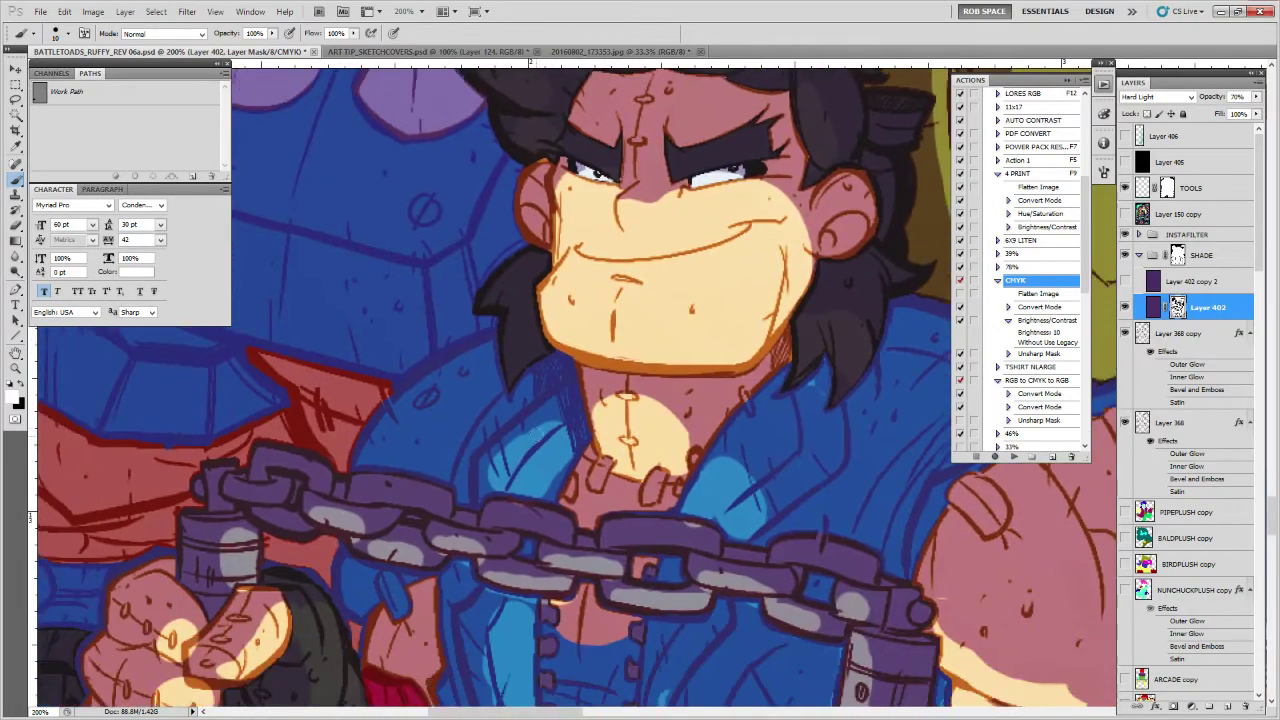
Reshape the light patch on the figure's blue vest collar beside the neck
key("x")
left_click_drag(503, 463, 535, 430)
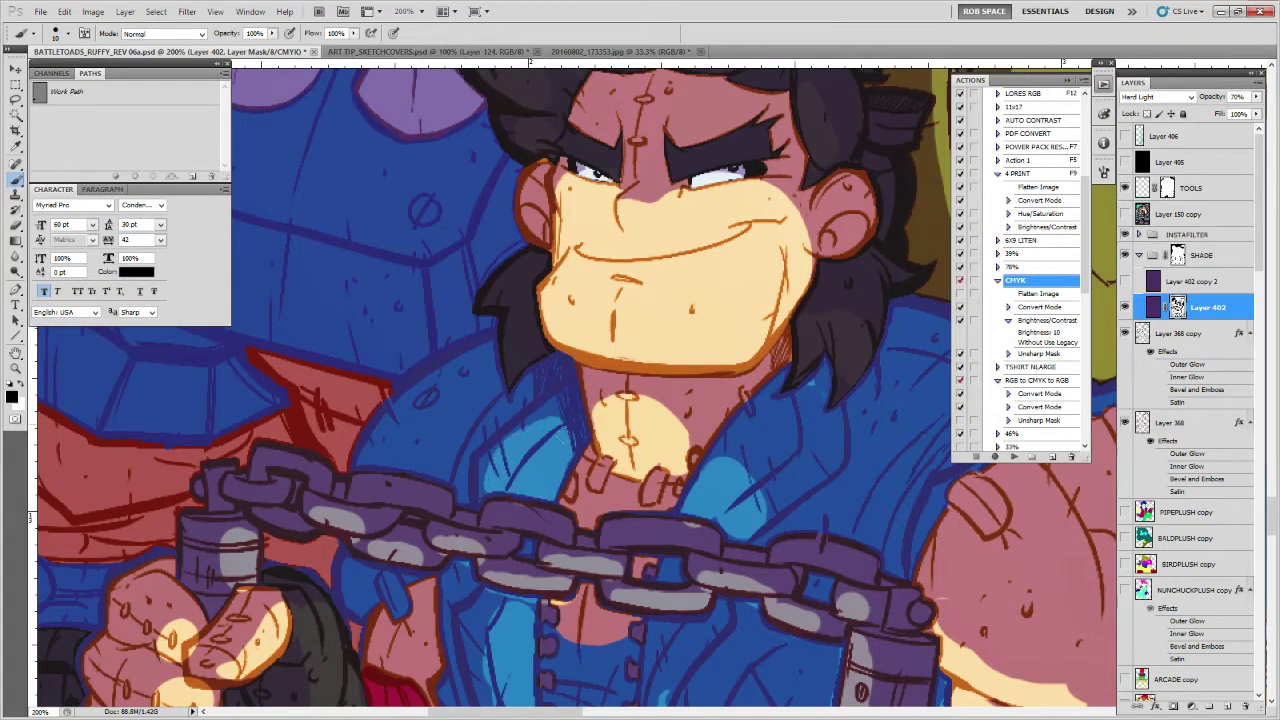
key("x")
left_click_drag(486, 468, 480, 491)
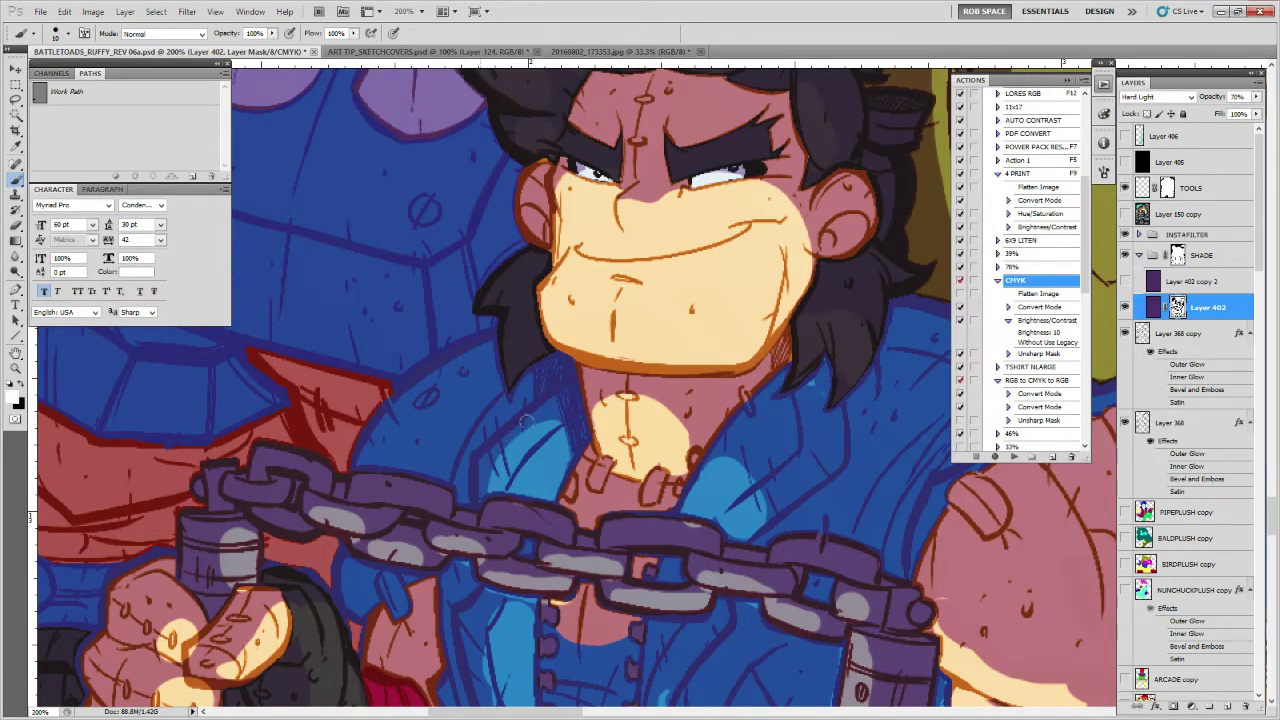
Clean up the light and shade edges on the links of the chain across the figure's chest
mouse_move(539, 576)
left_mouse_down()
mouse_move(597, 486)
mouse_move(585, 474)
mouse_move(668, 478)
mouse_move(658, 446)
mouse_move(686, 449)
mouse_move(671, 483)
mouse_move(706, 463)
mouse_move(634, 456)
mouse_move(706, 461)
left_mouse_up()
key("x")
key("x")
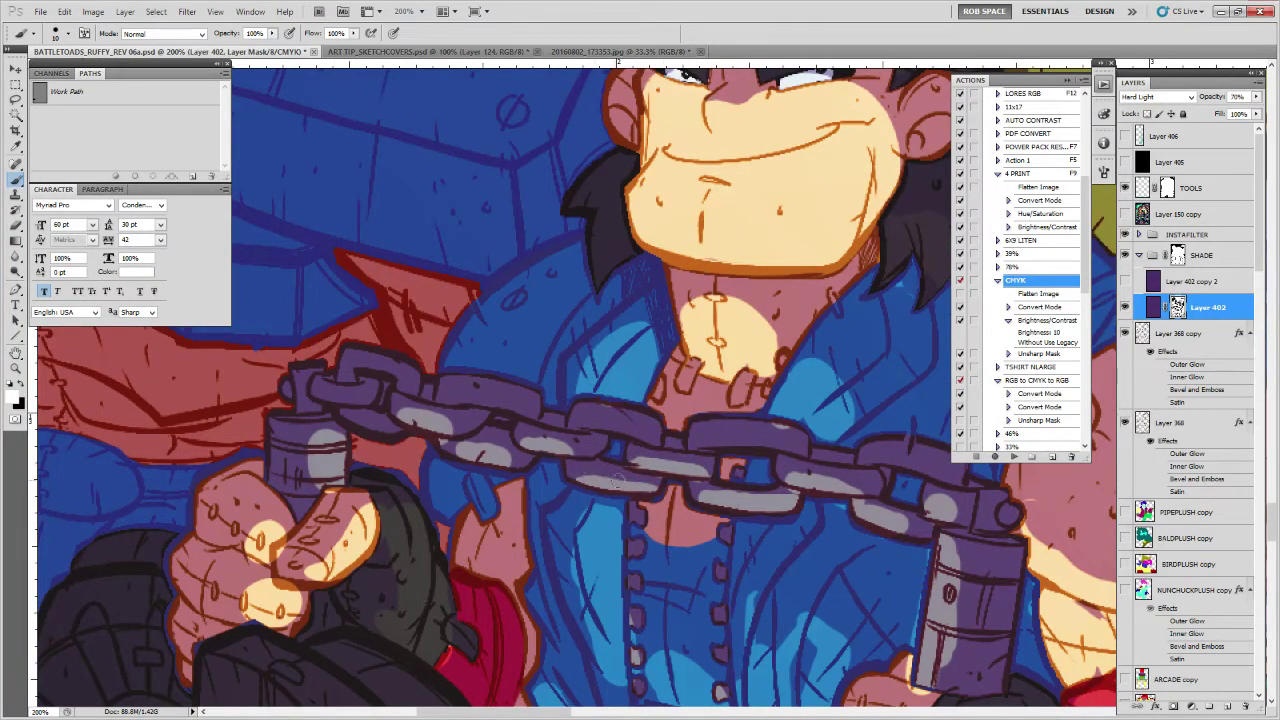
key("x")
mouse_move(629, 485)
left_mouse_down()
mouse_move(587, 463)
mouse_move(607, 504)
mouse_move(547, 482)
mouse_move(610, 490)
left_mouse_up()
key("x")
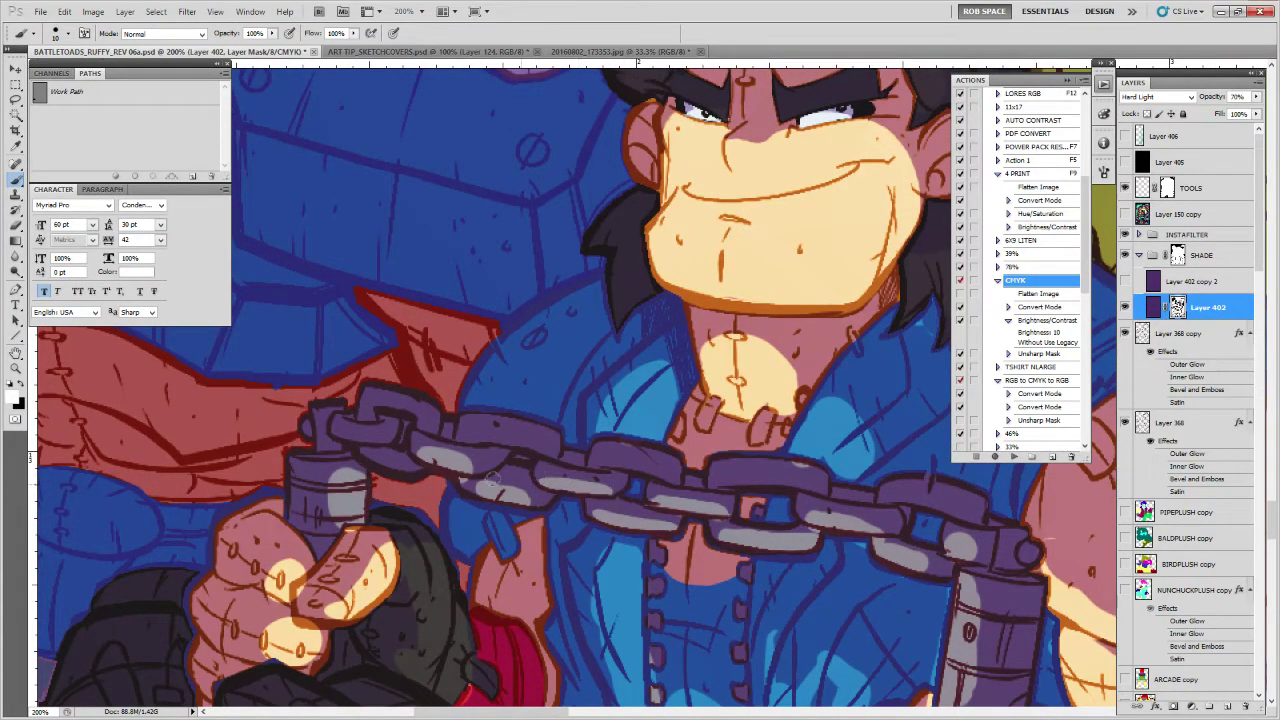
mouse_move(464, 480)
left_mouse_down()
mouse_move(466, 469)
mouse_move(489, 483)
left_mouse_up()
Refine the light and shade edges on the dark glove below the thumb of the fist gripping the chain handle
left_click_drag(408, 486, 492, 405)
mouse_move(404, 548)
left_mouse_down()
mouse_move(448, 524)
mouse_move(451, 537)
mouse_move(460, 497)
mouse_move(498, 455)
mouse_move(458, 542)
mouse_move(466, 511)
left_mouse_up()
key("x")
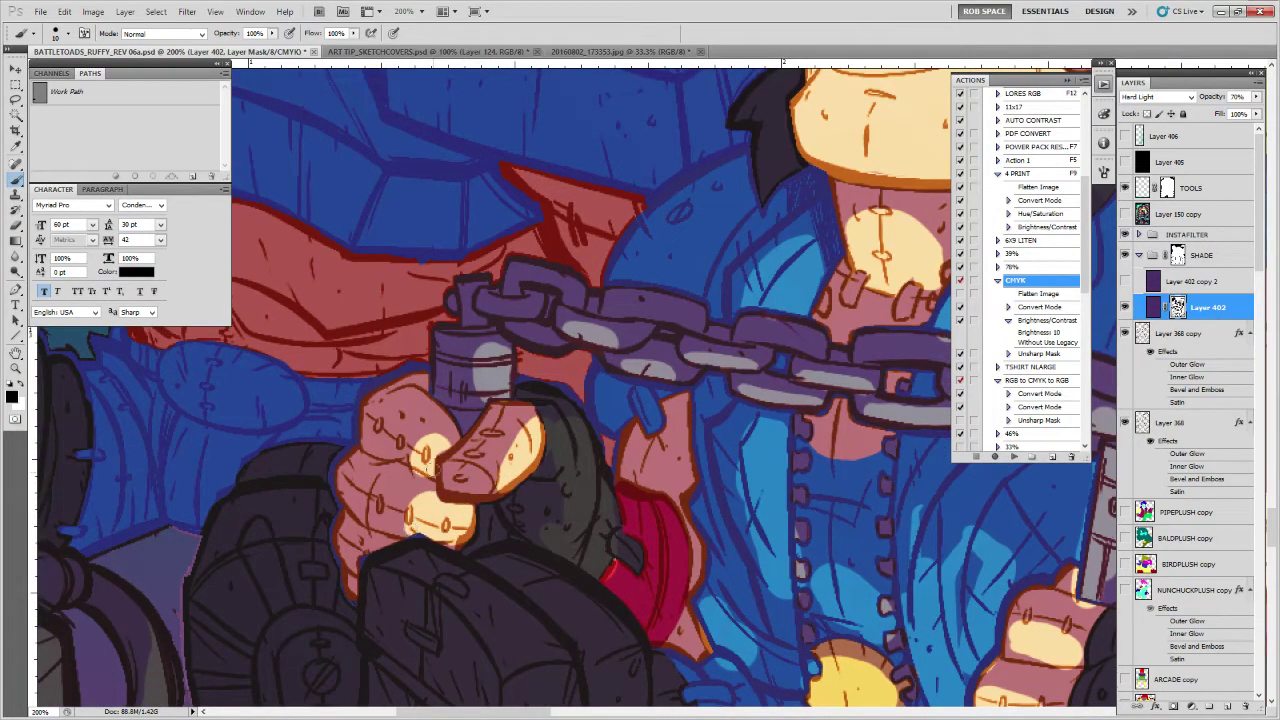
key("x")
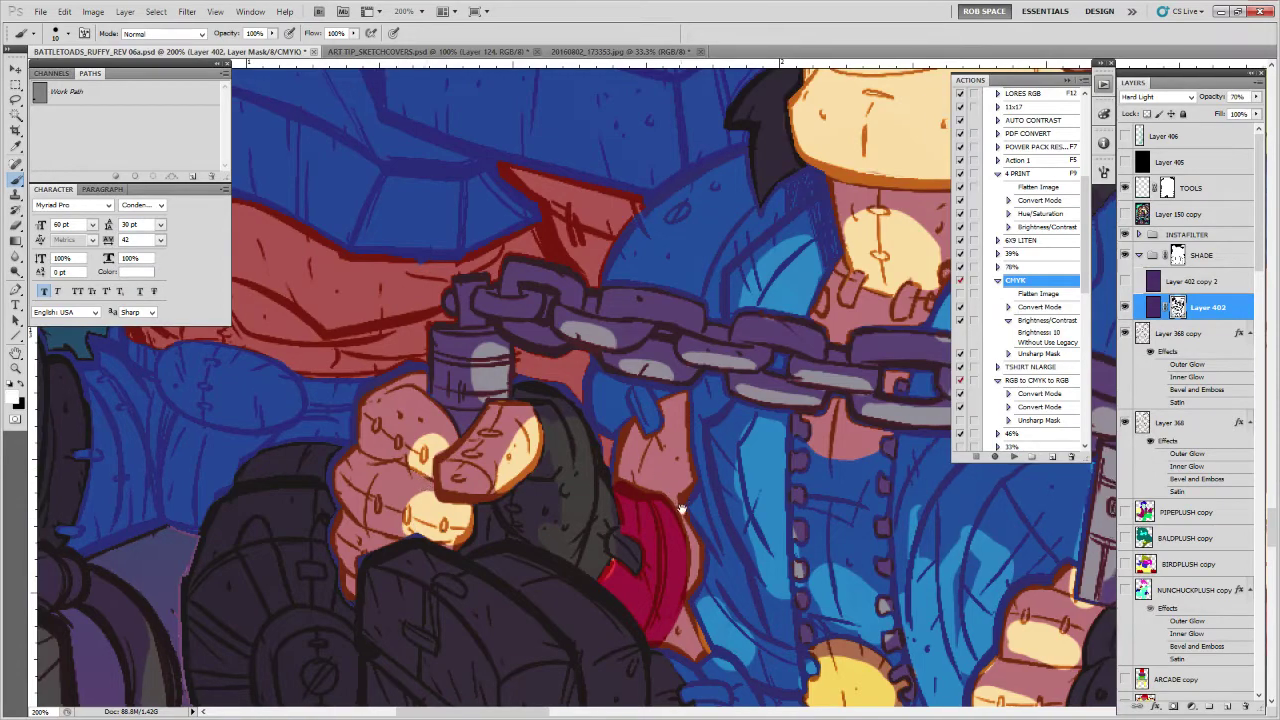
left_click_drag(686, 508, 595, 484)
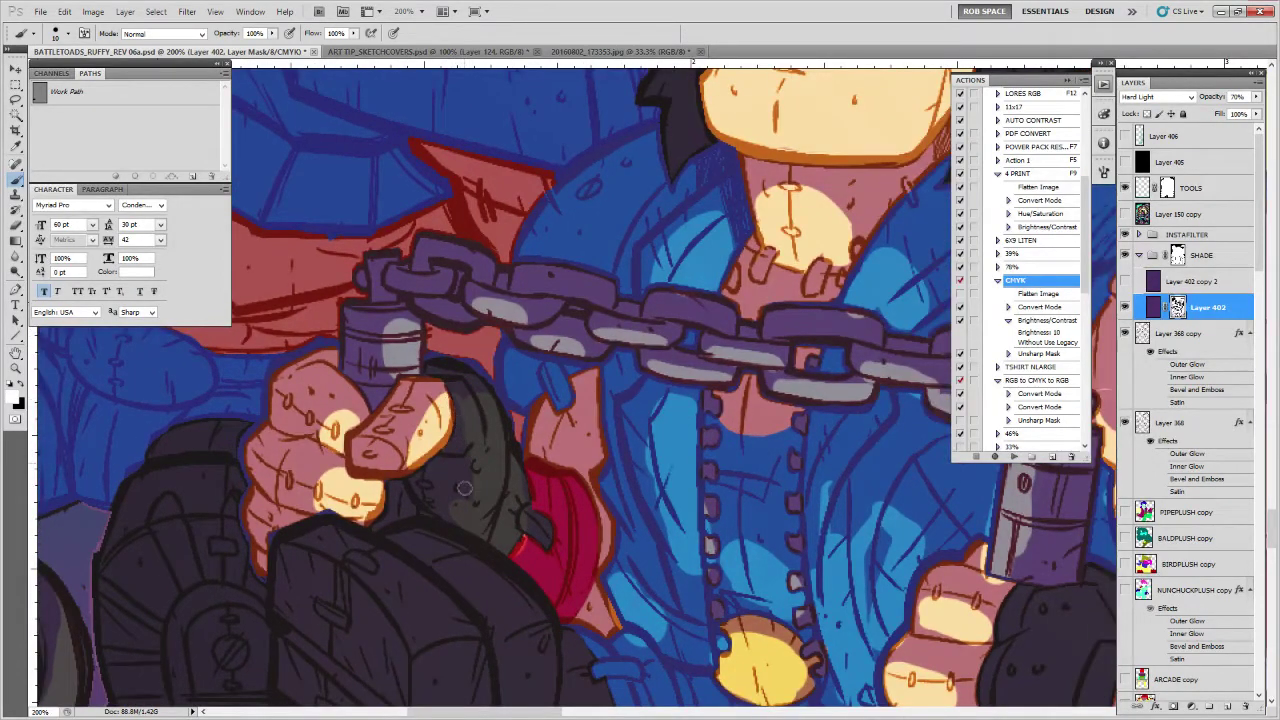
key("x")
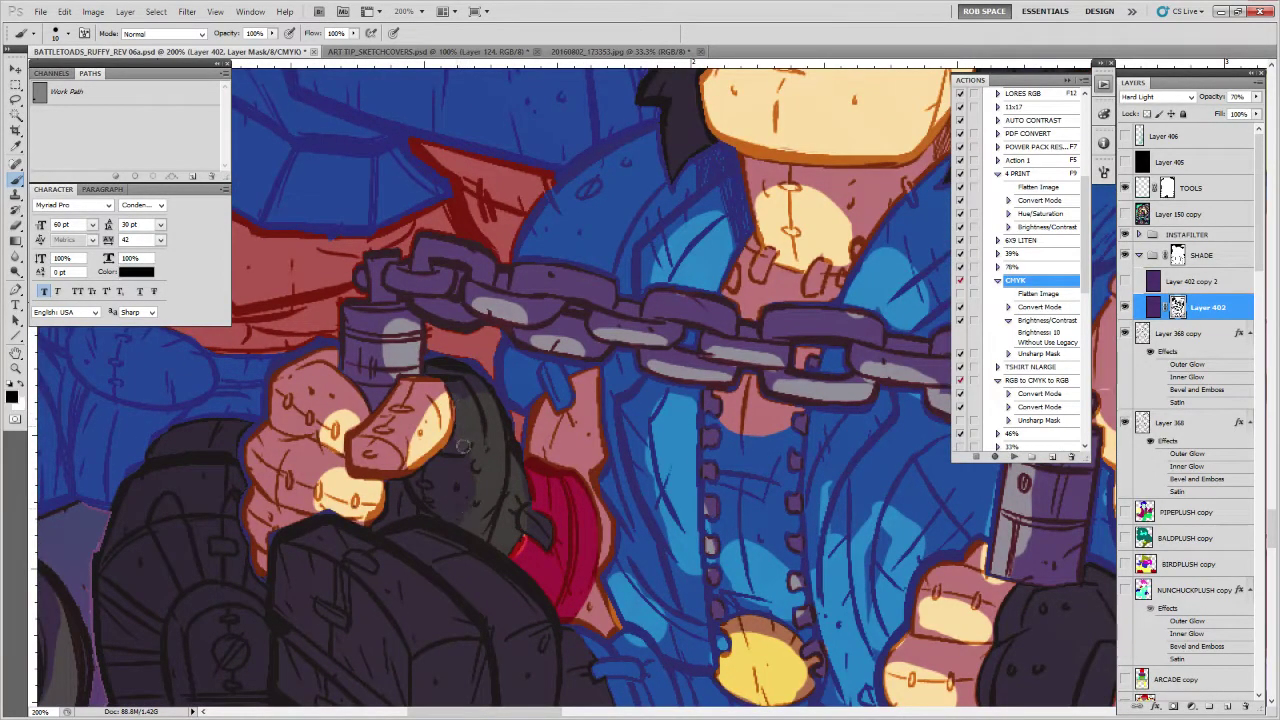
left_click_drag(463, 388, 458, 504)
key("x")
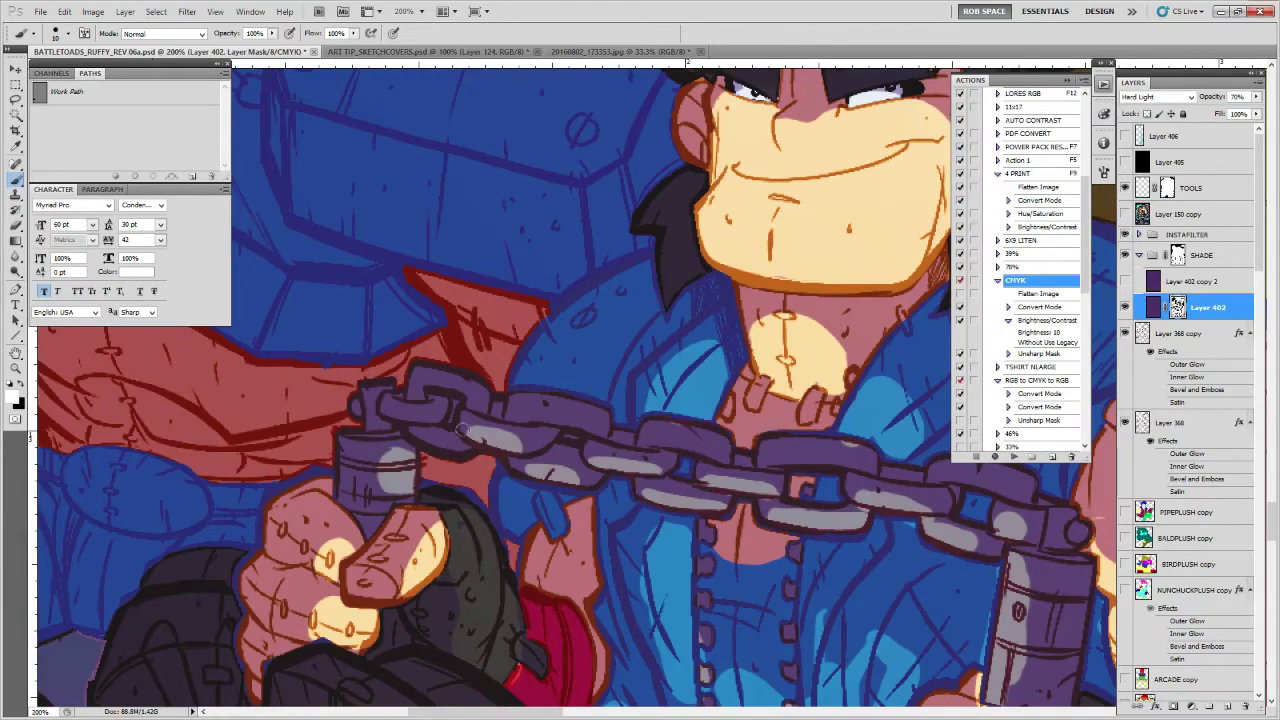
Touch up the light patches on the chain links and the joint at the far handle
key("x")
left_click_drag(612, 454, 442, 374)
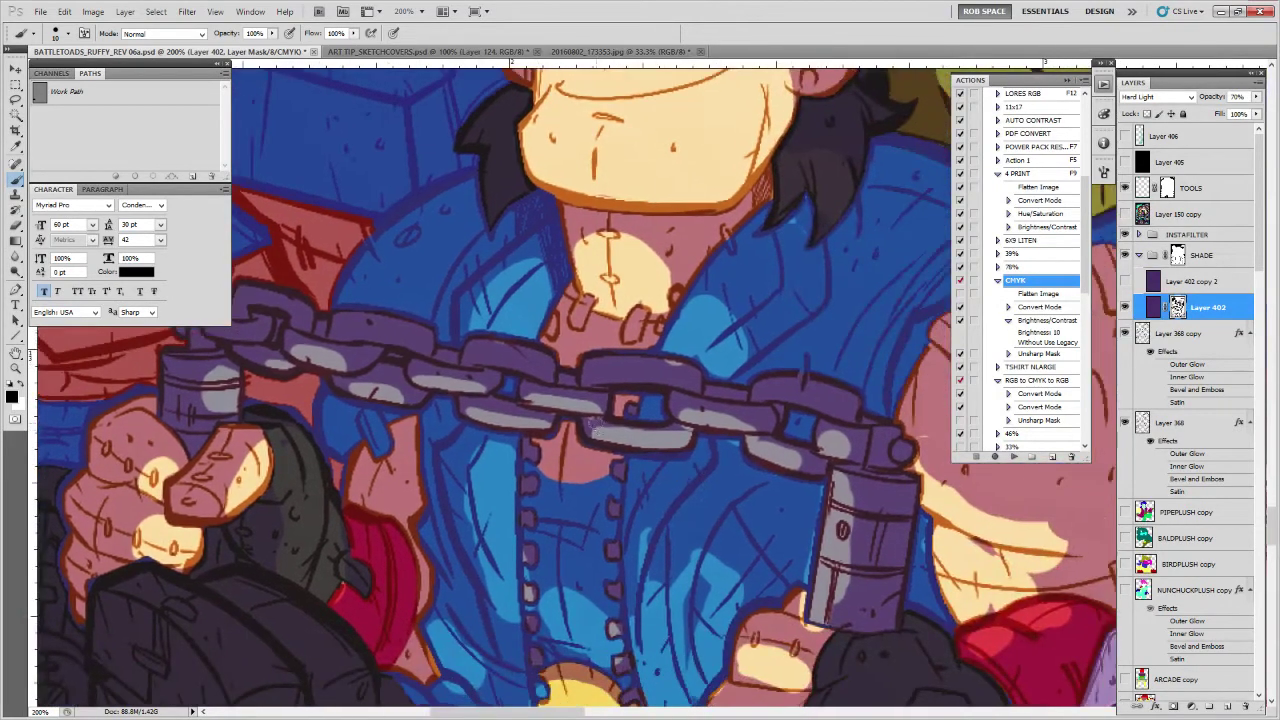
key("x")
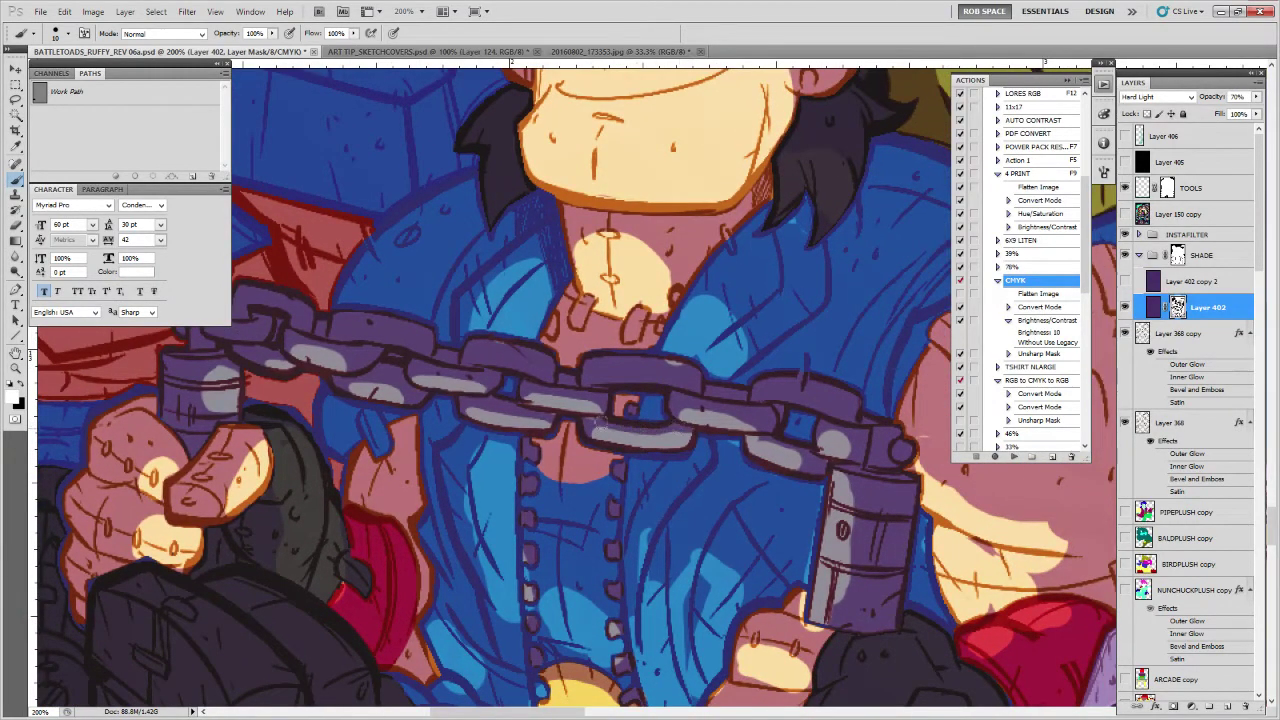
left_click_drag(836, 399, 728, 425)
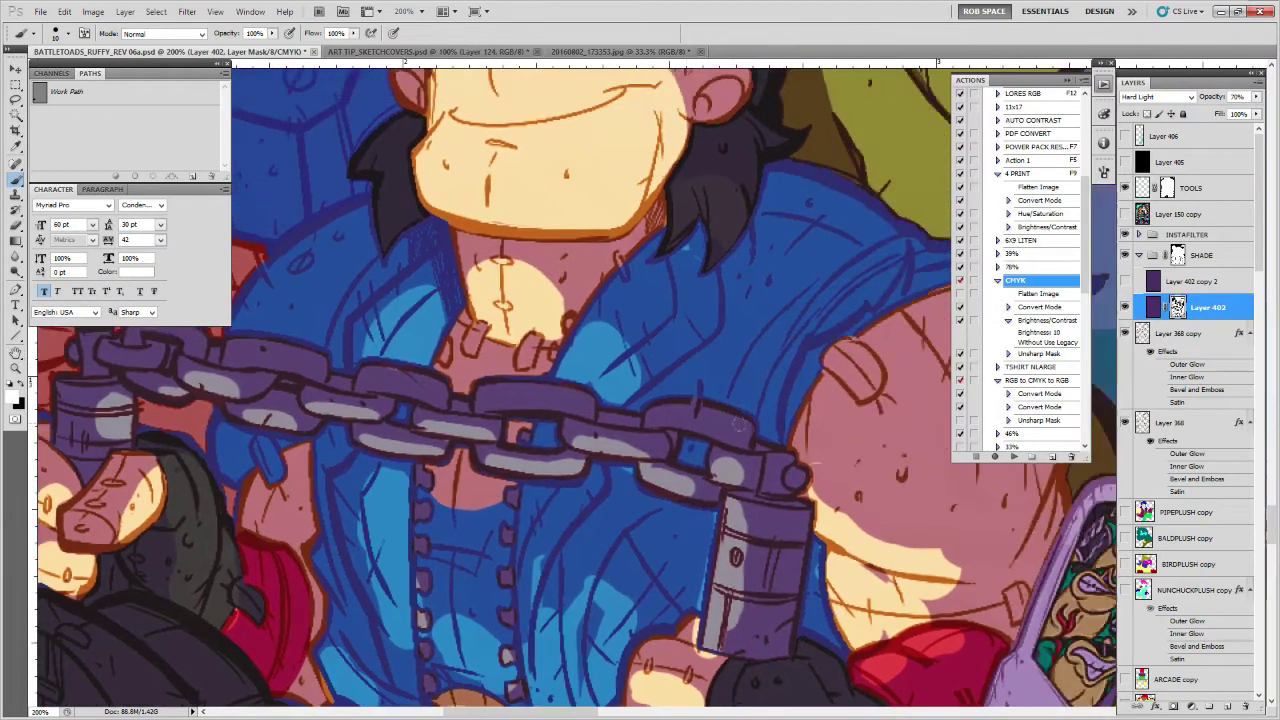
left_click_drag(647, 463, 690, 481)
left_click_drag(713, 512, 721, 469)
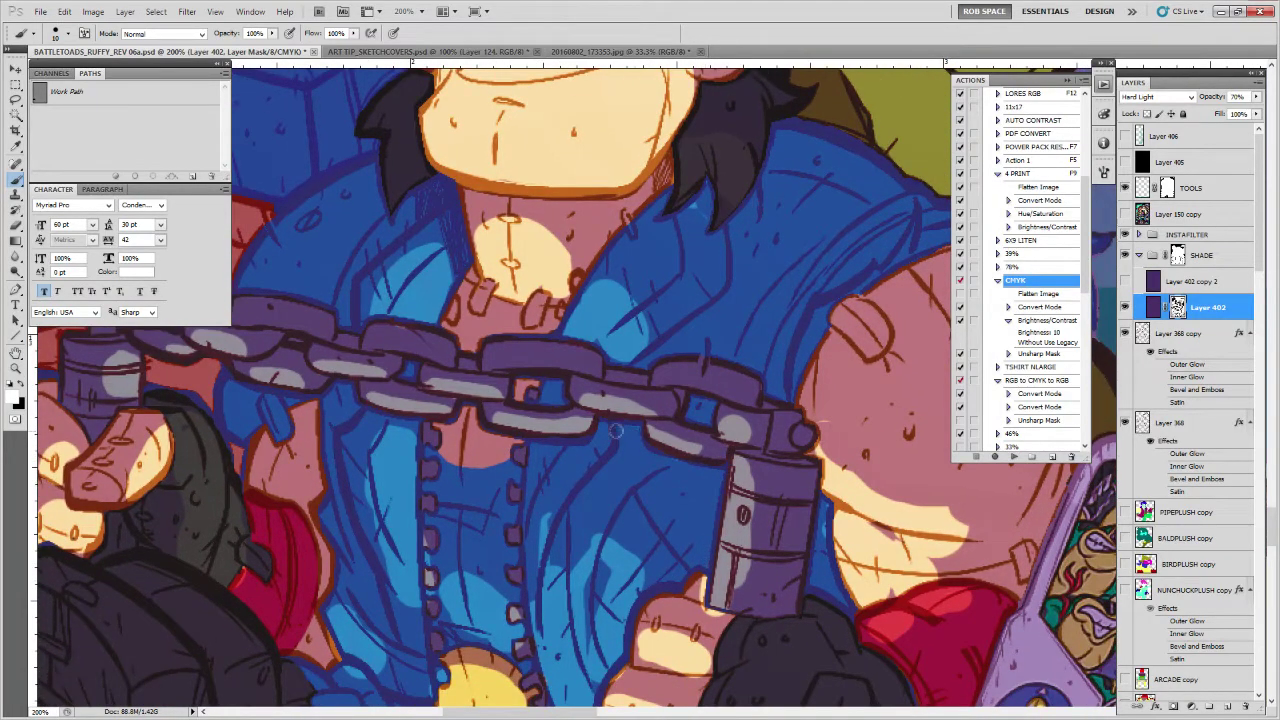
Refine the light patches on the blue vest folds between the zipper and the gripping fist
scroll(620, 430, "down", 2)
key("x")
mouse_move(615, 360)
left_mouse_down()
mouse_move(557, 438)
mouse_move(540, 498)
mouse_move(547, 560)
mouse_move(577, 425)
mouse_move(548, 528)
left_mouse_up()
key("x")
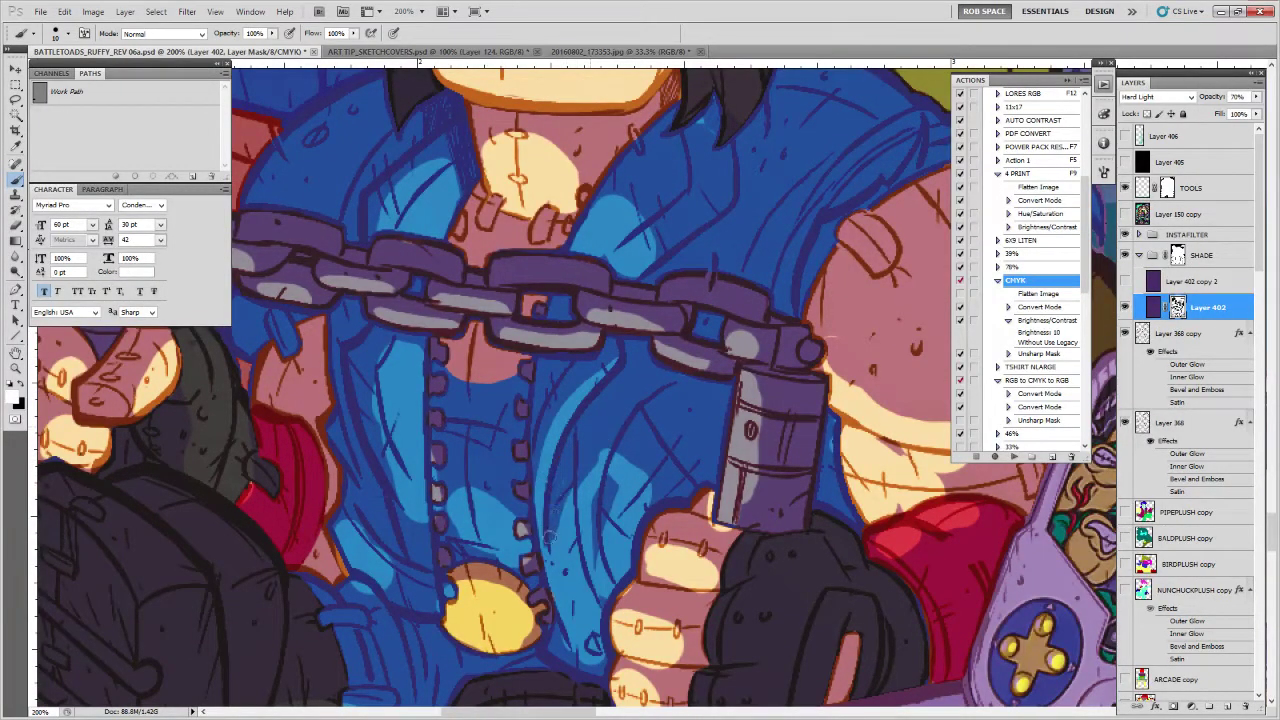
scroll(612, 365, "down", 1)
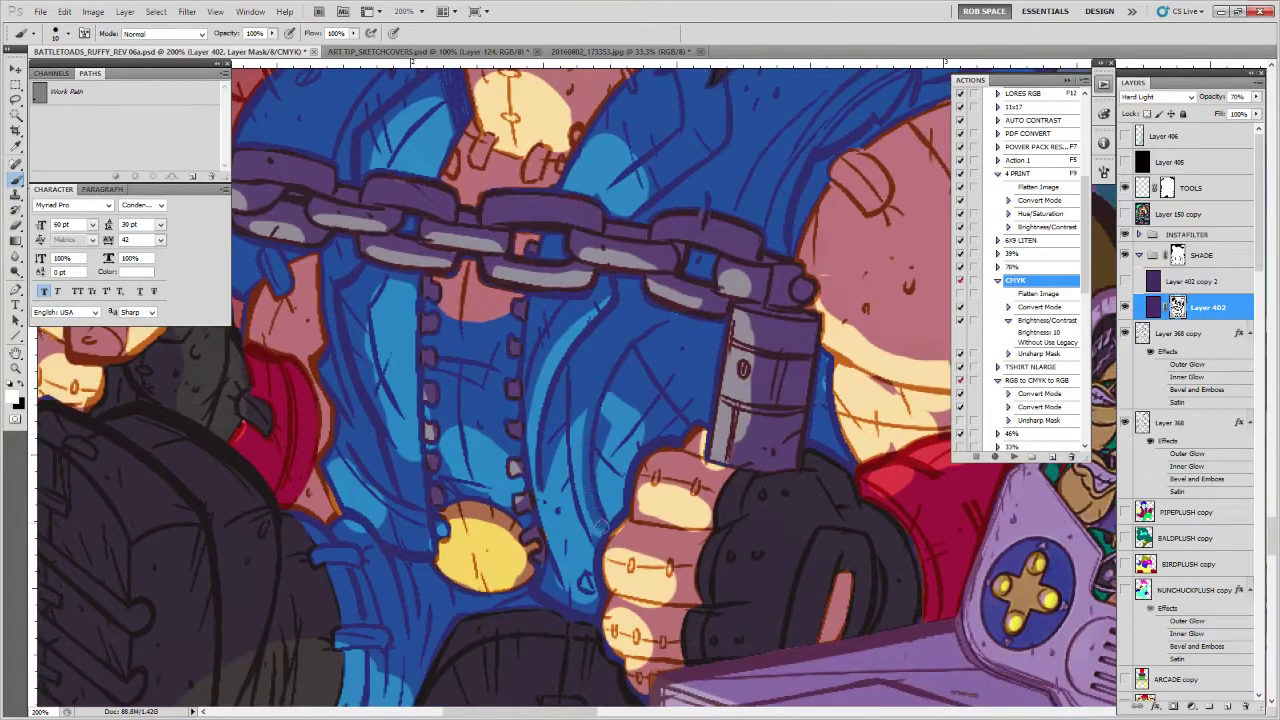
key("x")
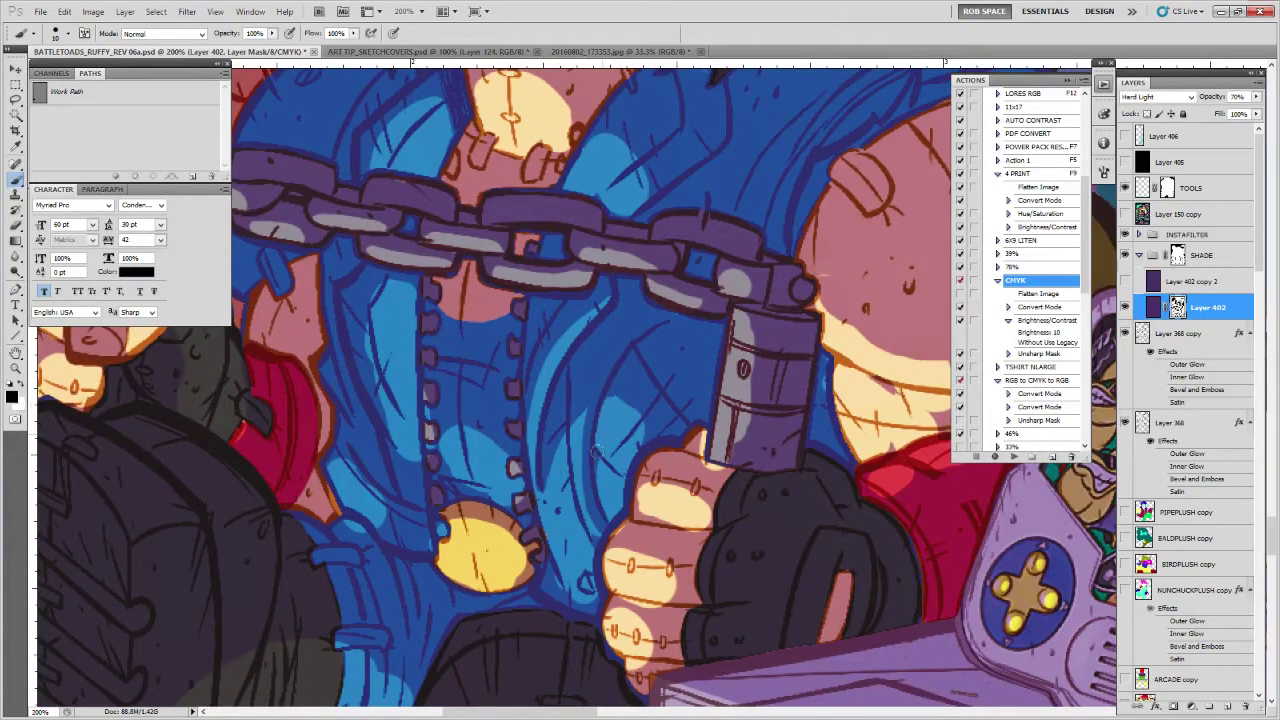
key("x")
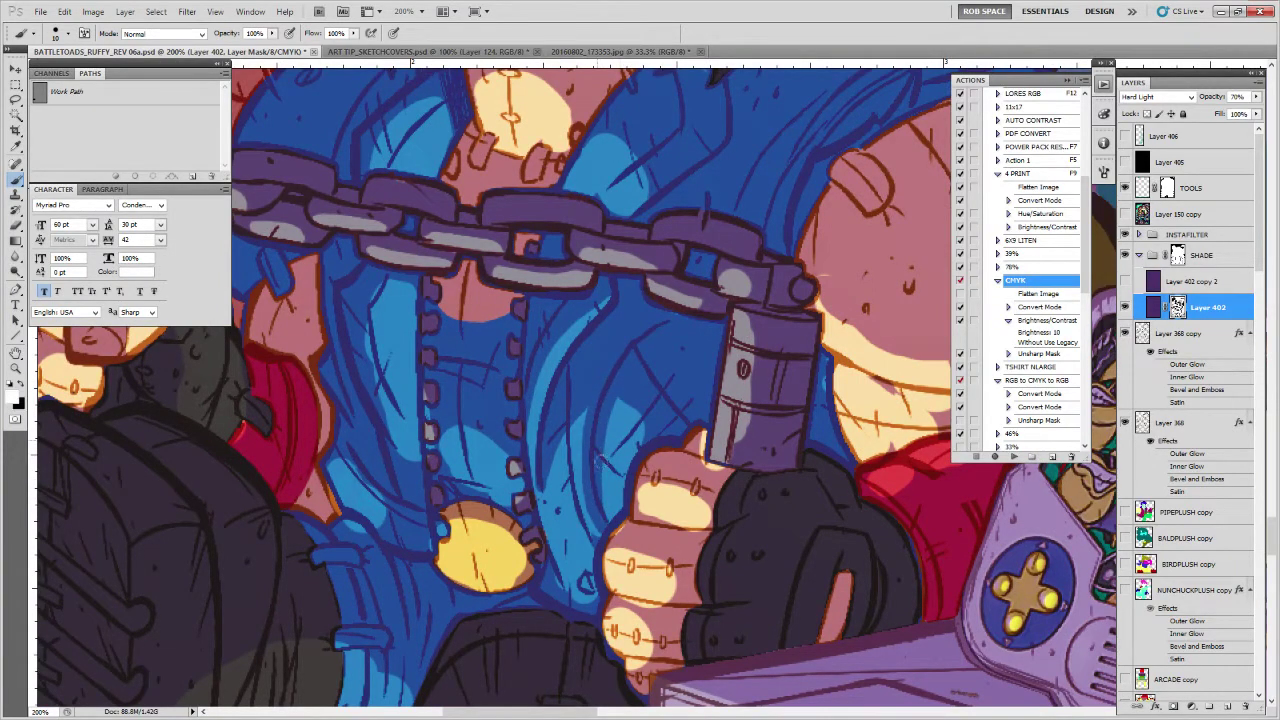
Clean up the light and shade edges on the lower vest and the blue trouser leg beside the boot
left_click_drag(543, 437, 569, 449)
mouse_move(560, 542)
left_mouse_down()
mouse_move(547, 475)
mouse_move(521, 530)
left_mouse_up()
key("x")
key("x")
mouse_move(532, 476)
left_mouse_down()
mouse_move(540, 531)
mouse_move(518, 418)
left_mouse_up()
key("x")
mouse_move(406, 495)
left_mouse_down()
mouse_move(542, 464)
mouse_move(515, 451)
left_mouse_up()
key("x")
mouse_move(528, 465)
left_mouse_down()
mouse_move(531, 522)
mouse_move(567, 501)
mouse_move(570, 527)
left_mouse_up()
left_click_drag(581, 490, 676, 510)
mouse_move(561, 463)
left_mouse_down()
mouse_move(545, 540)
mouse_move(532, 455)
mouse_move(526, 504)
mouse_move(489, 539)
mouse_move(526, 468)
left_mouse_up()
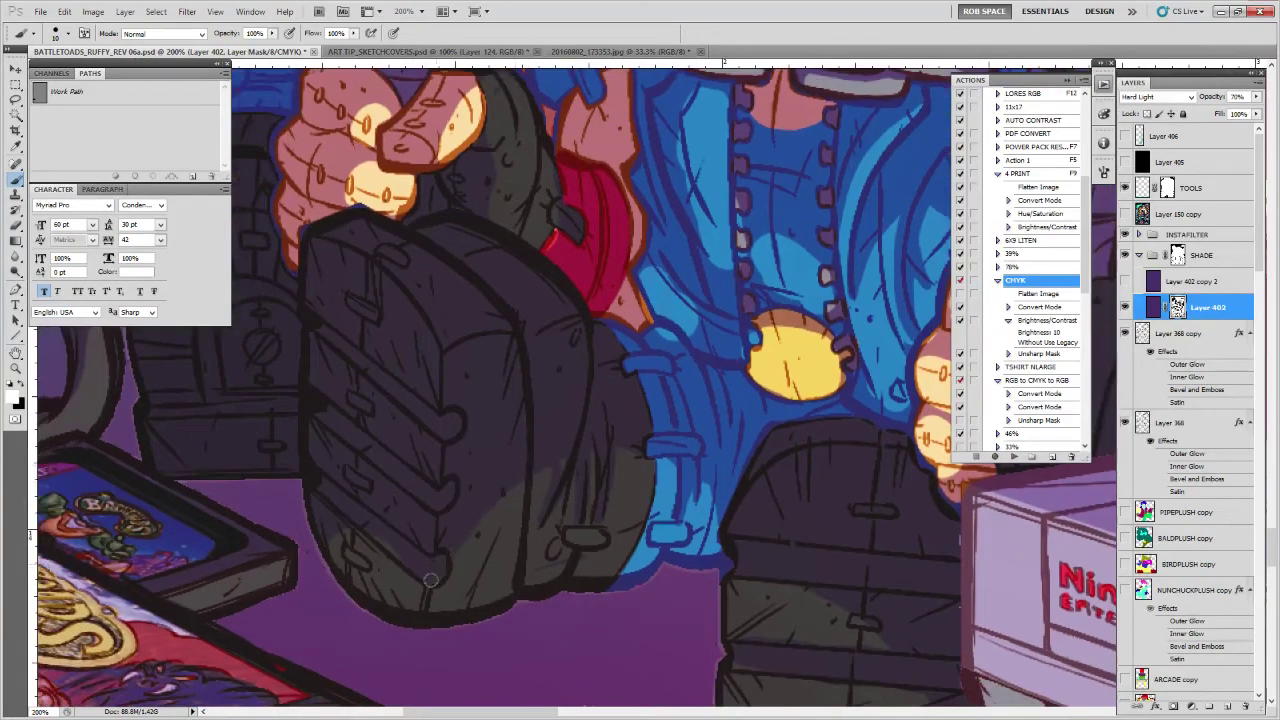
Refine the light area along the lower edge of the figure's large black boot
left_click_drag(750, 370, 512, 597)
mouse_move(400, 511)
left_mouse_down()
mouse_move(446, 552)
mouse_move(412, 528)
mouse_move(398, 562)
left_mouse_up()
left_click_drag(422, 358, 468, 501)
key("x")
left_click_drag(423, 353, 480, 550)
mouse_move(452, 486)
left_mouse_down()
mouse_move(477, 547)
mouse_move(472, 493)
mouse_move(475, 582)
mouse_move(443, 564)
left_mouse_up()
left_click_drag(401, 510, 451, 555)
Reshape the light patch on the figure's neck where it meets the stitched vest collar
left_click_drag(728, 359, 563, 522)
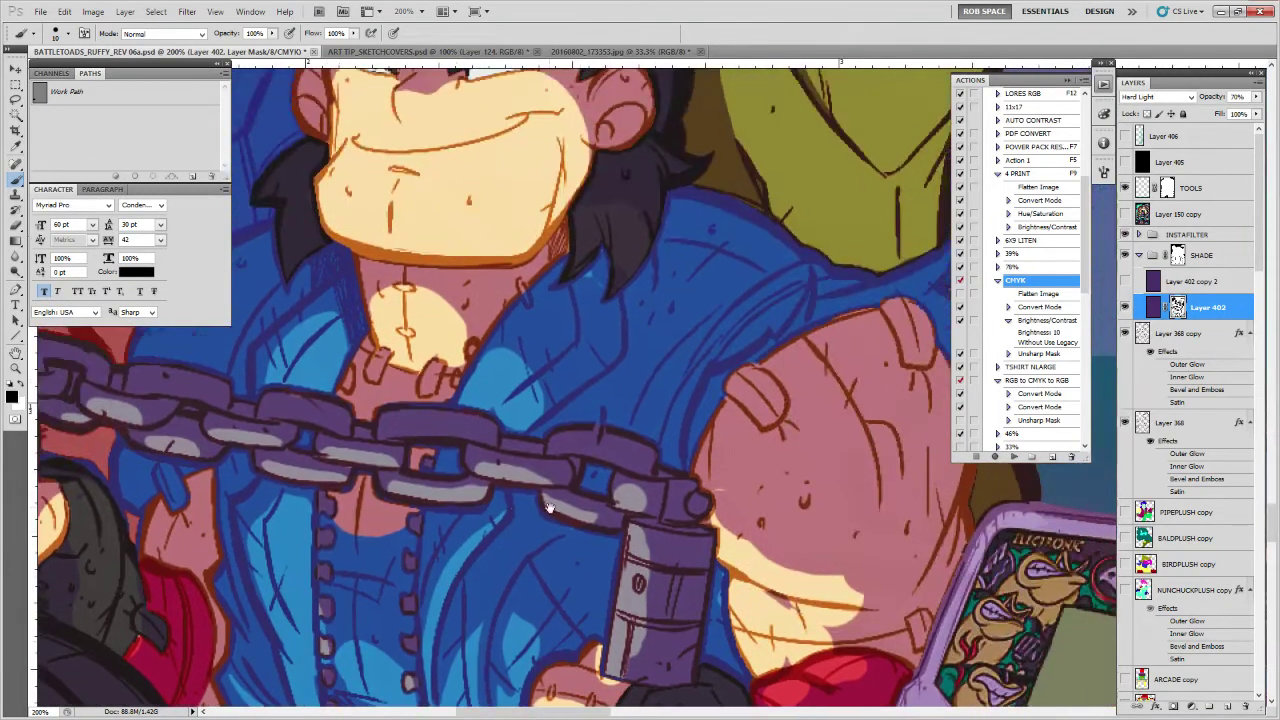
left_click_drag(503, 404, 487, 465)
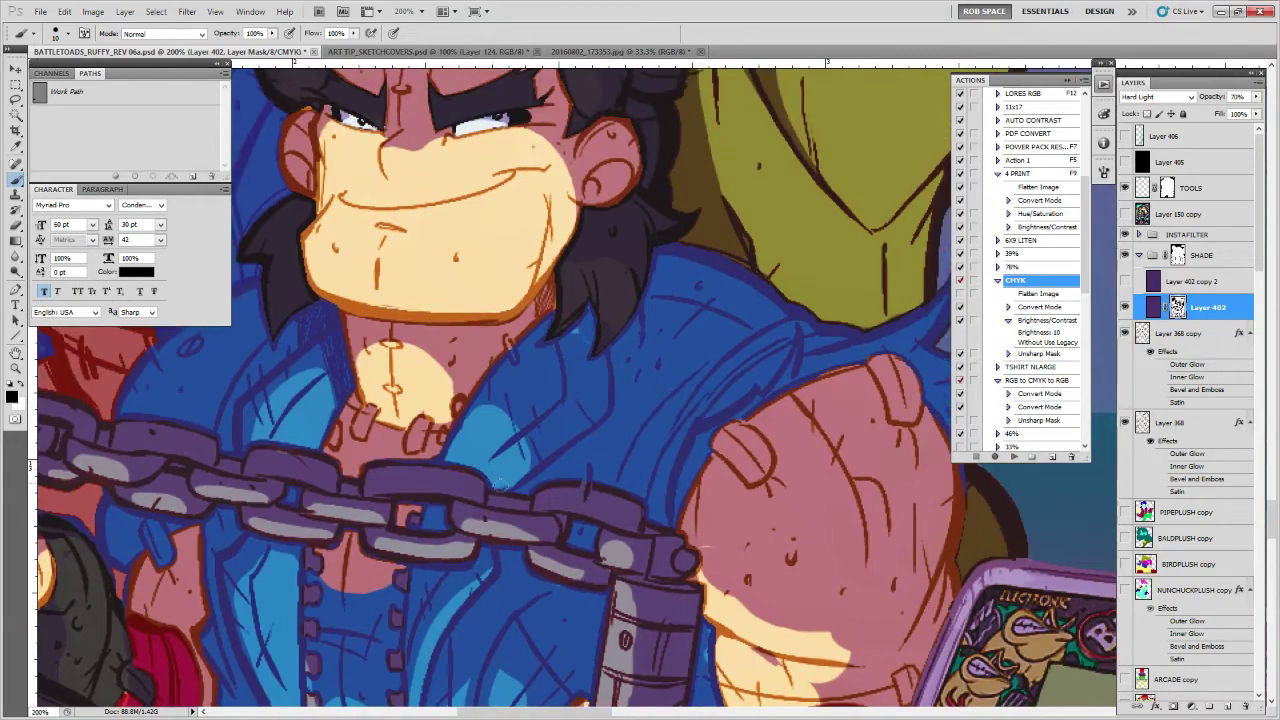
mouse_move(443, 379)
left_mouse_down()
mouse_move(466, 393)
mouse_move(441, 423)
left_mouse_up()
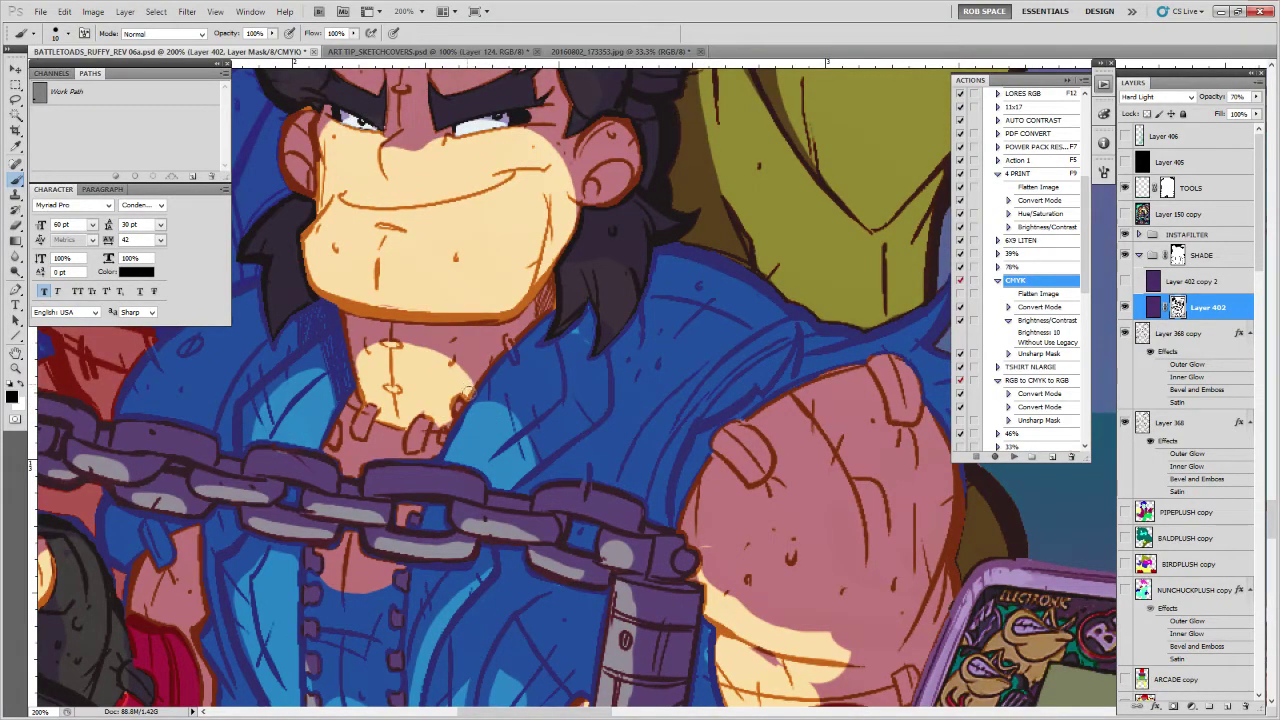
left_click_drag(494, 367, 589, 437)
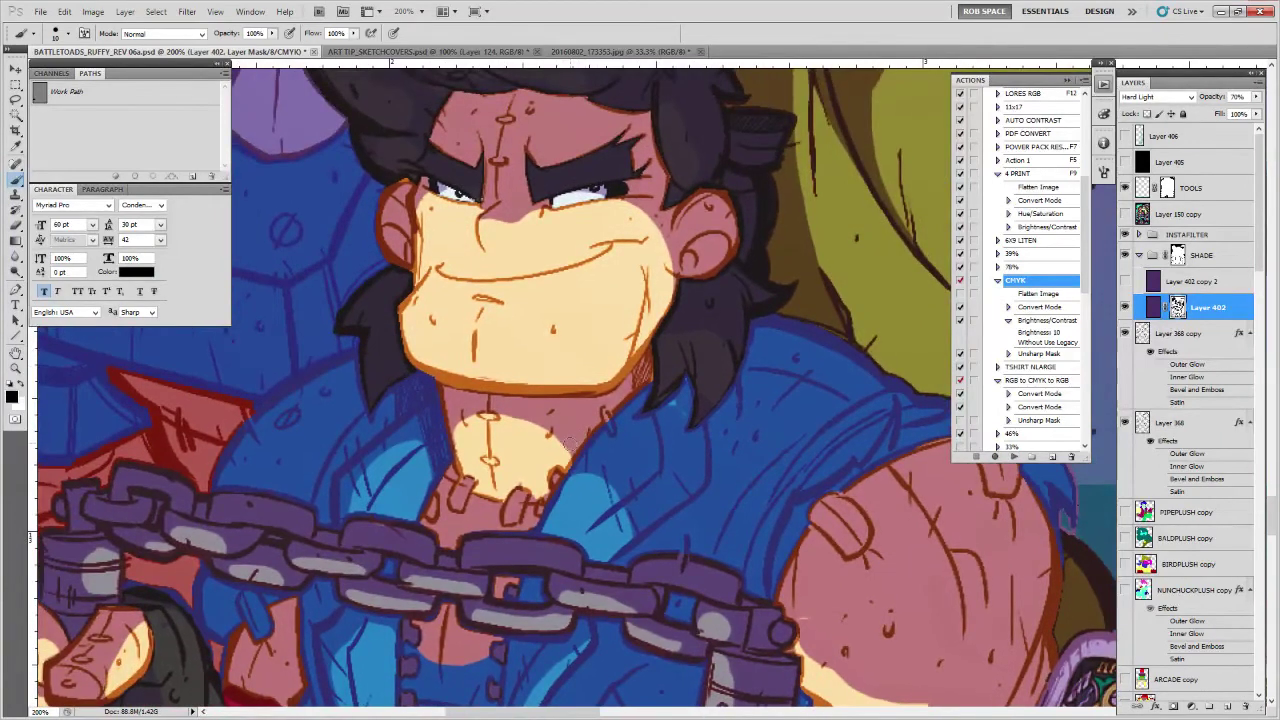
left_click_drag(594, 418, 562, 474)
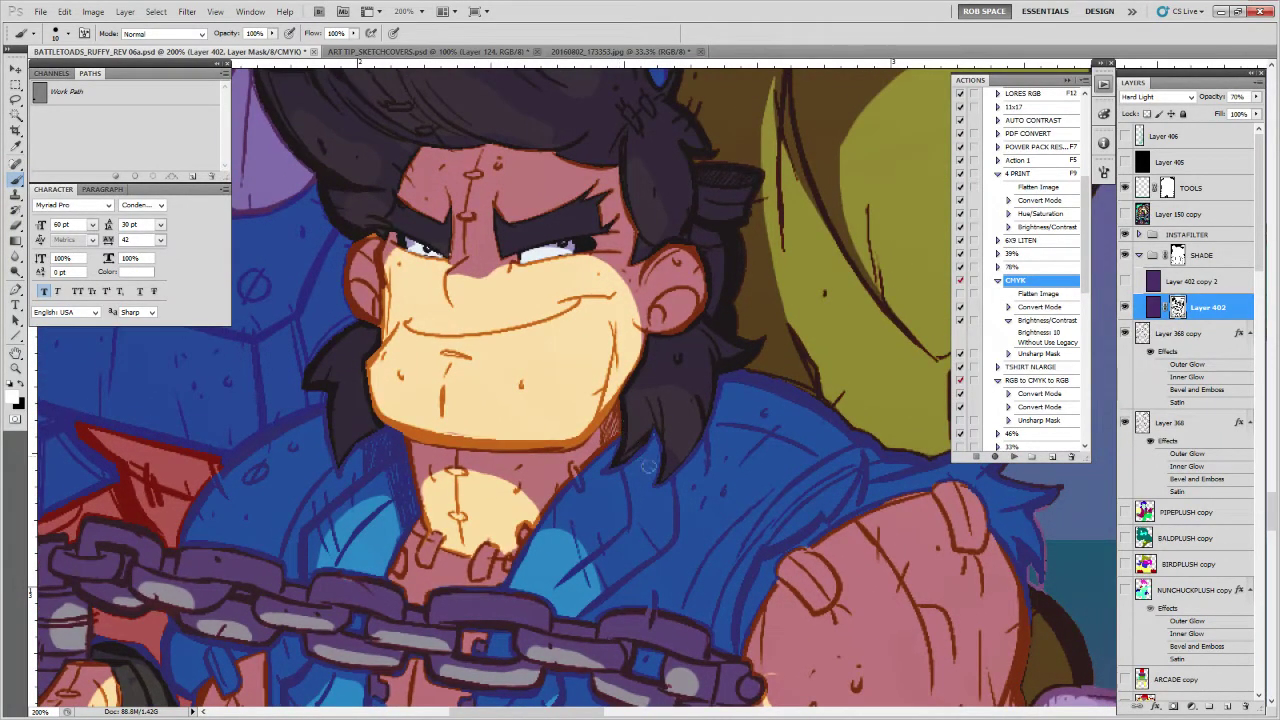
Refine the light edge on the figure's face along the cheek and beneath the eye and nose
left_click_drag(790, 454, 666, 530)
left_click_drag(529, 388, 516, 348)
key("x")
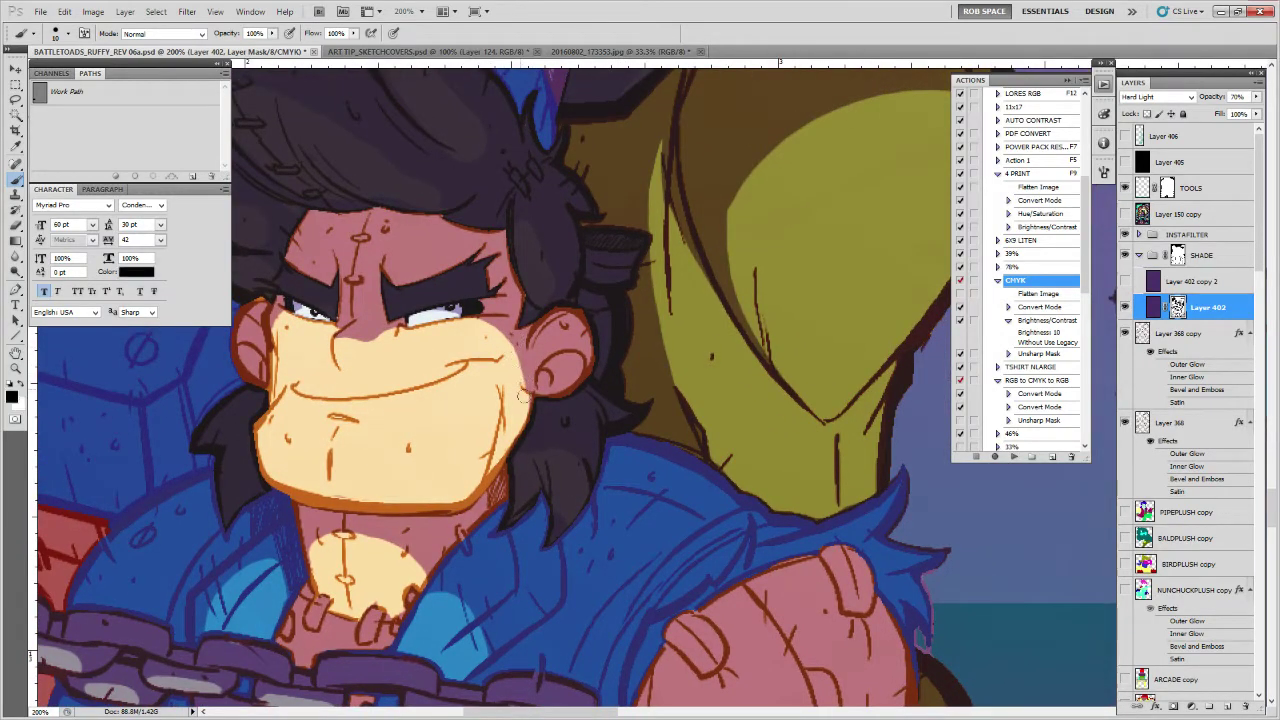
left_click_drag(522, 330, 584, 461)
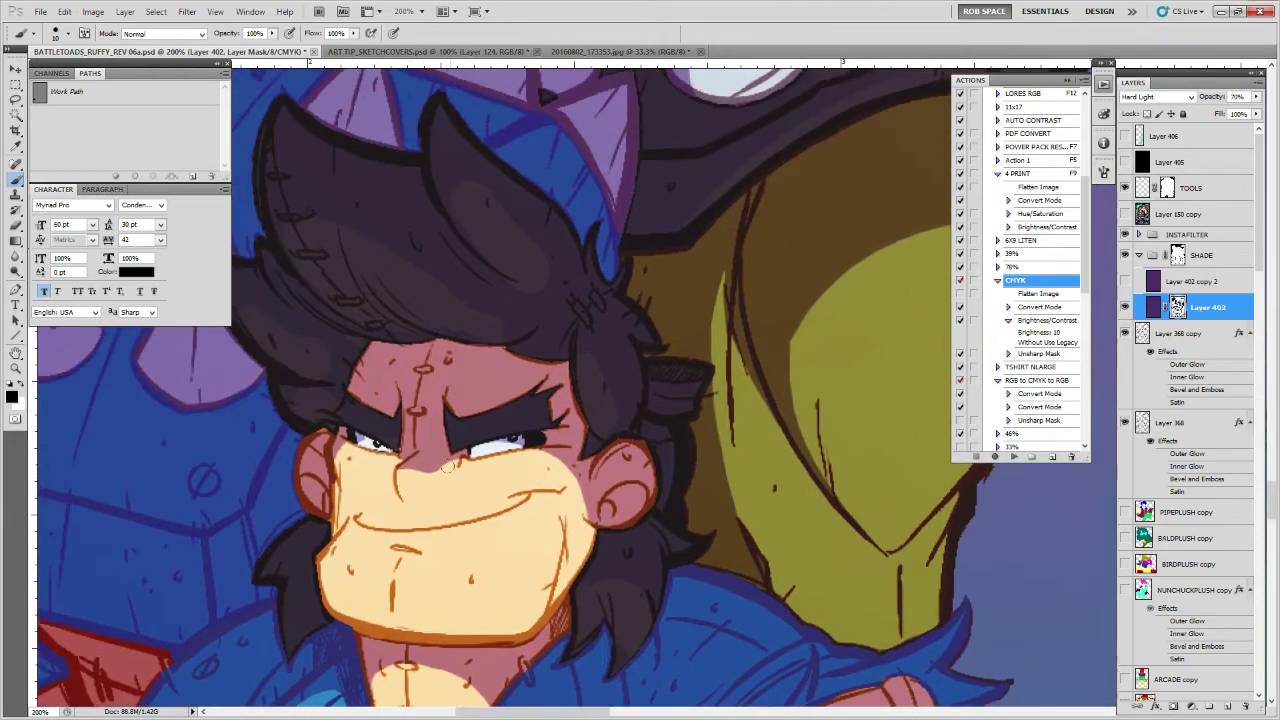
left_click_drag(430, 474, 490, 582)
Refine the subtle light patches on the swept-up front locks of the figure's black hair
key("x")
key("x")
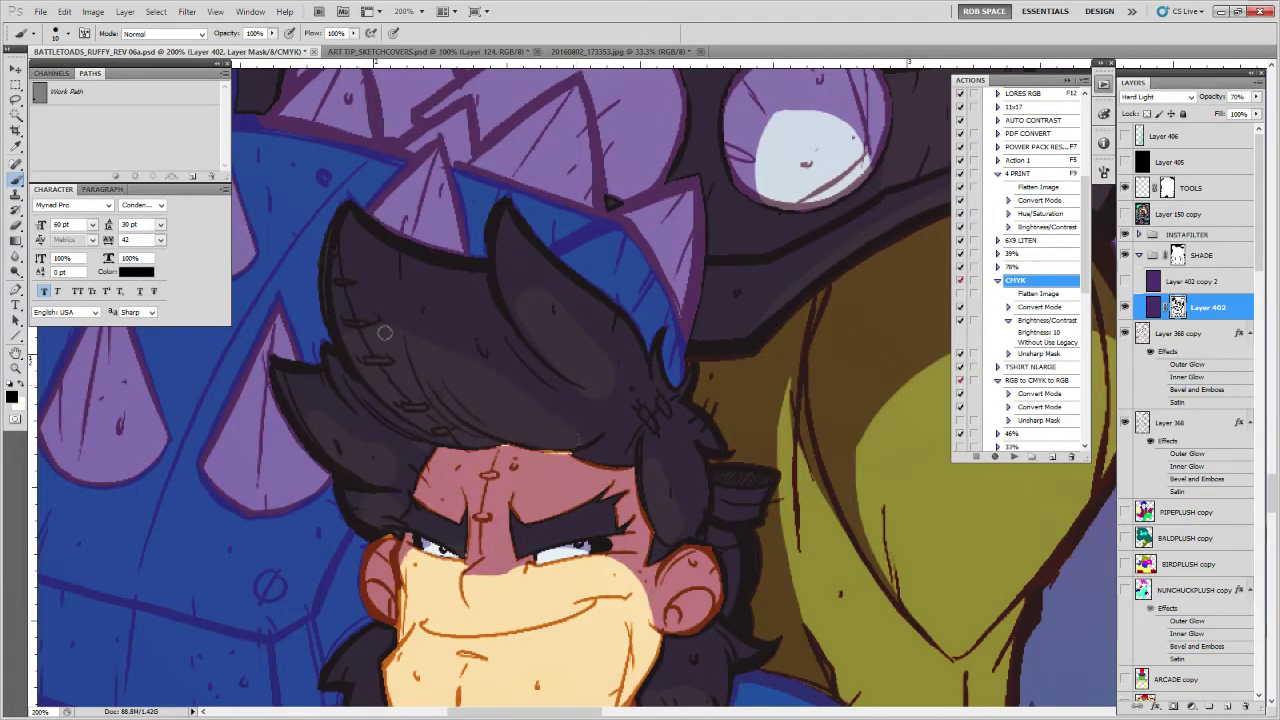
key("x")
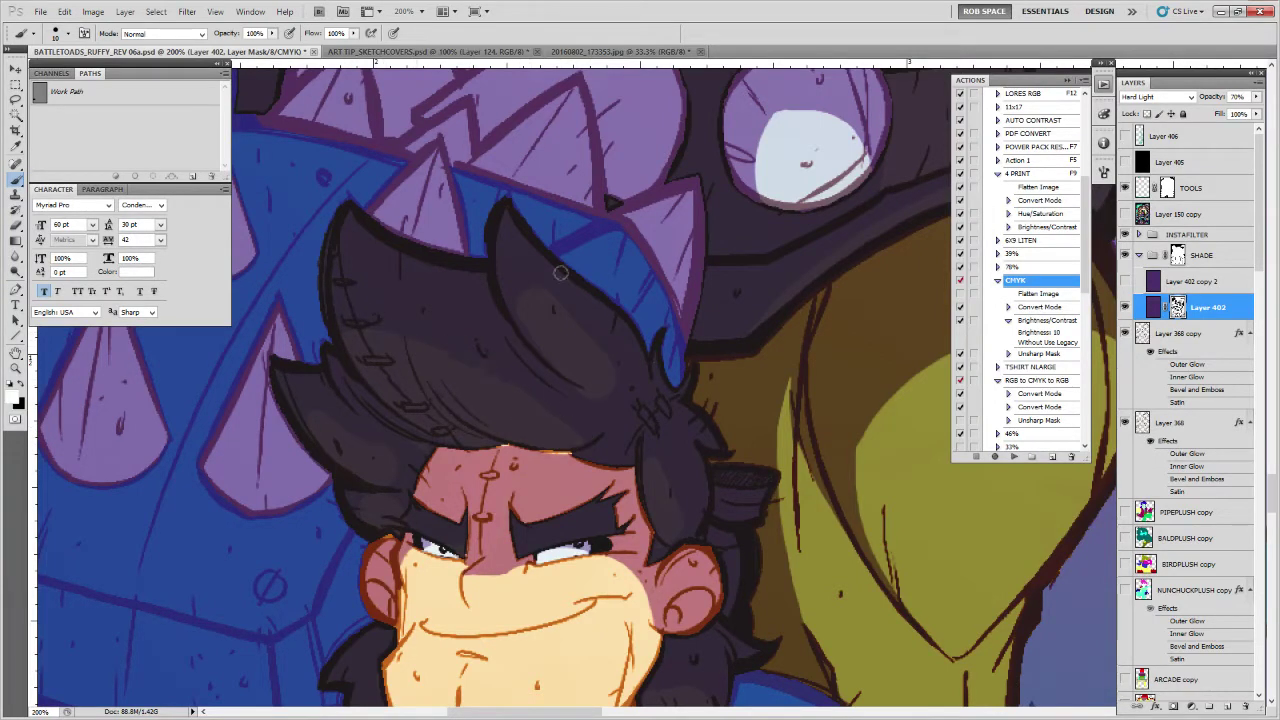
key("x")
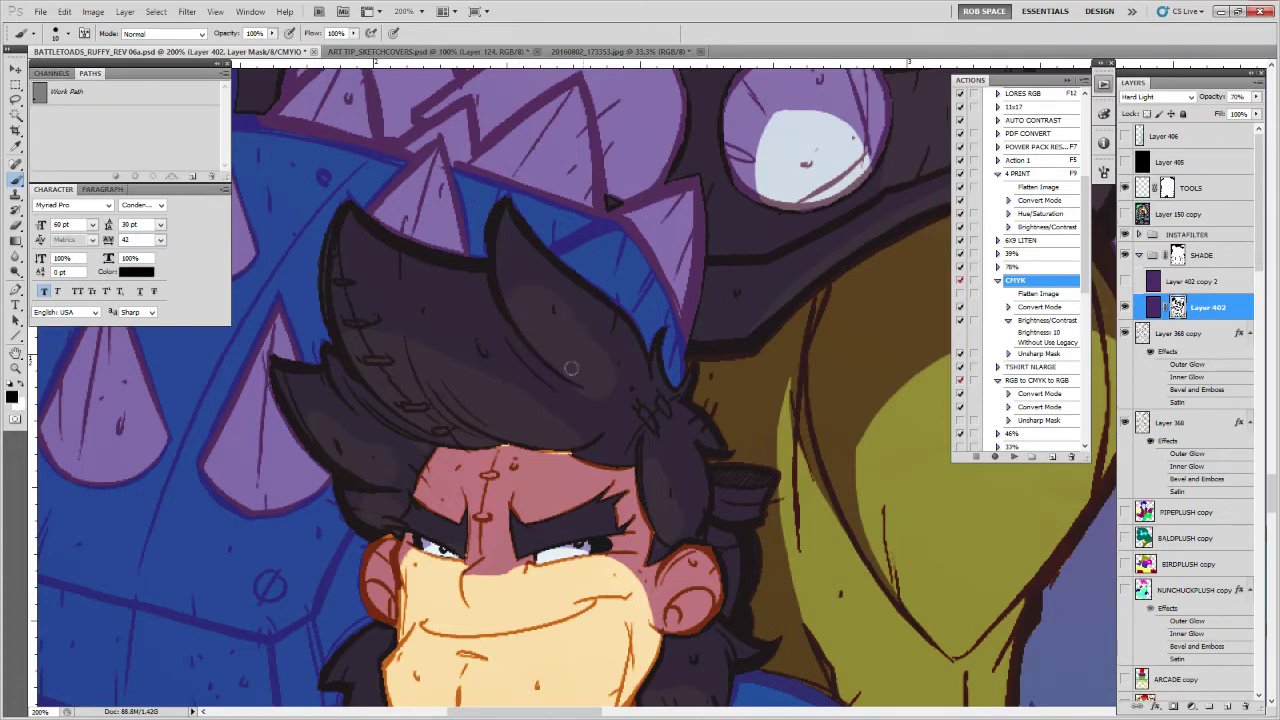
key("x")
left_click_drag(575, 409, 581, 387)
key("x")
mouse_move(504, 423)
left_mouse_down()
mouse_move(588, 433)
mouse_move(498, 421)
left_mouse_up()
Adjust the light and shade on the hair above the forehead and beside the temple
key("x")
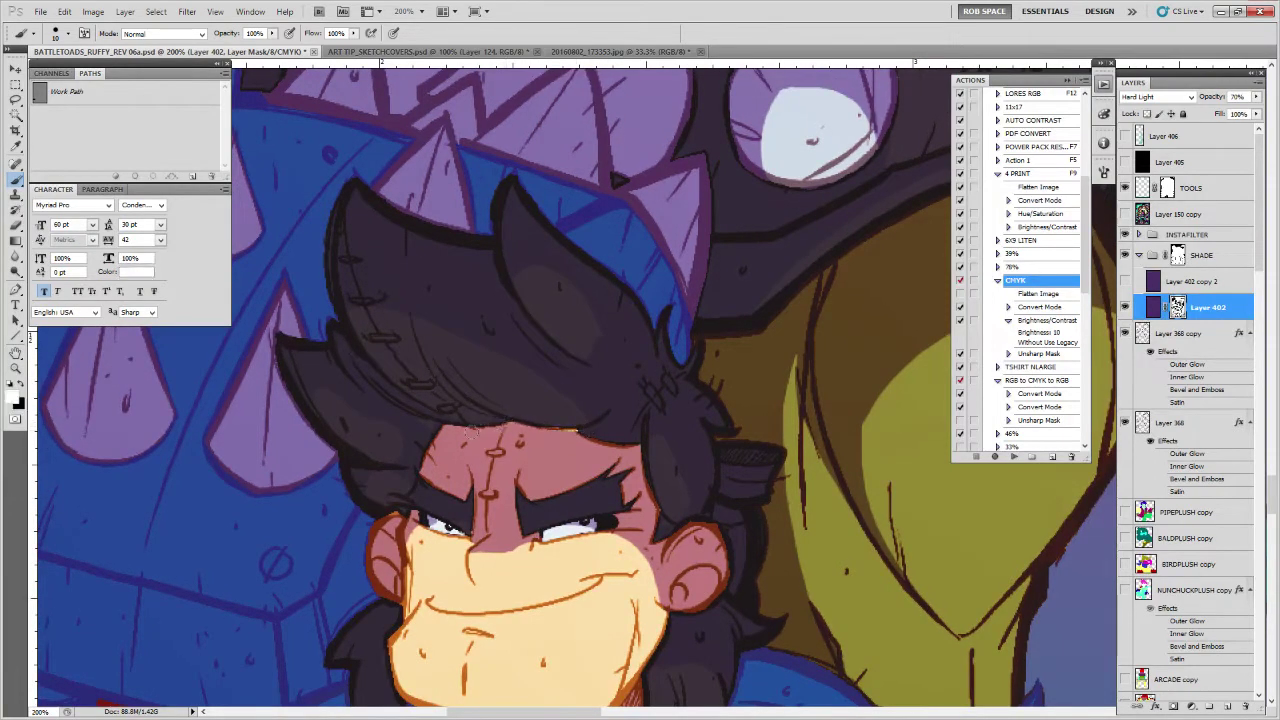
key("x")
key("x")
left_click_drag(410, 446, 390, 388)
key("x")
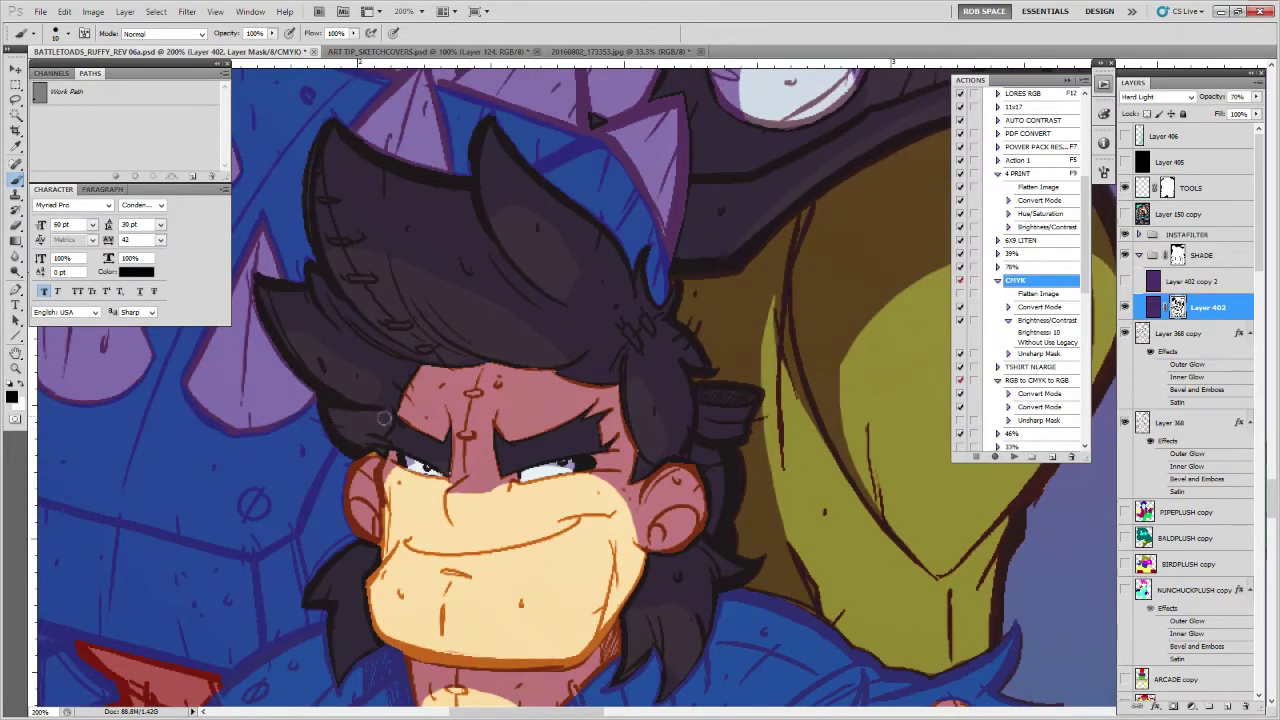
key("x")
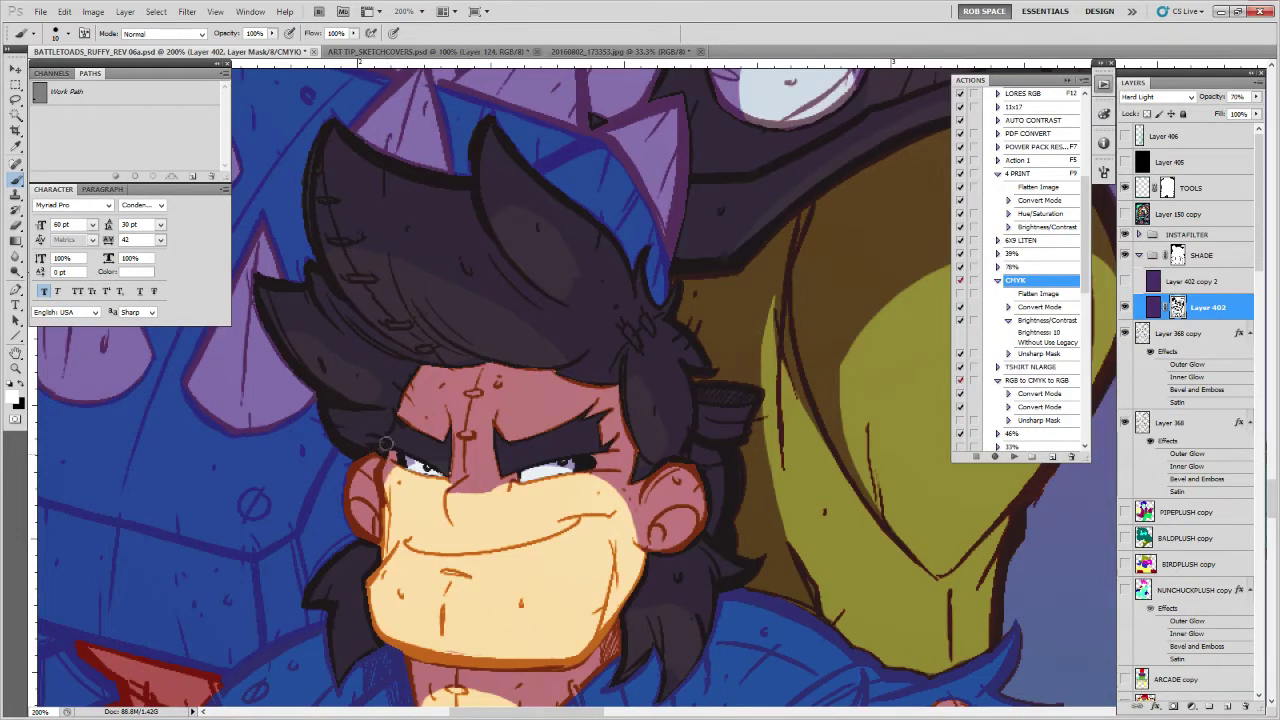
left_click_drag(394, 432, 470, 422)
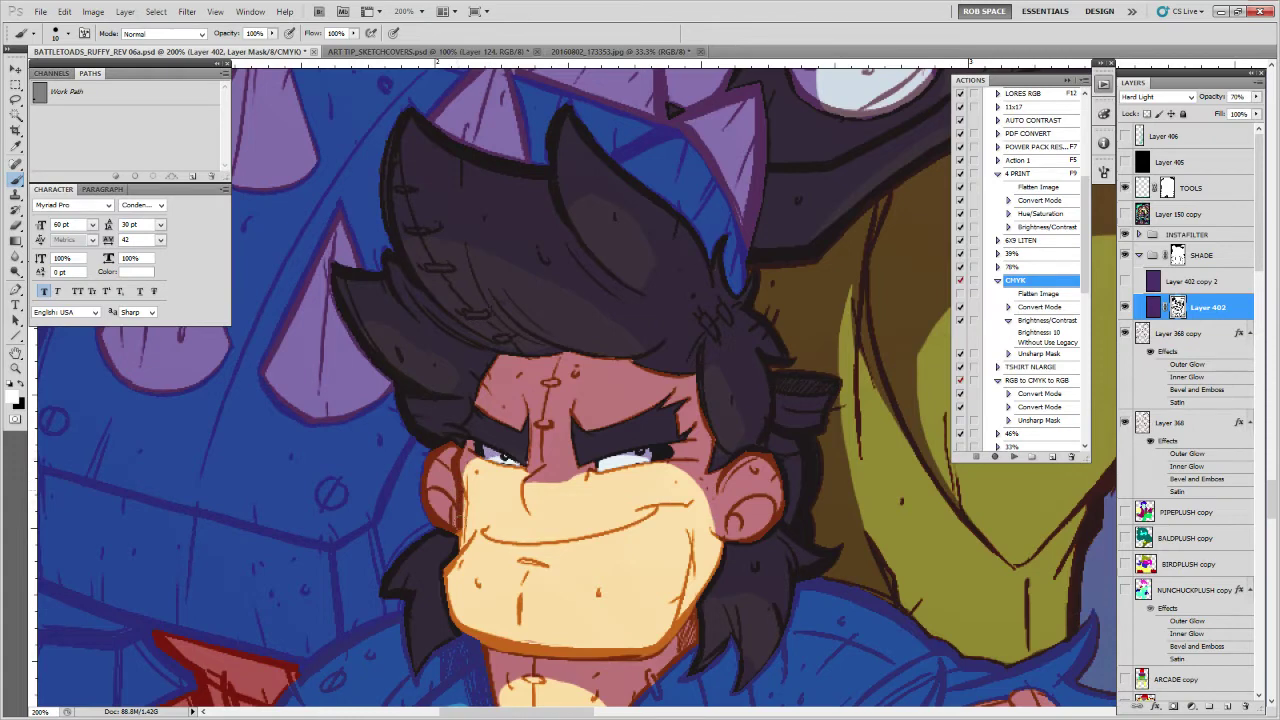
Extend the face's light area across the cheek beside the eye and onto the adjoining ear
left_click_drag(460, 530, 315, 473)
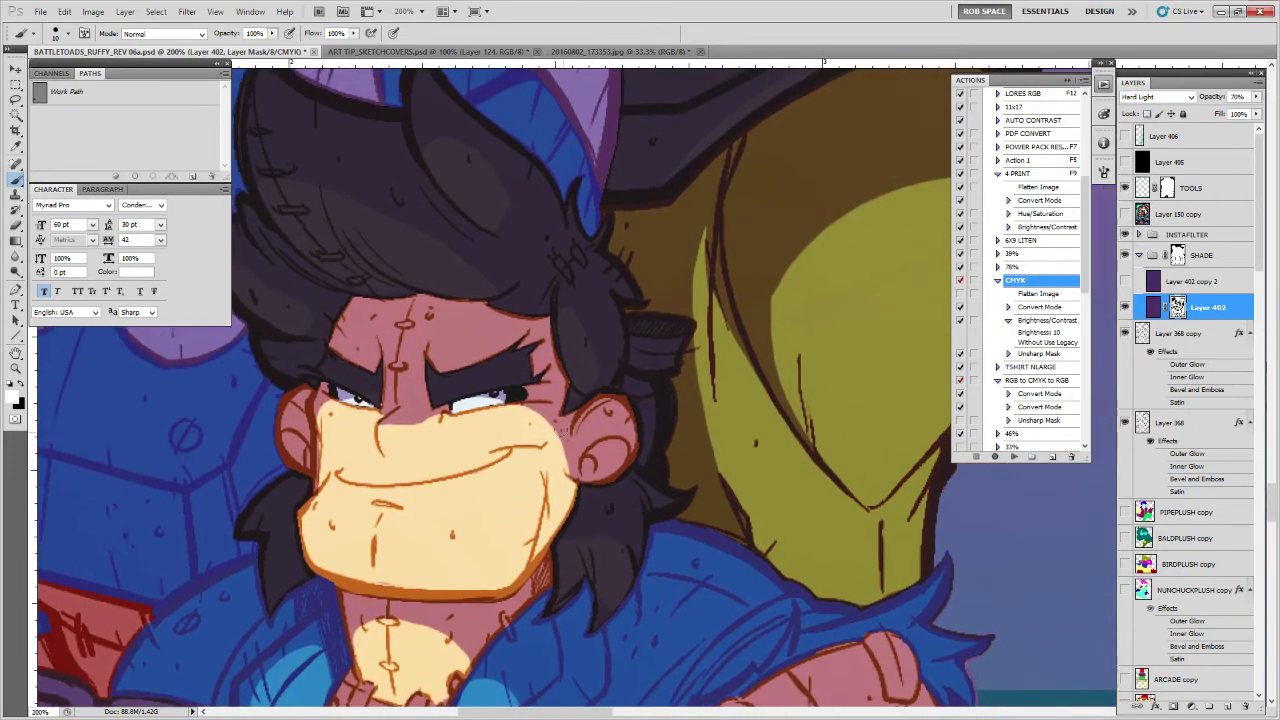
key("x")
mouse_move(577, 472)
left_mouse_down()
mouse_move(560, 433)
mouse_move(575, 442)
mouse_move(594, 405)
mouse_move(578, 468)
mouse_move(575, 427)
mouse_move(572, 478)
mouse_move(612, 445)
mouse_move(630, 470)
left_mouse_up()
key("x")
key("x")
mouse_move(611, 427)
left_mouse_down()
mouse_move(624, 426)
mouse_move(540, 410)
mouse_move(570, 425)
mouse_move(545, 410)
mouse_move(563, 424)
mouse_move(620, 421)
left_mouse_up()
key("x")
key("x")
key("x")
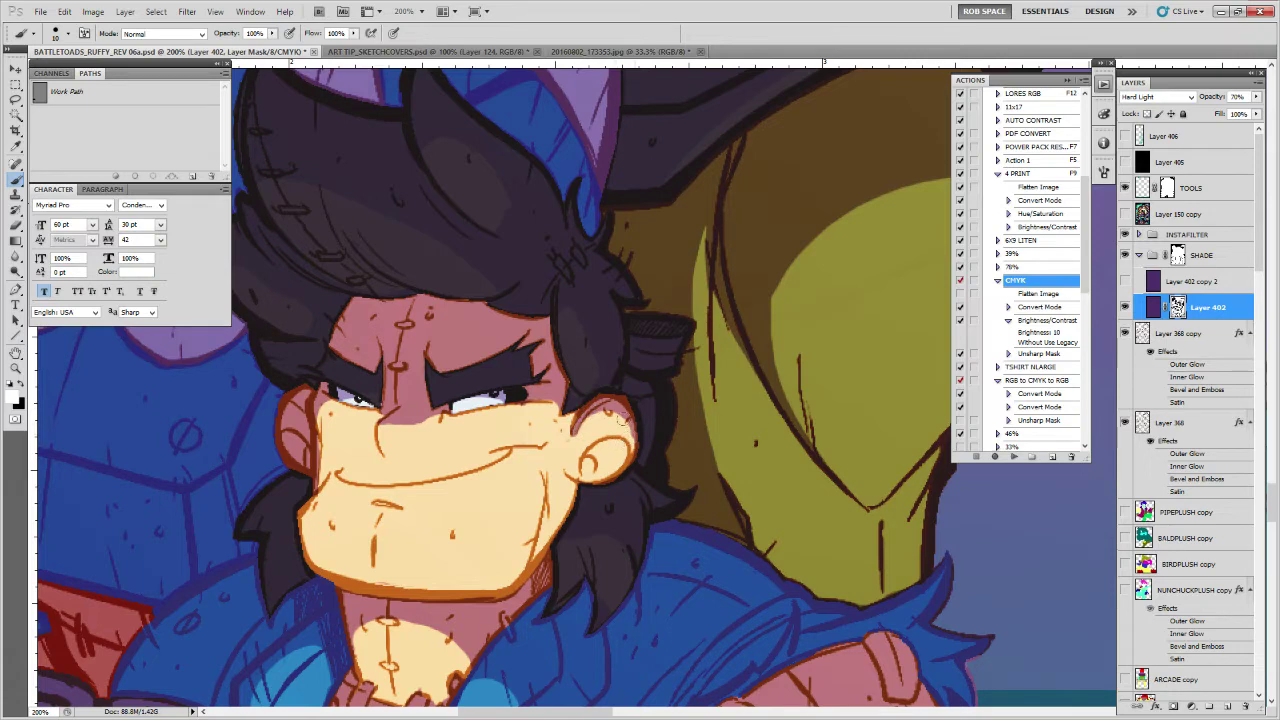
Lighten the lower part of the opposite ear and restore shade on the upper part of the newly lit ear
key("x")
mouse_move(304, 464)
left_mouse_down()
mouse_move(288, 437)
mouse_move(296, 462)
left_mouse_up()
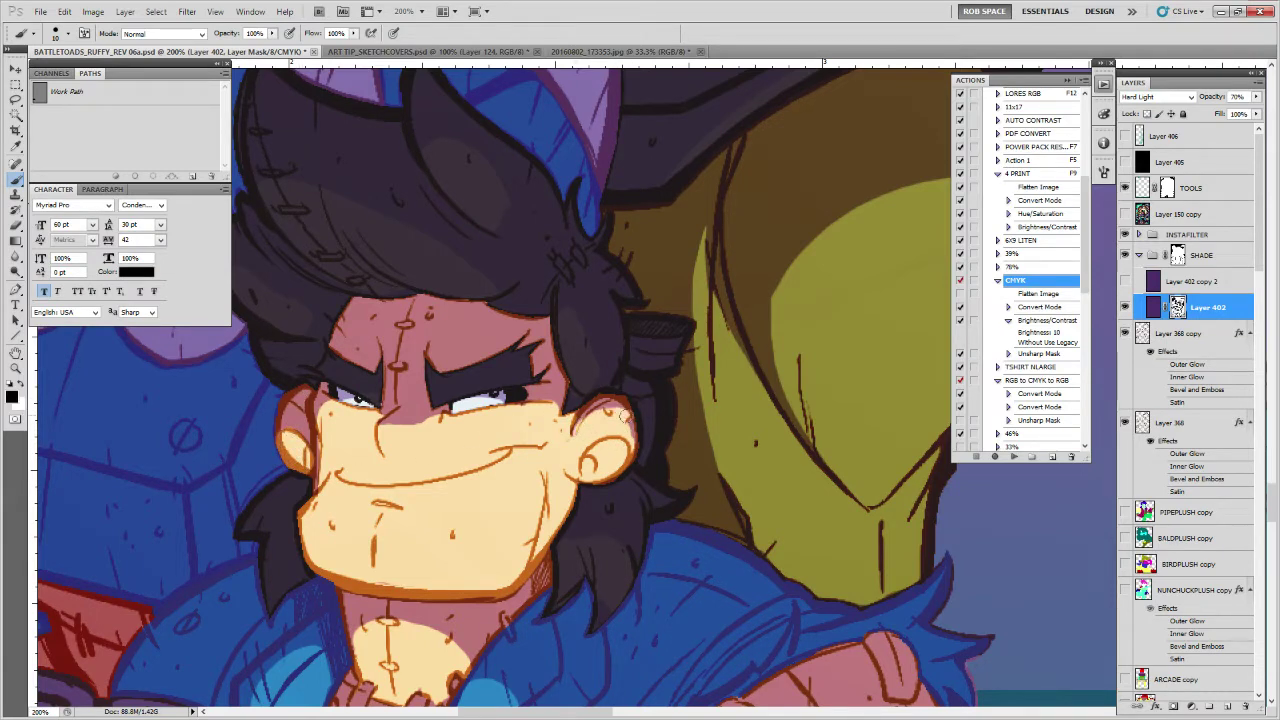
key("x")
left_click_drag(620, 422, 632, 446)
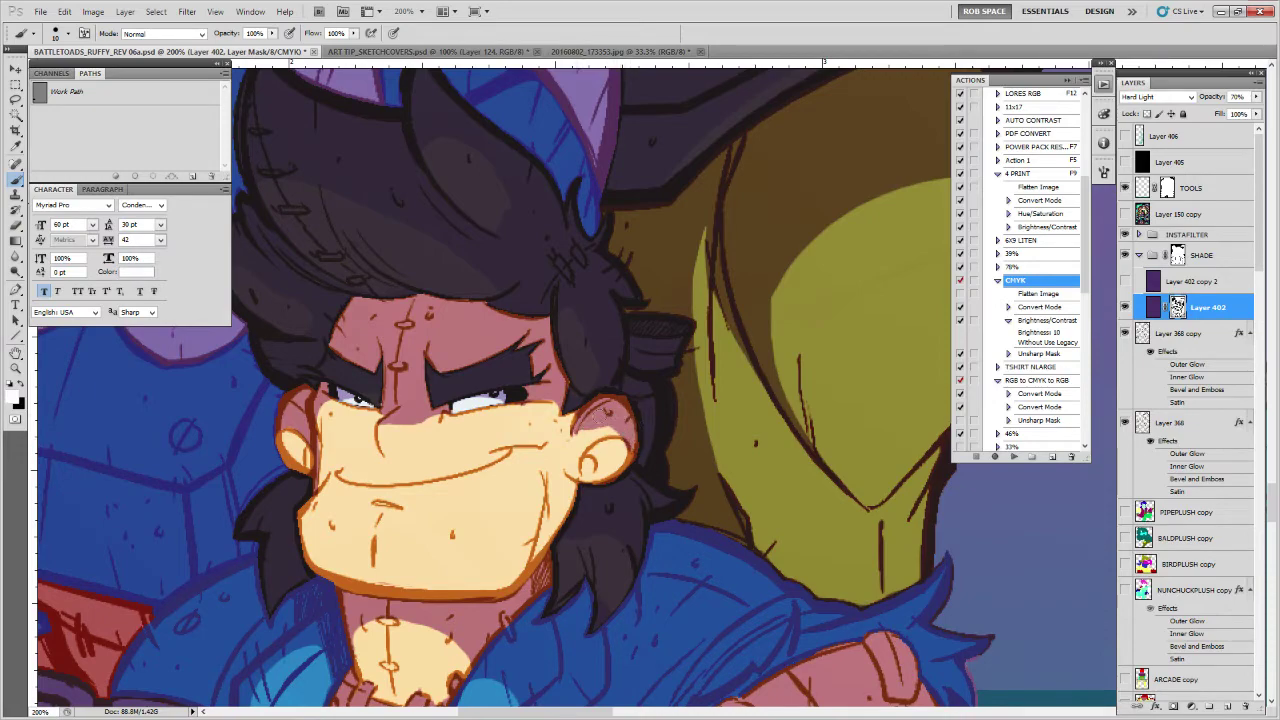
Clean up the light patch on the figure's bare arm above the red wristband
left_click_drag(640, 521, 615, 396)
left_click_drag(796, 580, 700, 330)
mouse_move(576, 455)
left_mouse_down()
mouse_move(604, 488)
mouse_move(752, 538)
mouse_move(740, 428)
left_mouse_up()
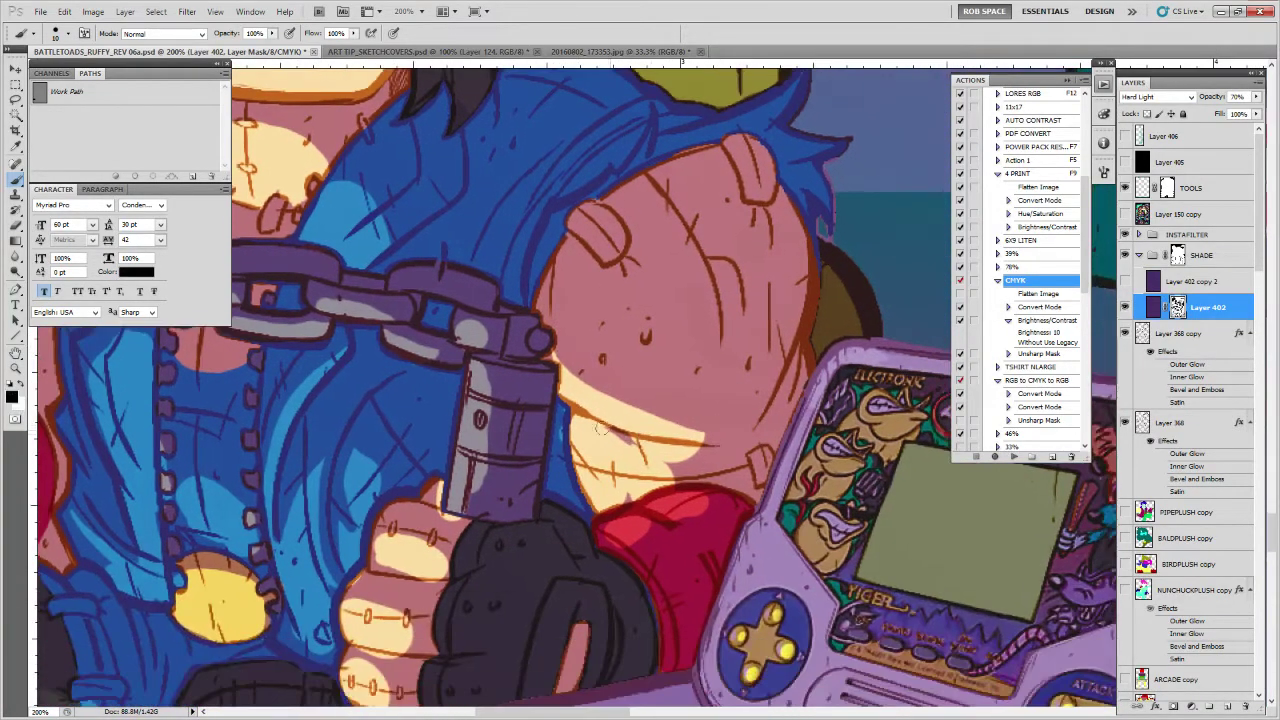
key("x")
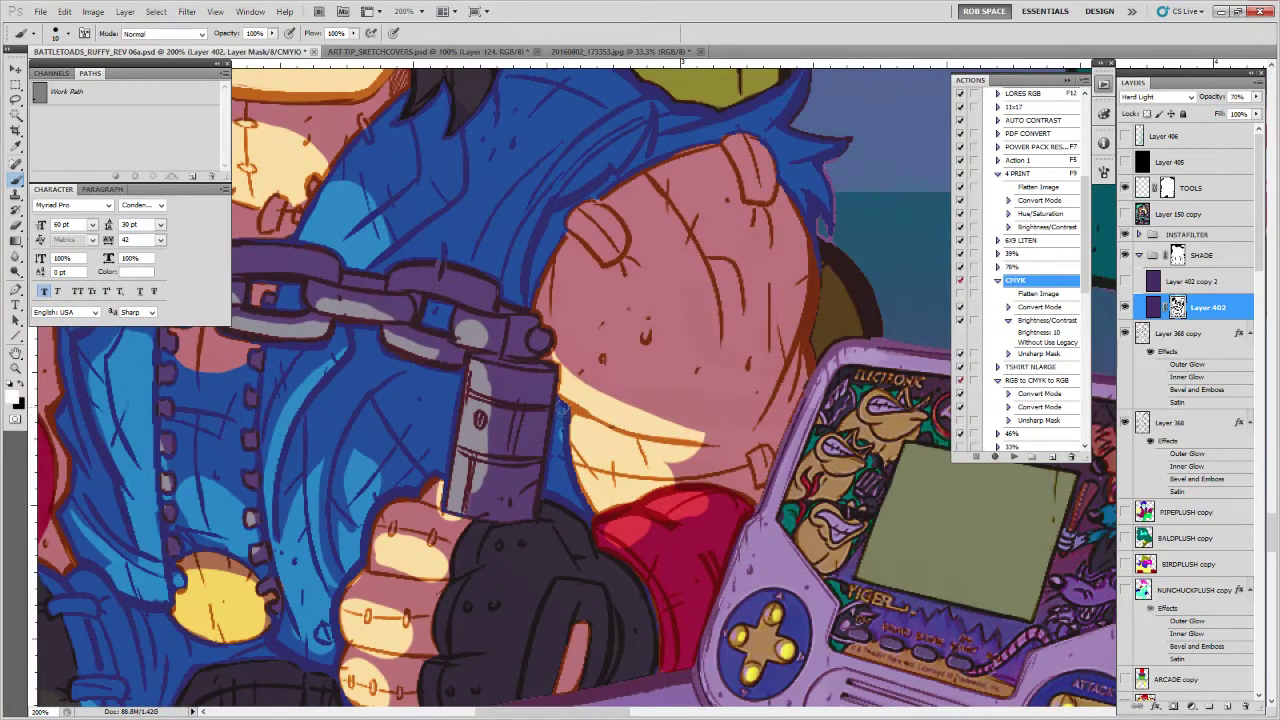
Refine the light patches on the fingers gripping the chain handle and on the vest folds beside them
mouse_move(503, 376)
left_mouse_down()
mouse_move(578, 366)
mouse_move(556, 374)
mouse_move(542, 500)
left_mouse_up()
left_click_drag(507, 505, 512, 475)
left_click_drag(512, 478, 594, 355)
key("x")
mouse_move(528, 420)
left_mouse_down()
mouse_move(537, 440)
mouse_move(594, 443)
mouse_move(593, 420)
mouse_move(568, 452)
mouse_move(510, 441)
mouse_move(473, 512)
left_mouse_up()
key("x")
key("x")
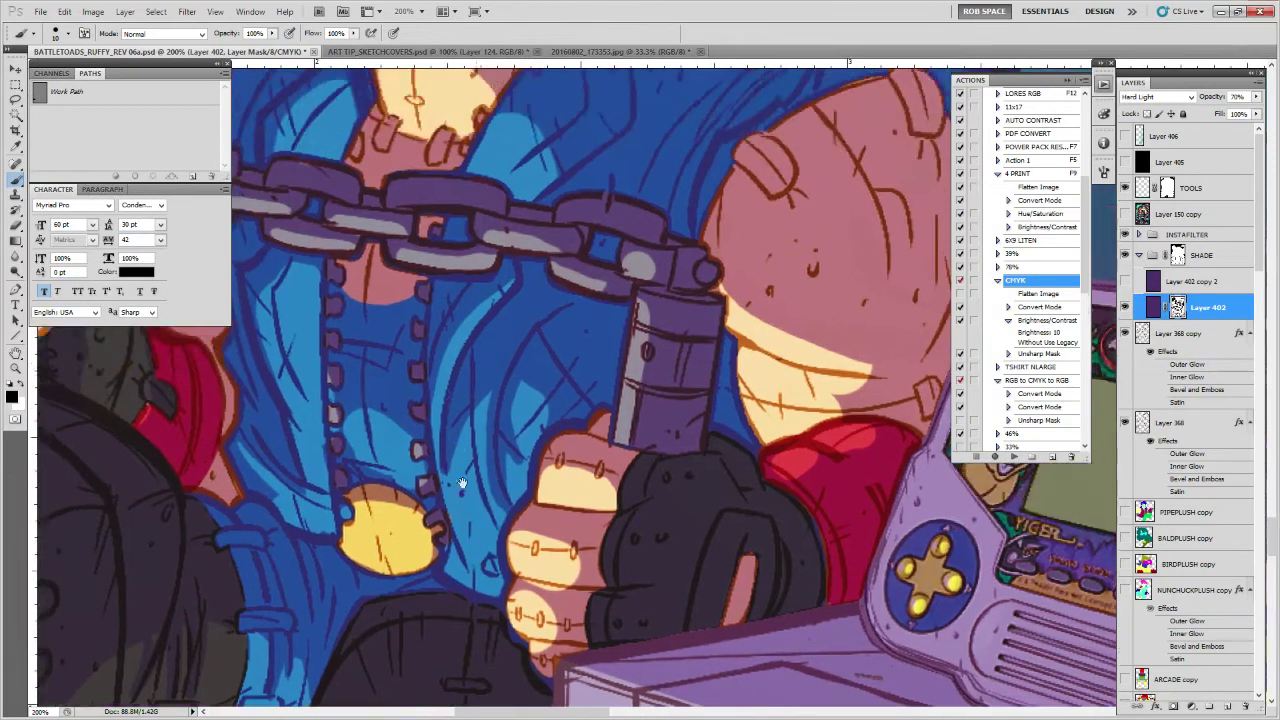
Paint a light patch on the vest fold beside the fist gripping the chain handle and trim its edge with shade
key("x")
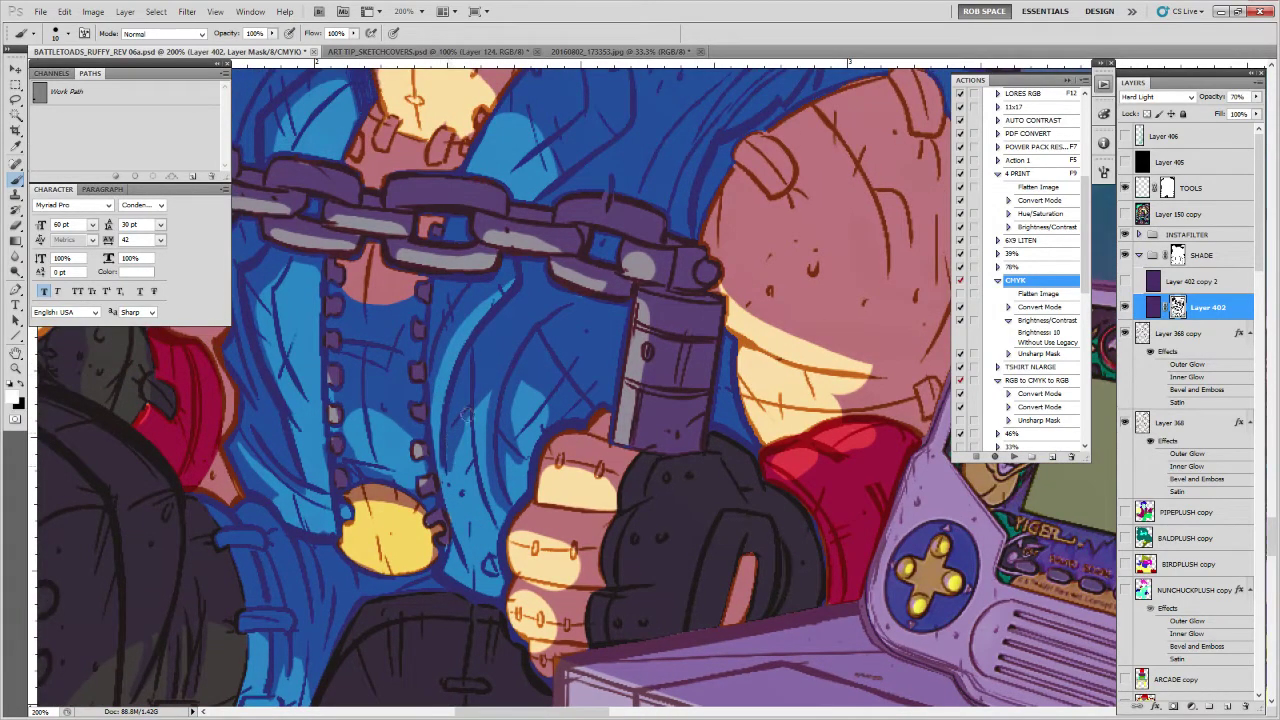
left_click_drag(641, 451, 611, 393)
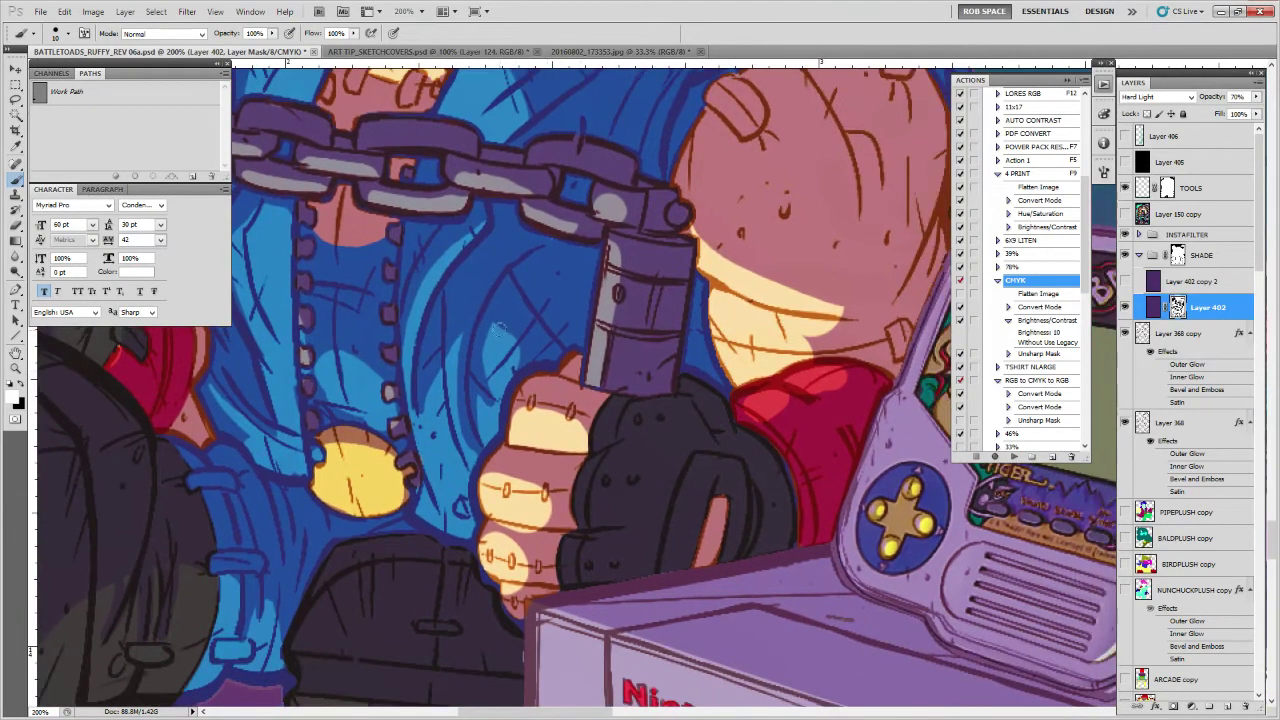
key("x")
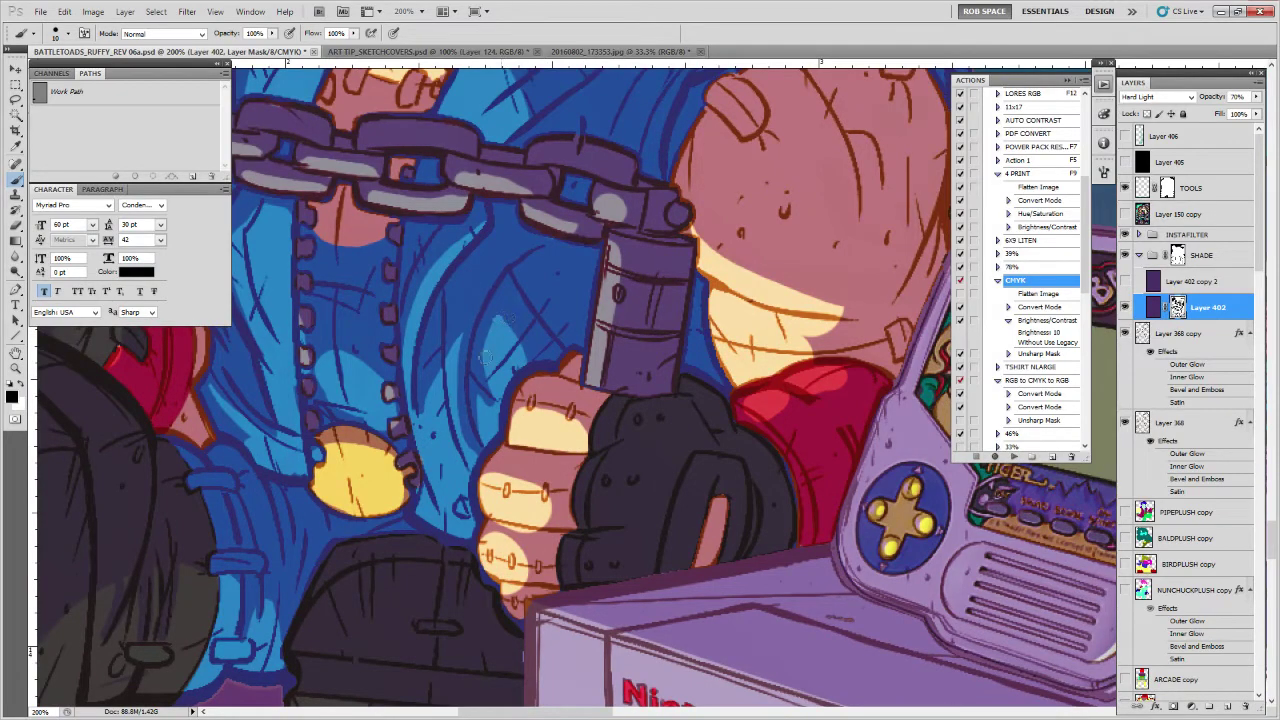
left_click_drag(501, 387, 497, 357)
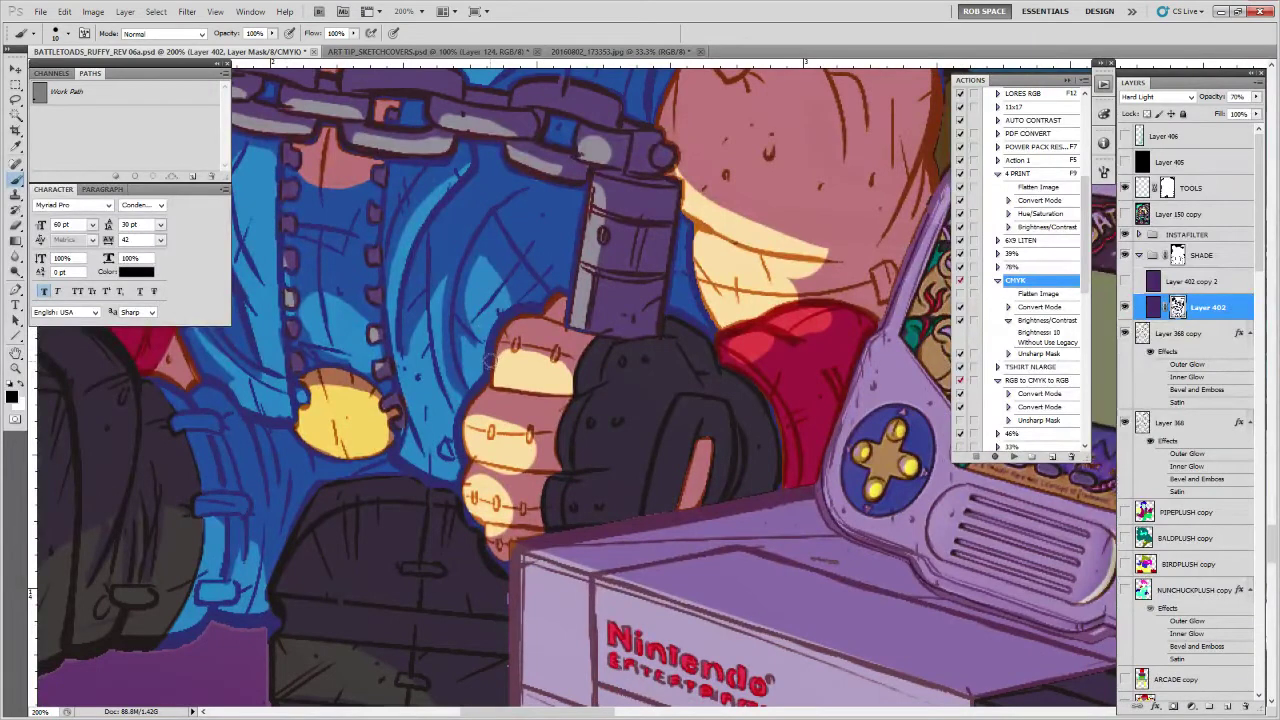
Add a light patch to the lowest finger of the fist gripping the chain handle and clean up its edge
key("x")
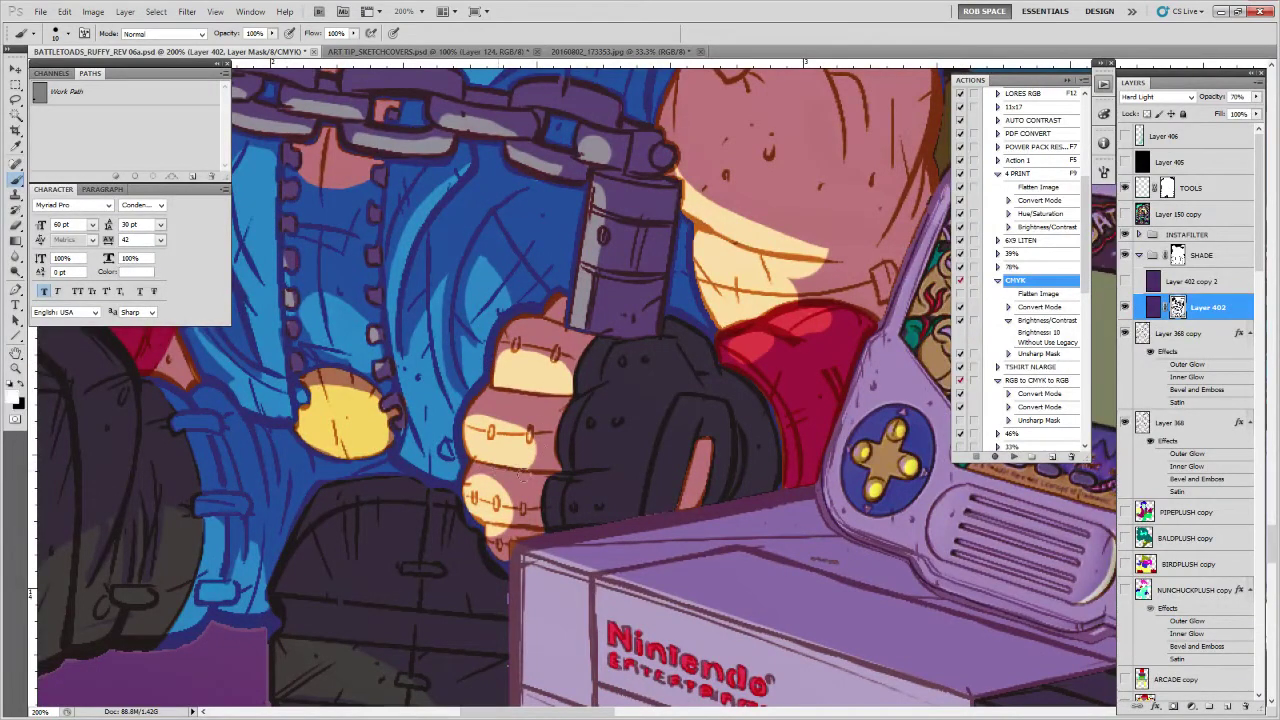
left_click_drag(488, 529, 494, 530)
left_click_drag(631, 472, 667, 455)
key("x")
left_click_drag(535, 514, 525, 526)
mouse_move(483, 523)
left_mouse_down()
mouse_move(734, 453)
mouse_move(715, 455)
mouse_move(695, 422)
left_mouse_up()
Touch up the border between light and shade on the underside of the raised boot
key("x")
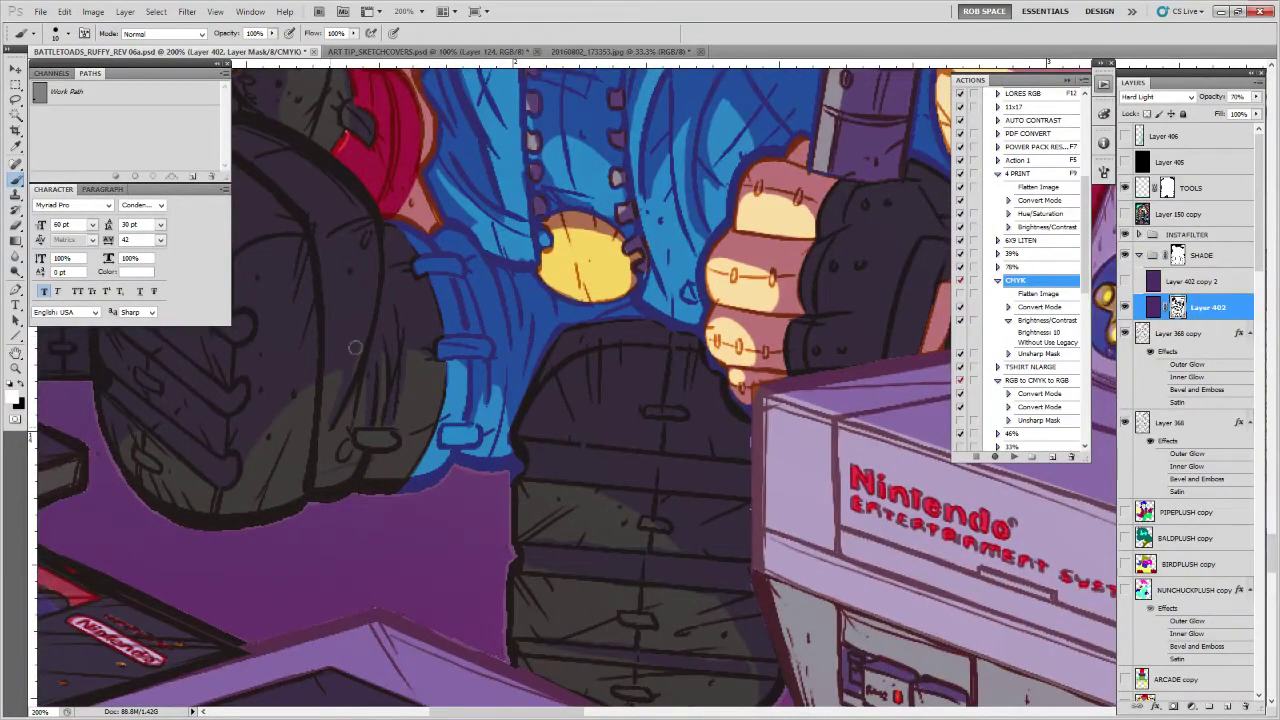
key("x")
key("x")
key("x")
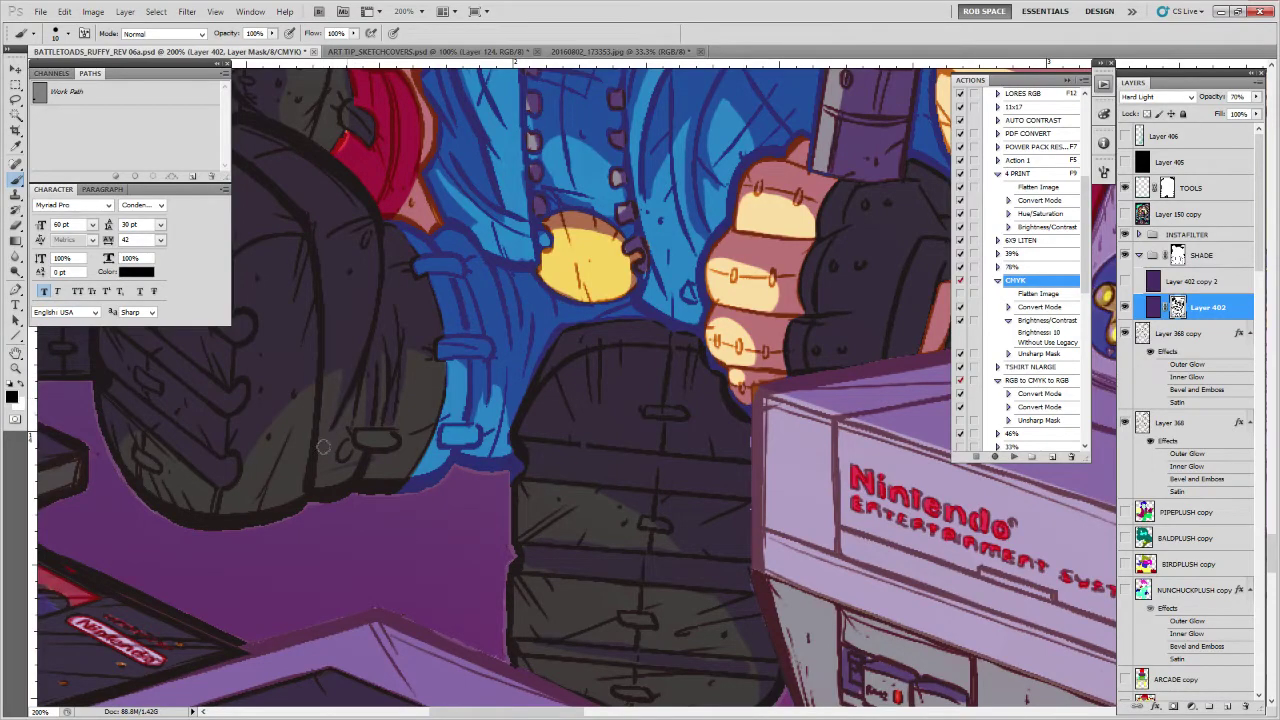
Refine the light and shade across the tread strips of the boot sole beside the game console
left_click_drag(866, 585, 799, 487)
key("x")
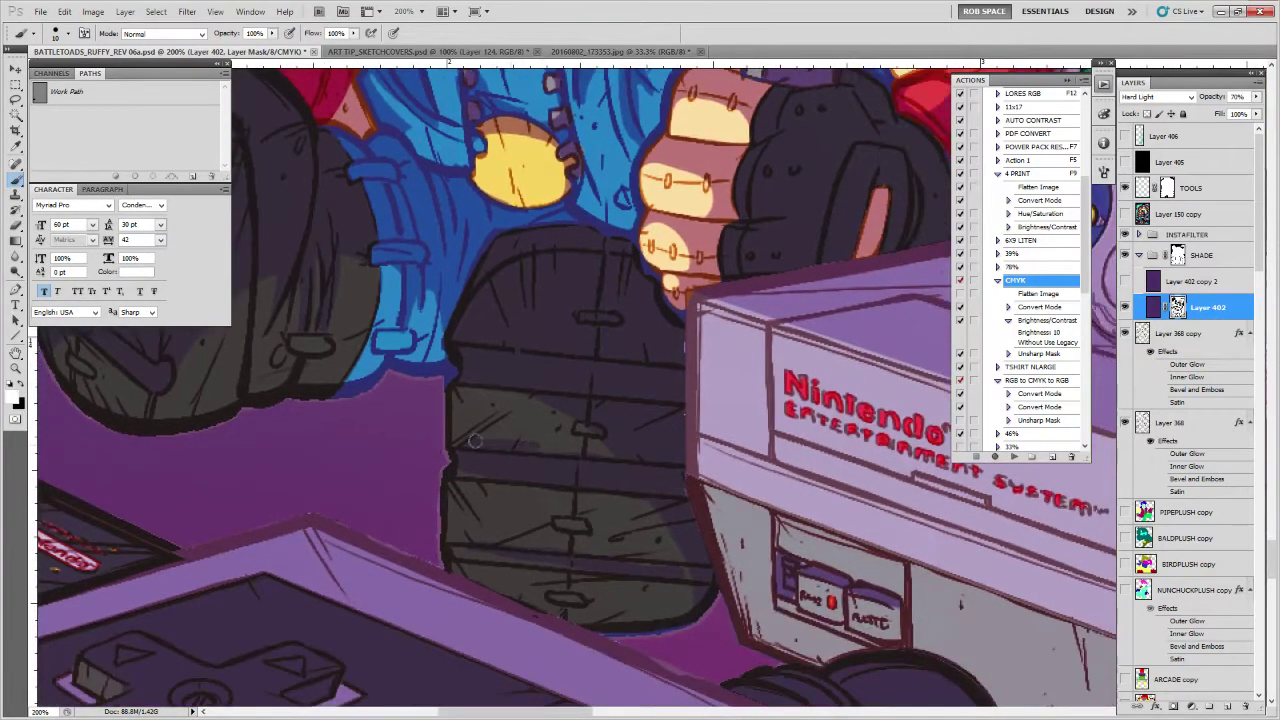
key("x")
key("x")
key("x")
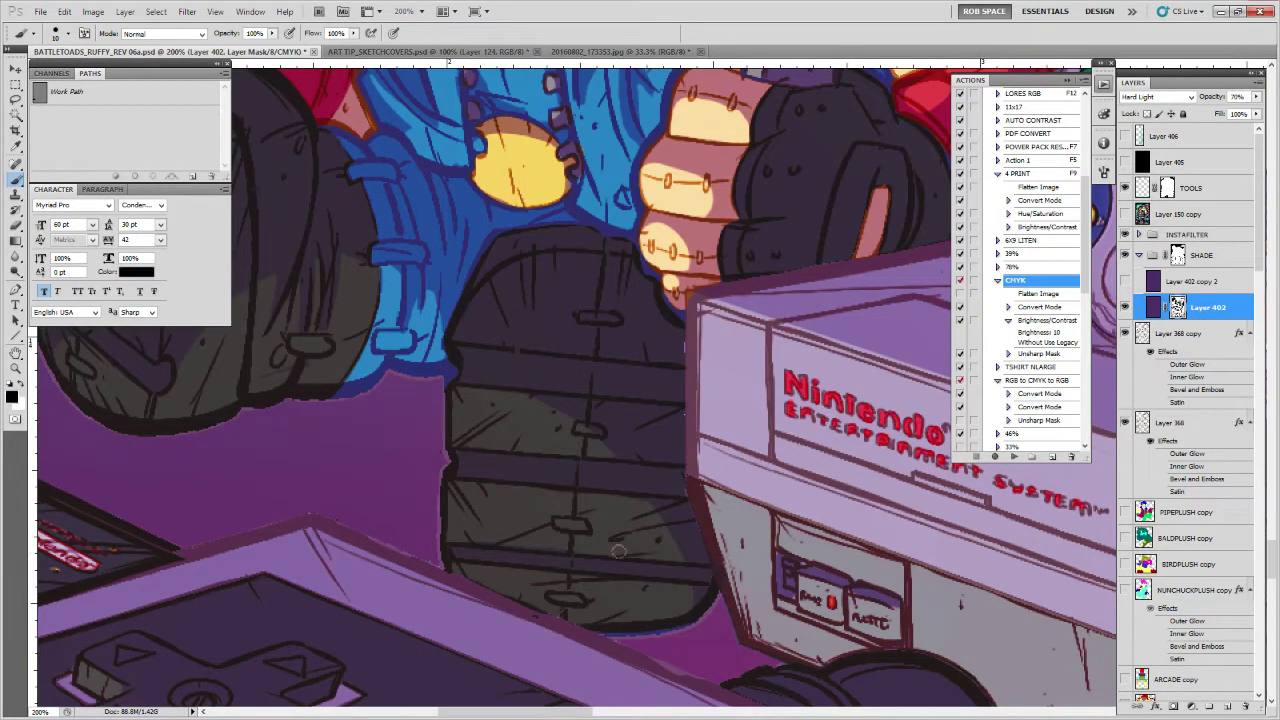
mouse_move(655, 460)
left_mouse_down()
mouse_move(637, 479)
mouse_move(491, 423)
left_mouse_up()
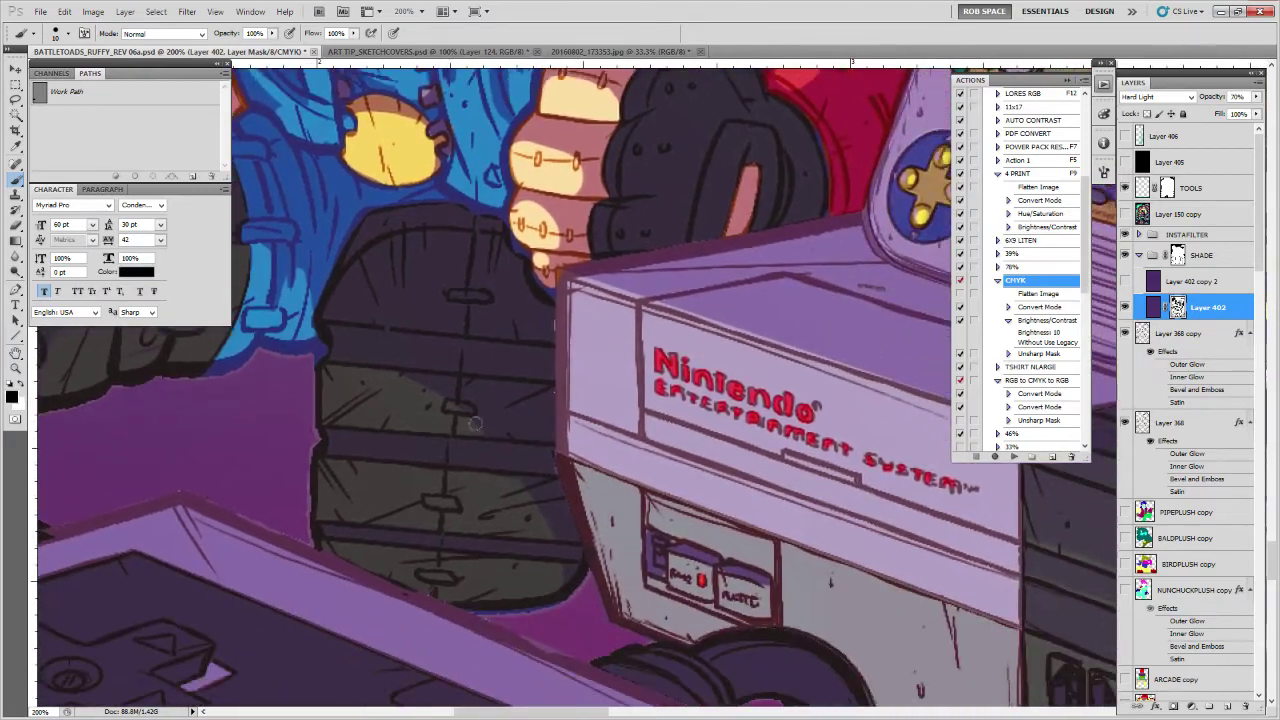
key("x")
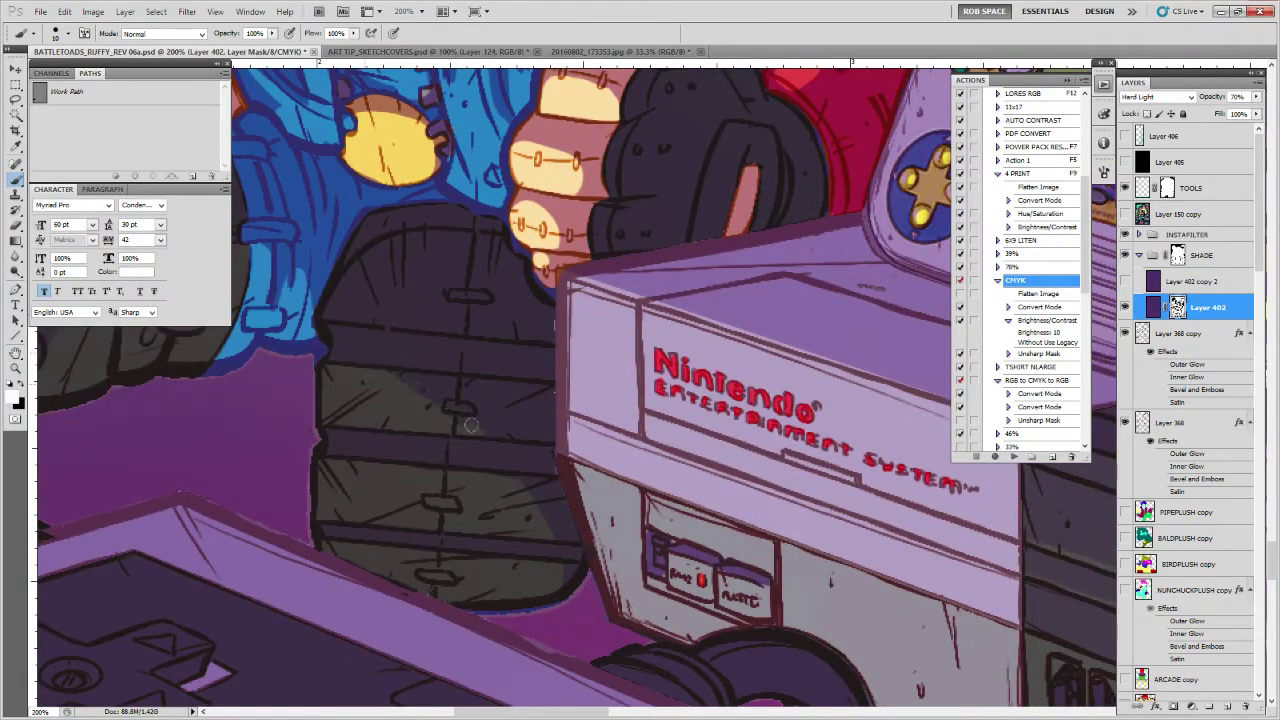
Lighten the edge of the glove's strap on the hand beside the game console
mouse_move(731, 161)
left_mouse_down()
mouse_move(577, 511)
mouse_move(556, 527)
mouse_move(542, 593)
mouse_move(509, 604)
mouse_move(563, 590)
left_mouse_up()
key("x")
key("x")
left_click_drag(640, 506, 528, 662)
Trim the edge of the arm's light patch above the red wristband and refine the light on the wristband
key("x")
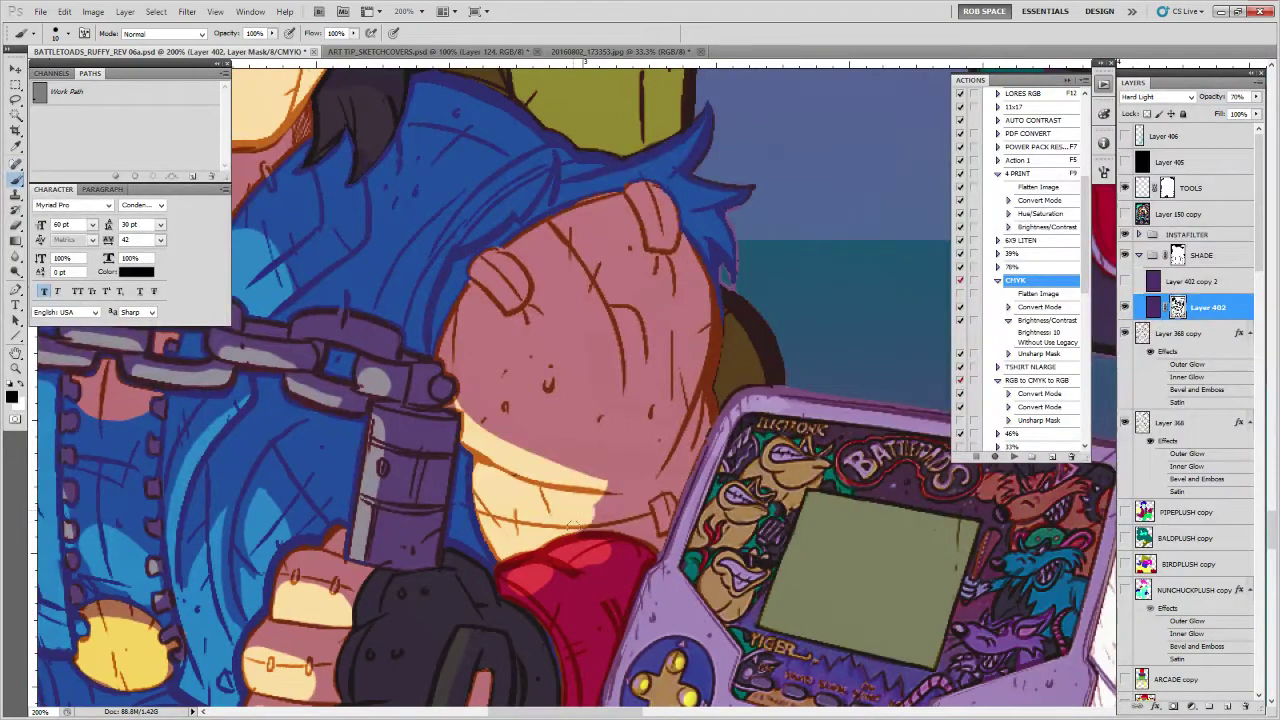
left_click_drag(607, 548, 627, 536)
key("x")
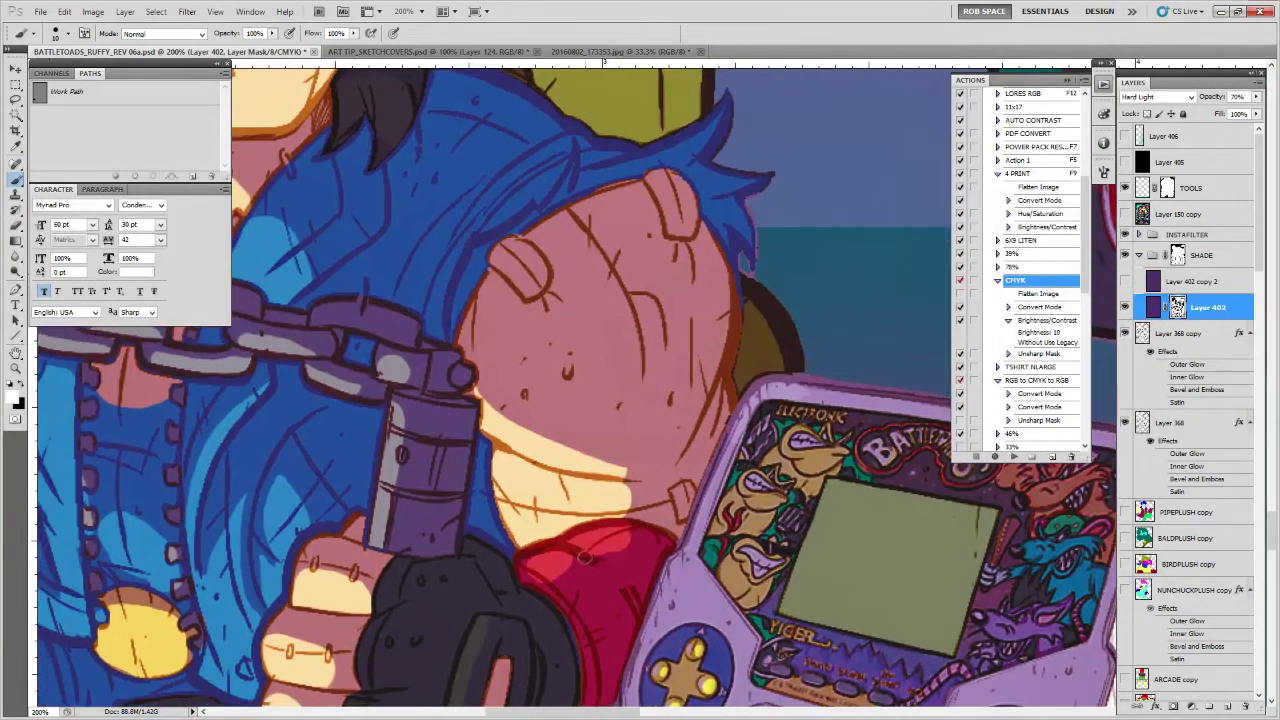
key("x")
mouse_move(563, 567)
left_mouse_down()
mouse_move(548, 562)
mouse_move(560, 557)
left_mouse_up()
scroll(631, 496, "up", 1)
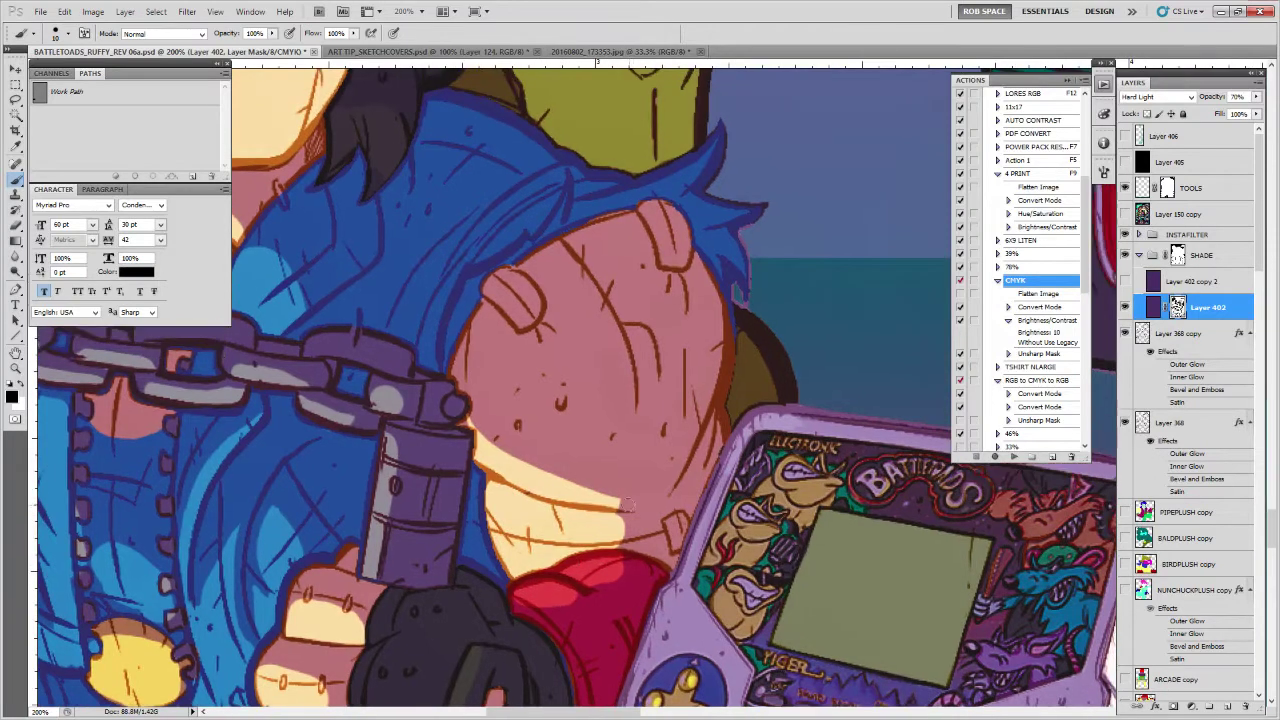
Extend the arm's light area up along its inner edge to the end of the chain and smooth its border
key("x")
mouse_move(462, 410)
left_mouse_down()
mouse_move(478, 442)
mouse_move(631, 497)
mouse_move(486, 449)
mouse_move(542, 490)
mouse_move(644, 503)
mouse_move(544, 485)
mouse_move(478, 455)
mouse_move(468, 380)
mouse_move(522, 490)
mouse_move(467, 369)
mouse_move(513, 449)
mouse_move(620, 514)
mouse_move(531, 480)
left_mouse_up()
key("x")
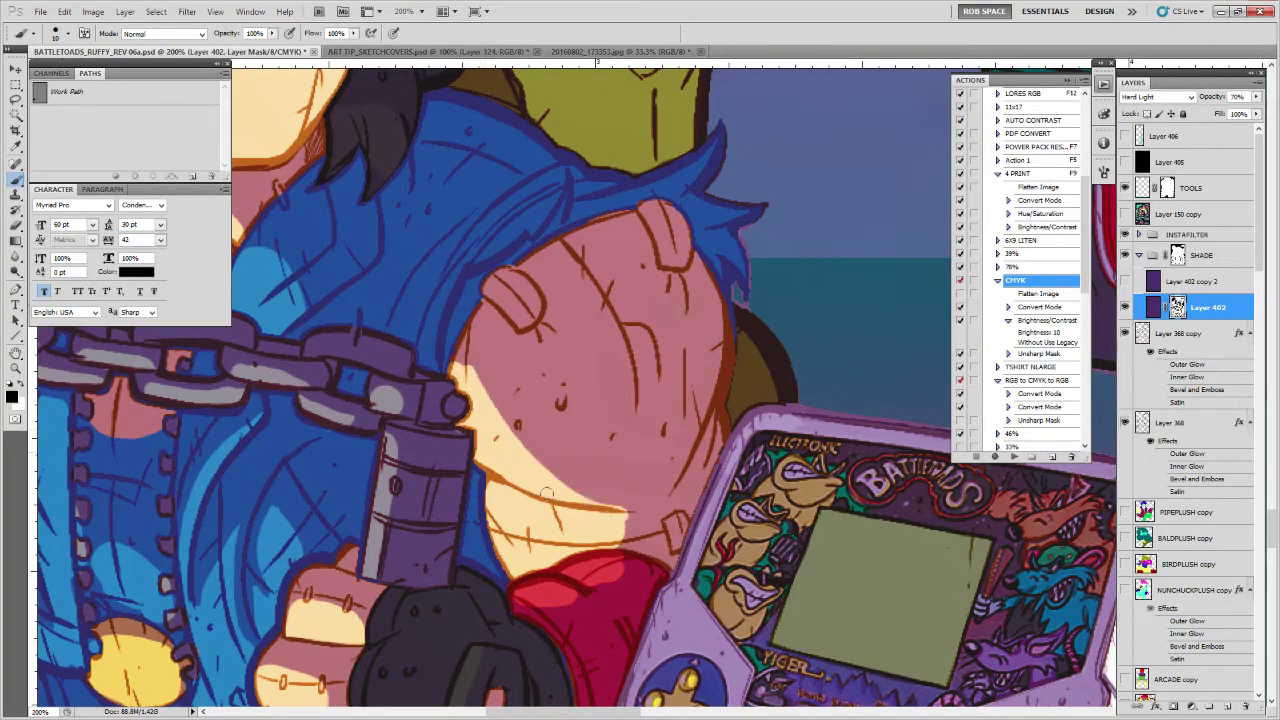
mouse_move(462, 365)
left_mouse_down()
mouse_move(468, 330)
mouse_move(474, 378)
mouse_move(500, 296)
mouse_move(520, 322)
mouse_move(486, 326)
mouse_move(478, 366)
mouse_move(618, 513)
mouse_move(488, 480)
mouse_move(602, 521)
mouse_move(700, 460)
mouse_move(717, 430)
left_mouse_up()
key("x")
left_click_drag(717, 354, 707, 500)
Examine the plush figure's shading within the lower half of the illustration and return to its vest
left_click(702, 426, "alt")
scroll(702, 426, "down", 2)
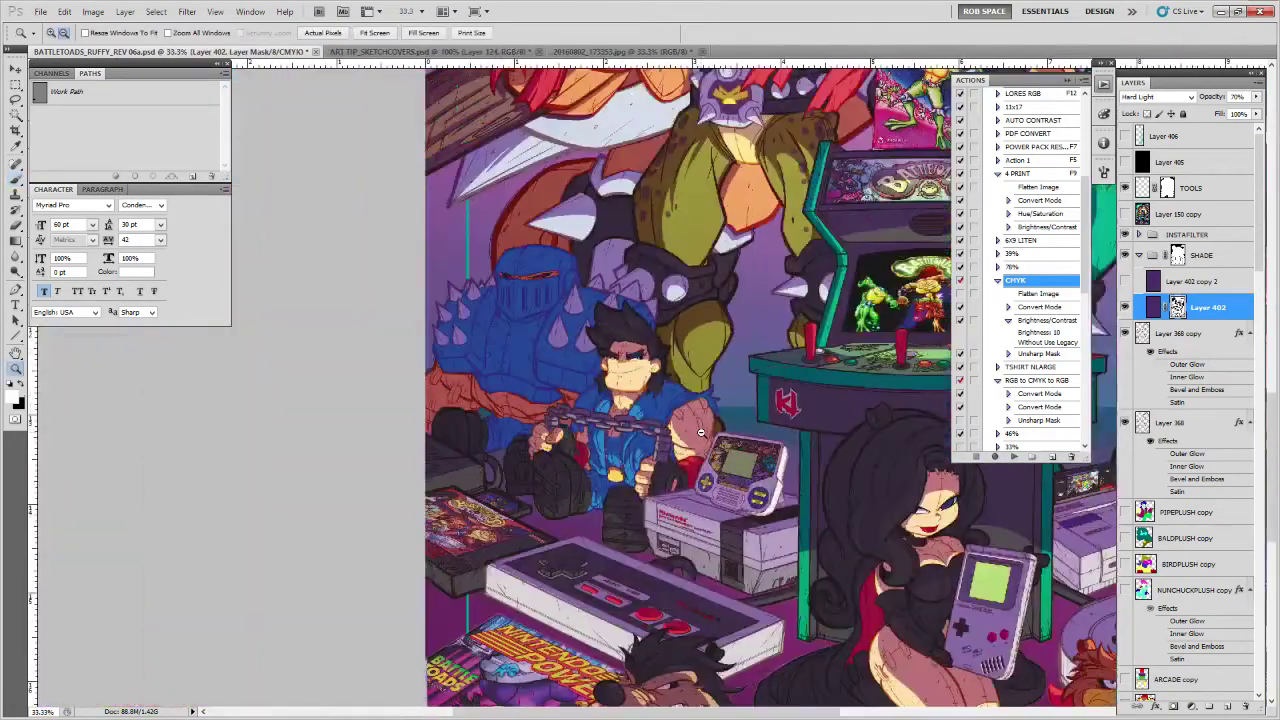
scroll(705, 432, "down", 2)
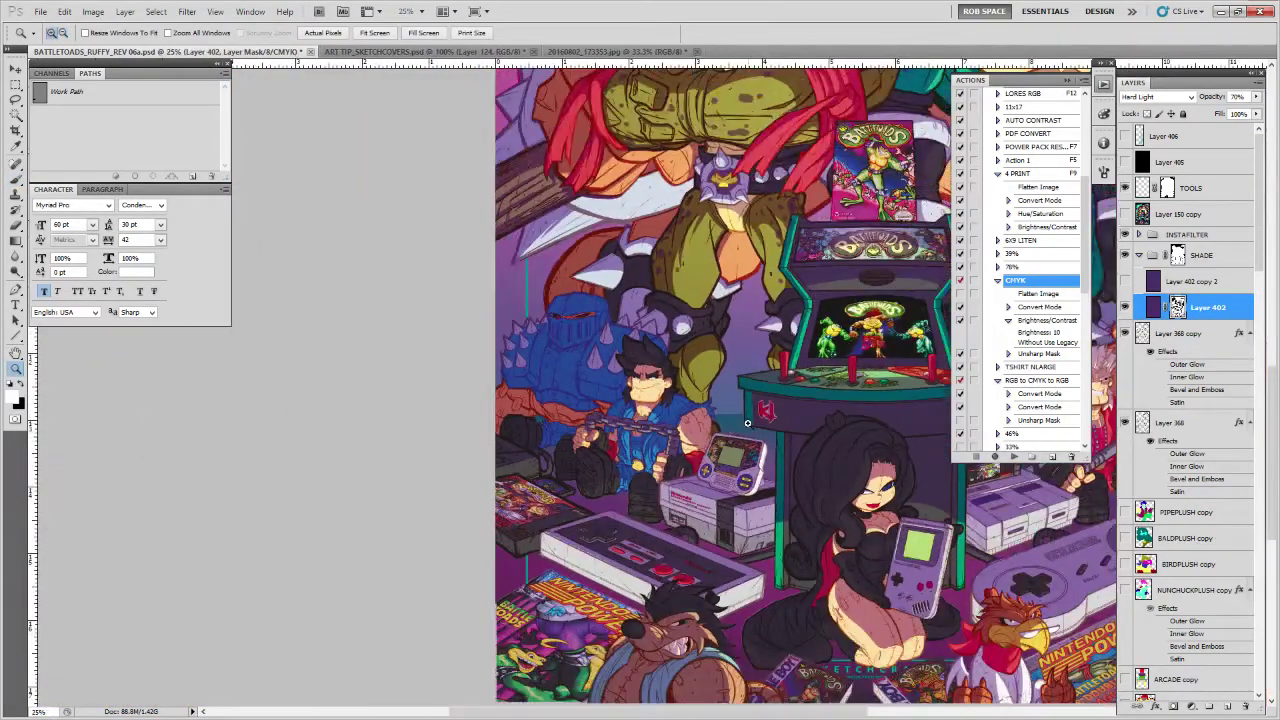
left_click_drag(875, 457, 654, 411)
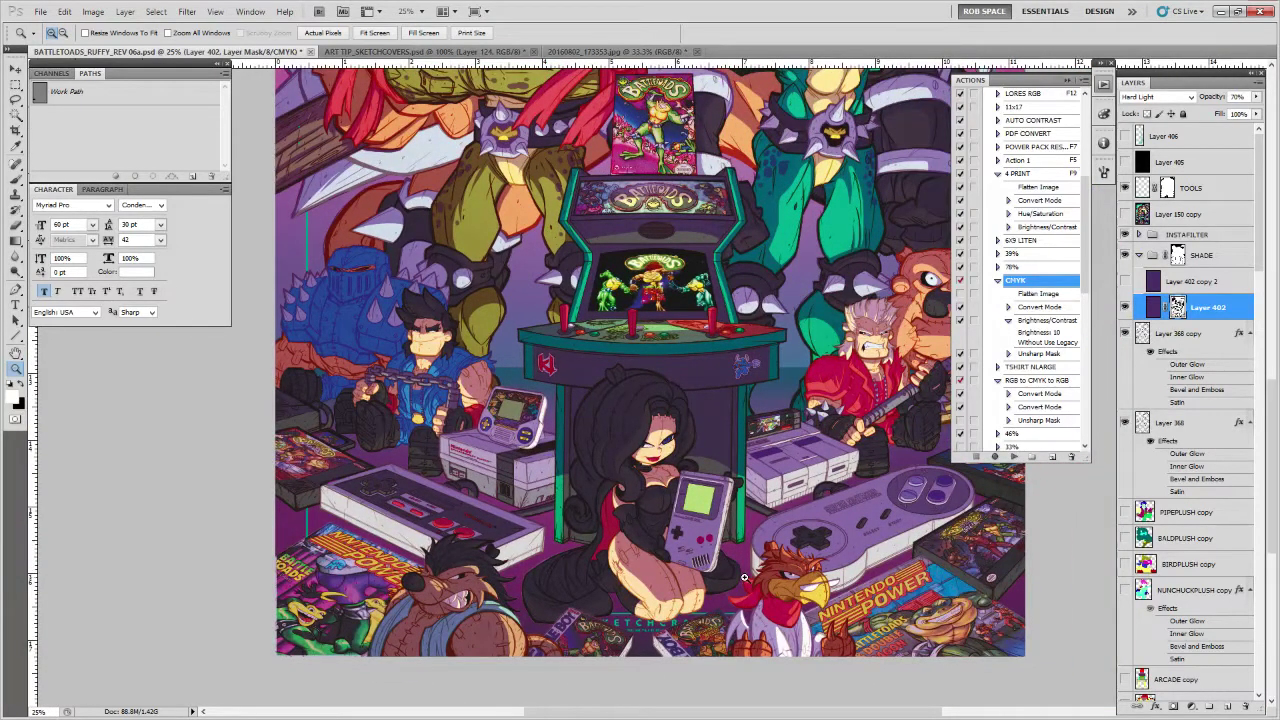
left_click(443, 389)
left_click(443, 389)
left_click(443, 389)
left_click(443, 389)
left_click(443, 389)
Refine the light areas on the vest folds on both sides of the zipper
key("b")
left_click_drag(625, 480, 656, 459)
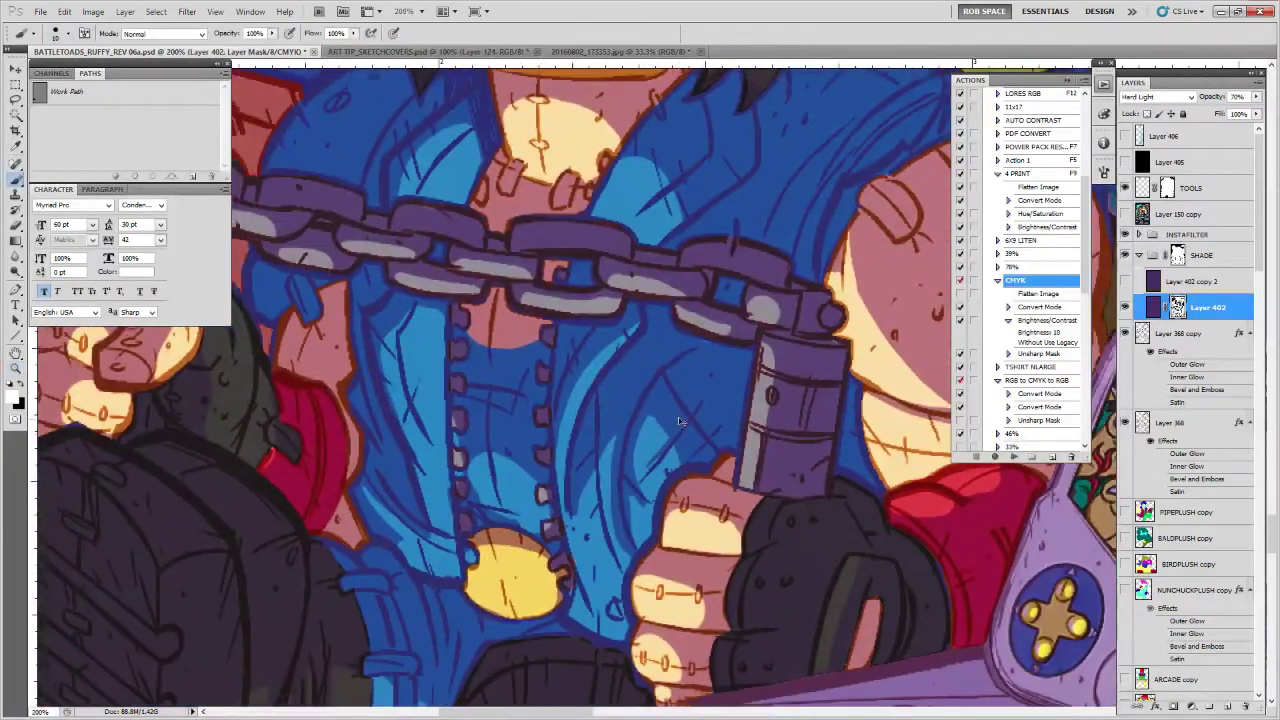
key("x")
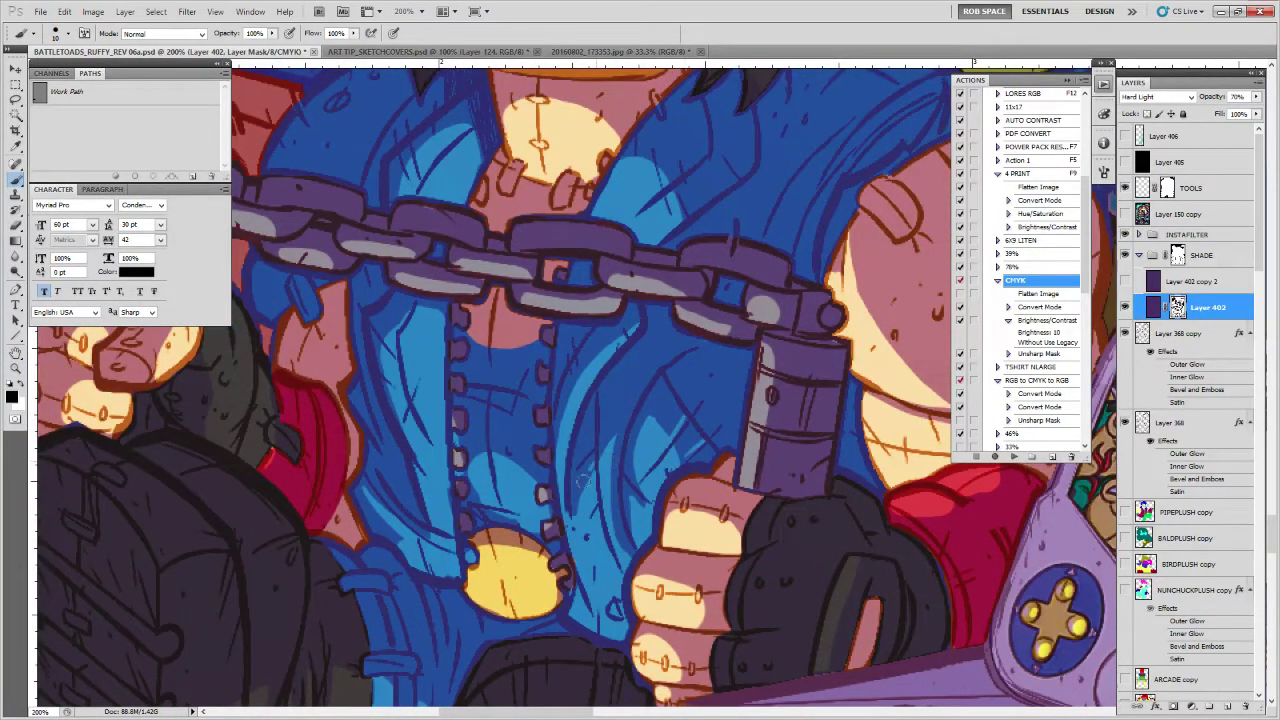
left_click_drag(589, 466, 609, 473)
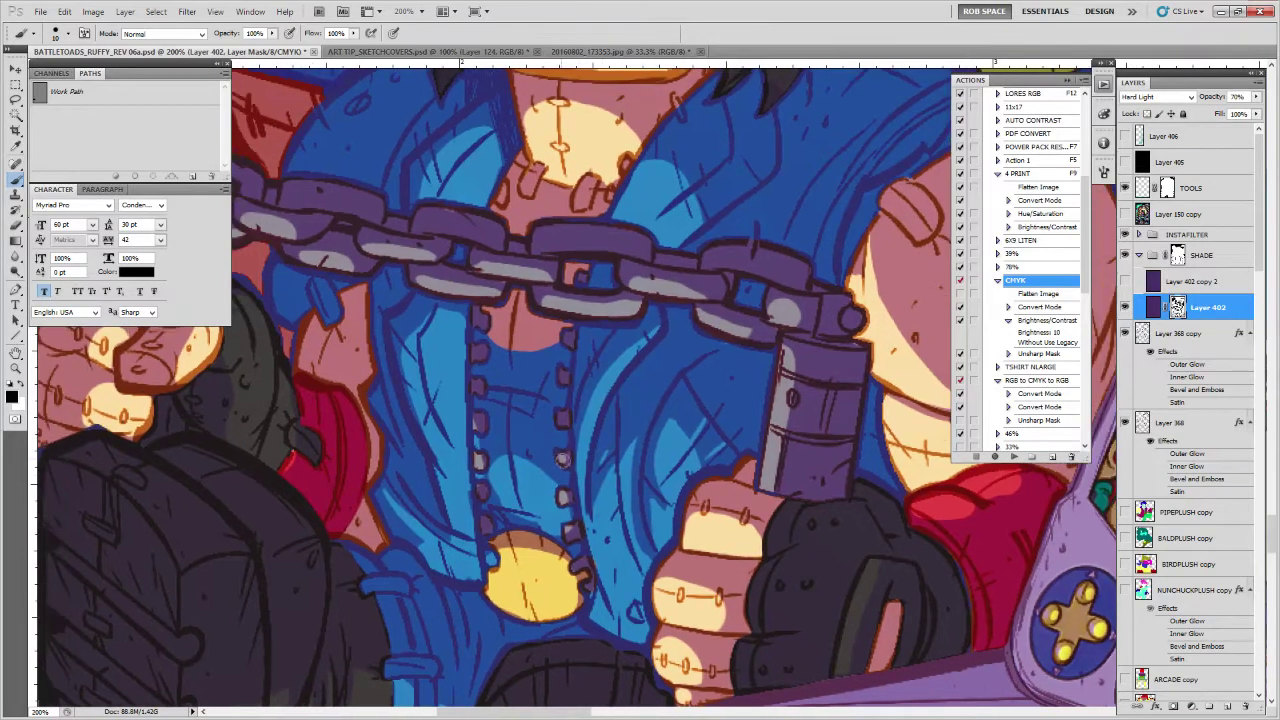
left_click_drag(488, 450, 500, 470)
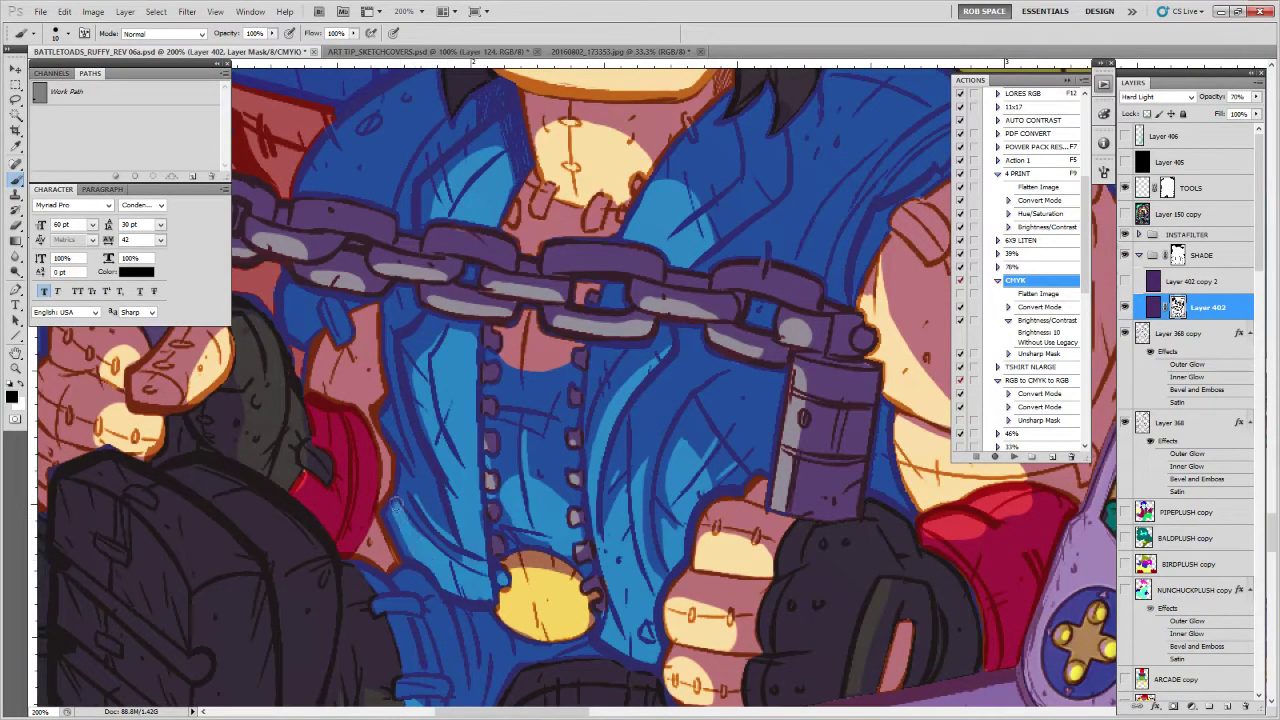
left_click_drag(408, 438, 508, 518)
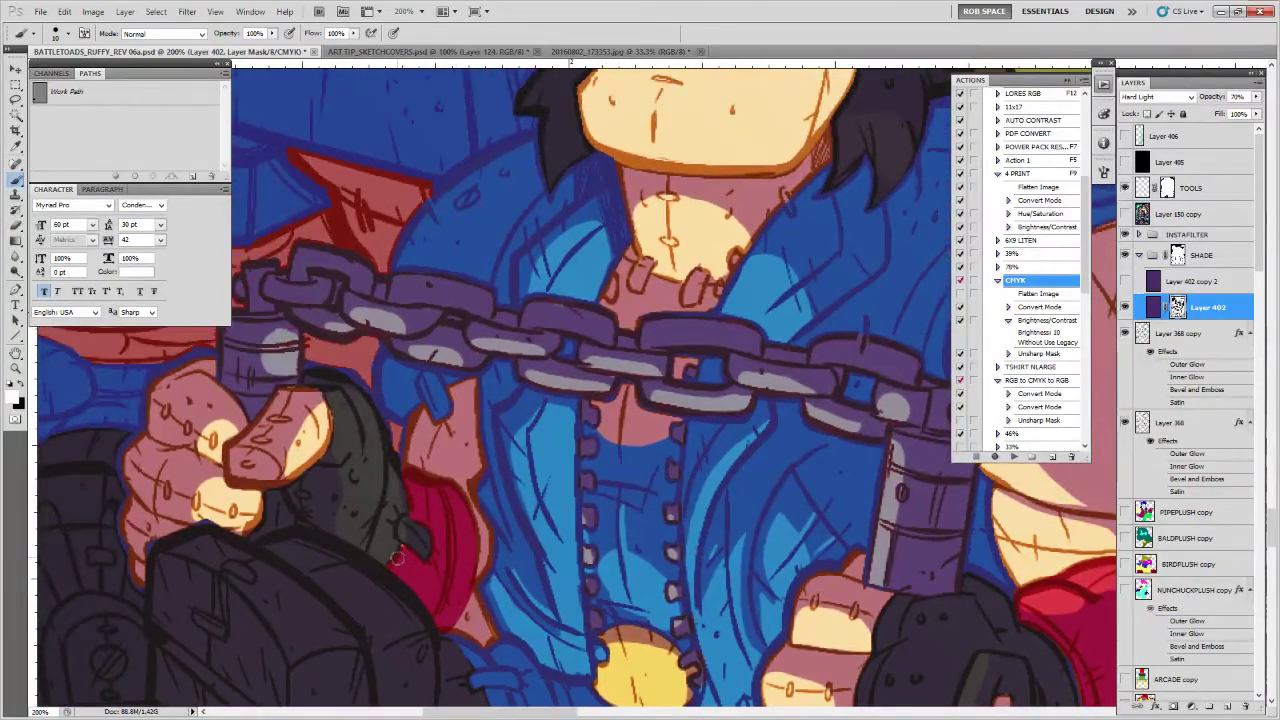
Lighten the edge of the red wristband beside the glove of the other hand
key("x")
mouse_move(415, 509)
left_mouse_down()
mouse_move(460, 472)
mouse_move(668, 474)
left_mouse_up()
key("x")
left_click_drag(559, 487, 560, 509)
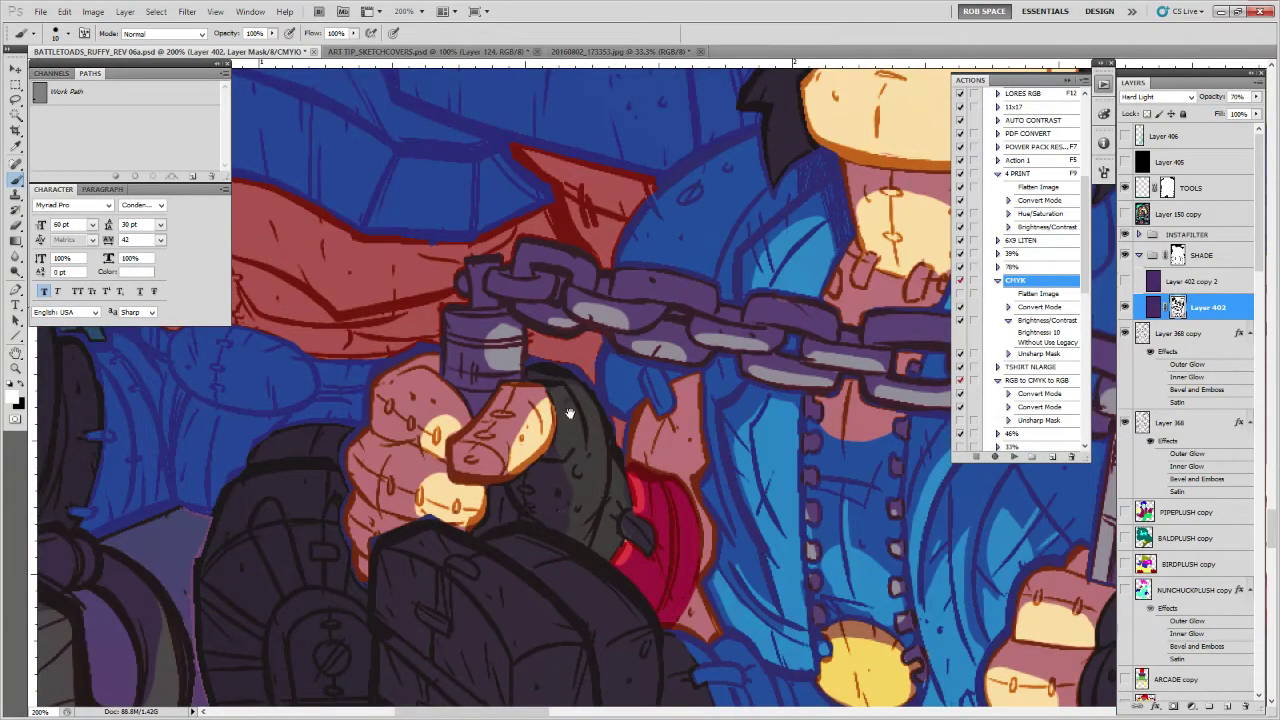
Extend the glove's light area beside the thumb and touch up the light on the chain links near that handle
mouse_move(510, 464)
left_mouse_down()
mouse_move(544, 402)
mouse_move(509, 455)
mouse_move(534, 398)
mouse_move(489, 455)
mouse_move(540, 397)
left_mouse_up()
key("x")
key("x")
scroll(529, 370, "up", 2)
key("x")
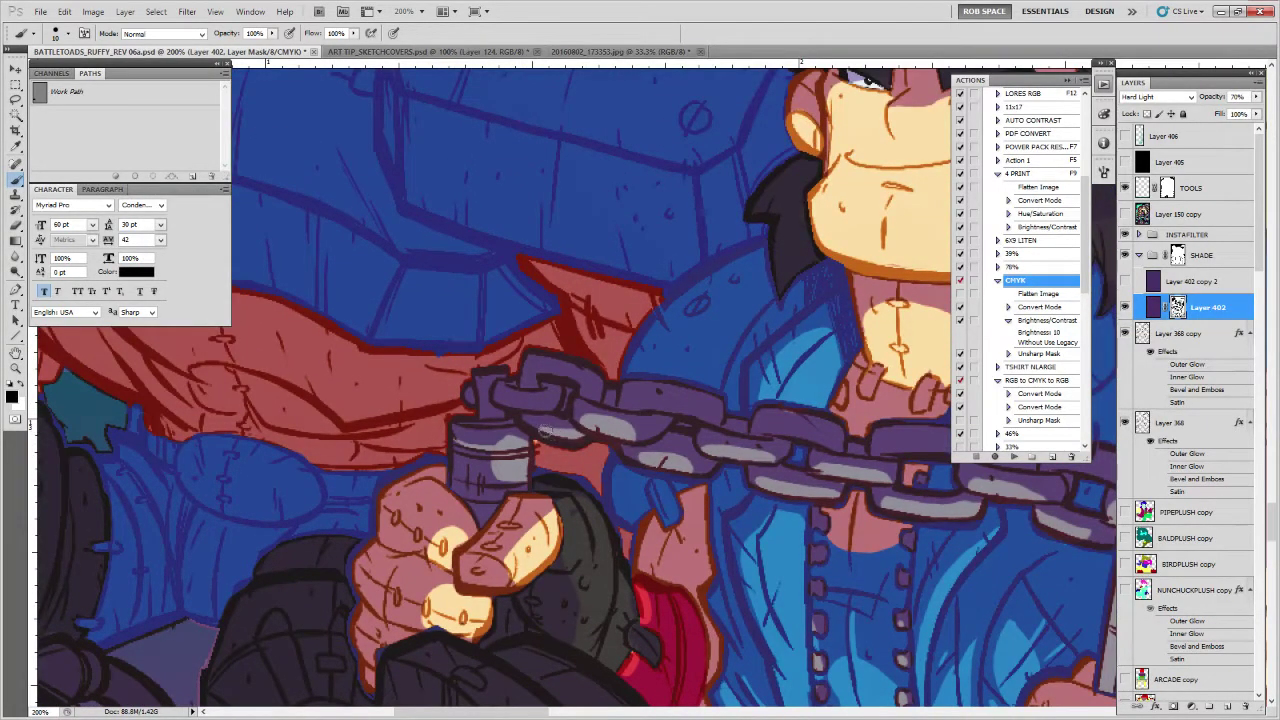
left_click_drag(869, 564, 583, 603)
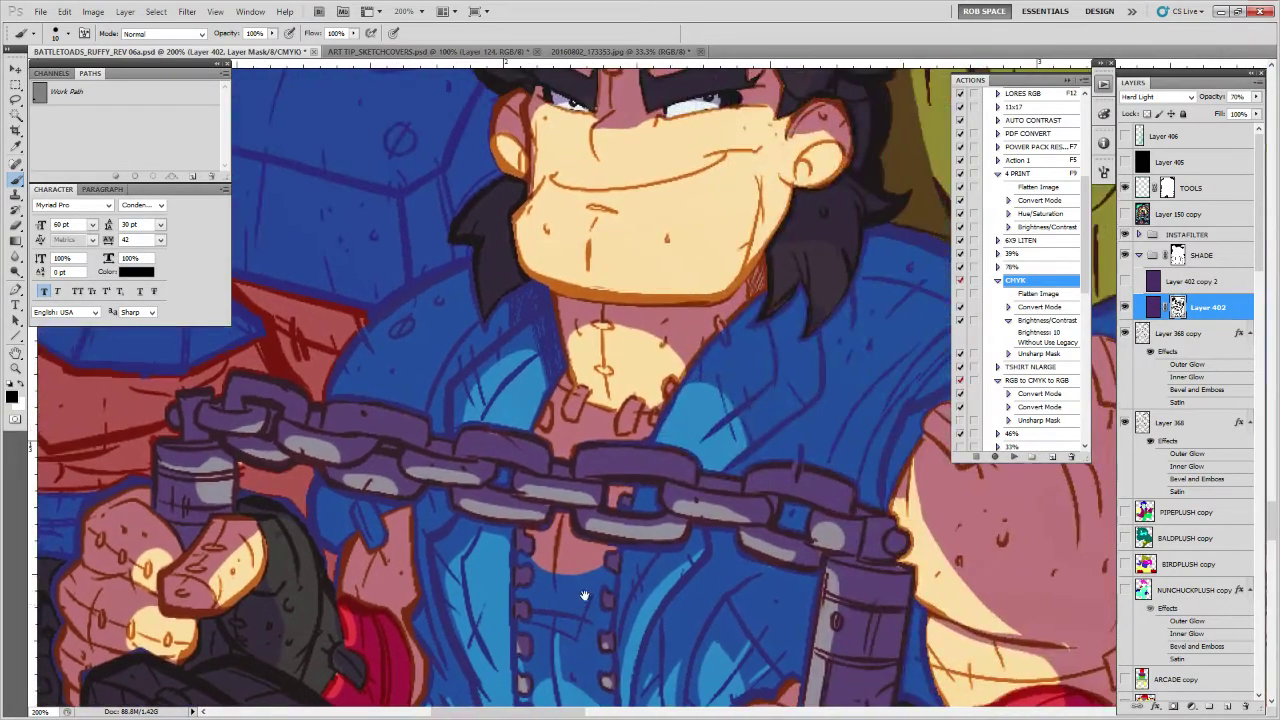
mouse_move(832, 492)
left_mouse_down()
mouse_move(686, 480)
mouse_move(672, 510)
left_mouse_up()
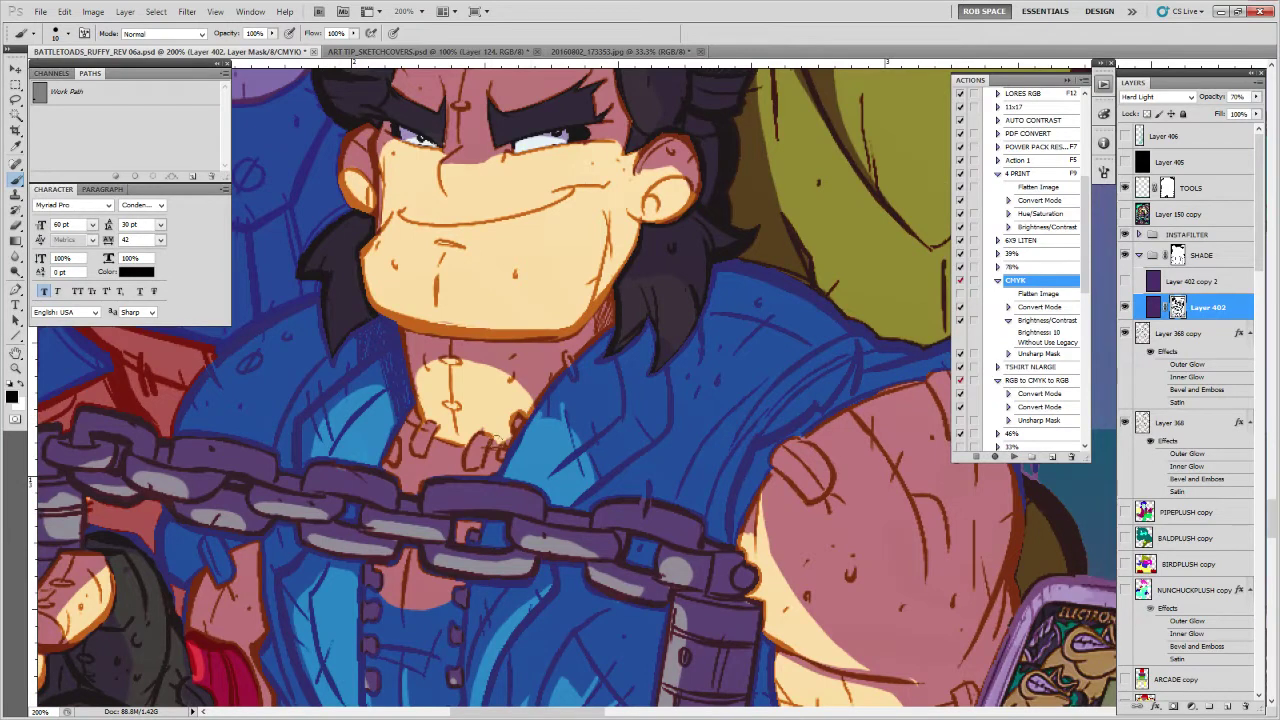
Touch up the edge of the face's light area along the jaw below the ear
scroll(508, 388, "up", 5)
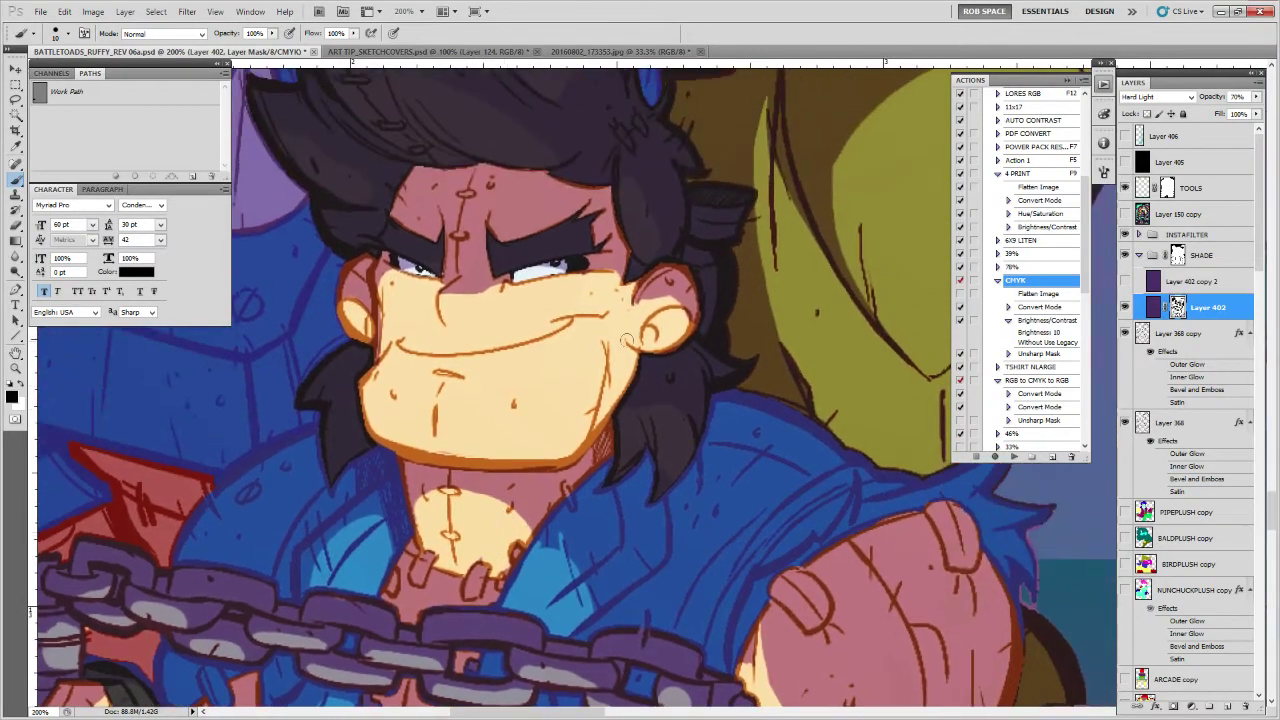
key("x")
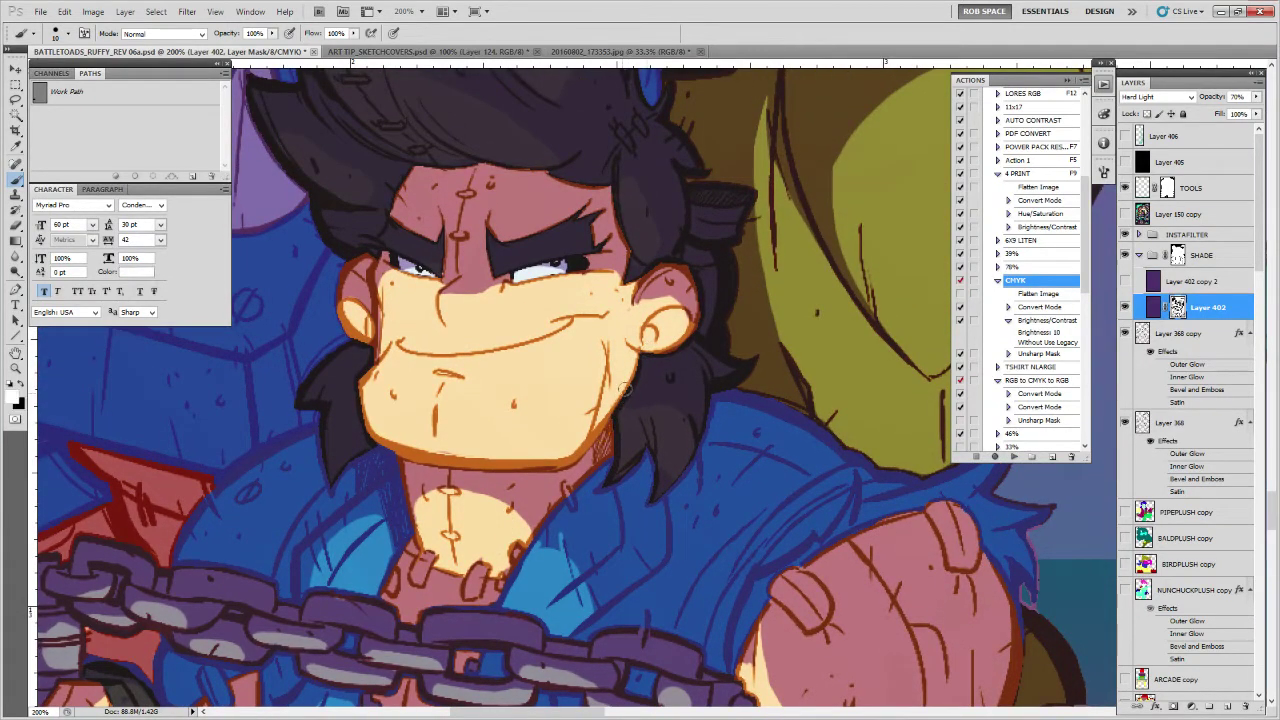
scroll(640, 400, "down", 4)
scroll(640, 400, "right", 4)
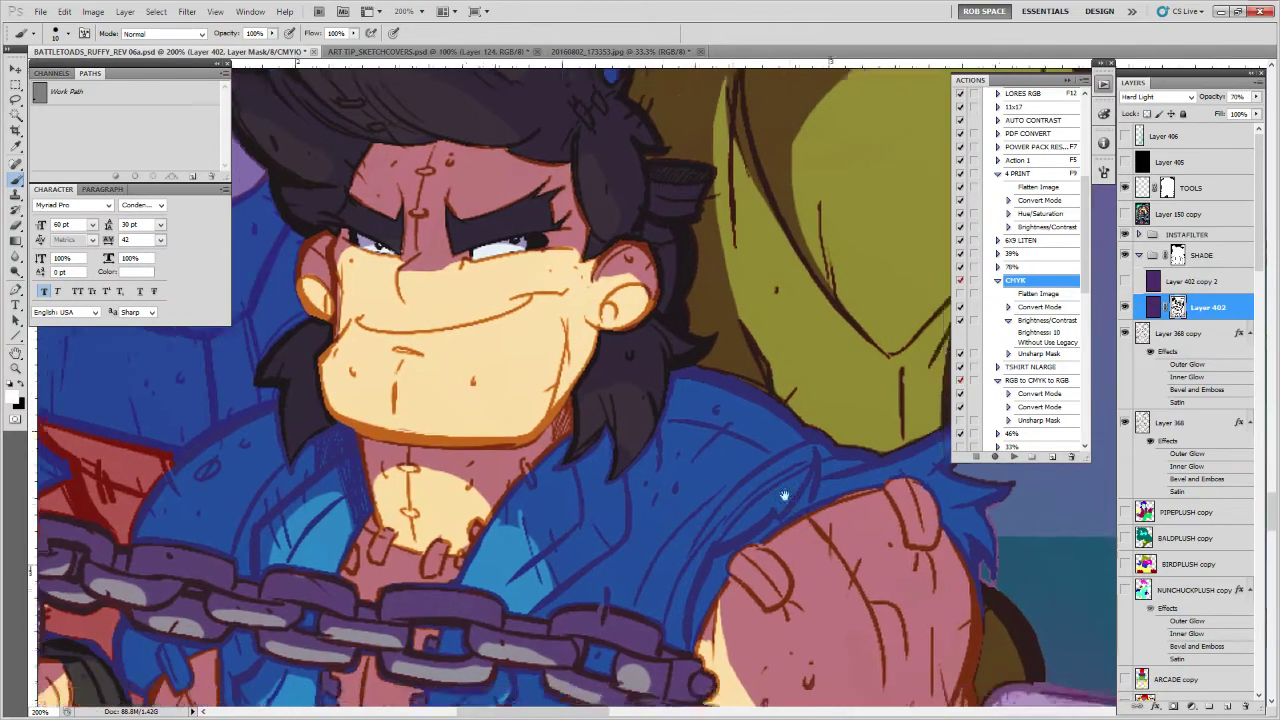
Paint thin light strokes along the vest's armhole edge and collar folds, undoing one misplaced stroke
key("x")
mouse_move(659, 402)
left_mouse_down()
mouse_move(597, 459)
mouse_move(584, 515)
left_mouse_up()
left_click_drag(708, 558, 771, 526)
key("ctrl+z")
left_click_drag(723, 370, 630, 478)
mouse_move(556, 433)
left_mouse_down()
mouse_move(563, 461)
mouse_move(687, 449)
left_mouse_up()
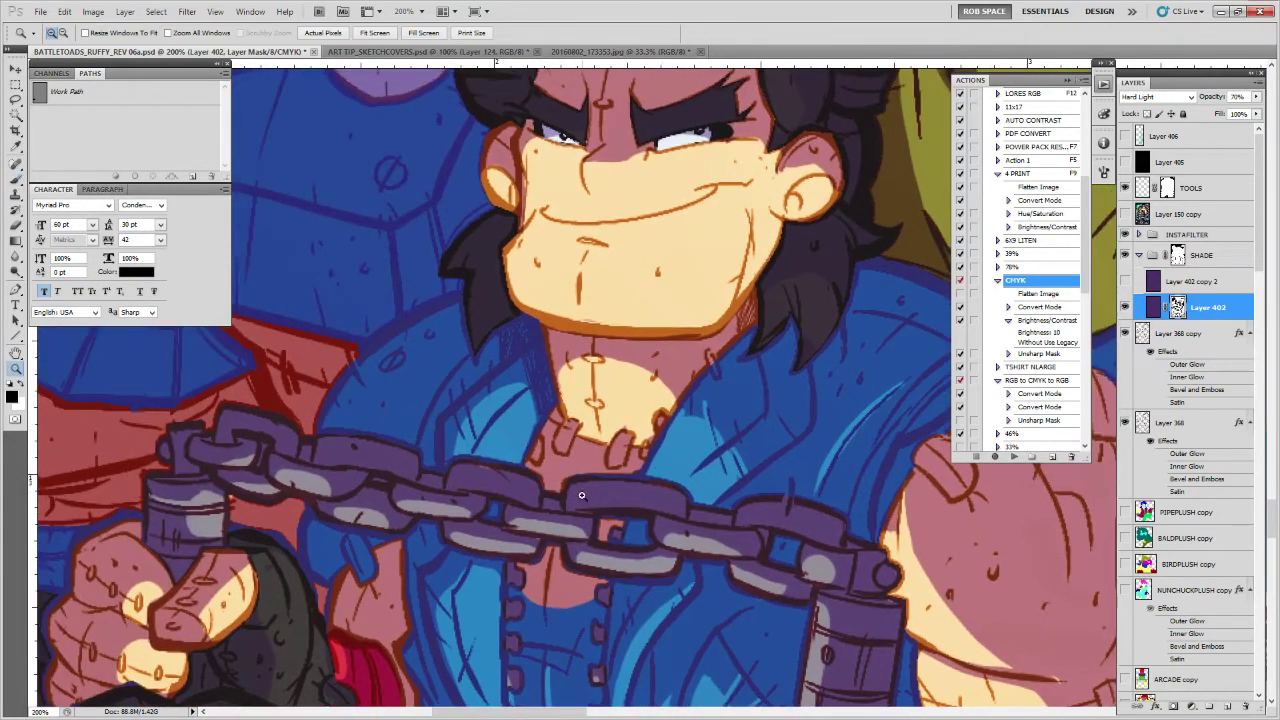
Examine the shading across the whole illustration, including the lower half with the arcade cabinet and plush figures
left_click(590, 556, "alt")
left_click(590, 562, "alt")
left_click(592, 565, "alt")
left_click(598, 567, "alt")
left_click(602, 569, "alt")
left_click(640, 580, "alt")
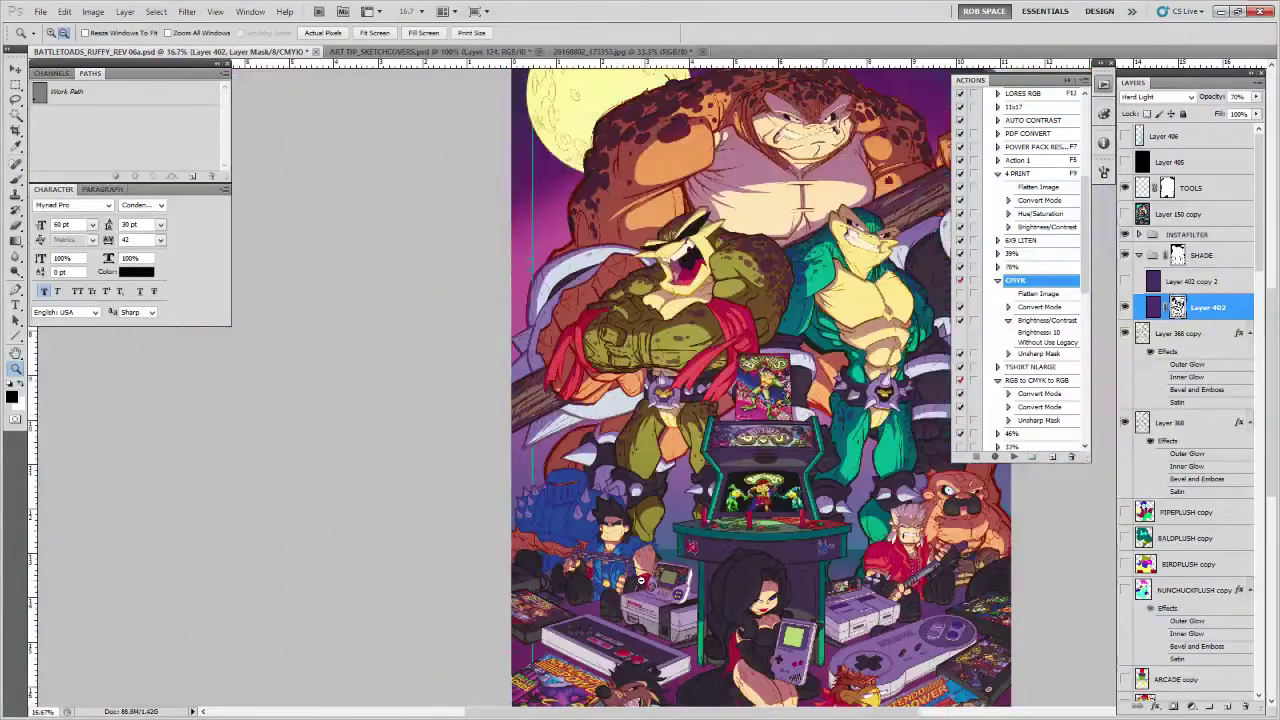
left_click(840, 644)
left_click_drag(845, 650, 679, 490)
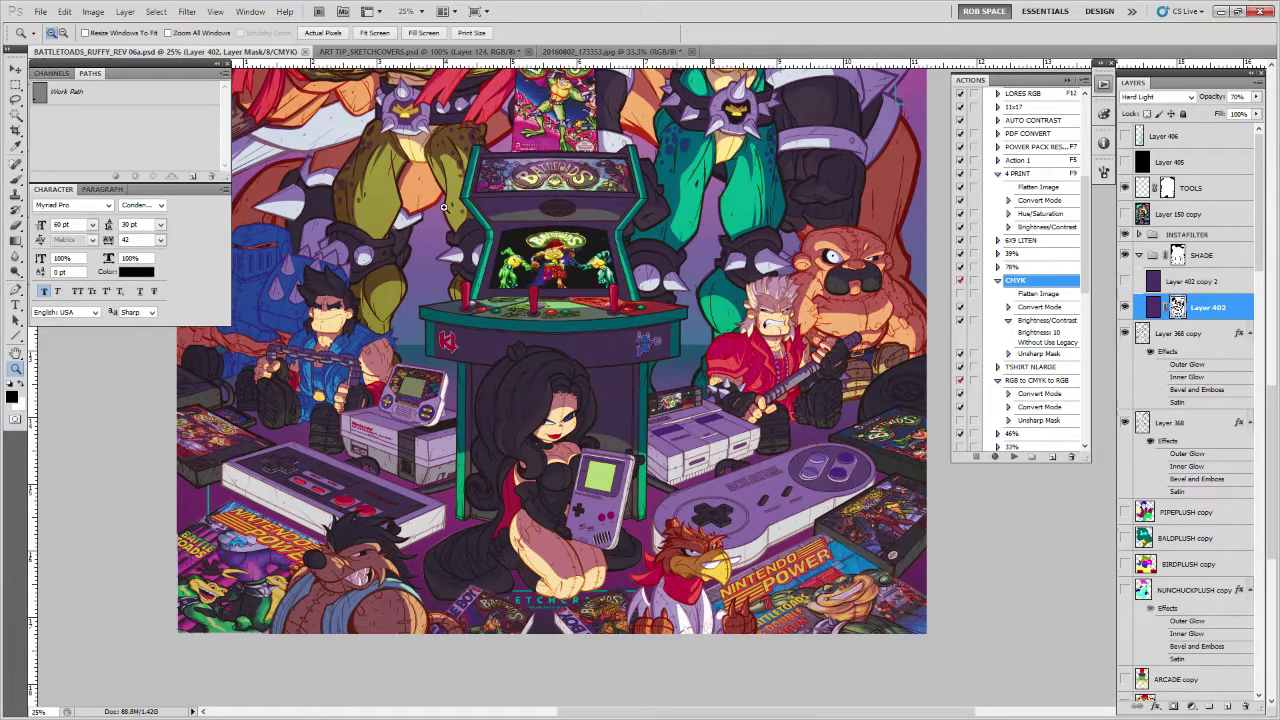
key("v")
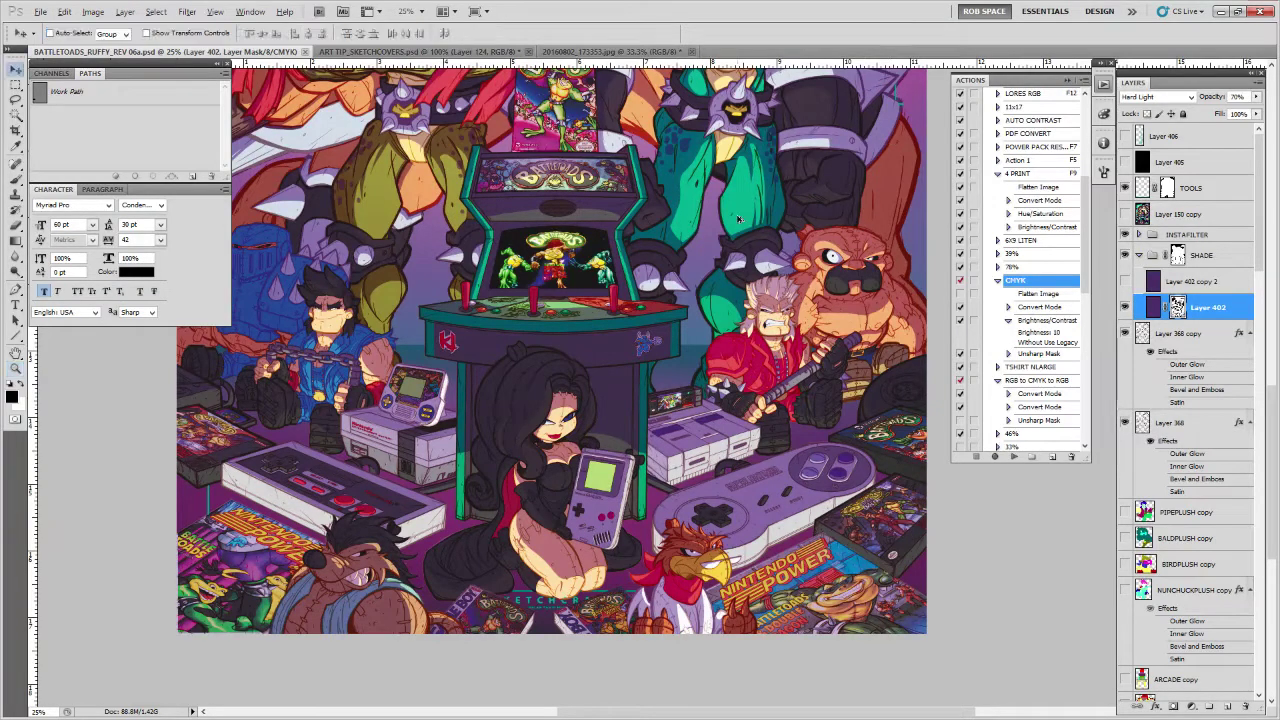
key("b")
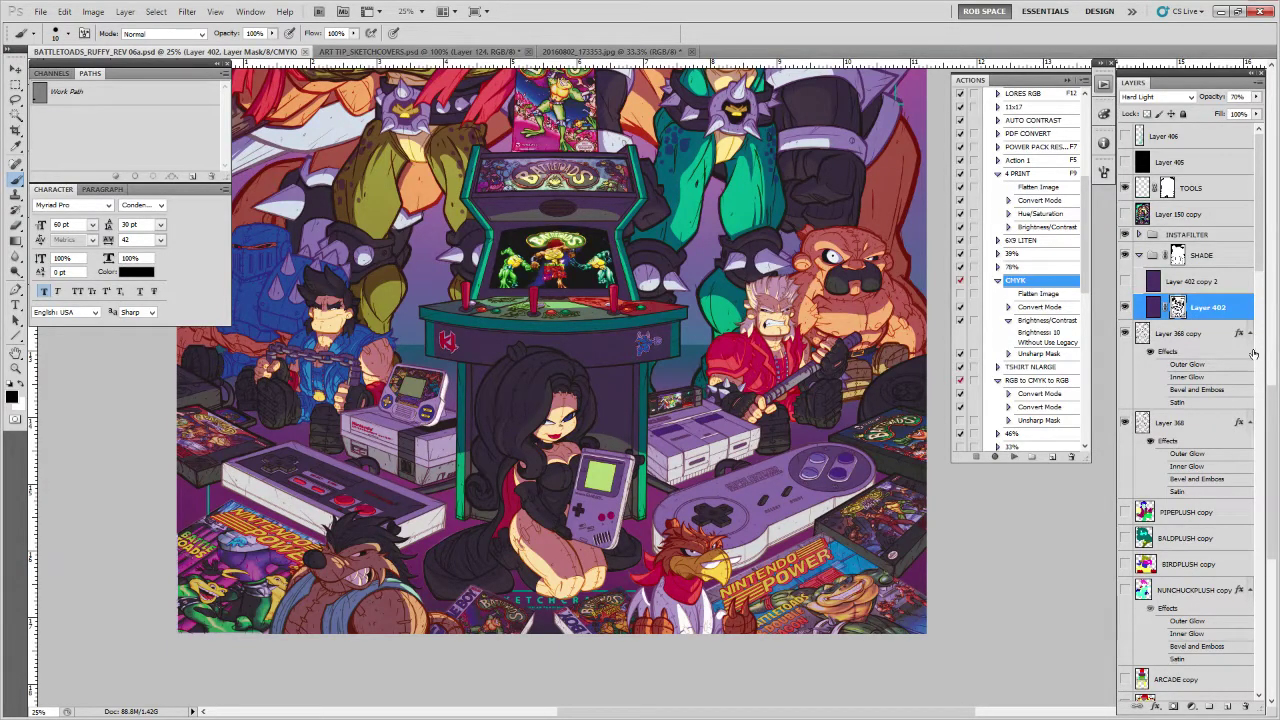
Select the hedgehog plush's blue vest areas with the Magic Wand, sampling from the HEDEHOGFRONT copy layer
left_click_drag(1260, 282, 1262, 315)
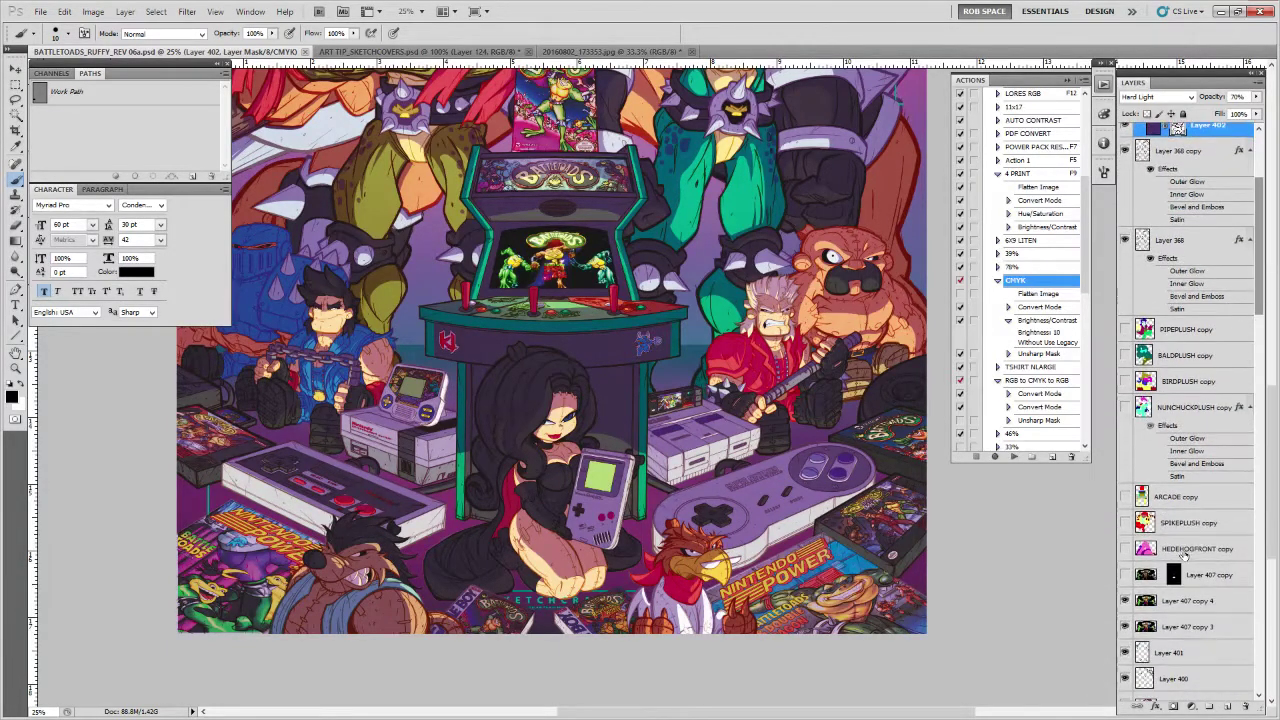
left_click(1184, 550)
key("w")
left_click(391, 587)
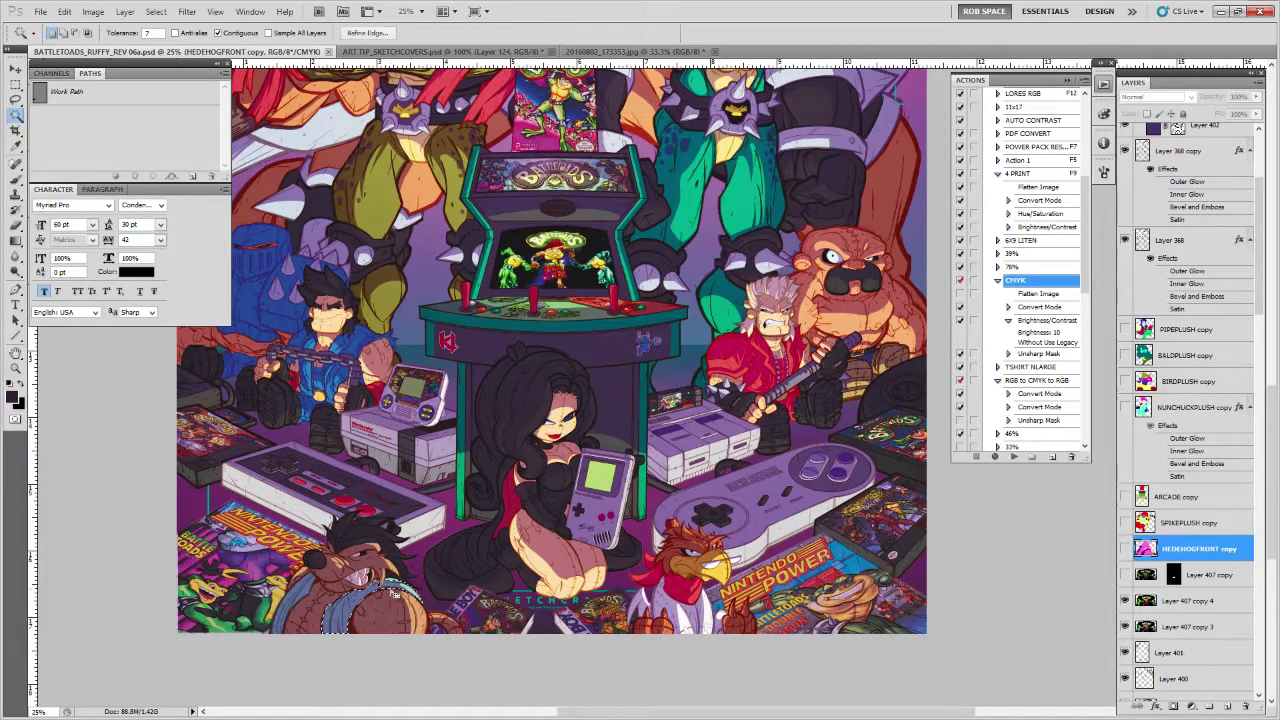
left_click(295, 598, "shift")
left_click(371, 541, "shift")
key("z")
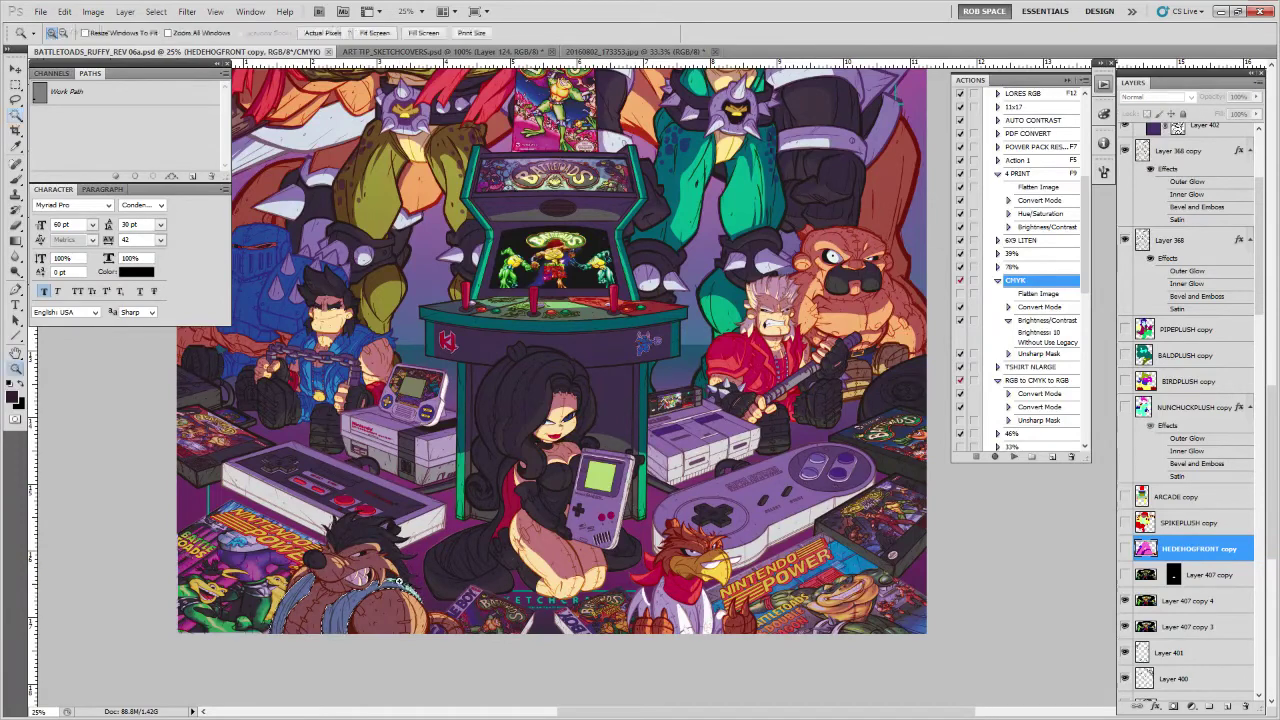
left_click(400, 580)
left_click(400, 580)
Add a new empty layer directly above Layer 407 copy 4
left_click_drag(1262, 309, 1263, 288)
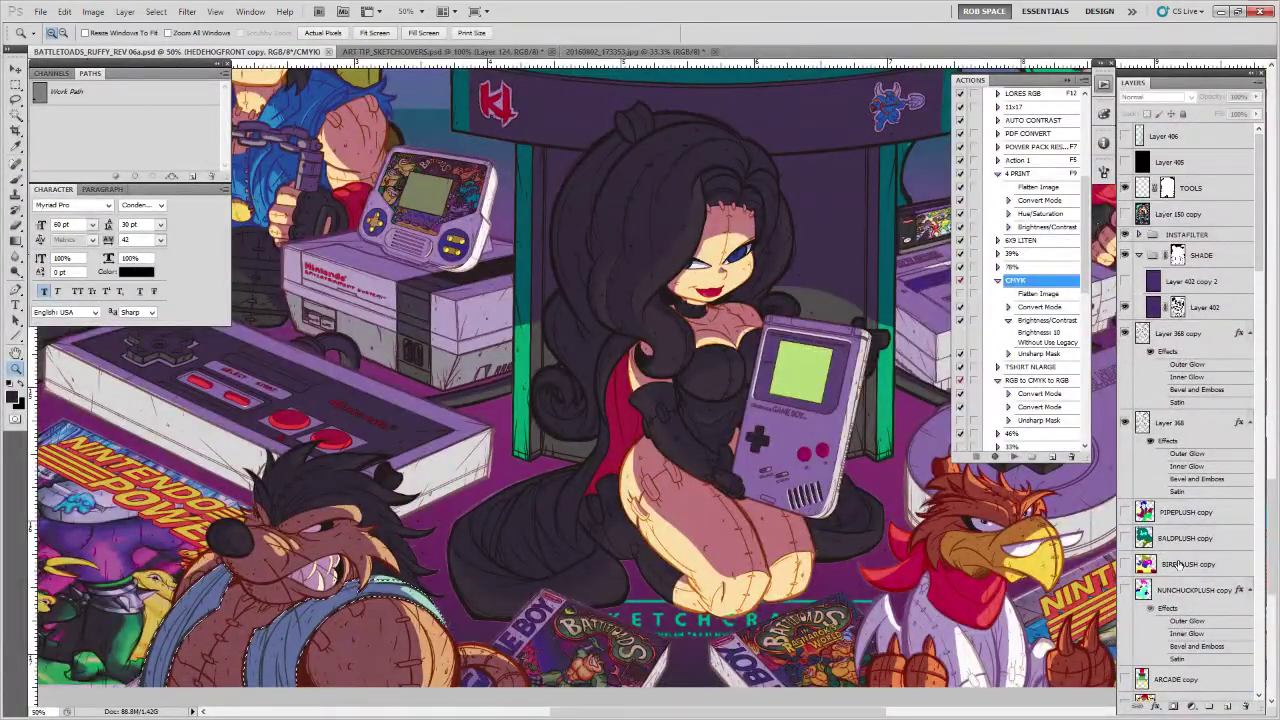
left_click_drag(1262, 268, 1262, 331)
left_click(1190, 440)
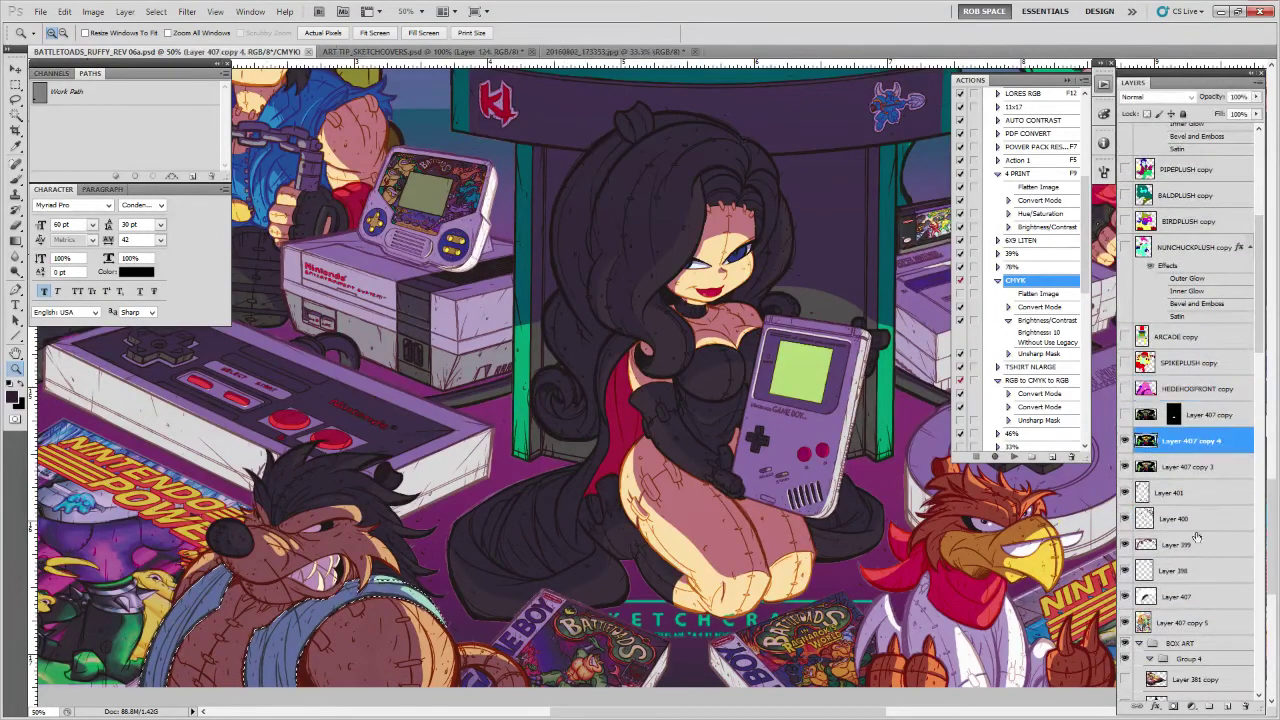
left_click(1228, 707)
Try filling the selected vest with a dark green sampled from the arcade cabinet's leg, and undo the fill
key("b")
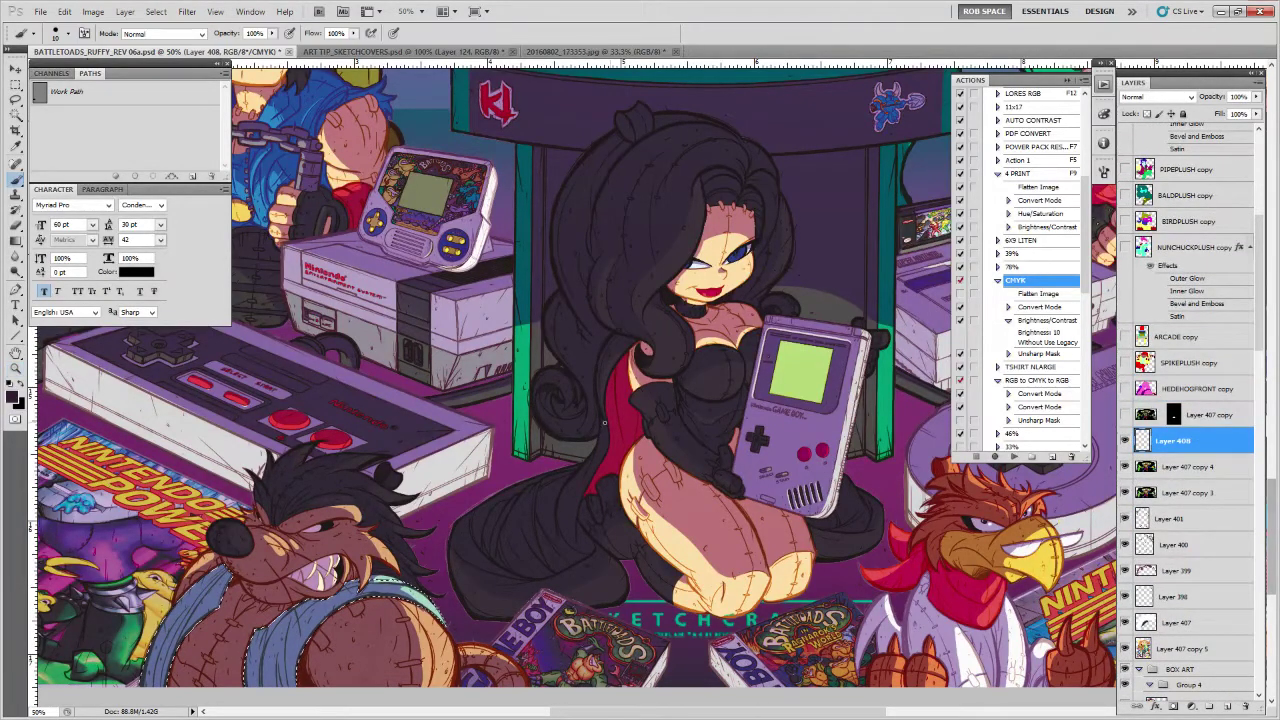
left_click(527, 402, "alt")
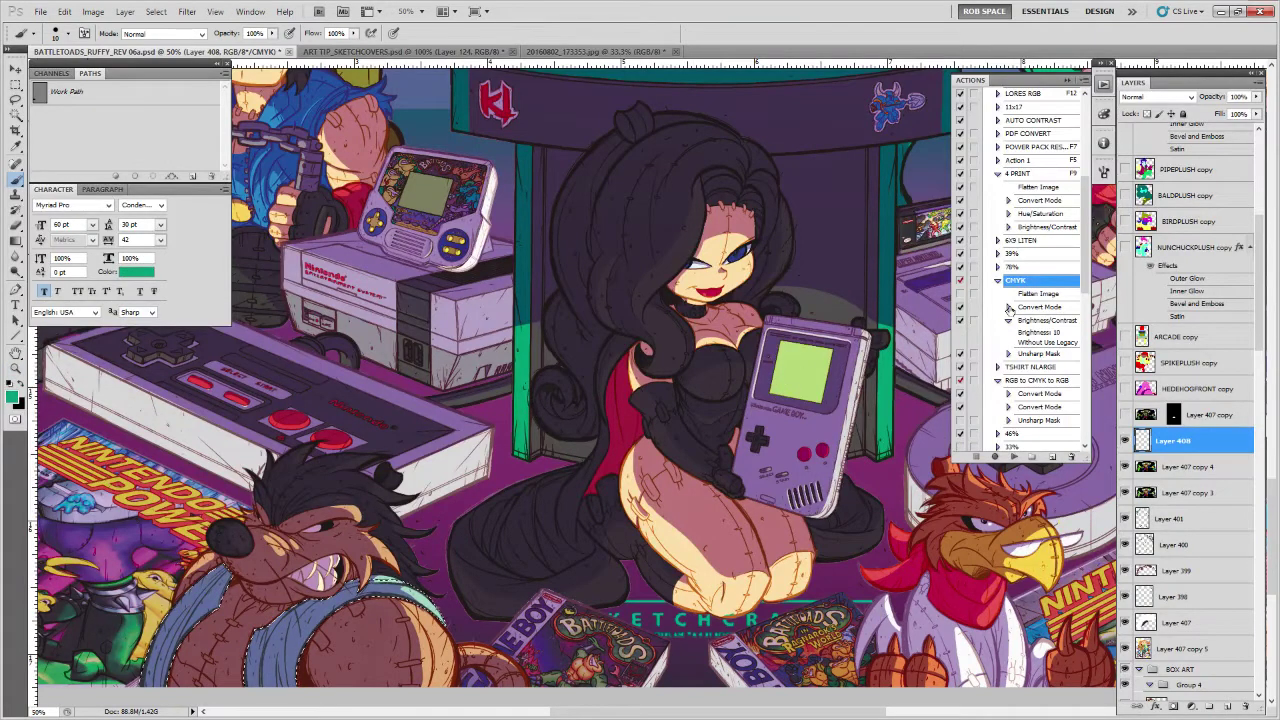
key("alt+BackSpace")
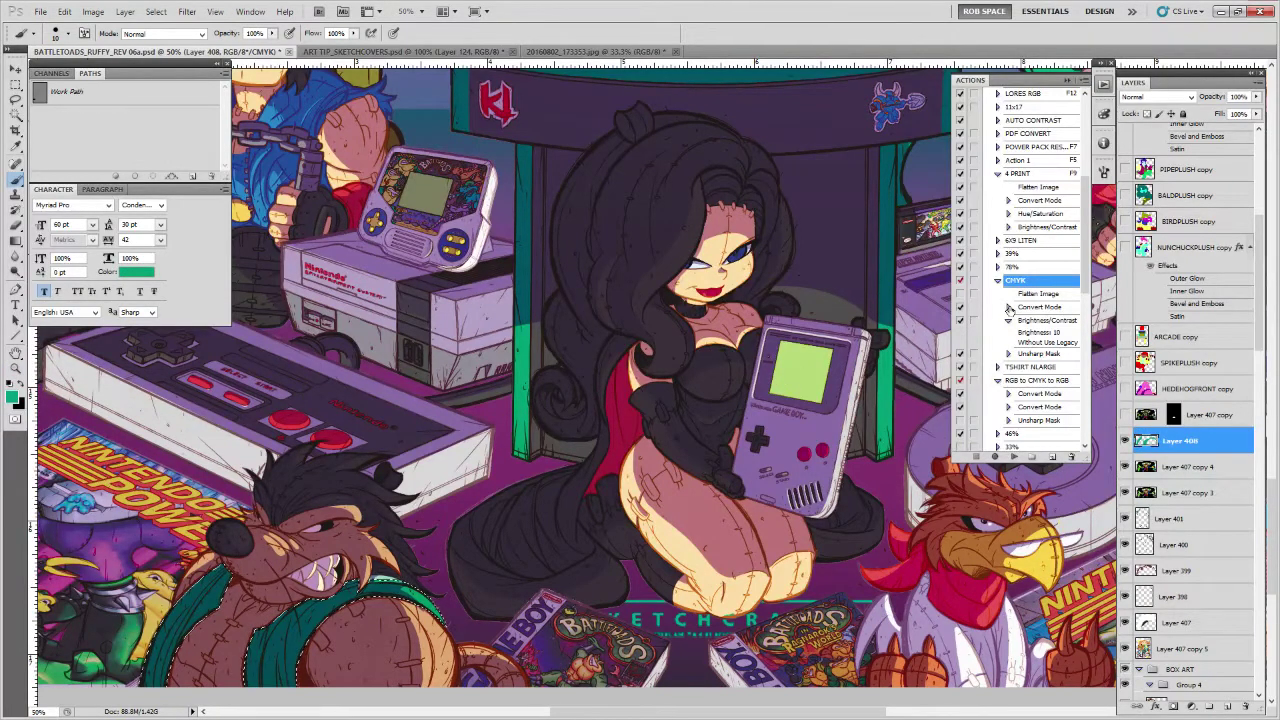
key("ctrl+z")
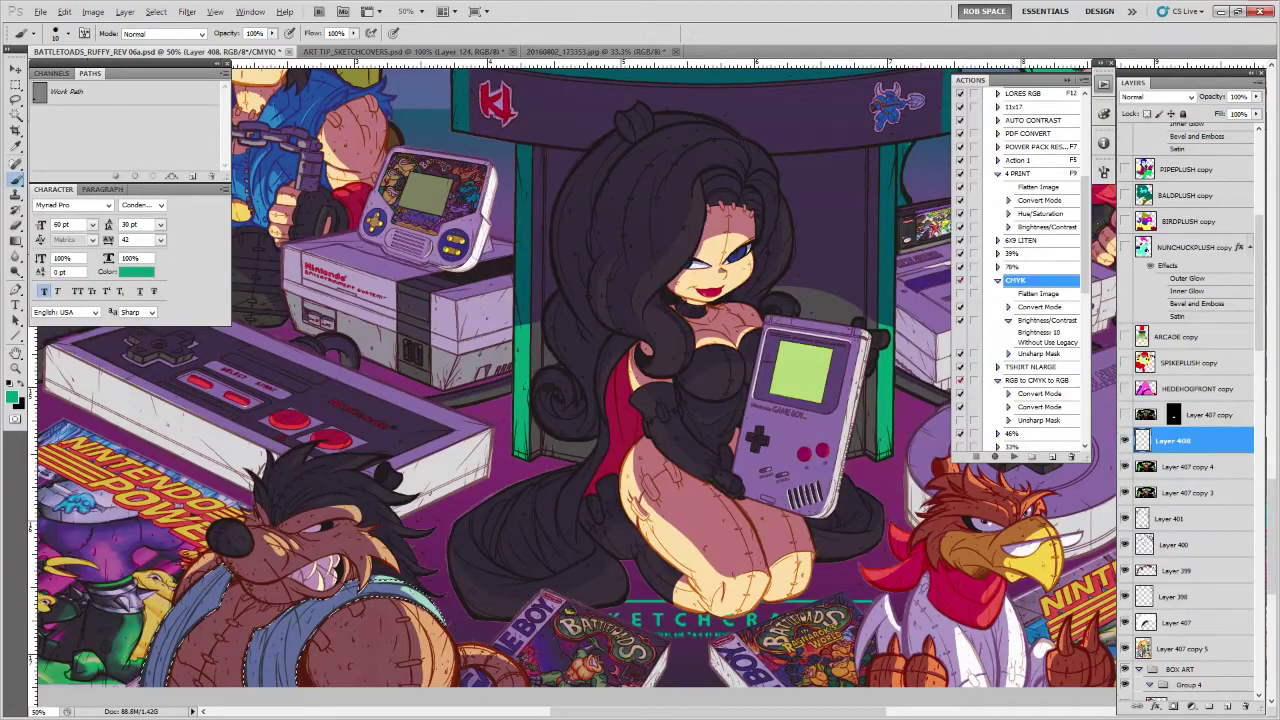
Fill the selected vest with a brighter teal sampled from the arcade cabinet's edge and clear the selection
left_click(522, 350, "alt")
key("alt+BackSpace")
left_click_drag(555, 562, 915, 473)
key("ctrl+d")
Examine the recoloured hedgehog vest up close and its effect on the whole illustration
left_click(773, 497, "ctrl")
left_click(773, 497, "ctrl")
left_click(773, 497, "ctrl")
mouse_move(716, 480)
left_mouse_down()
mouse_move(650, 470)
mouse_move(745, 479)
left_mouse_up()
left_click_drag(827, 535, 711, 510)
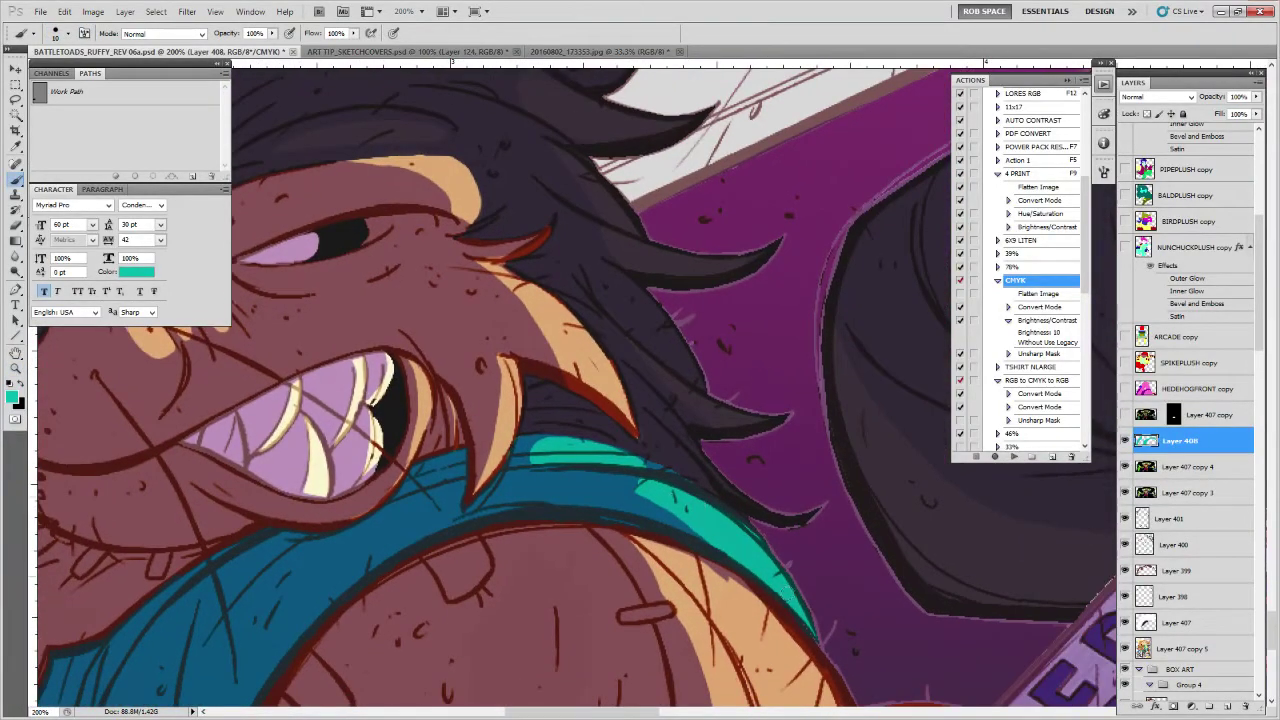
key("z")
scroll(885, 513, "down", 6)
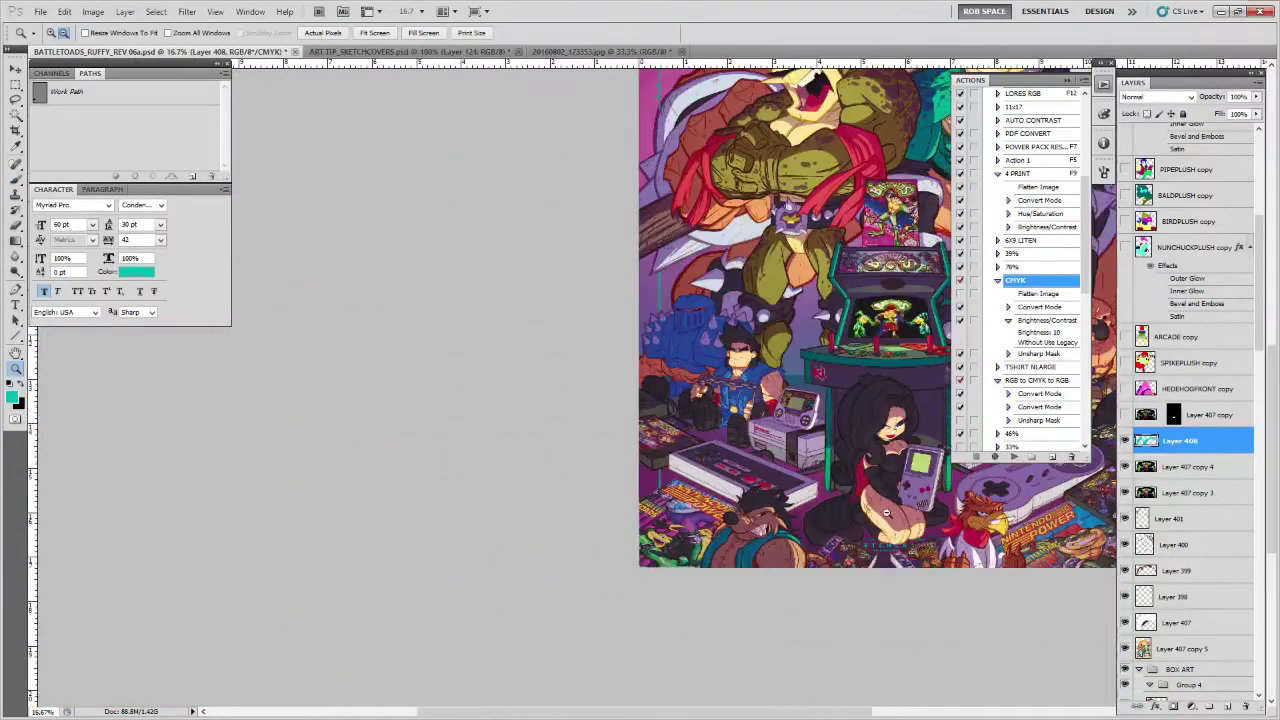
scroll(885, 513, "down", 1)
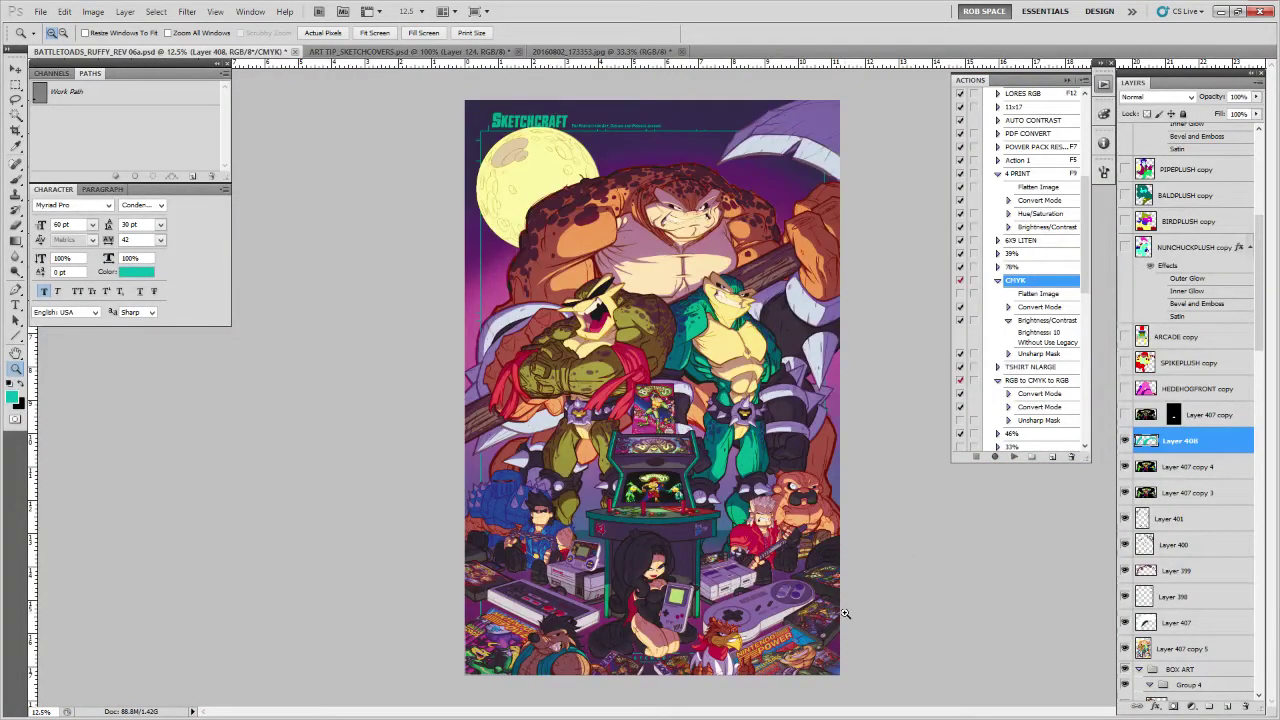
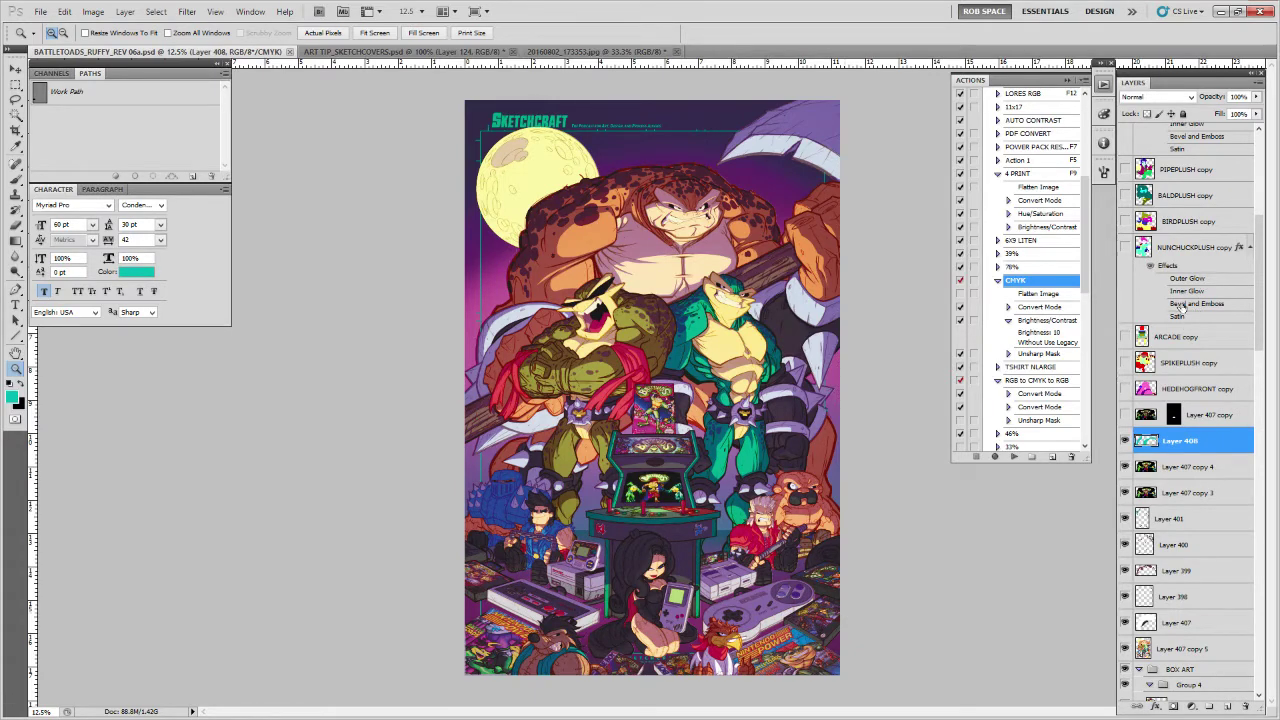
Target the Layer 402 mask with the 50 px ROB RUFFY DRAW brush and hide the selection outline around the blue armoured plush
left_click_drag(1257, 277, 1257, 172)
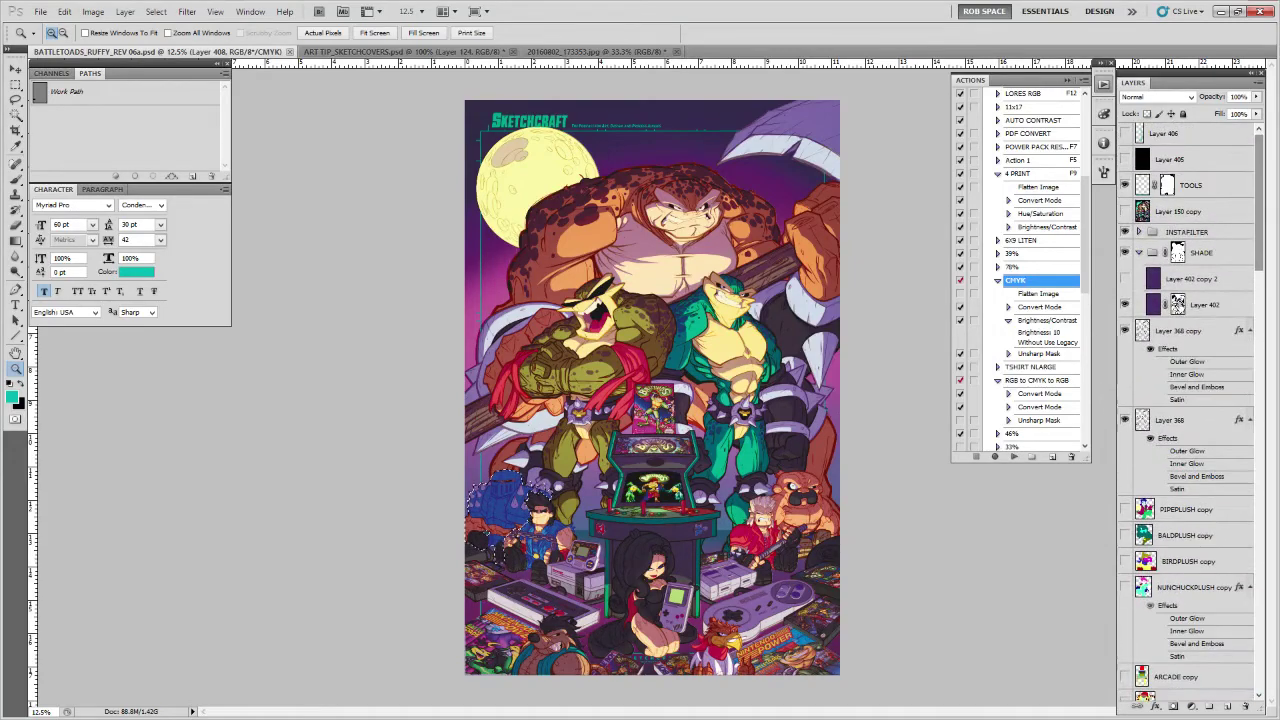
left_click(1177, 304)
left_click(550, 565)
left_click(551, 565)
left_click_drag(551, 565, 878, 577)
key("b")
right_click(797, 474)
double_click(854, 609)
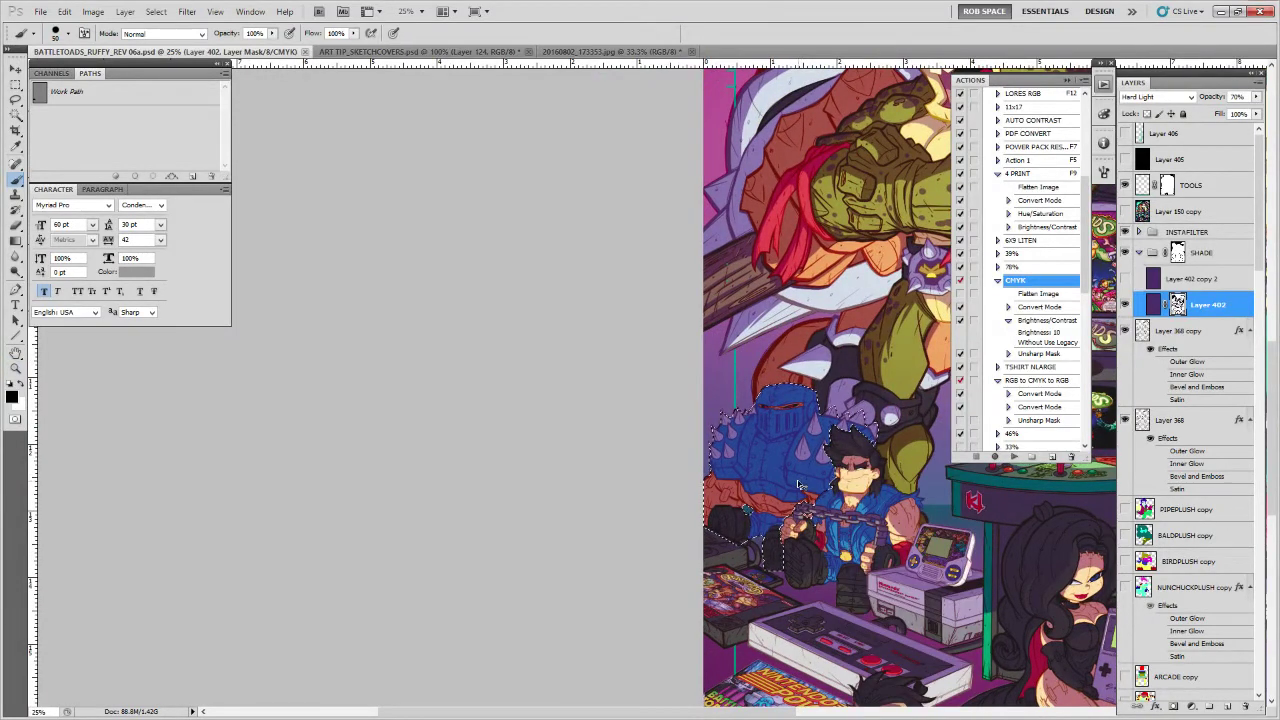
key("ctrl+semicolon")
key("ctrl+h")
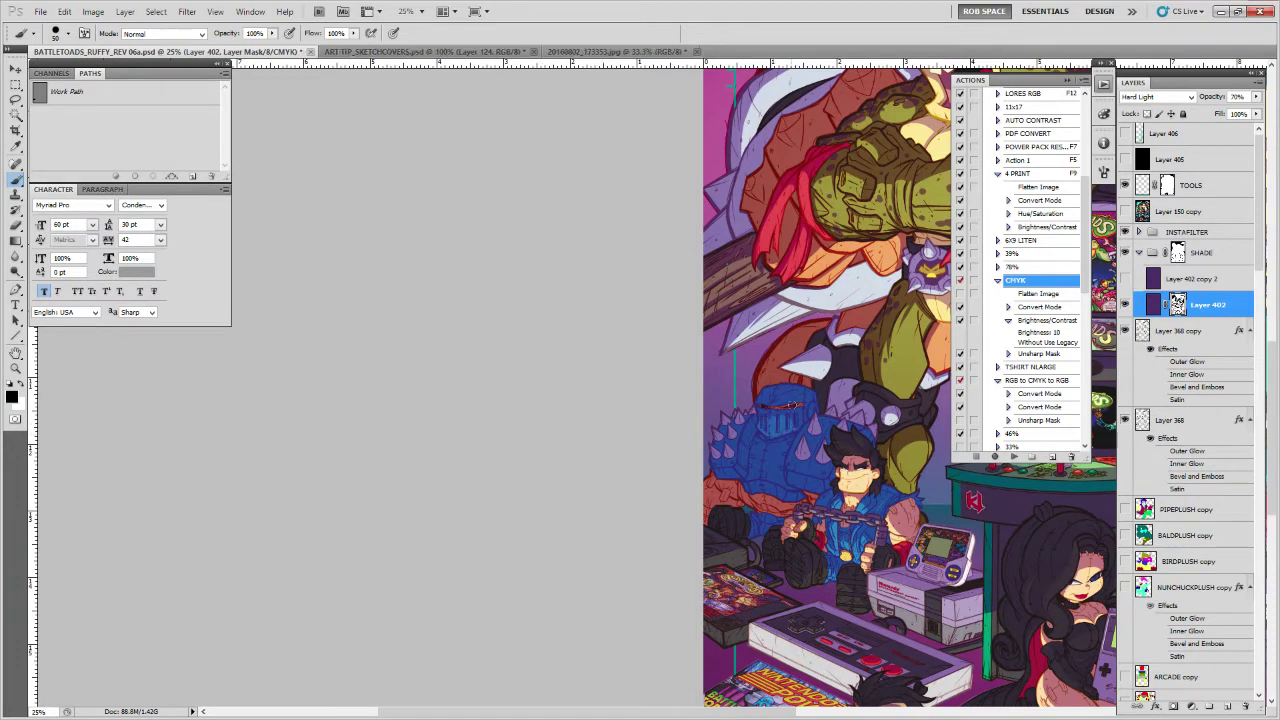
Paint broad light areas on the armoured plush's helmet, shoulder spikes, armour and arms on the Layer 402 mask
mouse_move(788, 419)
left_mouse_down()
mouse_move(794, 435)
mouse_move(811, 428)
mouse_move(818, 477)
left_mouse_up()
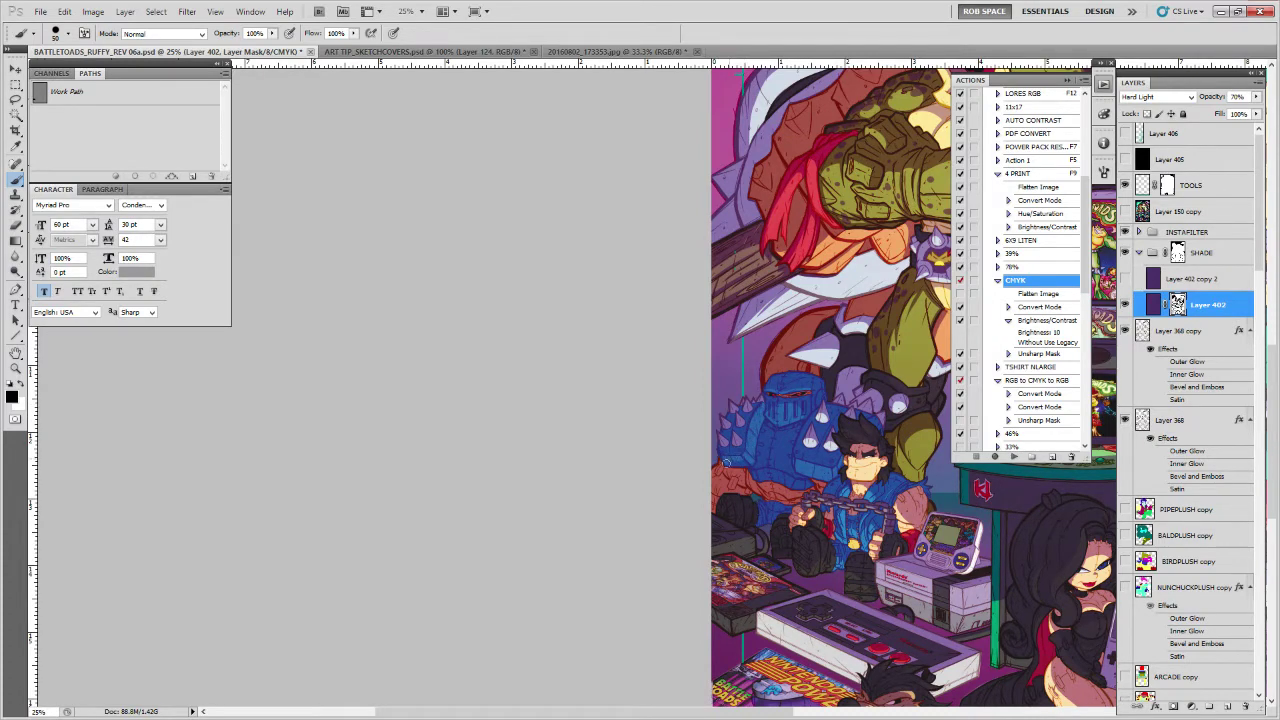
key("x")
key("x")
mouse_move(762, 462)
left_mouse_down()
mouse_move(753, 432)
mouse_move(719, 458)
mouse_move(738, 462)
mouse_move(778, 424)
mouse_move(764, 459)
mouse_move(797, 463)
mouse_move(760, 464)
mouse_move(786, 452)
mouse_move(745, 441)
mouse_move(787, 389)
left_mouse_up()
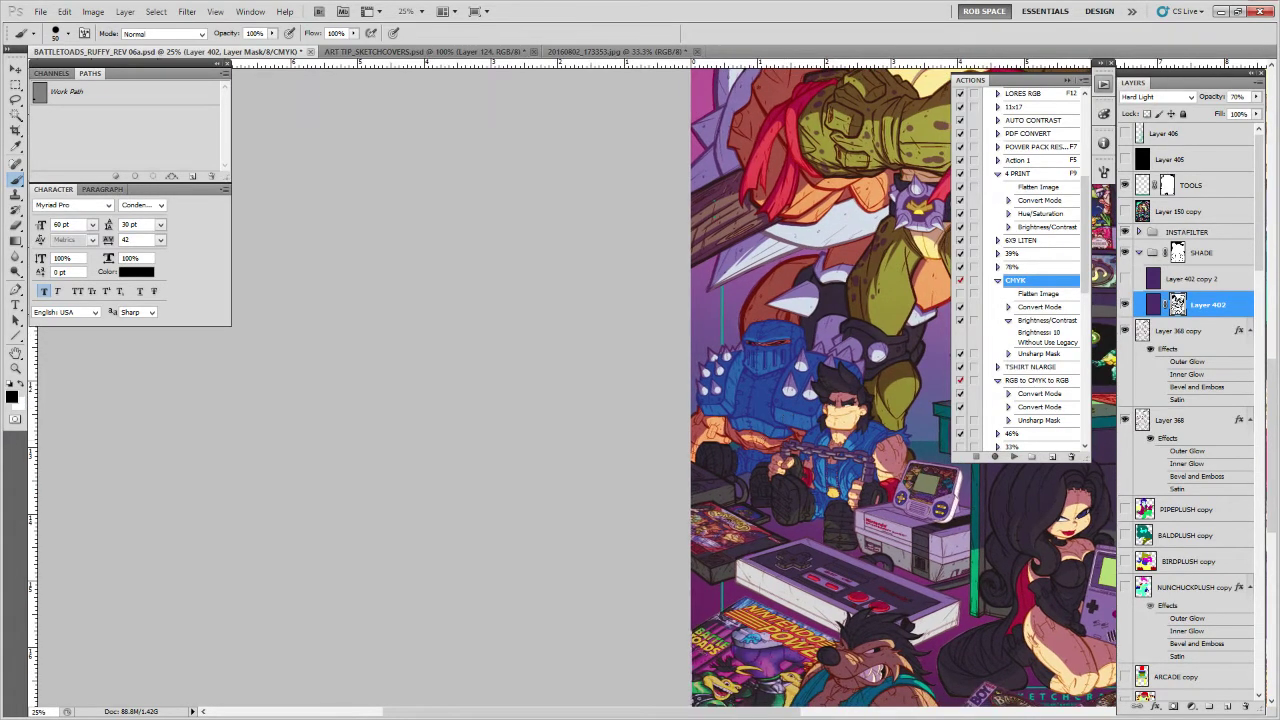
mouse_move(762, 446)
left_mouse_down()
mouse_move(755, 438)
mouse_move(783, 444)
left_mouse_up()
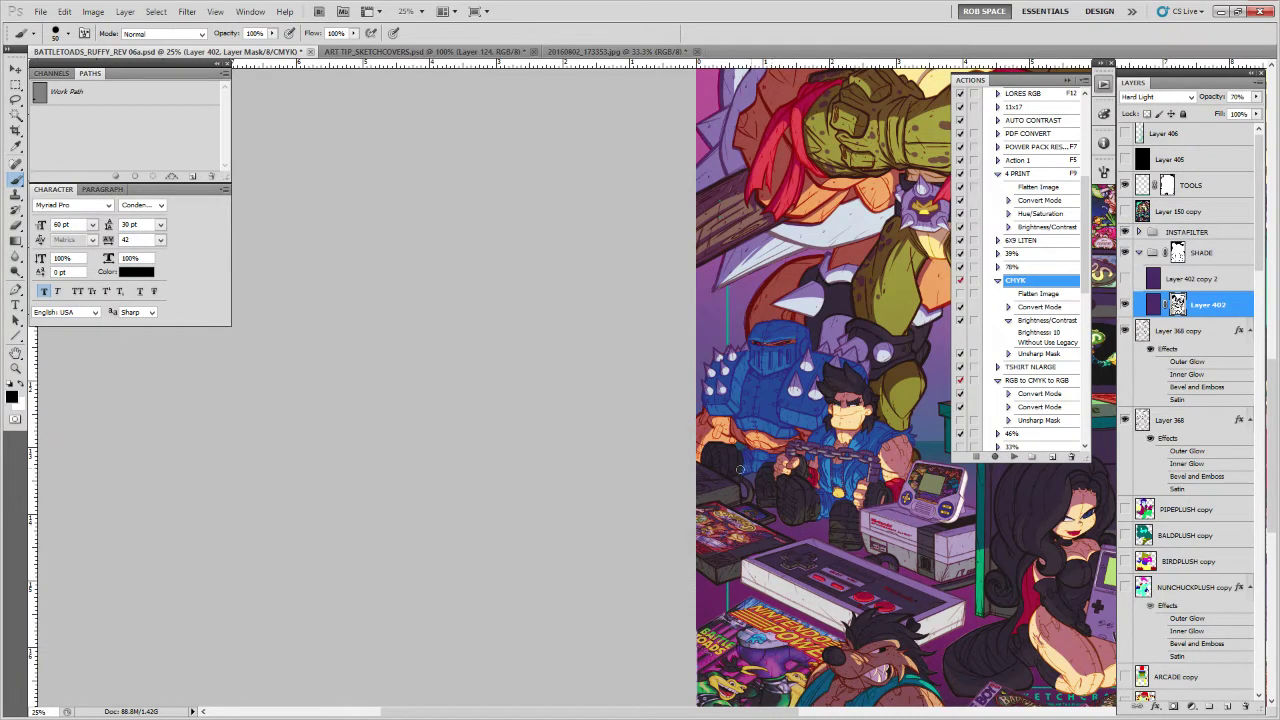
left_click_drag(780, 461, 724, 506)
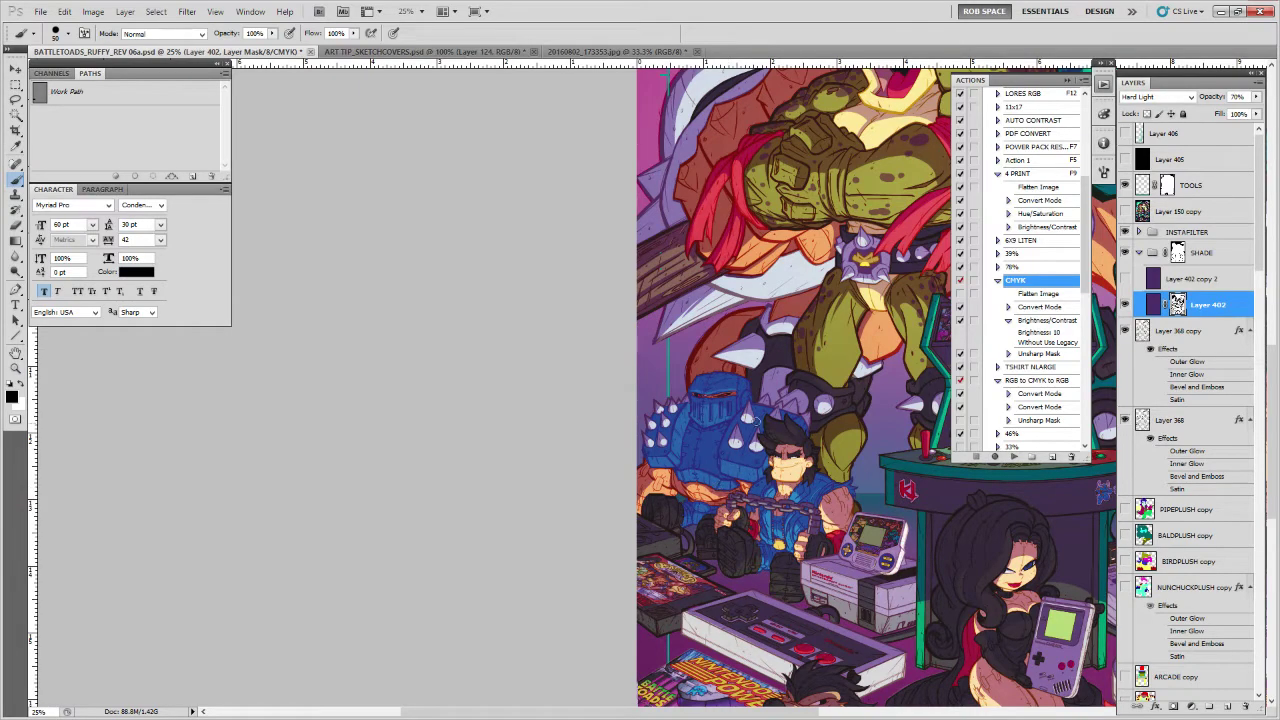
Reduce the brush to 10 px and refine the light band along the helmet's brow ridge
scroll(776, 406, "up", 5)
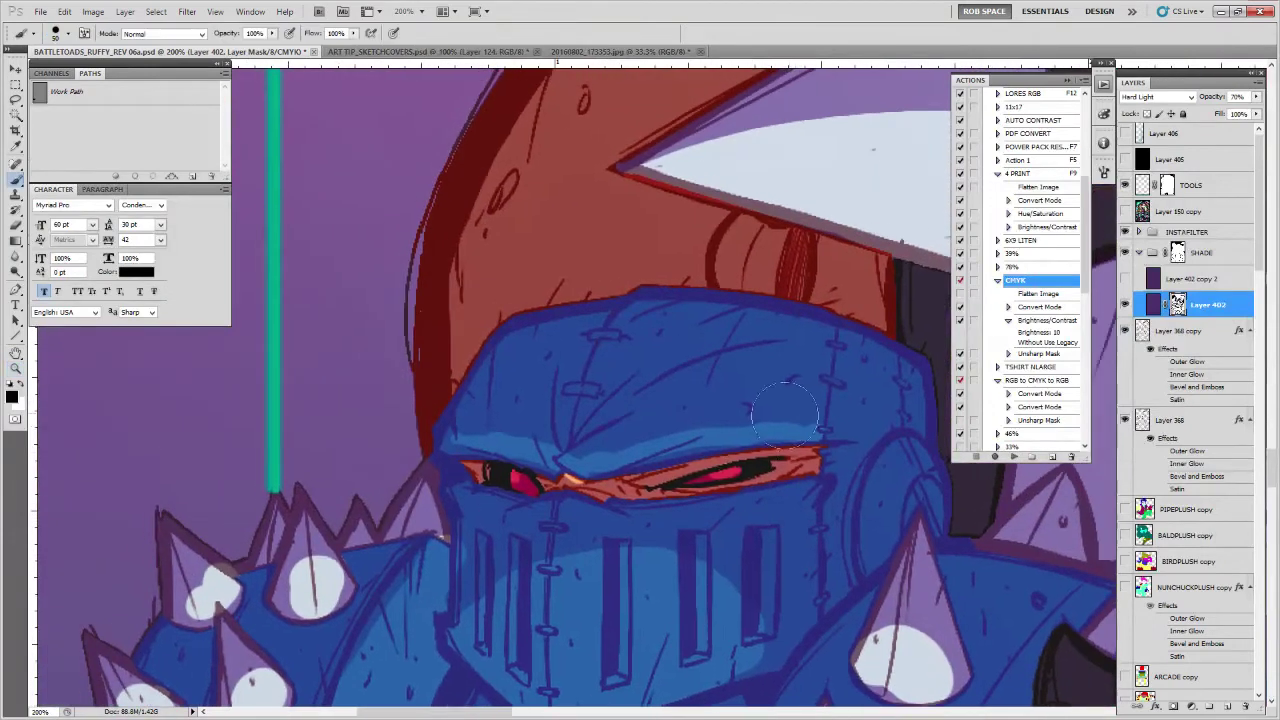
right_click(728, 501)
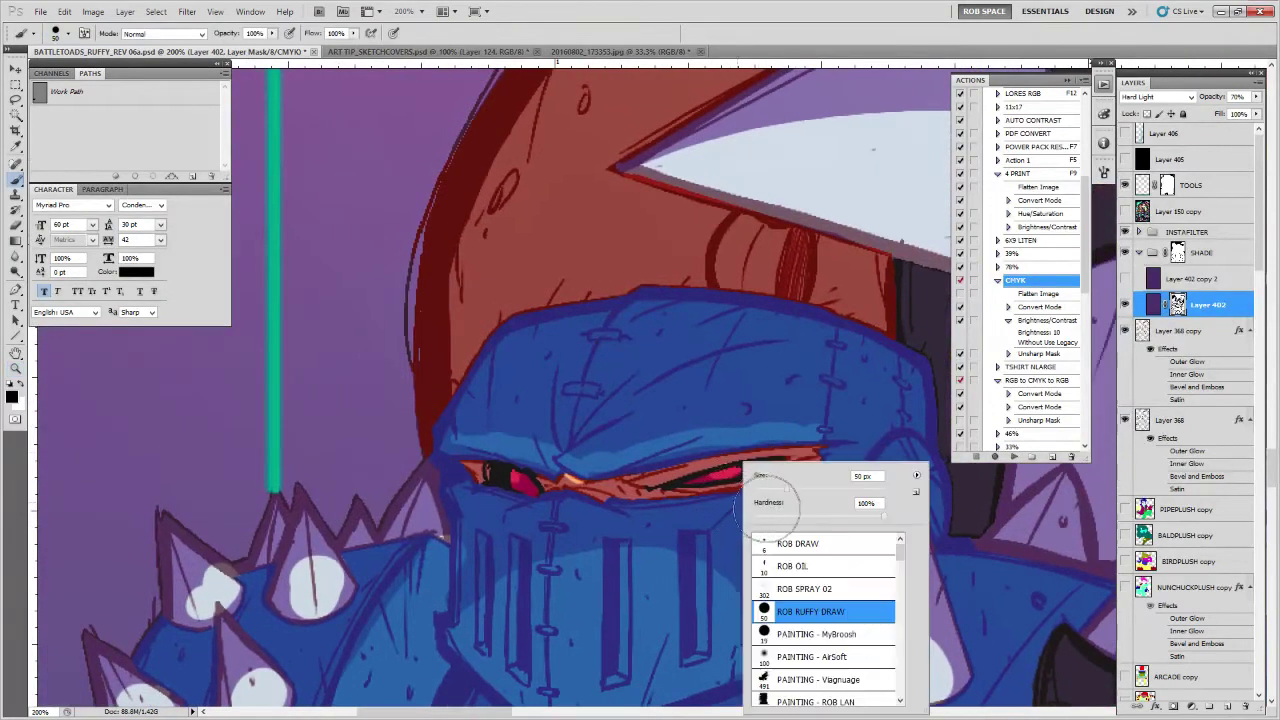
left_click(741, 602)
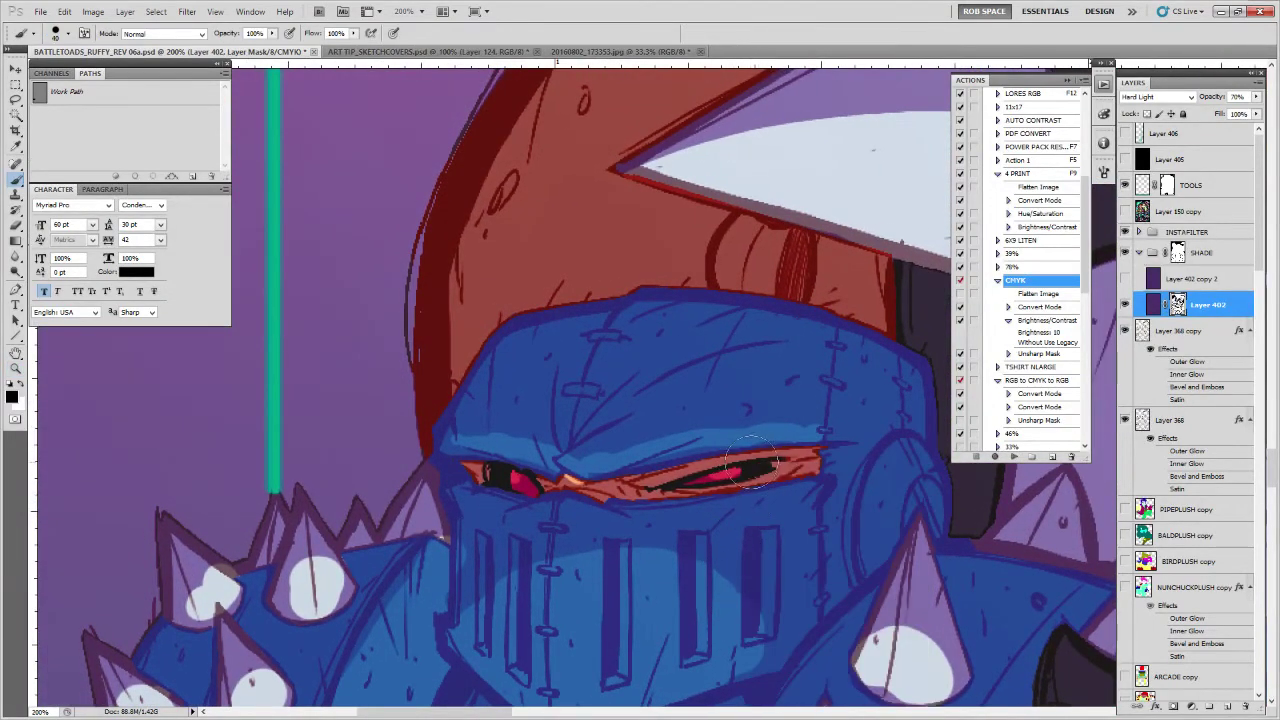
key("bracketleft")
key("bracketleft")
key("bracketleft")
key("bracketleft")
key("x")
mouse_move(592, 470)
left_mouse_down()
mouse_move(773, 434)
mouse_move(561, 472)
mouse_move(778, 437)
mouse_move(605, 466)
mouse_move(743, 441)
left_mouse_up()
key("x")
key("x")
left_click_drag(558, 458, 784, 424)
key("x")
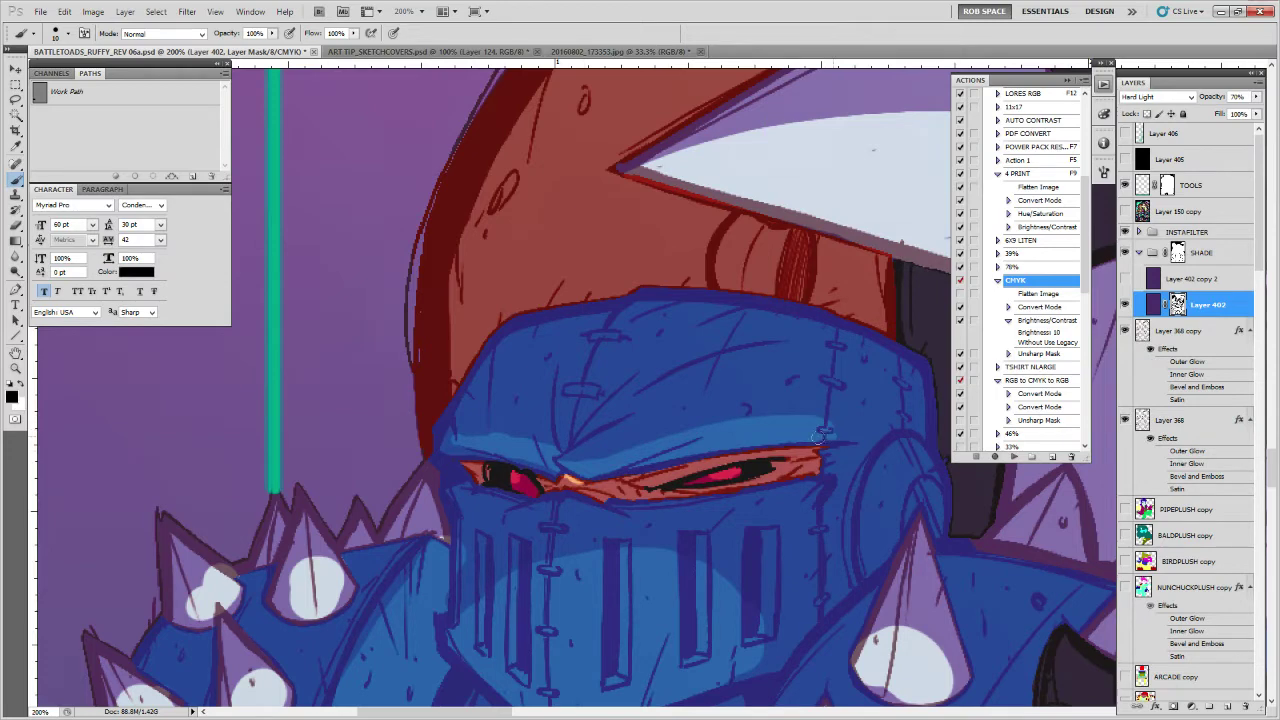
Touch up the ends of the brow light and lighten the skin beside the smaller eye
left_click_drag(703, 455, 808, 447)
key("x")
mouse_move(653, 459)
left_mouse_down()
mouse_move(547, 444)
mouse_move(599, 434)
mouse_move(659, 467)
mouse_move(629, 445)
mouse_move(547, 443)
mouse_move(640, 445)
left_mouse_up()
key("x")
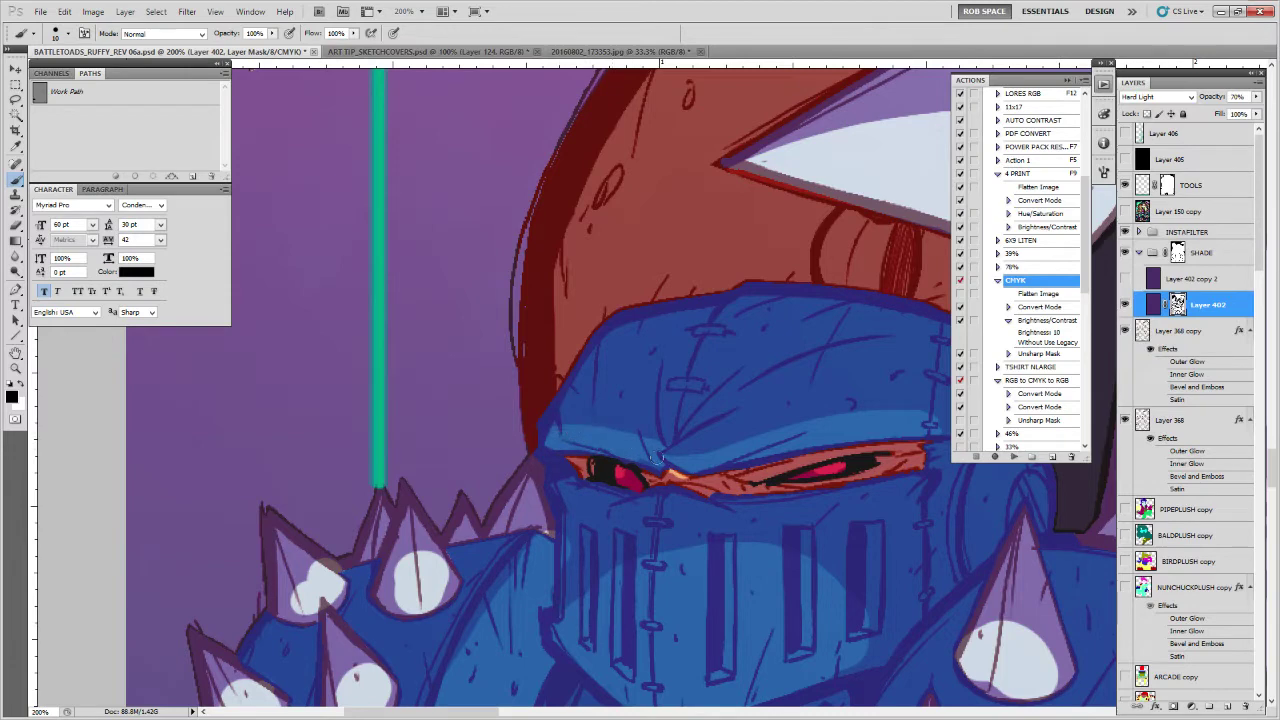
left_click_drag(726, 456, 770, 438)
mouse_move(671, 455)
left_mouse_down()
mouse_move(687, 464)
mouse_move(662, 460)
left_mouse_up()
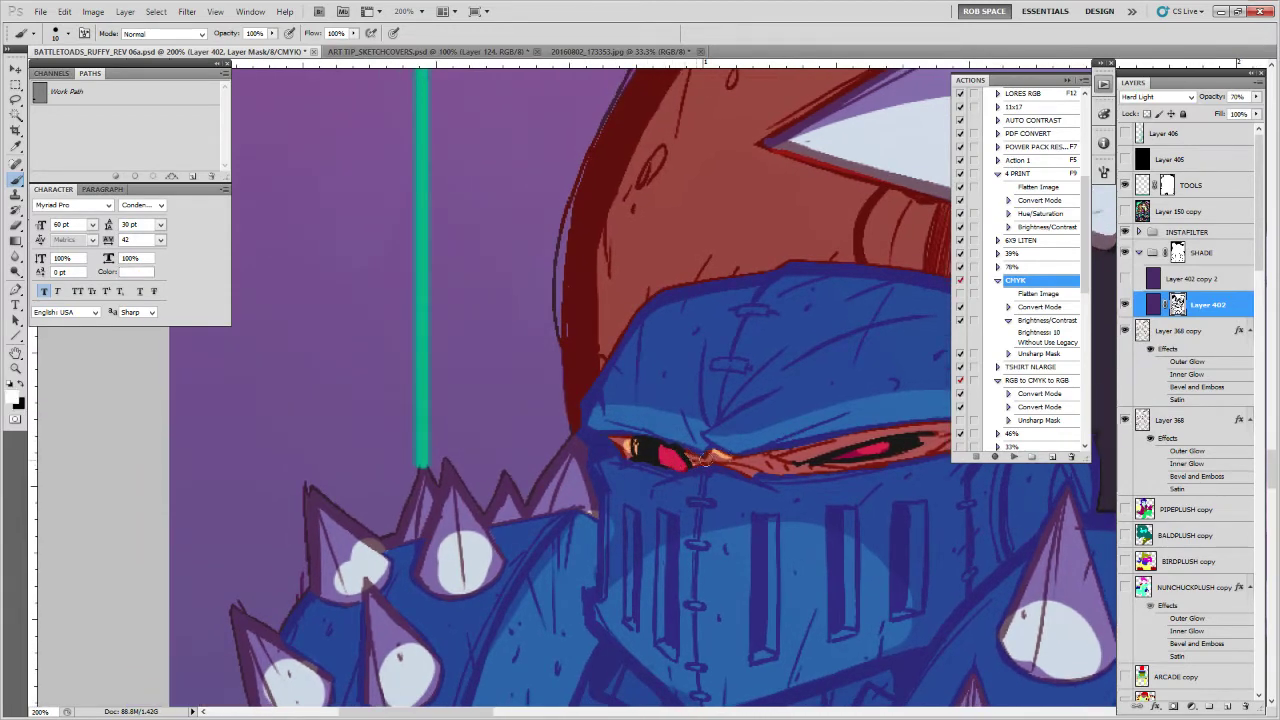
Paint light on the skin around the larger eye and across the nose bridge in the helmet's eye slit
left_click_drag(850, 488, 705, 495)
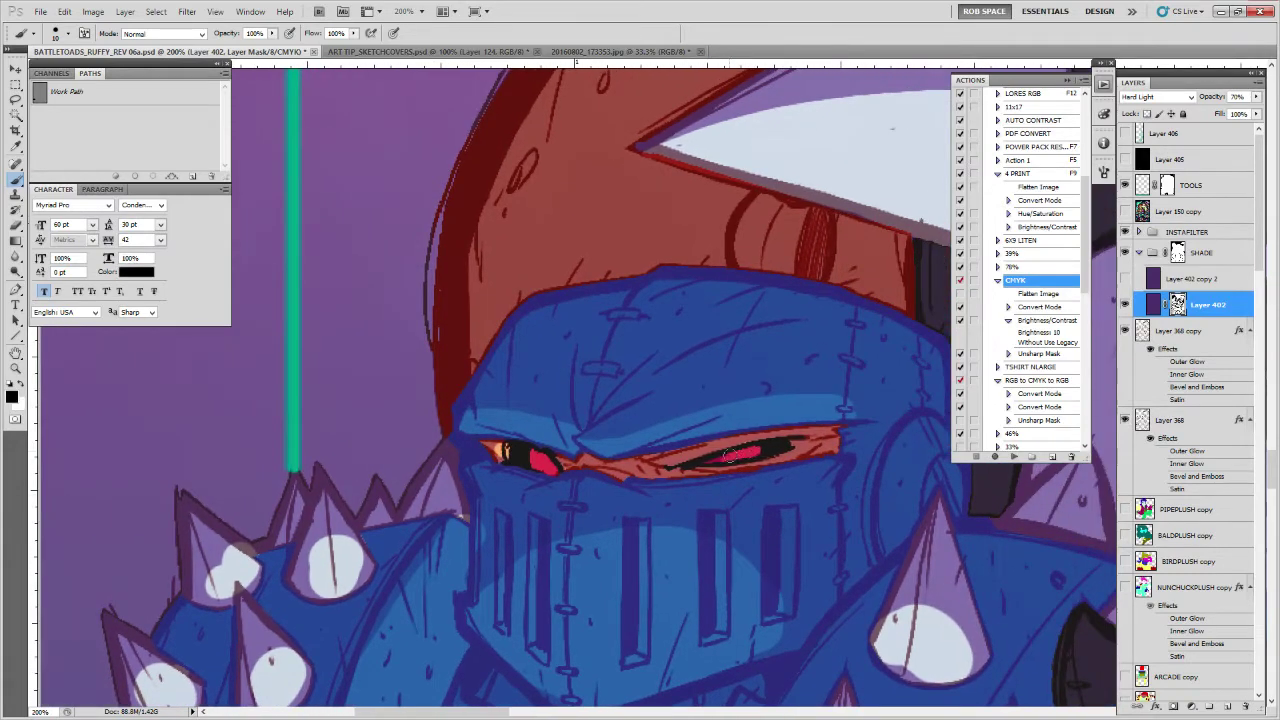
key("x")
key("x")
mouse_move(688, 458)
left_mouse_down()
mouse_move(802, 456)
mouse_move(688, 473)
mouse_move(829, 450)
mouse_move(617, 478)
left_mouse_up()
left_click_drag(862, 559, 857, 471)
Shade the insides of the helmet visor's slots and the line along its centre seam
key("x")
left_click_drag(716, 424, 718, 530)
left_click_drag(700, 455, 713, 540)
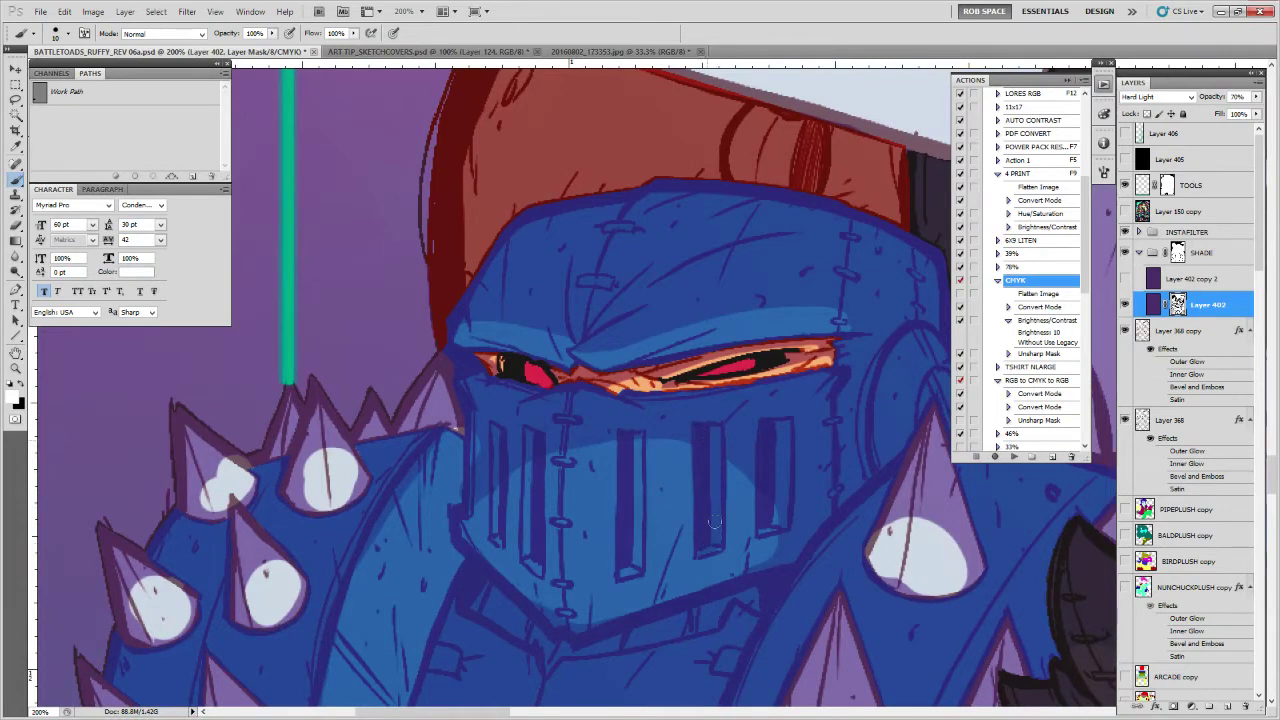
key("x")
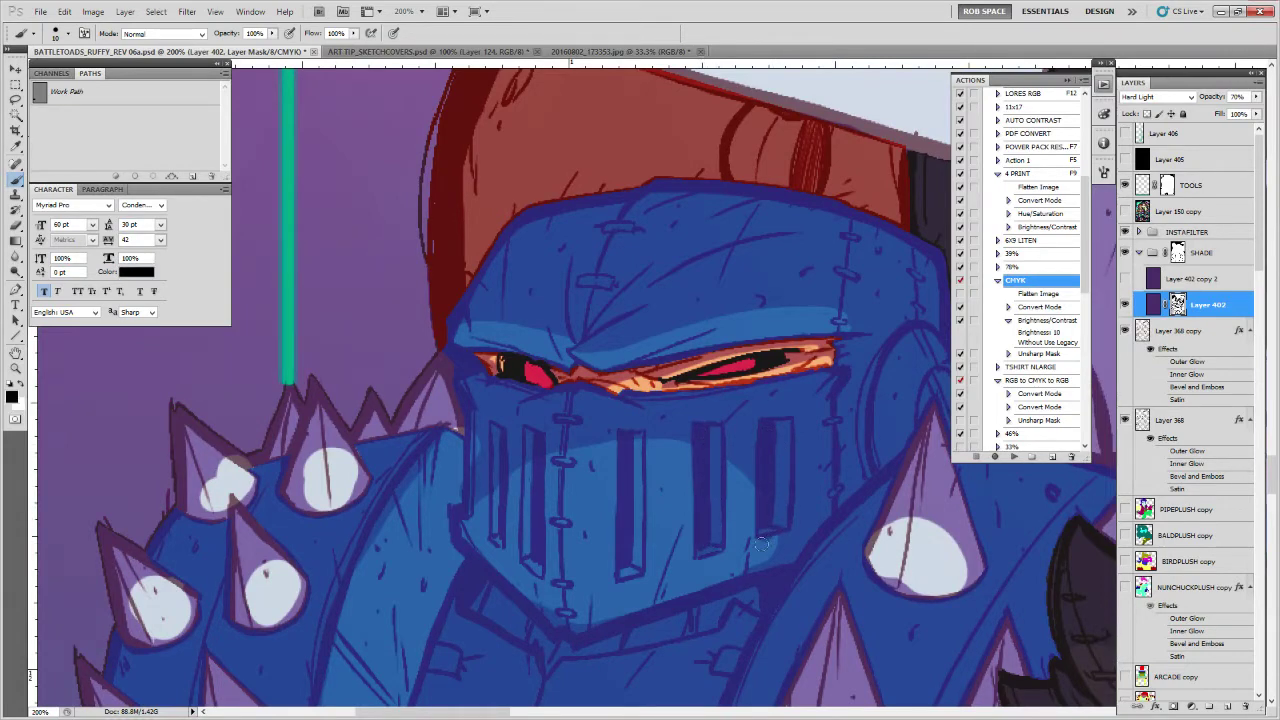
left_click_drag(680, 460, 736, 443)
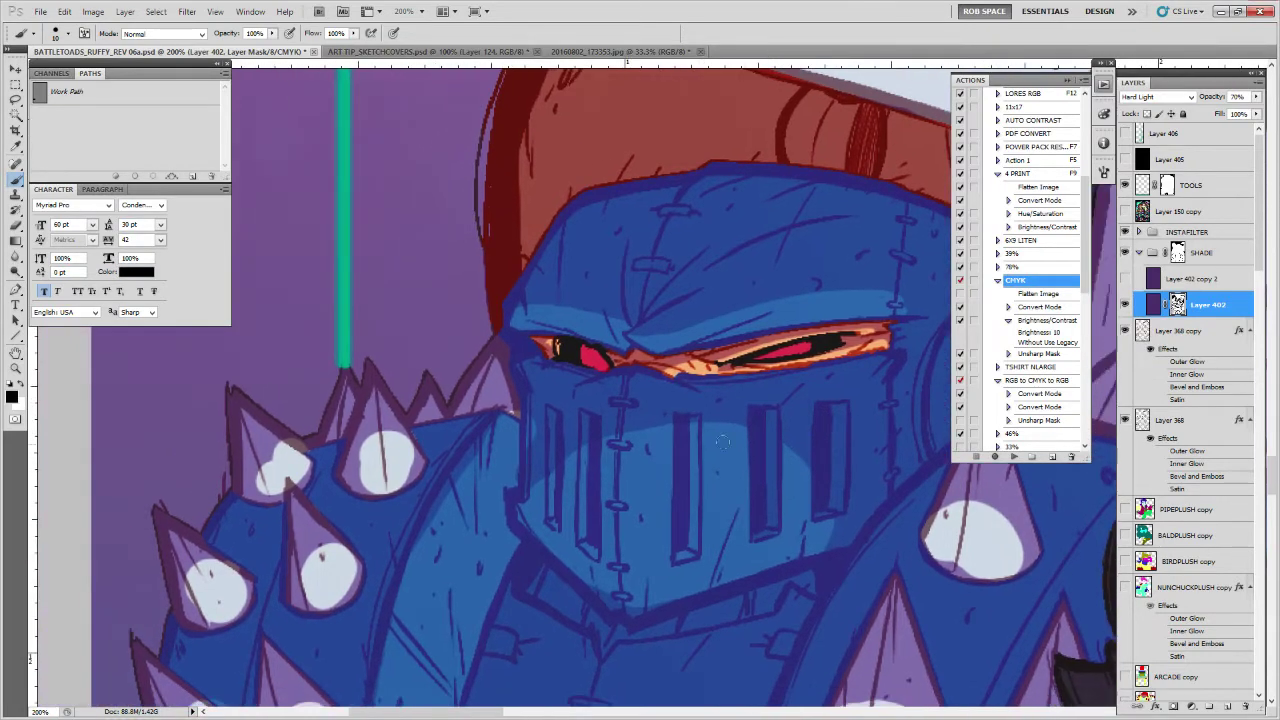
key("x")
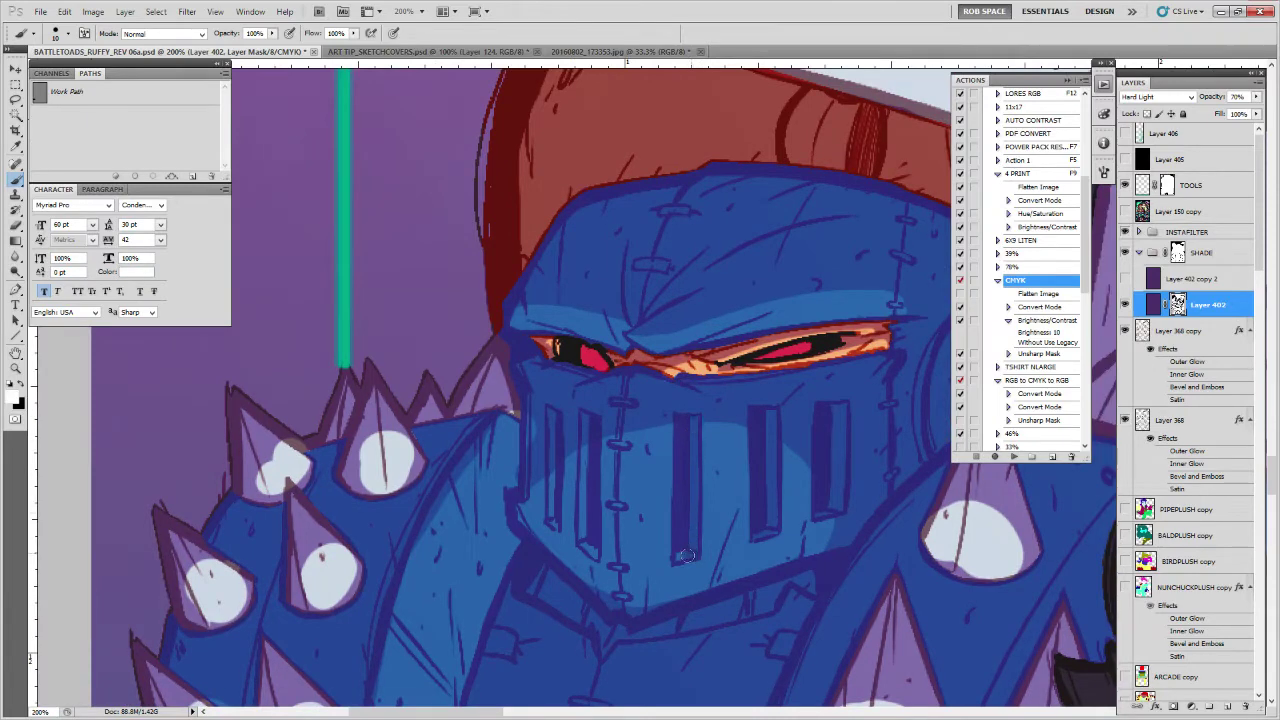
left_click_drag(617, 416, 622, 616)
left_click_drag(587, 430, 592, 556)
mouse_move(552, 412)
left_mouse_down()
mouse_move(551, 513)
mouse_move(516, 515)
left_mouse_up()
Refine the light on the armoured shoulder's upper edge and its topmost spikes
mouse_move(561, 457)
left_mouse_down()
mouse_move(586, 423)
mouse_move(728, 324)
left_mouse_up()
key("x")
mouse_move(544, 312)
left_mouse_down()
mouse_move(530, 343)
mouse_move(529, 326)
mouse_move(574, 332)
mouse_move(578, 345)
left_mouse_up()
key("x")
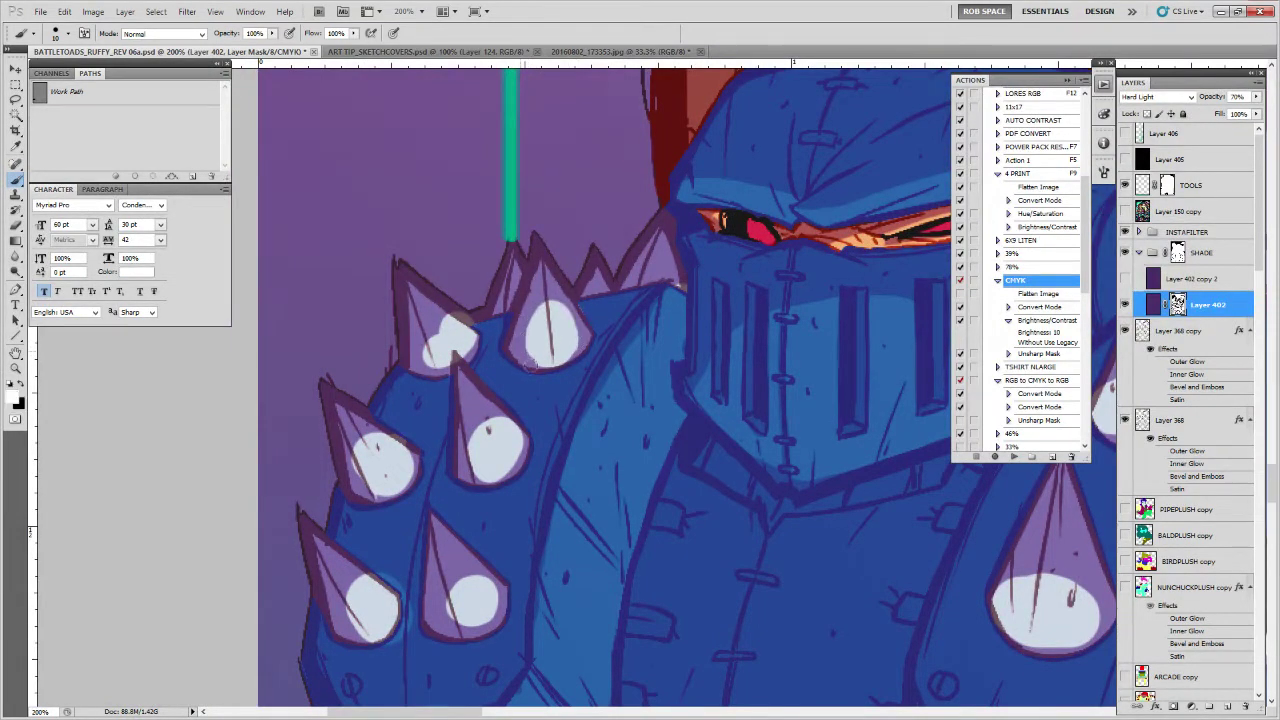
key("x")
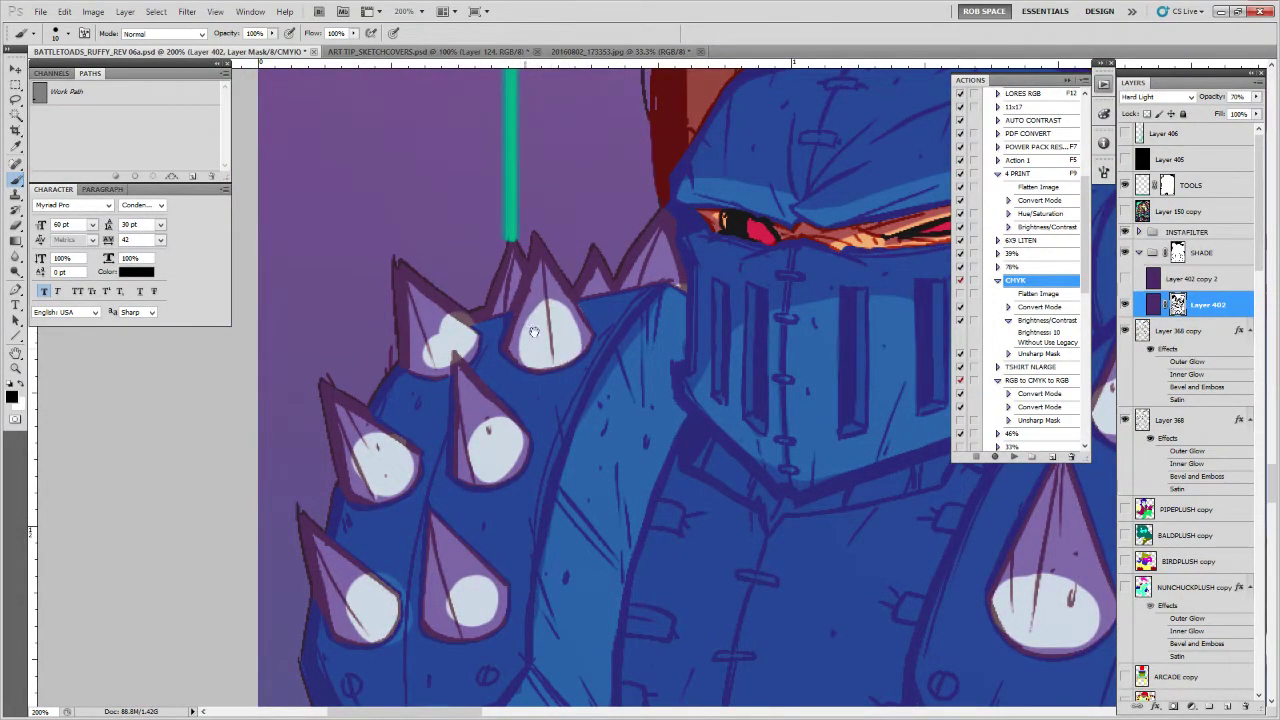
left_click_drag(540, 335, 588, 318)
mouse_move(478, 352)
left_mouse_down()
mouse_move(478, 316)
mouse_move(516, 332)
left_mouse_up()
Widen and smooth the light on the upper and middle spikes of the shoulder pad nearest the canvas edge
key("x")
key("x")
key("x")
key("x")
mouse_move(542, 344)
left_mouse_down()
mouse_move(513, 360)
mouse_move(513, 397)
mouse_move(527, 345)
left_mouse_up()
mouse_move(524, 399)
left_mouse_down()
mouse_move(459, 373)
mouse_move(461, 386)
mouse_move(457, 371)
mouse_move(461, 391)
mouse_move(435, 411)
mouse_move(419, 396)
mouse_move(416, 358)
left_mouse_up()
key("x")
key("x")
key("x")
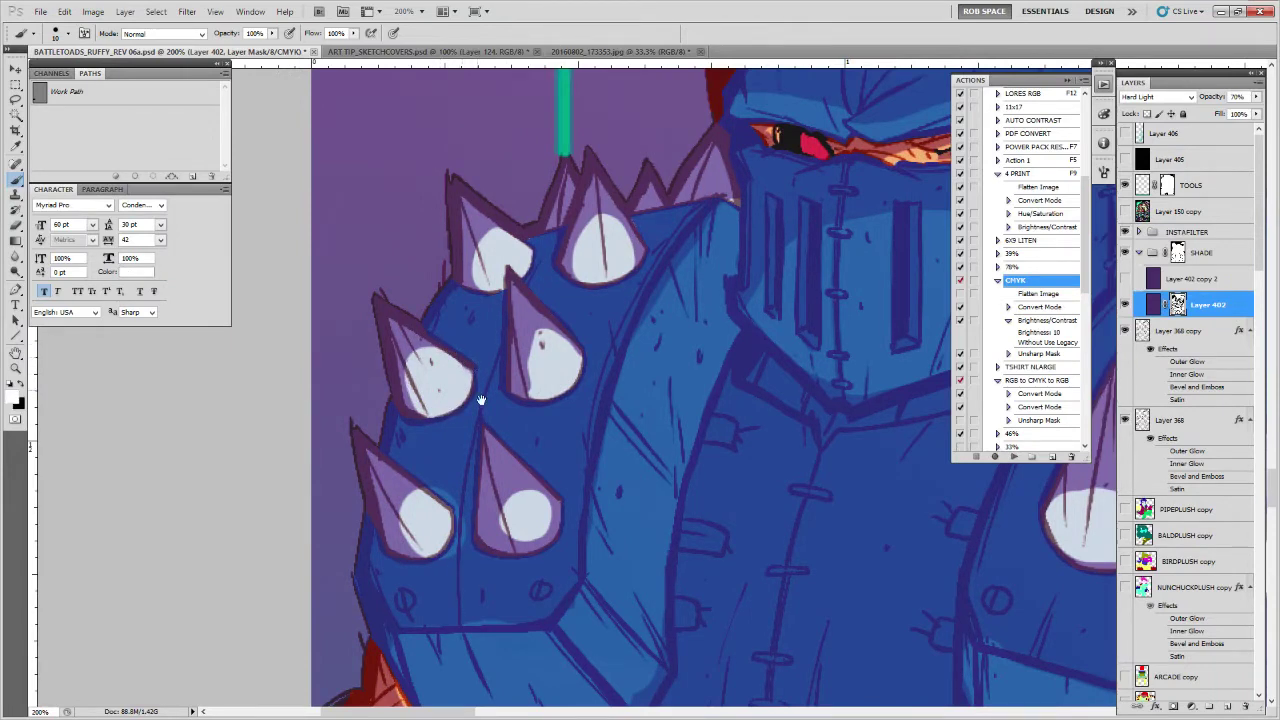
Extend the light on the lowest pair of spikes and clean up its edges
left_click_drag(477, 387, 473, 295)
key("x")
key("x")
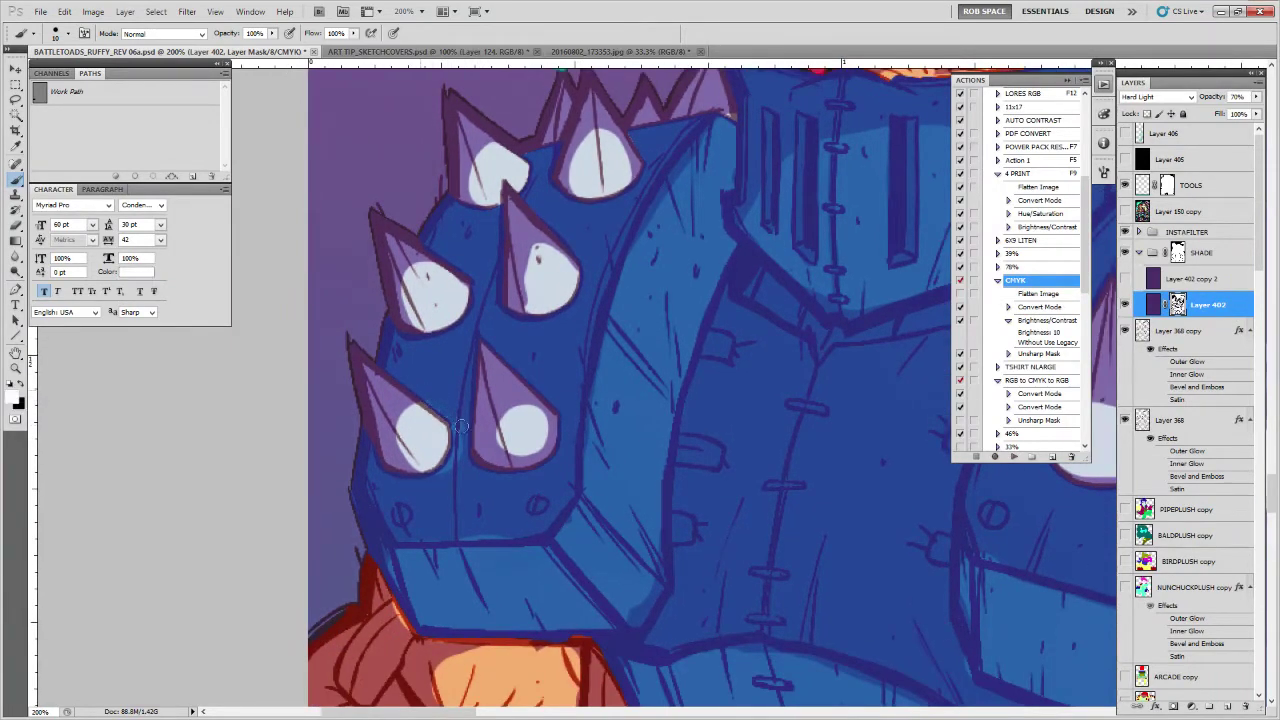
key("x")
mouse_move(502, 415)
left_mouse_down()
mouse_move(532, 457)
mouse_move(547, 436)
mouse_move(514, 398)
mouse_move(495, 445)
mouse_move(505, 416)
left_mouse_up()
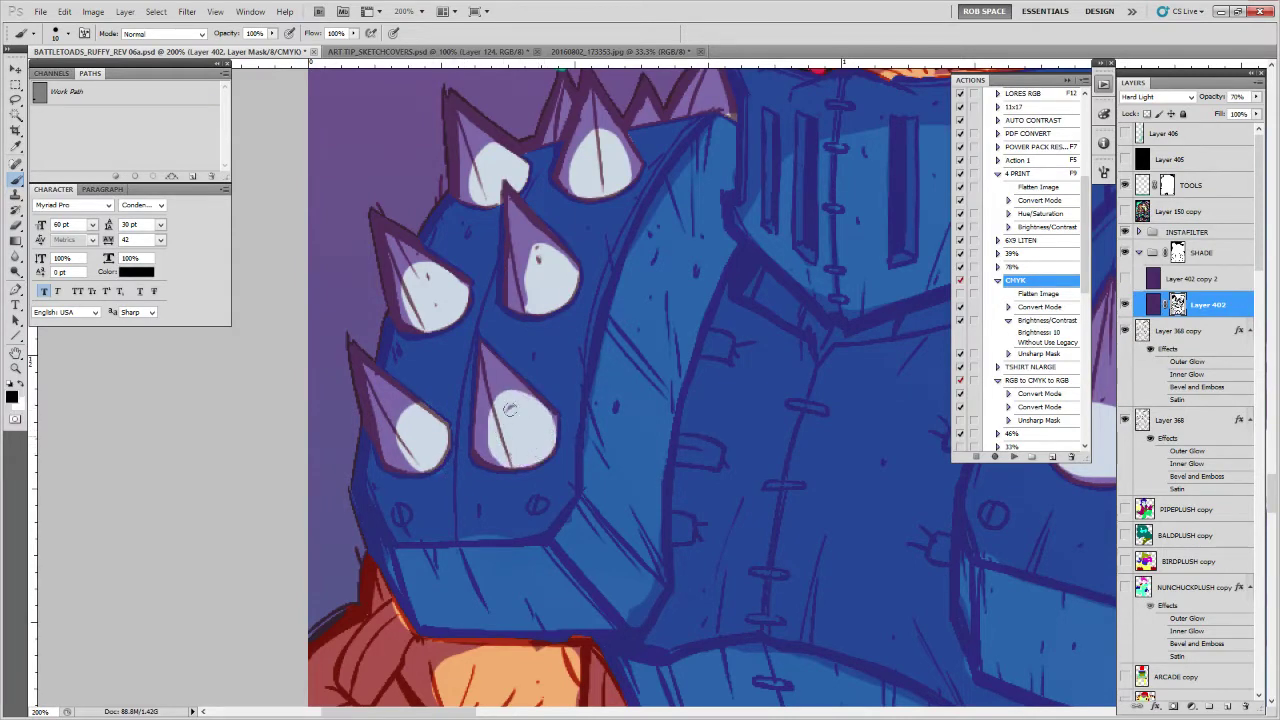
left_click_drag(575, 379, 531, 445)
key("x")
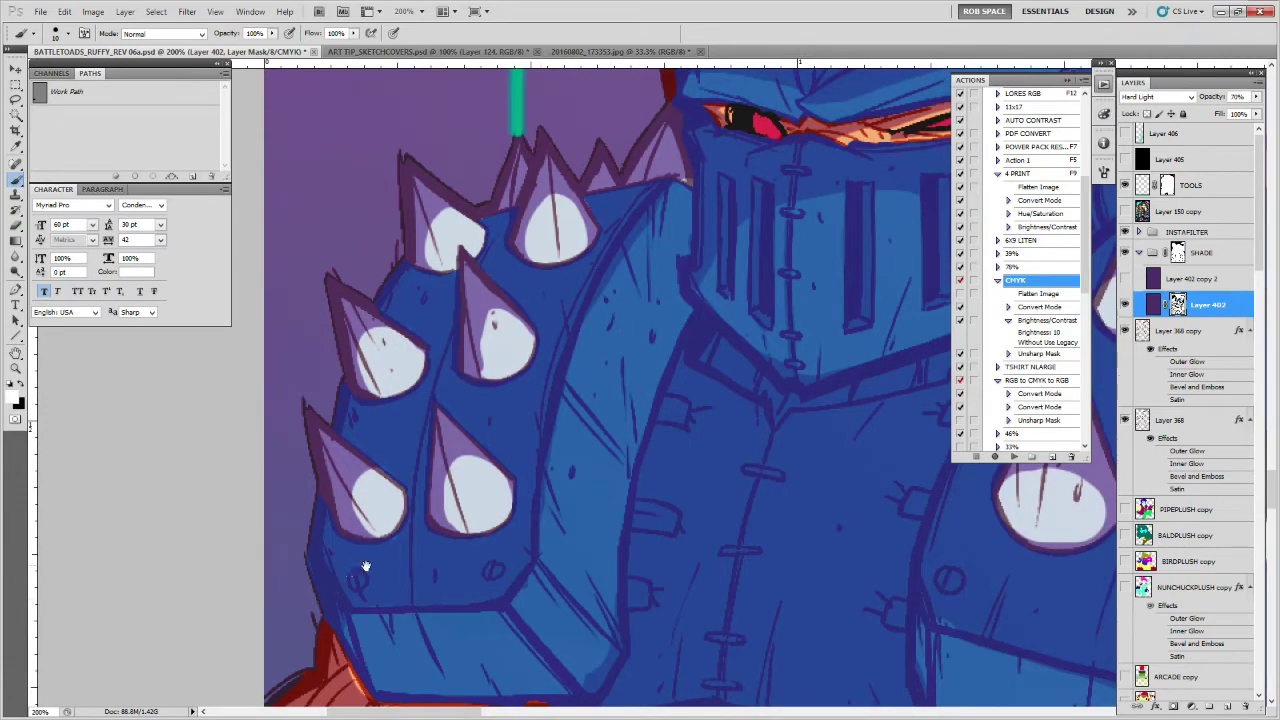
Touch up the shading along the spiked shoulder pad's bottom and on the bare arm's edge beside the wheel
left_click_drag(352, 572, 420, 512)
mouse_move(420, 574)
left_mouse_down()
mouse_move(410, 518)
mouse_move(392, 542)
mouse_move(434, 556)
left_mouse_up()
mouse_move(554, 555)
left_mouse_down()
mouse_move(673, 381)
mouse_move(554, 380)
mouse_move(530, 424)
mouse_move(524, 494)
mouse_move(595, 392)
mouse_move(524, 465)
left_mouse_up()
key("x")
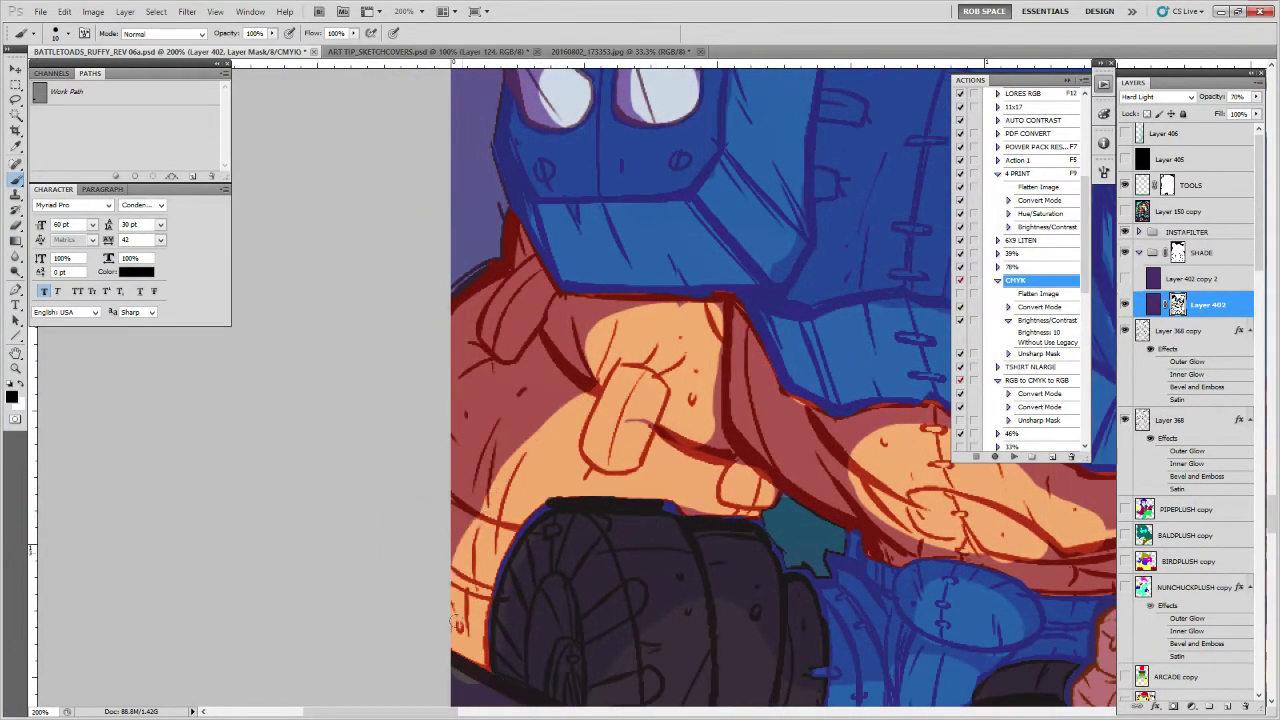
key("x")
mouse_move(447, 619)
left_mouse_down()
mouse_move(474, 514)
mouse_move(481, 528)
mouse_move(488, 501)
mouse_move(588, 398)
left_mouse_up()
left_click_drag(771, 386, 707, 534)
Shade the upper end of the shoulder pad's lighter inner band with a curved edge under the helmet
left_click_drag(652, 456, 535, 457)
left_click_drag(786, 429, 560, 522)
key("x")
left_click_drag(615, 282, 580, 400)
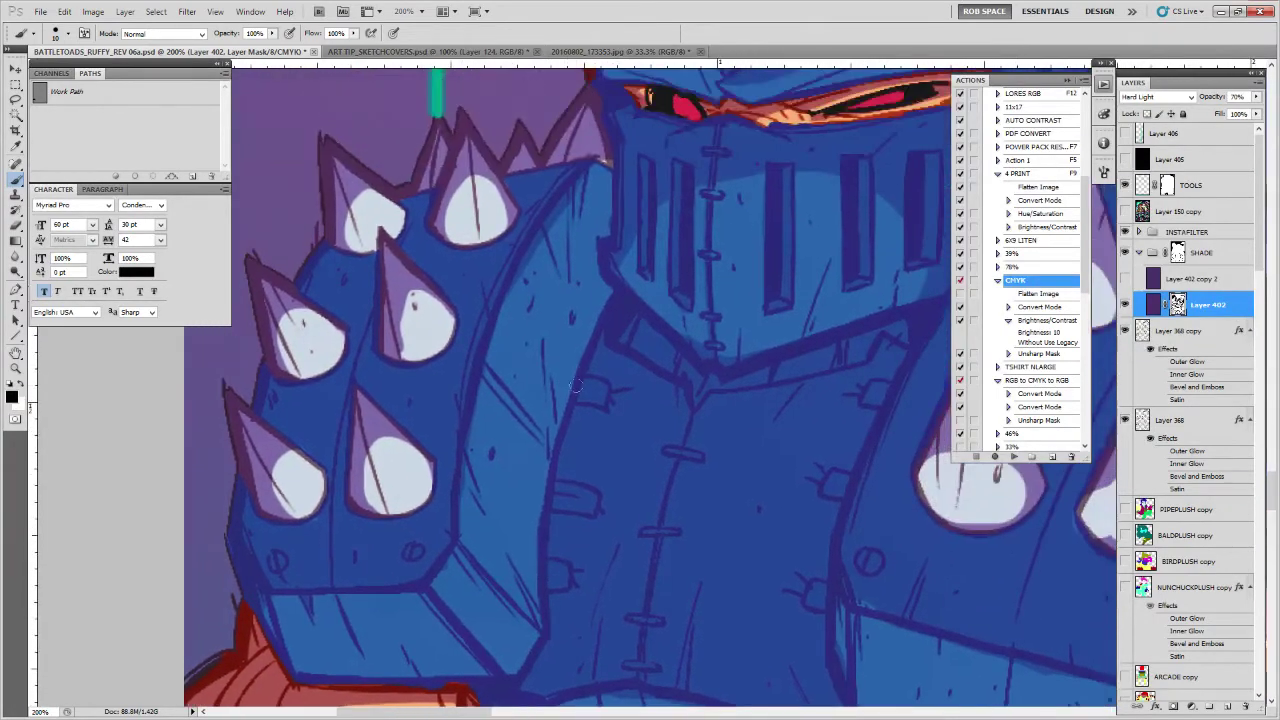
mouse_move(531, 251)
left_mouse_down()
mouse_move(515, 357)
mouse_move(571, 307)
mouse_move(581, 273)
mouse_move(581, 387)
mouse_move(550, 330)
mouse_move(570, 365)
mouse_move(490, 440)
mouse_move(567, 377)
mouse_move(556, 397)
mouse_move(474, 455)
mouse_move(565, 368)
mouse_move(480, 430)
left_mouse_up()
key("x")
key("x")
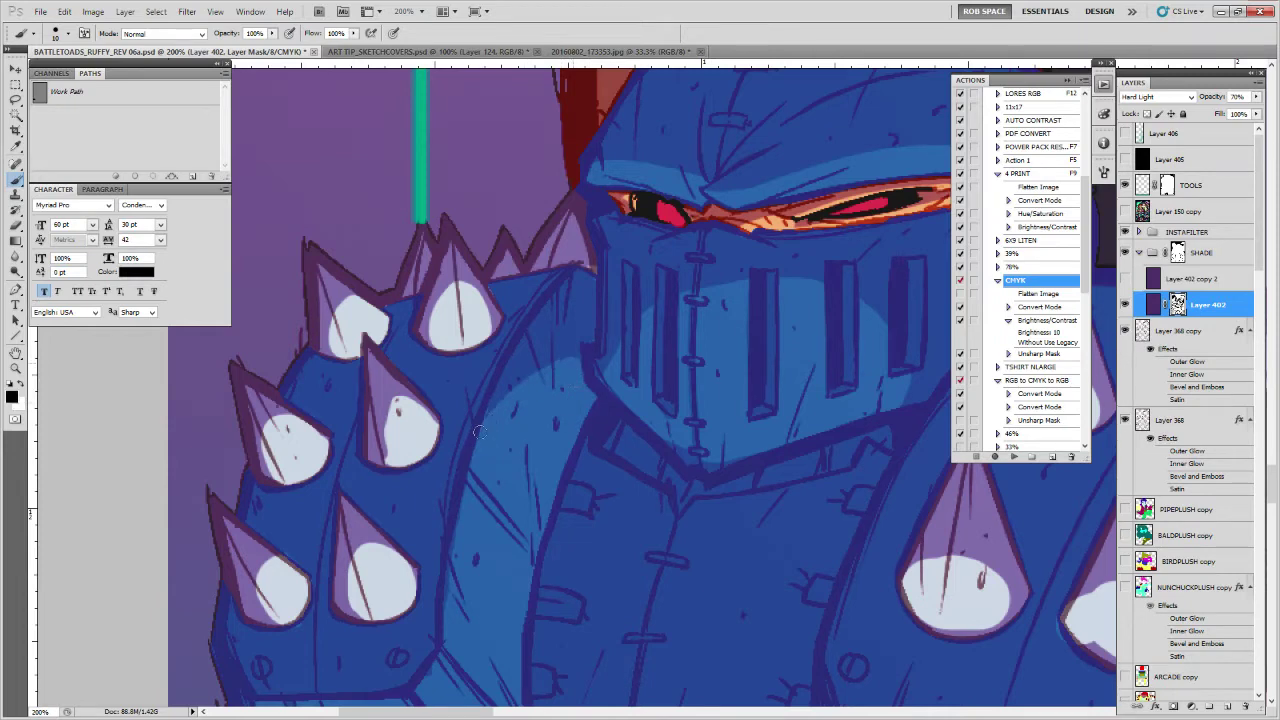
Refine the arched edge of the light across the helmet visor, shading around its slots and outer side
key("x")
left_click_drag(826, 549, 711, 584)
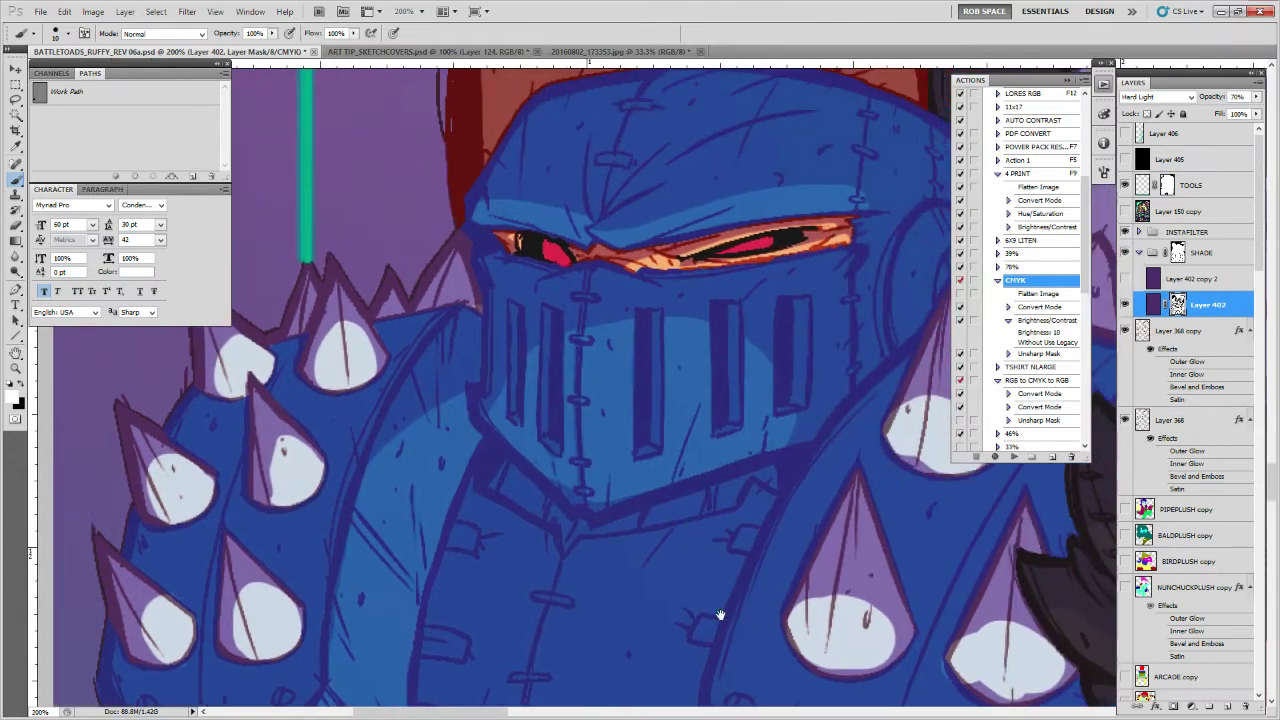
key("x")
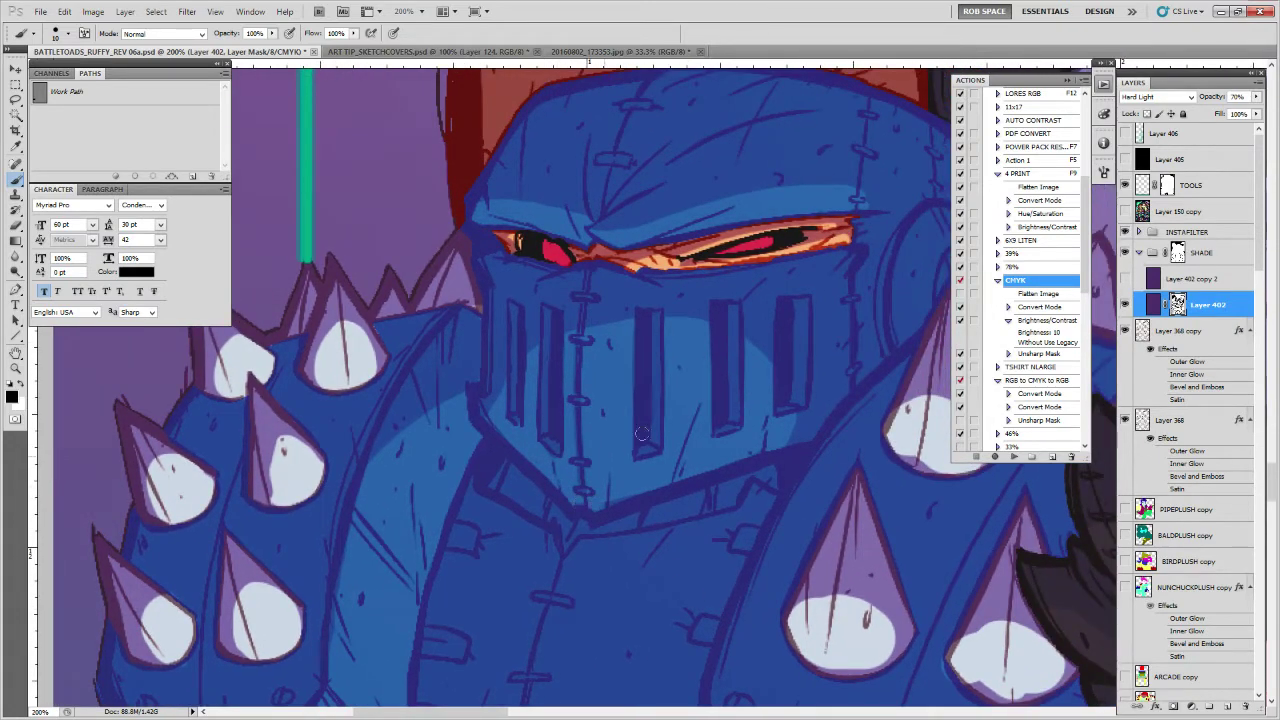
left_click_drag(769, 452, 748, 486)
key("x")
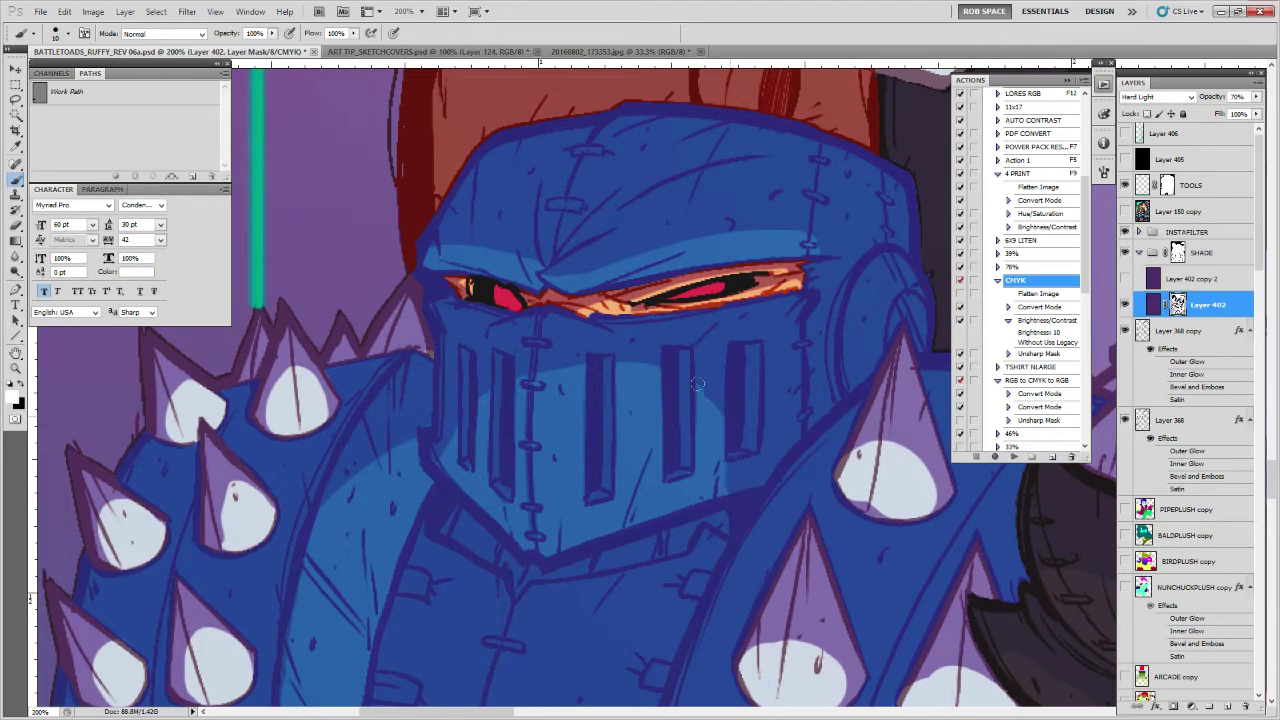
left_click_drag(571, 366, 661, 404)
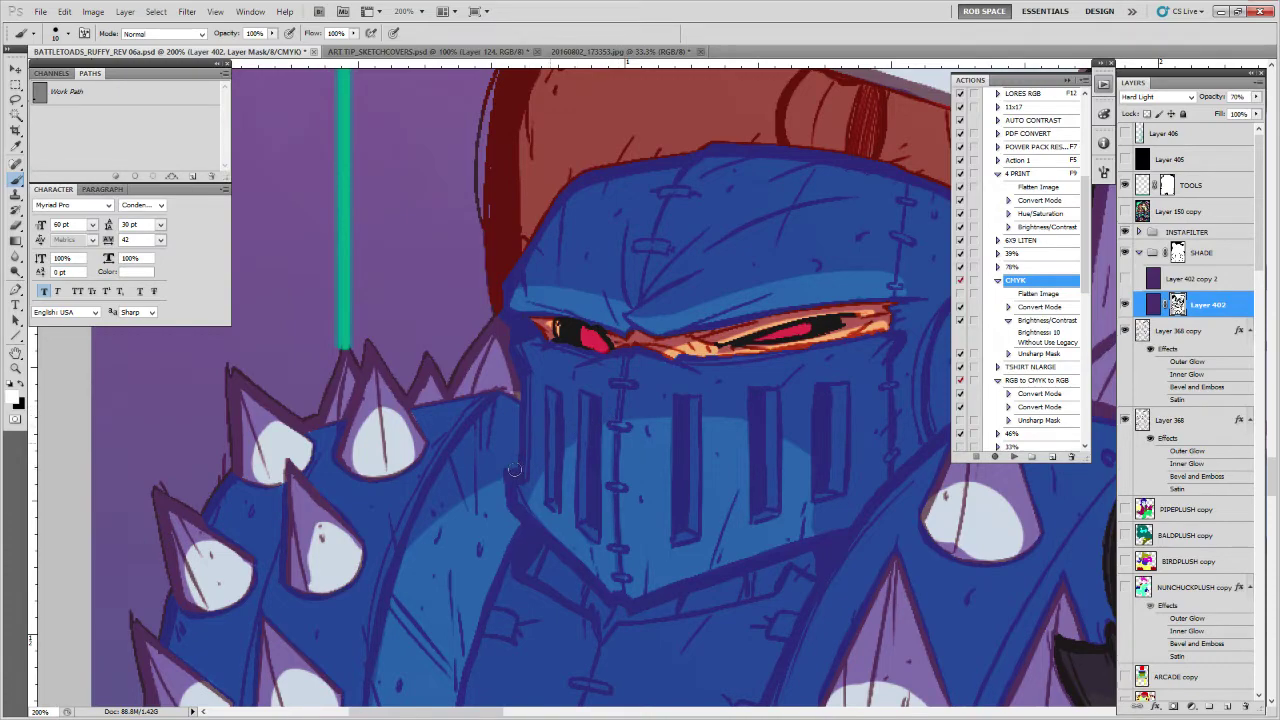
Reshape the light on the lower spike of the other shoulder pad, nearest the chest
left_click_drag(802, 602, 716, 324)
left_click_drag(849, 506, 570, 472)
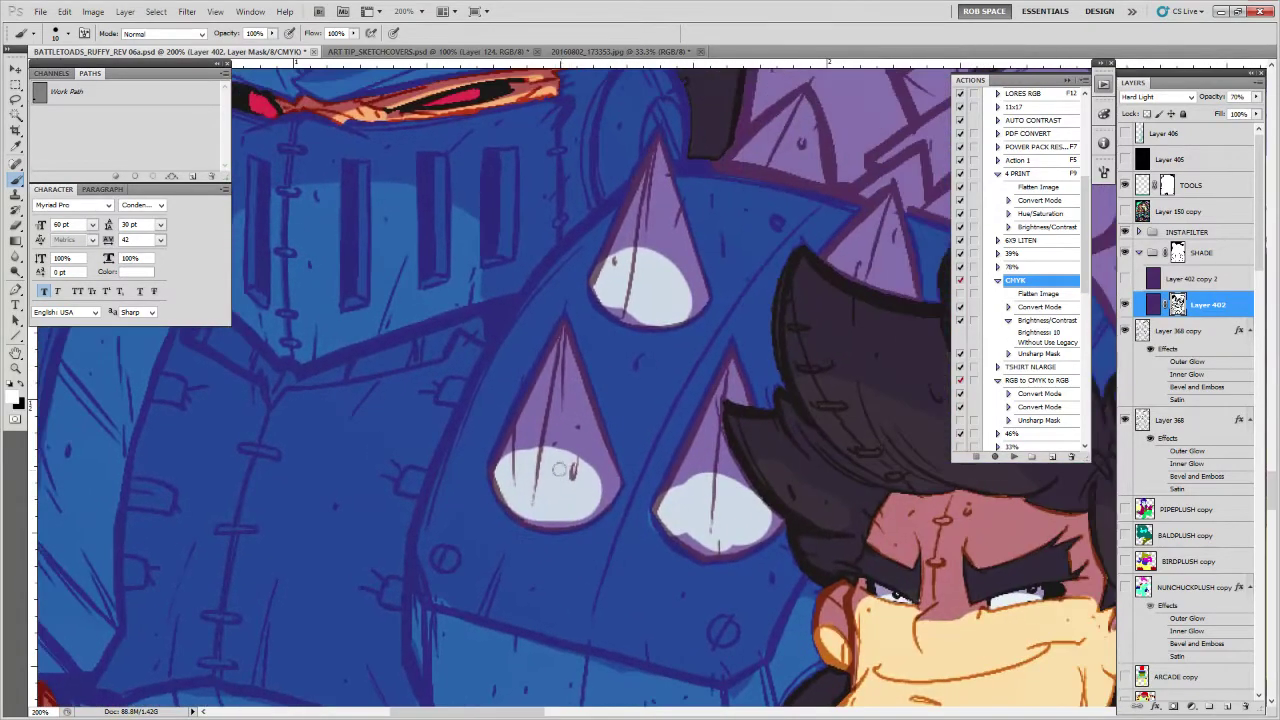
key("x")
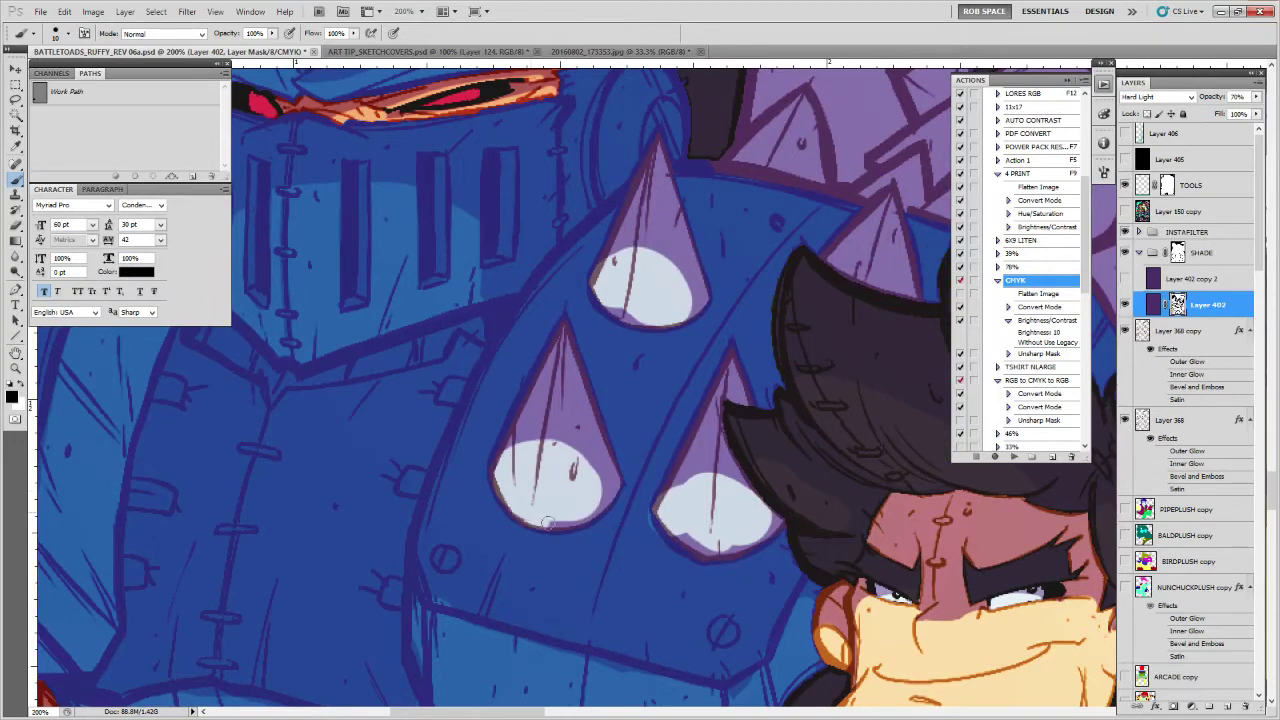
key("x")
left_click_drag(572, 402, 559, 477)
key("x")
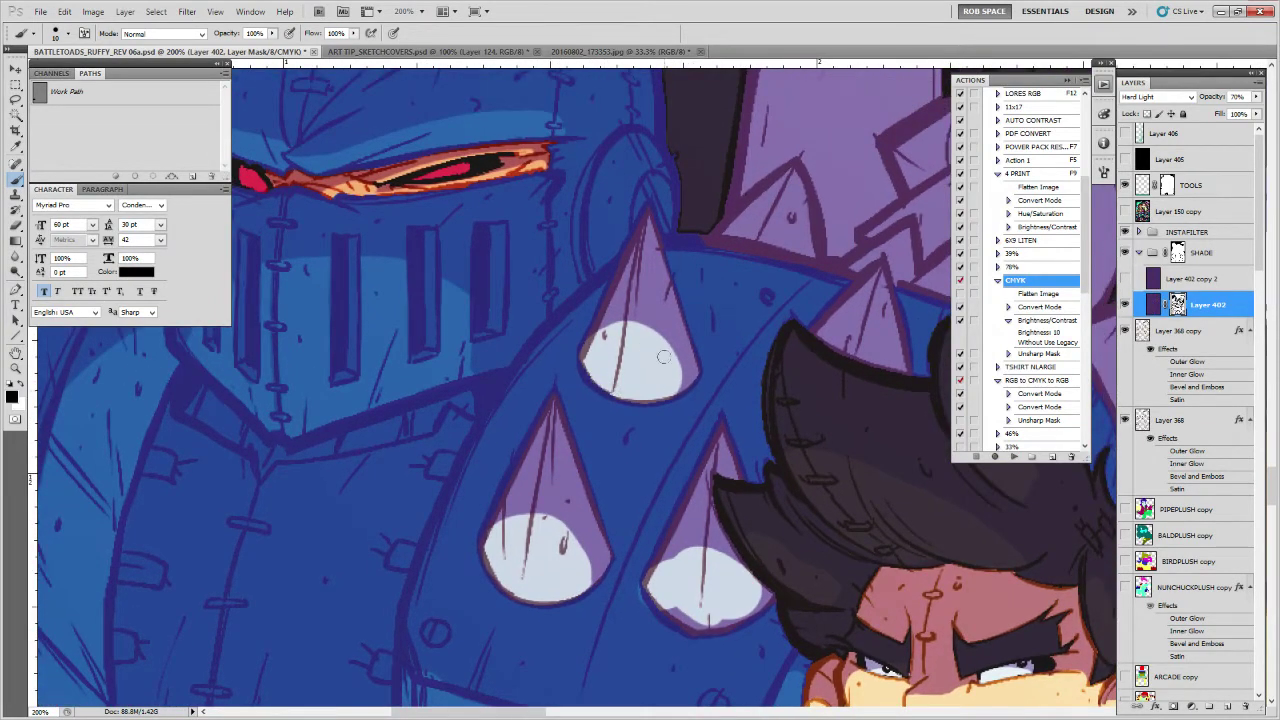
Round off the light on that pad's upper spike and on the spike beside the black hair
left_click_drag(640, 344, 602, 358)
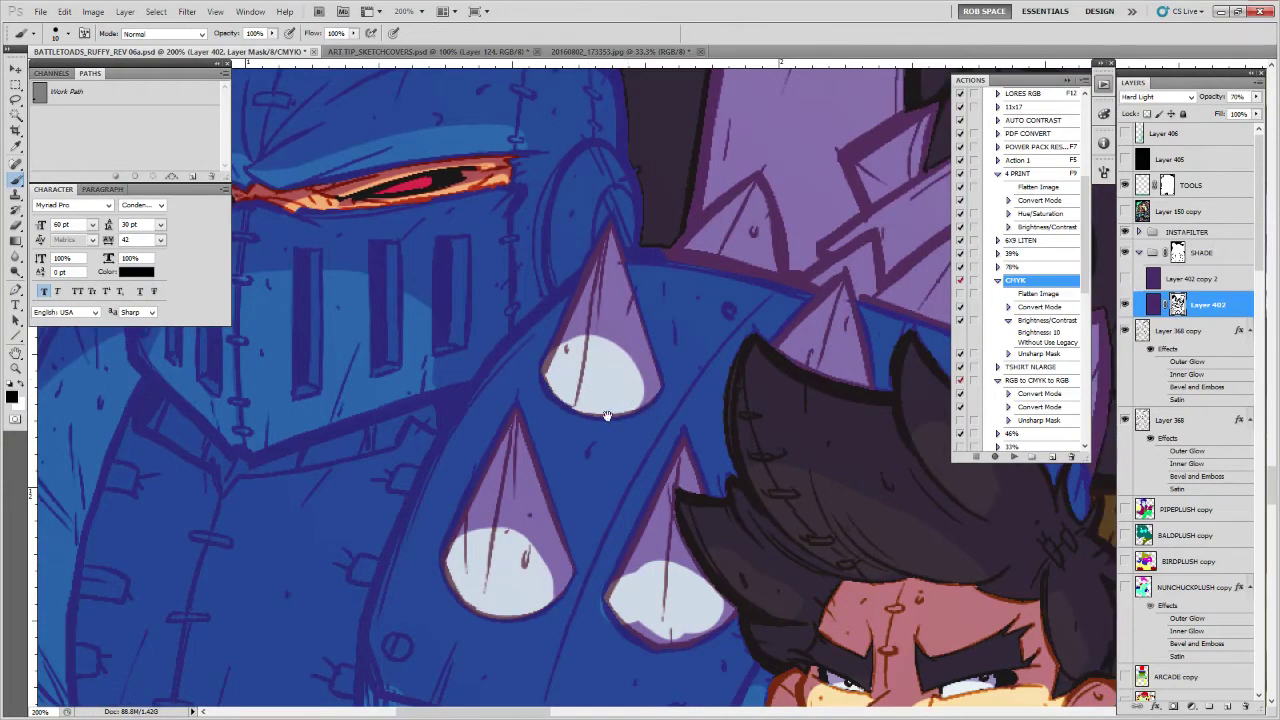
left_click_drag(602, 408, 557, 402)
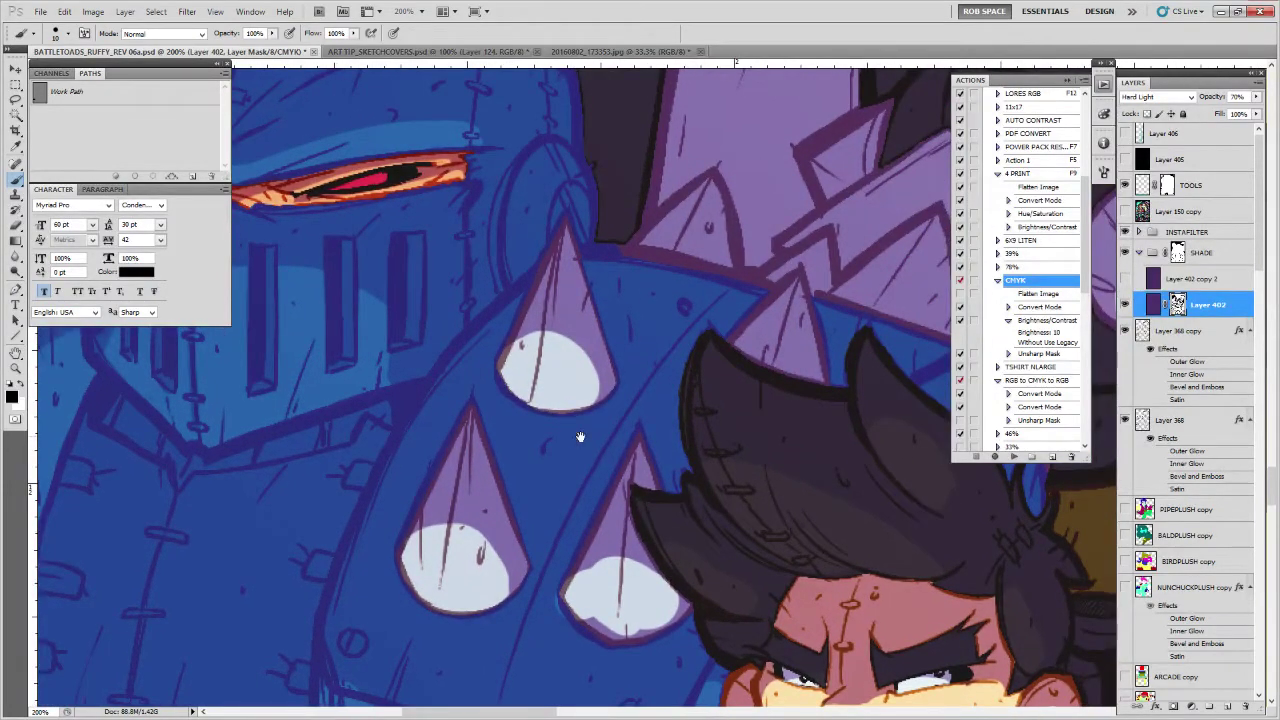
left_click_drag(607, 441, 587, 451)
left_click_drag(683, 499, 709, 388)
mouse_move(587, 503)
left_mouse_down()
mouse_move(617, 529)
mouse_move(675, 515)
mouse_move(627, 479)
mouse_move(666, 423)
mouse_move(718, 501)
left_mouse_up()
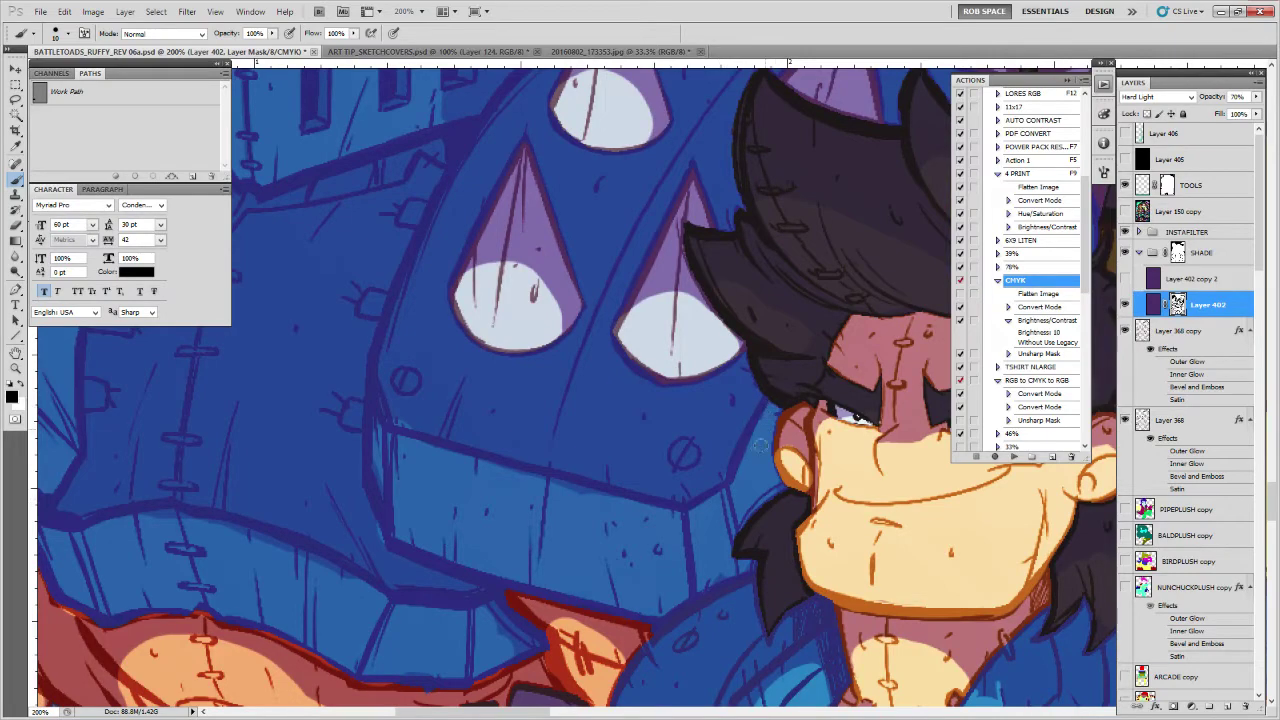
Refine the shading between the shoulder pad's lower band and the chest armour, and along the armour's bottom hem
left_click_drag(400, 480, 545, 450)
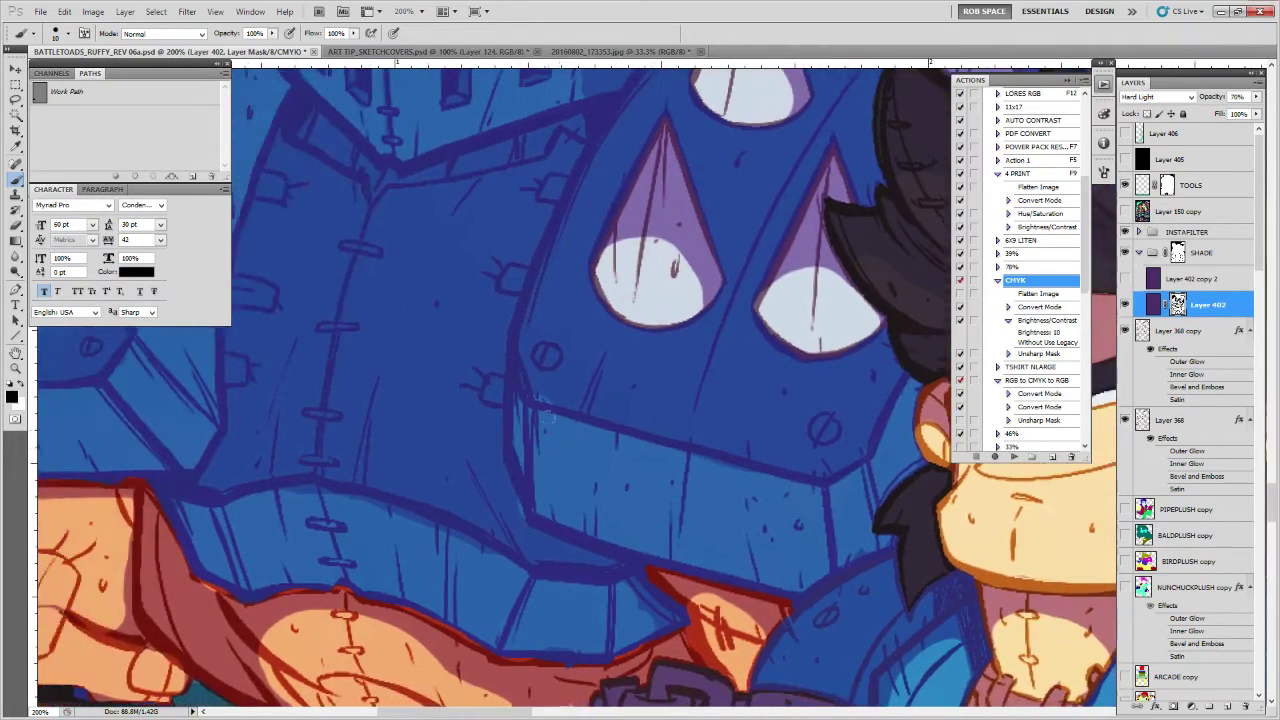
key("x")
left_click_drag(541, 399, 657, 386)
left_click_drag(637, 508, 760, 480)
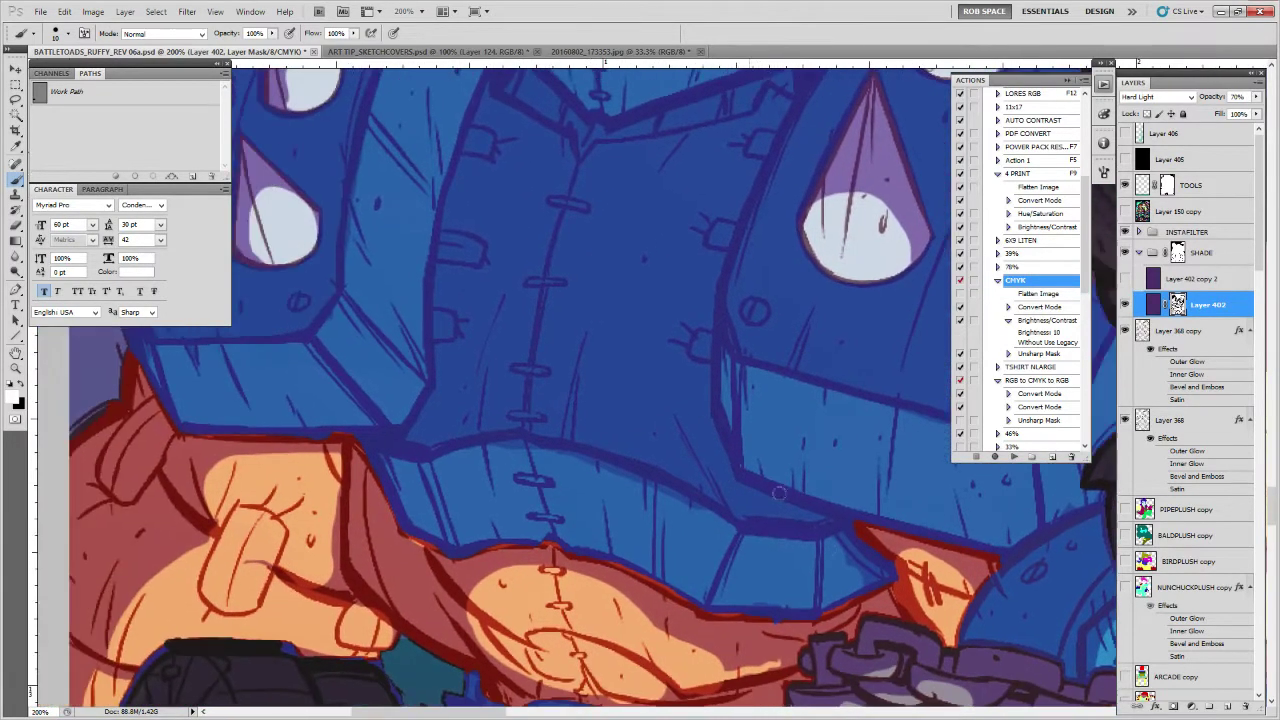
key("x")
left_click_drag(853, 594, 883, 572)
key("x")
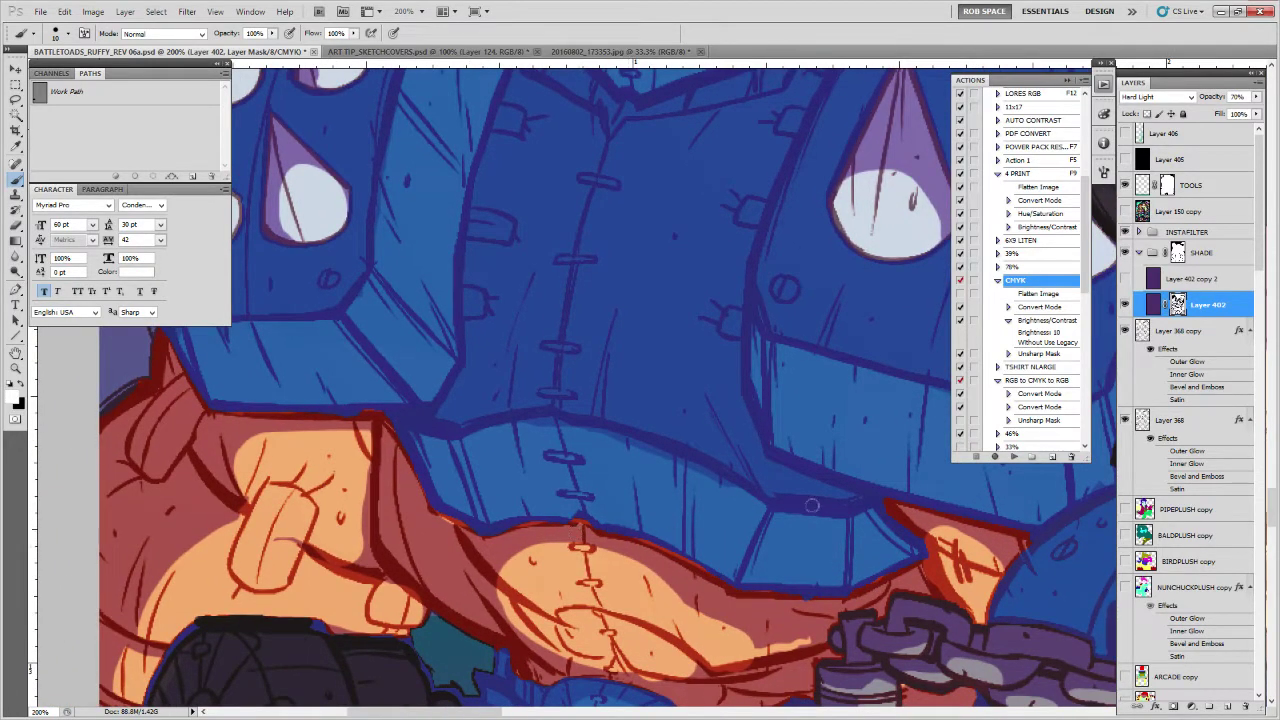
key("x")
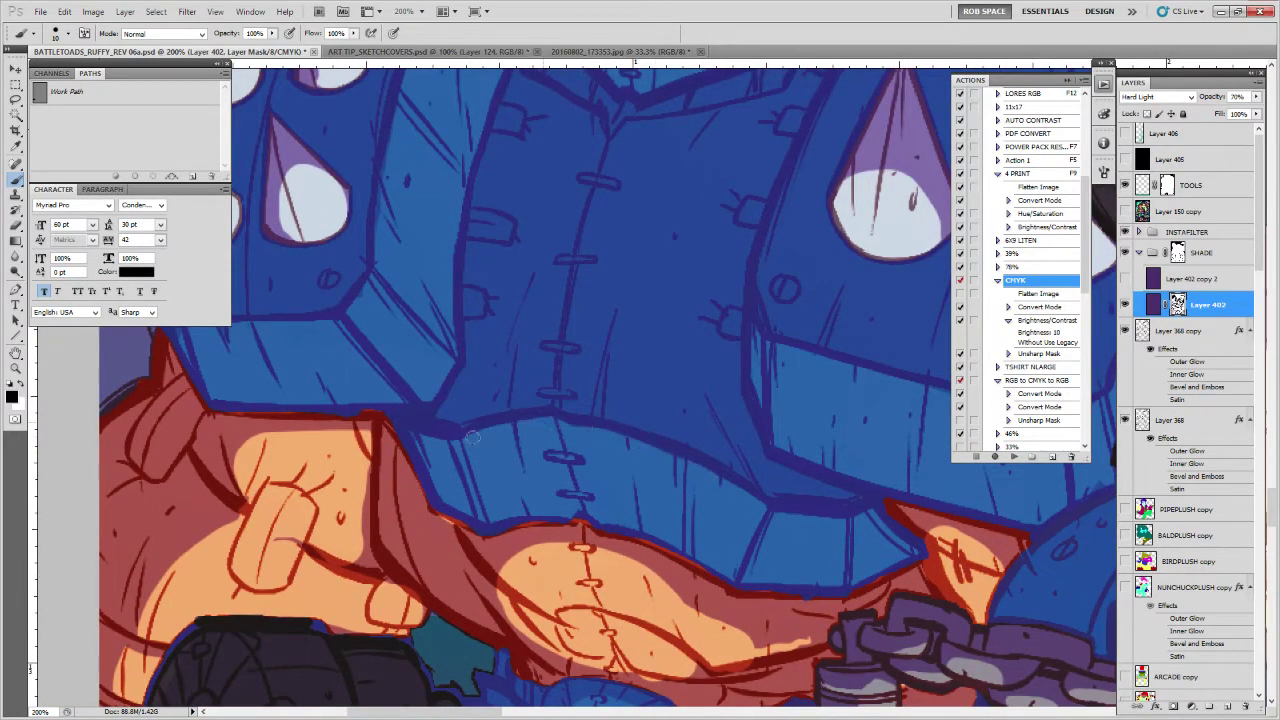
scroll(617, 491, "down", 3)
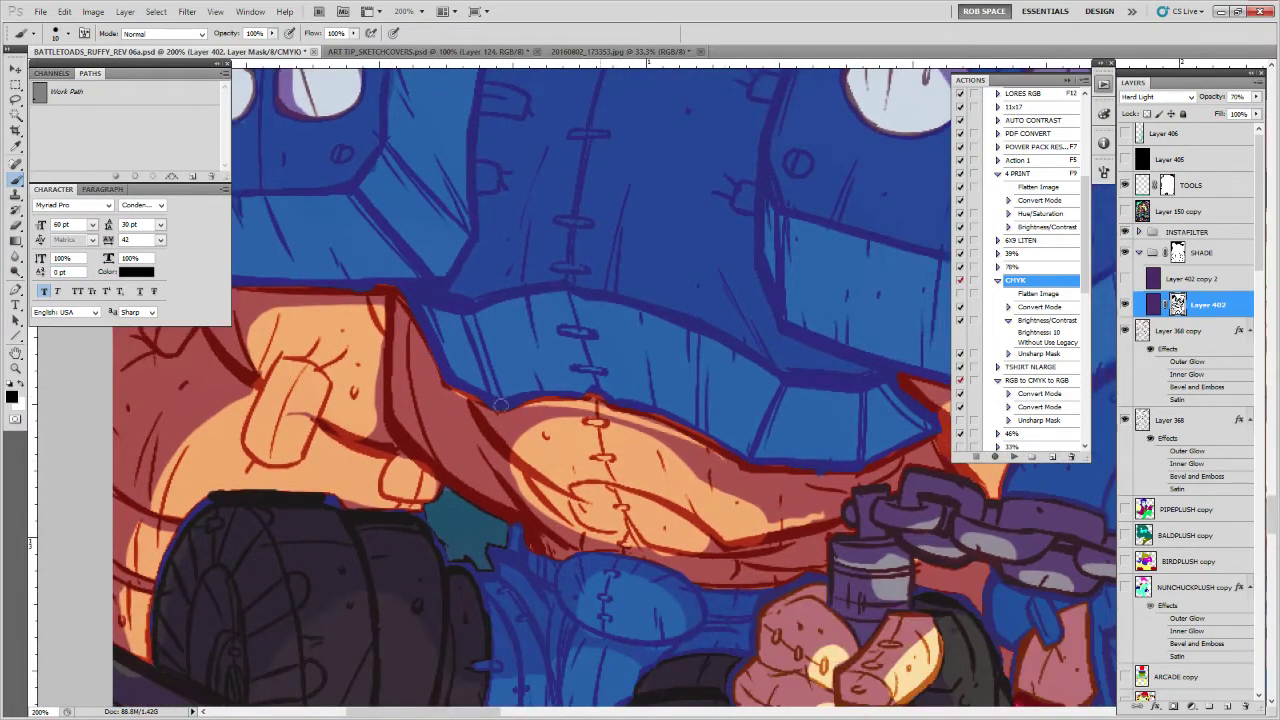
Clean up the light on the bare arm and around the fingers beneath the spiked shoulder pad
key("x")
mouse_move(489, 411)
left_mouse_down()
mouse_move(692, 418)
mouse_move(728, 455)
mouse_move(446, 382)
mouse_move(664, 395)
left_mouse_up()
mouse_move(605, 336)
left_mouse_down()
mouse_move(599, 464)
mouse_move(534, 452)
mouse_move(590, 454)
left_mouse_up()
key("x")
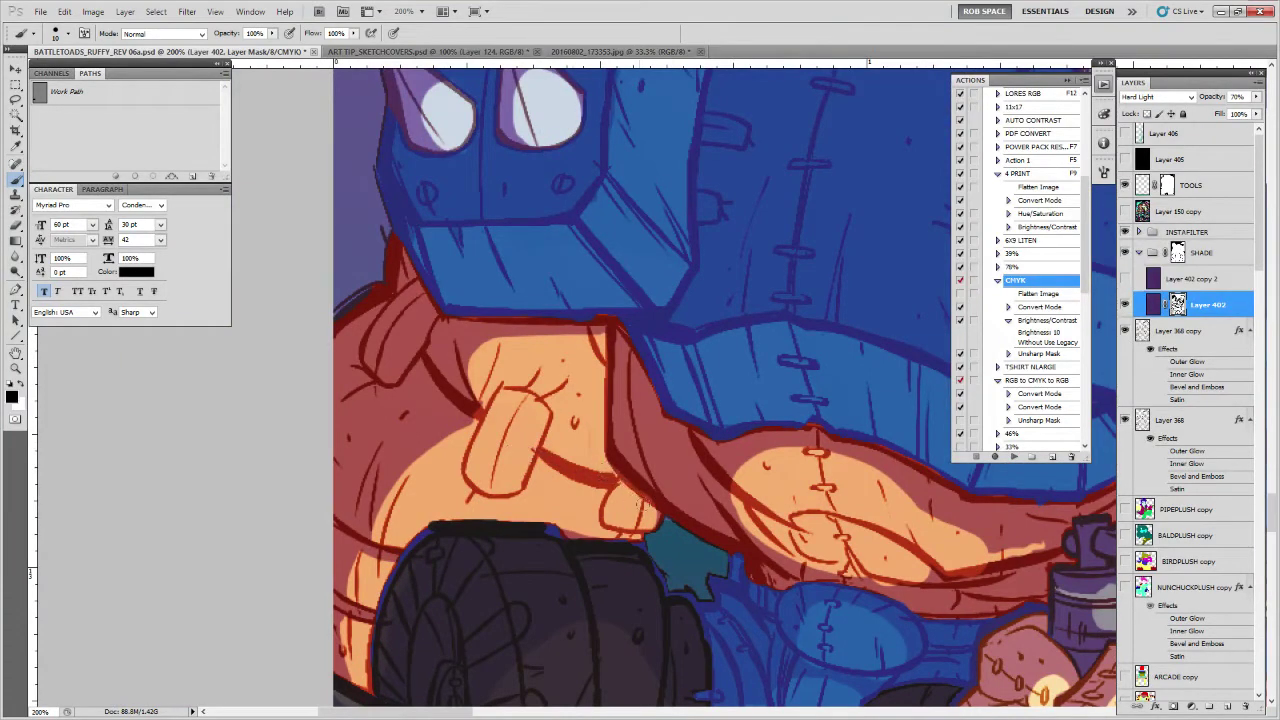
key("x")
left_click_drag(648, 505, 616, 468)
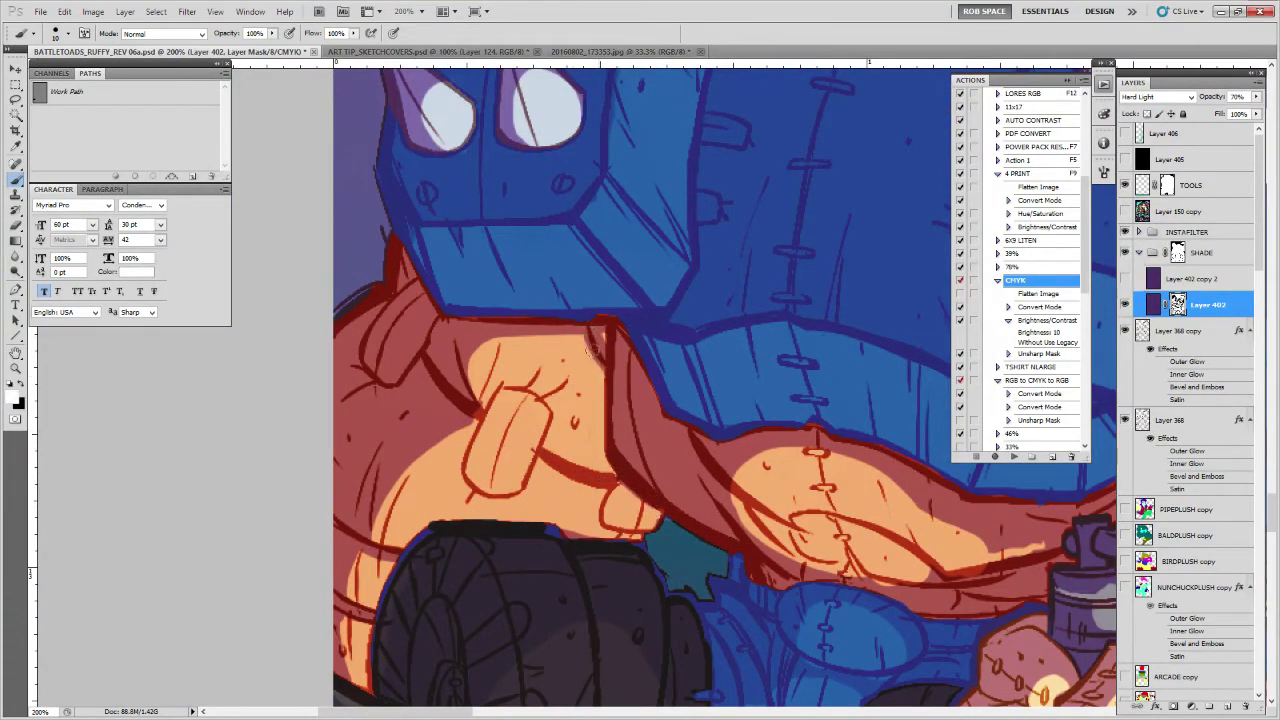
left_click_drag(599, 353, 470, 383)
left_click_drag(940, 612, 744, 507)
left_click_drag(851, 513, 865, 522)
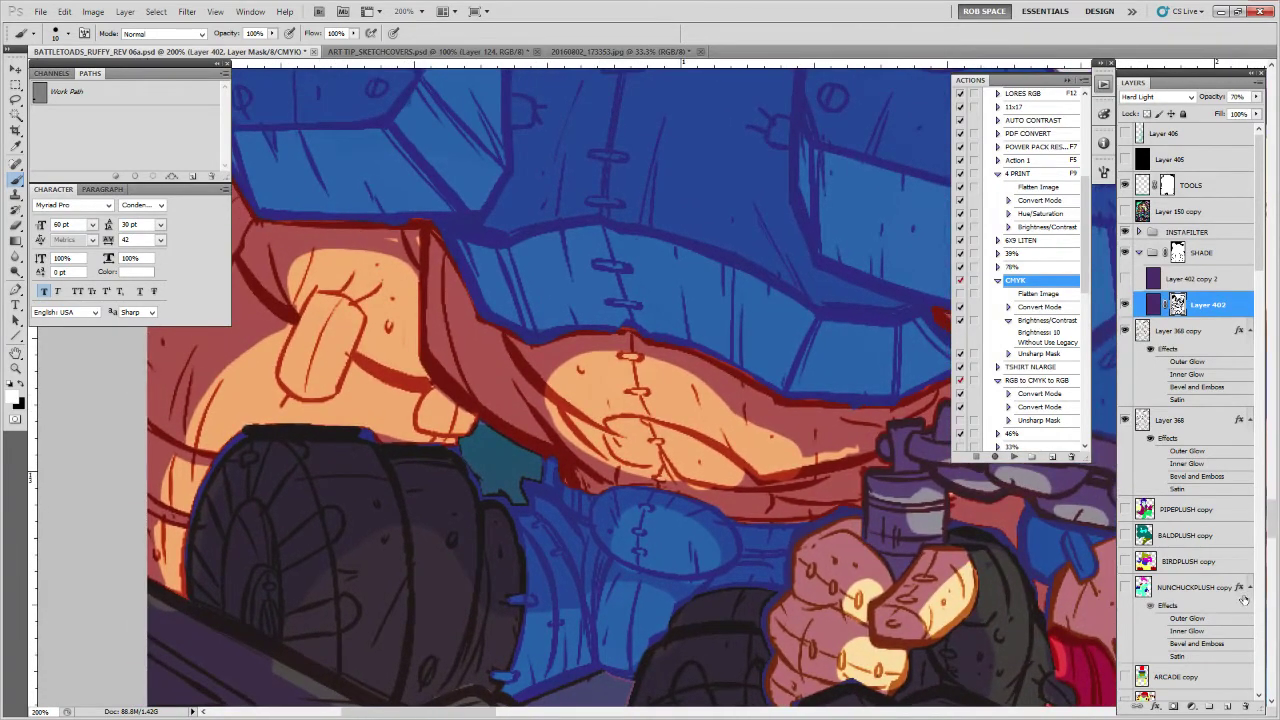
Reshape the light on the bare belly below the armour, shading its upper edge and the skin fold
key("x")
left_click_drag(812, 471, 761, 480)
key("x")
mouse_move(847, 452)
left_mouse_down()
mouse_move(785, 494)
mouse_move(840, 484)
mouse_move(702, 514)
left_mouse_up()
key("x")
key("x")
mouse_move(788, 507)
left_mouse_down()
mouse_move(651, 519)
mouse_move(668, 530)
mouse_move(630, 517)
mouse_move(719, 537)
mouse_move(731, 530)
mouse_move(721, 512)
mouse_move(686, 512)
mouse_move(739, 519)
mouse_move(856, 490)
mouse_move(736, 516)
mouse_move(638, 464)
mouse_move(498, 425)
left_mouse_up()
key("x")
key("x")
mouse_move(511, 442)
left_mouse_down()
mouse_move(540, 476)
mouse_move(583, 503)
mouse_move(621, 490)
mouse_move(618, 512)
left_mouse_up()
key("x")
key("x")
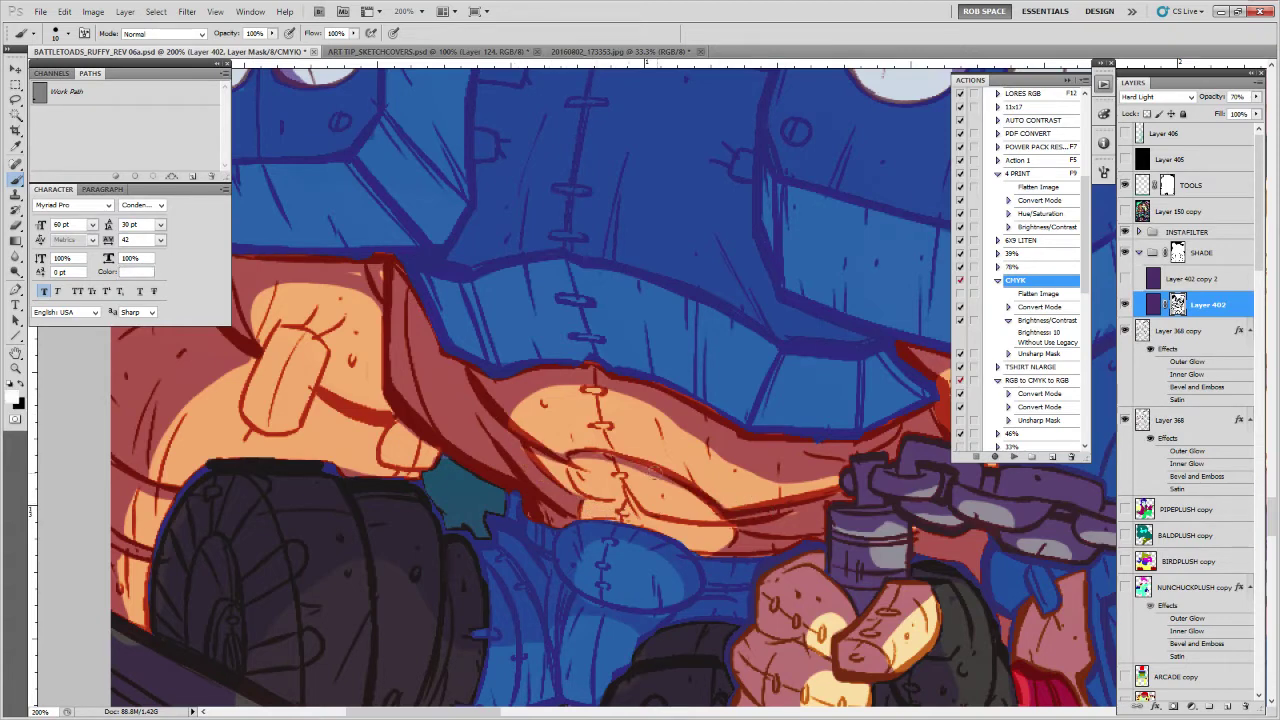
Touch up the belly's light around the fold and the pointed skin patch beside the chain
mouse_move(670, 478)
left_mouse_down()
mouse_move(583, 450)
mouse_move(530, 447)
left_mouse_up()
mouse_move(800, 467)
left_mouse_down()
mouse_move(714, 611)
mouse_move(701, 570)
mouse_move(771, 550)
left_mouse_up()
mouse_move(673, 532)
left_mouse_down()
mouse_move(548, 476)
mouse_move(504, 483)
left_mouse_up()
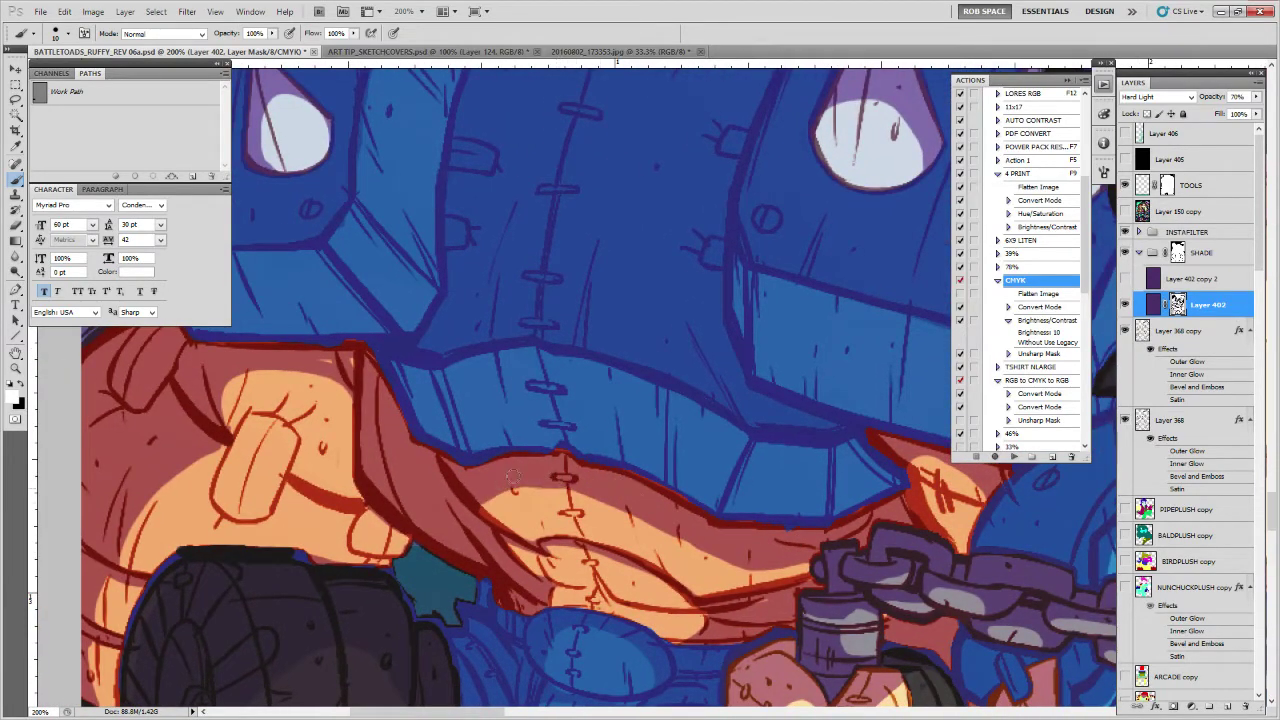
scroll(770, 510, "right", 5)
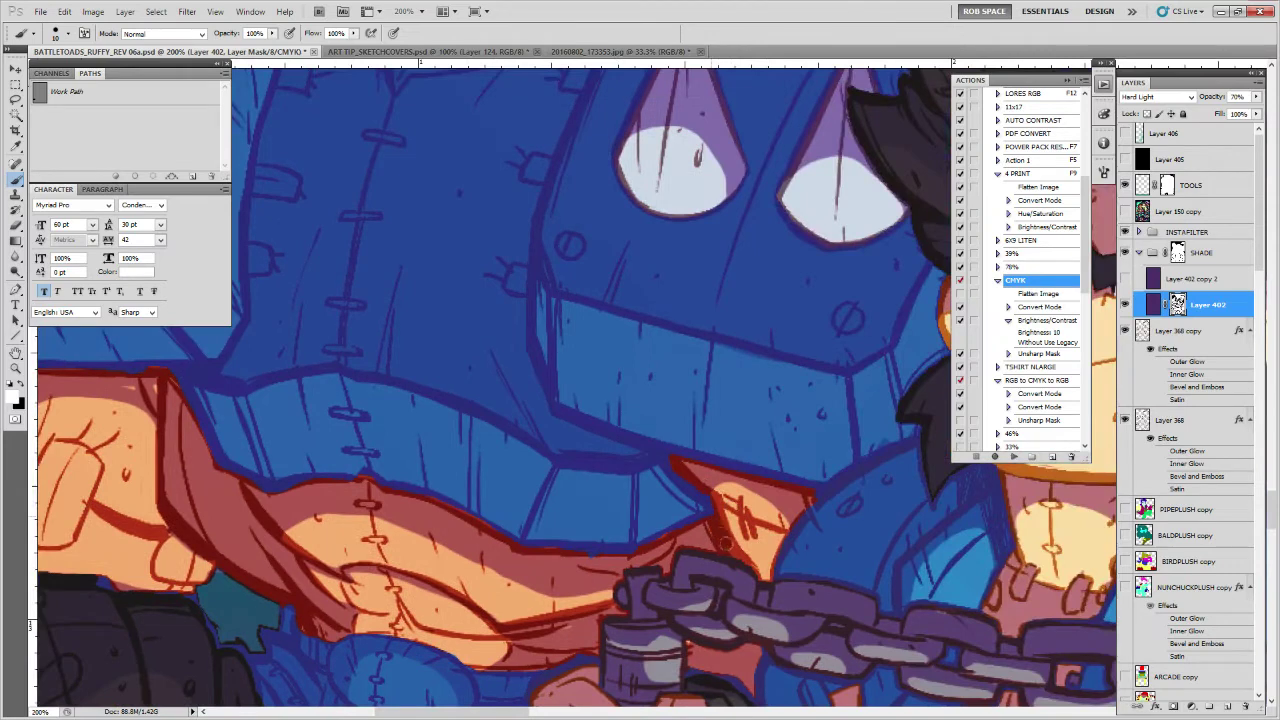
mouse_move(702, 483)
left_mouse_down()
mouse_move(790, 534)
mouse_move(696, 453)
mouse_move(740, 420)
left_mouse_up()
mouse_move(676, 538)
left_mouse_down()
mouse_move(565, 575)
mouse_move(651, 552)
left_mouse_up()
Examine the shading across the belly, wheels, bare arm, shoulder pads and chest armour for spots needing correction
left_click_drag(612, 604, 702, 546)
mouse_move(544, 511)
left_mouse_down()
mouse_move(655, 536)
mouse_move(673, 496)
left_mouse_up()
left_click_drag(586, 465, 549, 465)
left_click_drag(681, 572, 719, 456)
left_click_drag(585, 509, 769, 540)
left_click_drag(688, 523, 668, 538)
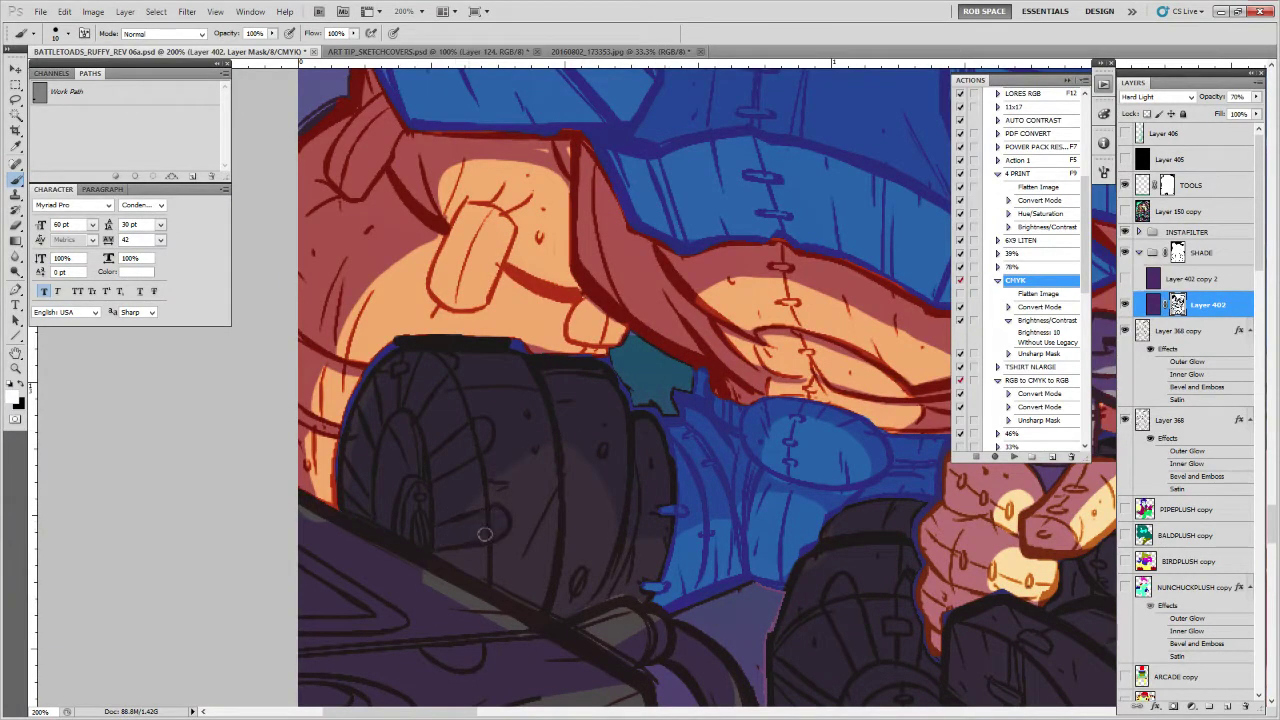
mouse_move(598, 493)
left_mouse_down()
mouse_move(666, 443)
mouse_move(634, 617)
left_mouse_up()
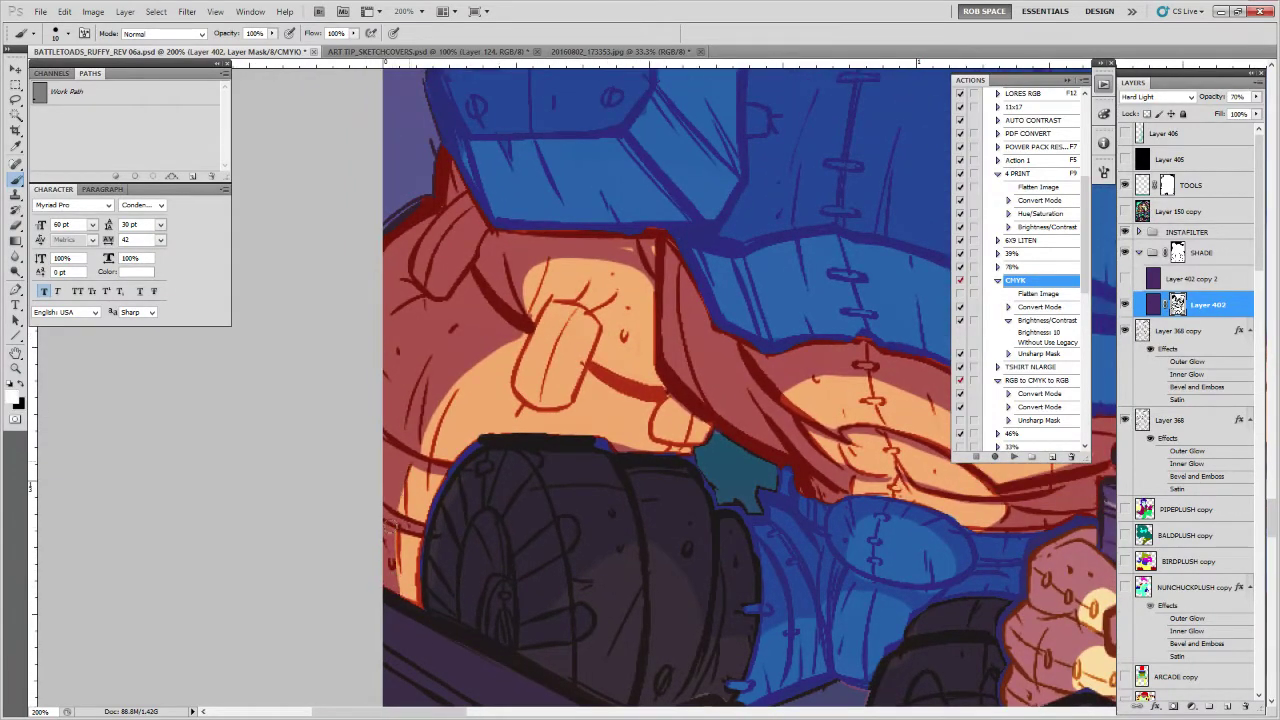
left_click_drag(456, 438, 432, 478)
mouse_move(499, 372)
left_mouse_down()
mouse_move(384, 536)
mouse_move(373, 625)
left_mouse_up()
left_click_drag(500, 340, 423, 520)
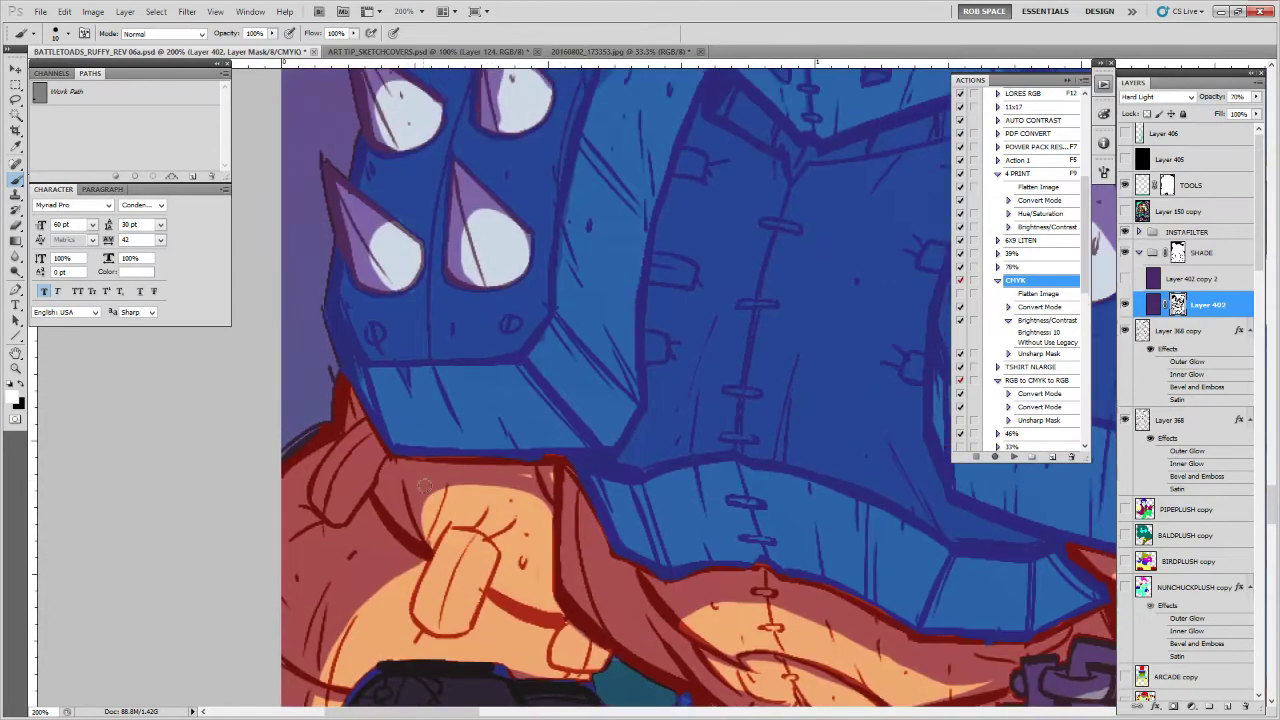
mouse_move(510, 432)
left_mouse_down()
mouse_move(534, 563)
mouse_move(495, 595)
left_mouse_up()
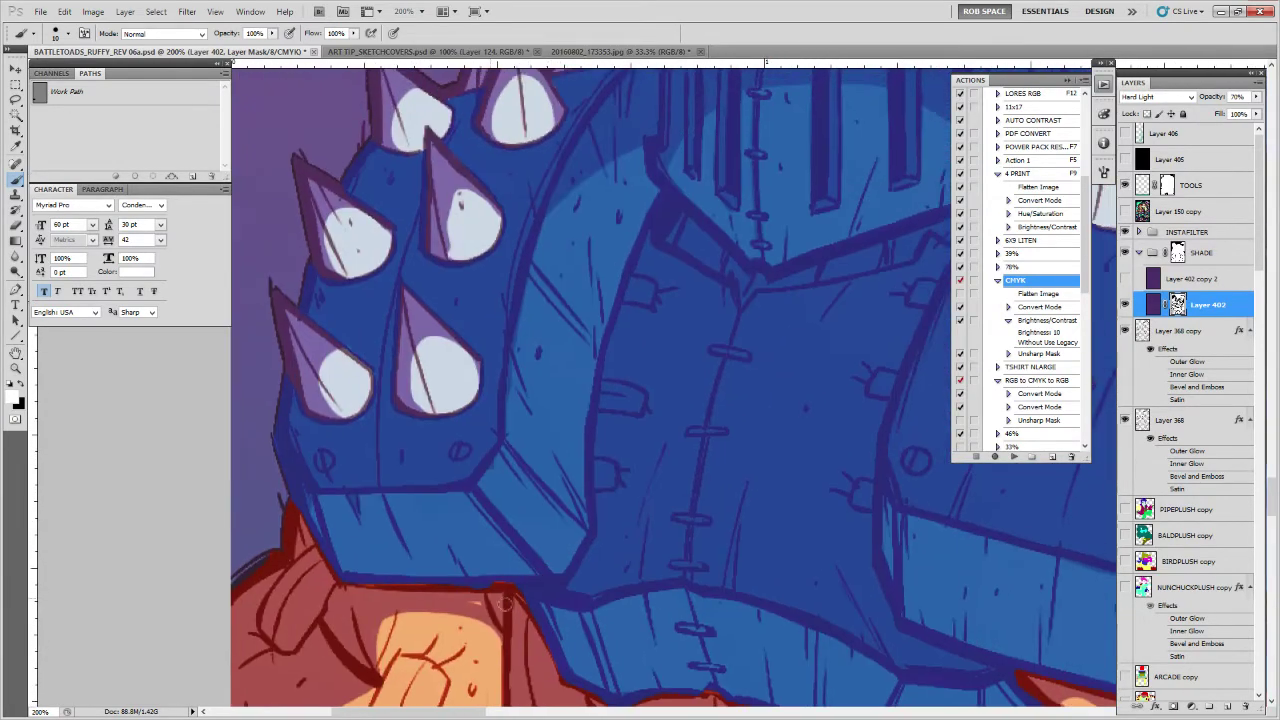
left_click_drag(764, 404, 503, 586)
mouse_move(648, 384)
left_mouse_down()
mouse_move(614, 494)
mouse_move(648, 506)
left_mouse_up()
mouse_move(860, 560)
left_mouse_down()
mouse_move(706, 417)
mouse_move(652, 347)
left_mouse_up()
left_click_drag(709, 500, 704, 300)
left_click_drag(655, 638, 718, 403)
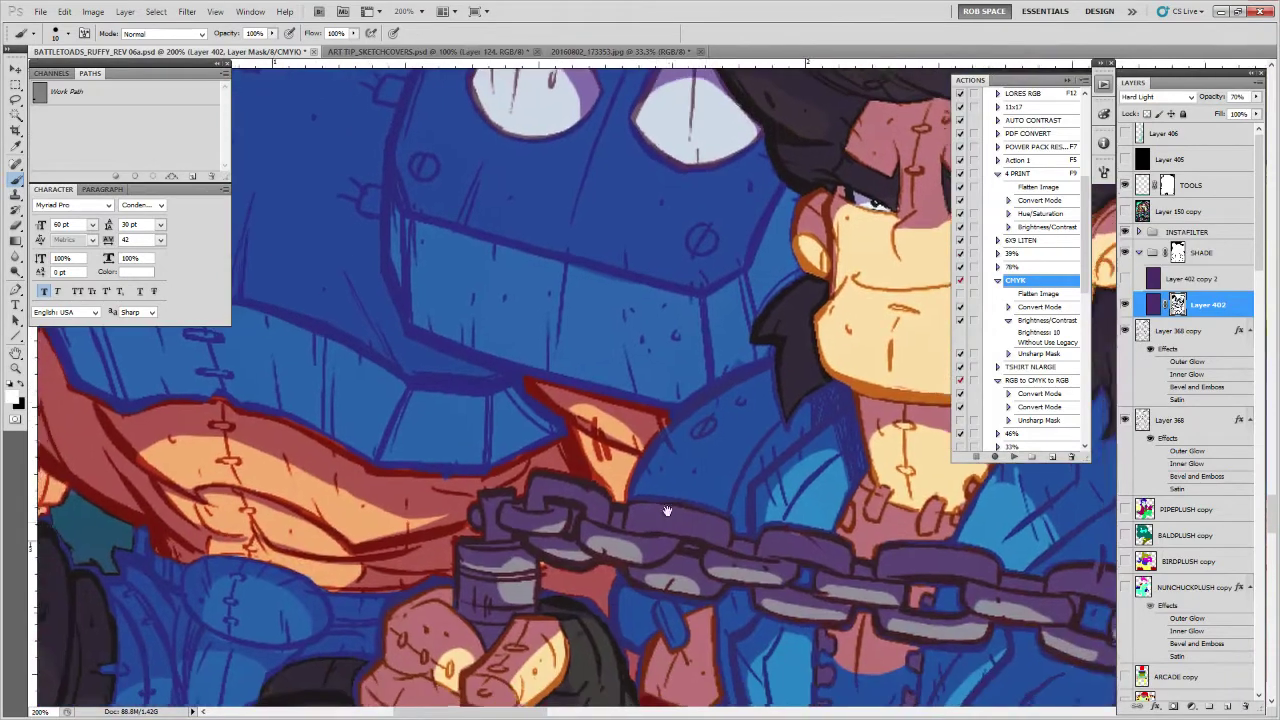
Touch up the light and shadow on the blue knee pad and trouser leg below the bare belly
left_click_drag(654, 526, 720, 416)
mouse_move(606, 480)
left_mouse_down()
mouse_move(784, 392)
mouse_move(675, 502)
left_mouse_up()
key("x")
mouse_move(570, 468)
left_mouse_down()
mouse_move(528, 457)
mouse_move(565, 470)
left_mouse_up()
key("x")
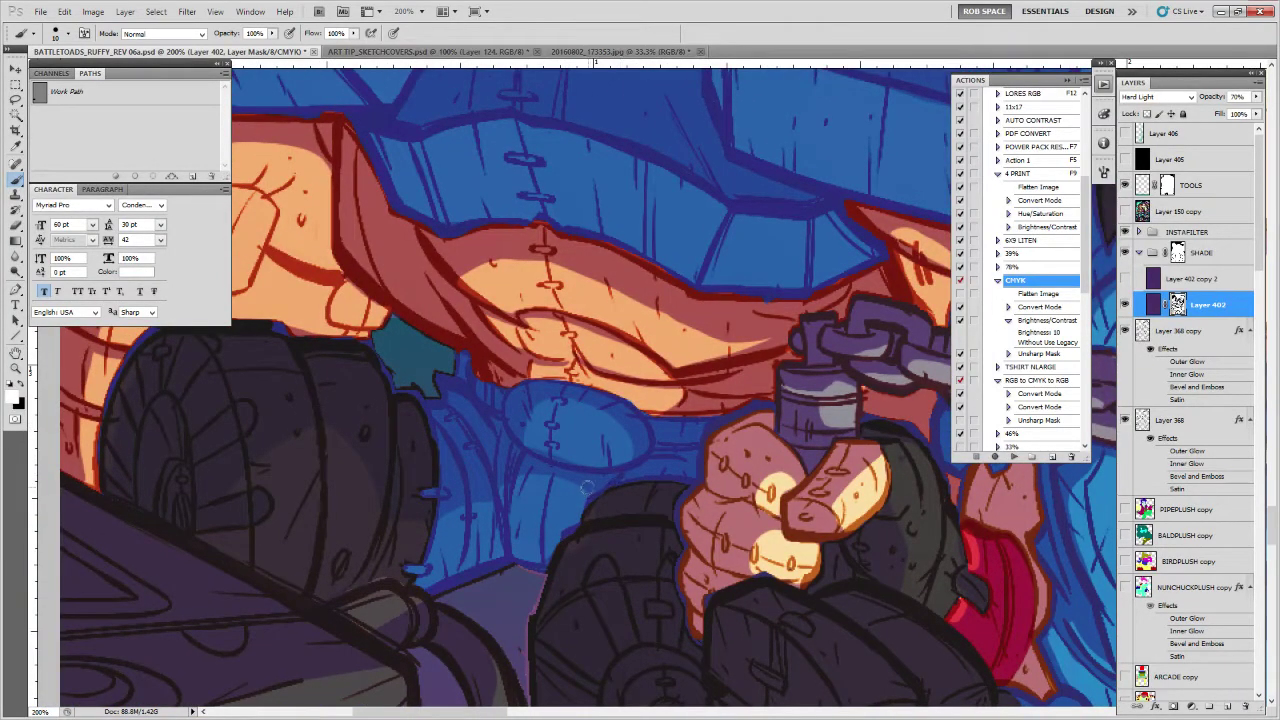
key("x")
key("x")
left_click_drag(610, 470, 606, 490)
key("x")
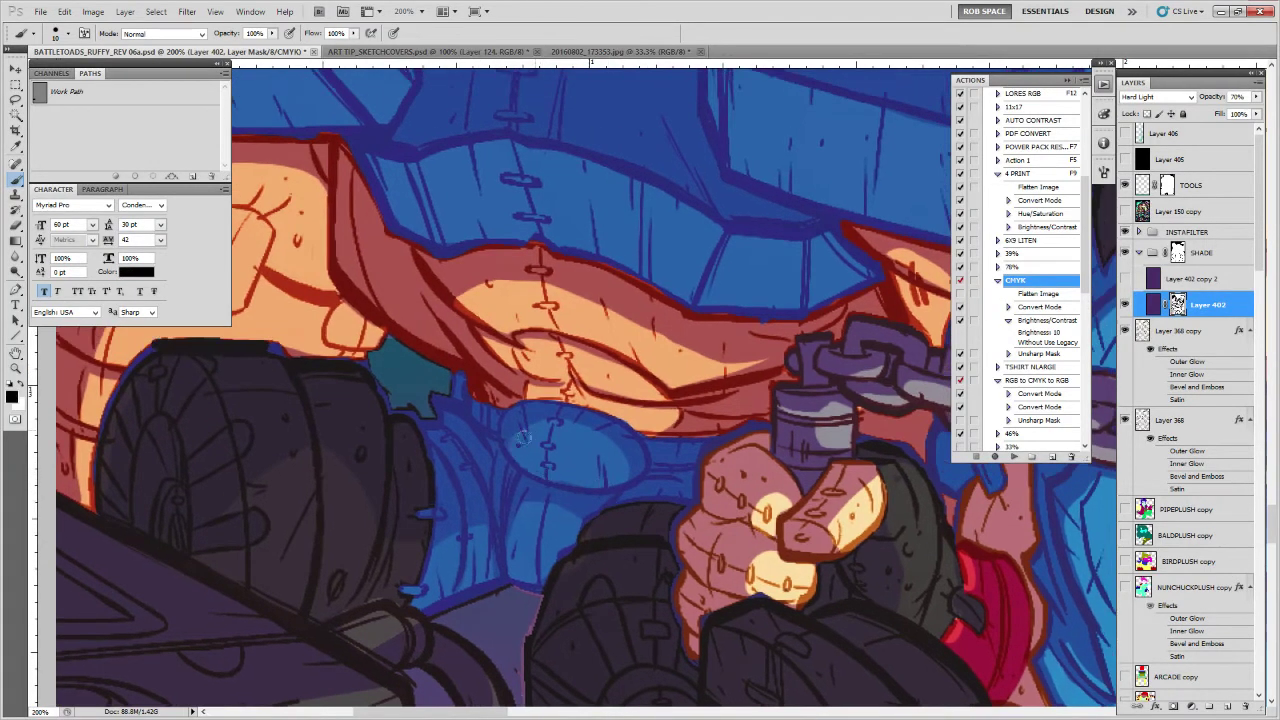
key("x")
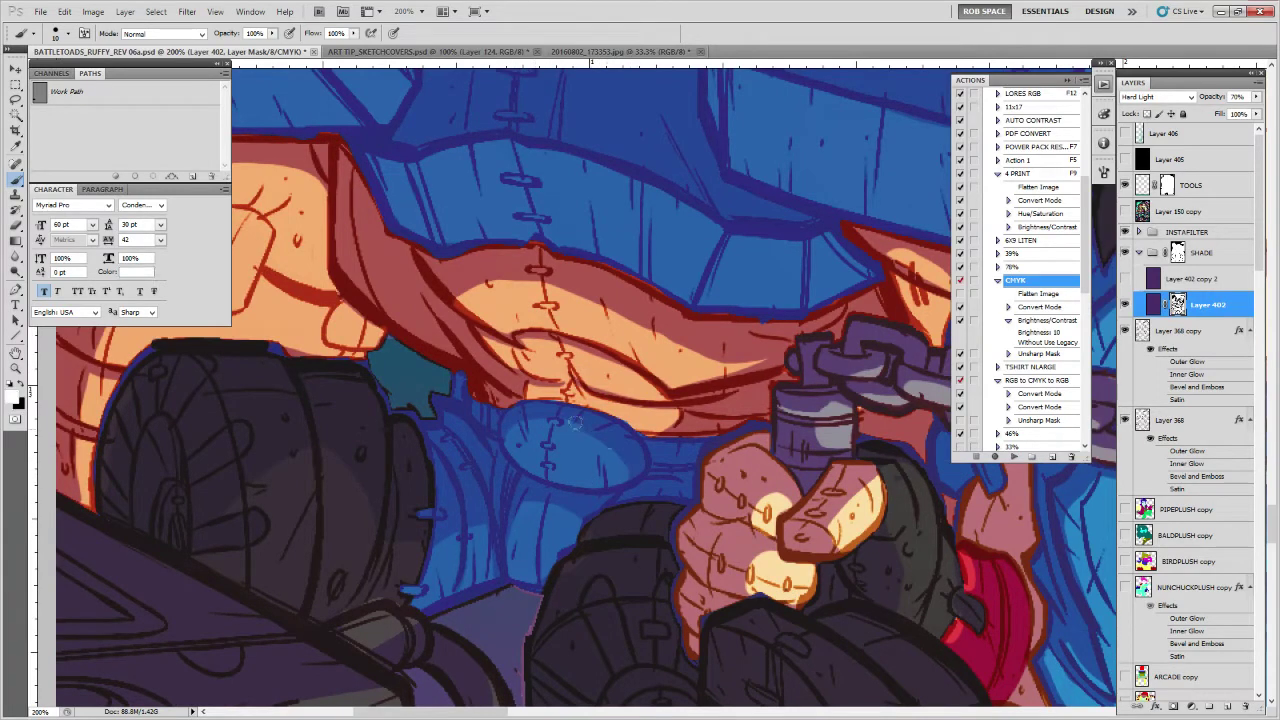
left_click_drag(515, 499, 589, 518)
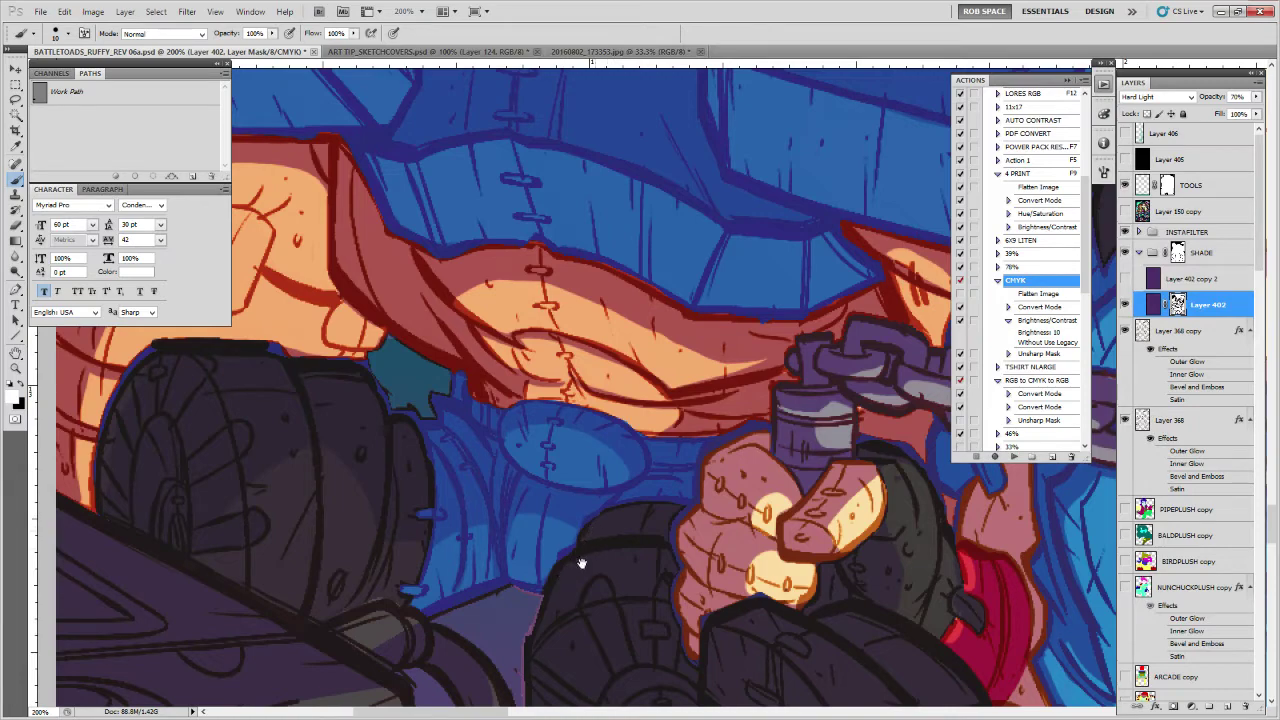
Paint thin light along the inner edge of the dark curved loop beside the console
left_click_drag(571, 563, 608, 415)
left_click_drag(587, 543, 660, 434)
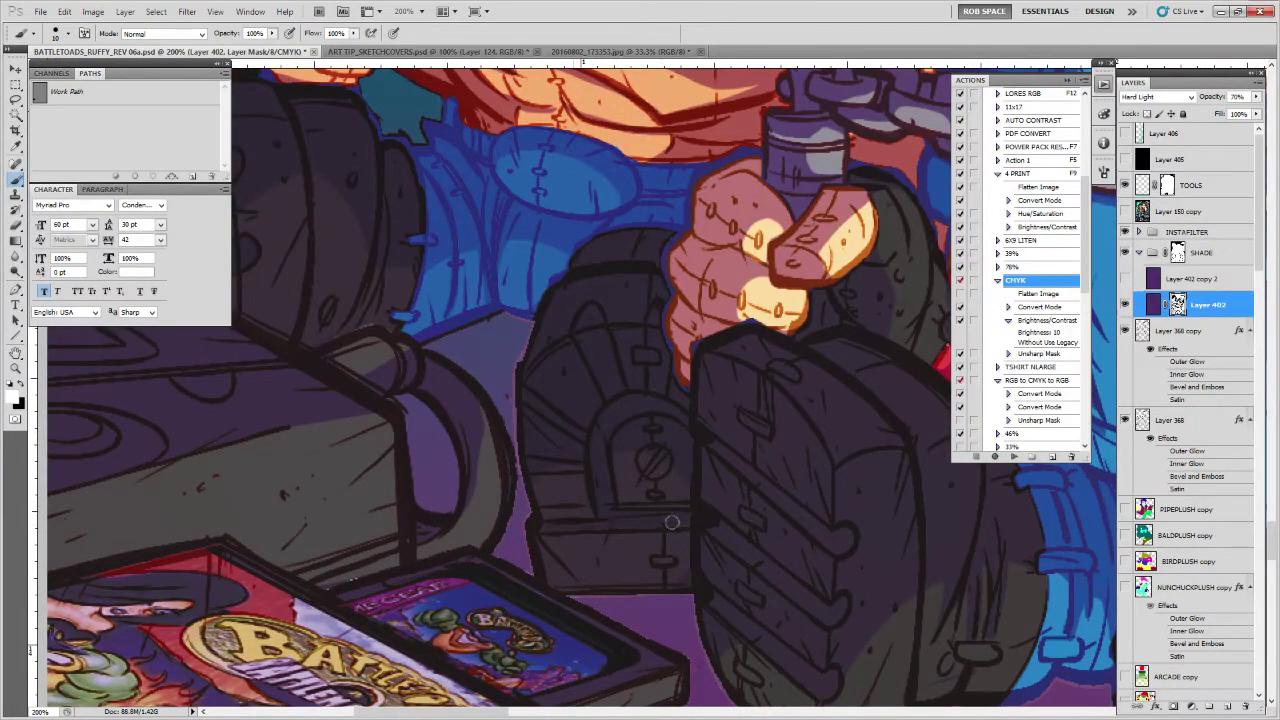
left_click_drag(604, 446, 640, 472)
mouse_move(525, 436)
left_mouse_down()
mouse_move(514, 566)
mouse_move(518, 443)
mouse_move(506, 535)
mouse_move(520, 565)
mouse_move(446, 591)
left_mouse_up()
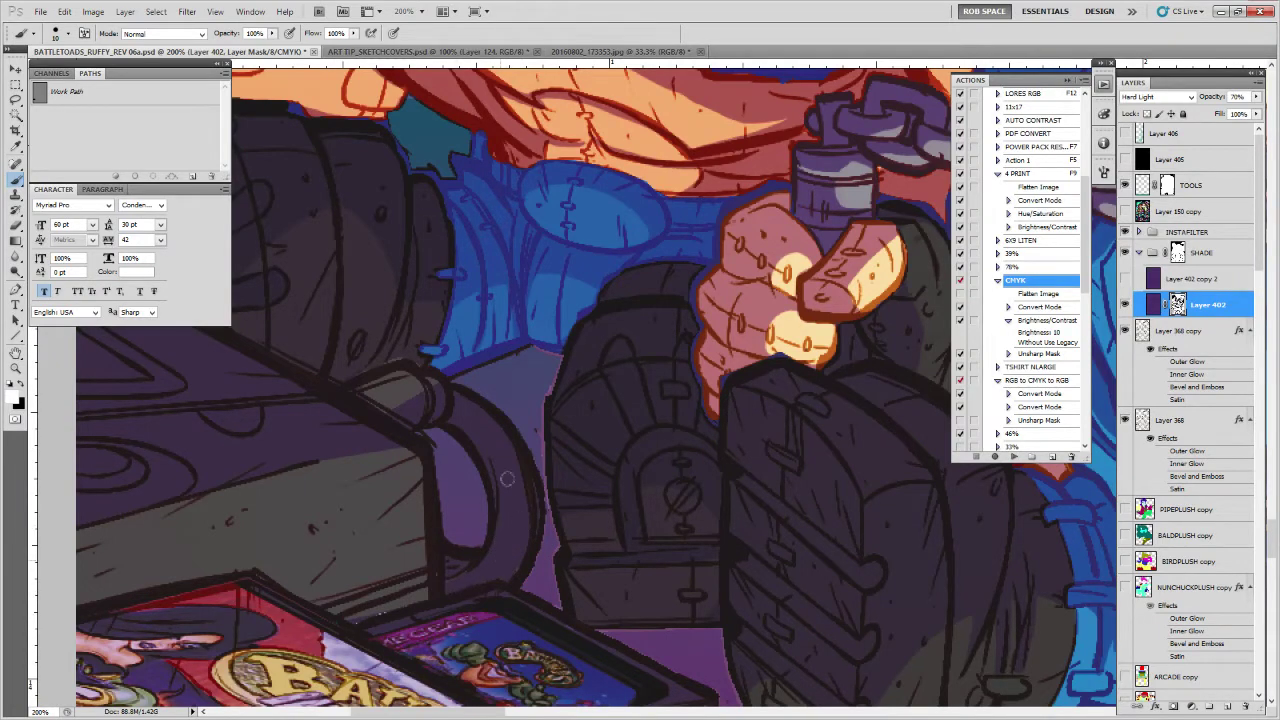
key("x")
left_click_drag(551, 422, 541, 412)
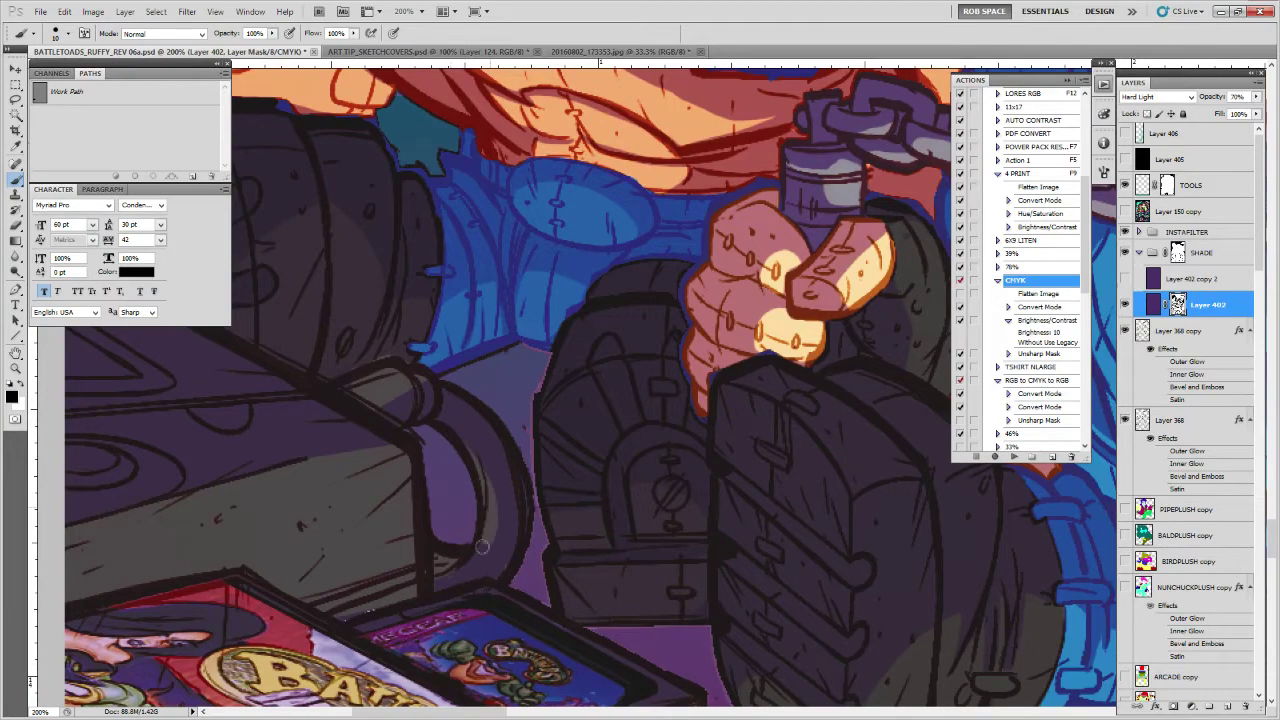
left_click_drag(466, 526, 689, 481)
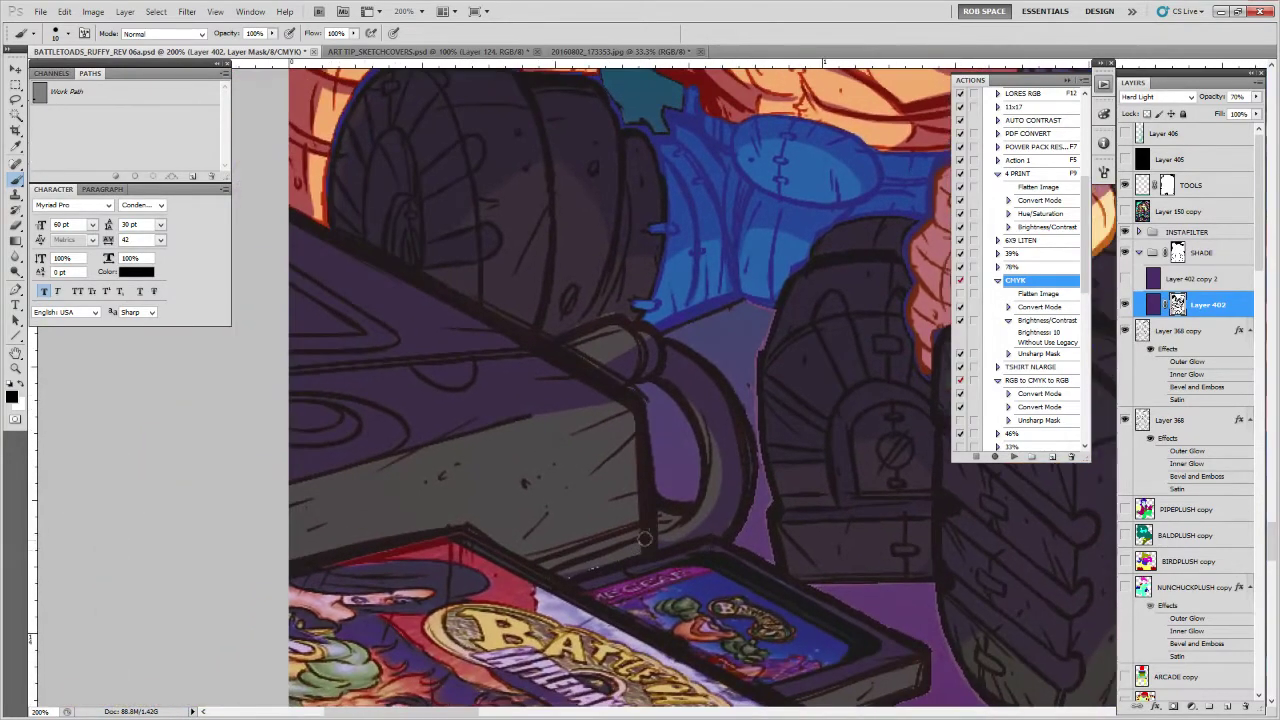
key("x")
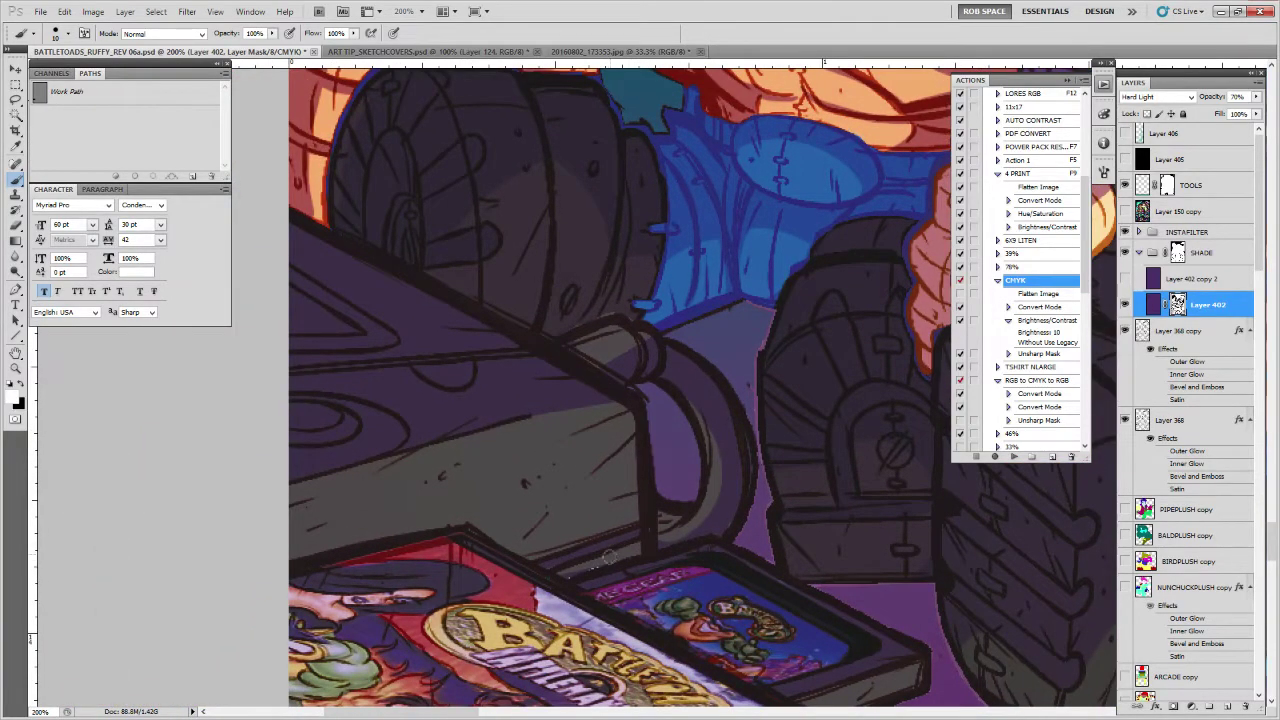
Refine the shading across the dark round boot beneath the bare arm
mouse_move(783, 453)
left_mouse_down()
mouse_move(600, 620)
mouse_move(583, 666)
left_mouse_up()
left_click_drag(617, 518, 651, 534)
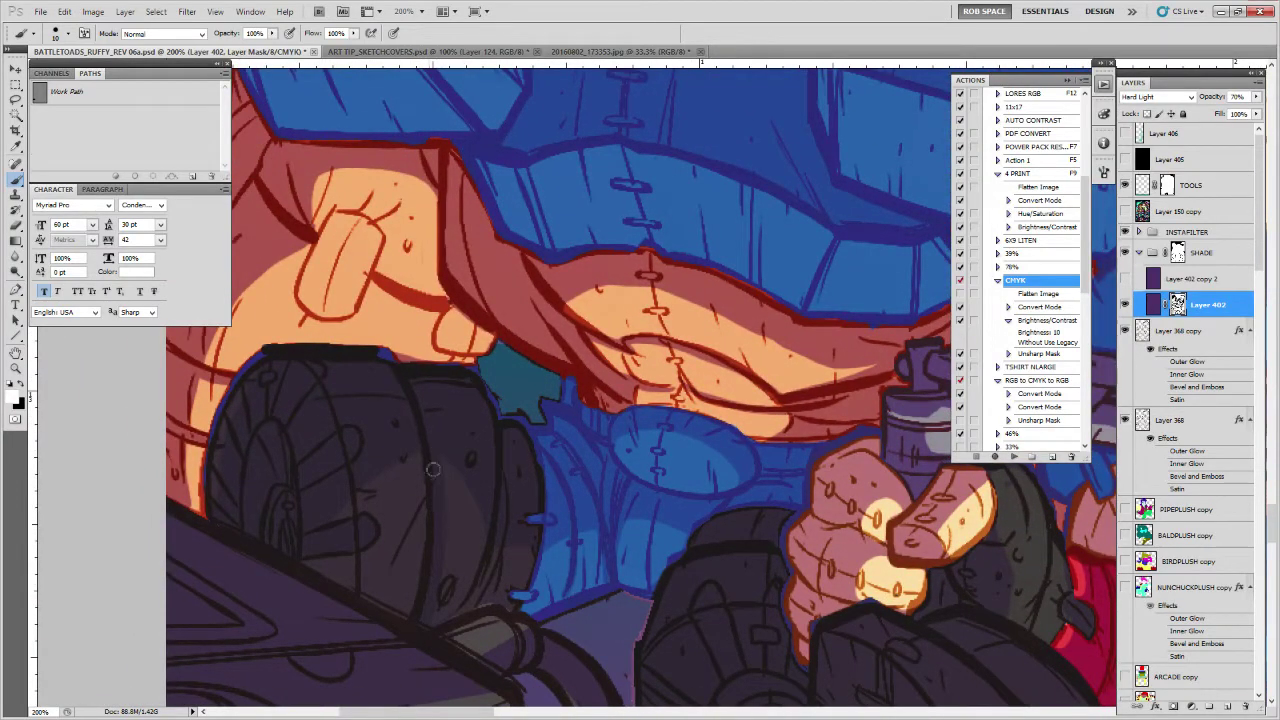
left_click_drag(438, 380, 513, 615)
mouse_move(394, 427)
left_mouse_down()
mouse_move(387, 466)
mouse_move(414, 398)
mouse_move(411, 440)
mouse_move(469, 398)
mouse_move(416, 443)
mouse_move(456, 405)
mouse_move(584, 351)
mouse_move(486, 482)
left_mouse_up()
mouse_move(518, 430)
left_mouse_down()
mouse_move(467, 457)
mouse_move(373, 632)
mouse_move(370, 688)
left_mouse_up()
mouse_move(376, 650)
left_mouse_down()
mouse_move(374, 541)
mouse_move(382, 627)
left_mouse_up()
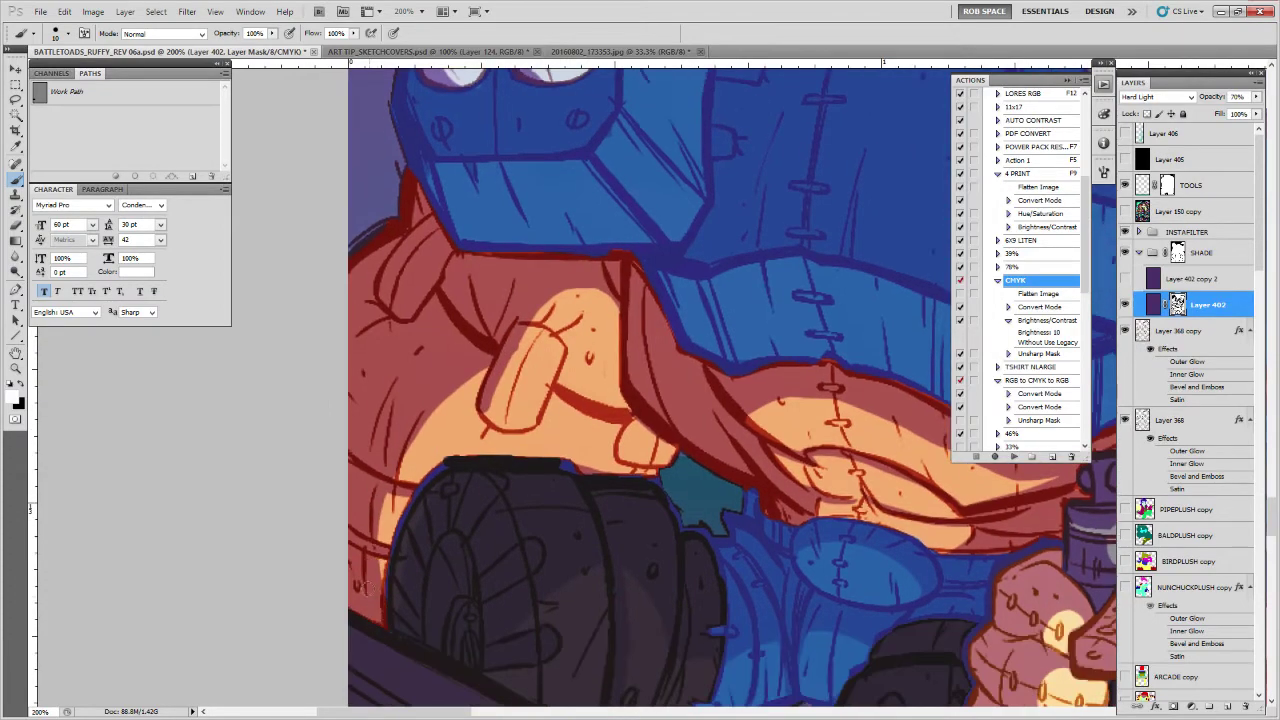
Add thin curved highlights along the forehead creases of the blue helmet above the eye slit
left_click_drag(650, 173, 466, 582)
mouse_move(667, 457)
left_mouse_down()
mouse_move(495, 665)
mouse_move(594, 661)
left_mouse_up()
key("x")
mouse_move(306, 474)
left_mouse_down()
mouse_move(306, 504)
mouse_move(309, 478)
mouse_move(389, 443)
left_mouse_up()
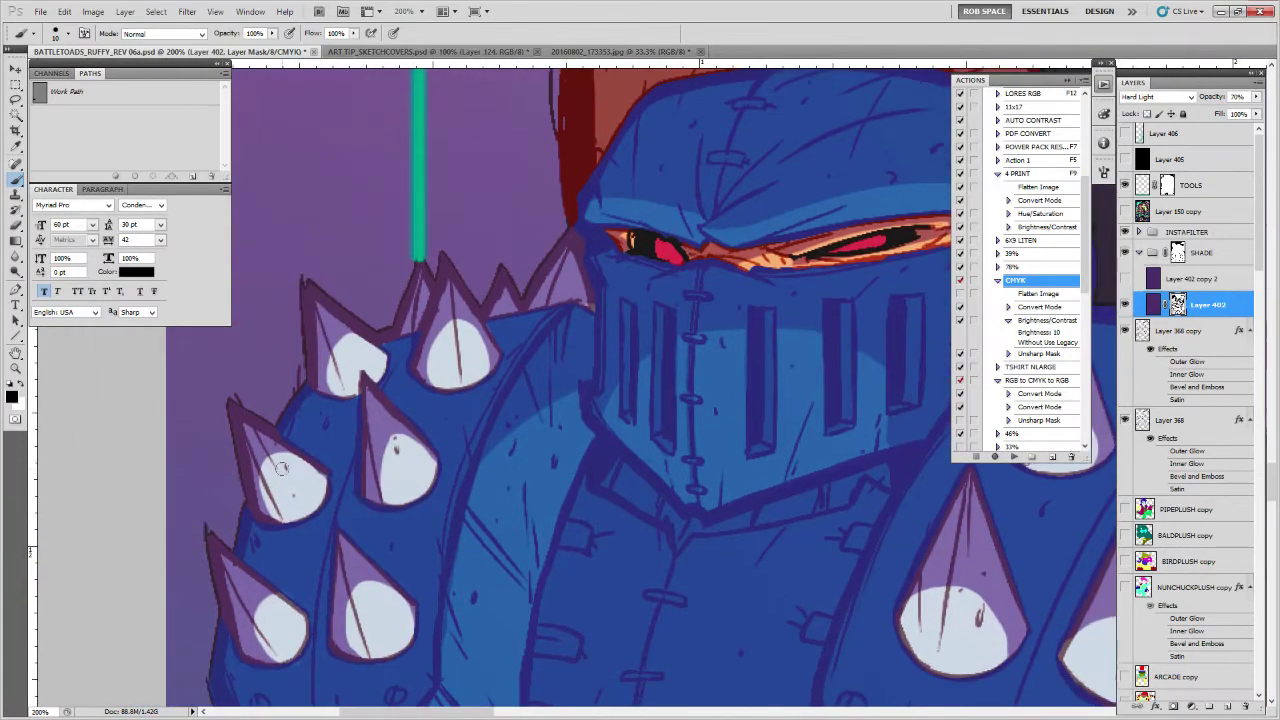
mouse_move(888, 225)
left_mouse_down()
mouse_move(751, 471)
mouse_move(668, 493)
left_mouse_up()
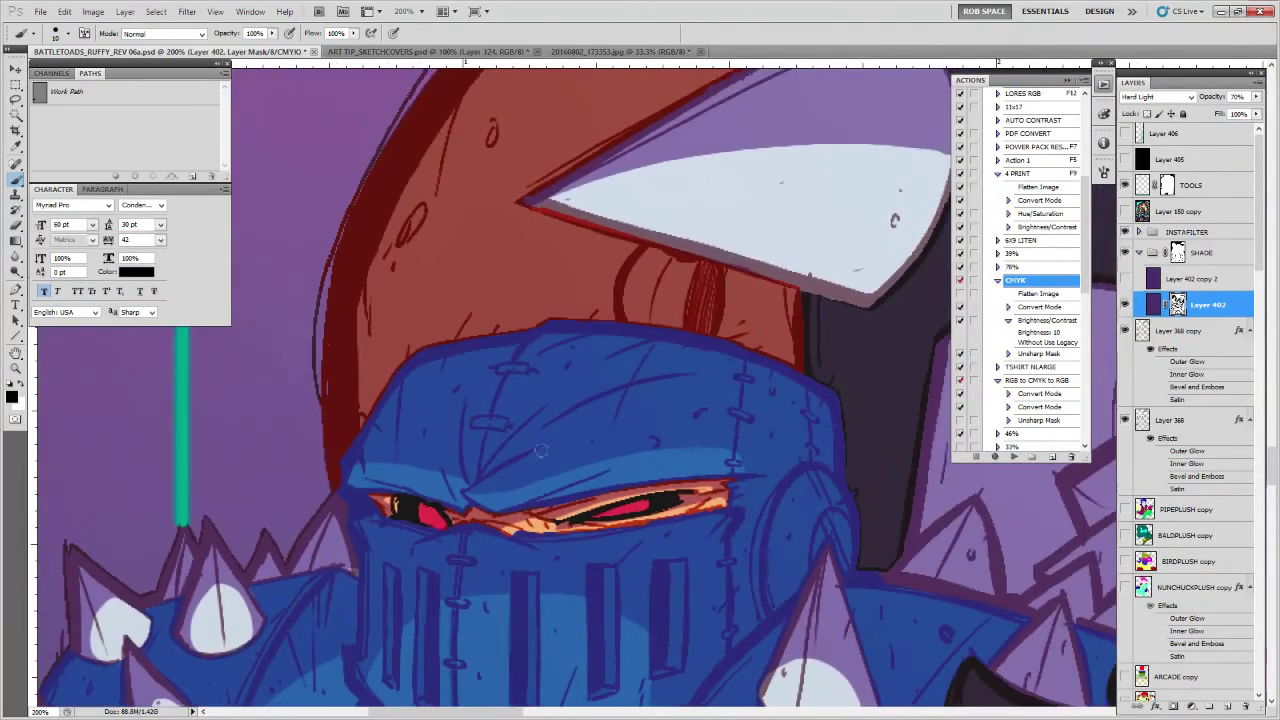
key("x")
key("x")
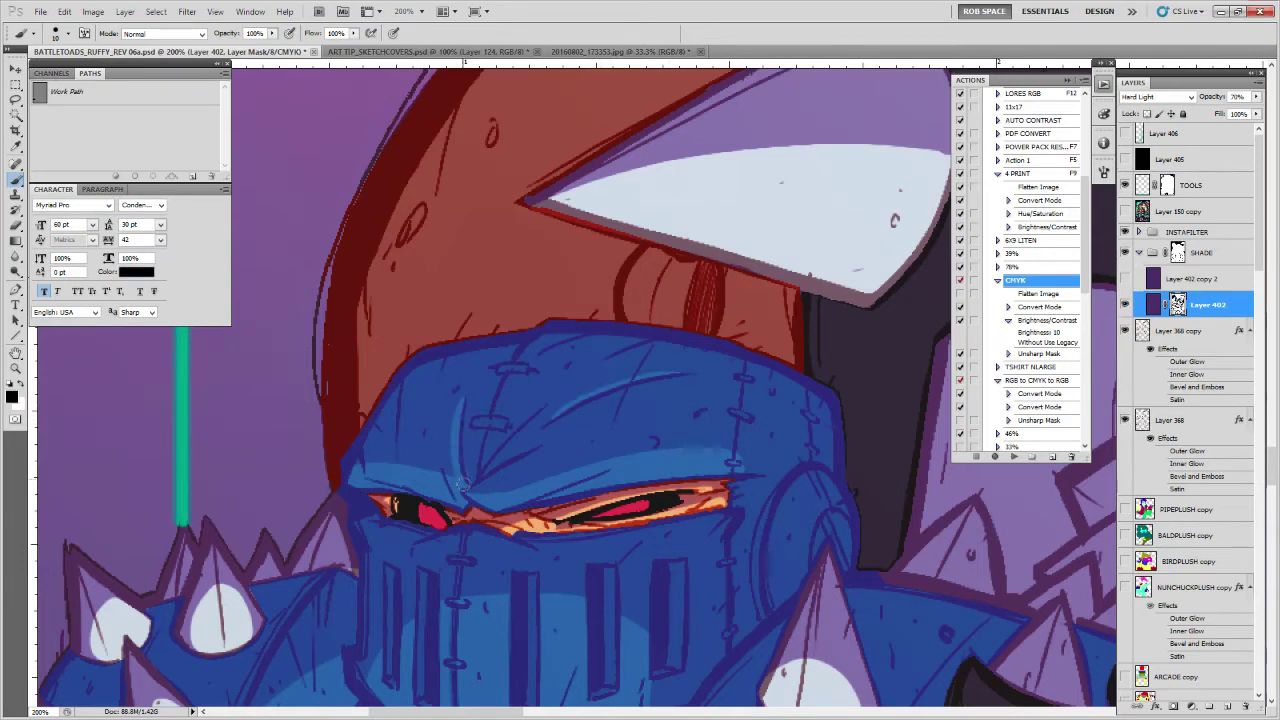
left_click_drag(768, 561, 743, 431)
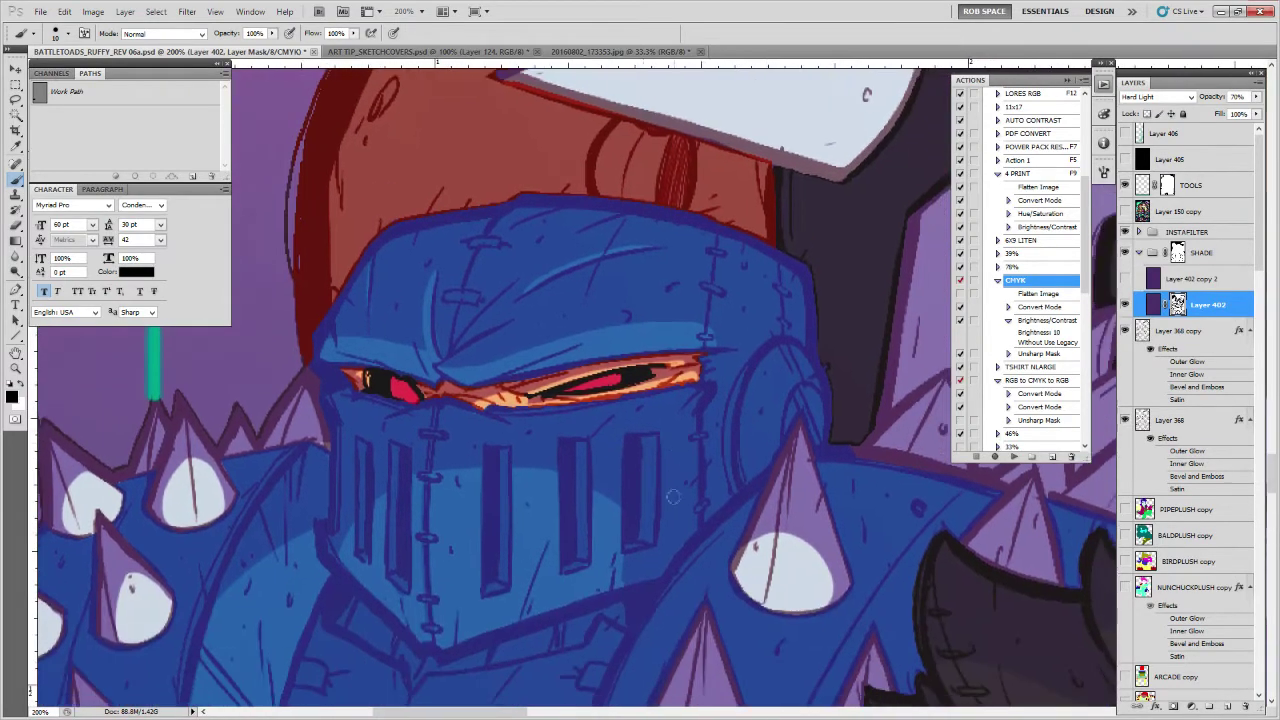
Reshape the light's edge on the helmet's faceplate around the vertical visor slits
key("x")
mouse_move(590, 486)
left_mouse_down()
mouse_move(622, 520)
mouse_move(591, 486)
mouse_move(624, 568)
left_mouse_up()
left_click_drag(600, 512, 602, 532)
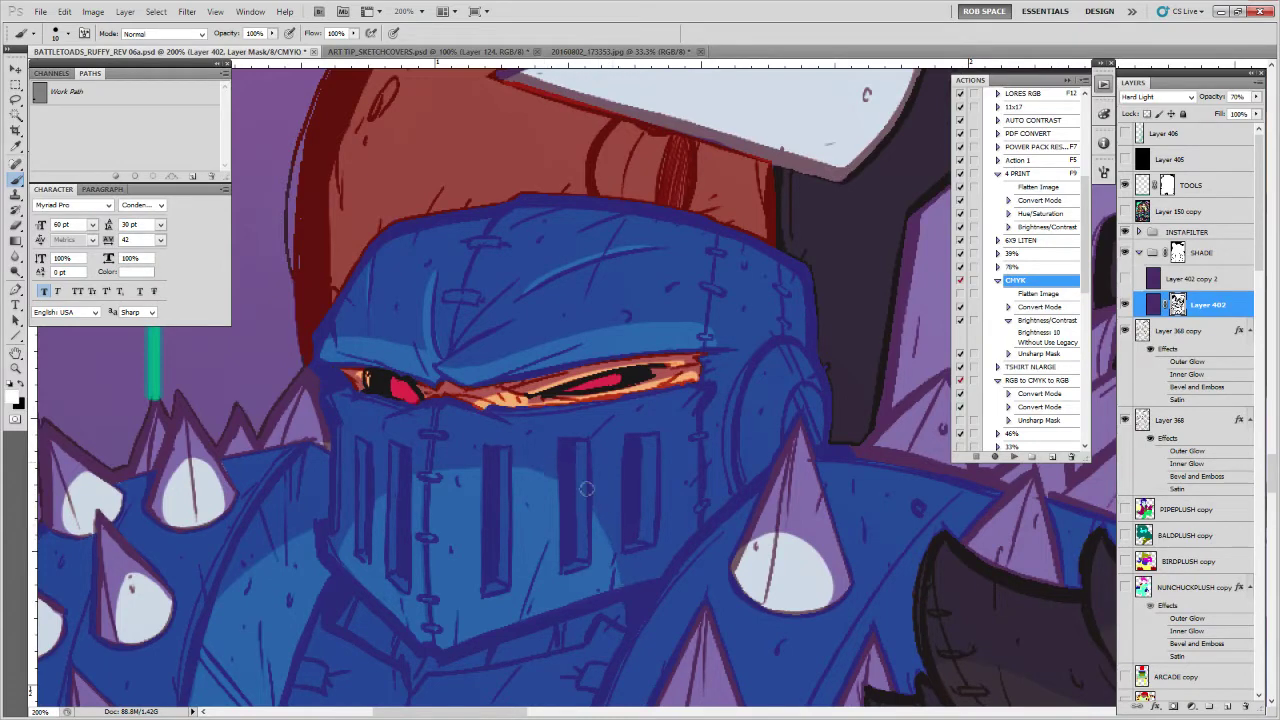
left_click_drag(511, 476, 601, 533)
mouse_move(642, 576)
left_mouse_down()
mouse_move(614, 503)
mouse_move(648, 481)
left_mouse_up()
key("x")
left_click_drag(775, 387, 627, 536)
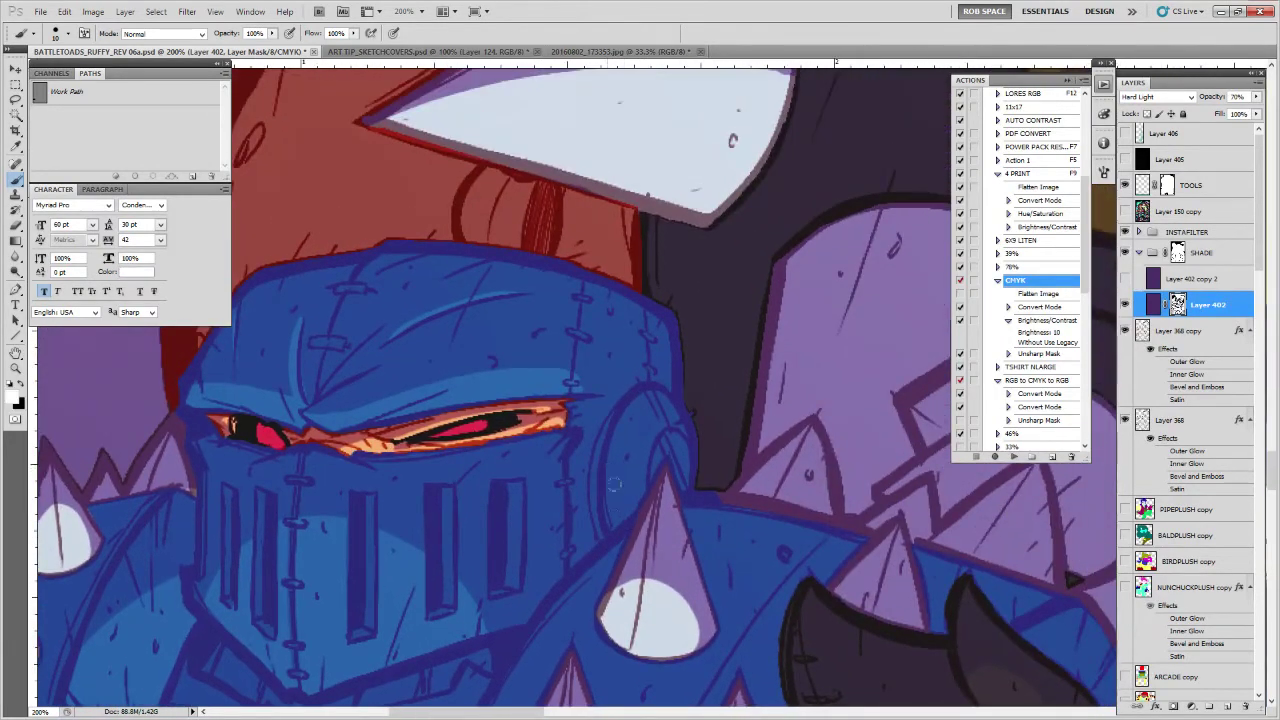
Light the narrow skin folds along the belly's side, between the bare arm and the central stitches
key("z")
left_click(632, 455, "alt")
left_click(632, 455, "alt")
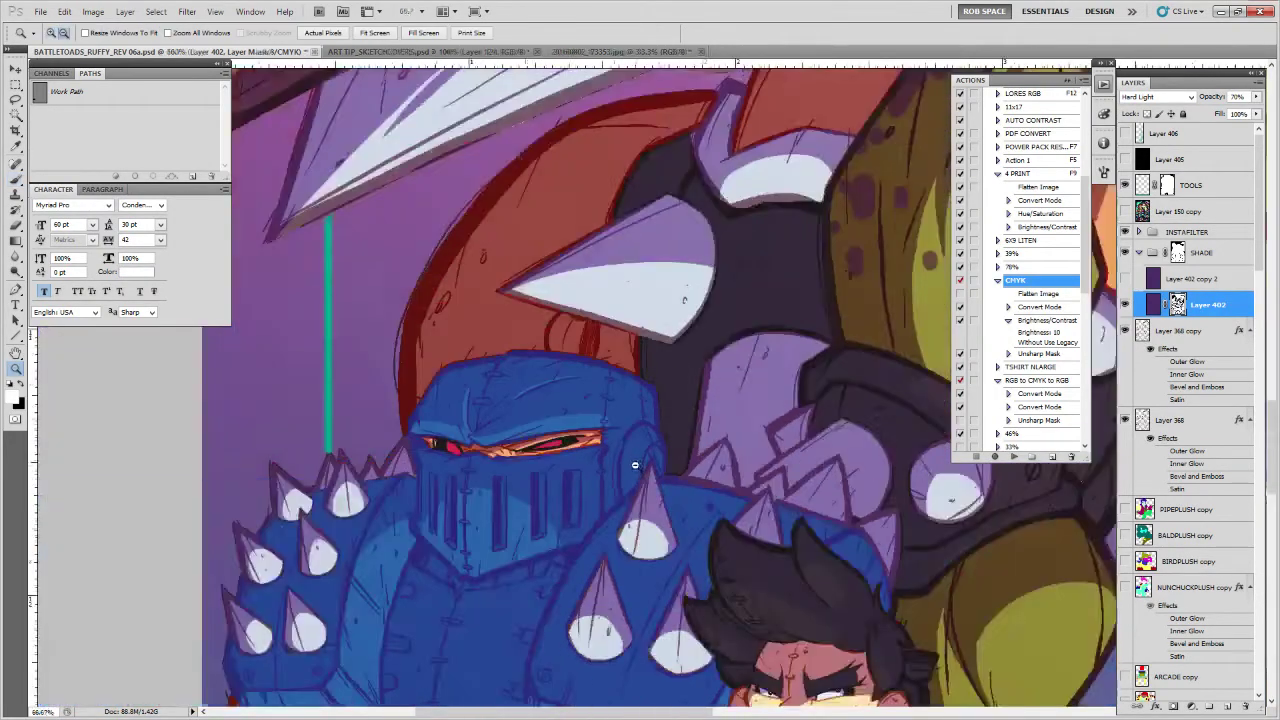
left_click(636, 474, "alt")
left_click(636, 474, "alt")
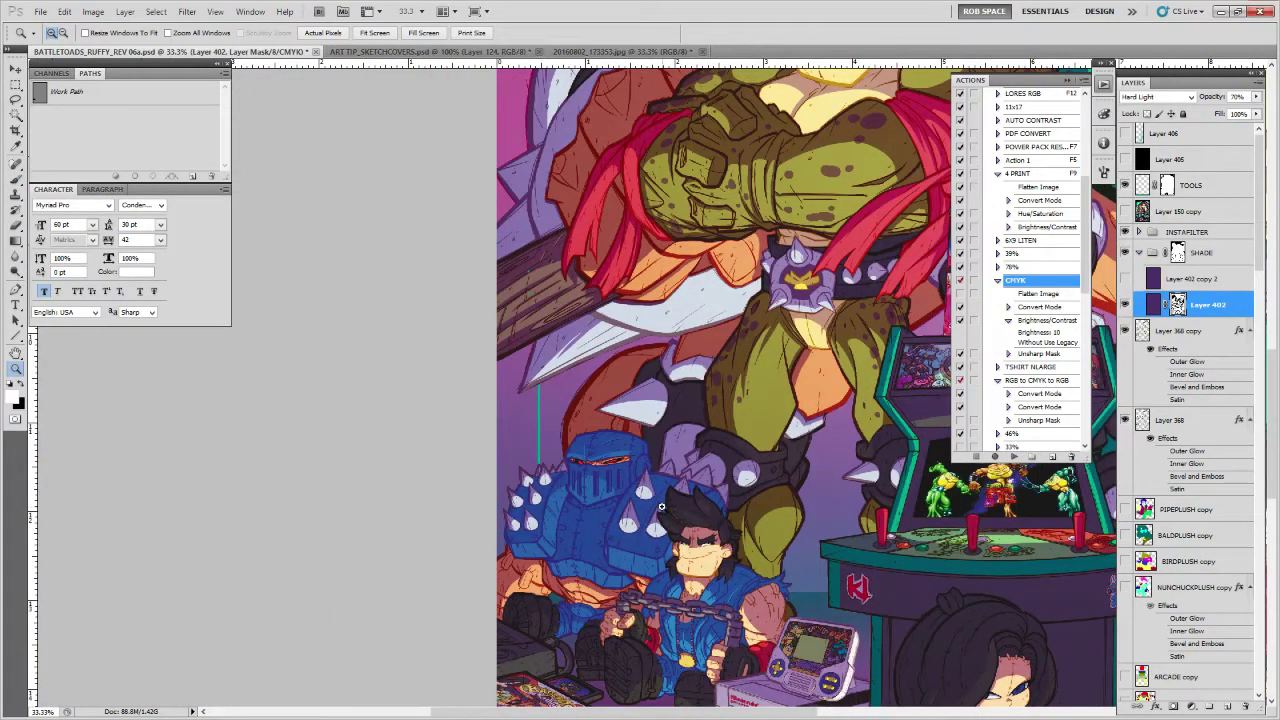
left_click(570, 574)
left_click(570, 574)
left_click(570, 574)
left_click(572, 580)
left_click(574, 585)
left_click_drag(574, 585, 541, 397)
key("b")
key("x")
mouse_move(402, 402)
left_mouse_down()
mouse_move(457, 463)
mouse_move(515, 486)
left_mouse_up()
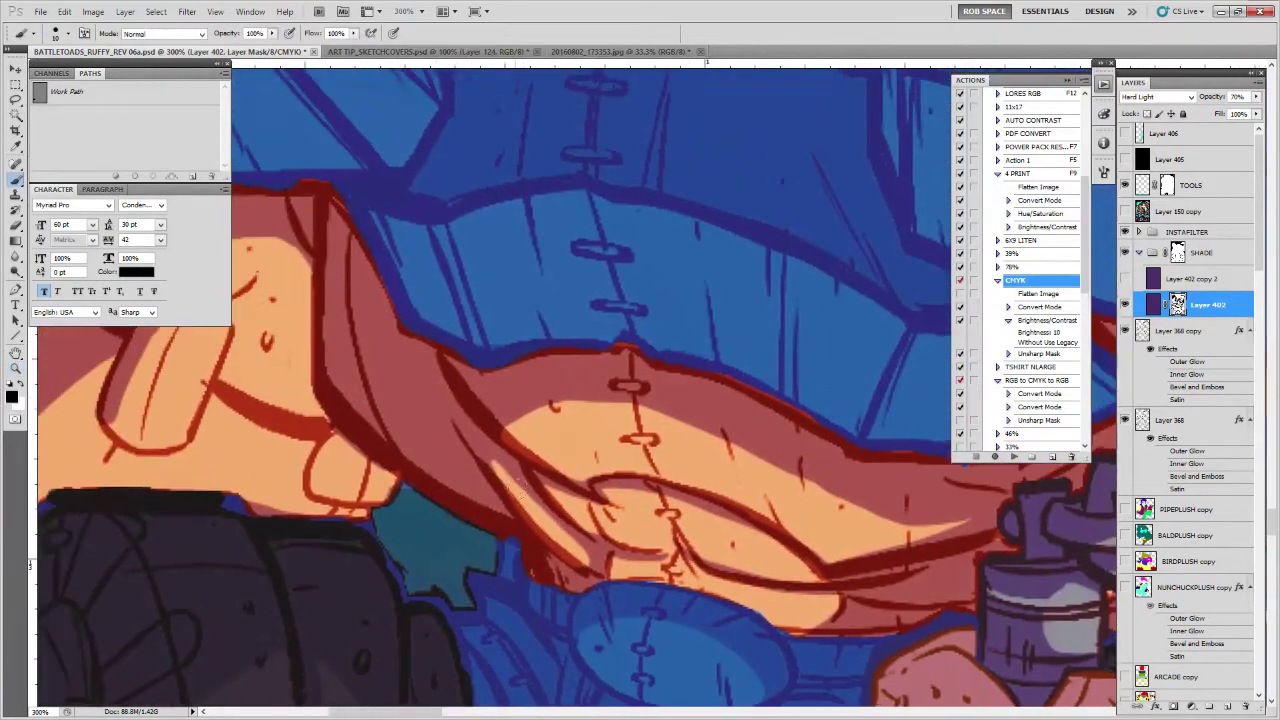
left_click_drag(490, 436, 532, 491)
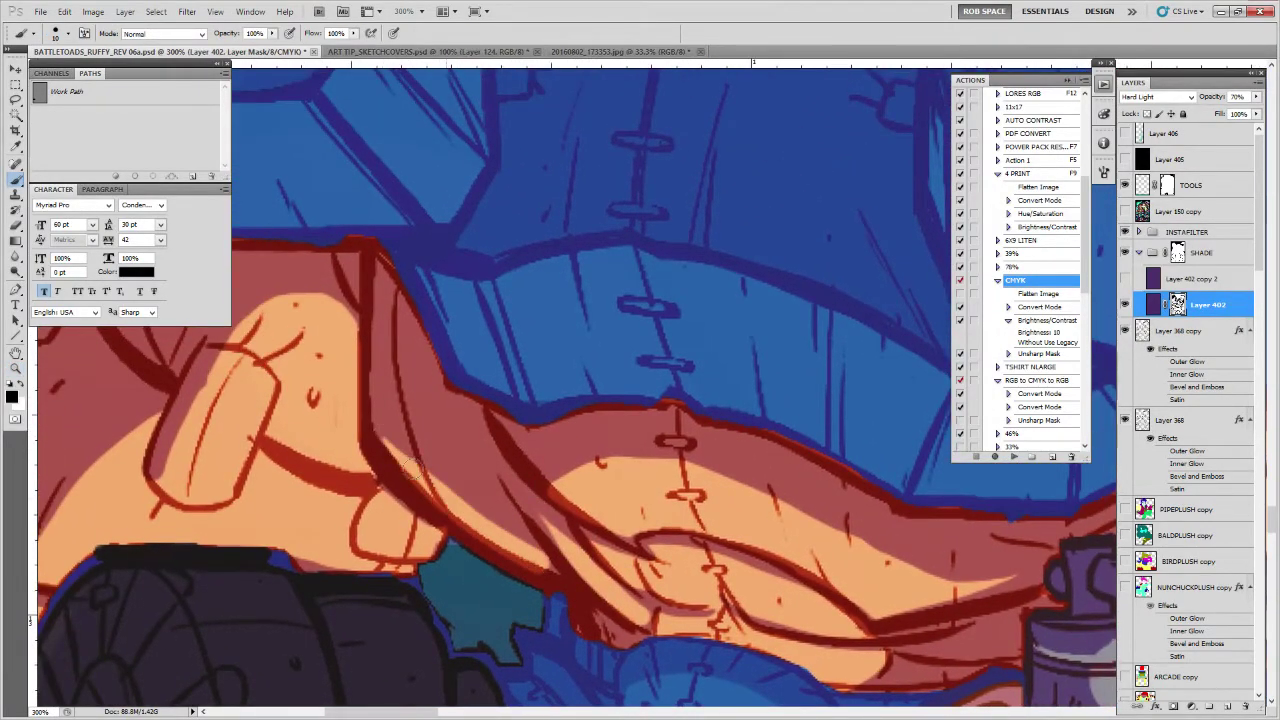
left_click_drag(440, 480, 550, 568)
Shade a thin shadow beneath the curved belly fold around the central stitches
left_click_drag(874, 592, 578, 527)
mouse_move(368, 477)
left_mouse_down()
mouse_move(517, 537)
mouse_move(404, 489)
mouse_move(414, 475)
mouse_move(506, 520)
left_mouse_up()
key("x")
left_click_drag(408, 480, 444, 543)
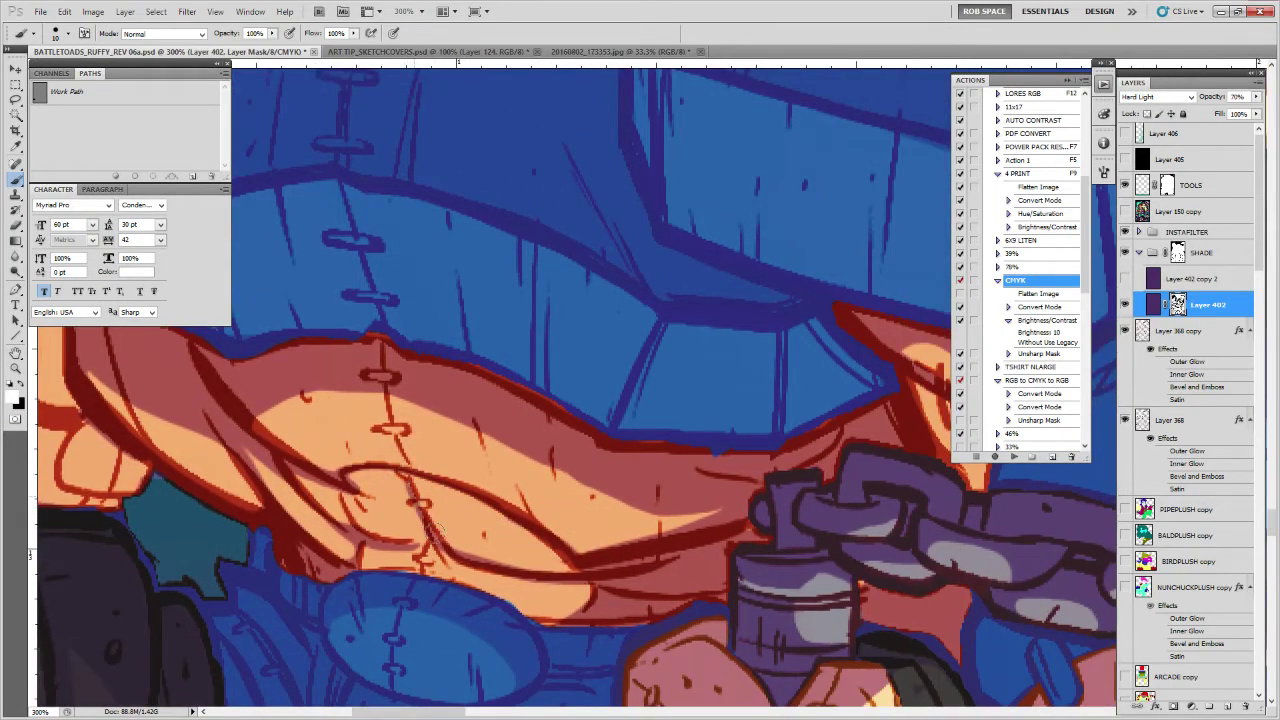
mouse_move(354, 472)
left_mouse_down()
mouse_move(447, 493)
mouse_move(576, 560)
left_mouse_up()
left_click_drag(412, 544, 430, 550)
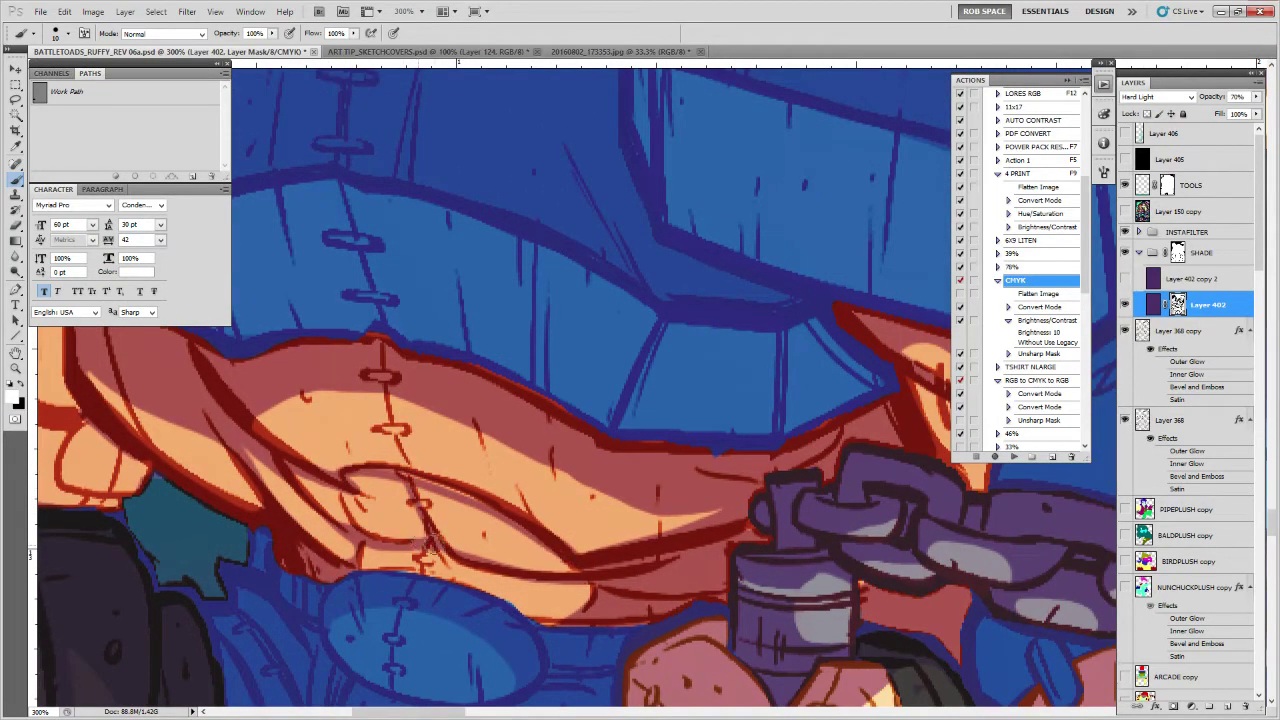
left_click_drag(402, 475, 475, 495)
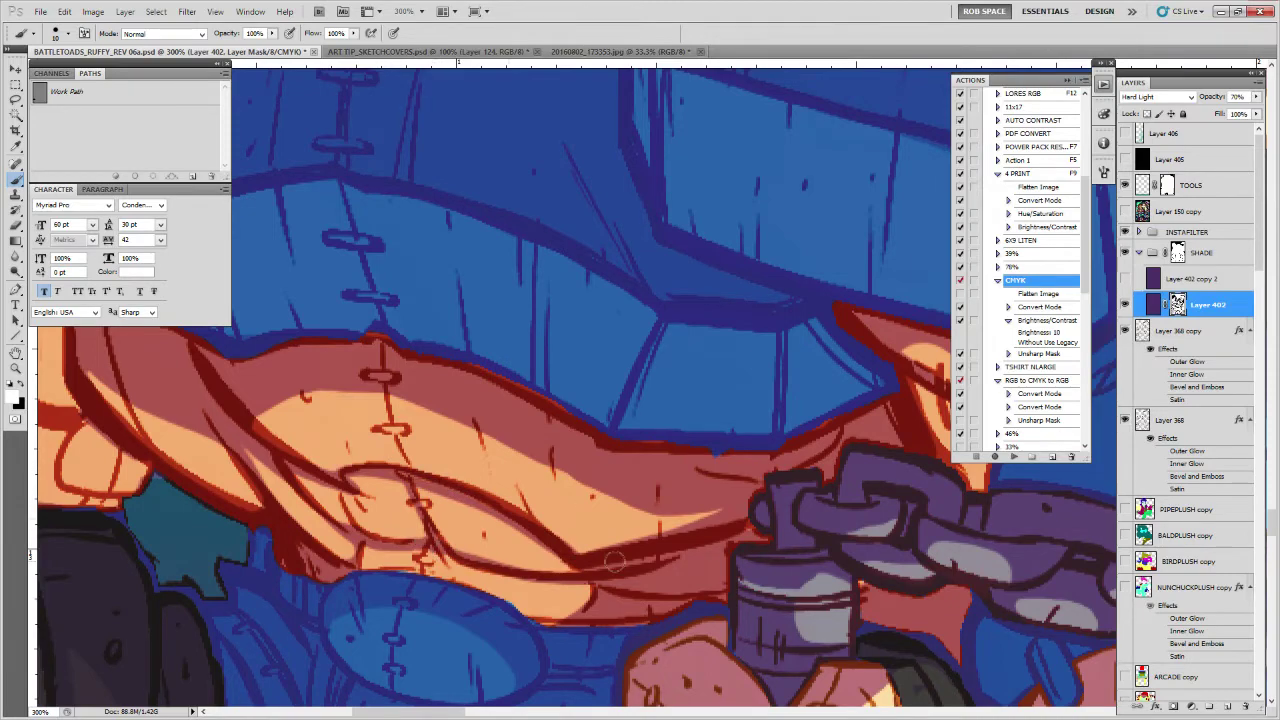
left_click_drag(764, 553, 722, 585)
left_click_drag(903, 524, 503, 617)
Examine the blue armoured plush's shading within the surrounding illustration
key("z")
left_click(752, 433, "alt")
scroll(751, 433, "down", 5)
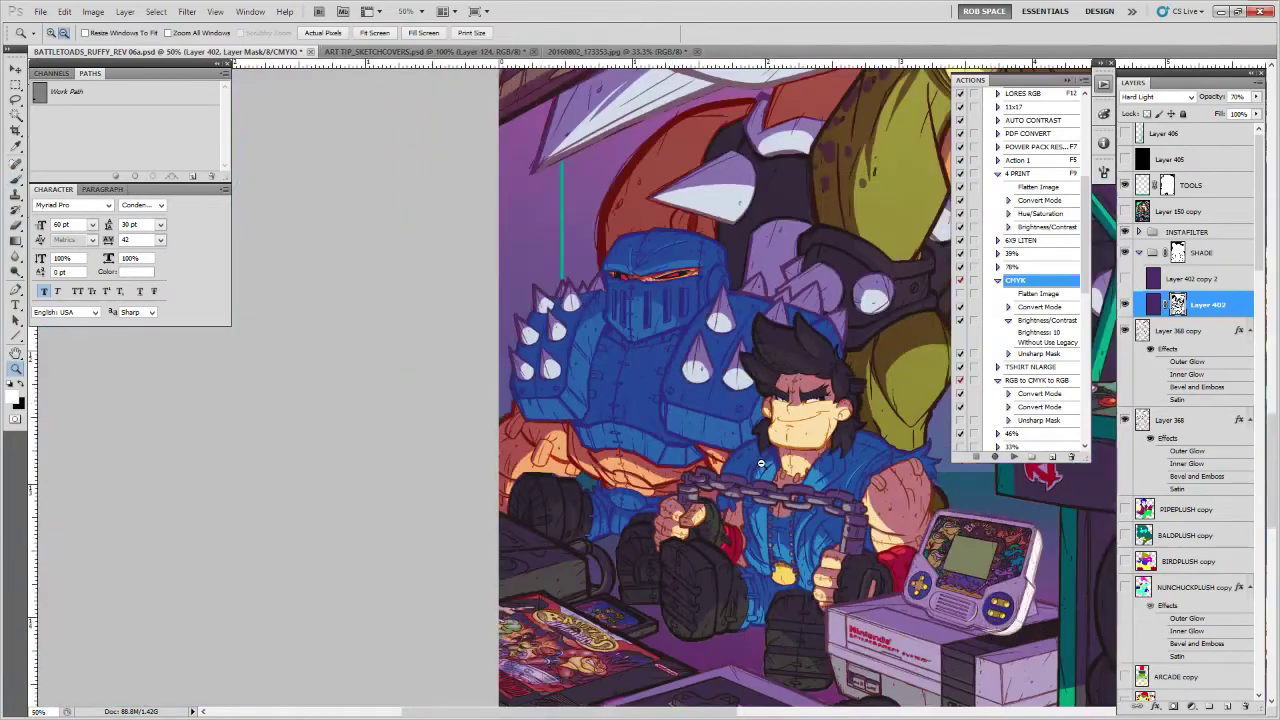
scroll(791, 463, "down", 1)
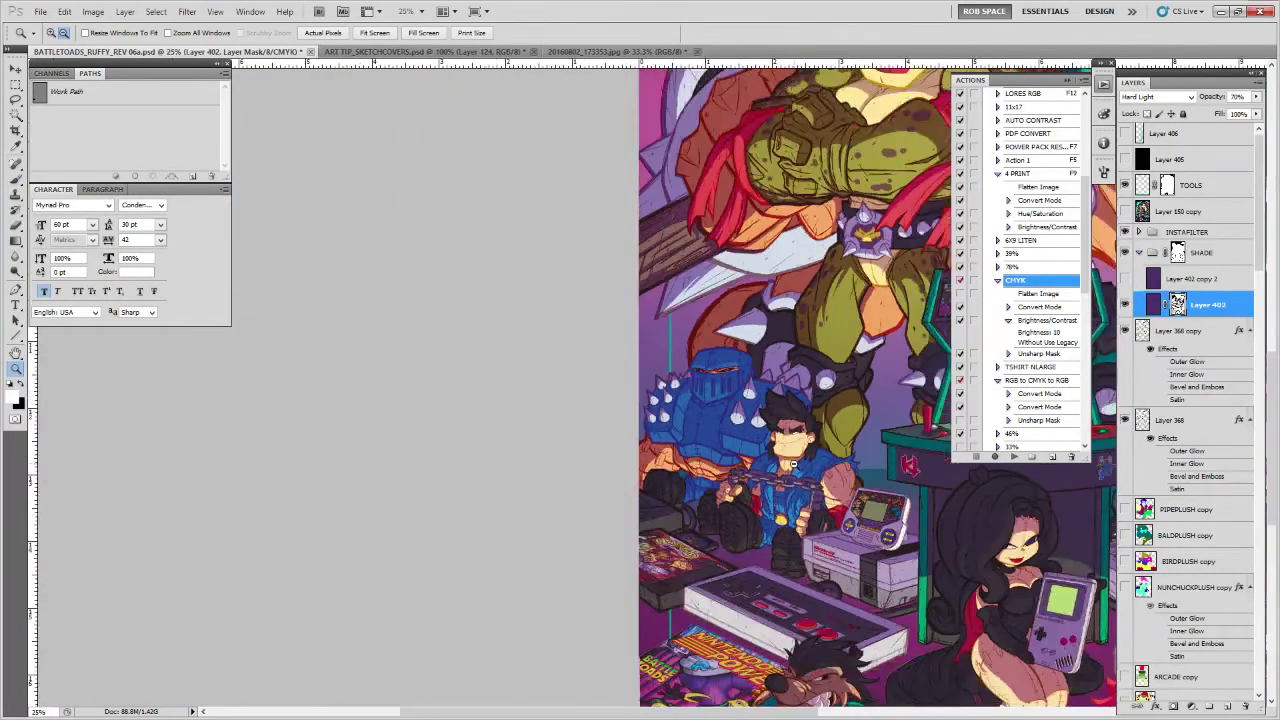
left_click(708, 413)
left_click(708, 413)
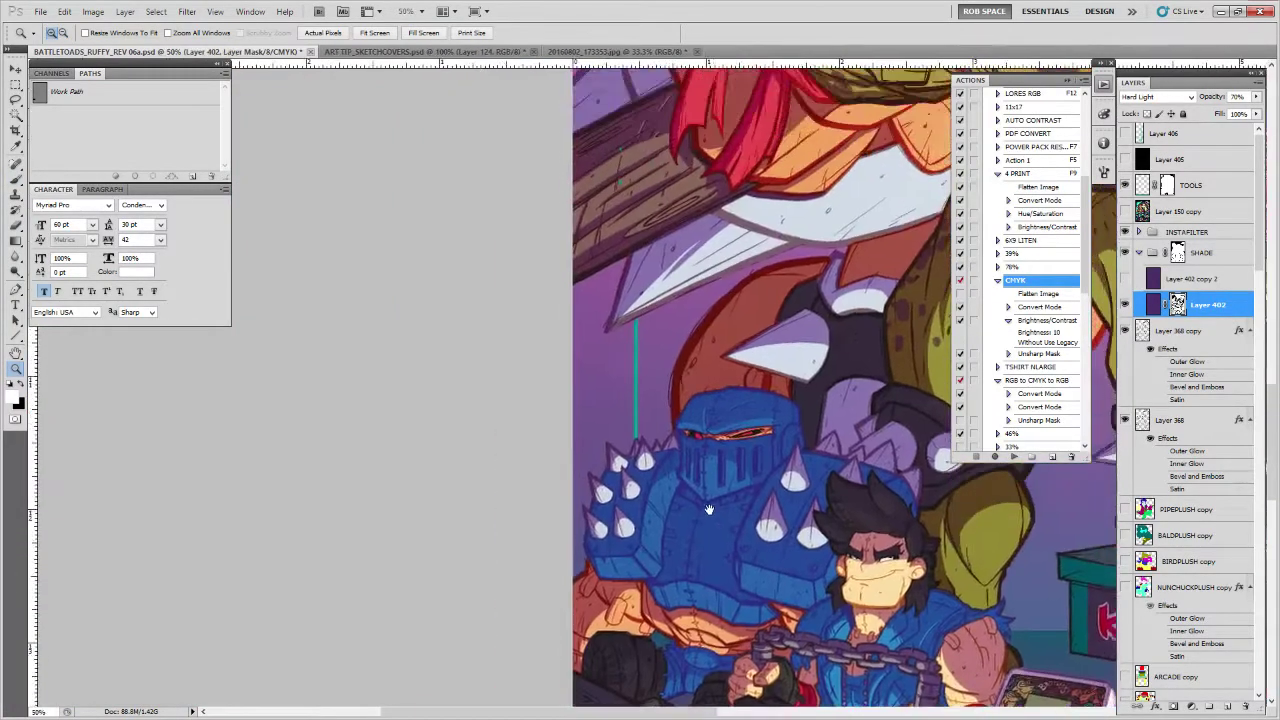
left_click(708, 413)
Touch up the light on the spikes and armour of both shoulder pads
key("b")
key("x")
key("x")
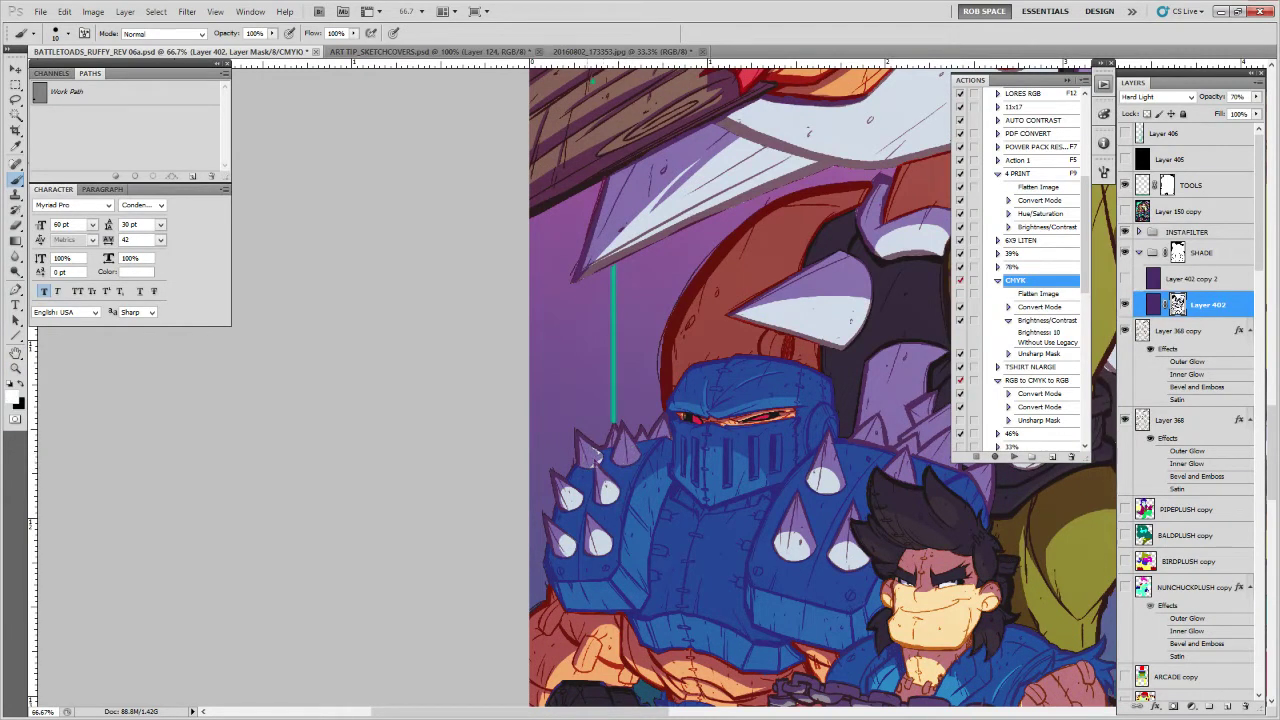
scroll(643, 473, "up", 4)
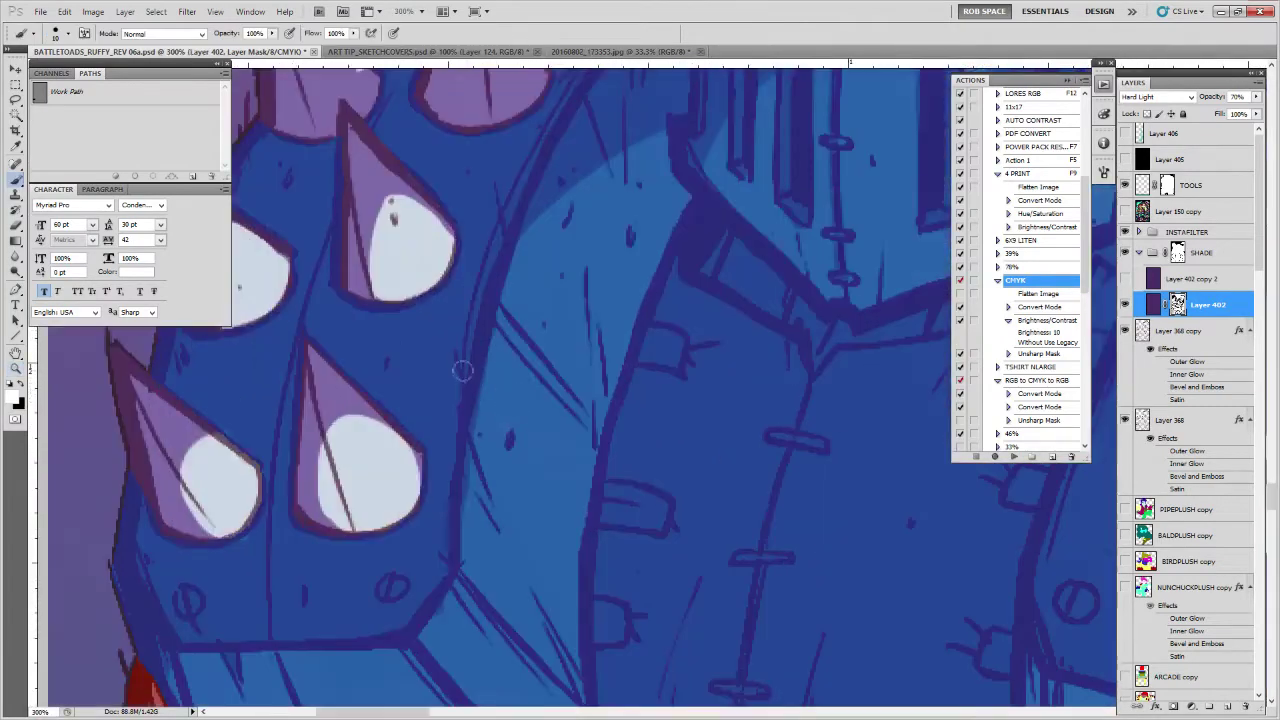
key("x")
left_click_drag(452, 342, 484, 294)
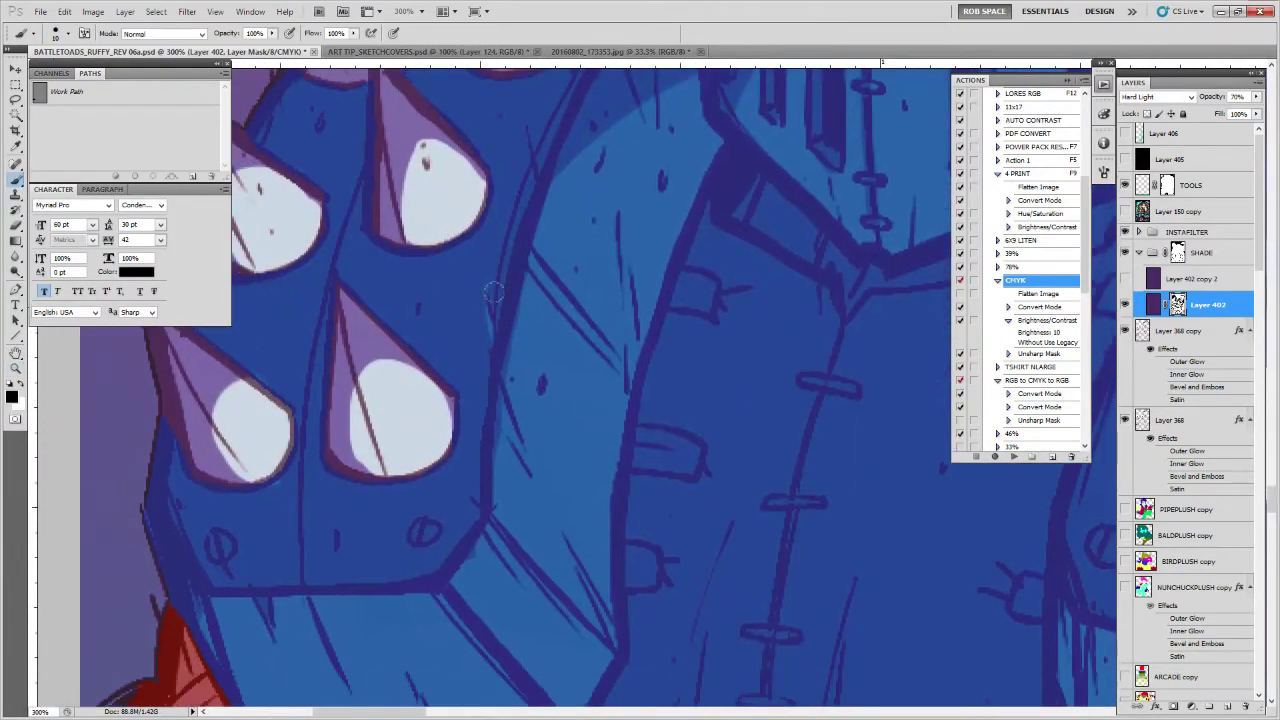
left_click_drag(310, 344, 300, 575)
left_click_drag(311, 548, 321, 652)
left_click_drag(366, 284, 322, 444)
left_click_drag(918, 502, 552, 548)
left_click_drag(890, 600, 568, 554)
left_click_drag(842, 511, 686, 349)
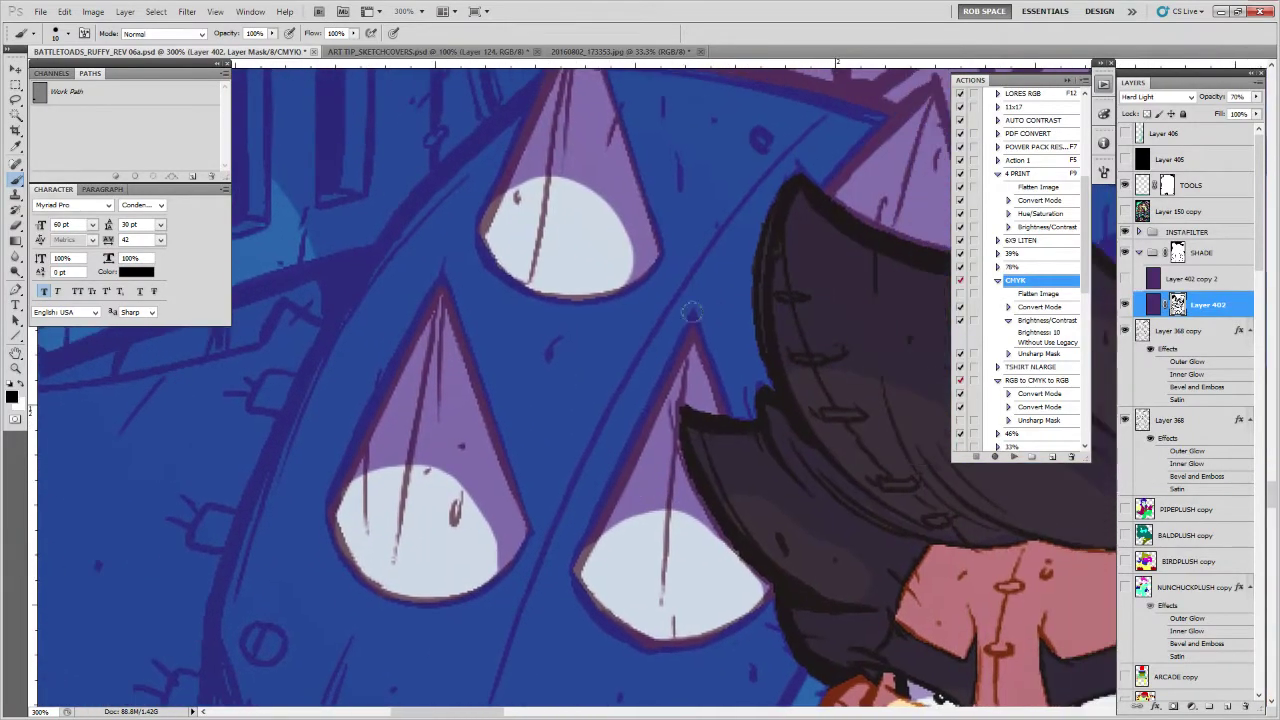
left_click_drag(529, 600, 643, 218)
left_click_drag(611, 299, 555, 465)
Clean up the light on the lower faceplate around the helmet's visor slits
left_click_drag(374, 492, 412, 396)
left_click_drag(428, 402, 468, 568)
mouse_move(489, 203)
left_mouse_down()
mouse_move(500, 520)
mouse_move(534, 534)
mouse_move(539, 563)
mouse_move(671, 567)
left_mouse_up()
left_click_drag(564, 553, 560, 604)
left_click_drag(522, 548, 520, 604)
left_click_drag(488, 587, 486, 565)
left_click_drag(469, 497, 473, 528)
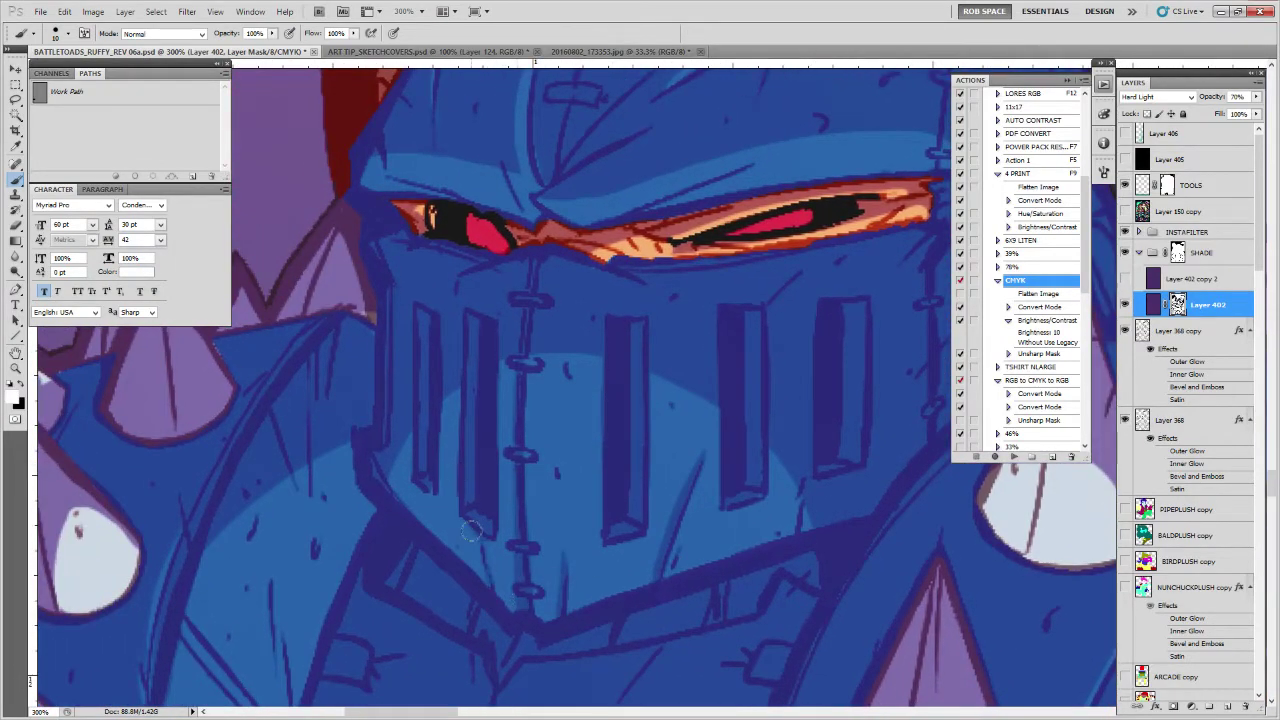
left_click_drag(489, 354, 374, 609)
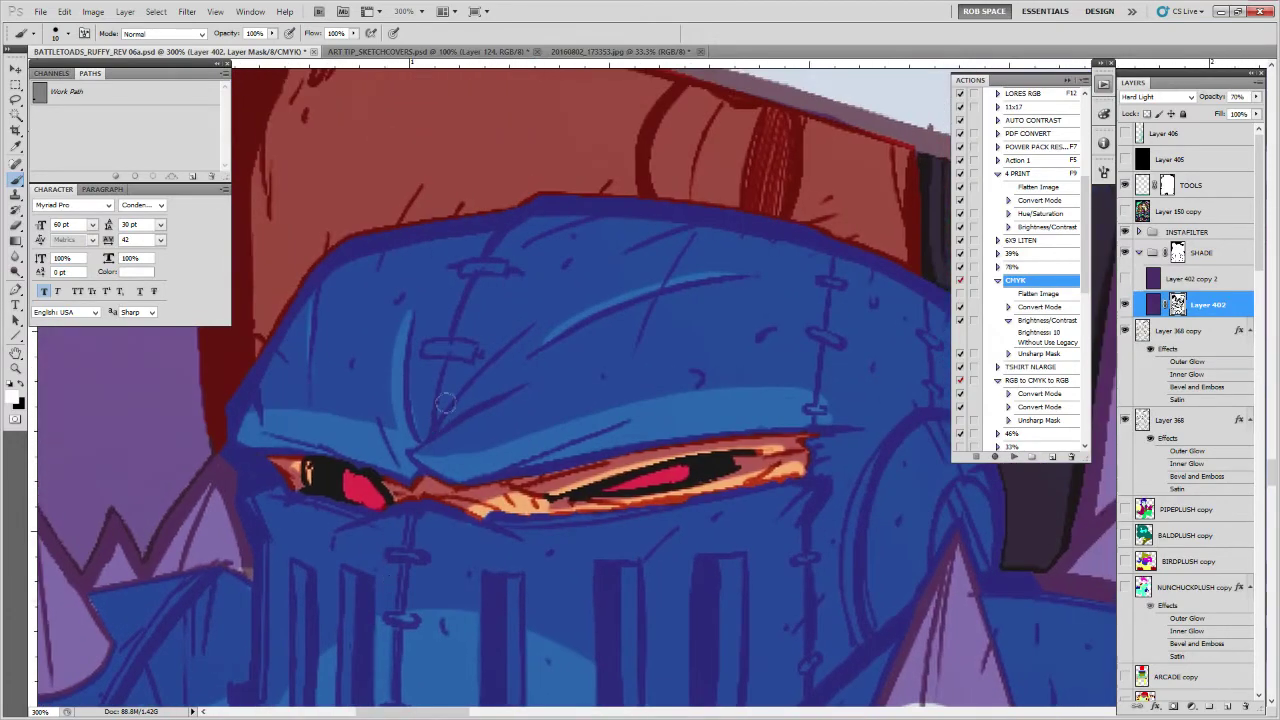
Check the helmet and armour lighting against the wider illustration
key("z")
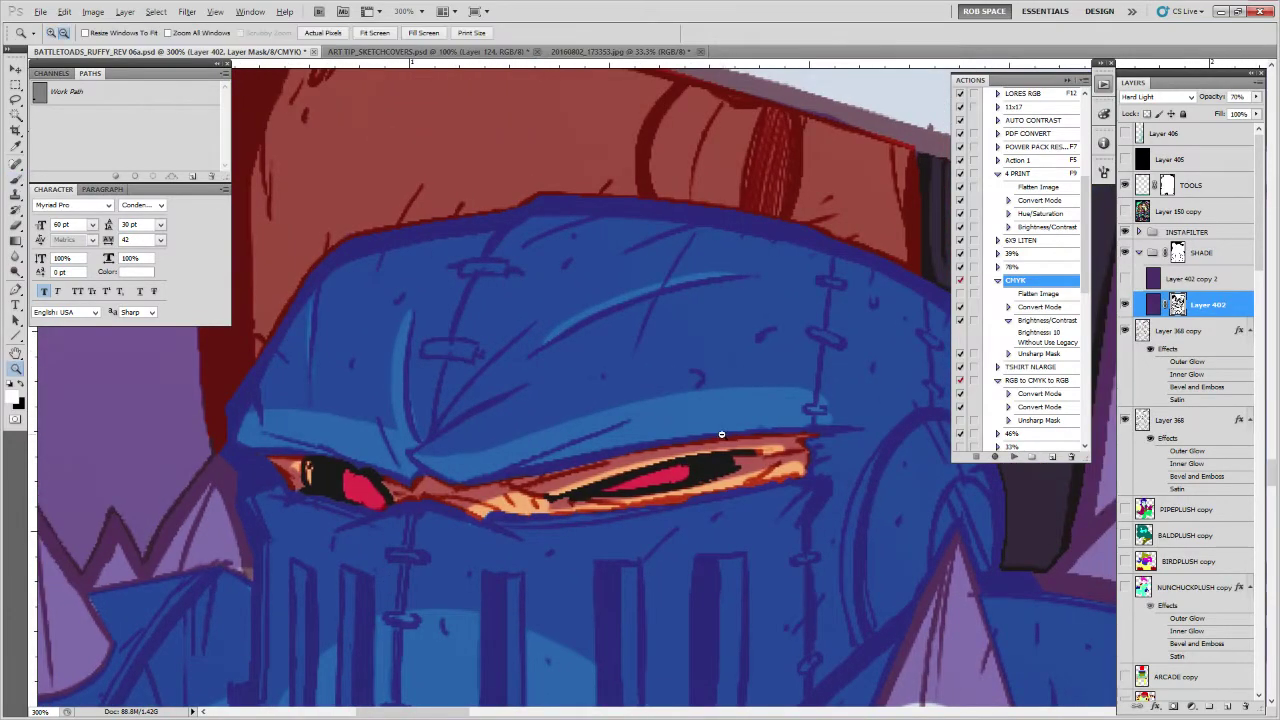
left_click(728, 436, "alt")
left_click(722, 444, "alt")
left_click(715, 453, "alt")
left_click(708, 462, "alt")
left_click(706, 465, "alt")
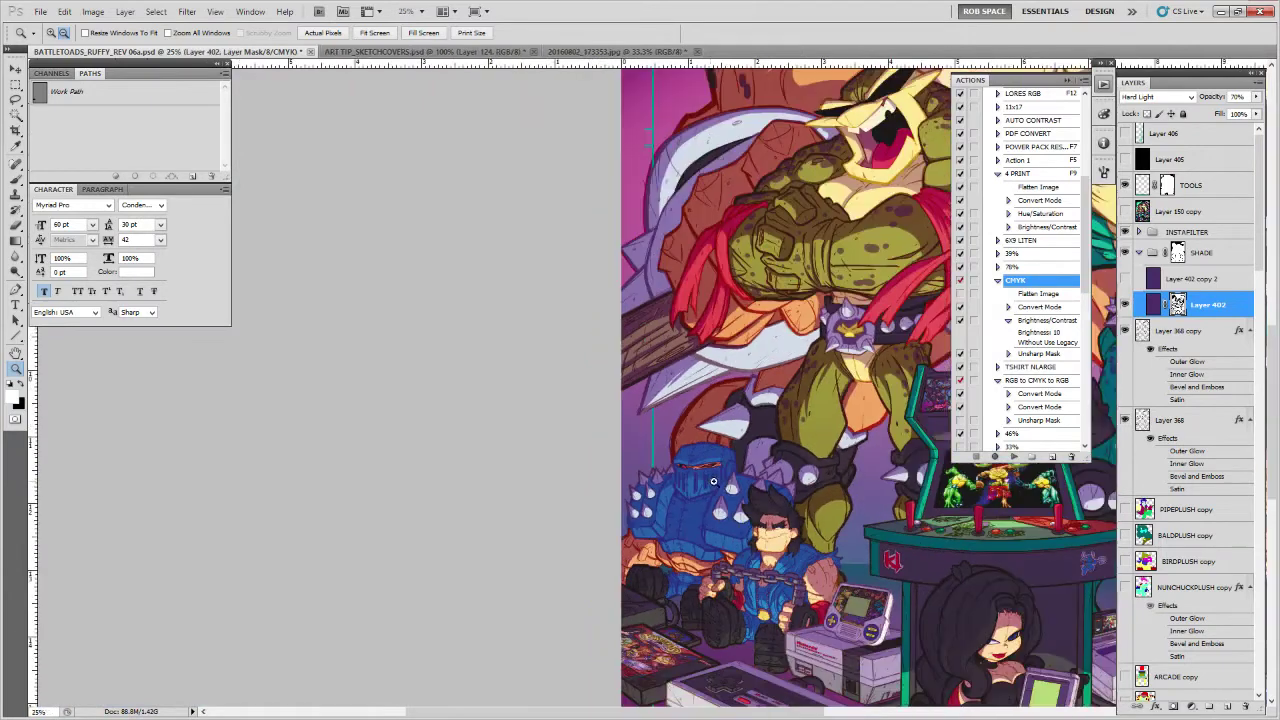
Set up a larger brush with black paint on the TOOLS layer's mask
left_click(645, 473, "alt")
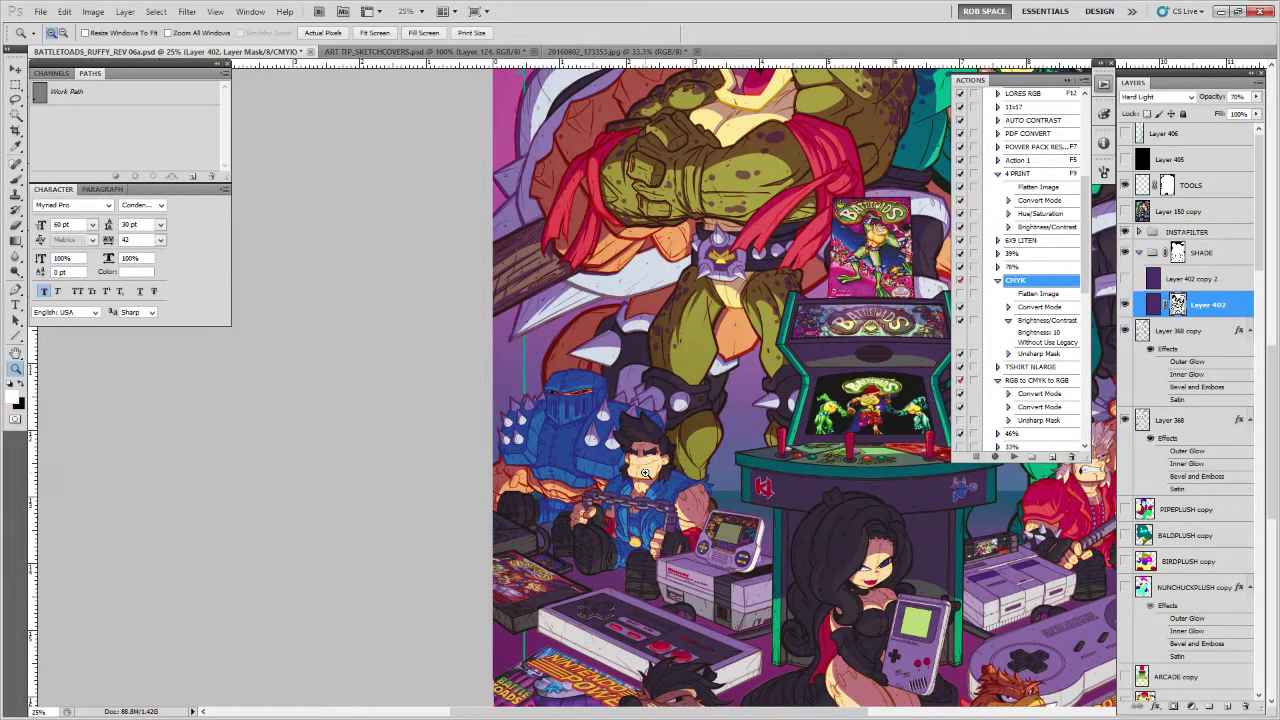
left_click(1168, 186)
key("b")
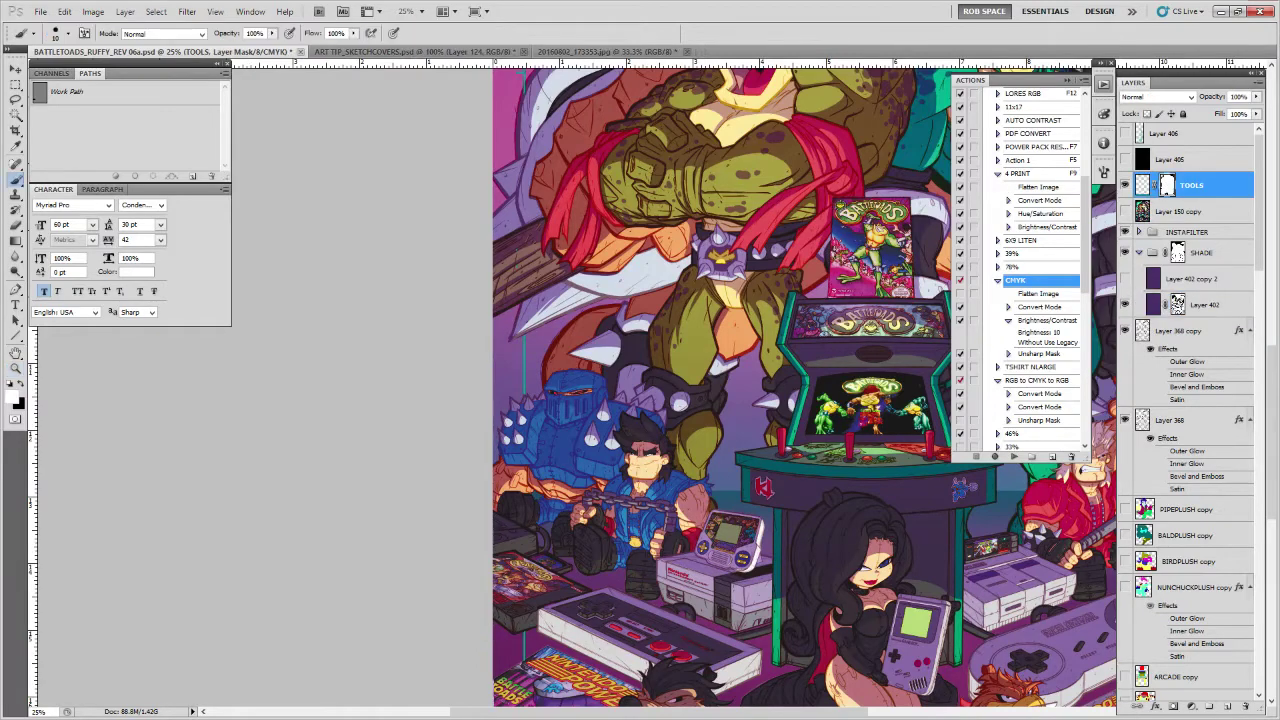
key("x")
right_click(543, 317)
double_click(567, 398)
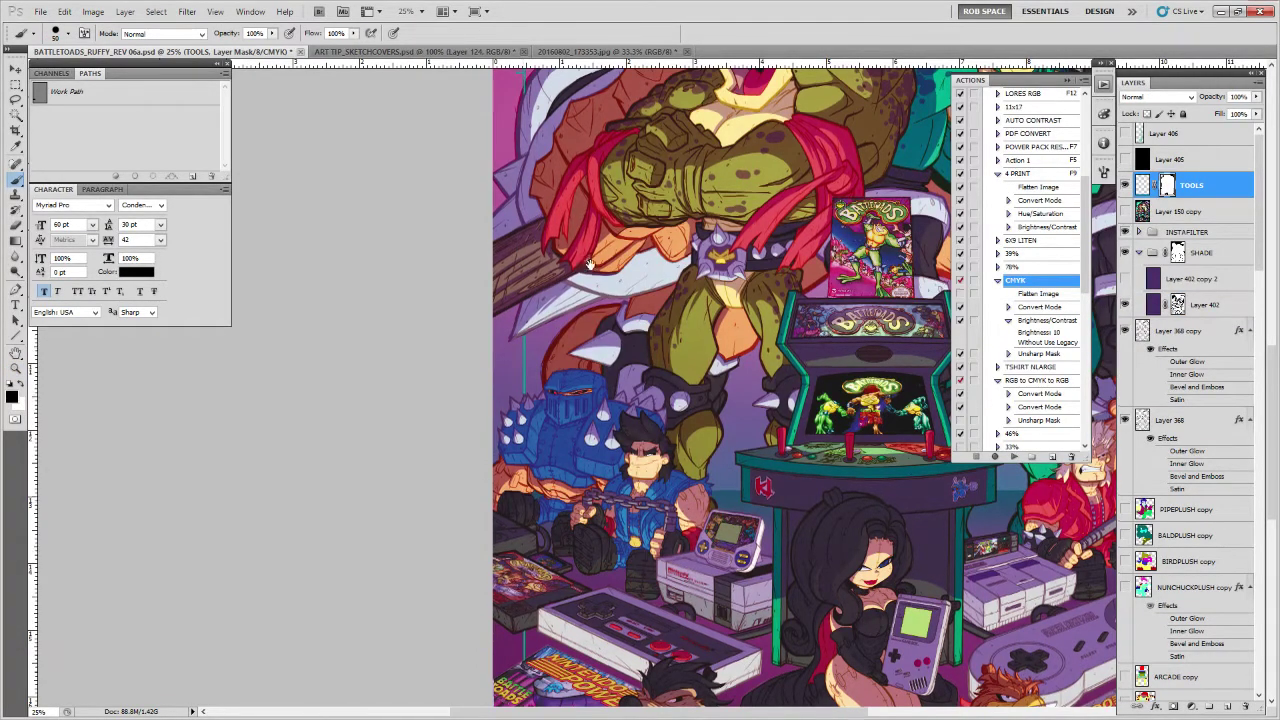
left_click_drag(564, 262, 443, 234)
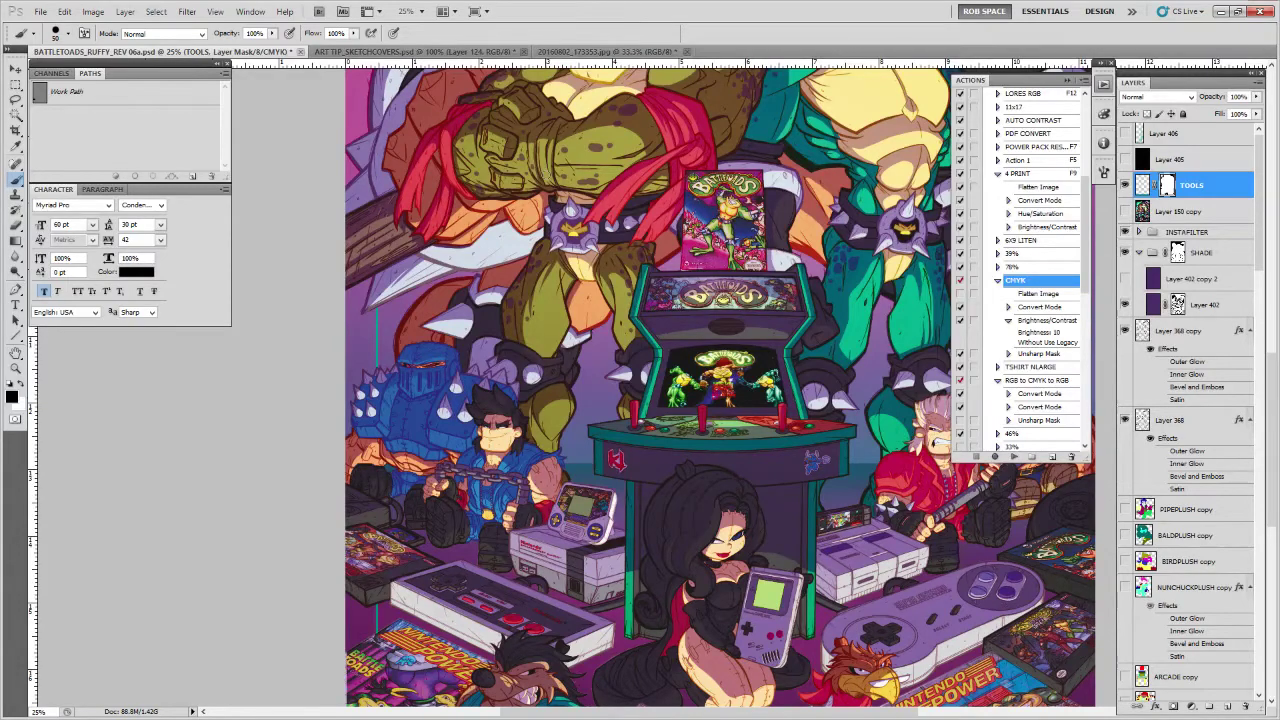
Examine the whole illustration and the shading across the toads, arcade cabinet and plush figures
left_click_drag(880, 557, 675, 585)
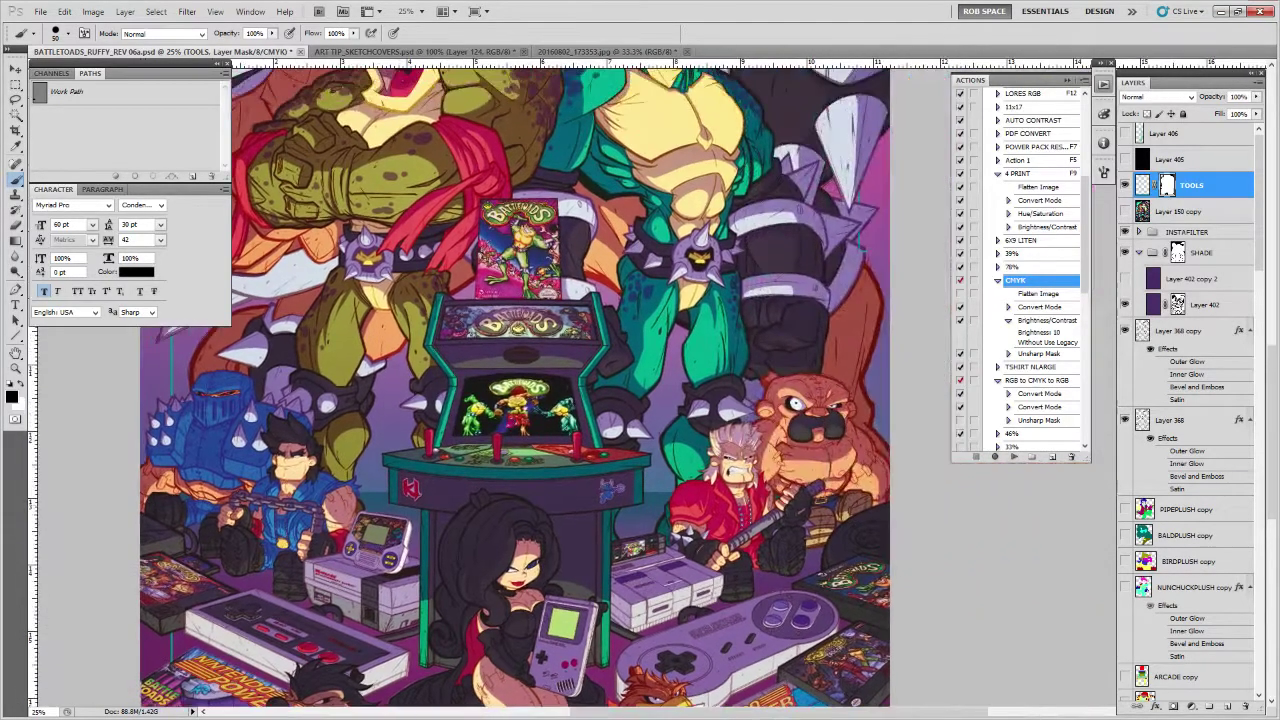
key("z")
left_click(771, 505, "alt")
left_click(771, 505, "alt")
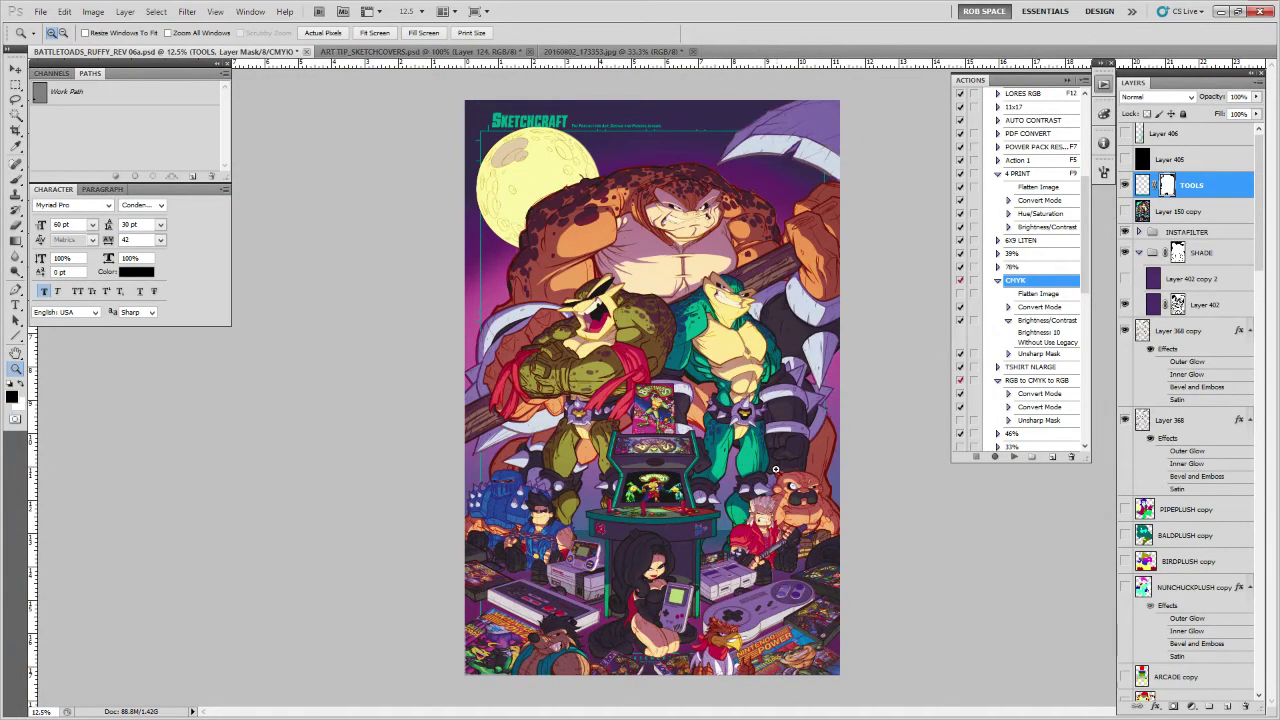
left_click(776, 472)
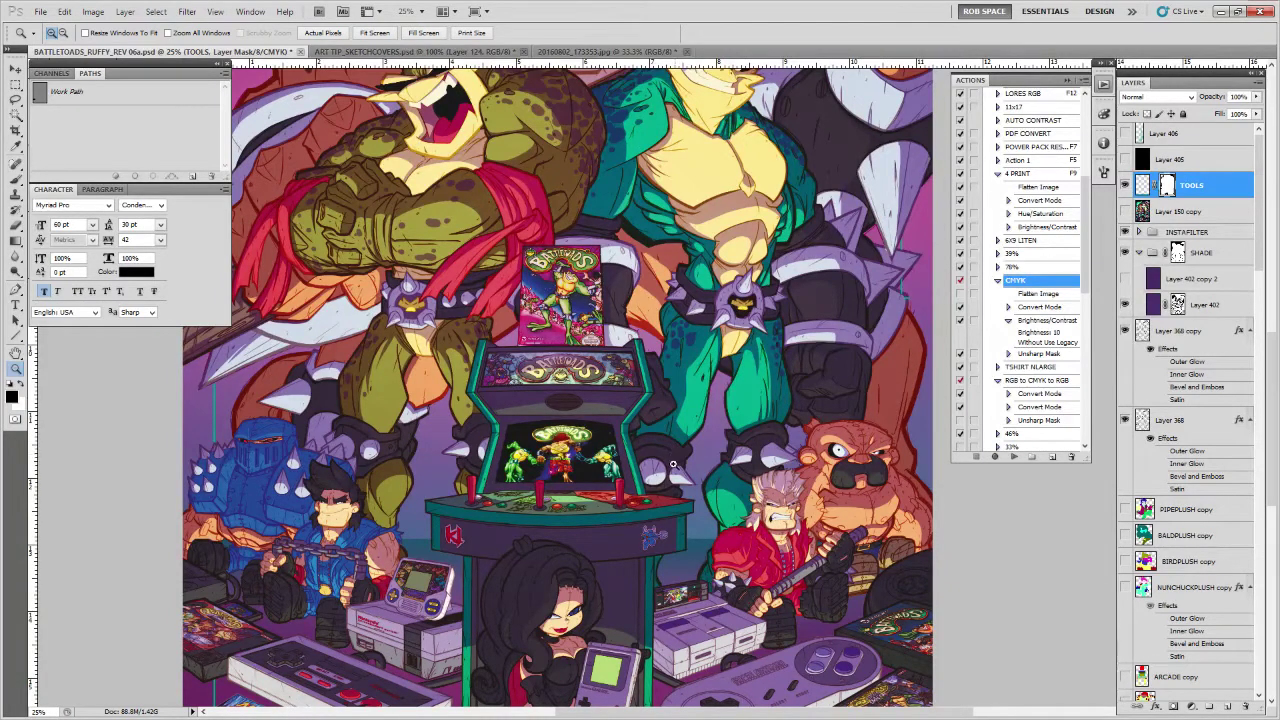
left_click_drag(636, 555, 700, 500)
left_click_drag(614, 563, 638, 578)
mouse_move(640, 557)
left_mouse_down()
mouse_move(622, 560)
mouse_move(659, 562)
left_mouse_up()
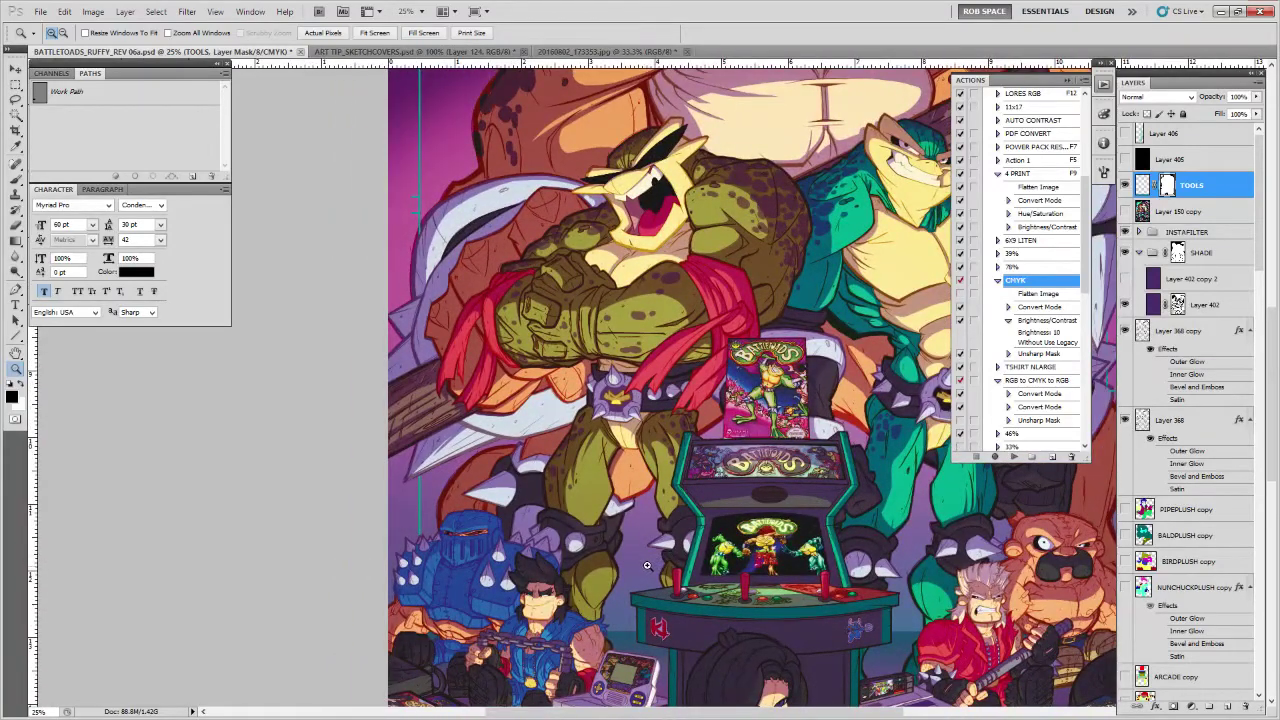
left_click_drag(842, 500, 706, 513)
left_click_drag(810, 514, 760, 589)
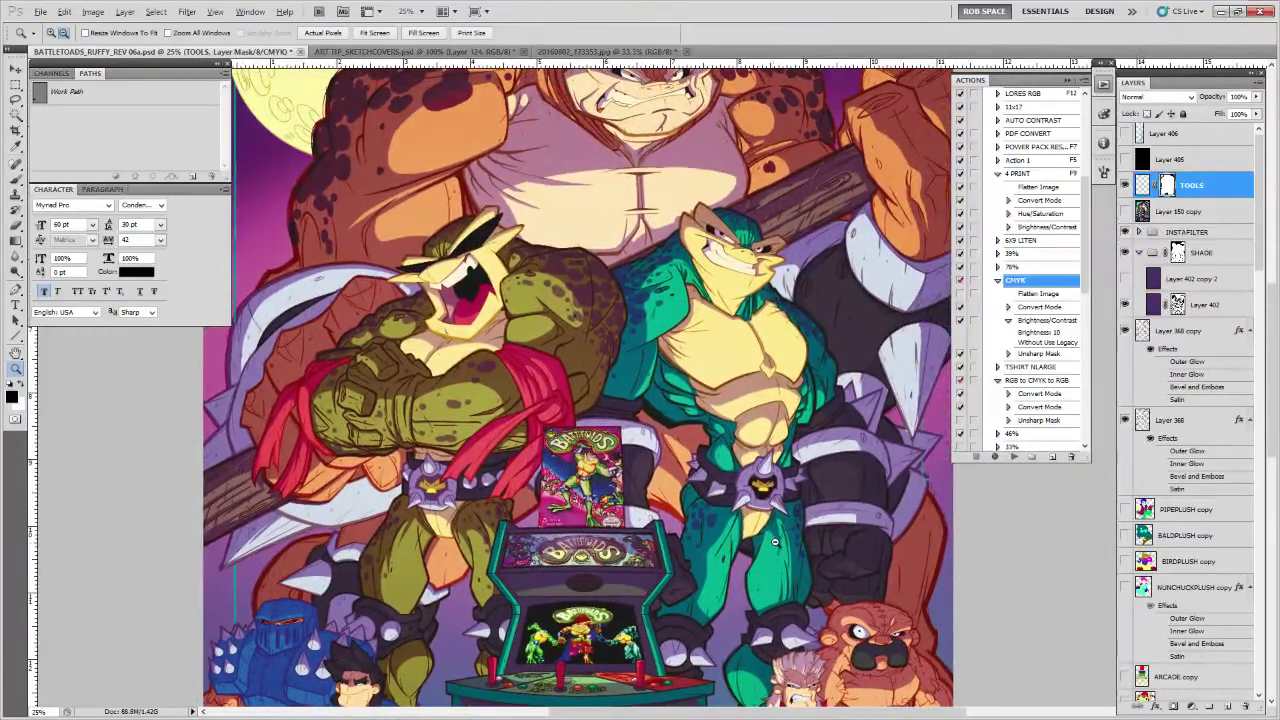
left_click(773, 543, "alt")
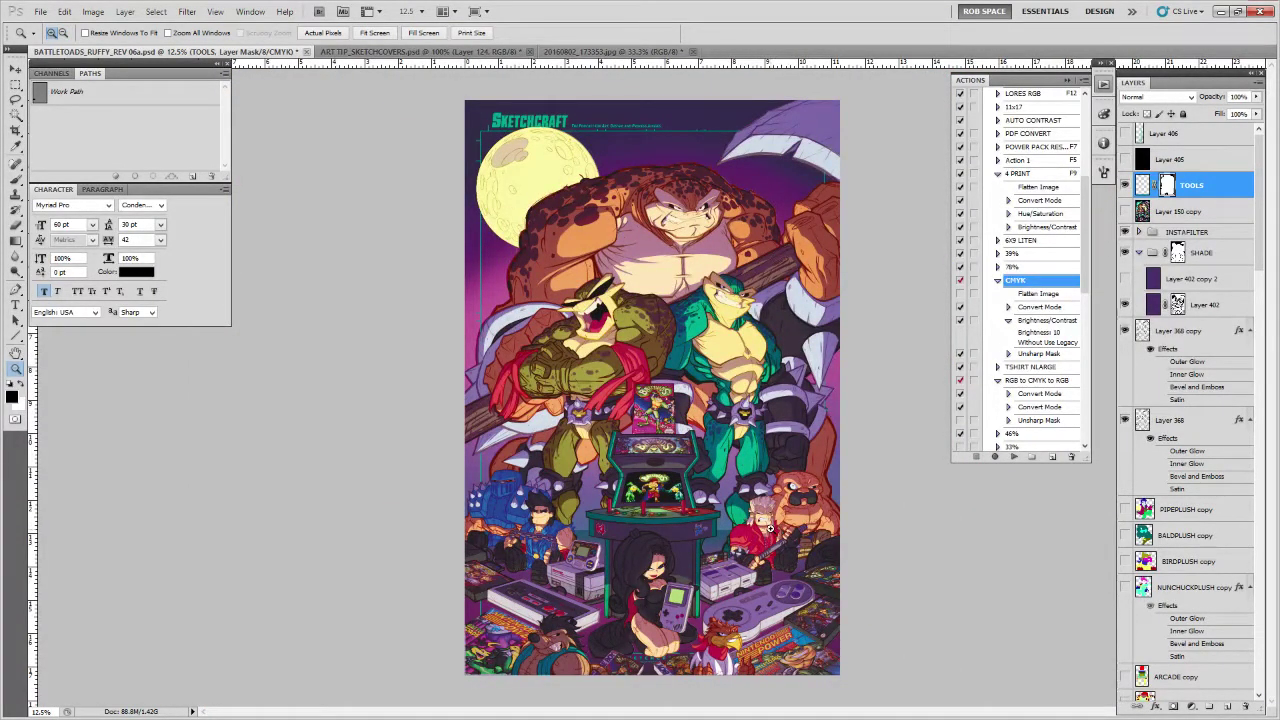
Shade the stacked craters on the moon's left side on Layer 402's mask, using grey sampled from the large shaded crater
left_click(505, 167)
left_click(505, 167)
left_click(505, 167)
left_click(505, 167)
left_click(505, 167)
left_click(505, 167)
left_click_drag(503, 209, 538, 271)
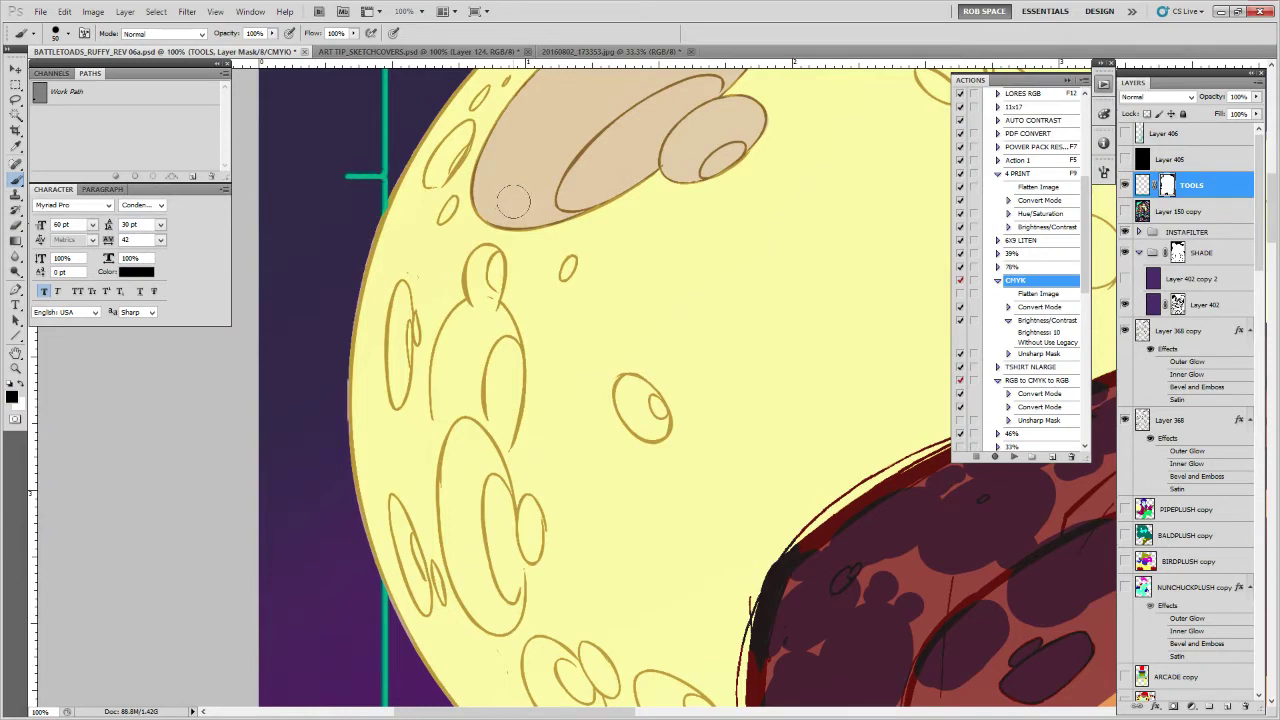
left_click(1175, 304)
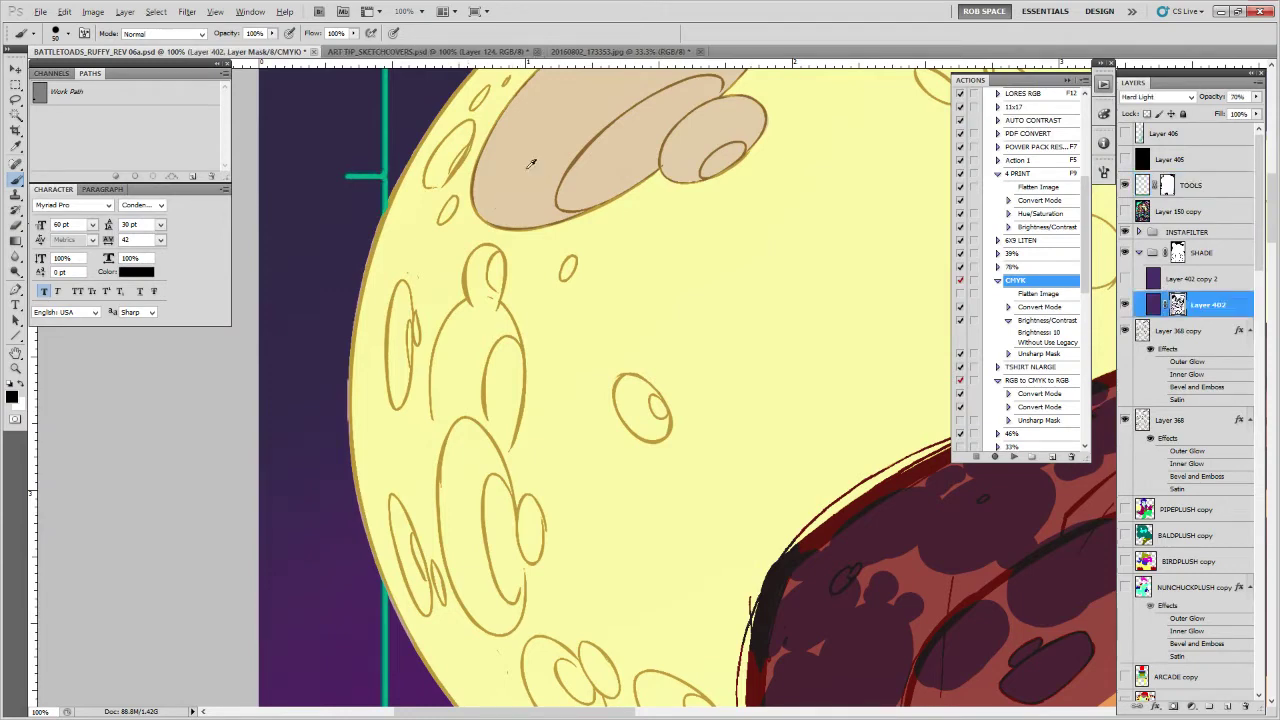
left_click_drag(527, 203, 545, 188)
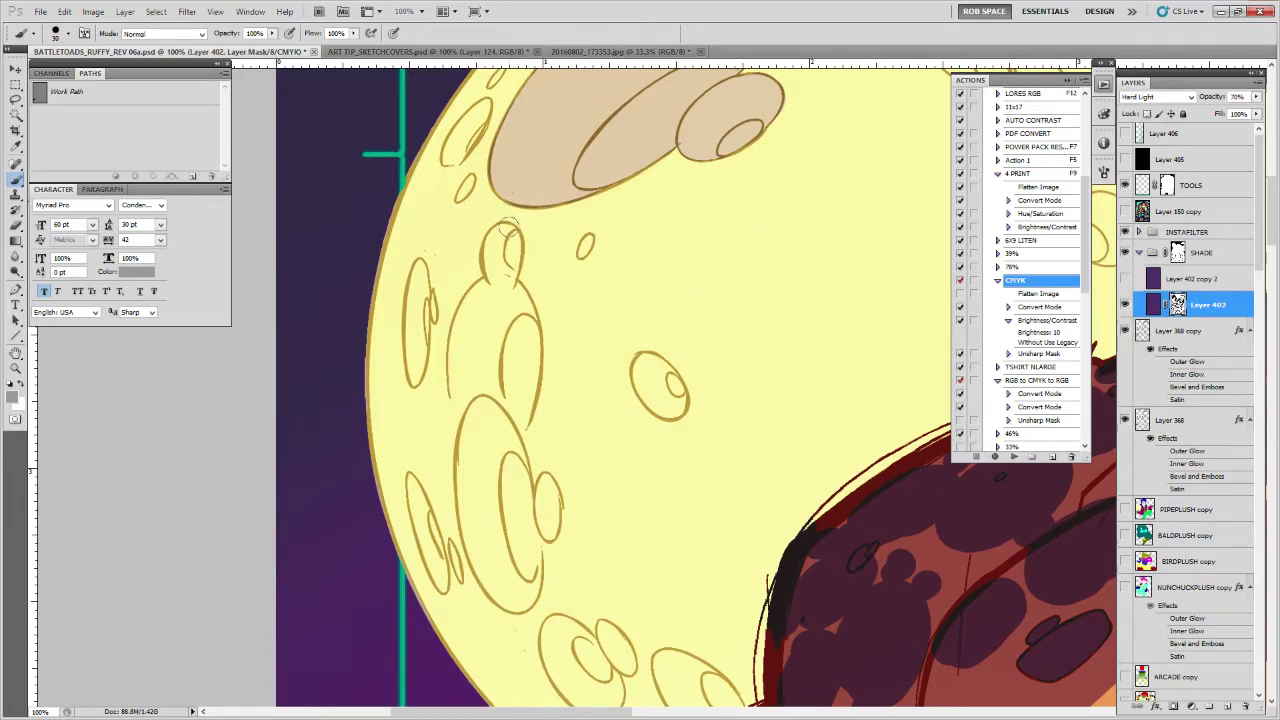
left_click(510, 229, "ctrl")
mouse_move(511, 228)
left_mouse_down()
mouse_move(523, 210)
mouse_move(486, 280)
left_mouse_up()
mouse_move(499, 256)
left_mouse_down()
mouse_move(507, 205)
mouse_move(502, 253)
mouse_move(530, 243)
mouse_move(535, 273)
mouse_move(507, 256)
mouse_move(442, 337)
mouse_move(419, 429)
mouse_move(427, 492)
mouse_move(441, 531)
mouse_move(433, 440)
mouse_move(483, 290)
mouse_move(441, 424)
mouse_move(507, 270)
mouse_move(541, 306)
mouse_move(533, 266)
mouse_move(565, 314)
mouse_move(556, 280)
mouse_move(577, 346)
mouse_move(574, 511)
mouse_move(563, 551)
mouse_move(559, 458)
mouse_move(530, 368)
mouse_move(539, 383)
mouse_move(481, 461)
mouse_move(511, 318)
mouse_move(463, 517)
left_mouse_up()
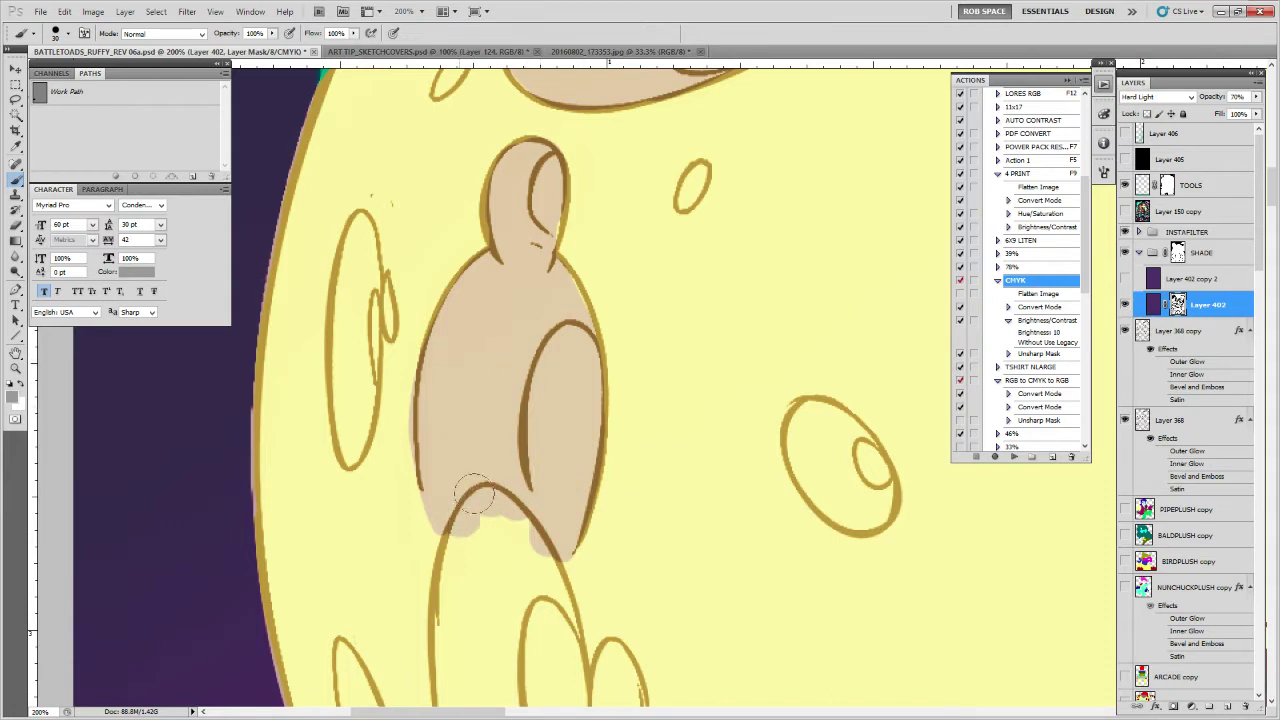
key("x")
left_click_drag(410, 462, 412, 380)
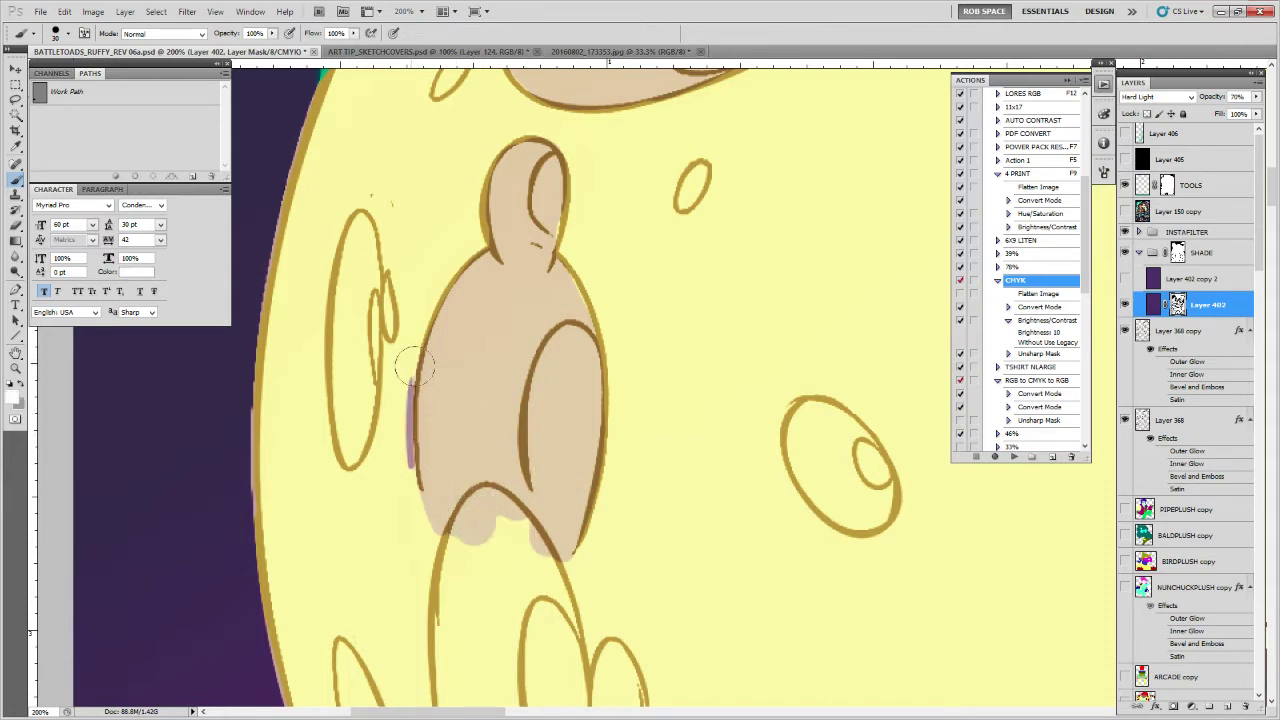
key("ctrl+z")
Trim the overspill around the edges of the moon's upper-left stacked craters, using tones sampled from the mask
left_click(405, 381, "alt")
left_click_drag(561, 194, 544, 344)
key("x")
mouse_move(476, 208)
left_mouse_down()
mouse_move(453, 235)
mouse_move(505, 162)
left_mouse_up()
Shade the slender and small craters along the moon's left rim with the same grey
mouse_move(428, 388)
left_mouse_down()
mouse_move(409, 441)
mouse_move(411, 341)
mouse_move(398, 322)
mouse_move(388, 465)
mouse_move(386, 372)
mouse_move(393, 466)
mouse_move(373, 474)
mouse_move(382, 547)
mouse_move(397, 541)
mouse_move(403, 389)
mouse_move(395, 529)
mouse_move(415, 436)
mouse_move(395, 537)
left_mouse_up()
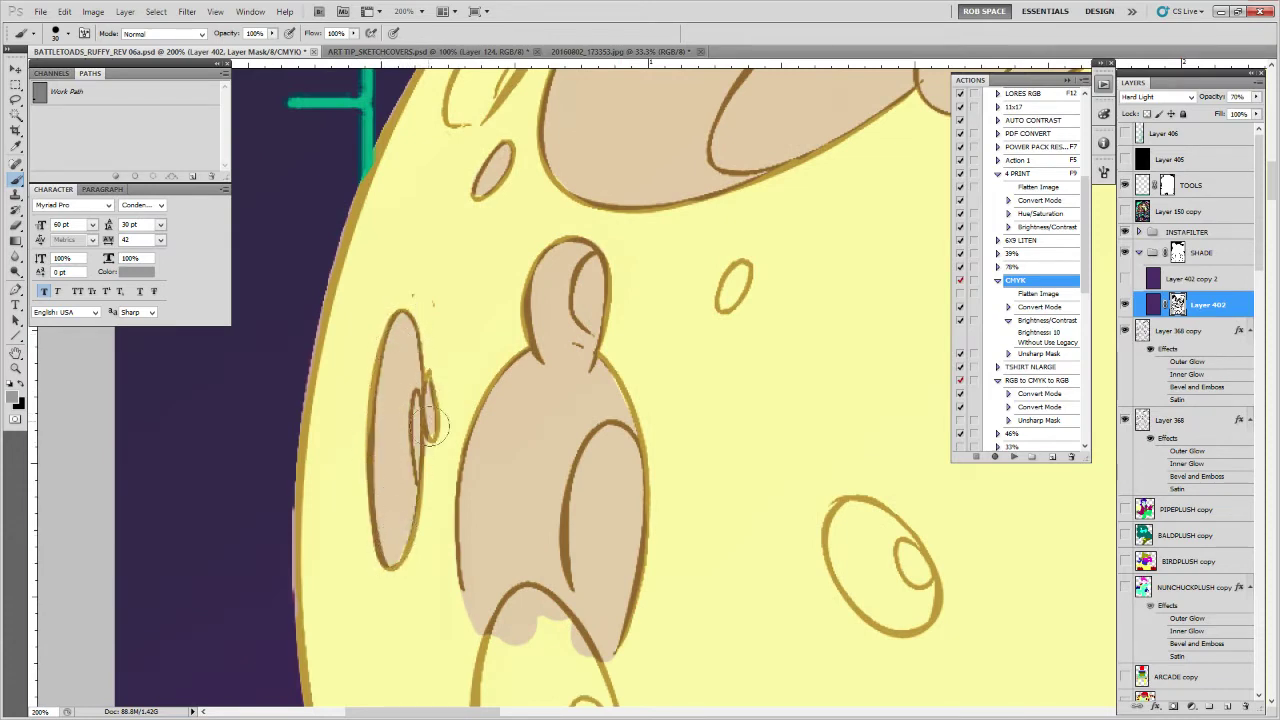
mouse_move(570, 240)
left_mouse_down()
mouse_move(542, 332)
mouse_move(538, 501)
left_mouse_up()
mouse_move(487, 283)
left_mouse_down()
mouse_move(441, 341)
mouse_move(461, 293)
mouse_move(419, 369)
mouse_move(443, 364)
mouse_move(495, 283)
mouse_move(440, 372)
mouse_move(504, 273)
mouse_move(473, 267)
left_mouse_up()
mouse_move(539, 209)
left_mouse_down()
mouse_move(472, 312)
mouse_move(463, 296)
left_mouse_up()
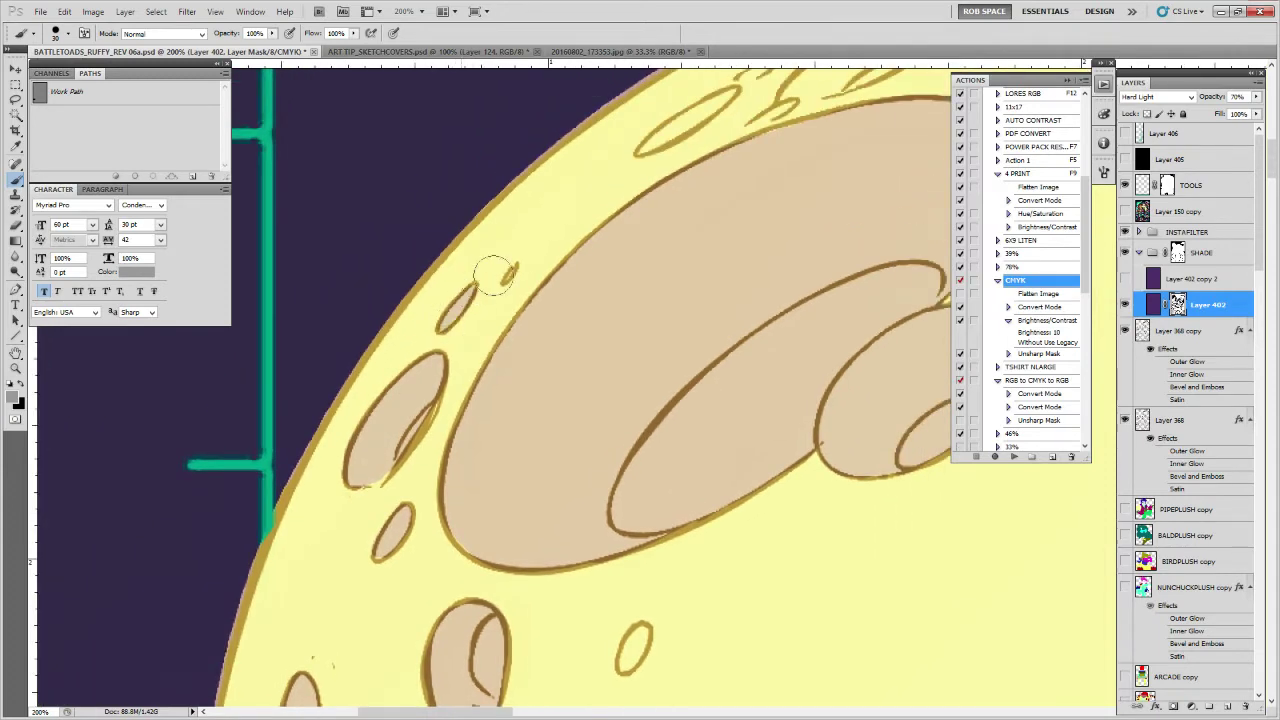
Shade the elongated craters at the moon's upper left below the Sketchcraft title and clean up their edges
left_click_drag(756, 231, 460, 558)
mouse_move(428, 420)
left_mouse_down()
mouse_move(372, 463)
mouse_move(394, 442)
left_mouse_up()
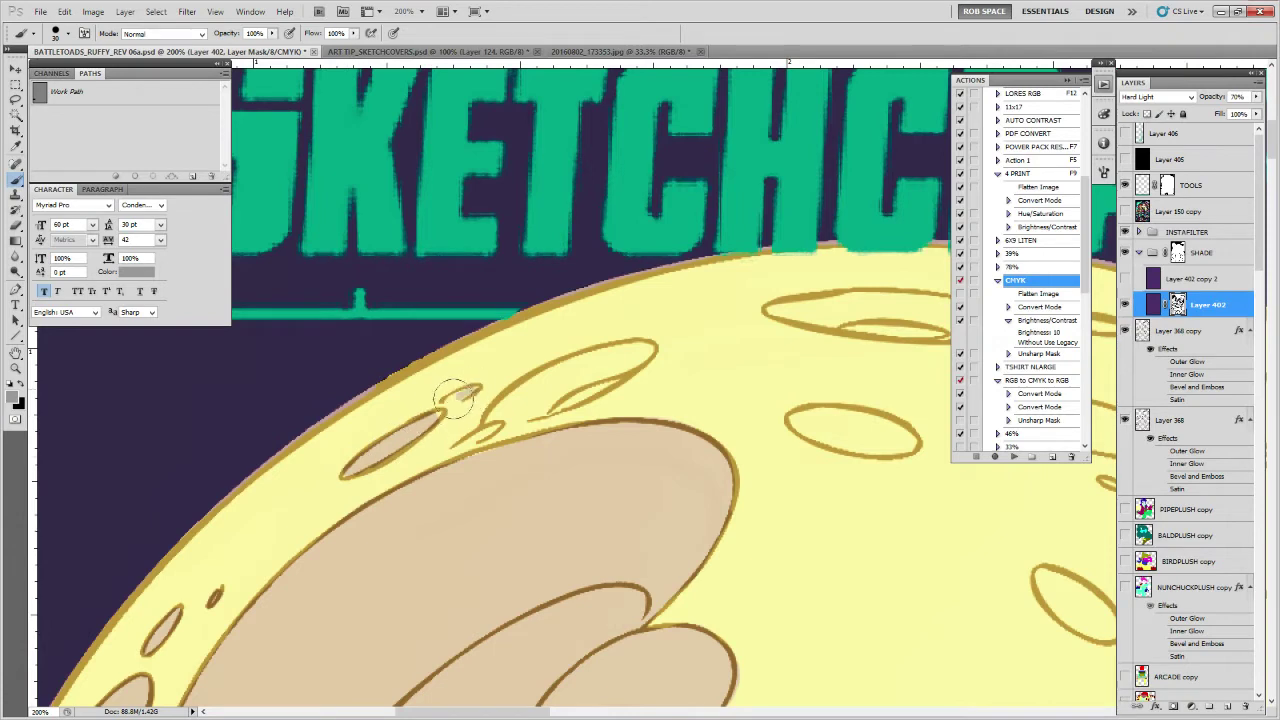
mouse_move(500, 425)
left_mouse_down()
mouse_move(632, 360)
mouse_move(603, 360)
mouse_move(496, 418)
mouse_move(627, 355)
mouse_move(537, 380)
mouse_move(487, 419)
mouse_move(568, 394)
mouse_move(612, 355)
left_mouse_up()
left_click_drag(668, 432, 555, 480)
key("x")
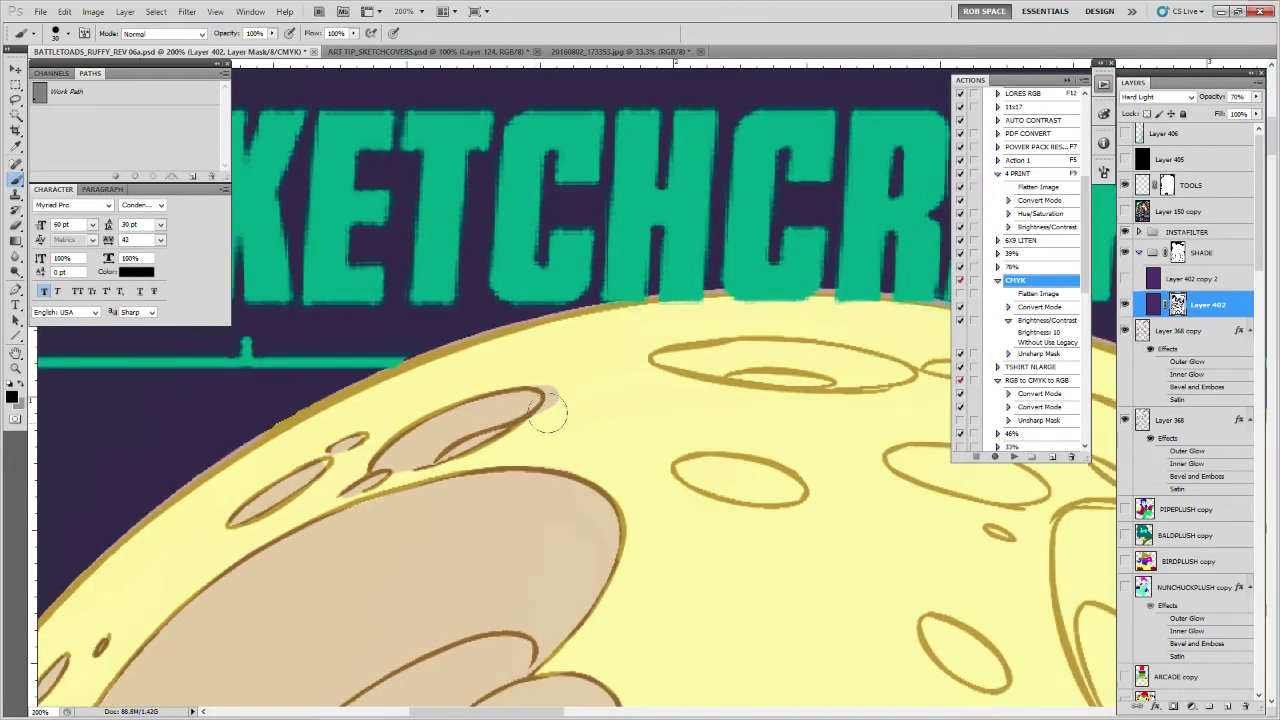
mouse_move(746, 456)
left_mouse_down()
mouse_move(564, 498)
mouse_move(625, 509)
mouse_move(541, 495)
mouse_move(625, 499)
mouse_move(593, 488)
mouse_move(652, 507)
mouse_move(602, 501)
mouse_move(585, 515)
mouse_move(645, 514)
left_mouse_up()
key("x")
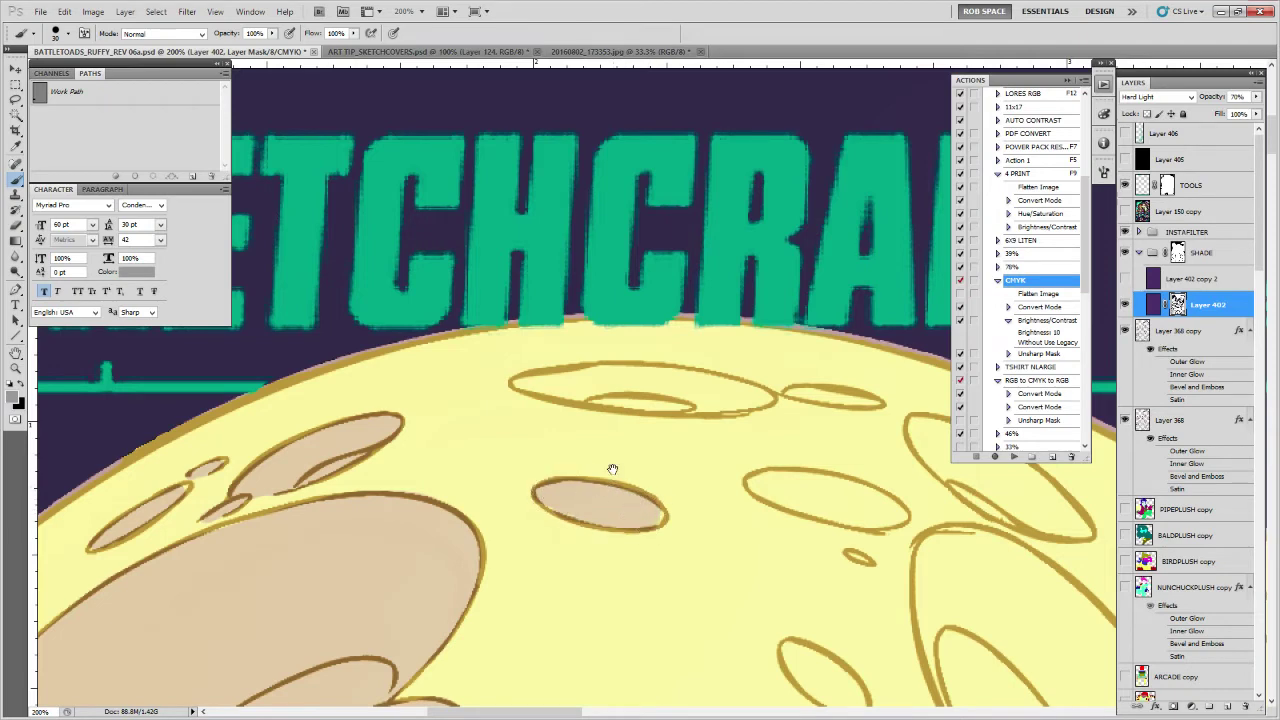
Shade the oval craters across the top of the moon with grey on the mask
left_click_drag(579, 482, 606, 582)
mouse_move(640, 496)
left_mouse_down()
mouse_move(562, 482)
mouse_move(668, 474)
mouse_move(560, 481)
mouse_move(652, 473)
mouse_move(590, 476)
mouse_move(771, 489)
mouse_move(644, 489)
mouse_move(764, 502)
mouse_move(673, 502)
mouse_move(789, 501)
mouse_move(736, 488)
left_mouse_up()
mouse_move(874, 516)
left_mouse_down()
mouse_move(701, 473)
mouse_move(746, 480)
left_mouse_up()
left_click_drag(884, 597, 734, 497)
mouse_move(832, 553)
left_mouse_down()
mouse_move(749, 523)
mouse_move(679, 453)
left_mouse_up()
mouse_move(572, 342)
left_mouse_down()
mouse_move(531, 300)
mouse_move(569, 311)
mouse_move(699, 410)
mouse_move(611, 387)
mouse_move(553, 342)
mouse_move(656, 392)
mouse_move(590, 346)
mouse_move(686, 396)
mouse_move(684, 373)
mouse_move(720, 411)
left_mouse_up()
Touch up the shading edges of the craters across the moon's top
key("x")
left_click_drag(669, 351, 689, 363)
mouse_move(552, 300)
left_mouse_down()
mouse_move(530, 312)
mouse_move(575, 311)
left_mouse_up()
mouse_move(443, 366)
left_mouse_down()
mouse_move(478, 370)
mouse_move(568, 404)
mouse_move(457, 377)
mouse_move(544, 406)
mouse_move(467, 387)
mouse_move(534, 410)
mouse_move(575, 407)
mouse_move(455, 368)
left_mouse_up()
left_click_drag(569, 396, 577, 403)
left_click_drag(551, 422, 575, 413)
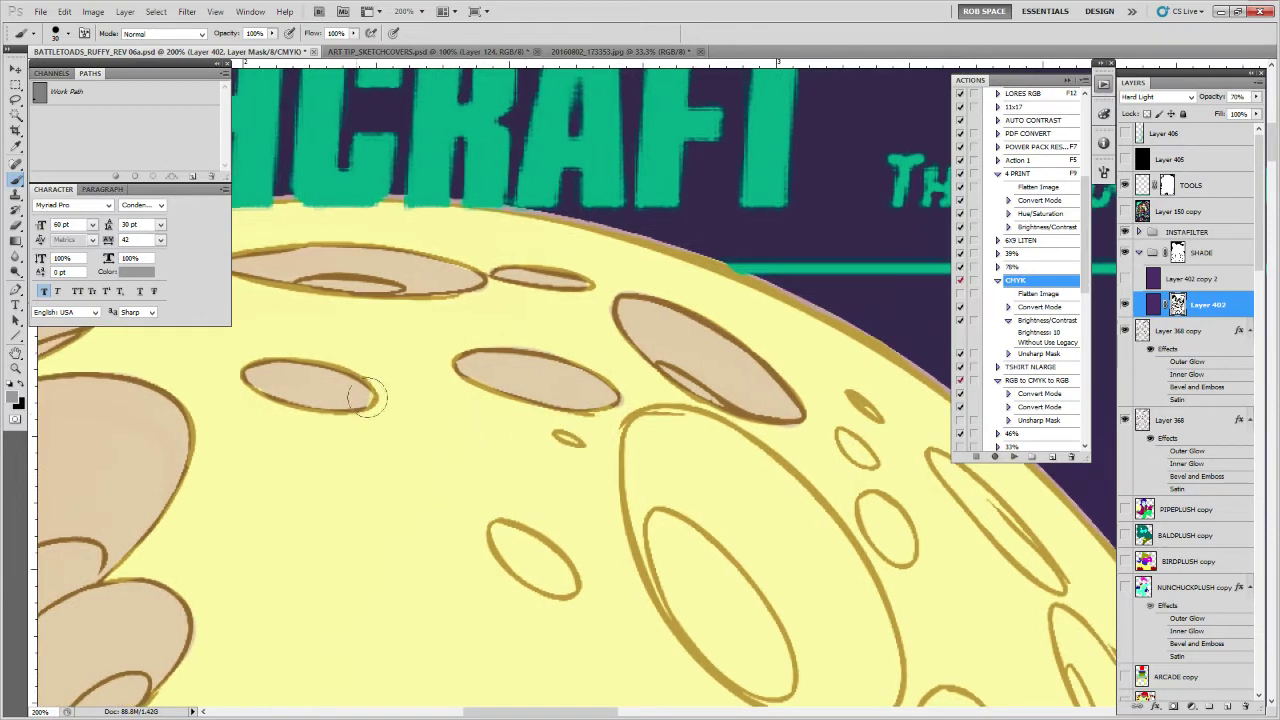
Shade the large double-ringed crater and the small oval beside it at the moon's upper right, trimming the overspill
mouse_move(578, 519)
left_mouse_down()
mouse_move(478, 376)
mouse_move(414, 391)
mouse_move(420, 430)
mouse_move(447, 430)
left_mouse_up()
left_click_drag(679, 412, 629, 426)
mouse_move(516, 324)
left_mouse_down()
mouse_move(503, 382)
mouse_move(493, 326)
mouse_move(523, 300)
mouse_move(592, 326)
mouse_move(676, 413)
mouse_move(728, 512)
mouse_move(724, 572)
mouse_move(680, 580)
mouse_move(530, 465)
mouse_move(522, 440)
mouse_move(655, 588)
mouse_move(650, 430)
mouse_move(594, 366)
mouse_move(565, 445)
left_mouse_up()
left_click_drag(605, 514, 583, 489)
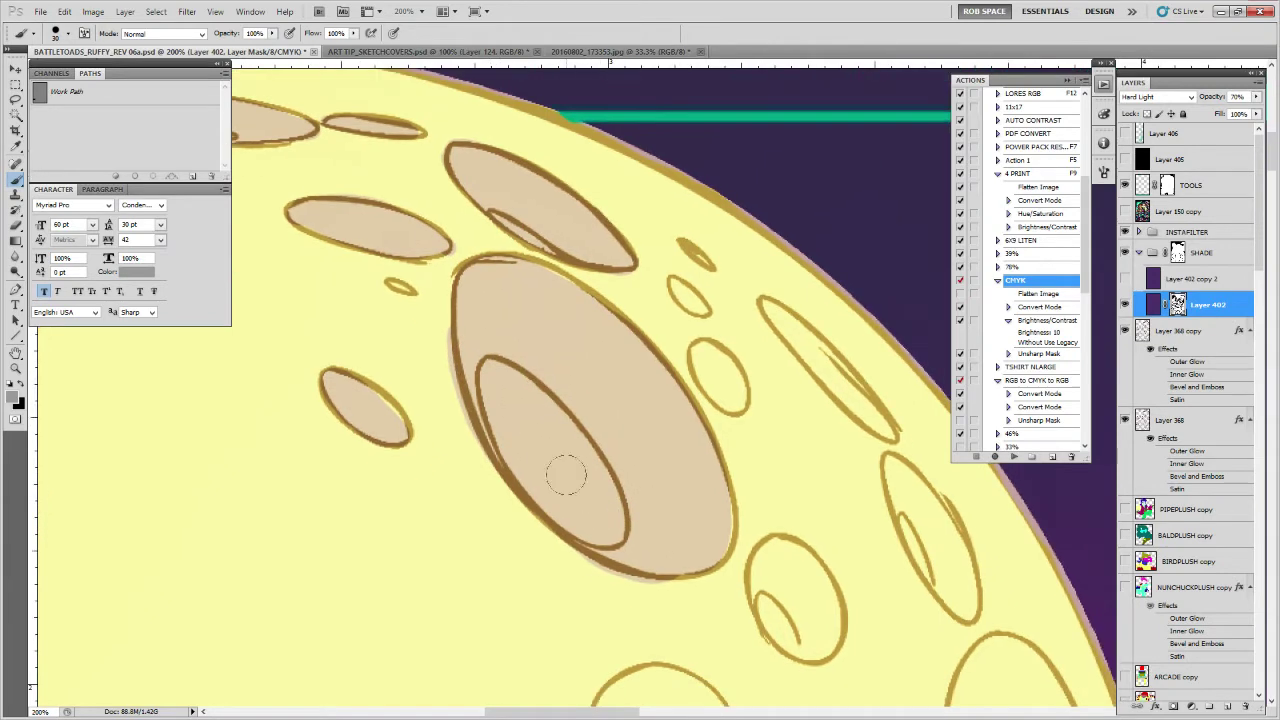
key("x")
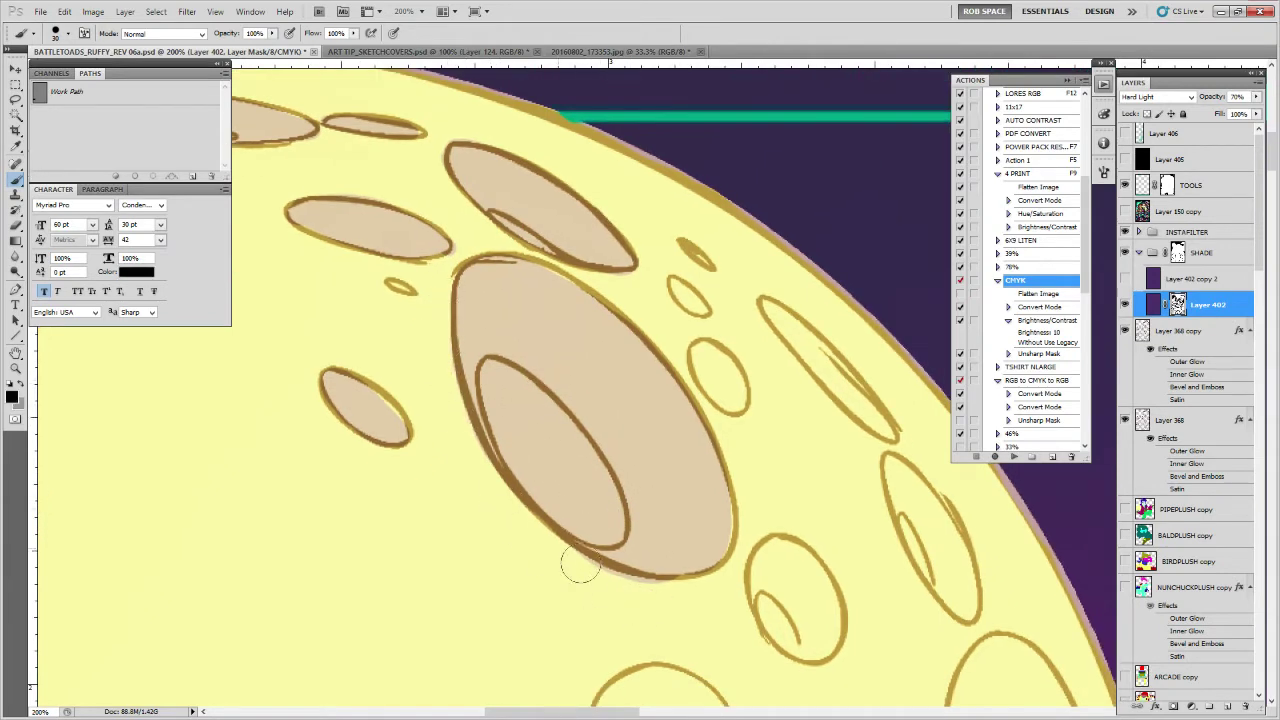
left_click_drag(633, 583, 614, 578)
left_click_drag(726, 588, 588, 598)
left_click_drag(503, 589, 543, 591)
Shade the small ovals and slender craters running down the moon's right rim
key("x")
left_click_drag(574, 372, 596, 388)
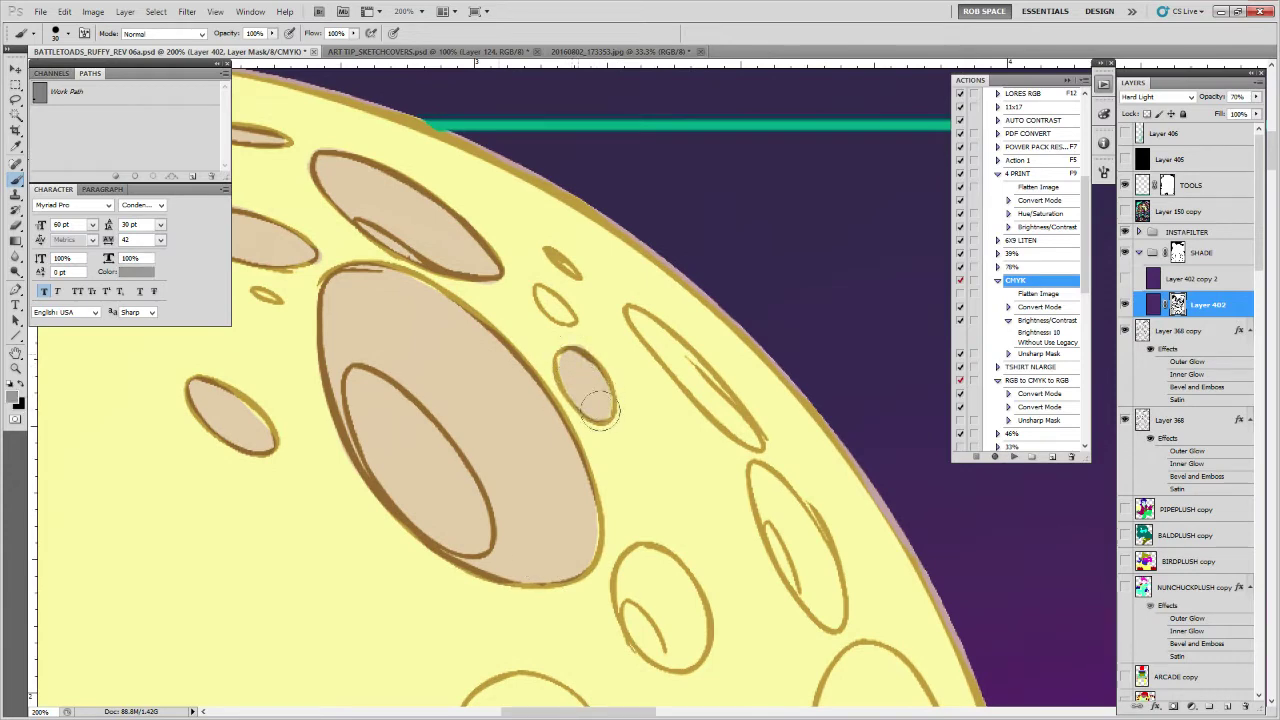
left_click_drag(570, 323, 549, 297)
mouse_move(676, 356)
left_mouse_down()
mouse_move(545, 317)
mouse_move(607, 379)
left_mouse_up()
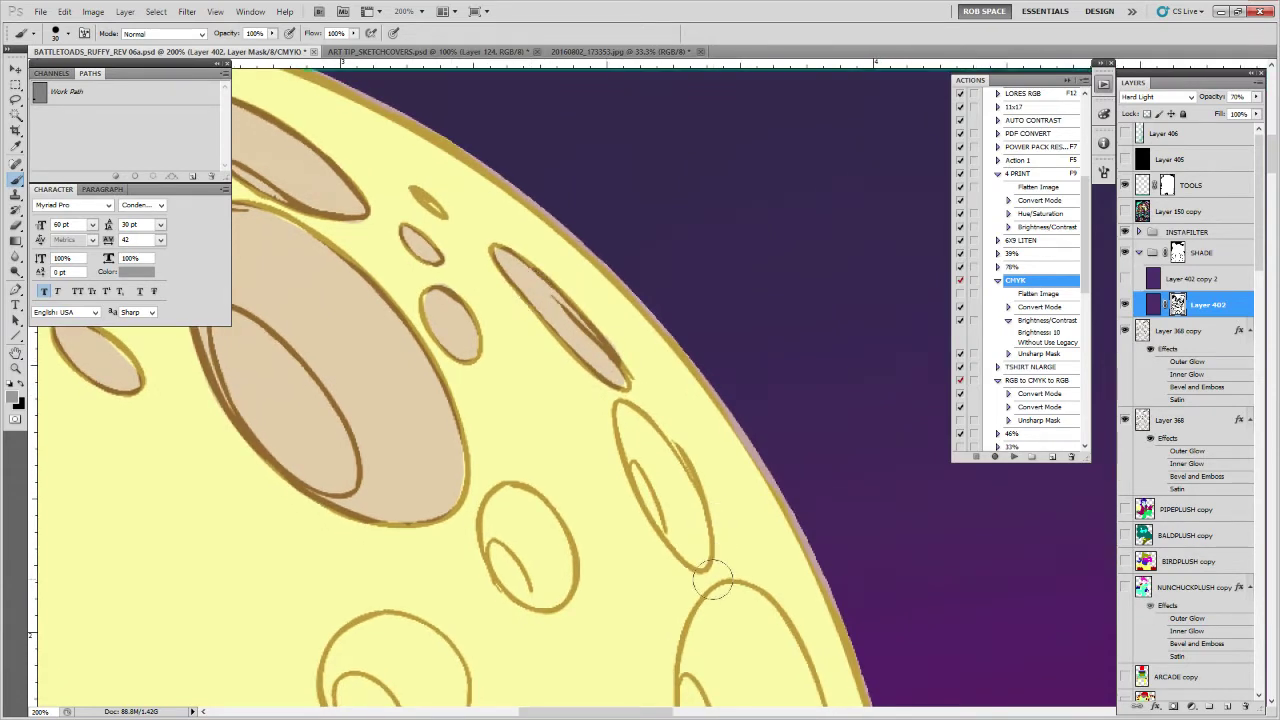
left_click_drag(701, 566, 716, 458)
mouse_move(657, 323)
left_mouse_down()
mouse_move(670, 370)
mouse_move(645, 330)
mouse_move(705, 405)
mouse_move(665, 391)
left_mouse_up()
Shade the ringed oval crater and the round crater in the moon's lower-right area
left_click_drag(700, 438, 751, 319)
mouse_move(583, 318)
left_mouse_down()
mouse_move(582, 296)
mouse_move(570, 300)
mouse_move(598, 282)
mouse_move(615, 350)
mouse_move(570, 325)
left_mouse_up()
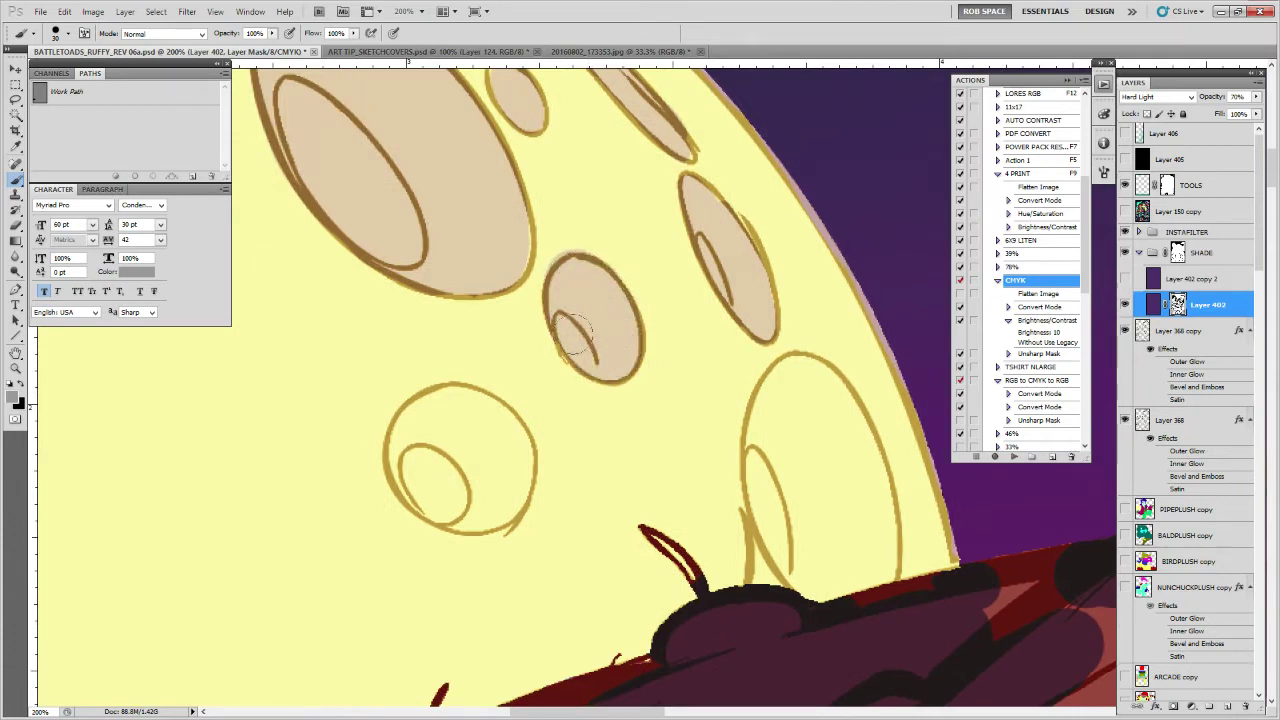
key("x")
key("x")
left_click_drag(524, 267, 534, 257)
mouse_move(459, 431)
left_mouse_down()
mouse_move(451, 415)
mouse_move(424, 460)
mouse_move(434, 410)
mouse_move(495, 398)
mouse_move(519, 458)
mouse_move(499, 500)
mouse_move(425, 455)
mouse_move(495, 458)
left_mouse_up()
Shade the tall crater touching the brown brute's outline at the moon's lower right and trim the overspill
left_click_drag(882, 482, 757, 457)
mouse_move(677, 357)
left_mouse_down()
mouse_move(650, 465)
mouse_move(660, 360)
mouse_move(702, 350)
mouse_move(762, 540)
mouse_move(695, 555)
mouse_move(648, 410)
mouse_move(705, 480)
left_mouse_up()
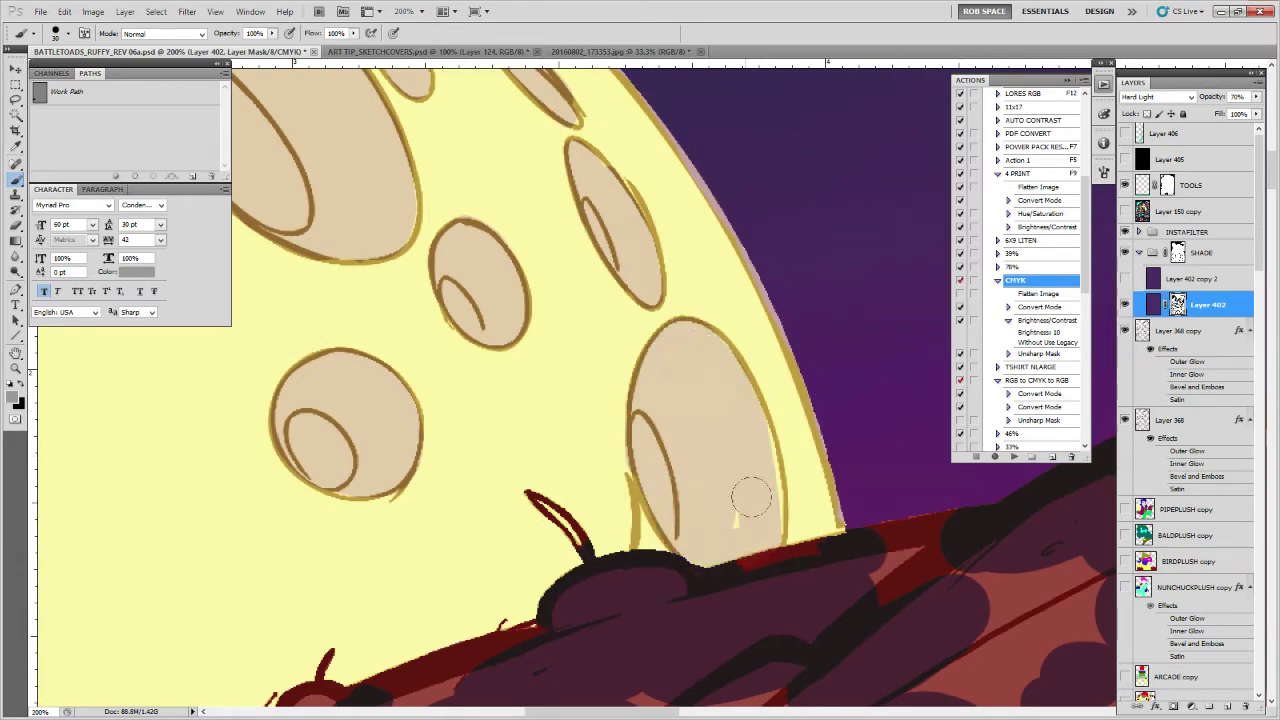
key("x")
left_click_drag(782, 560, 768, 557)
left_click_drag(684, 580, 980, 486)
mouse_move(636, 570)
left_mouse_down()
mouse_move(614, 623)
mouse_move(729, 509)
mouse_move(600, 422)
mouse_move(592, 430)
mouse_move(592, 405)
mouse_move(651, 460)
mouse_move(650, 505)
mouse_move(605, 476)
mouse_move(643, 517)
left_mouse_up()
Shade the isolated oval crater, the lower stacked crater and the slender craters on the moon's lower-left rim
left_click_drag(603, 391, 679, 523)
left_click_drag(541, 297, 547, 307)
left_click_drag(480, 518, 619, 131)
mouse_move(508, 277)
left_mouse_down()
mouse_move(520, 281)
mouse_move(474, 252)
mouse_move(452, 318)
mouse_move(446, 440)
mouse_move(490, 590)
mouse_move(548, 640)
mouse_move(571, 537)
mouse_move(530, 318)
mouse_move(503, 346)
mouse_move(500, 461)
mouse_move(543, 364)
mouse_move(543, 457)
mouse_move(591, 449)
mouse_move(604, 388)
mouse_move(614, 457)
mouse_move(605, 488)
mouse_move(580, 457)
mouse_move(562, 315)
mouse_move(550, 317)
left_mouse_up()
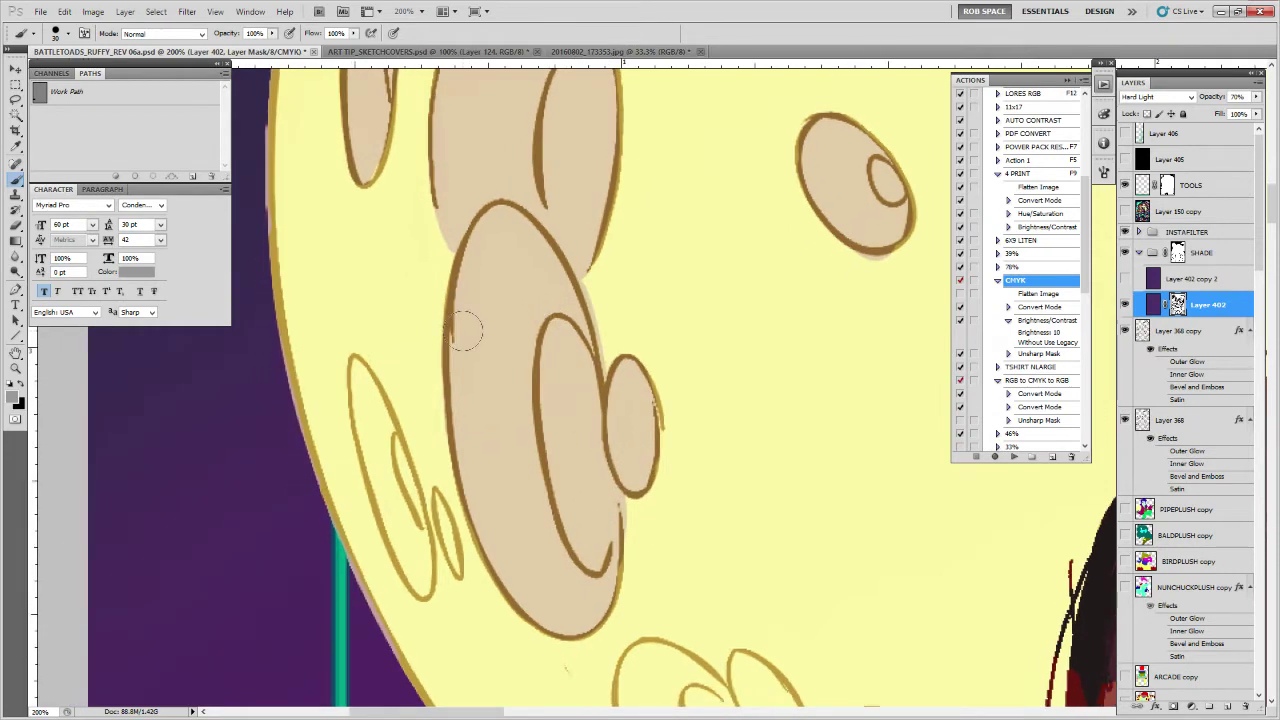
left_click_drag(507, 470, 545, 453)
mouse_move(490, 505)
left_mouse_down()
mouse_move(413, 373)
mouse_move(412, 410)
mouse_move(455, 523)
mouse_move(430, 518)
left_mouse_up()
Shade the overlapping crater pair near the moon's lower edge and the large ringed oval next to it
mouse_move(754, 596)
left_mouse_down()
mouse_move(606, 369)
mouse_move(510, 326)
left_mouse_up()
mouse_move(551, 400)
left_mouse_down()
mouse_move(578, 428)
mouse_move(538, 391)
mouse_move(583, 440)
mouse_move(460, 375)
mouse_move(433, 382)
mouse_move(444, 445)
mouse_move(486, 514)
mouse_move(545, 528)
mouse_move(460, 437)
left_mouse_up()
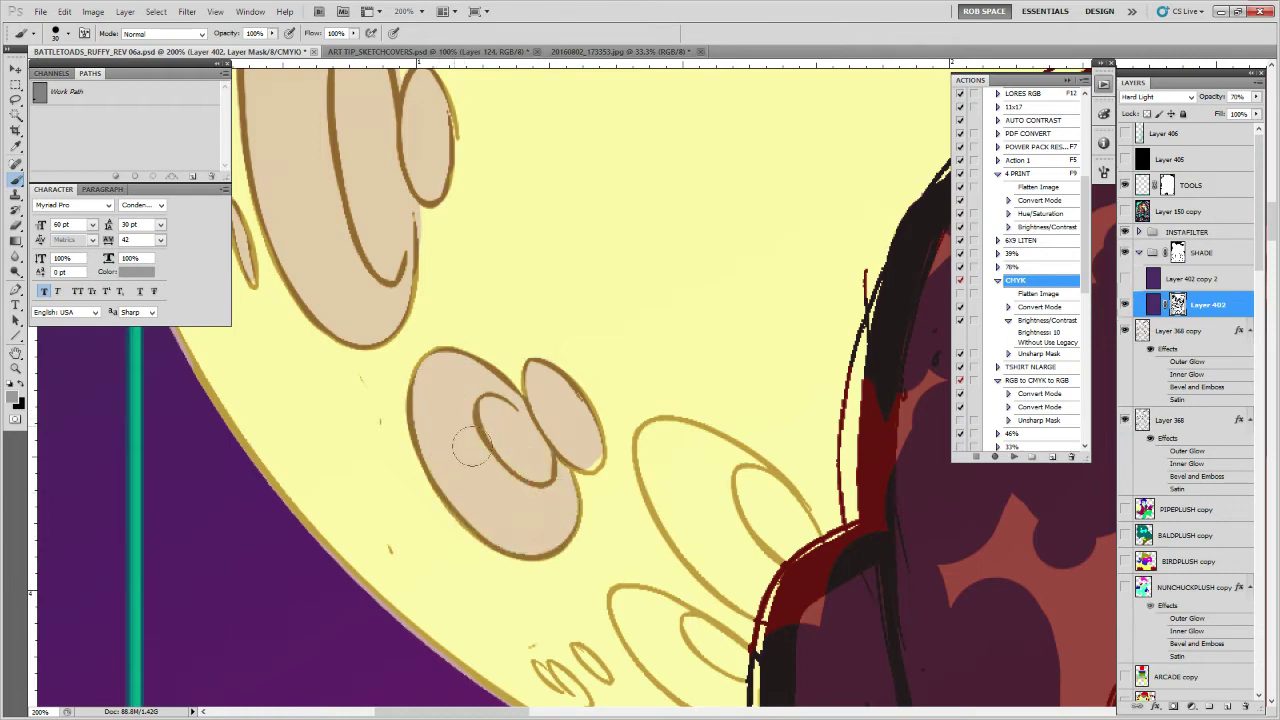
mouse_move(661, 443)
left_mouse_down()
mouse_move(629, 410)
mouse_move(532, 376)
left_mouse_up()
mouse_move(602, 419)
left_mouse_down()
mouse_move(652, 460)
mouse_move(633, 425)
mouse_move(538, 365)
mouse_move(543, 420)
mouse_move(580, 471)
mouse_move(580, 402)
mouse_move(632, 505)
mouse_move(630, 539)
mouse_move(608, 472)
left_mouse_up()
Shade the lowest ringed crater against the brute's outline and the tiny craters beside it, checking the mask overlay
mouse_move(571, 519)
left_mouse_down()
mouse_move(596, 533)
mouse_move(520, 490)
mouse_move(615, 537)
left_mouse_up()
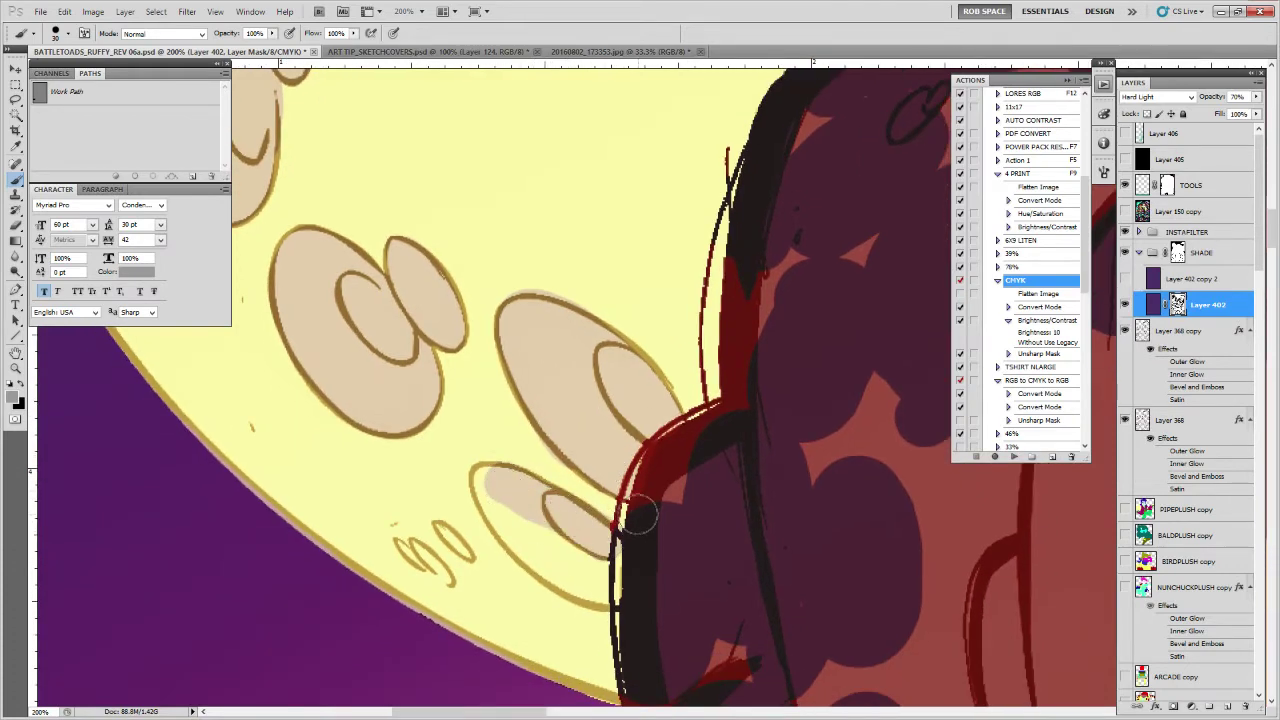
key("backslash")
key("backslash")
mouse_move(489, 477)
left_mouse_down()
mouse_move(563, 574)
mouse_move(616, 590)
left_mouse_up()
left_click_drag(603, 511, 643, 460)
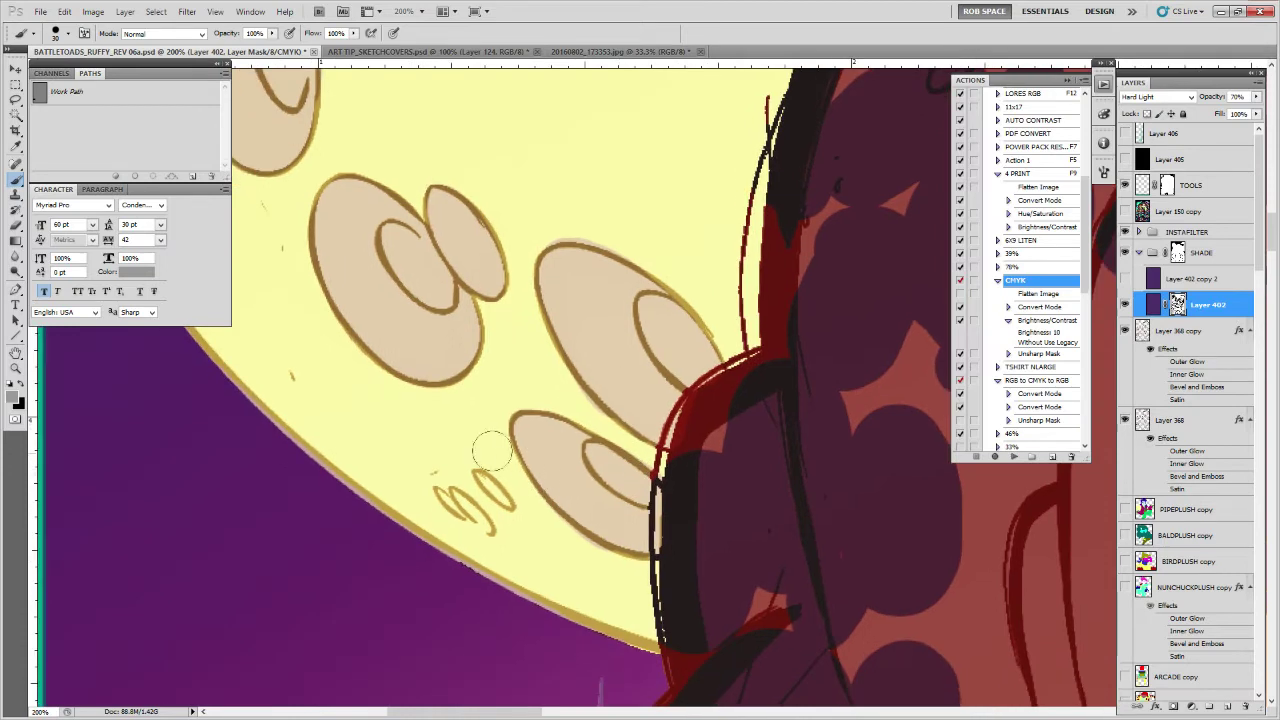
mouse_move(480, 472)
left_mouse_down()
mouse_move(492, 490)
mouse_move(482, 520)
mouse_move(452, 490)
mouse_move(446, 507)
left_mouse_up()
Check the shaded moon craters against the whole illustration
key("z")
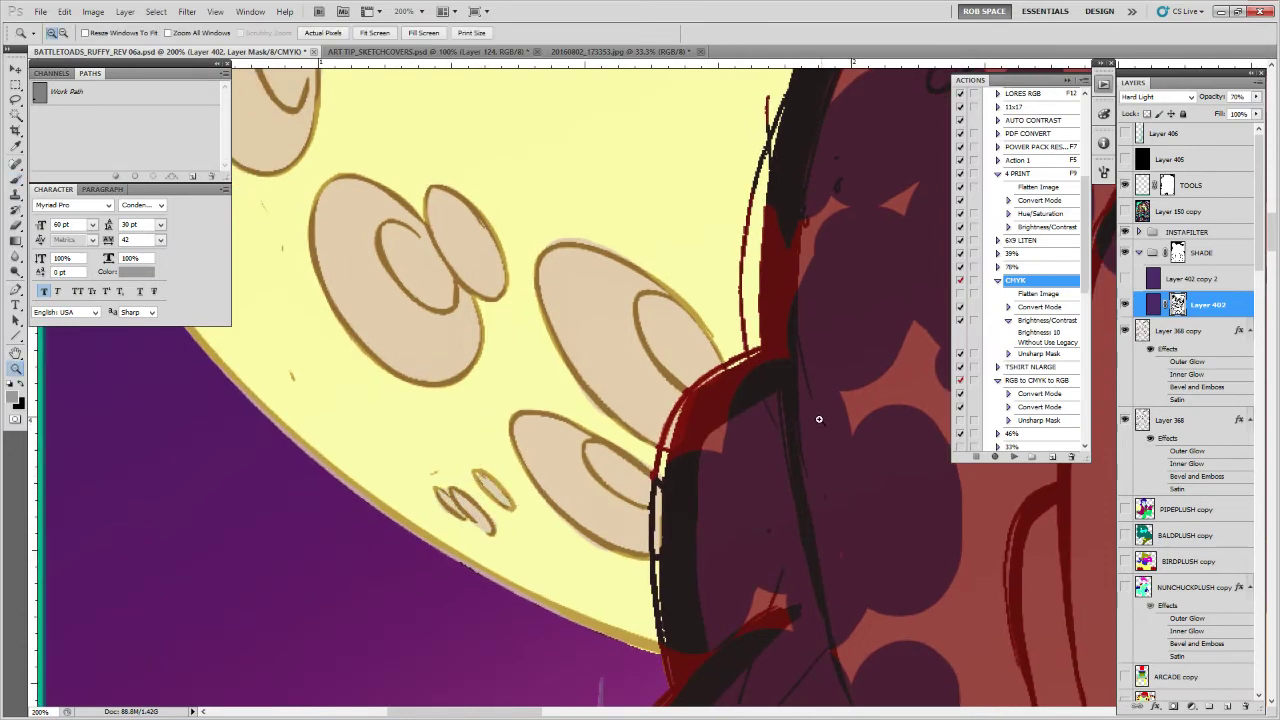
left_click(795, 430, "alt")
left_click(795, 430, "alt")
left_click(795, 430, "alt")
left_click(795, 430, "alt")
left_click(795, 431, "alt")
left_click(839, 459, "alt")
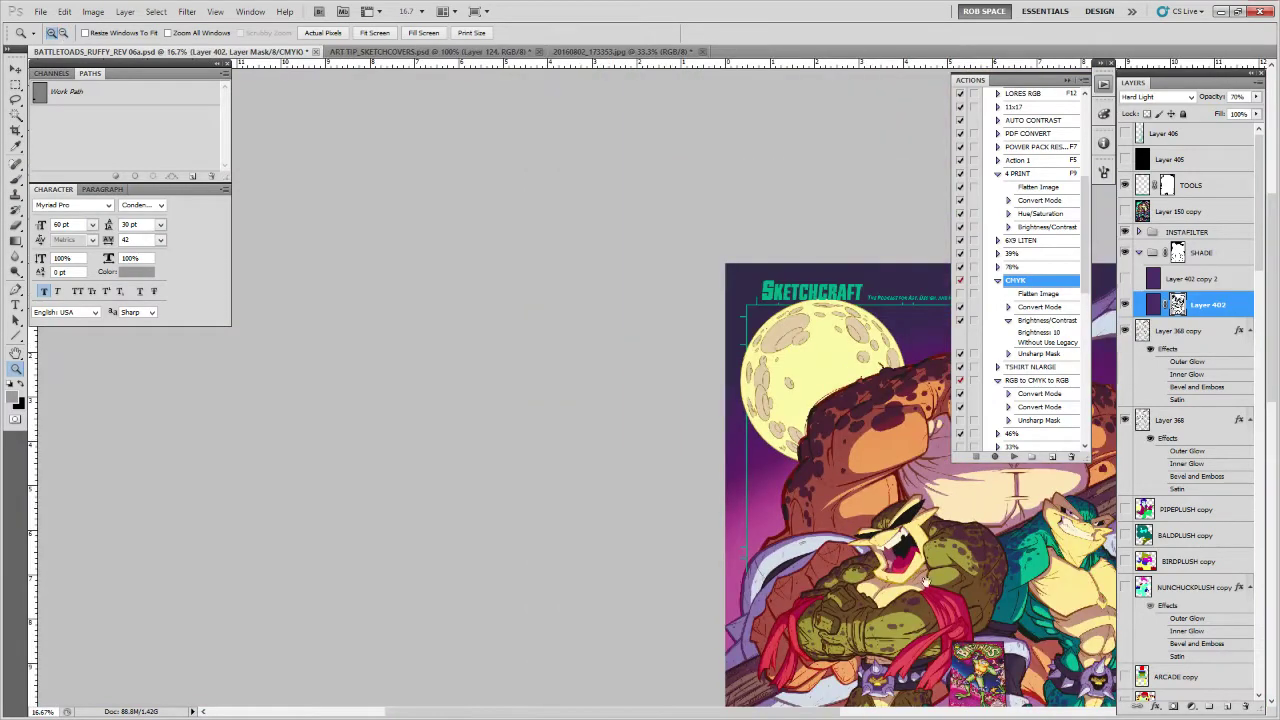
left_click_drag(913, 568, 450, 470)
left_click(673, 500, "alt")
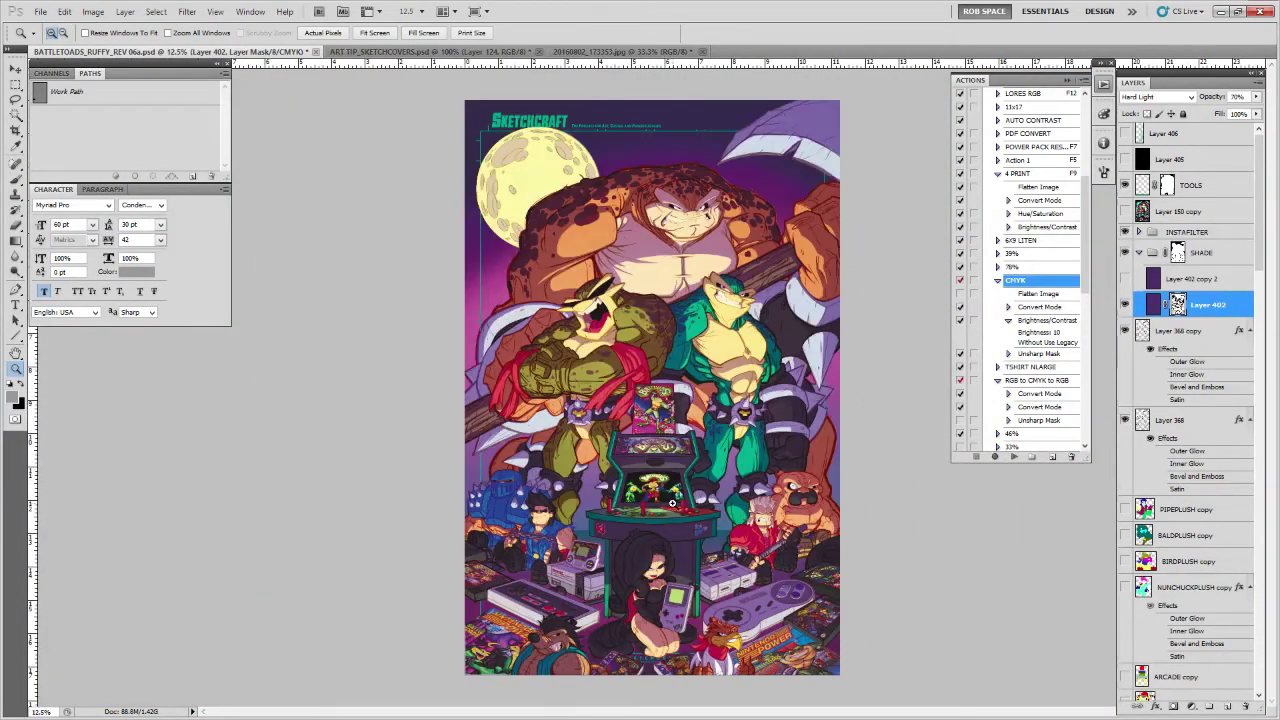
left_click(676, 499)
left_click_drag(679, 457, 668, 519)
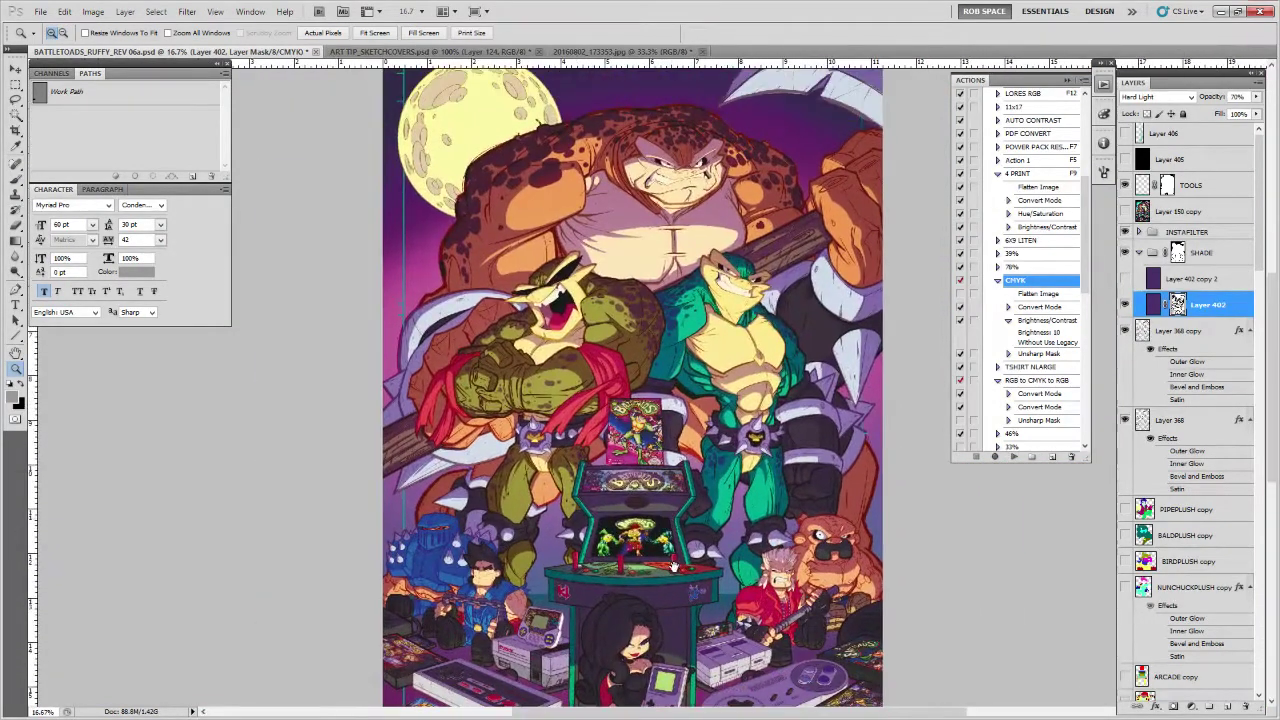
Paint a curved light area across the lower part of the handheld console's body in the Layer 402 mask
left_click_drag(676, 585, 672, 472)
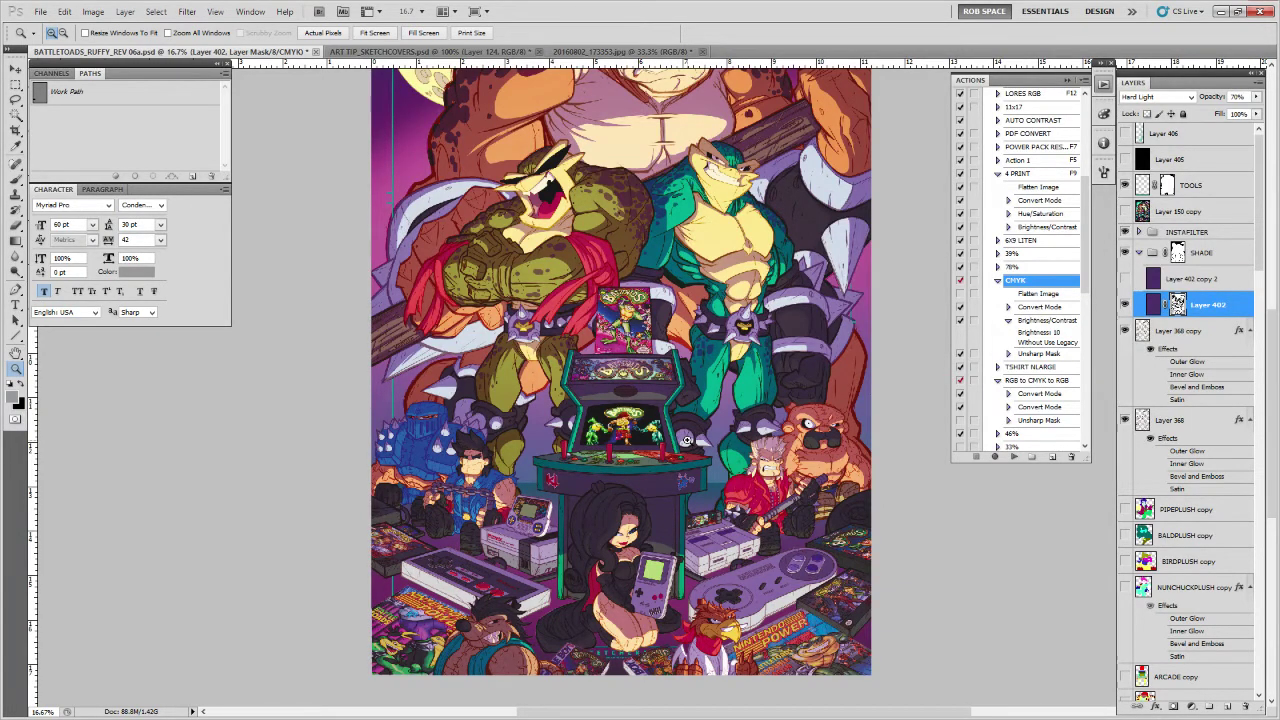
left_click(668, 598)
left_click(672, 598)
left_click(676, 598)
left_click(678, 598)
left_click_drag(668, 590, 818, 527)
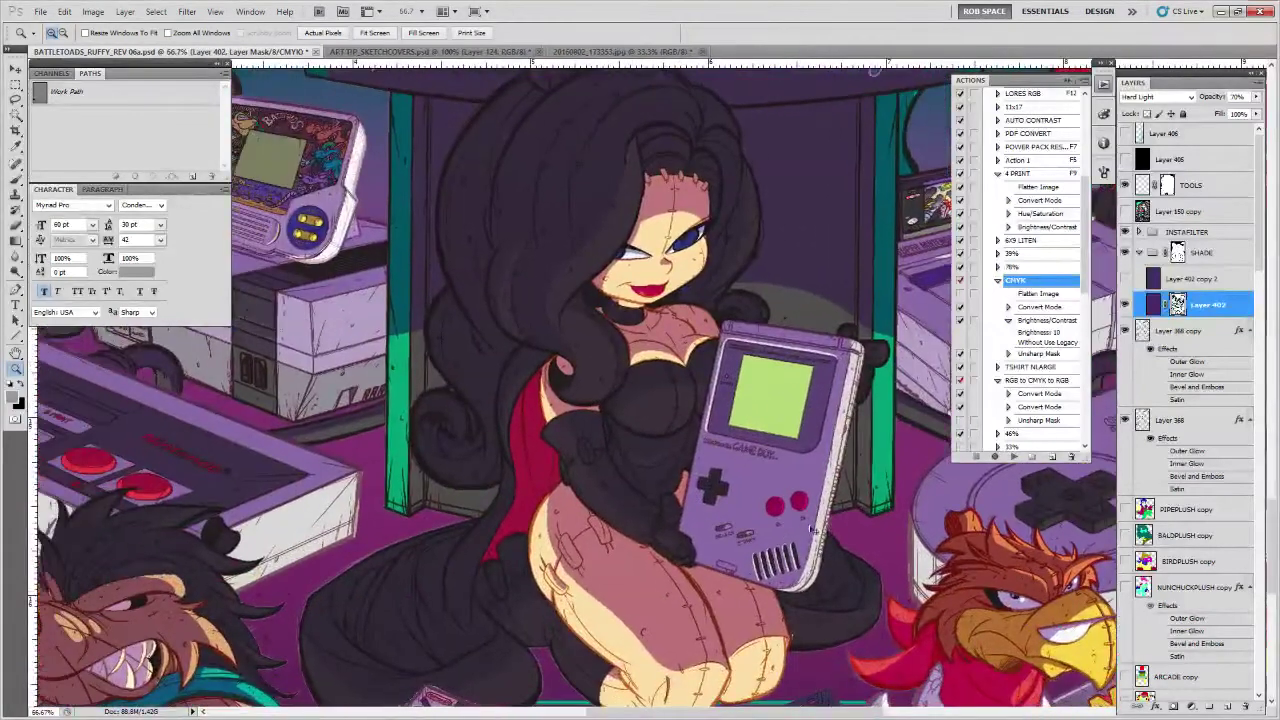
key("b")
mouse_move(730, 565)
left_mouse_down()
mouse_move(700, 560)
mouse_move(690, 530)
mouse_move(780, 560)
mouse_move(720, 540)
mouse_move(760, 558)
mouse_move(748, 578)
mouse_move(796, 580)
left_mouse_up()
mouse_move(760, 528)
left_mouse_down()
mouse_move(802, 568)
mouse_move(792, 554)
left_mouse_up()
mouse_move(680, 526)
left_mouse_down()
mouse_move(750, 522)
mouse_move(810, 565)
left_mouse_up()
key("z")
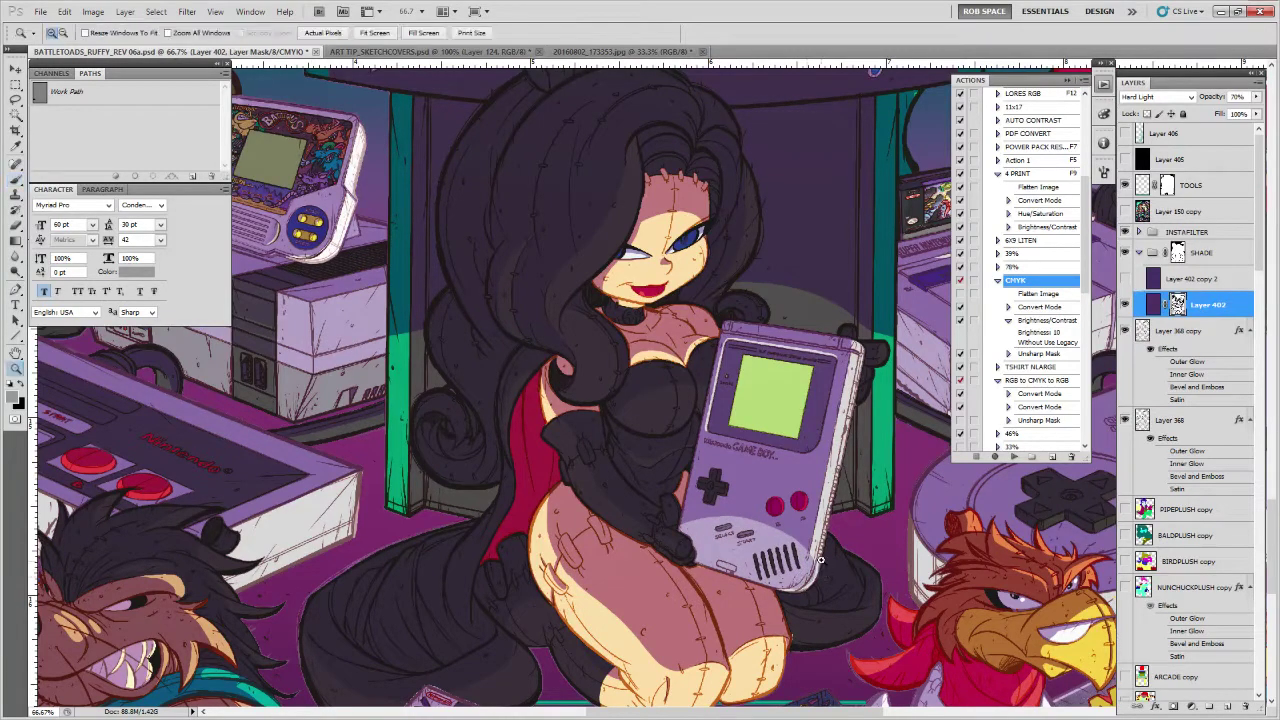
Check the handheld console's lighting against the surrounding characters and the whole illustration
left_click(825, 565, "alt")
left_click(825, 565, "alt")
left_click(825, 565, "alt")
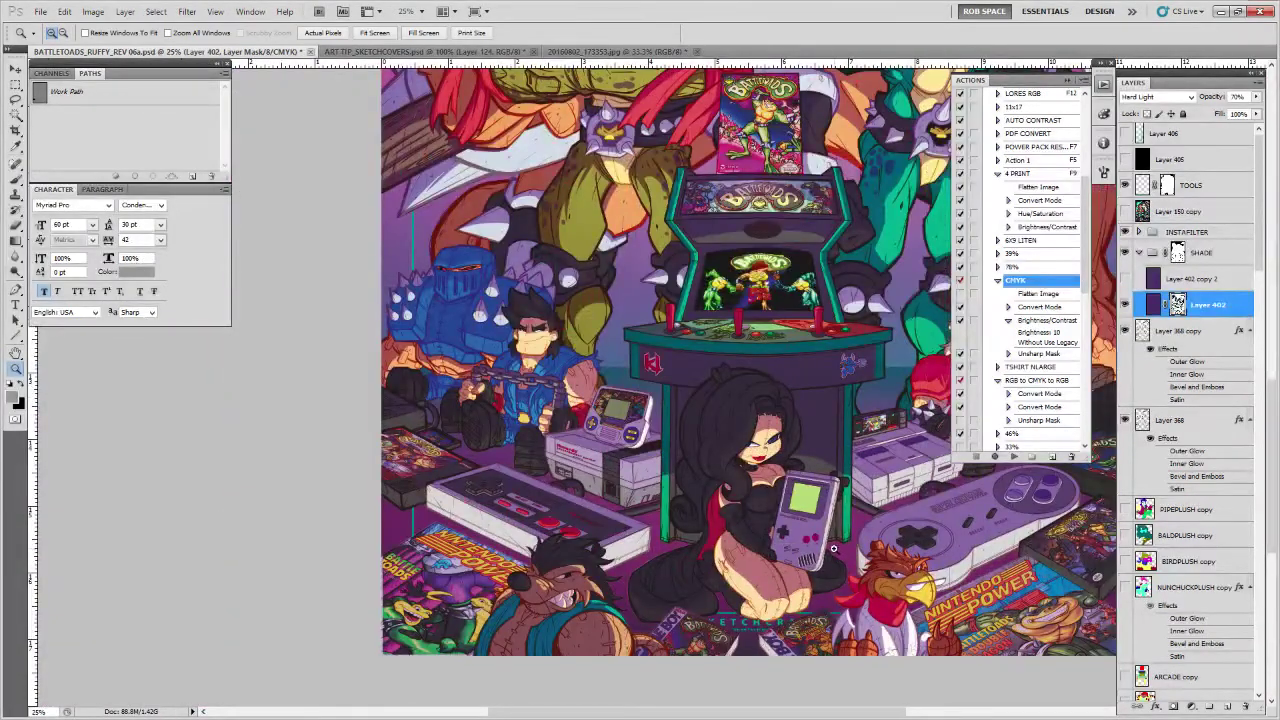
left_click(834, 549, "alt")
left_click(832, 551)
left_click_drag(846, 526, 782, 521)
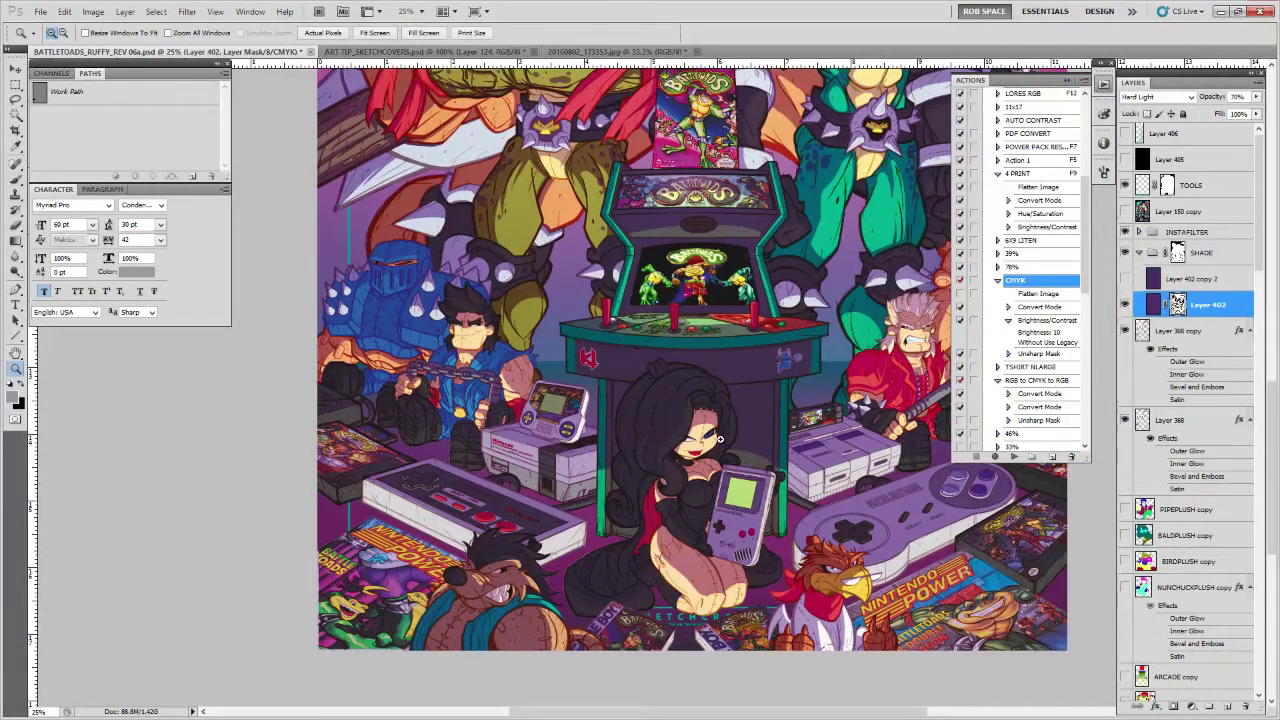
left_click_drag(702, 420, 666, 575)
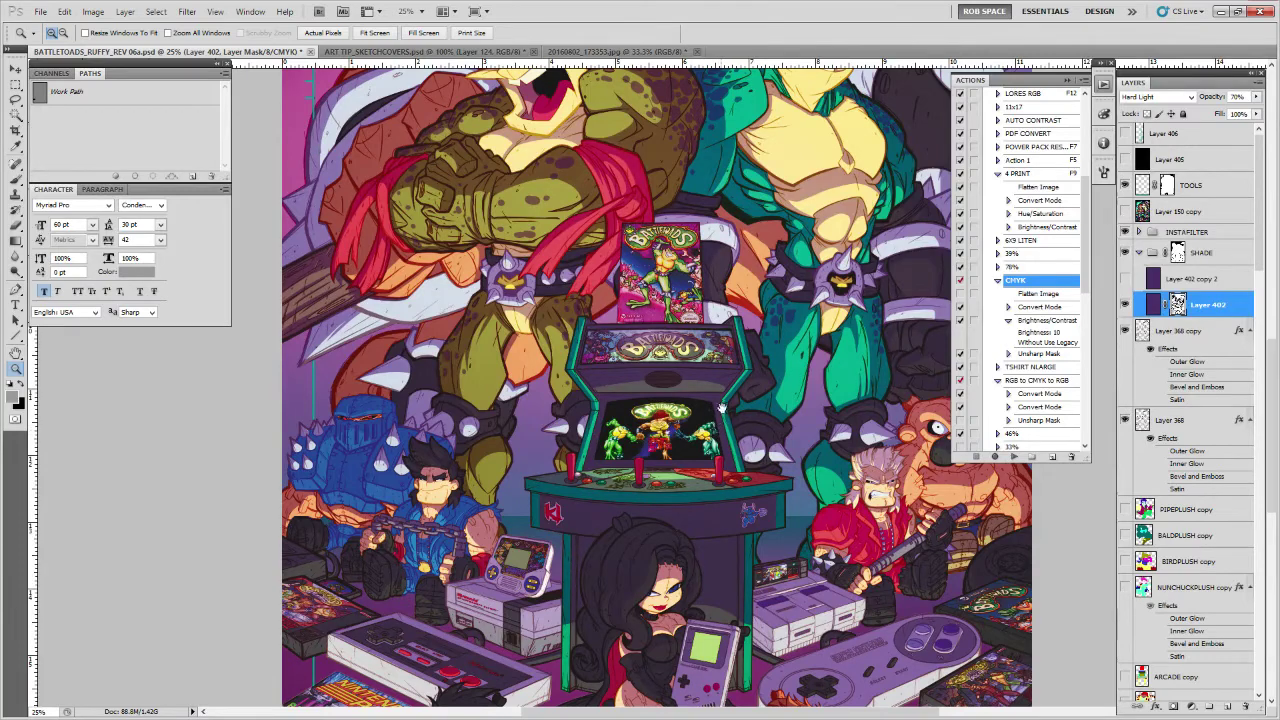
left_click_drag(722, 406, 692, 598)
left_click(690, 484, "alt")
left_click(687, 491, "alt")
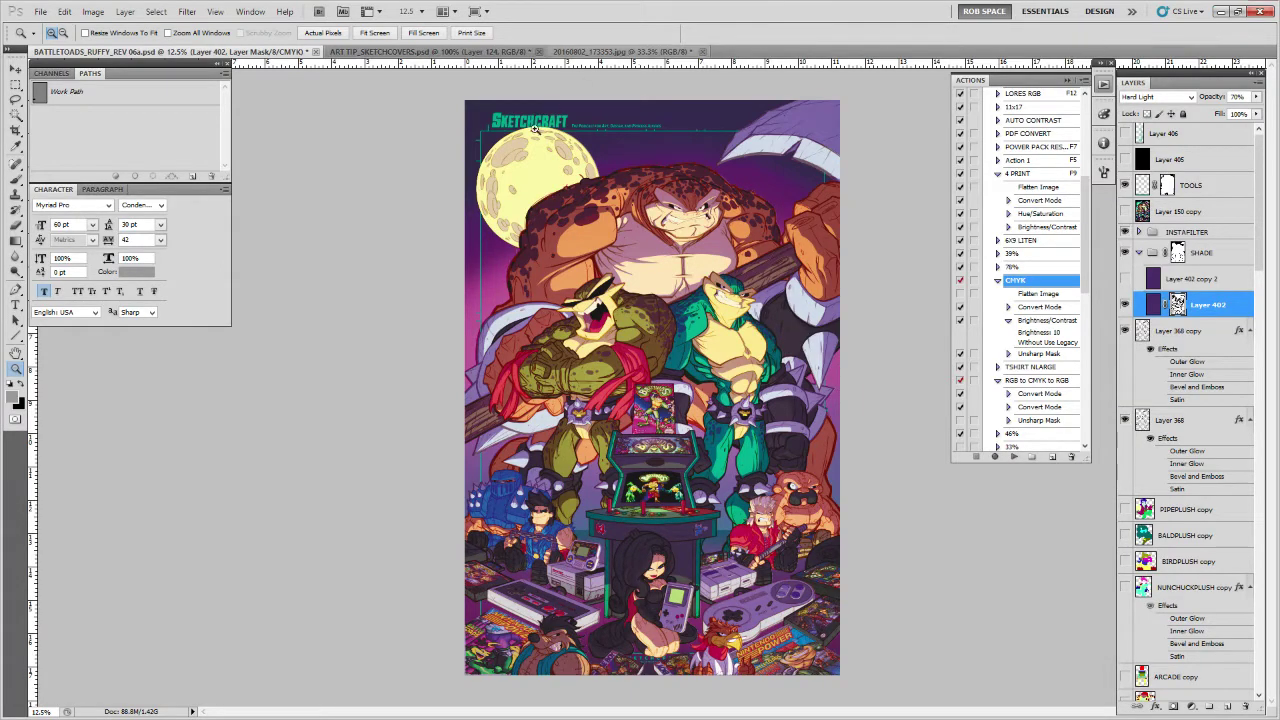
Mask out the Sketchcraft logo and teal frame line where they overlap the moon's upper edge, painting black on the TOOLS layer mask
scroll(535, 128, "up", 6)
left_click_drag(668, 250, 773, 493)
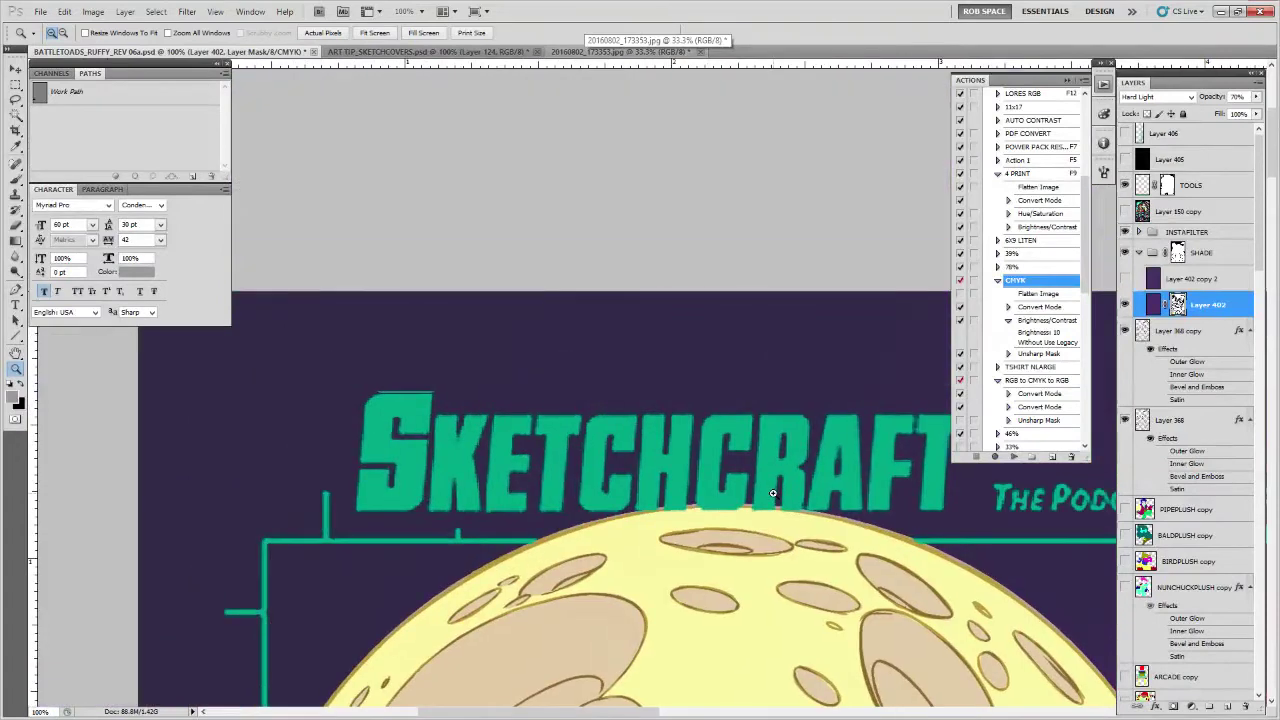
left_click(1143, 186, "ctrl")
left_click(1167, 186)
key("b")
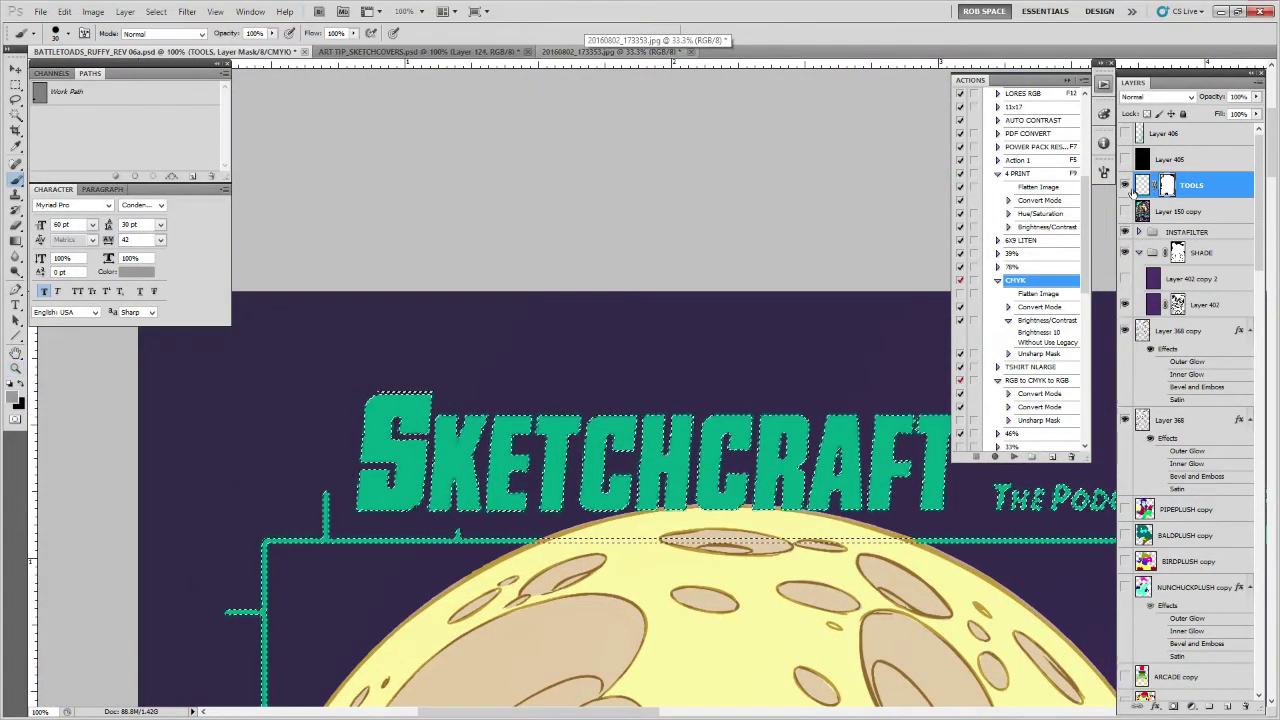
key("ctrl+d")
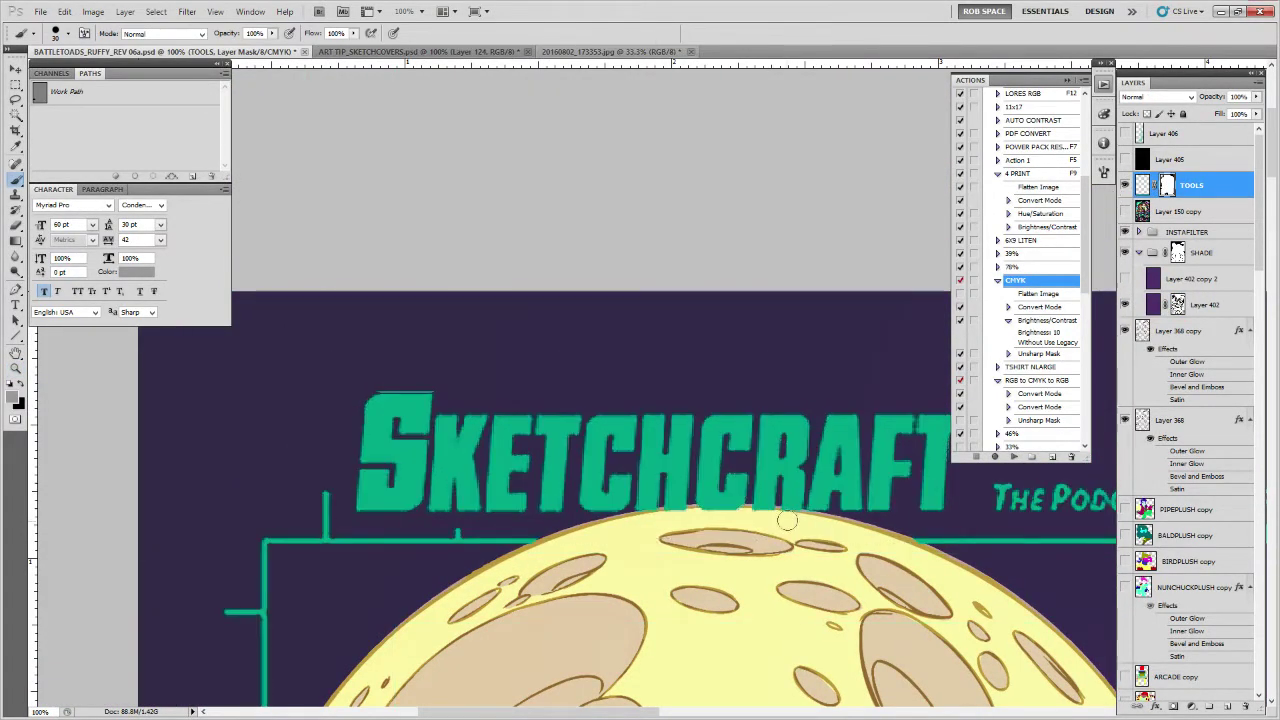
key("d")
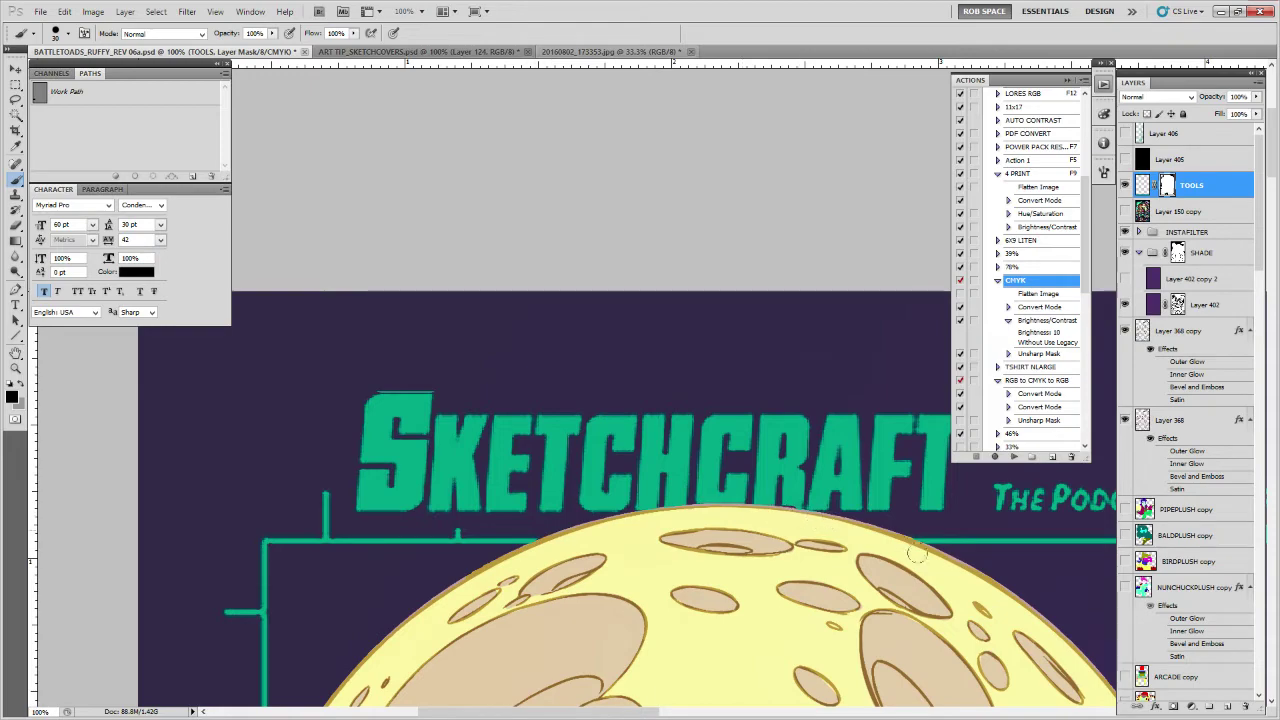
left_click_drag(929, 500, 570, 443)
key("z")
Check the masked logo and moon edge against the whole illustration
left_click(825, 484, "alt")
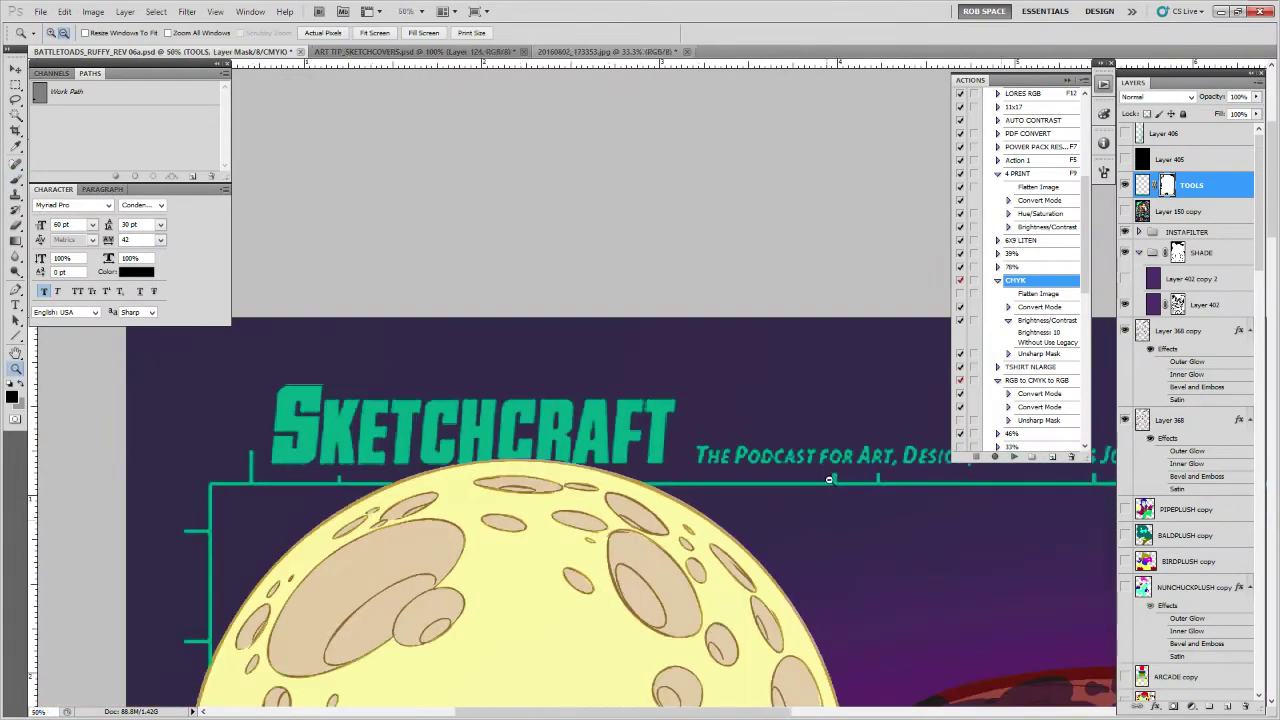
left_click(826, 485, "alt")
left_click(826, 487, "alt")
left_click(826, 489, "alt")
left_click(826, 489, "alt")
left_click(822, 513, "alt")
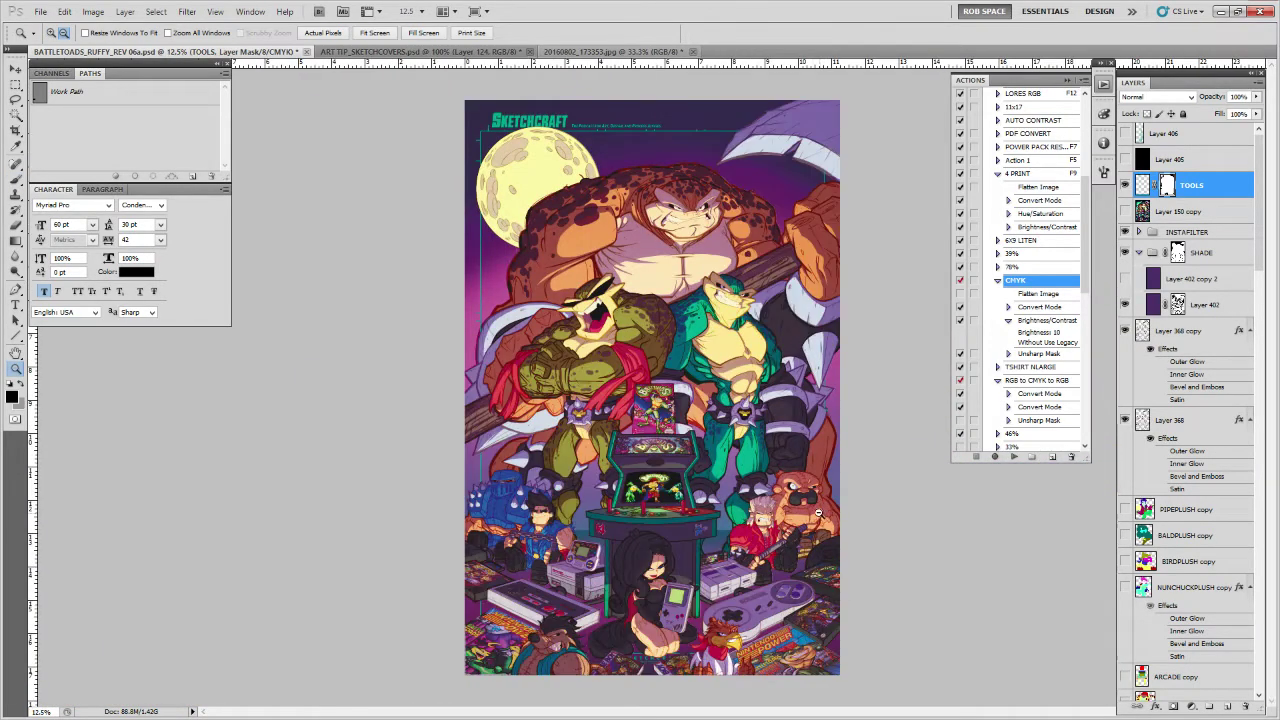
left_click(806, 482, "alt")
left_click(758, 487)
left_click(758, 487)
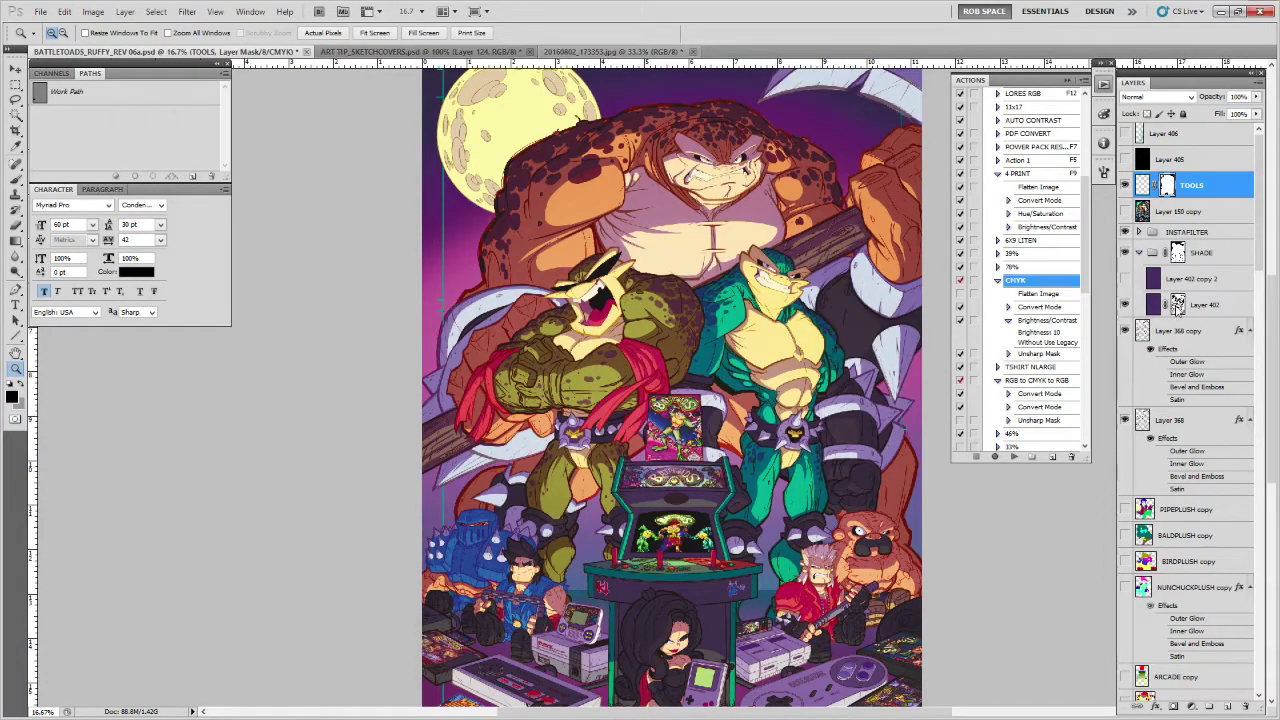
On the Layer 402 mask, add thin light strokes beside the blue knight plush's centre chest seam and on its lower chest with a small brush
left_click(1190, 305)
left_click(468, 567)
left_click(469, 567)
left_click(469, 567)
left_click(470, 568)
mouse_move(486, 583)
left_mouse_down()
mouse_move(643, 426)
mouse_move(612, 549)
left_mouse_up()
key("b")
right_click(643, 428)
double_click(676, 528)
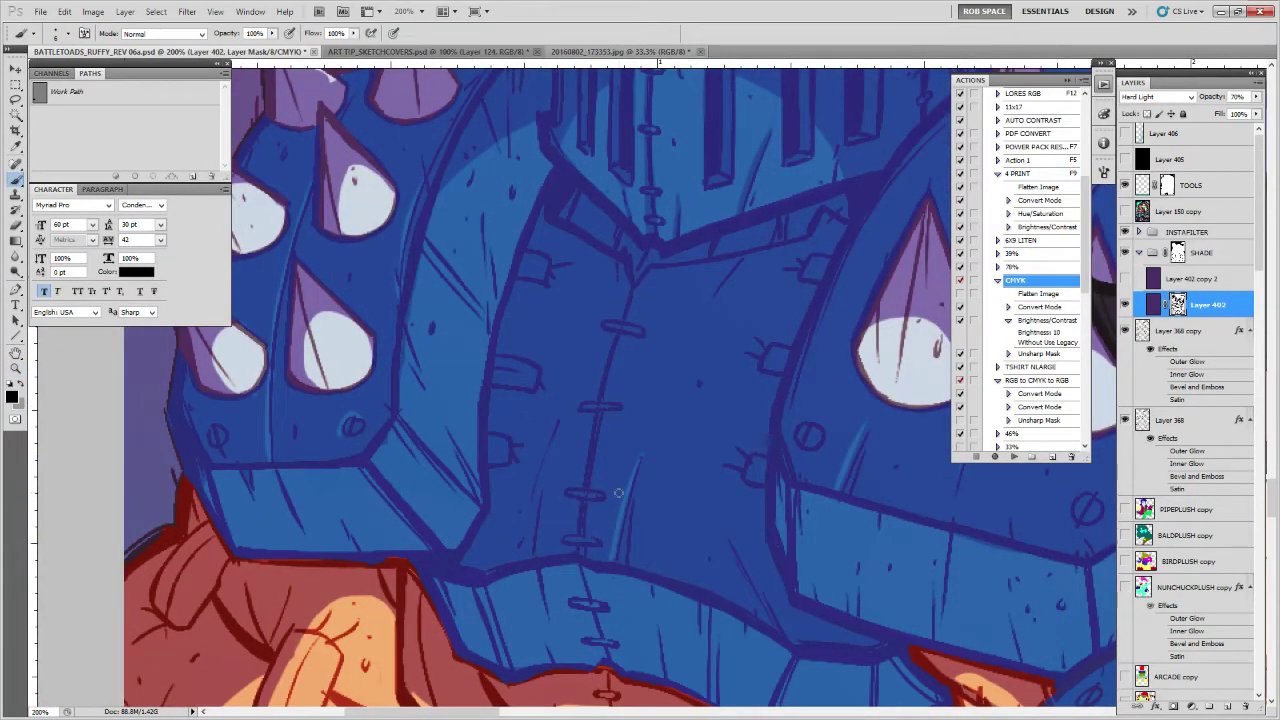
key("x")
key("x")
mouse_move(555, 424)
left_mouse_down()
mouse_move(530, 492)
mouse_move(534, 554)
left_mouse_up()
left_click_drag(720, 423, 692, 470)
left_click_drag(585, 392, 547, 564)
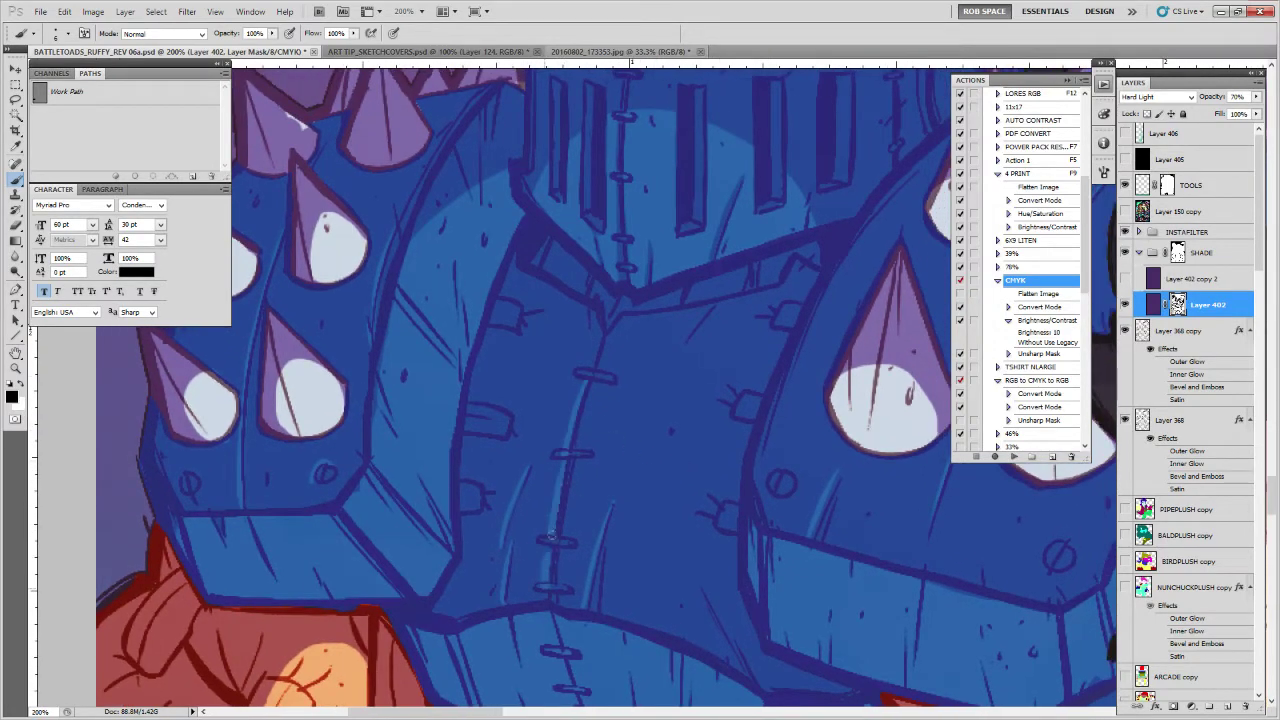
Extend the light strokes to the upper chest seam, the lower chest fold and the side straps of the blue knight plush
left_click_drag(601, 335, 589, 366)
left_click_drag(726, 521, 730, 526)
left_click_drag(717, 482, 645, 342)
left_click_drag(620, 440, 672, 531)
left_click_drag(536, 390, 631, 500)
left_click_drag(500, 394, 538, 399)
left_click_drag(500, 471, 510, 522)
Add thin light strokes to the knight plush's helmet forehead and along the edges of its spiked shoulder armour
mouse_move(522, 375)
left_mouse_down()
mouse_move(541, 376)
mouse_move(494, 551)
left_mouse_up()
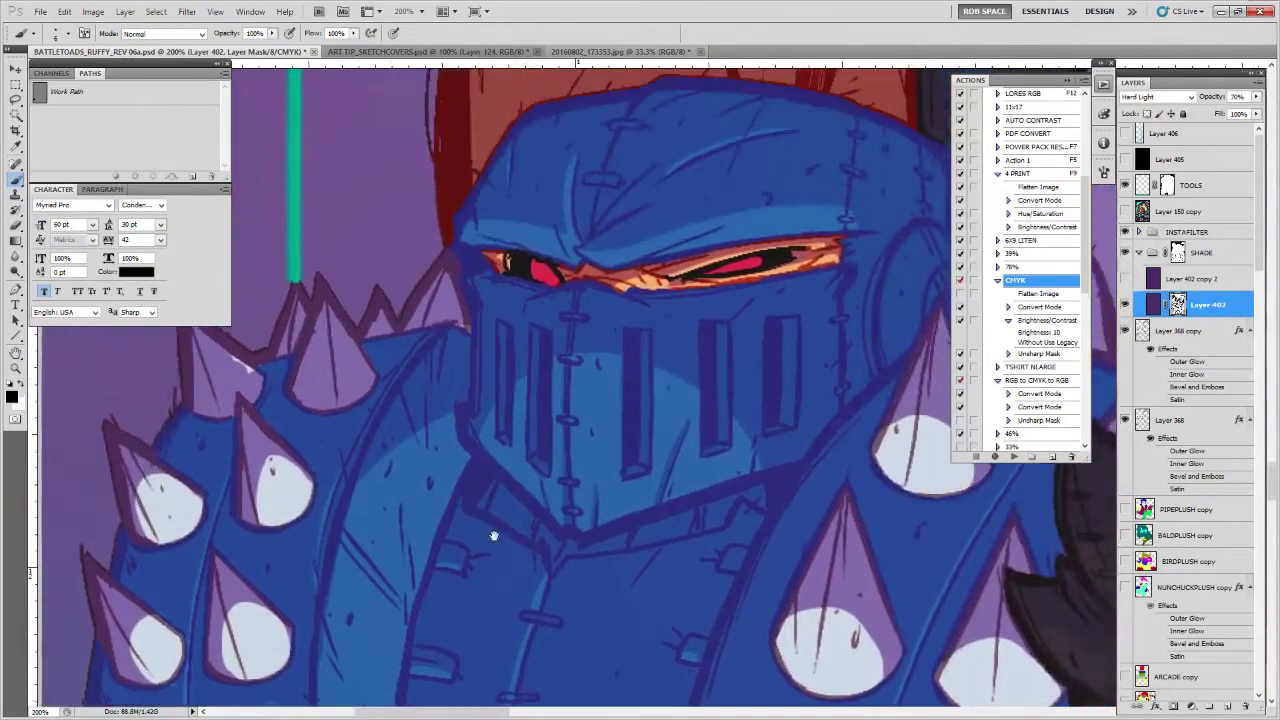
left_click_drag(635, 344, 511, 515)
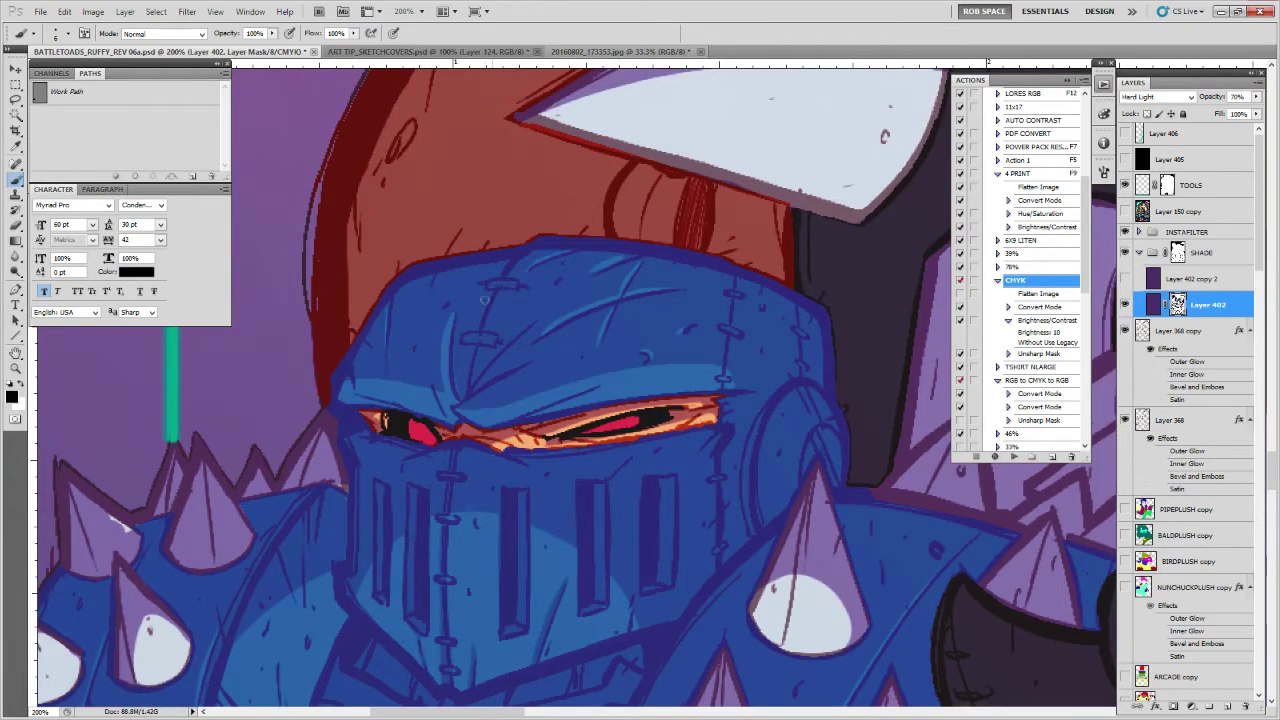
left_click_drag(726, 336, 720, 366)
left_click_drag(746, 320, 730, 336)
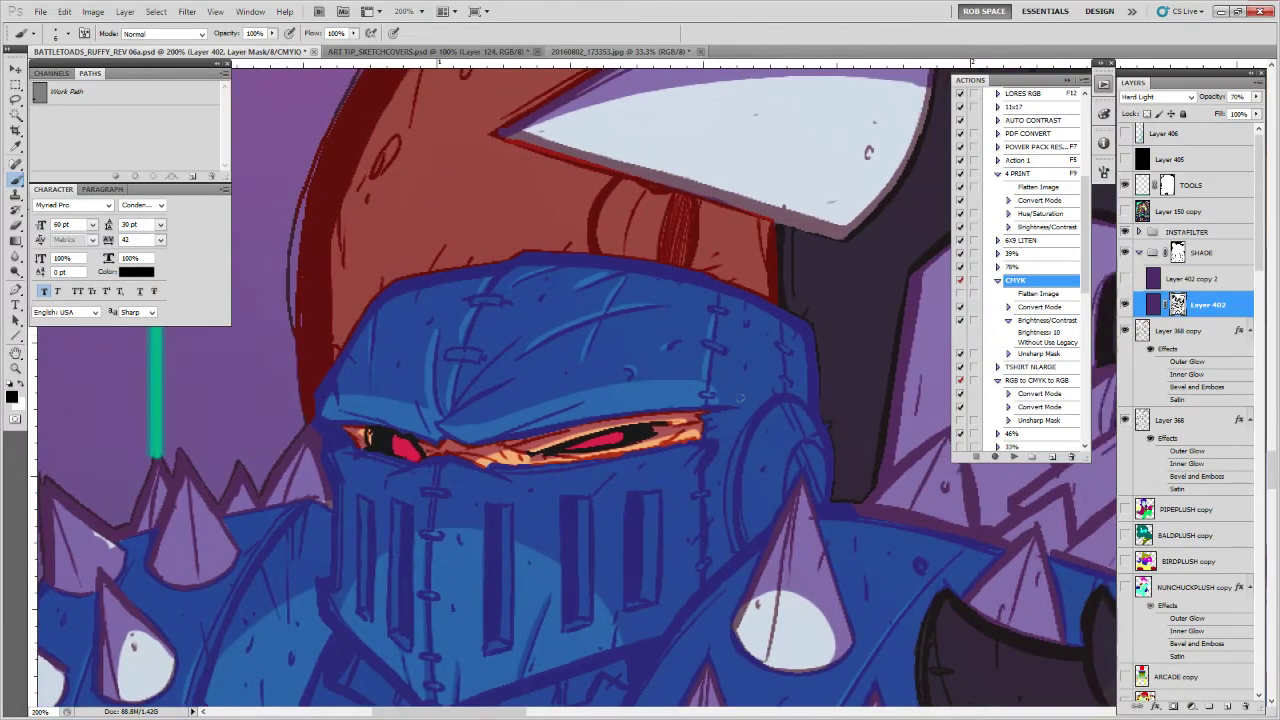
scroll(745, 520, "down", 10)
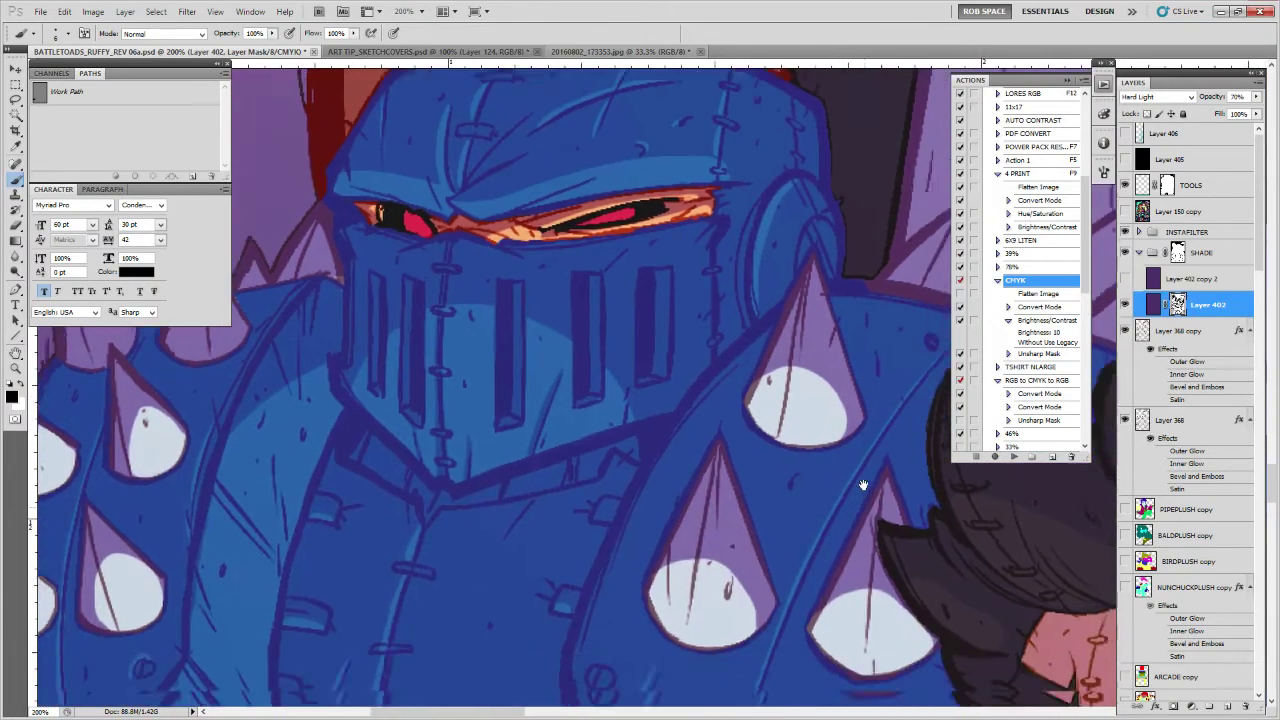
scroll(727, 501, "down", 2)
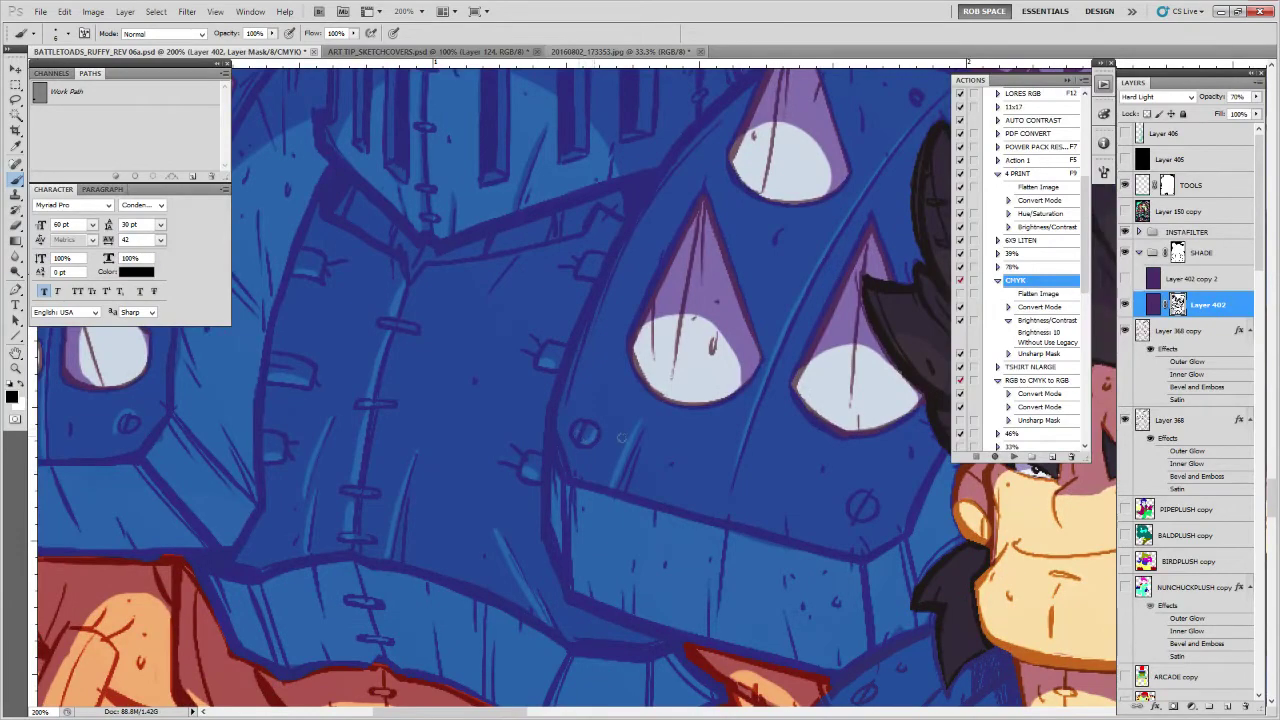
scroll(814, 457, "down", 3)
Switch to white and paint thin dark crease strokes across the knight plush's armour cuffs and waistband on the mask
left_click_drag(672, 461, 662, 517)
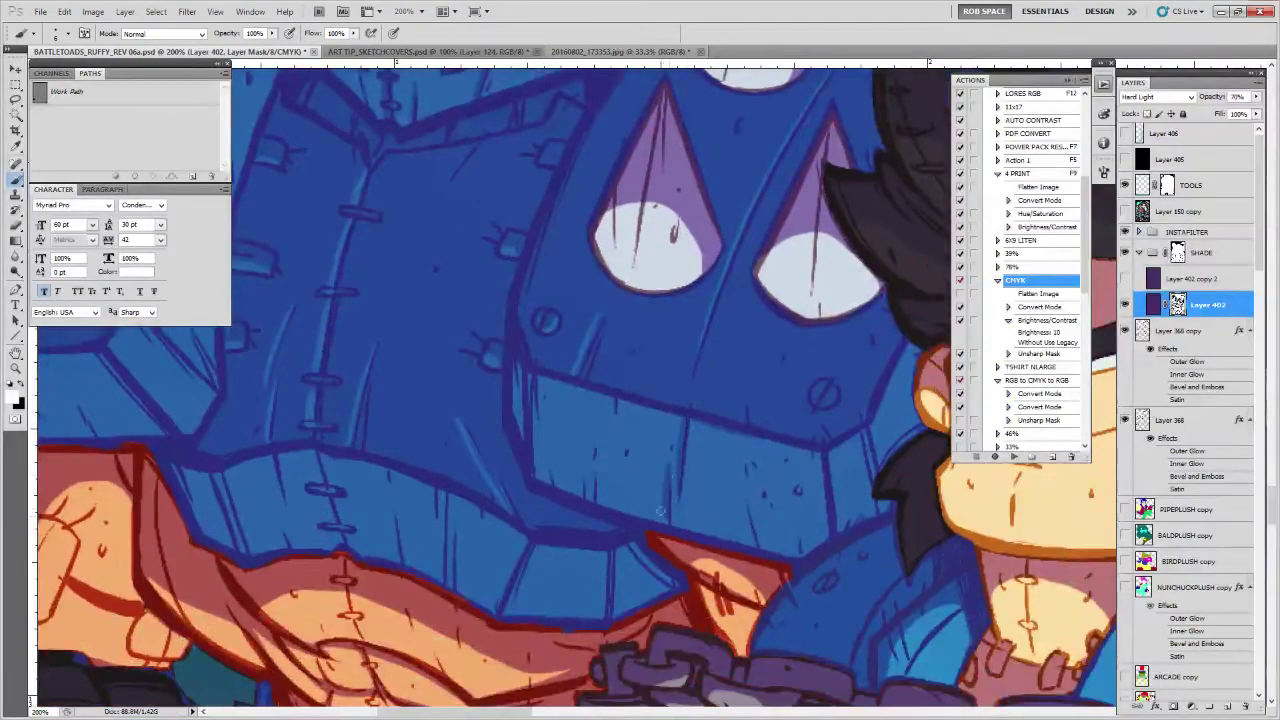
left_click_drag(590, 458, 583, 496)
mouse_move(752, 493)
left_mouse_down()
mouse_move(745, 540)
mouse_move(946, 494)
mouse_move(974, 539)
left_mouse_up()
left_click_drag(638, 484, 640, 574)
mouse_move(584, 494)
left_mouse_down()
mouse_move(589, 547)
mouse_move(671, 498)
left_mouse_up()
left_click_drag(623, 457, 651, 537)
left_click_drag(576, 441, 587, 498)
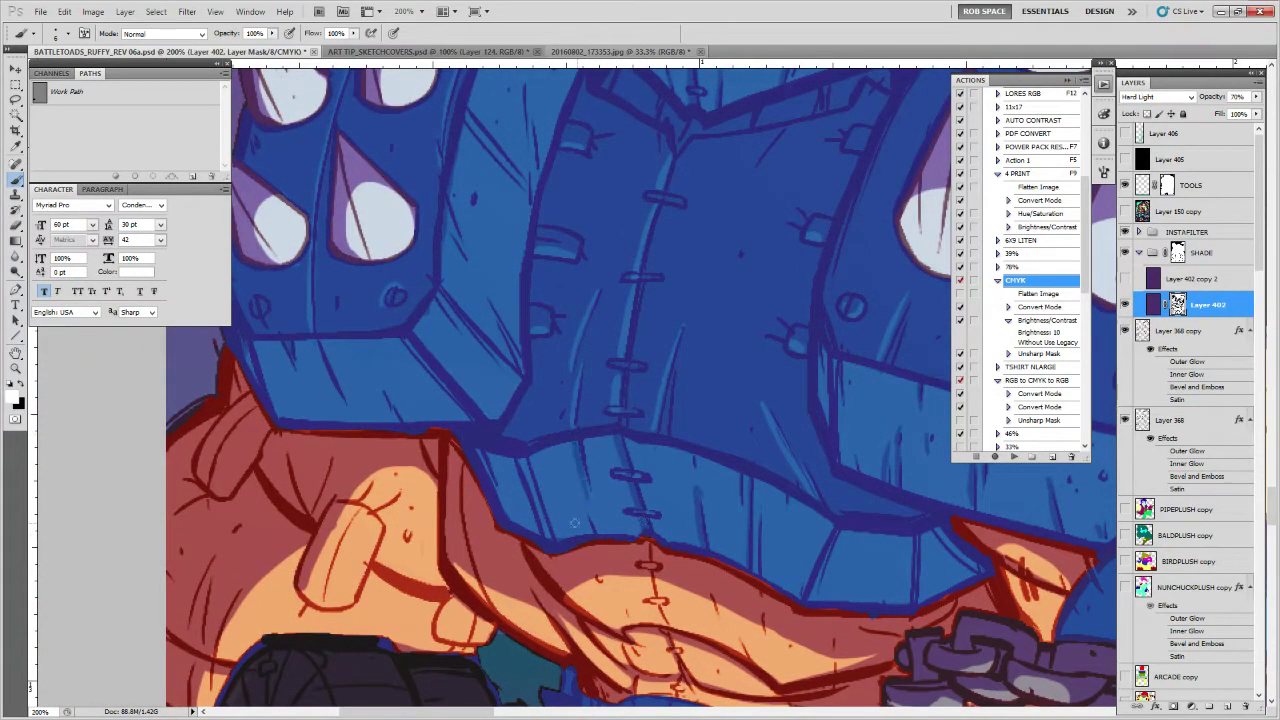
mouse_move(509, 454)
left_mouse_down()
mouse_move(538, 541)
mouse_move(552, 540)
left_mouse_up()
left_click_drag(553, 476, 647, 482)
mouse_move(598, 463)
left_mouse_down()
mouse_move(583, 461)
mouse_move(632, 520)
left_mouse_up()
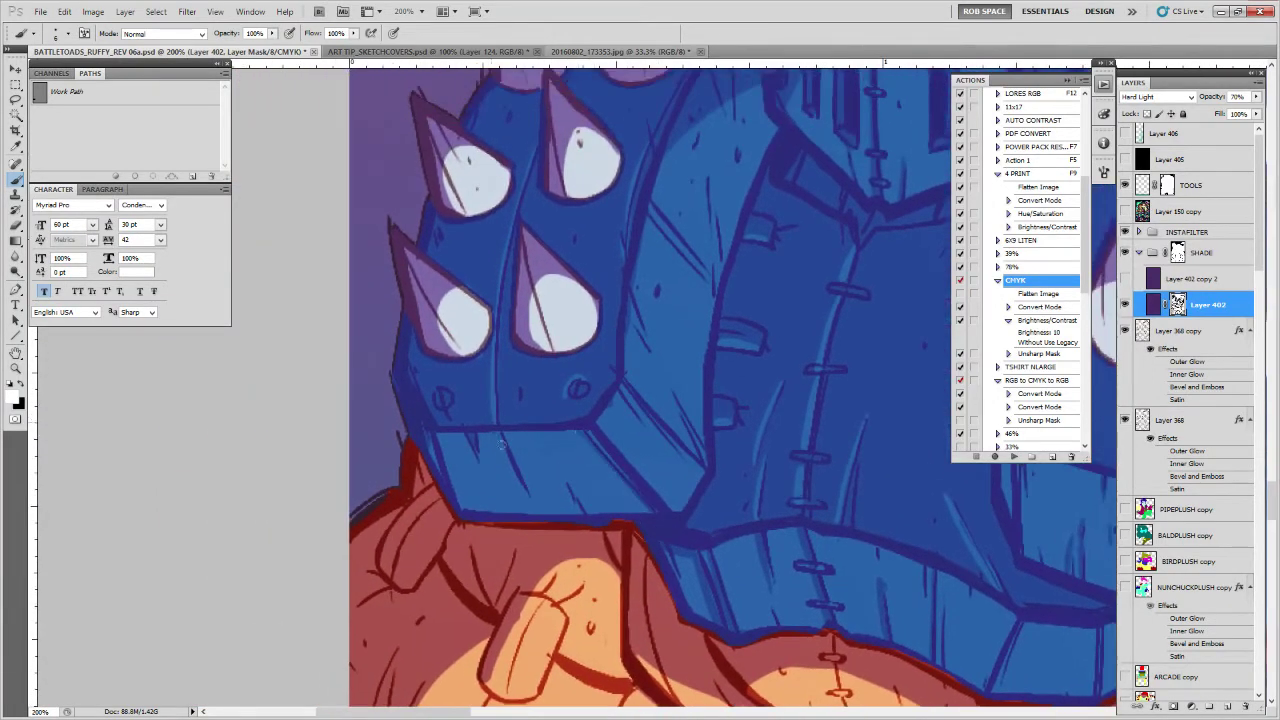
Add dark crease strokes to the lit armour panel between the knight plush's spiked shoulder and chest, checking them against the surrounding artwork
mouse_move(697, 362)
left_mouse_down()
mouse_move(674, 457)
mouse_move(500, 630)
left_mouse_up()
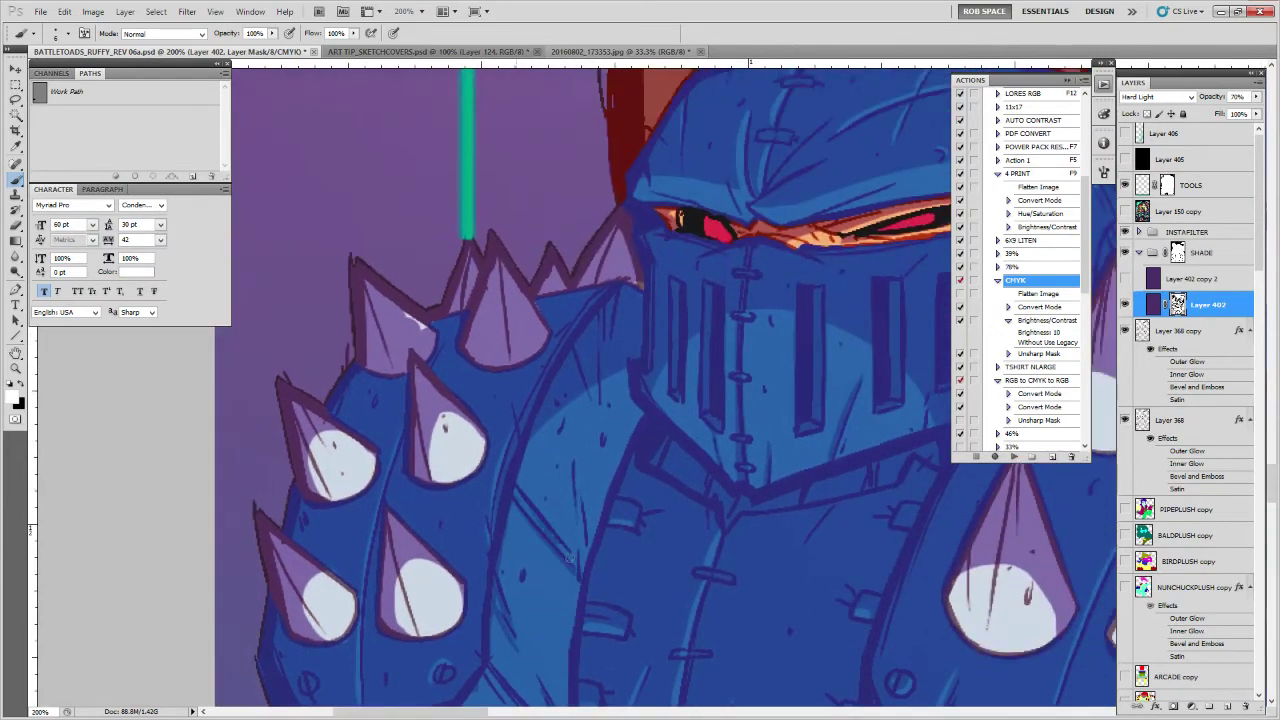
left_click_drag(569, 455, 577, 524)
mouse_move(513, 494)
left_mouse_down()
mouse_move(550, 427)
mouse_move(619, 364)
mouse_move(599, 429)
left_mouse_up()
left_click_drag(601, 338, 602, 435)
left_click_drag(621, 311, 606, 420)
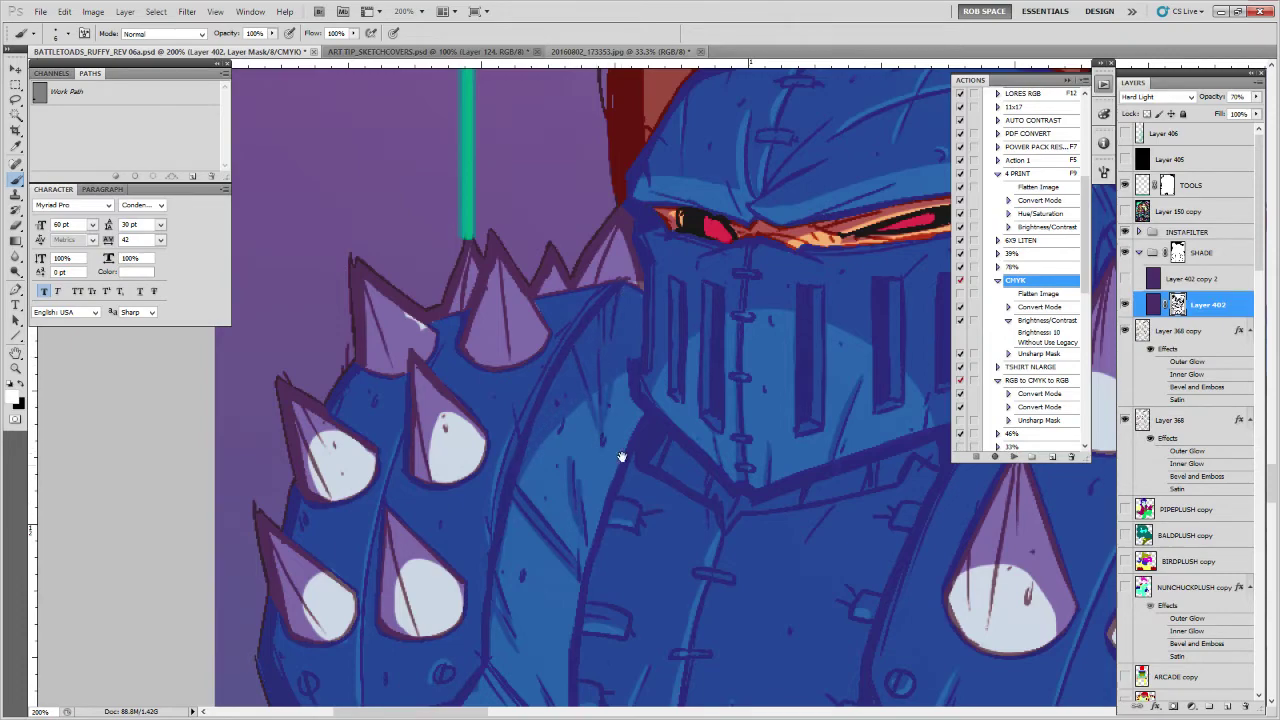
left_click_drag(590, 614, 634, 414)
left_click_drag(565, 486, 629, 396)
key("z")
left_click(843, 469, "alt")
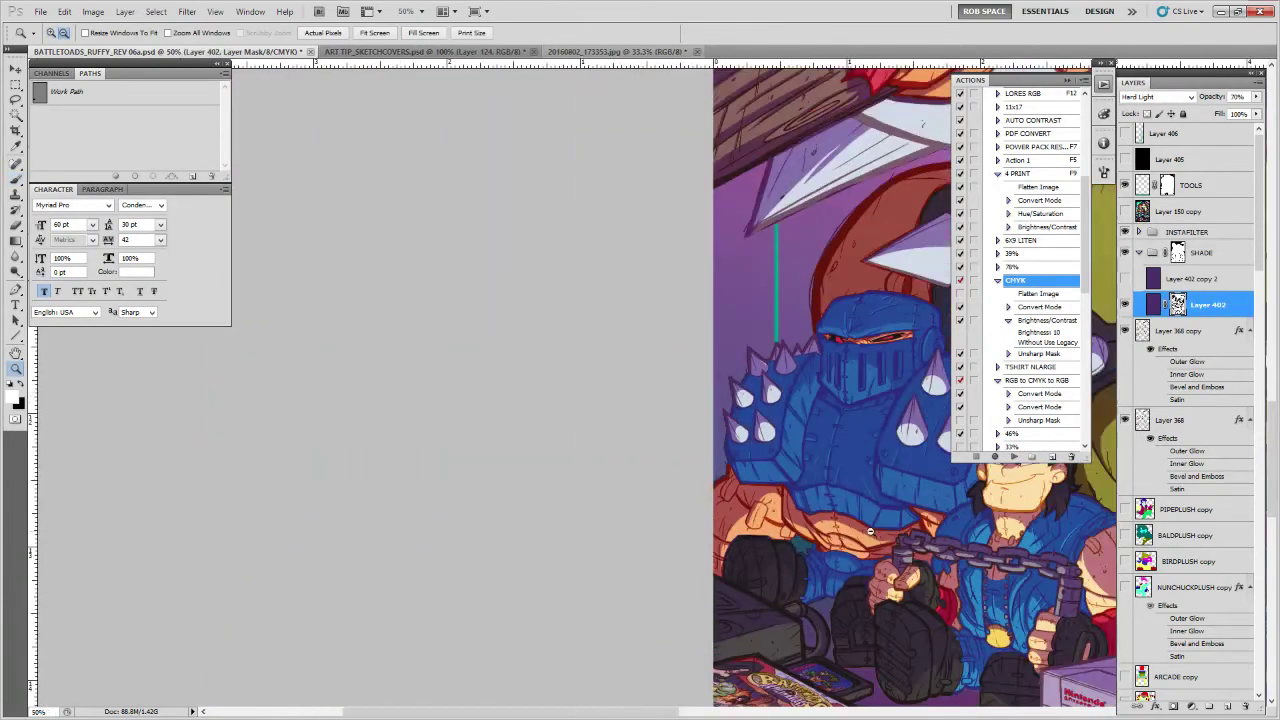
left_click_drag(968, 575, 671, 605)
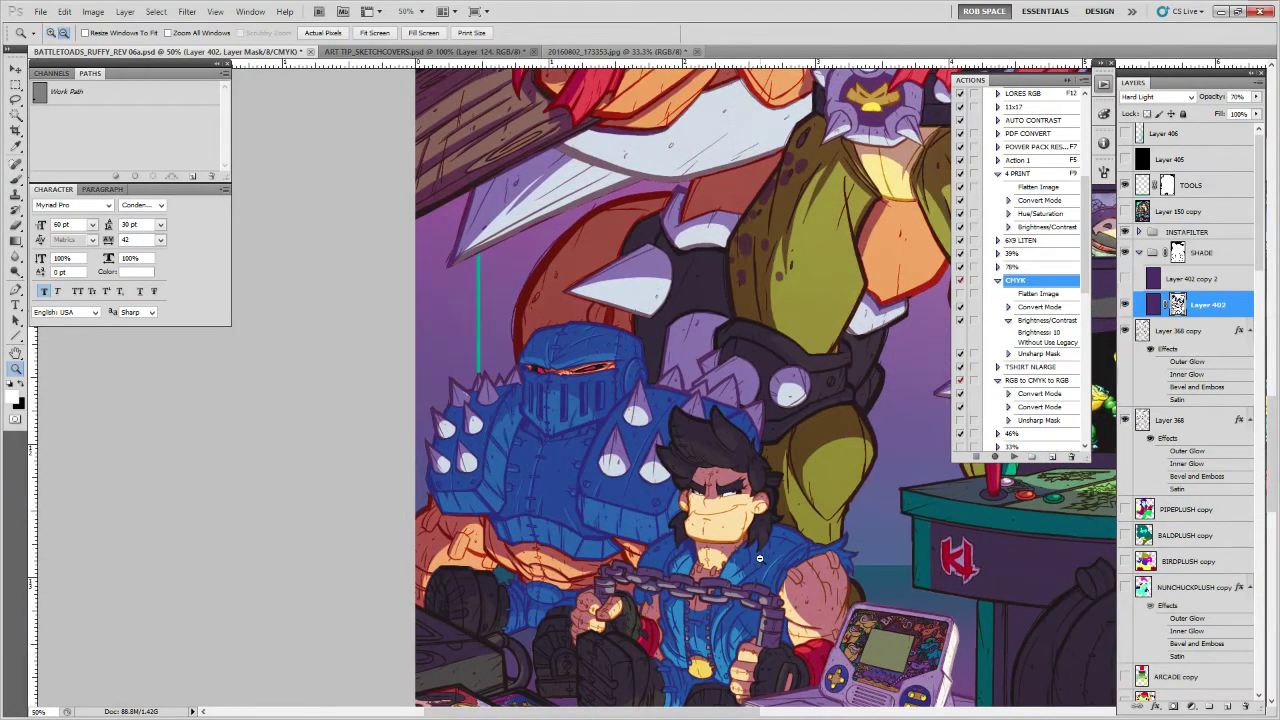
left_click(760, 562, "alt")
left_click(760, 564, "alt")
left_click_drag(909, 601, 757, 540)
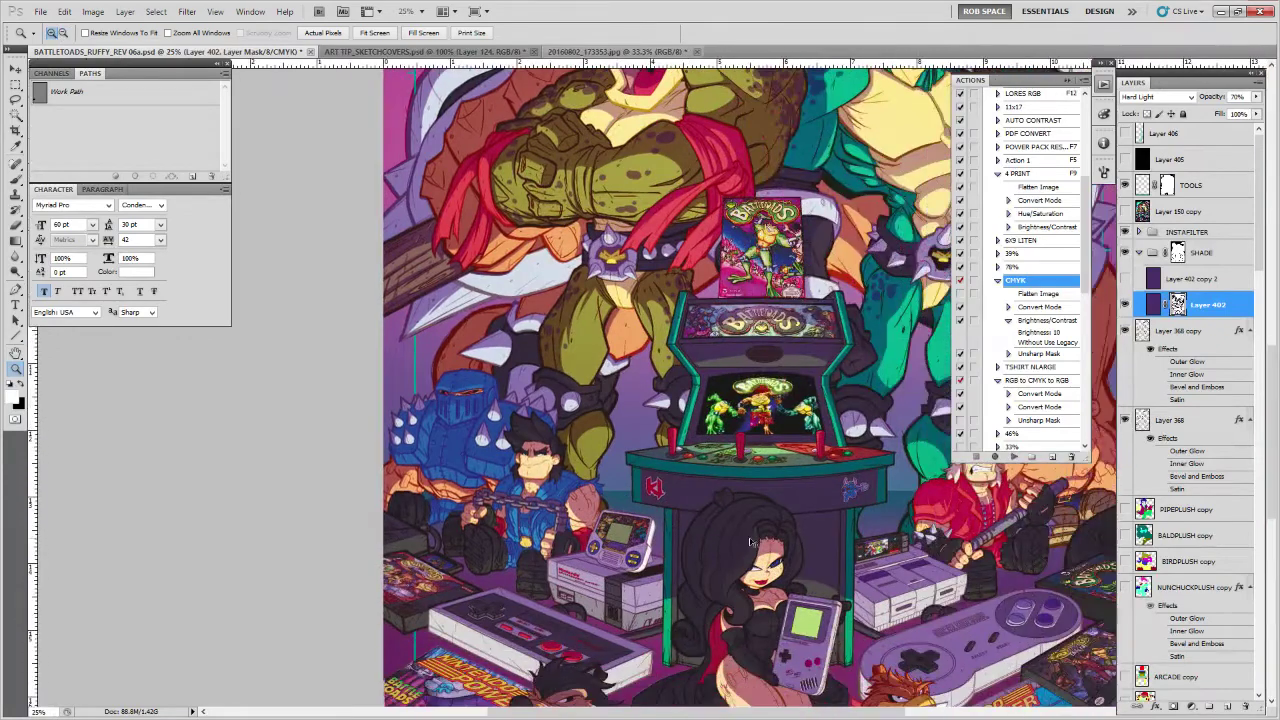
Touch up the light on the knight plush's waistband, cuffs and inner armour panel using black and a 50 px brush
left_click(494, 466)
left_click(494, 466)
left_click(495, 466)
left_click(496, 465)
left_click(498, 464)
key("b")
key("x")
left_click_drag(490, 507, 769, 413)
right_click(769, 413)
double_click(850, 572)
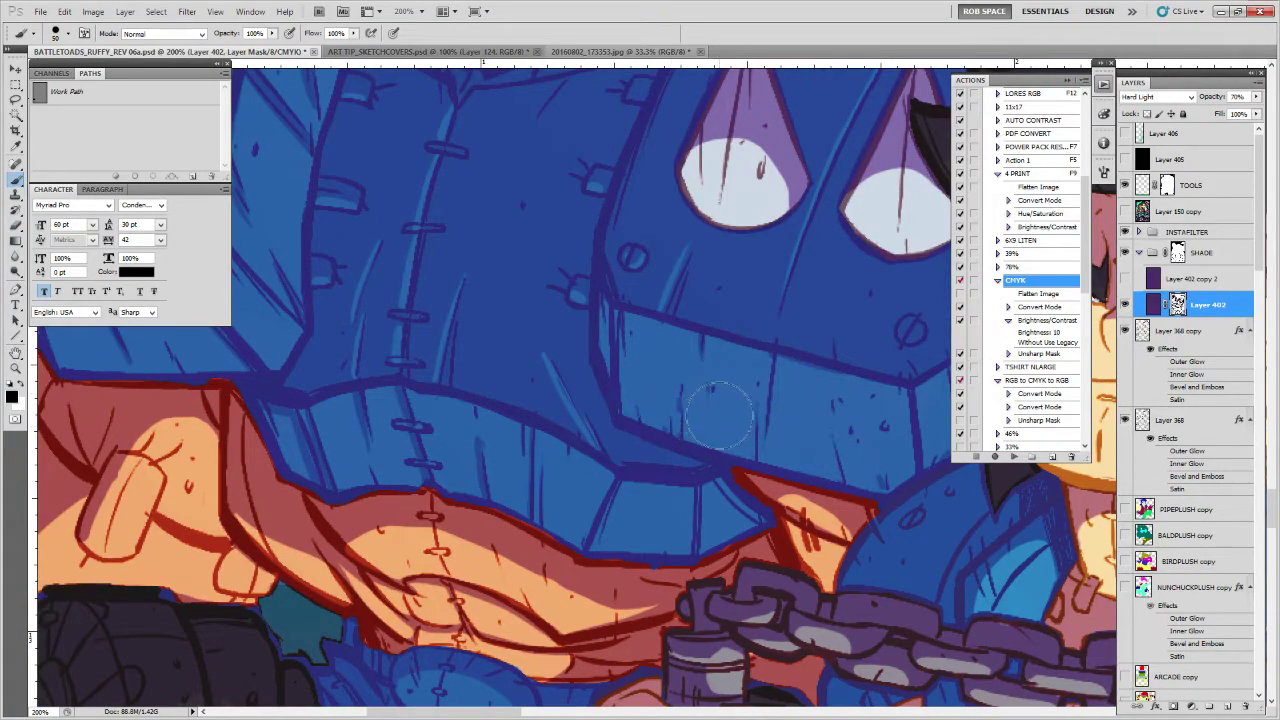
left_click_drag(667, 370, 827, 415)
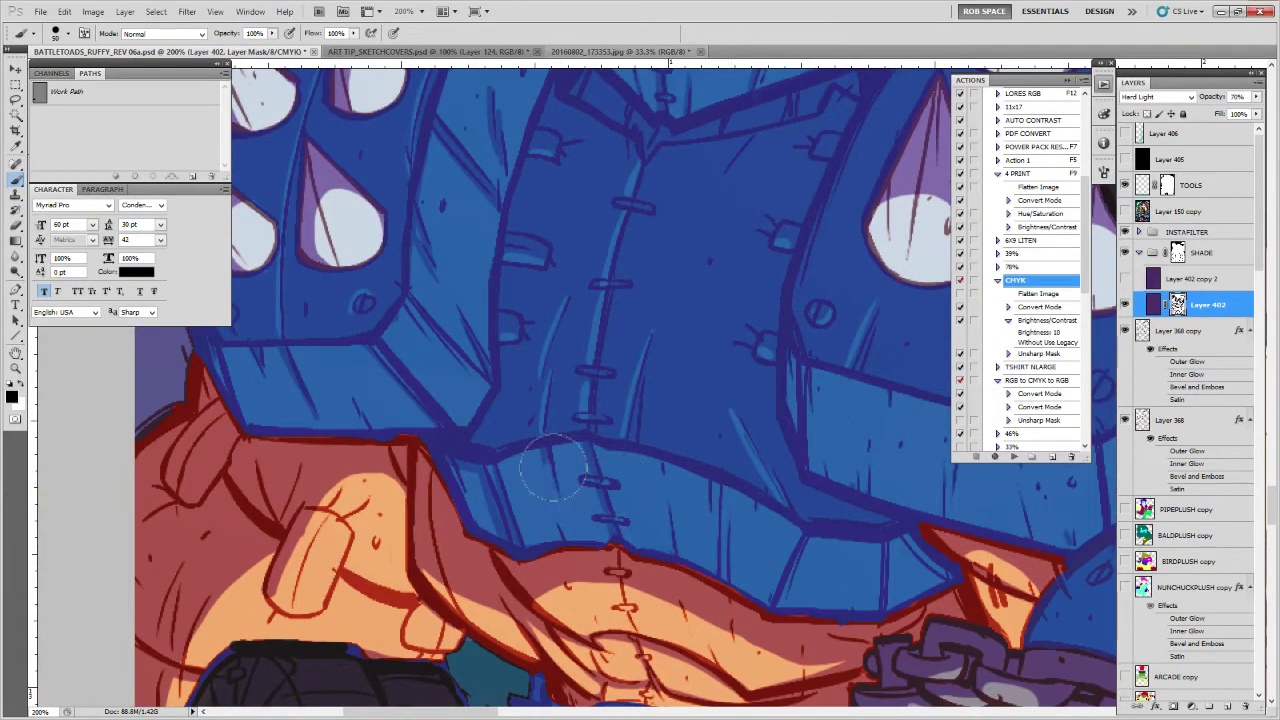
left_click_drag(569, 431, 609, 606)
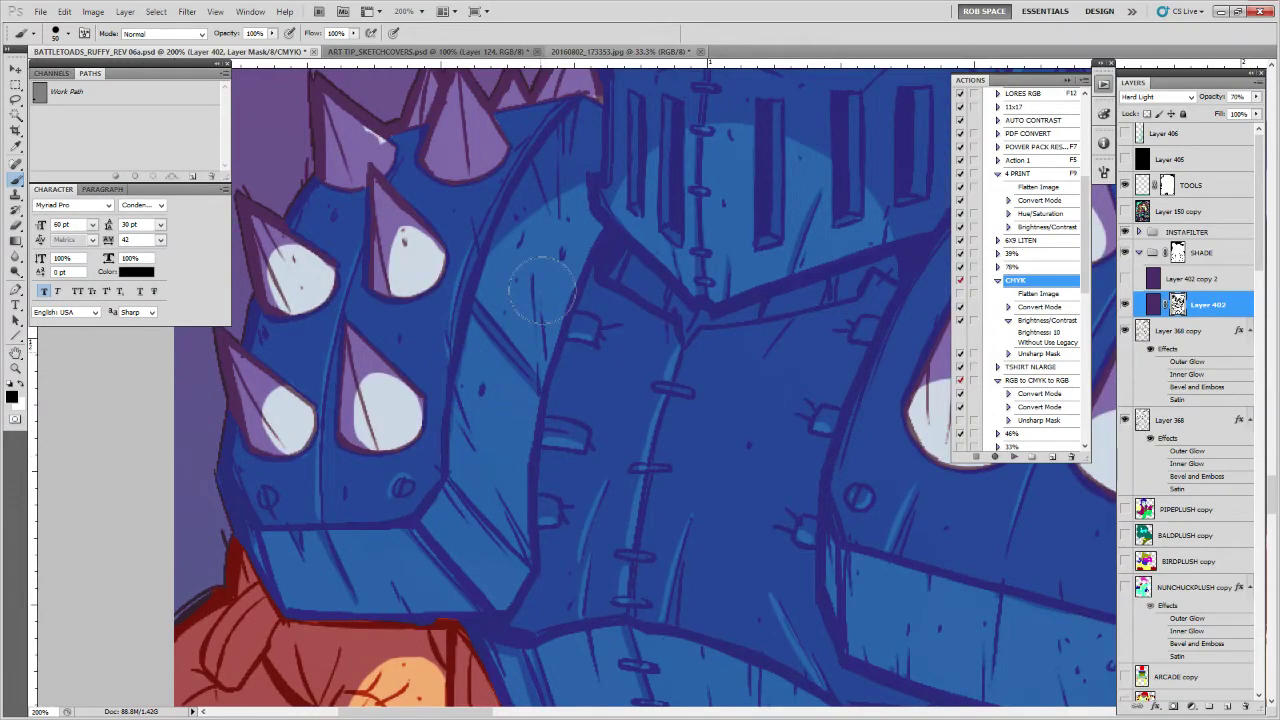
left_click_drag(837, 571, 580, 440)
left_click_drag(732, 411, 689, 696)
Examine the knight plush's helmet and armour shading up close and alongside the neighbouring figures
key("z")
left_click(706, 500, "alt")
left_click(692, 488, "alt")
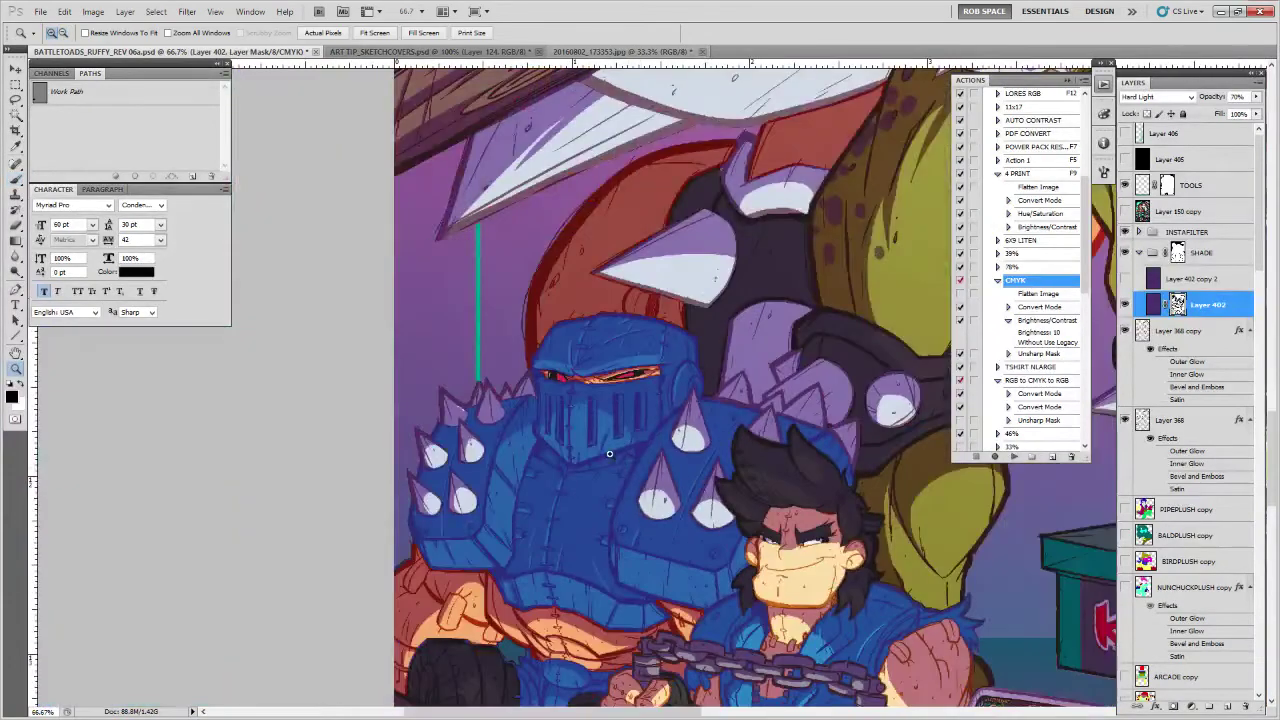
left_click(620, 457)
left_click(617, 450)
key("b")
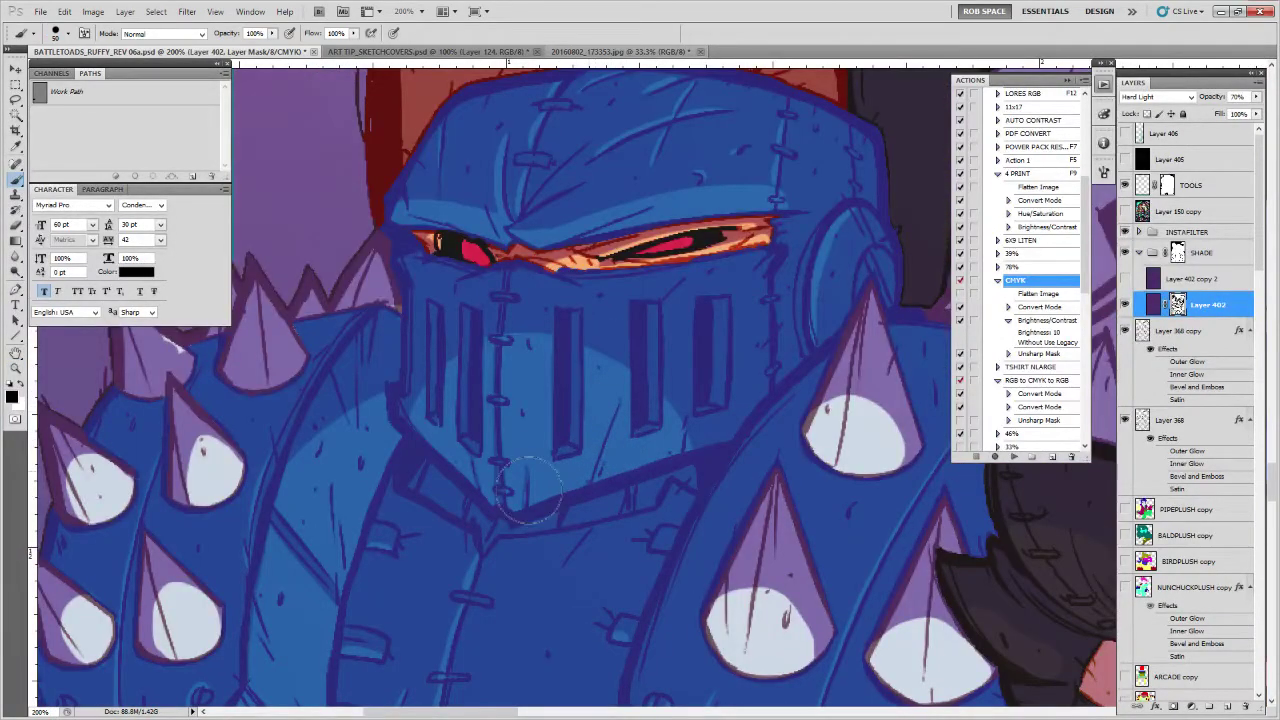
key("z")
left_click(563, 431, "alt")
left_click(563, 431, "alt")
left_click(563, 431, "alt")
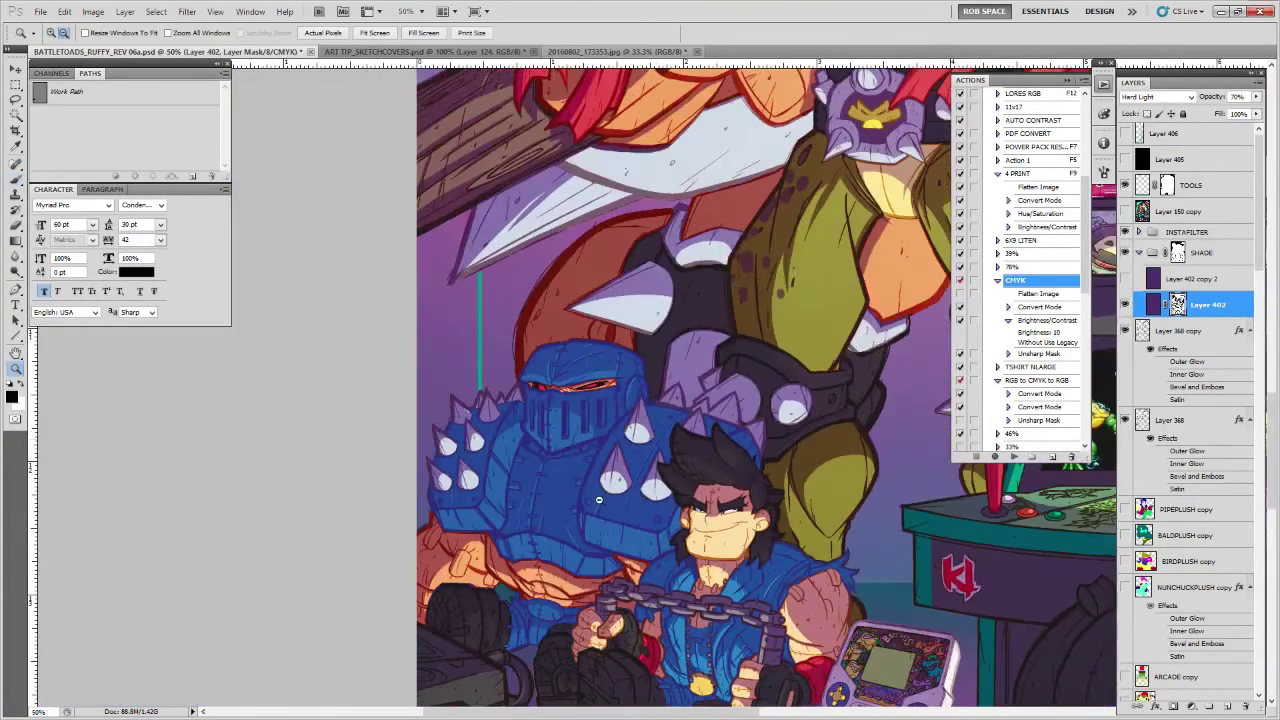
Paint fine black strokes with a small brush on the Layer 402 mask, lighting creases on the knight plush's chest below the helmet
left_click(602, 506, "alt")
left_click(602, 534, "alt")
double_click(586, 498)
double_click(586, 497)
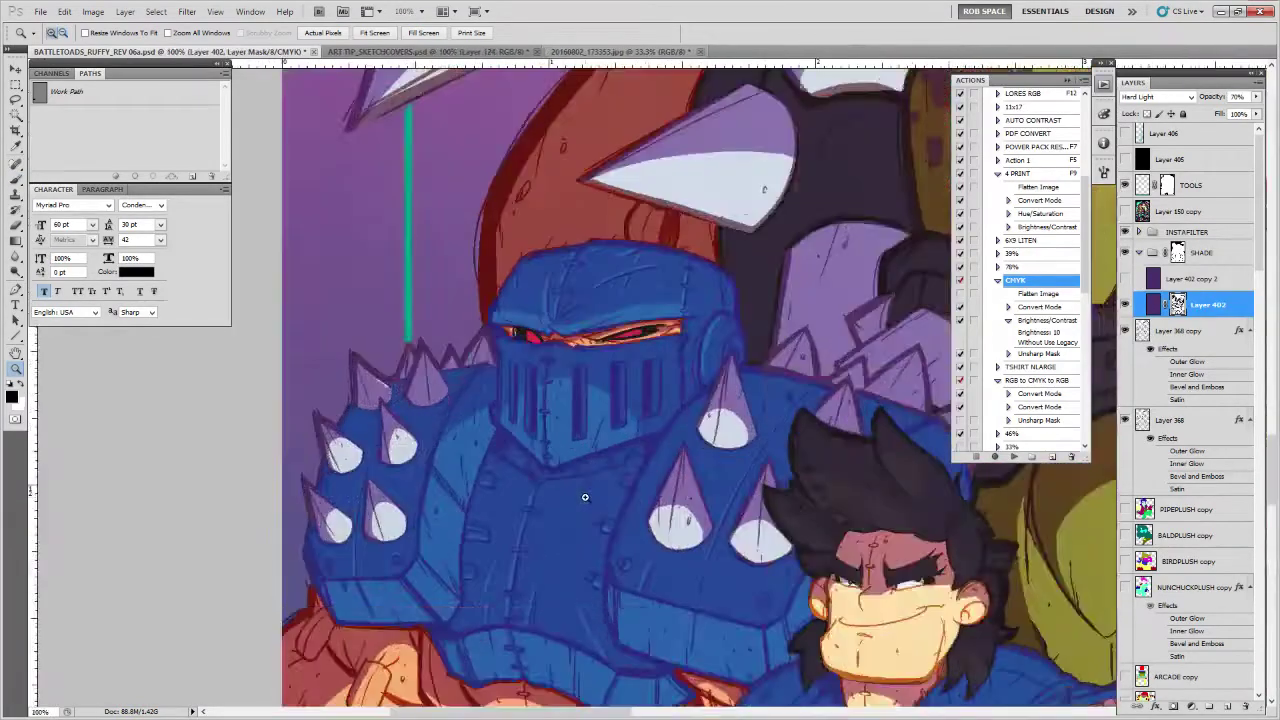
double_click(586, 490)
key("b")
key("x")
right_click(575, 454)
left_click(626, 538)
left_click_drag(600, 434, 563, 479)
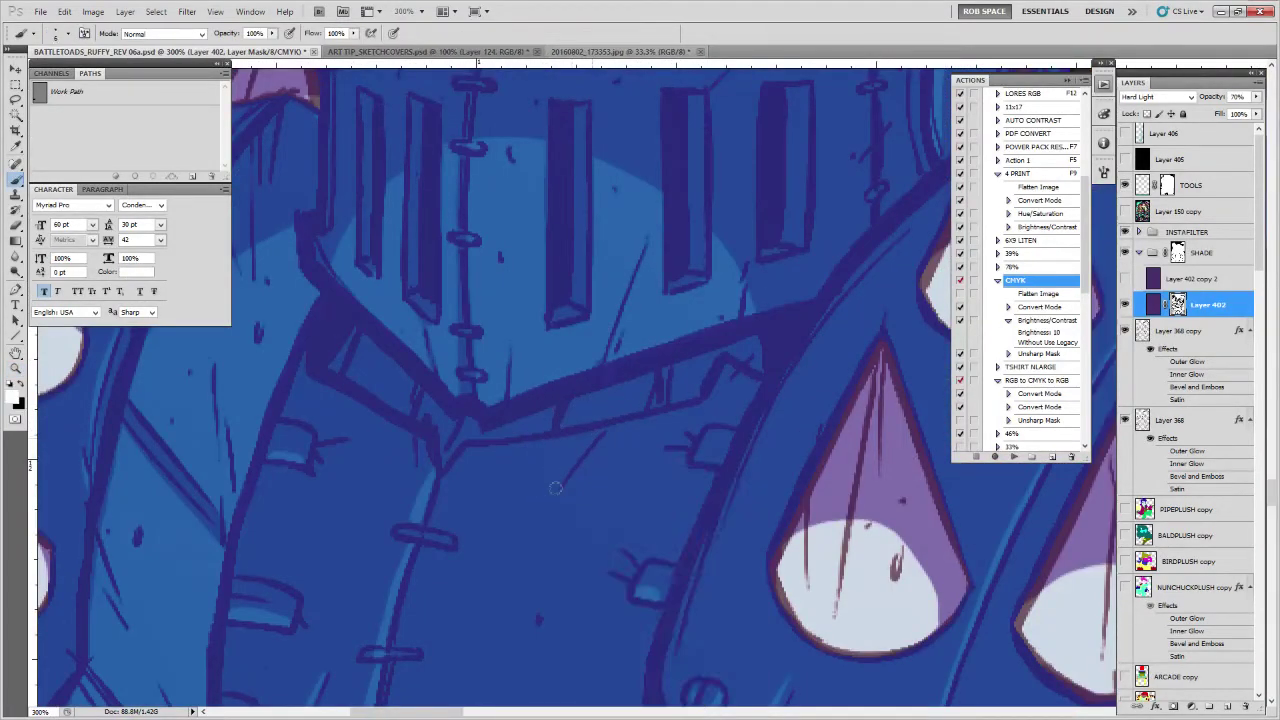
key("x")
left_click_drag(603, 432, 555, 491)
Continue the thin light accents on the mask from the knight plush's chest folds across to the spiked shoulder
left_click_drag(638, 473, 808, 522)
left_click_drag(574, 441, 876, 526)
left_click_drag(637, 495, 705, 342)
left_click_drag(573, 534, 629, 355)
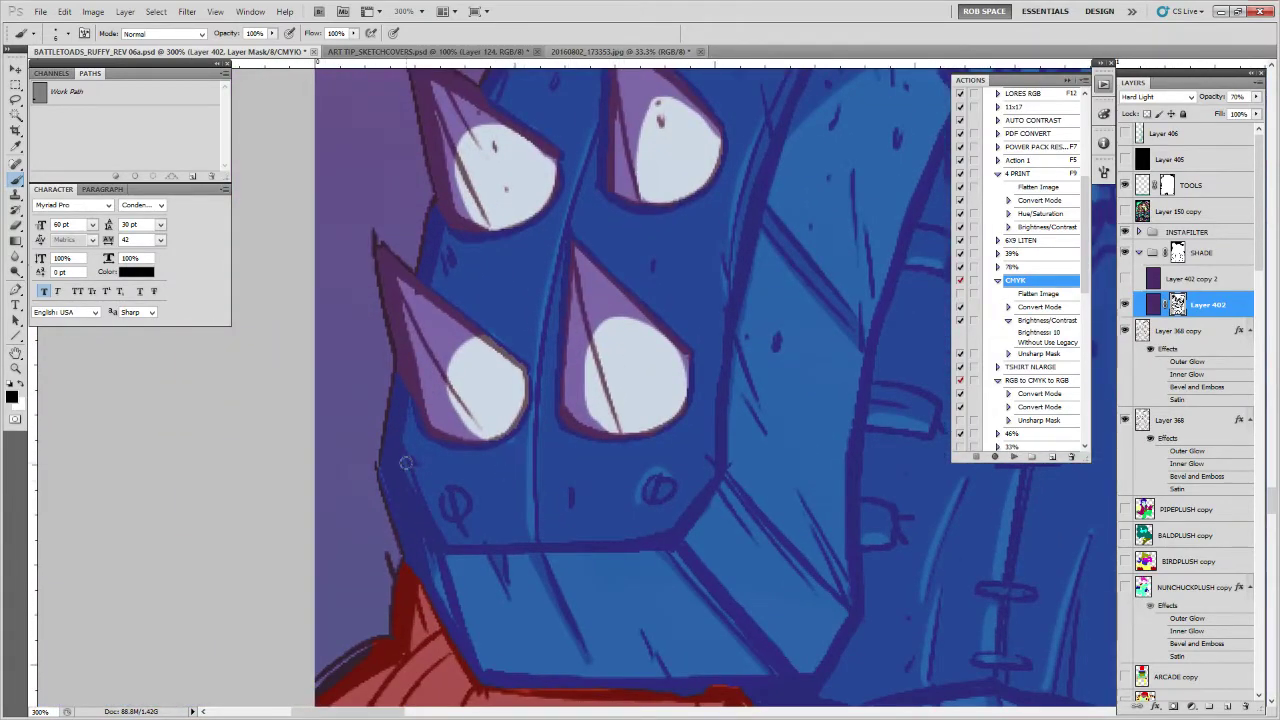
Examine the knight plush's shading against the whole illustration and the area around the arcade cabinet
key("z")
left_click(671, 490, "alt")
left_click(661, 502, "alt")
left_click(661, 506, "alt")
left_click(662, 512, "alt")
left_click(663, 516, "alt")
left_click(674, 529, "alt")
left_click(673, 530, "alt")
left_click(650, 496, "alt")
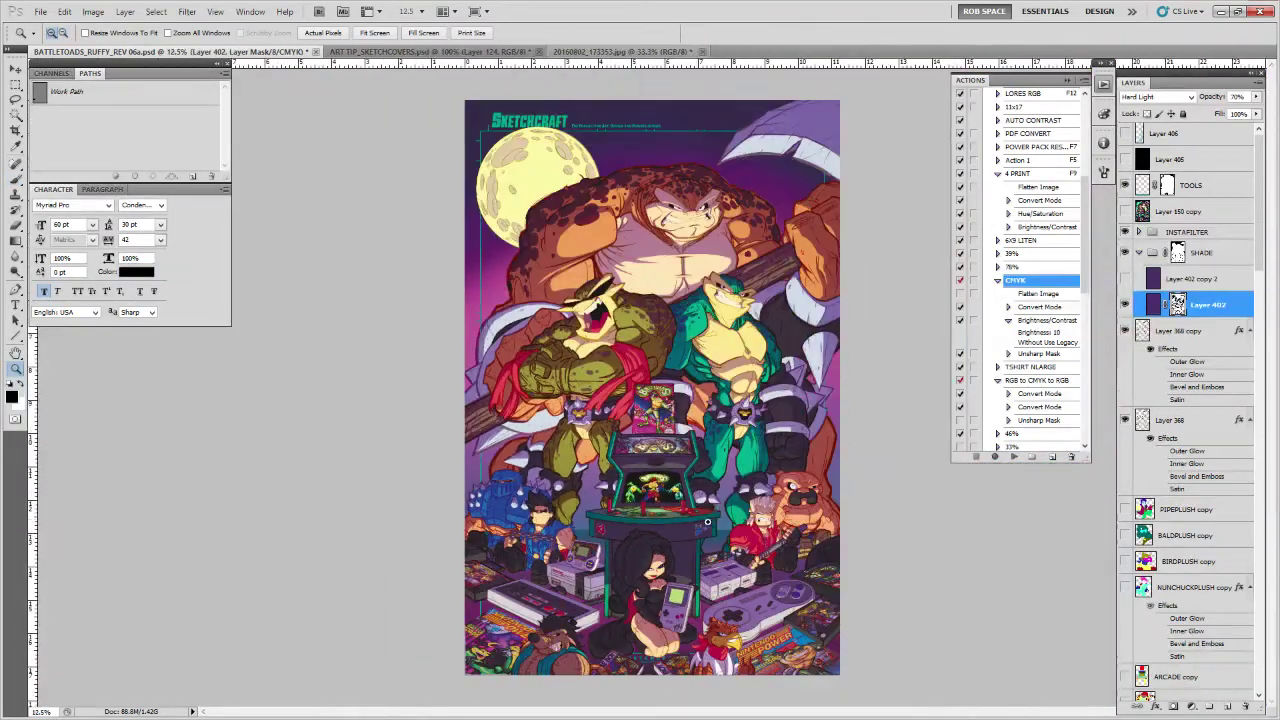
left_click(710, 466)
left_click_drag(708, 459, 712, 430)
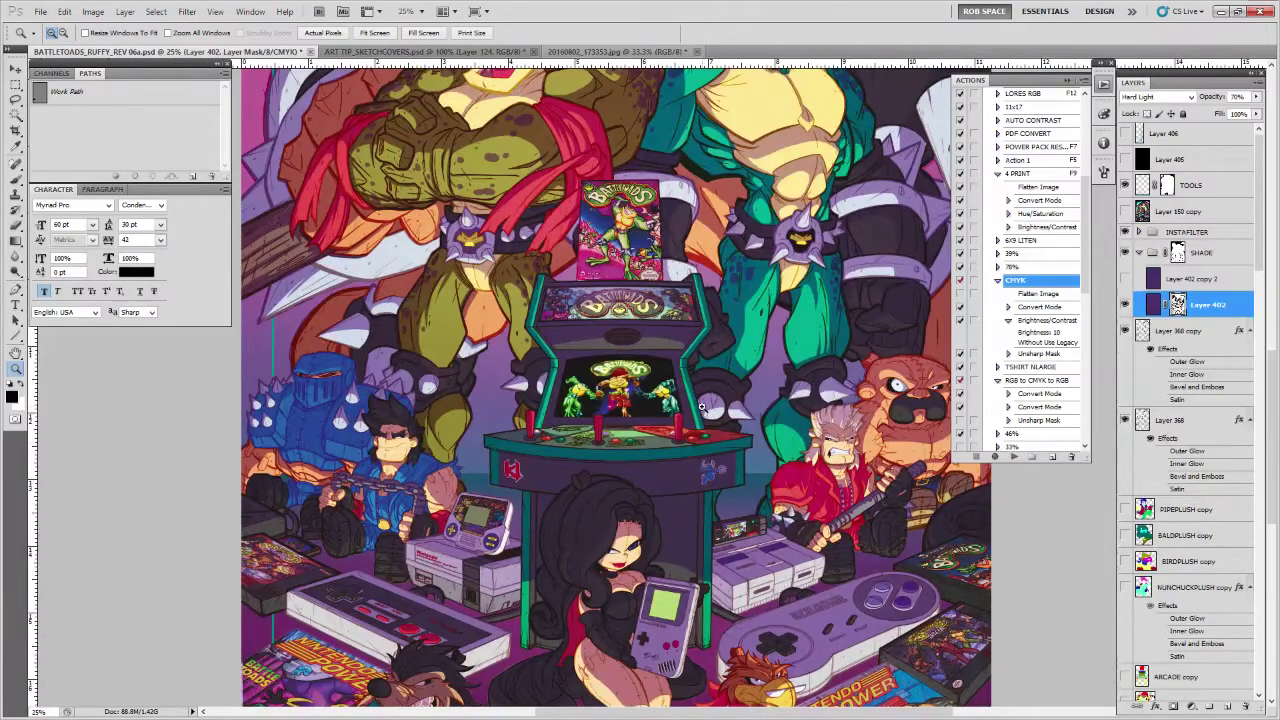
Fill the small handheld's screen with green sampled from the Game Boy screen on a new layer above Layer 407 copy 5, and deselect
key("b")
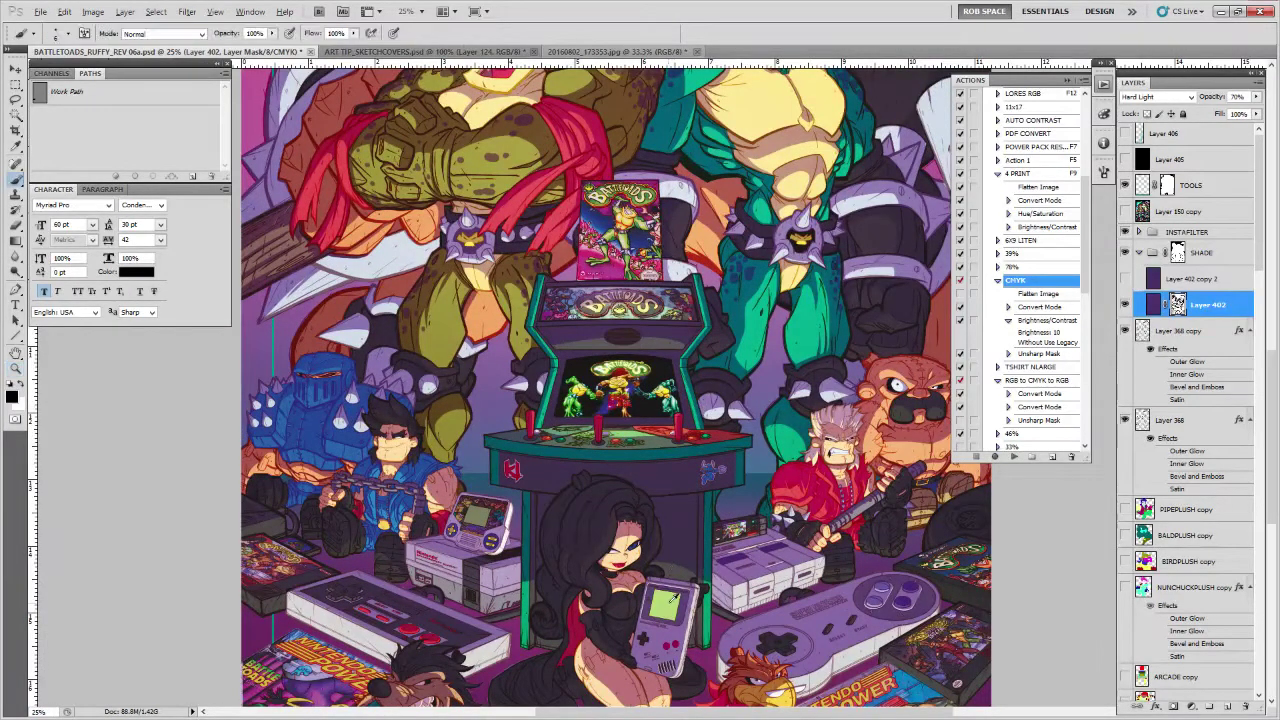
left_click_drag(1261, 262, 1261, 402)
left_click(1187, 400)
key("w")
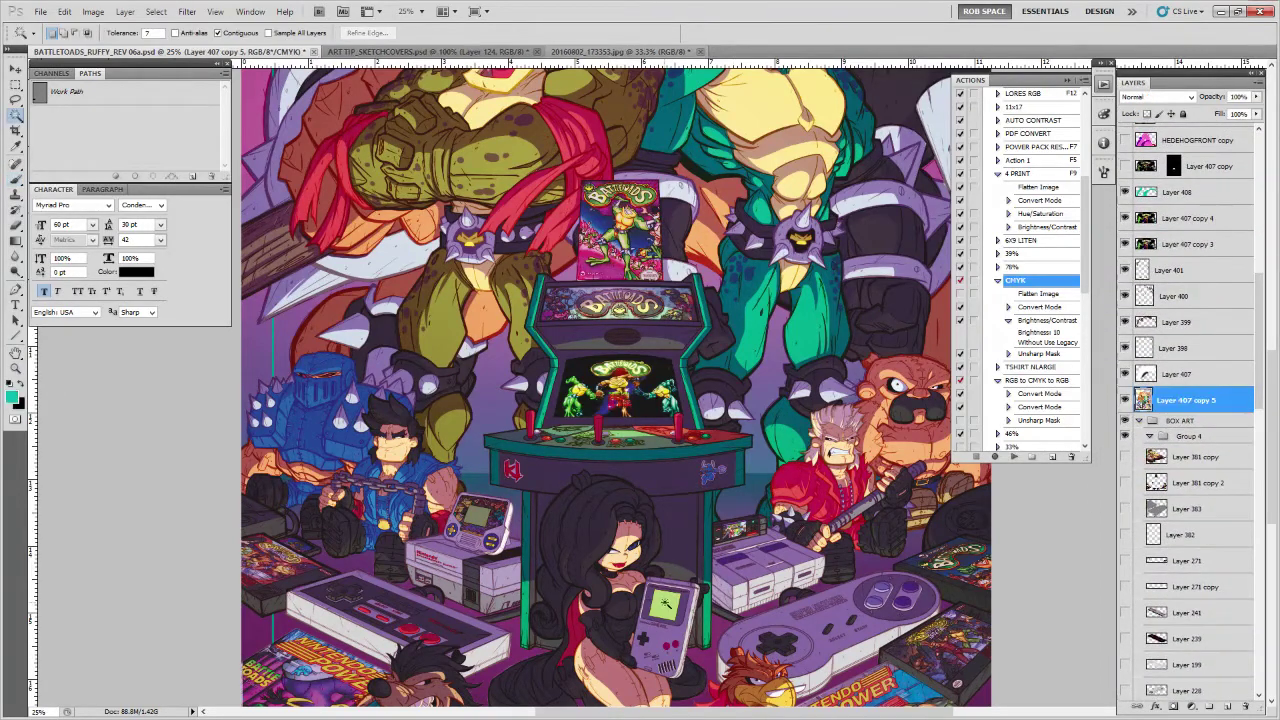
key("b")
left_click(668, 600, "alt")
key("w")
left_click(1227, 706)
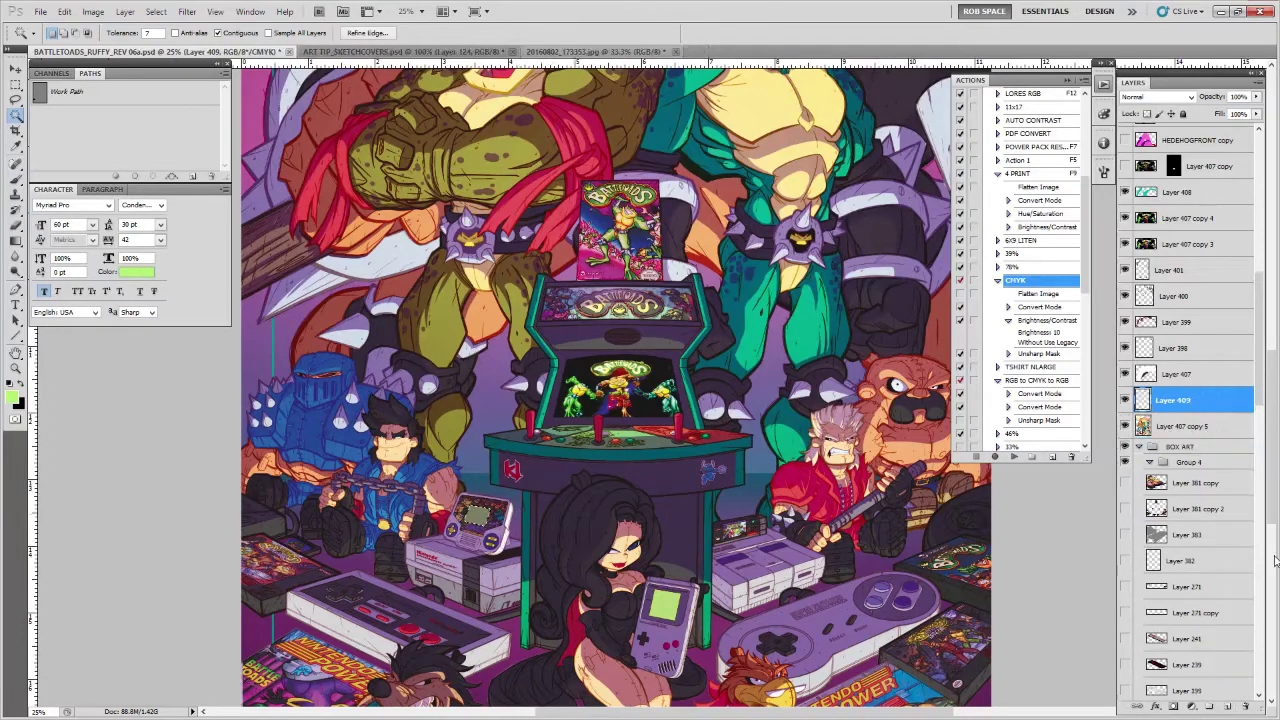
key("alt+BackSpace")
left_click_drag(1259, 285, 1259, 150)
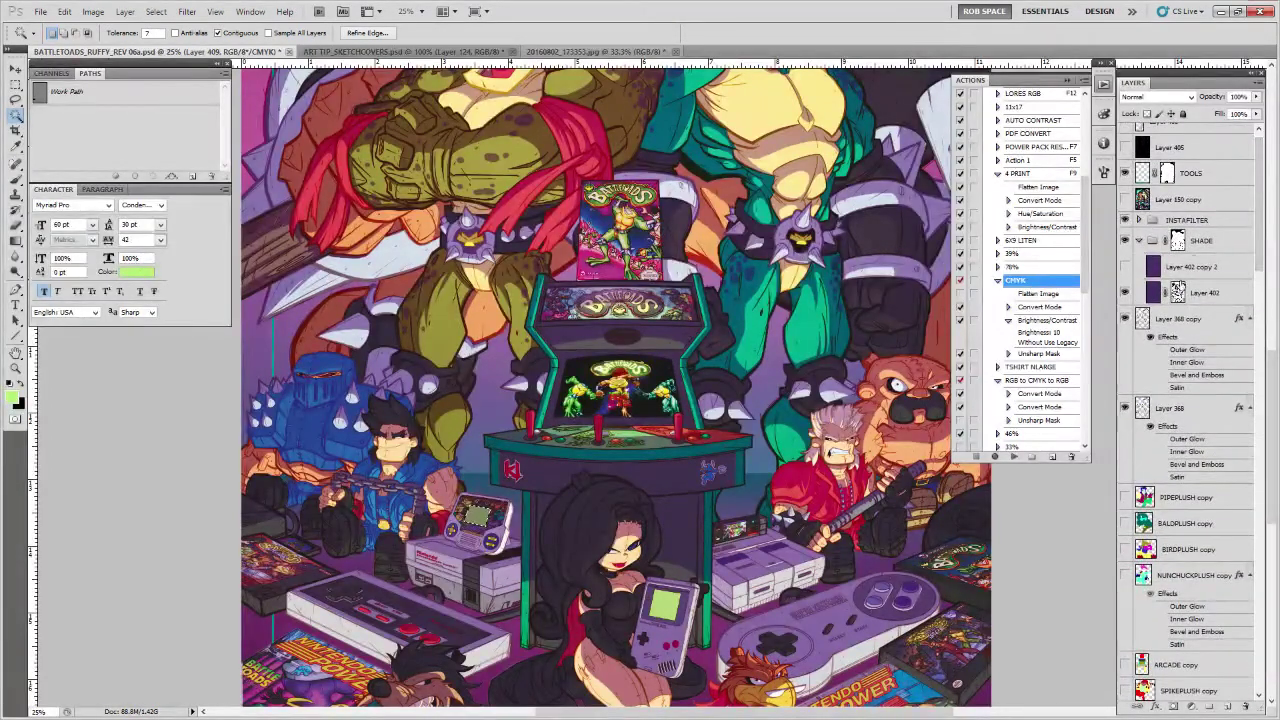
left_click(1178, 291)
key("ctrl+d")
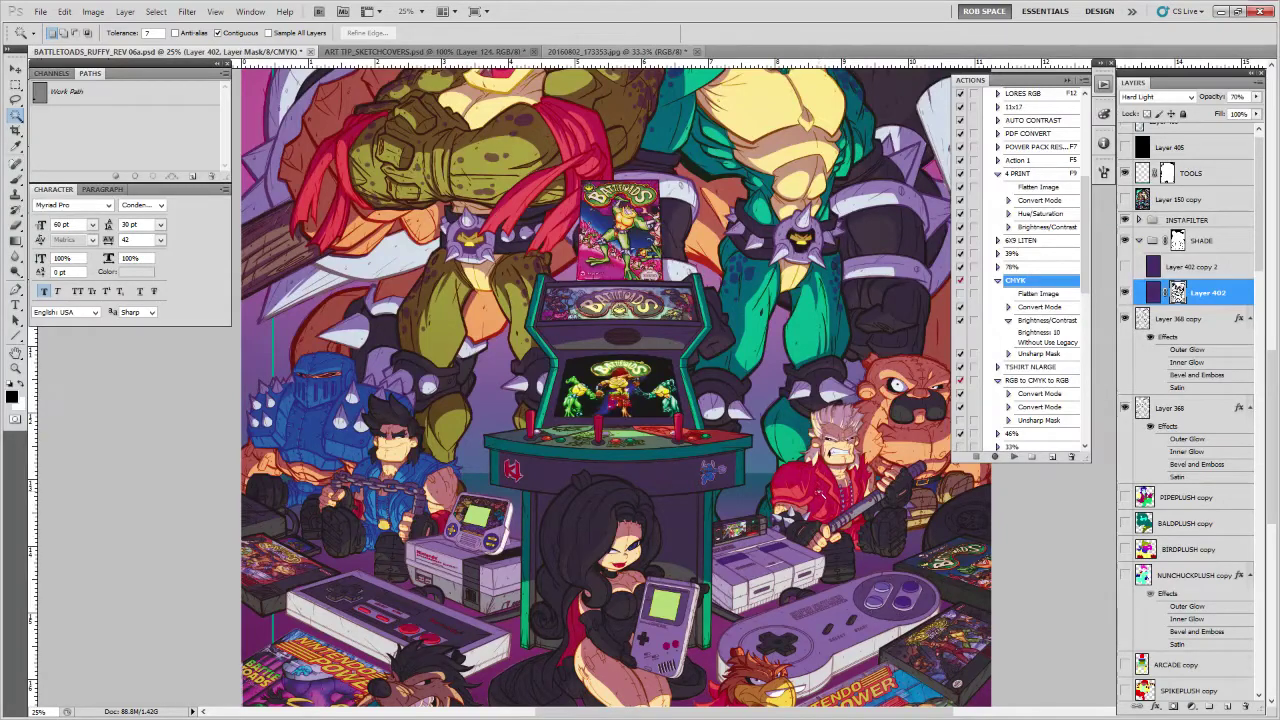
Try drawing a 6 px white horizontal line across the arcade screen directly on Layer 407 copy 4 with Overlay blending
scroll(1200, 300, "down", 10)
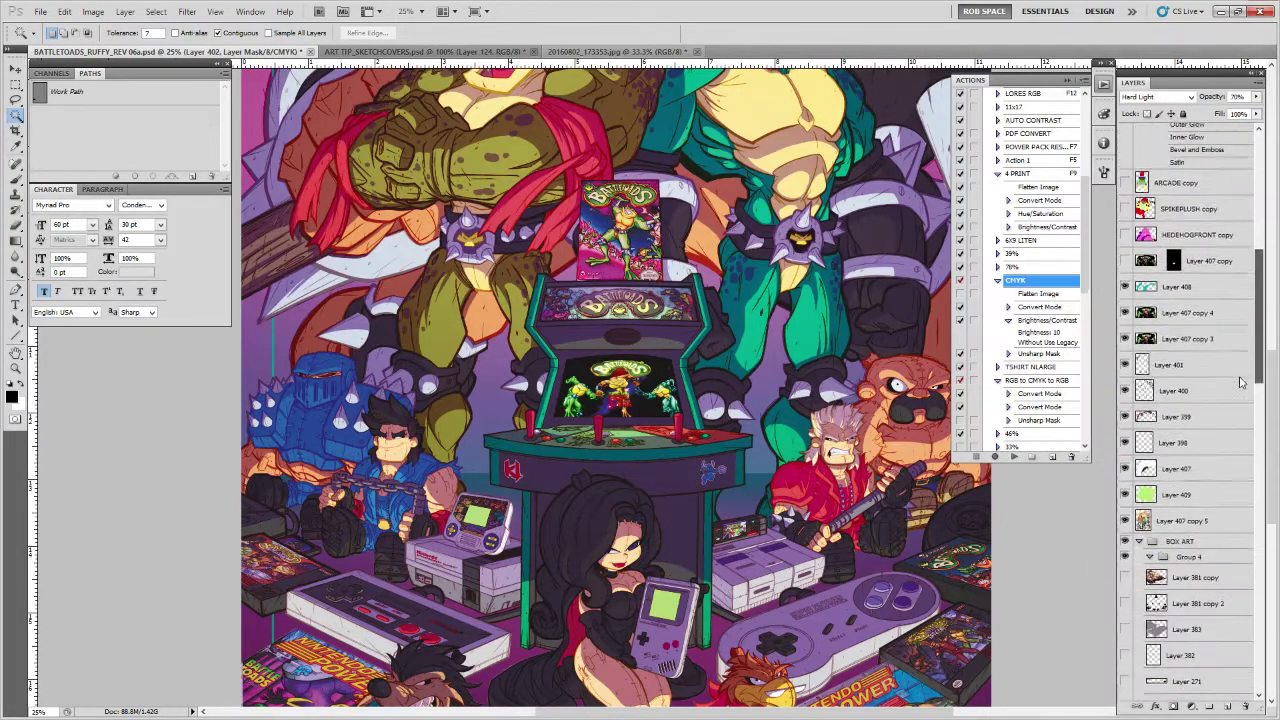
left_click(1195, 291)
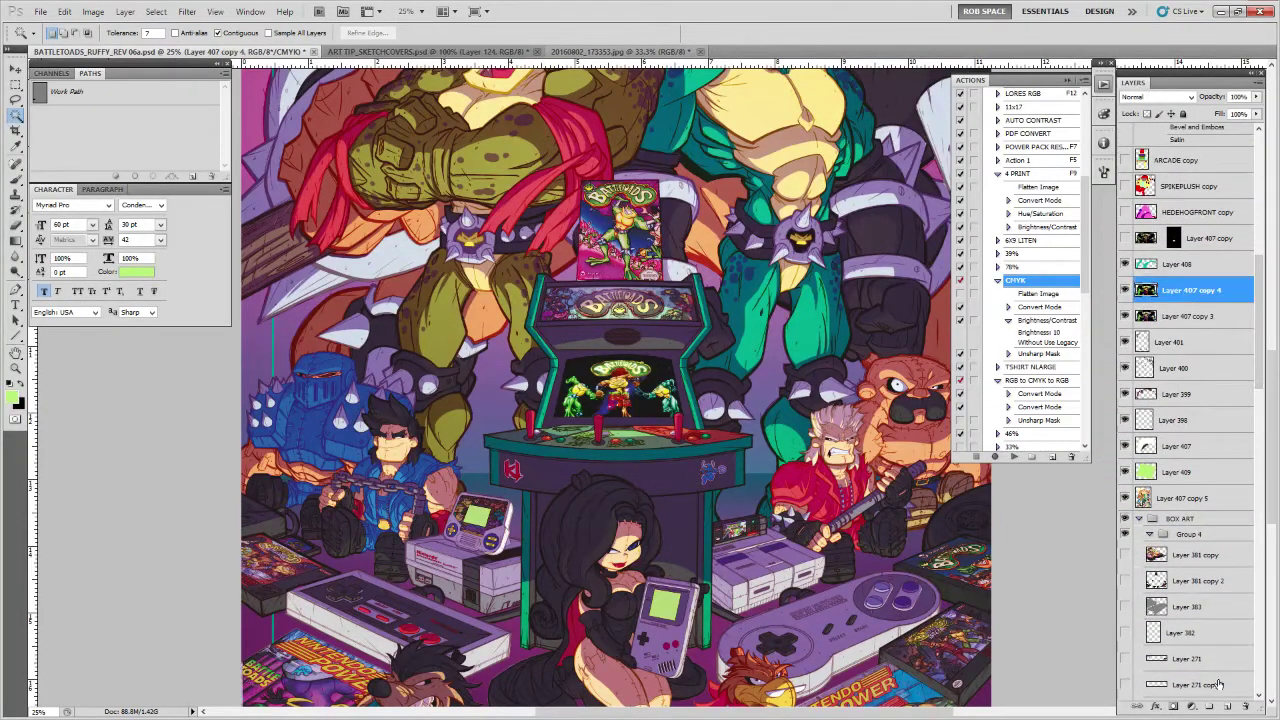
key("z")
double_click(643, 413)
left_click_drag(670, 404, 721, 548)
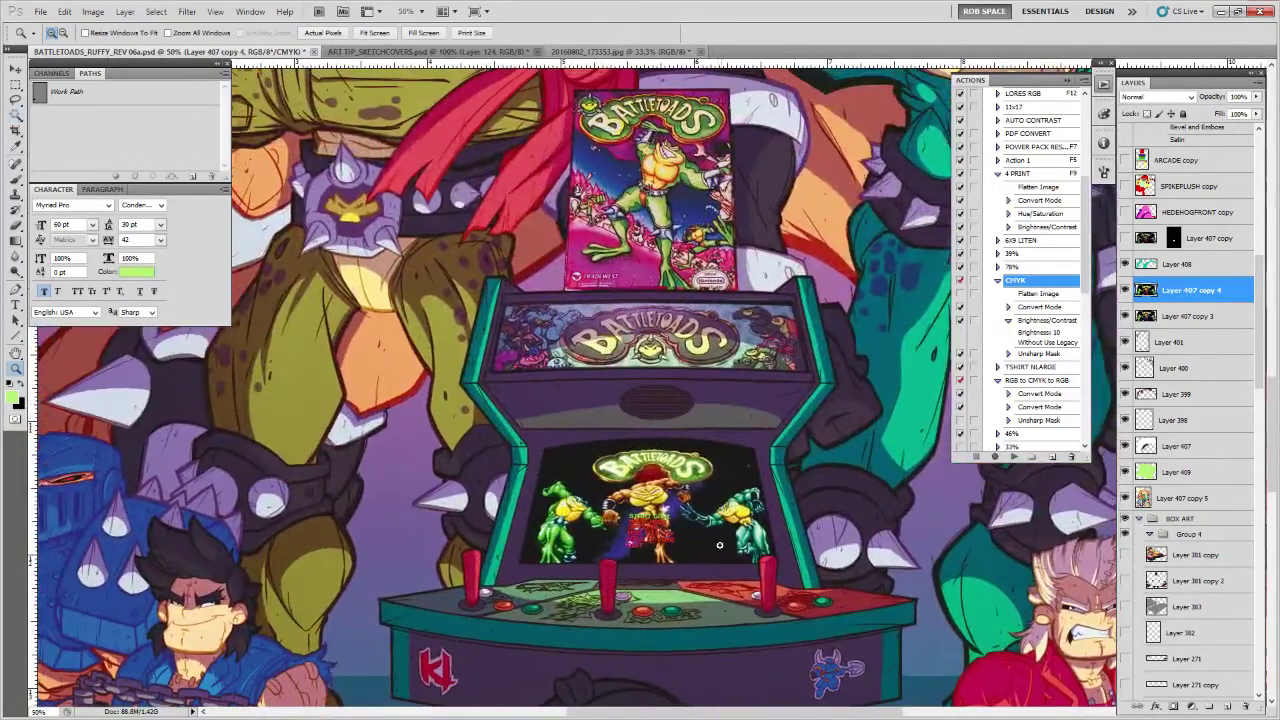
key("u")
key("d")
key("x")
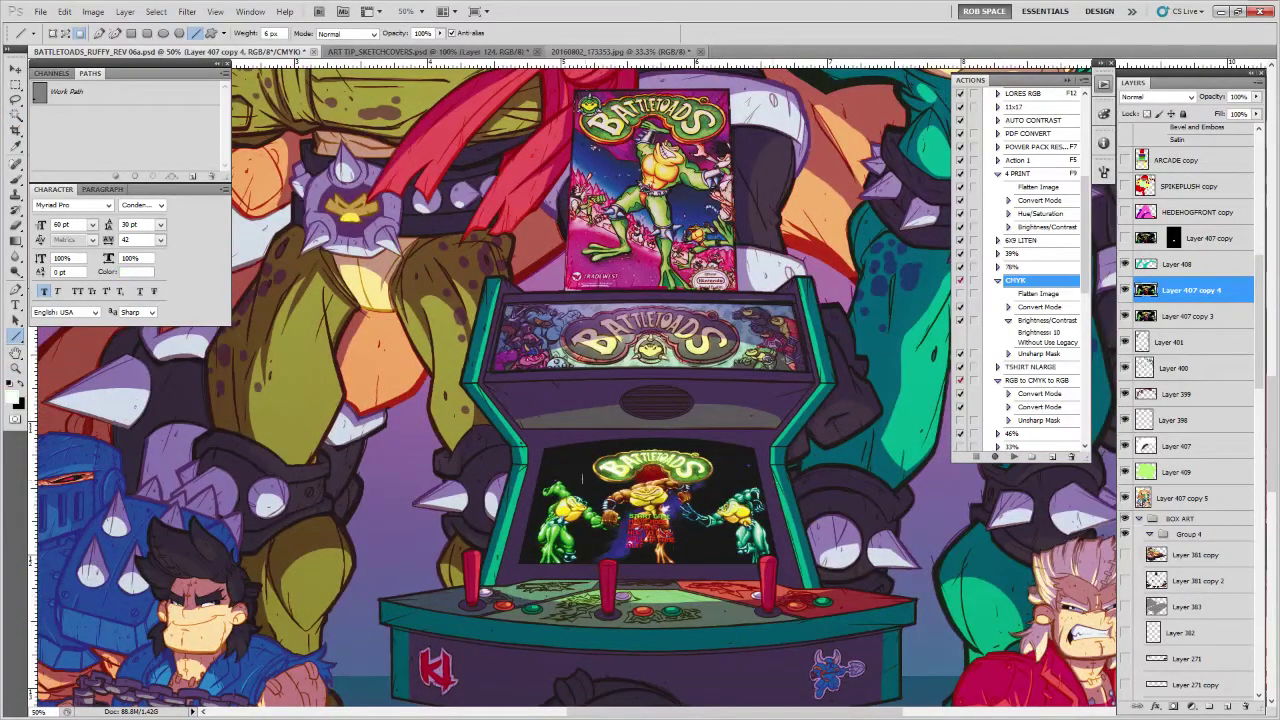
mouse_move(498, 553)
left_mouse_down()
mouse_move(658, 553)
mouse_move(812, 575)
left_mouse_up()
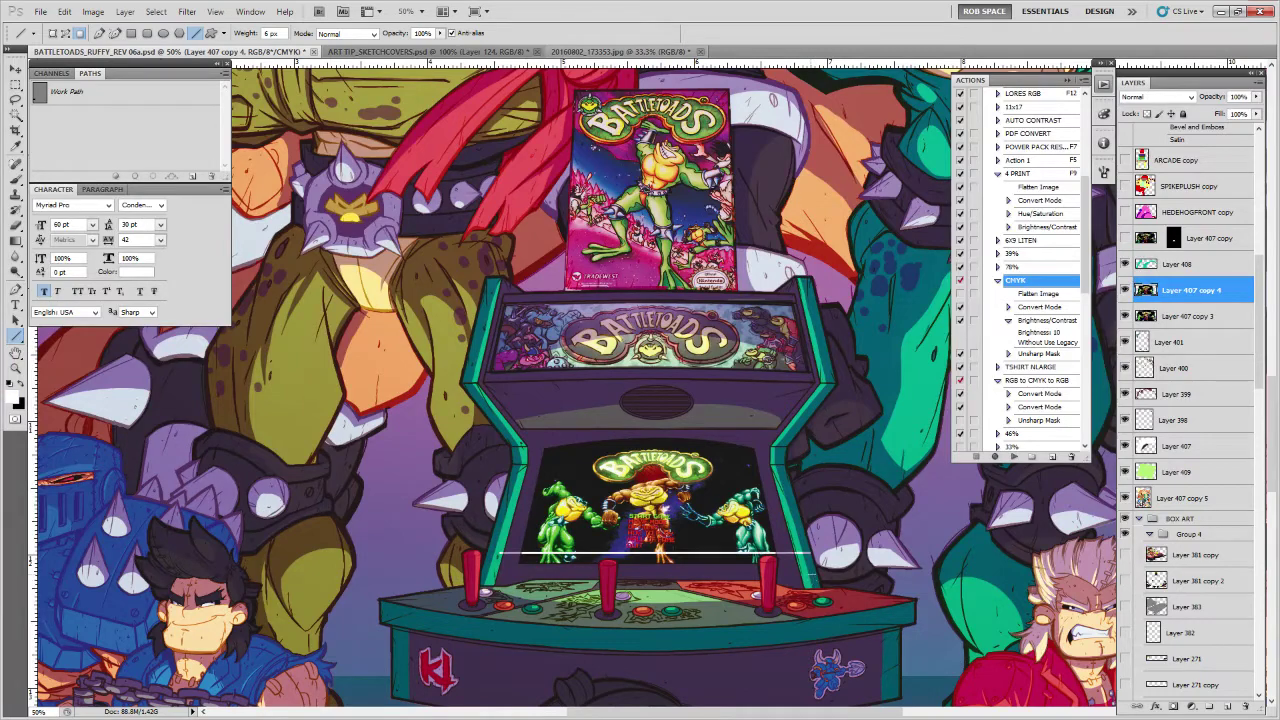
left_click(1146, 100)
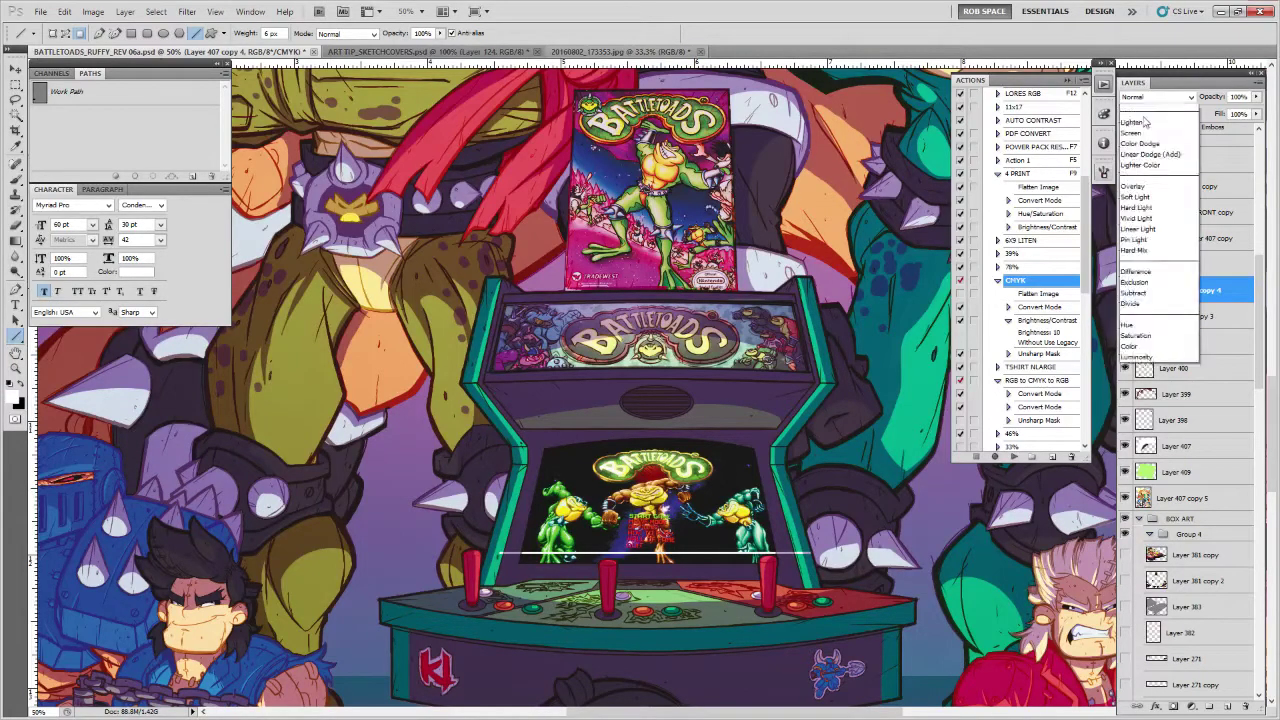
left_click(1133, 269)
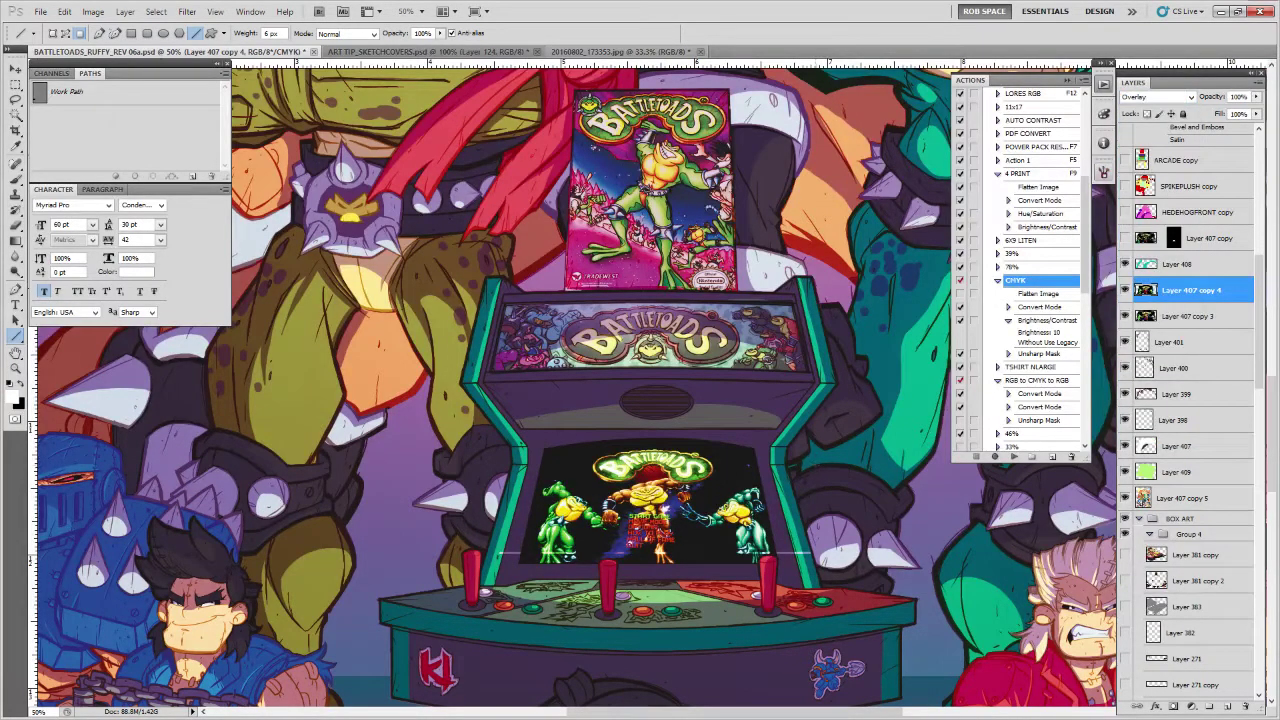
Try offsetting a duplicate of Layer 407 copy 4 upward, and undo back to before the white line was drawn
key("ctrl+j")
key("v")
key("Up")
key("Up")
key("Up")
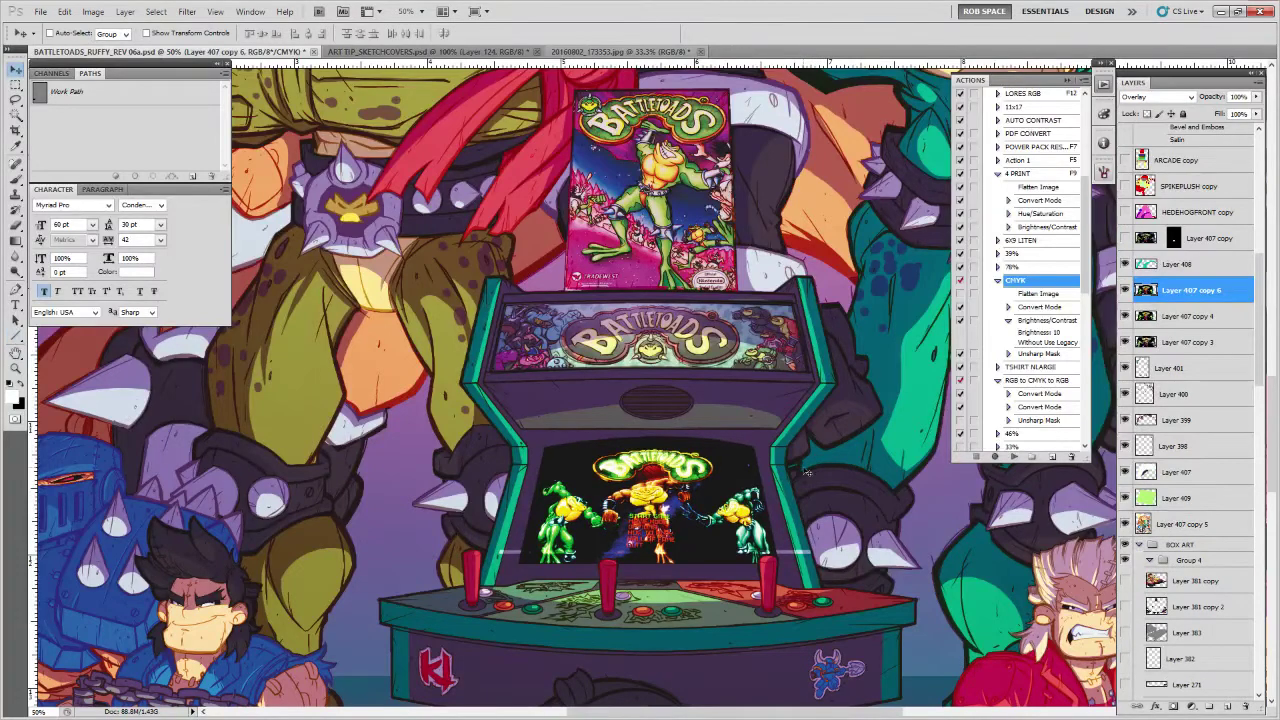
key("ctrl+alt+z")
key("ctrl+alt+z")
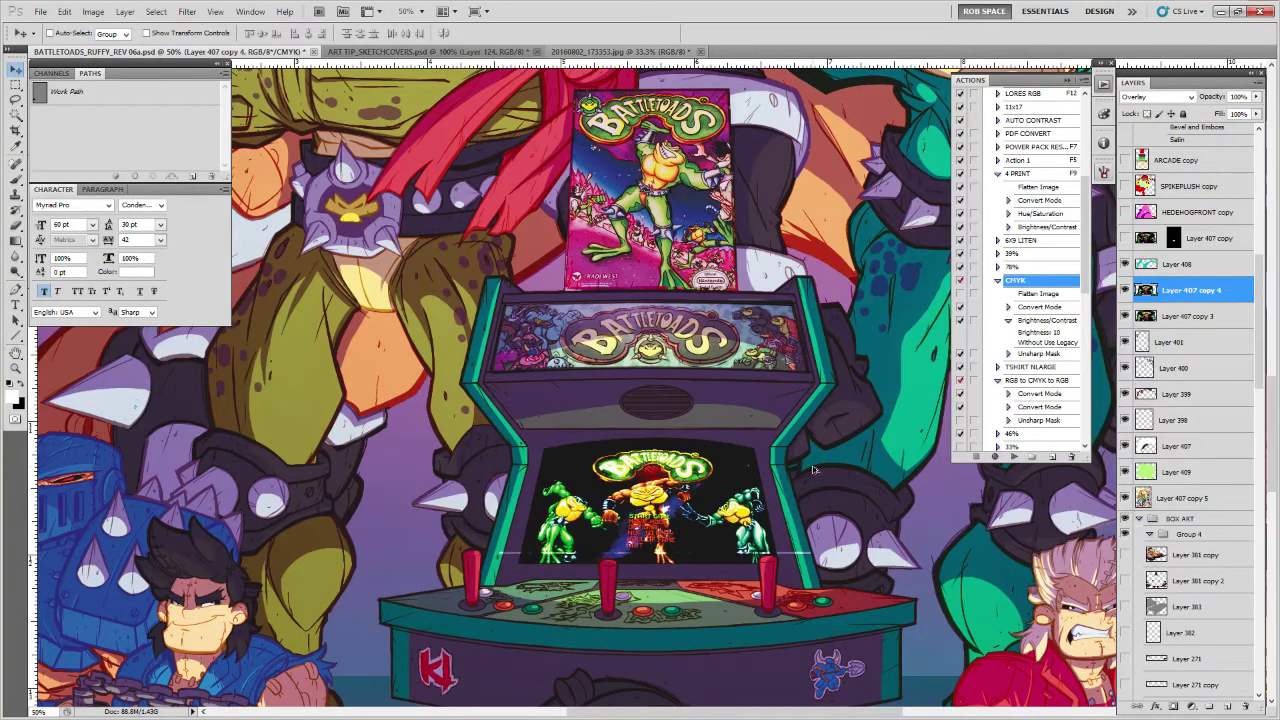
key("ctrl+alt+z")
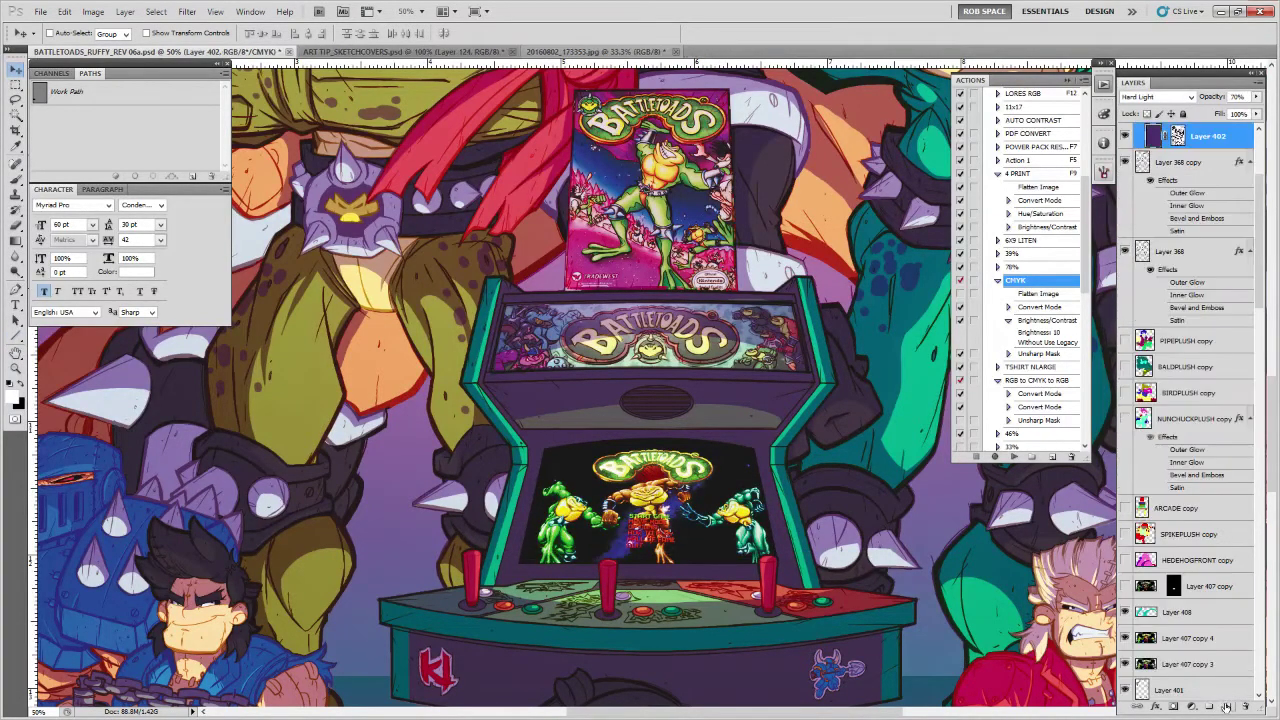
Create a new layer directly above Layer 407 copy 4 and draw a 6 px white horizontal line across the lower arcade screen
left_click(1224, 706)
left_click_drag(1207, 145, 1180, 640)
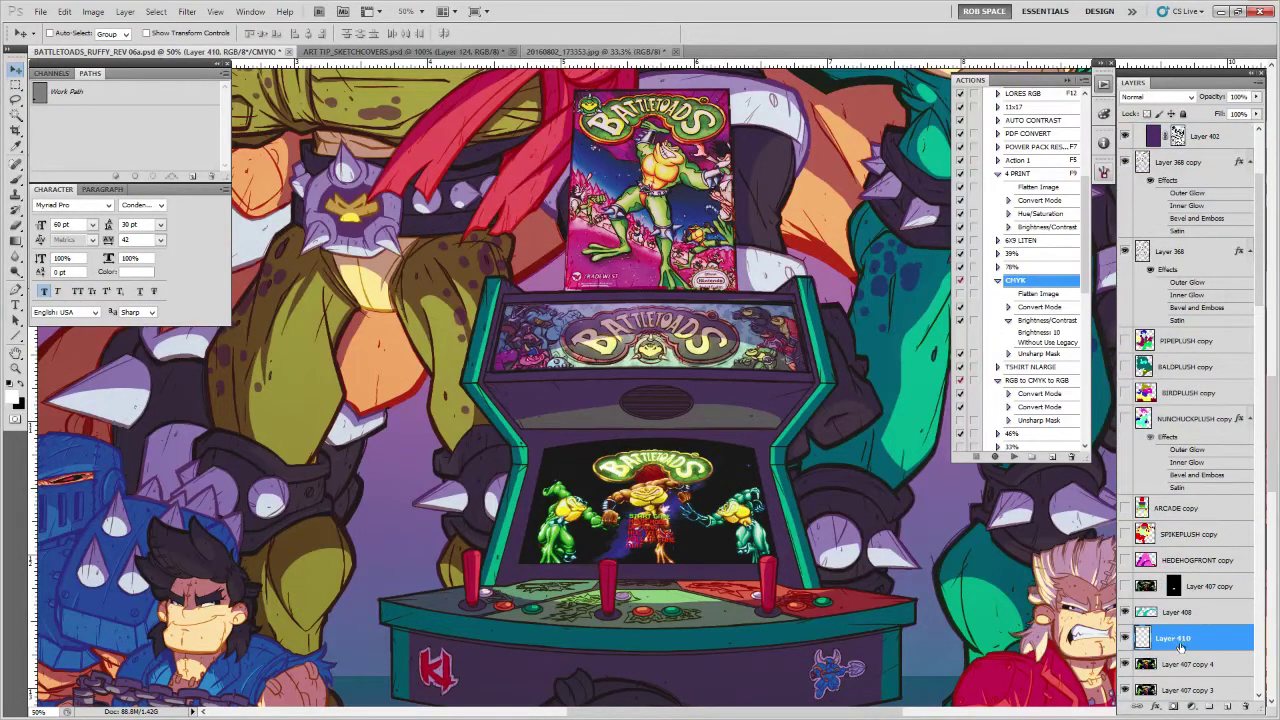
key("u")
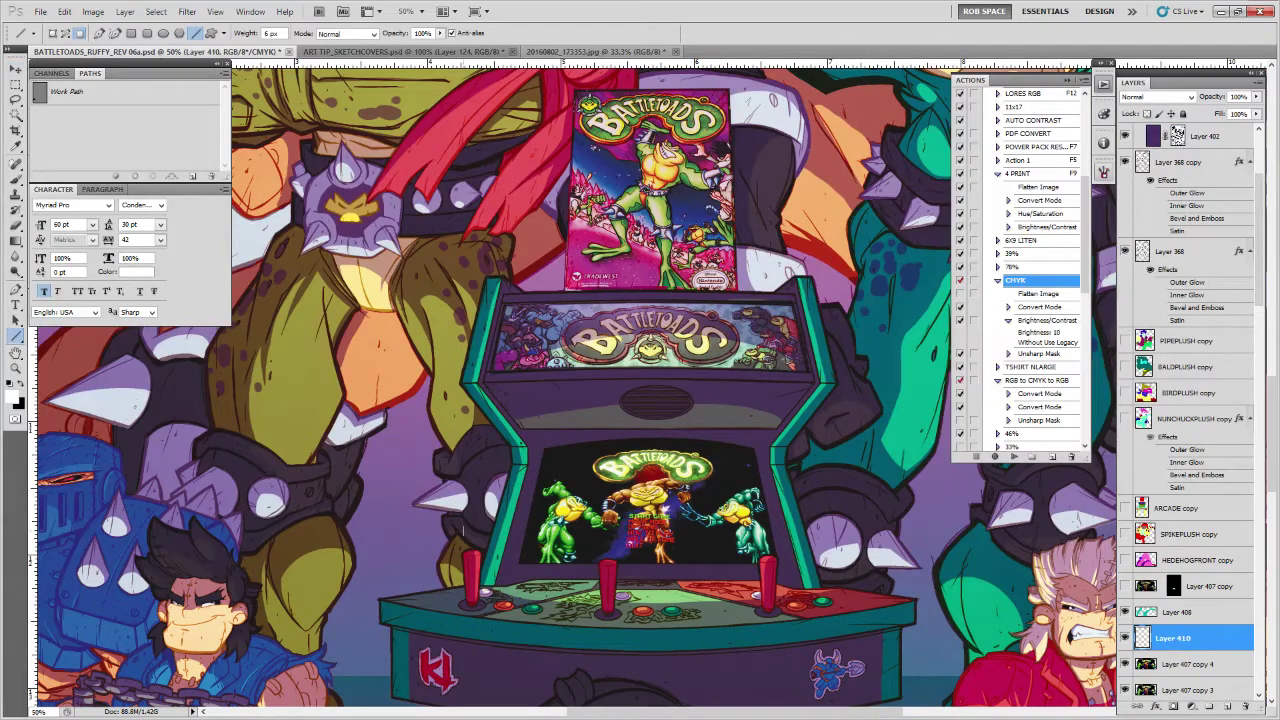
left_click_drag(498, 552, 836, 552)
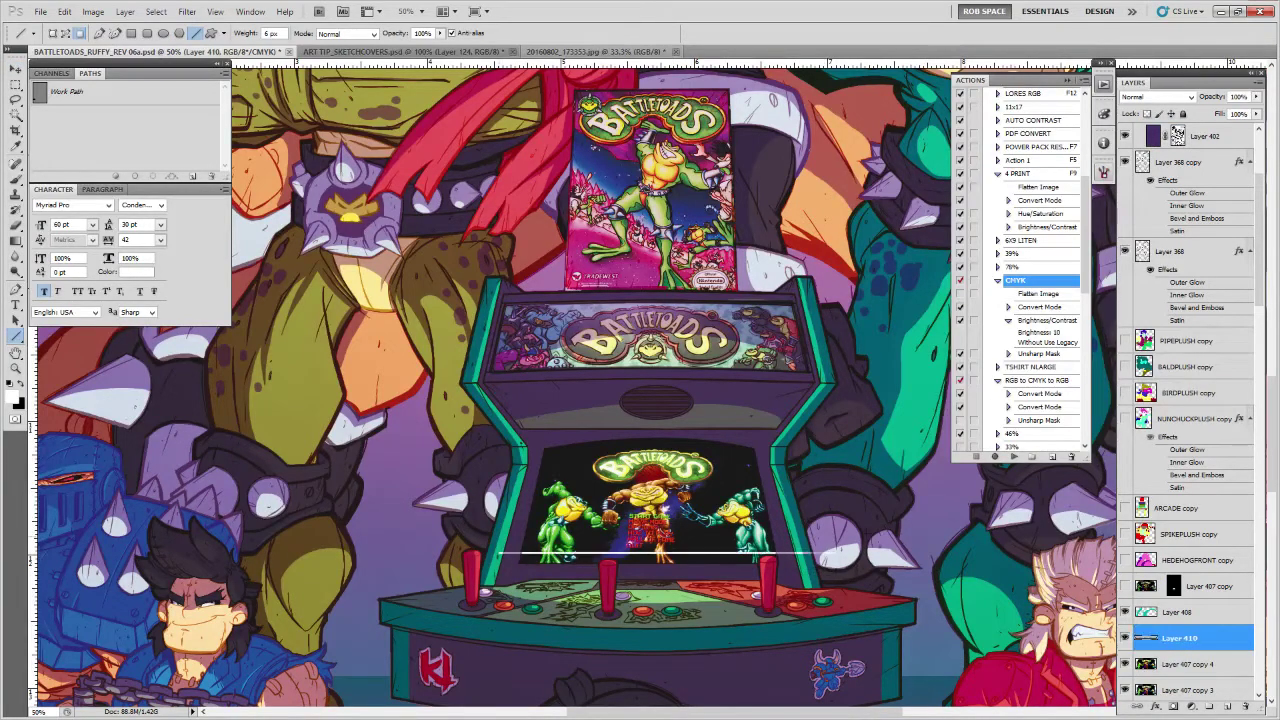
Move the white line down and slightly left so it sits along the arcade screen's lower edge
key("v")
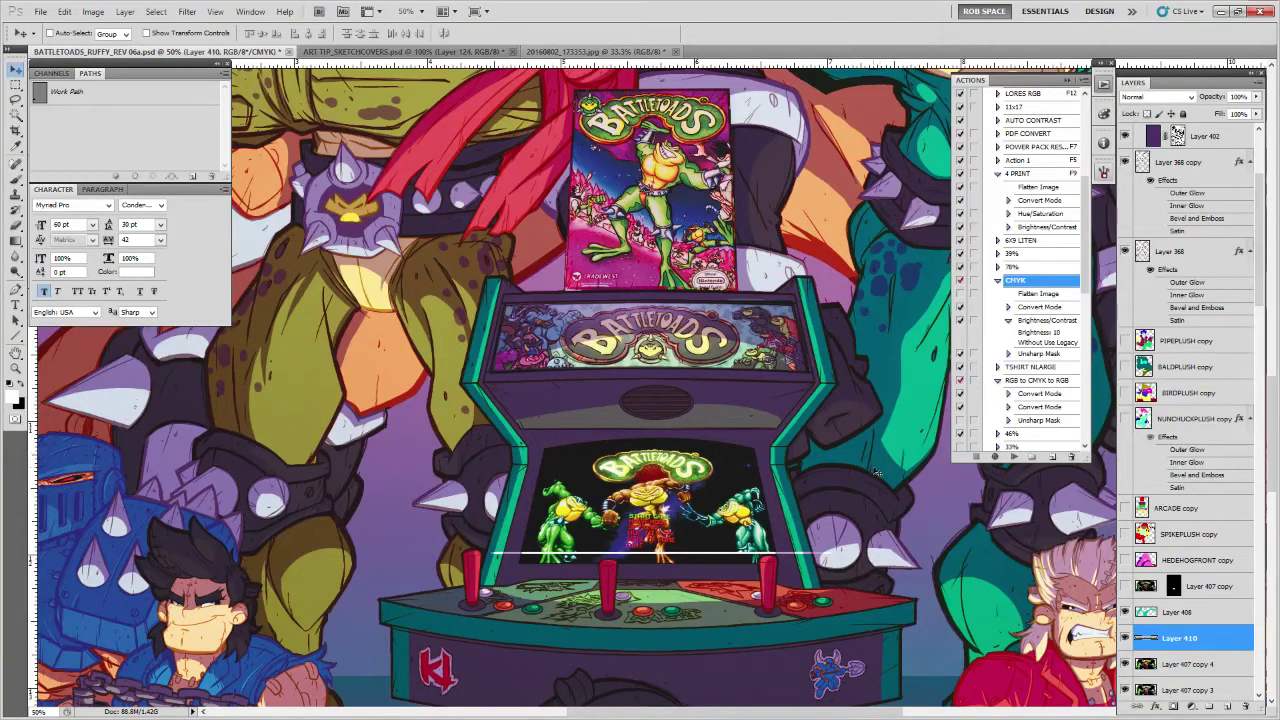
key("shift+Down")
key("shift+Down")
key("shift+Left")
key("shift+Left")
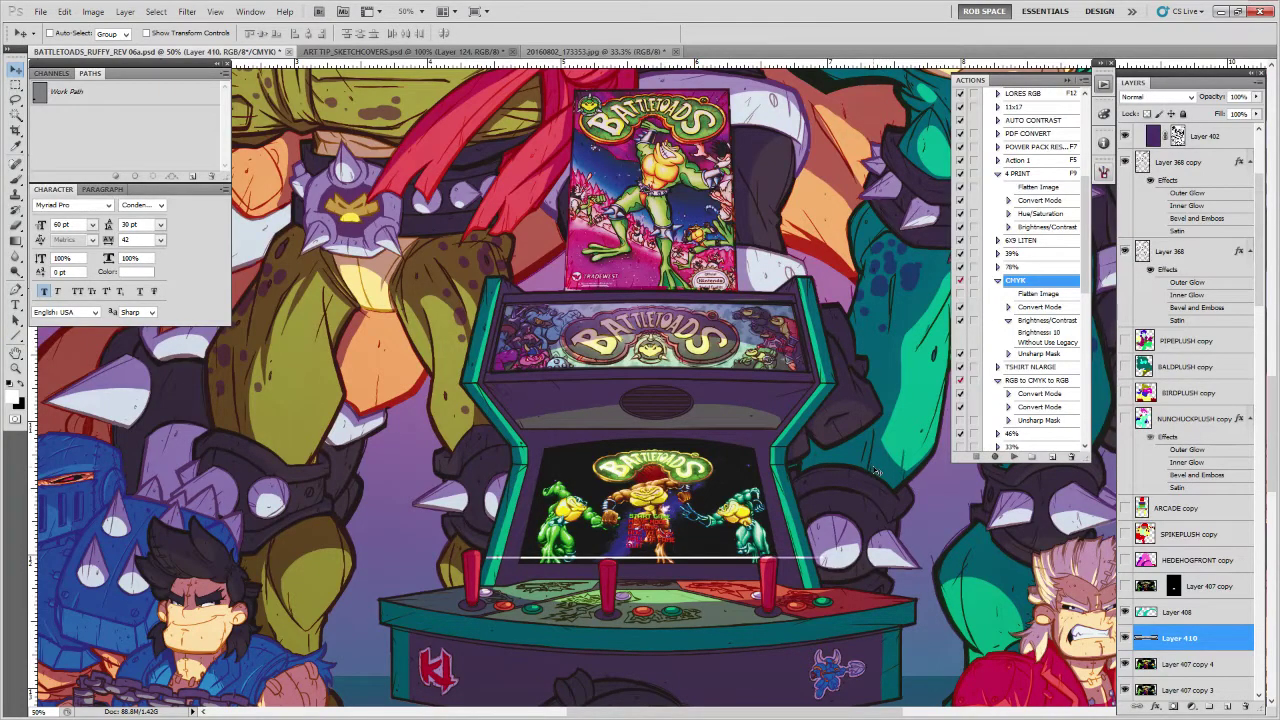
key("Down")
key("Down")
key("Down")
key("Down")
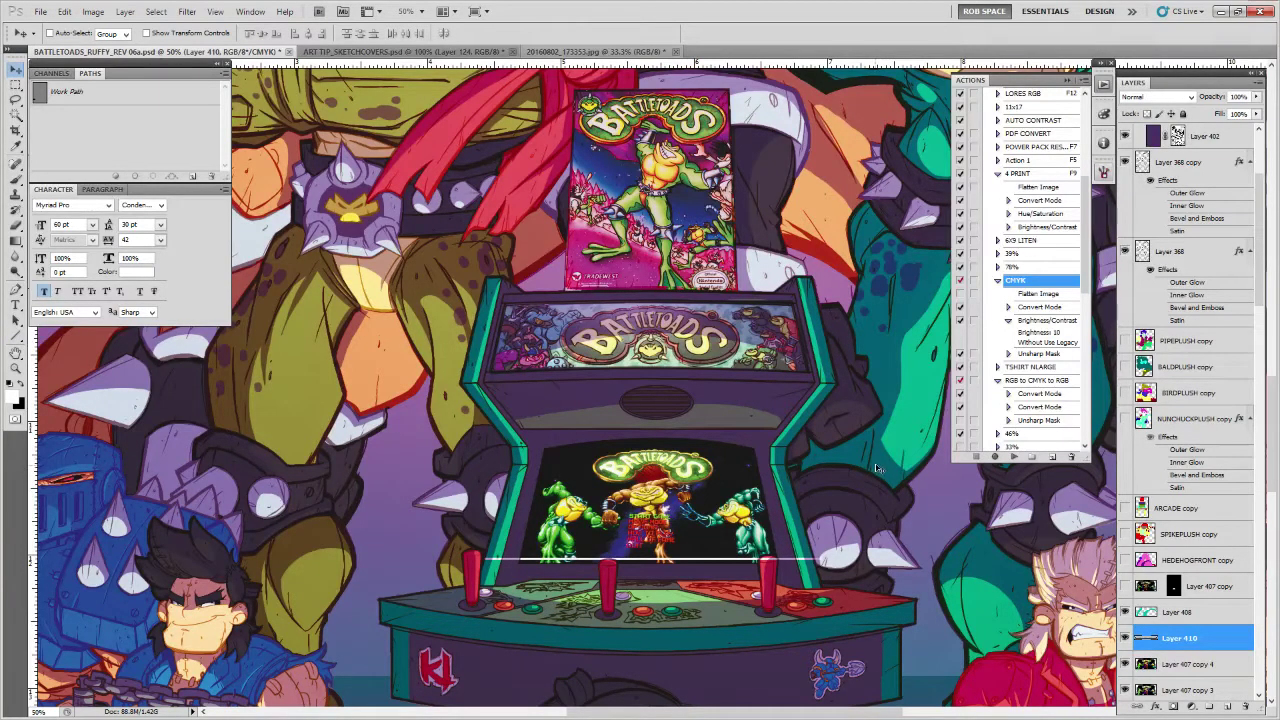
Duplicate the white line's layer and nudge the copy up to sit just above the original as a second scanline
key("ctrl+j")
key("Up")
key("Up")
key("Up")
key("Up")
key("Up")
key("Up")
key("Up")
key("Up")
key("Up")
key("Up")
key("Up")
key("Up")
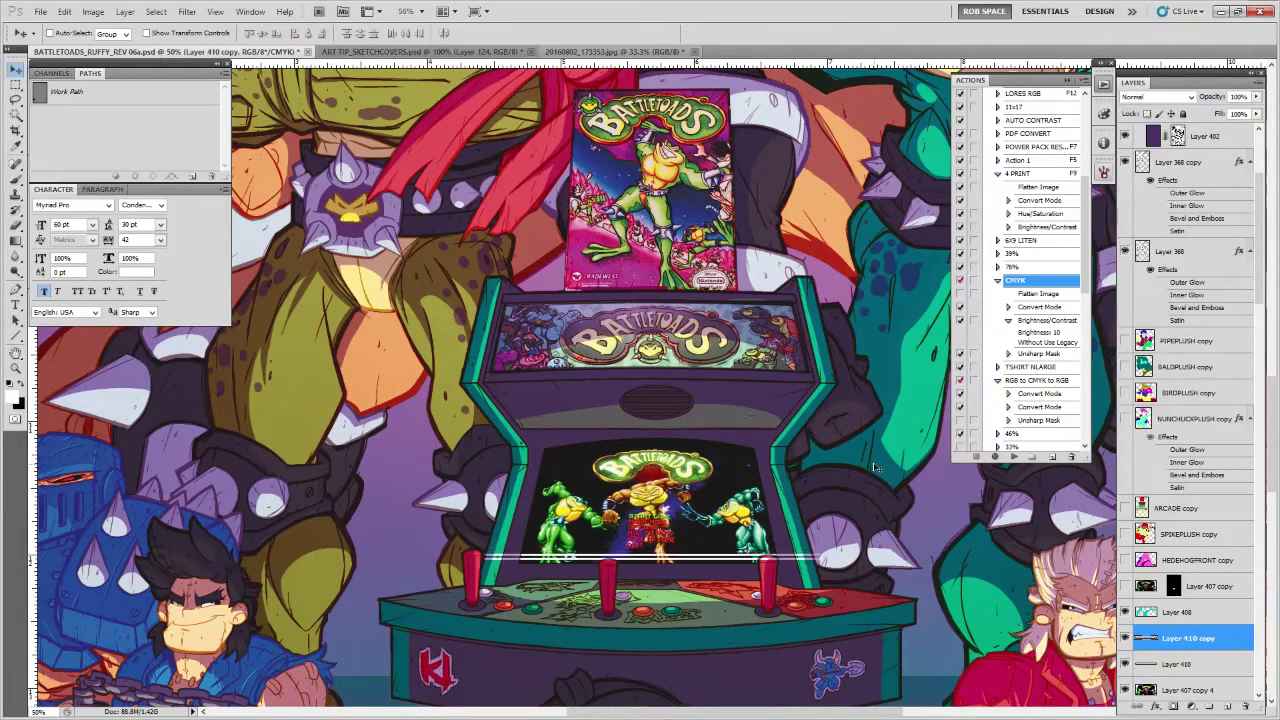
Set both scanline layers to the Overlay blend mode
left_click(1148, 97)
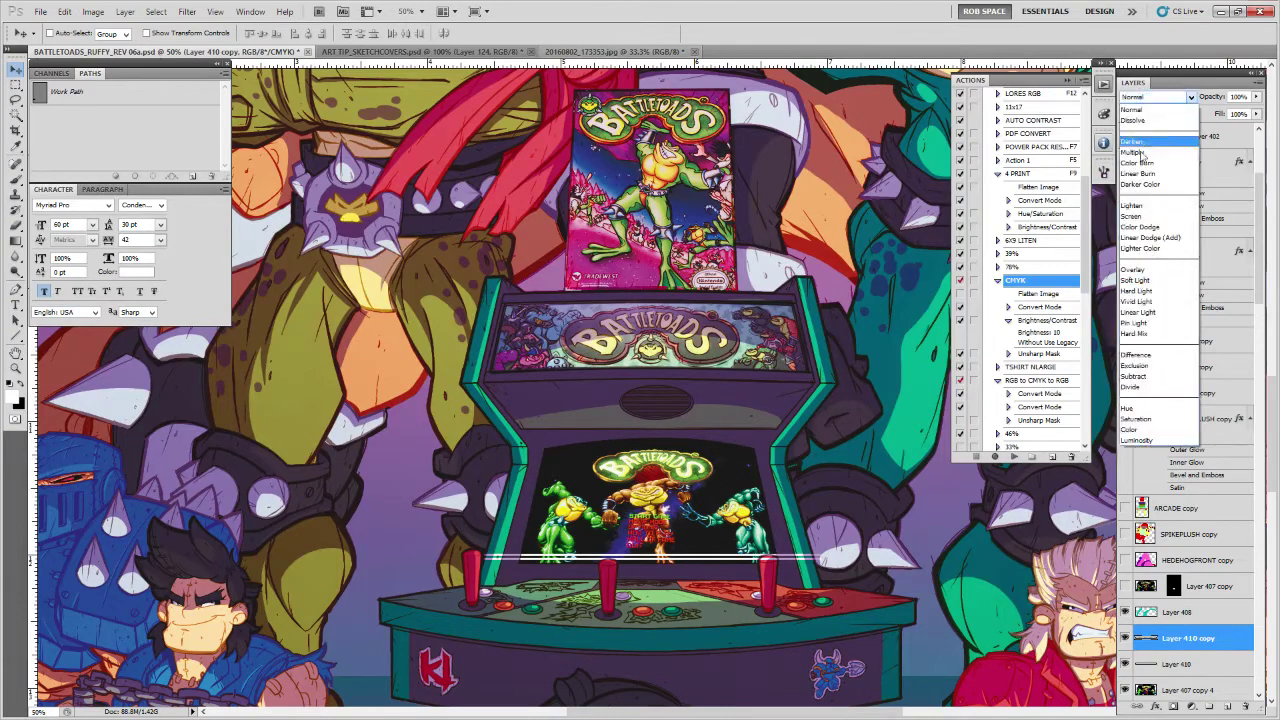
left_click(1145, 142)
key("alt+bracketleft")
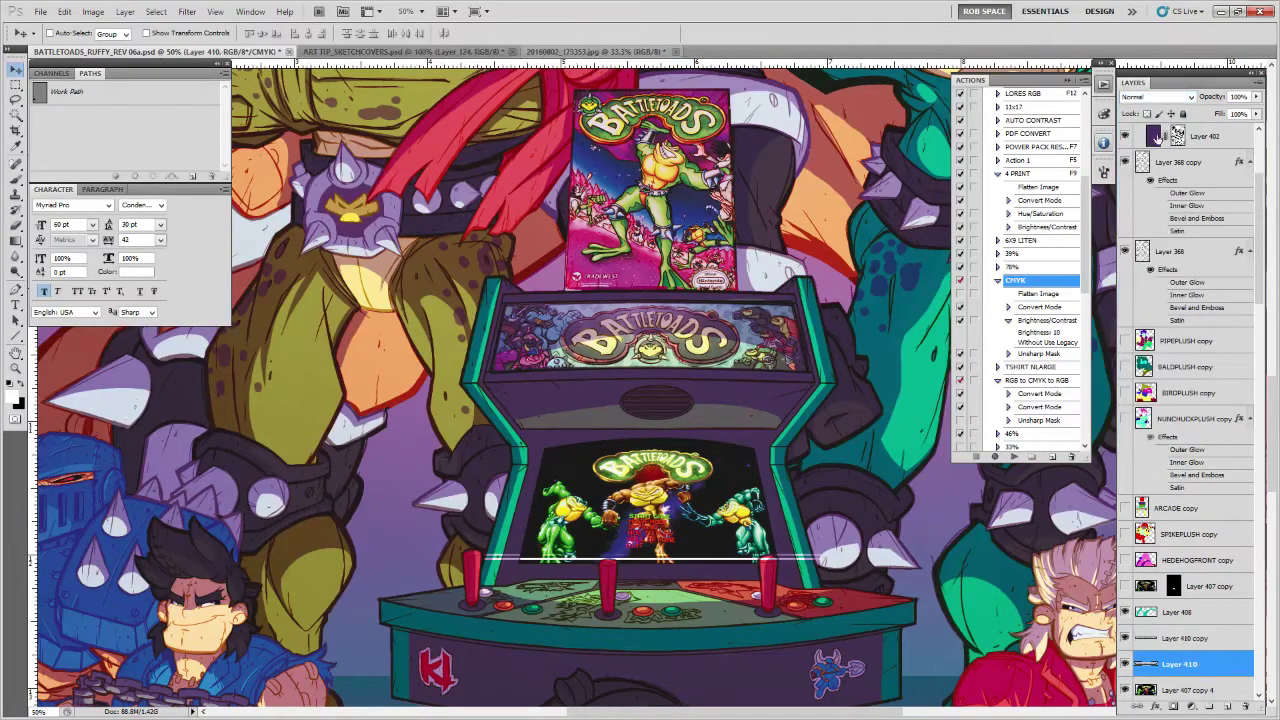
left_click(1155, 97)
left_click(1138, 290)
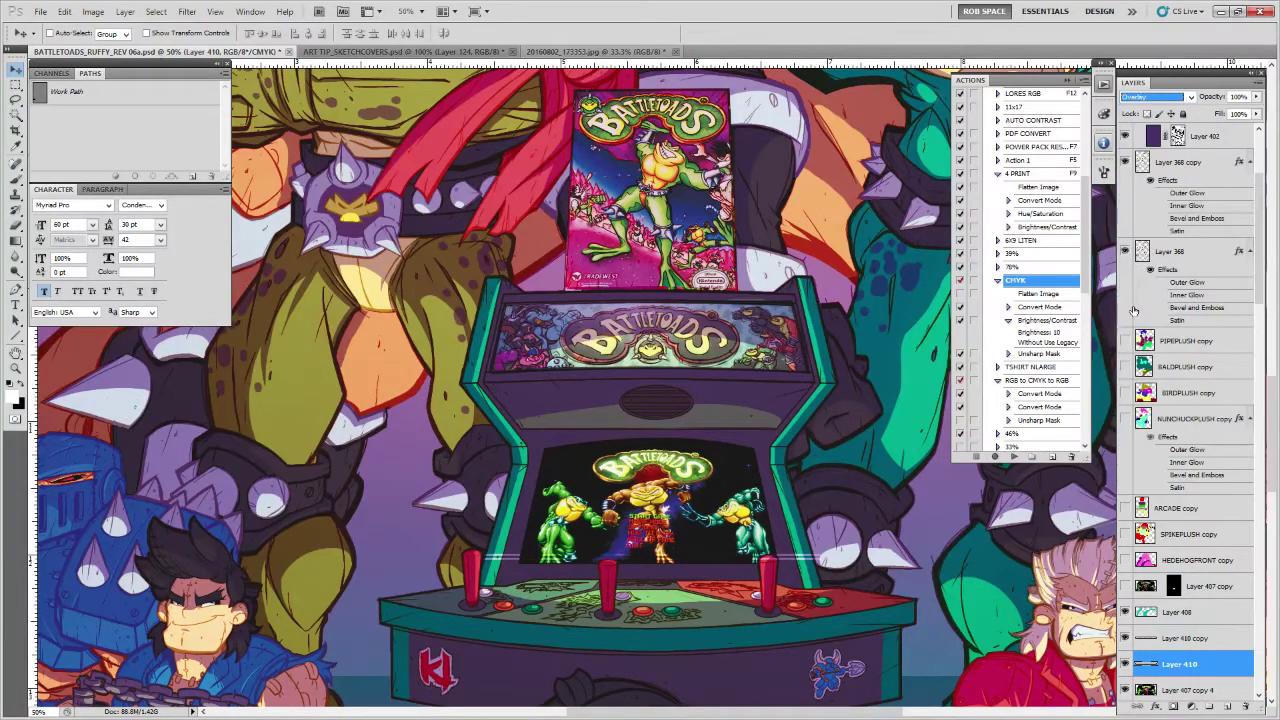
Duplicate the upper scanline twice, stack the copies evenly above it, and merge the copies into one layer
left_click(1166, 638)
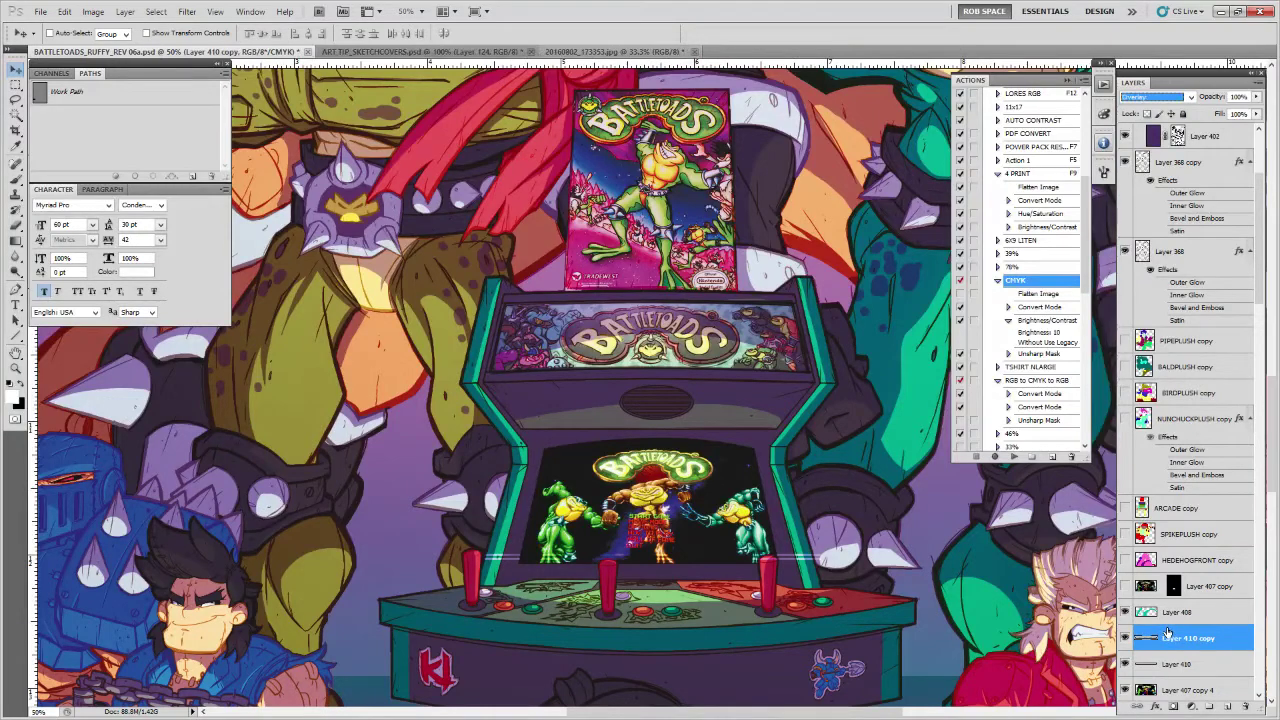
left_click(875, 600)
key("Up")
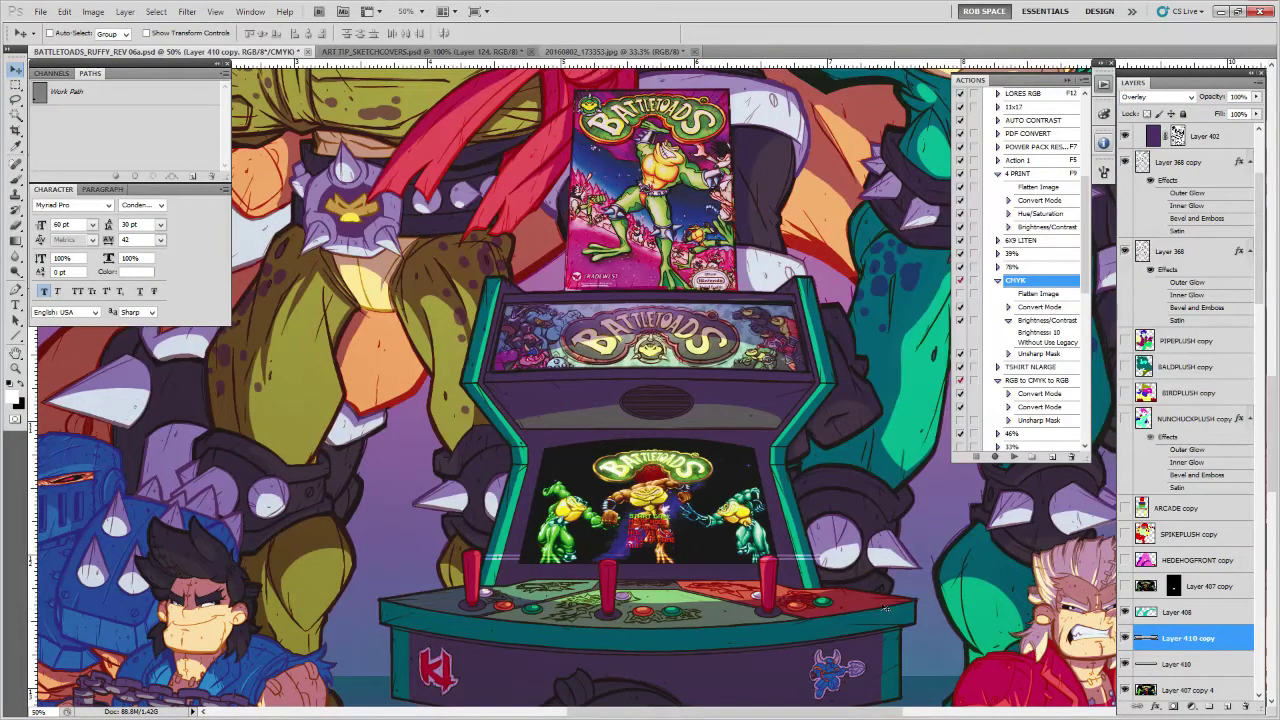
key("ctrl+j")
key("shift+Up")
key("ctrl+j")
key("Down")
left_click_drag(1259, 295, 1259, 336)
key("ctrl+e")
key("ctrl+e")
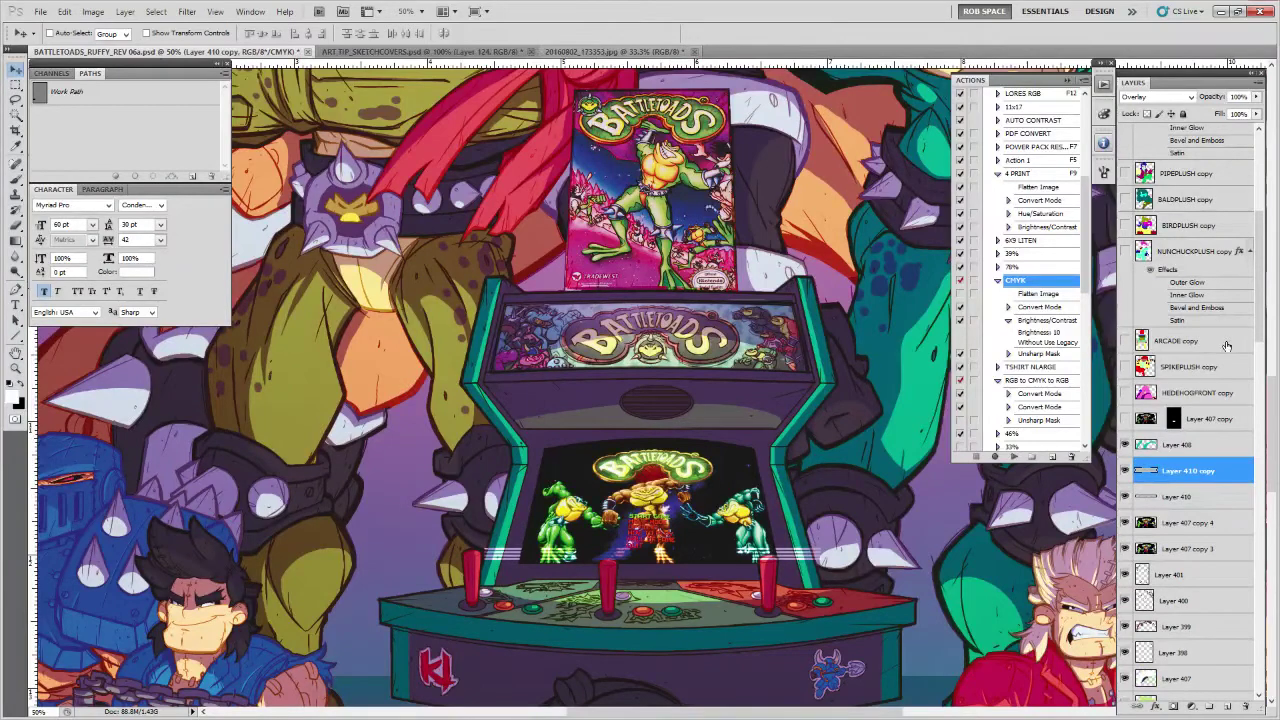
Shift the scanline group upward to continue the even spacing and merge it with the lines below
key("shift+Up")
key("shift+Up")
key("shift+Up")
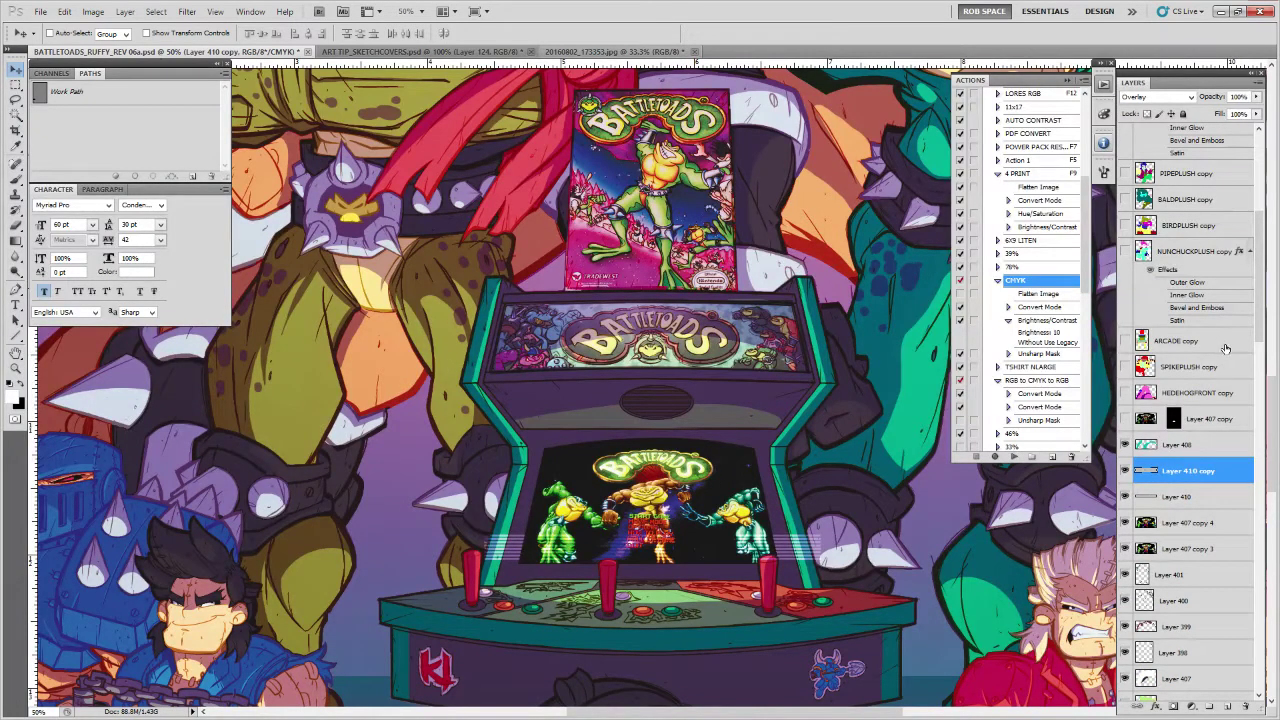
key("Up")
key("Up")
key("ctrl+e")
Duplicate the merged scanlines, move the copy directly above the first set, and merge both into one layer
key("ctrl+j")
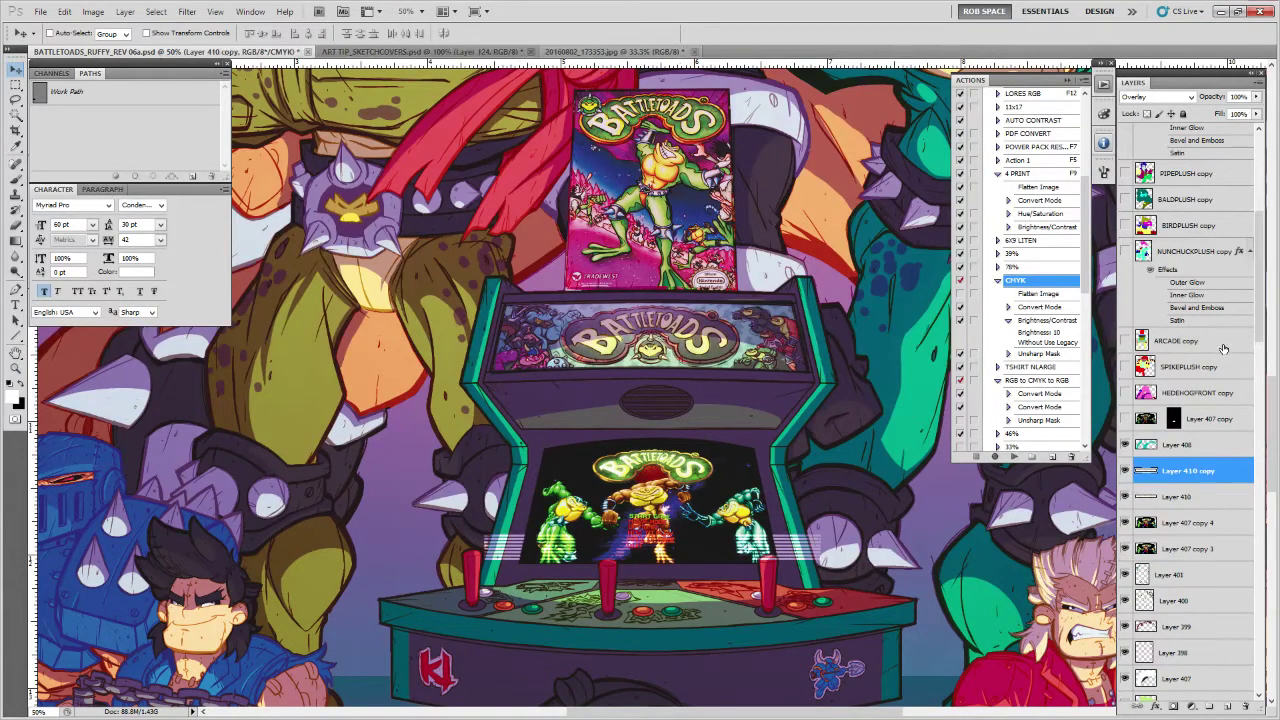
key("Up")
key("Up")
key("Up")
key("Up")
key("Up")
key("Up")
key("Up")
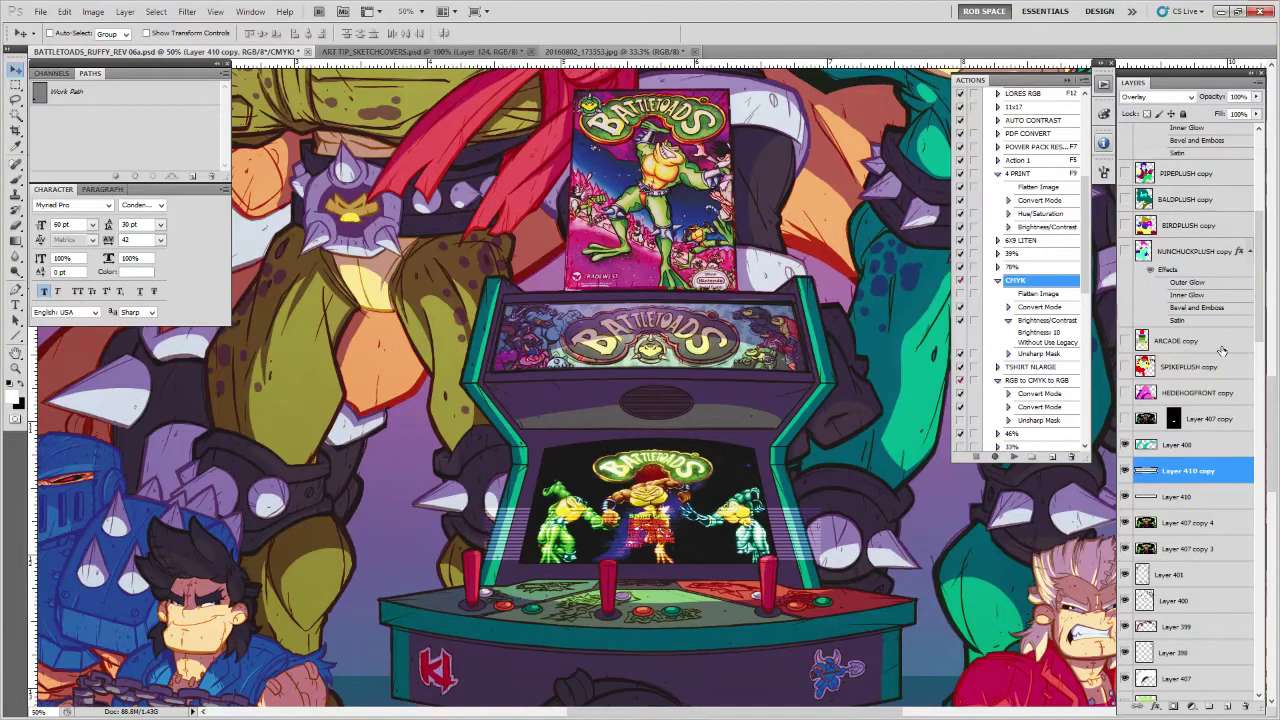
key("ctrl+e")
Squash the merged scanlines vertically from the upper edge with Free Transform to tighten their spacing
key("ctrl+t")
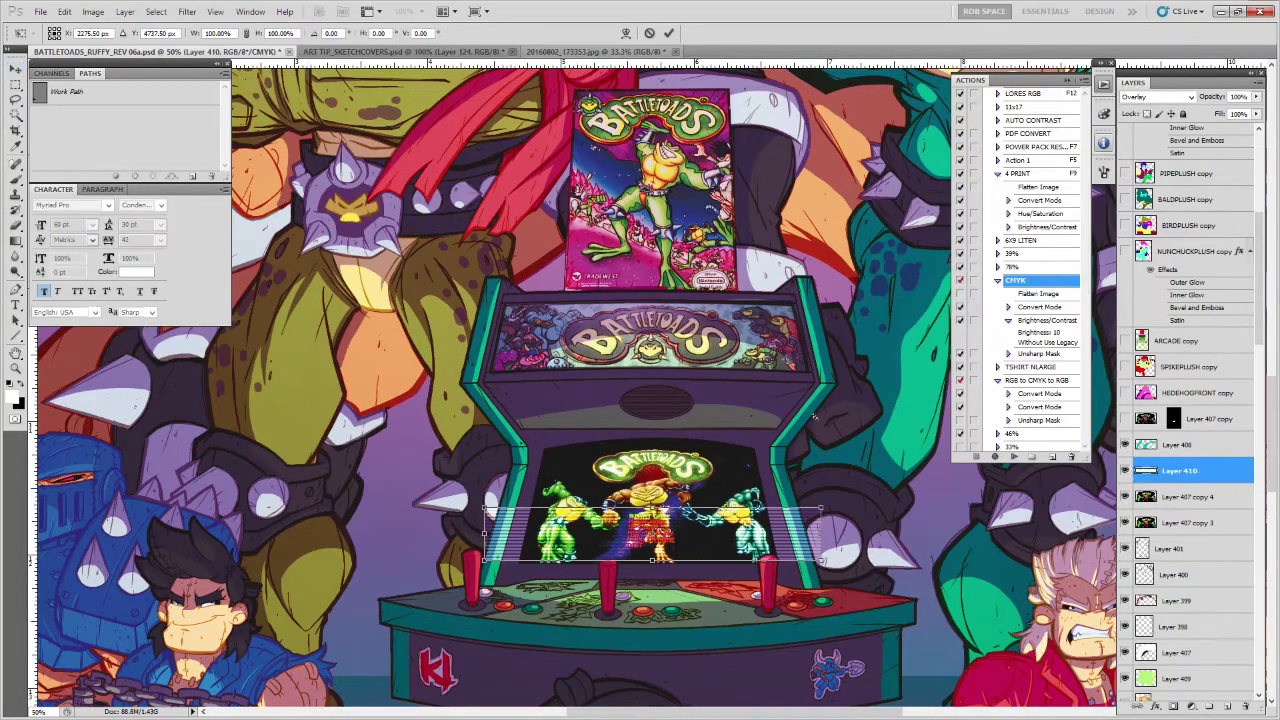
left_click_drag(652, 508, 652, 523)
key("Return")
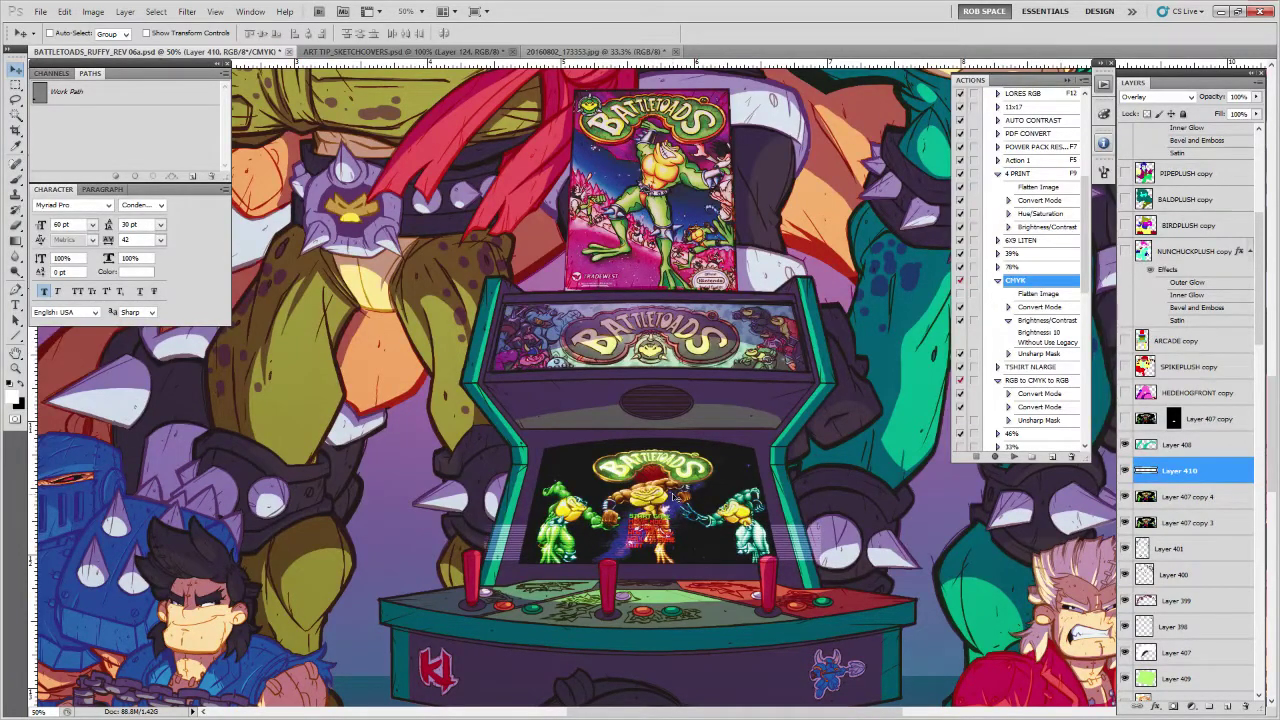
Duplicate the scanline Layer 410 and shift the copy upward to extend the lines over the arcade screen
key("ctrl+j")
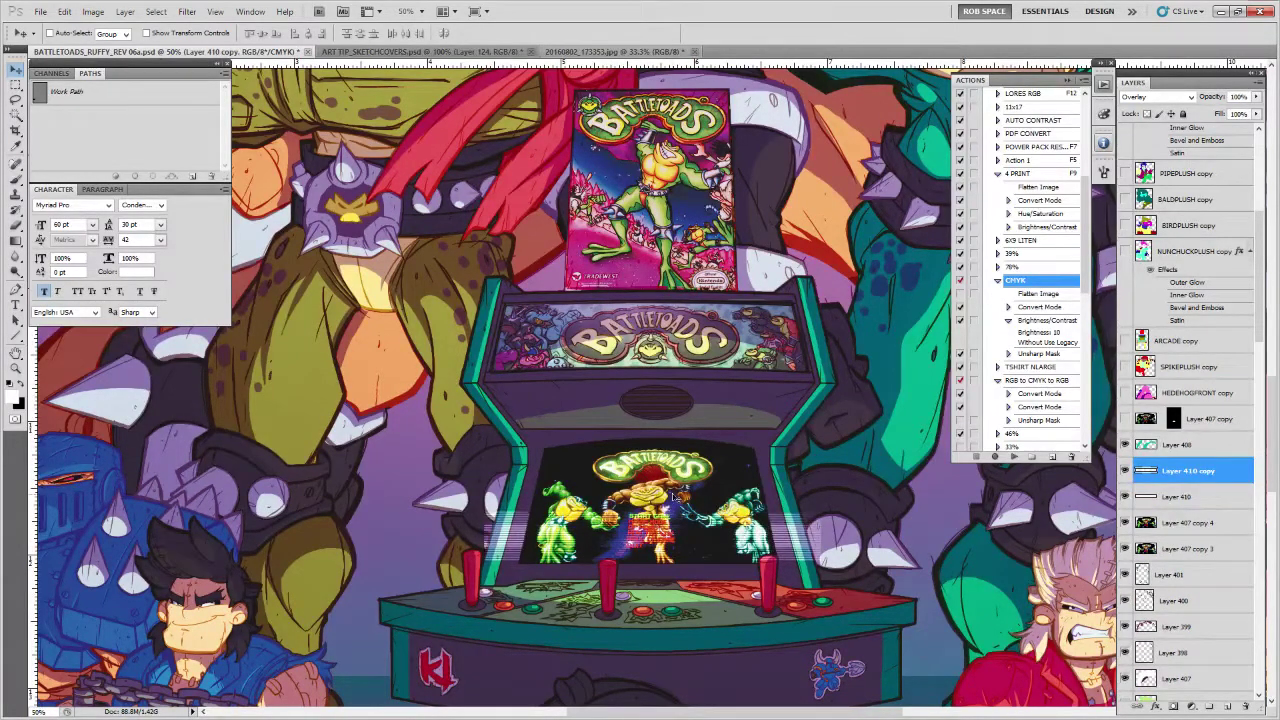
key("shift+Up")
key("shift+Up")
key("shift+Up")
key("shift+Up")
key("Up")
Duplicate the scanlines again to cover the rest of the arcade screen and merge the copies into Layer 410
key("ctrl+j")
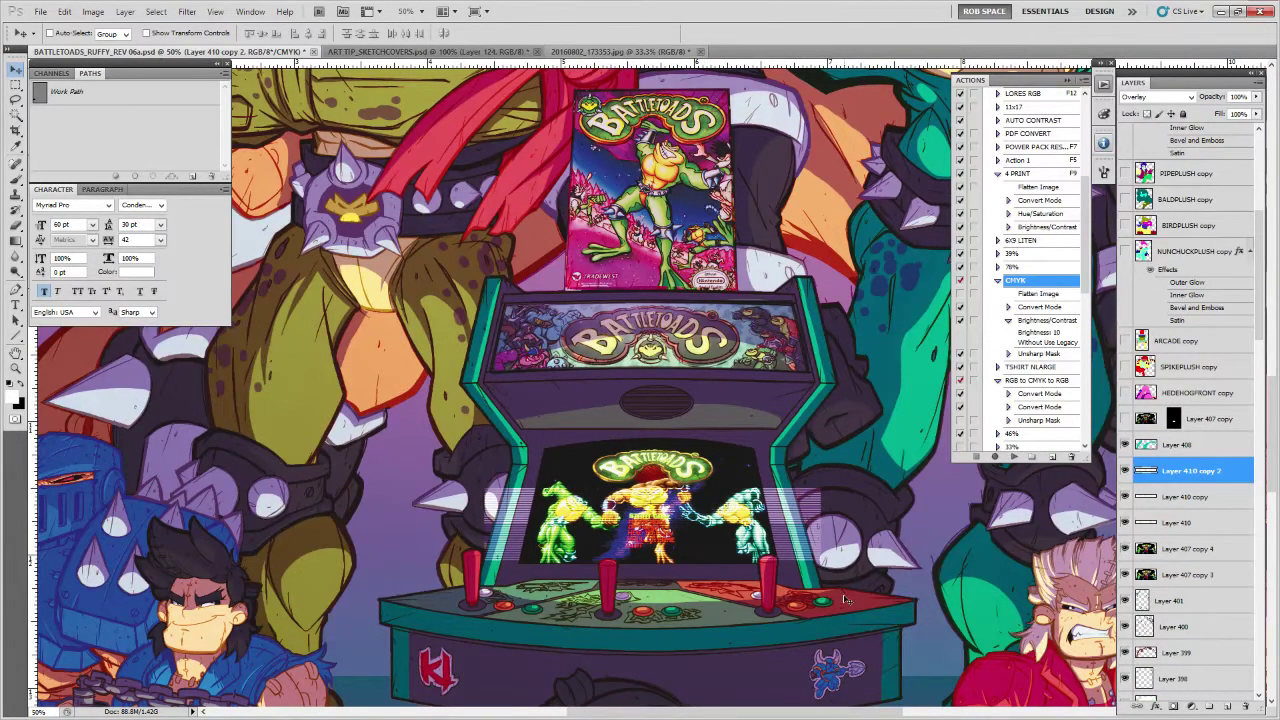
key("Down")
key("Down")
key("Down")
key("Down")
key("Down")
key("Down")
key("Down")
key("Down")
key("Down")
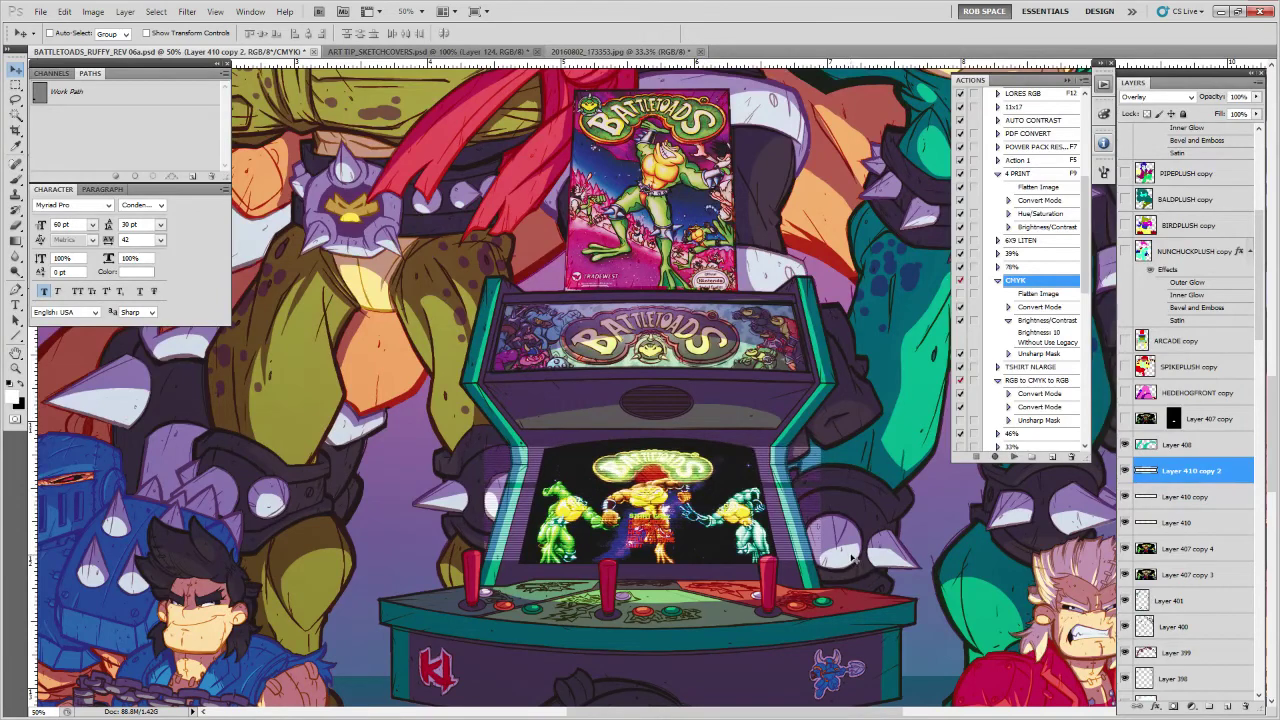
key("Down")
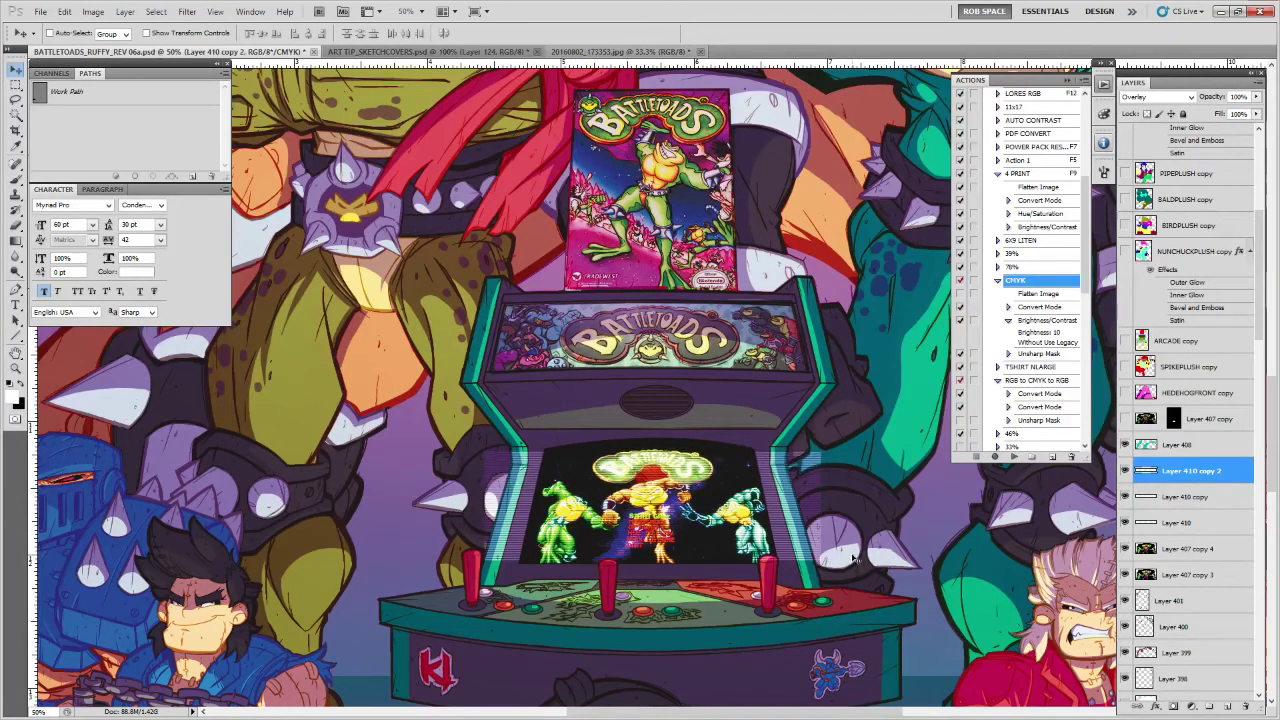
key("Delete")
key("Delete")
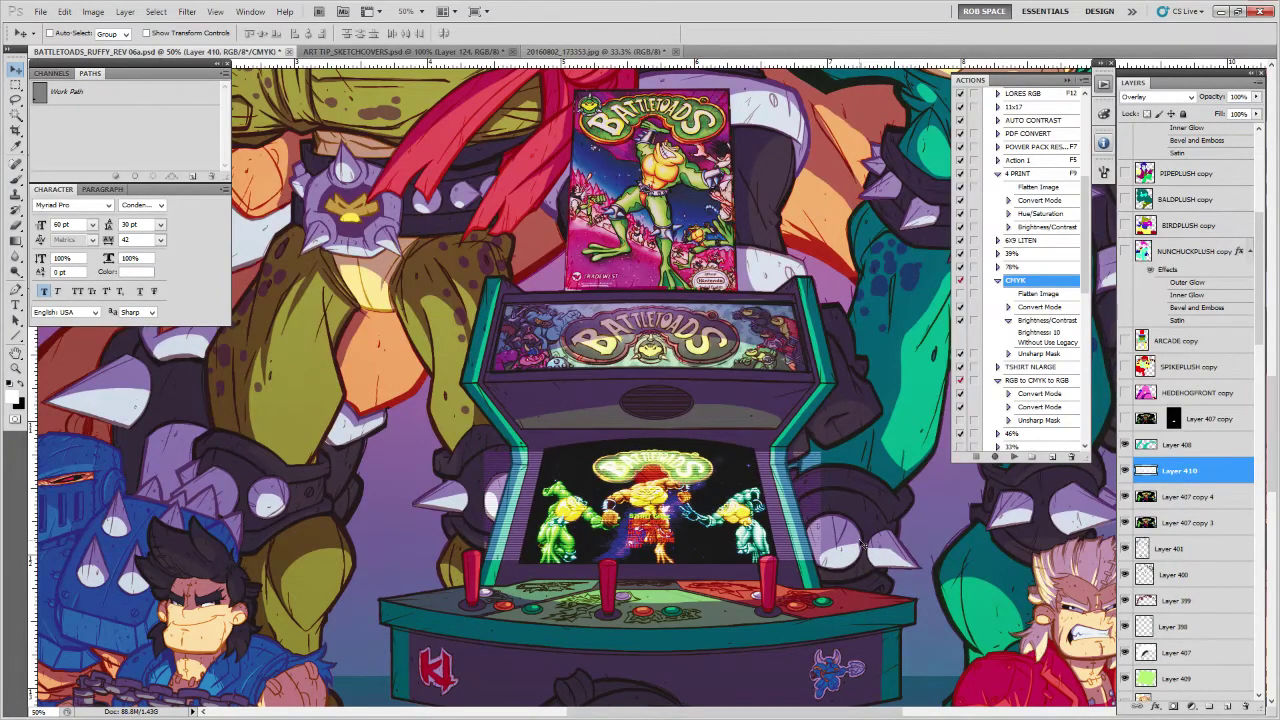
Mask the merged scanline layer to the shape of the arcade screen
key("ctrl+t")
key("Return")
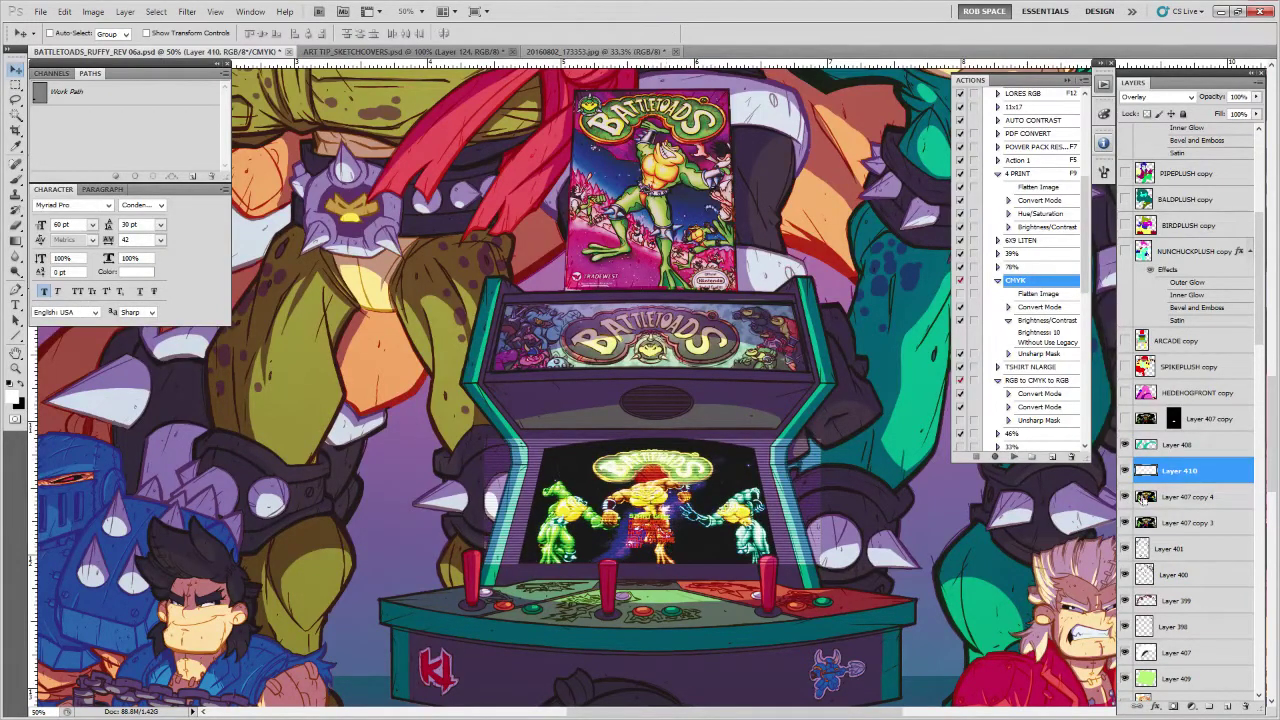
left_click(1173, 706, "alt")
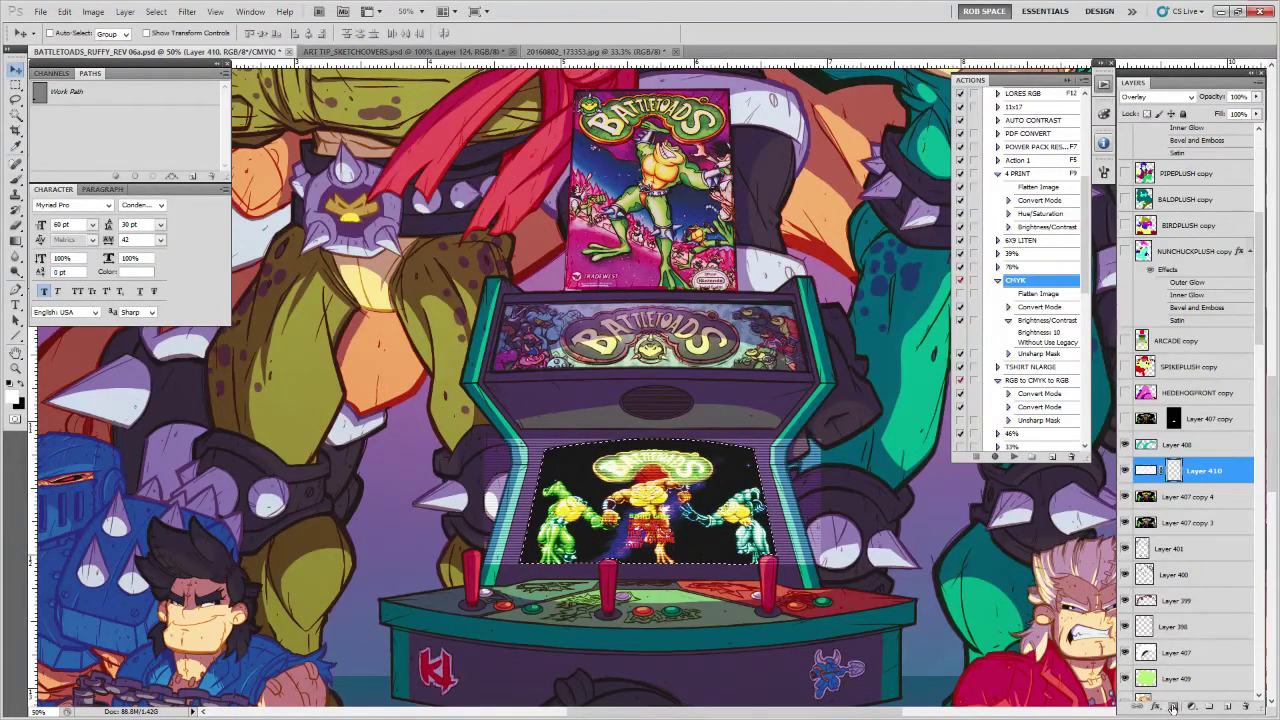
Set the scanline layer's blend mode to Soft Light
double_click(1147, 471)
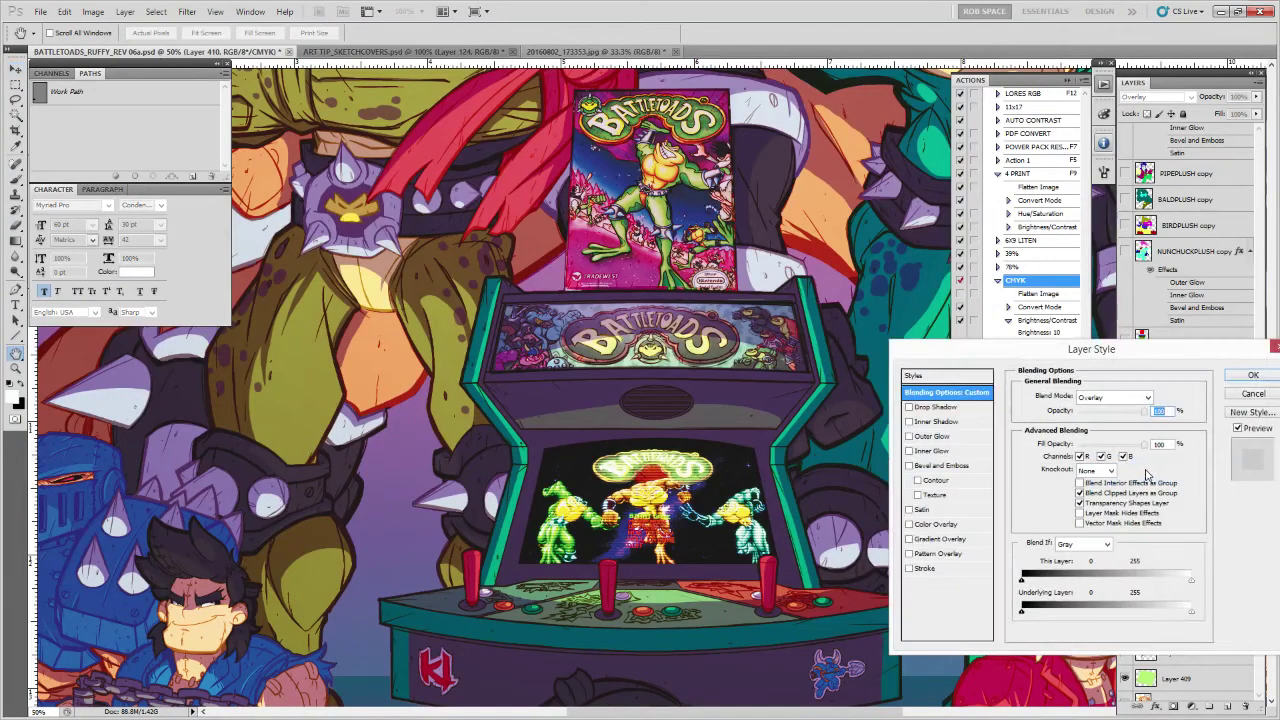
key("Escape")
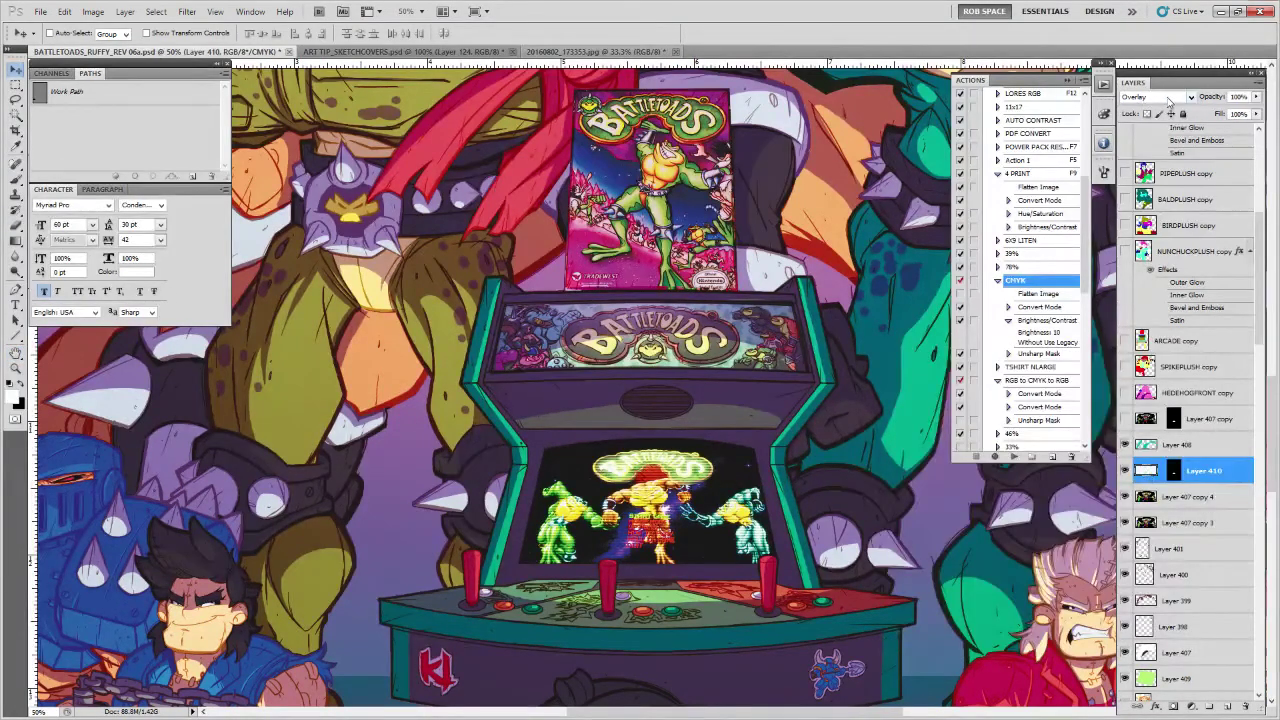
left_click(1160, 97)
left_click(1135, 281)
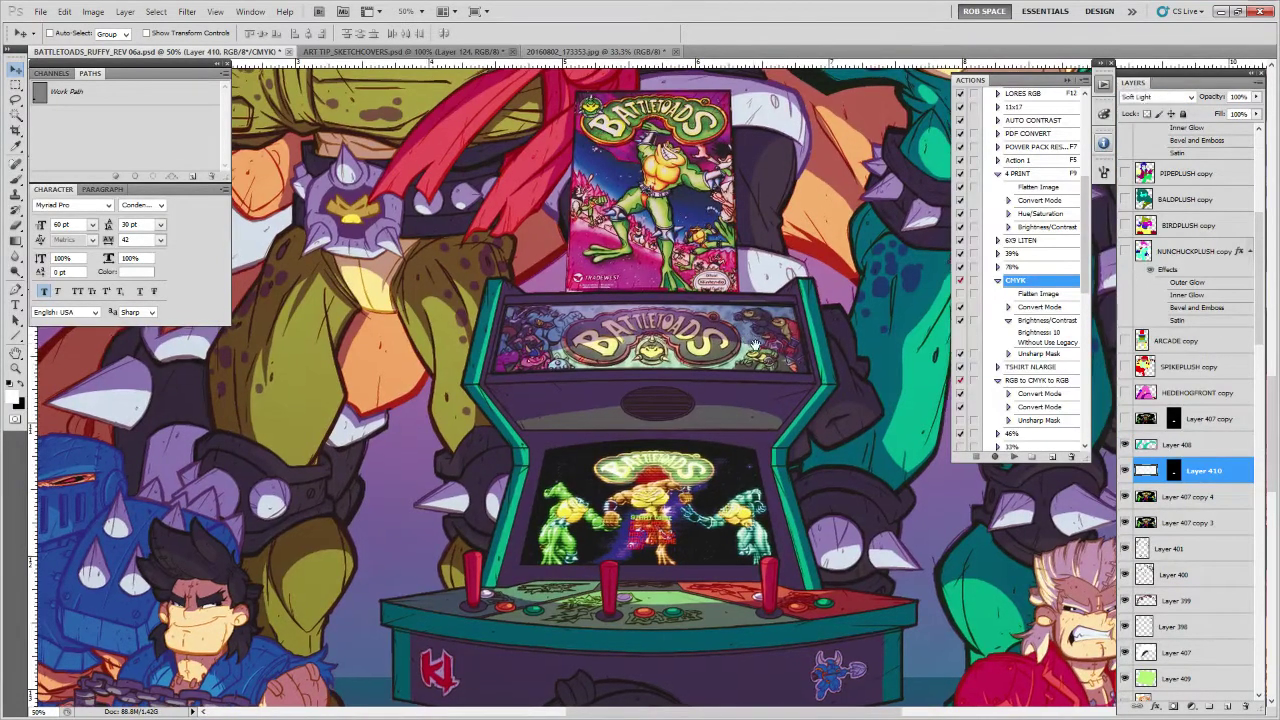
Examine the scanline effect on the arcade screen both close up and from a distance
key("z")
left_click(752, 355, "alt")
left_click(758, 359, "alt")
left_click_drag(786, 390, 760, 337)
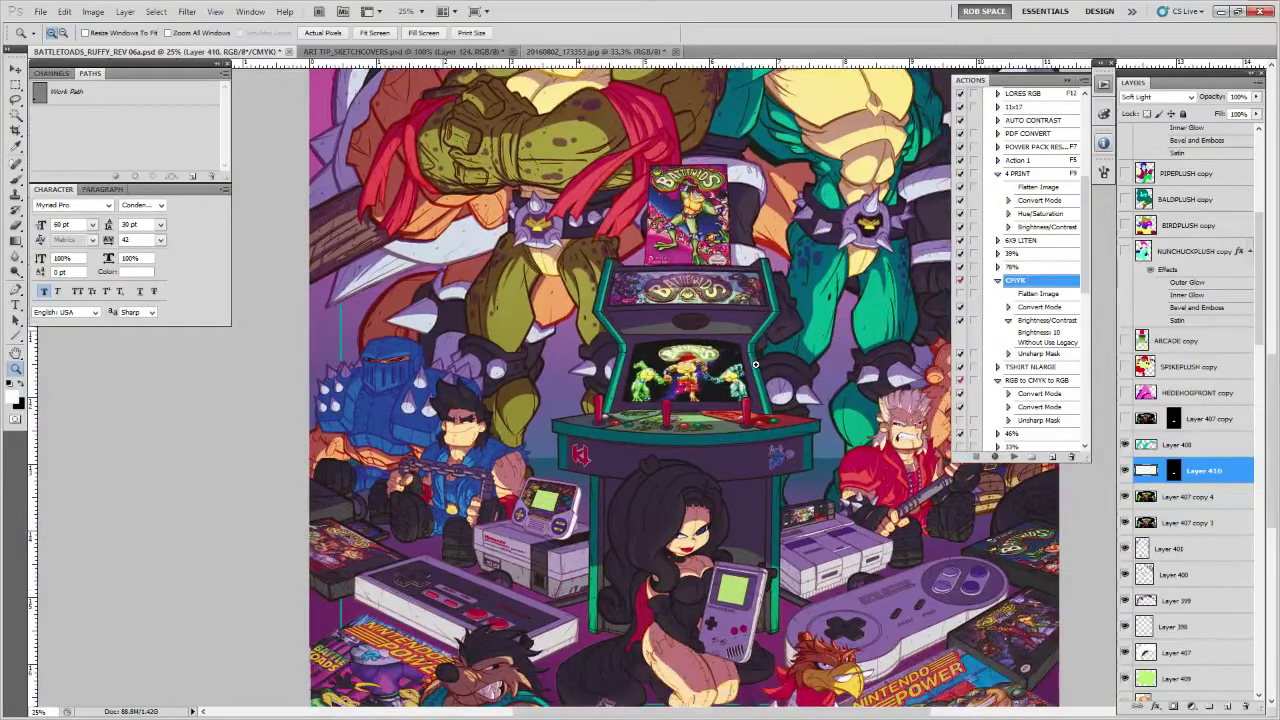
left_click(736, 366)
left_click(736, 366)
left_click(736, 366)
left_click(738, 364)
left_click_drag(742, 360, 741, 360)
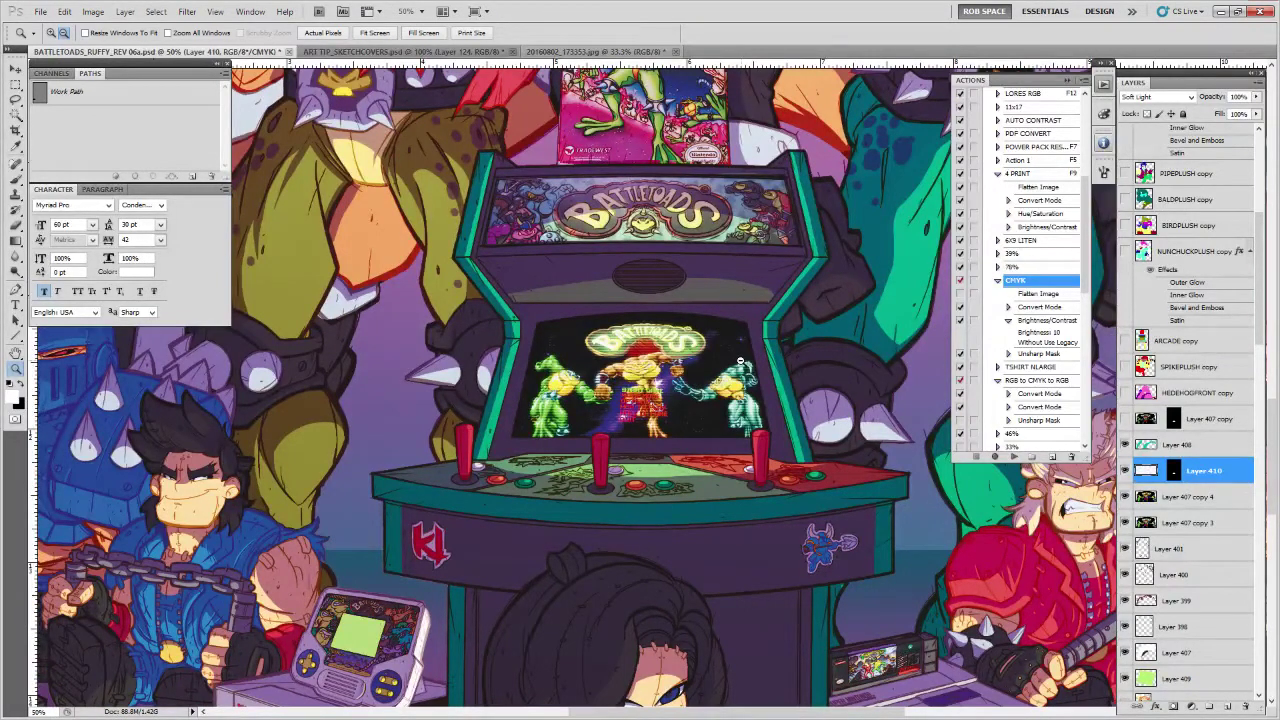
left_click(741, 360)
left_click(742, 356)
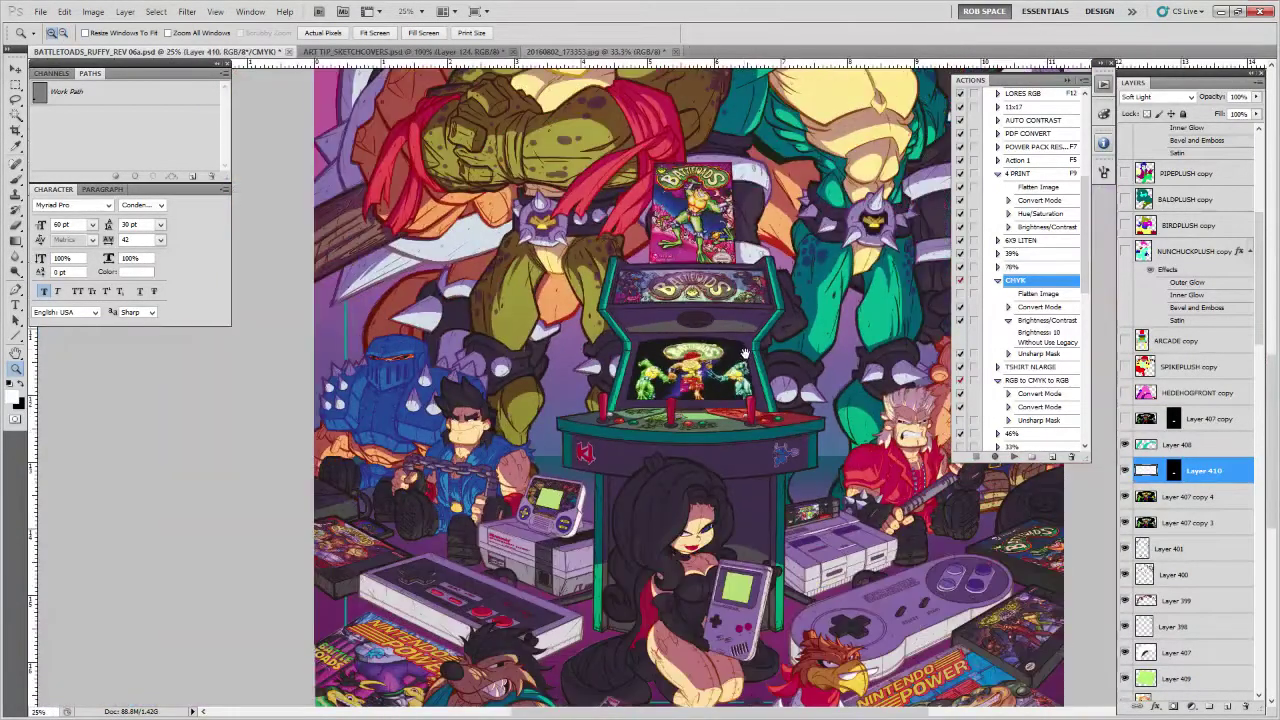
left_click_drag(744, 351, 746, 322)
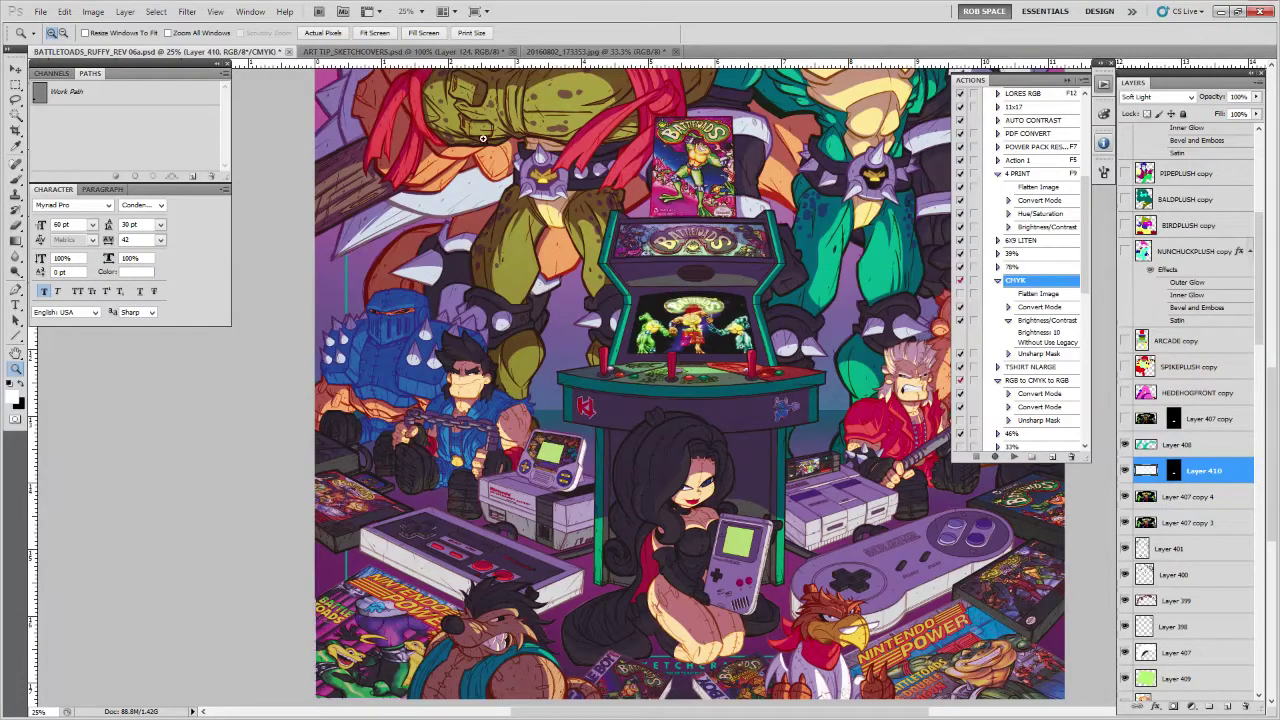
Examine the upper characters, the full poster and the area around the arcade cabinet
left_click_drag(602, 140, 525, 497)
left_click_drag(547, 298, 519, 332)
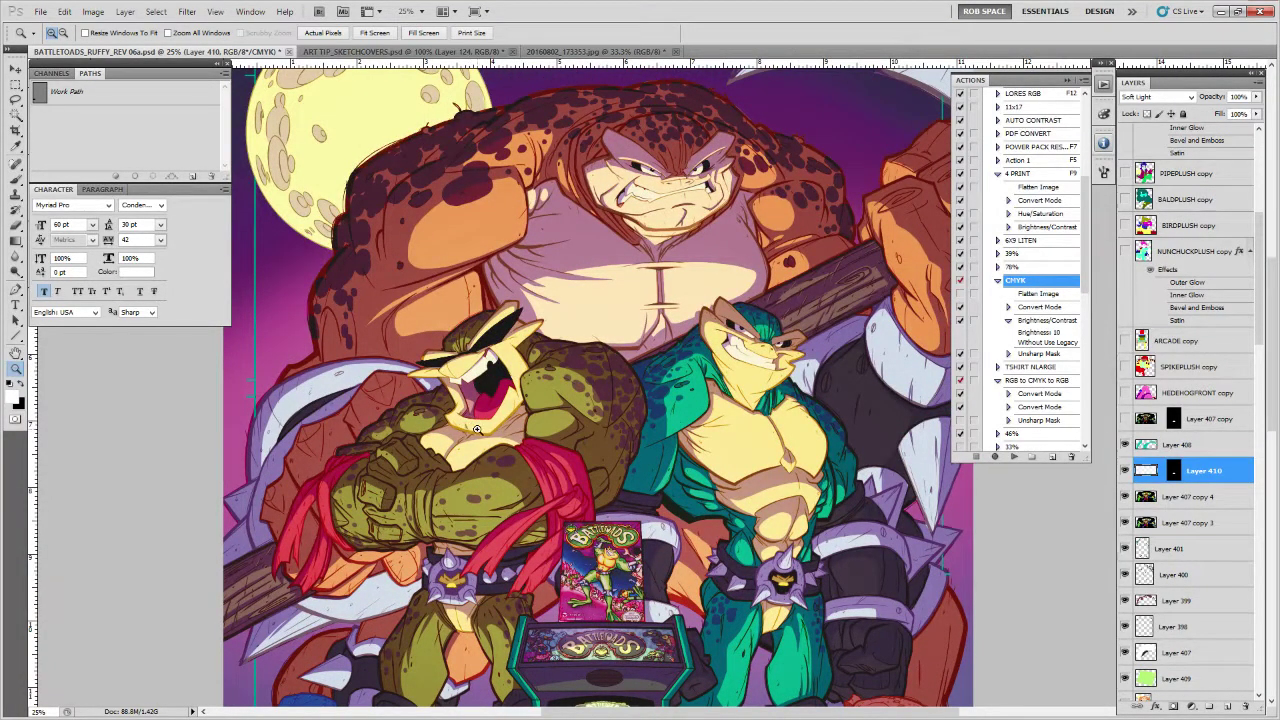
left_click_drag(630, 497, 553, 417)
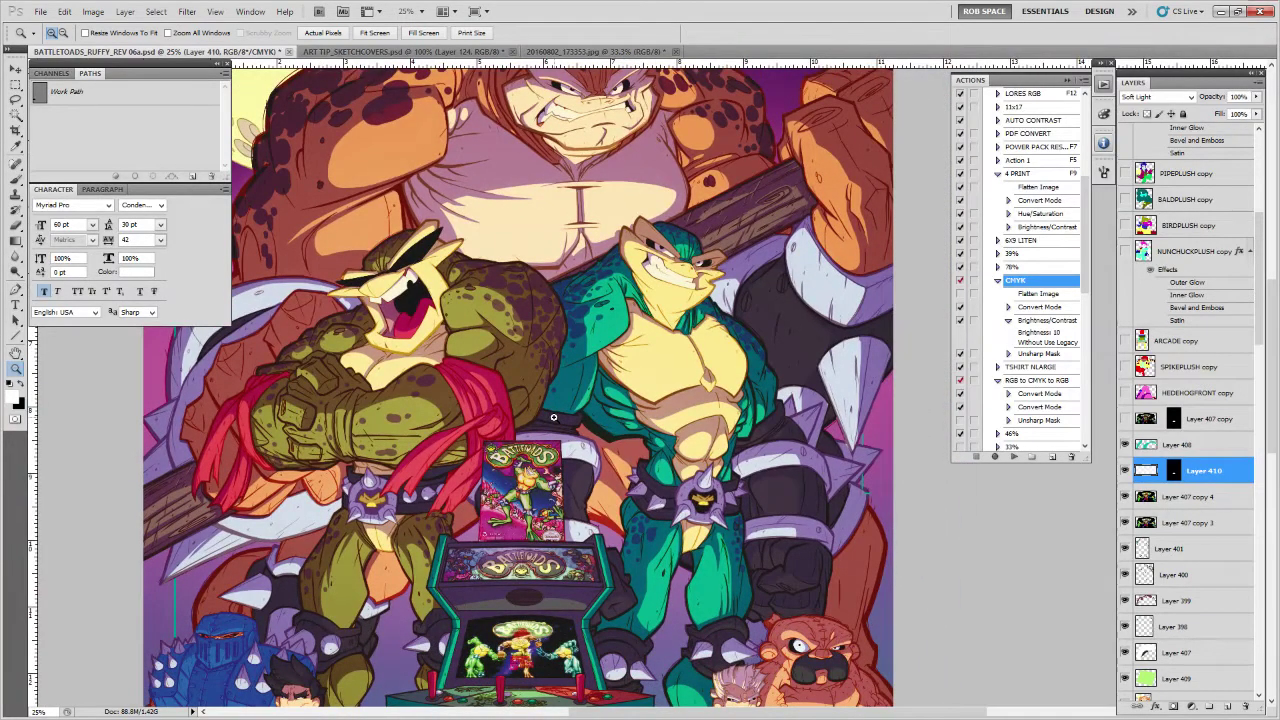
left_click_drag(553, 194, 564, 354)
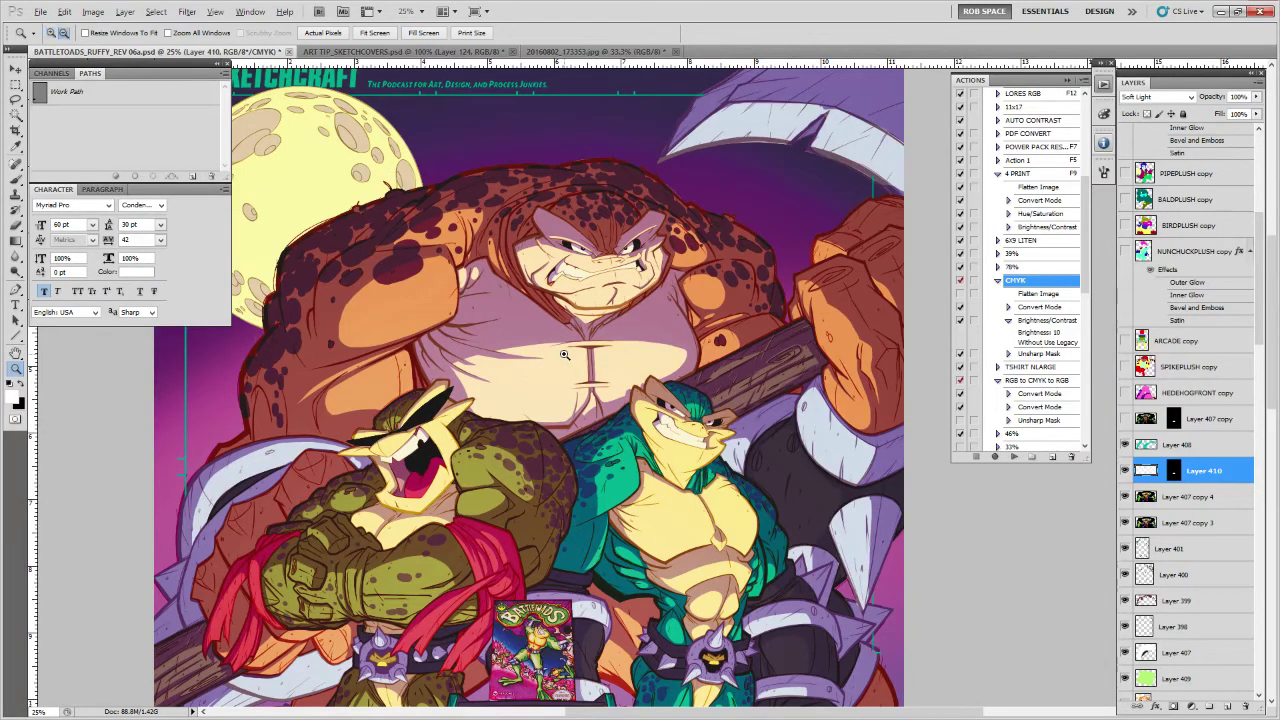
left_click(564, 354, "alt")
left_click(564, 354, "alt")
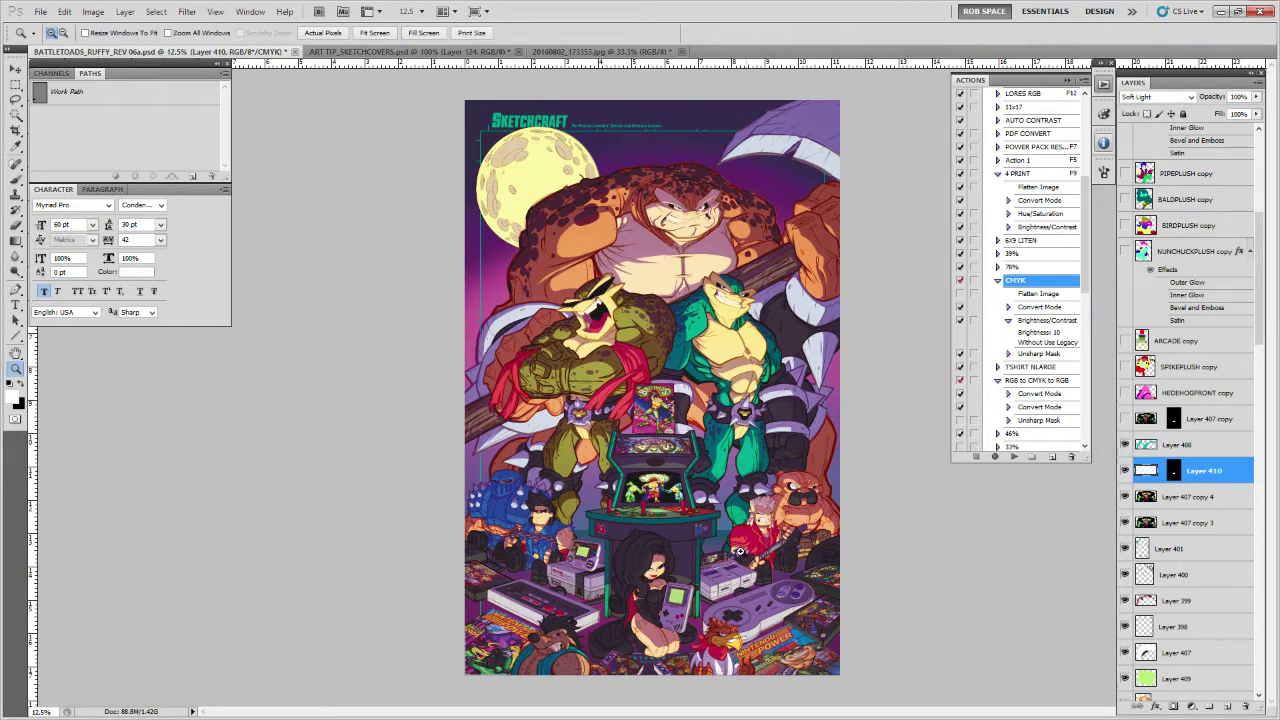
left_click(615, 595)
left_click(615, 595)
left_click_drag(615, 595, 630, 551)
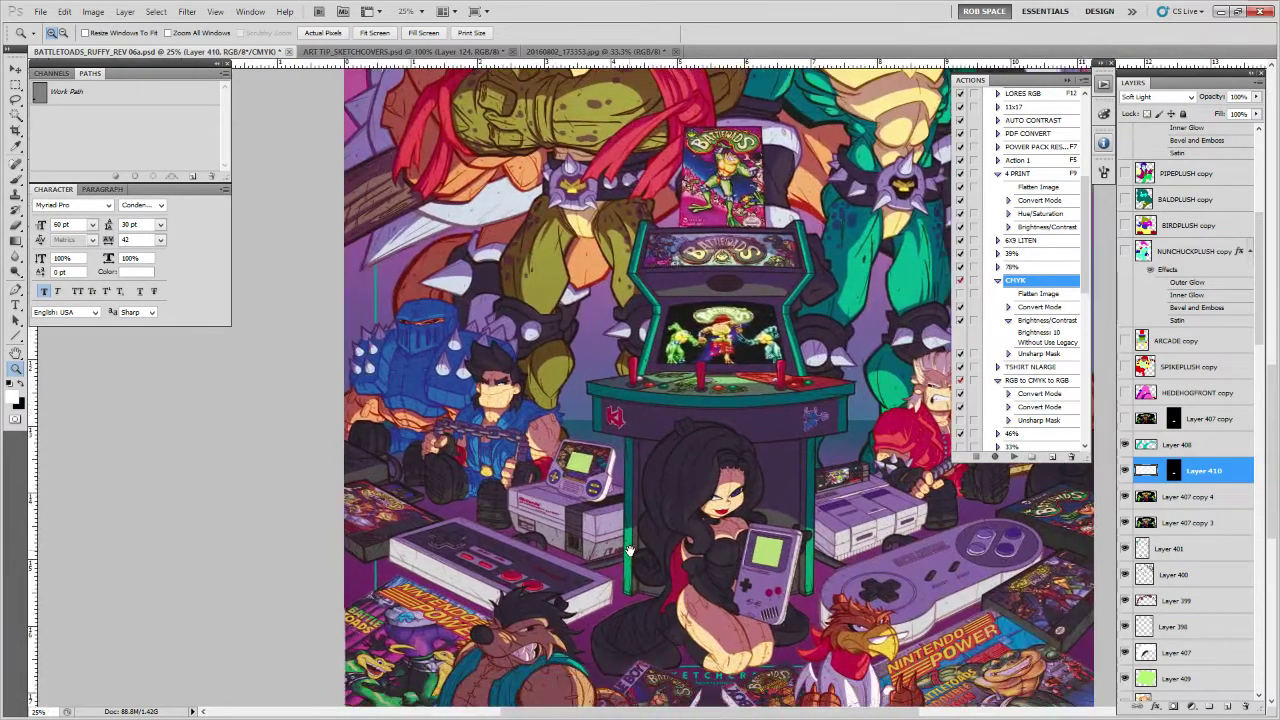
left_click_drag(574, 431, 586, 581)
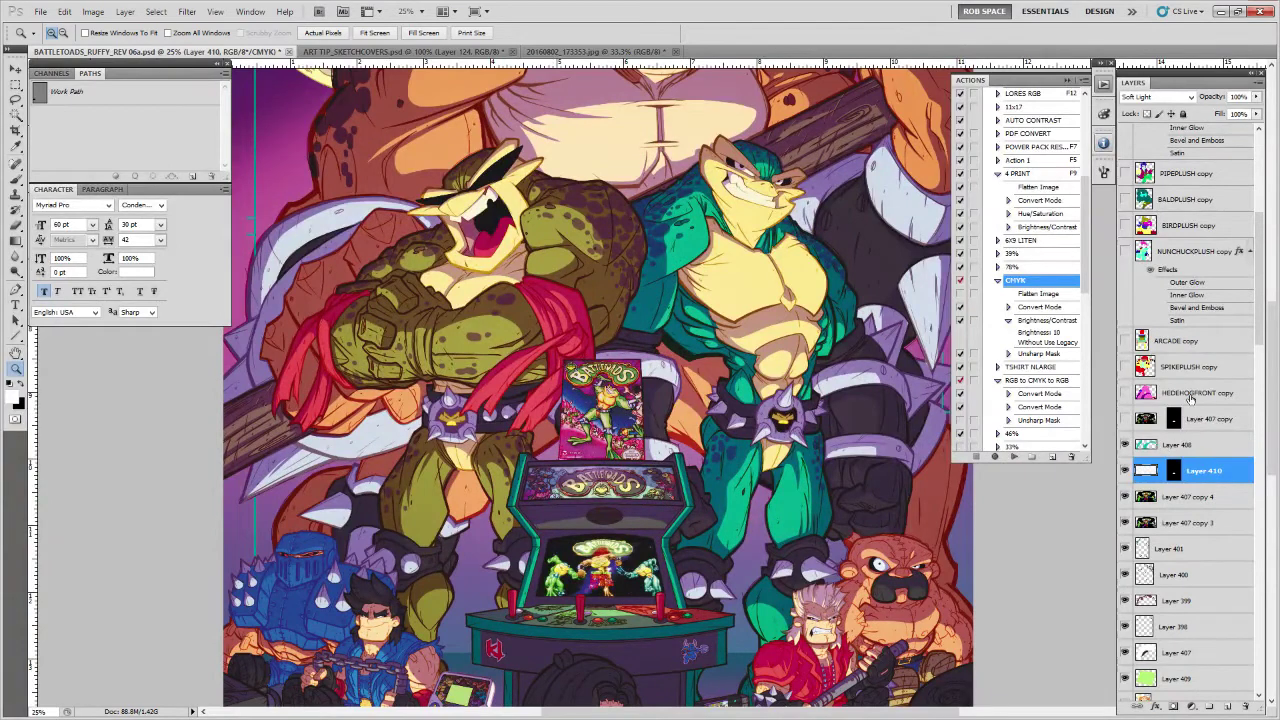
Select the olive toad's orange loincloth area with the Magic Wand and paint shadow into it on Layer 402's mask
left_click_drag(1257, 330, 1257, 378)
left_click(1186, 487)
key("w")
left_click(468, 500)
key("b")
left_click_drag(1260, 300, 1263, 198)
left_click(1210, 249)
right_click(486, 464)
left_click(555, 611)
key("Return")
left_click_drag(474, 474, 446, 498)
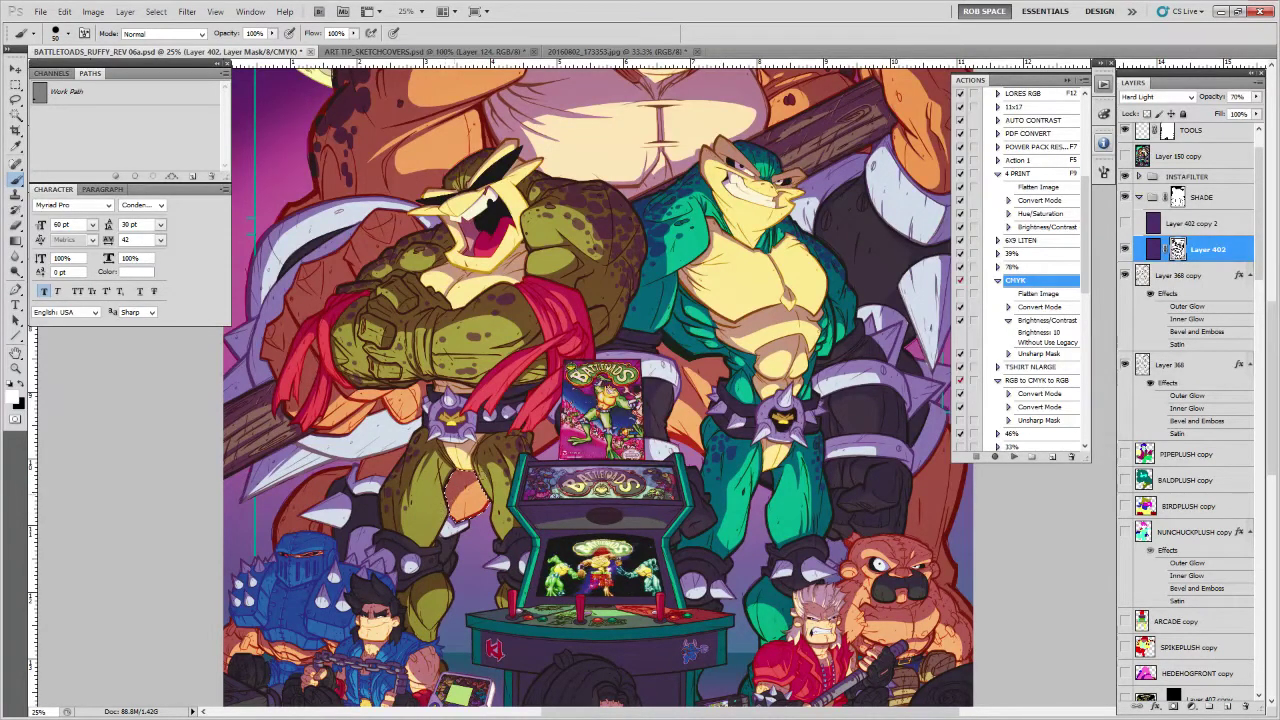
key("x")
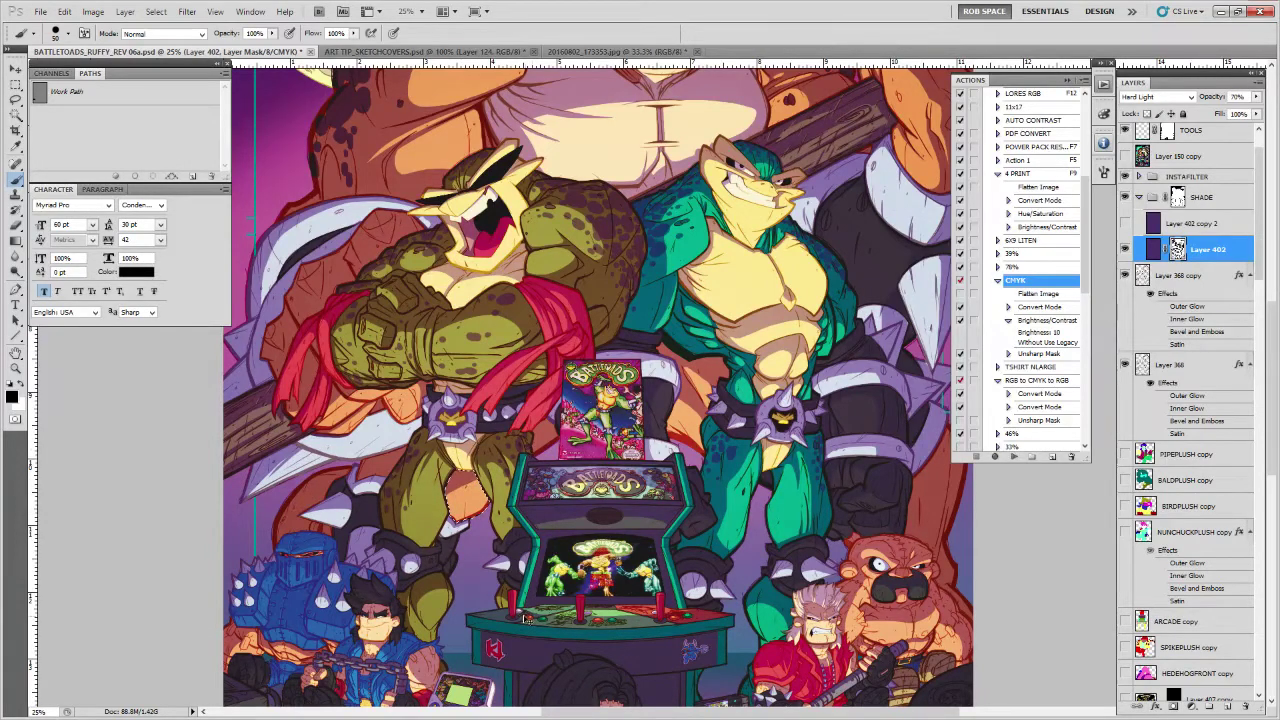
Paint thin highlights along the stitched chest seam of the bird character on Layer 402's mask, using a small black brush
key("z")
left_click(505, 502, "alt")
left_click(508, 504, "alt")
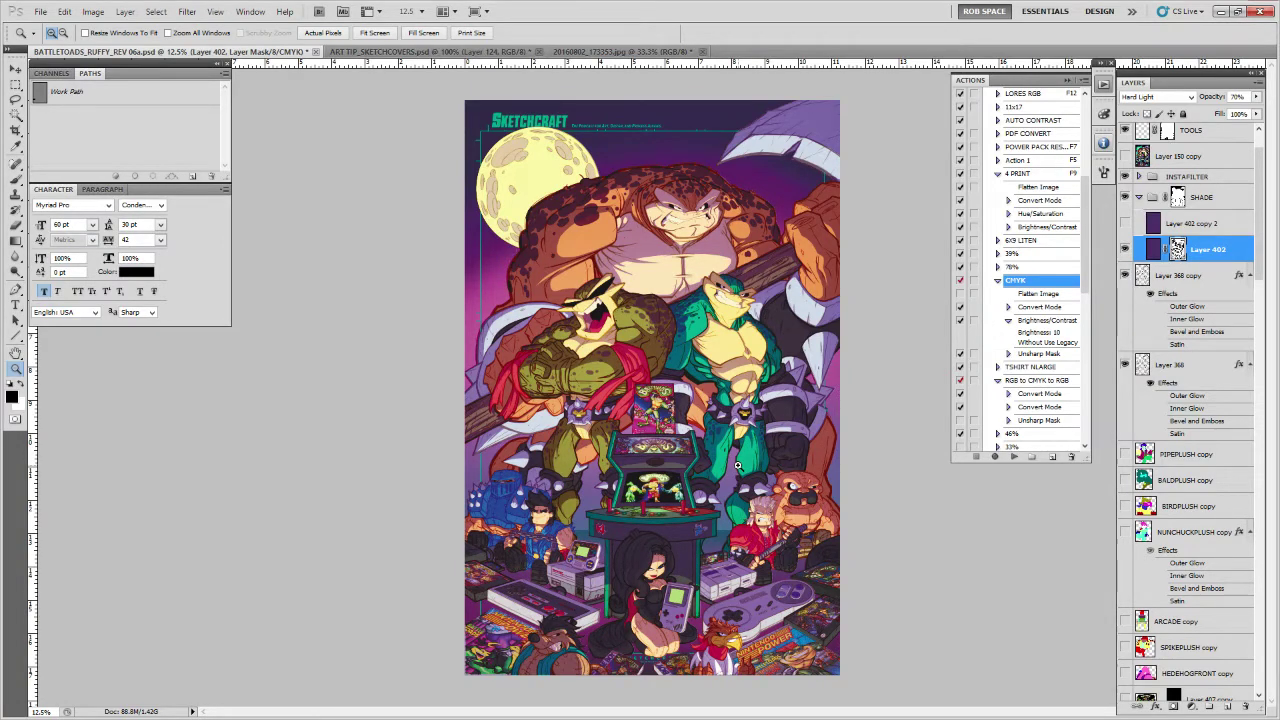
left_click(742, 650)
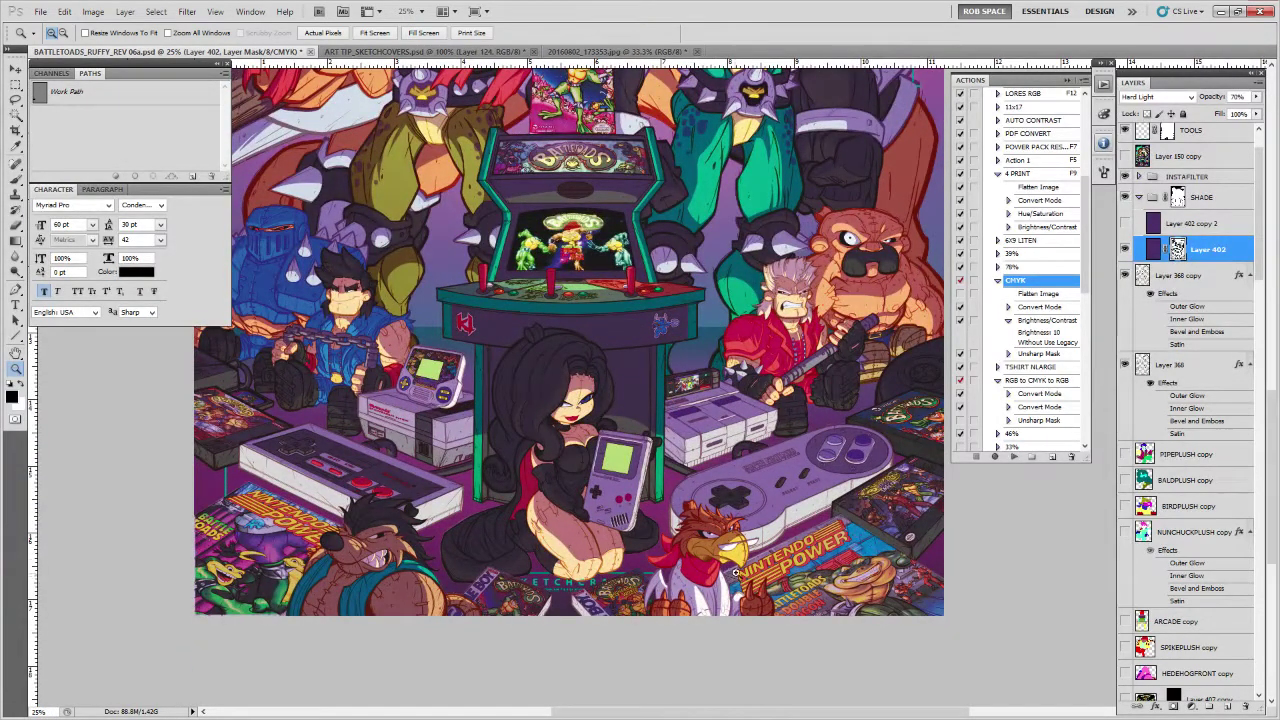
left_click(717, 595)
left_click(700, 572)
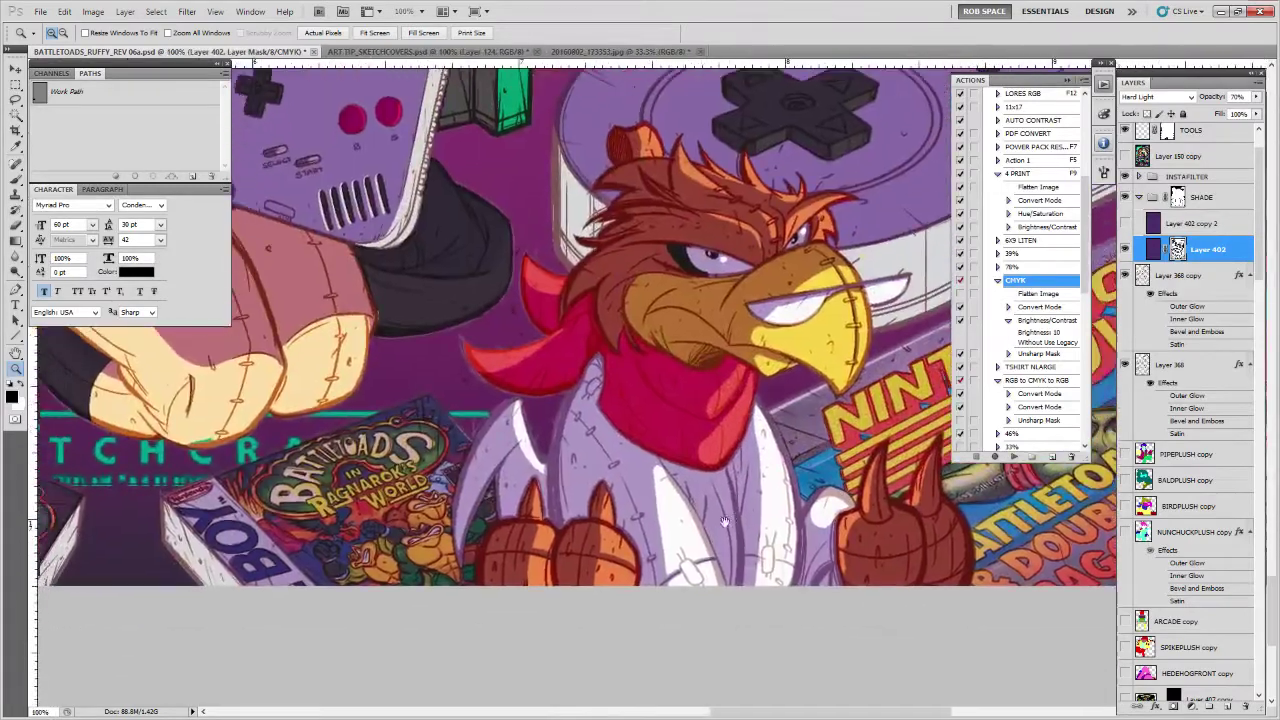
left_click(675, 540)
key("b")
right_click(622, 520)
left_click(629, 551)
double_click(627, 549)
left_click_drag(520, 354, 620, 605)
left_click_drag(558, 417, 585, 568)
left_click_drag(468, 395, 523, 478)
left_click_drag(478, 438, 494, 398)
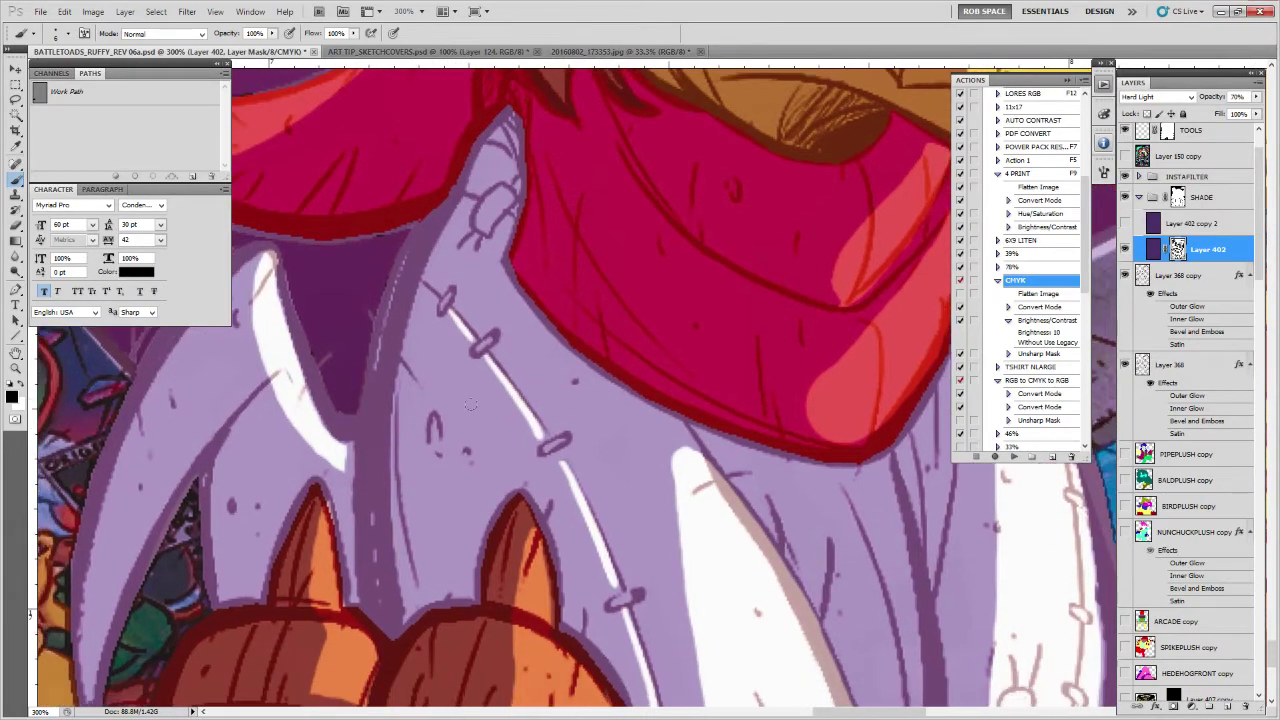
Add small highlights along the bird's chest edge beside the wing and around the nearby spots and wing markings
left_click_drag(393, 400, 417, 578)
left_click_drag(433, 405, 421, 444)
mouse_move(418, 468)
left_mouse_down()
mouse_move(535, 460)
mouse_move(705, 490)
mouse_move(451, 398)
mouse_move(454, 372)
left_mouse_up()
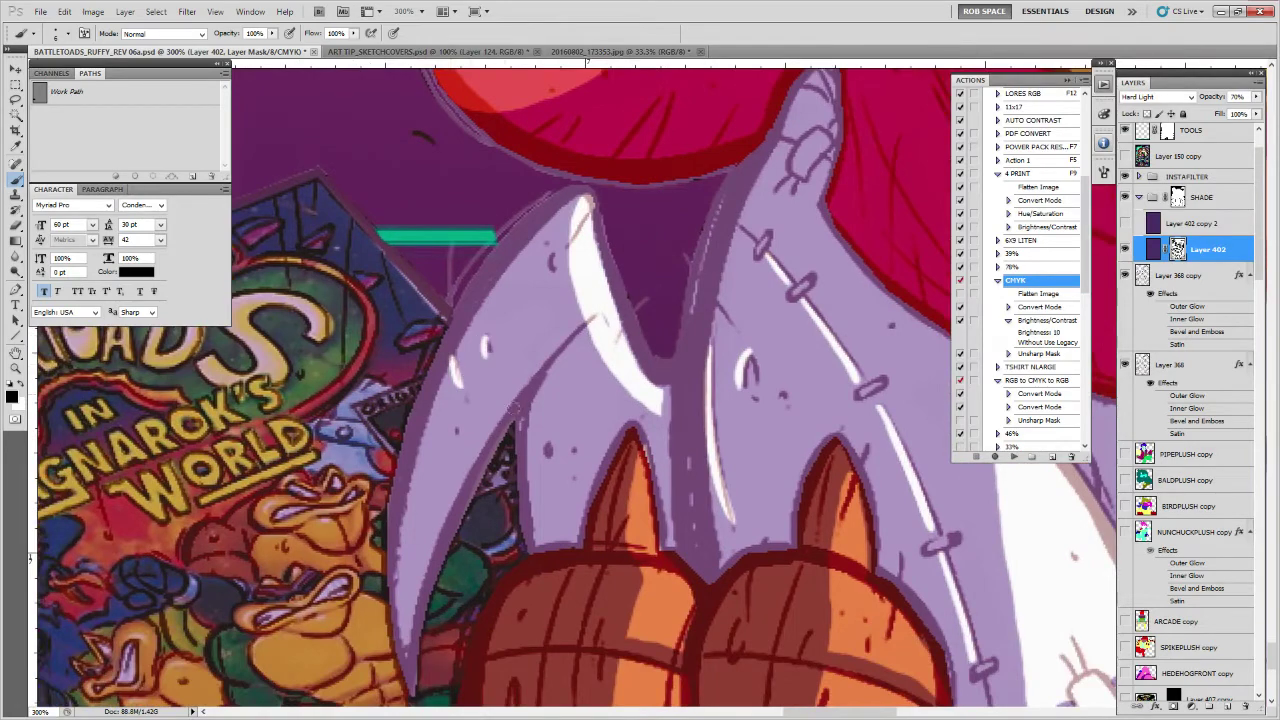
Paint thin highlights on the folds of the bird's white torso beneath and beside the red scarf
left_click_drag(874, 566, 516, 681)
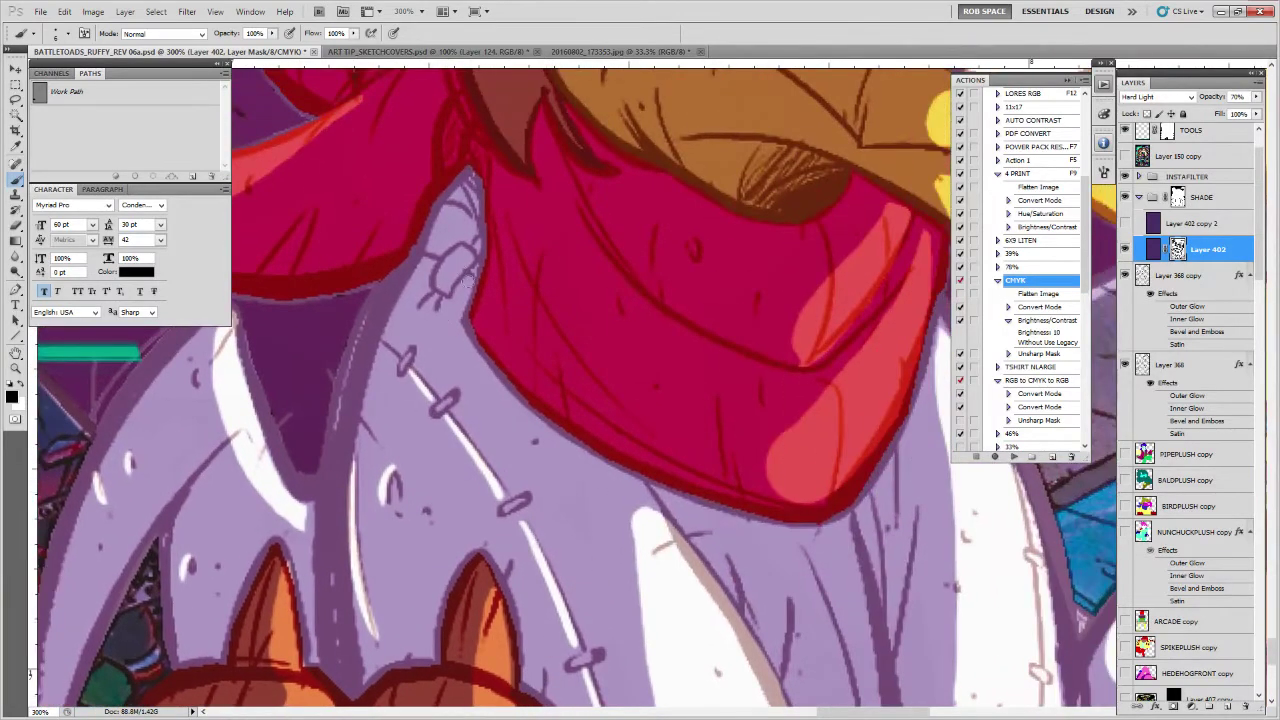
left_click_drag(957, 629, 727, 464)
left_click_drag(690, 341, 664, 487)
left_click_drag(711, 465, 709, 440)
left_click_drag(720, 392, 725, 408)
left_click_drag(720, 519, 719, 600)
left_click_drag(860, 594, 788, 642)
left_click_drag(711, 457, 851, 425)
left_click_drag(626, 425, 619, 472)
left_click_drag(643, 389, 699, 667)
left_click_drag(753, 398, 744, 689)
Paint thin highlight strokes along the creases of the bird's red scarf
left_click_drag(542, 517, 551, 604)
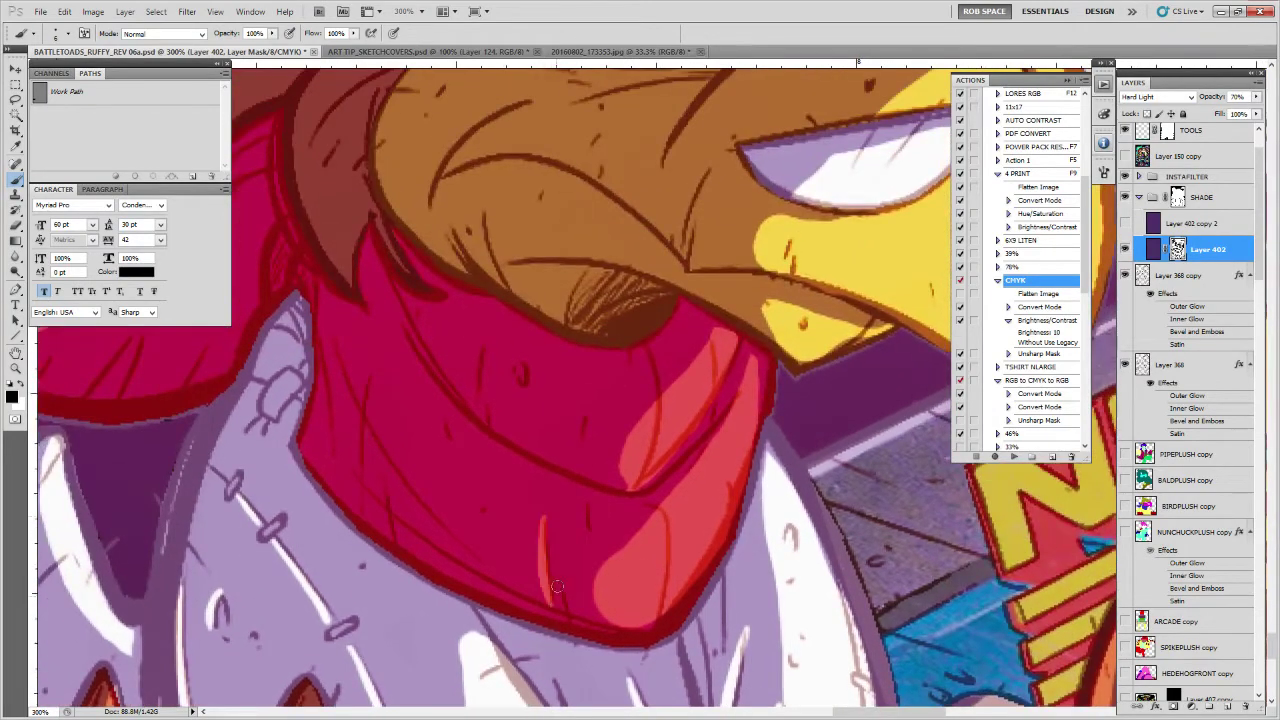
left_click_drag(578, 417, 582, 445)
left_click_drag(586, 497, 583, 528)
left_click_drag(484, 342, 482, 433)
mouse_move(365, 378)
left_mouse_down()
mouse_move(358, 500)
mouse_move(390, 462)
mouse_move(474, 553)
left_mouse_up()
left_click_drag(446, 416, 448, 460)
left_click_drag(475, 505, 480, 517)
left_click_drag(514, 365, 518, 390)
Paint small highlight strokes around the bird's face and brown beak base
mouse_move(634, 362)
left_mouse_down()
mouse_move(631, 674)
mouse_move(653, 709)
left_mouse_up()
mouse_move(740, 460)
left_mouse_down()
mouse_move(669, 508)
mouse_move(589, 532)
left_mouse_up()
left_click_drag(693, 446, 698, 468)
left_click_drag(712, 491, 716, 508)
left_click_drag(680, 550, 758, 457)
left_click_drag(636, 494, 613, 590)
left_click_drag(657, 539, 783, 530)
mouse_move(581, 413)
left_mouse_down()
mouse_move(496, 466)
mouse_move(478, 541)
left_mouse_up()
mouse_move(905, 601)
left_mouse_down()
mouse_move(797, 571)
mouse_move(648, 586)
left_mouse_up()
Paint highlights on the claws and fingers of the bird's foot beside the Nintendo Power magazine
key("z")
left_click(843, 476, "alt")
left_click(843, 480, "alt")
left_click(842, 488, "alt")
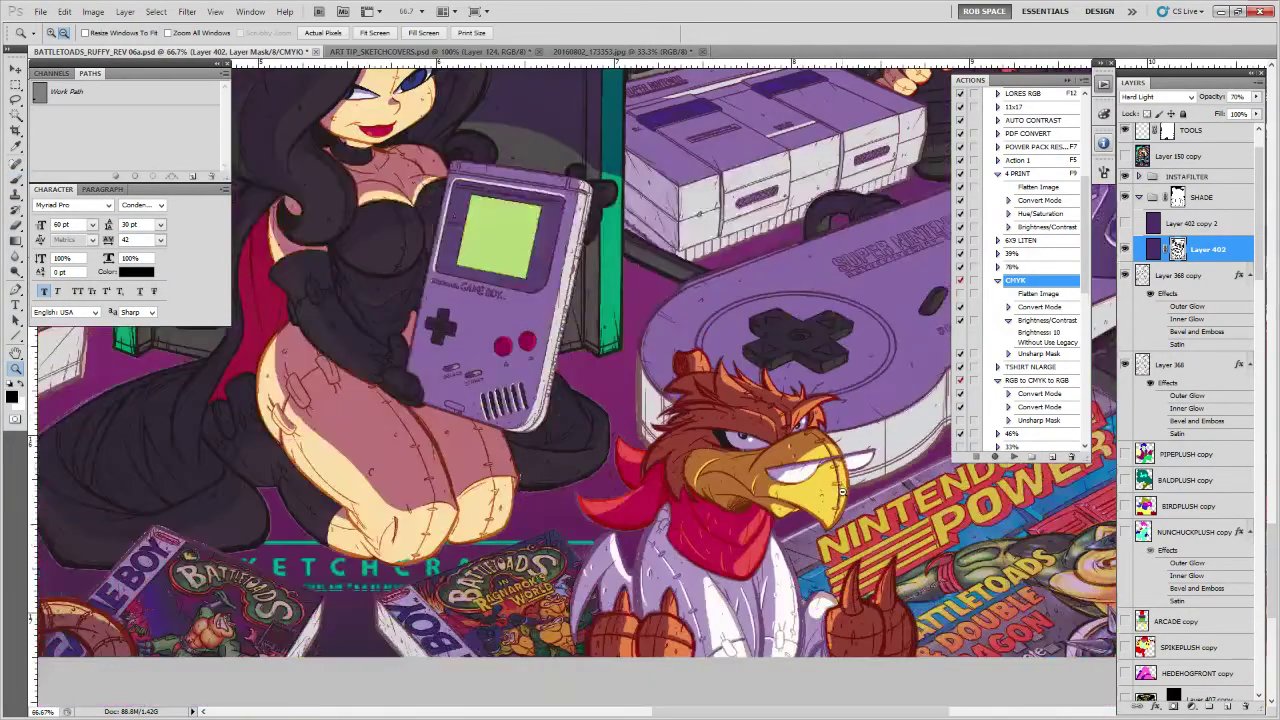
left_click(842, 492, "alt")
left_click(846, 500, "alt")
left_click(863, 563)
left_click(864, 568)
left_click(864, 570)
left_click(864, 572)
left_click(864, 573)
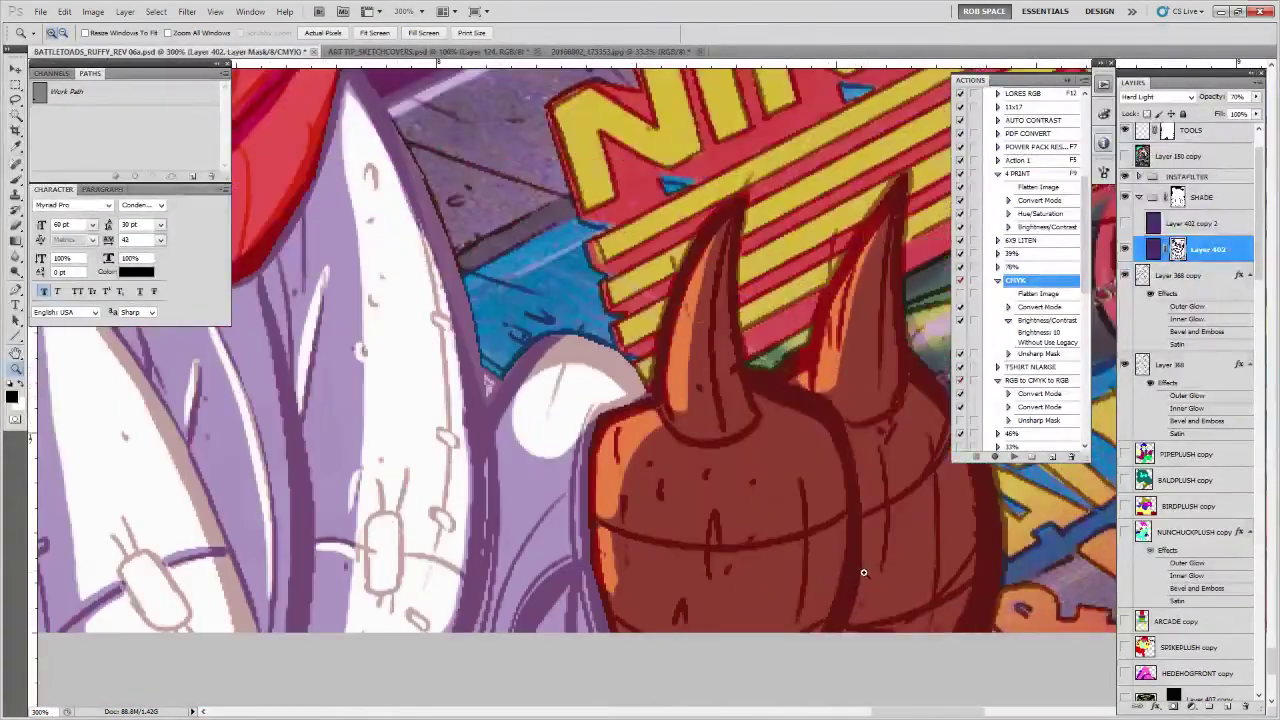
key("b")
mouse_move(797, 491)
left_mouse_down()
mouse_move(799, 604)
mouse_move(774, 611)
left_mouse_up()
left_click_drag(682, 305, 693, 455)
left_click_drag(822, 391, 775, 373)
left_click_drag(822, 254, 806, 336)
mouse_move(812, 440)
left_mouse_down()
mouse_move(806, 366)
mouse_move(808, 512)
left_mouse_up()
left_click_drag(852, 400, 855, 560)
left_click_drag(878, 378, 900, 546)
left_click_drag(638, 462, 633, 489)
left_click_drag(631, 420, 628, 428)
left_click_drag(606, 545, 600, 565)
mouse_move(570, 502)
left_mouse_down()
mouse_move(719, 481)
mouse_move(828, 519)
left_mouse_up()
mouse_move(748, 460)
left_mouse_down()
mouse_move(697, 521)
mouse_move(686, 562)
left_mouse_up()
left_click_drag(732, 526, 697, 577)
Add small highlight strokes to the bird's other orange claws at the poster's lower edge
mouse_move(411, 537)
left_mouse_down()
mouse_move(652, 494)
mouse_move(808, 494)
left_mouse_up()
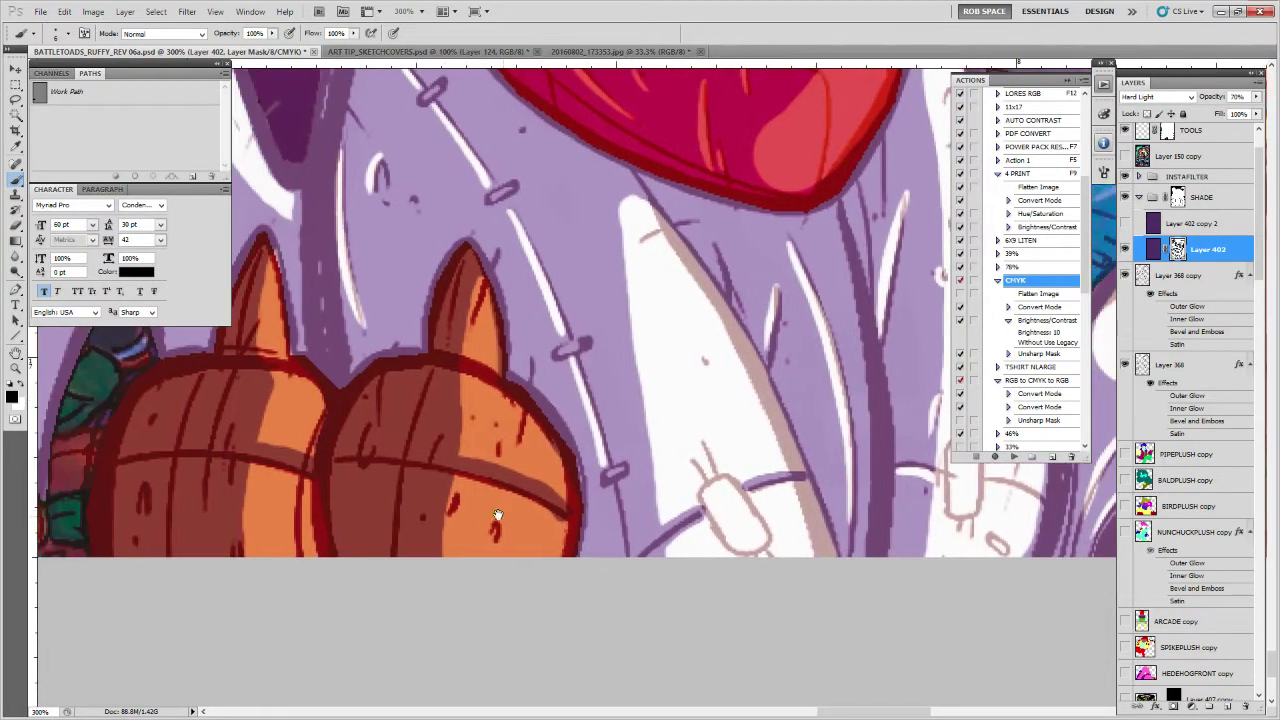
left_click_drag(499, 511, 804, 588)
left_click_drag(704, 550, 697, 629)
left_click_drag(461, 570, 445, 582)
mouse_move(495, 461)
left_mouse_down()
mouse_move(473, 625)
mouse_move(908, 596)
left_mouse_up()
left_click_drag(350, 535, 923, 563)
Examine the seated woman, the consoles and the surrounding characters in the lower half of the poster
key("alt+space")
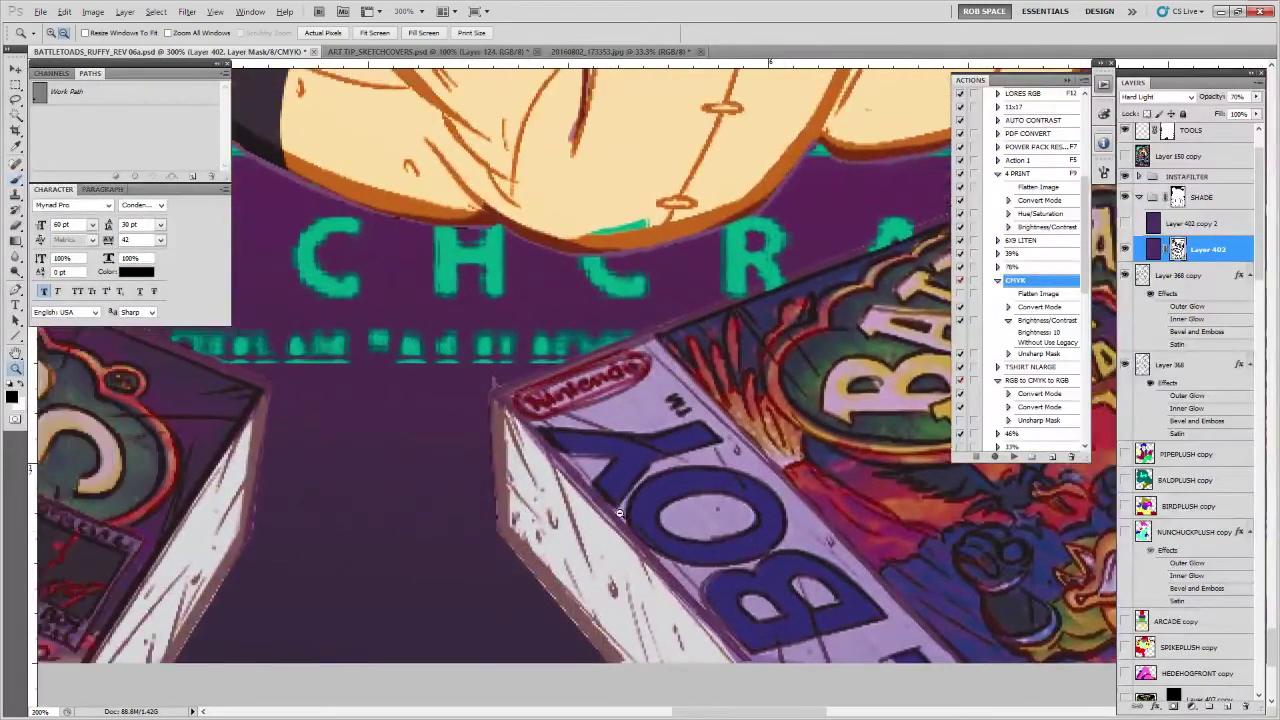
left_click(618, 512, "alt")
left_click(618, 512, "alt")
left_click(618, 512, "alt")
left_click_drag(640, 456, 606, 634)
left_click_drag(600, 470, 604, 584)
left_click(603, 583, "alt")
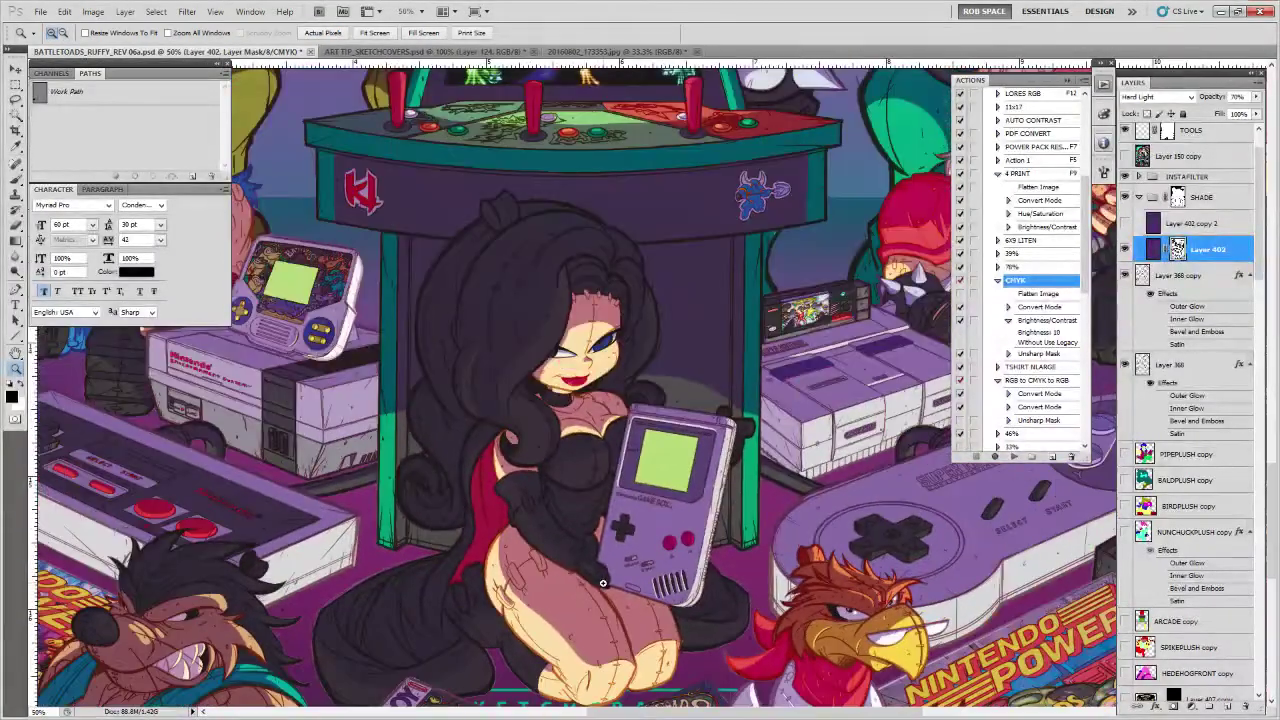
left_click(606, 590, "alt")
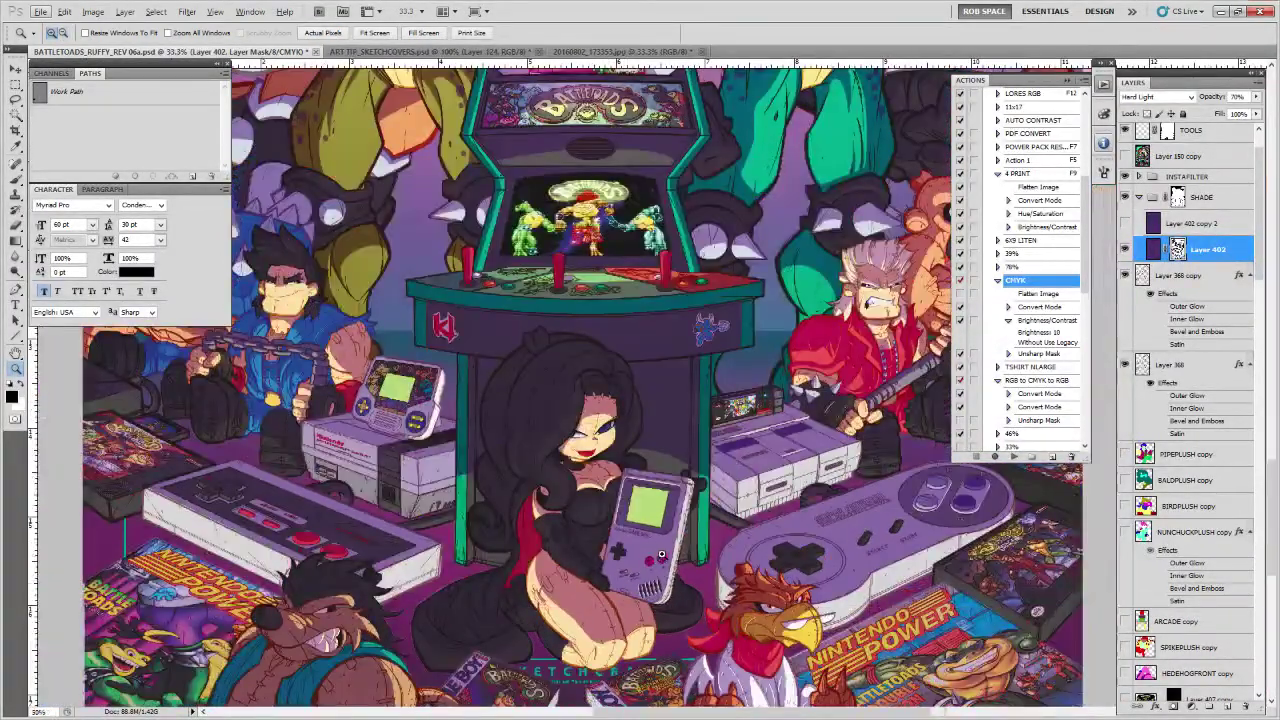
Paint small highlight strokes on the cracks at the lower corner of the Game Boy's screen bezel
left_click(659, 555)
left_click(659, 555)
left_click(659, 555)
left_click(659, 555)
left_click(659, 555)
left_click(659, 555)
key("b")
left_click_drag(648, 553, 638, 613)
left_click_drag(497, 582, 686, 571)
left_click_drag(794, 449, 438, 644)
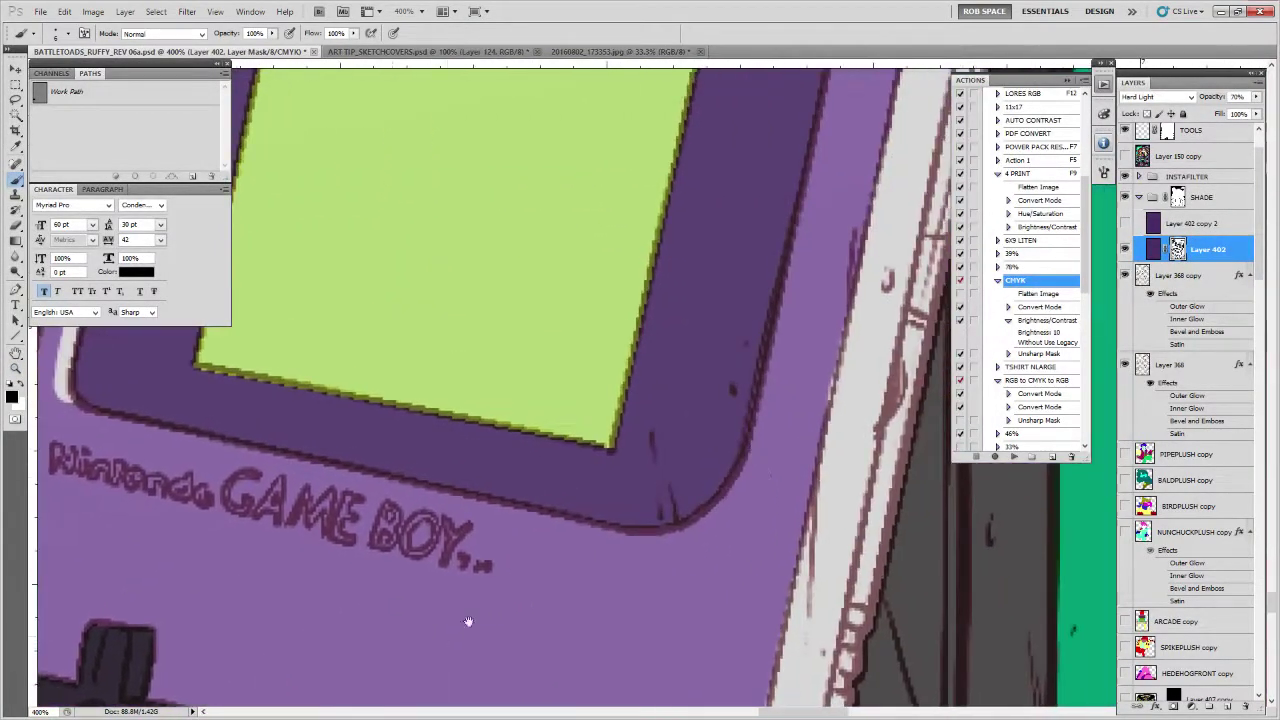
left_click_drag(648, 436, 660, 520)
mouse_move(721, 395)
left_mouse_down()
mouse_move(657, 594)
mouse_move(680, 609)
left_mouse_up()
Paint highlights on the small marks and cracks around the Game Boy's bezel and its upper casing edge
key("z")
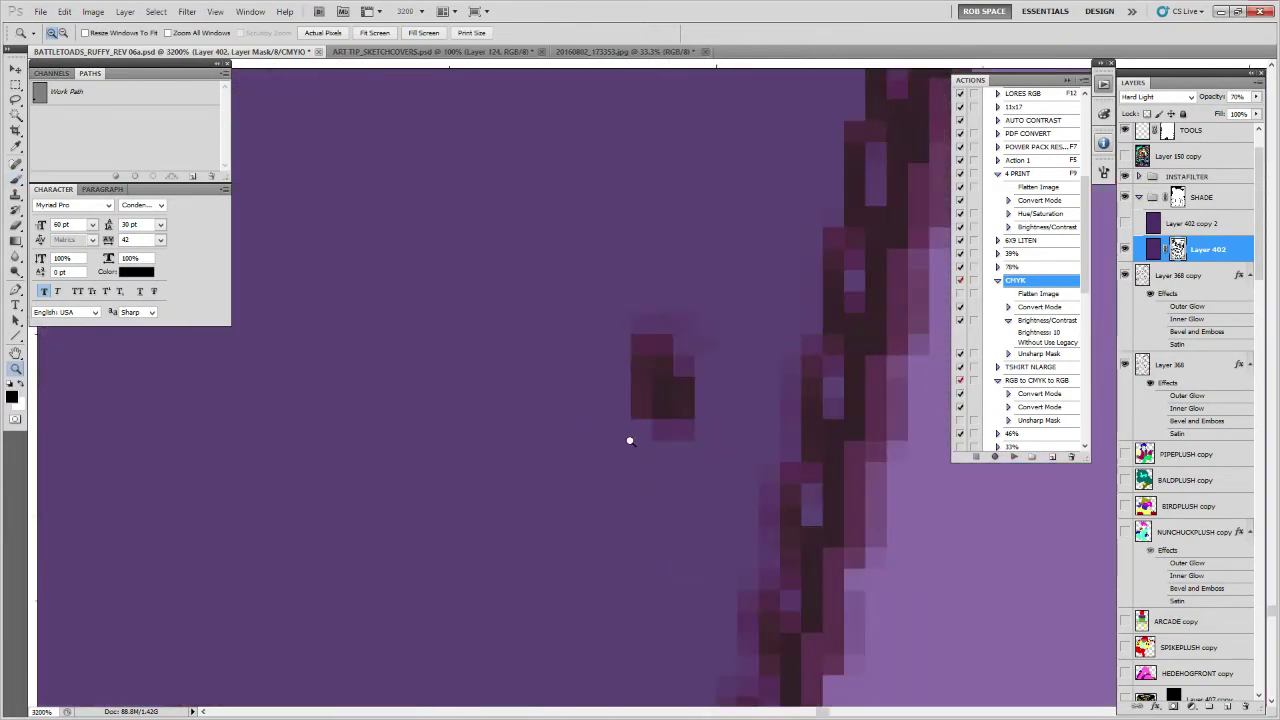
scroll(628, 440, "down", 8)
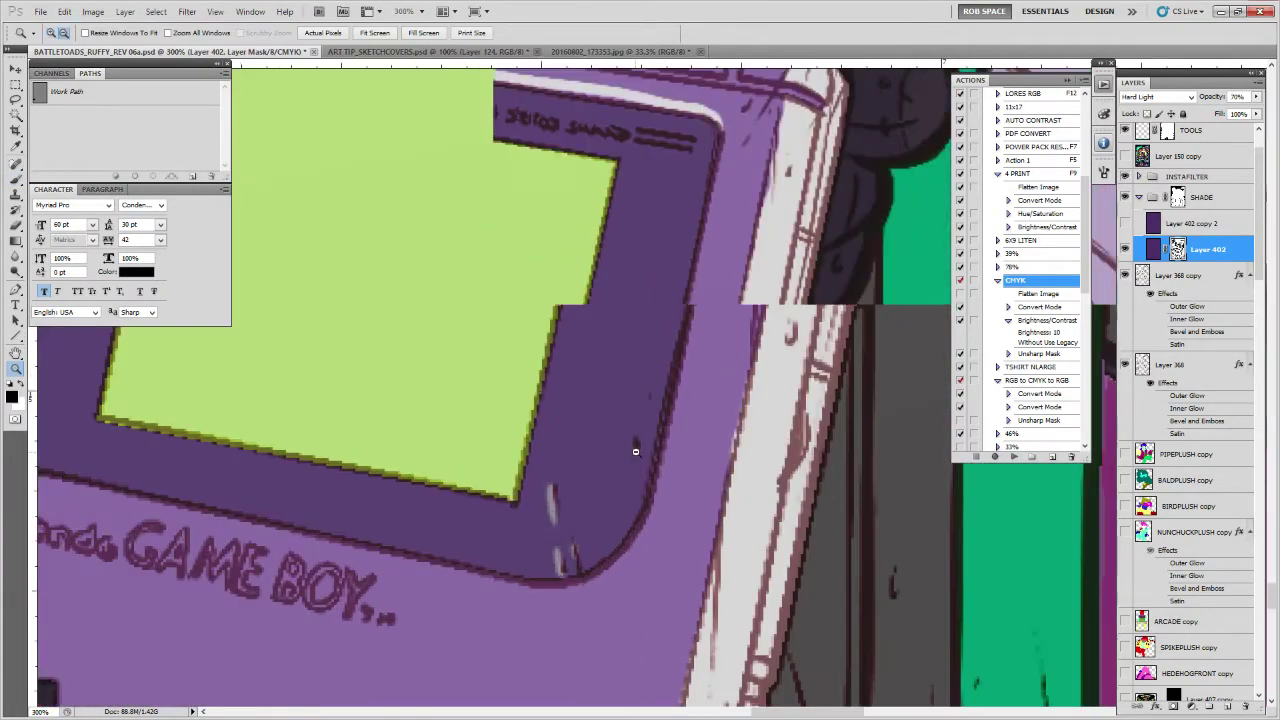
left_click(636, 452, "alt")
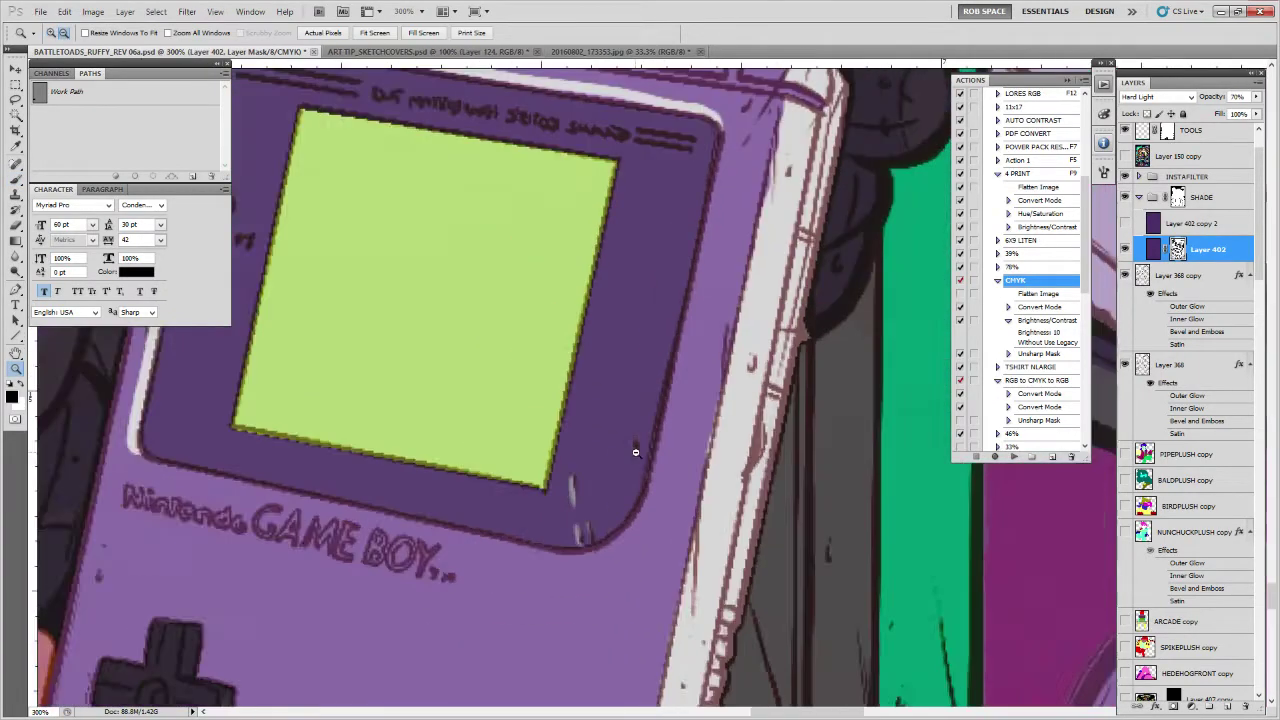
left_click(637, 453)
key("b")
left_click_drag(635, 444, 767, 569)
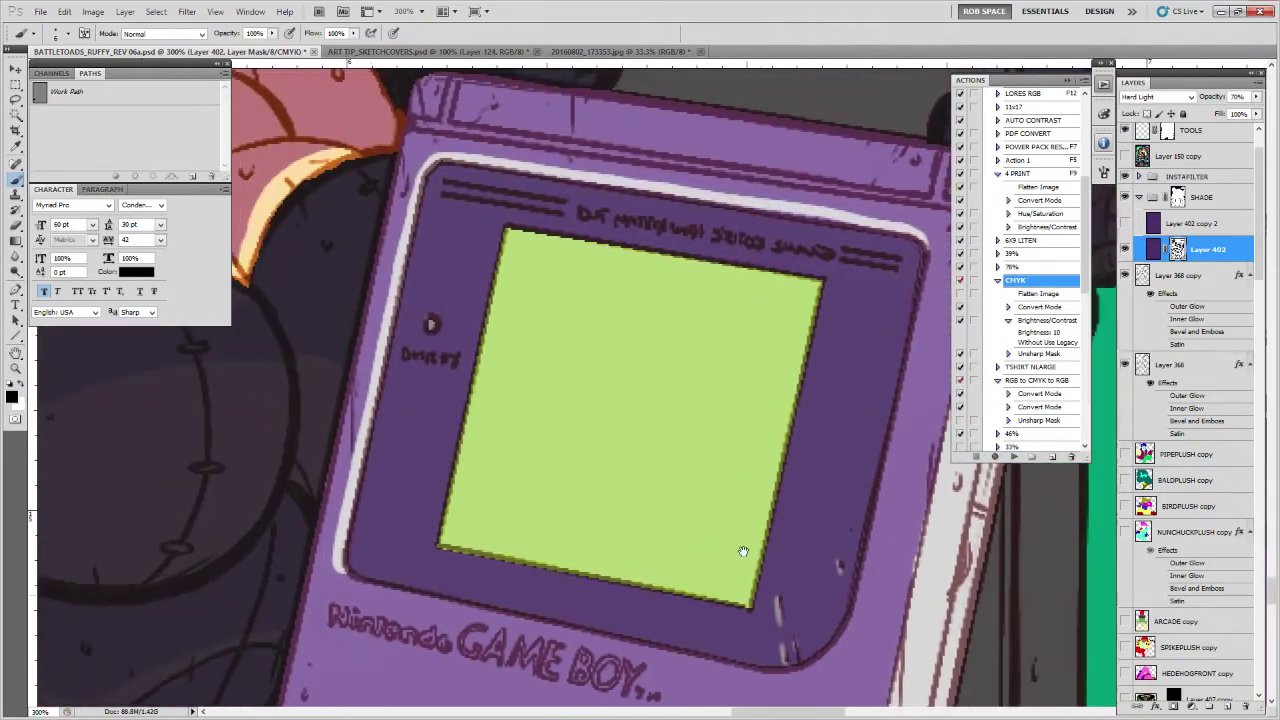
mouse_move(605, 363)
left_mouse_down()
mouse_move(571, 583)
mouse_move(534, 662)
left_mouse_up()
left_click_drag(772, 544, 820, 556)
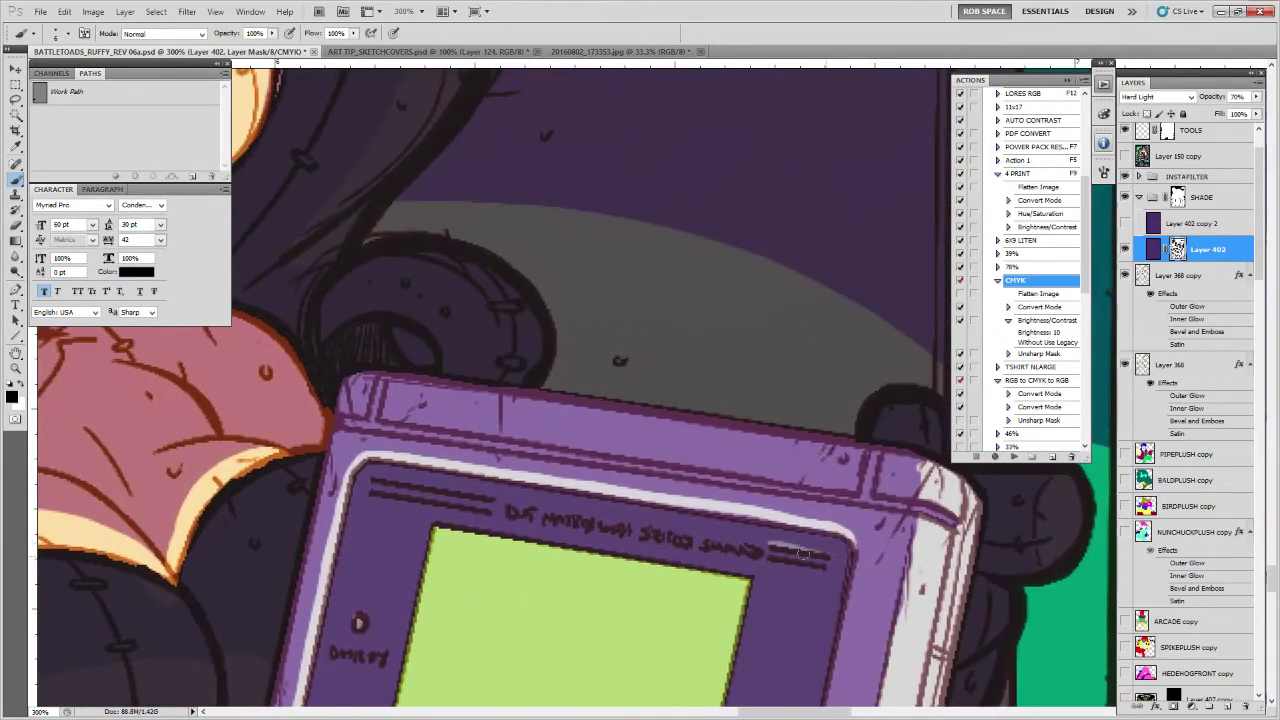
left_click_drag(372, 479, 505, 493)
left_click_drag(855, 478, 740, 474)
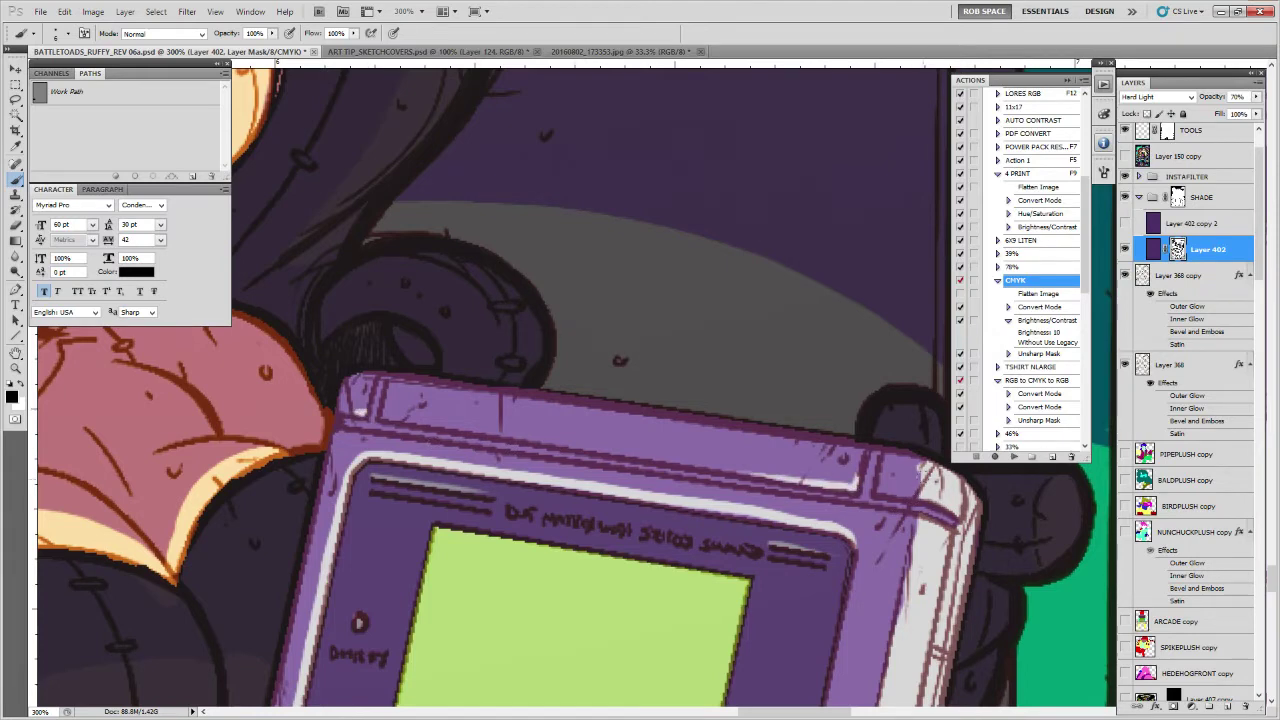
left_click_drag(945, 583, 574, 493)
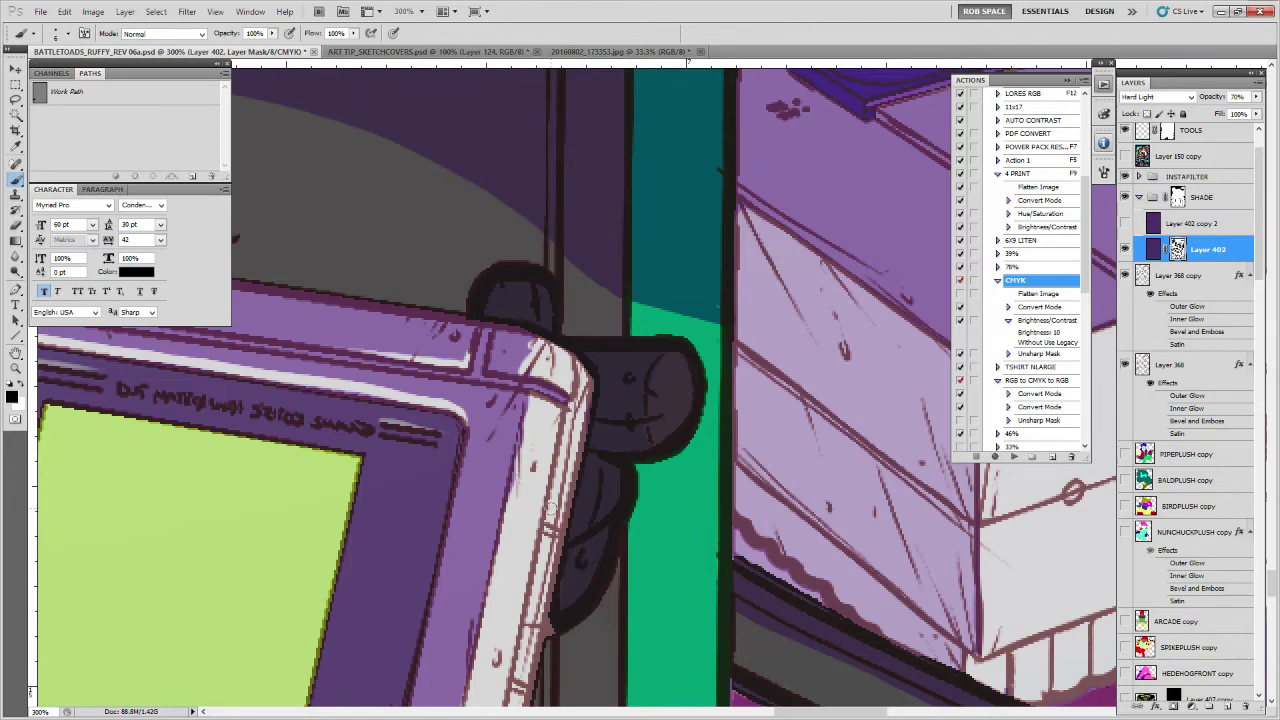
Examine the whole poster, then the arcade cabinet, seated woman and consoles in its lower half
key("z")
left_click(685, 437, "alt")
left_click(685, 437, "alt")
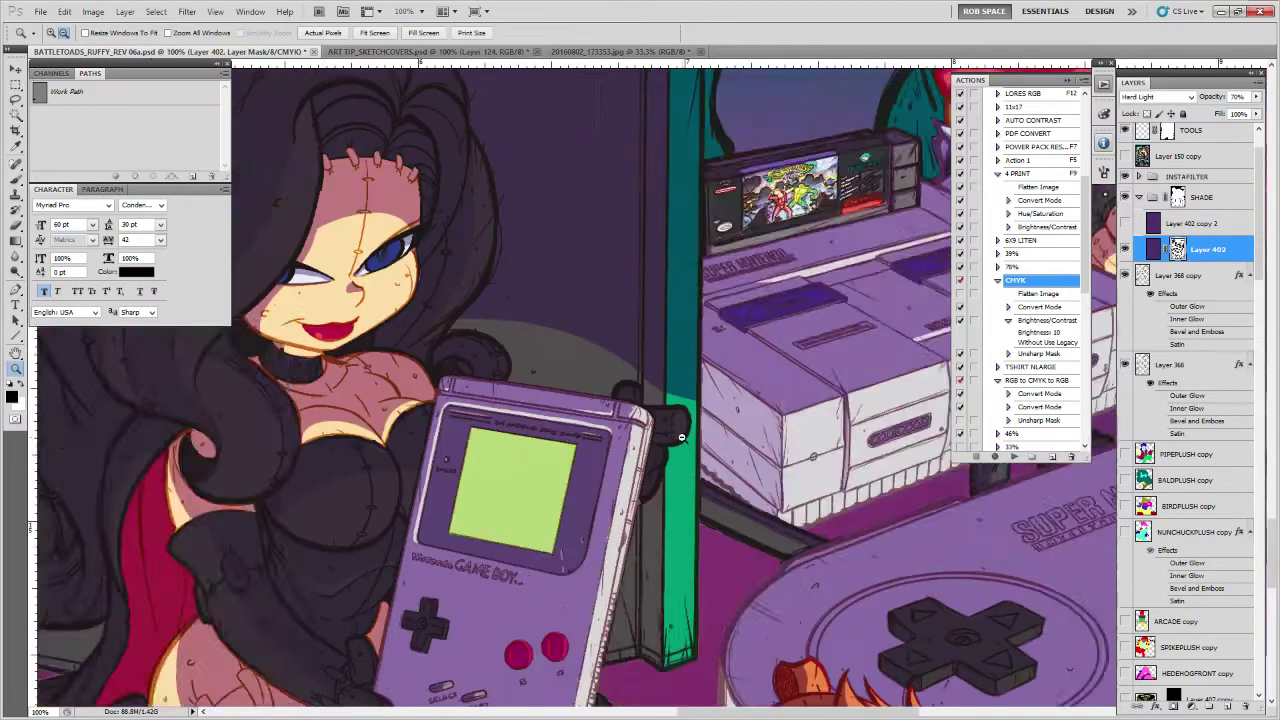
left_click(685, 437, "alt")
left_click(685, 437, "alt")
left_click(685, 437, "alt")
left_click(685, 437, "alt")
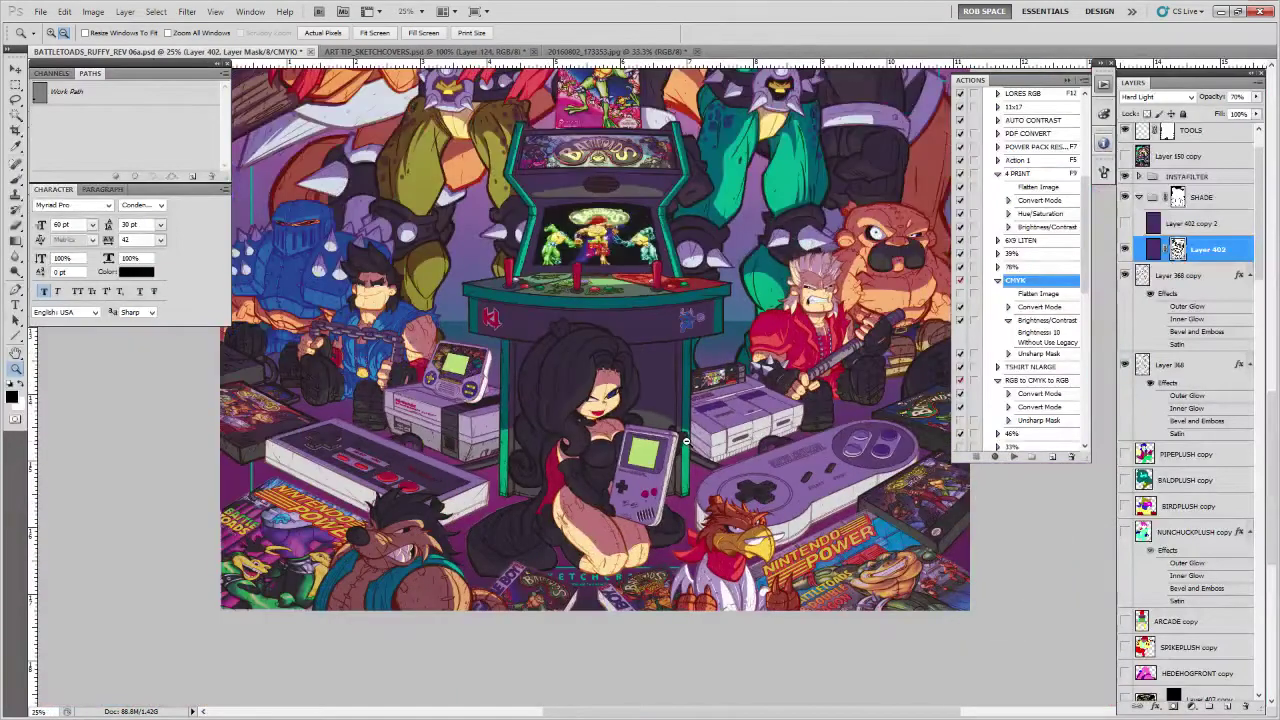
left_click(686, 440, "alt")
left_click(686, 440, "alt")
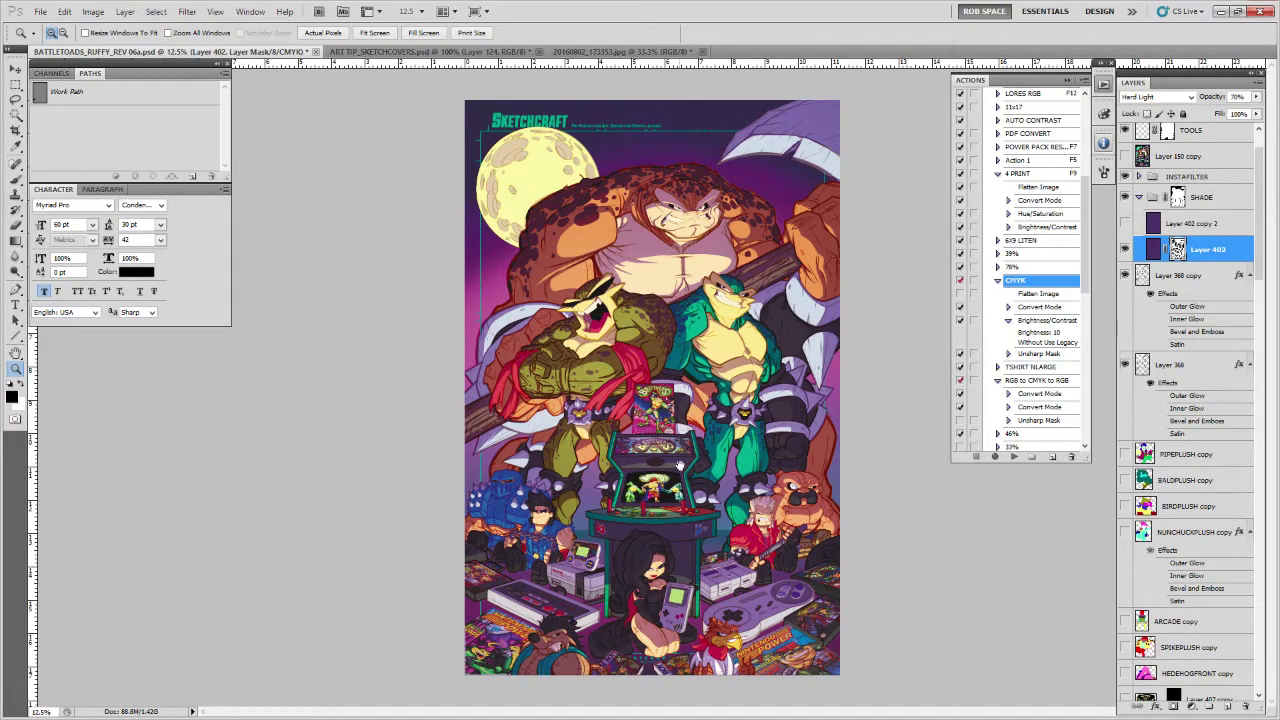
left_click(678, 463)
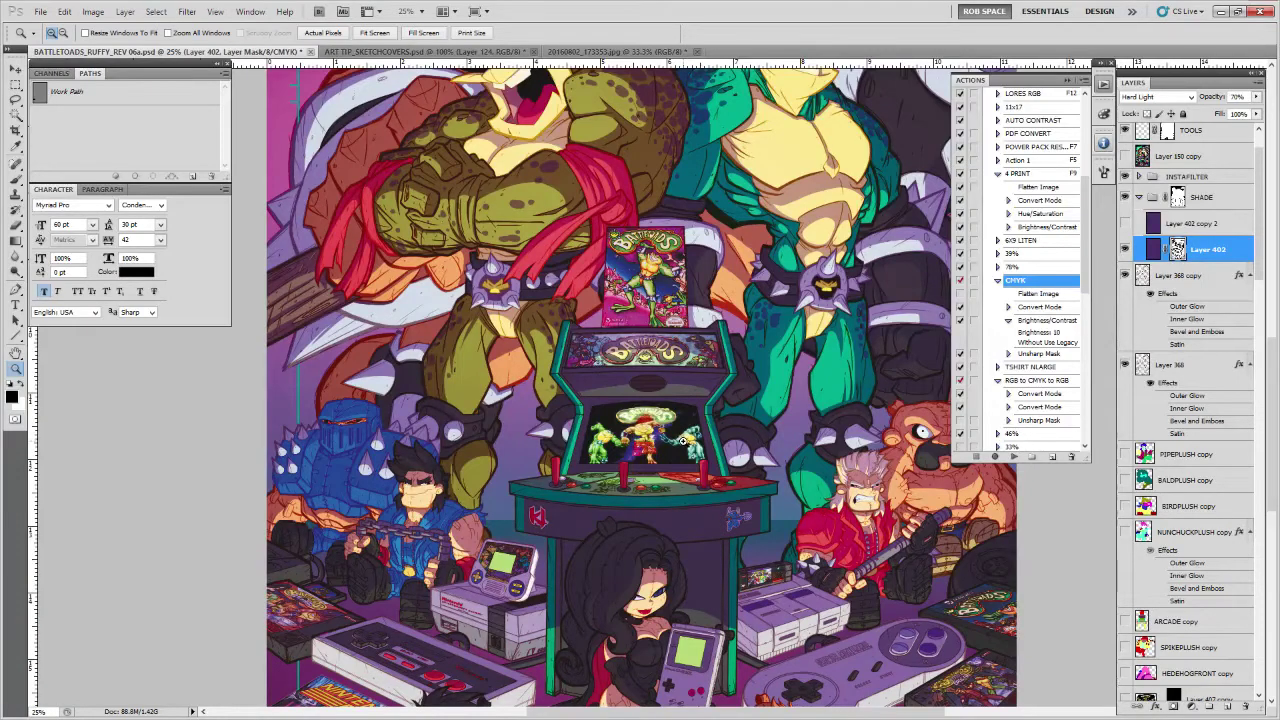
left_click_drag(630, 618, 690, 463)
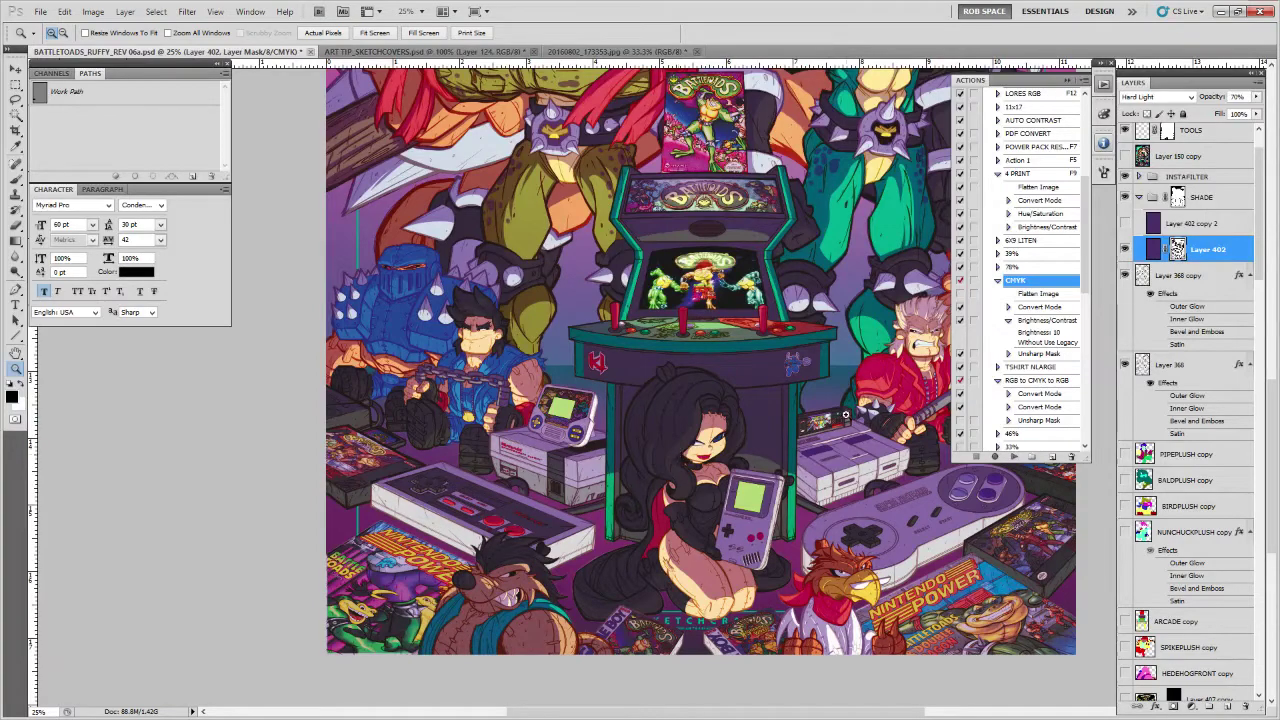
Paint small highlights beside the skin marks and creases on the moustached brute's chest
left_click_drag(868, 434, 697, 499)
left_click(865, 391)
left_click(865, 391)
left_click(865, 391)
left_click(865, 391)
left_click(865, 391)
left_click(865, 391)
key("b")
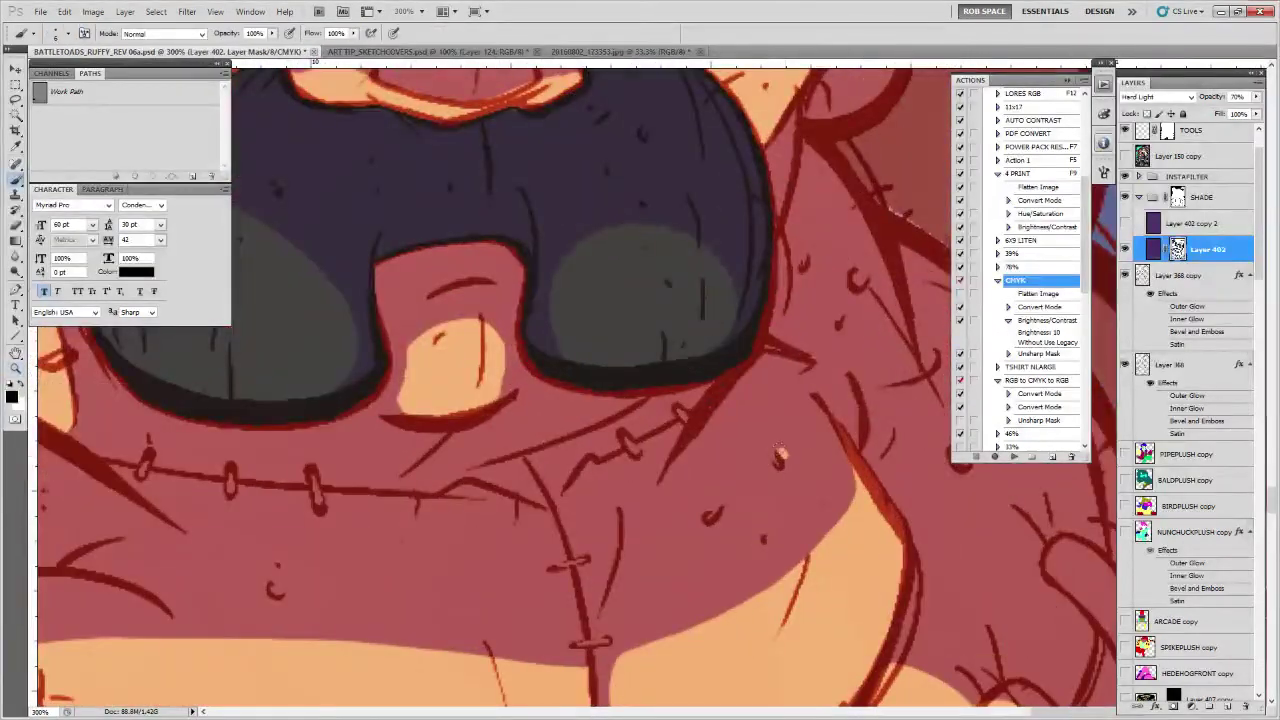
left_click_drag(716, 626, 863, 588)
left_click_drag(766, 474, 763, 508)
left_click_drag(598, 563, 731, 563)
left_click_drag(543, 549, 550, 577)
left_click_drag(462, 561, 710, 569)
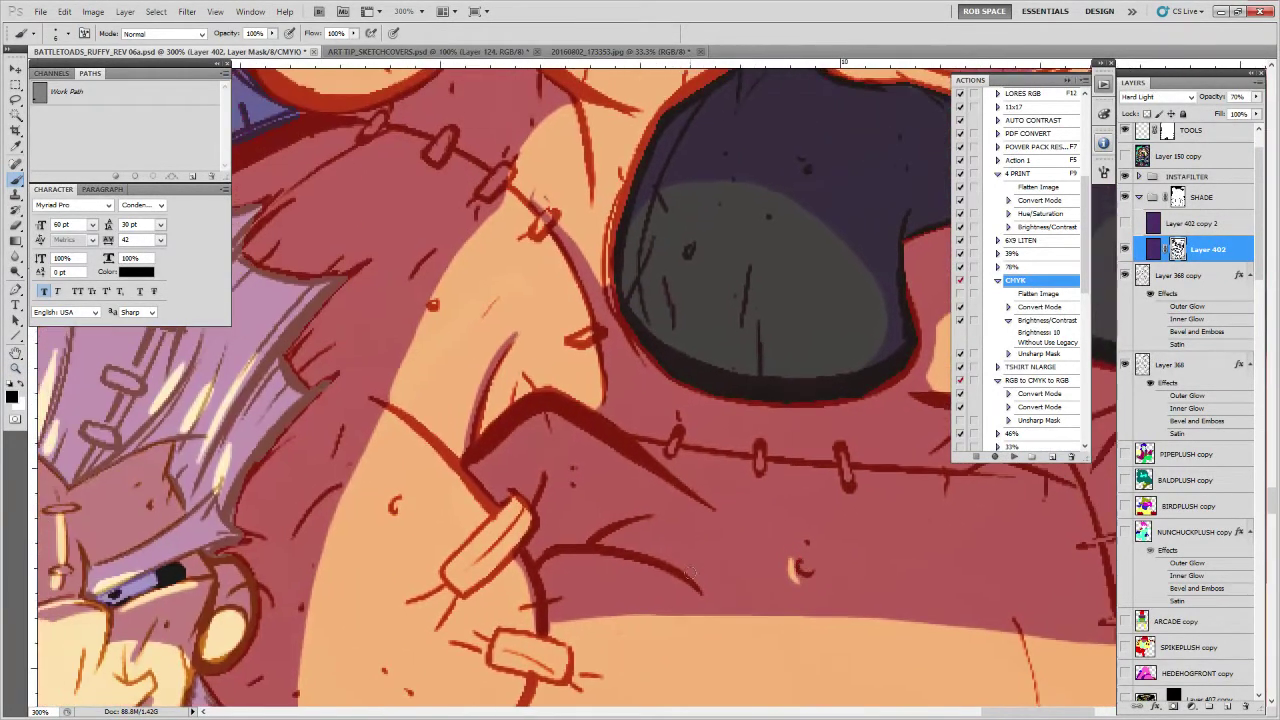
Paint short shadow strokes along the cracks in the lit areas of the brute's black moustache
scroll(650, 560, "up", 3)
scroll(640, 580, "right", 3)
key("x")
left_click_drag(594, 446, 590, 506)
left_click_drag(600, 514, 602, 550)
left_click_drag(511, 460, 518, 510)
left_click_drag(494, 387, 488, 430)
mouse_move(838, 475)
left_mouse_down()
mouse_move(821, 497)
mouse_move(626, 549)
mouse_move(649, 681)
left_mouse_up()
Paint highlight strokes along the wrinkles above the brute's nose and on the side of his forehead by the large eye
key("x")
left_click_drag(570, 428, 582, 470)
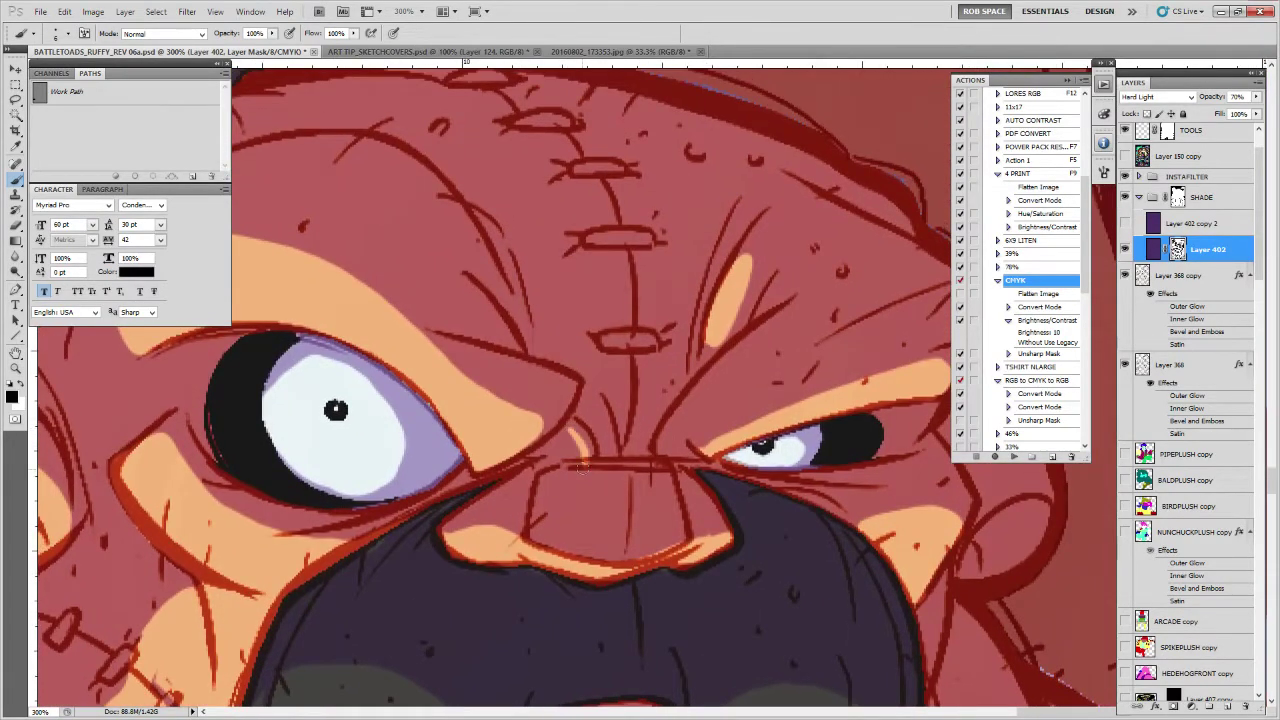
scroll(625, 396, "up", 2)
scroll(625, 396, "left", 2)
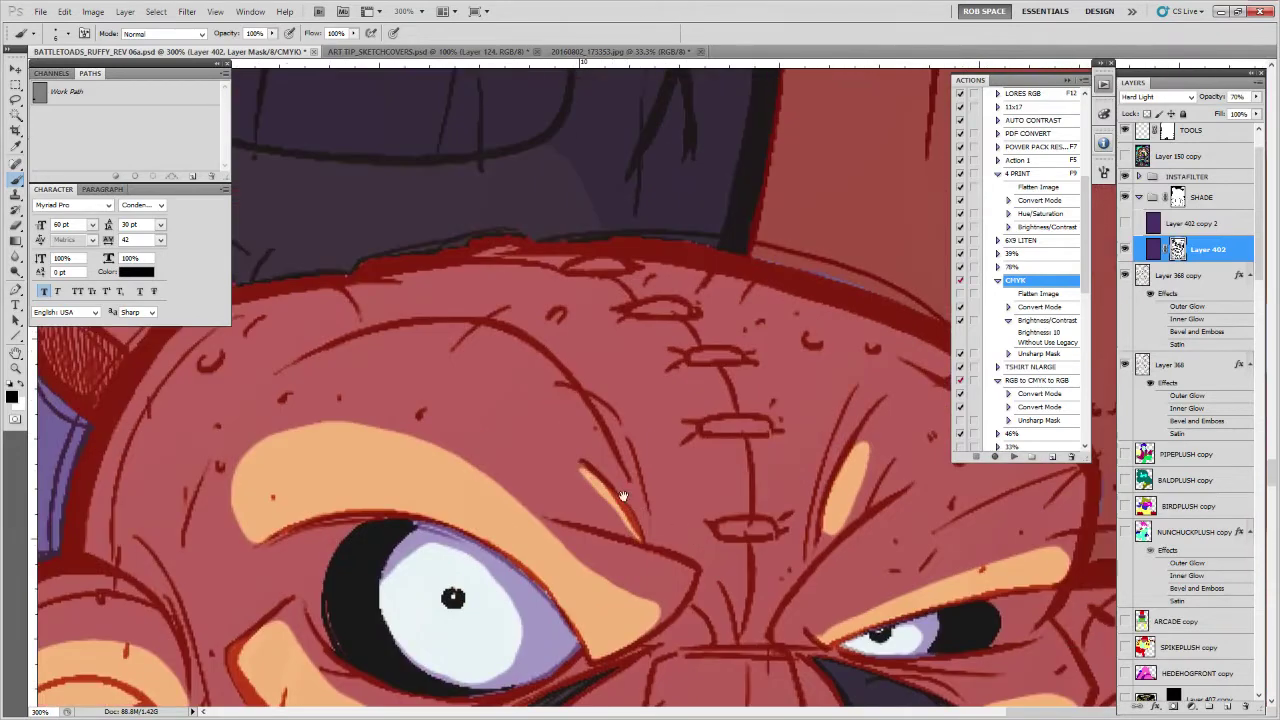
scroll(625, 396, "up", 2)
scroll(625, 396, "left", 4)
left_click_drag(446, 378, 345, 492)
left_click_drag(425, 524, 409, 582)
key("ctrl+z")
left_click_drag(427, 523, 411, 553)
left_click_drag(408, 546, 404, 578)
left_click_drag(438, 519, 431, 538)
left_click_drag(360, 590, 375, 613)
Add highlights to the brute's forehead stitches, brow wrinkles and the skin beside his small eye and ear
scroll(683, 386, "right", 5)
left_click_drag(674, 587, 698, 590)
left_click_drag(834, 607, 715, 562)
left_click_drag(692, 392, 643, 532)
left_click_drag(933, 653, 811, 568)
left_click_drag(814, 626, 803, 551)
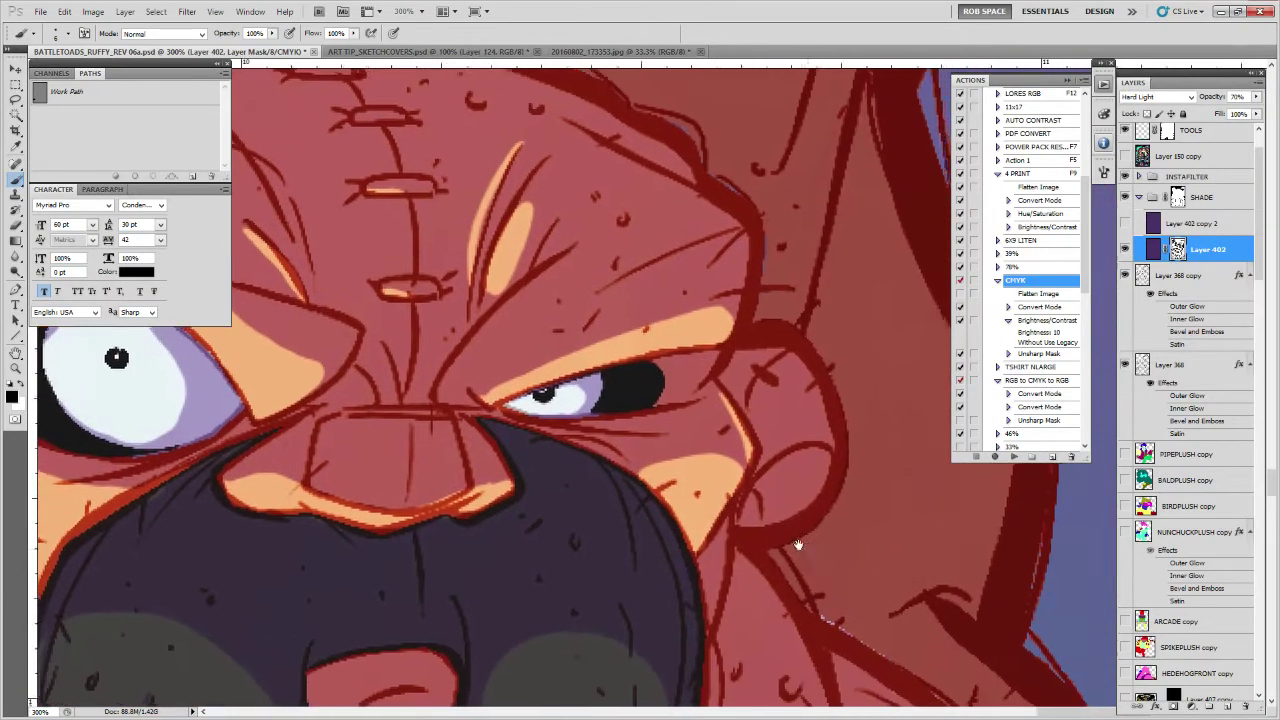
left_click_drag(754, 700, 717, 549)
left_click_drag(631, 520, 629, 402)
left_click_drag(571, 322, 567, 356)
left_click_drag(492, 316, 620, 448)
left_click_drag(909, 633, 606, 330)
Paint highlights along the stitched outer seam of the brute's arm at the poster's edge
key("z")
left_click(562, 501, "alt")
left_click(562, 503, "alt")
left_click(562, 503, "alt")
left_click(562, 503, "alt")
left_click(564, 506, "alt")
left_click_drag(590, 535, 606, 482)
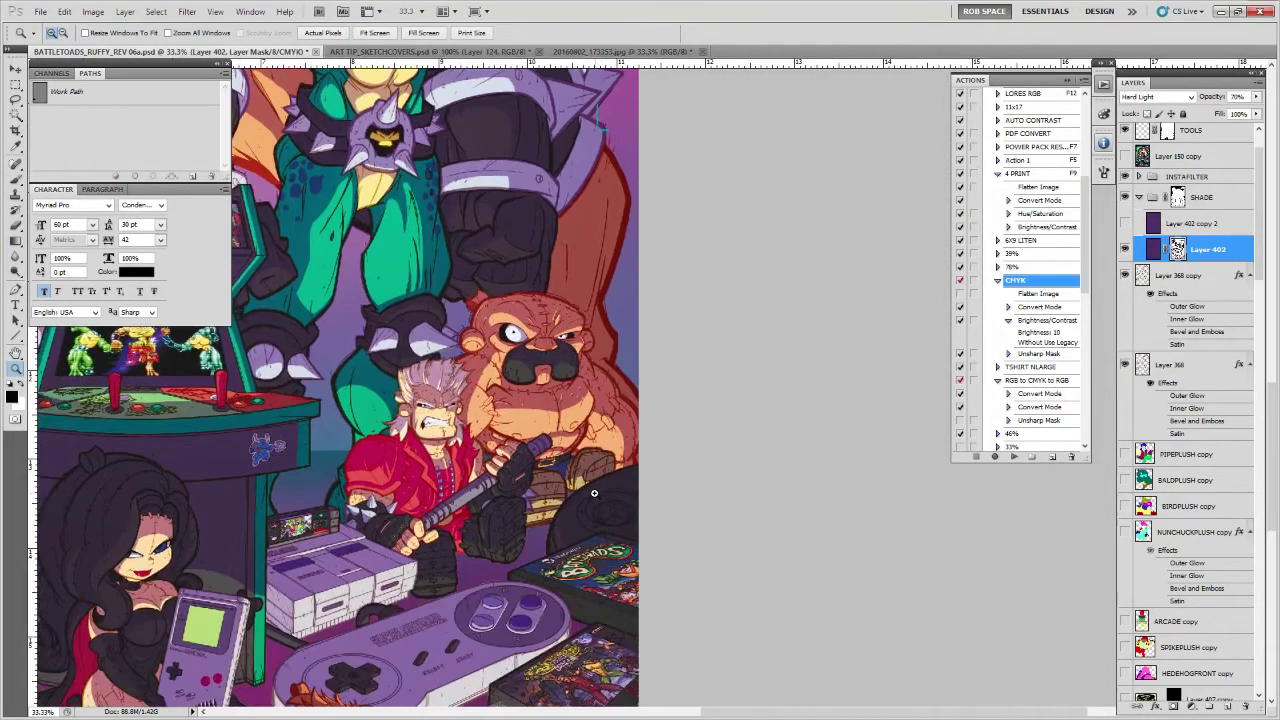
left_click(597, 490)
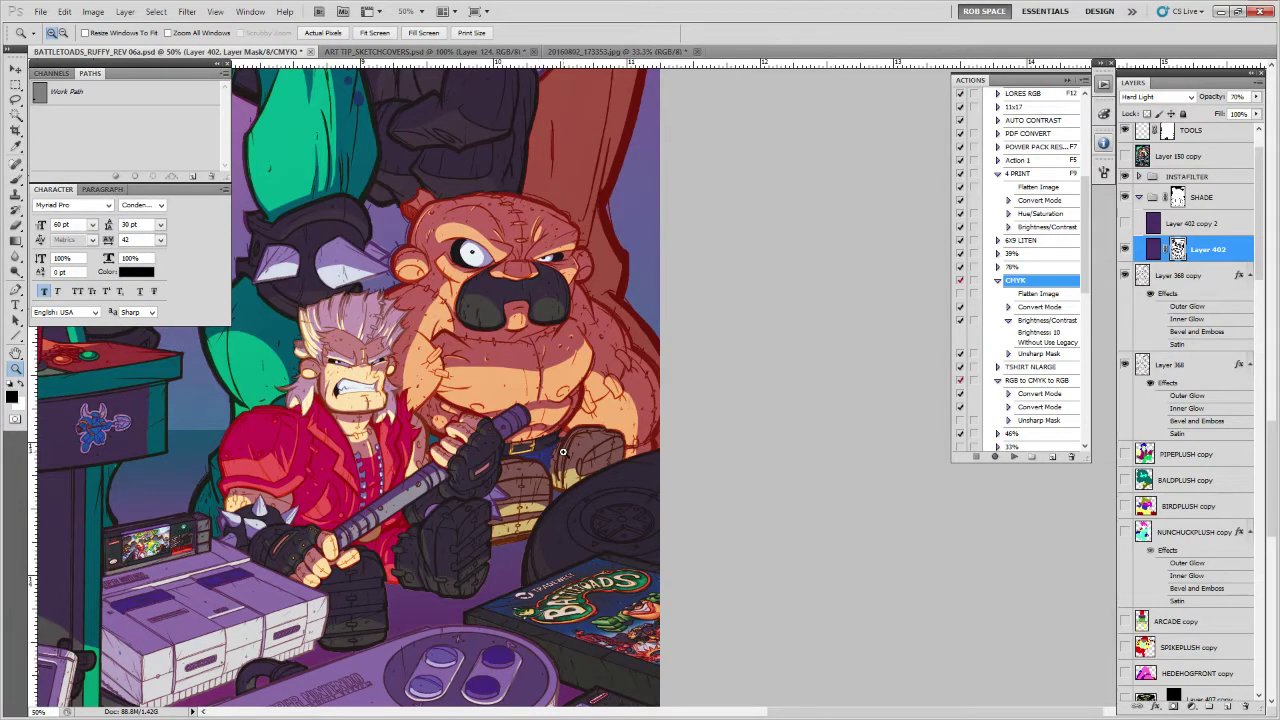
left_click(649, 360)
left_click(649, 360)
left_click(649, 360)
left_click(648, 361)
key("b")
mouse_move(636, 426)
left_mouse_down()
mouse_move(675, 540)
mouse_move(670, 431)
left_mouse_up()
left_click_drag(627, 342, 641, 567)
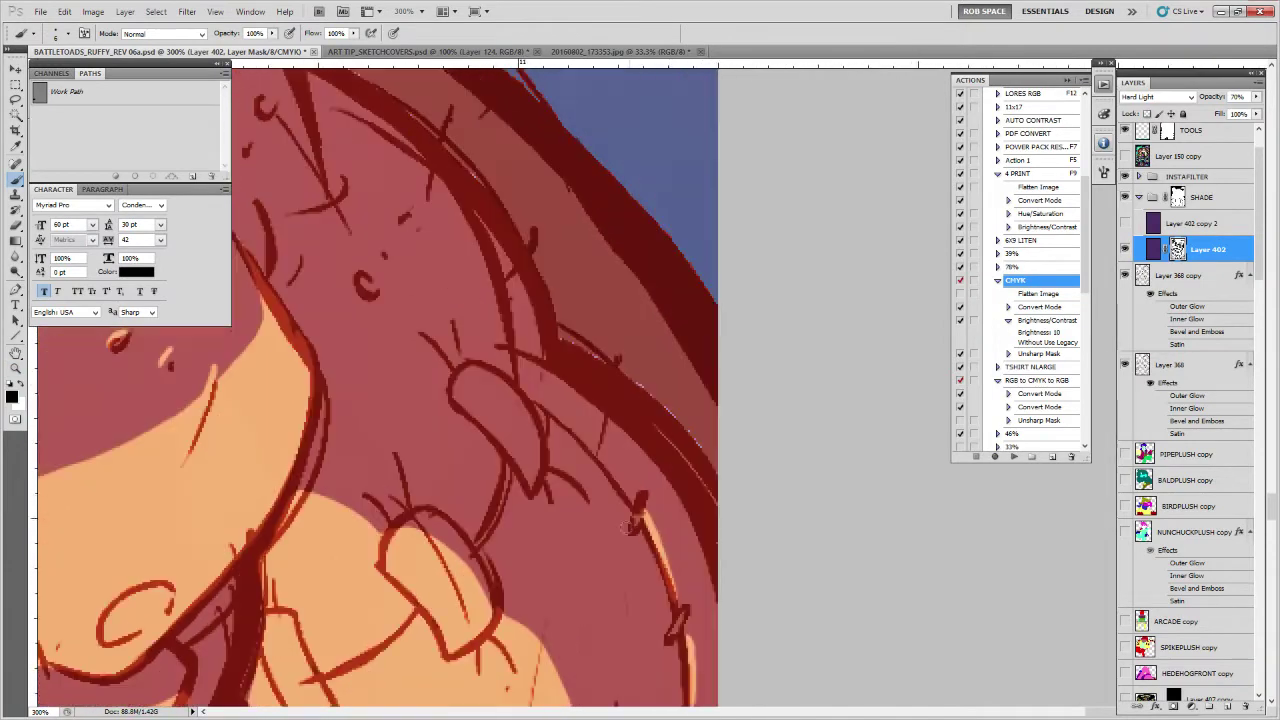
Add small highlights around the brute's upper-arm stitches, creases and skin marks
left_click_drag(537, 401, 622, 494)
mouse_move(532, 484)
left_mouse_down()
mouse_move(454, 397)
mouse_move(526, 458)
mouse_move(538, 494)
left_mouse_up()
left_click_drag(490, 460, 472, 435)
left_click_drag(437, 378, 507, 457)
left_click_drag(464, 368, 459, 384)
left_click_drag(450, 340, 530, 427)
left_click_drag(456, 369, 456, 387)
left_click_drag(411, 246, 391, 335)
mouse_move(400, 333)
left_mouse_down()
mouse_move(500, 343)
mouse_move(600, 331)
left_mouse_up()
Paint highlights along the stitched chest seam and creases below the brute's moustache
left_click_drag(601, 478, 832, 423)
left_click_drag(631, 500, 613, 524)
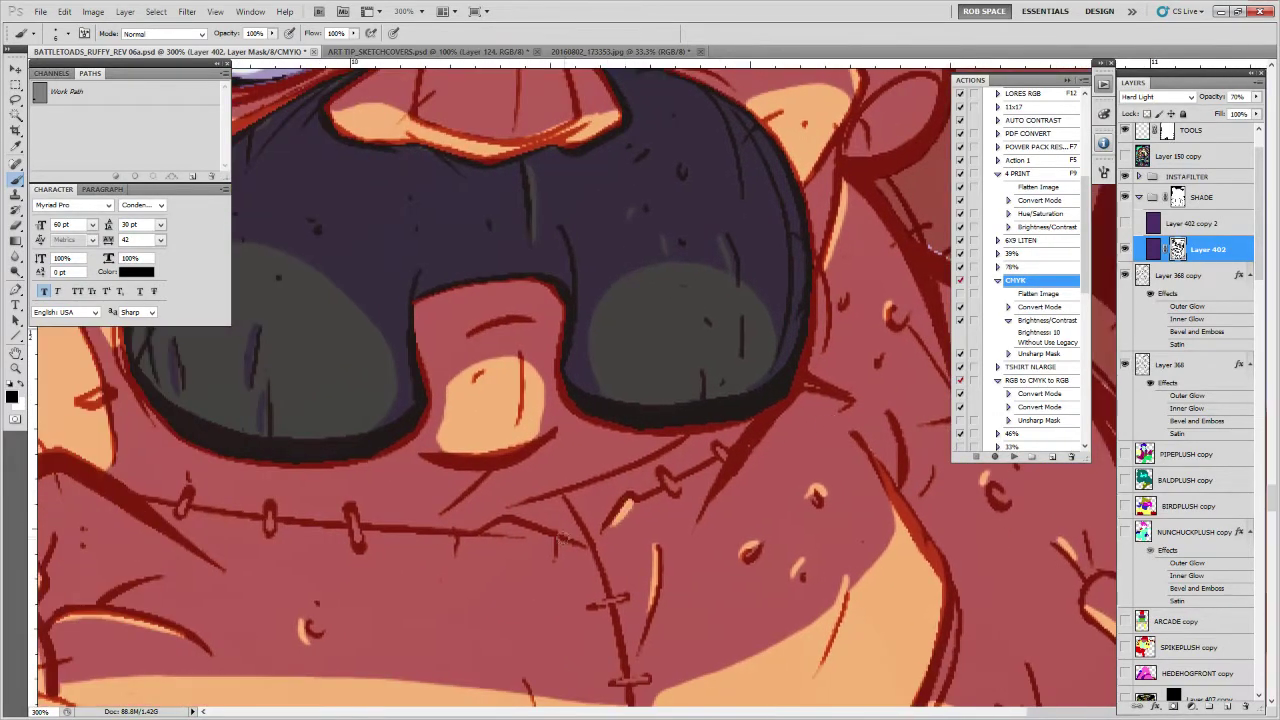
left_click_drag(450, 550, 690, 525)
left_click_drag(612, 512, 712, 517)
left_click_drag(520, 503, 568, 508)
left_click_drag(438, 490, 654, 493)
left_click_drag(493, 454, 420, 515)
Examine the lower half of the poster around the brute, the arcade cabinet and the consoles
key("z")
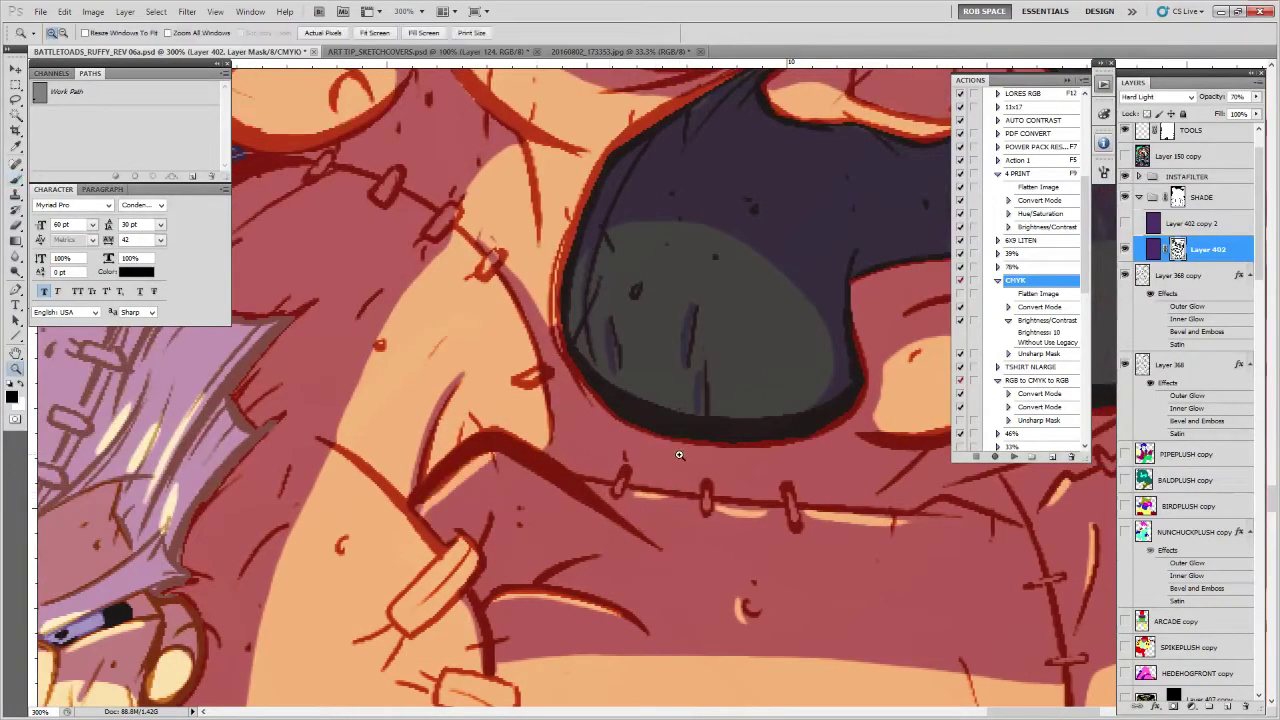
left_click(681, 457, "alt")
left_click(688, 459, "alt")
left_click(692, 461, "alt")
left_click(695, 465, "alt")
left_click(728, 555, "alt")
left_click_drag(861, 571, 850, 434)
left_click(818, 463, "alt")
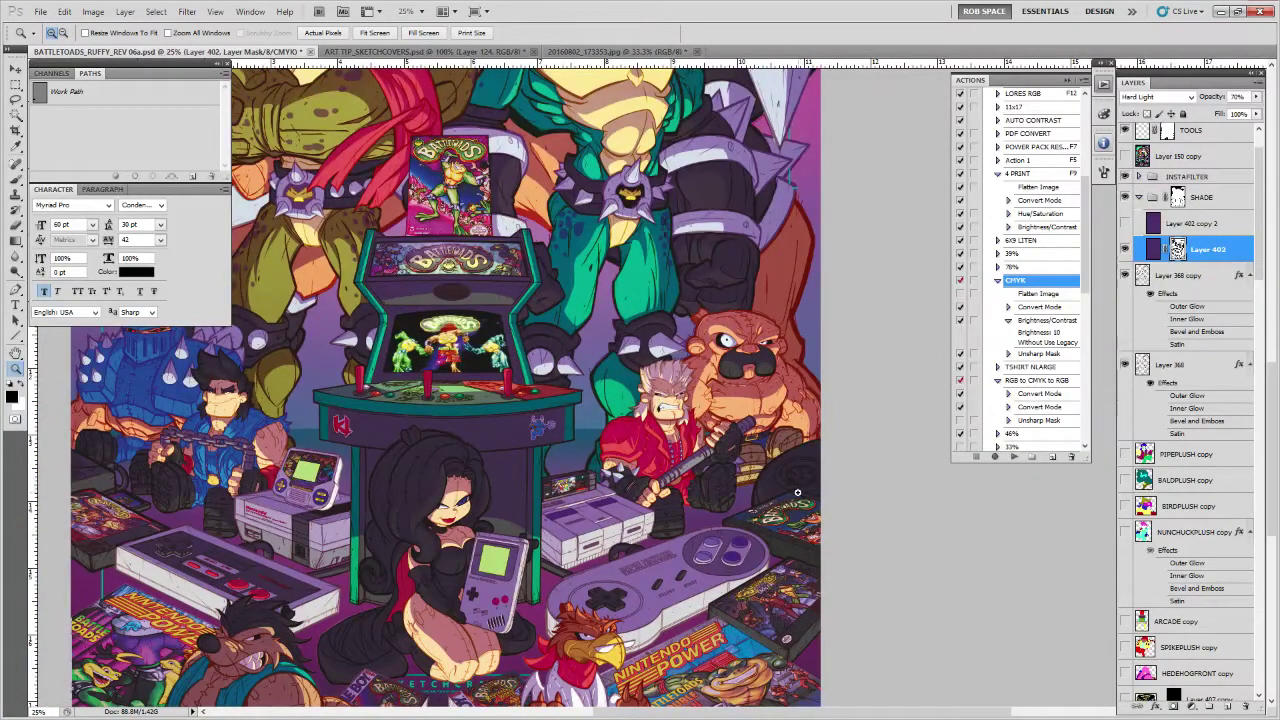
left_click_drag(618, 550, 656, 521)
Paint highlight strokes on the casing edges and scratches of the Super Nintendo console
left_click(642, 508)
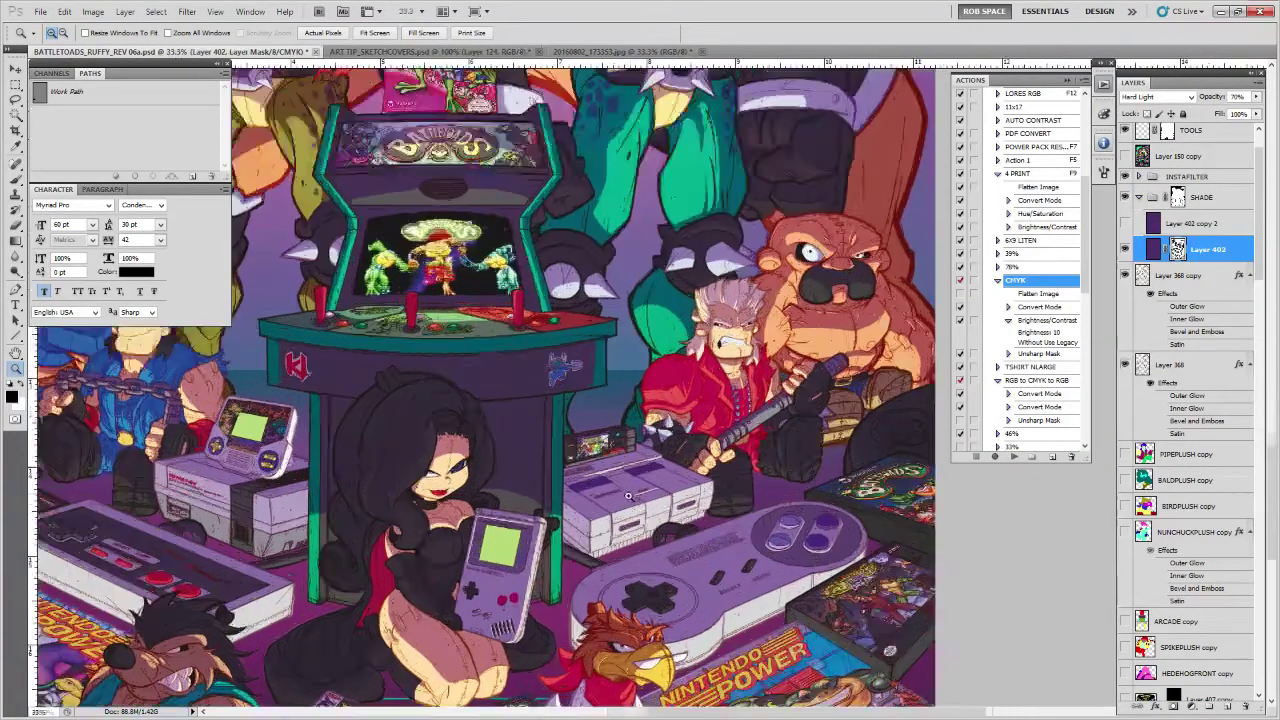
left_click(622, 500)
left_click(618, 500)
left_click(618, 500)
left_click(618, 500)
key("b")
left_click_drag(492, 542, 513, 598)
left_click_drag(609, 457, 446, 447)
left_click_drag(350, 380, 436, 423)
left_click_drag(685, 426, 622, 459)
key("ctrl+z")
Add highlights to the scratches, ridges and small marks across the Super Nintendo console's top surface
left_click_drag(289, 412, 387, 460)
left_click_drag(625, 430, 535, 429)
left_click_drag(440, 383, 484, 434)
mouse_move(533, 363)
left_mouse_down()
mouse_move(558, 397)
mouse_move(640, 432)
left_mouse_up()
left_click_drag(605, 487, 805, 429)
left_click_drag(416, 328, 549, 401)
left_click_drag(672, 316, 664, 321)
left_click_drag(401, 473, 535, 428)
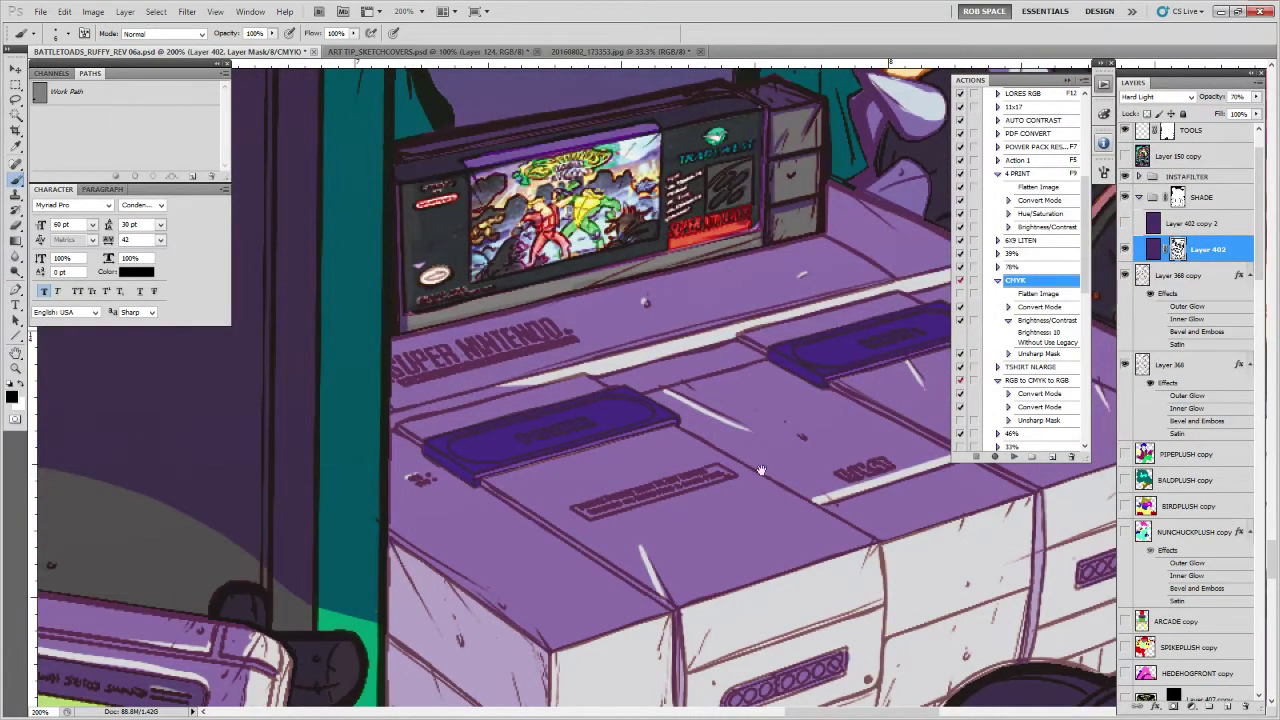
left_click_drag(740, 462, 700, 444)
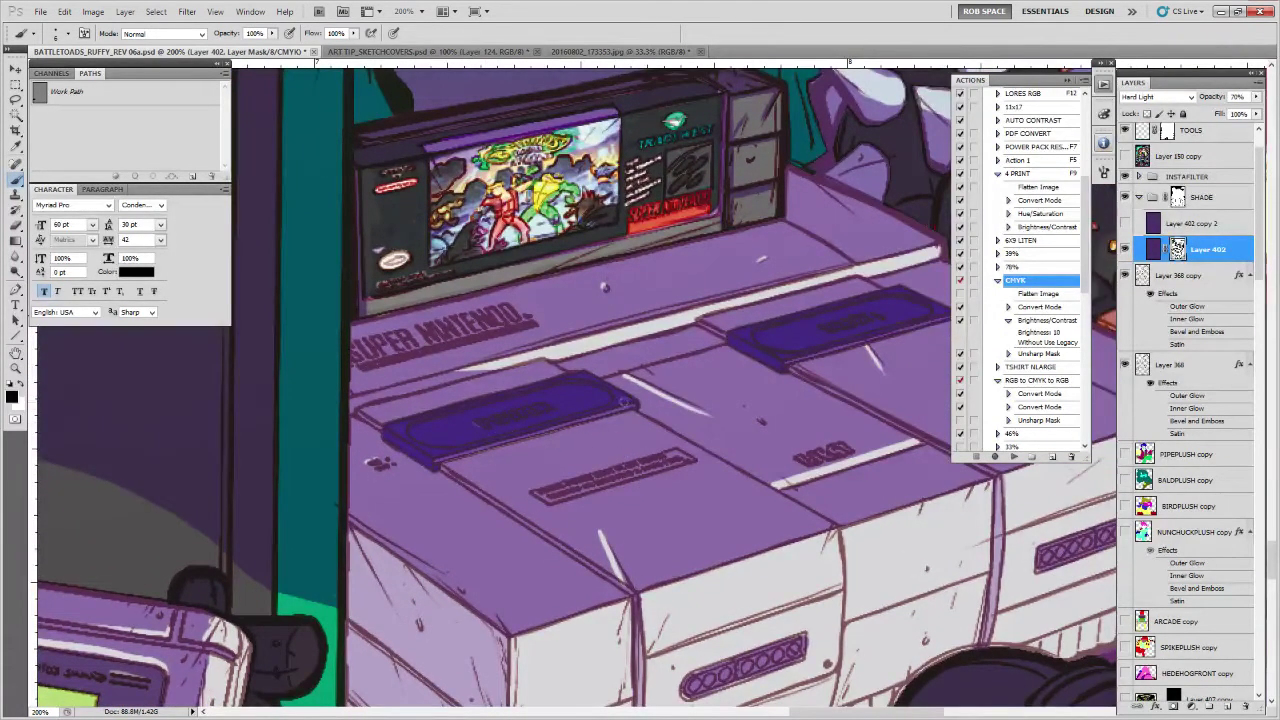
left_click_drag(454, 447, 500, 483)
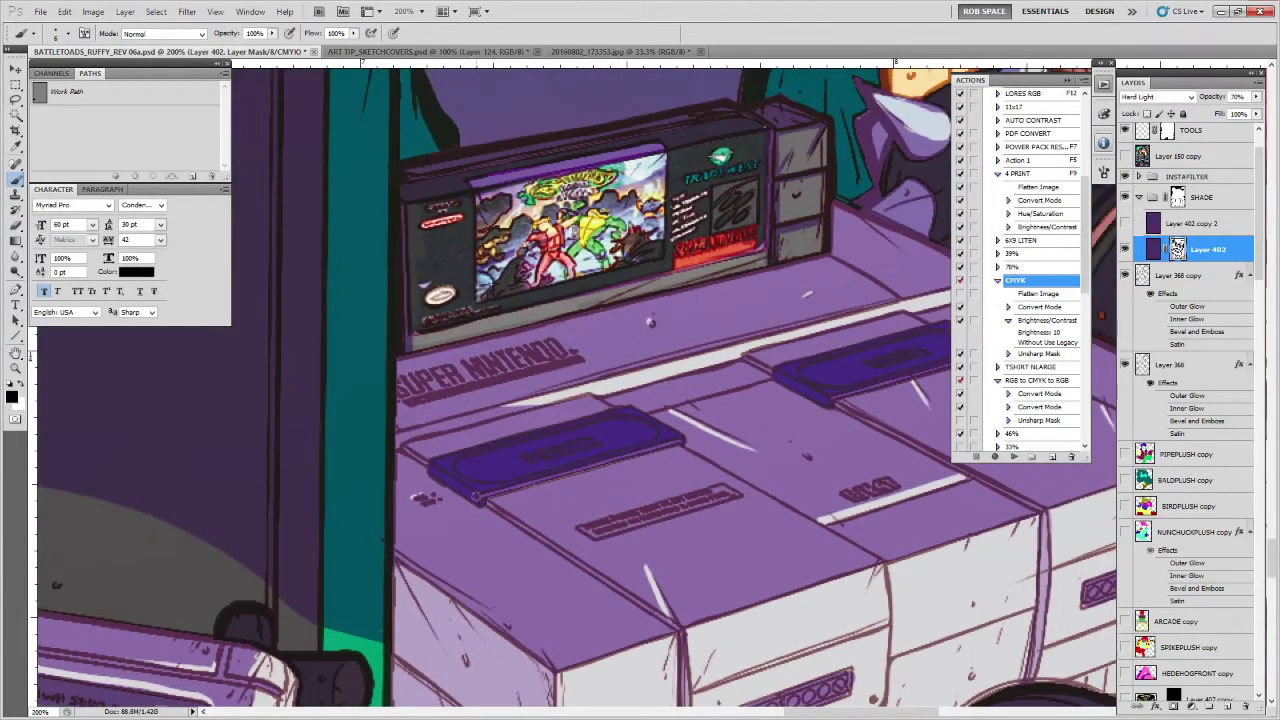
left_click_drag(844, 450, 716, 548)
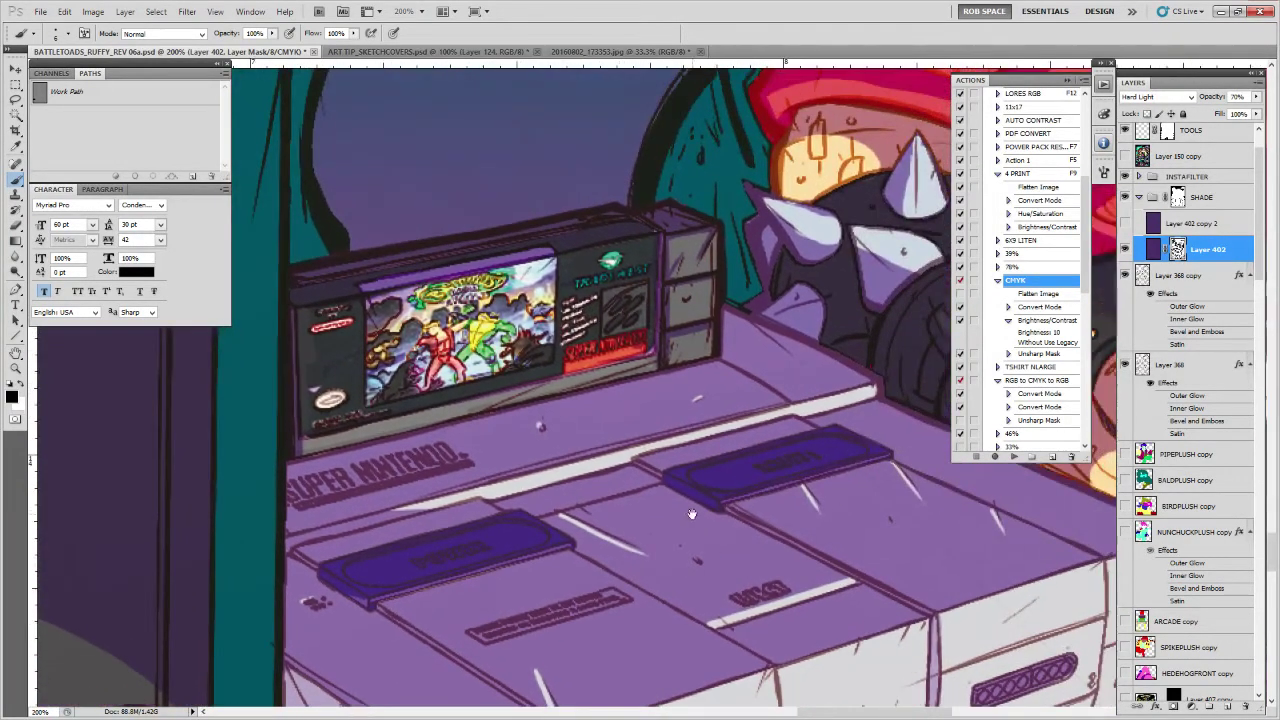
Paint small highlights on the marks beside the directional pad of the Super Nintendo controller
key("z")
left_click(545, 432, "alt")
left_click(562, 475, "alt")
left_click(573, 520, "alt")
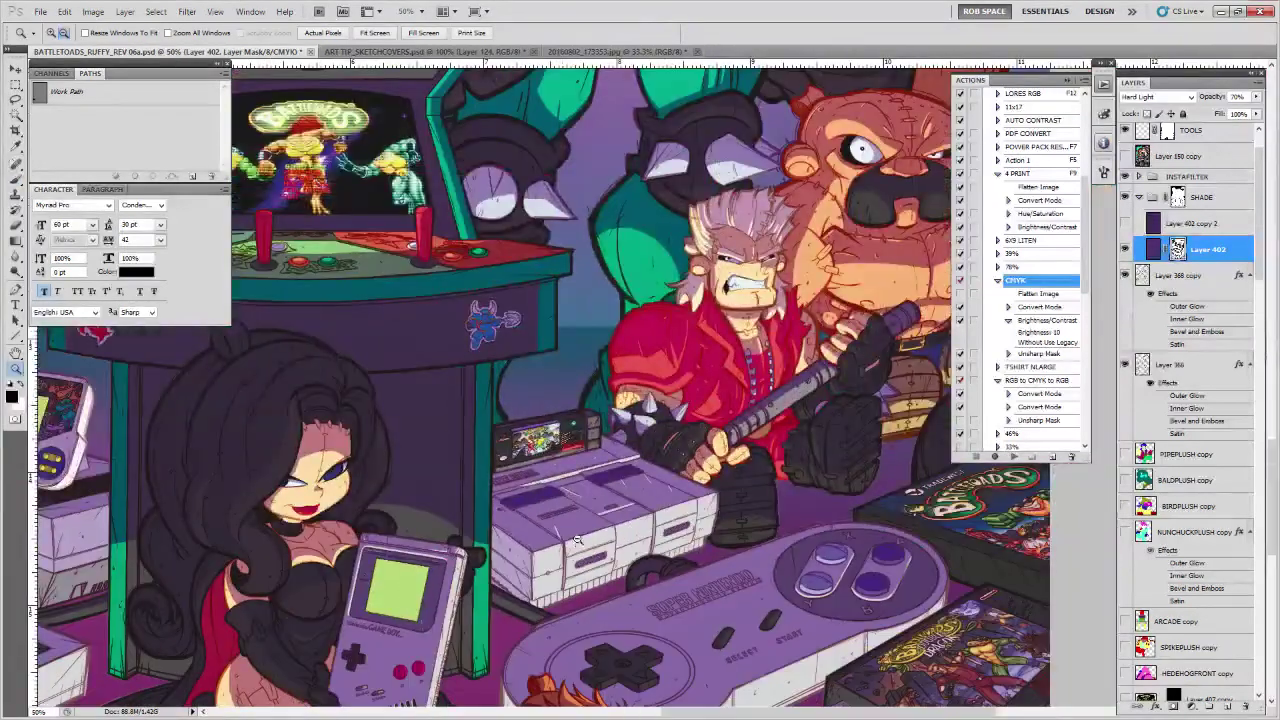
left_click(650, 608, "alt")
left_click_drag(668, 624, 671, 474)
left_click(741, 484)
left_click(743, 486)
left_click(745, 487)
left_click(730, 512)
key("b")
left_click_drag(638, 521, 782, 459)
mouse_move(588, 504)
left_mouse_down()
mouse_move(584, 523)
mouse_move(887, 497)
mouse_move(1018, 553)
left_mouse_up()
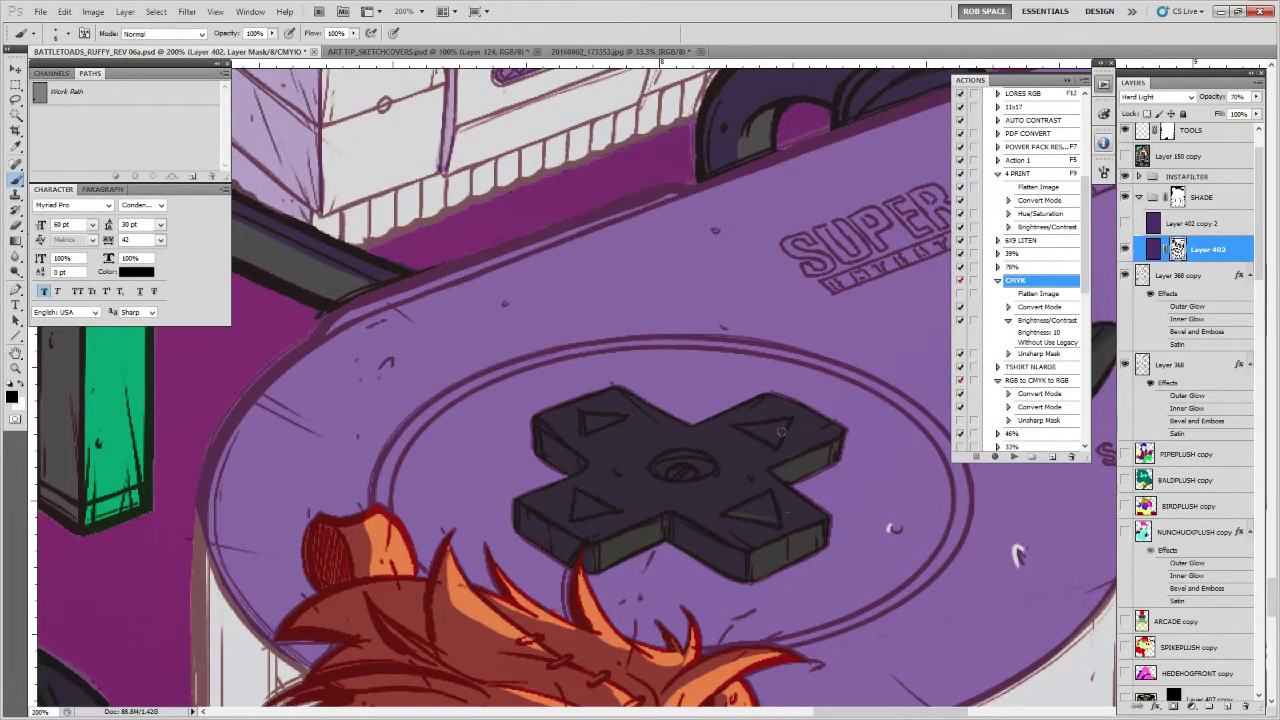
Paint small highlights on the scratches along the rounded end of the Super Nintendo controller beside the directional pad
left_click_drag(554, 471, 684, 459)
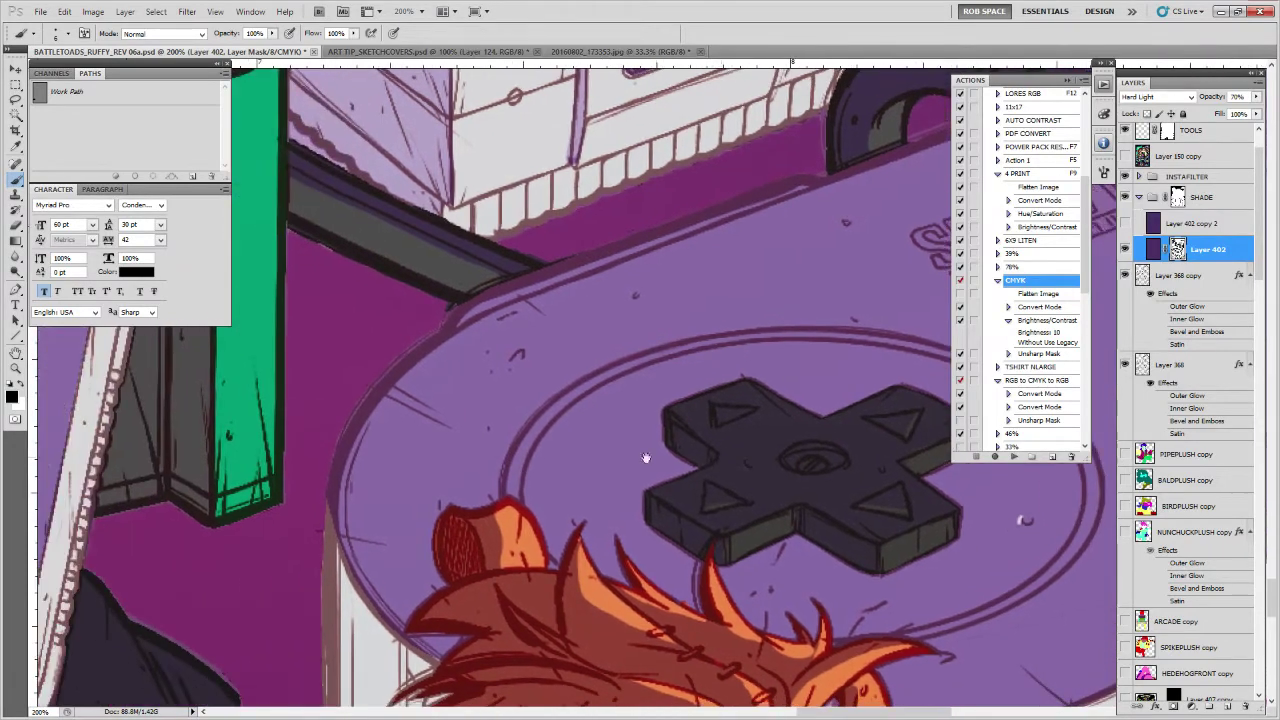
left_click_drag(382, 398, 430, 410)
left_click_drag(340, 530, 362, 540)
Highlight the small mark beside the Super Nintendo lettering and the long scratches around the controller's X, Y, A and B buttons
left_click_drag(889, 398, 519, 604)
left_click_drag(946, 505, 393, 611)
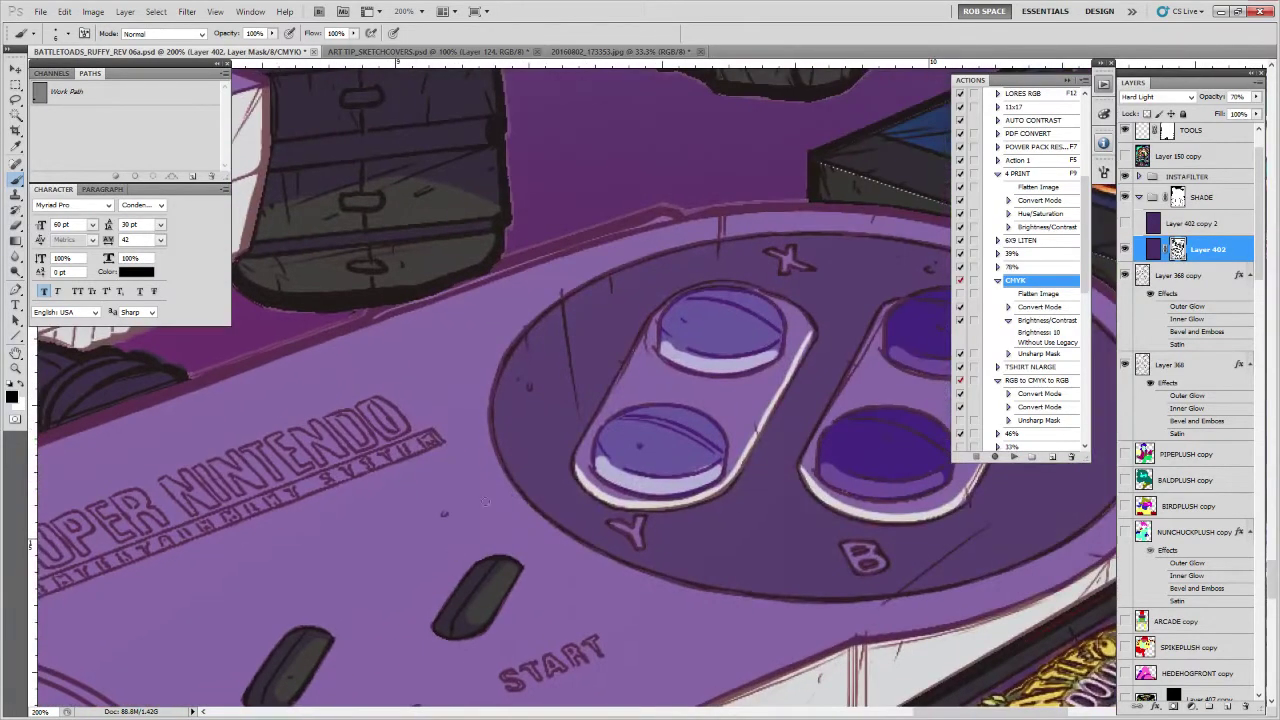
left_click_drag(441, 512, 409, 534)
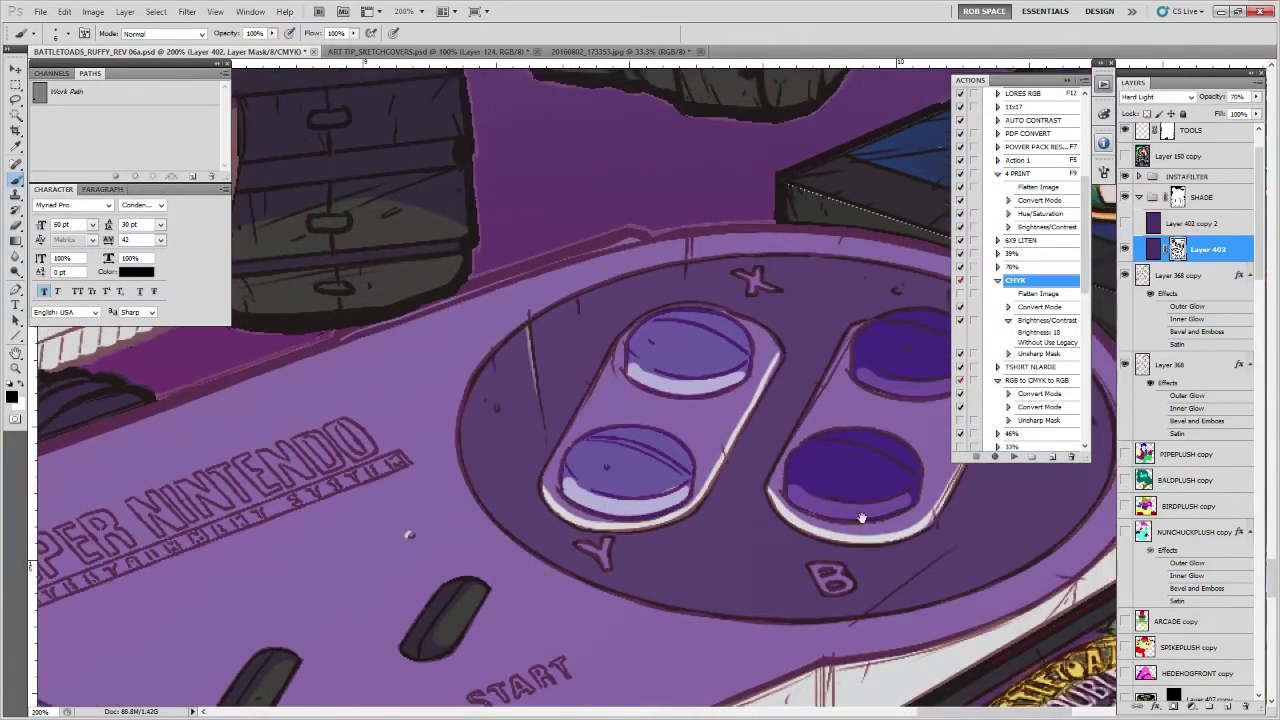
left_click_drag(826, 506, 608, 547)
left_click_drag(909, 578, 876, 378)
left_click_drag(712, 383, 616, 453)
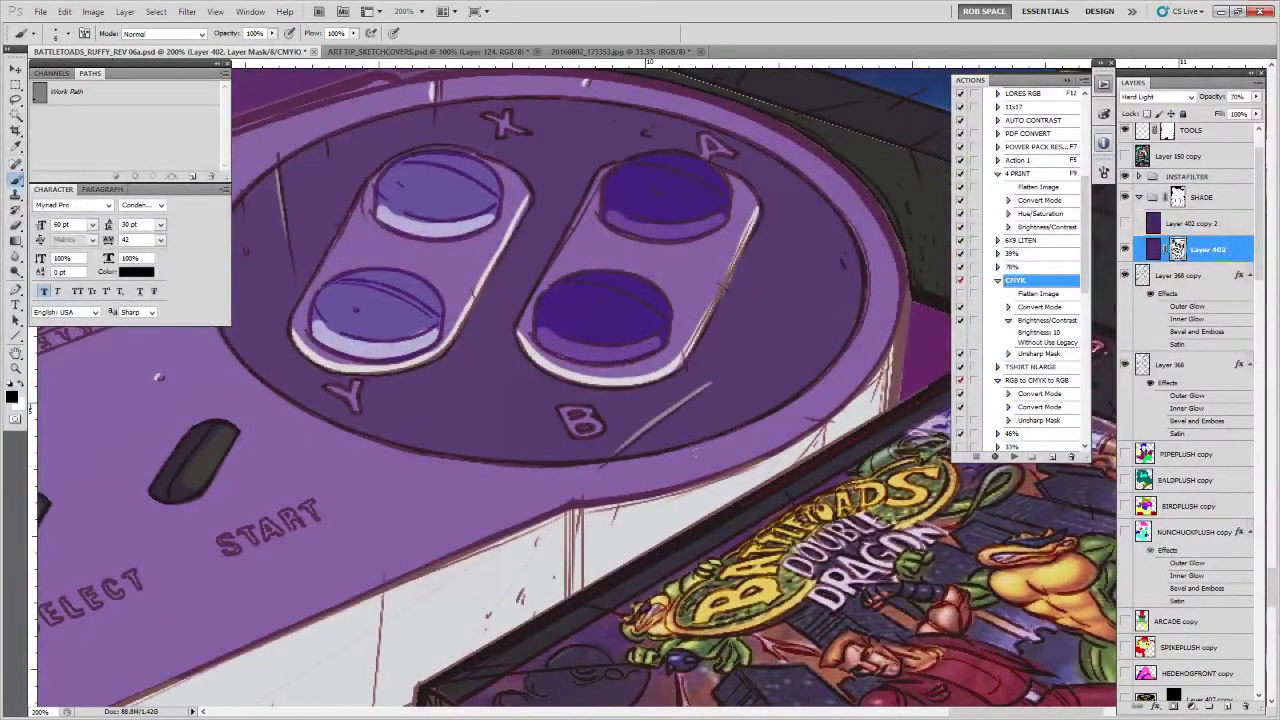
Examine the poster from the consoles and small characters at its base up to the large toads
key("z")
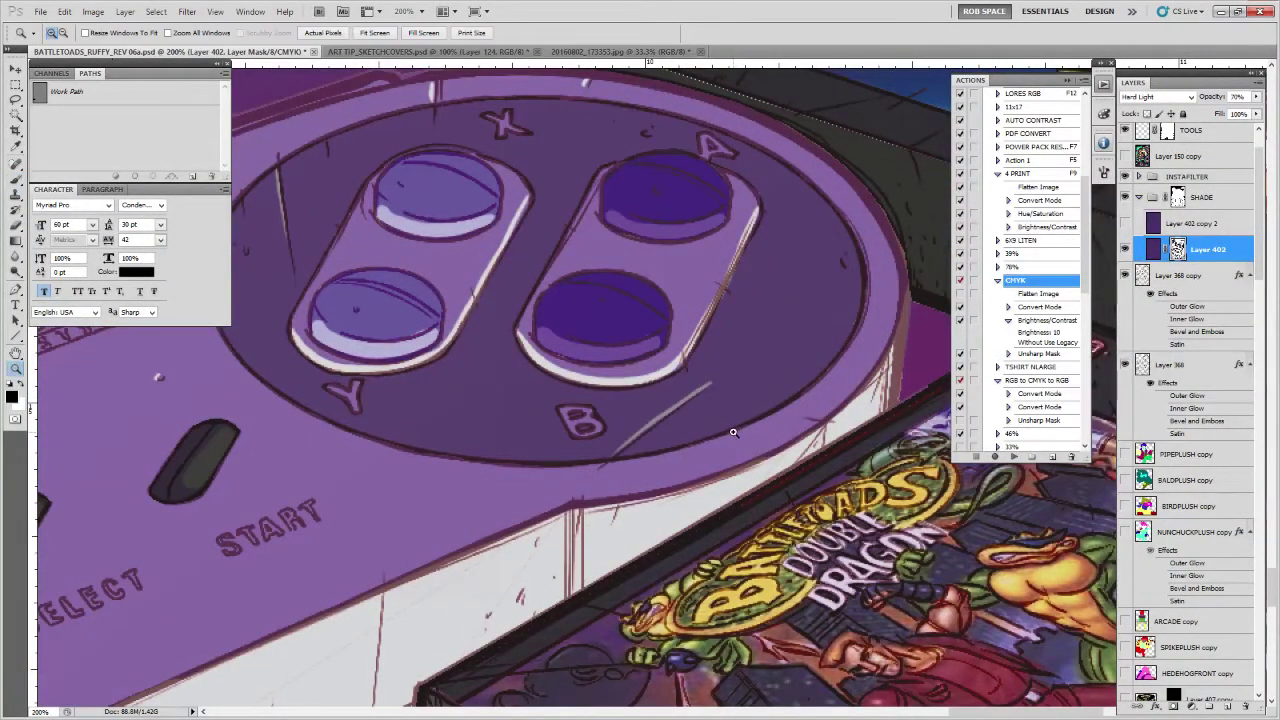
left_click(733, 431, "alt")
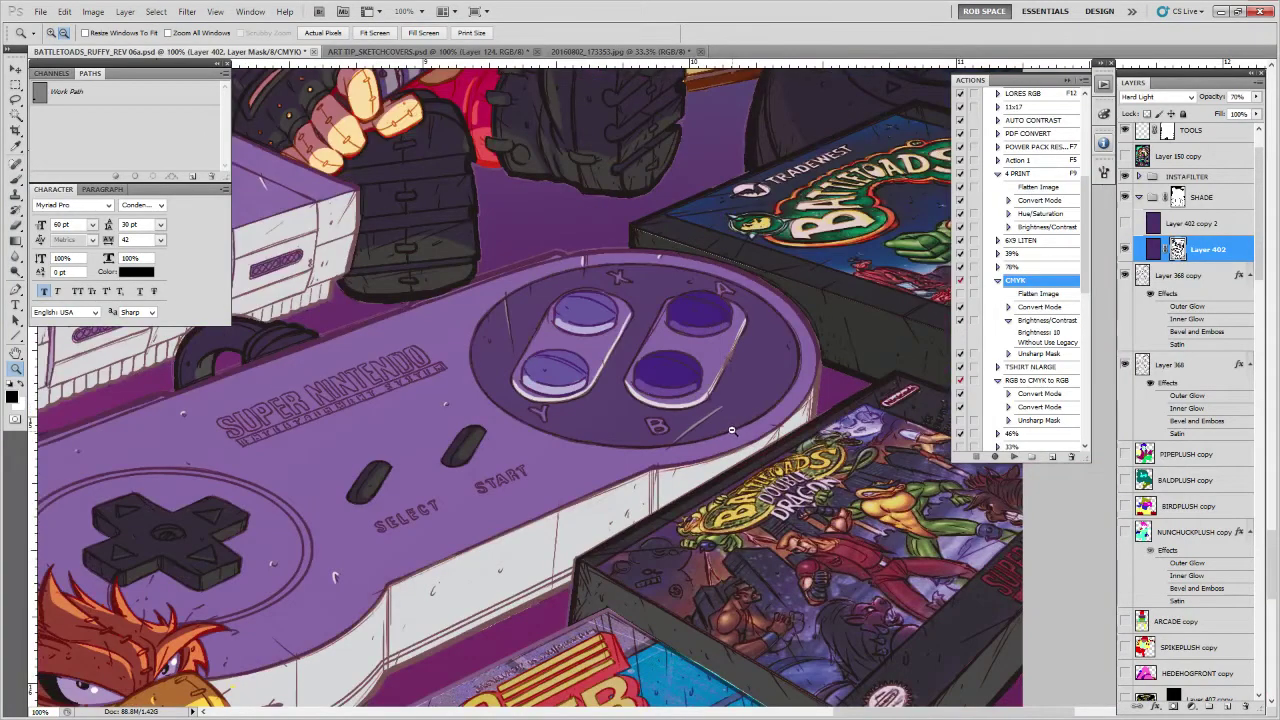
left_click(731, 430, "alt")
left_click(731, 431, "alt")
left_click(730, 433, "alt")
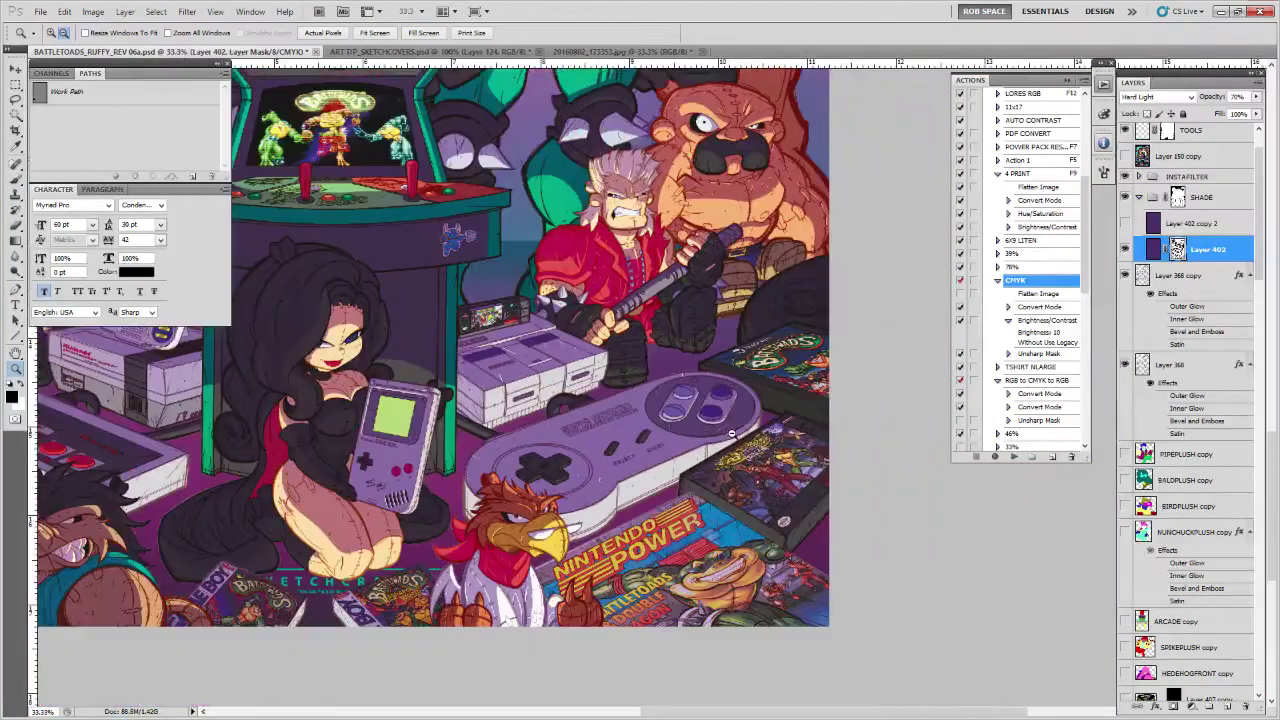
left_click(730, 433, "alt")
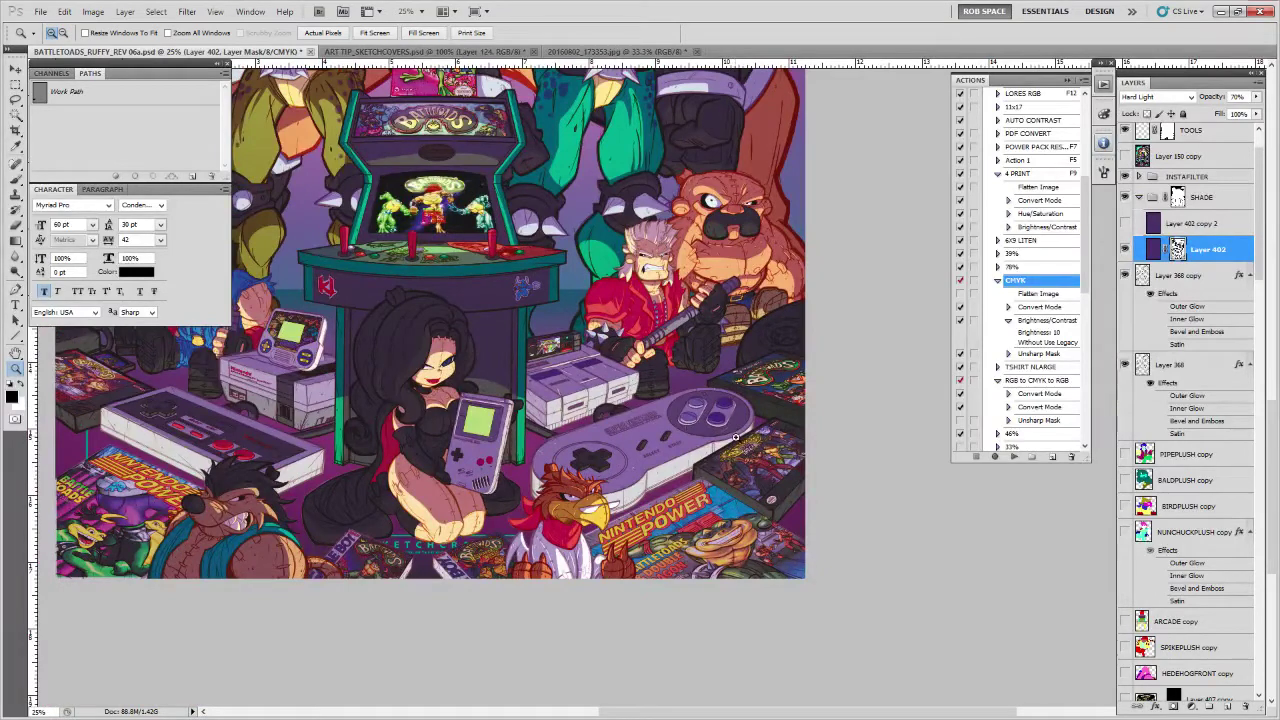
left_click_drag(424, 485, 646, 517)
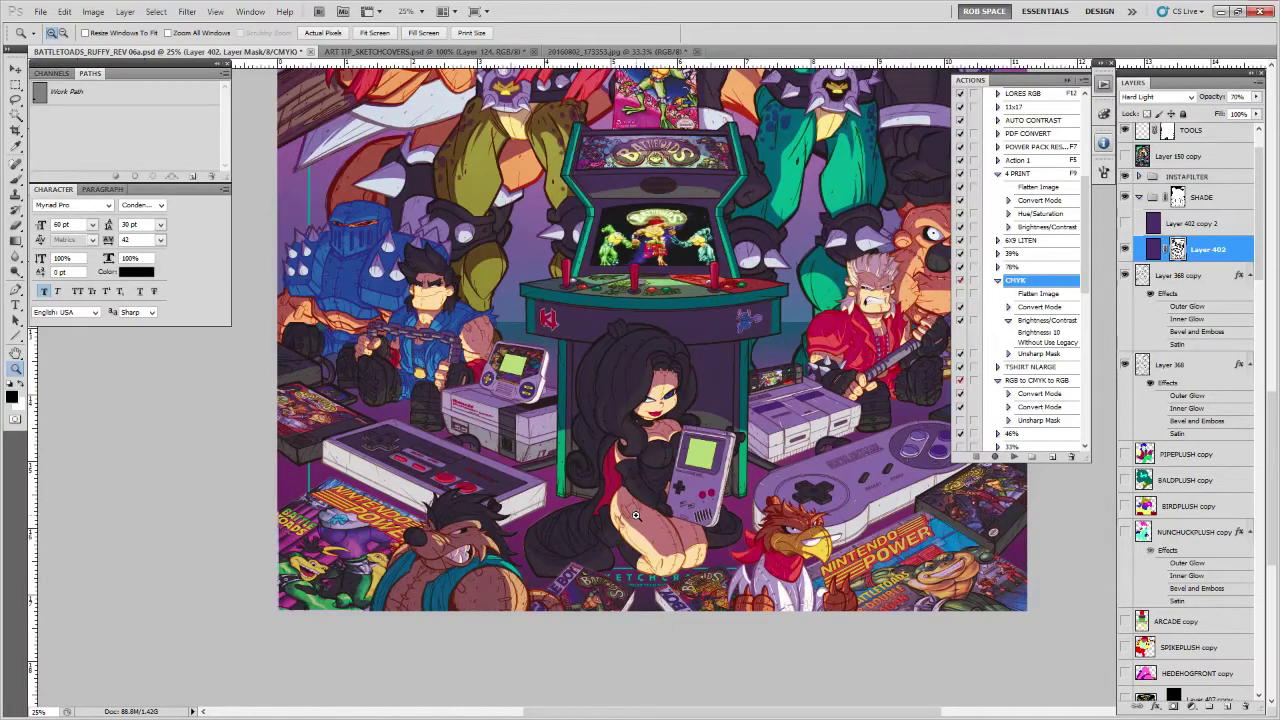
left_click_drag(630, 444, 633, 614)
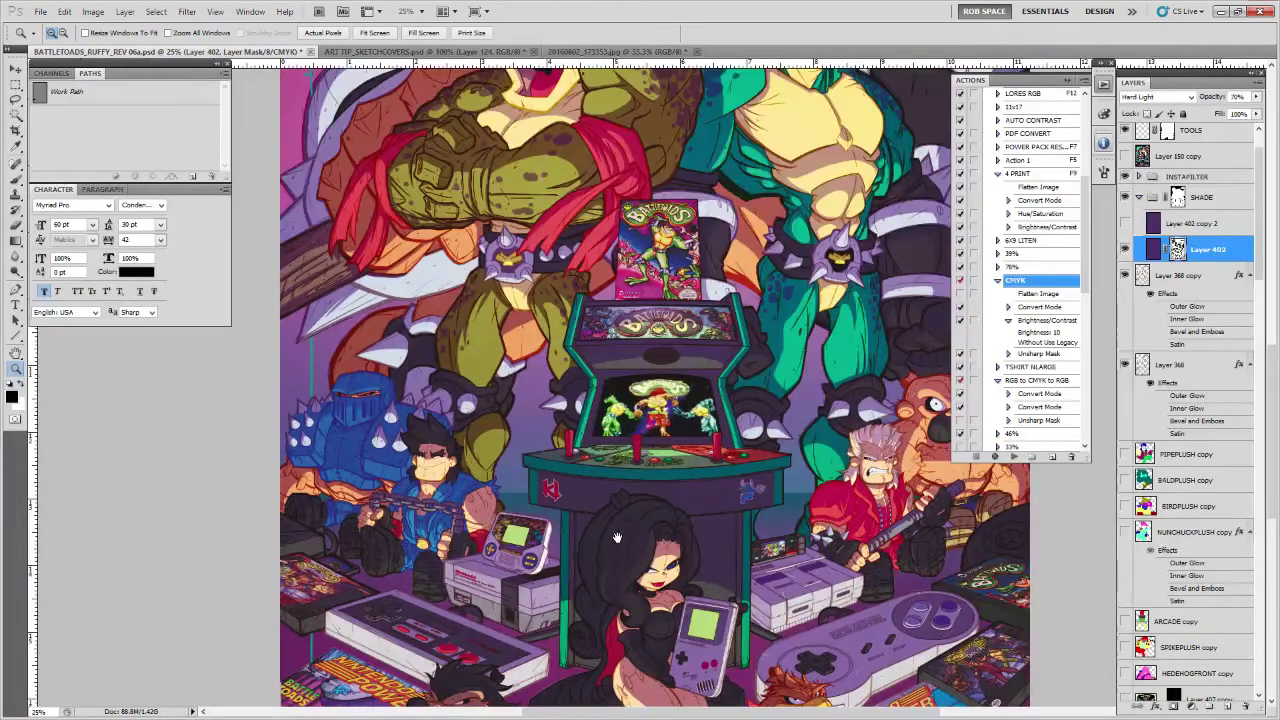
left_click_drag(617, 434, 612, 580)
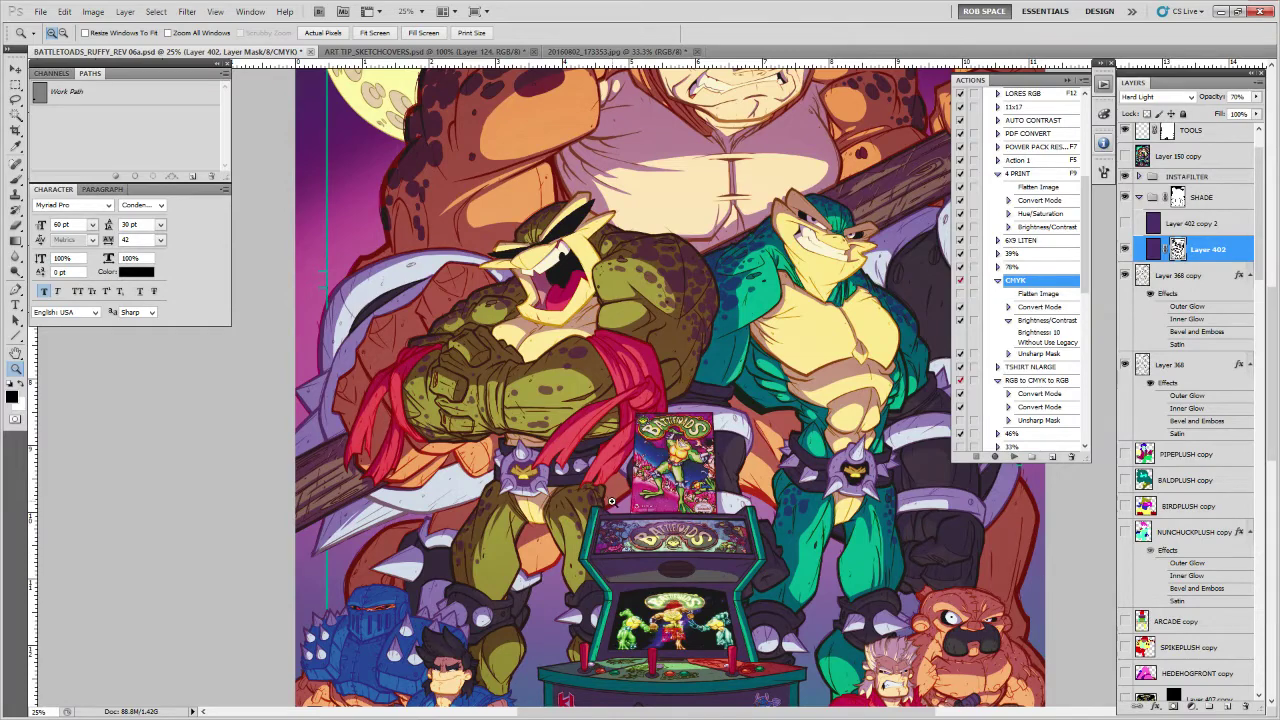
mouse_move(618, 540)
left_mouse_down()
mouse_move(623, 510)
mouse_move(615, 521)
left_mouse_up()
scroll(620, 546, "down", 2)
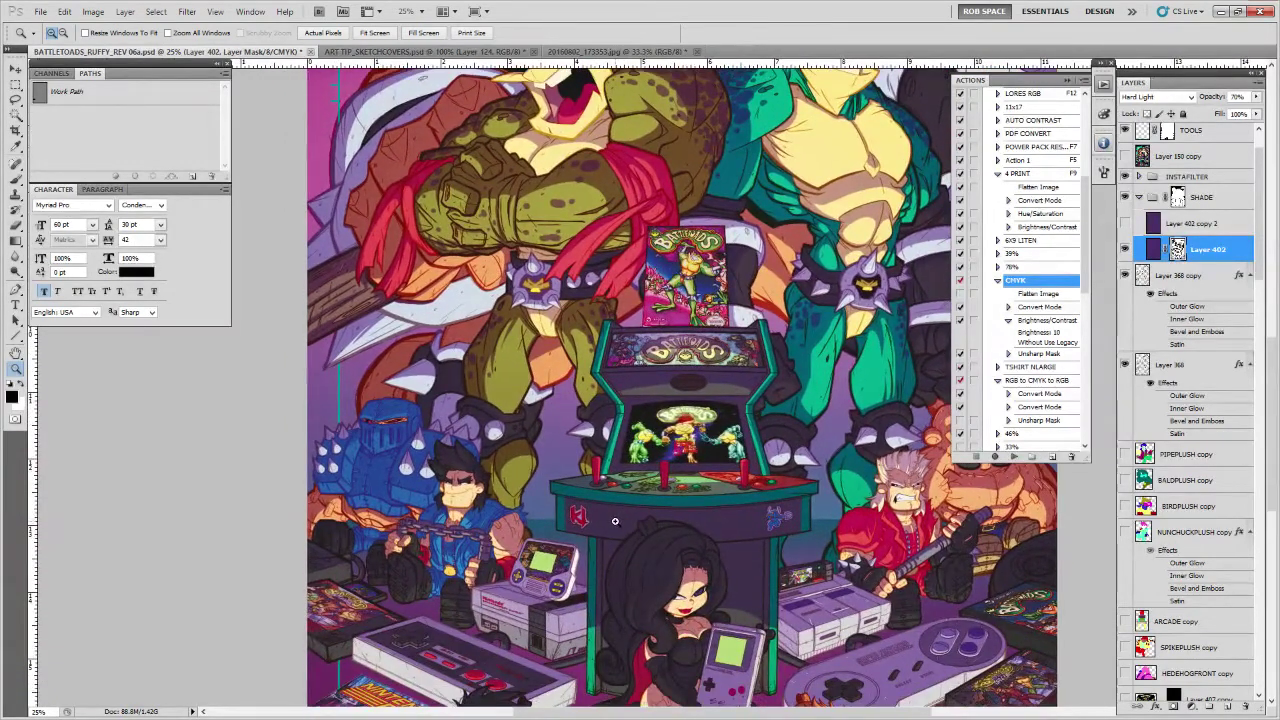
scroll(614, 524, "up", 3)
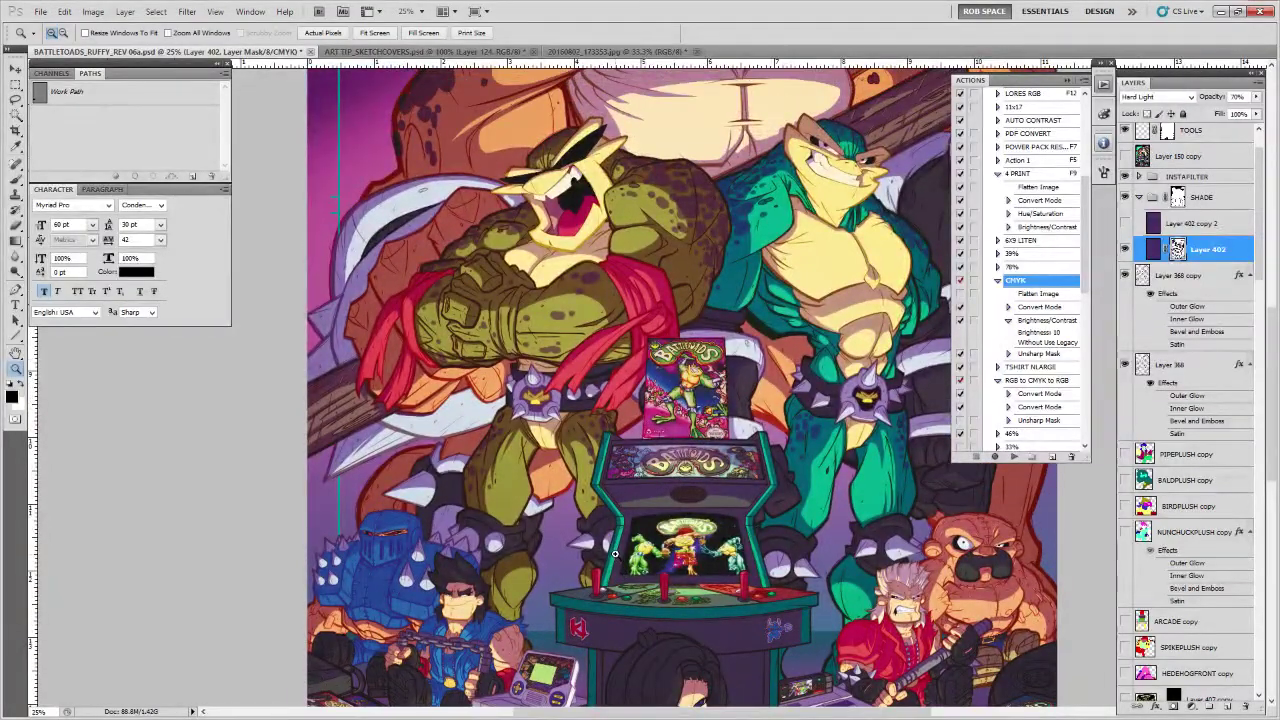
left_click_drag(635, 515, 648, 484)
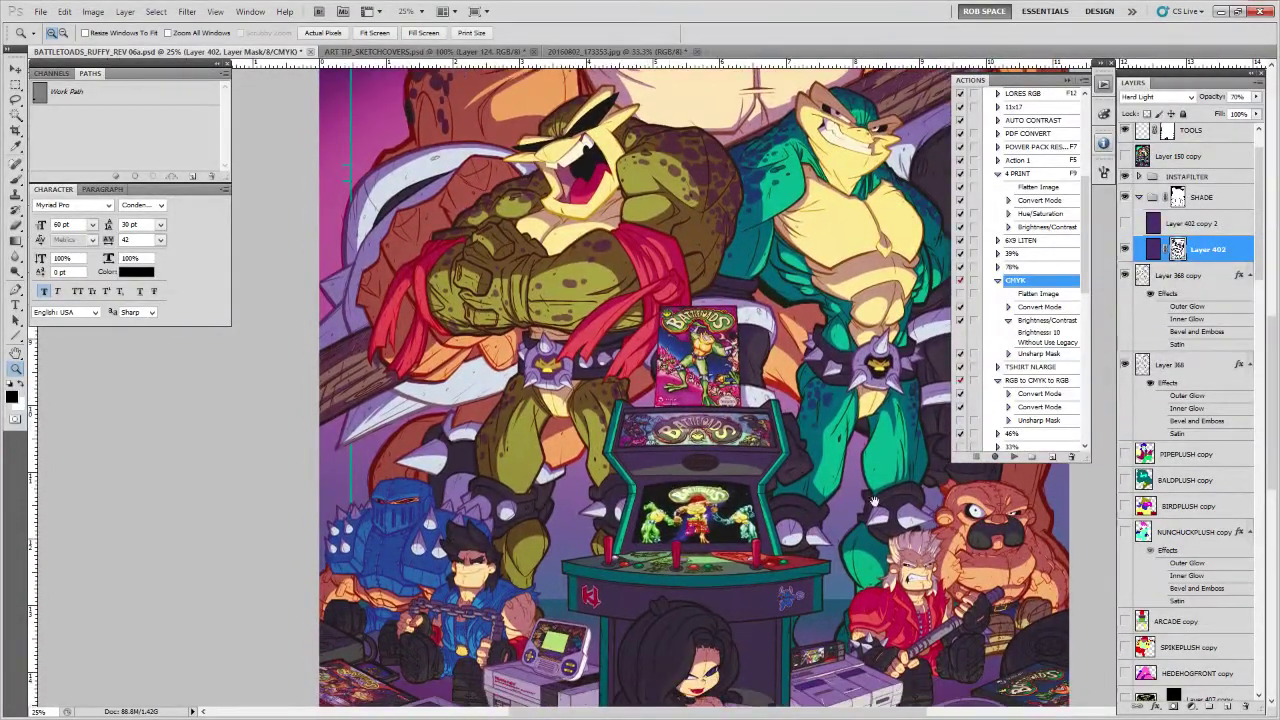
left_click_drag(850, 486, 643, 494)
mouse_move(893, 457)
left_mouse_down()
mouse_move(637, 494)
mouse_move(700, 453)
mouse_move(622, 437)
left_mouse_up()
Paint a thin highlight along the crease of the teal toad's upper arm, redoing the first stroke
left_click(602, 543)
left_click(602, 543)
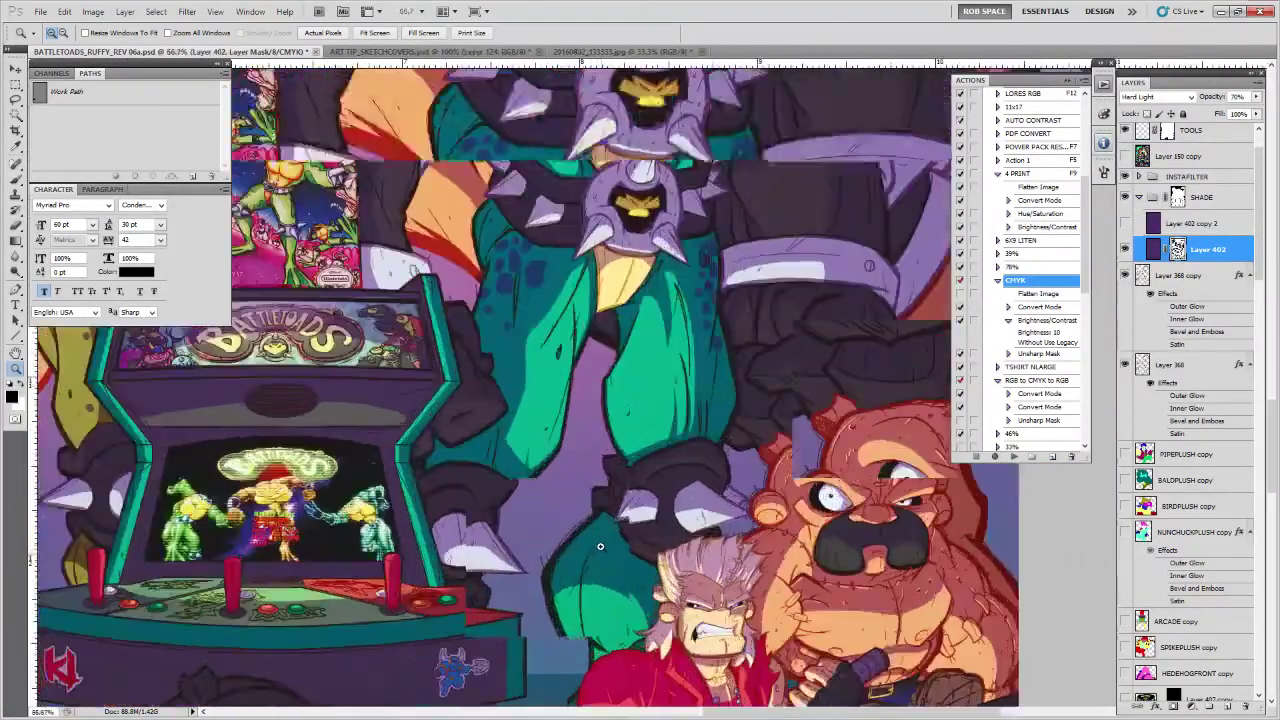
left_click(602, 543)
left_click(602, 543)
key("b")
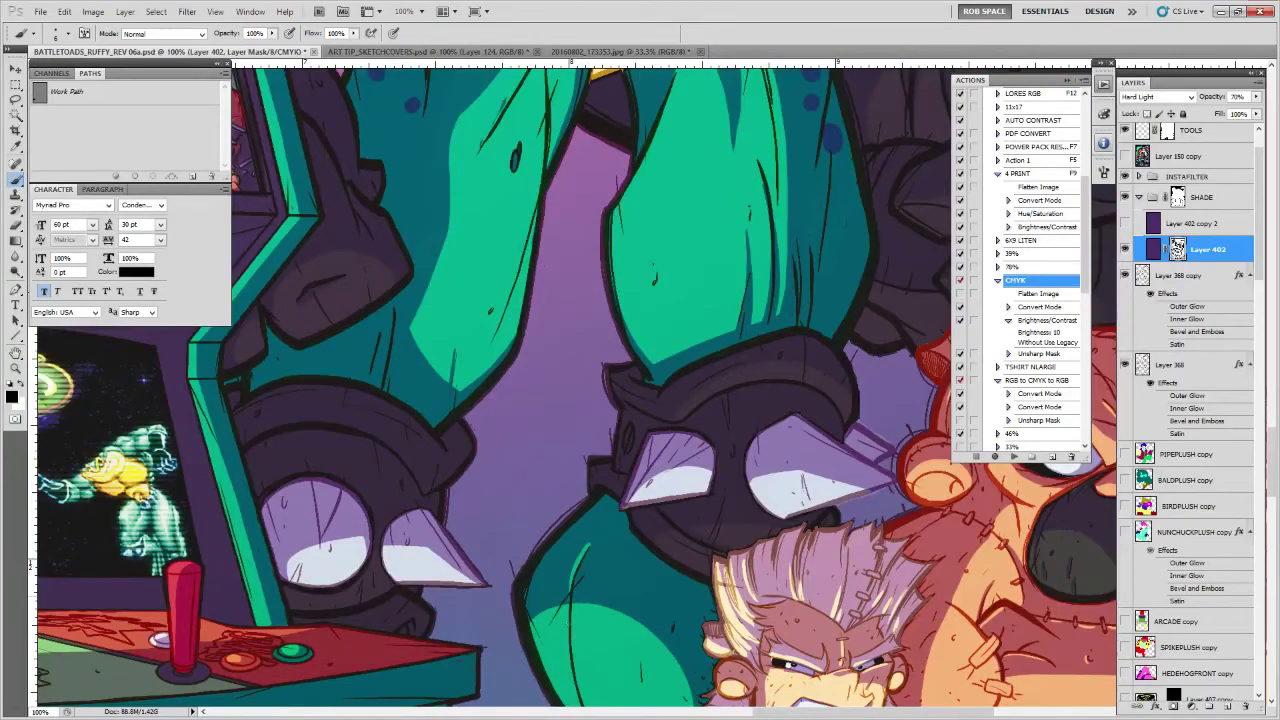
left_click_drag(535, 415, 660, 597)
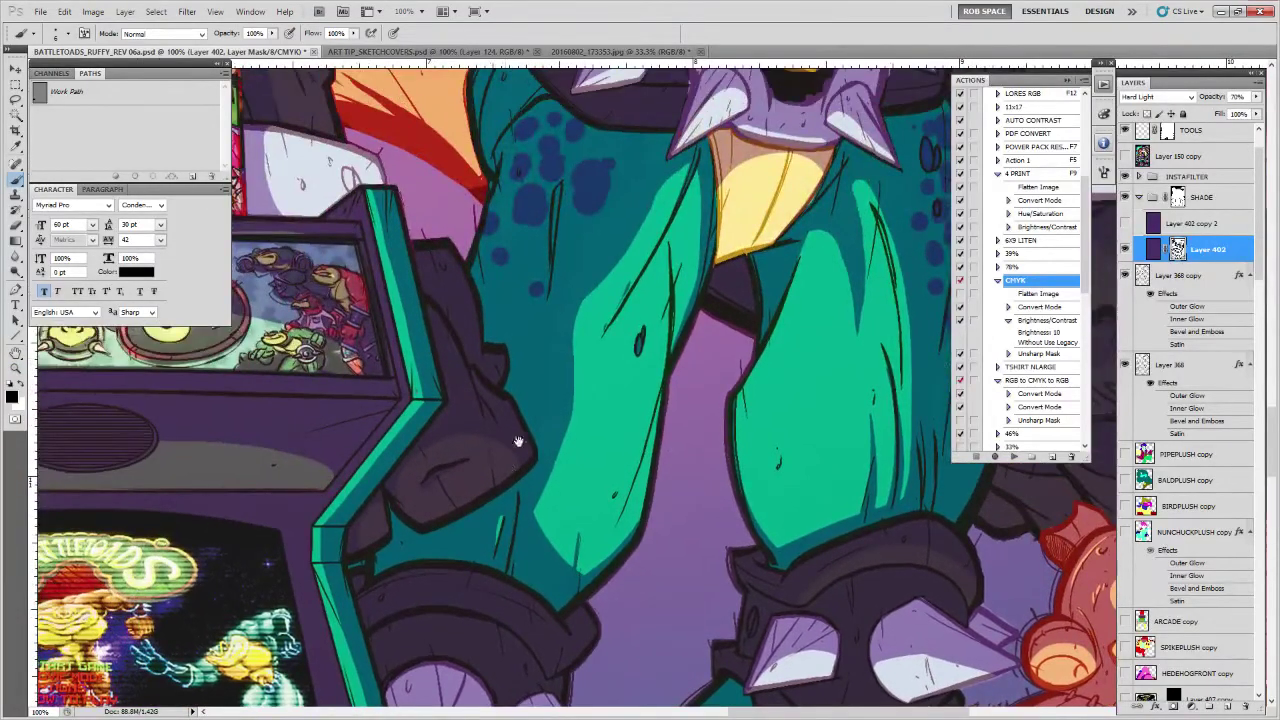
scroll(513, 452, "up", 8)
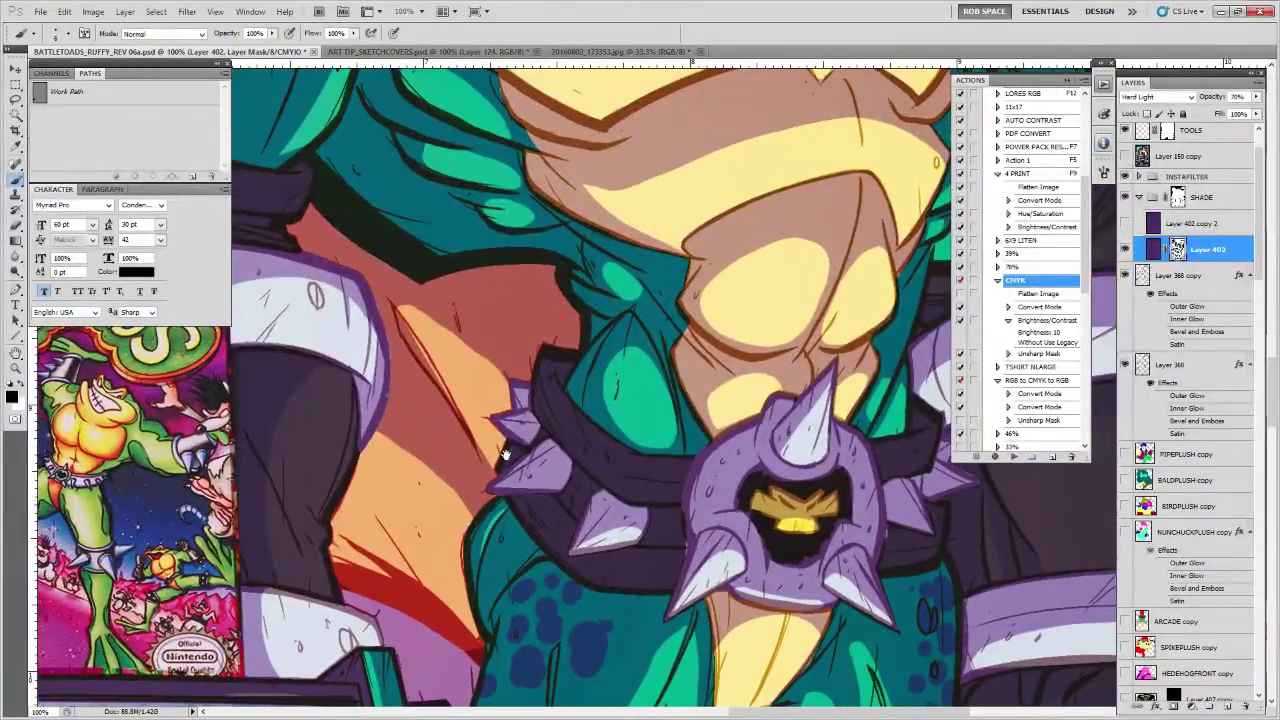
scroll(500, 472, "up", 10)
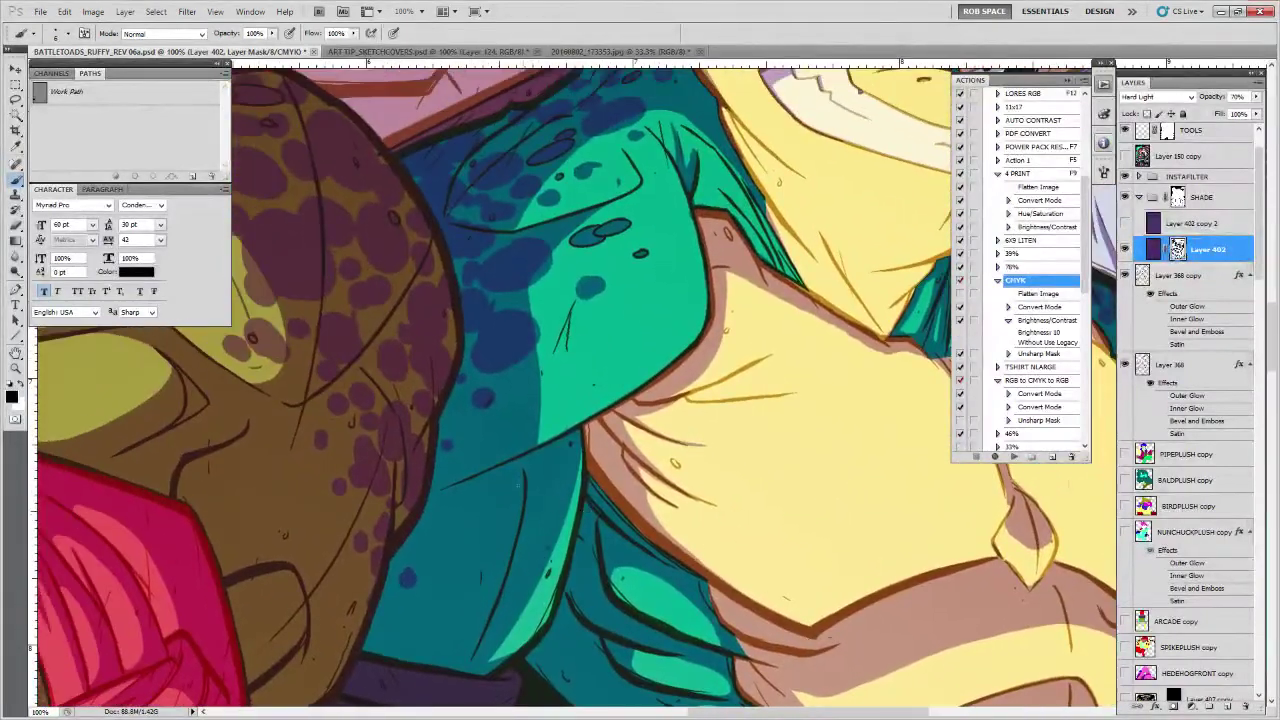
left_click_drag(519, 471, 507, 574)
key("ctrl+z")
left_click_drag(522, 470, 512, 545)
left_click_drag(554, 412, 477, 636)
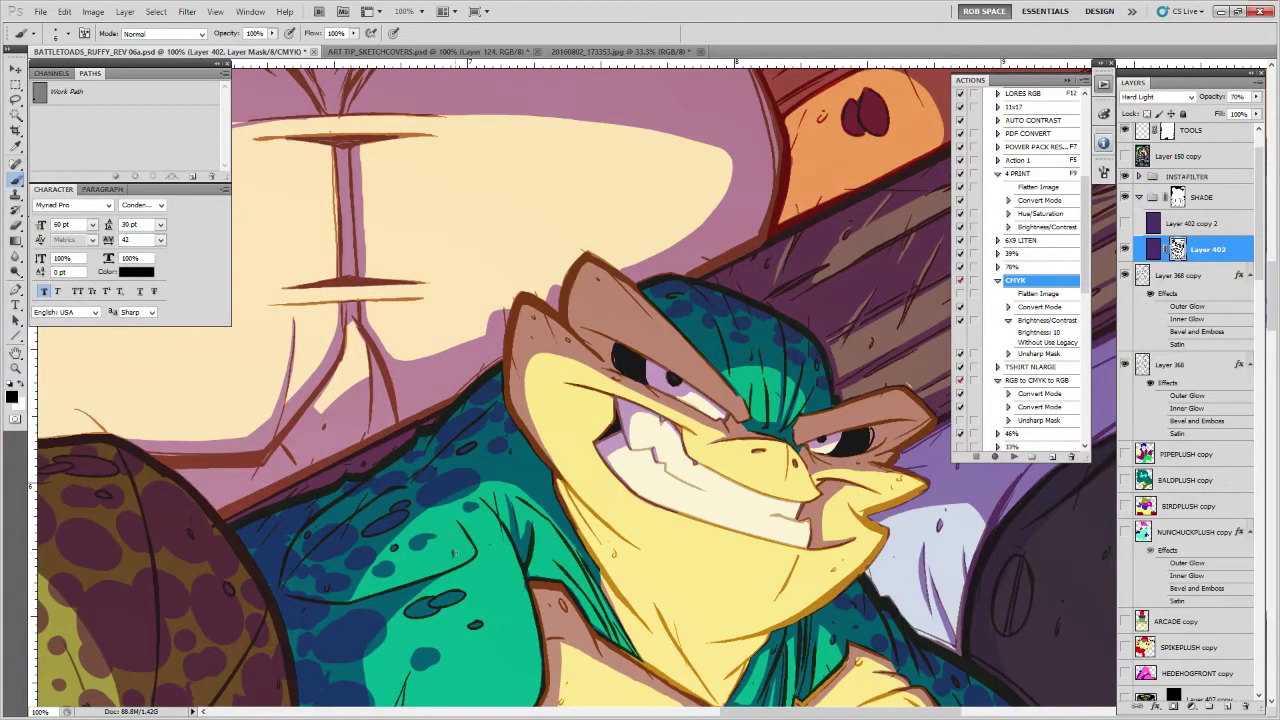
left_click_drag(759, 503, 714, 516)
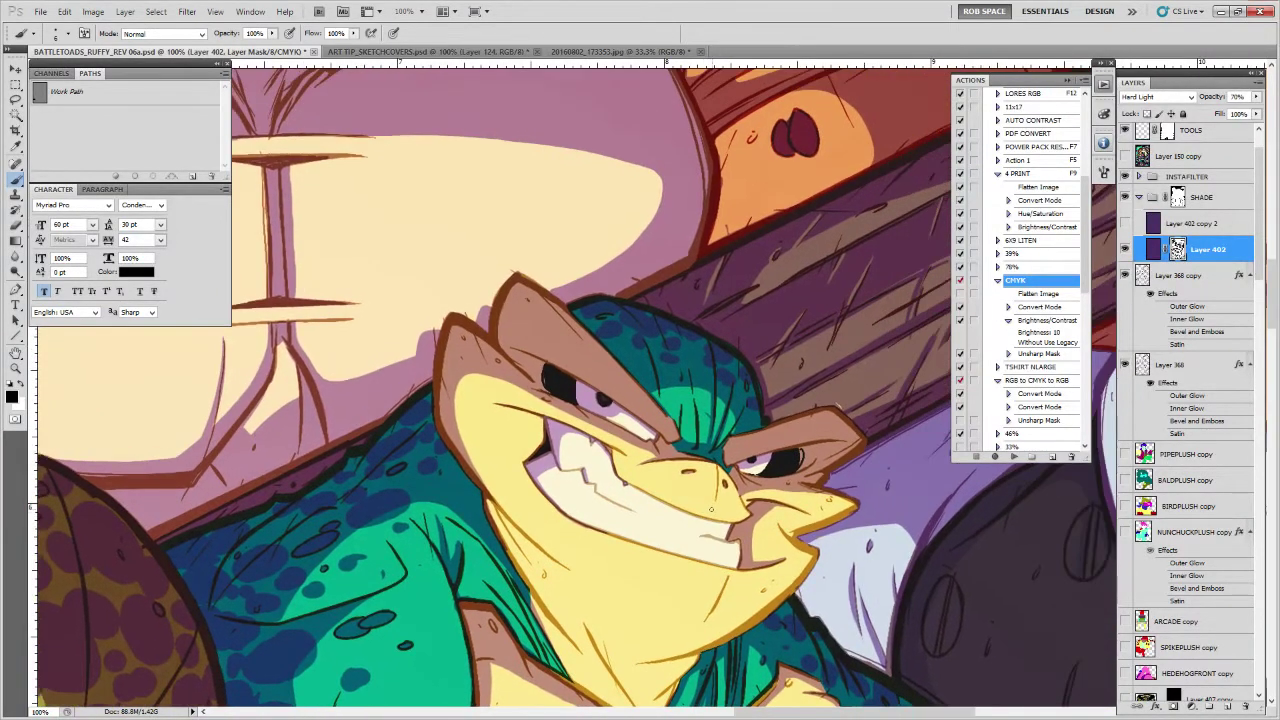
Examine the whole poster for areas that still need highlights, from the moon down to the magazines
key("z")
left_click(711, 491, "alt")
left_click(711, 491, "alt")
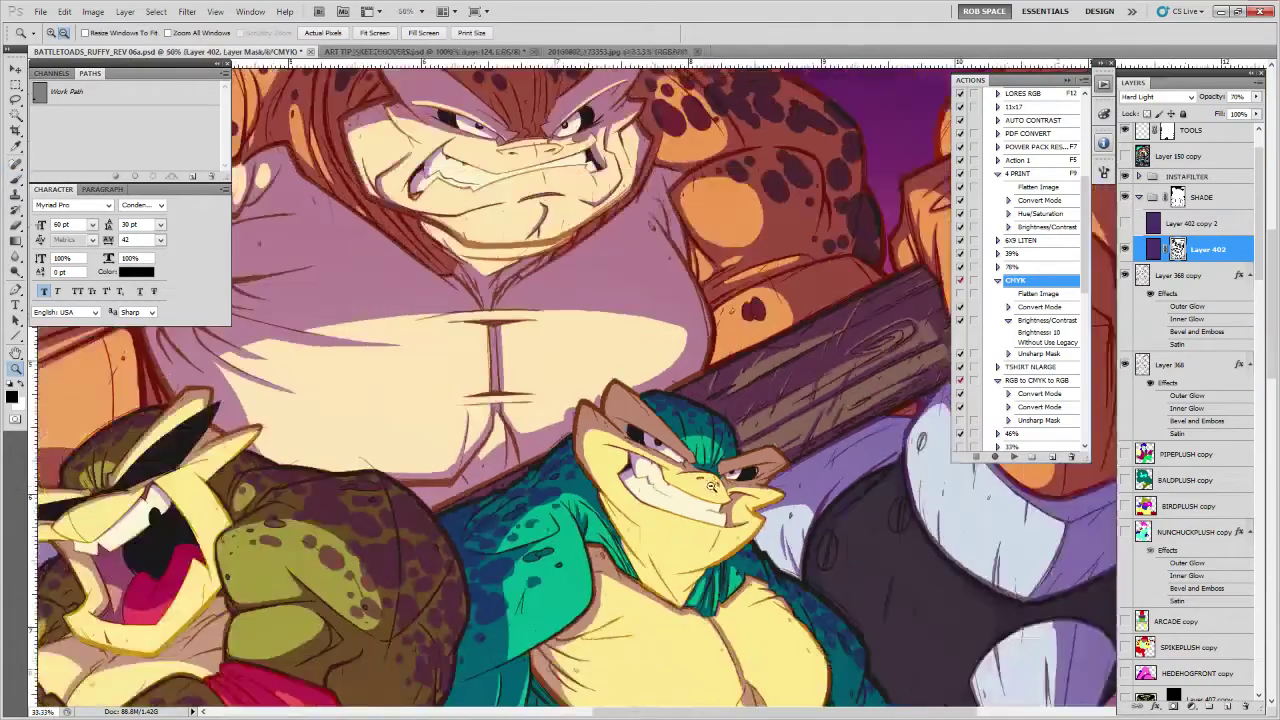
left_click(711, 491, "alt")
left_click(711, 491, "alt")
left_click(708, 500, "alt")
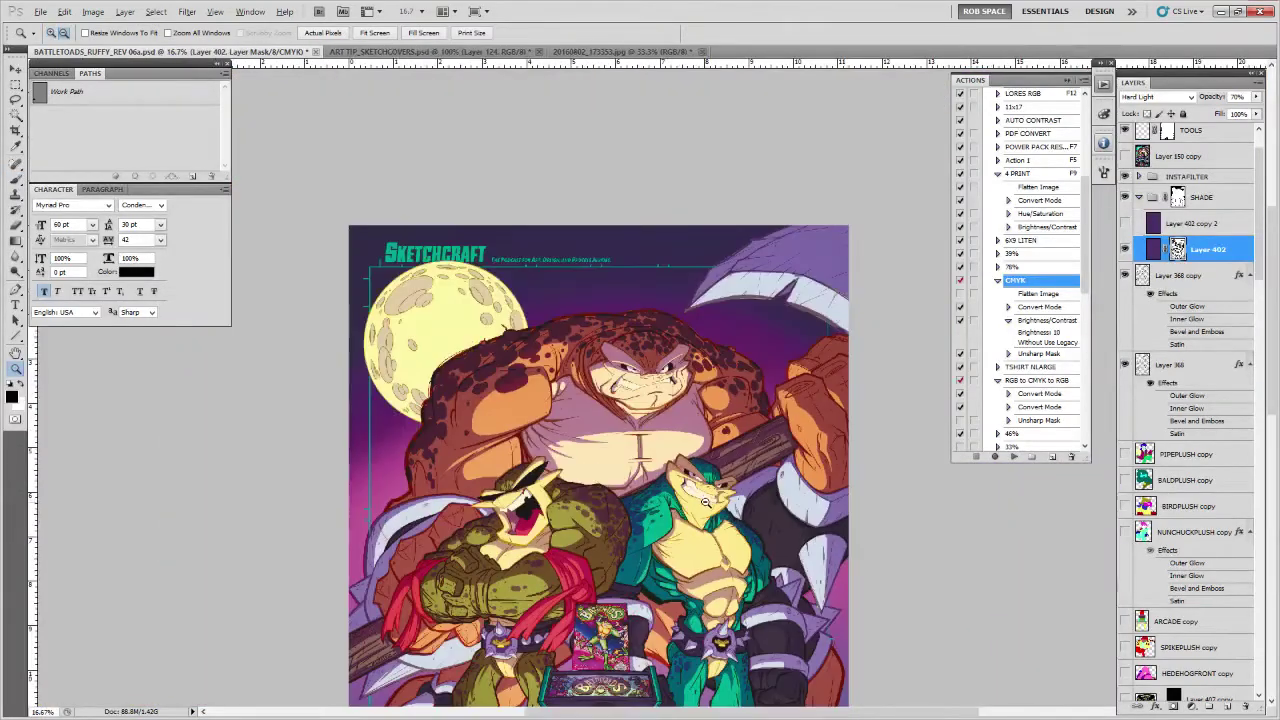
left_click(708, 502, "alt")
left_click(706, 508)
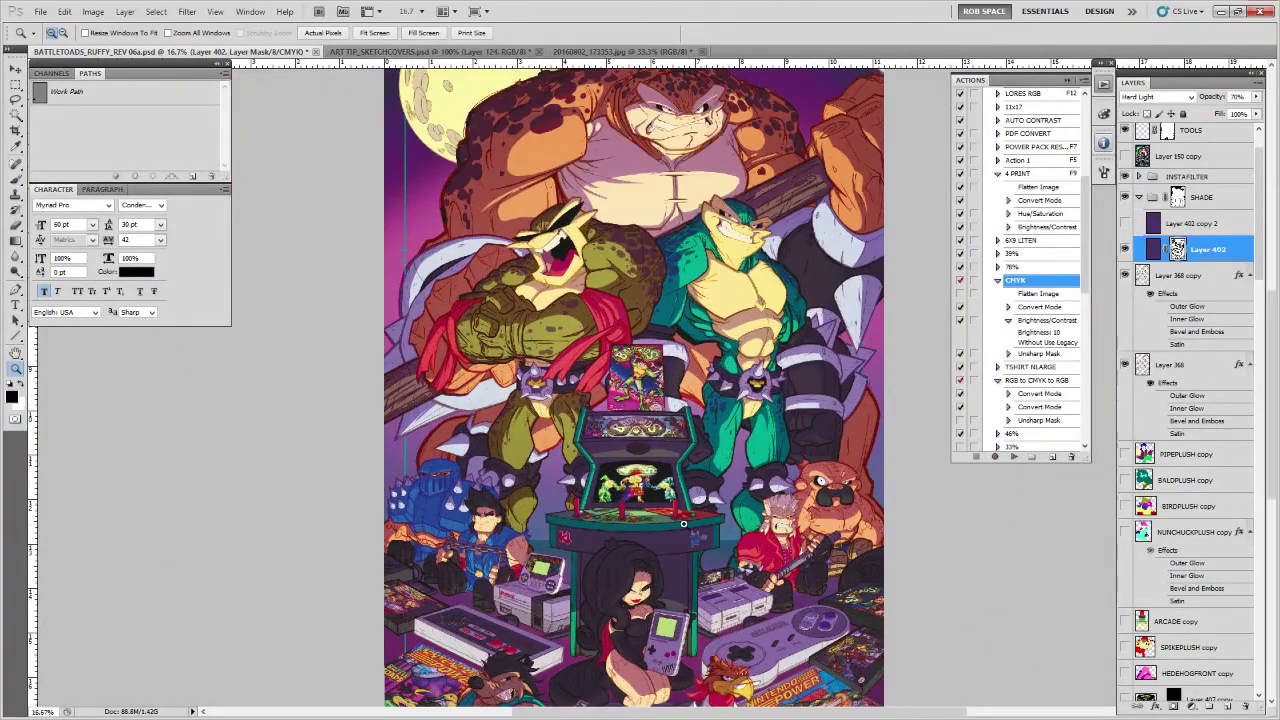
left_click(698, 520)
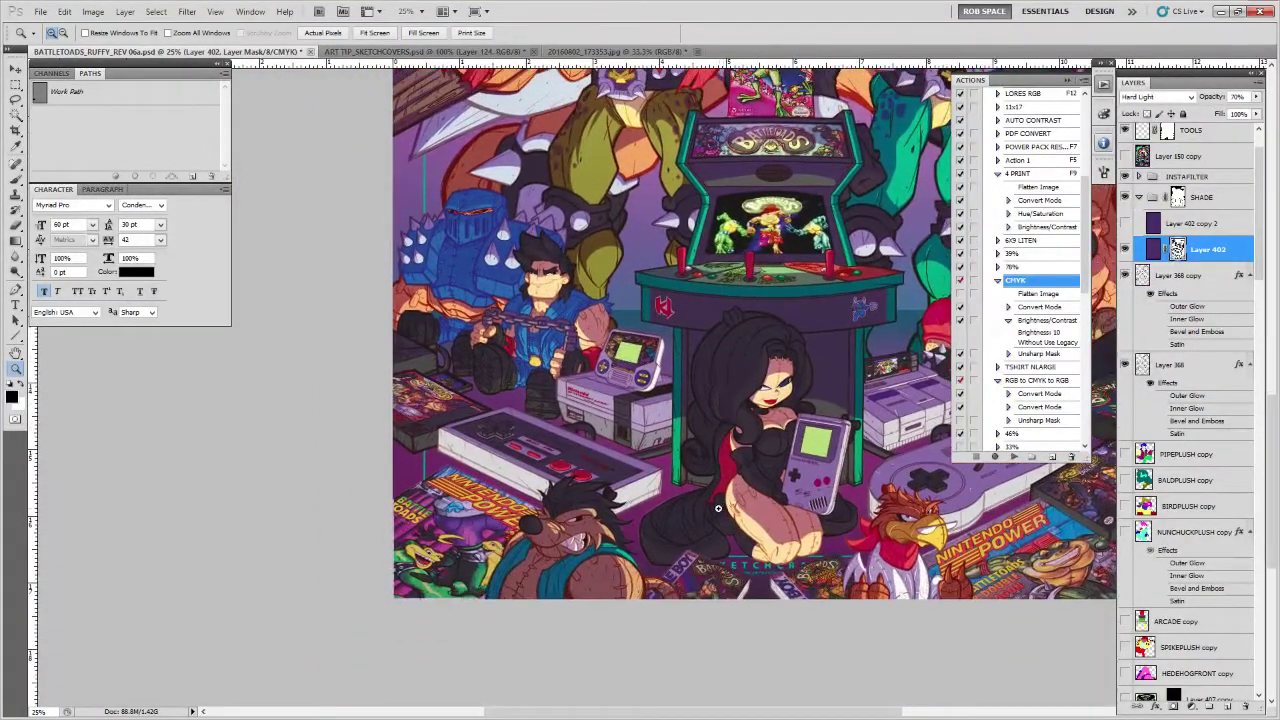
Paint small highlights on the stitches and creases of the spiky-haired beast's rounded shoulder
left_click_drag(884, 590, 788, 497)
left_click(517, 490)
left_click(517, 490)
left_click(517, 490)
left_click(517, 490)
left_click(517, 491)
mouse_move(506, 479)
left_mouse_down()
mouse_move(506, 542)
mouse_move(528, 496)
mouse_move(583, 545)
left_mouse_up()
left_click_drag(611, 438, 634, 546)
left_click_drag(566, 357, 605, 416)
left_click_drag(640, 469, 621, 333)
mouse_move(659, 501)
left_mouse_down()
mouse_move(675, 494)
mouse_move(633, 576)
left_mouse_up()
left_click_drag(518, 470, 633, 580)
left_click_drag(562, 380, 552, 428)
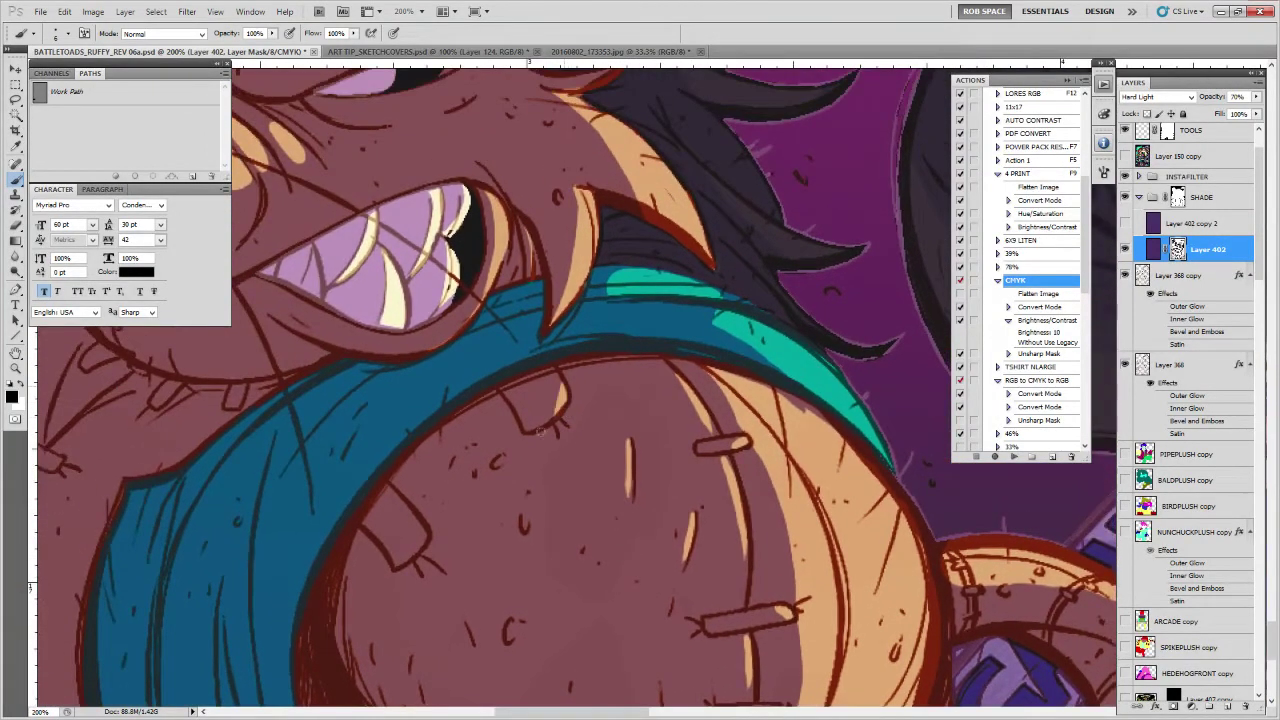
left_click_drag(418, 523, 422, 549)
Add small highlights to the creases and marks on the spiky-haired beast's face around the eye and cheek
mouse_move(468, 464)
left_mouse_down()
mouse_move(491, 489)
mouse_move(520, 629)
left_mouse_up()
left_click_drag(586, 446, 595, 593)
left_click_drag(533, 476, 542, 496)
mouse_move(535, 415)
left_mouse_down()
mouse_move(591, 449)
mouse_move(609, 487)
mouse_move(495, 513)
left_mouse_up()
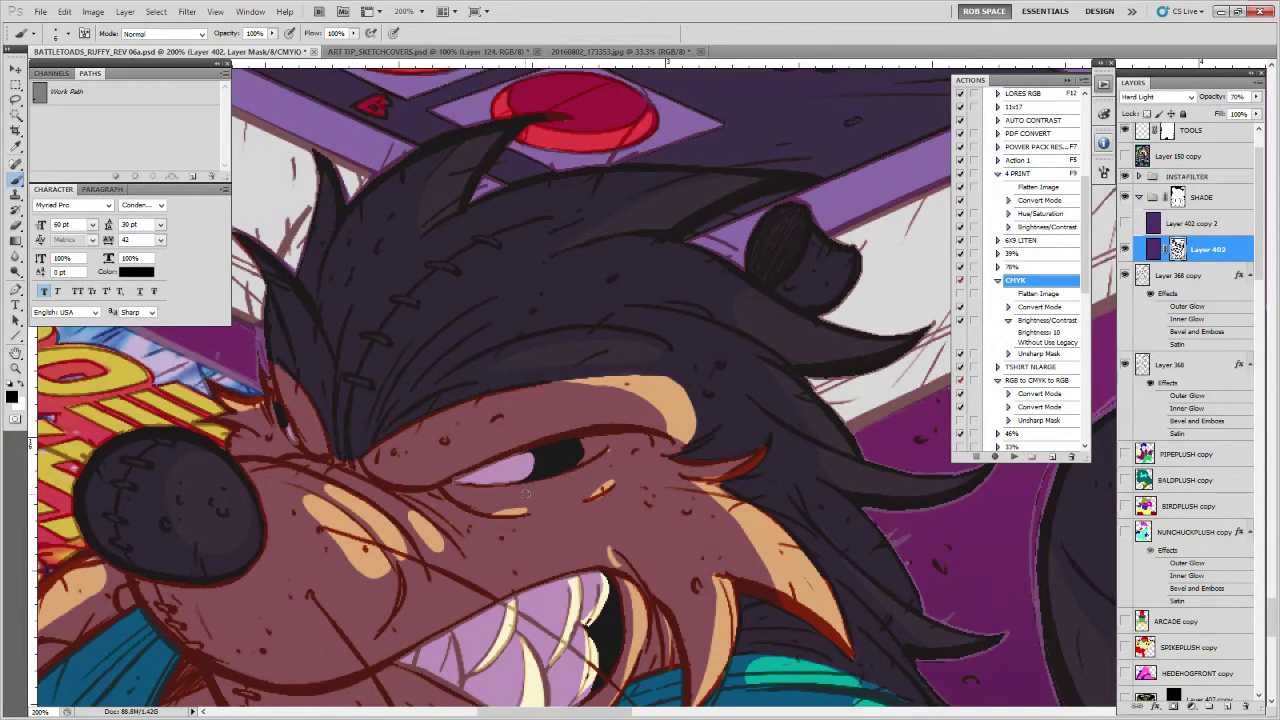
left_click_drag(525, 493, 624, 467)
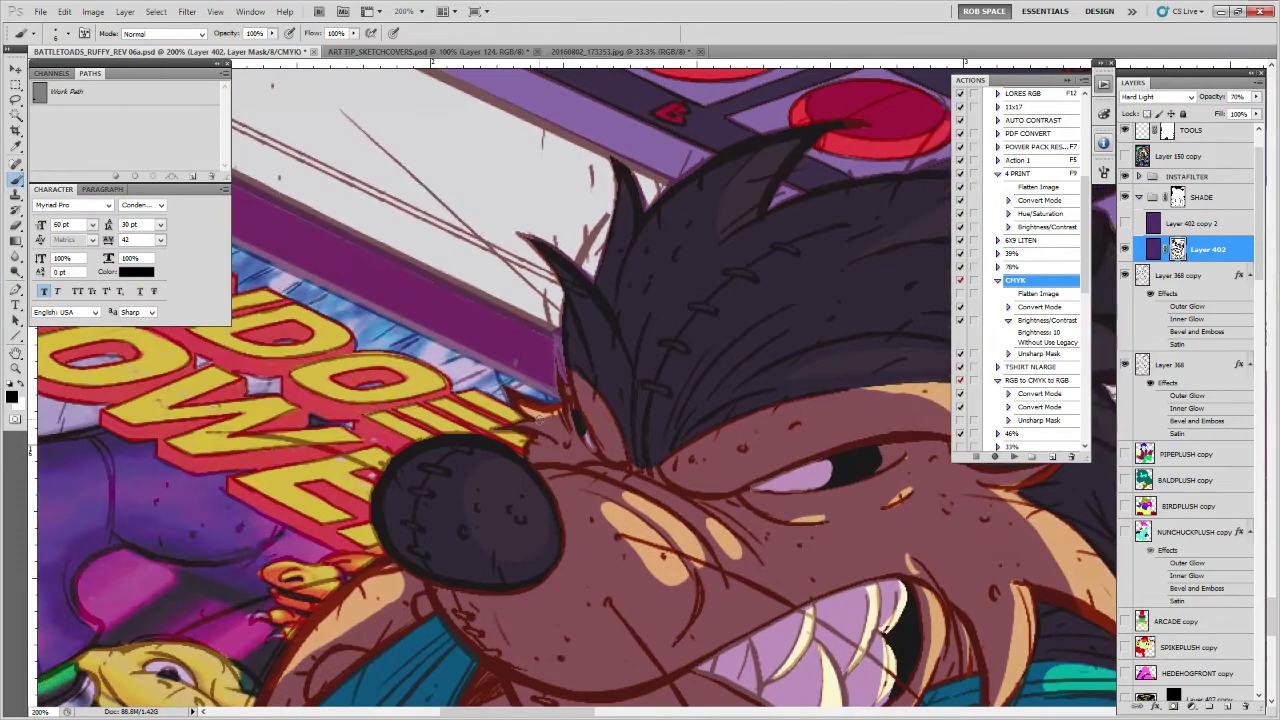
left_click_drag(535, 474, 664, 472)
left_click_drag(664, 566, 680, 468)
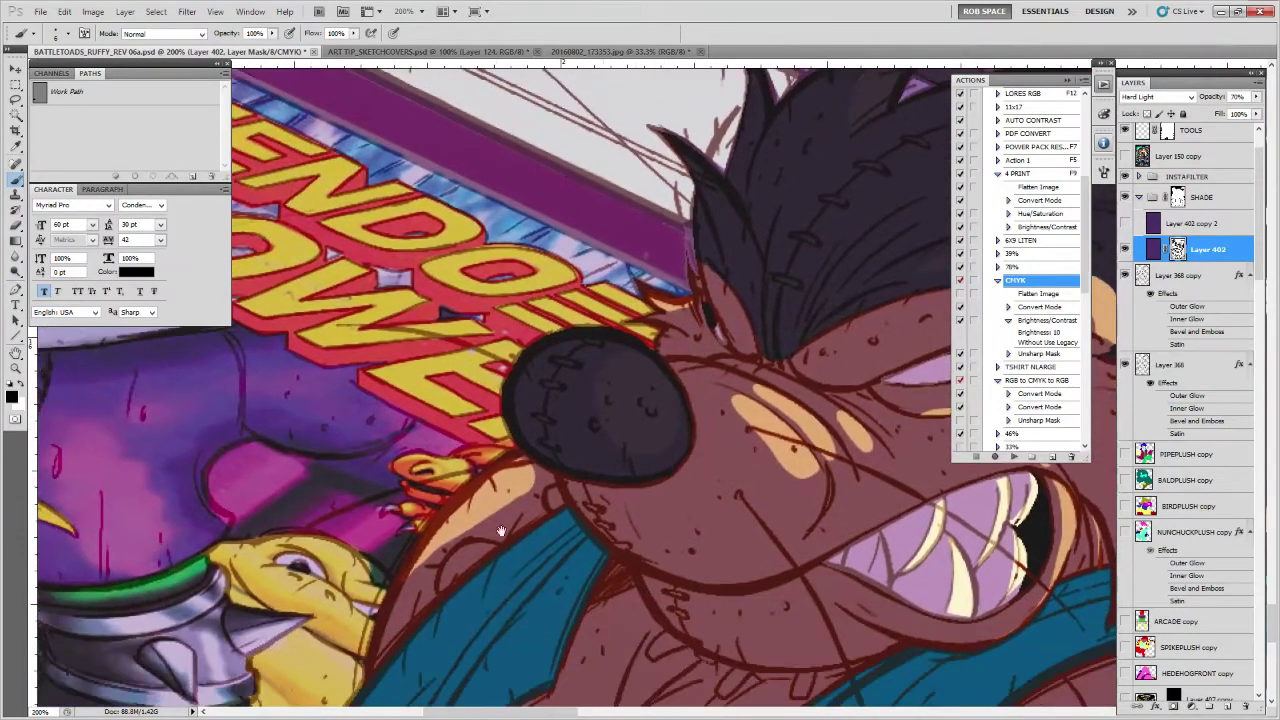
Examine the Nintendo Power magazine beside the spiky-haired beast and the overall balance of the poster's lower half
left_click_drag(463, 548, 583, 491)
mouse_move(452, 440)
left_mouse_down()
mouse_move(633, 447)
mouse_move(692, 513)
left_mouse_up()
left_click_drag(616, 415, 646, 542)
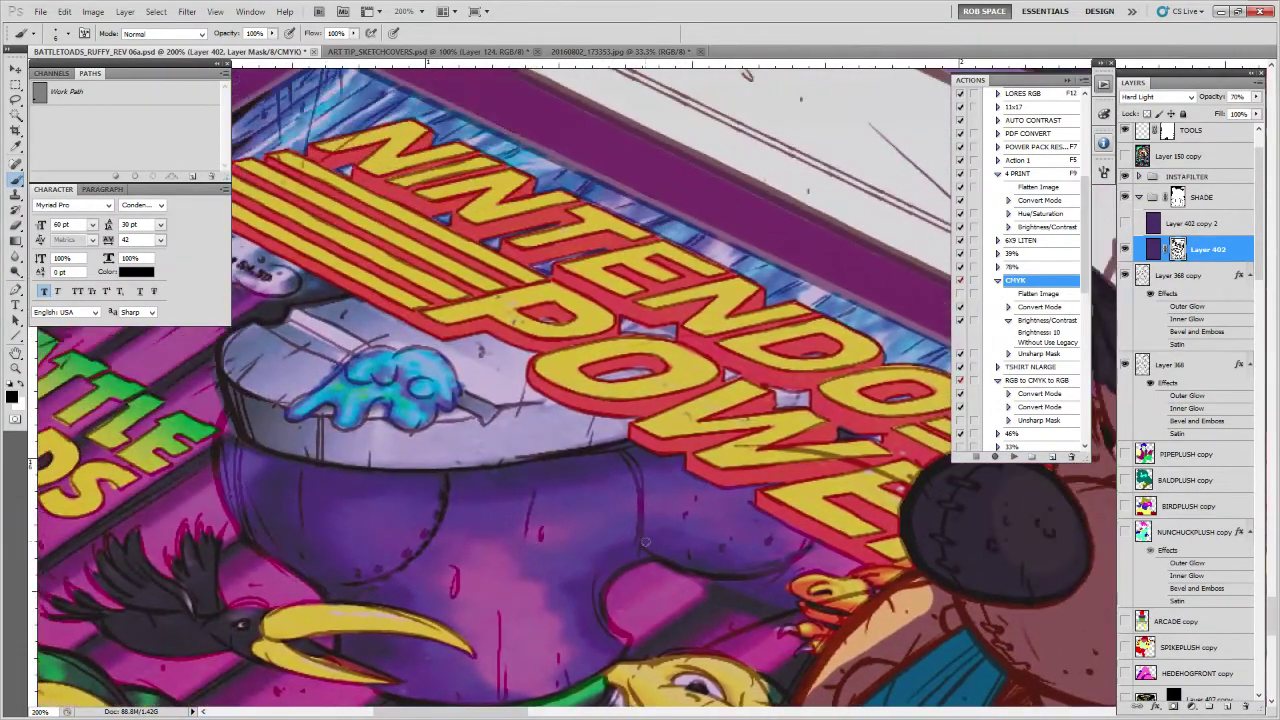
left_click_drag(576, 432, 591, 611)
left_click_drag(543, 500, 656, 468)
left_click(578, 493, "alt")
scroll(578, 495, "down", 2)
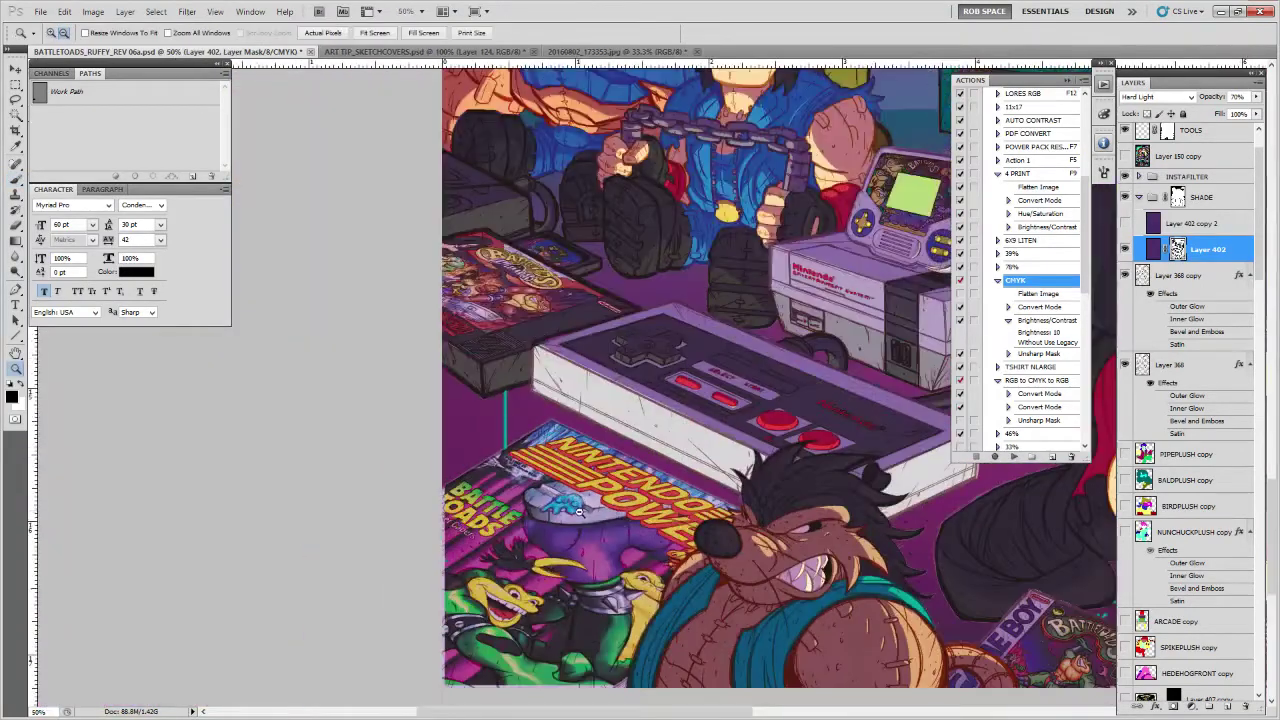
scroll(576, 508, "down", 1)
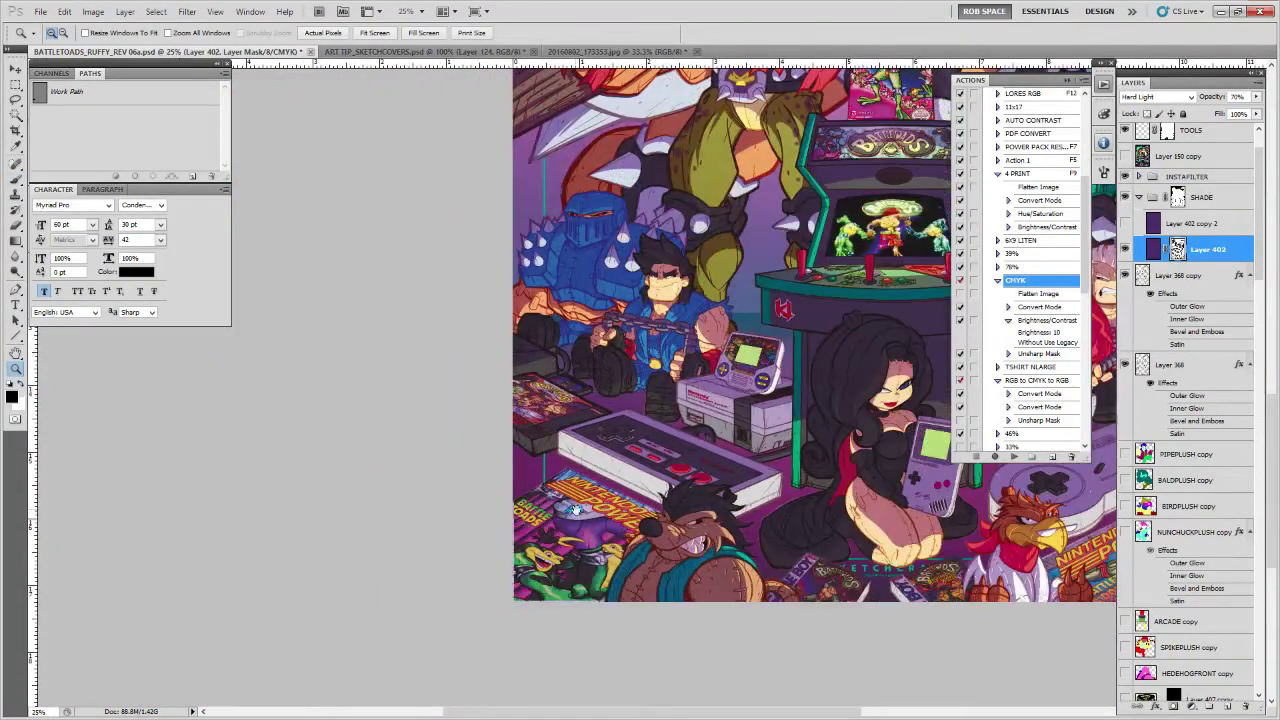
scroll(575, 510, "down", 1)
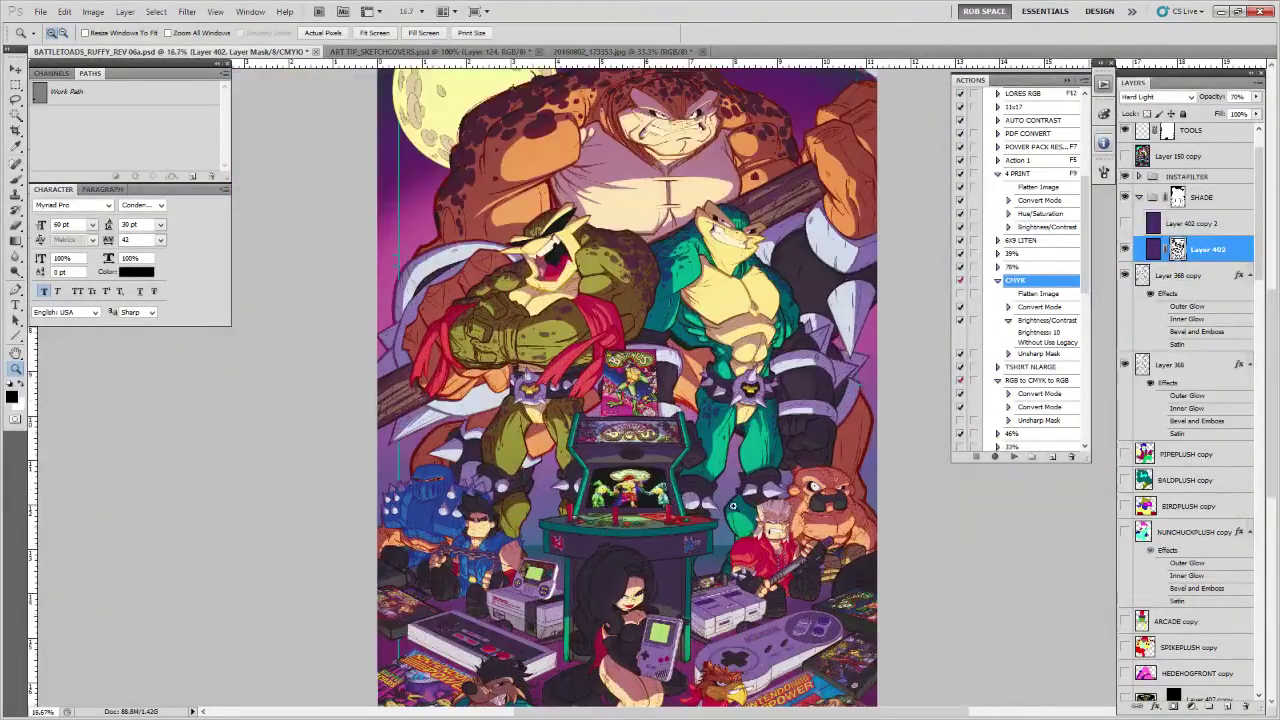
left_click(806, 614)
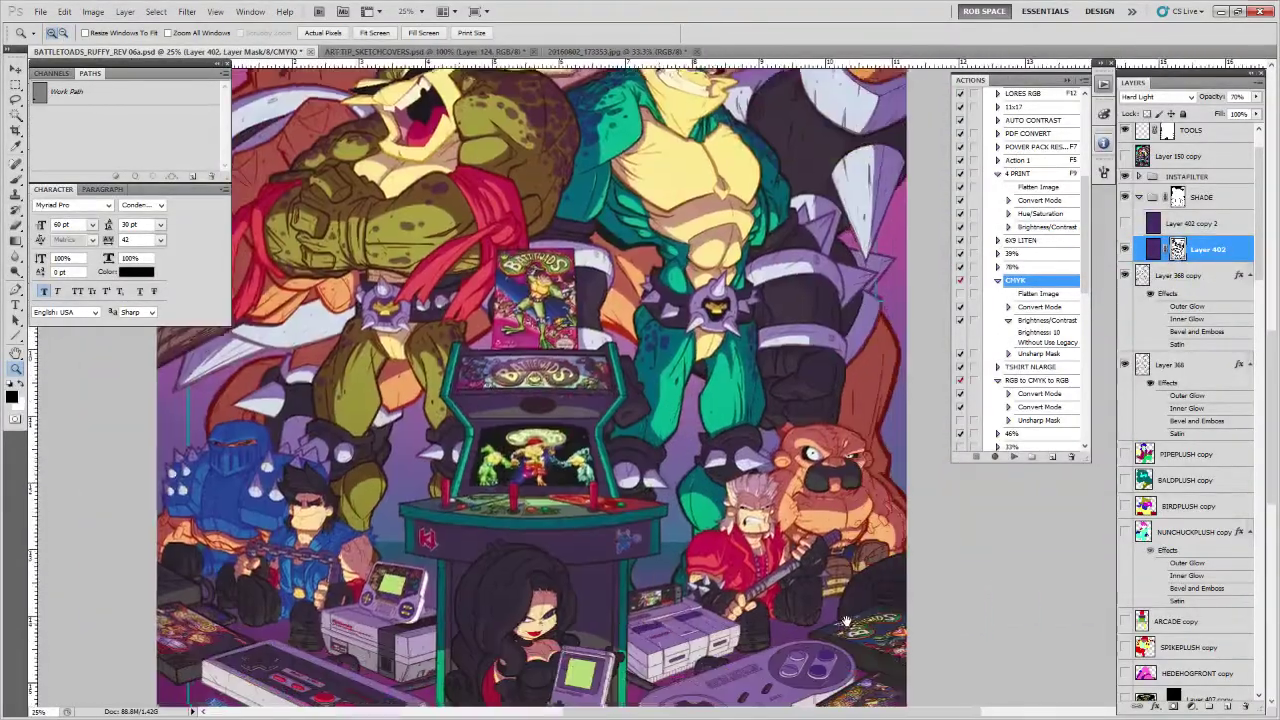
left_click_drag(866, 634, 805, 466)
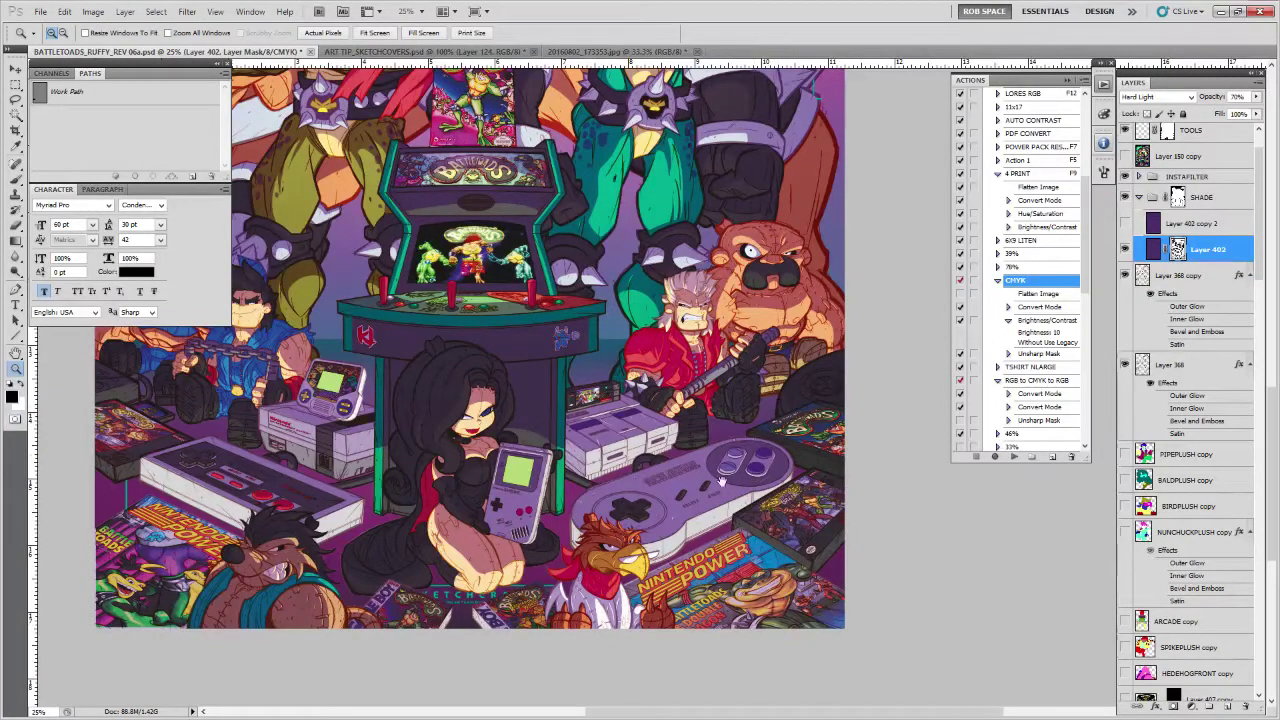
Paint a highlight in the shaded fold beneath the teal toad's pectoral, on the side nearest the magazine box art
left_click_drag(660, 523, 770, 467)
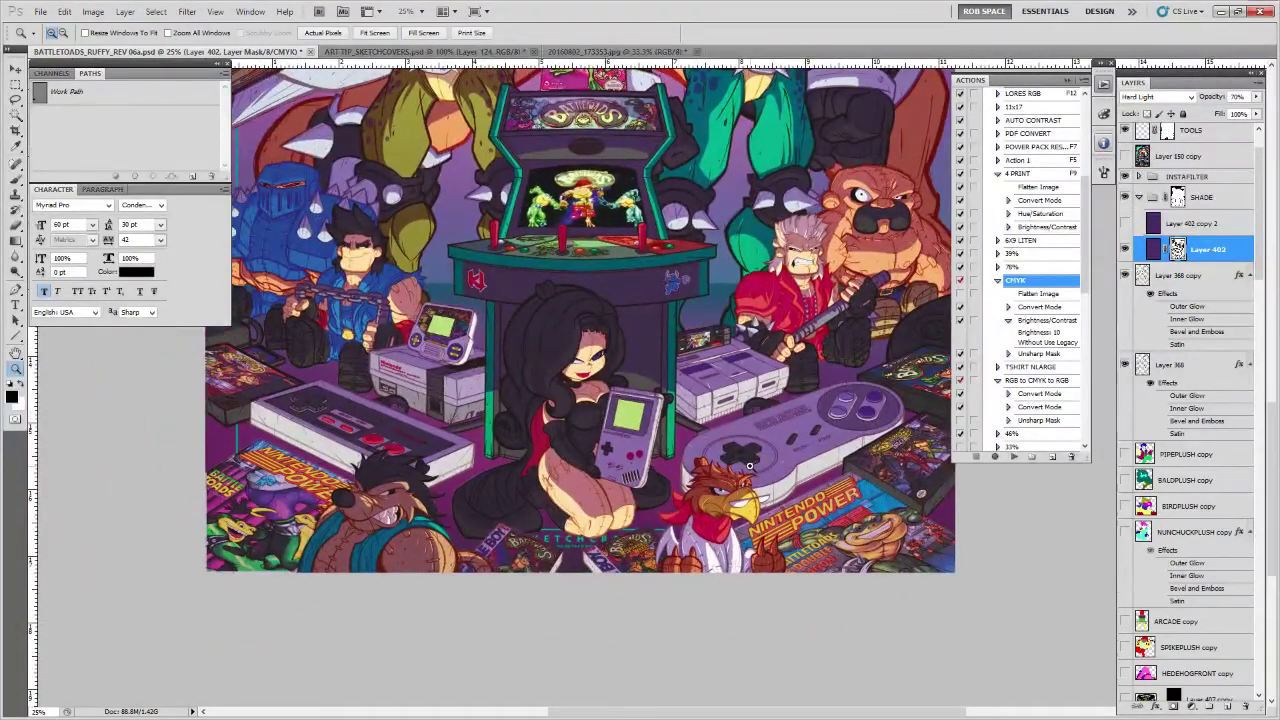
left_click_drag(750, 466, 756, 561)
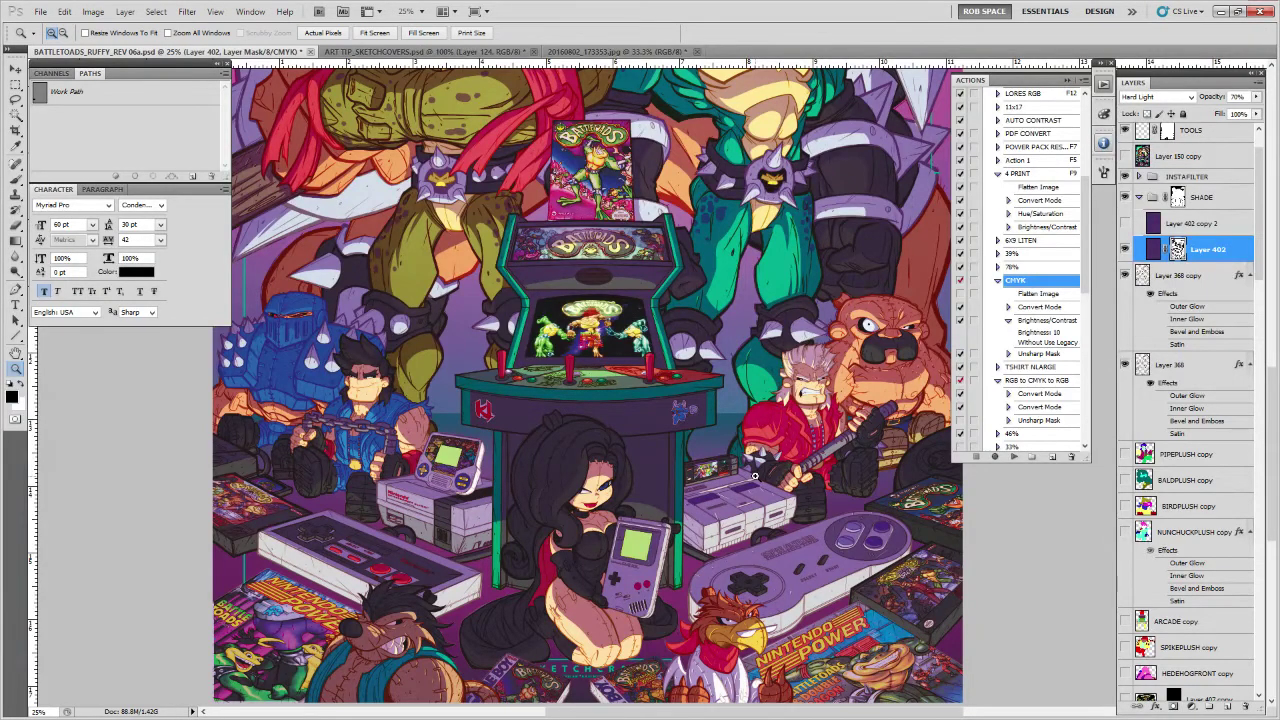
left_click_drag(670, 178, 690, 322)
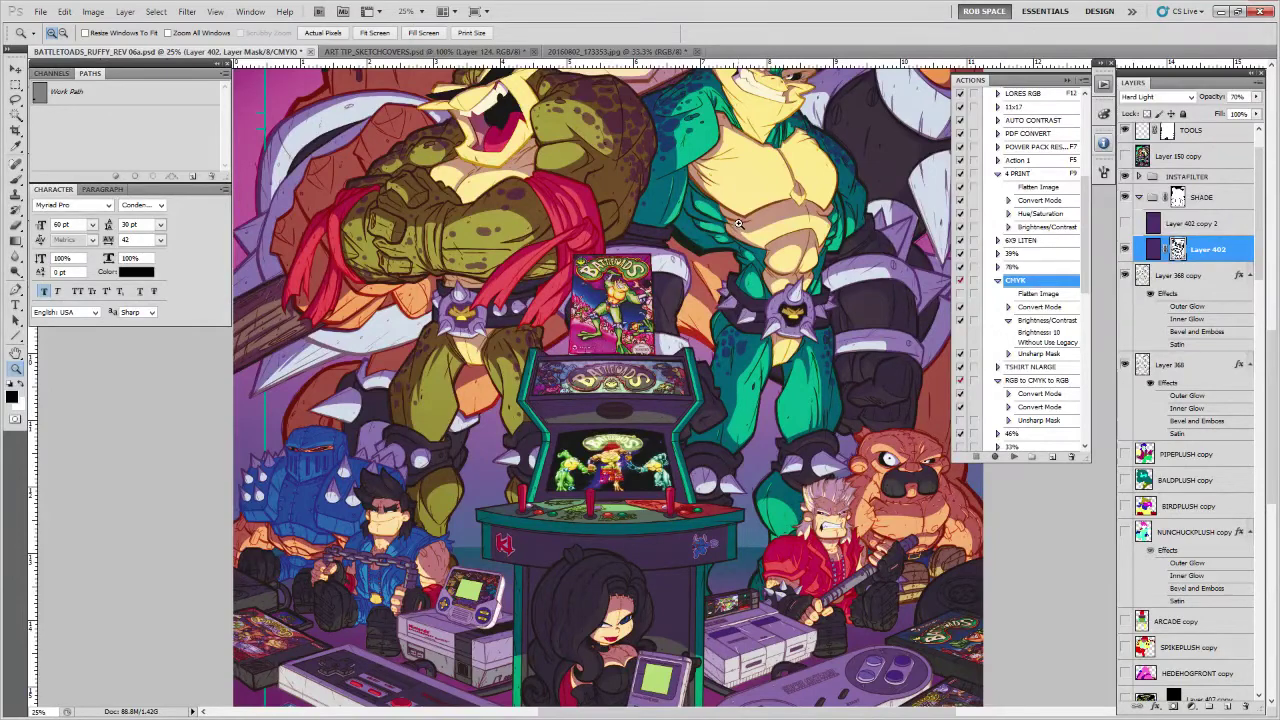
left_click_drag(760, 148, 694, 322)
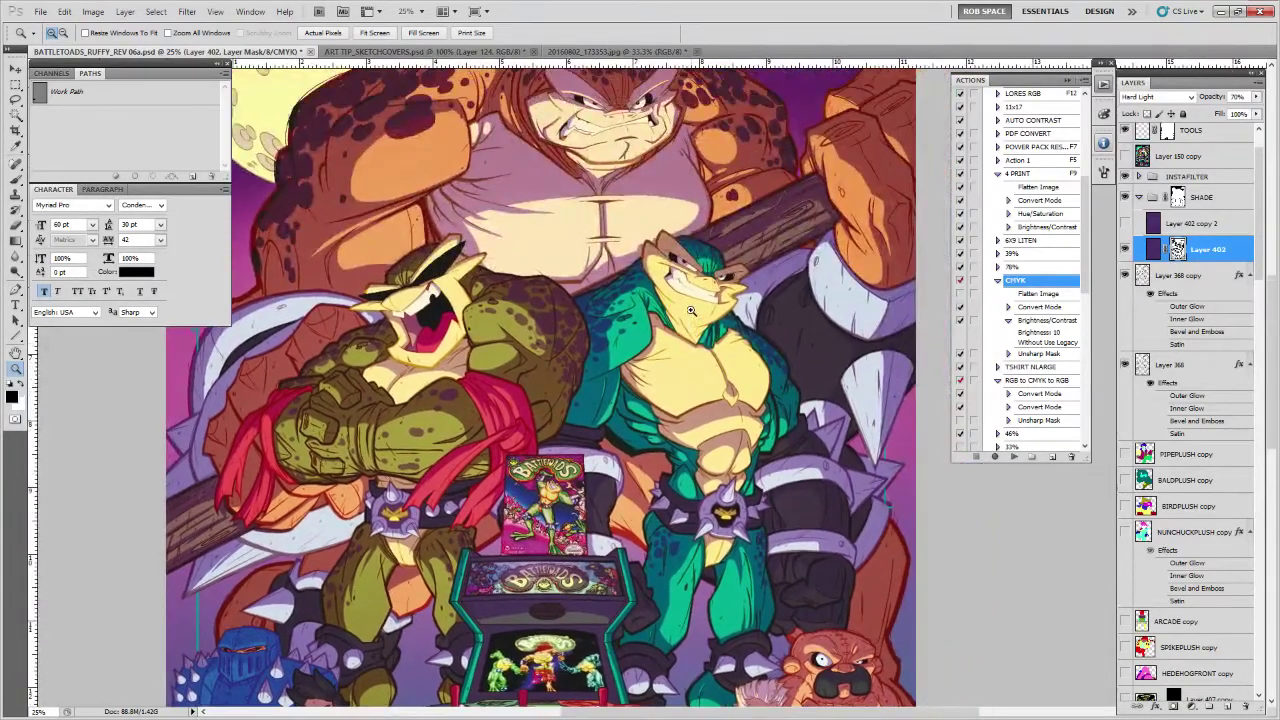
left_click(756, 390)
left_click(756, 390)
left_click(756, 390)
left_click(756, 390)
key("b")
mouse_move(782, 449)
left_mouse_down()
mouse_move(769, 475)
mouse_move(968, 446)
left_mouse_up()
left_click_drag(545, 430, 566, 458)
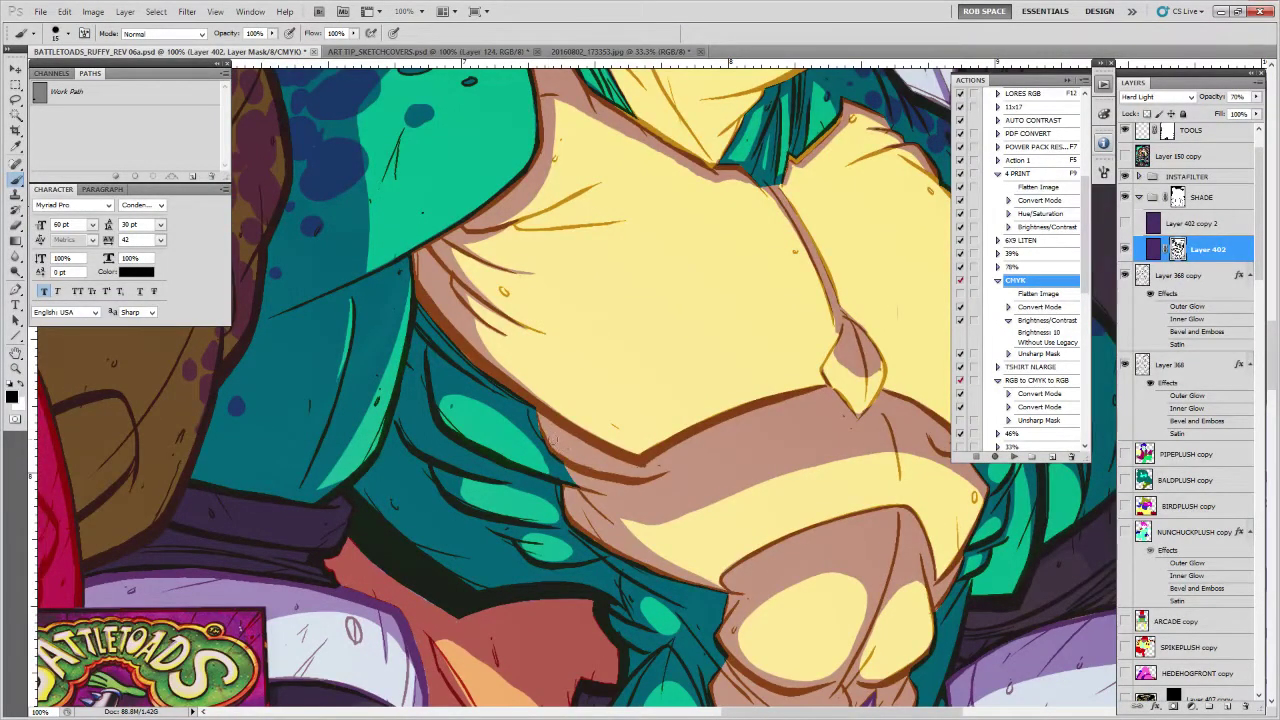
left_click_drag(545, 426, 598, 466)
left_click_drag(547, 431, 617, 481)
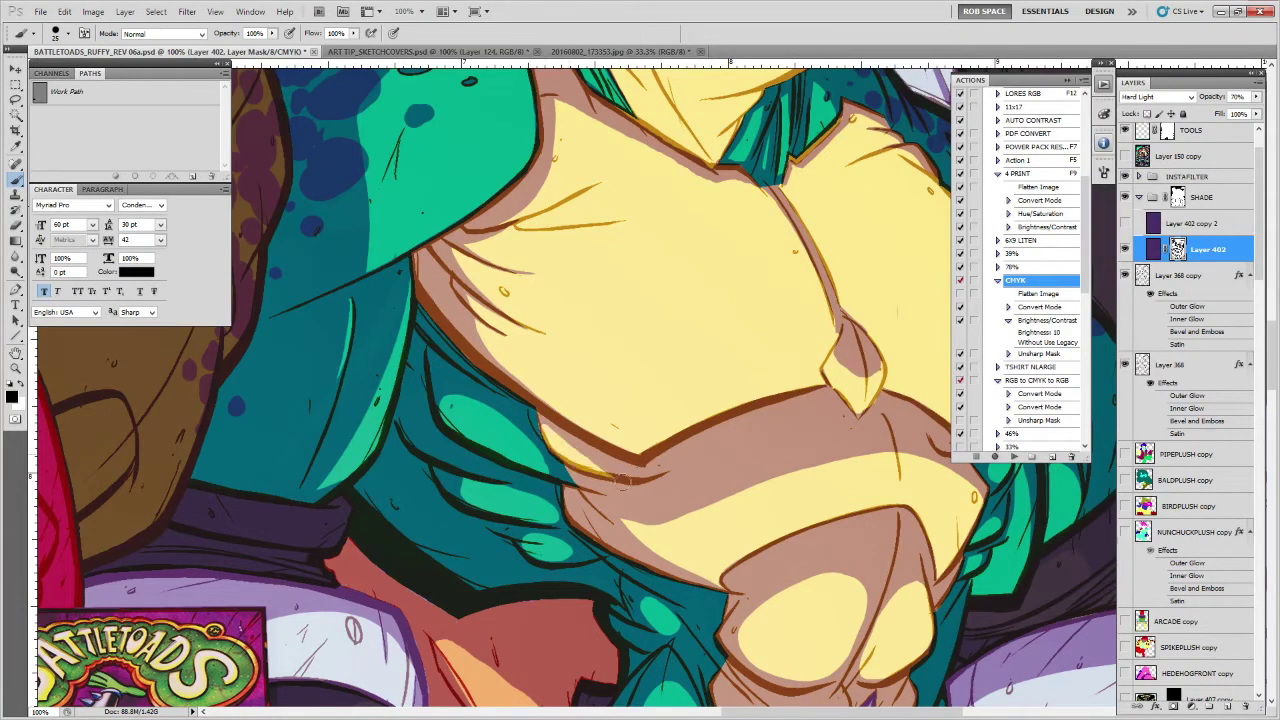
Highlight the crease down the teal toad's upper abdomen and touch up the shadow on the pointed tip of the sternum
left_click_drag(882, 415, 896, 448)
left_click_drag(896, 436, 888, 486)
key("x")
left_click_drag(874, 411, 855, 422)
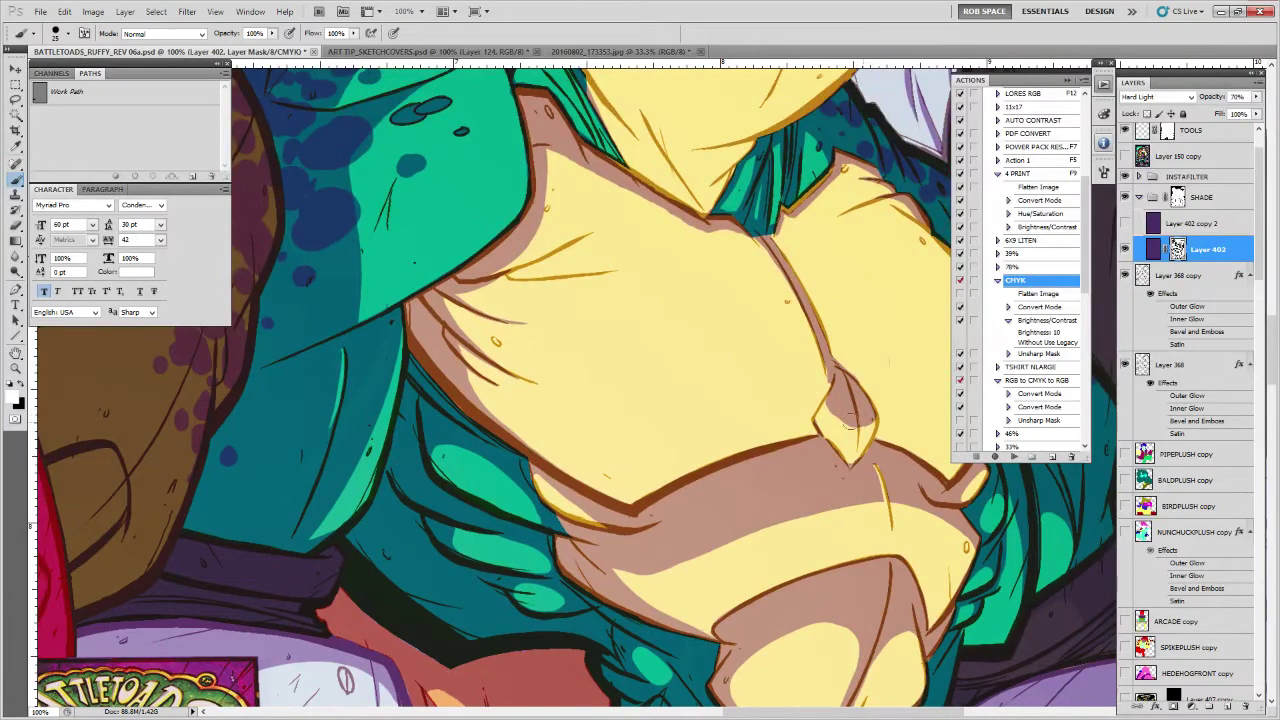
Refine the shadow along the teal toad's collarbone below the chin with a smaller brush
scroll(866, 390, "up", 5)
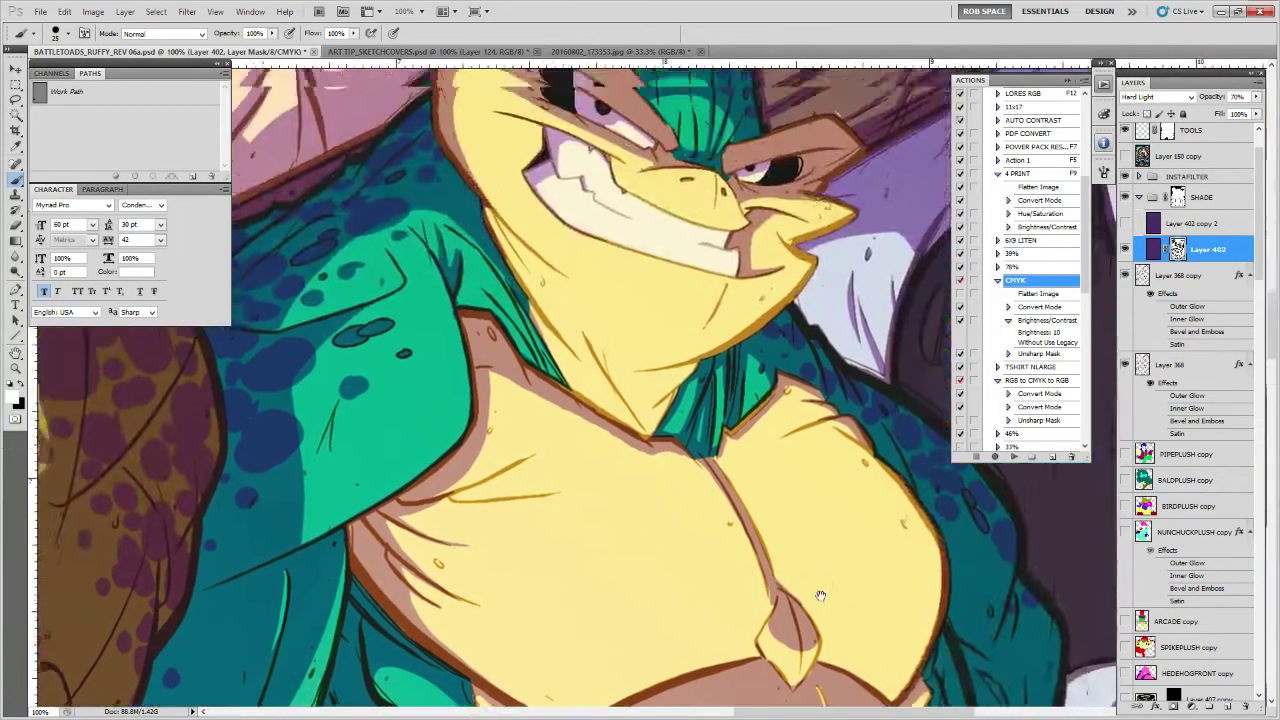
scroll(685, 477, "up", 2)
left_click_drag(505, 402, 575, 468)
right_click(523, 476)
double_click(574, 544)
left_click_drag(416, 438, 508, 465)
key("x")
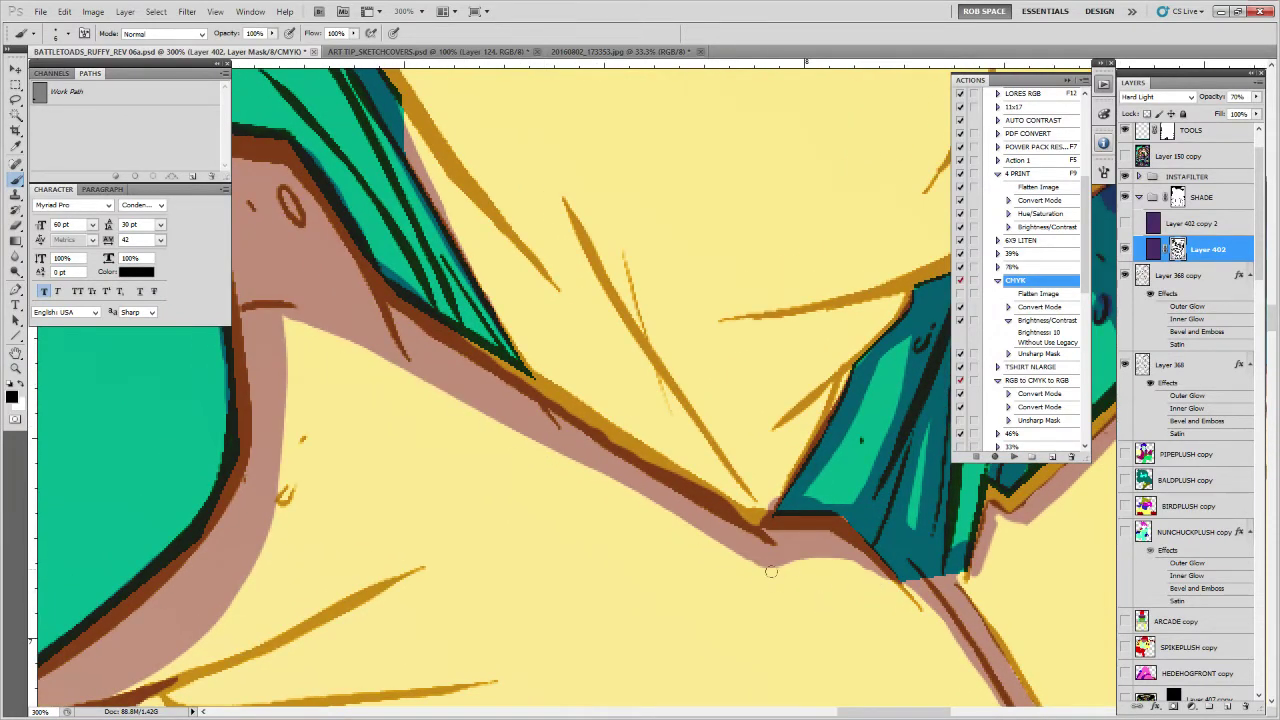
Touch up the shading around the base of the teal toad's neck and the top of the chest
scroll(690, 600, "right", 5)
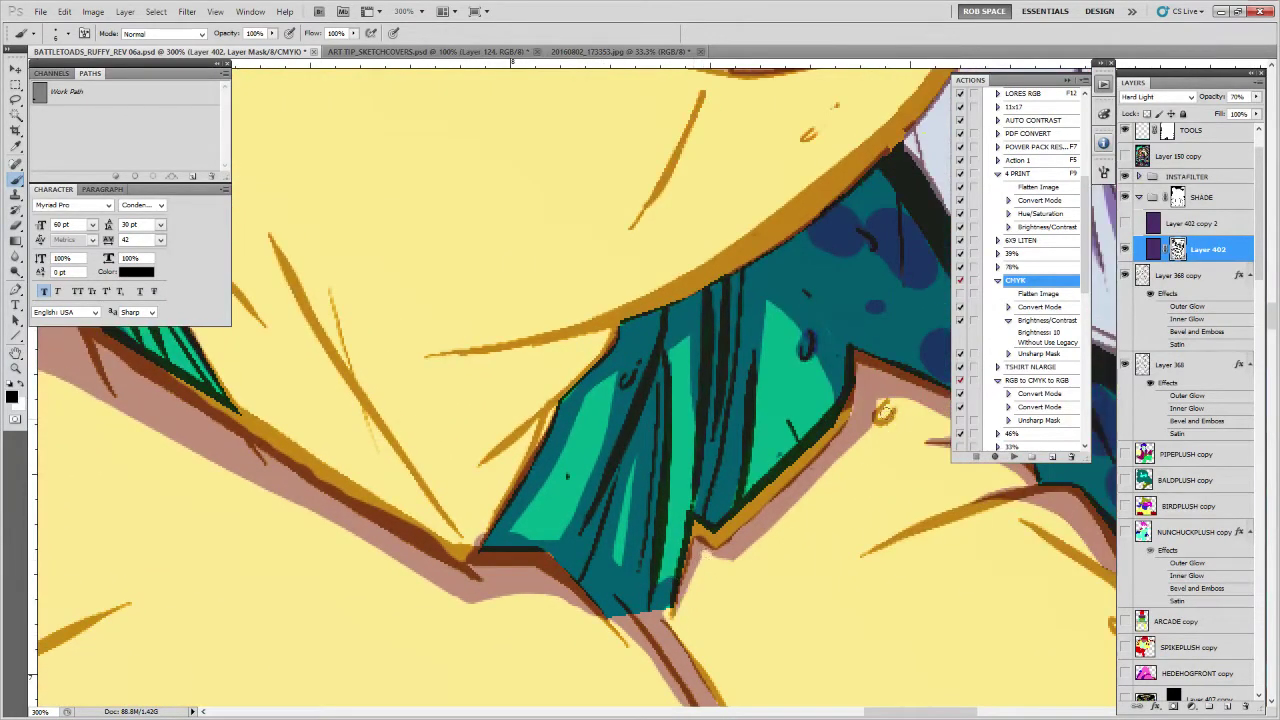
left_click_drag(772, 532, 739, 556)
left_click_drag(848, 483, 757, 618)
left_click_drag(791, 480, 711, 670)
left_click_drag(732, 384, 727, 513)
Add small highlights to the creases on the arcade cabinet's teal corner beside the Shovel Knight sticker
scroll(726, 512, "down", 8)
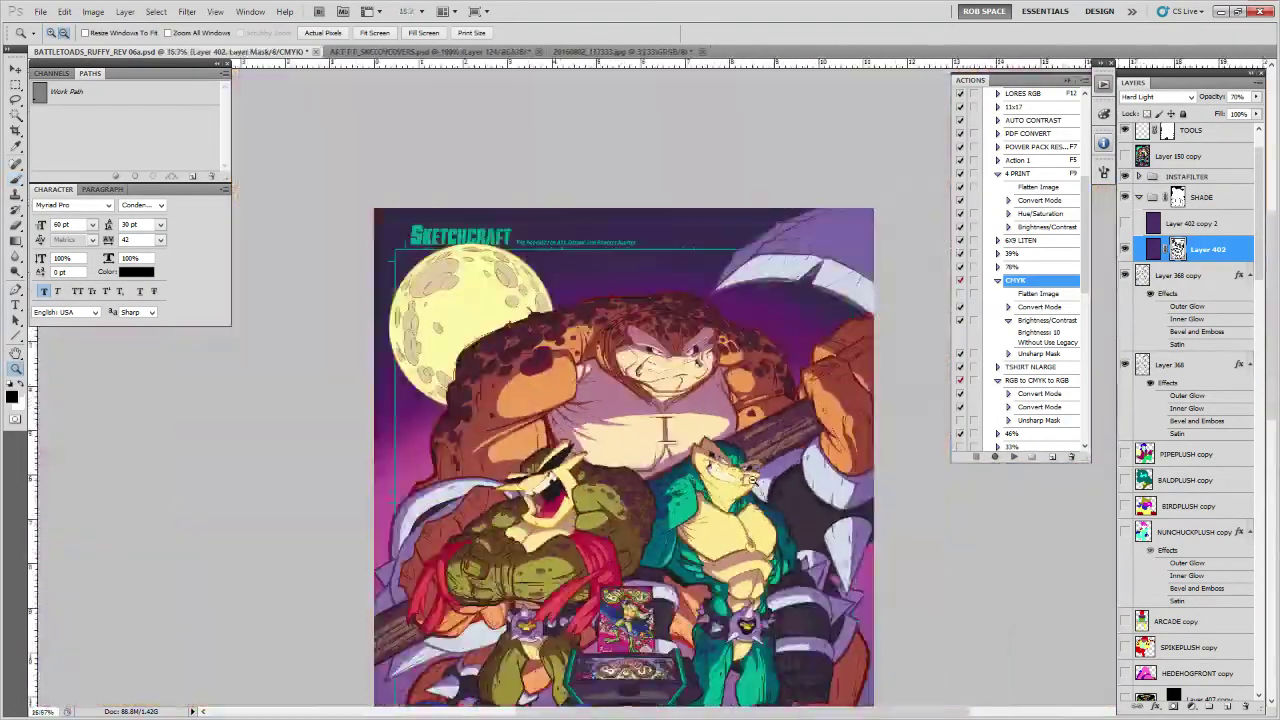
scroll(755, 536, "down", 1)
scroll(748, 550, "up", 2)
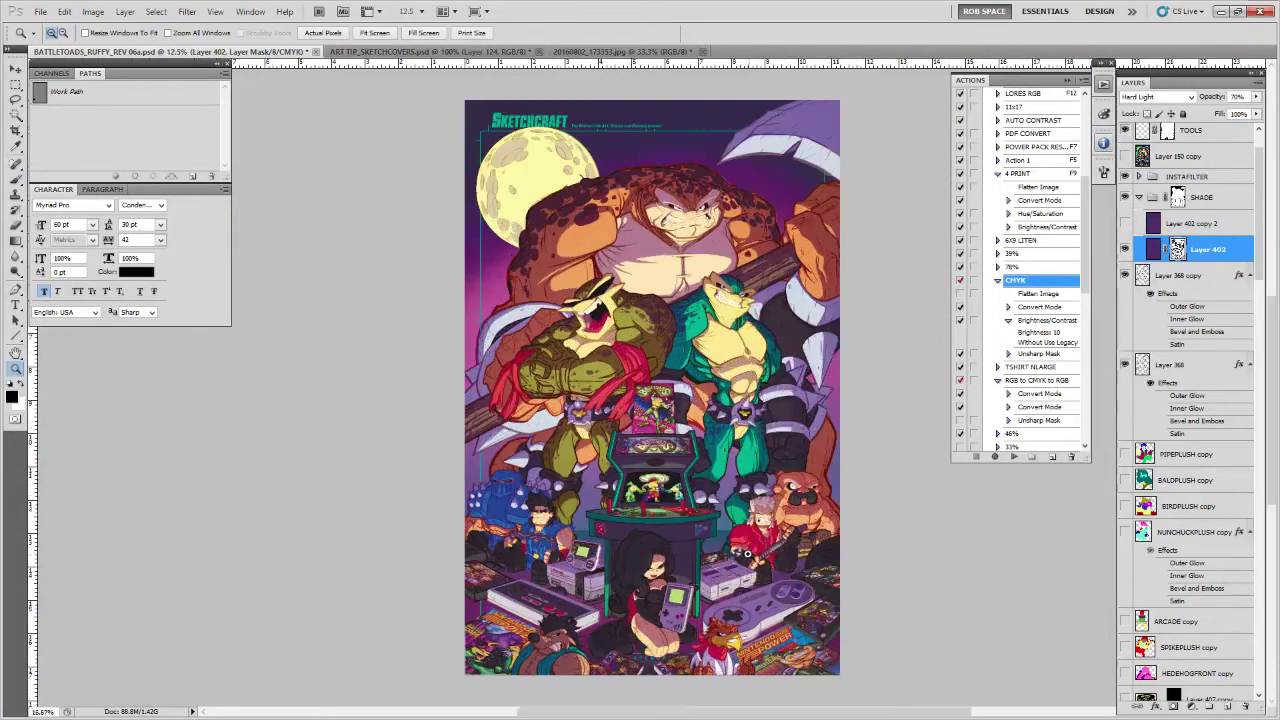
scroll(757, 518, "up", 1)
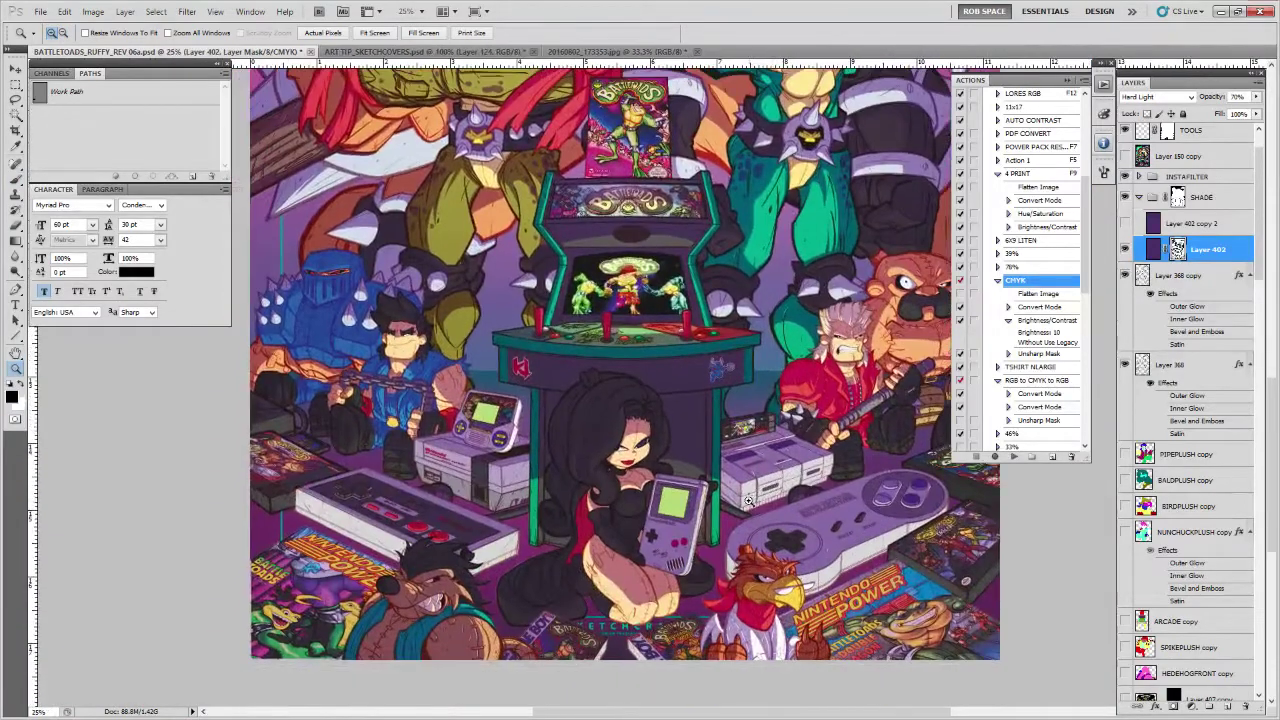
scroll(746, 386, "up", 6)
key("b")
scroll(600, 457, "up", 3)
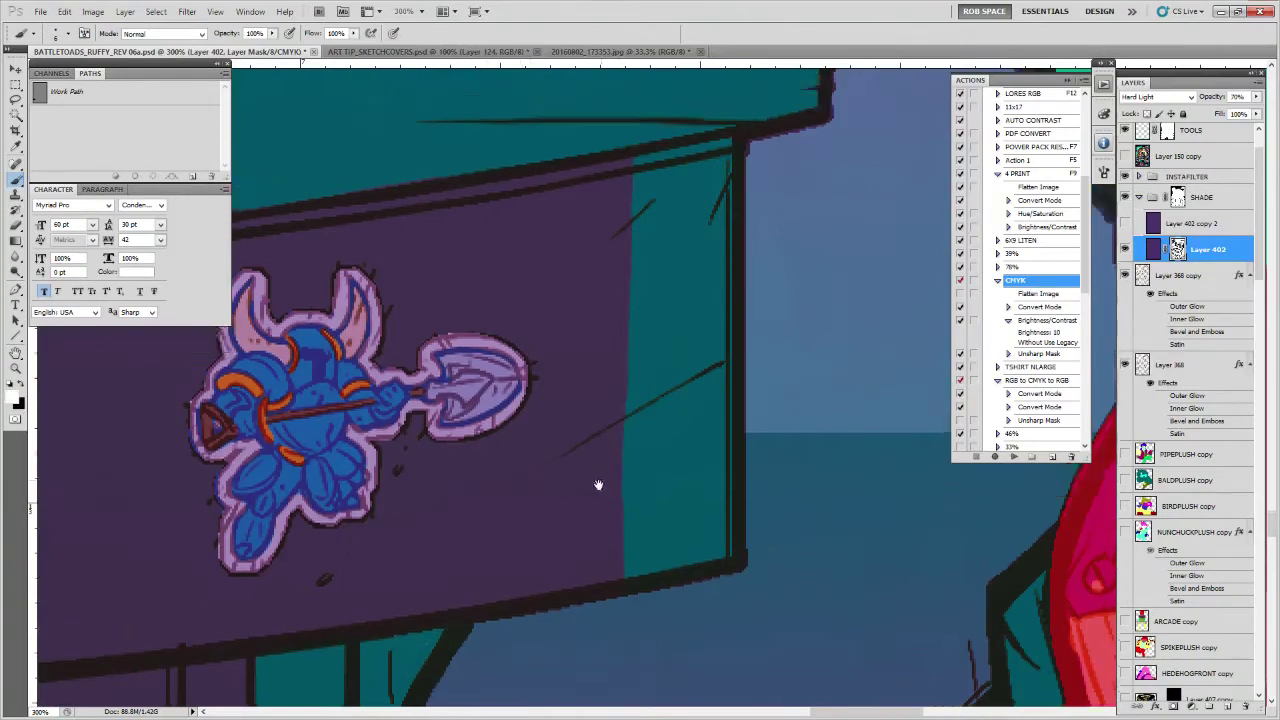
left_click_drag(704, 441, 555, 540)
left_click_drag(640, 286, 586, 334)
Paint thin highlights along the creases of the teal control deck edge above the Shovel Knight sticker
scroll(468, 441, "up", 5)
scroll(468, 441, "left", 3)
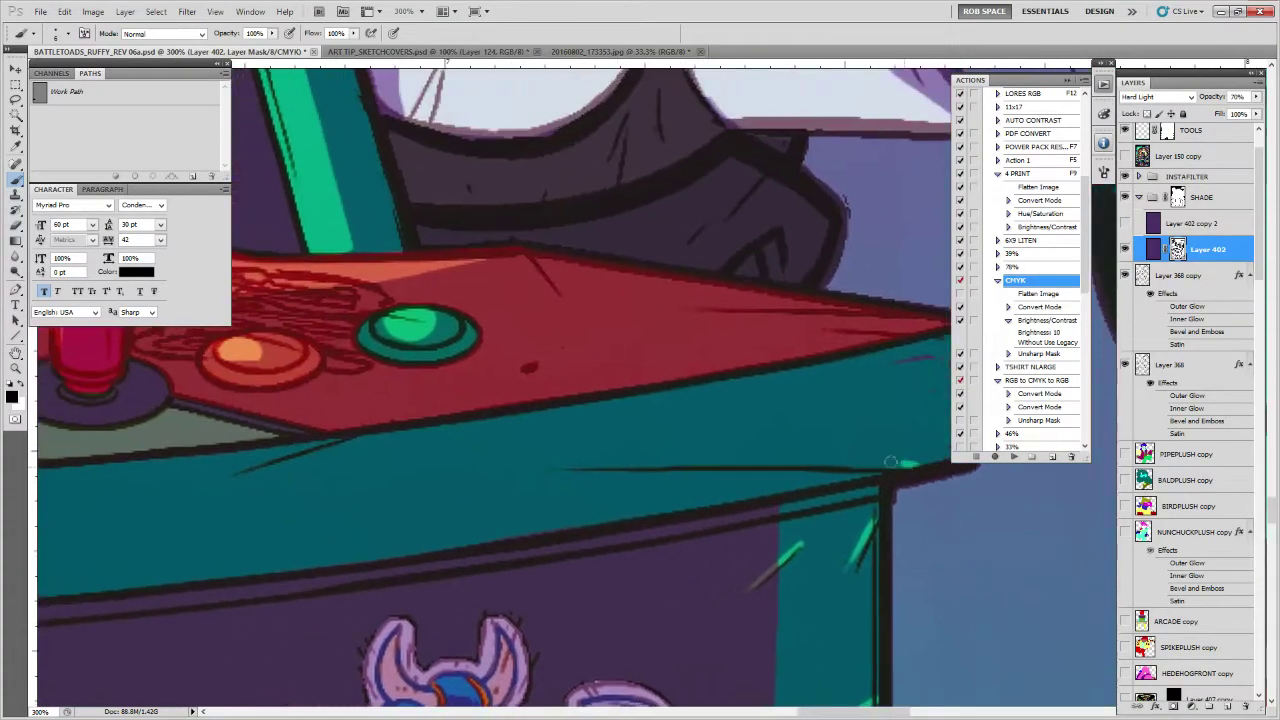
left_click_drag(912, 463, 551, 456)
key("ctrl+z")
mouse_move(914, 462)
left_mouse_down()
mouse_move(540, 460)
mouse_move(457, 487)
left_mouse_up()
left_click_drag(388, 520, 926, 449)
left_click_drag(757, 414, 636, 453)
left_click_drag(404, 543, 898, 467)
left_click_drag(820, 477, 766, 486)
Continue the thin crease highlights along the teal control deck edge toward the KI sticker
left_click_drag(443, 528, 1180, 550)
left_click_drag(330, 475, 956, 536)
left_click_drag(533, 490, 720, 531)
left_click_drag(550, 530, 863, 542)
left_click_drag(560, 484, 752, 432)
left_click_drag(805, 531, 866, 515)
Highlight the creases on the cabinet's teal corner and the scratches on the purple panel around the KI sticker
mouse_move(900, 564)
left_mouse_down()
mouse_move(877, 431)
mouse_move(880, 337)
left_mouse_up()
left_click_drag(610, 337, 644, 416)
mouse_move(670, 504)
left_mouse_down()
mouse_move(640, 351)
mouse_move(594, 424)
mouse_move(583, 497)
left_mouse_up()
left_click_drag(718, 532, 666, 489)
left_click_drag(641, 504, 655, 538)
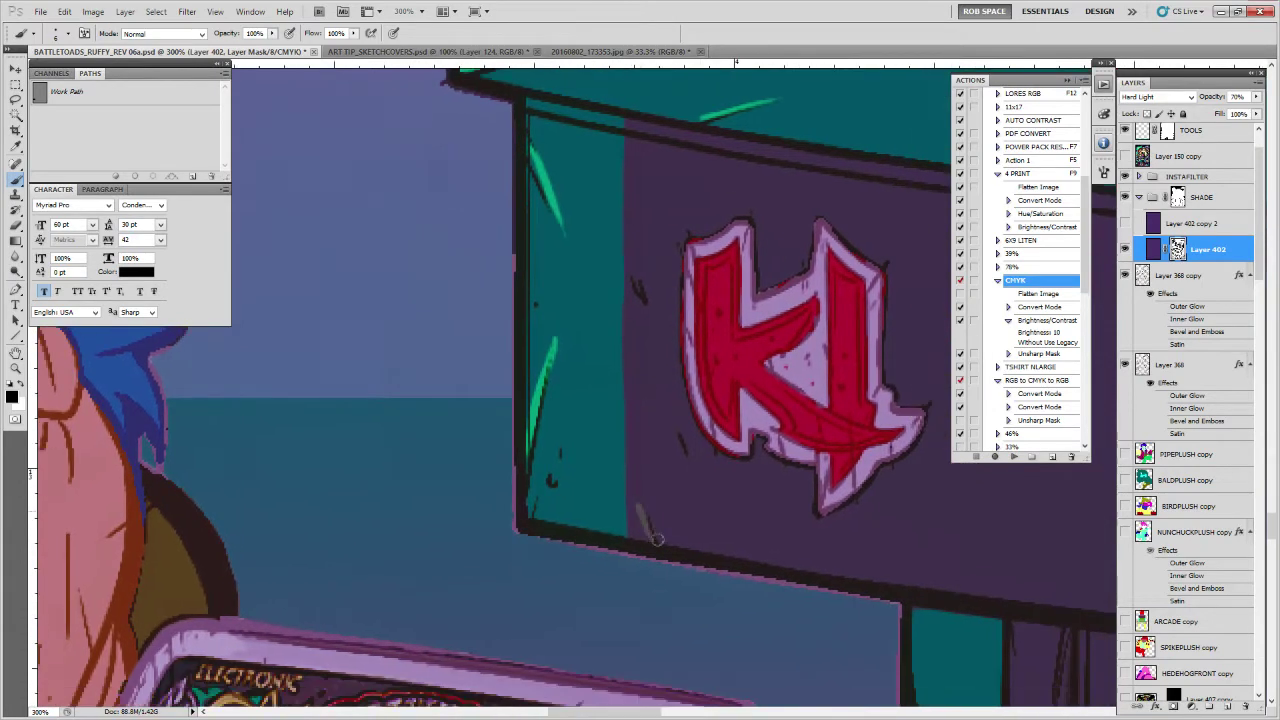
left_click_drag(737, 403, 666, 509)
mouse_move(639, 371)
left_mouse_down()
mouse_move(642, 500)
mouse_move(661, 526)
mouse_move(619, 402)
mouse_move(670, 548)
mouse_move(676, 535)
left_mouse_up()
mouse_move(672, 488)
left_mouse_down()
mouse_move(770, 560)
mouse_move(767, 588)
left_mouse_up()
left_click_drag(762, 372, 773, 522)
Paint highlights on the Shovel Knight sticker's horns, armor, white outline and shovel blade
mouse_move(798, 600)
left_mouse_down()
mouse_move(551, 486)
mouse_move(434, 486)
left_mouse_up()
left_click_drag(937, 603, 540, 595)
mouse_move(1010, 635)
left_mouse_down()
mouse_move(797, 655)
mouse_move(386, 629)
left_mouse_up()
left_click_drag(1033, 592, 433, 630)
left_click_drag(957, 569, 817, 569)
mouse_move(578, 392)
left_mouse_down()
mouse_move(556, 338)
mouse_move(558, 402)
mouse_move(532, 478)
mouse_move(548, 494)
mouse_move(576, 468)
mouse_move(584, 503)
mouse_move(560, 548)
mouse_move(580, 562)
mouse_move(590, 545)
mouse_move(596, 468)
mouse_move(622, 496)
mouse_move(642, 490)
mouse_move(646, 554)
mouse_move(664, 494)
left_mouse_up()
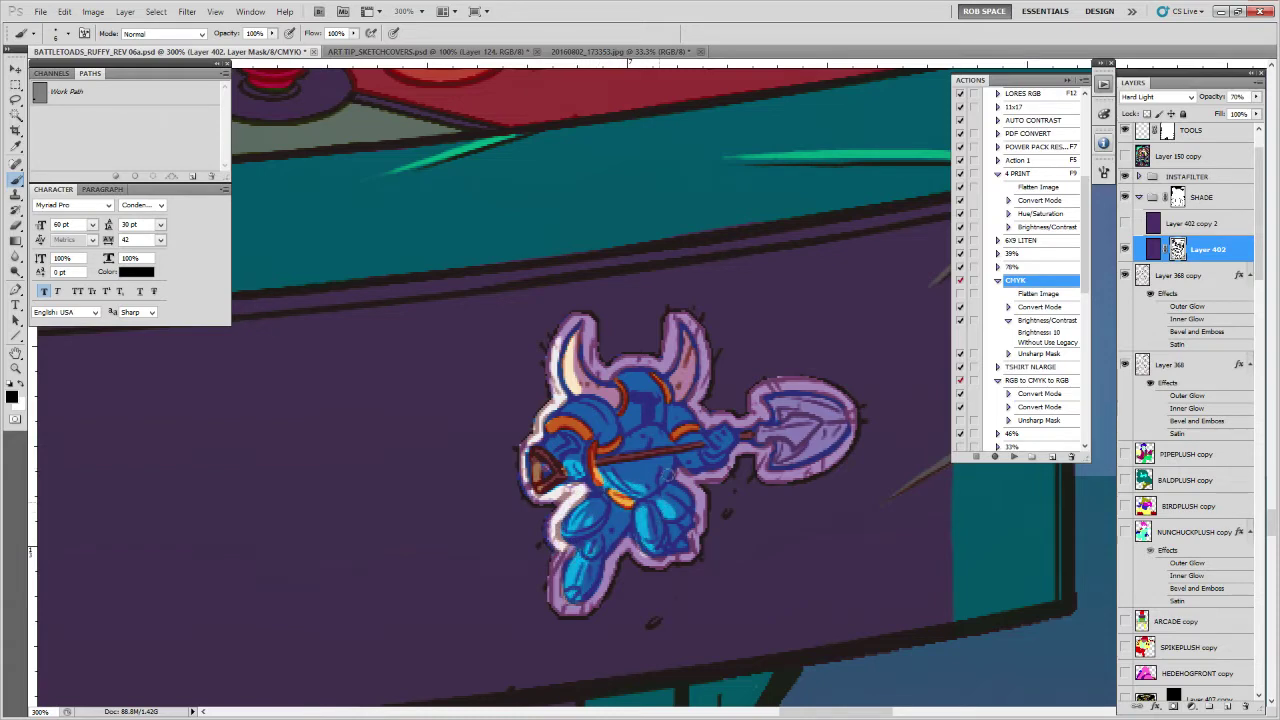
mouse_move(623, 425)
left_mouse_down()
mouse_move(640, 412)
mouse_move(687, 416)
mouse_move(690, 460)
mouse_move(712, 455)
mouse_move(673, 431)
mouse_move(687, 343)
left_mouse_up()
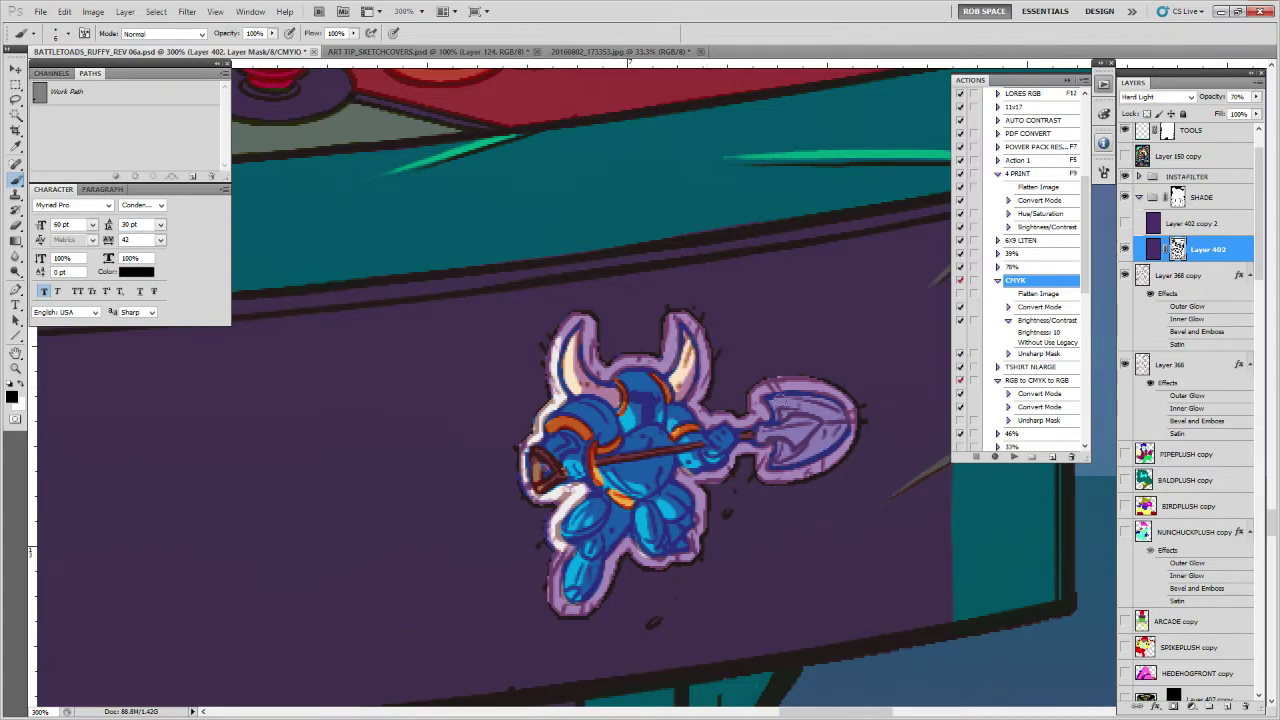
mouse_move(760, 437)
left_mouse_down()
mouse_move(778, 463)
mouse_move(845, 432)
left_mouse_up()
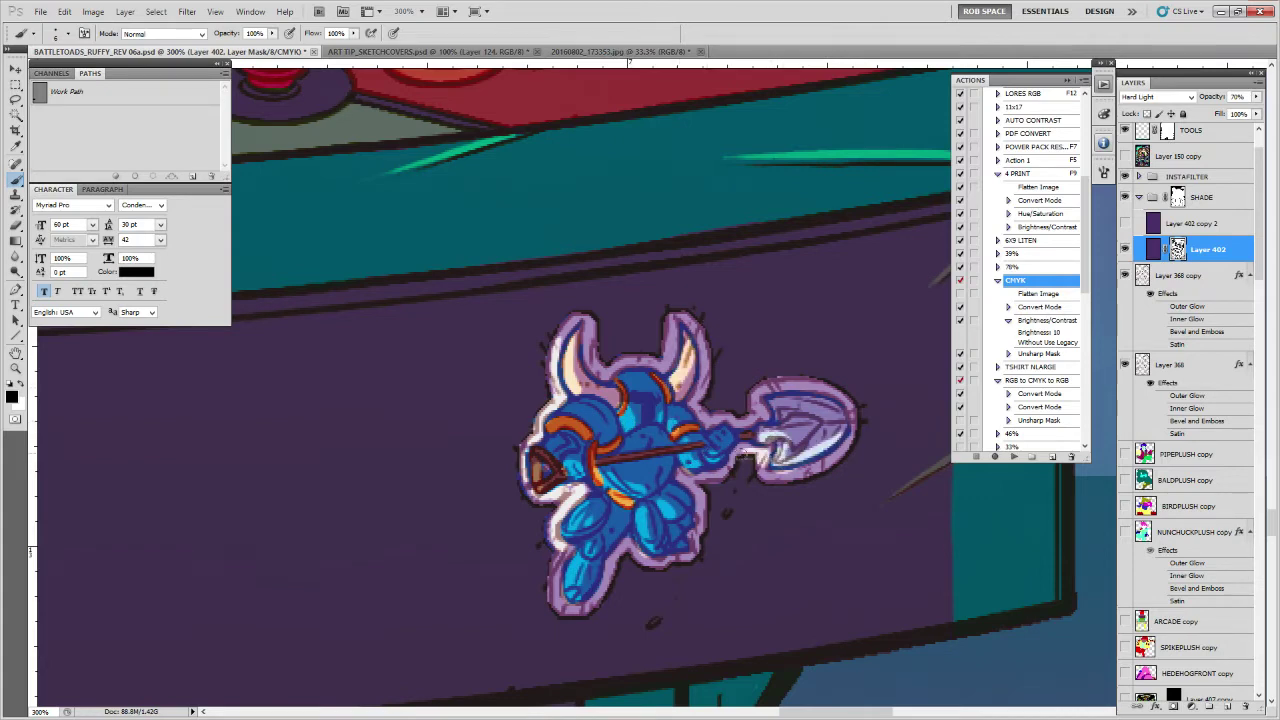
mouse_move(760, 468)
left_mouse_down()
mouse_move(780, 478)
mouse_move(852, 440)
mouse_move(850, 426)
left_mouse_up()
Refine the Shovel Knight sticker's shading and highlight the mark below it and the crease on the cabinet's teal leg
key("x")
left_click_drag(768, 535, 693, 454)
key("x")
left_click_drag(586, 529, 560, 553)
left_click_drag(712, 617, 862, 432)
scroll(737, 445, "down", 3)
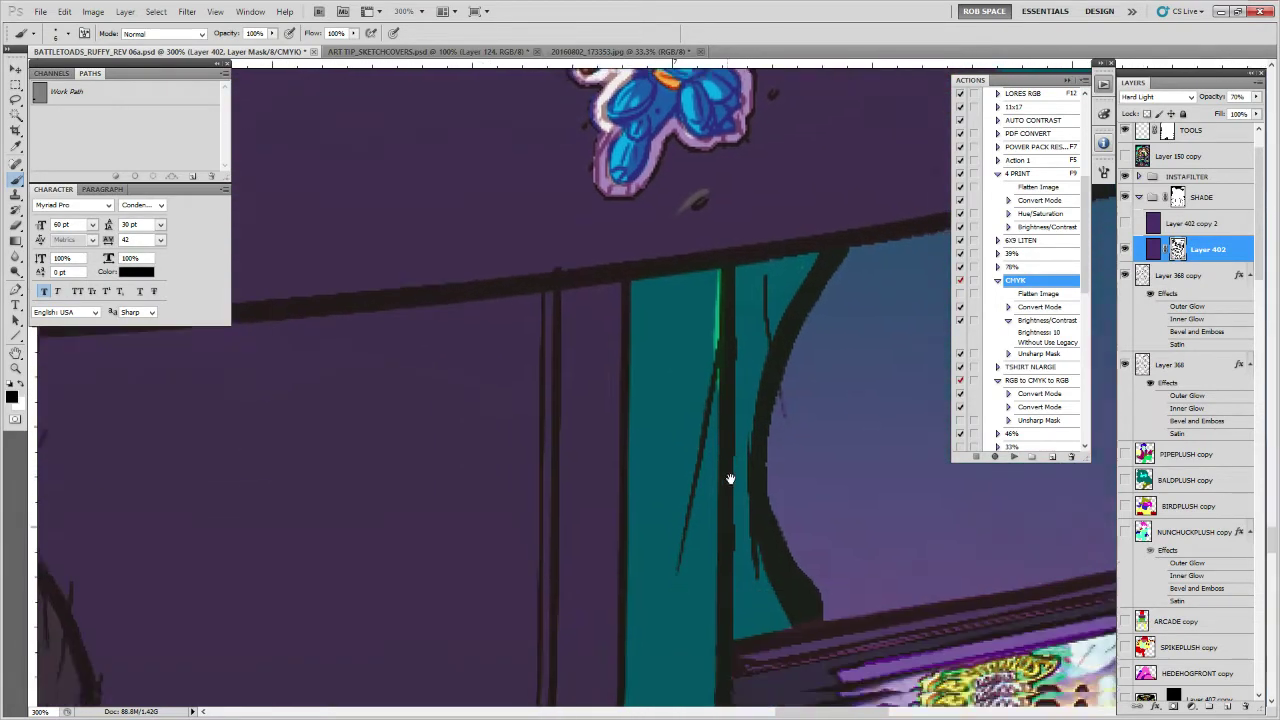
Examine the arcade cabinet's new highlights against the lower half and the whole poster
key("z")
left_click(784, 366, "alt")
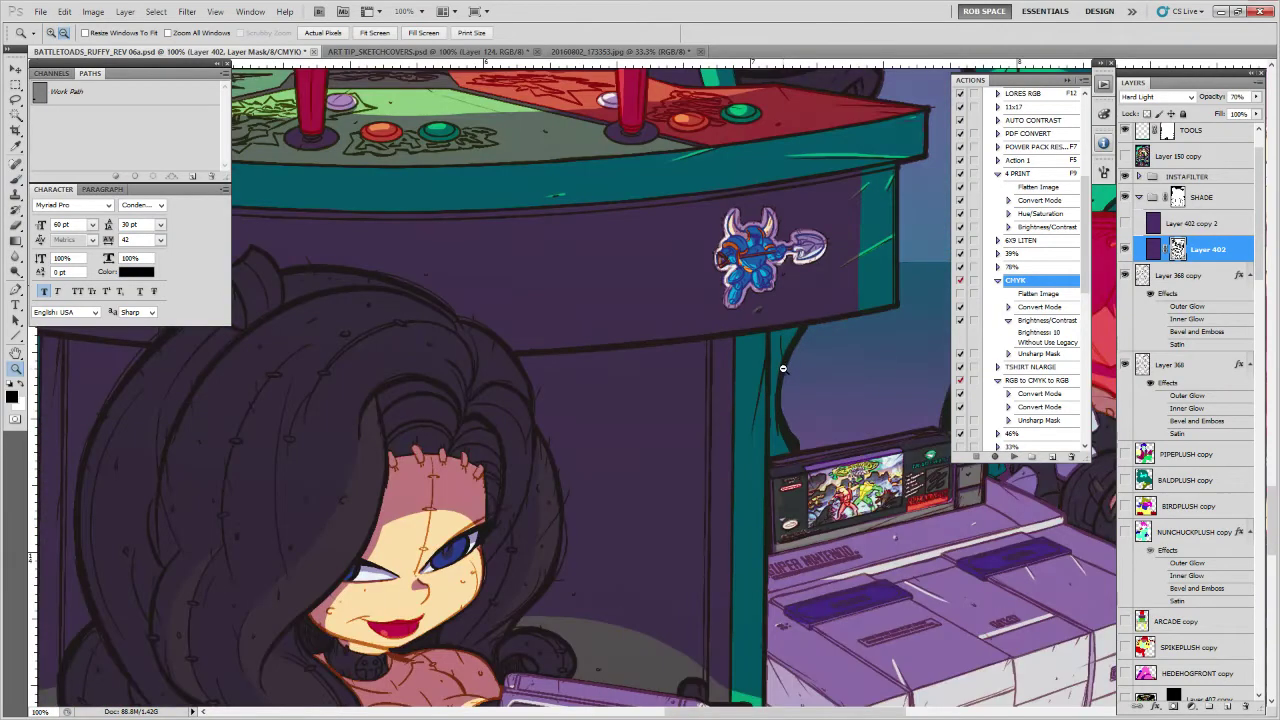
left_click(784, 368, "alt")
left_click(784, 372, "alt")
left_click(785, 379, "alt")
left_click(786, 385, "alt")
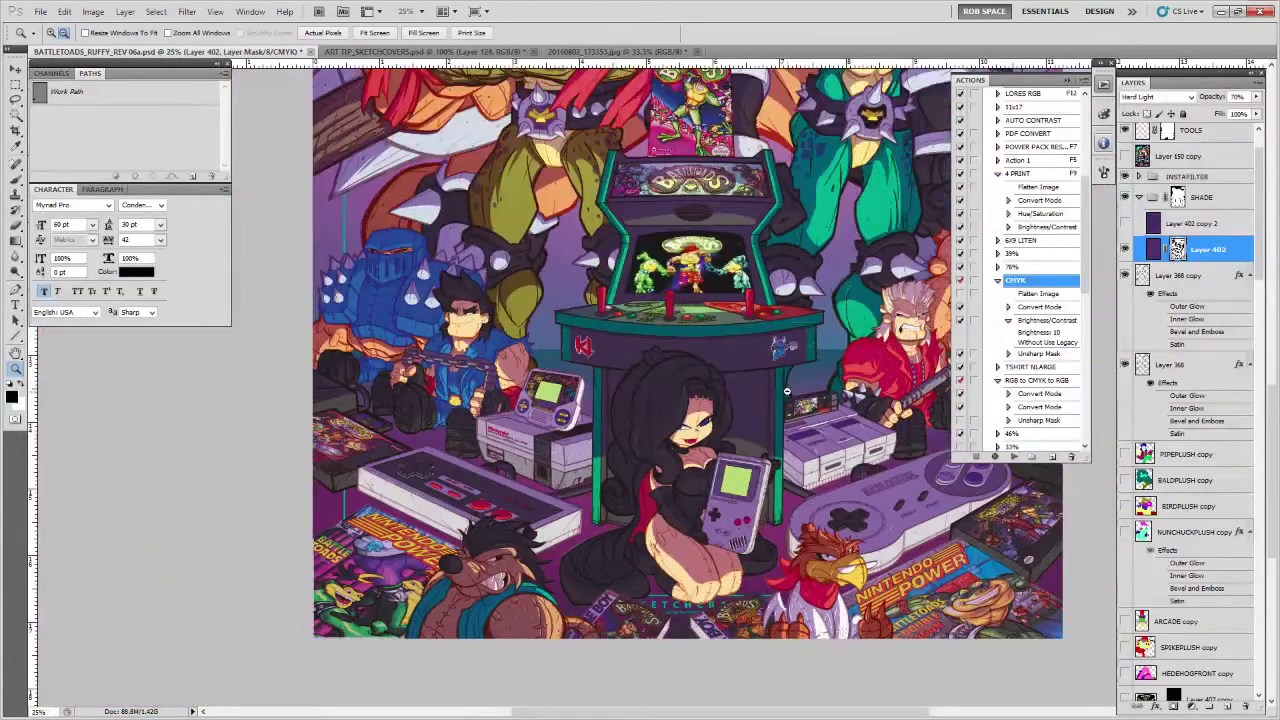
left_click(785, 400, "alt")
left_click(778, 412, "alt")
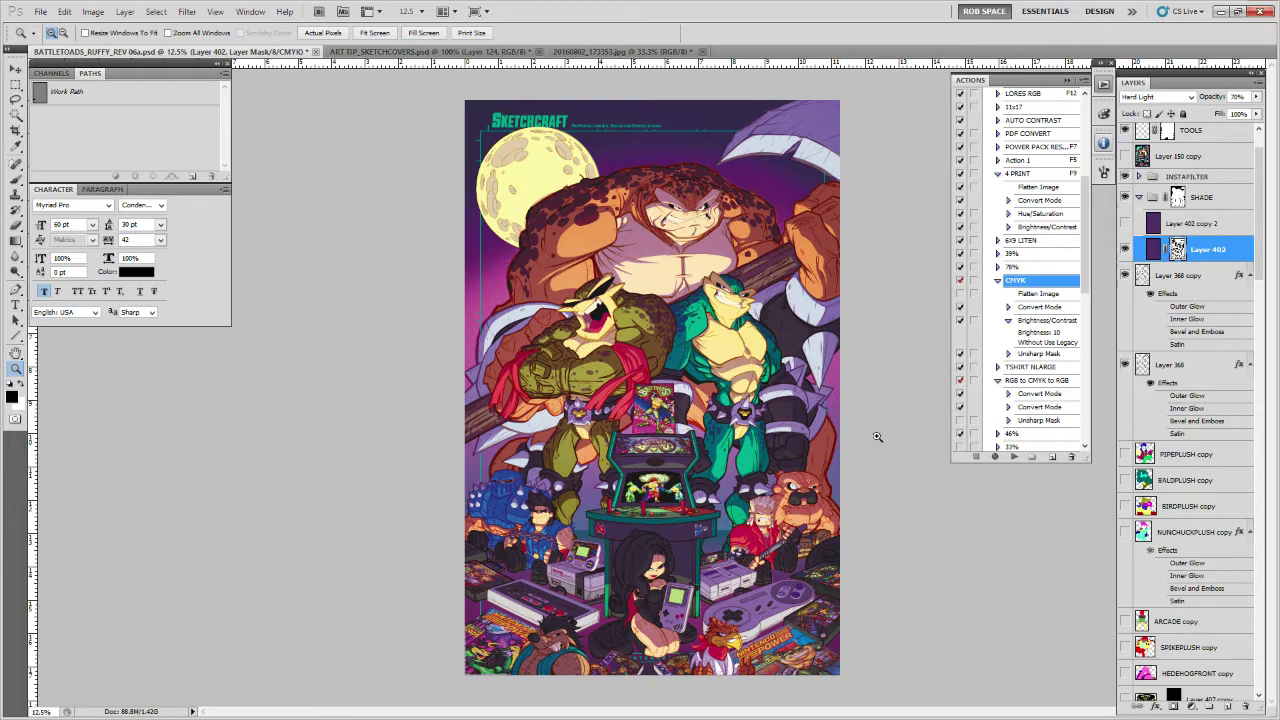
Select the dark areas of Layer 407 copy 5 with the Magic Wand at tolerance 7 and Contiguous off
scroll(1156, 494, "down", 5)
scroll(1156, 494, "down", 9)
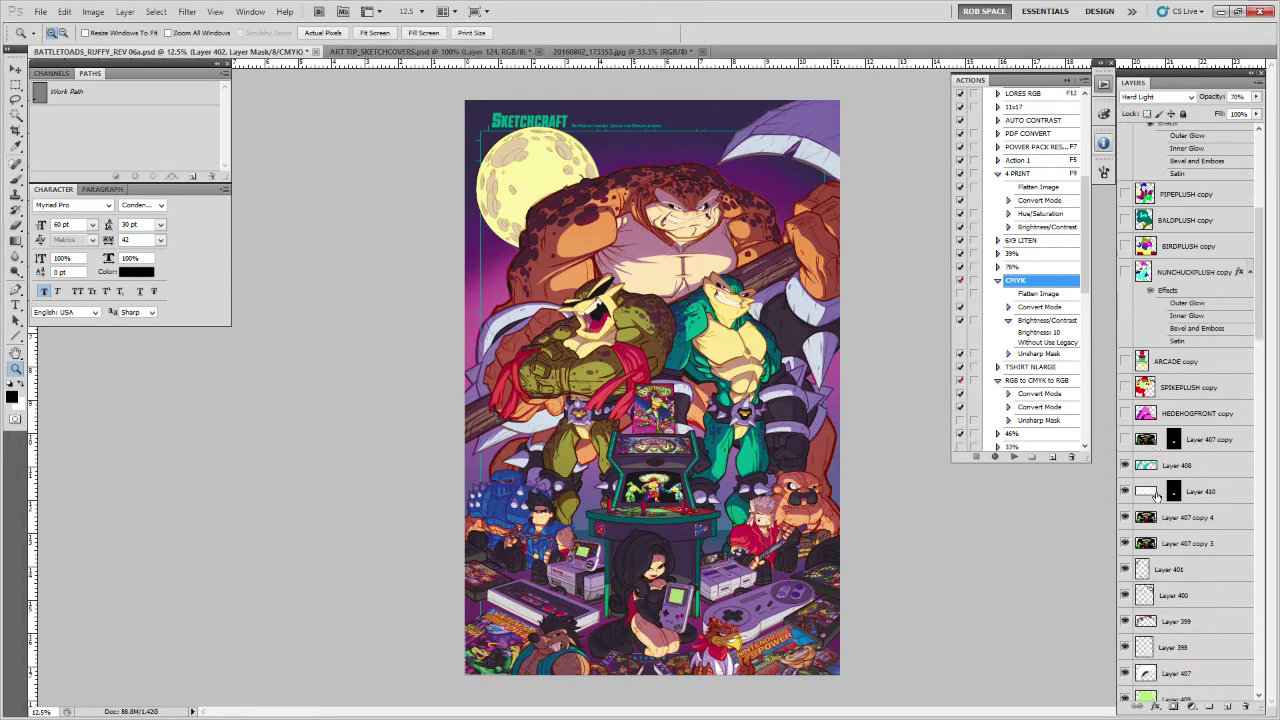
scroll(1156, 494, "down", 2)
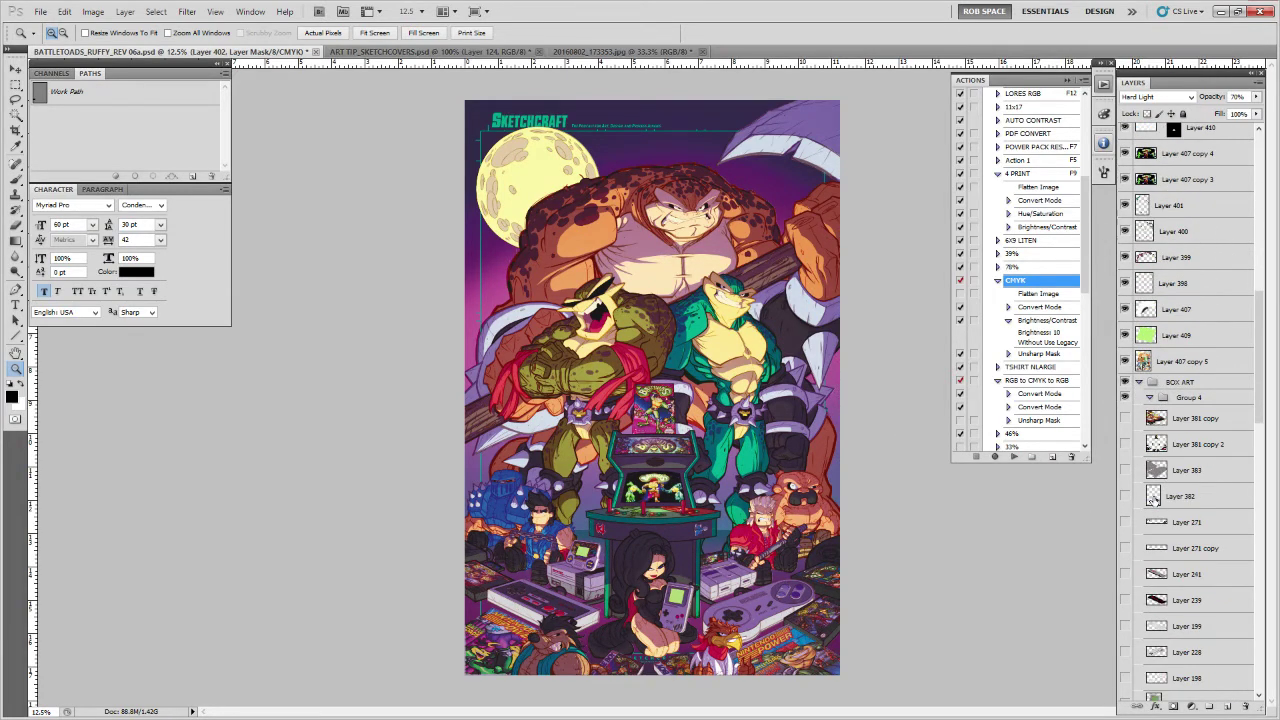
left_click(1143, 366)
key("w")
left_click(245, 35)
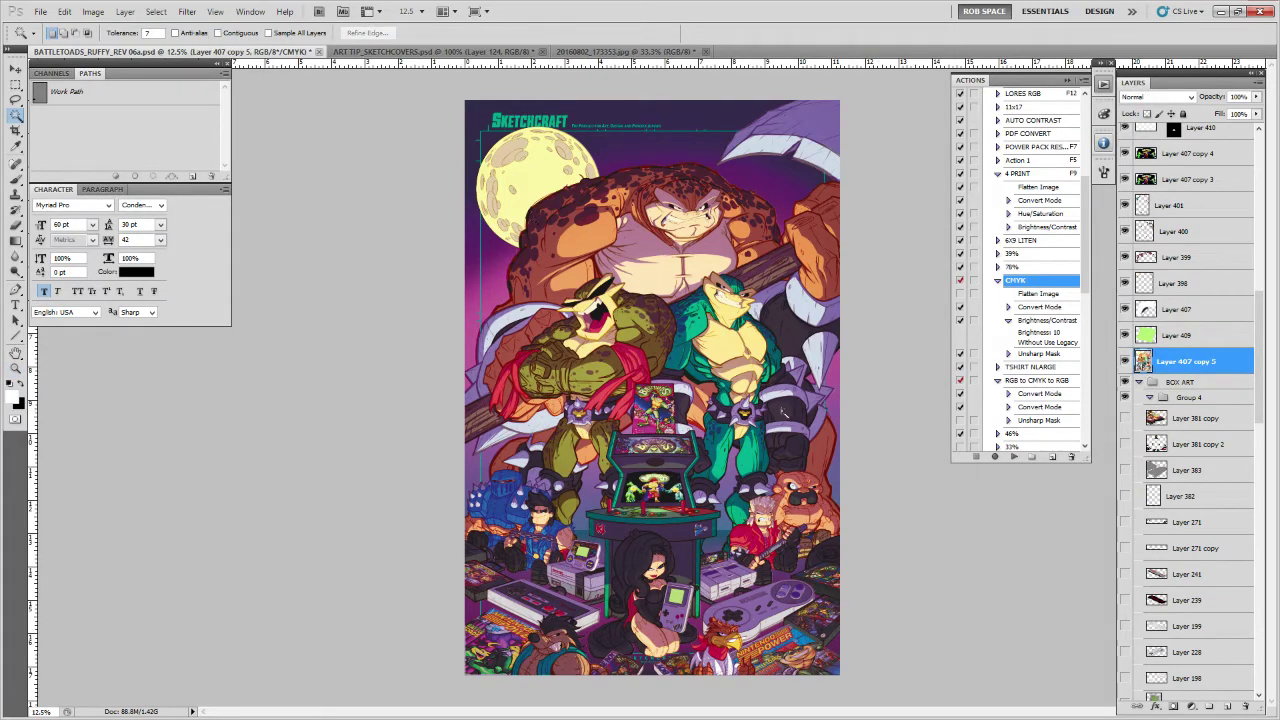
left_click(783, 410)
Try to intersect Layer 402's mask with the selection and add a new layer for it above Layer 402
scroll(1175, 280, "up", 16)
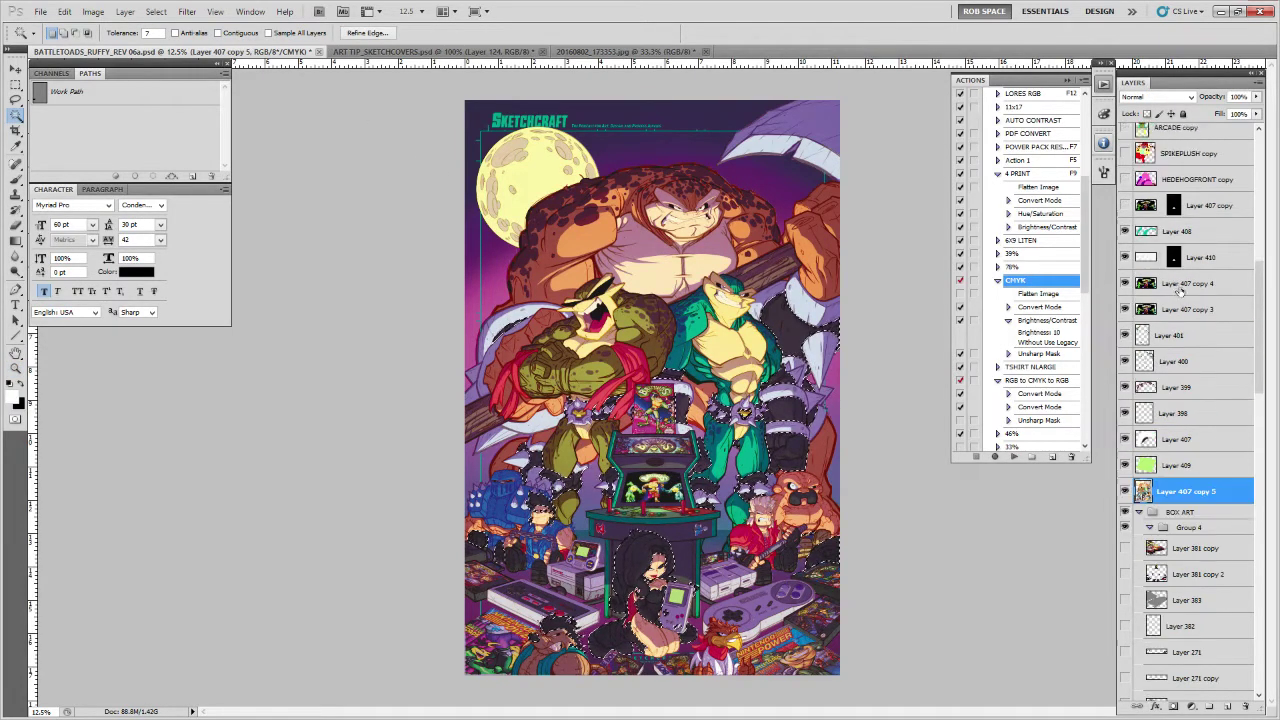
scroll(1183, 292, "up", 5)
left_click(1177, 306)
right_click(1177, 306)
left_click(1200, 394)
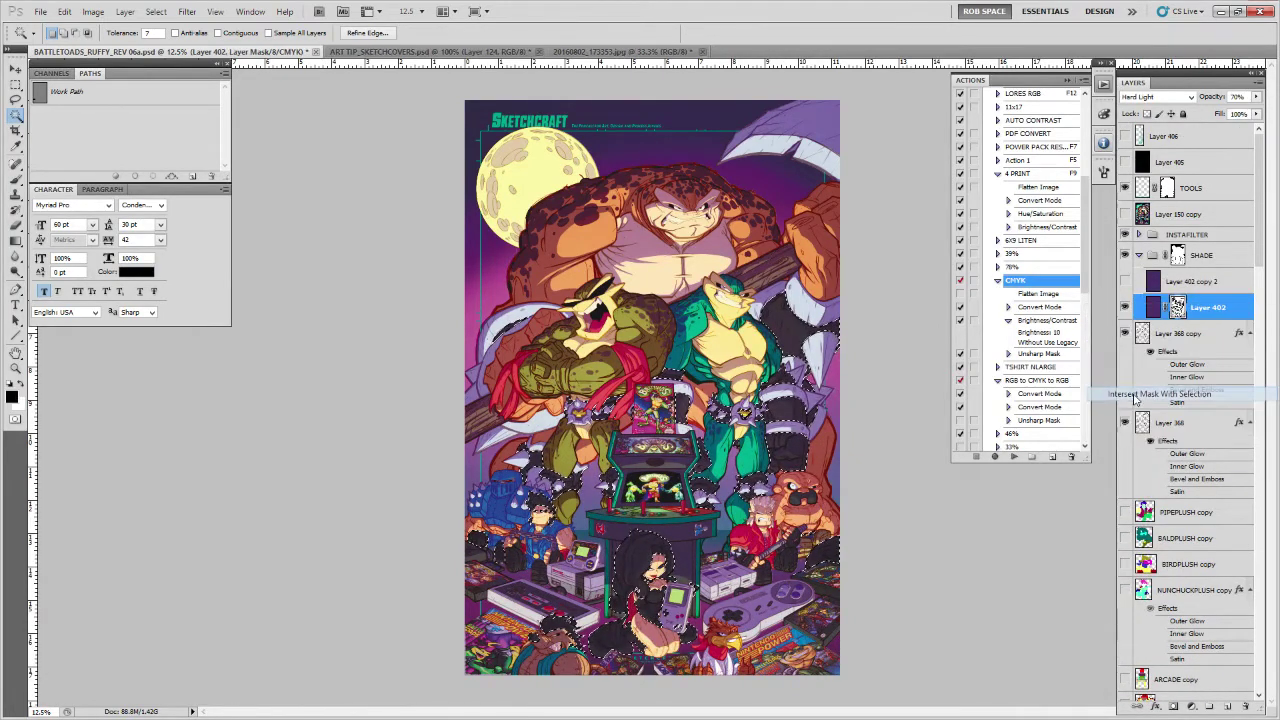
left_click(1227, 706)
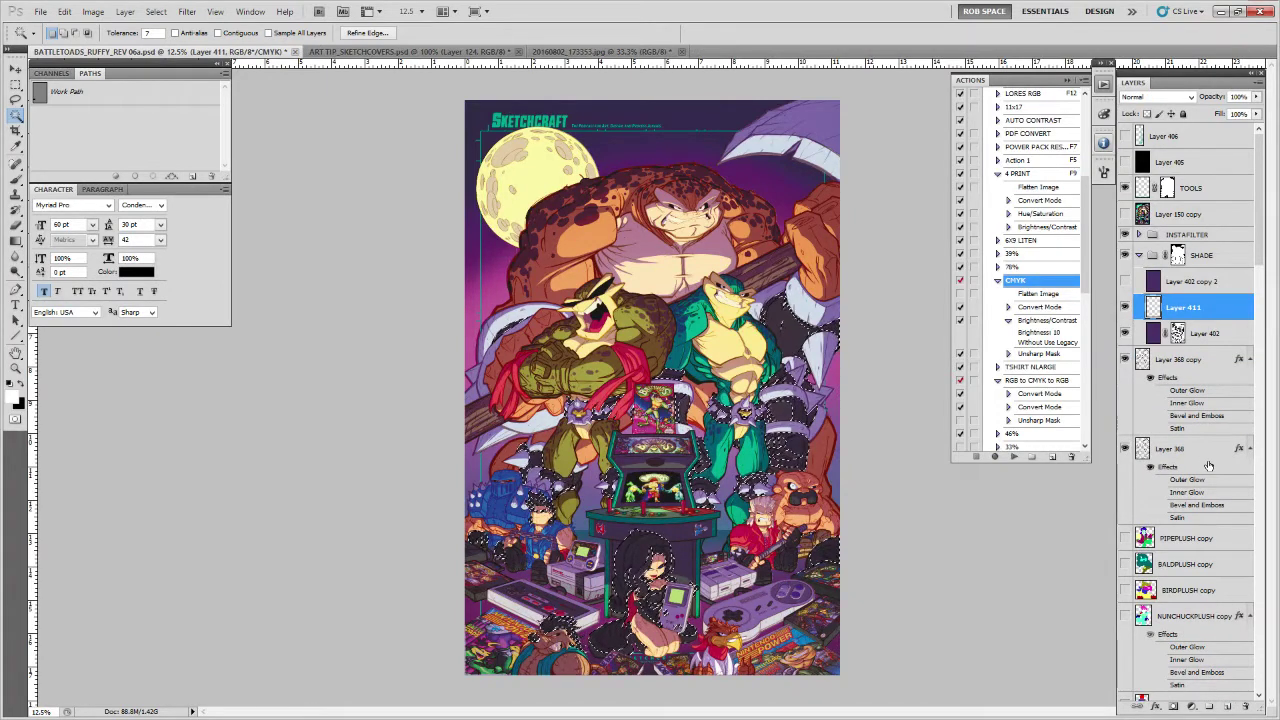
key("ctrl+z")
key("ctrl+z")
key("ctrl+e")
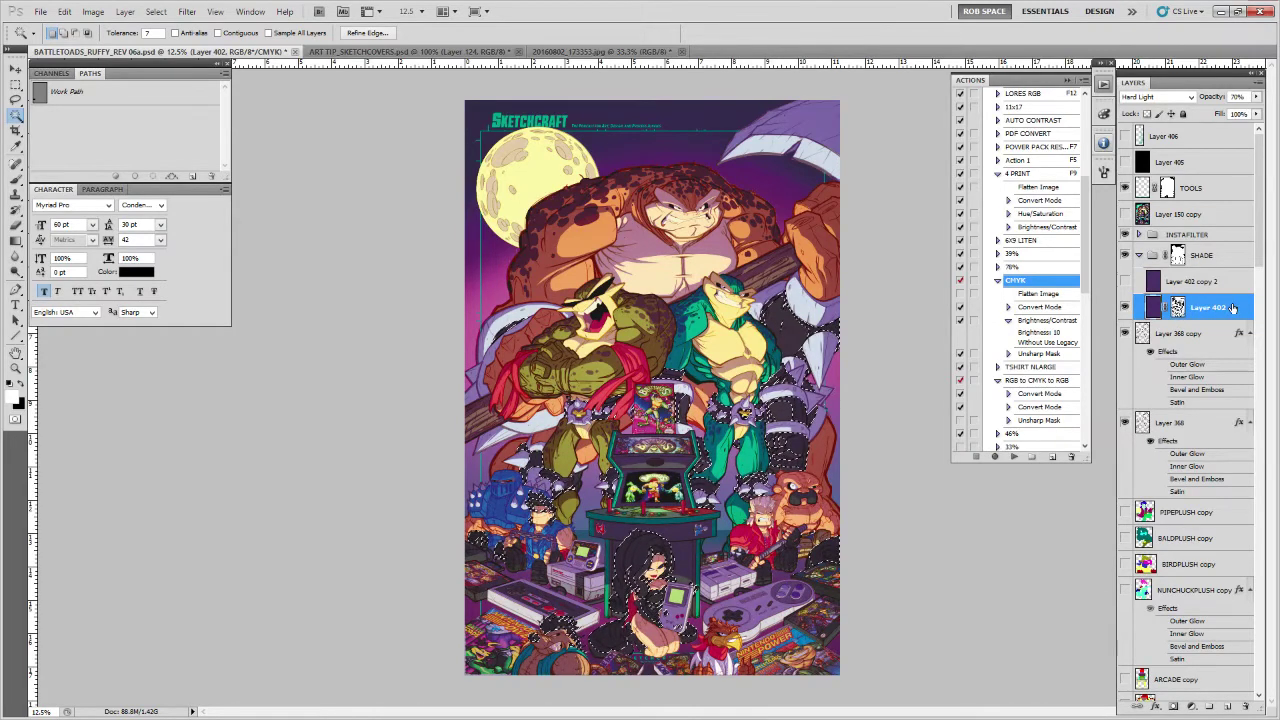
Duplicate Layer 402 and apply the copy's layer mask
left_click_drag(1233, 308, 1225, 703)
right_click(1176, 290)
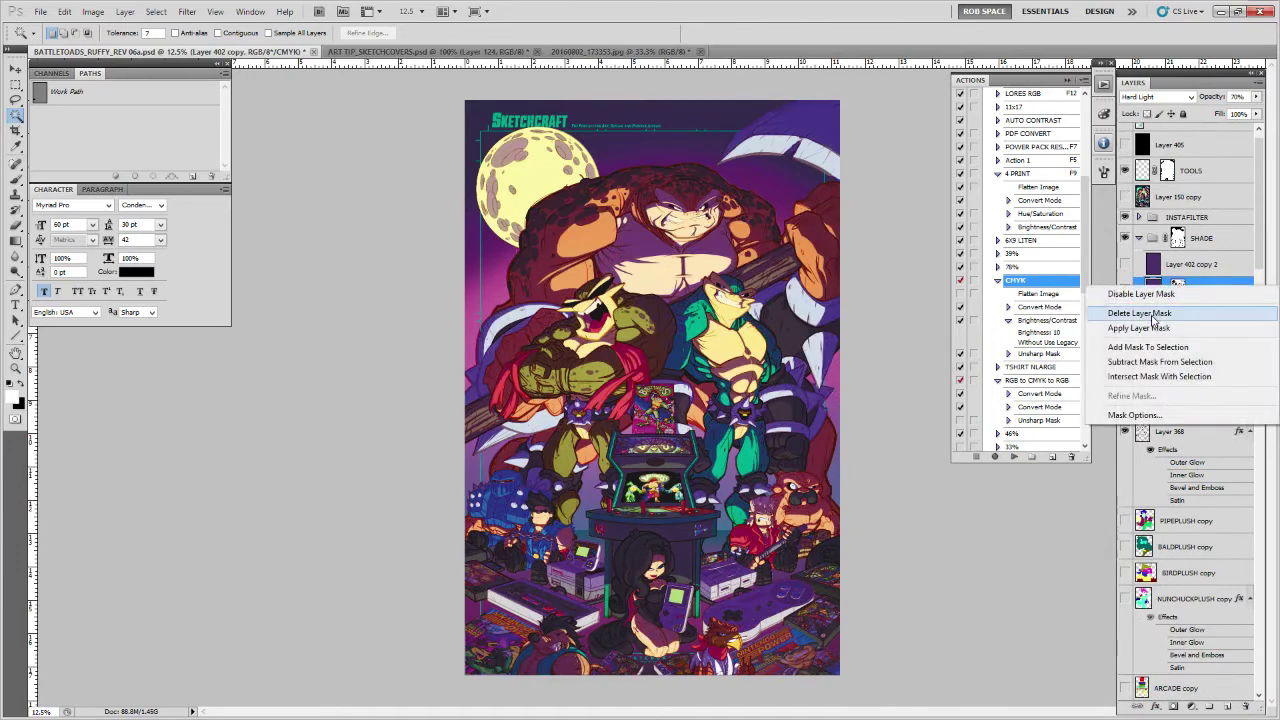
left_click(1139, 328)
Reselect the dark areas of Layer 407 copy 5 and copy the shading of Layer 402 copy within them to a new layer
scroll(1182, 530, "down", 5)
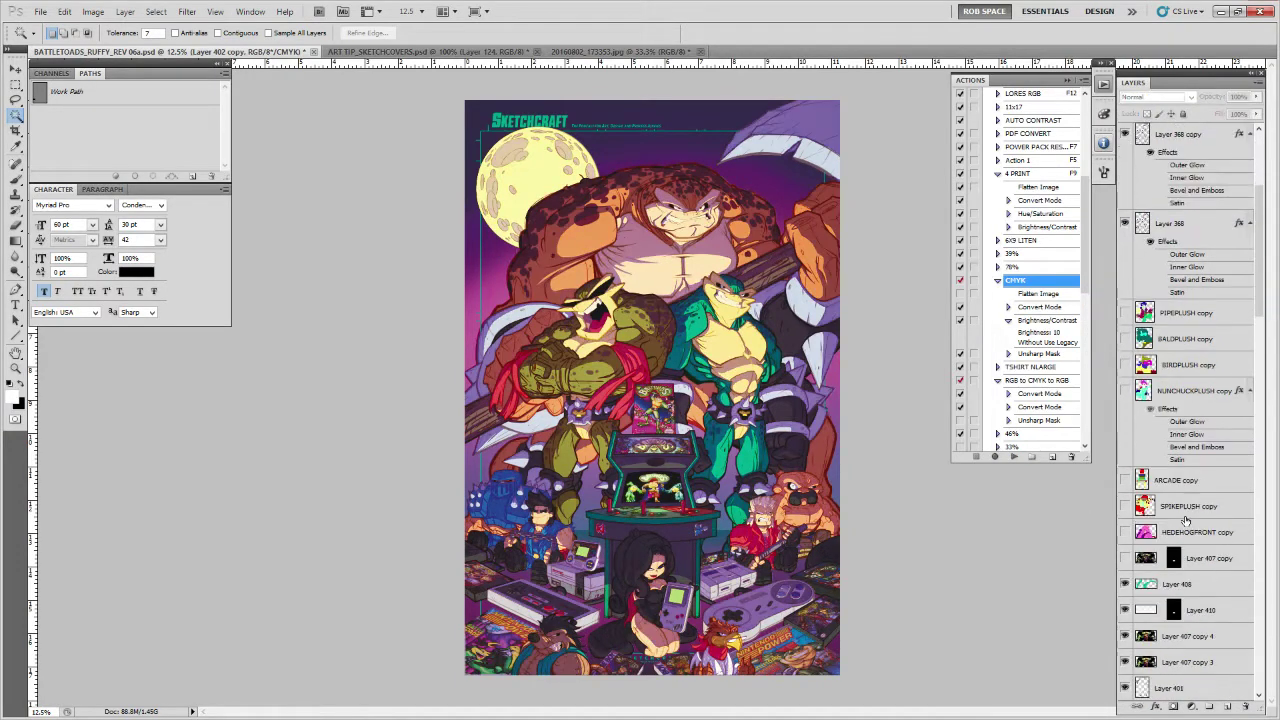
scroll(1182, 530, "down", 5)
left_click(1180, 531)
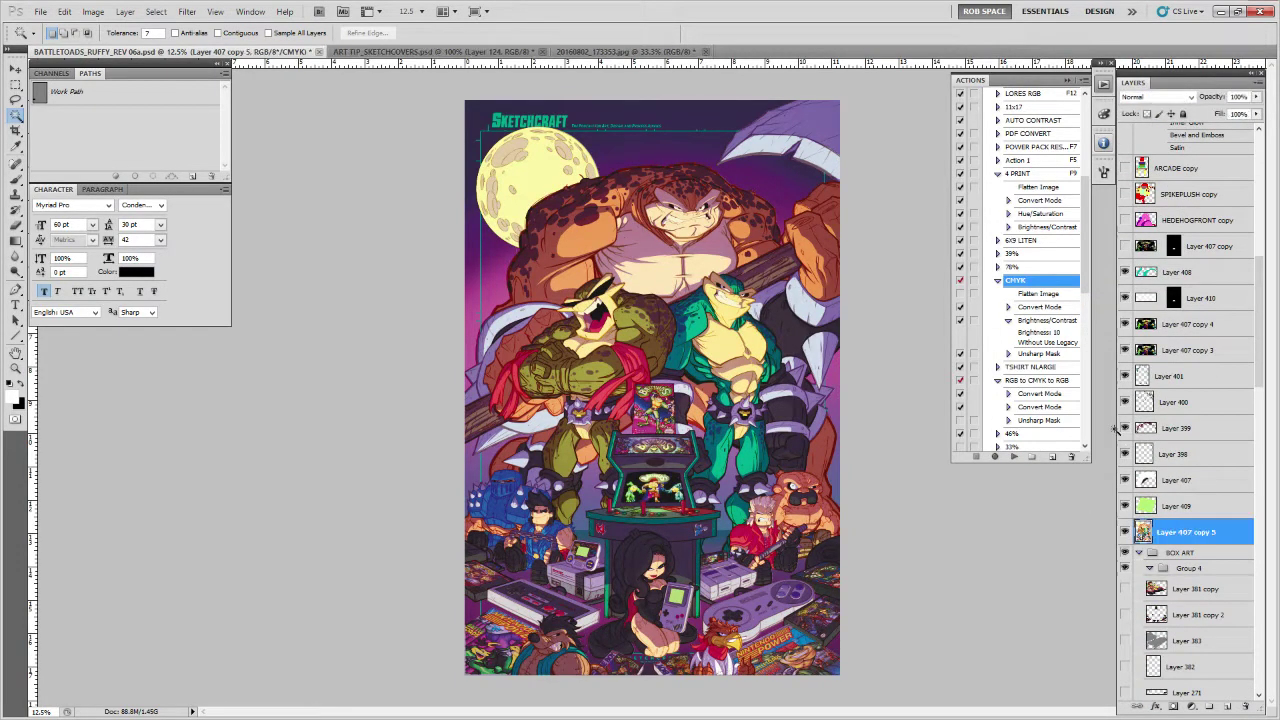
left_click(1143, 532, "ctrl")
scroll(1197, 316, "up", 15)
left_click(1188, 264)
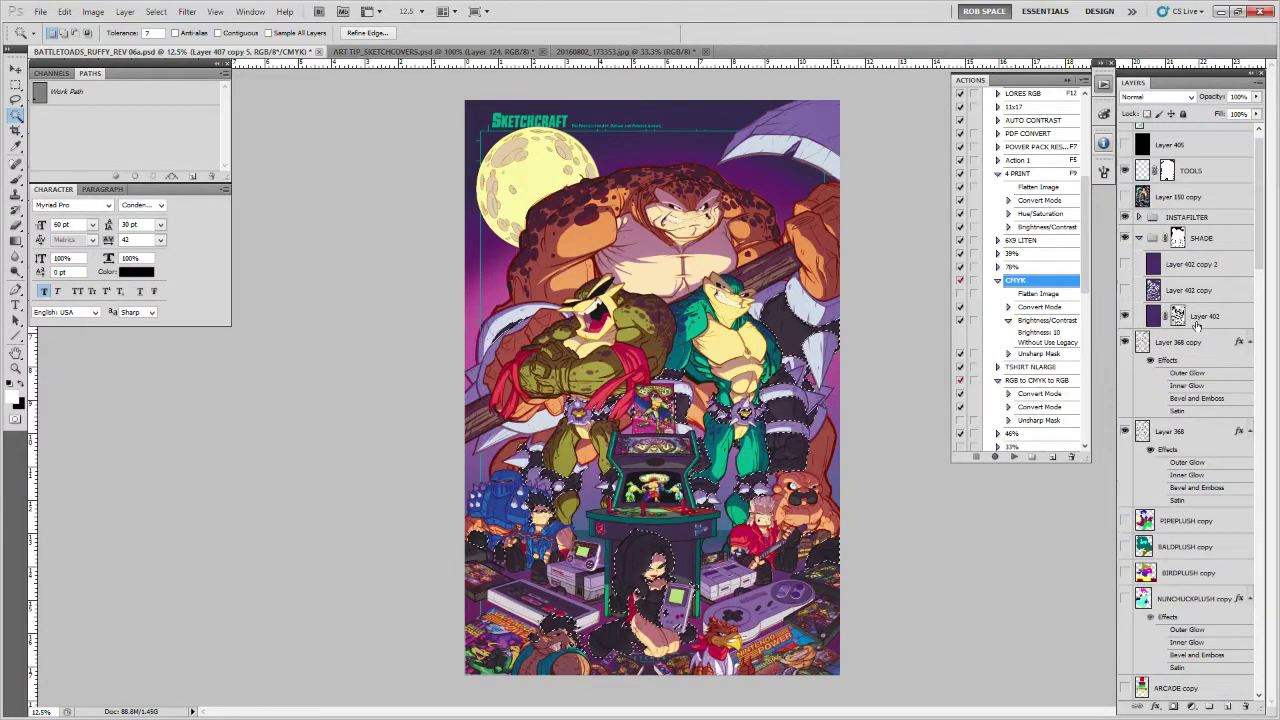
key("ctrl+j")
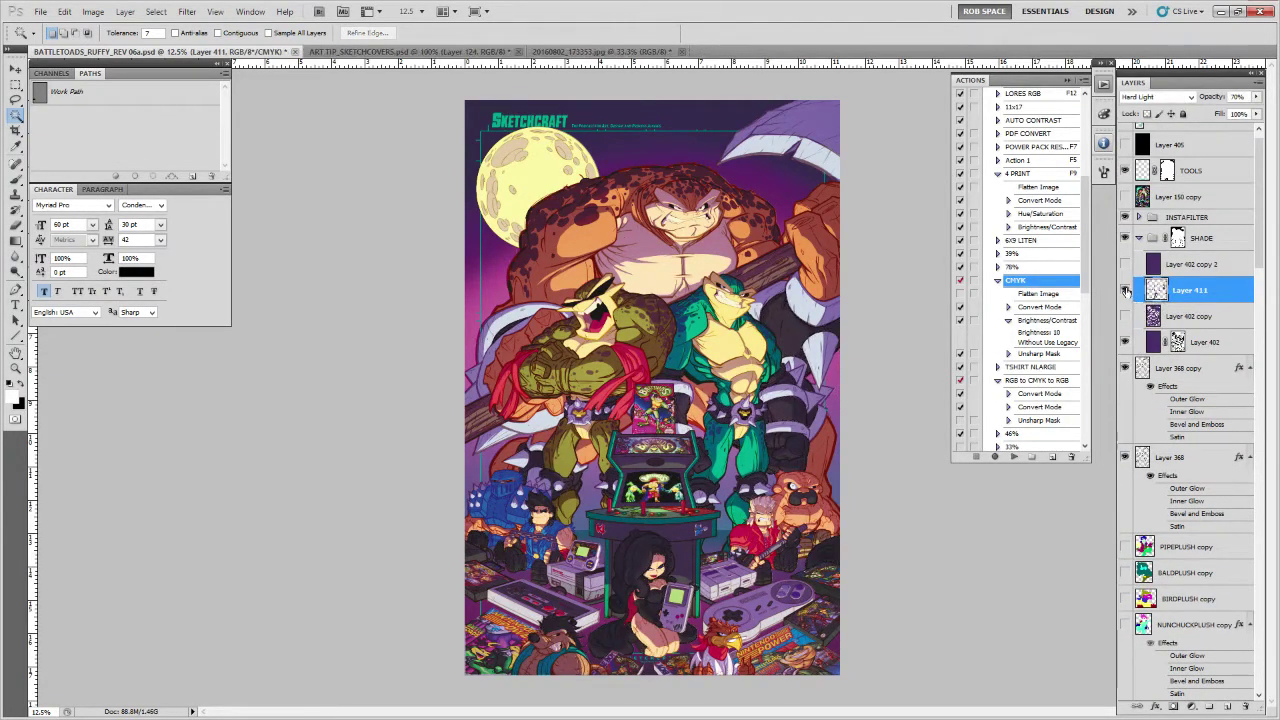
Set Layer 411's blend mode to Multiply and its opacity to 40%
left_click(1155, 97)
left_click(1145, 148)
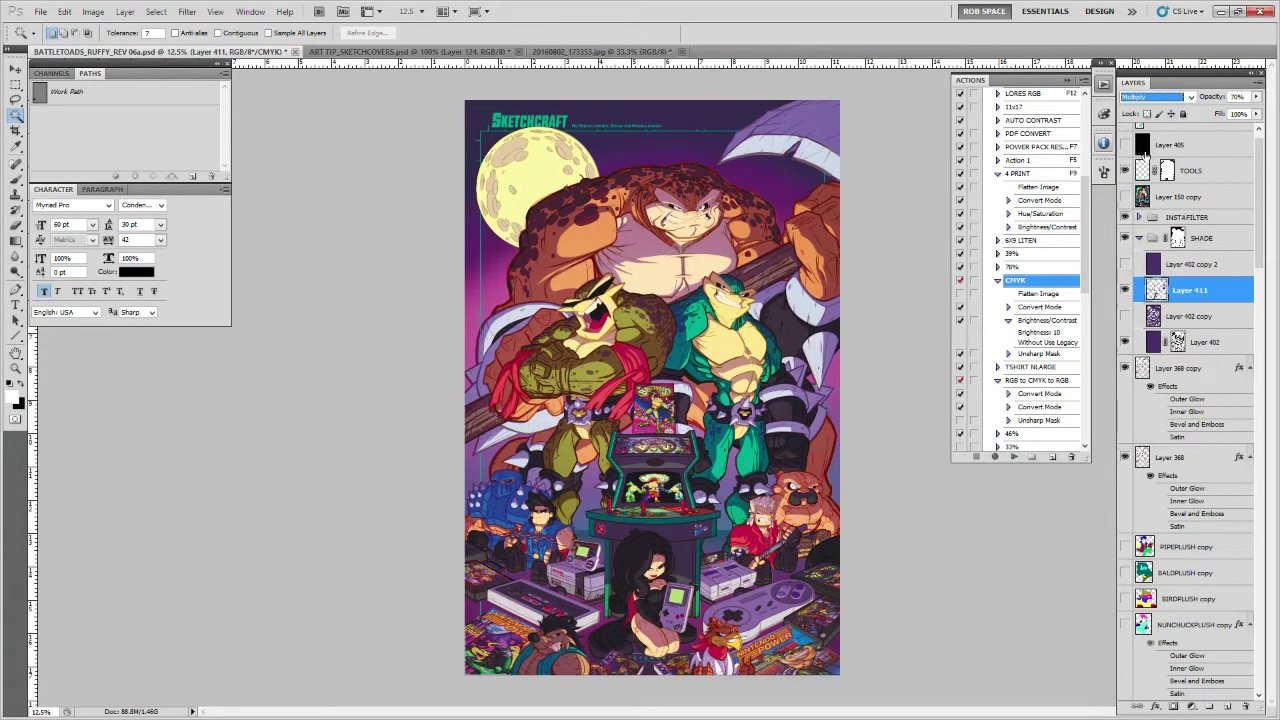
left_click_drag(1238, 97, 1218, 98)
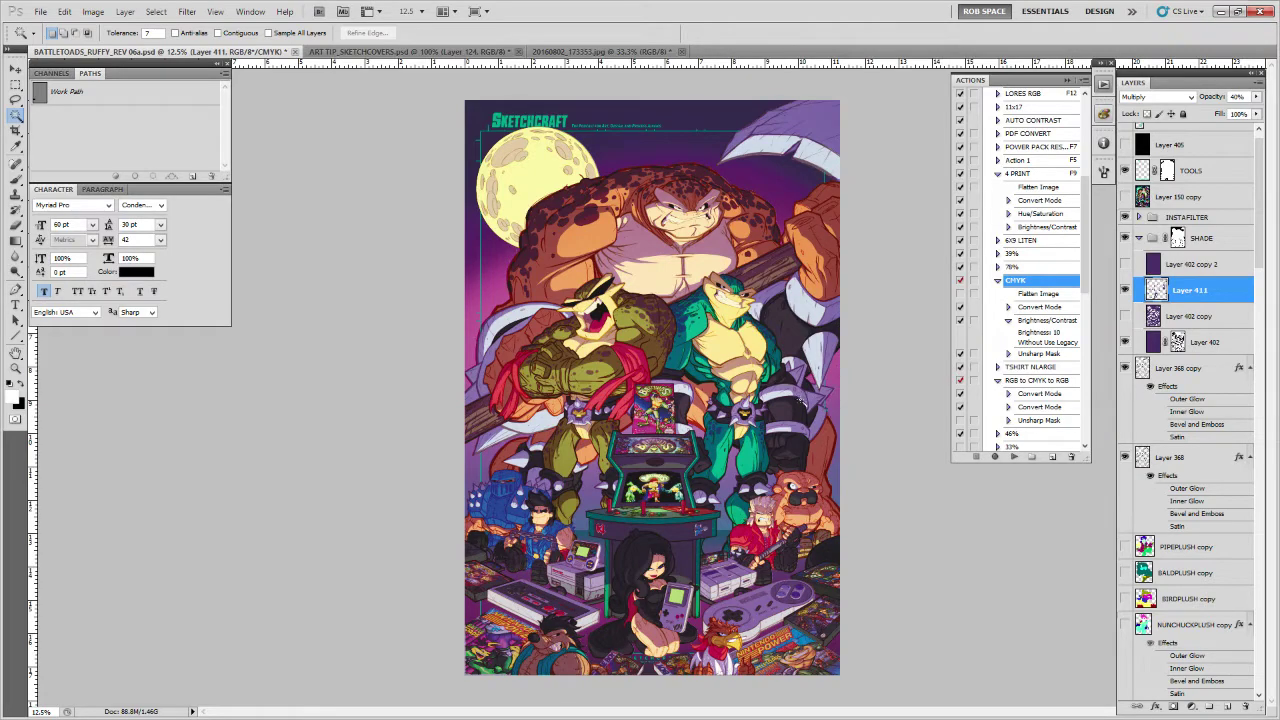
Check the shading on the toads and arcade cabinet up close, and delete the hidden Layer 402 copy
key("z")
left_click(687, 493)
left_click(687, 493)
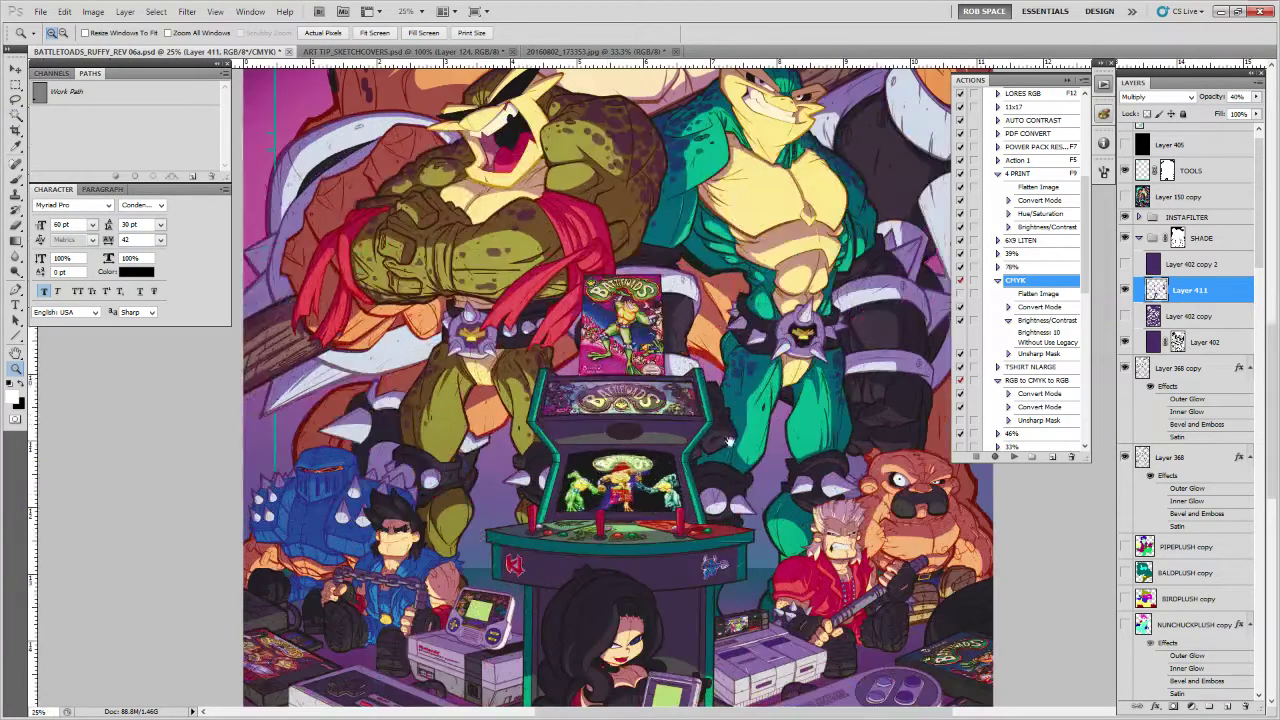
left_click_drag(750, 358, 717, 487)
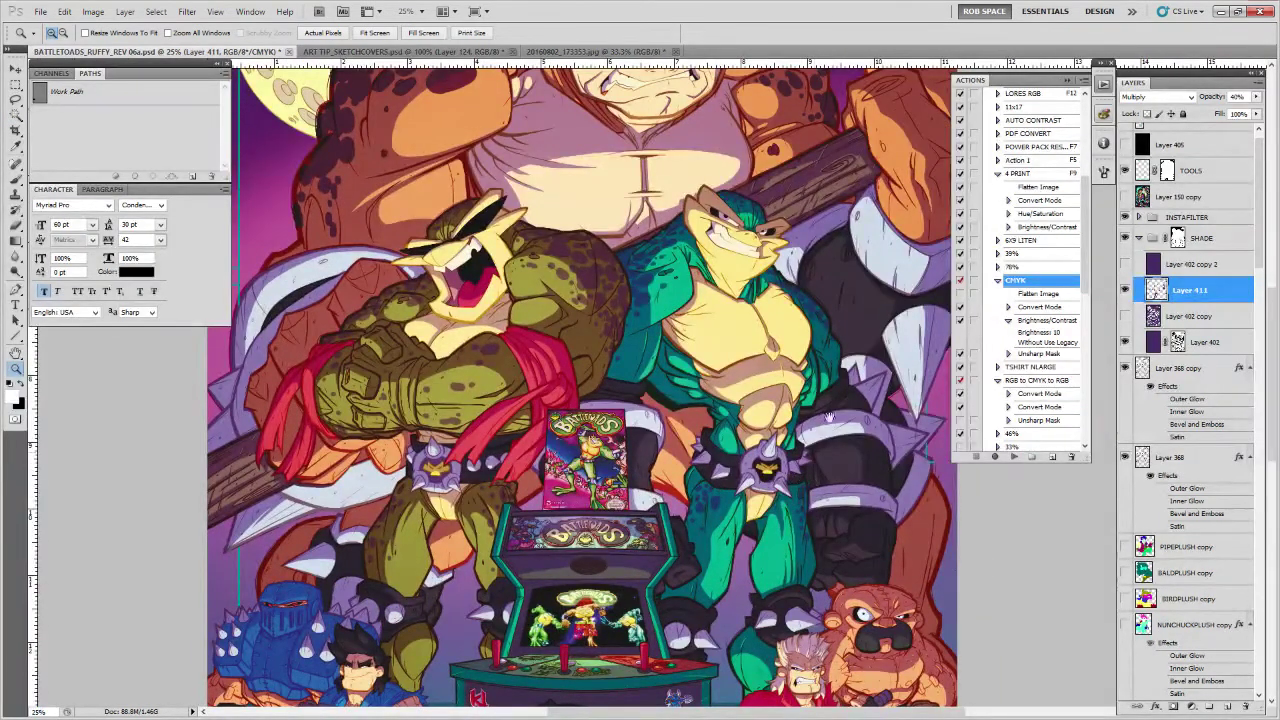
left_click_drag(830, 422, 762, 565)
left_click_drag(592, 527, 760, 447)
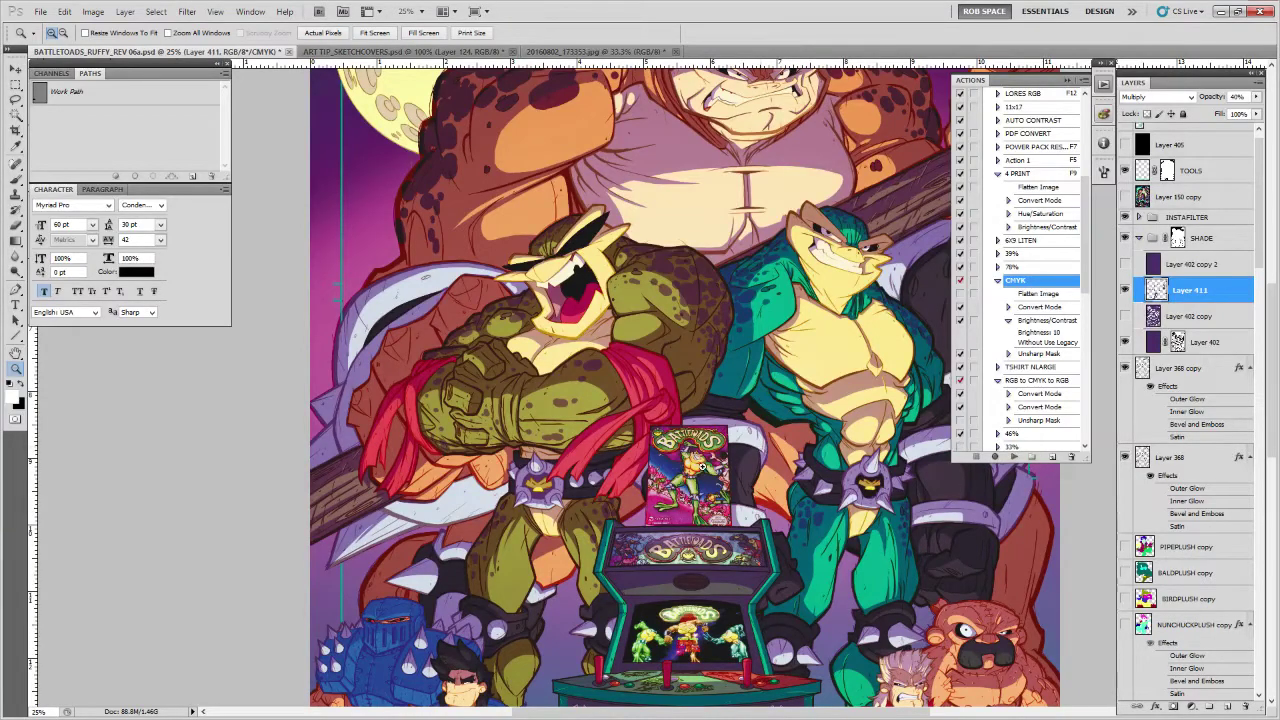
left_click_drag(703, 467, 703, 234)
left_click_drag(1216, 292, 1200, 338)
left_click_drag(1170, 291, 1245, 706)
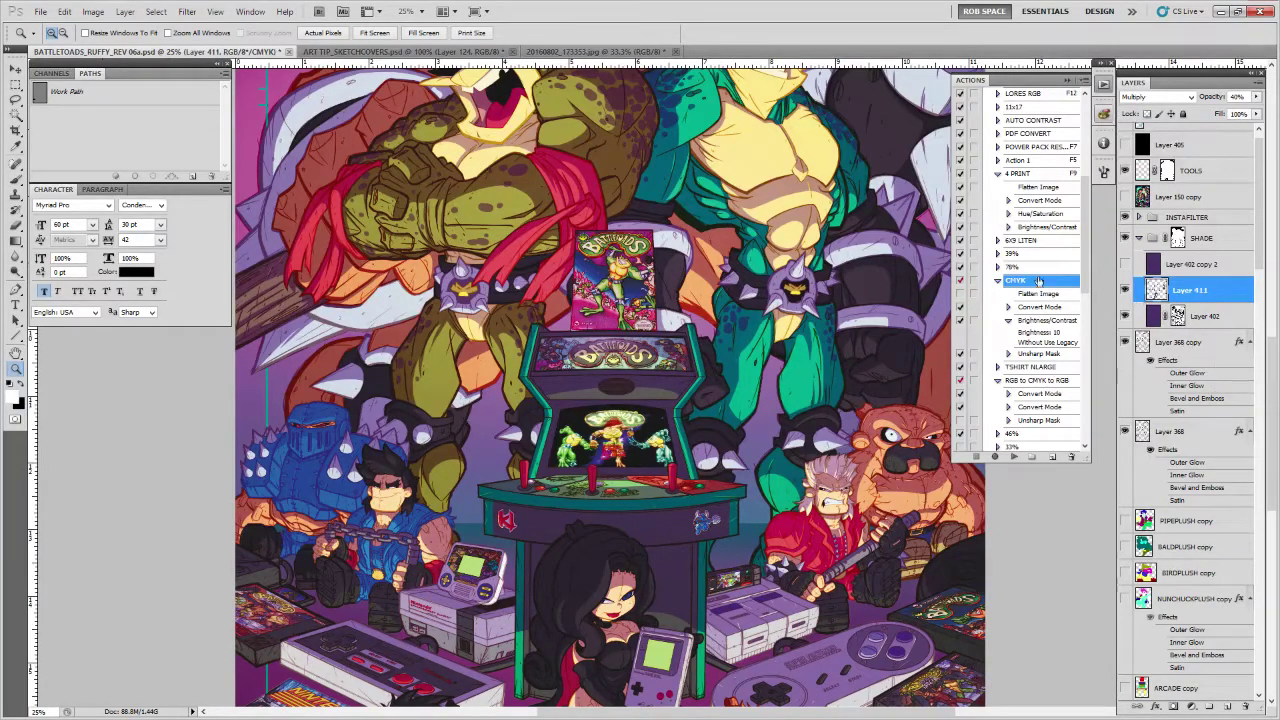
Examine the shading on the toads and around the arcade cabinet, and select the SHADE group's mask
left_click_drag(889, 198, 832, 450)
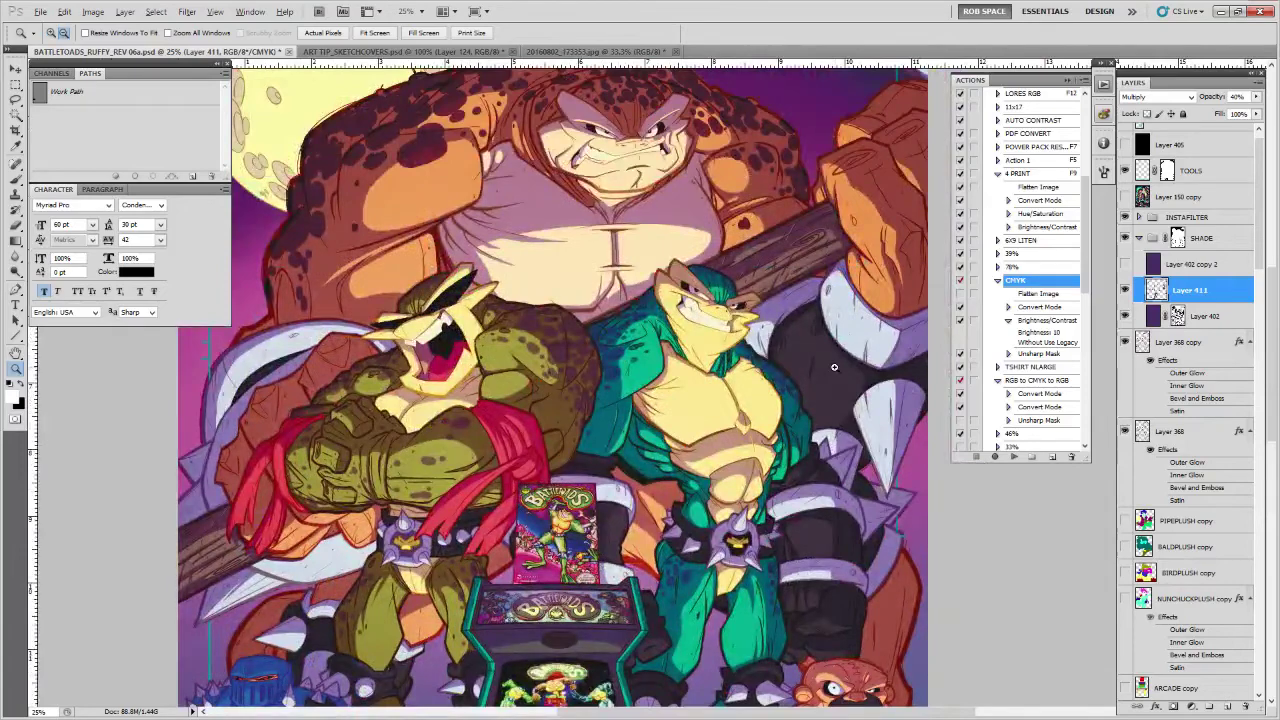
left_click(835, 368, "alt")
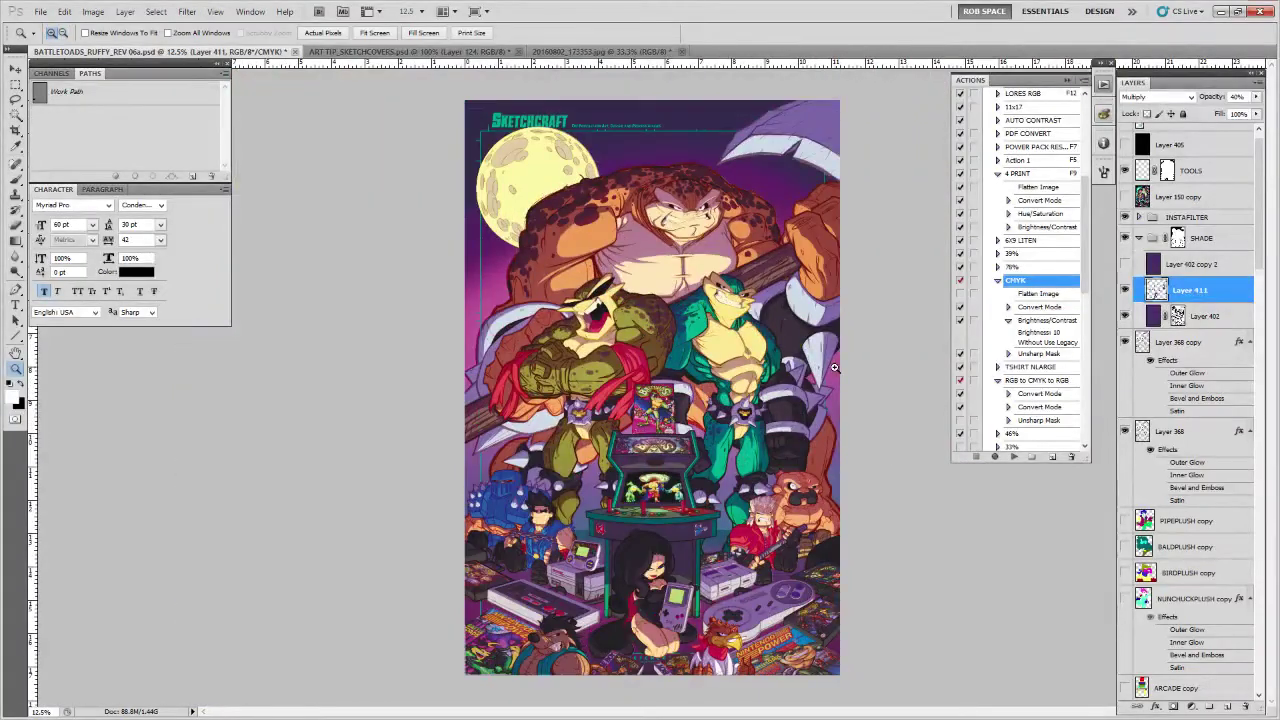
left_click(749, 514)
left_click(749, 514)
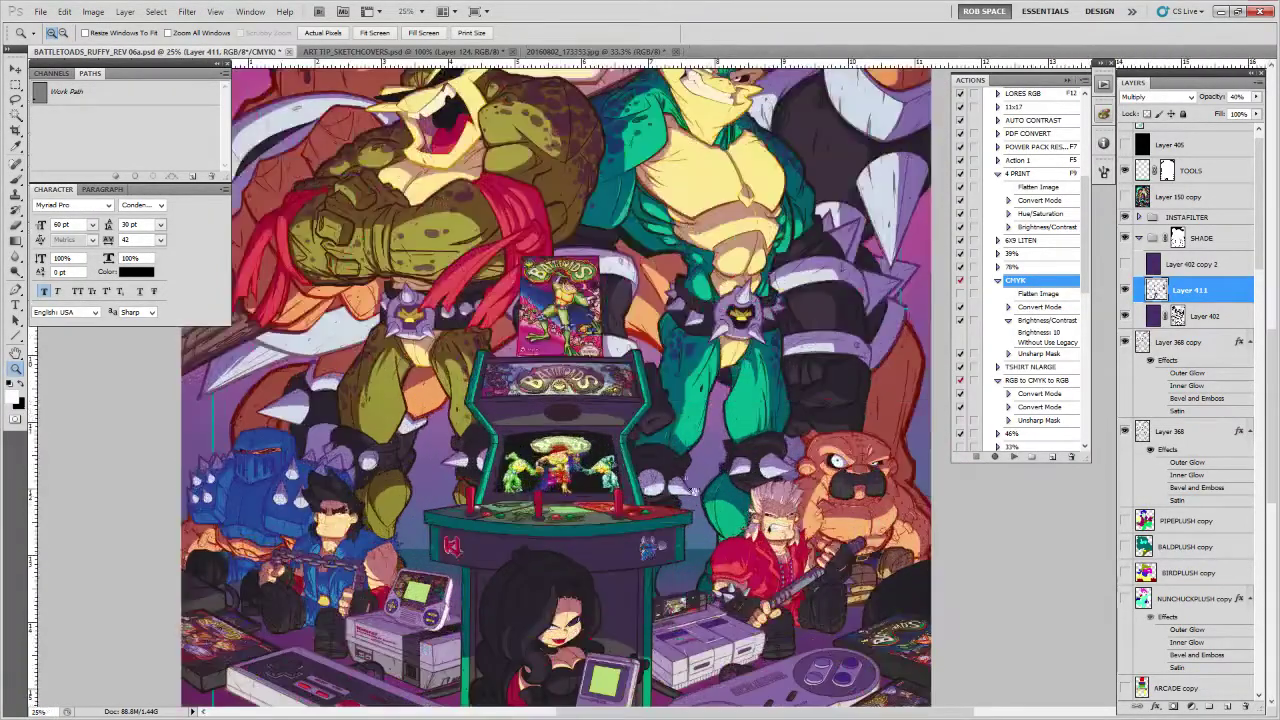
left_click(661, 444)
left_click(661, 443)
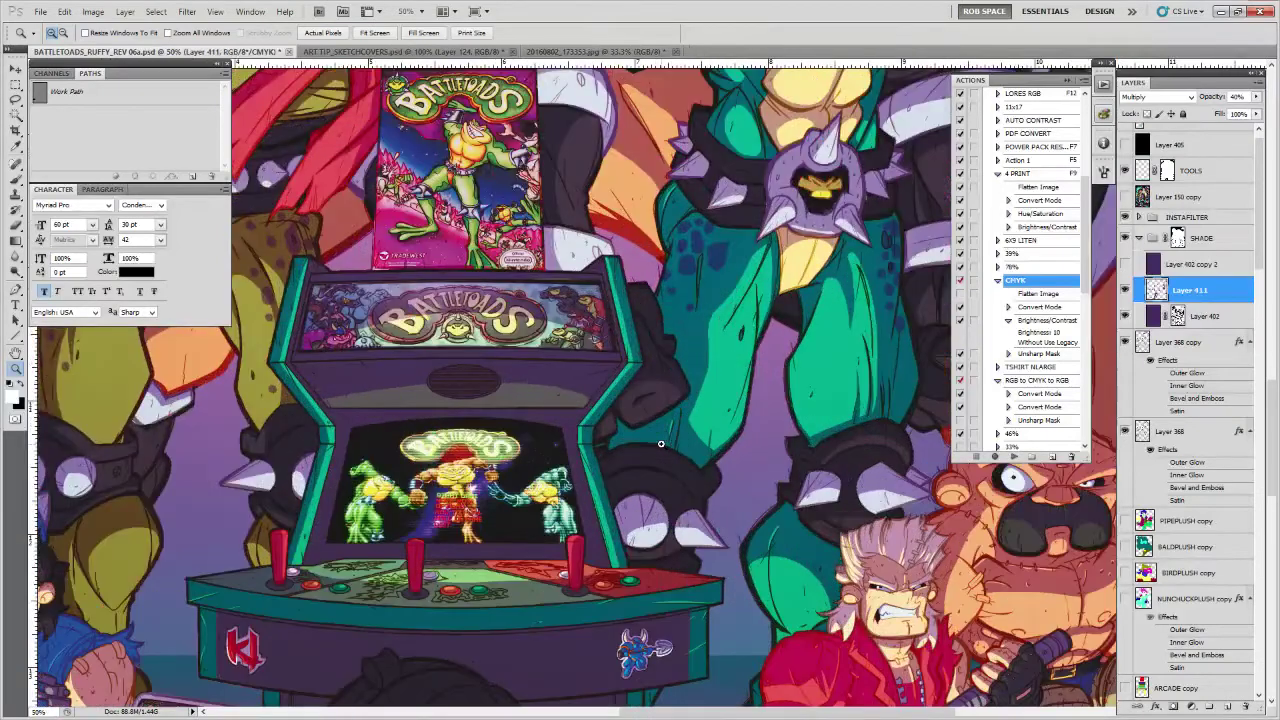
left_click(1178, 241)
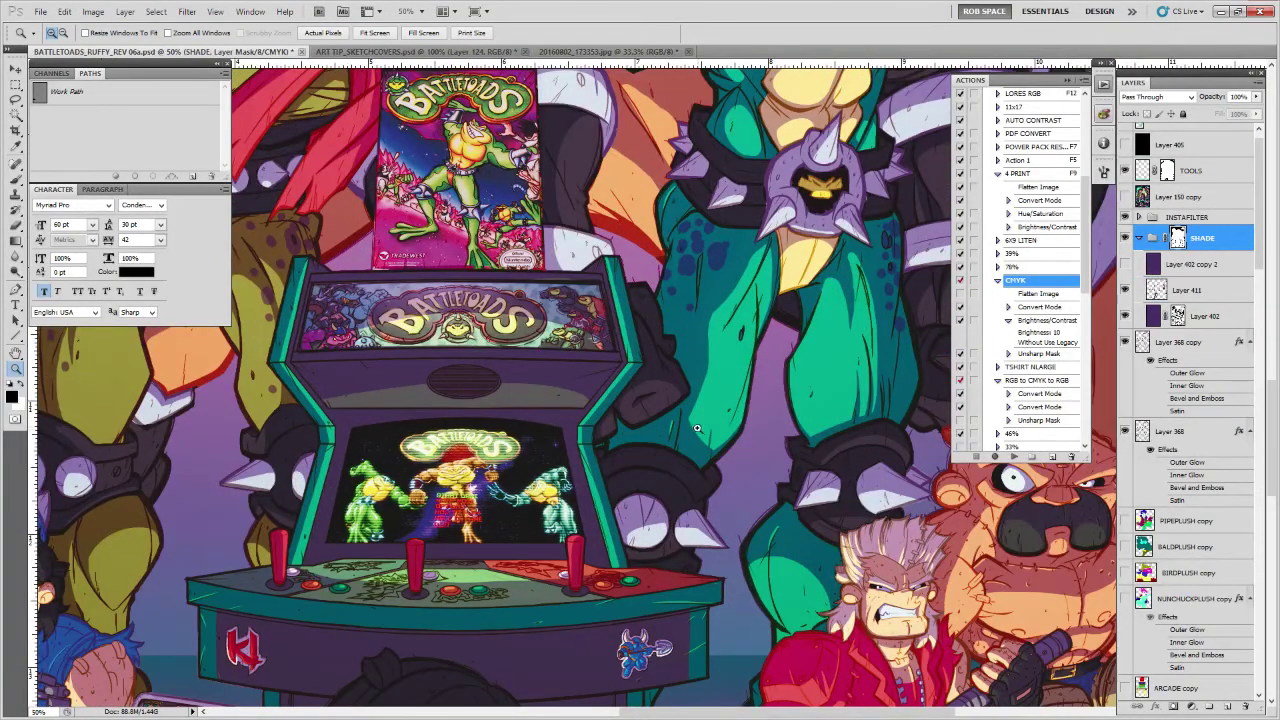
left_click(697, 430, "alt")
left_click(704, 441, "alt")
left_click(709, 449, "alt")
left_click(711, 454, "alt")
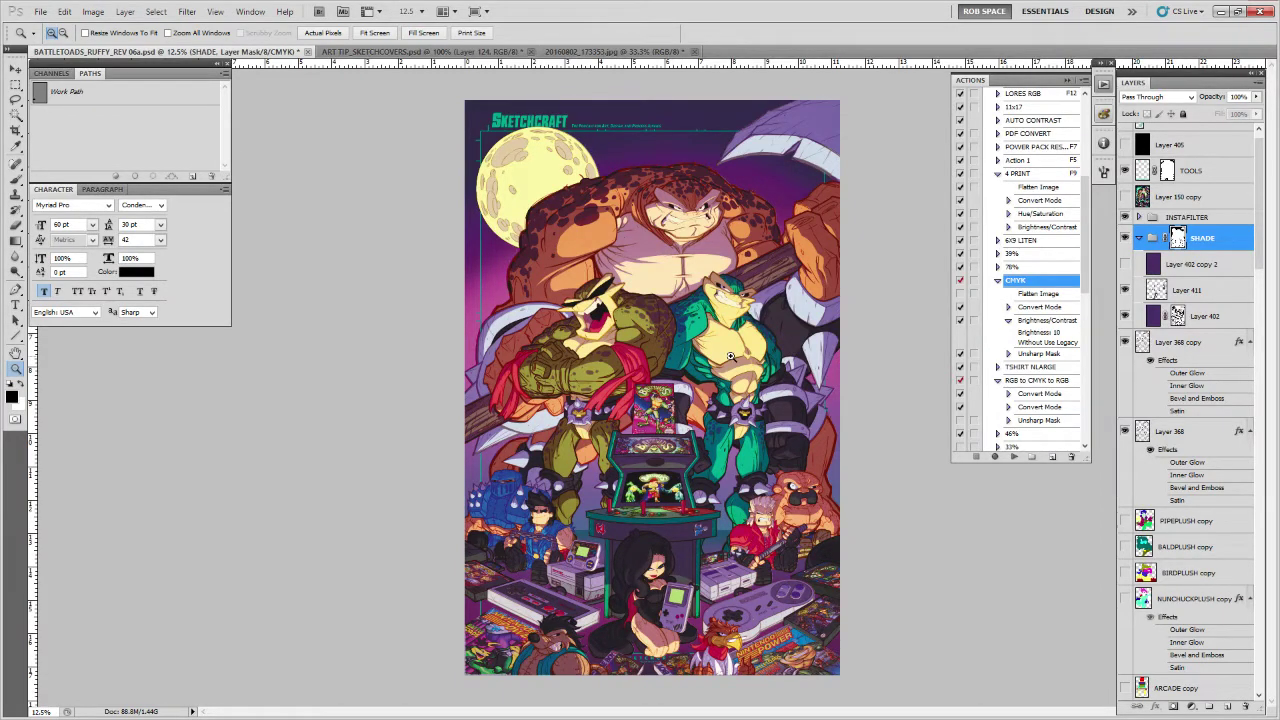
Examine the shading across the plush characters, the consoles, both front toads and the big toad
left_click(434, 465)
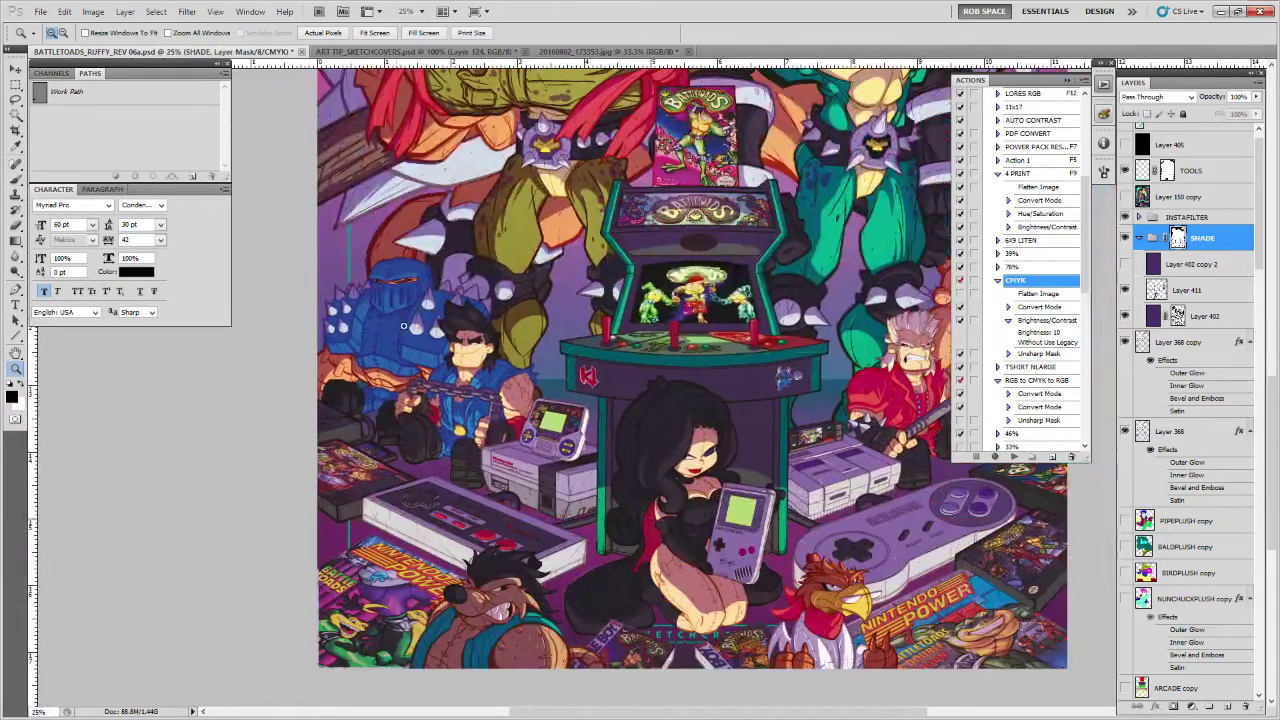
left_click_drag(430, 331, 490, 359)
left_click_drag(690, 404, 659, 485)
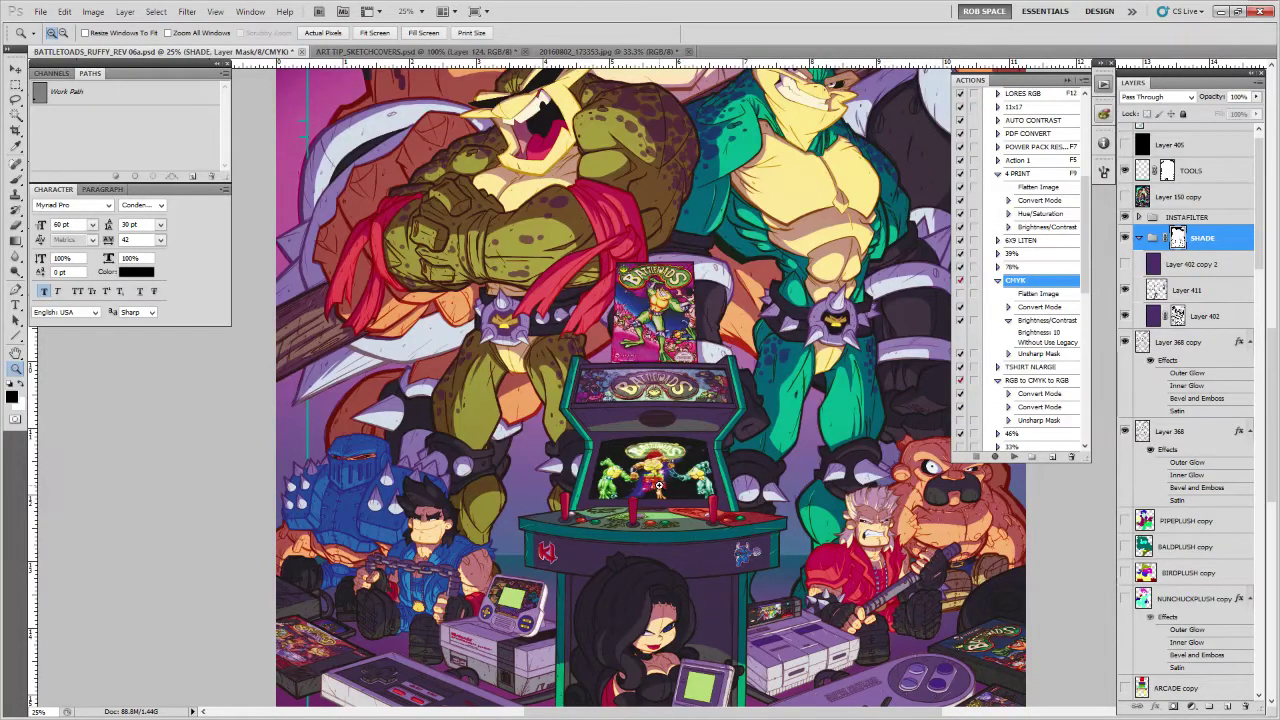
scroll(666, 344, "up", 5)
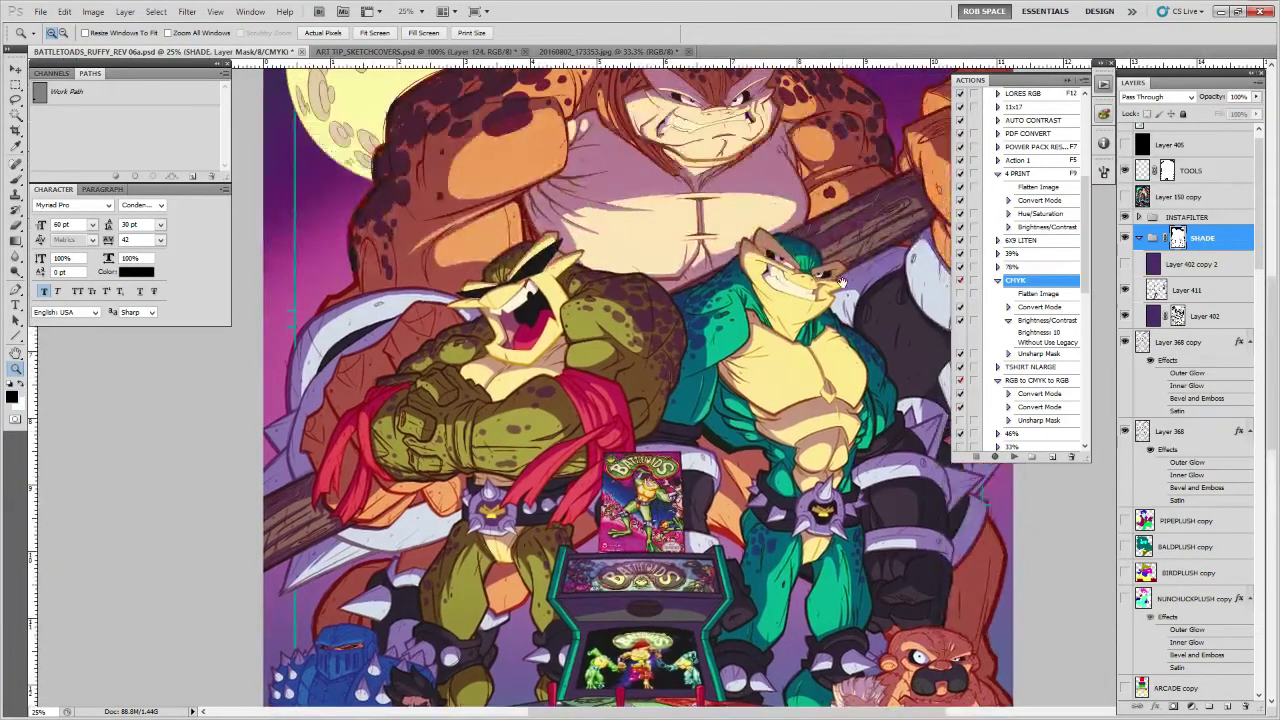
scroll(790, 423, "right", 2)
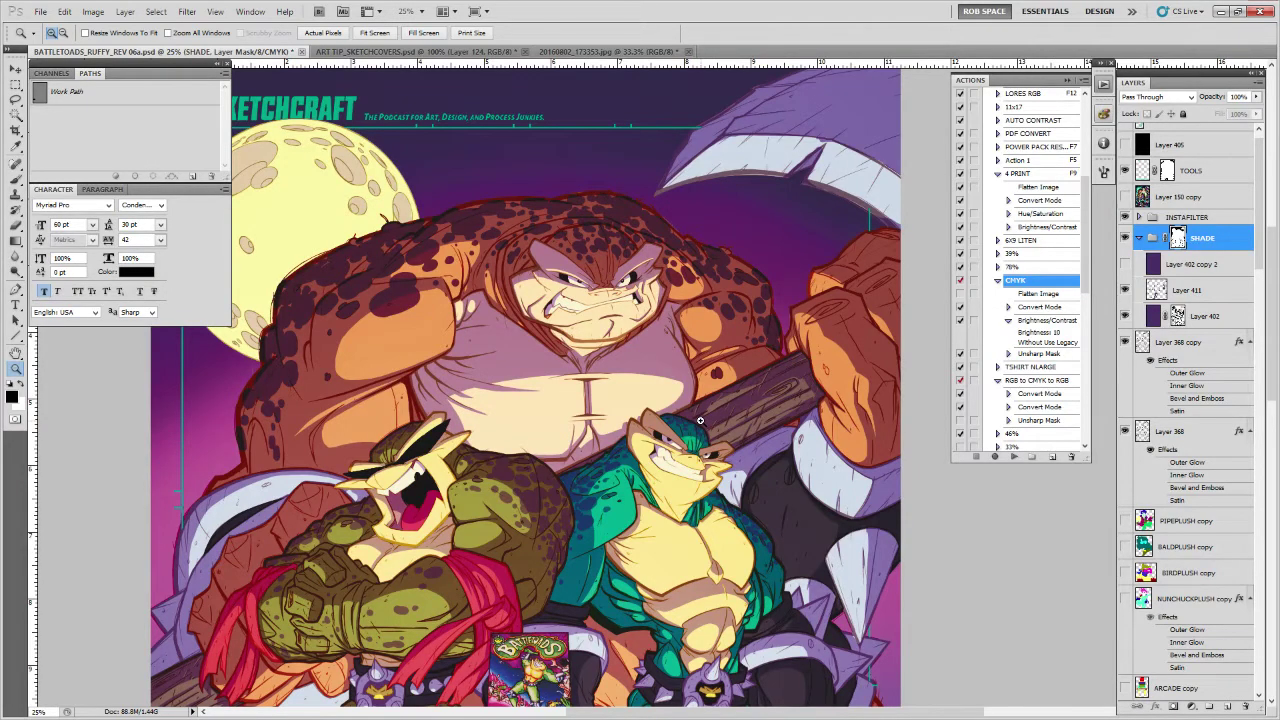
left_click_drag(726, 514, 696, 251)
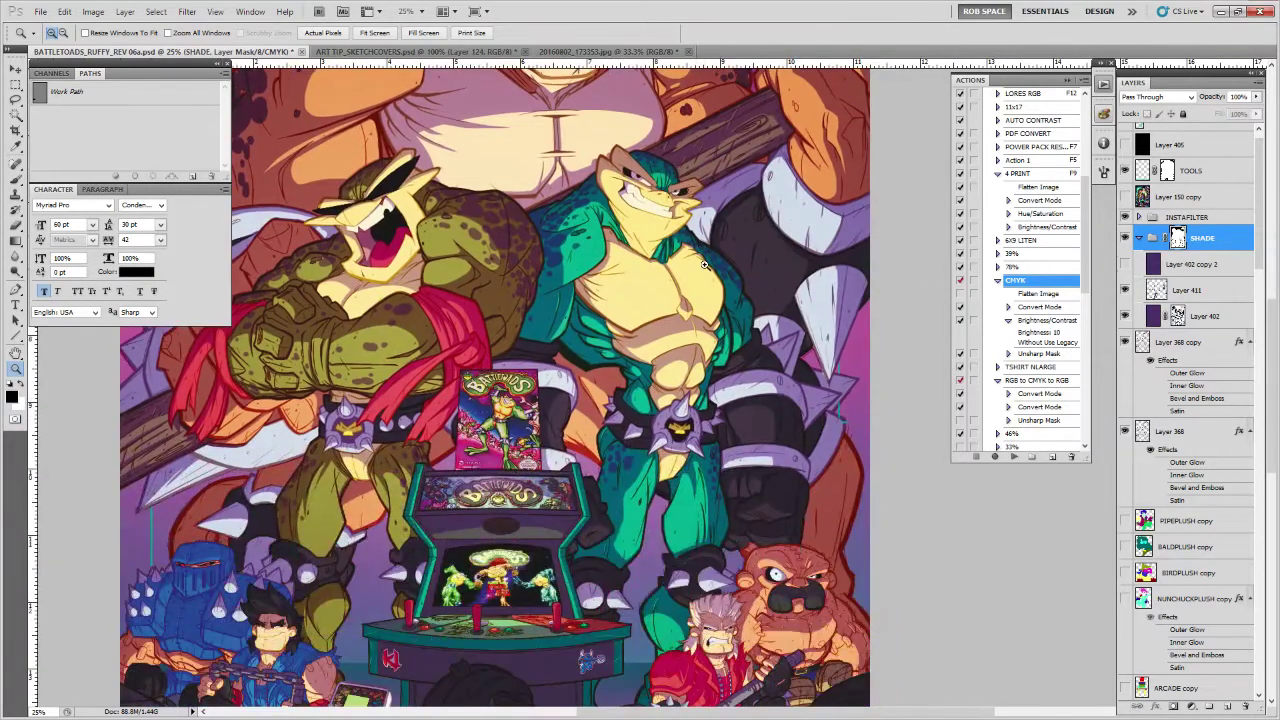
left_click_drag(724, 305, 764, 265)
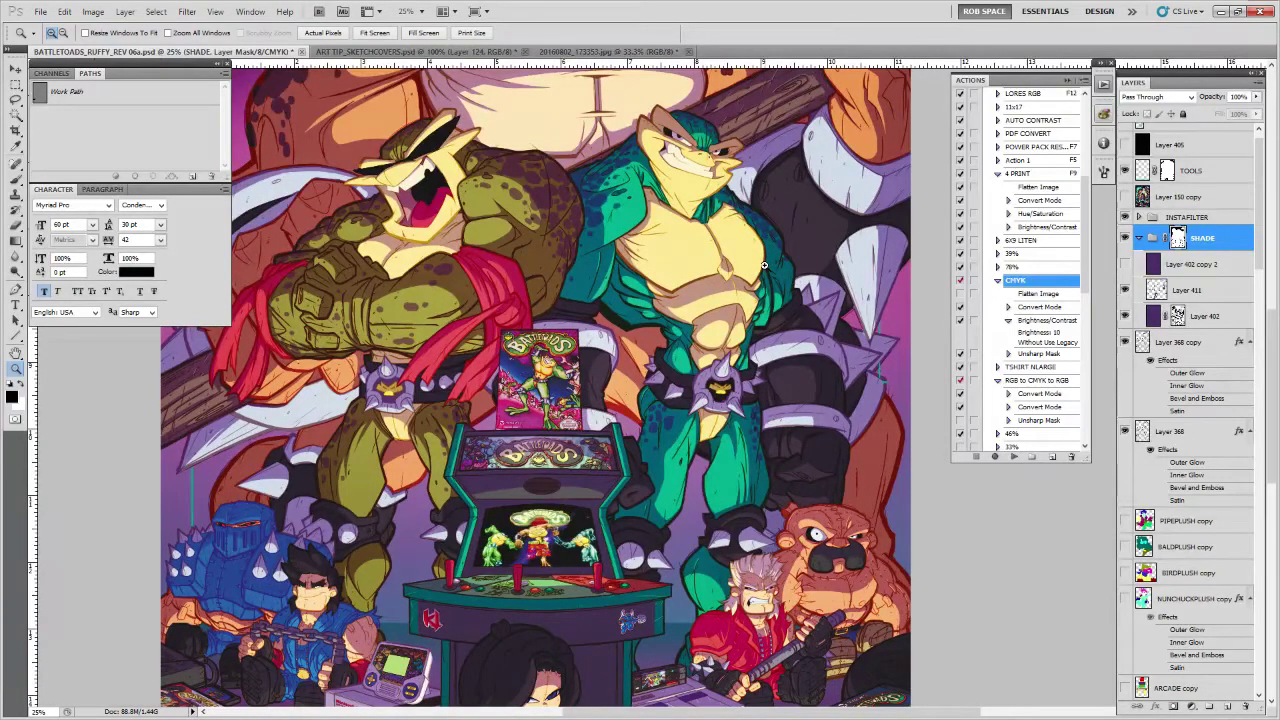
left_click_drag(590, 446, 778, 308)
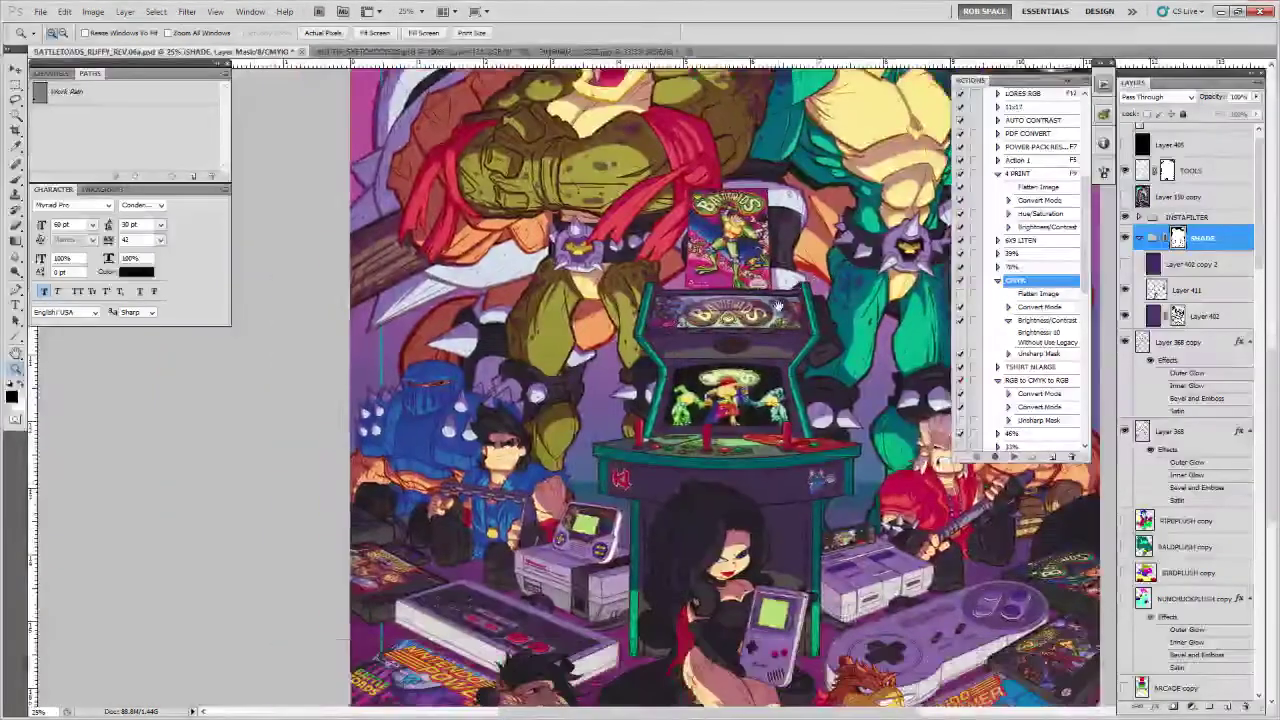
left_click(713, 392, "alt")
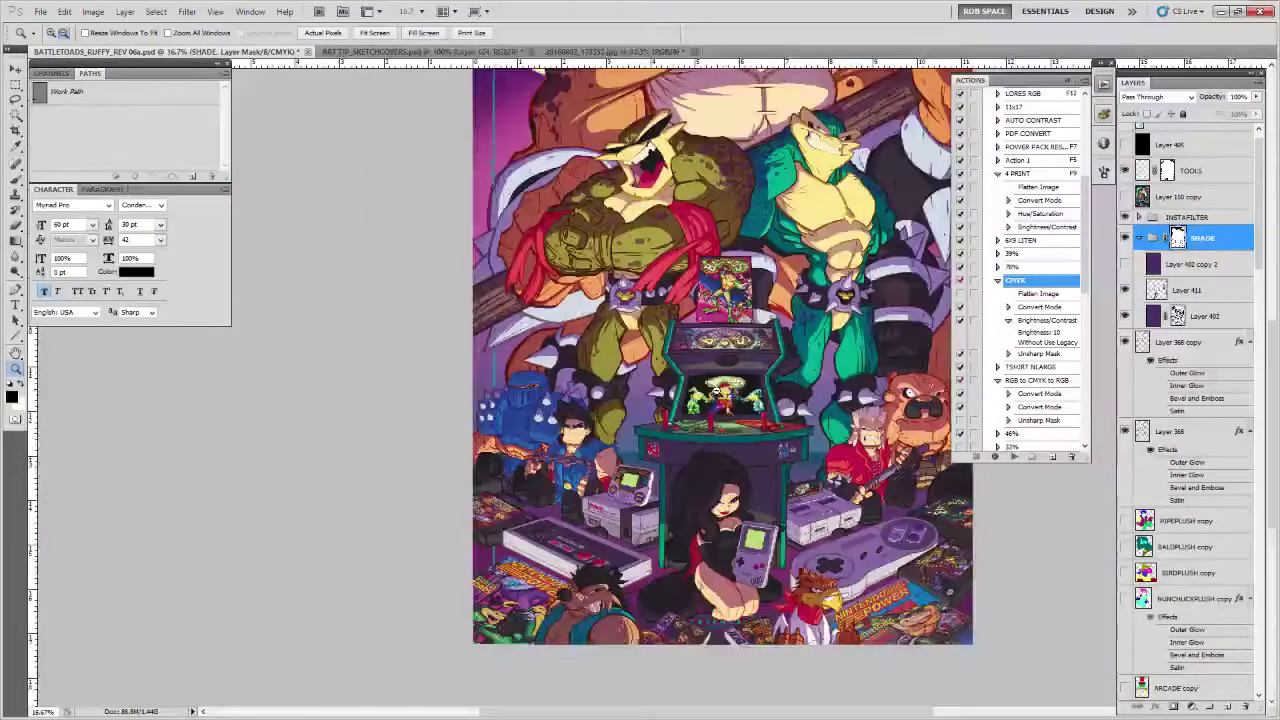
left_click(762, 465, "alt")
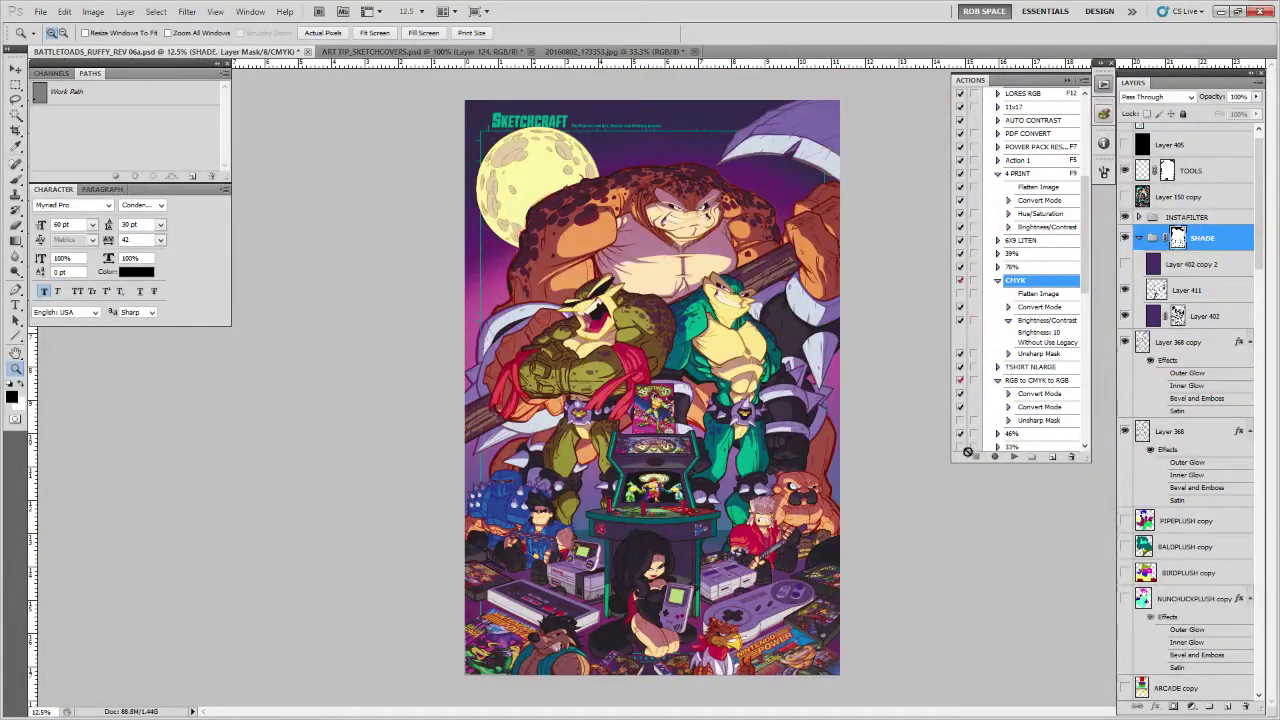
Show Layer 402 copy 2 and add a black layer mask that hides all of it
left_click(1126, 264)
left_click(1126, 264)
left_click(1126, 264)
left_click(1195, 264)
left_click(1174, 706, "alt")
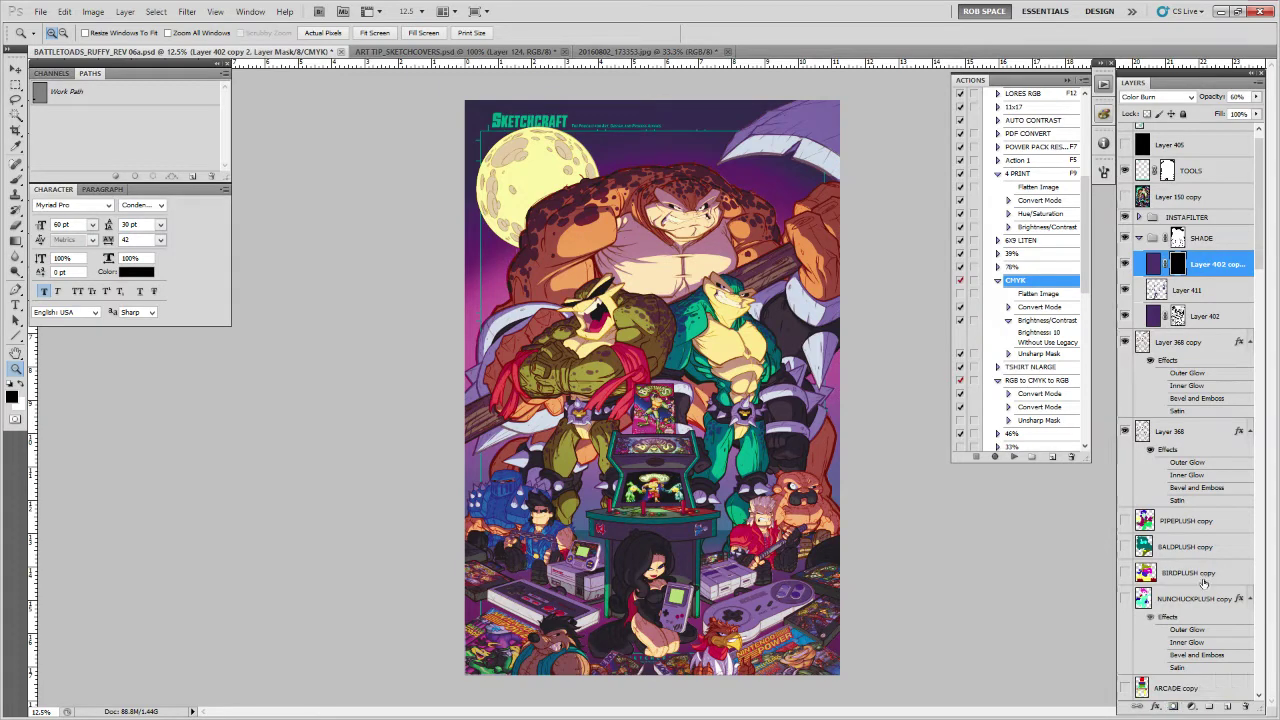
Select the purple part of the large blade in the poster's upper corner with the Magic Wand on the BIGFROG layer
scroll(1187, 588, "down", 5)
scroll(1187, 588, "down", 10)
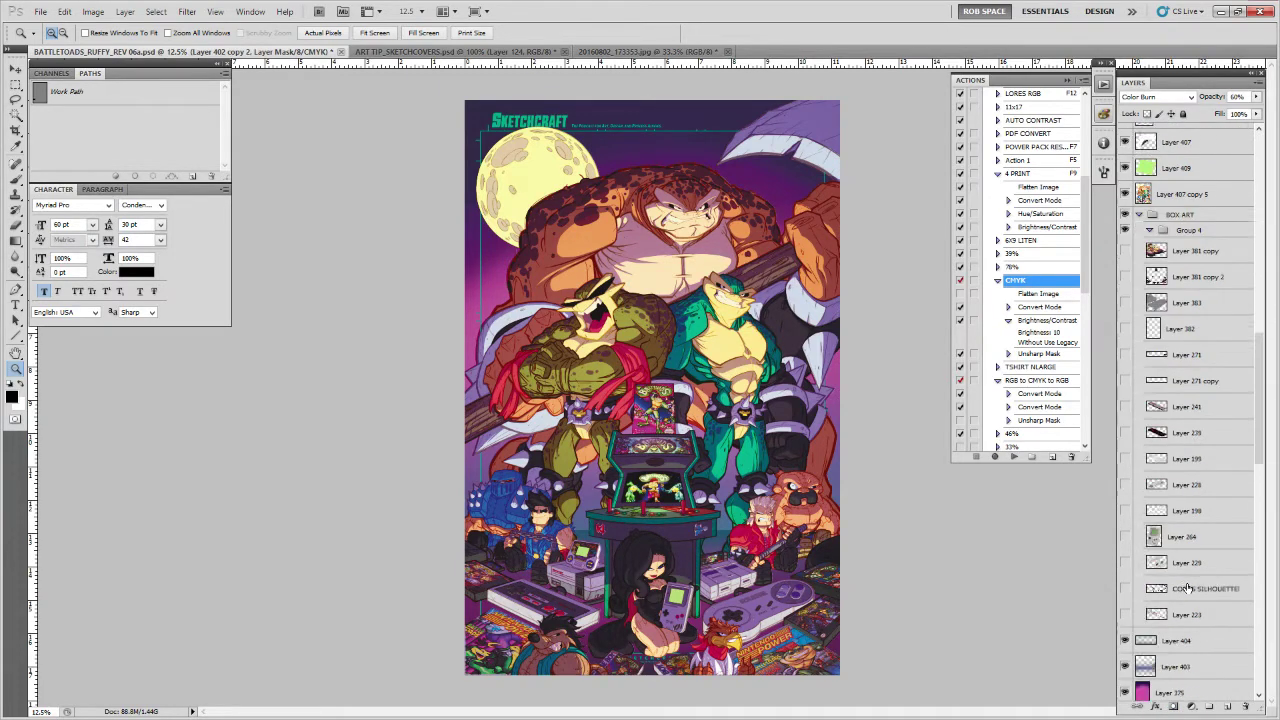
scroll(1187, 588, "down", 3)
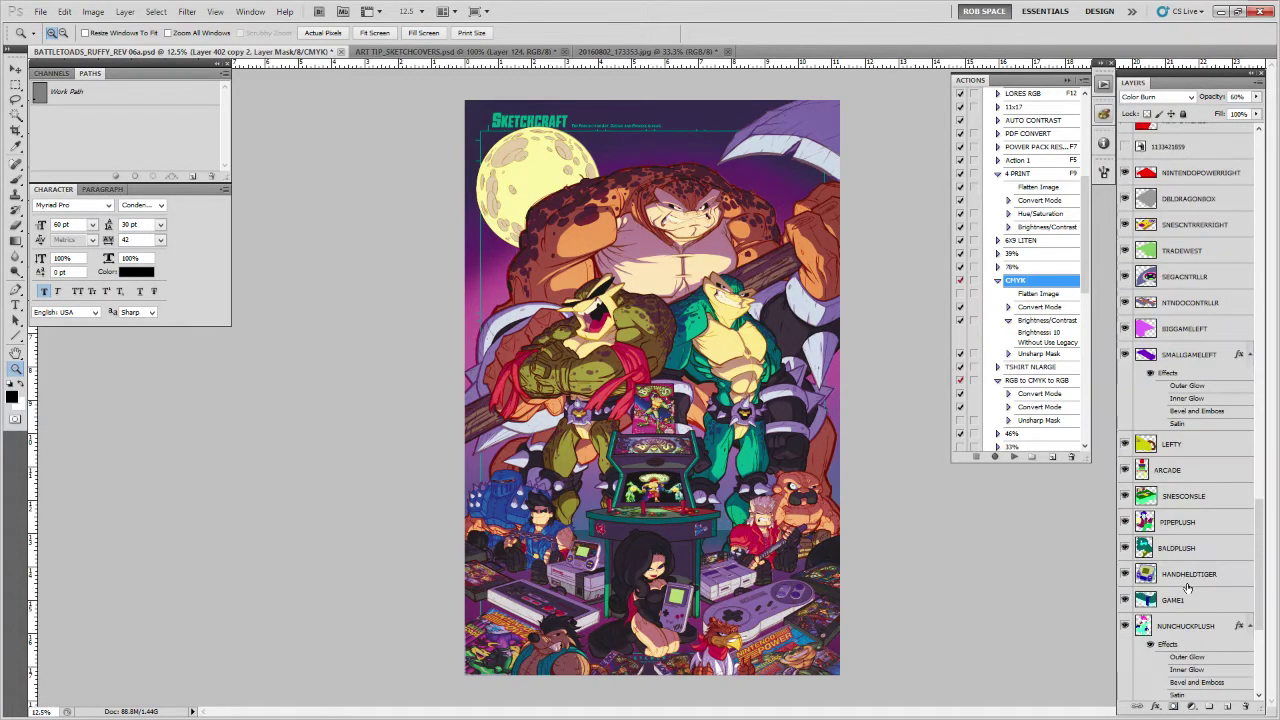
scroll(1187, 588, "down", 4)
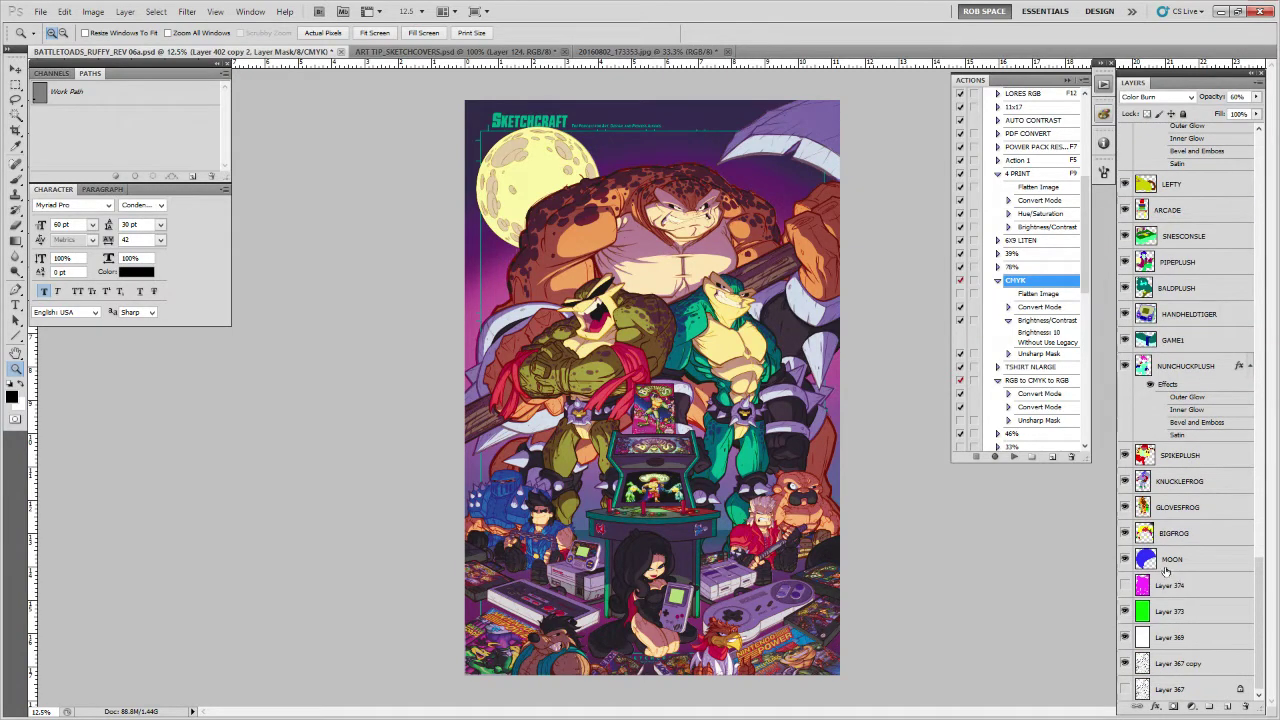
left_click(1166, 532)
key("w")
left_click(828, 134)
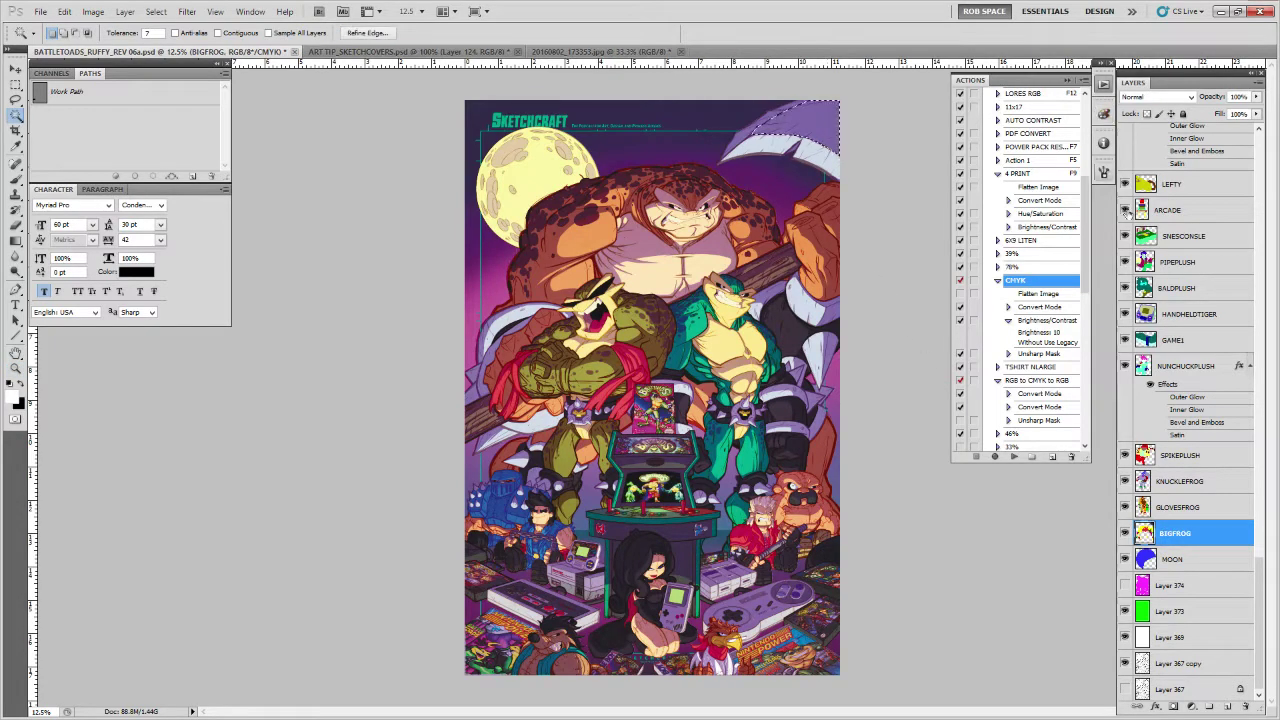
Try a medium gray in the selected blade area of Layer 402's mask, and undo it
left_click_drag(1262, 577, 1258, 140)
left_click(1177, 334)
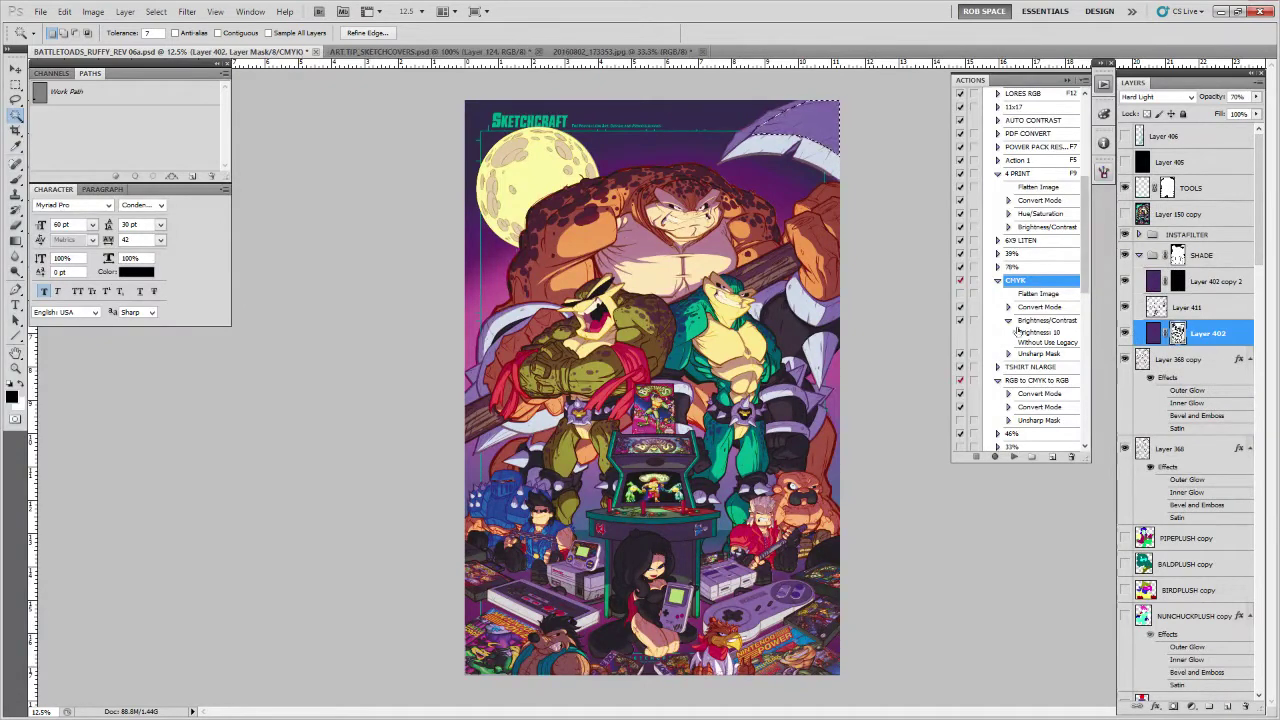
key("b")
key("x")
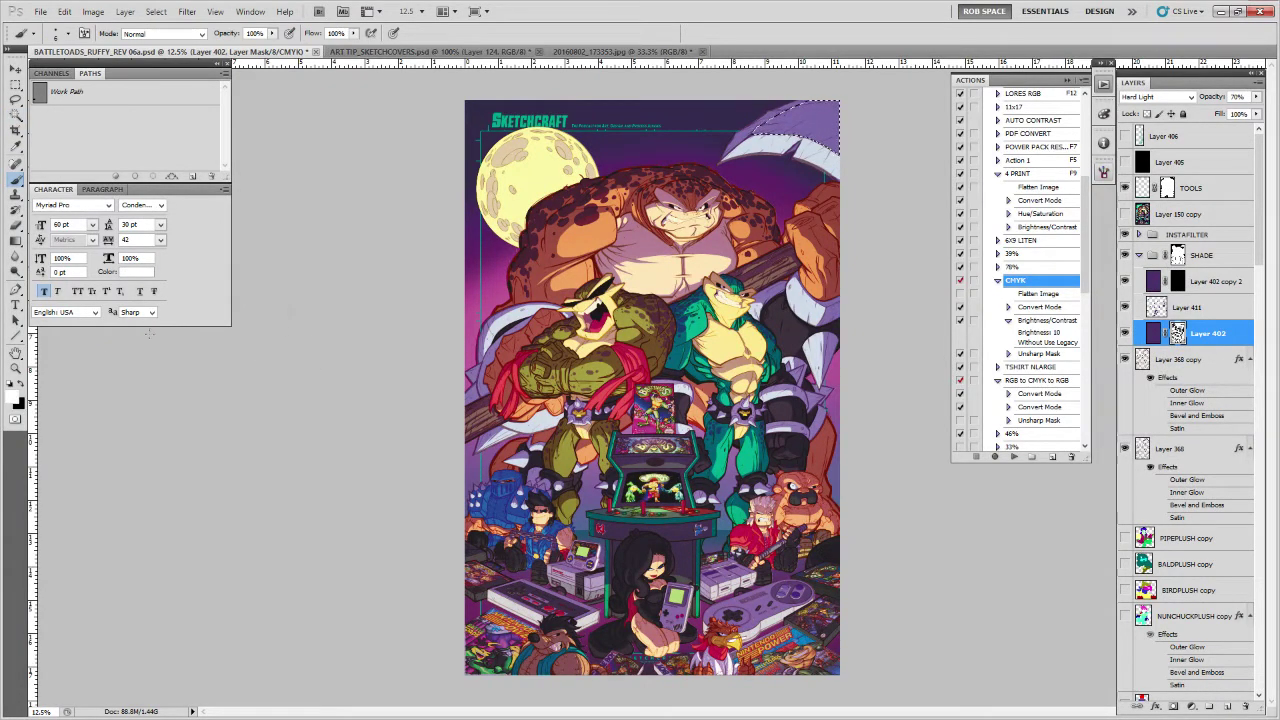
left_click(14, 398)
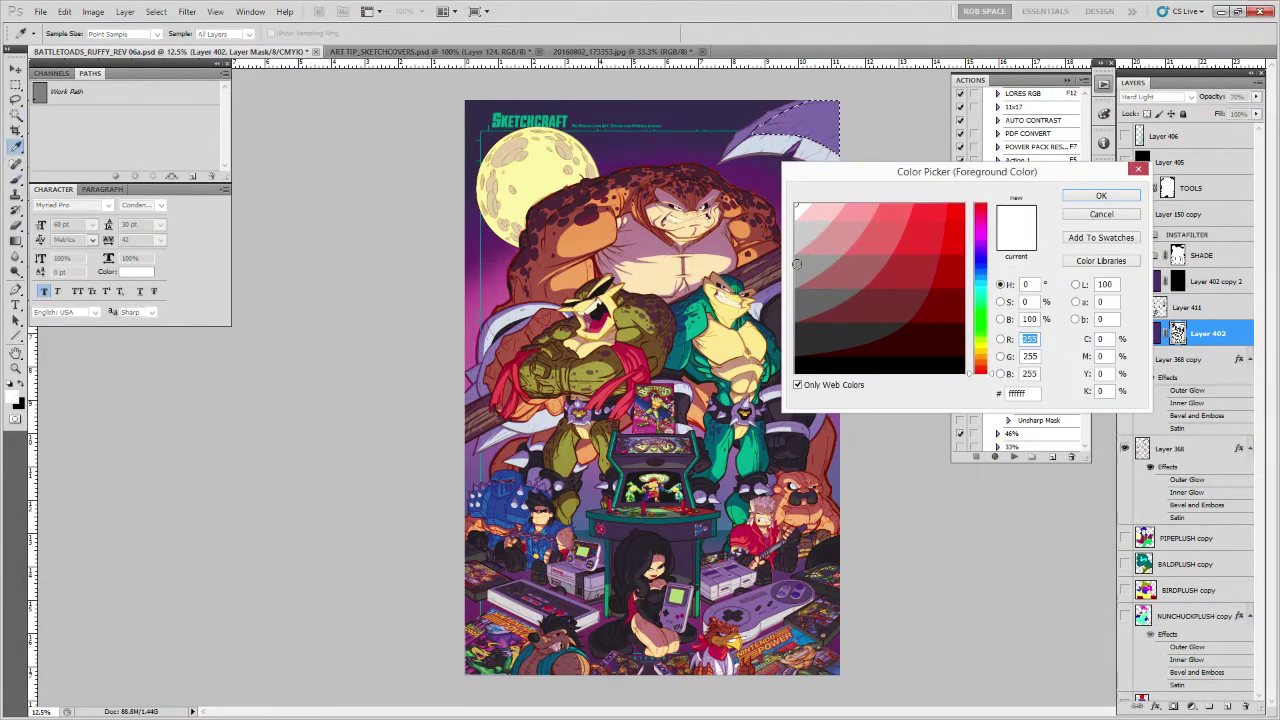
left_click(797, 266)
left_click(1076, 199)
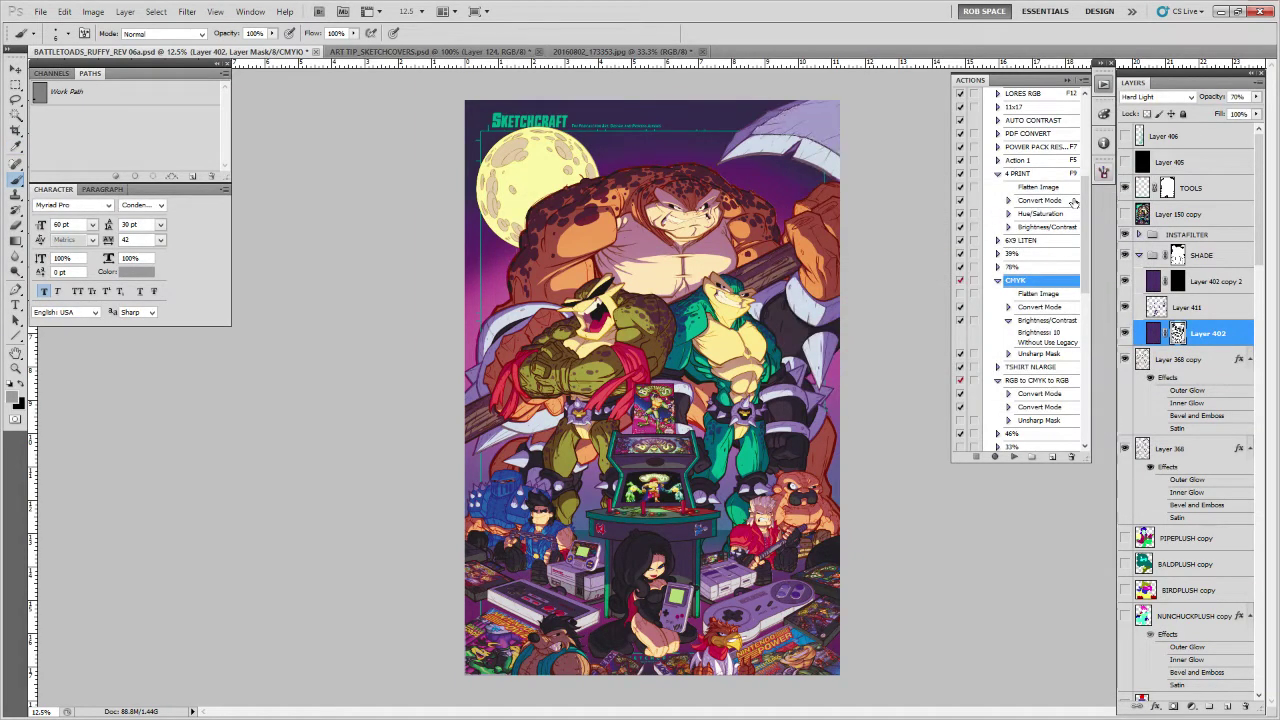
key("ctrl+z")
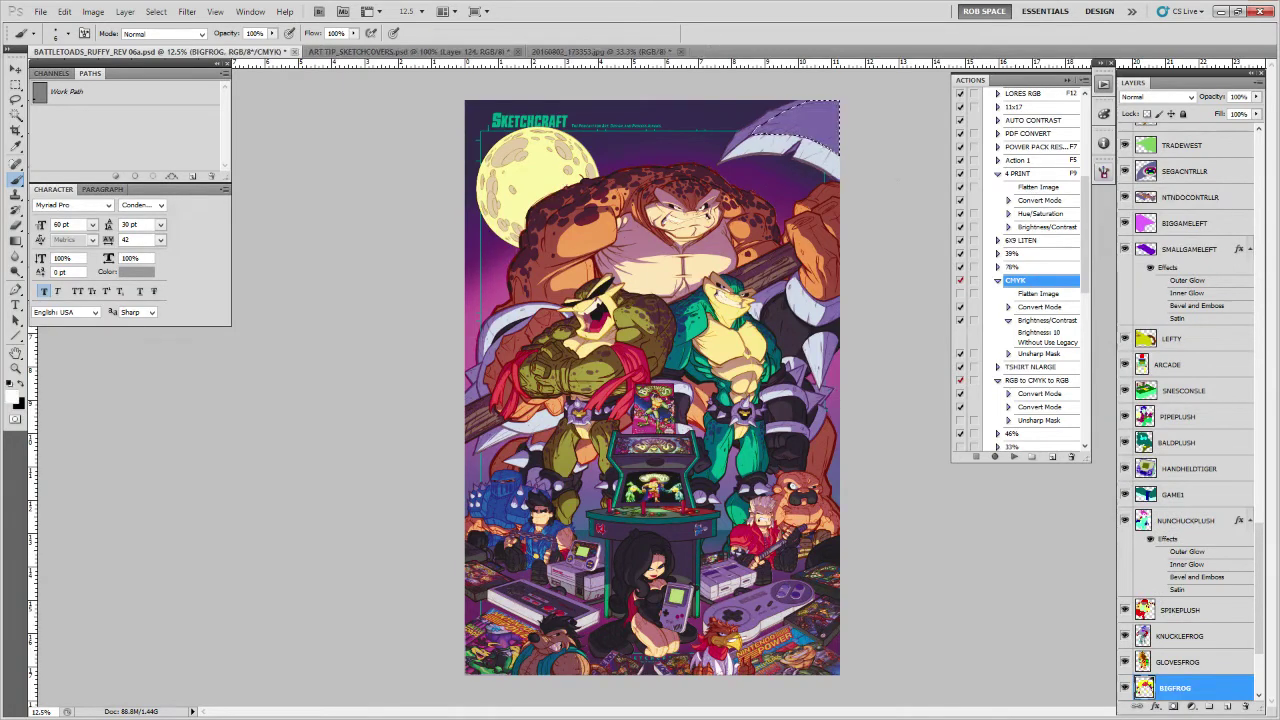
Fill the selected blade area in Layer 402's mask with light gray #CCCCCC
scroll(1247, 514, "up", 15)
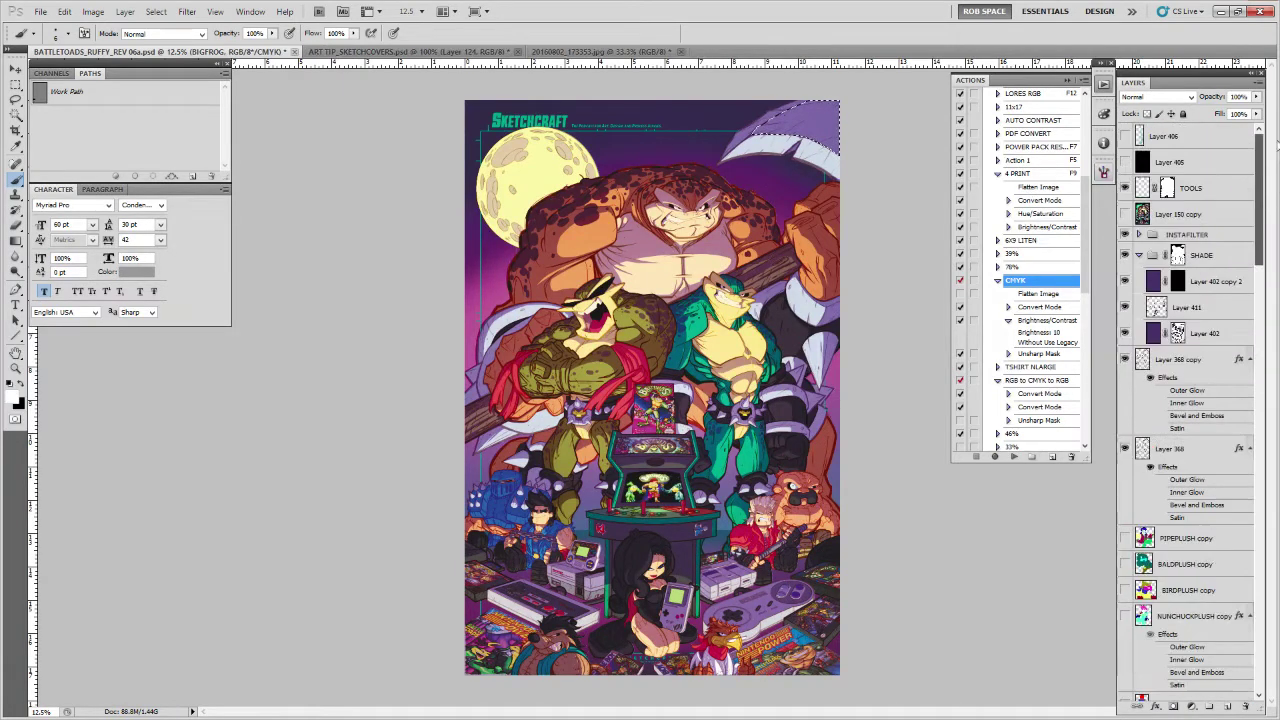
left_click(1177, 333)
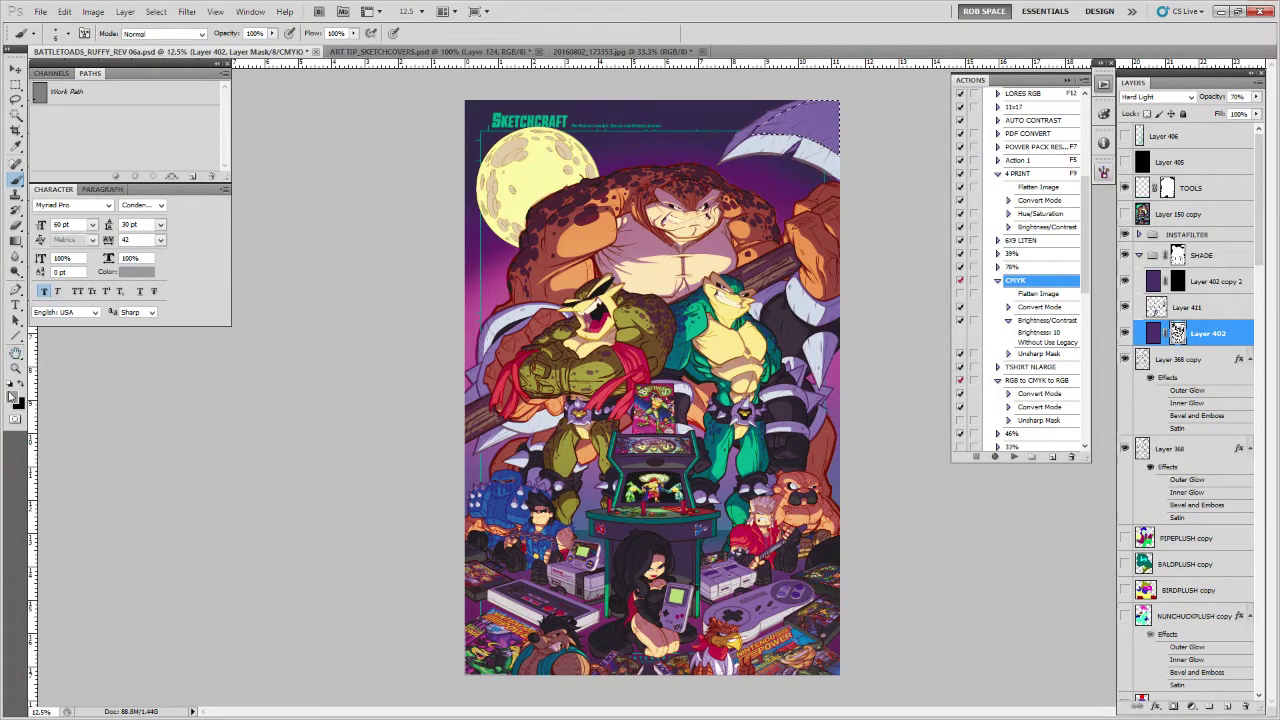
left_click(14, 399)
left_click(804, 237)
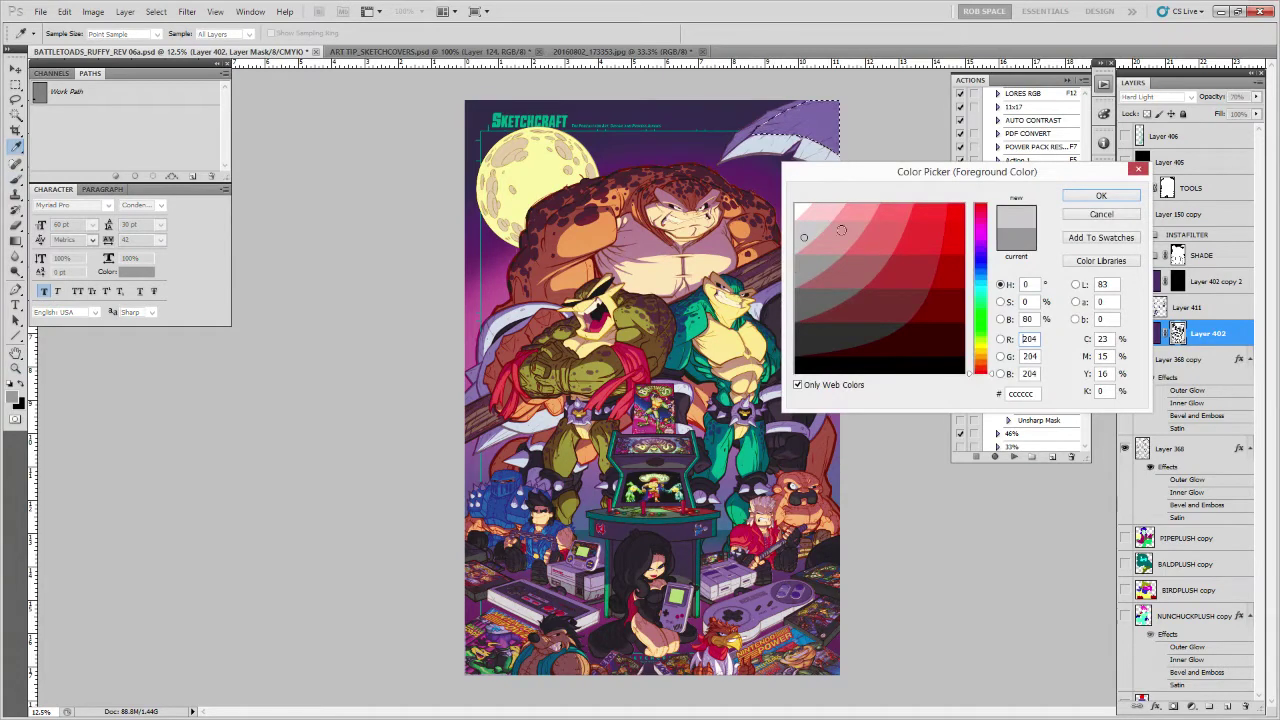
left_click(1074, 198)
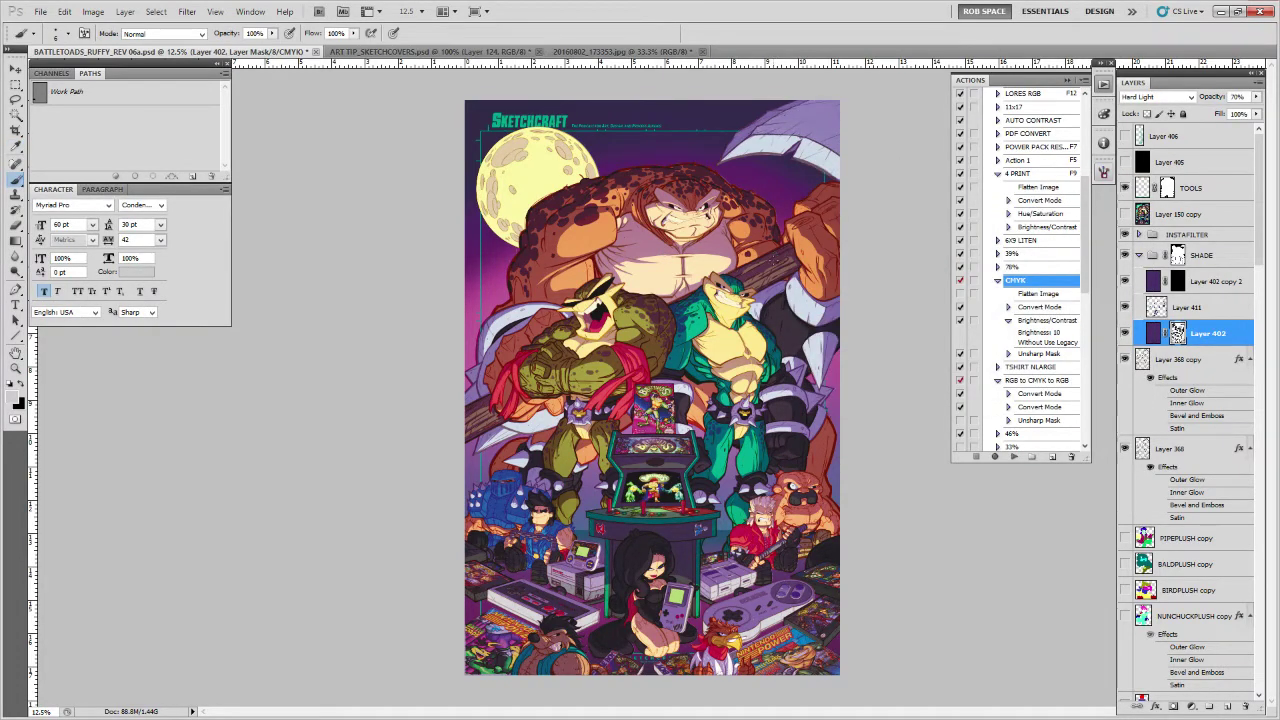
Select the pale cutting edge of the large blade with the Magic Wand on the BIGFROG layer, and return to Layer 402's mask
left_click(775, 262, "ctrl")
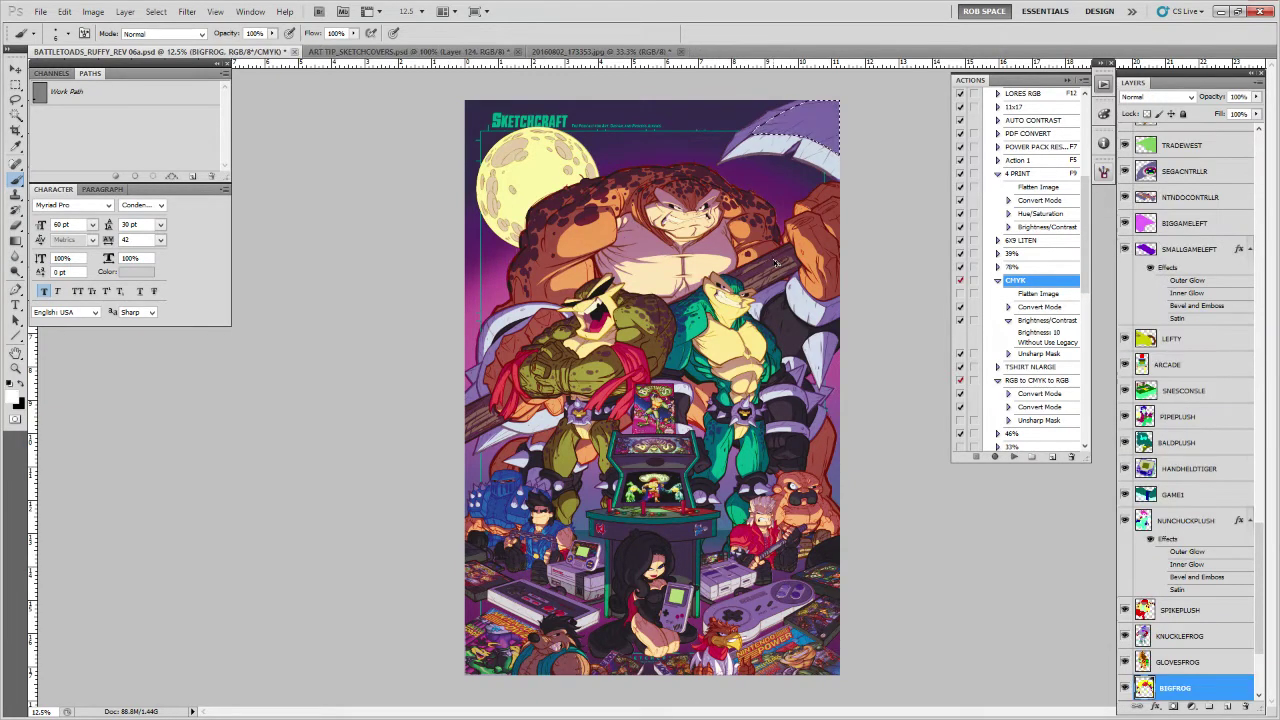
key("w")
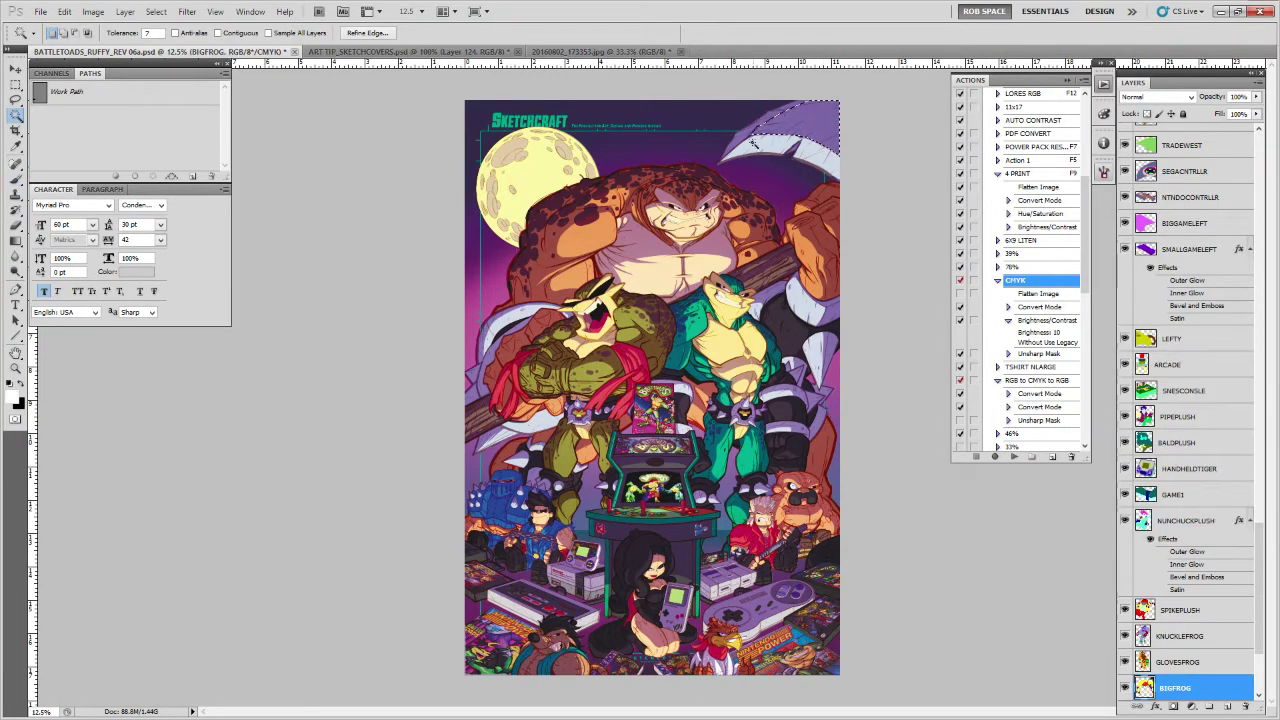
left_click_drag(1260, 542, 1250, 232)
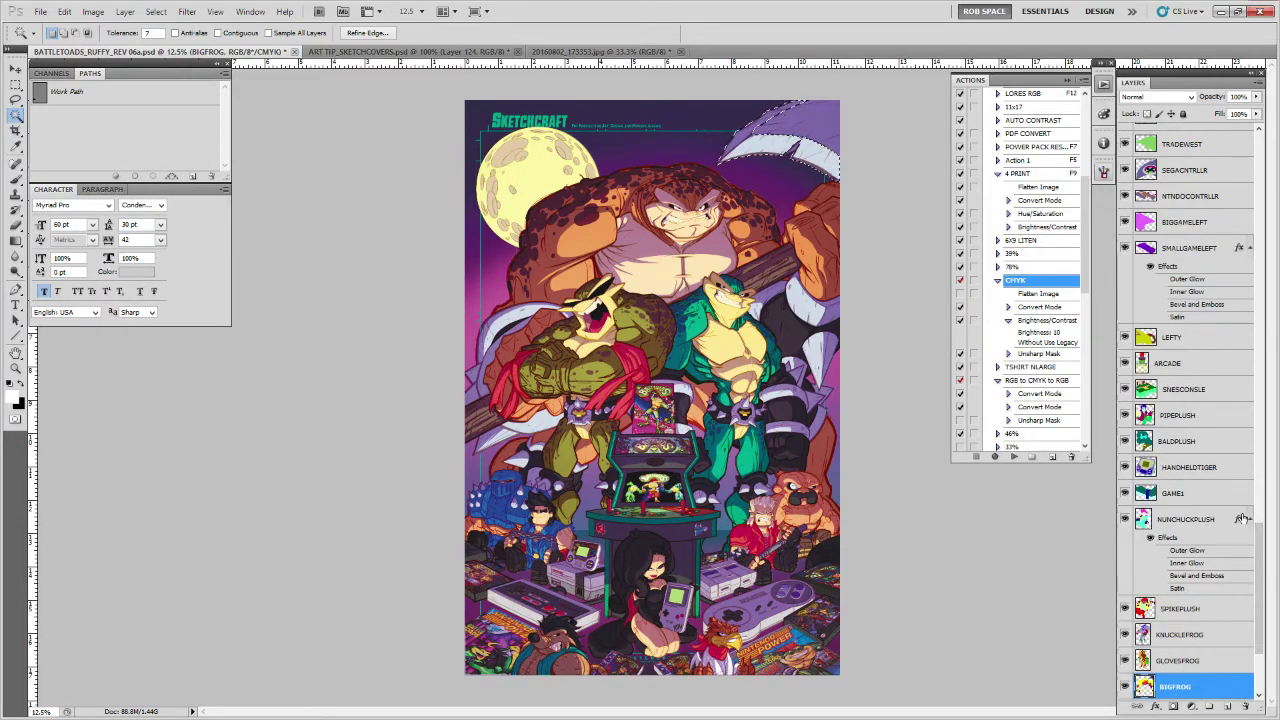
left_click_drag(1259, 590, 1262, 193)
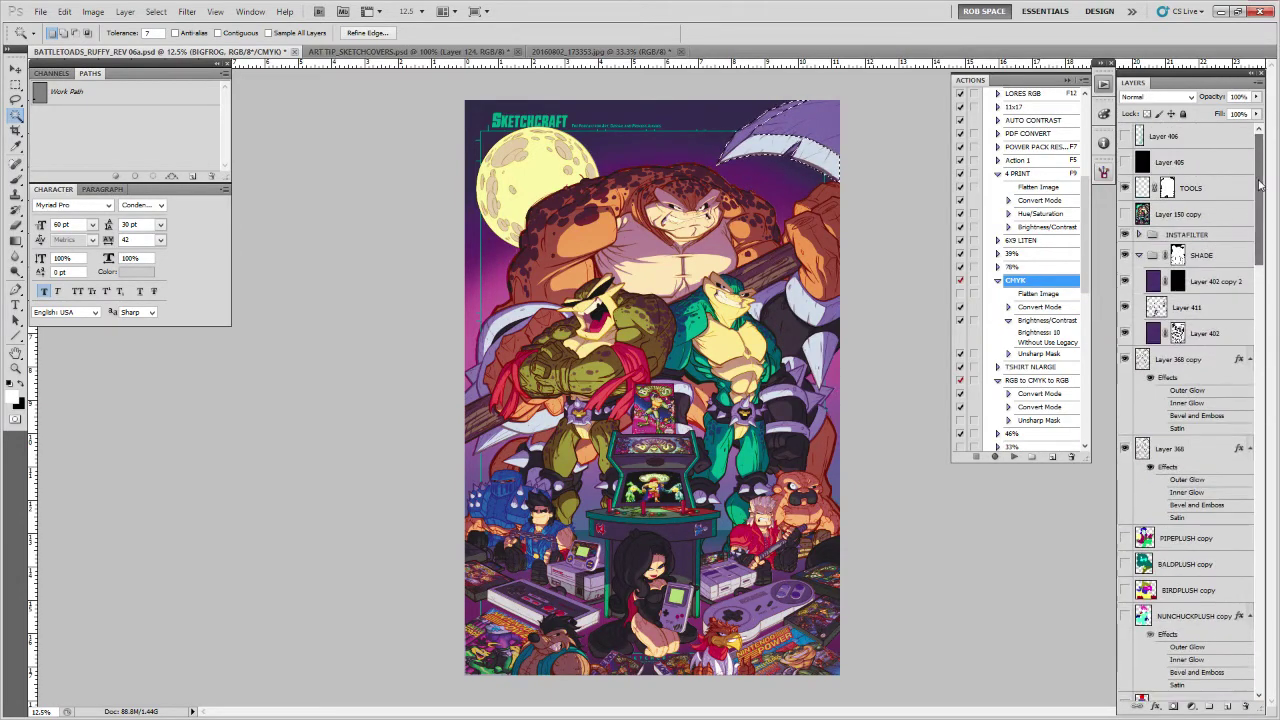
left_click(1178, 333)
Paint light gray along the blade's outer strip in Layer 402's mask with the ROB RUFFY DRAW brush, undoing a trial stroke in black
key("z")
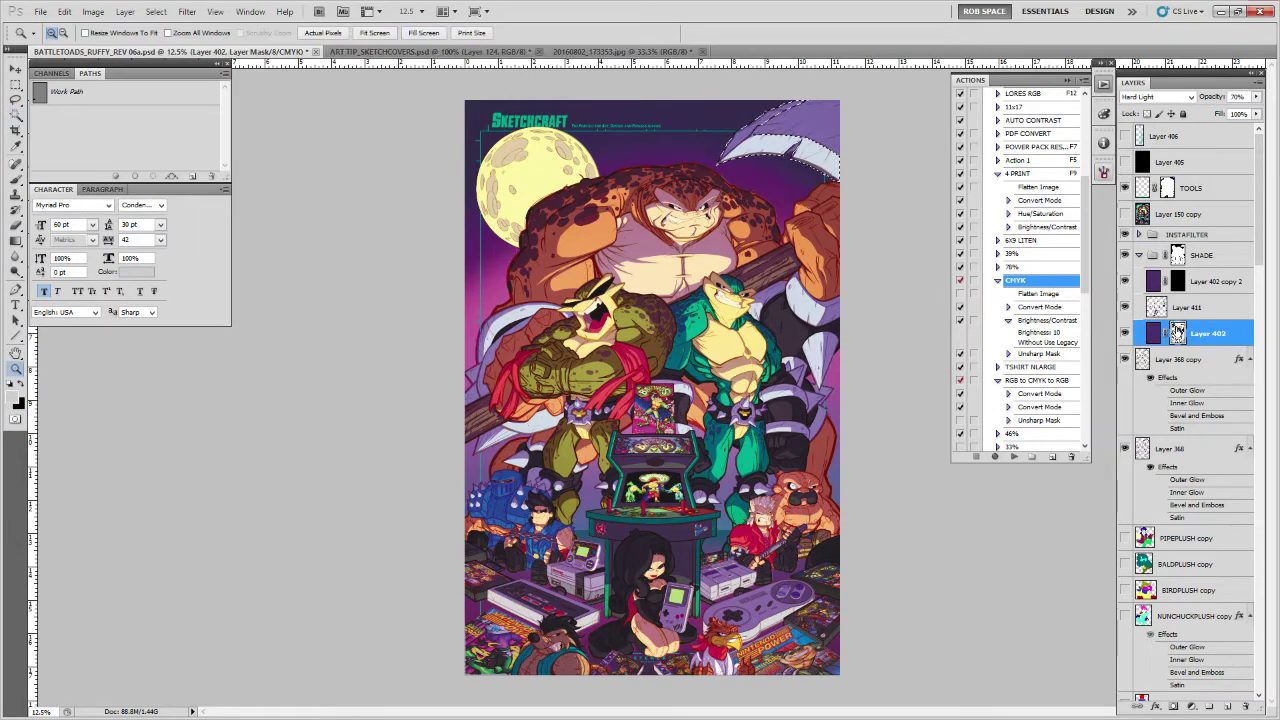
left_click(758, 133)
left_click(758, 133)
left_click(760, 133)
left_click(762, 132)
left_click(763, 132)
key("b")
key("x")
right_click(643, 374)
double_click(690, 522)
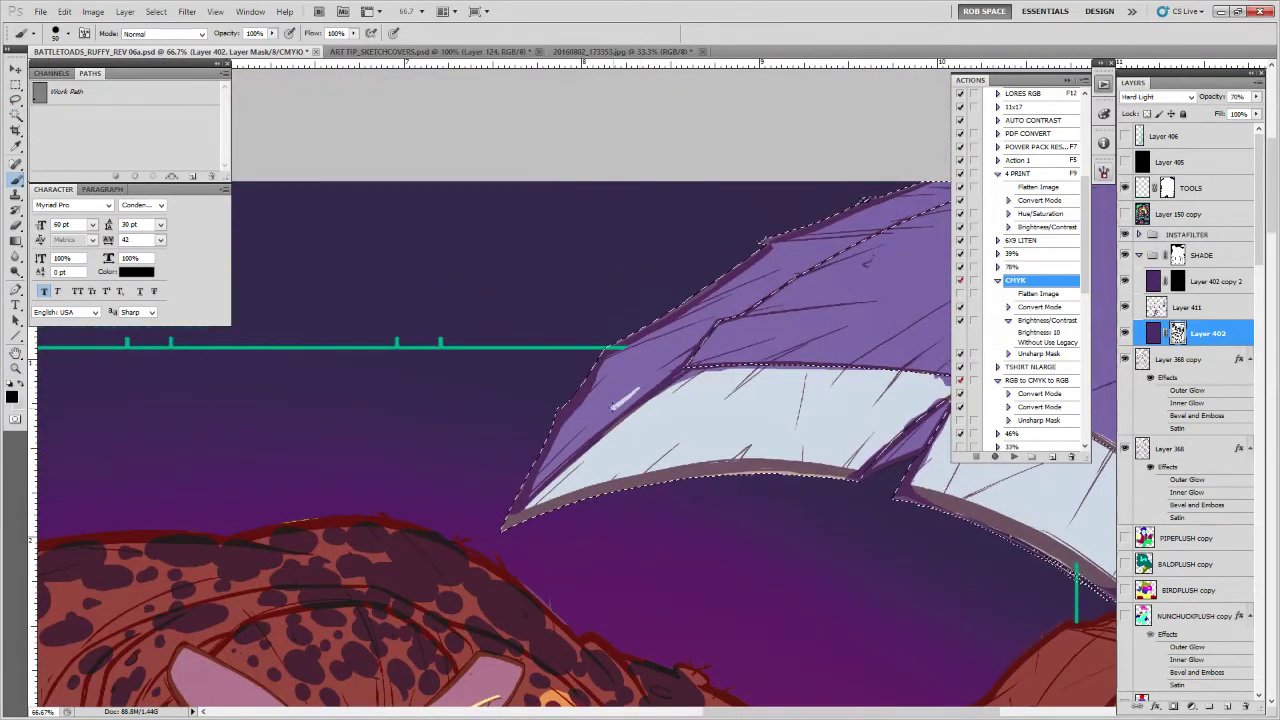
left_click_drag(640, 392, 565, 452)
key("ctrl+z")
left_click(22, 384)
mouse_move(620, 407)
left_mouse_down()
mouse_move(527, 500)
mouse_move(610, 368)
mouse_move(700, 314)
mouse_move(618, 420)
left_mouse_up()
mouse_move(660, 377)
left_mouse_down()
mouse_move(610, 420)
mouse_move(710, 356)
mouse_move(690, 345)
mouse_move(748, 301)
mouse_move(720, 342)
mouse_move(735, 350)
mouse_move(855, 285)
mouse_move(866, 263)
left_mouse_up()
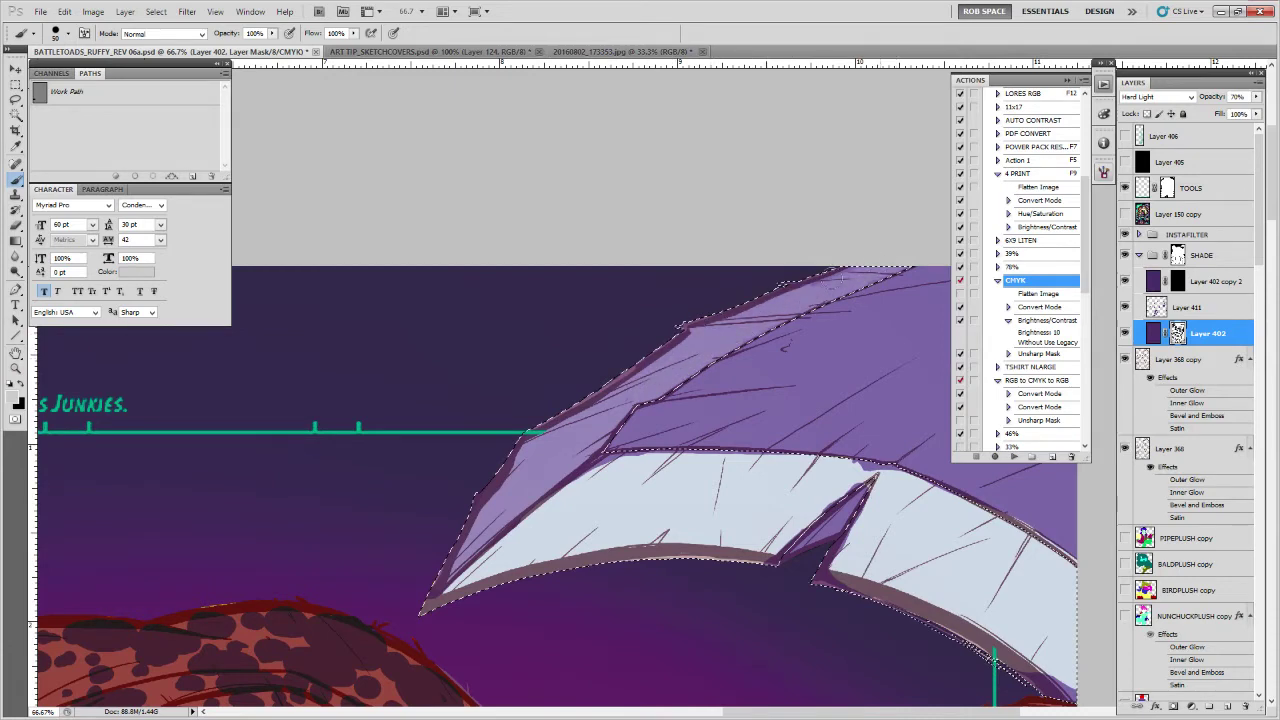
left_click_drag(736, 331, 795, 306)
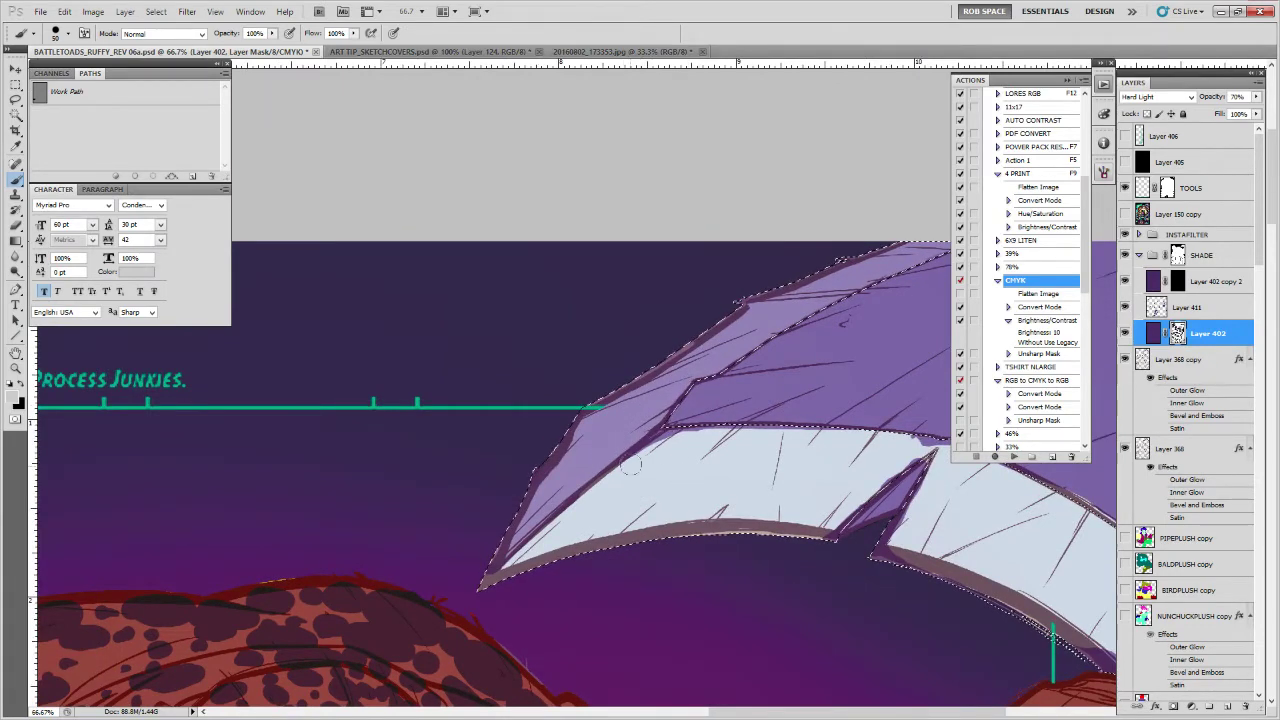
Deselect the blade area and check the whole poster
key("z")
left_click(686, 440, "alt")
left_click(686, 440, "alt")
left_click(686, 440, "alt")
left_click(686, 440, "alt")
key("ctrl+d")
left_click_drag(711, 568, 852, 490)
key("alt")
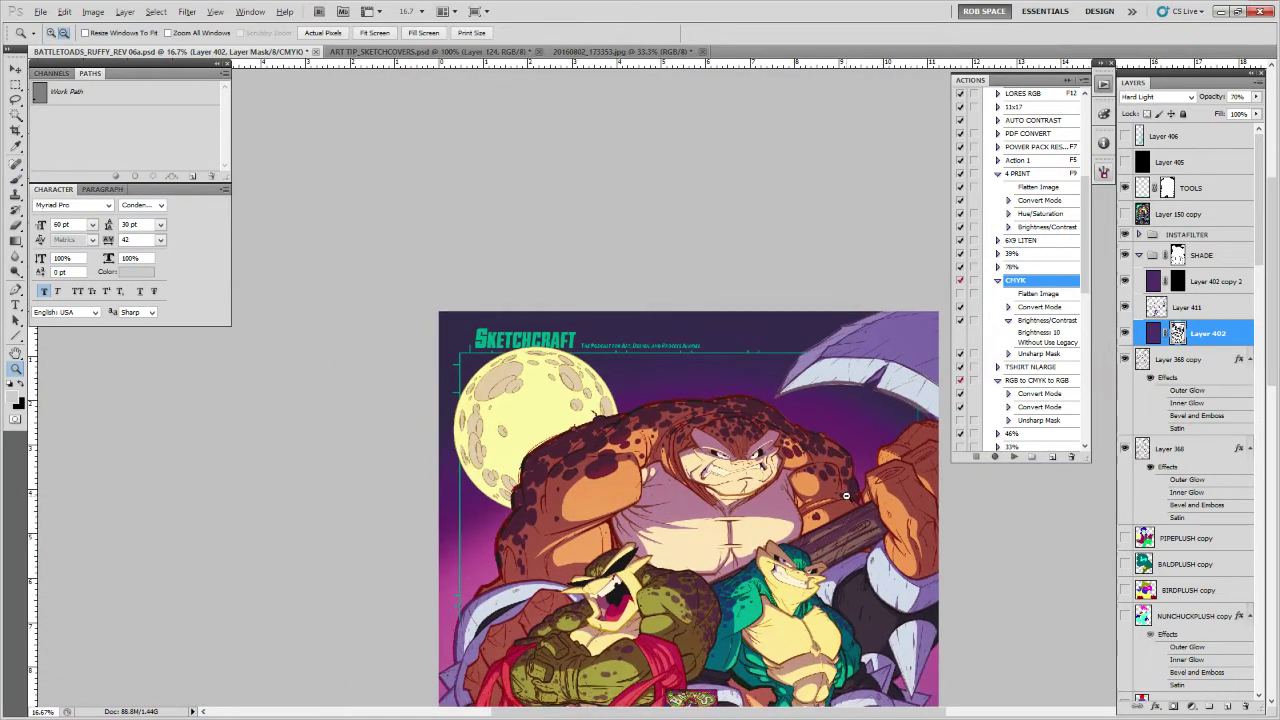
left_click(845, 497, "alt")
left_click(846, 503, "alt")
left_click(833, 512)
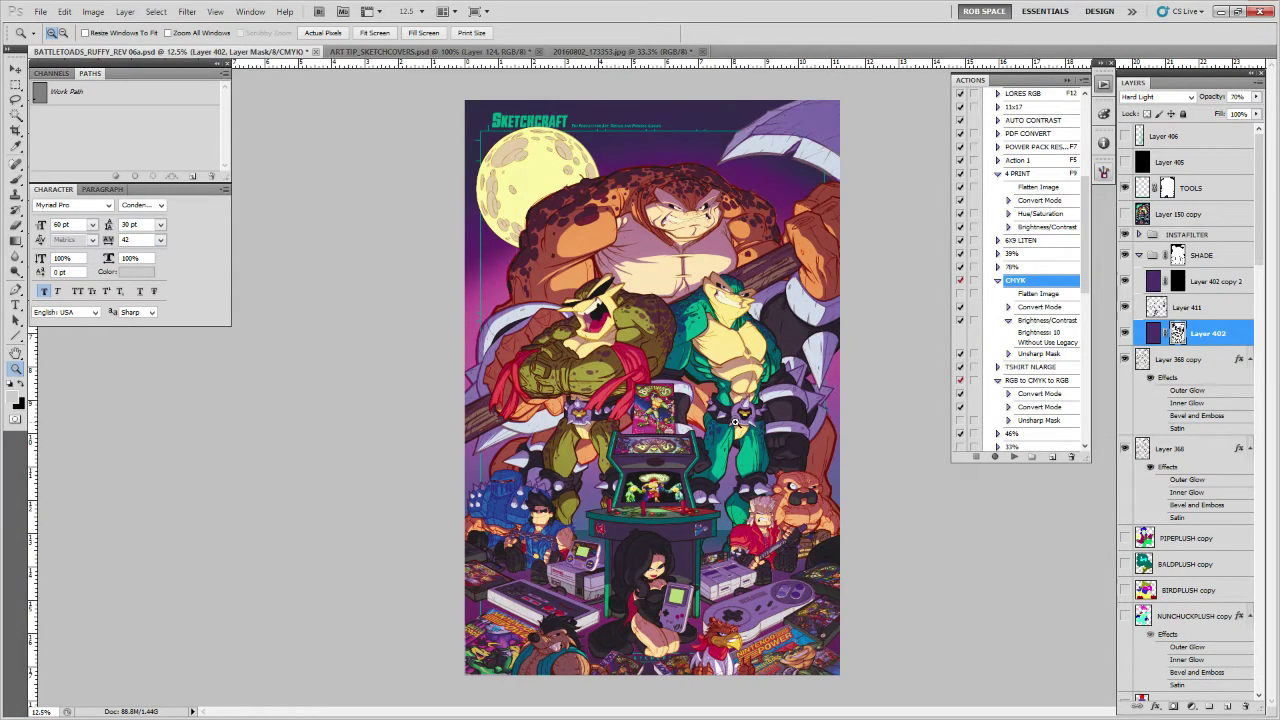
Examine the blend mode and opacity of the Layer 97 copy 4 shade layer in the other document
left_click(1279, 404)
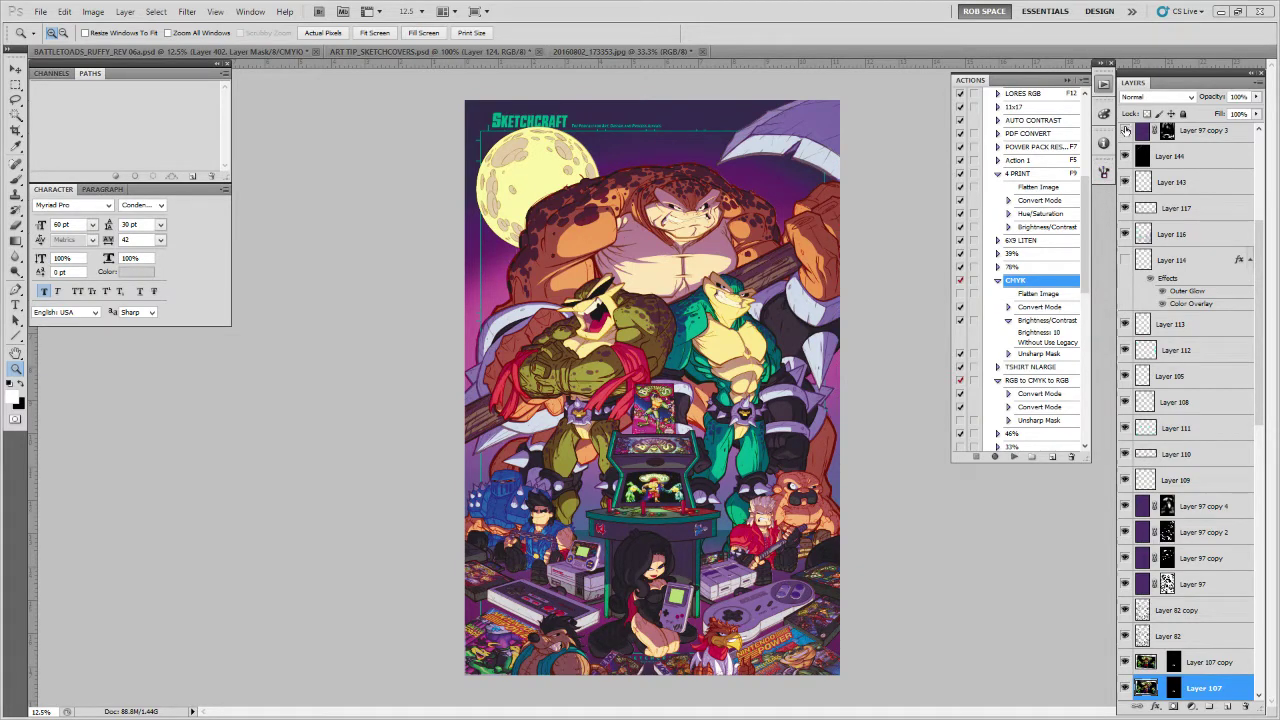
left_click(1167, 506)
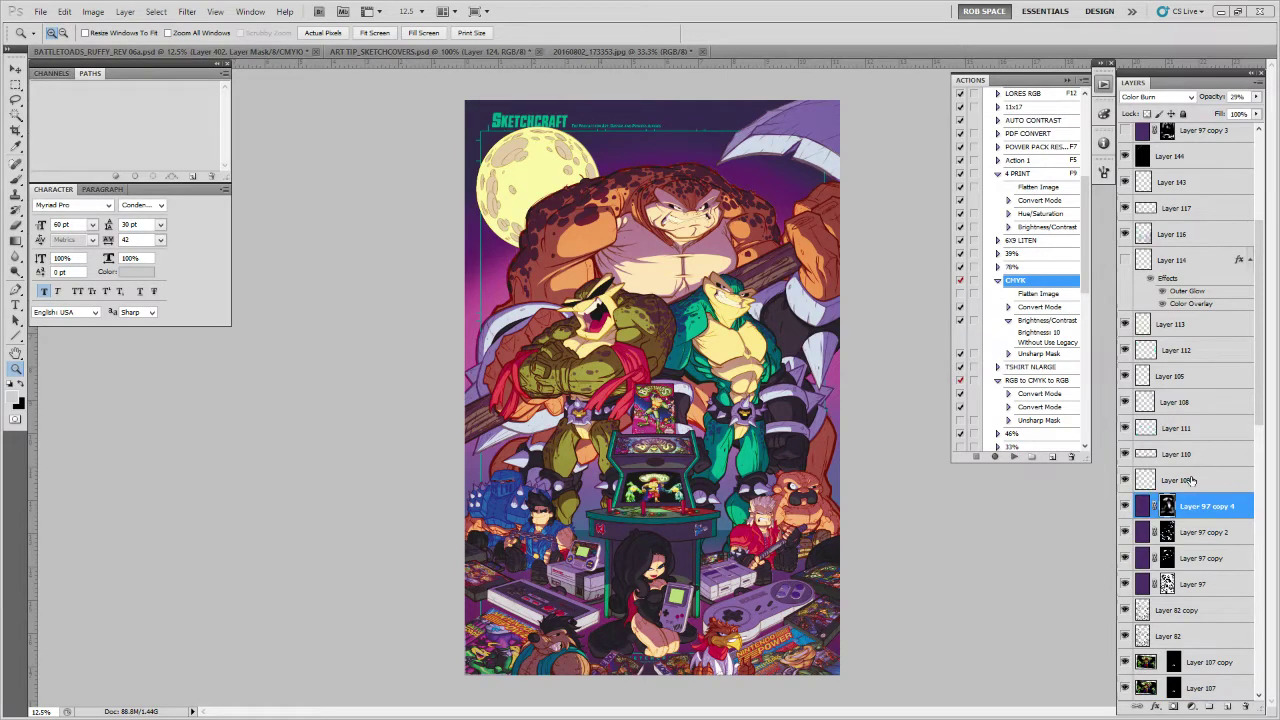
scroll(1192, 480, "down", 3)
left_click(994, 481)
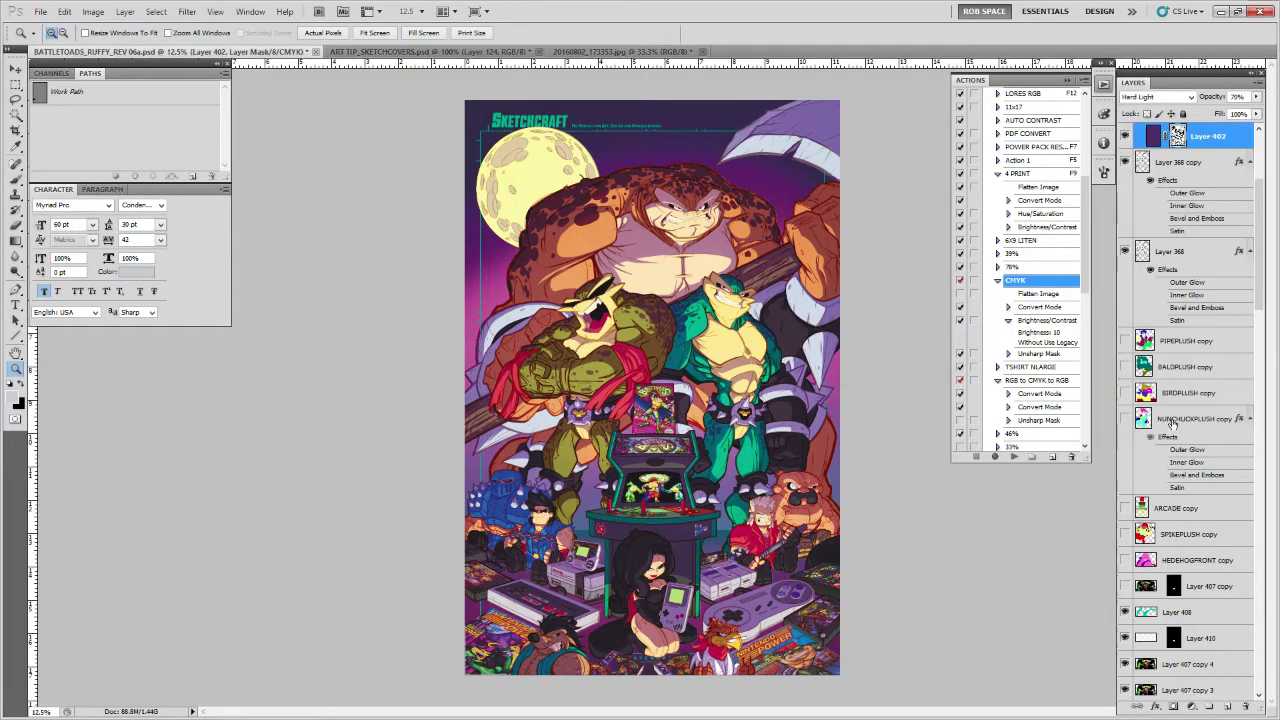
Load the outline of the BIGFROG layer as a selection while keeping Layer 402 active
scroll(1173, 425, "down", 10)
scroll(1168, 455, "down", 10)
scroll(1170, 653, "down", 3)
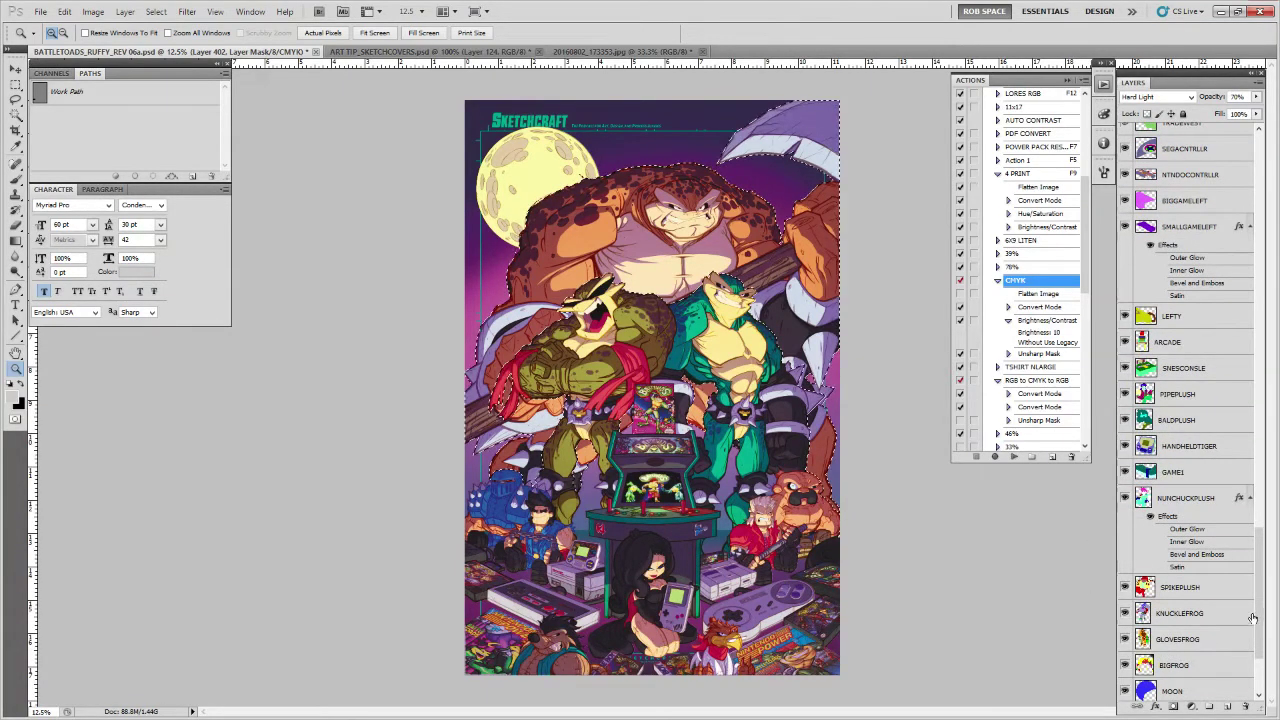
scroll(1210, 450, "up", 20)
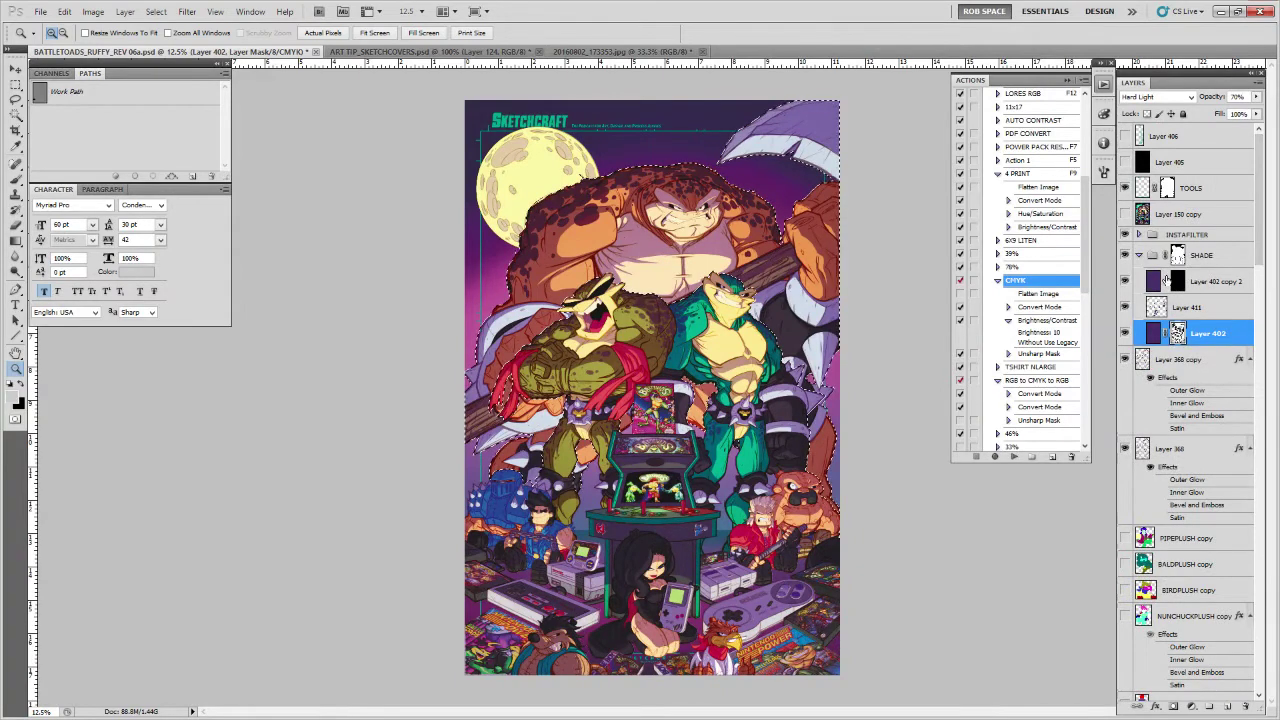
Paint white over the big toad's shoulders and arms in Layer 402 copy 2's mask using the PAINTING - AirSoft brush at 800 px
key("b")
right_click(674, 234)
left_click(699, 424)
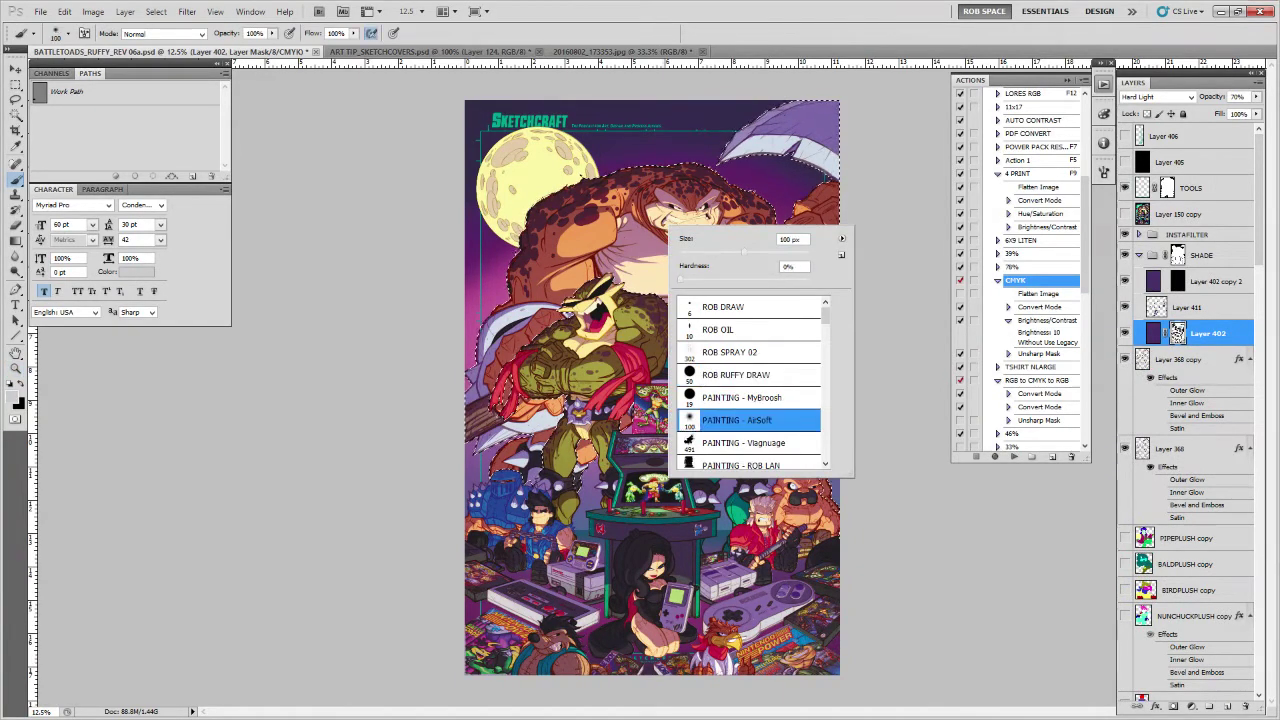
key("Return")
key("ctrl+d")
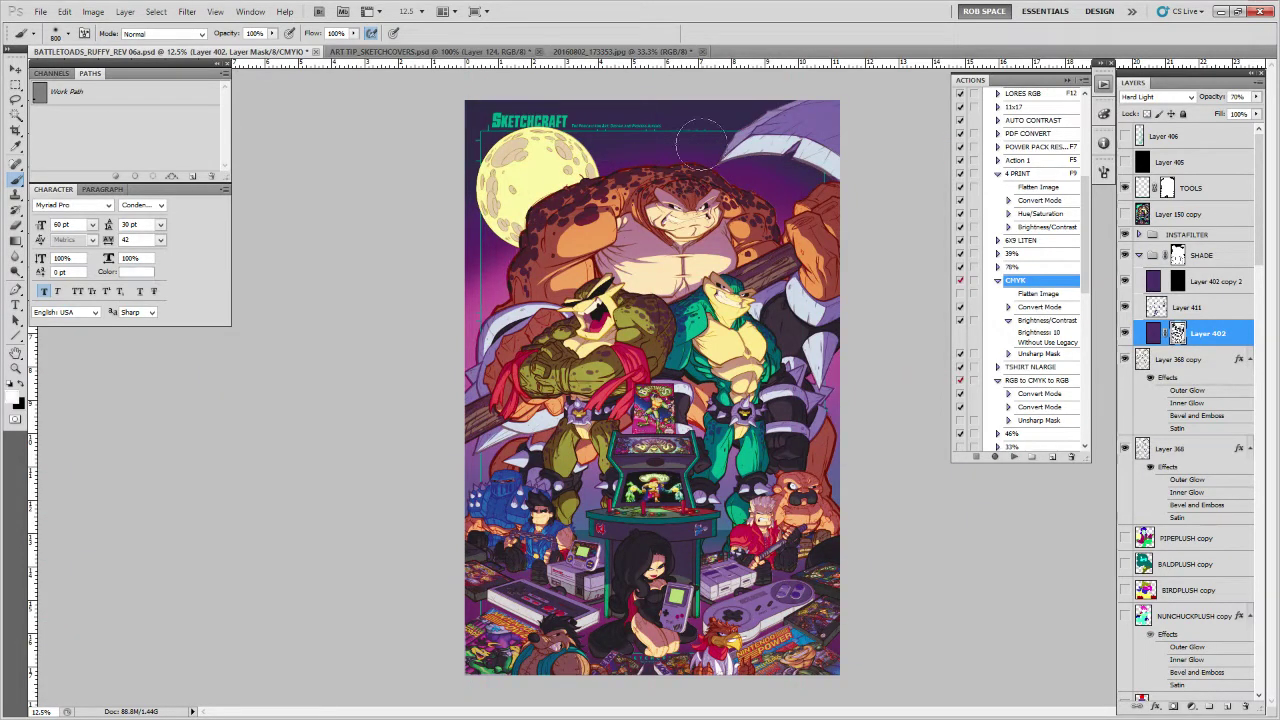
key("x")
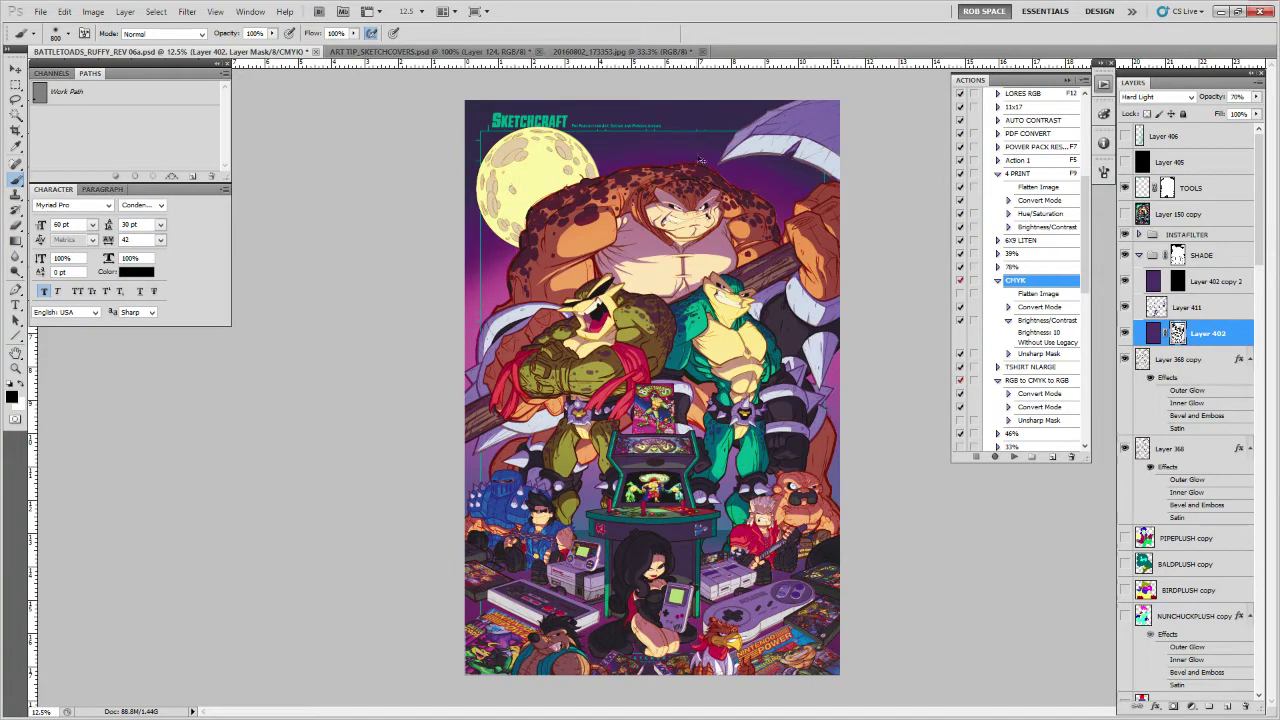
key("x")
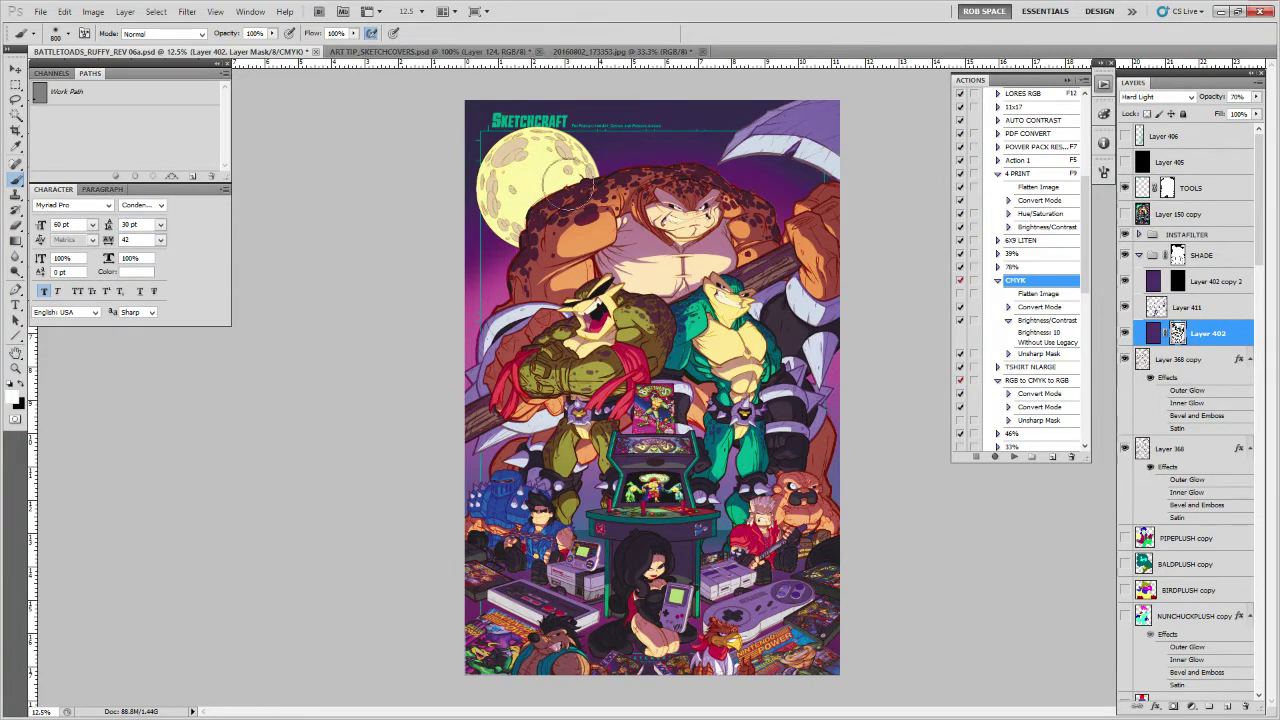
key("alt+bracketright")
key("alt+bracketright")
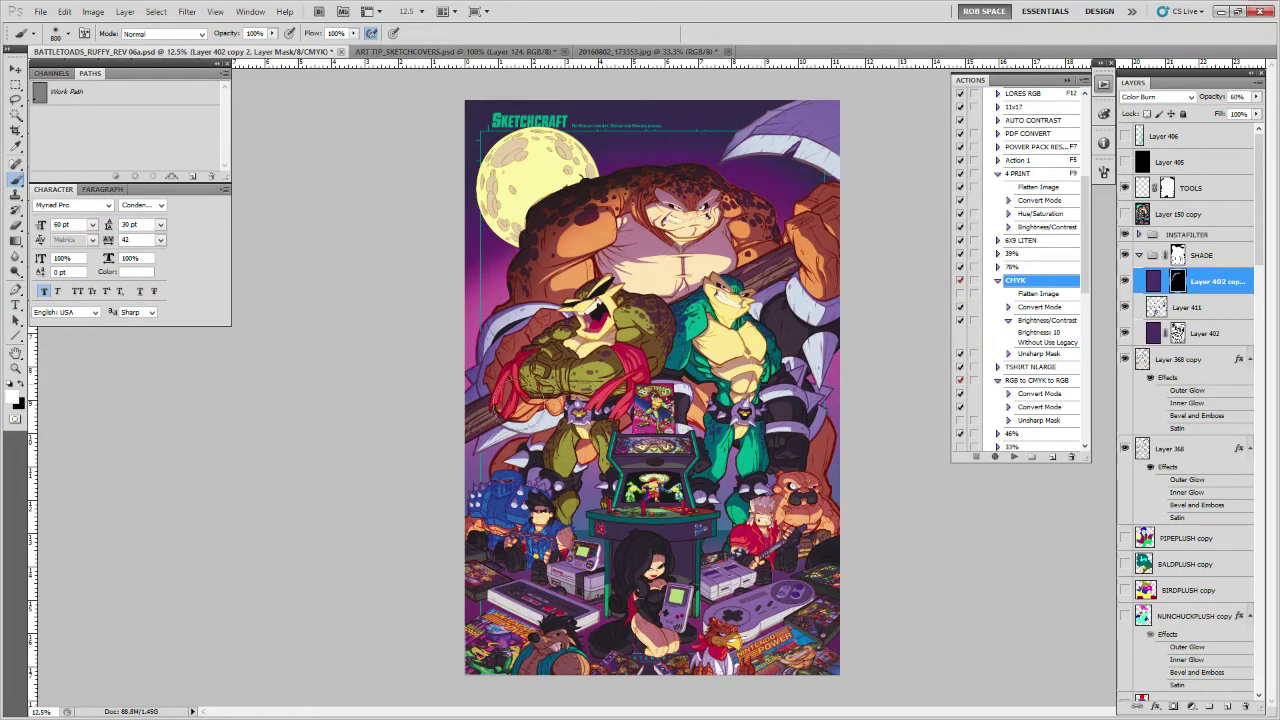
left_click_drag(548, 416, 425, 485)
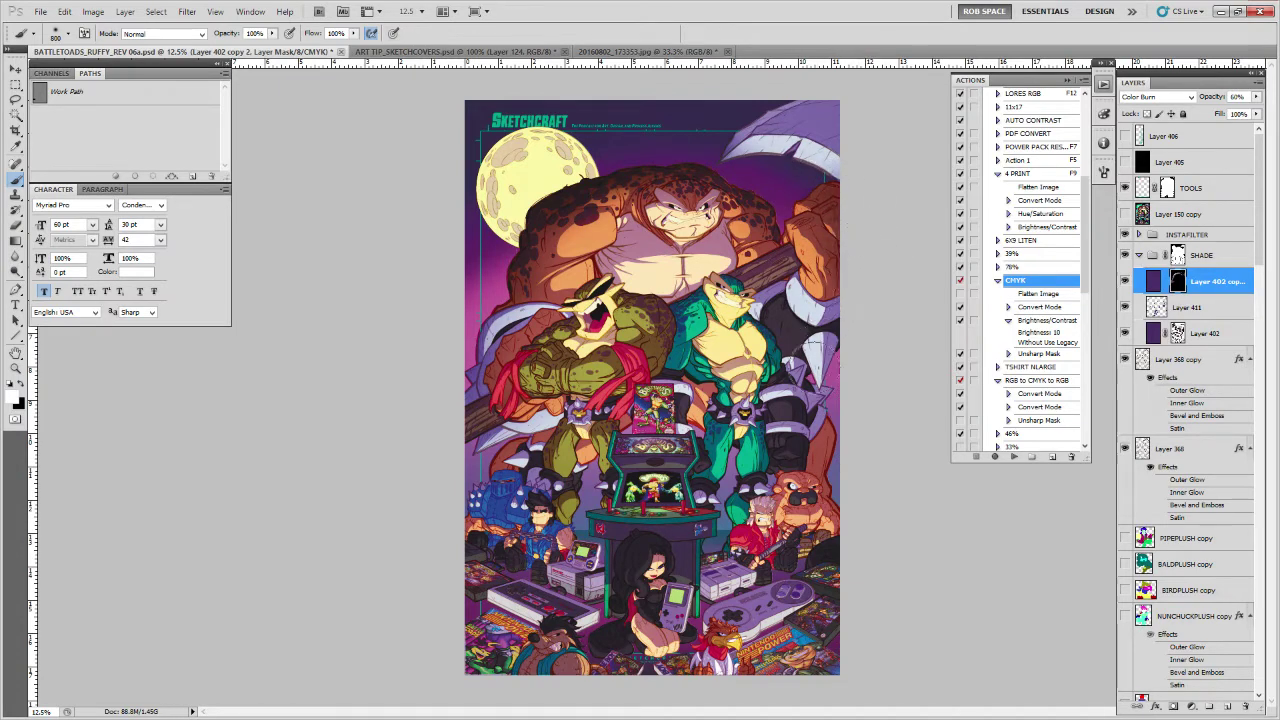
left_click_drag(830, 352, 842, 345)
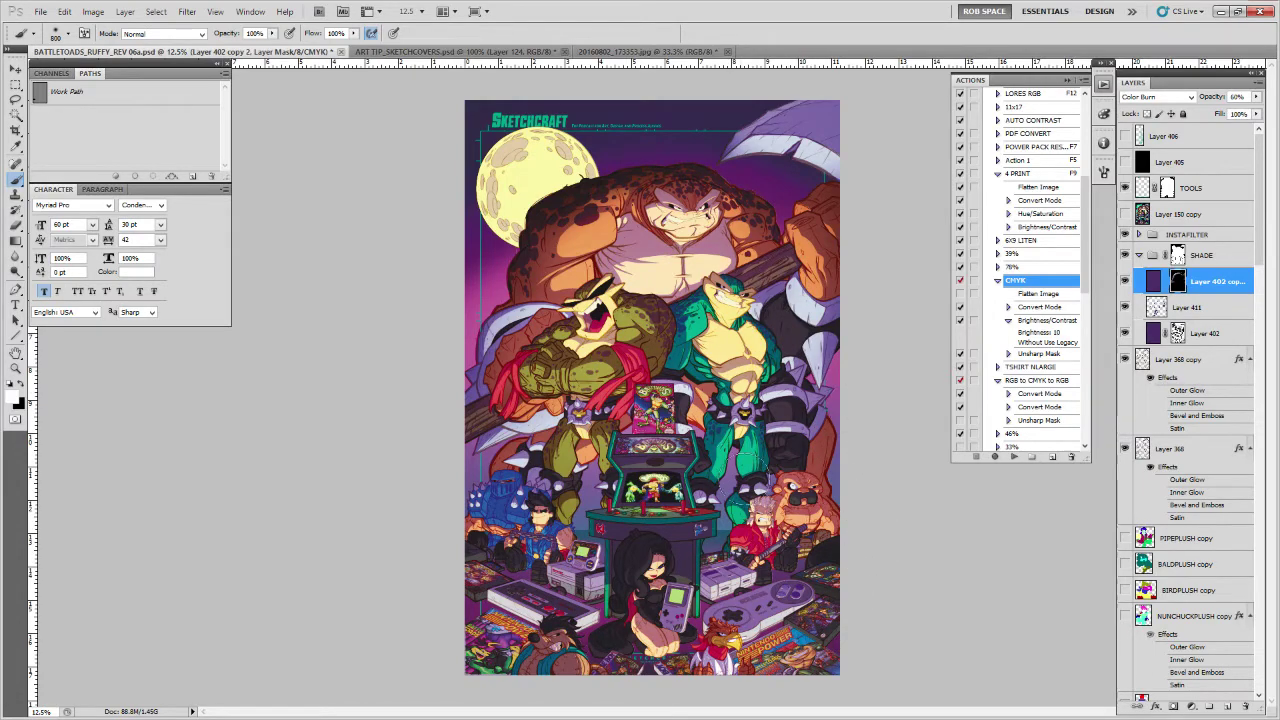
left_click_drag(664, 248, 596, 262)
key("ctrl+z")
Lasso the area between the big toad's back and the top of his head, and hide the selection outline
key("z")
left_click(727, 202)
left_click(727, 202)
left_click(727, 202)
left_click_drag(638, 206, 744, 425)
key("l")
key("ctrl+d")
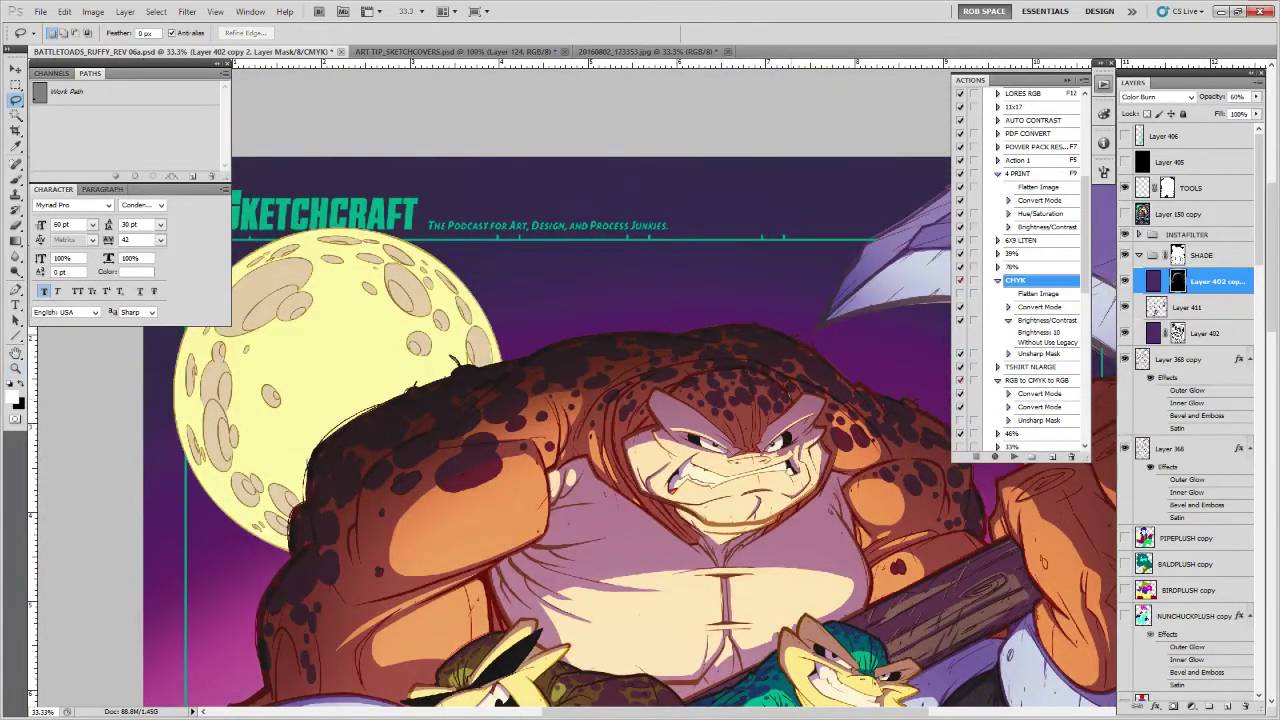
mouse_move(680, 381)
left_mouse_down()
mouse_move(650, 390)
mouse_move(626, 436)
mouse_move(632, 346)
mouse_move(836, 396)
left_mouse_up()
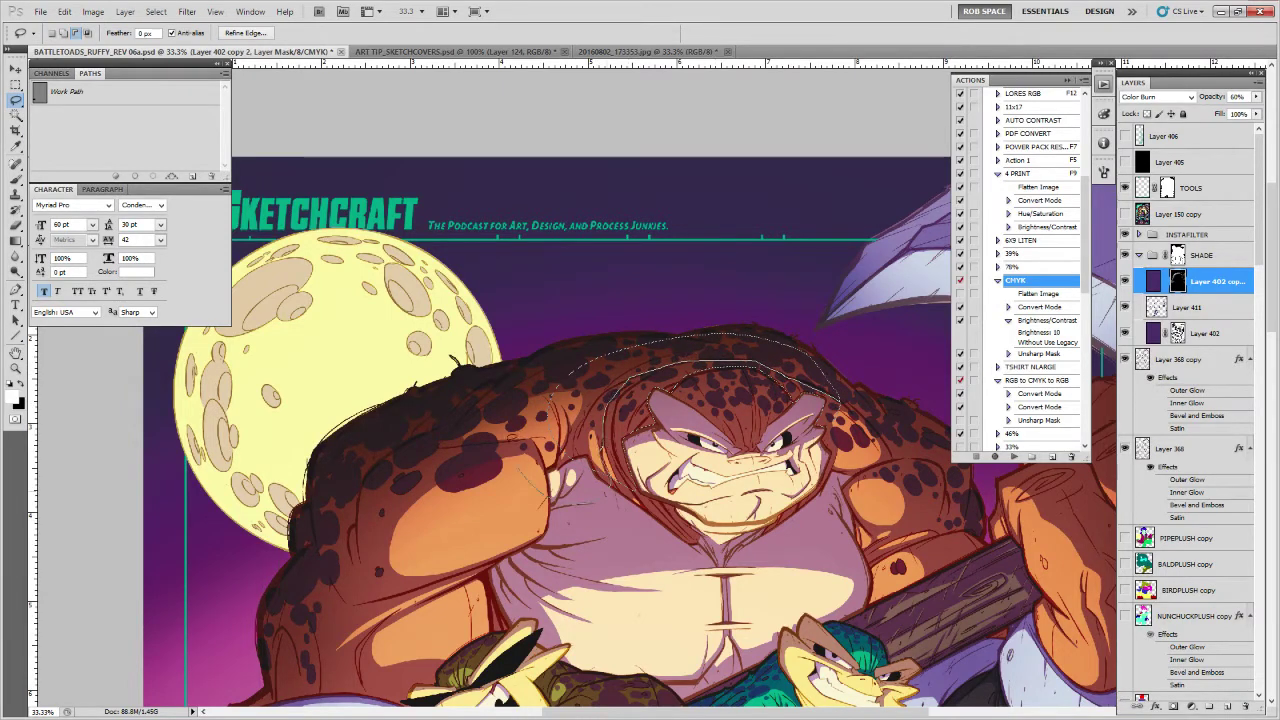
key("b")
key("ctrl+h")
key("ctrl+h")
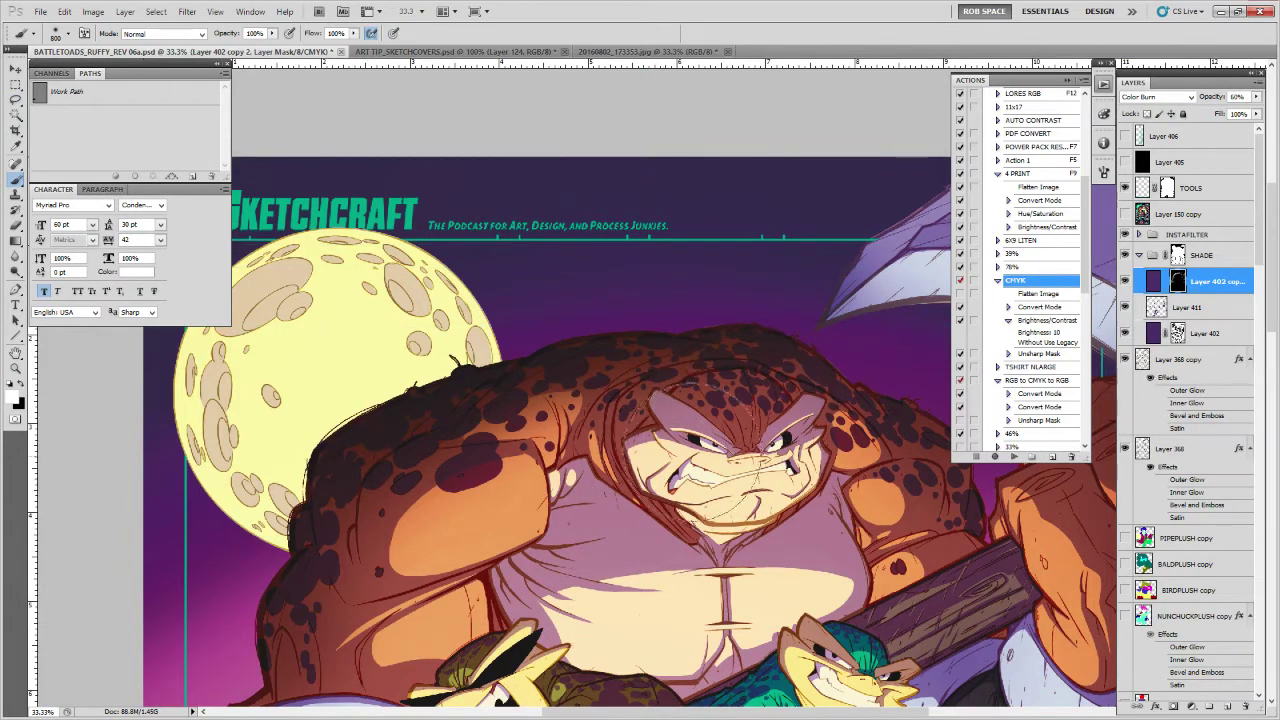
Reduce the brush to 175 px and paint soft shade behind the top of the big toad's head in Layer 402 copy 2's mask
key("bracketleft")
key("bracketleft")
key("bracketleft")
key("bracketleft")
key("bracketleft")
key("bracketleft")
key("bracketleft")
key("bracketleft")
key("bracketleft")
key("bracketleft")
key("bracketleft")
key("bracketright")
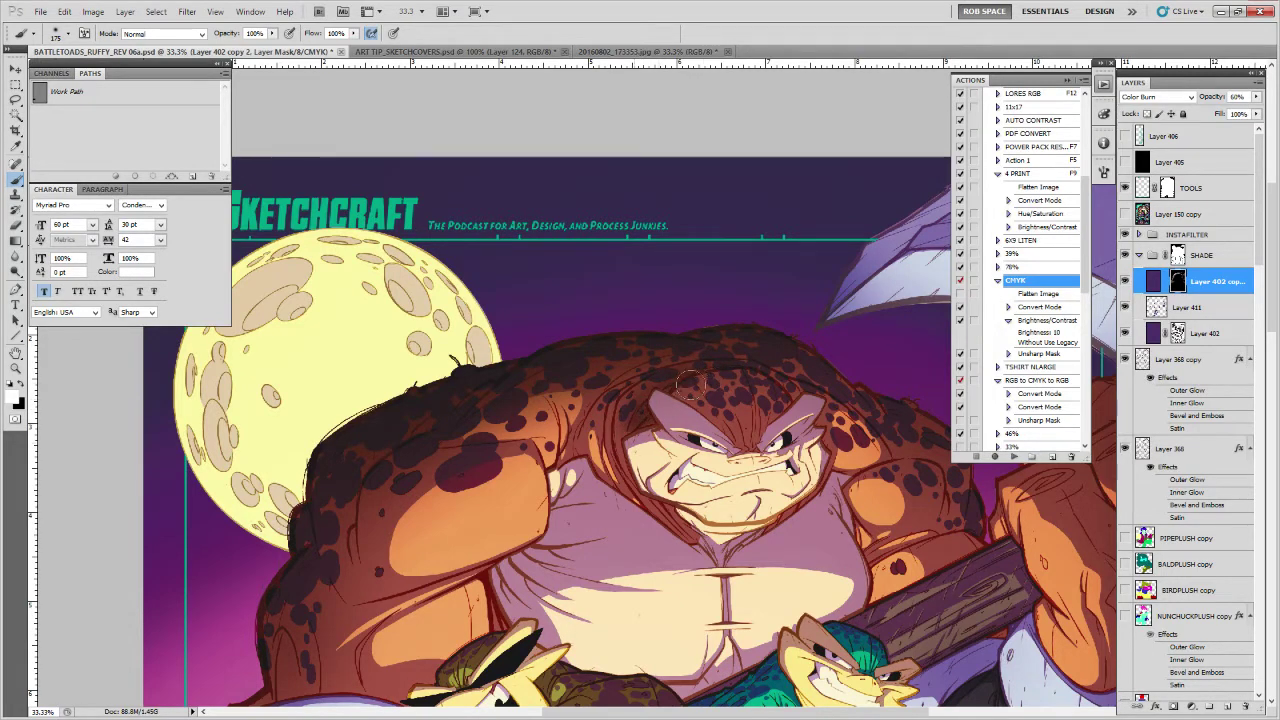
Lasso the hood edge from the big toad's left brow to his chin, and paint shade there in Layer 402 copy 2's mask
left_click_drag(798, 454, 812, 445)
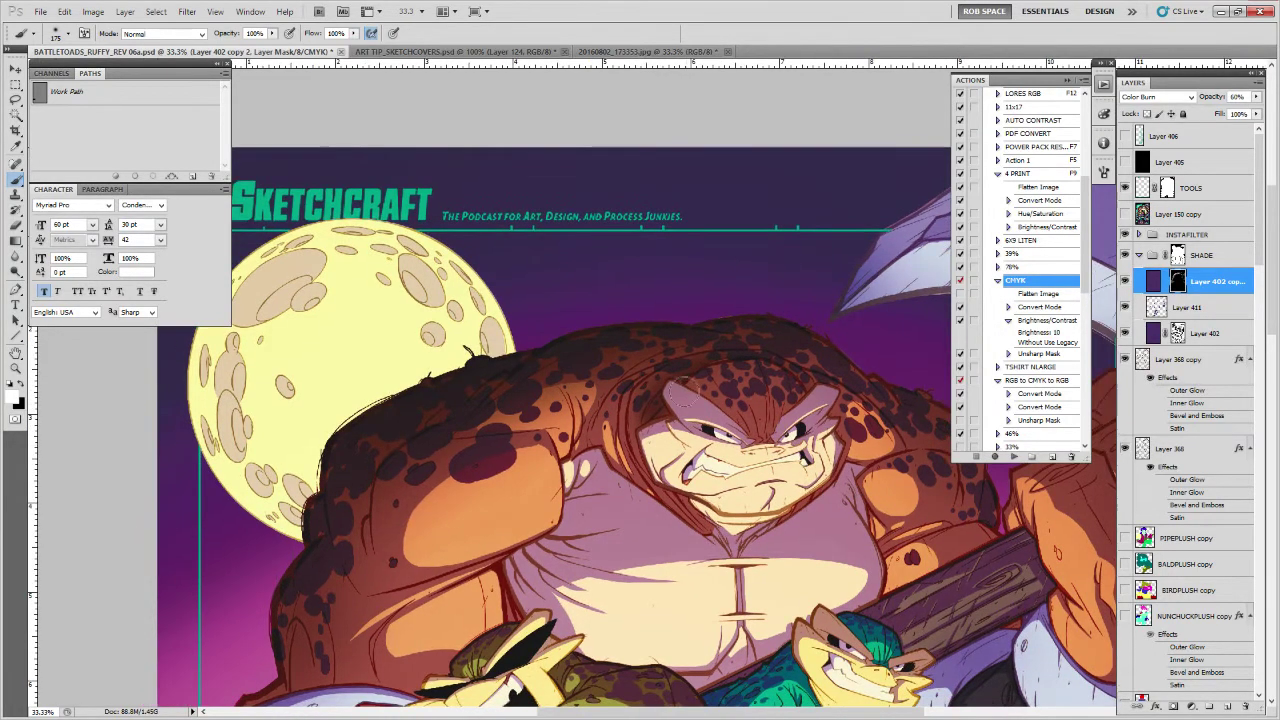
scroll(640, 416, "up", 1)
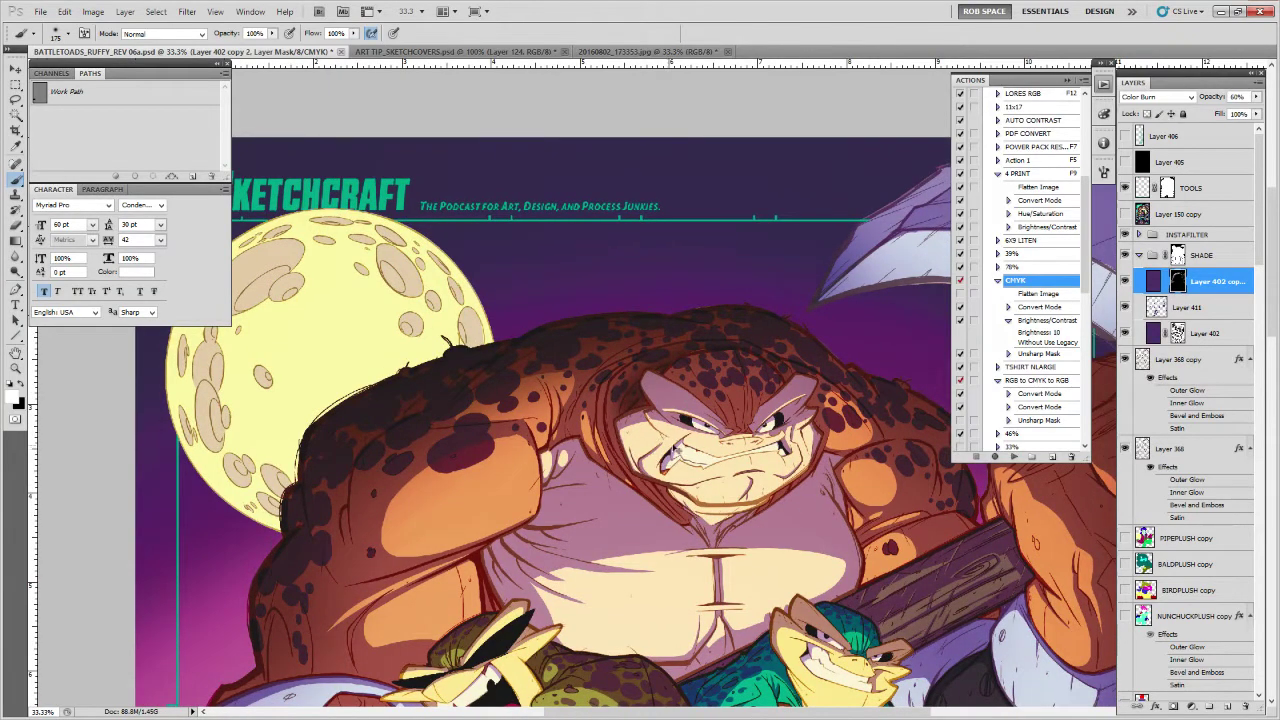
key("l")
key("shift")
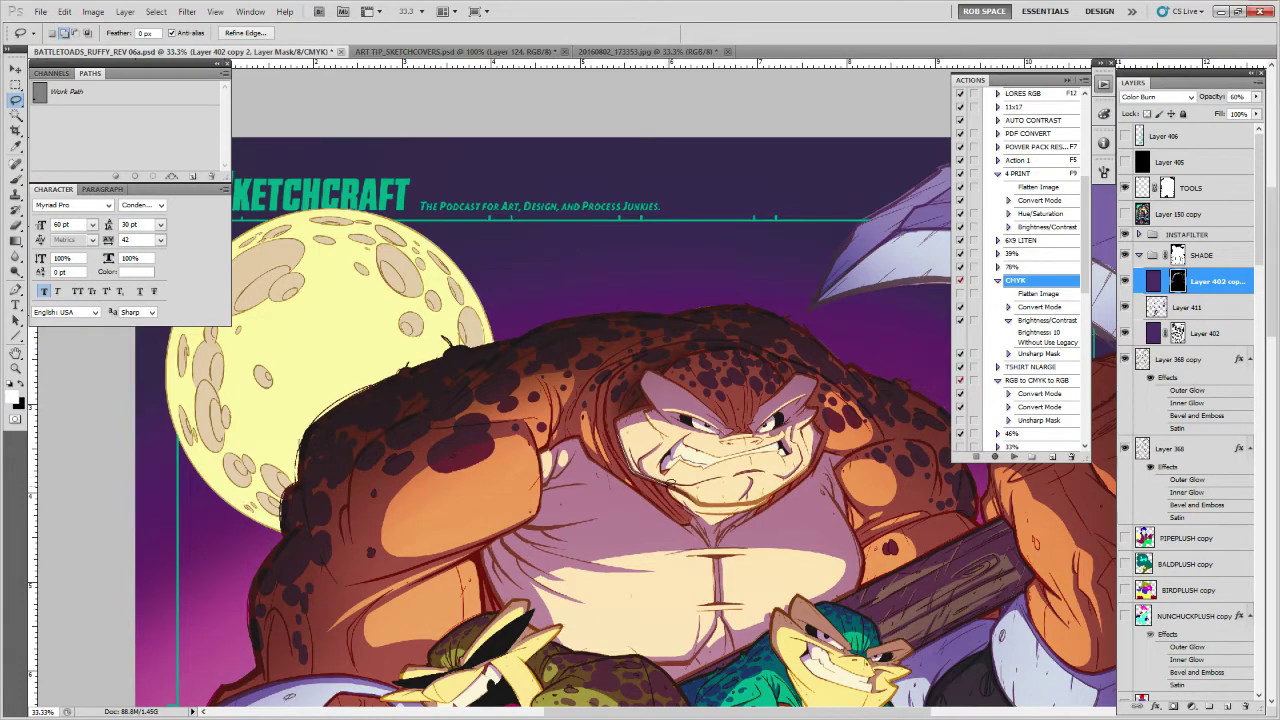
left_click_drag(615, 384, 624, 408)
key("b")
key("l")
key("b")
key("ctrl+h")
key("ctrl+h")
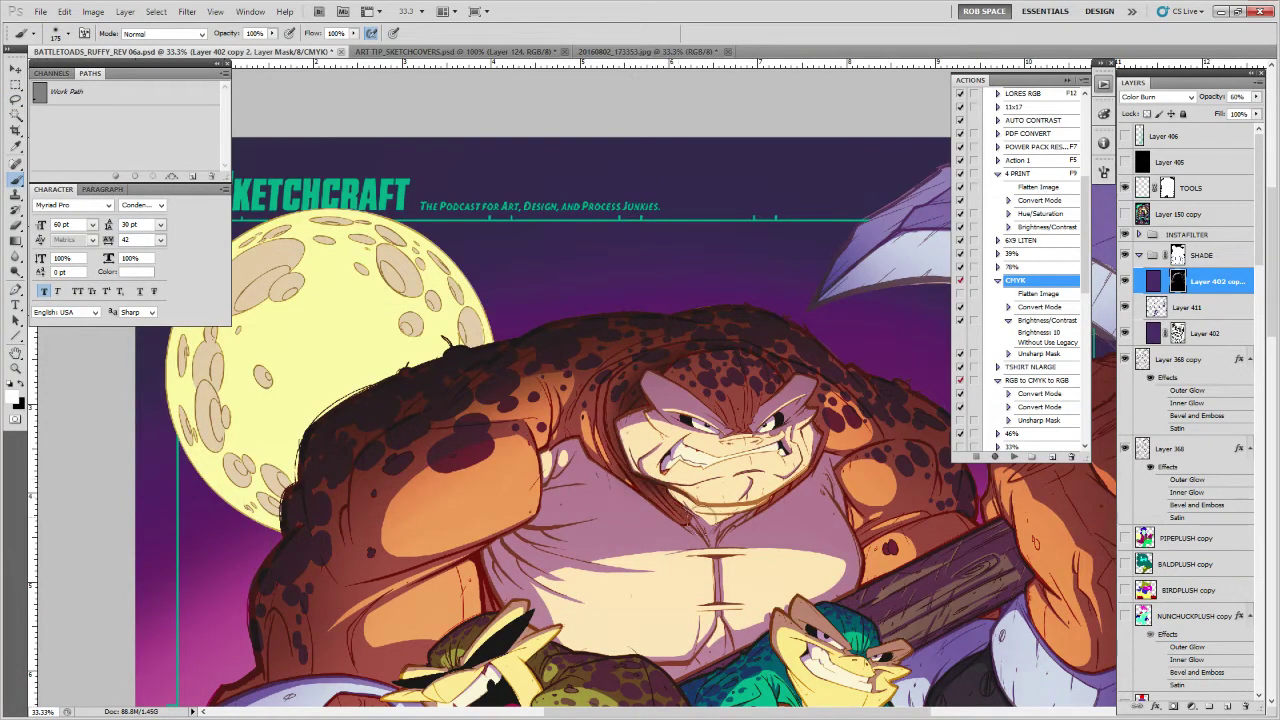
Lasso the area beside the right side of the big toad's face, and paint shade there in Layer 402 copy 2's mask
left_click_drag(880, 518, 820, 508)
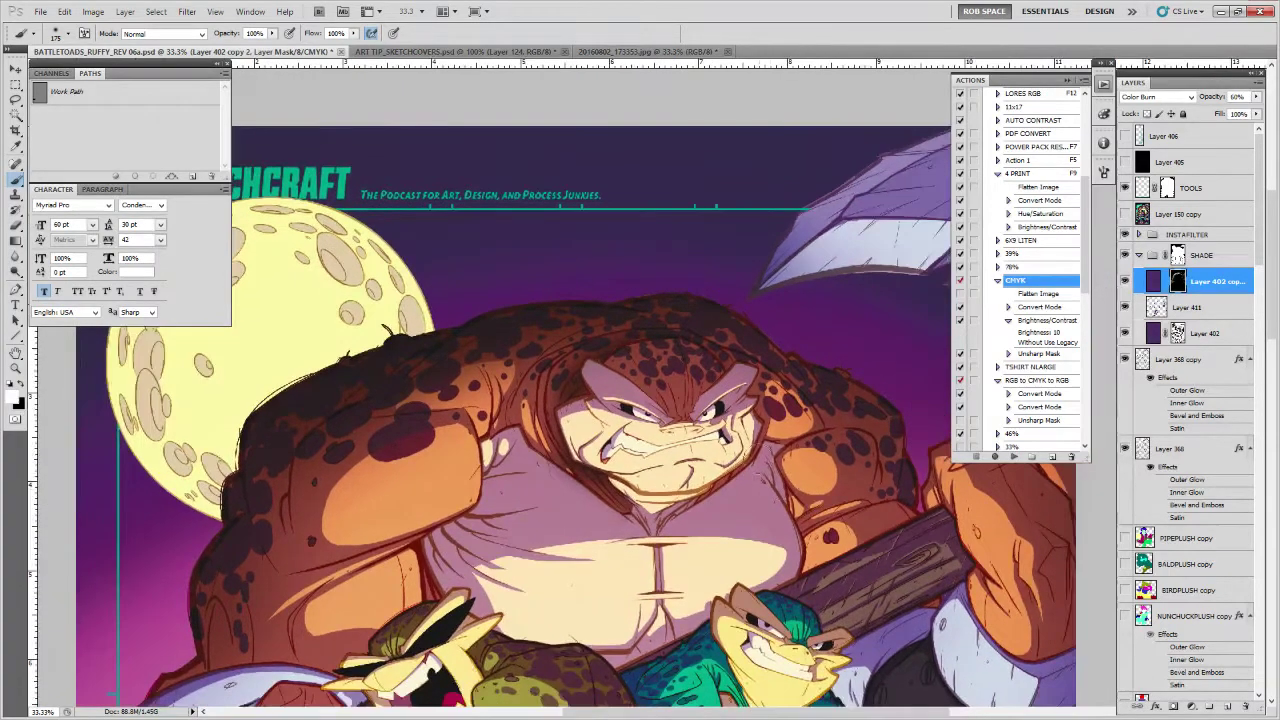
key("l")
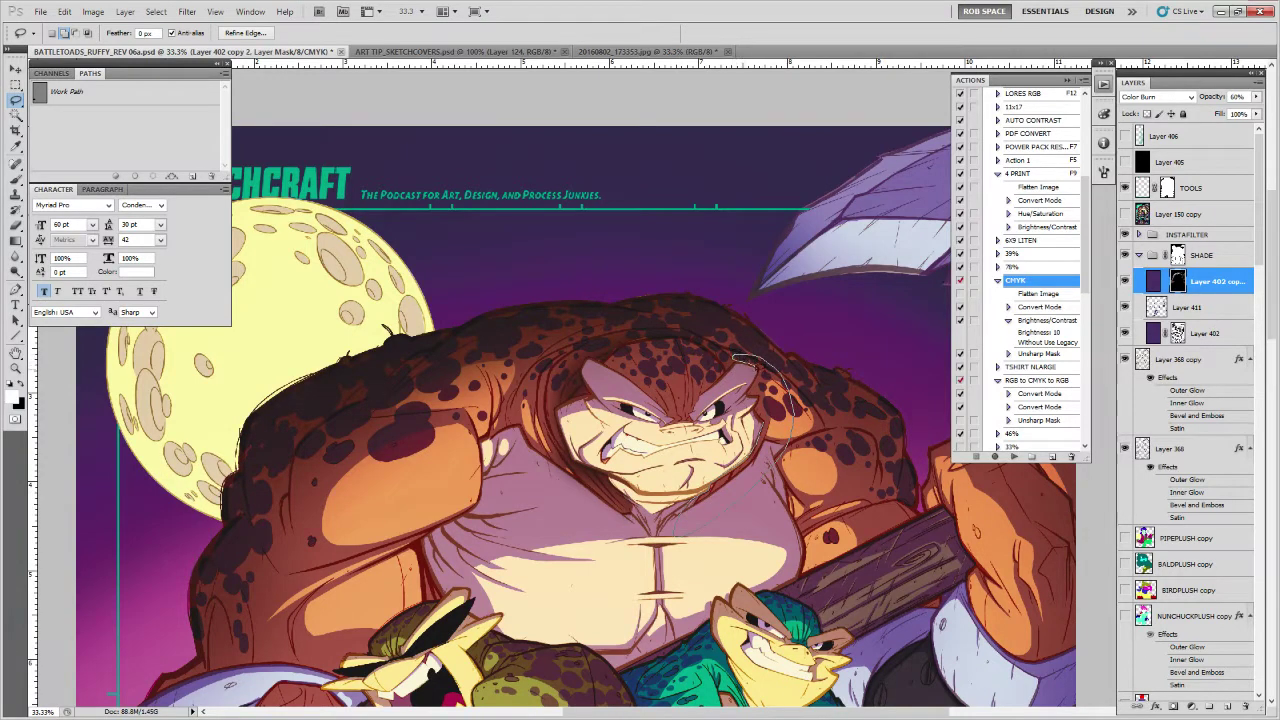
left_click_drag(735, 357, 758, 430)
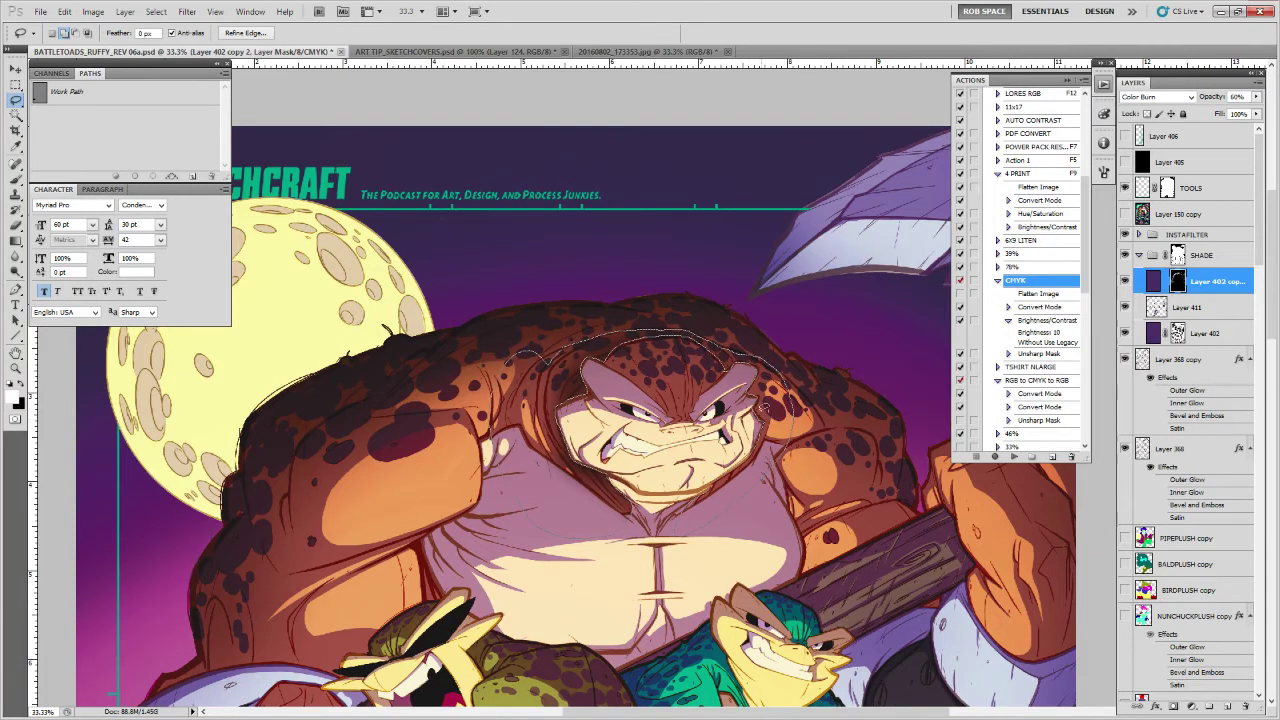
key("b")
key("ctrl+h")
key("ctrl+h")
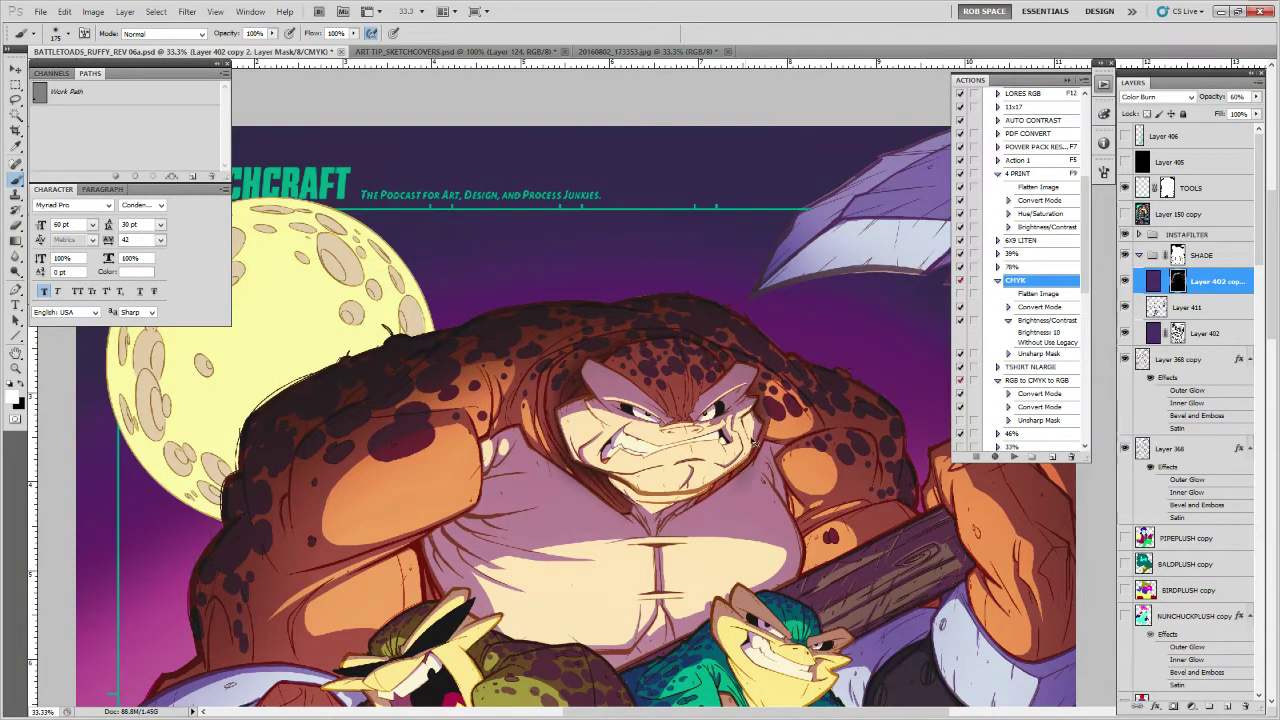
key("l")
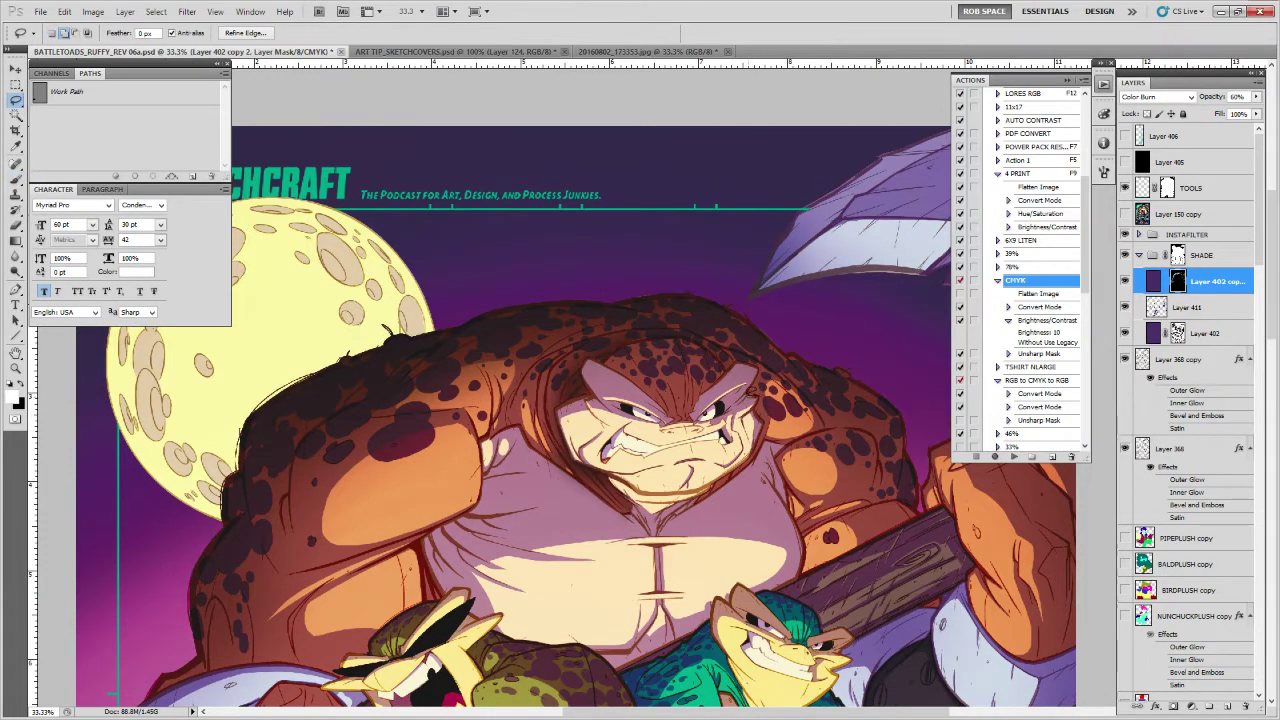
Paint soft shade beneath the big toad's chin within the lassoed area of Layer 402 copy 2's mask
key("b")
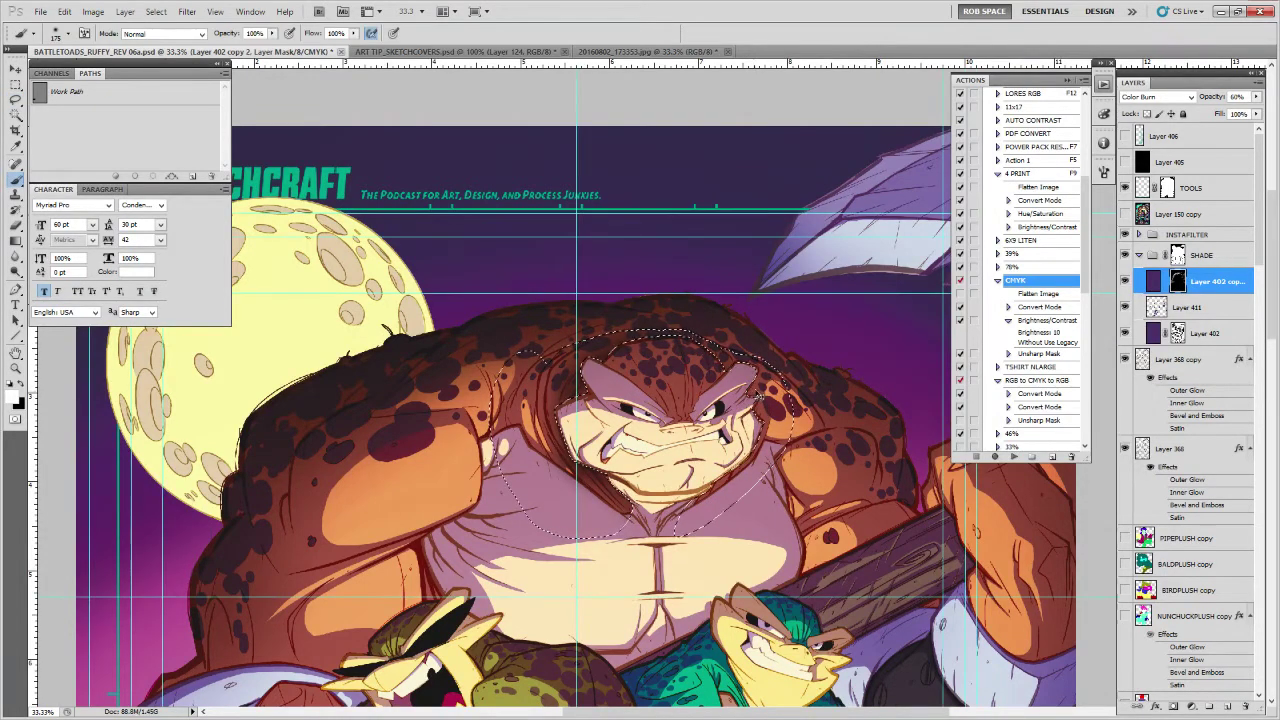
mouse_move(766, 394)
left_mouse_down()
mouse_move(745, 464)
mouse_move(705, 500)
left_mouse_up()
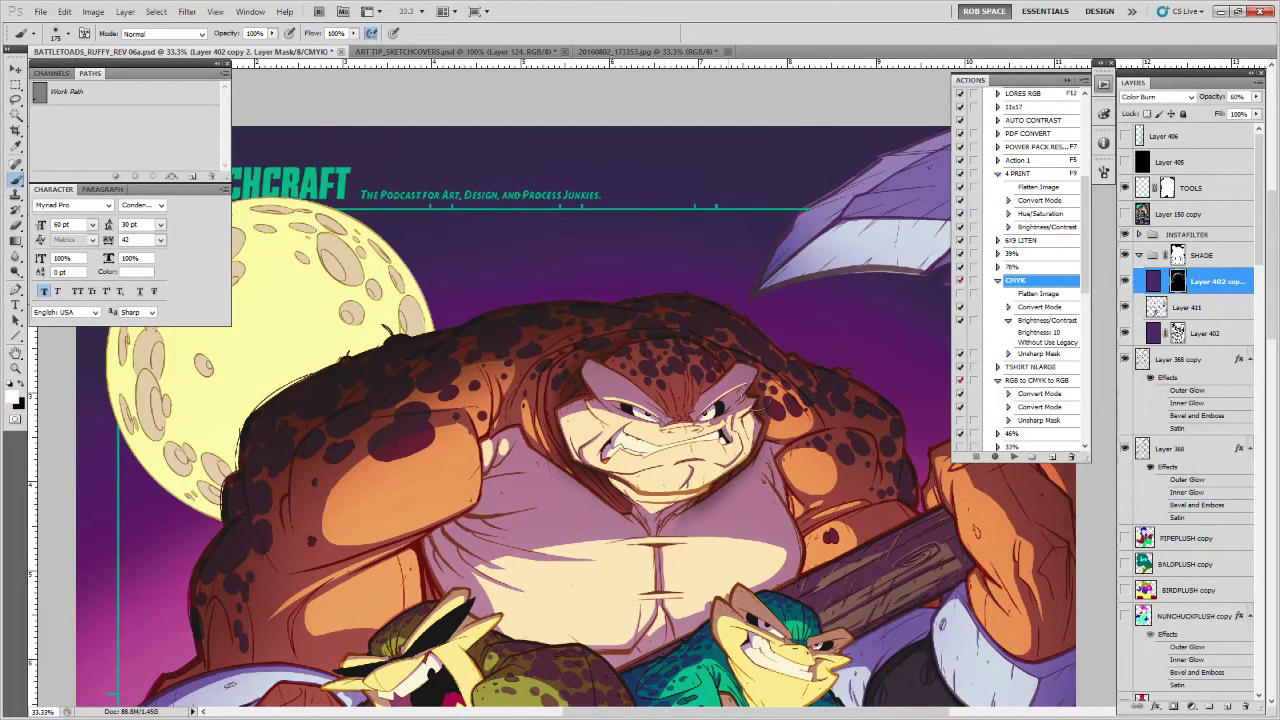
left_click_drag(738, 389, 759, 391)
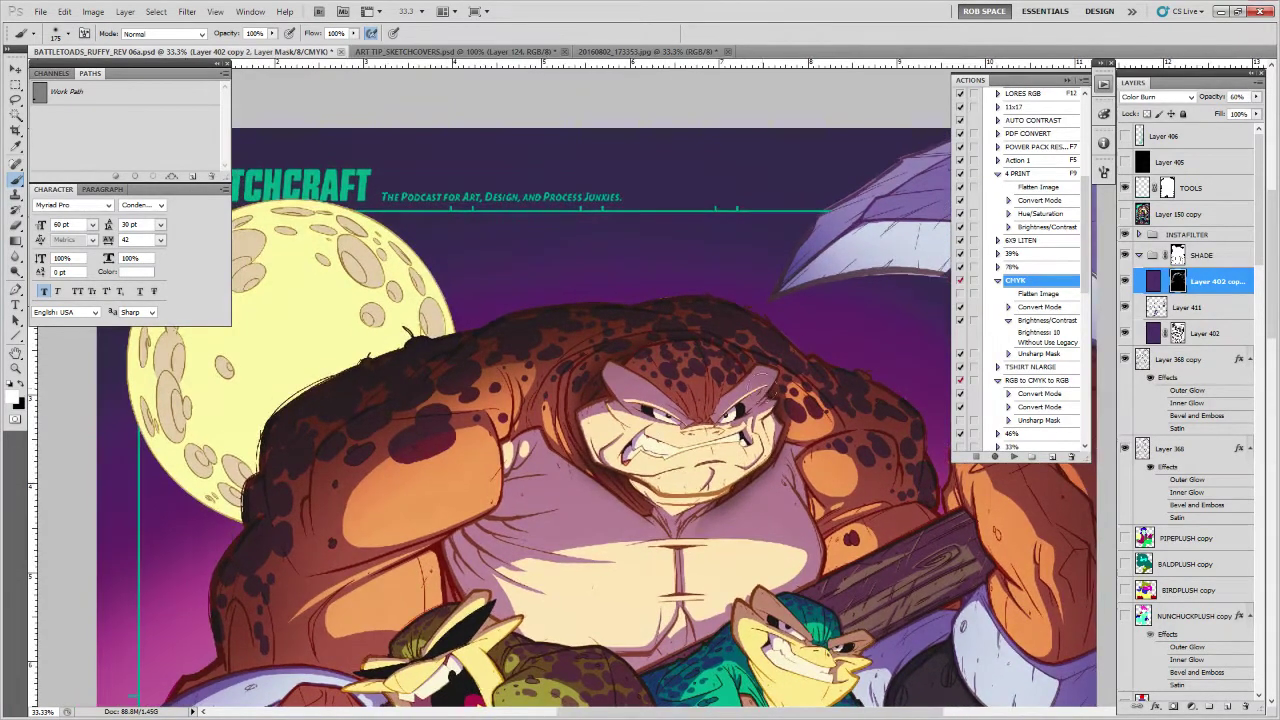
Lasso the area around the big toad's brow, hide the selection outline, and enlarge the brush to 400 px
key("z")
left_click(760, 385, "alt")
left_click(761, 385, "alt")
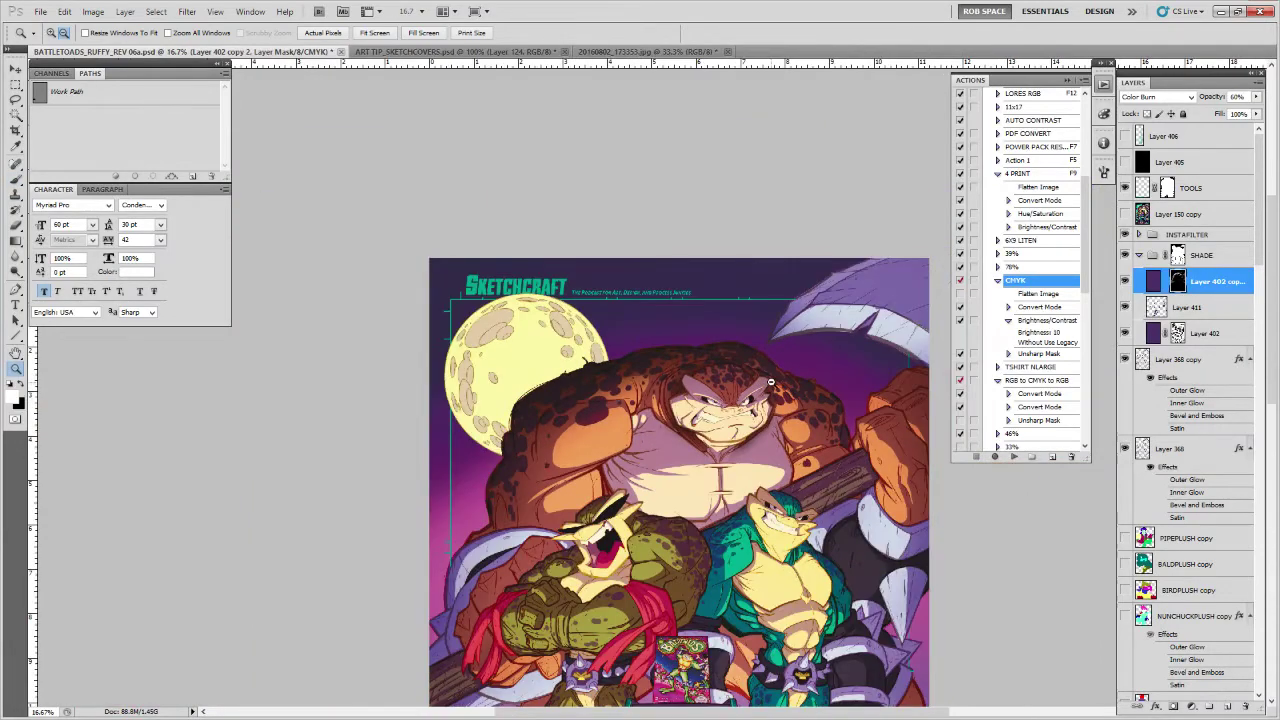
left_click(760, 388)
left_click(760, 390)
left_click(765, 395)
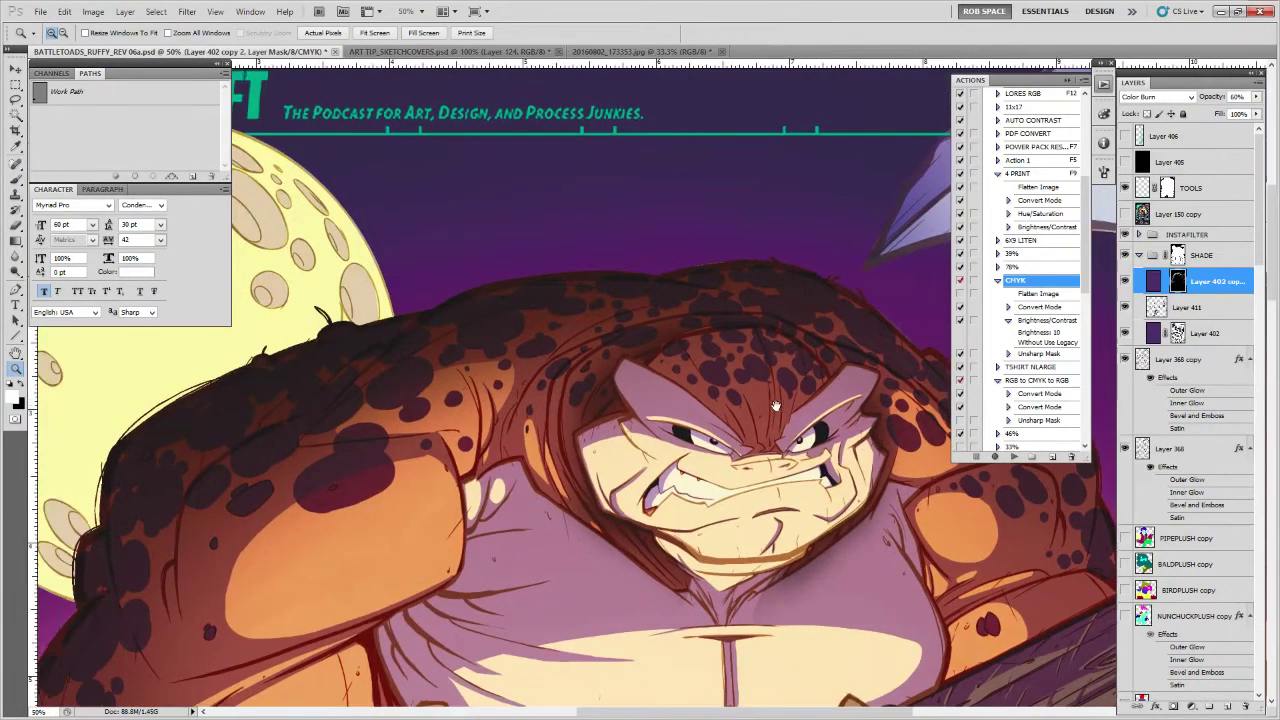
key("l")
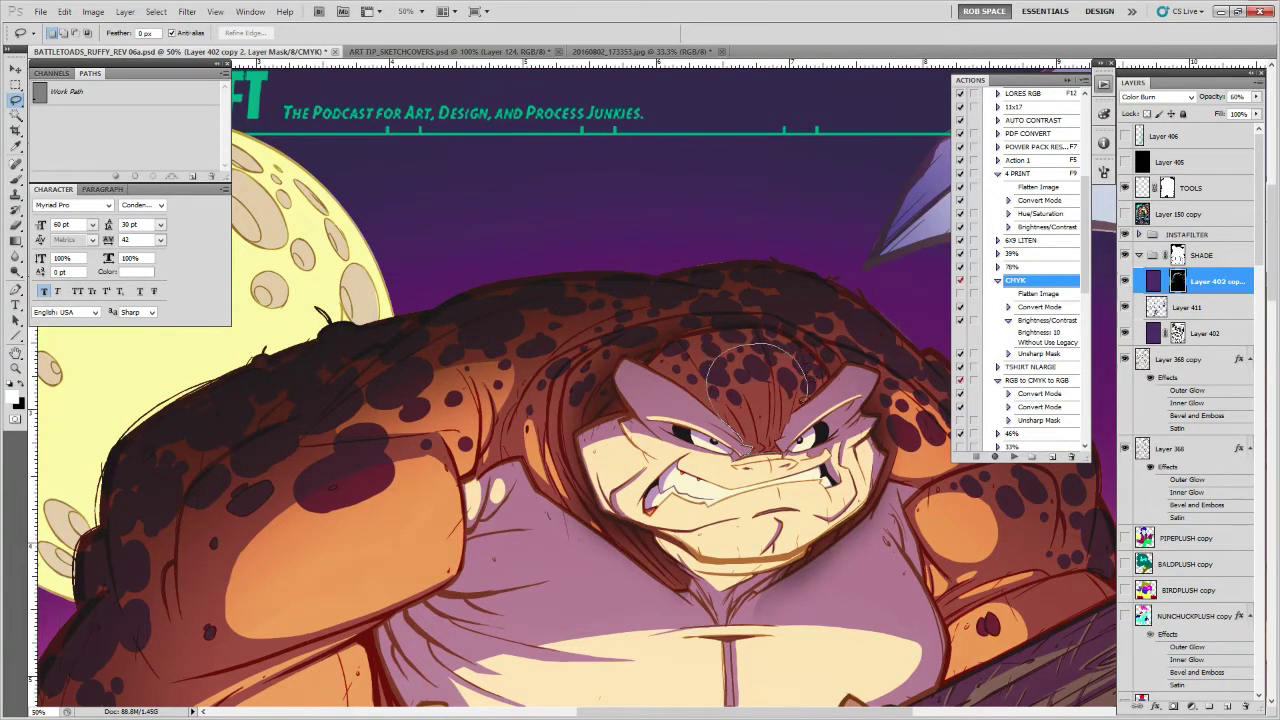
left_click_drag(780, 443, 776, 453)
key("ctrl+h")
key("b")
key("bracketright")
key("bracketright")
key("bracketright")
key("bracketright")
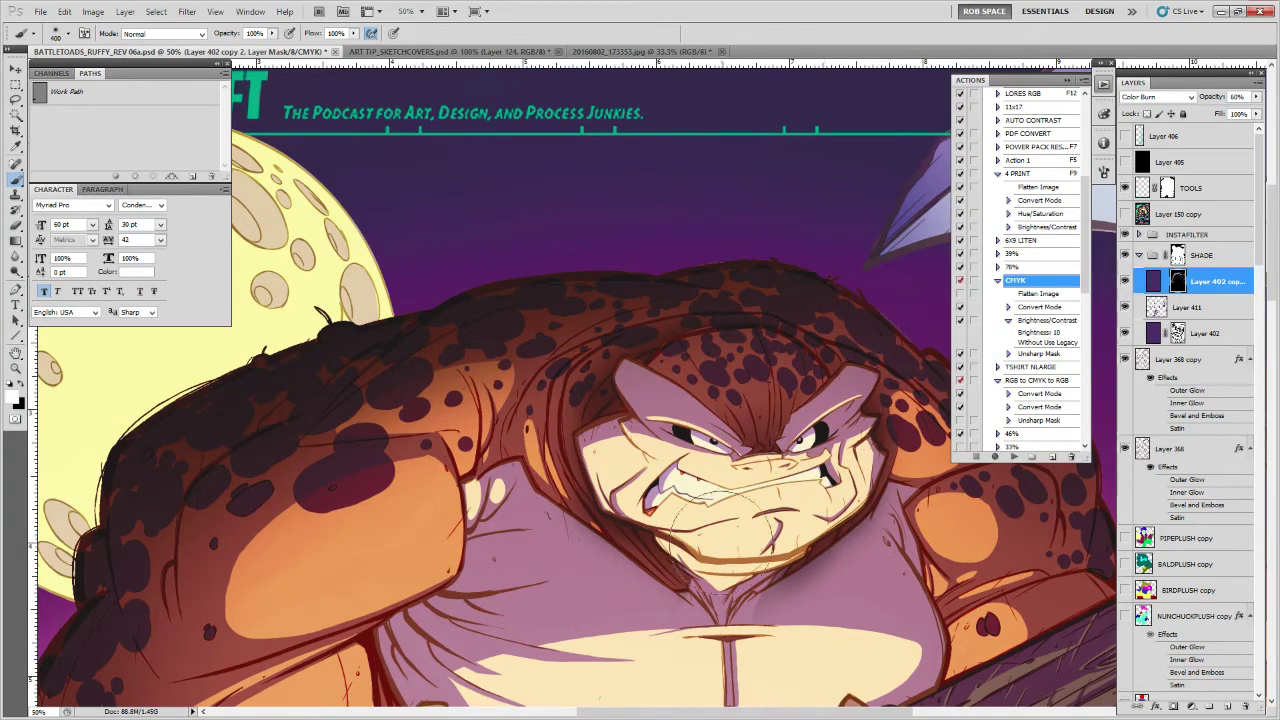
Clear the brow selection and choose a different eraser brush tip for cleaning up shade near the big toad's right brow
scroll(815, 460, "down", 5)
key("z")
left_click(833, 455, "alt")
left_click(840, 446, "alt")
left_click(845, 364)
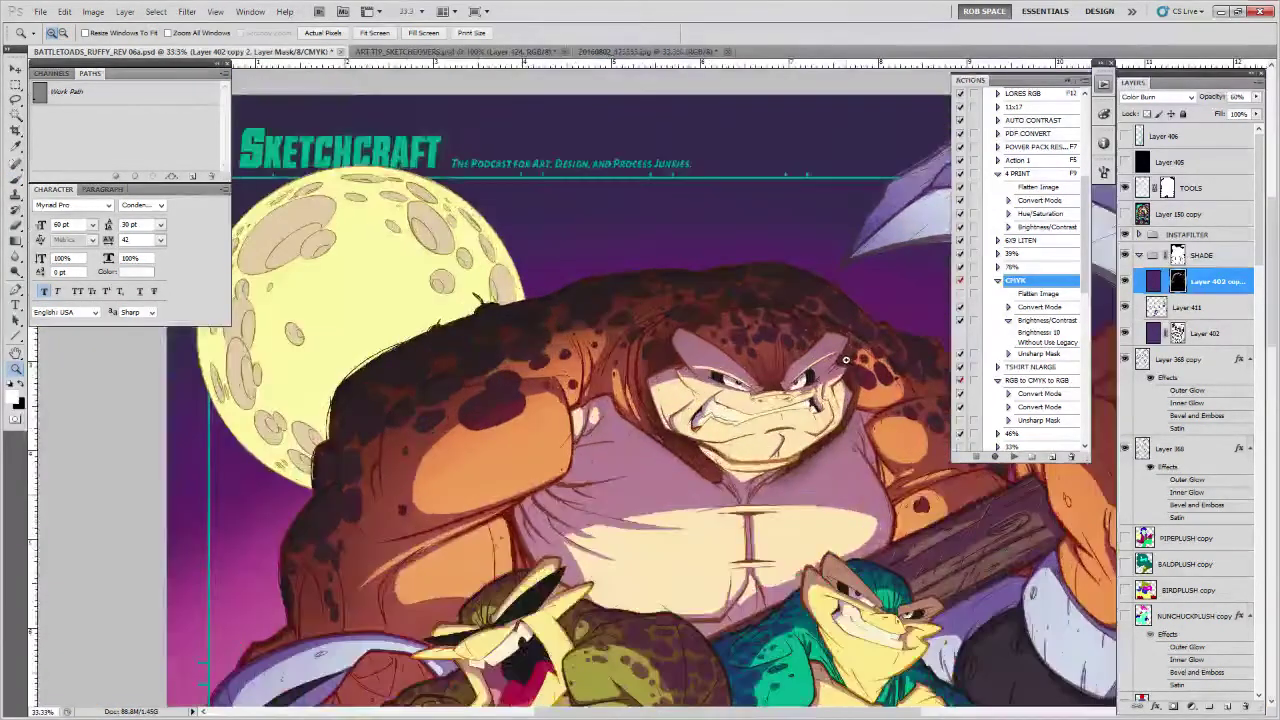
left_click(843, 358)
key("l")
left_click(814, 376)
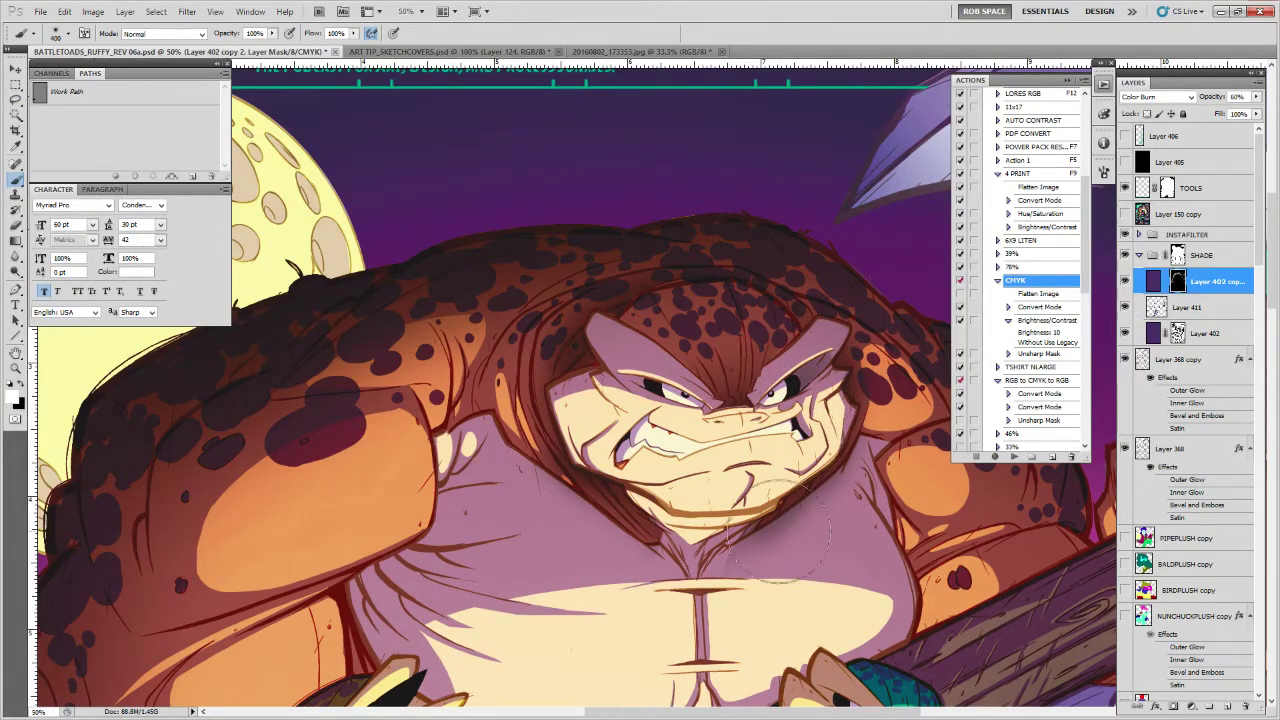
key("e")
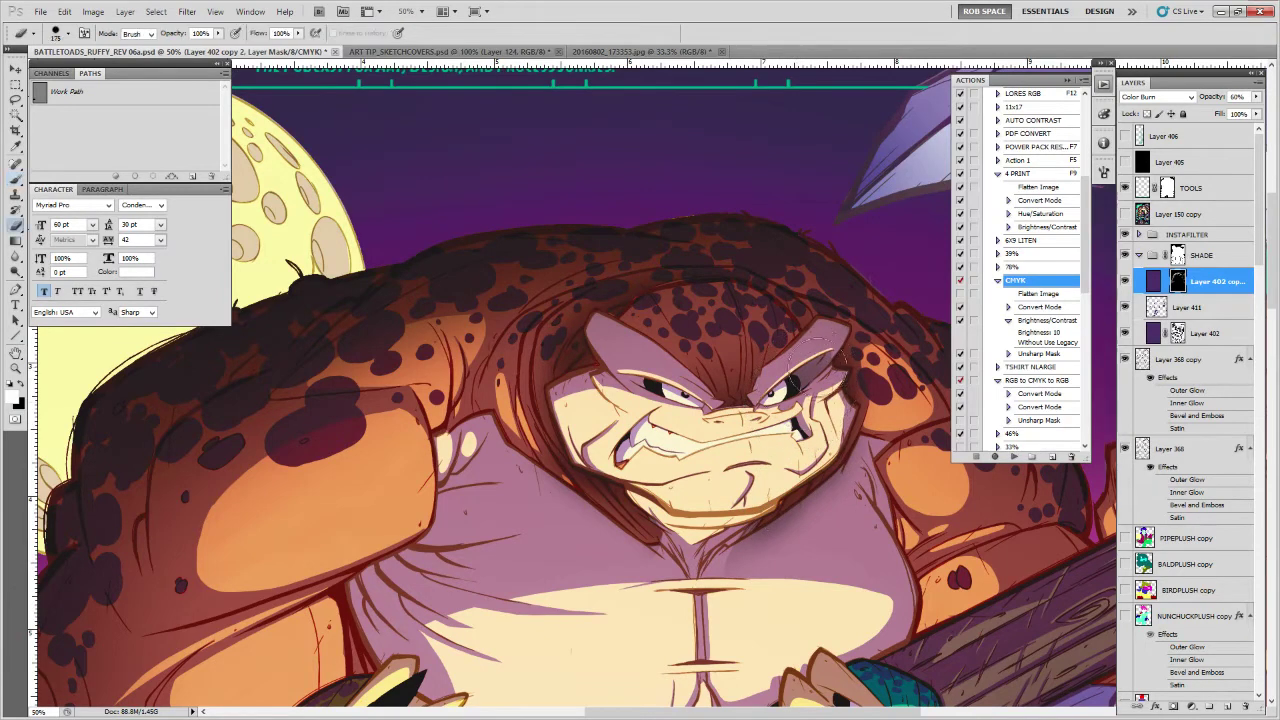
right_click(826, 378)
left_click(851, 548)
left_click(851, 571)
key("Return")
key("l")
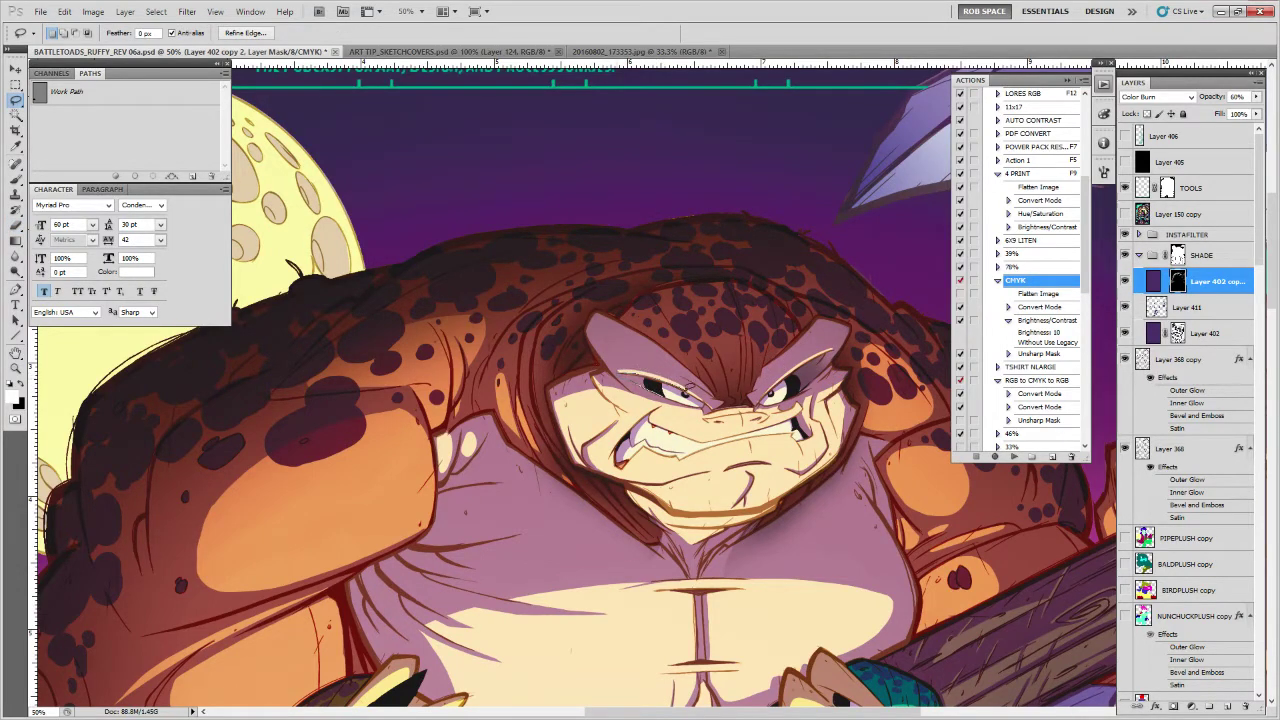
key("b")
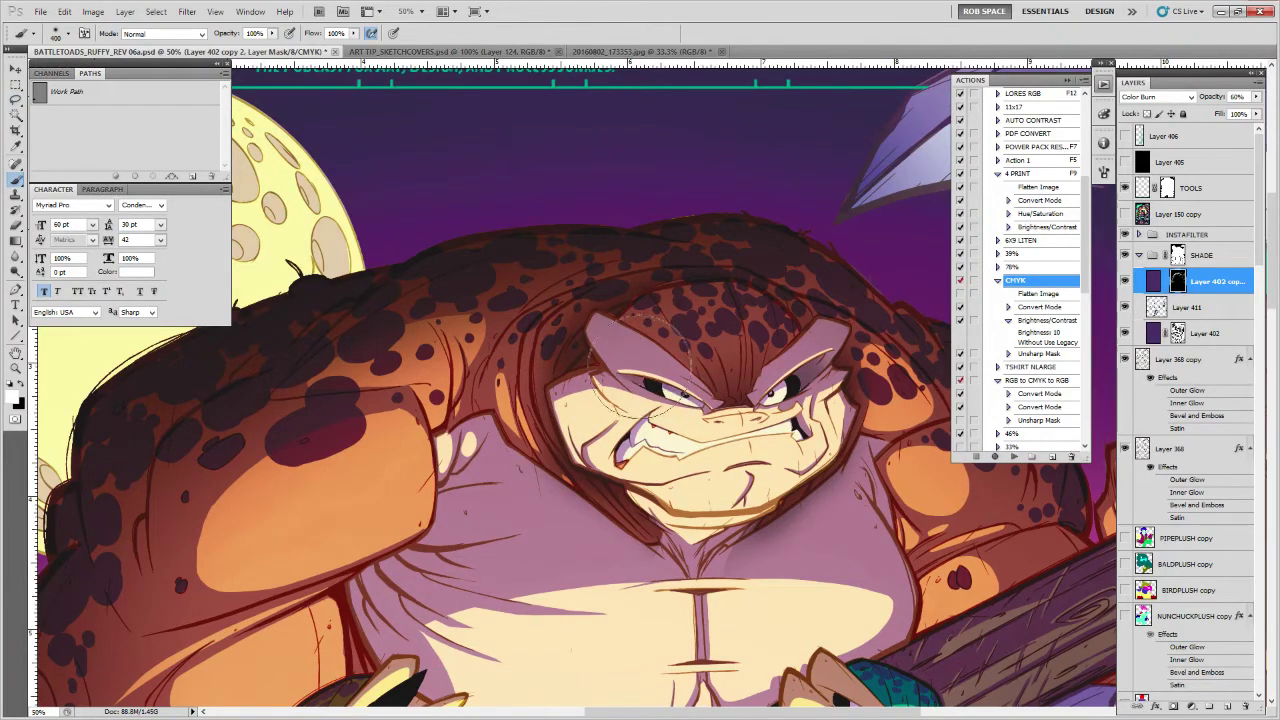
left_click_drag(841, 516, 816, 515)
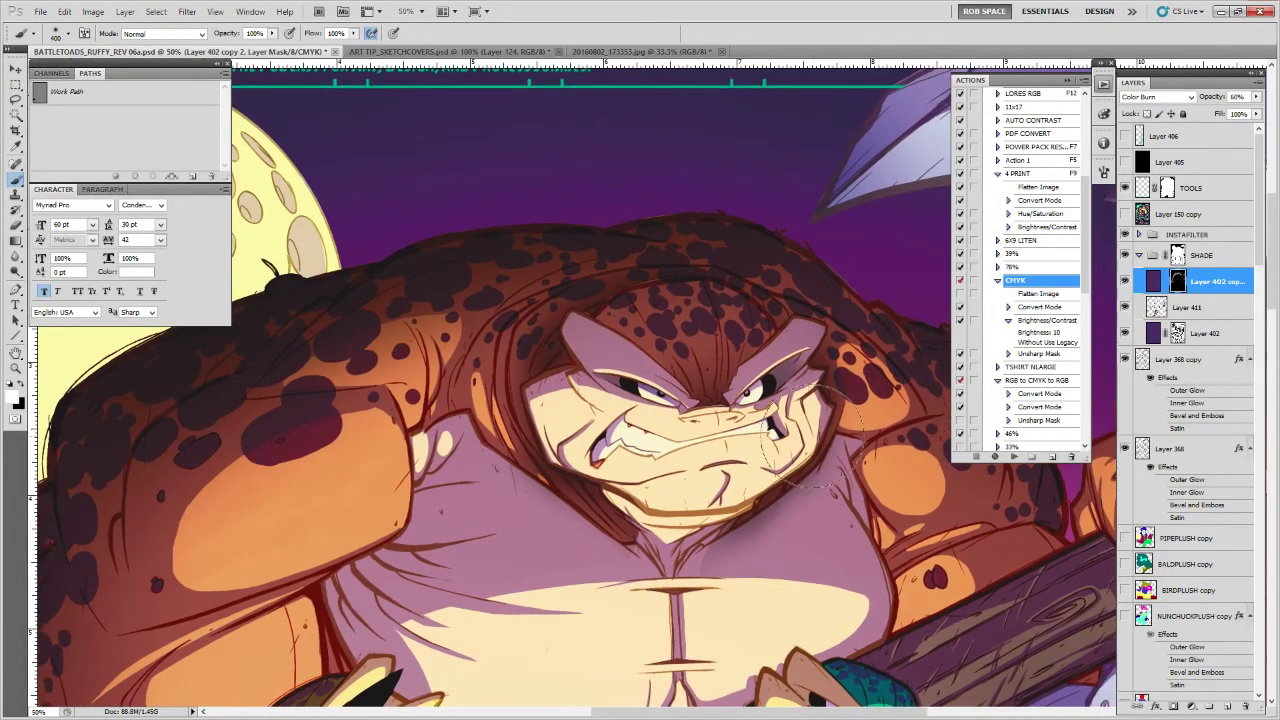
key("l")
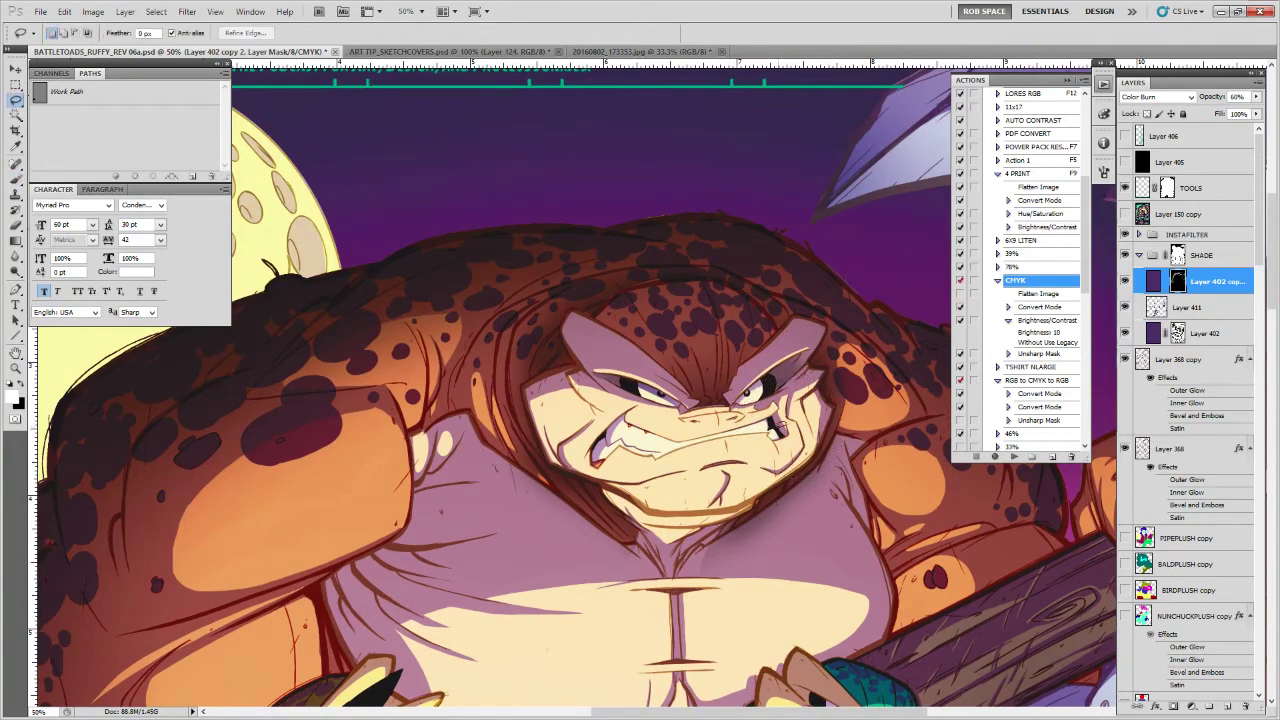
left_click_drag(768, 480, 792, 434)
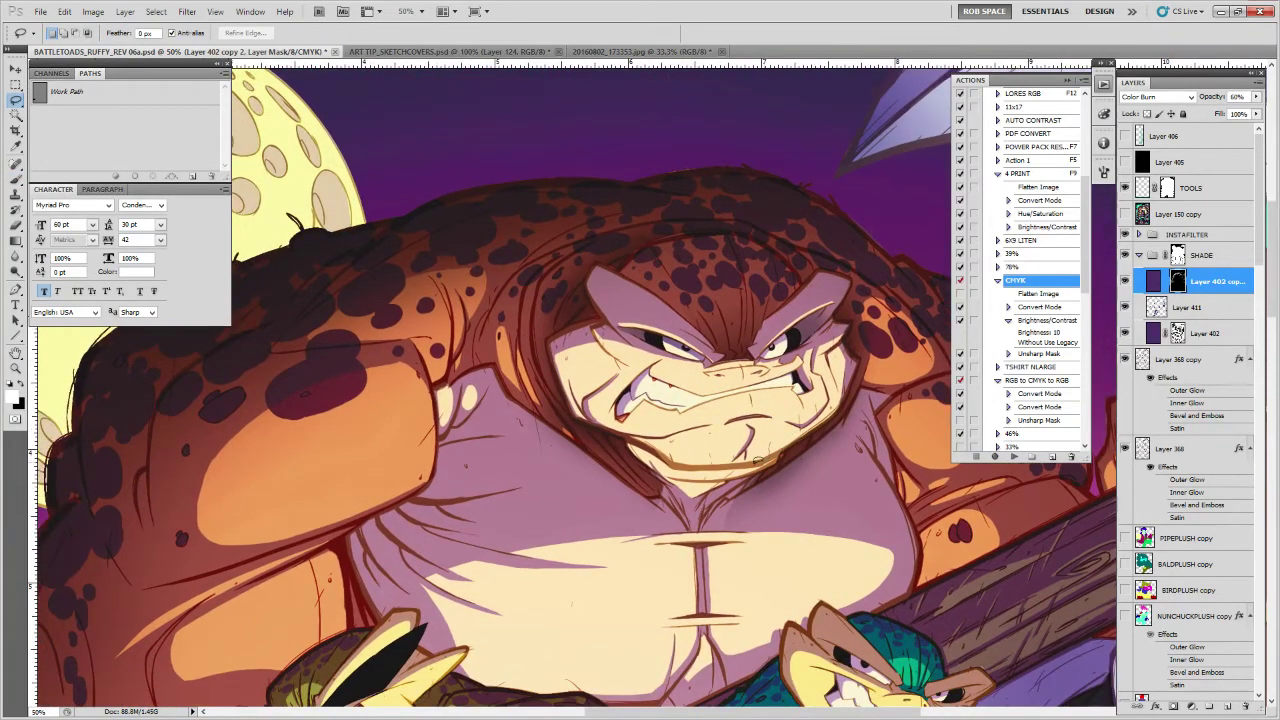
mouse_move(628, 437)
left_mouse_down()
mouse_move(694, 411)
mouse_move(642, 428)
left_mouse_up()
key("ctrl+d")
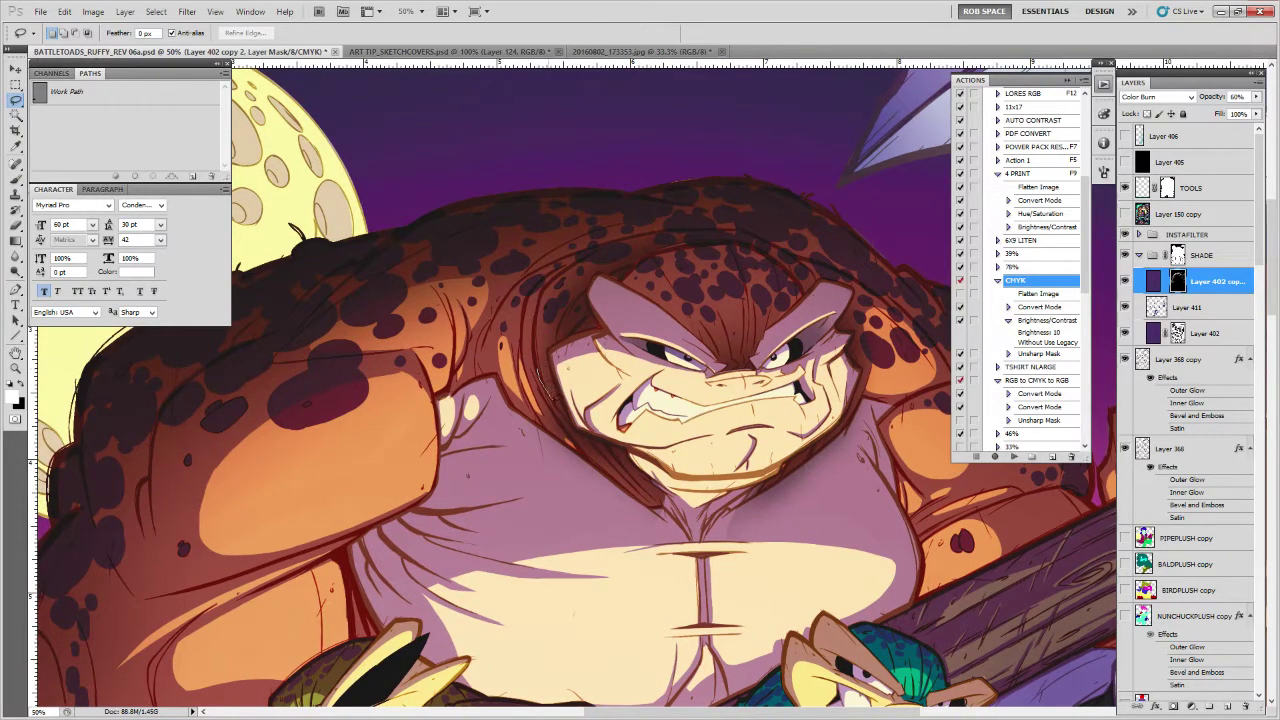
Lasso the chest area beside the hood's left edge, try a broad 400 px shade stroke there, and undo it
left_click_drag(546, 455, 497, 287)
left_click_drag(640, 497, 642, 500)
key("b")
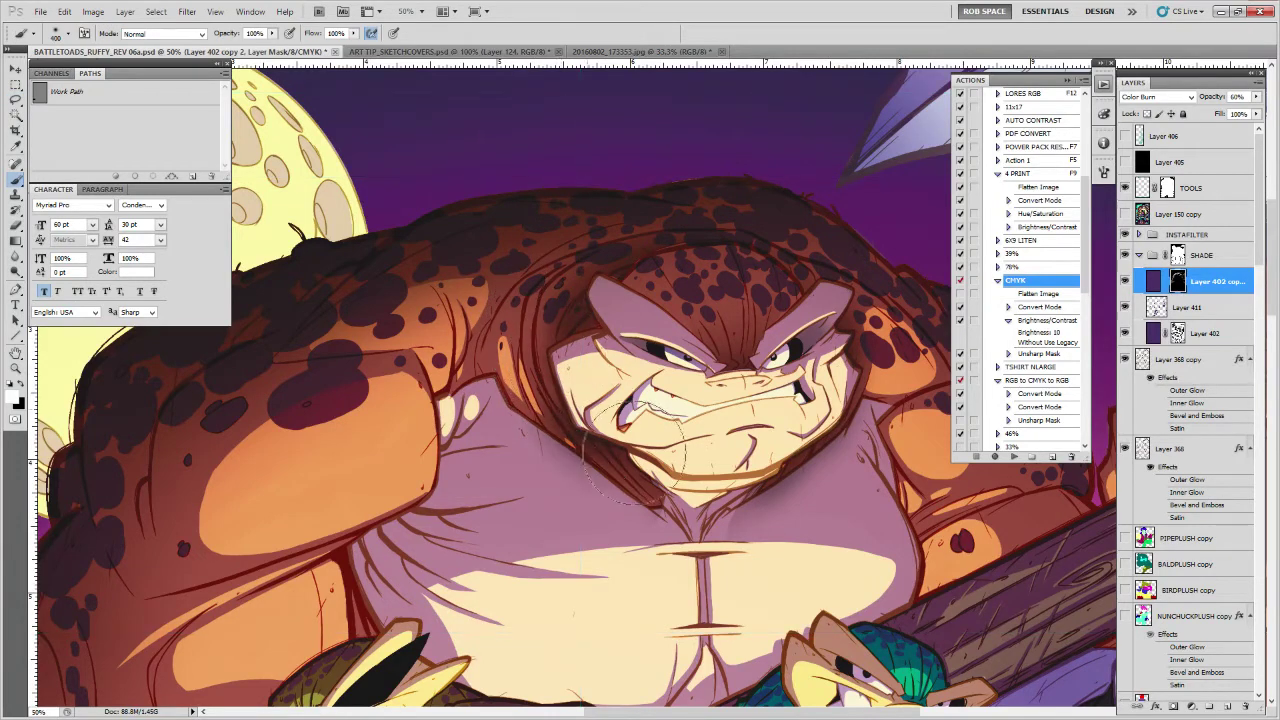
key("ctrl+z")
Reduce the brush to 80 px, lasso the narrow hood fold left of the big toad's face, and paint shade there
key("bracketleft")
key("bracketleft")
key("bracketleft")
key("bracketleft")
key("bracketleft")
key("bracketleft")
key("bracketleft")
key("bracketleft")
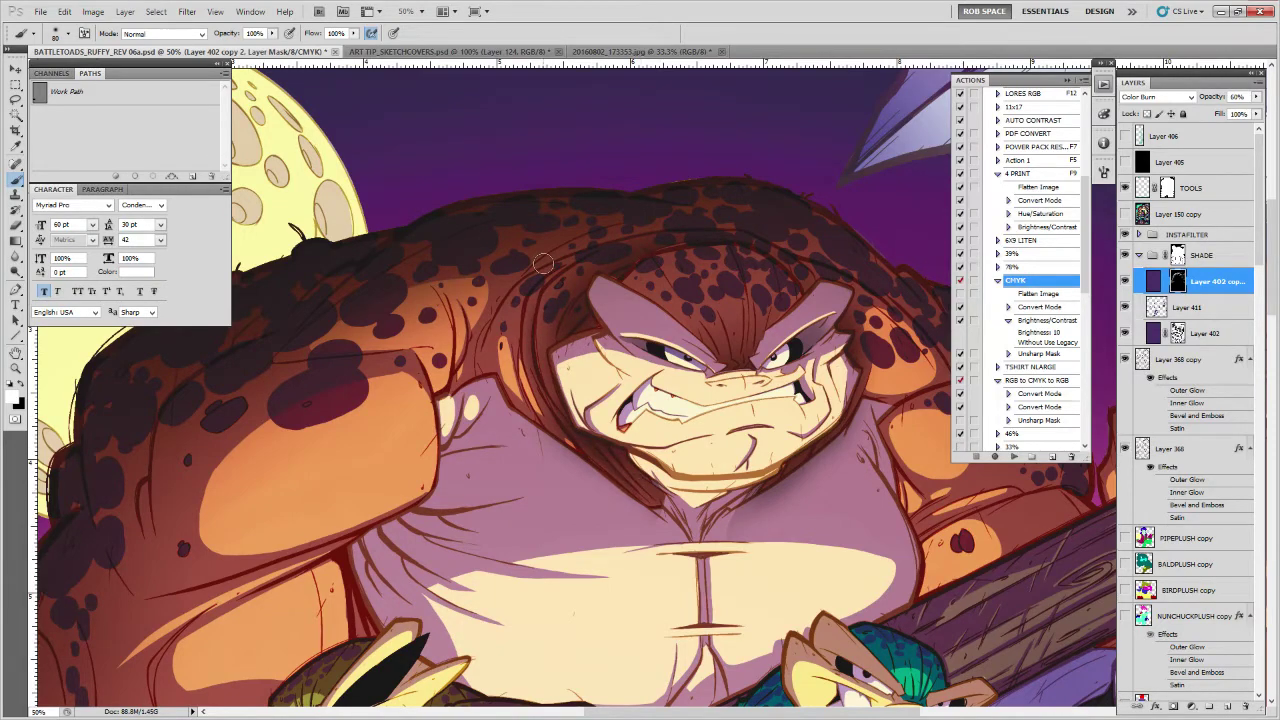
left_click_drag(595, 314, 649, 376)
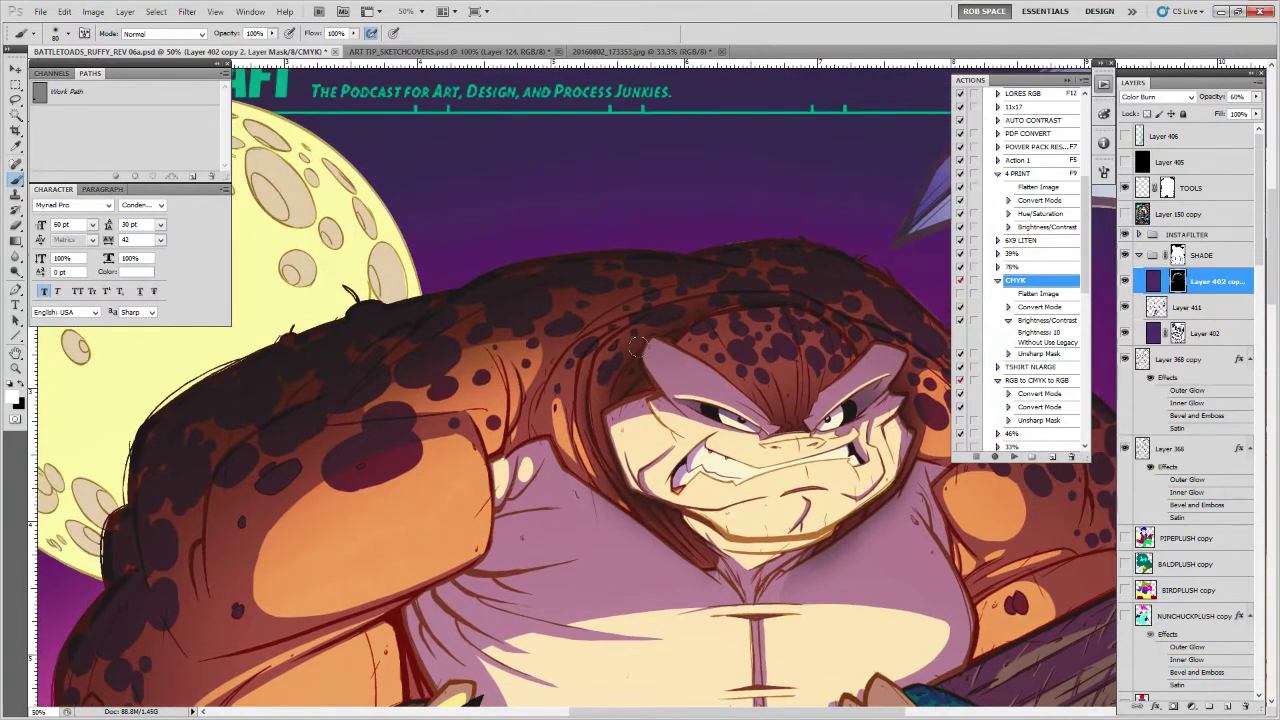
key("l")
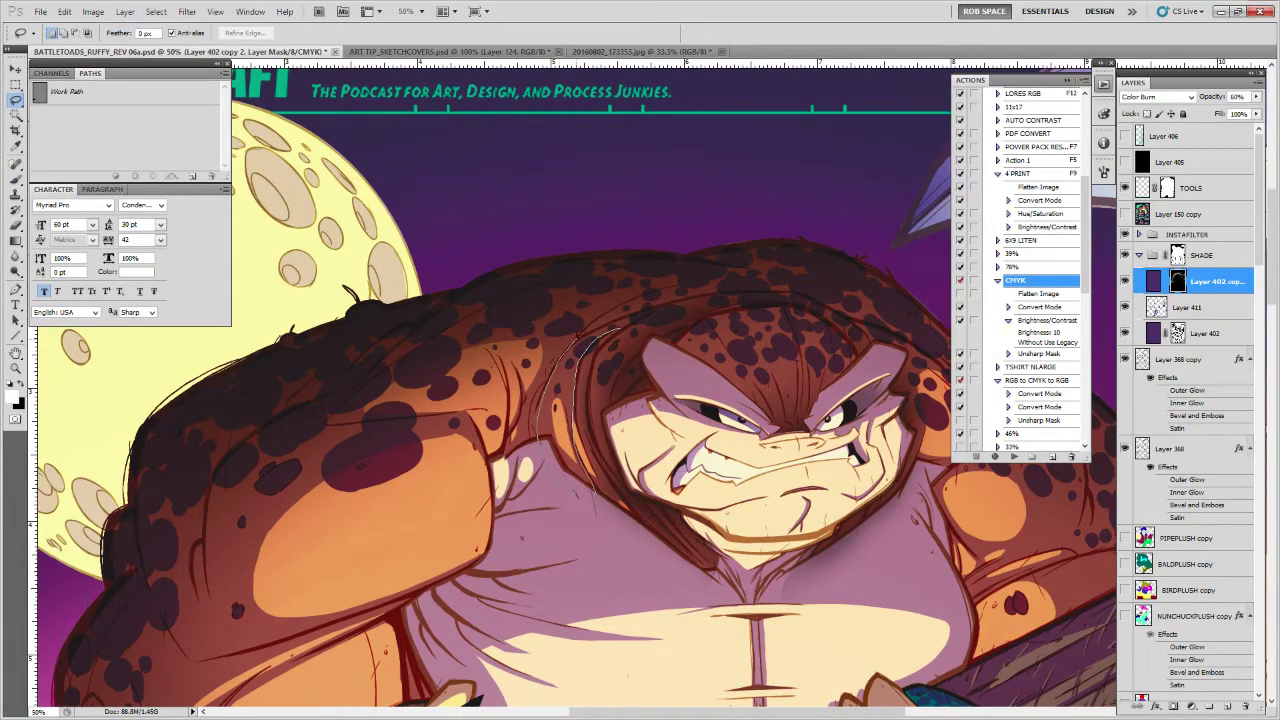
left_click_drag(618, 329, 660, 310)
key("ctrl+d")
key("b")
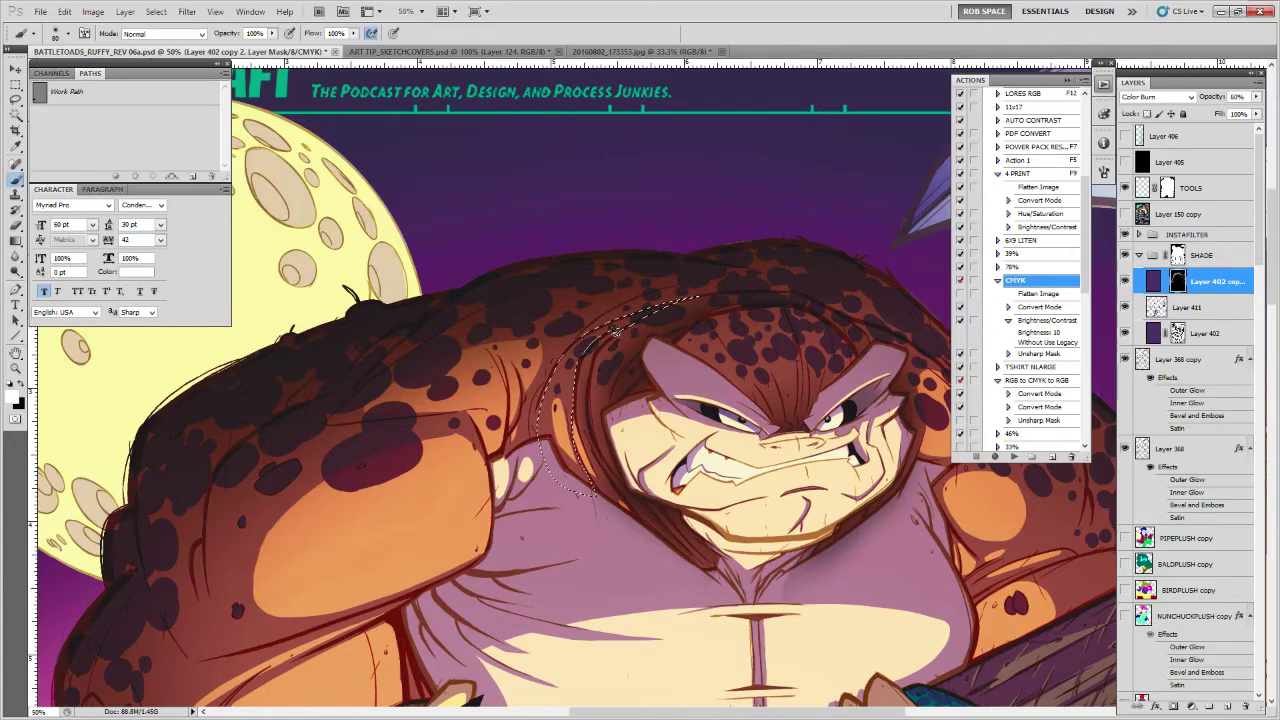
left_click_drag(583, 360, 584, 431)
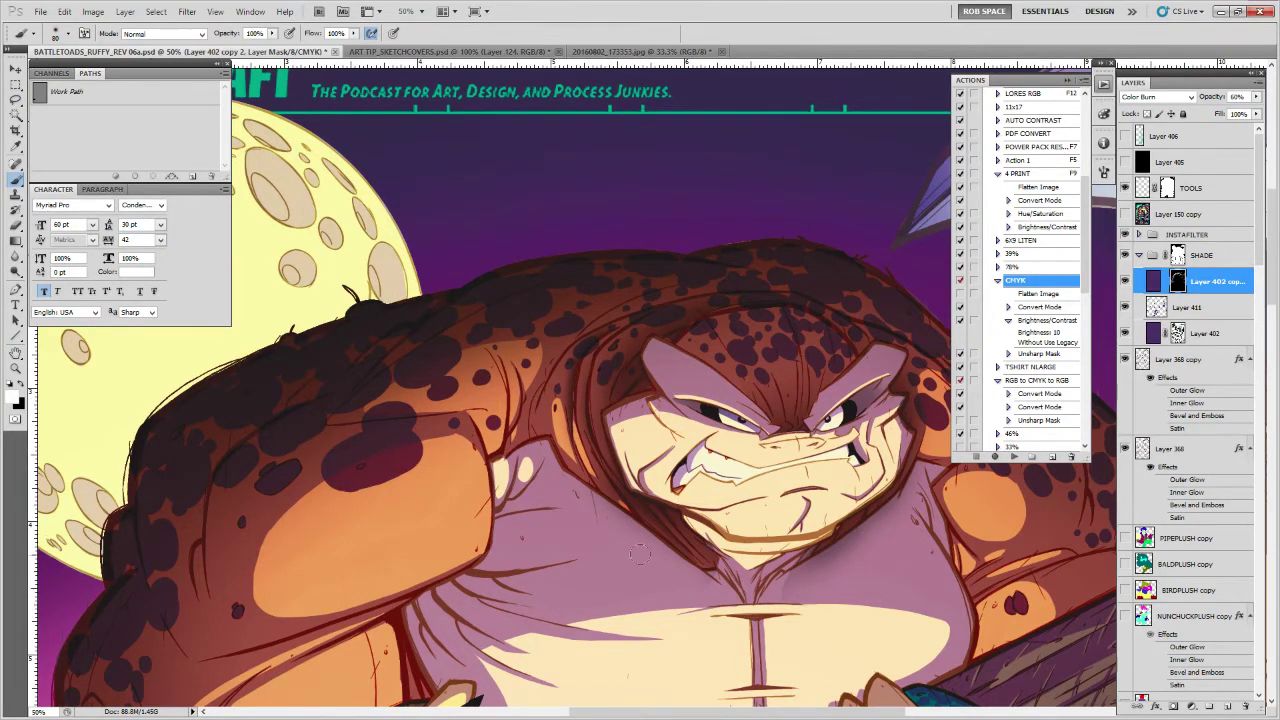
Examine the big toad's head shading against the whole poster and up close
left_click_drag(861, 511, 815, 470)
left_click_drag(727, 468, 827, 417)
key("z")
left_click(827, 417, "alt")
left_click(835, 428, "alt")
left_click(846, 440, "alt")
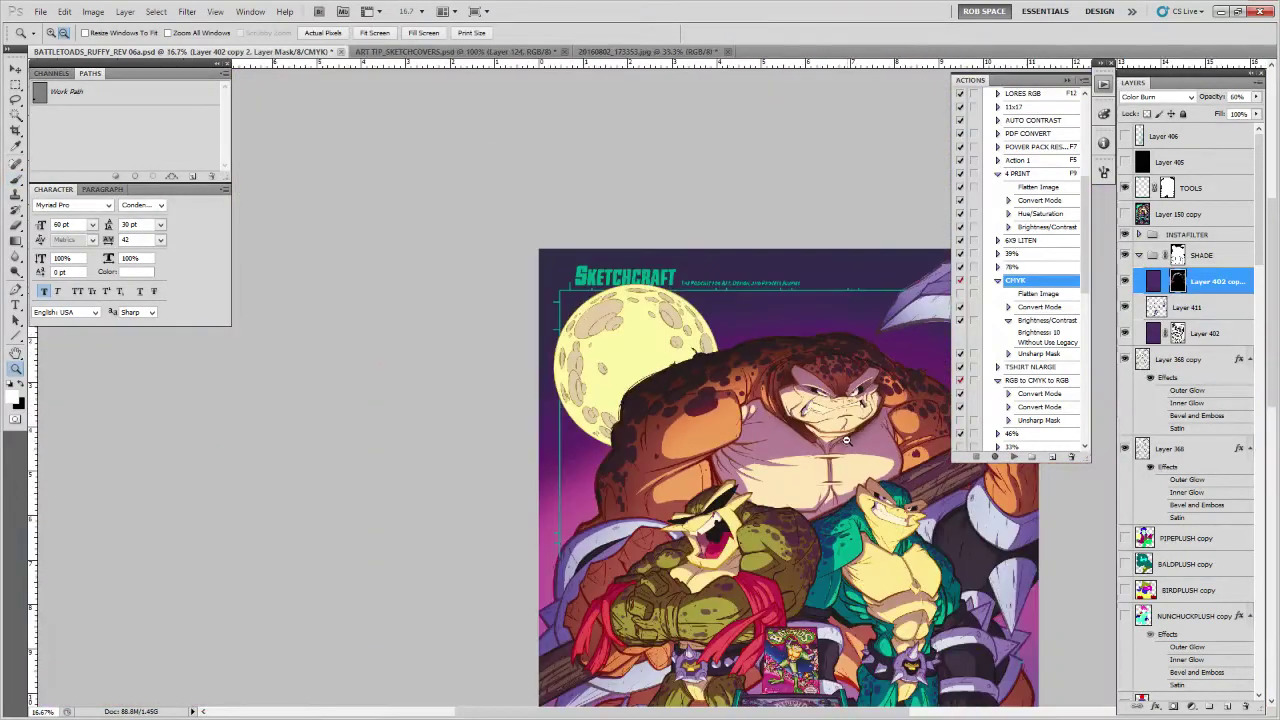
left_click(848, 438, "alt")
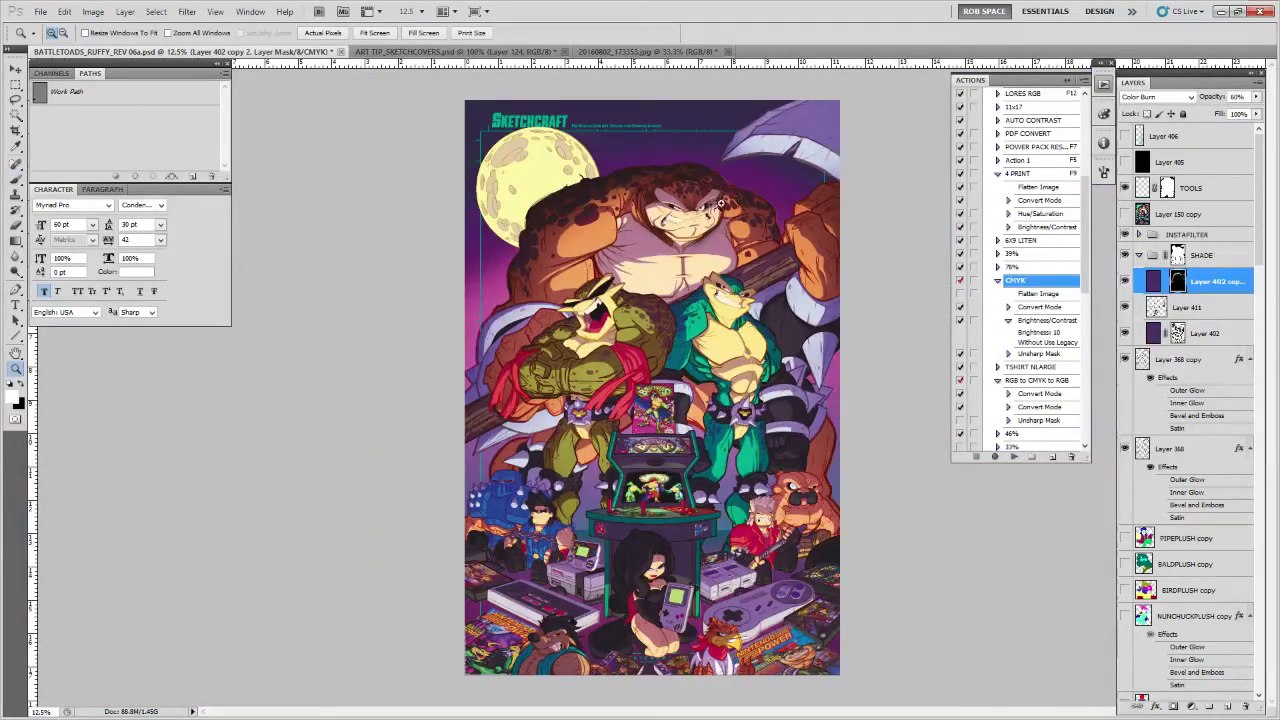
left_click(714, 206)
left_click(714, 206)
left_click(712, 205)
left_click_drag(690, 182, 707, 338)
left_click(706, 337)
left_click(702, 327)
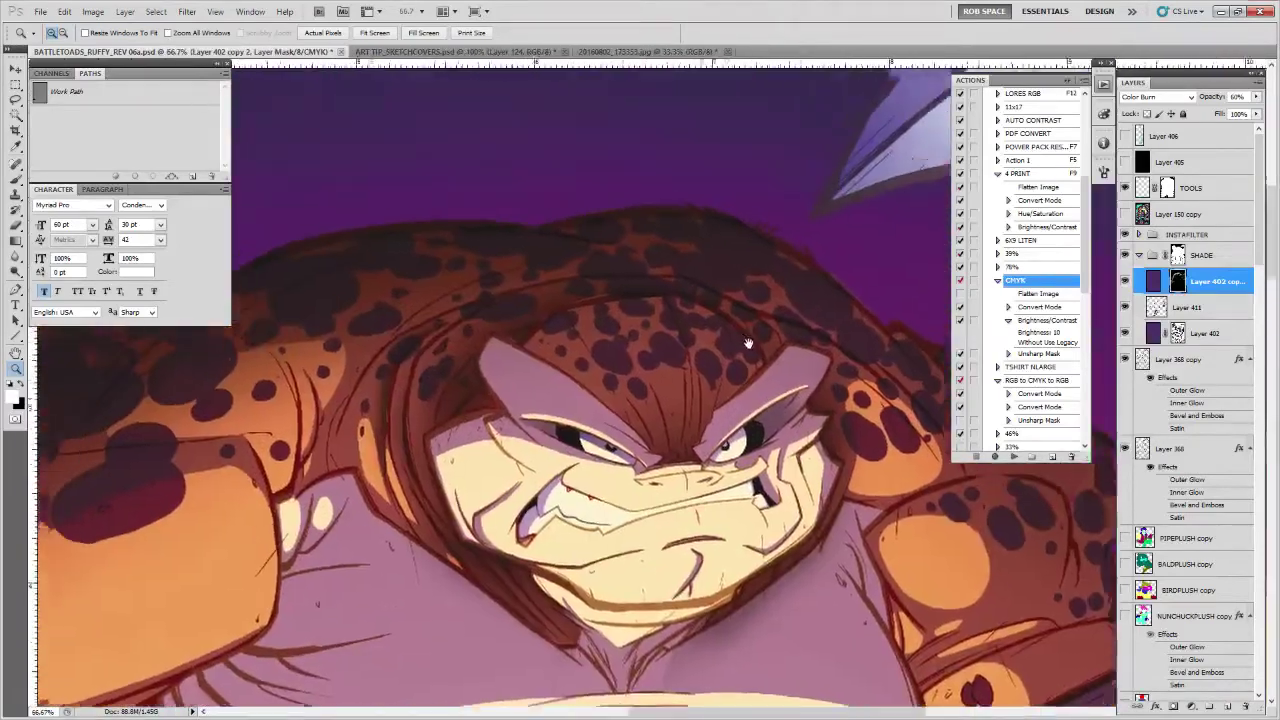
Lasso the forehead between the big toad's brows, enlarge the brush to 300 px, and paint shade across its upper part
key("l")
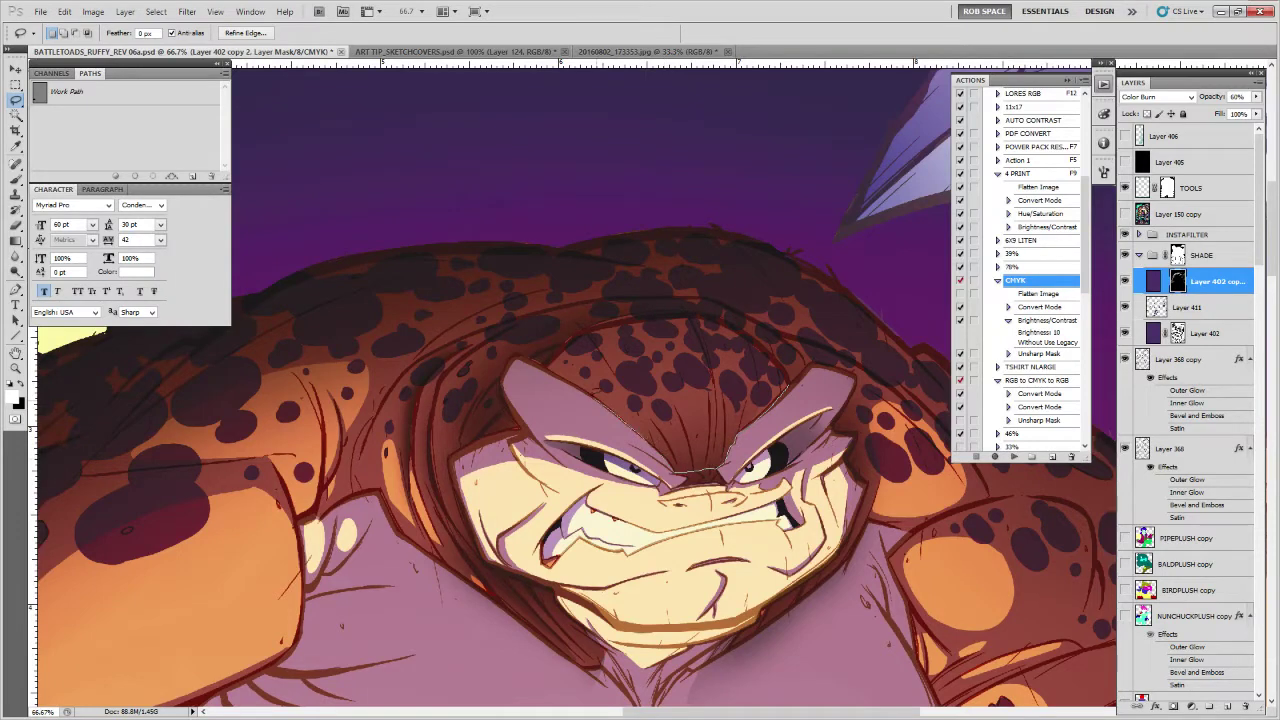
left_click_drag(781, 358, 789, 387)
key("b")
key("ctrl+h")
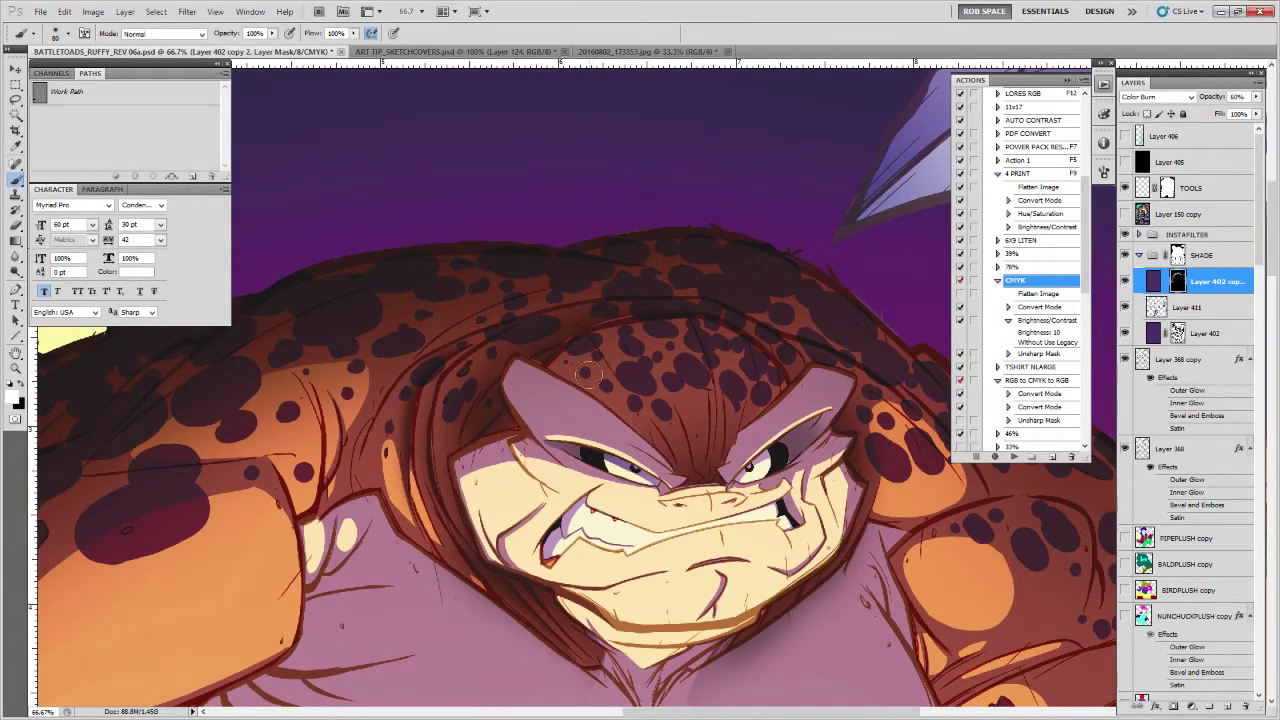
key("bracketright")
key("bracketright")
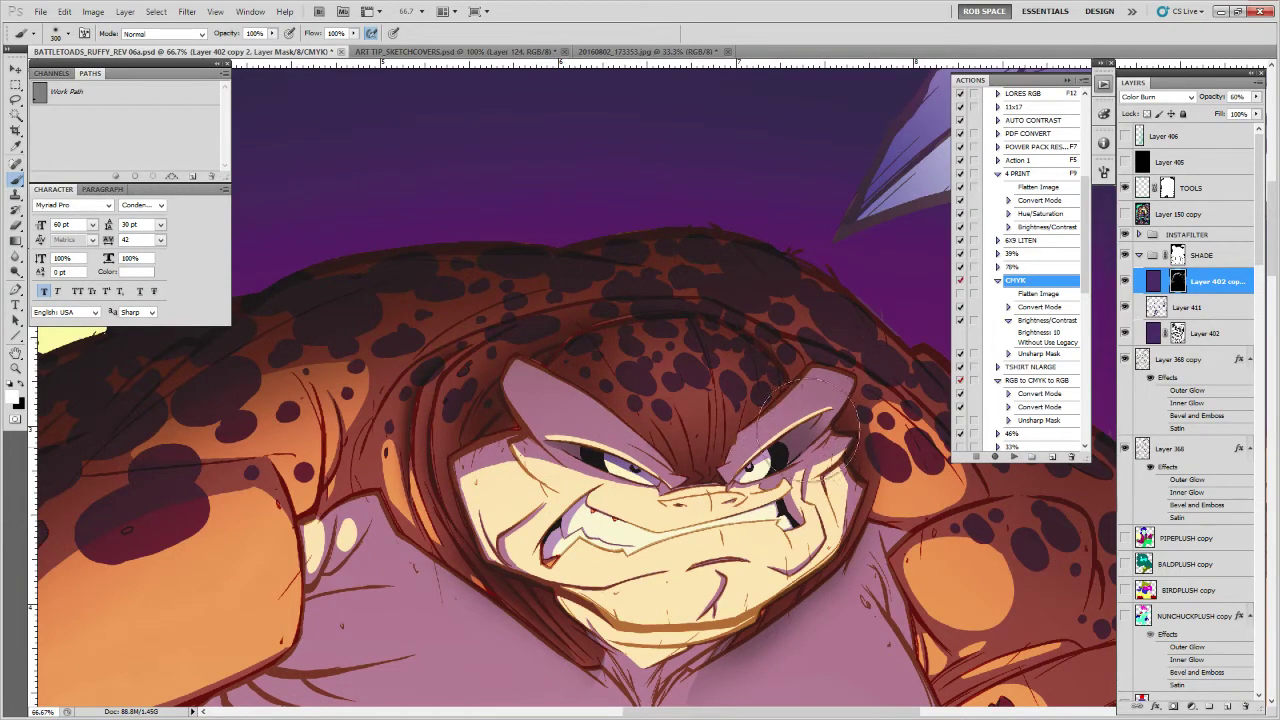
Check the forehead shading at different magnifications and reduce the brush size for finer mask work
key("z")
left_click(767, 368, "alt")
left_click(764, 368, "alt")
left_click(744, 364, "alt")
left_click(704, 354)
left_click(699, 353)
left_click(696, 352)
key("b")
key("b")
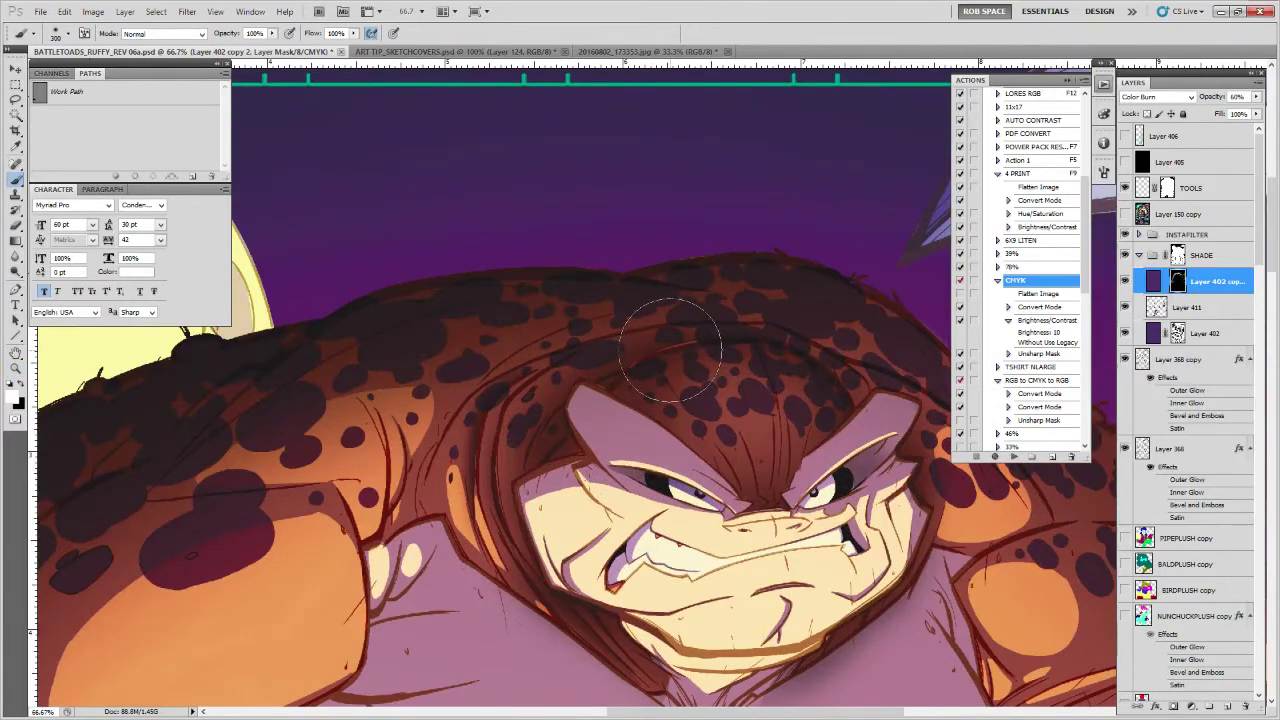
key("bracketleft")
key("bracketleft")
key("bracketleft")
key("bracketleft")
key("bracketleft")
key("bracketleft")
key("bracketleft")
key("bracketleft")
key("bracketleft")
key("bracketleft")
key("bracketleft")
key("bracketleft")
key("bracketleft")
Lasso the big toad's chest beside the armpit above the laughing toad and paint shade along its edge
key("z")
scroll(790, 415, "down", 2)
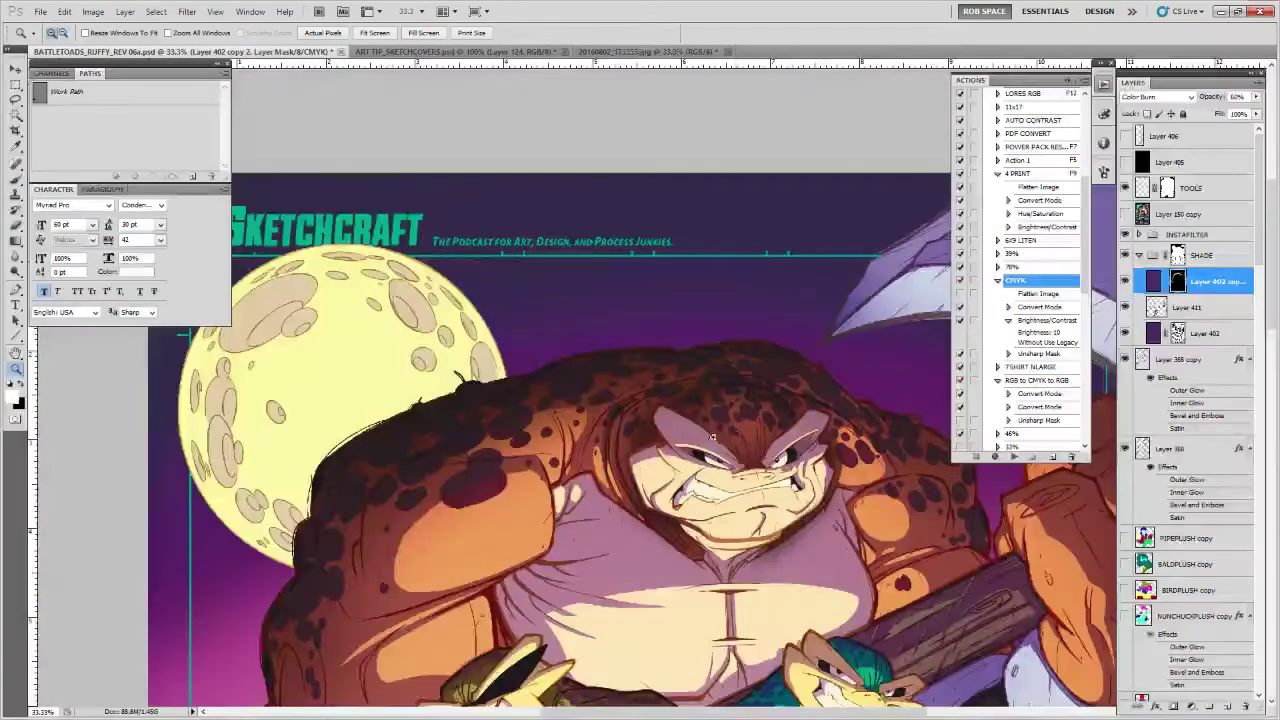
scroll(755, 412, "down", 3)
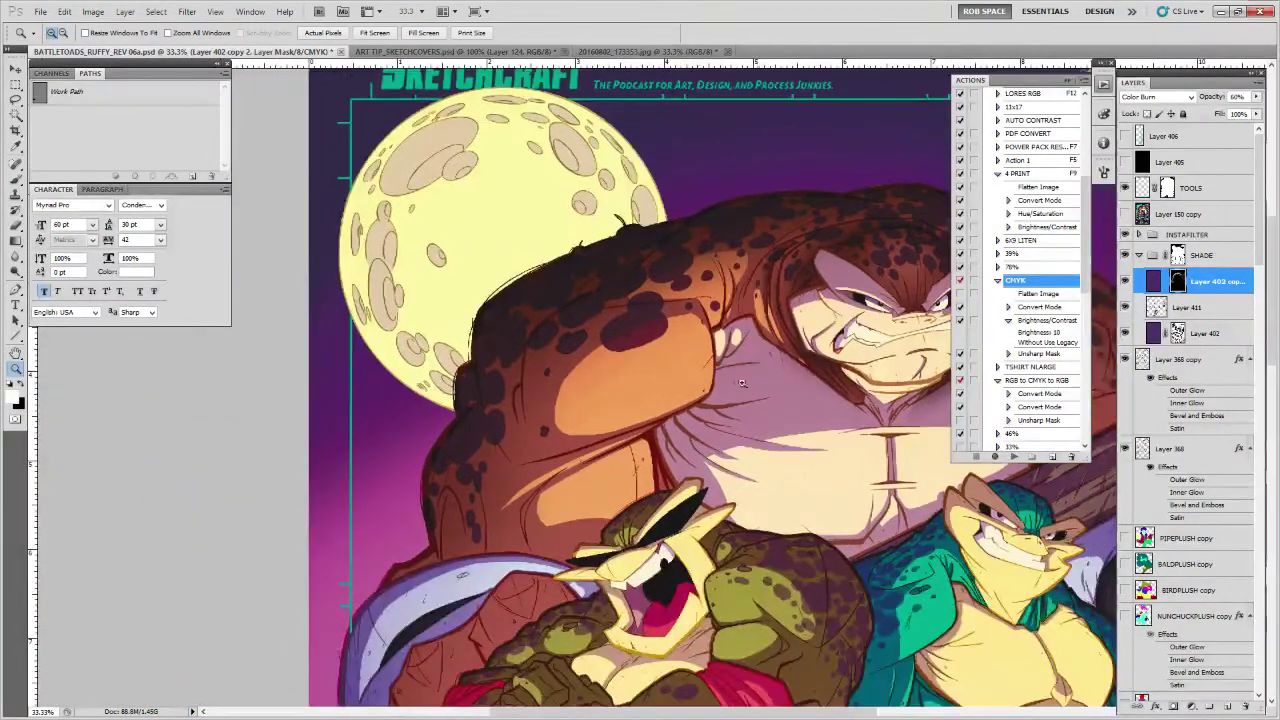
key("l")
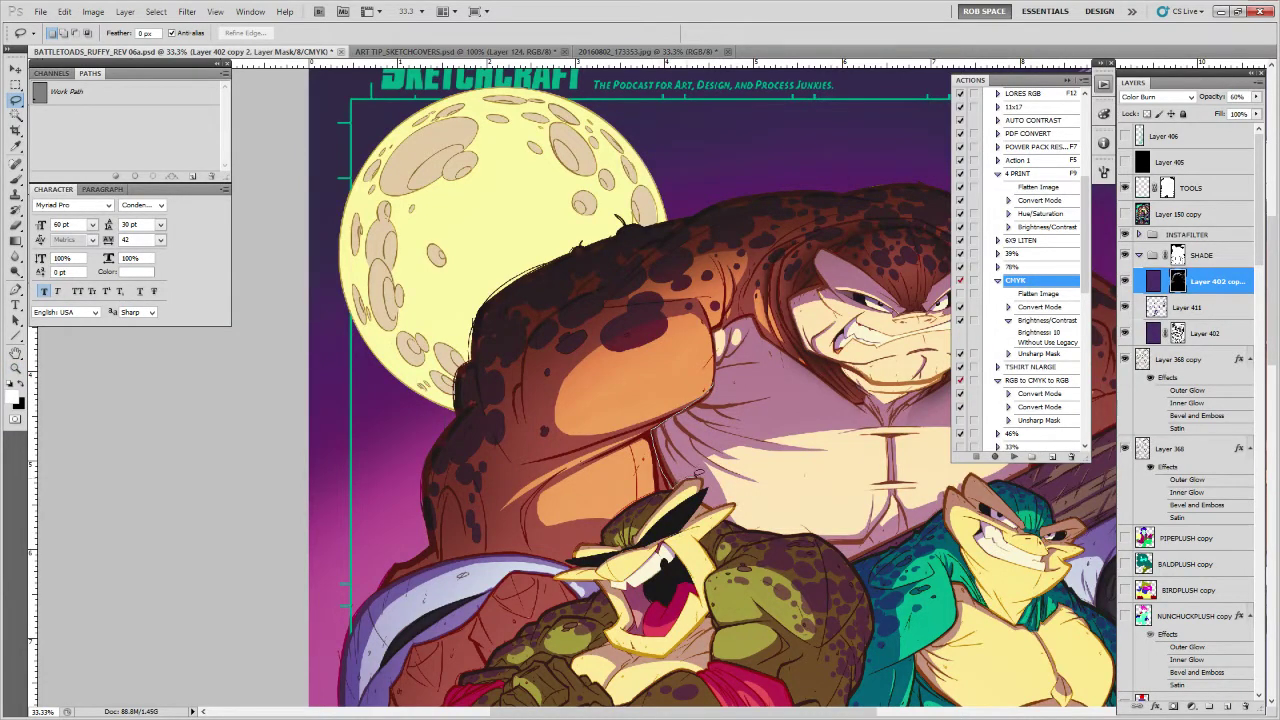
mouse_move(737, 498)
left_mouse_down()
mouse_move(795, 484)
mouse_move(795, 373)
left_mouse_up()
mouse_move(718, 374)
left_mouse_down()
mouse_move(690, 500)
mouse_move(730, 500)
left_mouse_up()
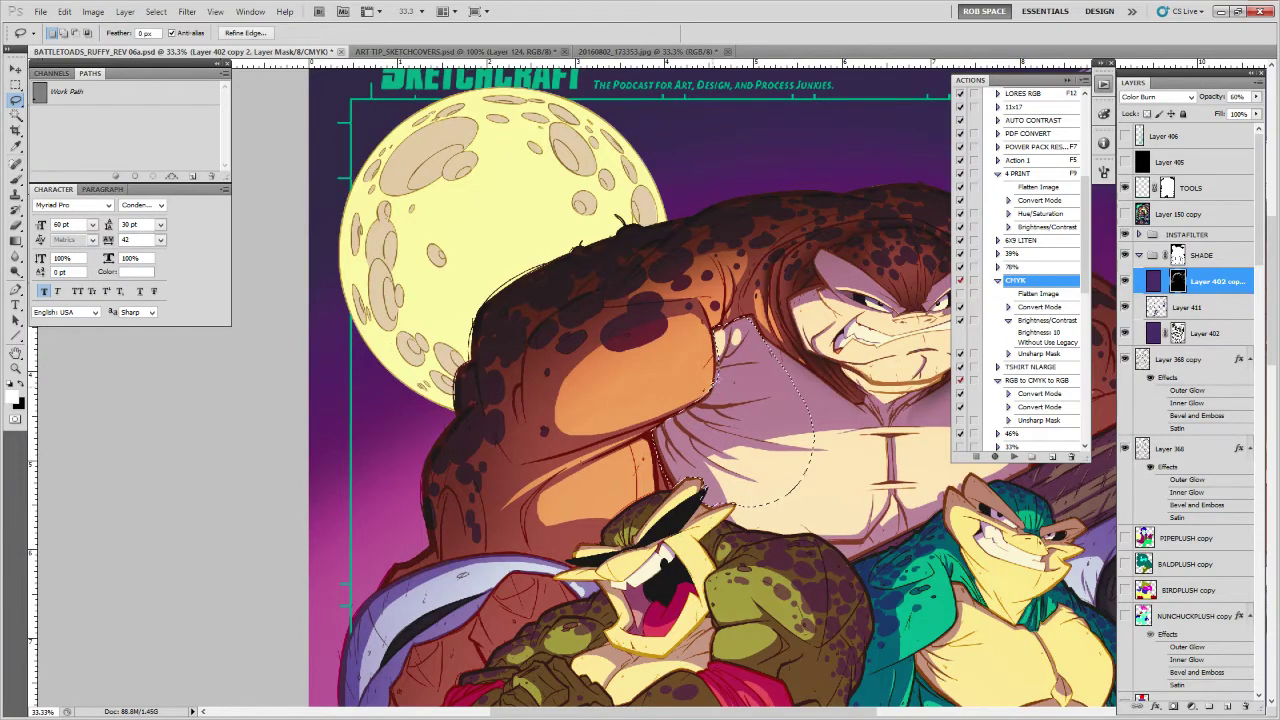
key("b")
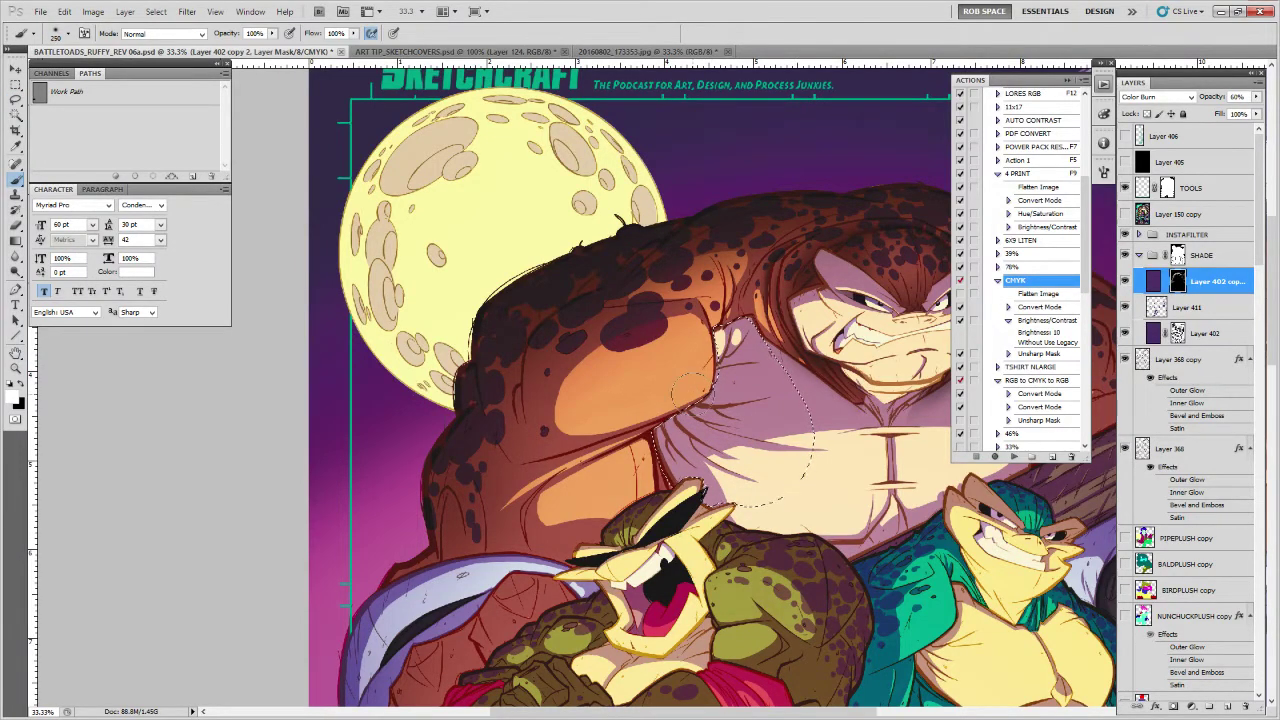
key("ctrl+h")
key("ctrl+h")
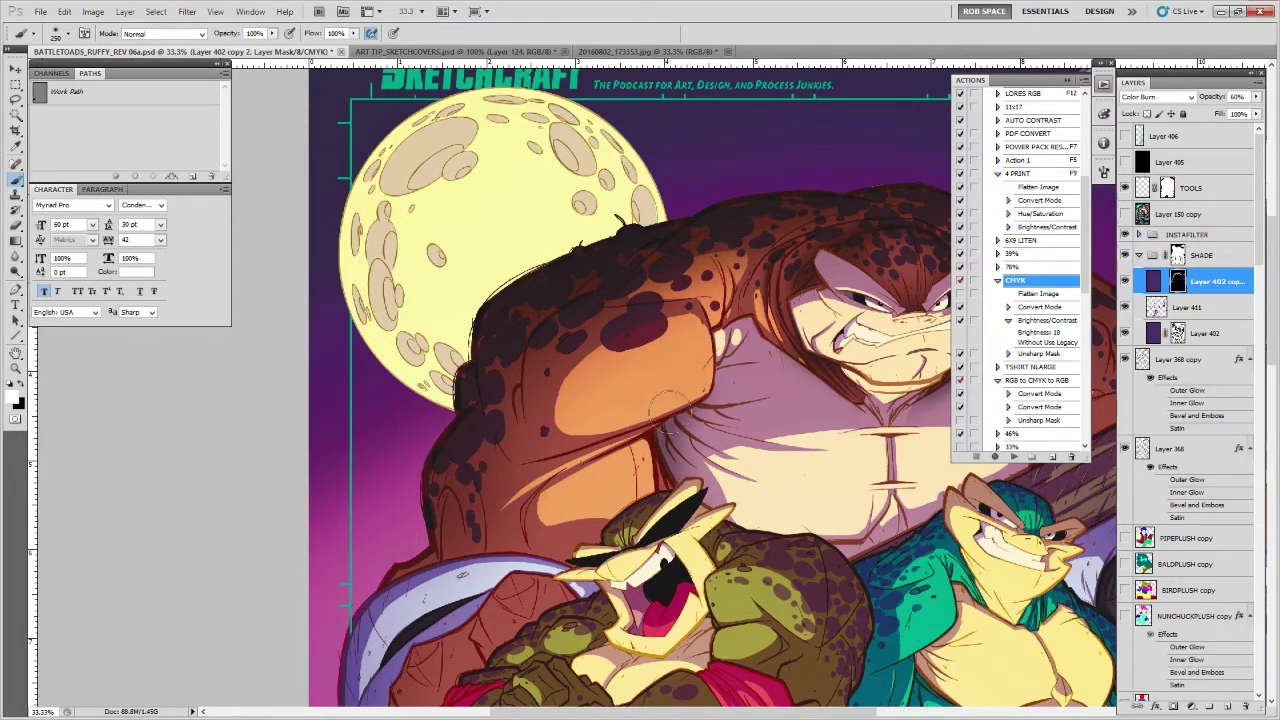
Lasso the outer part of the big toad's upper arm on the axe-handle side and paint shade there
left_click_drag(915, 605, 710, 593)
left_click_drag(831, 416, 784, 482)
key("l")
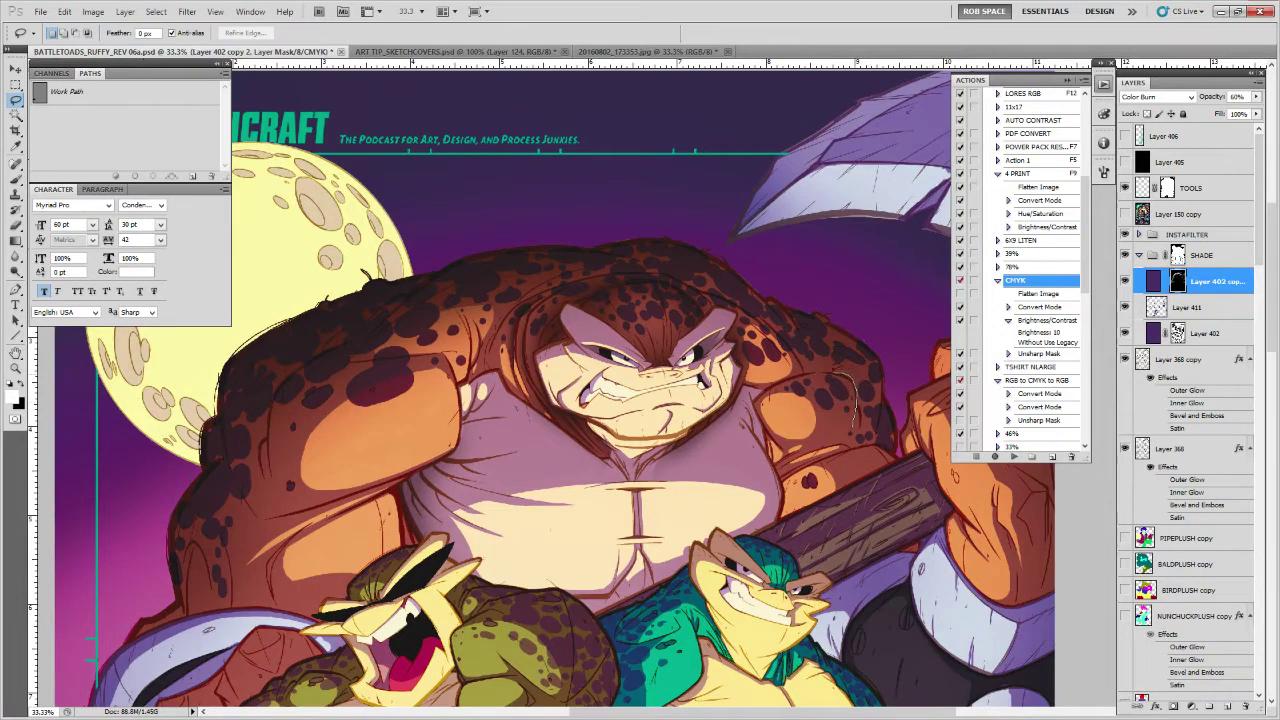
left_click_drag(803, 371, 768, 383)
key("b")
mouse_move(856, 416)
left_mouse_down()
mouse_move(834, 358)
mouse_move(865, 415)
mouse_move(862, 460)
mouse_move(855, 387)
mouse_move(805, 345)
mouse_move(869, 403)
mouse_move(869, 431)
mouse_move(818, 404)
left_mouse_up()
key("ctrl+h")
key("ctrl+h")
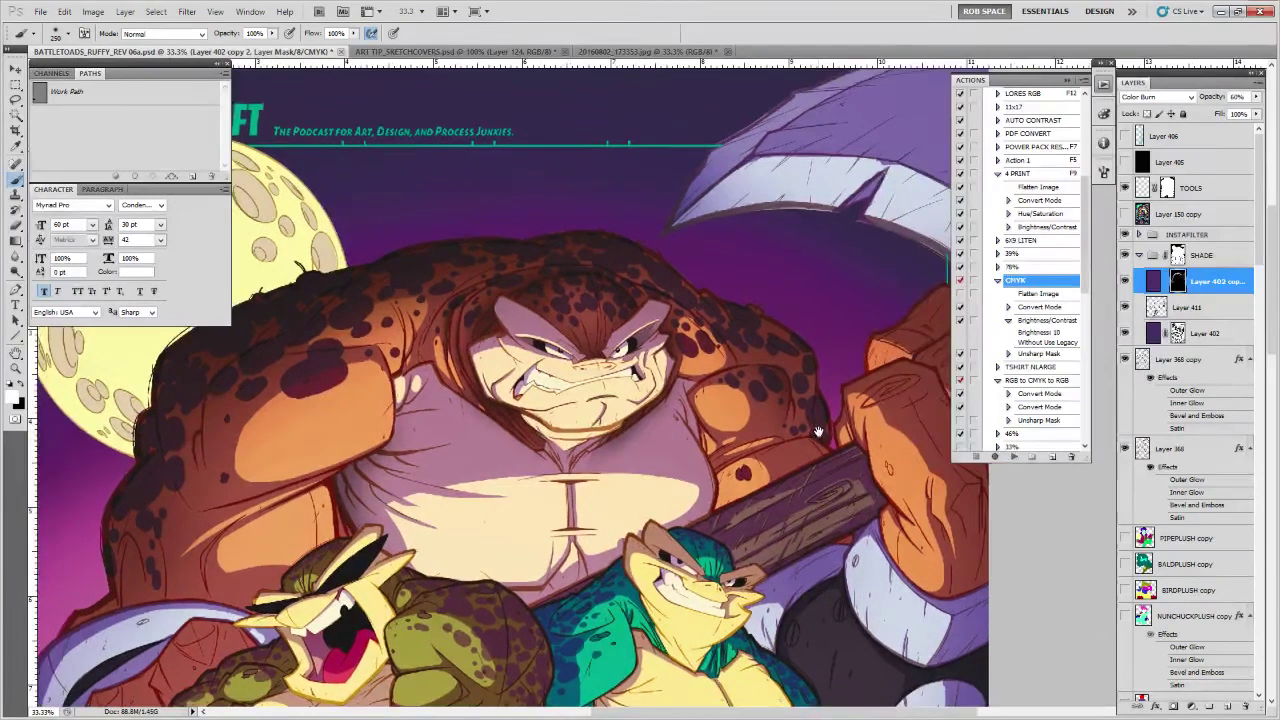
Lasso the lower section of that arm just above the axe handle and paint shade on it
key("l")
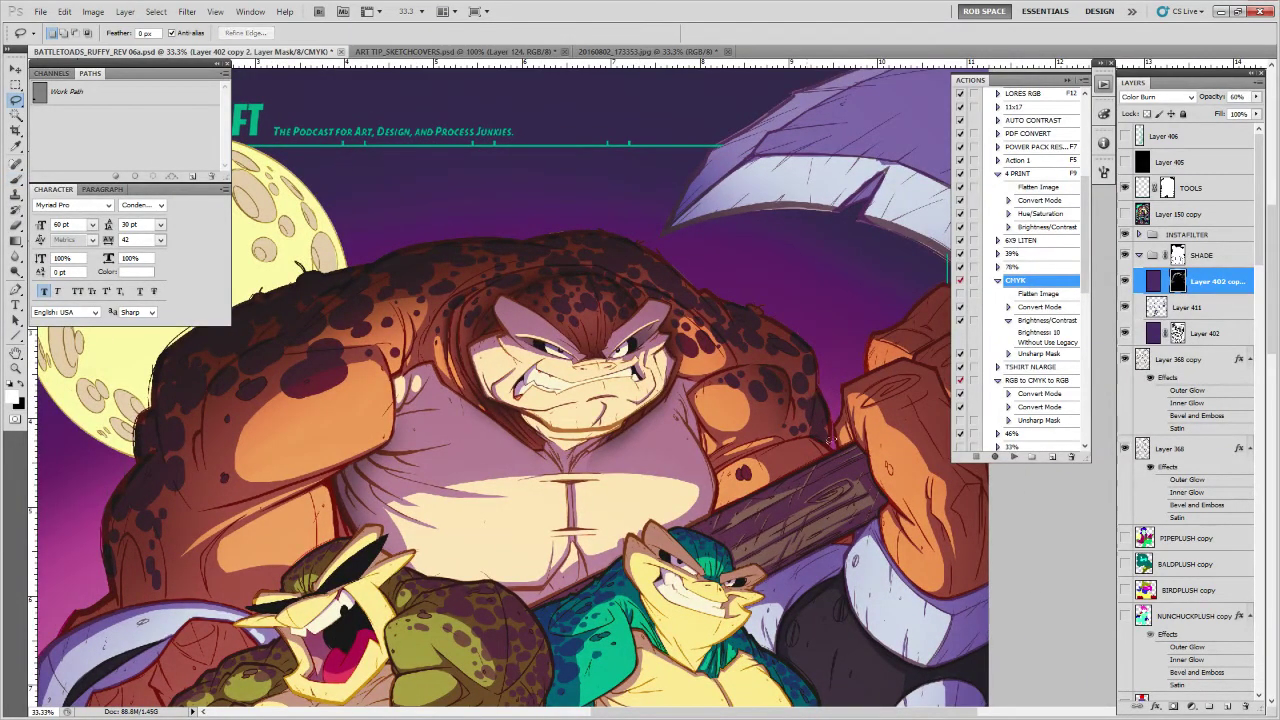
mouse_move(762, 457)
left_mouse_down()
mouse_move(771, 483)
mouse_move(833, 452)
left_mouse_up()
key("b")
key("ctrl+h")
key("ctrl+h")
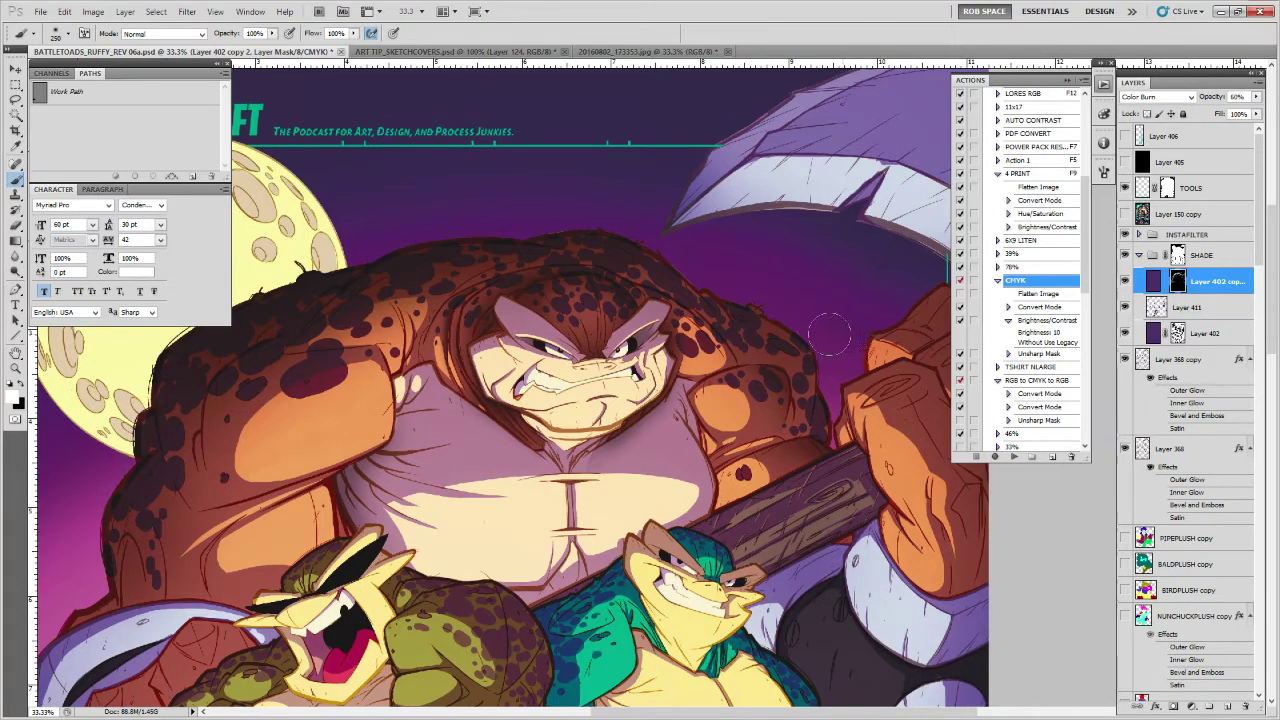
Lasso the spotted shoulder above that arm, from the hood to the outer edge, and paint shade over it
key("l")
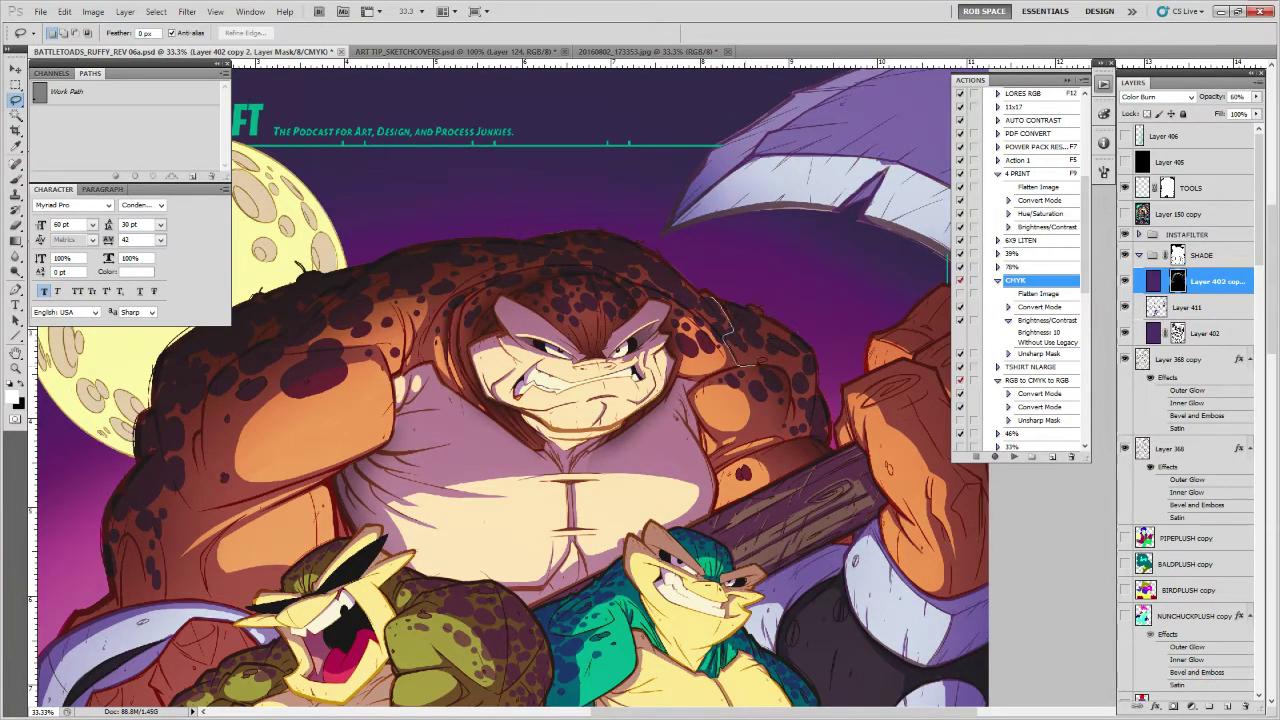
left_click_drag(795, 425, 808, 437)
left_click_drag(764, 306, 722, 300)
key("b")
key("ctrl+h")
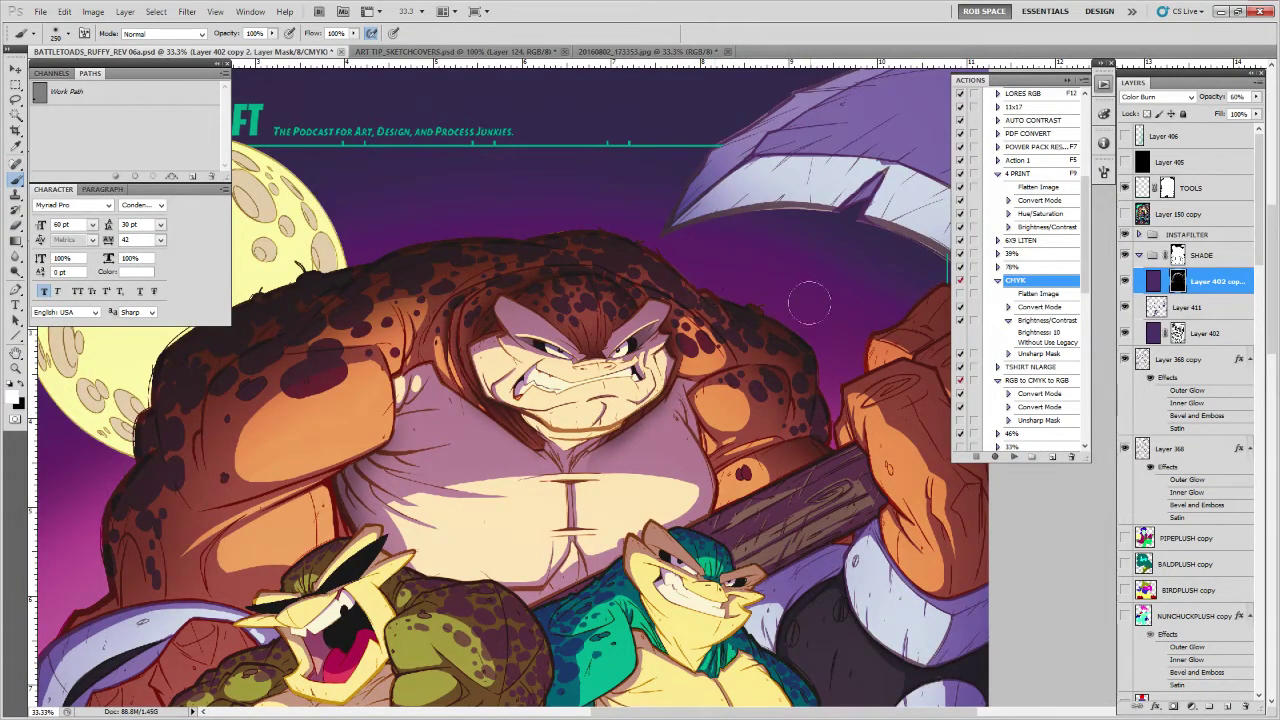
left_click_drag(718, 305, 781, 297)
Check the shading against the whole poster, then lasso the top of the big toad's raised fist and shade it
key("z")
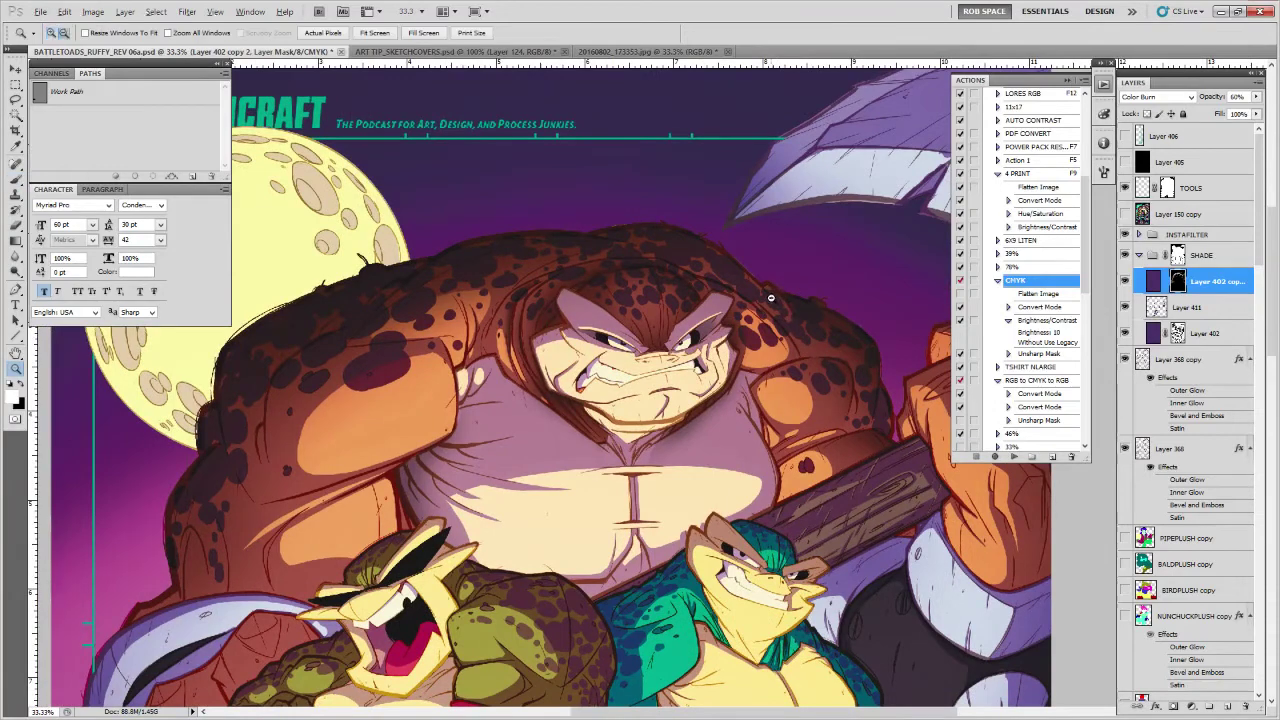
left_click(777, 298, "alt")
left_click(776, 298, "alt")
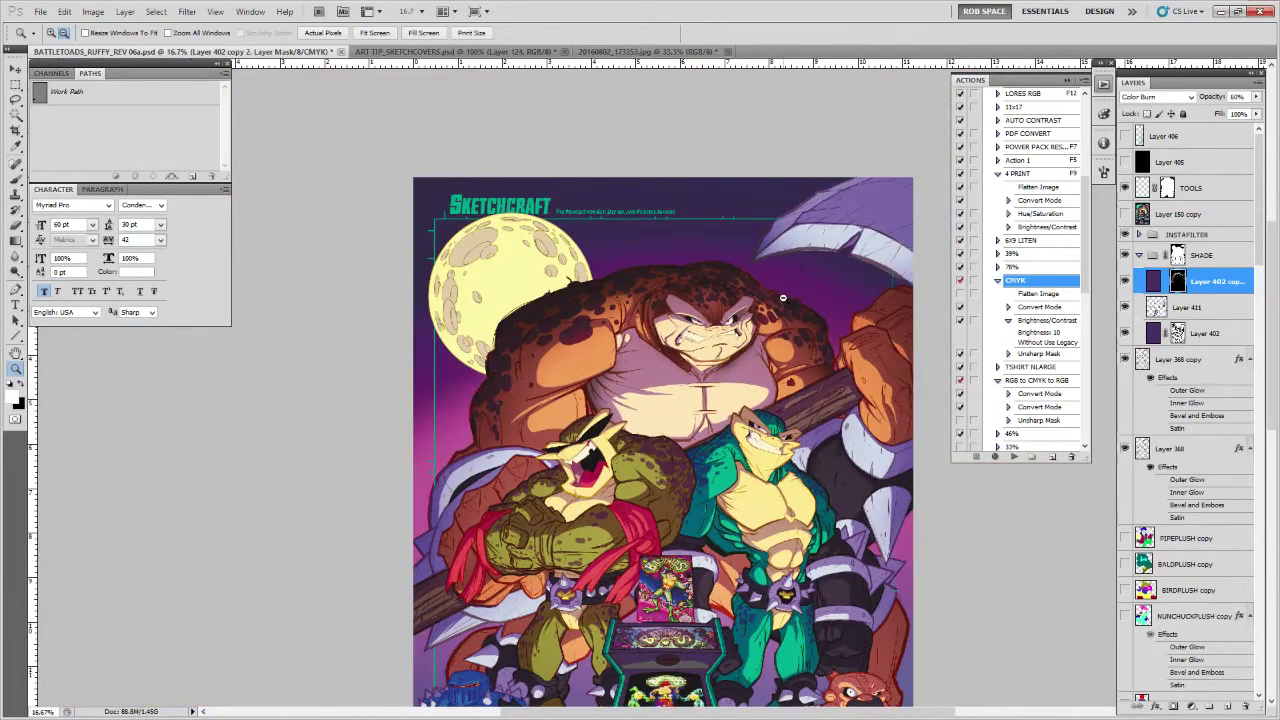
left_click(783, 298, "alt")
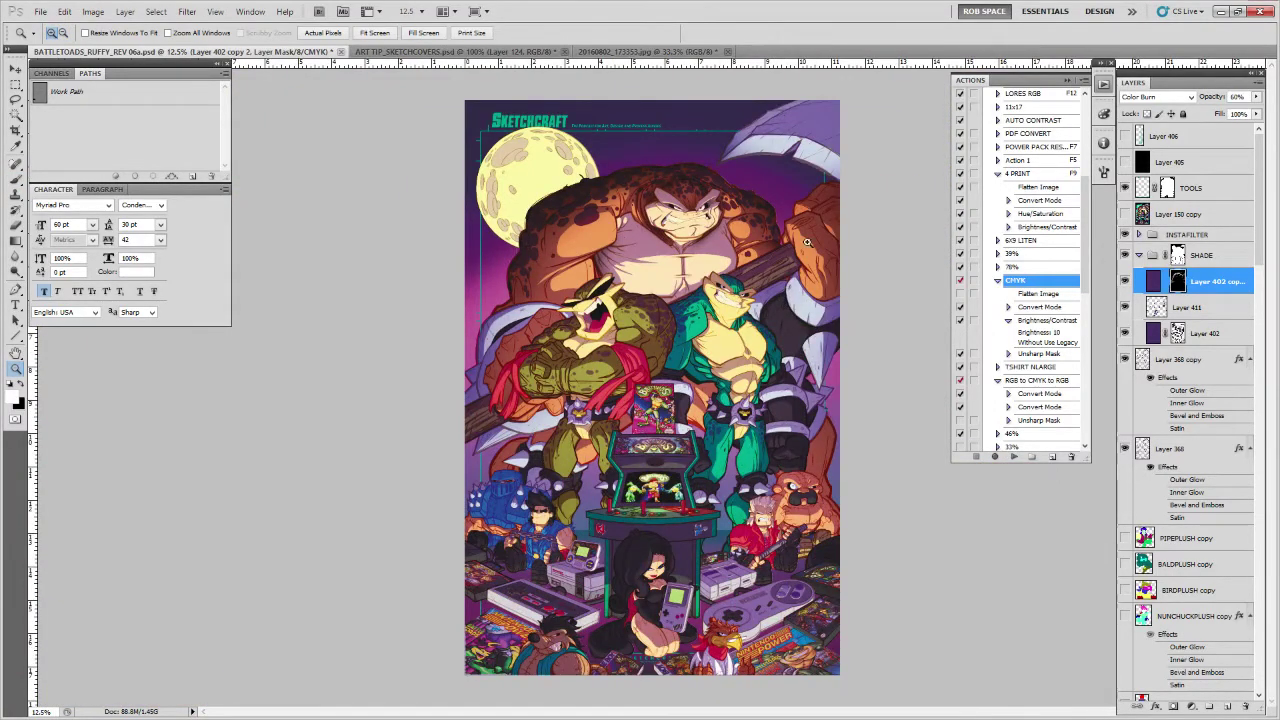
left_click(811, 238)
left_click(845, 213)
left_click_drag(845, 213, 727, 447)
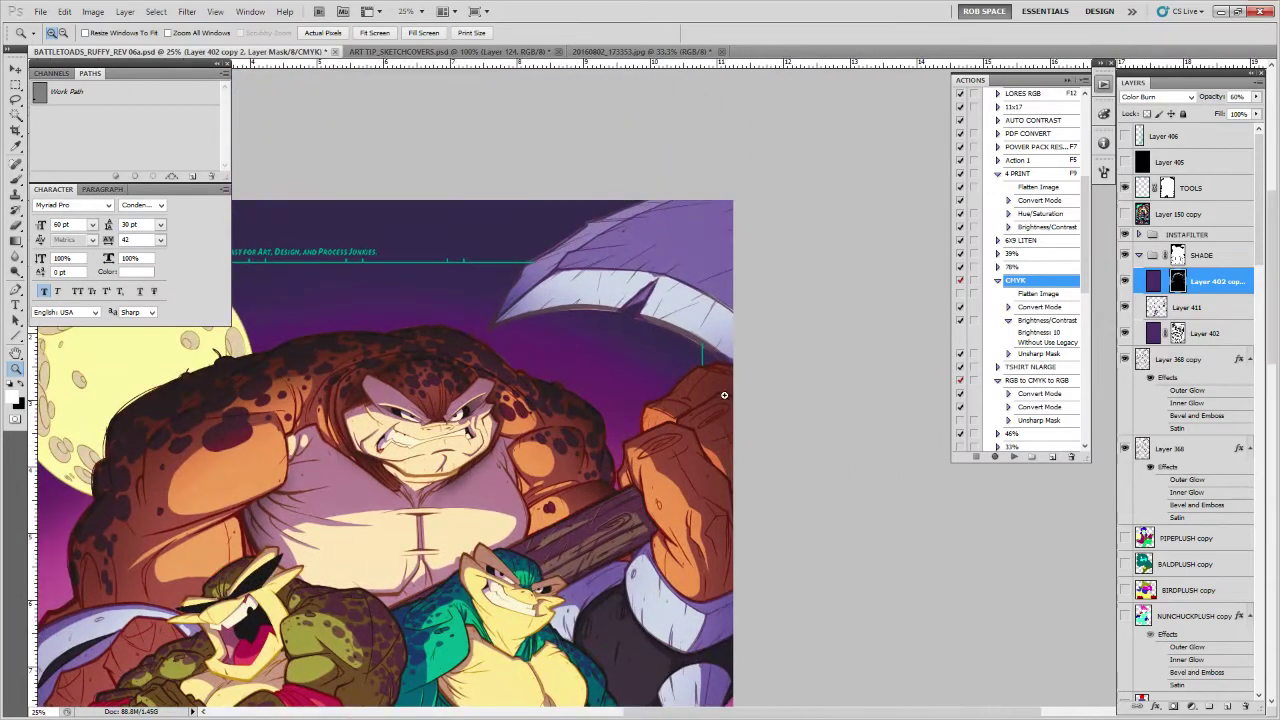
key("l")
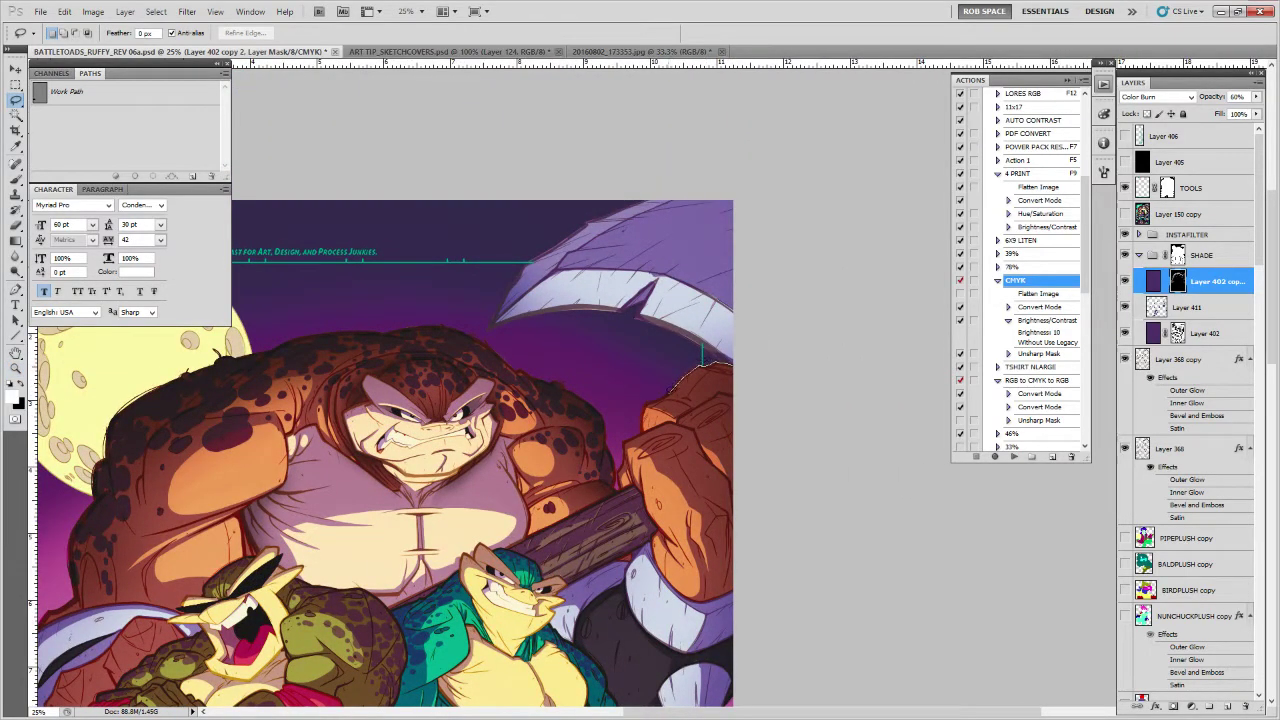
left_click_drag(722, 390, 732, 372)
key("b")
key("ctrl+h")
key("ctrl+h")
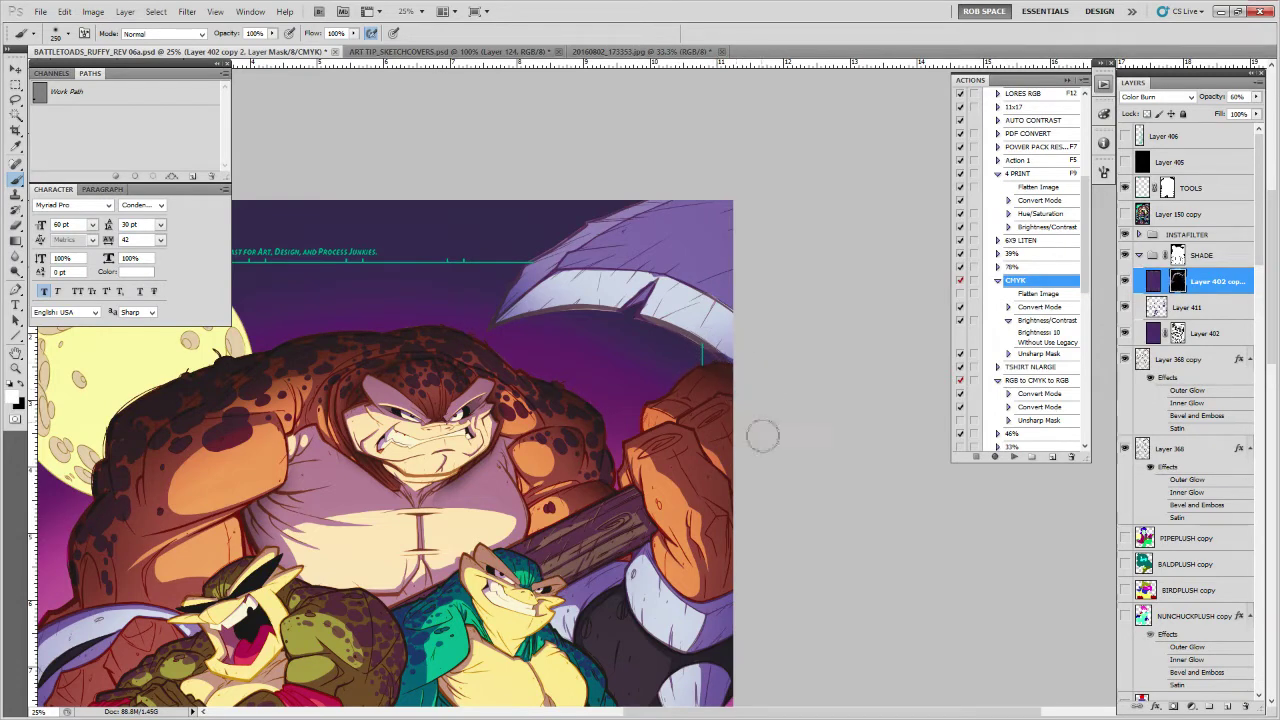
Lasso the side of the raised fist and forearm along the poster's edge and shade it with the brush enlarged to 600 px
left_click_drag(760, 423, 756, 326)
key("l")
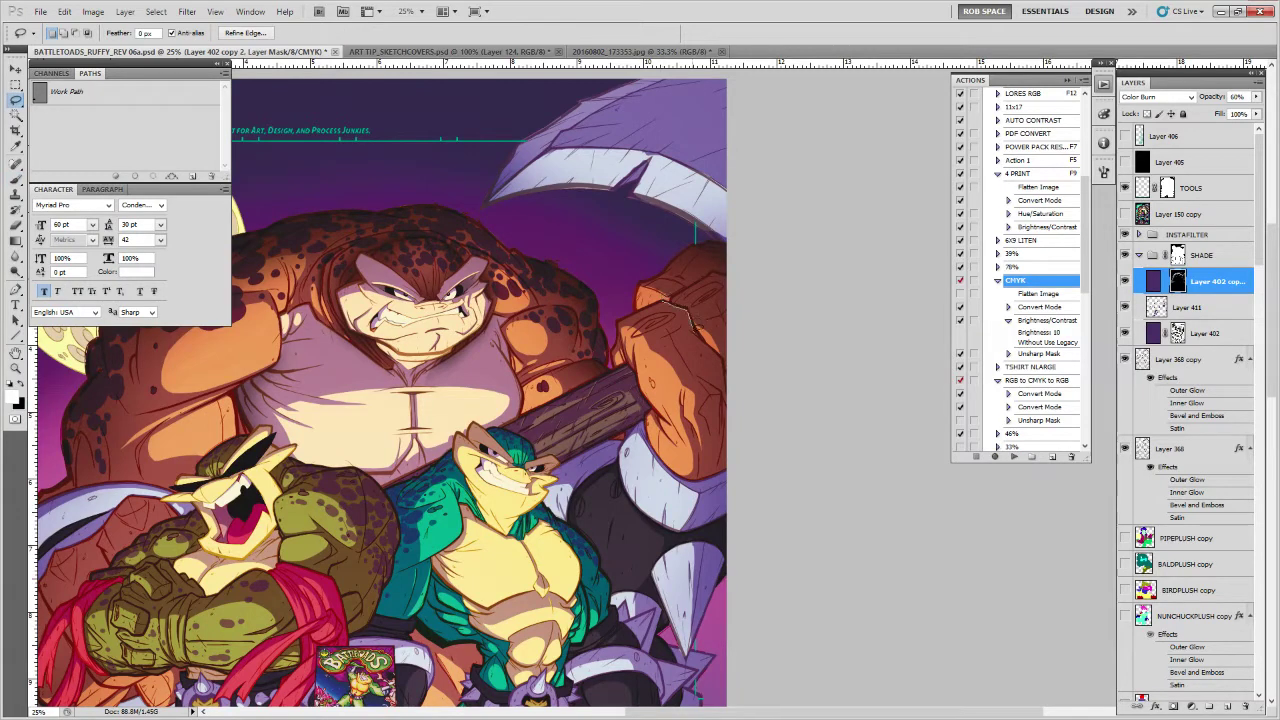
mouse_move(728, 394)
left_mouse_down()
mouse_move(633, 331)
mouse_move(686, 306)
left_mouse_up()
key("b")
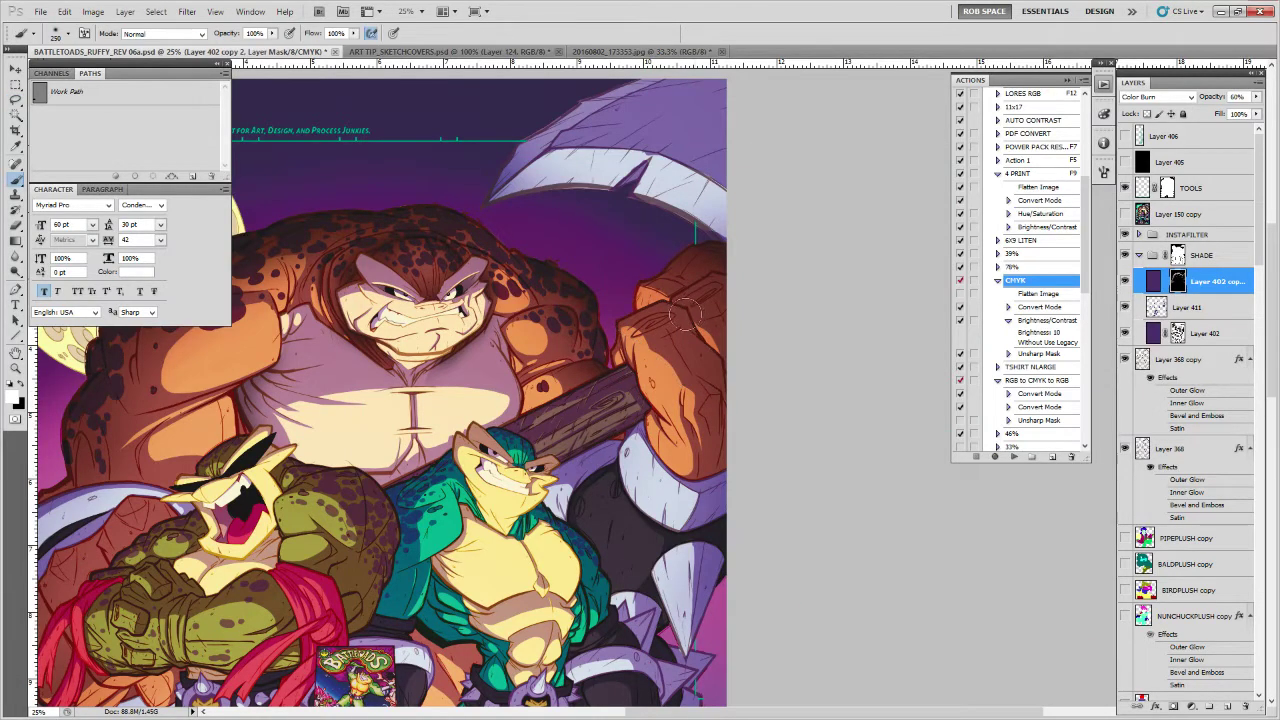
key("bracketright")
key("bracketright")
key("bracketright")
key("bracketright")
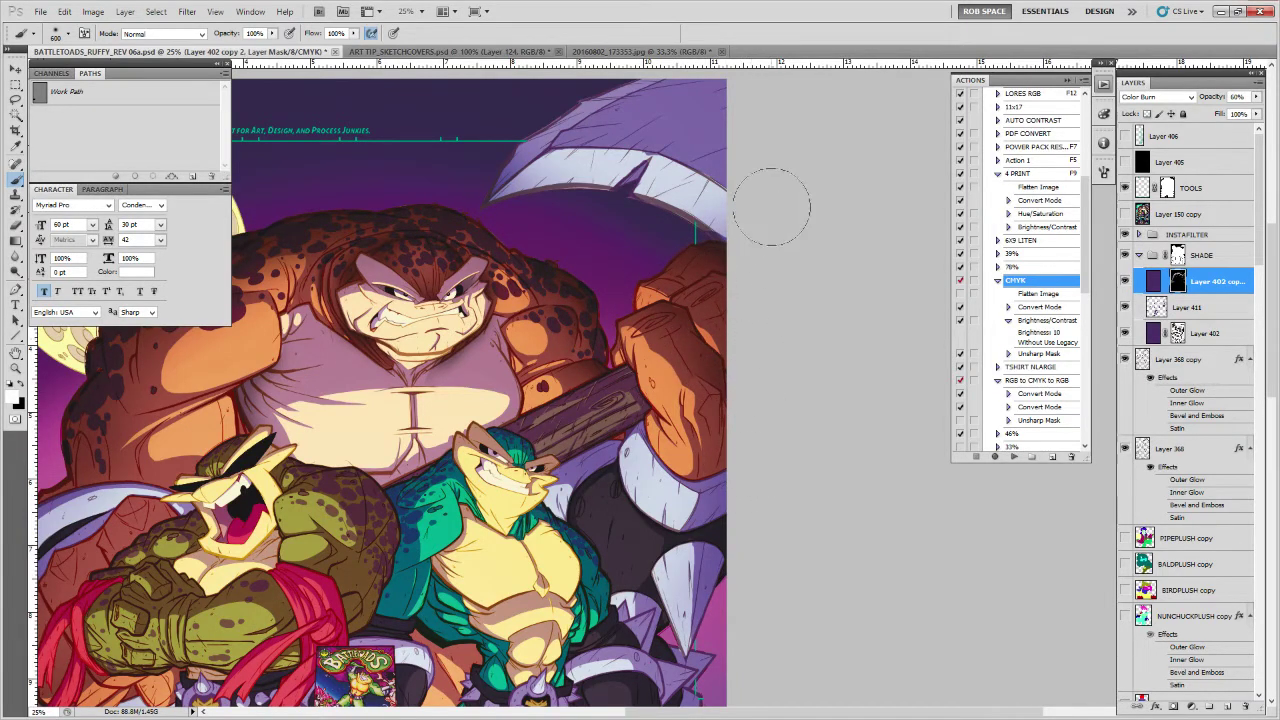
Lasso the back of the raised fist toward the poster's edge and build up soft shade across it
key("l")
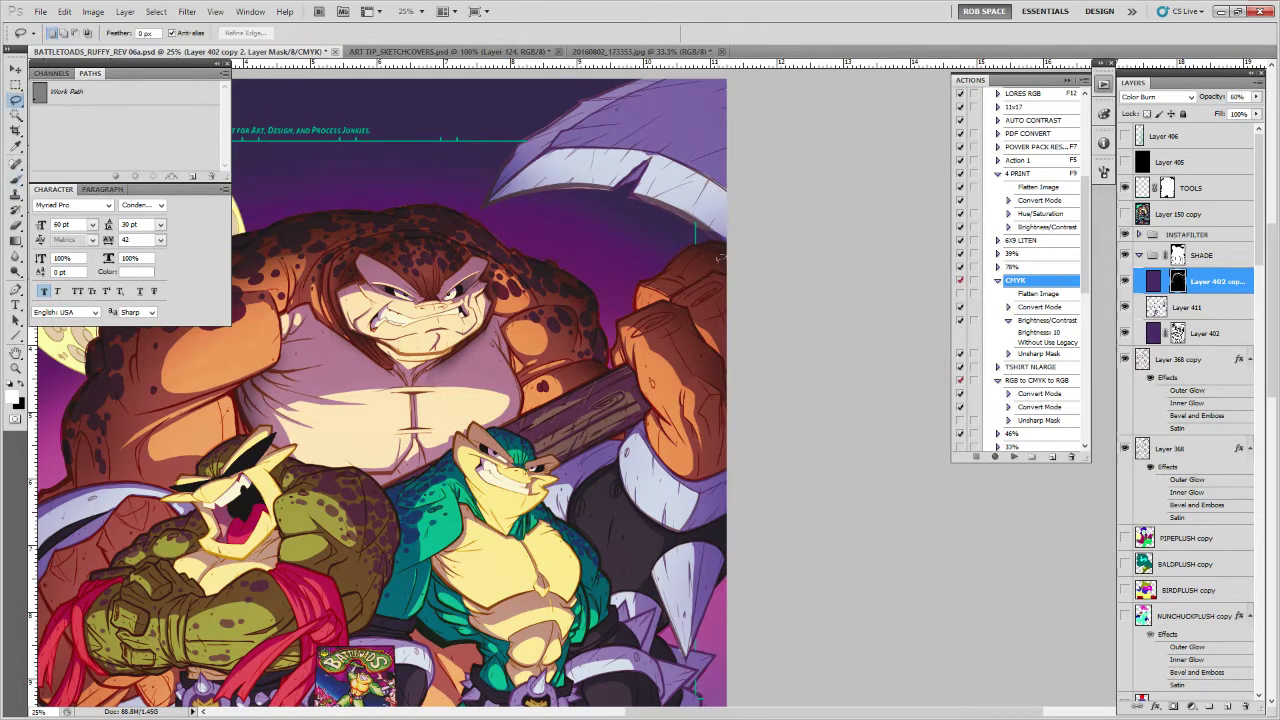
left_click_drag(706, 276, 728, 272)
left_click_drag(731, 353, 719, 369)
left_click_drag(678, 306, 675, 299)
key("b")
key("ctrl+h")
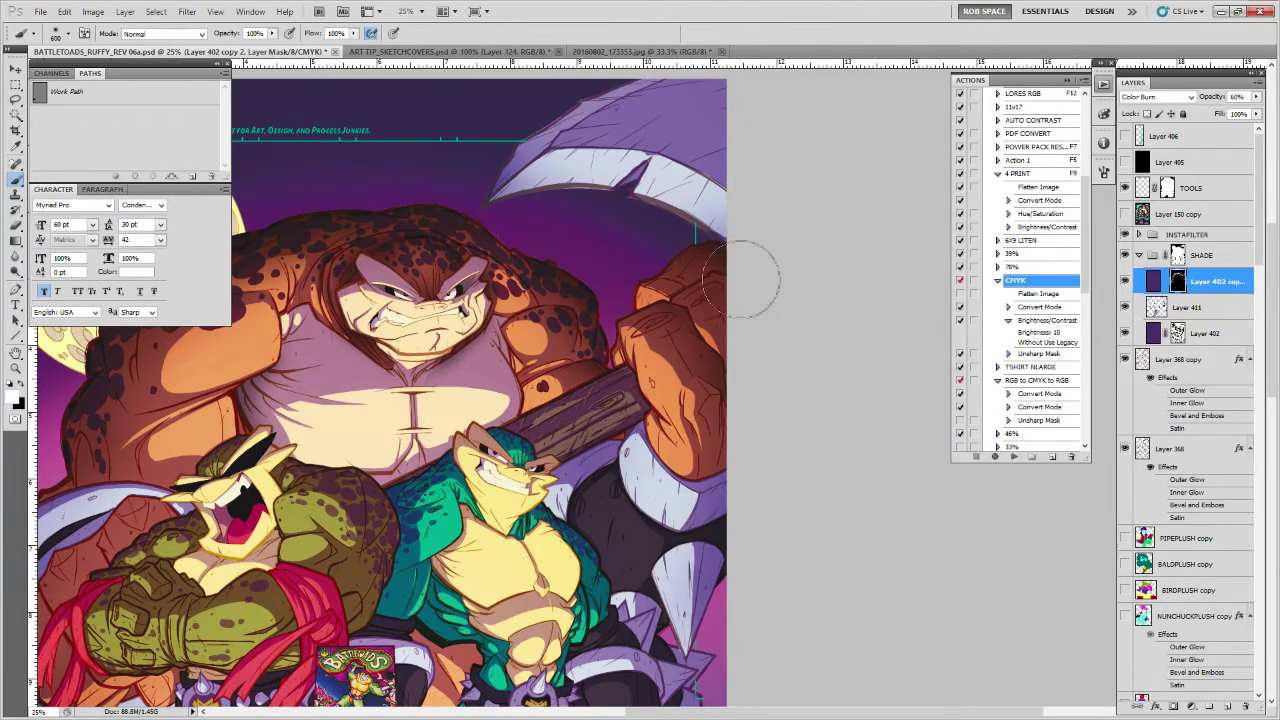
mouse_move(740, 417)
left_mouse_down()
mouse_move(778, 393)
mouse_move(786, 251)
mouse_move(806, 234)
mouse_move(768, 245)
left_mouse_up()
left_click_drag(771, 342, 776, 257)
Try to lasso and shade the purple metal under the axe handle beside the teal toad's head
mouse_move(693, 299)
left_mouse_down()
mouse_move(712, 286)
mouse_move(716, 303)
left_mouse_up()
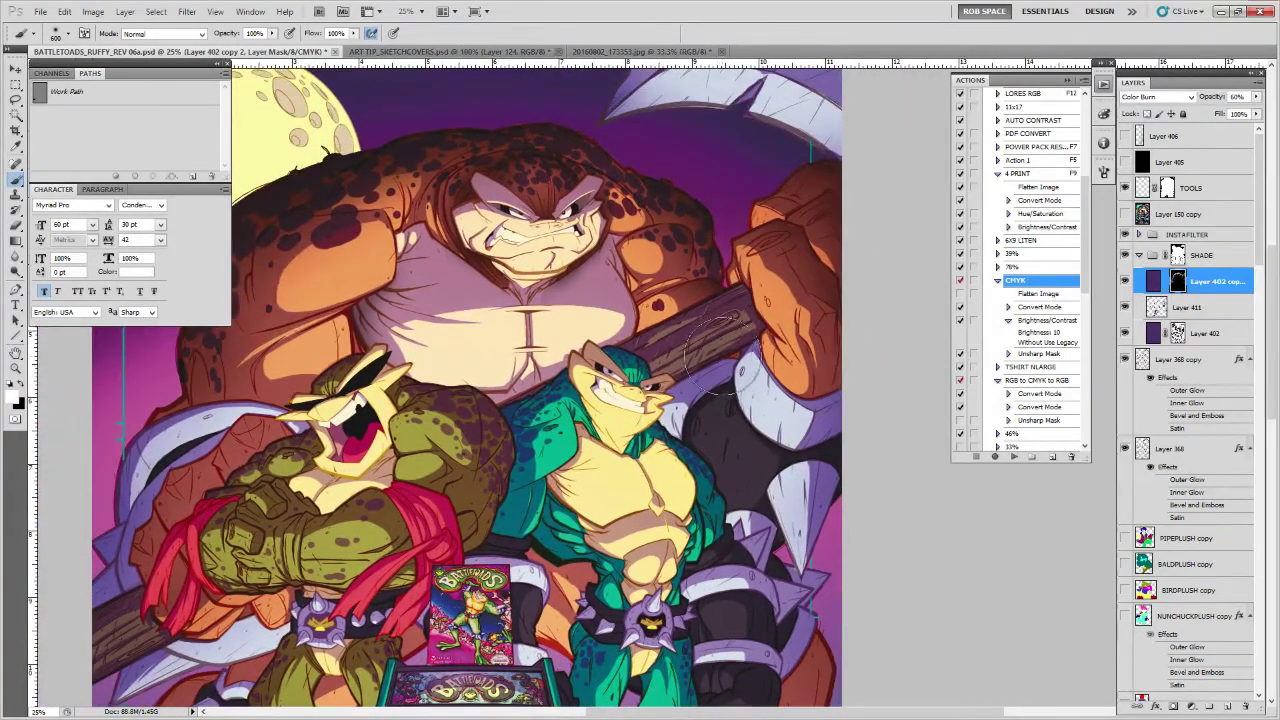
key("l")
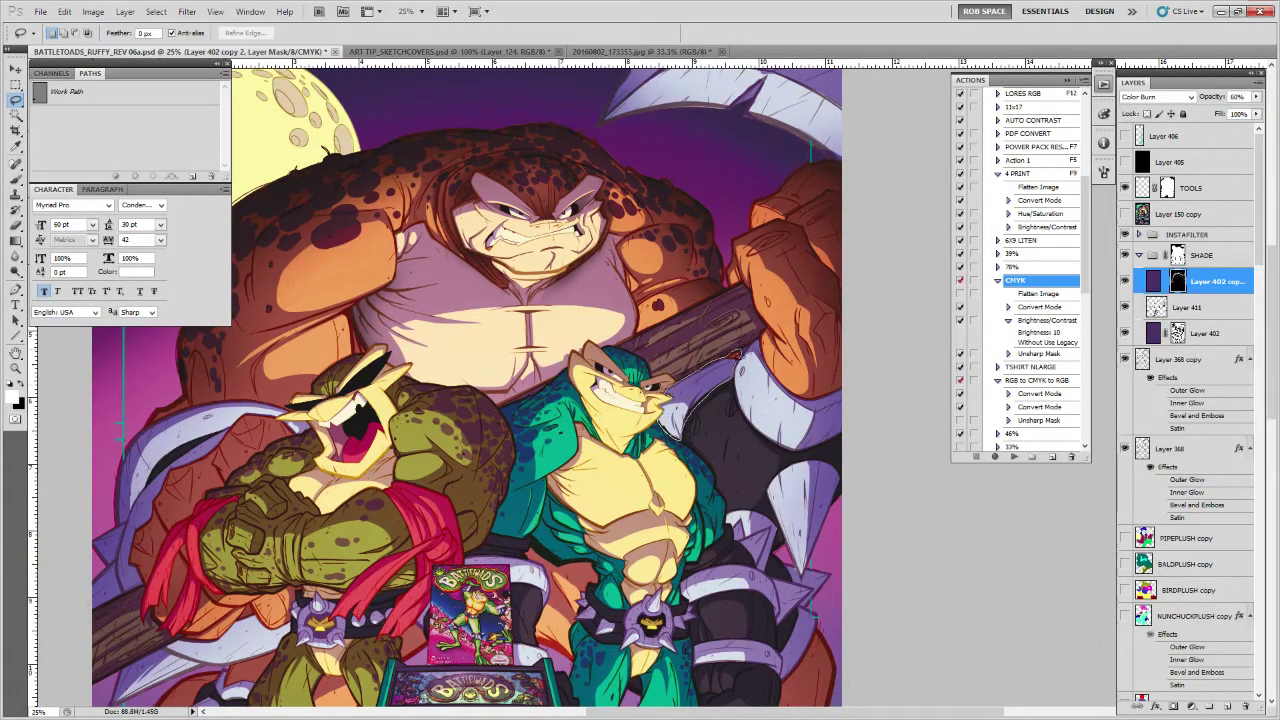
key("b")
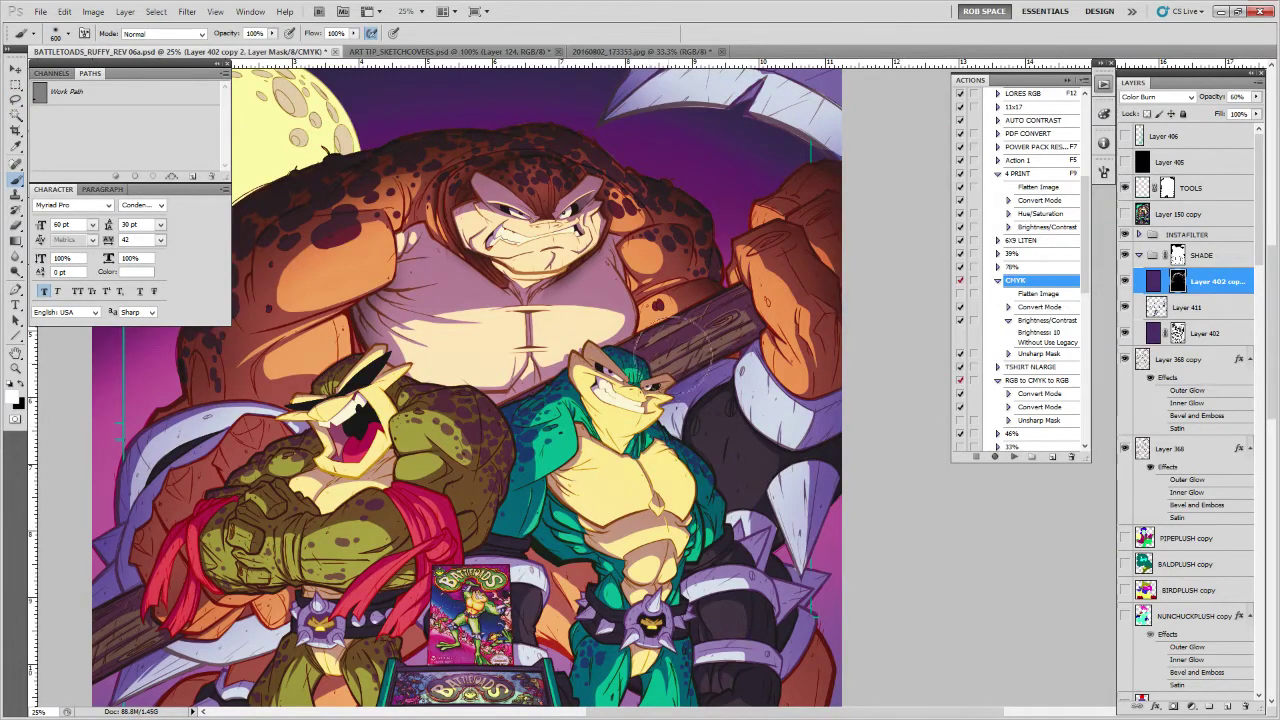
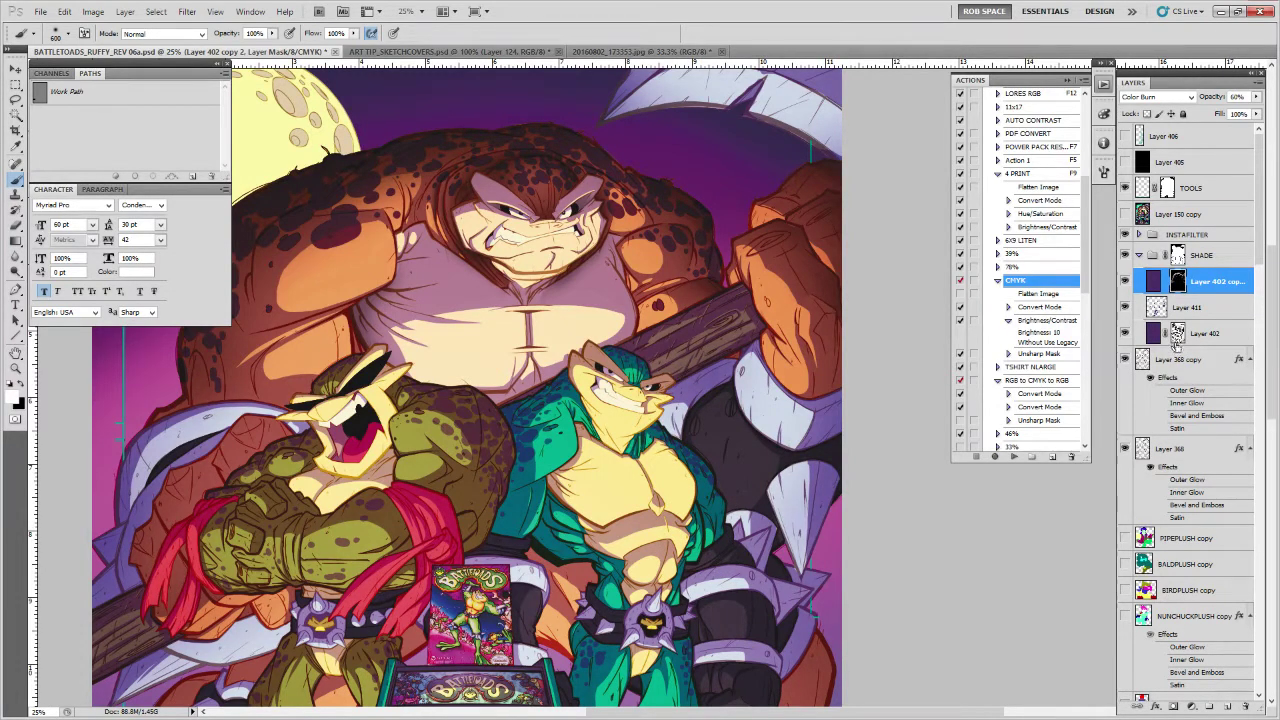
Duplicate Layer 402 copy 2 and try a different blend mode on the duplicate
key("ctrl+j")
left_click(1179, 283)
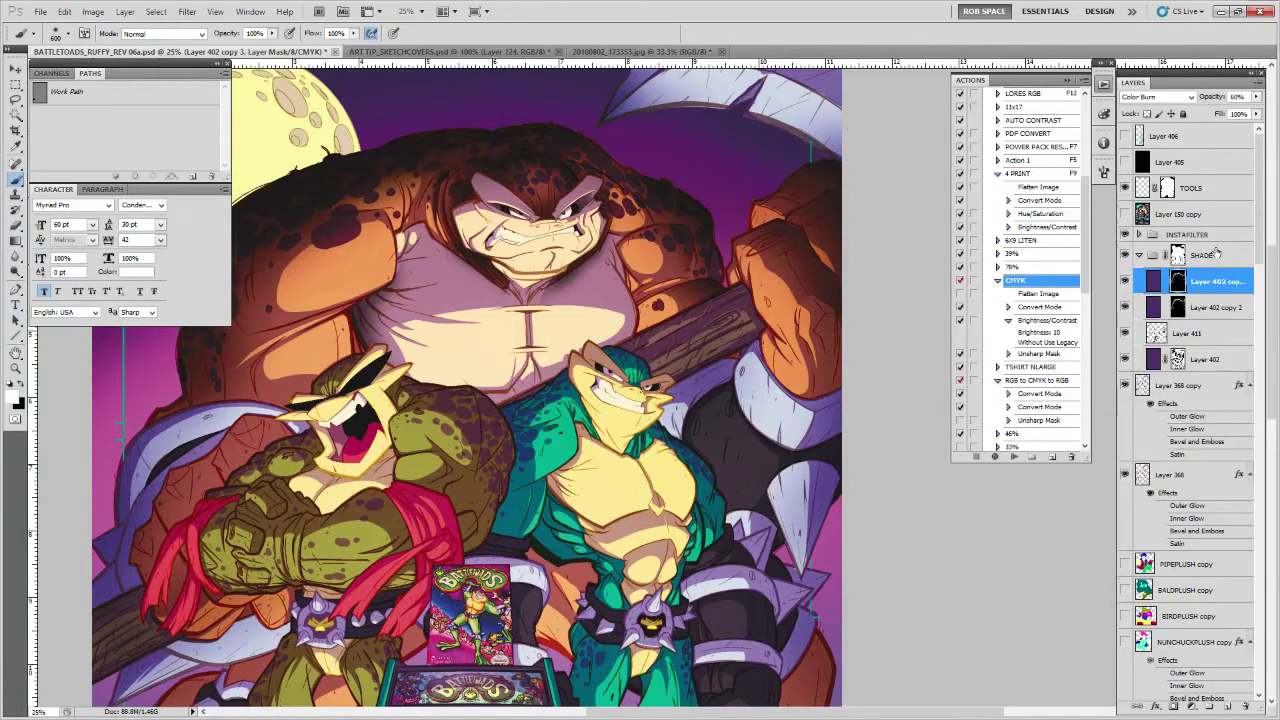
left_click(1156, 97)
left_click(1134, 153)
With the duplicate hidden, set Layer 402 copy 2 to Linear Burn and make its layer mask active
left_click(1215, 307)
left_click(1156, 97)
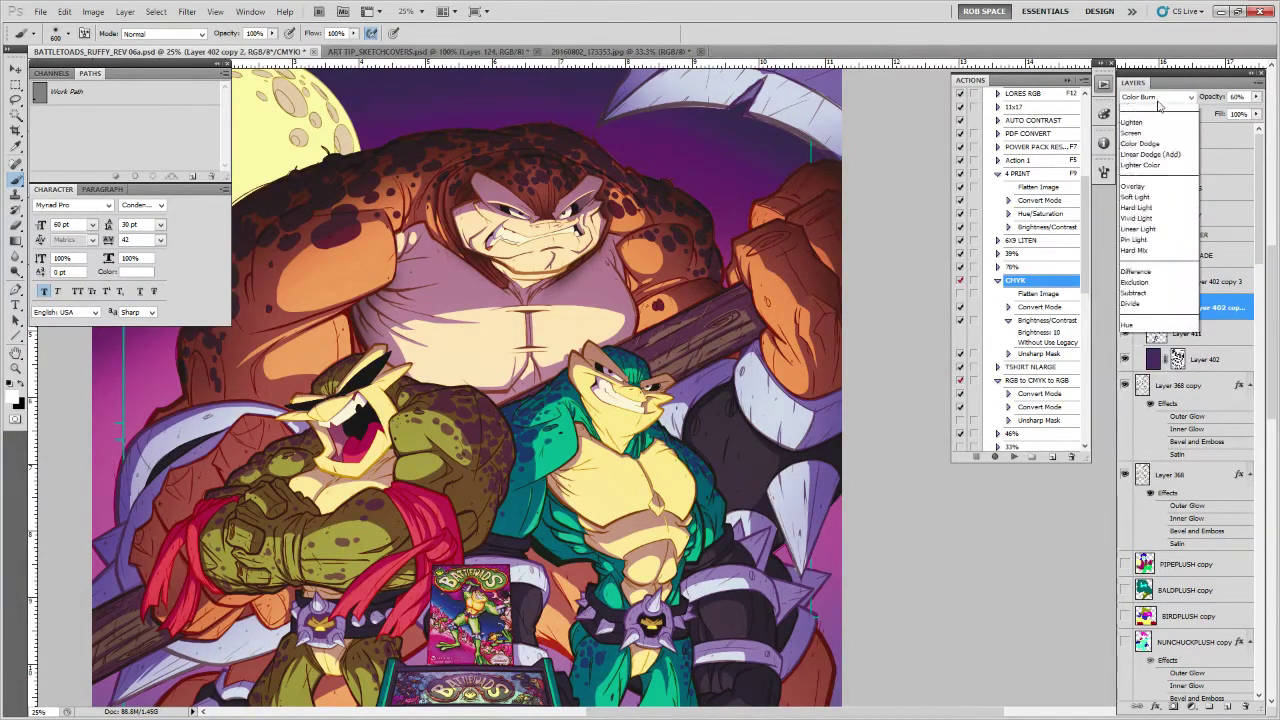
left_click(1138, 152)
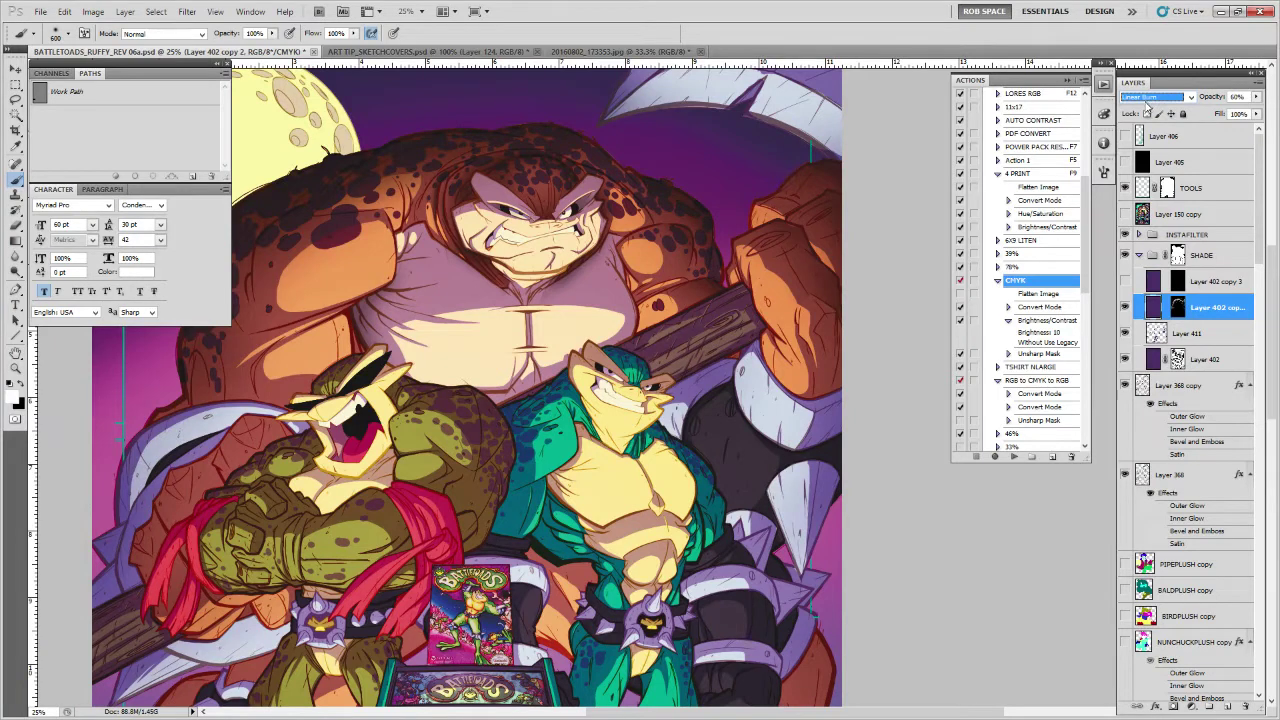
left_click(1177, 306)
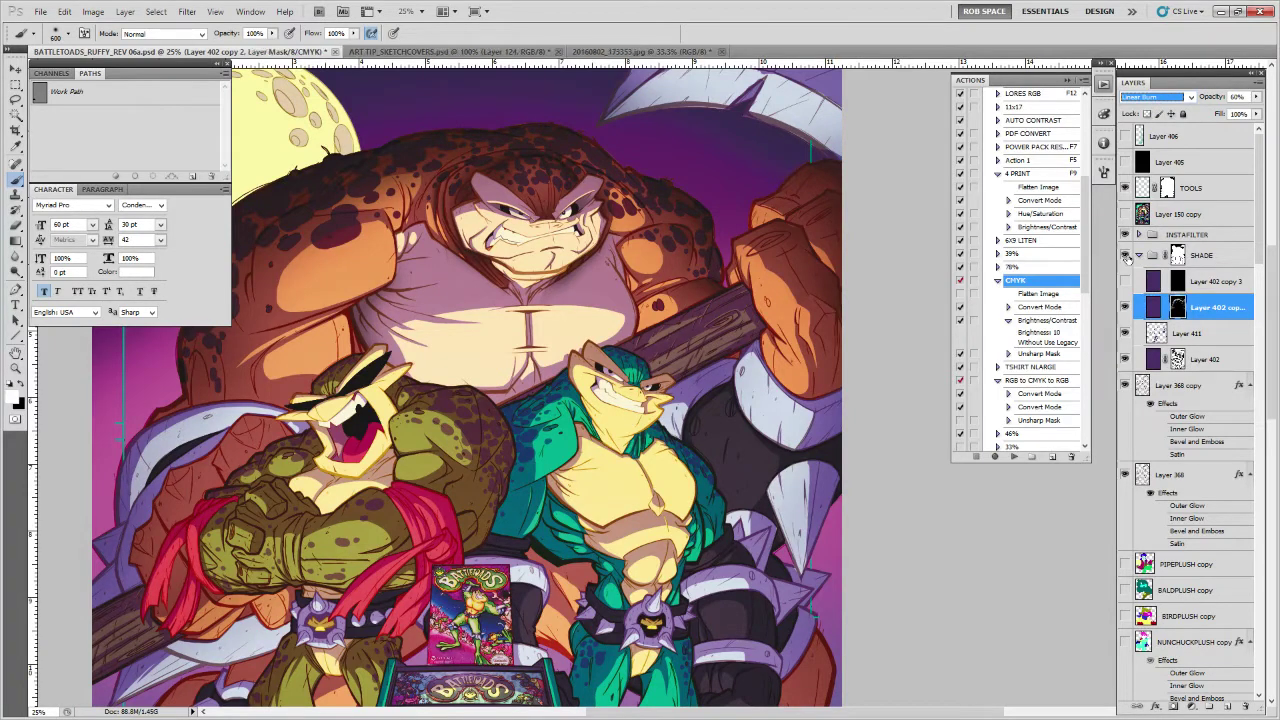
Lasso the dark area under the axe handle beside the raised forearm and brush soft shade into it
left_click(210, 89)
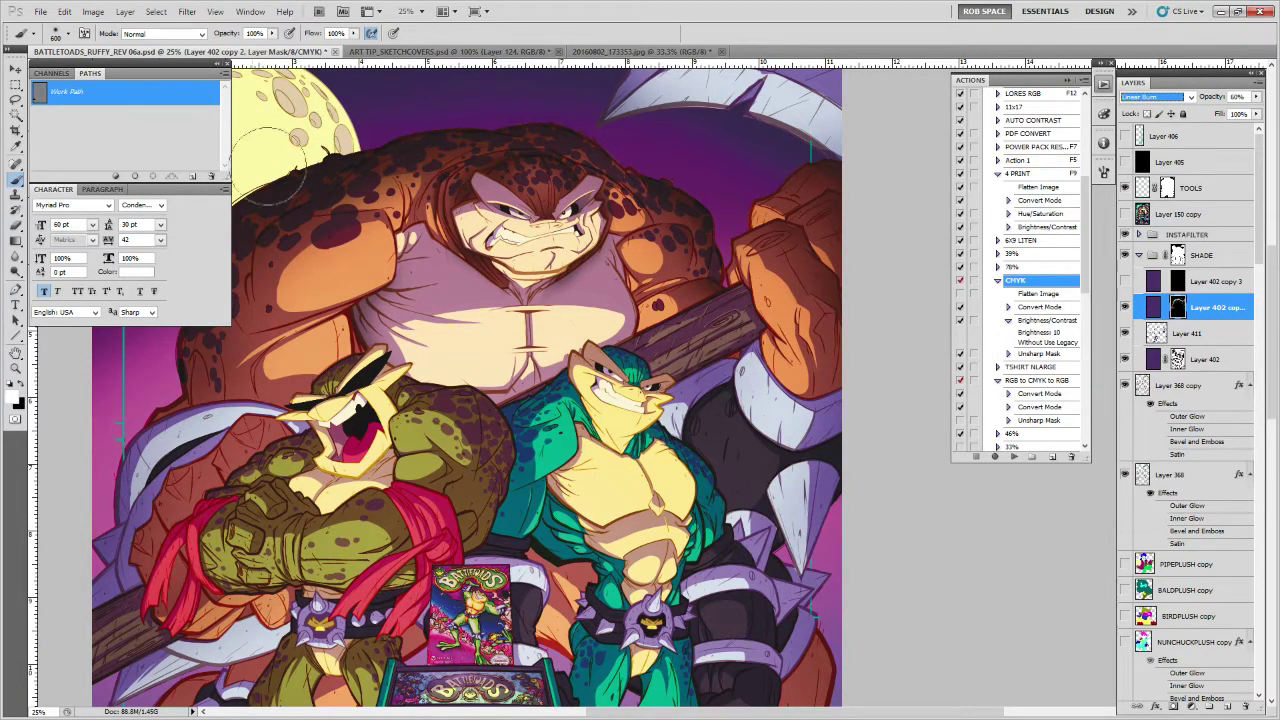
left_click(720, 368)
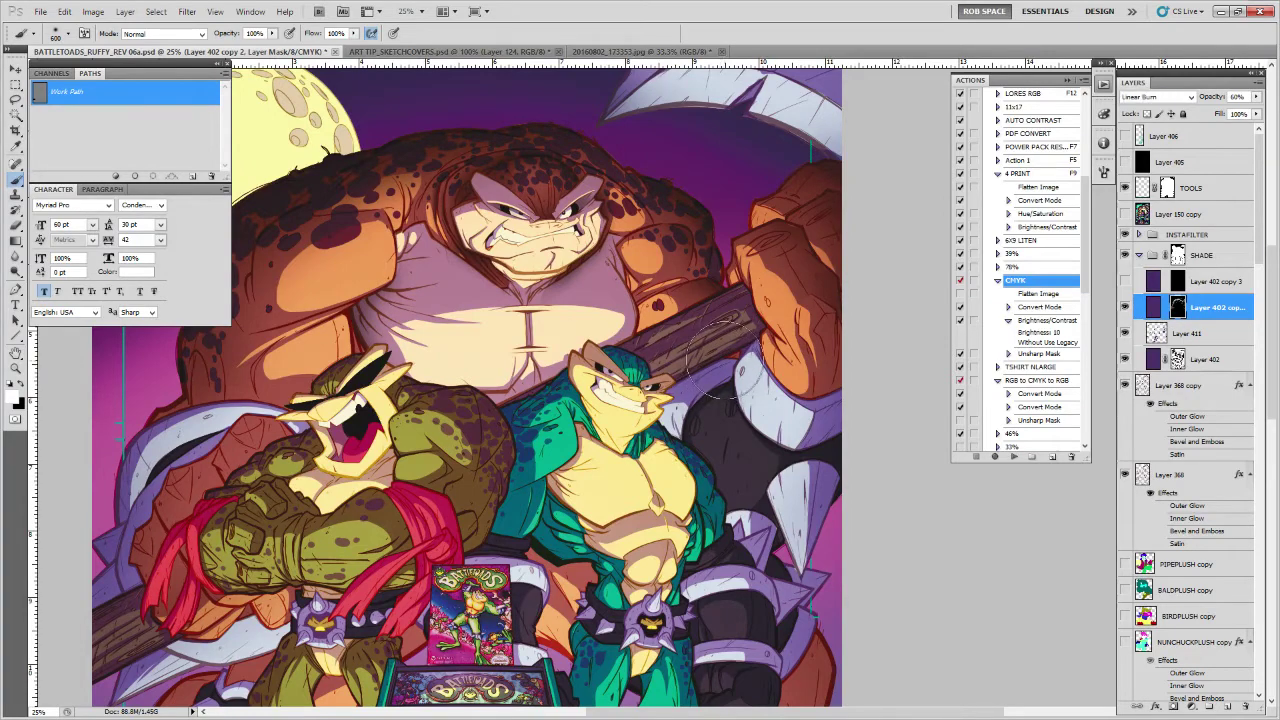
key("l")
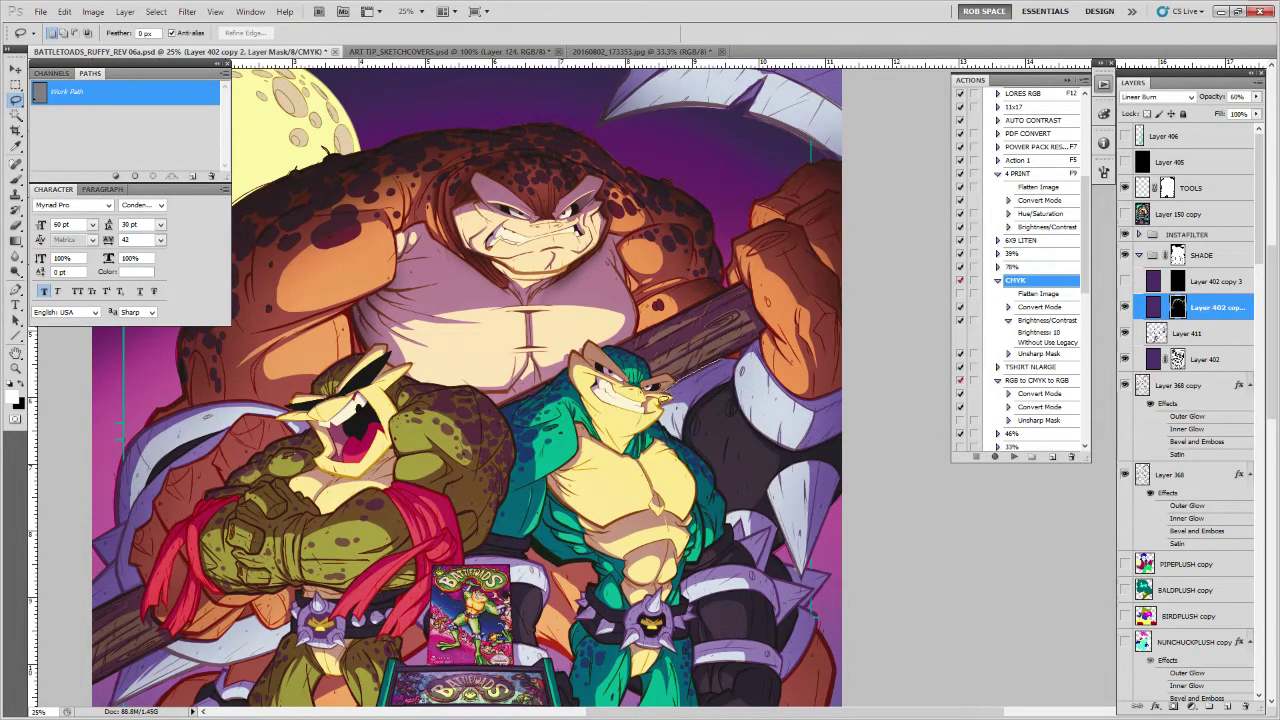
mouse_move(686, 436)
left_mouse_down()
mouse_move(716, 472)
mouse_move(750, 428)
left_mouse_up()
left_click_drag(736, 368, 742, 358)
key("b")
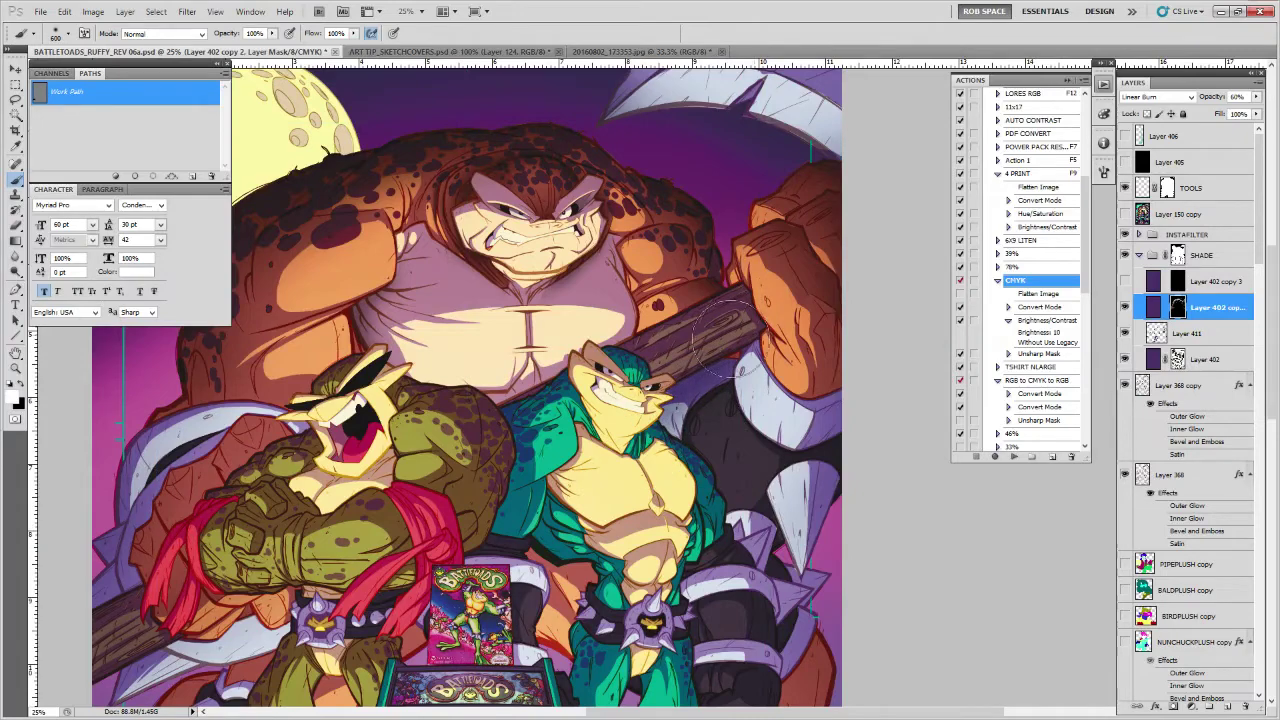
Lasso the outer edge of the big toad's arm below the moon and darken it with soft brush shade
mouse_move(679, 448)
left_mouse_down()
mouse_move(869, 408)
mouse_move(927, 373)
left_mouse_up()
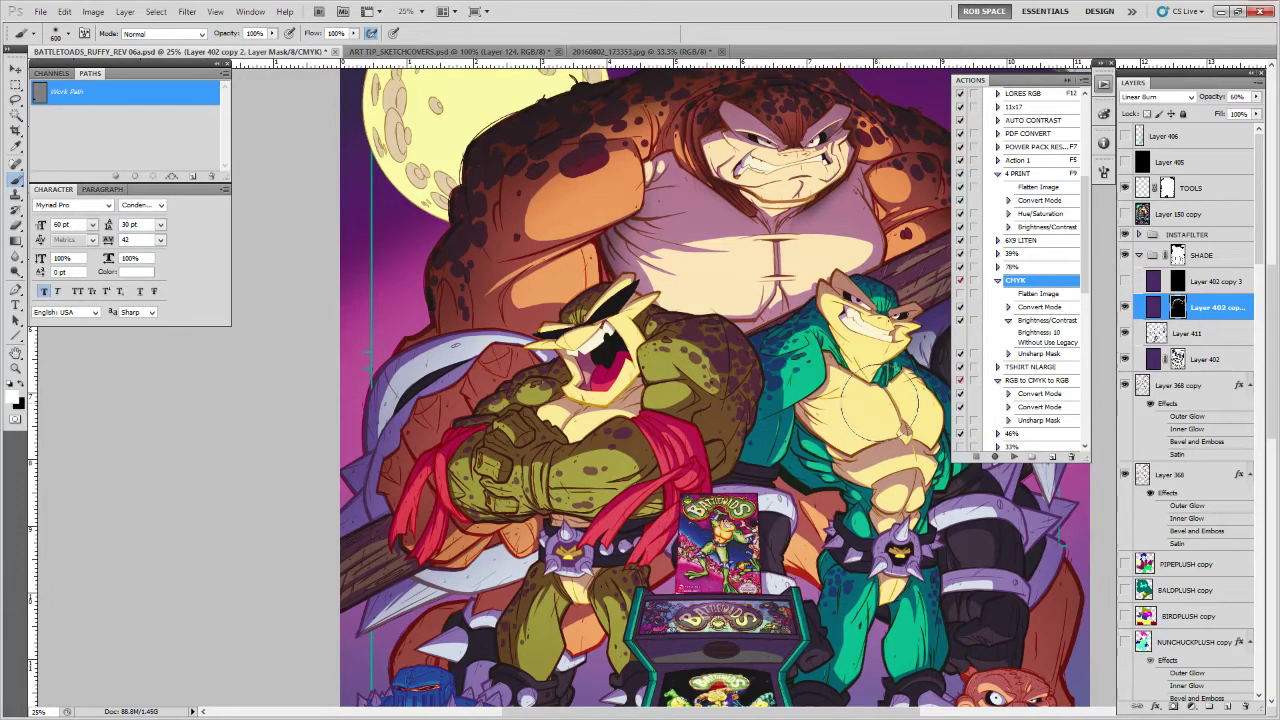
left_click_drag(535, 430, 700, 440)
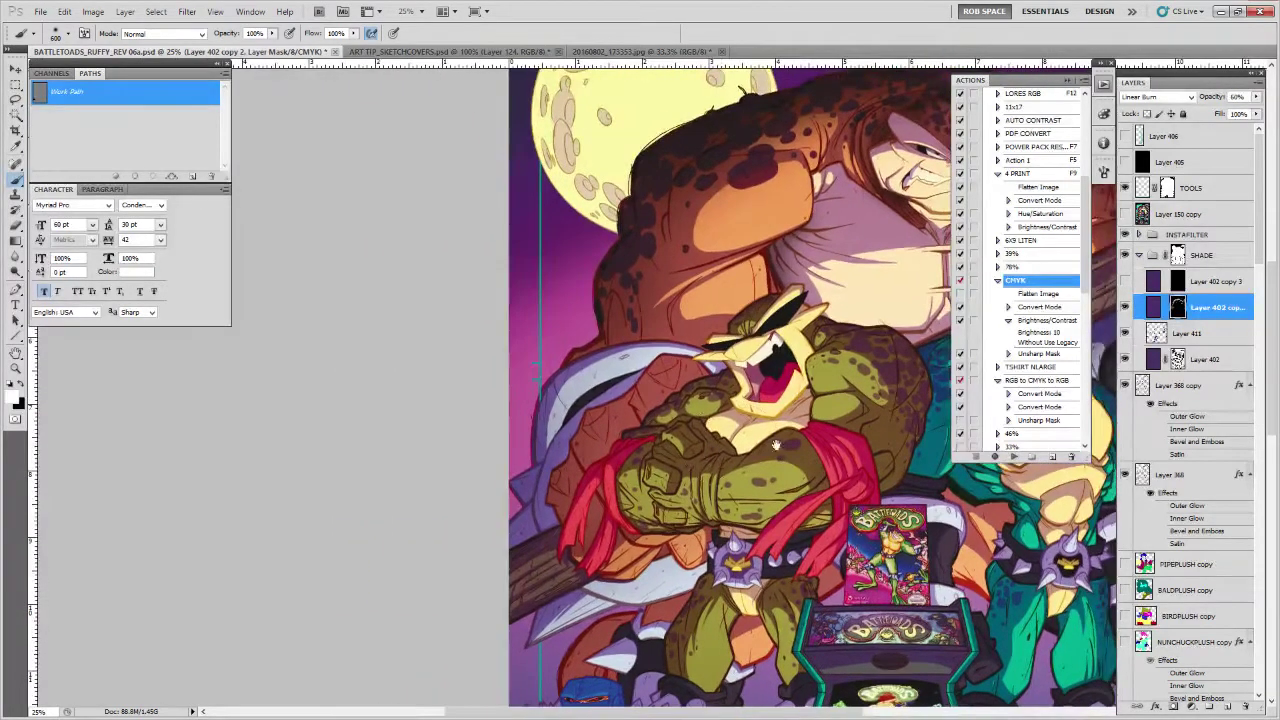
key("l")
left_click_drag(757, 395, 731, 443)
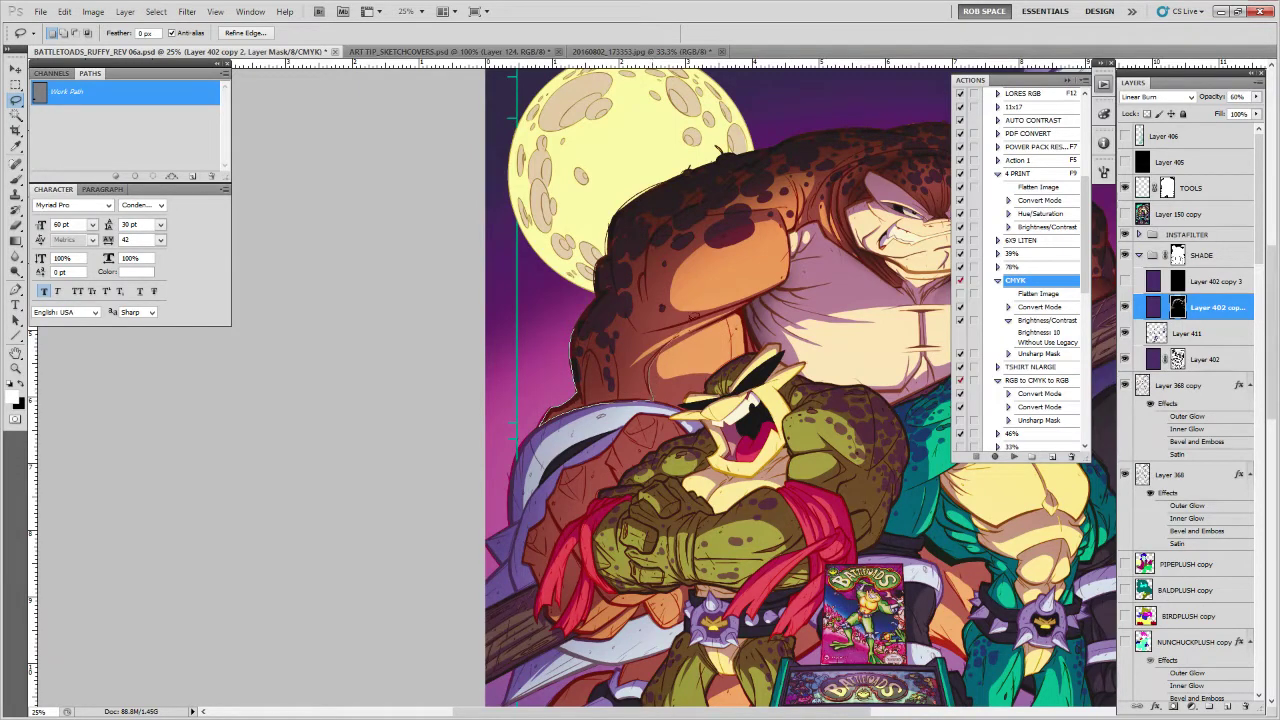
key("b")
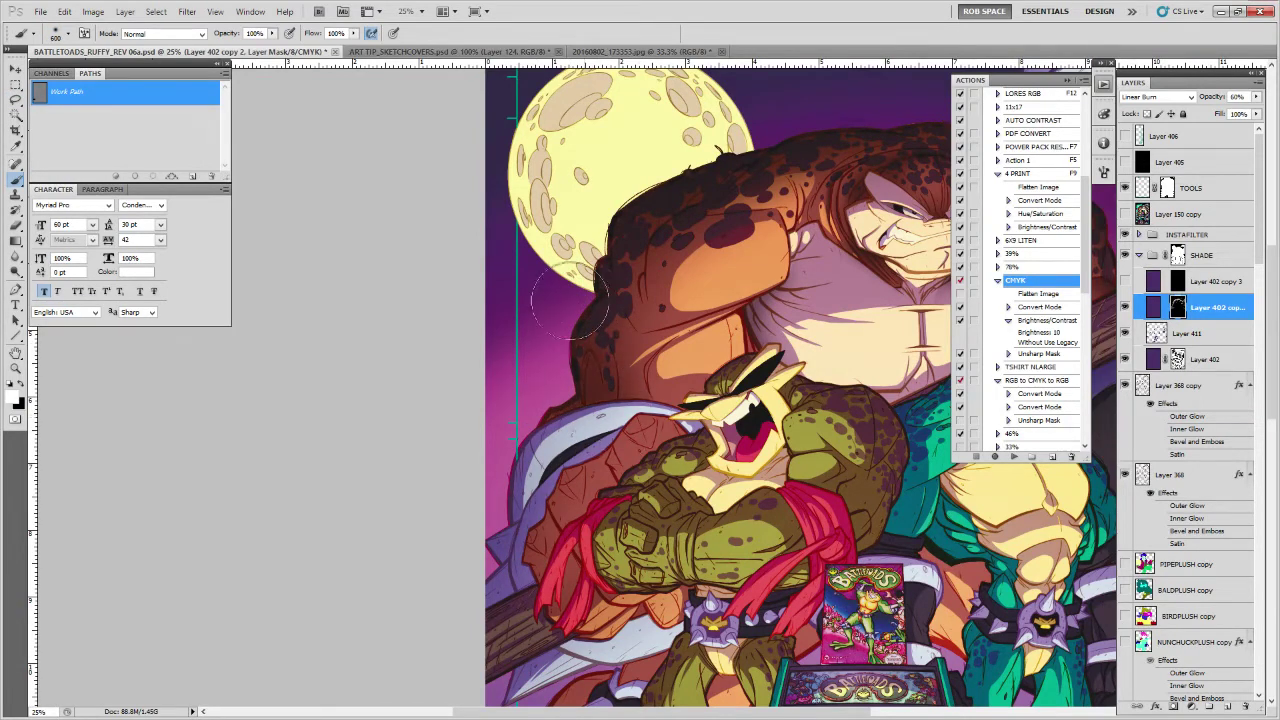
left_click_drag(648, 250, 627, 286)
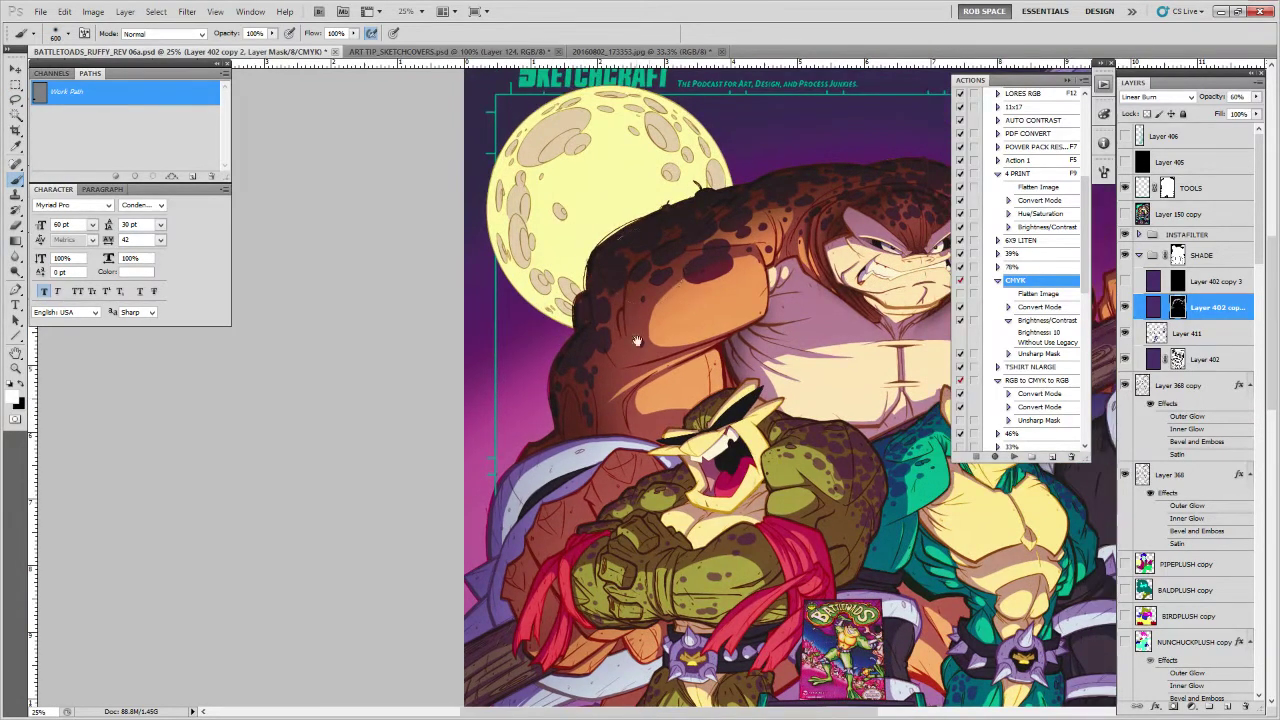
Add small lassoed shadow shapes along the big toad's upper arm and shoulder beside the moon, clearing each selection
scroll(625, 210, "down", 3)
mouse_move(662, 427)
left_mouse_down()
mouse_move(590, 479)
mouse_move(586, 540)
left_mouse_up()
key("l")
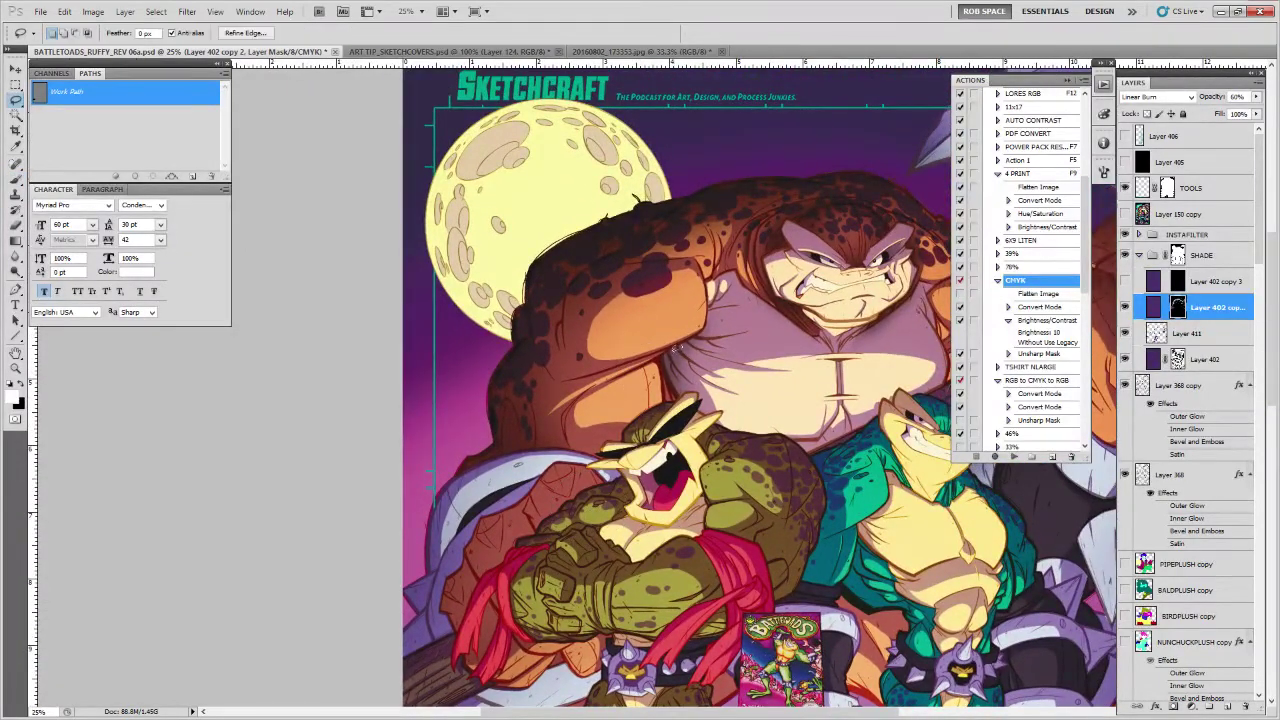
key("ctrl+d")
left_click_drag(553, 370, 566, 345)
key("ctrl+d")
mouse_move(565, 288)
left_mouse_down()
mouse_move(594, 366)
mouse_move(696, 259)
mouse_move(626, 256)
left_mouse_up()
key("ctrl+d")
left_click_drag(562, 310, 560, 330)
key("ctrl+d")
key("b")
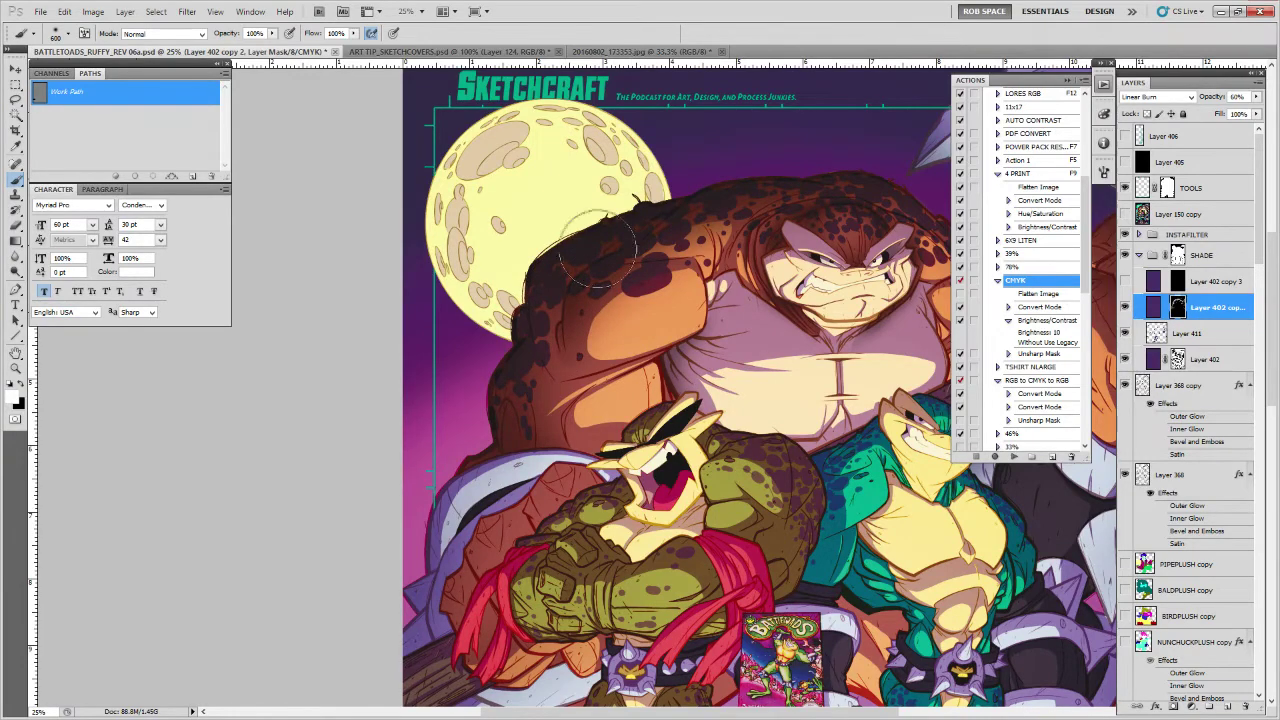
Lasso the big toad's reddish-brown hand behind the olive toad's folded arms and brush soft shade over it
scroll(765, 348, "down", 4)
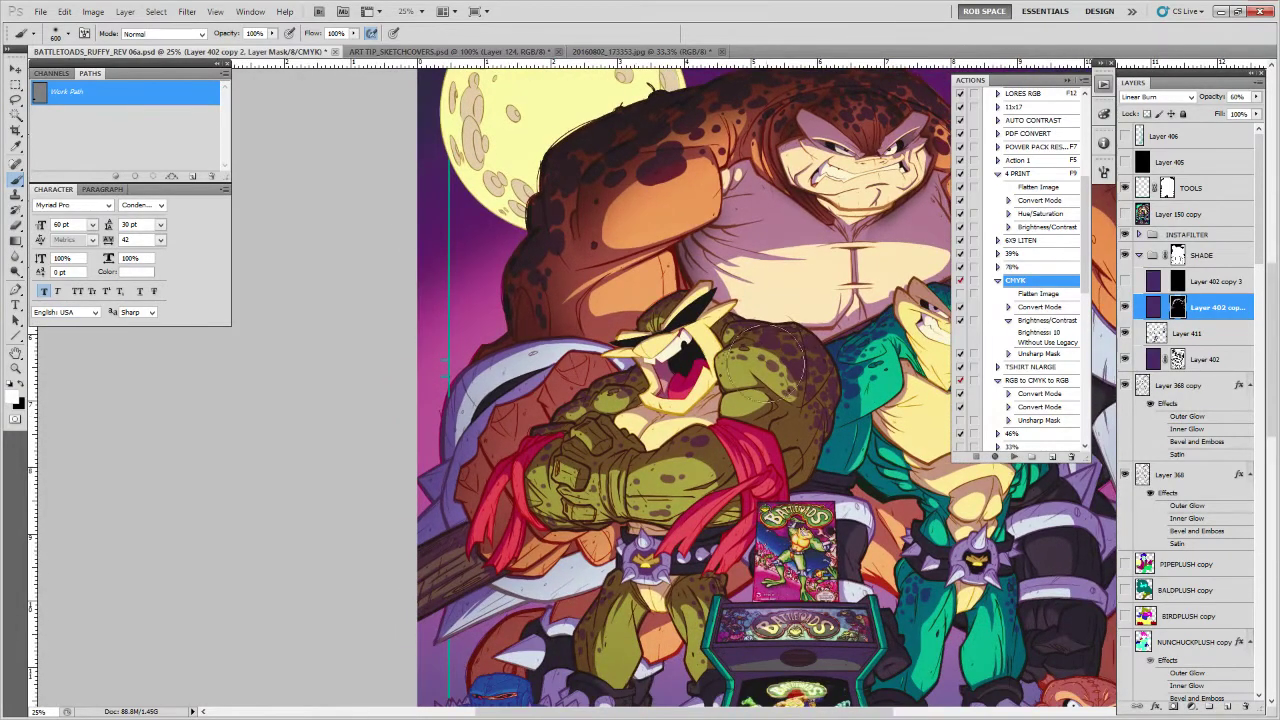
left_click_drag(765, 368, 806, 325)
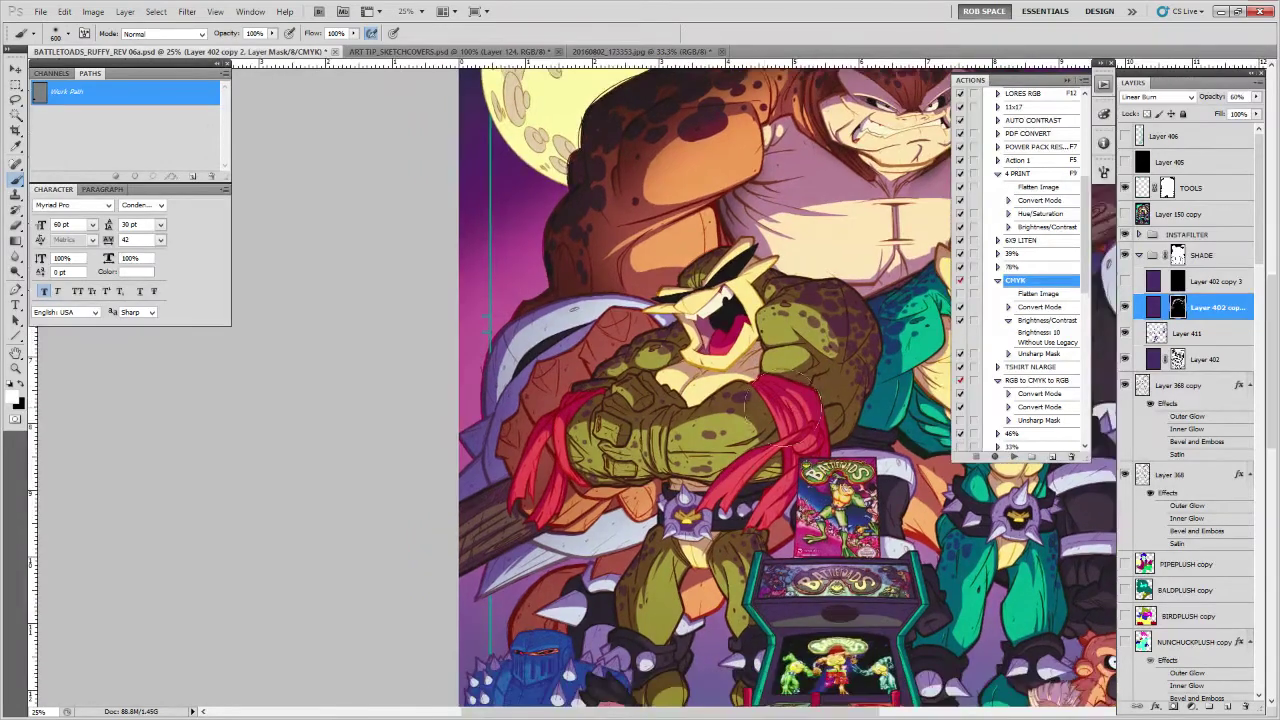
key("j")
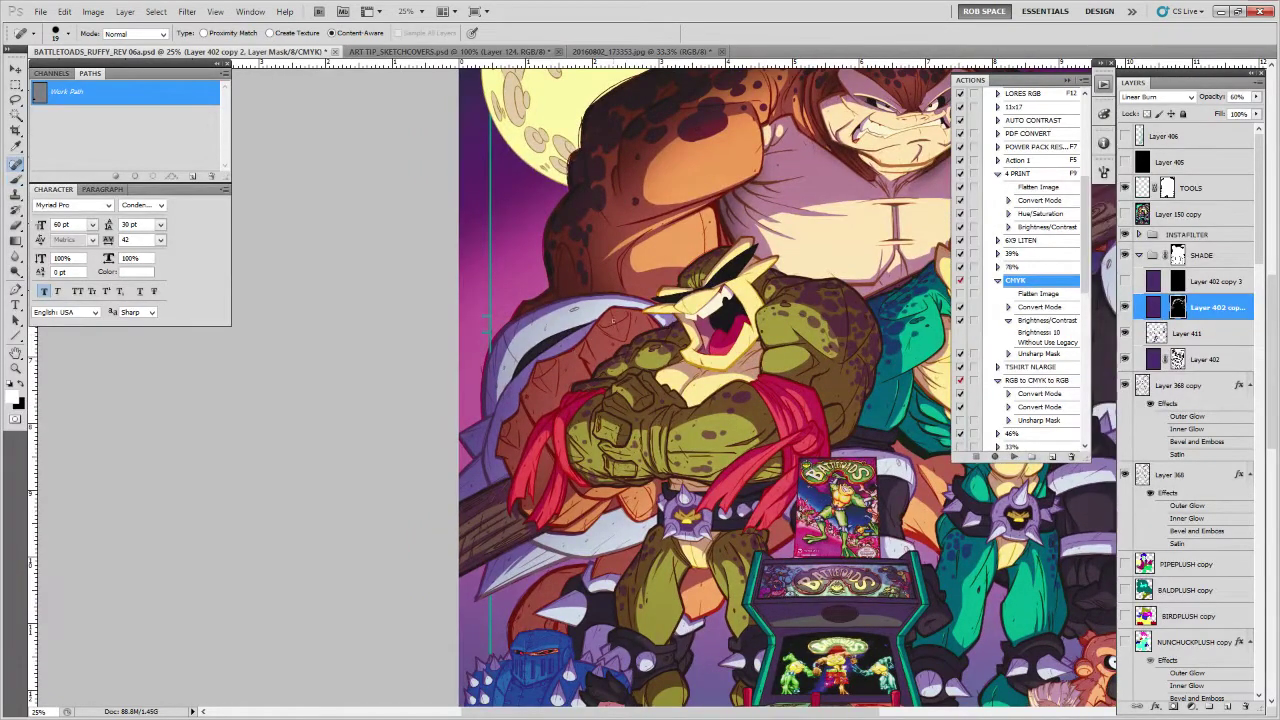
key("l")
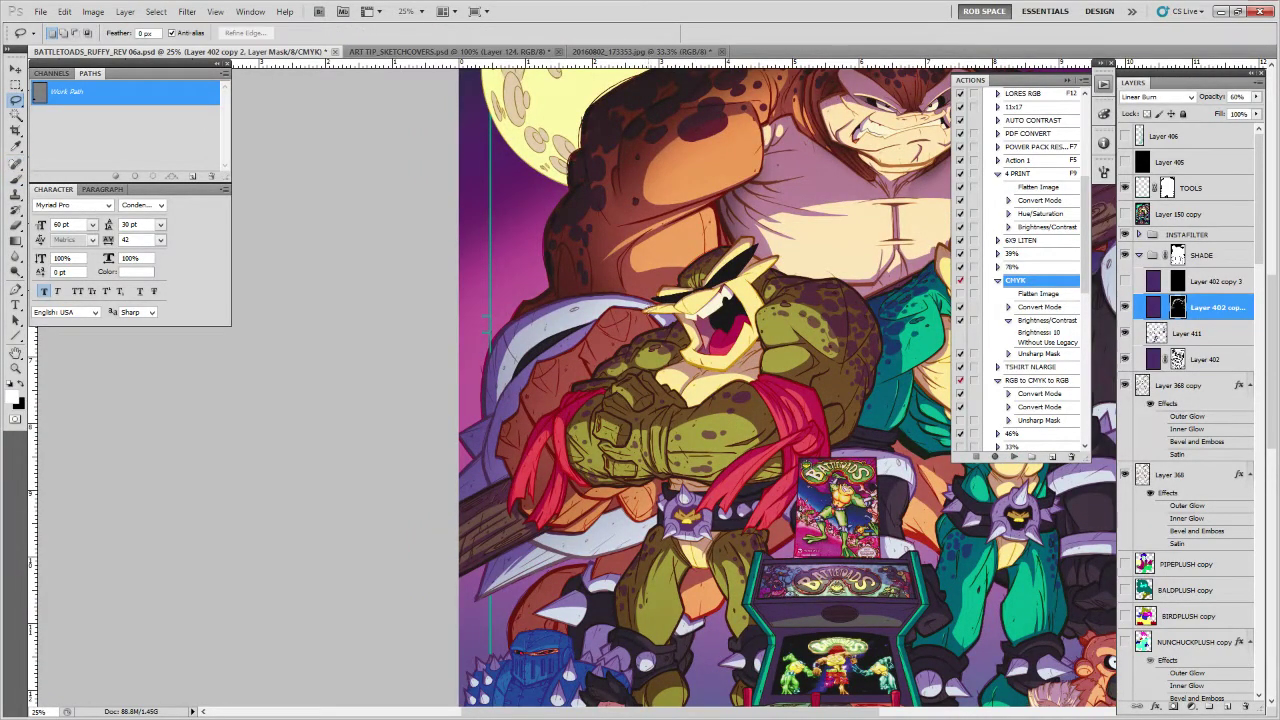
left_click_drag(724, 436, 710, 446)
left_click_drag(730, 378, 737, 406)
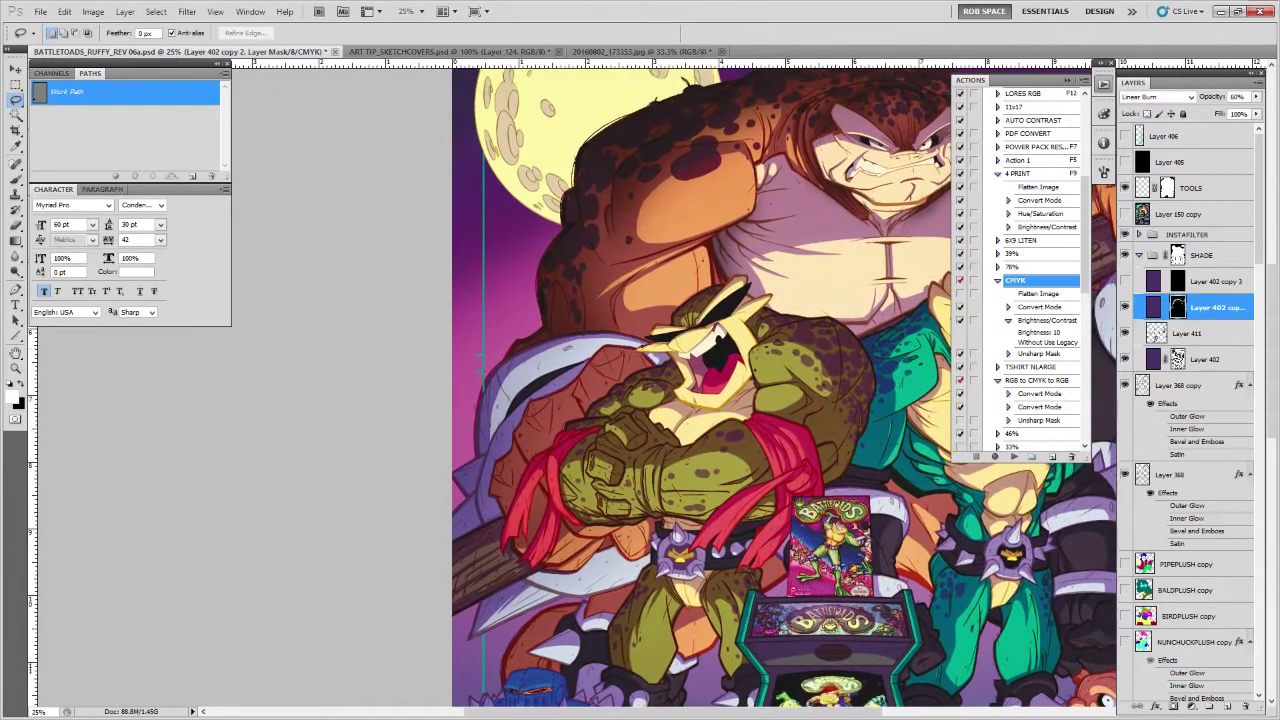
left_click_drag(592, 352, 577, 384)
left_click_drag(650, 358, 604, 347)
mouse_move(540, 408)
left_mouse_down()
mouse_move(511, 462)
mouse_move(516, 428)
mouse_move(605, 350)
left_mouse_up()
key("b")
key("ctrl+h")
key("ctrl+h")
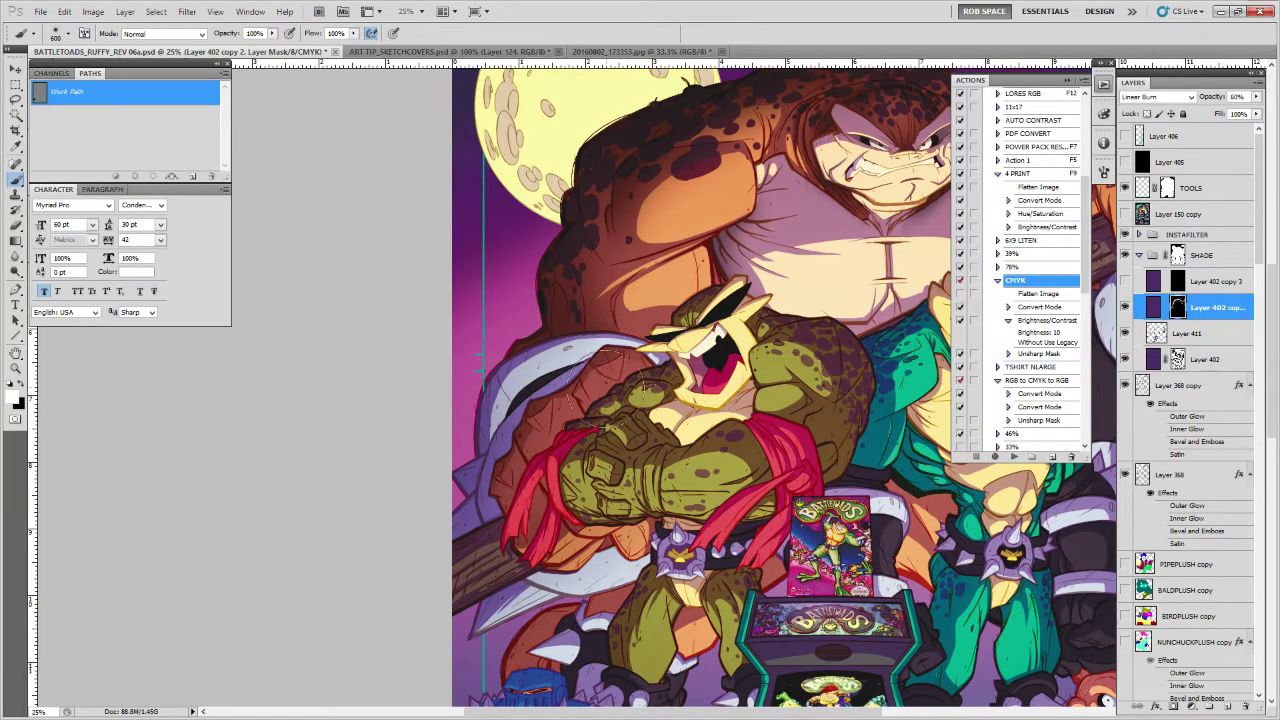
Refine the shade on the hand behind the olive toad using the PAINTING - AirSoft brush at 100 px
key("e")
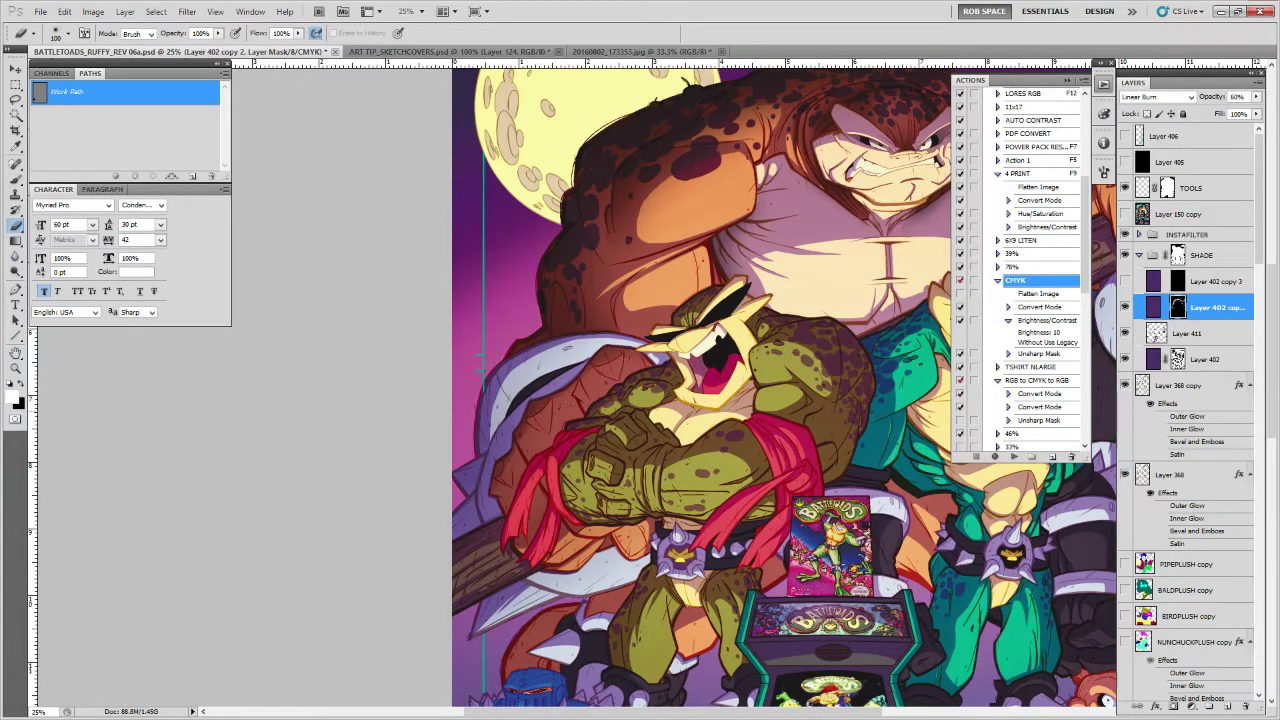
key("x")
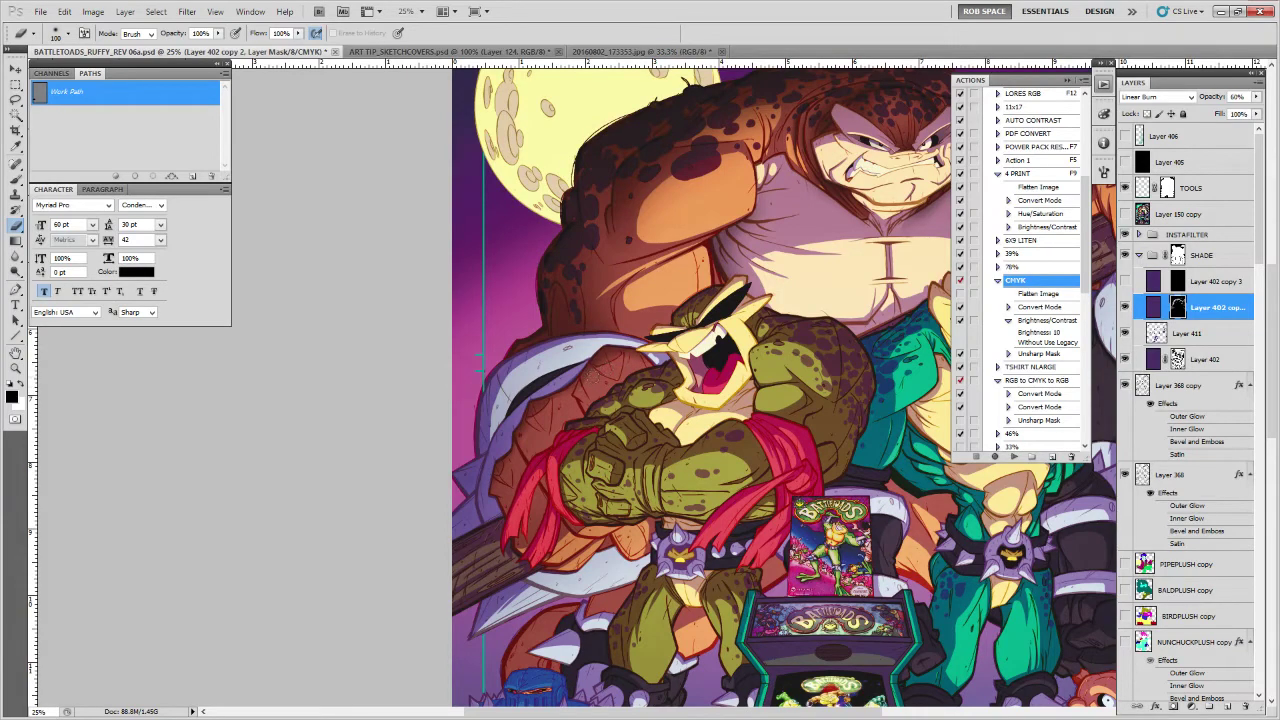
key("b")
key("x")
right_click(614, 398)
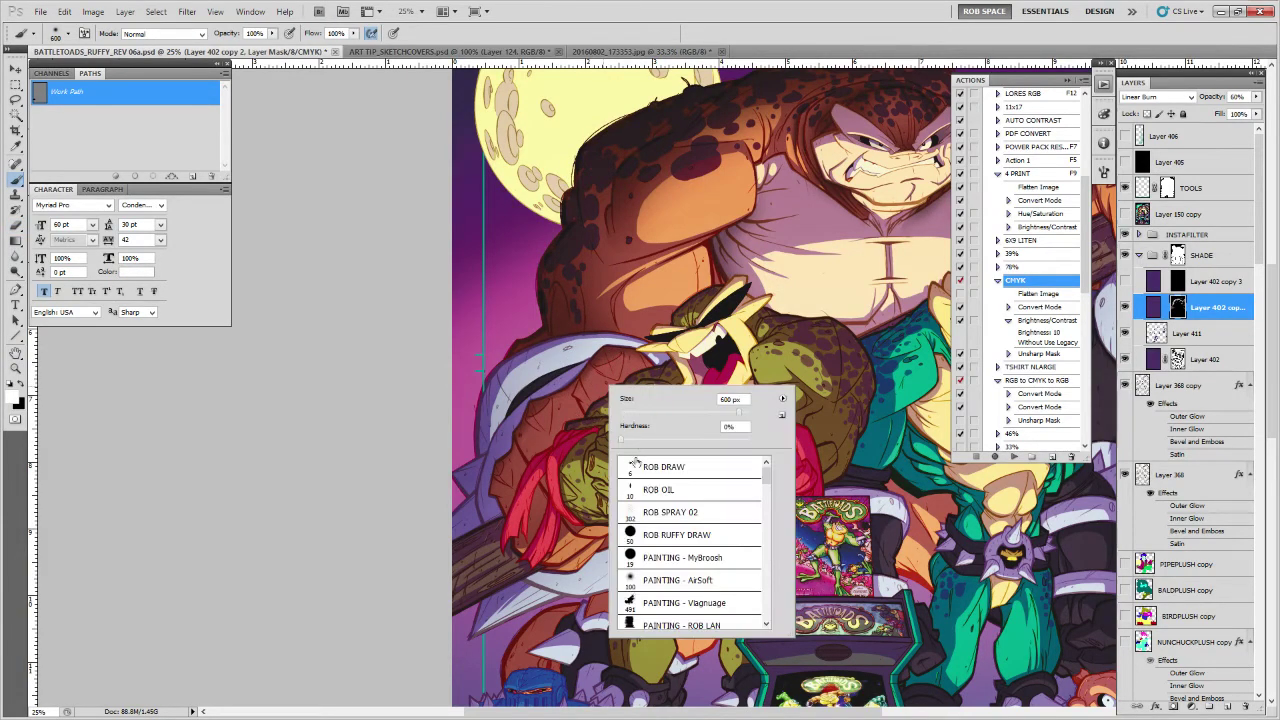
double_click(636, 579)
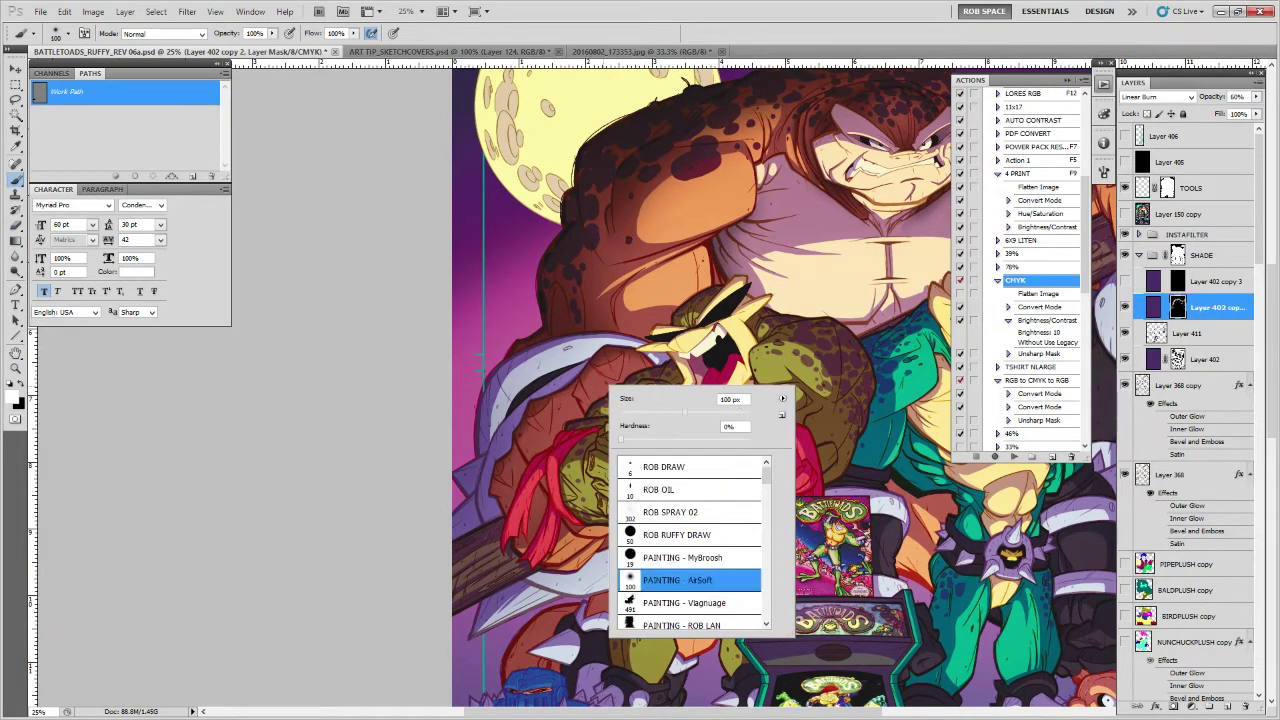
key("x")
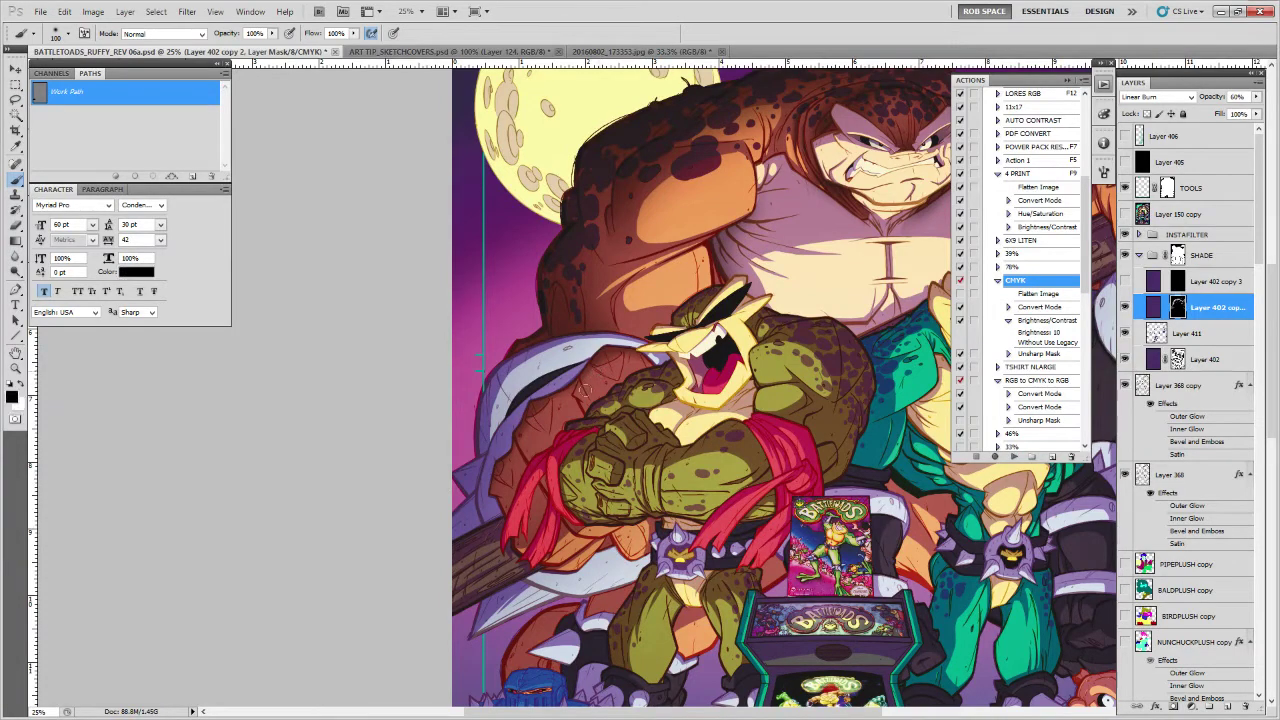
key("x")
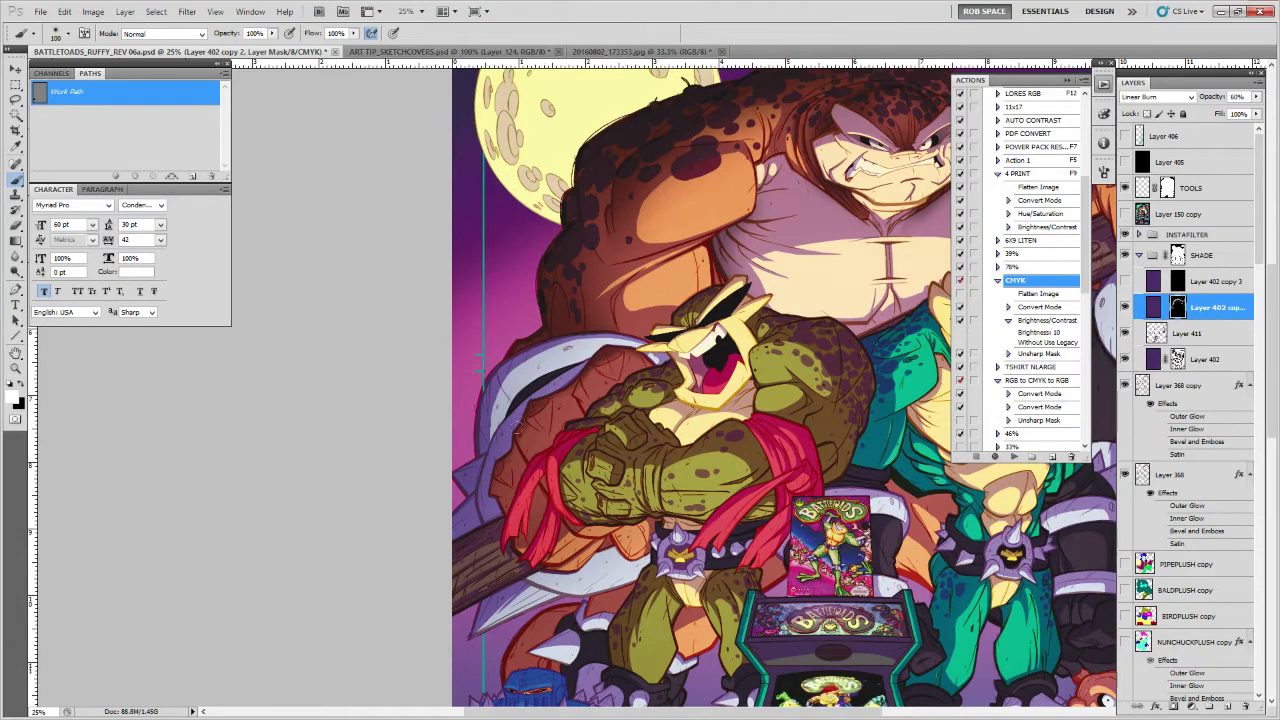
Lasso a shadow shape along the top of the big toad's back above his head, fill it and deselect
left_click_drag(615, 400, 545, 586)
left_click_drag(709, 412, 666, 519)
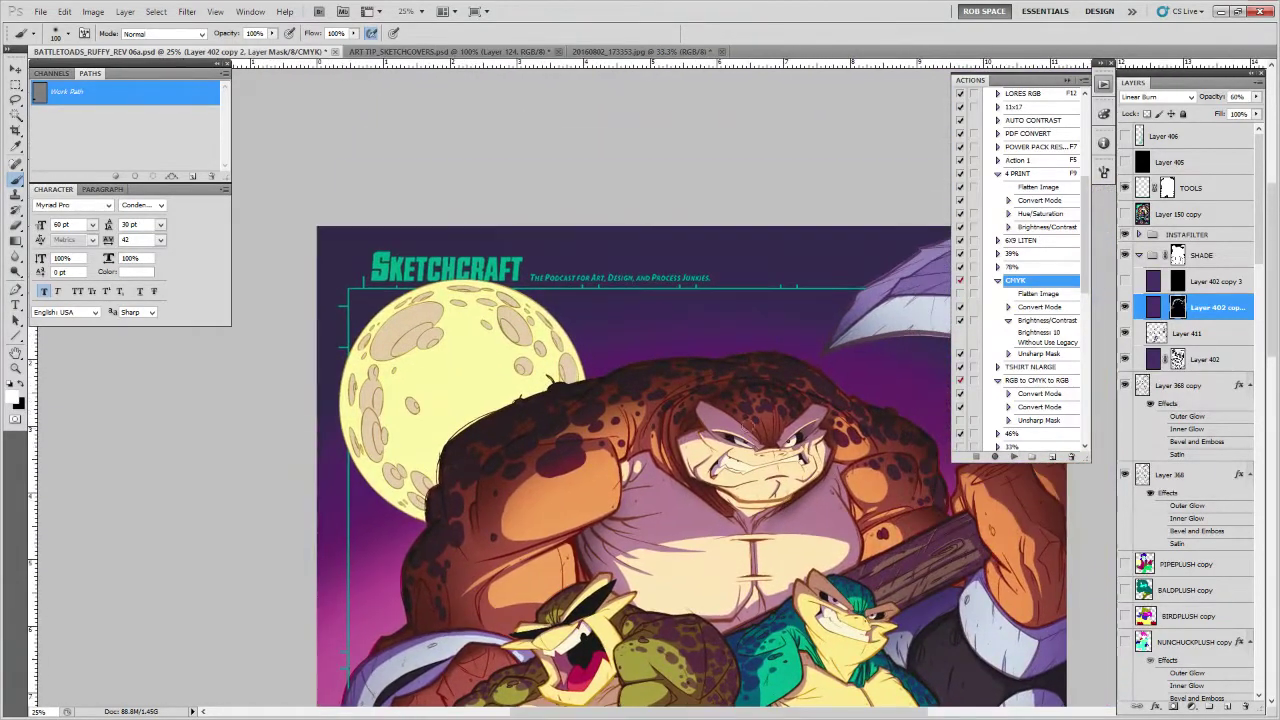
key("l")
left_click_drag(768, 370, 694, 384)
key("alt+BackSpace")
key("ctrl+d")
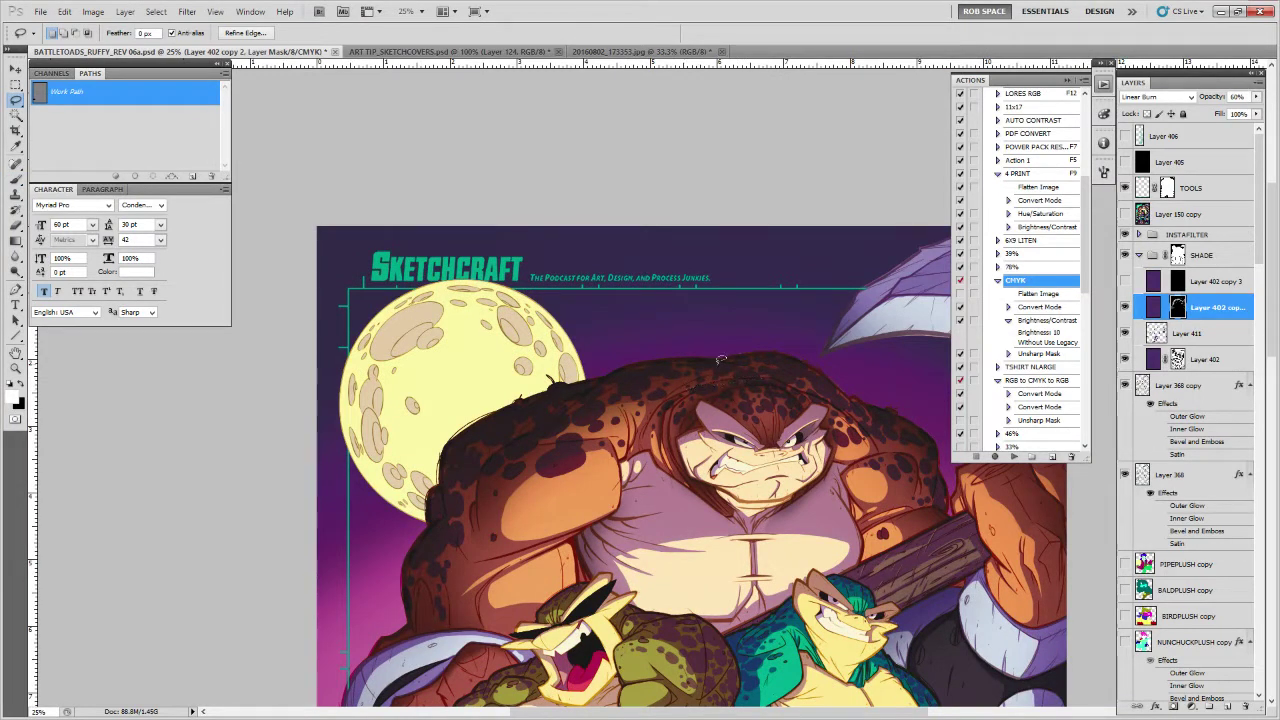
Lasso a band from the big toad's shoulder across his back above the head, adjust the selection, and brush soft shade inside it
mouse_move(747, 391)
left_mouse_down()
mouse_move(740, 408)
mouse_move(597, 405)
left_mouse_up()
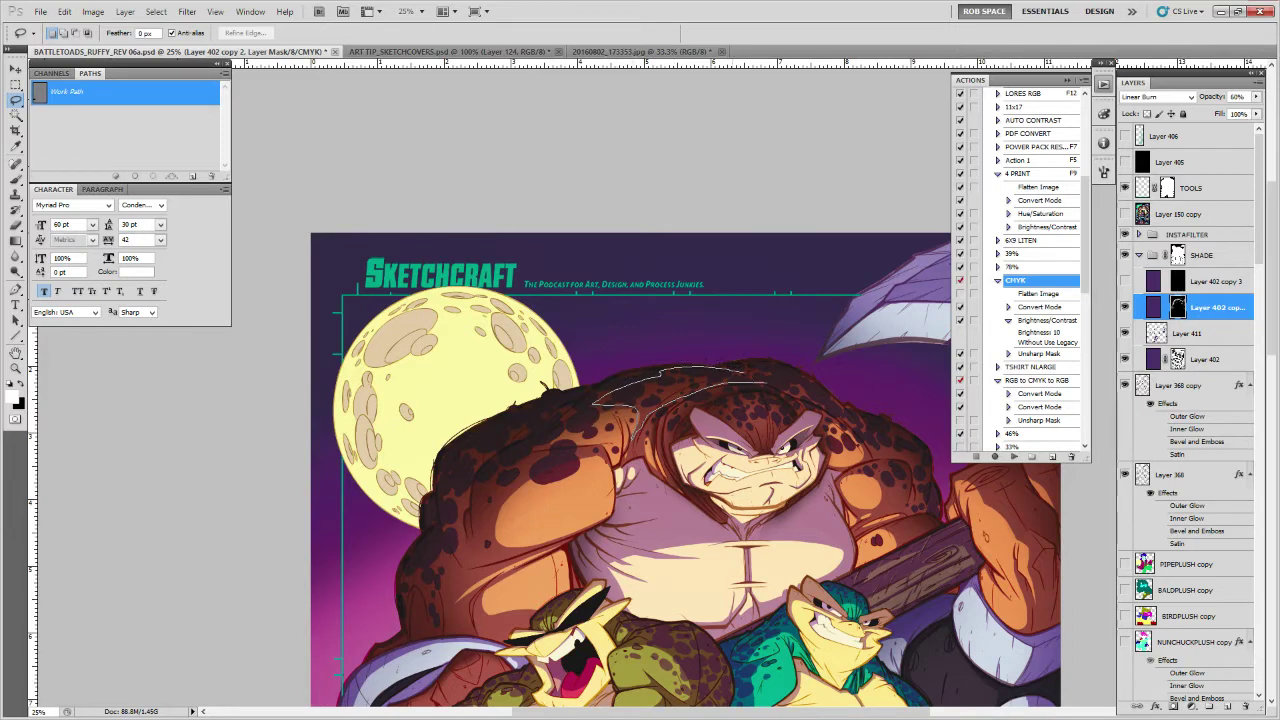
key("b")
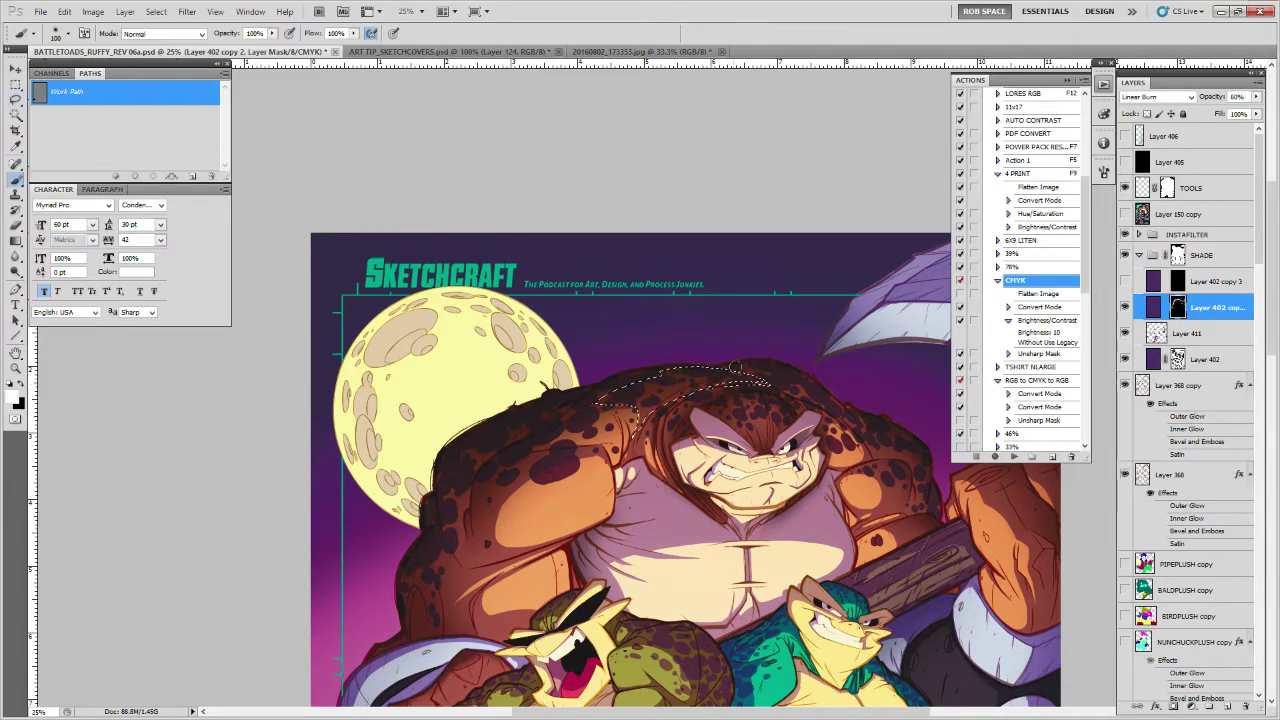
key("l")
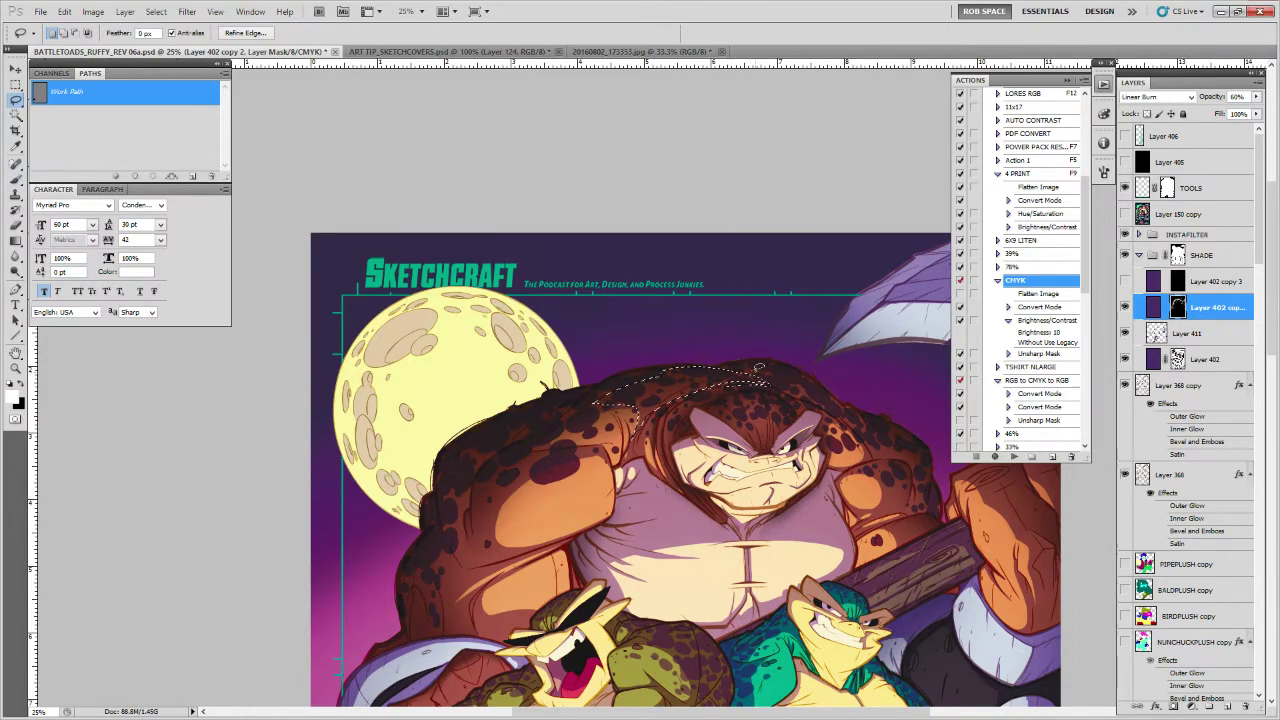
left_click_drag(764, 385, 771, 380)
key("shift")
key("b")
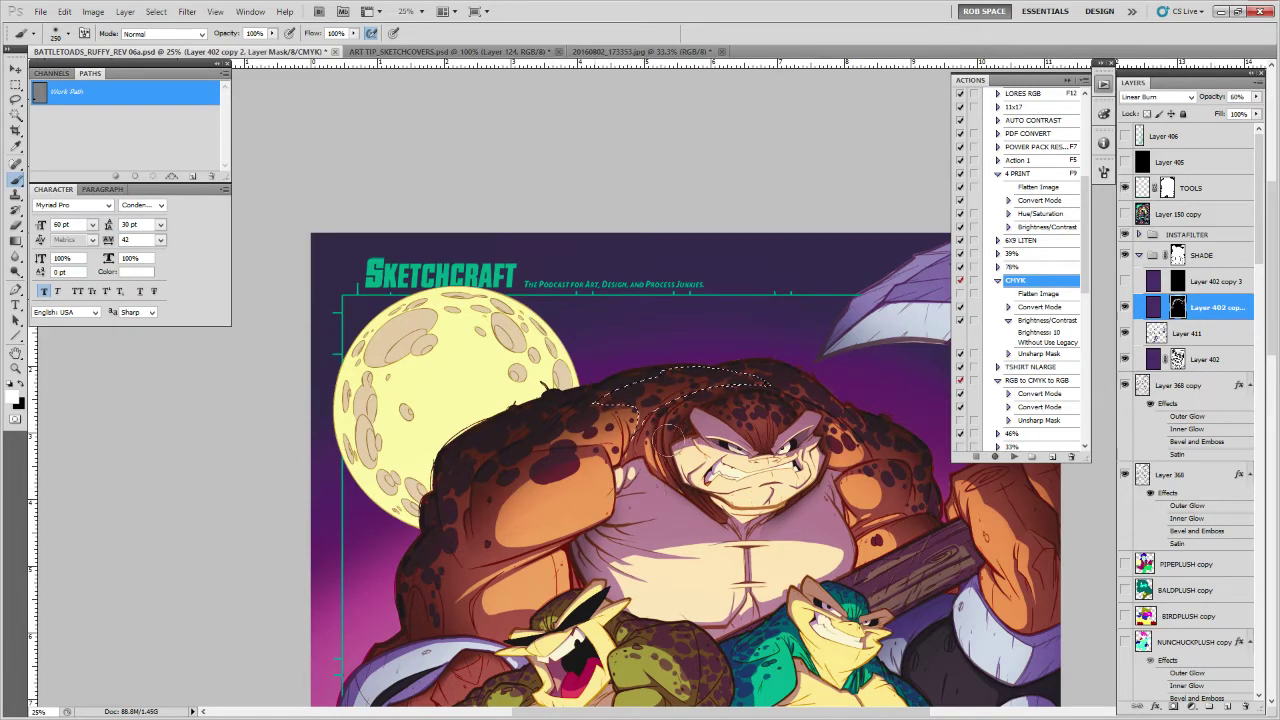
key("l")
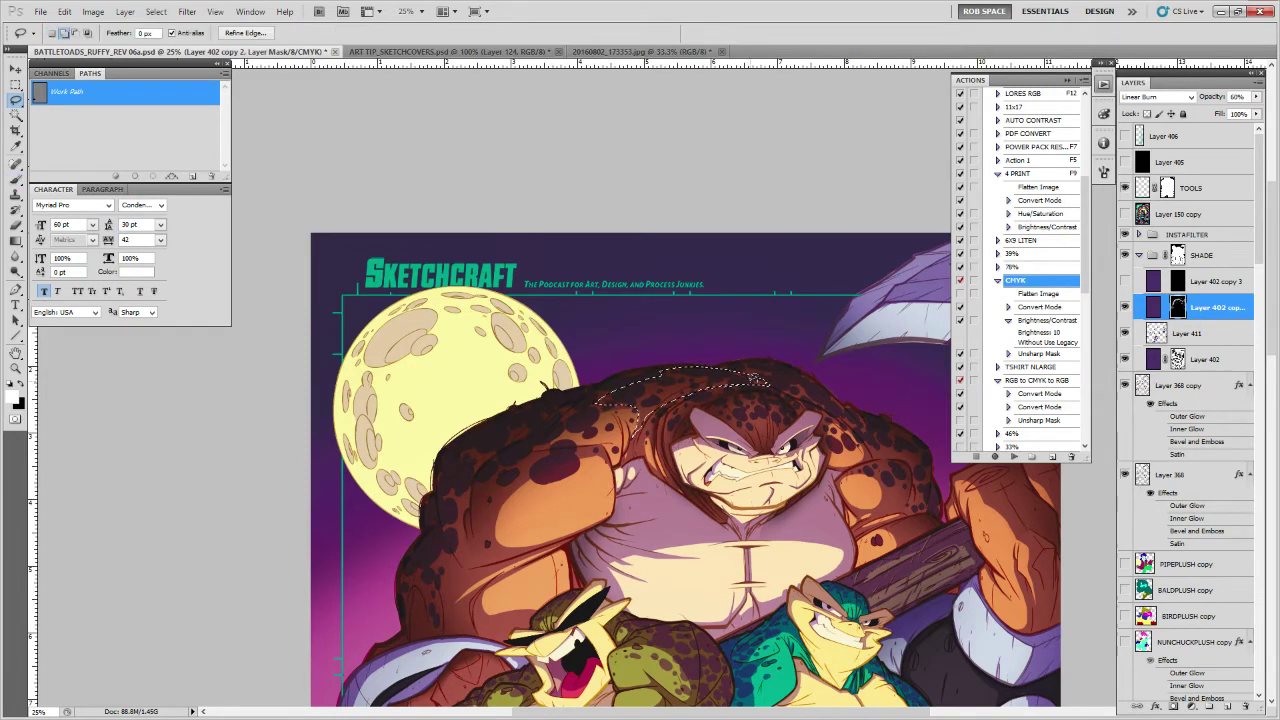
left_click_drag(739, 386, 702, 388)
key("b")
key("ctrl+d")
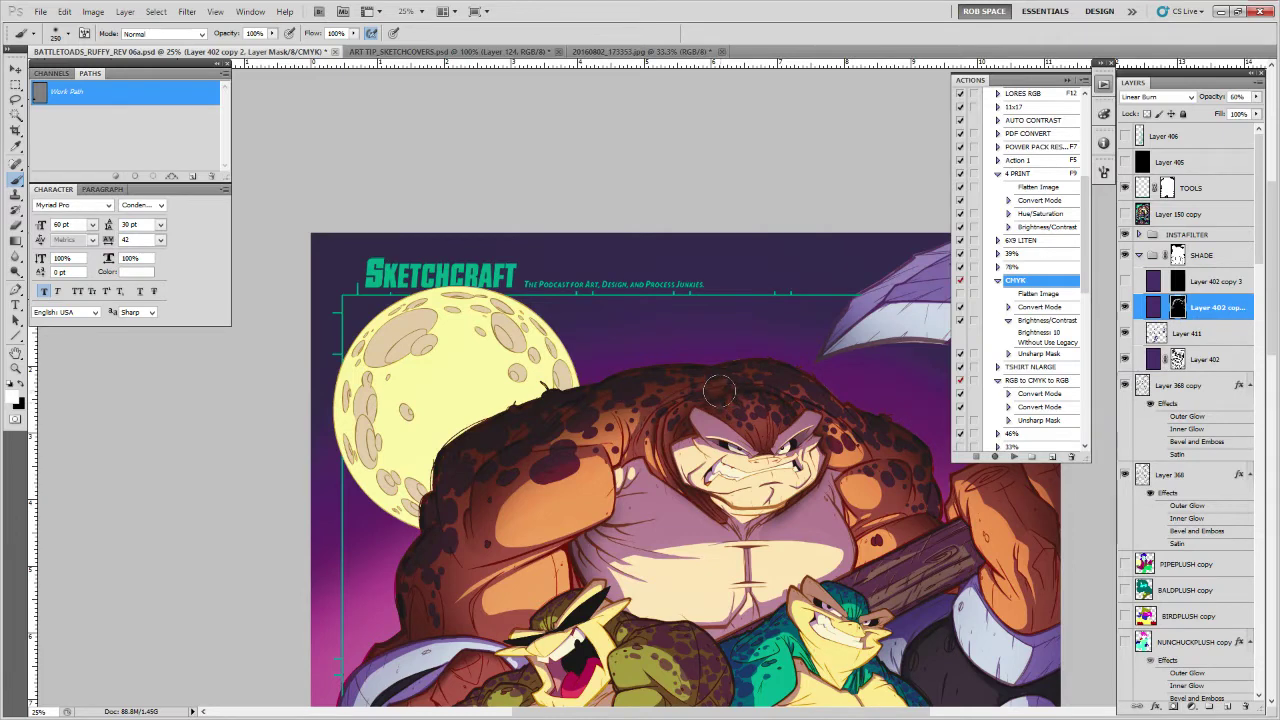
Lasso the area along the upper edge of the big toad's hood on the moon side and brush shade around it
key("l")
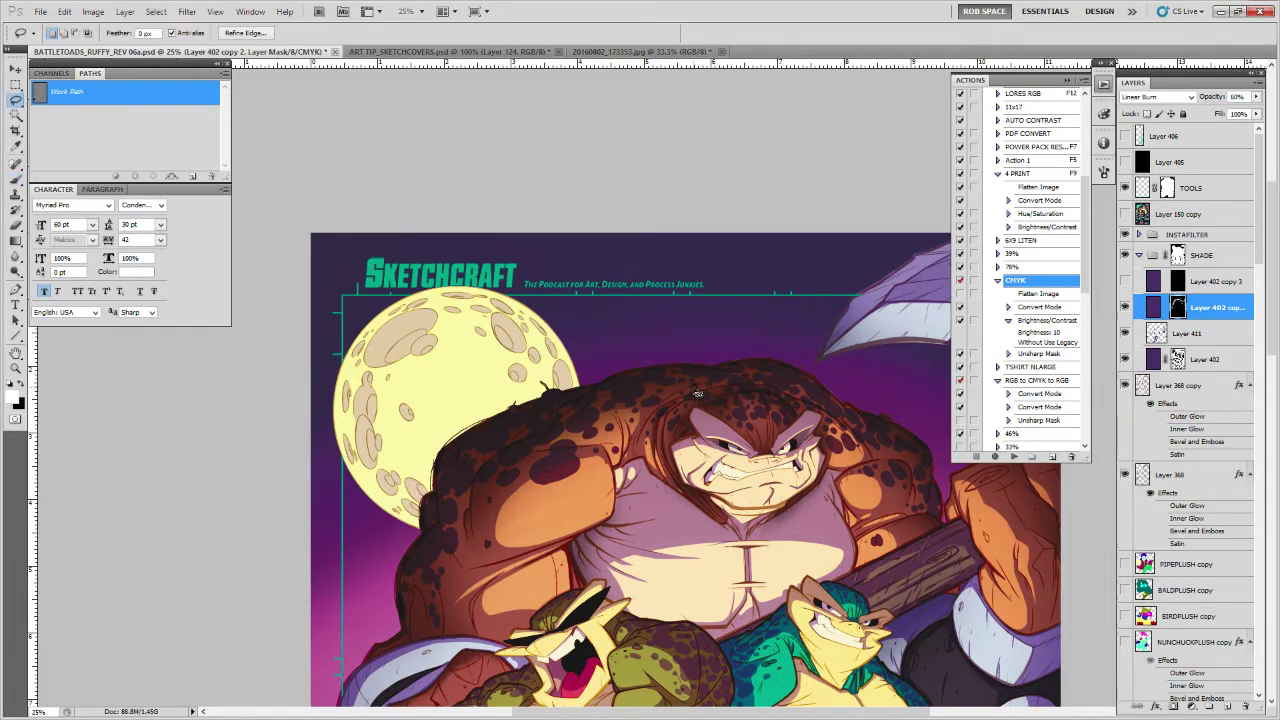
key("ctrl+h")
key("shift")
mouse_move(646, 430)
left_mouse_down()
mouse_move(638, 444)
mouse_move(678, 392)
mouse_move(724, 379)
left_mouse_up()
key("b")
key("ctrl+h")
key("ctrl+h")
key("ctrl+h")
left_click_drag(657, 424, 694, 401)
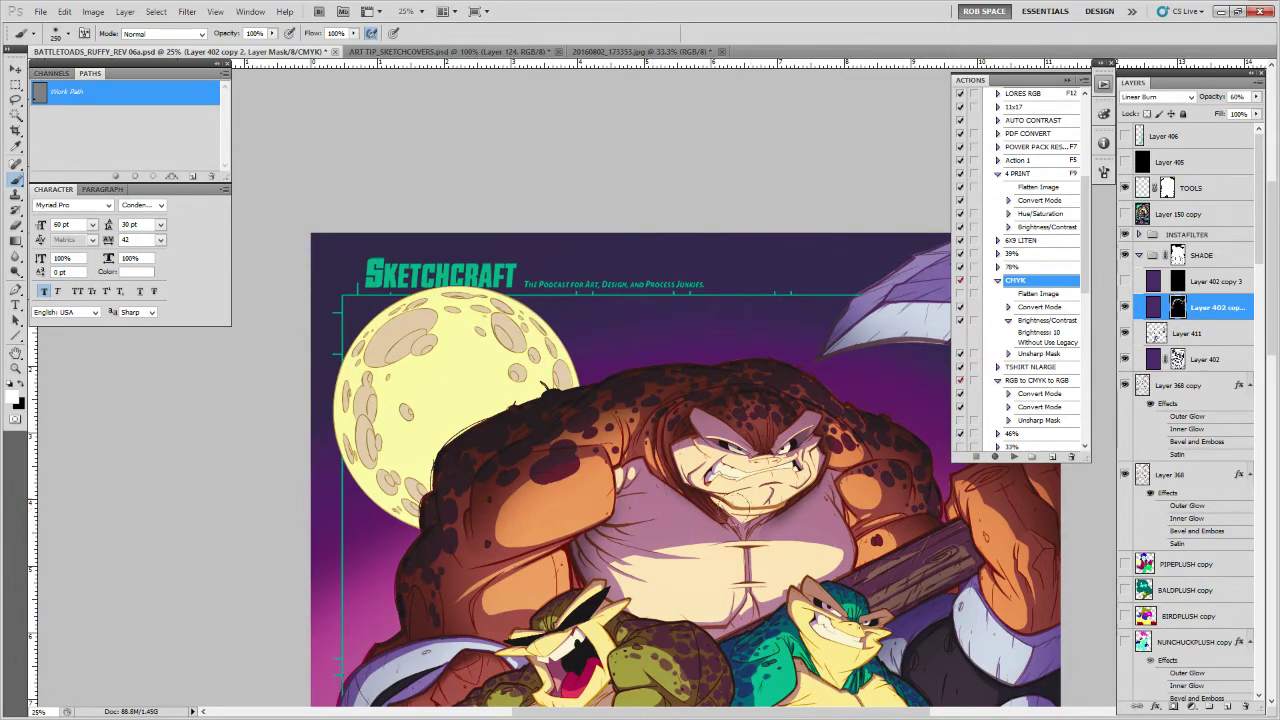
Load the GLOVESFROG layer's shape as a selection while keeping Layer 402 copy 2's mask active
key("z")
left_click(847, 514, "alt")
left_click(846, 510, "alt")
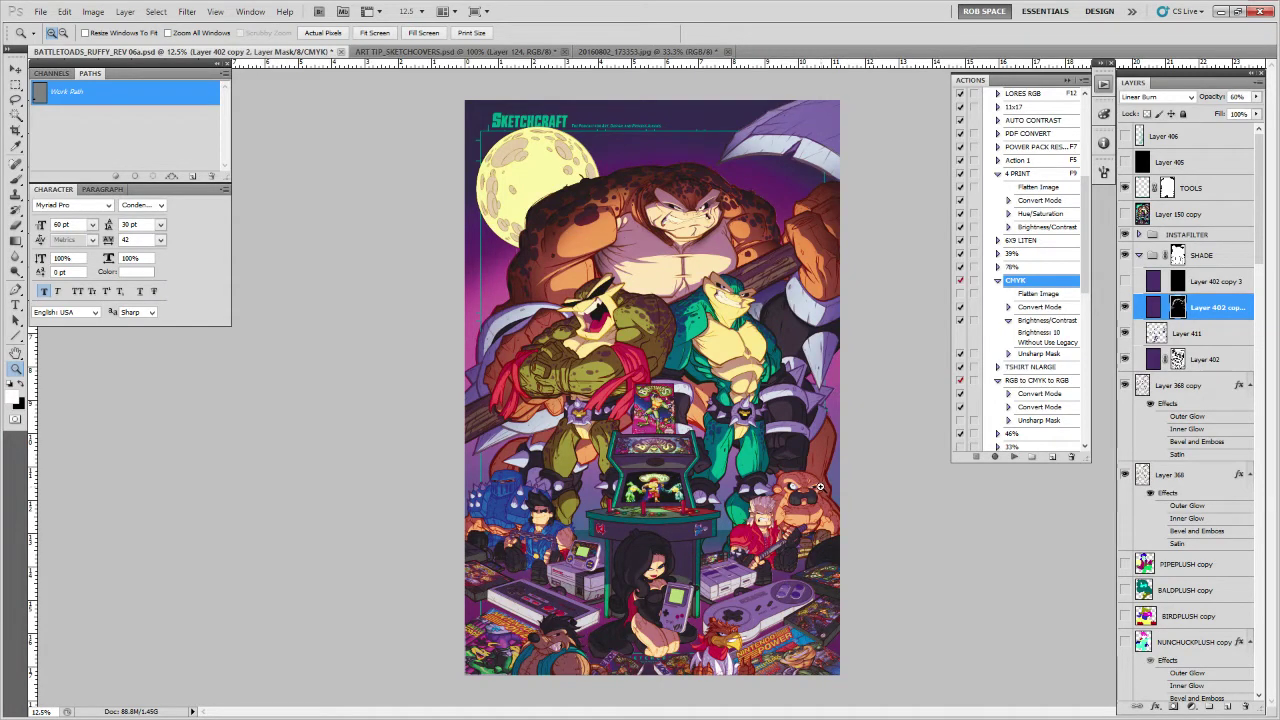
key("x")
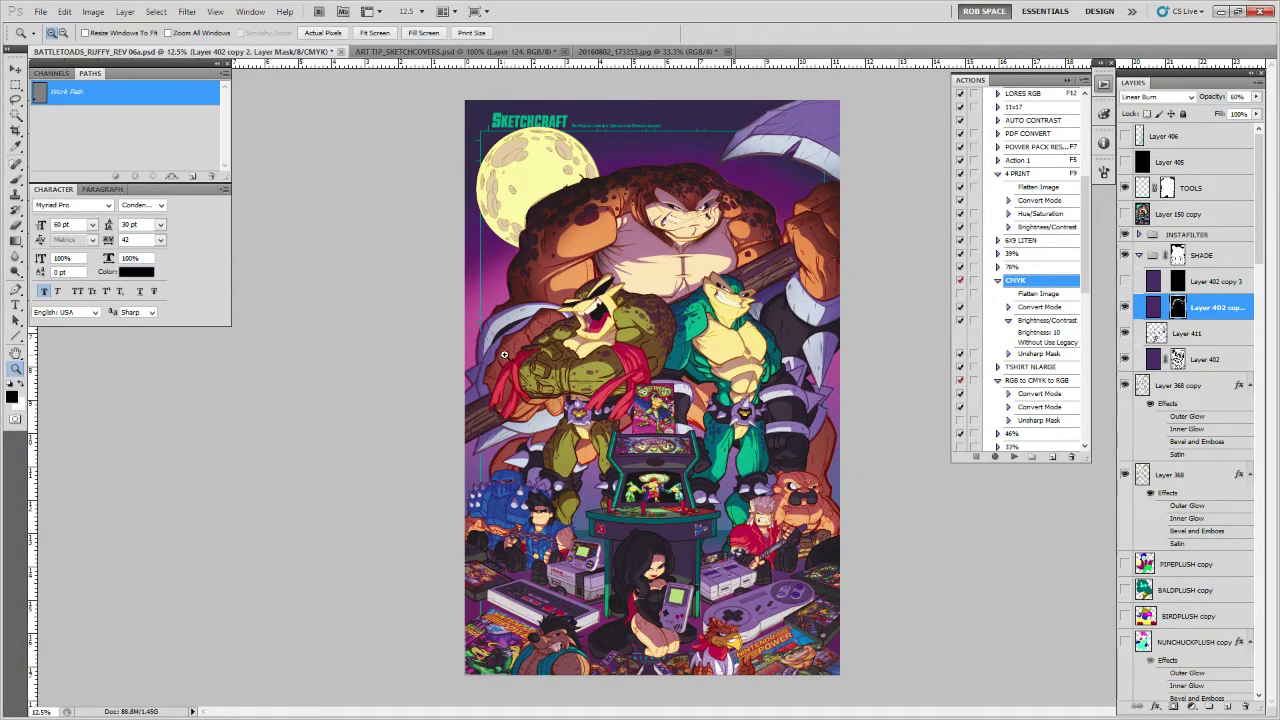
key("b")
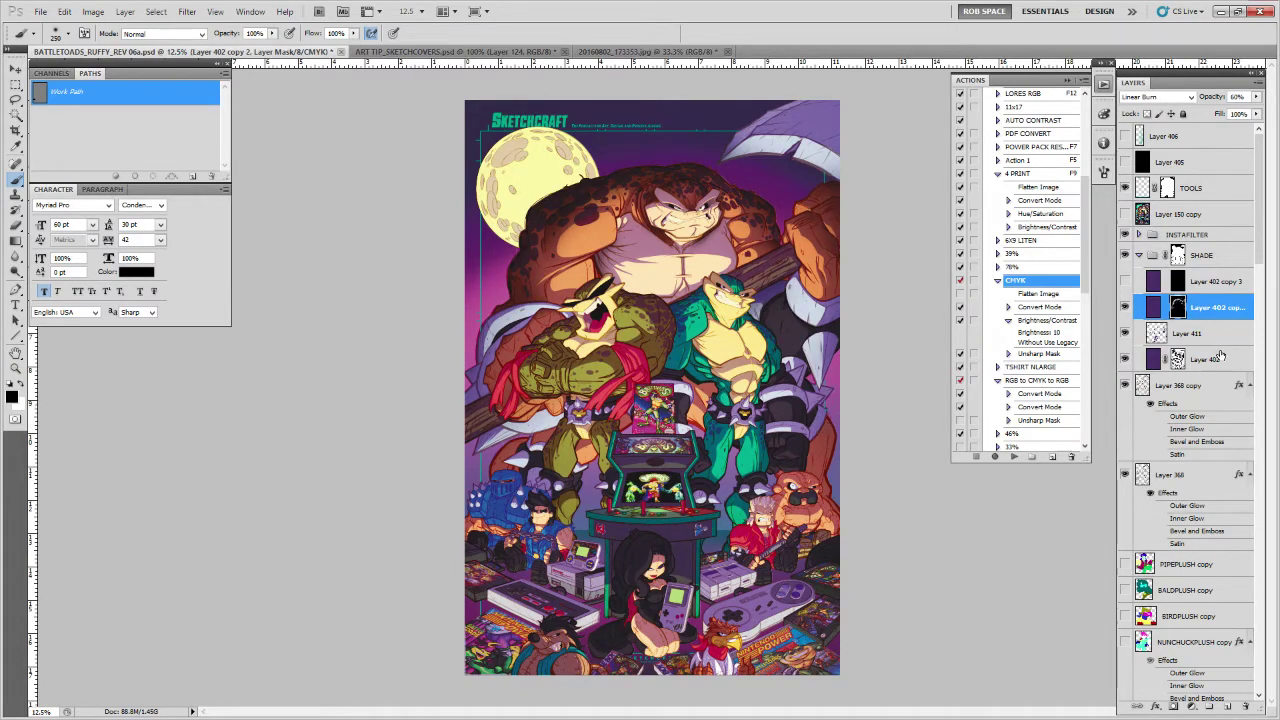
left_click_drag(1259, 242, 1235, 628)
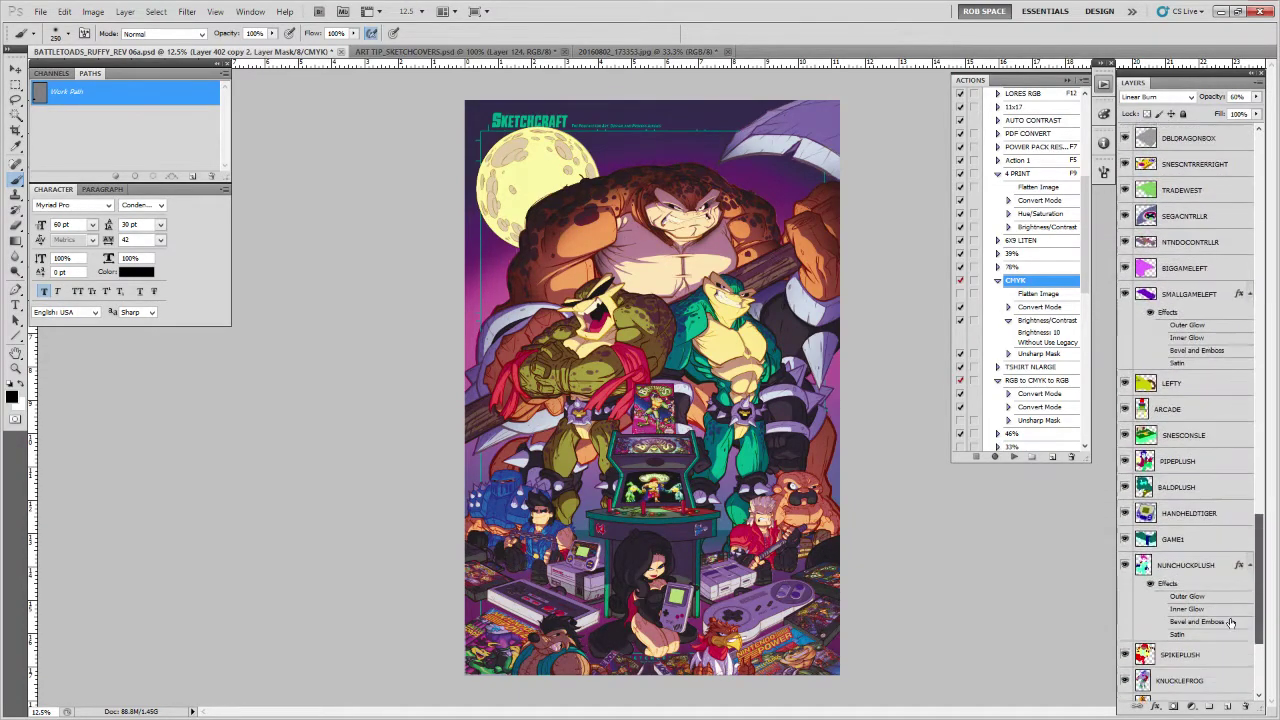
left_click_drag(1260, 529, 1261, 552)
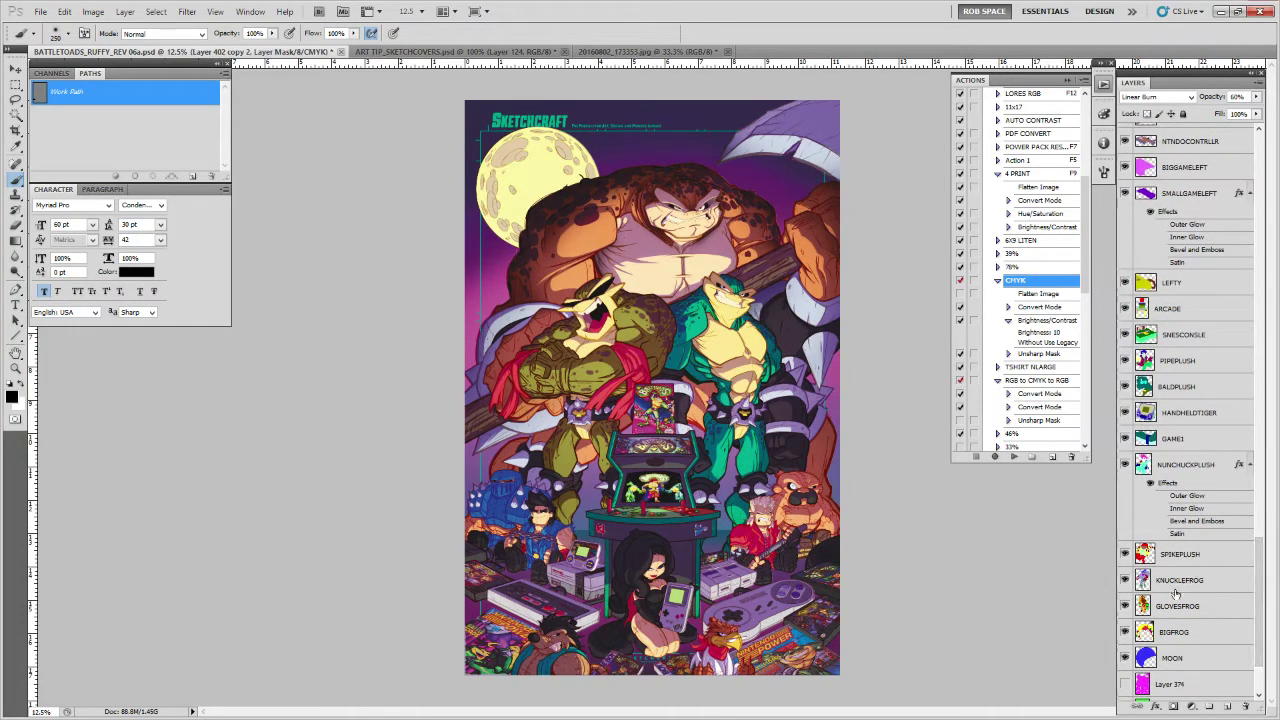
left_click(1146, 605, "ctrl")
left_click_drag(1263, 550, 1234, 160)
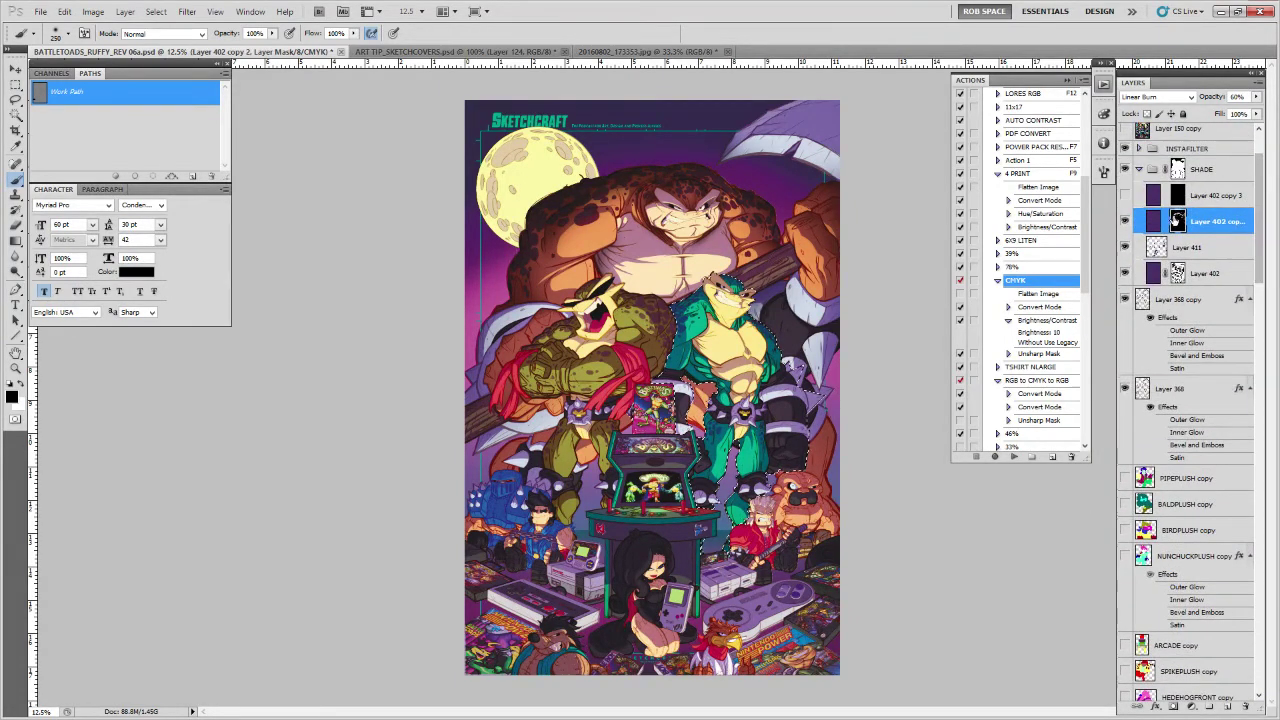
Set the brush to 1000 px with white, hide the selection edges, and brush soft shade over the teal toad's spiked gauntlet
key("bracketleft")
key("bracketleft")
key("bracketleft")
key("bracketleft")
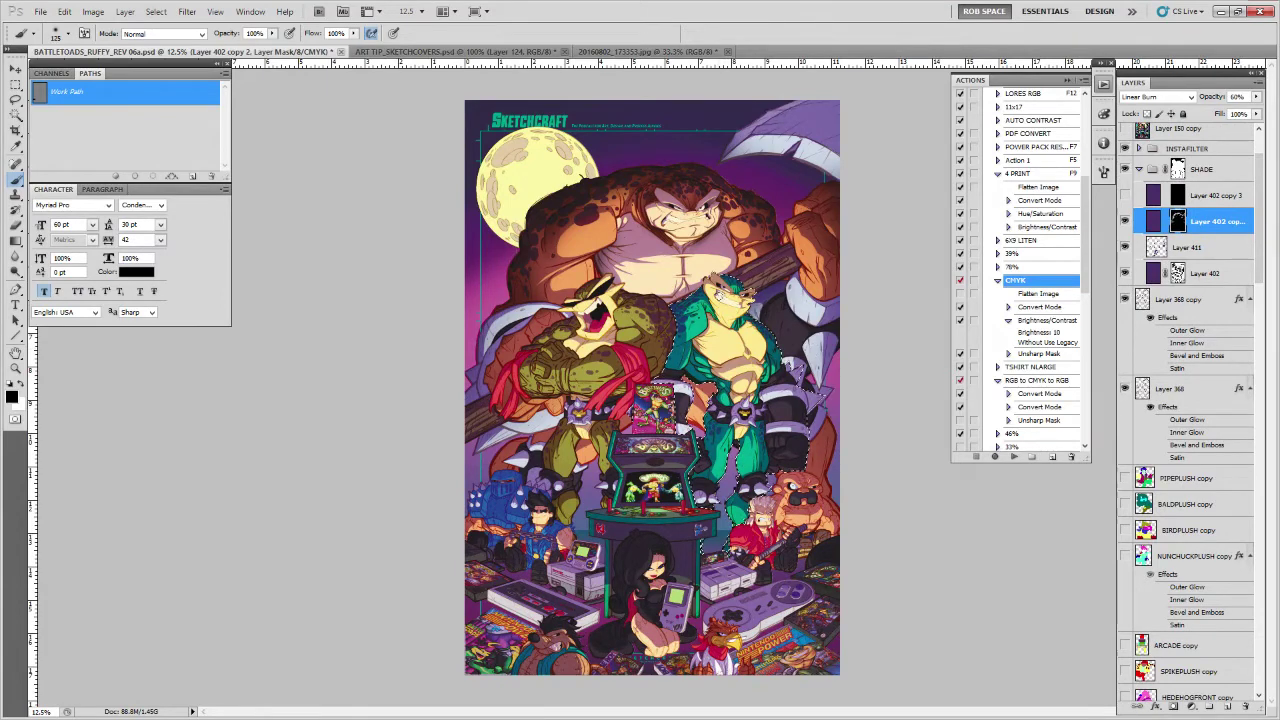
key("bracketright")
key("bracketright")
key("bracketright")
key("bracketright")
key("bracketright")
key("bracketright")
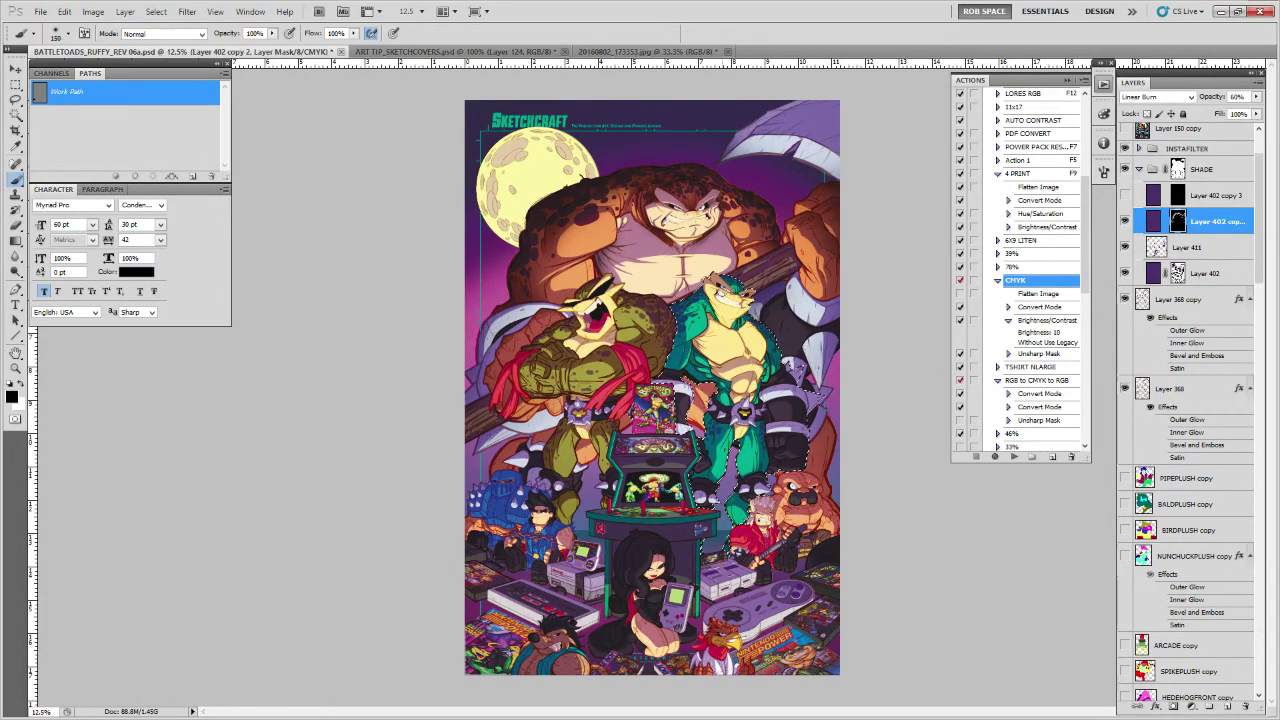
key("bracketright")
key("bracketright")
key("bracketright")
key("bracketright")
key("bracketright")
key("bracketright")
key("ctrl+d")
key("x")
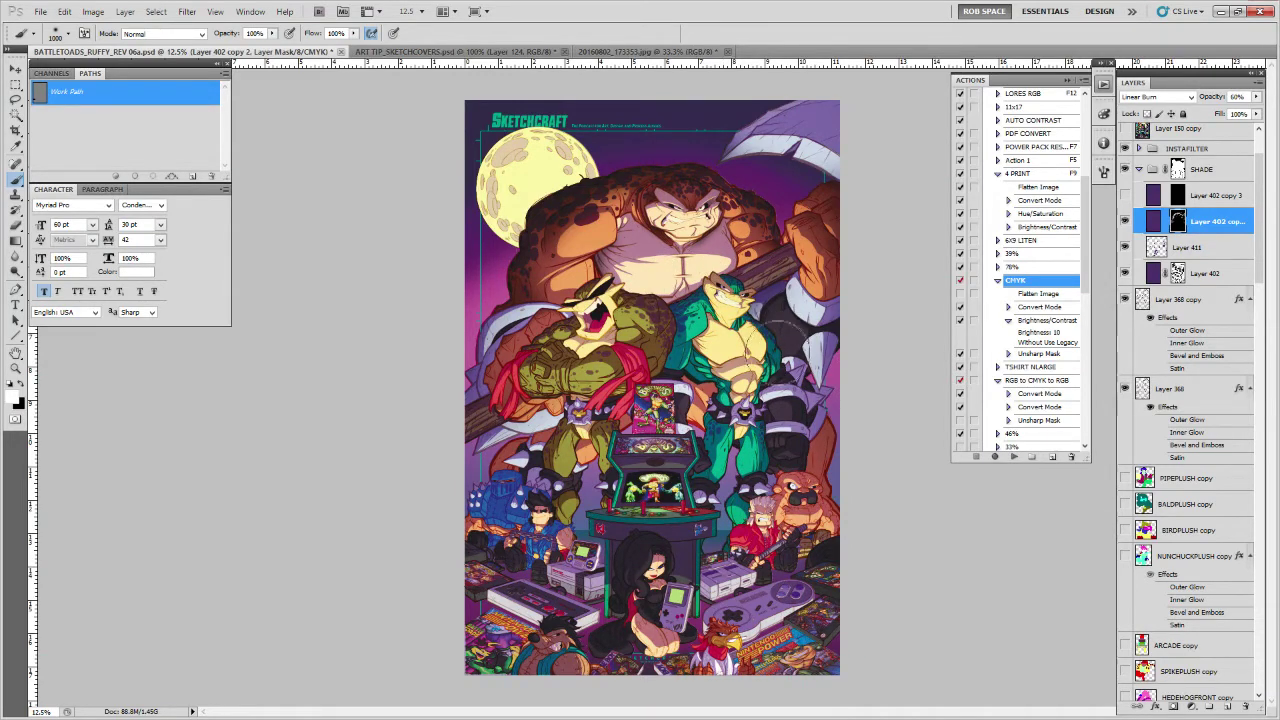
left_click_drag(812, 393, 821, 444)
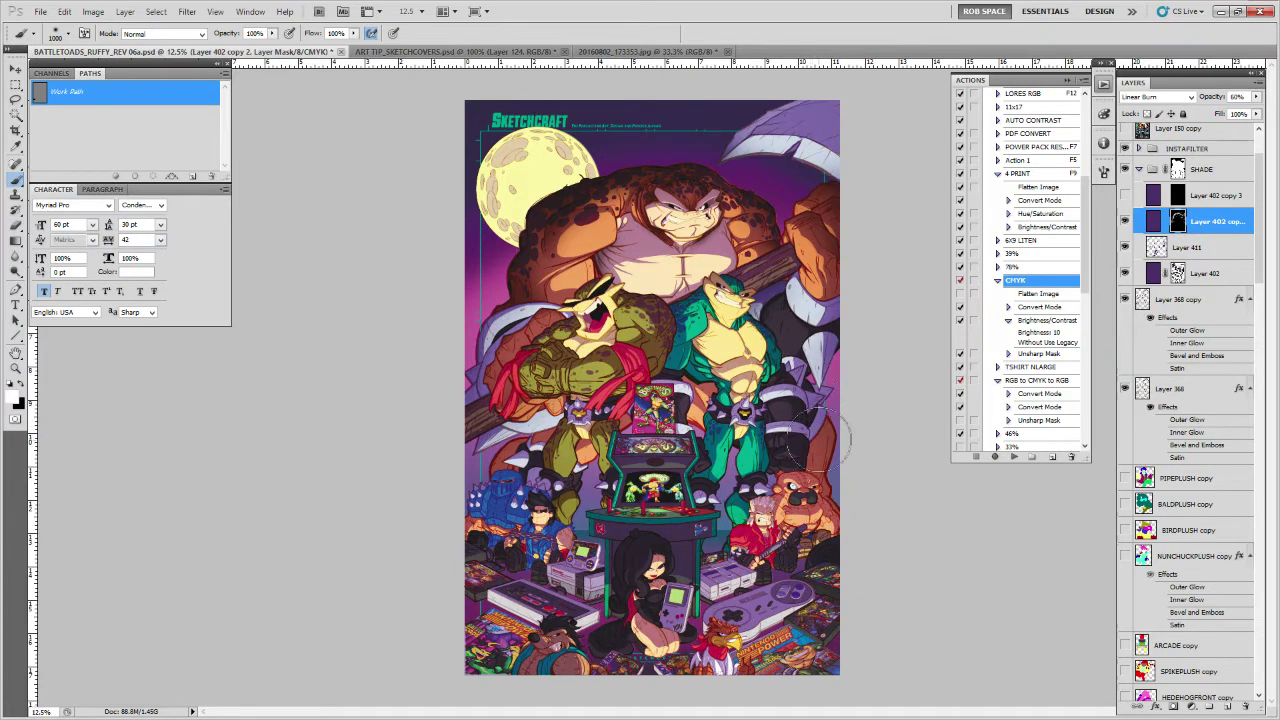
key("ctrl+h")
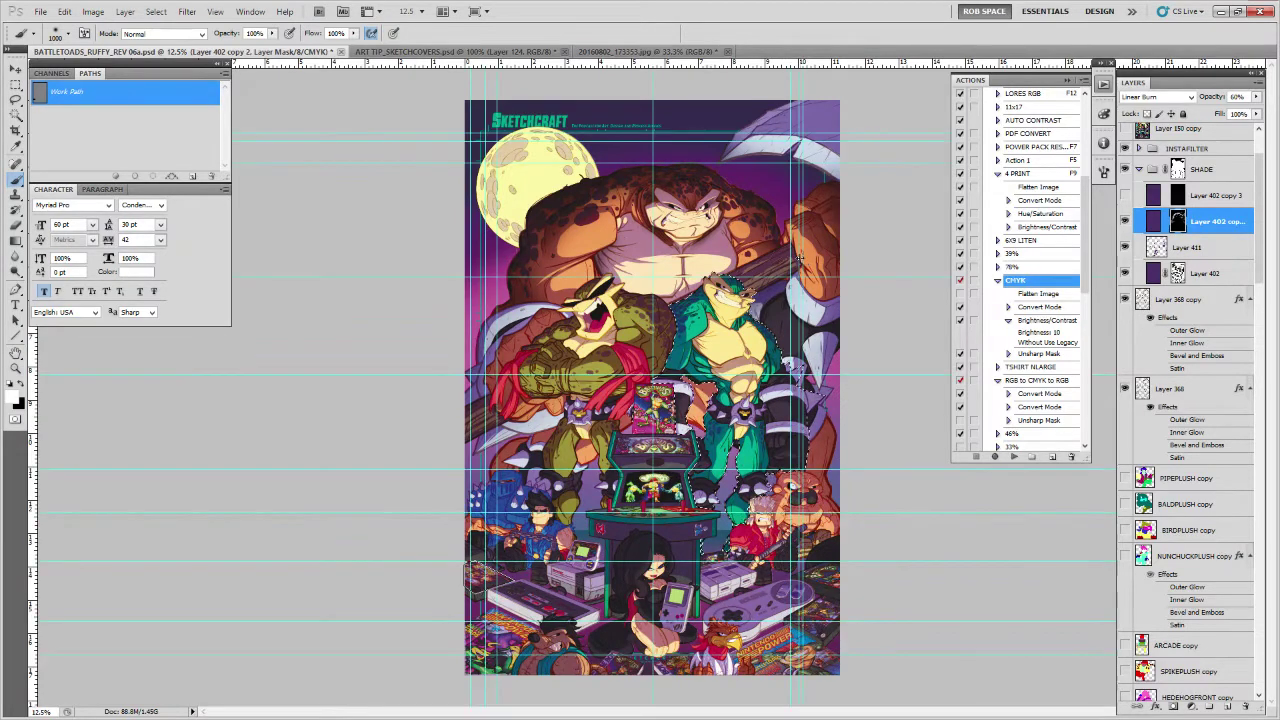
key("ctrl+h")
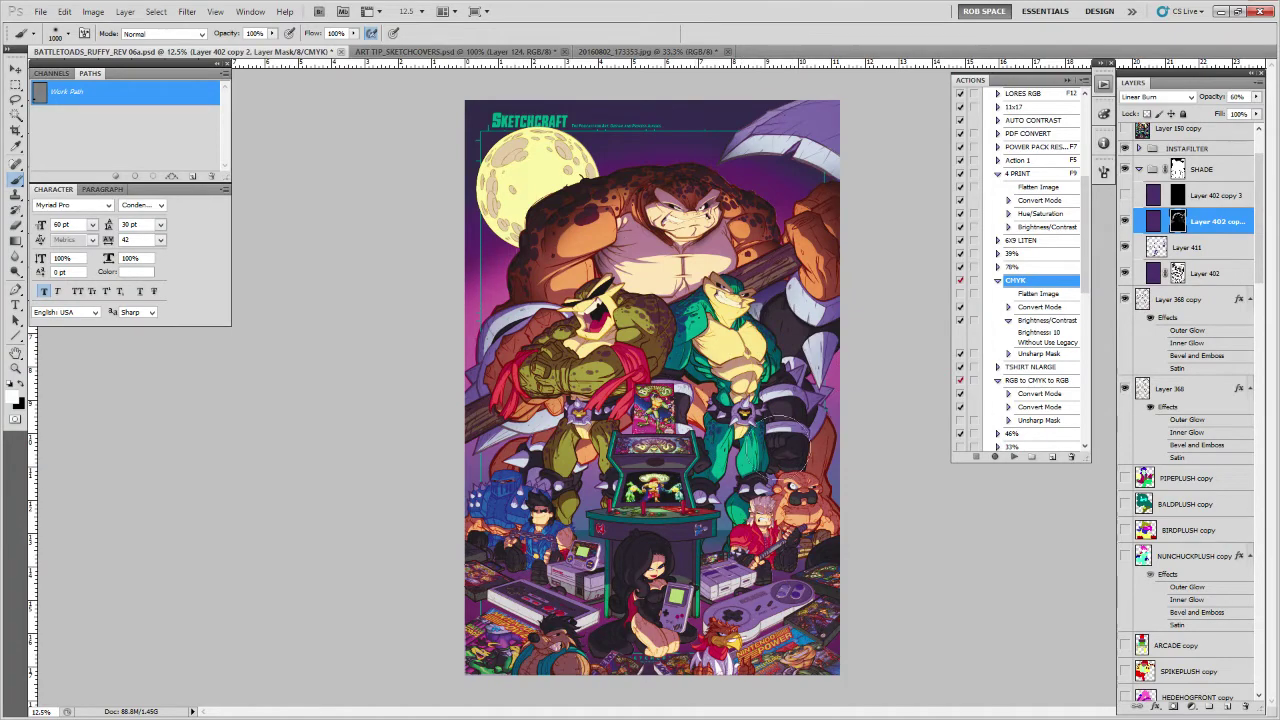
Lasso the teal toad's arm next to the olive toad and brush soft shade over it at 1000 px
key("z")
left_click(709, 350)
key("l")
left_click_drag(672, 320, 654, 272)
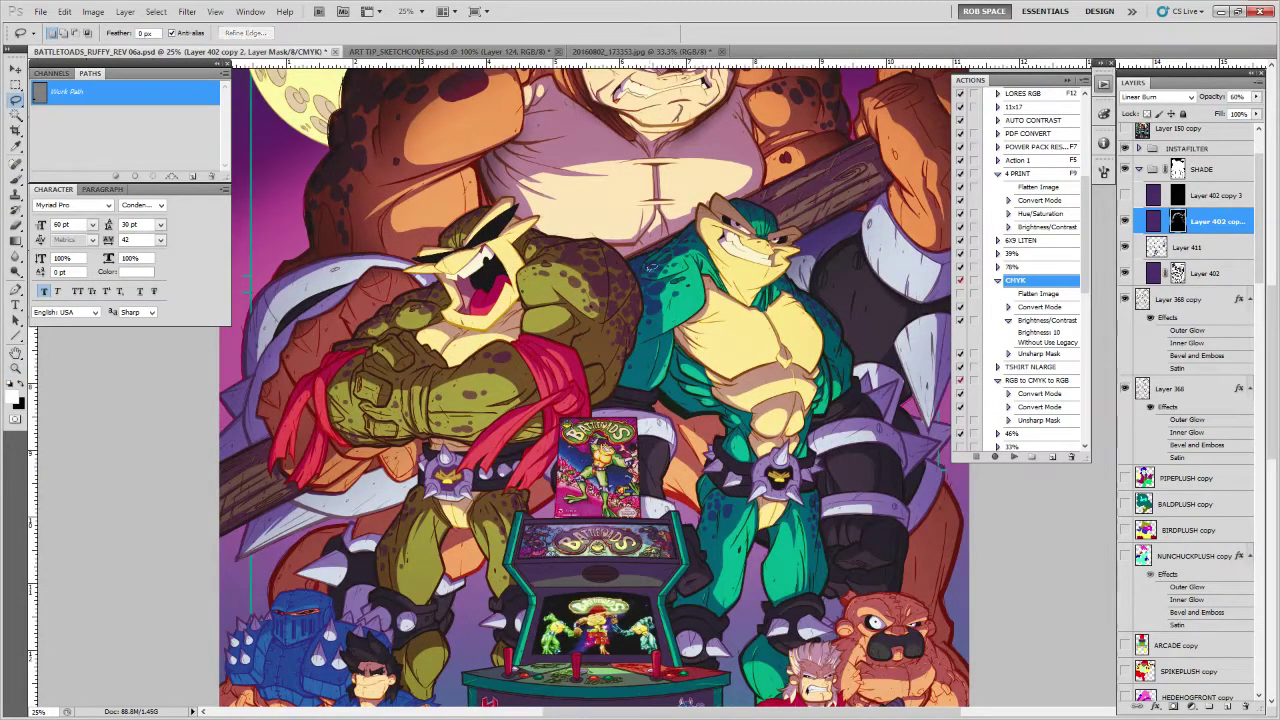
key("b")
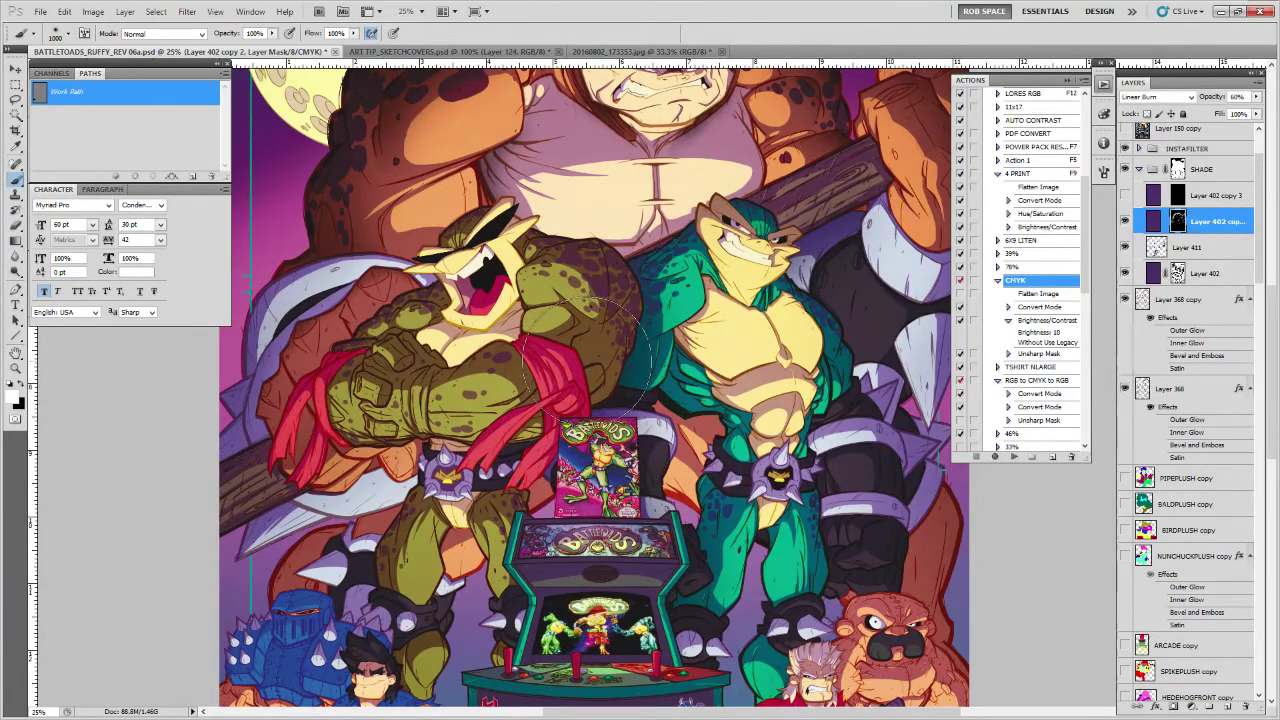
left_click_drag(654, 287, 610, 407)
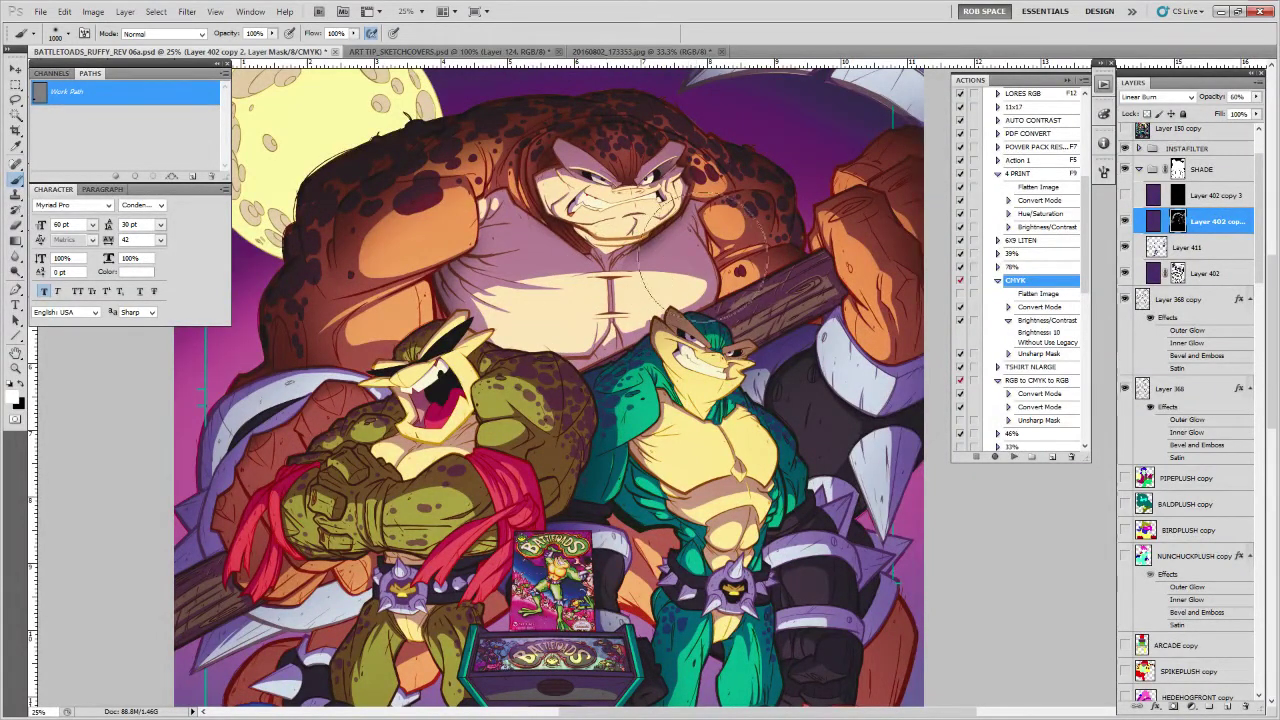
left_click_drag(720, 330, 658, 346)
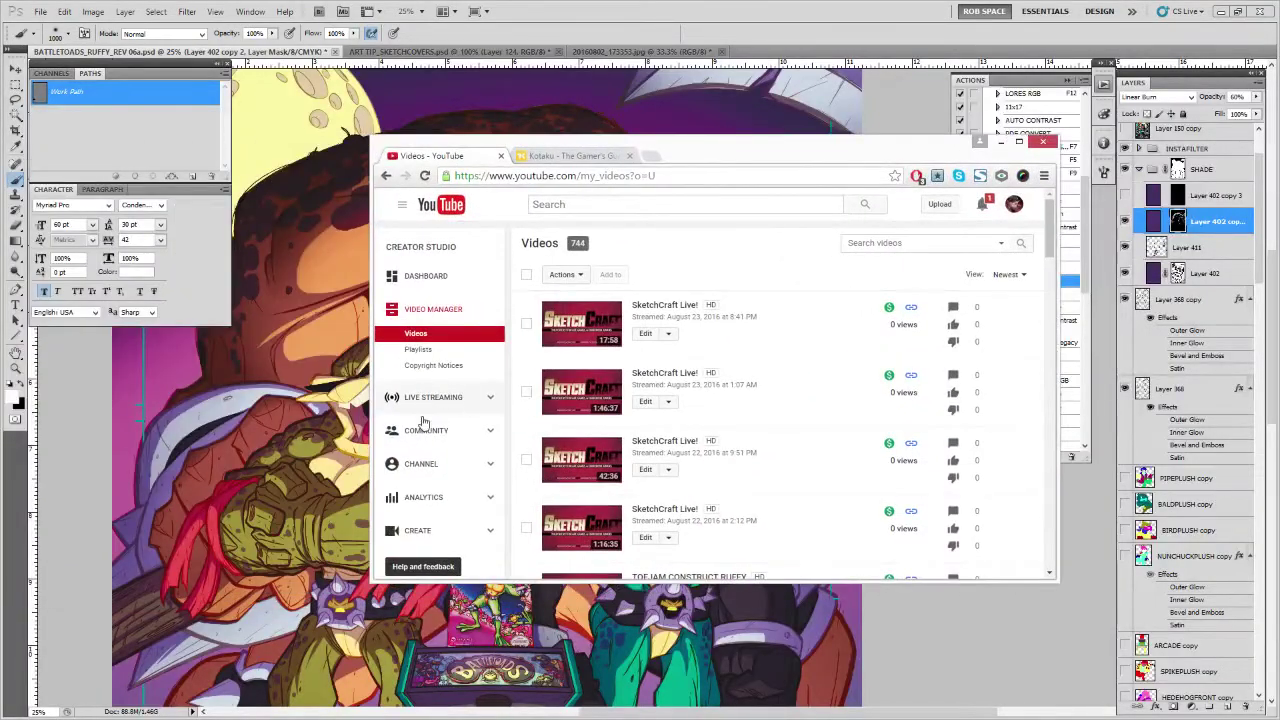
In the YouTube video manager, list the channel's playlists and open the Art Tips playlist
left_click(416, 349)
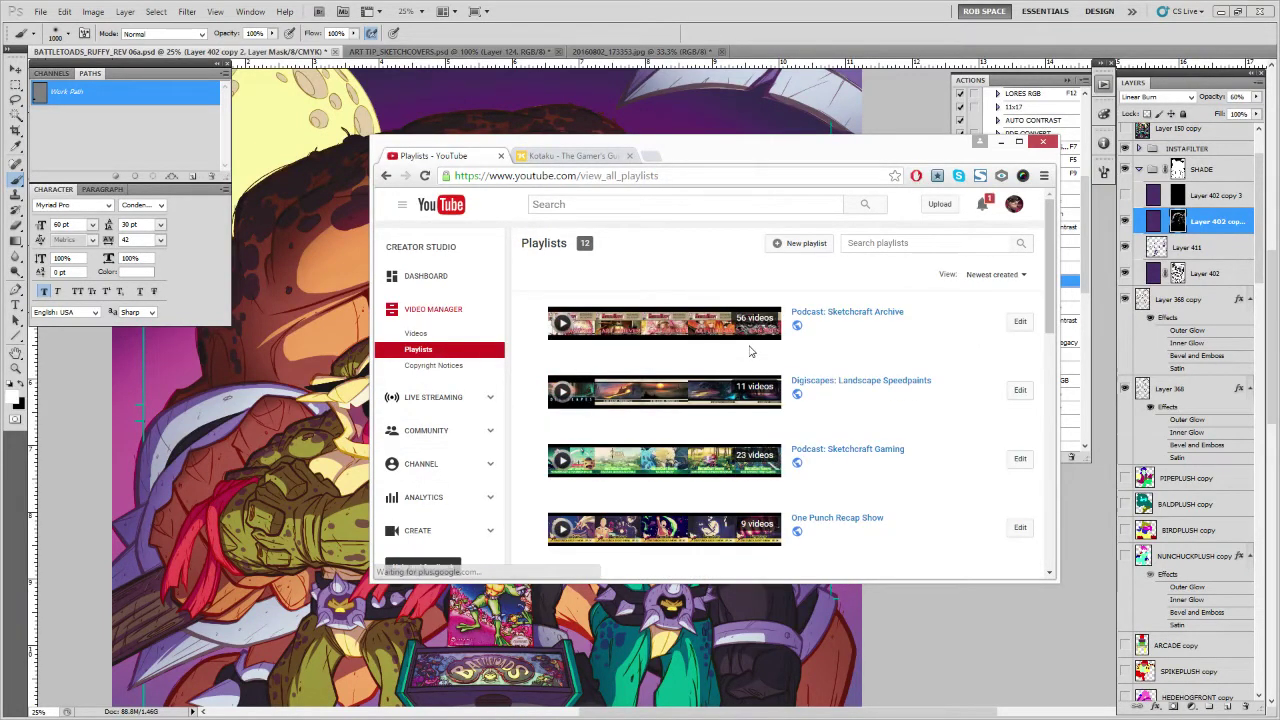
scroll(760, 370, "down", 3)
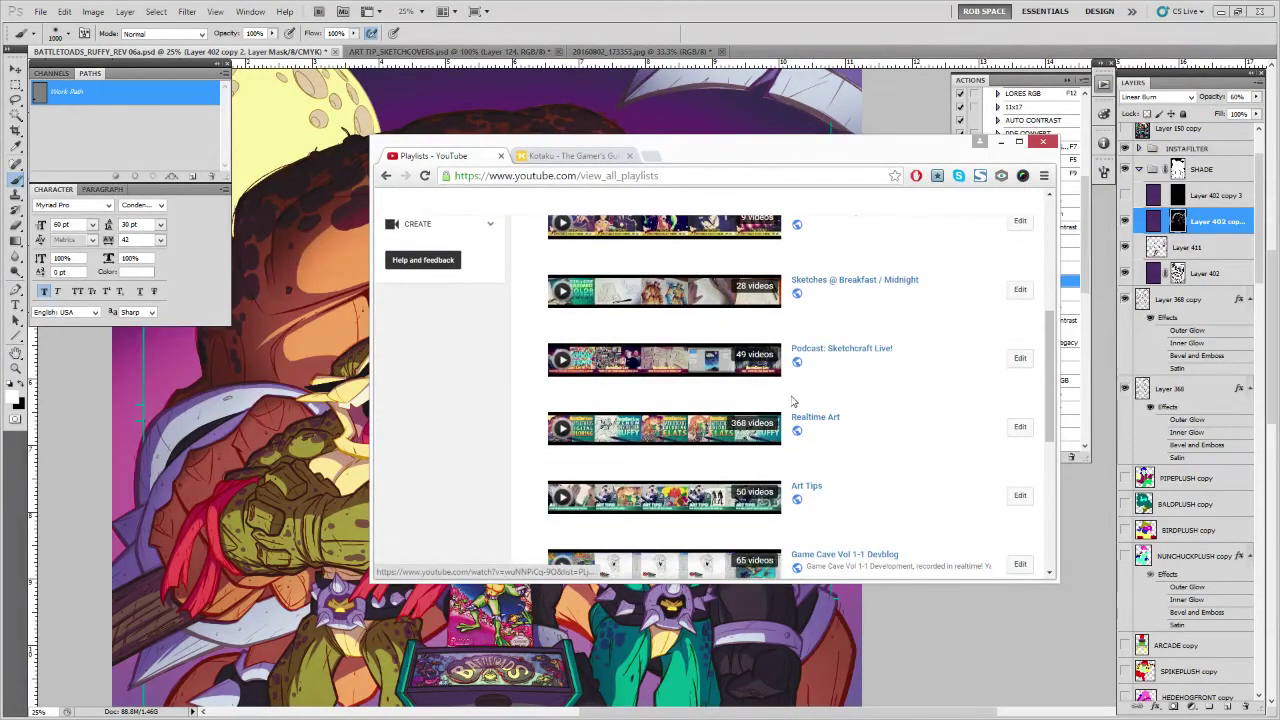
left_click(808, 488)
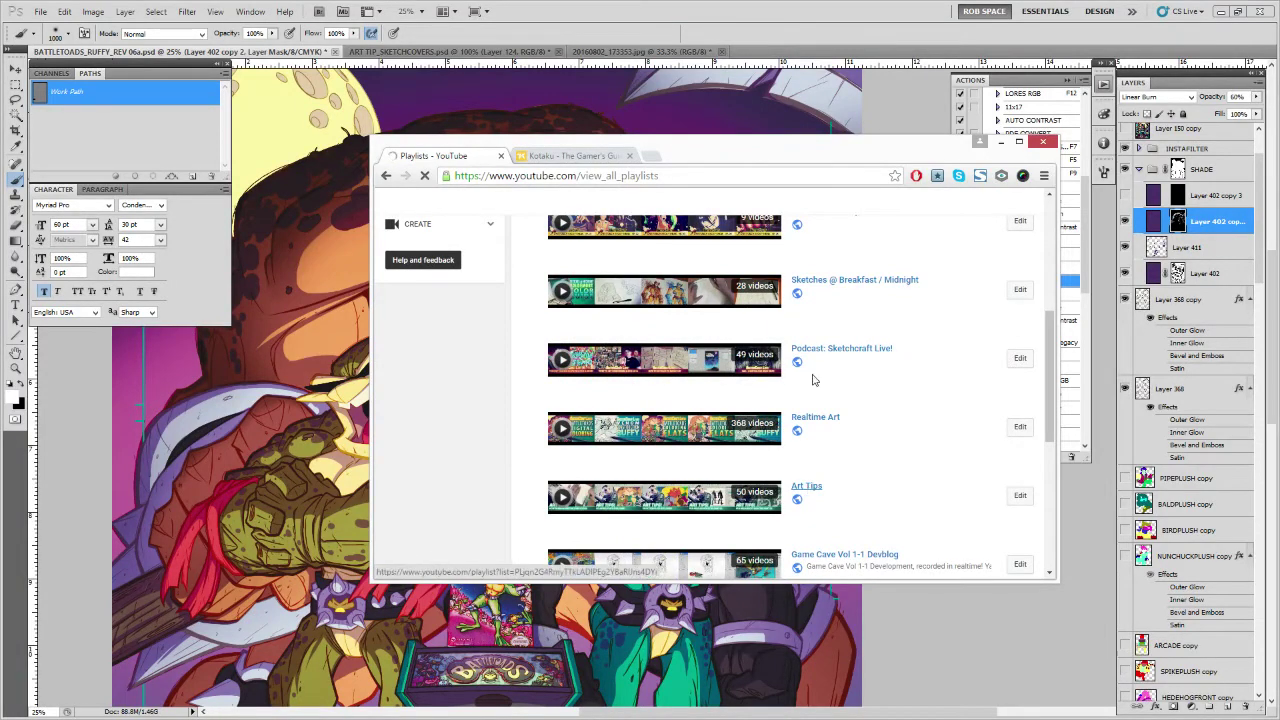
Look through the Art Tips playlist's tutorial videos down to its end and back, and return to the poster in Photoshop
scroll(810, 378, "down", 5)
scroll(812, 380, "down", 5)
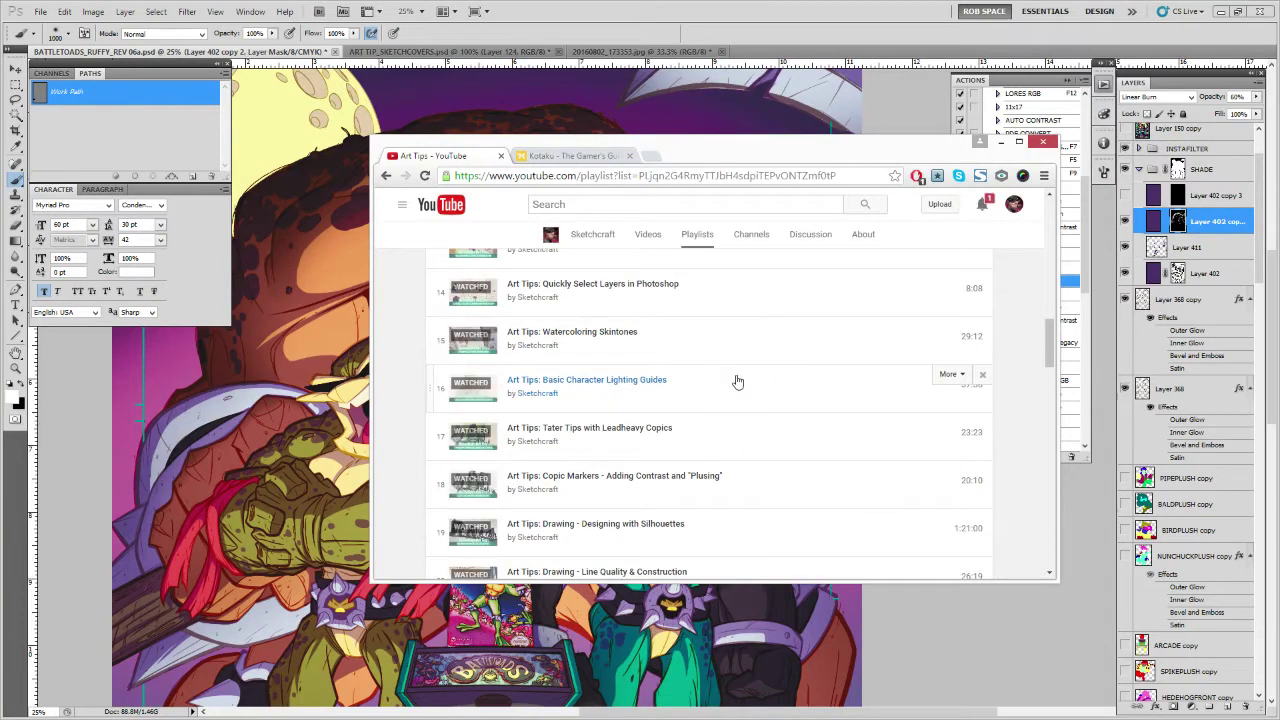
scroll(737, 381, "down", 2)
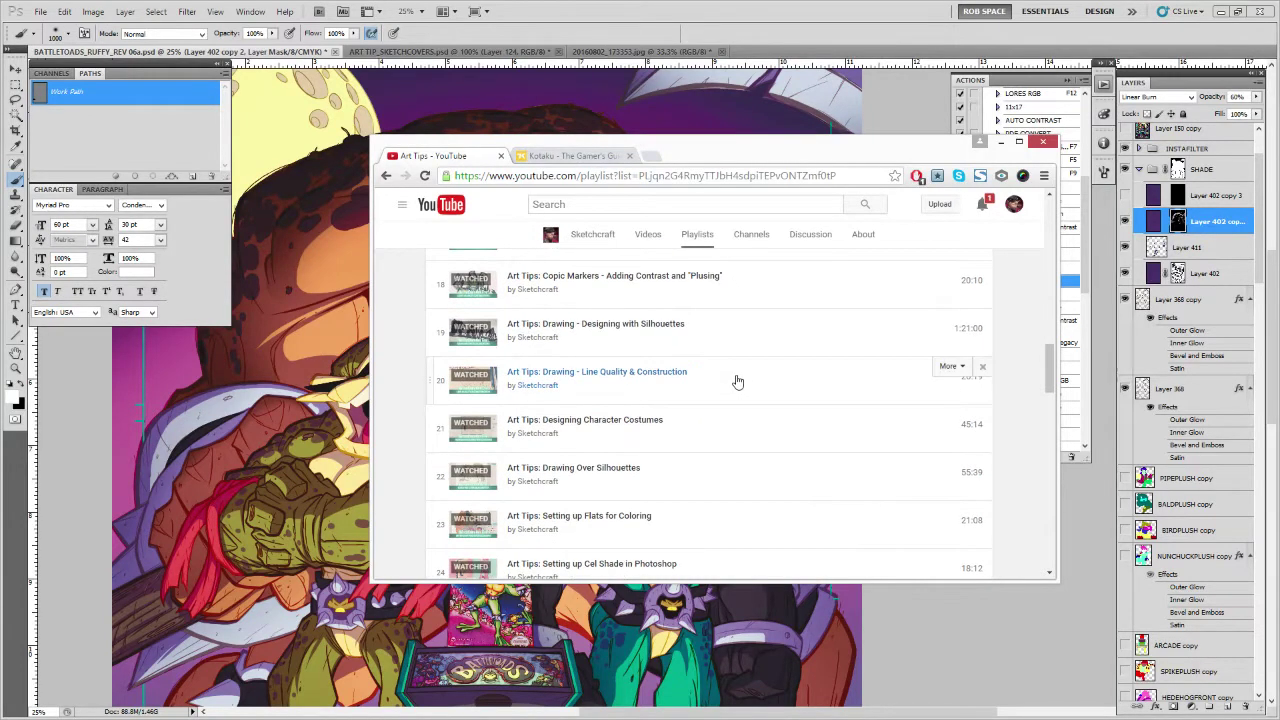
scroll(737, 381, "down", 2)
scroll(737, 381, "down", 2)
scroll(737, 381, "down", 3)
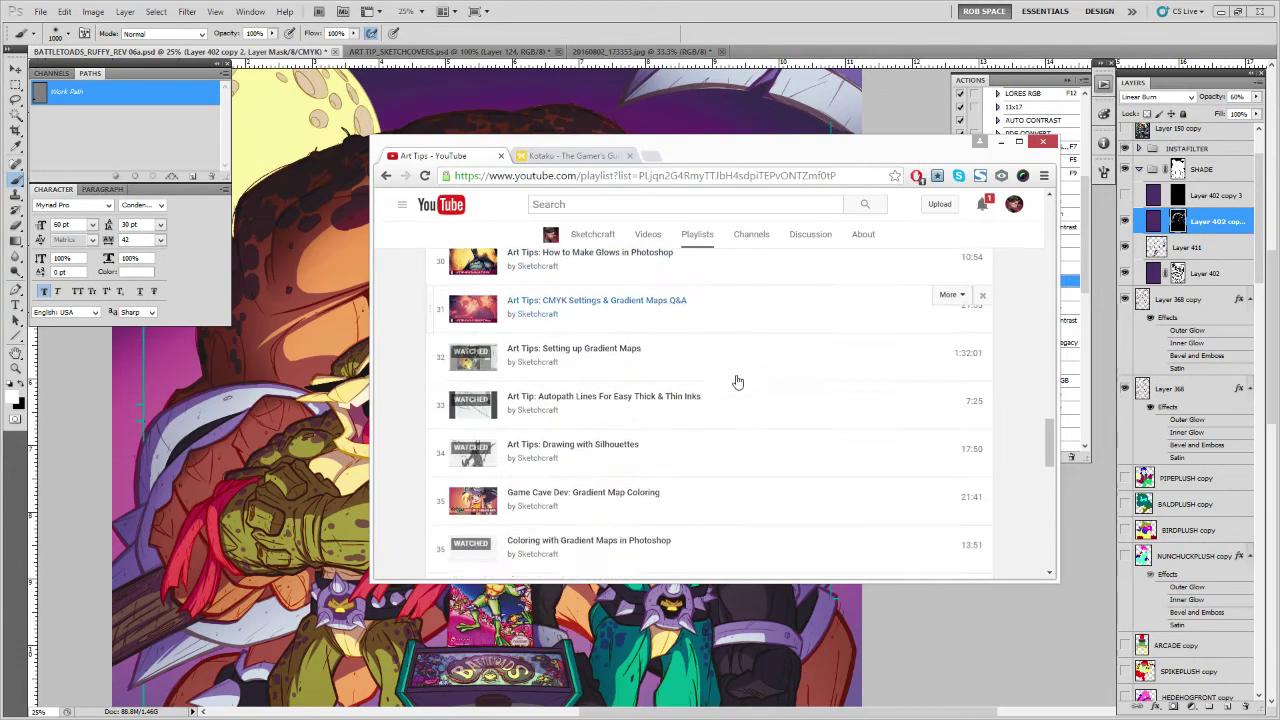
scroll(737, 381, "down", 3)
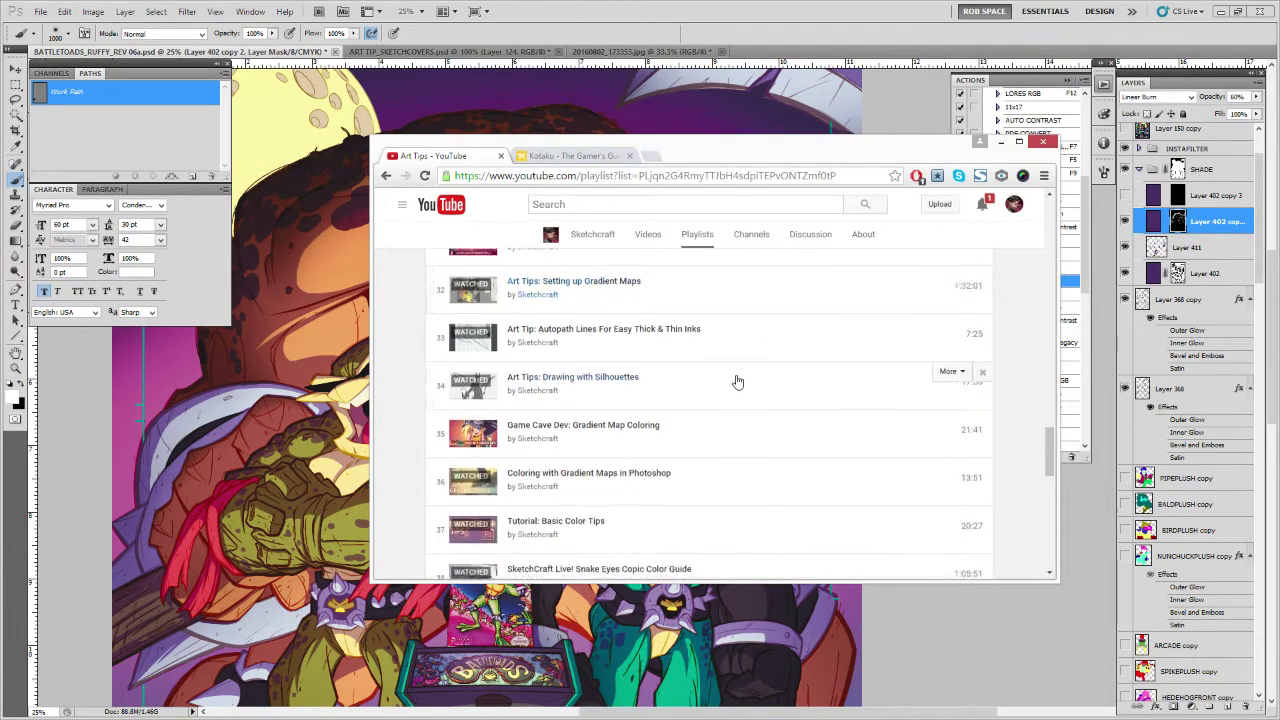
scroll(737, 381, "down", 2)
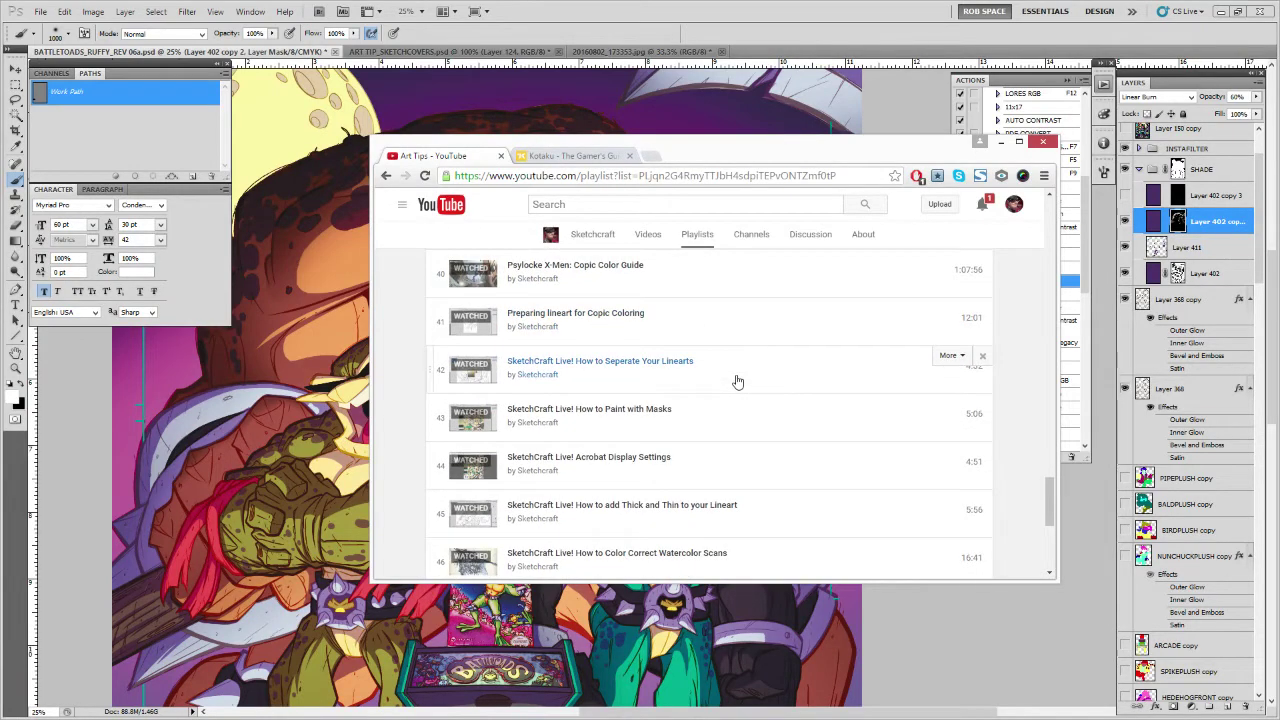
scroll(737, 381, "down", 1)
scroll(737, 381, "down", 2)
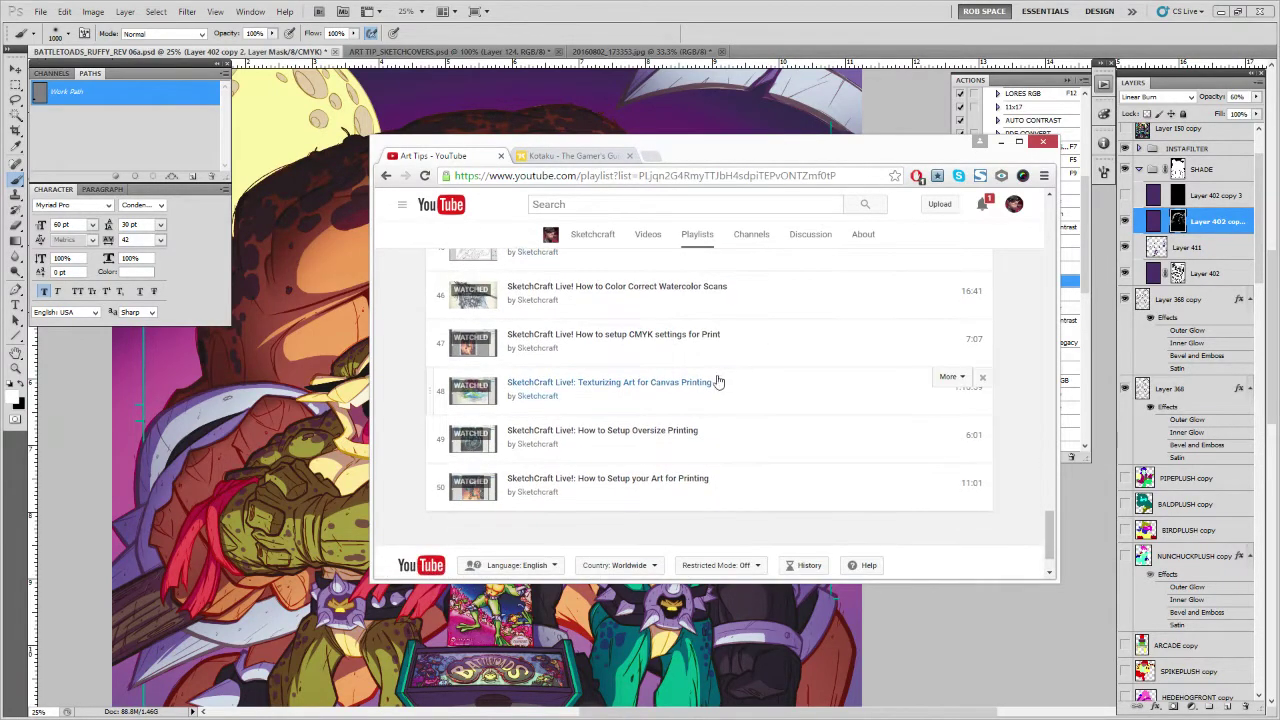
scroll(618, 383, "up", 10)
scroll(624, 386, "up", 6)
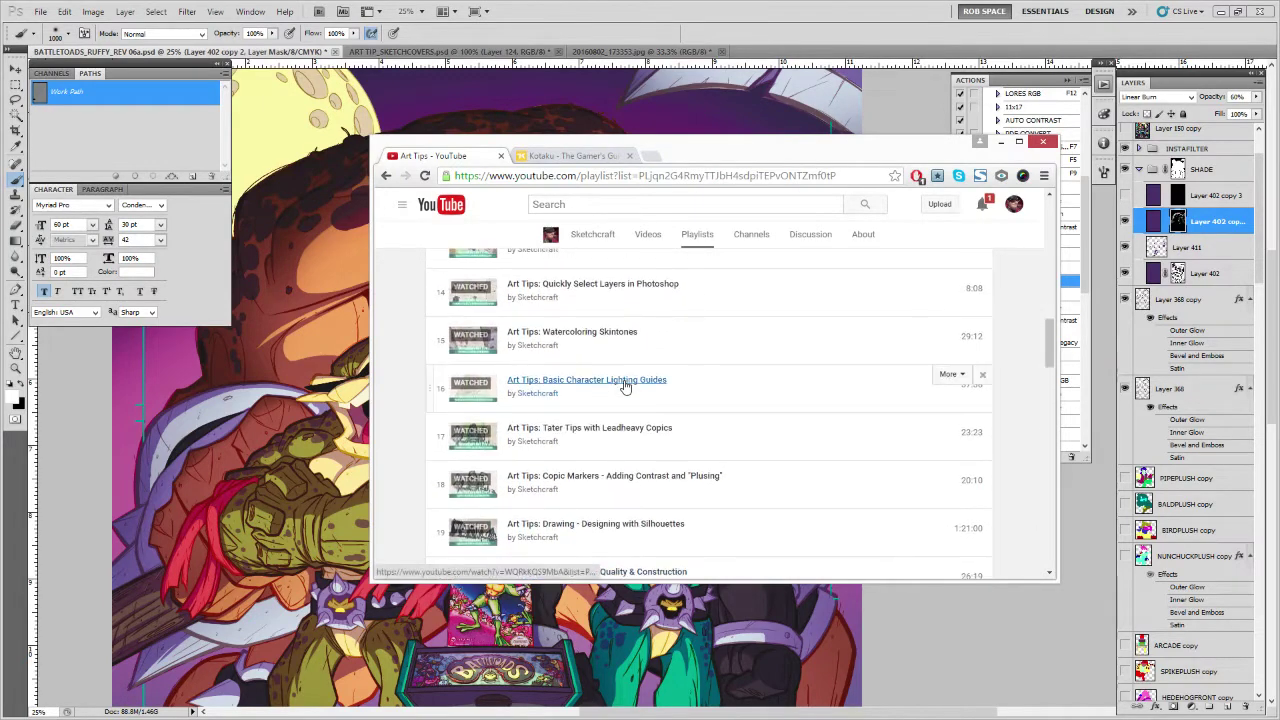
scroll(624, 386, "up", 4)
scroll(624, 386, "up", 3)
scroll(624, 386, "up", 2)
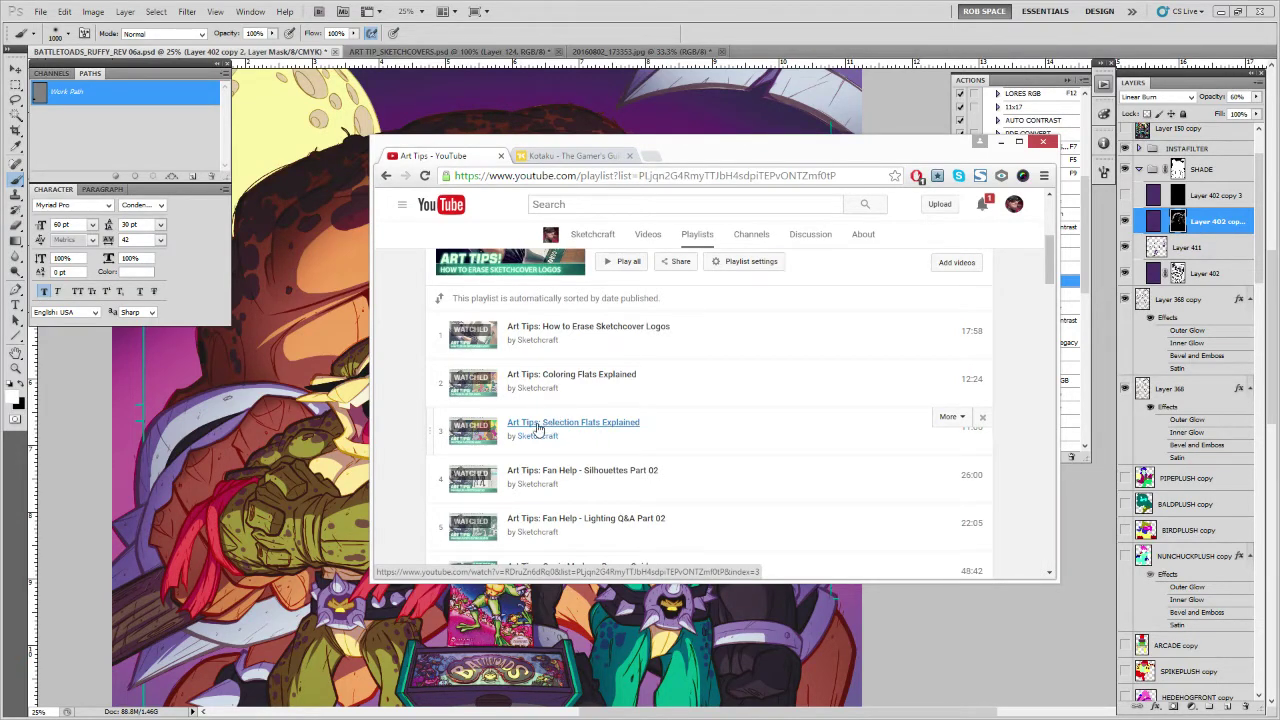
left_click(628, 28)
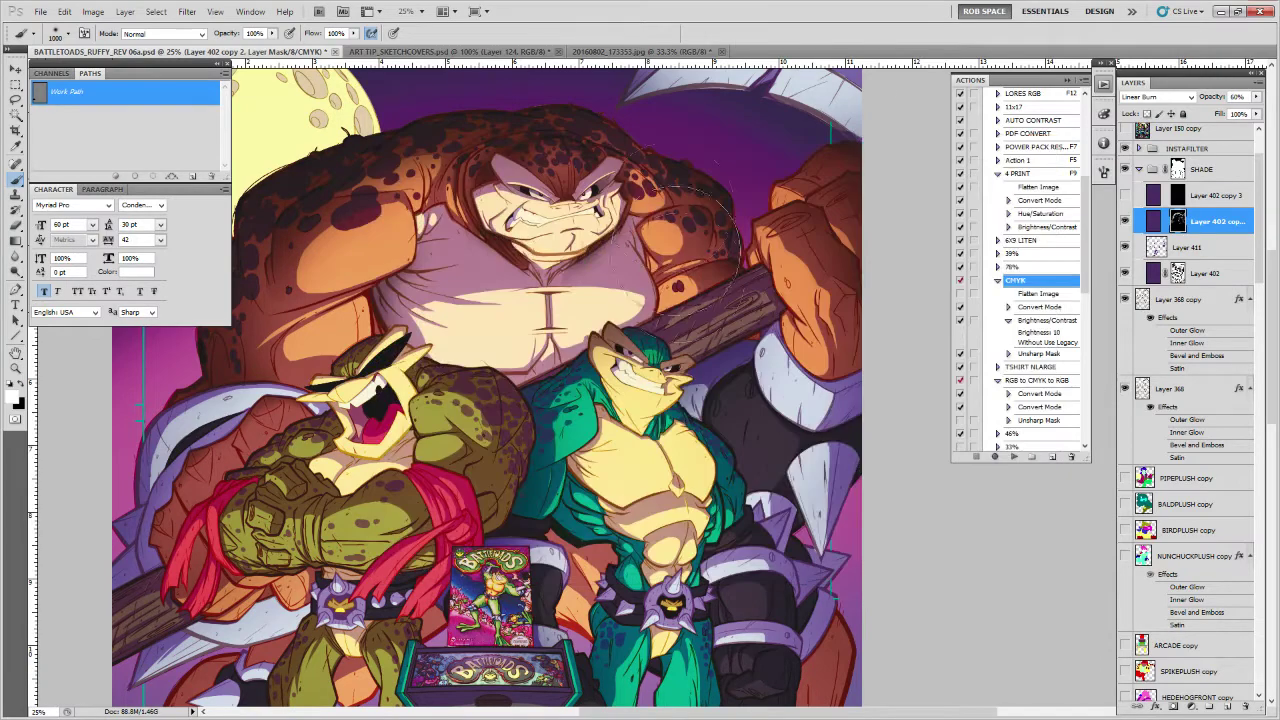
Lasso the teal toad's flank from armpit to waist and shade inside it using the PAINTING - AirSoft brush at 100 px
left_click_drag(571, 394, 687, 376)
left_click_drag(585, 457, 782, 361)
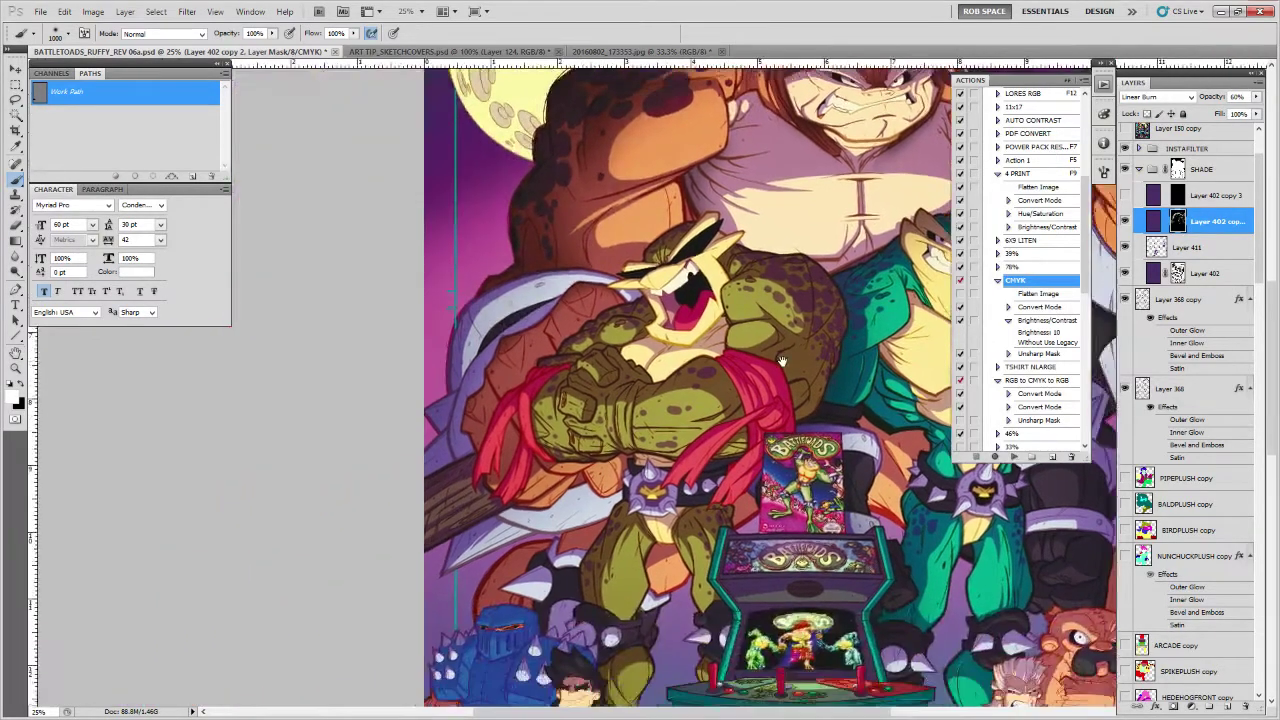
left_click_drag(748, 446, 650, 417)
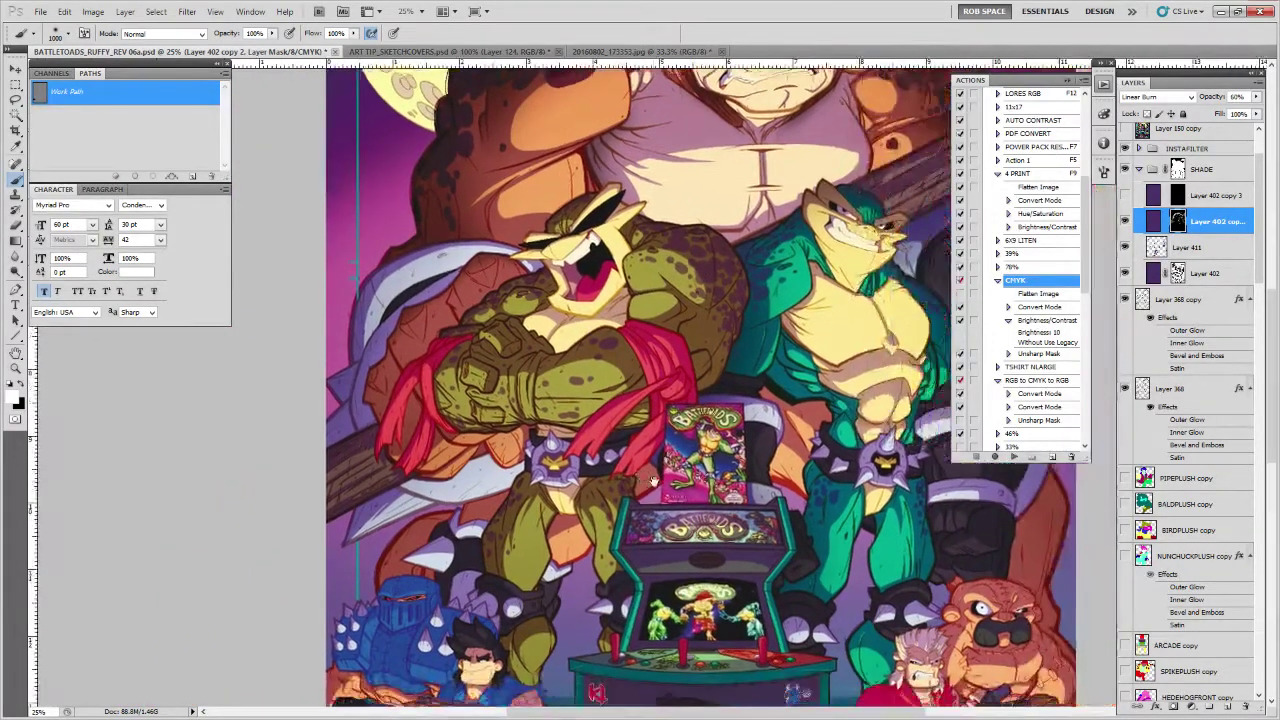
key("z")
left_click(672, 489, "alt")
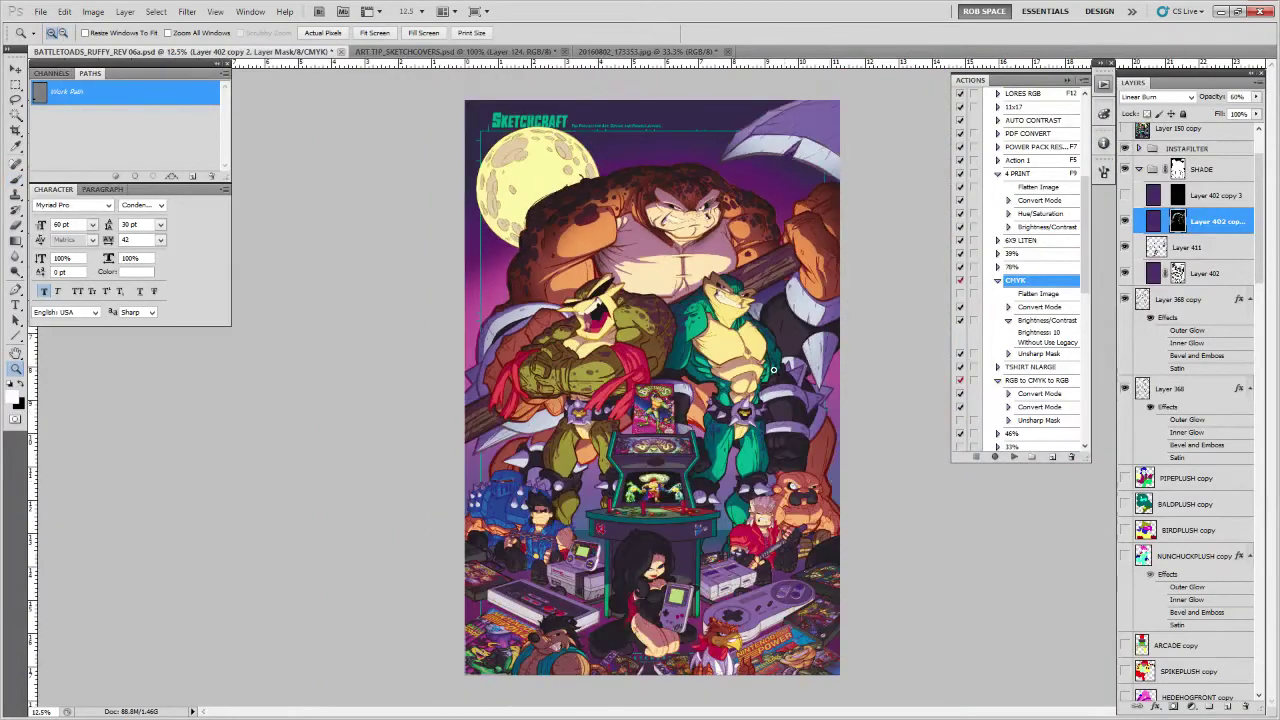
left_click(799, 389)
left_click(738, 348)
key("l")
left_click_drag(585, 343, 584, 341)
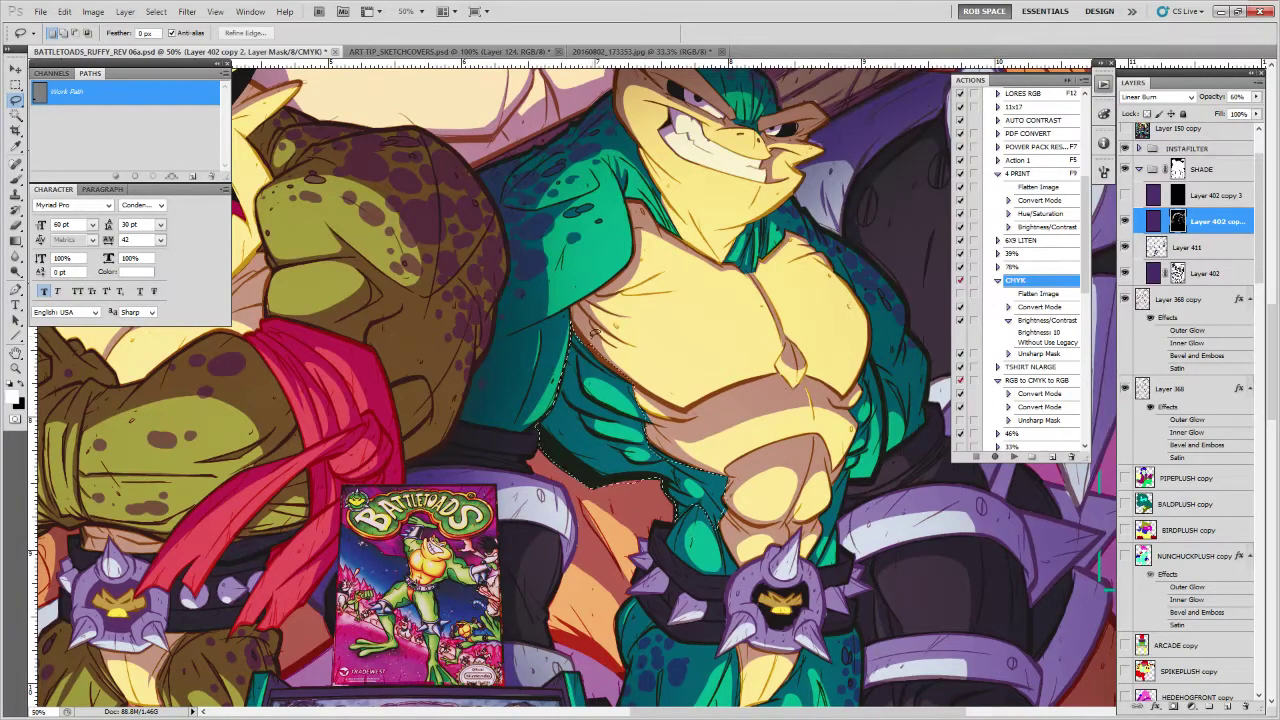
key("b")
right_click(605, 338)
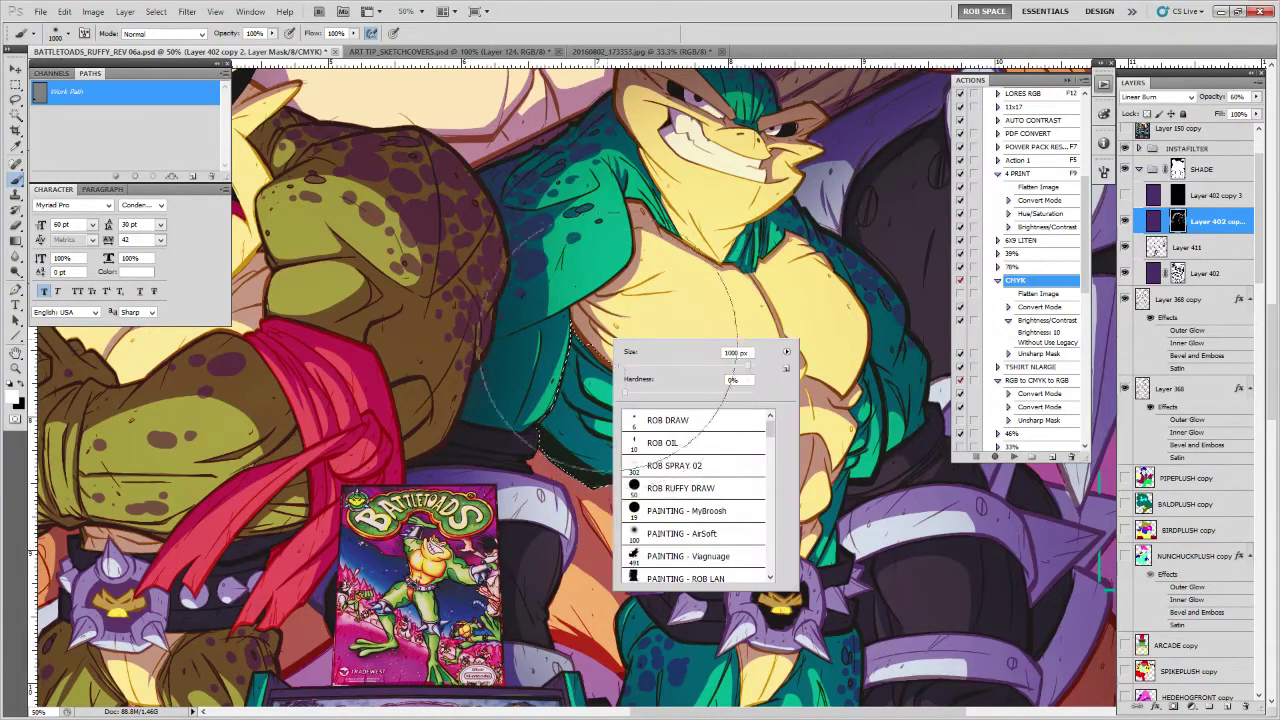
double_click(648, 533)
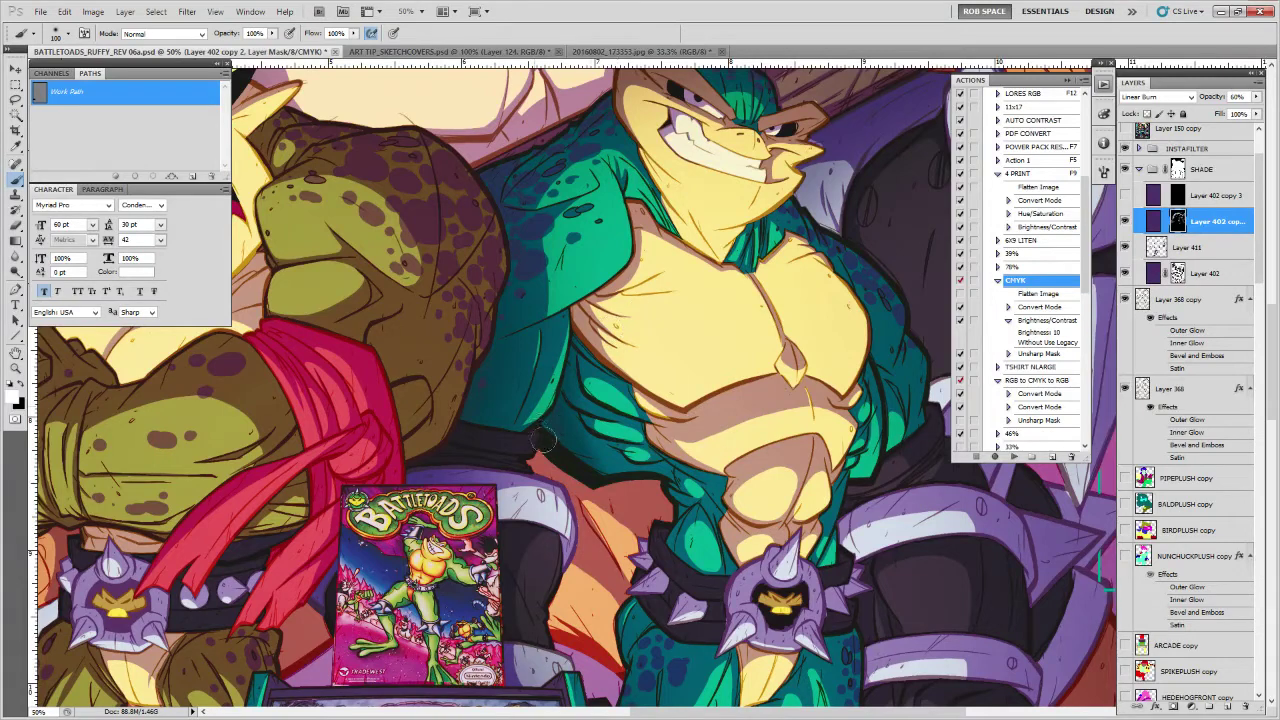
left_click_drag(600, 455, 594, 460)
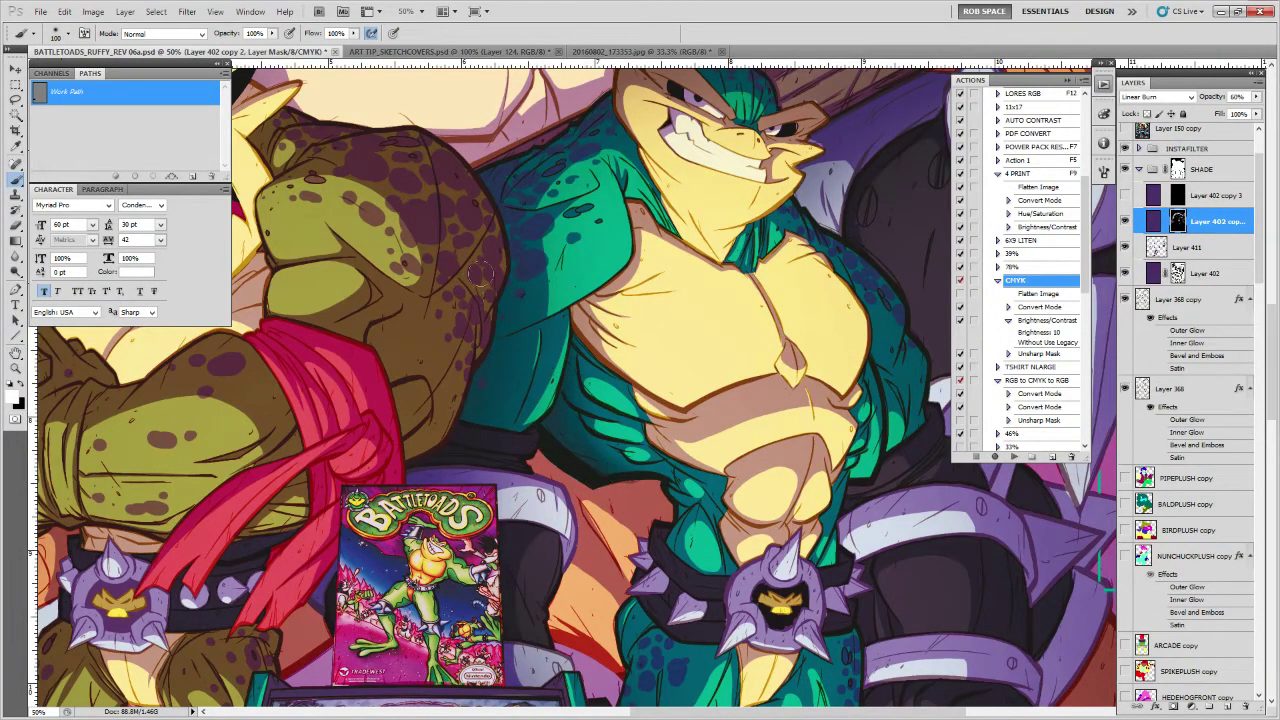
Look over the teal toad's torso, belt, legs, far arm and head for areas that still need shade
key("i")
key("w")
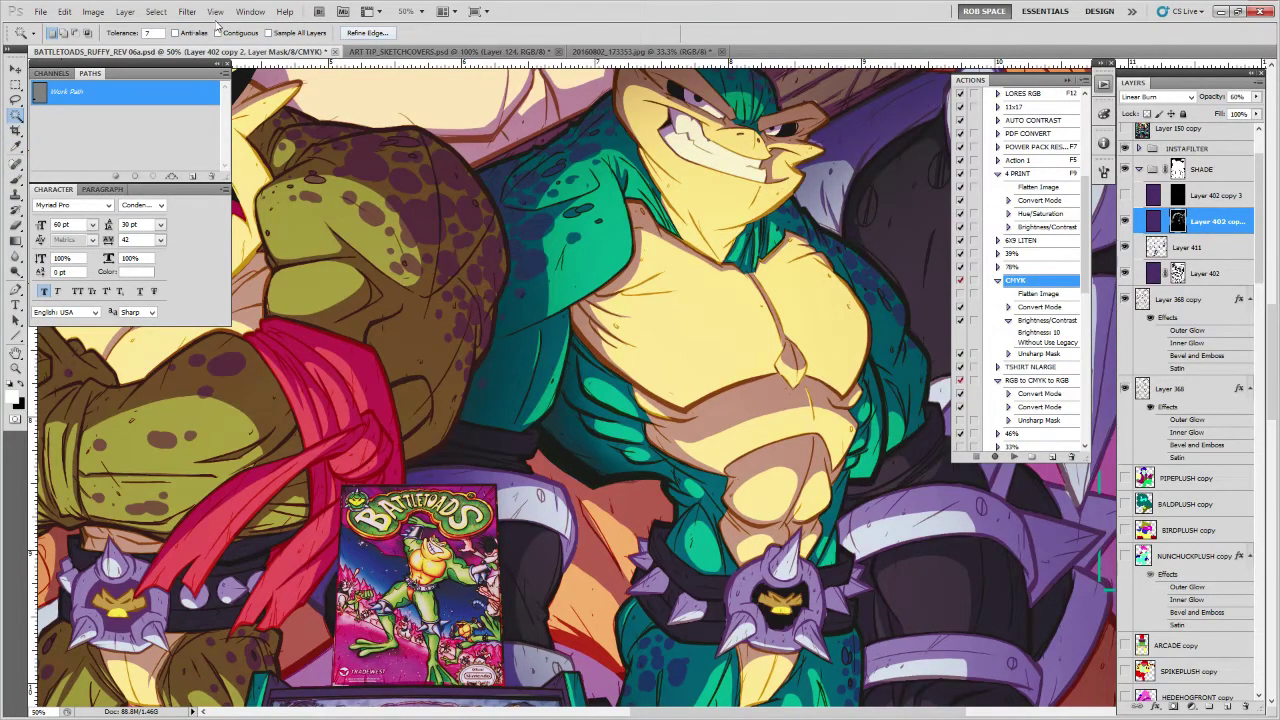
left_click_drag(647, 374, 589, 358)
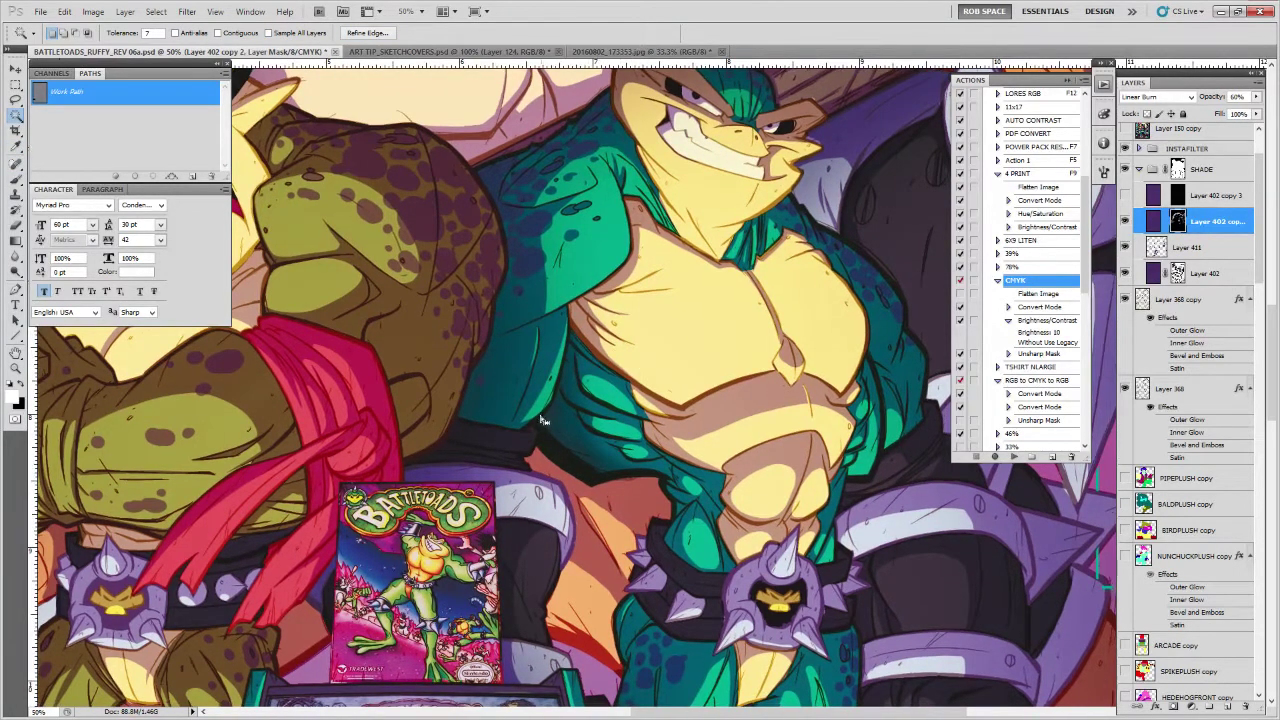
key("b")
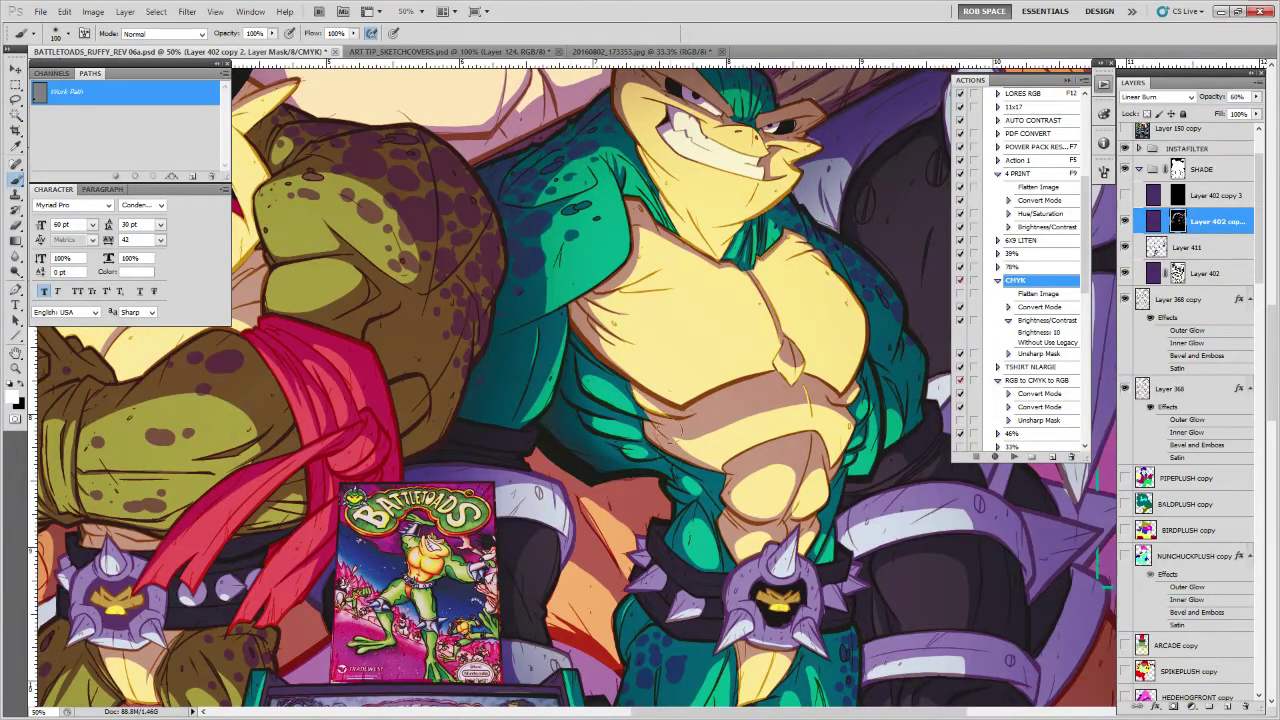
scroll(652, 302, "down", 5)
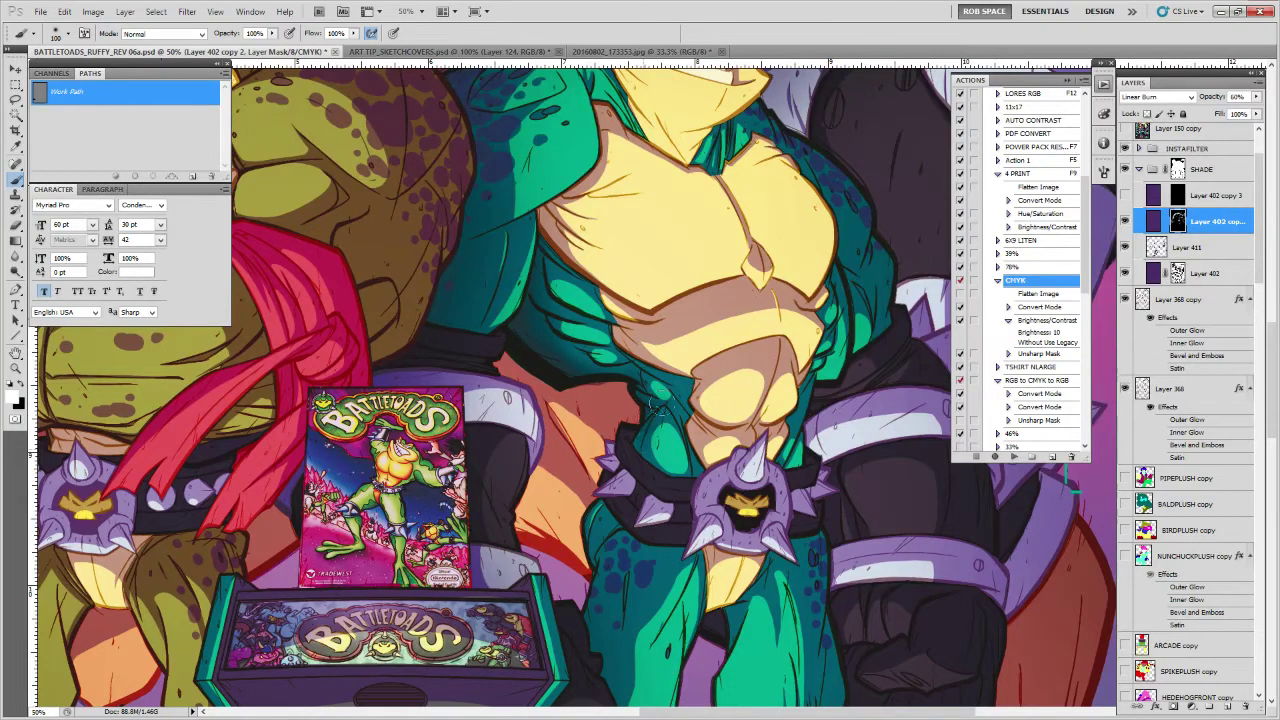
scroll(640, 478, "down", 5)
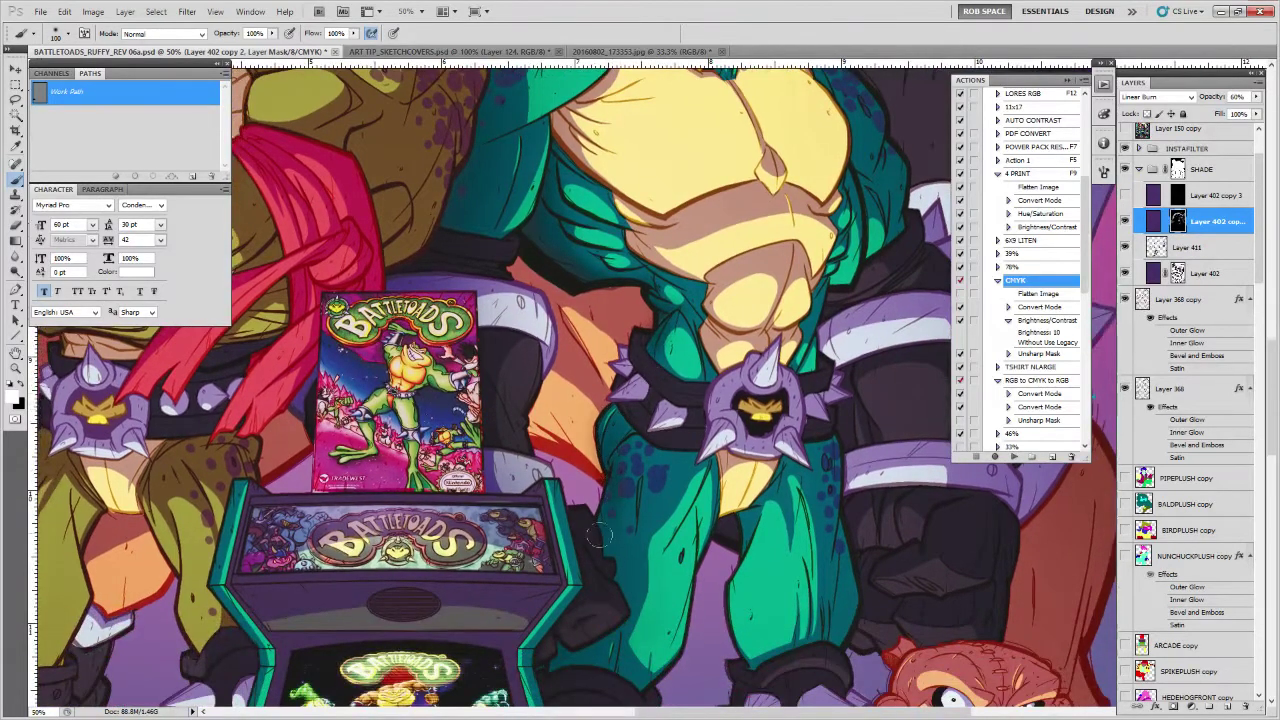
key("e")
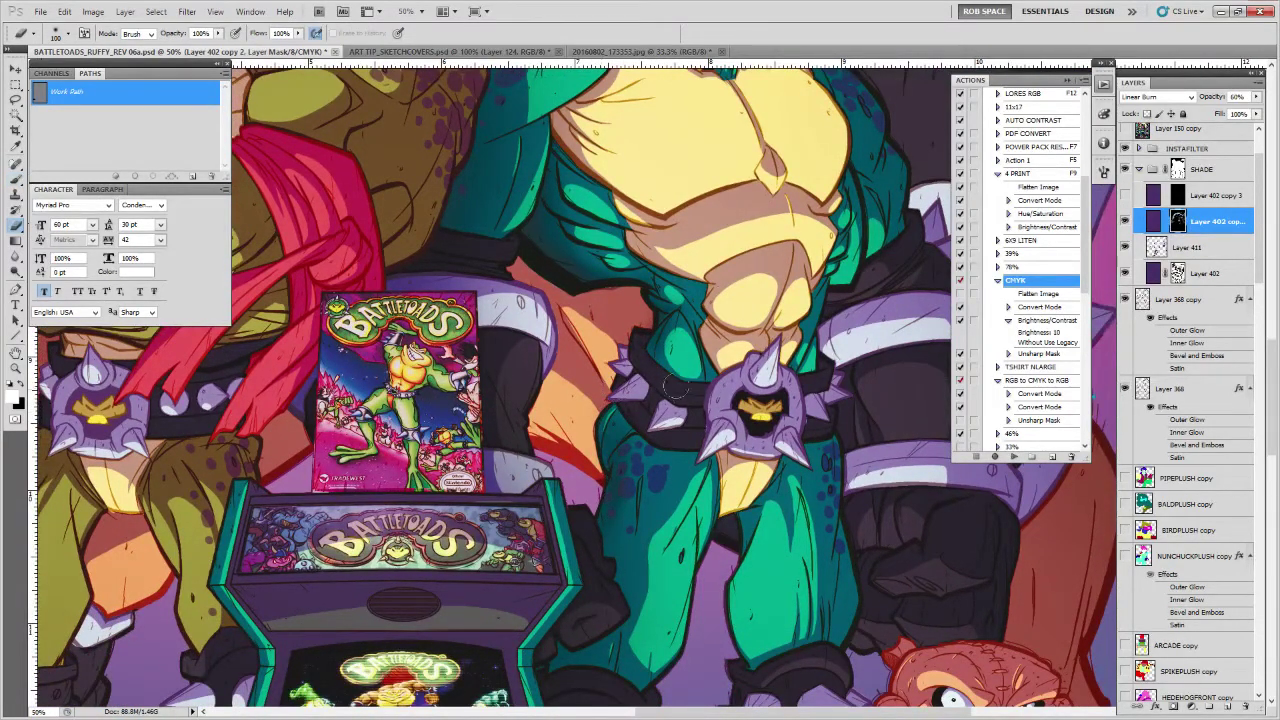
mouse_move(901, 443)
left_mouse_down()
mouse_move(772, 534)
mouse_move(701, 634)
left_mouse_up()
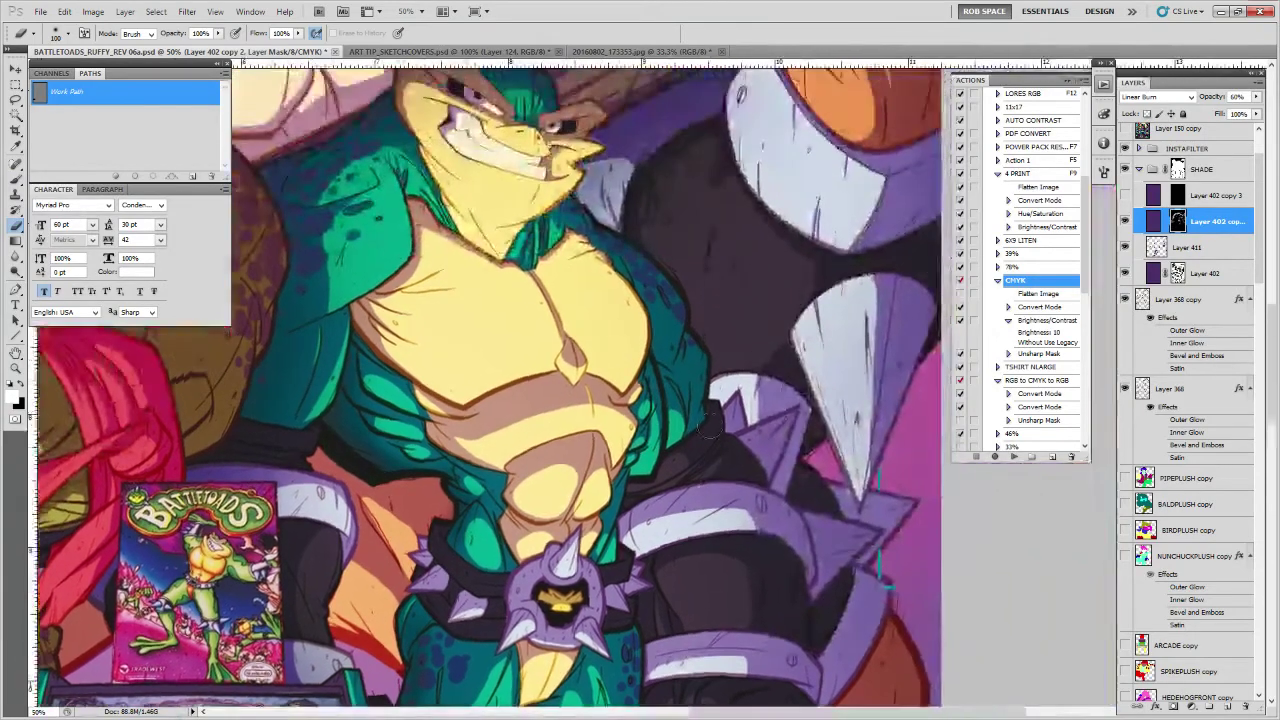
key("b")
scroll(684, 330, "up", 6)
scroll(684, 330, "left", 3)
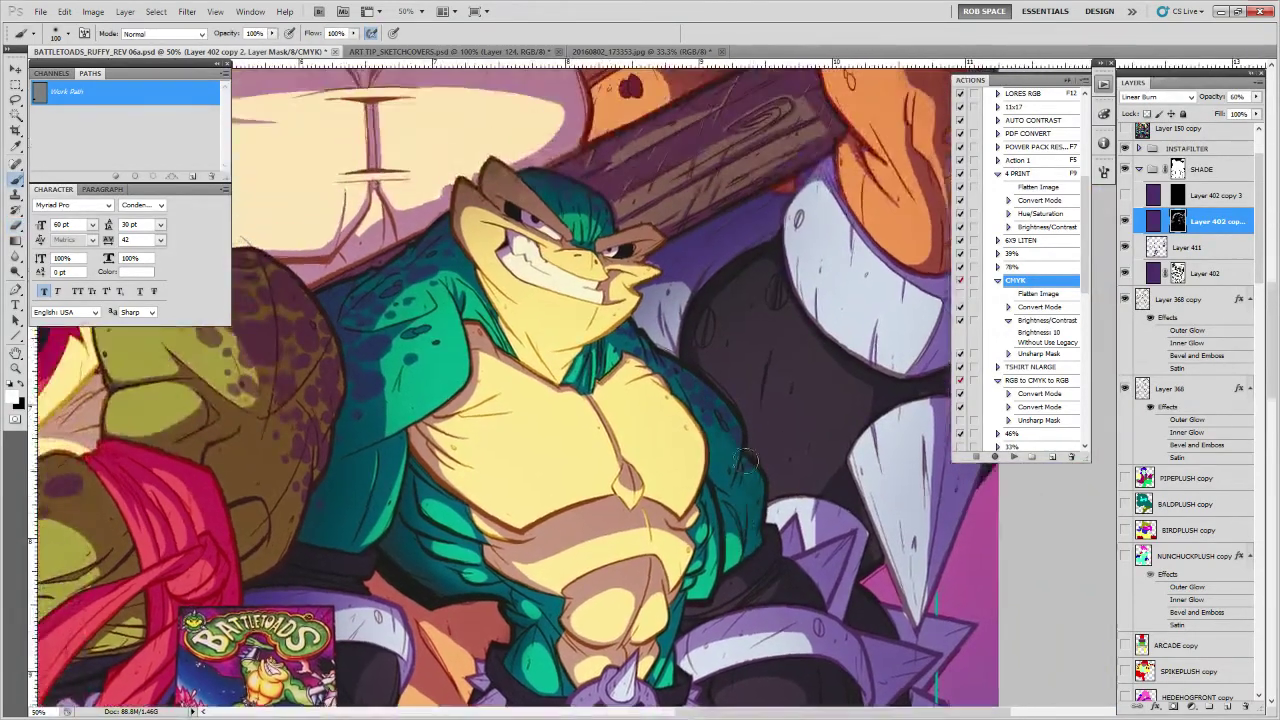
scroll(668, 362, "up", 9)
scroll(668, 362, "left", 6)
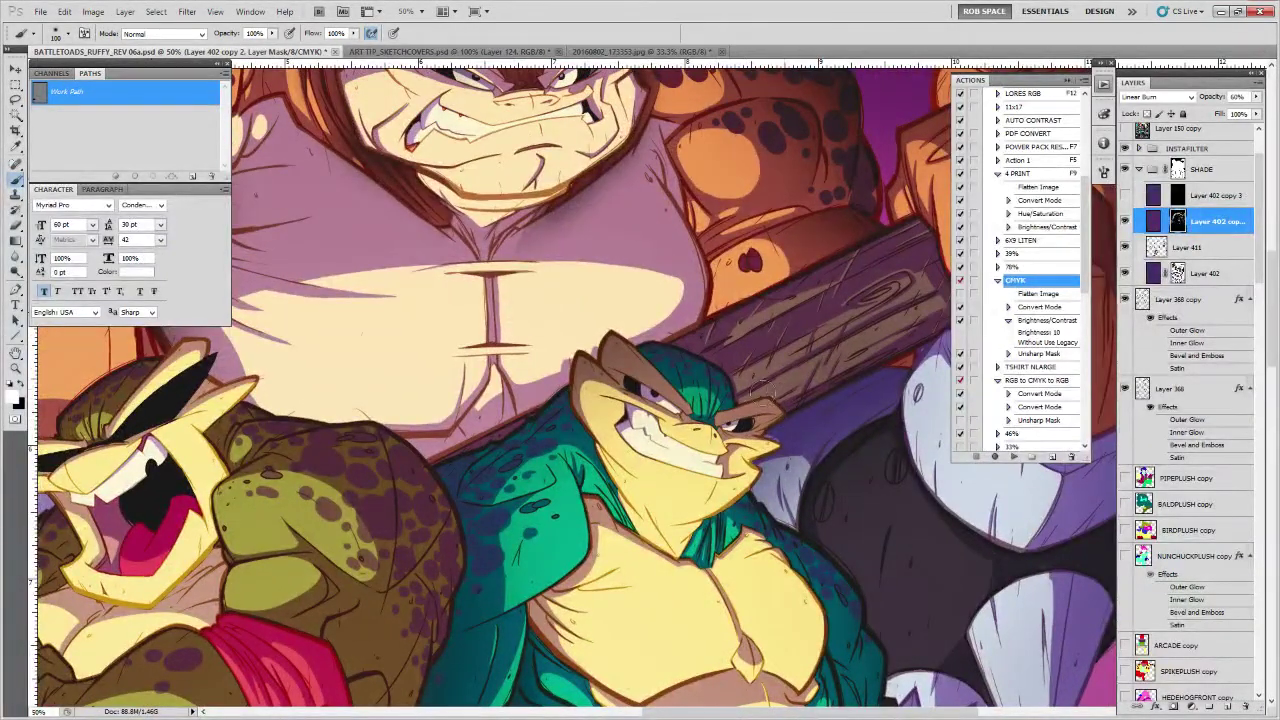
Lasso the areas around the teal toad's eyes and brows and brush soft shade inside them at 100 px
key("l")
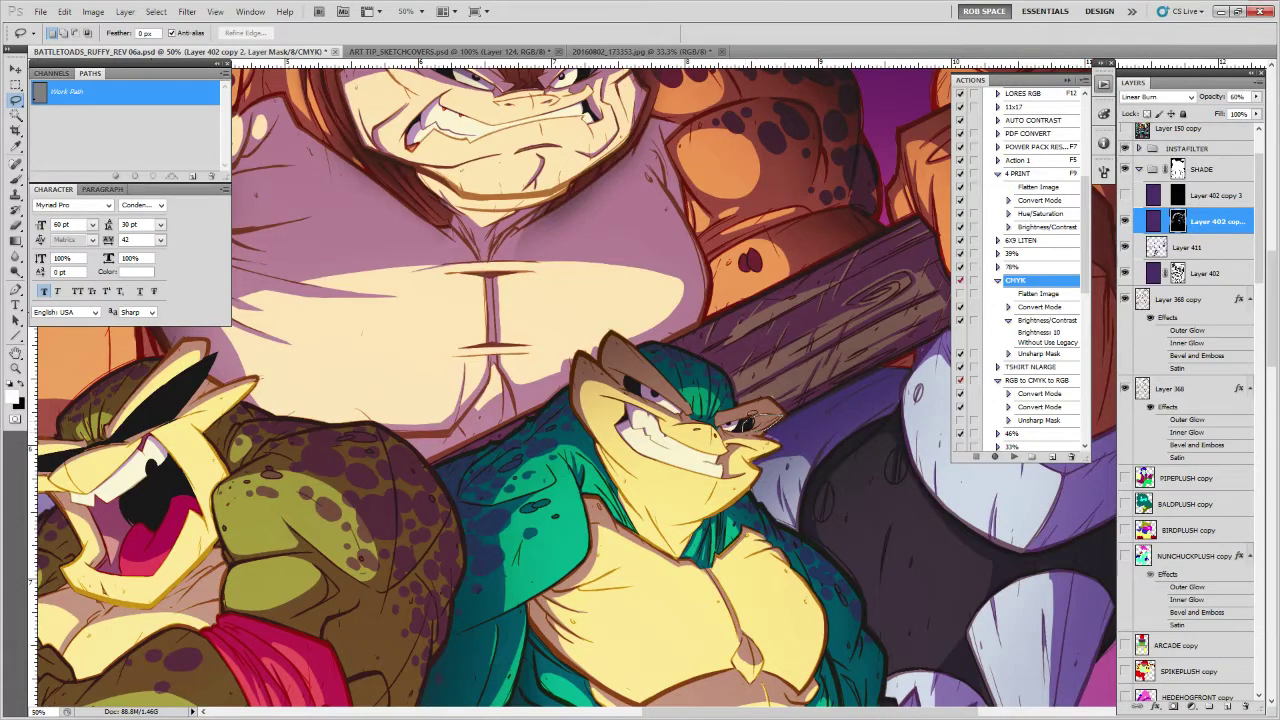
key("b")
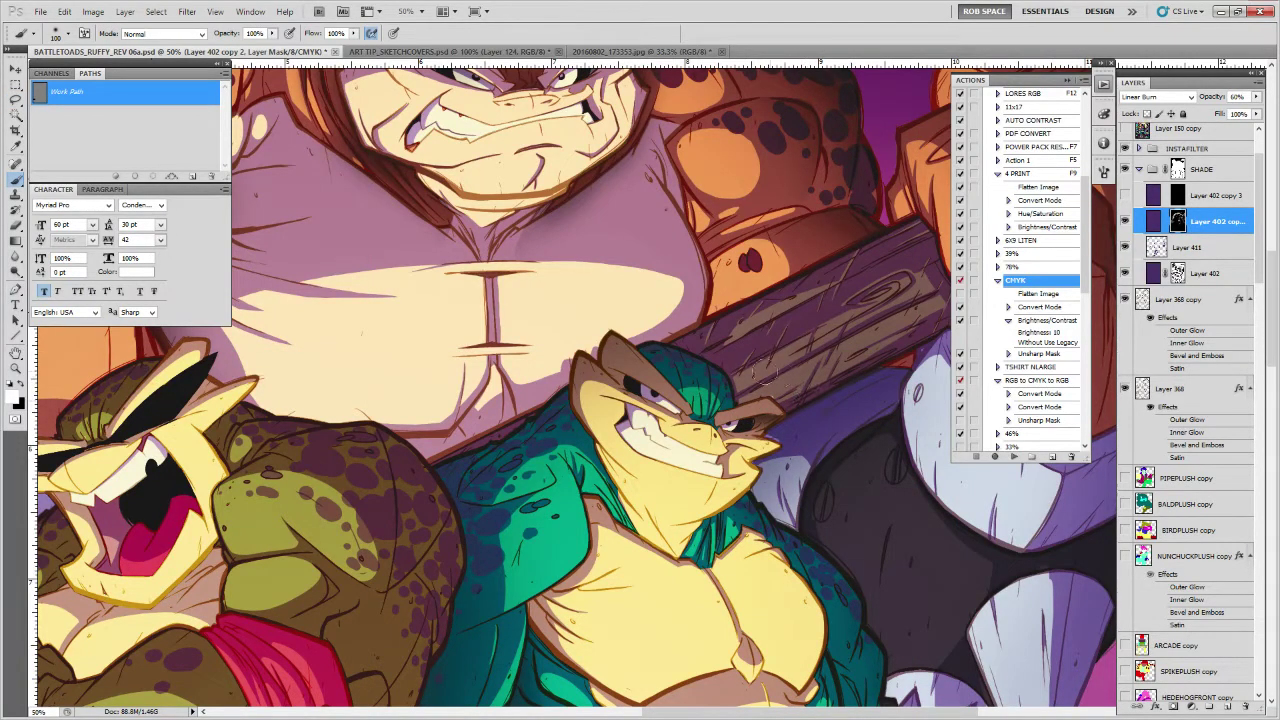
key("l")
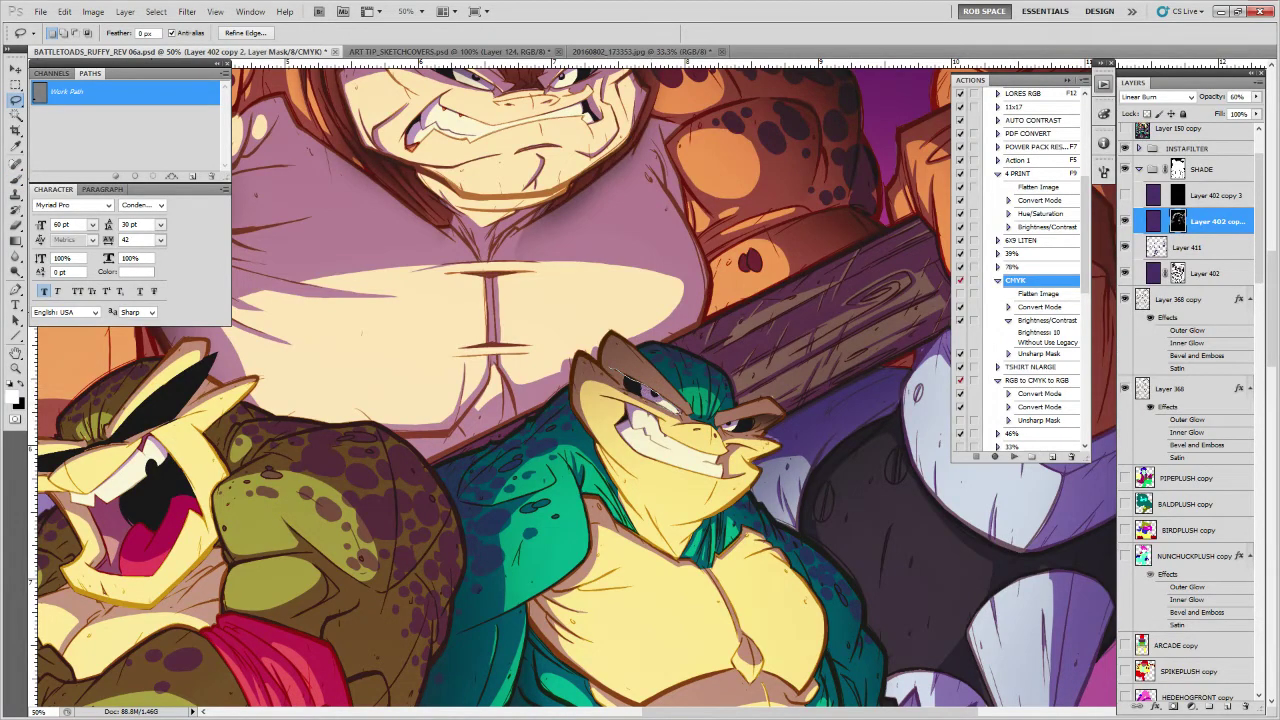
key("b")
key("ctrl+h")
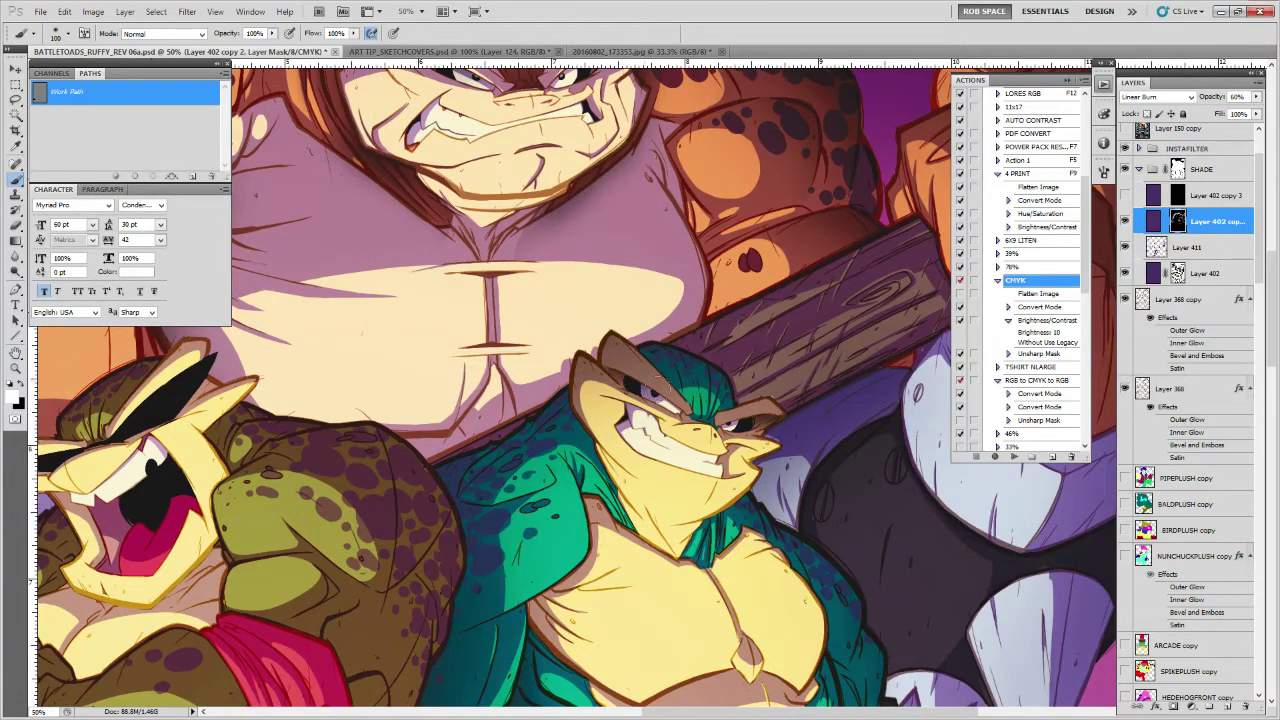
Lasso the side of the teal toad's face, brush soft shade along it, and set black as the painting colour
left_click_drag(585, 407, 651, 330)
key("l")
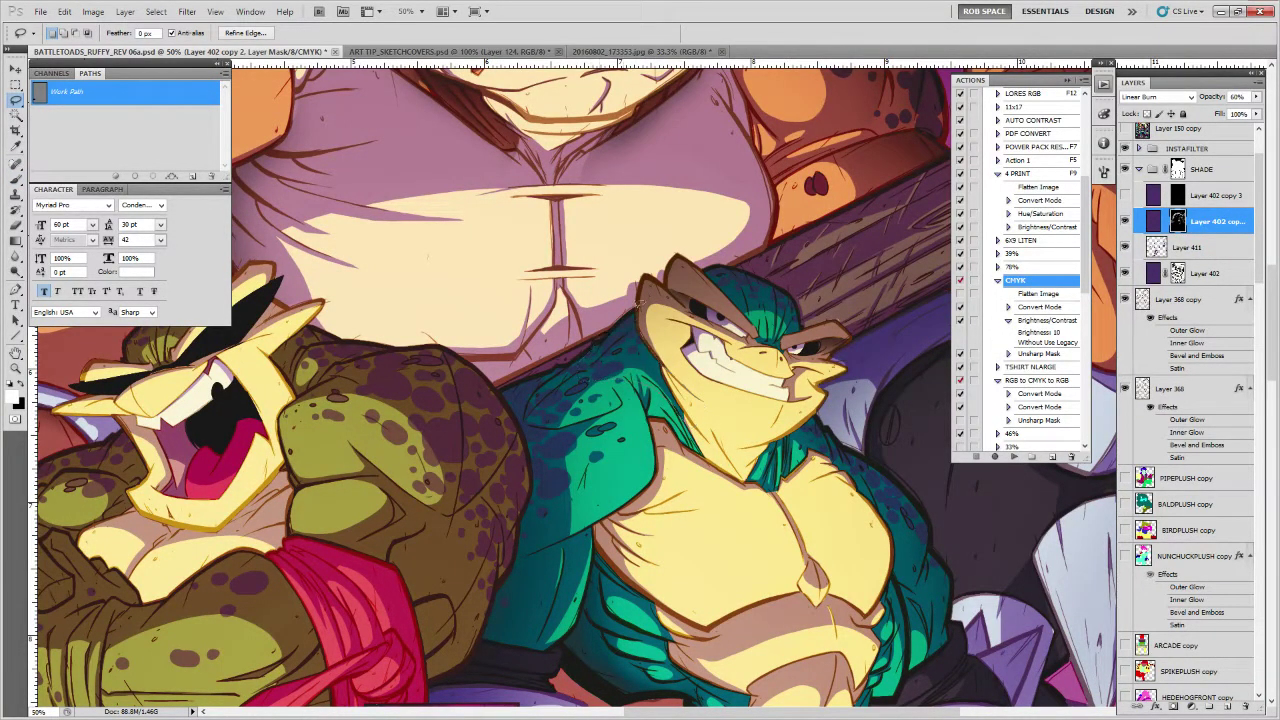
key("b")
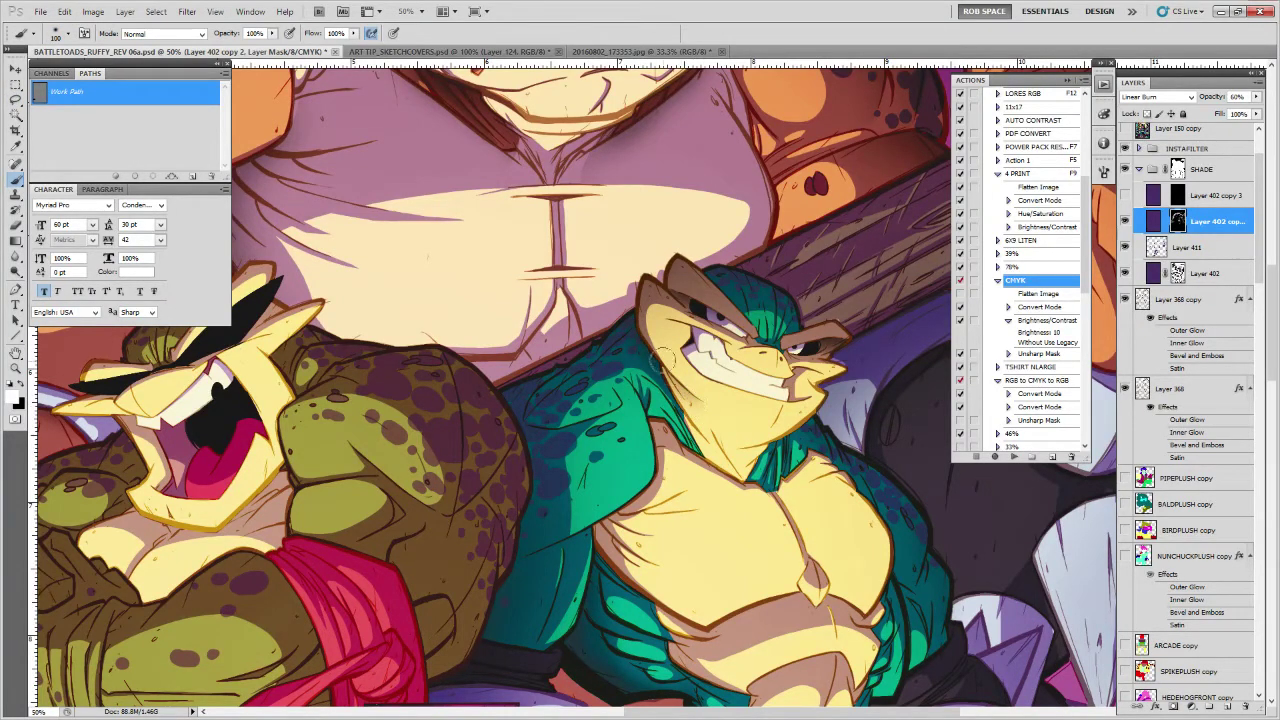
left_click_drag(657, 345, 671, 375)
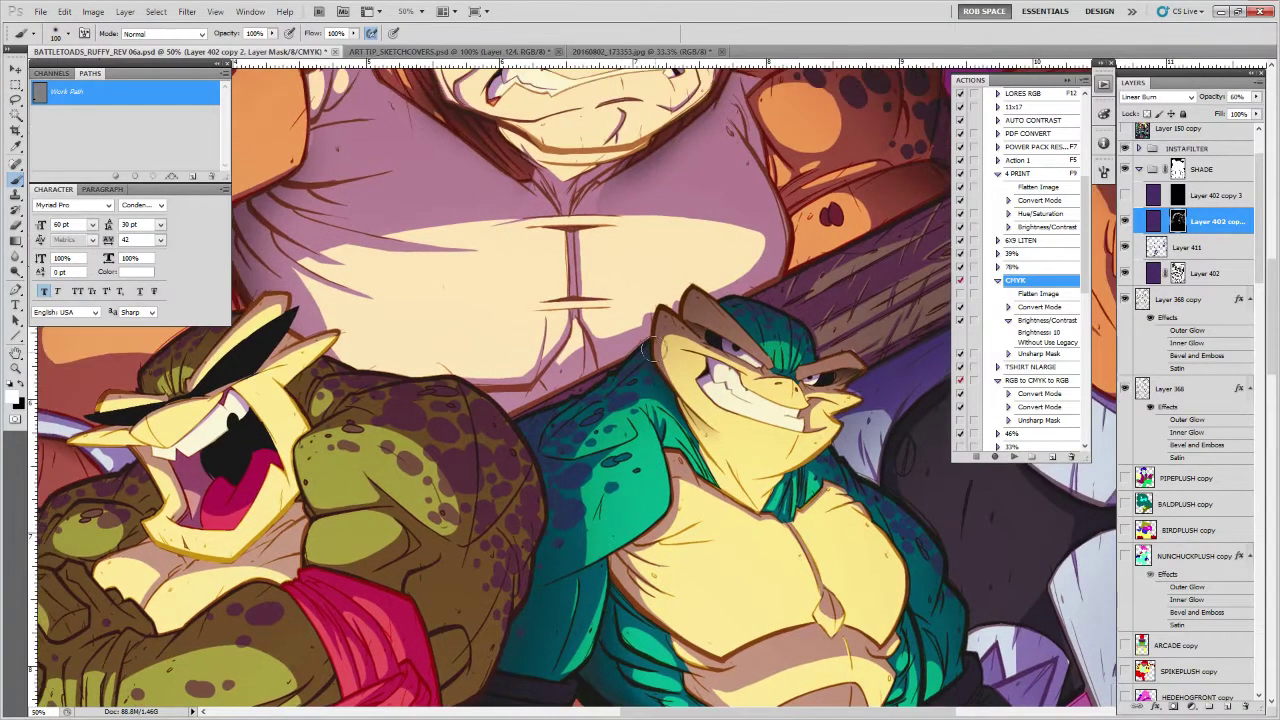
key("x")
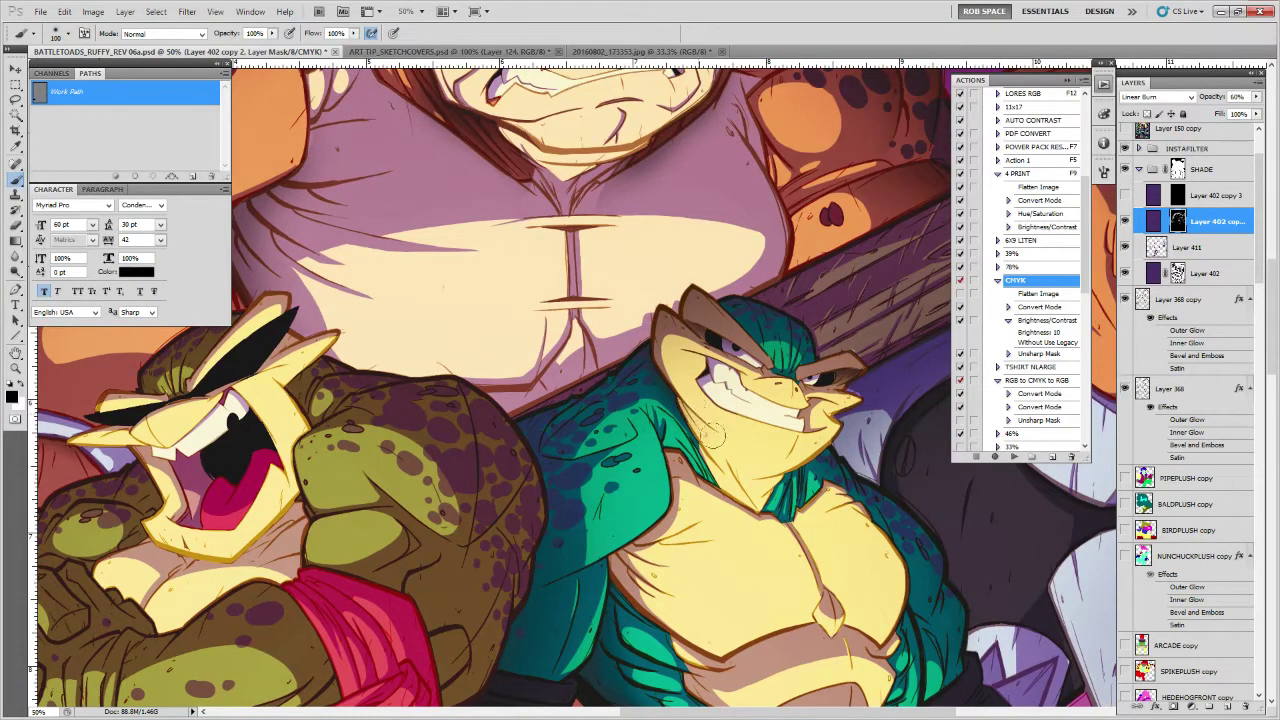
left_click_drag(732, 456, 704, 394)
left_click_drag(726, 340, 729, 254)
Load the olive toad's flat-colour layer as a selection while keeping Layer 402 copy 2's mask active
key("z")
left_click(709, 279, "alt")
left_click(709, 279, "alt")
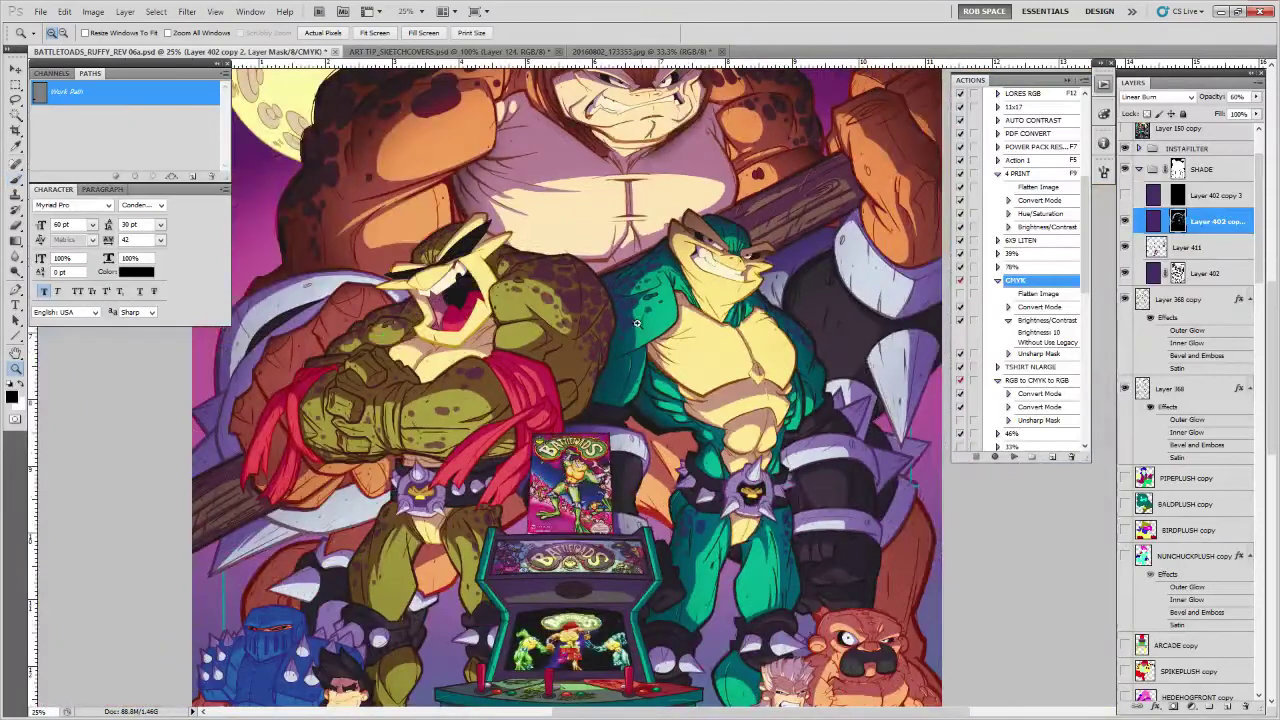
left_click(710, 366, "alt")
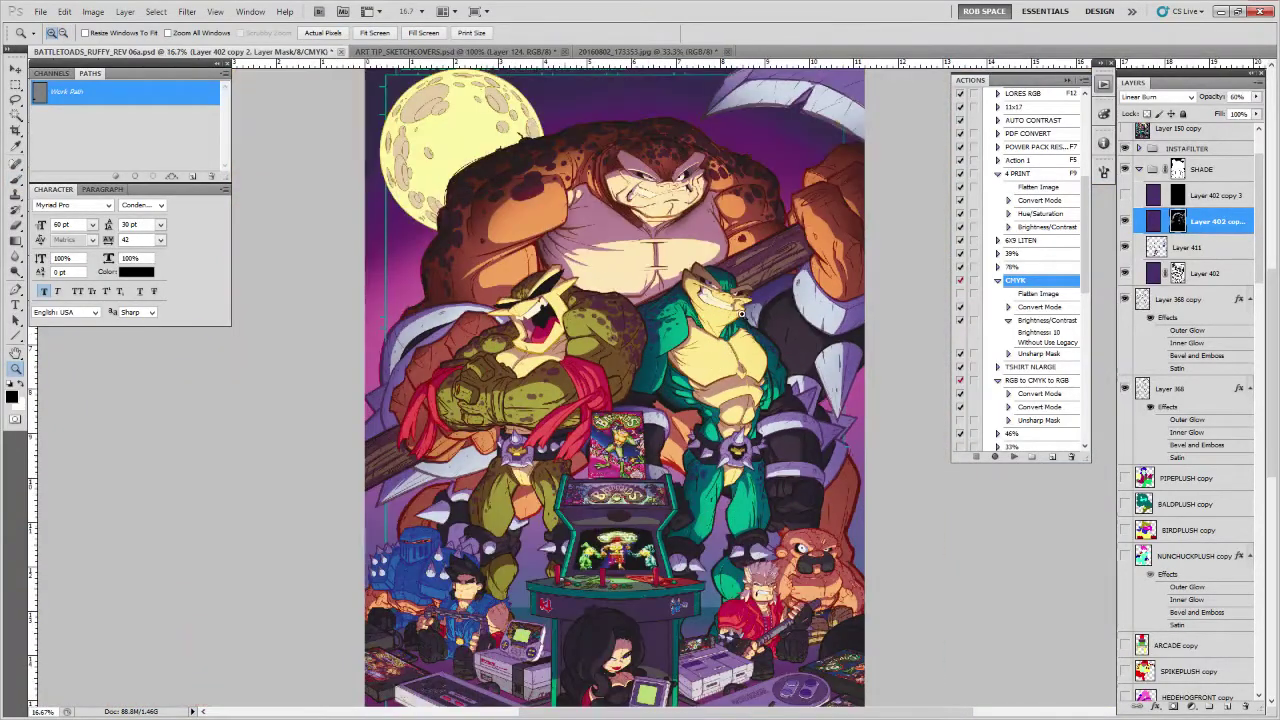
left_click(786, 249, "alt")
left_click(752, 331)
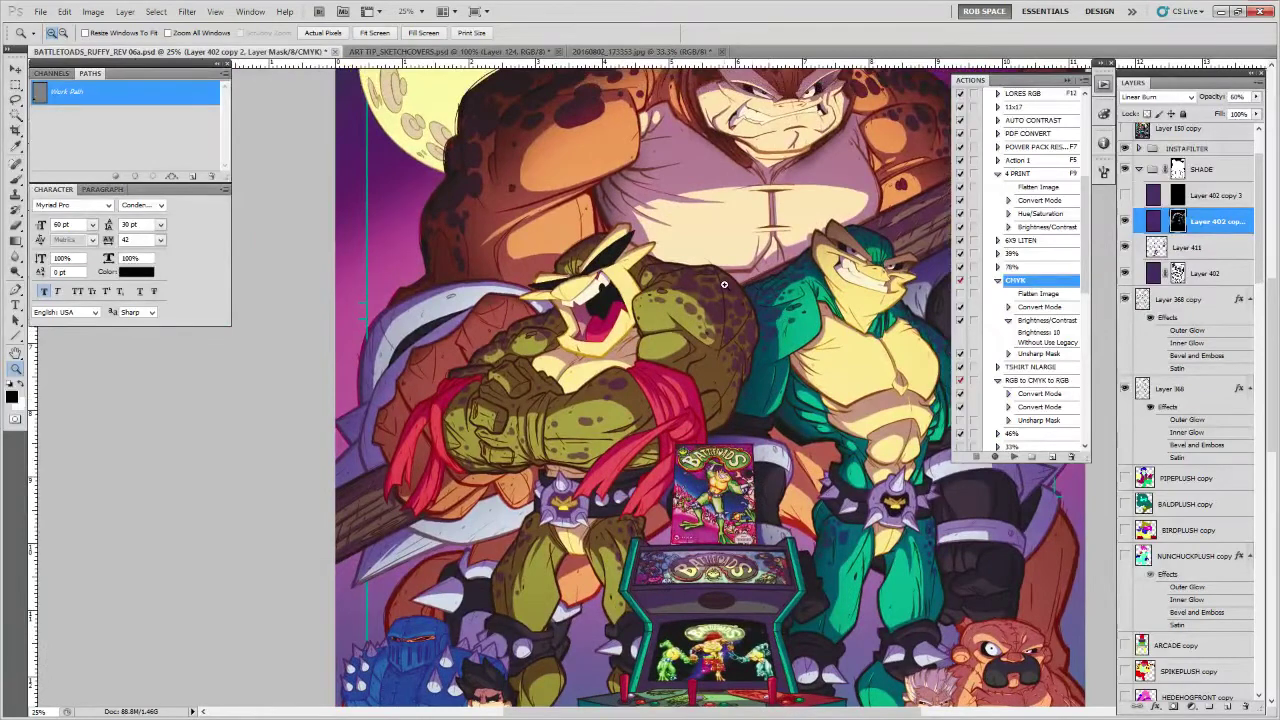
left_click_drag(1260, 272, 1252, 520)
scroll(1192, 614, "down", 10)
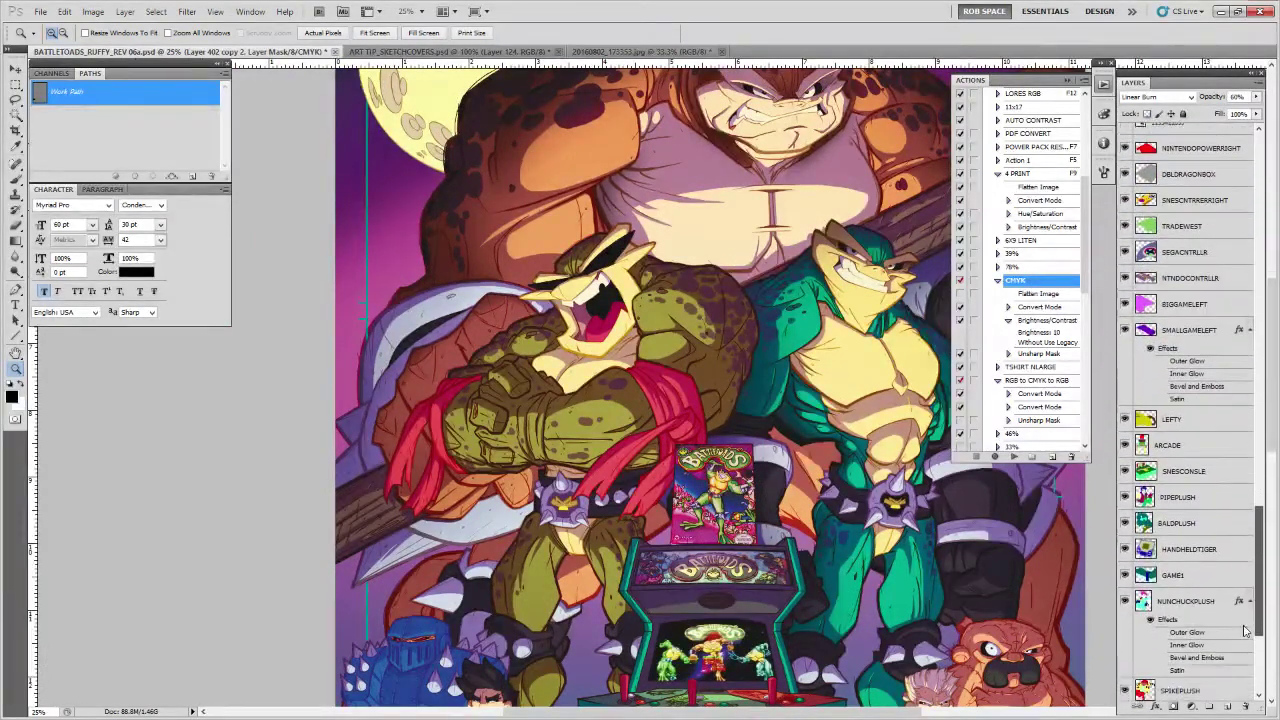
left_click(1143, 545, "ctrl")
left_click_drag(1259, 566, 1246, 121)
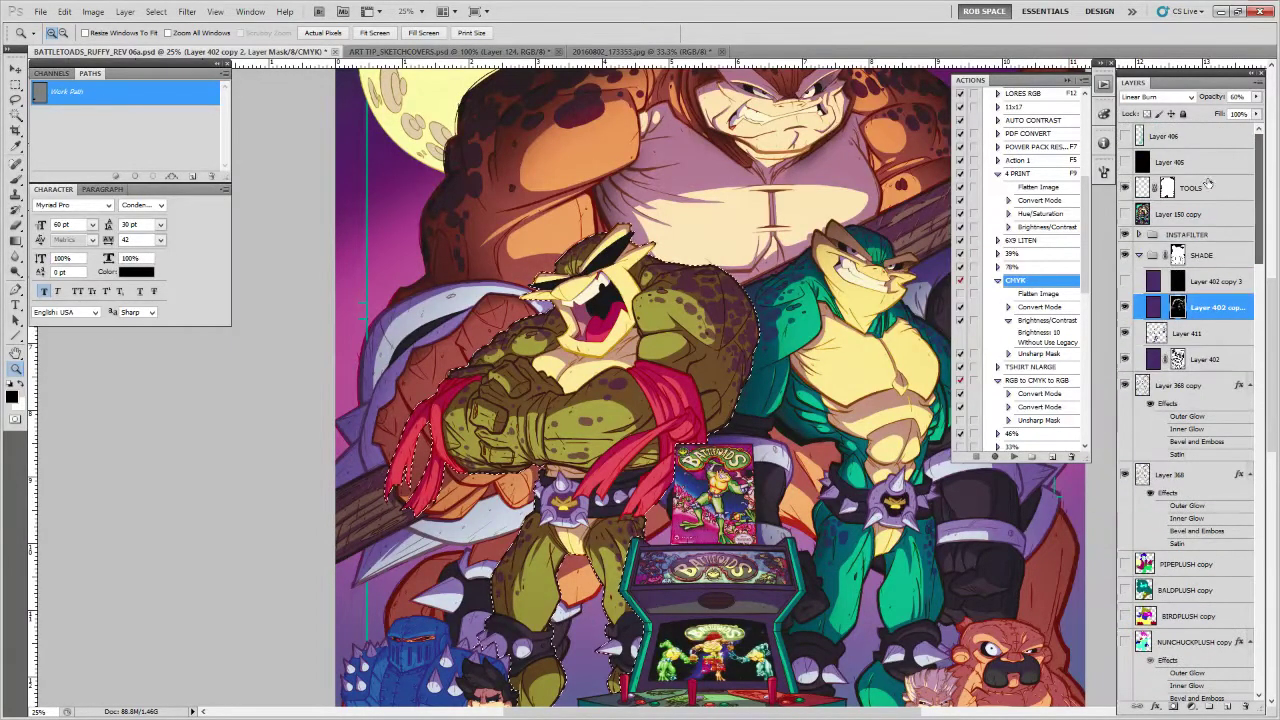
Hide the selection edges and brush soft white mask shade at 800 px along the olive toad's outer arm and side
key("b")
key("bracketright")
key("bracketright")
key("bracketright")
key("bracketright")
key("bracketright")
key("bracketright")
key("bracketright")
key("bracketright")
key("ctrl+h")
key("ctrl+h")
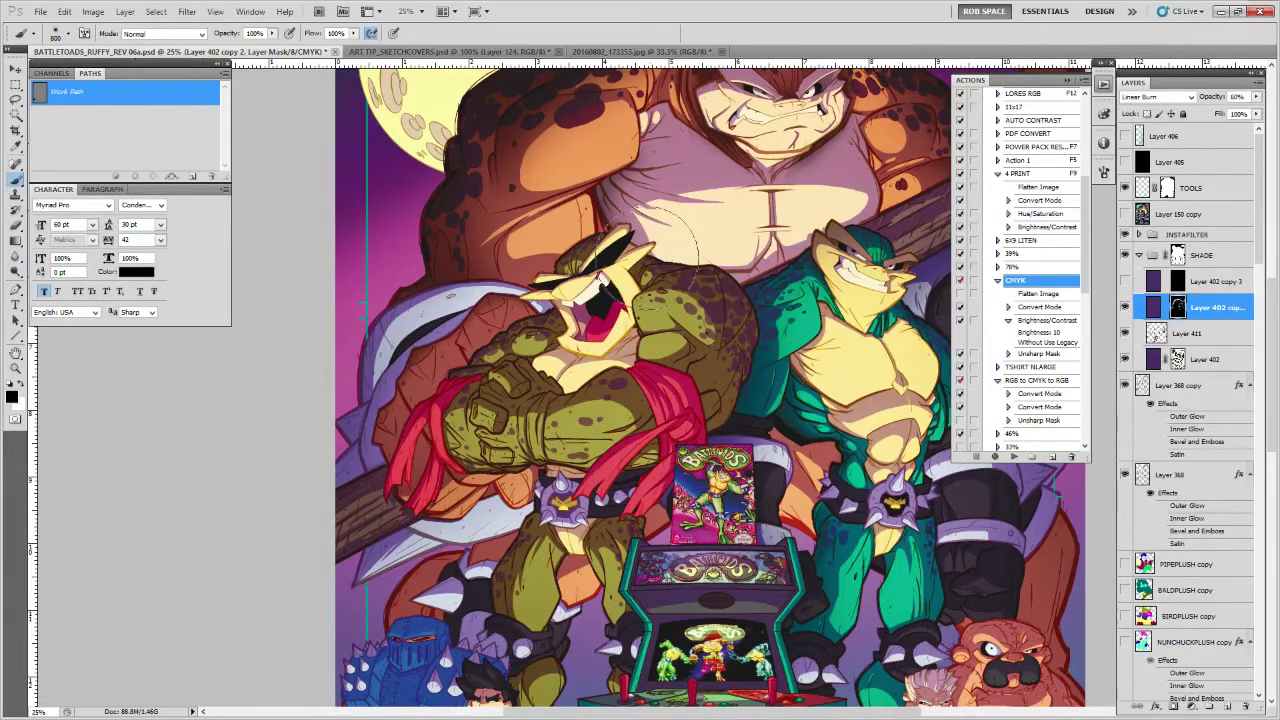
key("x")
mouse_move(677, 272)
left_mouse_down()
mouse_move(710, 302)
mouse_move(740, 382)
mouse_move(710, 453)
left_mouse_up()
key("ctrl+z")
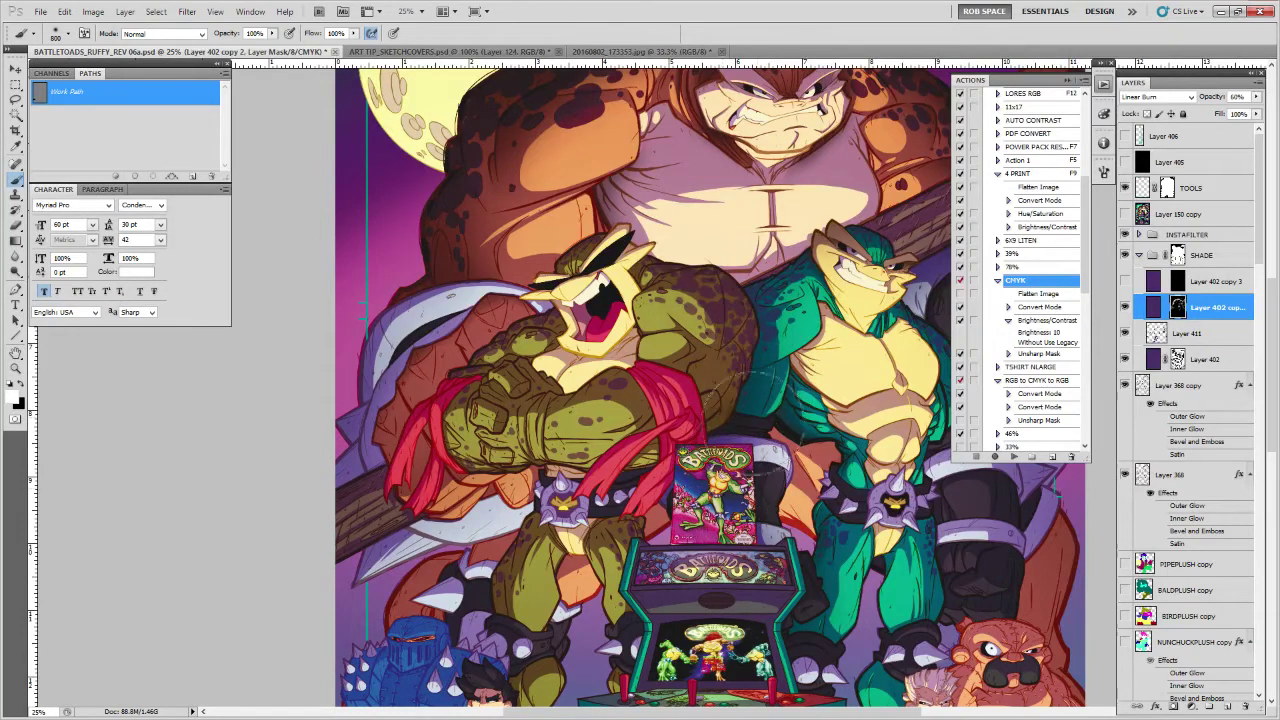
left_click_drag(760, 370, 656, 468)
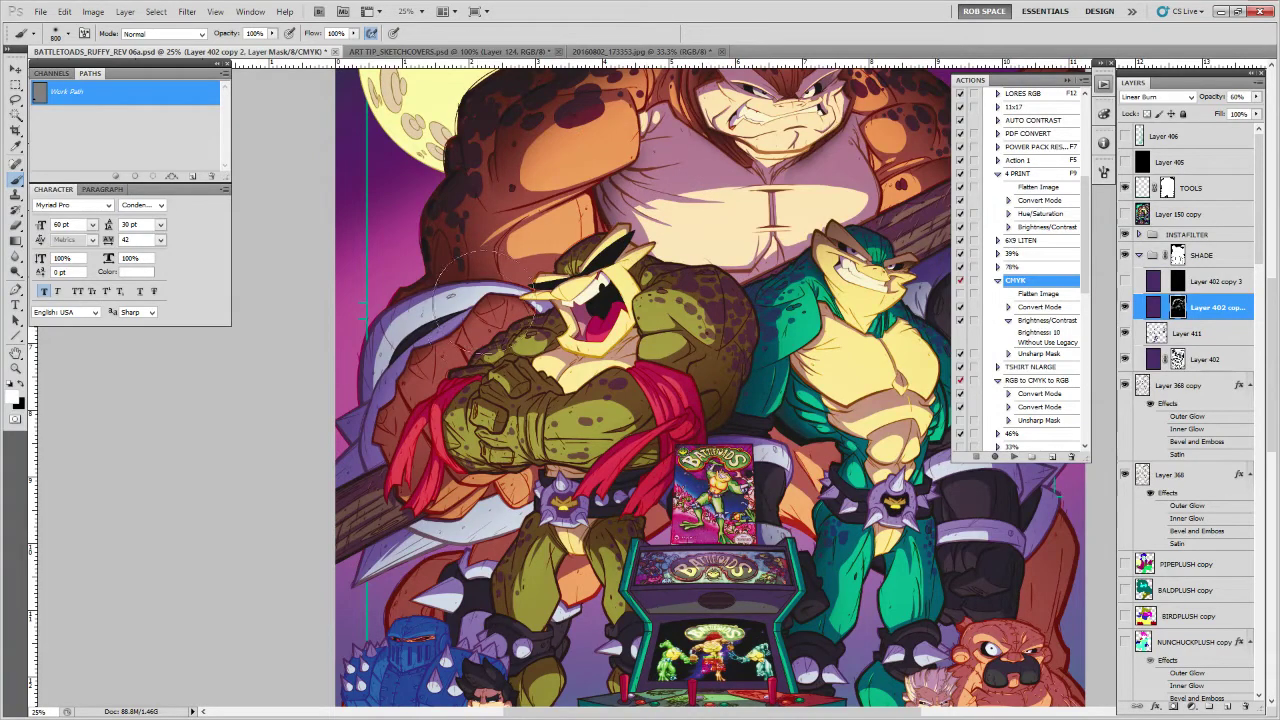
Lasso the olive toad's folded hand and wrist, hide the selection edges, and shade inside it, reducing the brush to 400 px
left_click_drag(596, 682, 658, 536)
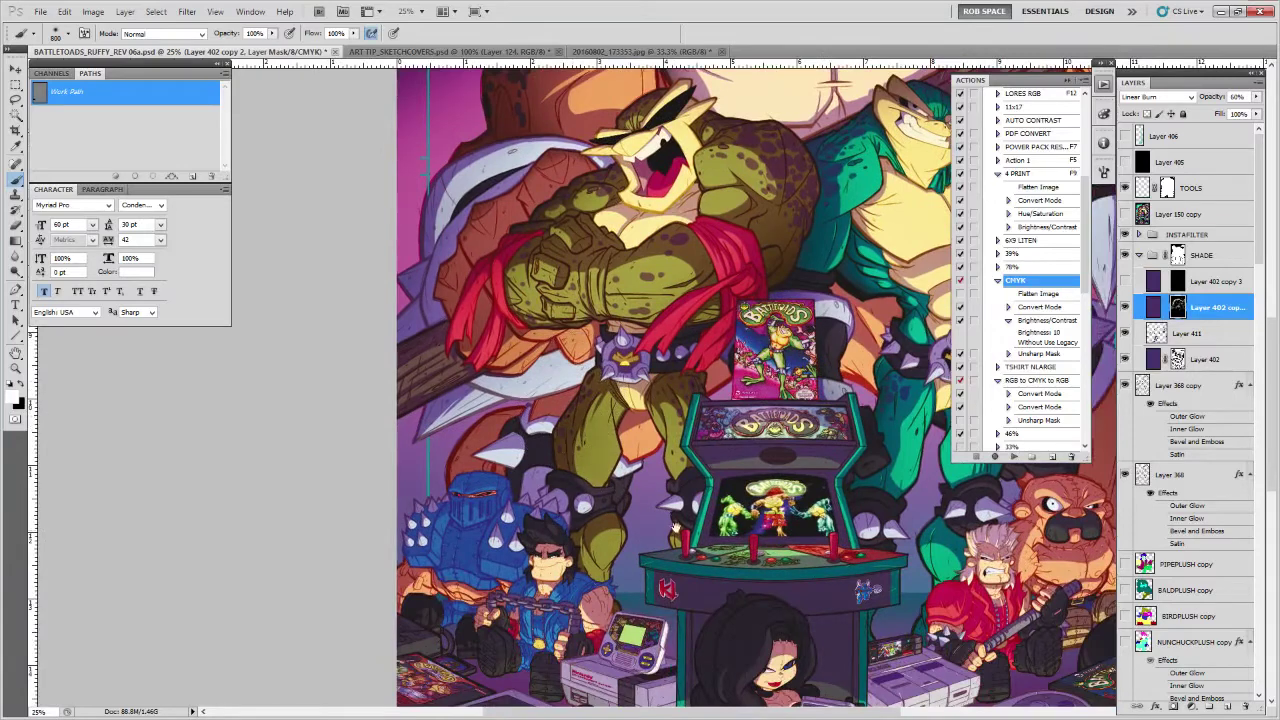
left_click_drag(722, 386, 716, 505)
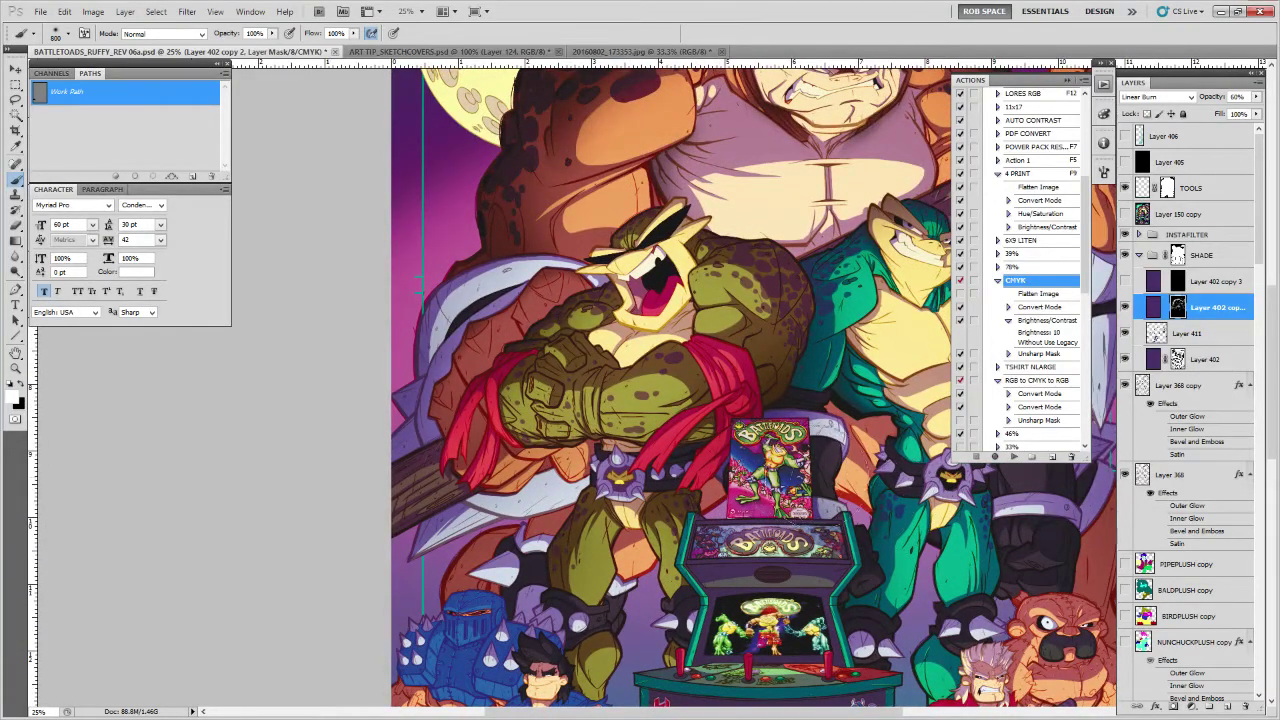
key("z")
left_click(636, 382)
mouse_move(658, 410)
left_mouse_down()
mouse_move(658, 432)
mouse_move(637, 416)
left_mouse_up()
key("l")
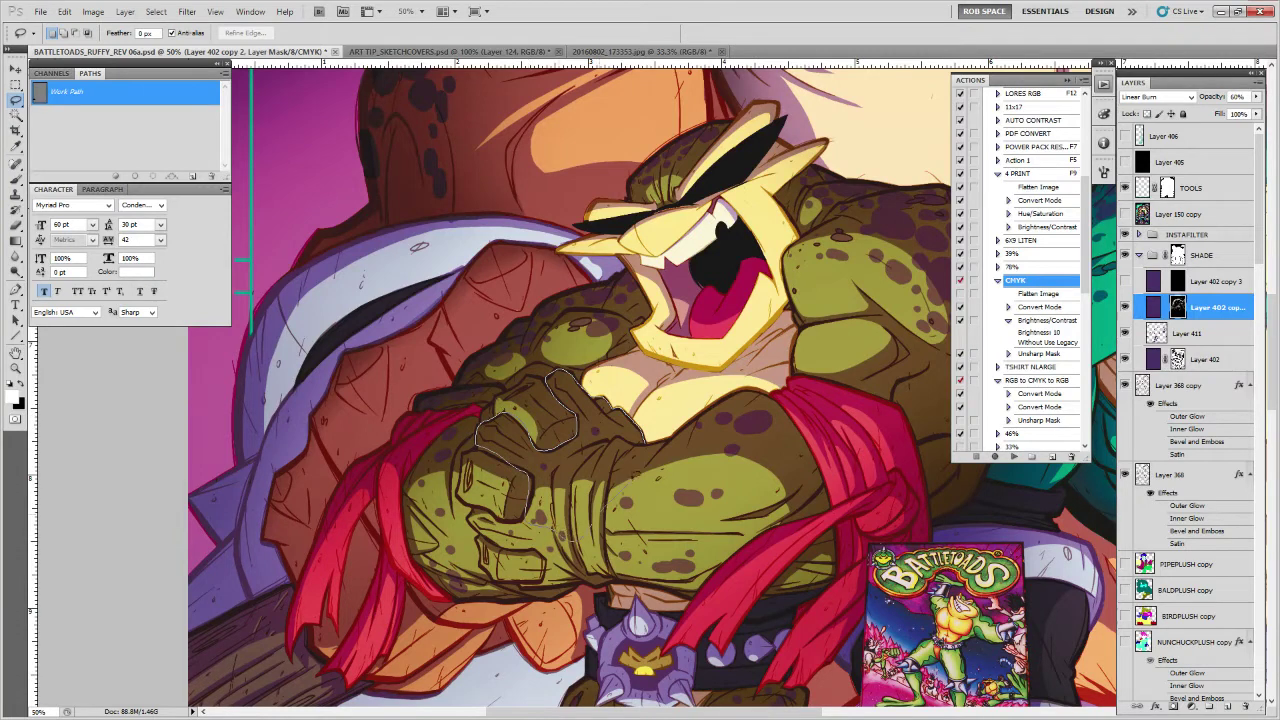
left_click_drag(655, 438, 656, 439)
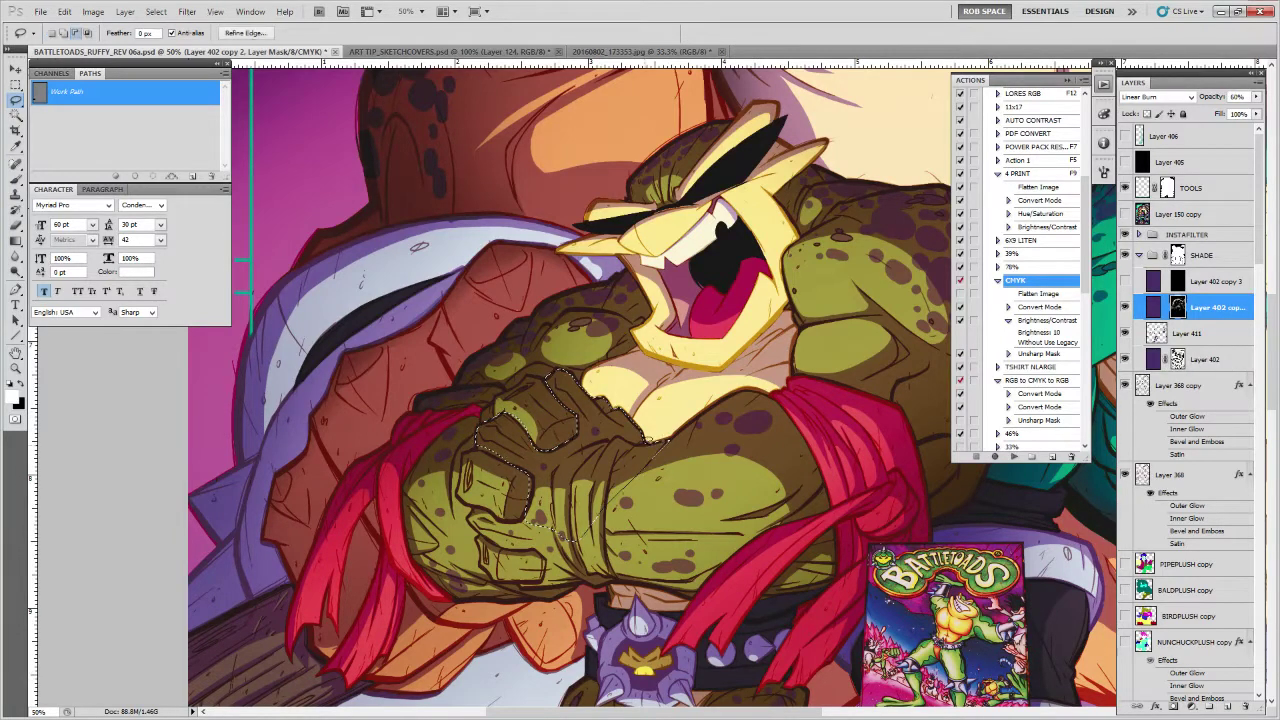
key("b")
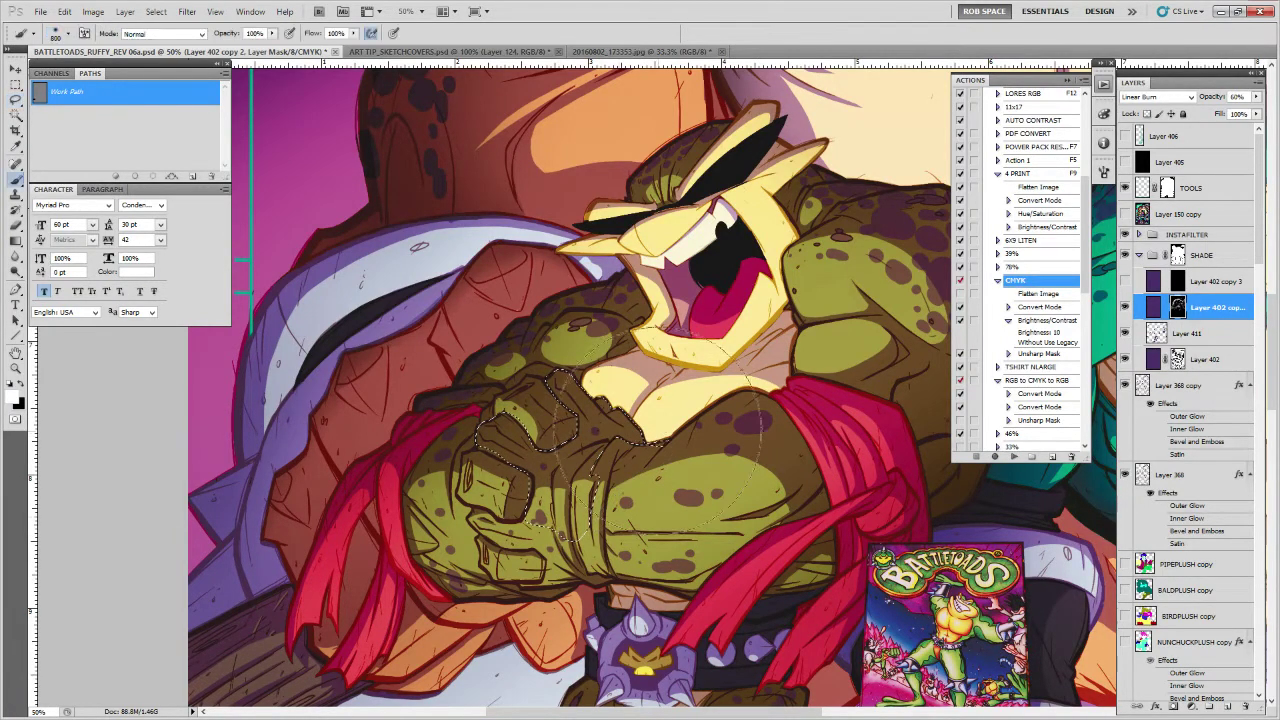
key("ctrl+h")
key("ctrl+h")
key("bracketleft")
key("bracketleft")
key("bracketleft")
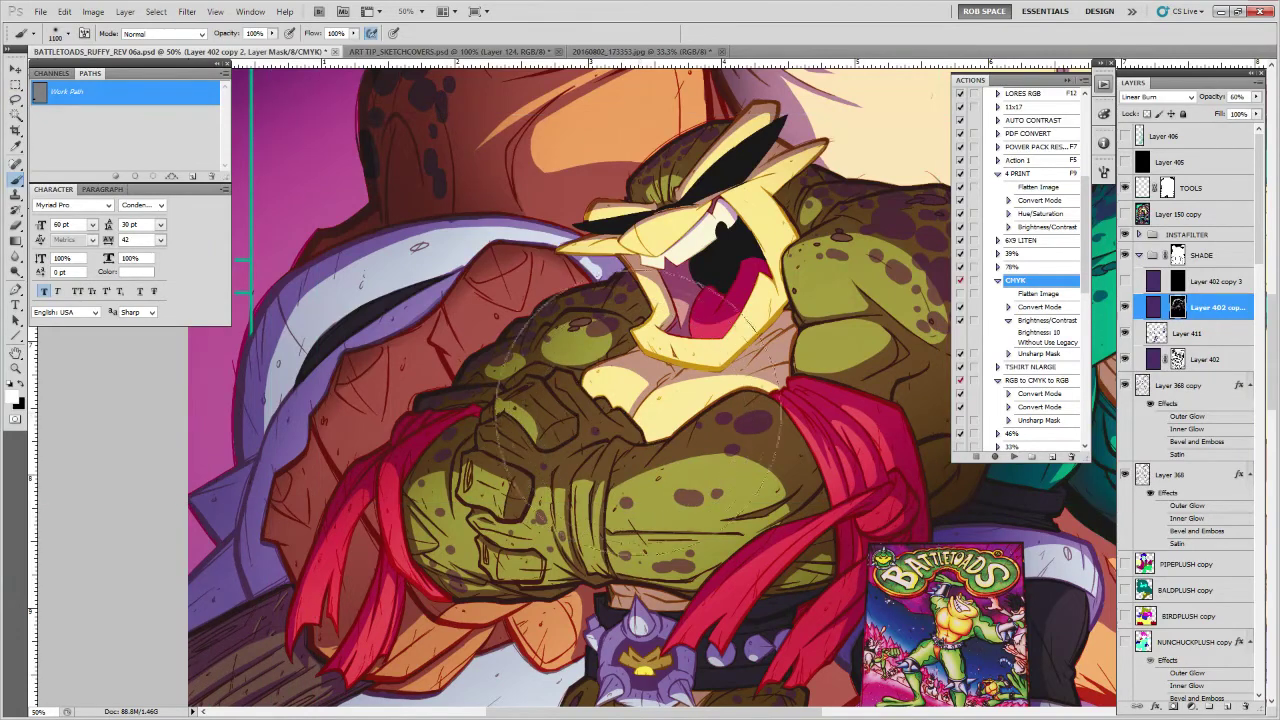
key("bracketleft")
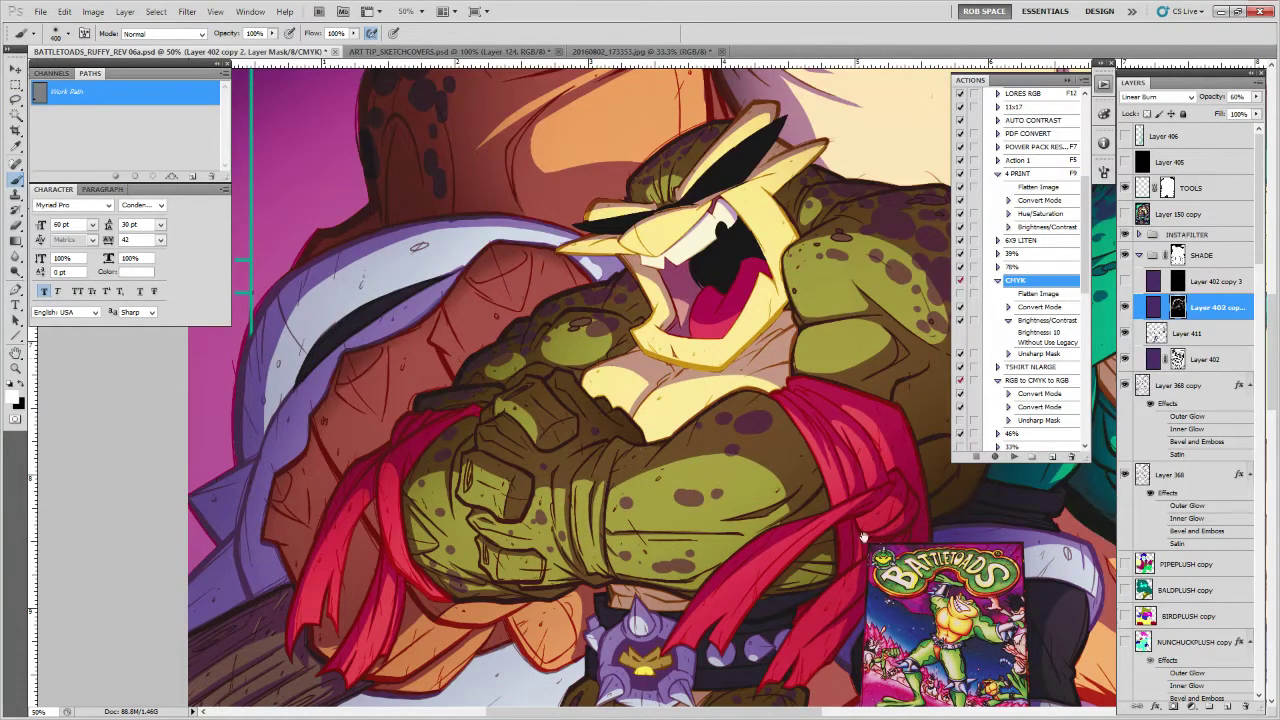
Lasso the small crease where the olive toad's upper arm folds below the large green shoulder patch
left_click_drag(858, 522, 786, 522)
left_click_drag(785, 473, 782, 476)
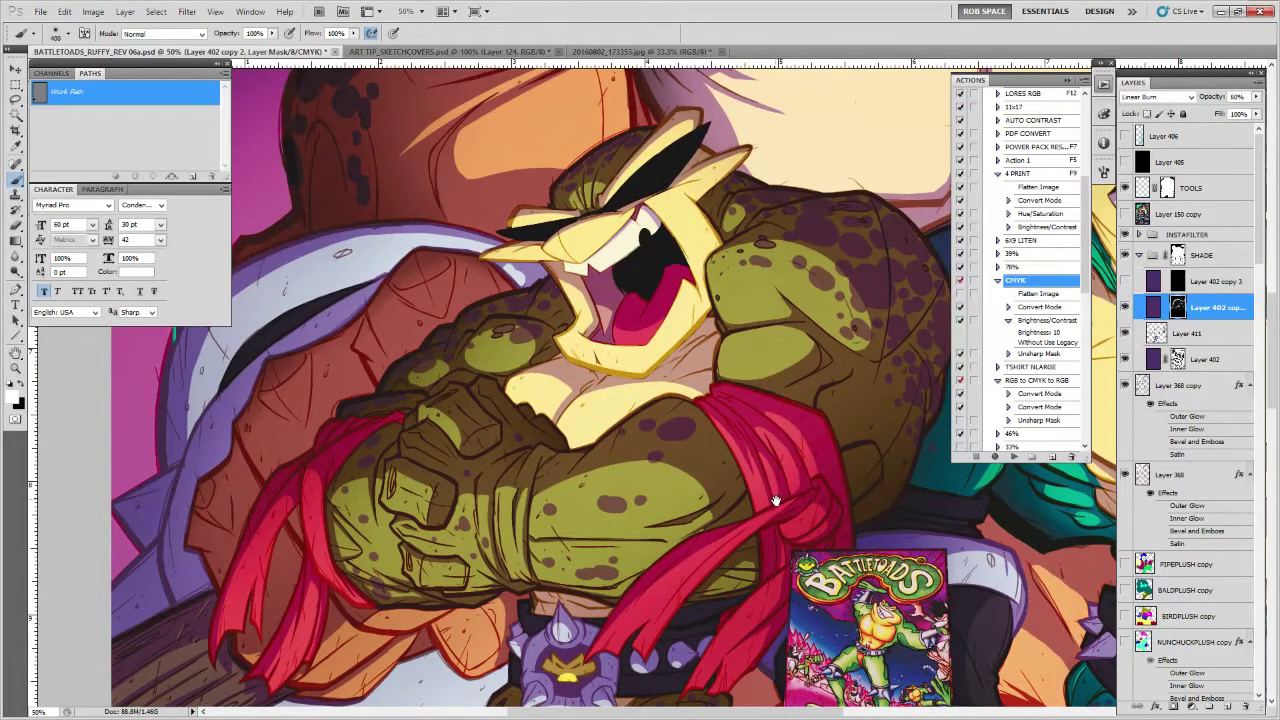
left_click_drag(777, 494, 776, 500)
key("l")
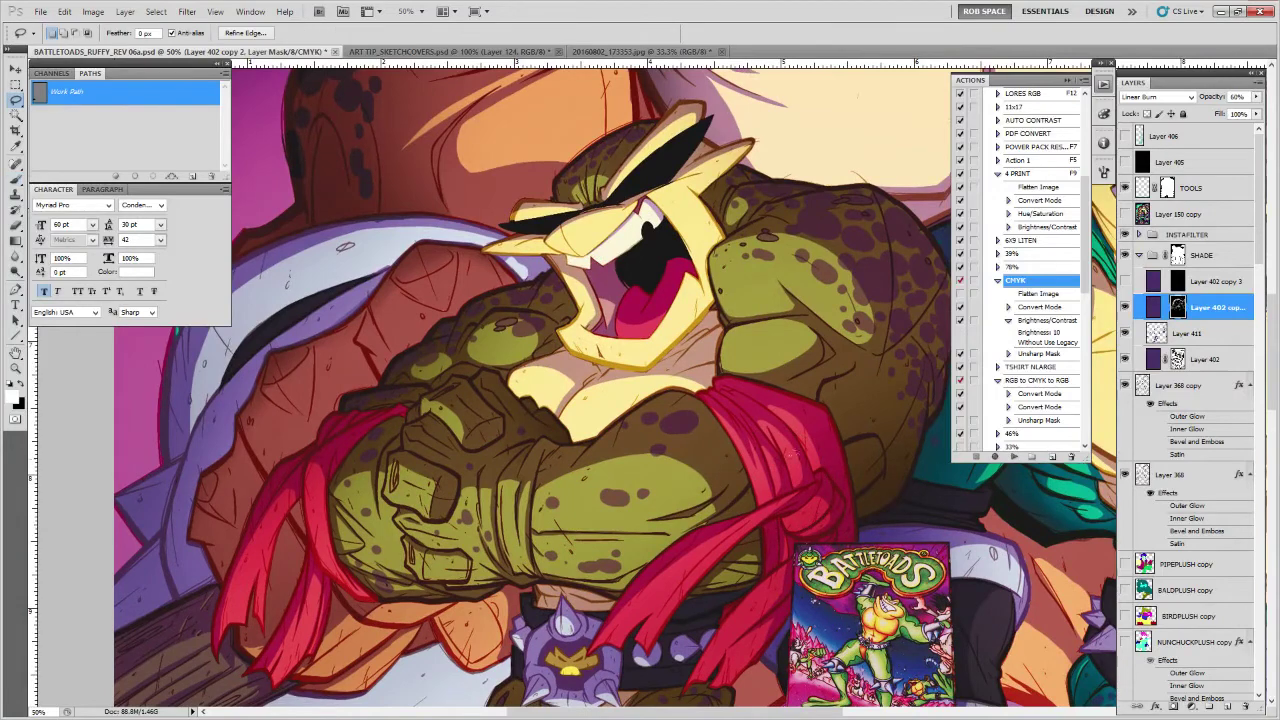
left_click_drag(852, 485, 812, 472)
left_click_drag(778, 320, 744, 356)
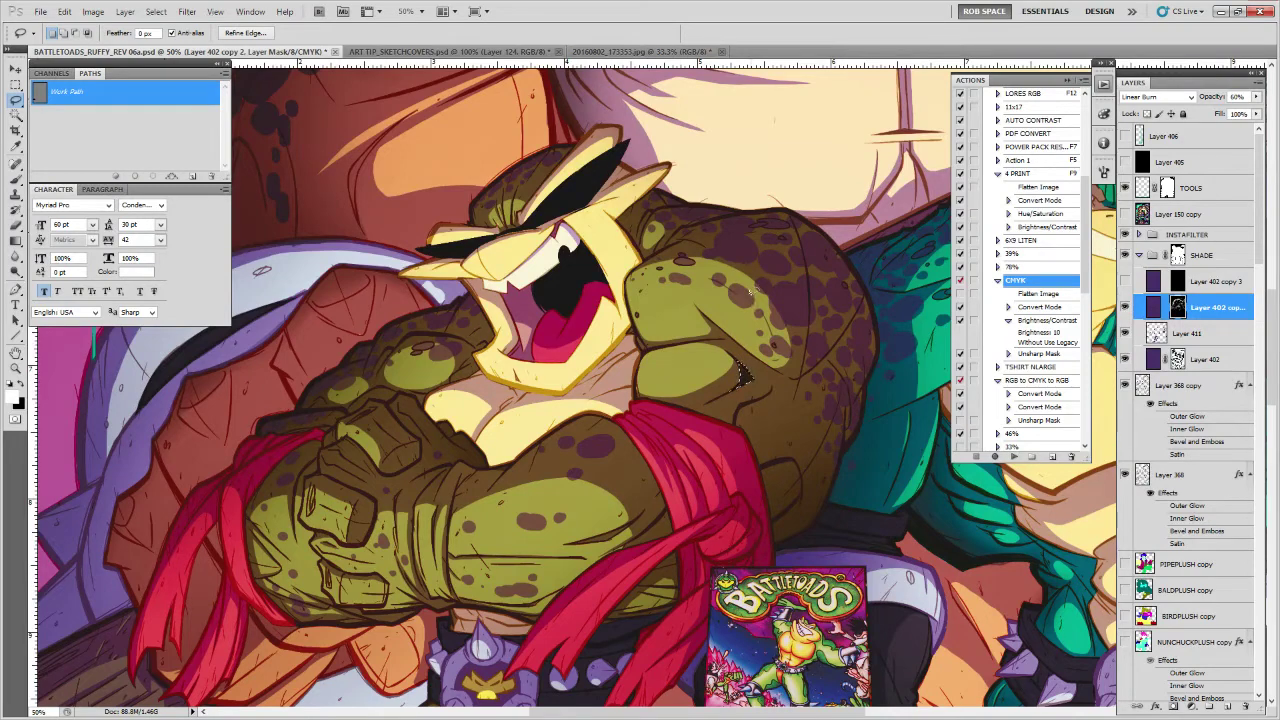
left_click_drag(903, 381, 862, 422)
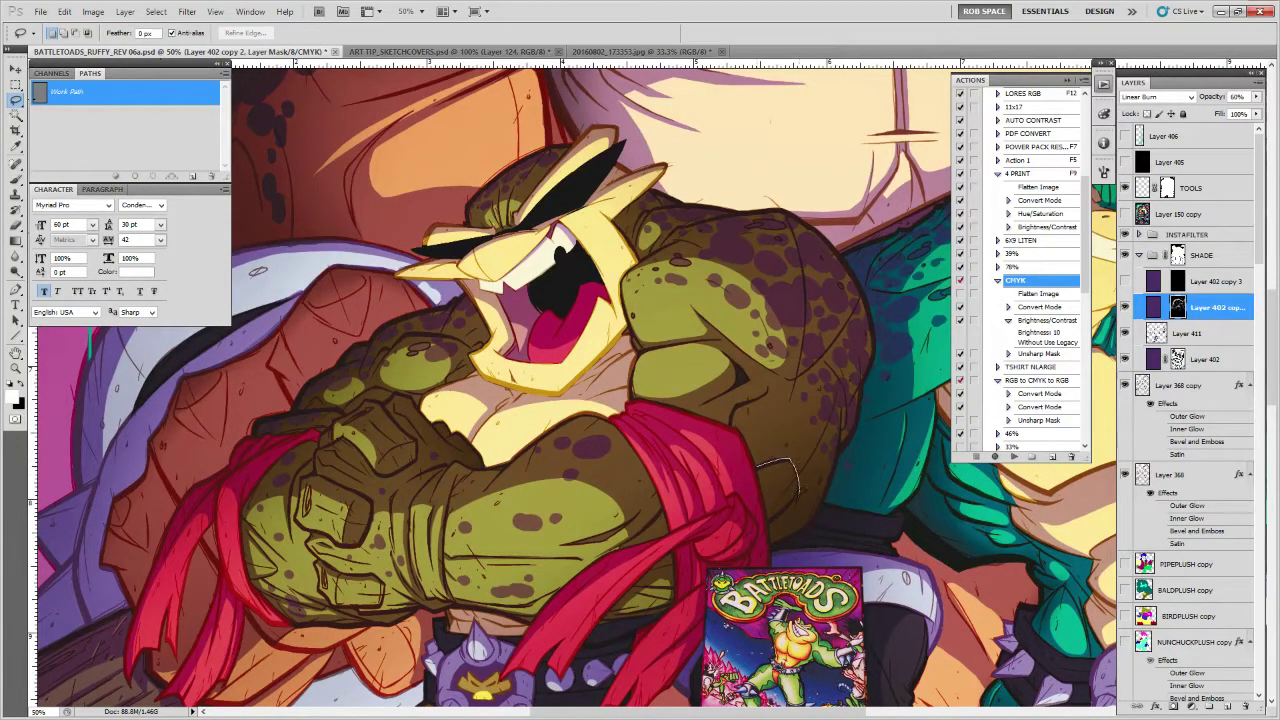
Lasso the patch of the olive toad's arm beside the red armband, brush mask shade inside it, and deselect
left_click_drag(768, 531, 757, 467)
key("b")
left_click(801, 500)
key("ctrl+d")
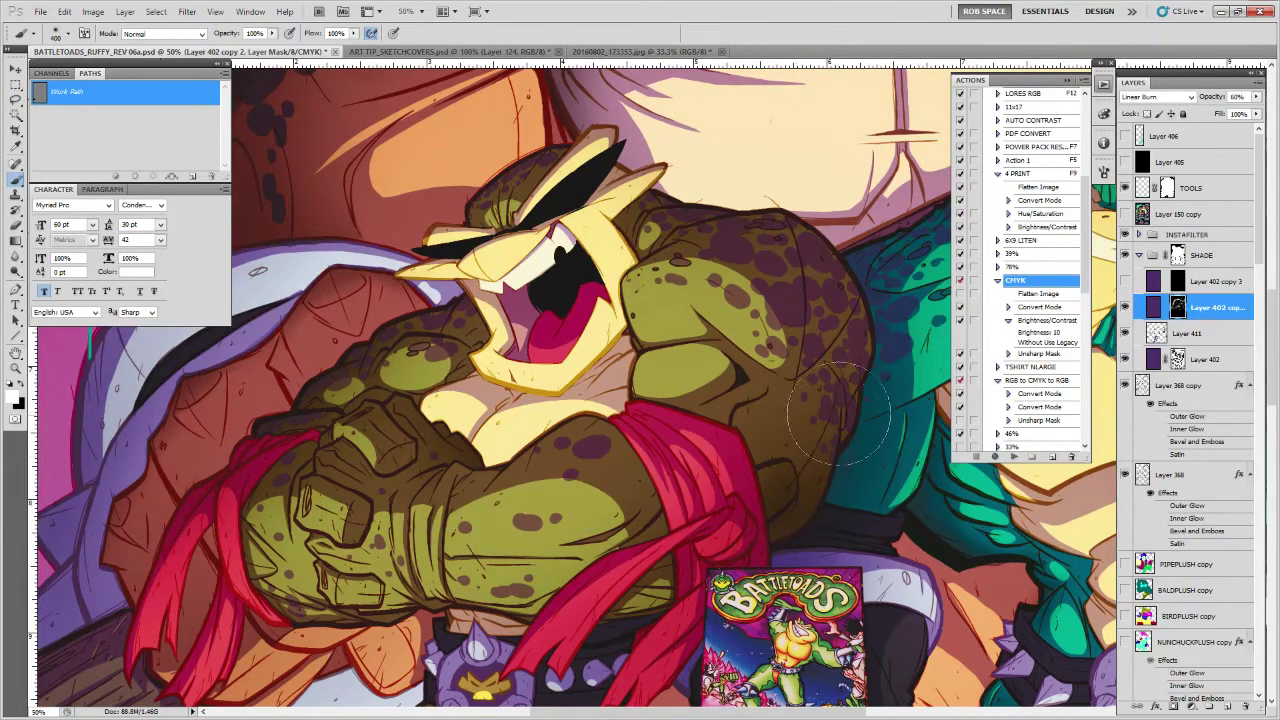
Lasso the spotted outer curve of the olive toad's shoulder, hide the selection edges, and brush soft mask shade inside it
left_click_drag(850, 435, 810, 512)
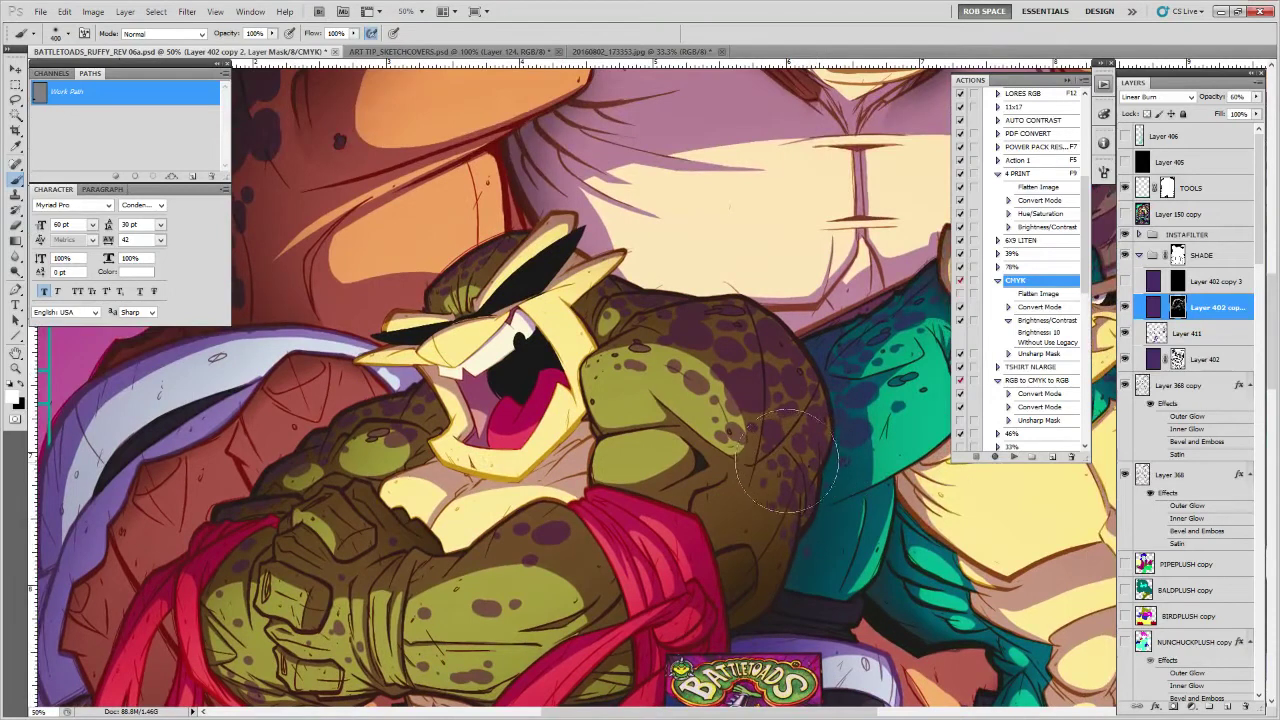
key("l")
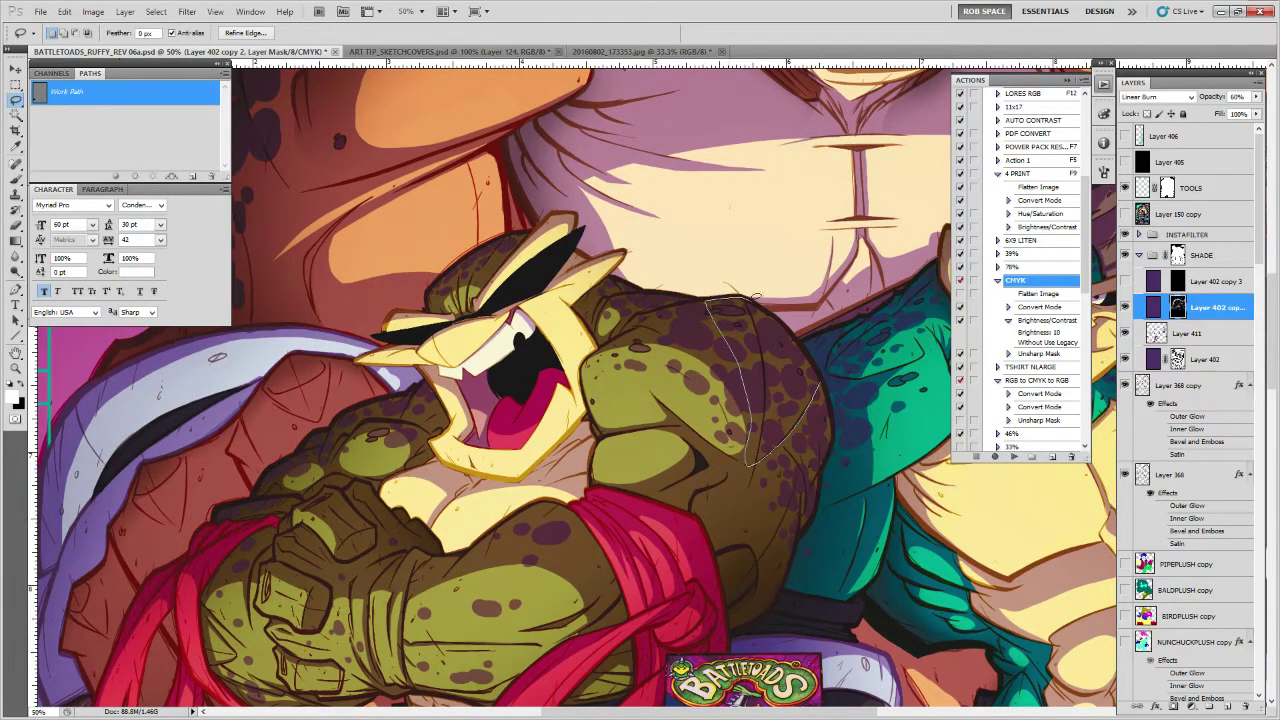
left_click_drag(812, 365, 815, 385)
key("b")
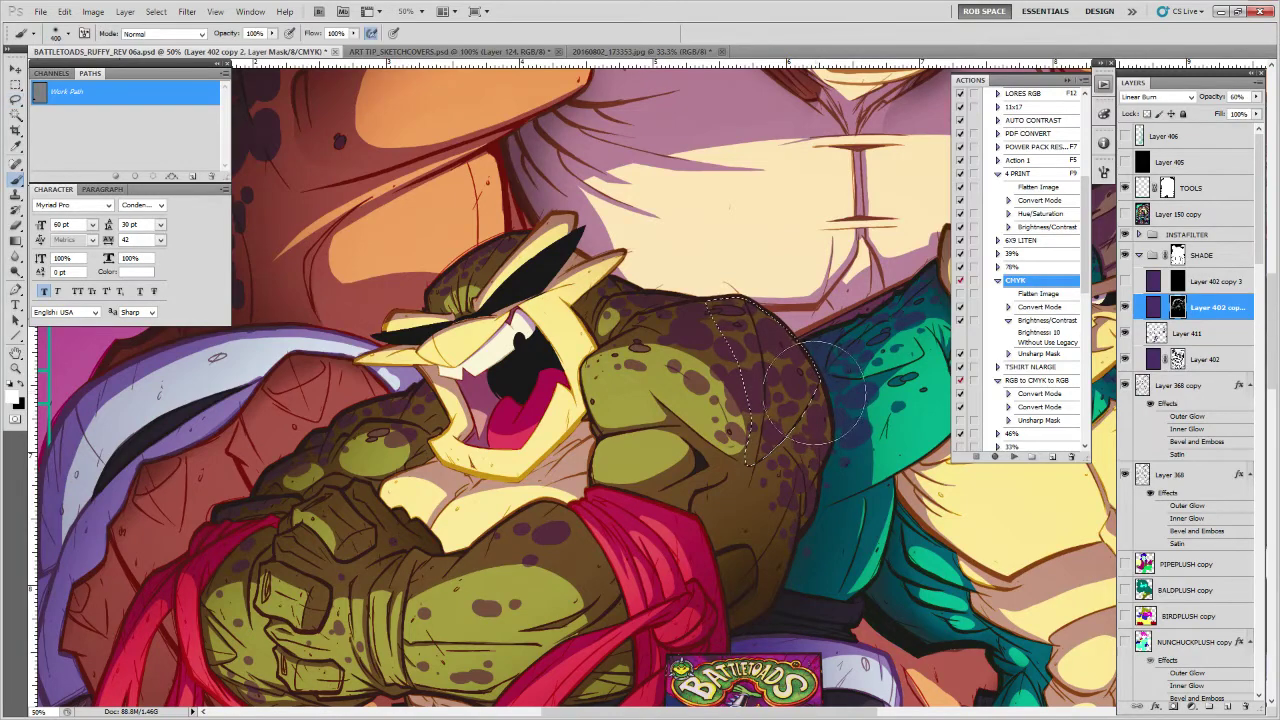
key("ctrl+h")
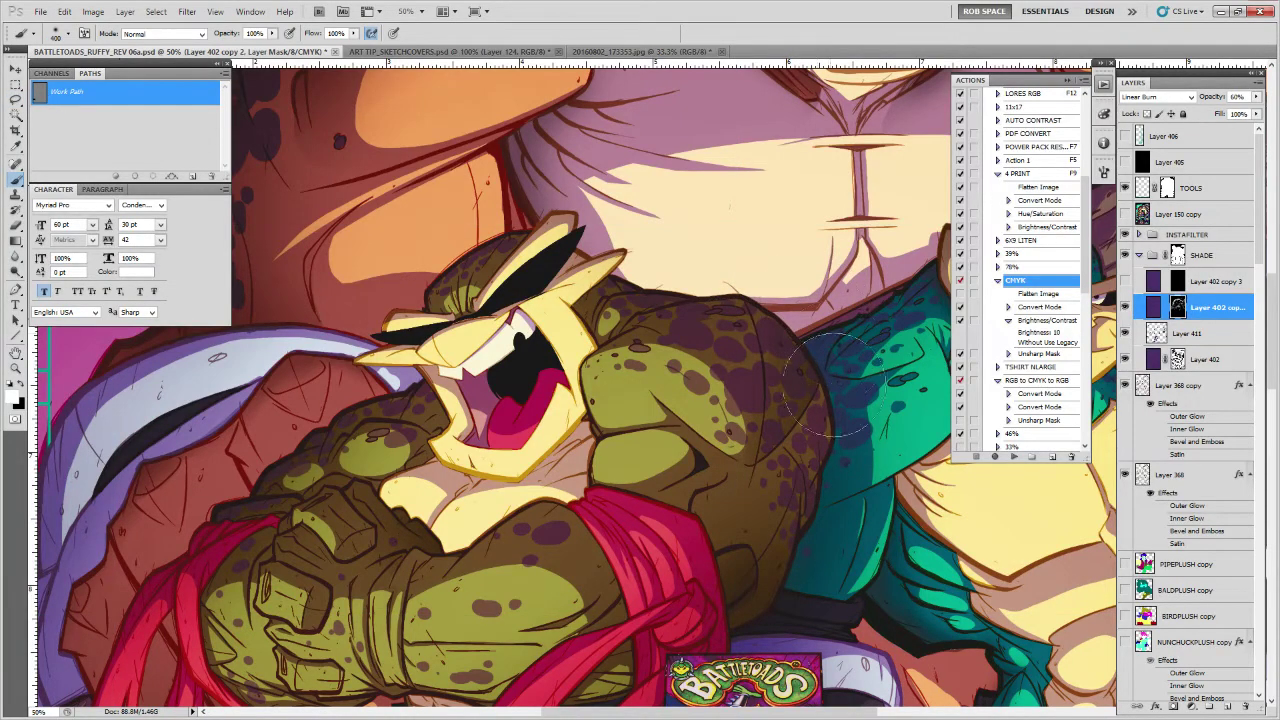
Lasso the narrow outer edge of the olive toad's arm below the shoulder and brush soft mask shade along it
left_click_drag(820, 300, 804, 246)
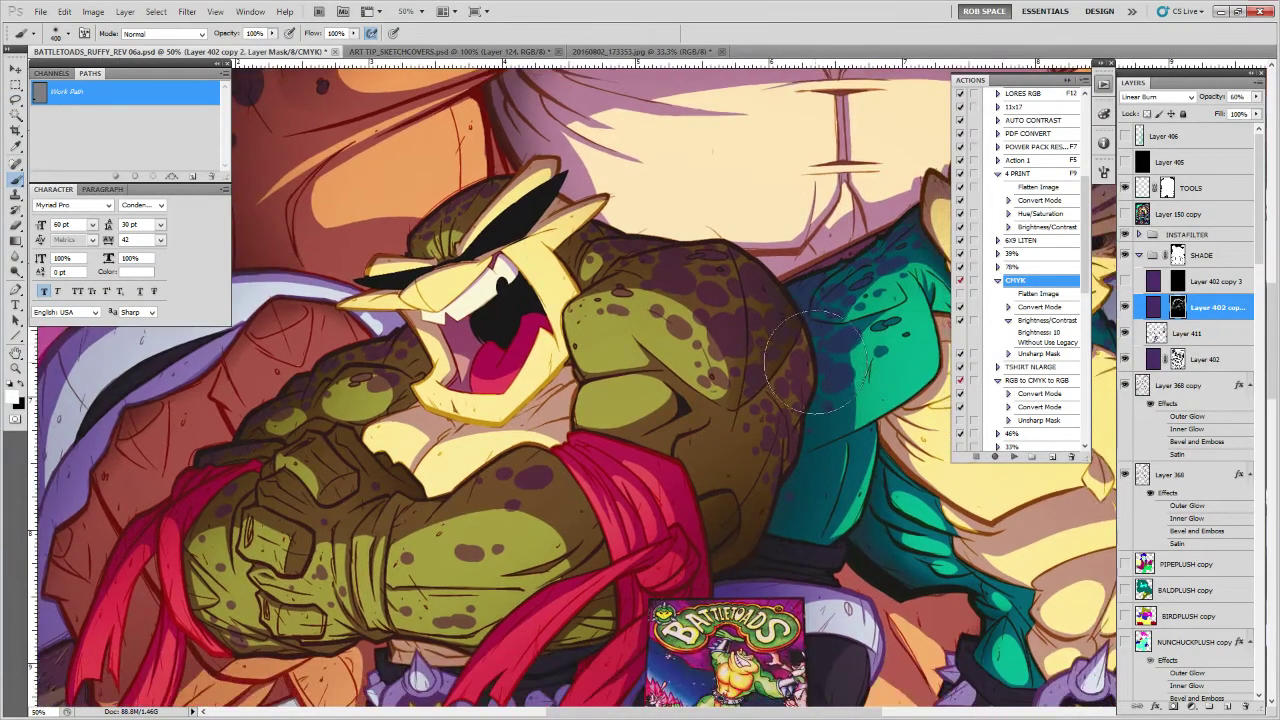
key("l")
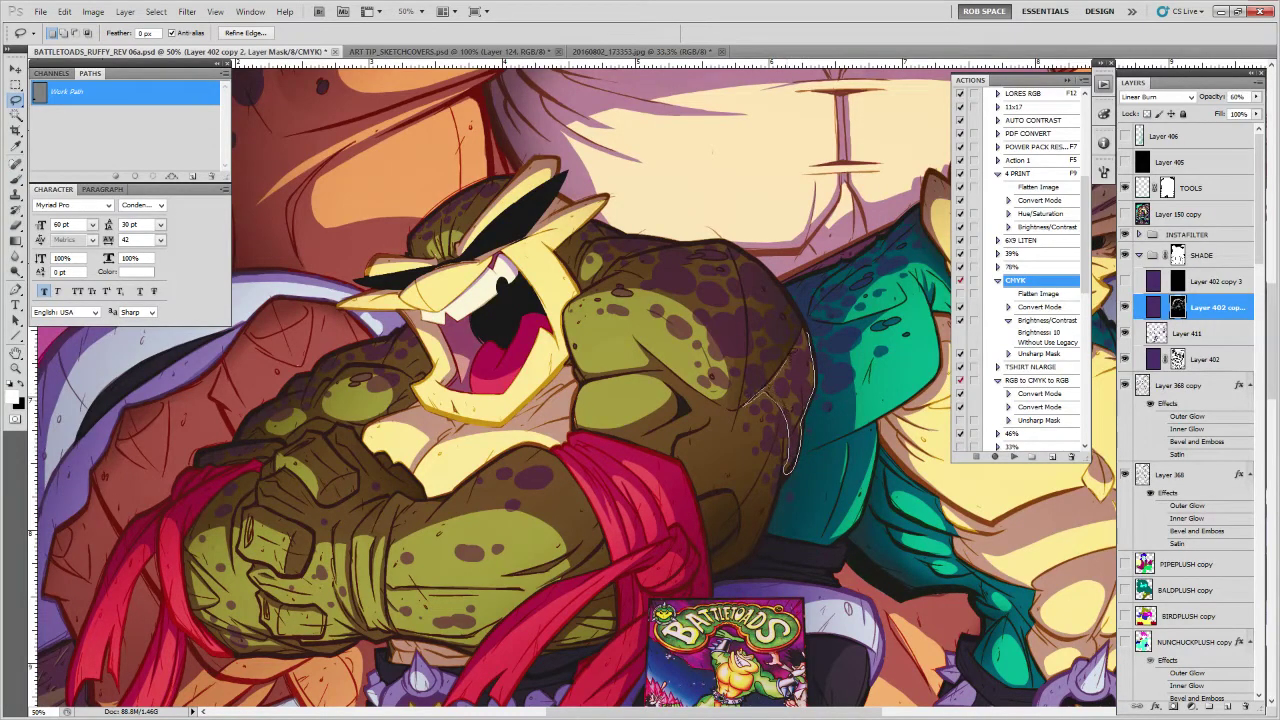
left_click_drag(817, 346, 815, 350)
key("b")
key("ctrl+h")
key("ctrl+h")
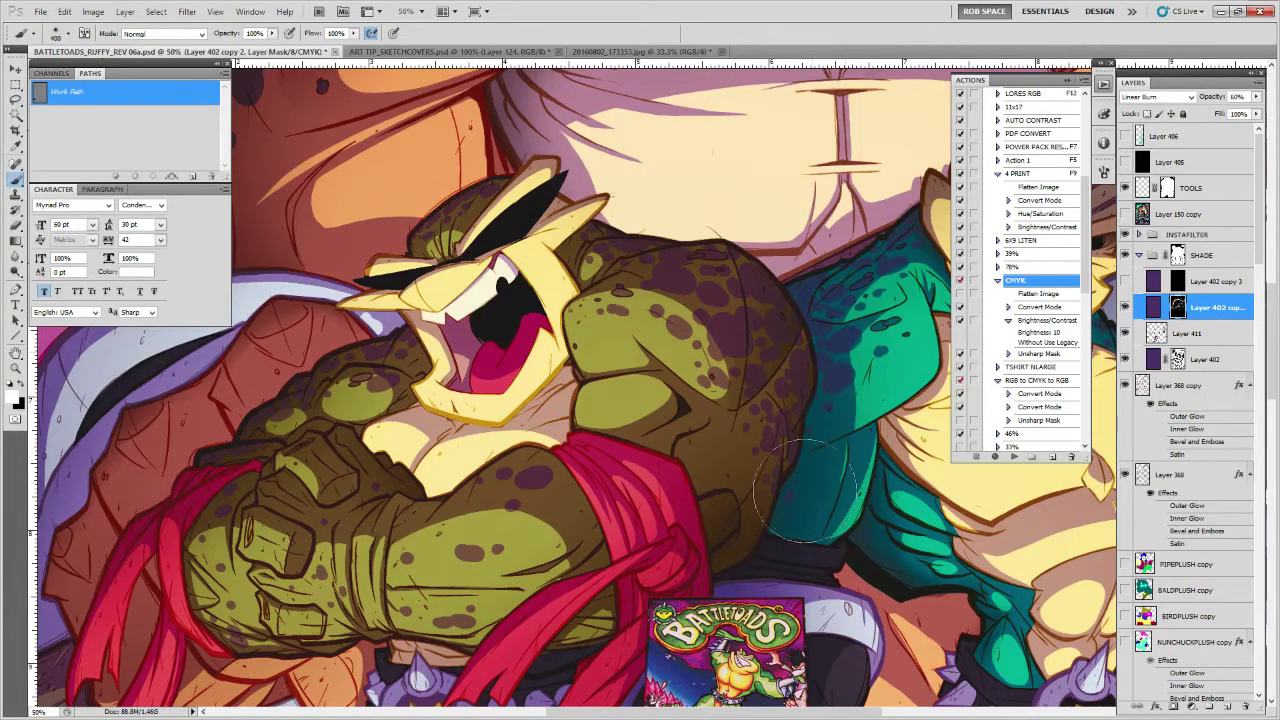
Lasso the olive toad's lower outer arm around the elbow, hide the selection edges, and shade inside it with the soft brush
left_click_drag(791, 533, 817, 473)
key("l")
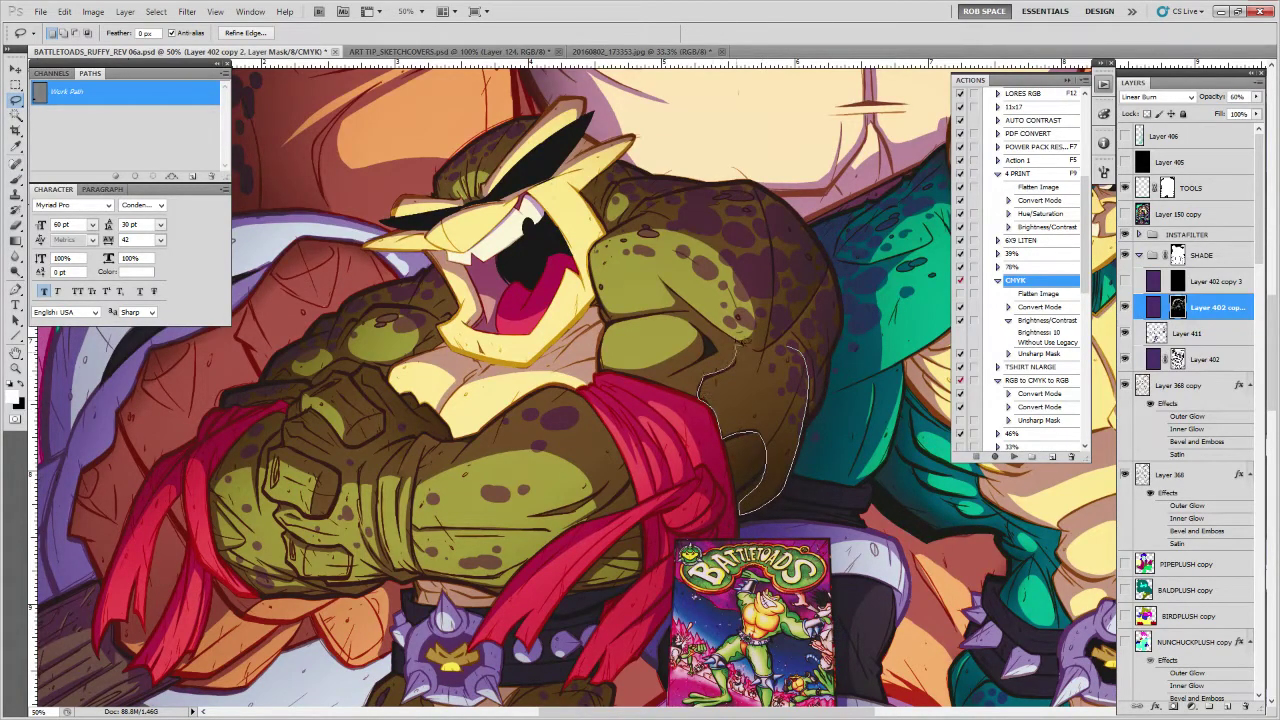
mouse_move(789, 345)
left_mouse_down()
mouse_move(840, 380)
mouse_move(800, 480)
mouse_move(822, 550)
left_mouse_up()
key("b")
key("ctrl+h")
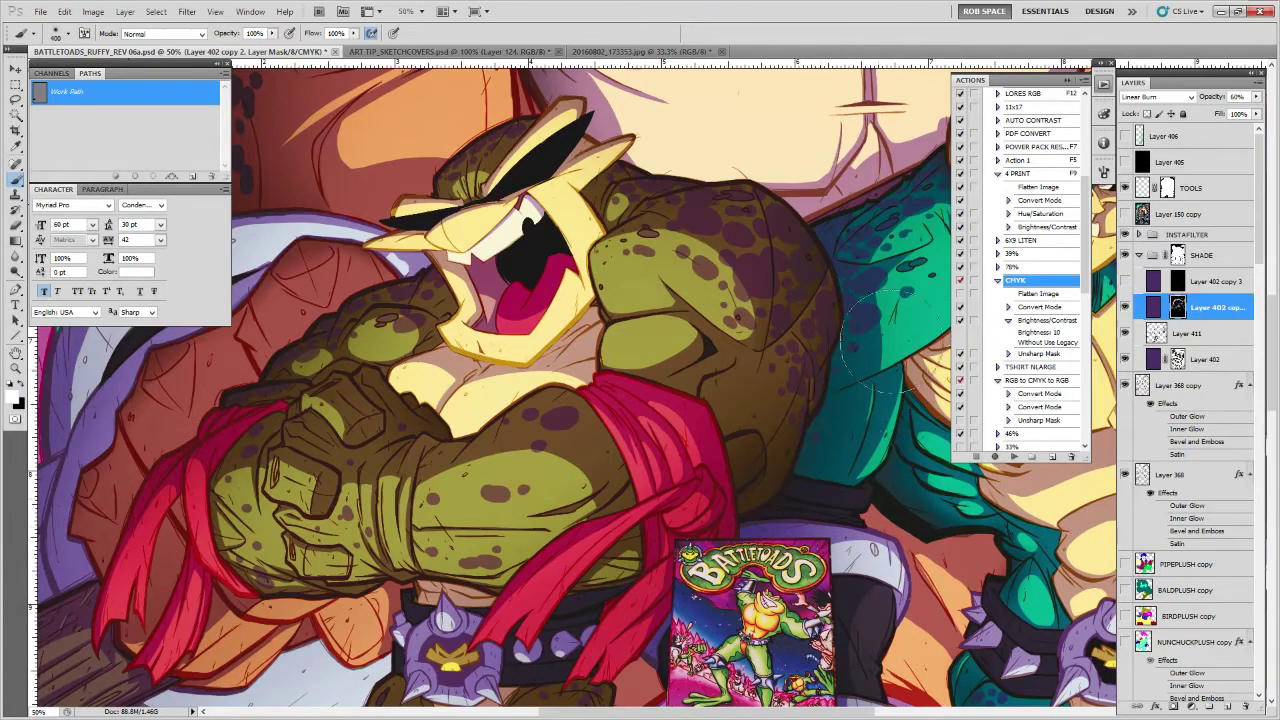
Lasso the small area behind the olive toad's eye mask and brush shading into it on the shade layer's mask
left_click_drag(845, 333, 850, 575)
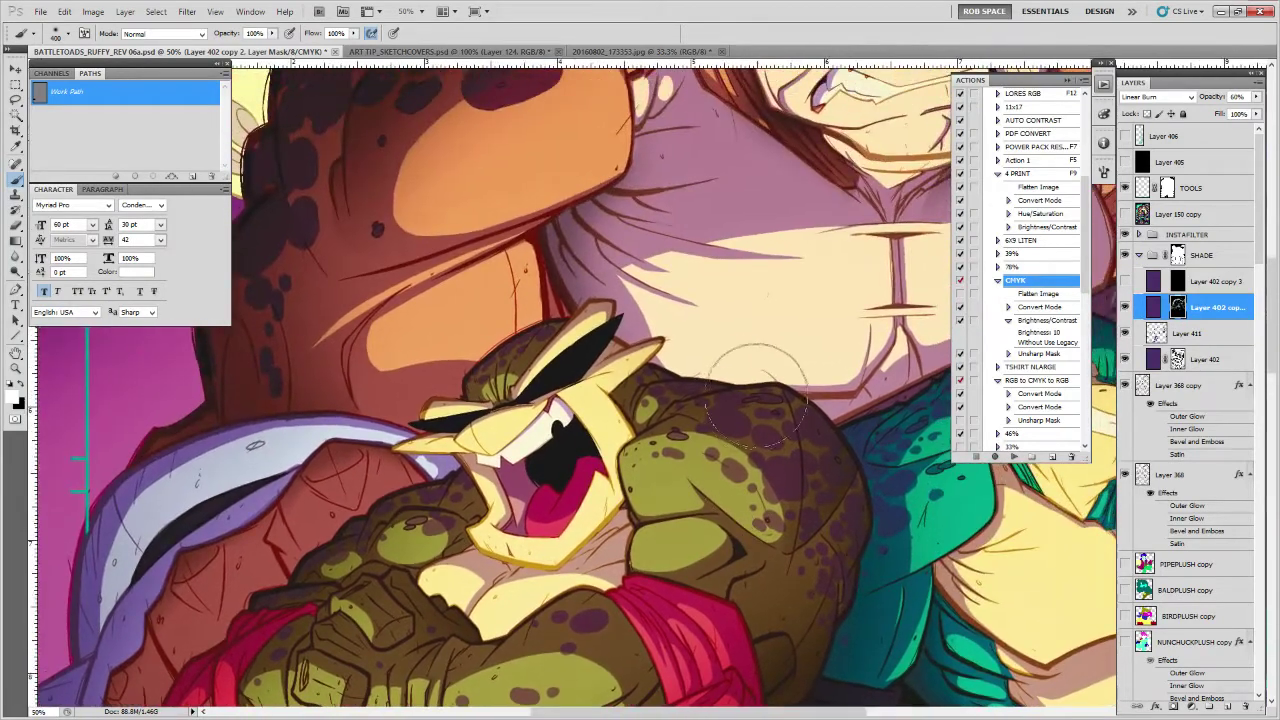
left_click_drag(653, 497, 693, 483)
key("l")
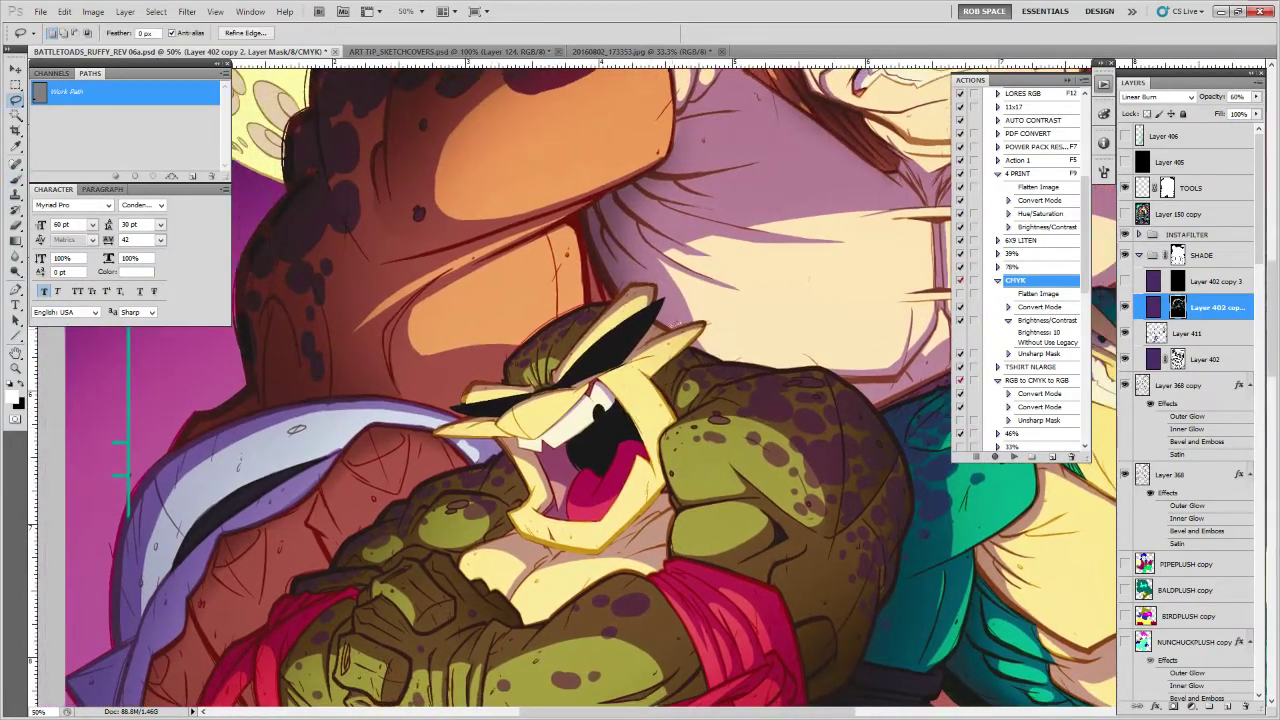
key("b")
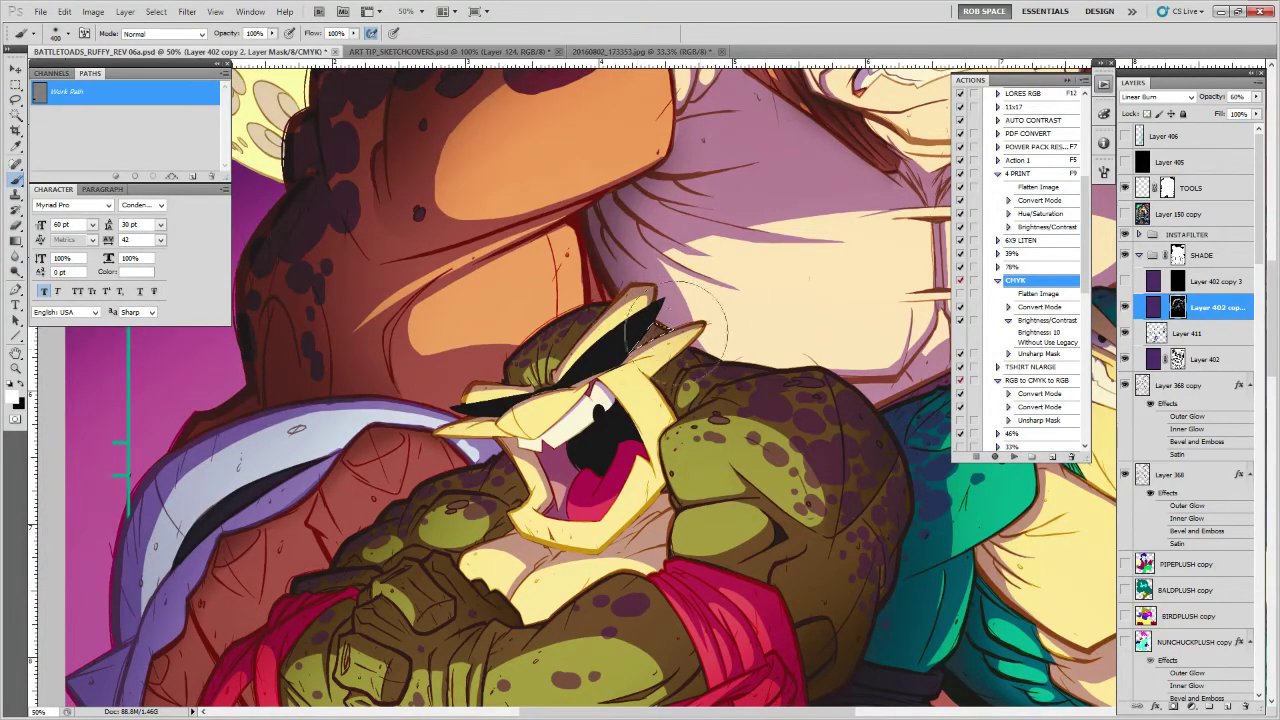
left_click_drag(706, 416, 703, 411)
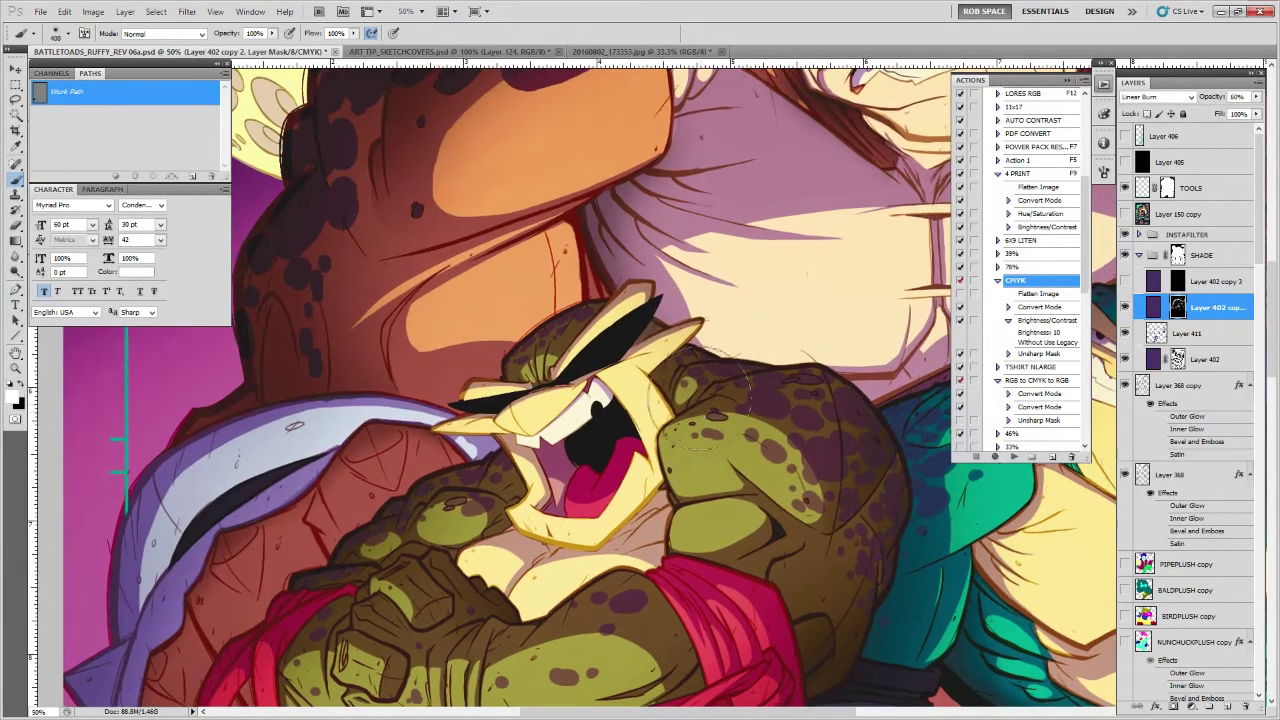
Lasso the inside of the olive toad's open mouth below the teeth and brush soft shading into it
key("l")
left_click_drag(600, 414, 640, 408)
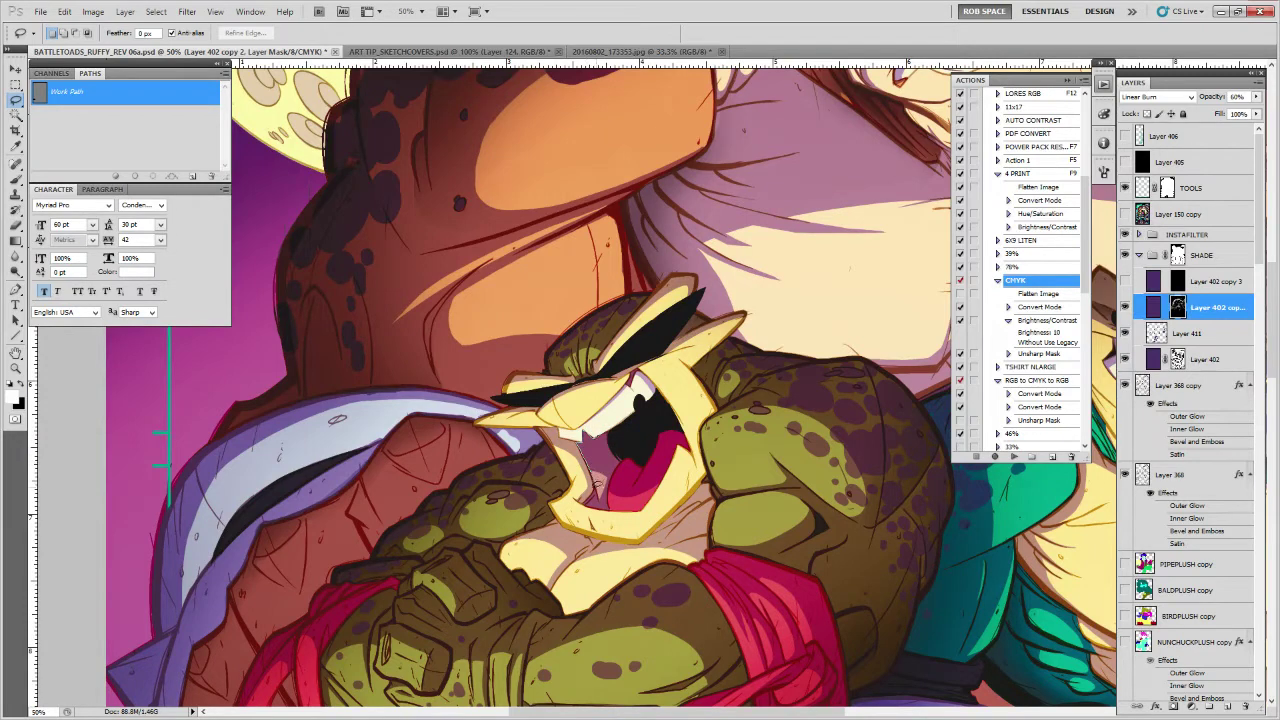
mouse_move(617, 431)
left_mouse_down()
mouse_move(614, 412)
mouse_move(578, 409)
mouse_move(636, 405)
left_mouse_up()
key("b")
key("ctrl+h")
key("ctrl+h")
left_click_drag(688, 492, 660, 382)
left_click_drag(629, 479, 688, 448)
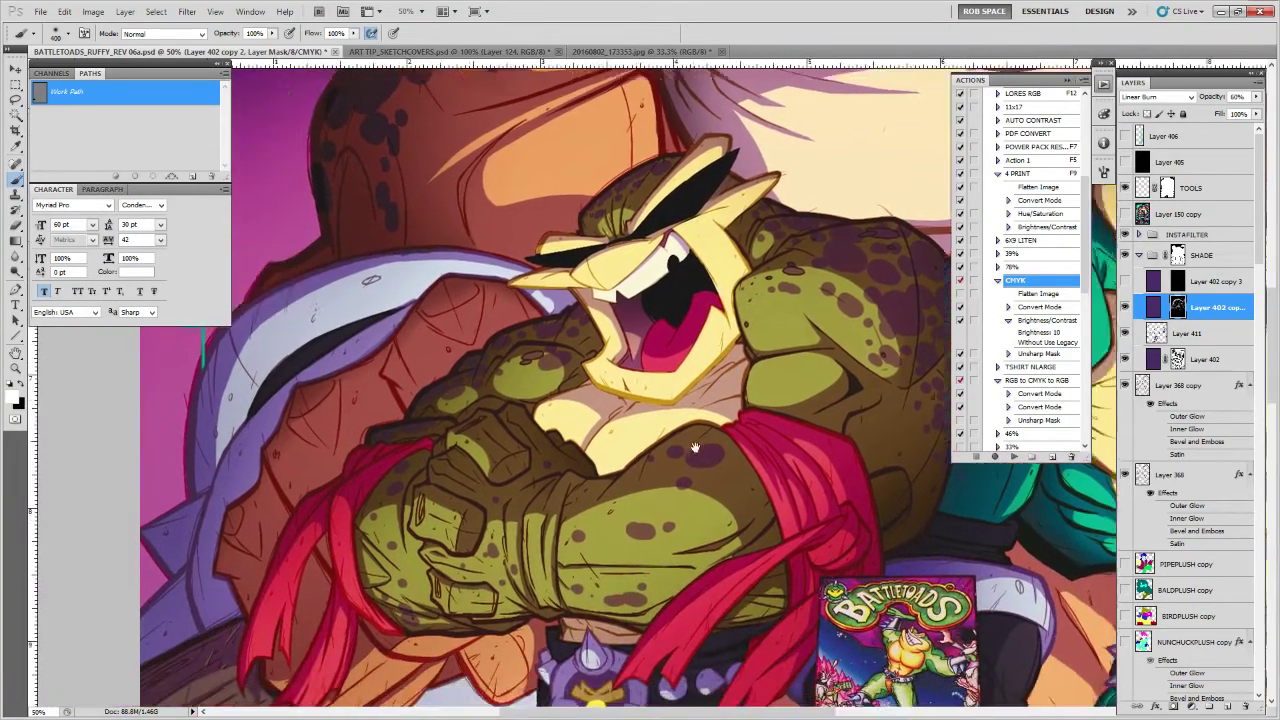
Lasso the olive toad's forearm edge beside the hanging red cloth, brush shading along it, and undo the last stroke
scroll(687, 449, "left", 3)
key("l")
scroll(659, 389, "left", 2)
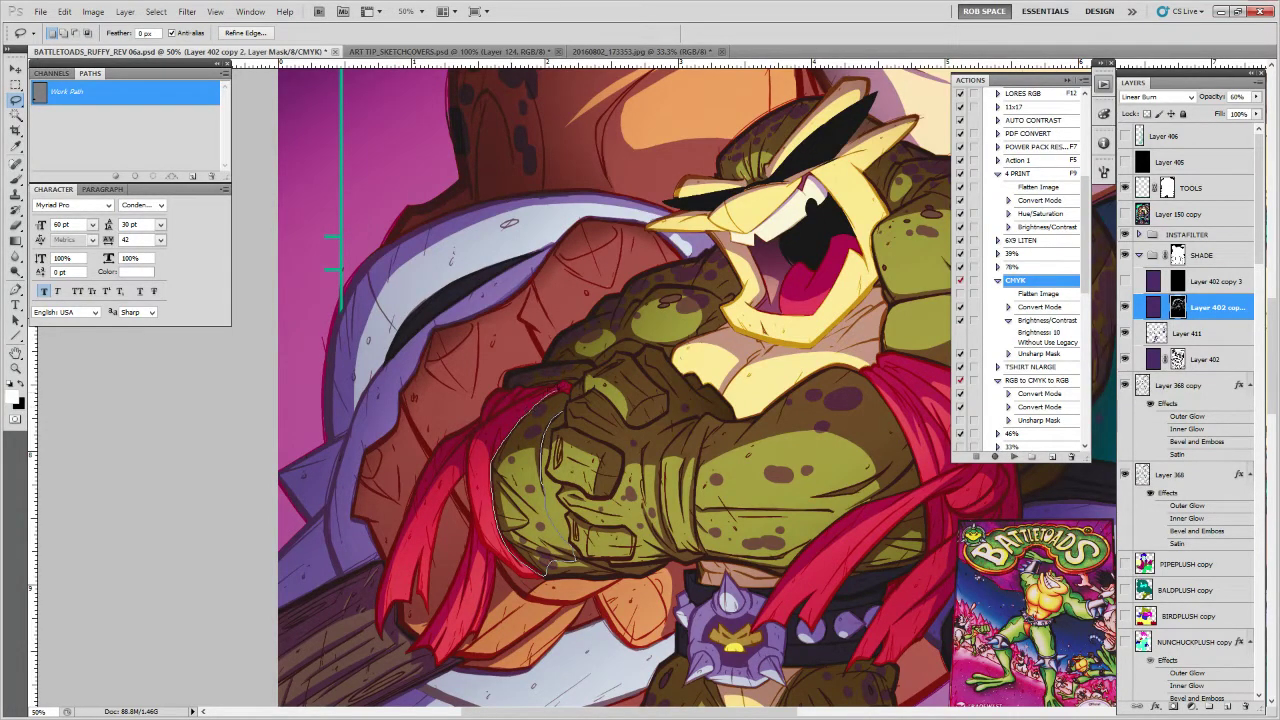
key("b")
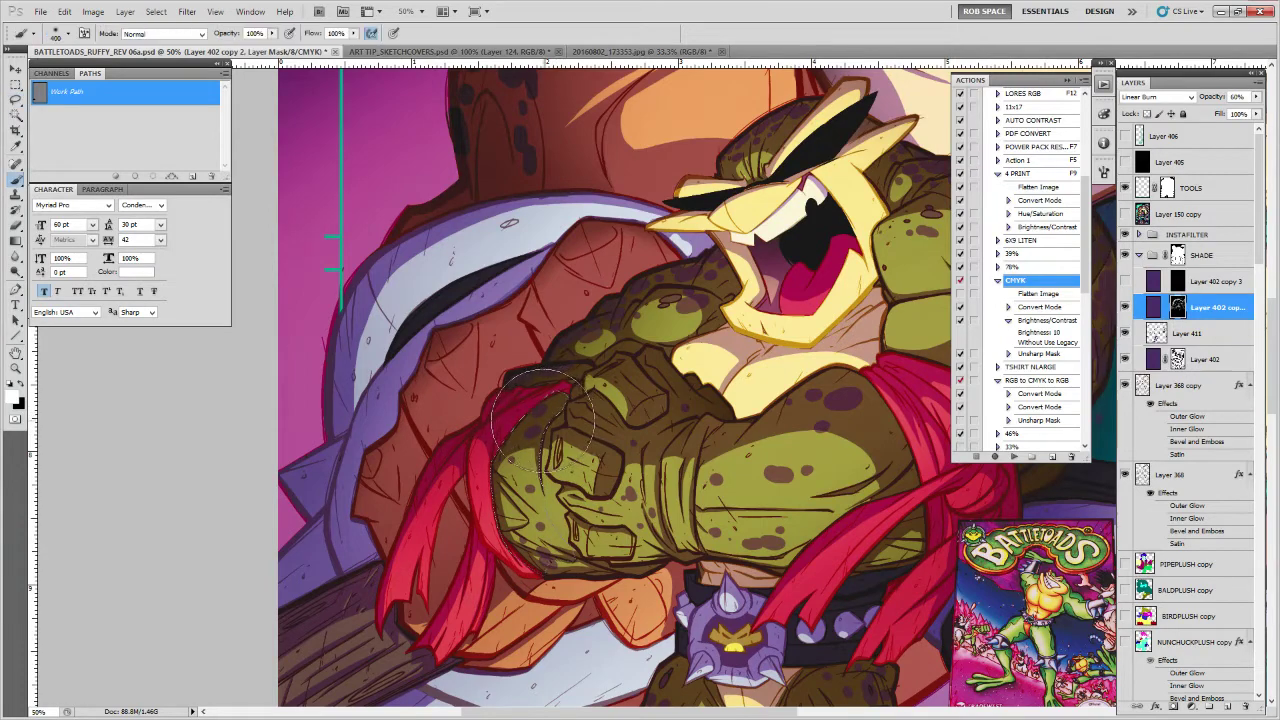
key("ctrl+h")
key("ctrl+h")
mouse_move(563, 378)
left_mouse_down()
mouse_move(469, 482)
mouse_move(600, 370)
mouse_move(512, 470)
mouse_move(520, 515)
mouse_move(505, 500)
left_mouse_up()
key("ctrl+z")
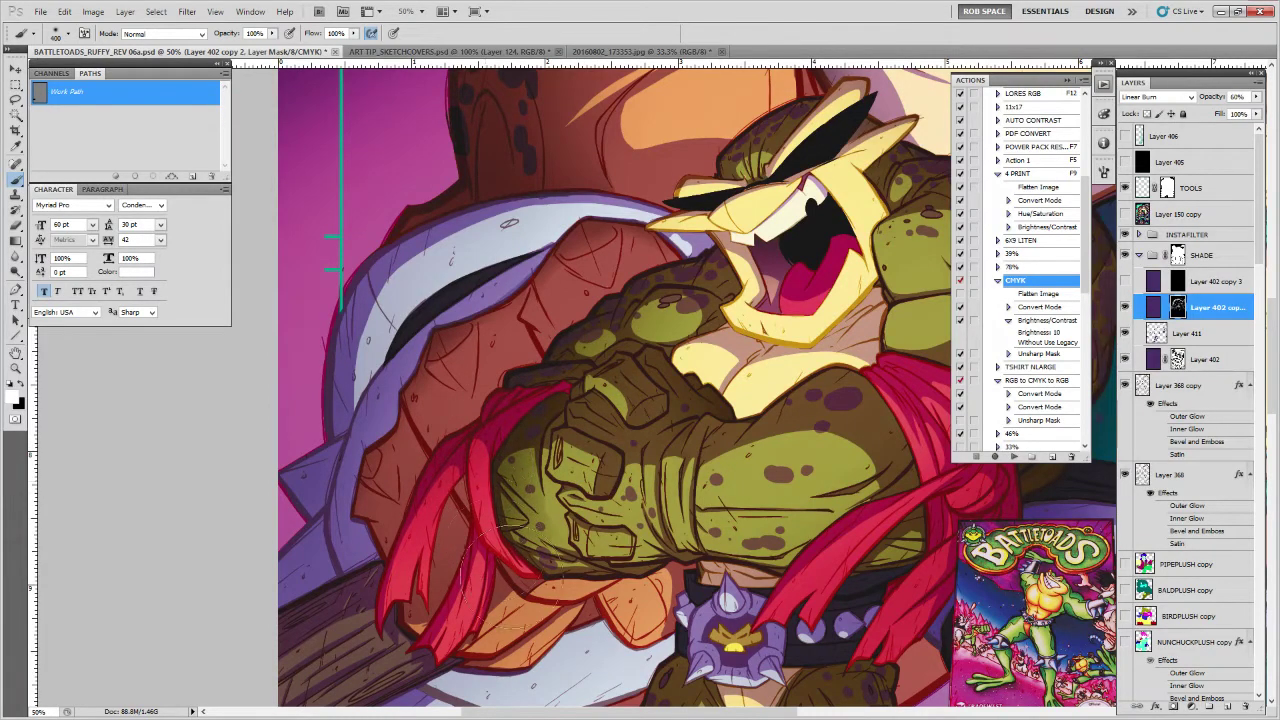
Lasso the olive toad's upper chest beneath the chin and brush a soft shadow into the selection
left_click_drag(826, 549, 726, 565)
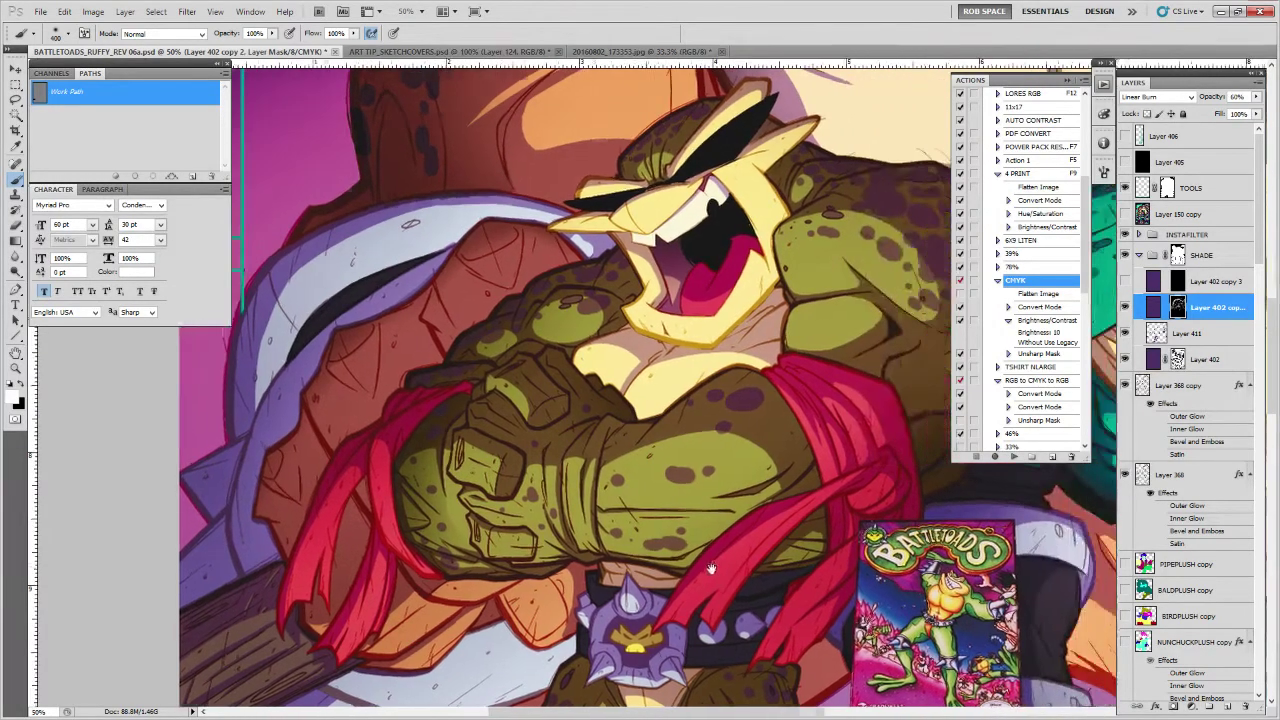
left_click_drag(674, 403, 651, 543)
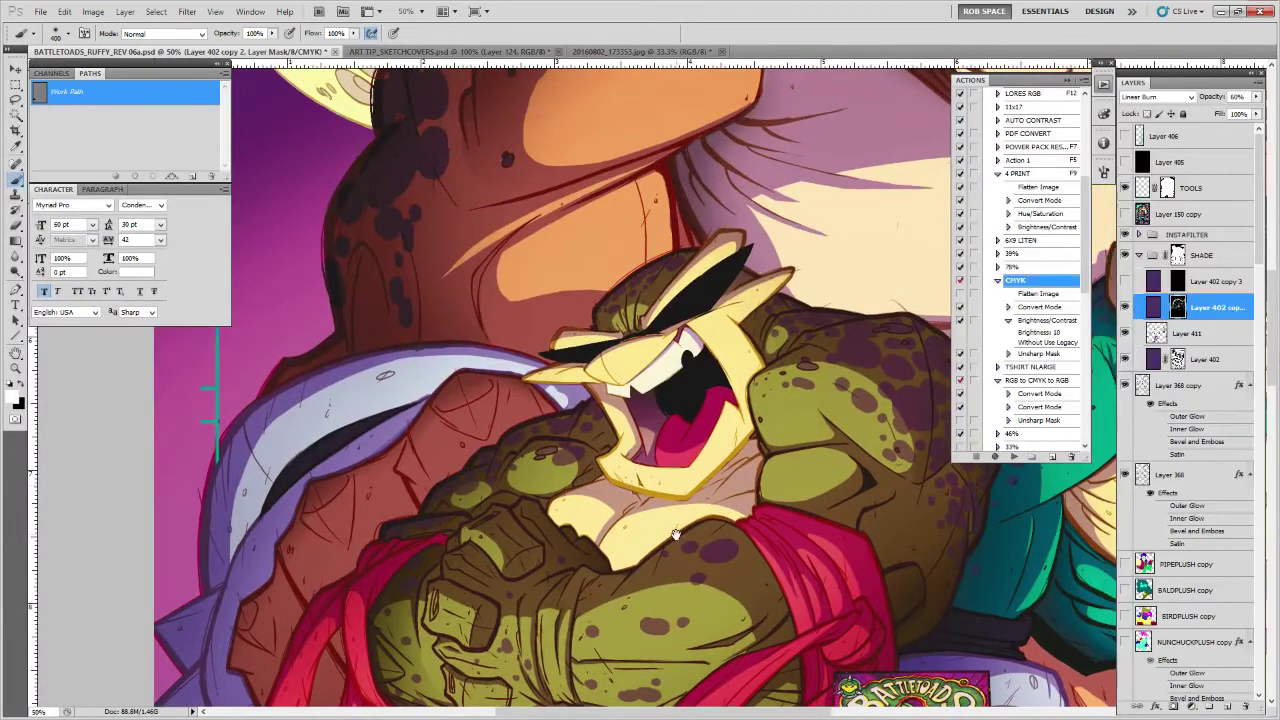
left_click_drag(662, 436, 628, 388)
key("l")
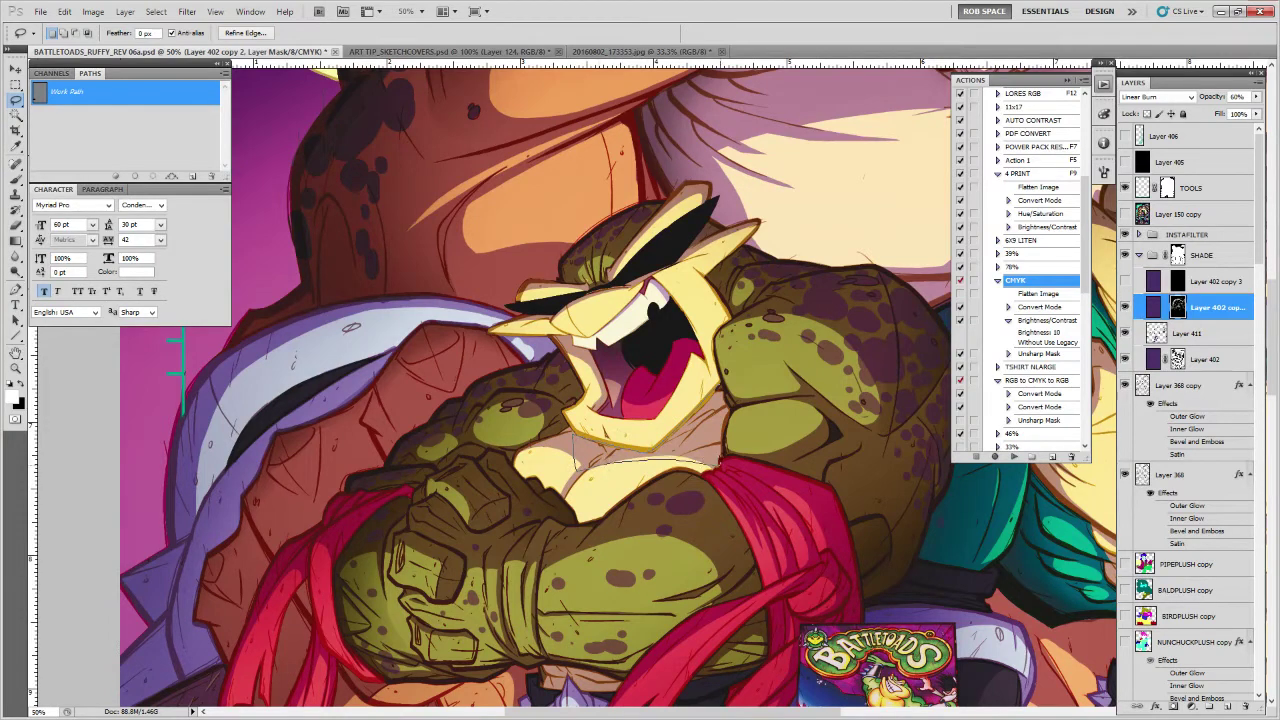
mouse_move(731, 409)
left_mouse_down()
mouse_move(690, 412)
mouse_move(656, 446)
left_mouse_up()
left_click_drag(724, 384, 664, 436, "alt")
key("b")
key("ctrl+h")
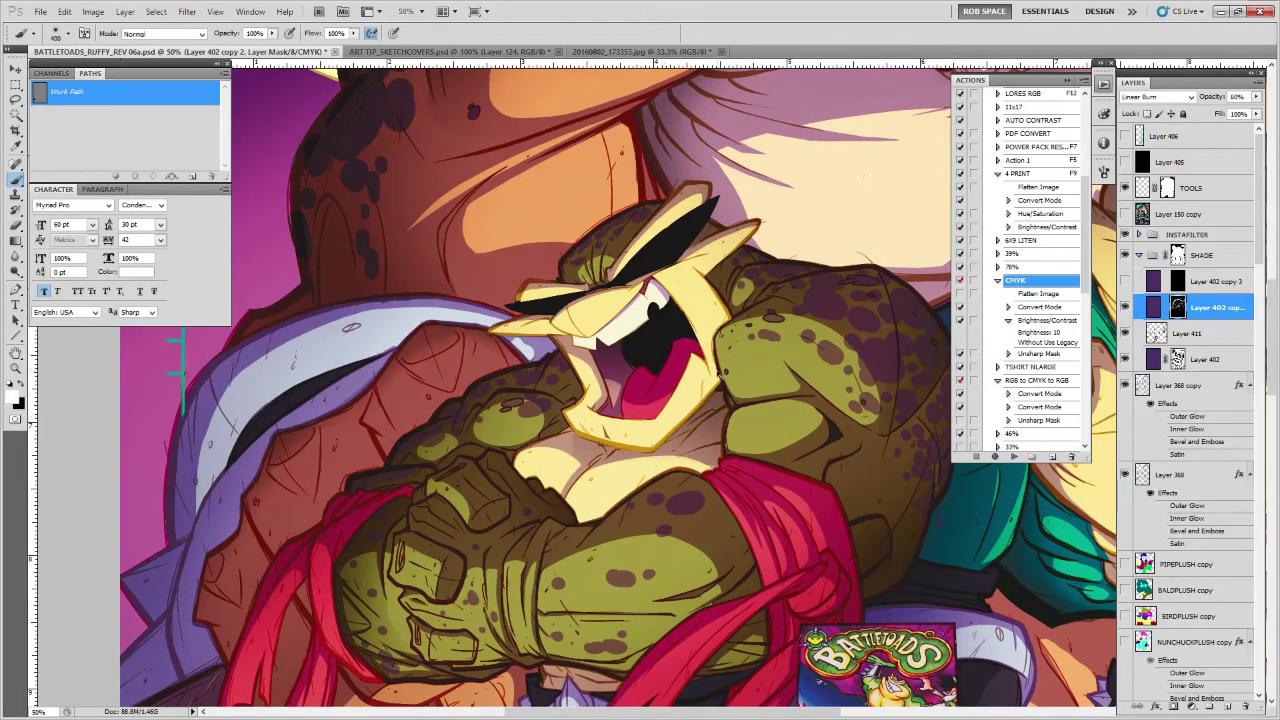
Lasso the top of the olive toad's shoulder beside the jaw and shade it with the brush
left_click_drag(690, 340, 742, 380)
key("l")
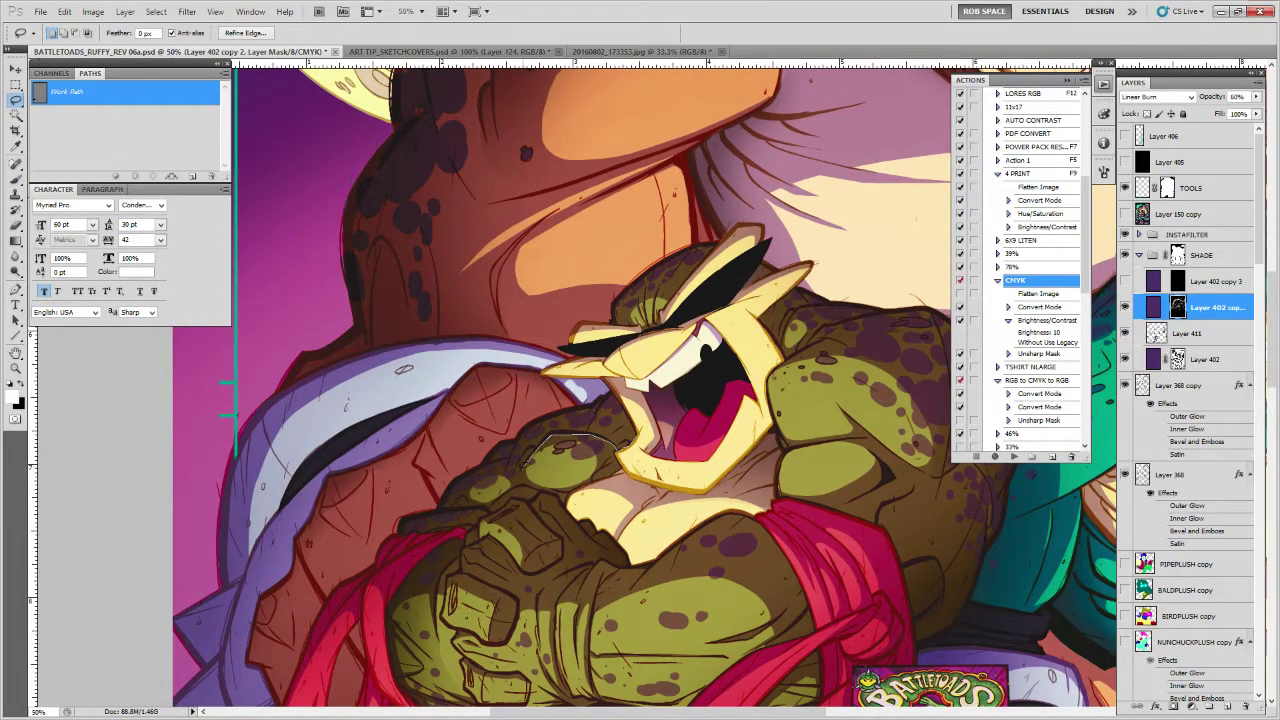
left_click_drag(590, 402, 610, 388)
key("b")
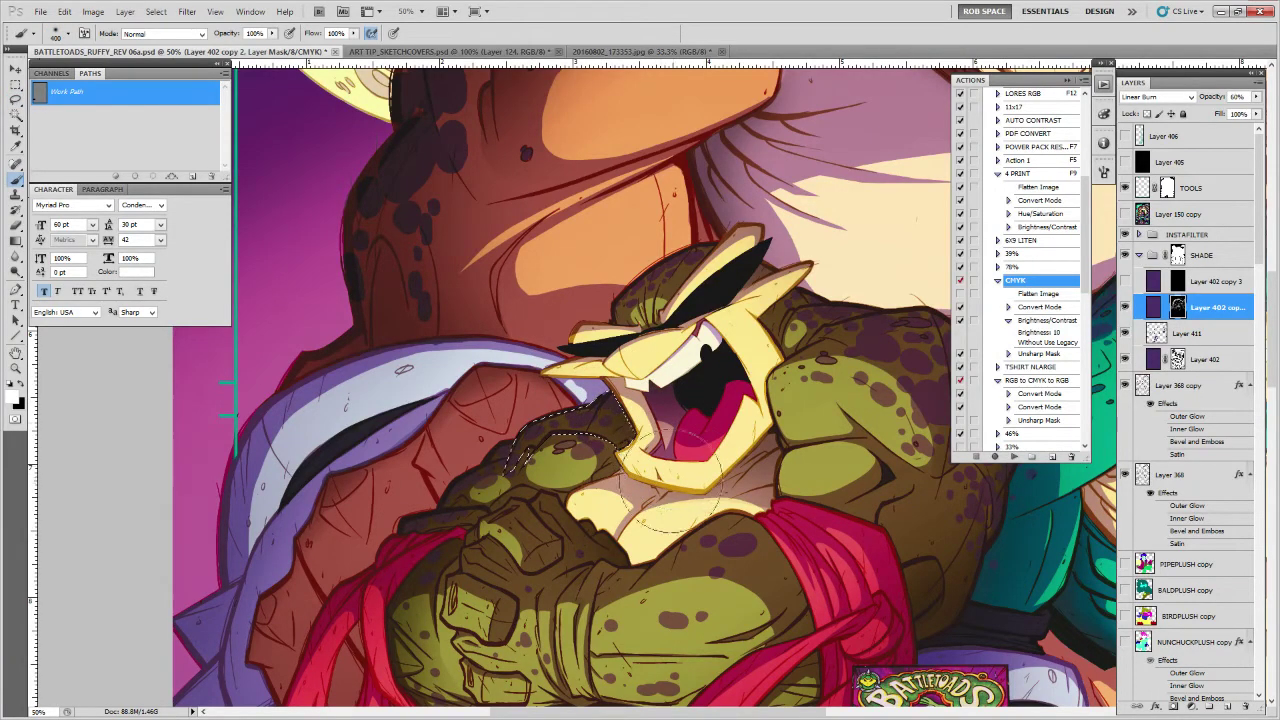
Check the shading across the whole illustration and lower the shade layer's opacity to 52%
left_click_drag(858, 606, 725, 460)
key("z")
left_click(728, 464, "alt")
left_click(745, 484, "alt")
left_click(748, 560, "alt")
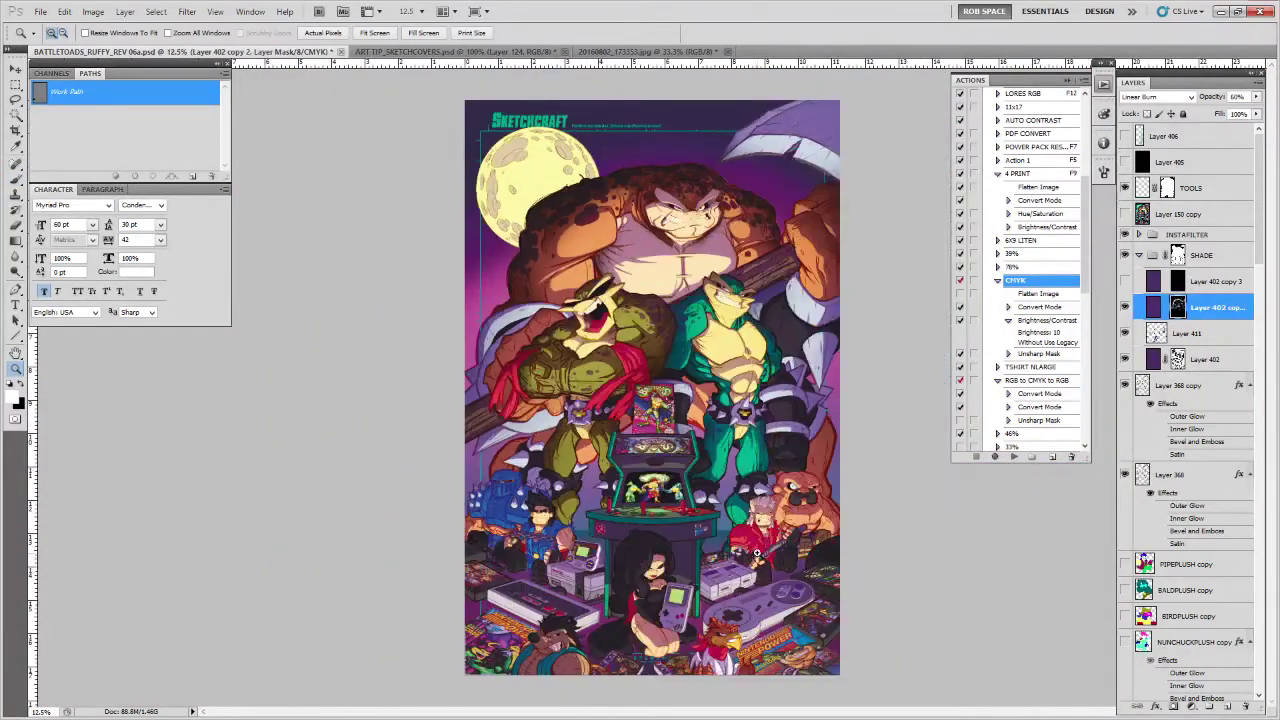
left_click(704, 408)
left_click_drag(696, 376, 720, 492)
left_click(720, 492)
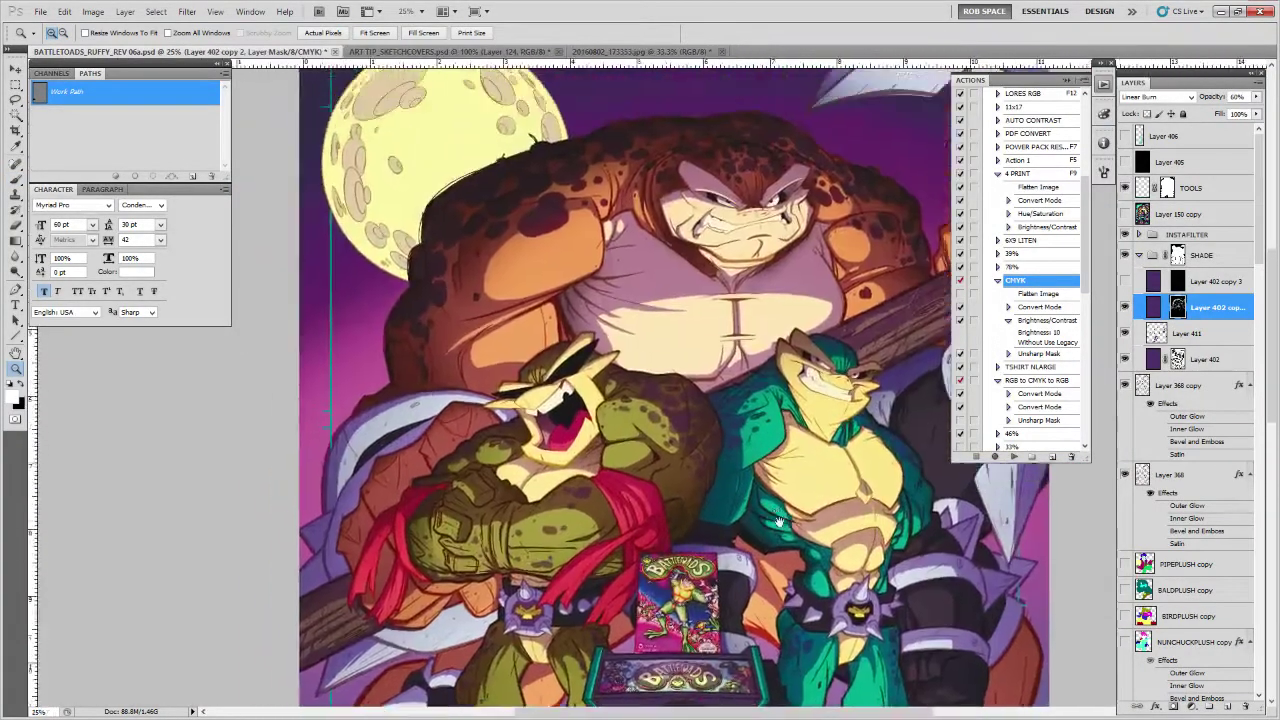
left_click(1257, 97)
left_click_drag(1233, 114, 1229, 114)
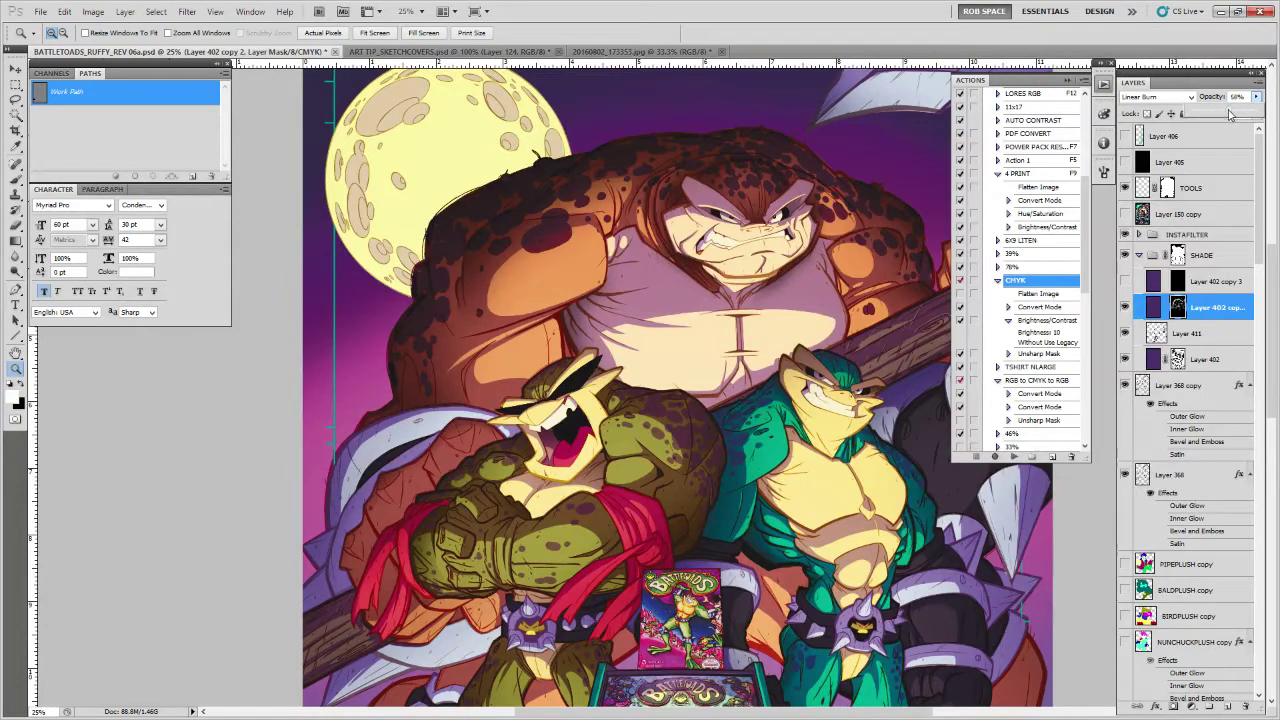
key("Return")
Lasso the part of the olive toad's crossed arm next to the red sash and brush shading into it
key("b")
key("x")
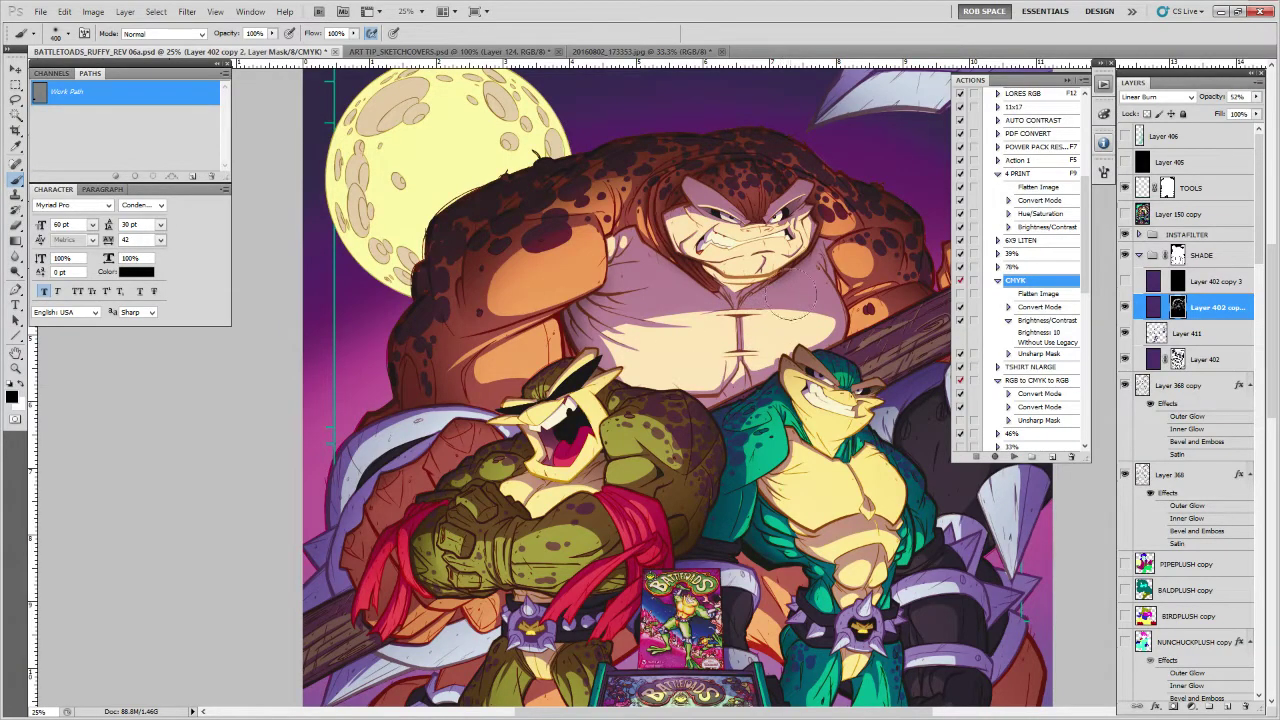
left_click_drag(742, 447, 776, 285)
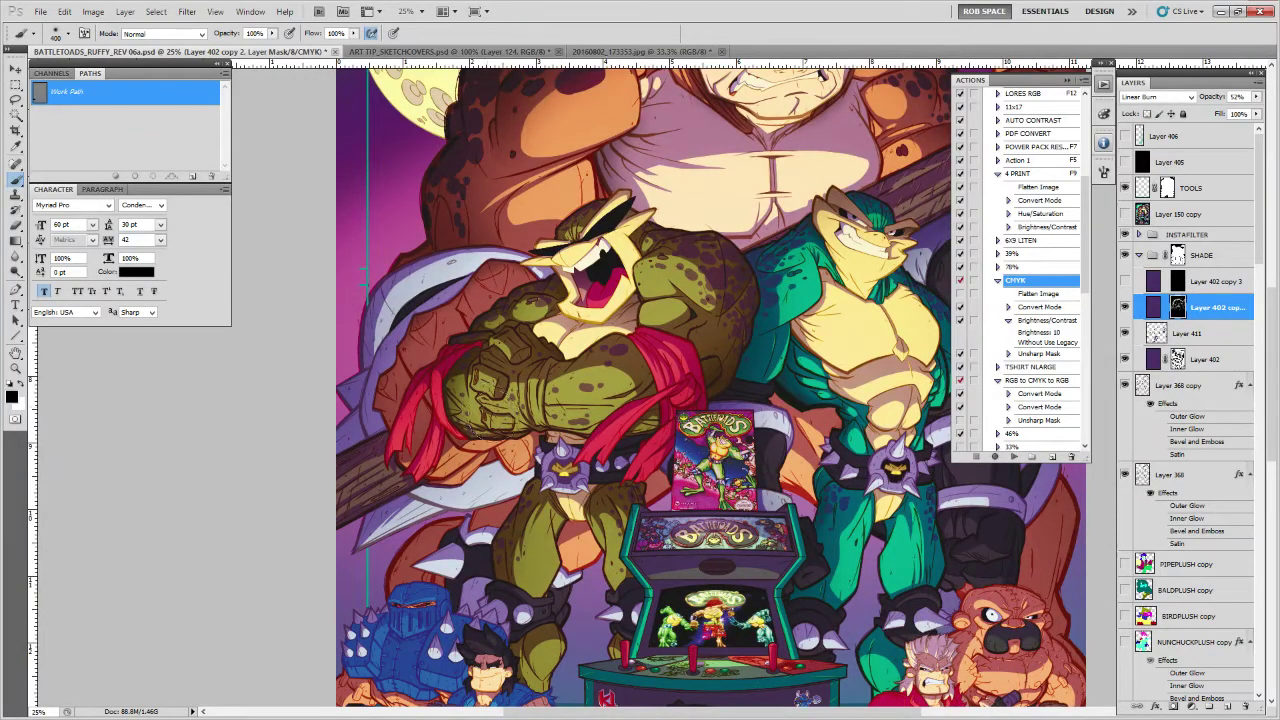
key("z")
left_click(544, 368)
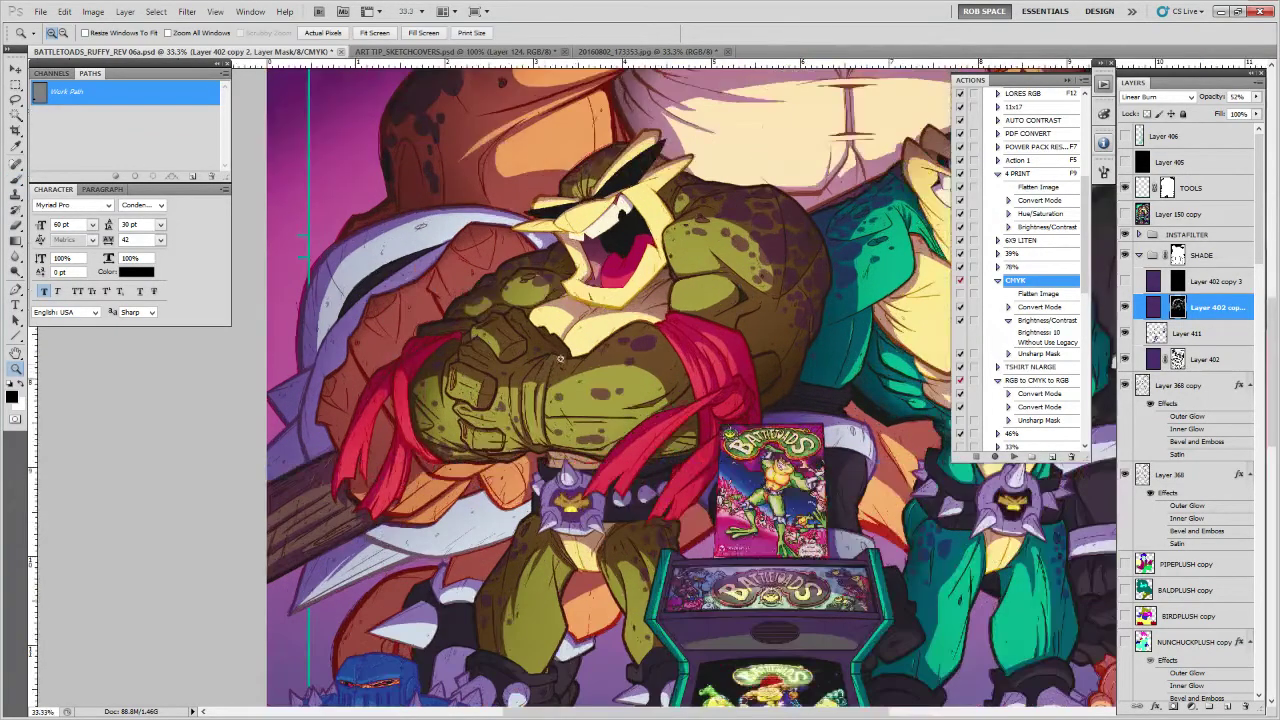
left_click(610, 306, "alt")
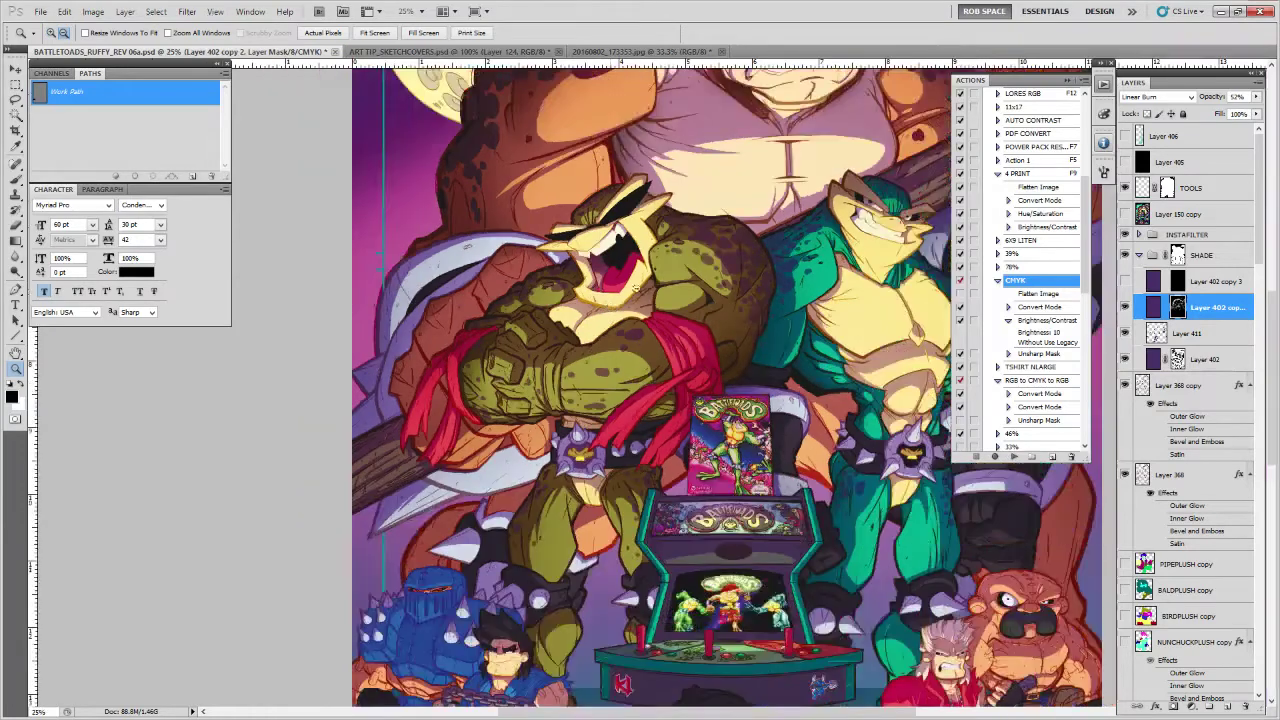
left_click(662, 346)
left_click(662, 347)
key("l")
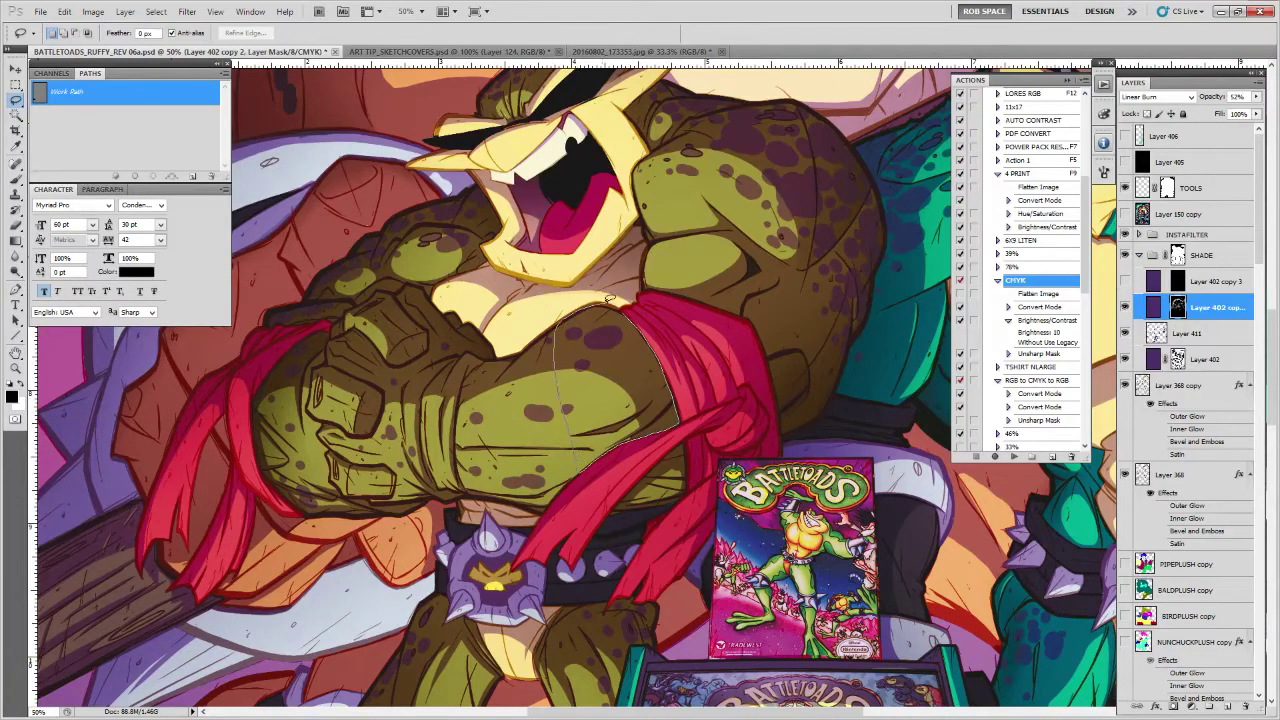
left_click_drag(606, 301, 631, 305)
key("b")
key("ctrl+h")
key("ctrl+h")
key("x")
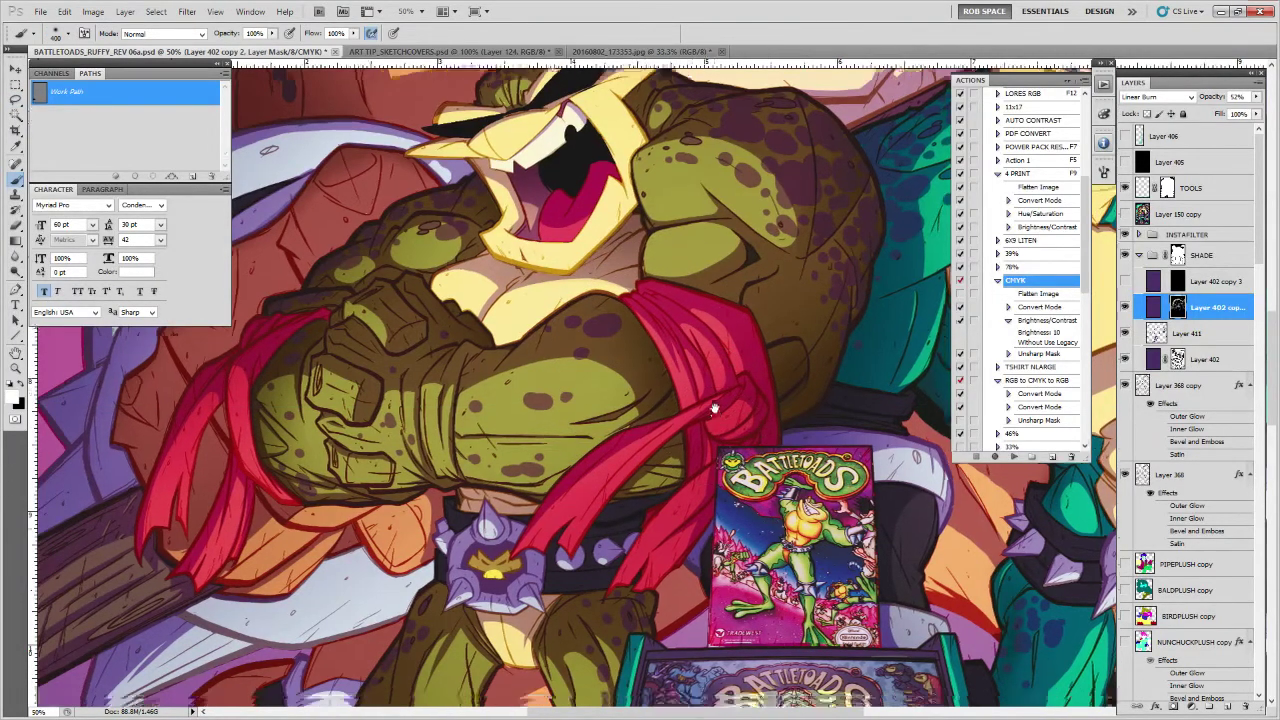
Lasso the small patch of arm showing between the red sash tails and brush shading into it
left_click_drag(714, 408, 720, 362)
key("l")
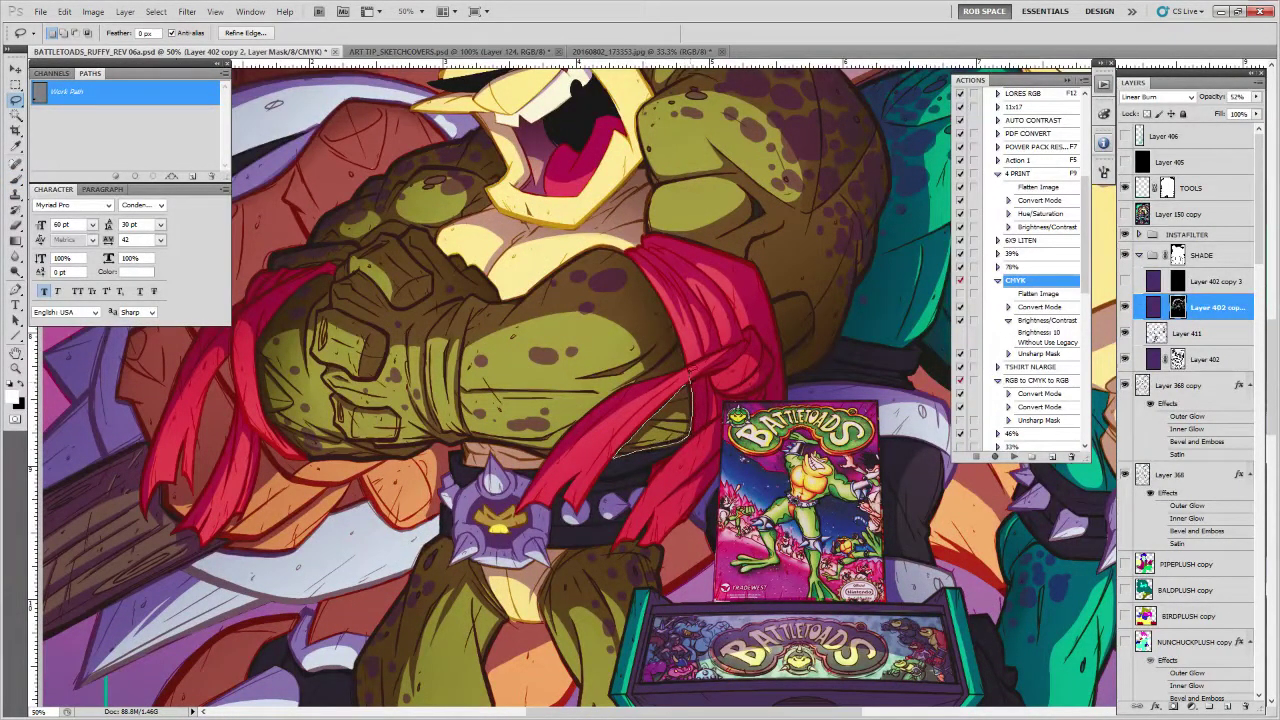
key("b")
key("ctrl+h")
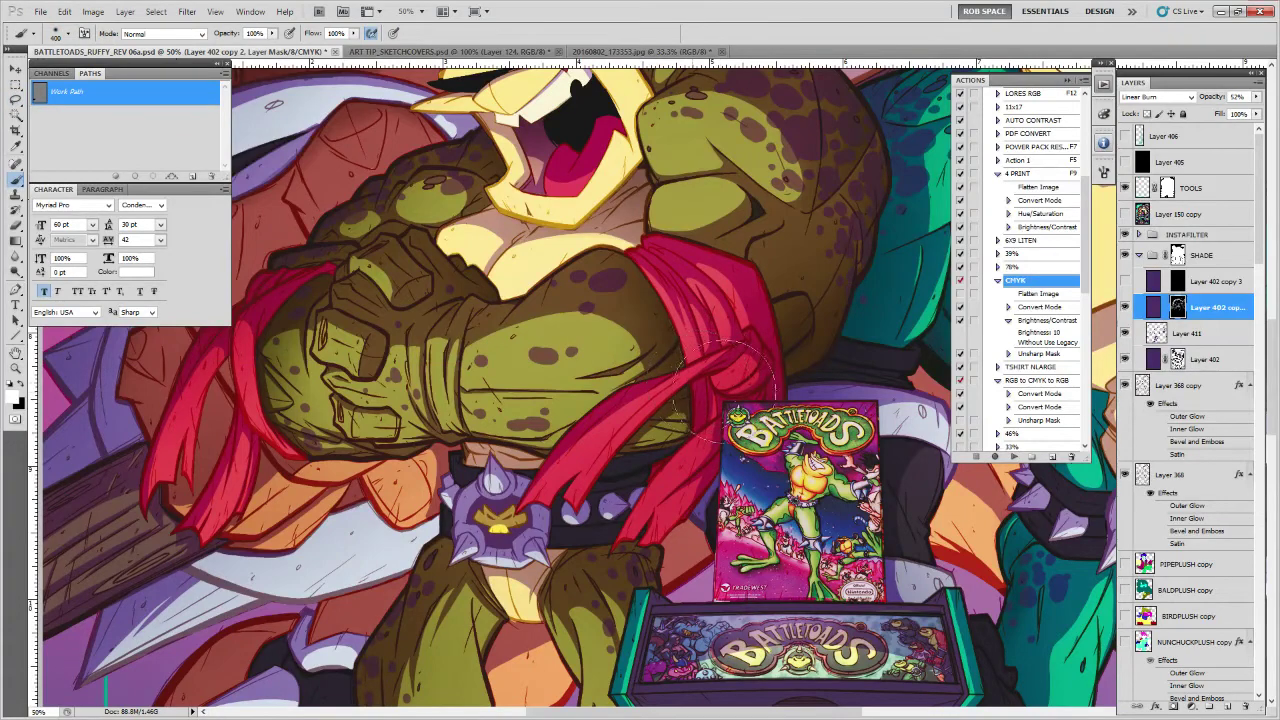
Lasso the red sash's knot and lower tail, brush shading over them, and clear the selection
left_click_drag(718, 420, 670, 462)
key("j")
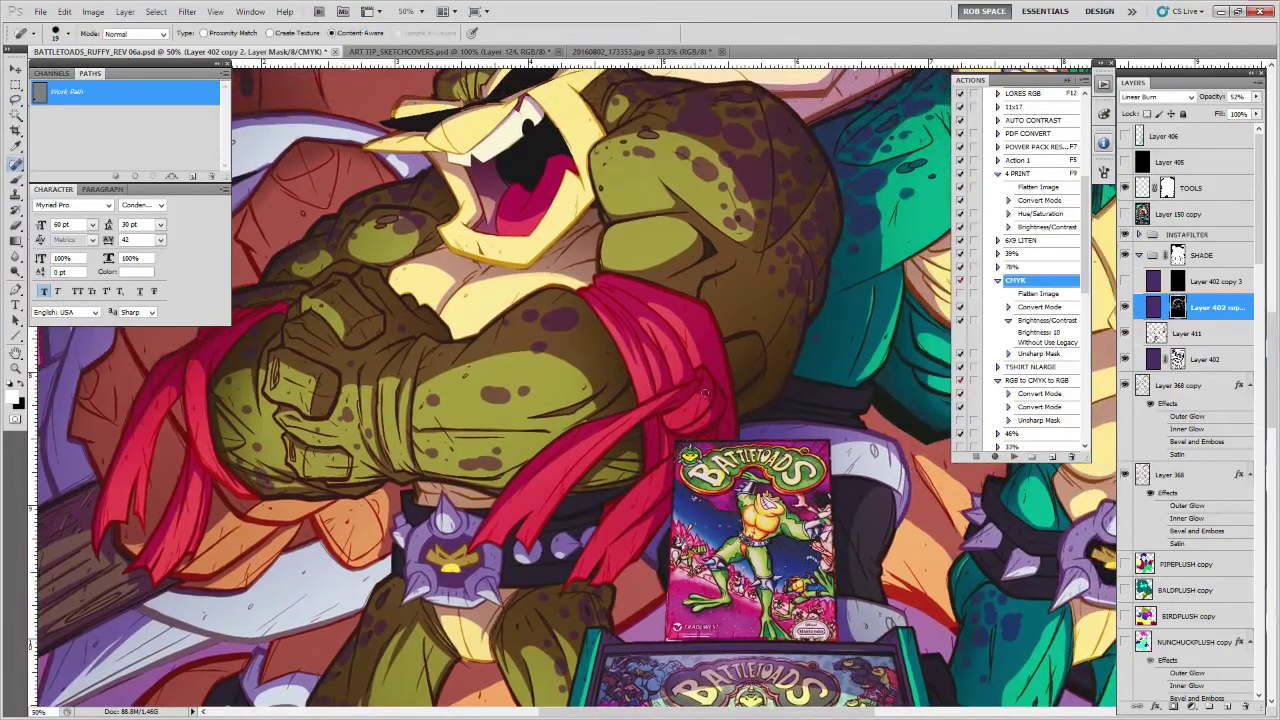
key("l")
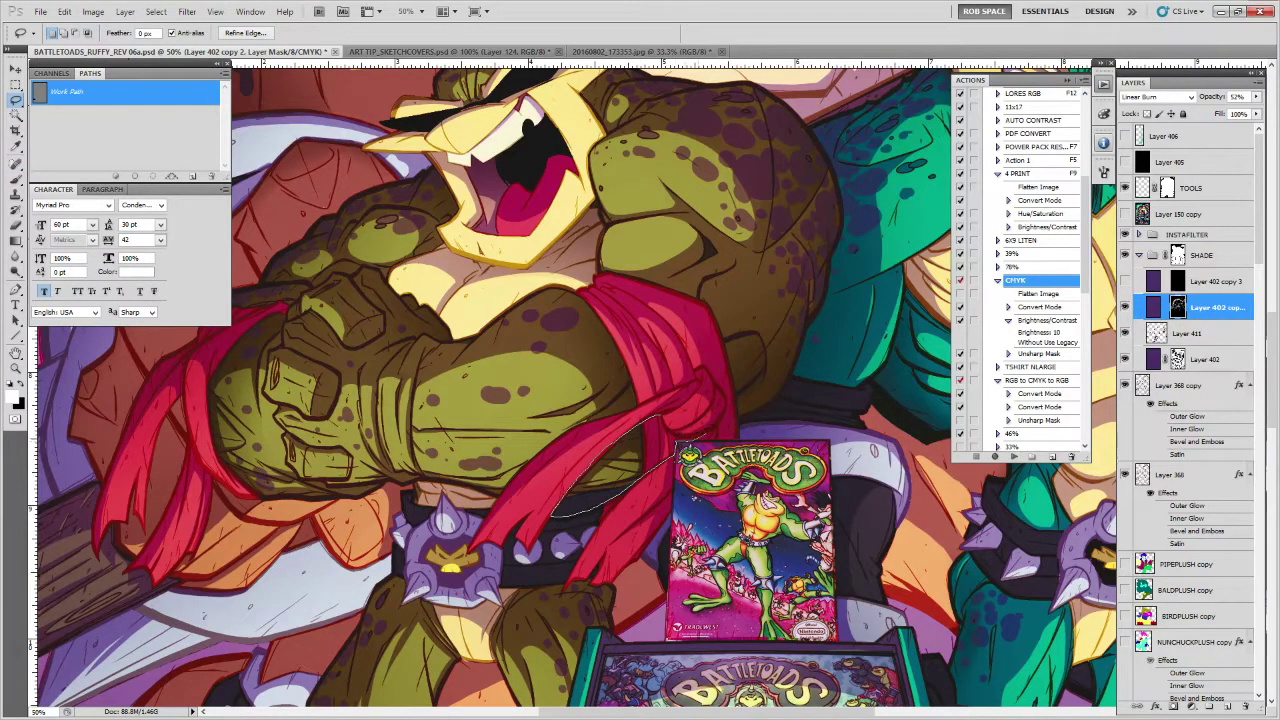
key("ctrl+d")
key("b")
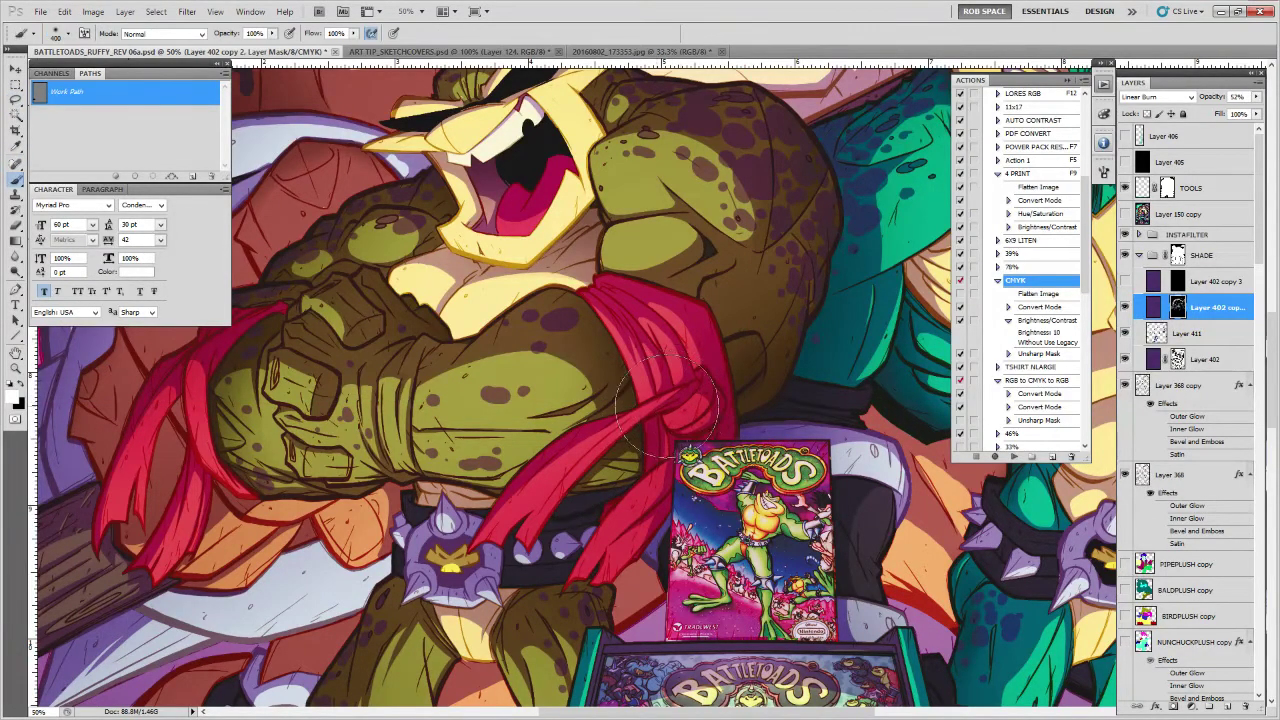
key("l")
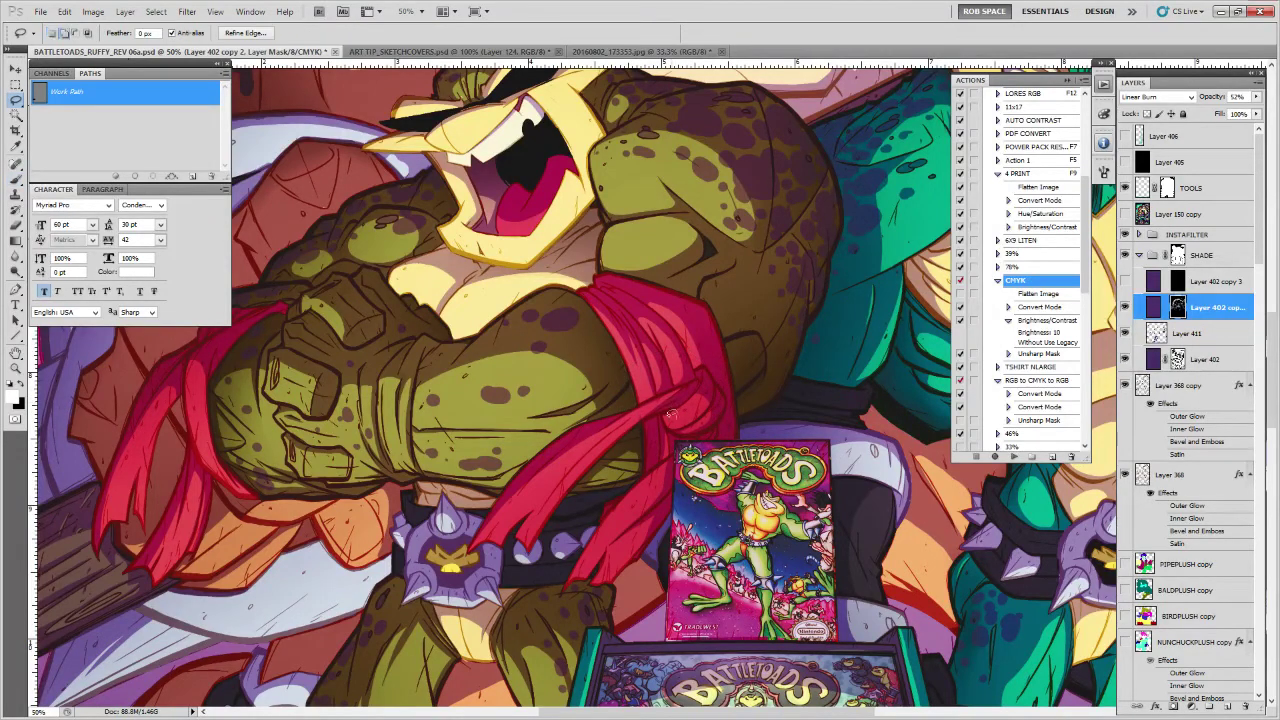
left_click_drag(650, 425, 560, 512)
key("b")
key("ctrl+d")
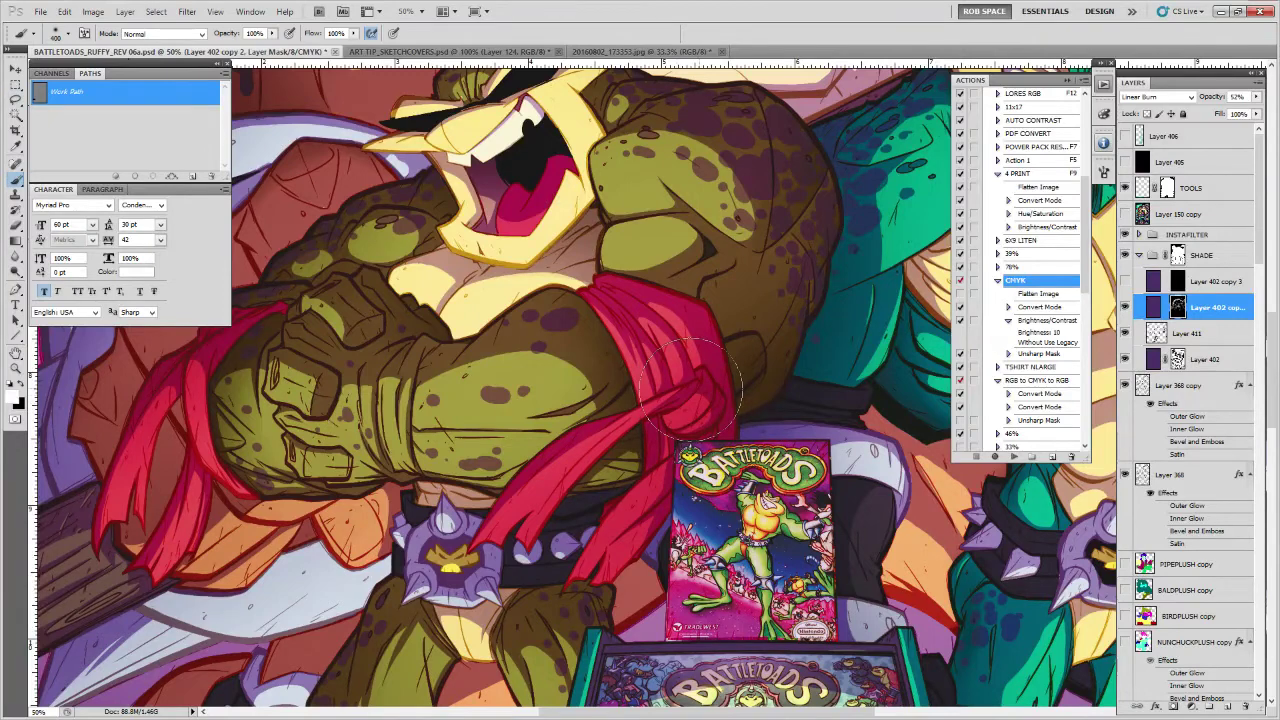
Lasso the olive toad's upper teeth and mouth interior and brush soft shading under the lip
left_click_drag(764, 359, 734, 405)
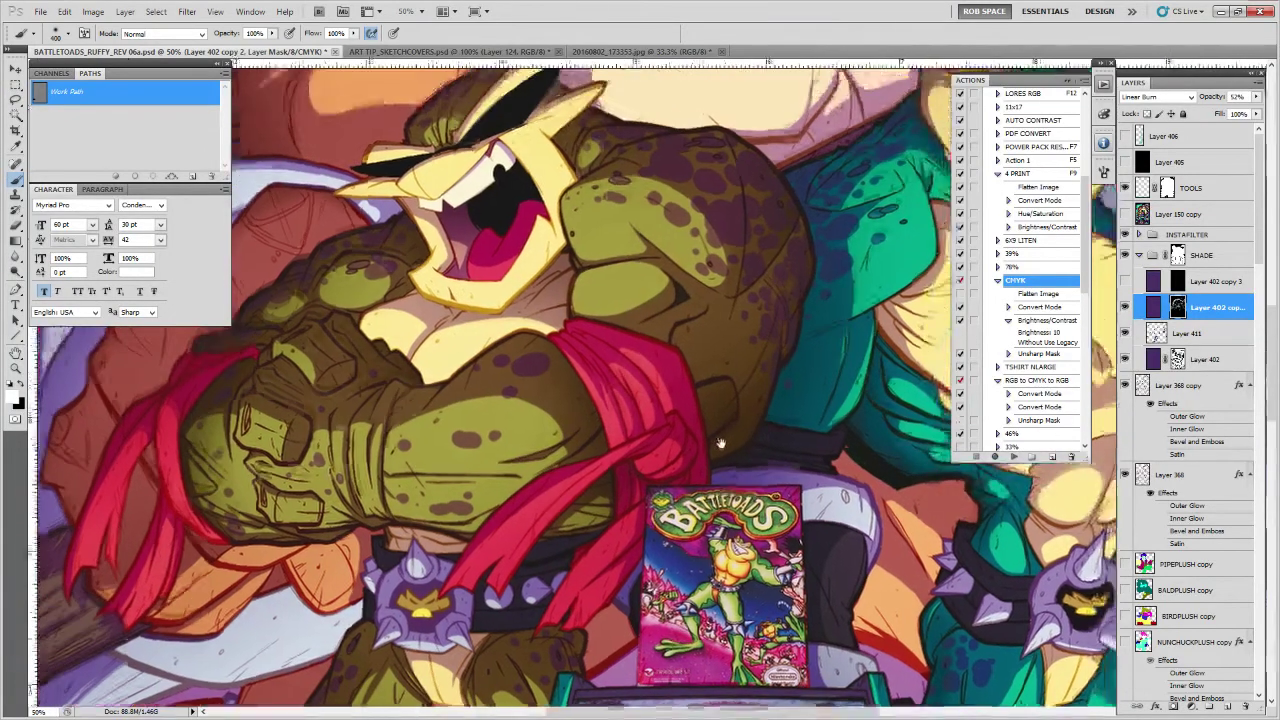
key("j")
key("l")
mouse_move(566, 267)
left_mouse_down()
mouse_move(607, 331)
mouse_move(607, 415)
left_mouse_up()
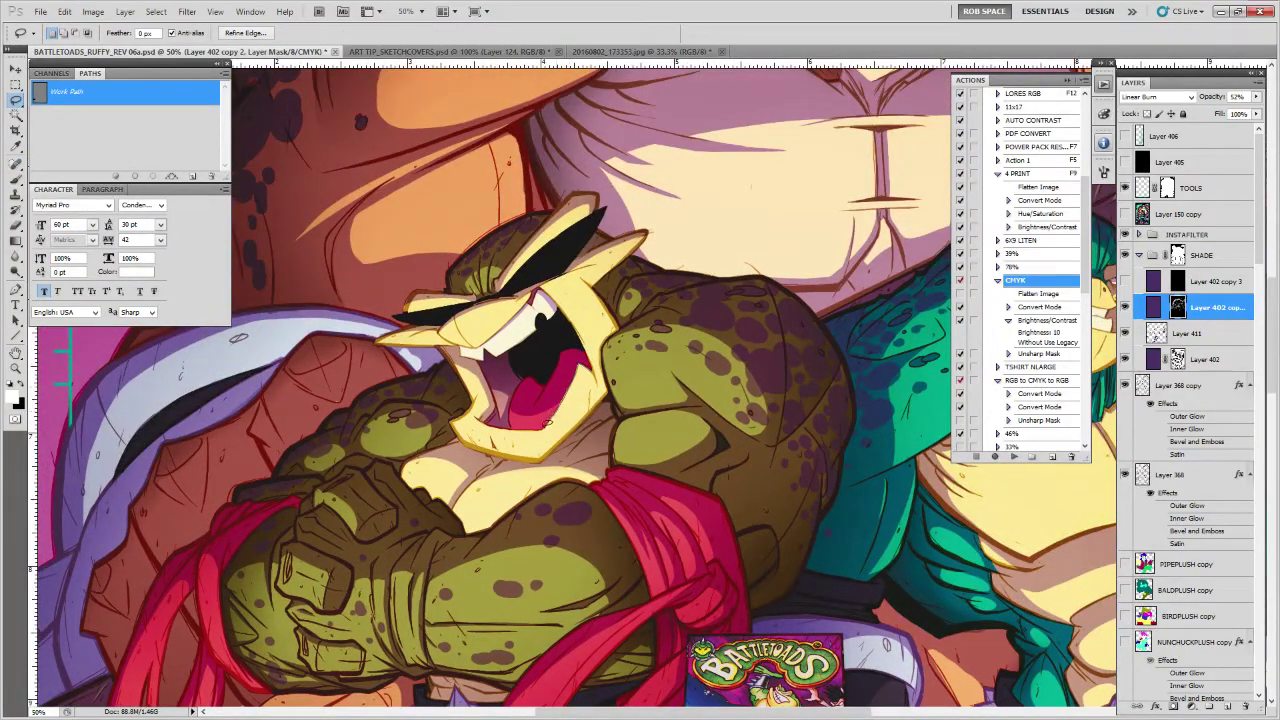
mouse_move(555, 338)
left_mouse_down()
mouse_move(585, 342)
mouse_move(590, 384)
left_mouse_up()
key("b")
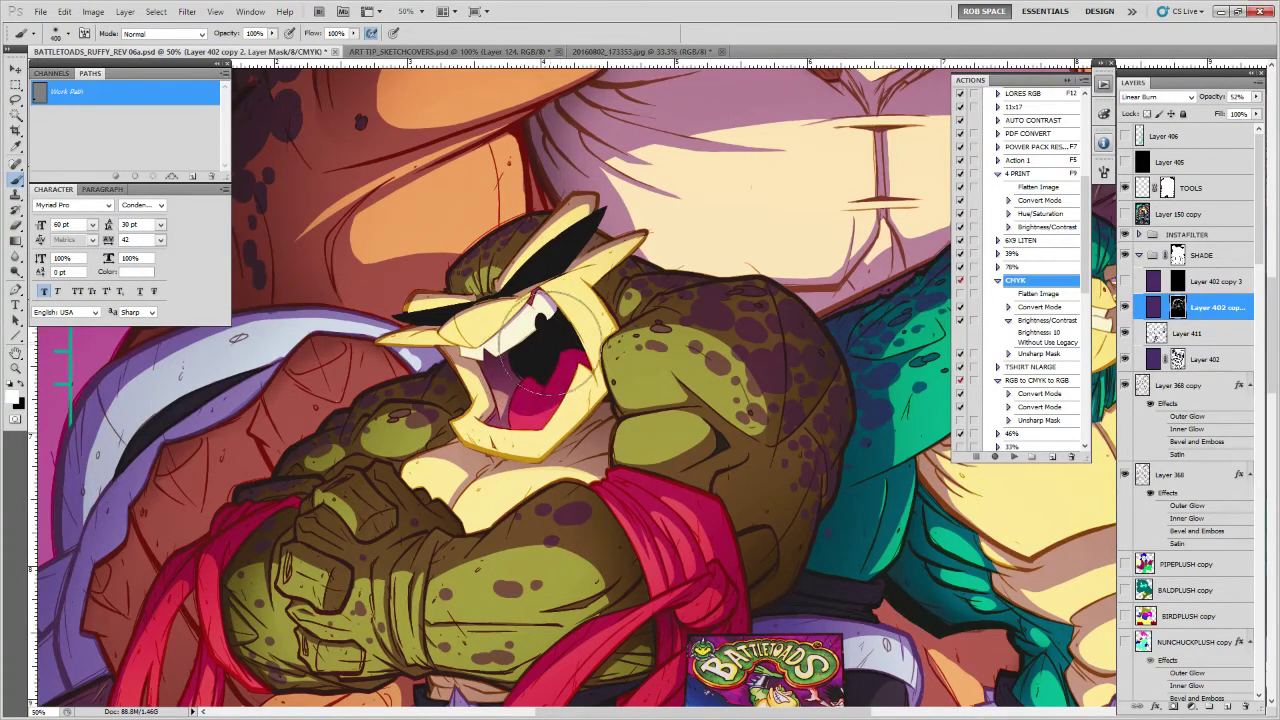
key("p")
key("b")
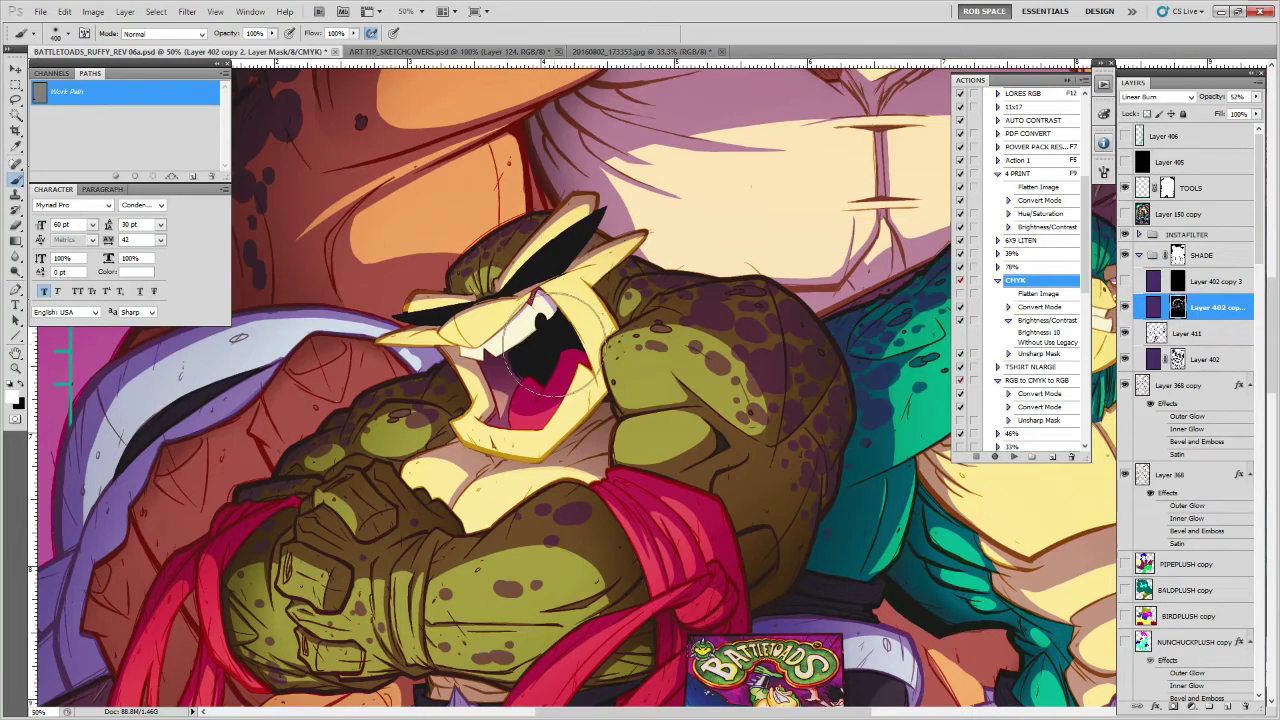
Brush shading inside the olive toad's mouth, lasso and shade the top of its head behind the brow, and clear the selection
mouse_move(519, 390)
left_mouse_down()
mouse_move(574, 336)
mouse_move(528, 393)
left_mouse_up()
mouse_move(558, 350)
left_mouse_down()
mouse_move(586, 335)
mouse_move(585, 411)
mouse_move(558, 450)
left_mouse_up()
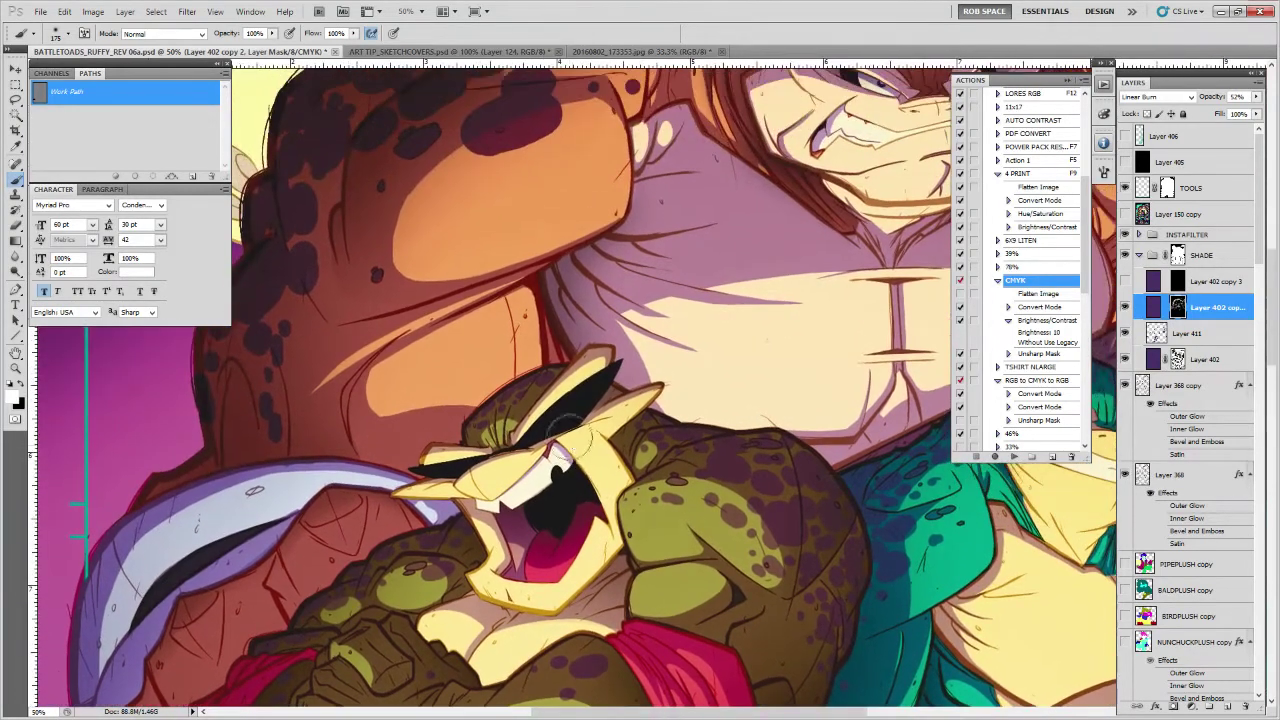
key("l")
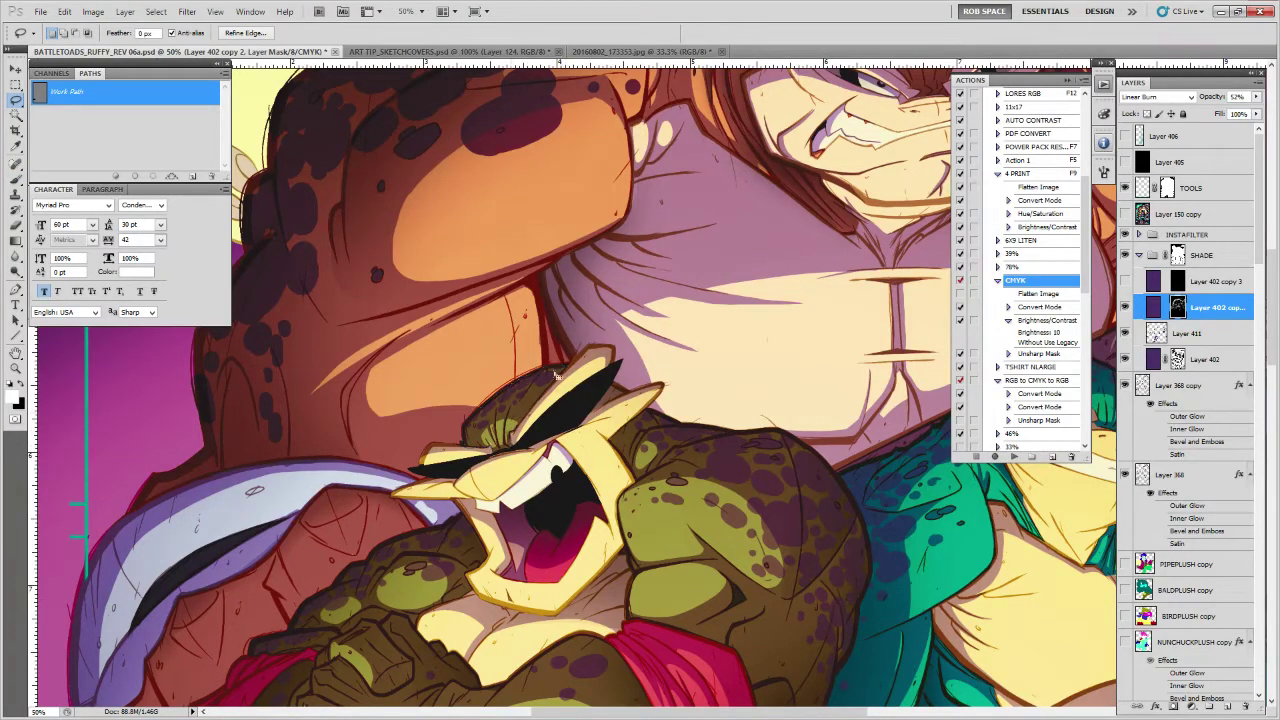
key("b")
key("ctrl+z")
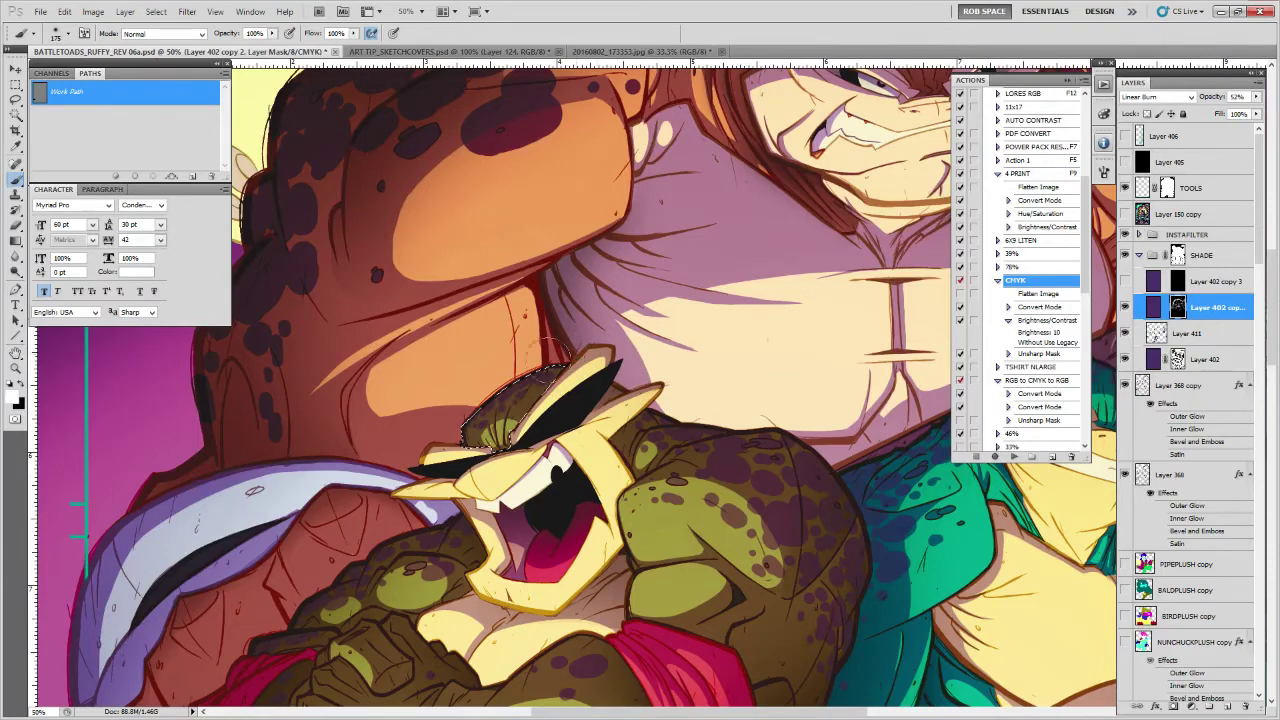
key("ctrl+d")
Lasso the upper knuckles of the olive toad's clenched hand and brush soft shading over them
left_click_drag(564, 528, 597, 363)
left_click_drag(486, 528, 568, 371)
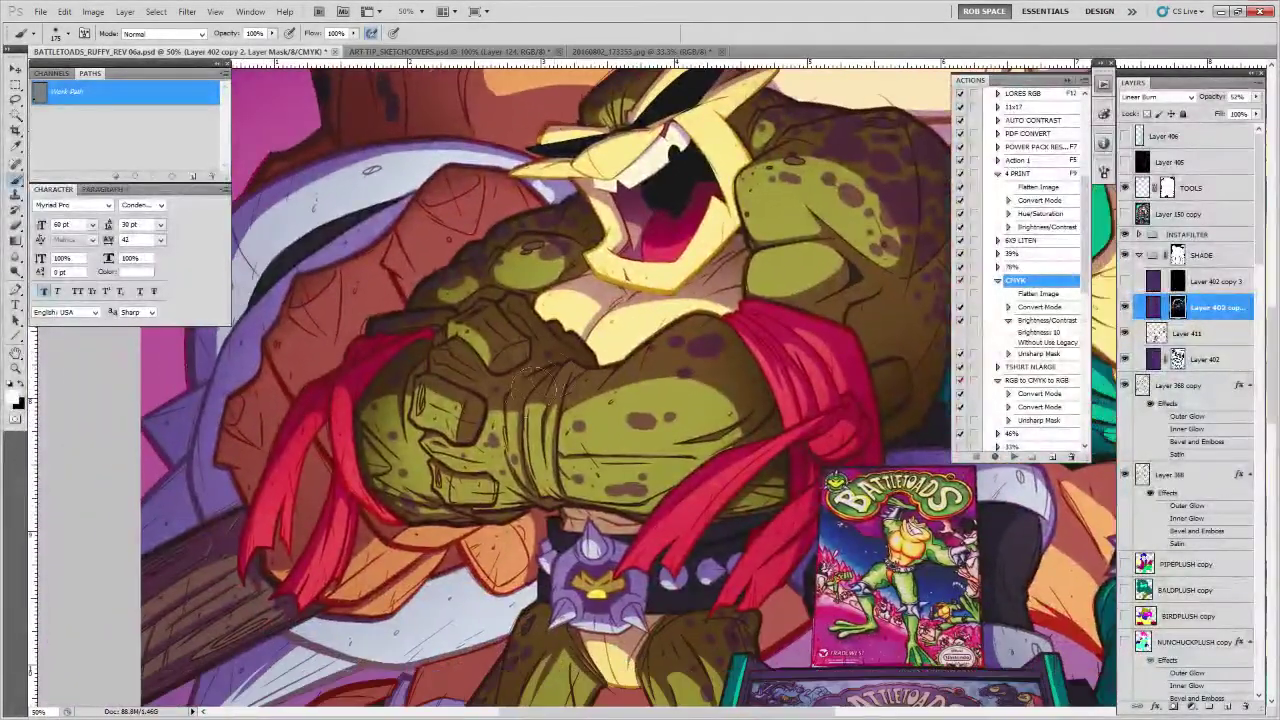
key("j")
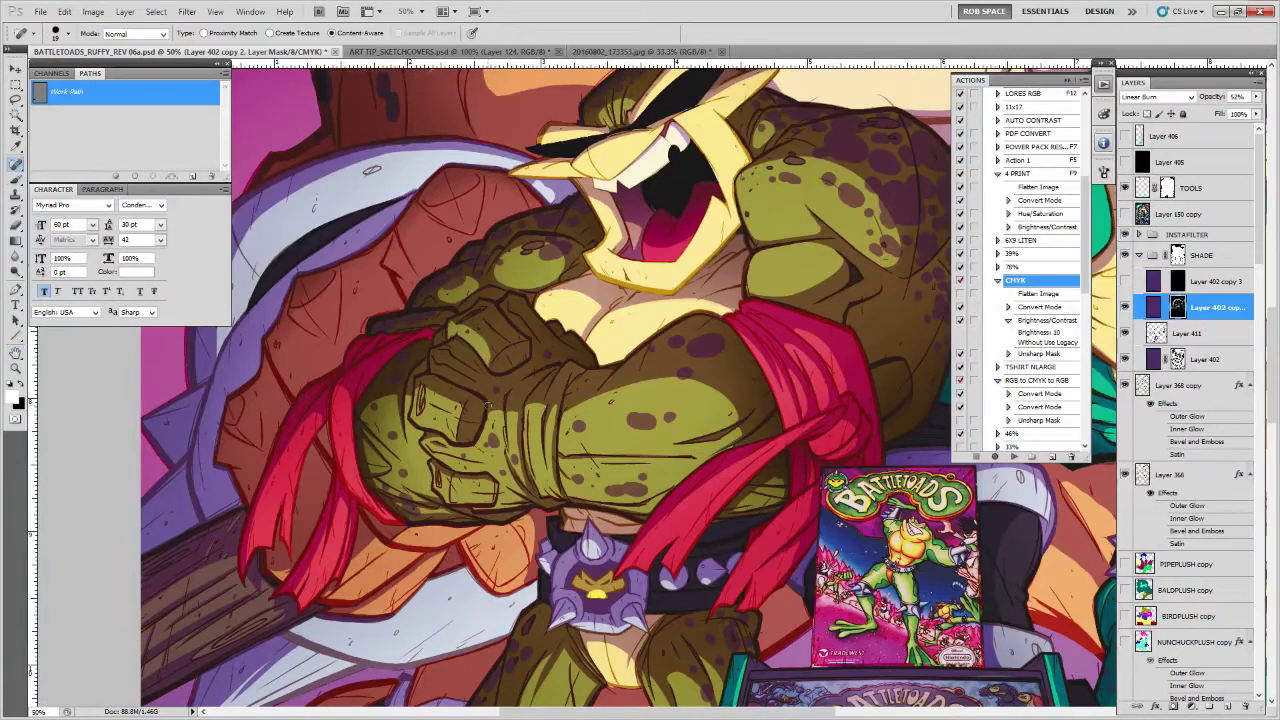
key("l")
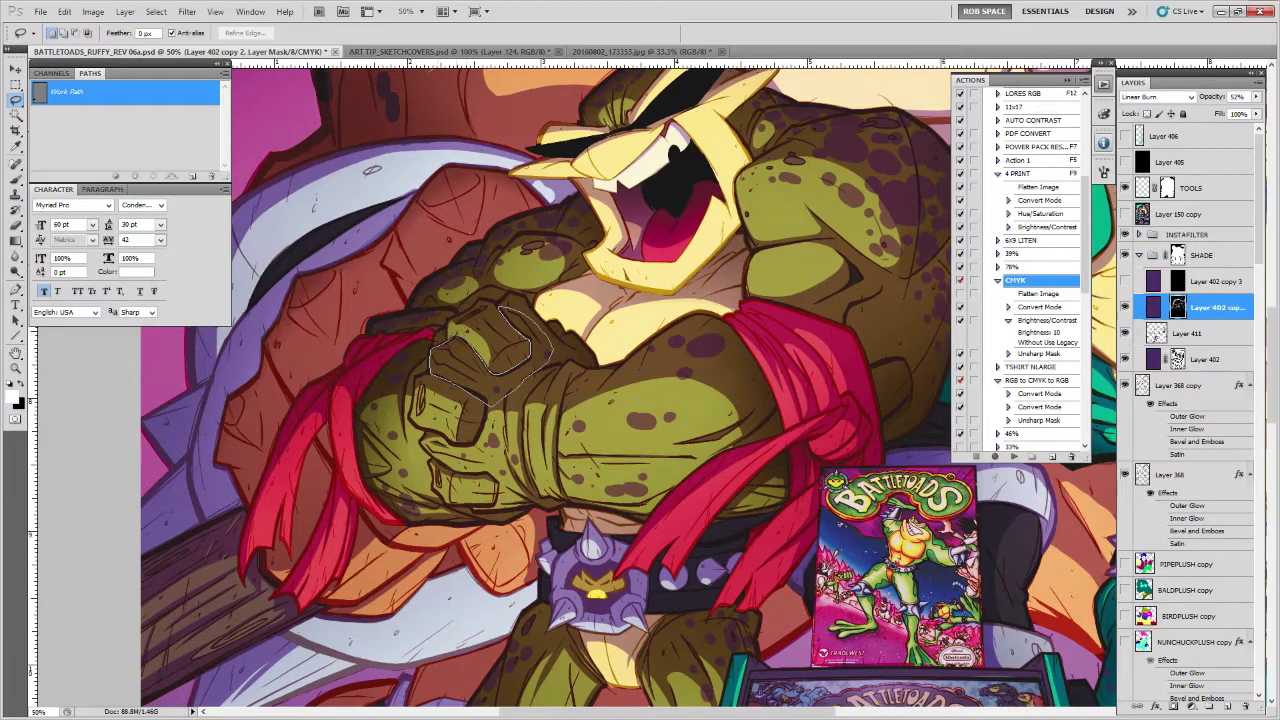
key("ctrl+d")
key("b")
mouse_move(463, 325)
left_mouse_down()
mouse_move(508, 357)
mouse_move(540, 325)
mouse_move(498, 340)
mouse_move(466, 322)
left_mouse_up()
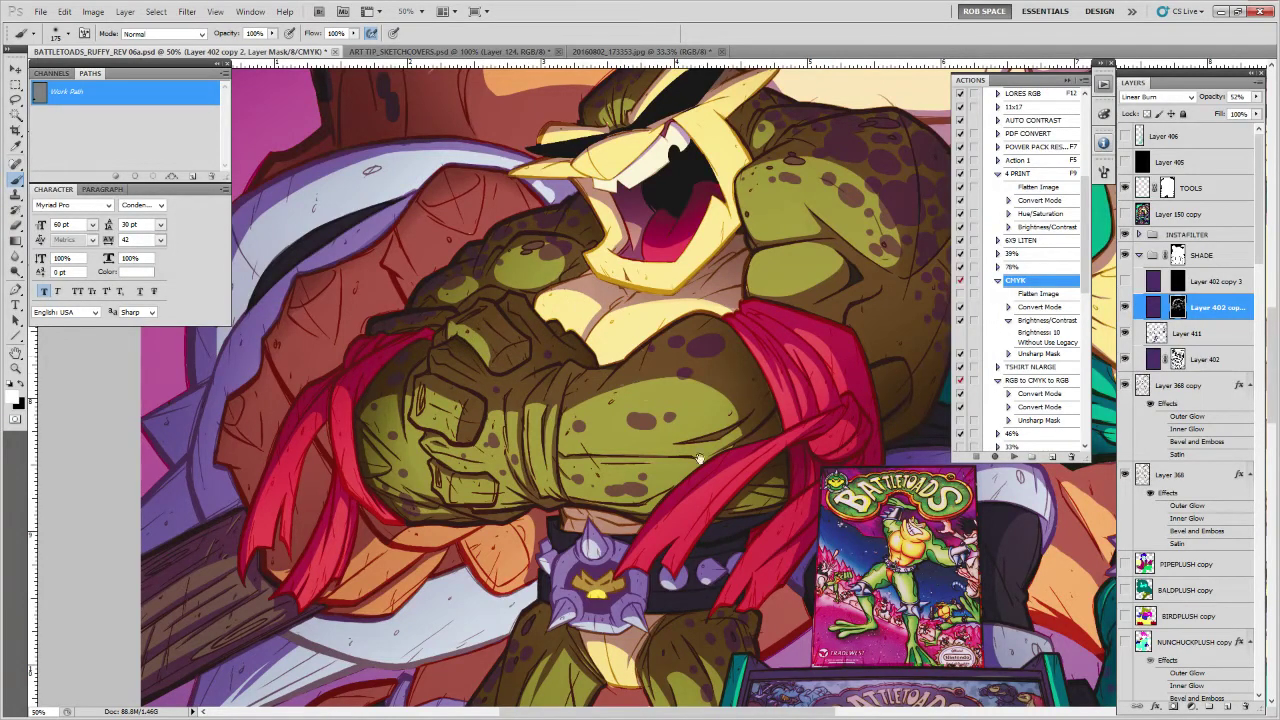
Copy the flat colour layer above the INSTAFILTER group, sample the toad's olive skin from it with a 50 px brush, and hide the copy
left_click_drag(705, 465, 673, 352)
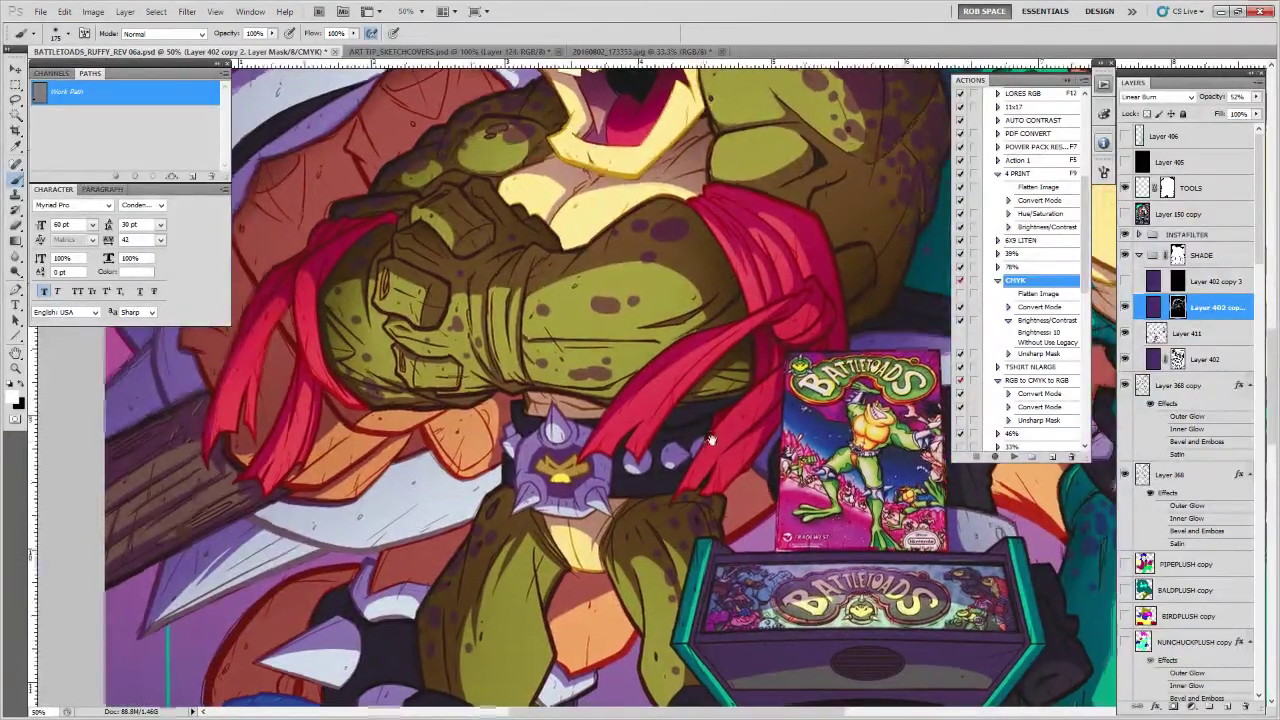
left_click_drag(714, 443, 702, 383)
key("l")
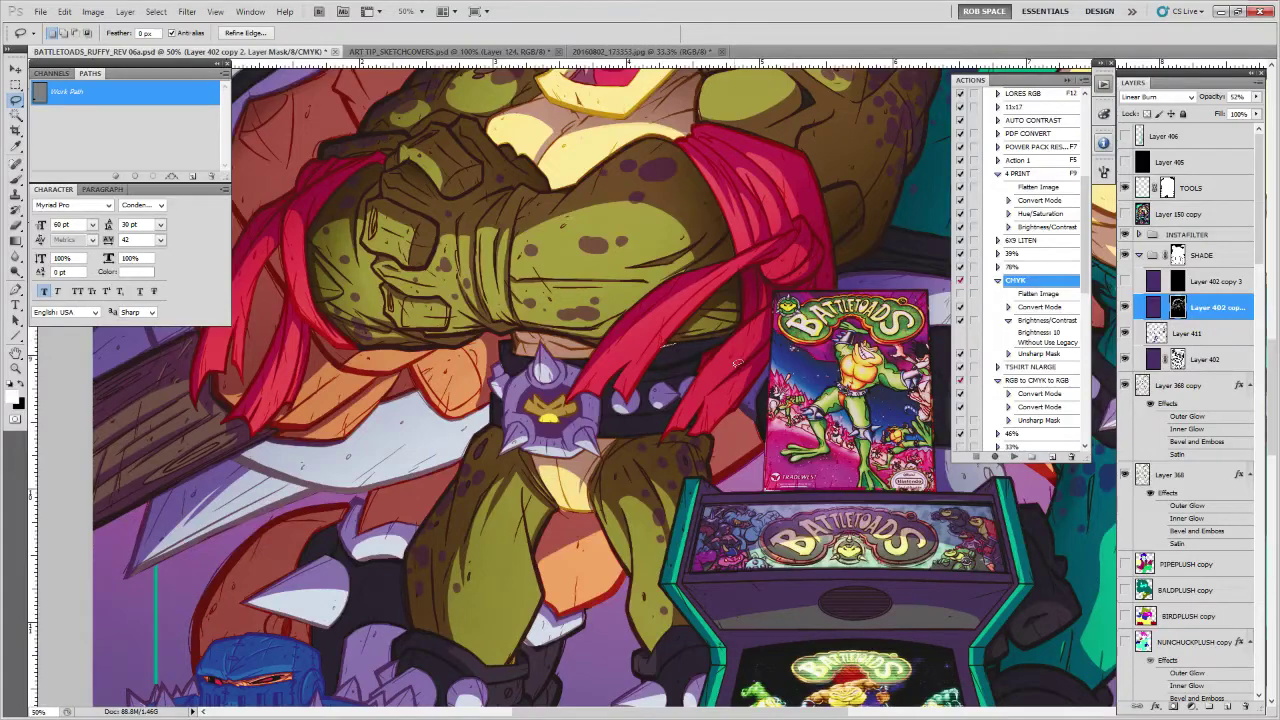
key("b")
right_click(692, 395)
double_click(745, 549)
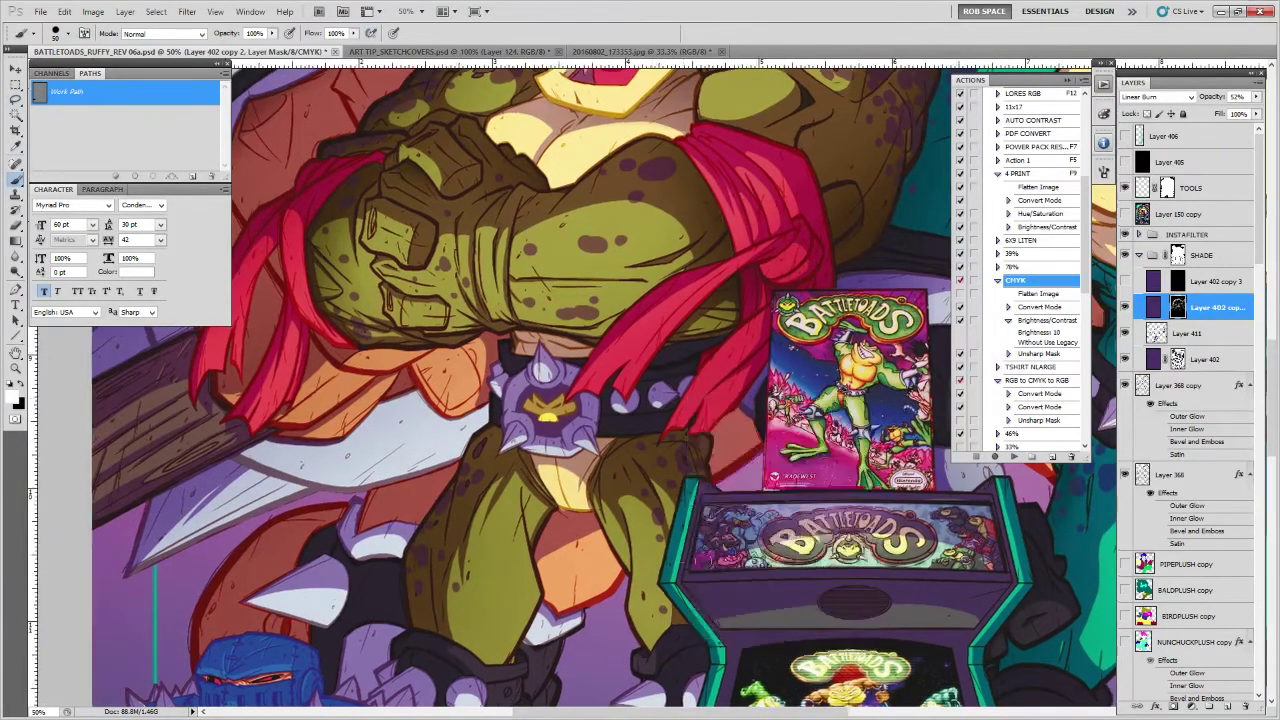
left_click_drag(1254, 253, 1172, 236)
left_click(1188, 371)
left_click(730, 297, "alt")
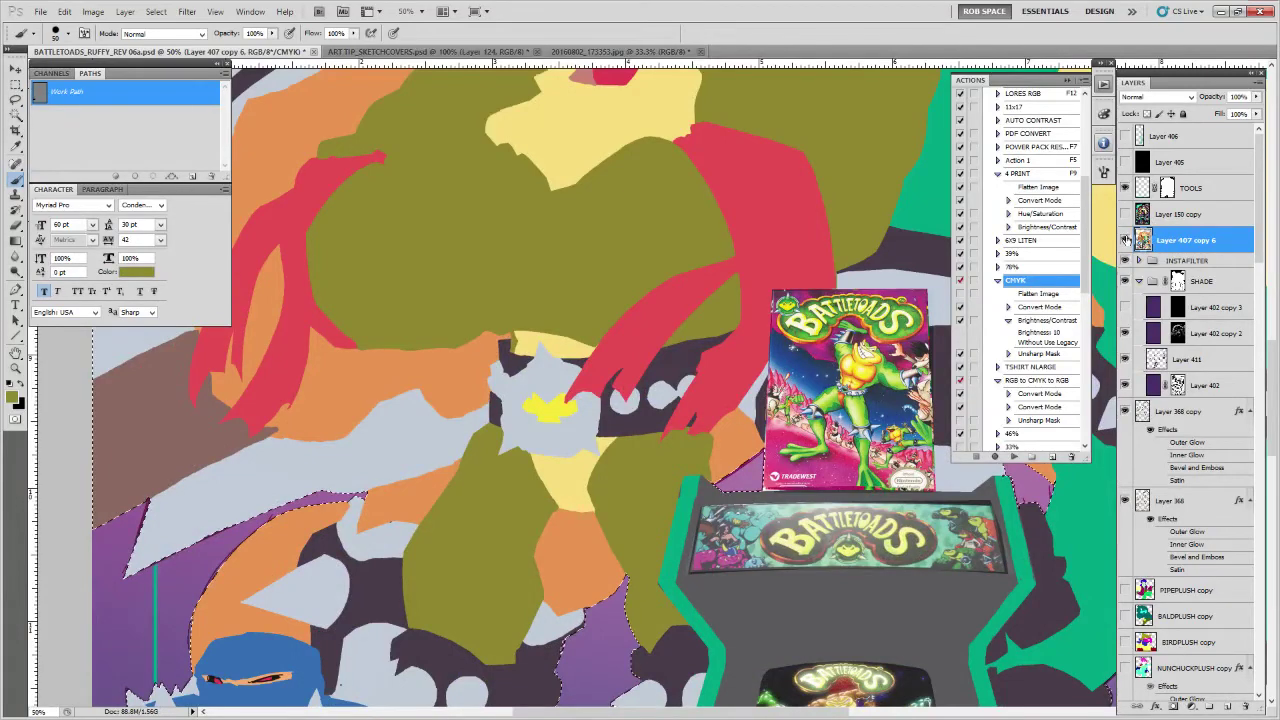
left_click(1125, 240)
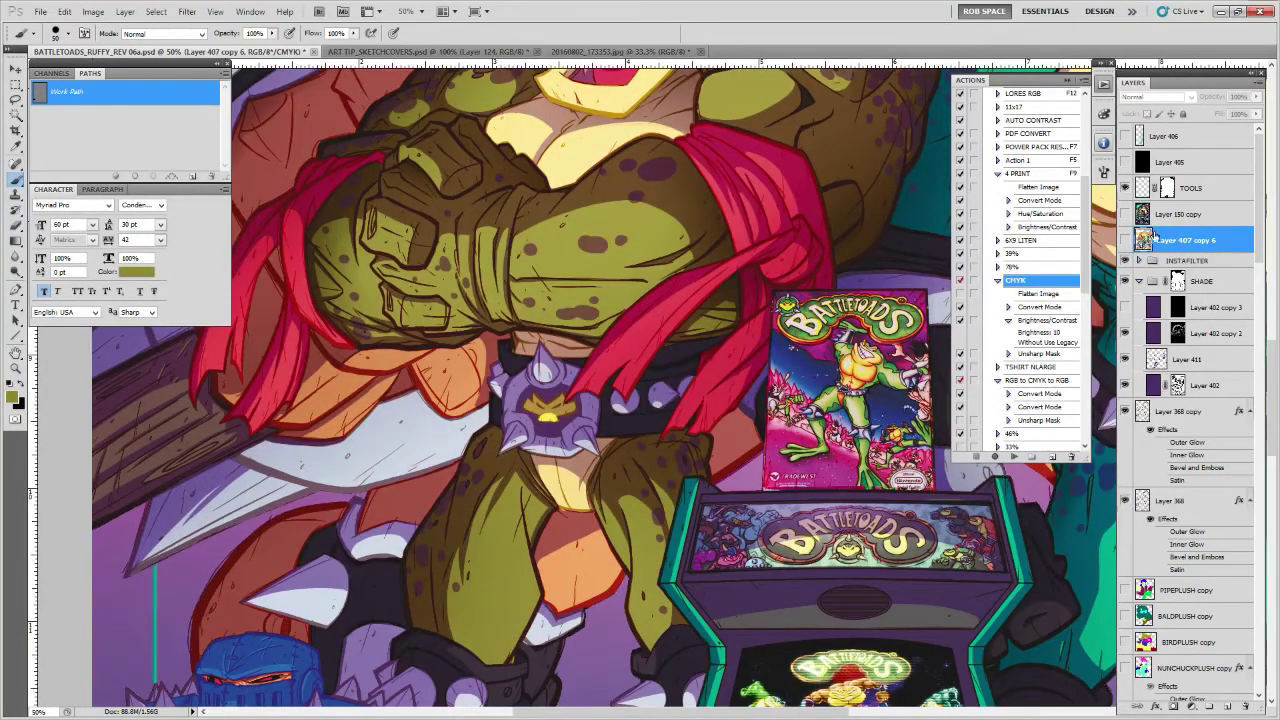
Paint the sampled olive on Layer 409 along the lower edge of the toad's arm between the red sash tails
left_click_drag(1258, 262, 1247, 426)
left_click(1206, 362)
key("z")
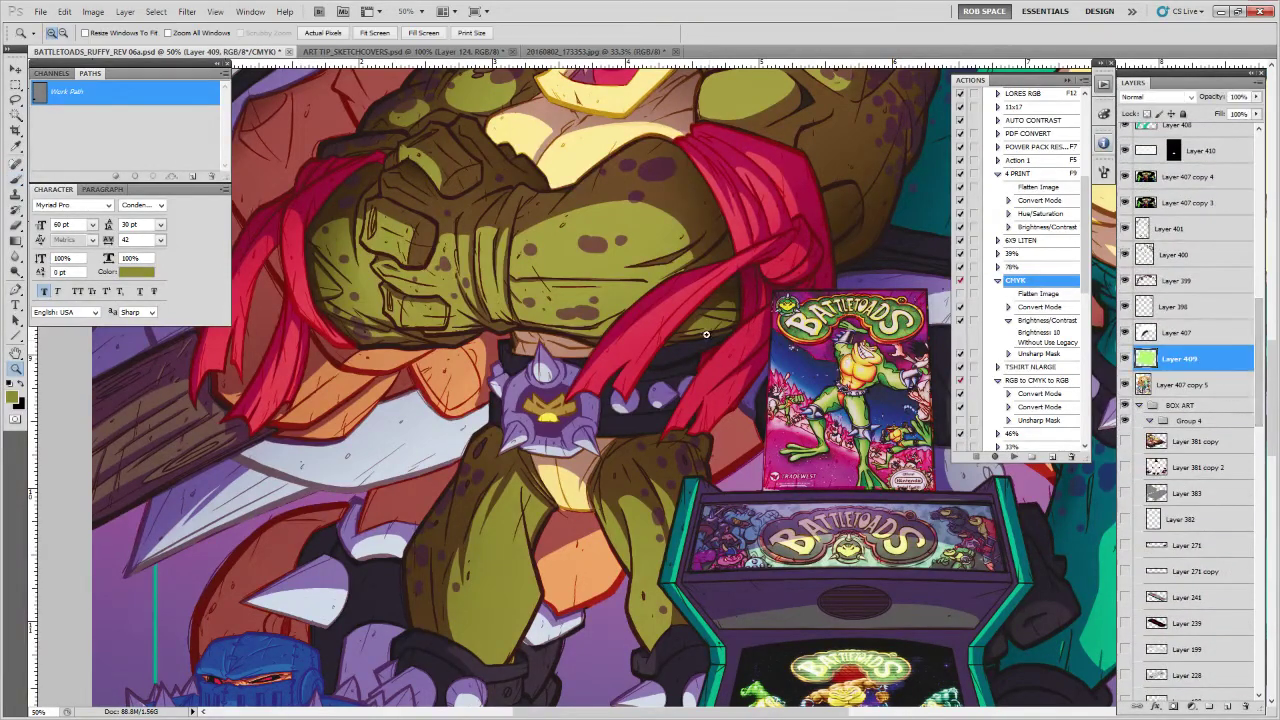
left_click(706, 350)
left_click(740, 345)
left_click(832, 500)
key("b")
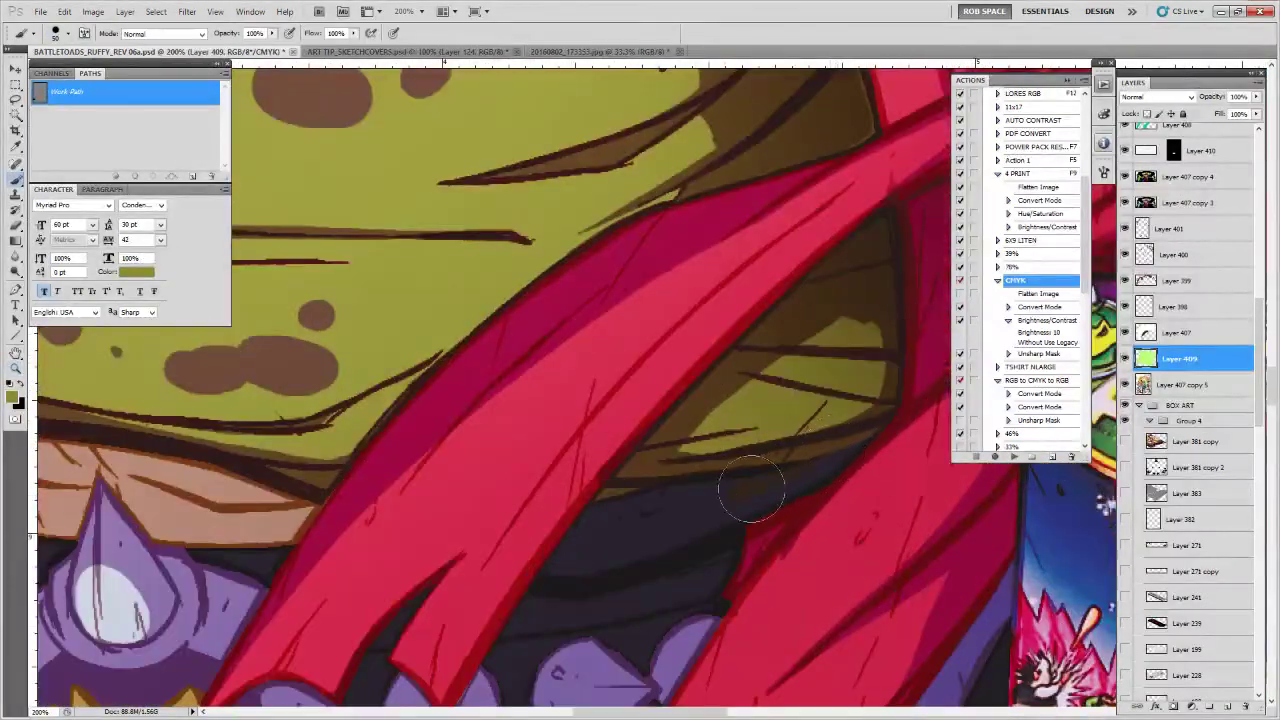
mouse_move(817, 457)
left_mouse_down()
mouse_move(591, 510)
mouse_move(553, 559)
mouse_move(713, 501)
mouse_move(602, 530)
mouse_move(658, 543)
mouse_move(861, 441)
mouse_move(650, 552)
mouse_move(594, 530)
left_mouse_up()
Examine the whole cover and the arcade area, comparing the picture with and without the Layer 402 shading
key("z")
left_click(698, 475, "alt")
left_click(698, 485, "alt")
left_click(697, 506, "alt")
left_click(690, 531, "alt")
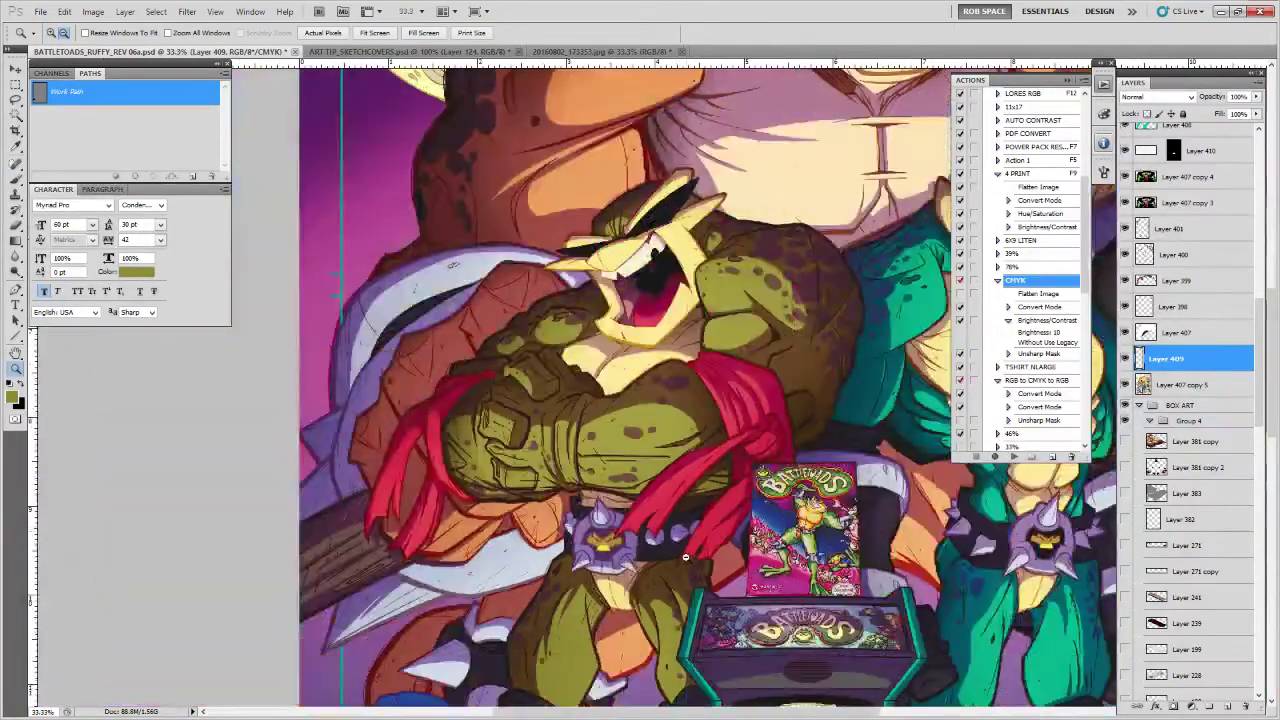
left_click(686, 558, "alt")
scroll(688, 612, "down", 2)
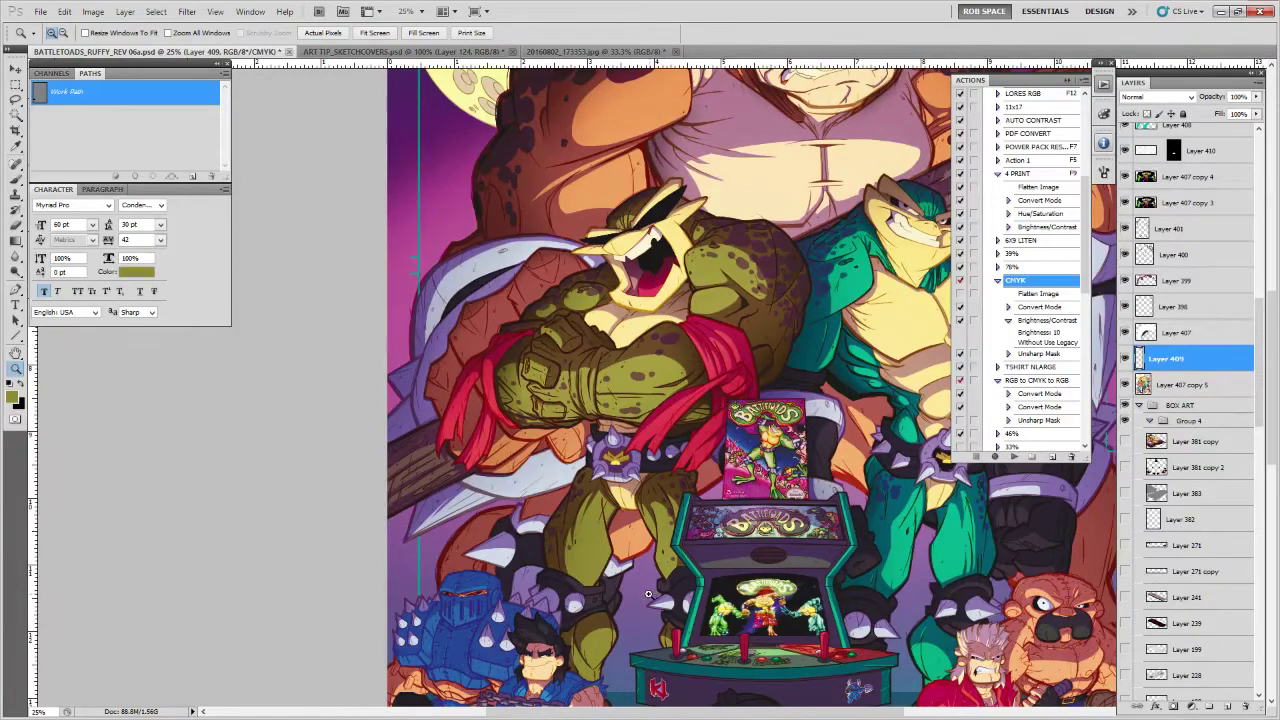
left_click(663, 496, "alt")
left_click(666, 507, "alt")
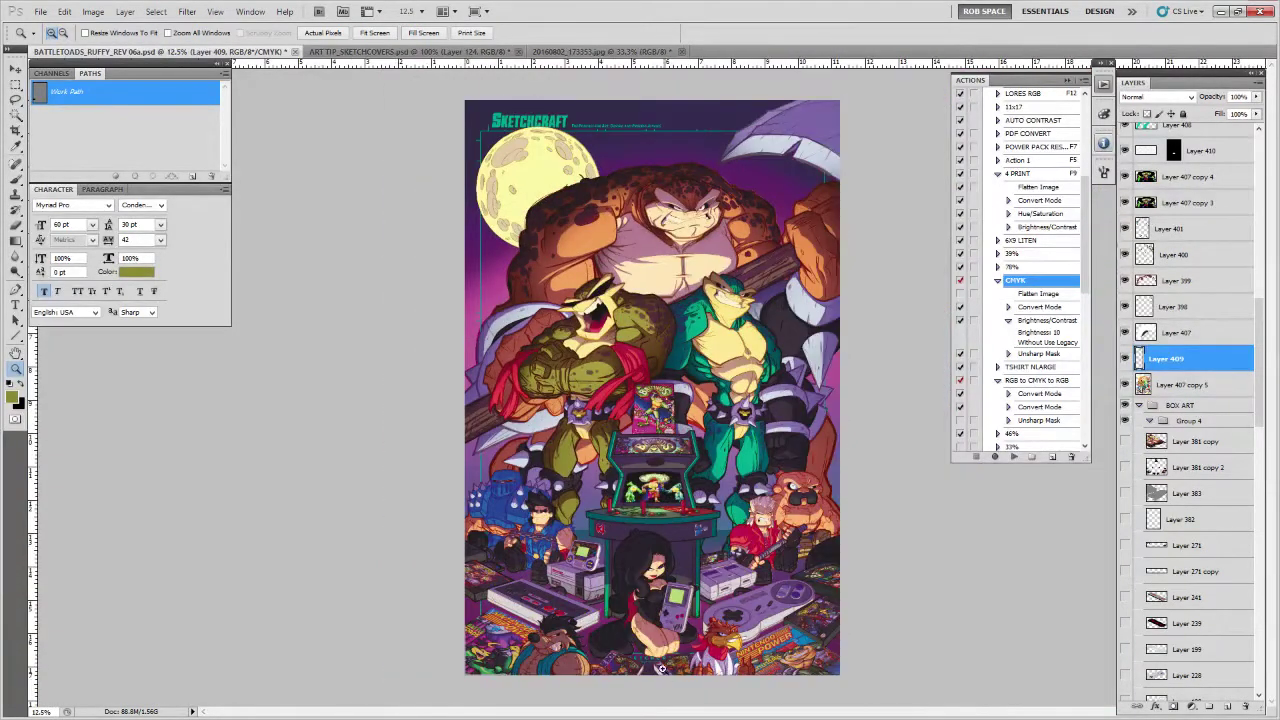
left_click(639, 511)
left_click(638, 512)
left_click_drag(634, 525, 701, 493)
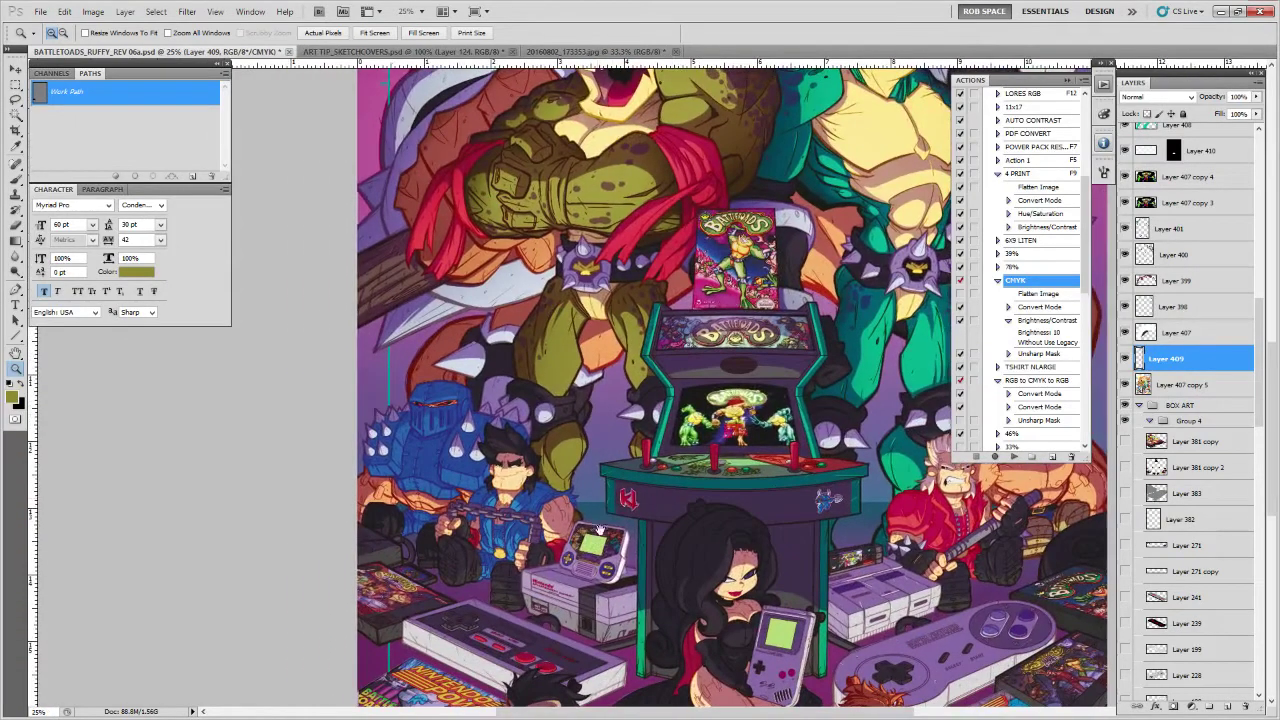
left_click_drag(600, 529, 671, 490)
scroll(1218, 240, "up", 10)
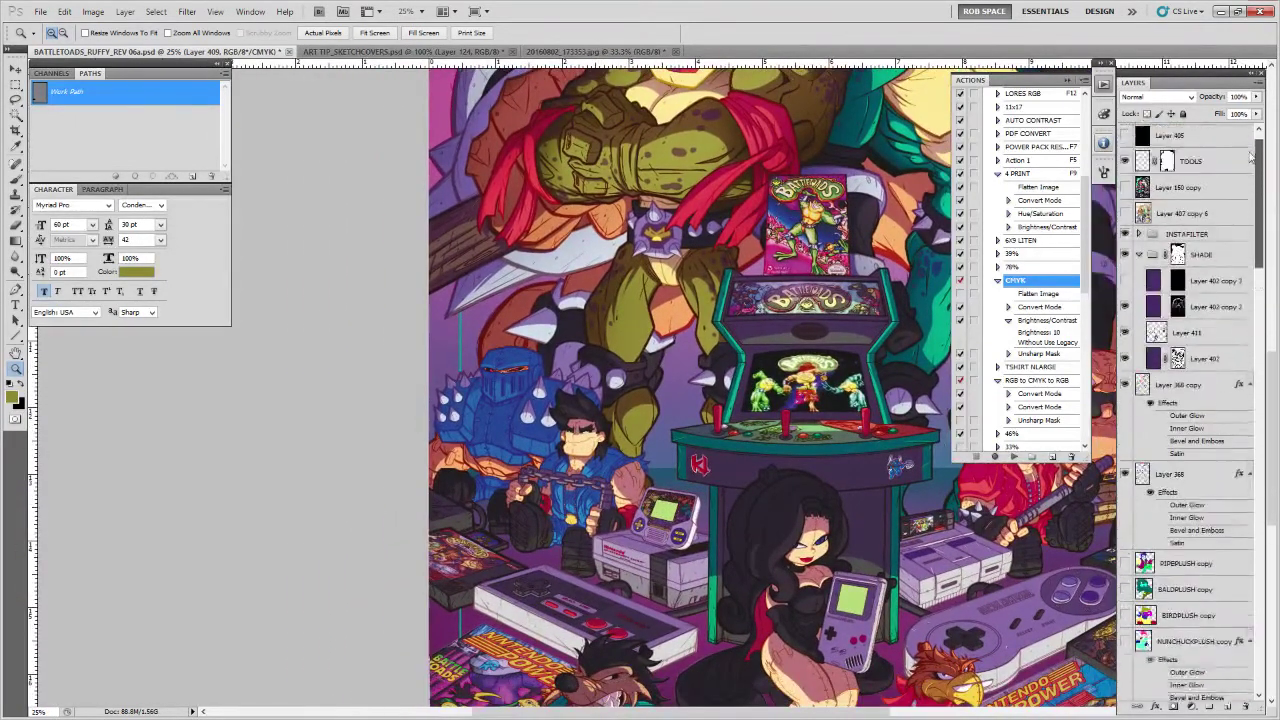
left_click(1128, 362)
left_click(1128, 362)
Examine the shading on the large brown character, his raised fist and the two toads in front of him
left_click_drag(790, 129, 750, 385)
left_click_drag(810, 236, 780, 314)
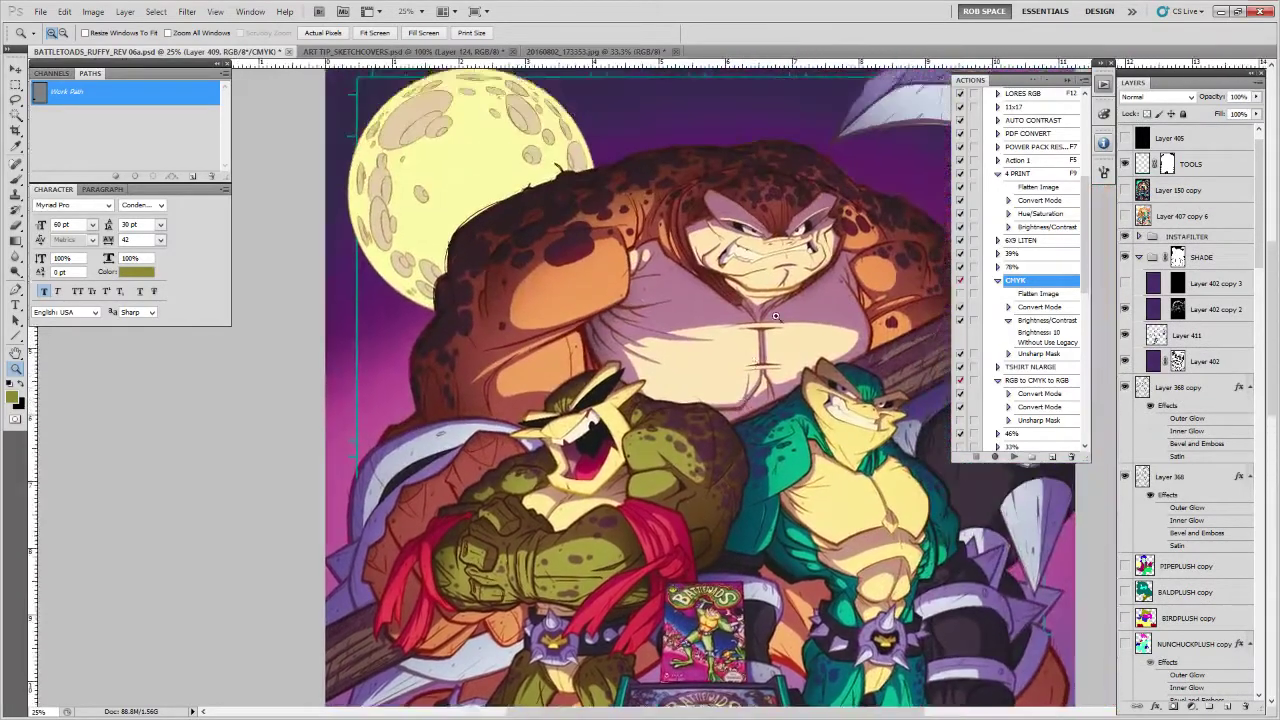
left_click(805, 251, "alt")
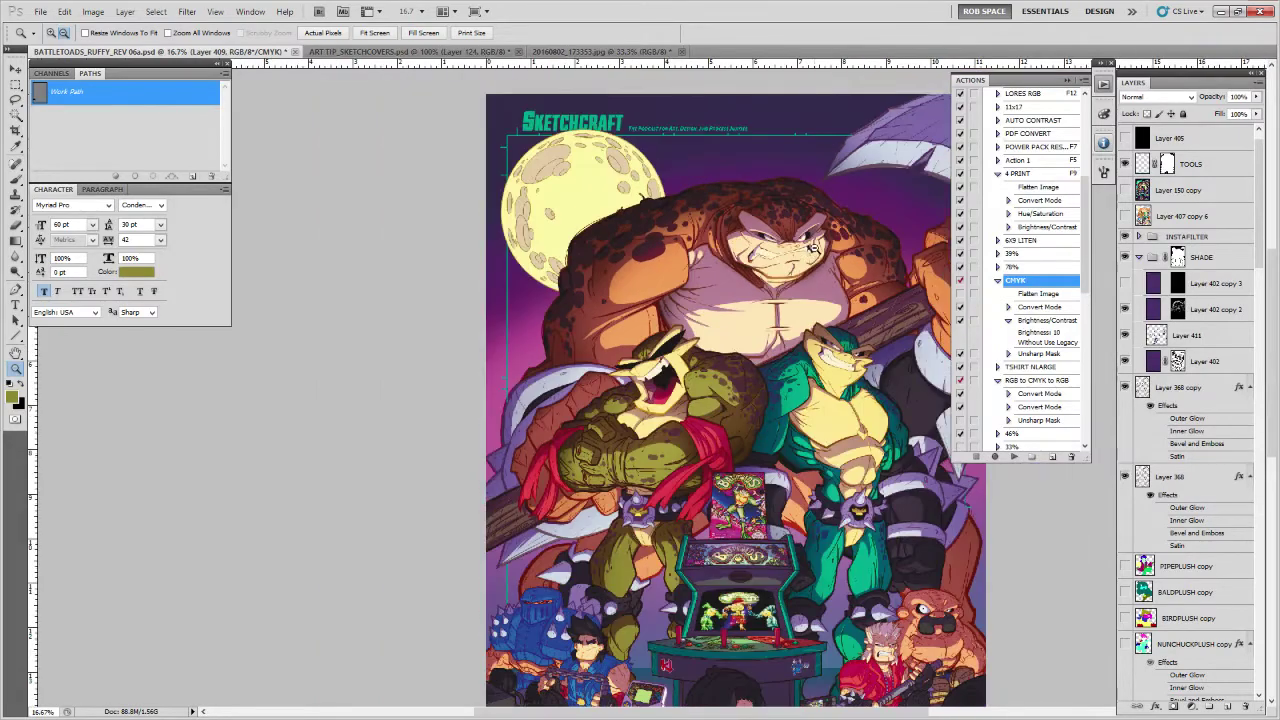
left_click(815, 251, "alt")
left_click(800, 316)
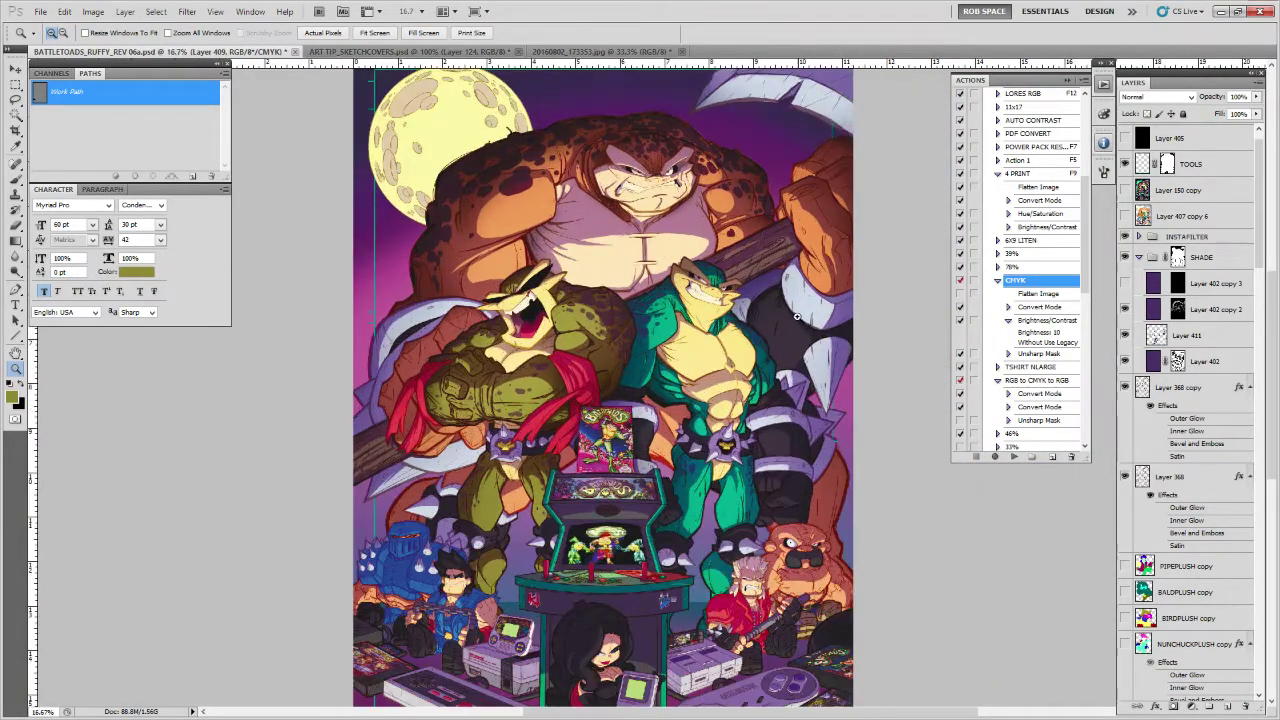
left_click(800, 316)
left_click_drag(815, 190, 844, 326)
left_click(870, 268, "alt")
left_click(870, 268)
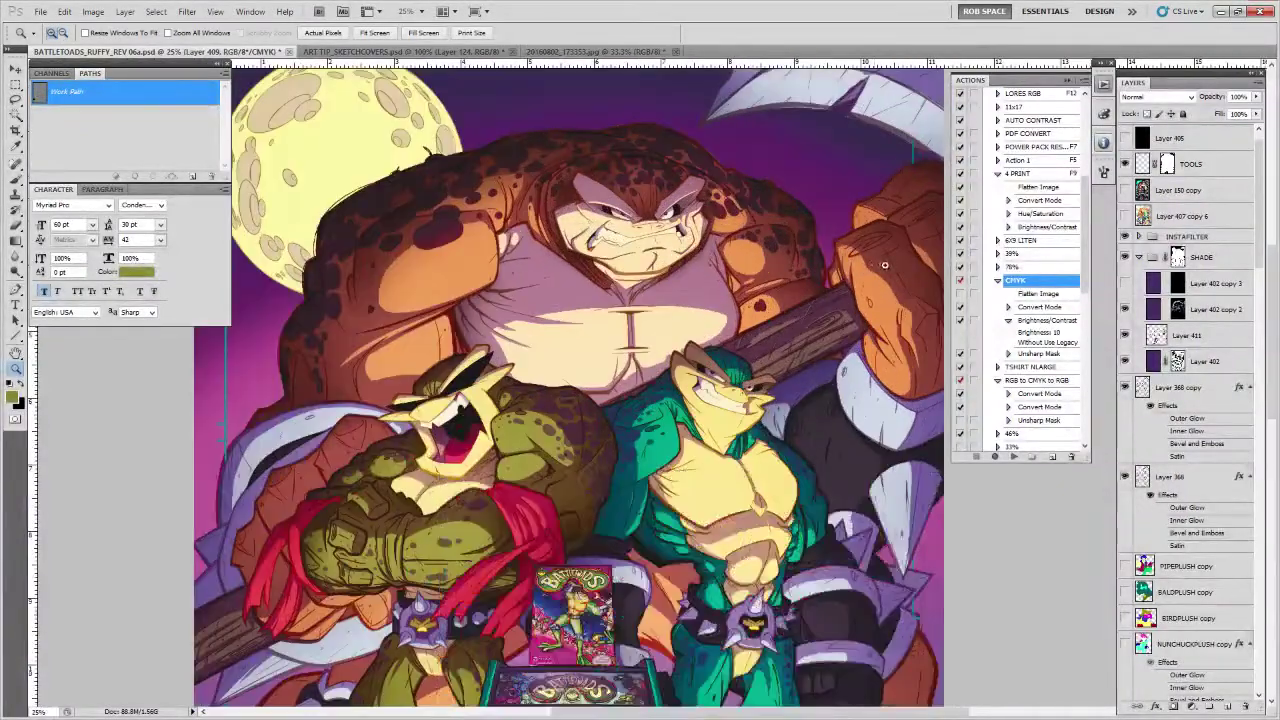
left_click_drag(892, 178, 839, 343)
left_click_drag(556, 507, 839, 165)
left_click_drag(780, 283, 845, 208)
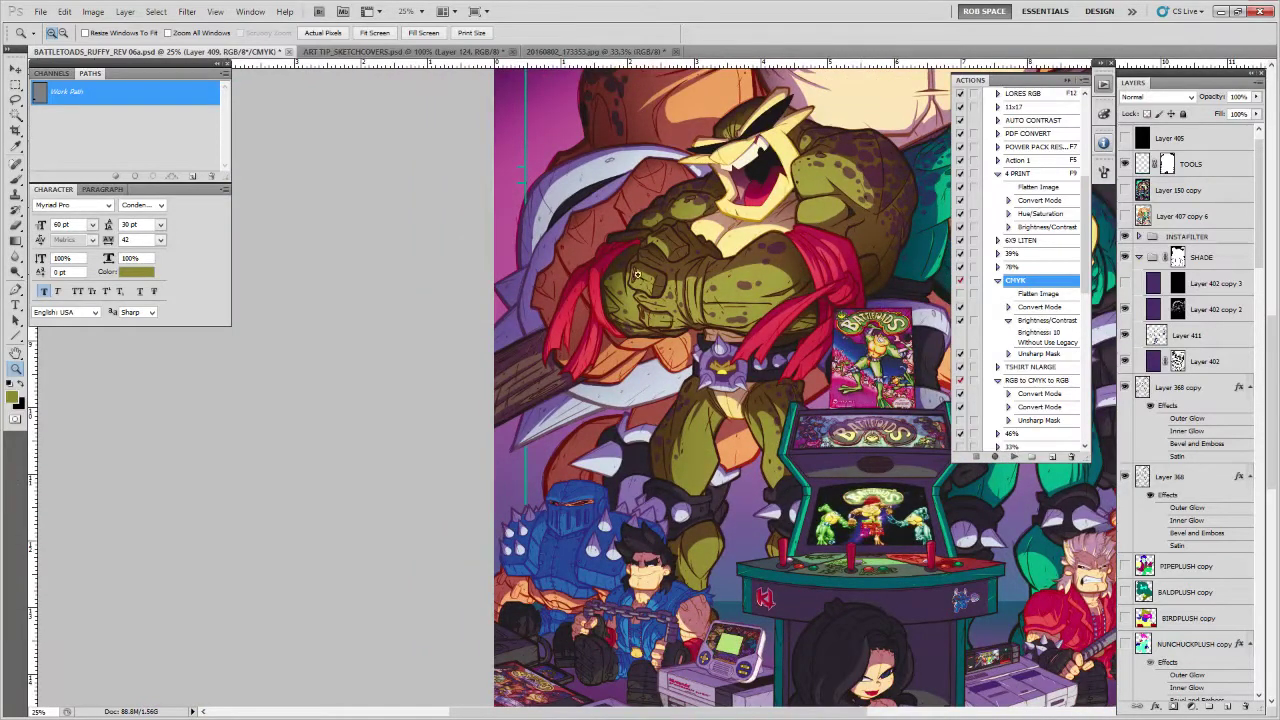
left_click_drag(760, 318, 816, 274)
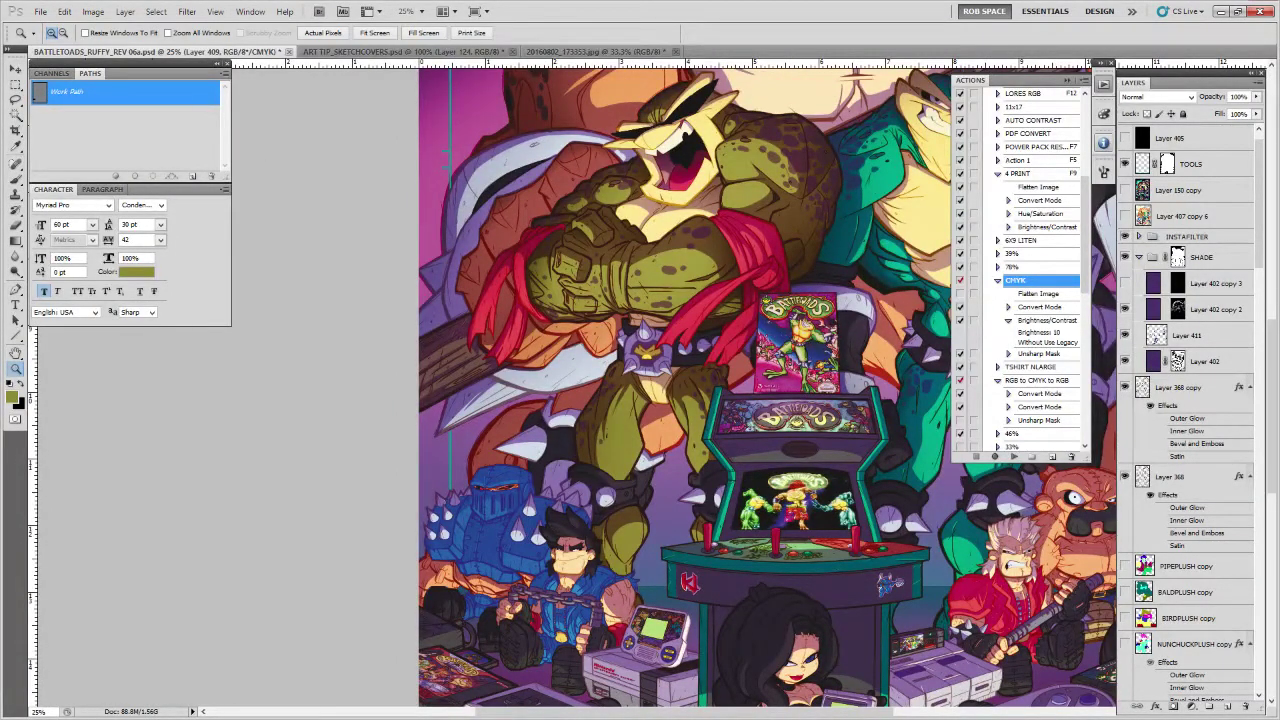
Browse the FF7 WIP folder for the Chrono work-in-progress images, and return to the Battletoads illustration
key("ctrl+Tab")
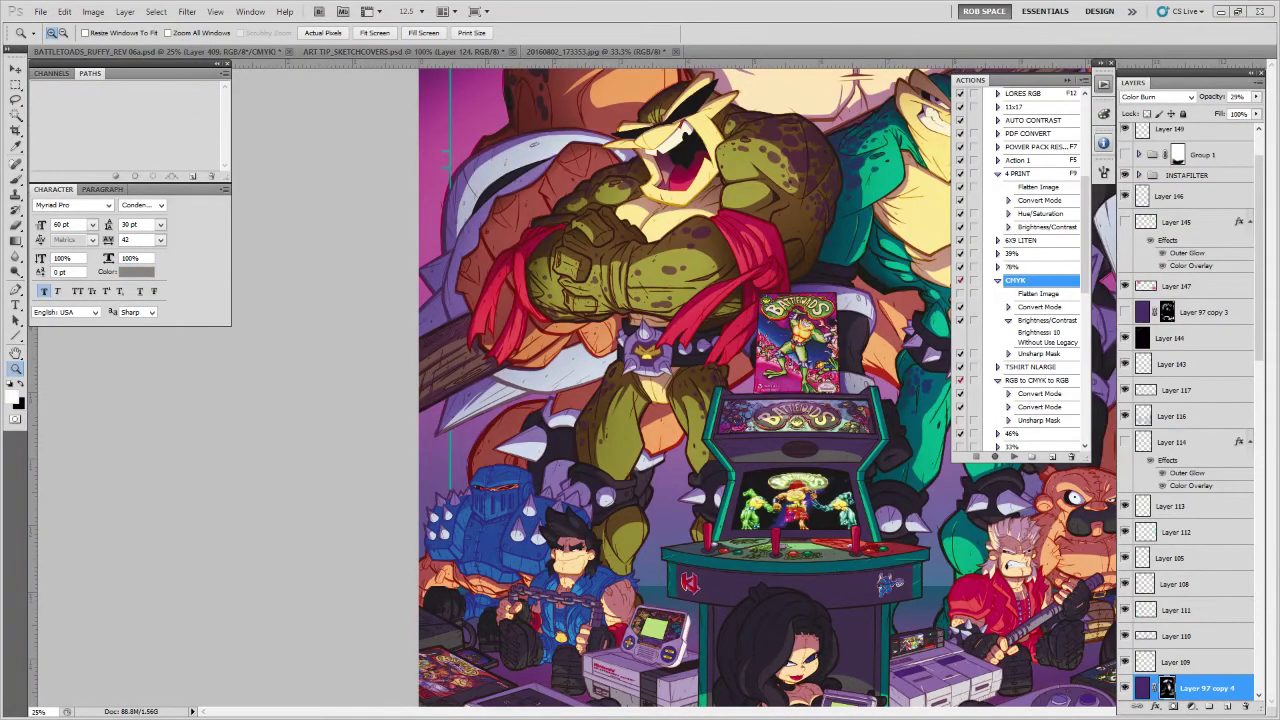
key("ctrl+o")
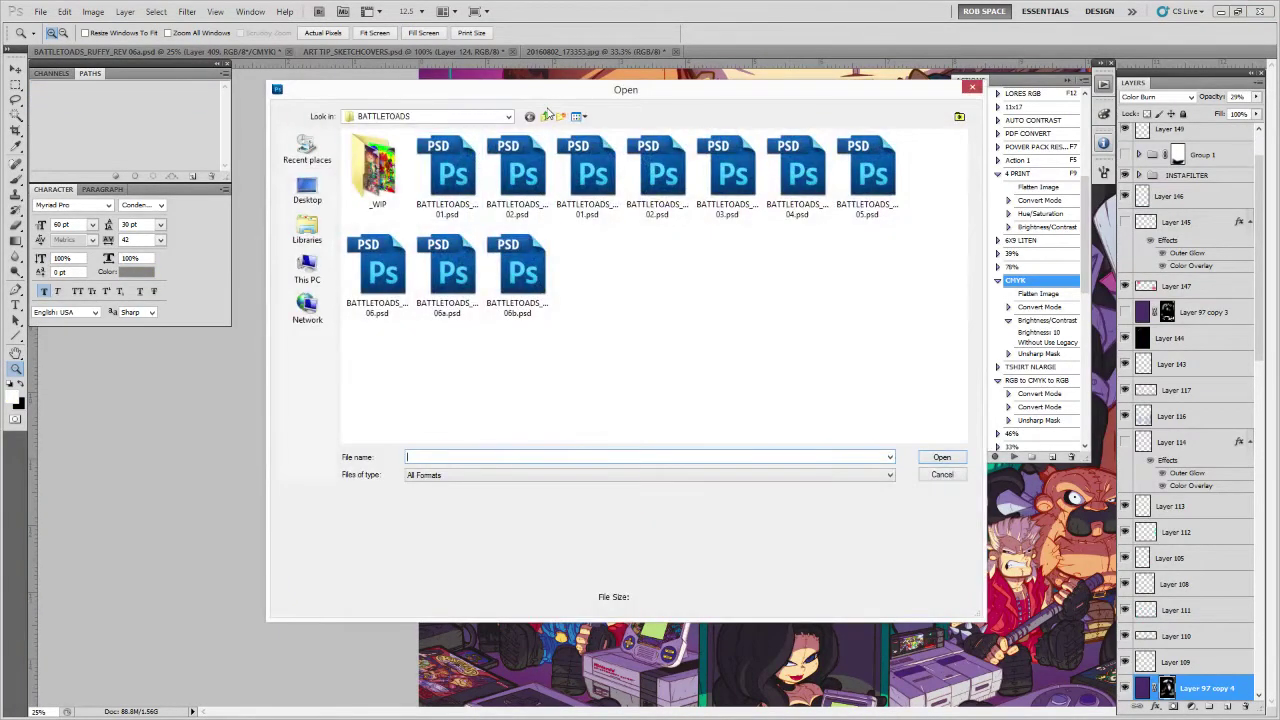
left_click(546, 117)
left_click(546, 117)
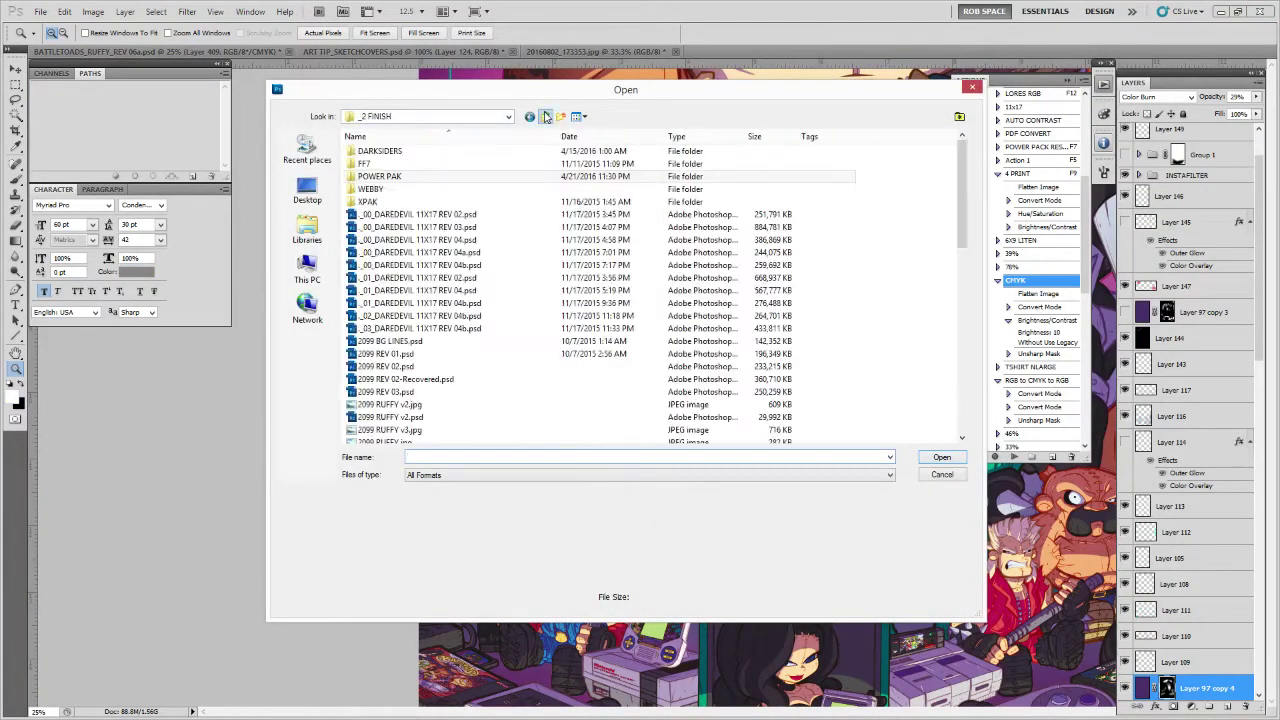
double_click(396, 165)
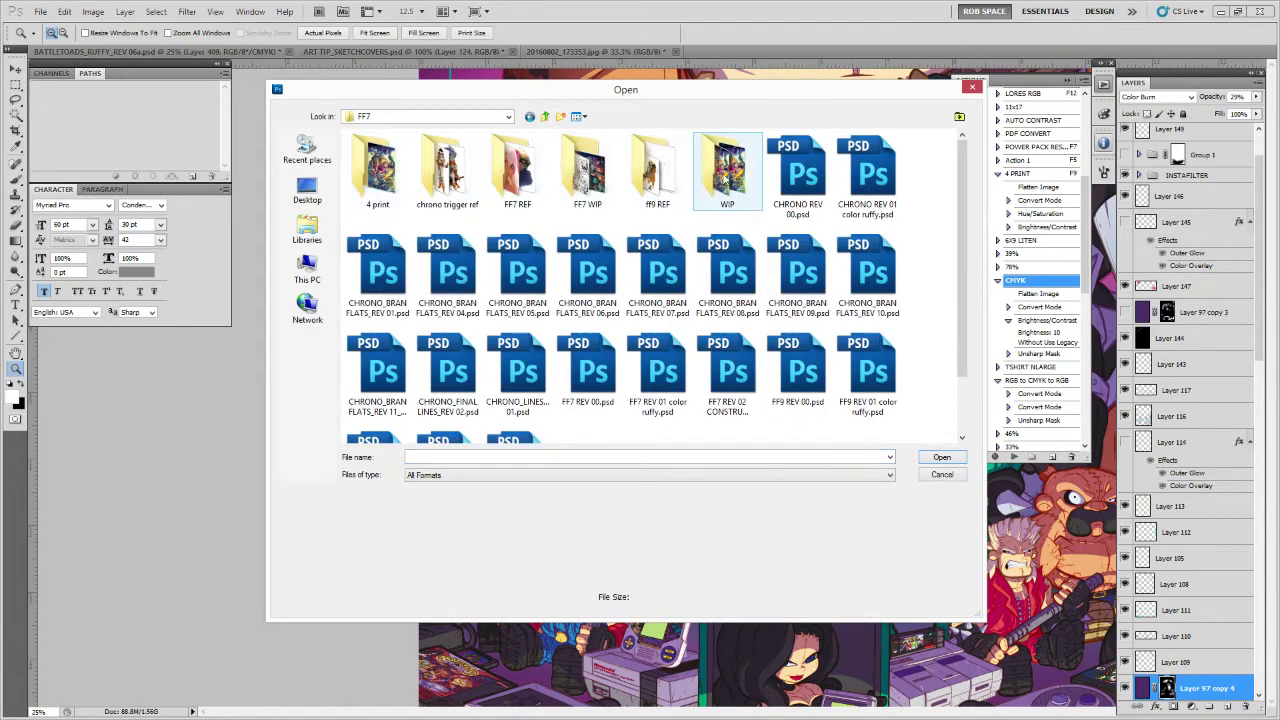
double_click(723, 175)
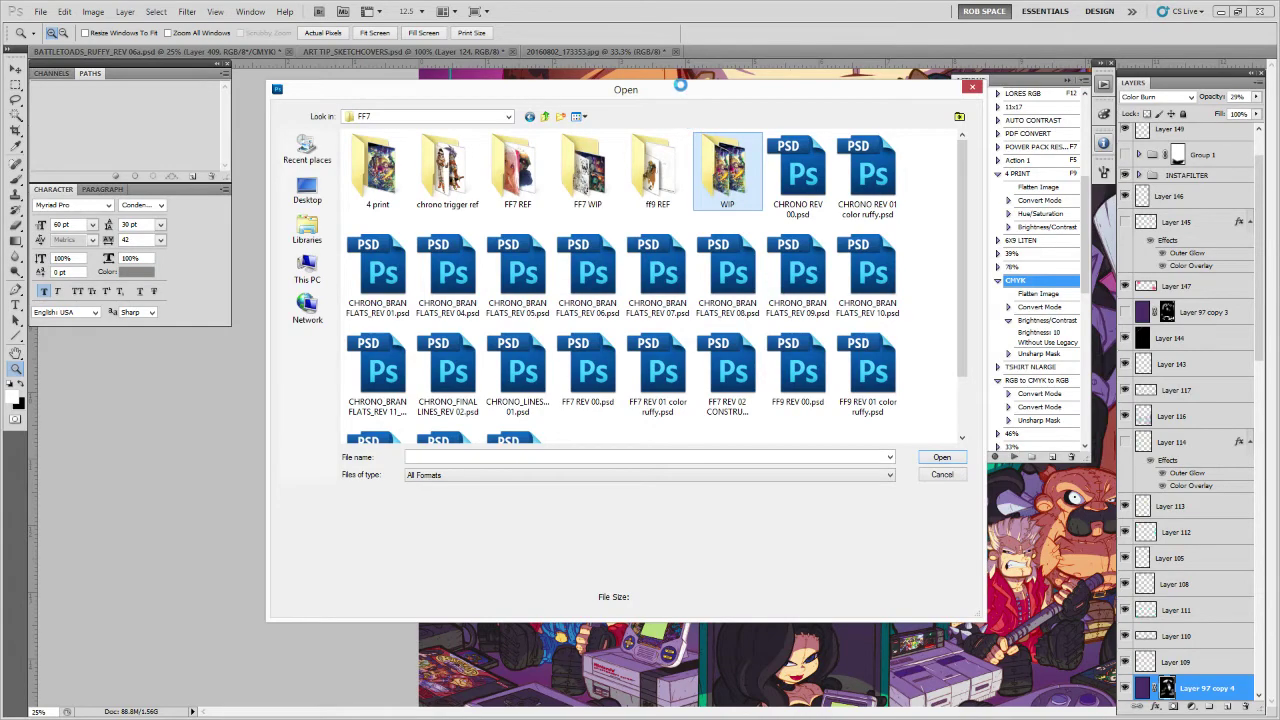
left_click_drag(686, 86, 579, 92)
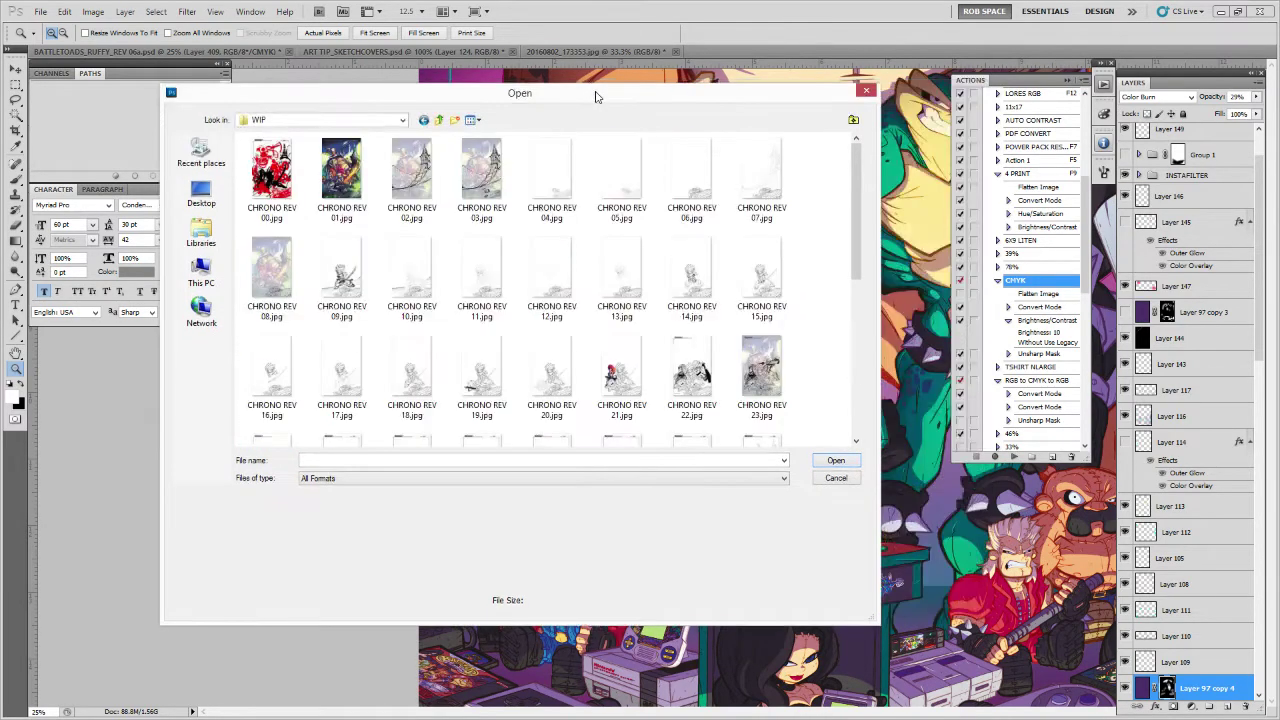
key("Escape")
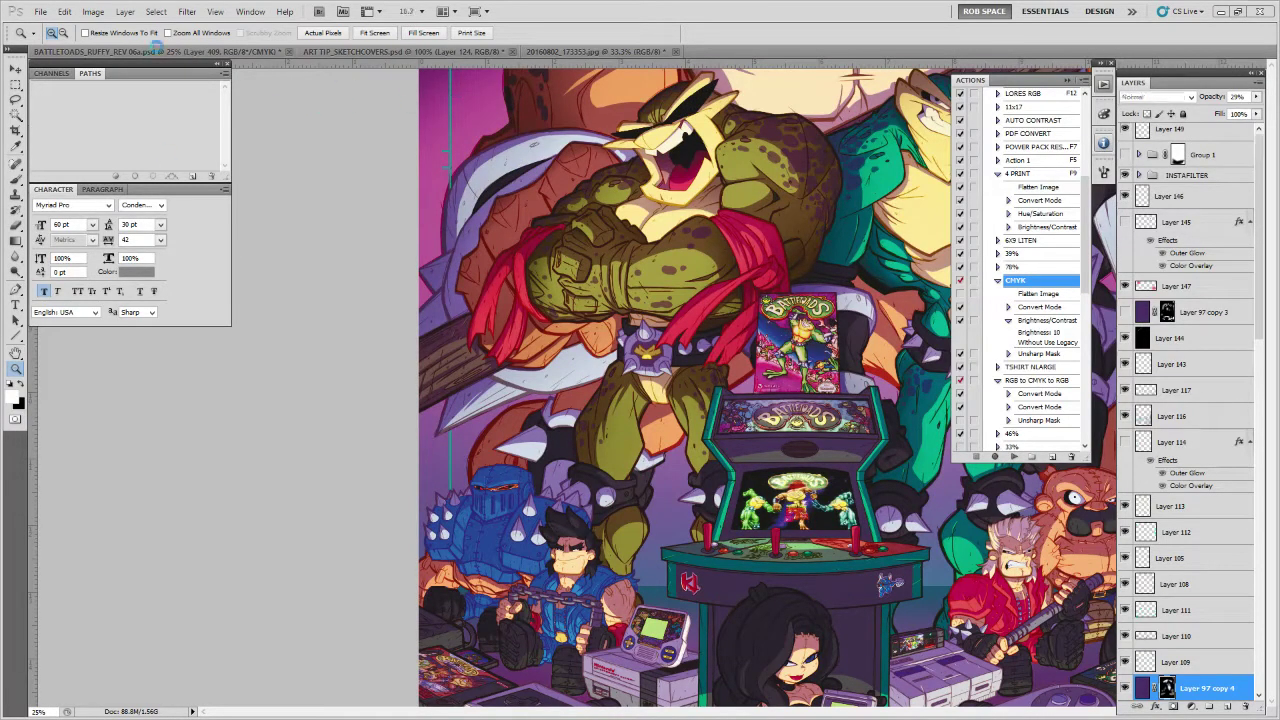
key("ctrl+shift+e")
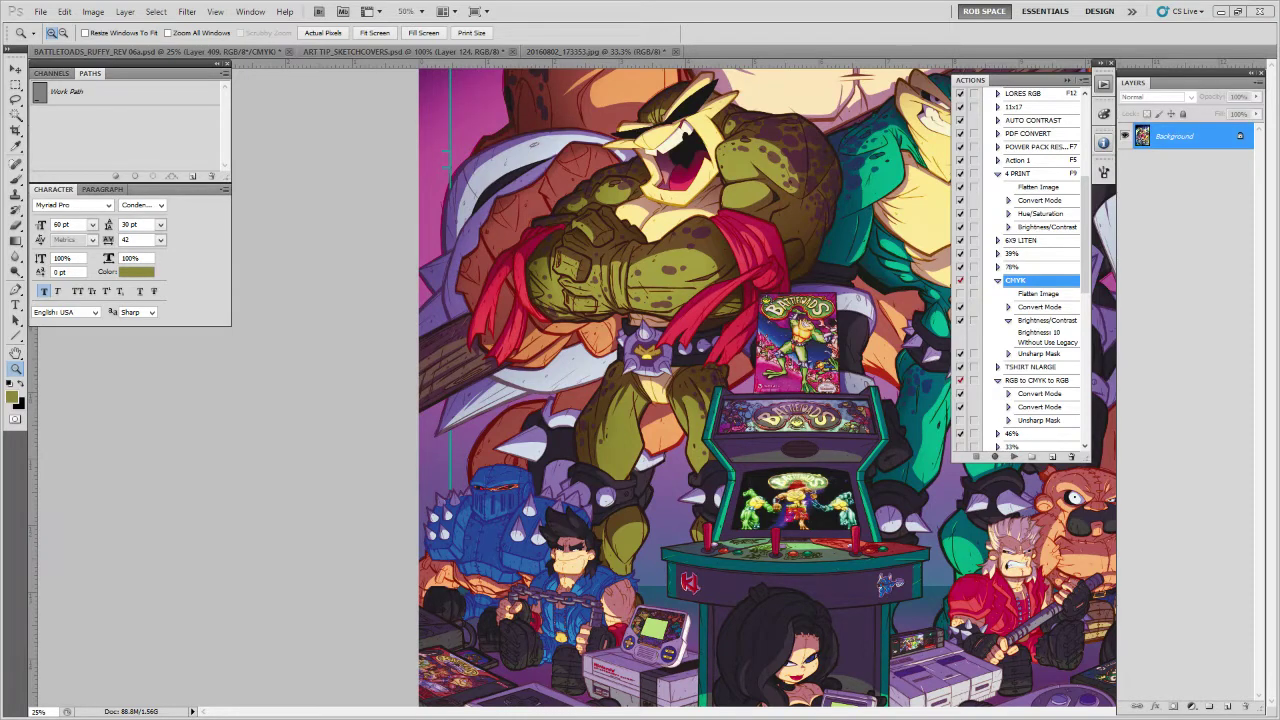
key("b")
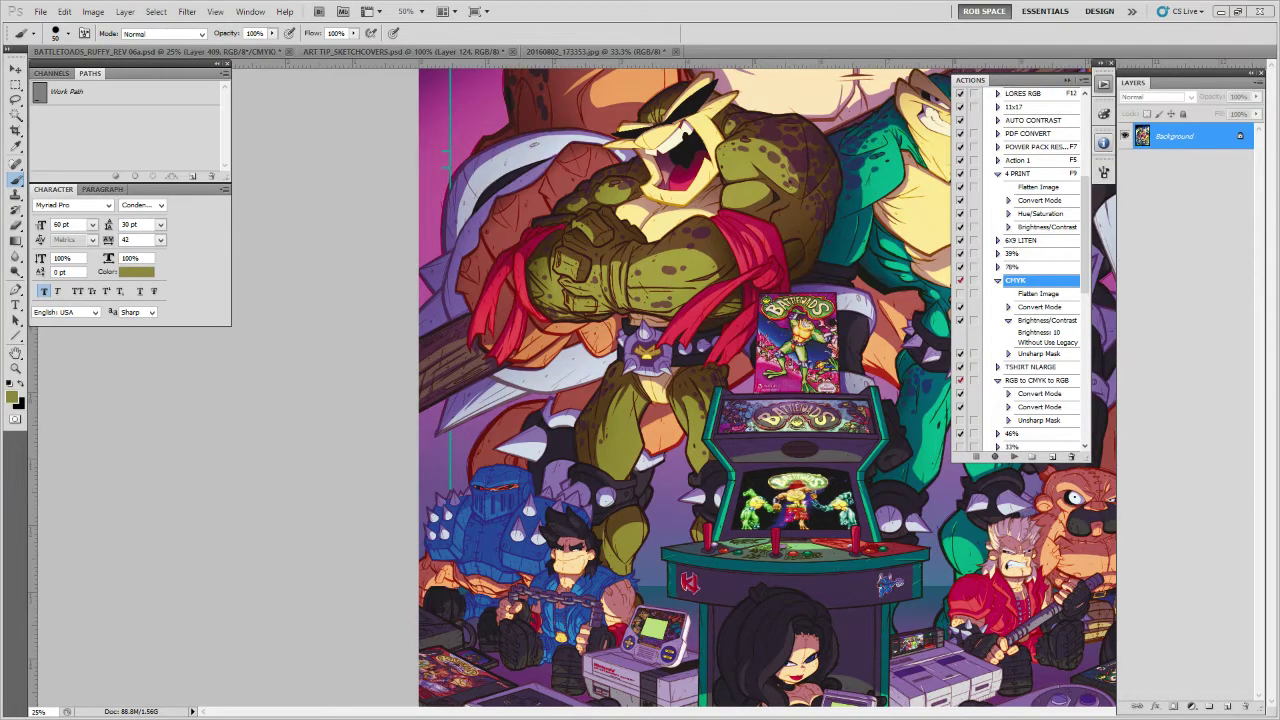
key("z")
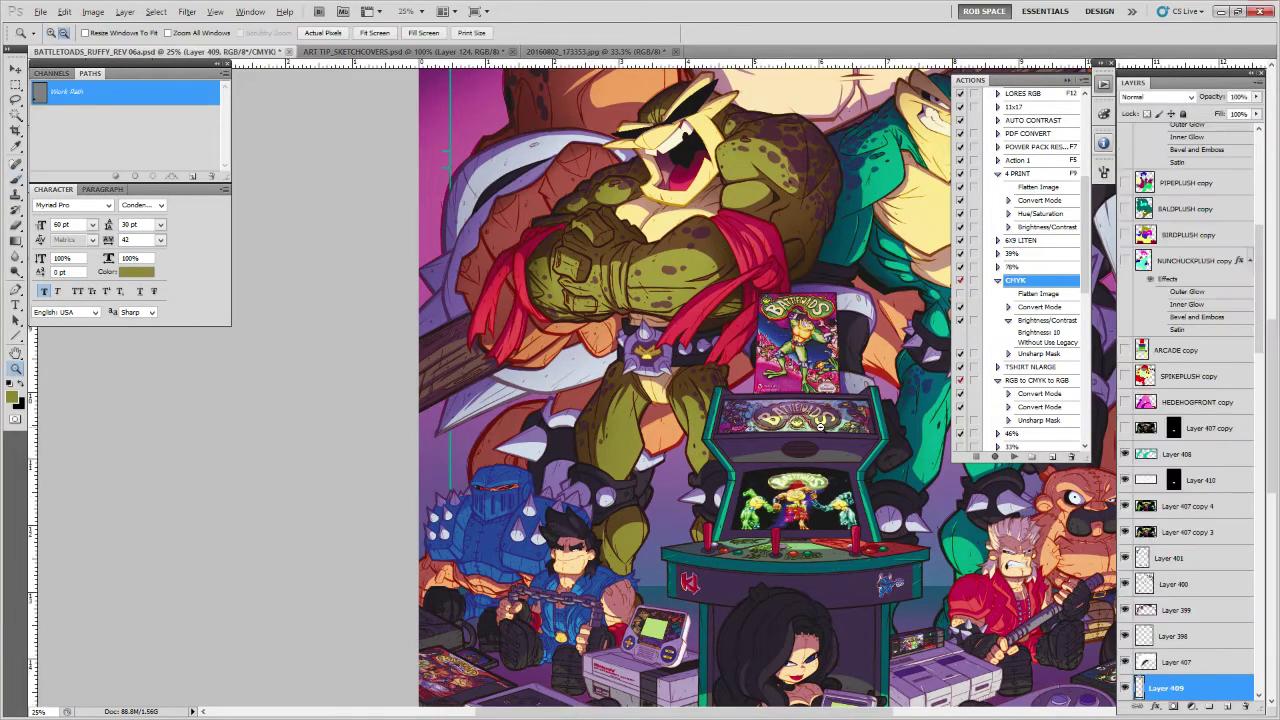
Load Layer 402's mask as a selection over the whole cover and invert it
left_click(824, 425, "alt")
left_click(824, 425, "alt")
scroll(1165, 420, "up", 3)
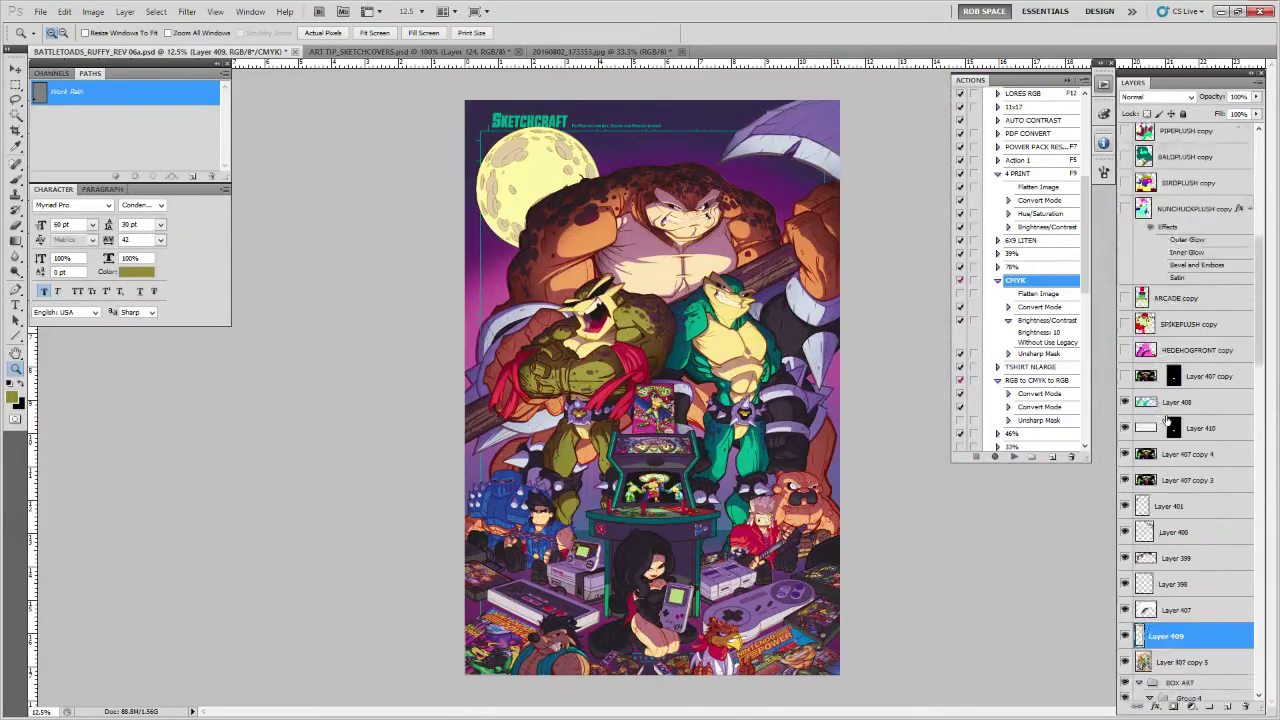
left_click(1178, 212, "ctrl")
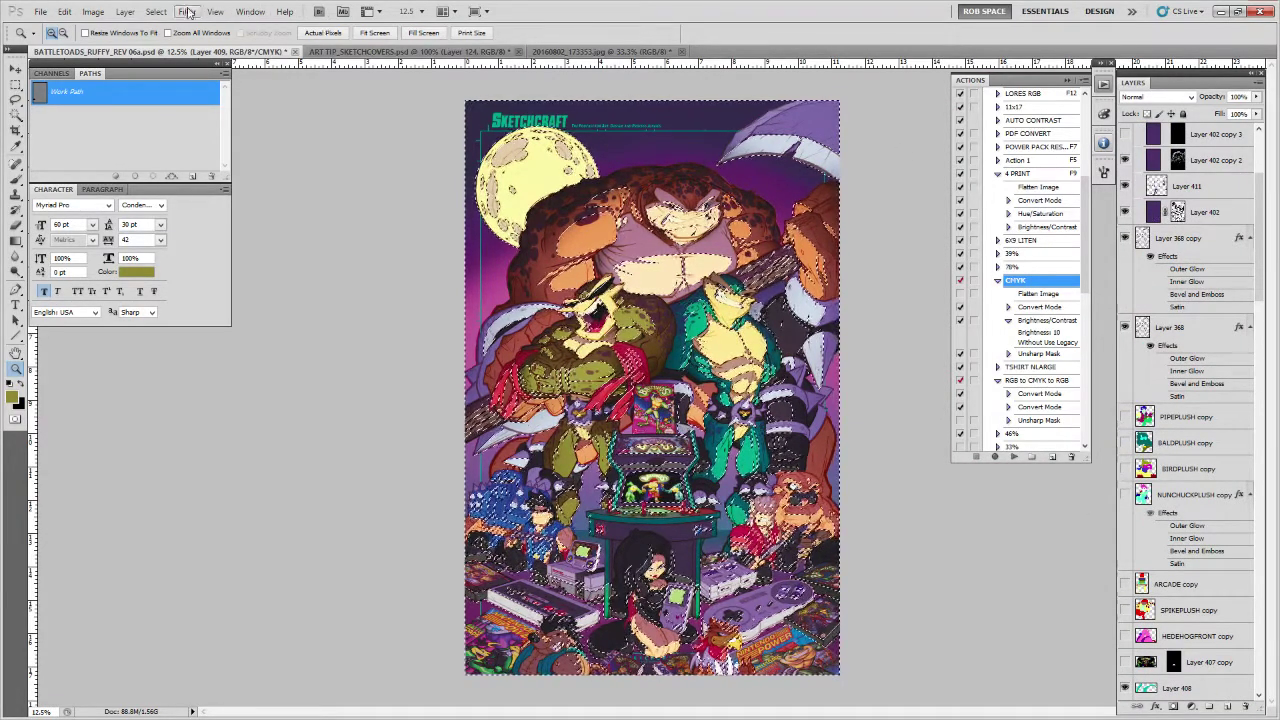
left_click(156, 11)
left_click(166, 63)
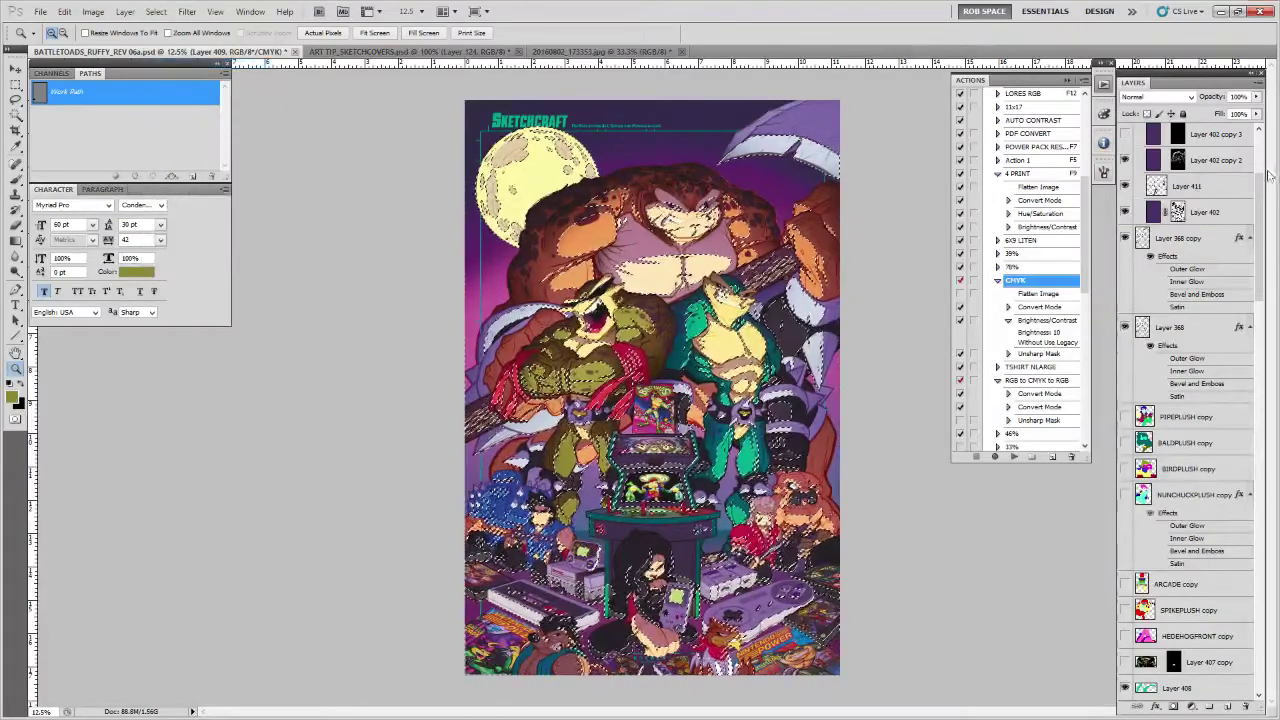
Add a new layer above Layer 411, fill the selection with pale yellow sampled from the moon, and deselect
left_click(1190, 186)
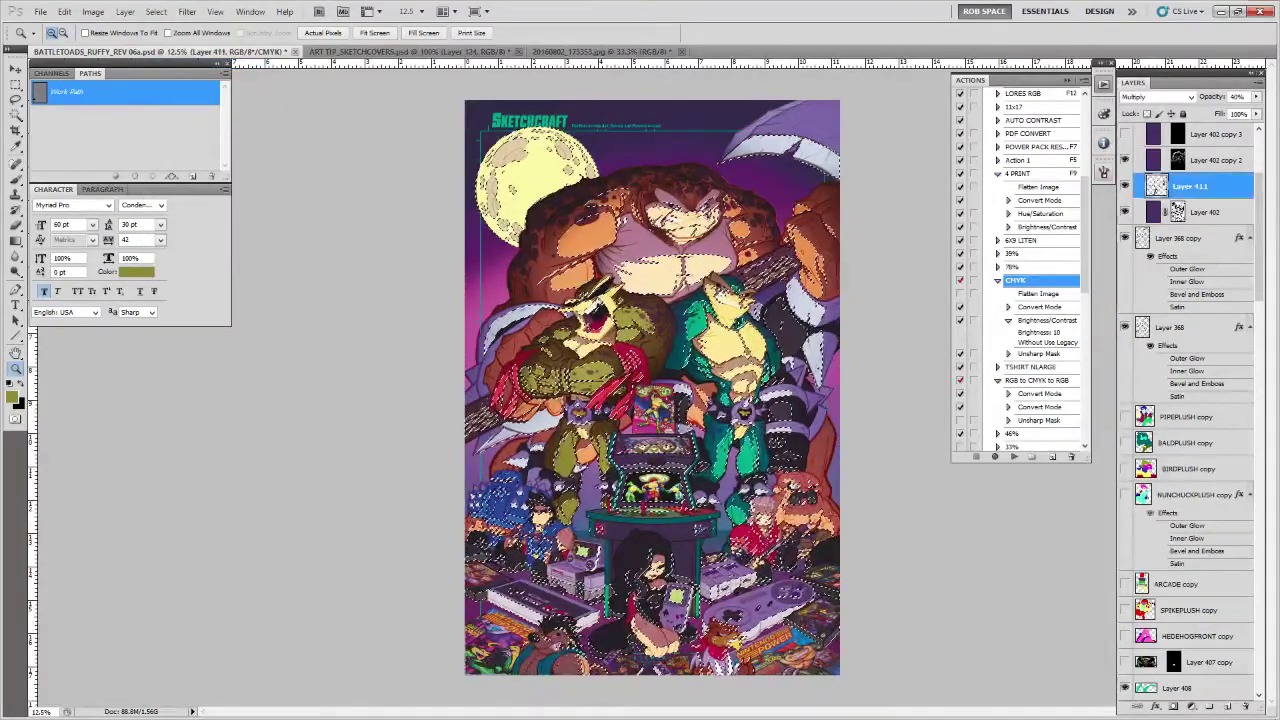
left_click(1228, 707)
key("b")
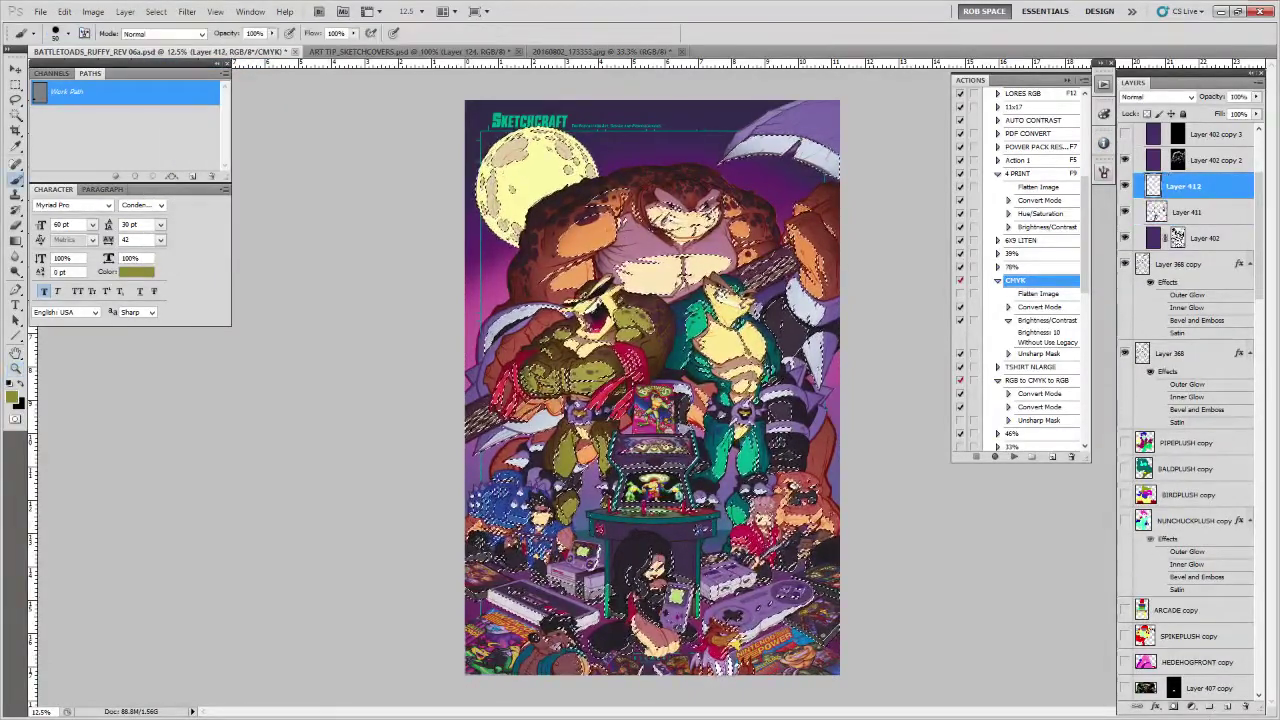
left_click(530, 172, "alt")
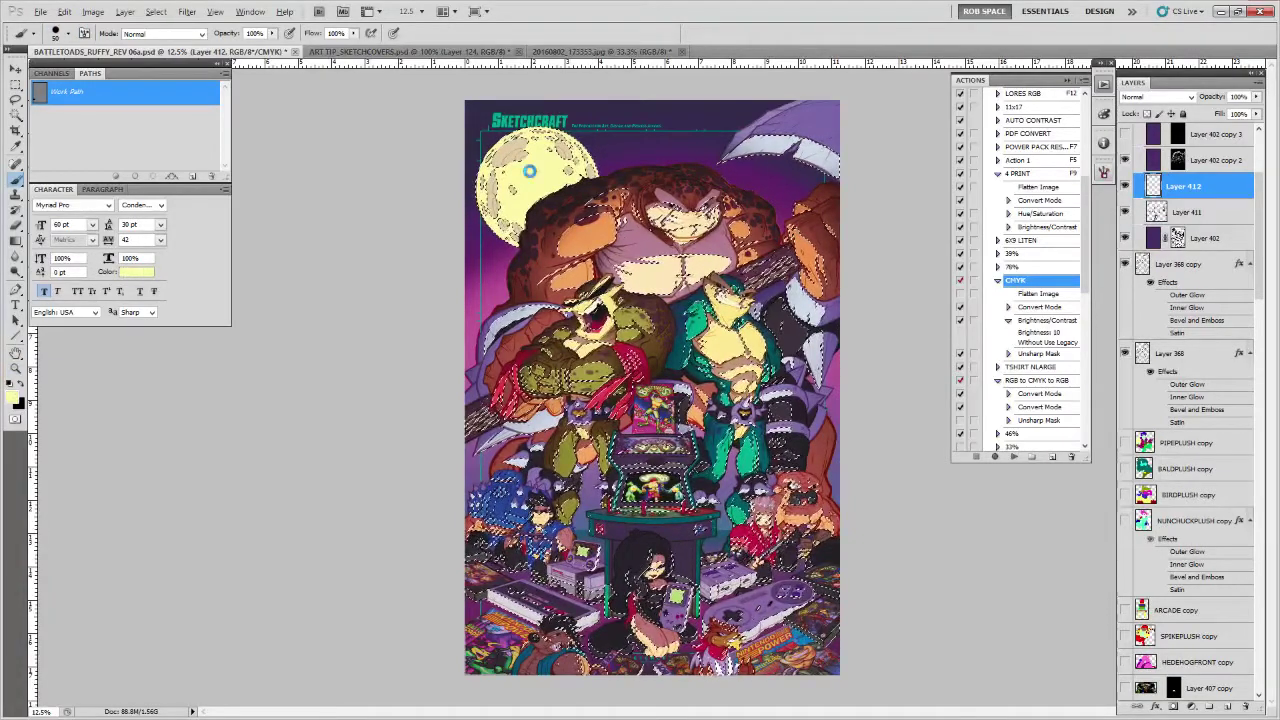
key("alt+BackSpace")
key("ctrl+d")
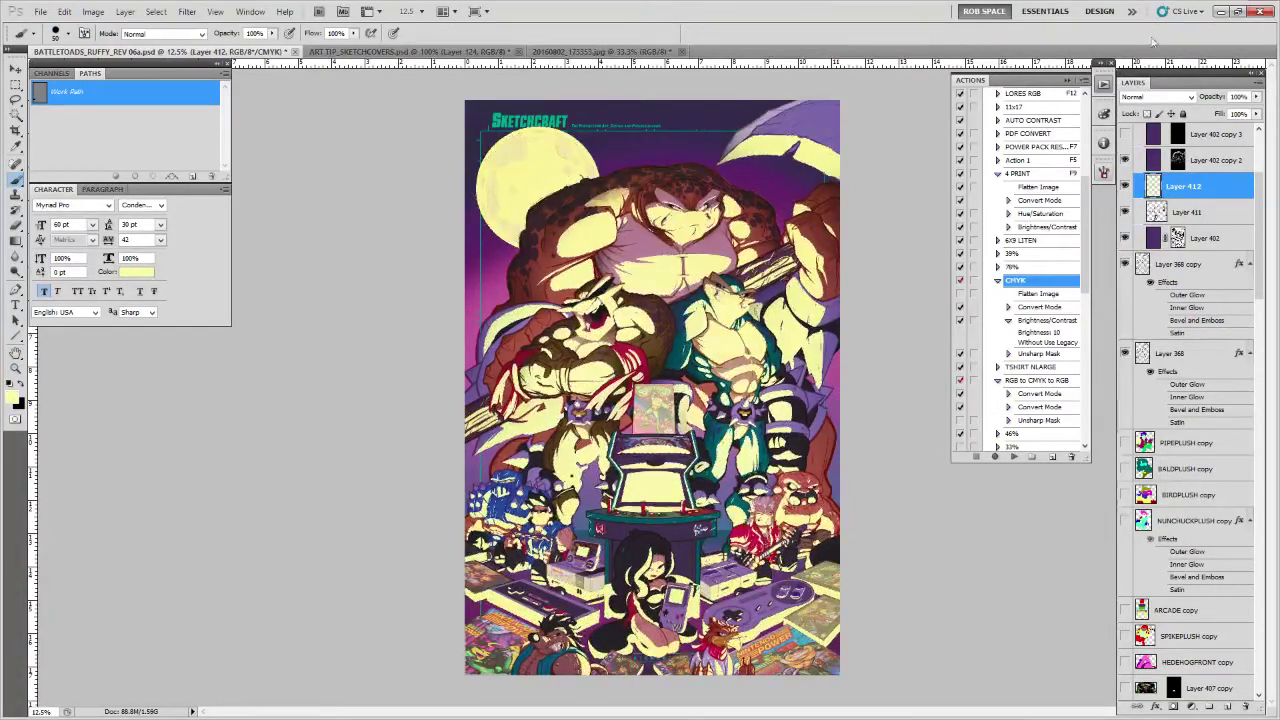
Set Layer 412's blend mode to Soft Light and soften its fill with a Gaussian Blur
left_click(1157, 96)
left_click(1134, 270)
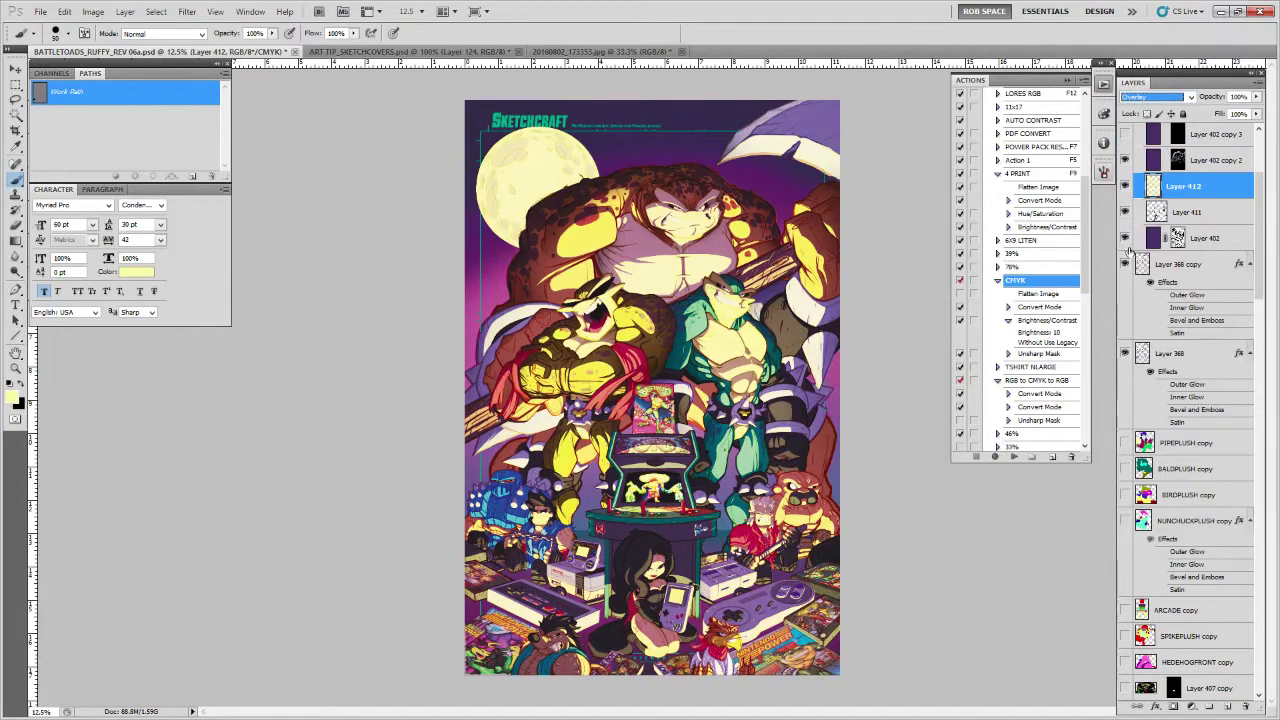
scroll(1152, 96, "down", 1)
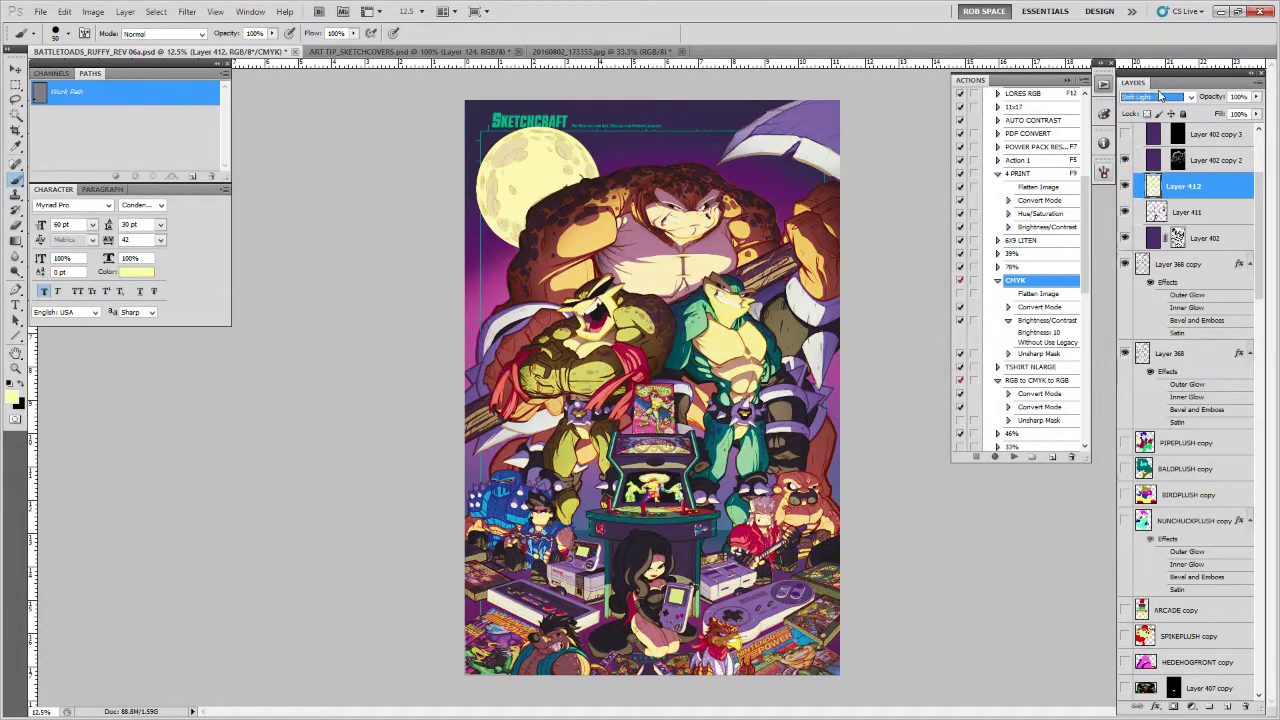
left_click(187, 11)
mouse_move(200, 133)
left_click(362, 183)
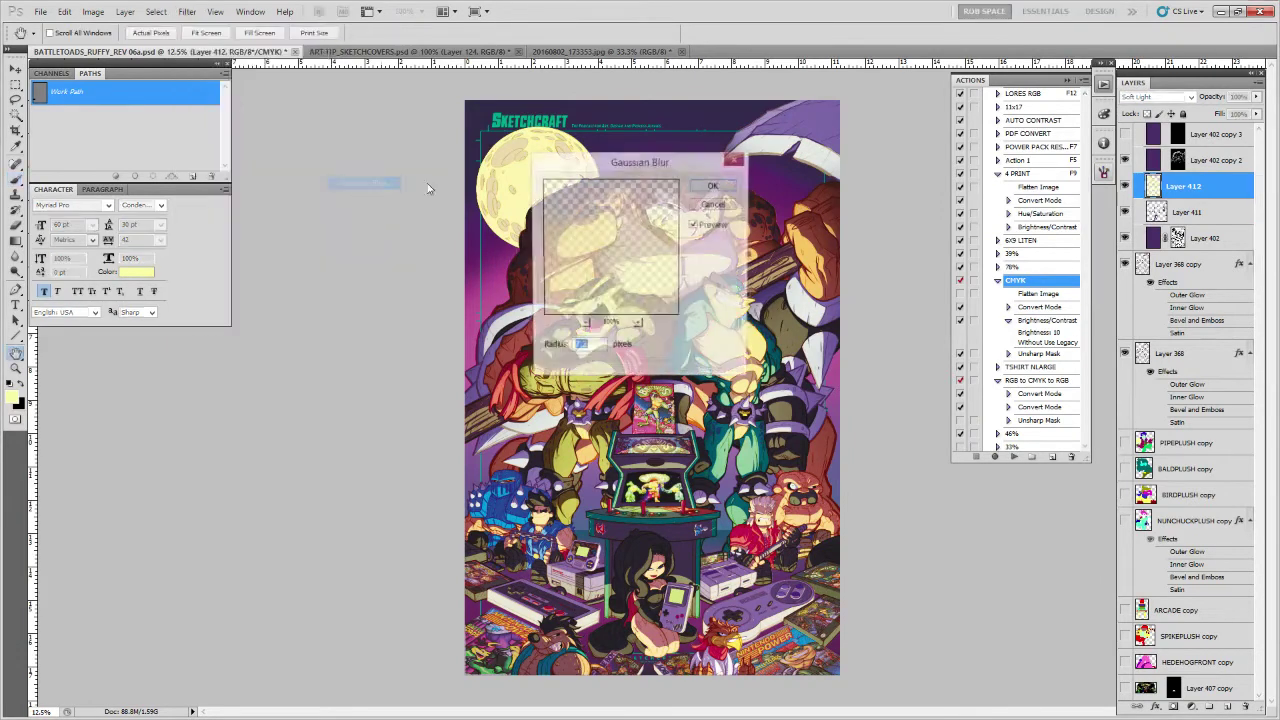
left_click(712, 189)
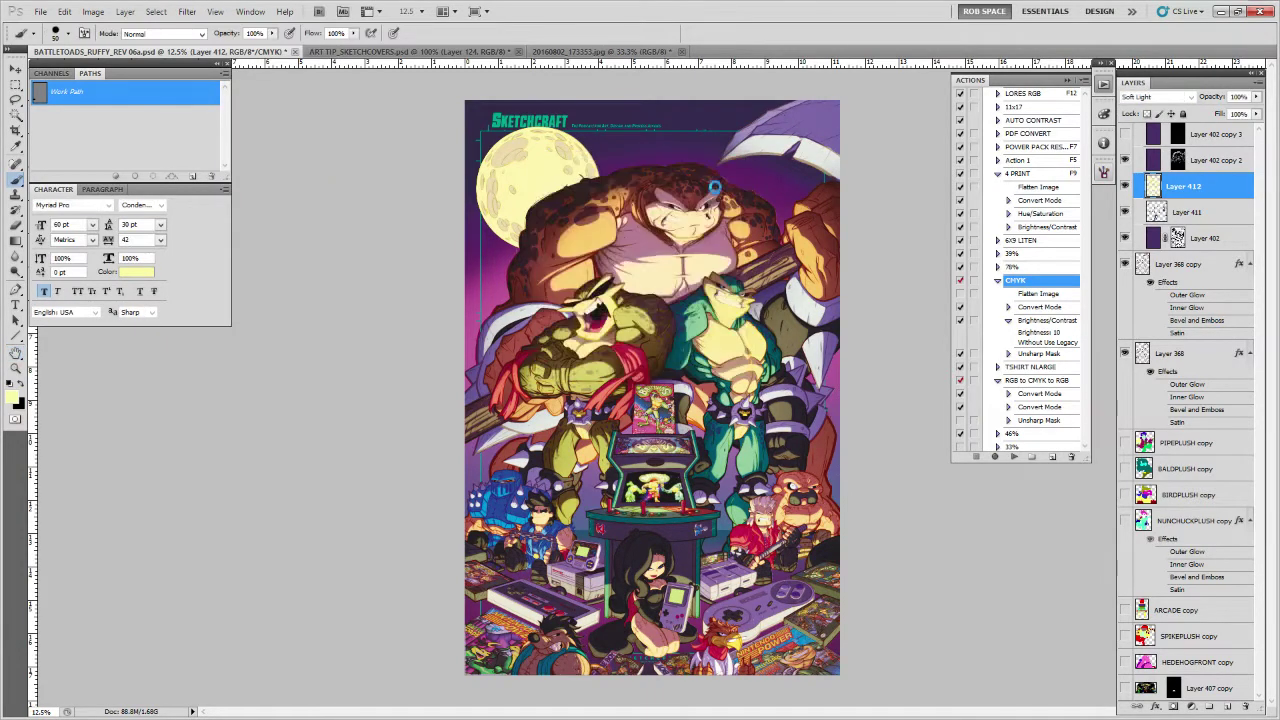
Lower Layer 412's opacity to 49% and compare the cover with and without the layer
left_click(1256, 96)
left_click_drag(1258, 115, 1230, 117)
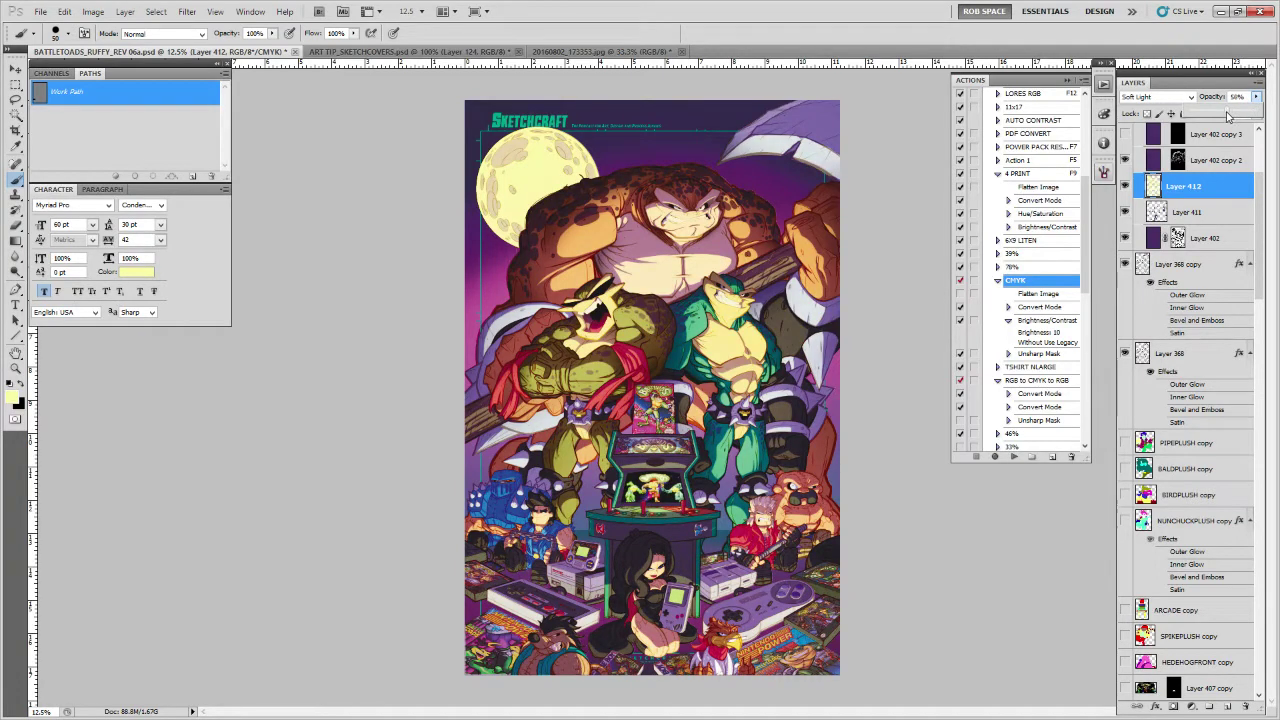
left_click(1125, 187)
left_click(1125, 187)
left_click(1125, 187)
left_click(1125, 187)
left_click(1125, 187)
left_click(1125, 187)
left_click(1125, 187)
left_click(1125, 187)
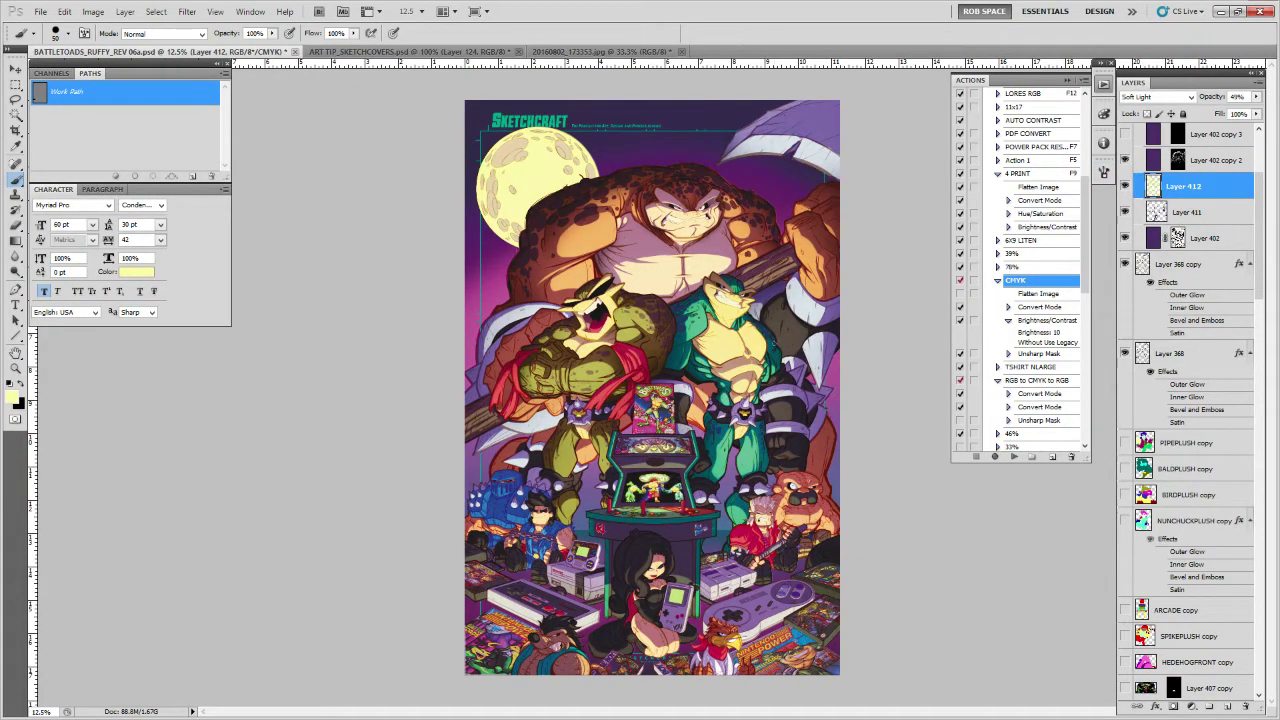
Try recolouring Layer 412's fill with magenta sampled from the background and with pale pink ffcccc, keeping Soft Light
left_click(480, 332, "alt")
key("alt+shift+BackSpace")
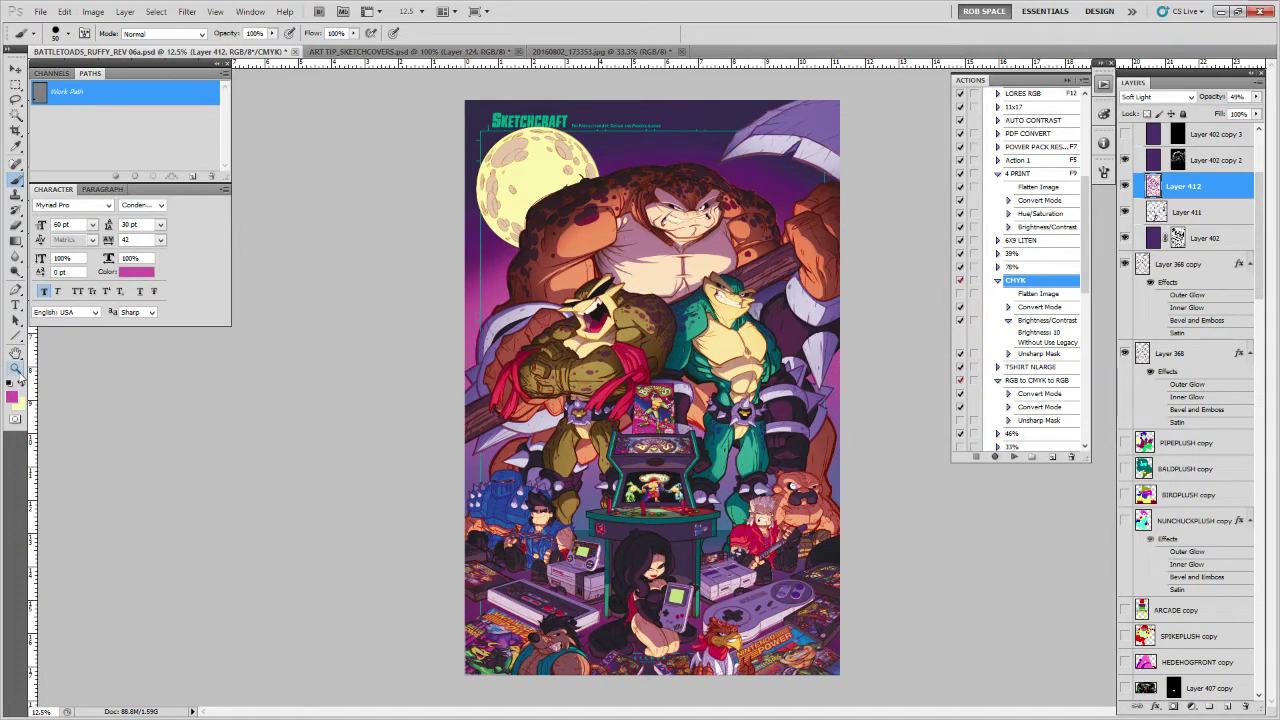
left_click(12, 397)
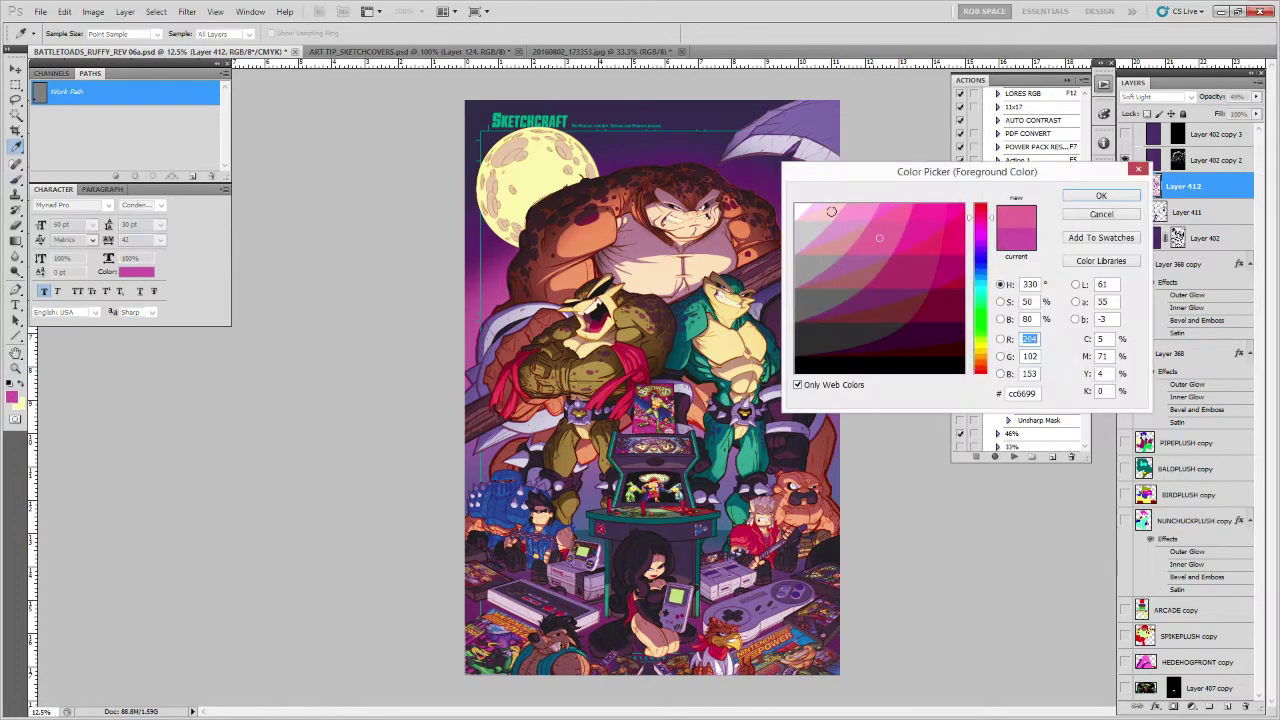
left_click(831, 212)
left_click(1090, 196)
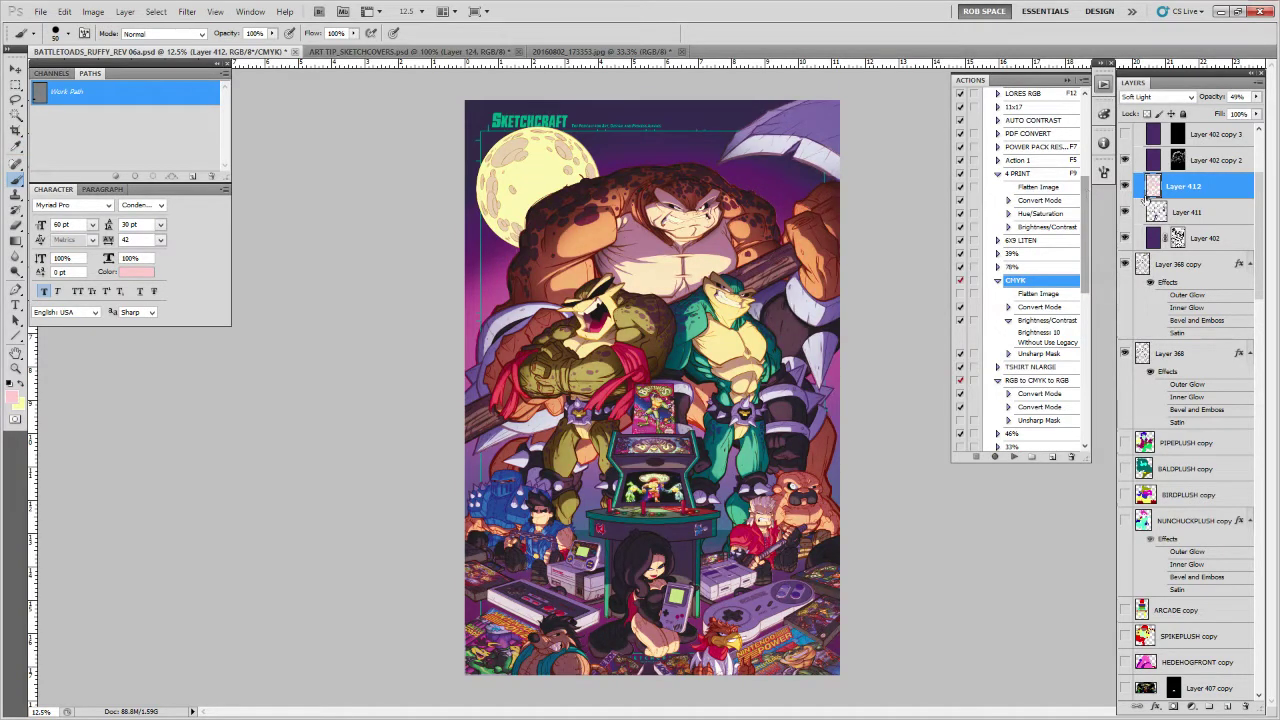
left_click(1160, 97)
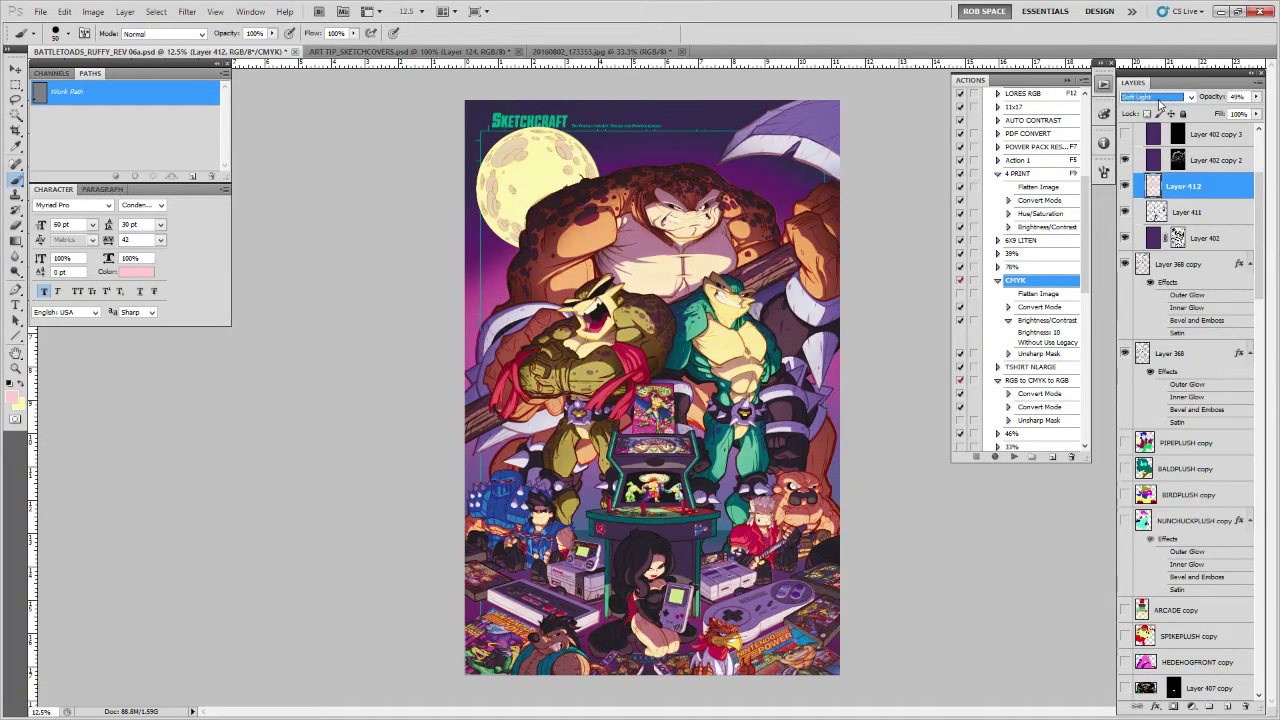
Compare the cover's colours with and without the pale pink tint on Layer 412
left_click(1125, 186)
left_click(1125, 186)
left_click(1125, 186)
left_click(1125, 184)
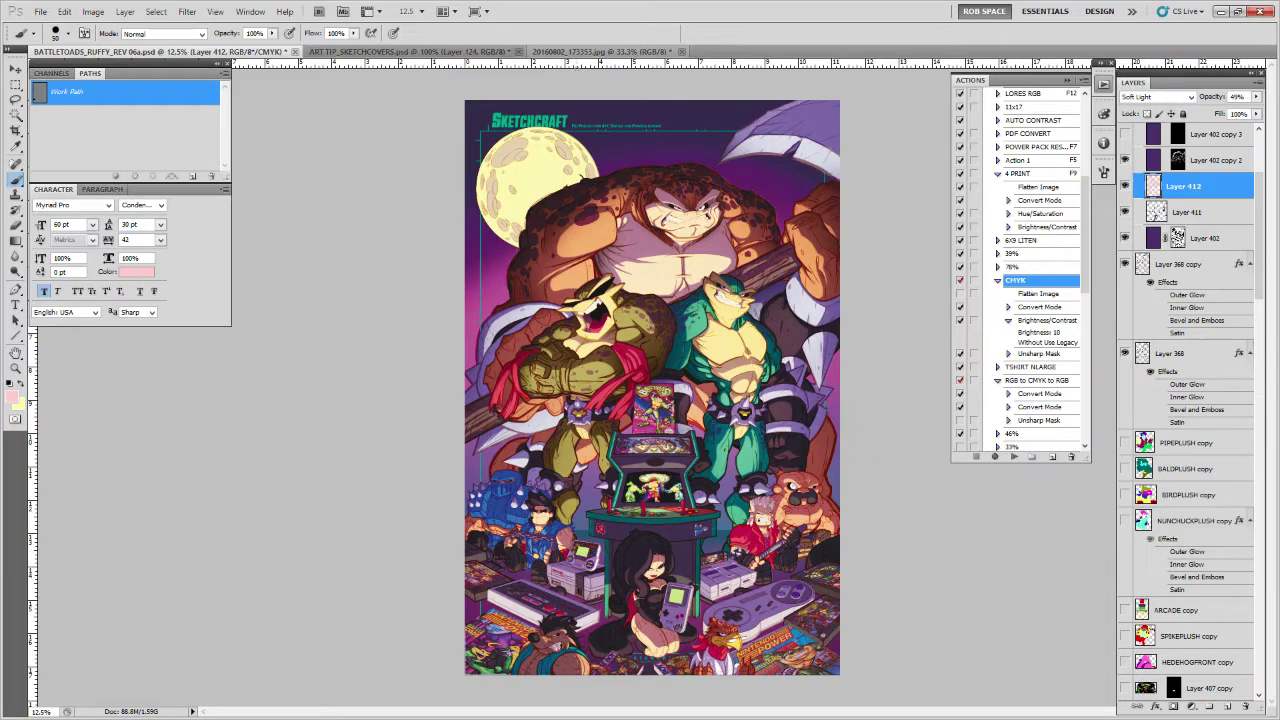
left_click(1125, 186)
left_click(1125, 186)
left_click(1125, 186)
left_click(1125, 186)
left_click(1125, 186)
left_click(1125, 186)
left_click(1125, 186)
left_click(1125, 186)
left_click(1125, 186)
left_click(1125, 186)
left_click(1125, 186)
left_click(1125, 186)
left_click(1125, 186)
left_click(1125, 186)
left_click(1125, 186)
left_click(1125, 186)
left_click(1125, 186)
left_click(1125, 186)
left_click(1125, 186)
left_click(1125, 186)
Recolour Layer 412's fill with pale aqua ccfff8 and raise the layer's opacity to 58%
left_click(16, 398)
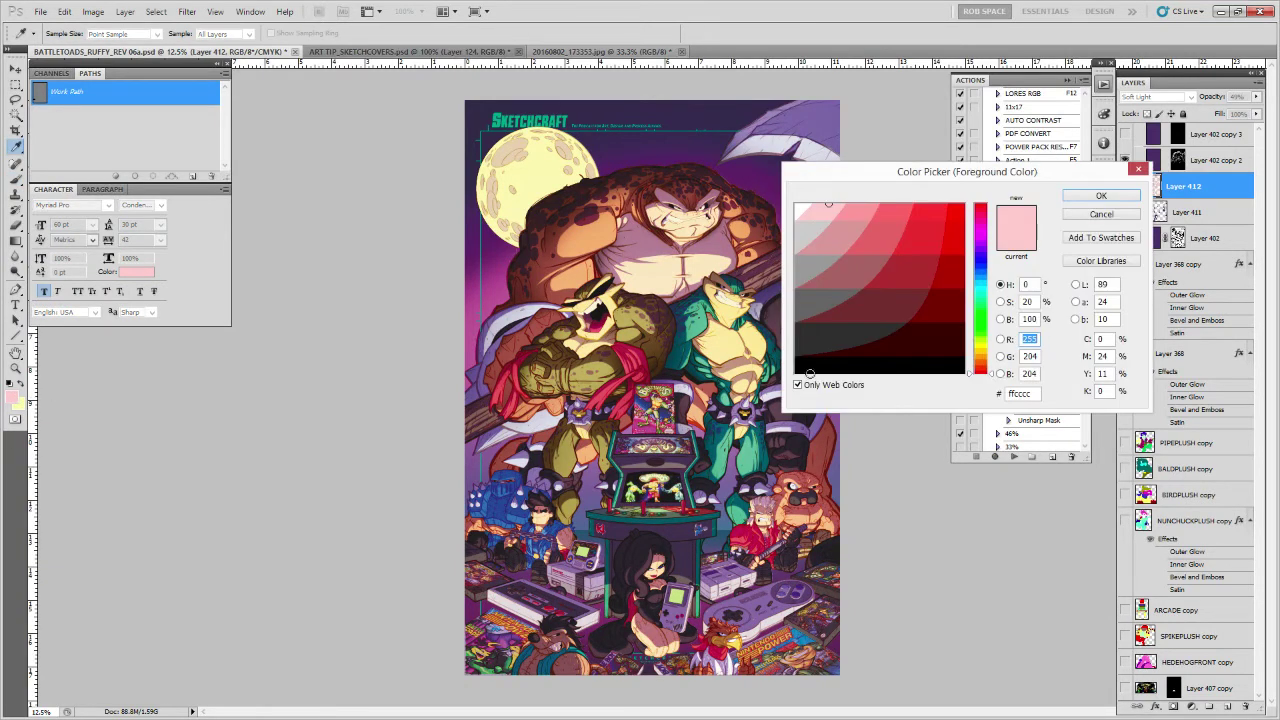
left_click(981, 294)
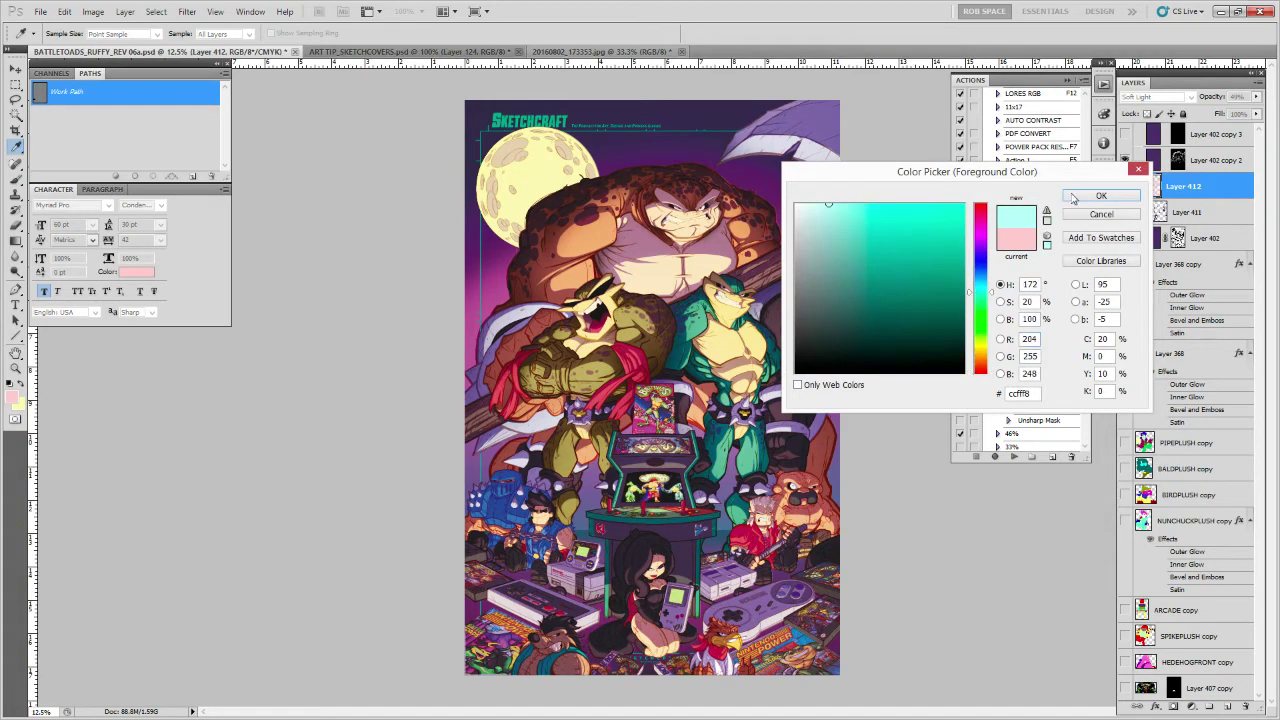
left_click(1077, 196)
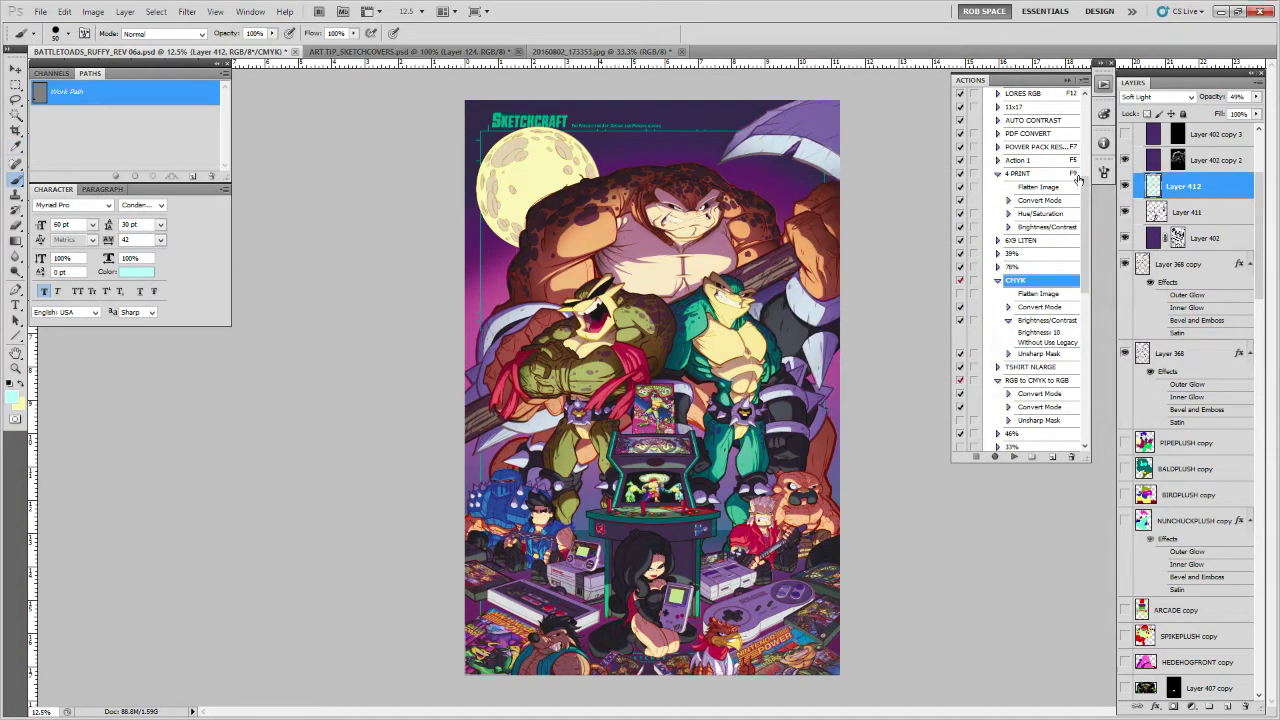
left_click_drag(1256, 96, 1239, 113)
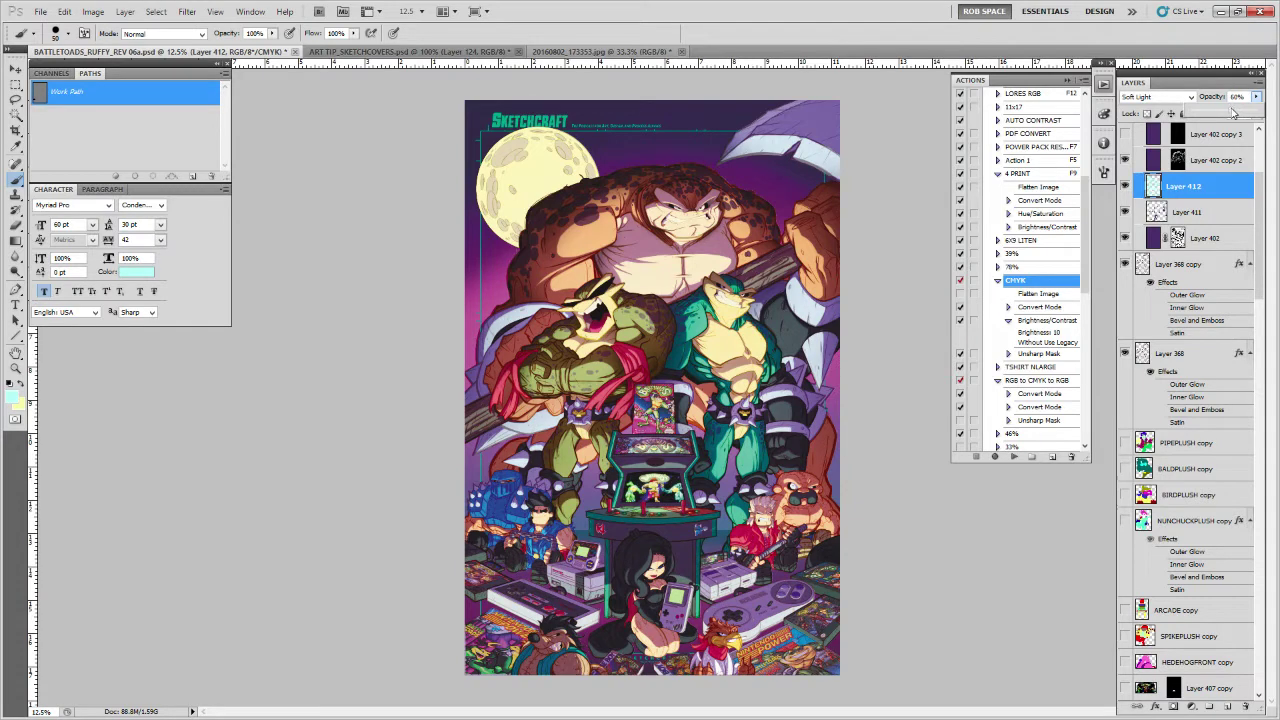
Duplicate Layer 412, try other blend modes such as Linear Light, and set the copy to Multiply at a lower opacity
key("ctrl+j")
left_click(1155, 97)
left_click(1157, 100)
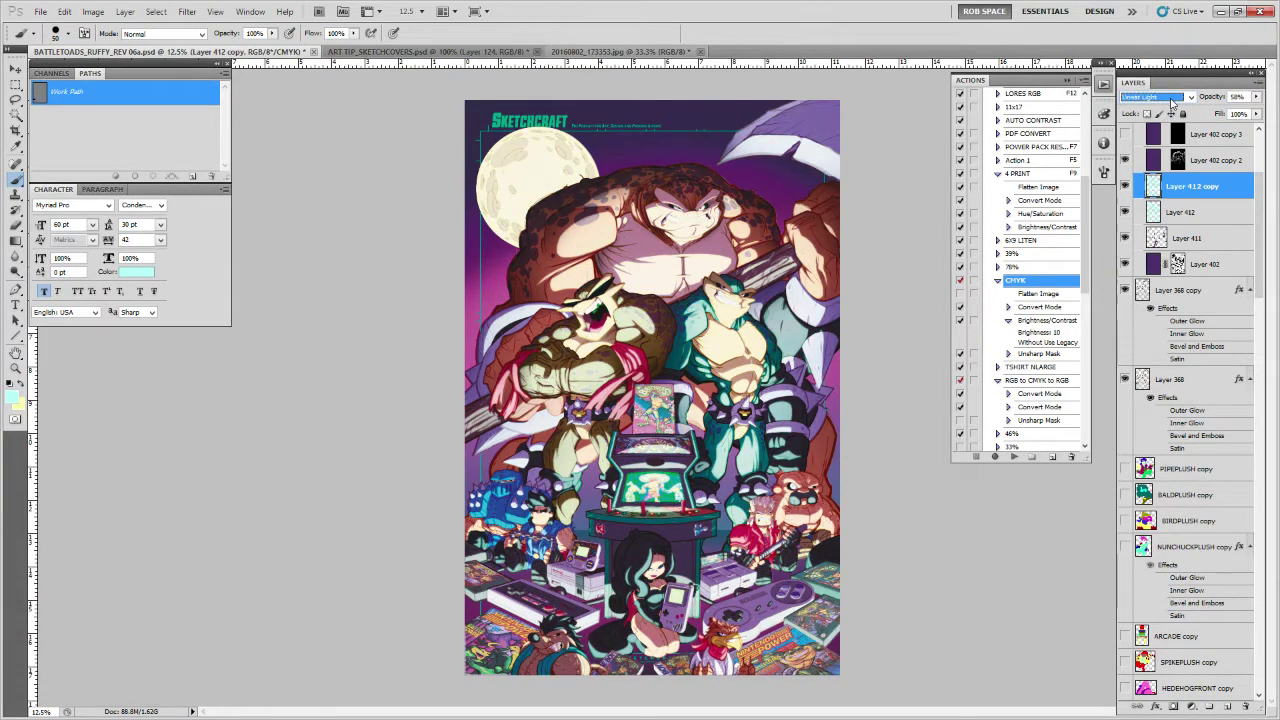
left_click(1172, 100)
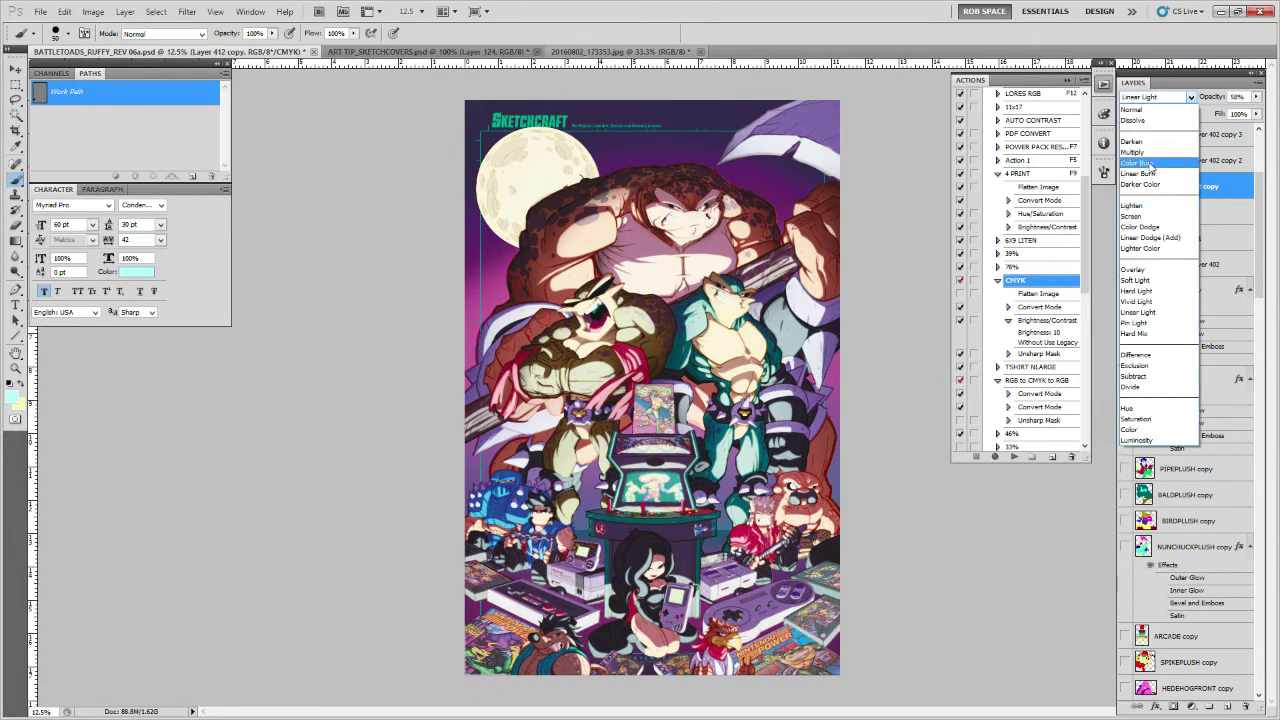
left_click(1150, 165)
key("Up")
key("Up")
key("Up")
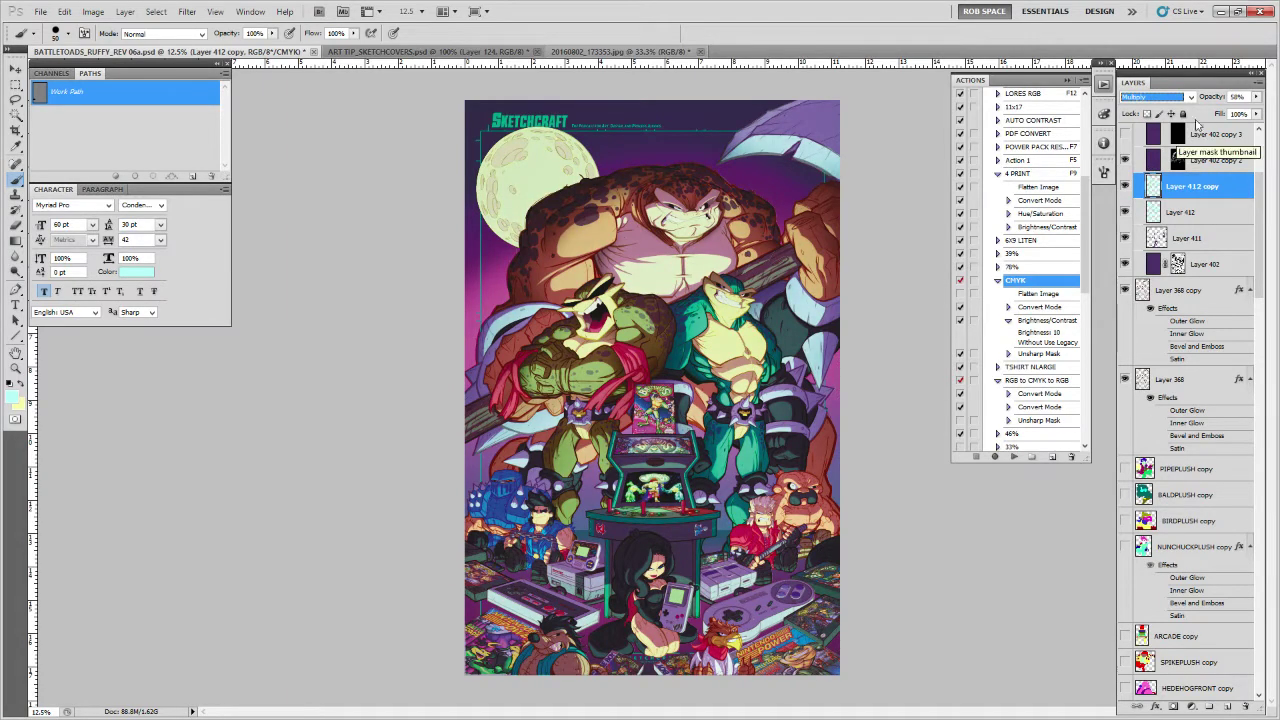
left_click(1256, 97)
left_click_drag(1231, 113, 1213, 116)
Duplicate Layer 412 copy and set the new duplicate to Linear Burn at 68% opacity
key("ctrl+j")
left_click(1190, 98)
left_click(1177, 145)
key("Down")
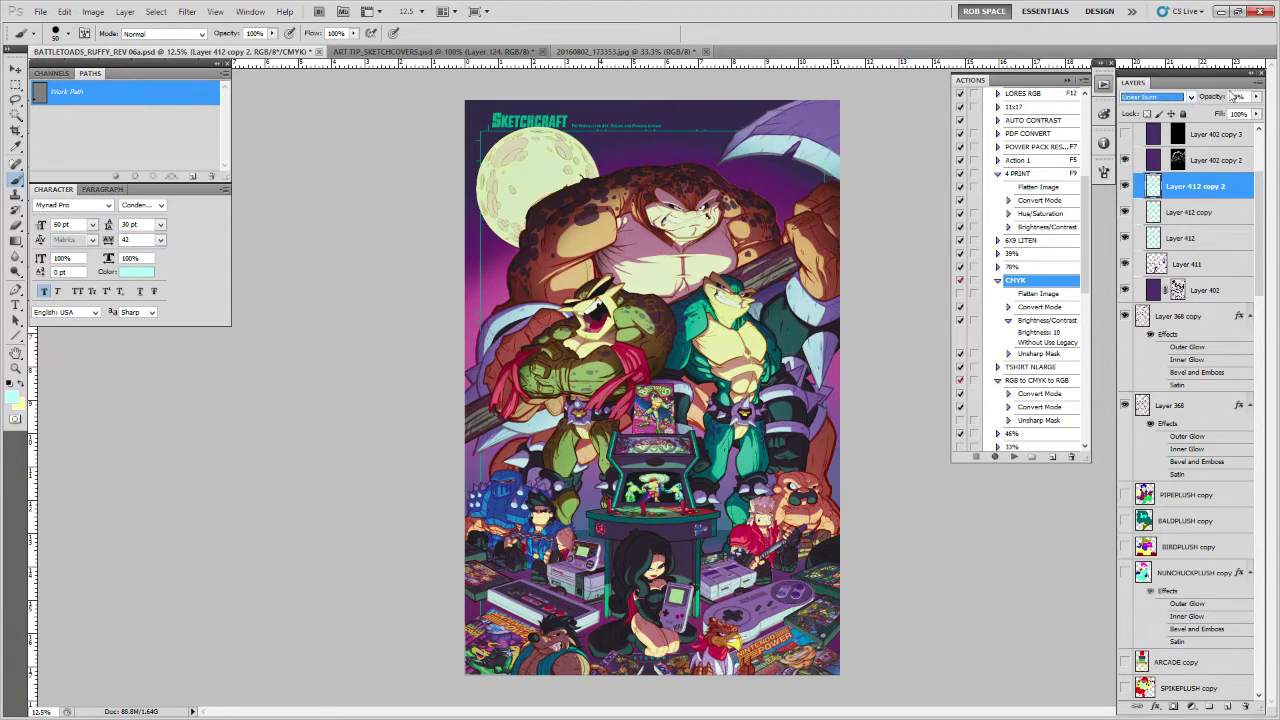
left_click_drag(1256, 96, 1235, 113)
Try the contrast blend modes from Soft Light to Hard Mix on Layer 412 copy 2
left_click(1160, 97)
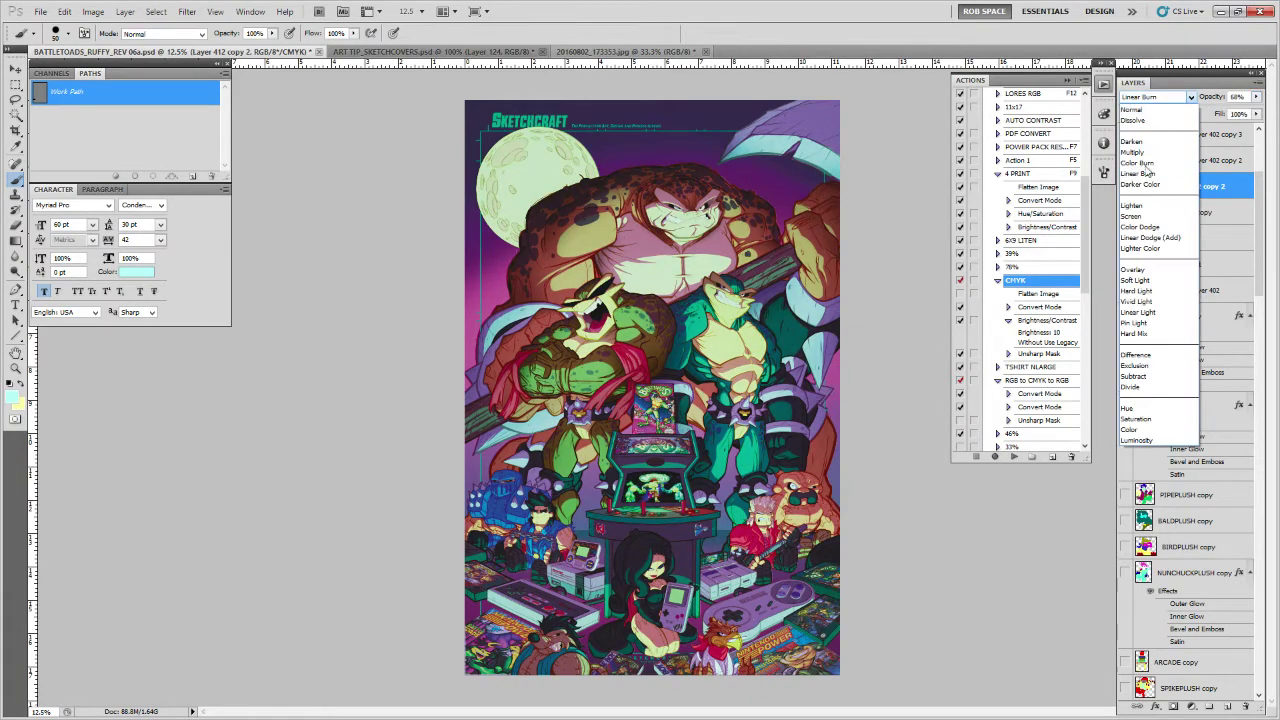
left_click(1140, 281)
key("Down")
key("Down")
key("Down")
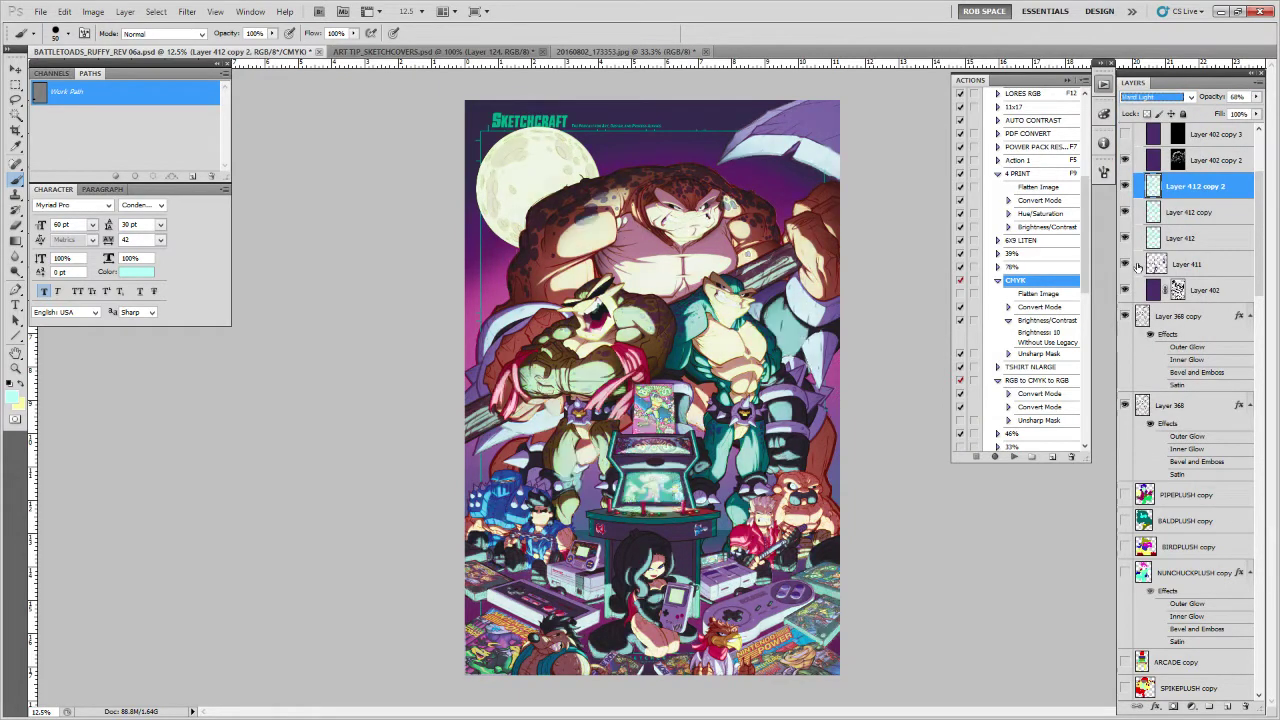
key("Down")
key("Down")
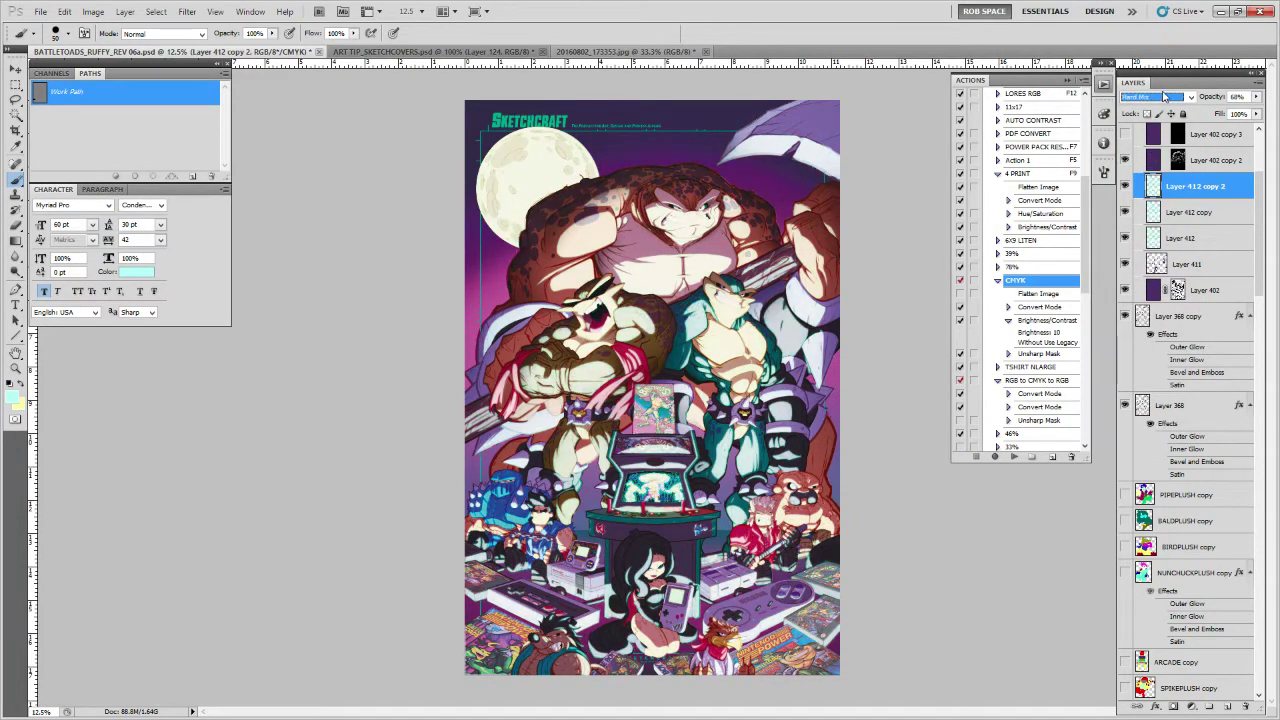
Set Layer 412 copy 2's blend mode to Color and its opacity to 19%
left_click(1162, 97)
left_click(1135, 418)
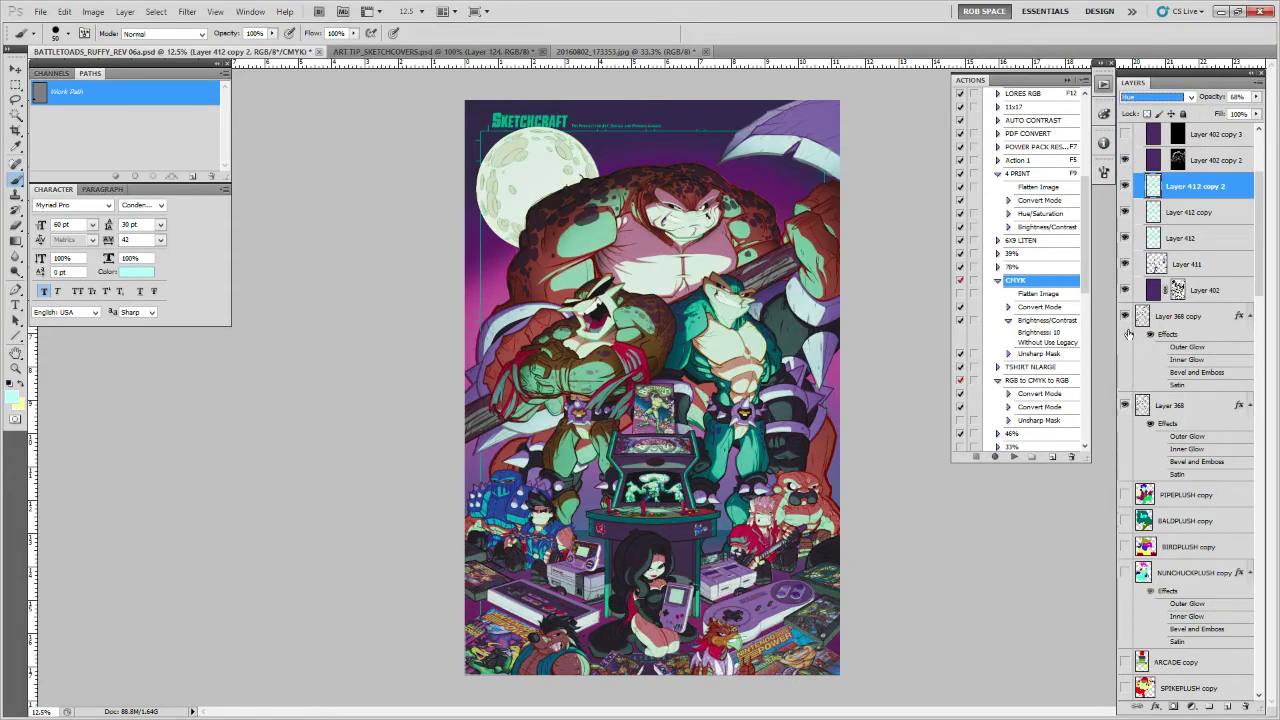
key("Down")
left_click(1256, 96)
mouse_move(1225, 112)
left_mouse_down()
mouse_move(1187, 115)
mouse_move(1207, 118)
left_mouse_up()
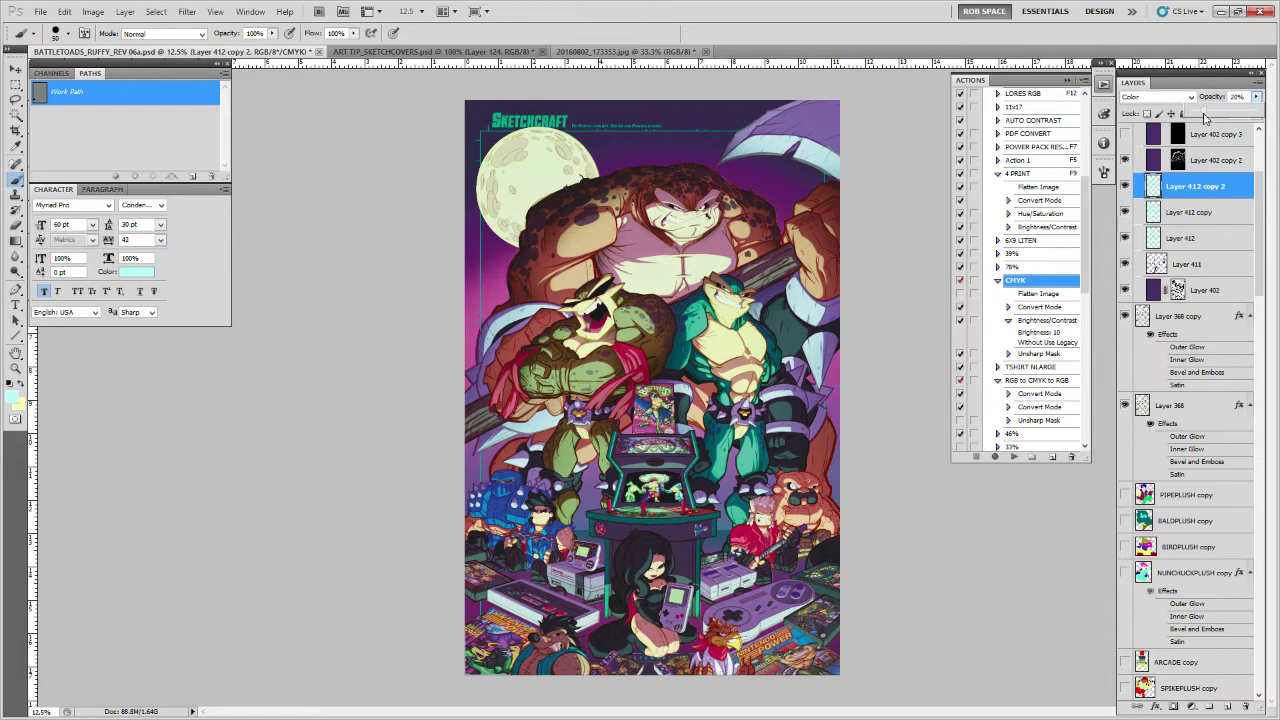
left_click_drag(1205, 118, 1200, 134)
Refill Layer 412 with the pale yellow background colour and compare the cover with and without the layer
left_click(1125, 240)
left_click(1125, 240)
left_click(1125, 240)
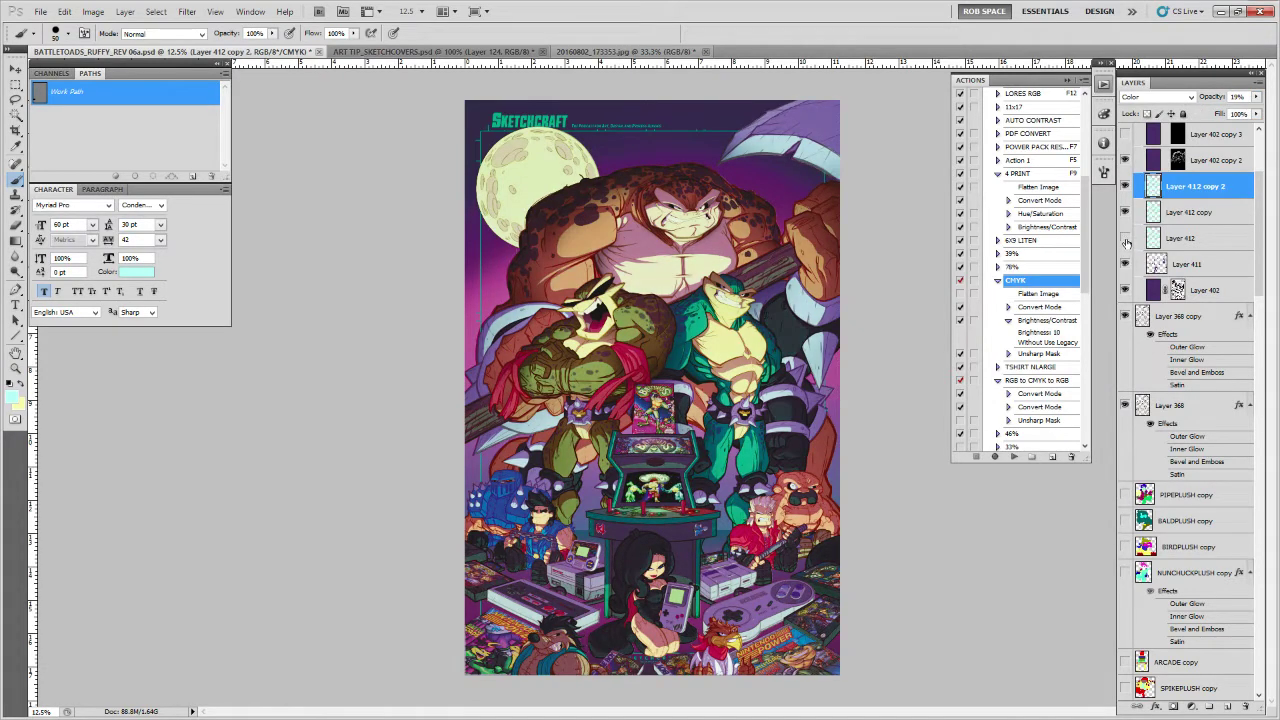
left_click(1125, 240)
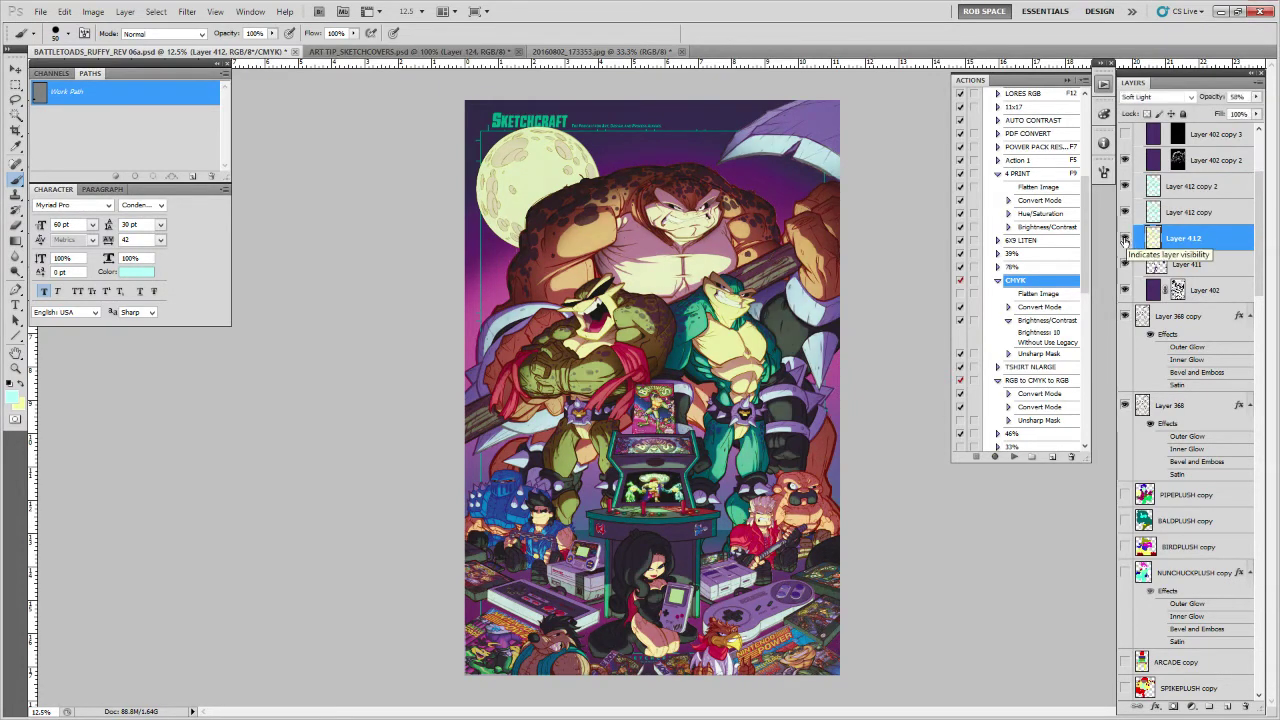
left_click(1124, 240)
left_click(1124, 240)
Set Layer 412 copy 2's opacity to 28% and hide the two Layer 412 copies
left_click(1180, 184)
left_click(1257, 97)
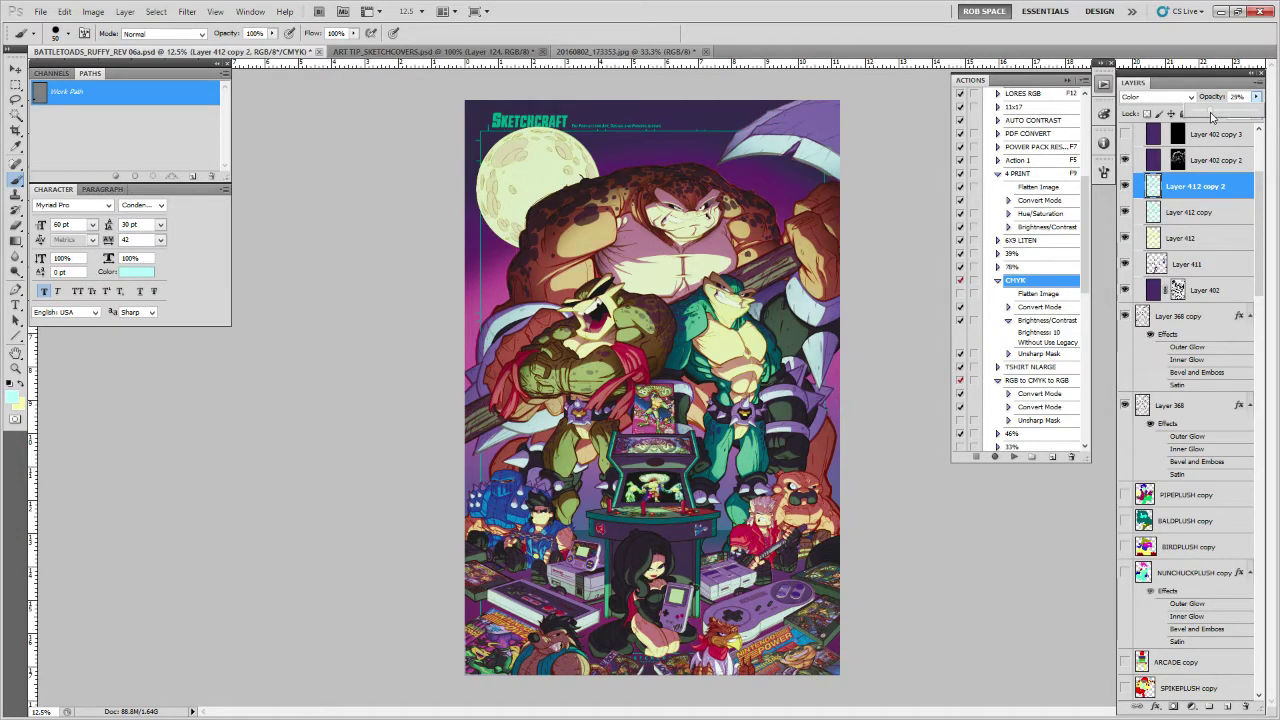
left_click_drag(1212, 117, 1211, 117)
left_click_drag(1126, 186, 1123, 234)
left_click(1126, 238)
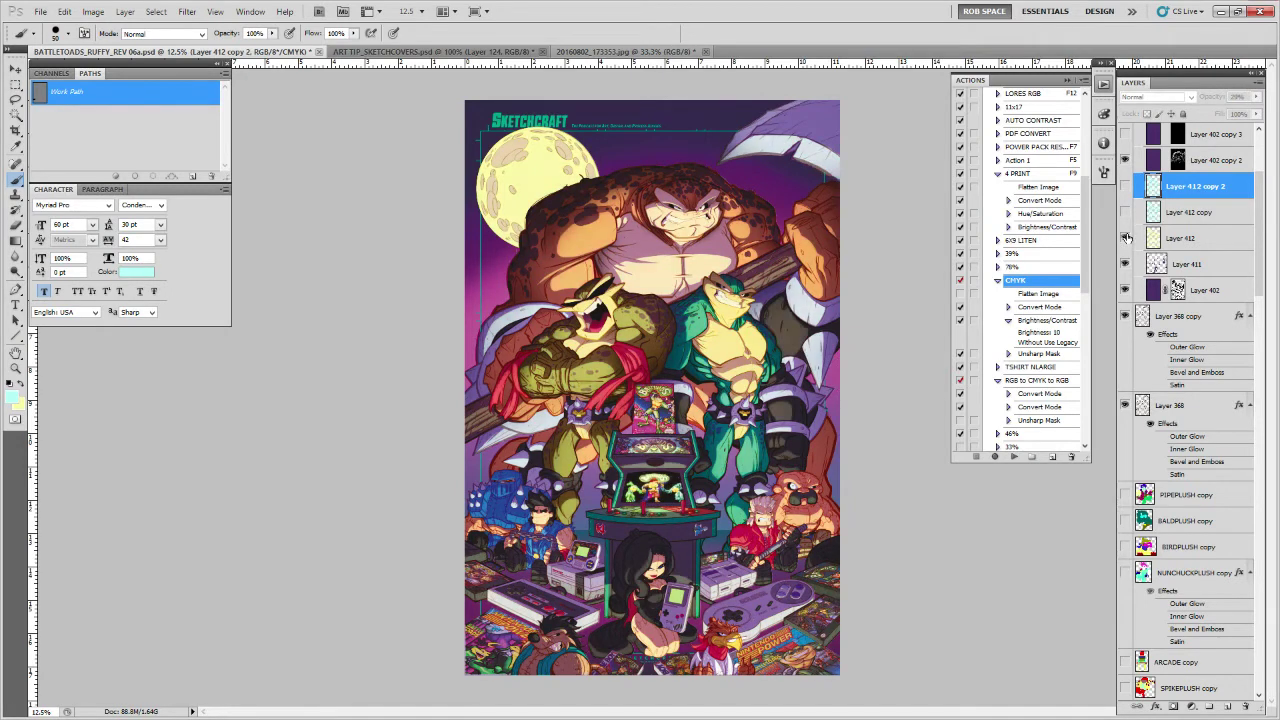
Compare the cover with and without Layer 412, Layer 412 copy and Layer 412 copy 2
left_click(1127, 238)
left_click(1127, 238)
left_click(1126, 212)
left_click(1126, 212)
left_click(1126, 190)
left_click(1126, 190)
left_click(1126, 197)
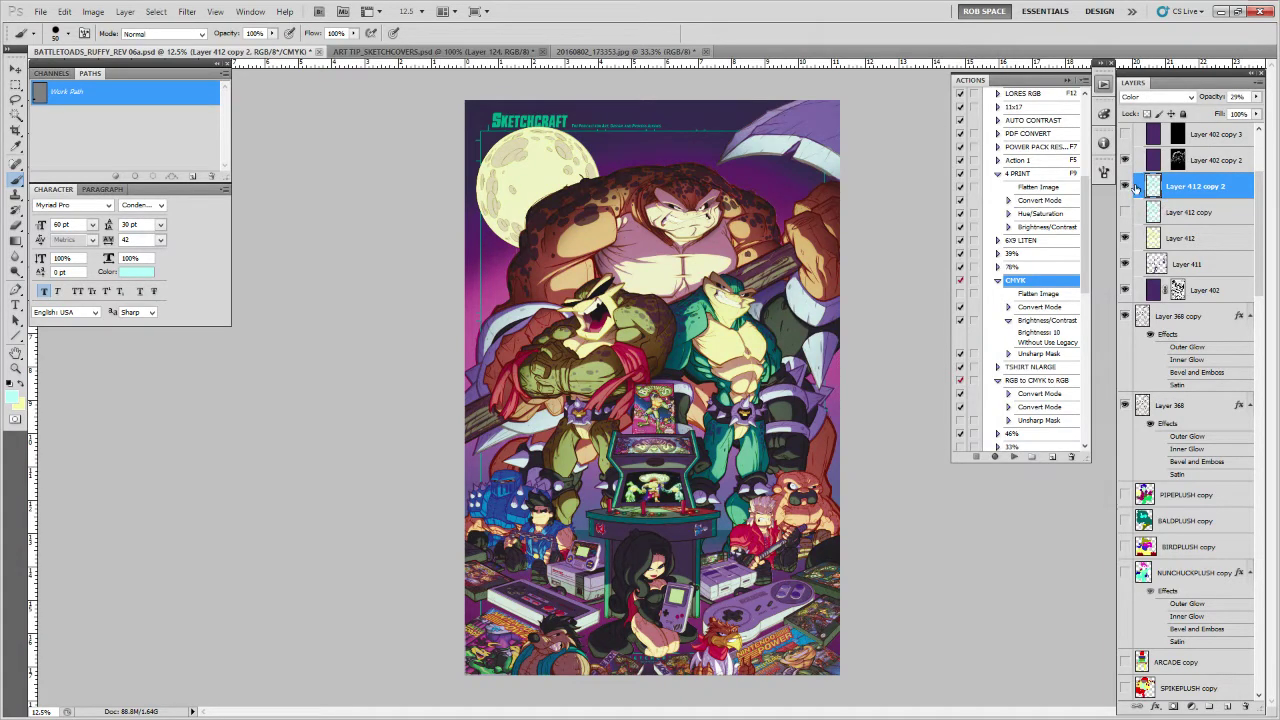
left_click(1126, 187)
Show Layer 412 copy, raise its opacity to 60%, and compare the cover with and without it
left_click(1126, 212)
left_click(1168, 211)
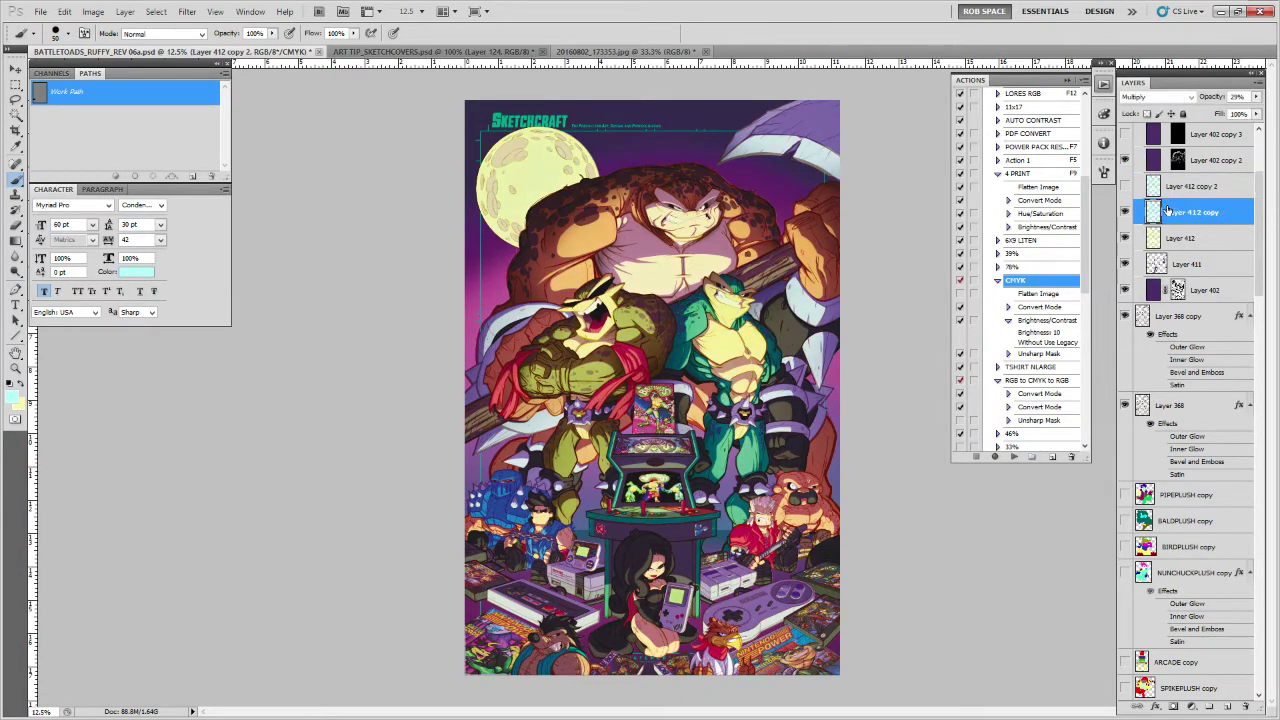
left_click(1256, 99)
left_click_drag(1211, 114, 1222, 116)
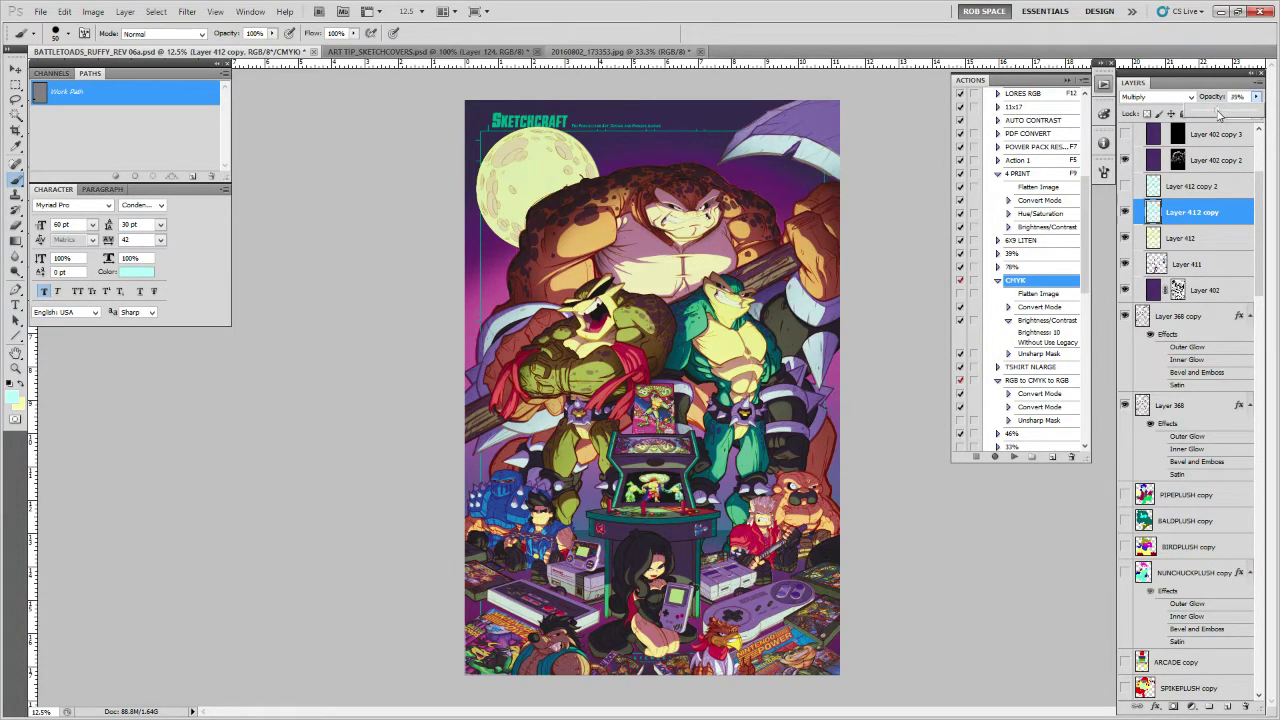
left_click(1124, 212)
left_click(1124, 212)
left_click(1124, 212)
left_click(1124, 212)
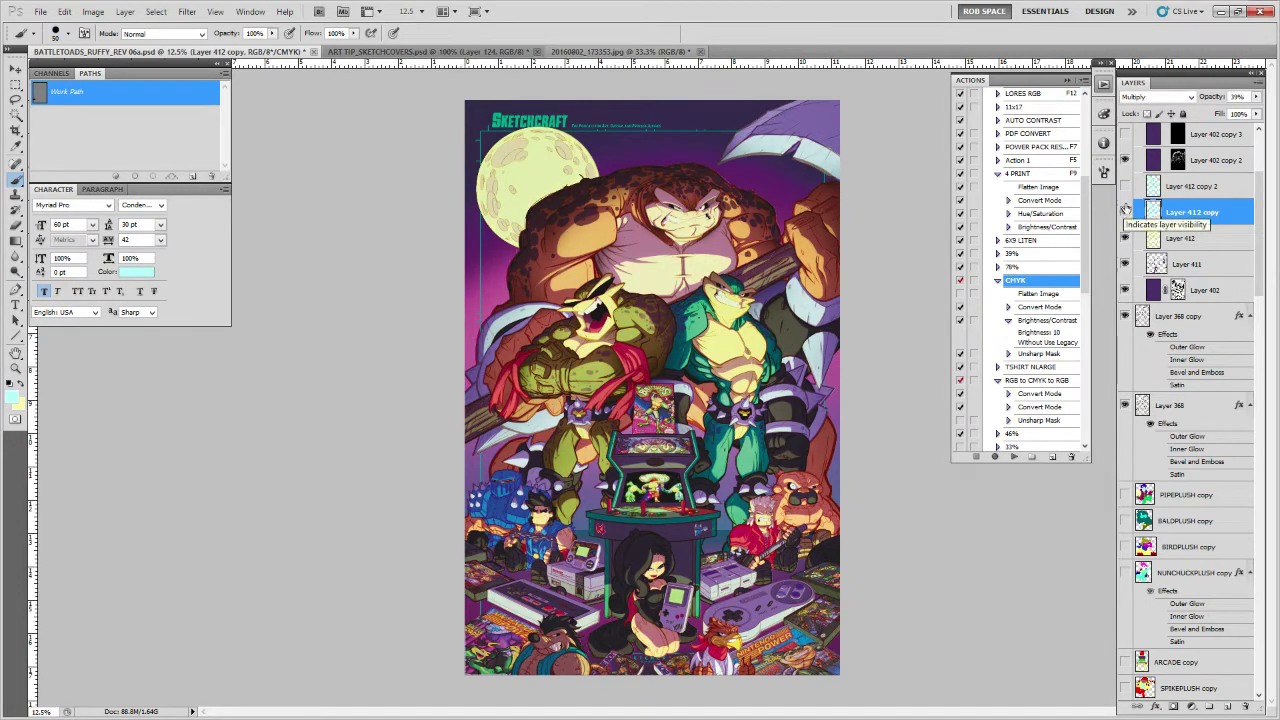
left_click(1258, 97)
mouse_move(1228, 117)
left_mouse_down()
mouse_move(1243, 113)
mouse_move(1231, 113)
left_mouse_up()
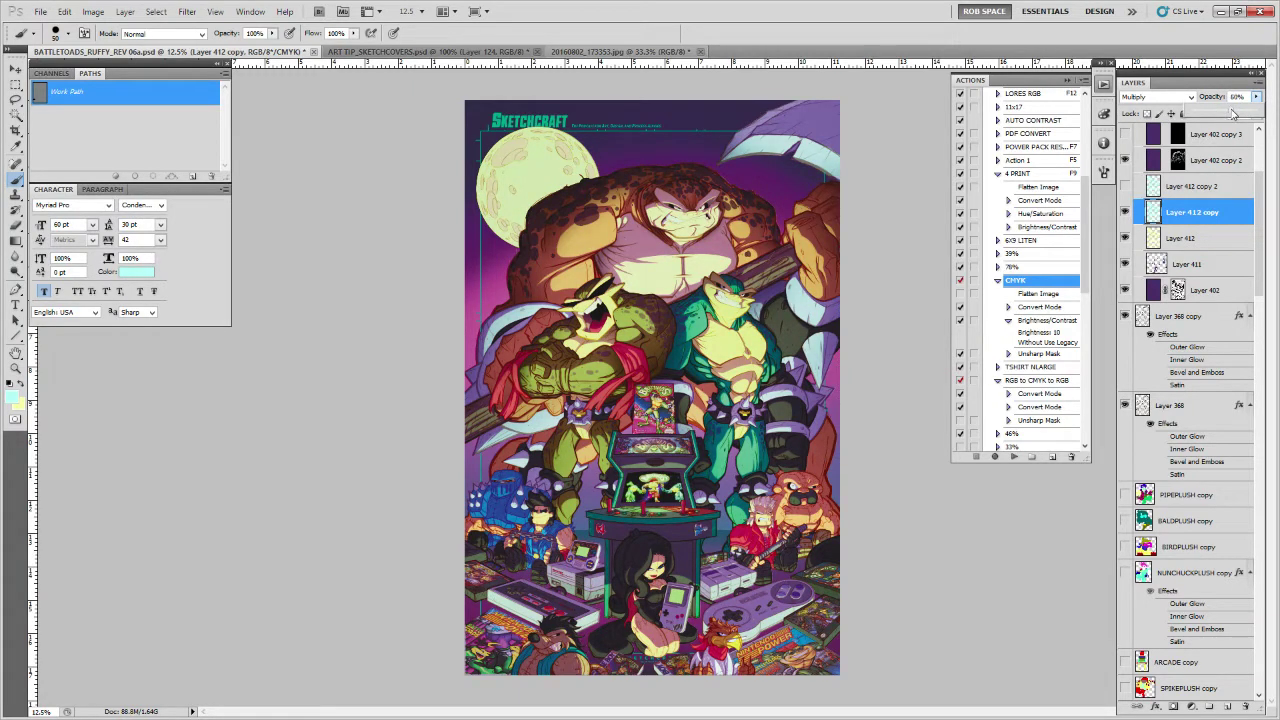
left_click(1125, 213)
left_click(1125, 213)
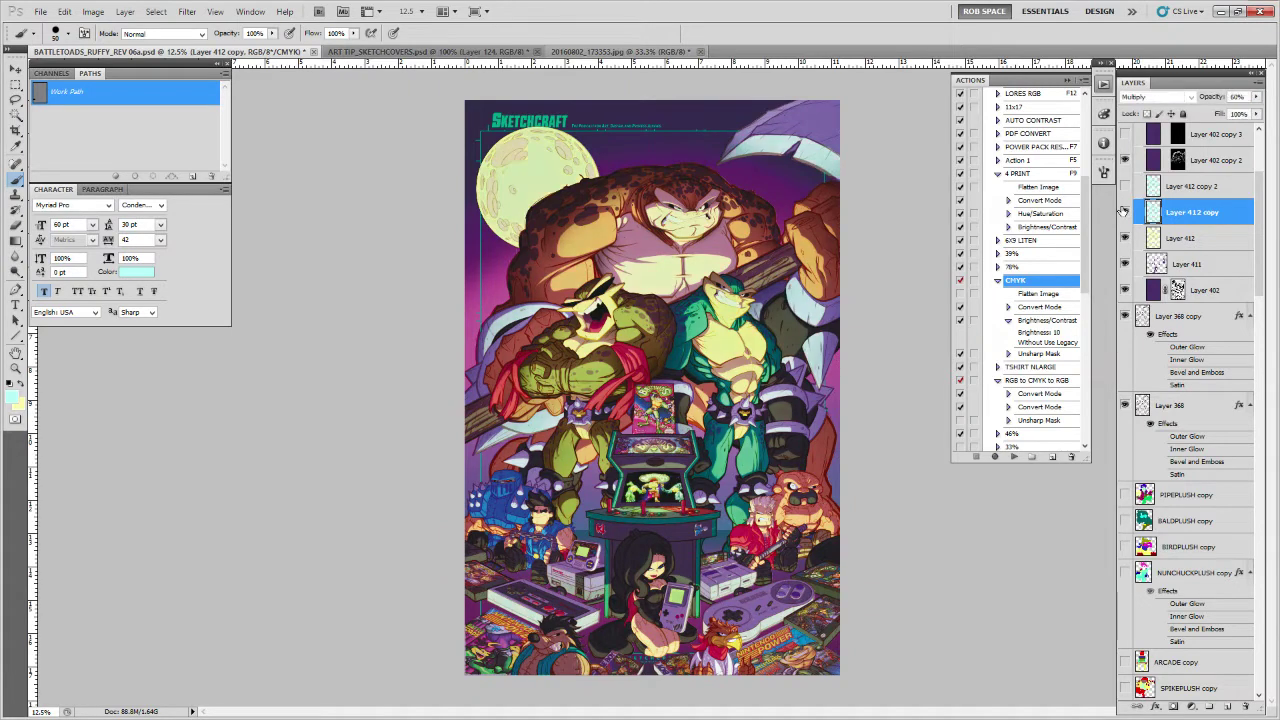
Show Layer 412 copy 2, lower its opacity to 13%, and compare the cover with and without it
left_click(1124, 186)
left_click(1158, 186)
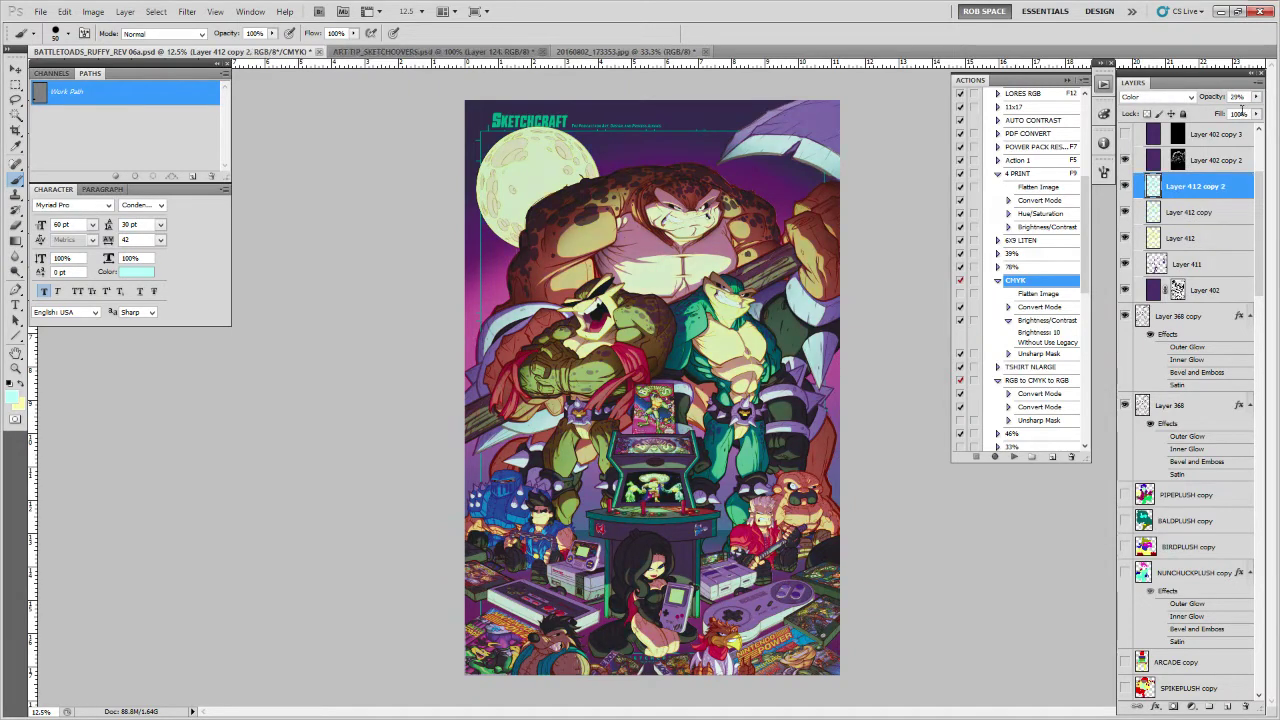
left_click(1256, 97)
left_click_drag(1213, 116, 1203, 116)
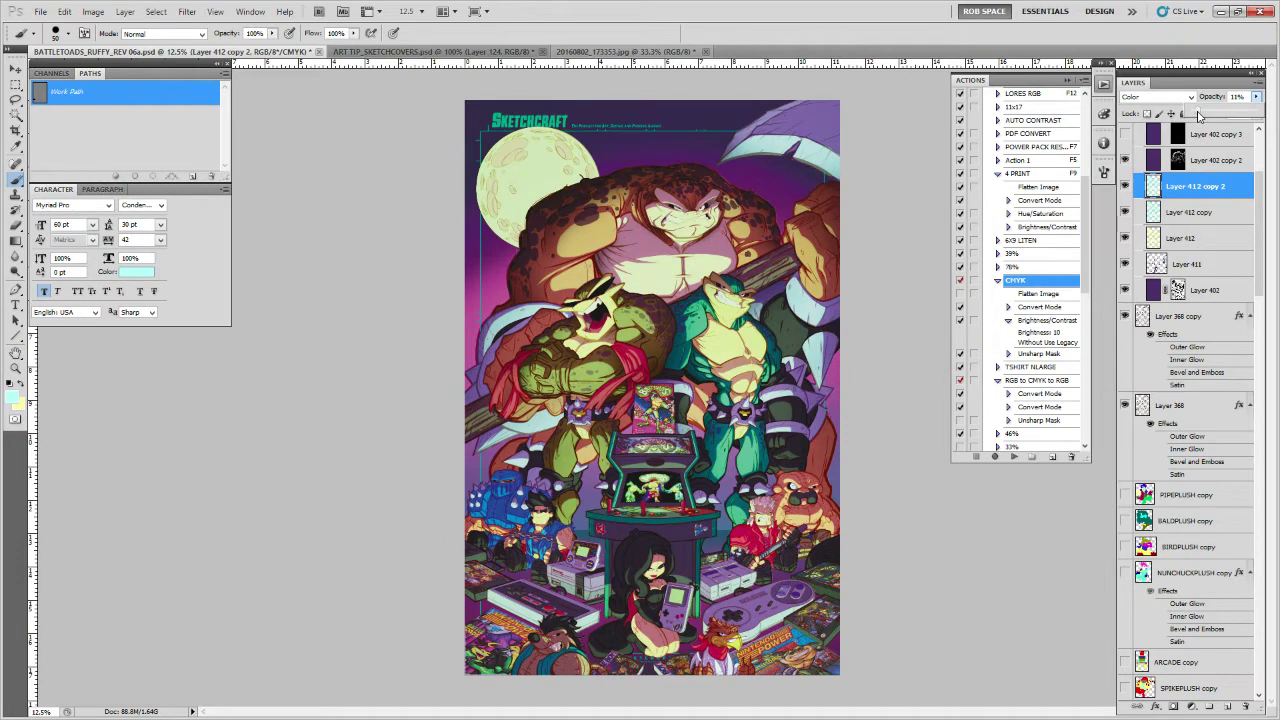
left_click_drag(1199, 117, 1201, 117)
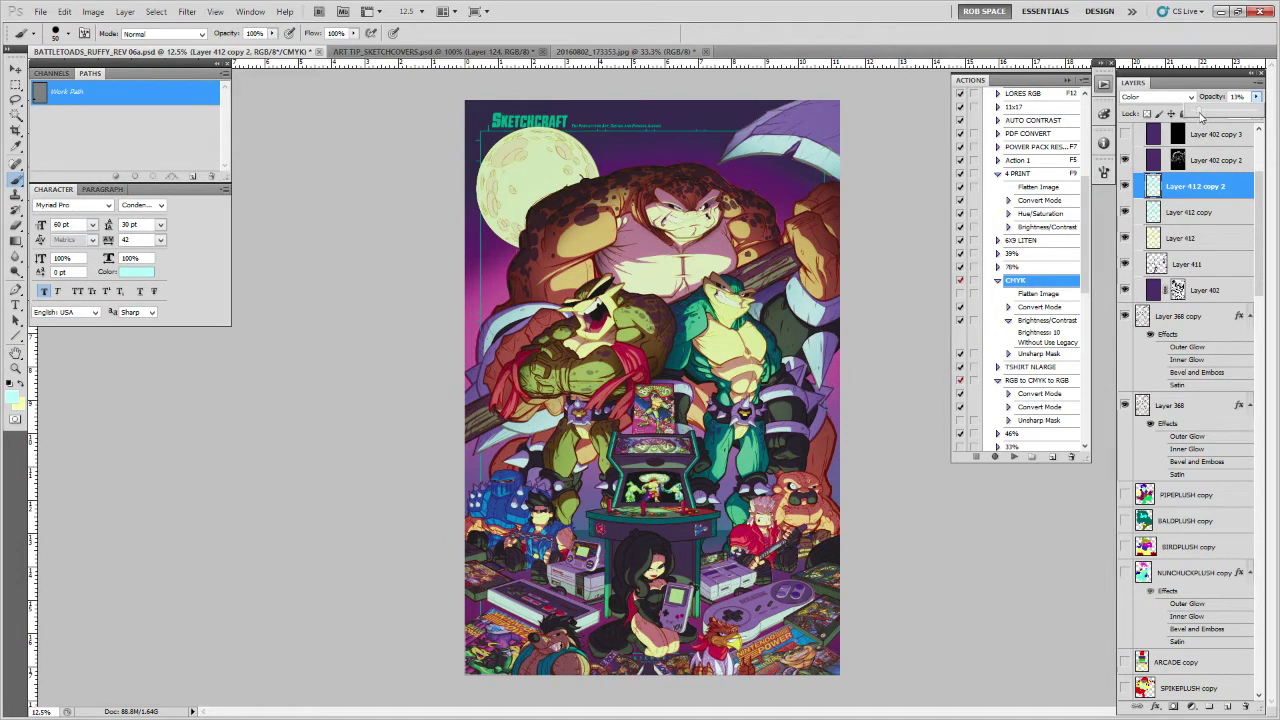
left_click(1125, 186)
left_click(1125, 186)
Set Layer 412 copy 2's blend mode to Overlay and its opacity to 81%
left_click(1158, 96)
left_click(1145, 207)
key("l")
key("Down")
key("Down")
key("Down")
key("Down")
key("Down")
key("Down")
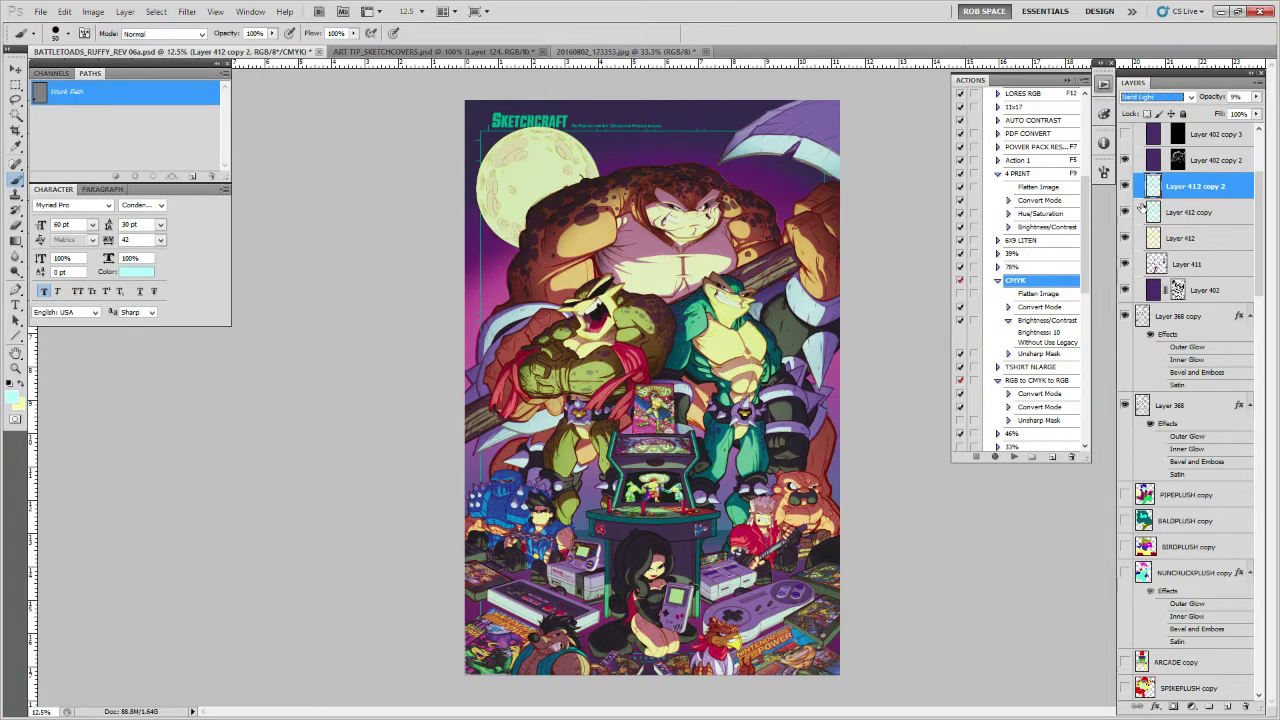
key("Up")
key("Up")
key("Up")
left_click(1257, 98)
left_click(1246, 109)
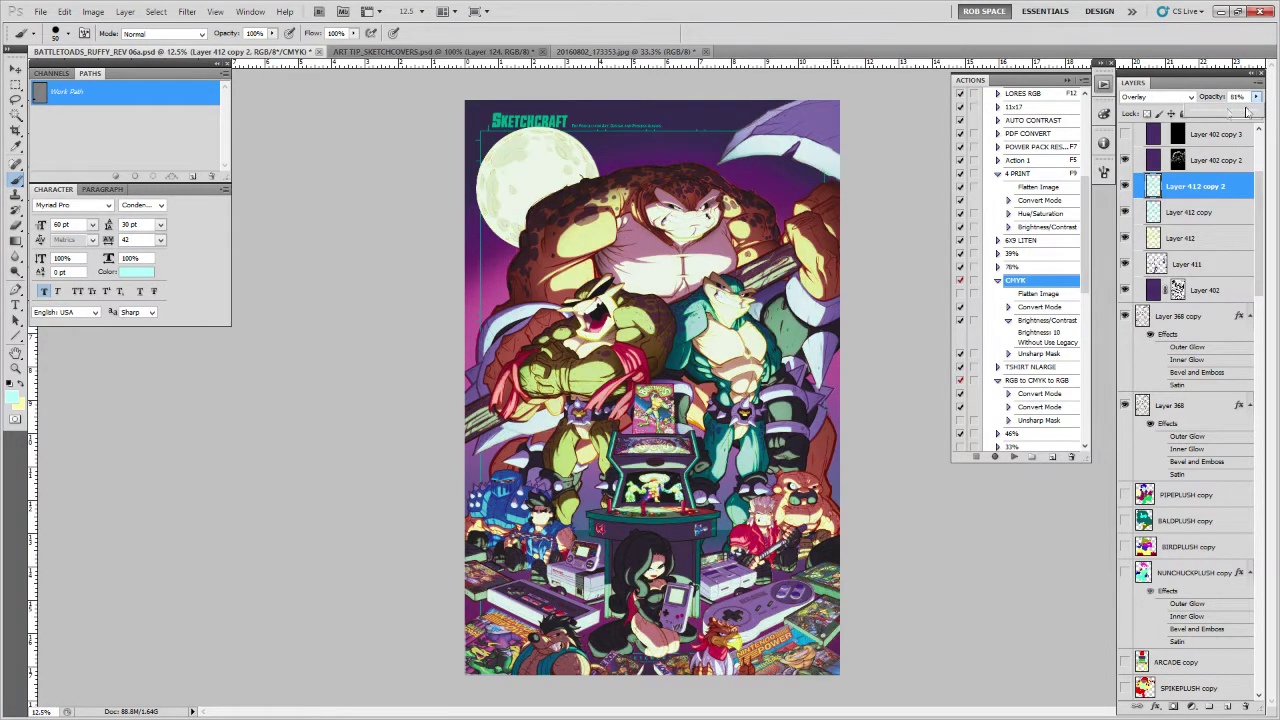
Try the contrast blend modes up to Linear Light on Layer 412 copy 2, and hide the layer
double_click(1154, 100)
key("Down")
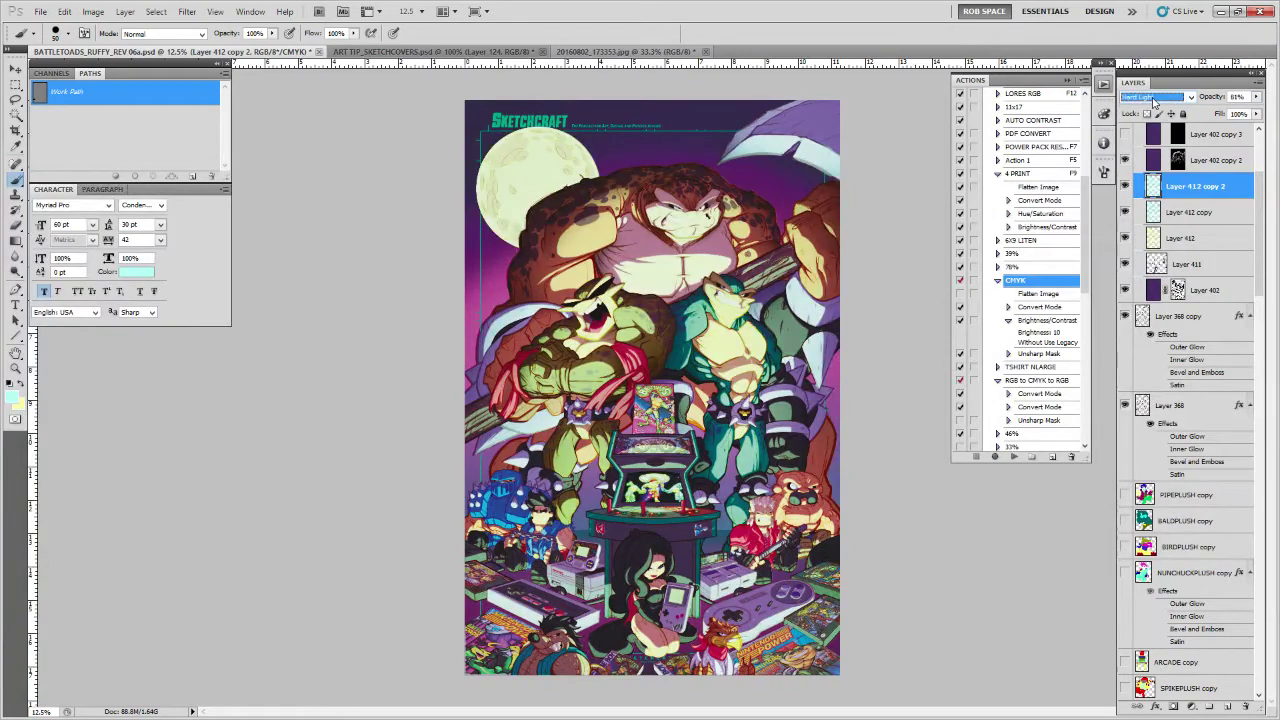
key("Down")
key("Down")
key("Down")
key("Down")
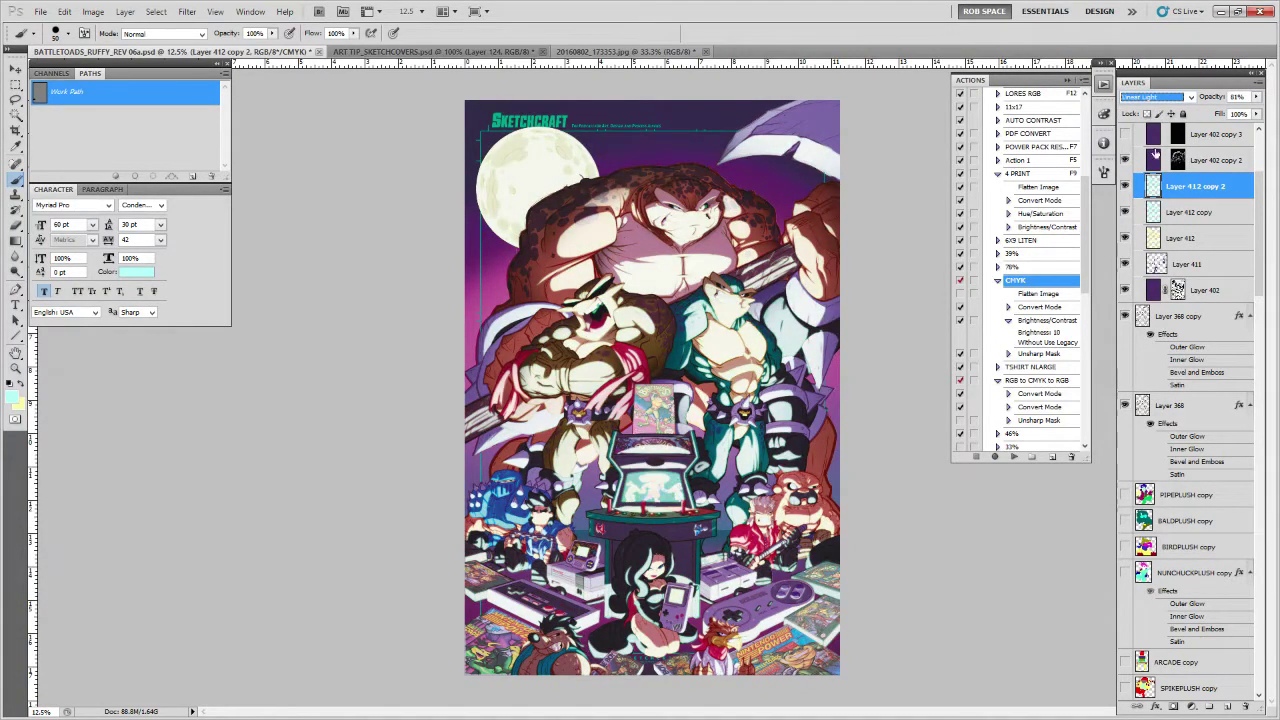
left_click(1125, 186)
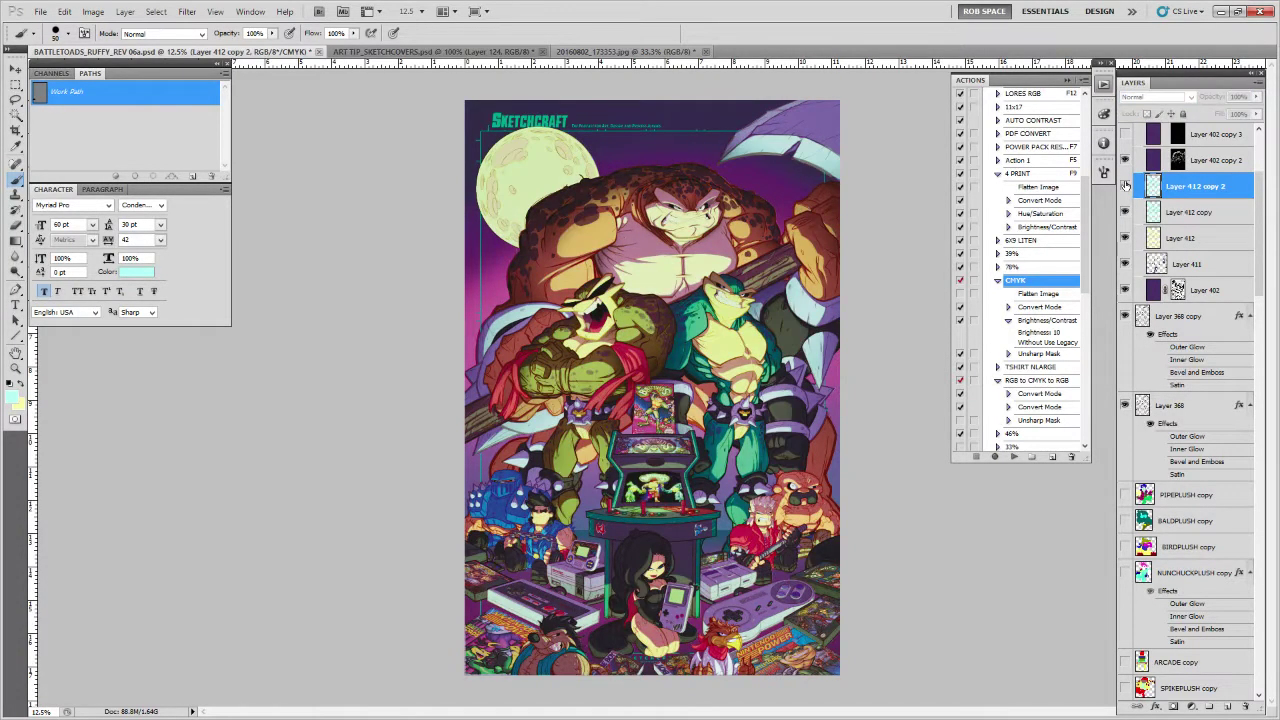
Compare the cover with and without Layer 412 copy and Layer 412, and look at another open document
left_click(1125, 212)
left_click(1125, 212)
left_click(1125, 238)
left_click(1125, 238)
key("ctrl+Tab")
key("z")
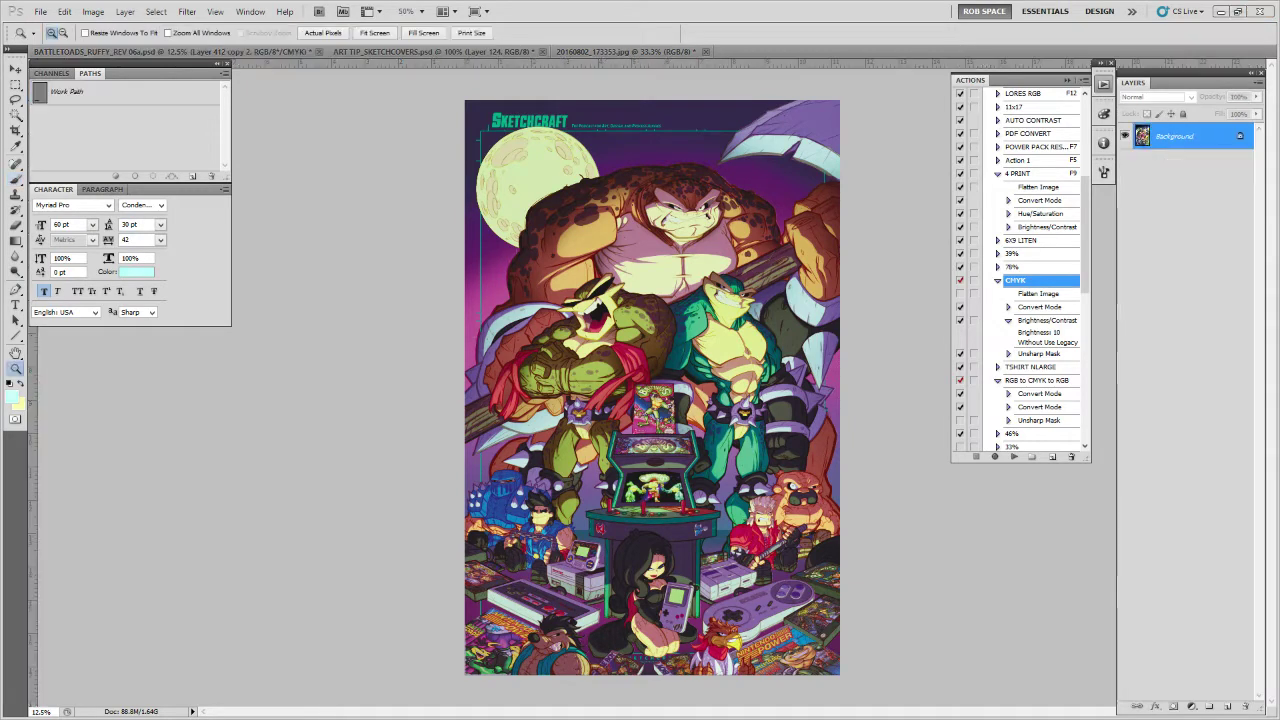
key("ctrl+minus")
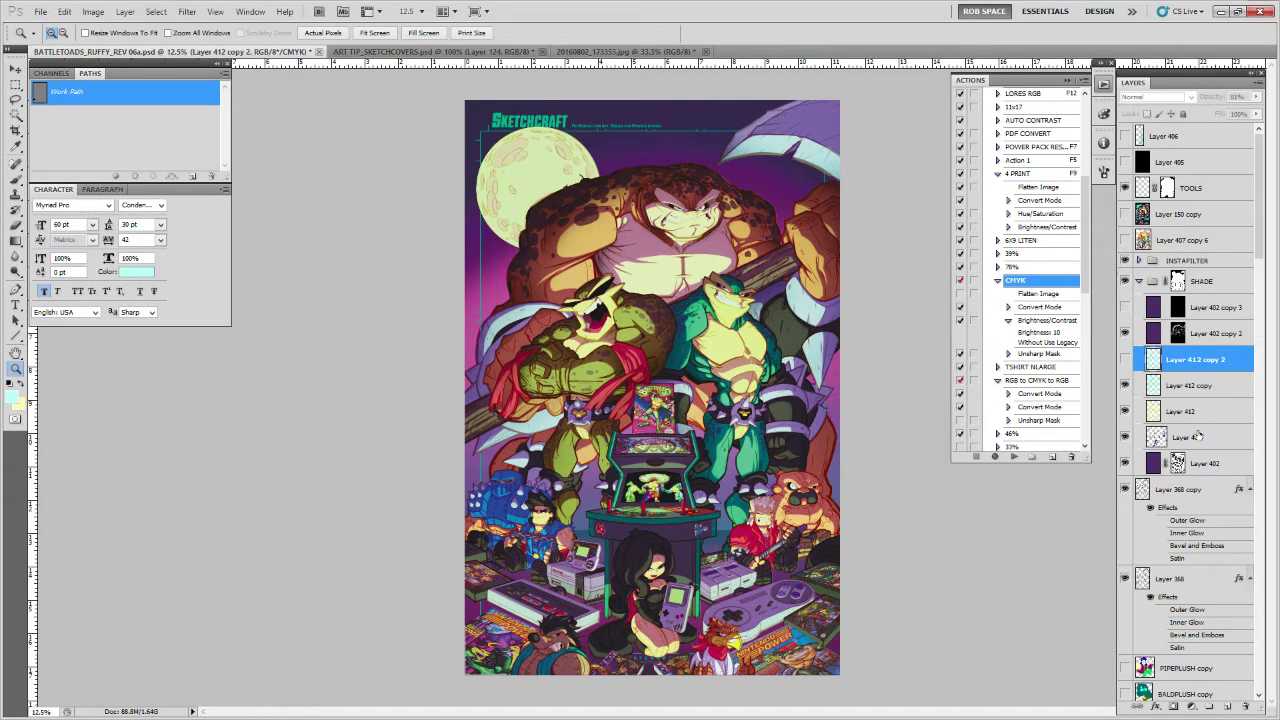
Select the purple blade and armor color on Layer 407 copy 5 with the Magic Wand and intersect it with Layer 402's mask
left_click_drag(1257, 251, 1205, 440)
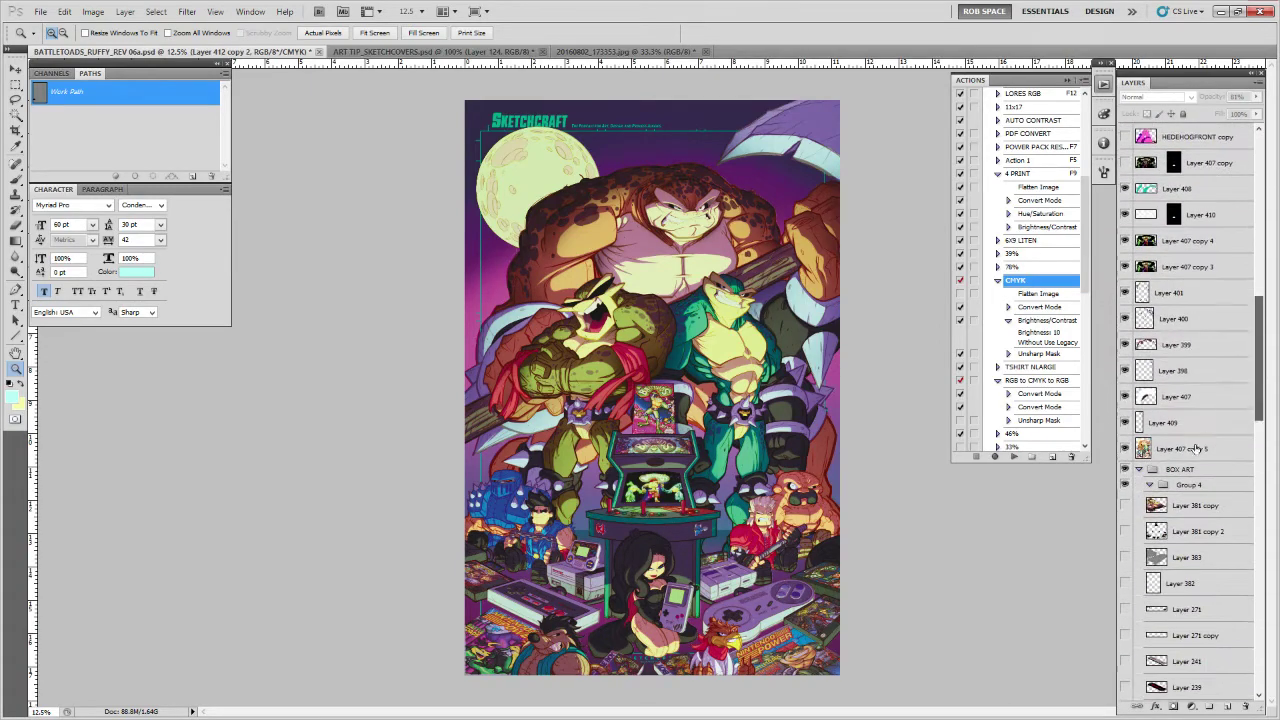
left_click(1205, 442)
key("w")
left_click(820, 315)
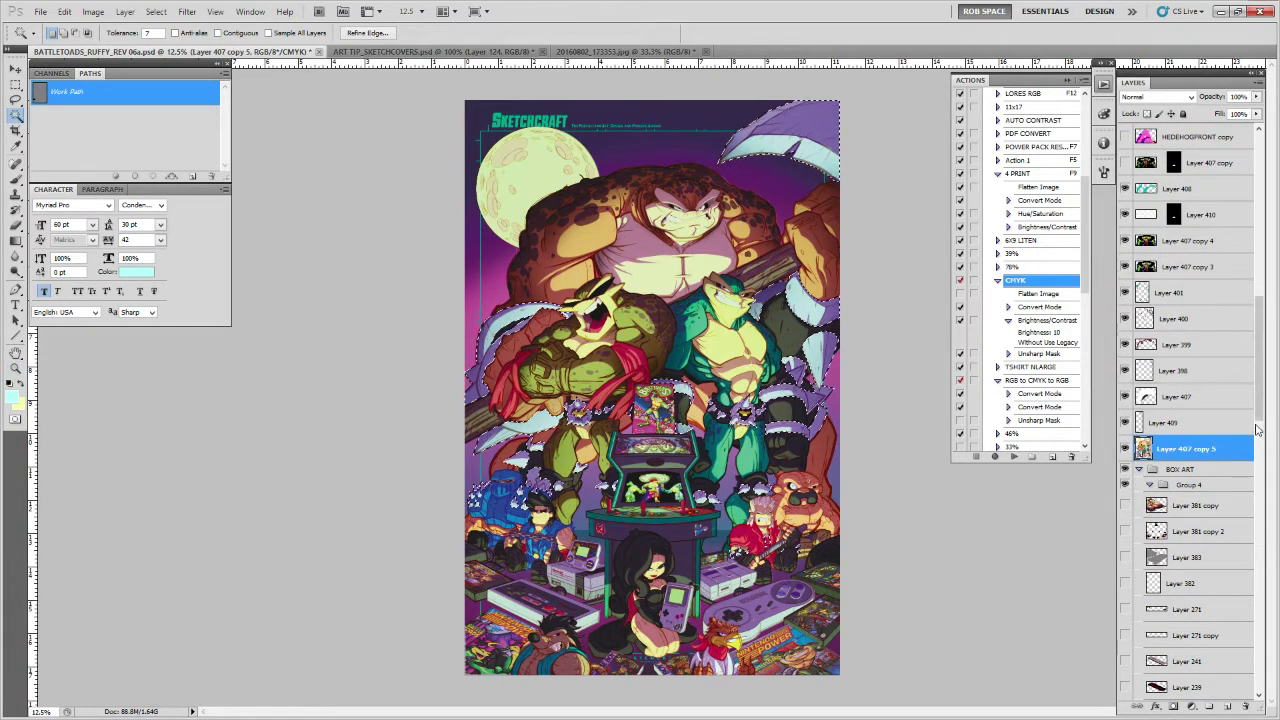
scroll(1257, 432, "up", 10)
right_click(1178, 366)
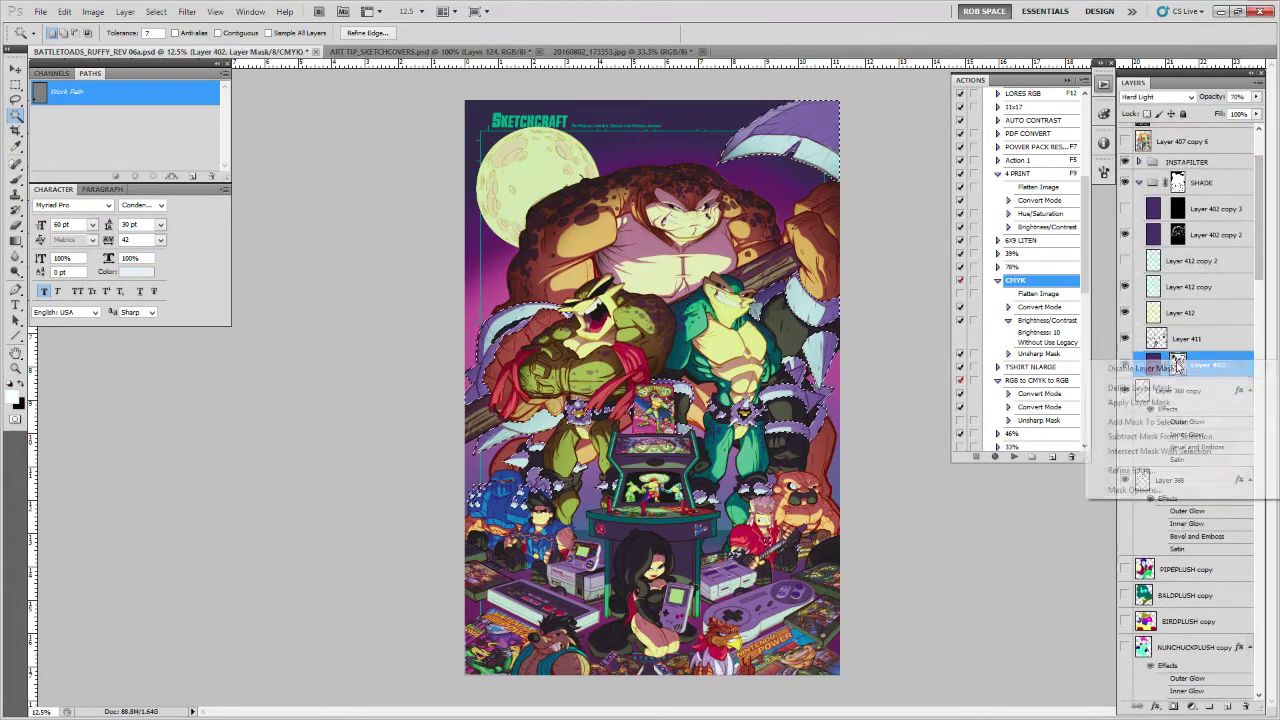
left_click(1142, 451)
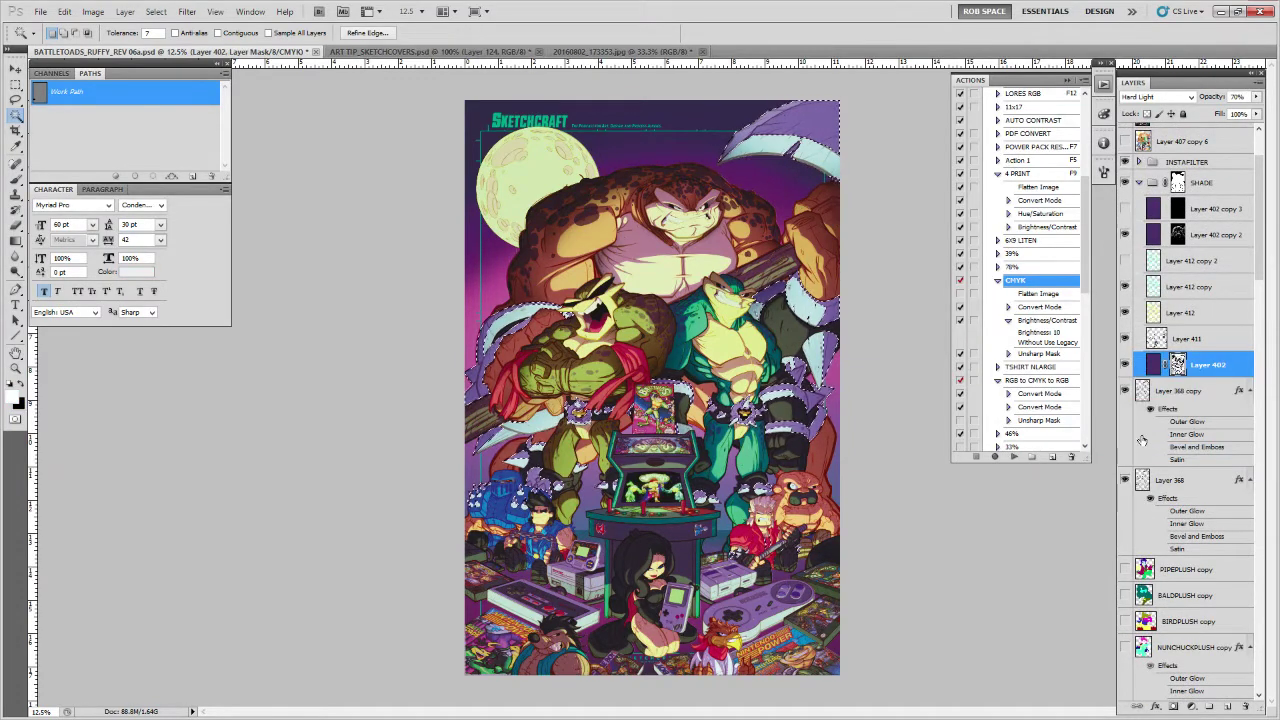
Target Layer 402 copy 2's mask, clear the selection, and choose the PAINTING - AirSoft brush at 100 px
left_click(1178, 235)
key("z")
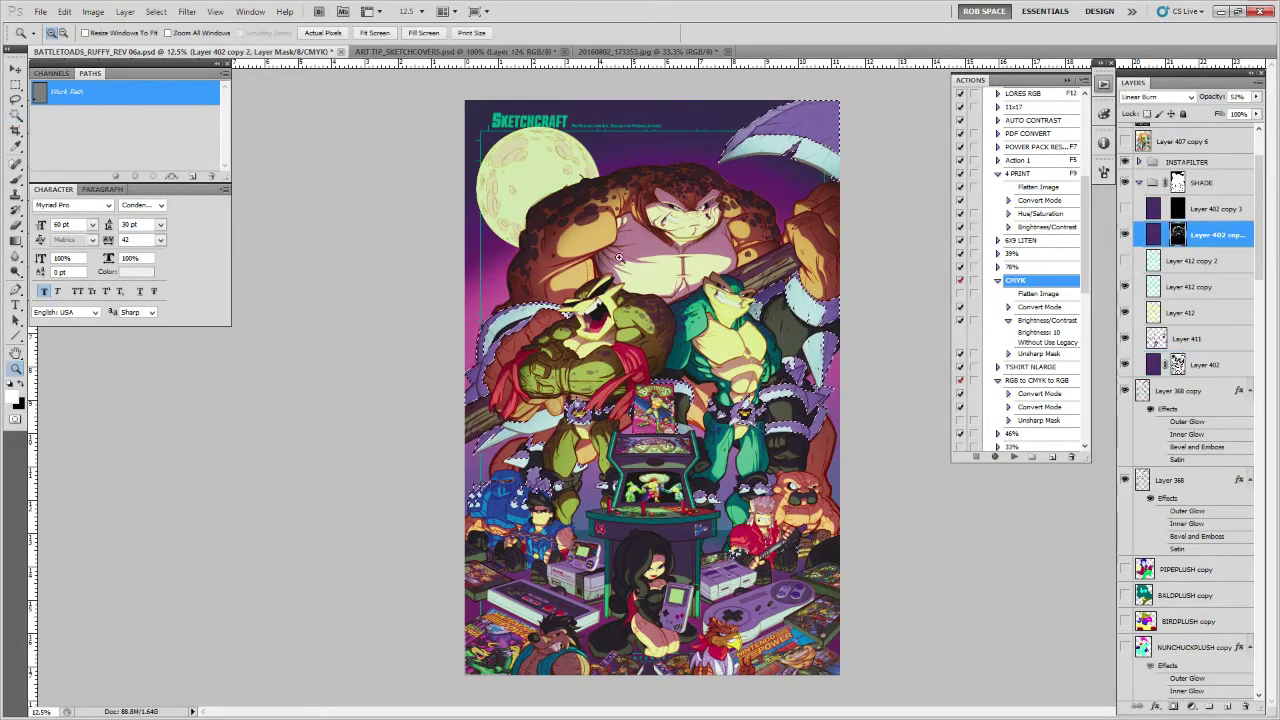
left_click(632, 300)
left_click(622, 345)
left_click_drag(454, 370, 537, 373)
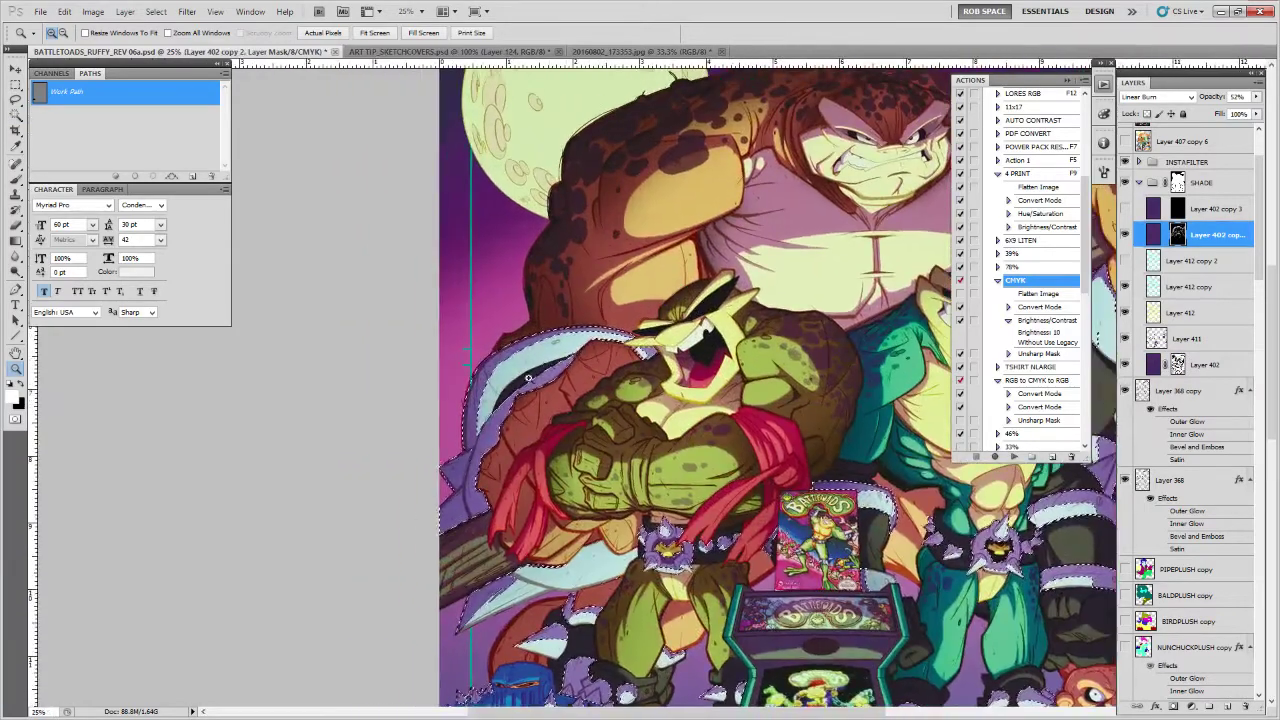
key("b")
key("ctrl+d")
right_click(480, 418)
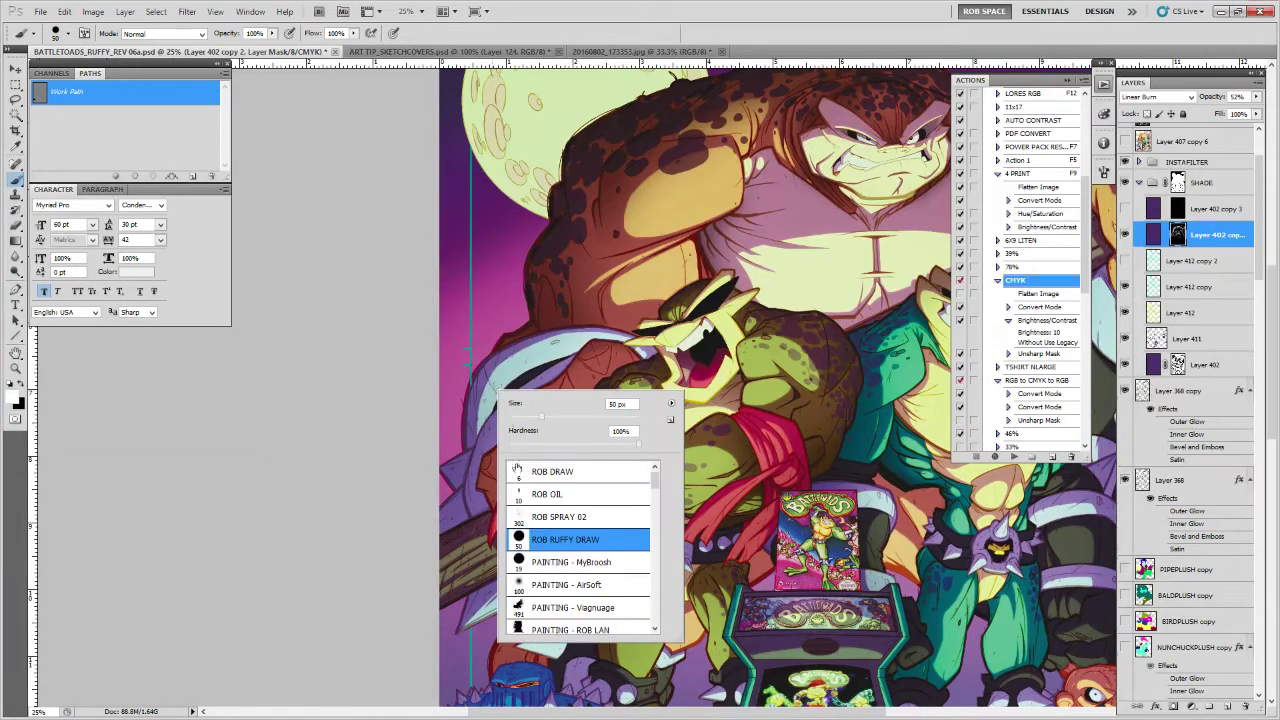
double_click(529, 577)
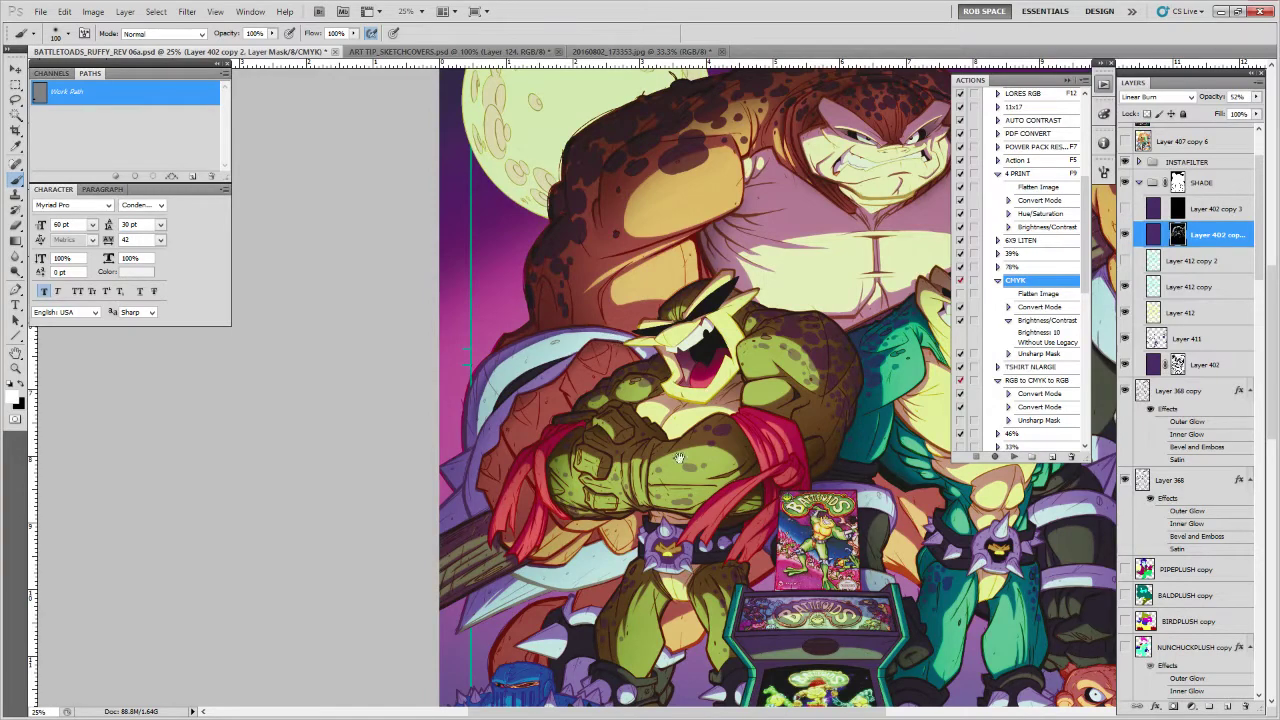
Airbrush soft shading into Layer 402 copy 2's mask along the blades and spiked armor behind the two toads
left_click_drag(673, 556, 699, 449)
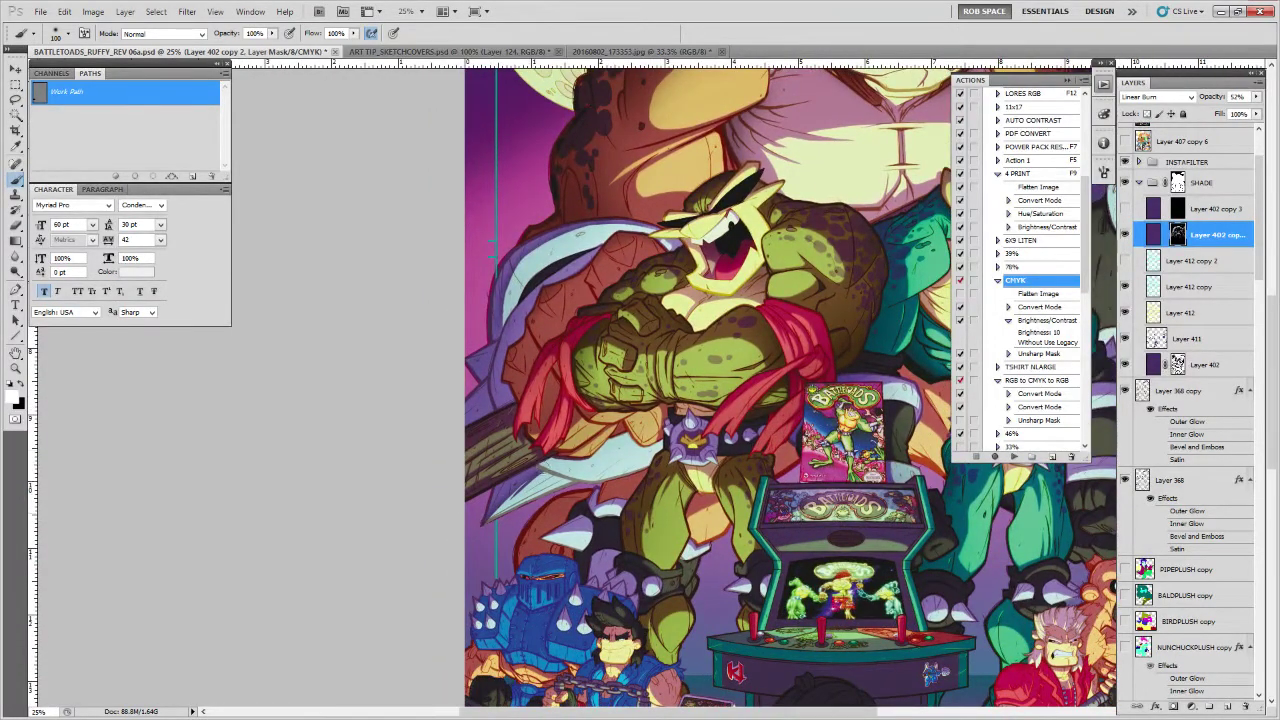
left_click_drag(841, 496, 848, 448)
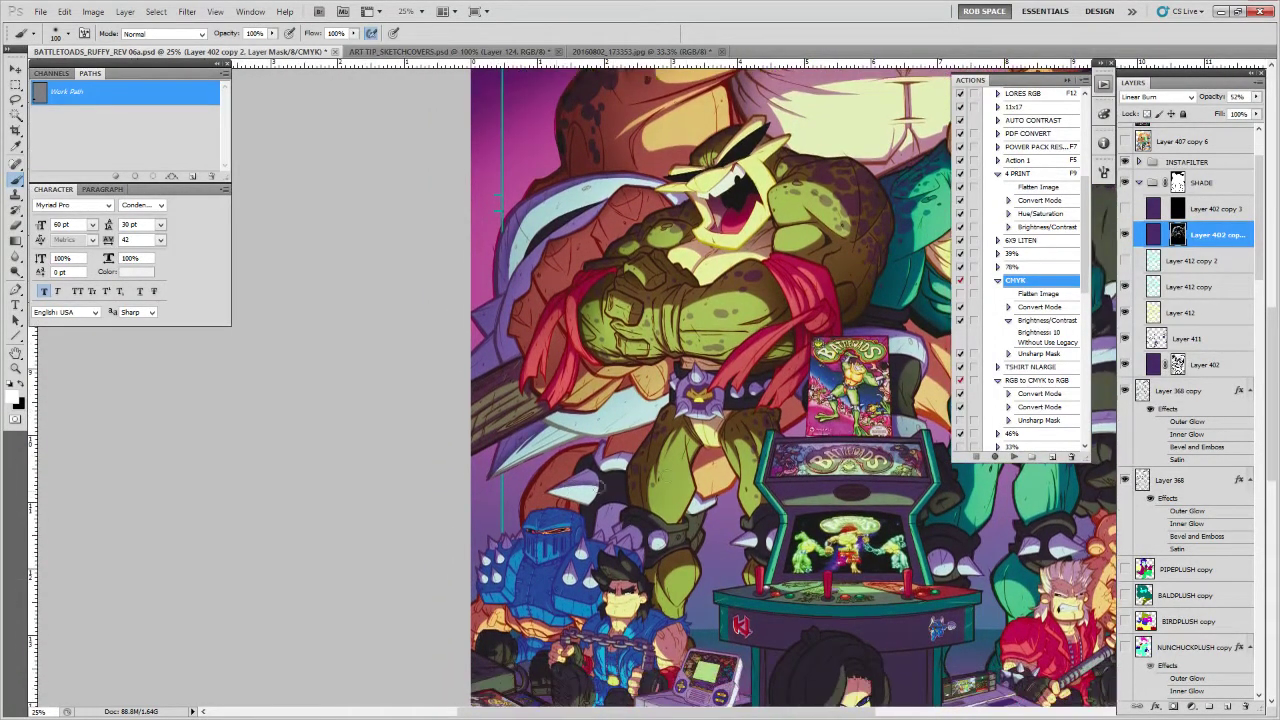
left_click_drag(660, 545, 657, 519)
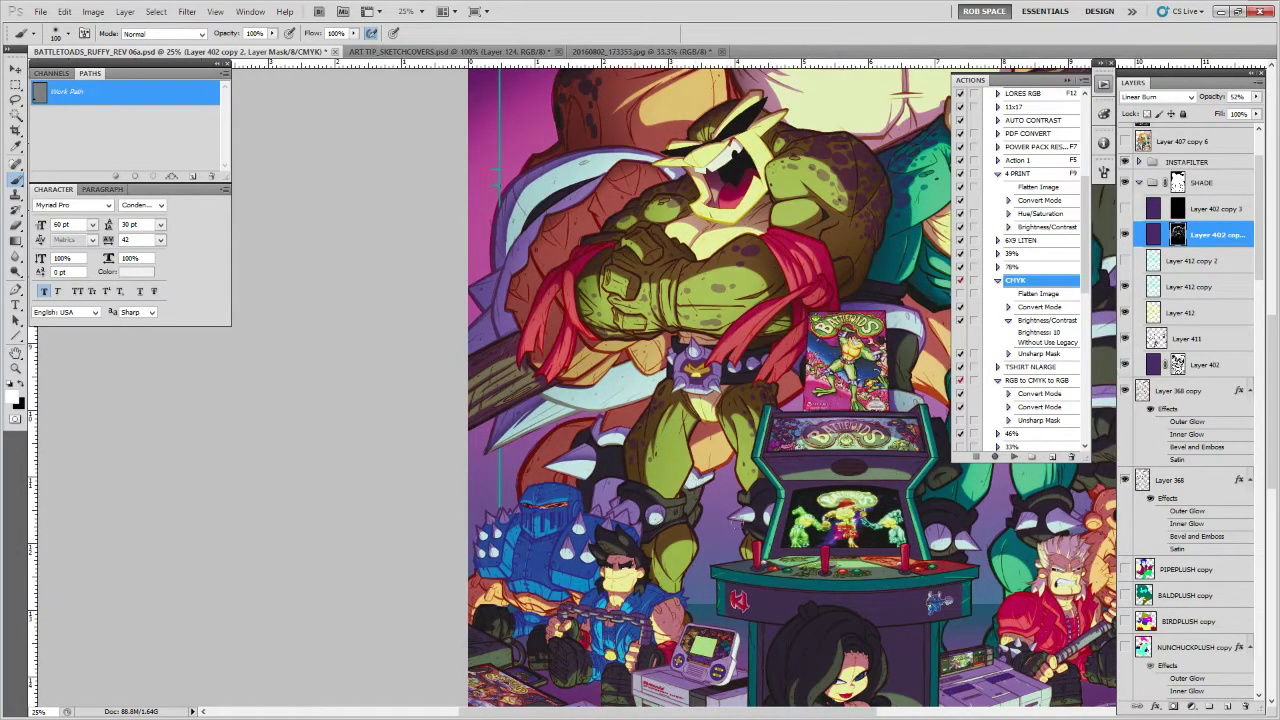
left_click_drag(844, 518, 510, 599)
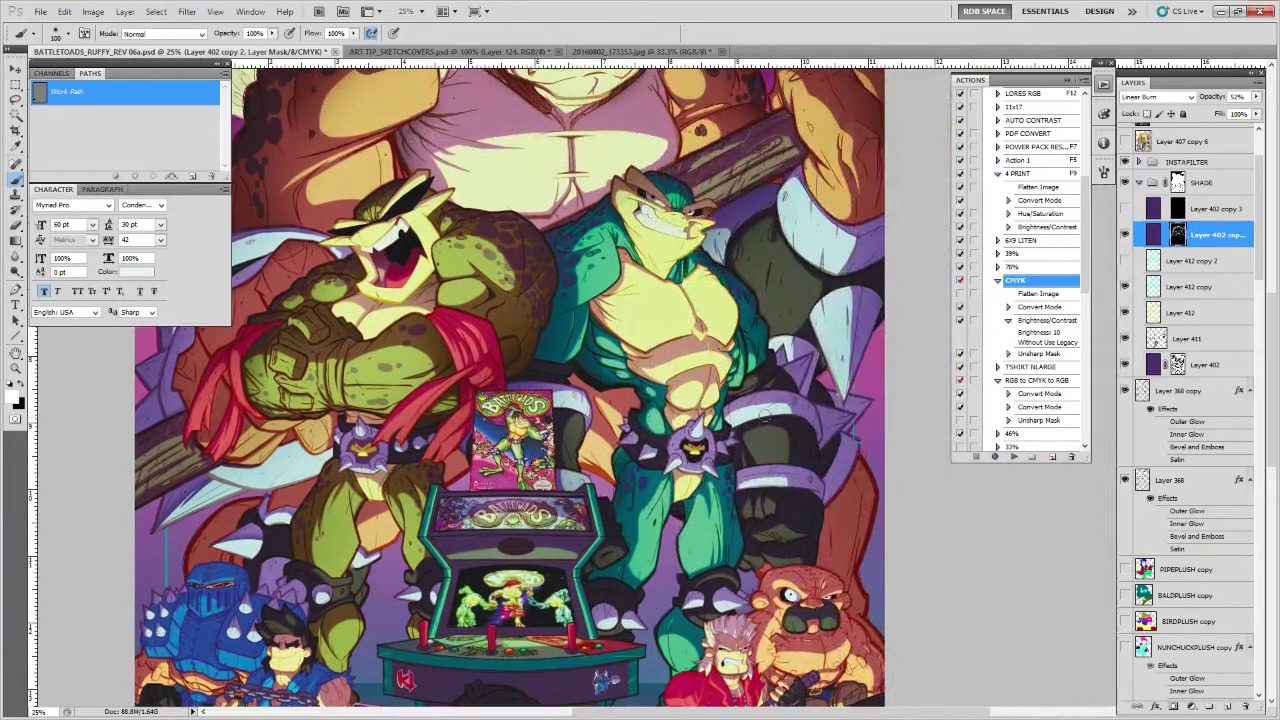
left_click_drag(751, 410, 777, 424)
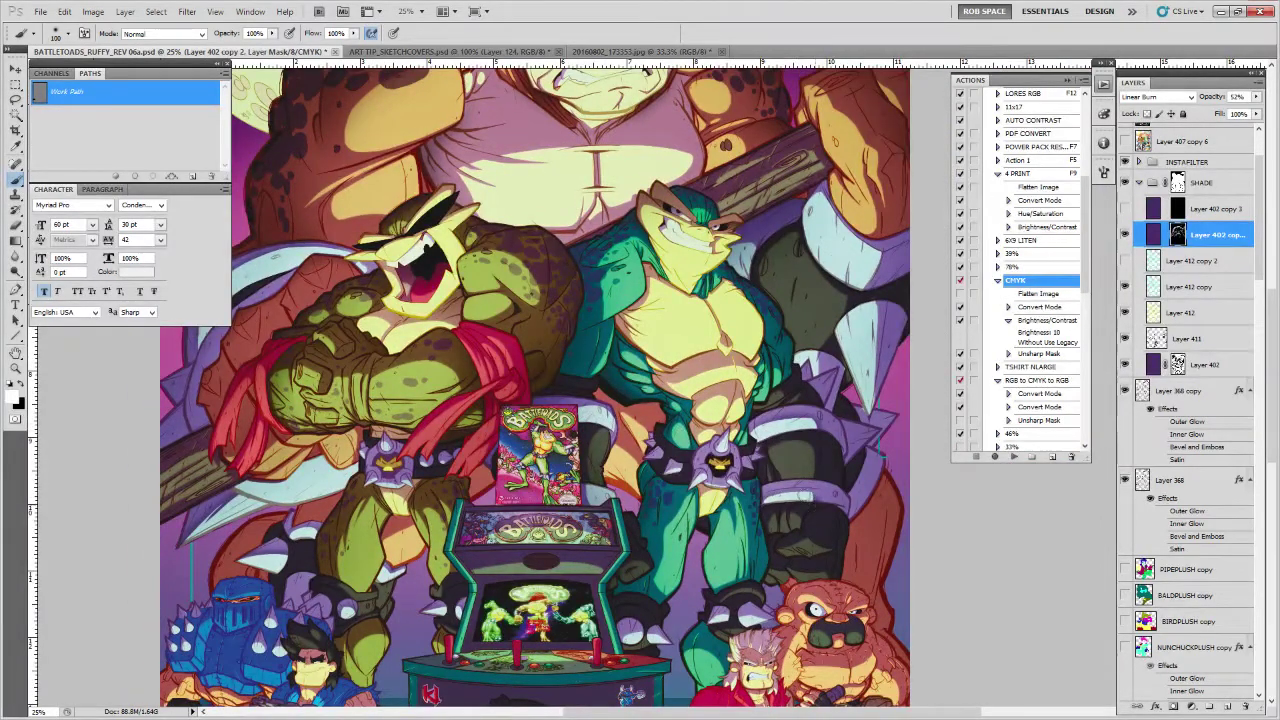
left_click_drag(846, 446, 763, 556)
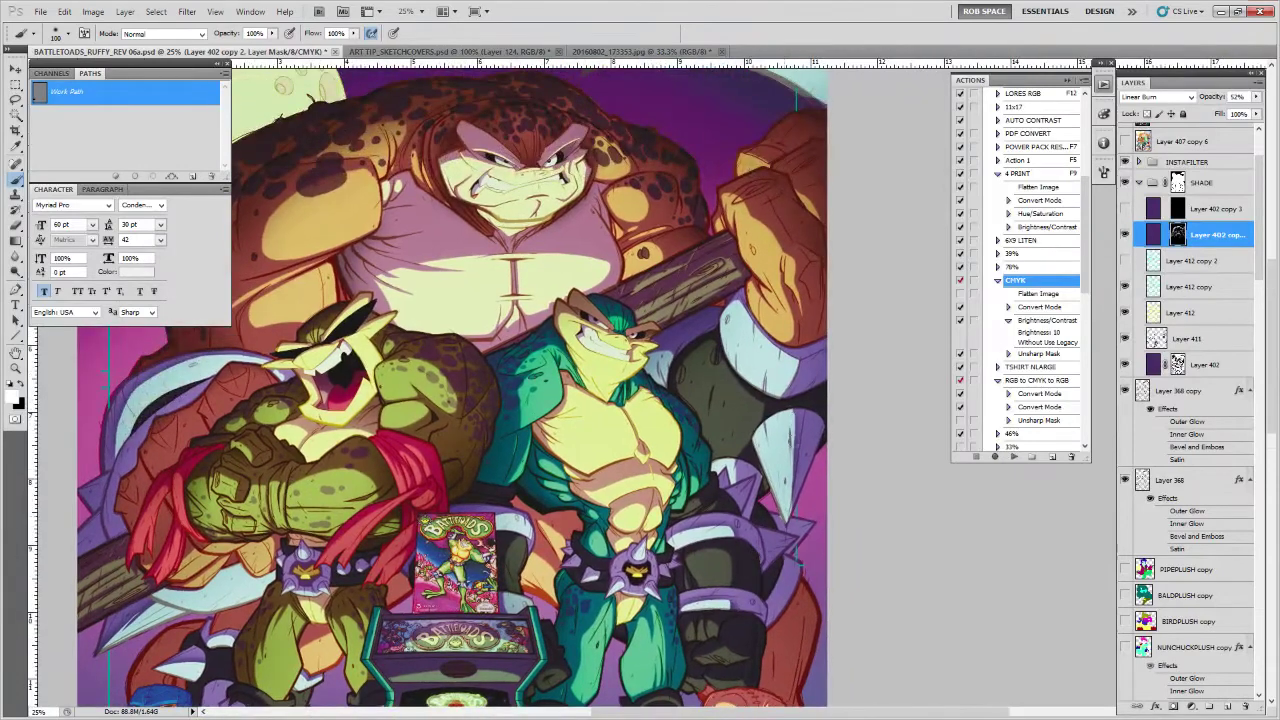
left_click_drag(793, 464, 786, 554)
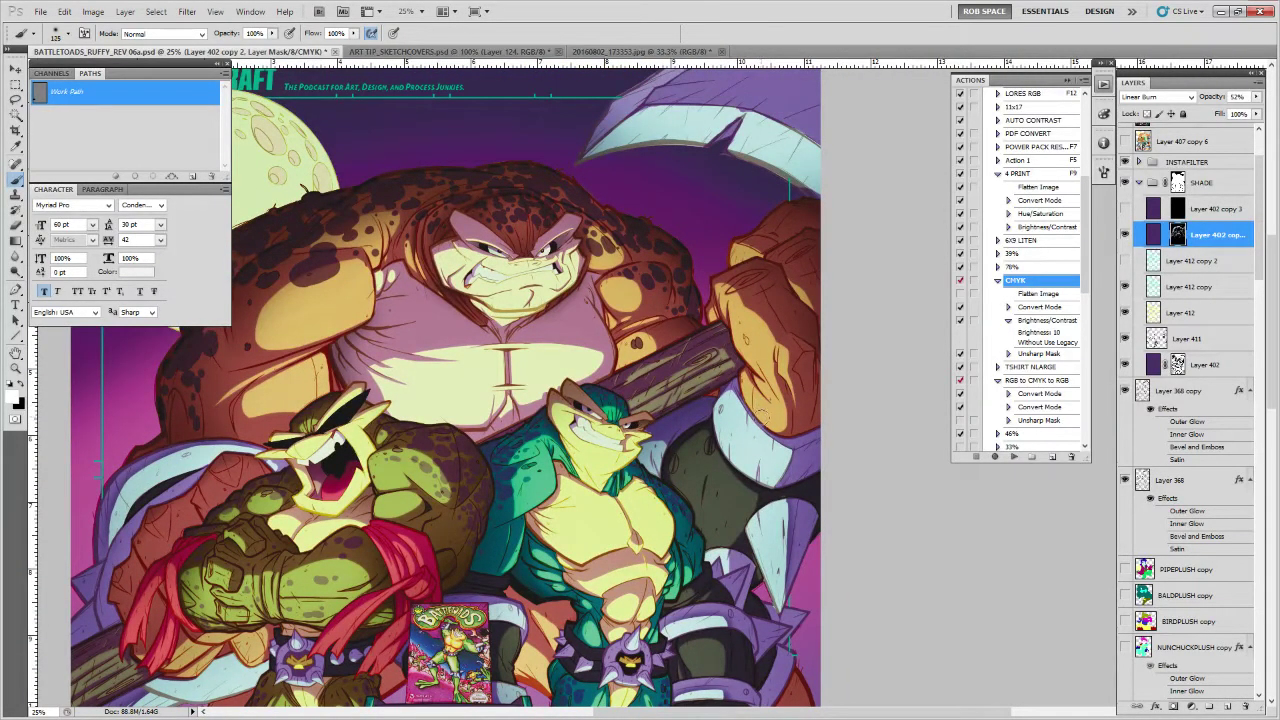
Adjust the soft brush for shading Layer 402 copy 2's mask, enlarging it to 500 px and reducing it to 60 px
key("bracketright")
key("bracketright")
key("bracketright")
key("bracketleft")
key("bracketleft")
key("bracketleft")
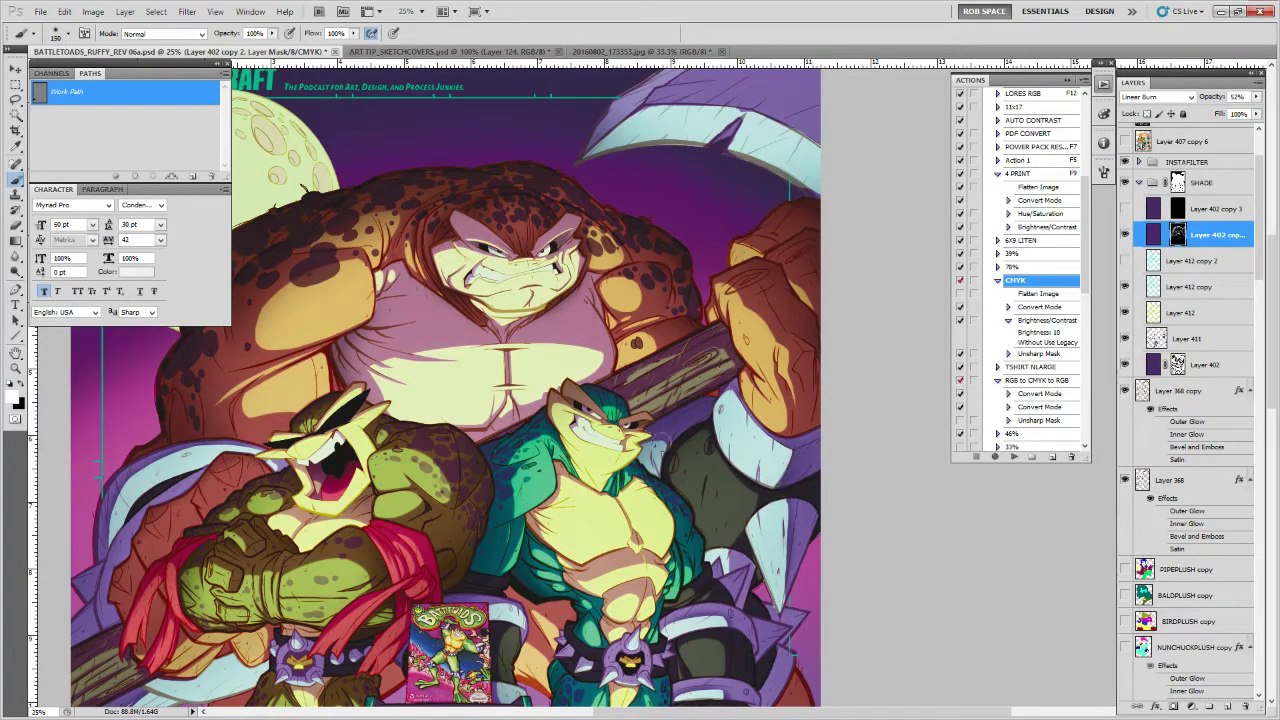
key("bracketright")
key("bracketright")
key("bracketright")
key("bracketright")
key("bracketright")
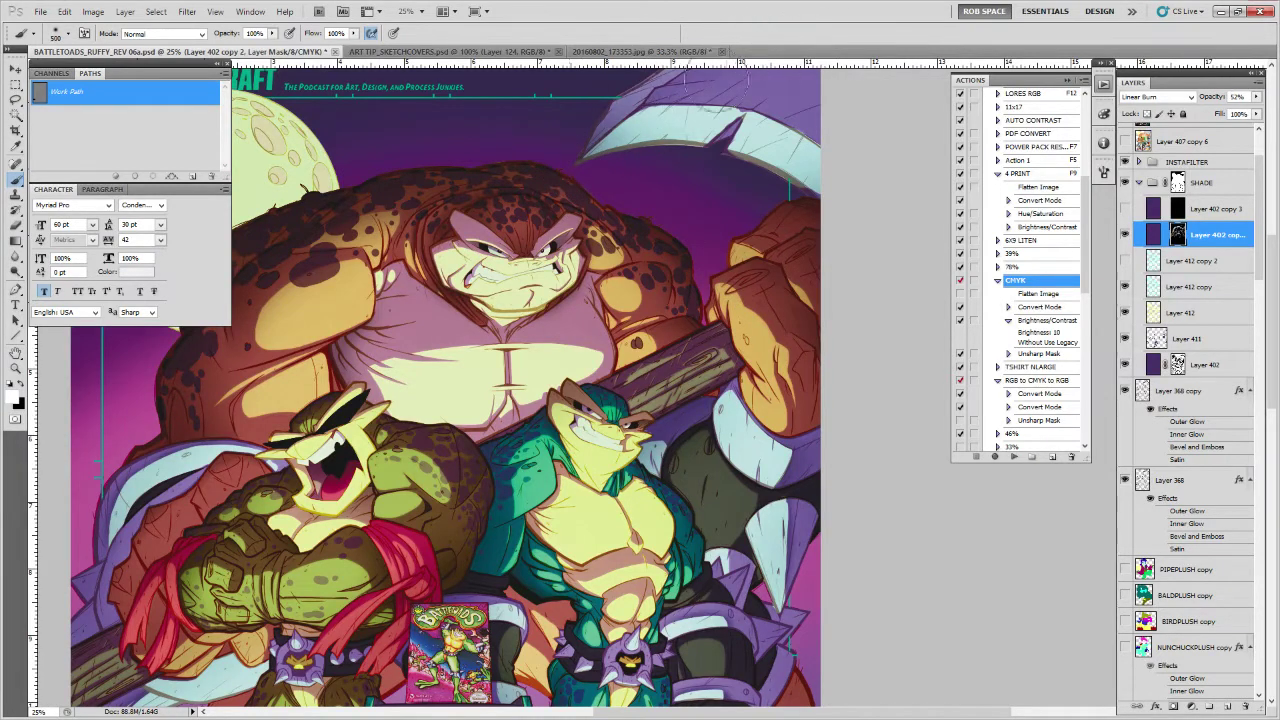
key("bracketleft")
key("bracketleft")
key("bracketleft")
key("bracketleft")
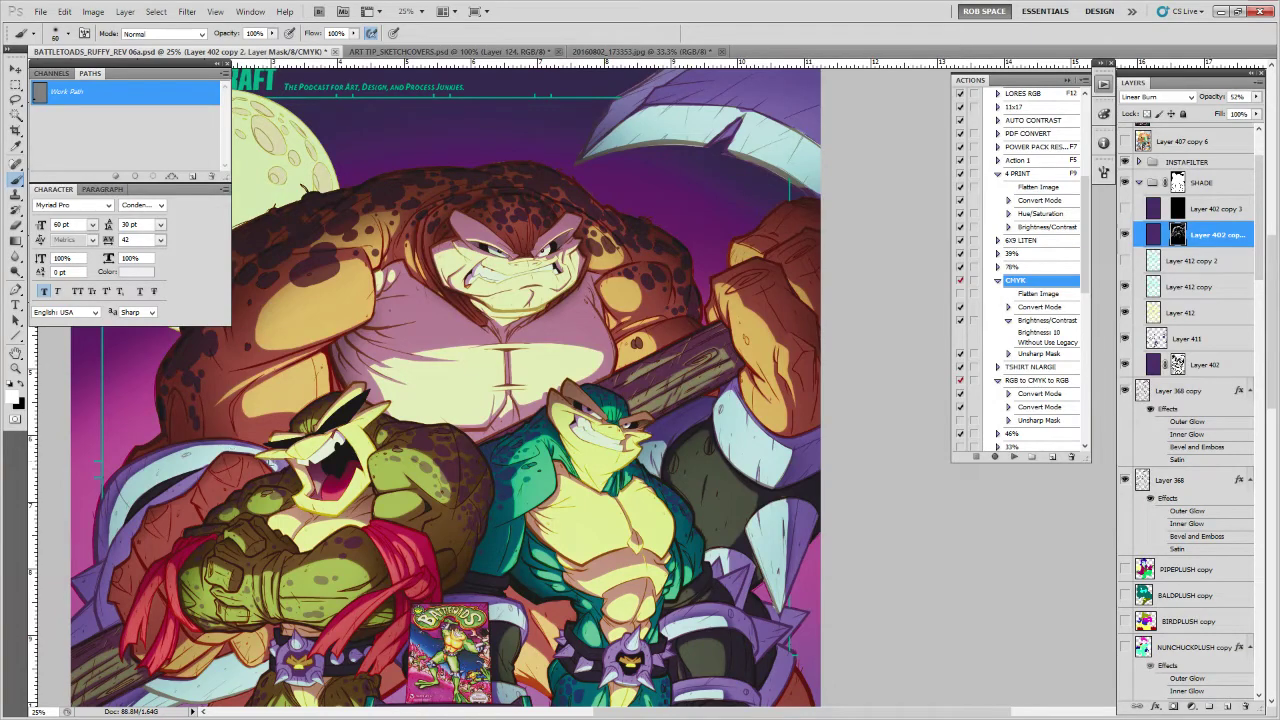
Inspect the airbrushed shading on the toads, arcade cabinet and side characters up close and across the whole cover
left_click_drag(203, 514, 402, 386)
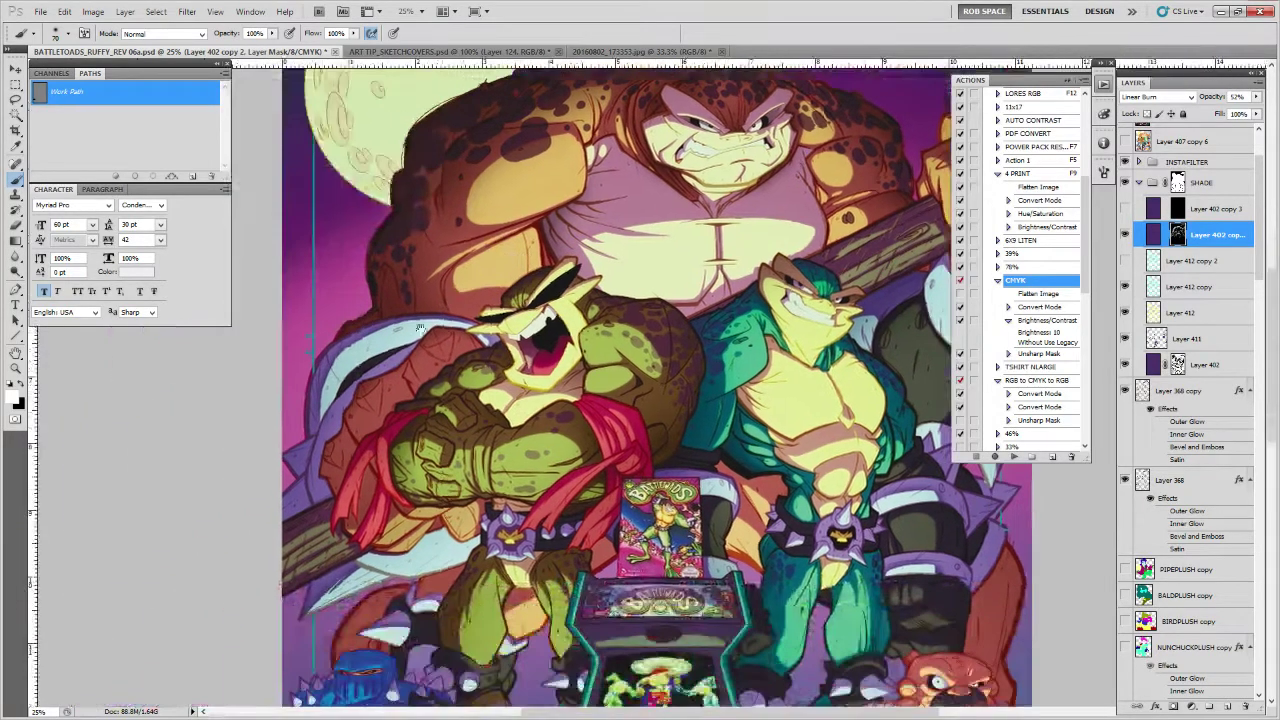
left_click_drag(570, 675, 567, 456)
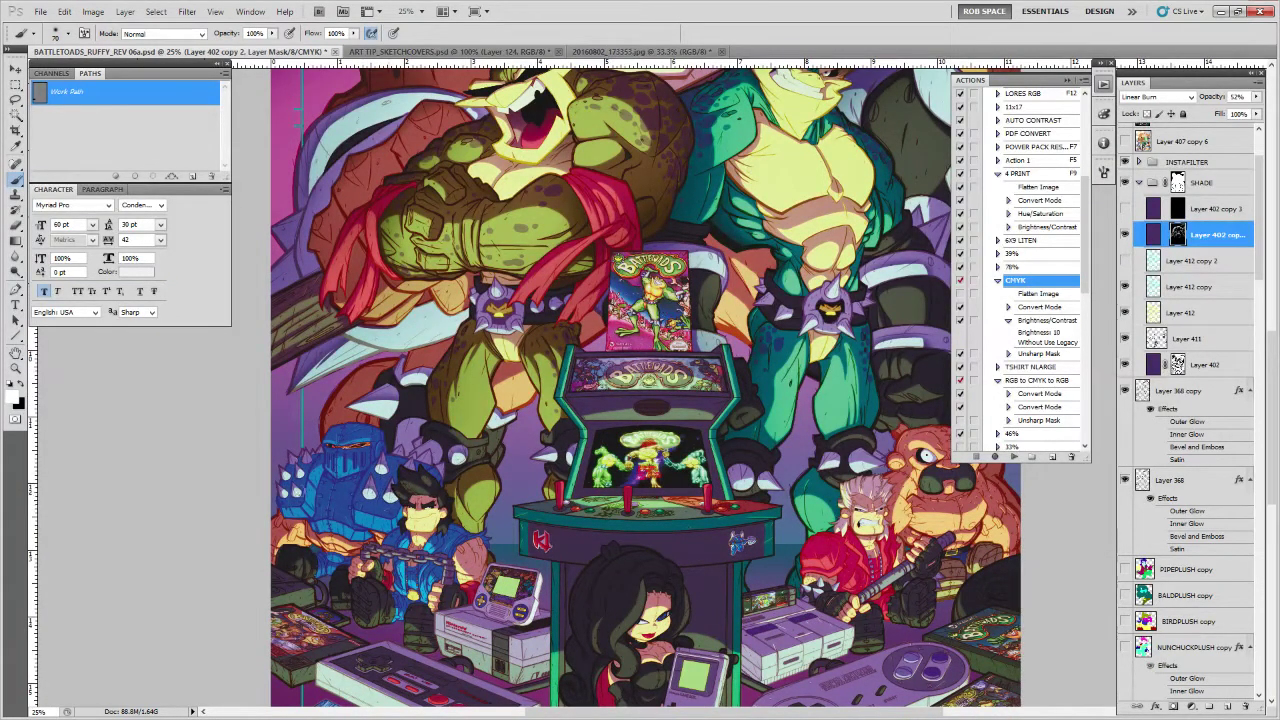
left_click_drag(685, 546, 555, 422)
left_click_drag(835, 465, 738, 530)
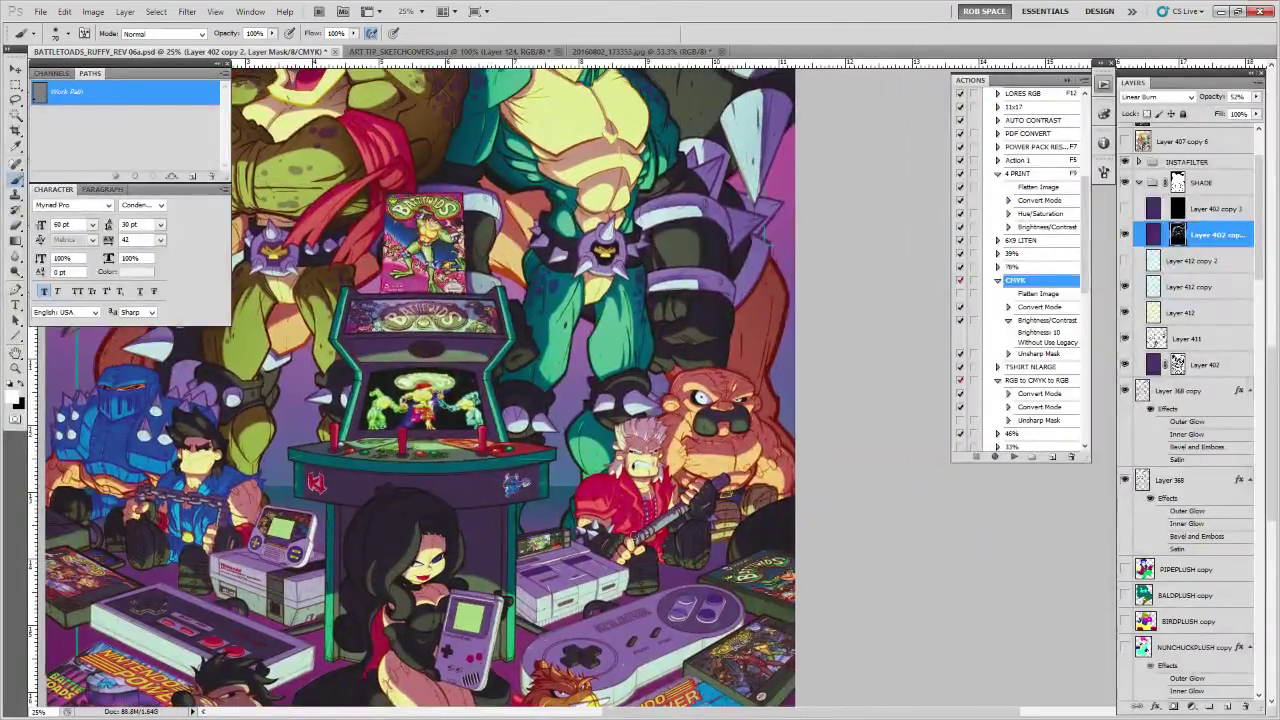
left_click_drag(671, 417, 648, 524)
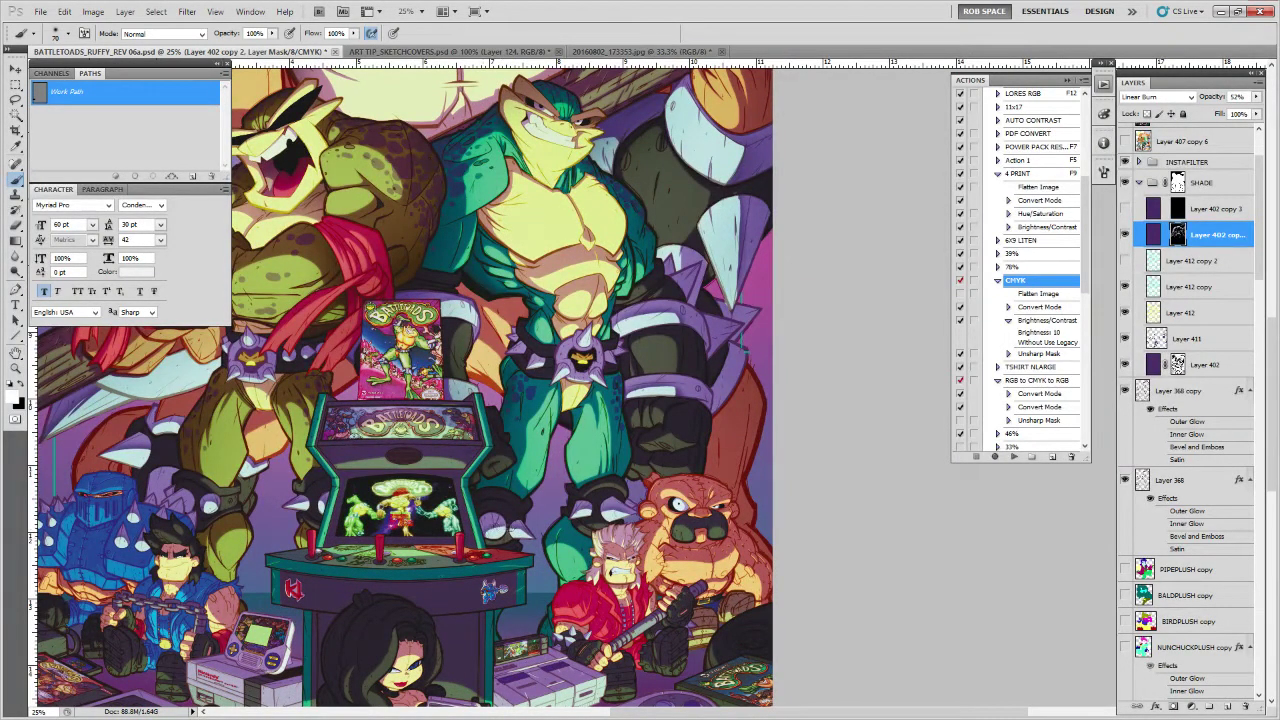
left_click_drag(488, 530, 484, 632)
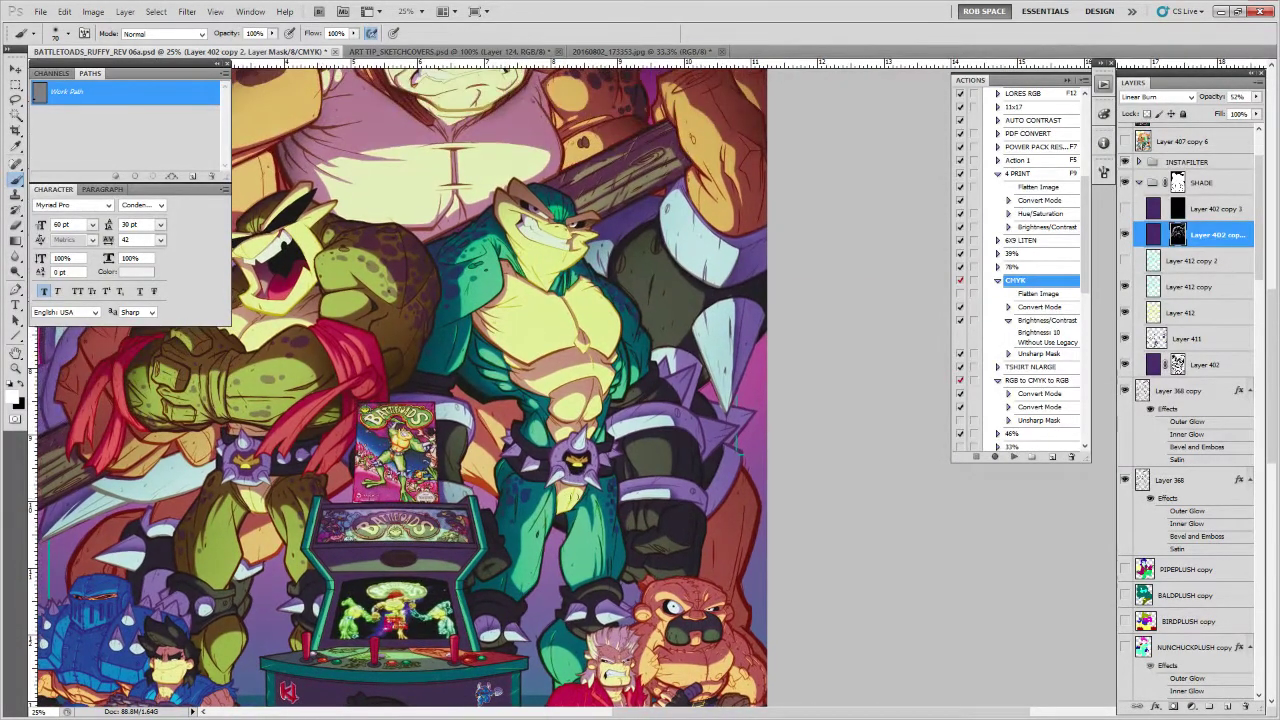
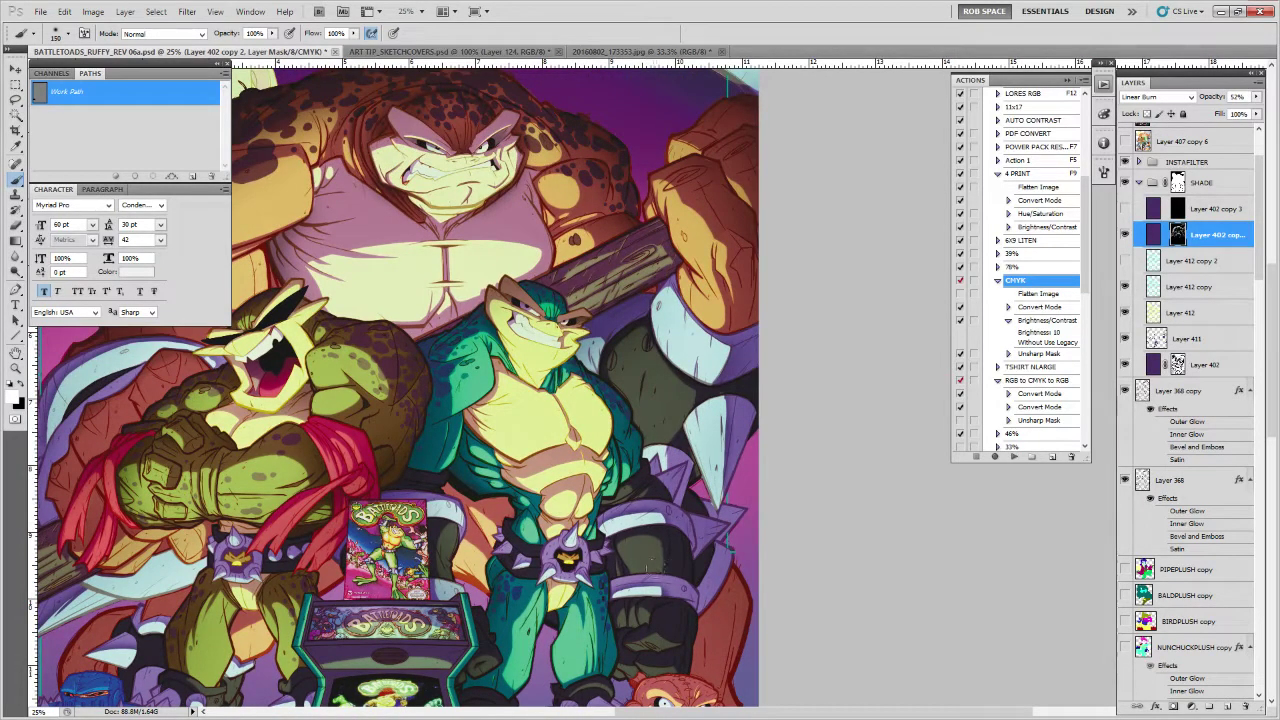
left_click_drag(592, 472, 743, 633)
key("z")
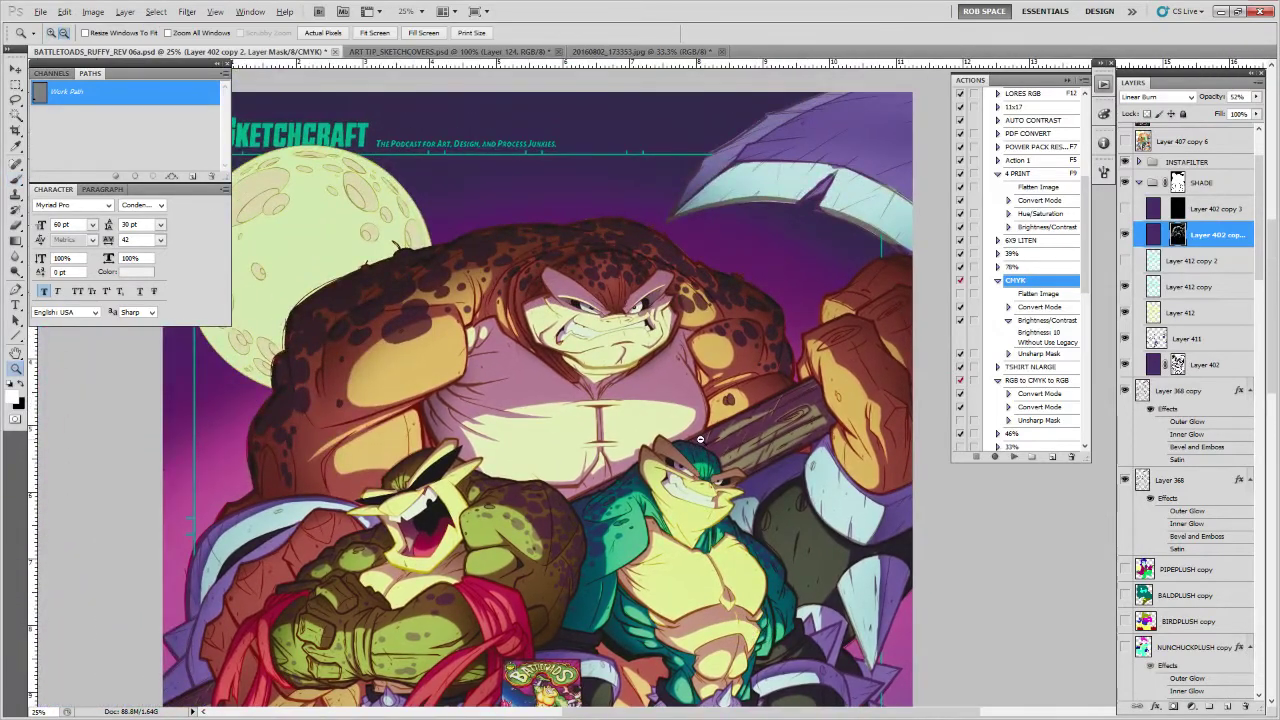
left_click(699, 442, "alt")
left_click(693, 444, "alt")
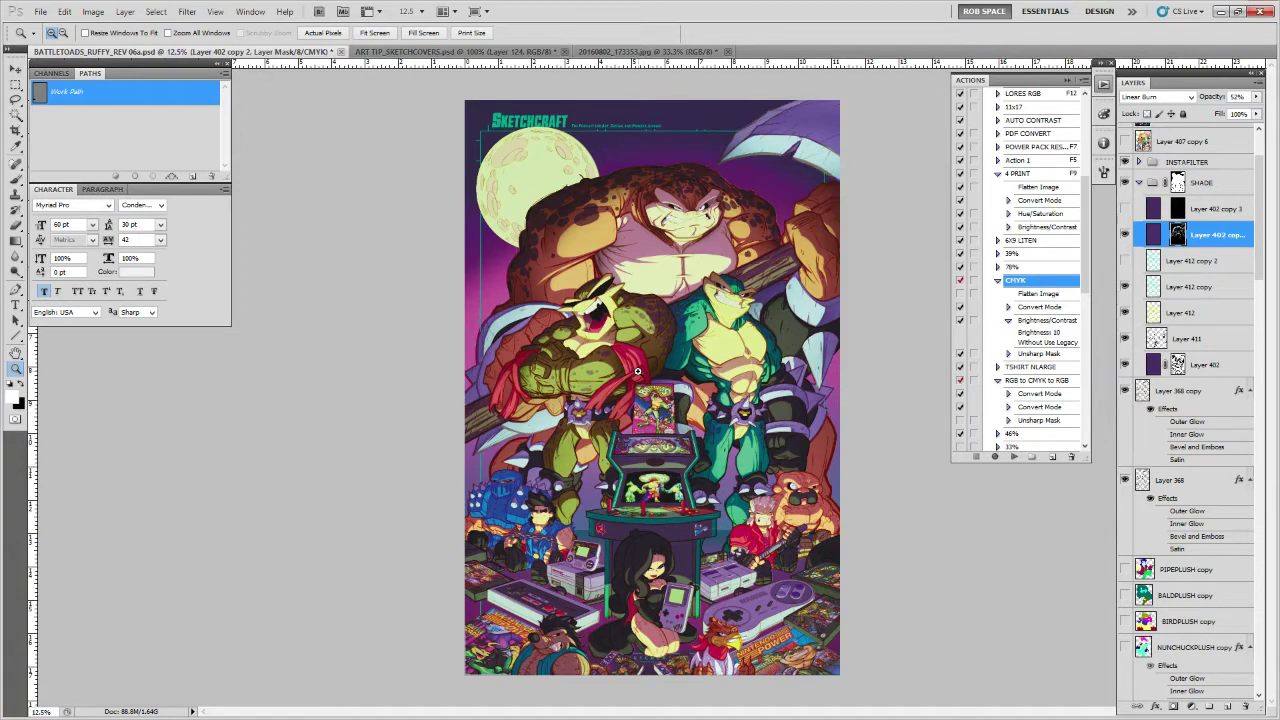
Look briefly at another open document and re-examine the cover from the arcade cabinet up to the moon
key("ctrl+Tab")
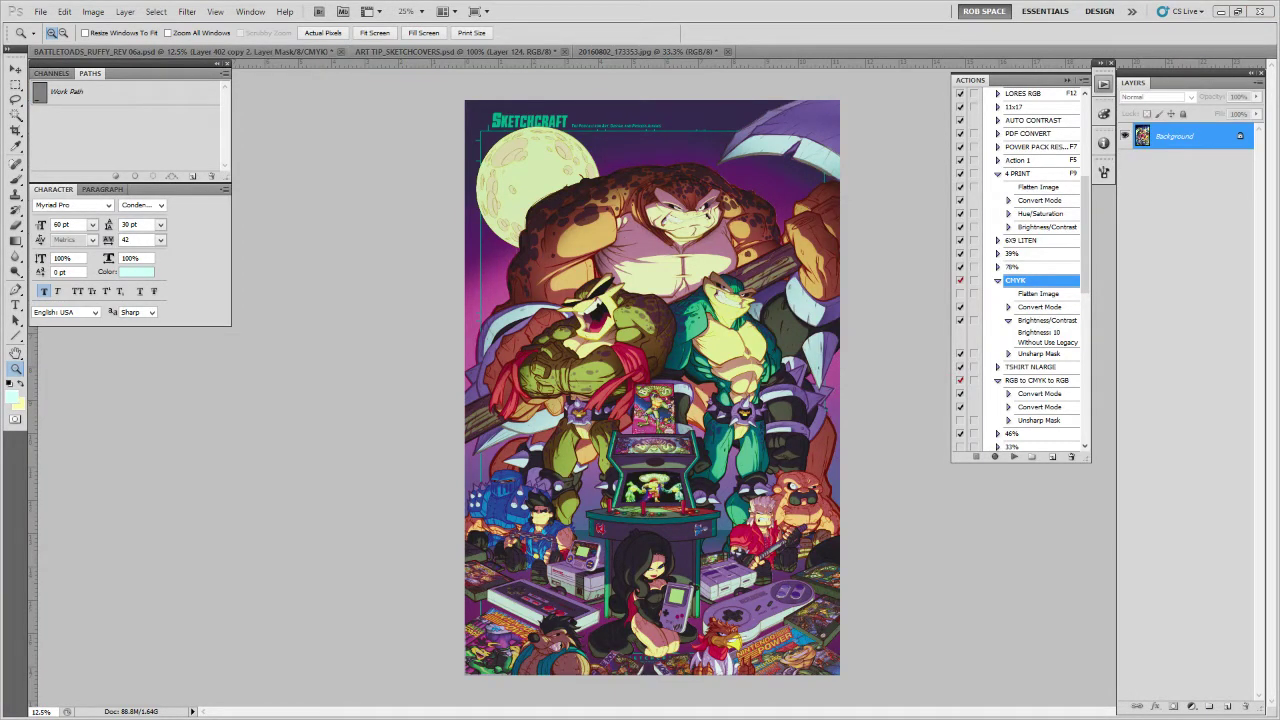
key("ctrl+z")
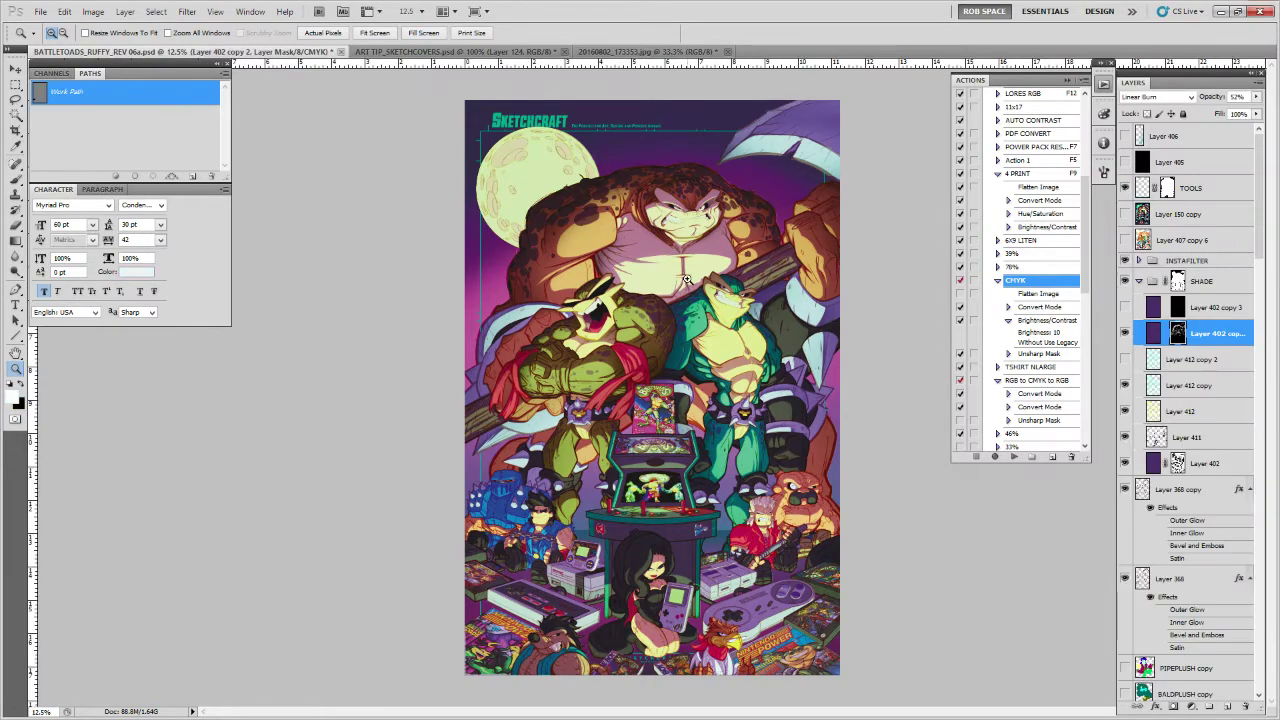
left_click(575, 613)
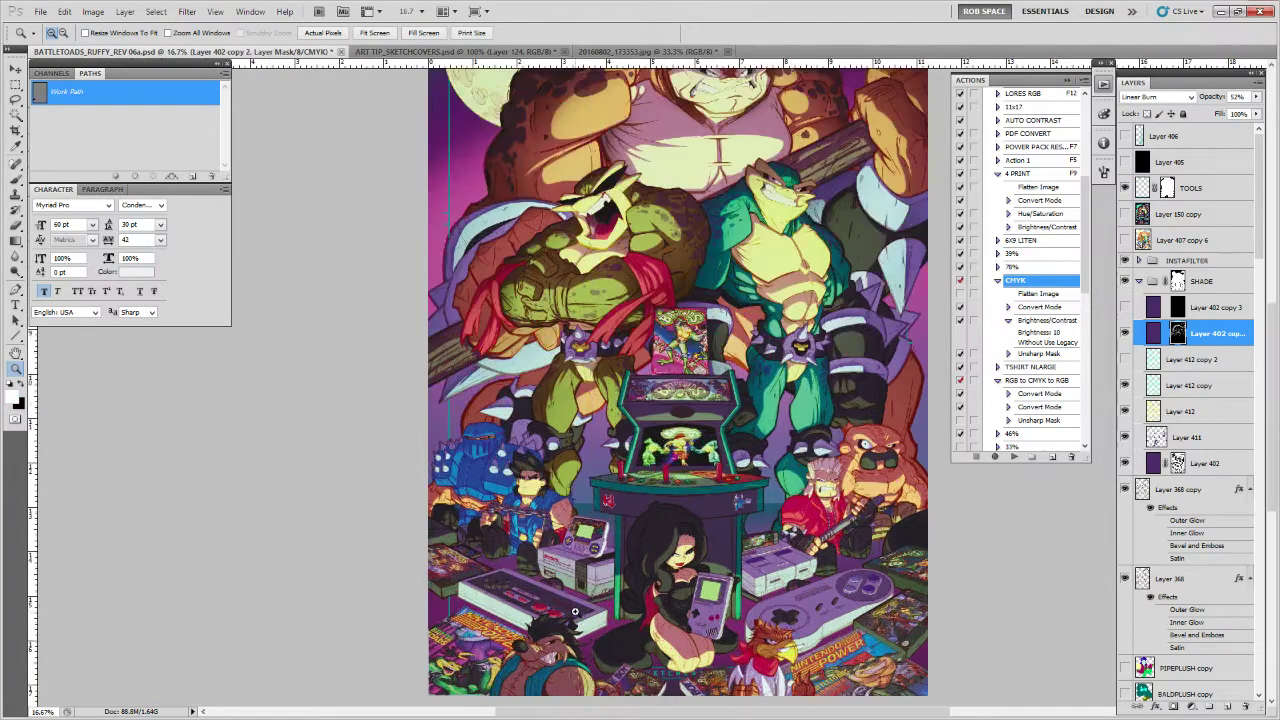
left_click(576, 614)
left_click_drag(730, 600, 664, 573)
left_click_drag(658, 283, 633, 426)
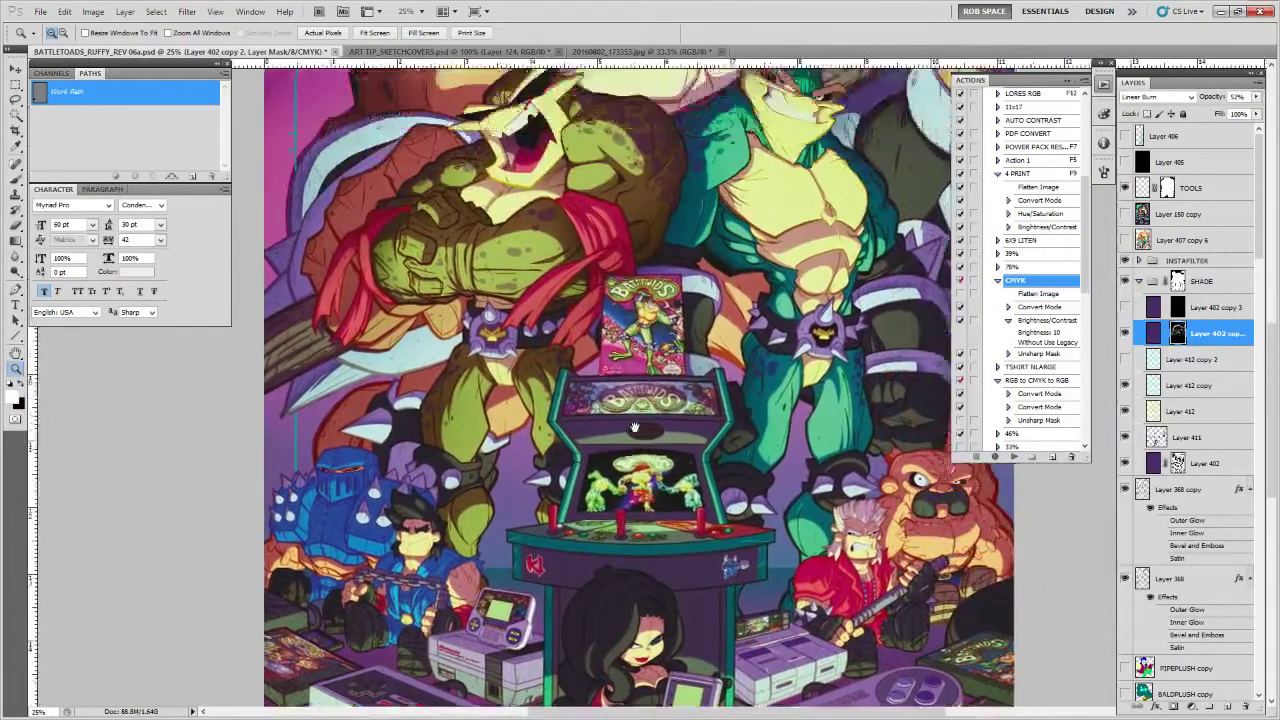
left_click_drag(666, 228, 674, 401)
left_click_drag(698, 260, 697, 384)
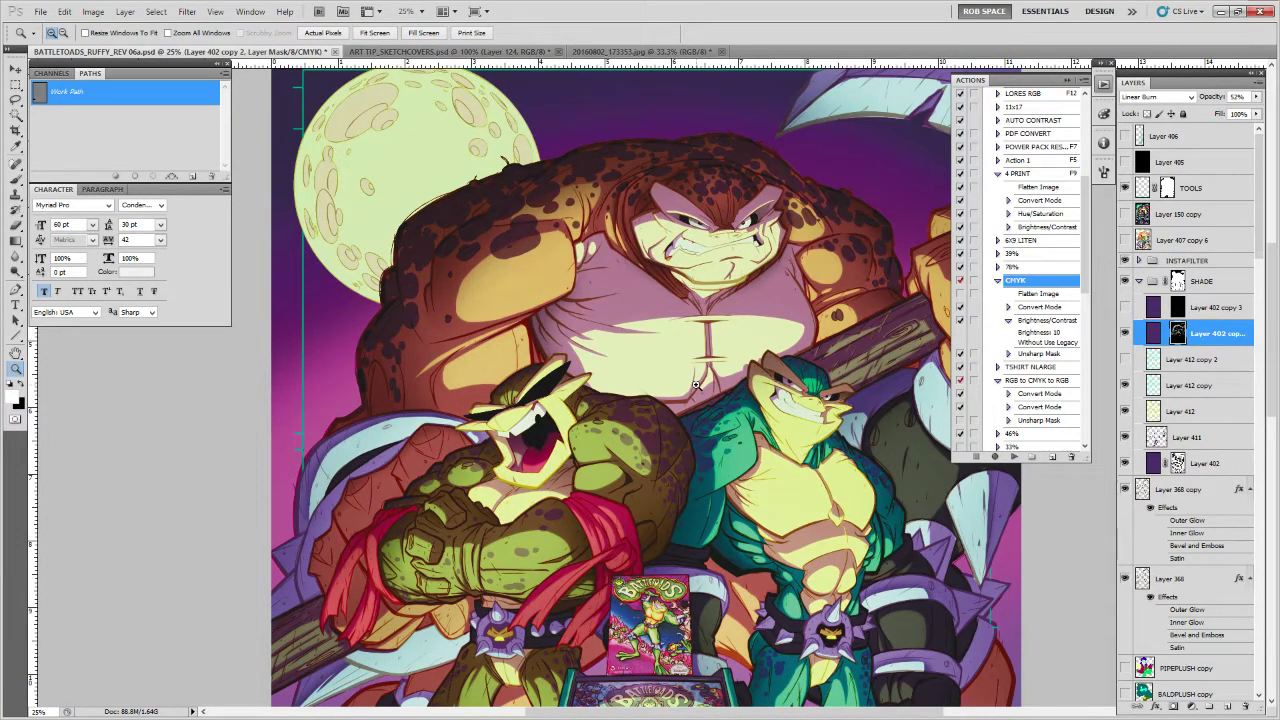
left_click(687, 373, "alt")
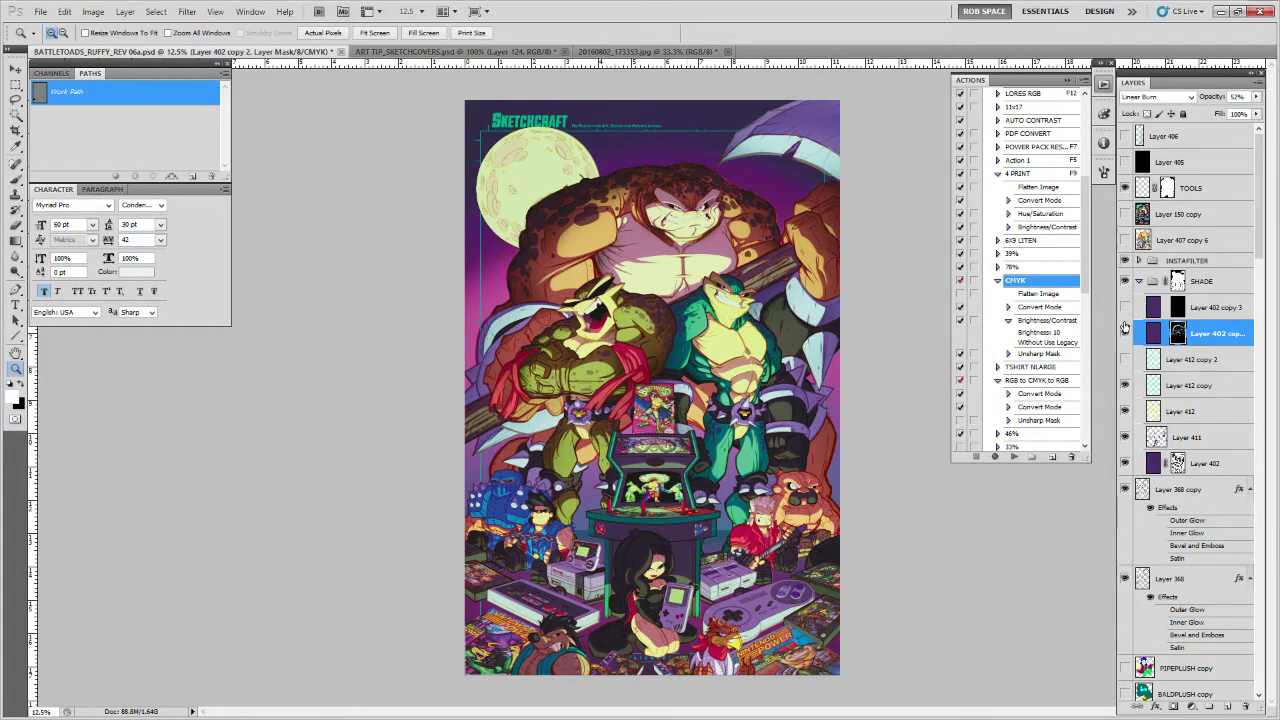
Compare the shaded cover with the glowing green color study on Layer 150 copy
scroll(1150, 370, "down", 5)
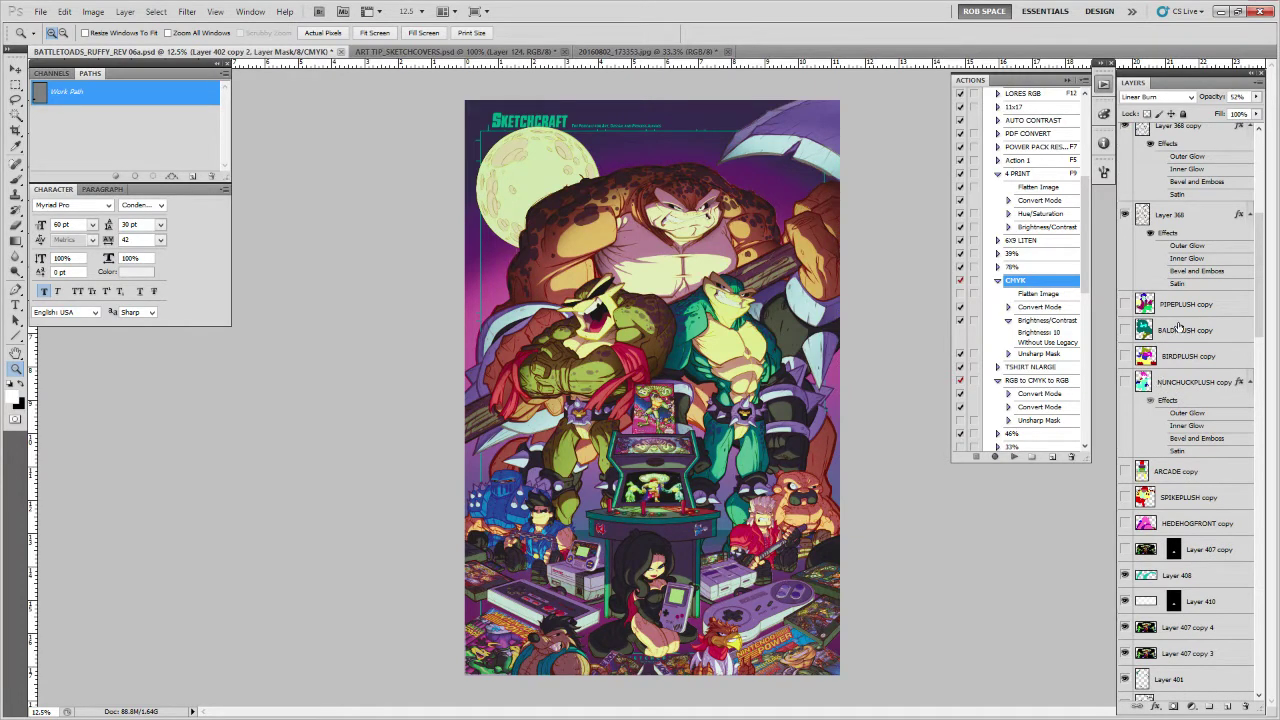
scroll(1178, 328, "up", 2)
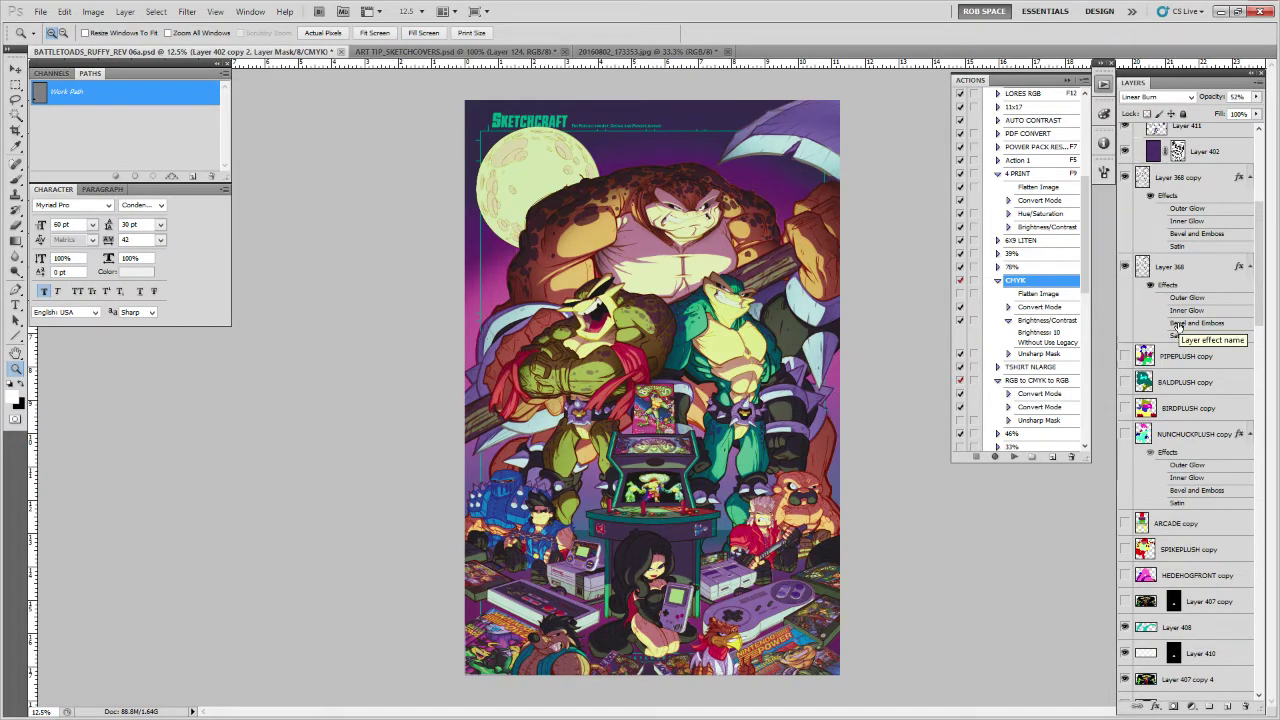
scroll(1178, 328, "up", 12)
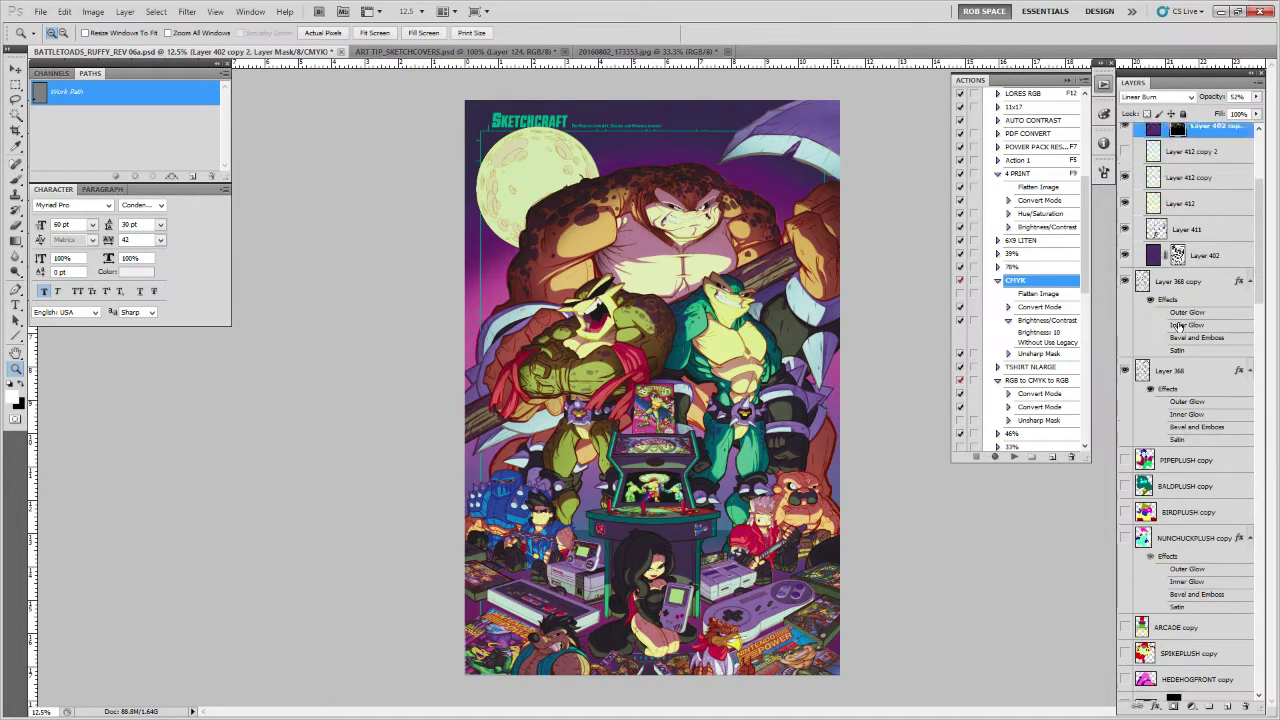
left_click(1126, 214)
left_click(1126, 214)
left_click(1126, 214)
left_click(1126, 214)
left_click(1126, 214)
left_click(1126, 214)
left_click(1126, 214)
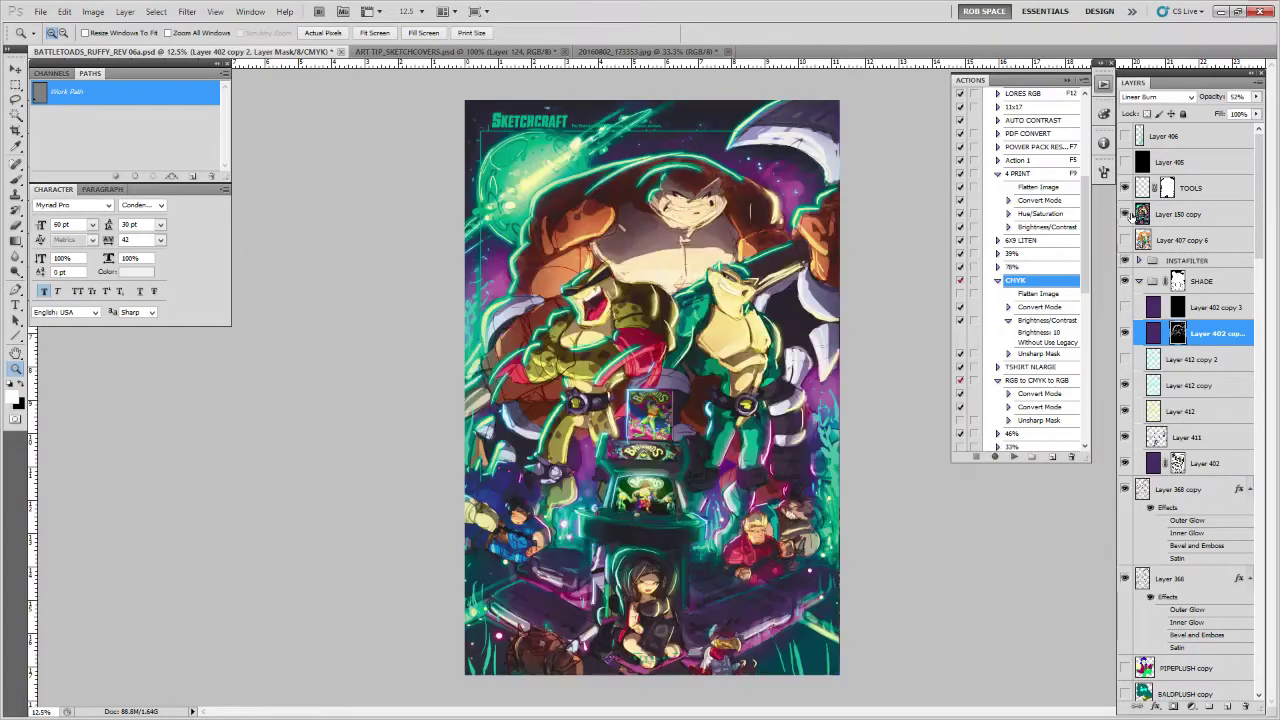
left_click(1126, 214)
left_click(1126, 214)
left_click(1126, 214)
Duplicate the artwork of Layer 381 copy 2 from the BOX ART group and move the duplicate directly above Layer 407 copy 5
left_click(647, 462)
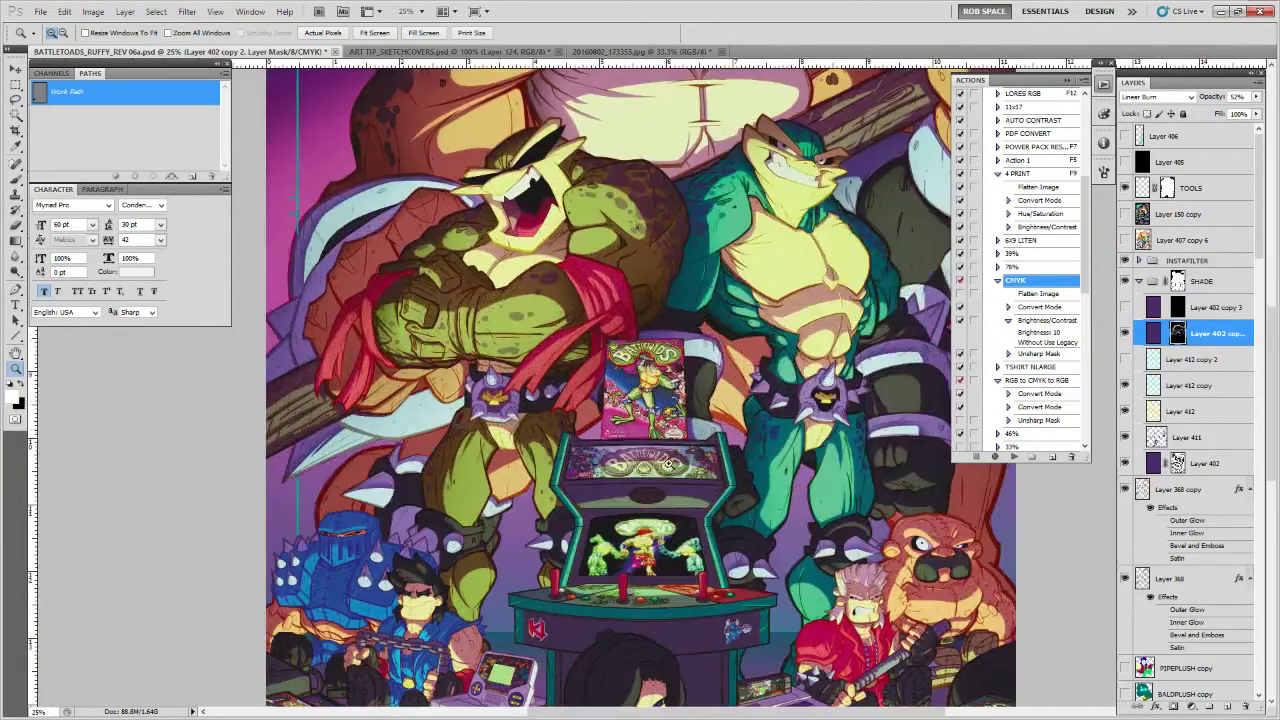
scroll(1153, 478, "down", 3)
scroll(1153, 478, "down", 10)
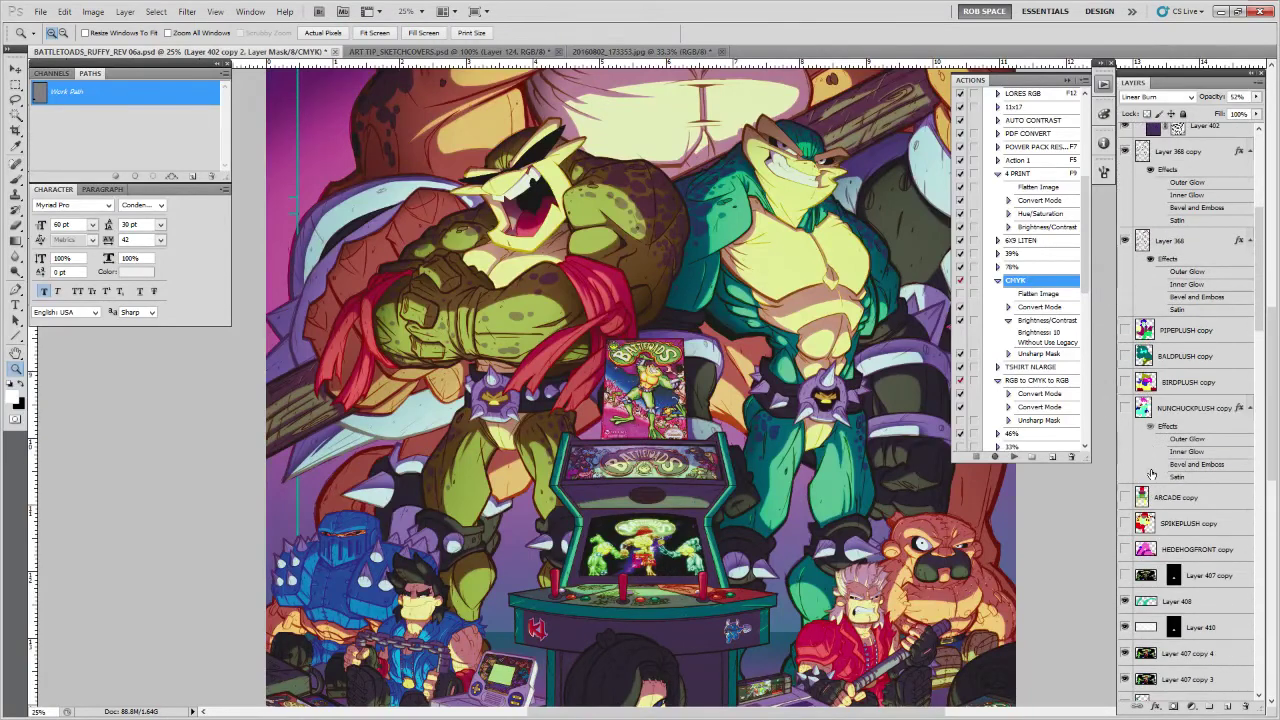
scroll(1141, 424, "down", 3)
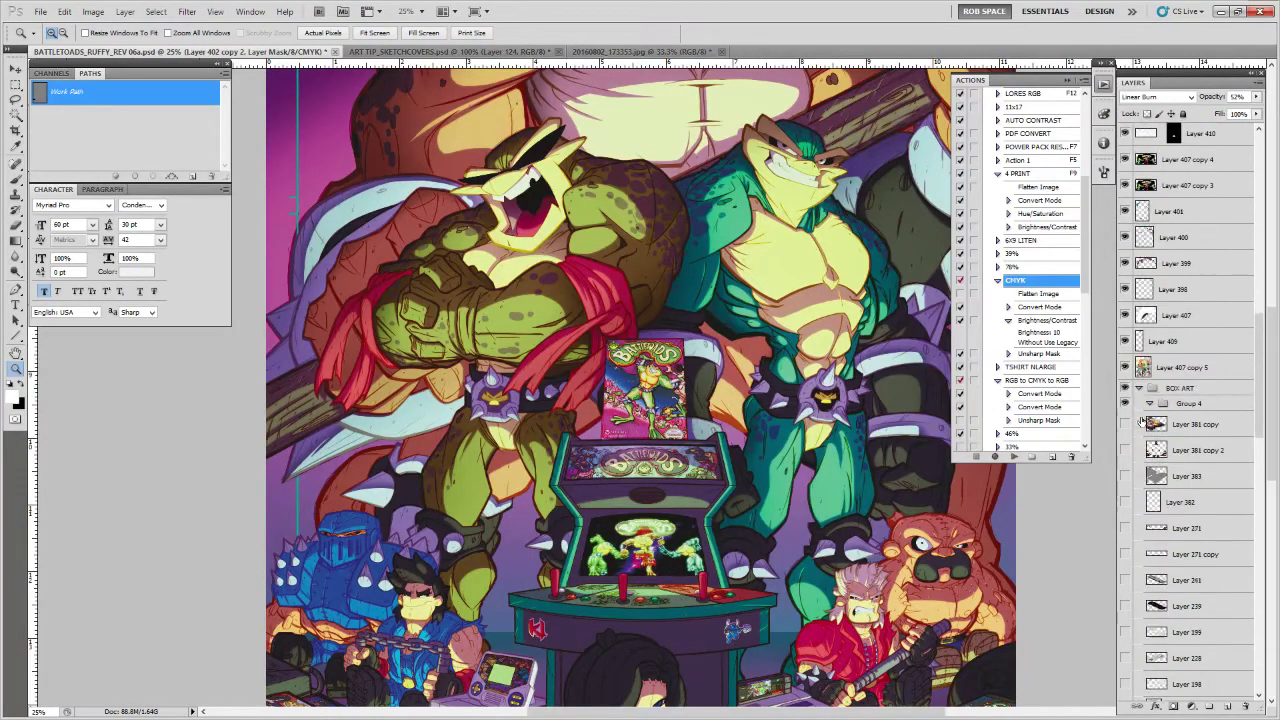
scroll(1178, 418, "down", 3)
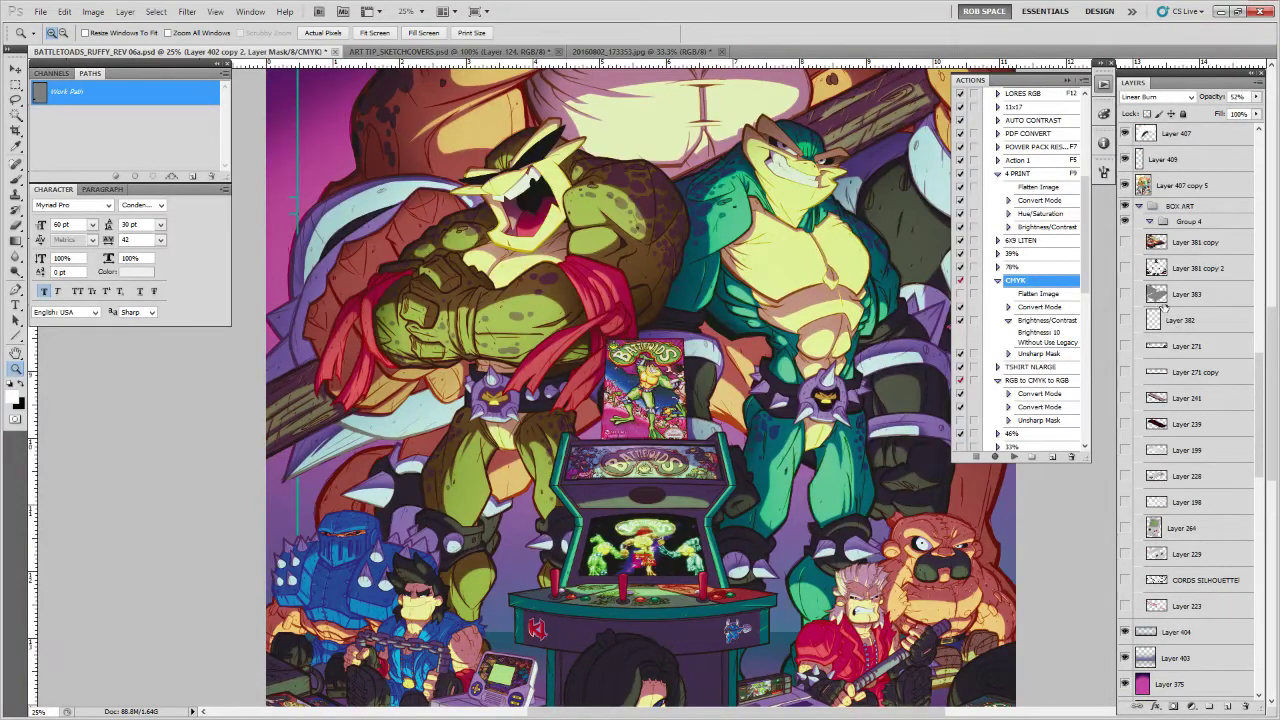
left_click(1145, 268)
left_click(1156, 268, "ctrl")
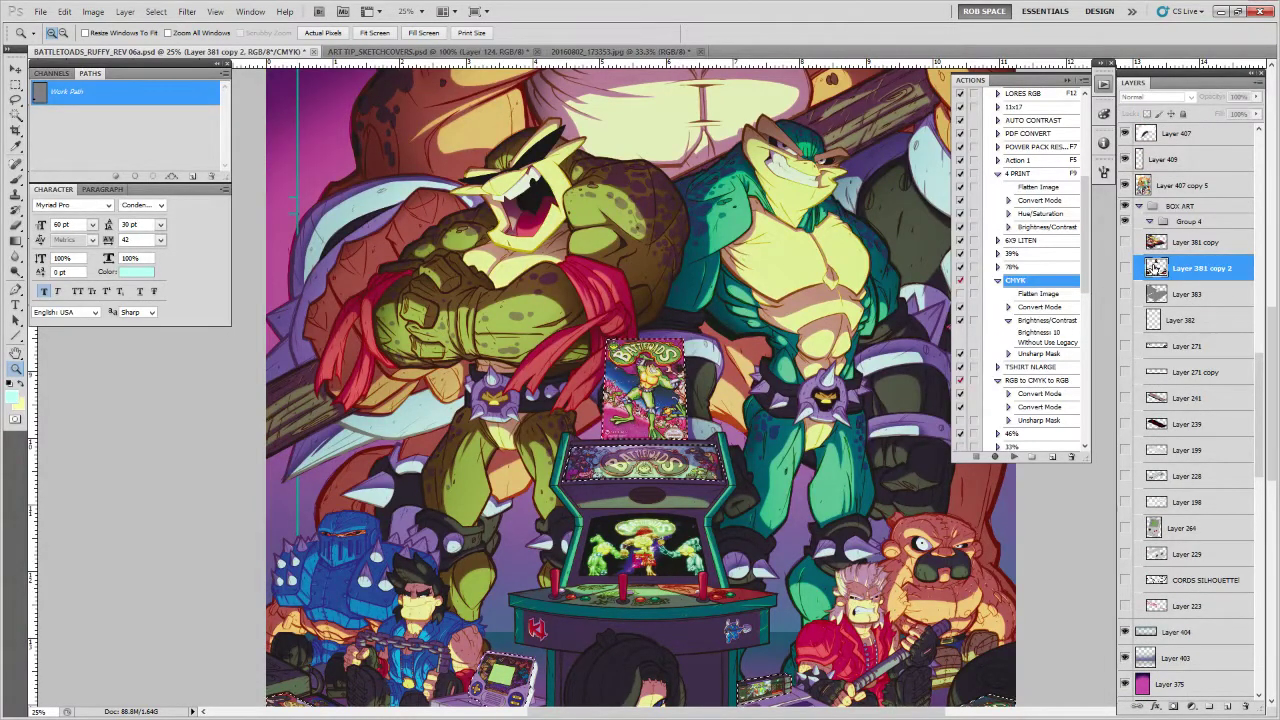
key("ctrl+j")
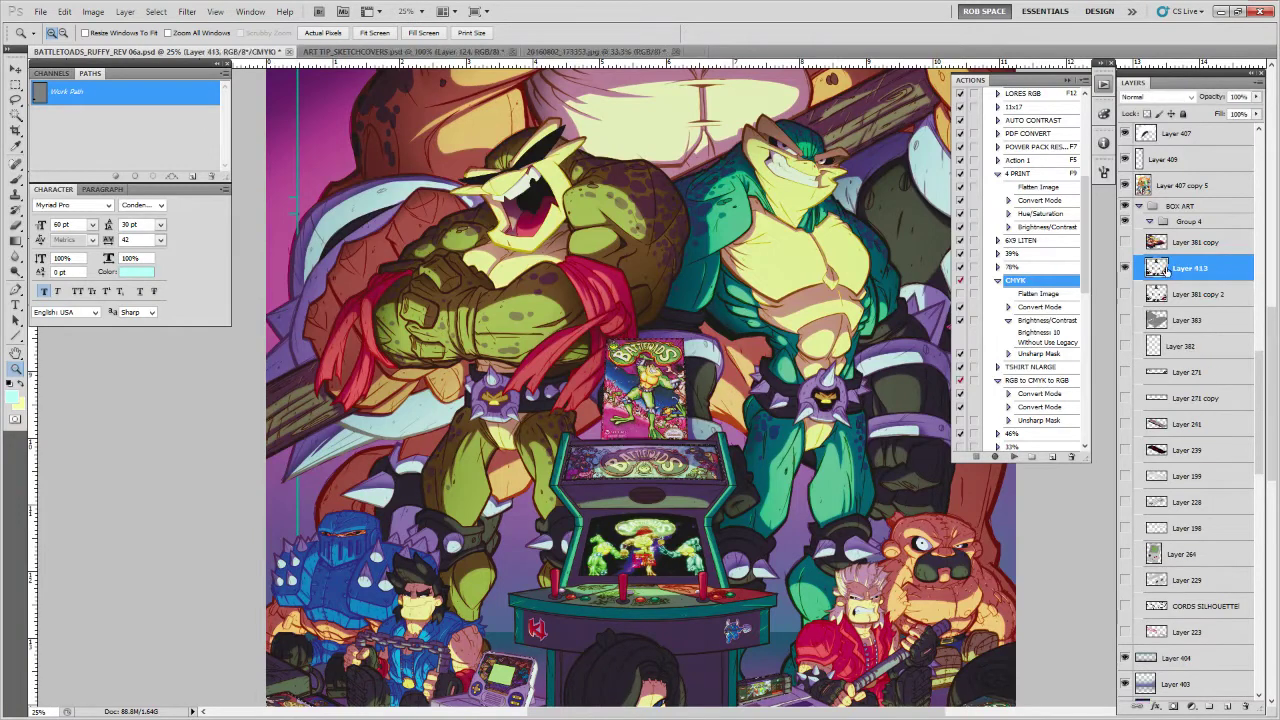
left_click_drag(1174, 268, 1182, 170)
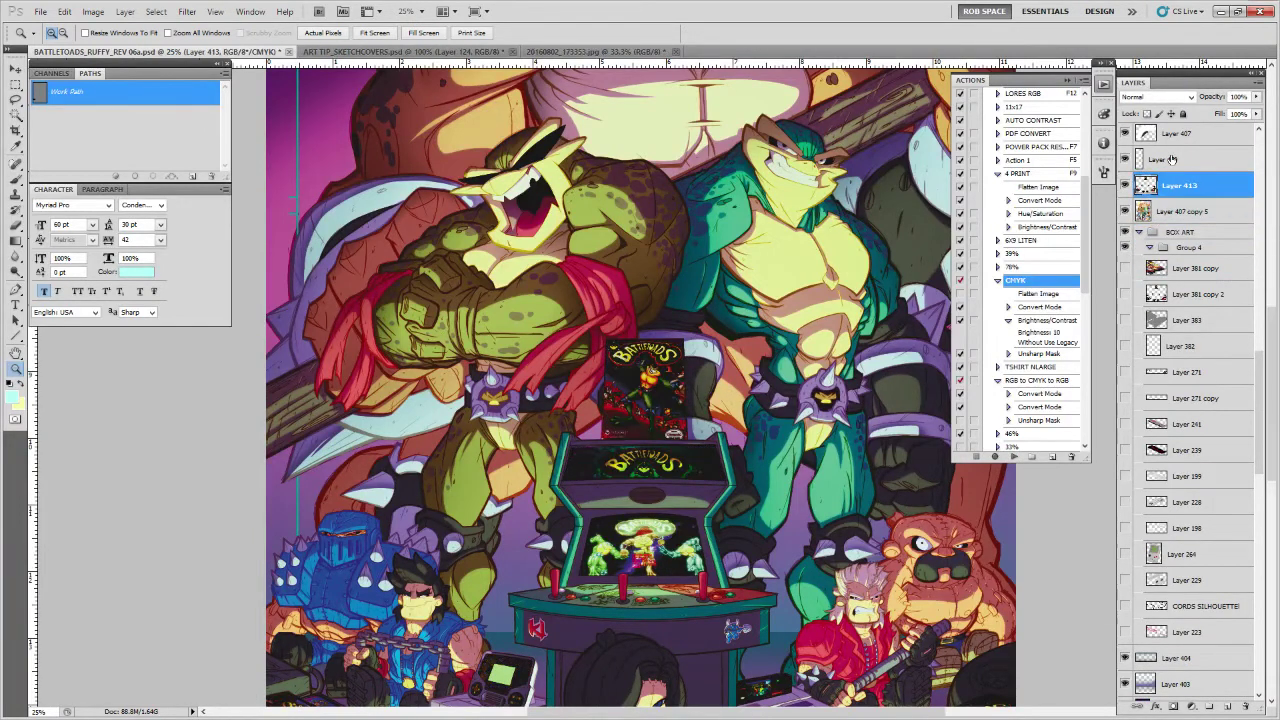
Set Layer 413 to Soft Light blending at 43% opacity
left_click(1162, 97)
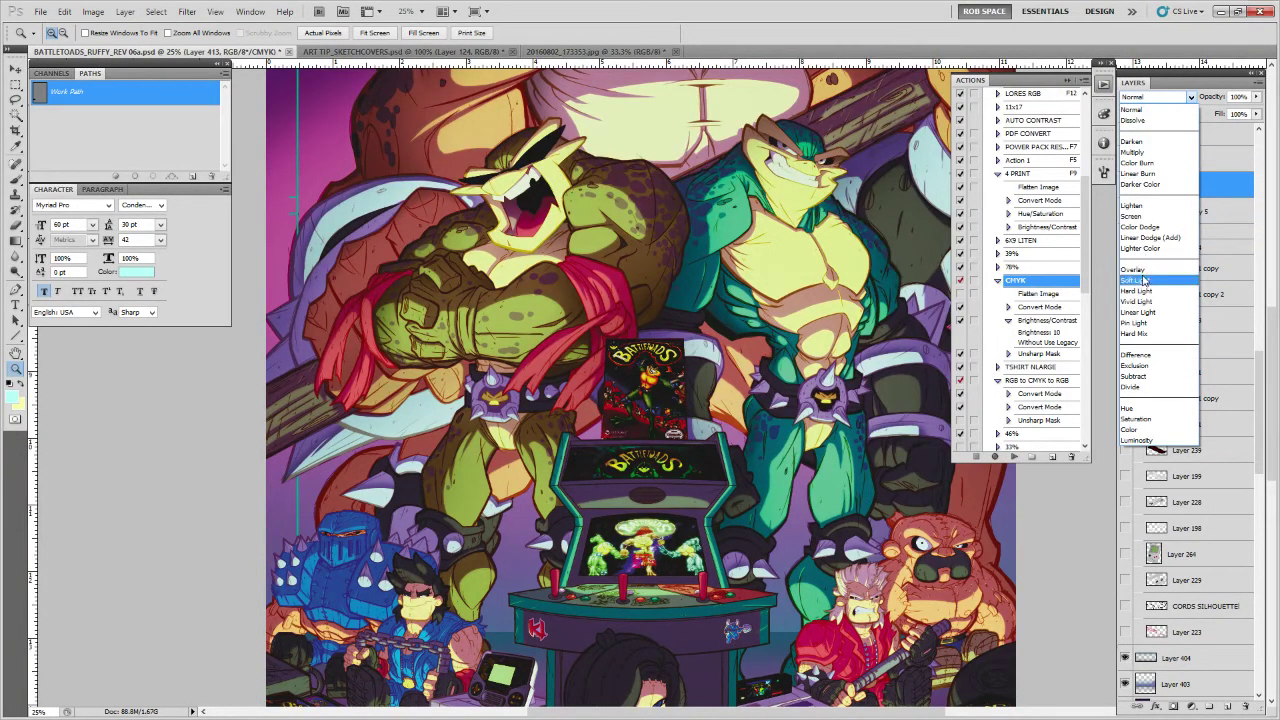
left_click(1146, 280)
left_click(1126, 187)
left_click(1126, 187)
left_click_drag(890, 618, 787, 222)
left_click_drag(775, 284, 812, 396)
left_click_drag(790, 501, 811, 570)
left_click(1257, 98)
left_click_drag(1252, 113, 1226, 113)
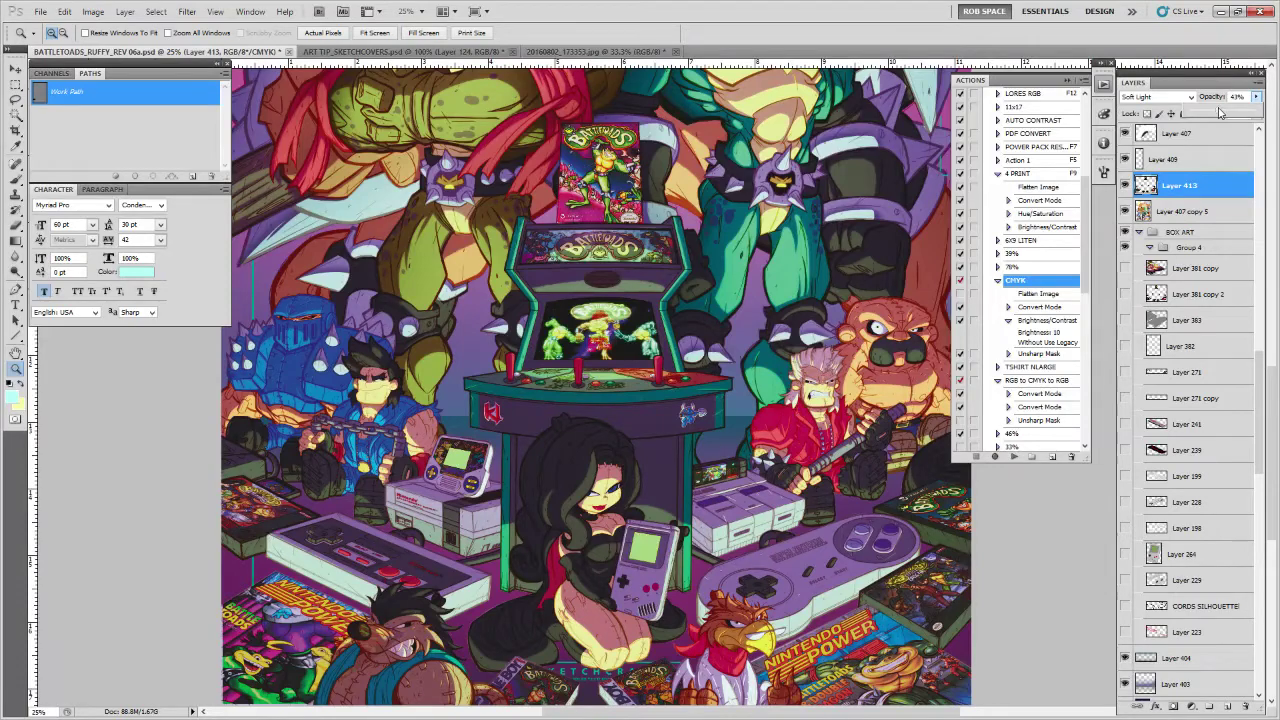
Compare the box art, arcade and console details with and without Layer 413
left_click_drag(685, 257, 711, 311)
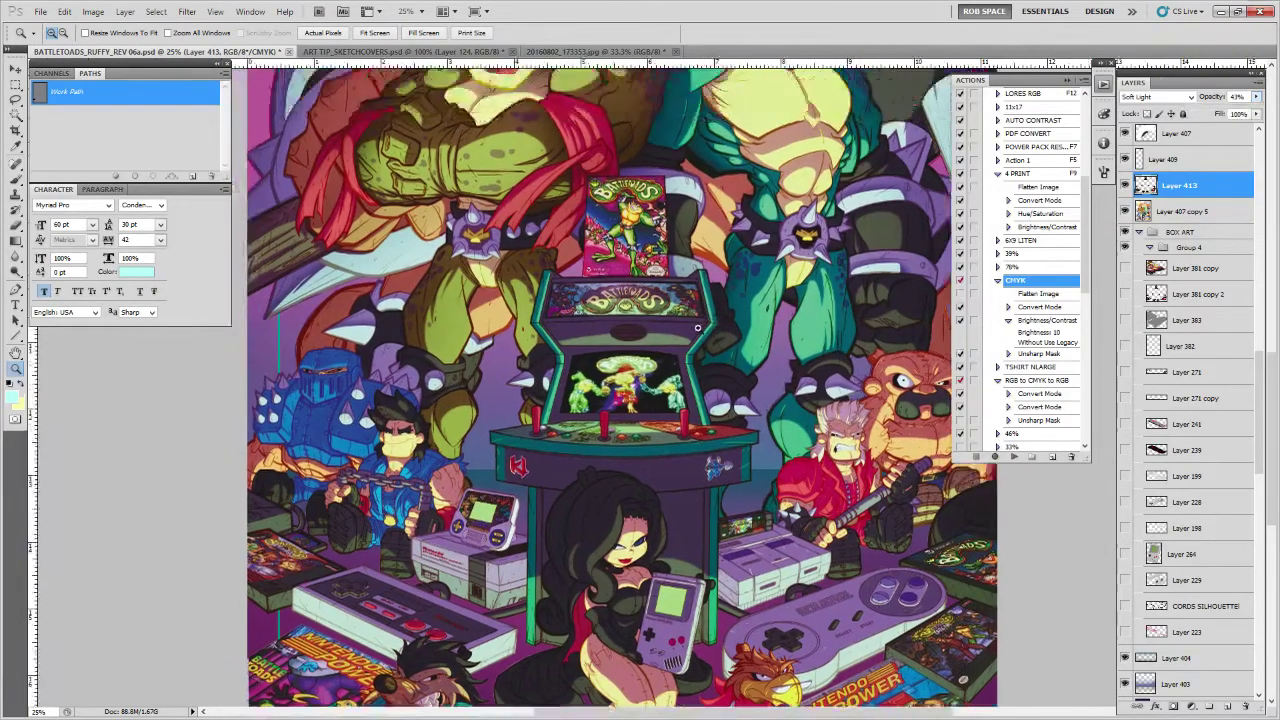
left_click(700, 330, "alt")
left_click(657, 408)
left_click_drag(634, 433, 766, 349)
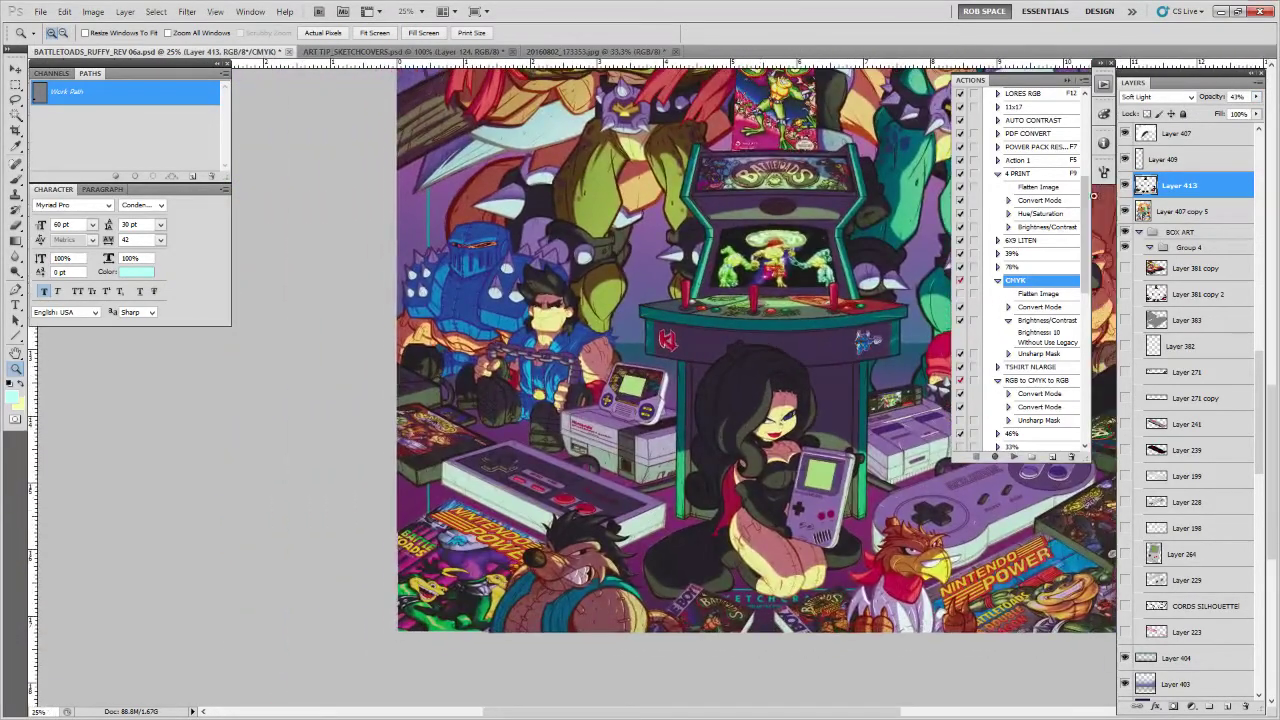
left_click(1124, 188)
left_click(1124, 188)
left_click(1125, 186)
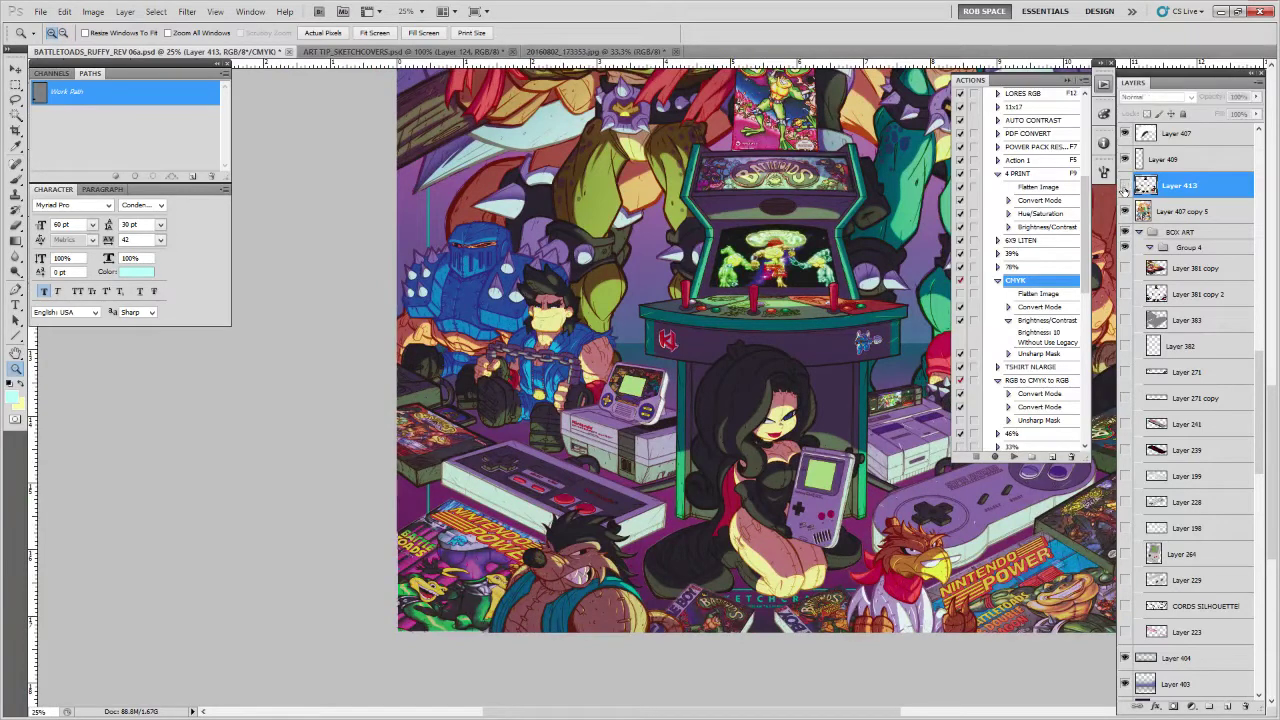
left_click(1124, 186)
left_click(1124, 186)
left_click(1124, 186)
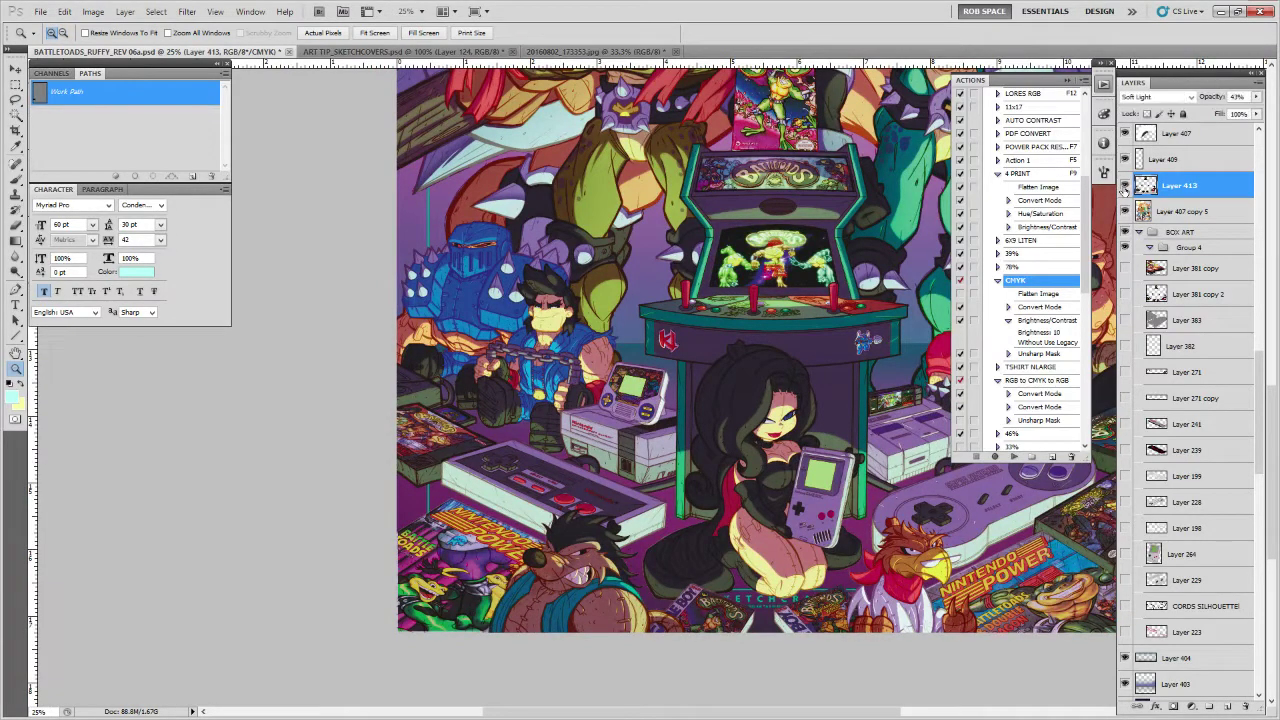
Try to cut the Layer 407 copy 5 silhouette out of Layer 413, with Layer 413 placed above and below that layer
left_click(1143, 211, "ctrl")
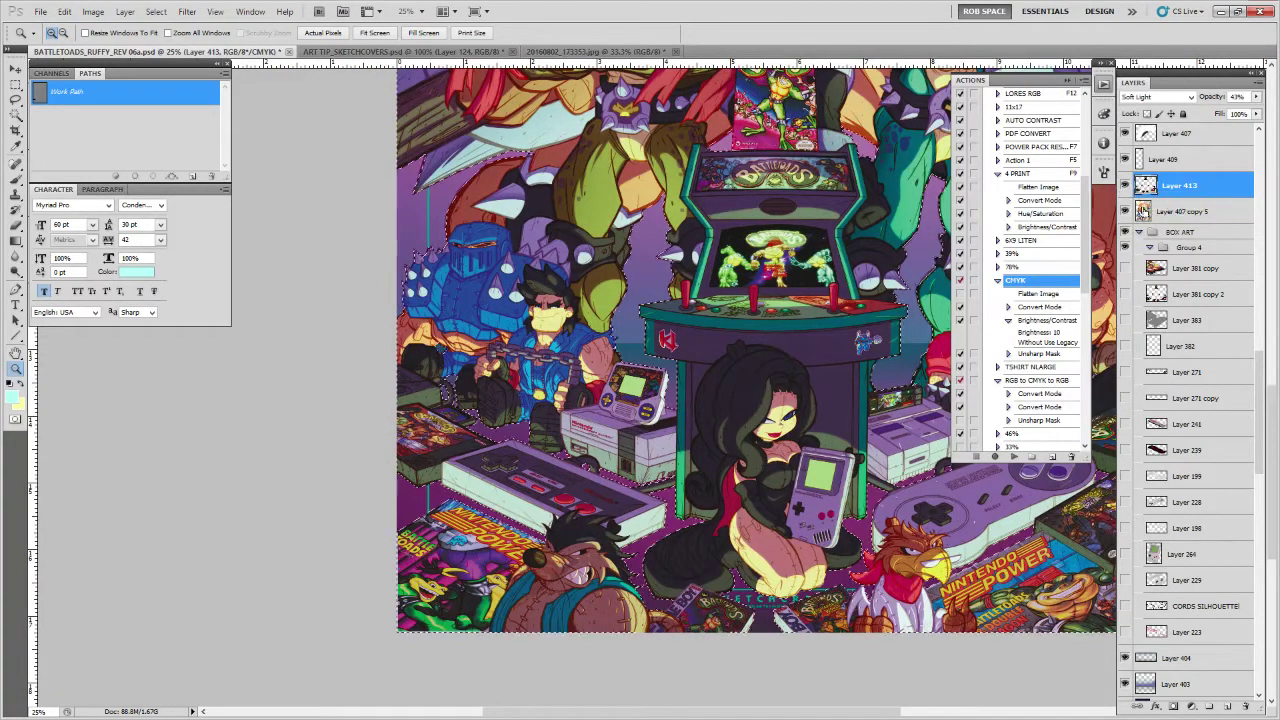
key("ctrl+x")
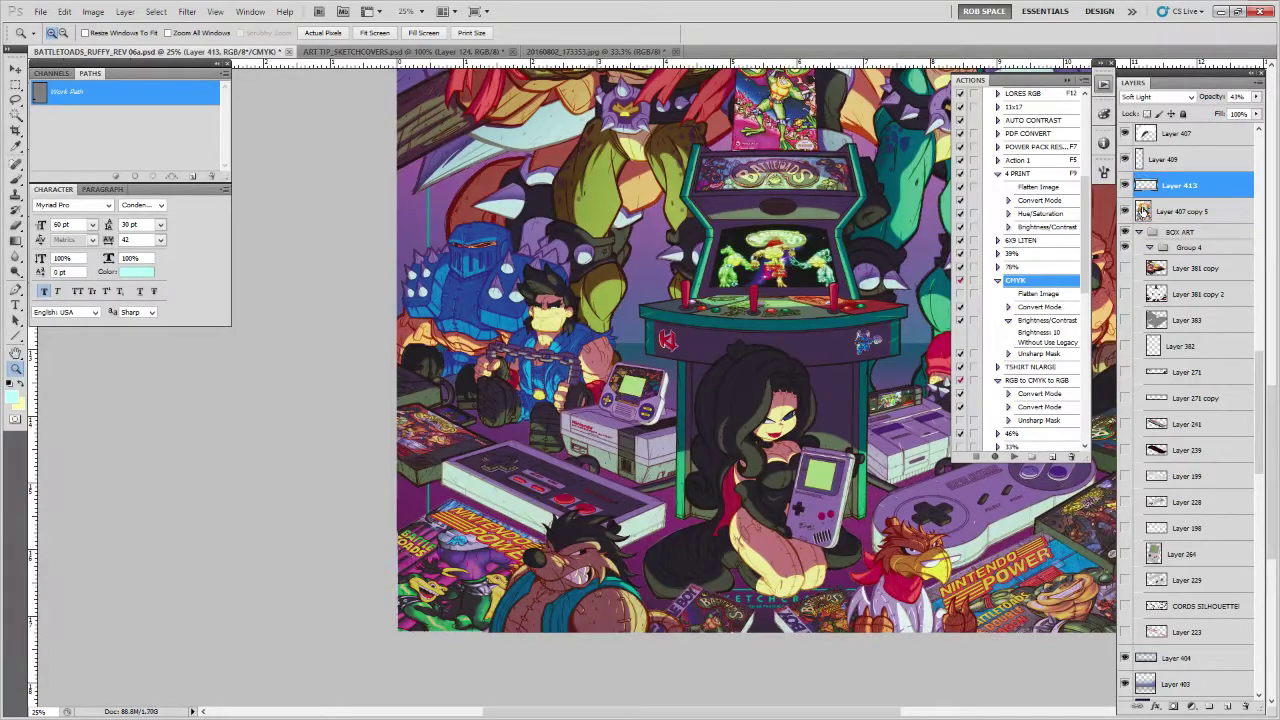
key("ctrl+z")
left_click_drag(1188, 188, 1192, 219)
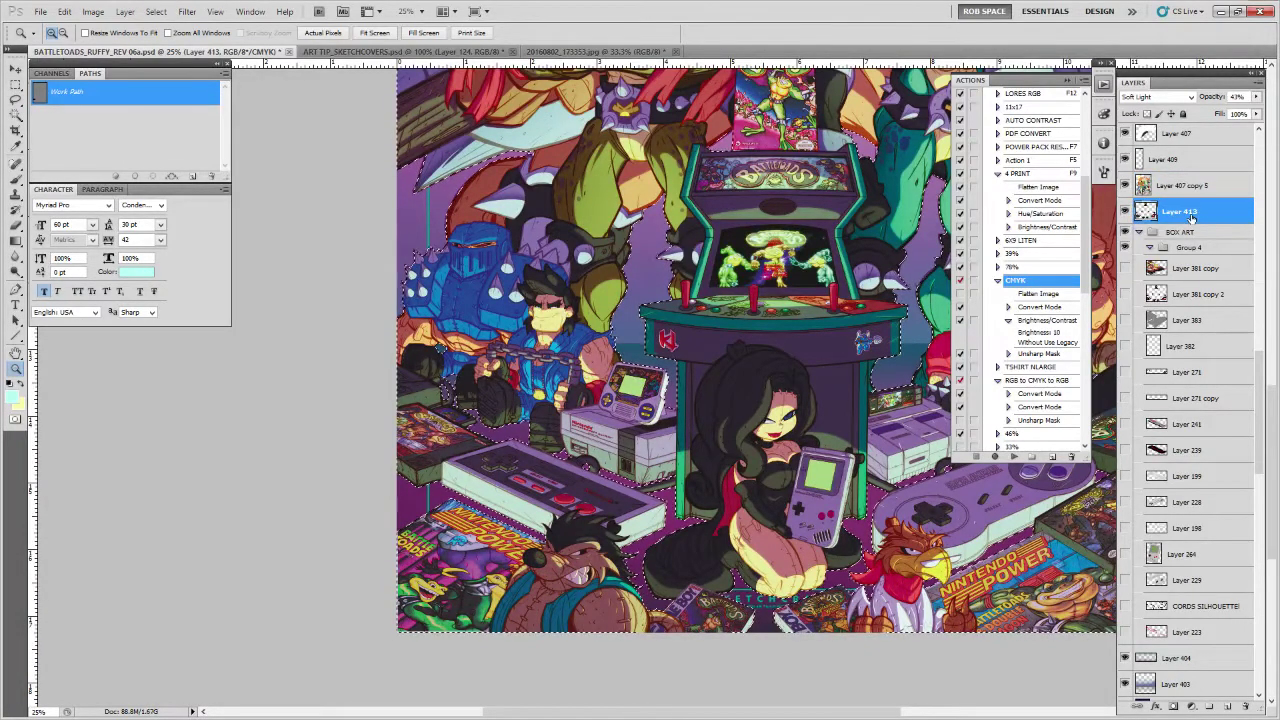
key("Delete")
key("ctrl+d")
key("ctrl+z")
left_click_drag(1191, 213, 1190, 183)
Load a combined selection from the HEDEHOGFRONT copy, SPIKEPLUSH copy and ARCADE copy layers
scroll(1187, 260, "up", 3)
scroll(1186, 260, "up", 6)
left_click(1150, 287, "ctrl")
left_click(1149, 266, "ctrl+shift")
left_click(1145, 240, "ctrl+shift")
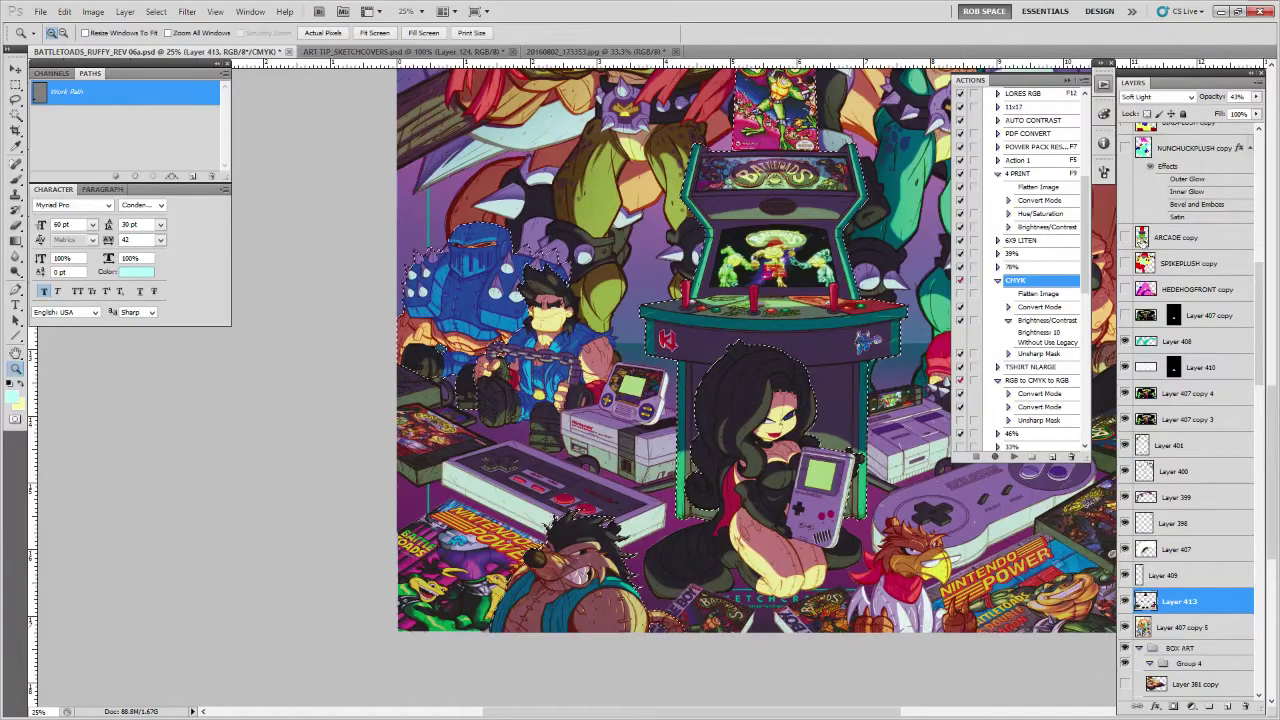
scroll(1186, 400, "up", 2)
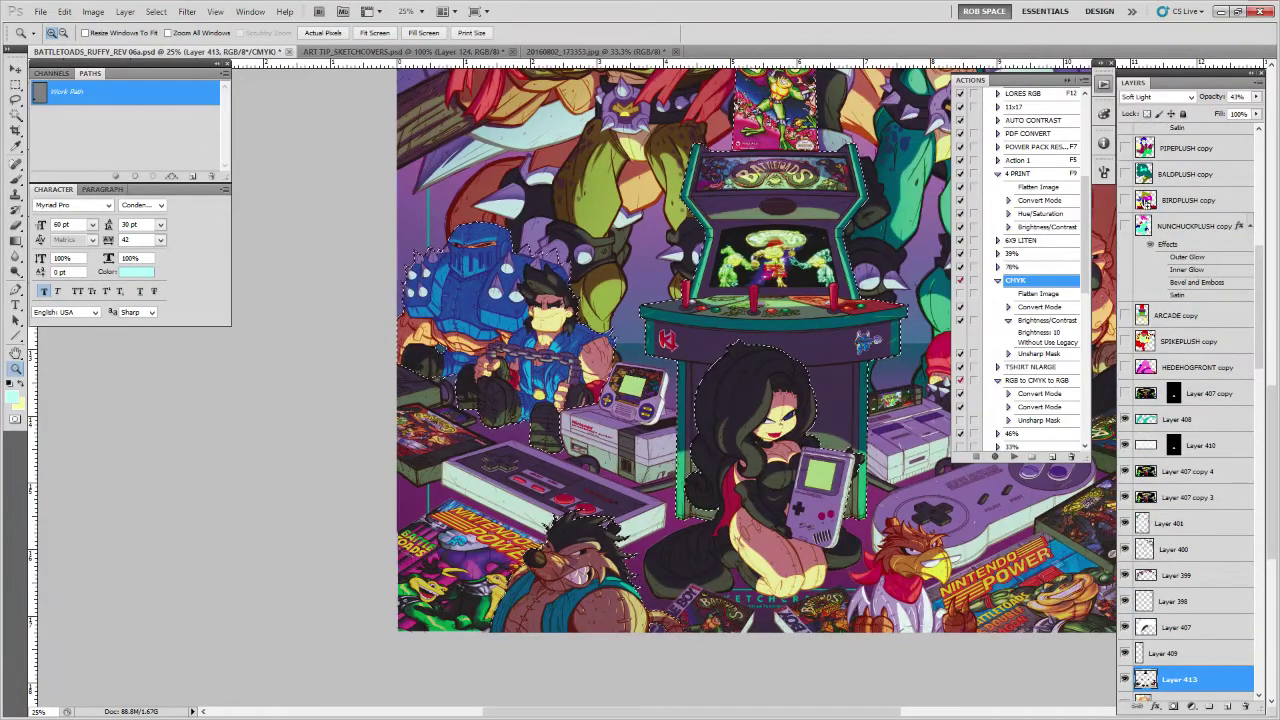
scroll(1158, 358, "down", 5)
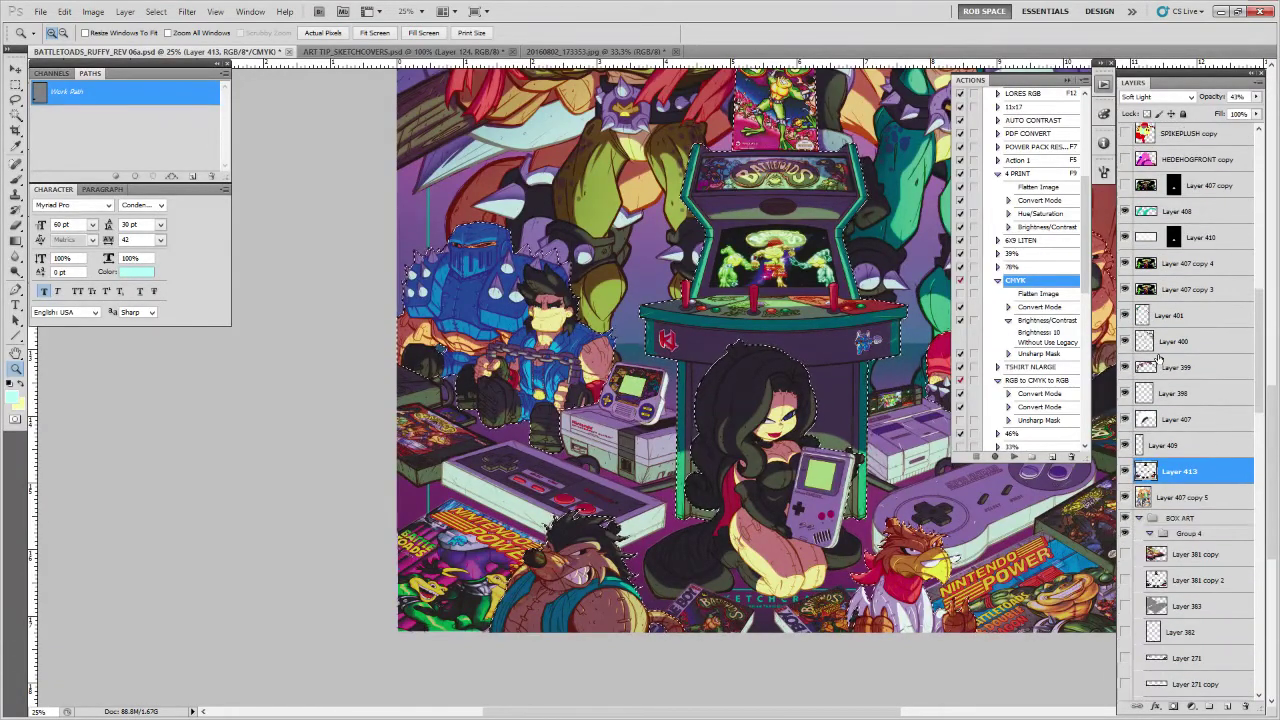
Compare the lower scene with and without Layer 413 without a selection, then step back to the combined character and arcade selection
key("ctrl+d")
left_click_drag(820, 440, 655, 452)
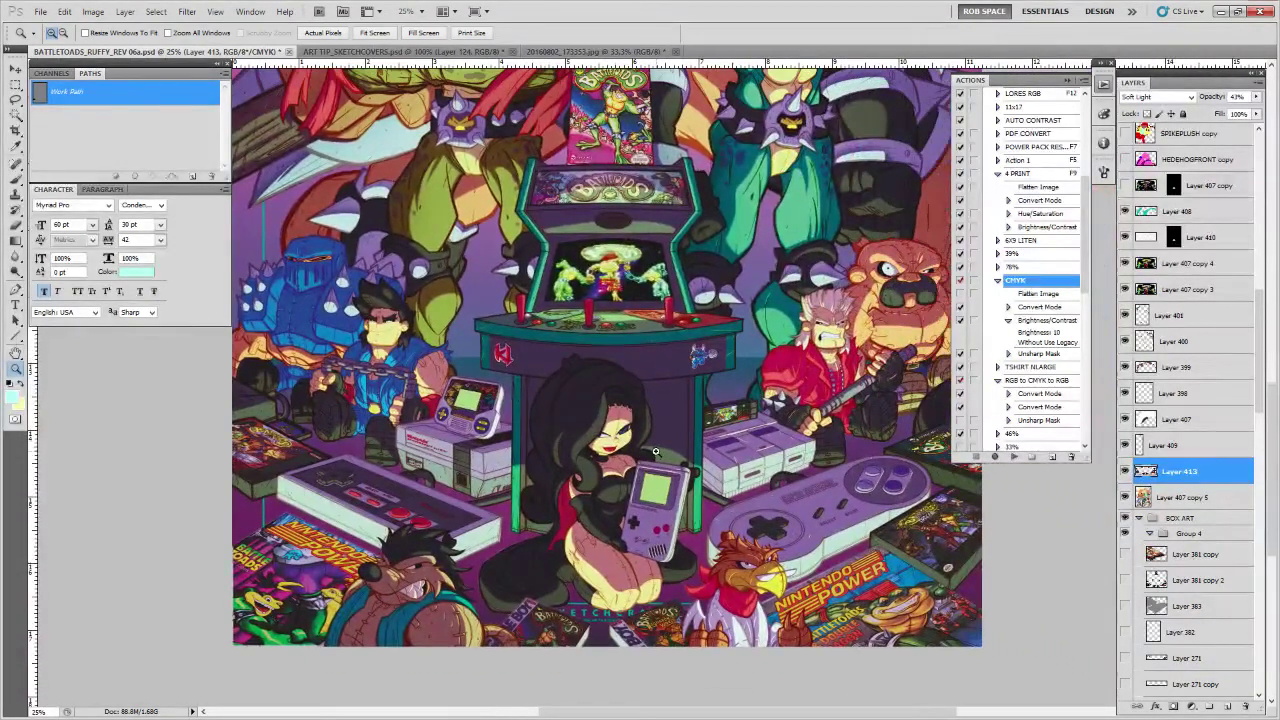
left_click(1123, 471)
left_click(1123, 471)
left_click(1123, 471)
left_click(1123, 471)
left_click(1123, 471)
left_click(1123, 471)
key("ctrl+alt+z")
key("ctrl+alt+z")
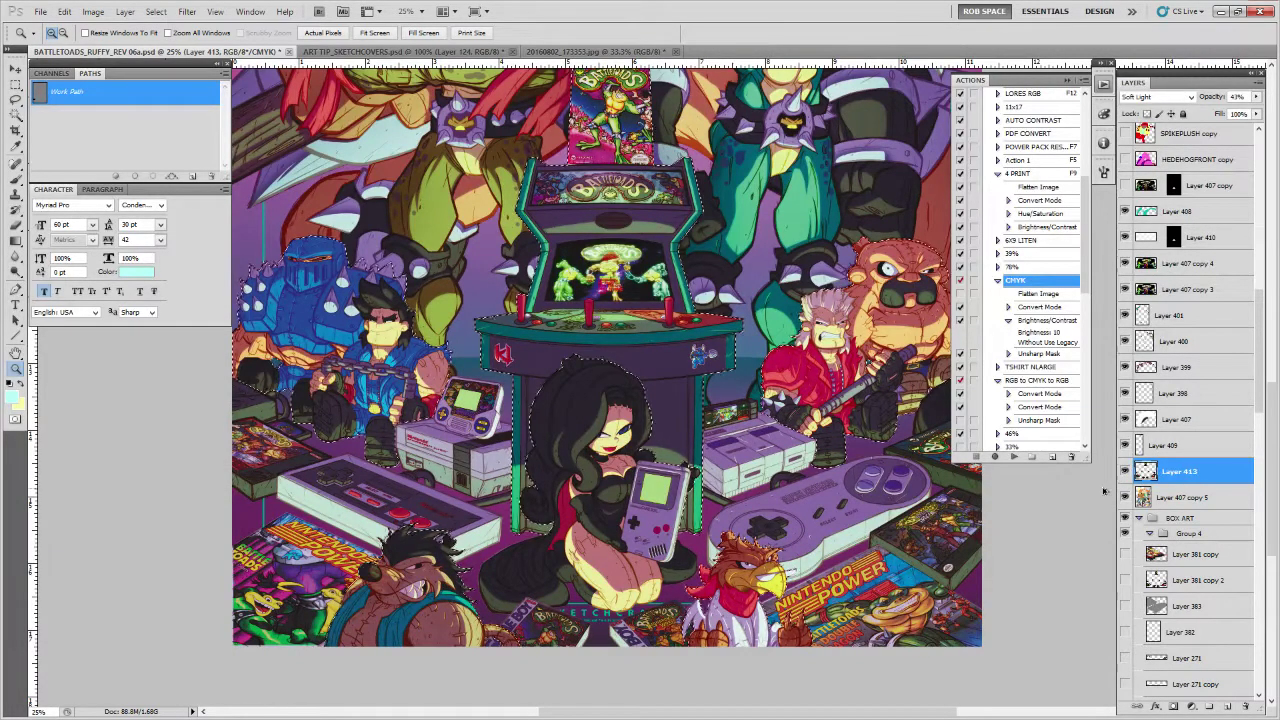
Compare the characters, arcade and consoles with and without Layer 413, then drop the selection
left_click(1125, 471)
left_click(1125, 471)
left_click(1124, 471)
left_click(1124, 471)
left_click(1124, 471)
key("ctrl+d")
left_click_drag(828, 525, 844, 463)
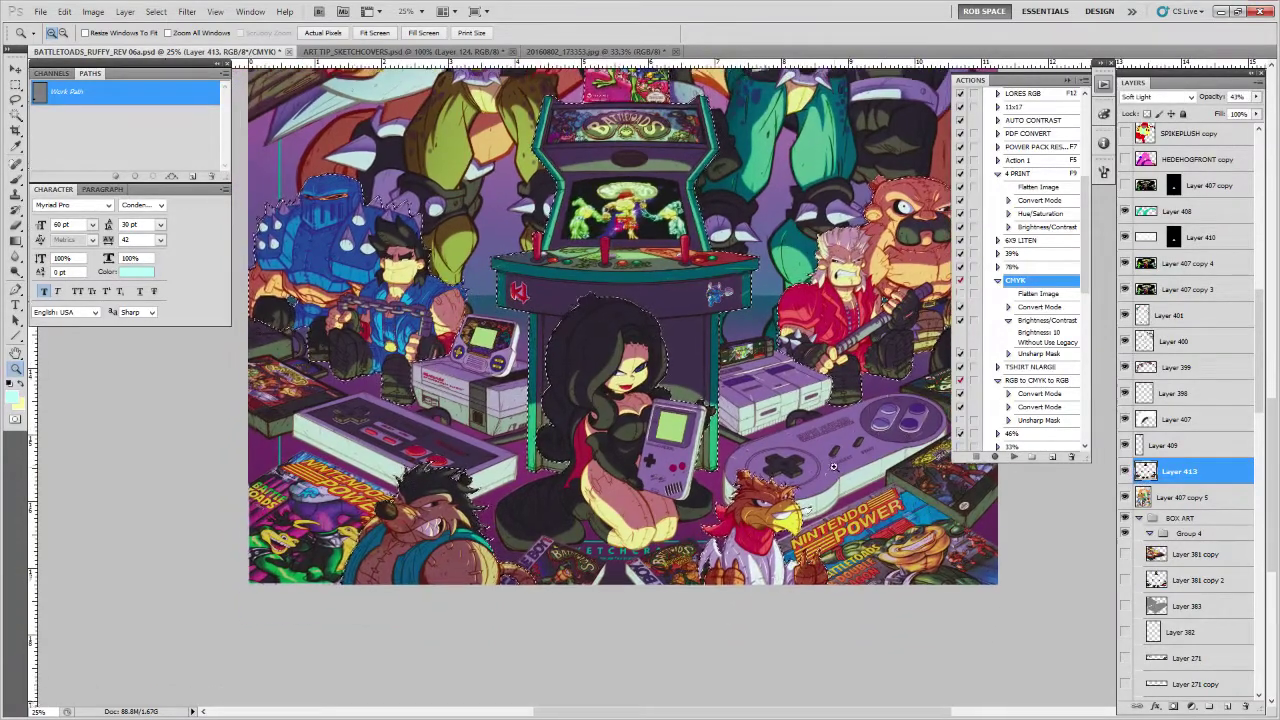
Select a rectangle around the magazines in the cover's lower-left corner and clear it from Layer 413
key("m")
left_click_drag(248, 435, 392, 601)
key("Delete")
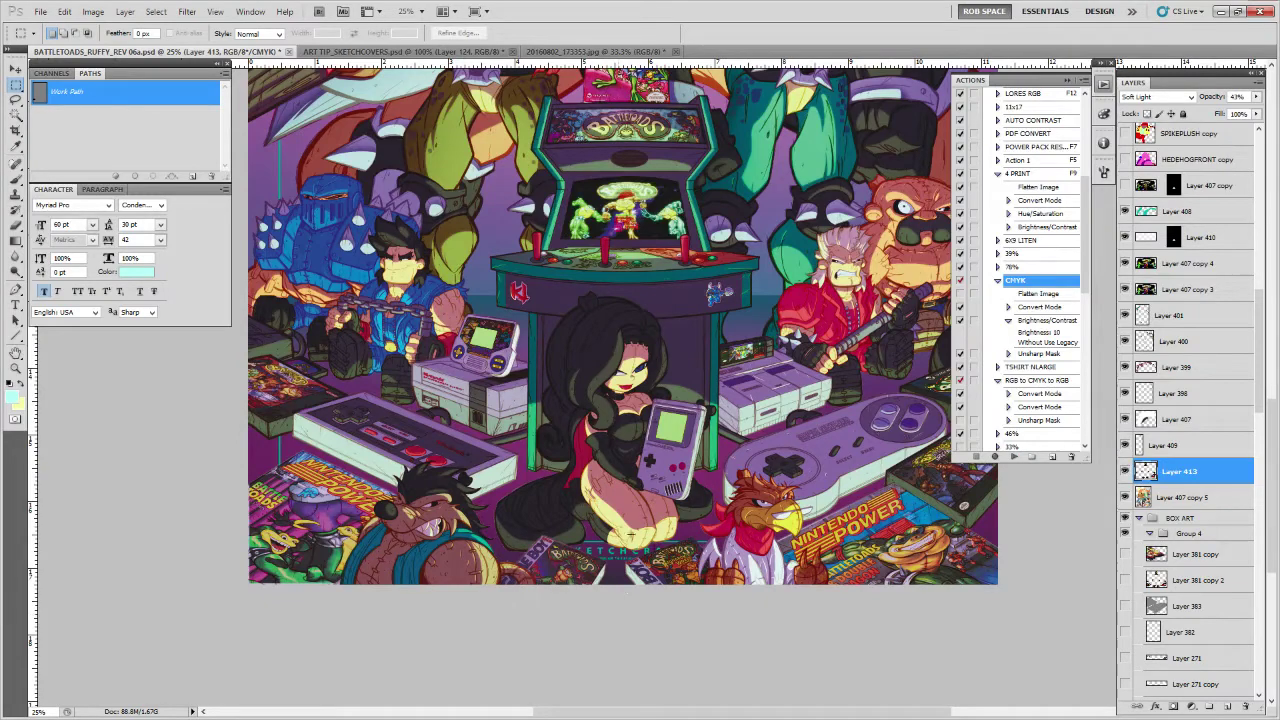
Erase Layer 413's overlay along the cover's lower-right corner with a 1000 px eraser
left_click_drag(868, 596, 716, 626)
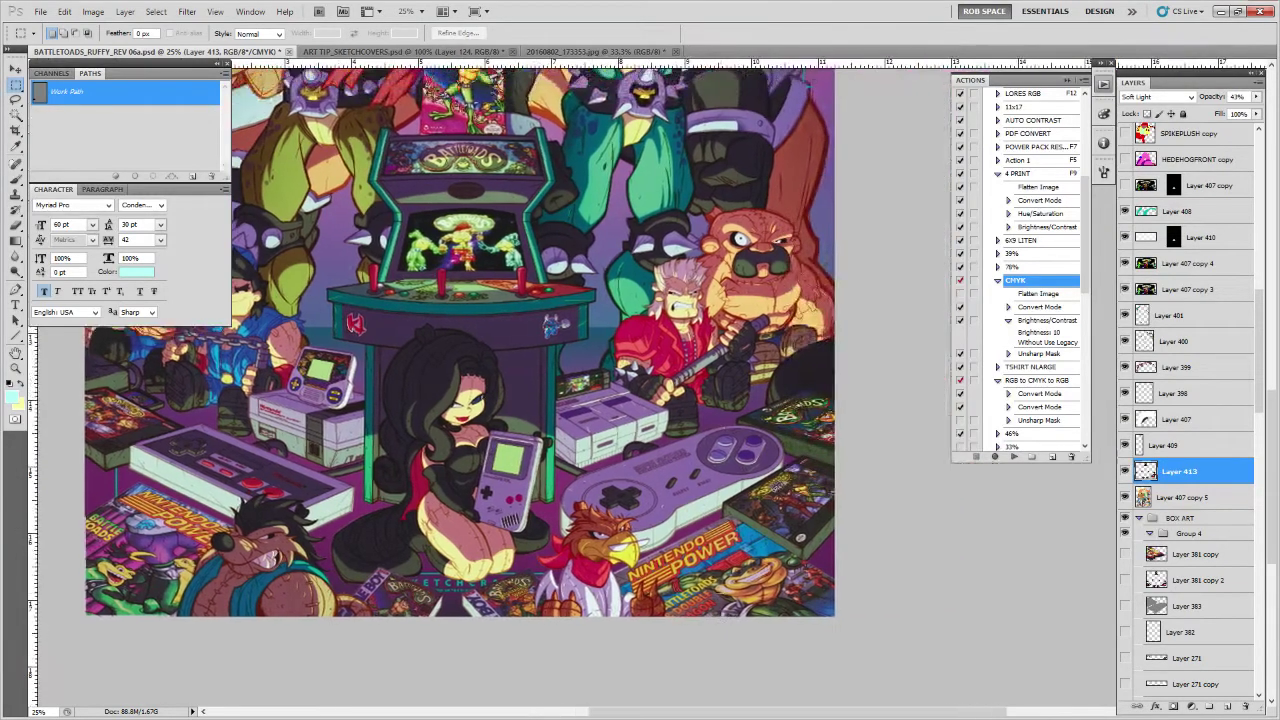
key("e")
key("bracketright")
key("bracketright")
key("bracketright")
key("bracketright")
key("bracketright")
key("bracketright")
key("bracketright")
key("bracketright")
key("bracketright")
key("bracketright")
key("bracketright")
key("bracketright")
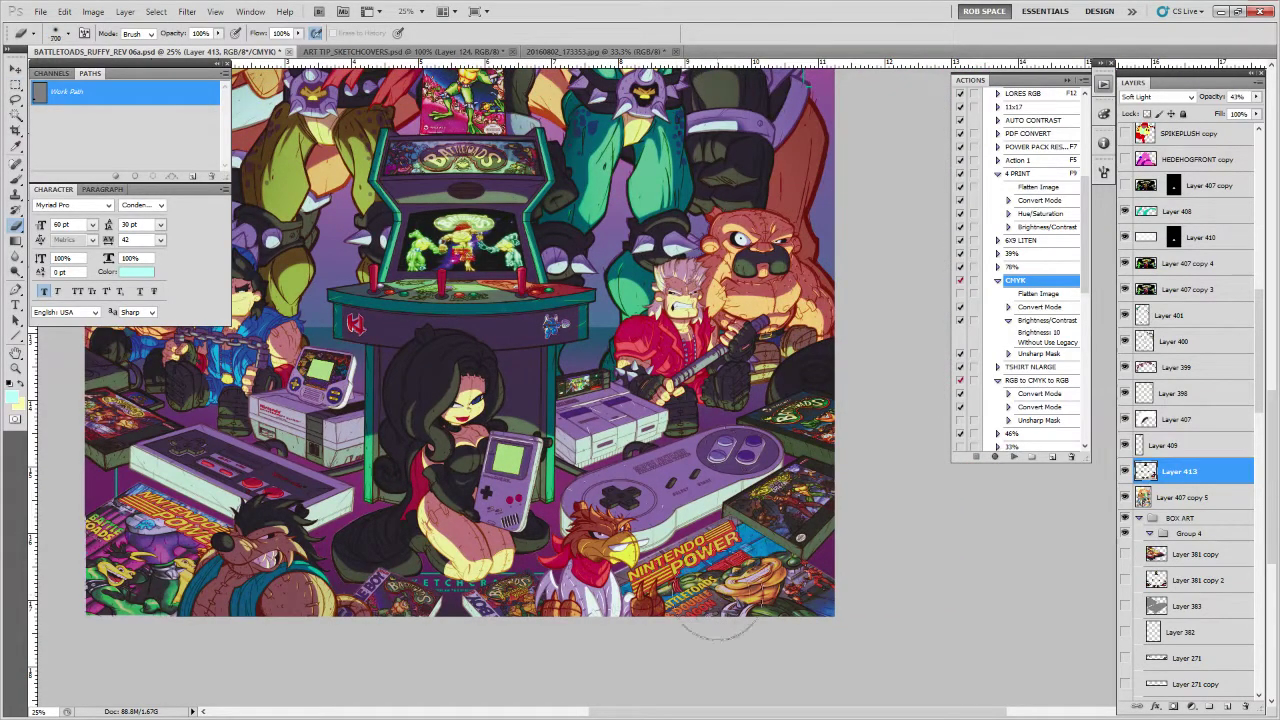
left_click_drag(826, 634, 869, 634)
left_click_drag(806, 514, 855, 526)
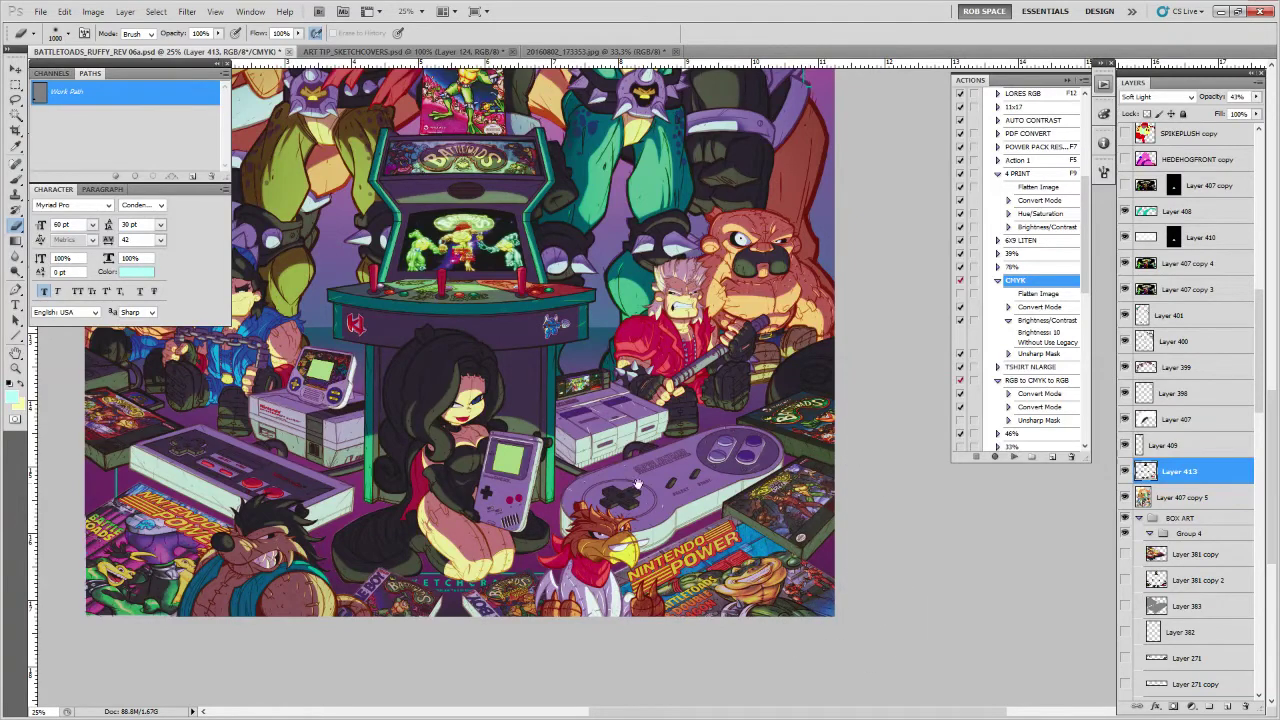
Compare the arcade cabinet and Battletoads game box with and without Layer 413
mouse_move(650, 489)
left_mouse_down()
mouse_move(875, 557)
mouse_move(1012, 575)
left_mouse_up()
left_click_drag(733, 484, 451, 629)
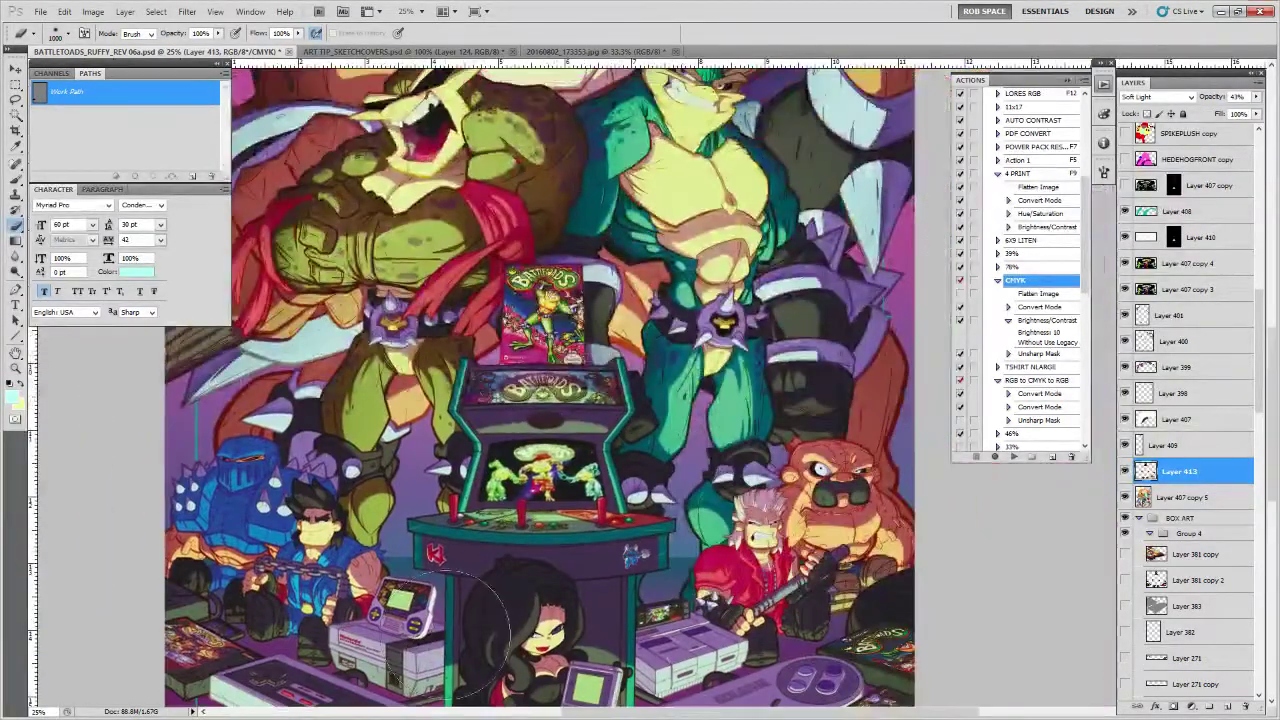
left_click(1125, 471)
left_click(1125, 471)
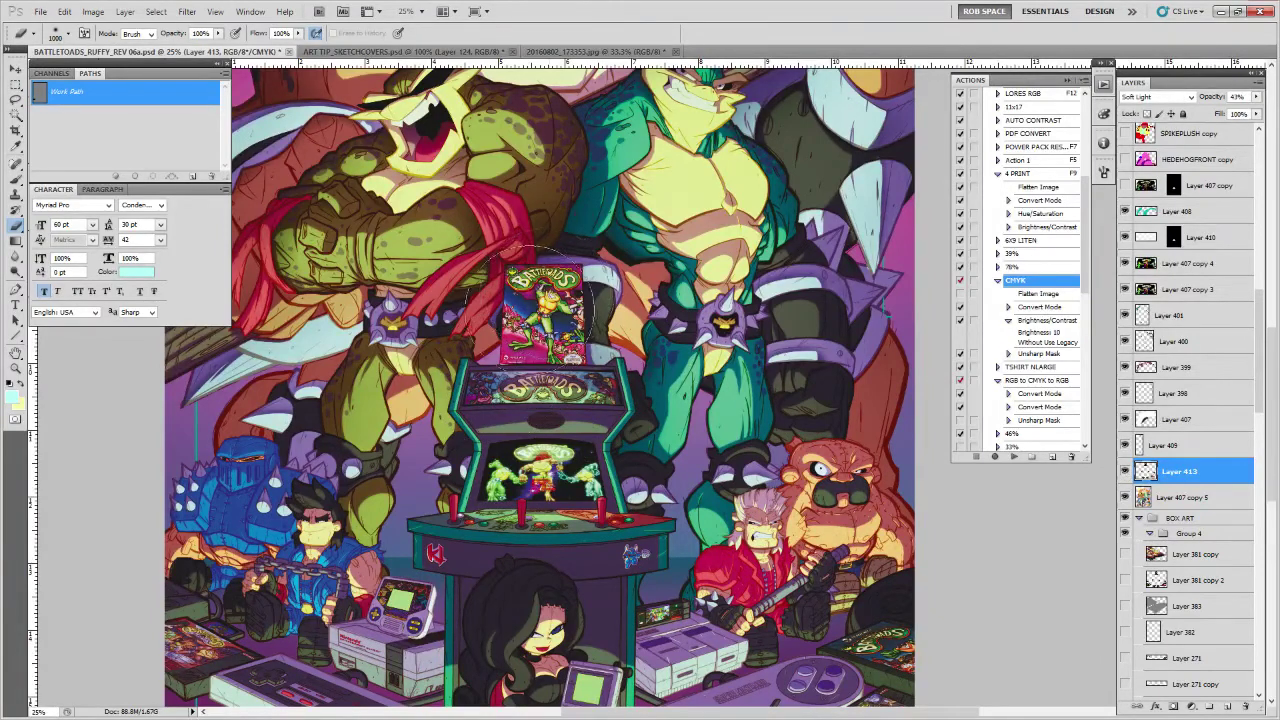
left_click_drag(558, 334, 522, 350)
Outline the arcade cabinet's Battletoads marquee with the Lasso and copy that part of Layer 413 to a new layer
key("l")
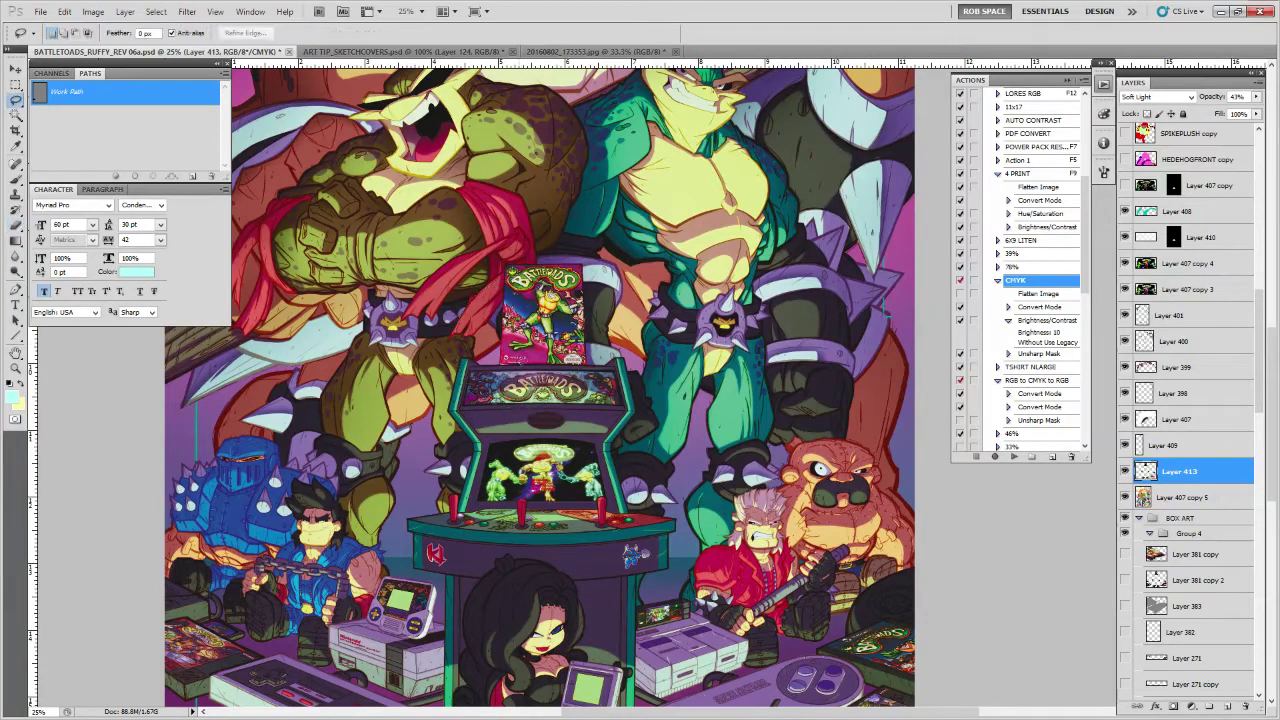
mouse_move(514, 368)
left_mouse_down()
mouse_move(453, 399)
mouse_move(612, 429)
left_mouse_up()
left_click_drag(602, 362, 558, 363)
key("ctrl+j")
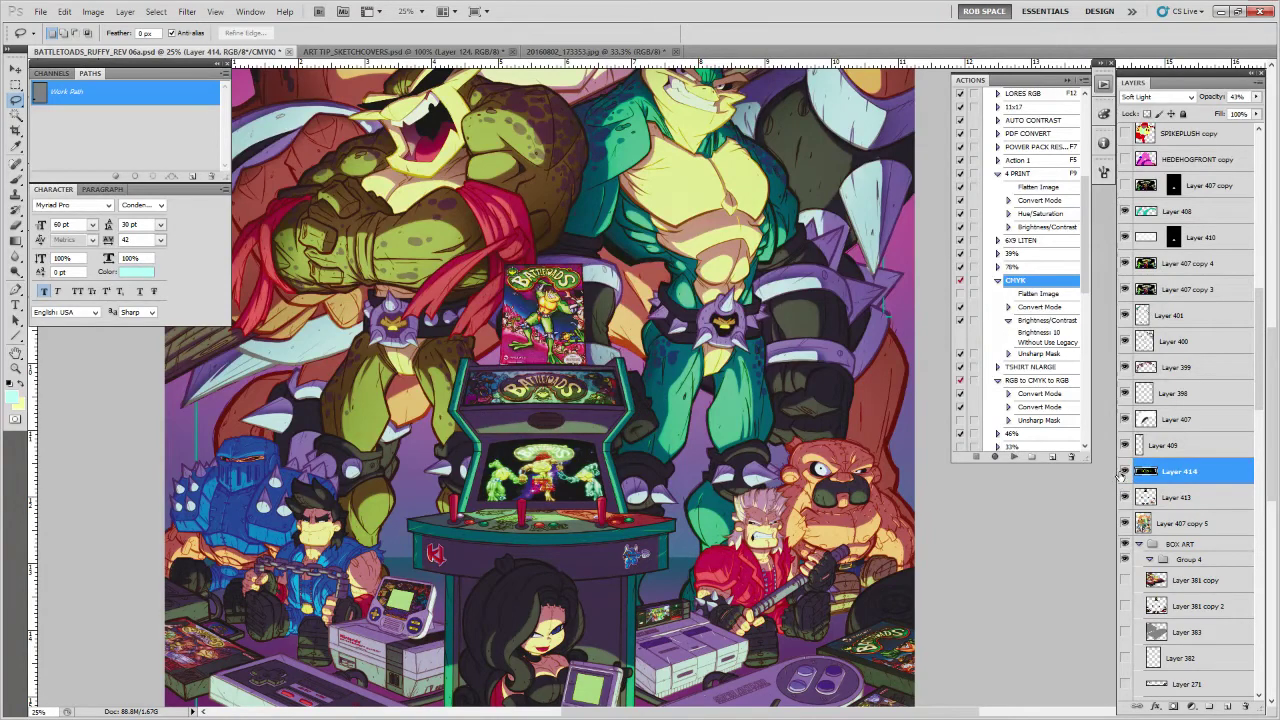
Try a different blending mode on the arcade marquee layer and return it to Soft Light
left_click(1154, 97)
left_click(1154, 97)
key("Down")
key("Up")
key("Down")
key("Up")
key("Return")
Compare the cover with and without Layer 414 and Layer 413
left_click_drag(768, 183, 788, 424)
left_click(788, 423, "ctrl+alt")
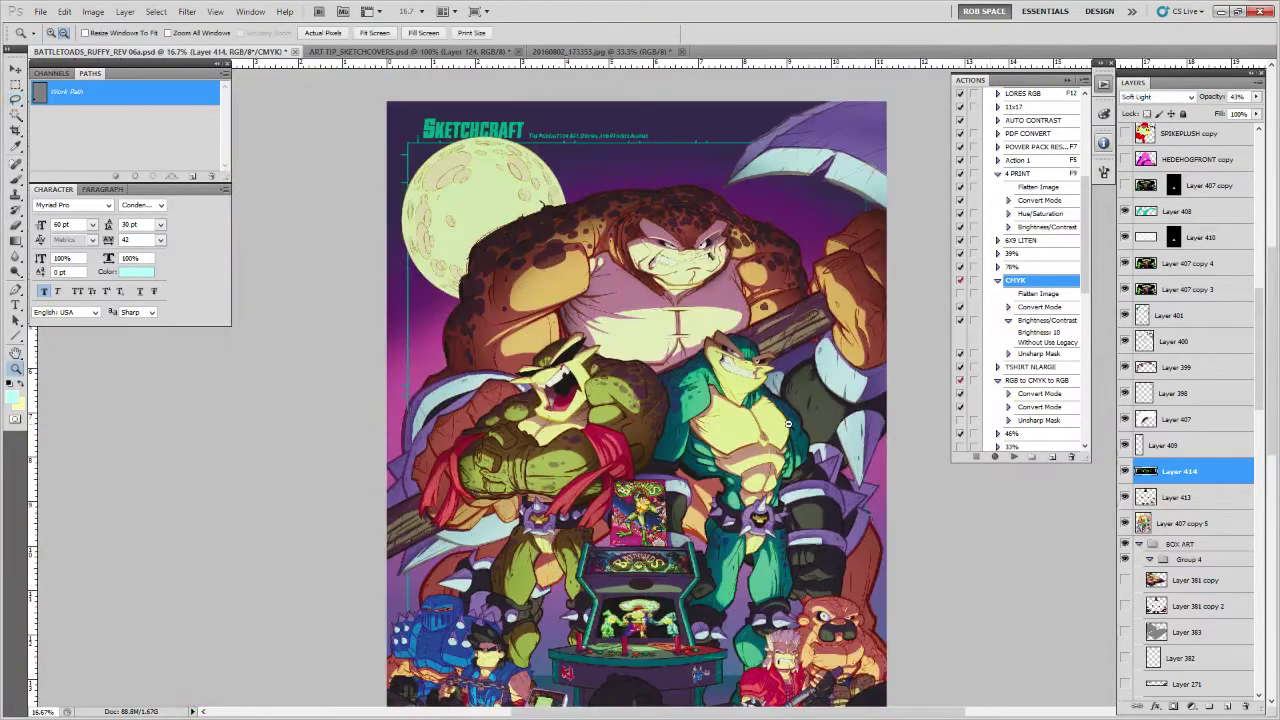
left_click(788, 424, "alt")
left_click(1124, 474)
left_click(1124, 474)
left_click(1124, 474)
left_click(1124, 474)
left_click(1125, 497)
left_click(1125, 497)
Outline the Battletoads game box above the arcade with the Lasso and clear that area from Layer 413
left_click(1174, 497)
left_click(684, 397)
left_click(684, 396)
left_click(684, 396)
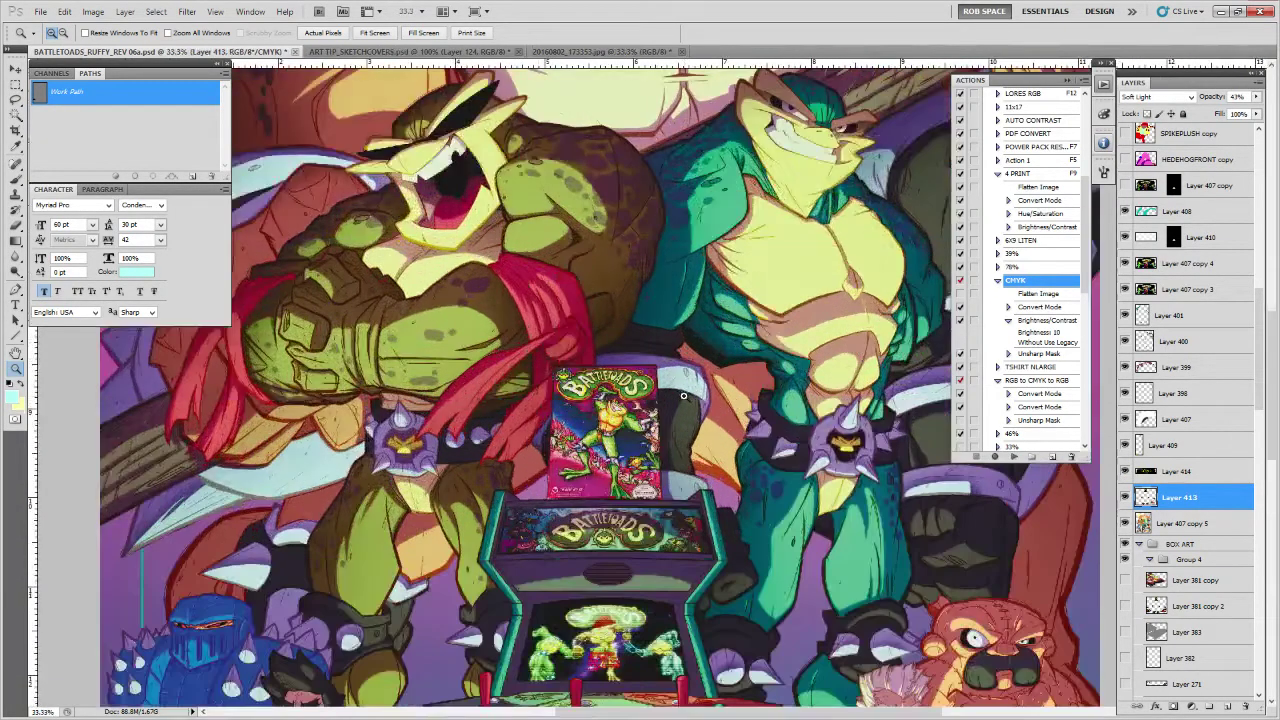
left_click(684, 397)
key("l")
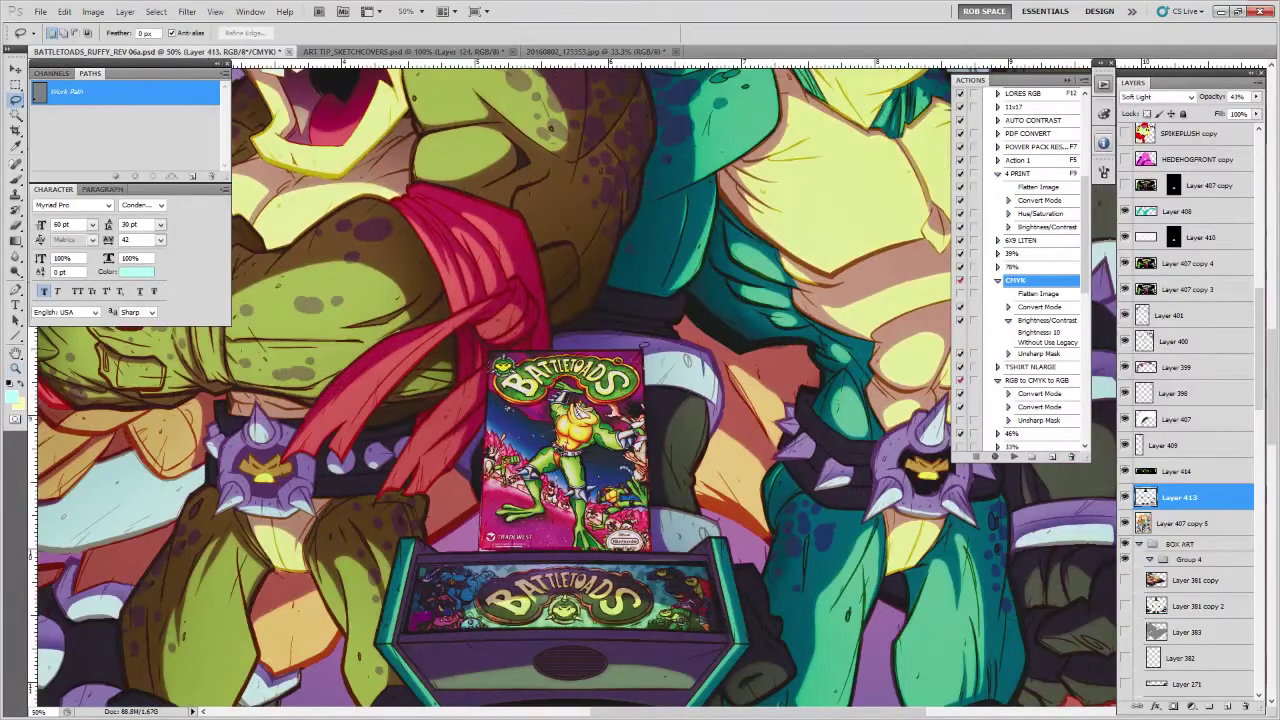
left_click_drag(652, 548, 484, 548)
left_click_drag(484, 490, 486, 400)
left_click_drag(488, 354, 645, 353)
key("Delete")
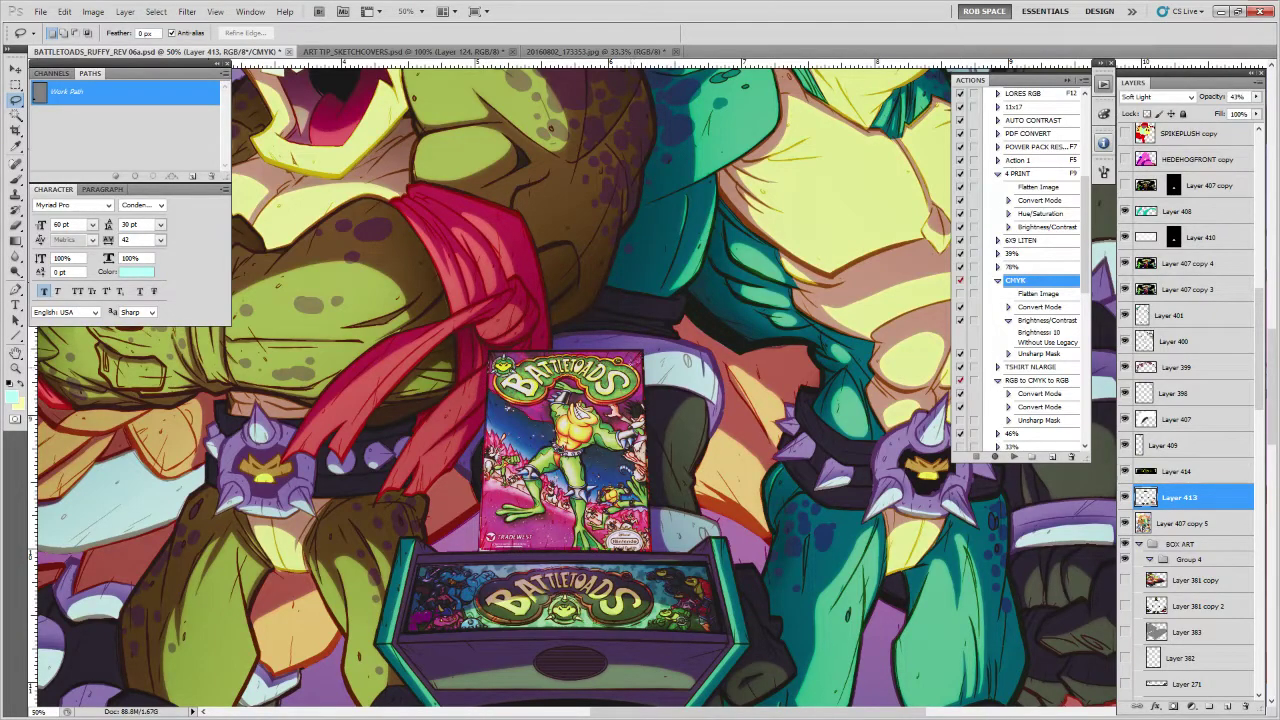
Inspect the game box up close and compare the whole cover with and without Layer 413
key("z")
left_click(622, 398, "alt")
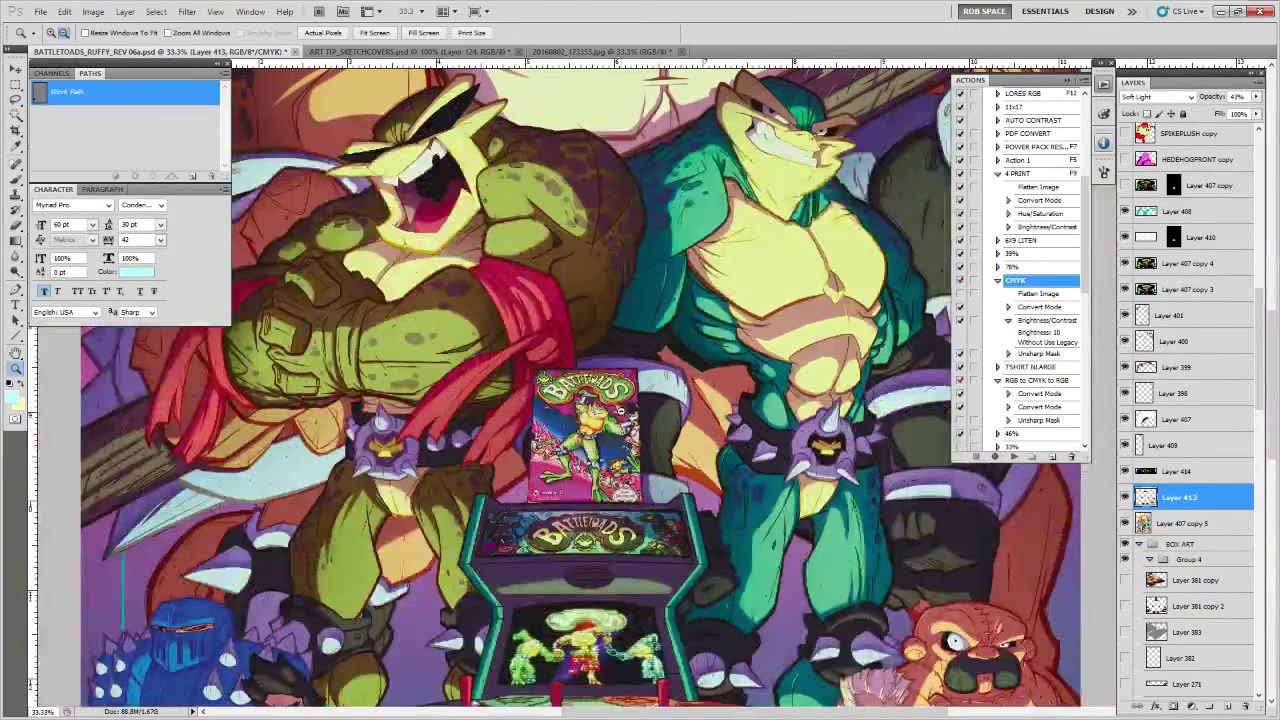
left_click(622, 408)
left_click(636, 482)
left_click(636, 482)
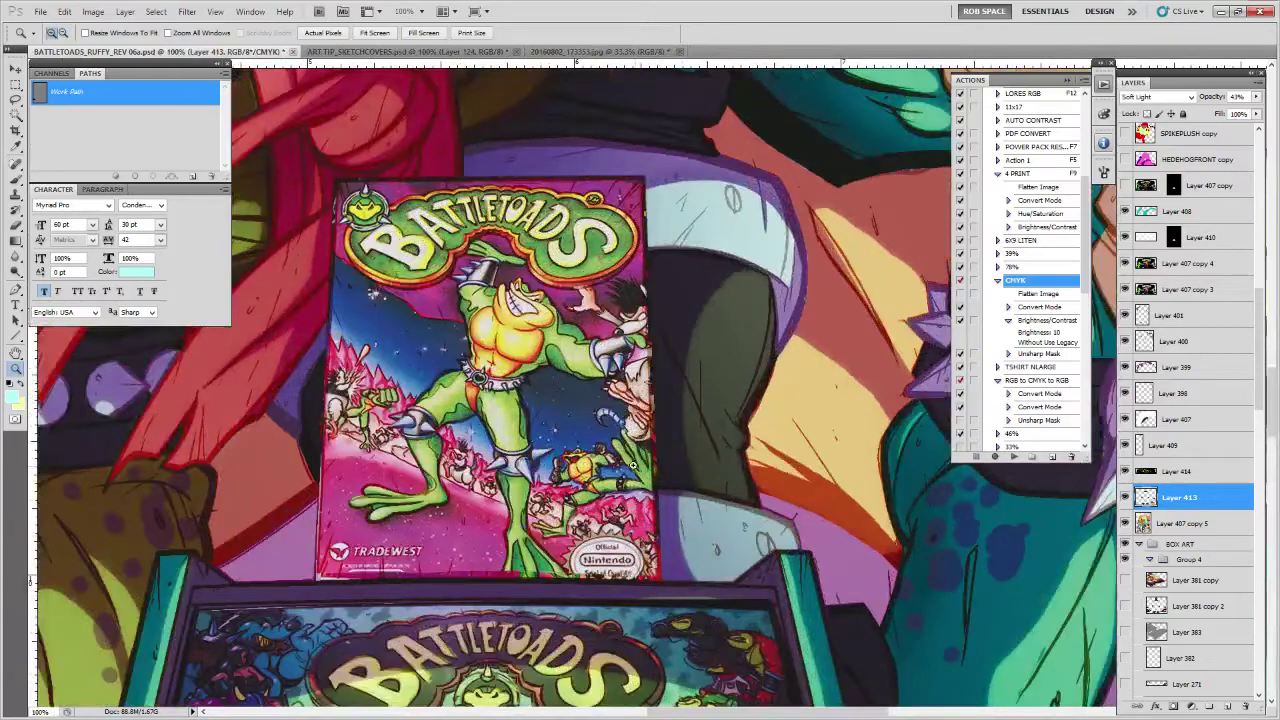
key("alt")
key("alt")
scroll(636, 370, "down", 6)
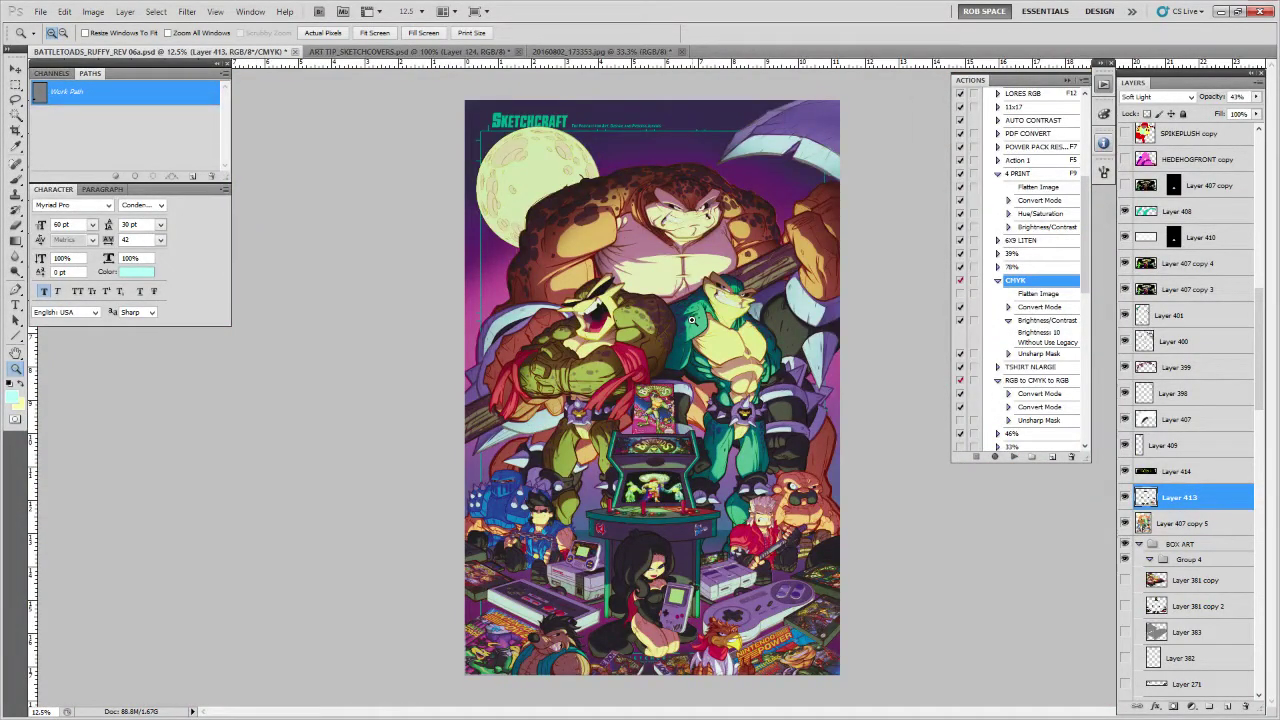
left_click(1122, 498)
left_click(1122, 498)
left_click(1122, 498)
left_click(1122, 498)
Erase part of Layer 413's overlay near the cover's lower-right edge and compare the layer on and off
scroll(760, 565, "up", 2)
key("b")
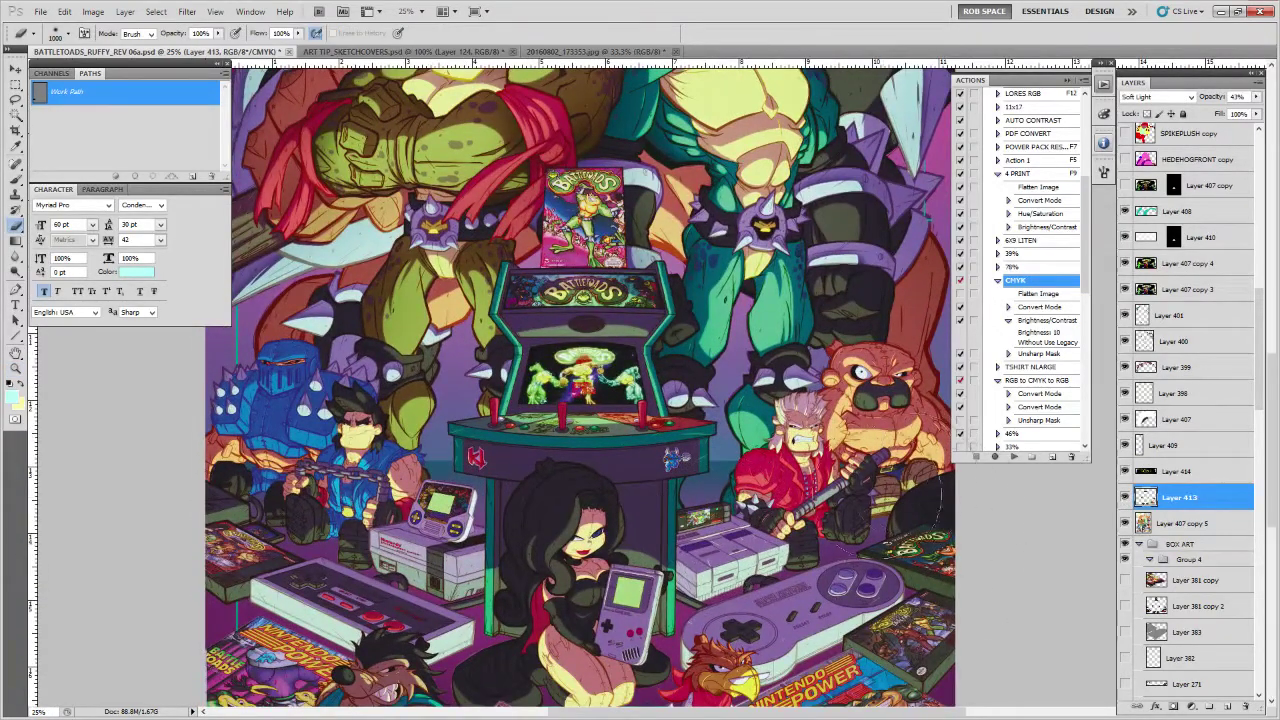
left_click_drag(966, 612, 926, 497)
left_click(1124, 498)
left_click(1124, 498)
left_click(1124, 498)
left_click(1124, 498)
scroll(772, 465, "up", 5)
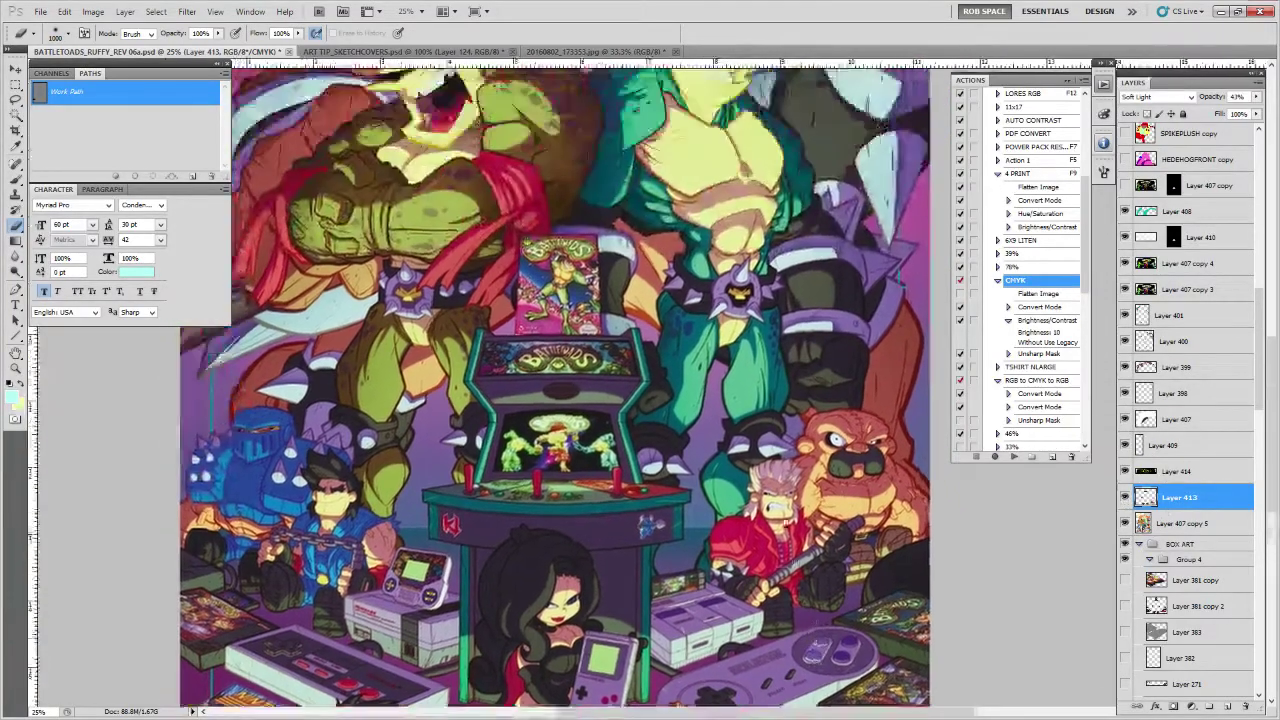
Compare the full cover with and without Layers 413 and 414, and leave Layer 414 hidden
key("z")
left_click(772, 465, "alt")
left_click(771, 462, "alt")
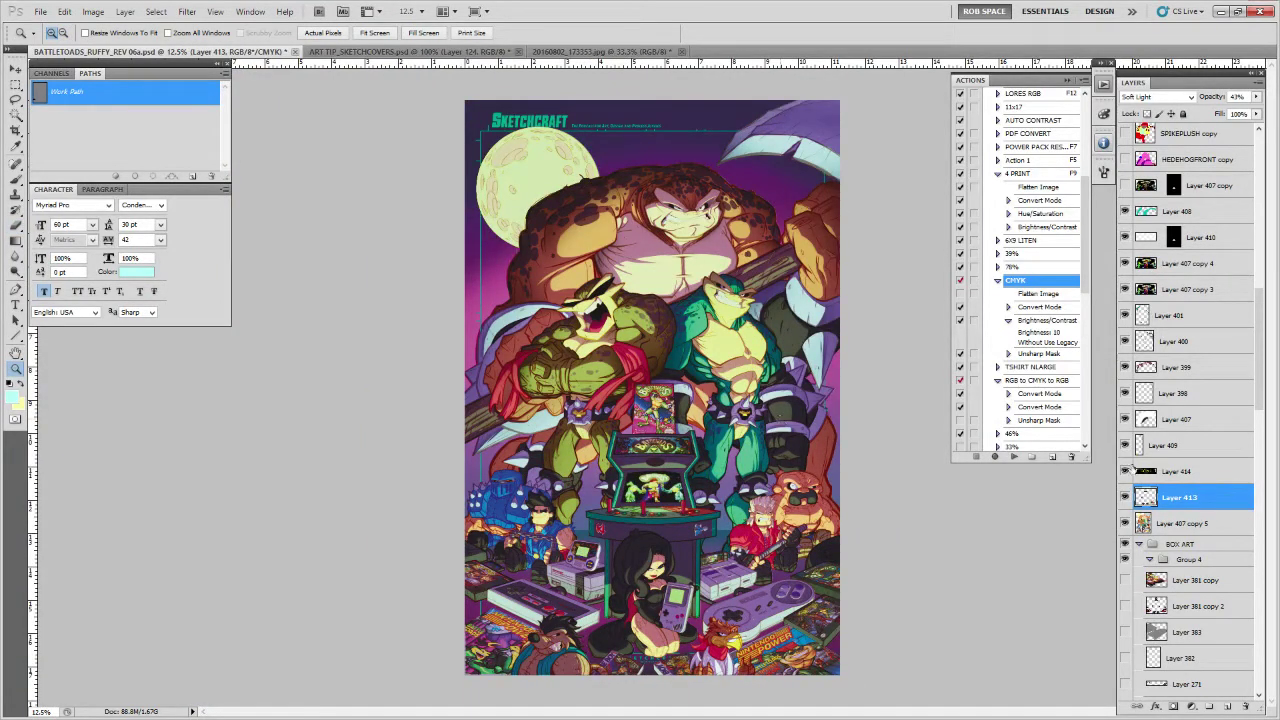
left_click(1124, 498)
left_click(1123, 500)
left_click(1124, 473)
left_click(1124, 473)
left_click(1124, 473)
left_click(1124, 473)
left_click(1124, 473)
left_click(1124, 474)
left_click(1124, 475)
left_click(1122, 474)
left_click(1123, 472)
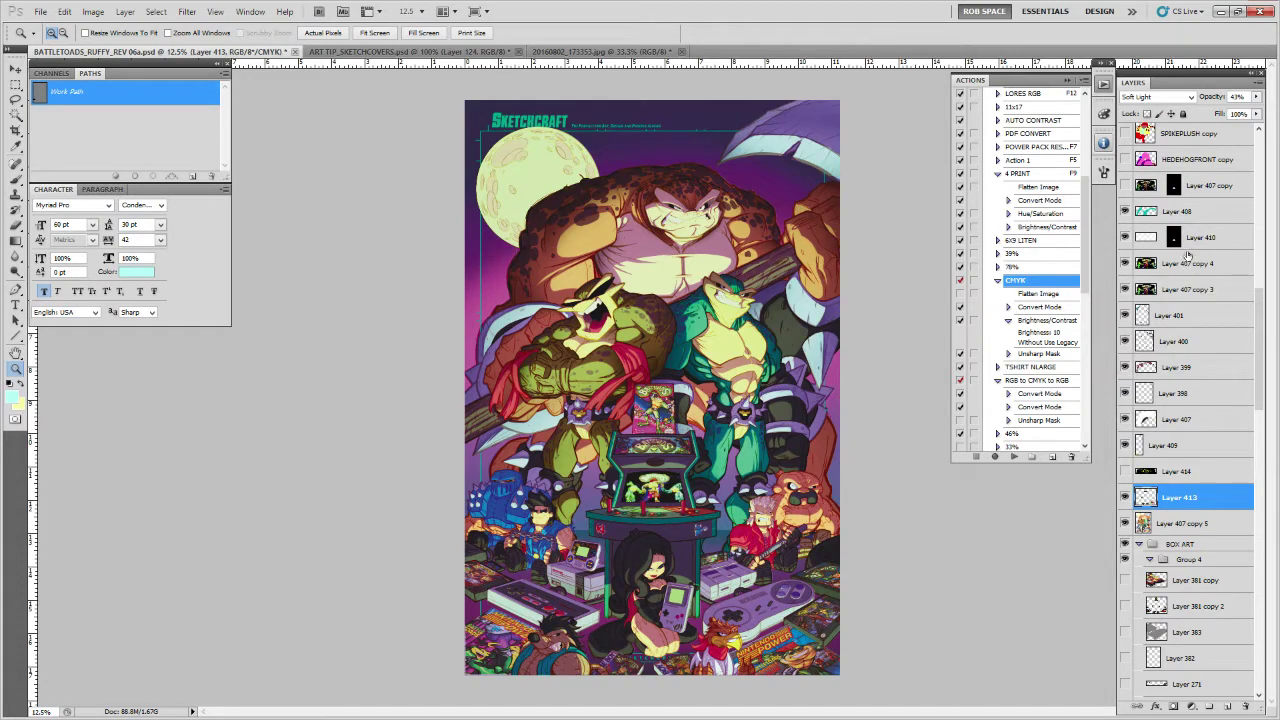
Target the Layer 402 copy 2 mask in the SHADE group and outline the blue armored character's helmet with the Lasso
left_click_drag(1262, 292, 1262, 158)
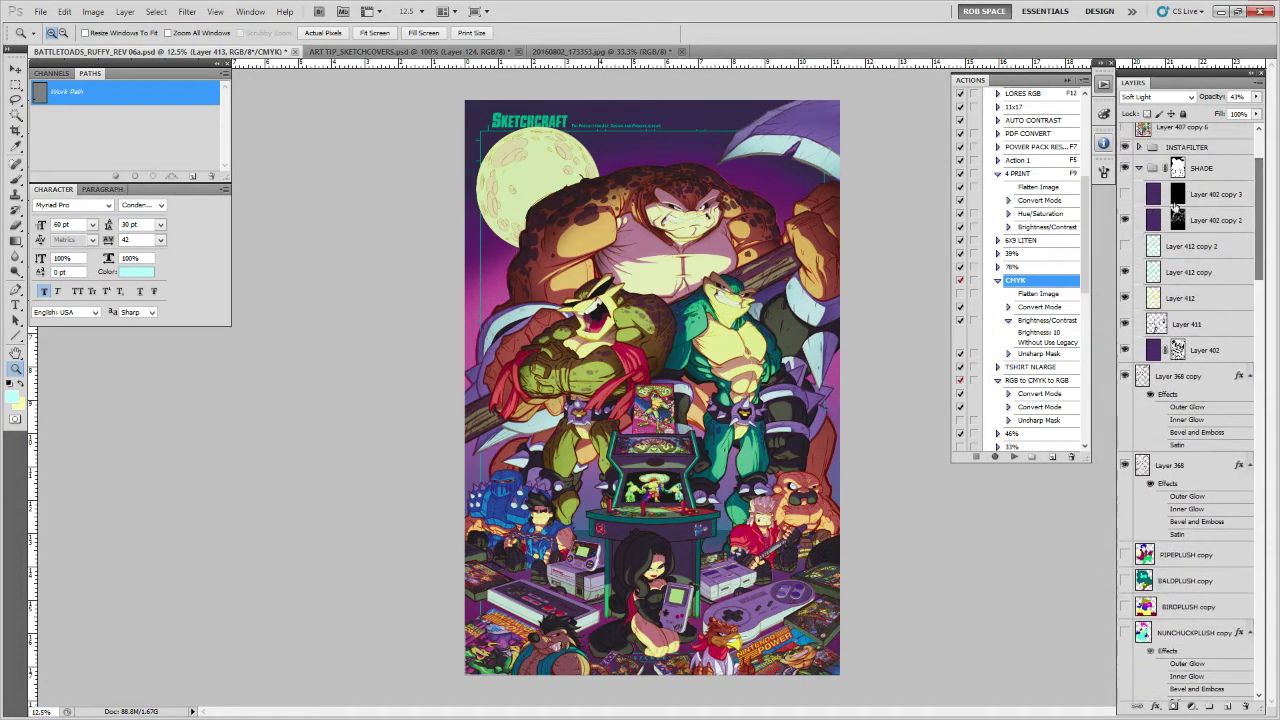
left_click(1168, 224)
left_click(578, 513)
left_click(555, 515)
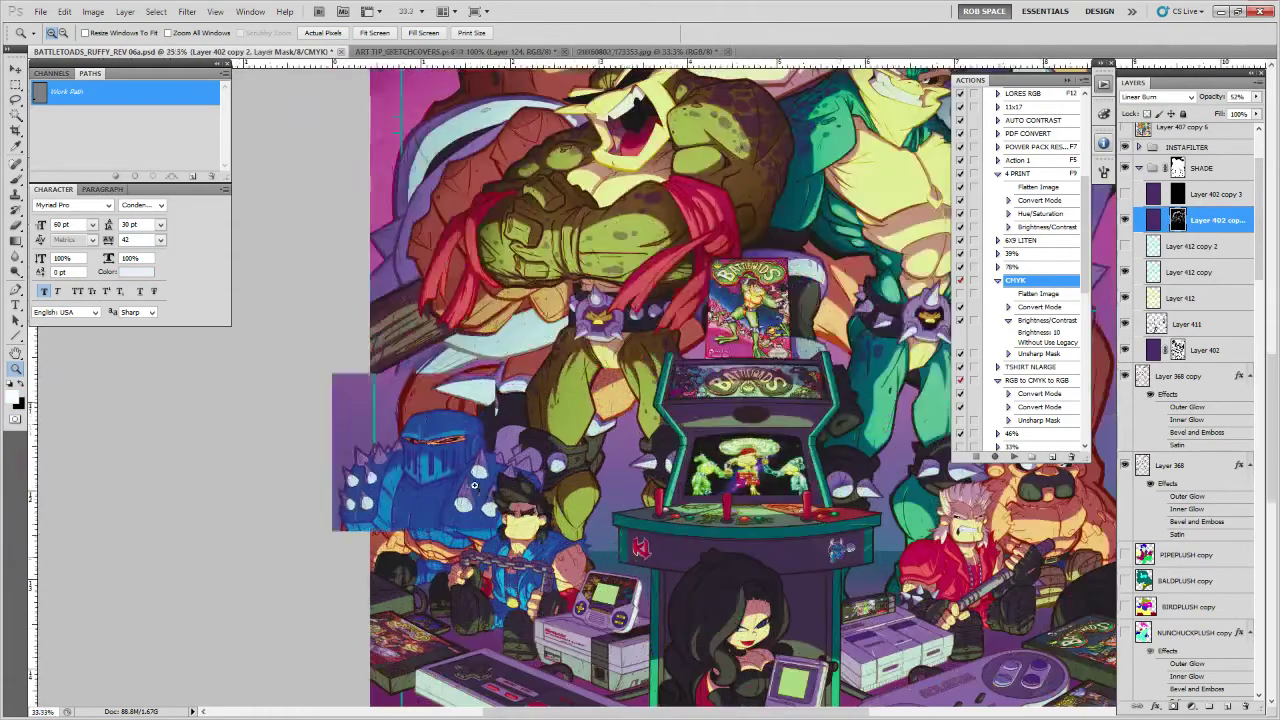
left_click(468, 468)
left_click(468, 468)
left_click(468, 468)
mouse_move(468, 468)
left_mouse_down()
mouse_move(684, 492)
mouse_move(573, 530)
mouse_move(518, 476)
left_mouse_up()
left_click(700, 475)
key("l")
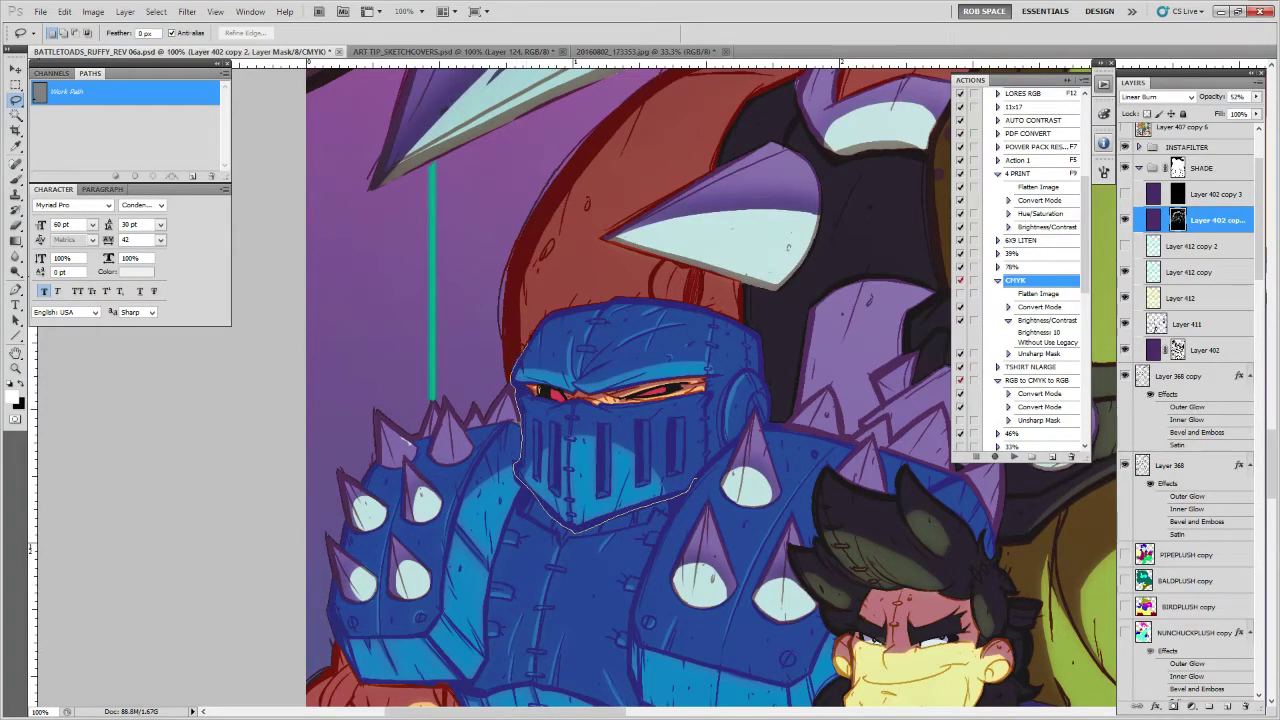
left_click_drag(690, 302, 735, 318)
left_click_drag(698, 480, 694, 486)
Try a soft brush stroke across the helmet on the Layer 402 copy 2 mask, then undo it
key("b")
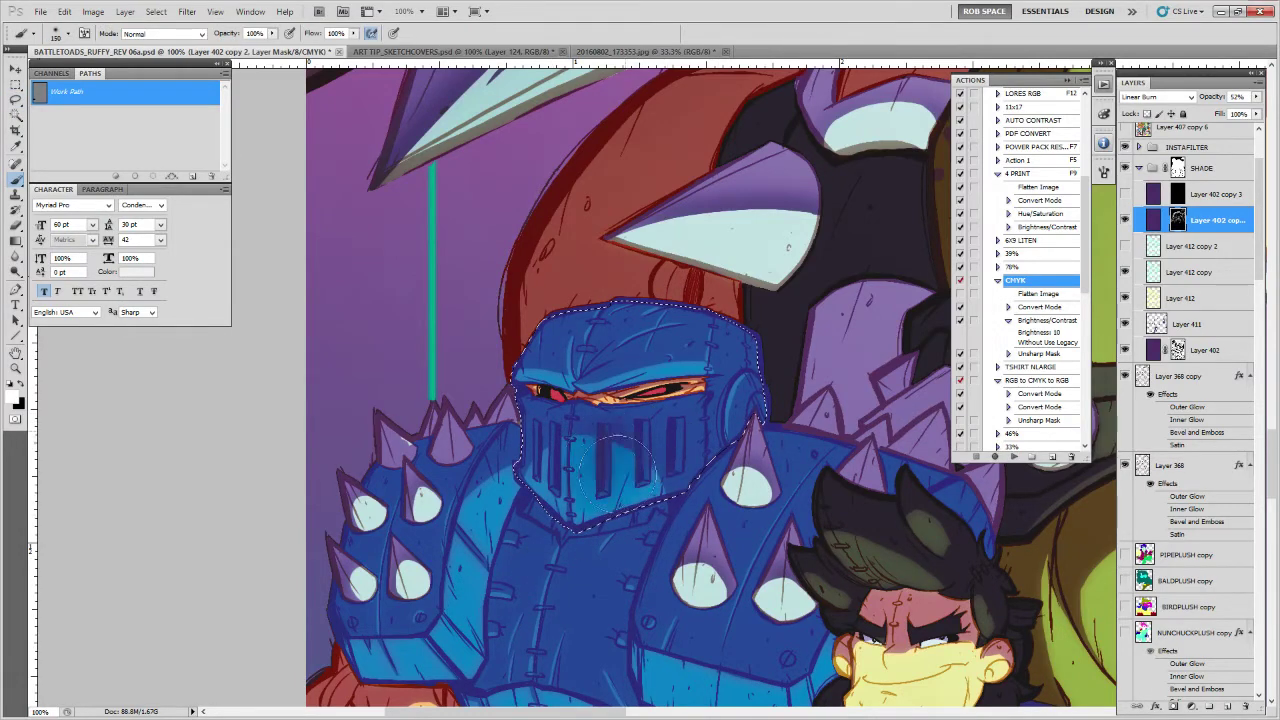
key("ctrl+h")
mouse_move(527, 350)
left_mouse_down()
mouse_move(648, 311)
mouse_move(785, 334)
left_mouse_up()
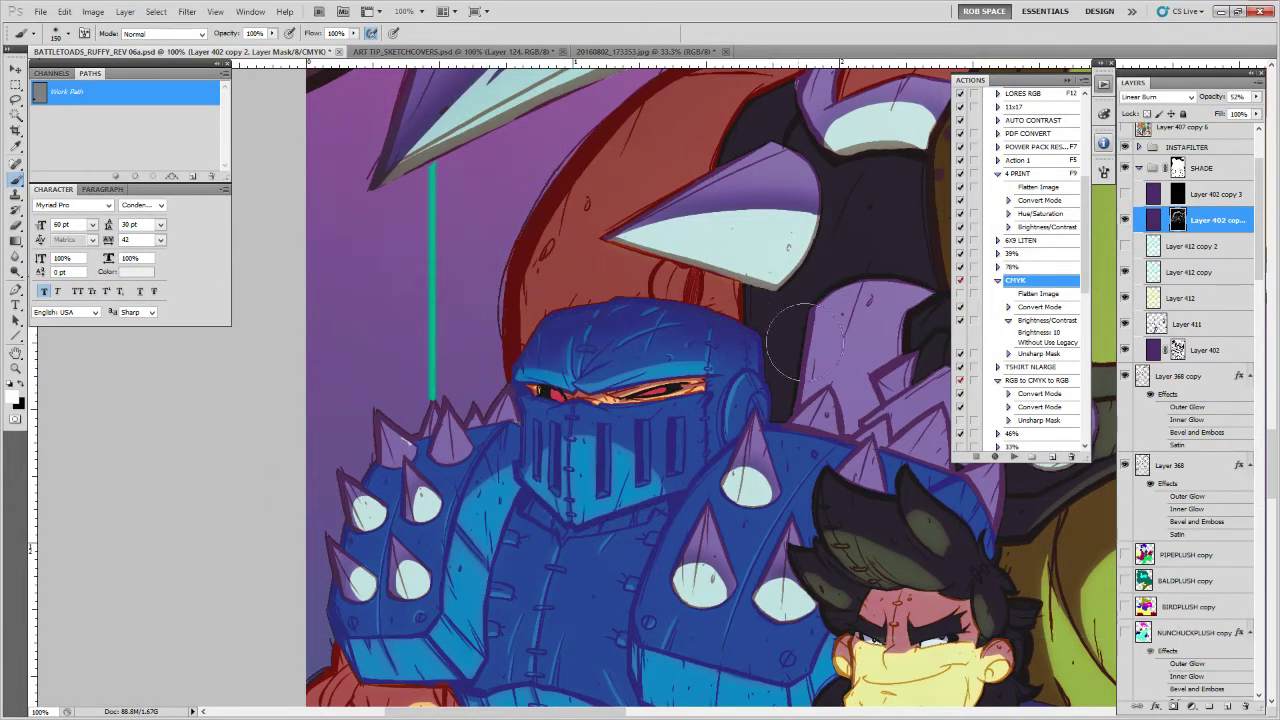
key("ctrl+z")
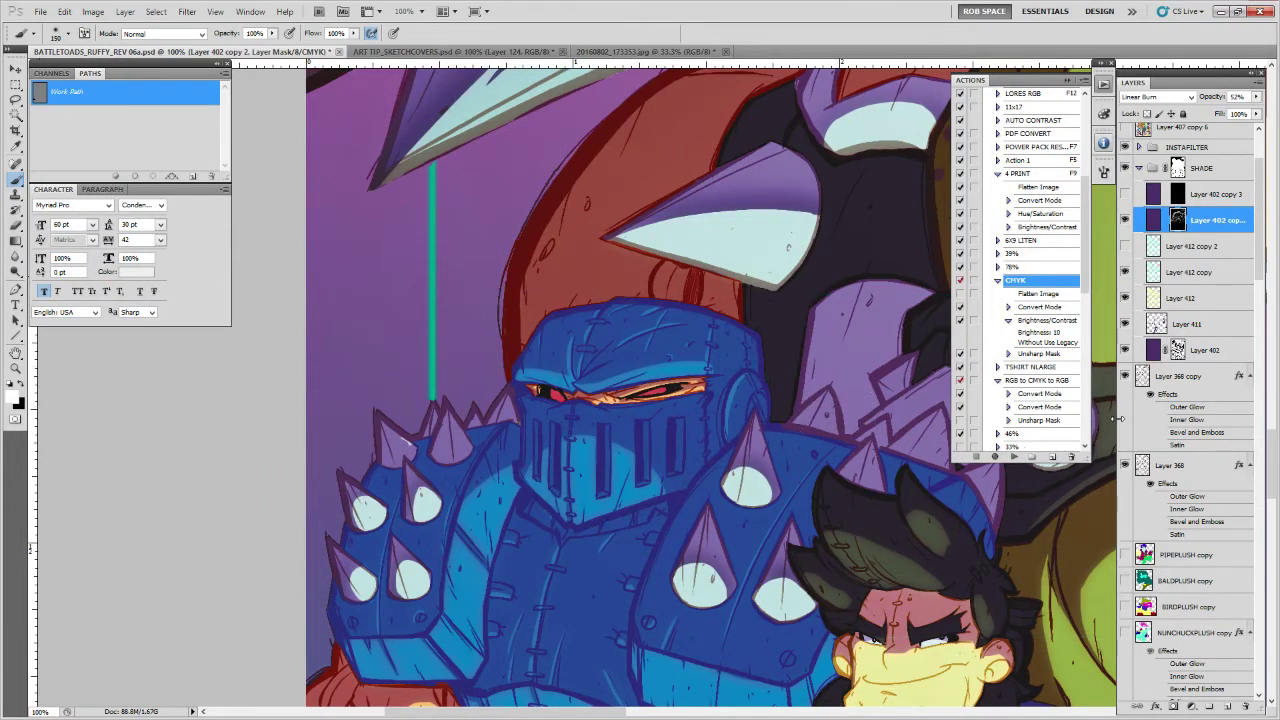
Duplicate Layer 402 copy 2, set the copy to Color Burn at 61% opacity, and make its mask fully black
key("ctrl+j")
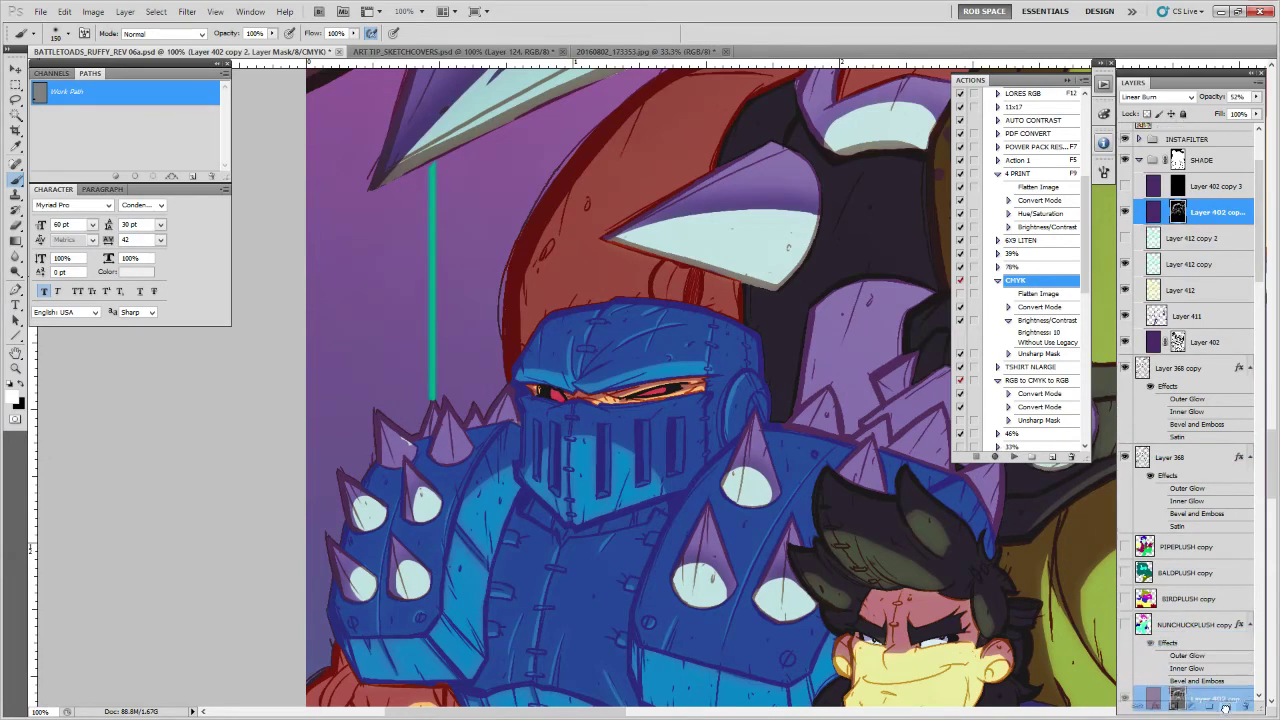
left_click(1177, 212)
key("ctrl+i")
left_click(1158, 96)
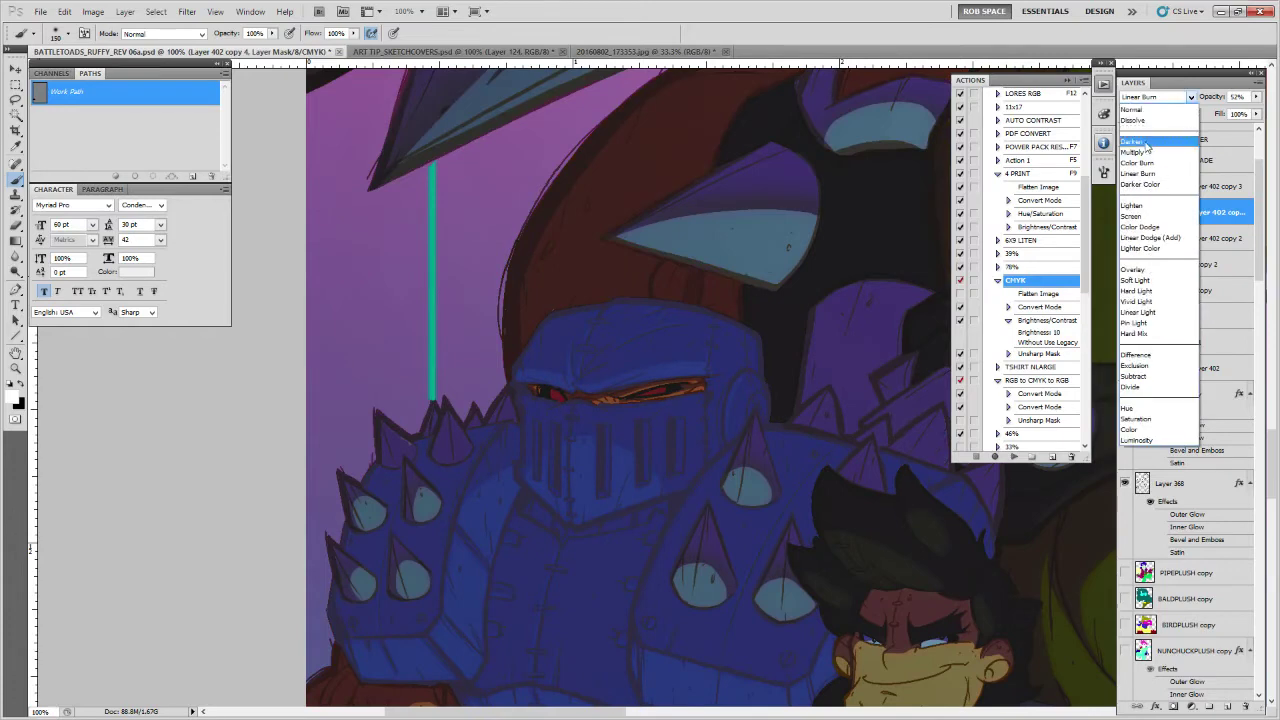
left_click(1140, 162)
left_click(1257, 97)
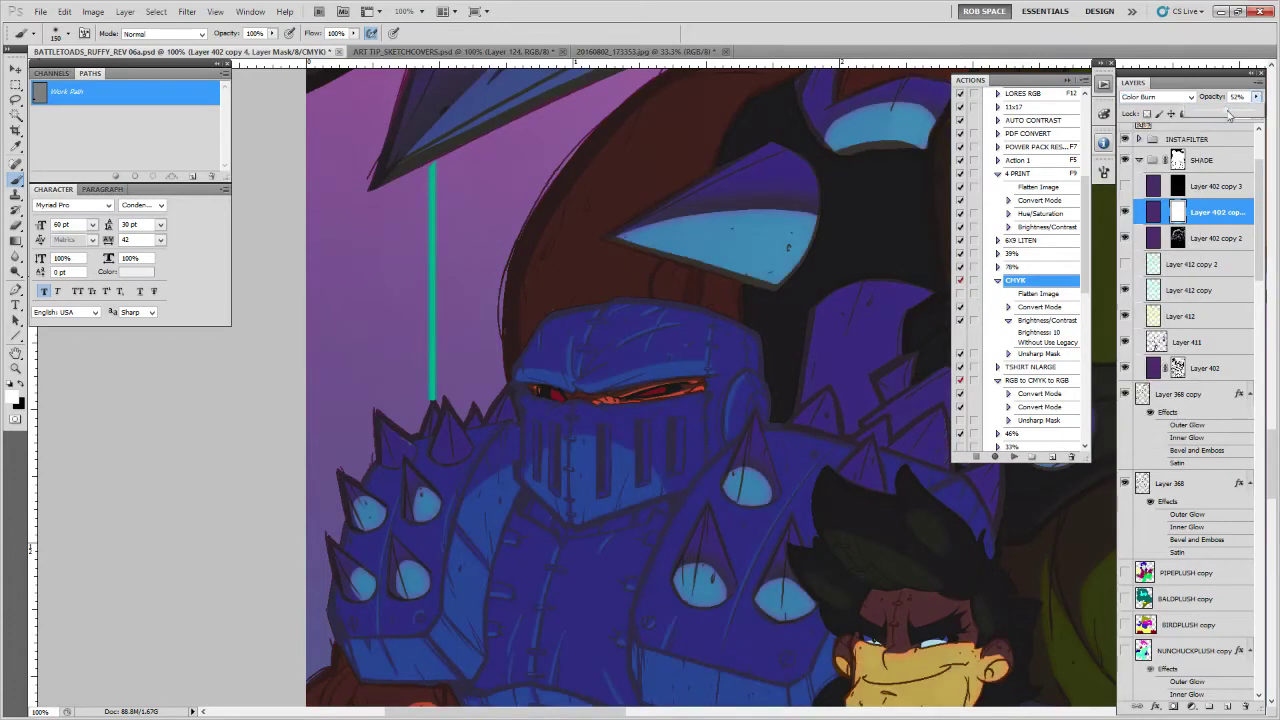
left_click_drag(1228, 114, 1233, 113)
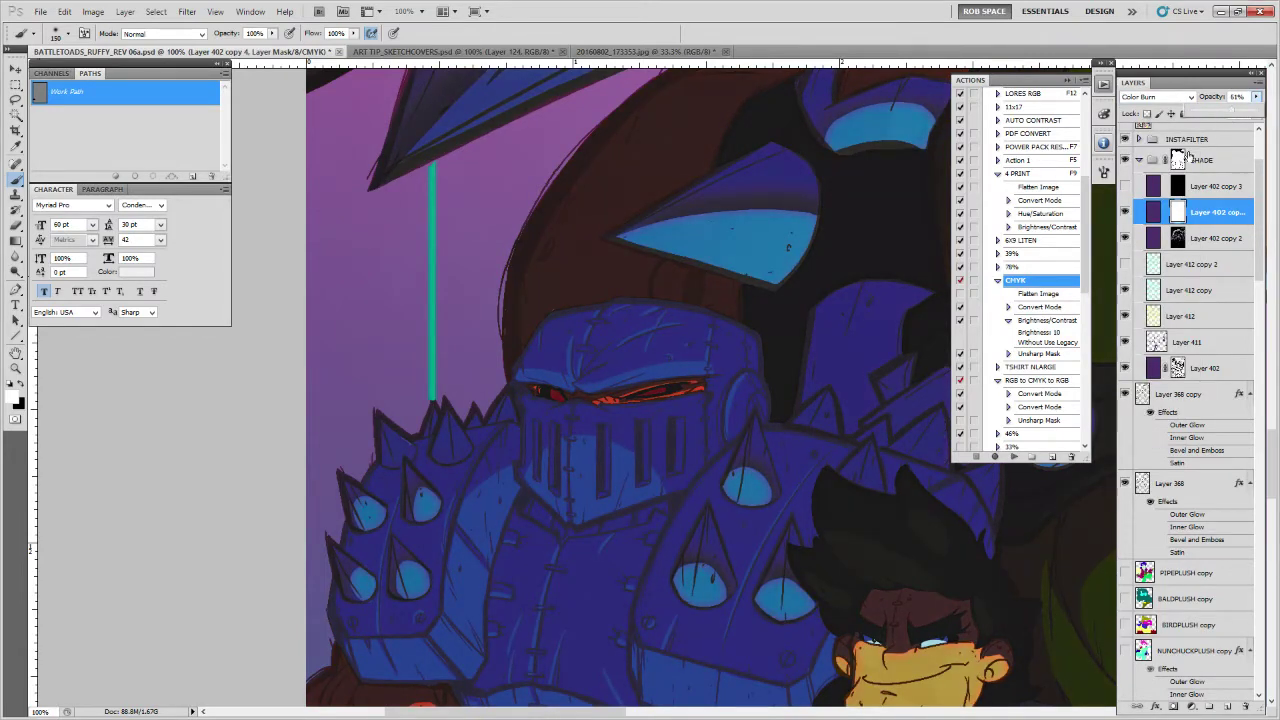
left_click(1178, 212)
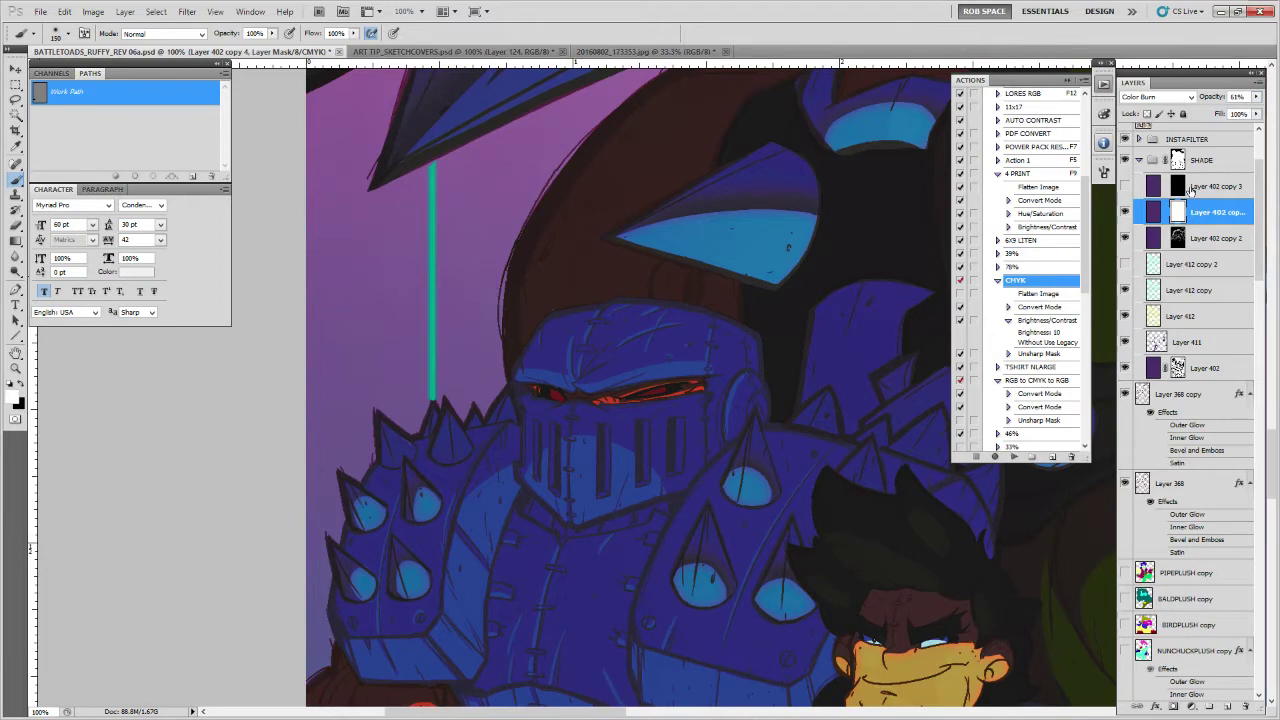
key("ctrl+i")
Outline the blue armored character's chest below the helmet with the Lasso and shade its upper part using a soft 300 px brush
left_click_drag(694, 491, 680, 405)
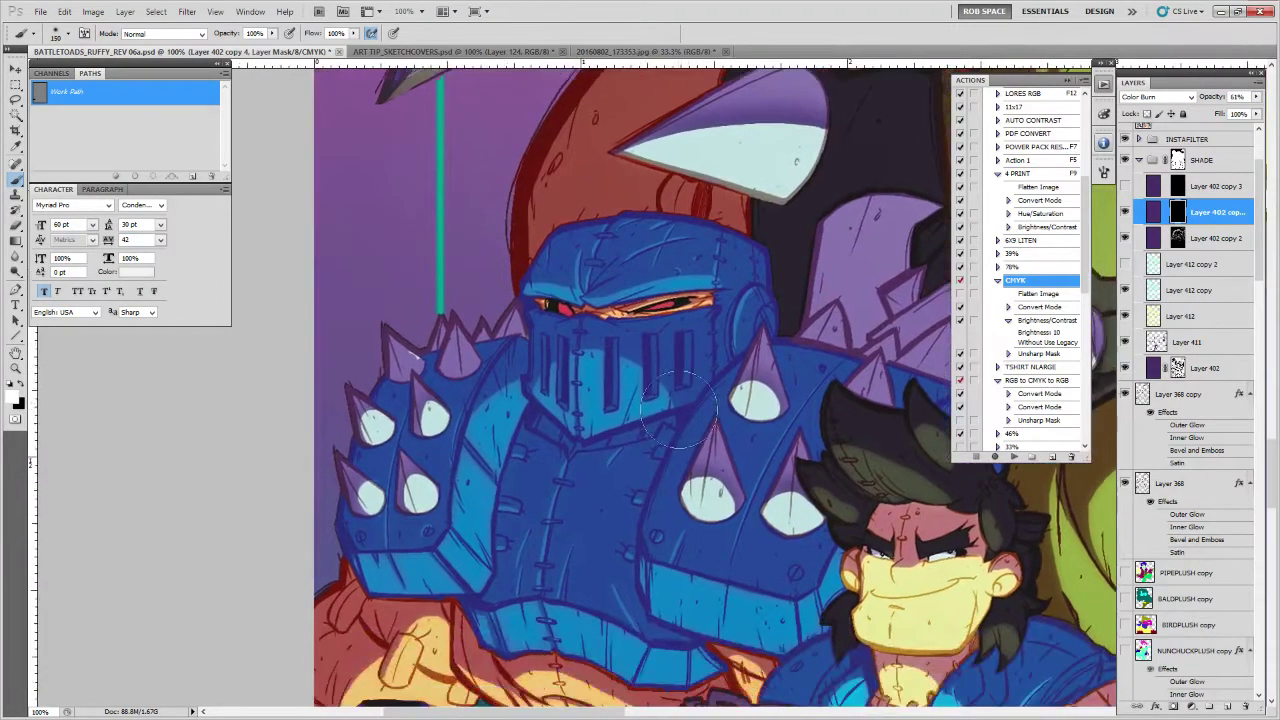
key("j")
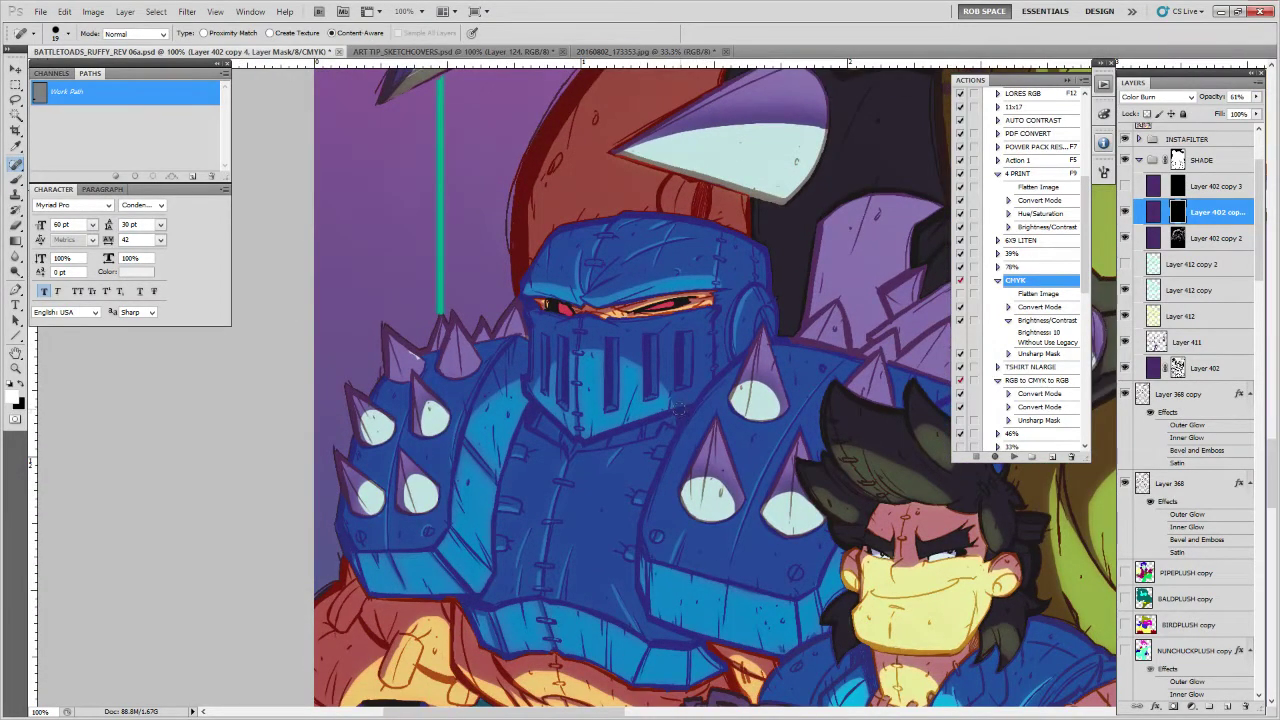
key("l")
mouse_move(680, 406)
left_mouse_down()
mouse_move(595, 438)
mouse_move(521, 410)
mouse_move(492, 519)
mouse_move(496, 566)
mouse_move(645, 612)
left_mouse_up()
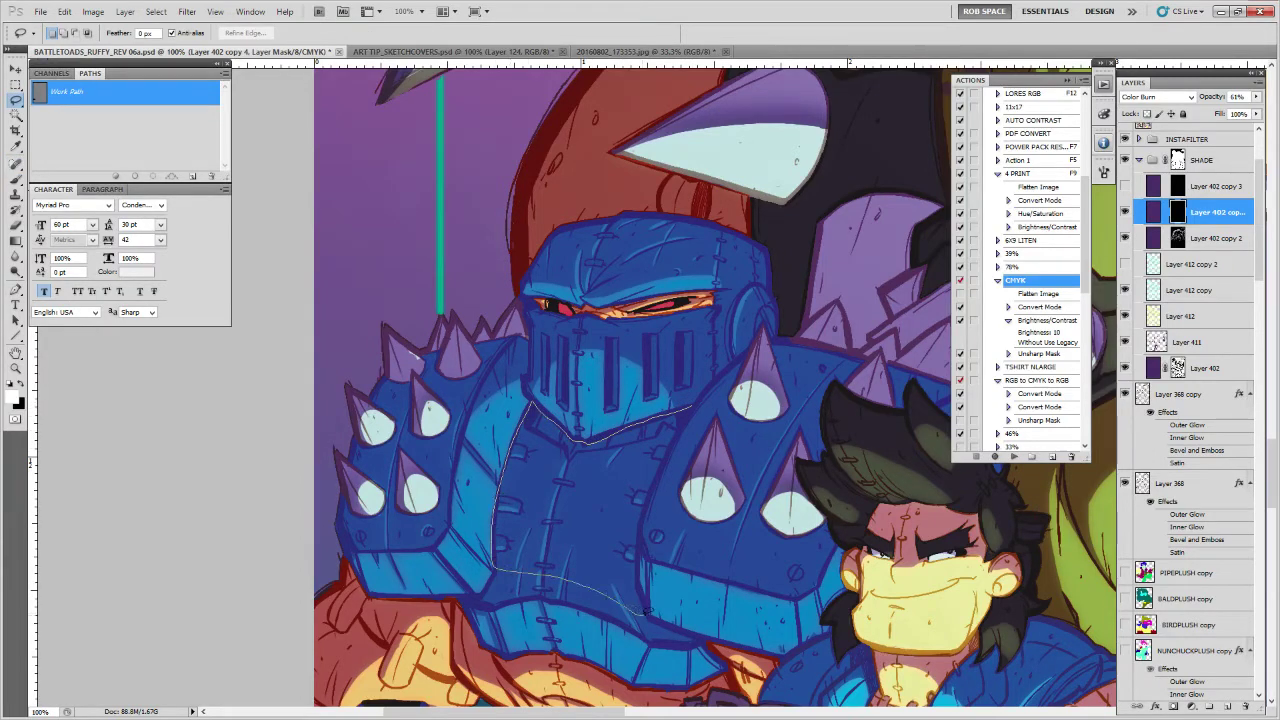
left_click_drag(648, 490, 698, 404)
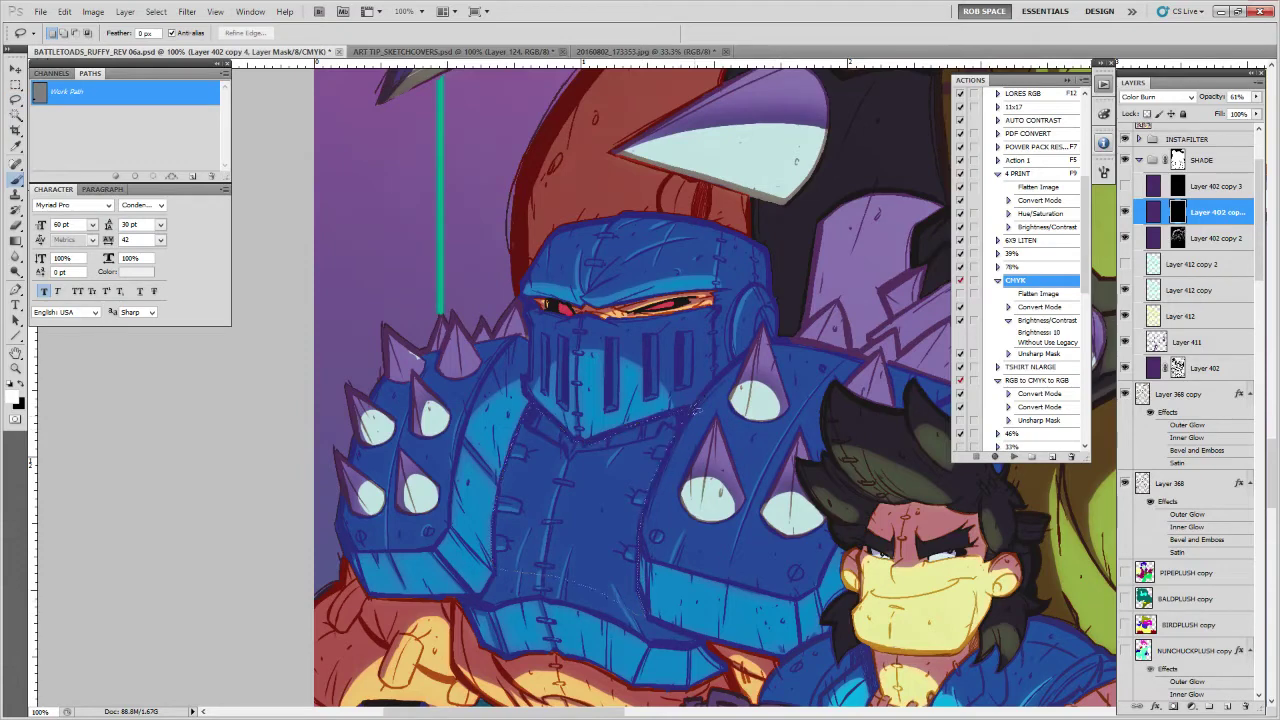
key("b")
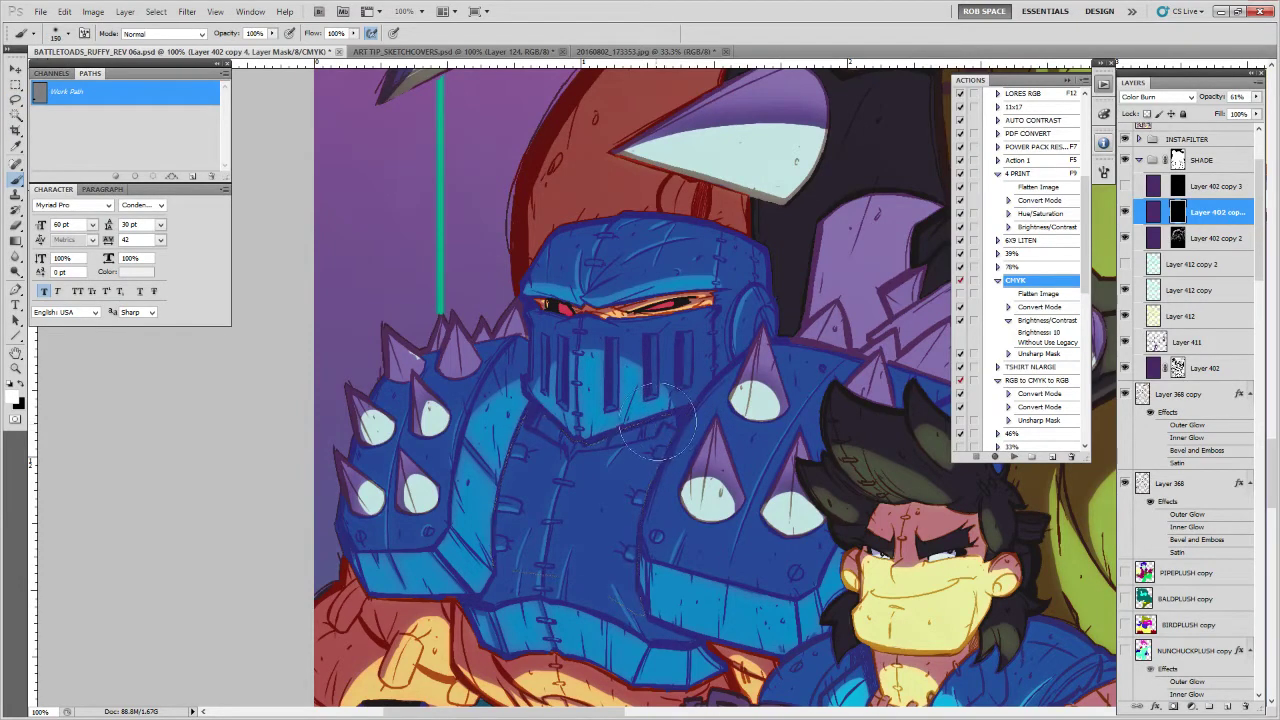
key("ctrl+semicolon")
key("ctrl+h")
key("bracketright")
key("bracketright")
key("bracketright")
key("bracketright")
scroll(570, 450, "up", 1)
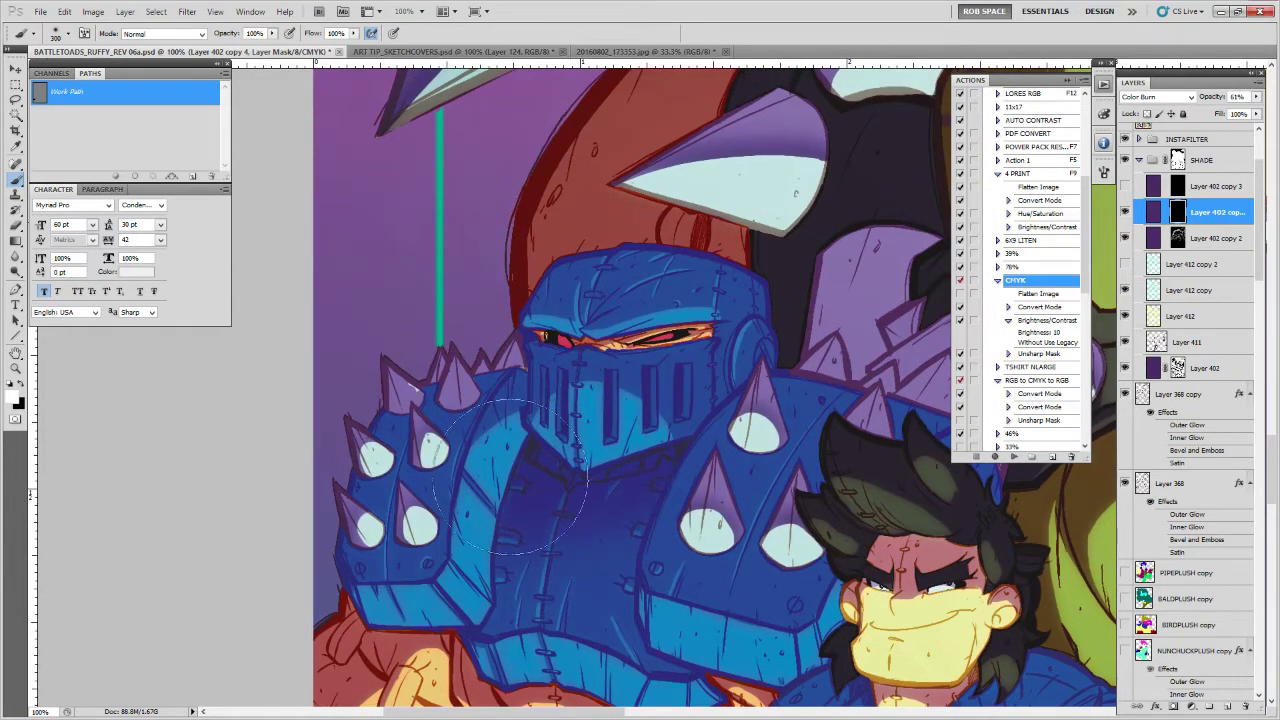
Outline the armored character's helmet with the Lasso, softly shade its top on the Layer 402 copy 4 mask, and deselect
left_click_drag(760, 476, 719, 542)
key("l")
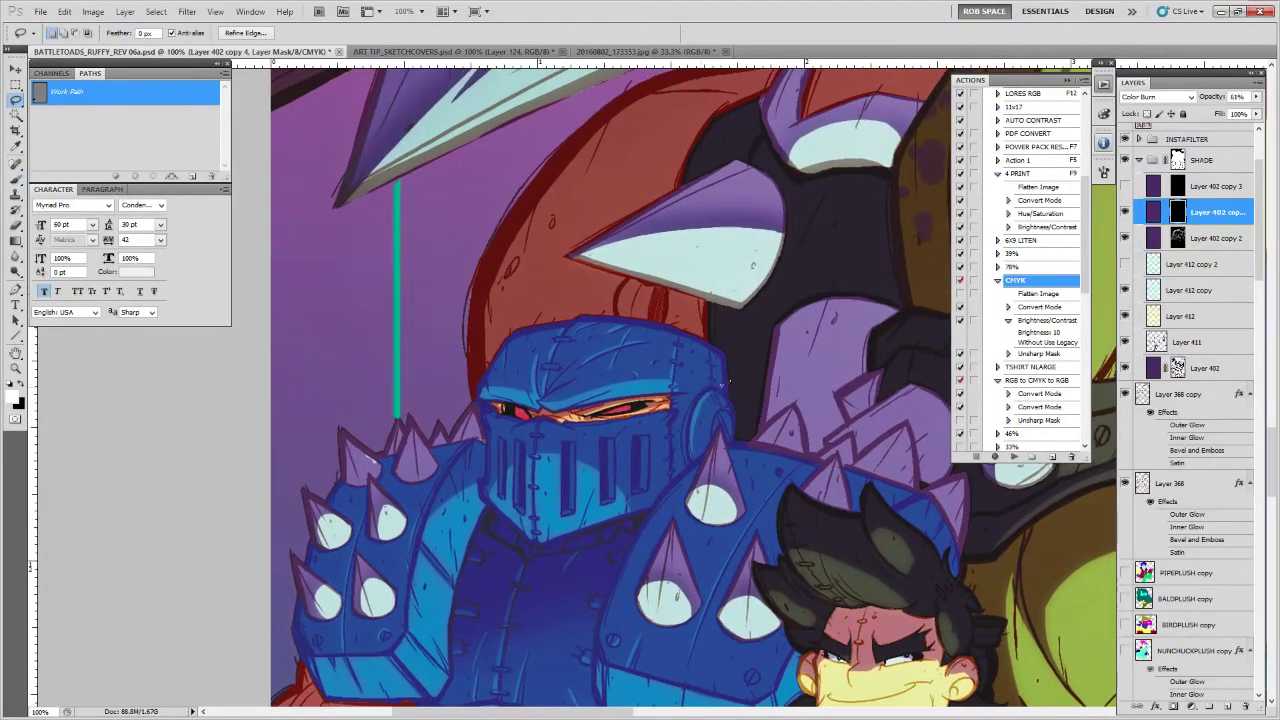
mouse_move(612, 516)
left_mouse_down()
mouse_move(552, 542)
mouse_move(481, 478)
left_mouse_up()
left_click_drag(592, 318, 660, 322)
left_click_drag(718, 353, 725, 388)
key("b")
key("ctrl+h")
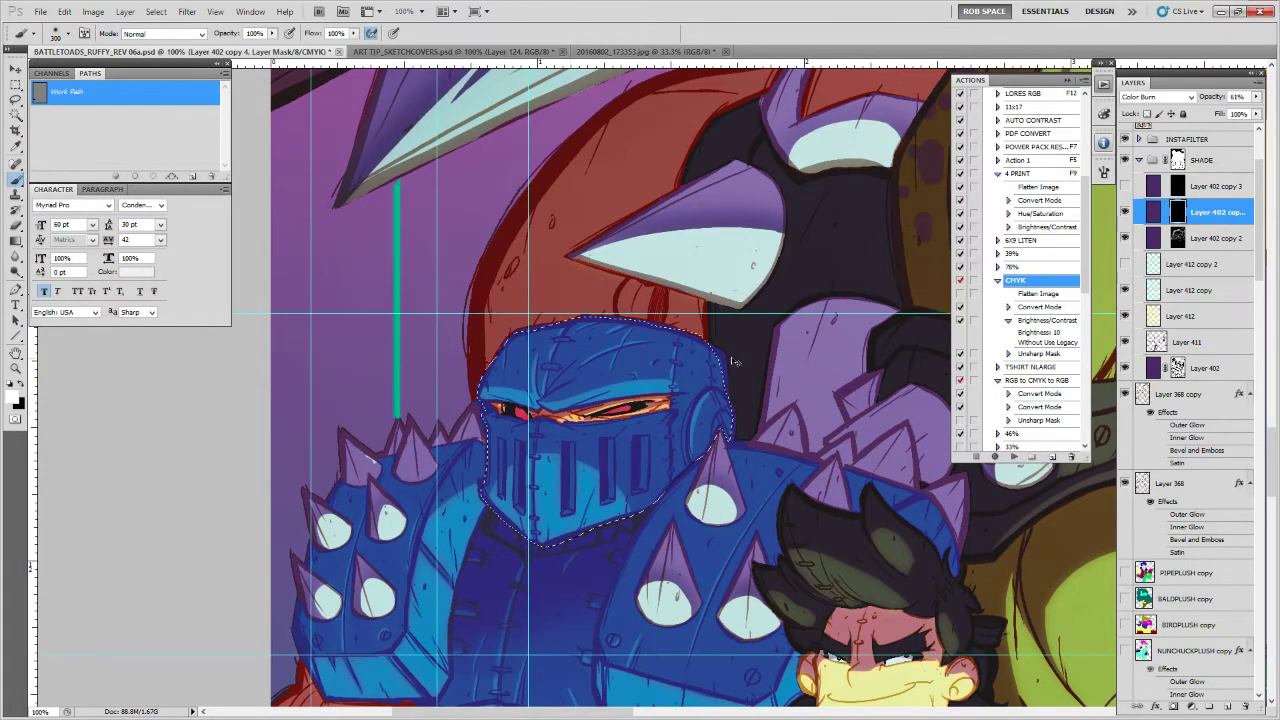
key("l")
left_click_drag(700, 459, 722, 434)
key("b")
key("l")
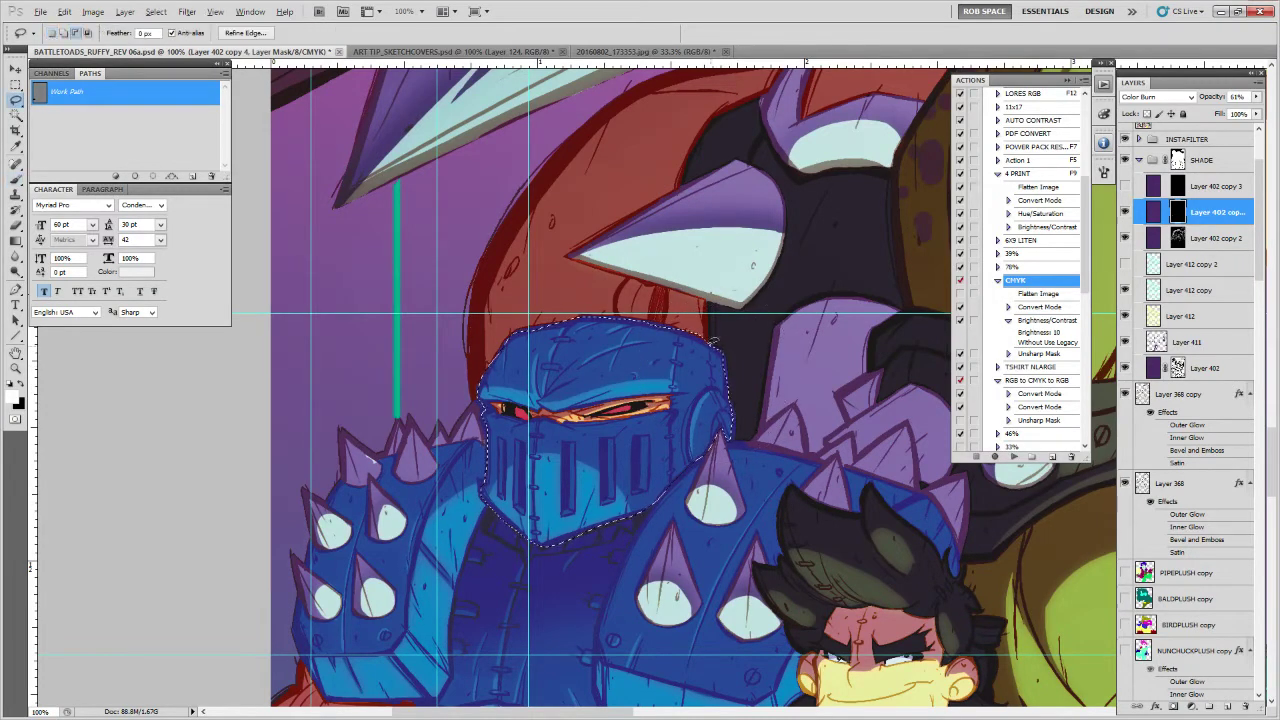
key("b")
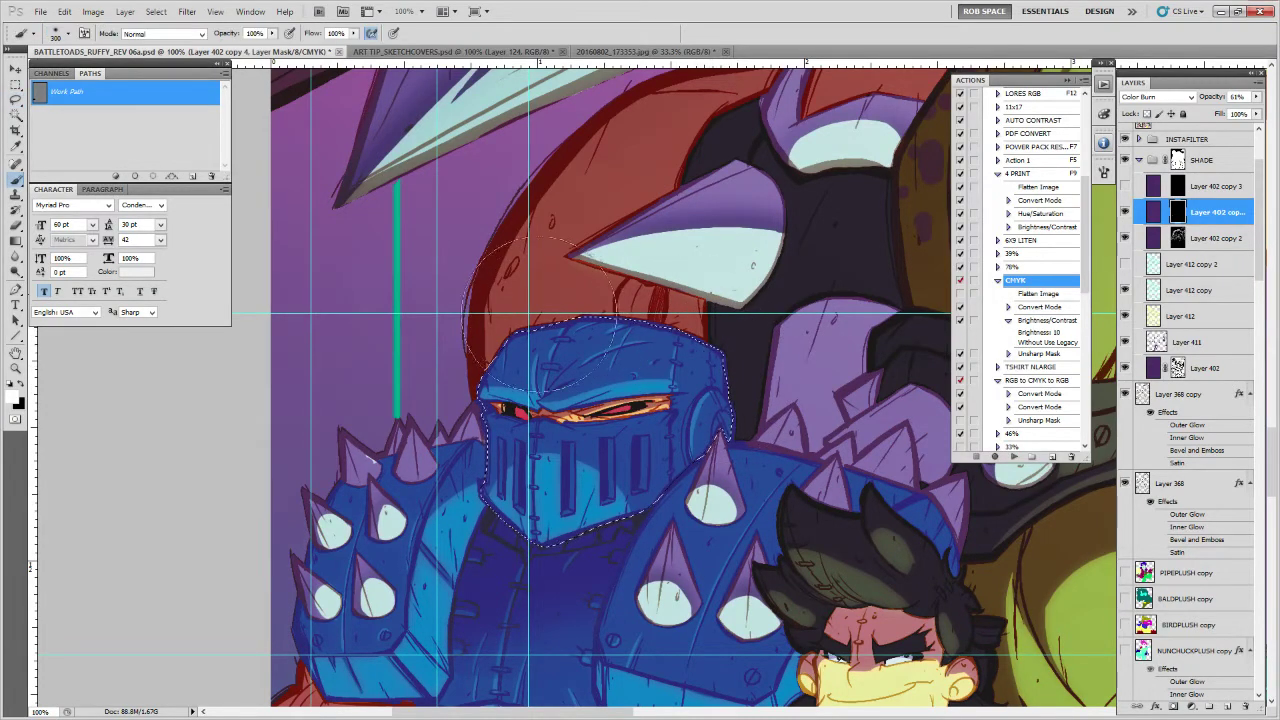
key("ctrl+d")
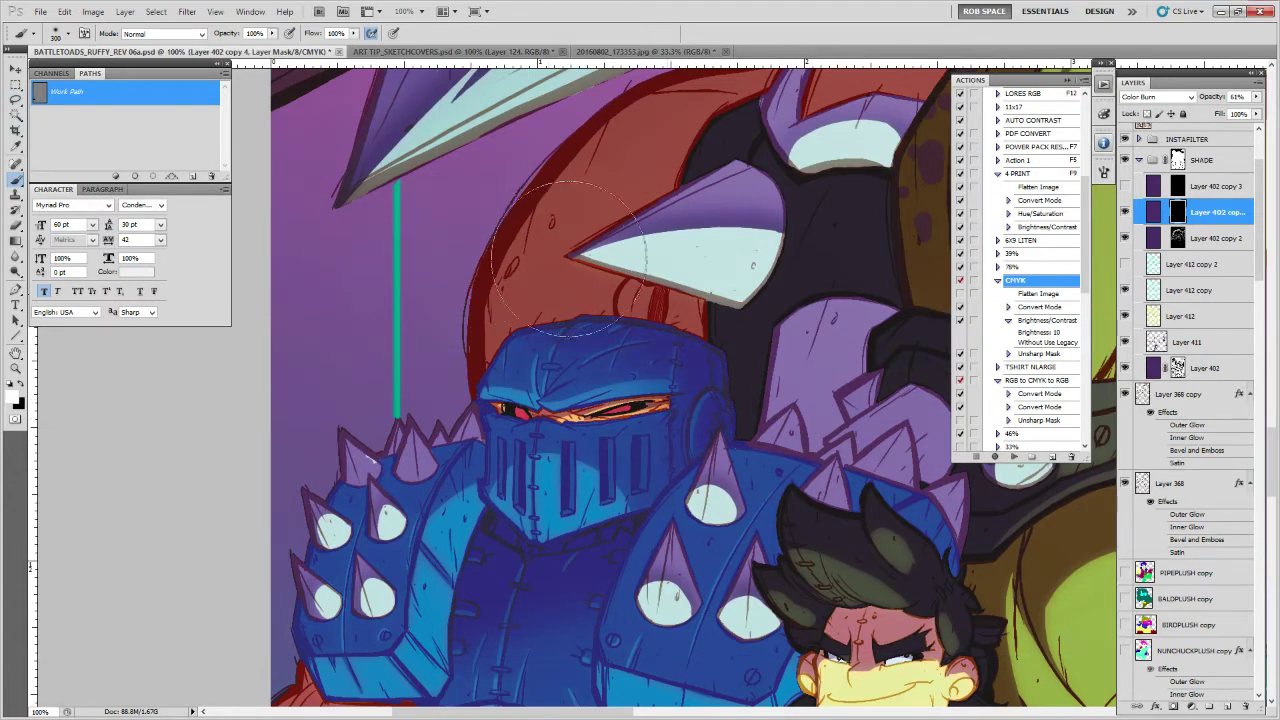
Outline the arm area beneath the armored character's spiked shoulder pad with the Lasso and shade it with the soft brush
left_click_drag(760, 456, 740, 374)
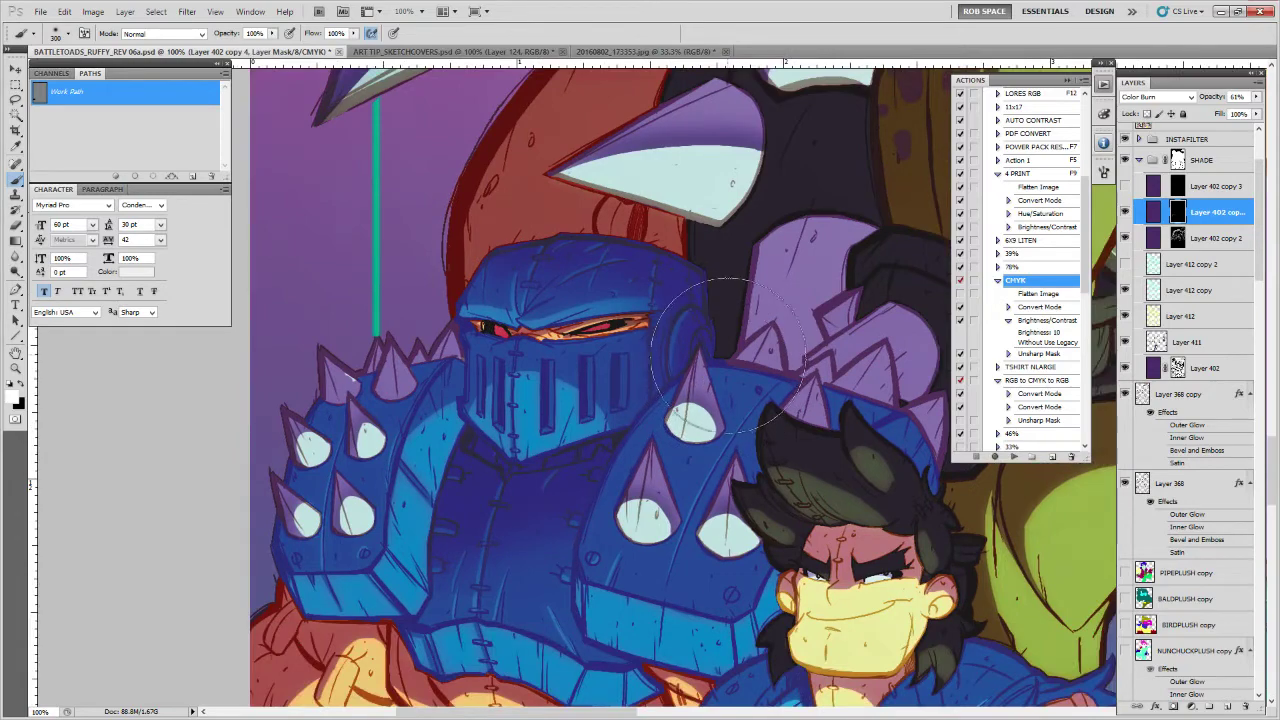
left_click_drag(750, 437, 707, 363)
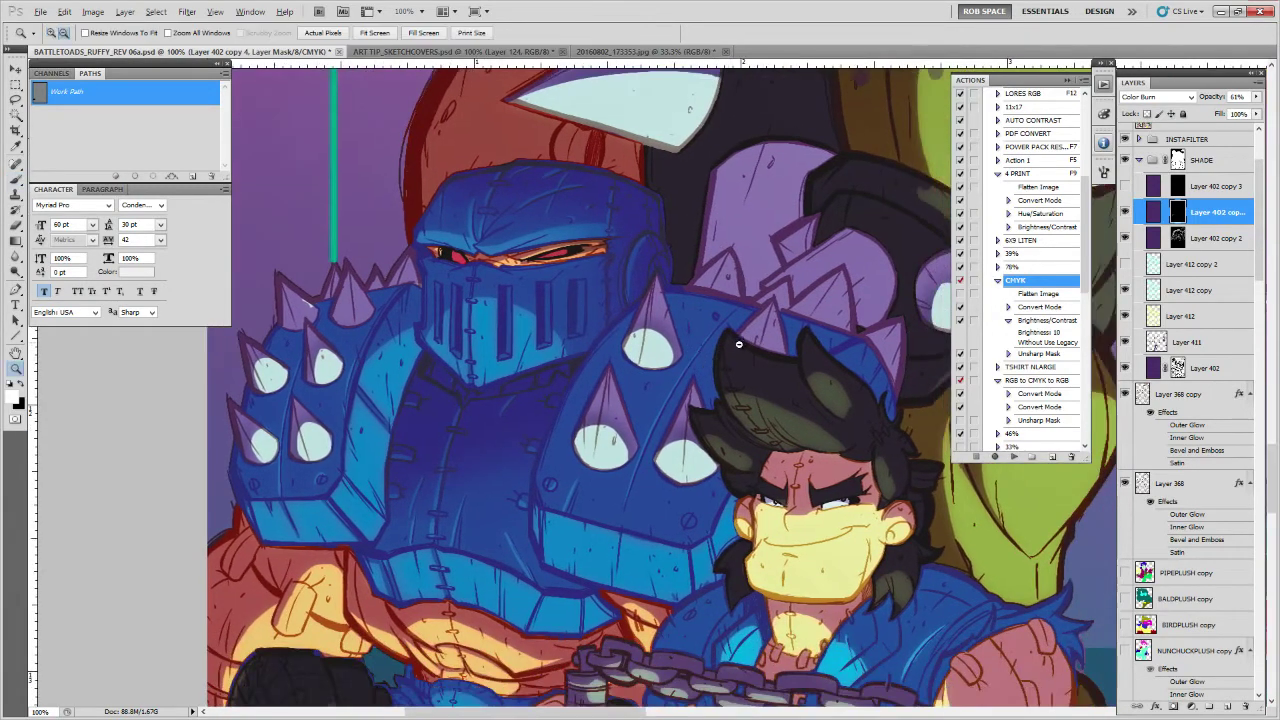
left_click(741, 342, "alt")
left_click(739, 350, "alt")
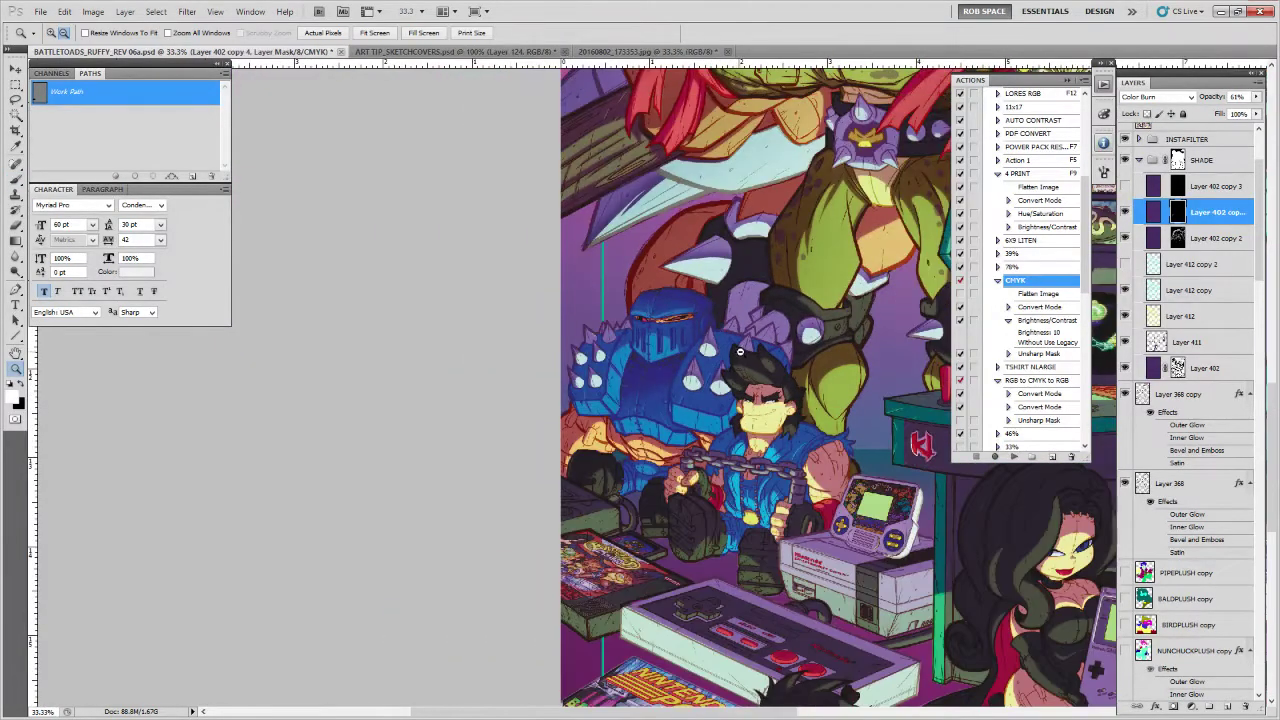
left_click(739, 351, "alt")
left_click_drag(808, 382, 741, 350)
left_click(584, 379)
left_click(584, 379)
left_click(584, 379)
key("l")
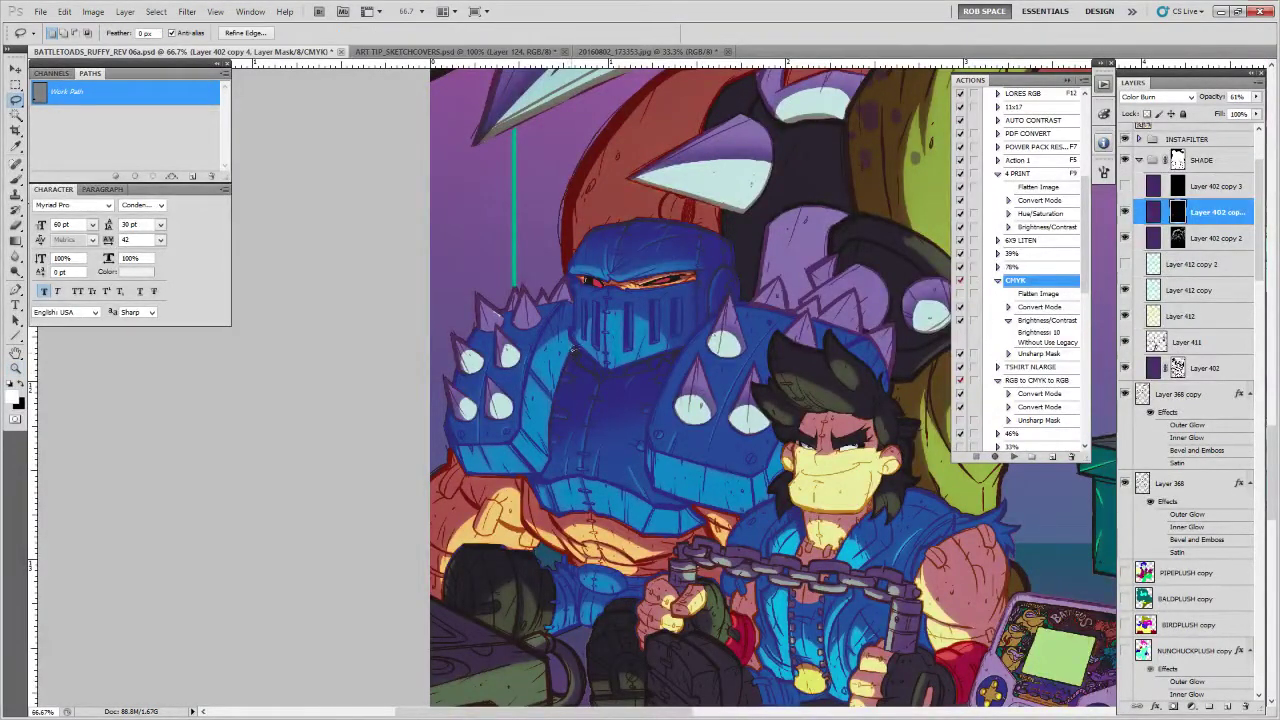
mouse_move(488, 472)
left_mouse_down()
mouse_move(445, 453)
mouse_move(434, 496)
left_mouse_up()
left_click_drag(524, 482, 524, 479)
mouse_move(550, 432)
left_mouse_down()
mouse_move(528, 476)
mouse_move(571, 415)
mouse_move(558, 438)
left_mouse_up()
key("b")
key("ctrl+h")
key("ctrl+h")
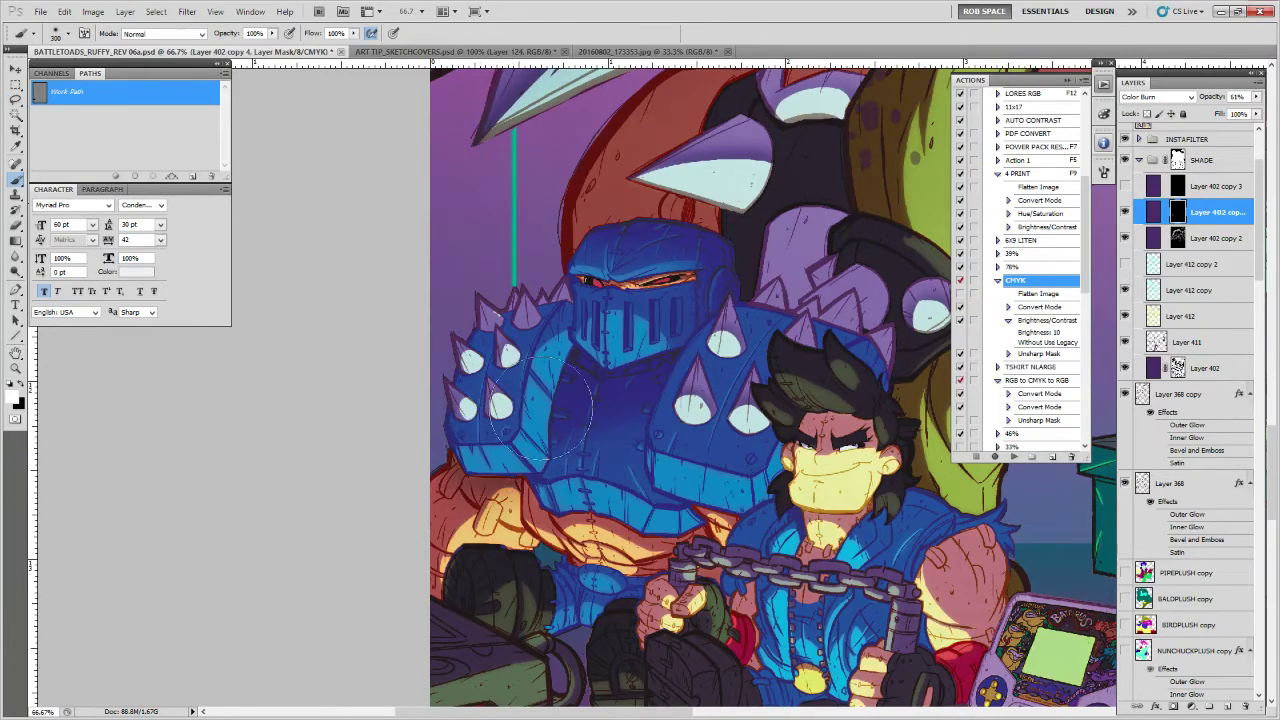
Outline the inner side panel of the armored character's spiked shoulder pad with the Lasso and brush soft shading into it
left_click_drag(822, 509, 740, 444)
key("j")
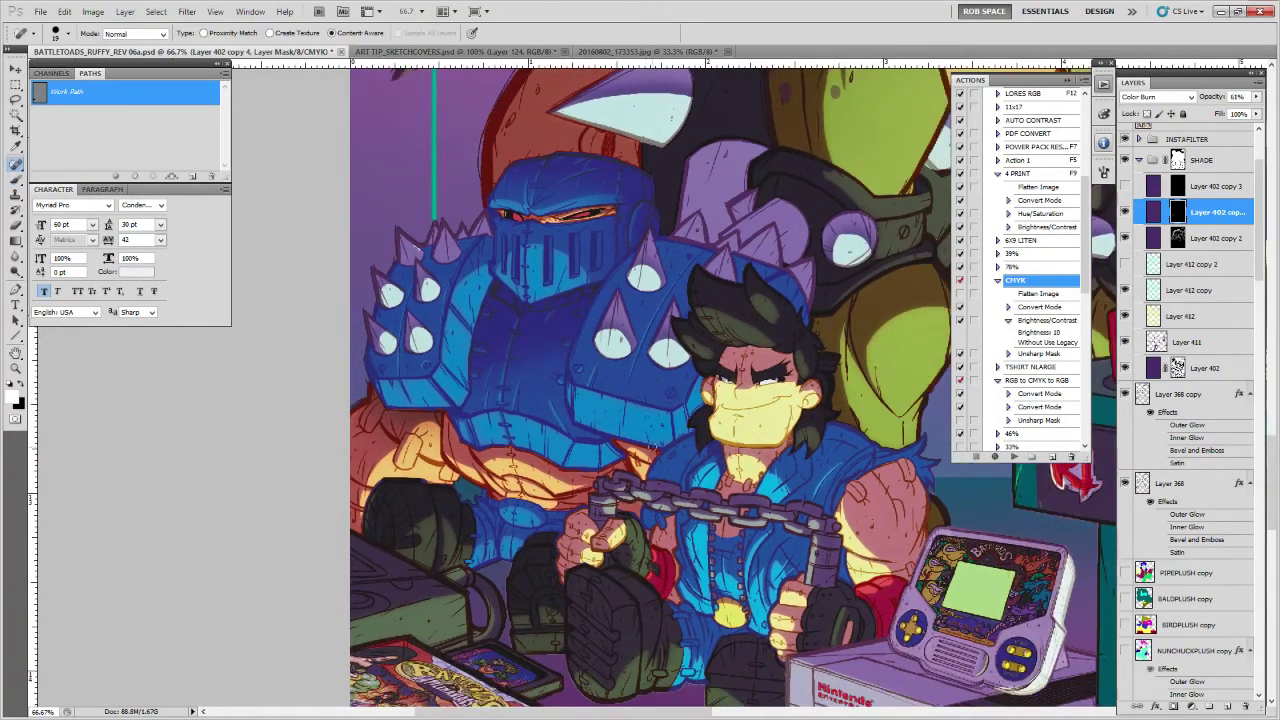
left_click_drag(640, 372, 642, 410)
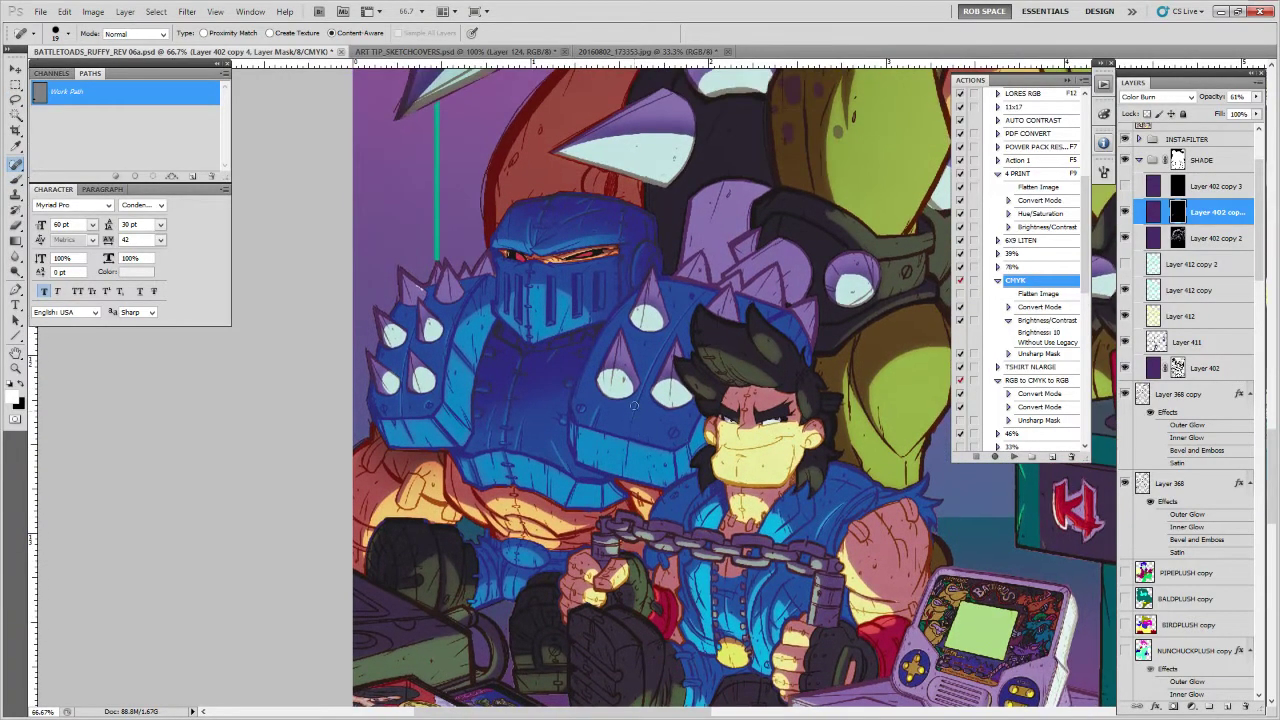
left_click_drag(590, 347, 604, 400)
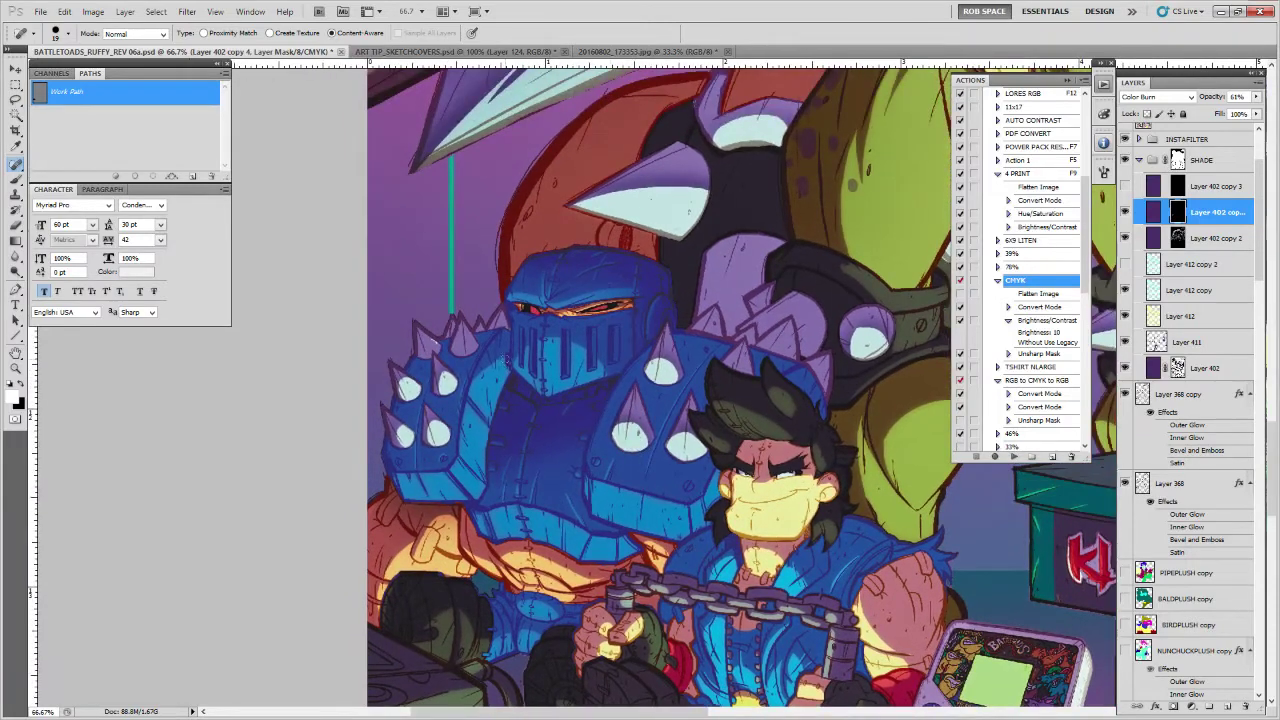
key("l")
left_click_drag(467, 394, 460, 434)
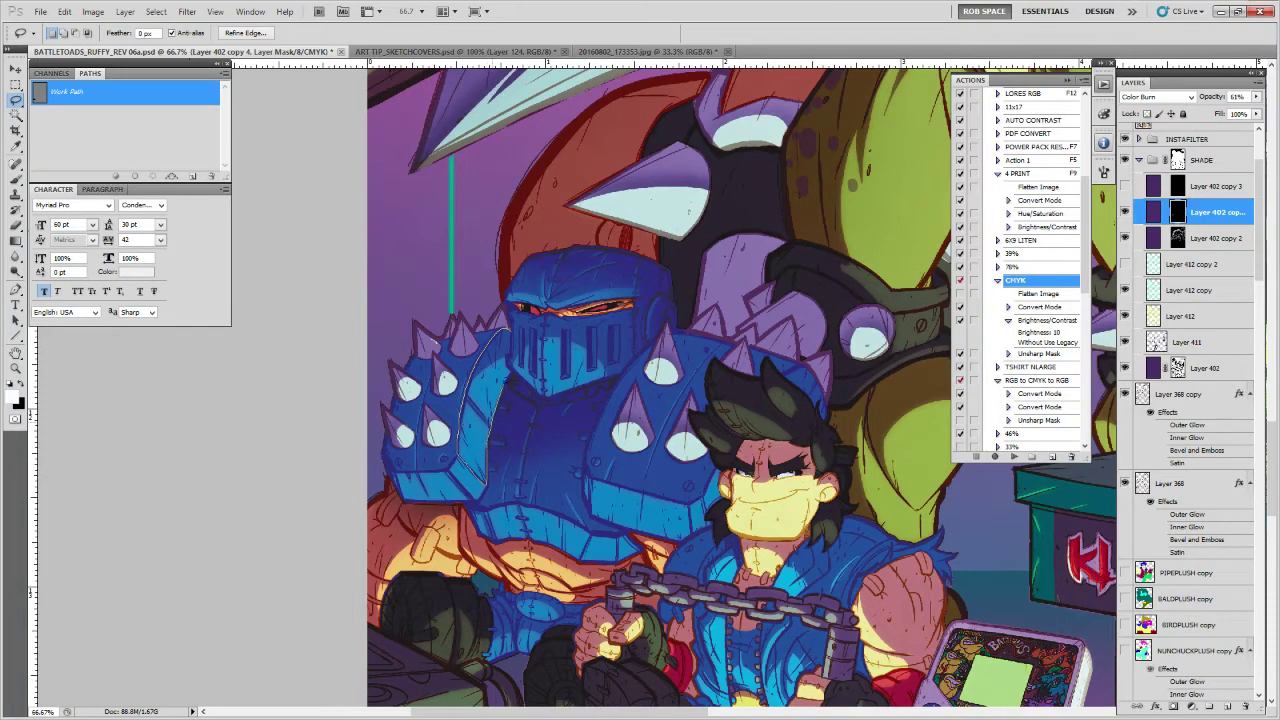
left_click_drag(512, 330, 509, 362)
key("b")
key("ctrl+h")
key("ctrl+h")
key("ctrl+semicolon")
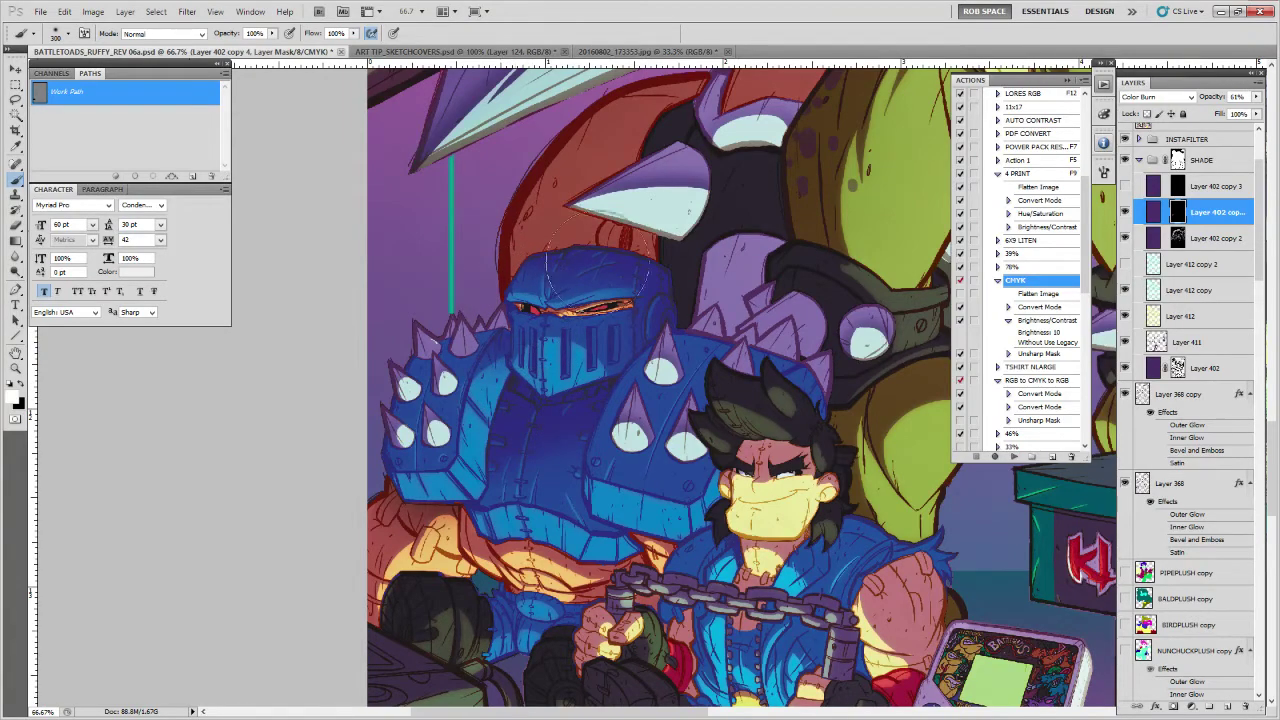
Outline the black-haired character's bare upper arm below the torn sleeve with the Lasso and softly shade its top on Layer 402 copy 4
left_click_drag(851, 488, 695, 447)
key("z")
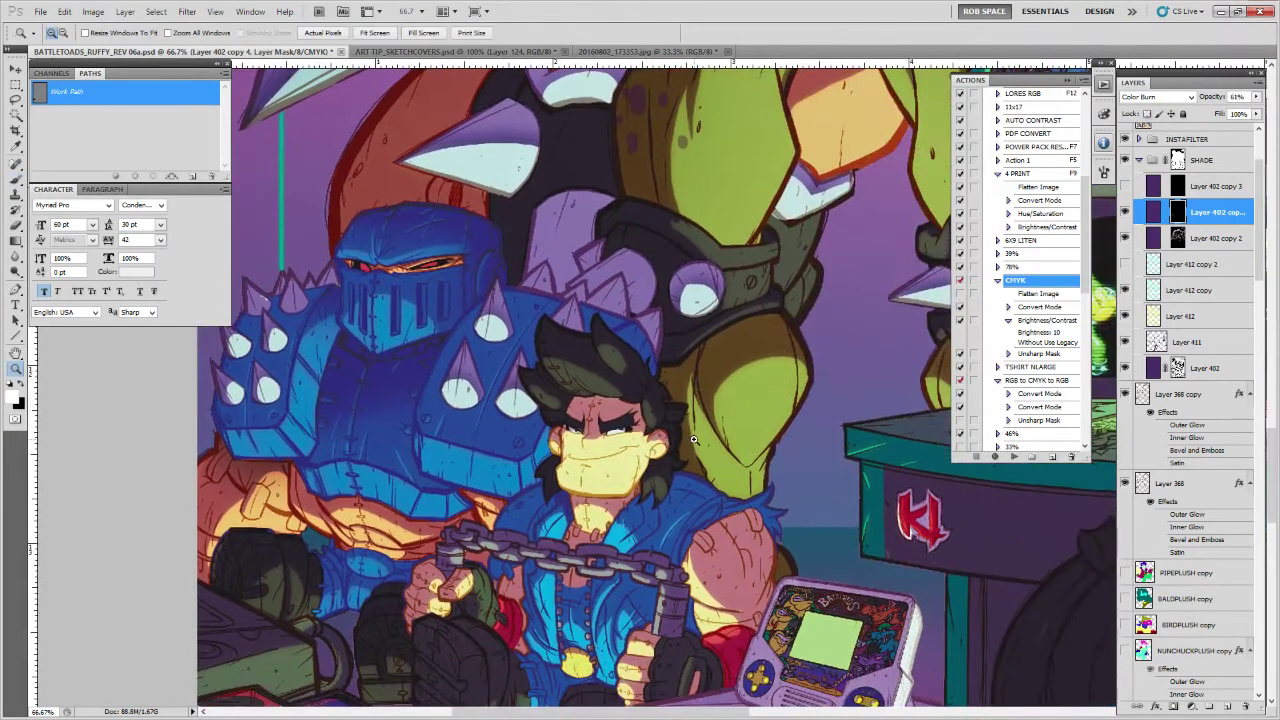
left_click(695, 447, "alt")
left_click(695, 448, "alt")
left_click(694, 450, "alt")
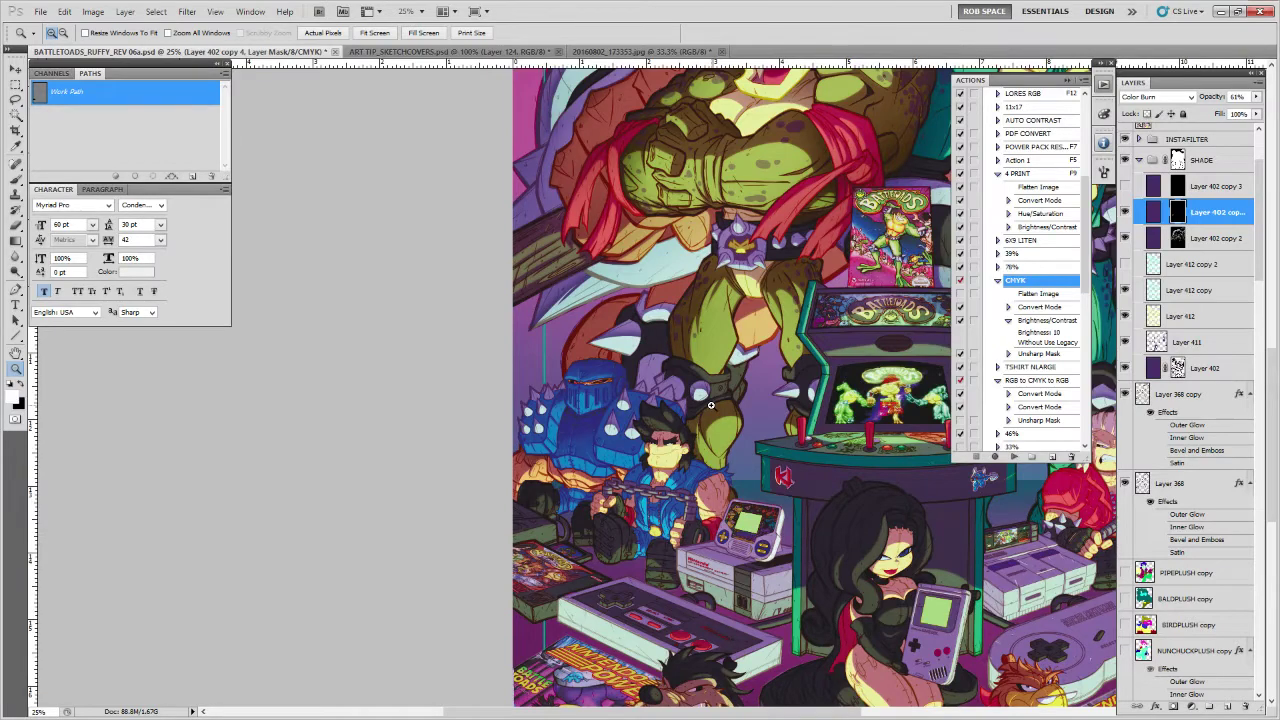
mouse_move(710, 404)
left_mouse_down()
mouse_move(733, 457)
mouse_move(724, 450)
left_mouse_up()
key("l")
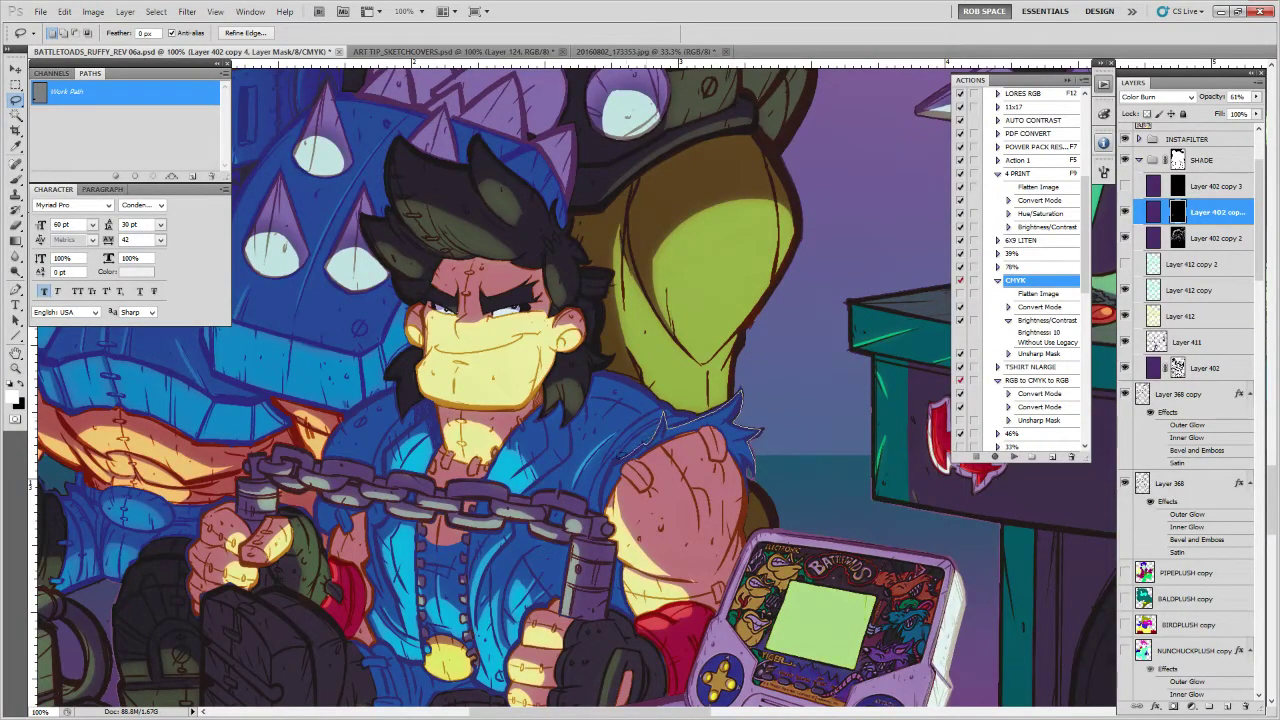
left_click_drag(608, 513, 607, 530)
mouse_move(625, 600)
left_mouse_down()
mouse_move(706, 600)
mouse_move(752, 542)
left_mouse_up()
key("ctrl+h")
key("b")
left_click_drag(594, 510, 685, 420)
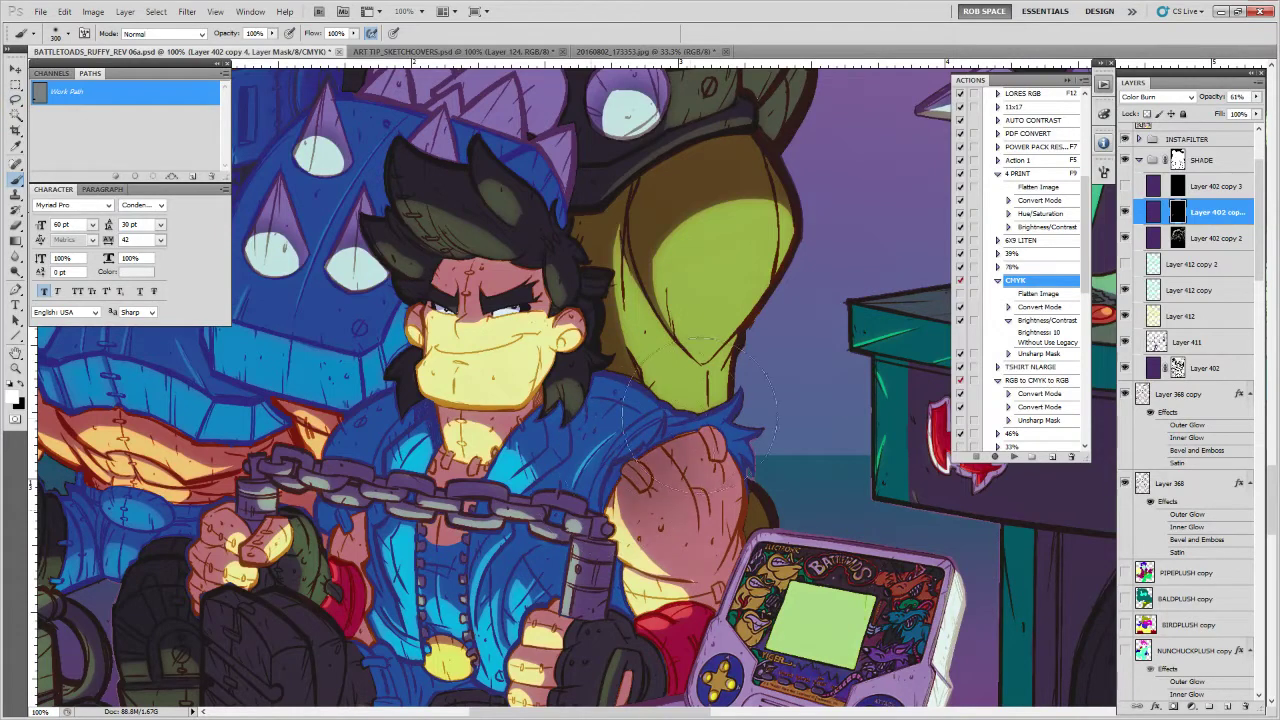
Deepen the shading on the black-haired character's upper arm within a Lasso outline on the Layer 402 copy 2 mask, redoing the first stroke
key("alt+bracketleft")
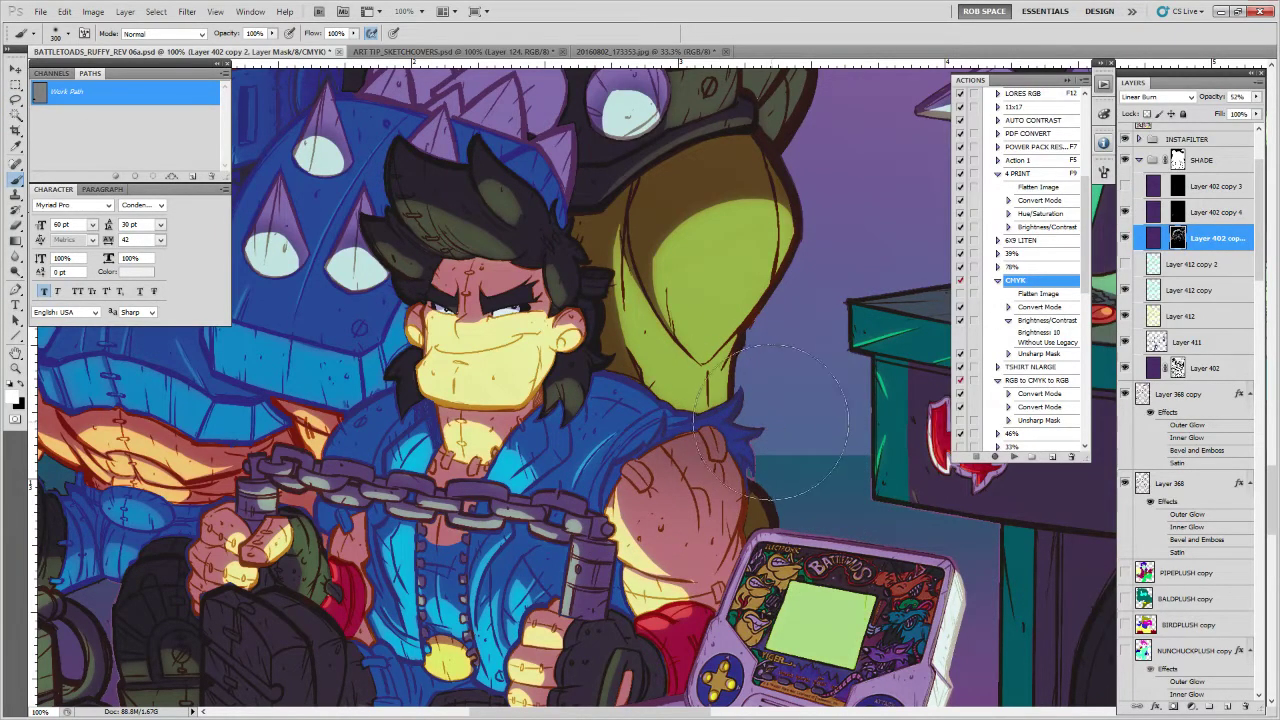
key("l")
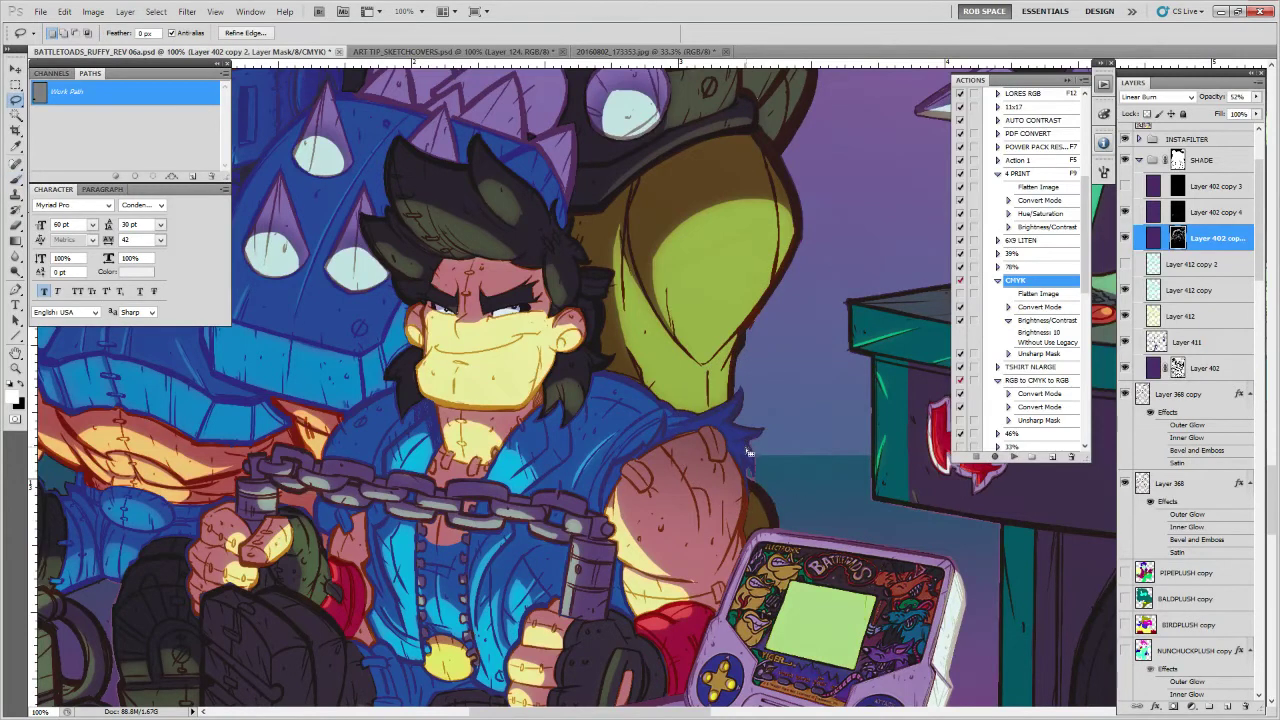
left_click_drag(743, 464, 735, 453)
mouse_move(622, 462)
left_mouse_down()
mouse_move(610, 522)
mouse_move(690, 604)
mouse_move(747, 500)
left_mouse_up()
key("b")
key("ctrl+h")
key("ctrl+h")
mouse_move(650, 426)
left_mouse_down()
mouse_move(733, 426)
mouse_move(797, 494)
left_mouse_up()
key("ctrl+z")
mouse_move(784, 573)
left_mouse_down()
mouse_move(778, 582)
mouse_move(800, 496)
left_mouse_up()
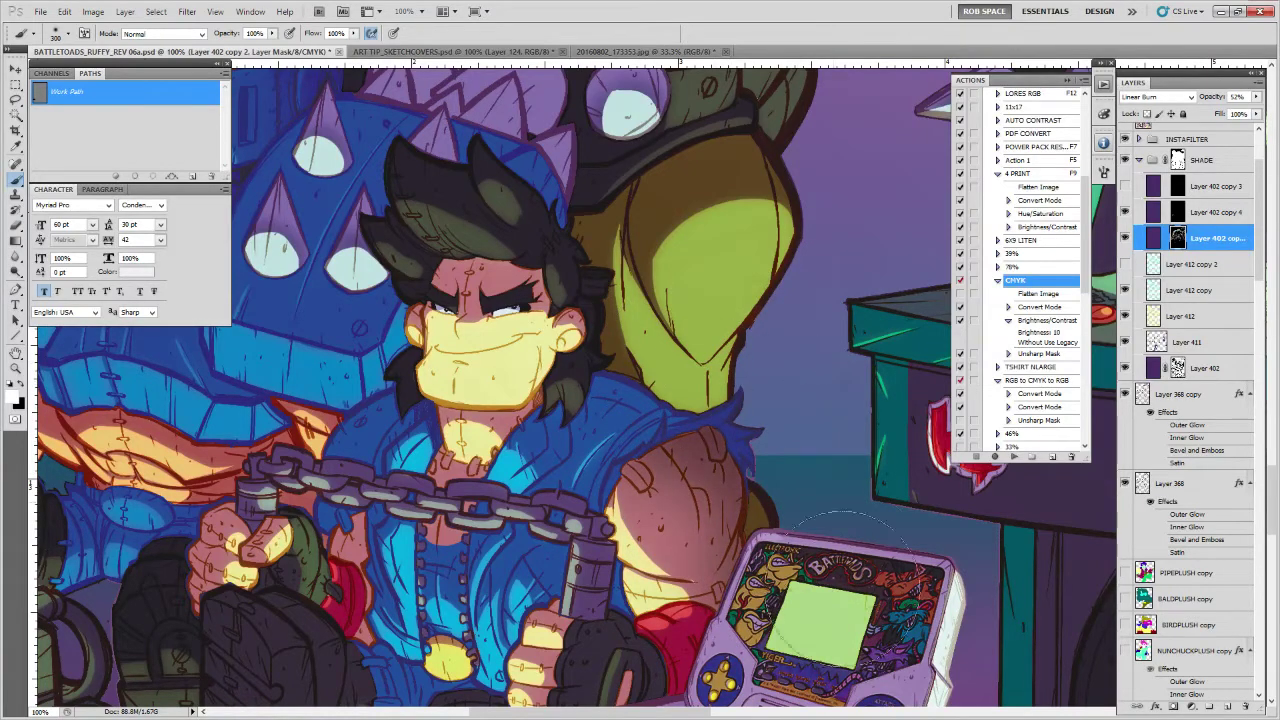
Examine the newly shaded arm and armor in the wider cover view and again up close
key("z")
left_click(783, 477, "alt")
left_click(783, 477, "alt")
left_click(785, 478, "alt")
left_click(786, 478, "alt")
left_click(793, 473)
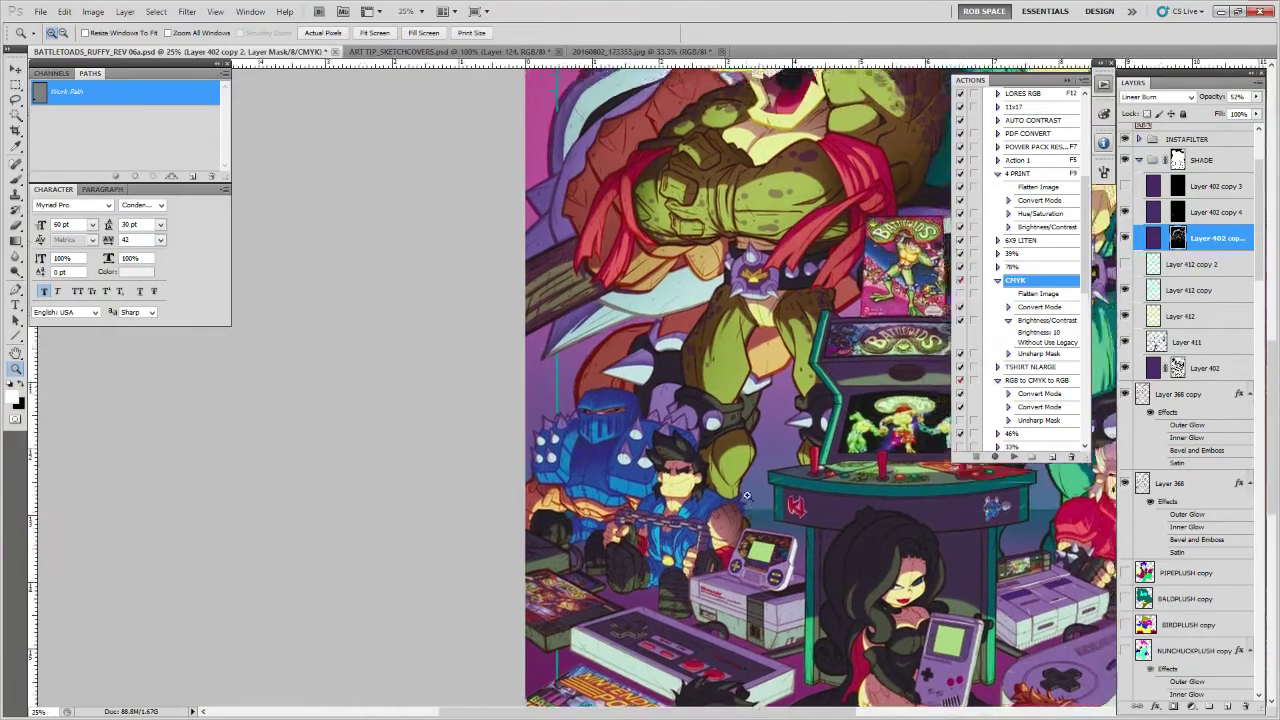
left_click(731, 479)
left_click(750, 496)
left_click(757, 500)
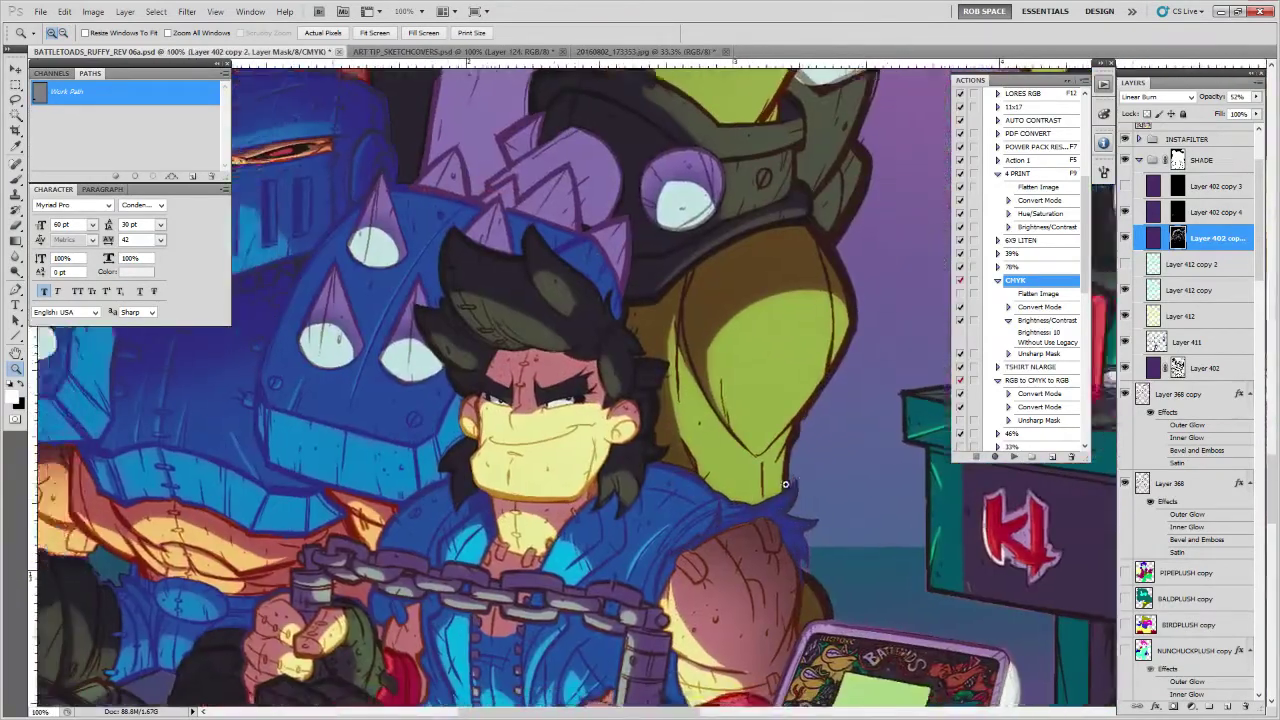
Outline the shoulder of the black-haired character's blue vest beside his hair with the Lasso and brush soft shading into it on Layer 402 copy 2
key("l")
left_click_drag(750, 498, 716, 486)
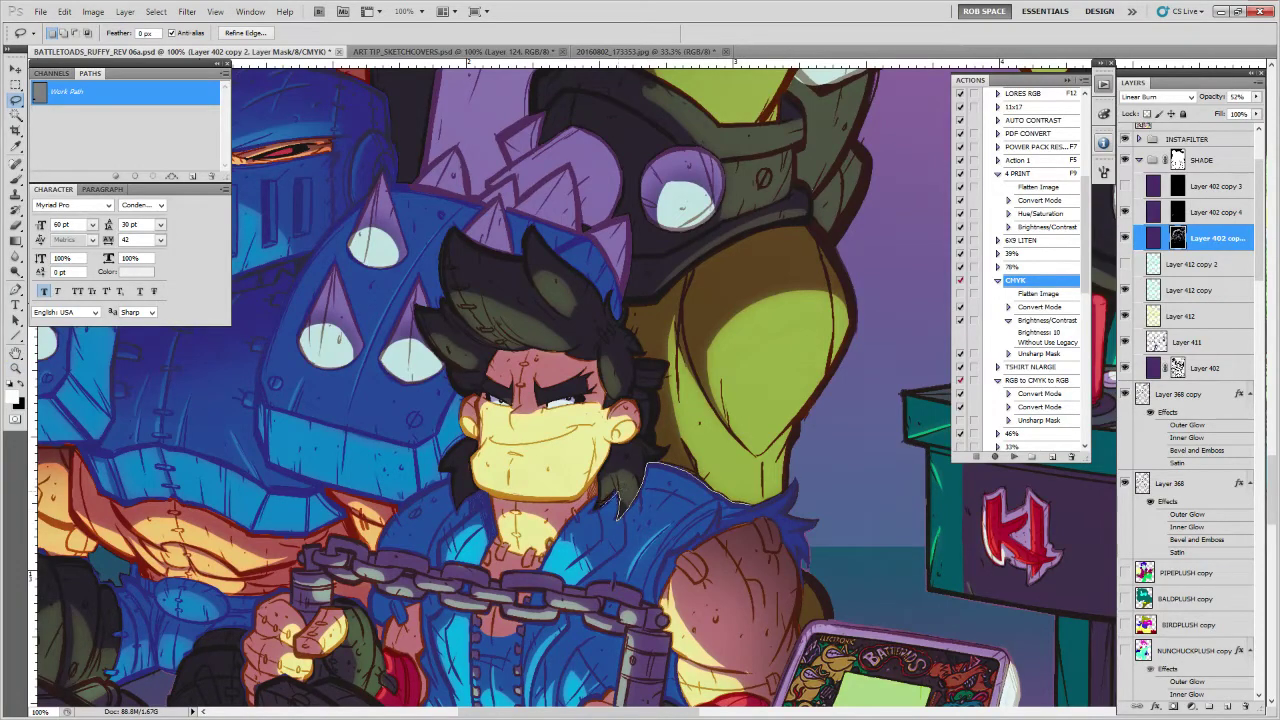
mouse_move(604, 497)
left_mouse_down()
mouse_move(546, 566)
mouse_move(612, 578)
left_mouse_up()
mouse_move(748, 504)
left_mouse_down()
mouse_move(700, 532)
mouse_move(662, 600)
mouse_move(725, 540)
left_mouse_up()
key("b")
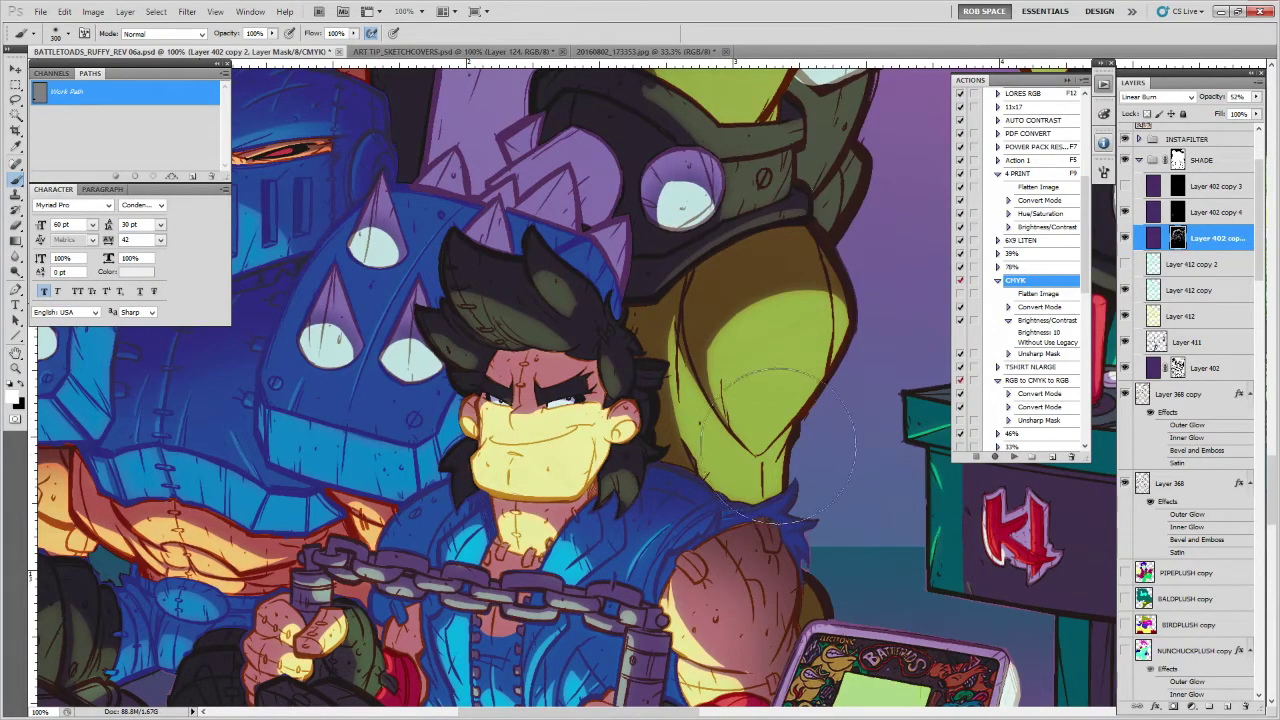
key("z")
left_click(781, 445, "alt")
left_click(781, 448, "alt")
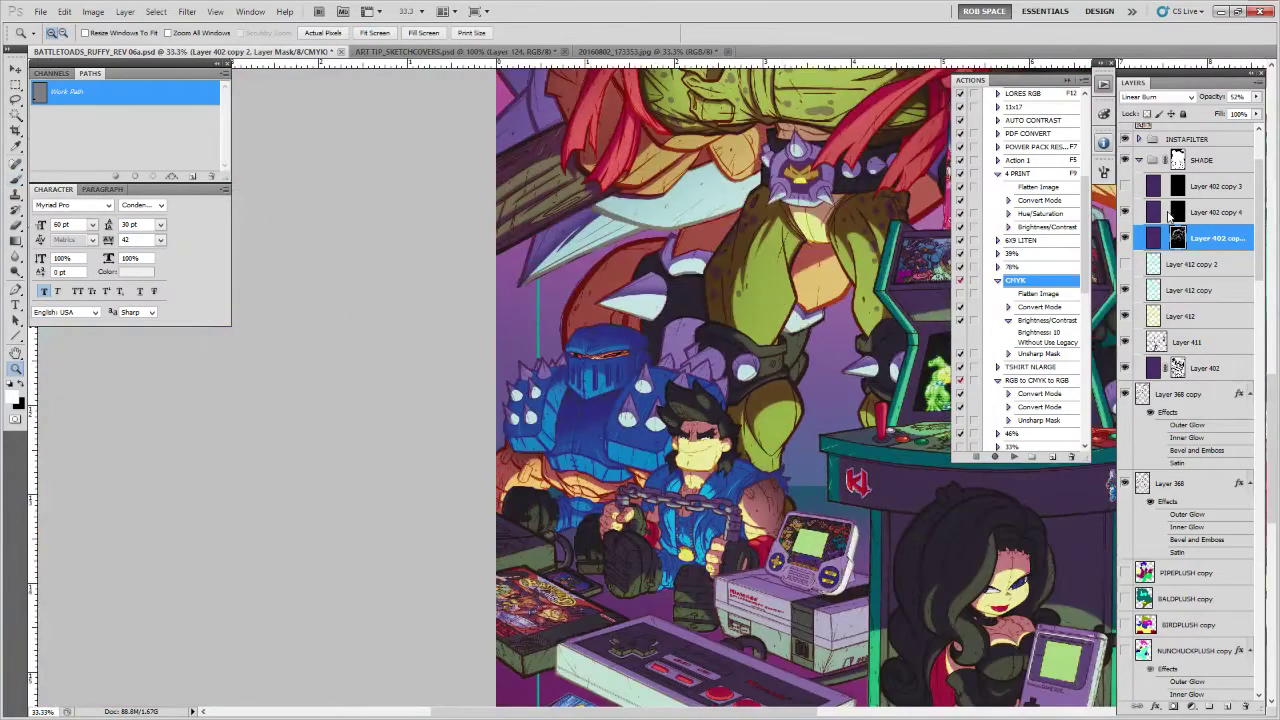
Target the Layer 402 copy 4 mask and load Layer 368 copy's line art as a selection with its edges hidden
left_click(1162, 212)
key("b")
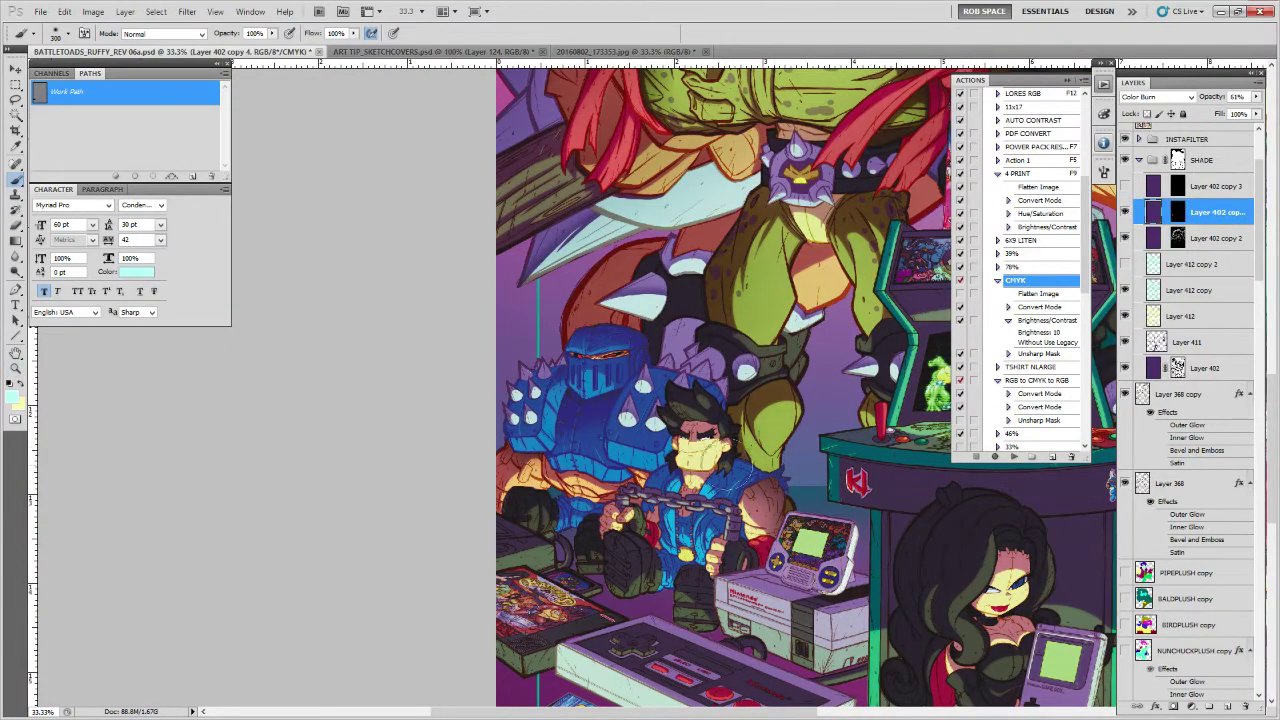
left_click(1177, 212)
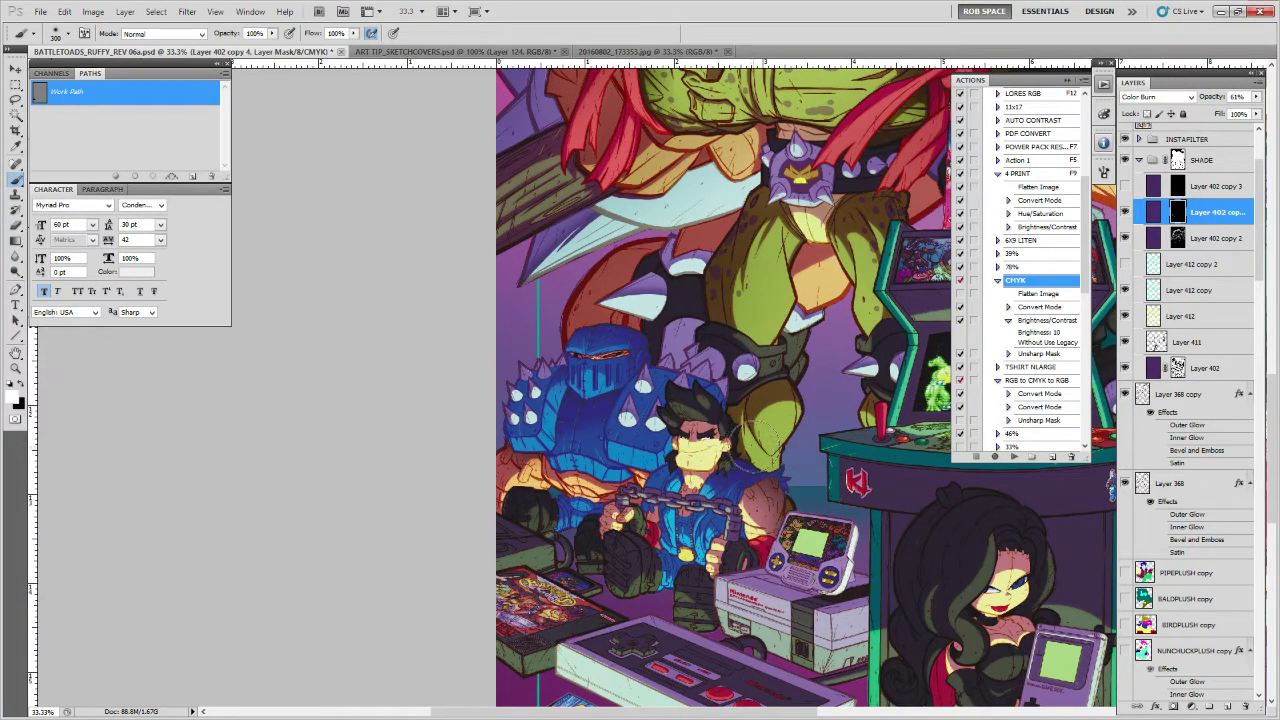
key("z")
left_click(612, 386)
left_click(612, 386)
left_click(612, 386)
left_click(612, 386)
left_click_drag(614, 372, 666, 457)
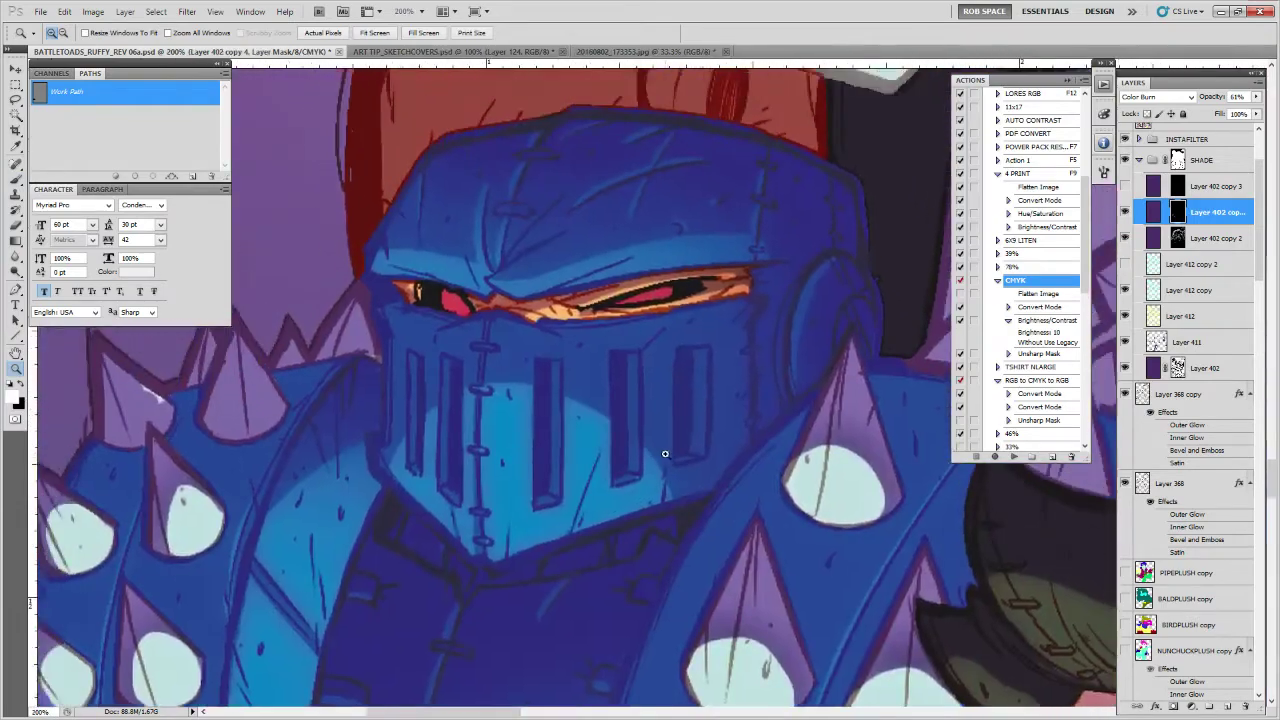
key("b")
left_click(1143, 394, "ctrl")
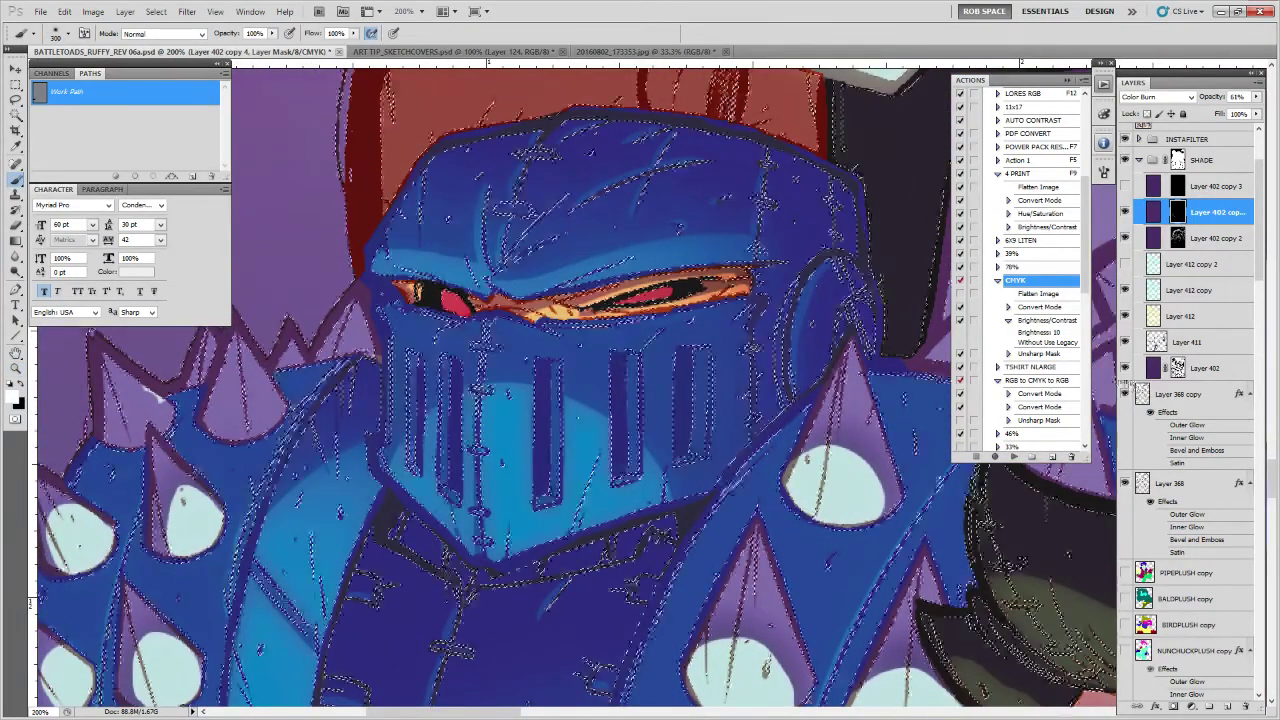
key("ctrl+h")
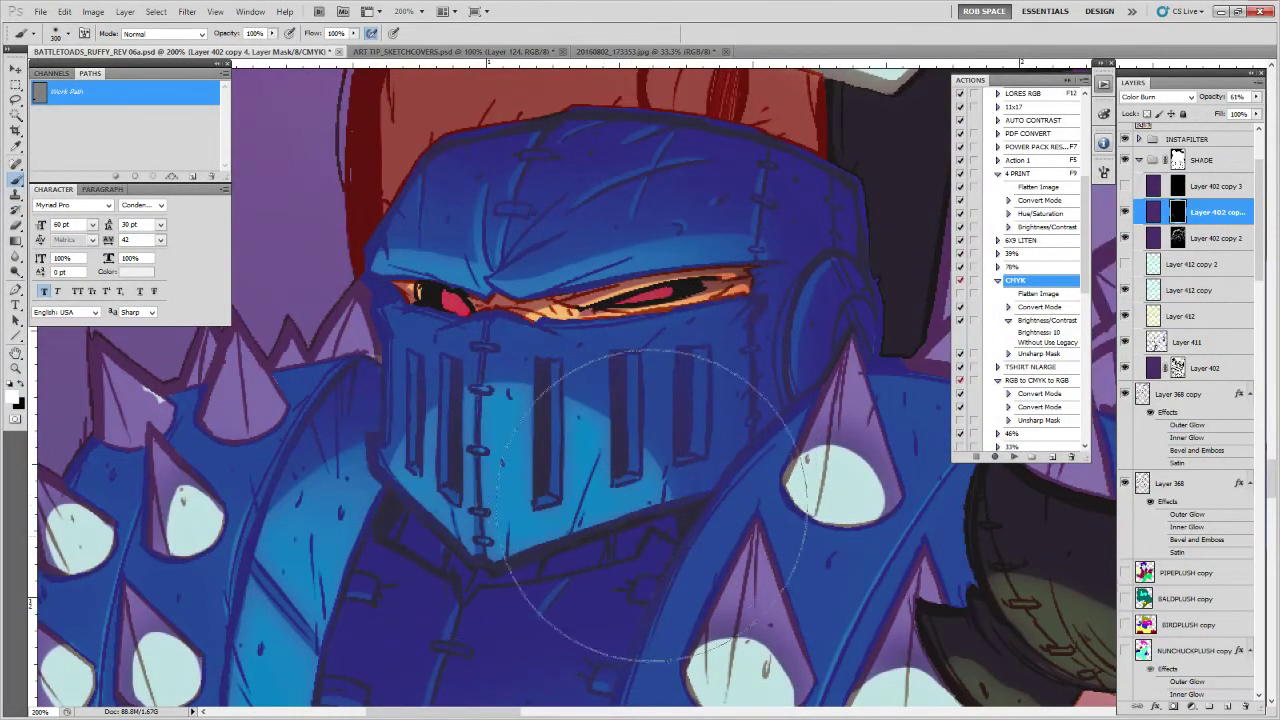
Shrink the brush and darken the line art around the face slits of the armored character's blue helmet
key("bracketleft")
key("bracketleft")
key("bracketleft")
key("bracketleft")
key("bracketleft")
key("bracketleft")
key("bracketleft")
key("bracketleft")
key("bracketleft")
key("bracketleft")
key("bracketleft")
key("bracketleft")
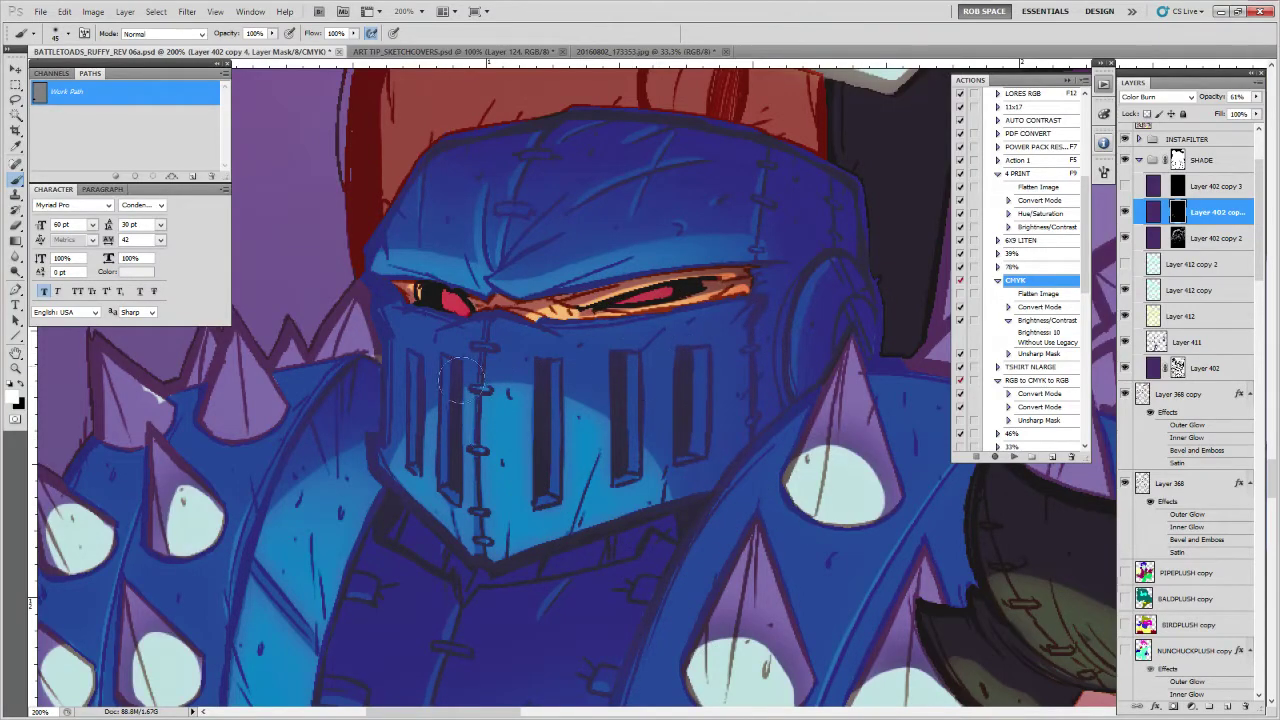
key("z")
left_click(687, 471, "alt")
left_click(687, 471, "alt")
left_click(687, 471, "alt")
left_click(689, 472, "alt")
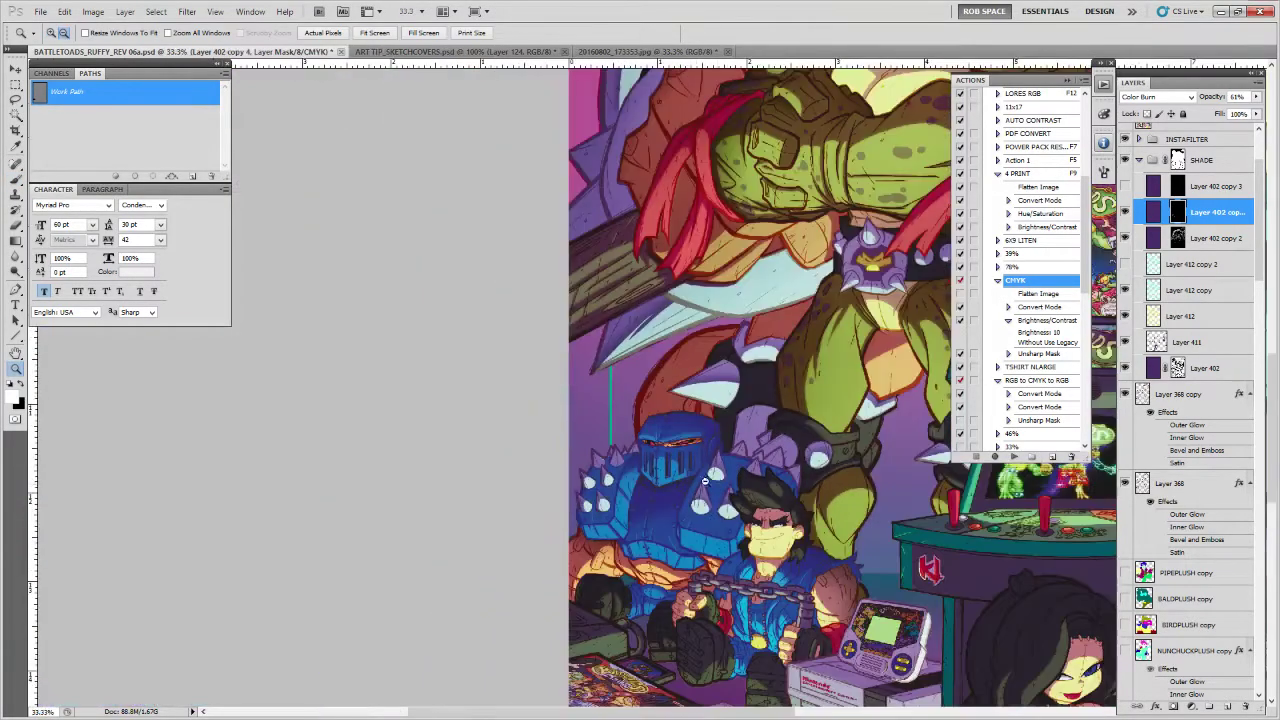
Brush darker line work onto the large toads' torsos and arms through the loaded line-art selection
left_click(767, 511)
key("b")
left_click_drag(884, 298, 665, 509)
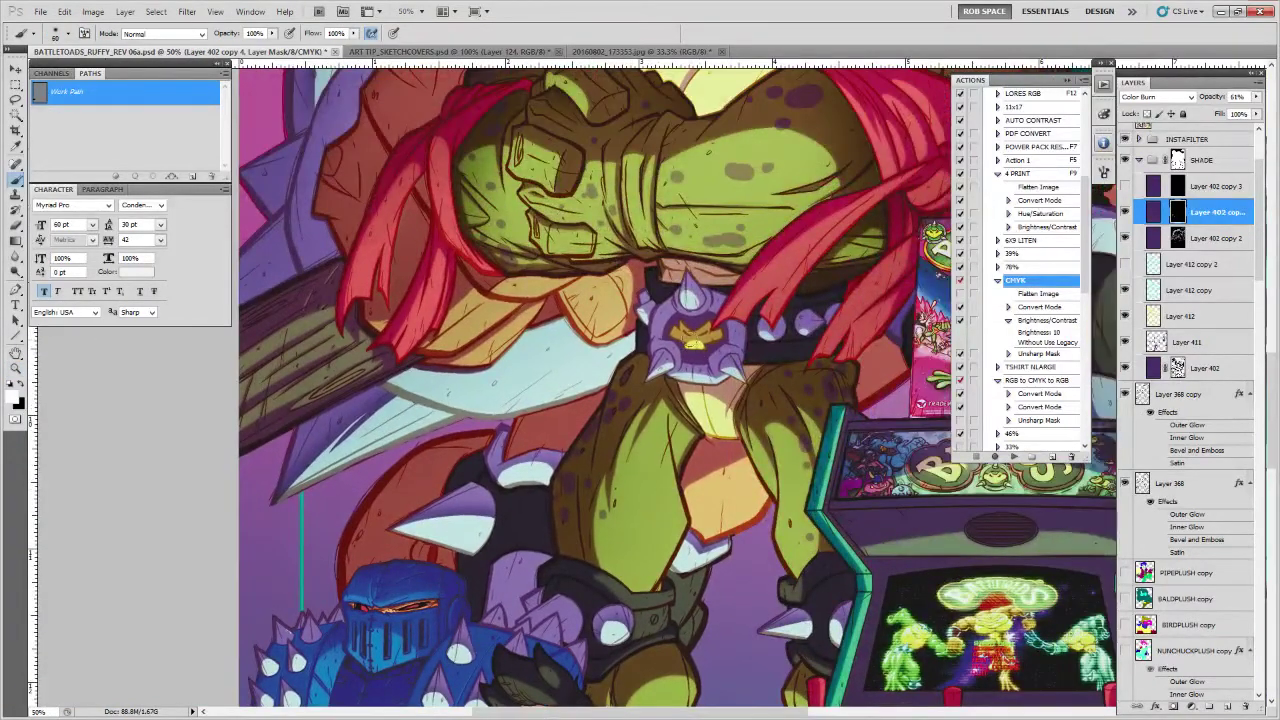
scroll(710, 340, "up", 3)
scroll(710, 340, "right", 1)
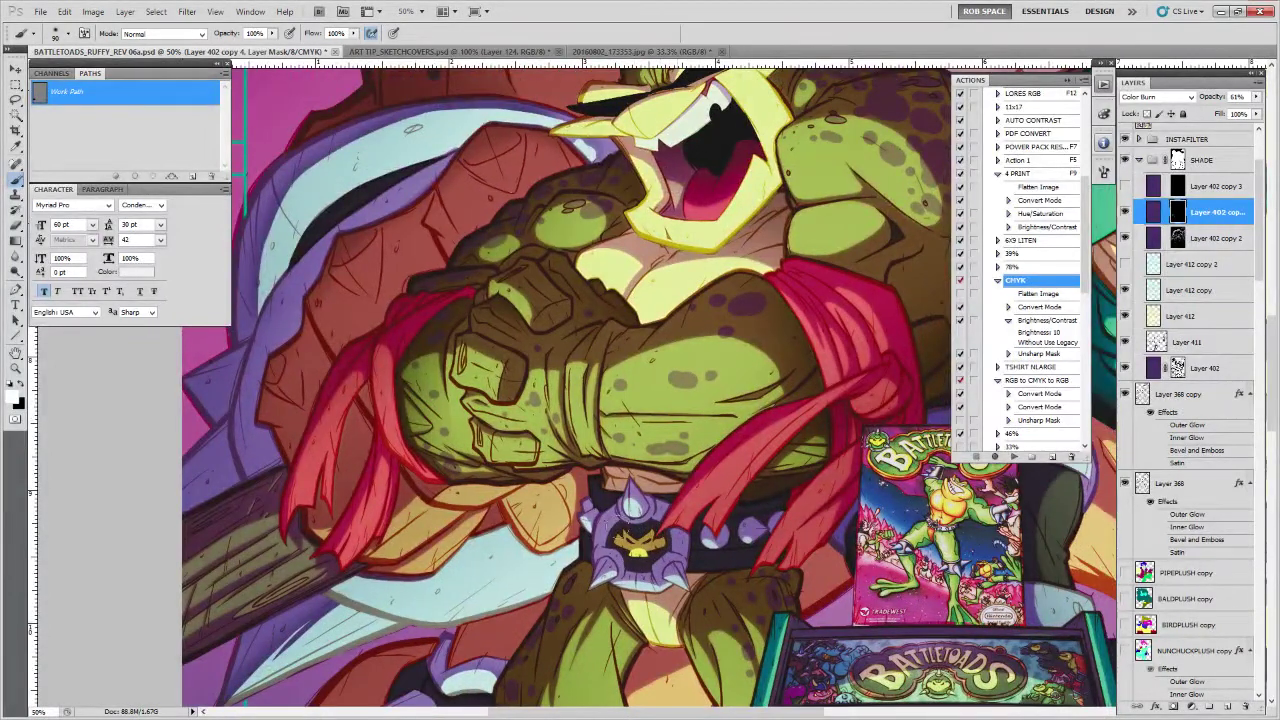
scroll(640, 385, "right", 5)
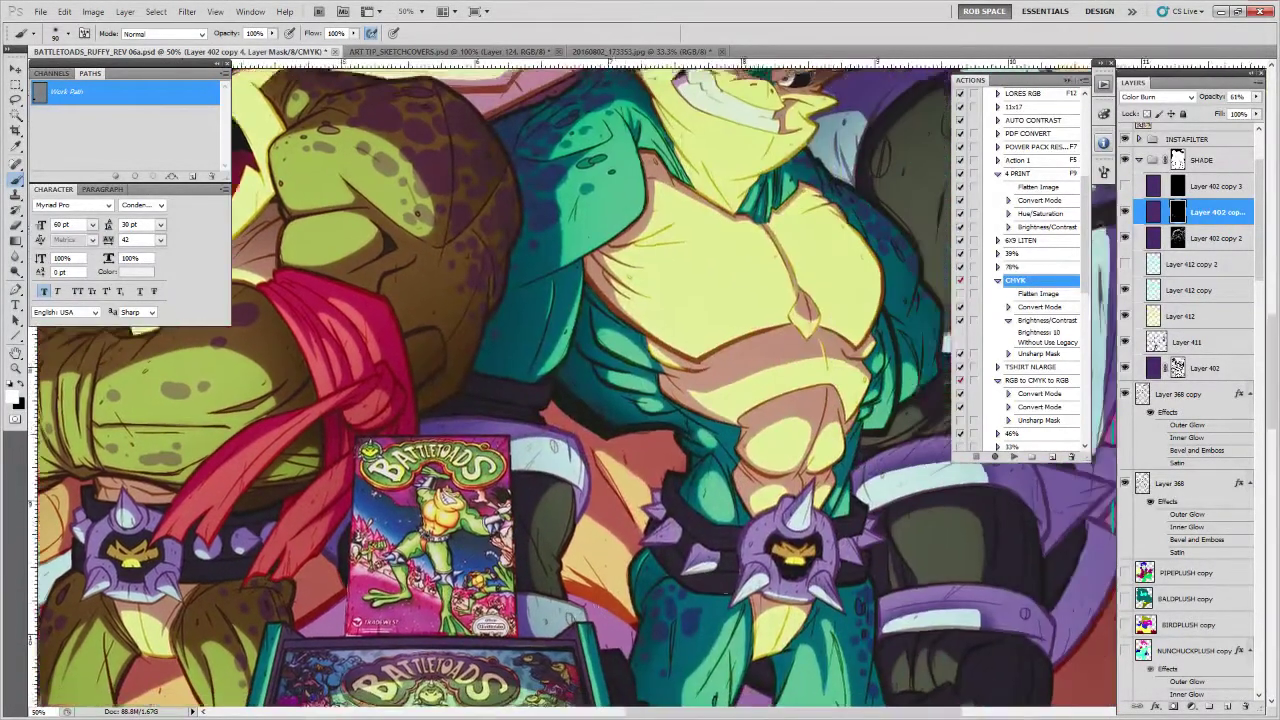
left_click_drag(815, 562, 801, 570)
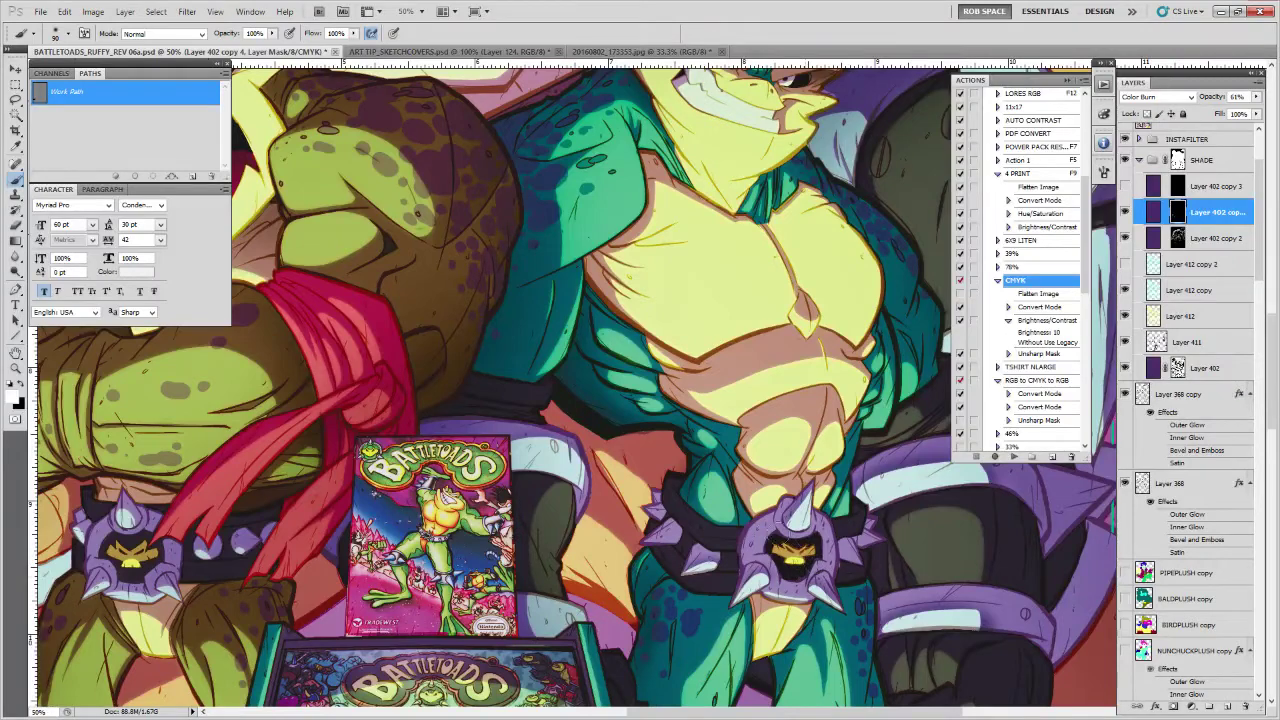
scroll(882, 475, "up", 6)
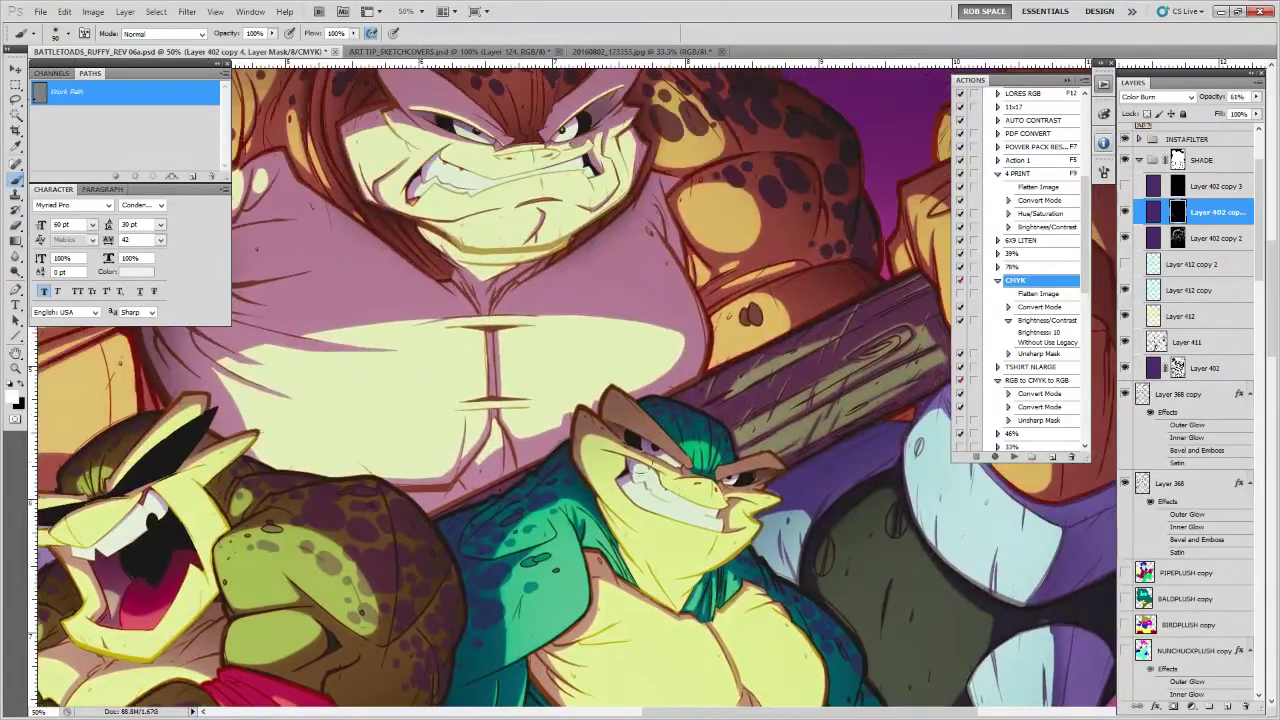
Darken the line art around the open-mouthed toad's head, crossed arms and red sash on the Layer 402 copy 4 mask
left_click_drag(529, 541, 859, 461)
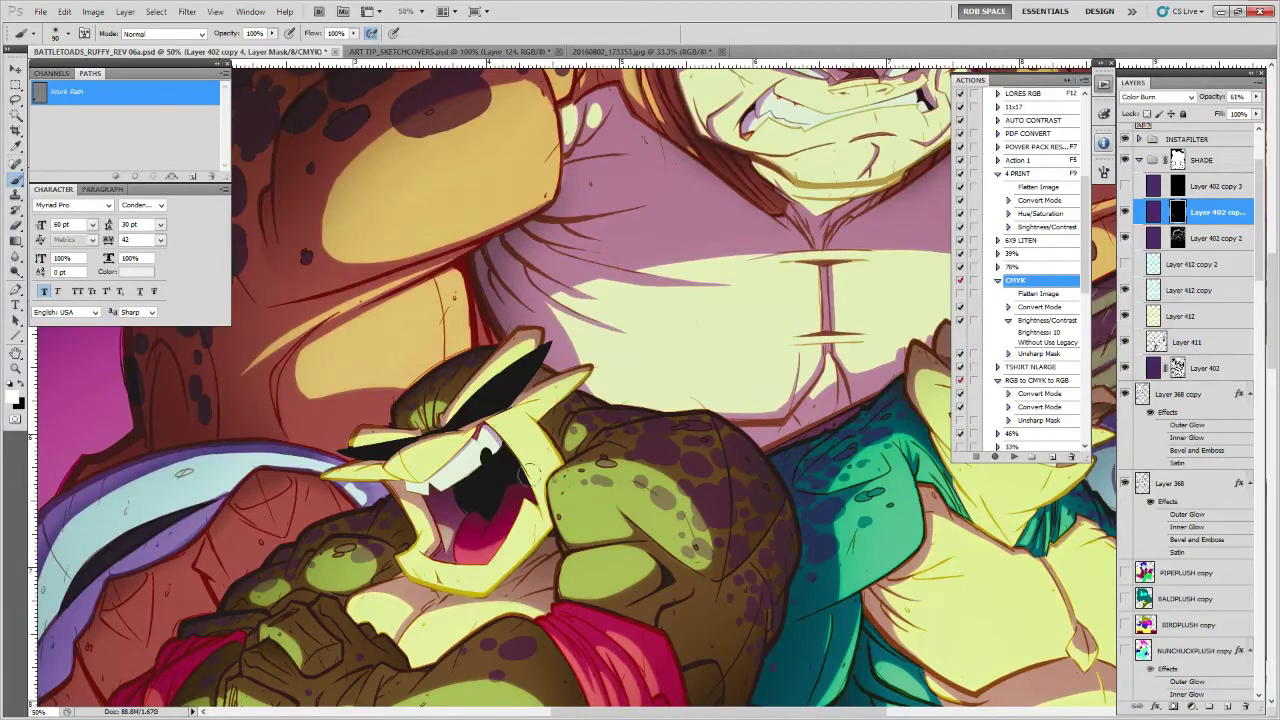
mouse_move(470, 515)
left_mouse_down()
mouse_move(558, 527)
mouse_move(573, 542)
left_mouse_up()
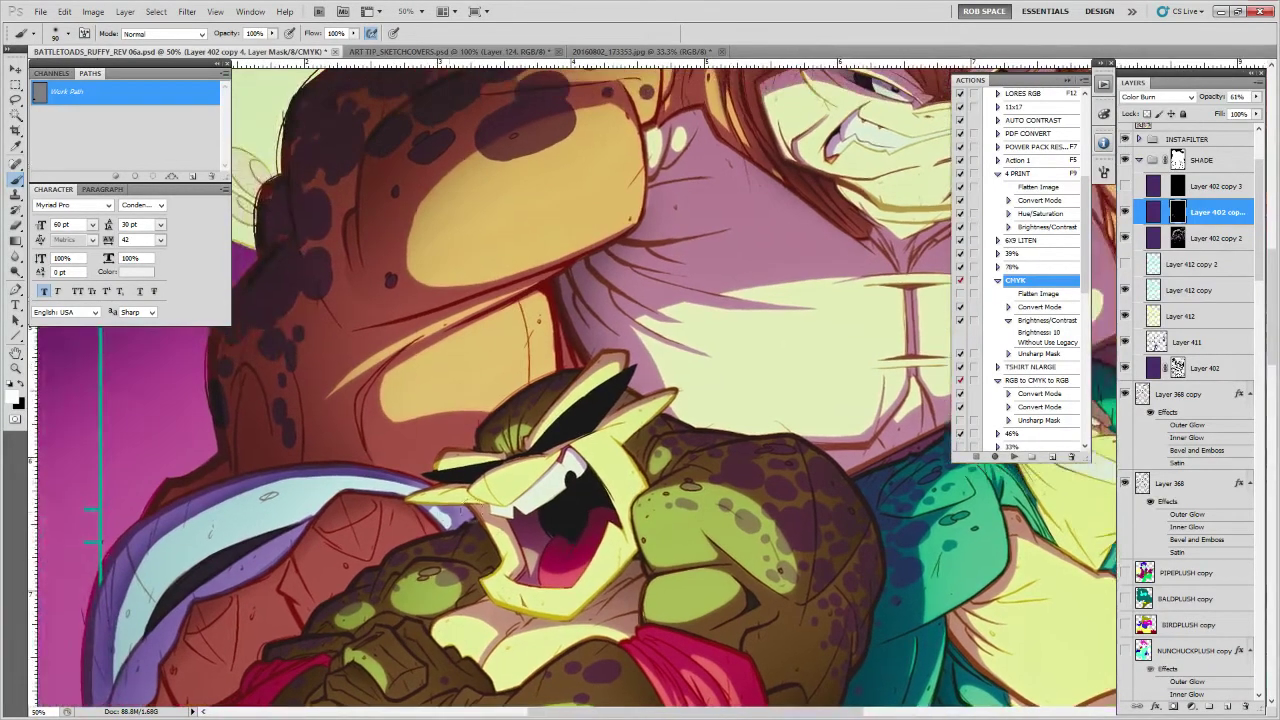
left_click_drag(618, 631, 618, 281)
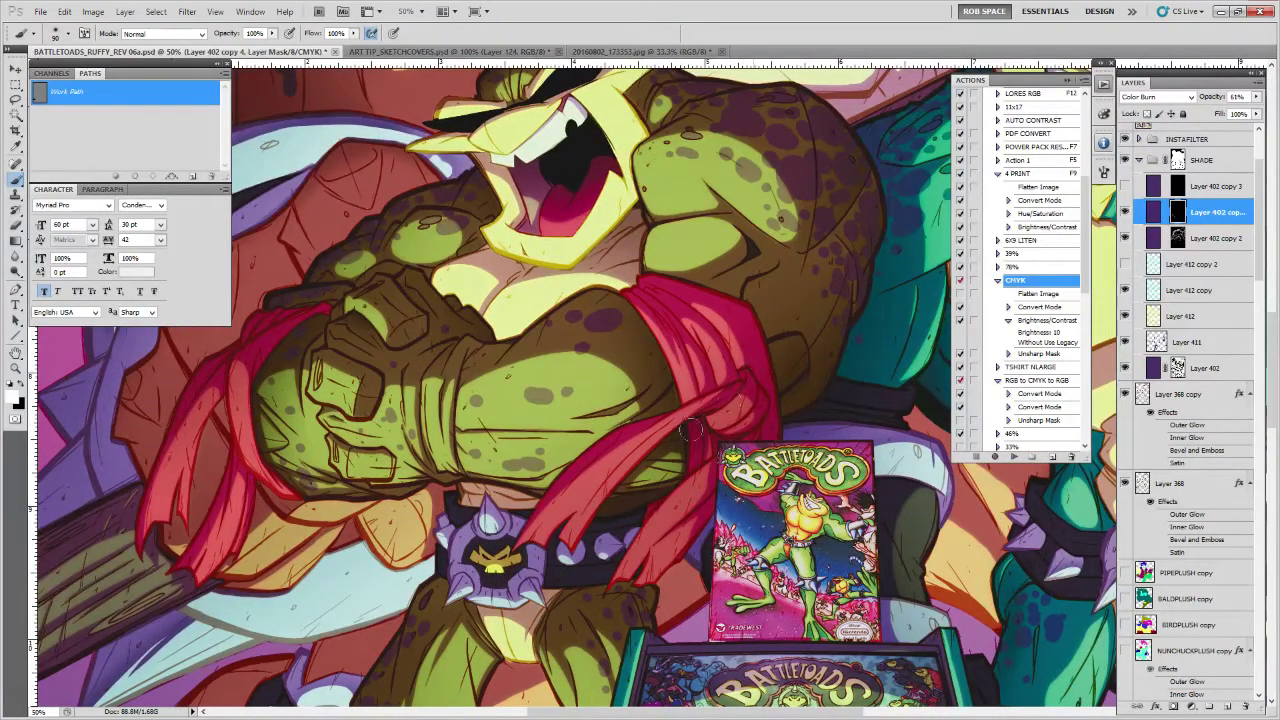
left_click_drag(660, 592, 709, 420)
left_click_drag(608, 457, 686, 277)
Examine the seated characters, the arcade cabinet and the consoles up close, and the whole cover in full view
left_click_drag(543, 664, 617, 466)
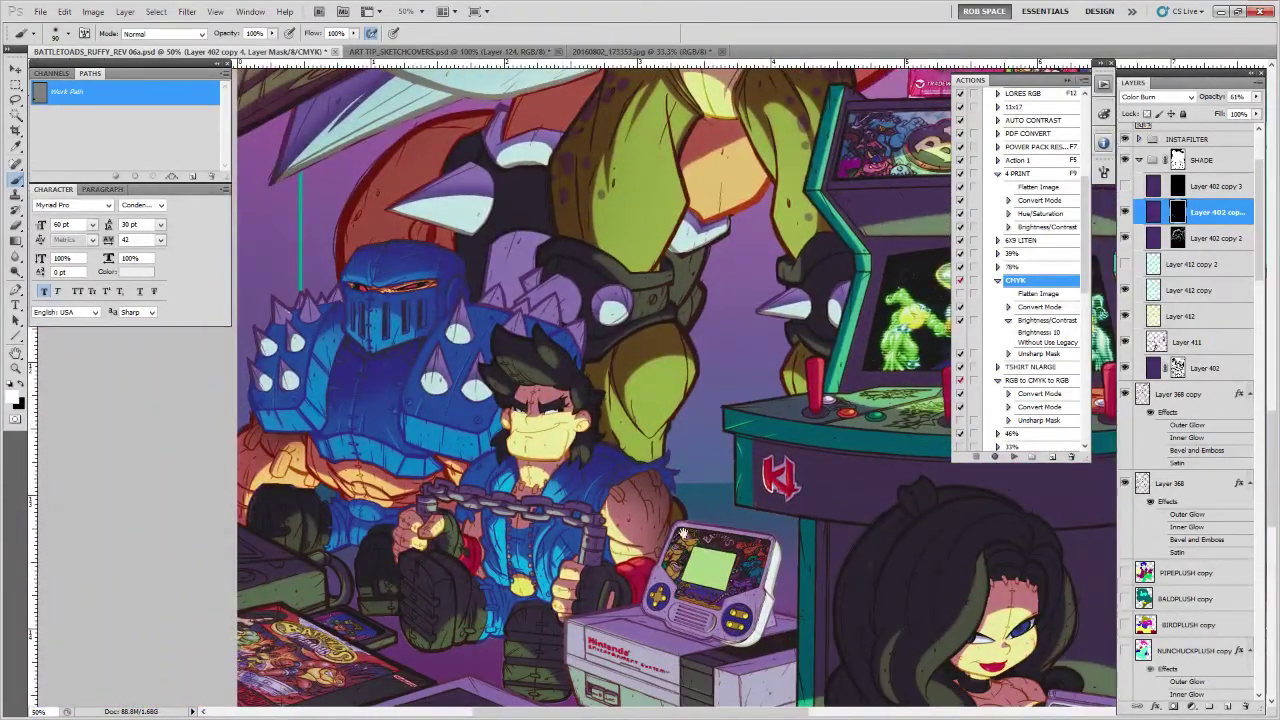
left_click_drag(830, 507, 454, 585)
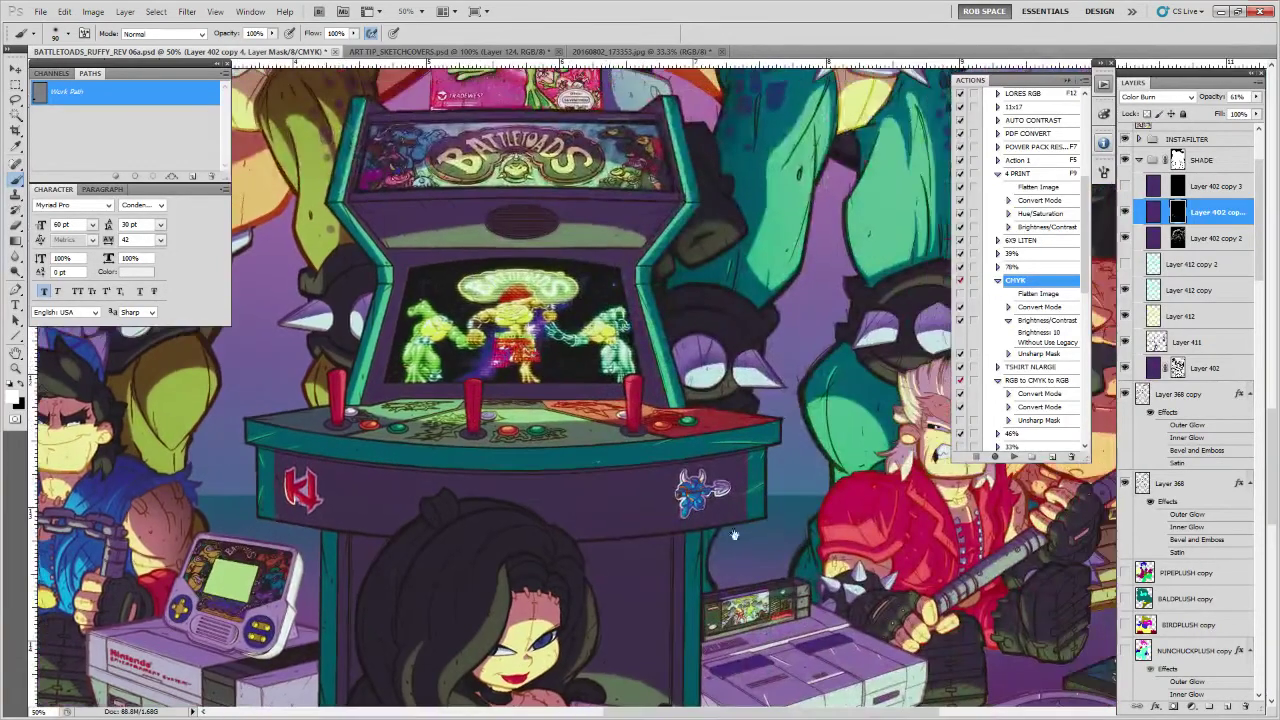
mouse_move(965, 545)
left_mouse_down()
mouse_move(630, 600)
mouse_move(630, 510)
mouse_move(769, 447)
mouse_move(739, 512)
left_mouse_up()
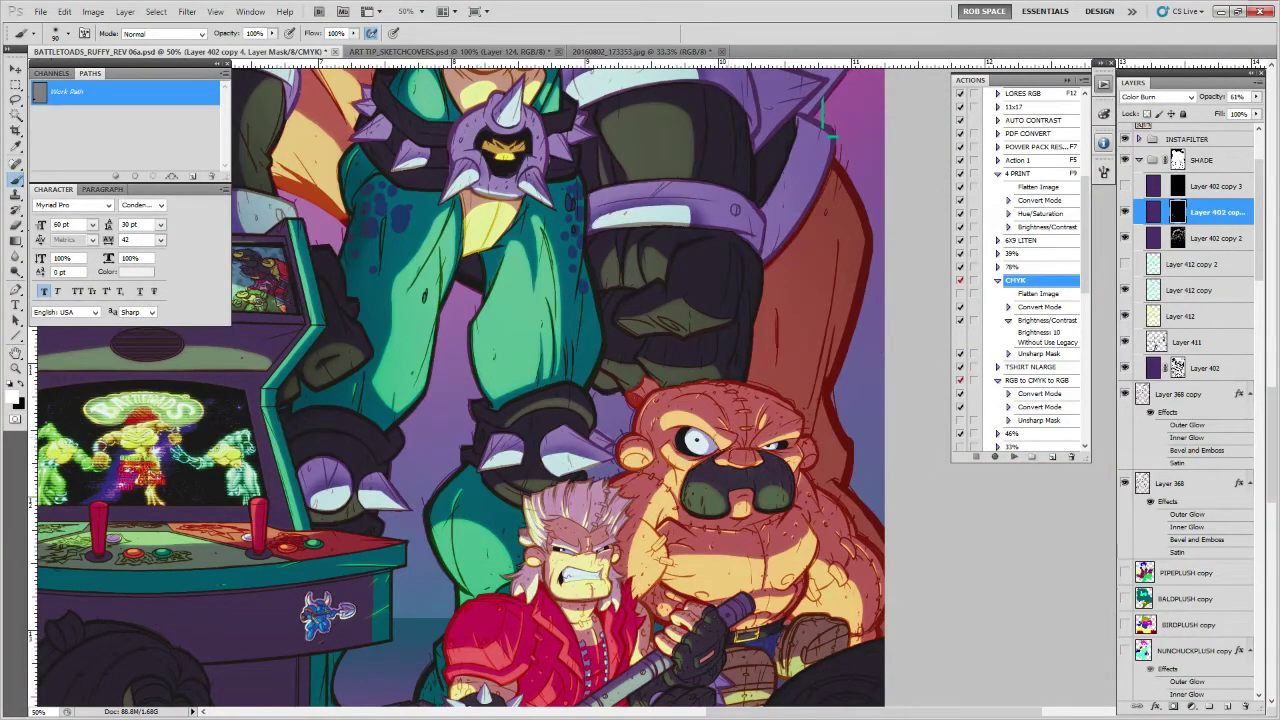
left_click_drag(736, 604, 770, 434)
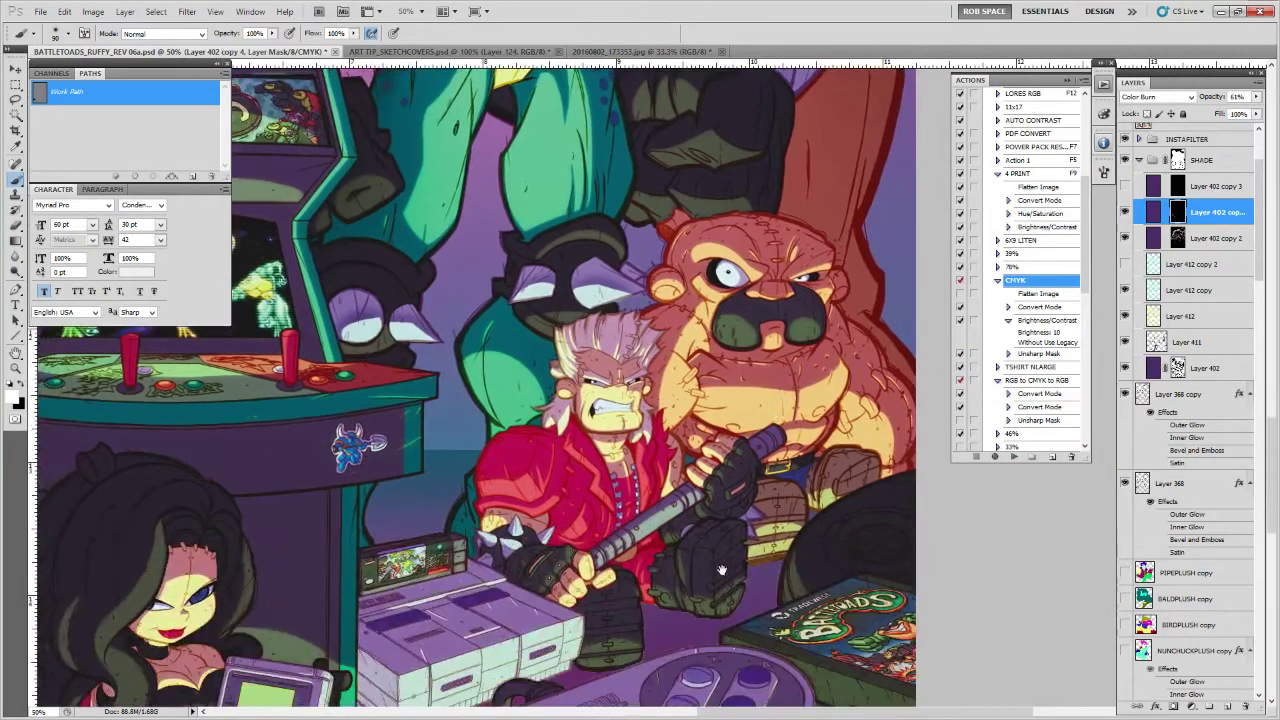
left_click_drag(721, 586, 775, 418)
left_click_drag(473, 567, 819, 606)
left_click_drag(564, 544, 779, 460)
key("z")
left_click(753, 514, "alt")
left_click(752, 521, "alt")
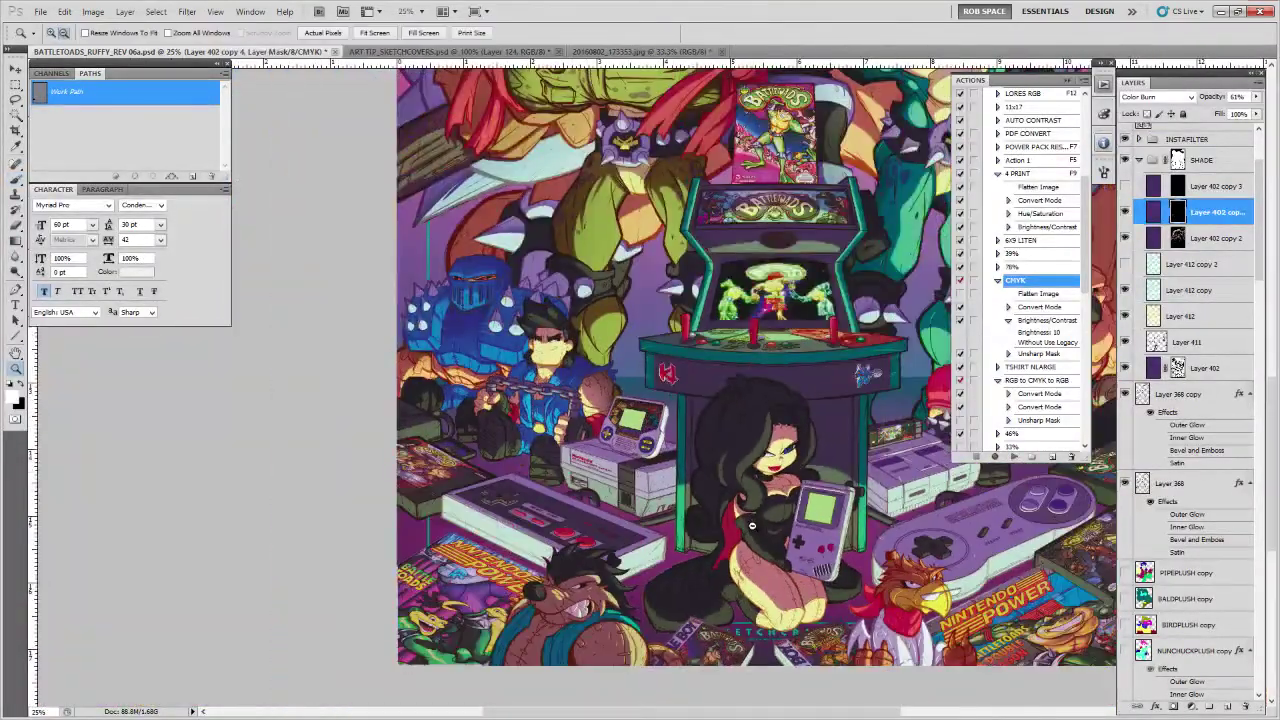
left_click(752, 526, "alt")
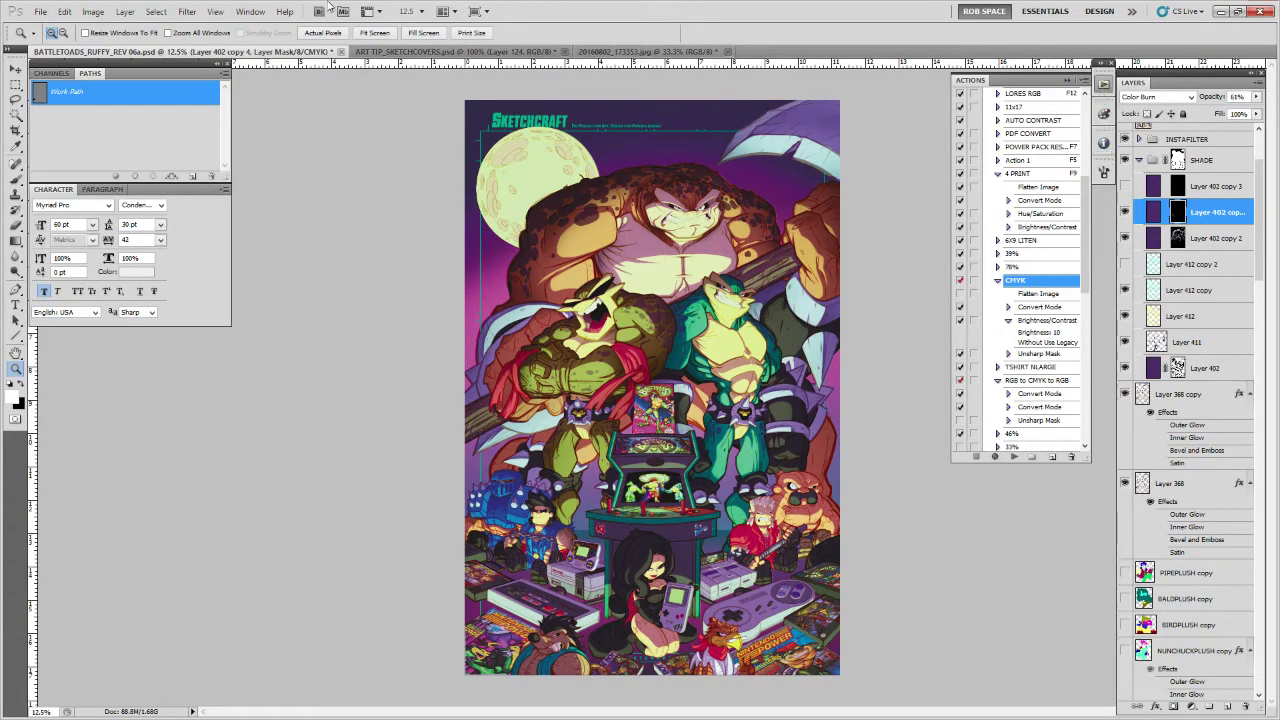
Show the document's history and save a snapshot of the current state
left_click(250, 11)
left_click(289, 201)
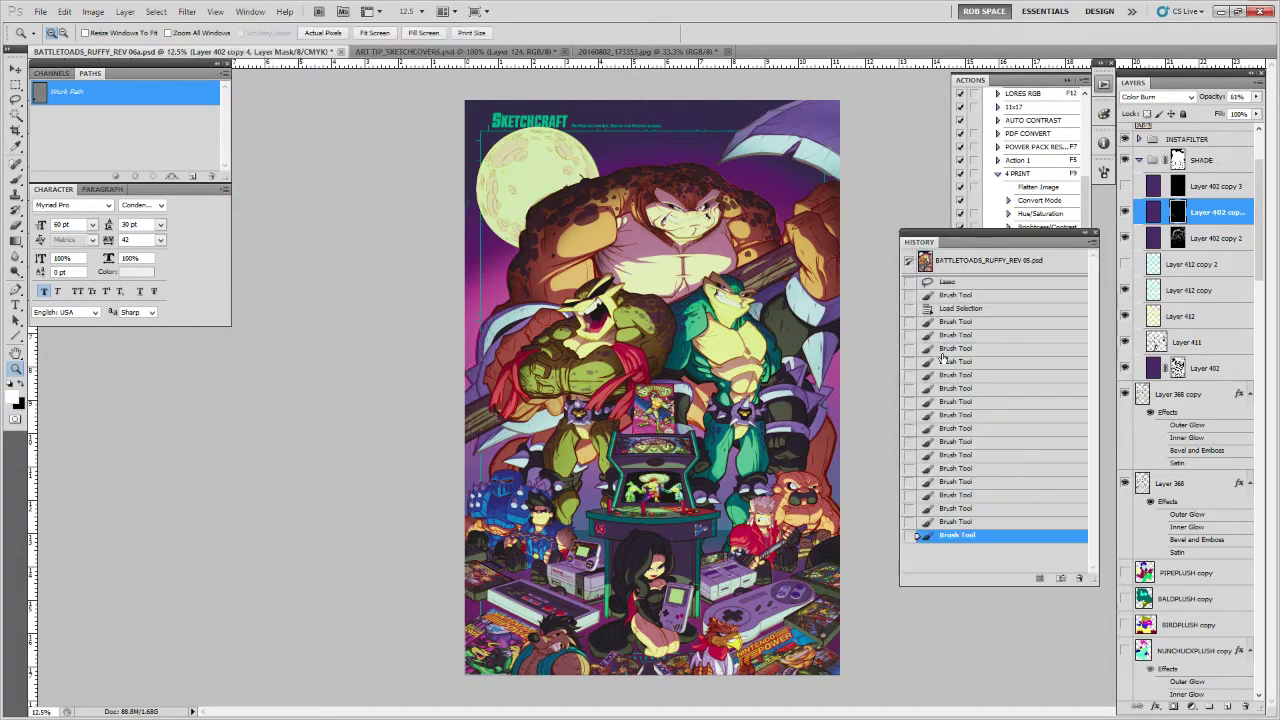
left_click(1061, 578)
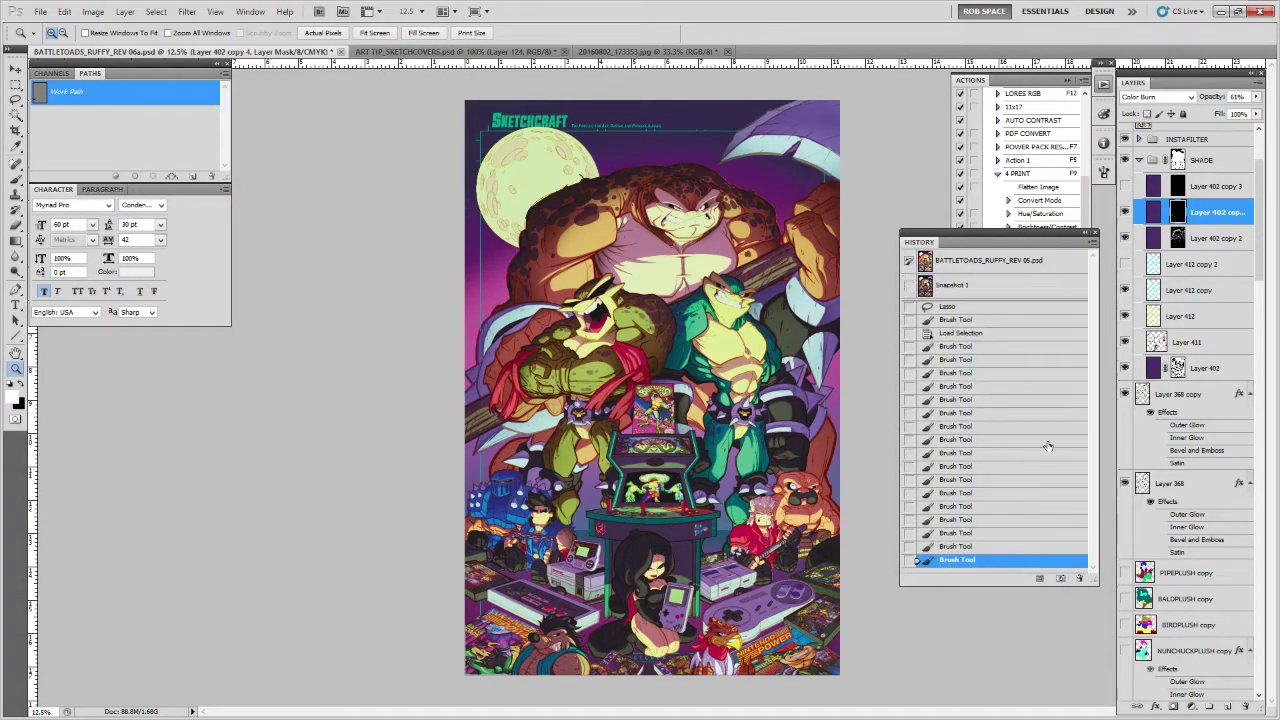
Compare the new snapshot with the originally opened file several times, ending on Snapshot 1
left_click(996, 287)
left_click(990, 262)
left_click(982, 287)
left_click(982, 266)
left_click(976, 286)
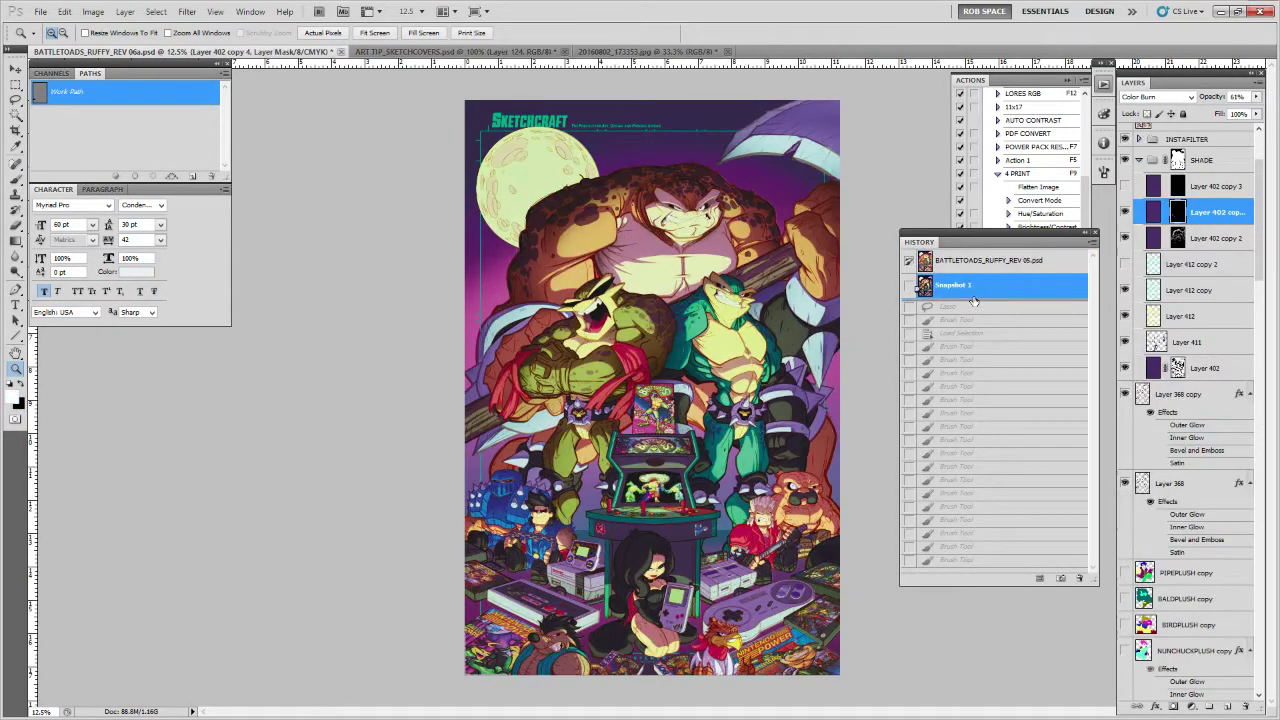
left_click(966, 266)
left_click(967, 285)
Set Layer 412 copy's opacity to 40%, check the cover with and without it, and save another history snapshot
left_click(1125, 290)
left_click(1125, 290)
left_click(1192, 290)
left_click_drag(1256, 97, 1217, 116)
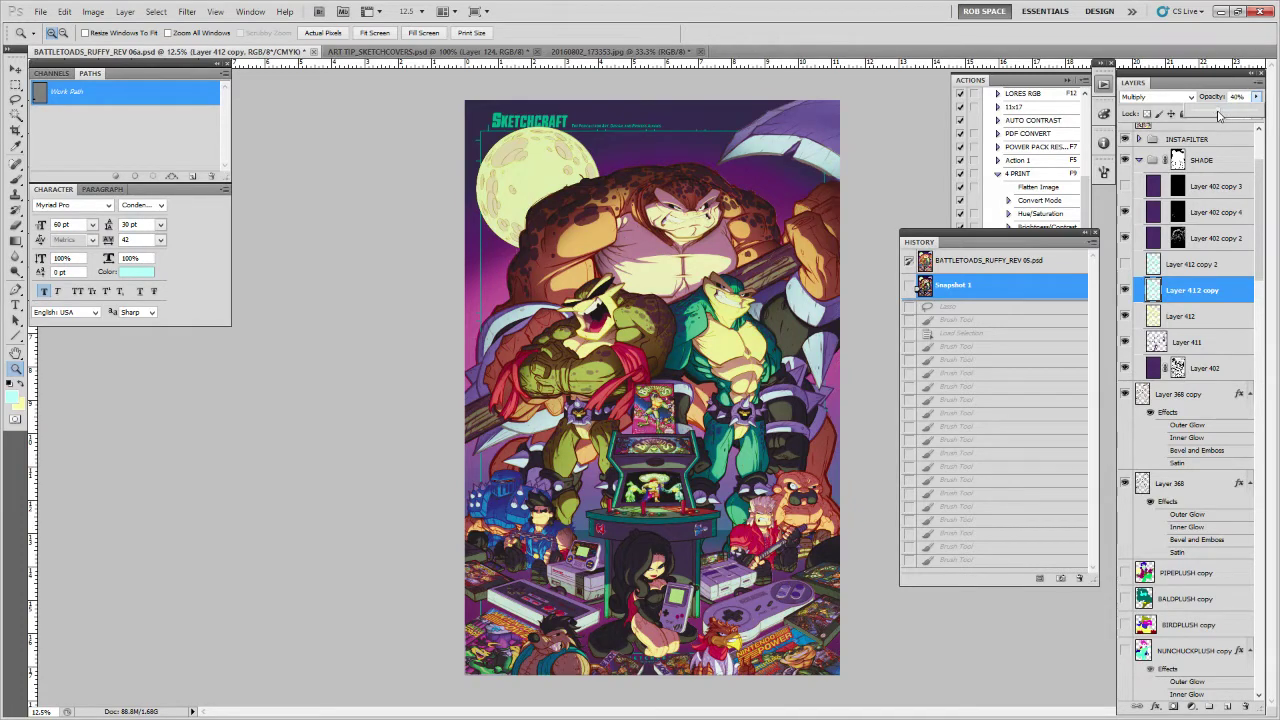
left_click_drag(1219, 116, 1219, 116)
left_click(1125, 290)
left_click(1125, 290)
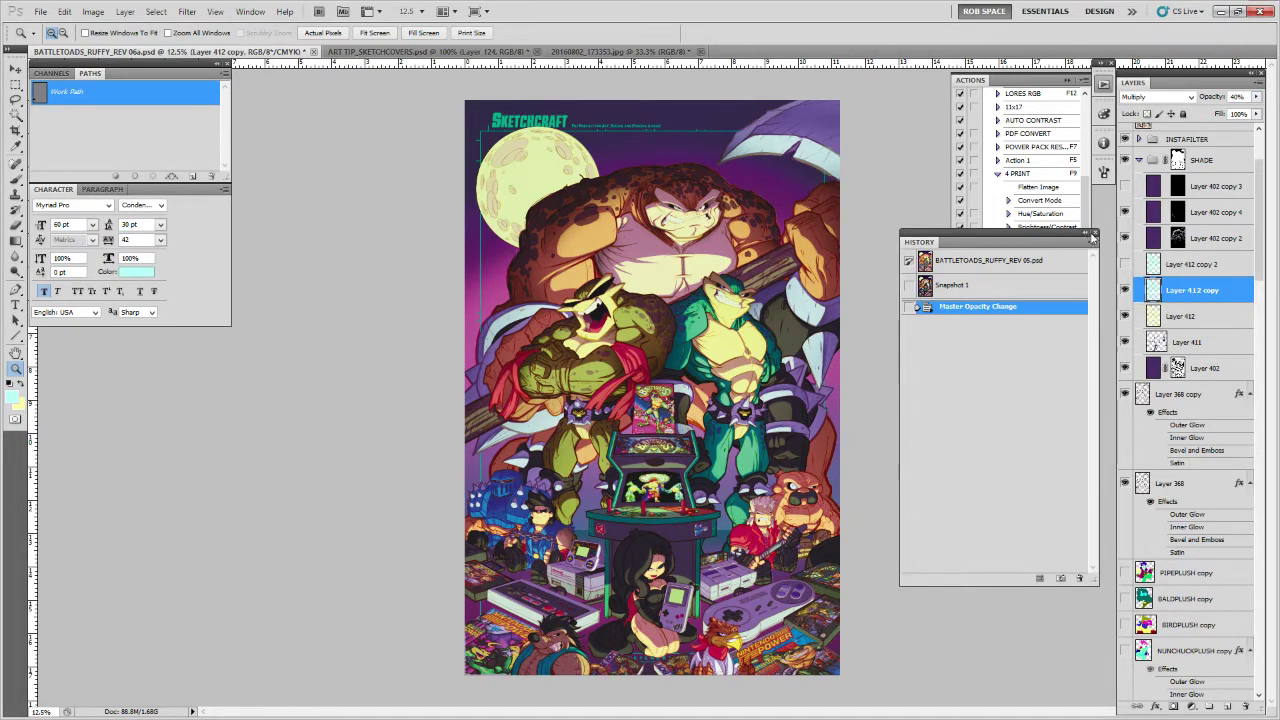
left_click(1061, 579)
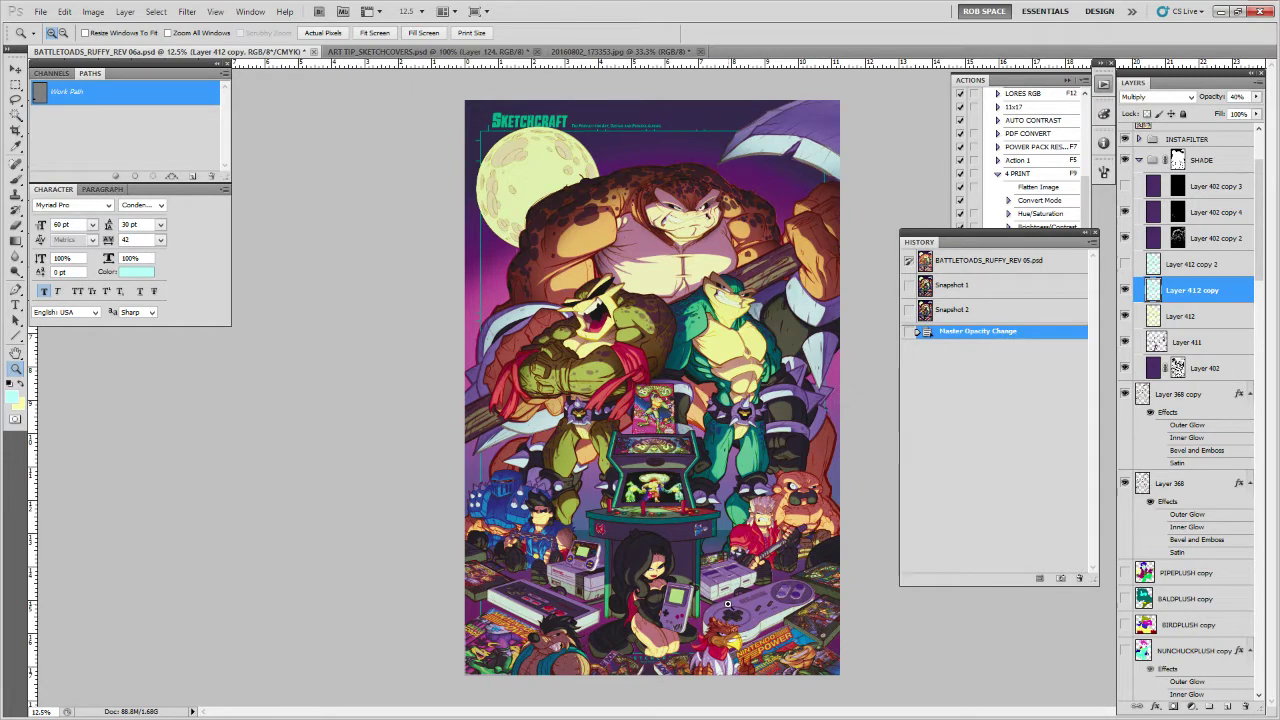
Load the HEDEHOGFRONT copy and BIRDPLUSH copy shapes as one combined selection and target the Layer 402 copy 2 mask
scroll(1188, 566, "down", 5)
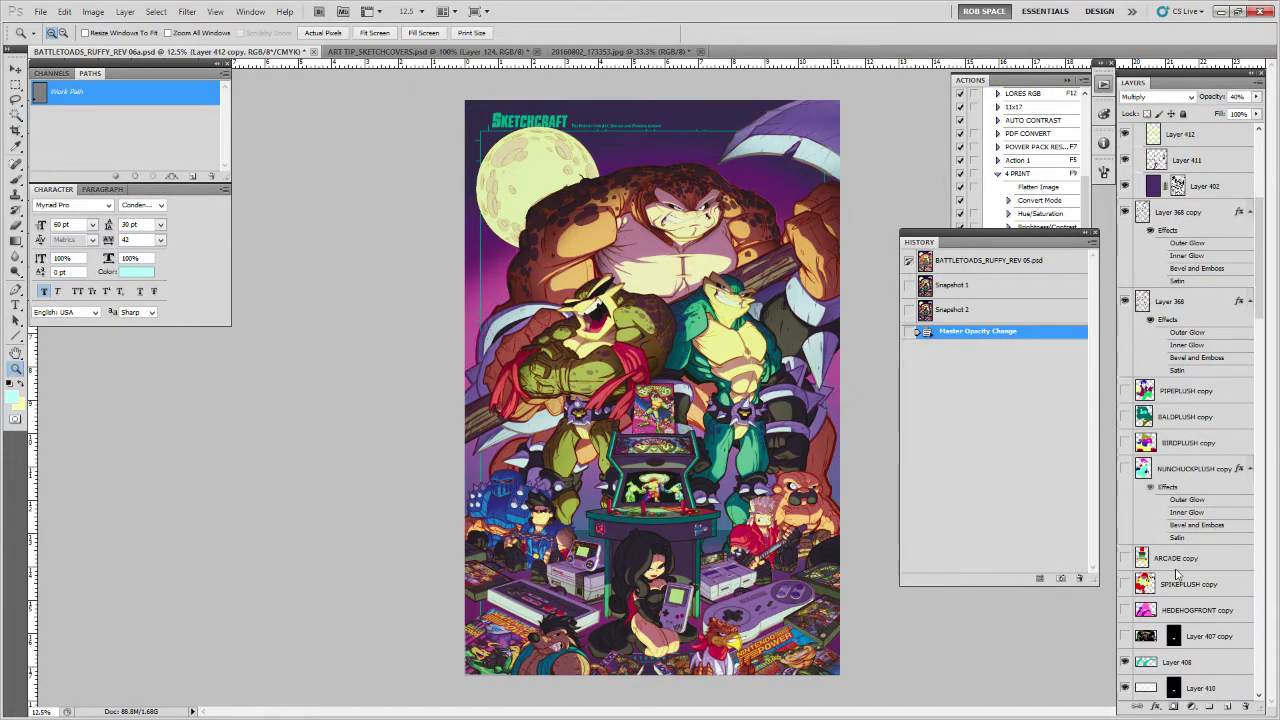
scroll(1155, 530, "down", 5)
left_click(1147, 535, "ctrl")
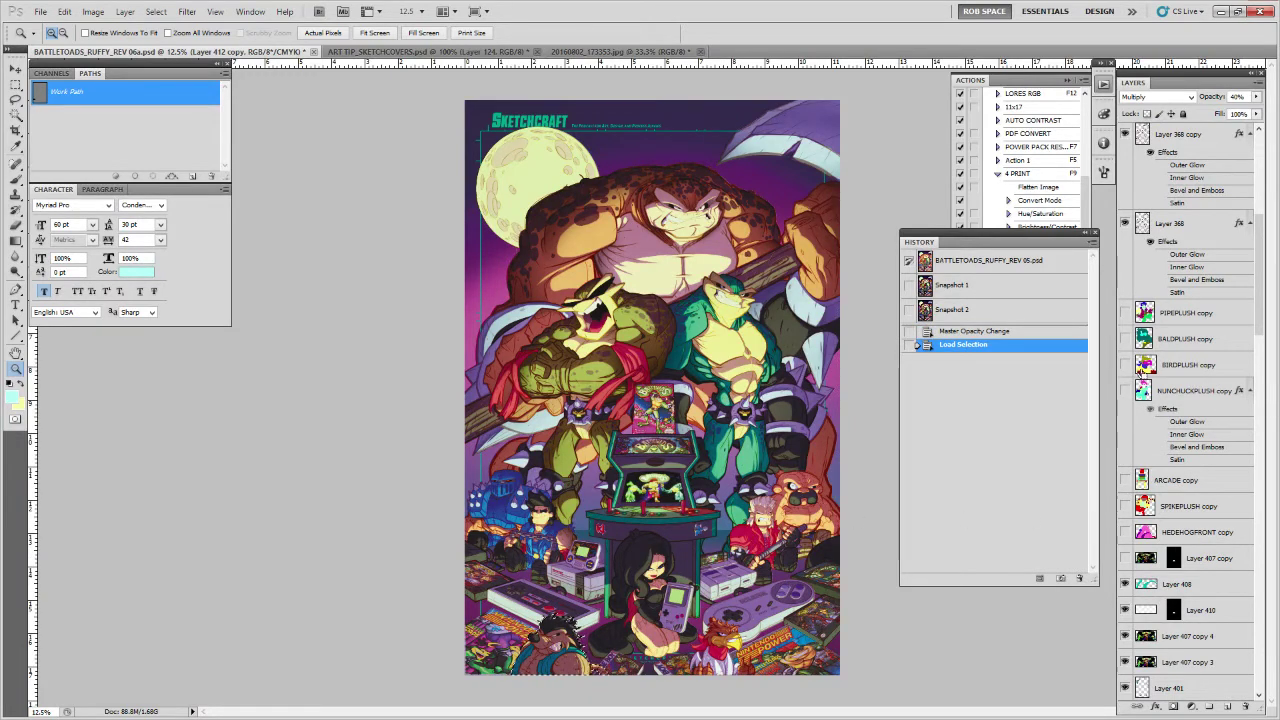
left_click(1143, 368, "ctrl")
scroll(1150, 370, "up", 10)
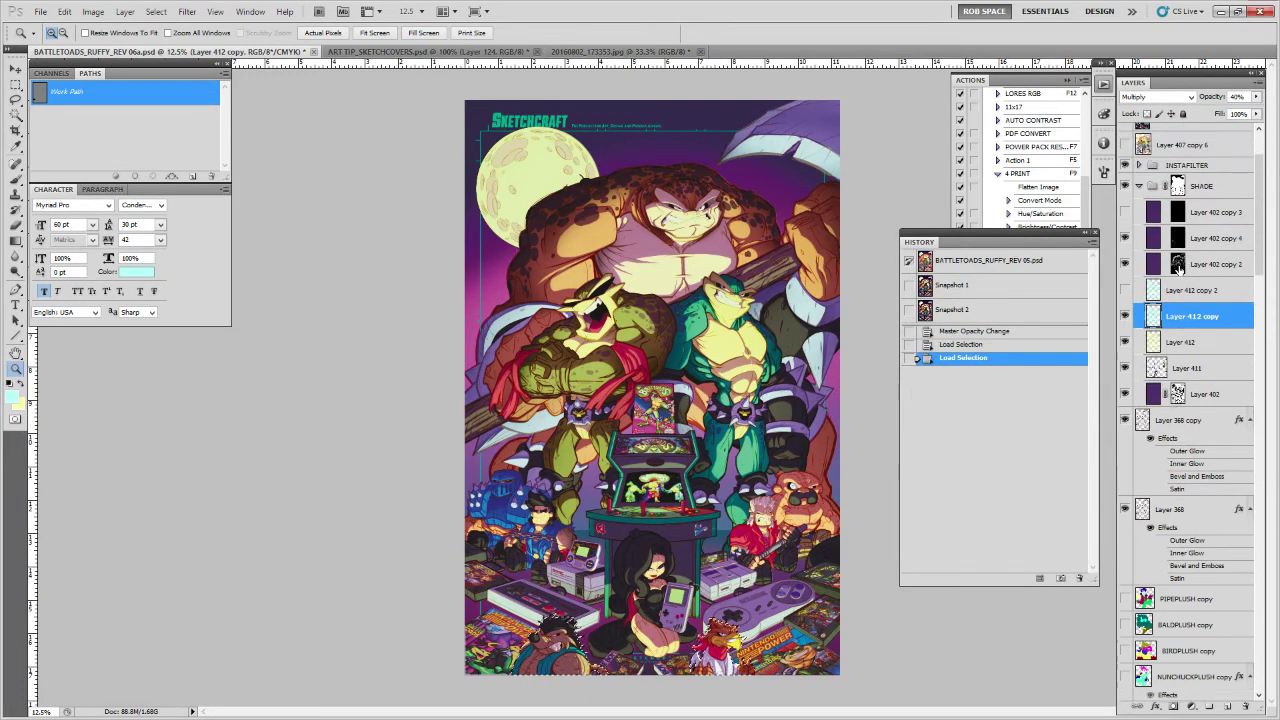
left_click(1177, 265)
Paint the Layer 402 copy 2 mask along the selected bottom-edge figures with a soft 1400 px white brush and clear the selection
key("b")
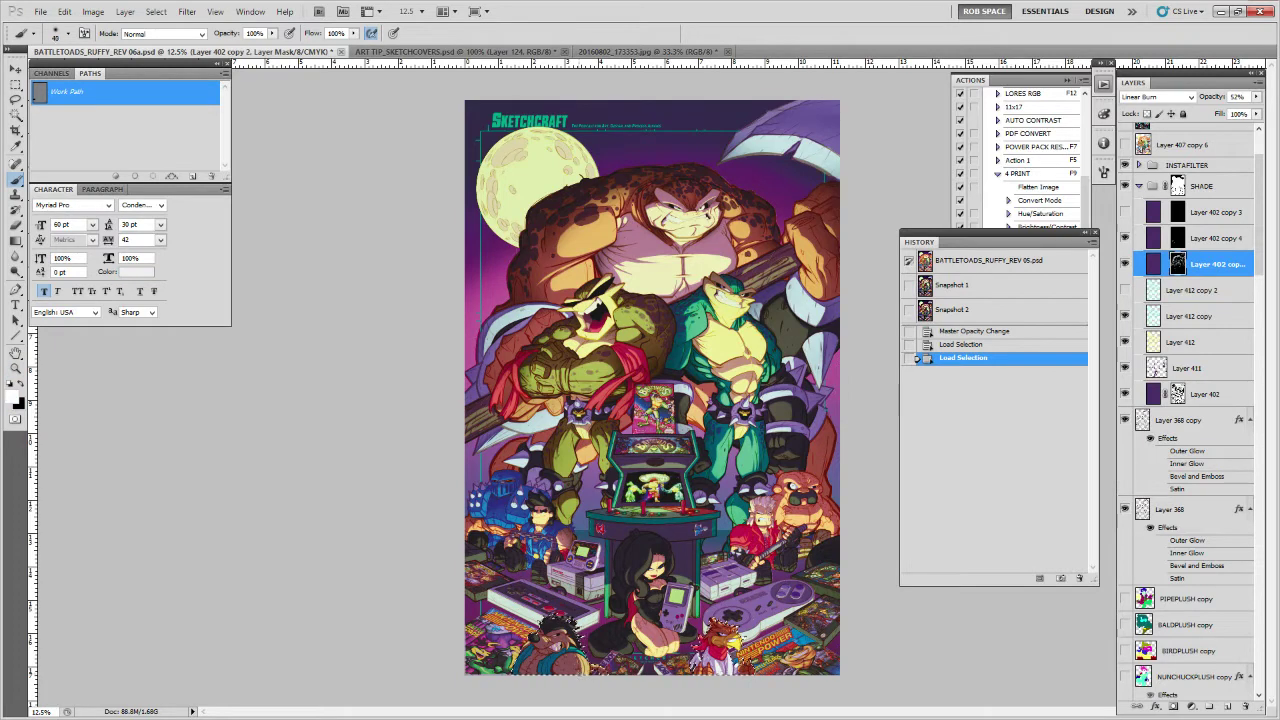
right_click(600, 628)
left_click(572, 690)
key("bracketright")
key("bracketright")
key("bracketright")
key("bracketright")
key("bracketright")
key("bracketright")
key("bracketright")
key("bracketright")
key("bracketright")
key("bracketright")
key("bracketright")
key("bracketright")
key("bracketright")
key("bracketright")
key("bracketright")
key("bracketright")
key("bracketright")
left_click_drag(520, 708, 606, 706)
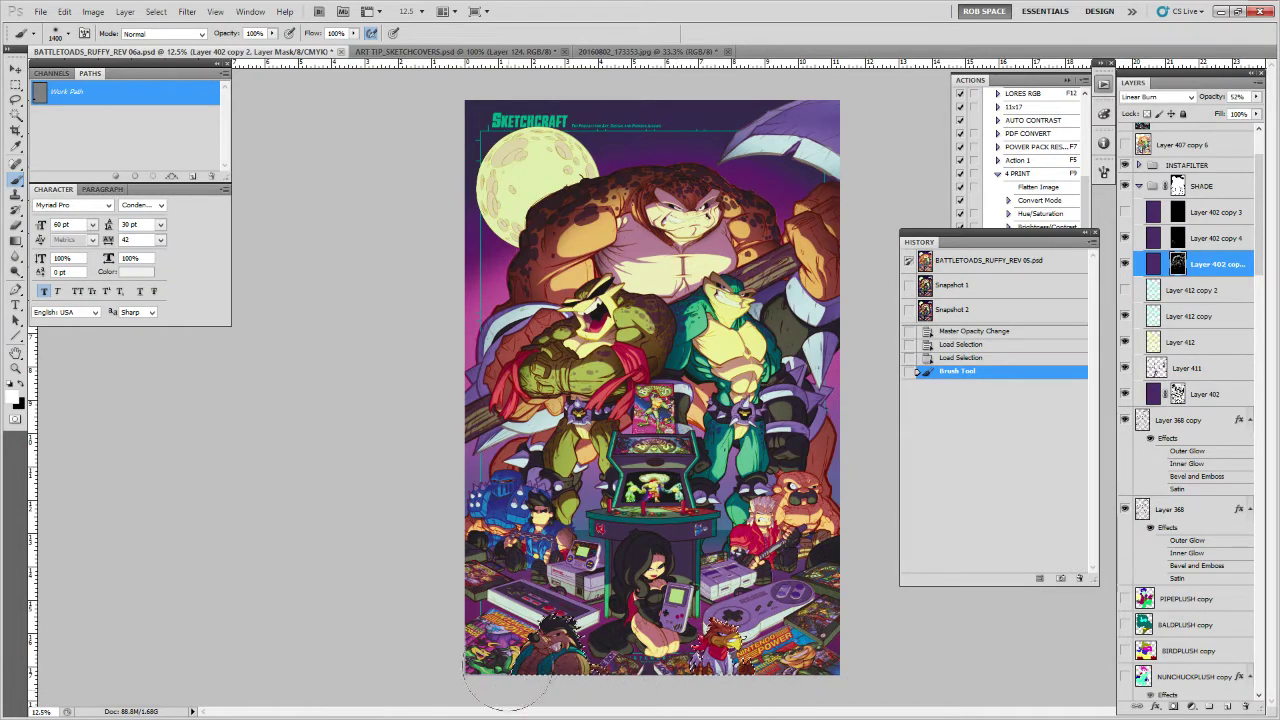
left_click(634, 715)
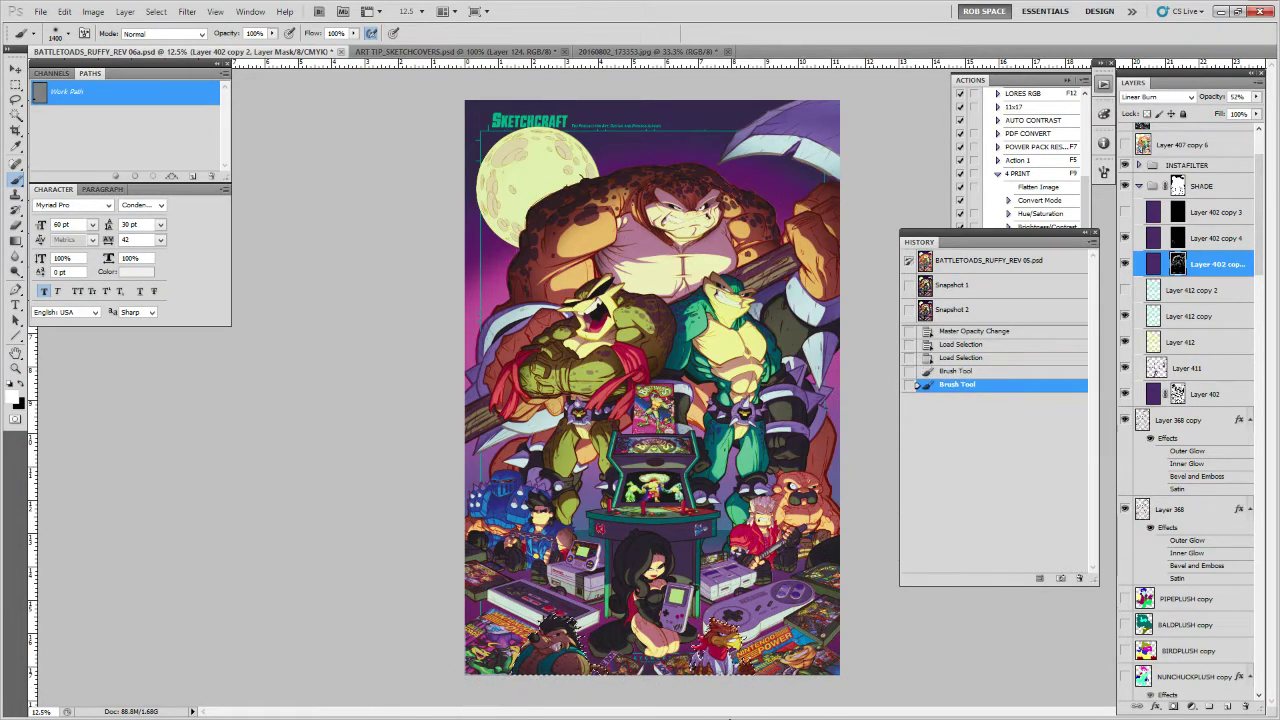
key("ctrl+d")
Inspect the shading on the lower characters up close and compare the full cover with a layer shown and hidden several times
key("z")
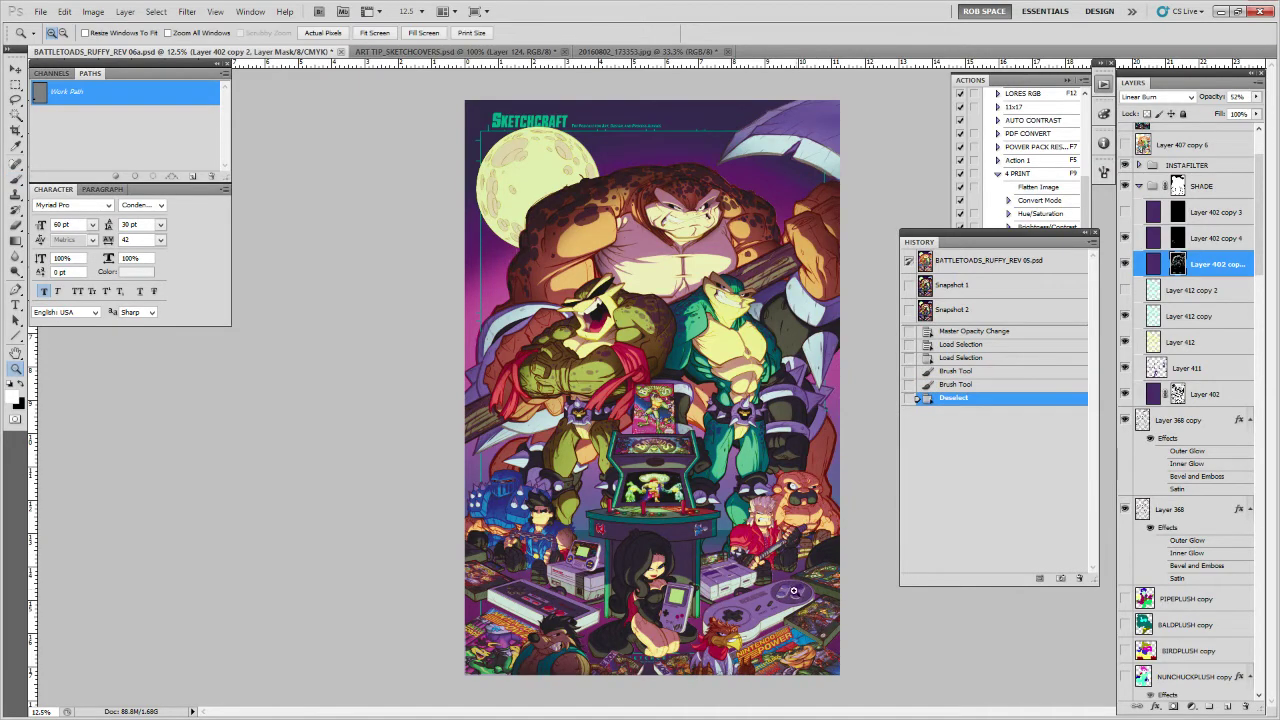
left_click(795, 595)
left_click(795, 597)
left_click_drag(801, 618, 814, 533)
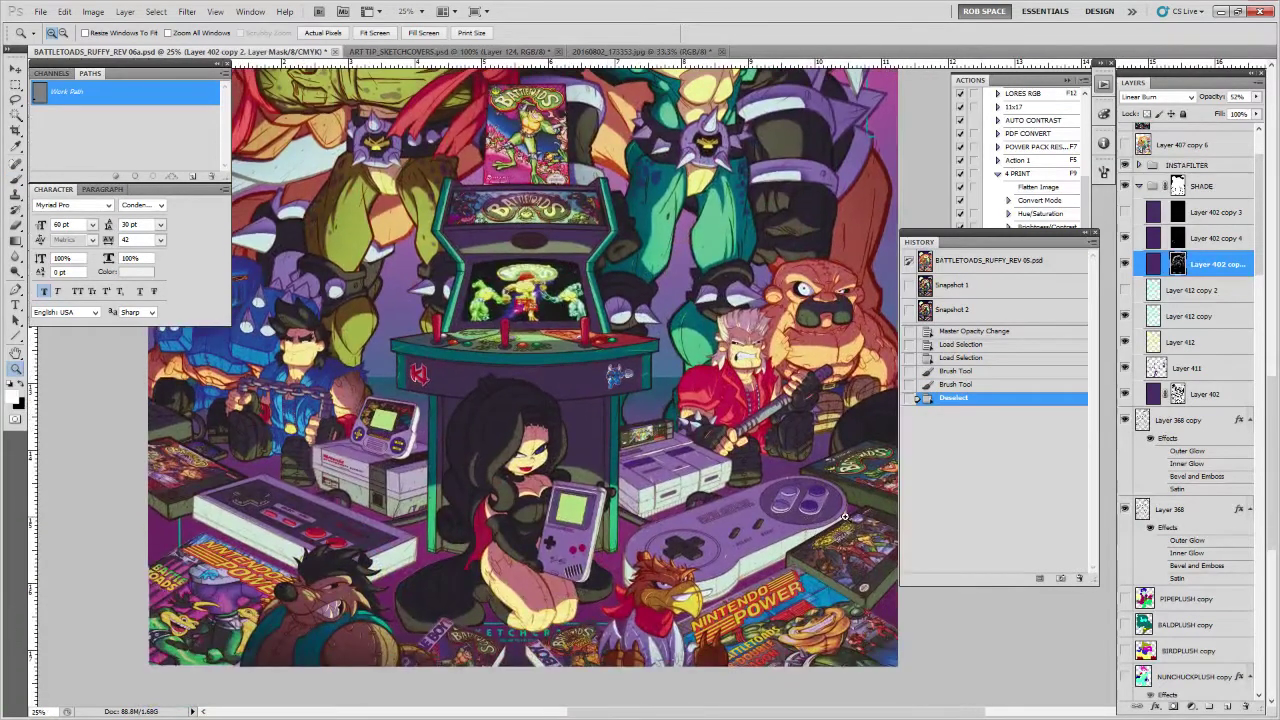
left_click(845, 521, "alt")
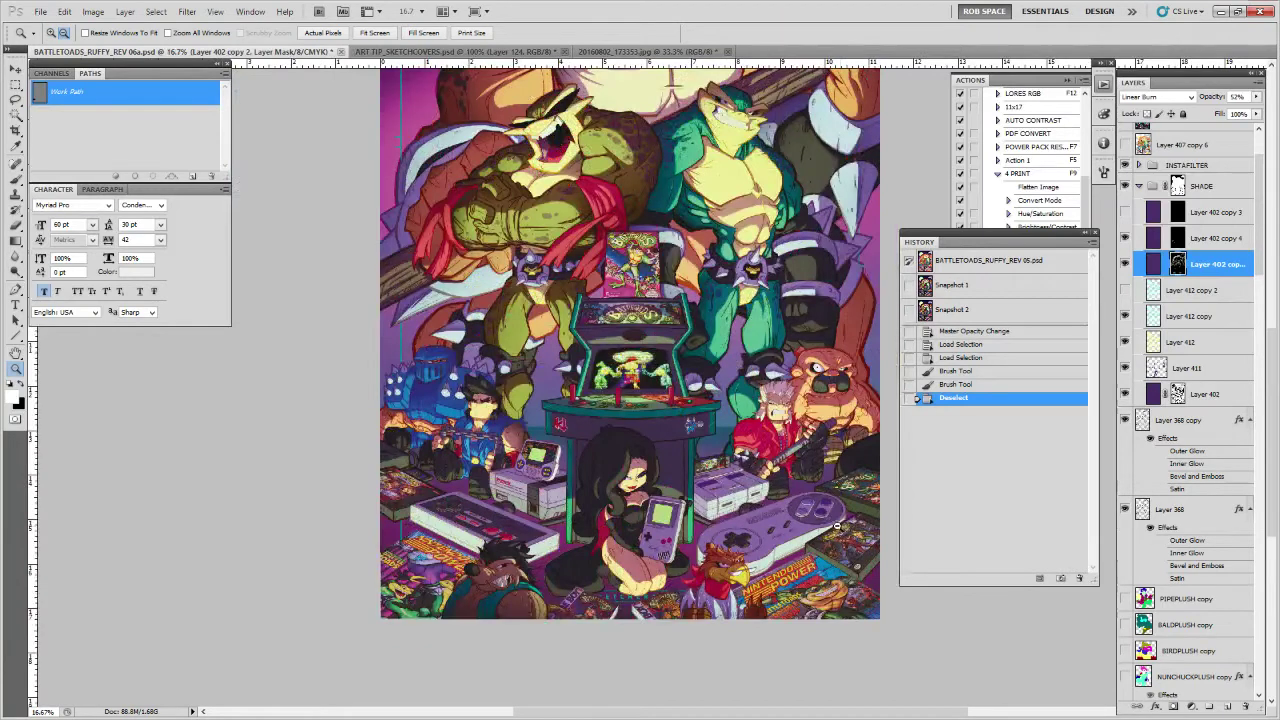
left_click(838, 525, "alt")
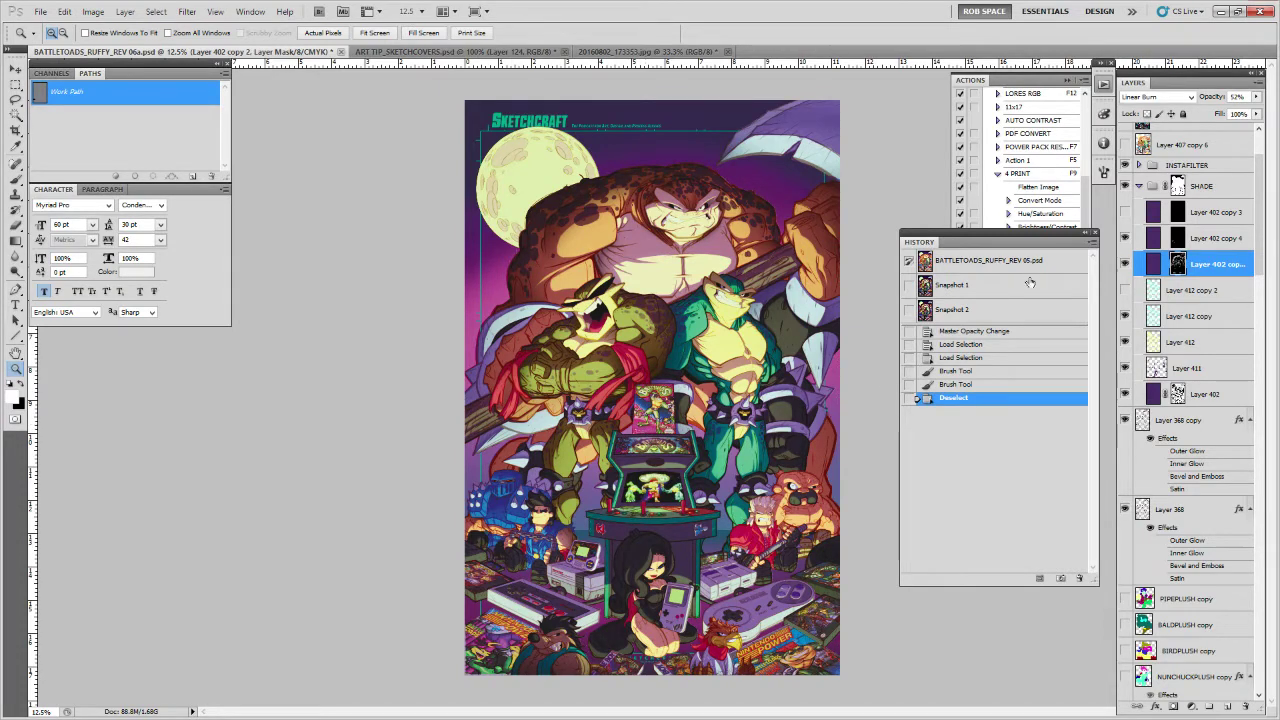
scroll(1238, 242, "up", 2)
left_click(1125, 162)
left_click(1125, 162)
left_click(1125, 162)
left_click(1125, 162)
left_click(1125, 162)
left_click(1125, 162)
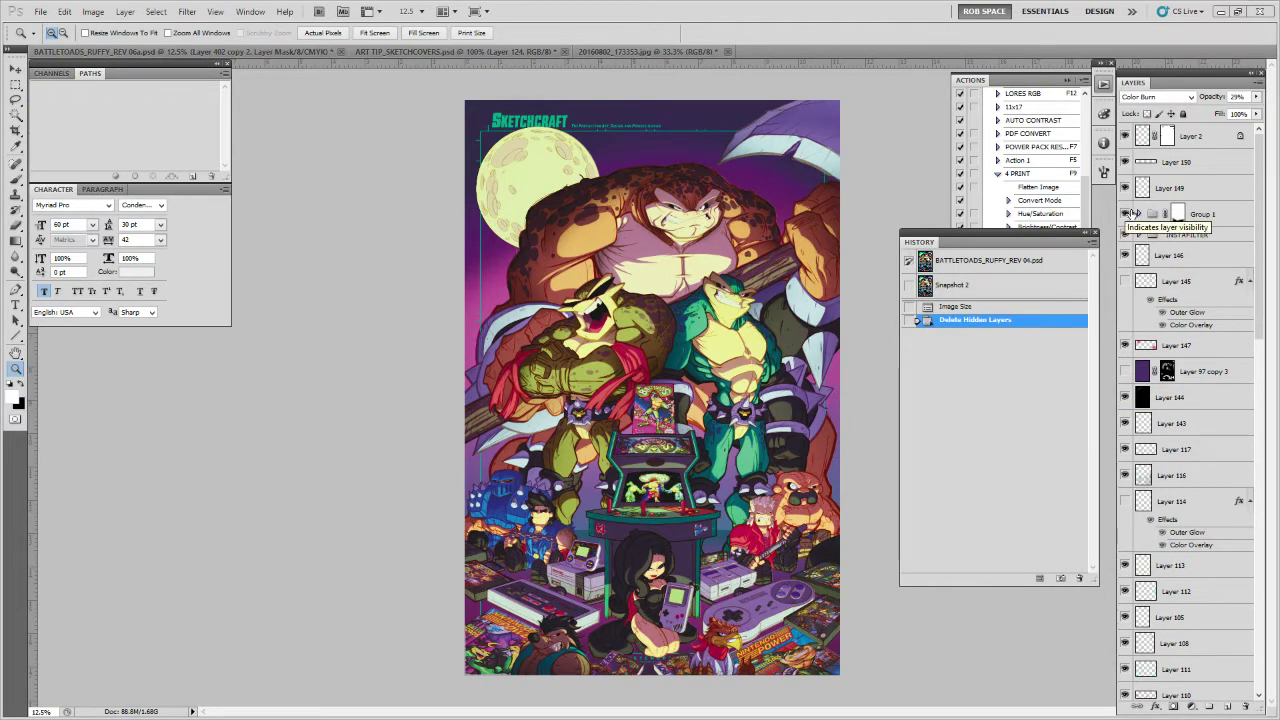
Restore Snapshot 2 in the other Battletoads document and copy its Group 1 into BATTLETOADS_RUFFY_REV 06a.psd
left_click(1203, 216)
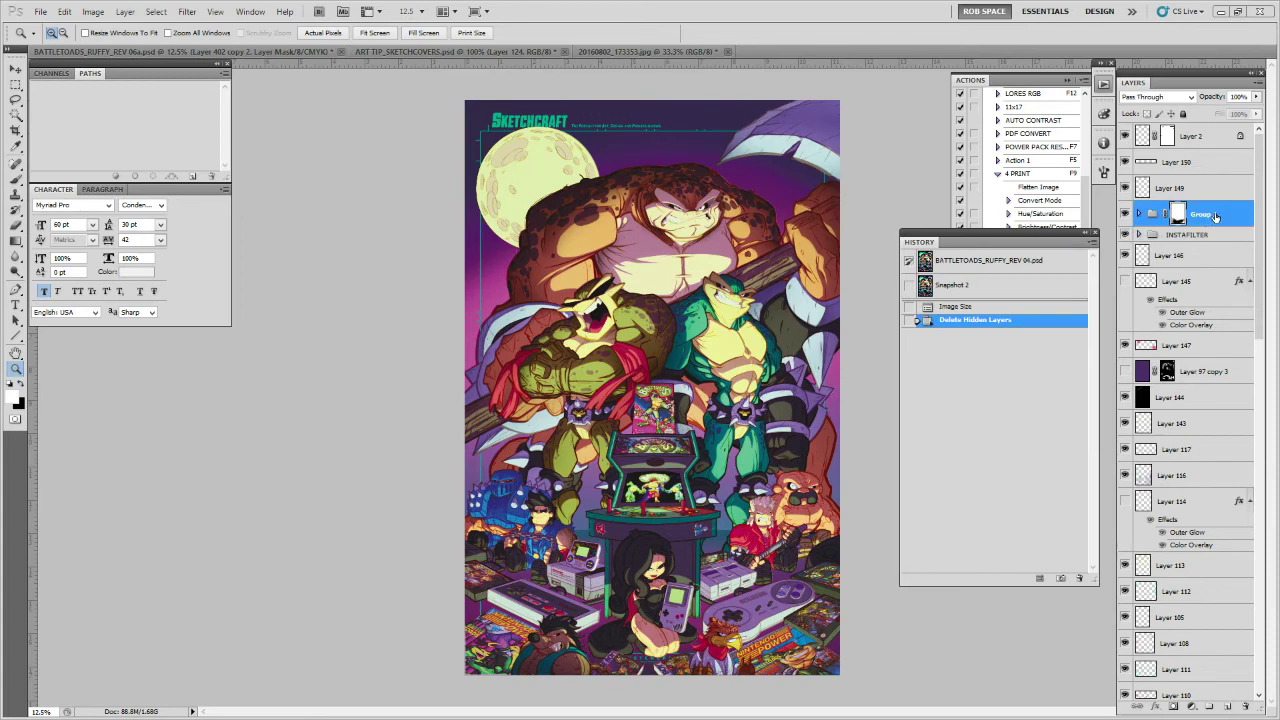
left_click(983, 259)
left_click(976, 284)
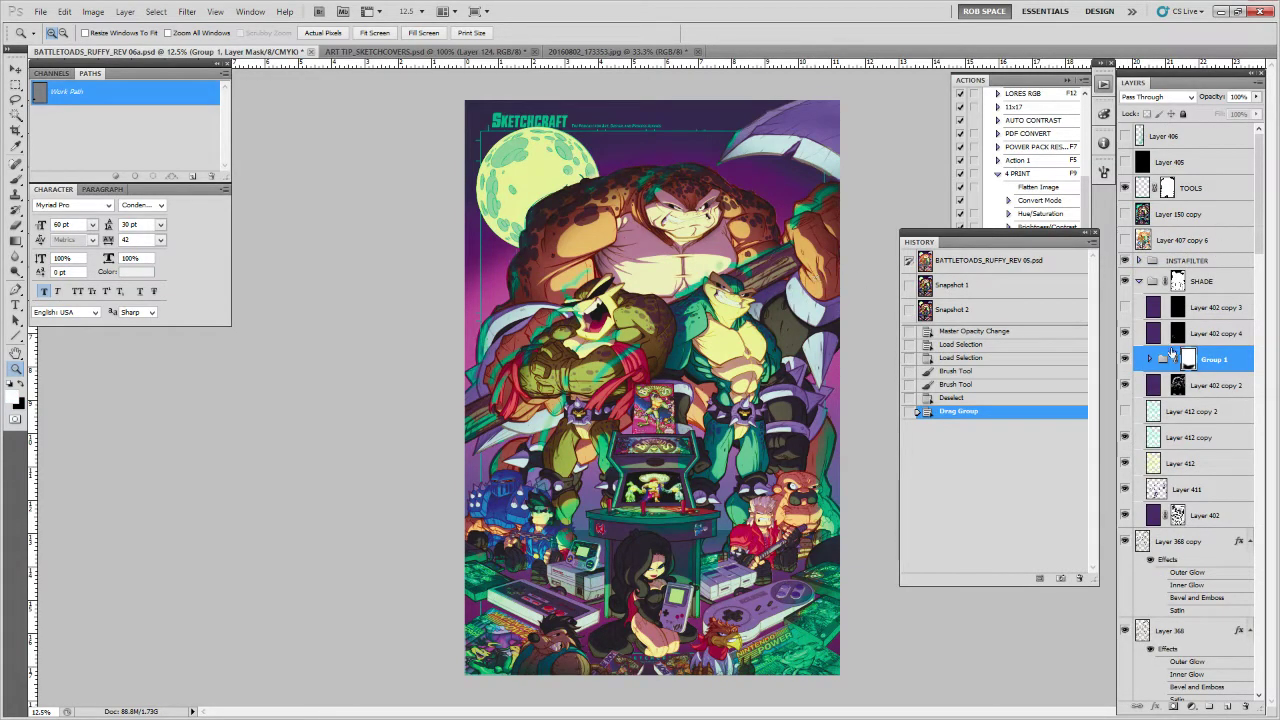
Place Group 1 directly above the INSTAFILTER group and fill its layer mask with black
left_click_drag(1173, 352, 1188, 291)
left_click_drag(1190, 272, 1178, 265)
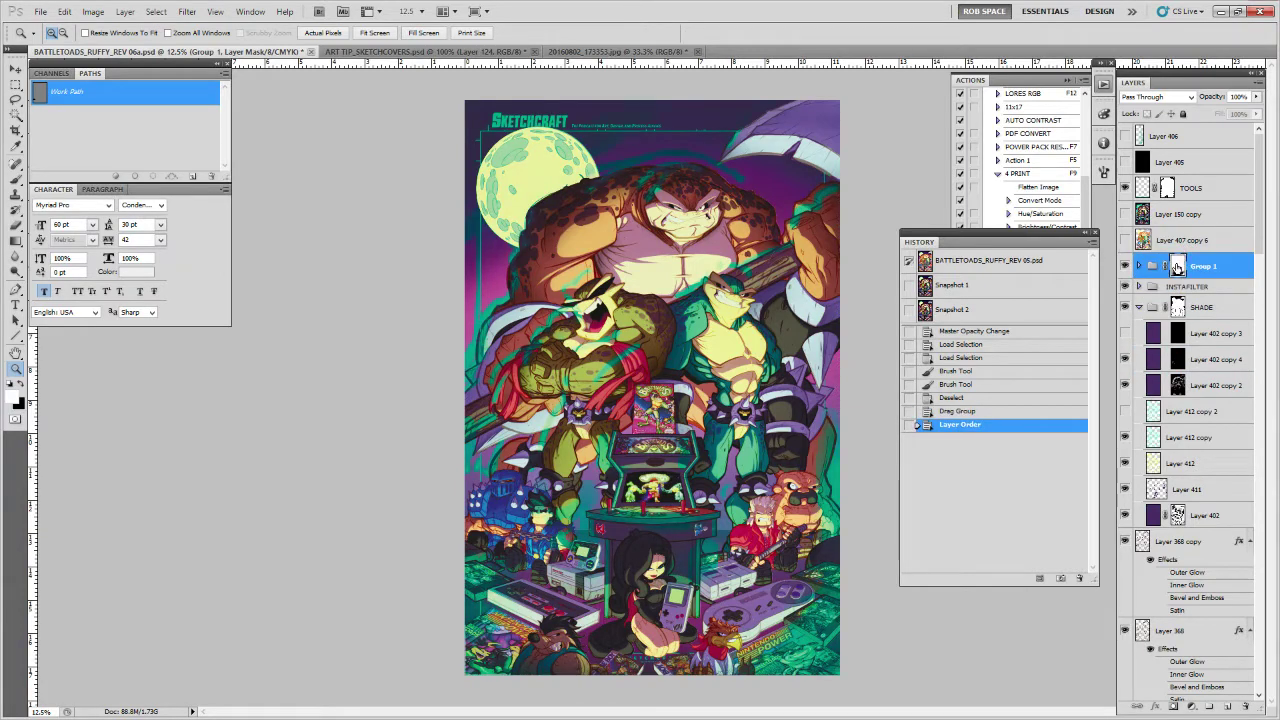
key("alt+BackSpace")
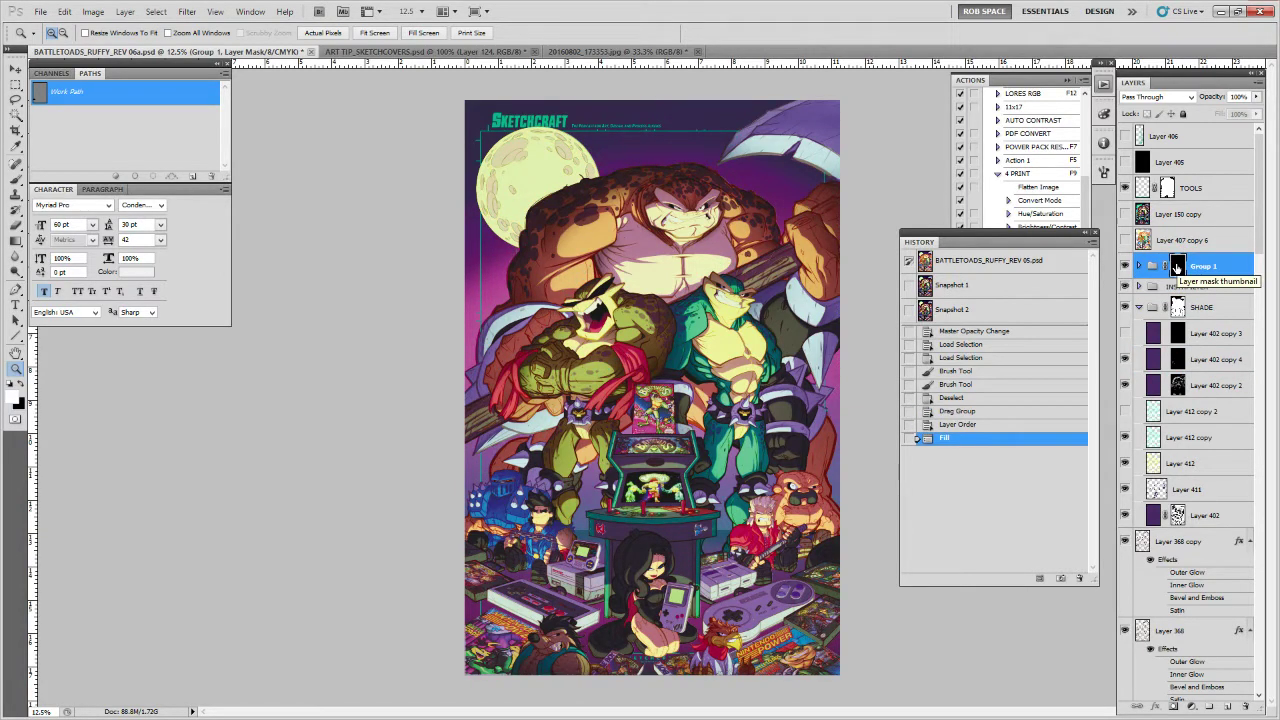
Rename Group 1 as SPACE GREEN
left_click(1199, 268)
double_click(1203, 267)
type("a")
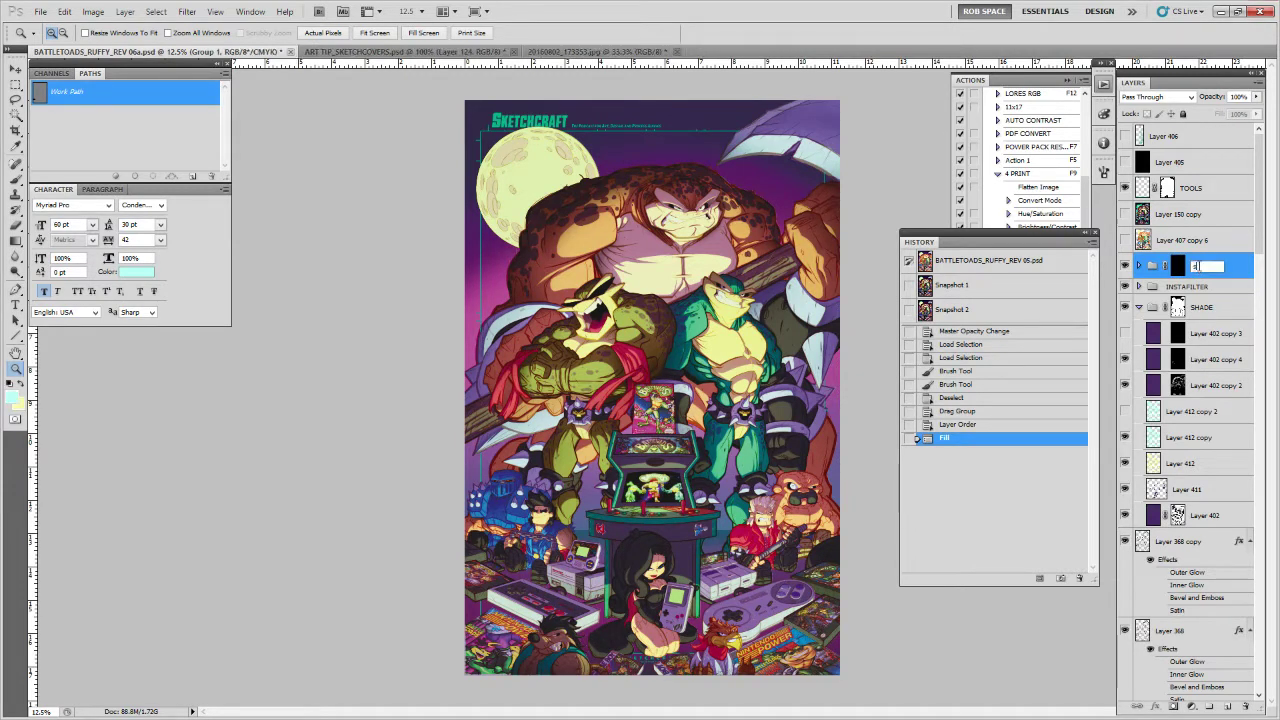
type("pace green")
left_click_drag(1195, 265, 1272, 264)
type("s")
key("Return")
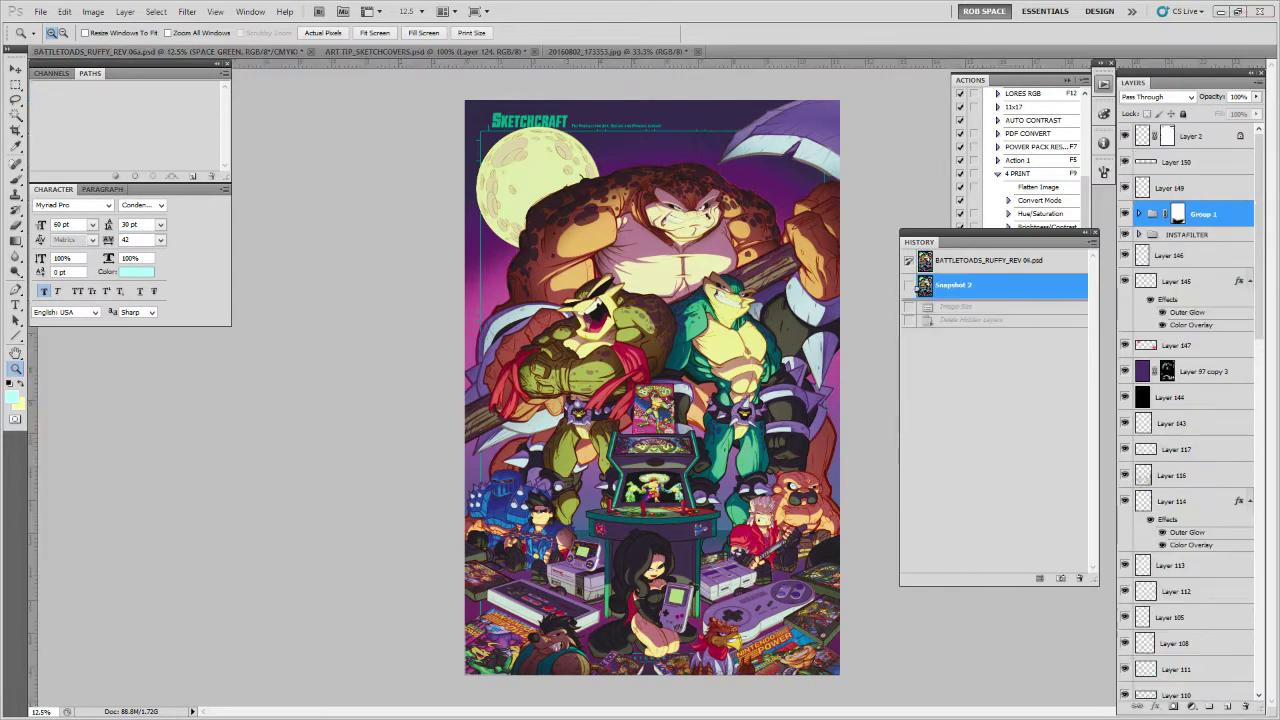
Copy the glowing rim-line layer from the other Battletoads document into the cover, directly above the SPACE GREEN group
left_click(1125, 281)
left_click(1170, 501)
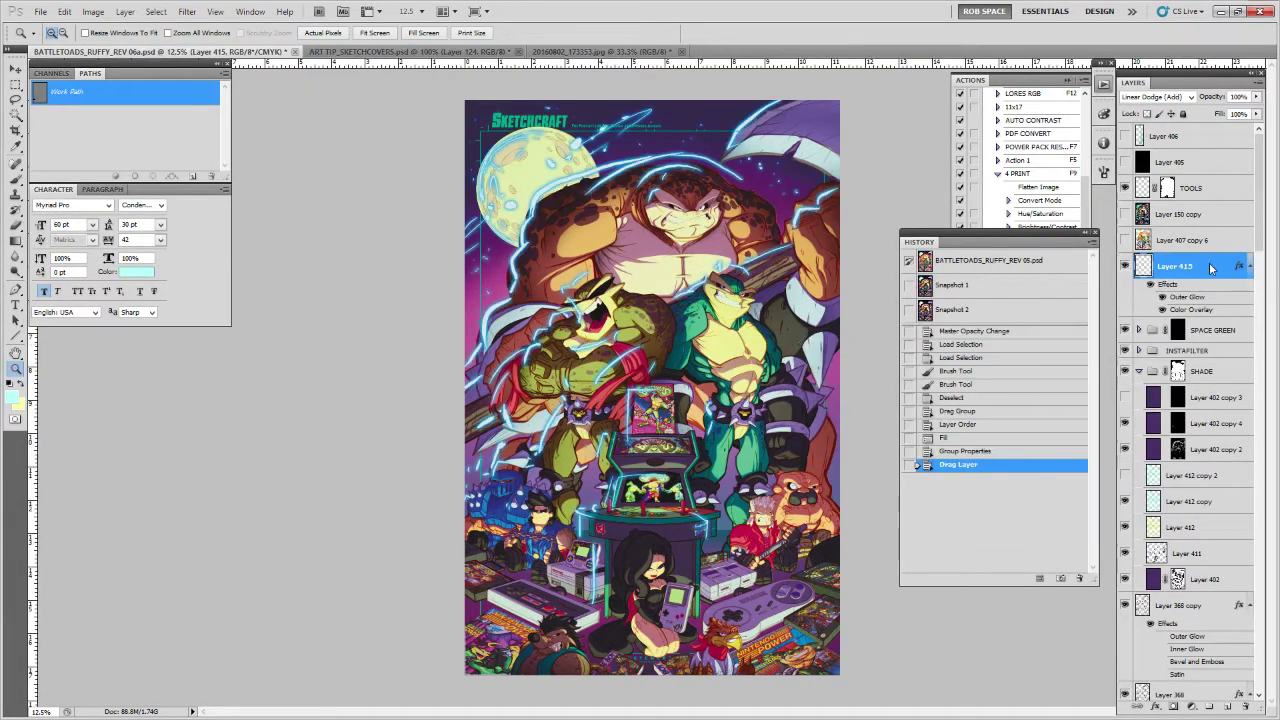
mouse_move(1206, 270)
left_mouse_down()
mouse_move(1200, 347)
mouse_move(1200, 268)
left_mouse_up()
Try several glow style presets on Layer 415, ending on the yellow-green preset with a green outer glow
double_click(1207, 270)
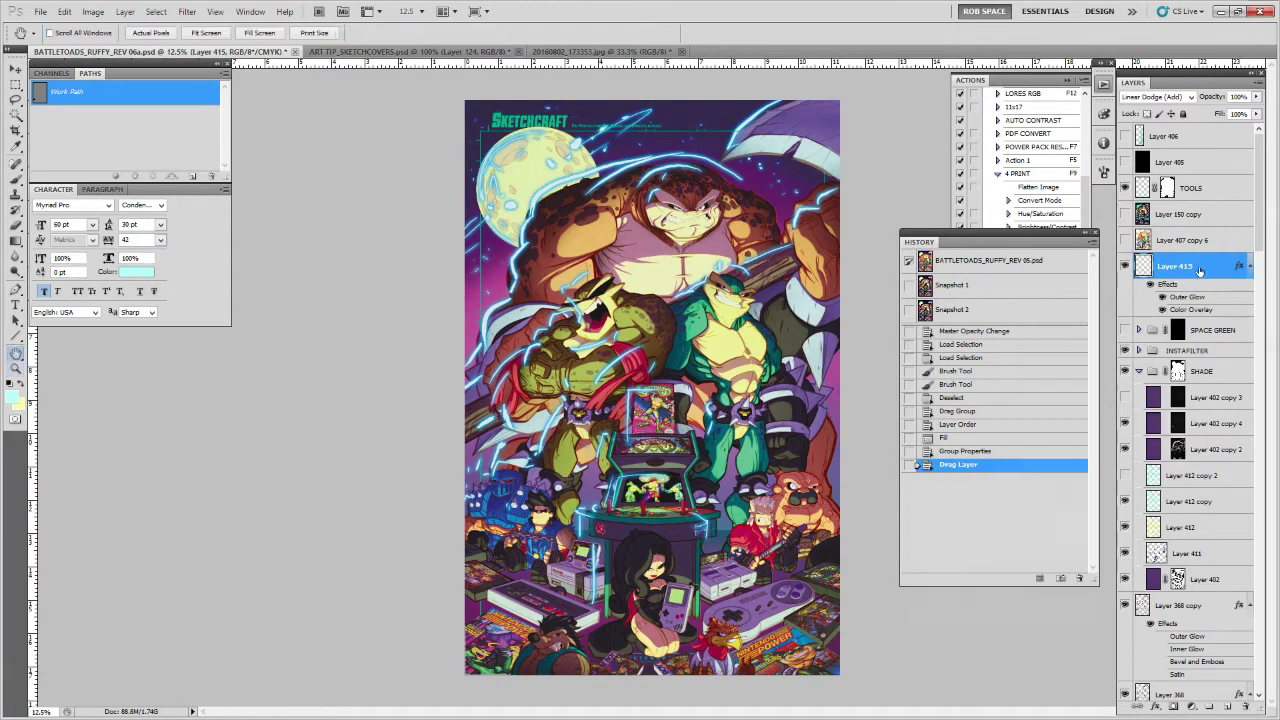
left_click(970, 375)
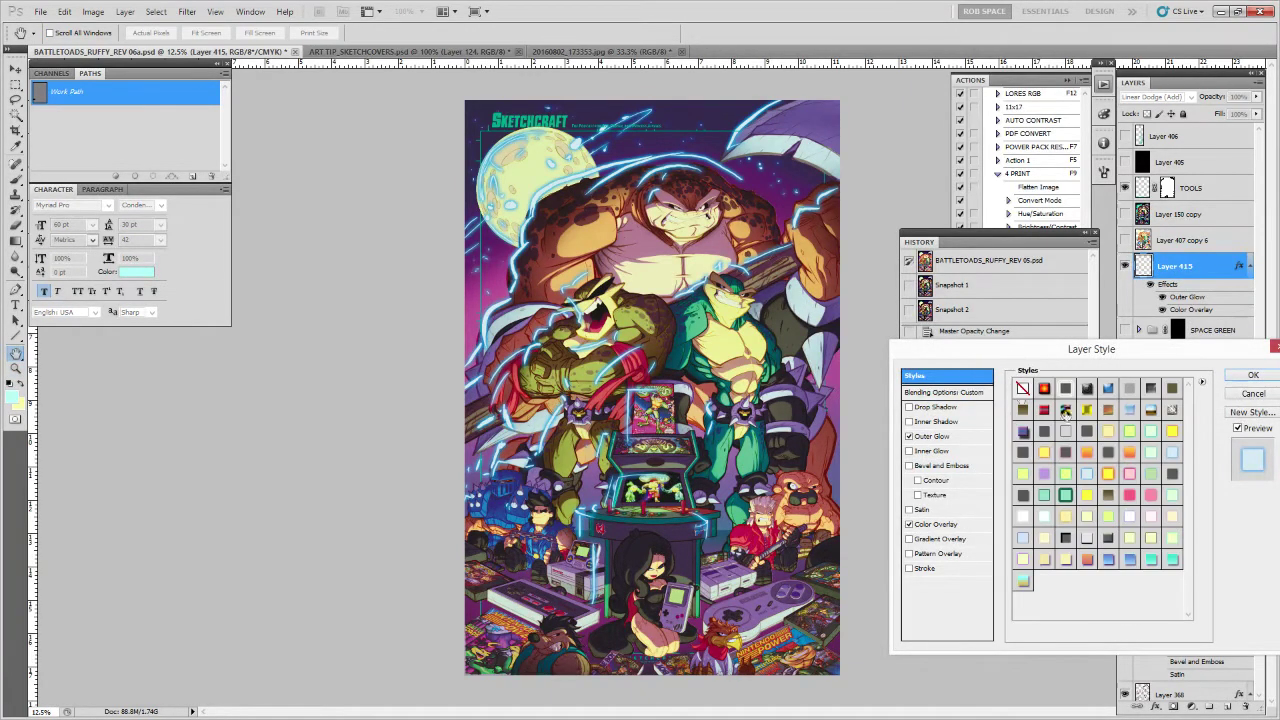
left_click(1022, 476)
left_click(1065, 474)
left_click(1129, 431)
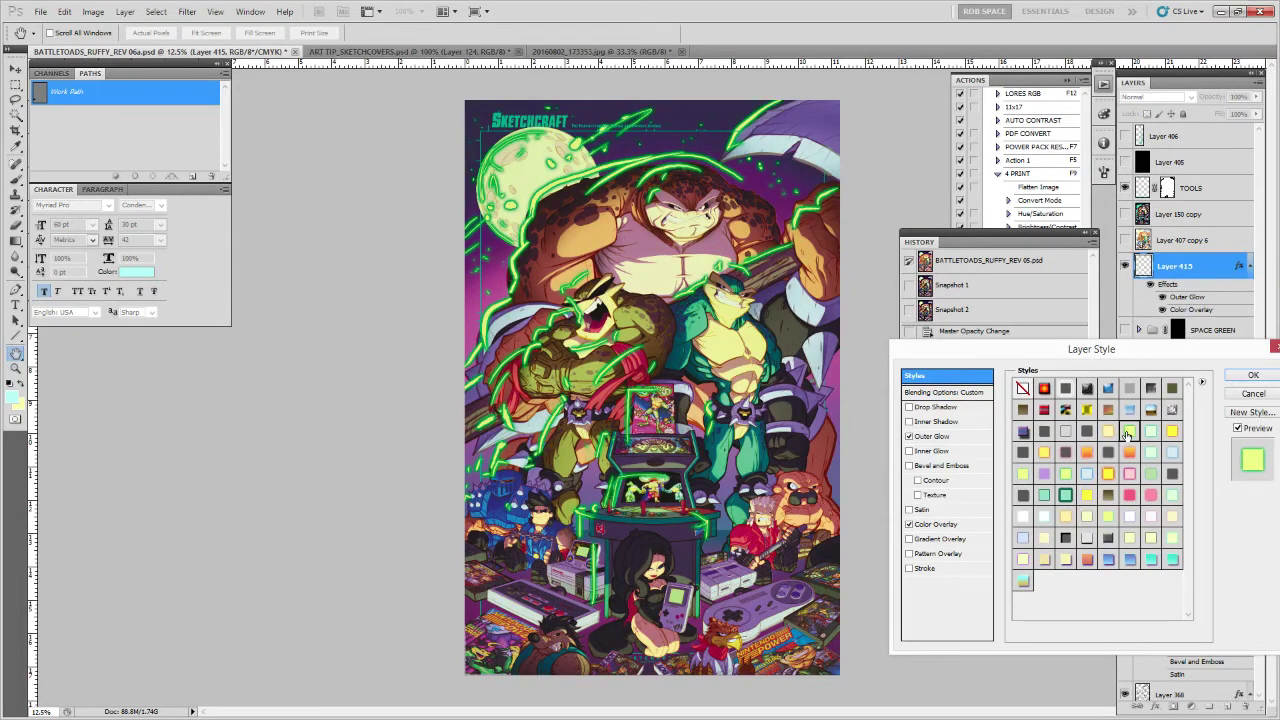
left_click(1108, 516)
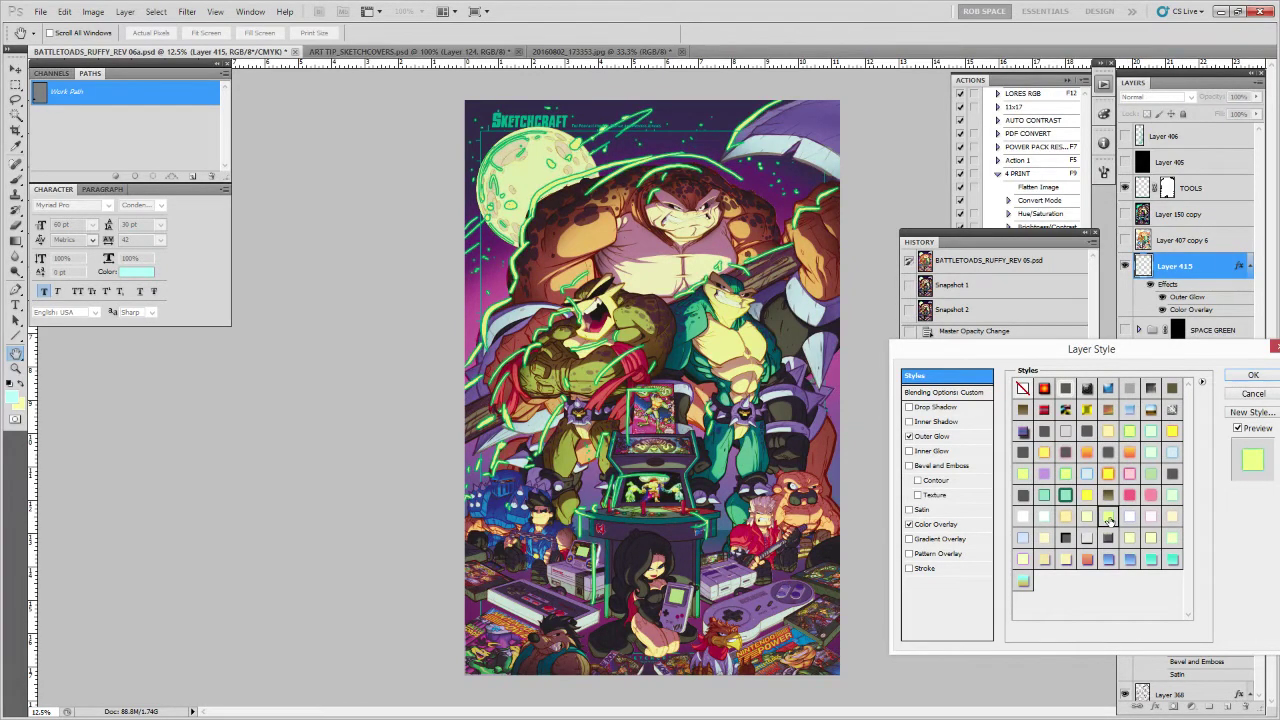
left_click(1170, 539)
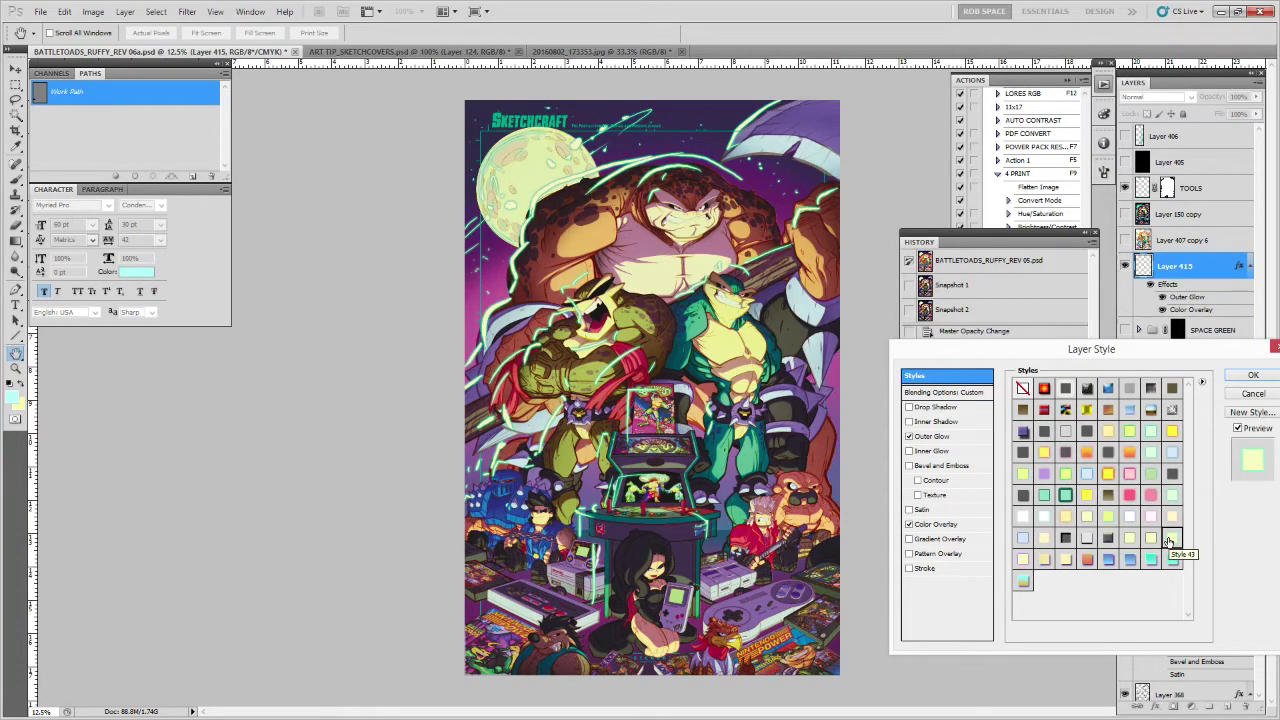
left_click(1022, 473)
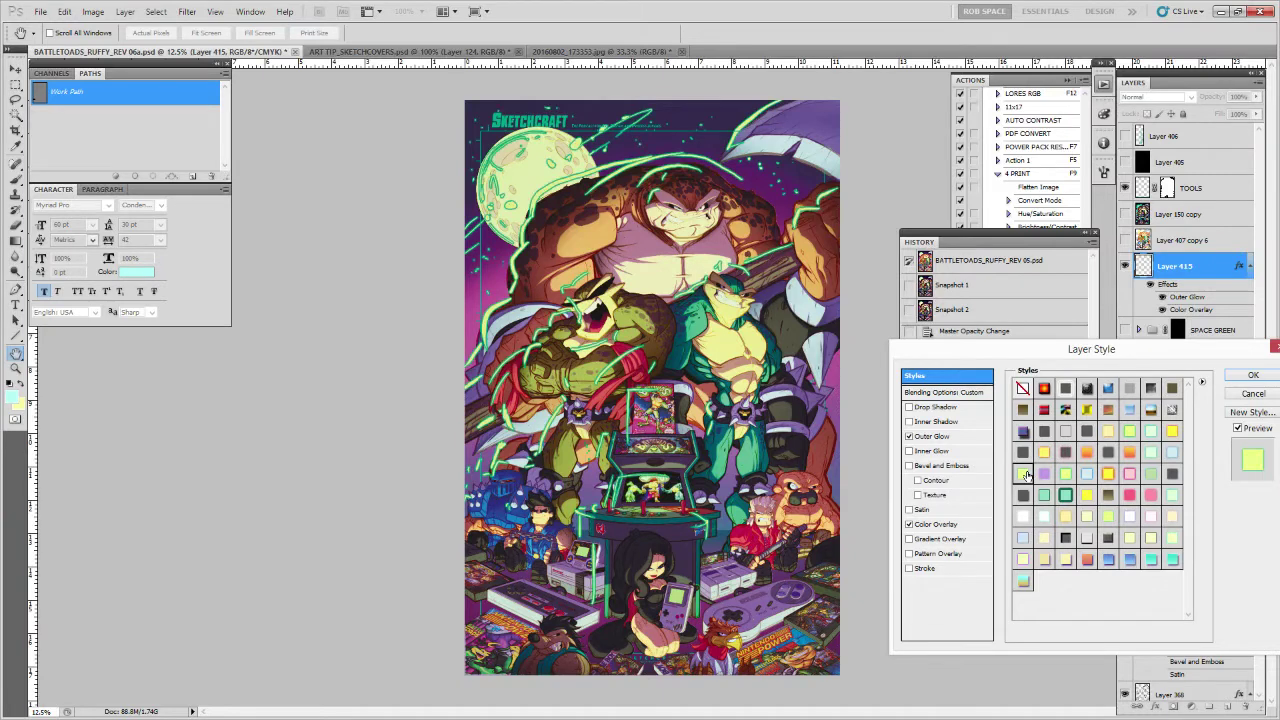
Set Layer 415's Outer Glow to 76% opacity, 18% spread and 81 px size
left_click(938, 437)
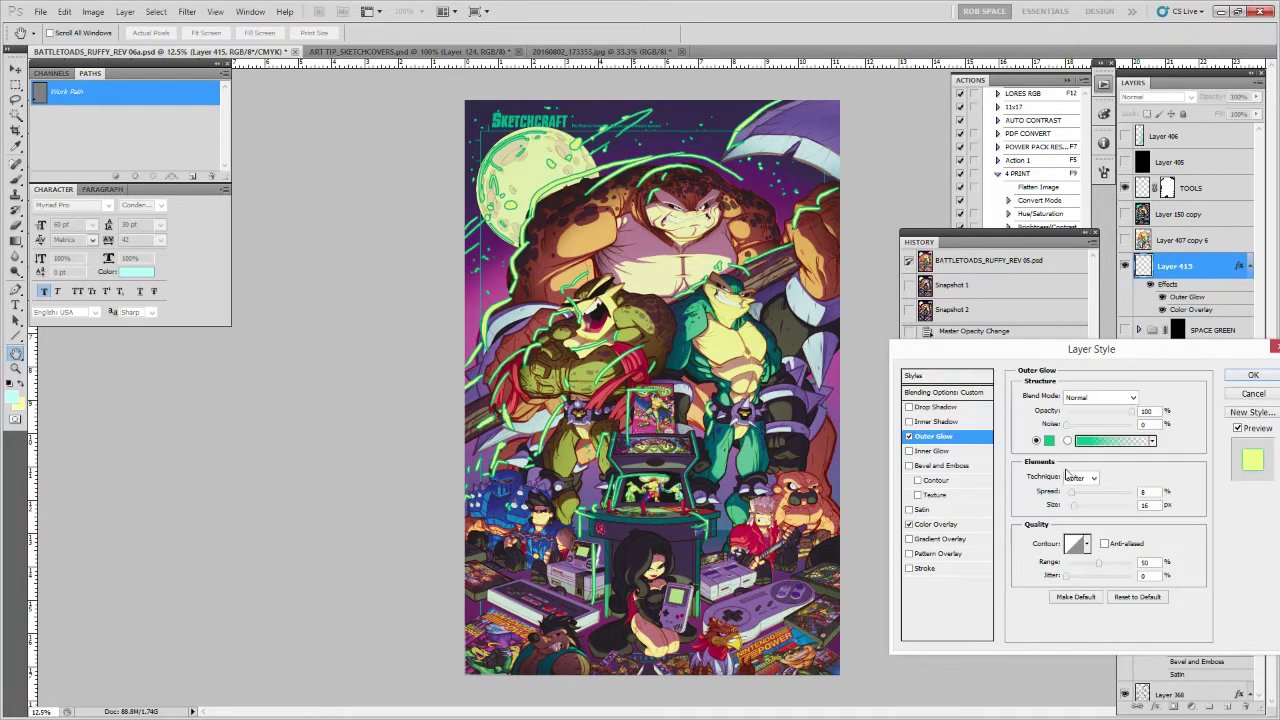
left_click_drag(1072, 507, 1078, 510)
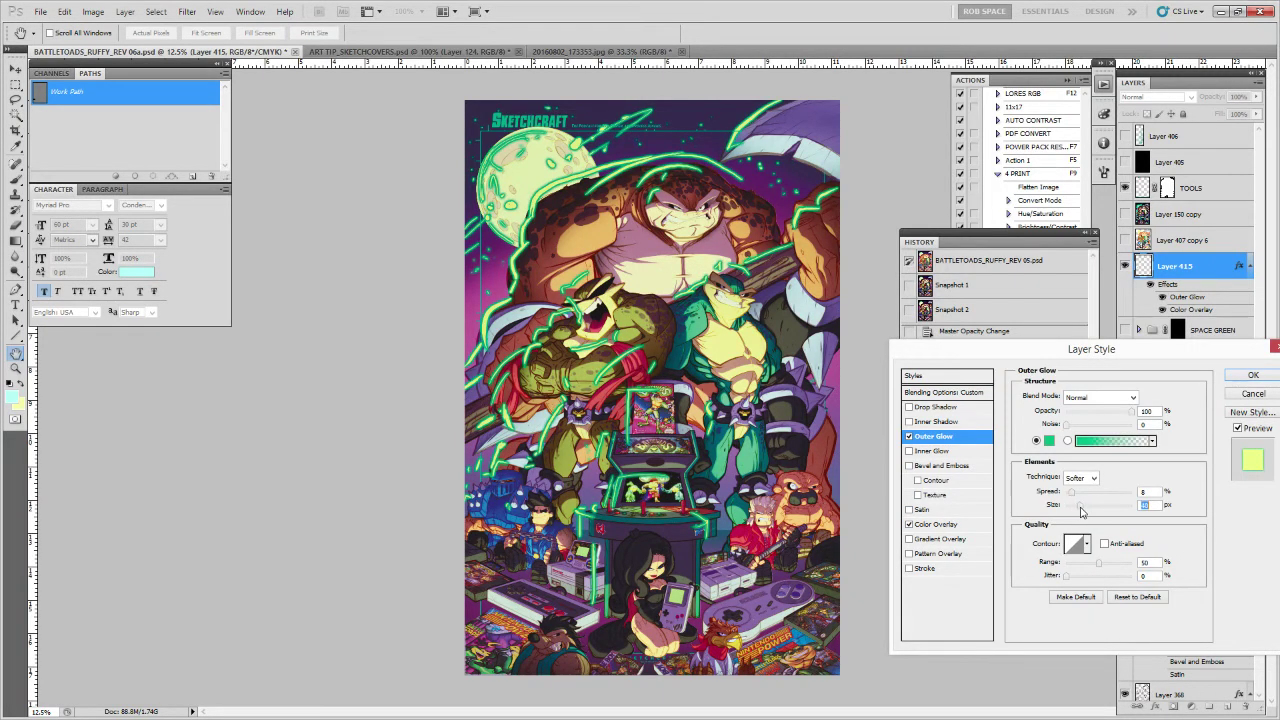
left_click(1132, 400)
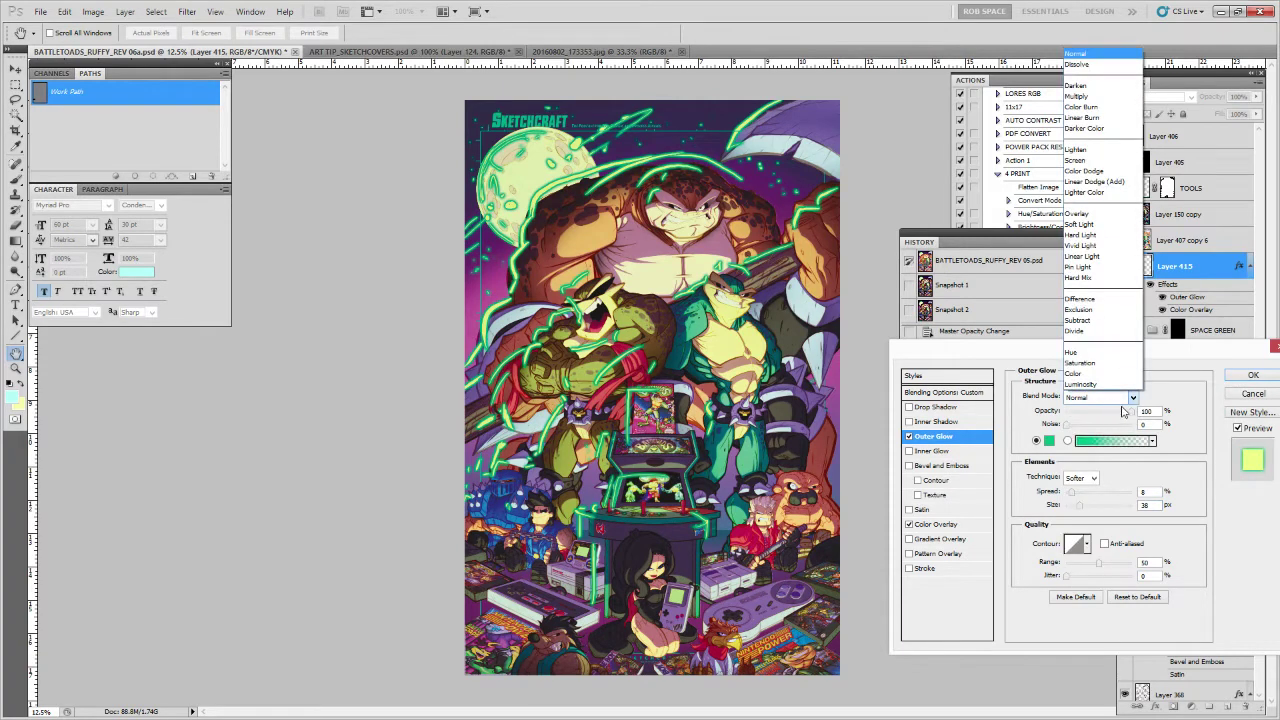
left_click(1125, 412)
left_click_drag(1131, 414, 1108, 417)
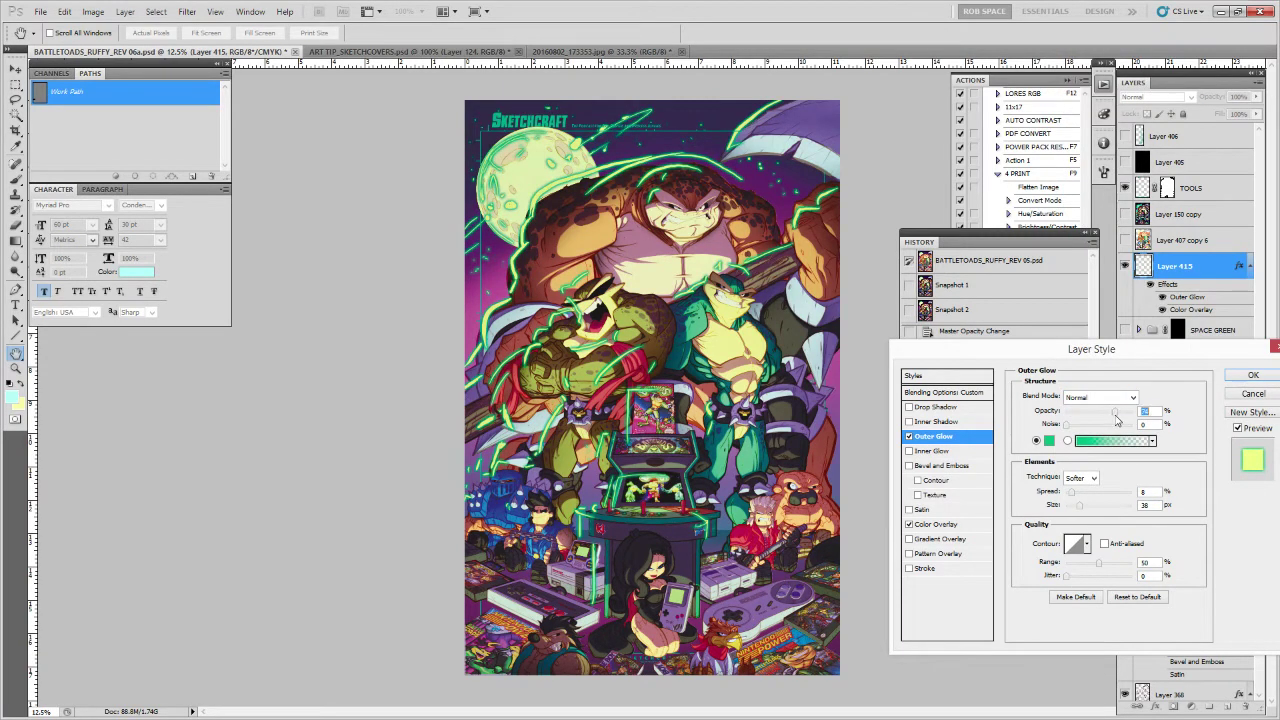
left_click_drag(1070, 492, 1090, 507)
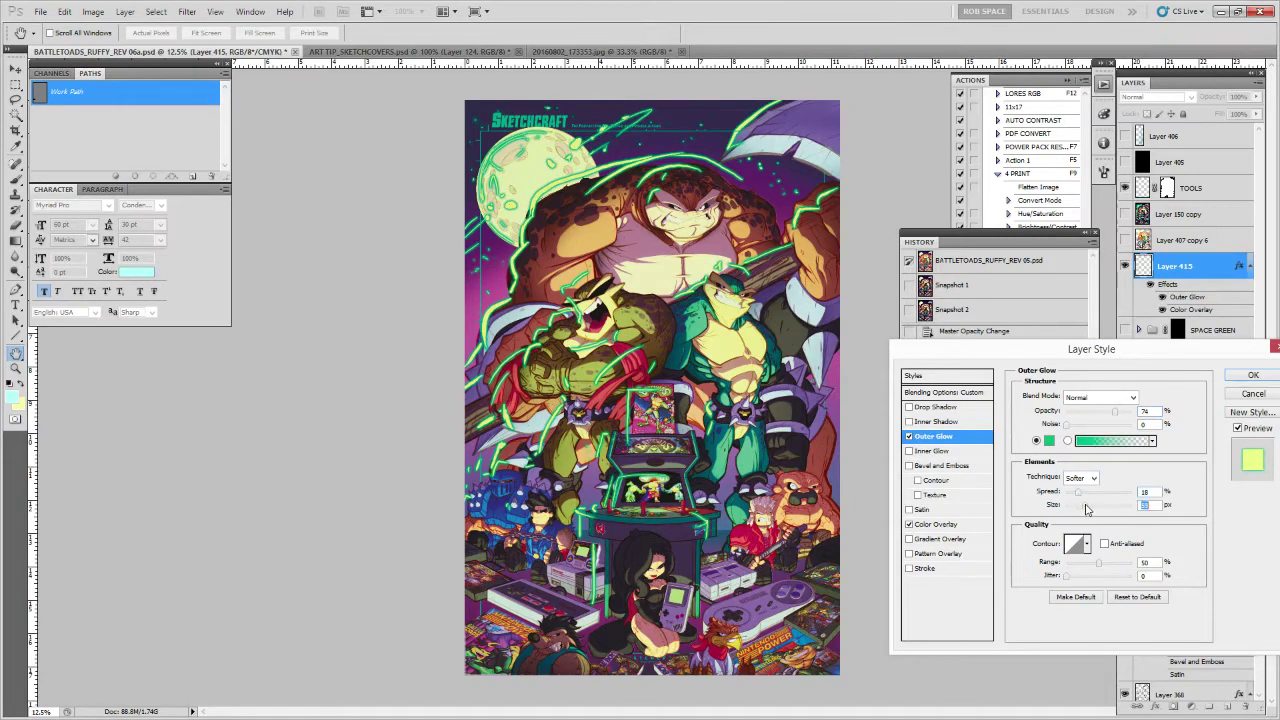
Change the Outer Glow colour to bright green 27faad and apply the layer style
left_click(1048, 441)
mouse_move(877, 222)
left_mouse_down()
mouse_move(866, 209)
mouse_move(937, 206)
left_mouse_up()
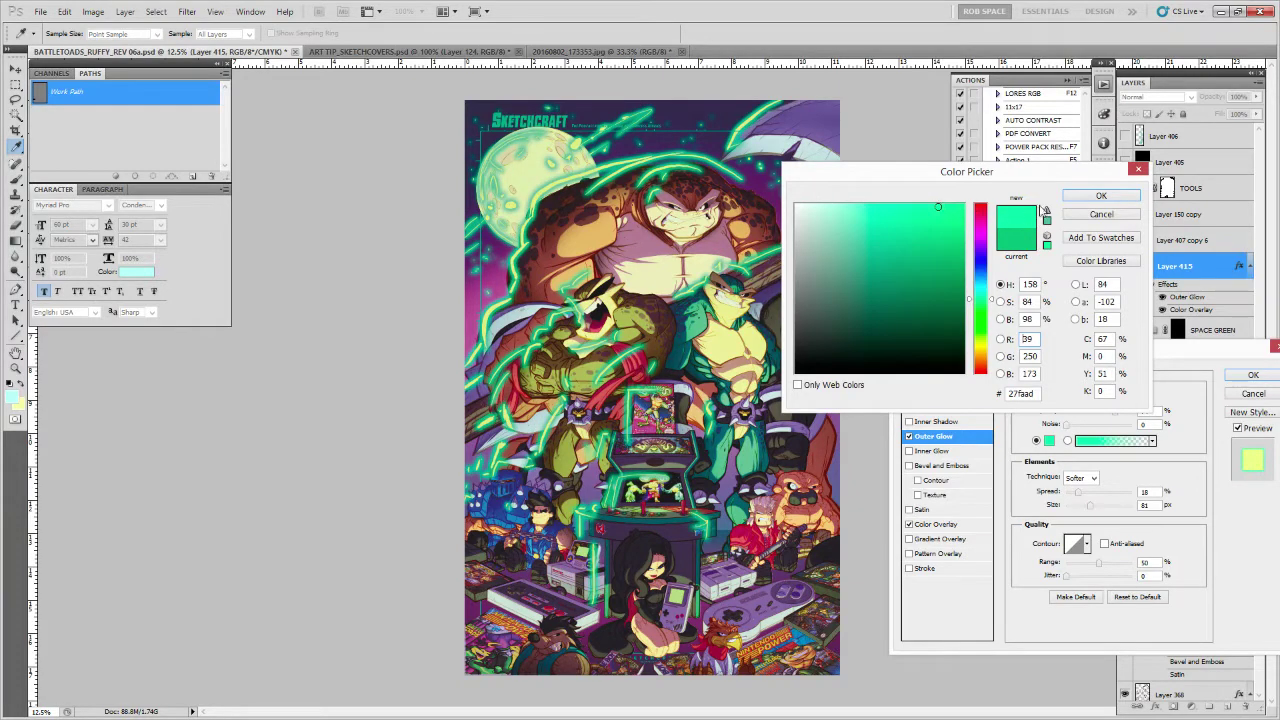
left_click(1080, 198)
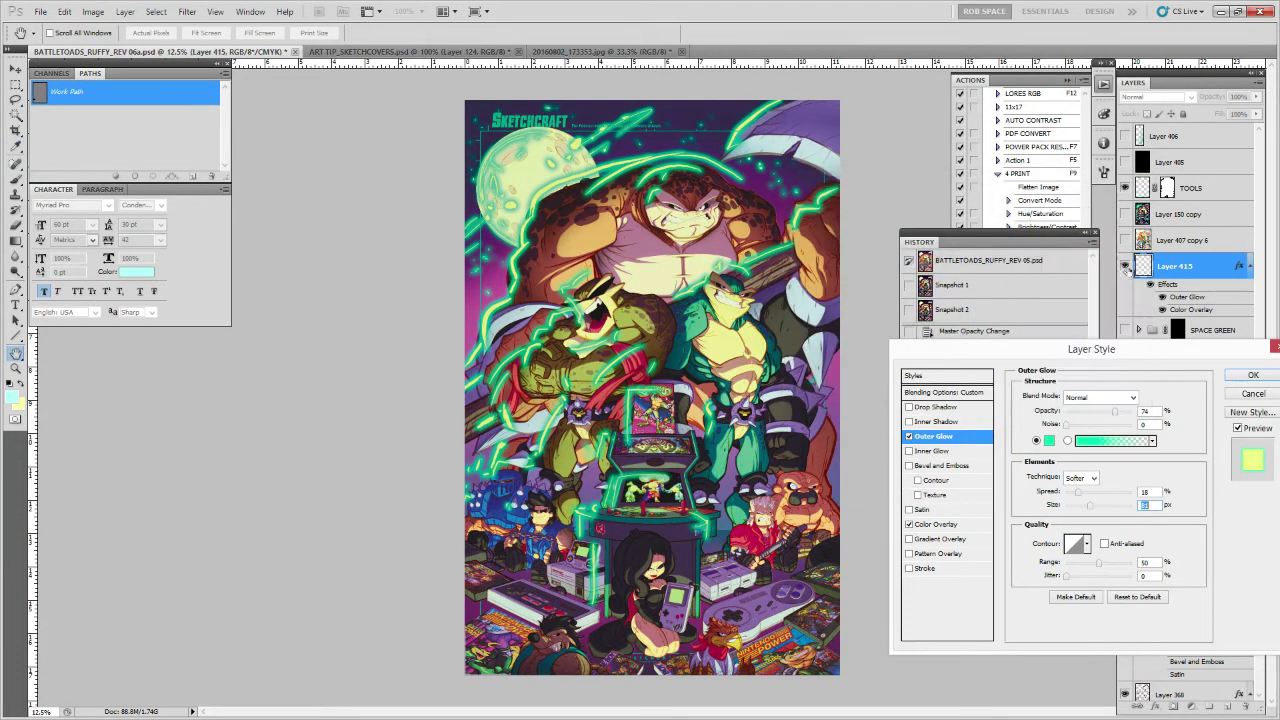
left_click(1250, 375)
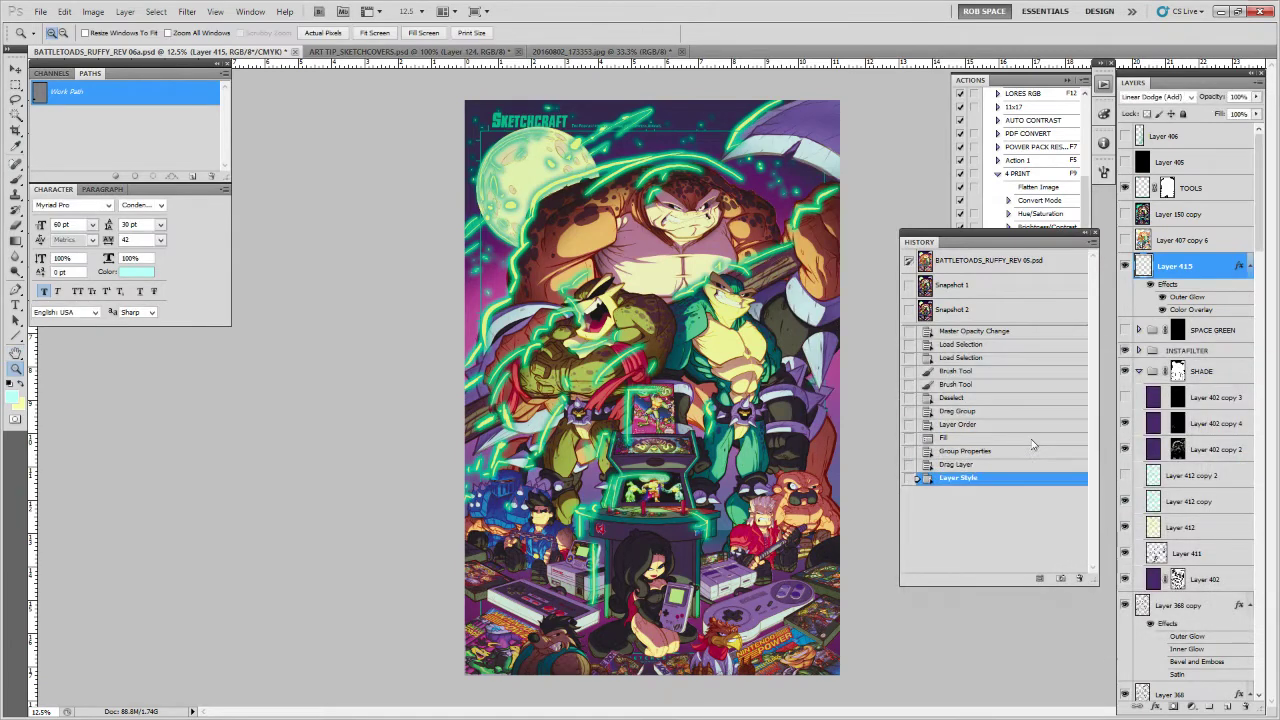
Compare the cover with and without the green glow lines of Layer 415 several times
left_click(1125, 265)
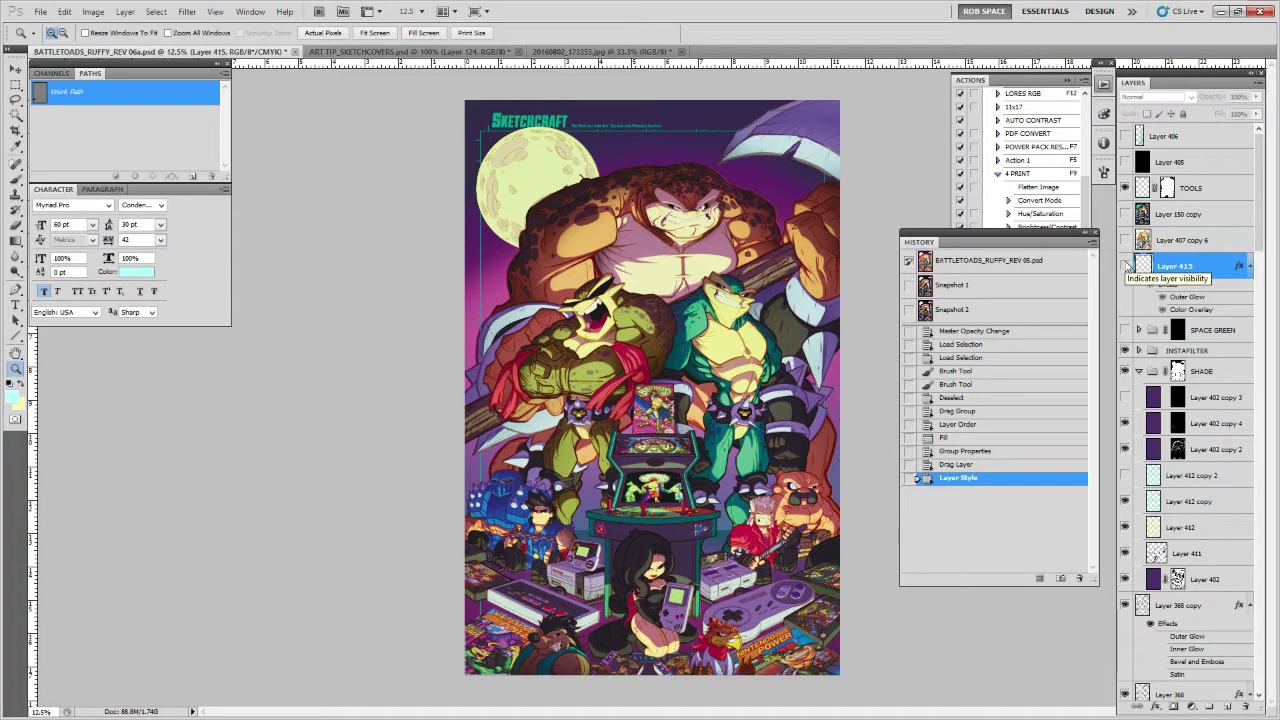
left_click(1125, 265)
left_click(1125, 265)
left_click(1125, 265)
left_click(1125, 265)
left_click(1125, 265)
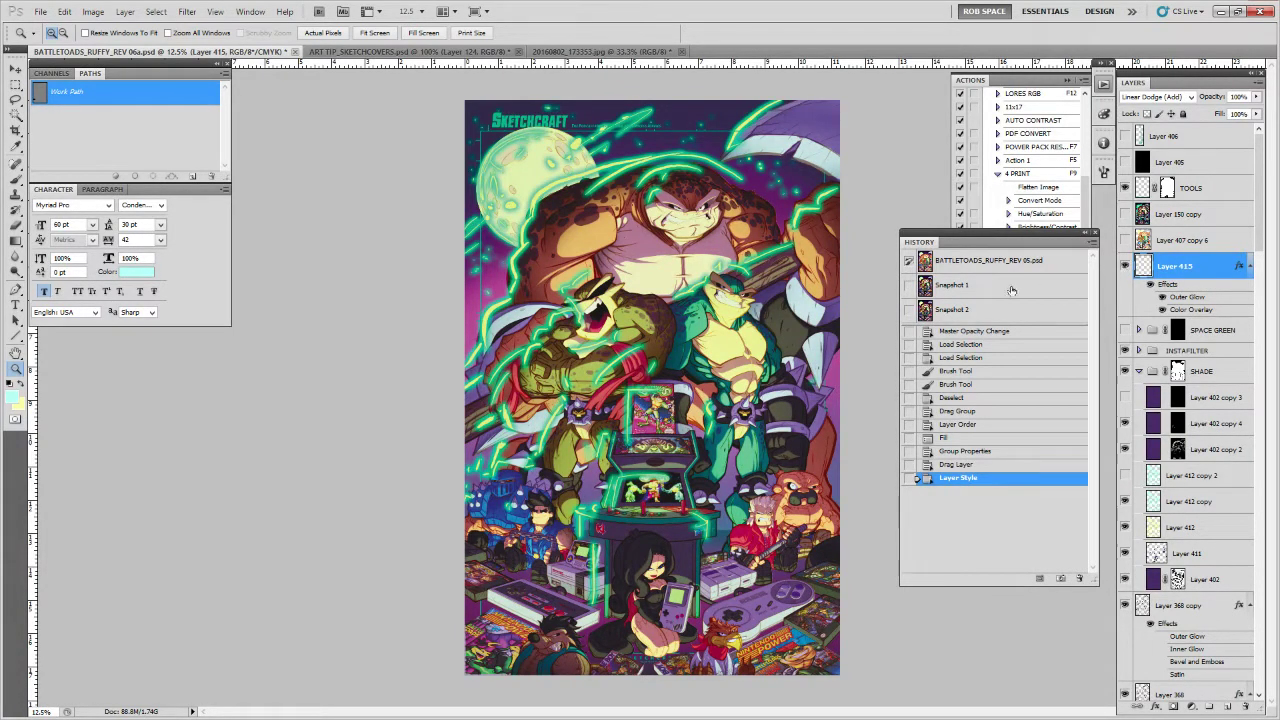
Duplicate Layer 415, clear the copy's pixels while keeping its glow effects, and hide the original layer
left_click(647, 213)
left_click(647, 213)
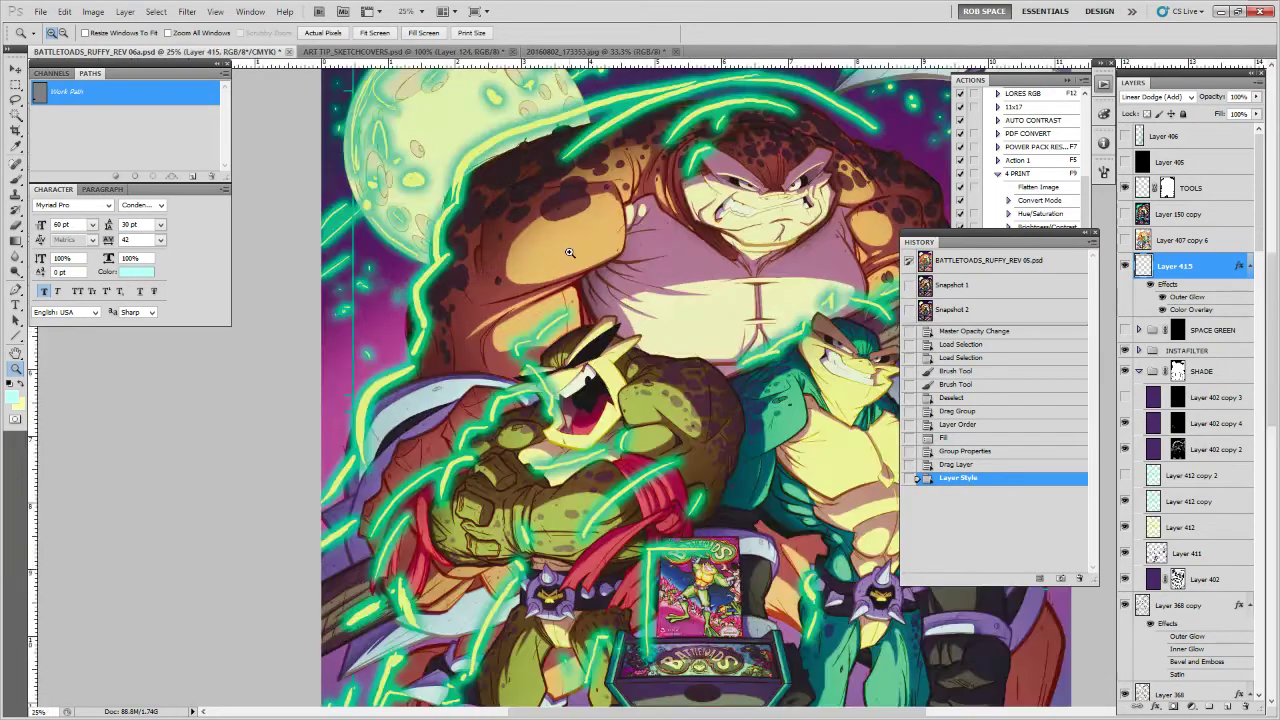
key("ctrl+j")
key("ctrl+a")
key("ctrl+x")
left_click(1125, 331)
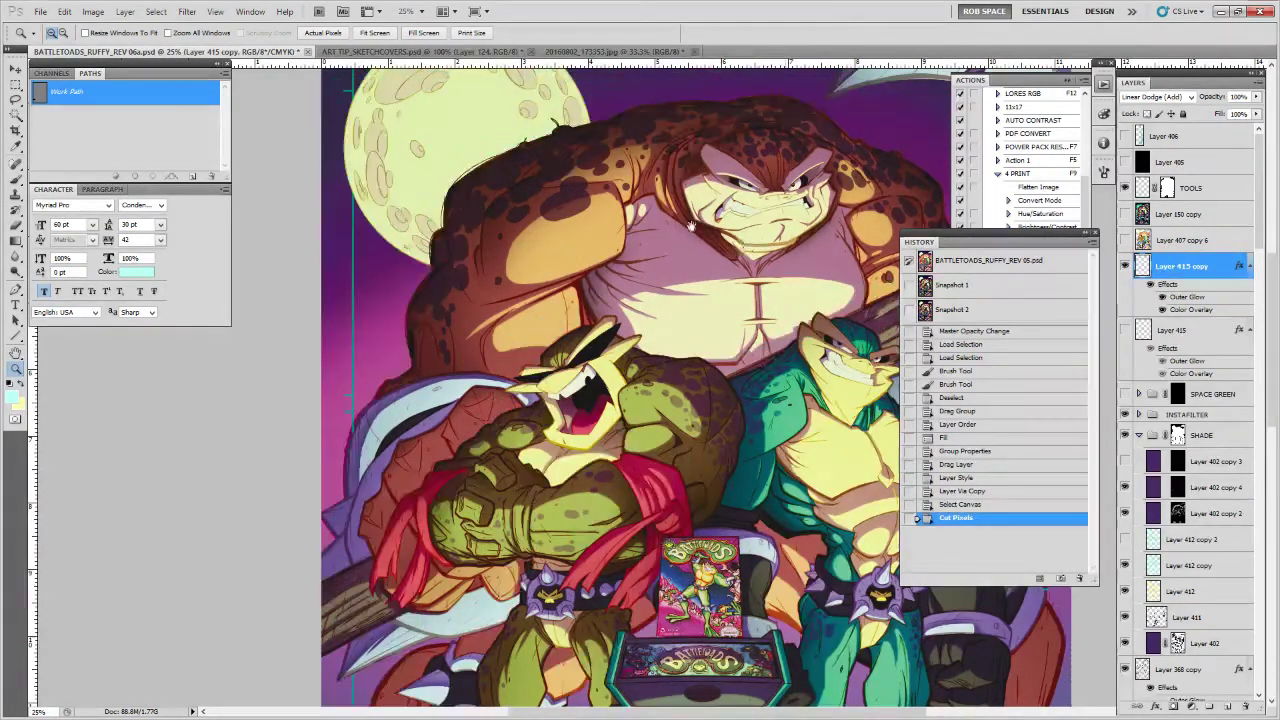
Try filling a lassoed sliver along the large toad's upper arm and shoulder against the moon as a green rim light
left_click_drag(690, 229, 730, 431)
left_click(533, 378)
left_click(533, 378)
key("b")
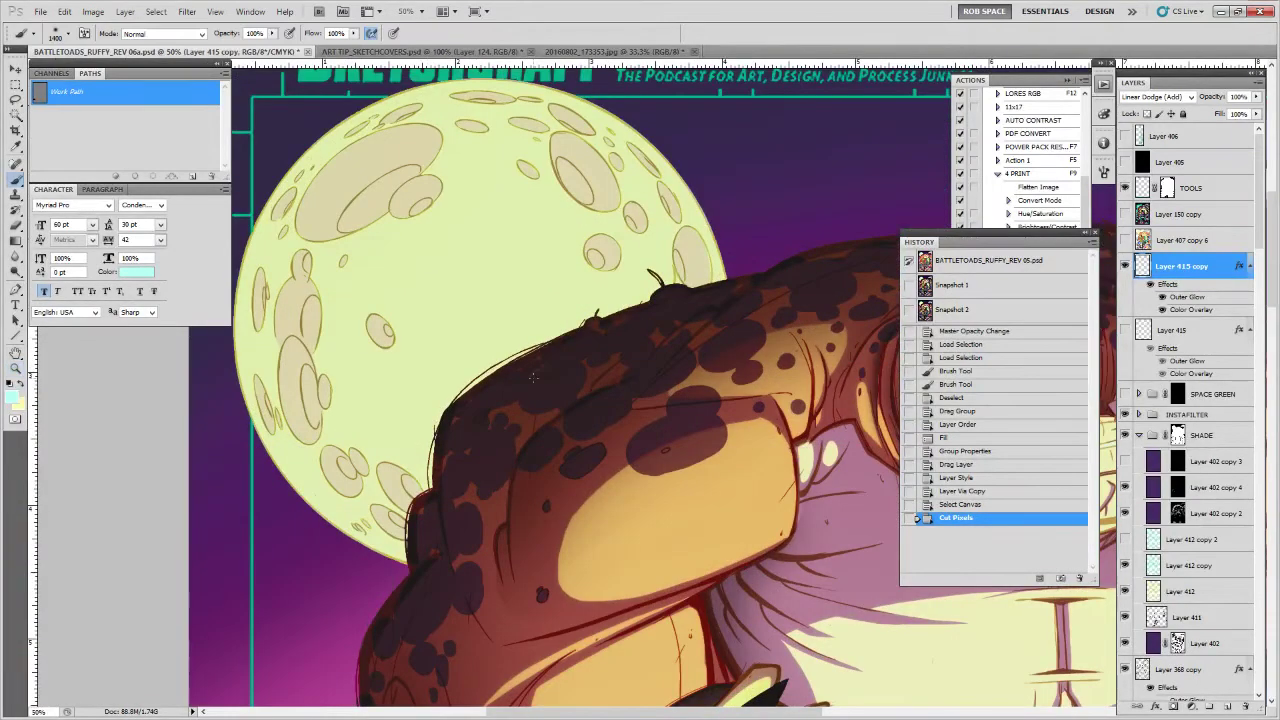
left_click_drag(580, 412, 600, 412)
right_click(594, 408)
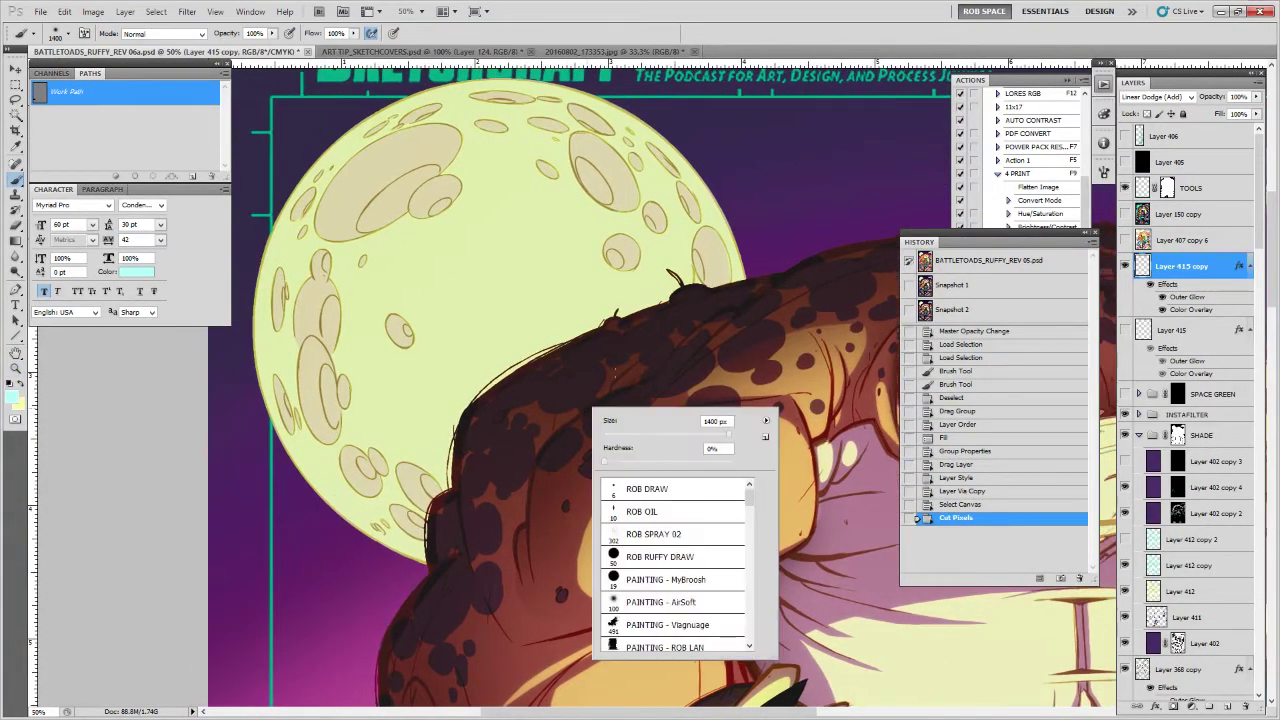
left_click(556, 490)
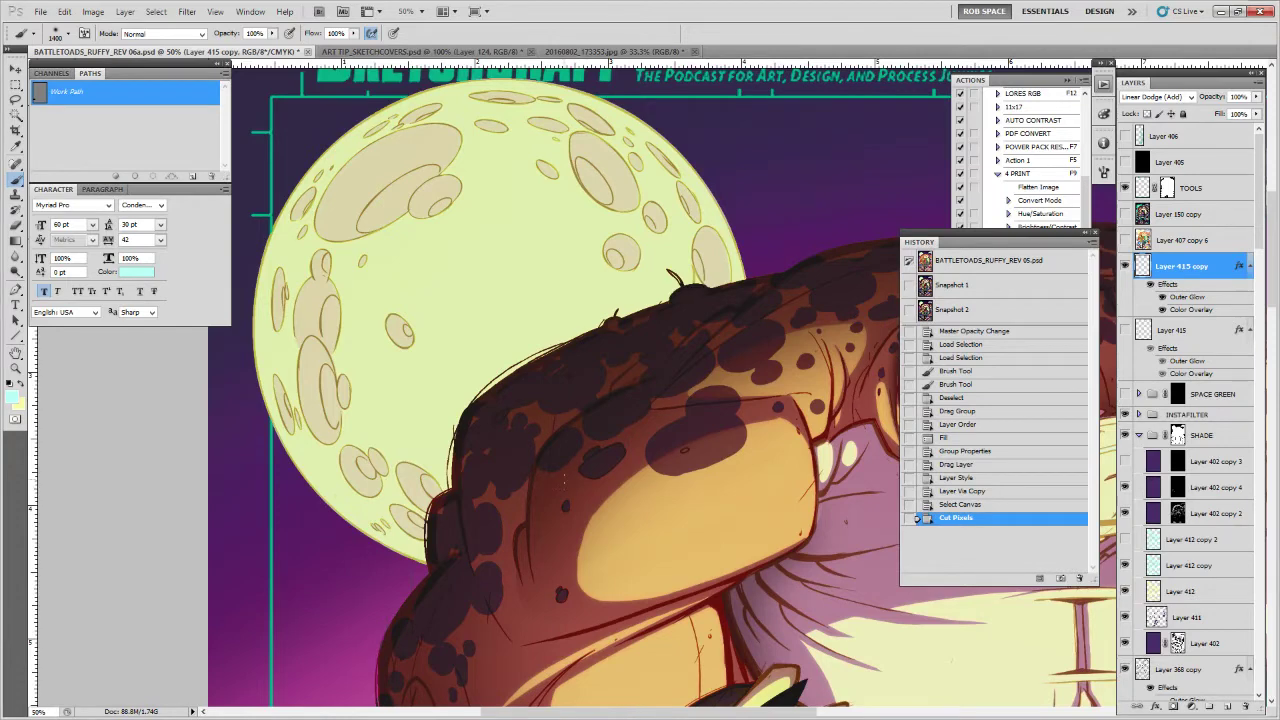
key("l")
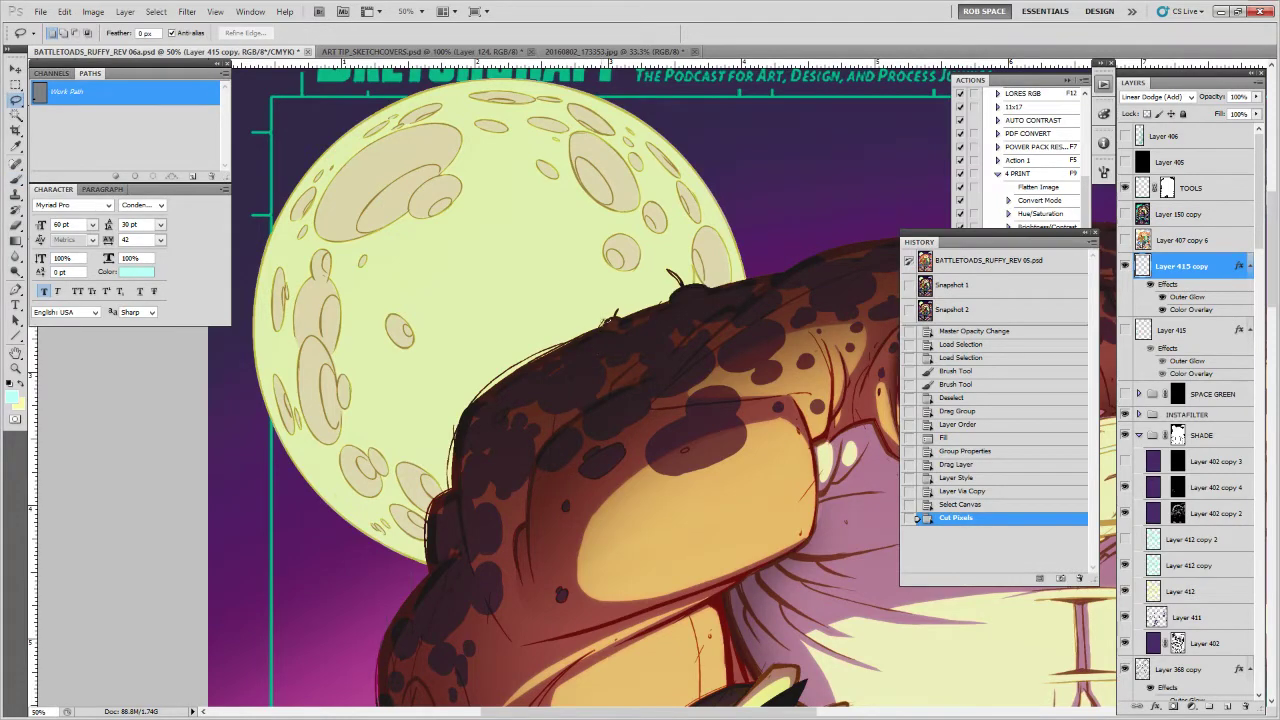
mouse_move(592, 326)
left_mouse_down()
mouse_move(498, 380)
mouse_move(454, 430)
left_mouse_up()
mouse_move(472, 572)
left_mouse_down()
mouse_move(468, 438)
mouse_move(620, 331)
mouse_move(621, 300)
left_mouse_up()
key("alt+BackSpace")
key("ctrl+d")
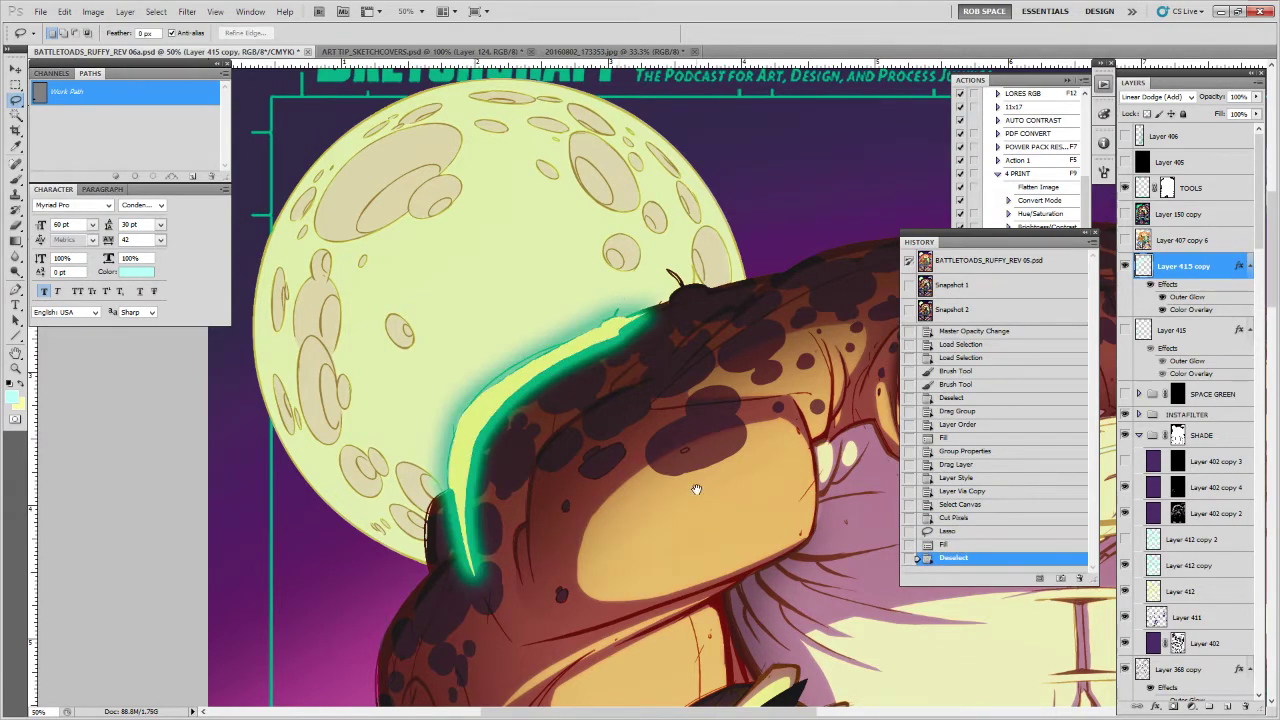
Clear the filled glow shape from Layer 415 copy
scroll(697, 484, "down", 1)
key("z")
left_click(657, 452, "alt")
key("ctrl+z")
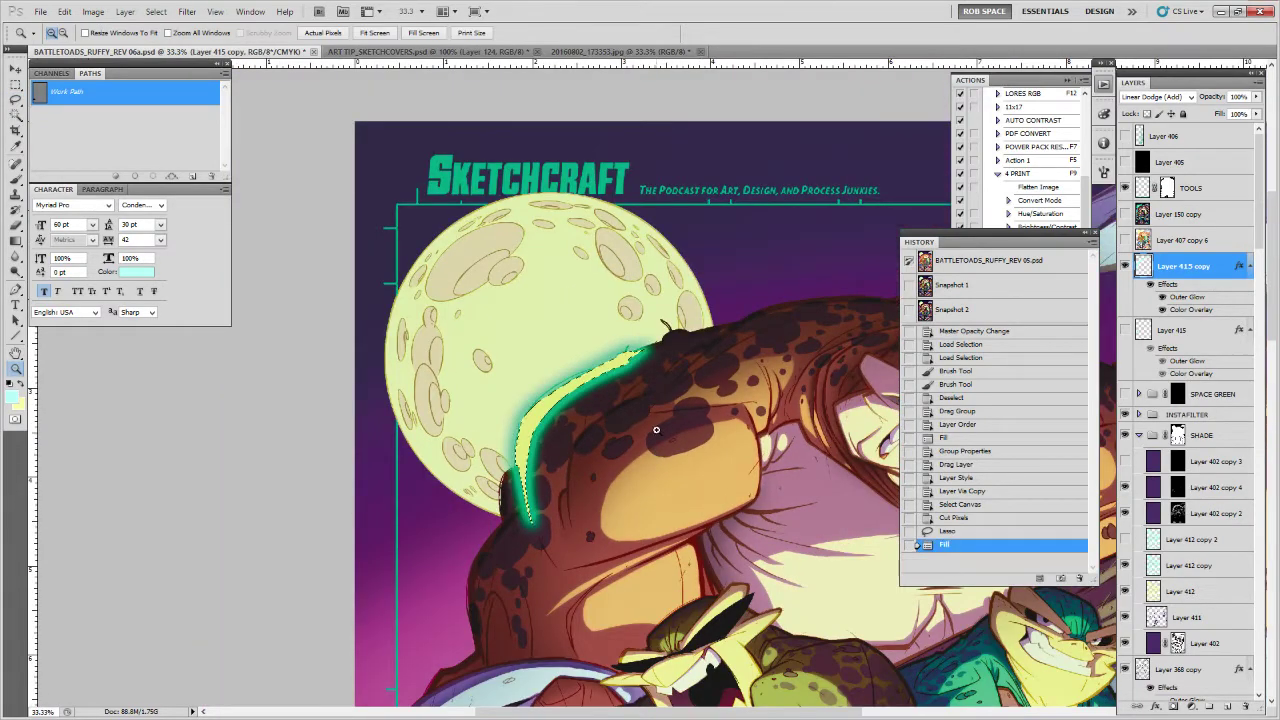
key("ctrl+a")
key("ctrl+x")
key("l")
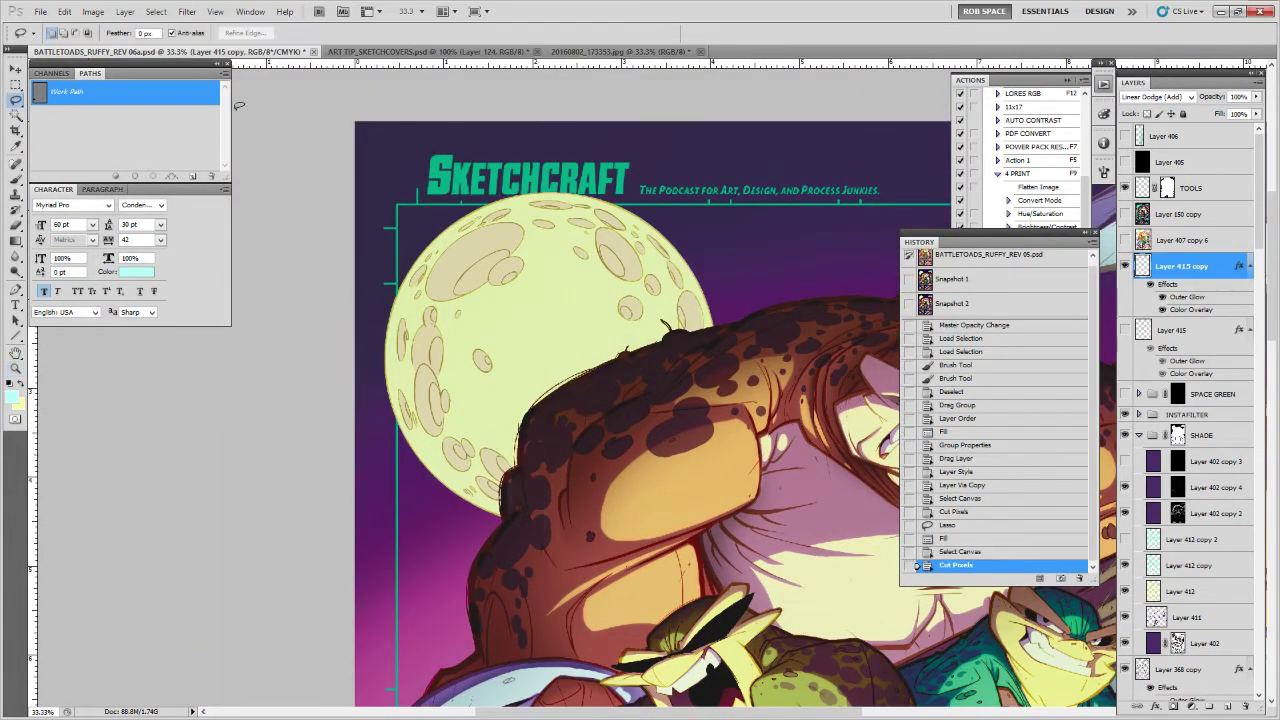
Choose the ROB OIL brush, enlarge it, and paint a trial rim line along the large toad's shoulder against the moon
key("z")
left_click(690, 426)
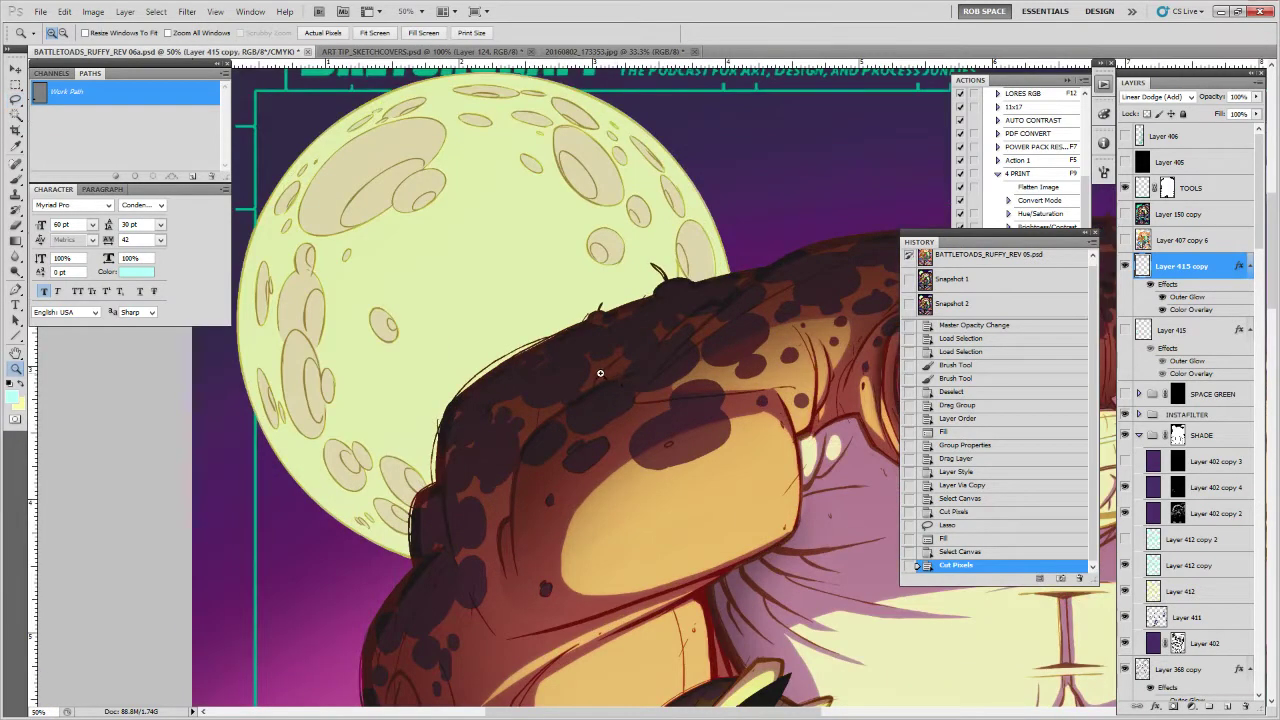
key("l")
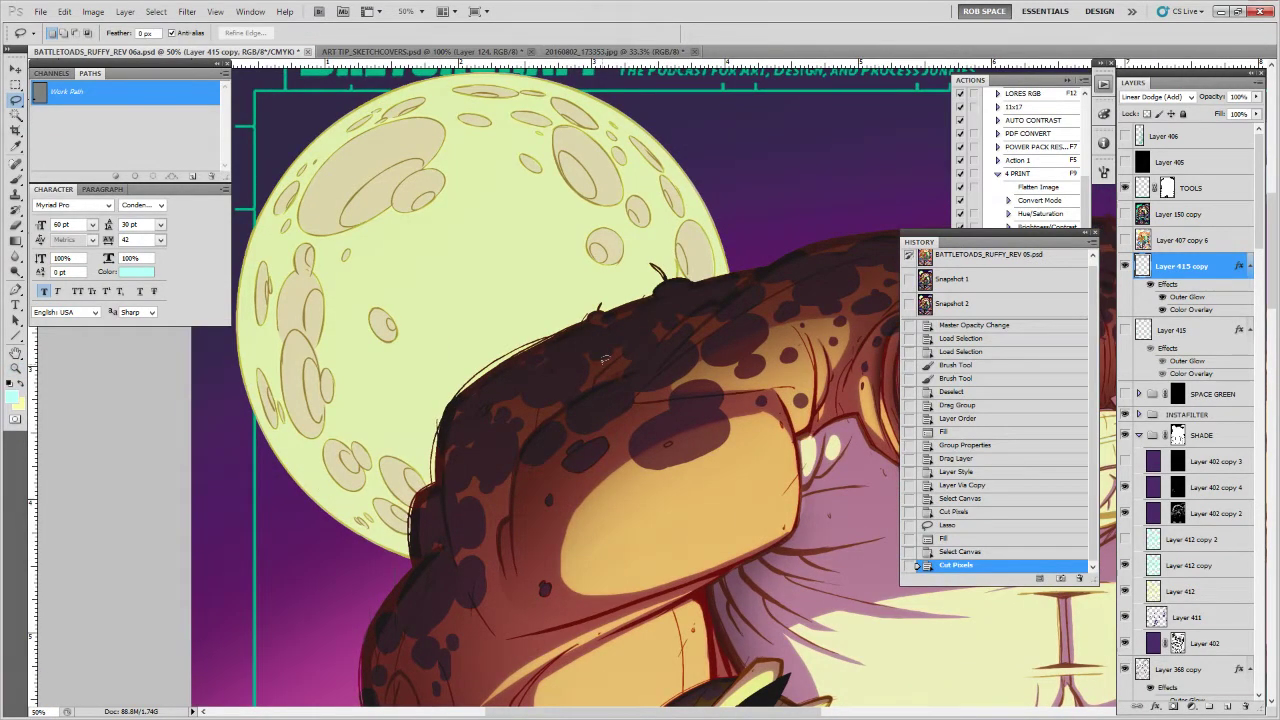
key("z")
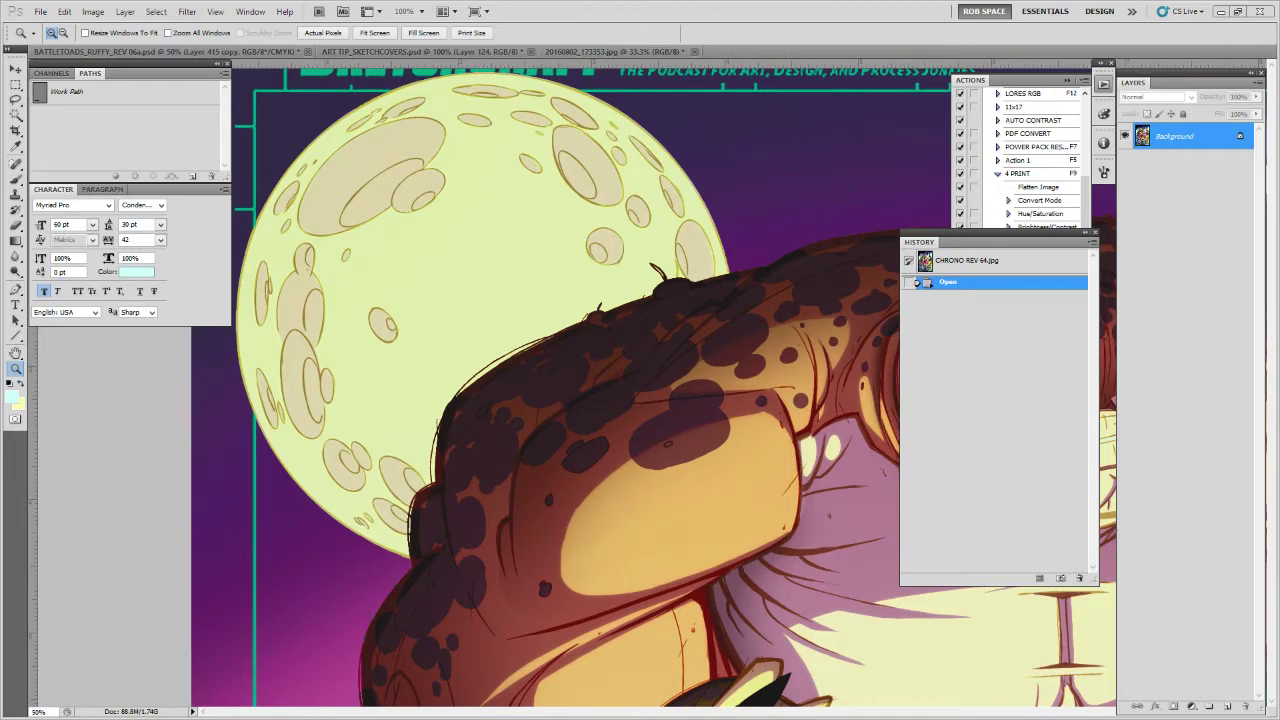
key("b")
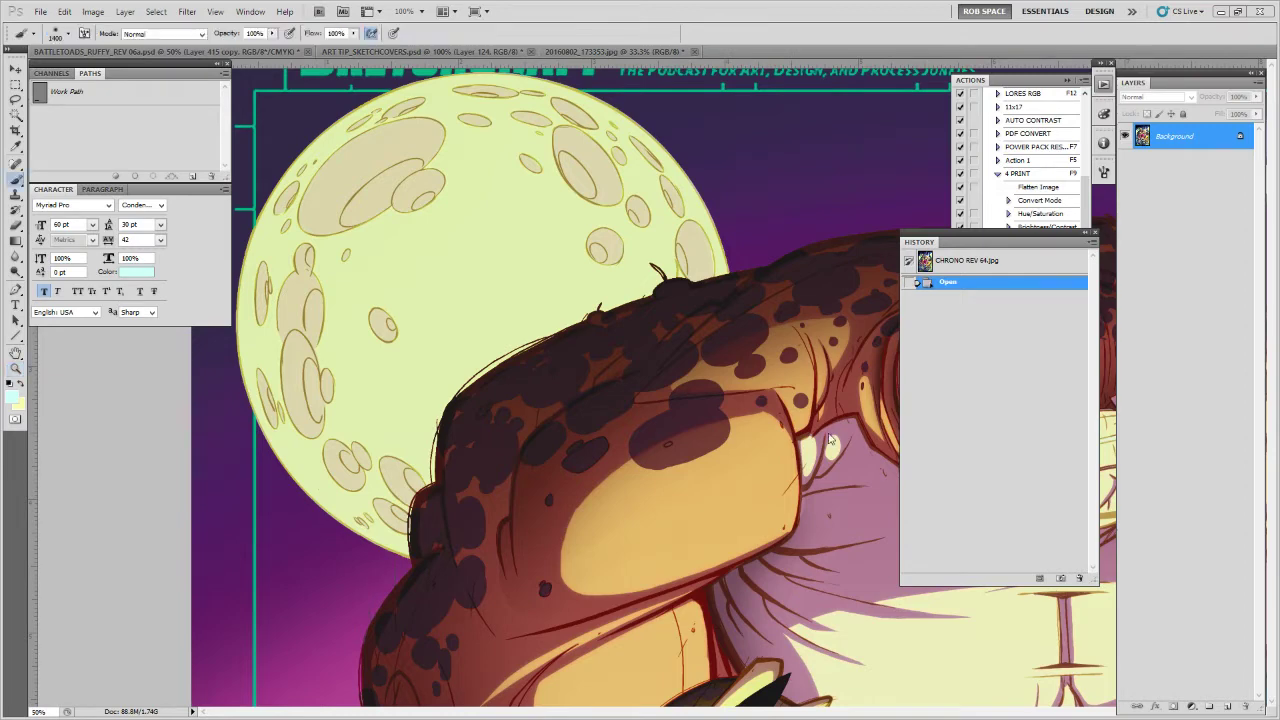
right_click(540, 415)
left_click(605, 505)
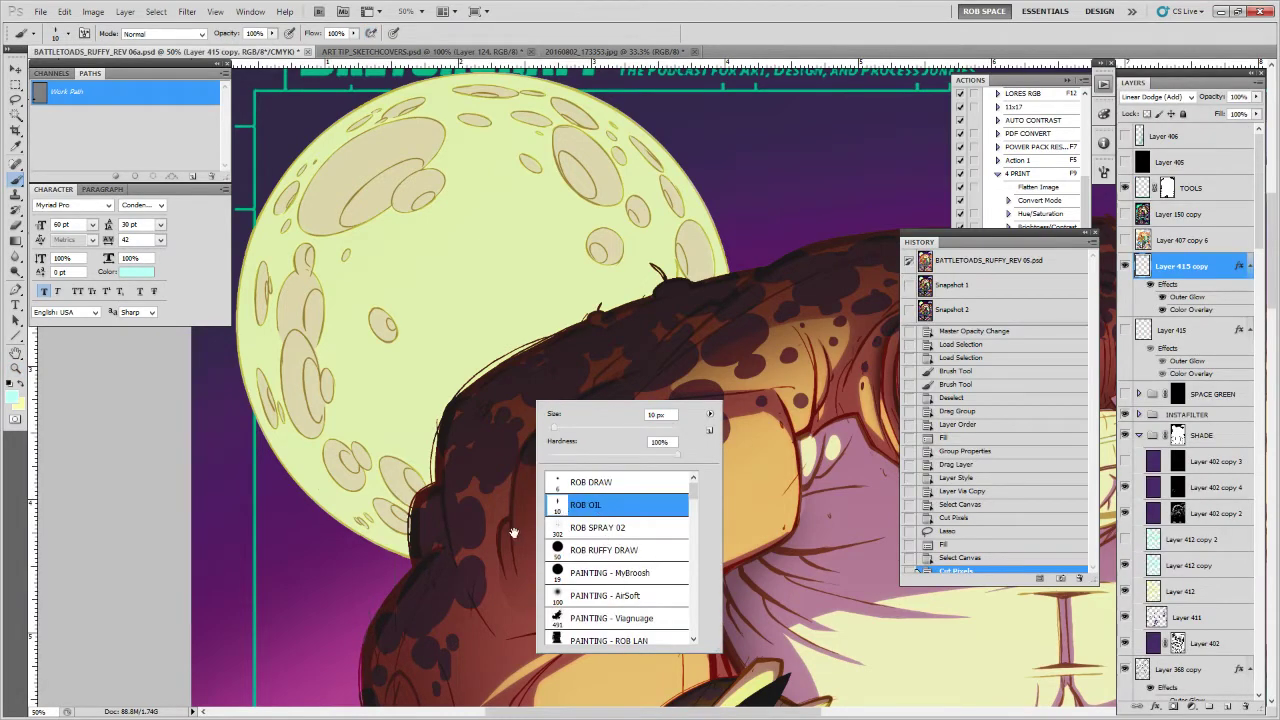
left_click(517, 532)
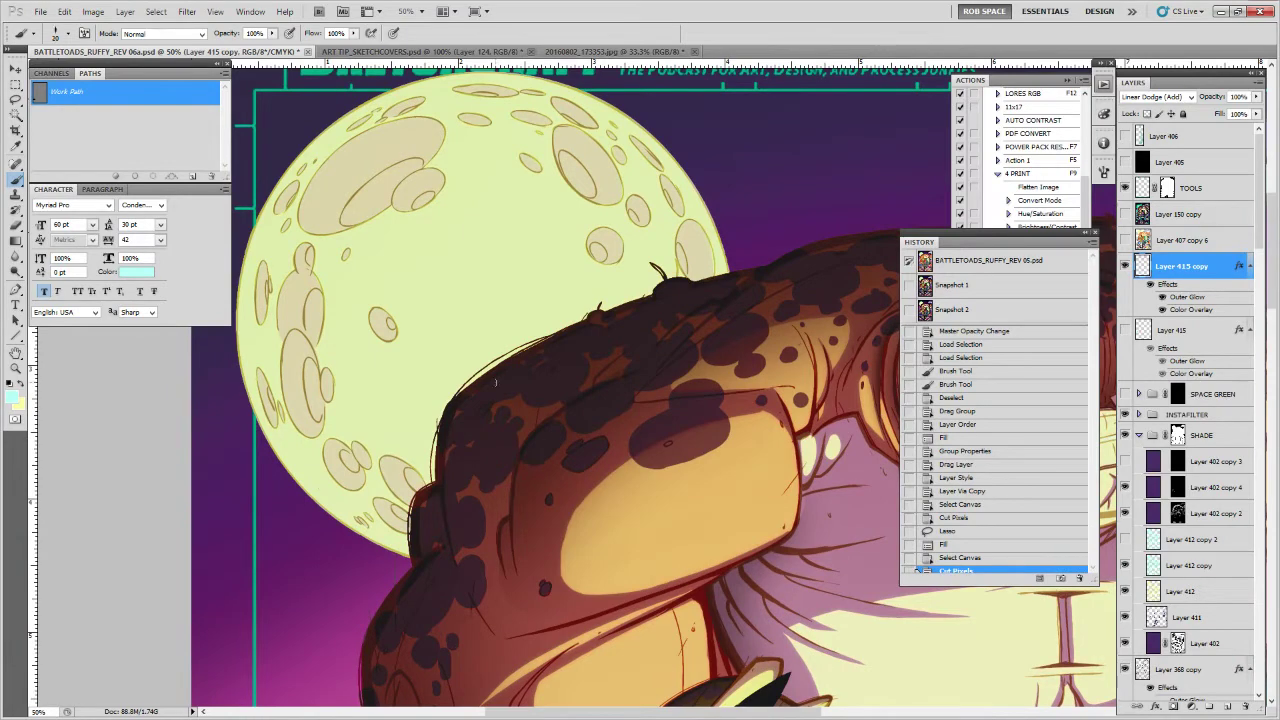
left_click_drag(552, 340, 466, 392)
mouse_move(548, 343)
left_mouse_down()
mouse_move(452, 398)
mouse_move(436, 490)
left_mouse_up()
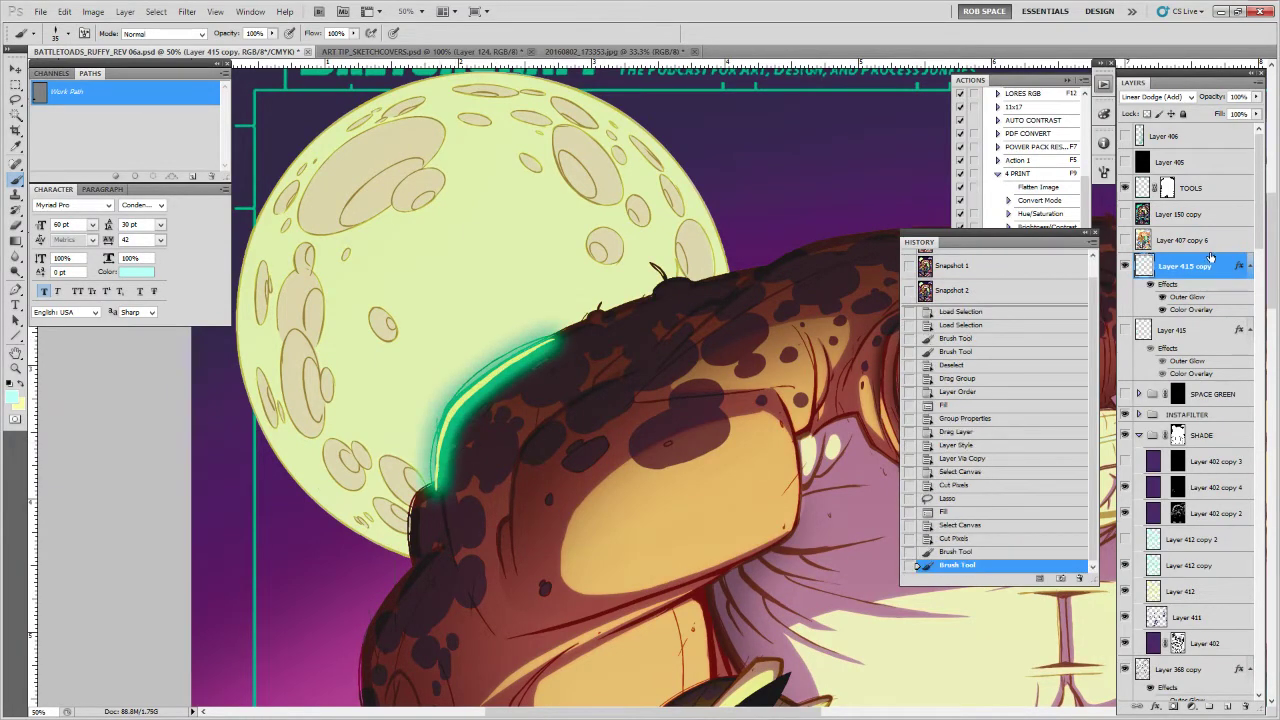
Tighten the Outer Glow of Layer 415 copy to 15% spread and 57 px size, with slightly higher opacity
double_click(1212, 262)
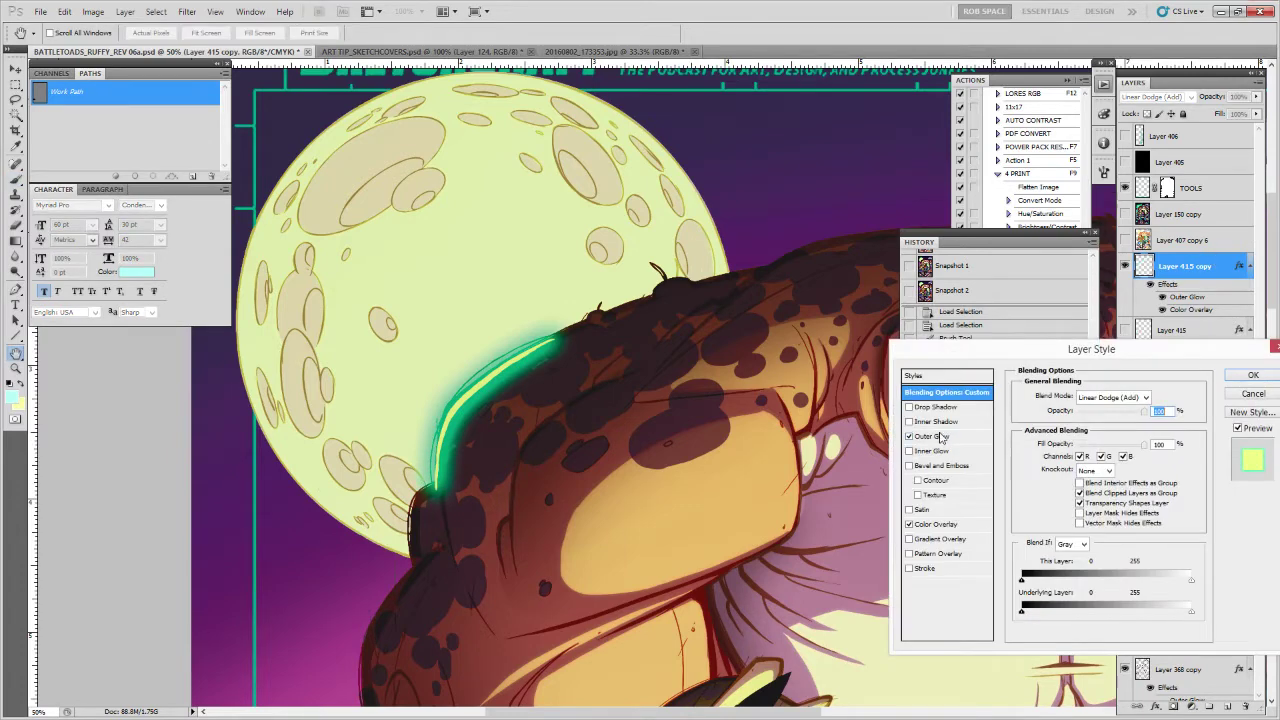
left_click(964, 437)
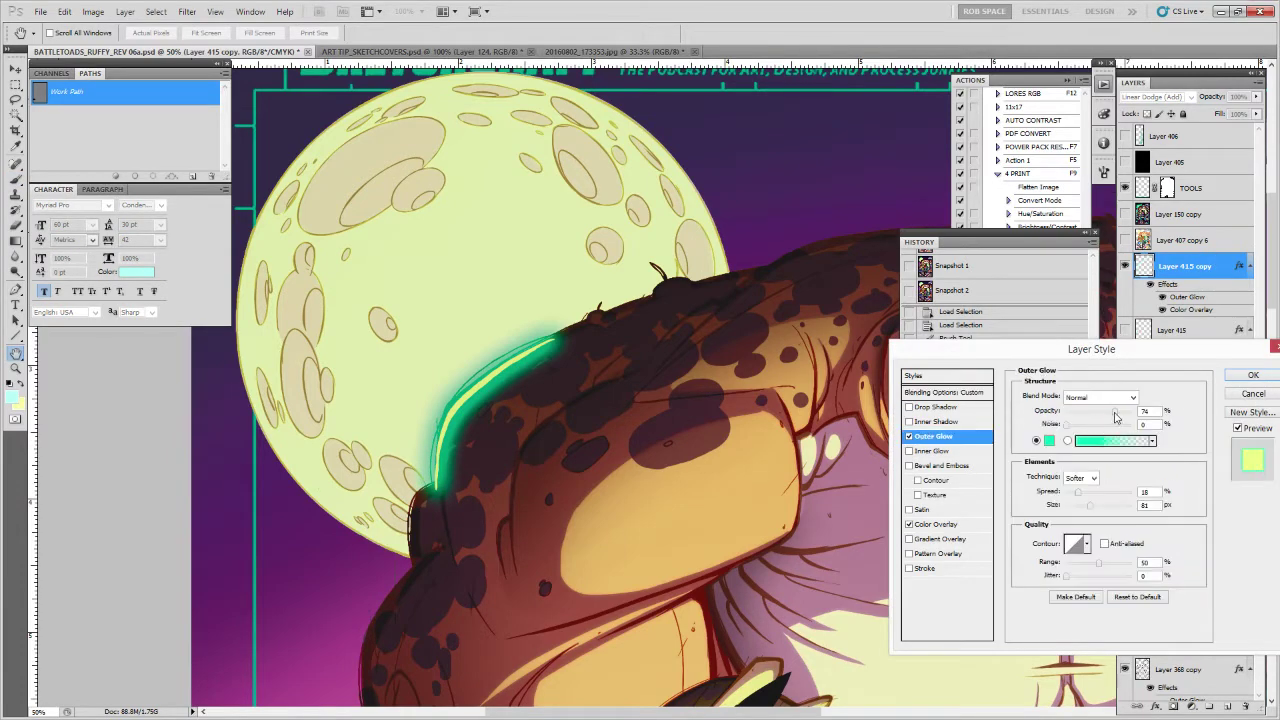
left_click_drag(1108, 416, 1068, 426)
left_click_drag(1079, 493, 1075, 494)
left_click(1089, 509)
left_click(1117, 413)
left_click(1089, 508)
left_click_drag(1075, 492, 1071, 492)
left_click(1084, 507)
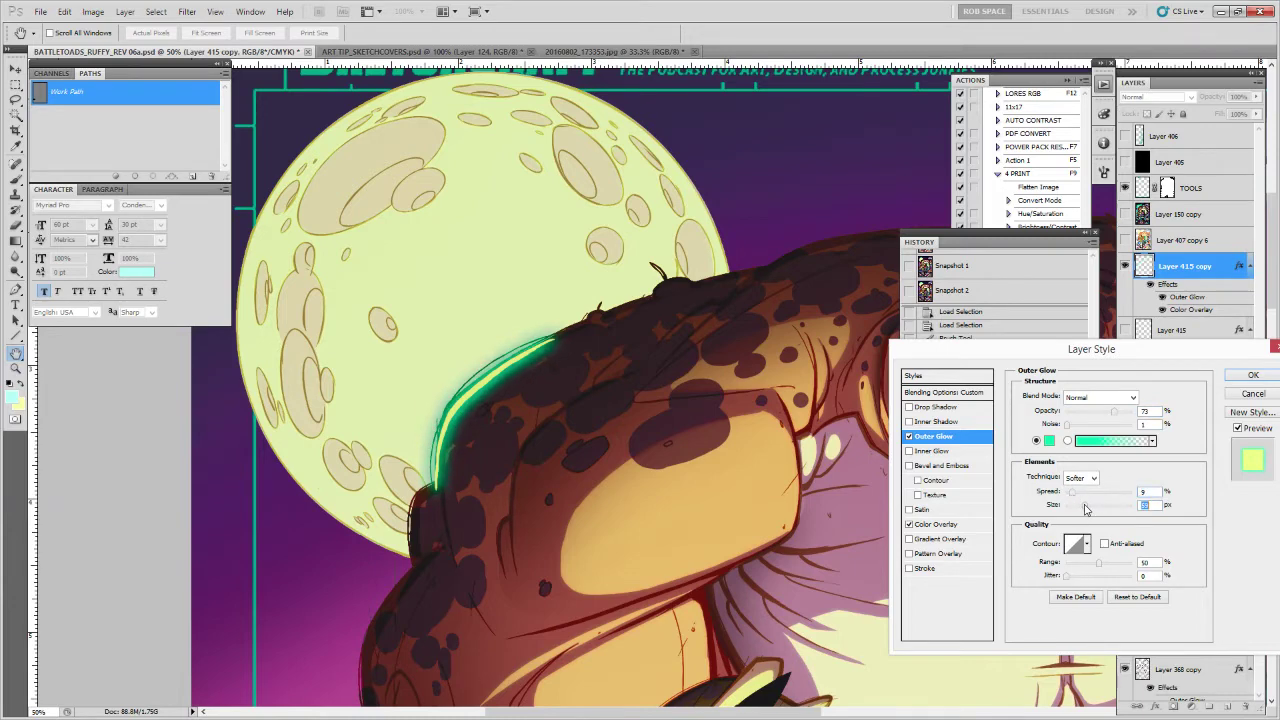
left_click(1076, 492)
left_click_drag(1068, 427, 1121, 415)
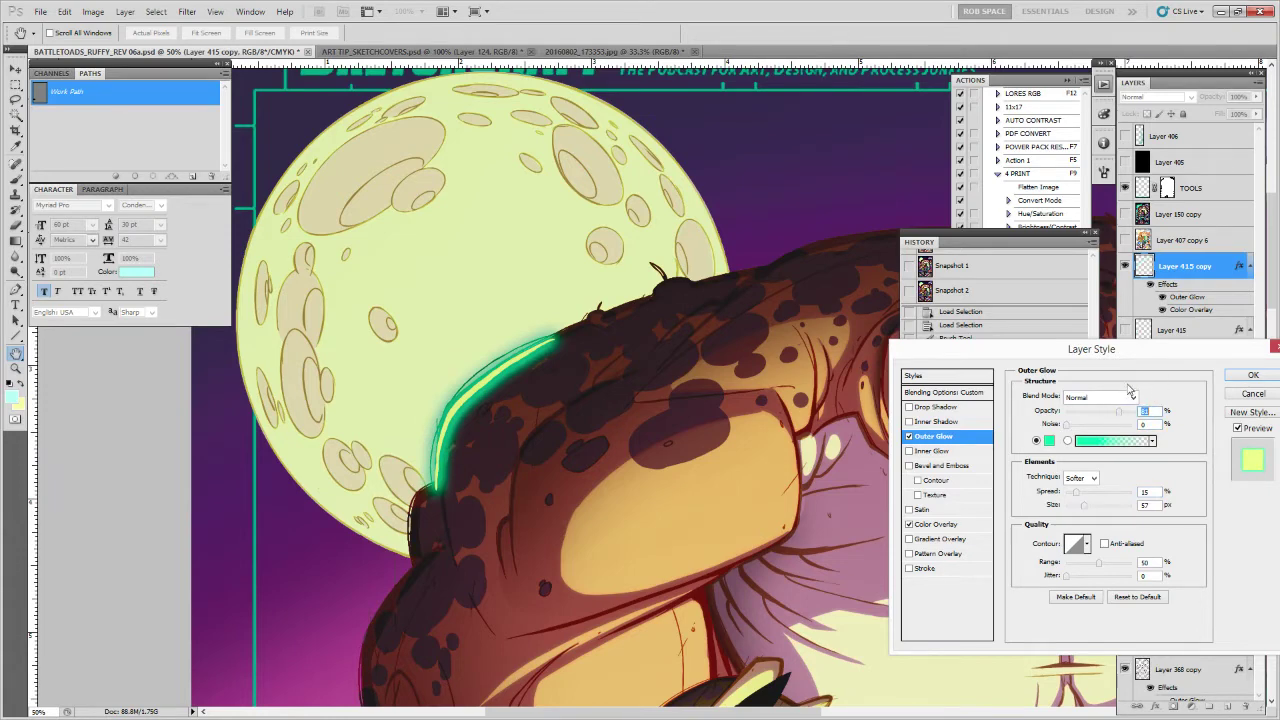
Change the Color Overlay to pale yellow faf8b2 and apply the layer style
left_click(934, 524)
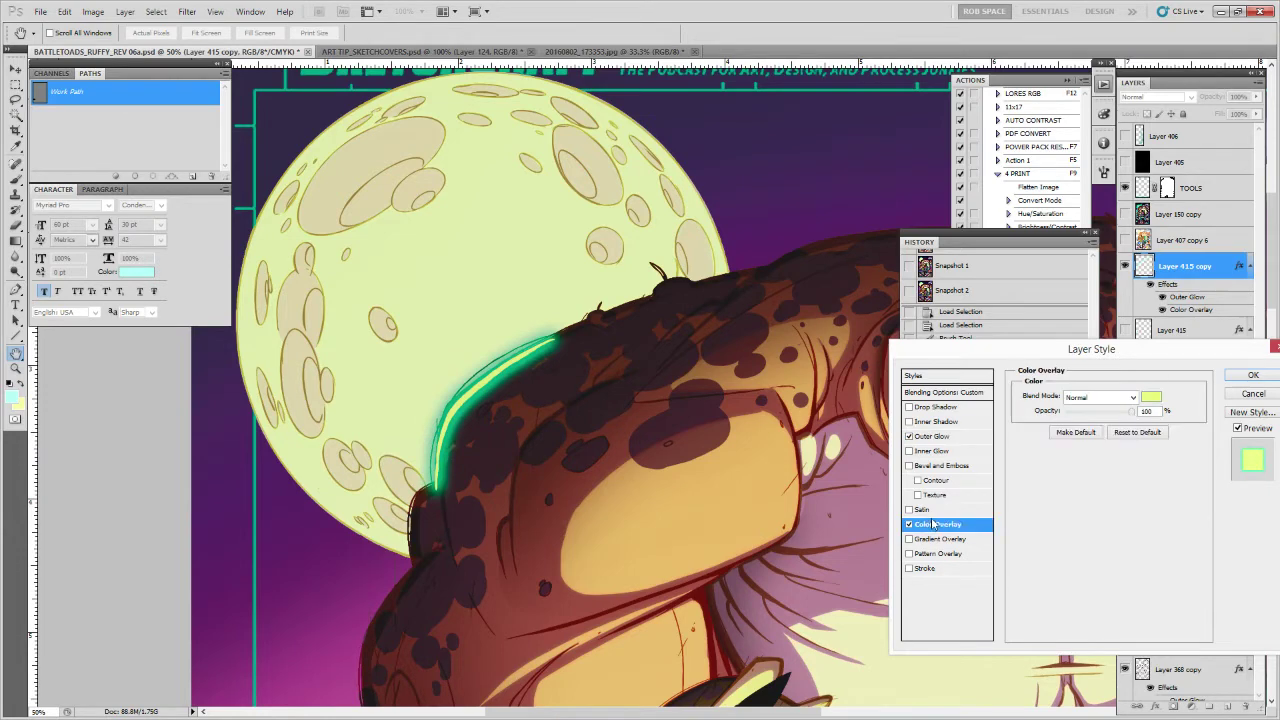
left_click(1157, 395)
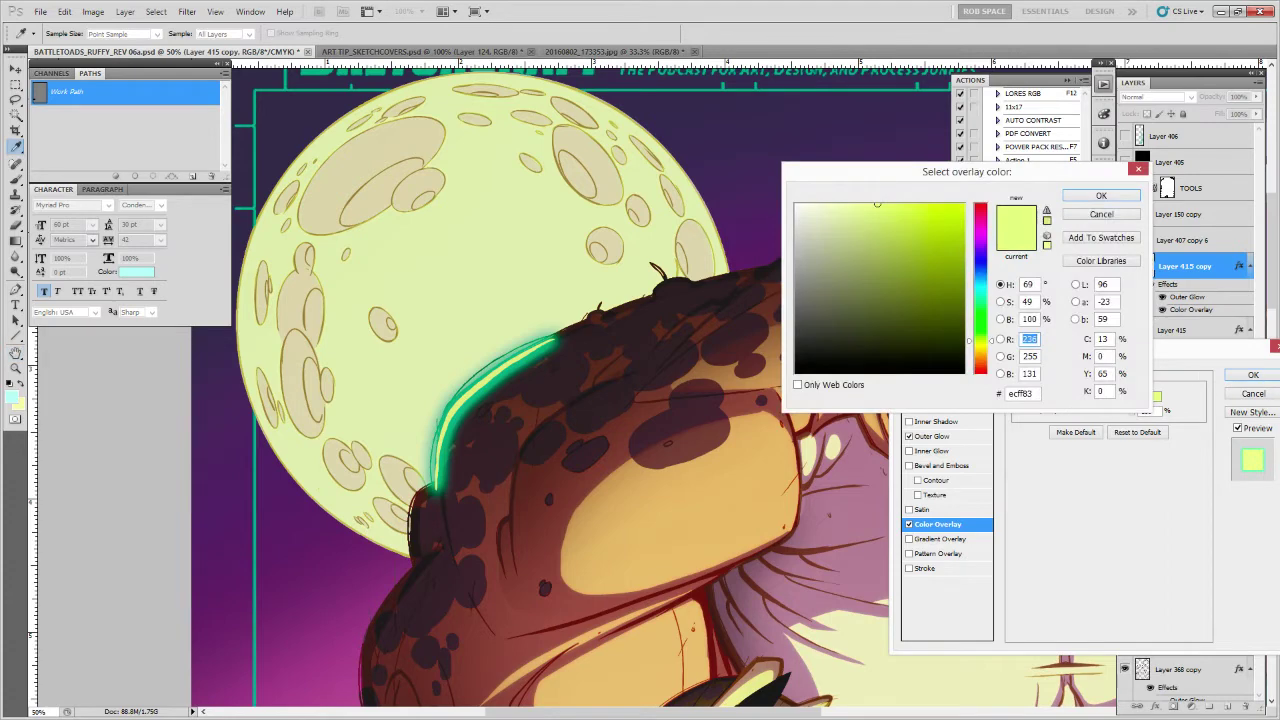
left_click(845, 640)
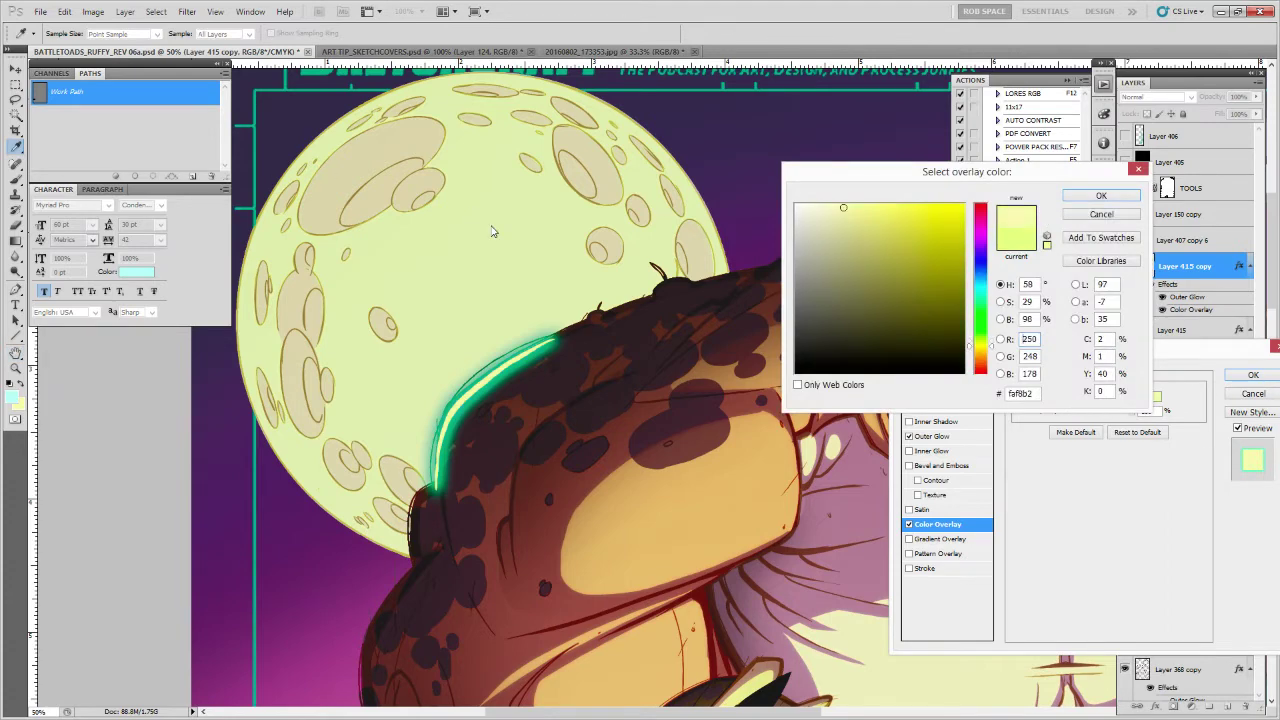
left_click(1112, 197)
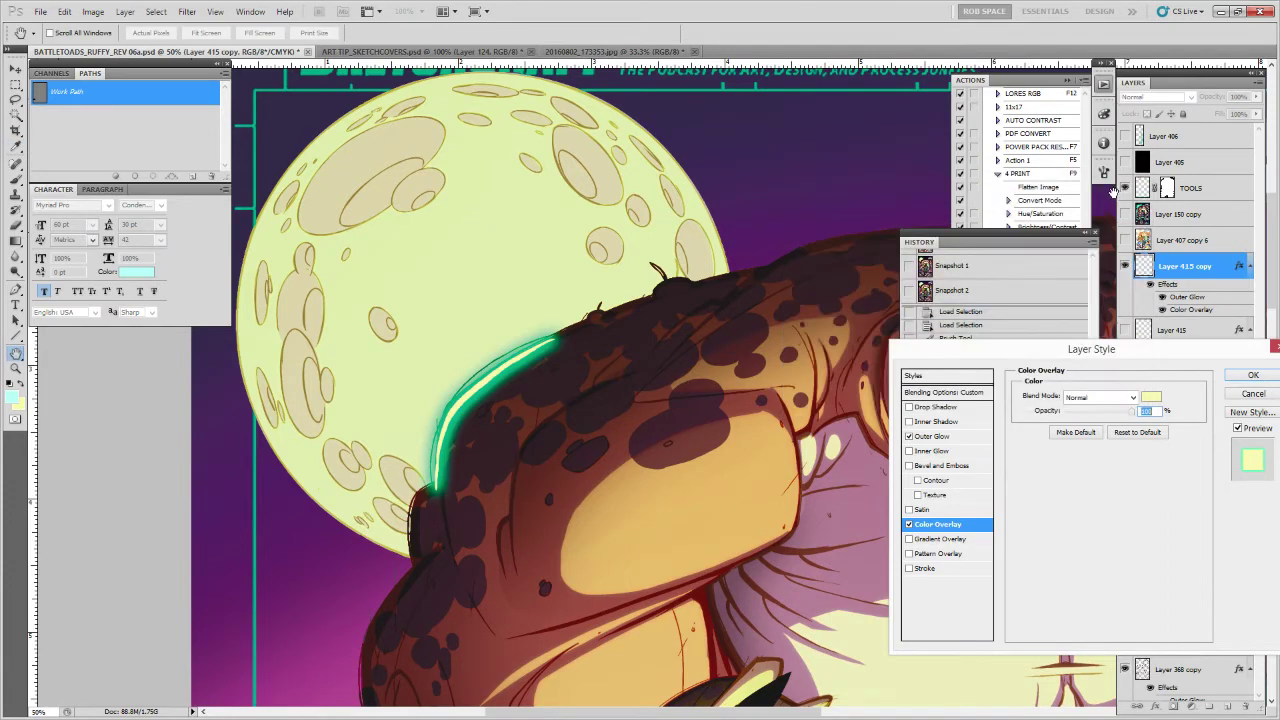
left_click(1250, 375)
Clear the trial brush strokes from Layer 415 copy, keeping its layer effects
left_click_drag(862, 554, 827, 549)
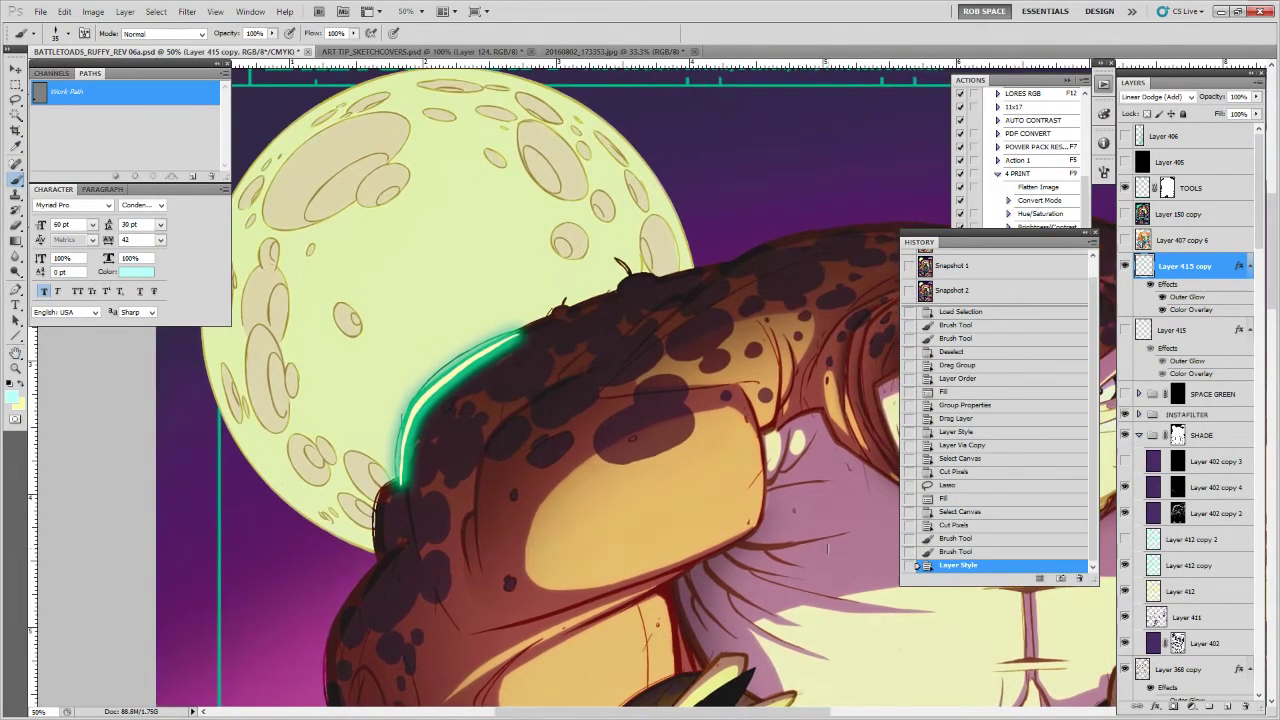
key("ctrl+a")
key("ctrl+x")
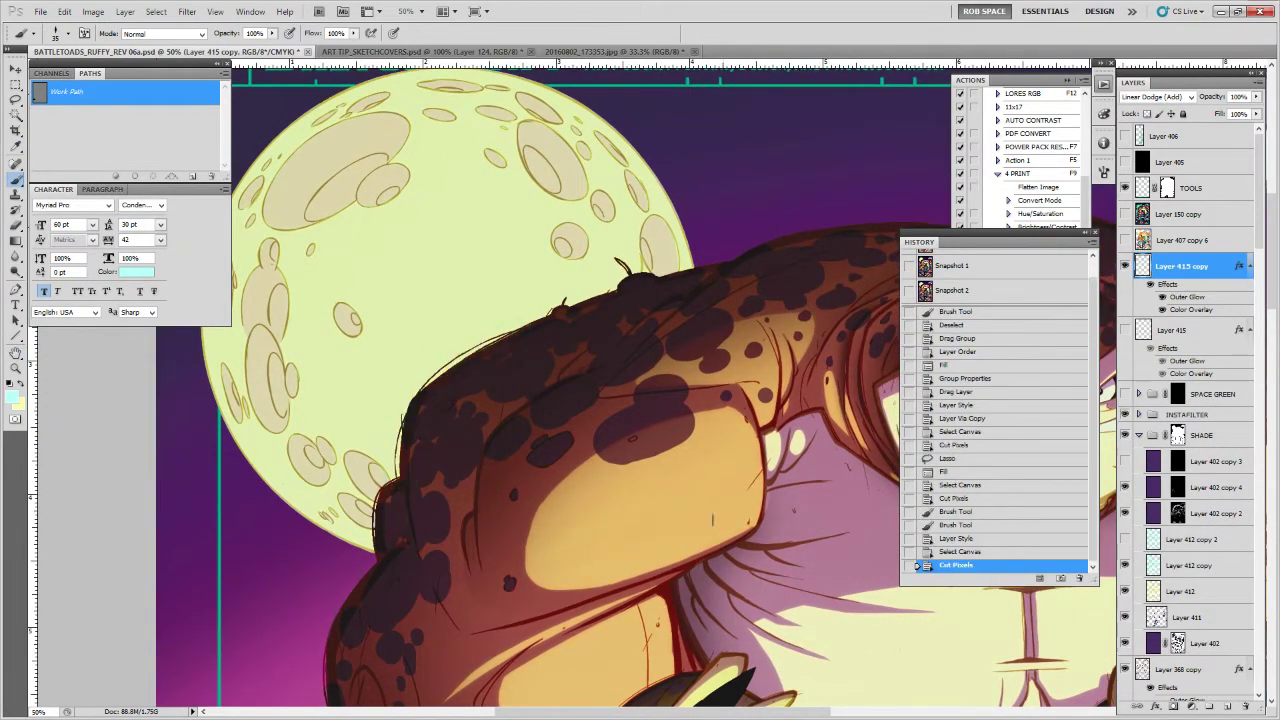
Paint a glowing rim line down the outer edge of the large toad's arm, from beside the moon to the blade below
key("z")
left_click(372, 469)
left_click_drag(696, 390, 736, 389)
left_click(611, 403)
key("b")
mouse_move(639, 276)
left_mouse_down()
mouse_move(605, 304)
mouse_move(595, 336)
mouse_move(592, 436)
left_mouse_up()
left_click_drag(602, 314, 594, 440)
mouse_move(597, 428)
left_mouse_down()
mouse_move(611, 328)
mouse_move(655, 249)
mouse_move(593, 283)
mouse_move(522, 432)
mouse_move(532, 642)
left_mouse_up()
left_click_drag(535, 583, 564, 338)
mouse_move(543, 266)
left_mouse_down()
mouse_move(556, 400)
mouse_move(501, 446)
mouse_move(460, 460)
left_mouse_up()
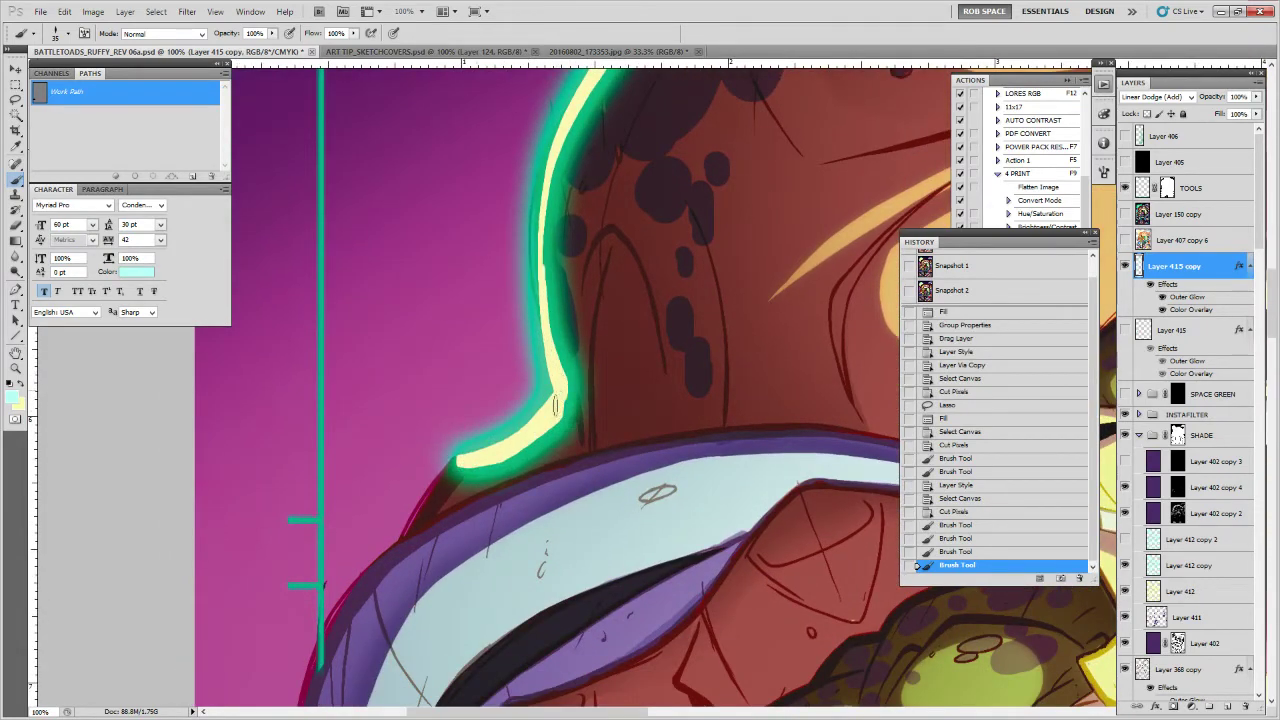
left_click(627, 349, "alt")
left_click(628, 349, "alt")
left_click(634, 350, "alt")
left_click(650, 350, "alt")
left_click(659, 350, "alt")
left_click_drag(894, 471, 678, 533)
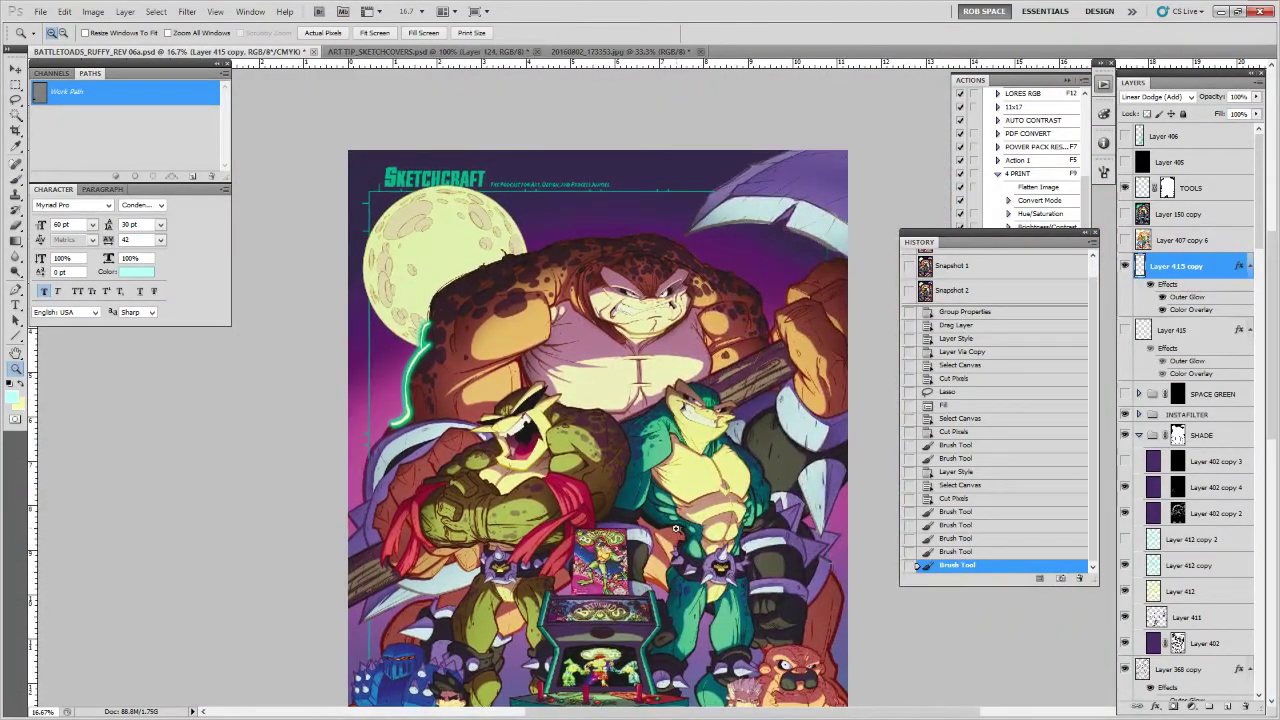
Continue the glowing rim line along the large toad's shoulder and upper arm, following the bumps in front of the moon
key("ctrl+Tab")
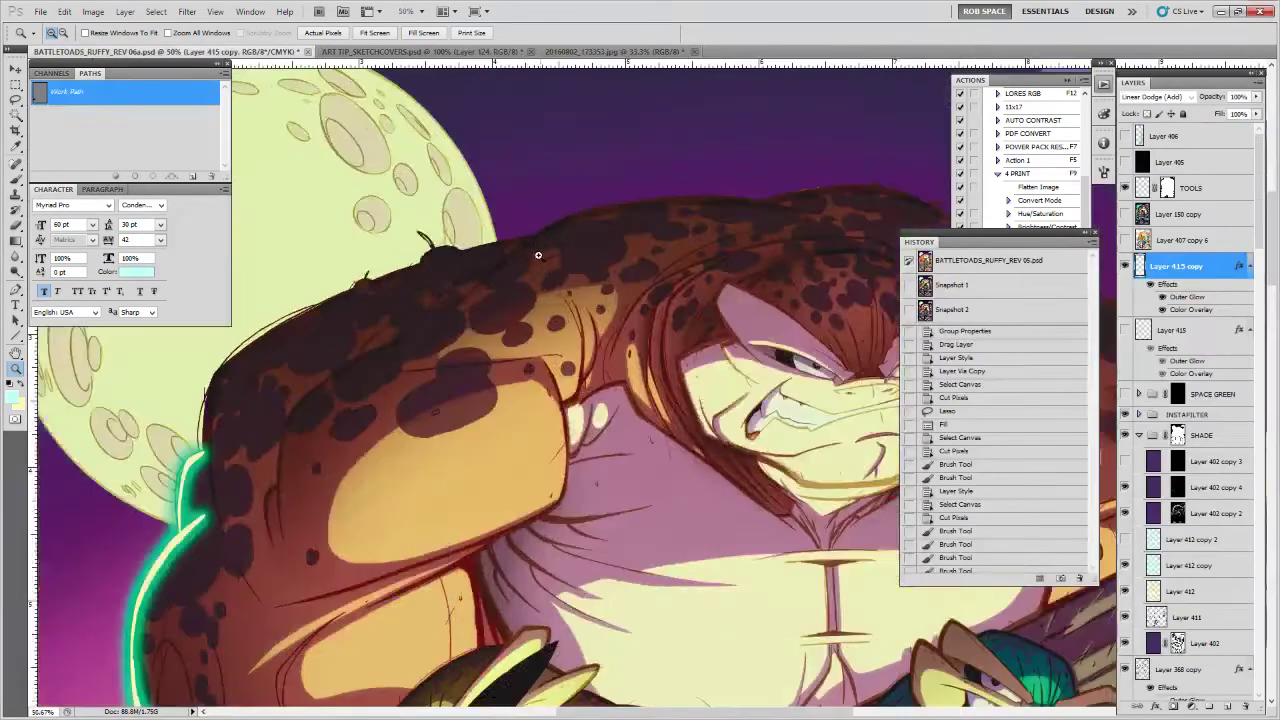
left_click_drag(694, 298, 694, 298)
left_click_drag(709, 252, 641, 286)
mouse_move(656, 293)
left_mouse_down()
mouse_move(752, 268)
mouse_move(737, 250)
mouse_move(634, 293)
mouse_move(394, 423)
mouse_move(344, 468)
mouse_move(309, 528)
mouse_move(306, 618)
mouse_move(394, 365)
mouse_move(428, 555)
left_mouse_up()
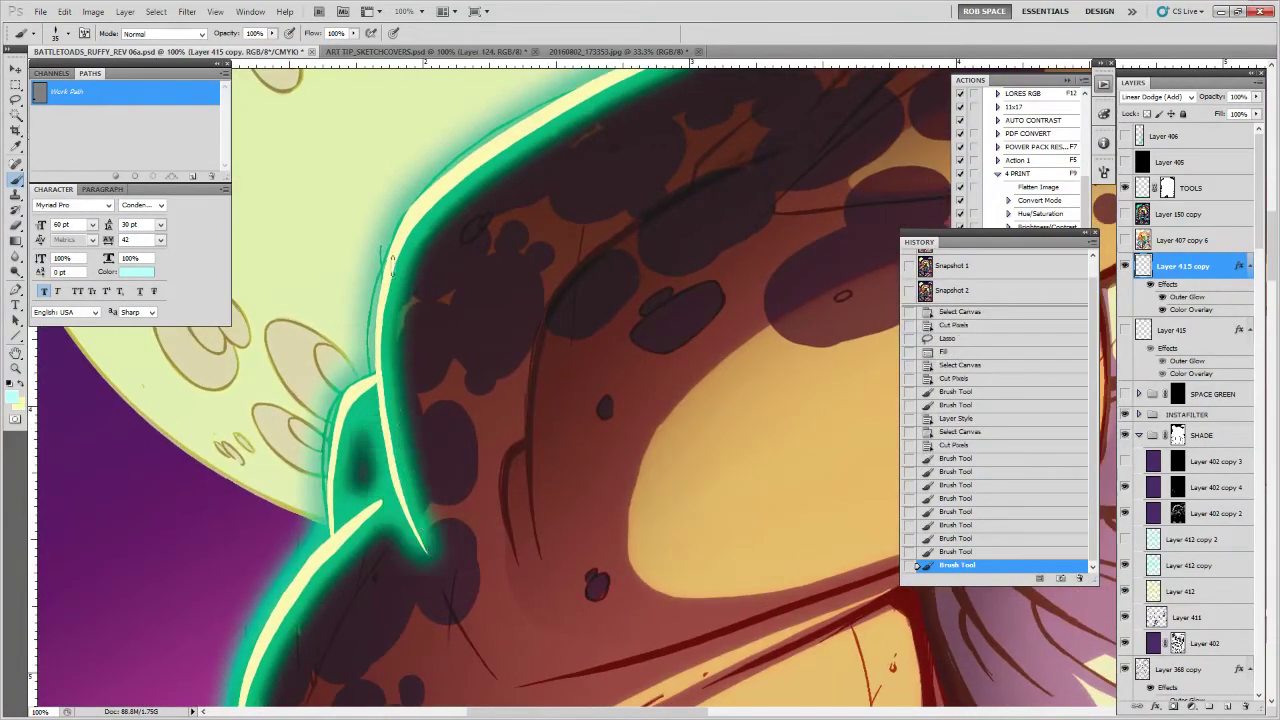
left_click_drag(387, 302, 381, 350)
mouse_move(386, 300)
left_mouse_down()
mouse_move(379, 362)
mouse_move(430, 555)
left_mouse_up()
key("ctrl+space")
left_click(529, 484, "alt")
left_click(530, 486, "alt")
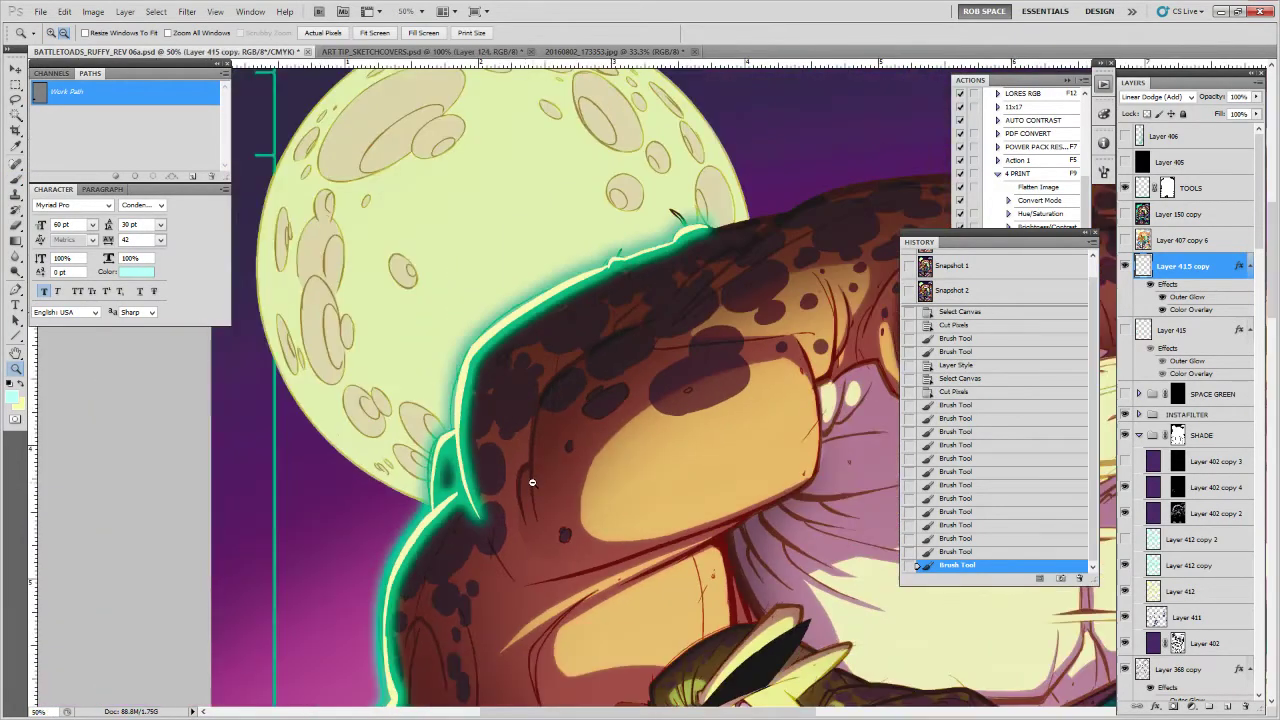
left_click(528, 486, "alt")
left_click(540, 486, "alt")
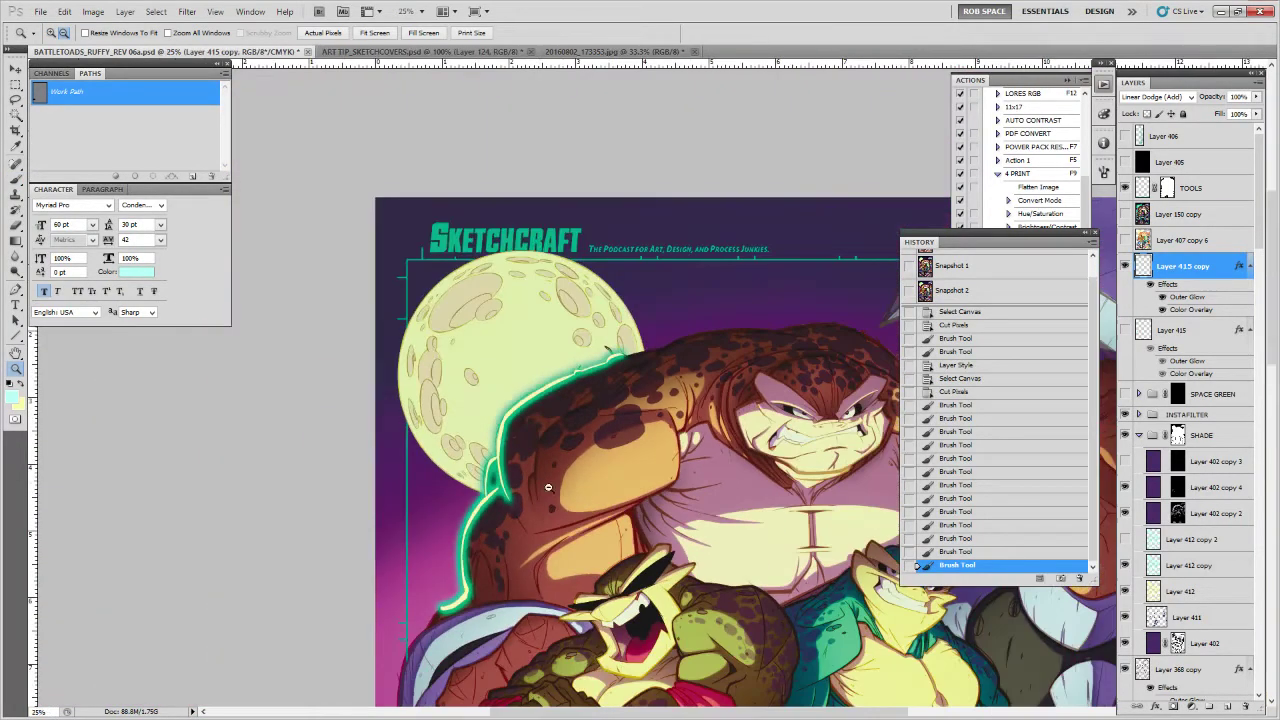
Lower the Outer Glow opacity of Layer 415 copy and apply the style
double_click(1214, 262)
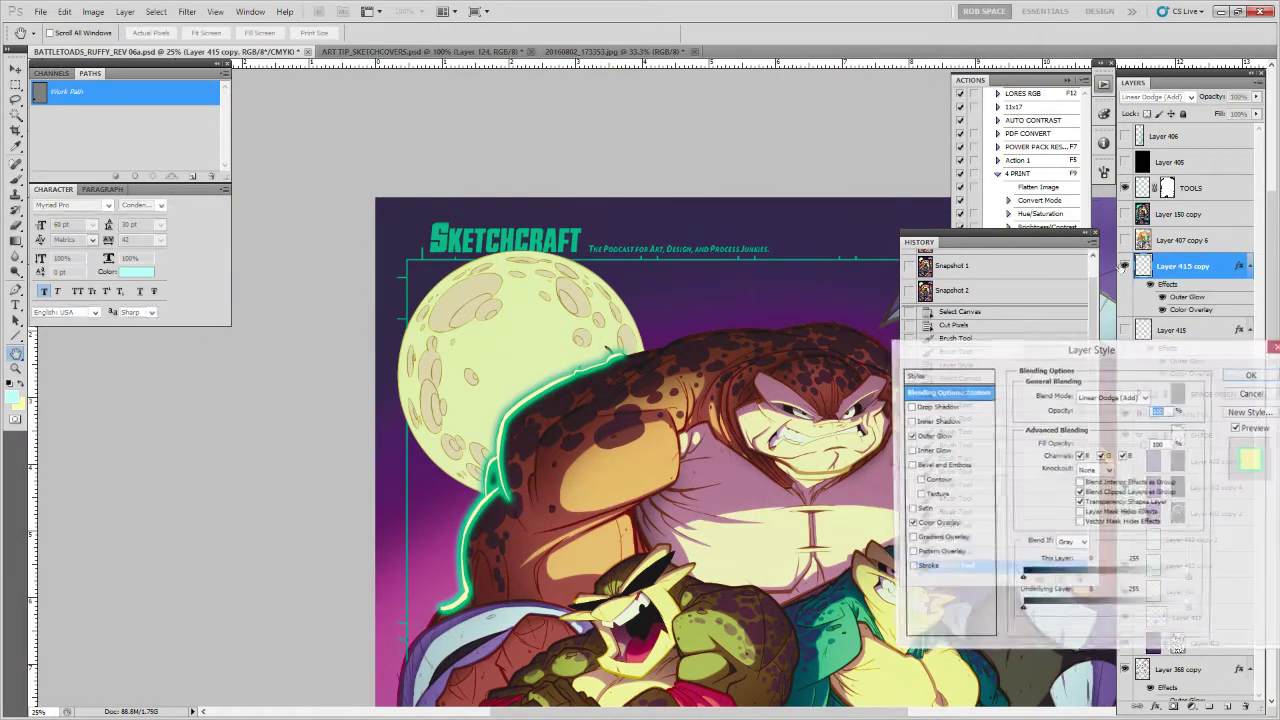
left_click(933, 437)
left_click_drag(1125, 413, 1105, 417)
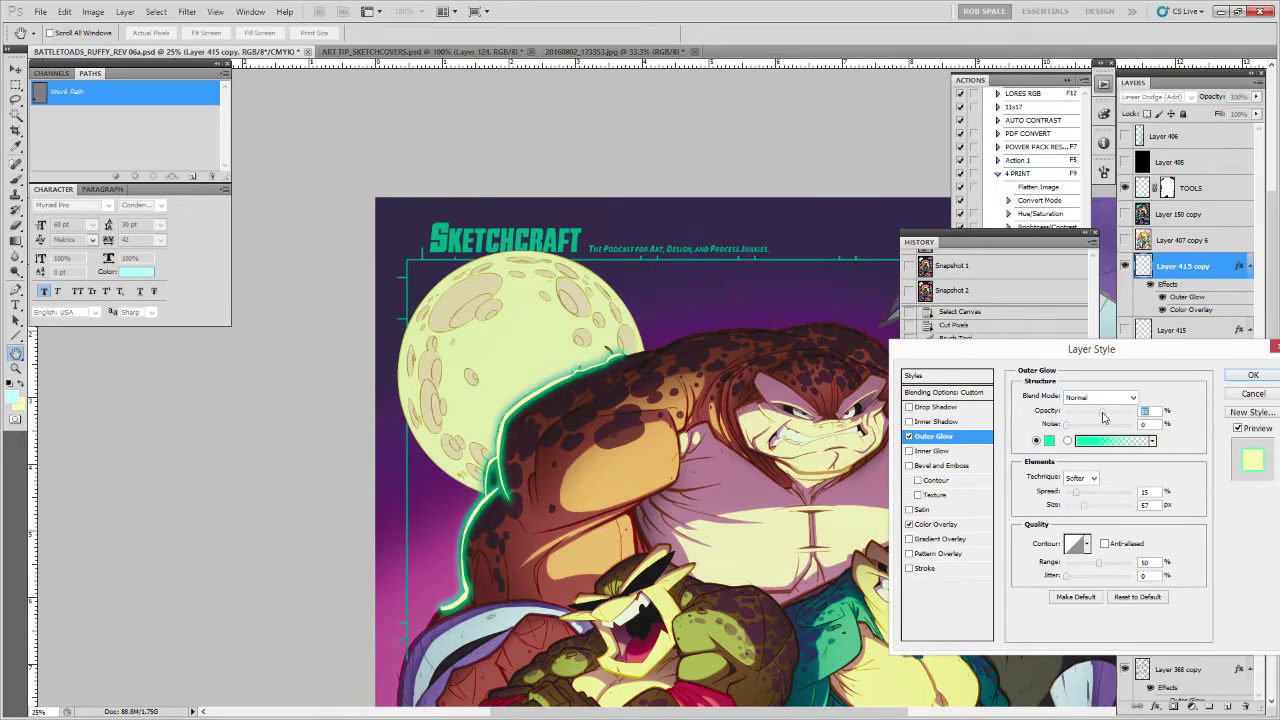
left_click(1245, 375)
Try flattening the image to check the green rim glow up close, and undo the flattening
left_click_drag(808, 515, 726, 466)
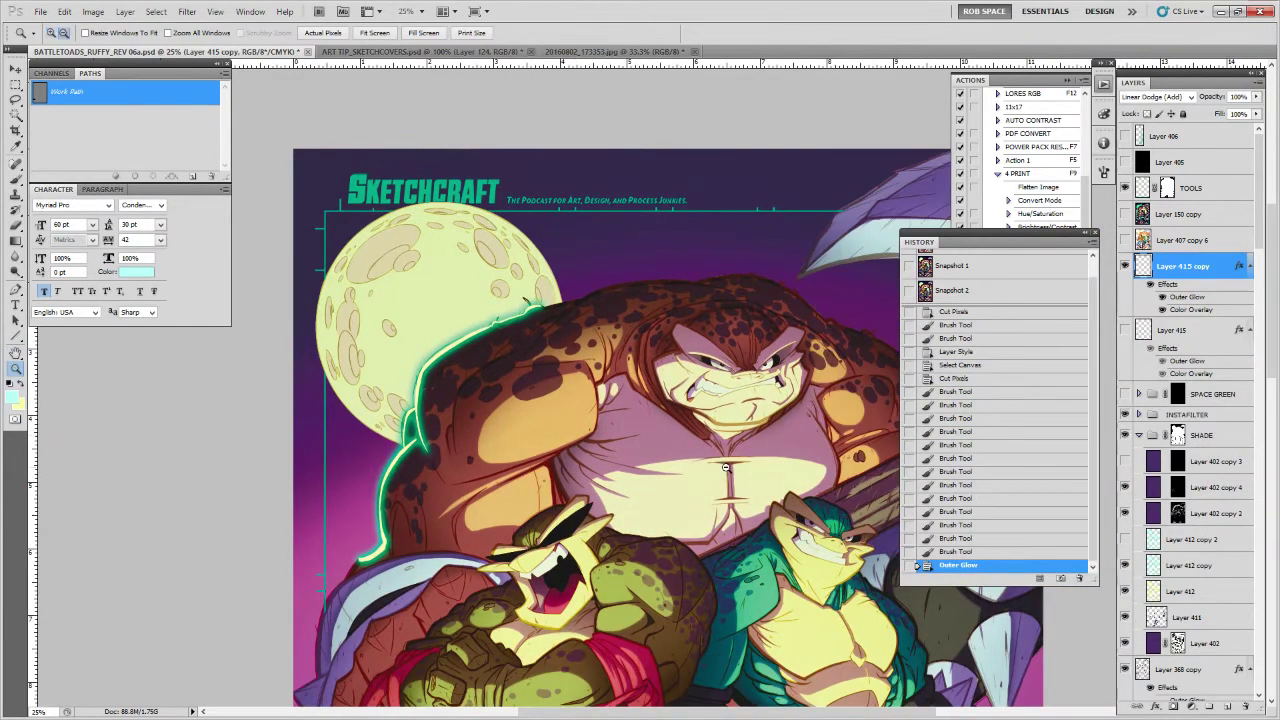
left_click(726, 466, "alt")
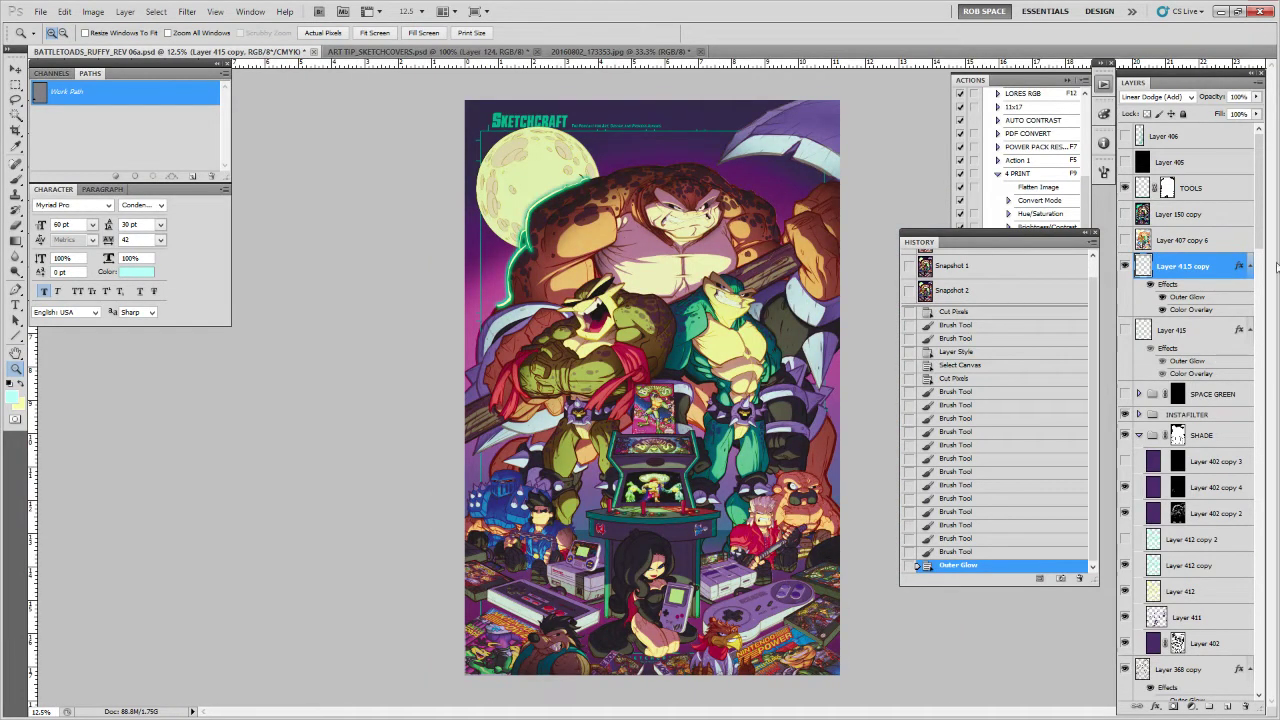
left_click(1258, 86)
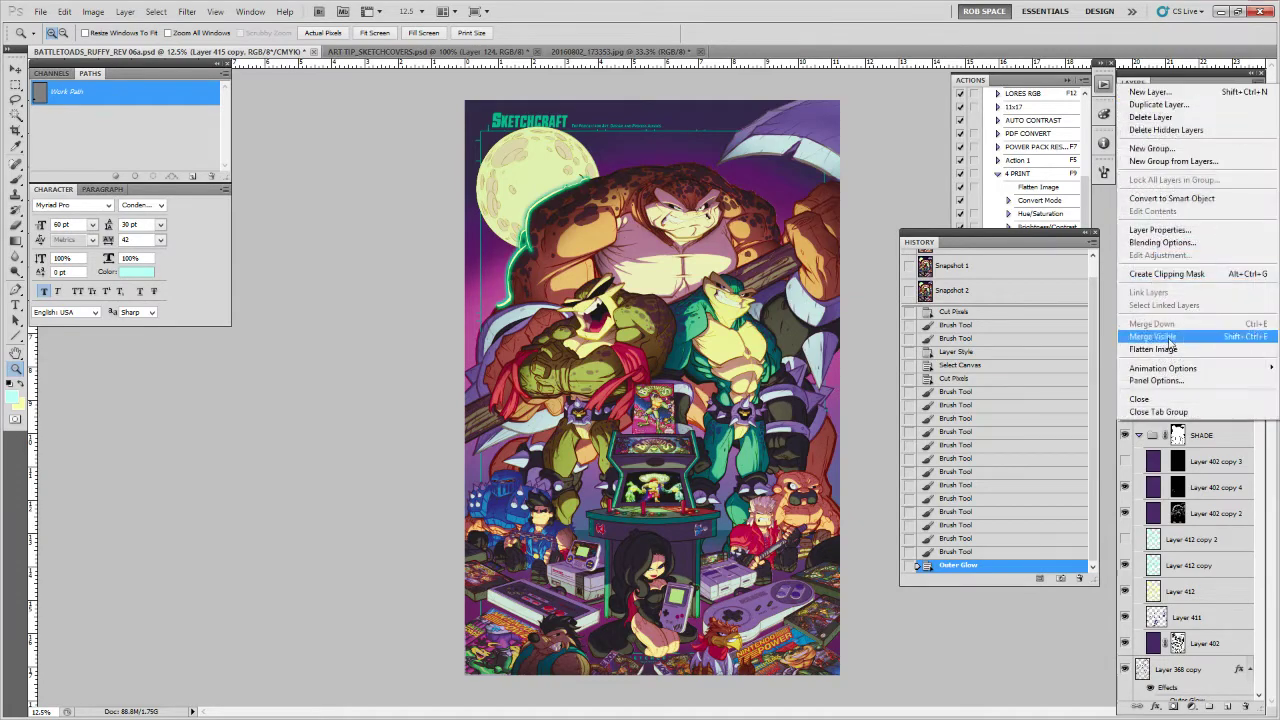
left_click(1153, 352)
key("Escape")
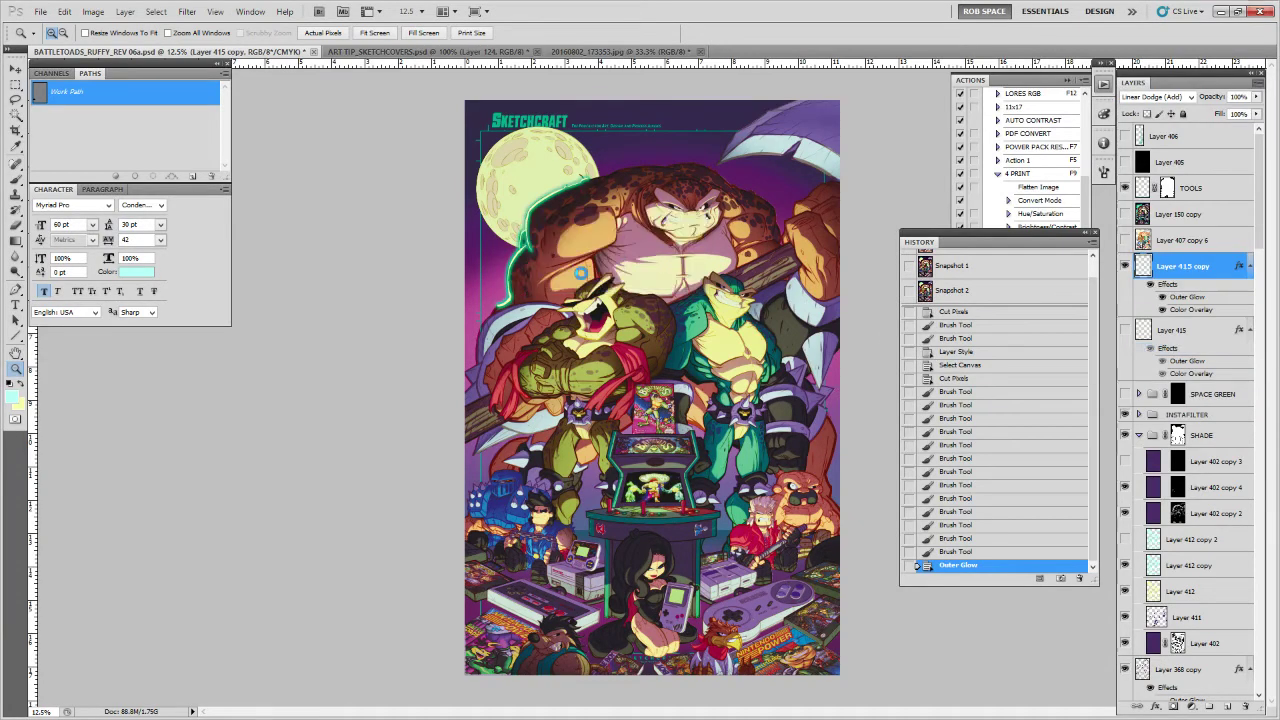
left_click(532, 198)
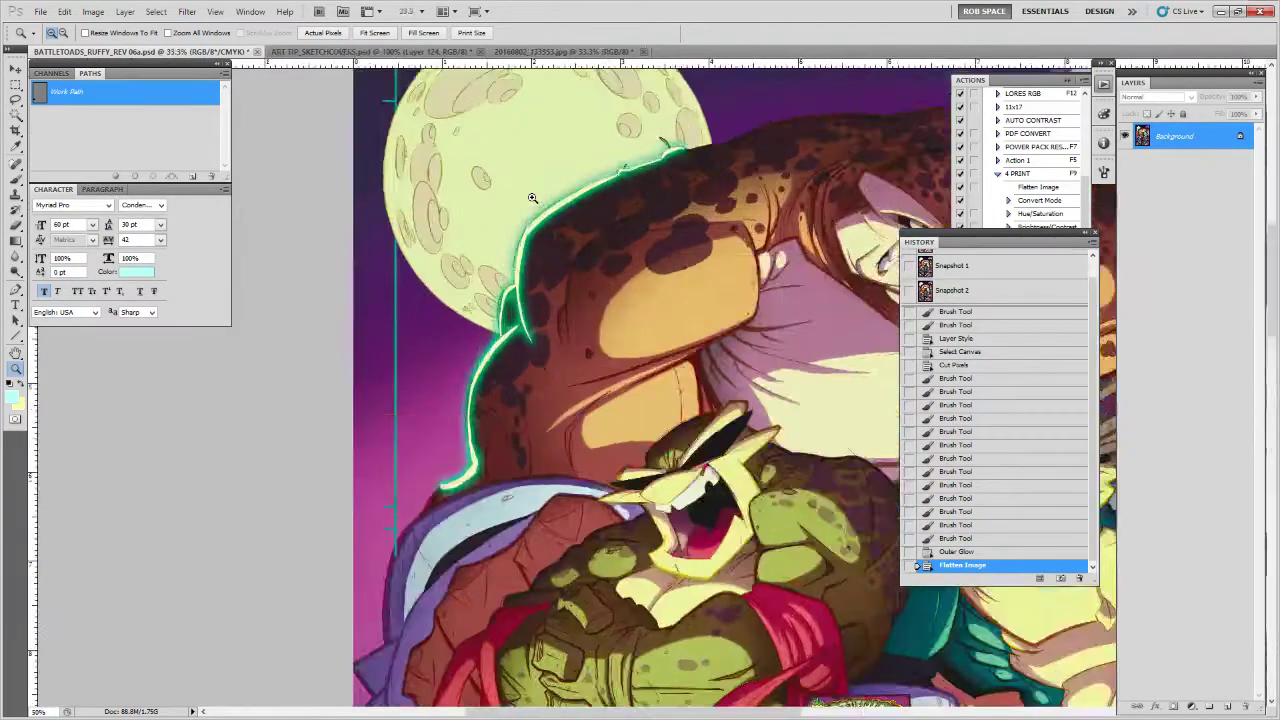
left_click(532, 198)
left_click(532, 198)
left_click(532, 198)
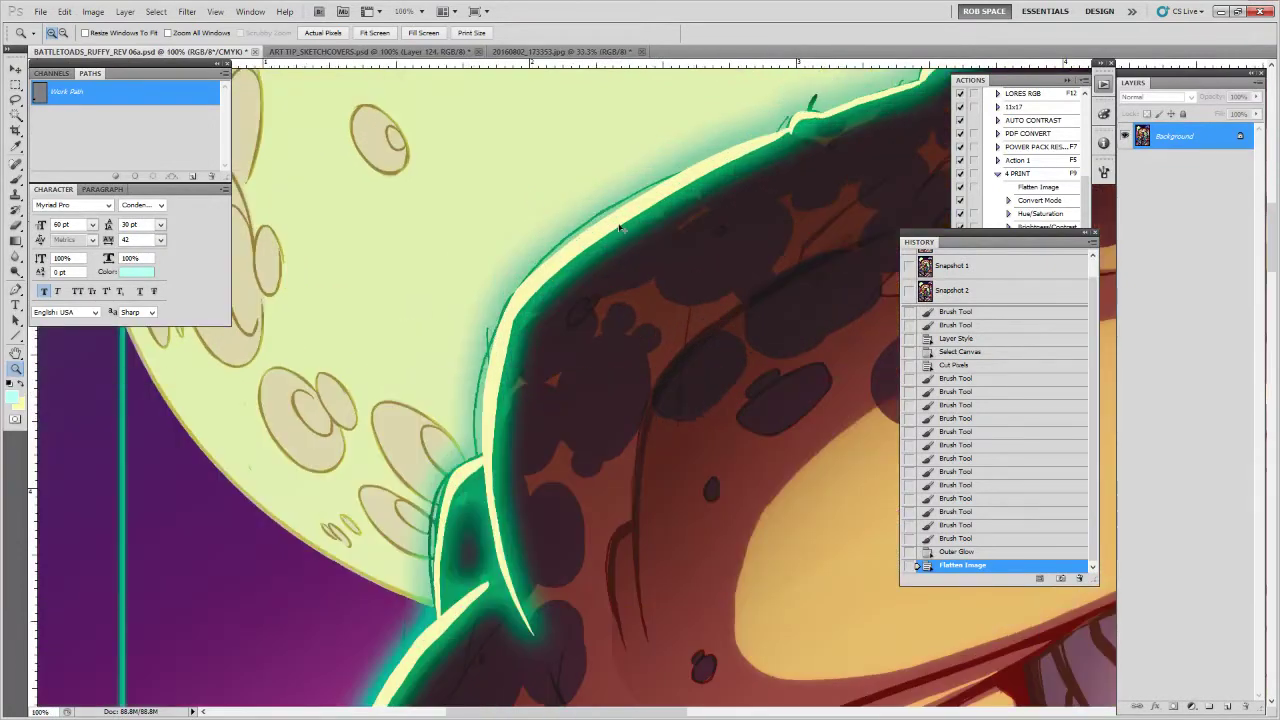
key("ctrl+z")
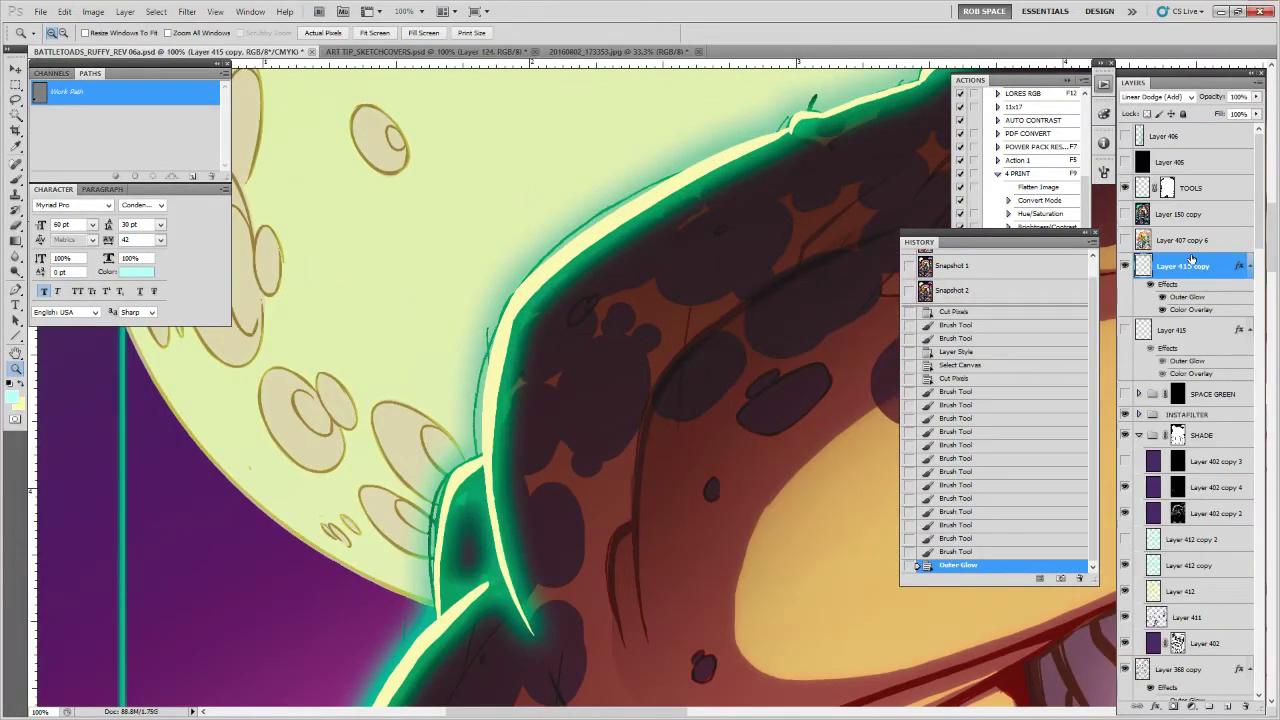
Set the Outer Glow blend mode of Layer 415 copy to Screen and apply the style
double_click(1190, 260)
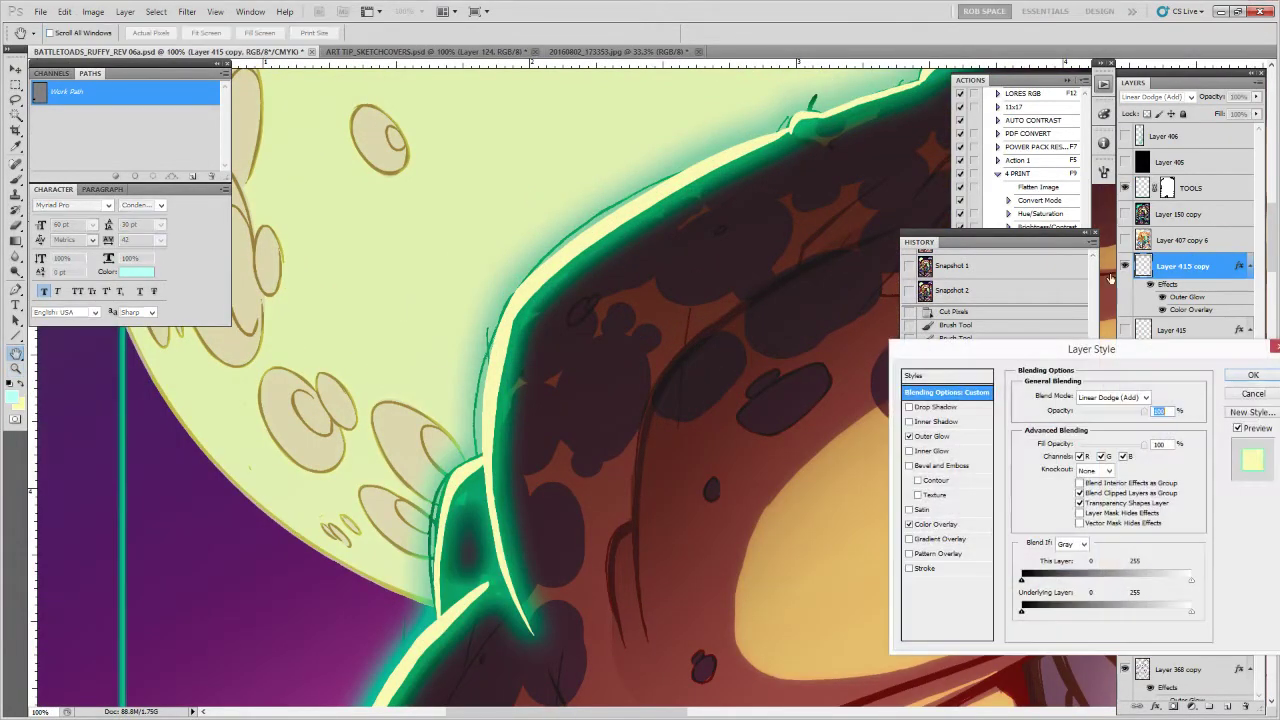
left_click(931, 437)
left_click(938, 525)
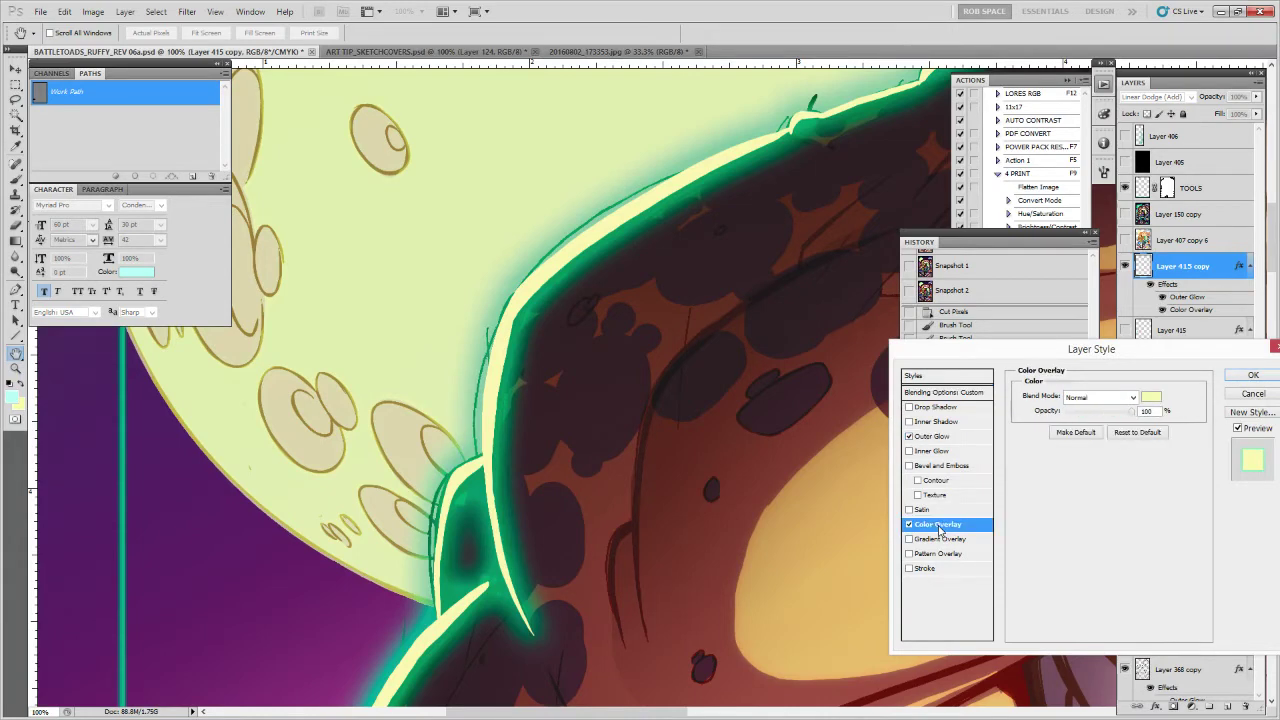
left_click(933, 437)
left_click(1100, 397)
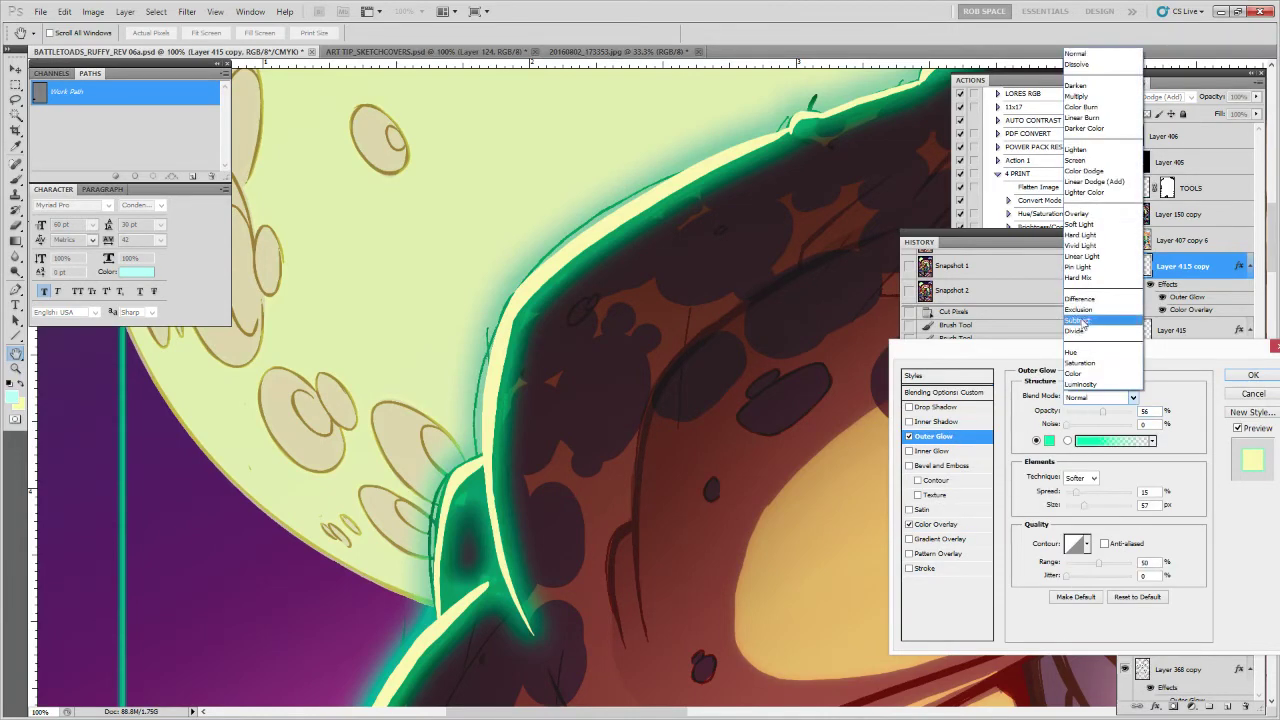
left_click(1080, 235)
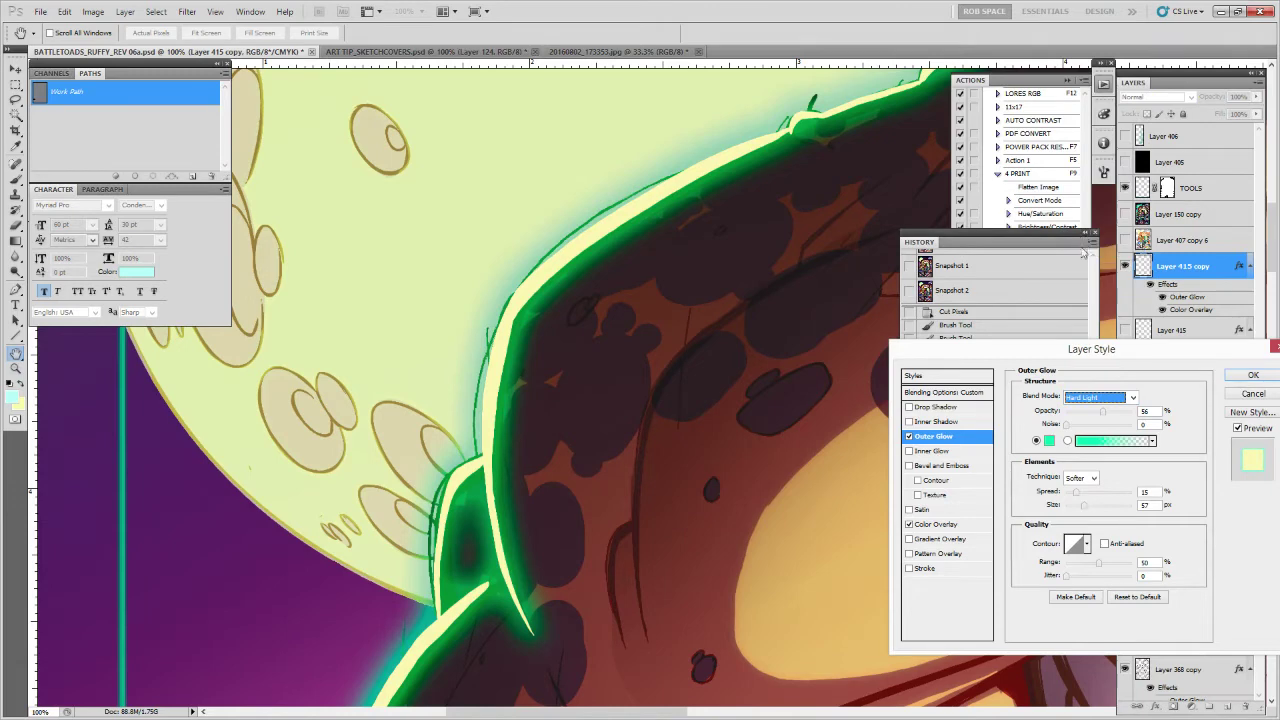
left_click(1083, 398)
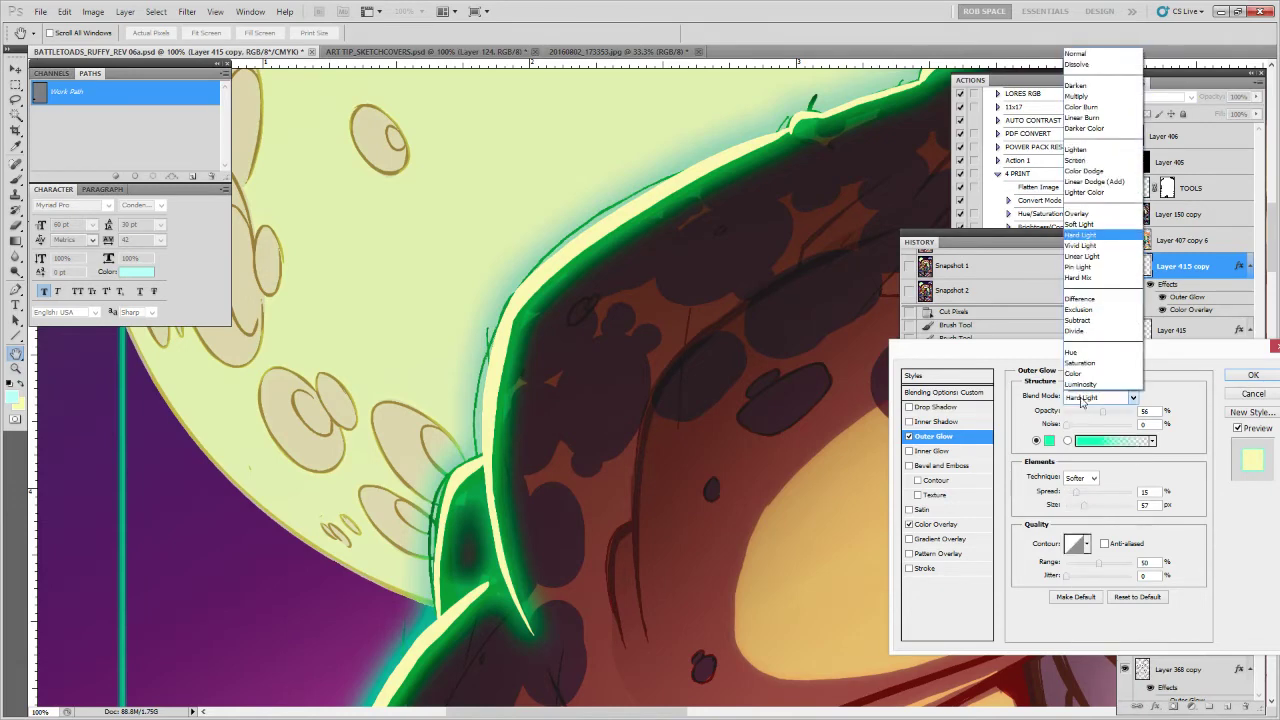
left_click(1094, 162)
key("Down")
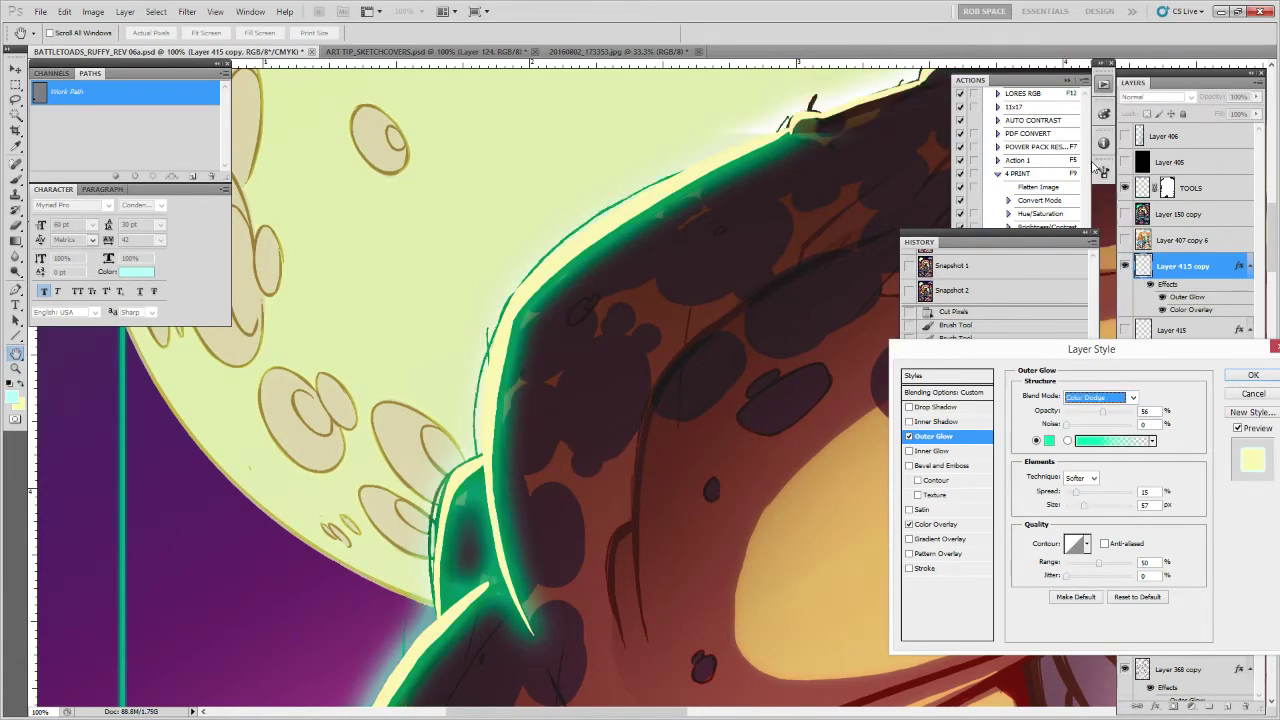
key("Up")
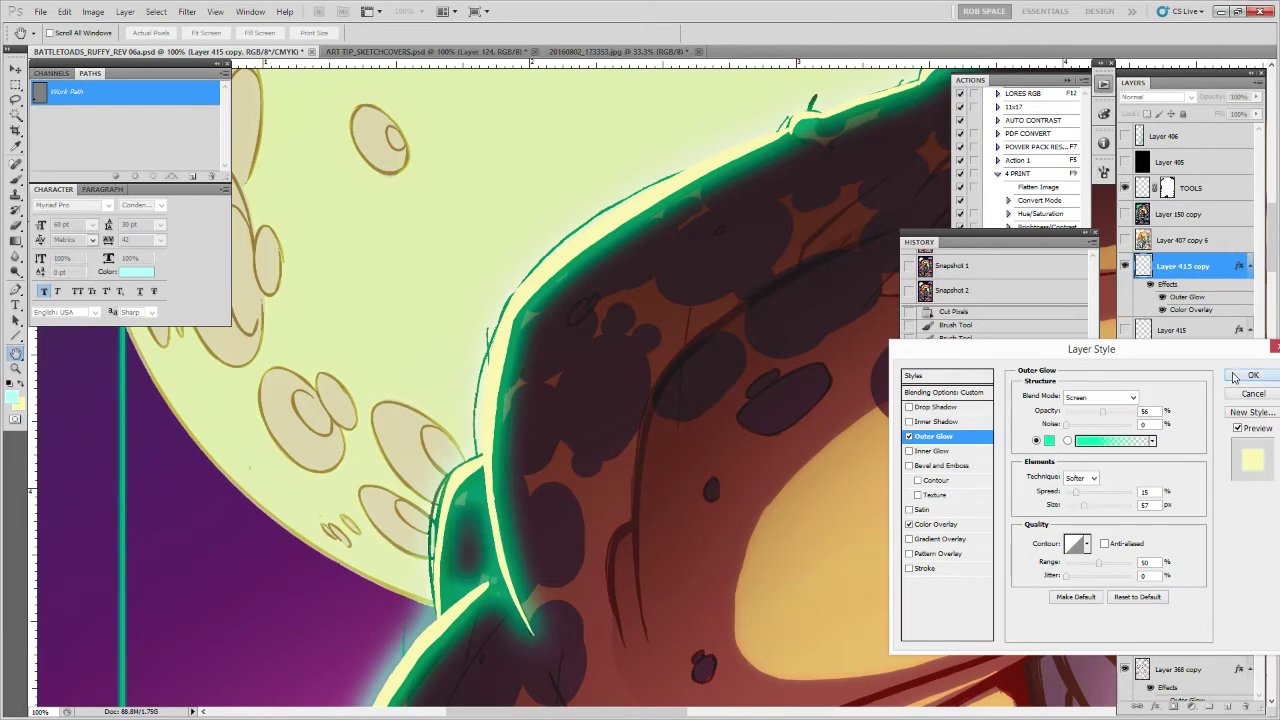
left_click(1250, 374)
Paint glowing rim lines along the large toad's brow, the head ridge above it and the outer edge of the cheek
key("z")
left_click(712, 381, "alt")
left_click(712, 381, "alt")
left_click(712, 381, "alt")
left_click(712, 381, "alt")
left_click(712, 381, "alt")
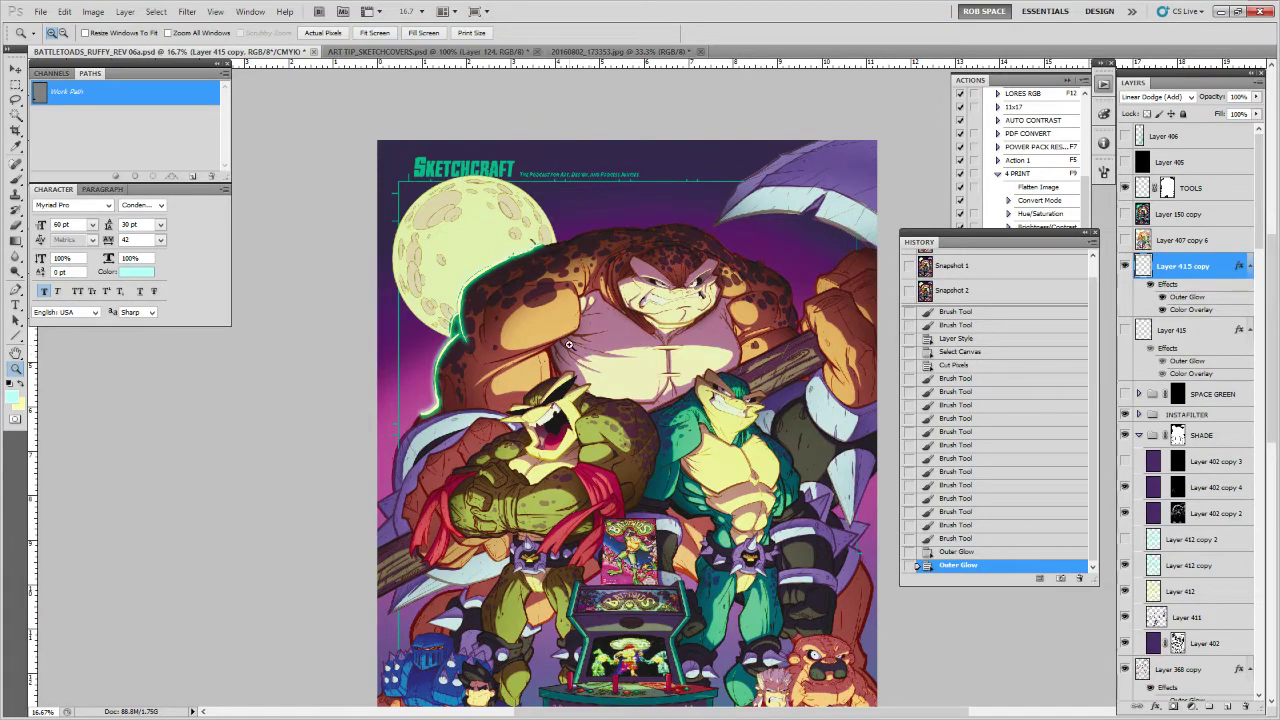
left_click(647, 230)
left_click(647, 240)
left_click(647, 272)
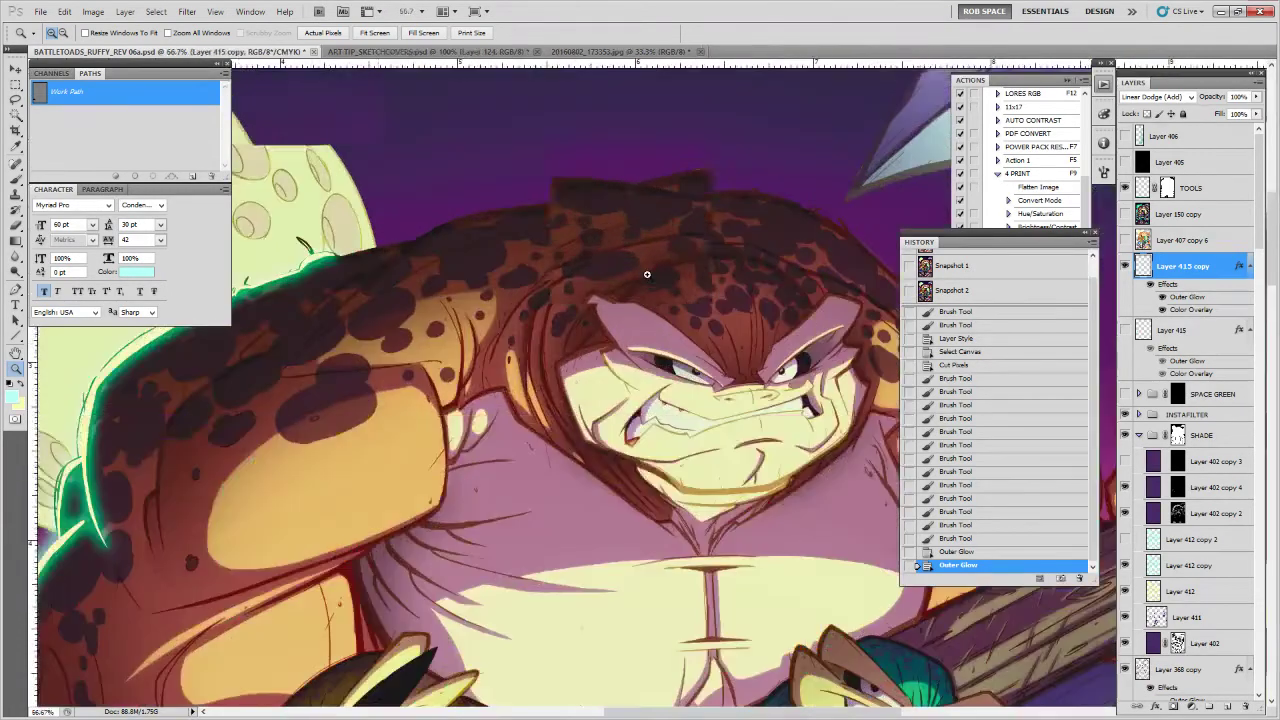
left_click(647, 274)
left_click(647, 274)
left_click(647, 274)
key("b")
left_click_drag(694, 471, 617, 507)
mouse_move(462, 447)
left_mouse_down()
mouse_move(573, 358)
mouse_move(750, 303)
left_mouse_up()
left_click_drag(472, 434, 469, 444)
left_click(470, 443)
left_click_drag(470, 444, 677, 321)
mouse_move(588, 300)
left_mouse_down()
mouse_move(543, 358)
mouse_move(630, 535)
left_mouse_up()
mouse_move(630, 535)
left_mouse_down()
mouse_move(797, 368)
mouse_move(555, 447)
mouse_move(640, 271)
mouse_move(588, 330)
left_mouse_up()
left_click_drag(580, 287, 633, 474)
left_click_drag(668, 500, 644, 662)
left_click_drag(741, 337, 617, 395)
left_click_drag(629, 185, 614, 343)
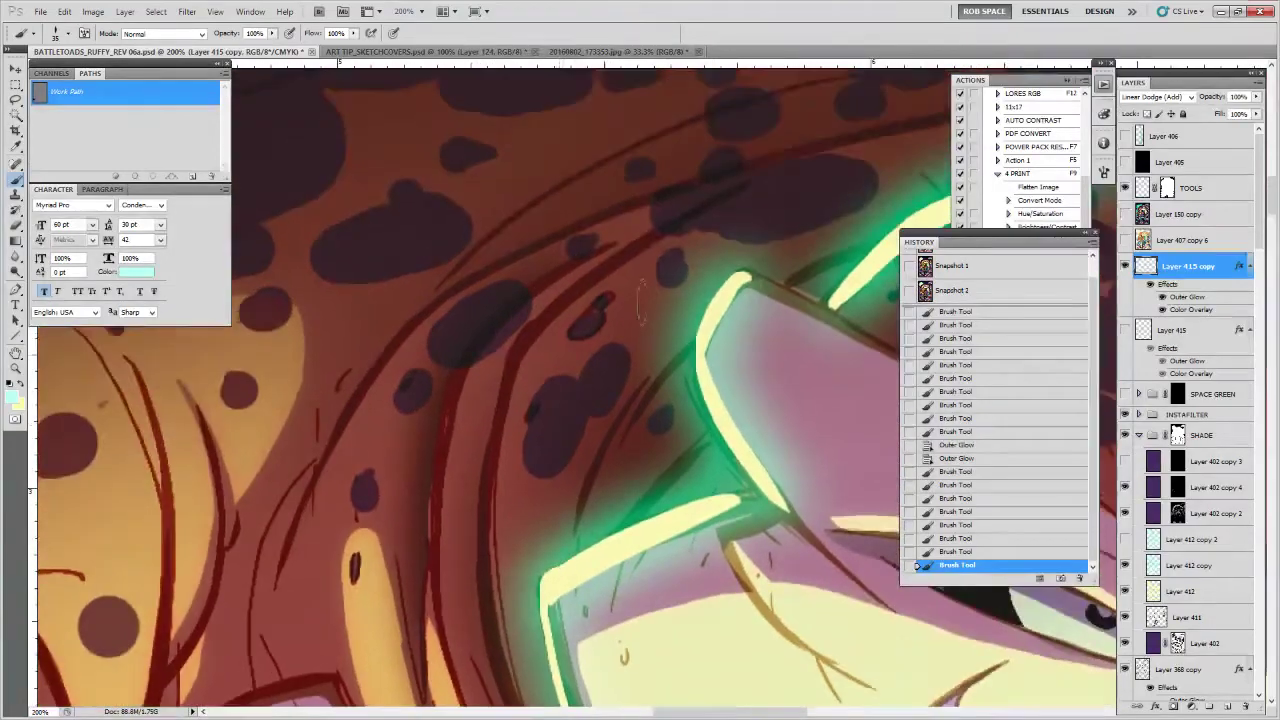
Paint glowing rim lines down the dark hood edge beside the large toad's eye and cheek
mouse_move(686, 208)
left_mouse_down()
mouse_move(535, 330)
mouse_move(492, 505)
mouse_move(497, 622)
left_mouse_up()
left_click_drag(516, 572, 531, 324)
left_click_drag(506, 272, 572, 535)
Rename Layer 415 copy as GREEN GLO and delete the hidden original Layer 415 beneath it
key("z")
left_click(672, 448, "alt")
left_click(674, 450, "alt")
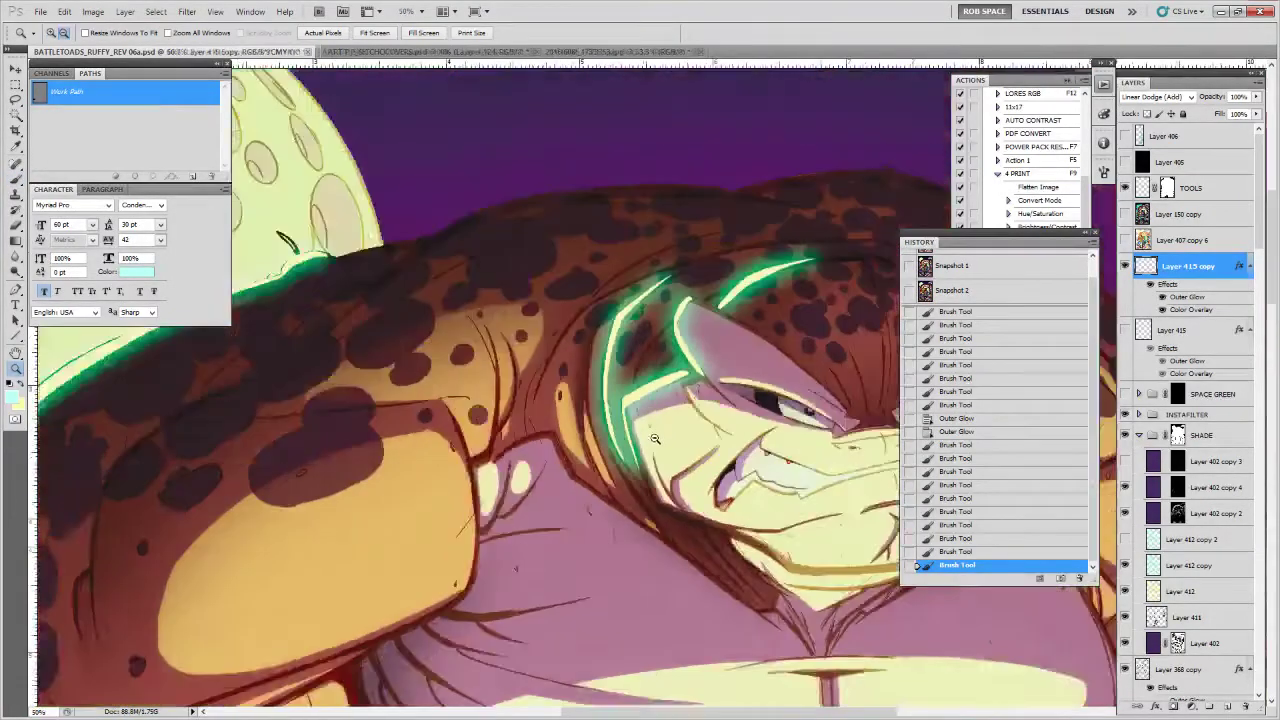
left_click(680, 456, "alt")
left_click(685, 461, "alt")
left_click(706, 475, "alt")
left_click(708, 478, "alt")
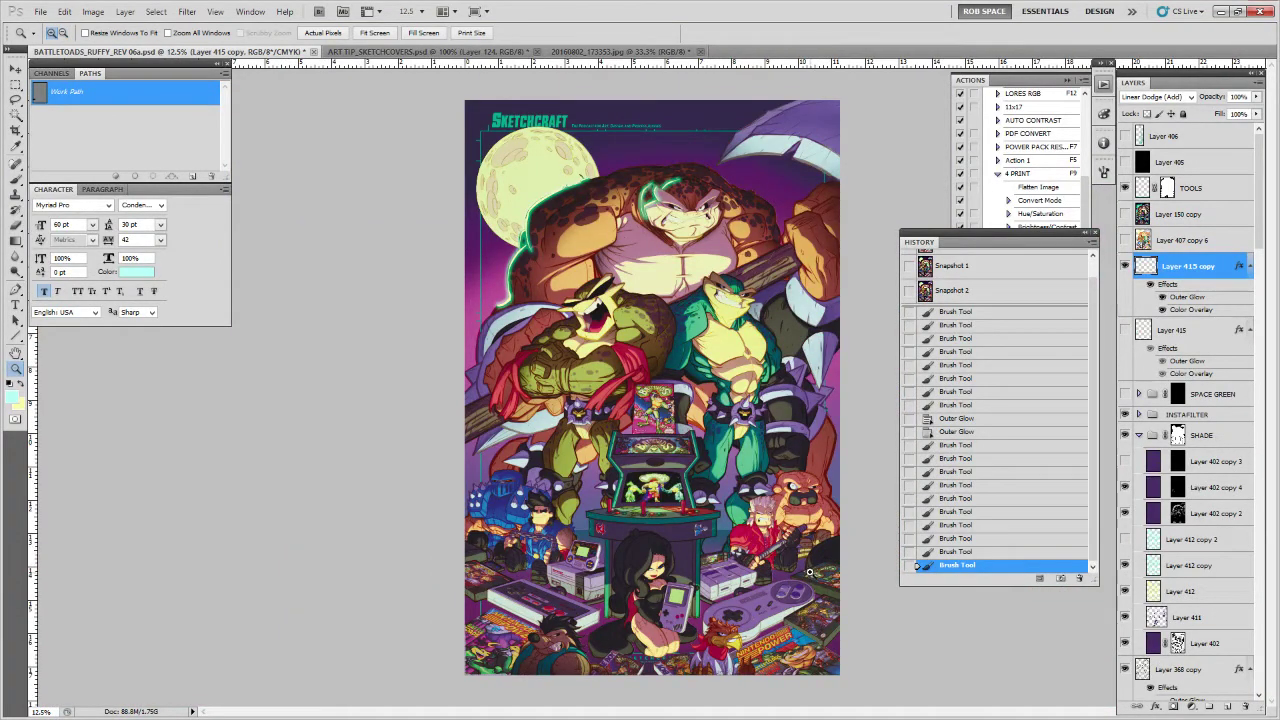
double_click(1205, 267)
type("GREEN GLO")
key("Return")
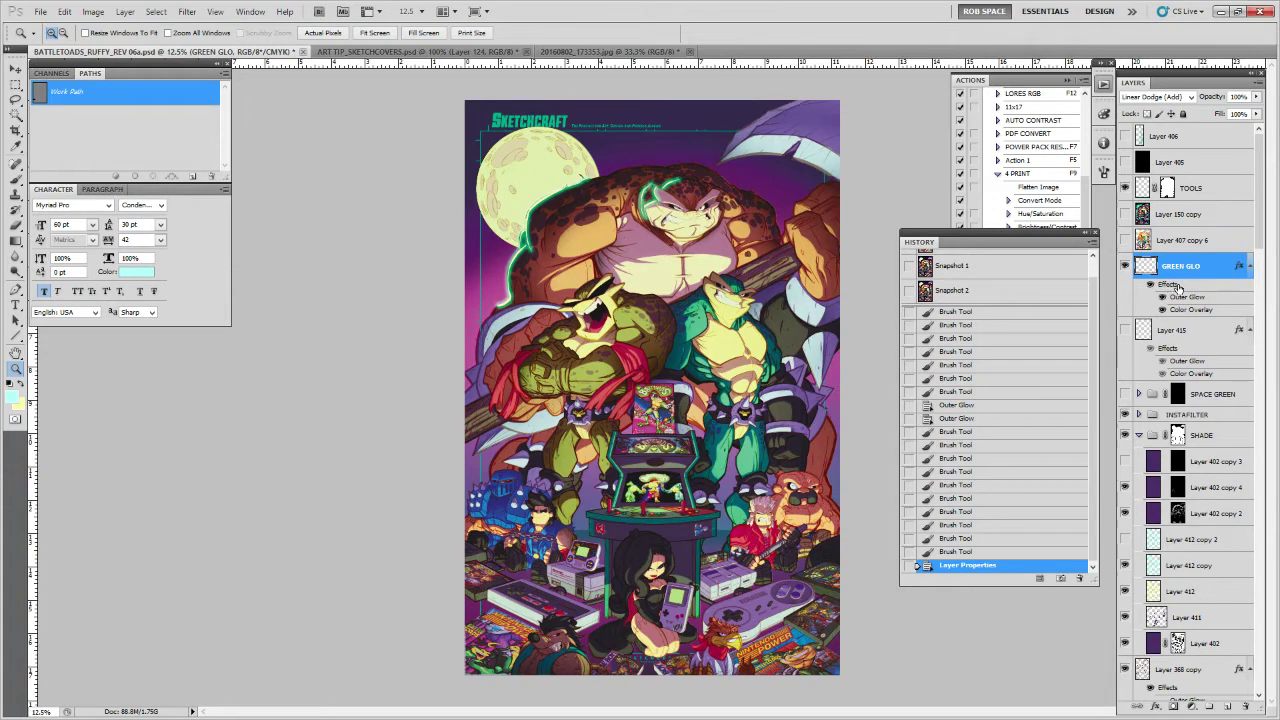
left_click_drag(1211, 335, 1246, 706)
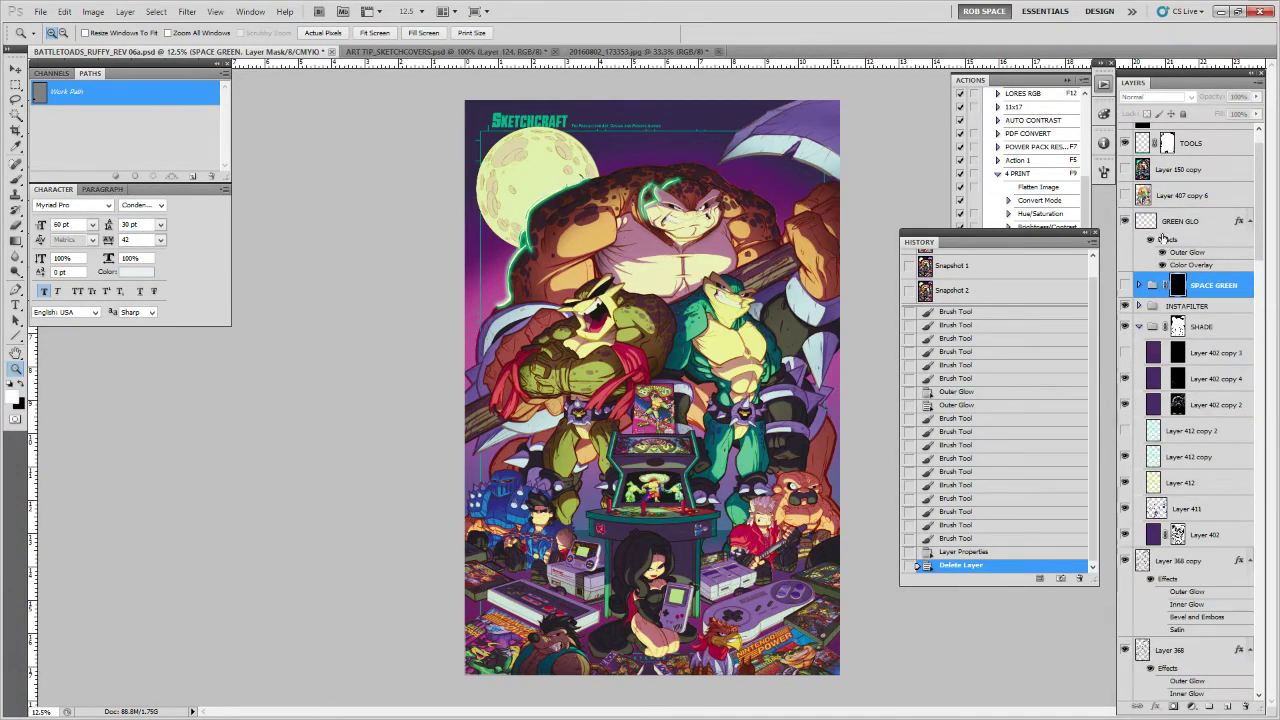
Hide the GREEN GLO layer and copy glow-styled Layer 145 from the other open Battletoads document into the cover
left_click(1125, 221)
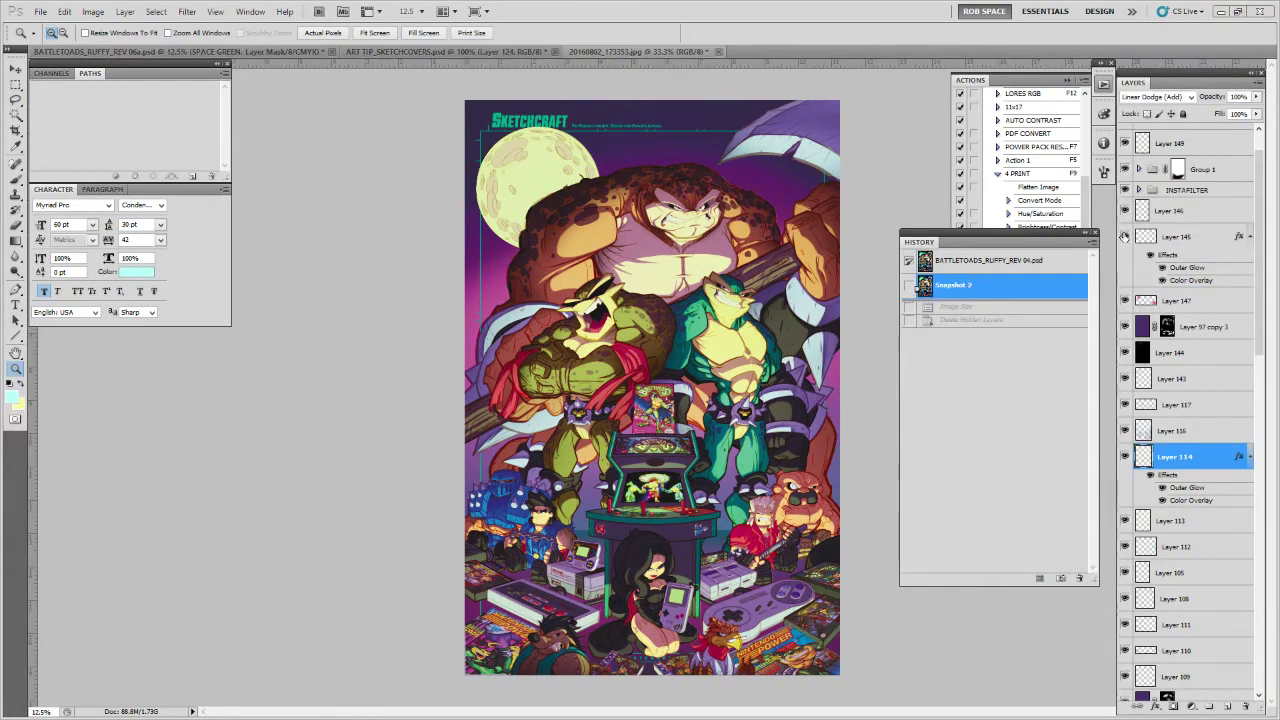
left_click(1195, 237)
left_click_drag(1195, 237, 829, 286)
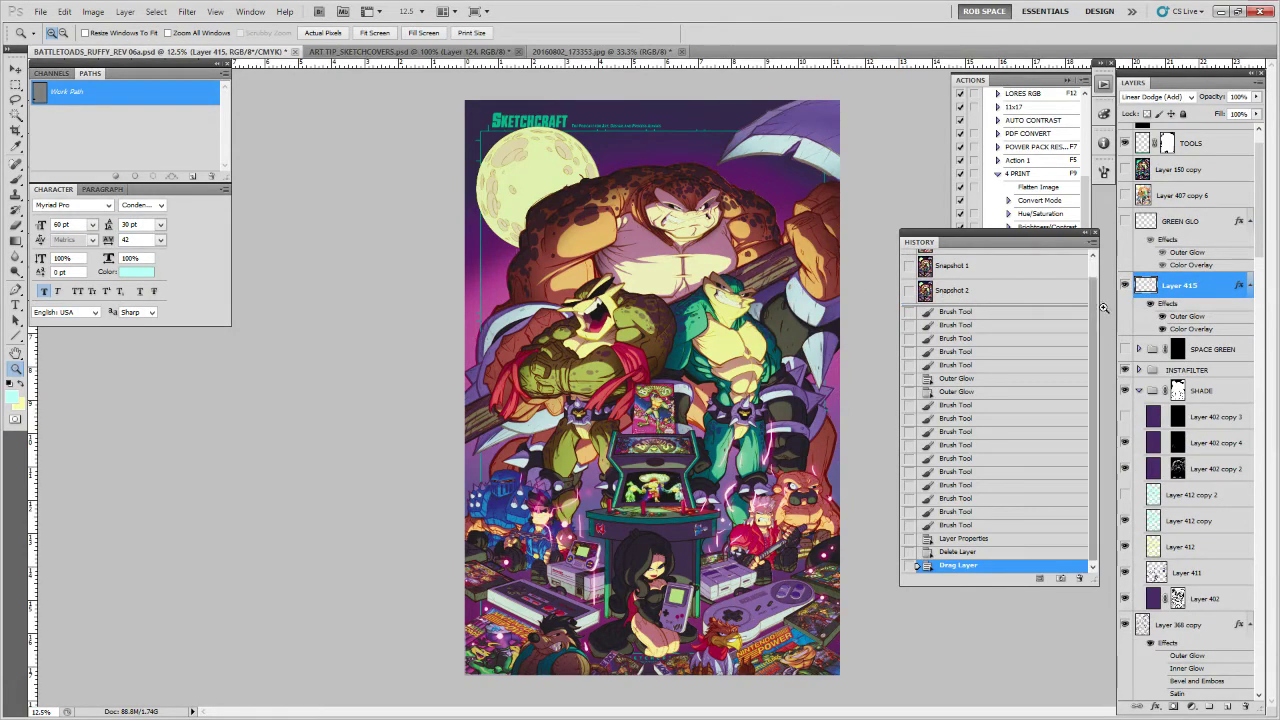
Rename the copied glow layer as PINK GLO and clear all its pixels, keeping its layer effects
double_click(1180, 286)
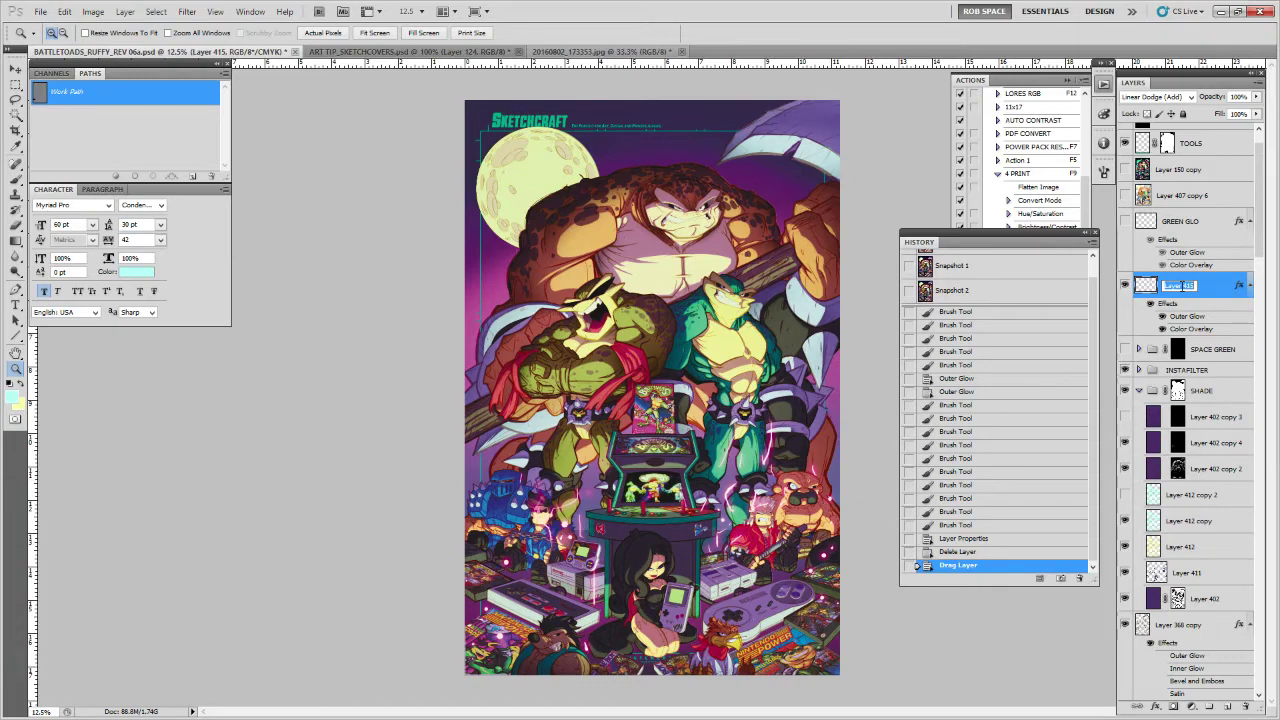
type("PINK GLO")
key("Return")
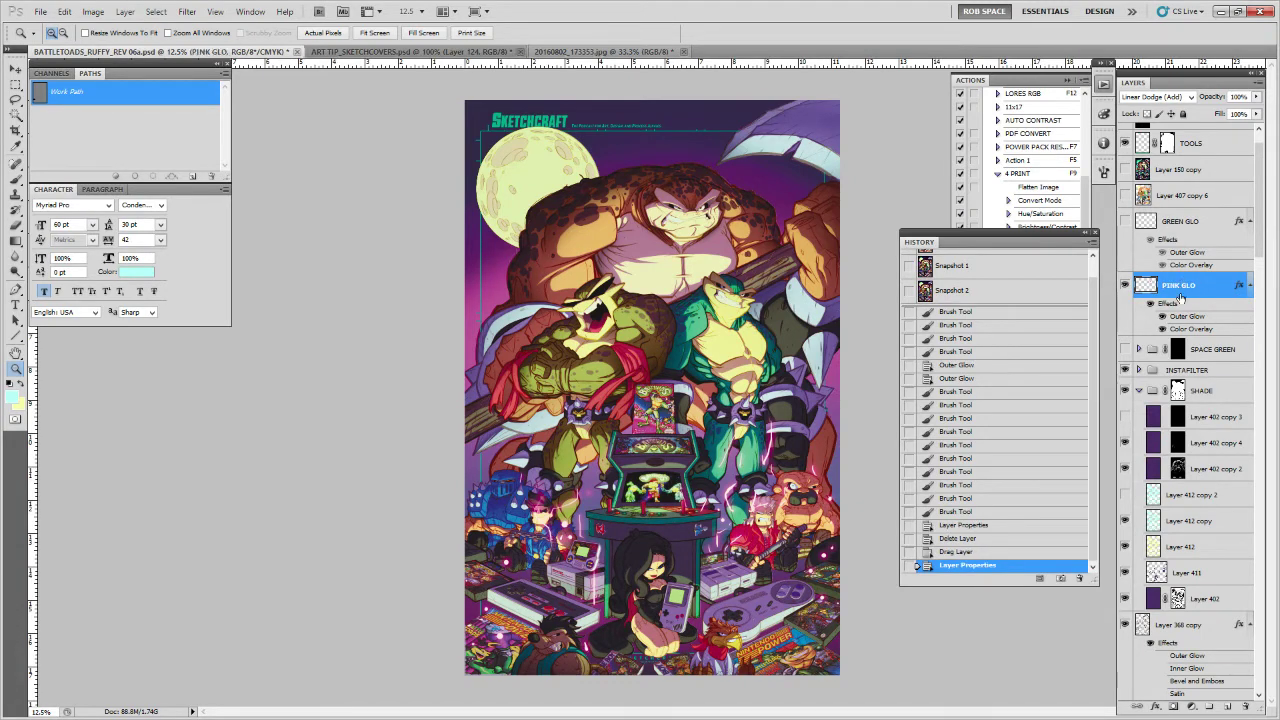
key("ctrl+a")
key("ctrl+x")
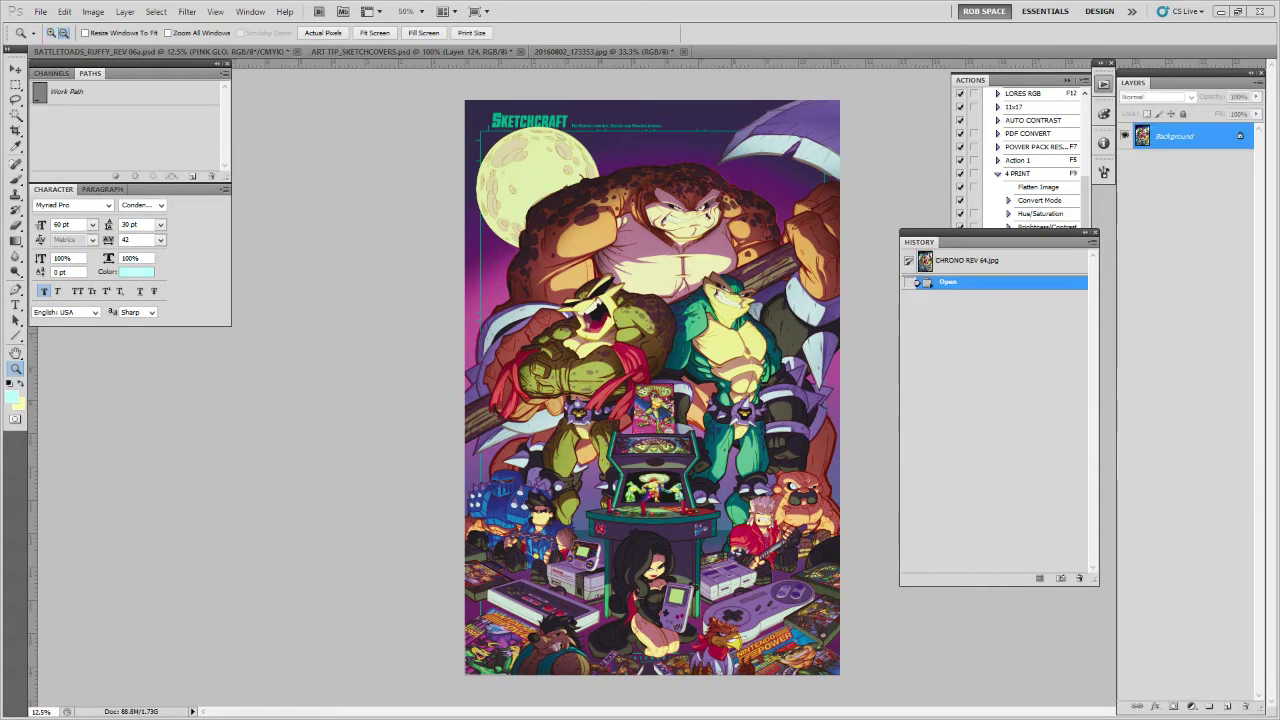
key("ctrl+minus")
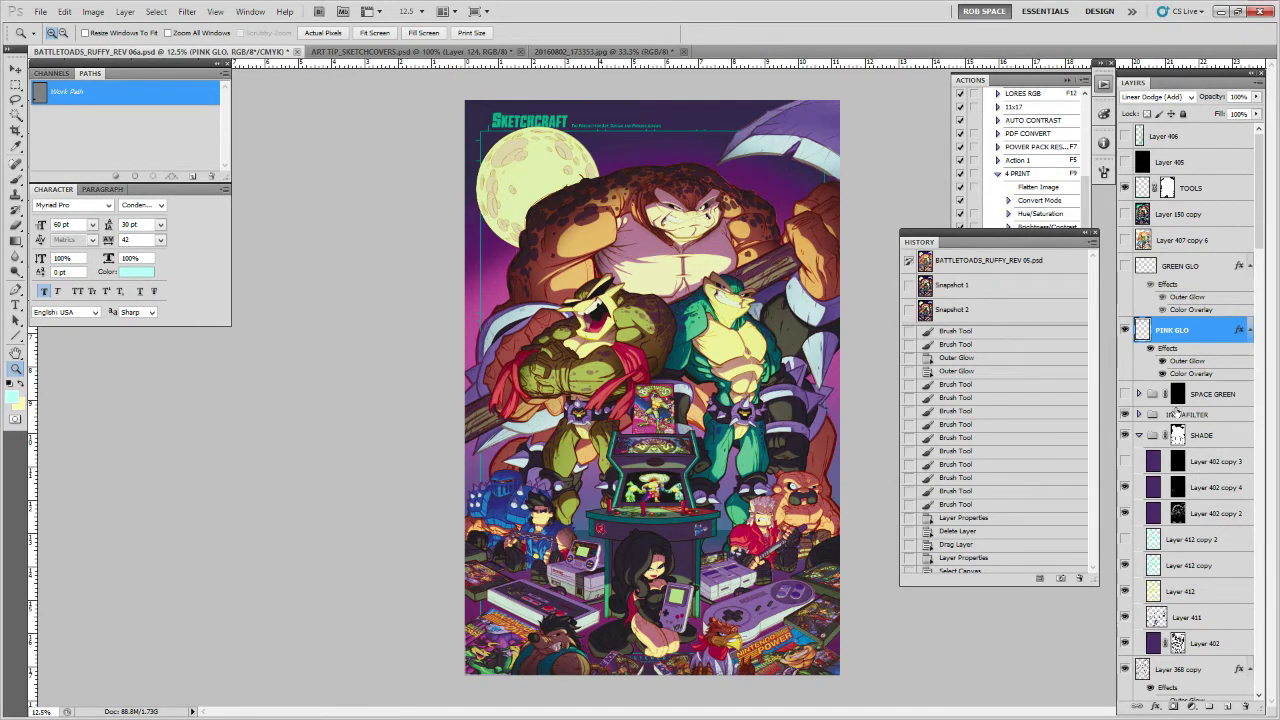
Load the BIGFROG layer's shape as a selection and add a new layer directly above Layer 402 copy 4
scroll(1172, 415, "down", 5)
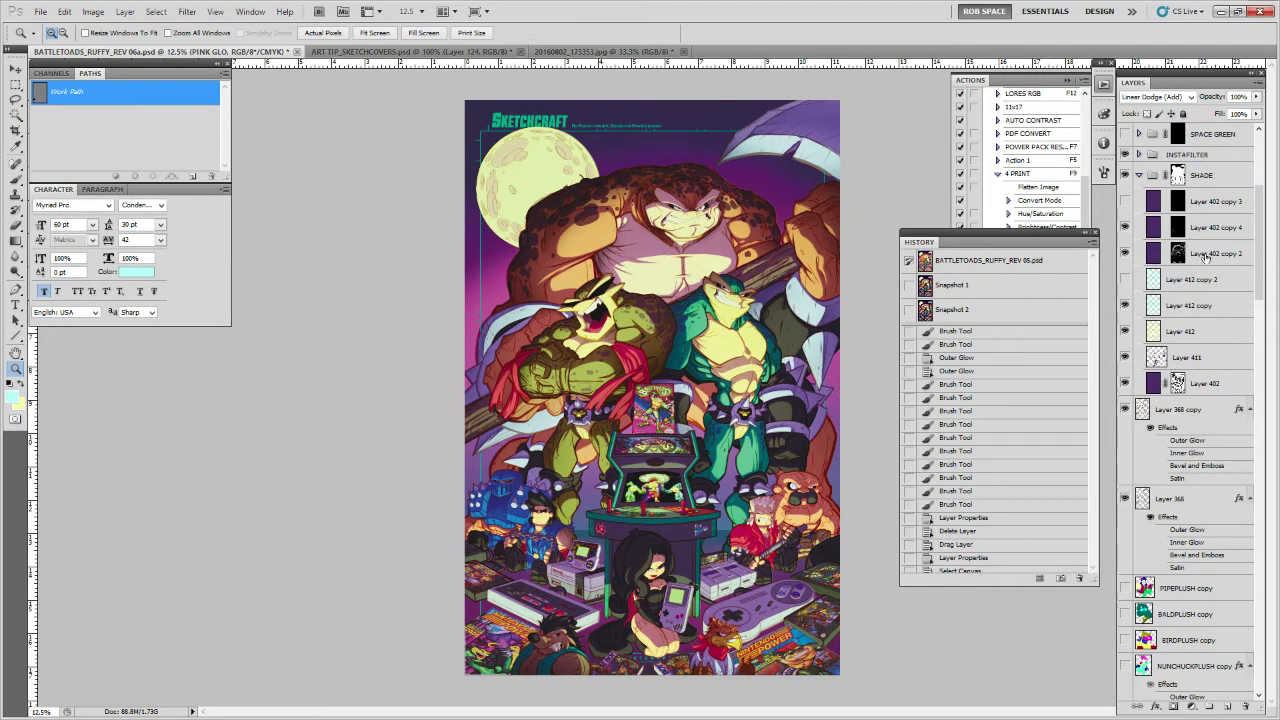
left_click(1213, 228)
scroll(1170, 530, "down", 10)
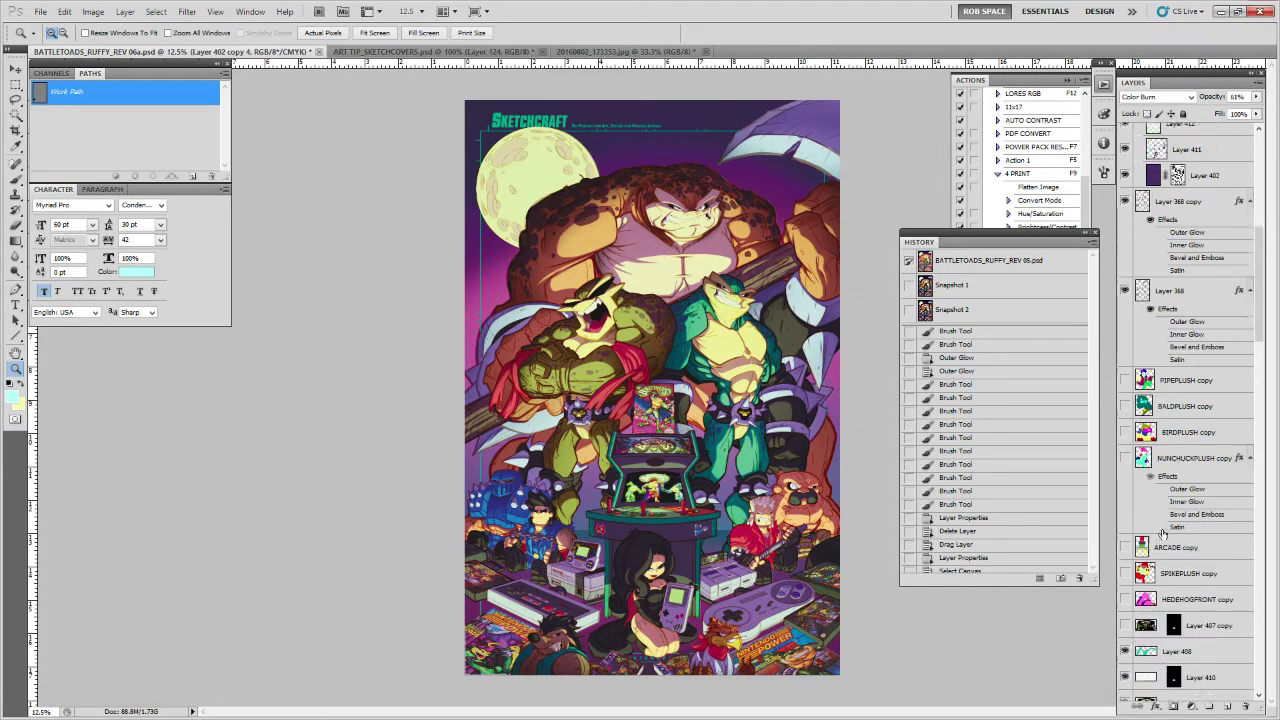
scroll(1160, 535, "down", 10)
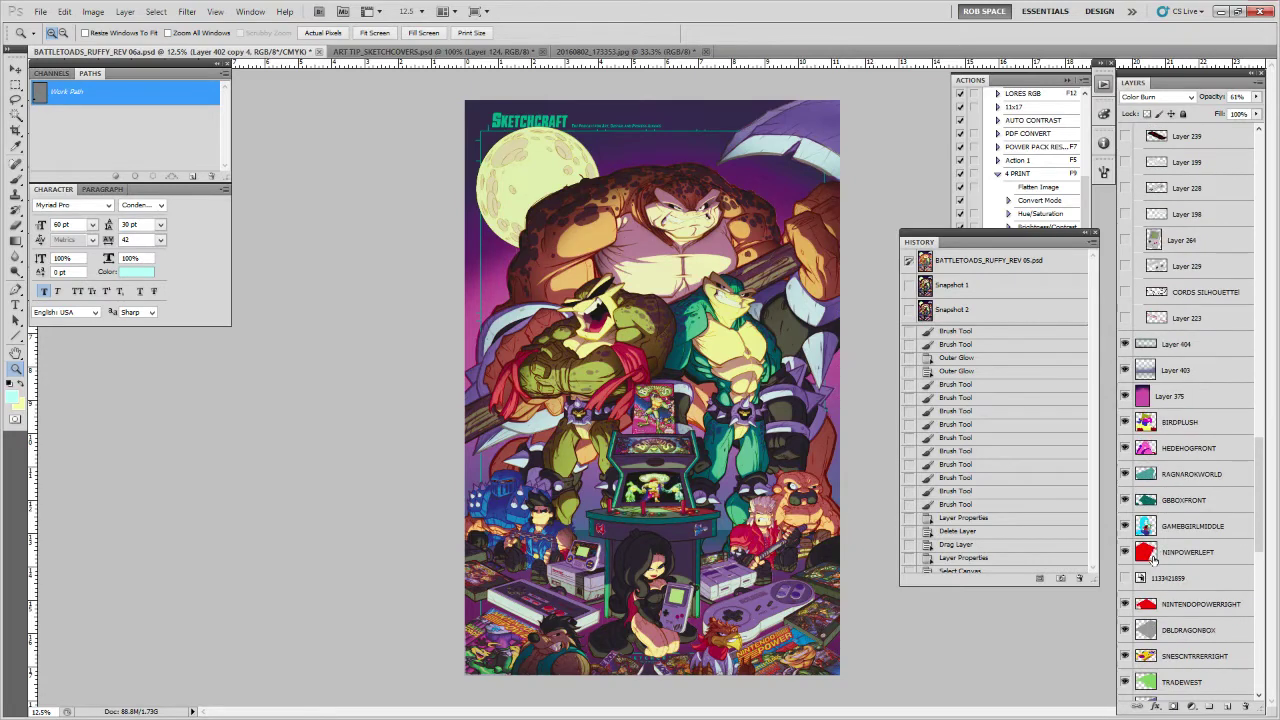
scroll(1155, 565, "down", 10)
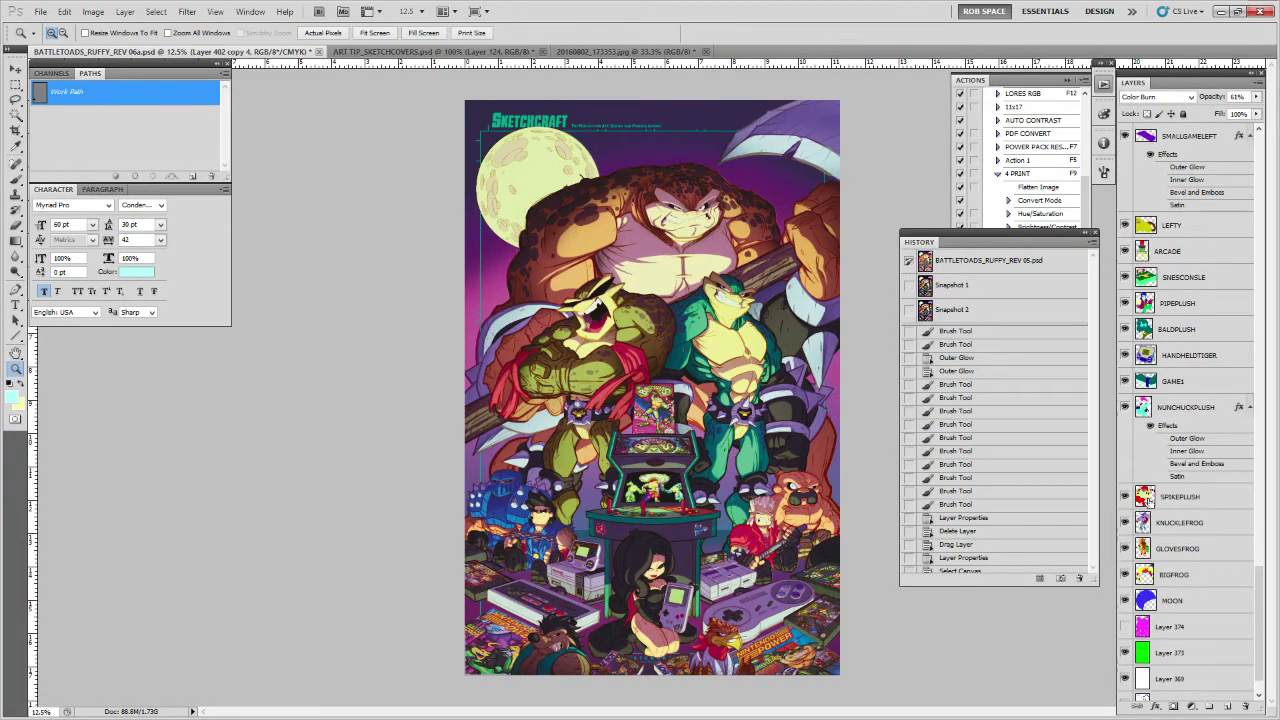
left_click(1145, 573, "ctrl")
left_click(1143, 496, "ctrl")
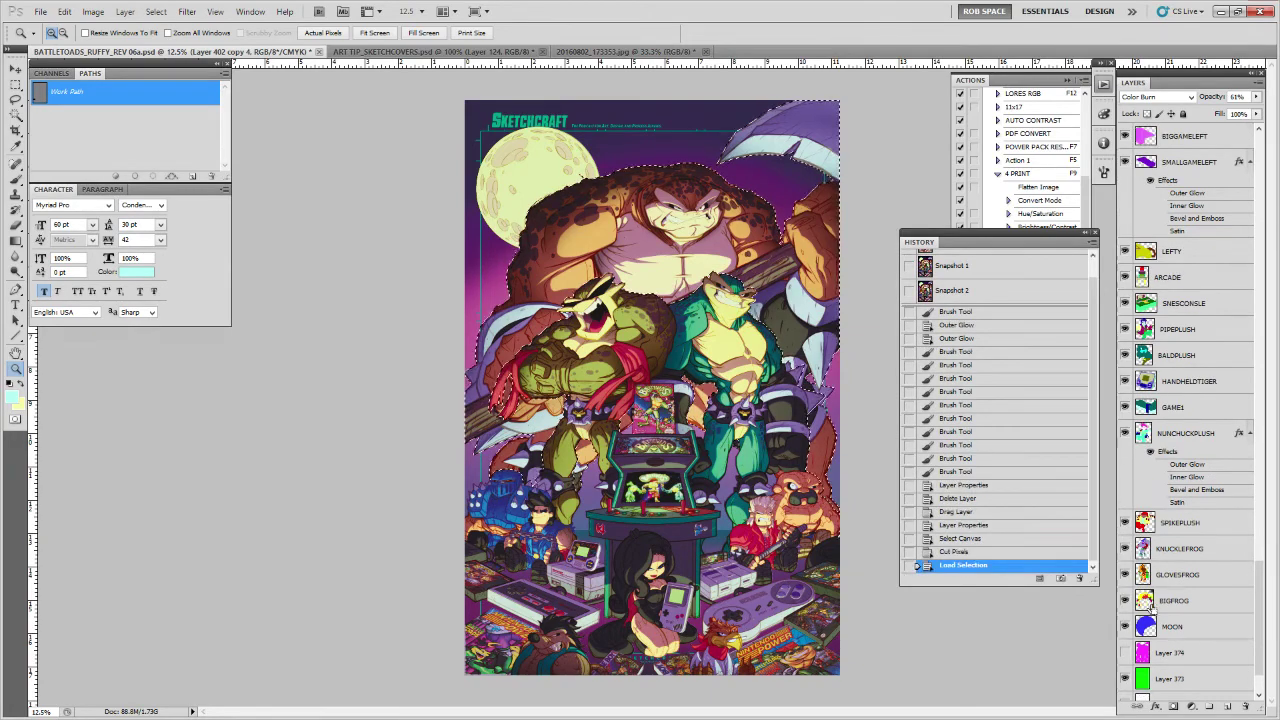
scroll(1205, 420, "up", 8)
scroll(1215, 351, "up", 10)
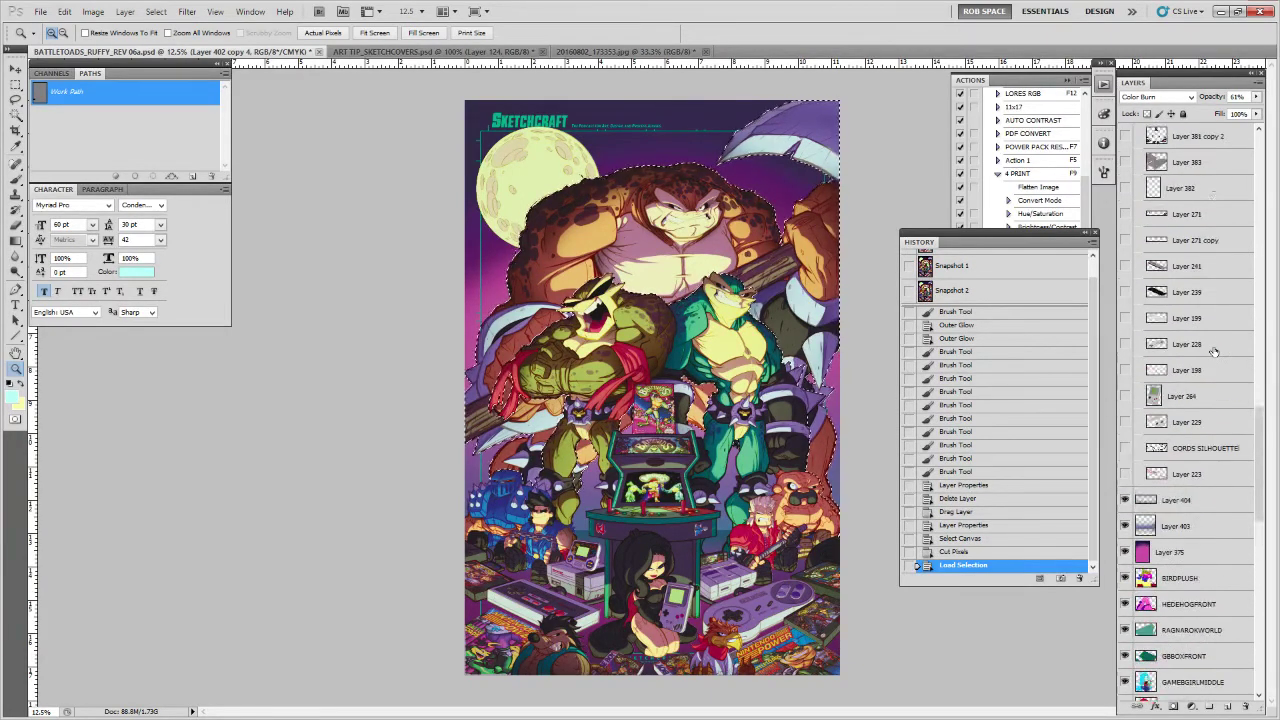
scroll(1217, 350, "up", 10)
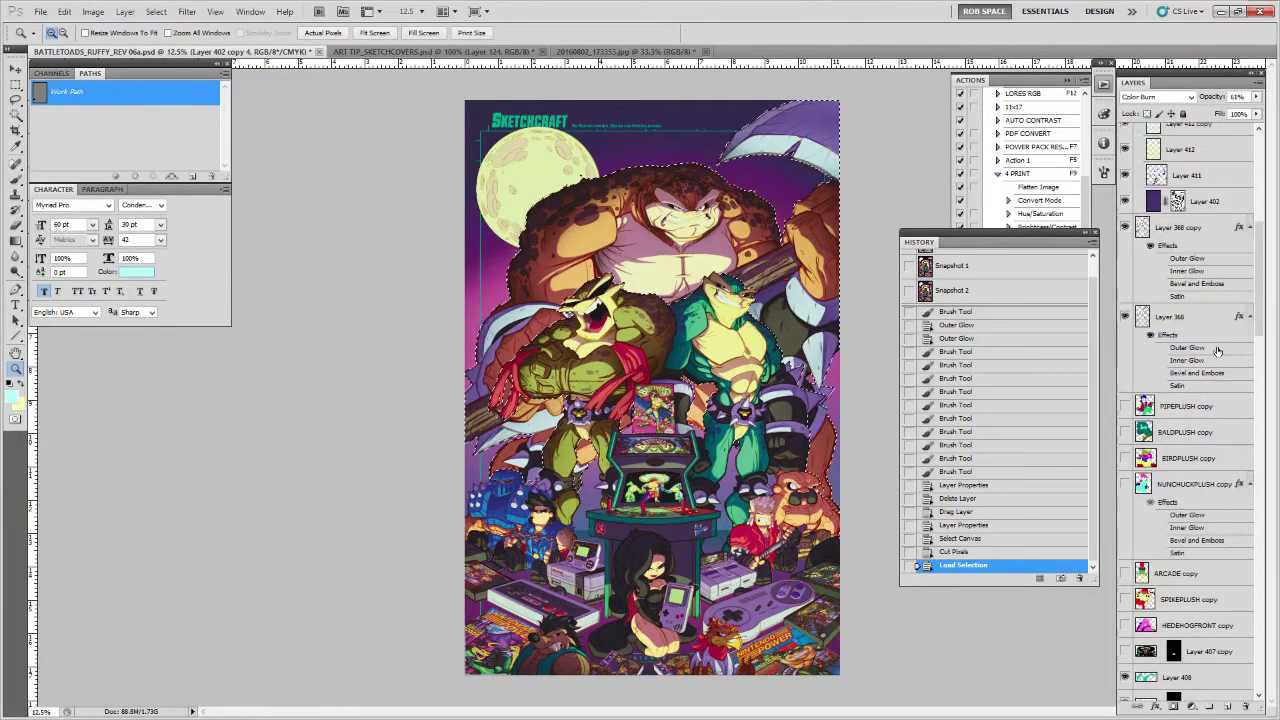
left_click(1223, 708)
Set up a large brush at 1300 px in magenta sampled from the background, and hide the selection outline
key("b")
right_click(668, 462)
double_click(698, 660)
left_click(615, 520)
key("bracketright")
key("bracketright")
key("bracketright")
key("bracketright")
key("bracketright")
key("bracketright")
key("bracketright")
key("bracketright")
key("bracketright")
key("bracketright")
left_click(473, 290, "alt")
key("ctrl+h")
key("ctrl+h")
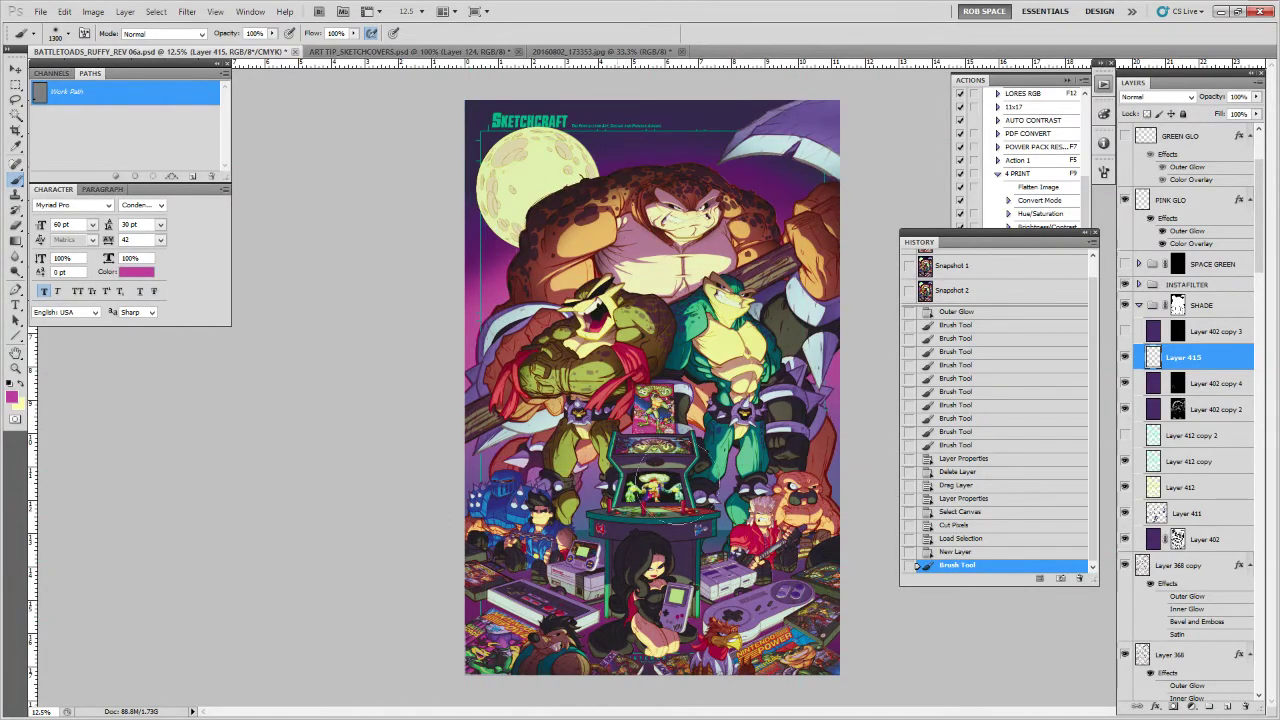
Paint soft magenta ambient light across the large toad's lower and middle areas on Layer 415, enlarging the brush to 1800 px
left_click_drag(505, 485, 790, 482)
key("bracketright")
key("bracketright")
key("bracketright")
key("bracketright")
key("bracketright")
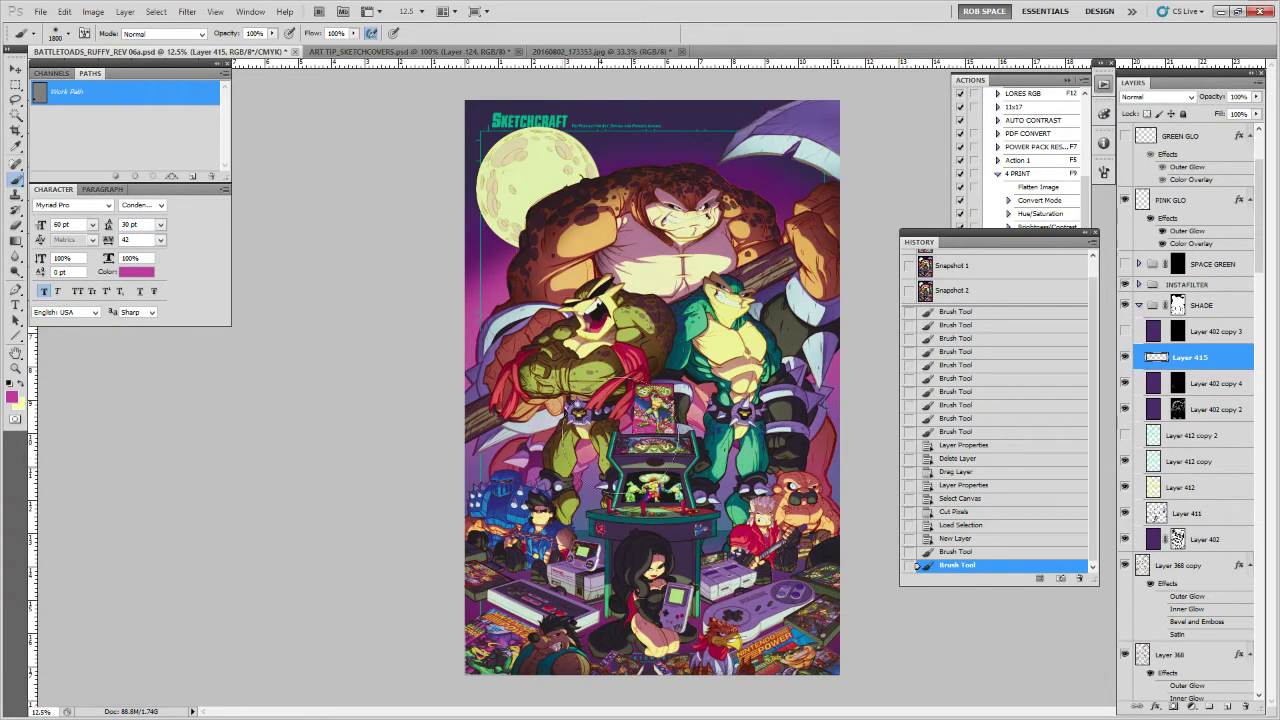
mouse_move(399, 507)
left_mouse_down()
mouse_move(592, 530)
mouse_move(780, 520)
left_mouse_up()
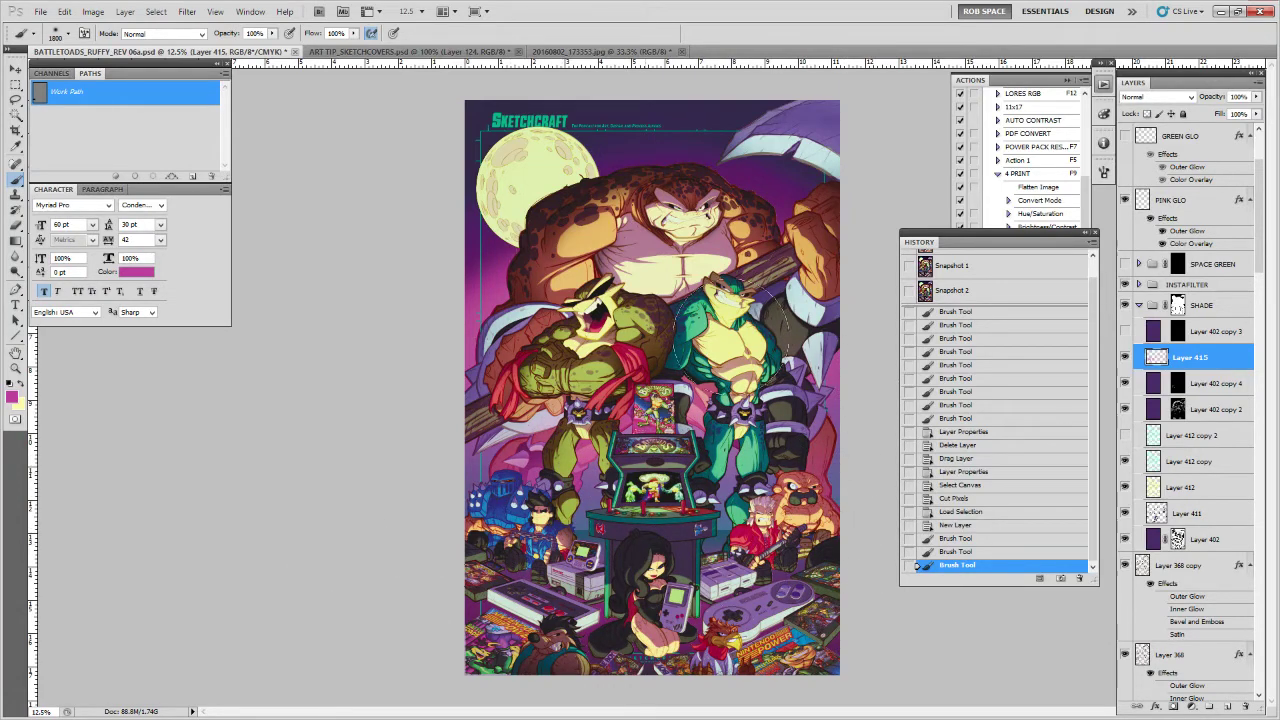
left_click_drag(507, 361, 584, 380)
mouse_move(610, 326)
left_mouse_down()
mouse_move(694, 340)
mouse_move(721, 326)
left_mouse_up()
Lower Layer 415's opacity to 53% and compare the artwork with the layer hidden and shown
left_click(1256, 96)
left_click_drag(1250, 112, 1243, 113)
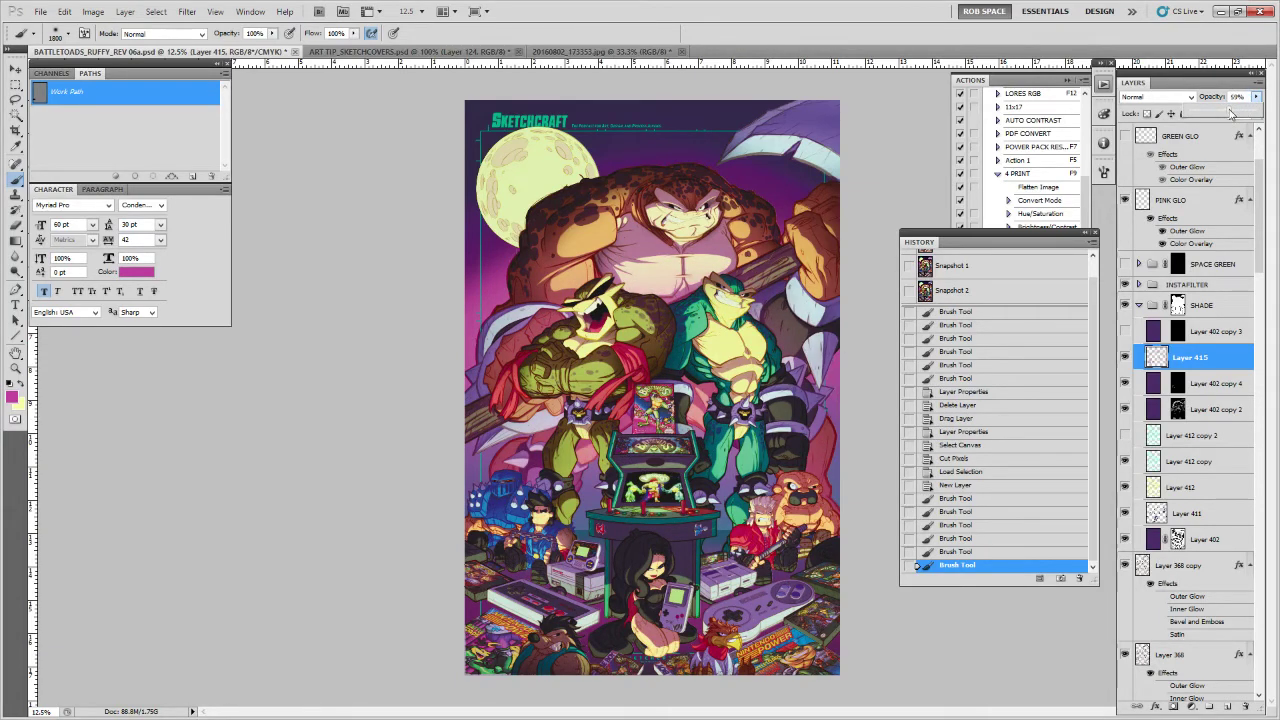
left_click_drag(1224, 113, 1232, 112)
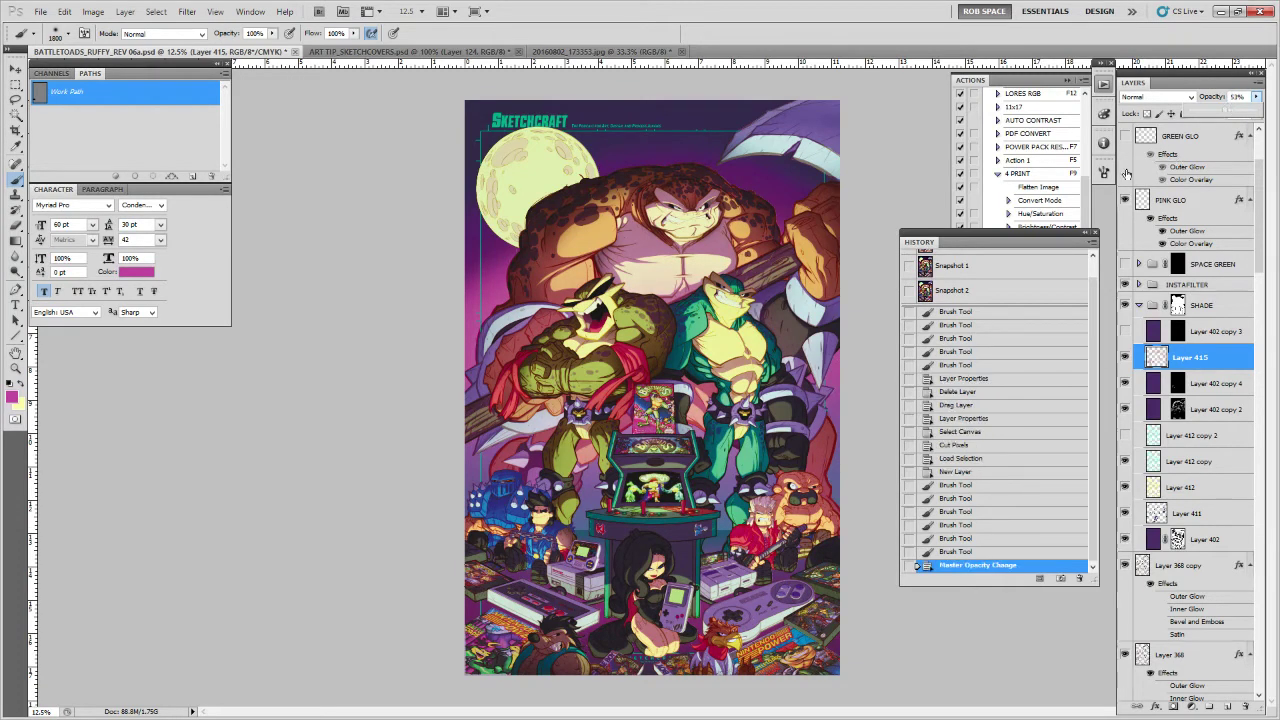
left_click(846, 308)
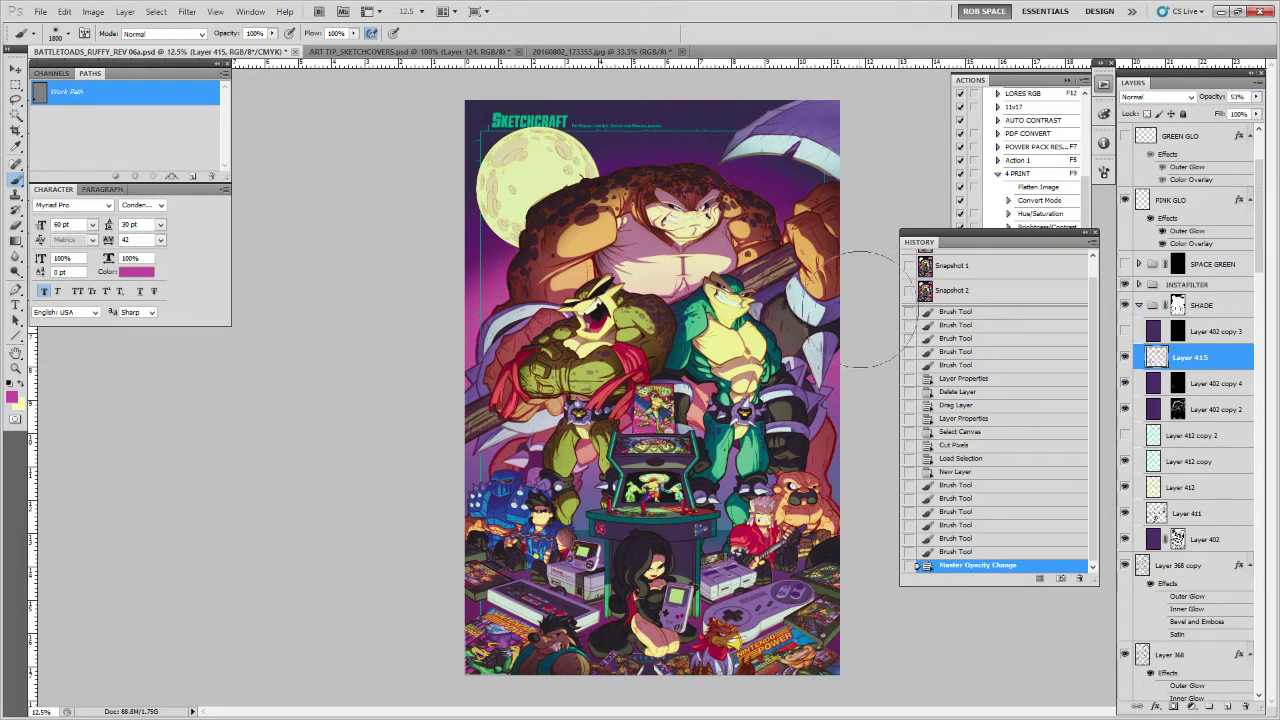
left_click(1124, 357)
left_click(1124, 357)
Rename Layer 415 as ATMO and close the history list
double_click(1189, 357)
type("A")
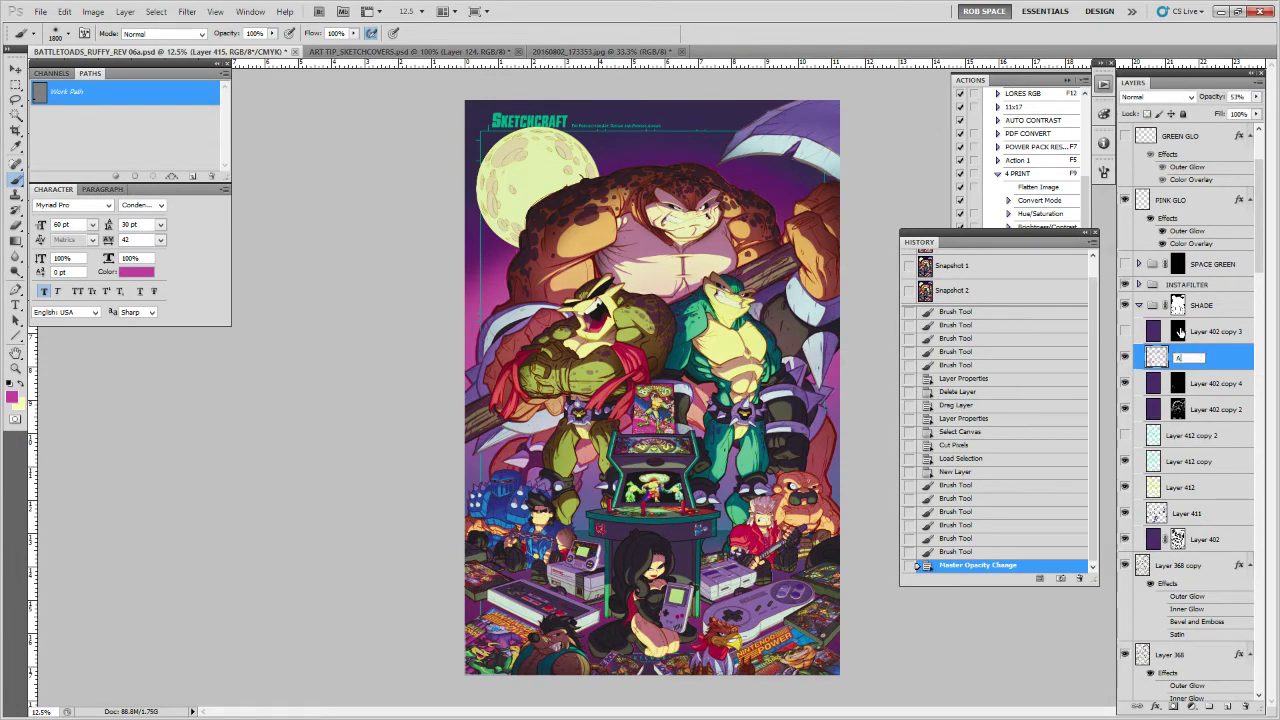
type("O")
key("Return")
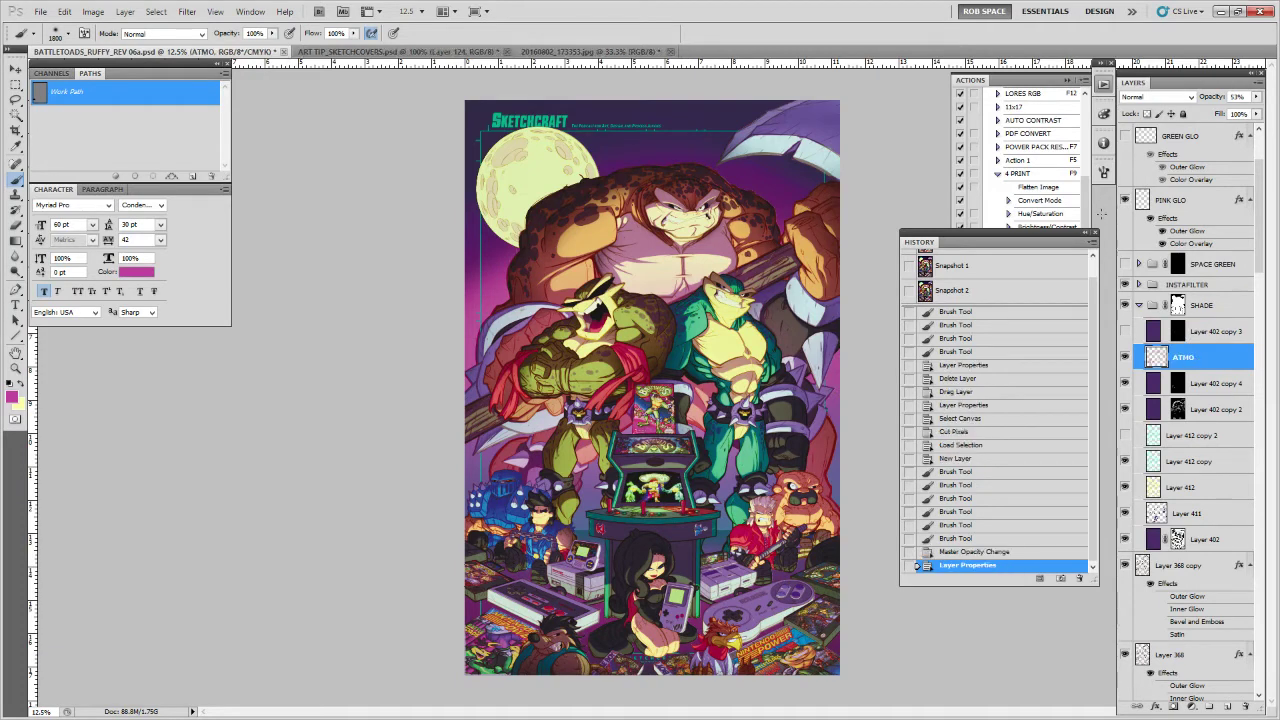
left_click(1094, 232)
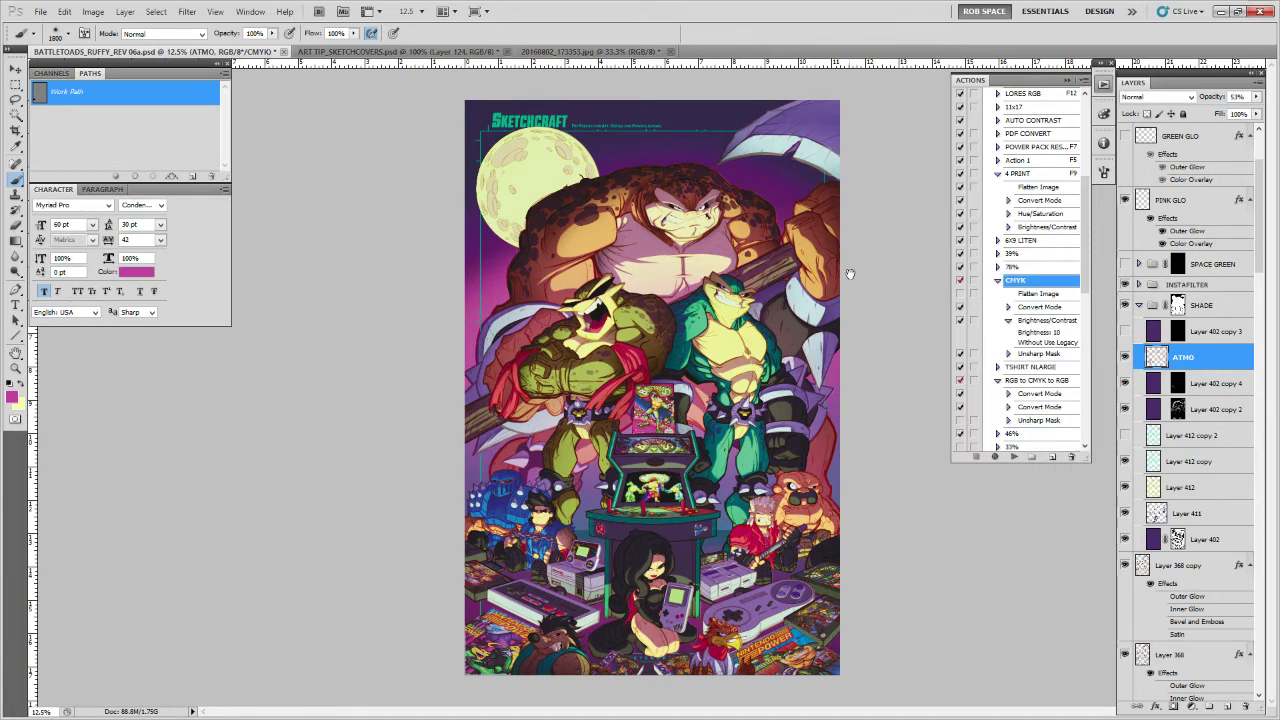